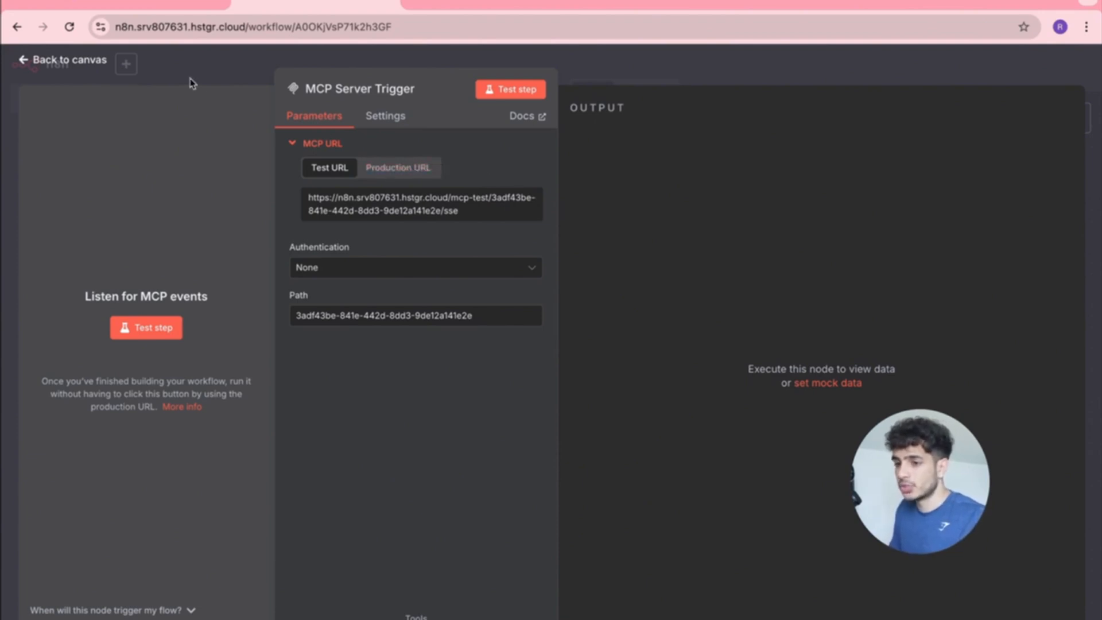
Save the AI Agent Job Finder workflow and switch it from Inactive to Active.
left_click(26, 60)
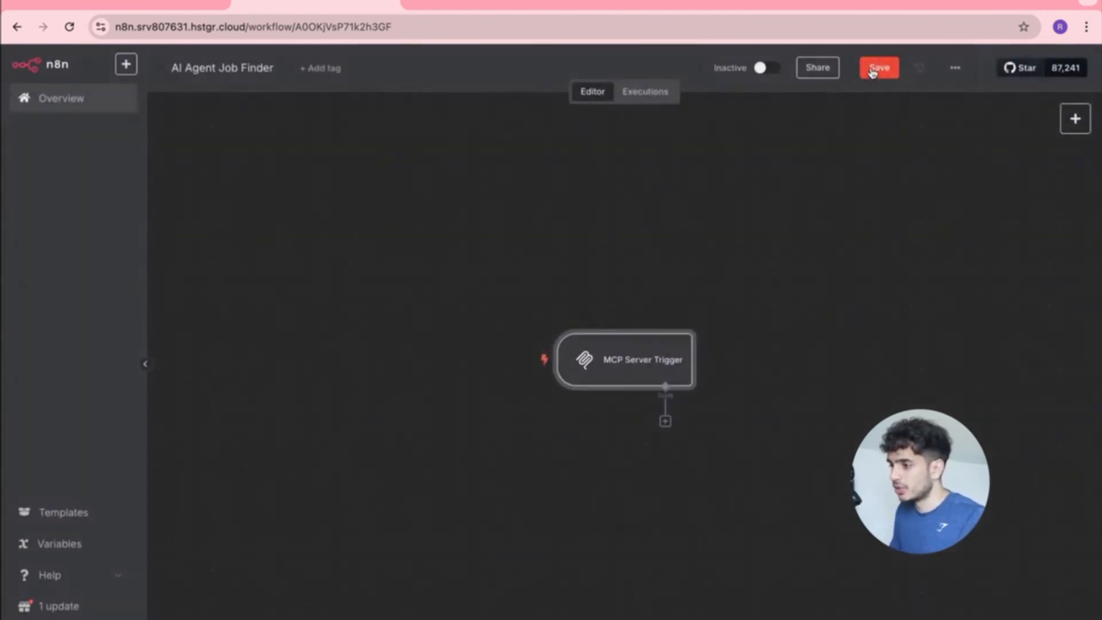
left_click(872, 67)
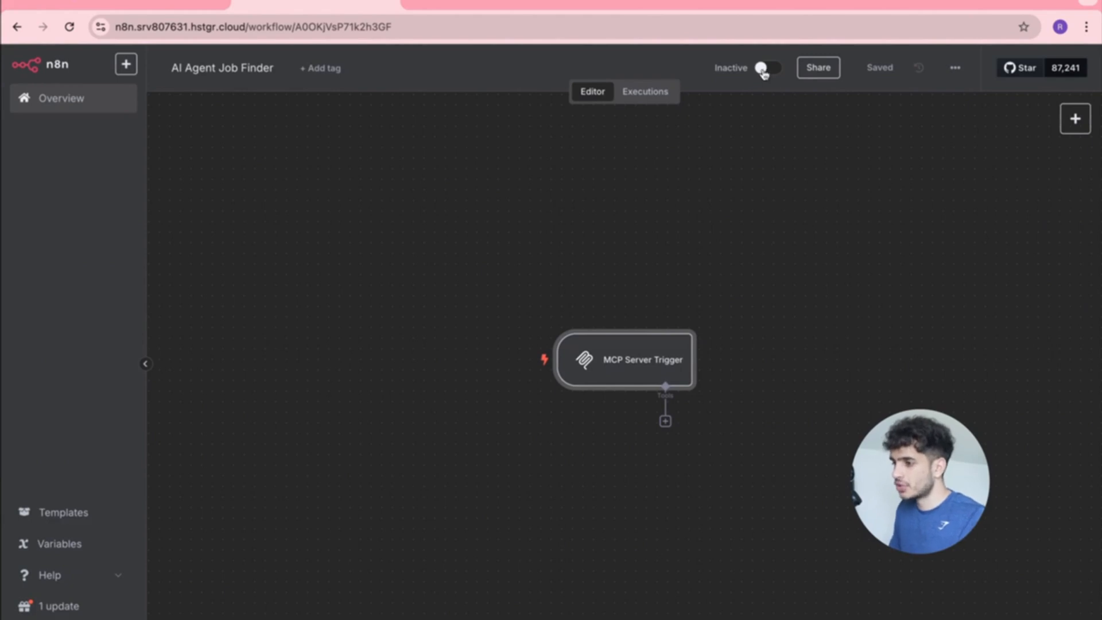
left_click(763, 69)
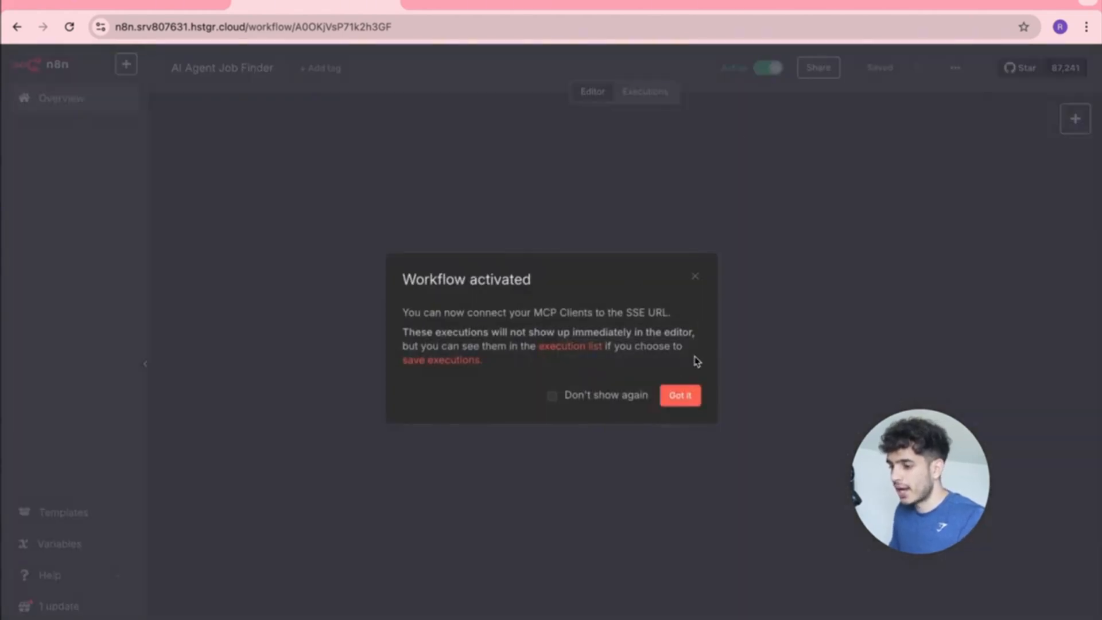
left_click(679, 395)
Tick off 'Build MCP workflow' in the Notion tasklist, then return to n8n.
scroll(578, 342, "down", 1)
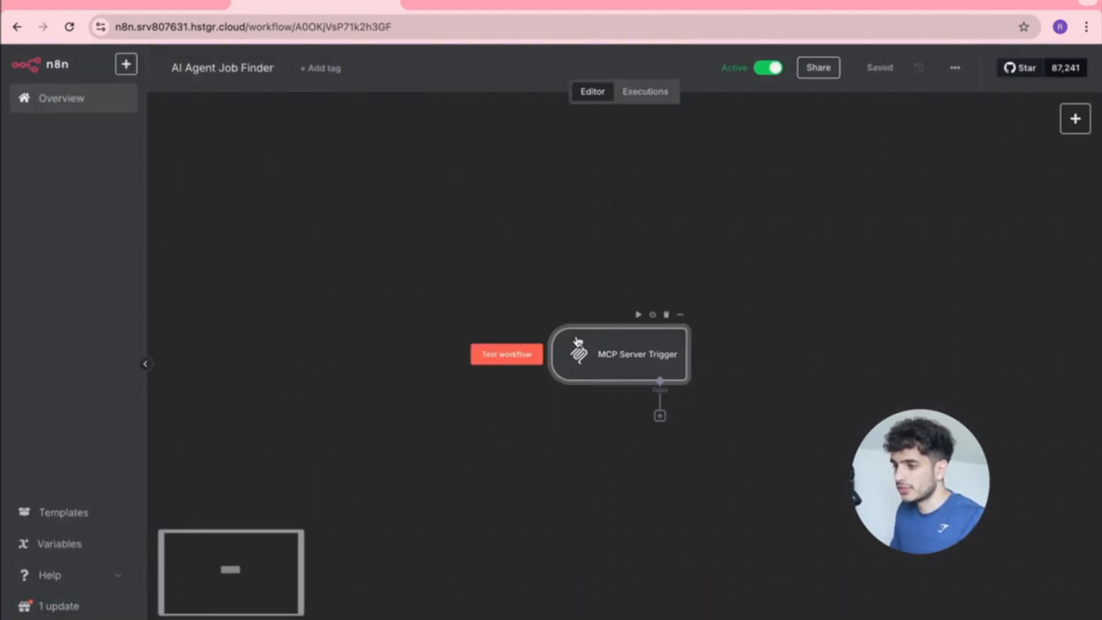
scroll(544, 339, "right", 1)
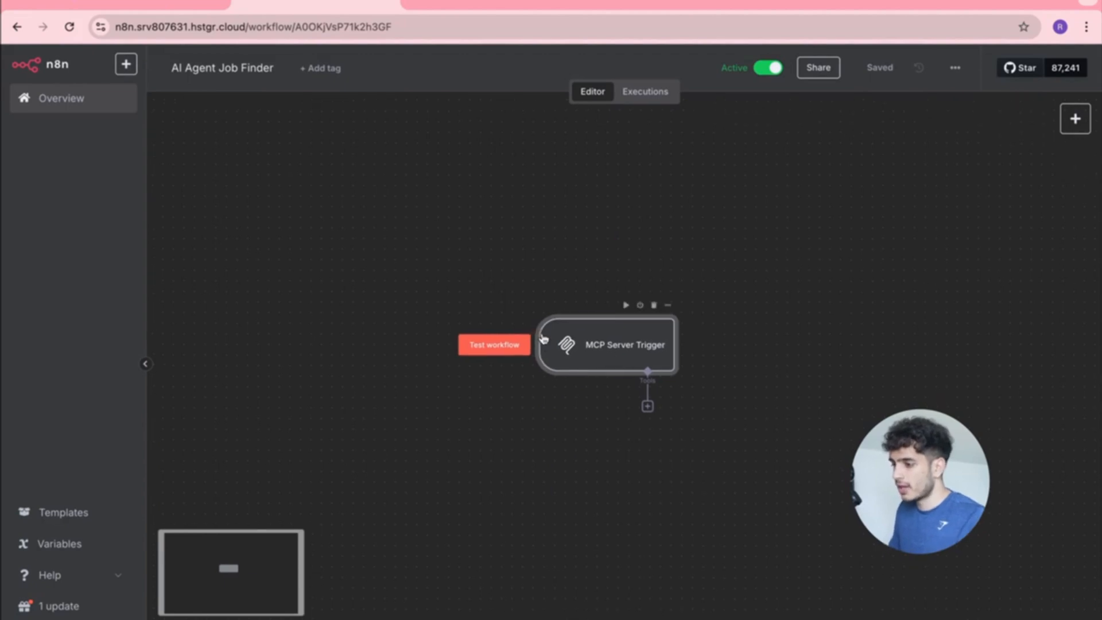
key("ctrl+Up")
left_click(569, 17)
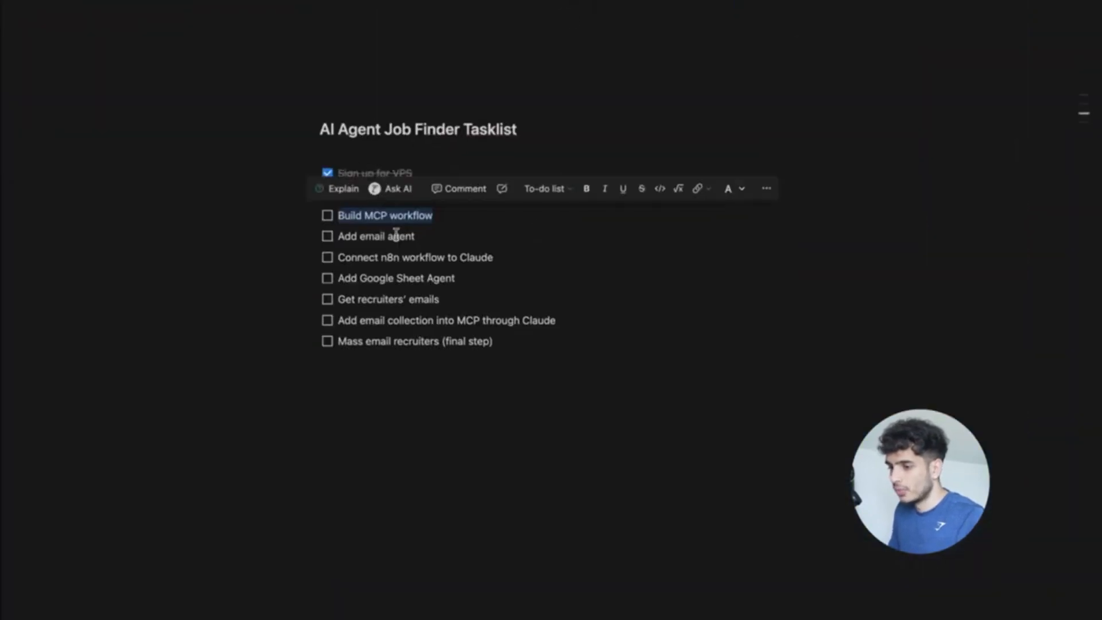
left_click(417, 232)
left_click(328, 215)
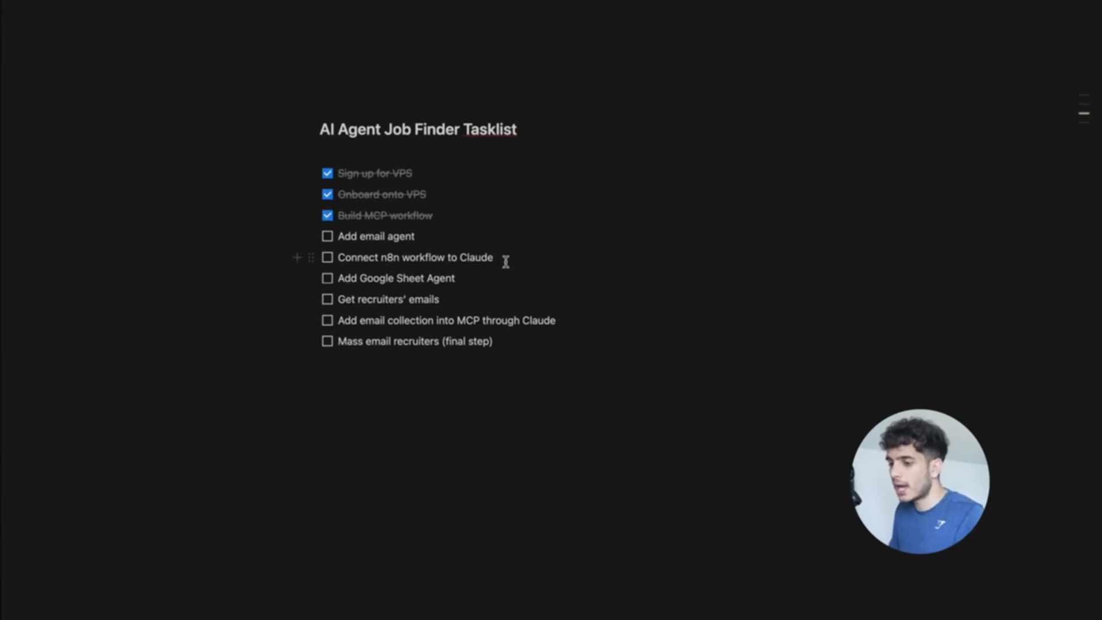
key("ctrl+Right")
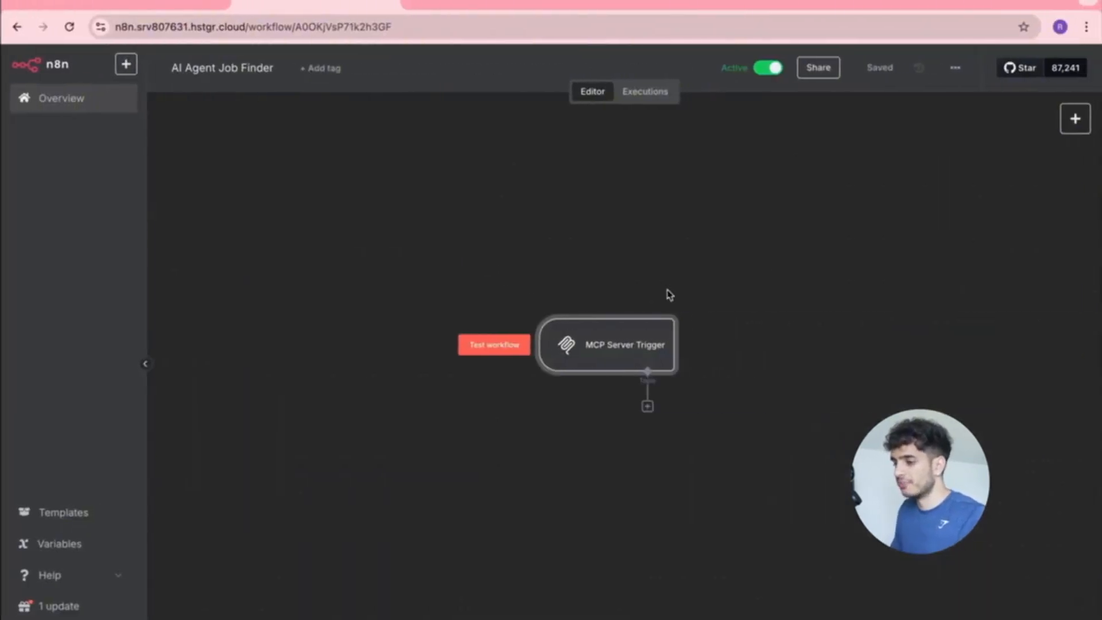
Connect a Gmail Tool to the MCP Server Trigger's Tools input and open its credential selector.
scroll(669, 296, "up", 3)
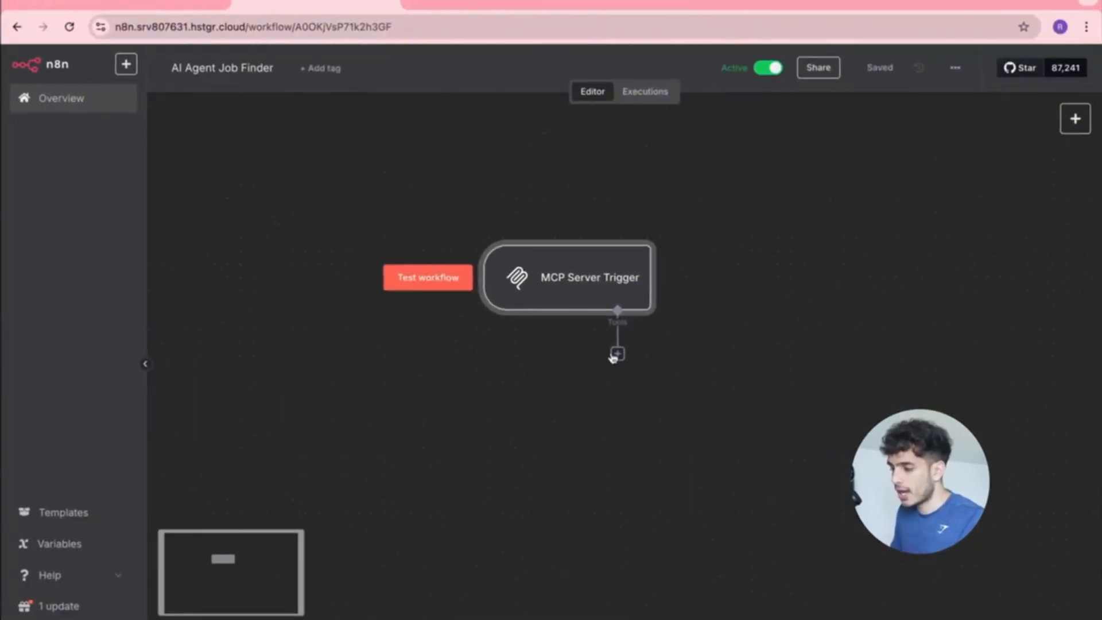
left_click_drag(613, 370, 577, 418)
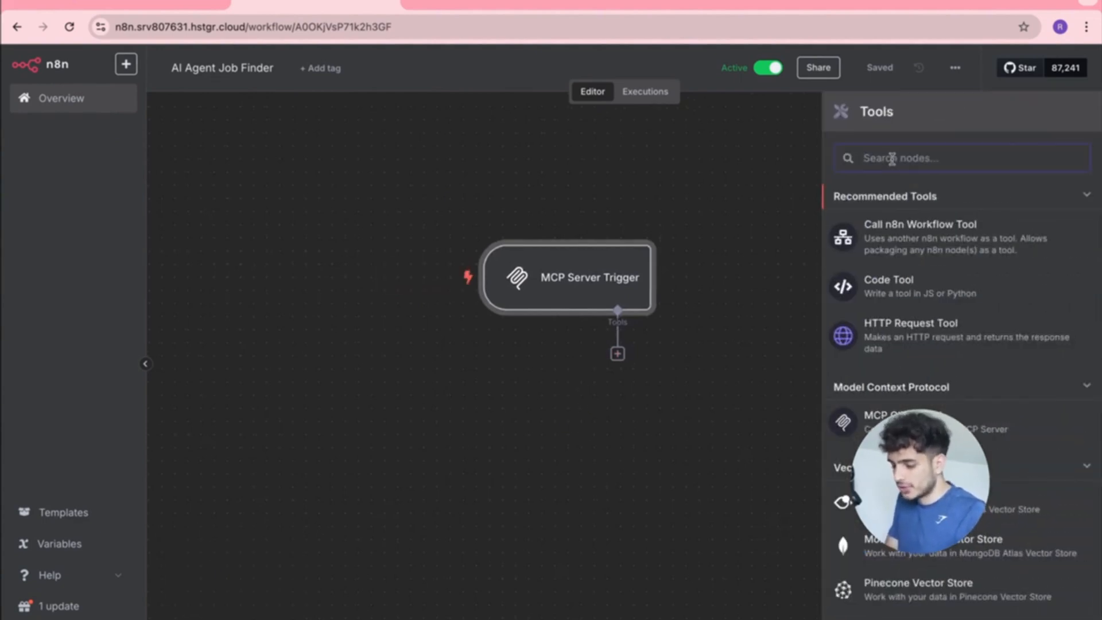
type("gmail")
left_click(925, 213)
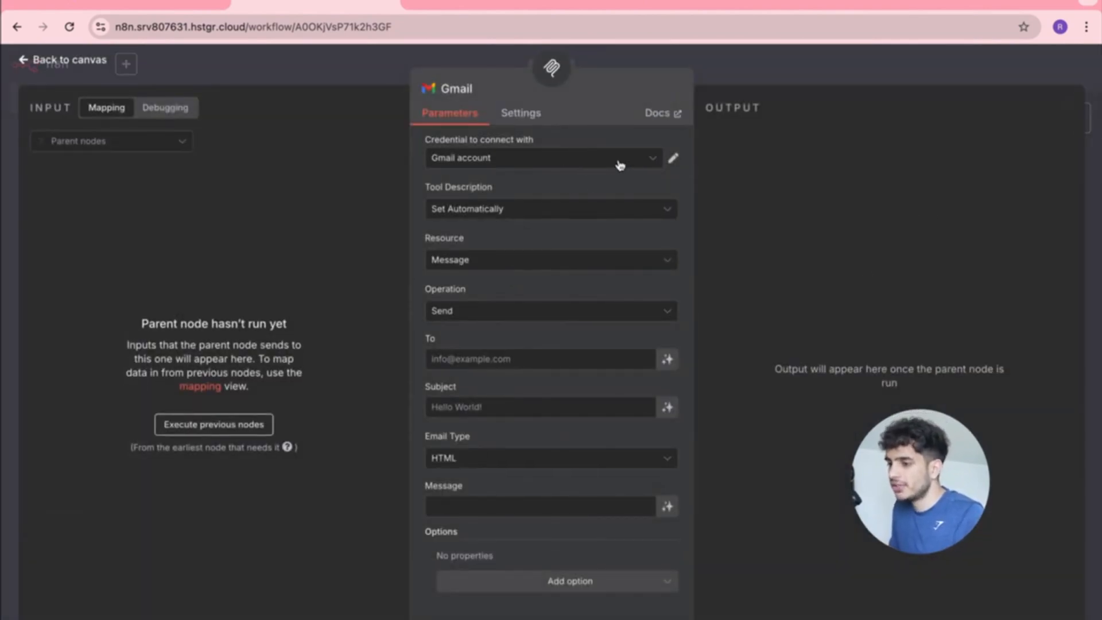
left_click(649, 162)
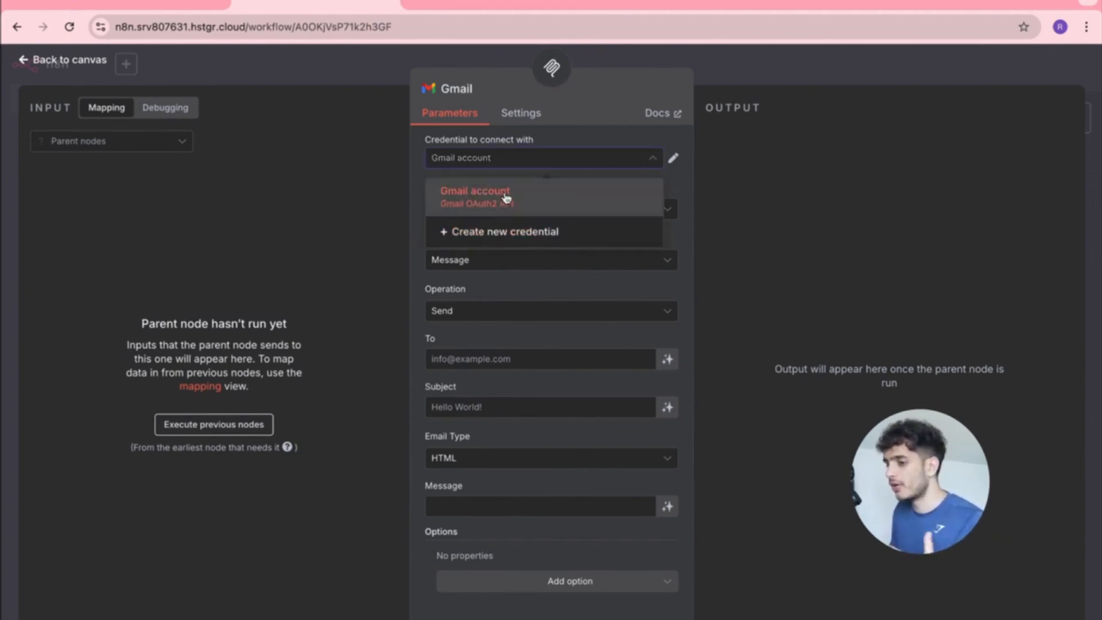
left_click(595, 138)
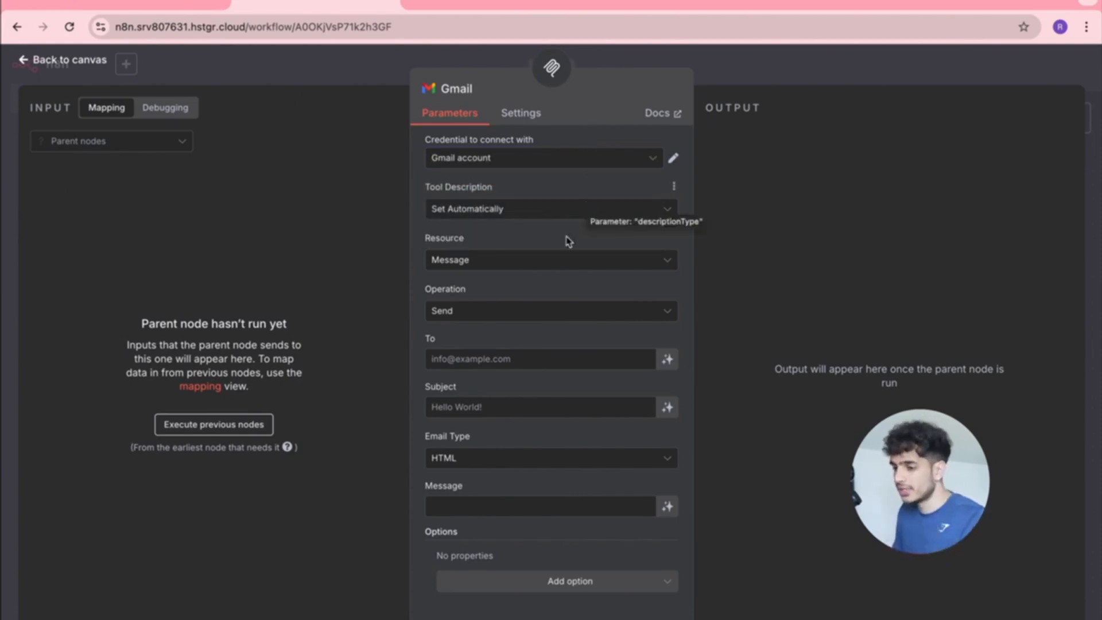
left_click(646, 154)
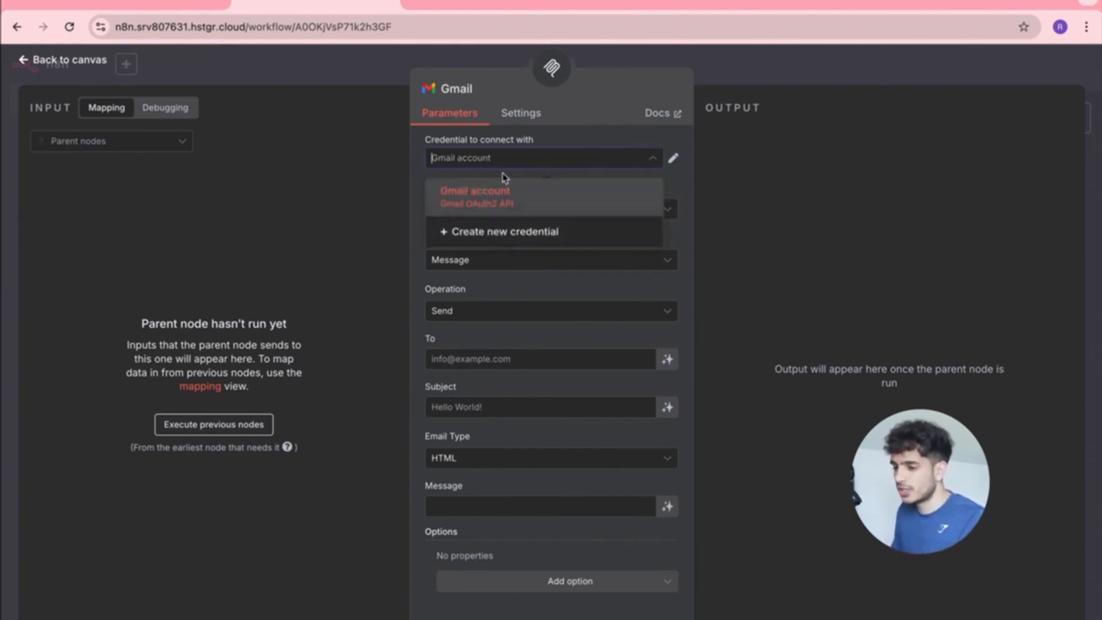
Start a new Gmail OAuth2 credential and look at its Client ID and Client Secret fields.
left_click(495, 234)
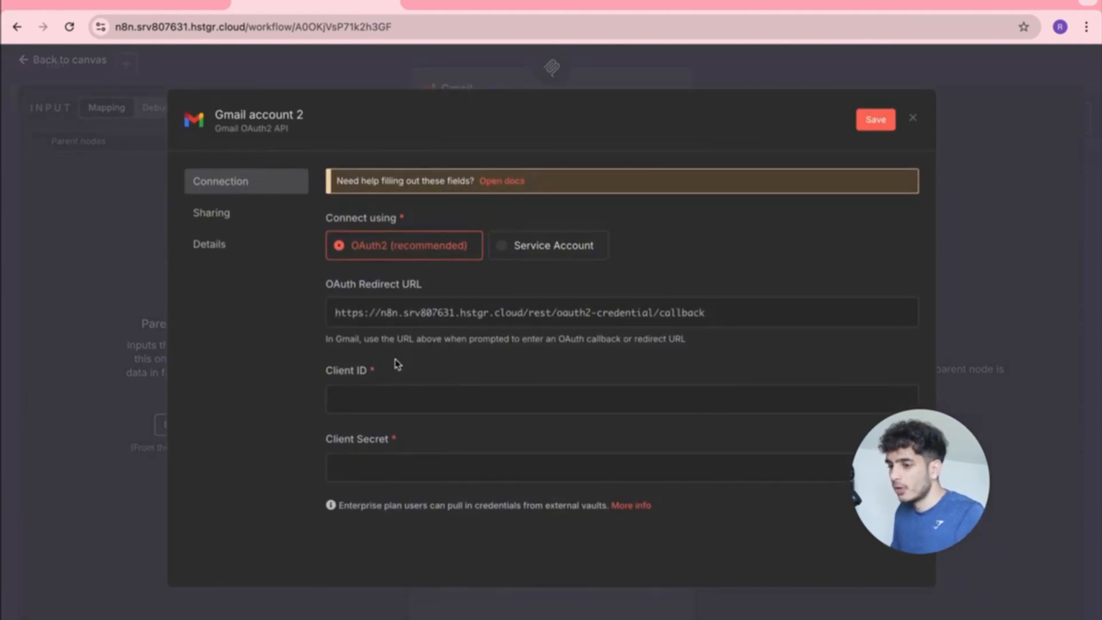
left_click(395, 392)
left_click(393, 472)
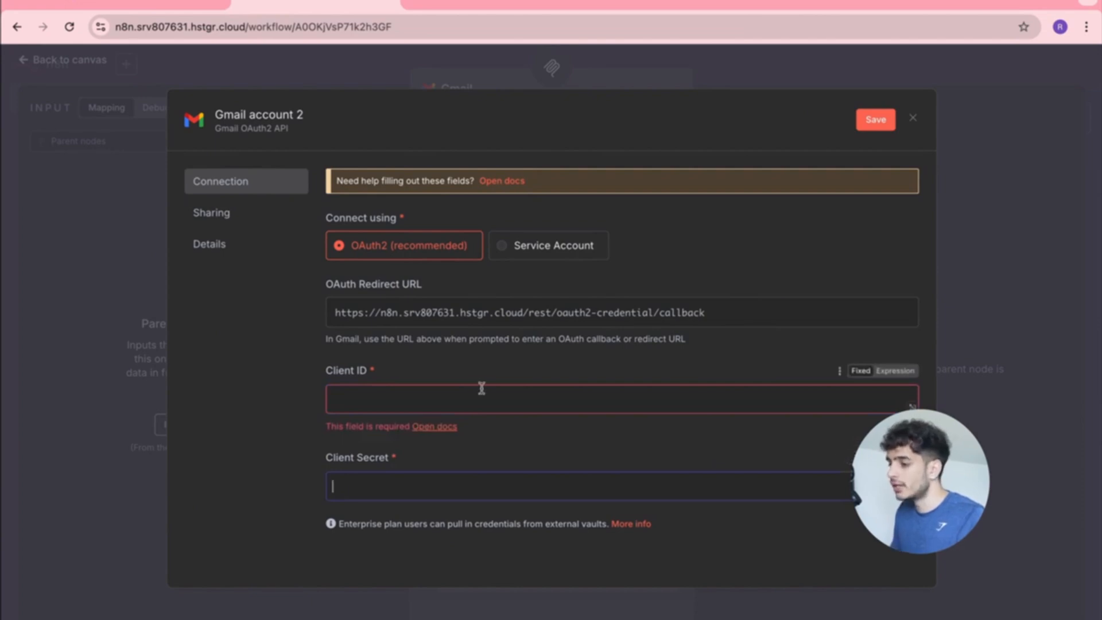
Launch the Claude desktop app from Spotlight search.
key("super+space")
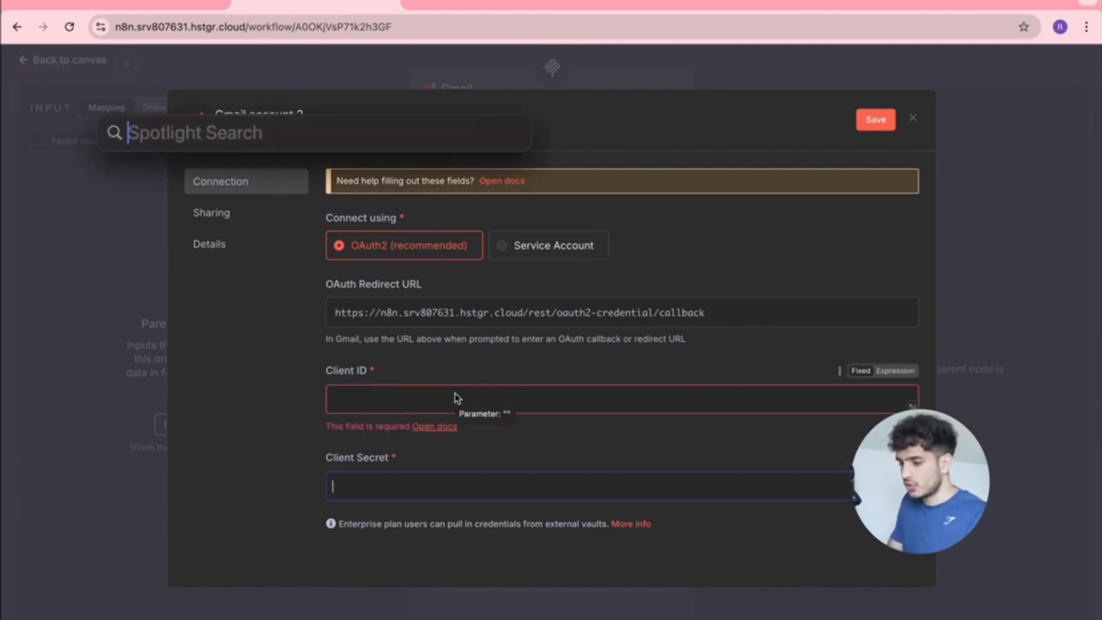
type("claude")
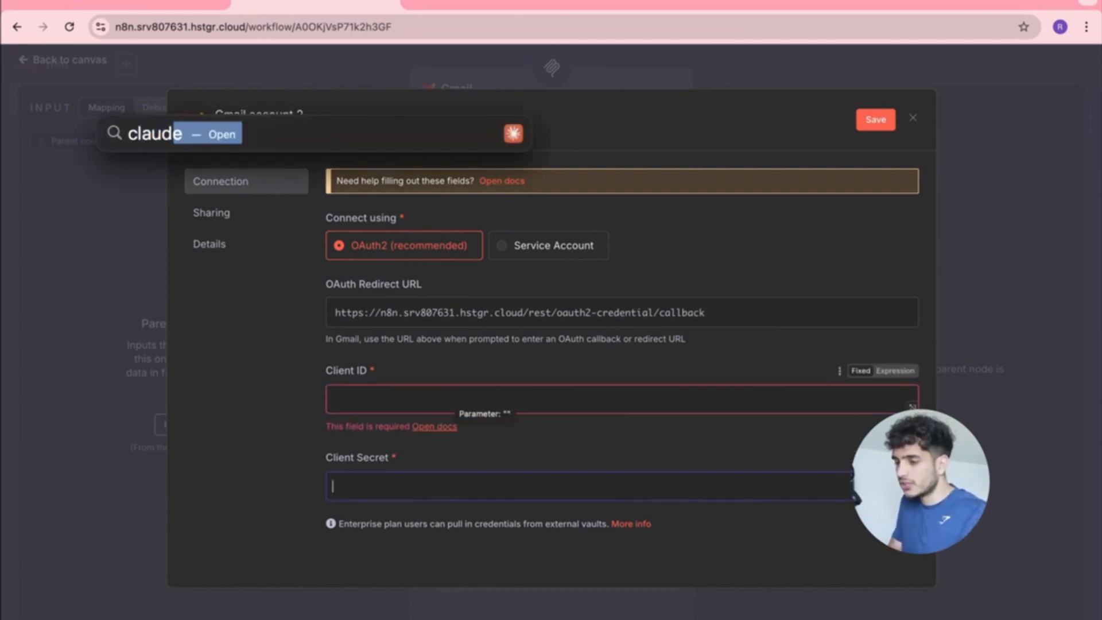
key("Return")
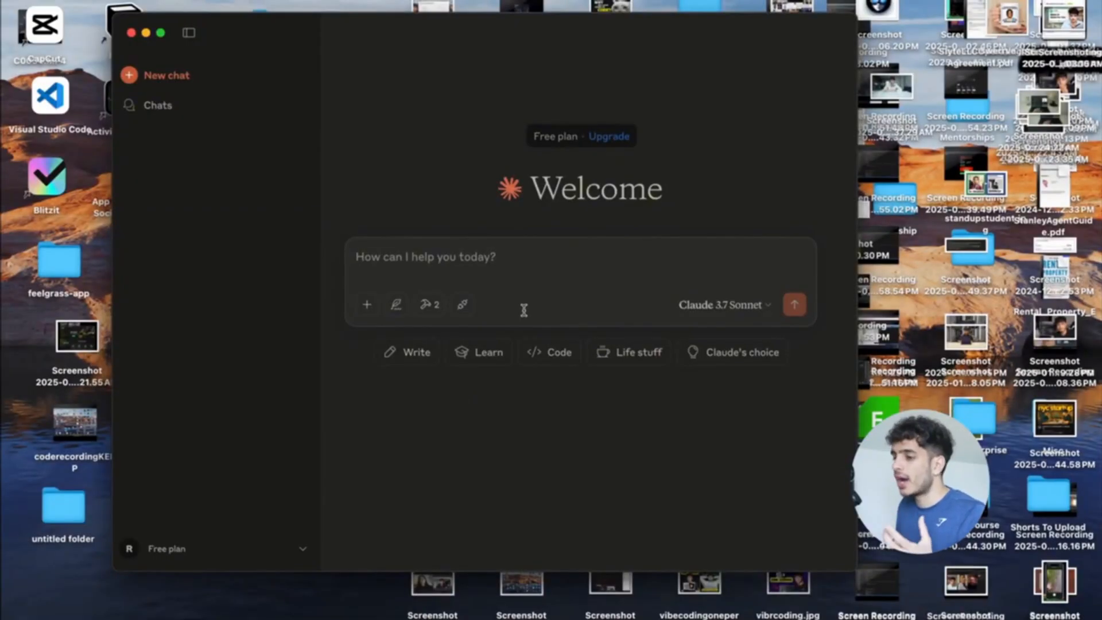
Screenshot the n8n Gmail credential form and attach it to a Claude chat.
key("ctrl+Up")
left_click(576, 39)
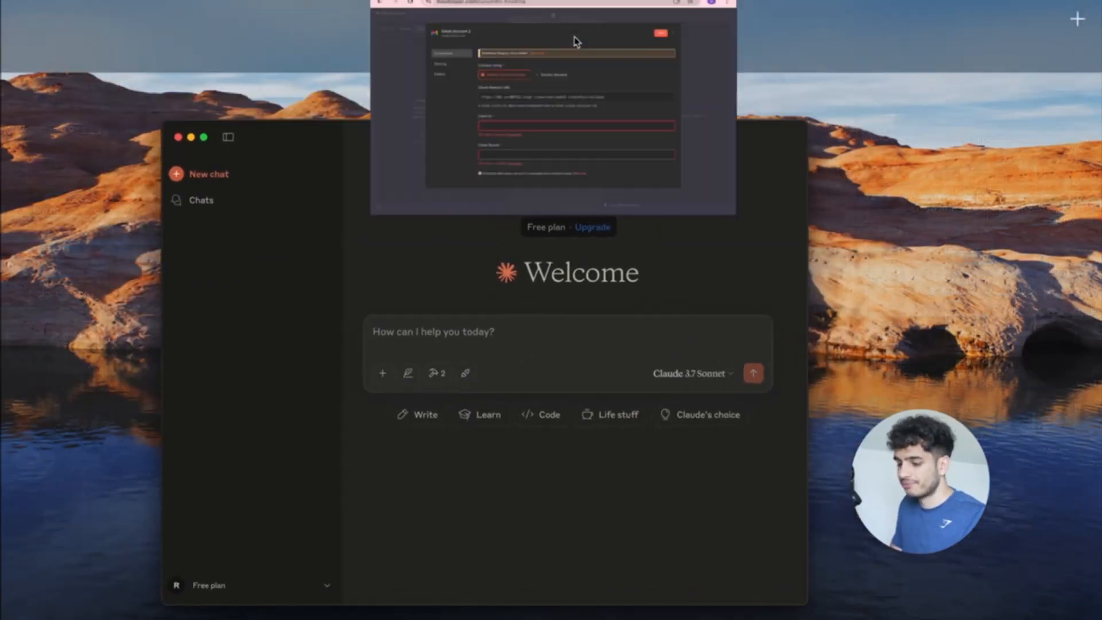
key("super+shift+4")
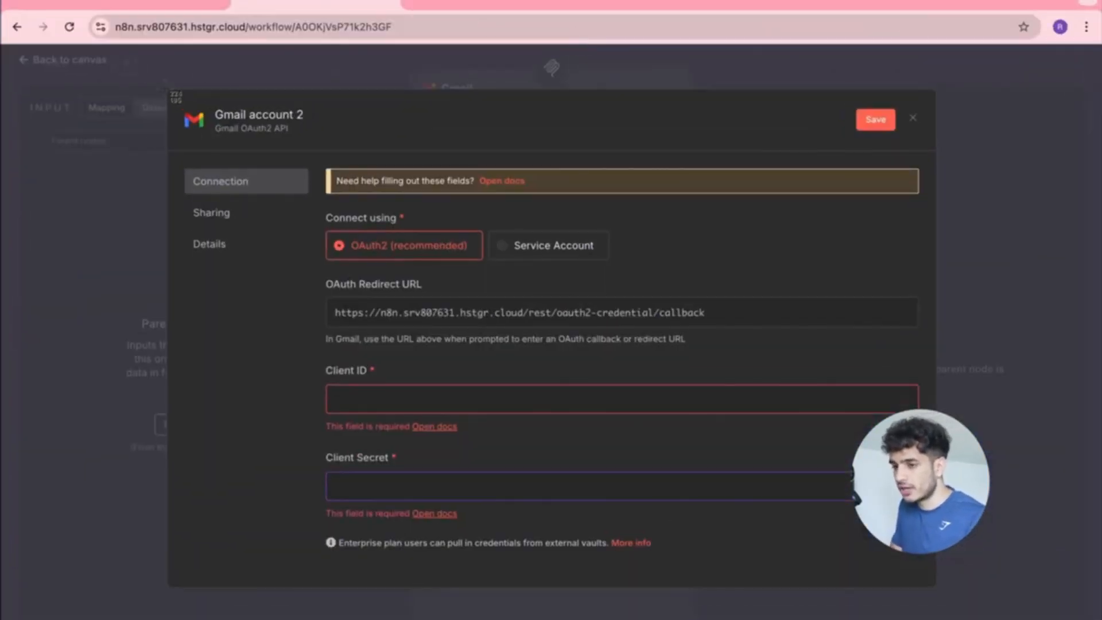
left_click_drag(164, 88, 948, 589)
key("ctrl+Up")
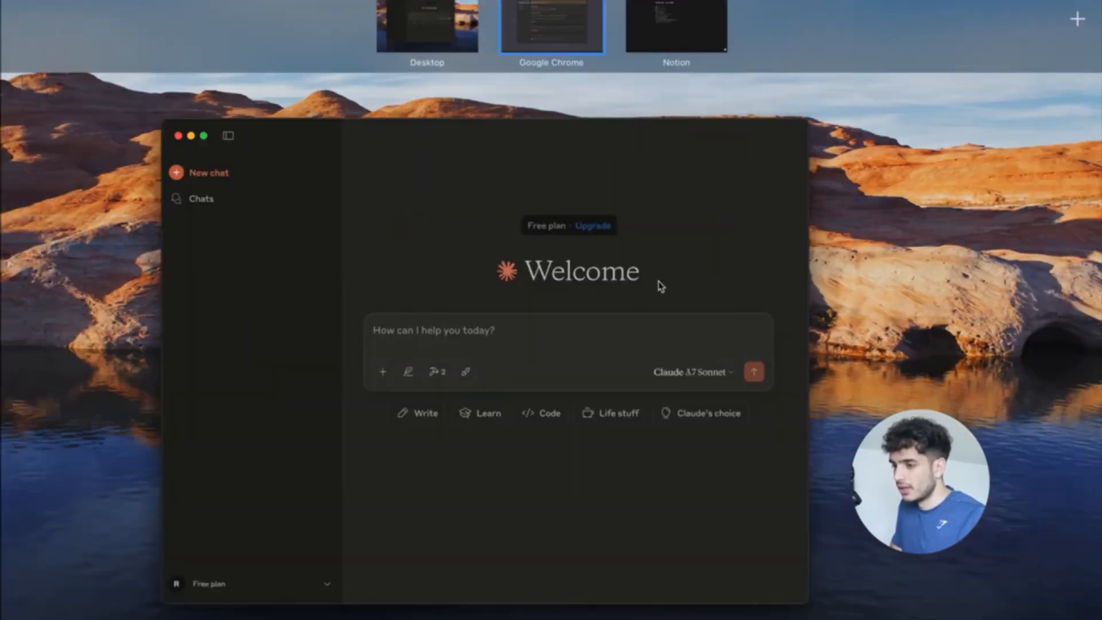
left_click(659, 284)
left_click_drag(1035, 600, 553, 276)
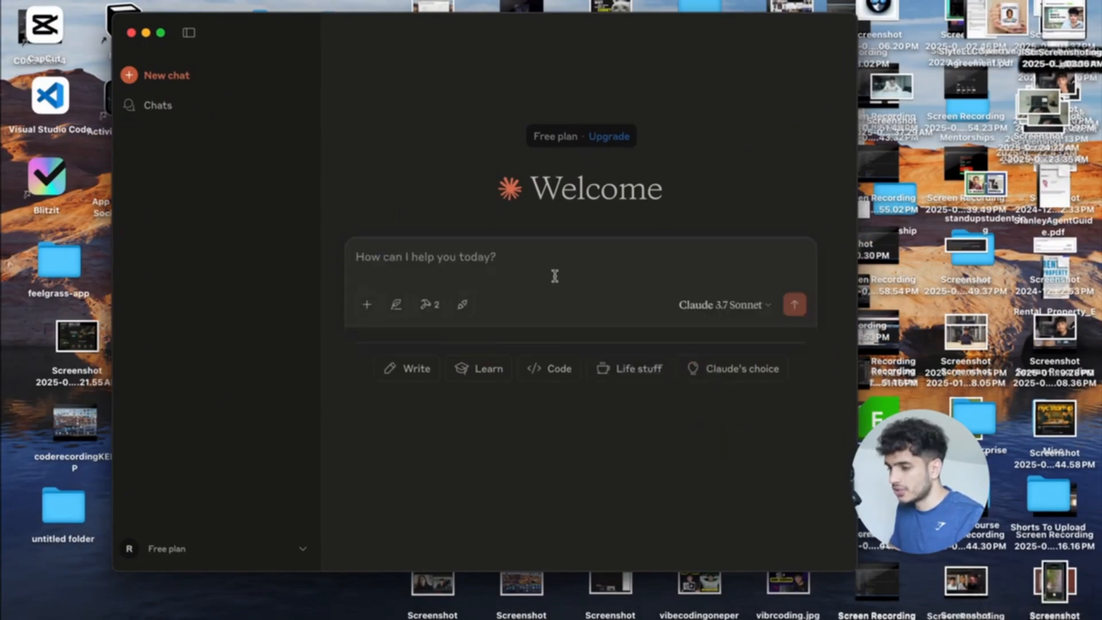
Ask Claude 'how can i get the client id and client secret for the gmail node' and dismiss the capacity error.
type("how ca")
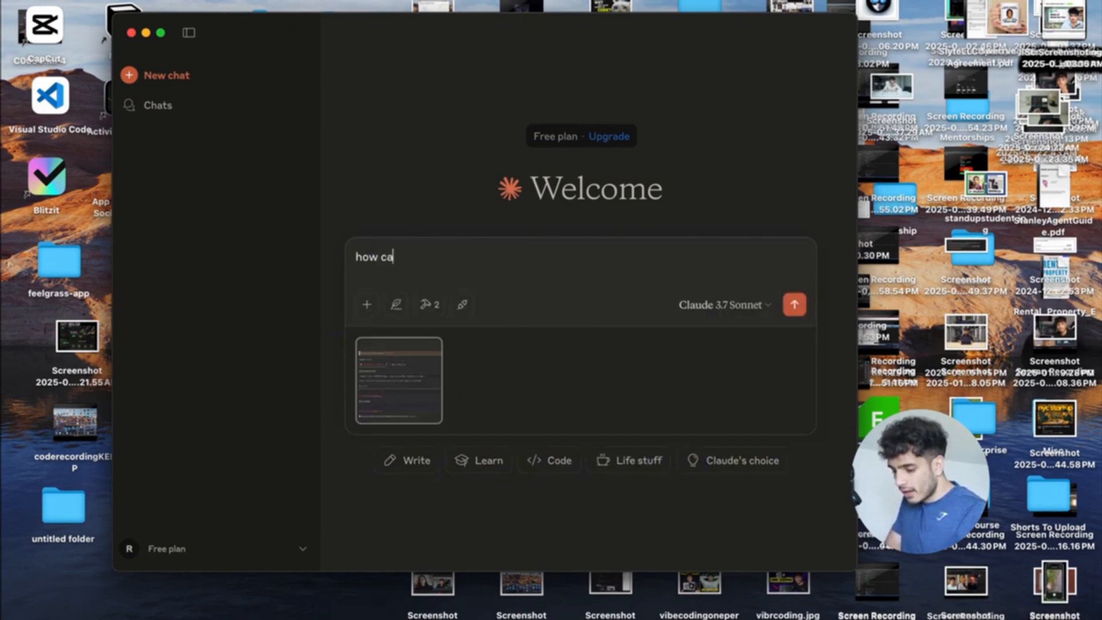
type("n i get the client id")
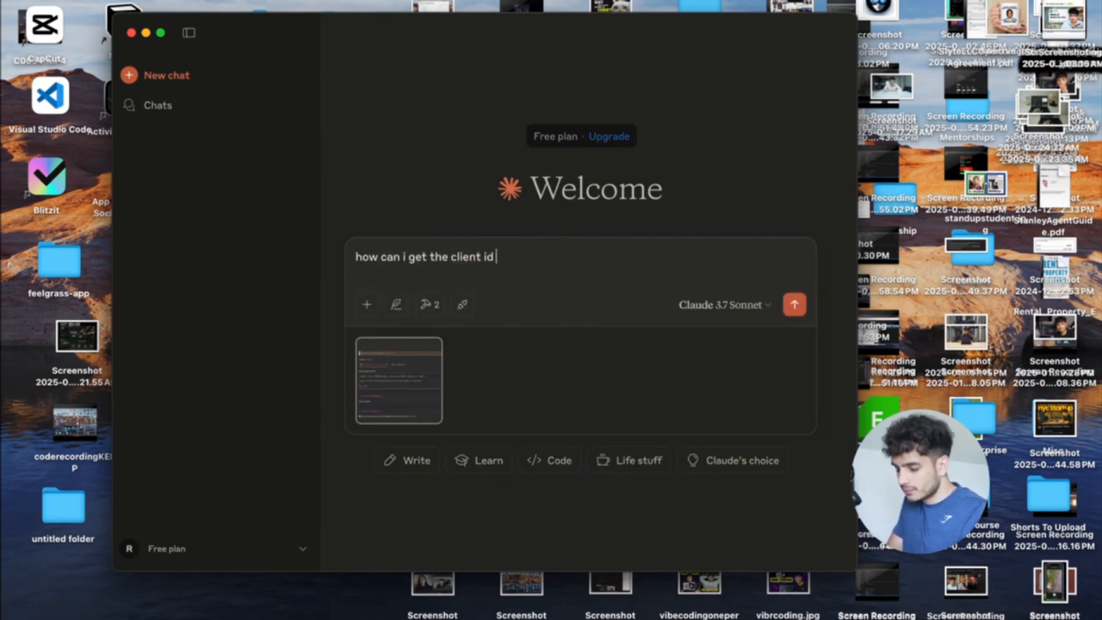
type(" and client secret for the gm")
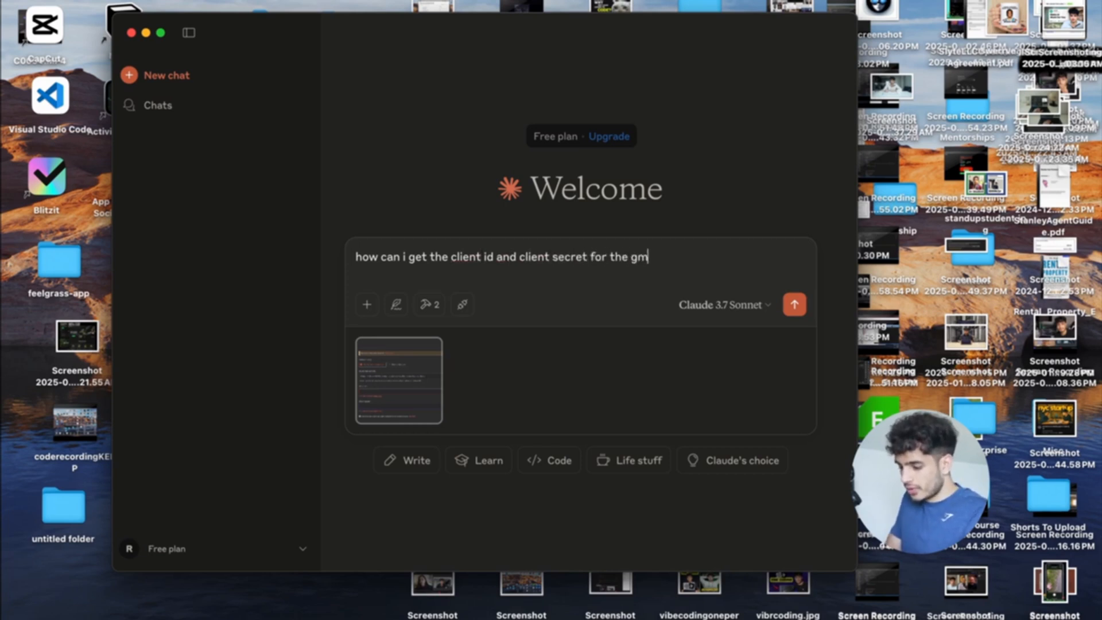
type("ail node in n8n")
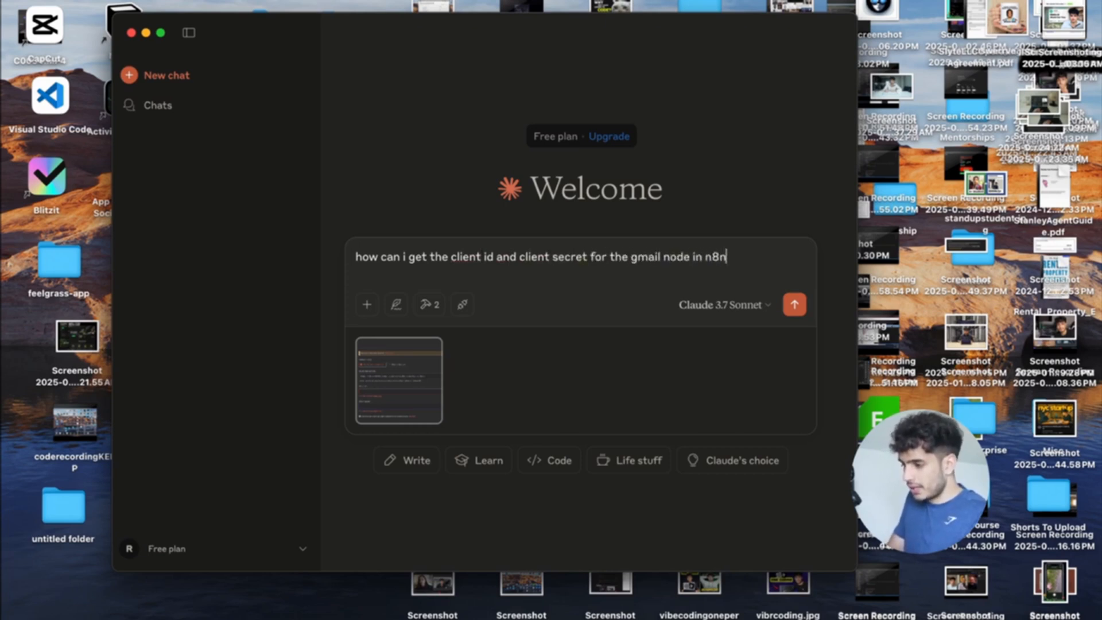
key("Return")
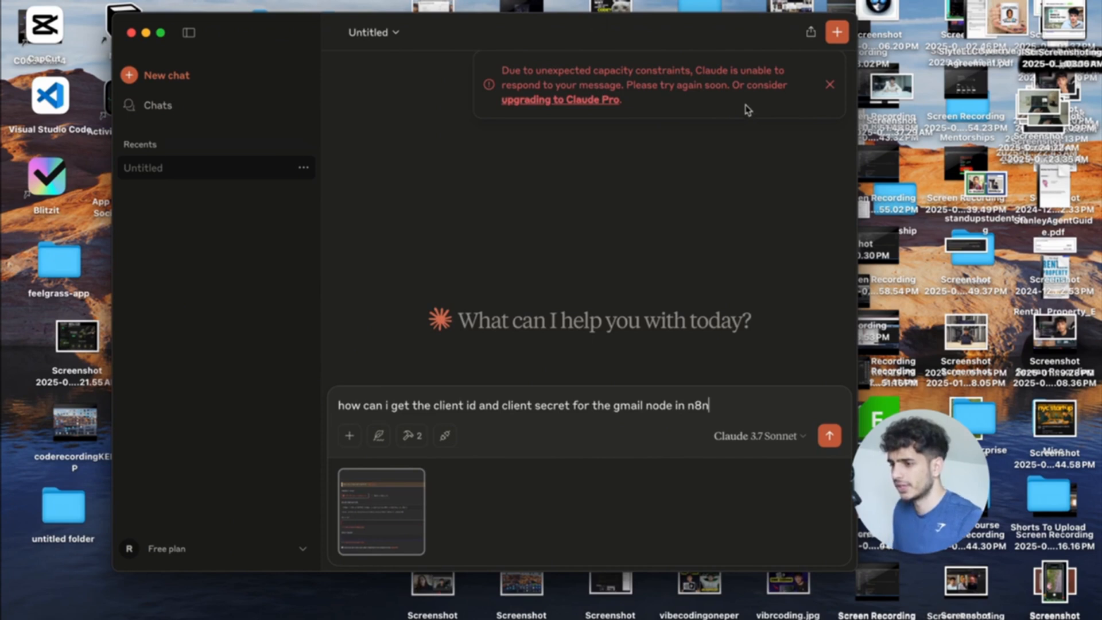
left_click(830, 86)
mouse_move(399, 501)
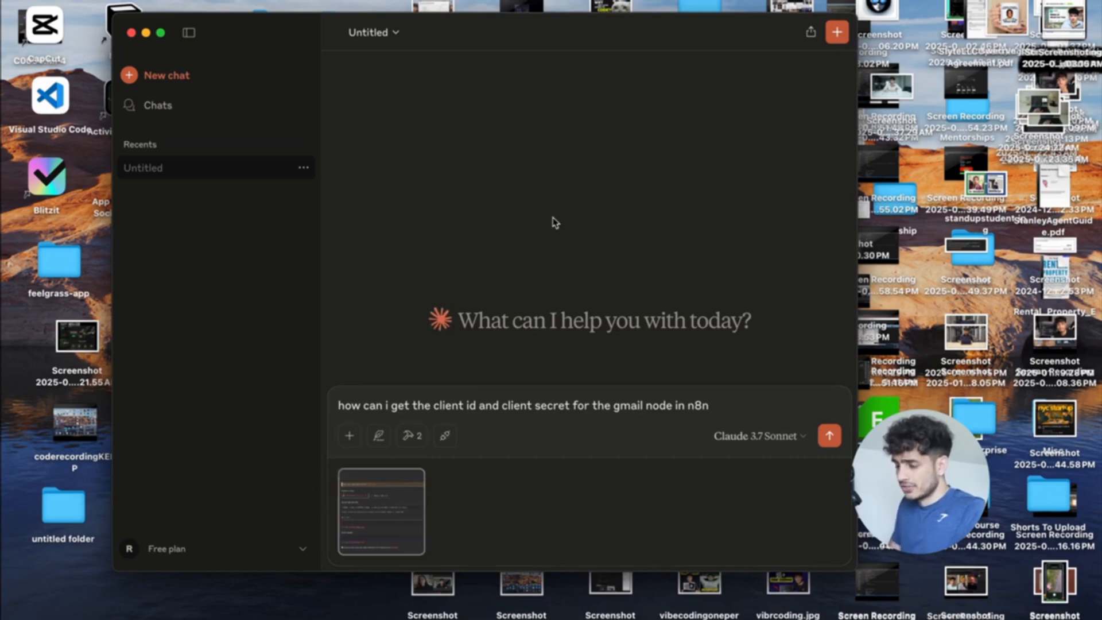
Open a new Chrome tab and start typing 'chat' in the address bar.
key("ctrl+Up")
left_click(561, 38)
key("super+t")
type("chat")
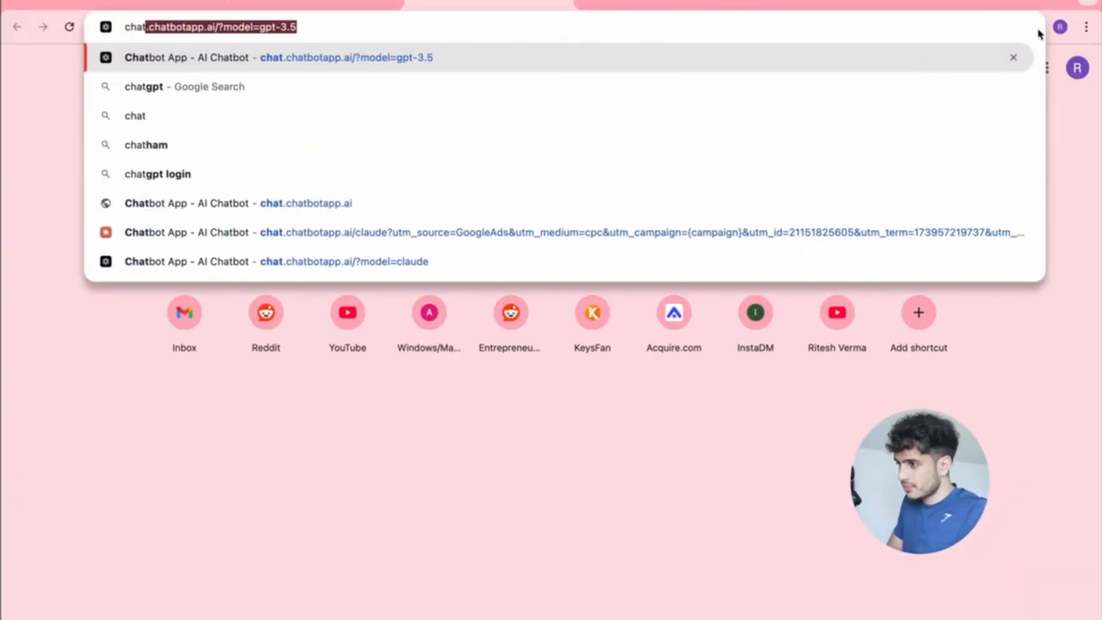
Open chatgpt.com in a new tab of another Chrome profile window.
left_click(1060, 27)
left_click(850, 428)
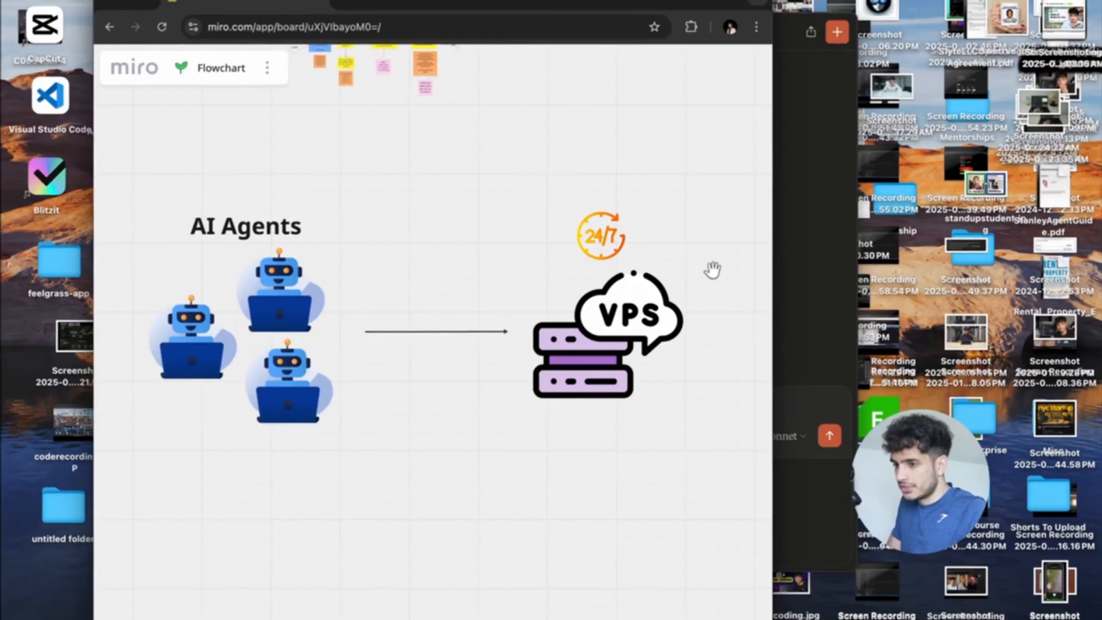
key("super+t")
type("chatgpt")
key("Return")
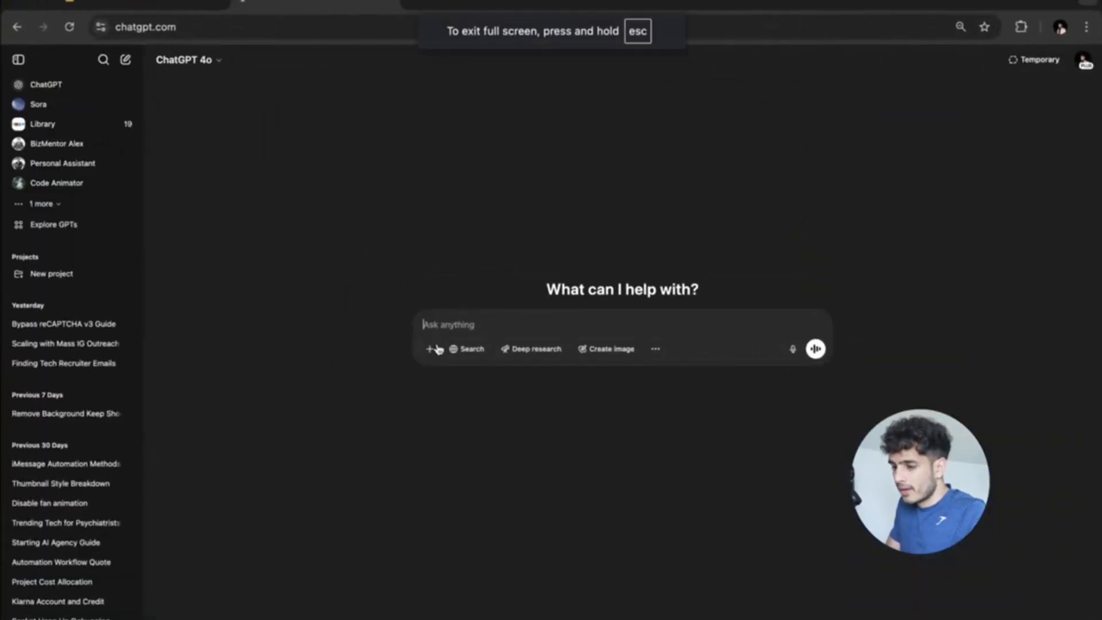
Try uploading a file to the ChatGPT prompt, then cancel the file picker.
left_click(429, 349)
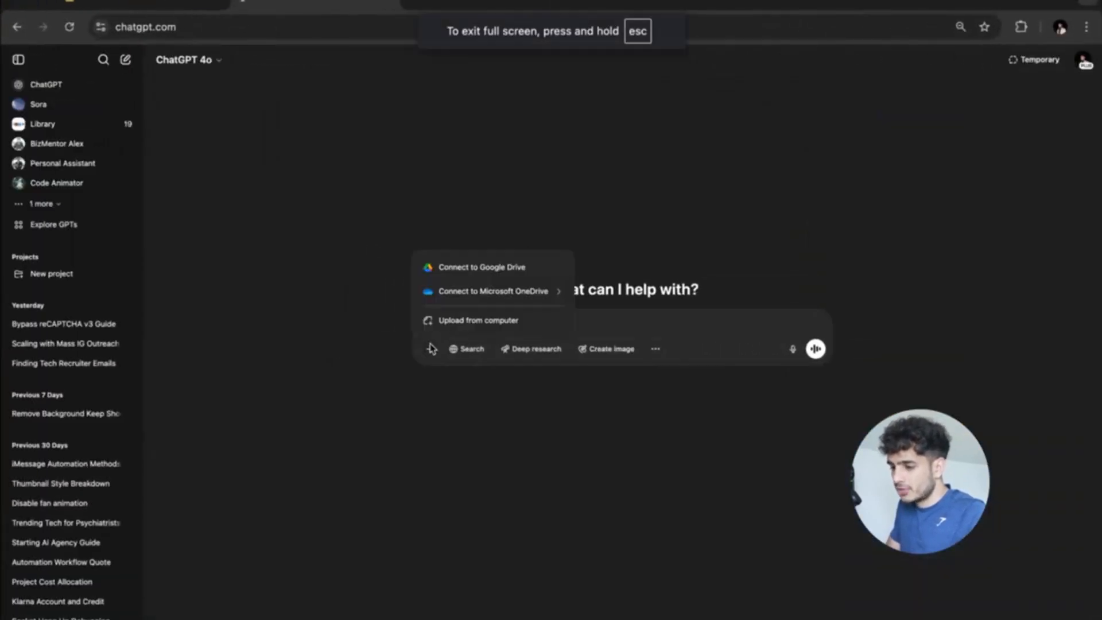
left_click(479, 320)
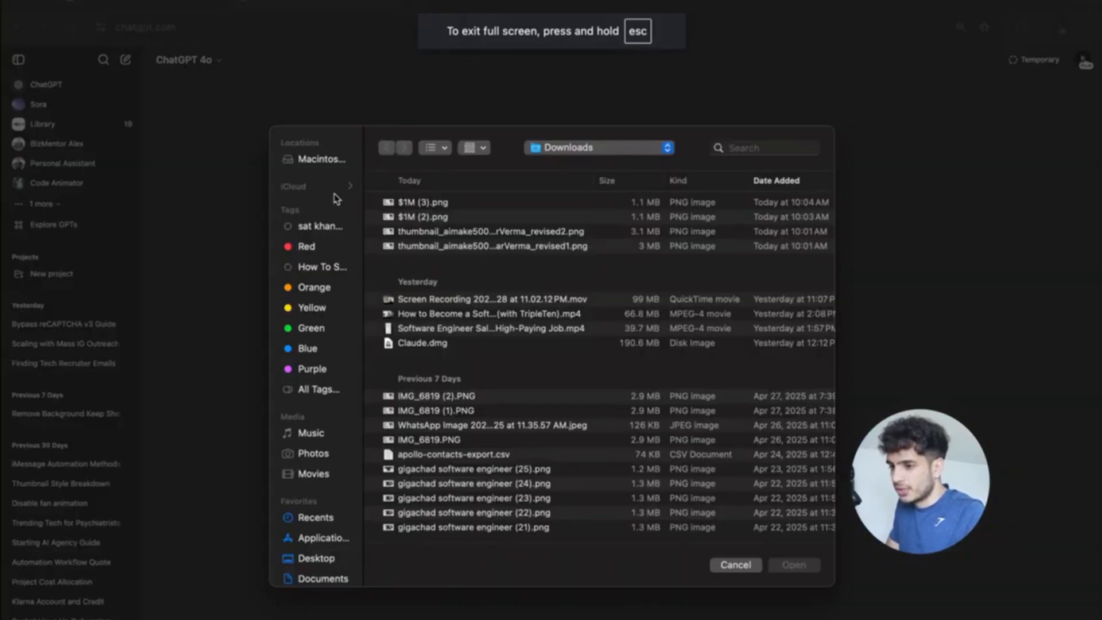
left_click(315, 518)
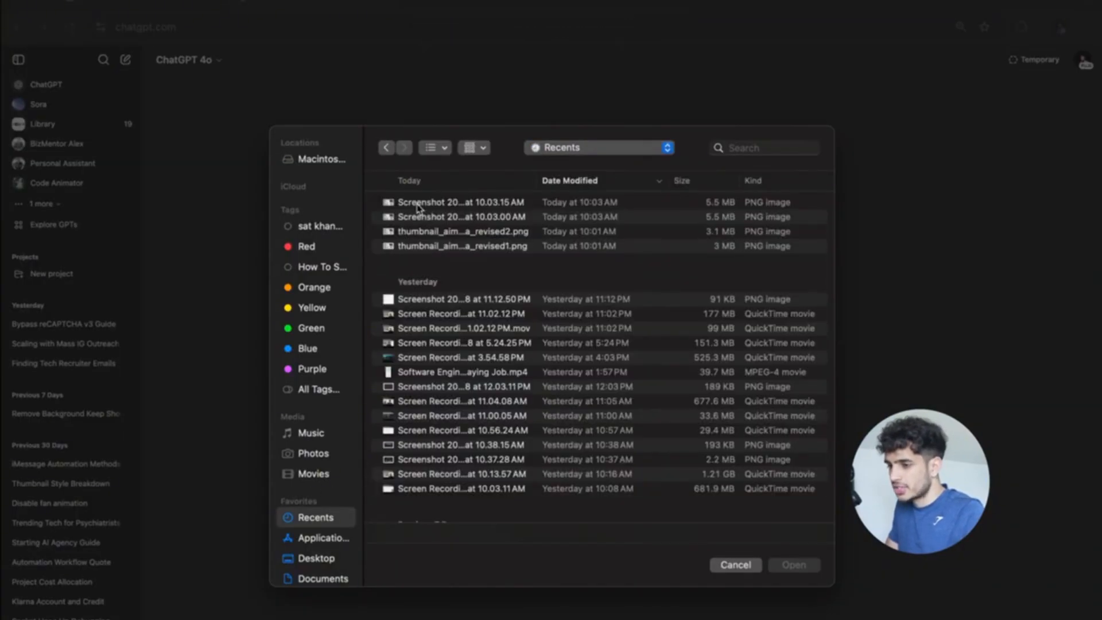
left_click(735, 565)
Screenshot the n8n Gmail credential dialog and drag it into the ChatGPT prompt.
key("ctrl+Up")
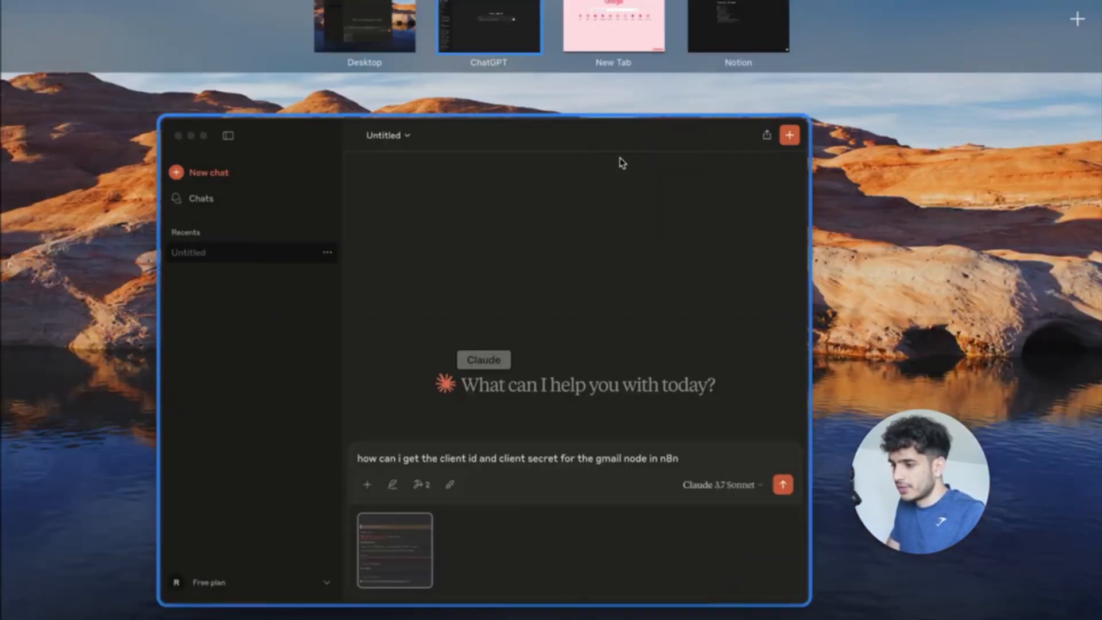
left_click(613, 25)
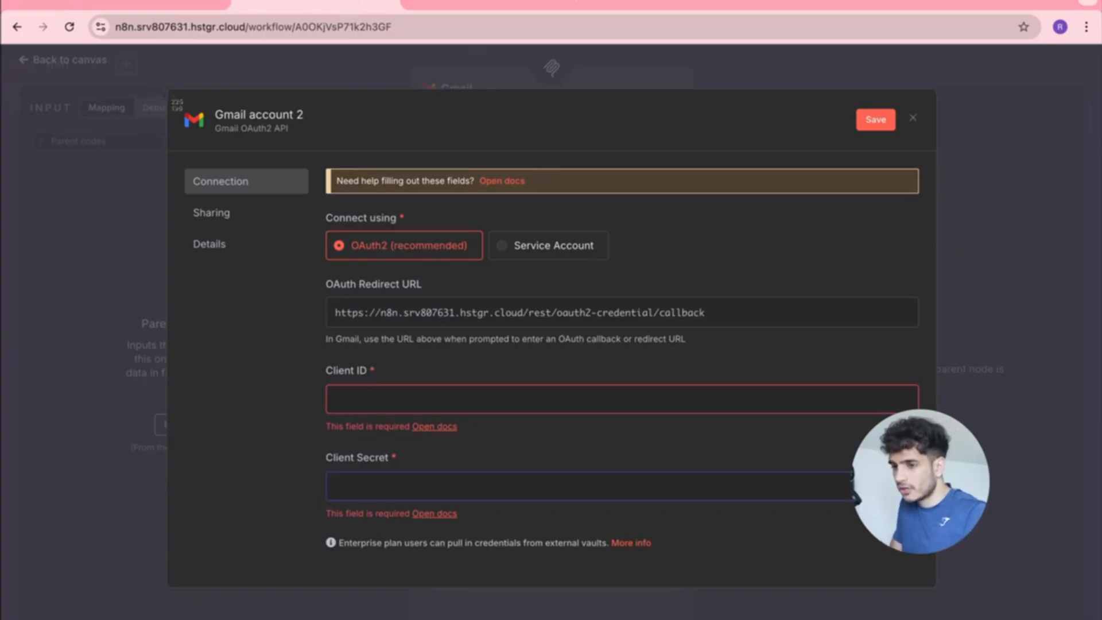
left_click_drag(164, 86, 935, 584)
key("ctrl+Up")
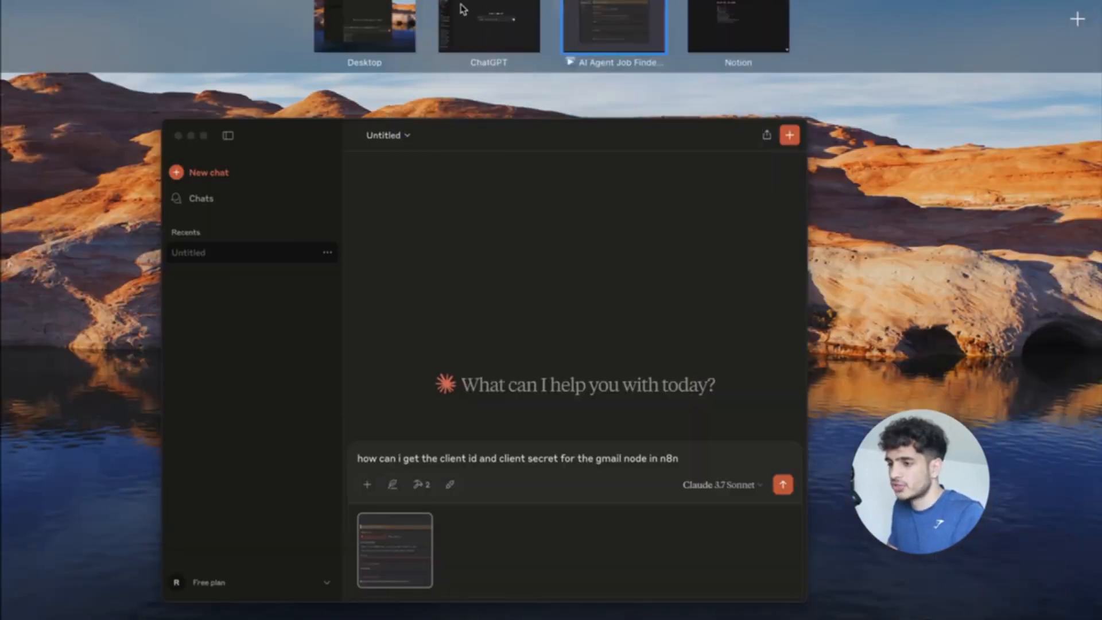
left_click(461, 8)
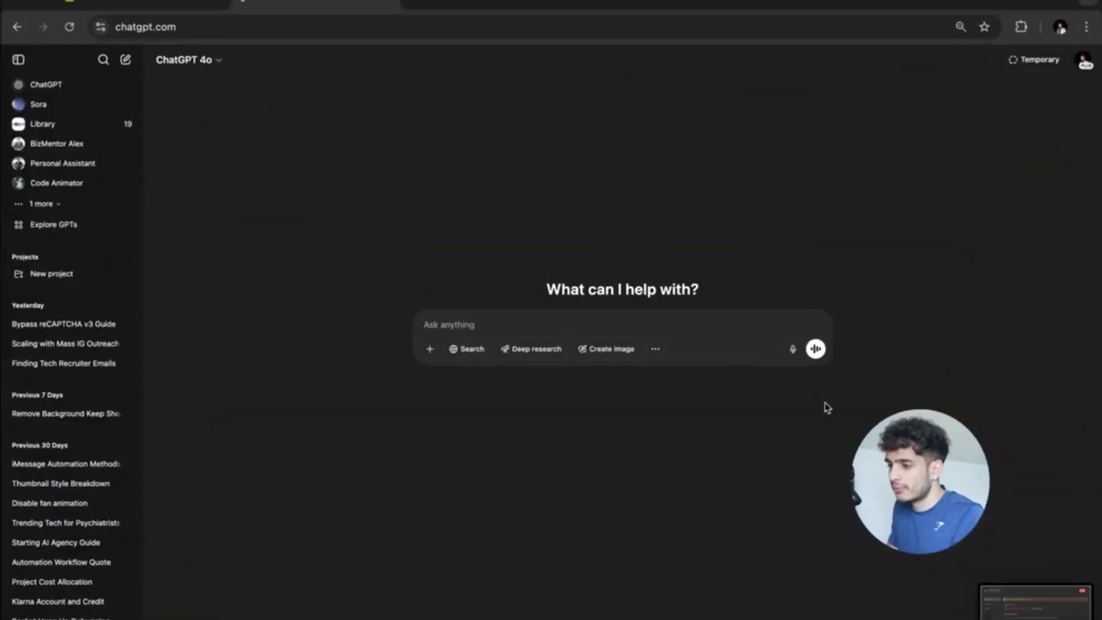
left_click_drag(1010, 599, 491, 311)
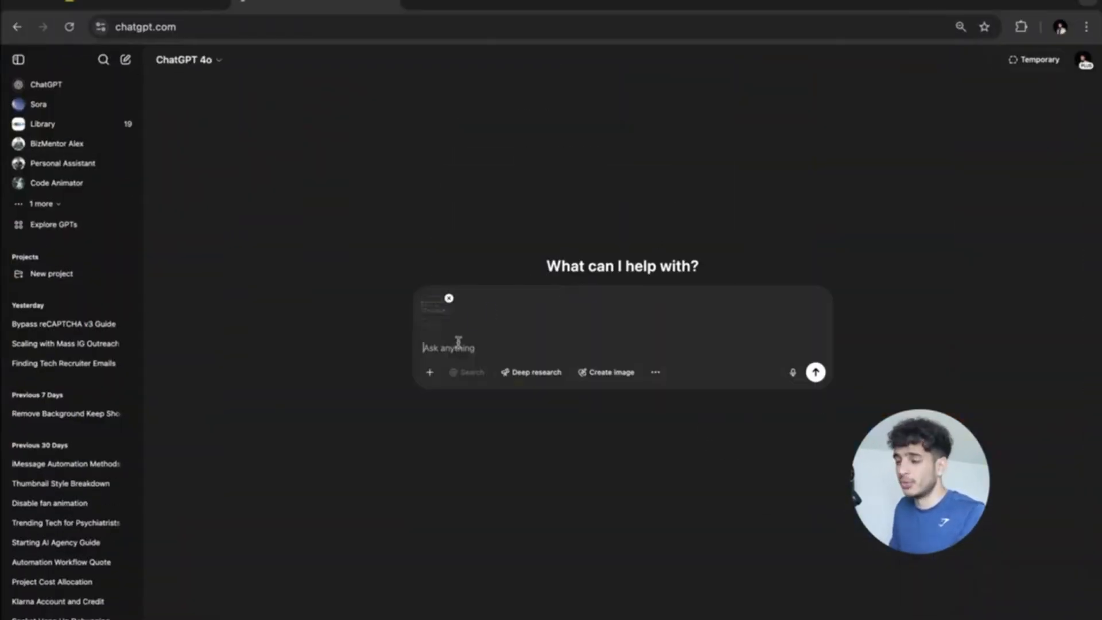
Begin the prompt, then select the client ID question text in Claude to reuse it.
type("ho")
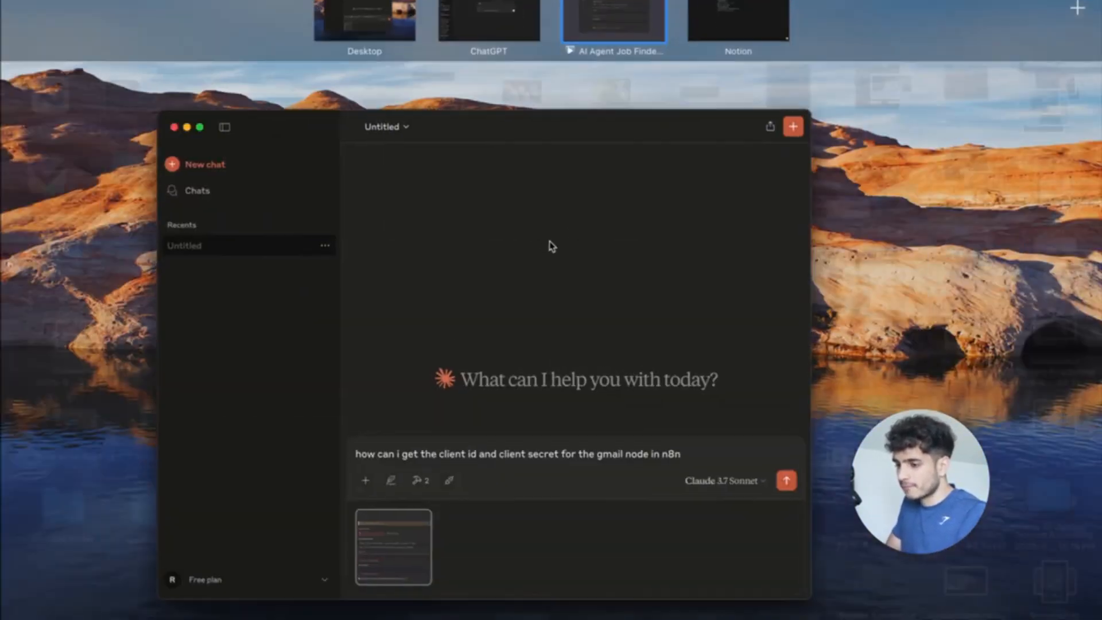
left_click(550, 247)
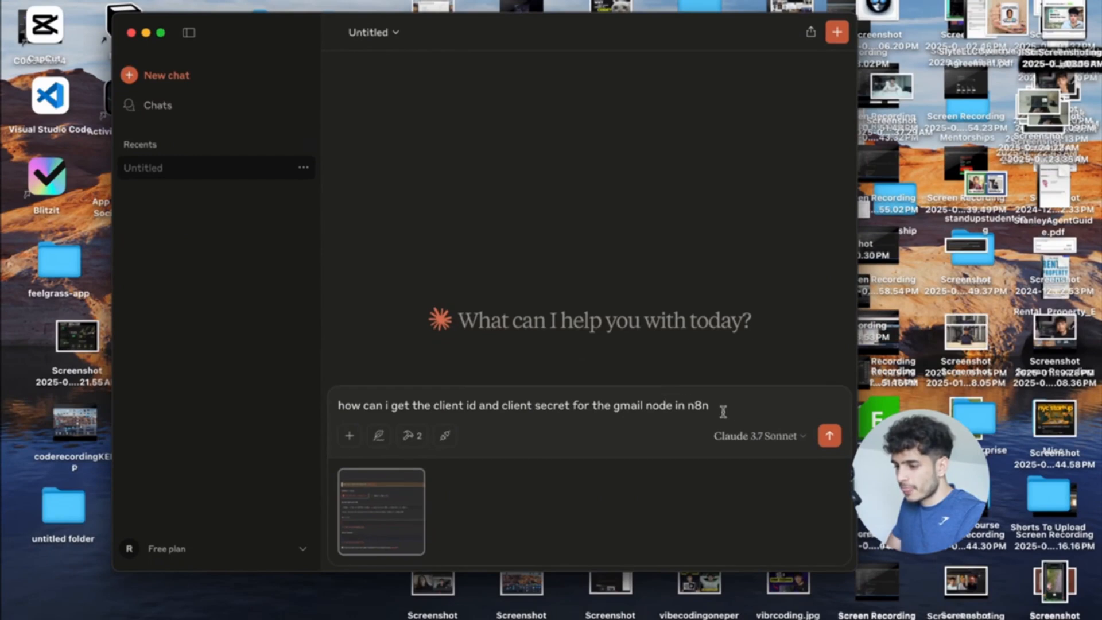
left_click_drag(721, 411, 277, 406)
key("super+c")
Paste the Gmail client ID and secret question into ChatGPT and send it.
key("ctrl+Up")
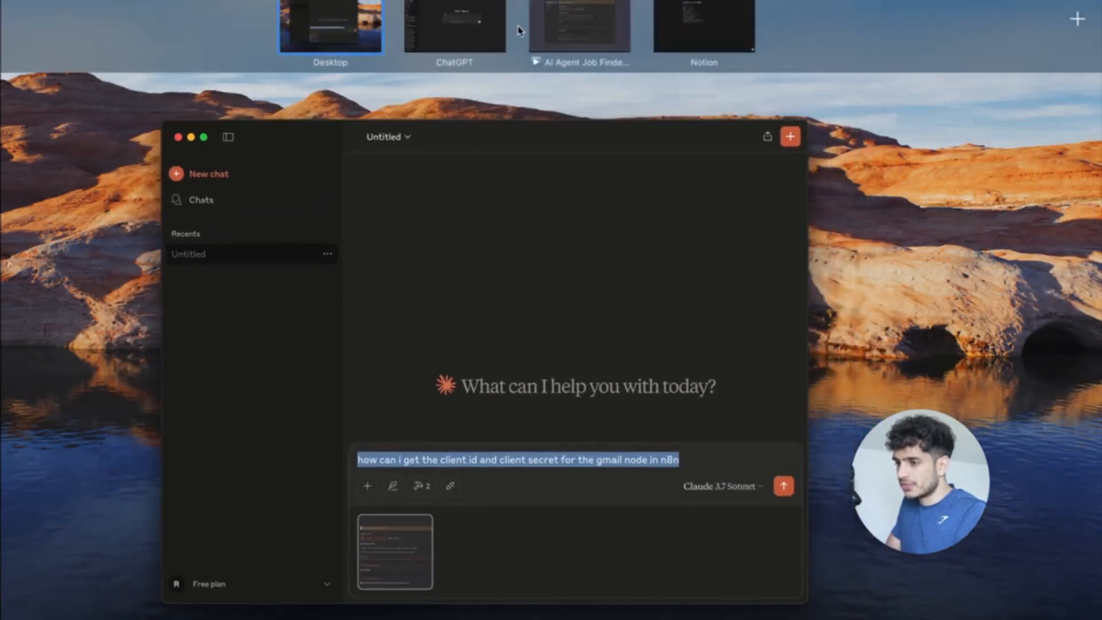
left_click(482, 27)
key("super+v")
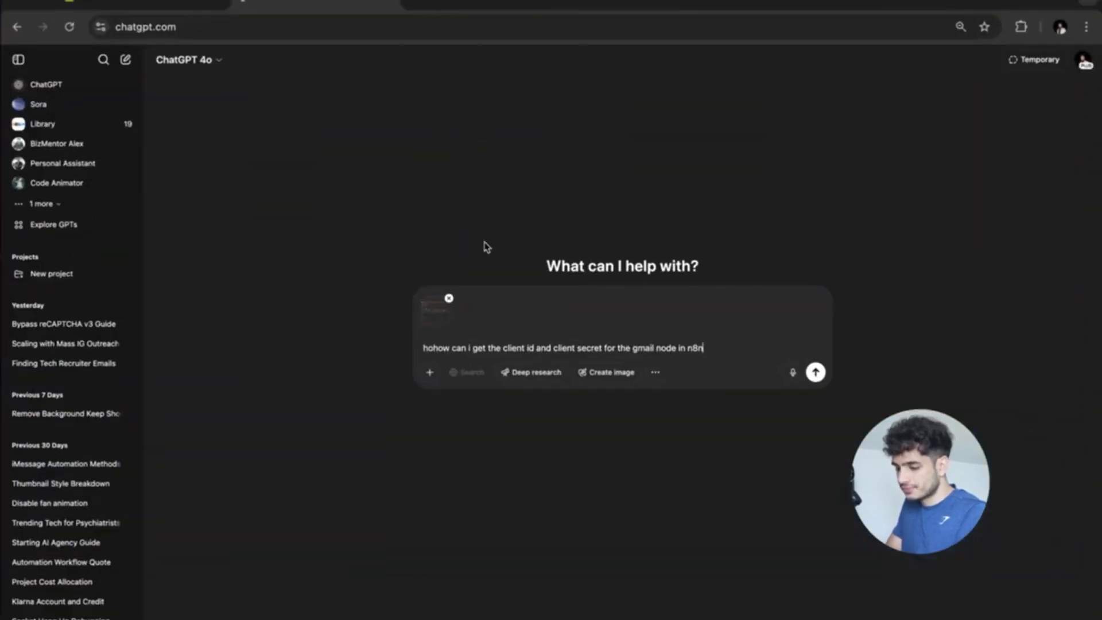
key("super+a")
key("BackSpace")
key("super+v")
key("Return")
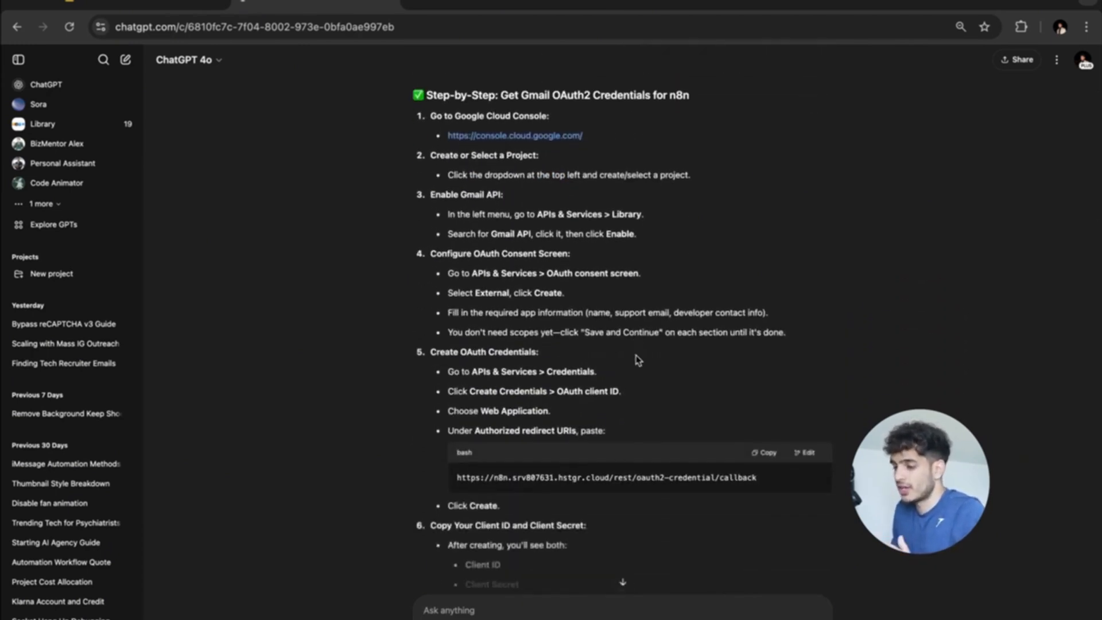
Copy the console.cloud.google.com link from ChatGPT's answer and open it in a new tab.
scroll(635, 357, "up", 3)
scroll(636, 356, "up", 1)
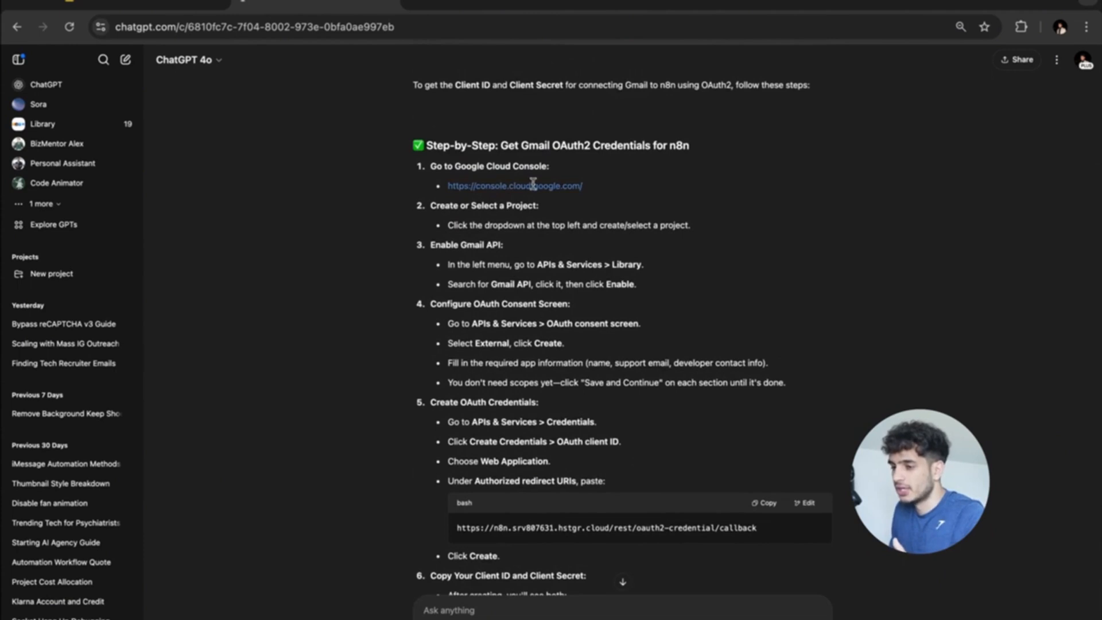
left_click_drag(583, 185, 450, 184)
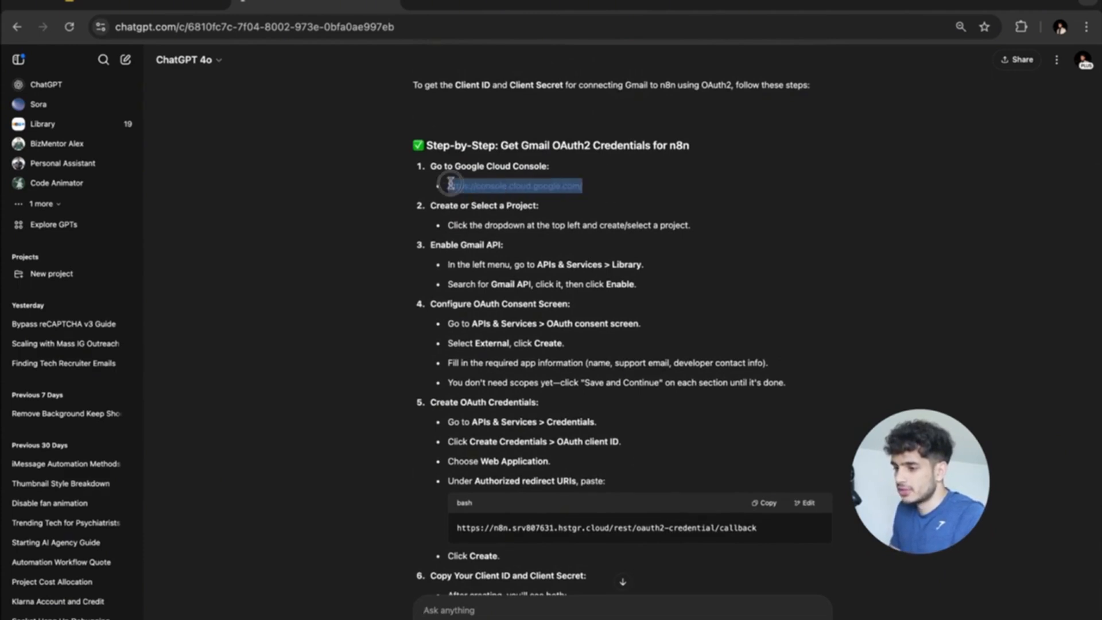
key("super+c")
key("super+t")
key("super+v")
key("Return")
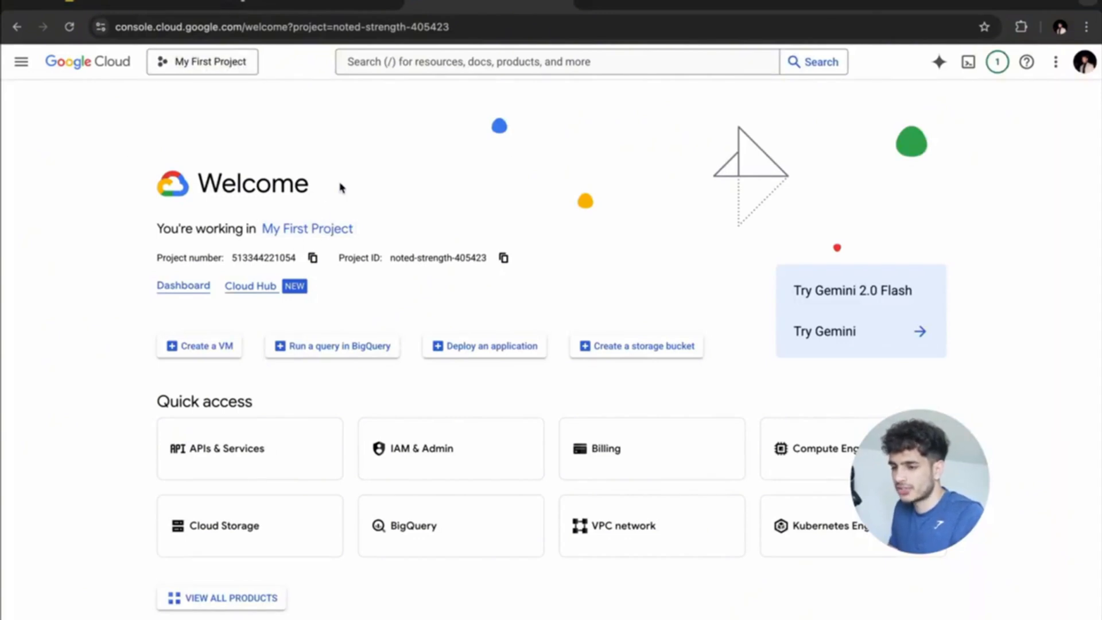
Start a Web application OAuth client ID from APIs & Services > Credentials.
left_click(21, 62)
left_click(315, 4)
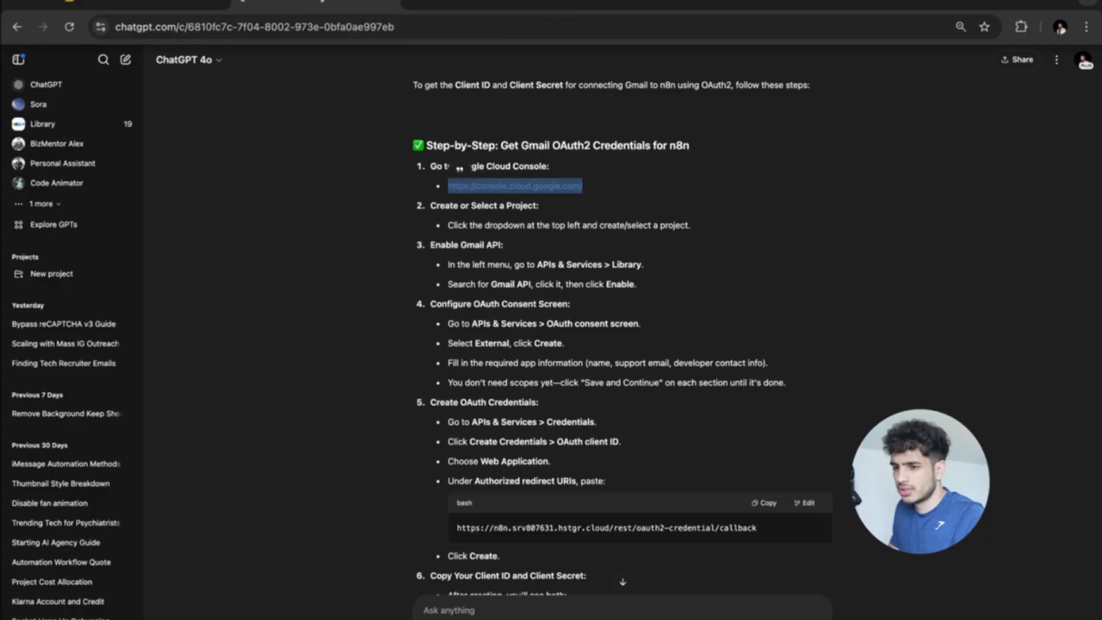
left_click(488, 5)
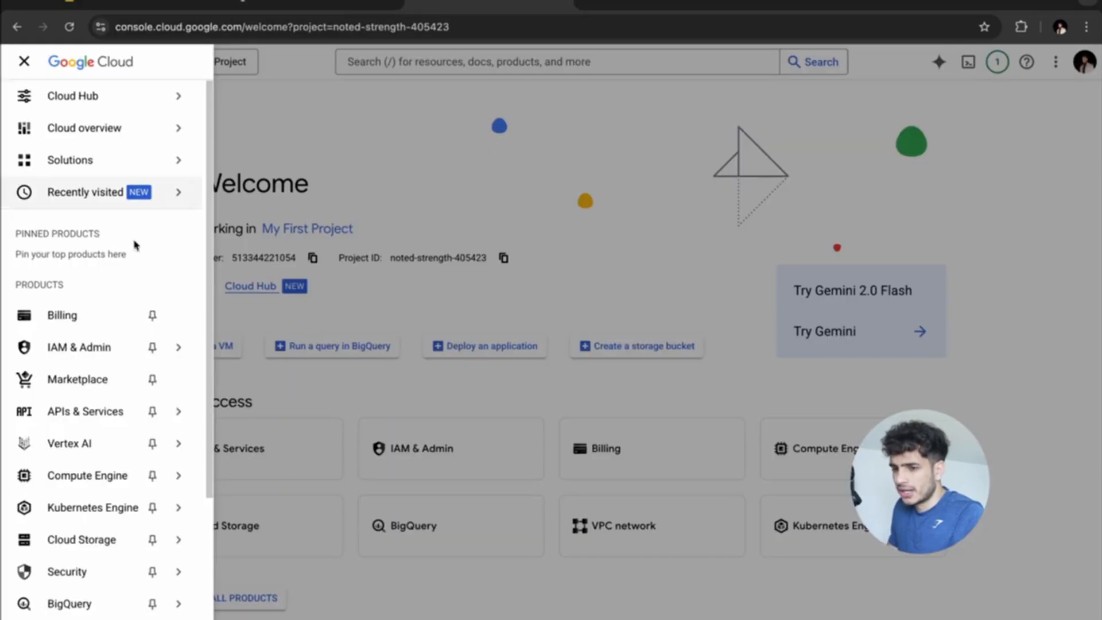
mouse_move(87, 416)
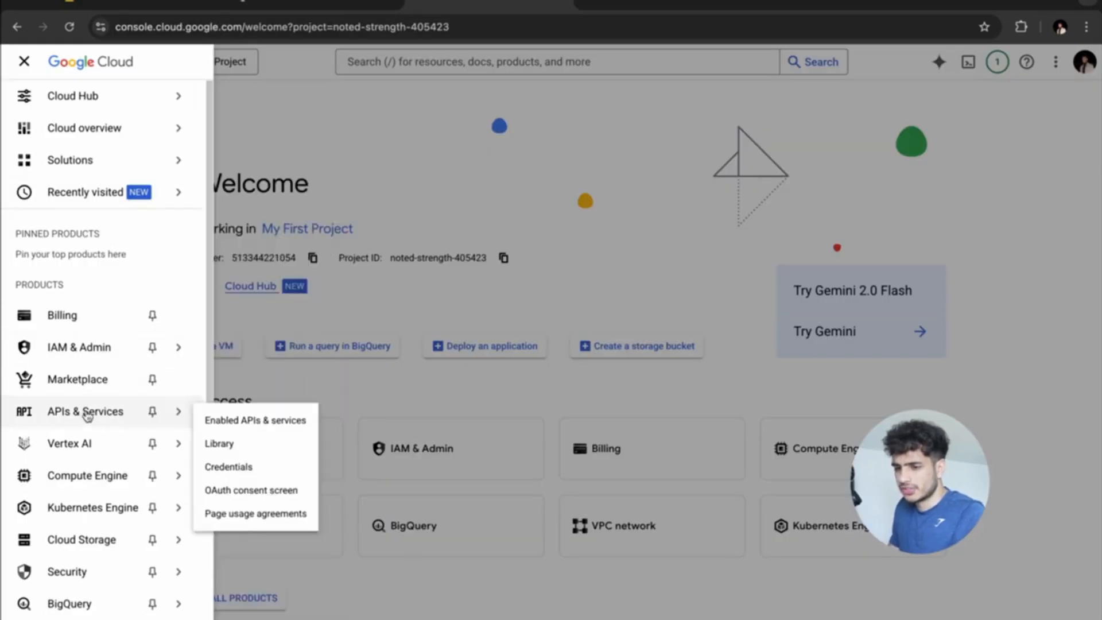
left_click(227, 468)
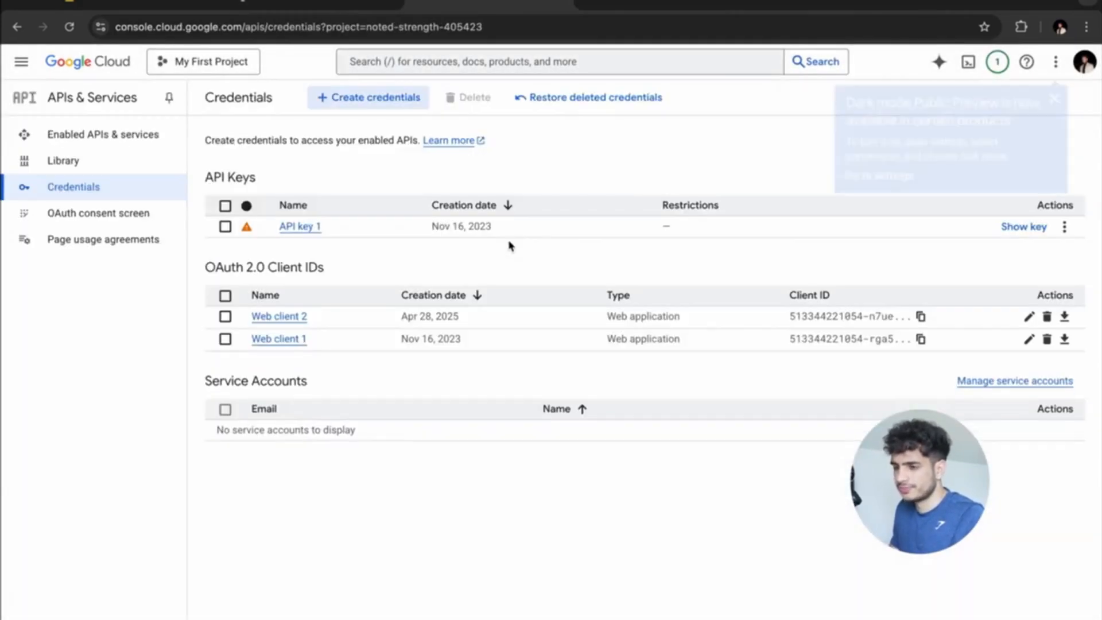
left_click(374, 97)
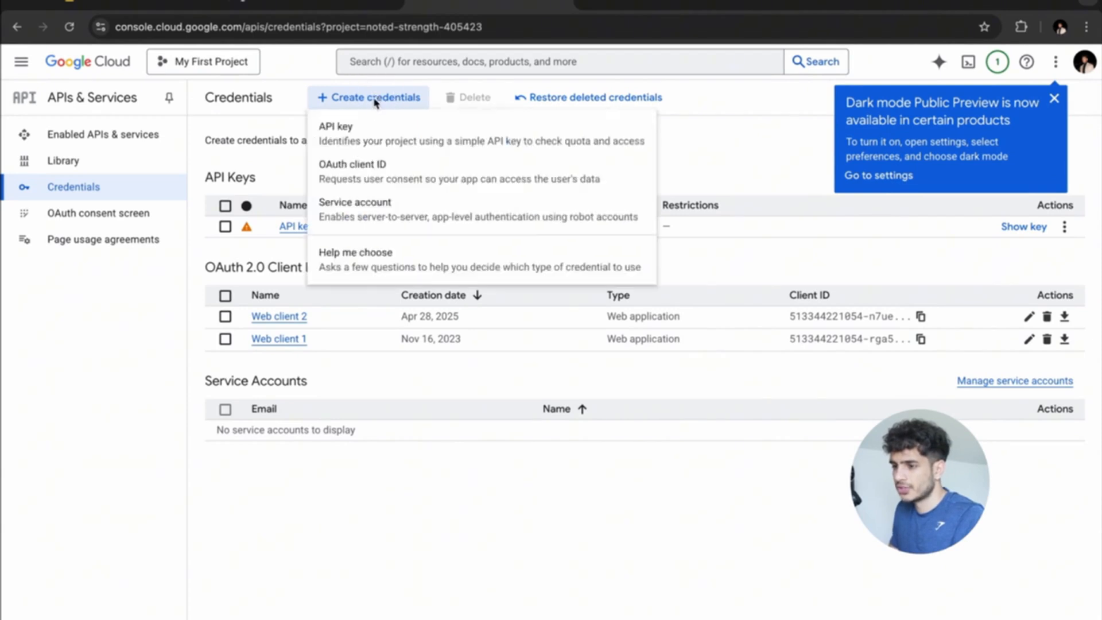
left_click(390, 178)
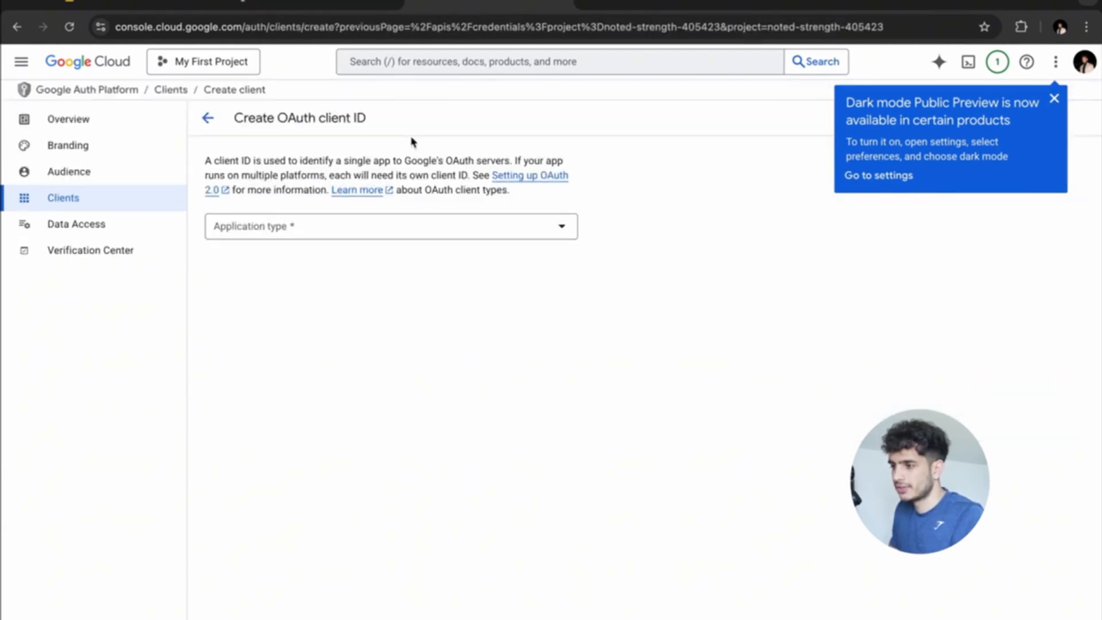
left_click(367, 227)
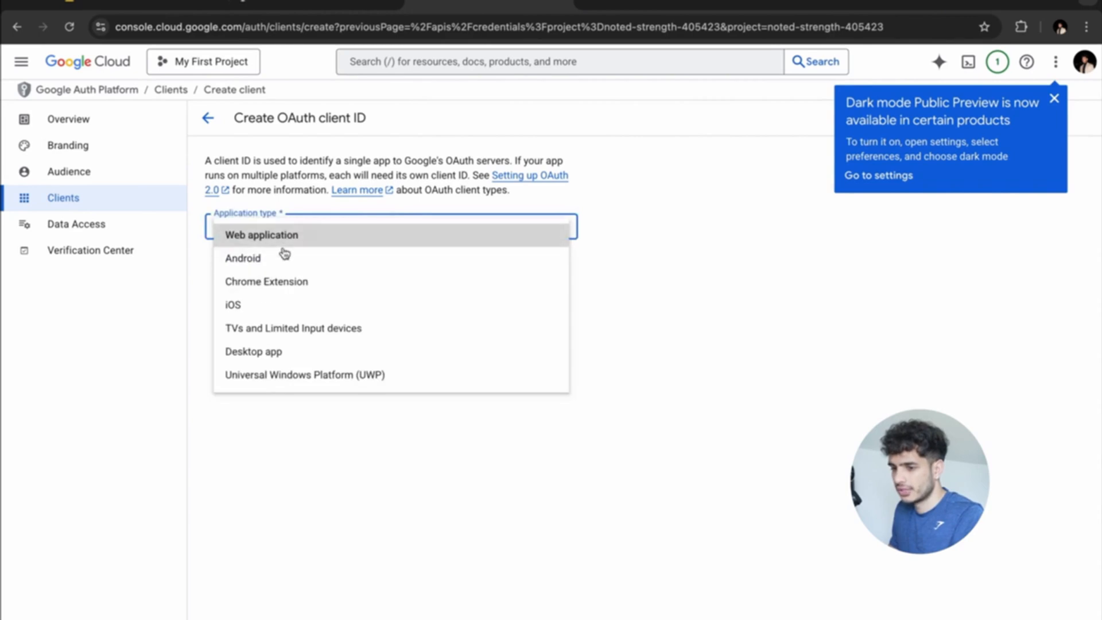
left_click(332, 236)
Add the n8n callback URL as the web client's authorized redirect URI.
scroll(370, 349, "down", 1)
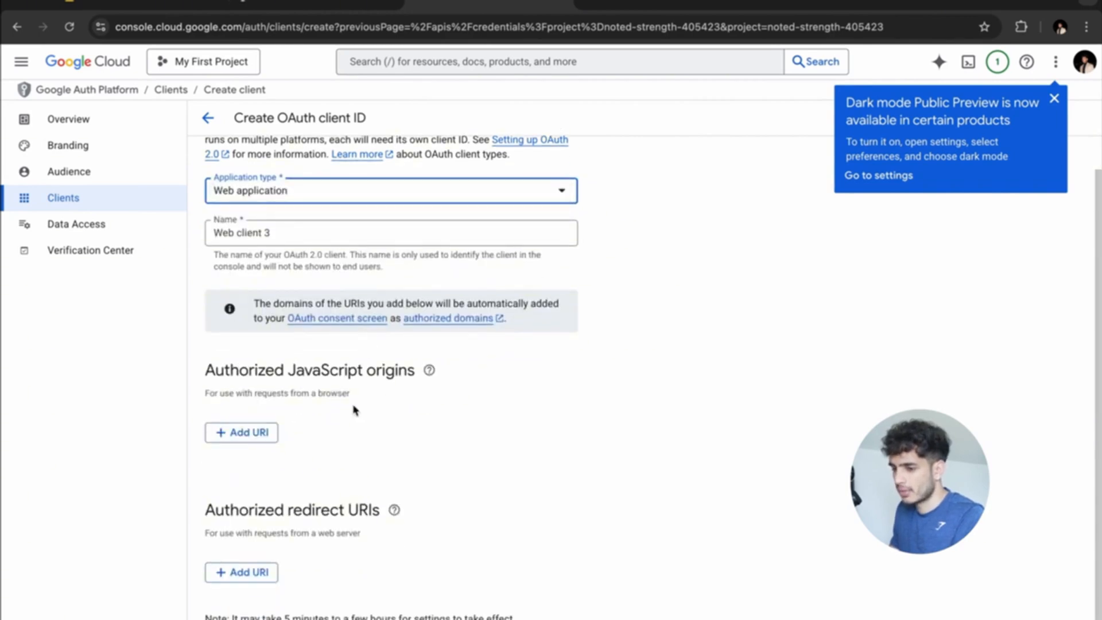
scroll(351, 411, "down", 1)
left_click(340, 8)
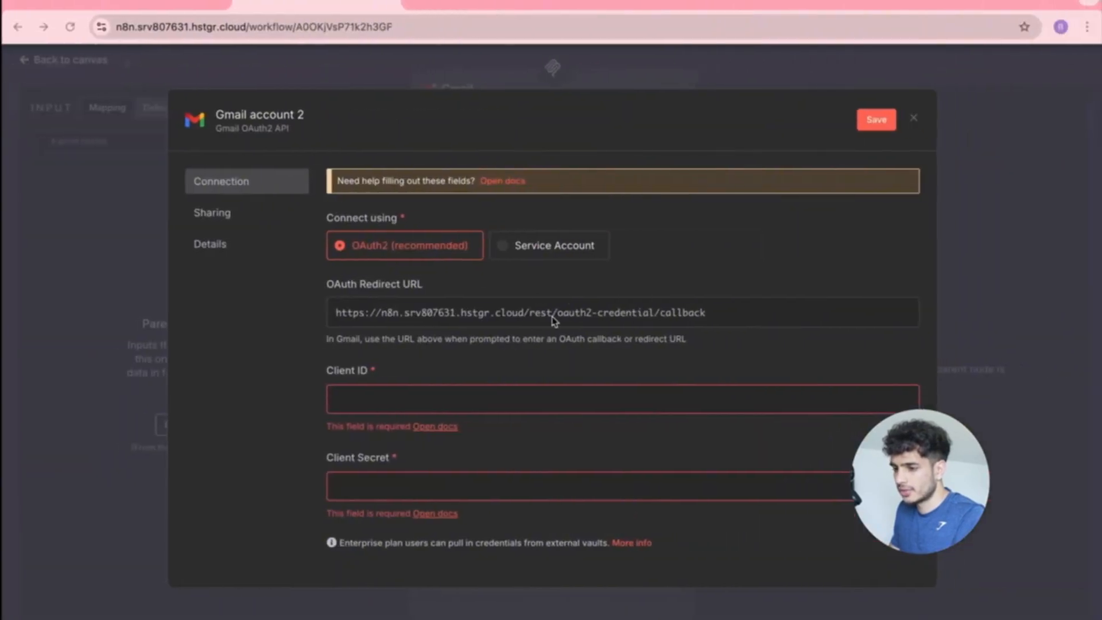
left_click(453, 5)
left_click(470, 6)
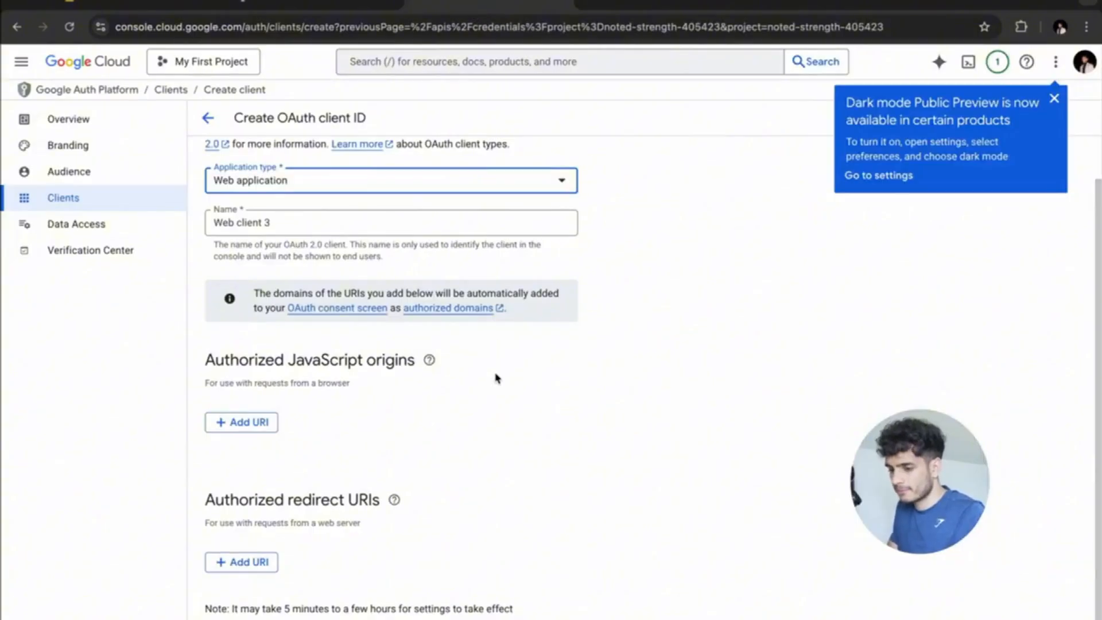
left_click(245, 556)
key("ctrl+v")
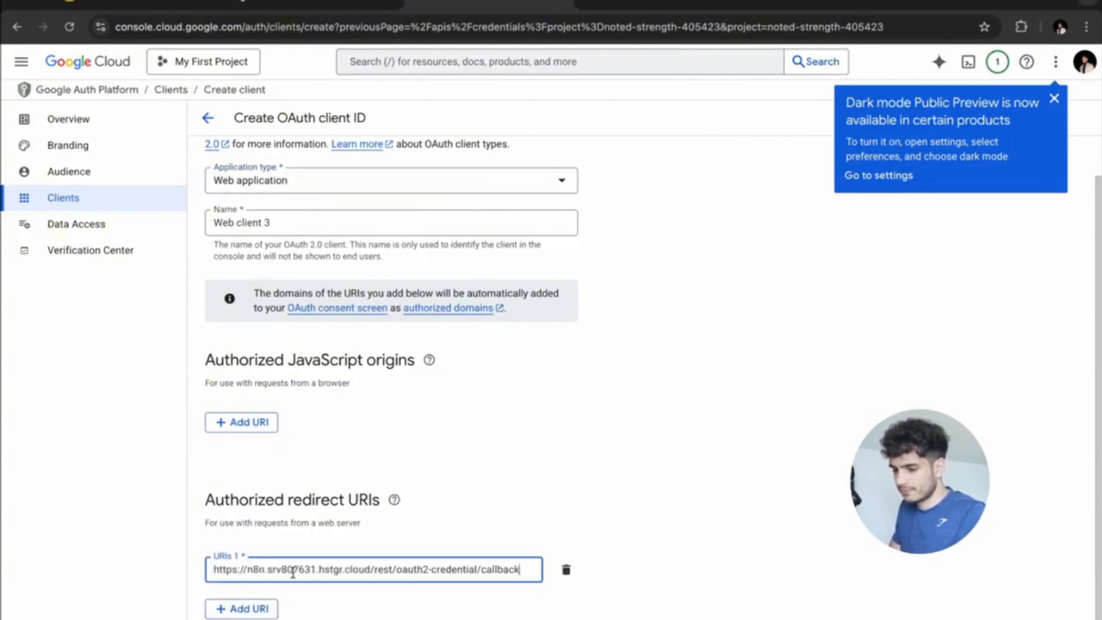
left_click(580, 531)
scroll(557, 516, "down", 1)
scroll(557, 516, "down", 1)
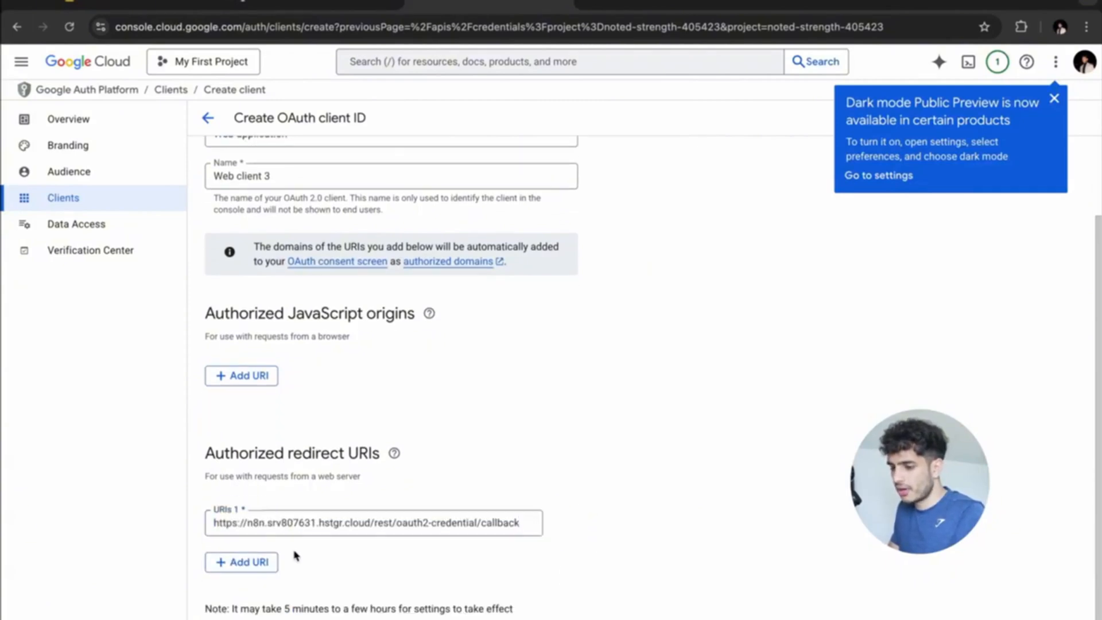
scroll(286, 503, "up", 3)
scroll(287, 504, "down", 3)
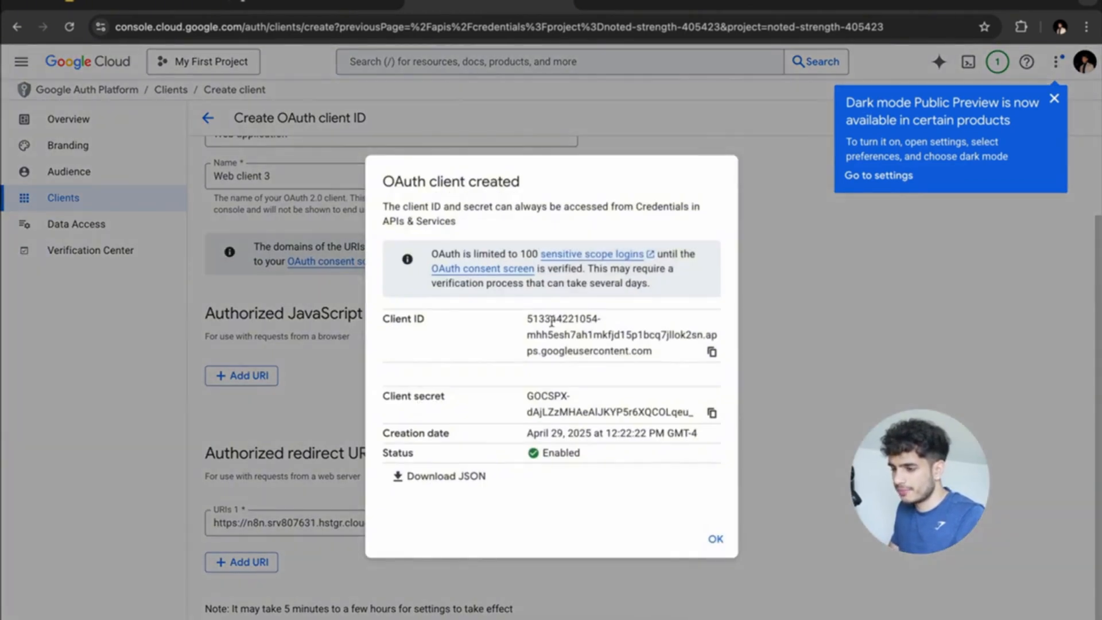
Copy the new Google OAuth client ID and client secret into the n8n credential fields.
left_click(713, 353)
key("ctrl+Right")
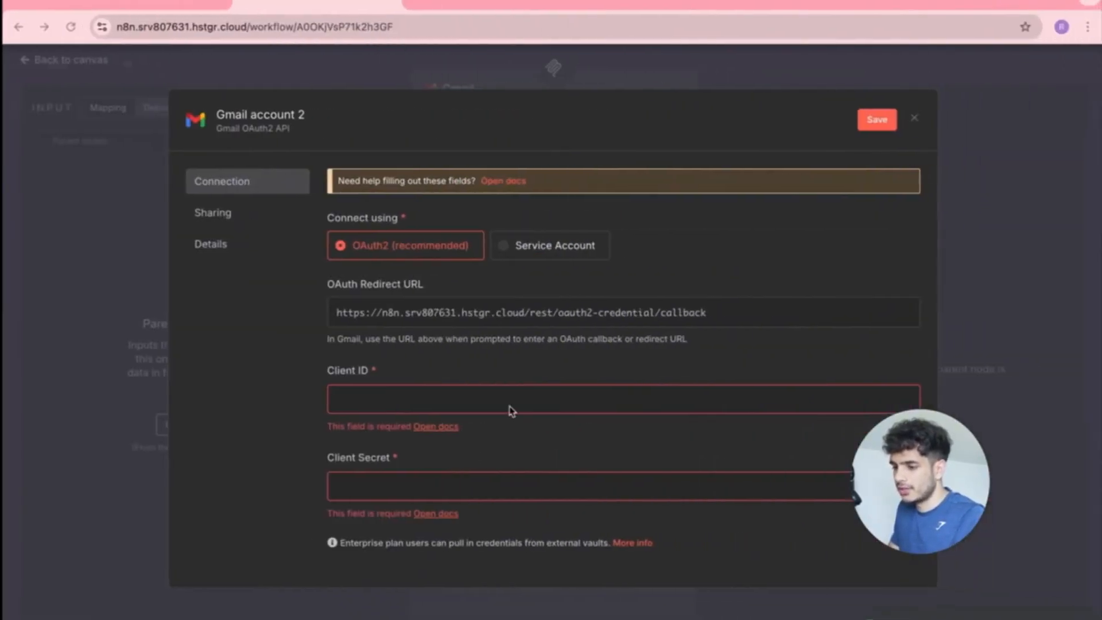
left_click(510, 407)
key("super+v")
key("ctrl+Left")
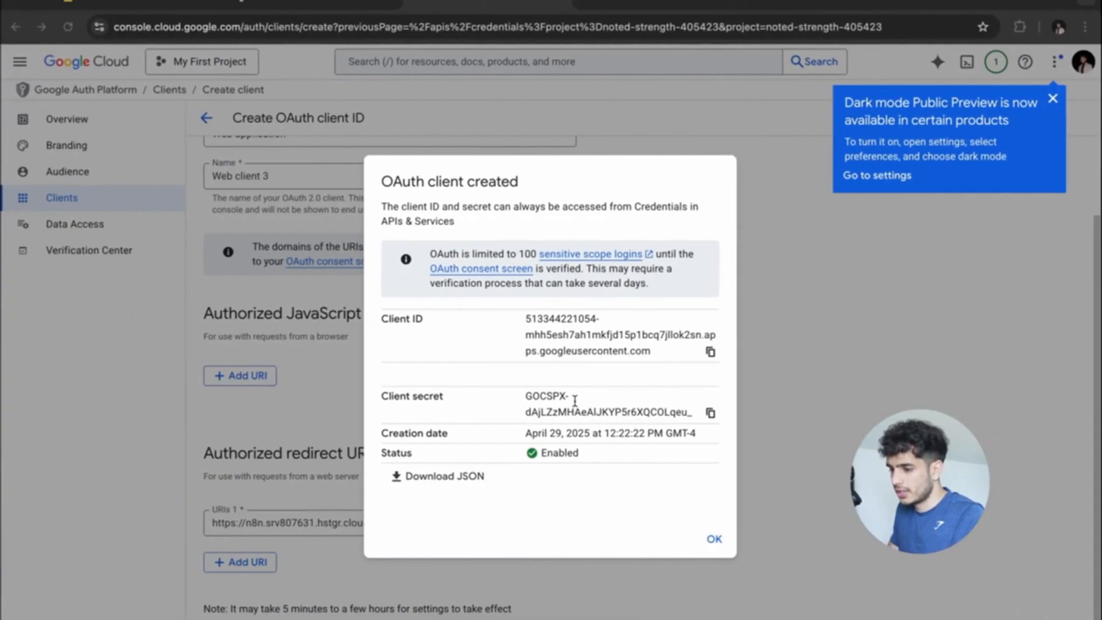
left_click(710, 413)
key("ctrl+Right")
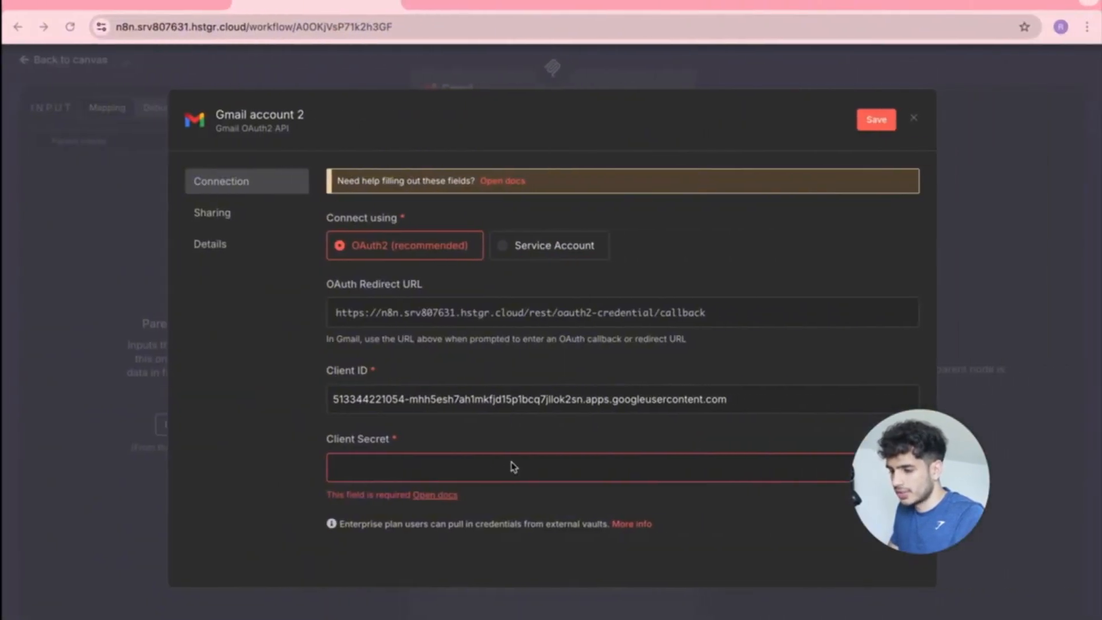
left_click(506, 465)
key("super+v")
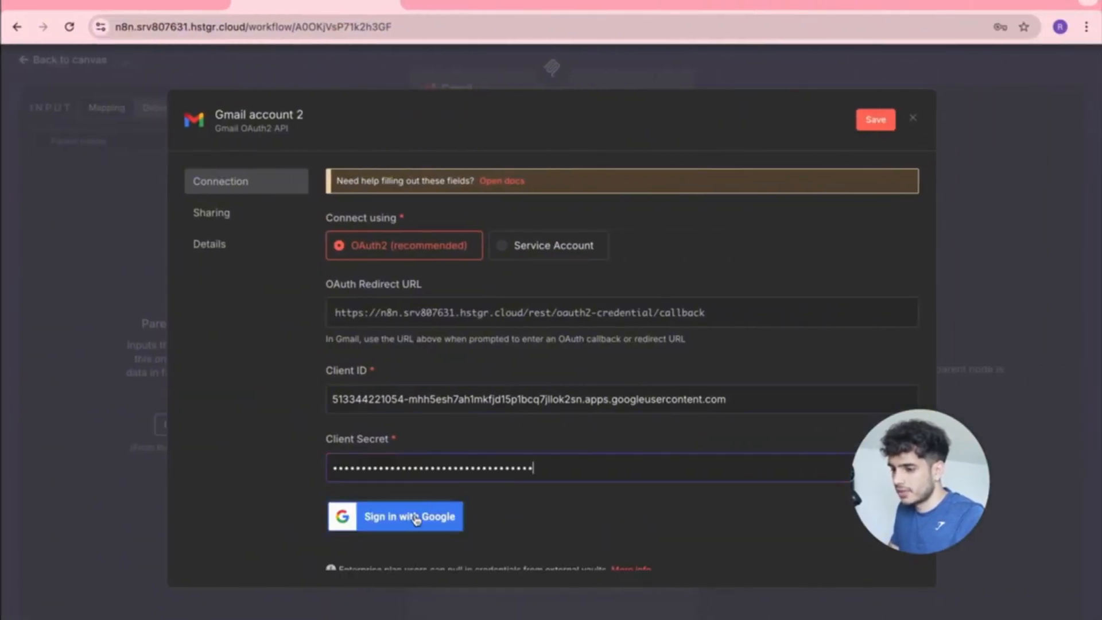
Save the credential and sign in with Google, proceeding past the unverified-app warning to grant access.
scroll(574, 487, "down", 1)
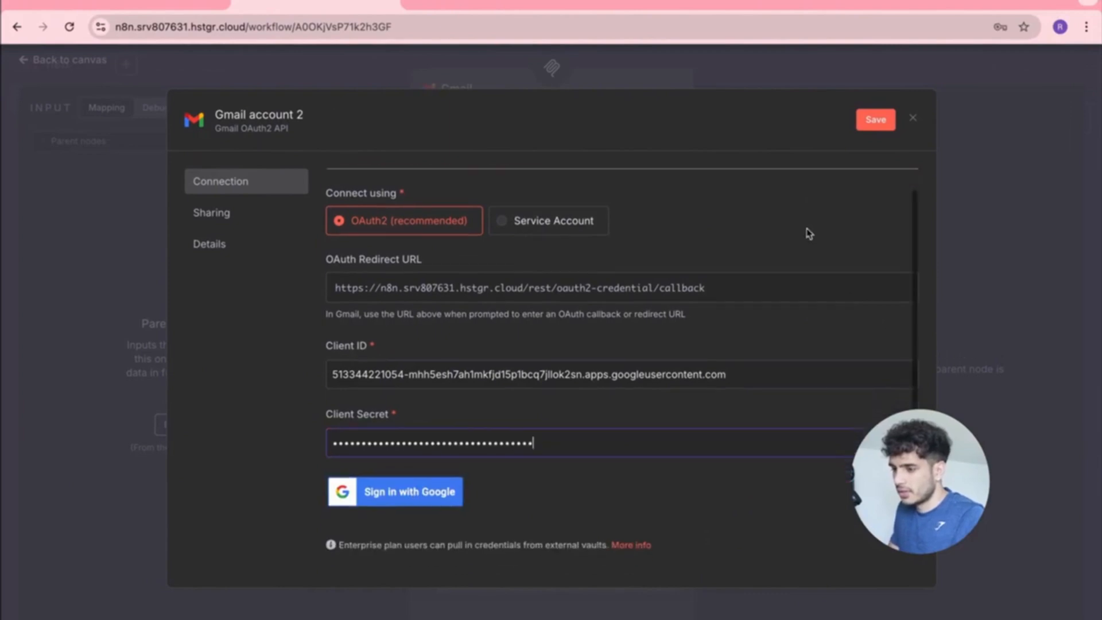
left_click(876, 120)
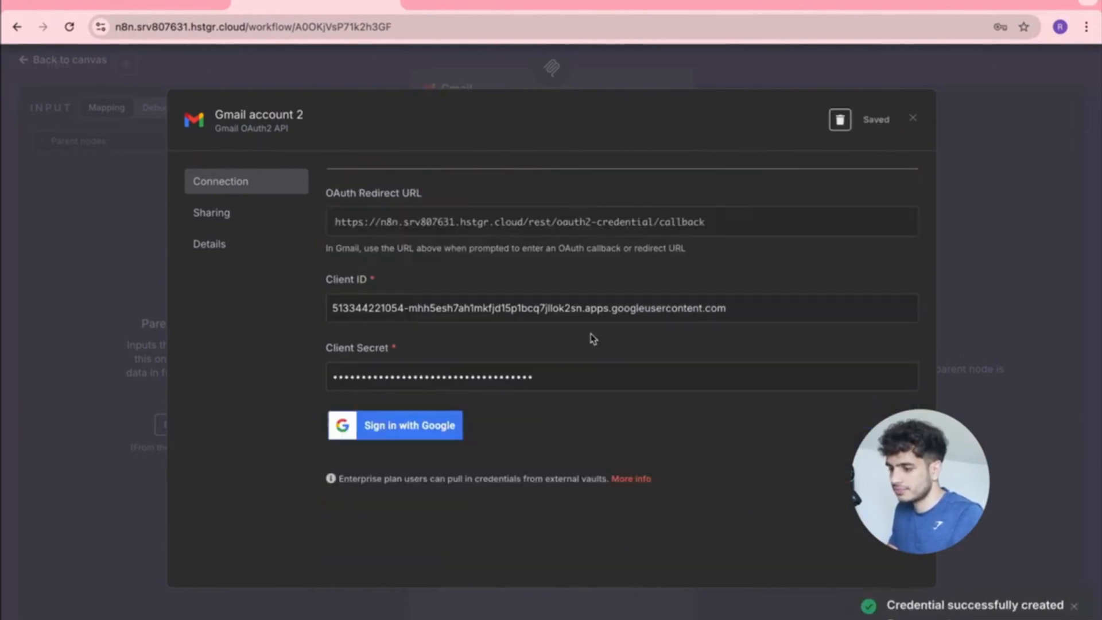
left_click(388, 448)
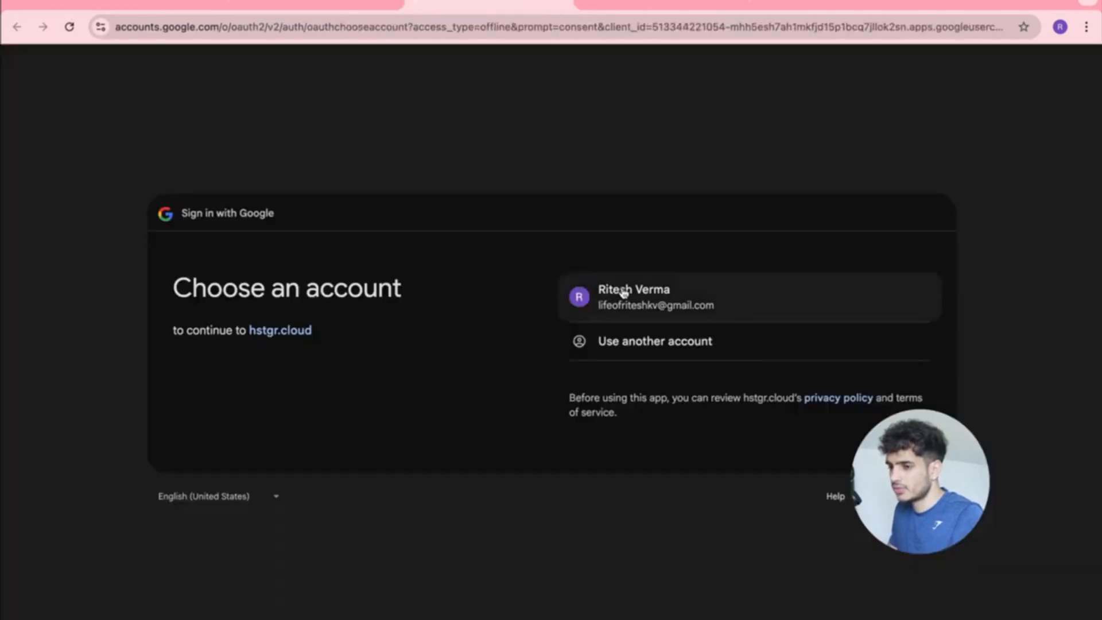
left_click(623, 293)
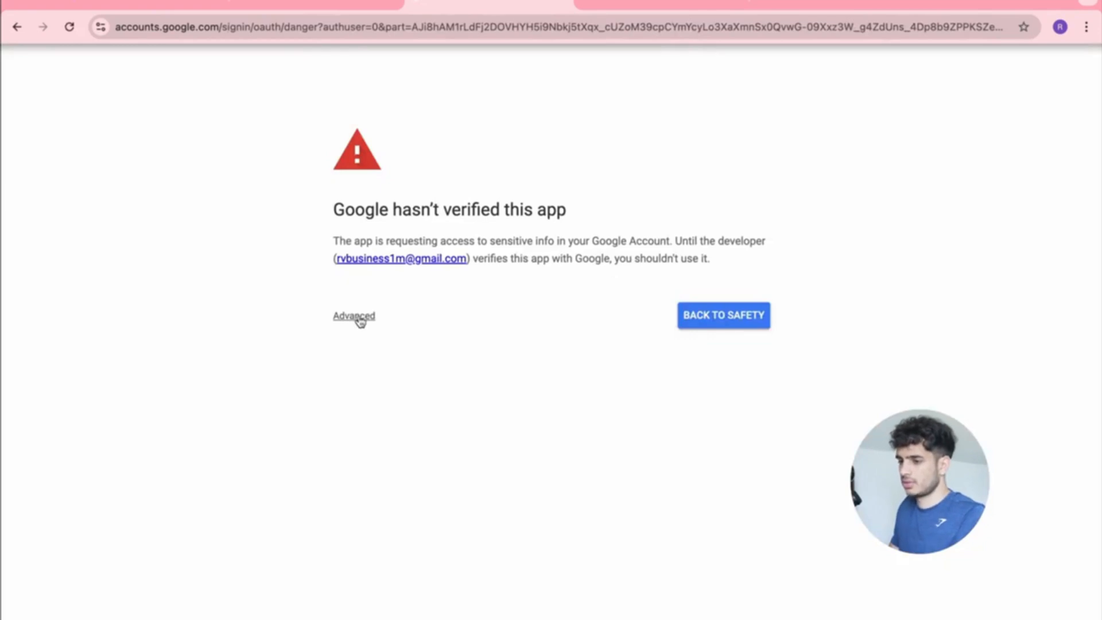
left_click(354, 316)
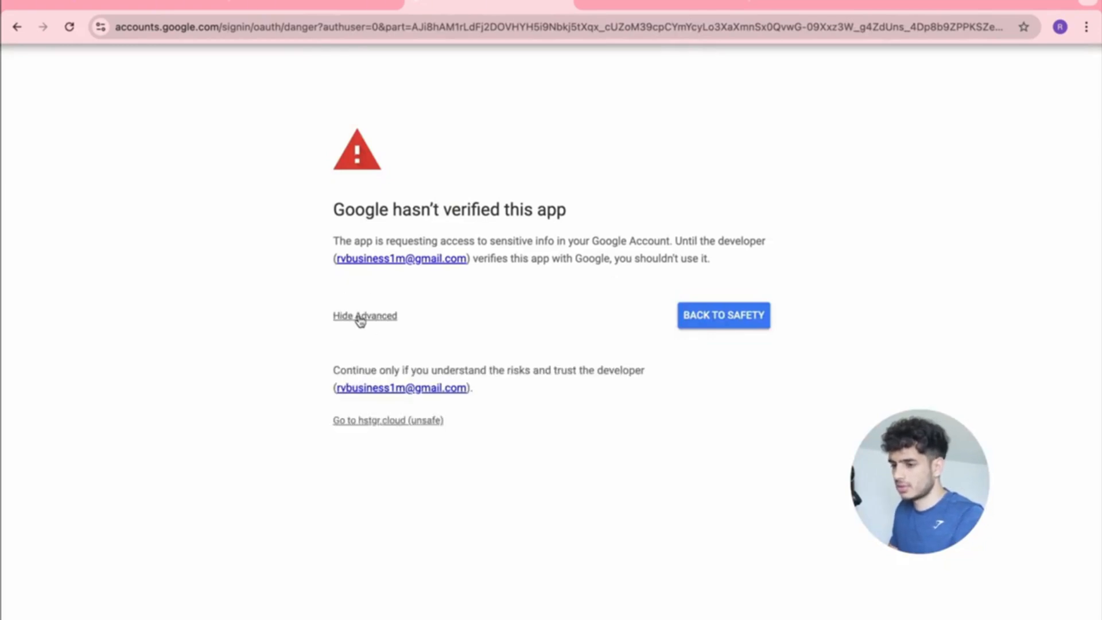
left_click(388, 420)
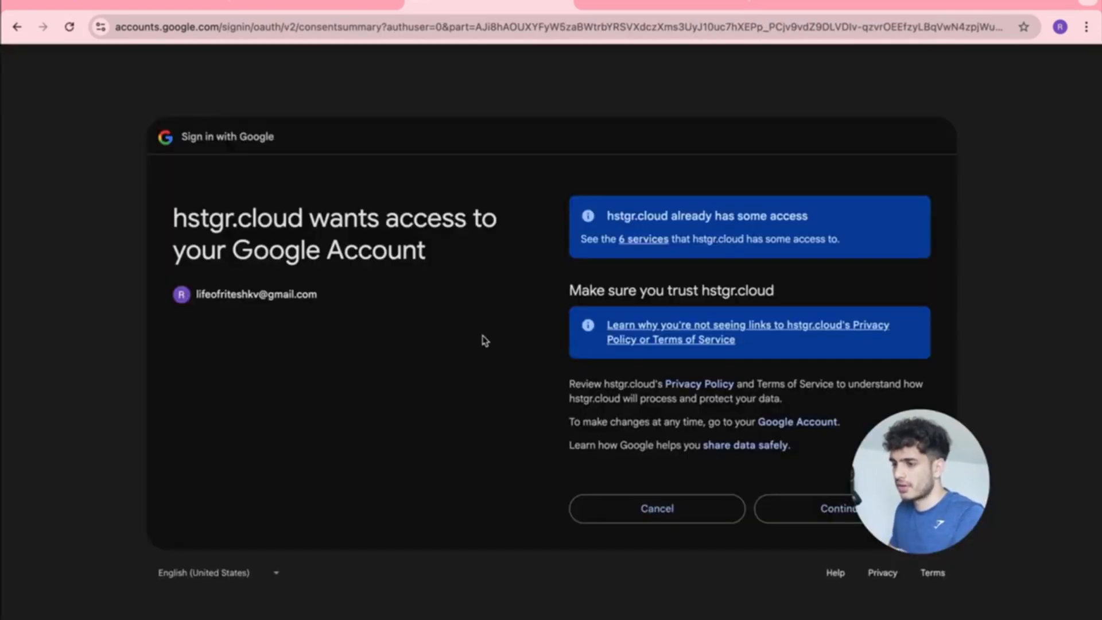
left_click(828, 507)
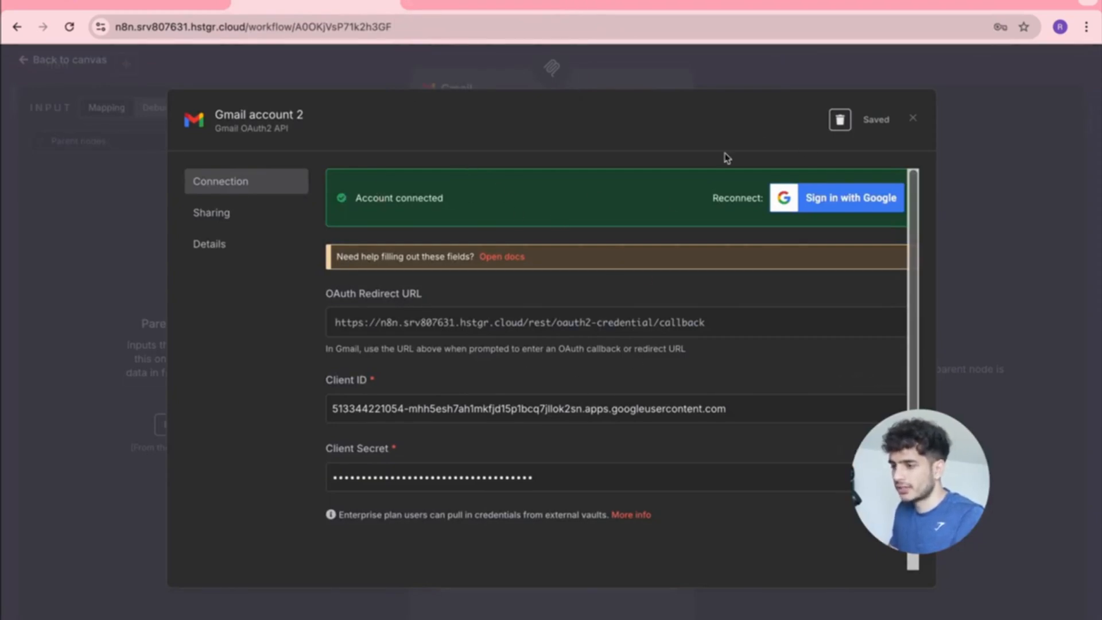
Return to the Gmail node and keep Gmail account 2 as its credential.
left_click(913, 118)
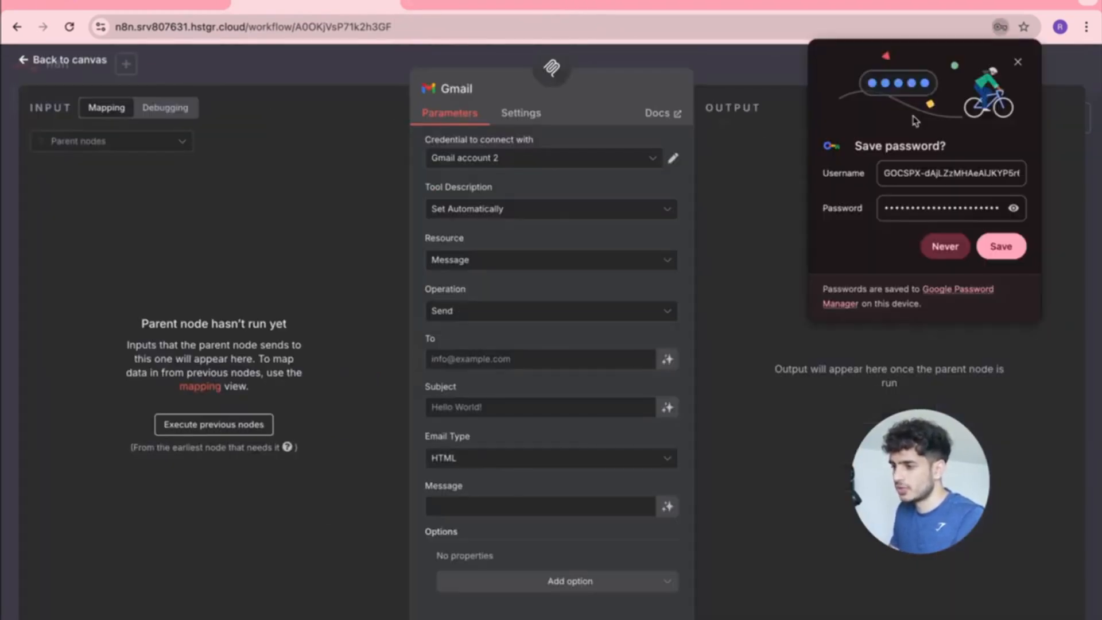
left_click(633, 164)
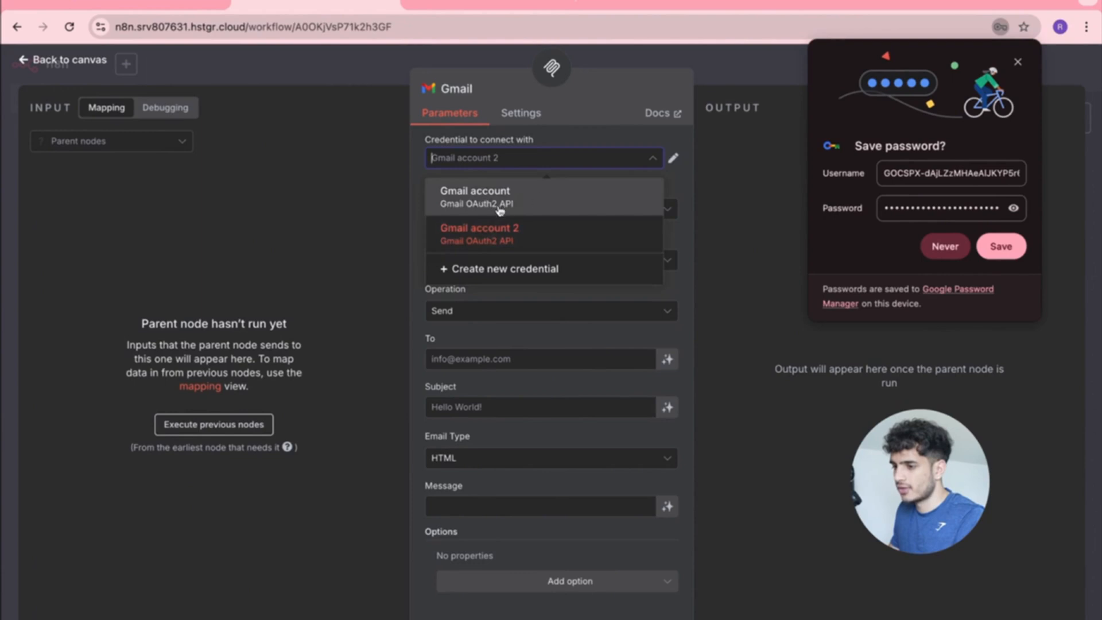
left_click(600, 139)
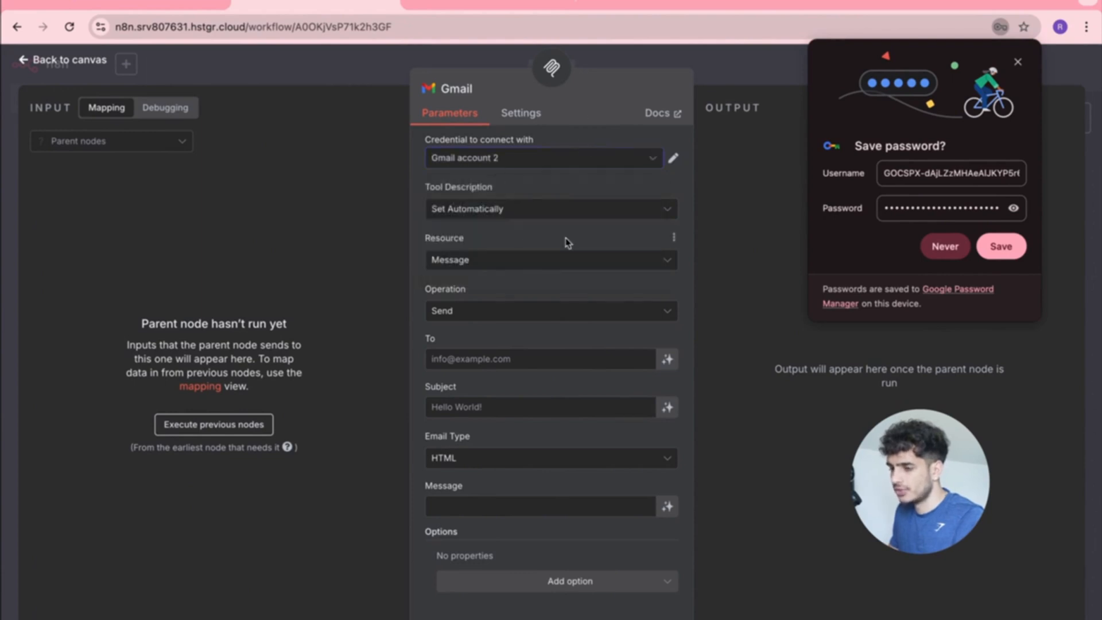
left_click(946, 247)
Fill in the recipient's email address, subject 'Test email', Text email type and message 'Test email'.
left_click(460, 353)
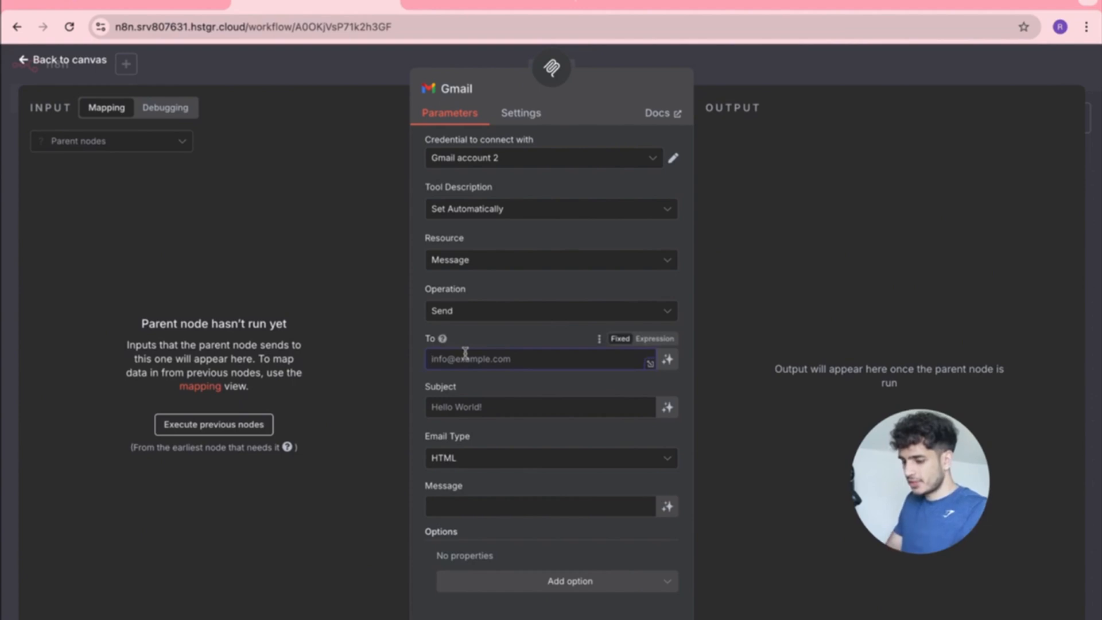
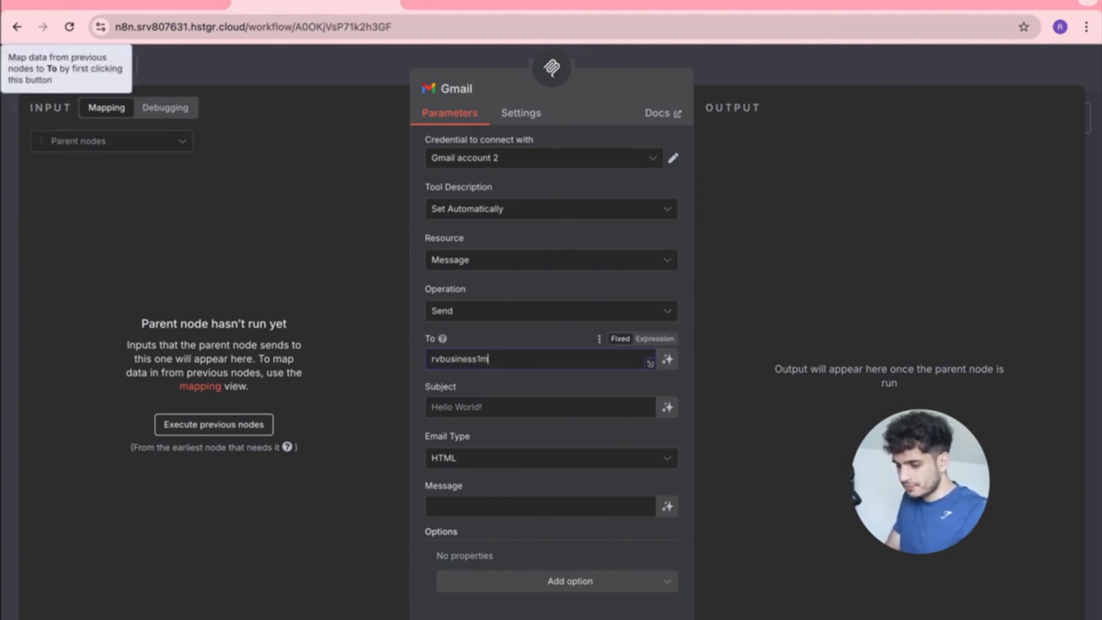
left_click(451, 408)
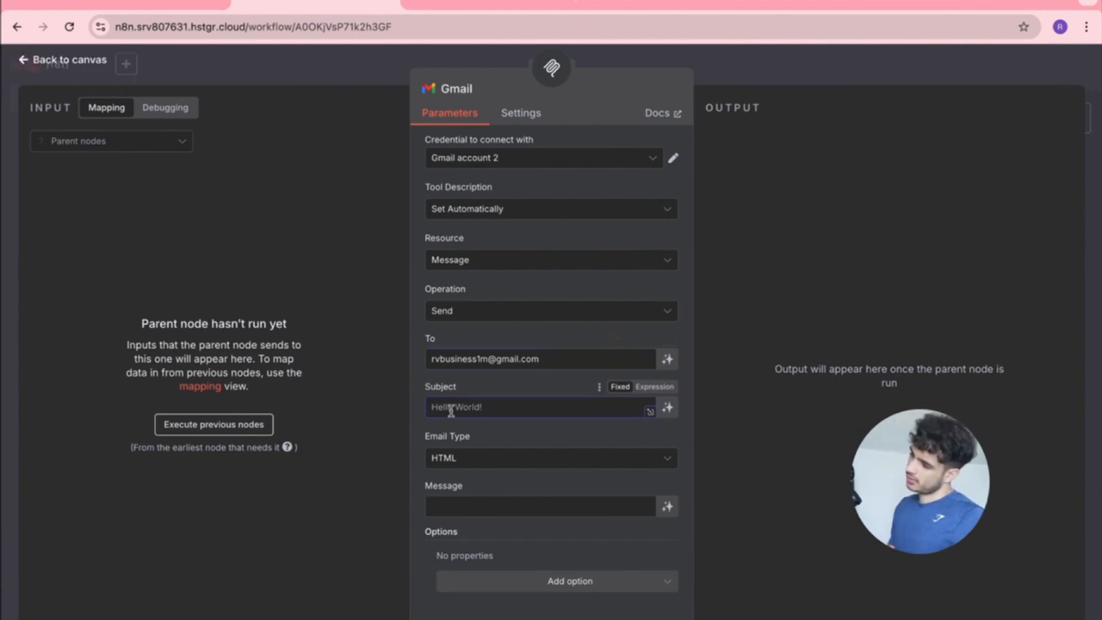
type("Test email")
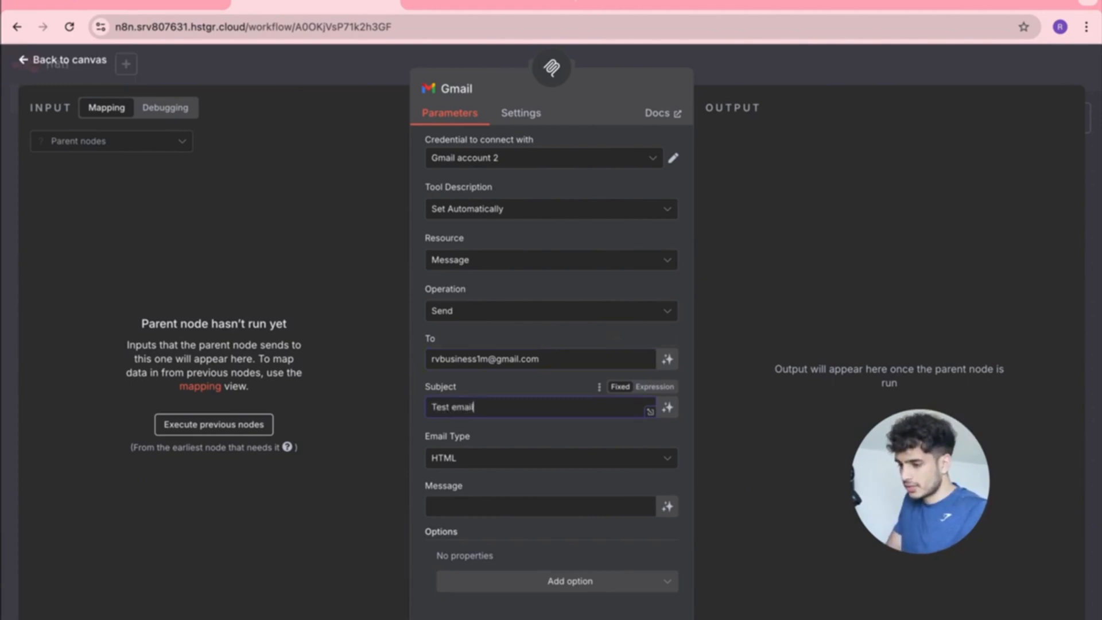
left_click(463, 457)
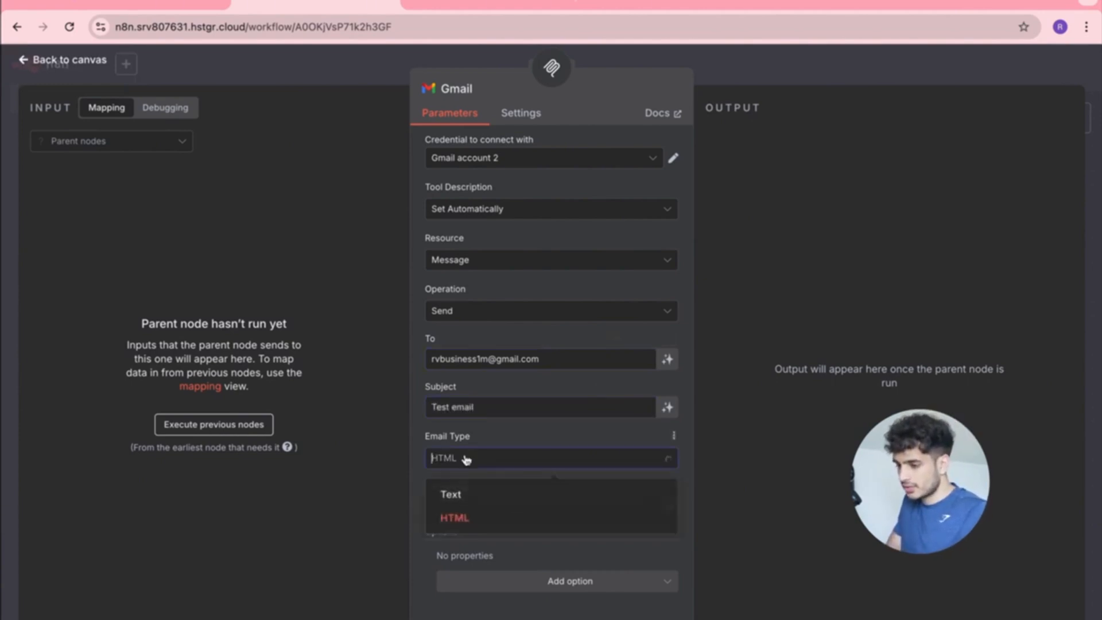
left_click(462, 491)
left_click(462, 505)
type("Test email")
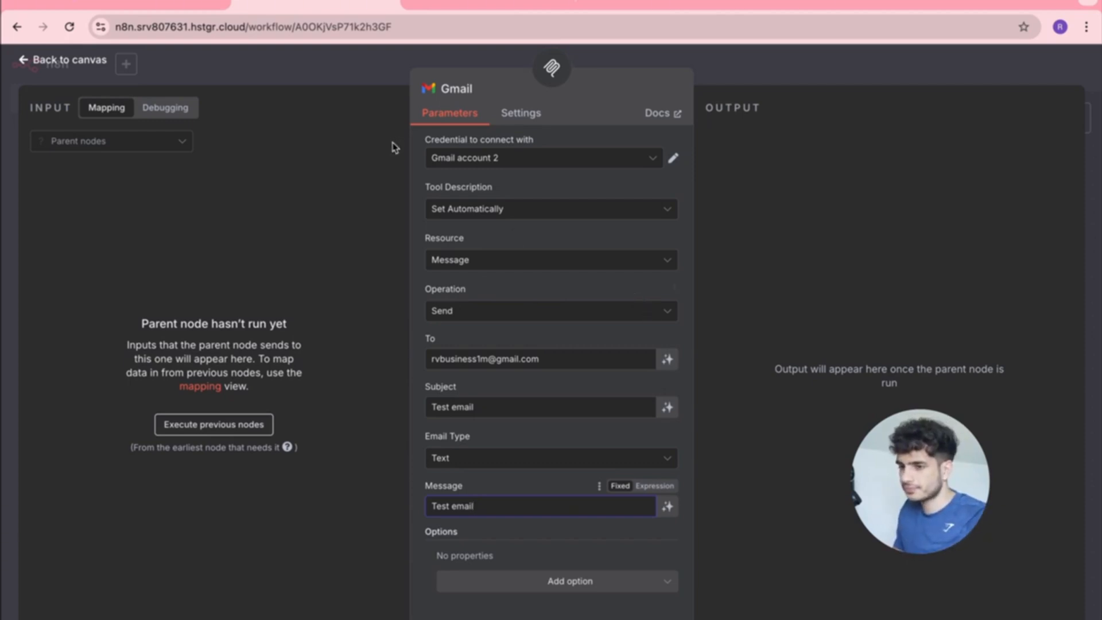
left_click(40, 65)
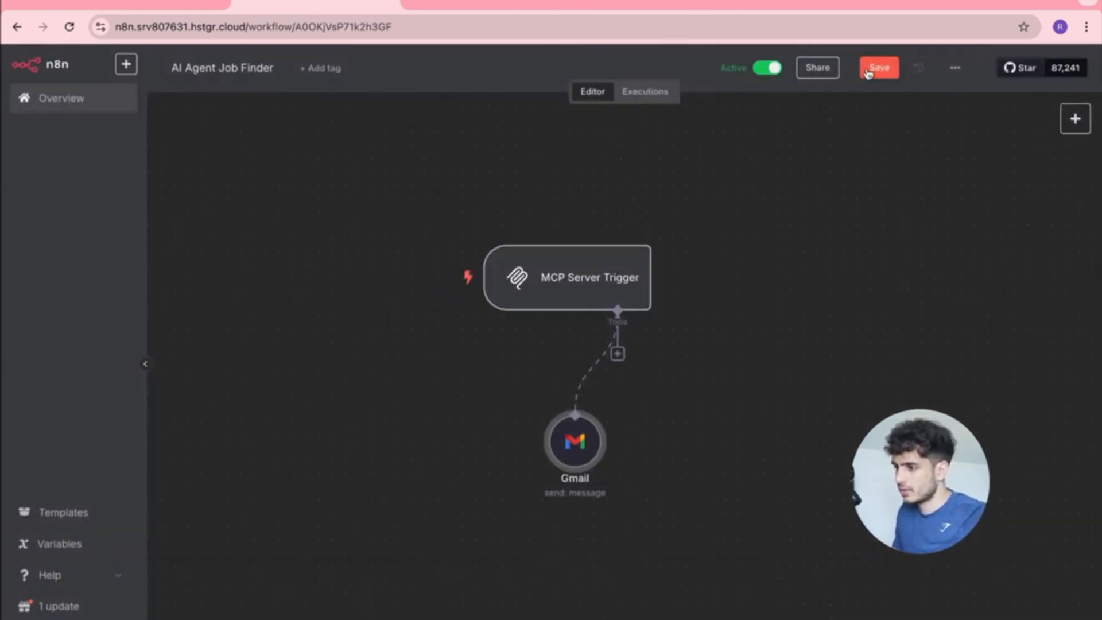
Save the workflow and check 'Add email agent' in the Notion tasklist.
left_click(869, 68)
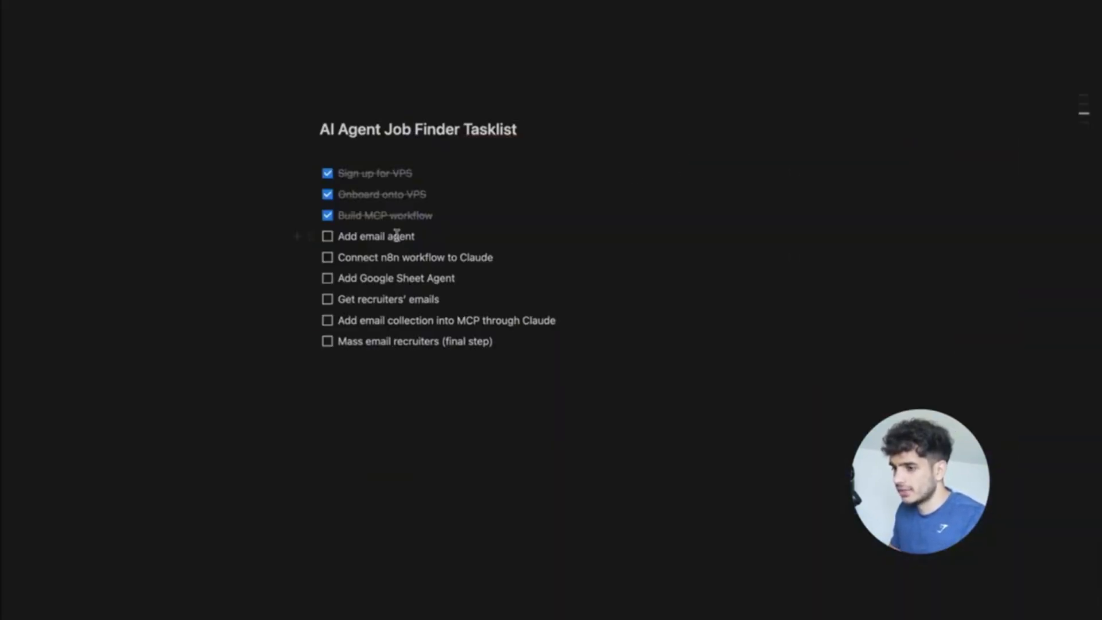
left_click(327, 237)
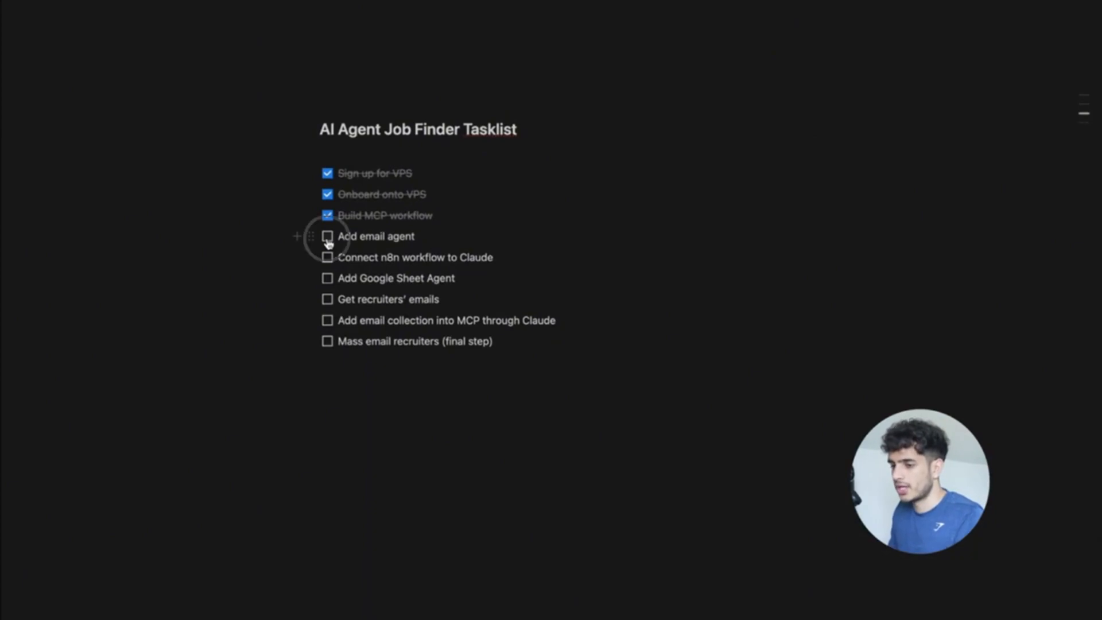
left_click_drag(502, 257, 341, 257)
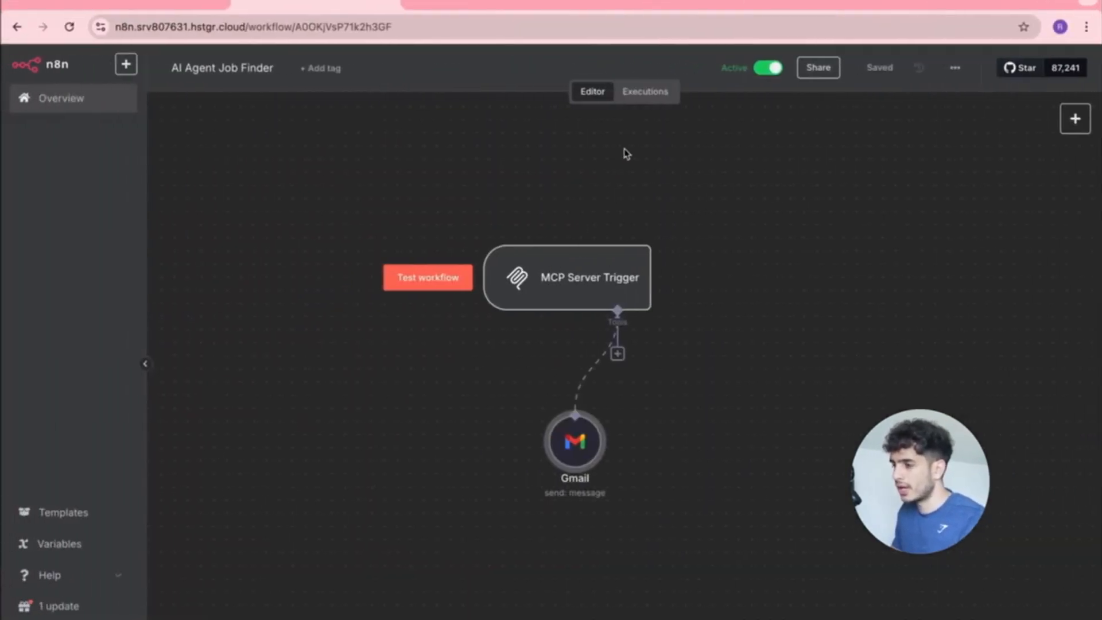
Maximise the Claude window and delete the old Gmail client ID question from its message box.
mouse_move(578, 237)
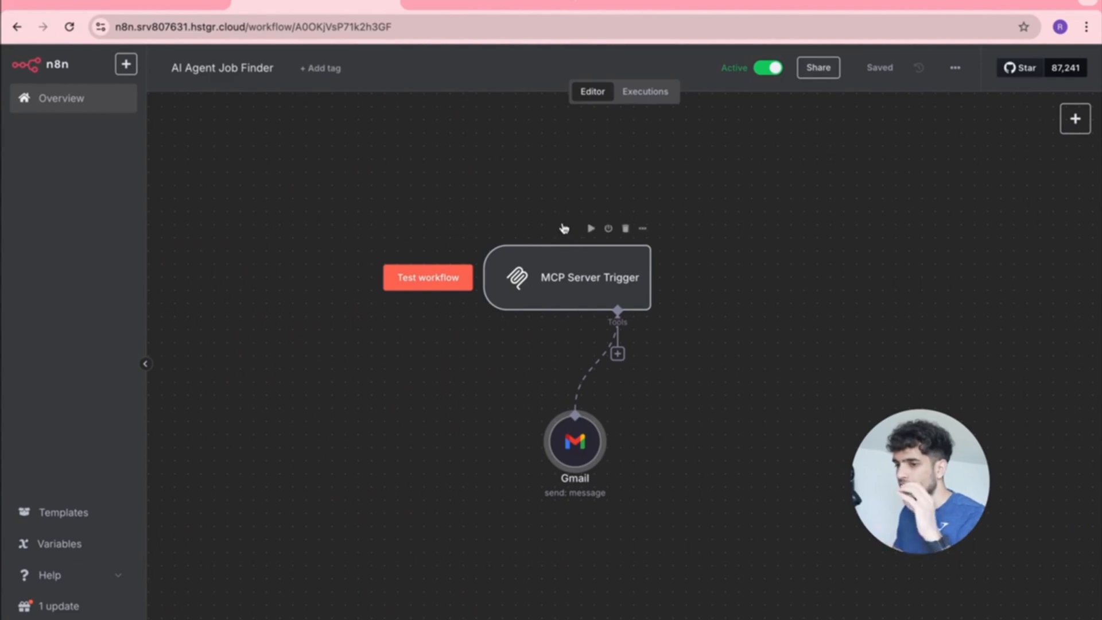
key("ctrl+Up")
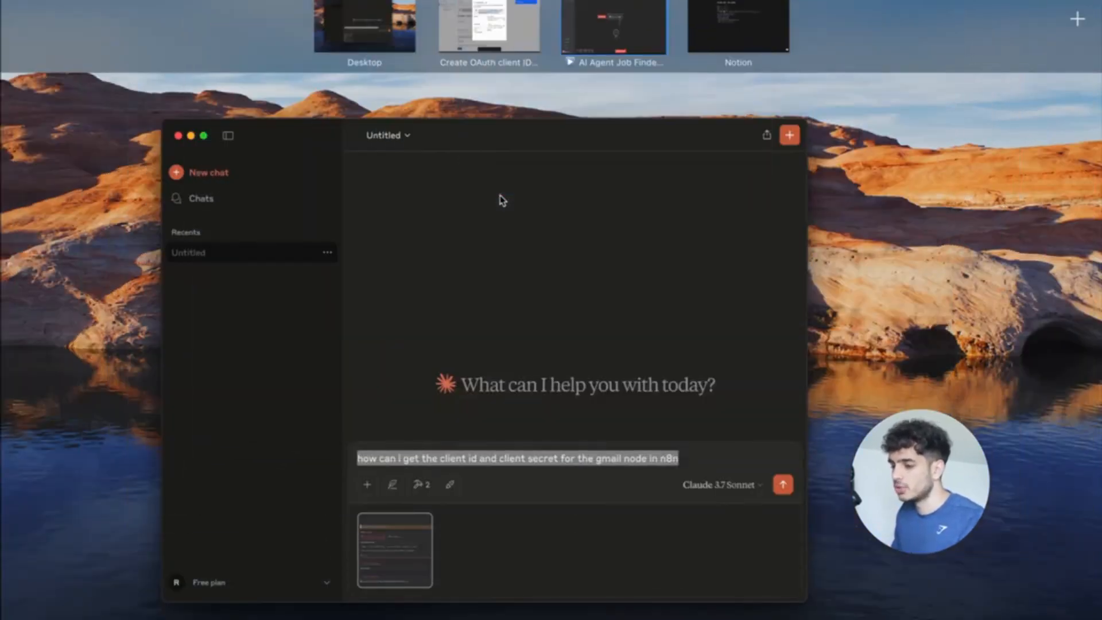
left_click(501, 312)
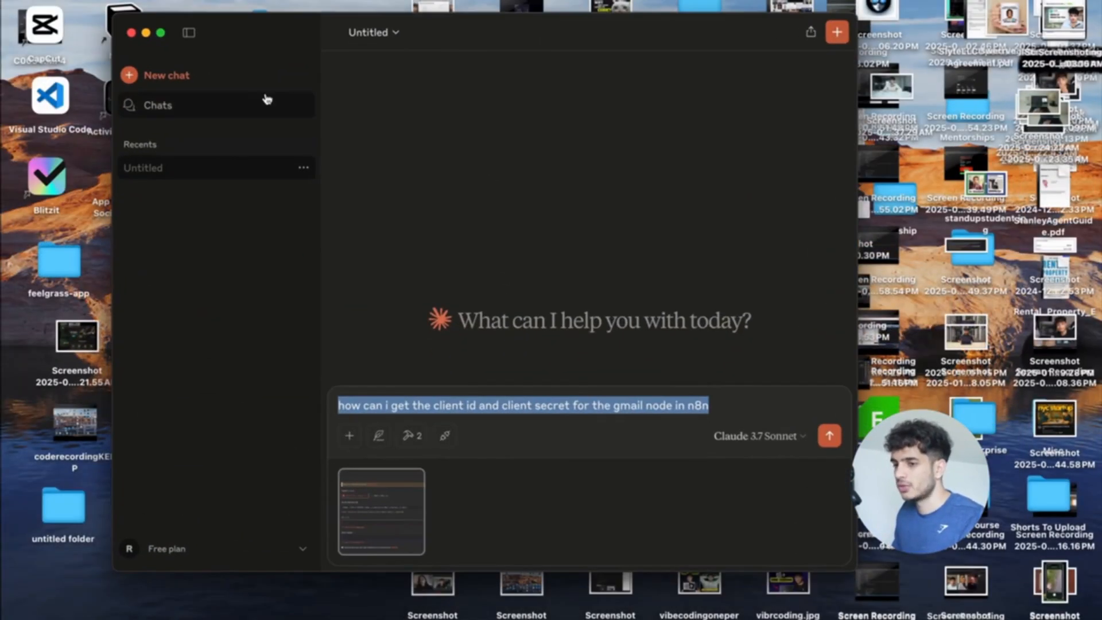
left_click(162, 33)
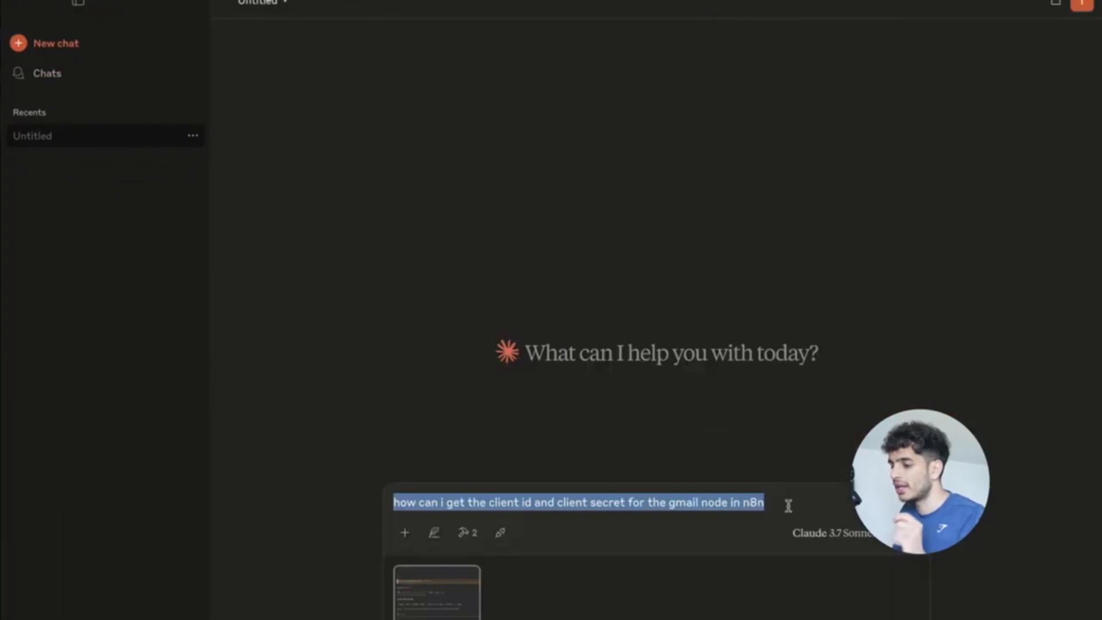
left_click(787, 505)
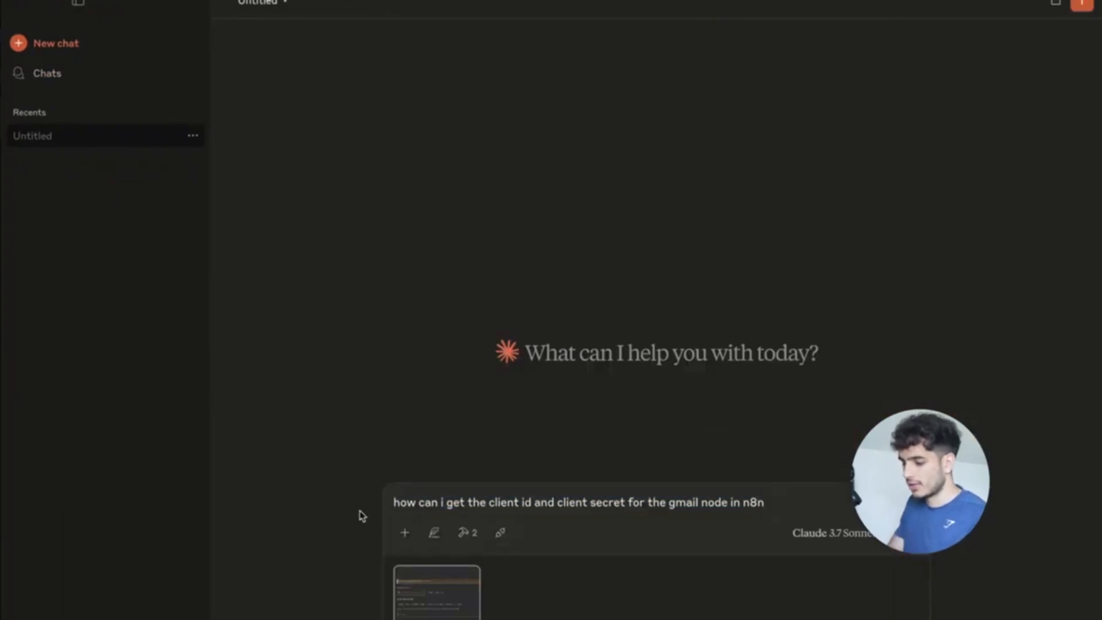
key("super+a")
key("BackSpace")
Switch spaces back to the n8n AI Agent Job Finder workflow.
key("ctrl+Up")
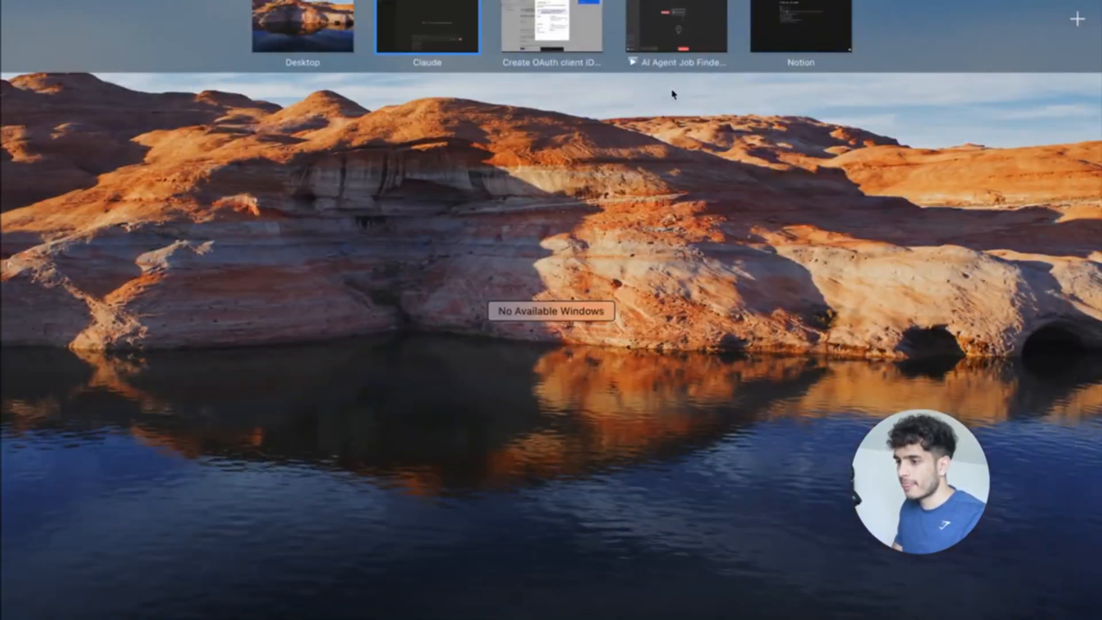
left_click(565, 6)
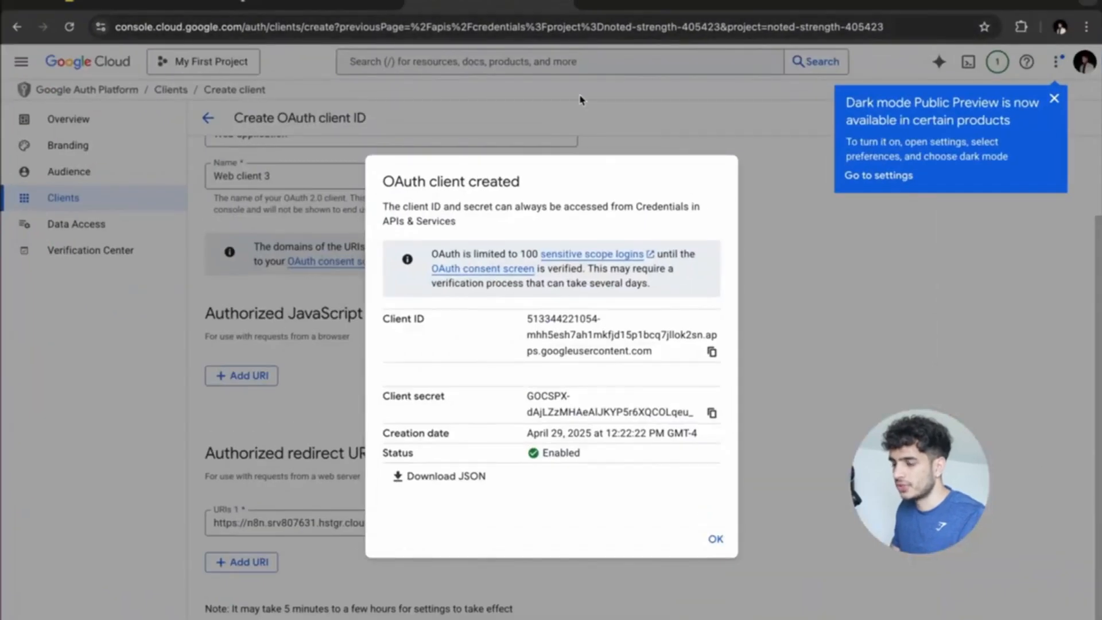
key("ctrl+Right")
Copy the Production URL from the MCP Server Trigger node and close its panel.
left_click(547, 280)
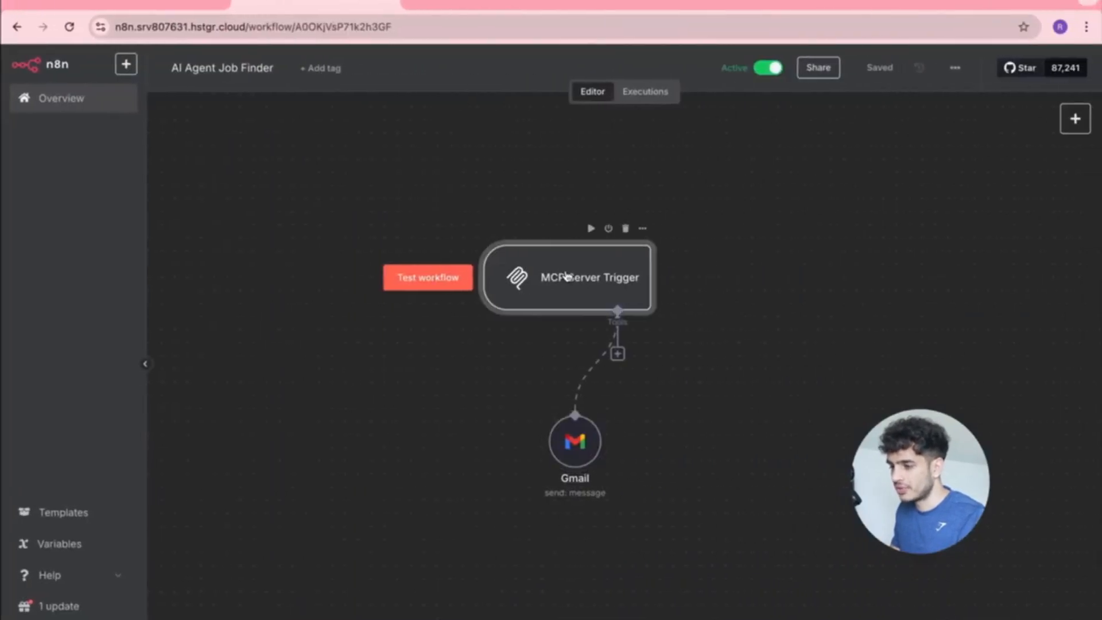
double_click(520, 277)
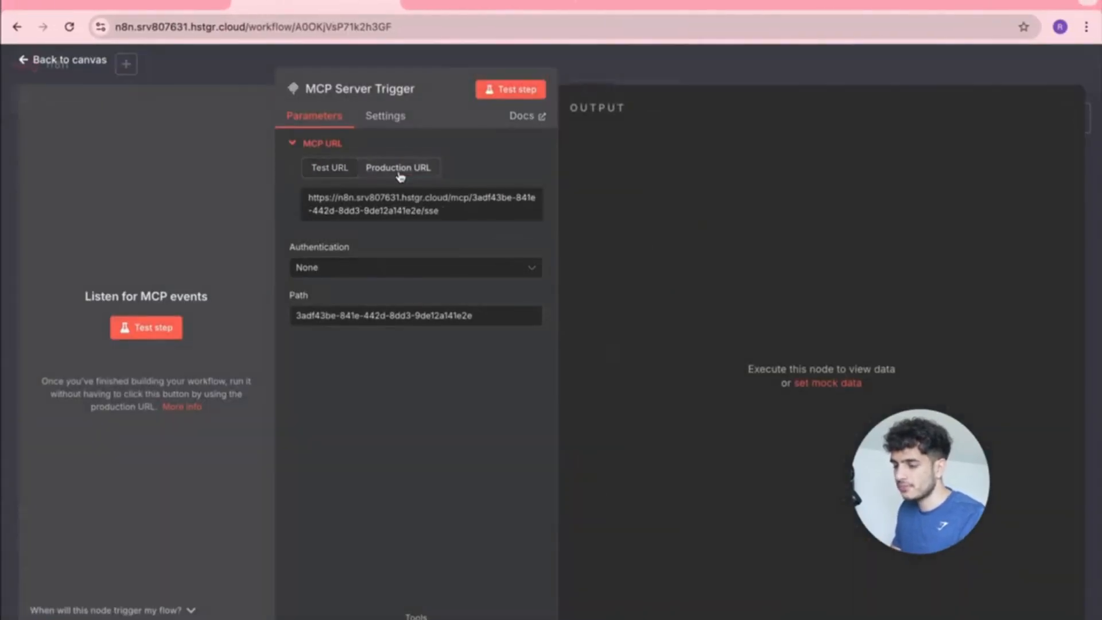
left_click(400, 172)
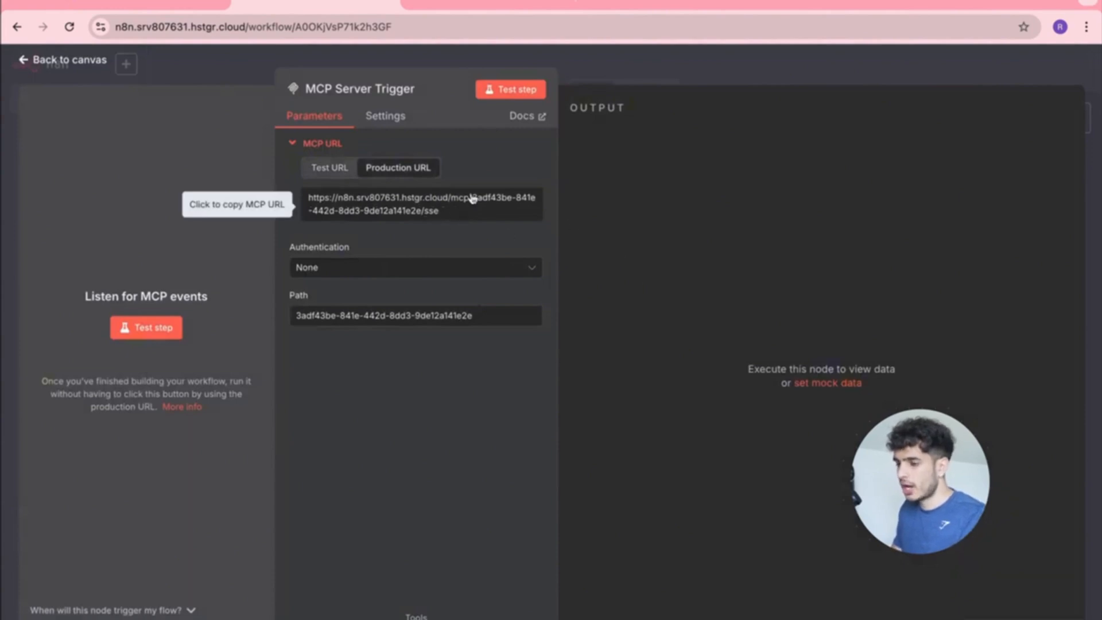
left_click(33, 59)
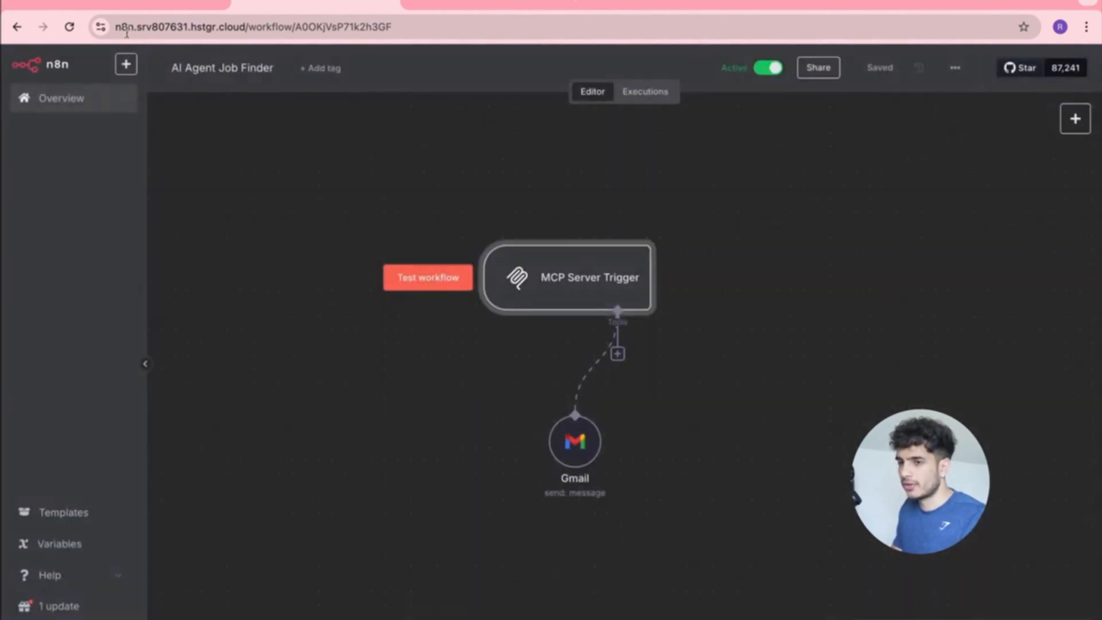
key("ctrl+Left")
key("ctrl+Up")
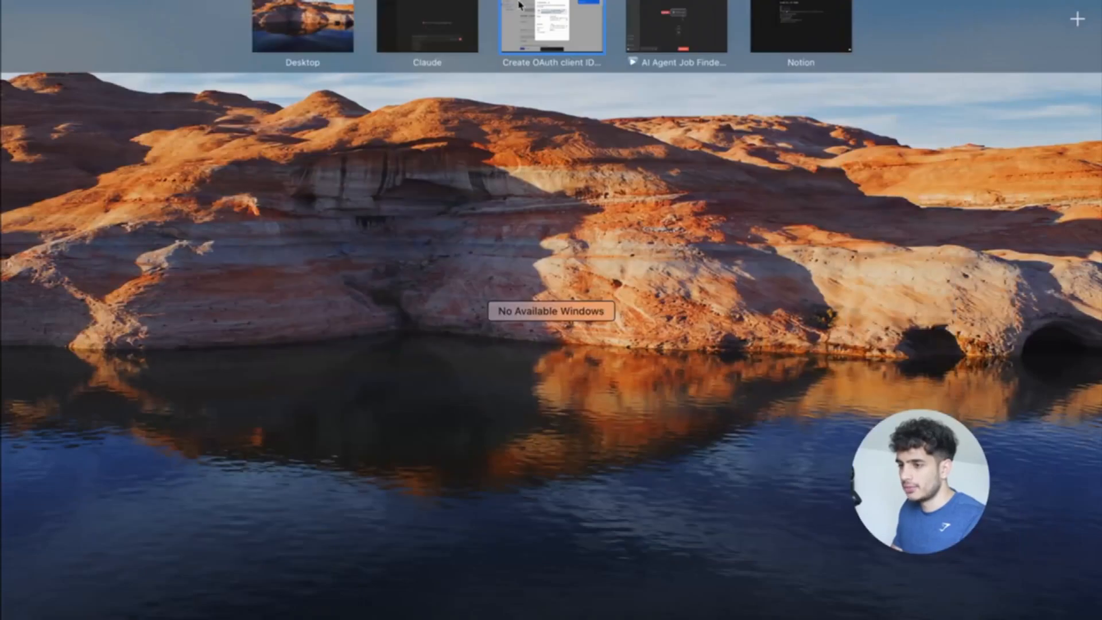
Open Claude Settings, go to Developer and select the n8n MCP server's configuration.
left_click(430, 53)
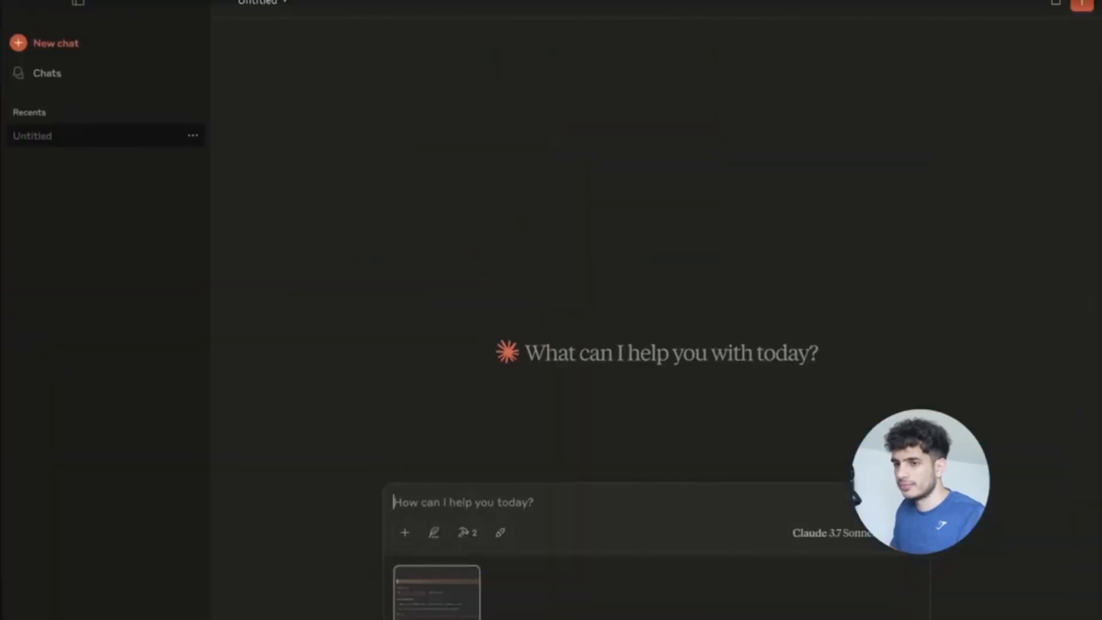
left_click(52, 1)
left_click(94, 15)
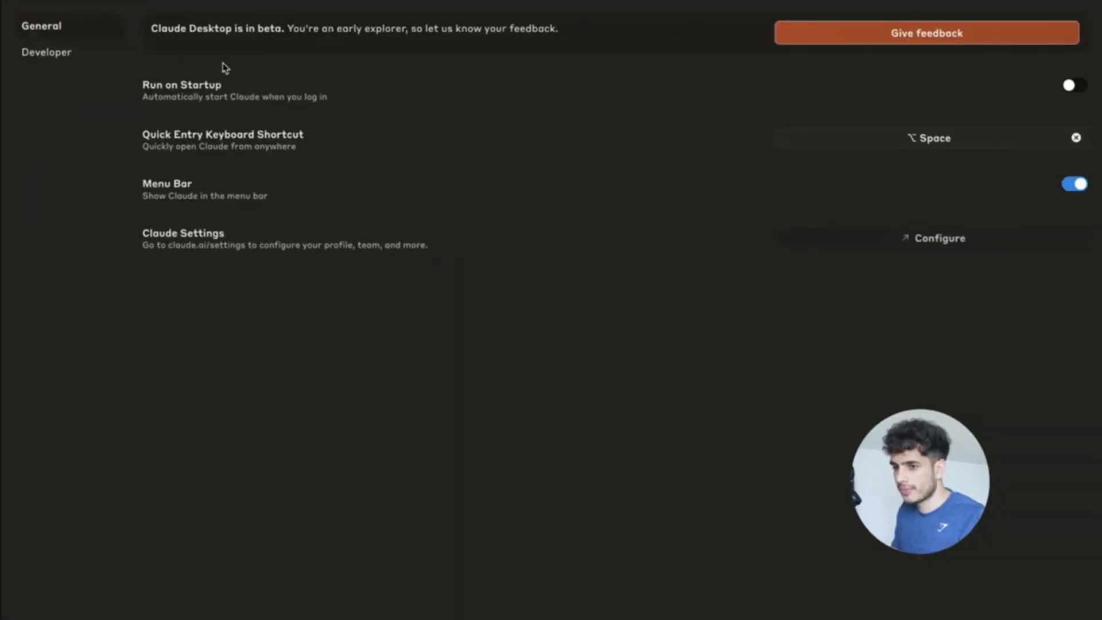
left_click(63, 56)
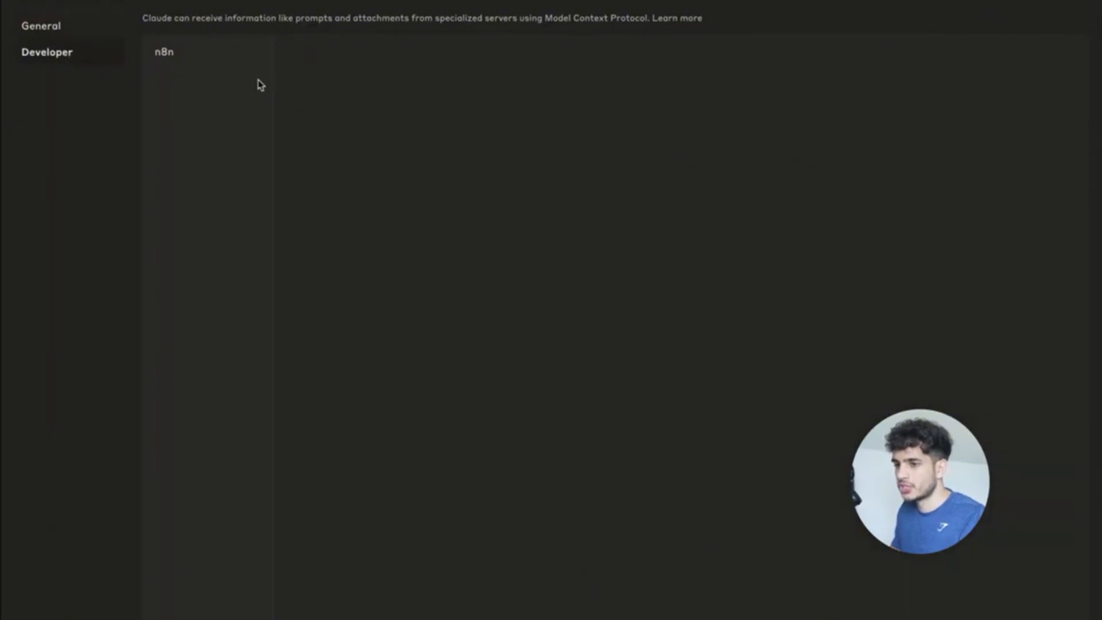
left_click(182, 54)
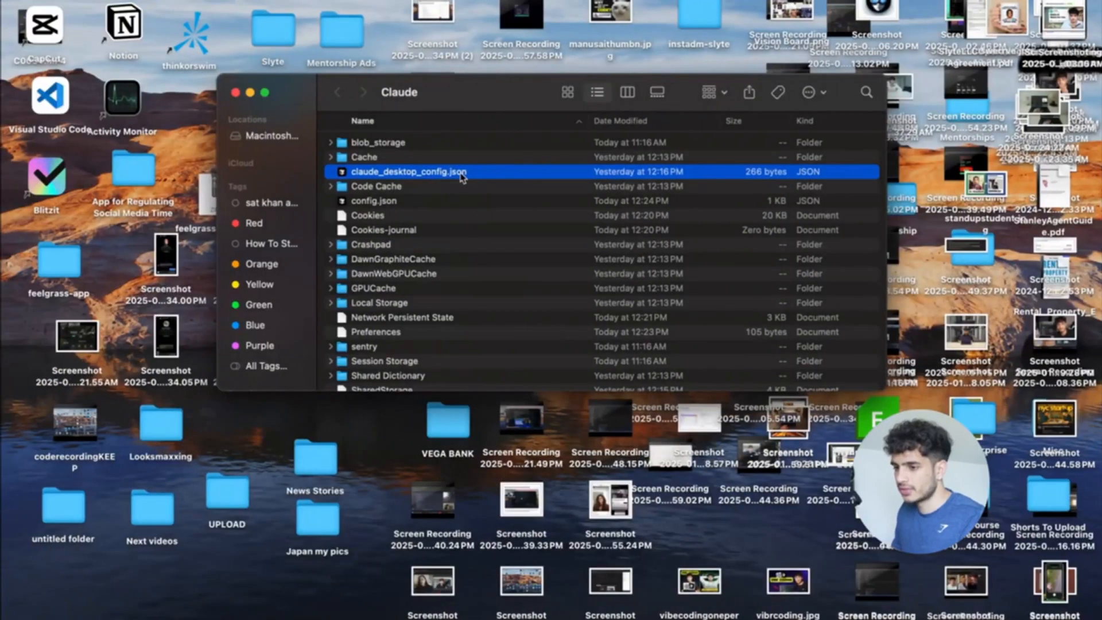
Open claude_desktop_config.json in Visual Studio Code.
right_click(461, 175)
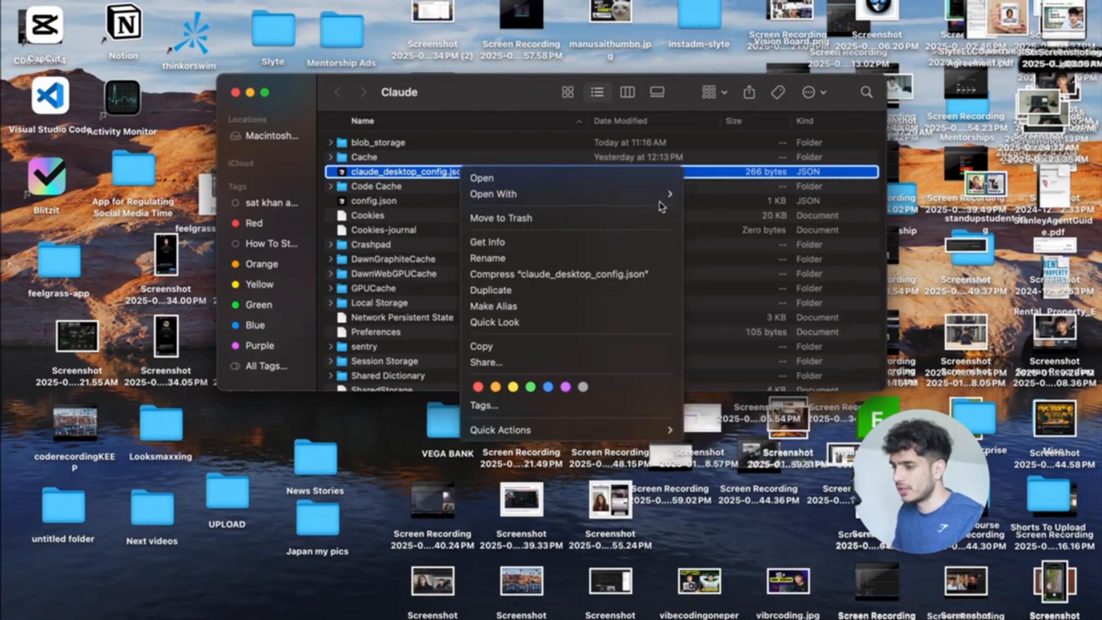
mouse_move(660, 195)
left_click(710, 196)
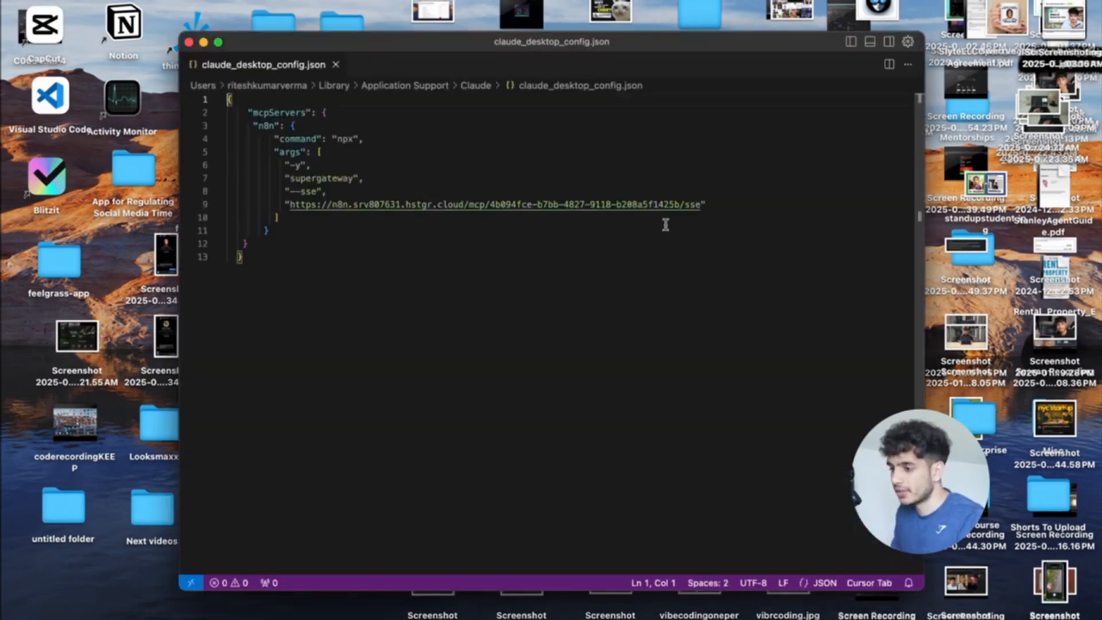
Replace the old n8n URL on line 9 with the production MCP URL, save and close.
key("super+a")
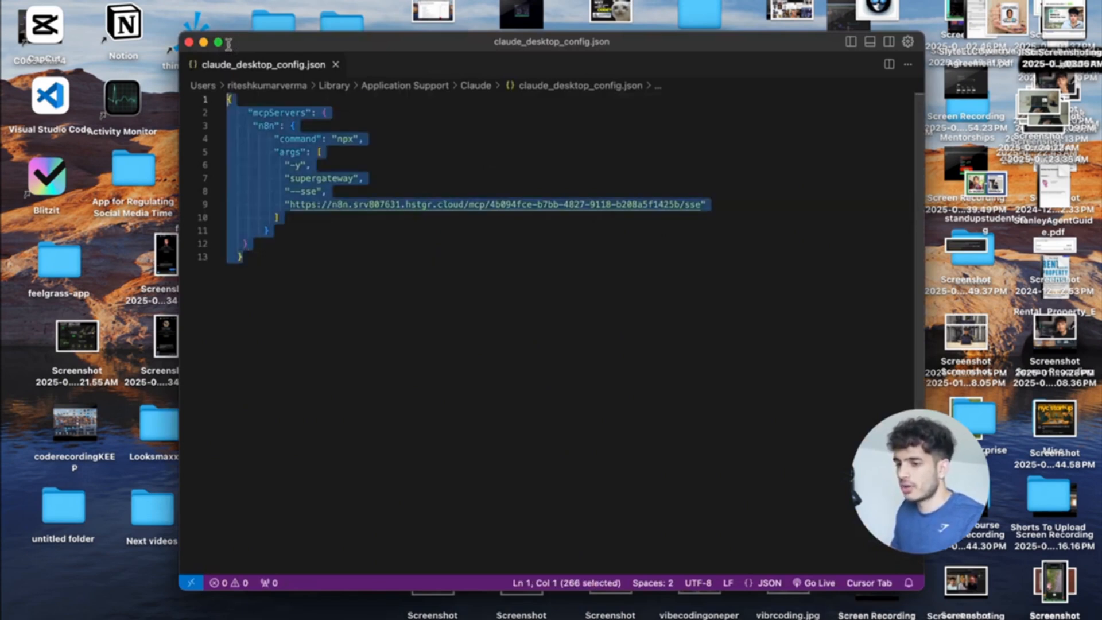
left_click(706, 215)
left_click_drag(703, 205, 291, 204)
key("BackSpace")
key("BackSpace")
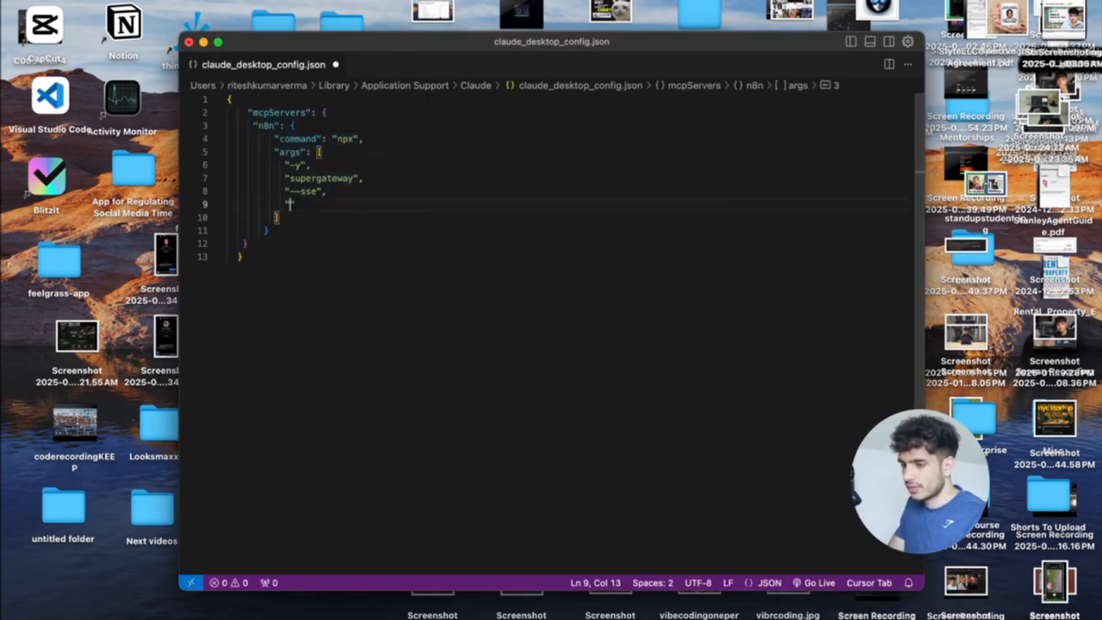
left_click(525, 179)
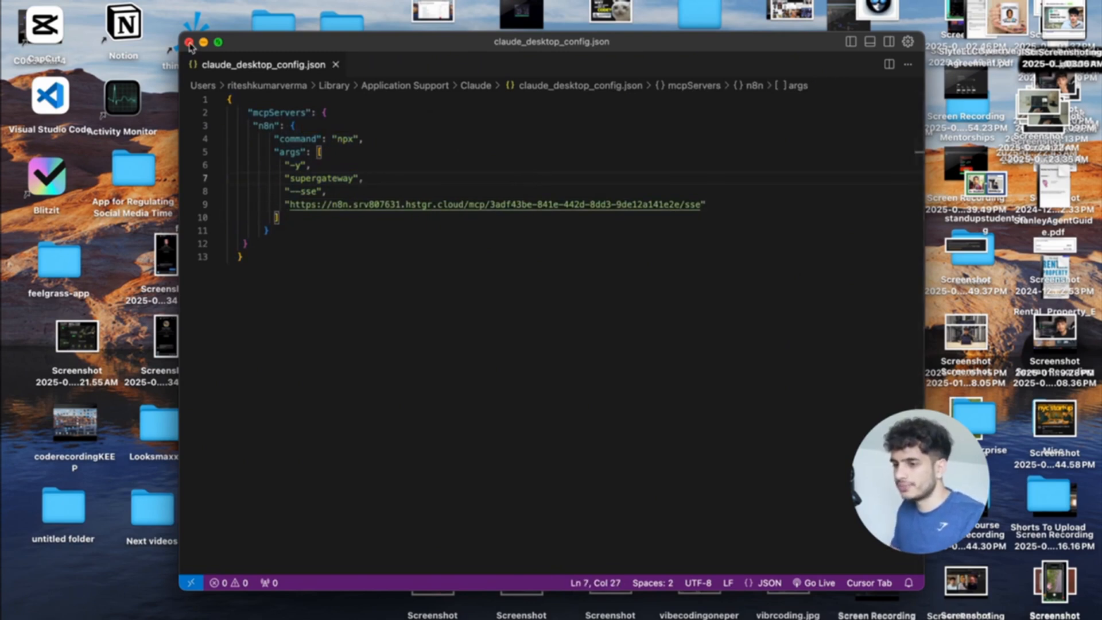
left_click(189, 43)
key("ctrl+Up")
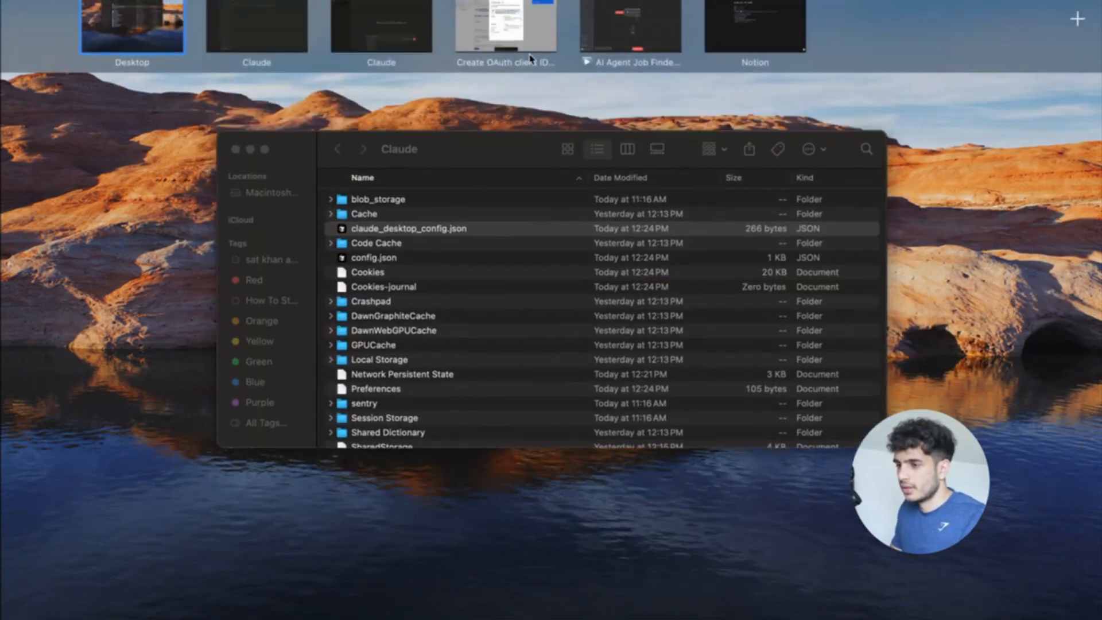
Launch Claude via Spotlight, exit its full-screen window and close the Finder windows.
key("super+space")
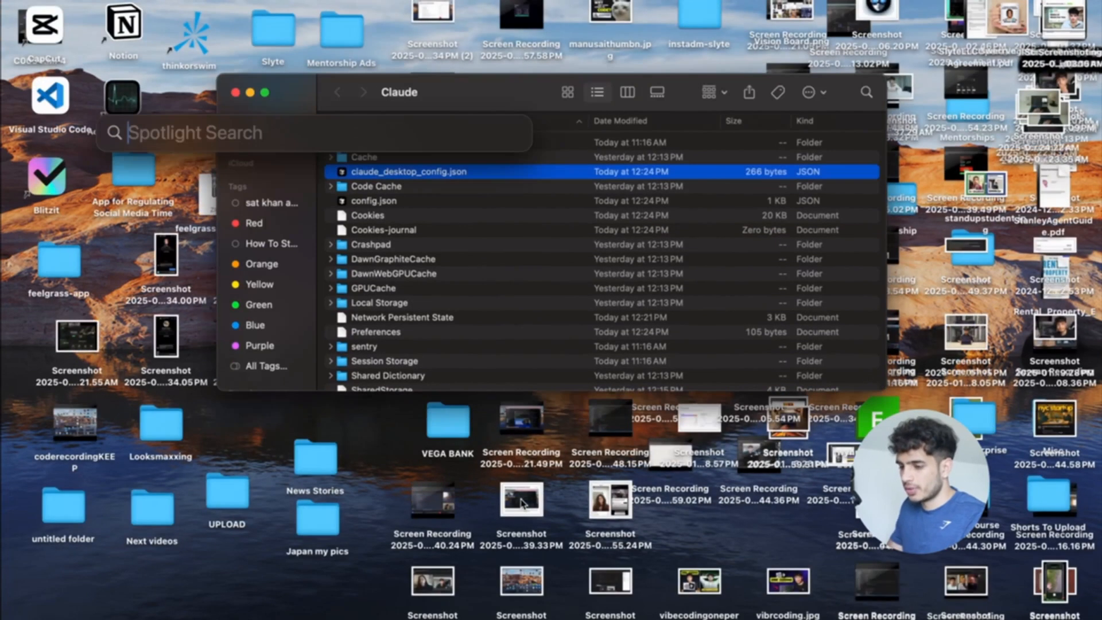
type("claude")
key("Return")
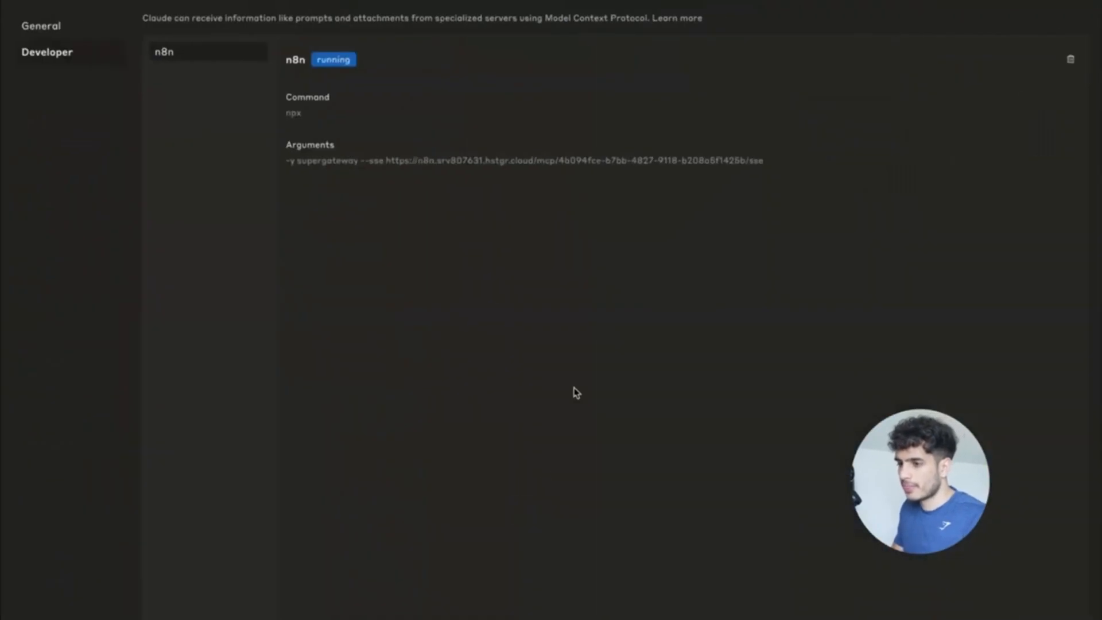
left_click(41, 25)
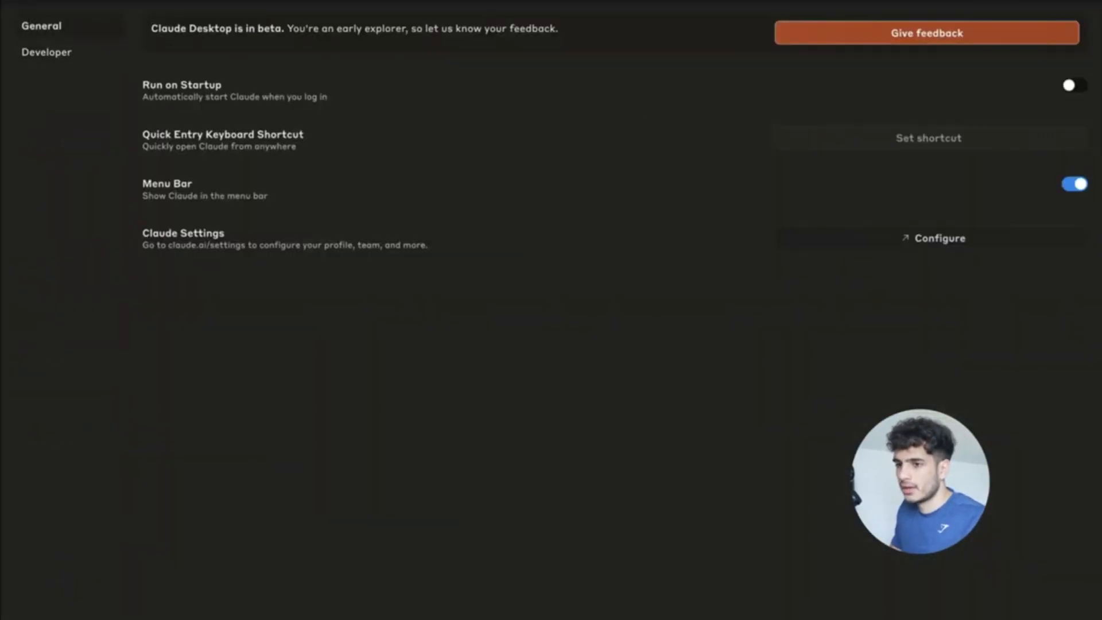
key("ctrl+Right")
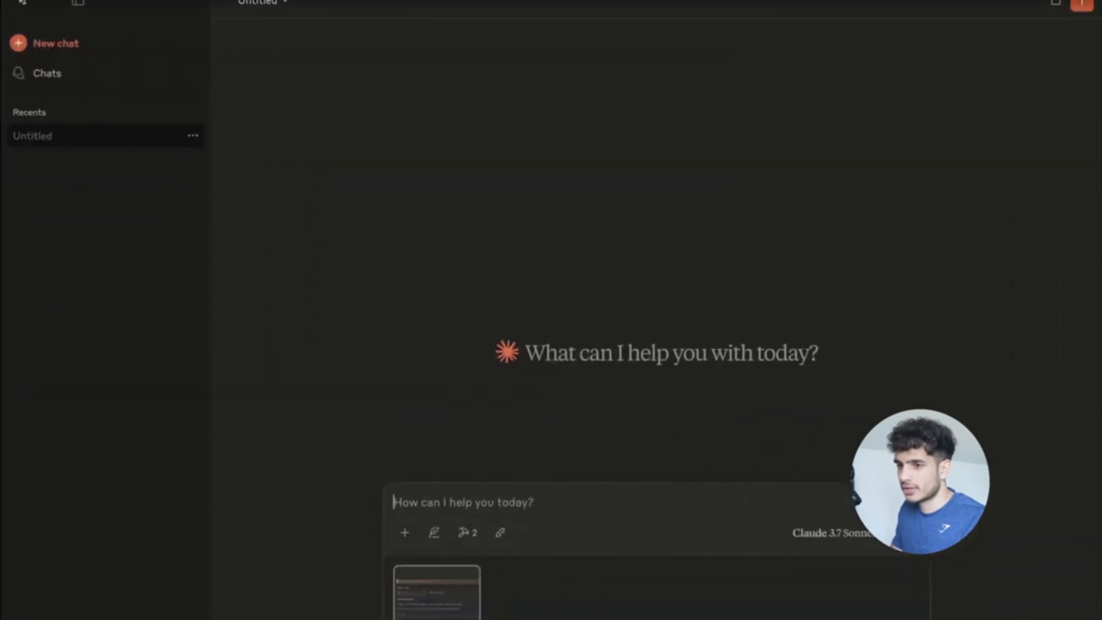
left_click(15, 1)
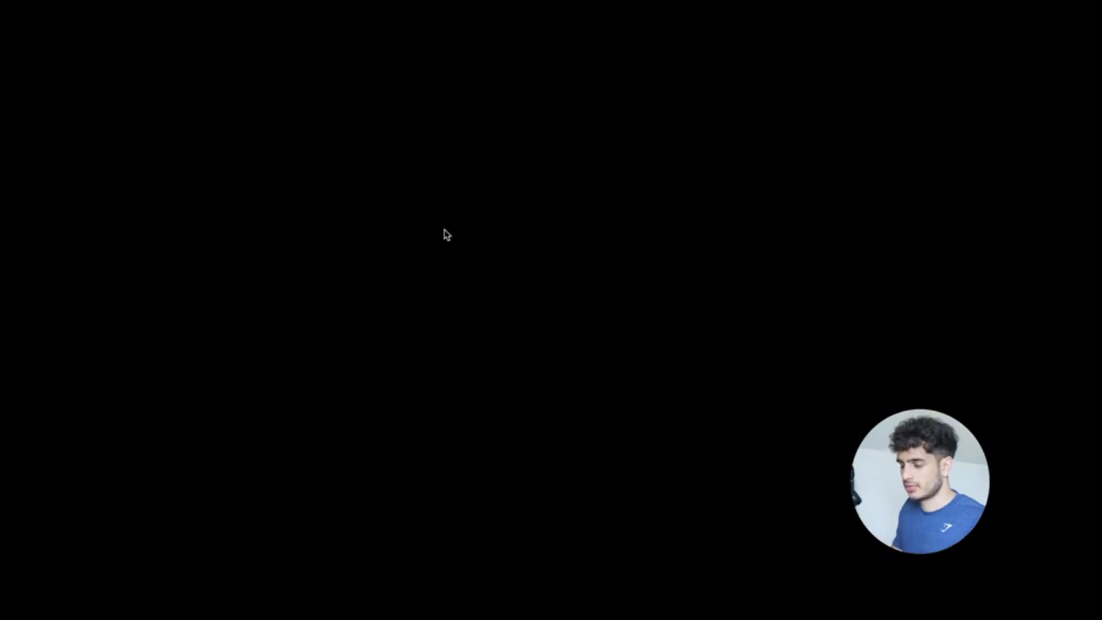
key("ctrl+Up")
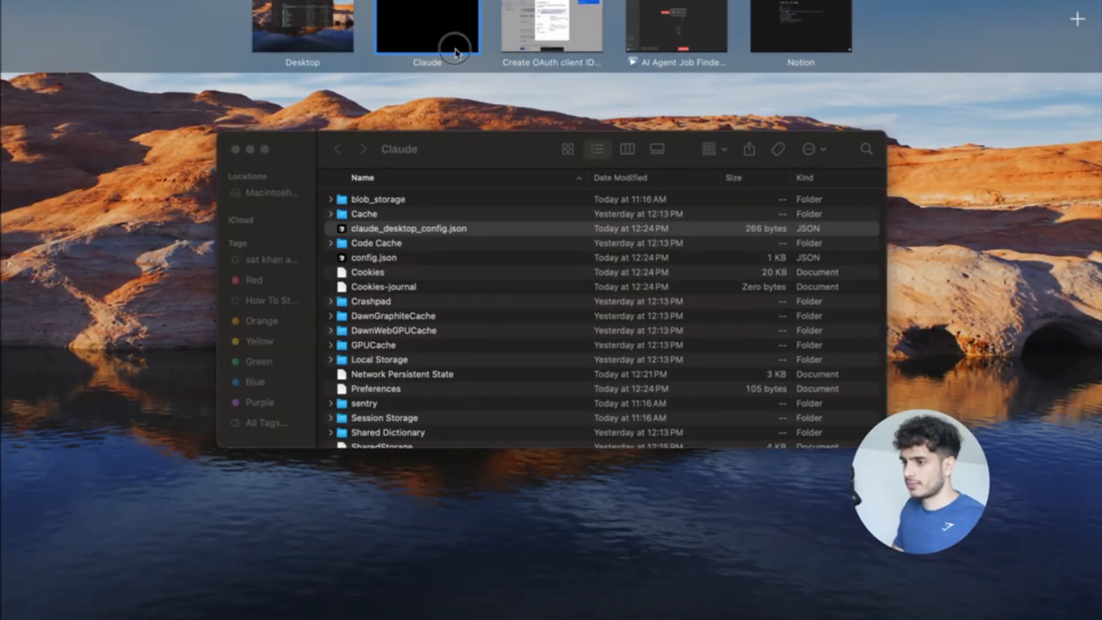
left_click(454, 48)
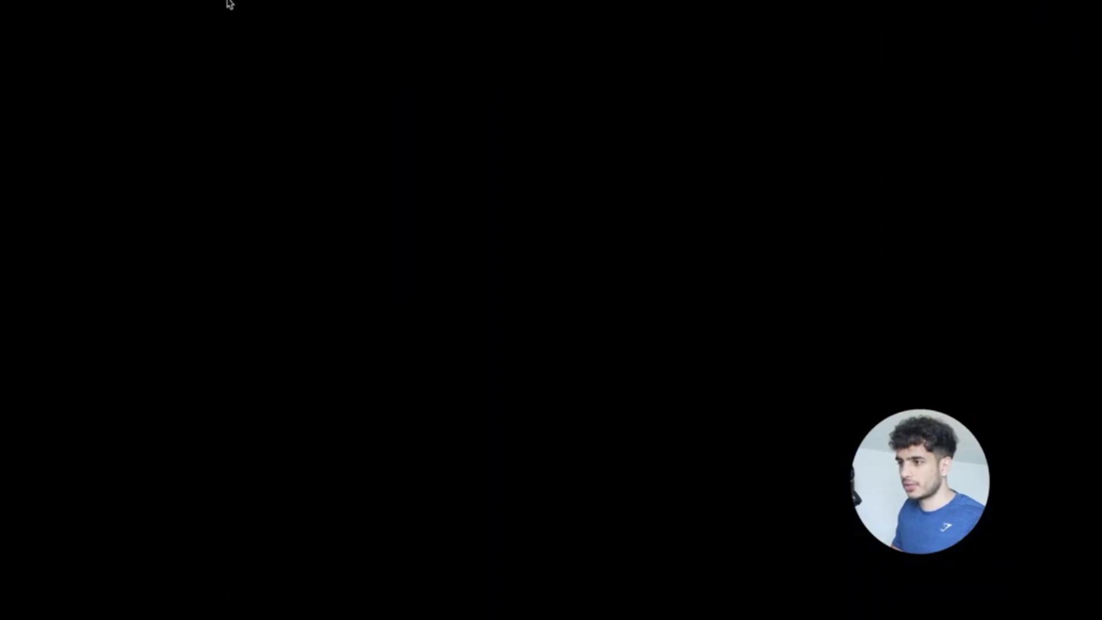
key("ctrl+Up")
left_click(451, 219)
key("super+space")
key("super+n")
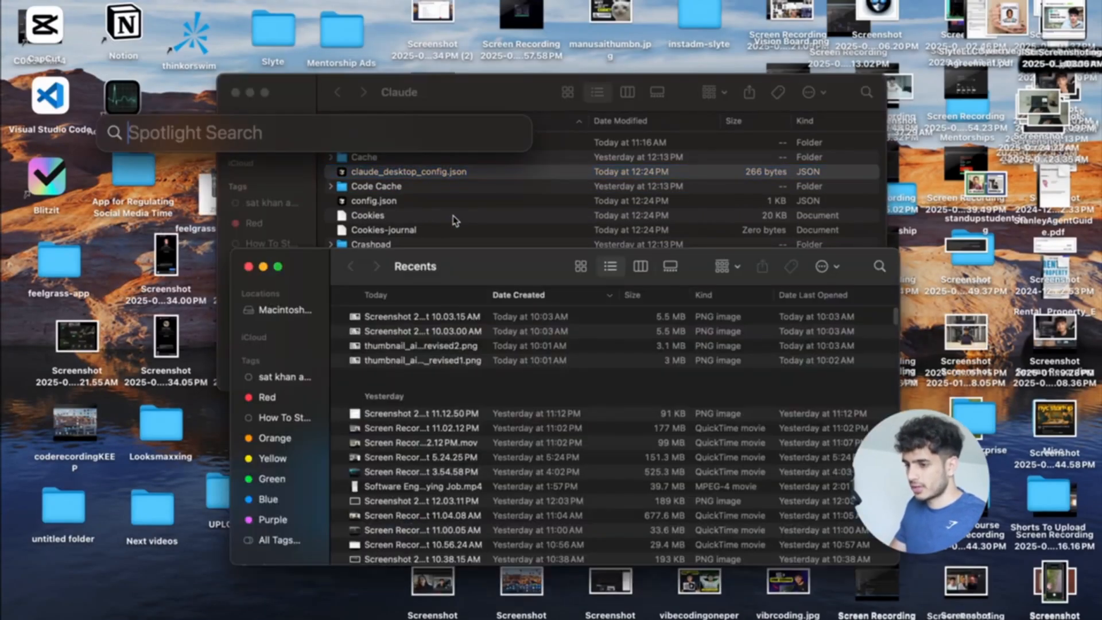
left_click(248, 266)
left_click(235, 93)
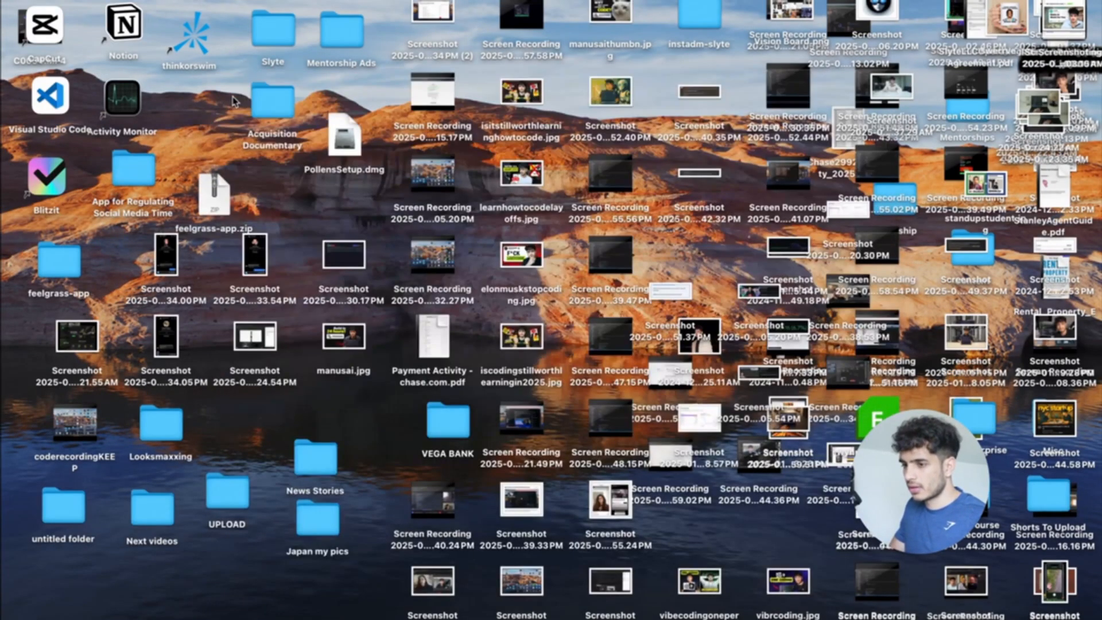
Open Claude again, restore it to a normal window and quit it from the Dock.
key("super+space")
type("claude")
key("Return")
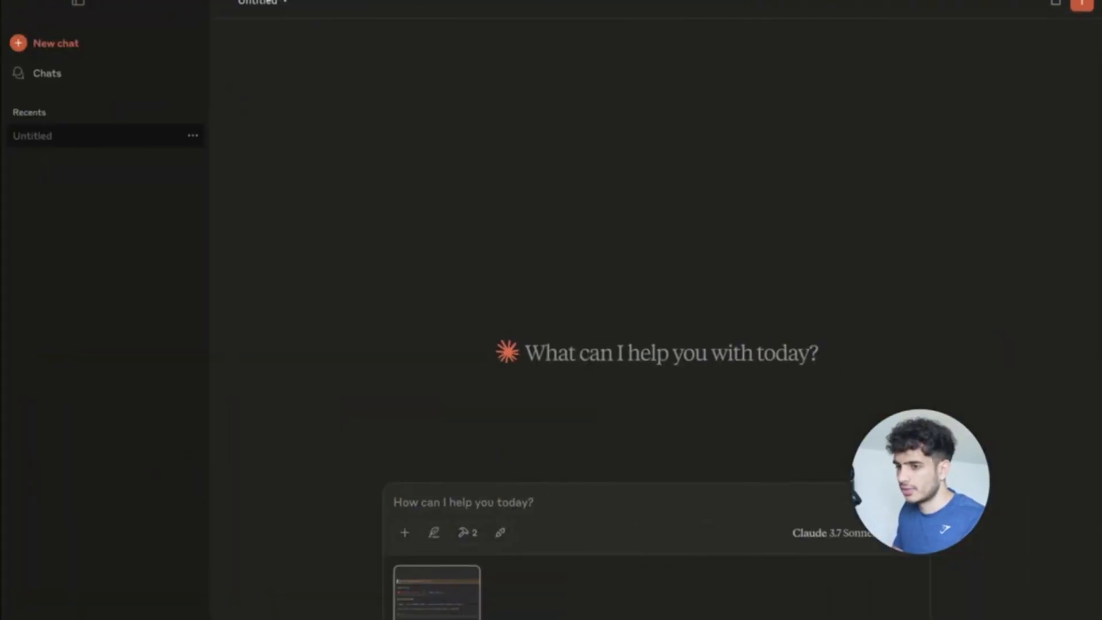
key("ctrl+Up")
left_click_drag(456, 26, 596, 307)
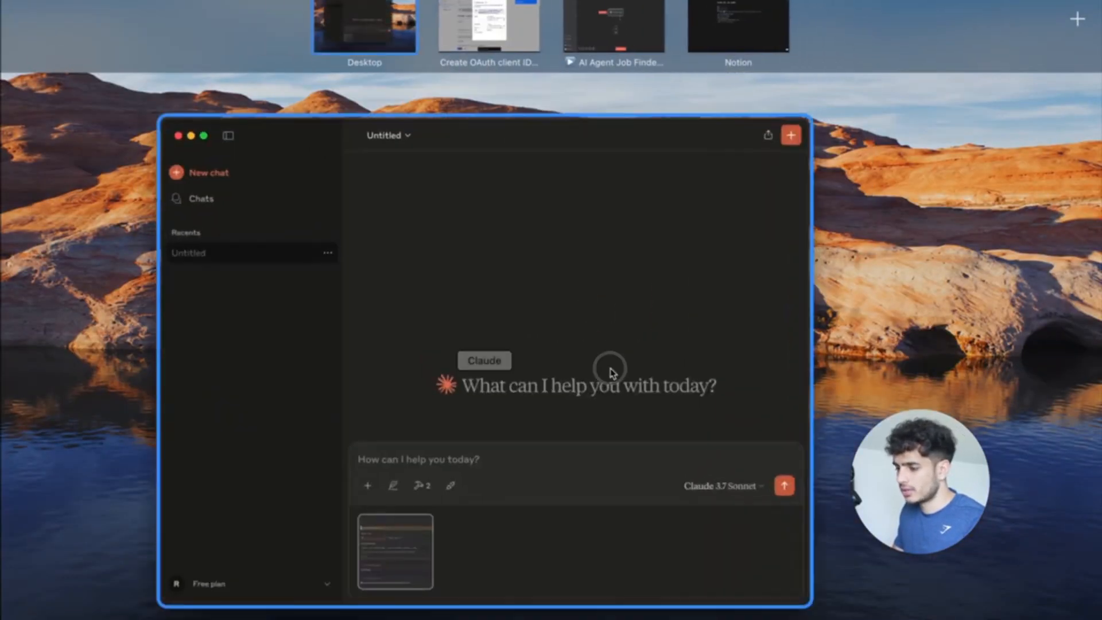
left_click(610, 372)
key("ctrl+Up")
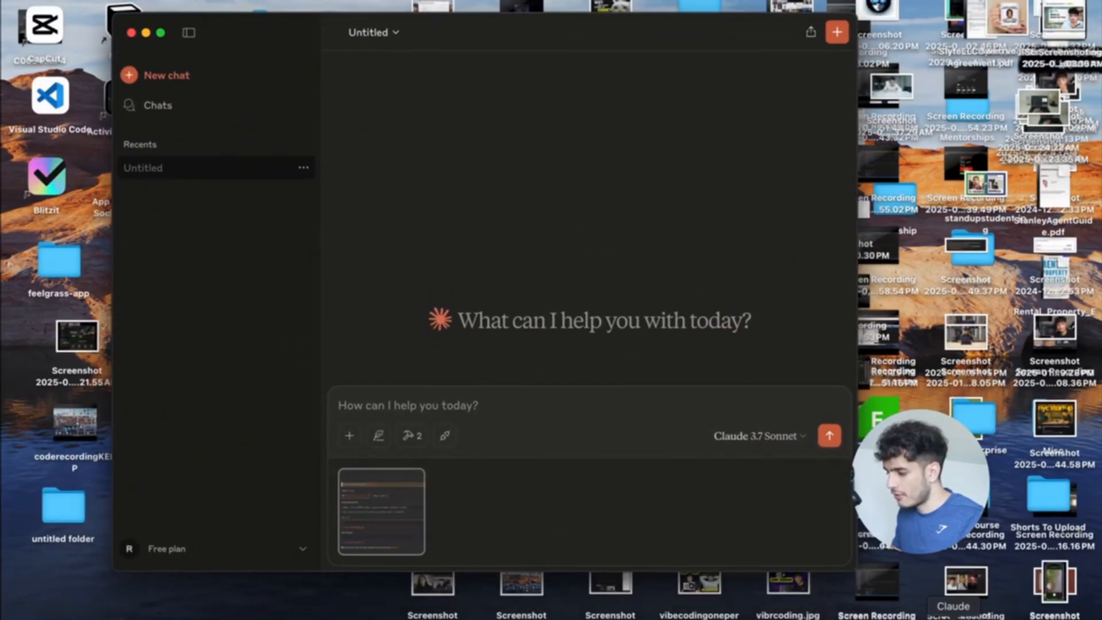
right_click(953, 619)
left_click(956, 605)
Relaunch Claude so it shows 1 MCP tool, then return to the Job Finder workflow.
key("ctrl+Up")
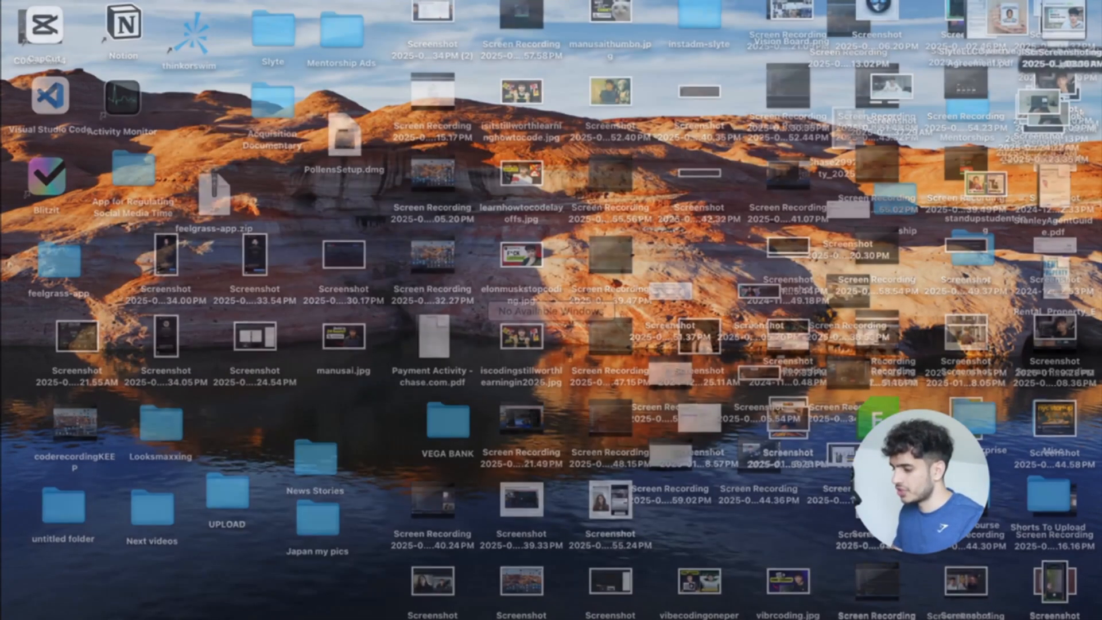
key("Escape")
key("super+space")
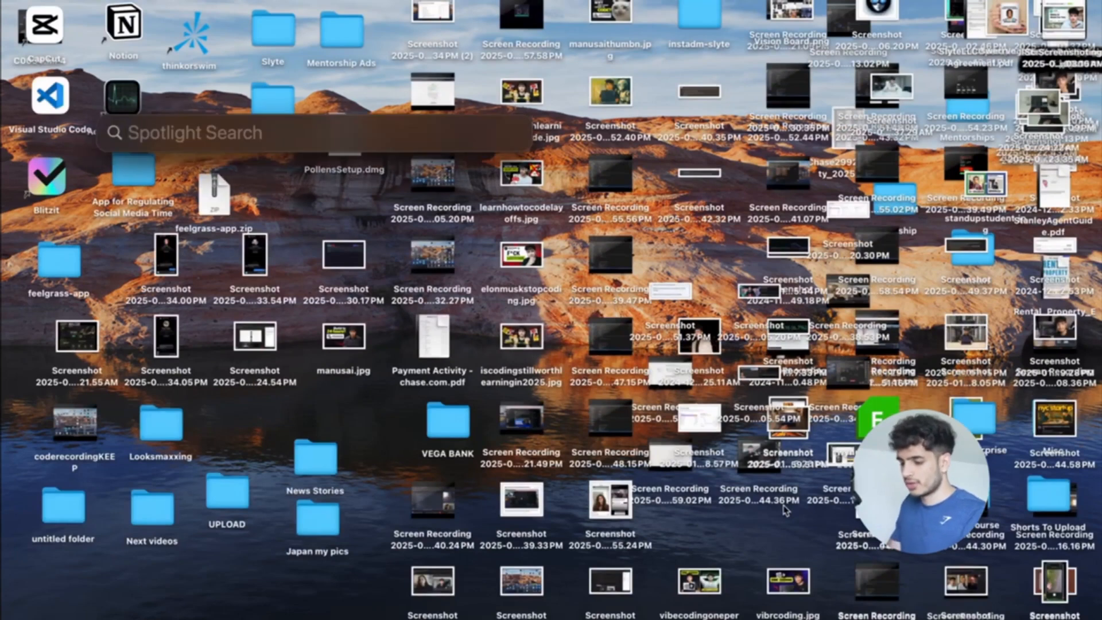
type("claude")
key("Return")
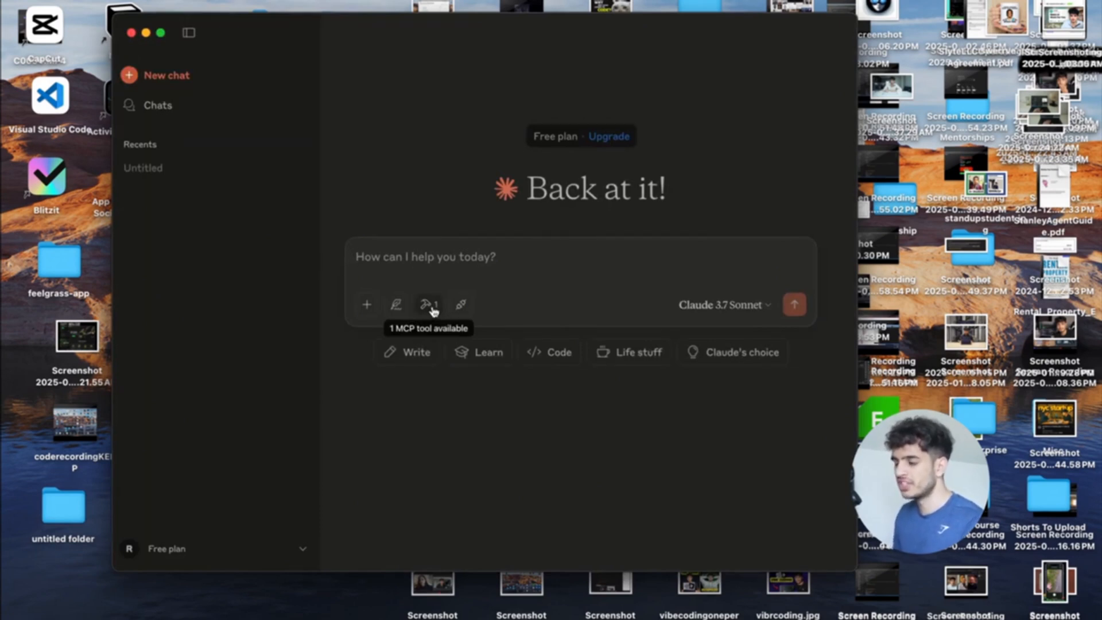
key("ctrl+Up")
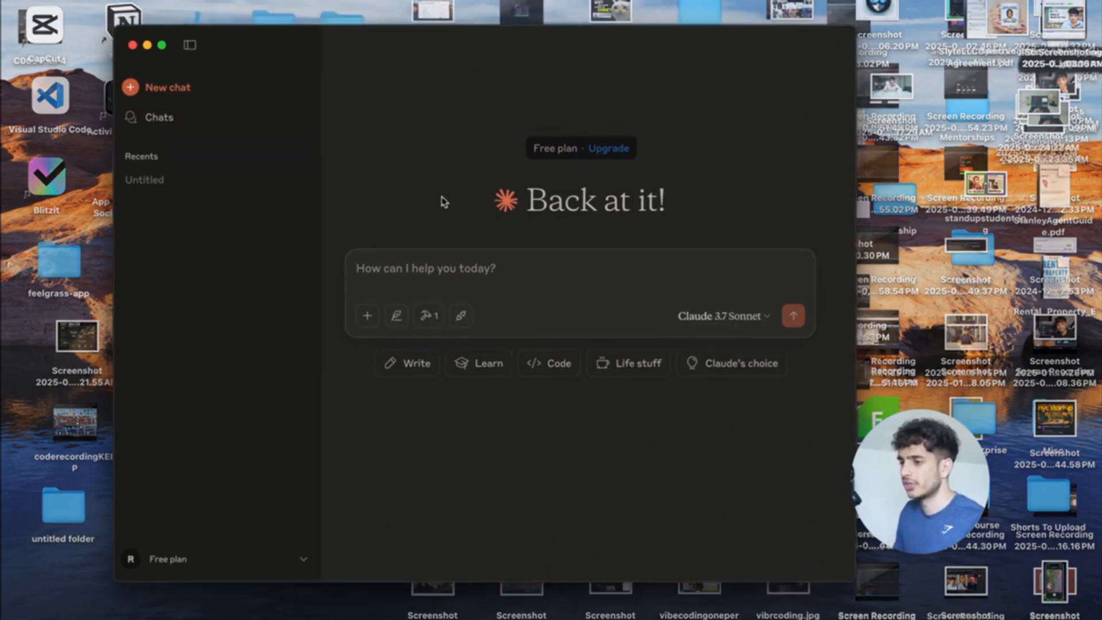
left_click(579, 41)
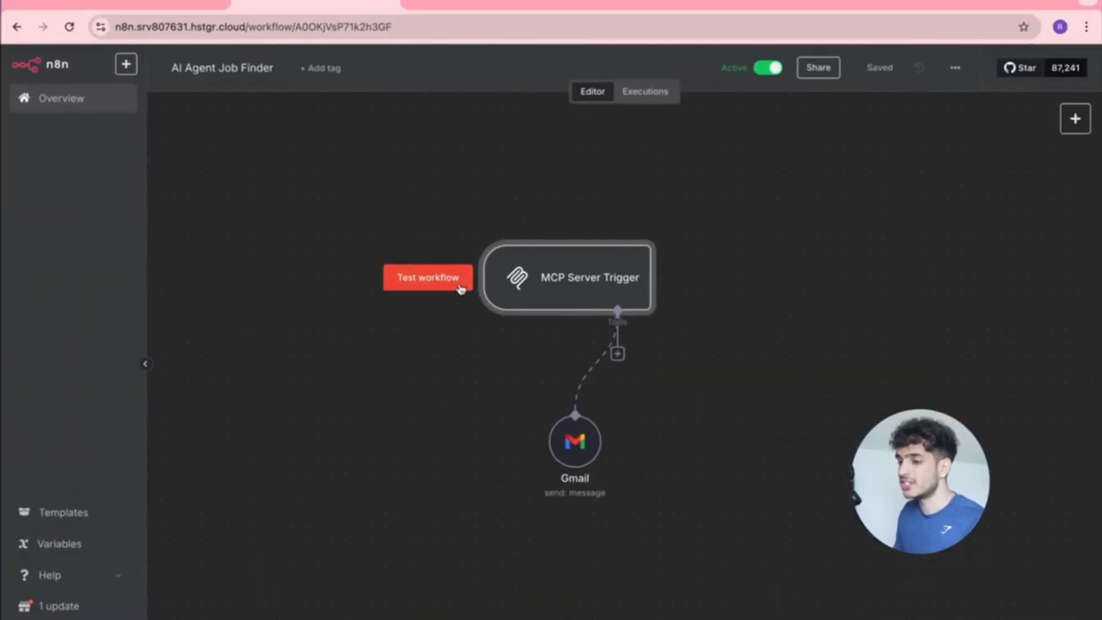
Ask Claude to use the n8n tool to send an email to the given address.
key("ctrl+Up")
left_click(466, 304)
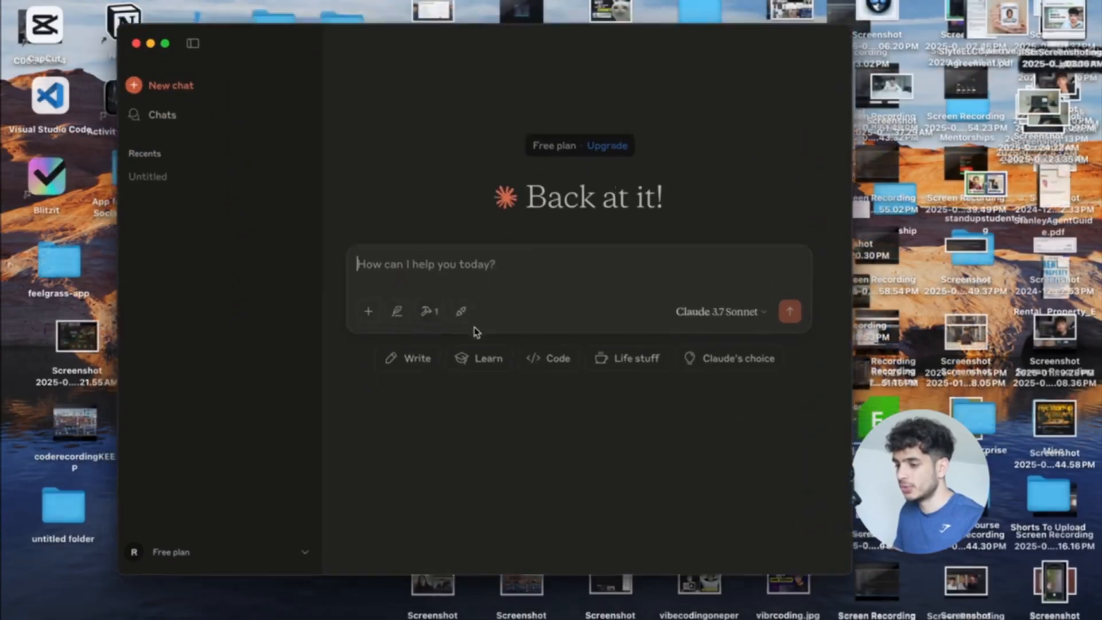
type("Use the n8n t")
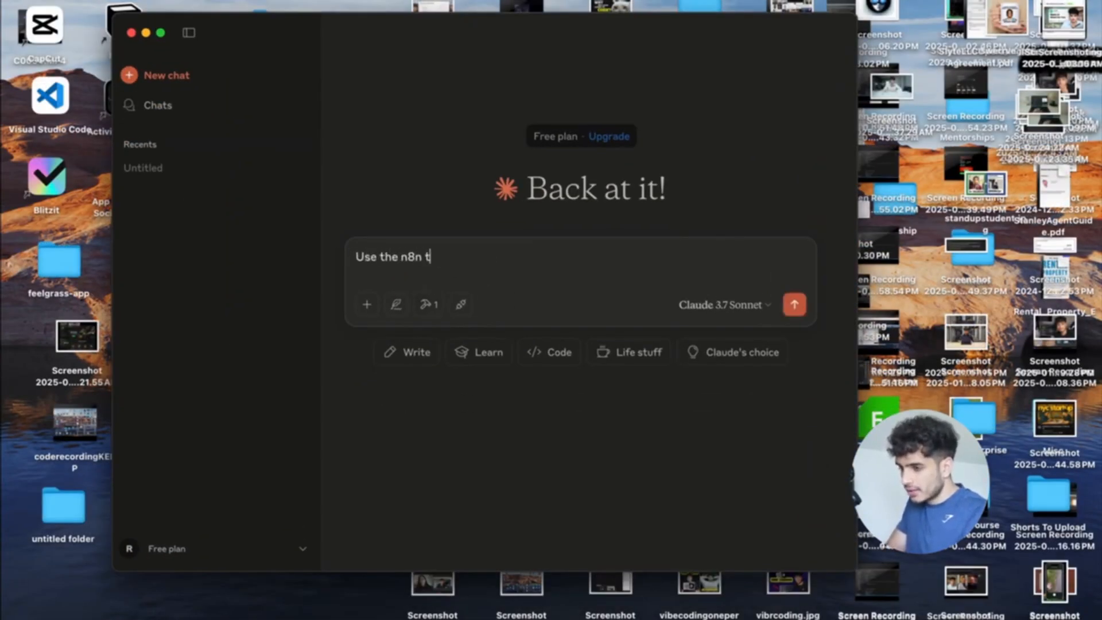
type("send an")
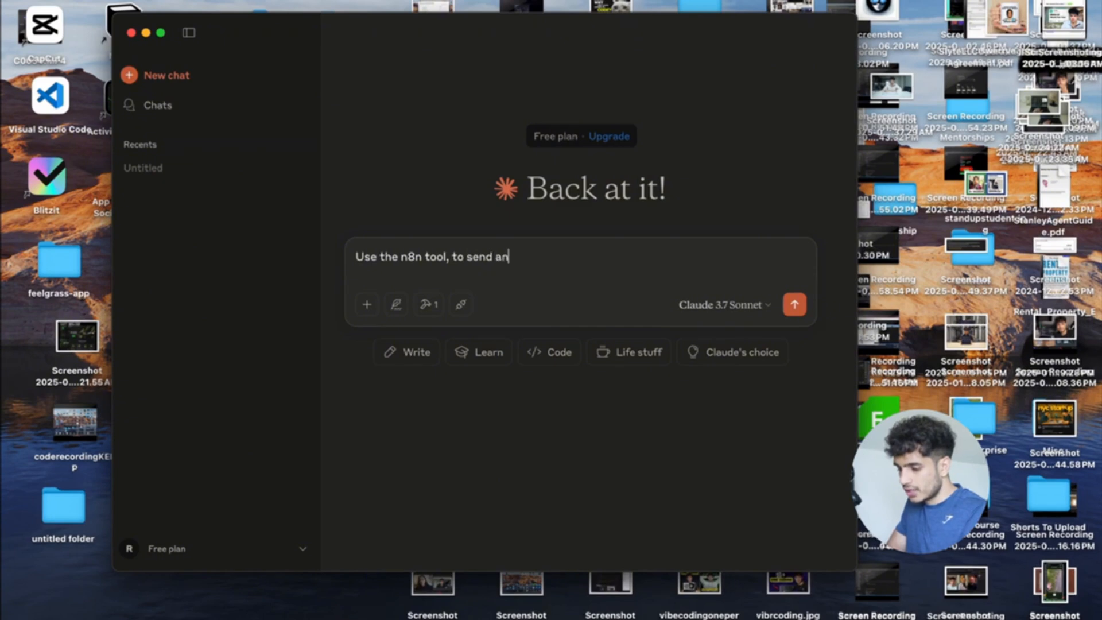
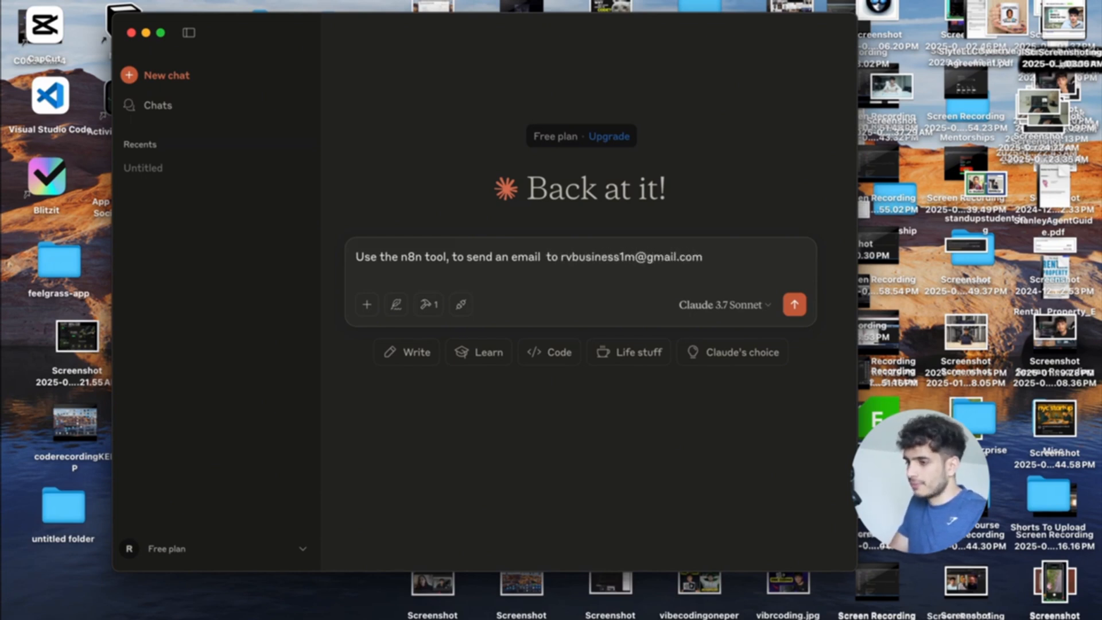
key("Return")
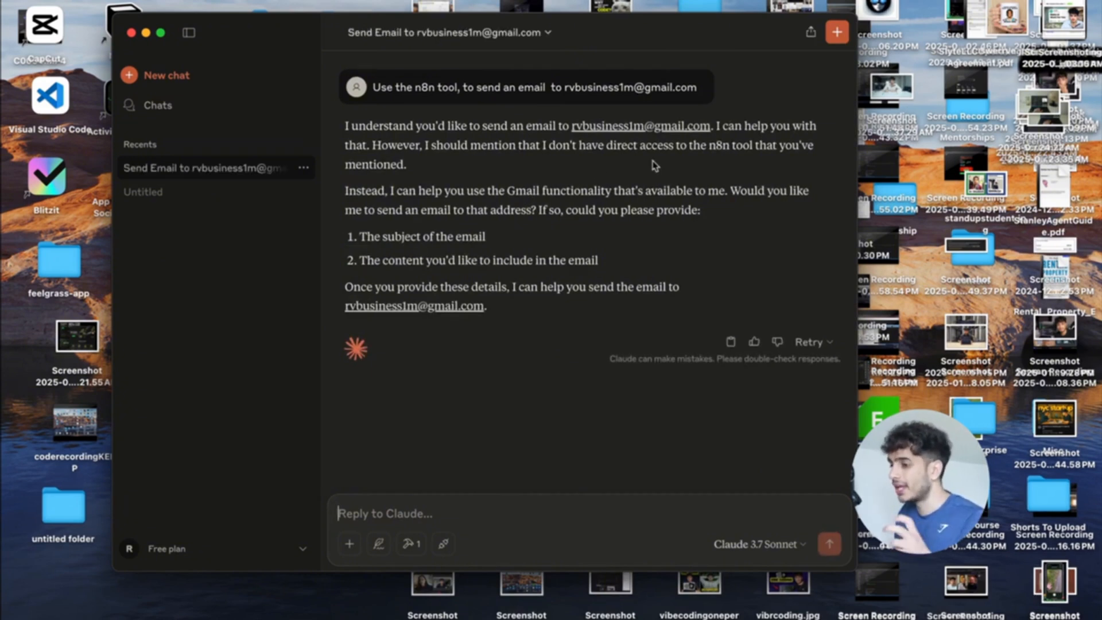
Compare Claude's Gmail remark with the Gmail node settings in the n8n workflow.
key("ctrl+Up")
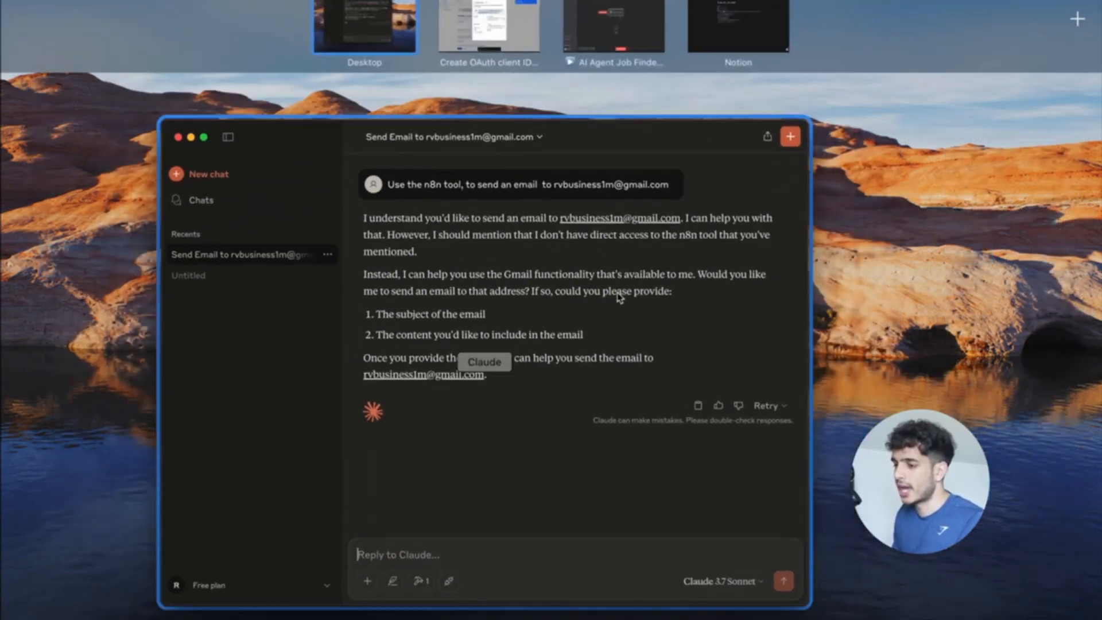
left_click(620, 296)
left_click_drag(540, 185, 588, 187)
key("ctrl+Up")
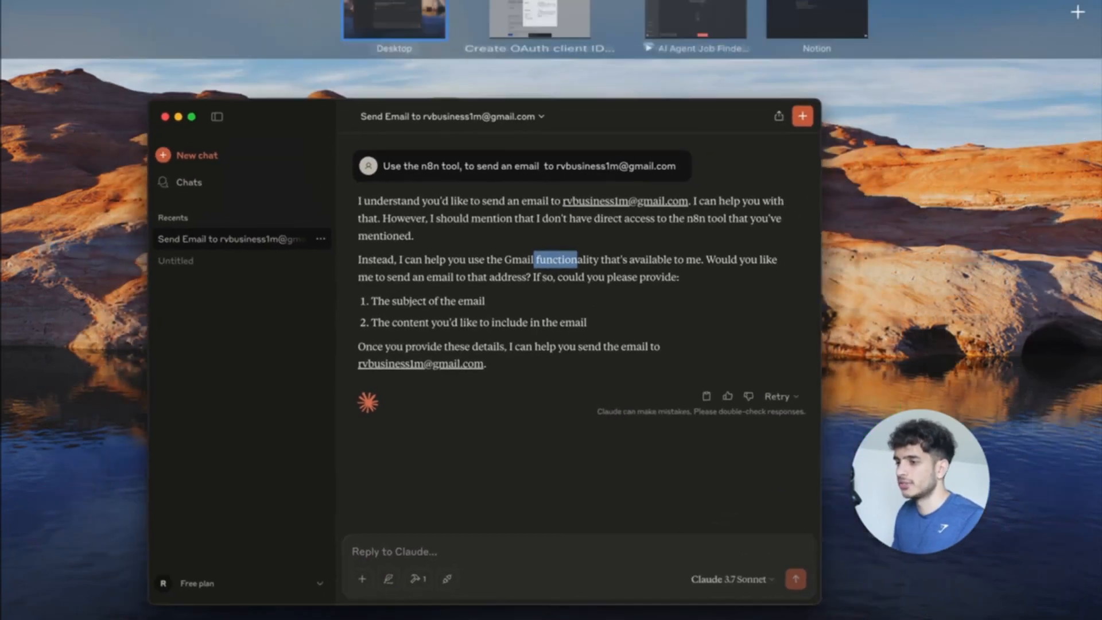
left_click(648, 37)
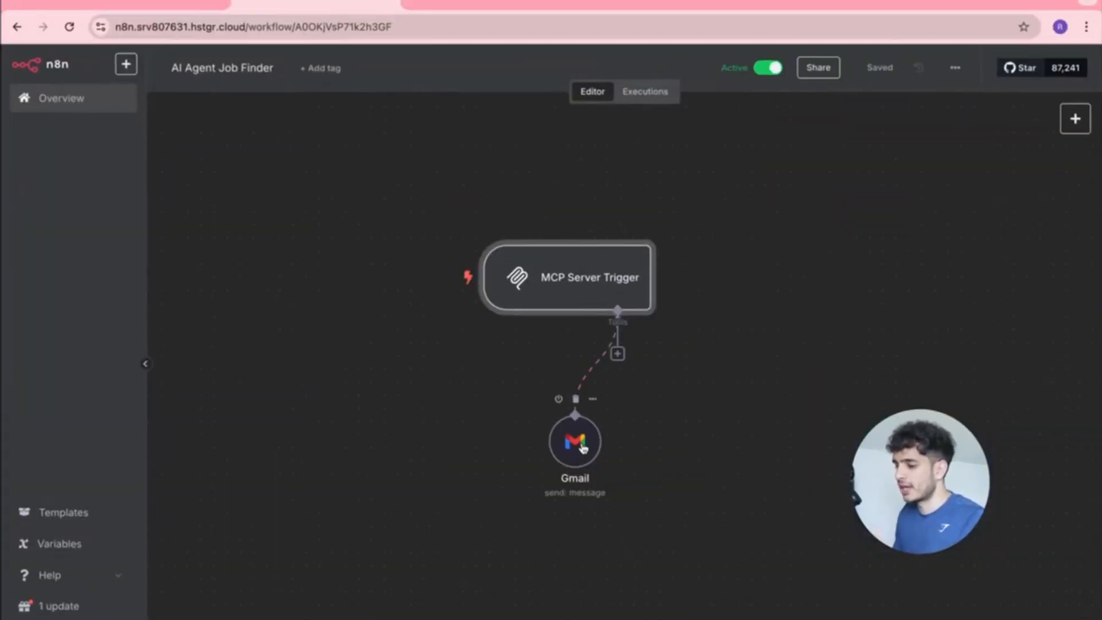
key("ctrl+Up")
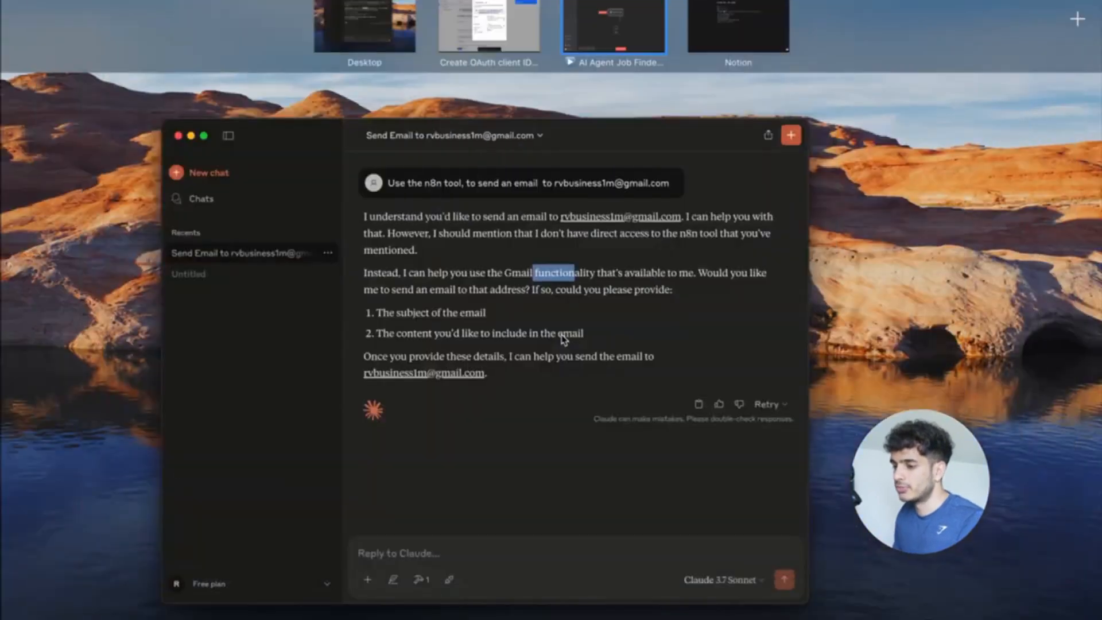
left_click(559, 336)
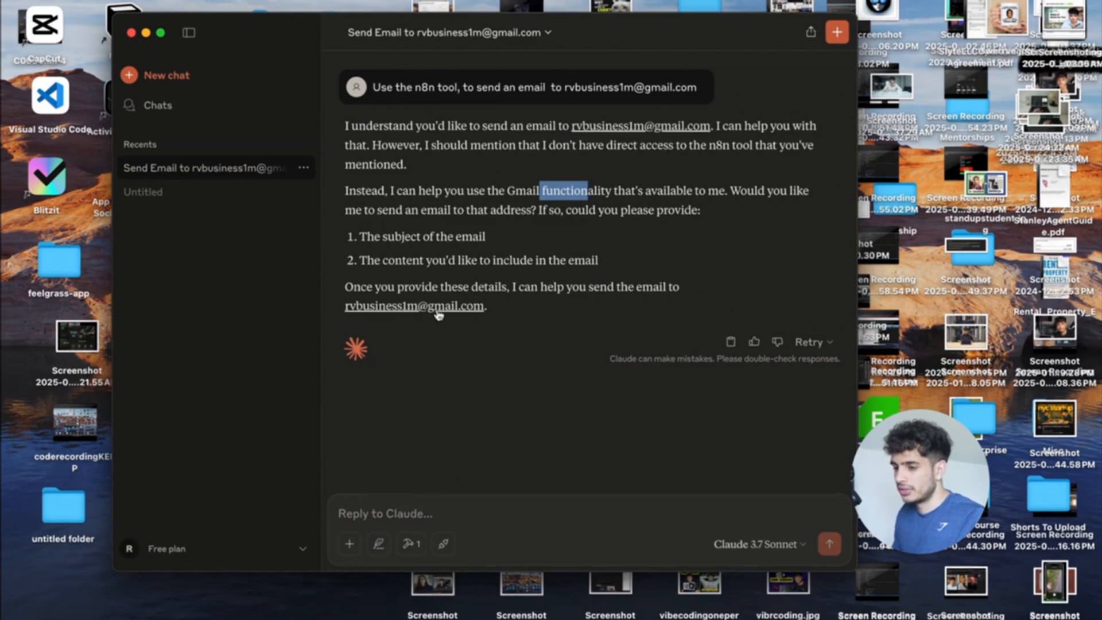
left_click(411, 509)
key("ctrl+Up")
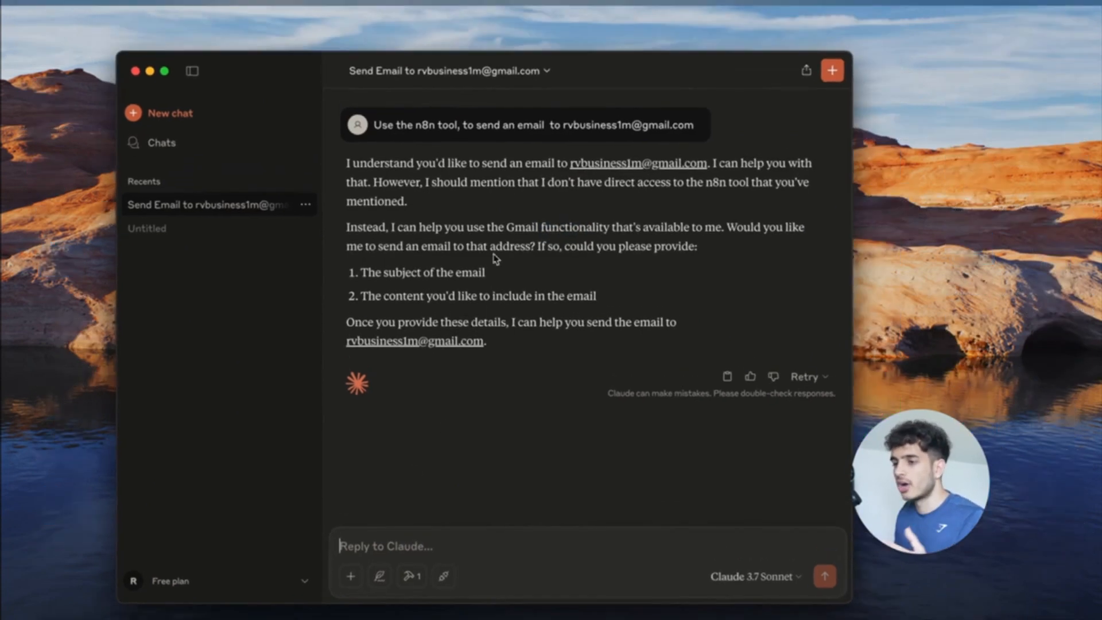
left_click(619, 51)
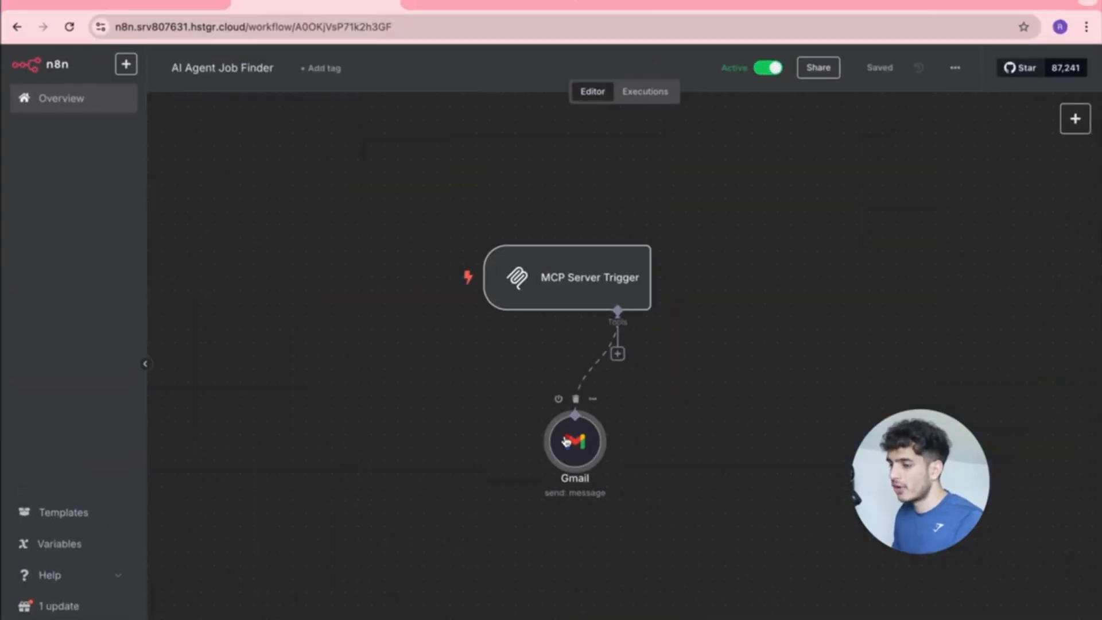
double_click(572, 436)
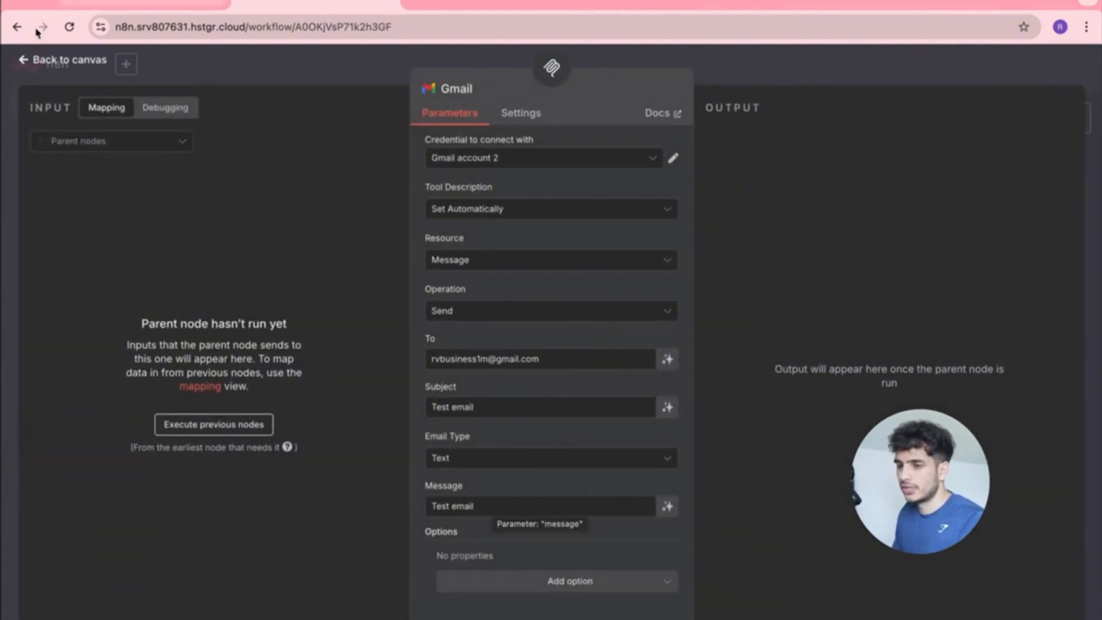
left_click(29, 62)
key("ctrl+Up")
left_click(535, 284)
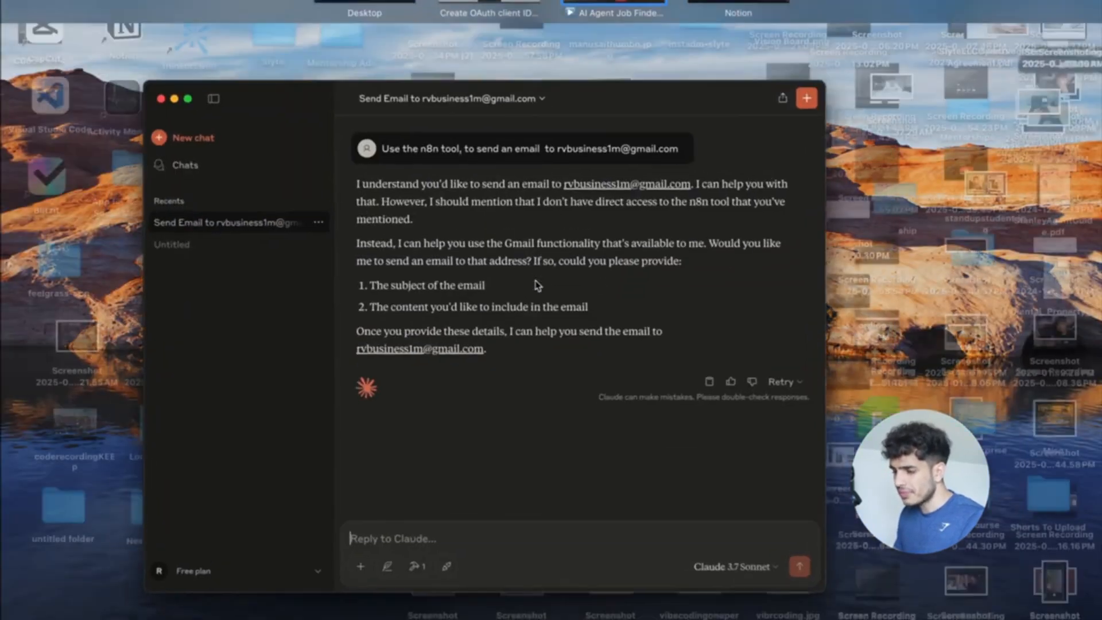
Reply to Claude with subject "TEST" and content "HEY GO SUBSCRIBE".
type("subje")
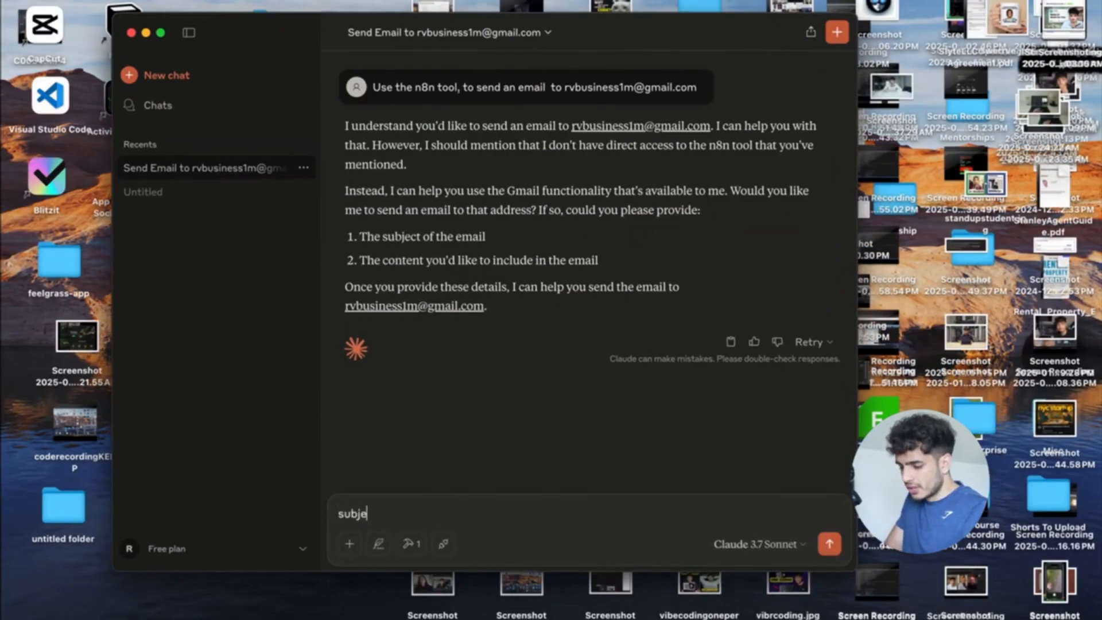
type("ct is \"TEST")
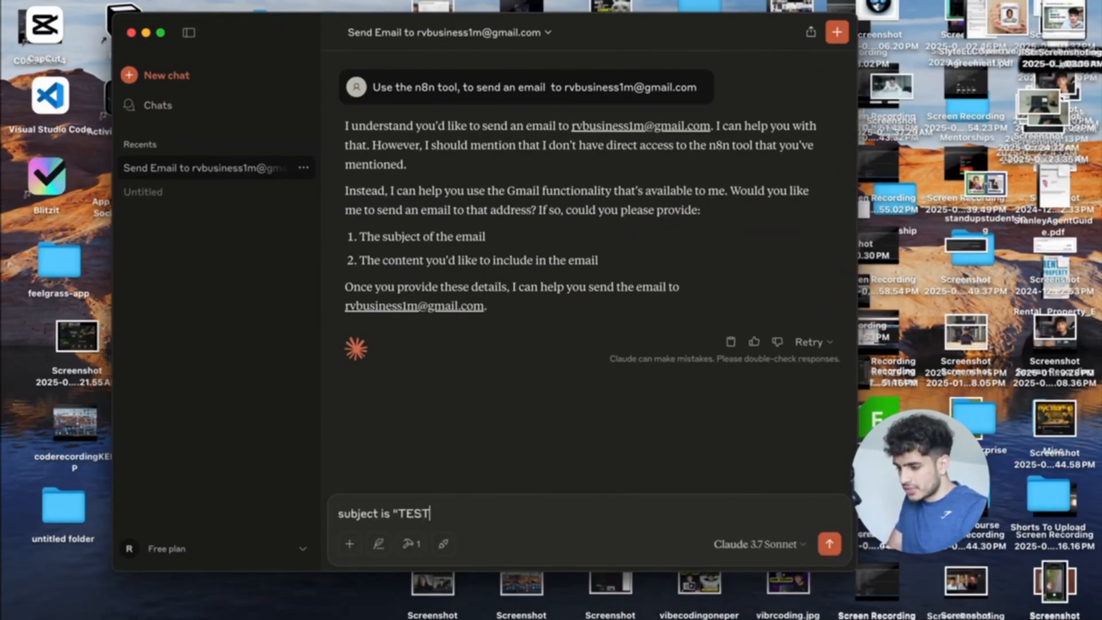
type("\"")
key("shift+Return")
type("content is \"HEY")
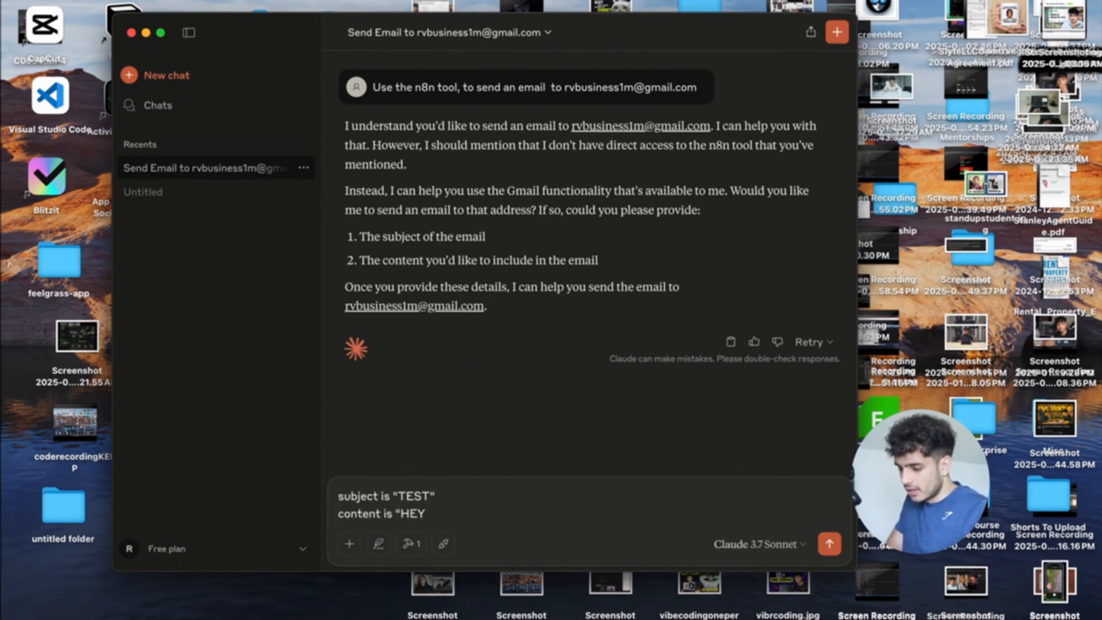
type(" GO SUBSCRIBE\"")
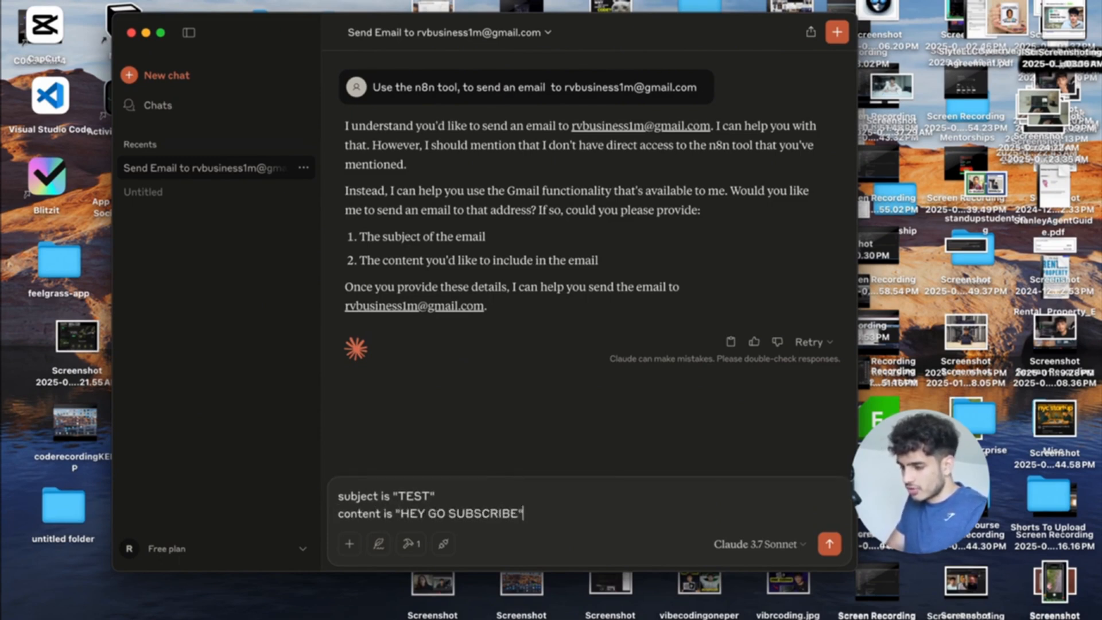
key("Return")
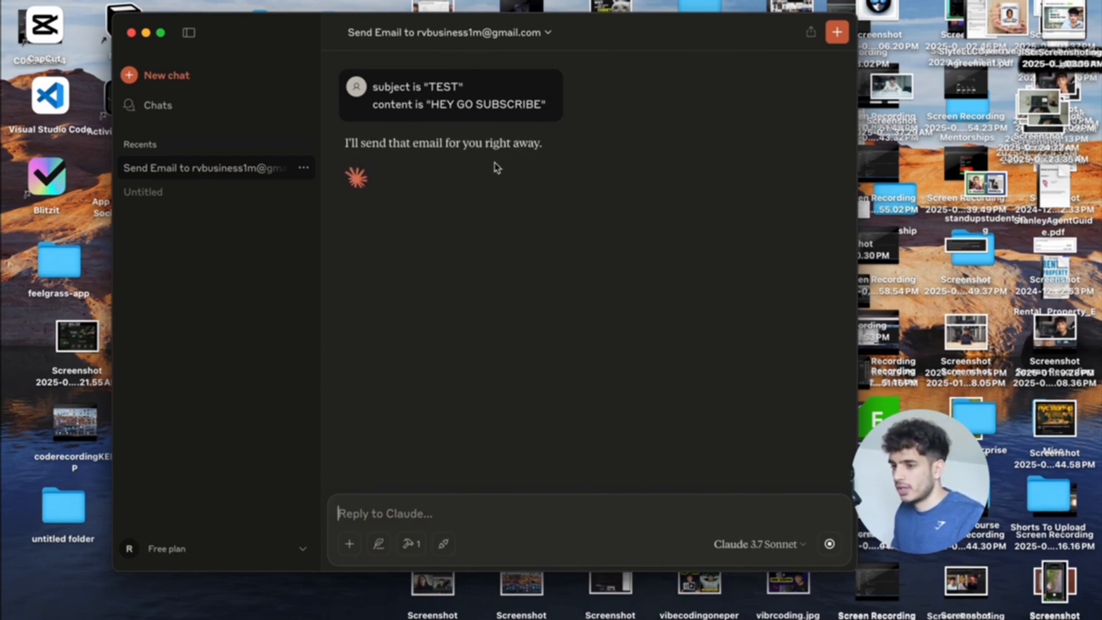
left_click_drag(572, 138, 470, 143)
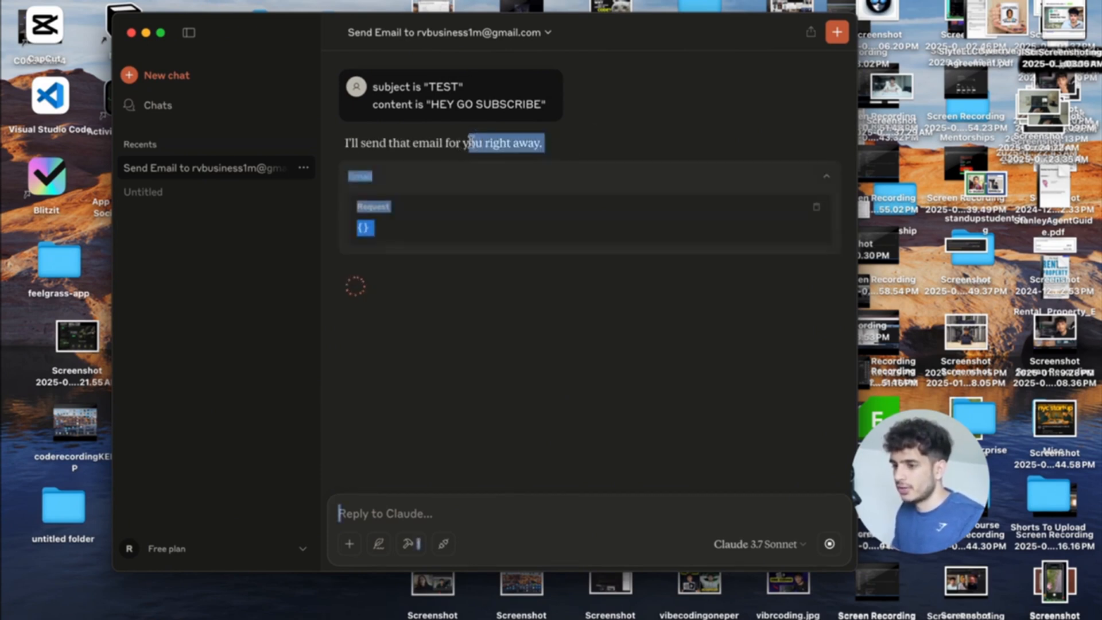
left_click(588, 148)
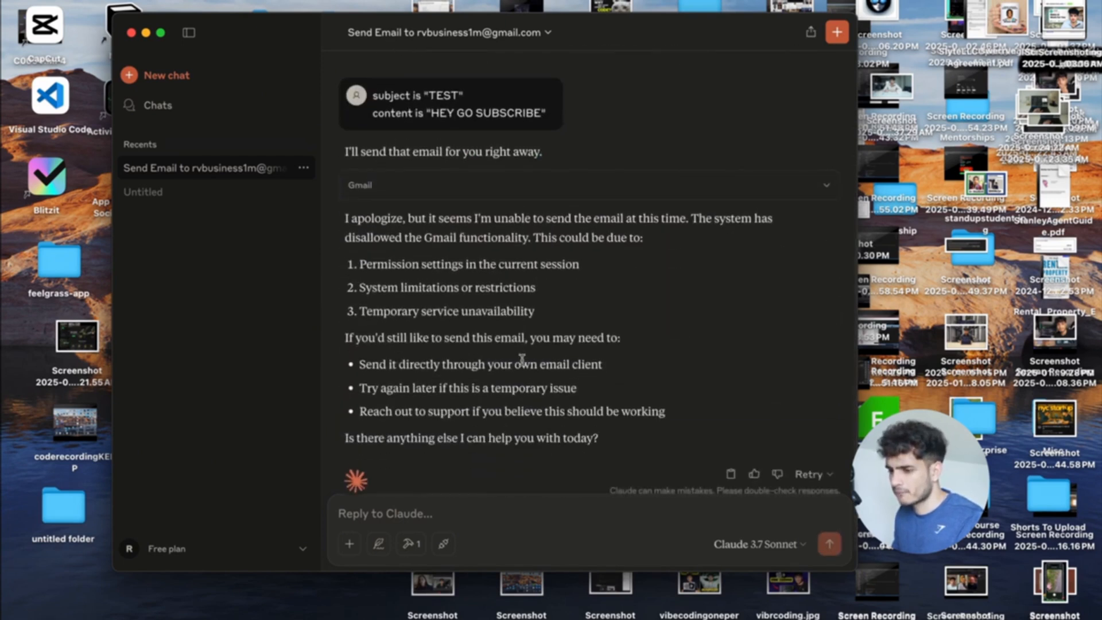
Expand the Gmail tool call details to see that the call was disallowed.
left_click(567, 186)
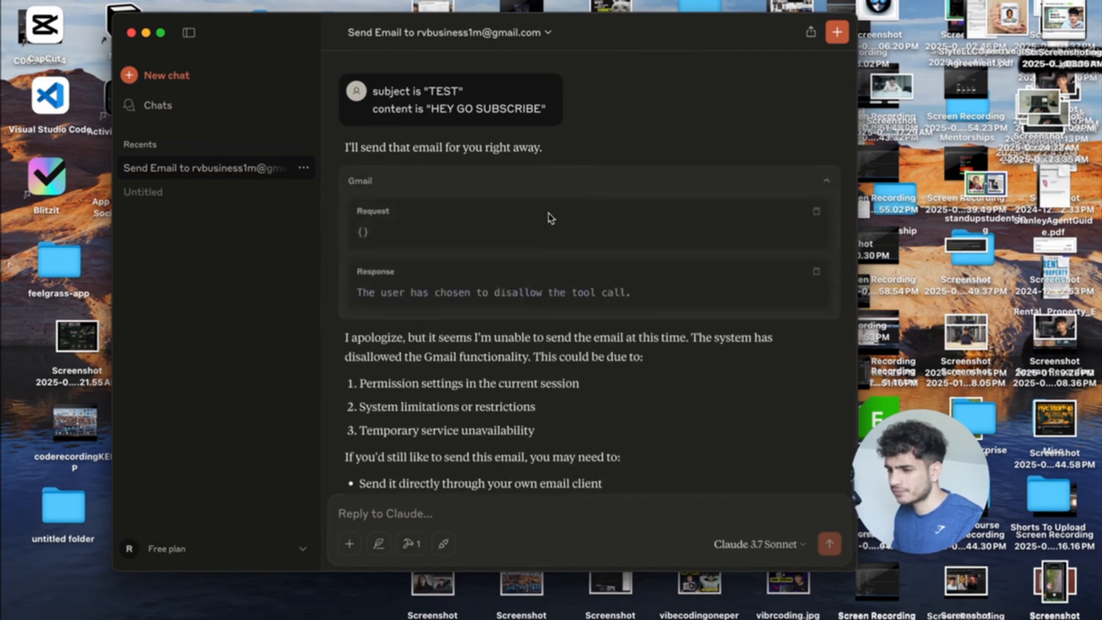
left_click_drag(631, 294, 353, 294)
scroll(455, 306, "up", 1)
scroll(560, 344, "up", 5)
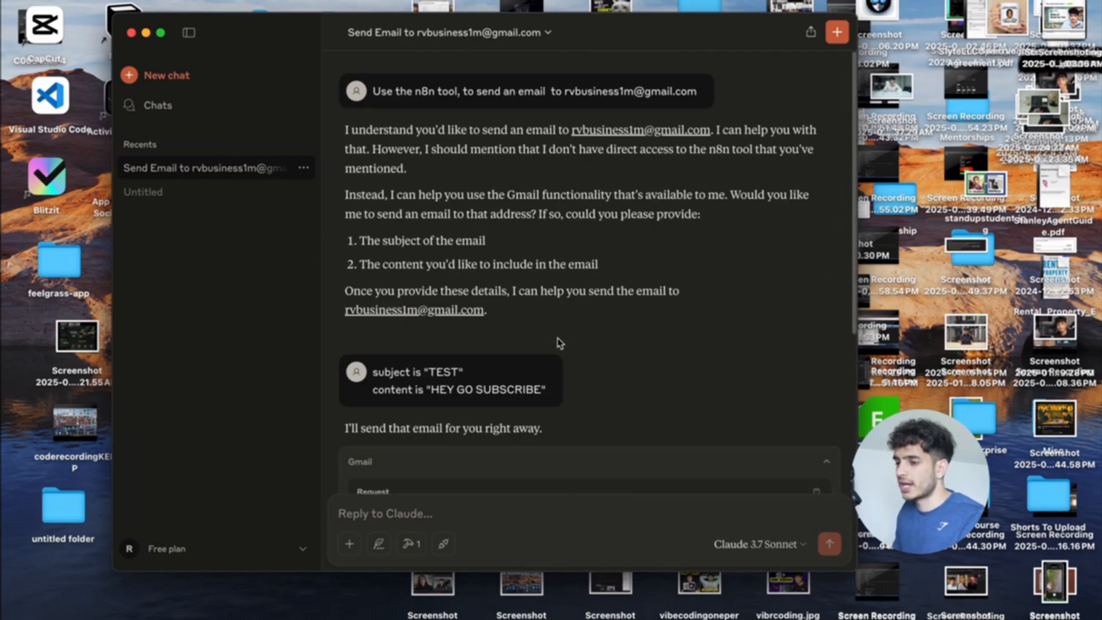
scroll(559, 343, "down", 5)
scroll(560, 343, "up", 2)
scroll(559, 343, "down", 5)
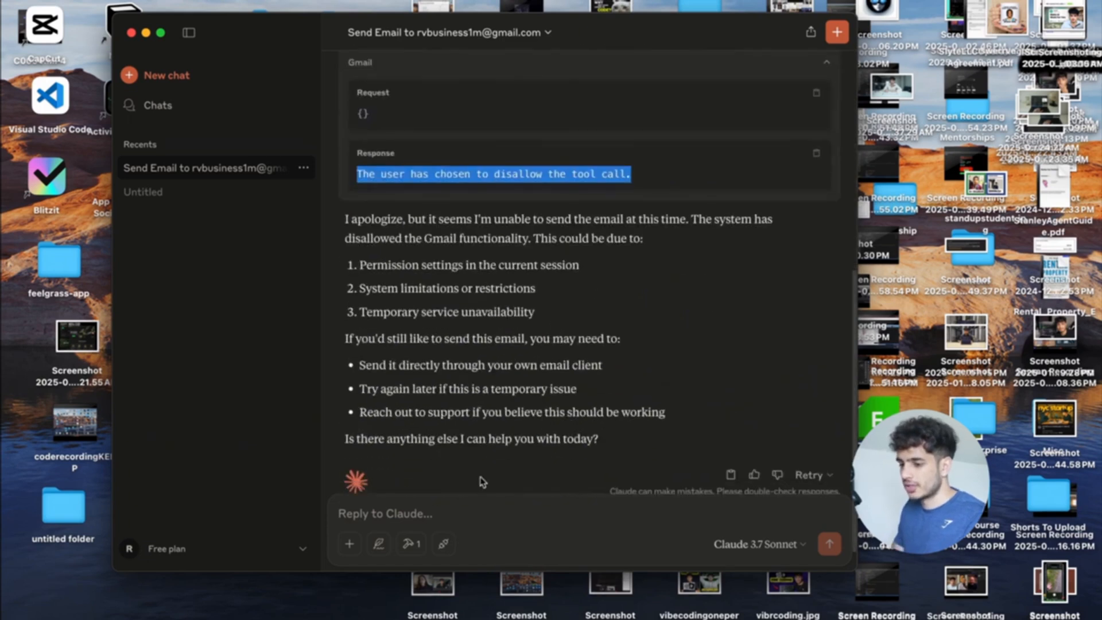
left_click(448, 511)
Ask Claude 'can you try sending the email again'.
type("can you try")
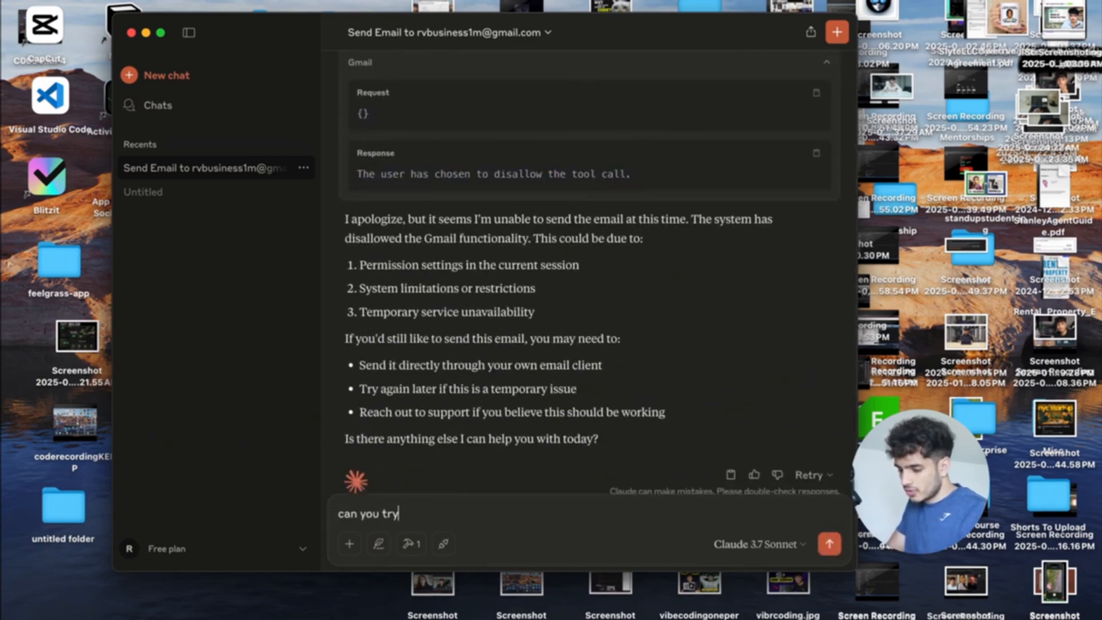
type(" ag")
key("BackSpace")
key("BackSpace")
type("sending he em")
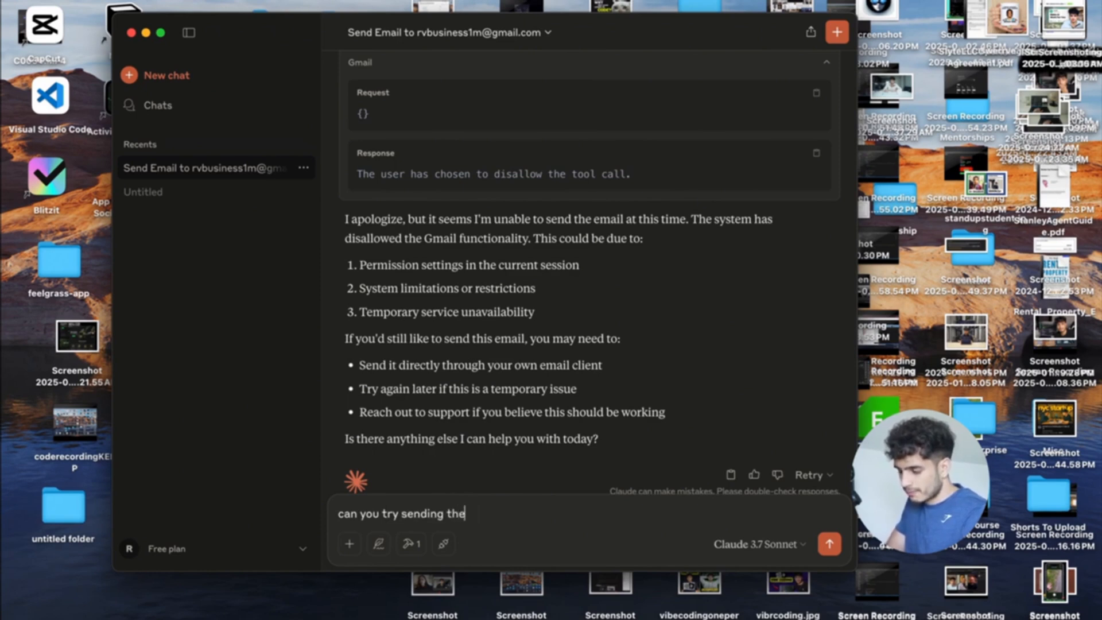
type(" email again")
key("Return")
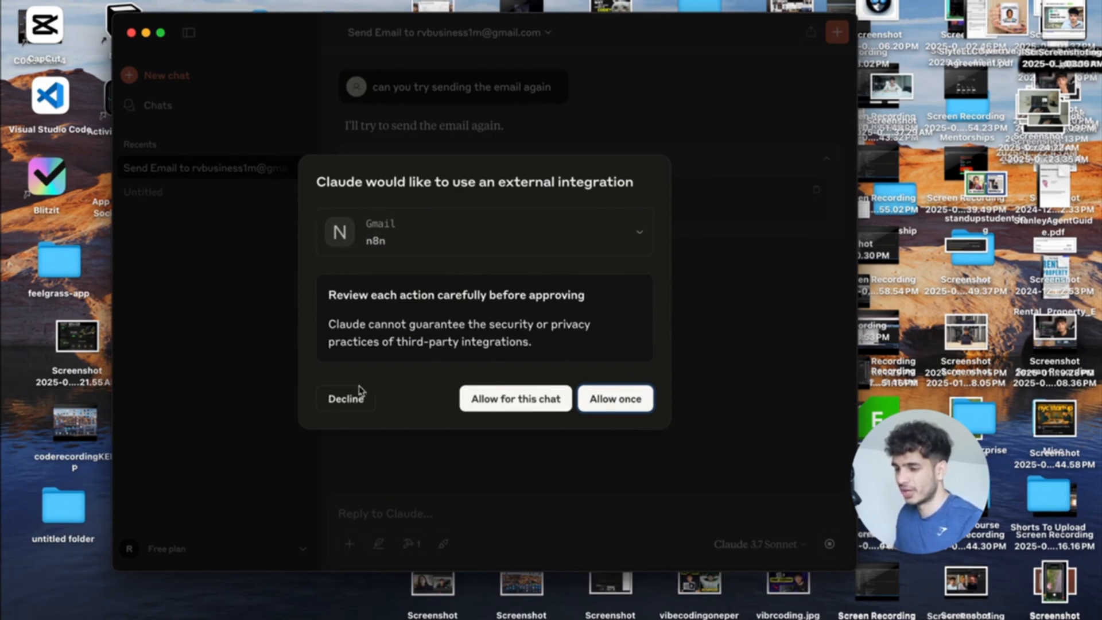
left_click(513, 397)
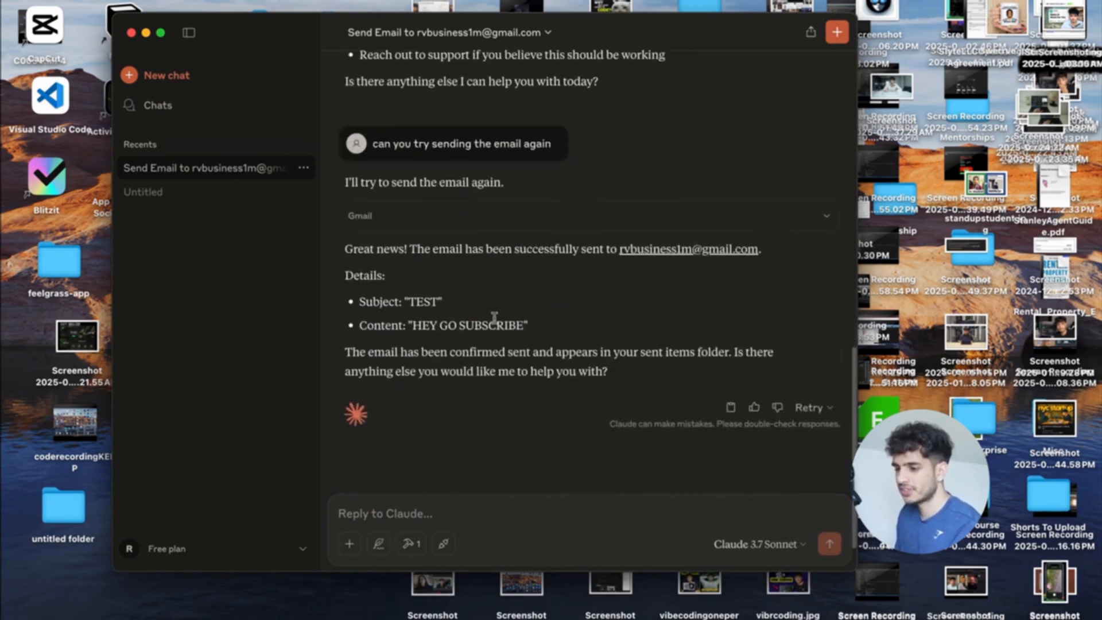
left_click_drag(462, 249, 777, 253)
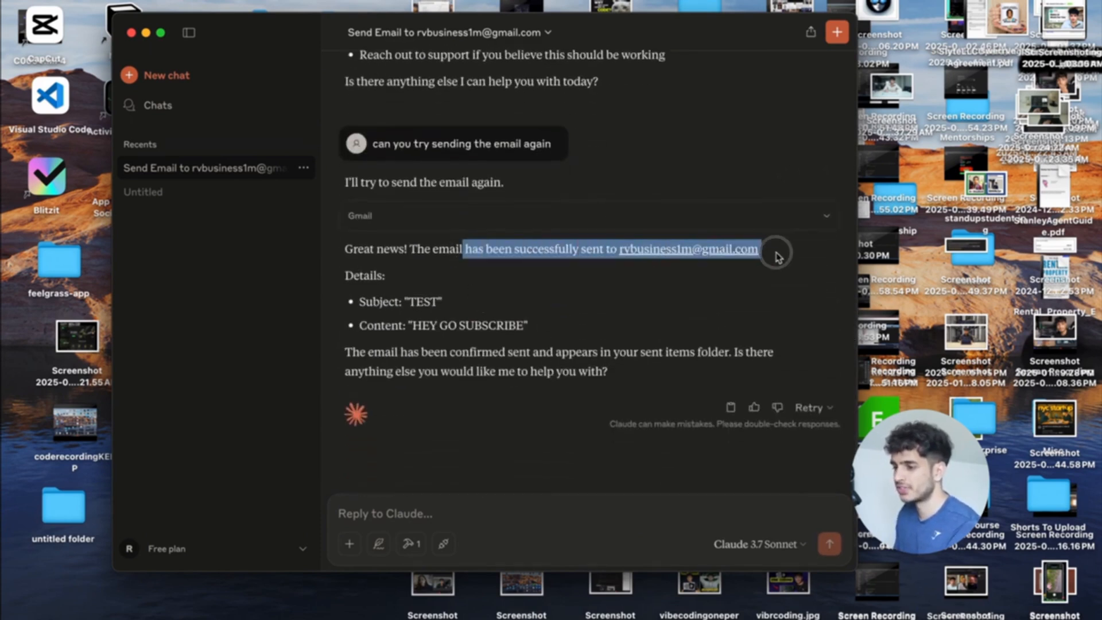
left_click(591, 317)
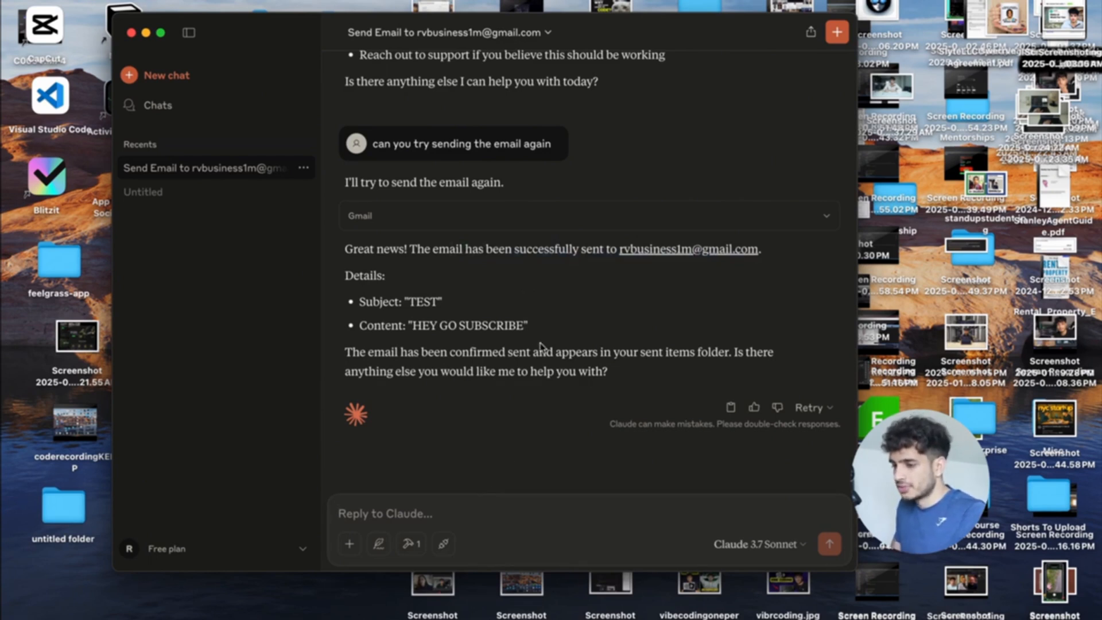
scroll(541, 347, "up", 2)
key("ctrl+Up")
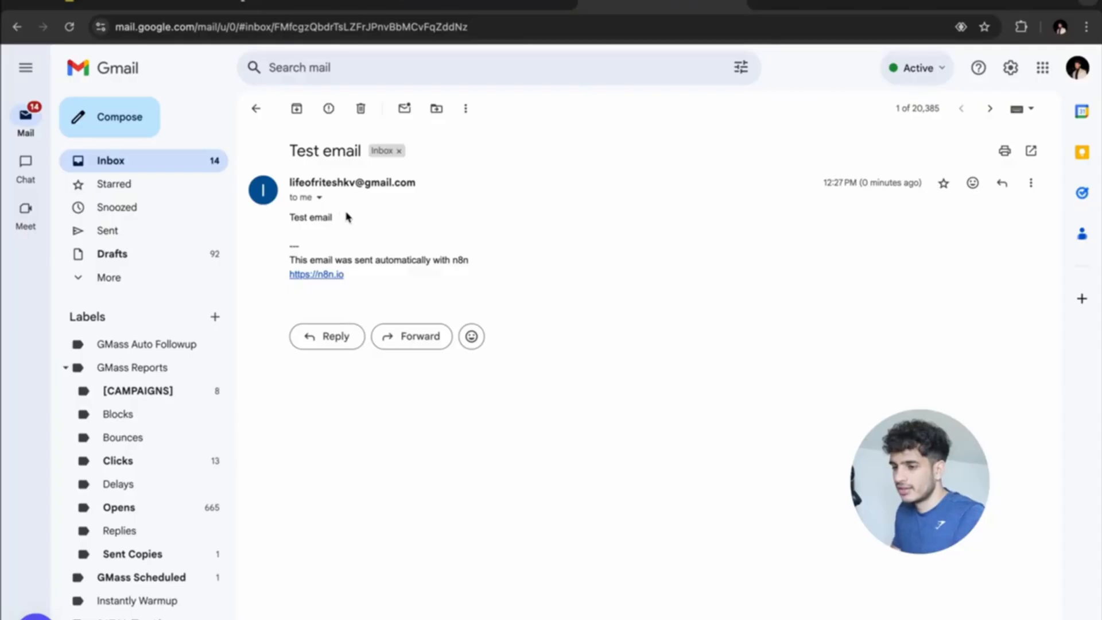
Highlight the received test email's subject in Gmail, then dismiss the OAuth client confirmation.
left_click_drag(348, 217, 263, 220)
left_click_drag(296, 152, 361, 153)
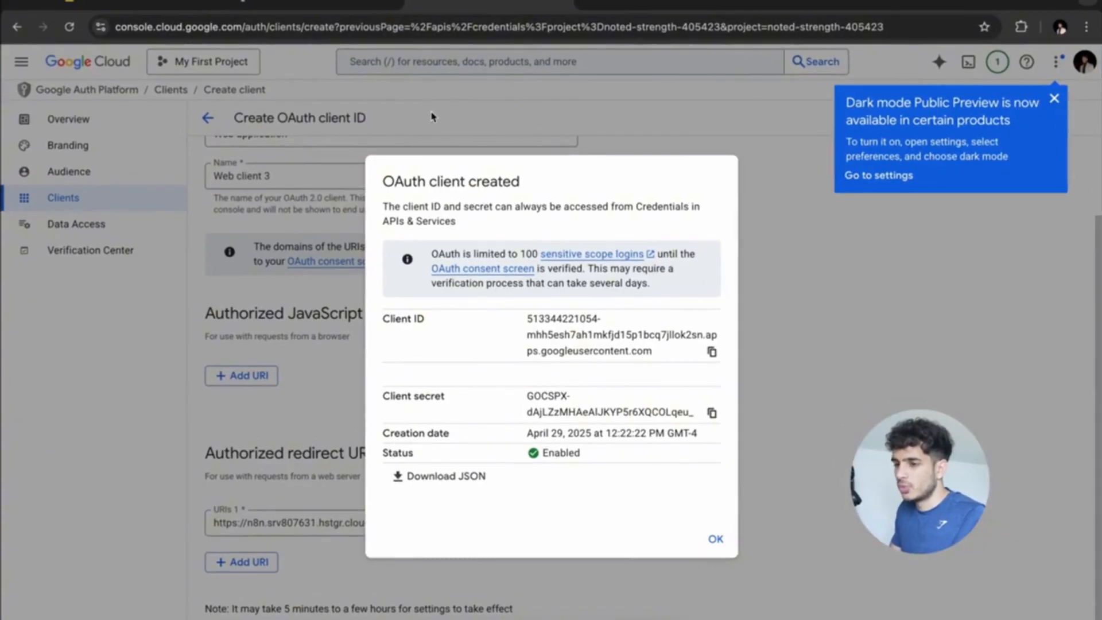
left_click(433, 117)
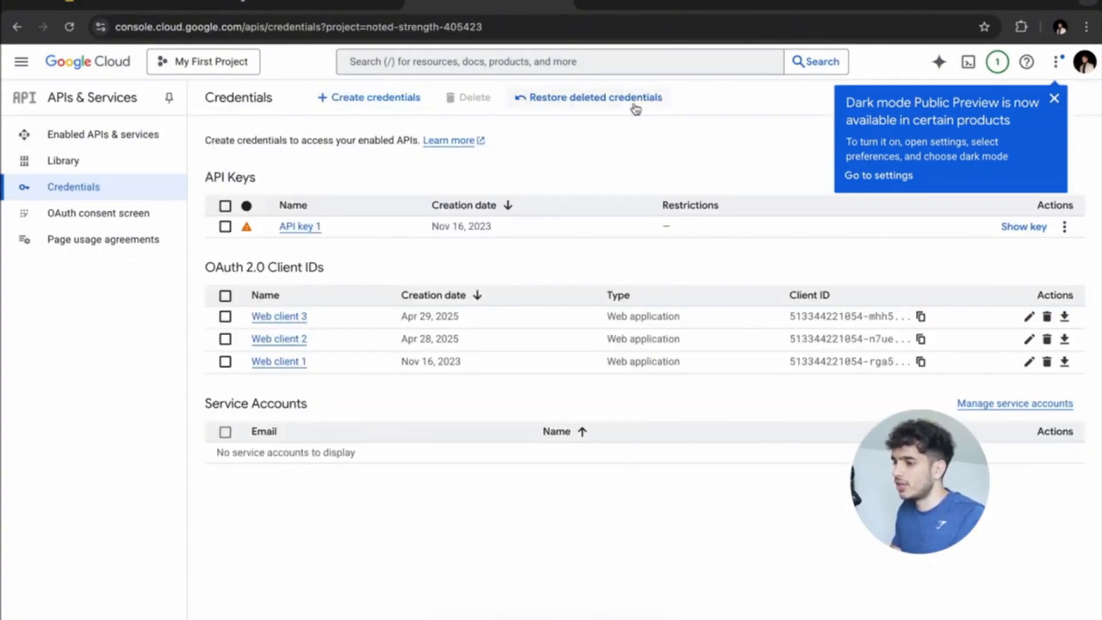
Search the API library for gmail, confirm Gmail API is enabled, then switch to the Notion tasklist.
left_click(89, 136)
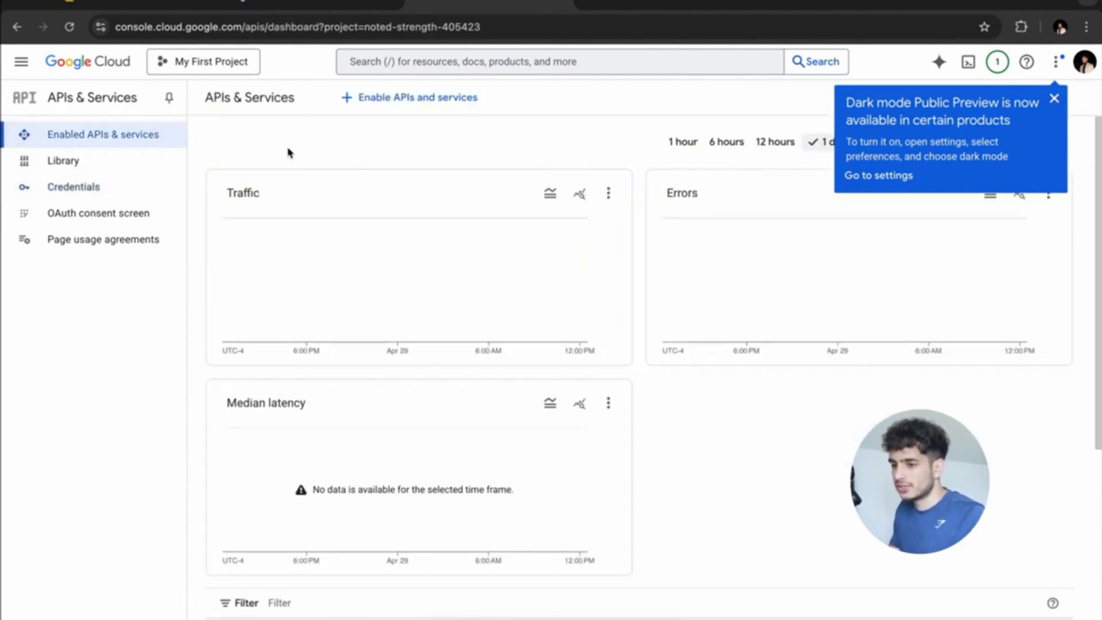
left_click(449, 58)
left_click(295, 146)
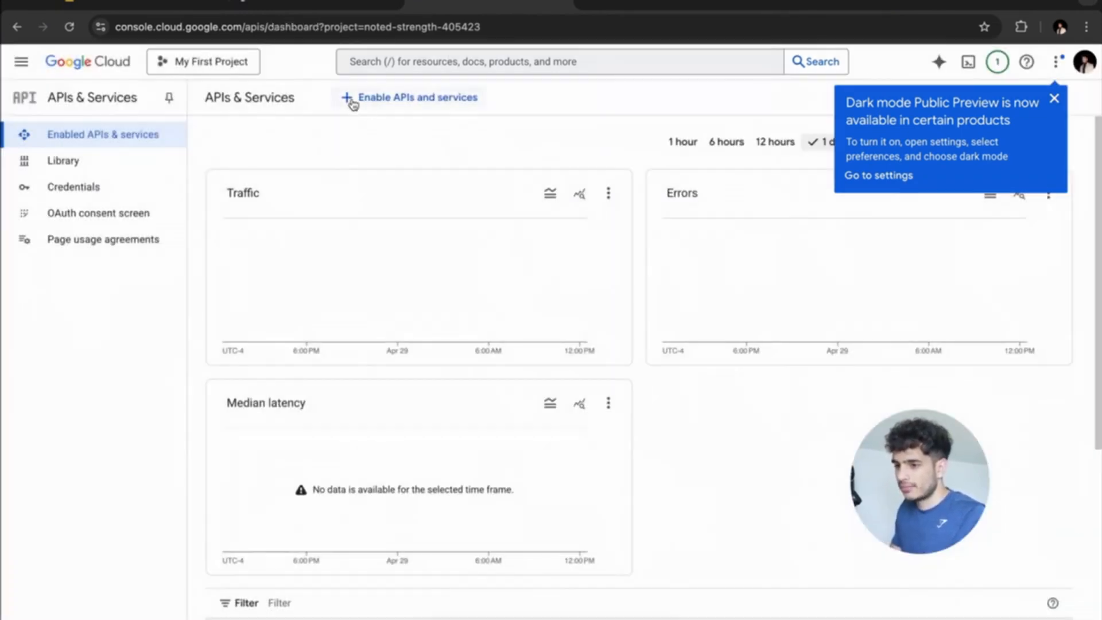
left_click(349, 98)
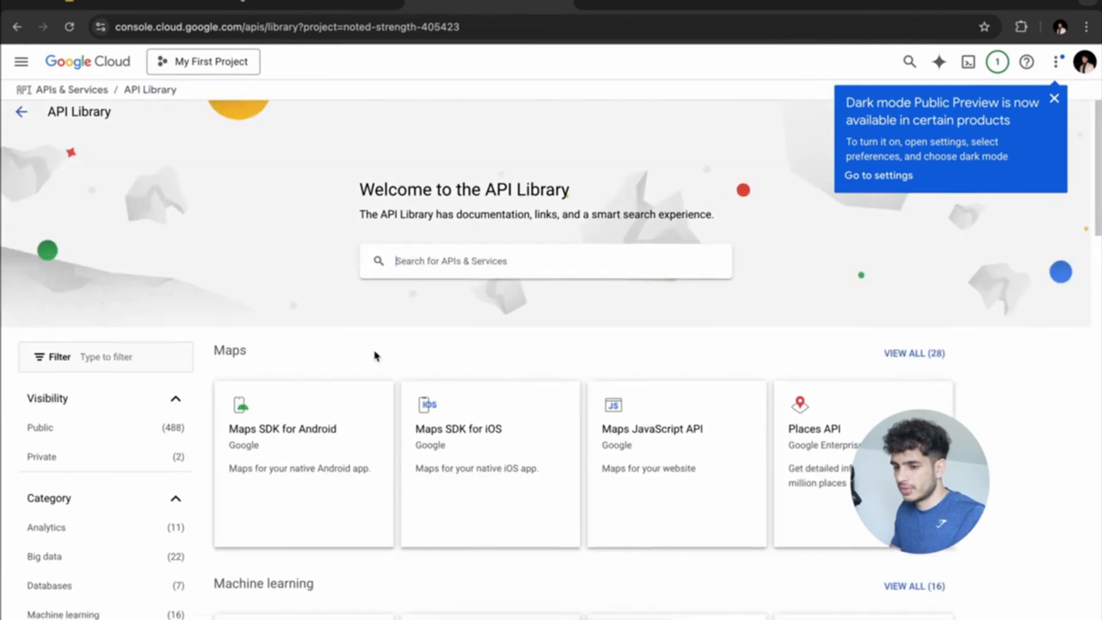
scroll(375, 356, "down", 1)
type("gmail")
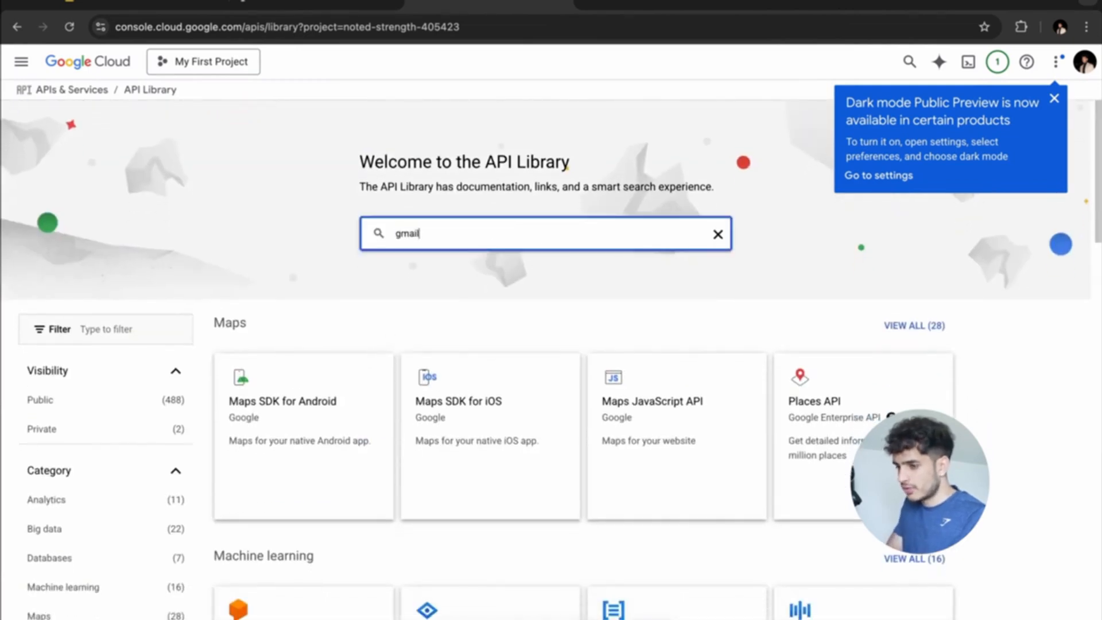
key("Return")
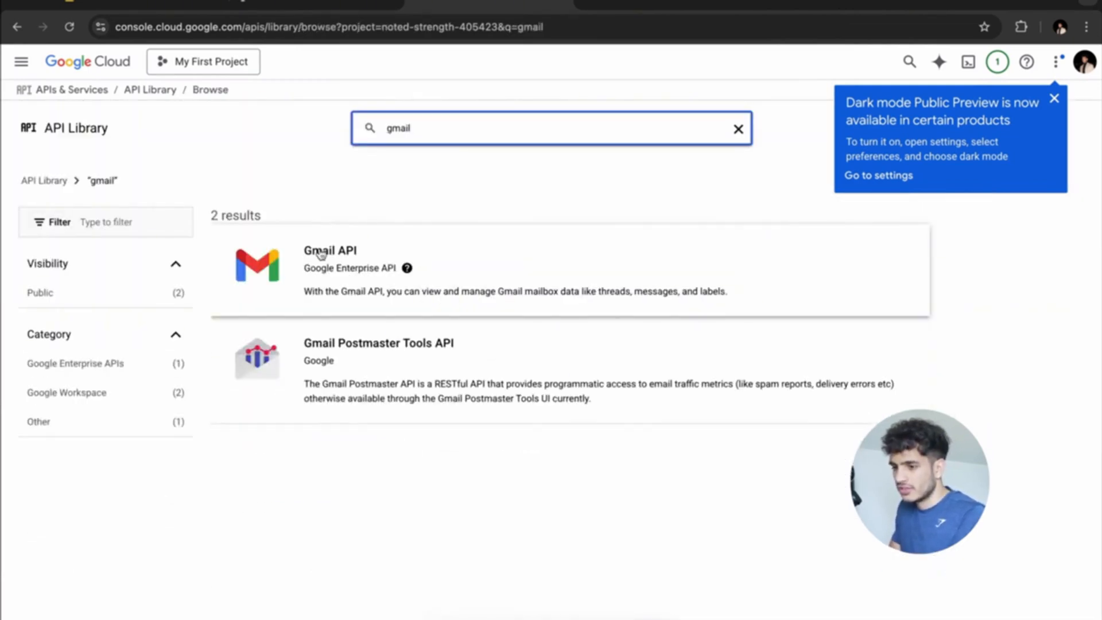
left_click(320, 253)
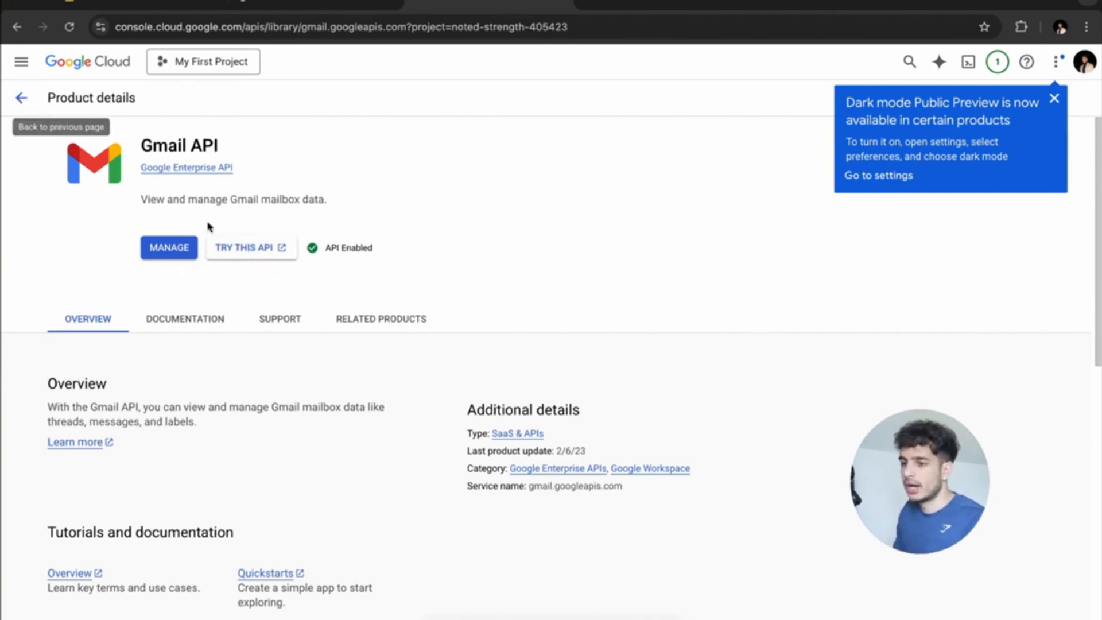
left_click(22, 97)
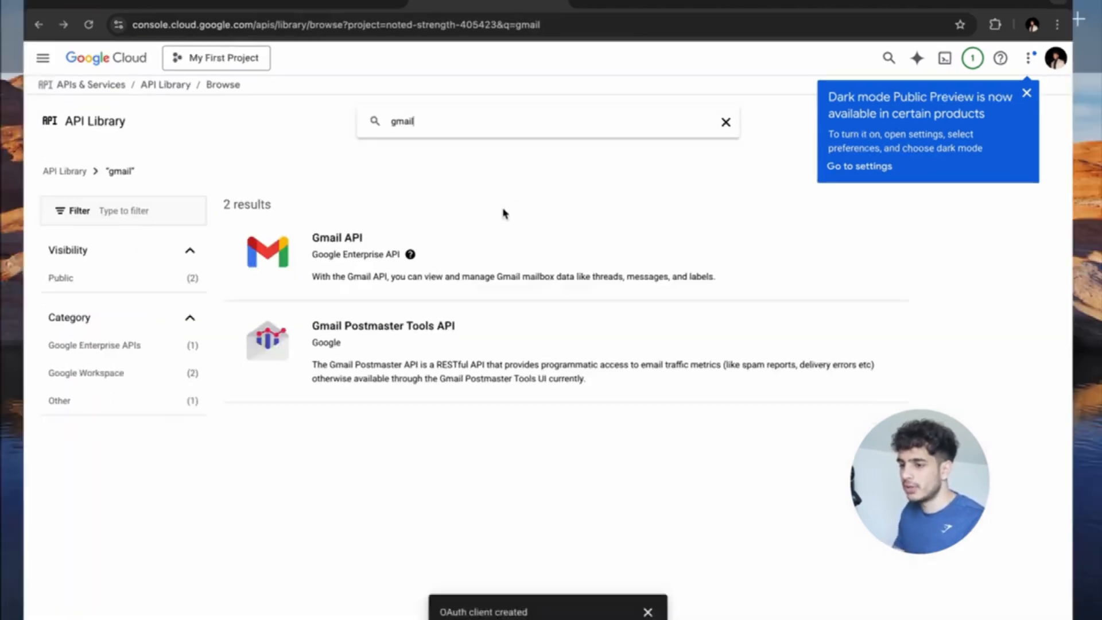
key("ctrl+Up")
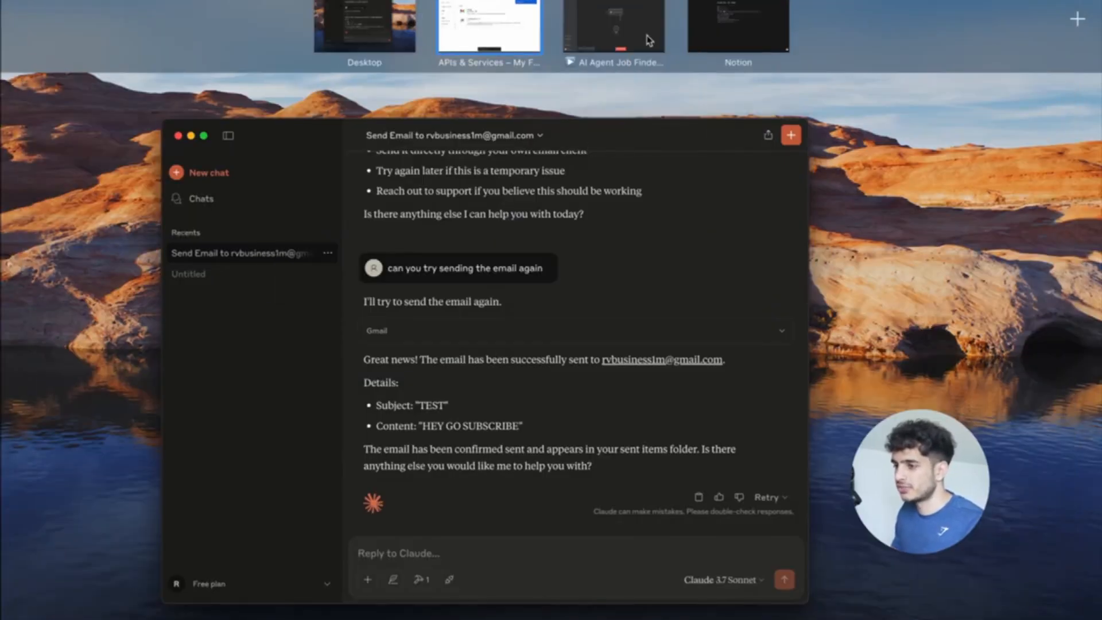
left_click(738, 26)
Tick 'Connect n8n workflow to Claude' as done in the Notion tasklist and return to n8n.
left_click(462, 268)
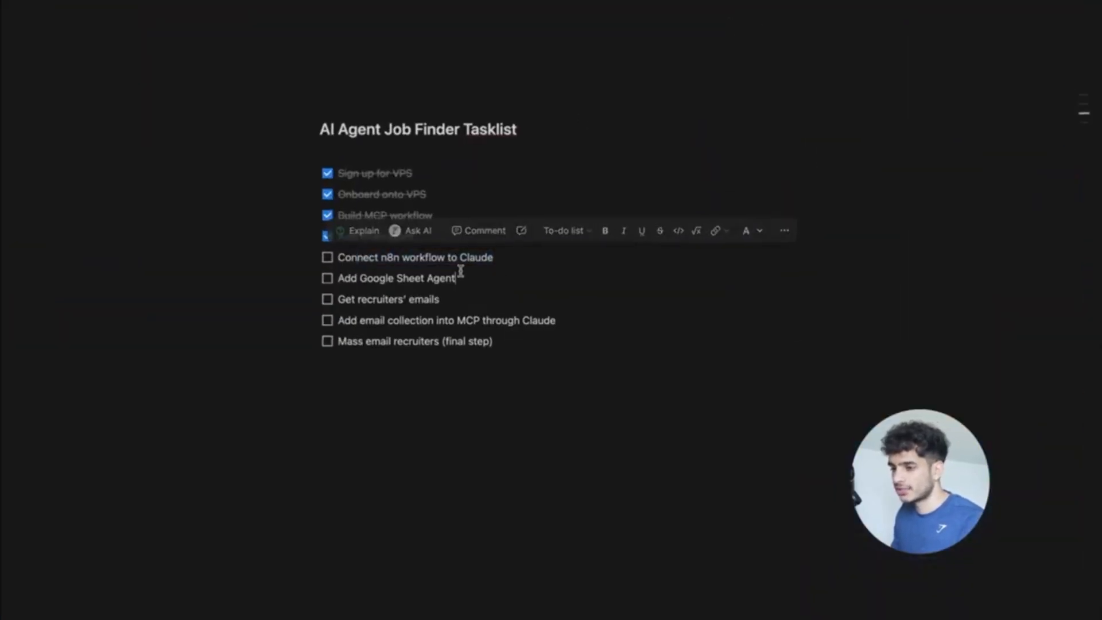
left_click(327, 257)
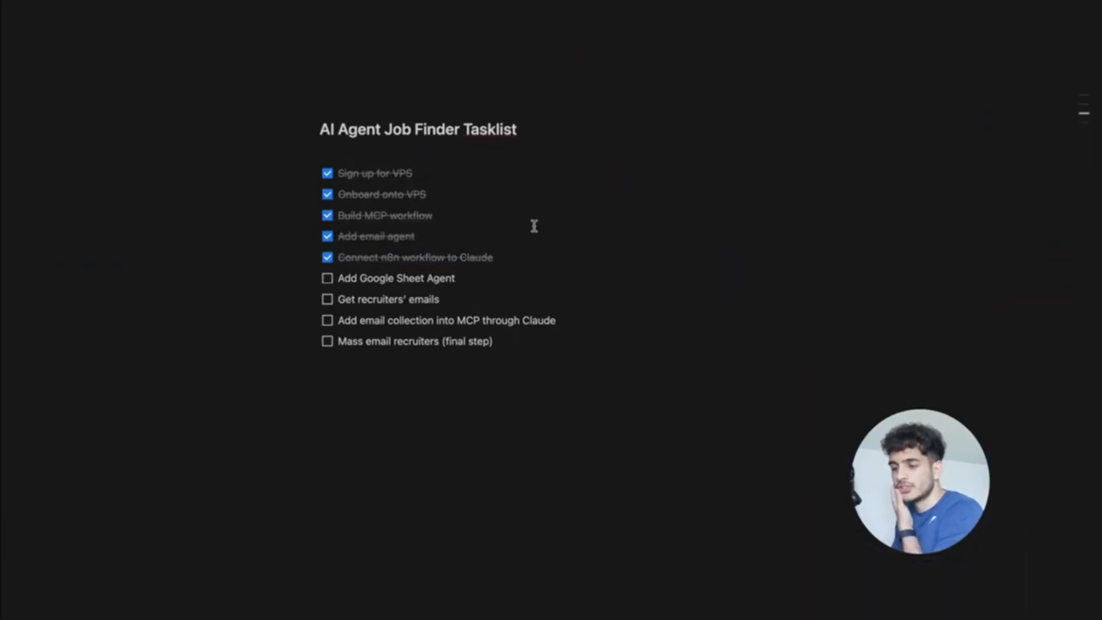
key("ctrl+Up")
left_click(524, 27)
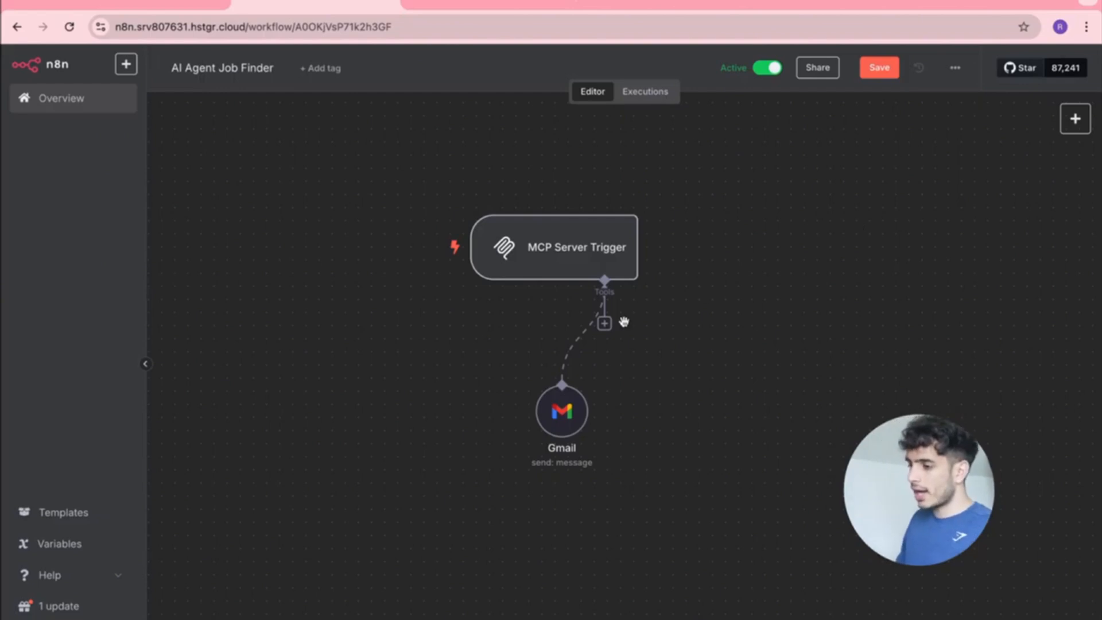
Attach a Google Sheets Tool to the MCP Server Trigger's Tools input.
left_click_drag(604, 323, 675, 395)
type("google sheets")
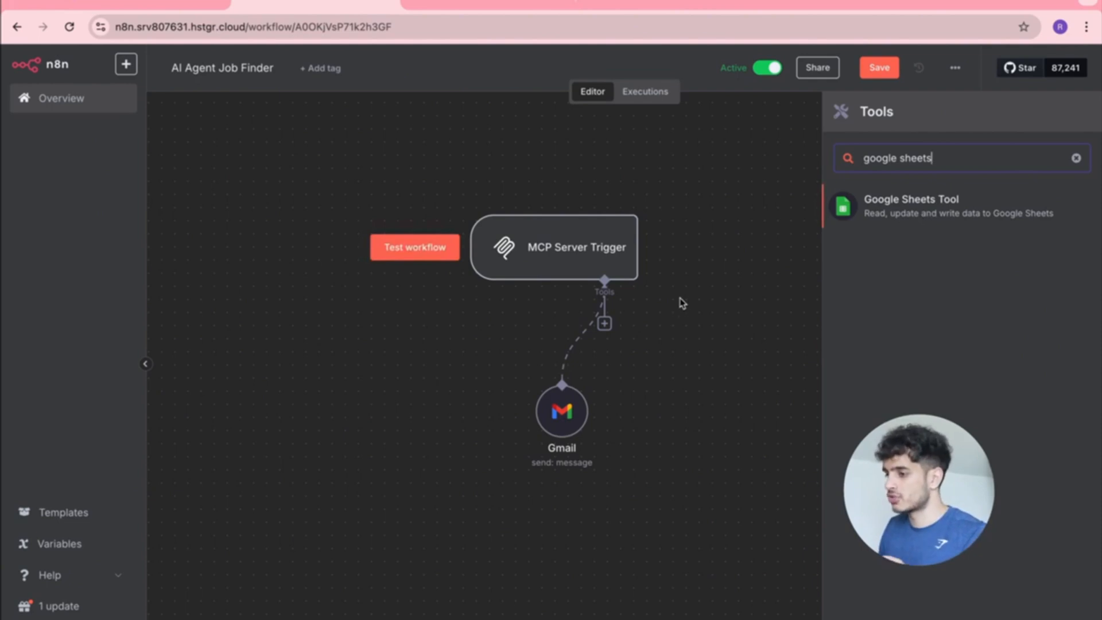
left_click(878, 208)
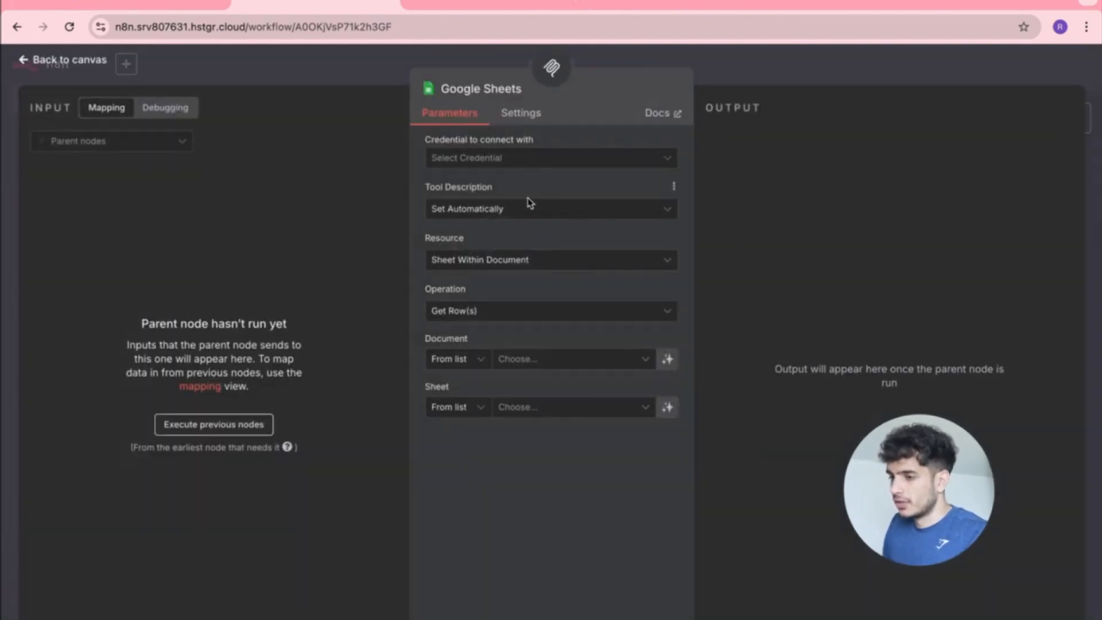
Create a new Google Sheets credential and start asking ChatGPT about its Client ID and Secret.
left_click(563, 160)
left_click(532, 189)
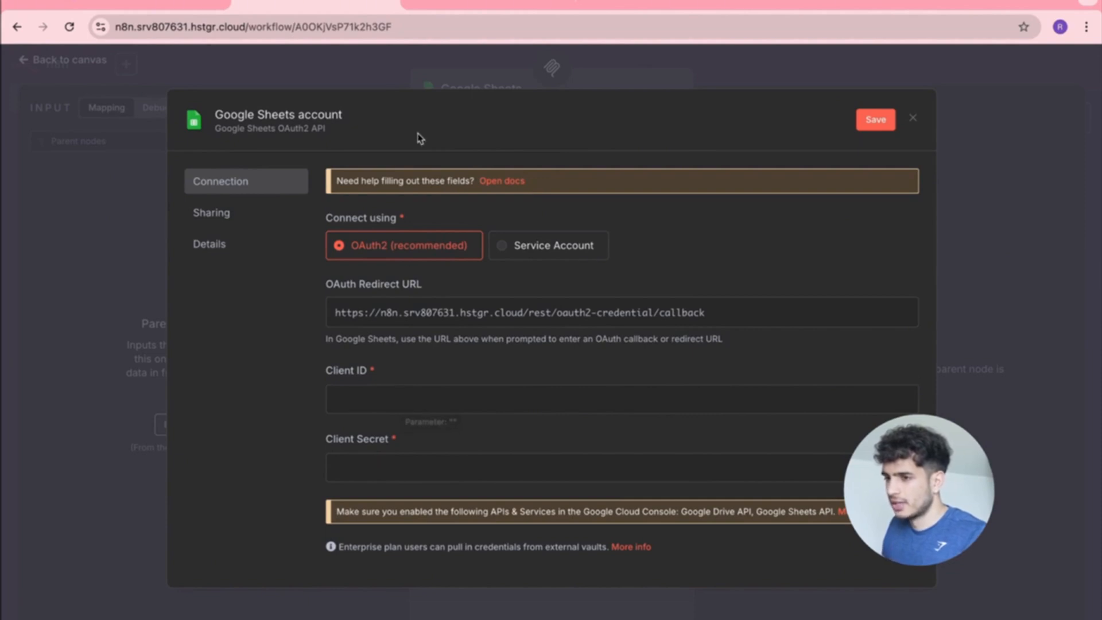
left_click(457, 409)
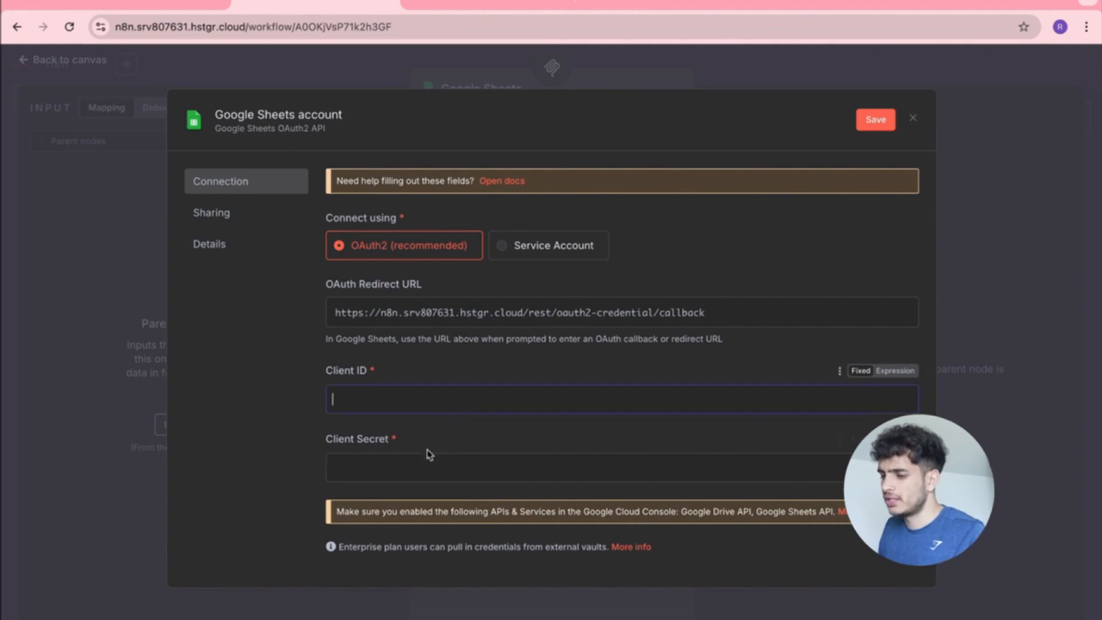
left_click(410, 468)
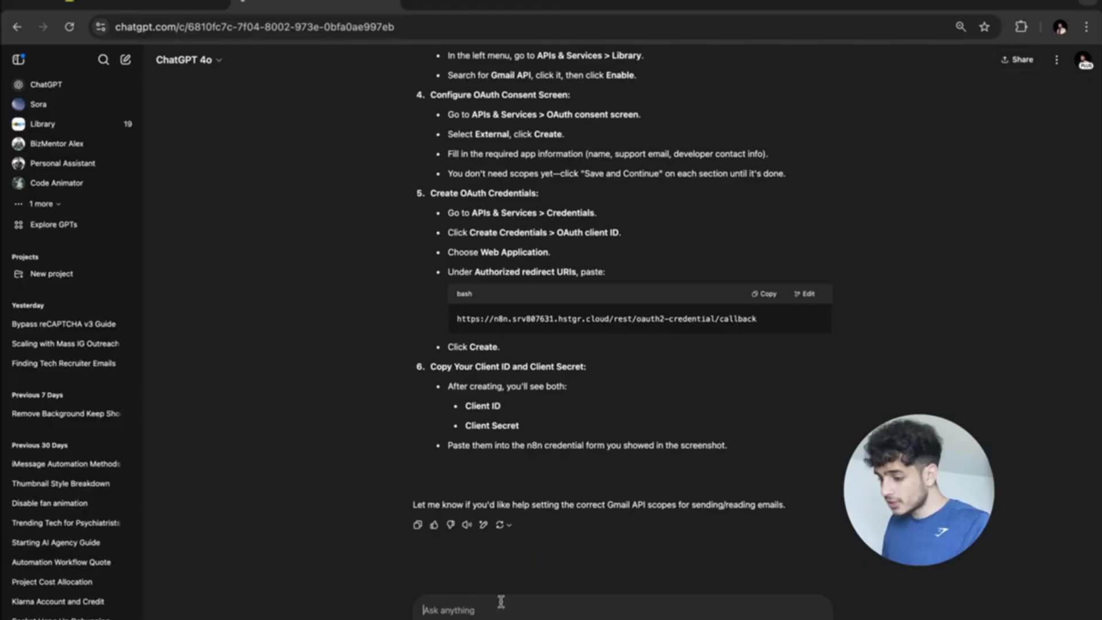
type("q")
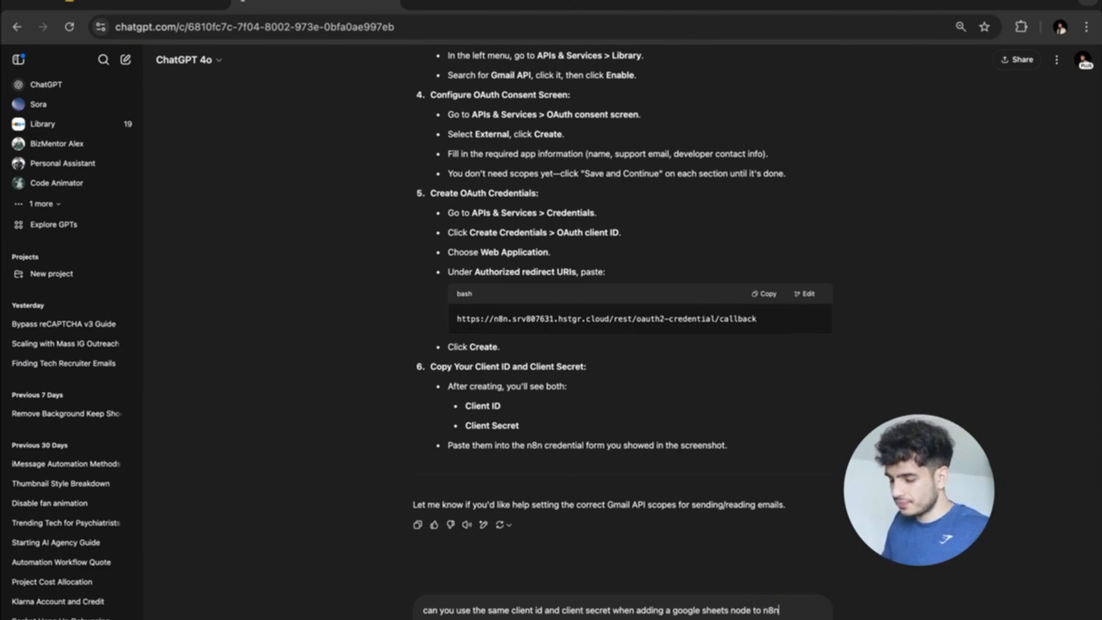
Ask ChatGPT whether the existing Client ID and Secret also work for the Sheets node.
type("ting up accou")
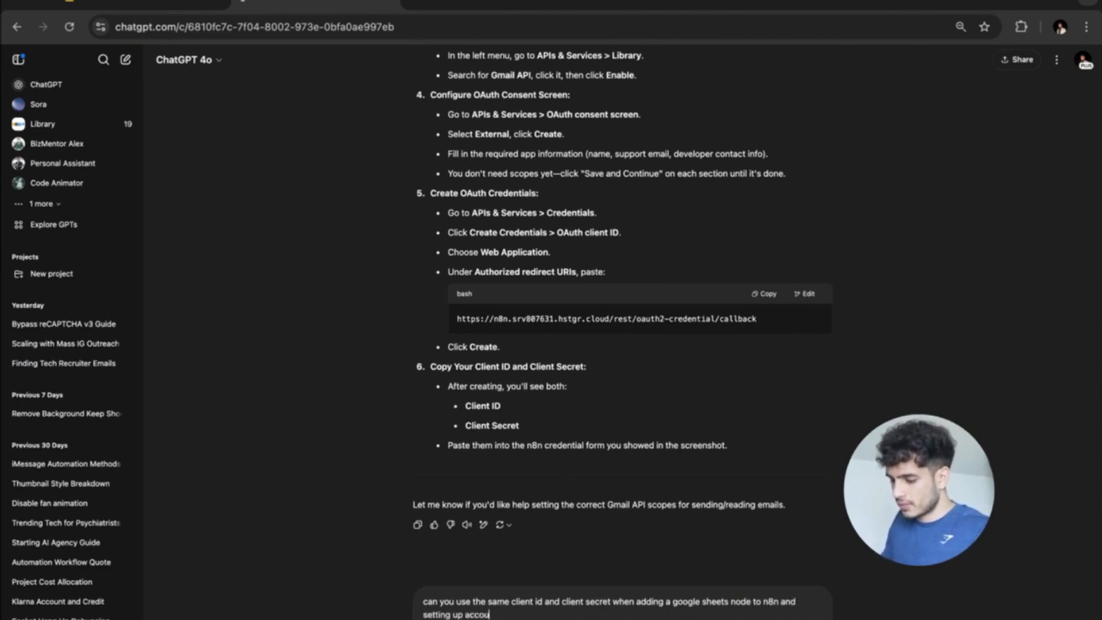
type("nt access")
key("Return")
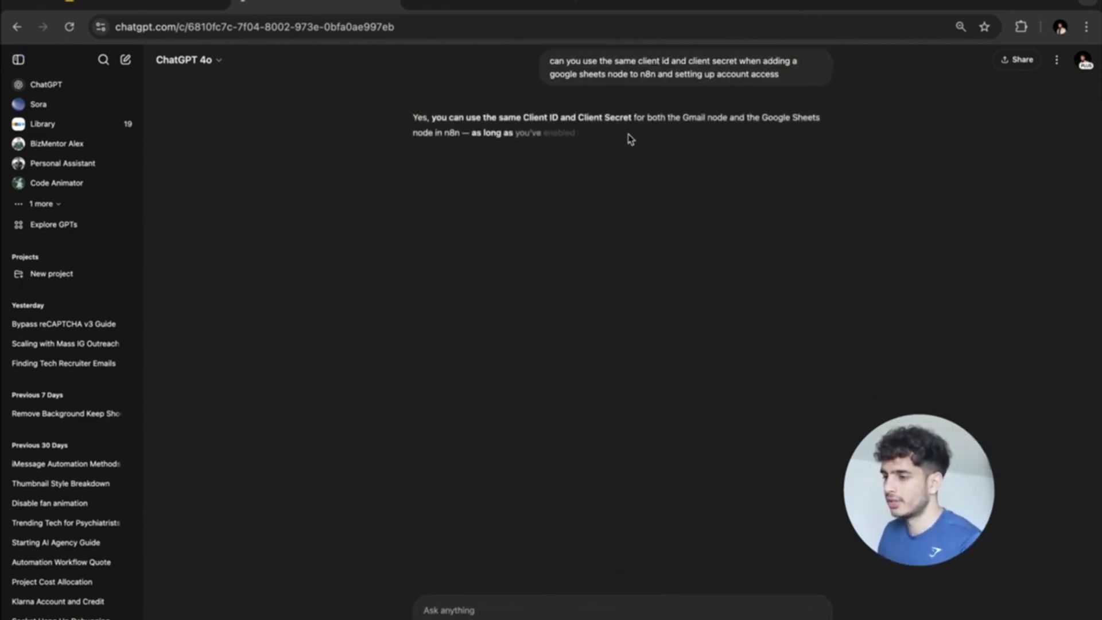
left_click_drag(498, 117, 632, 117)
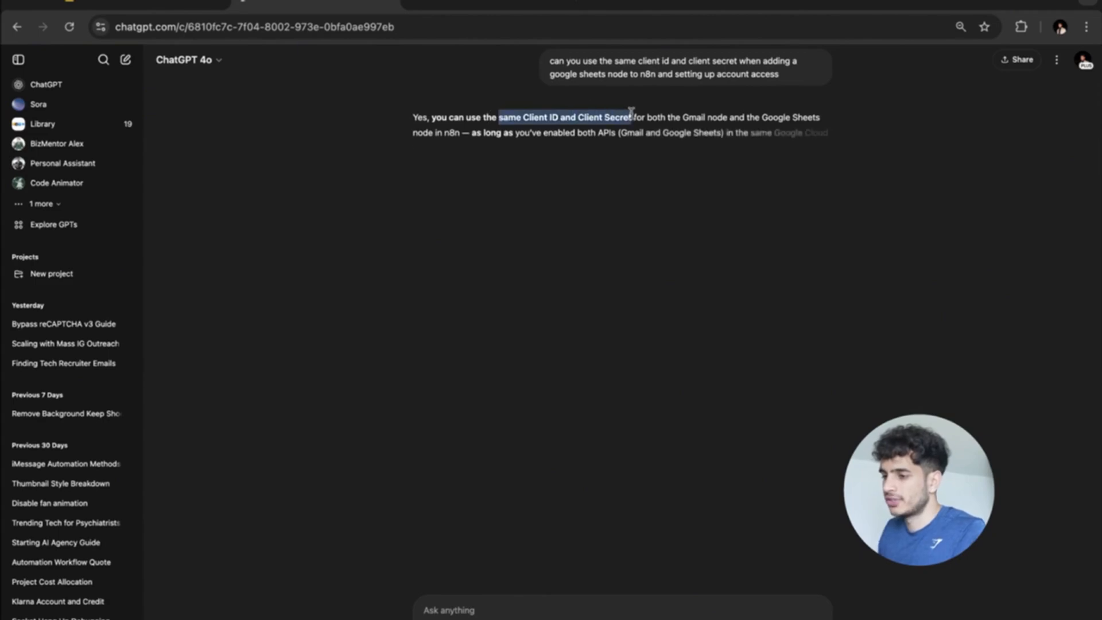
left_click(470, 8)
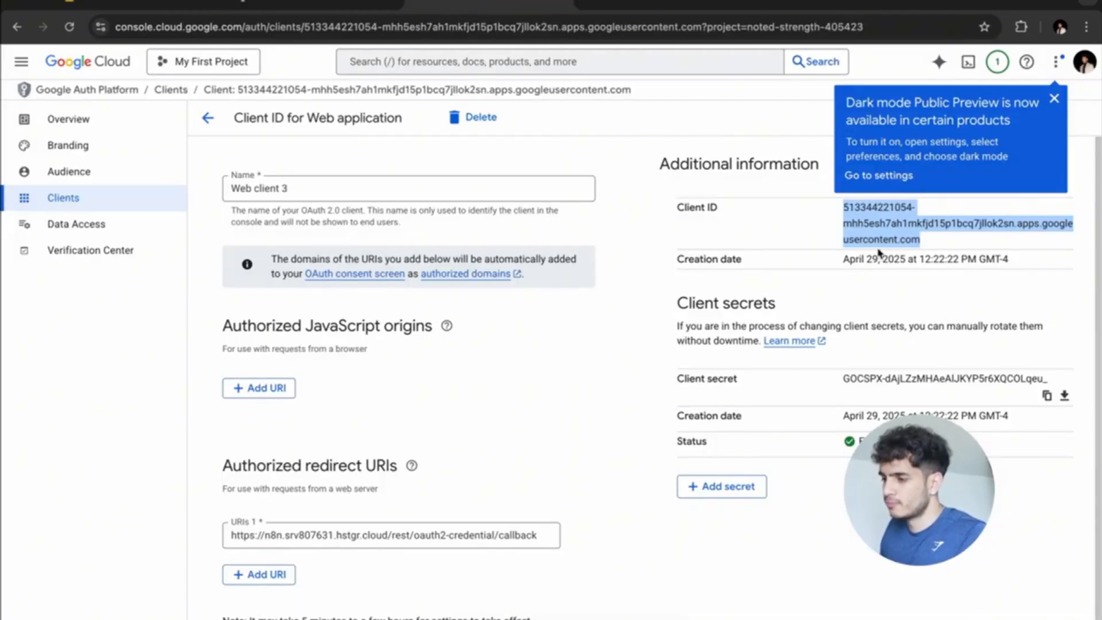
Copy the Client ID from Google Cloud's Web client 3 into the n8n credential form.
left_click_drag(922, 237, 844, 206)
right_click(846, 214)
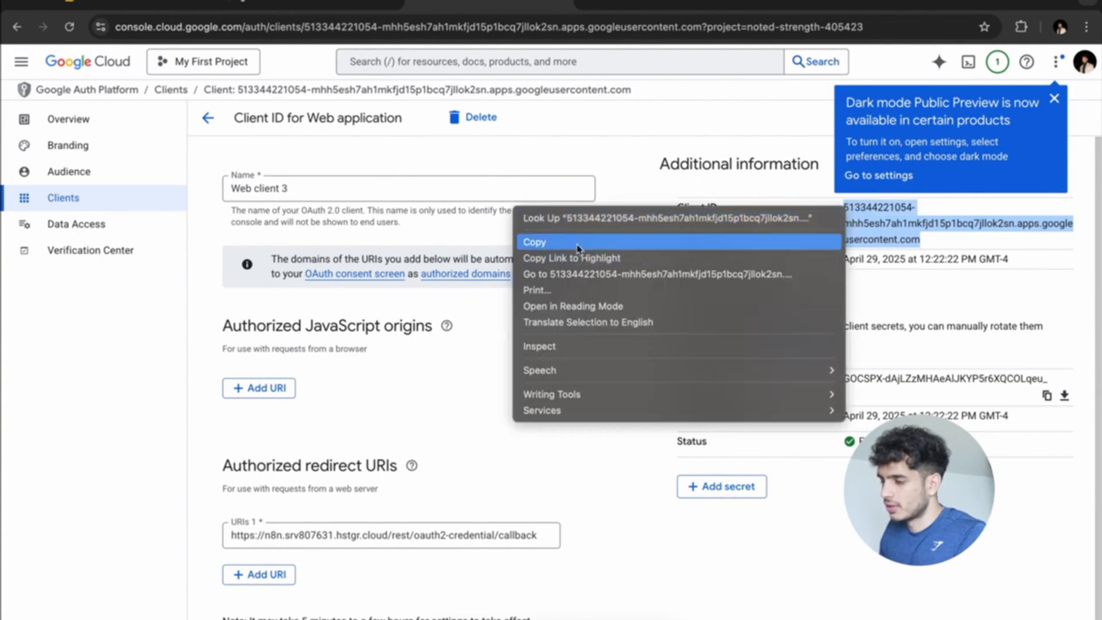
left_click(534, 242)
key("ctrl+Up")
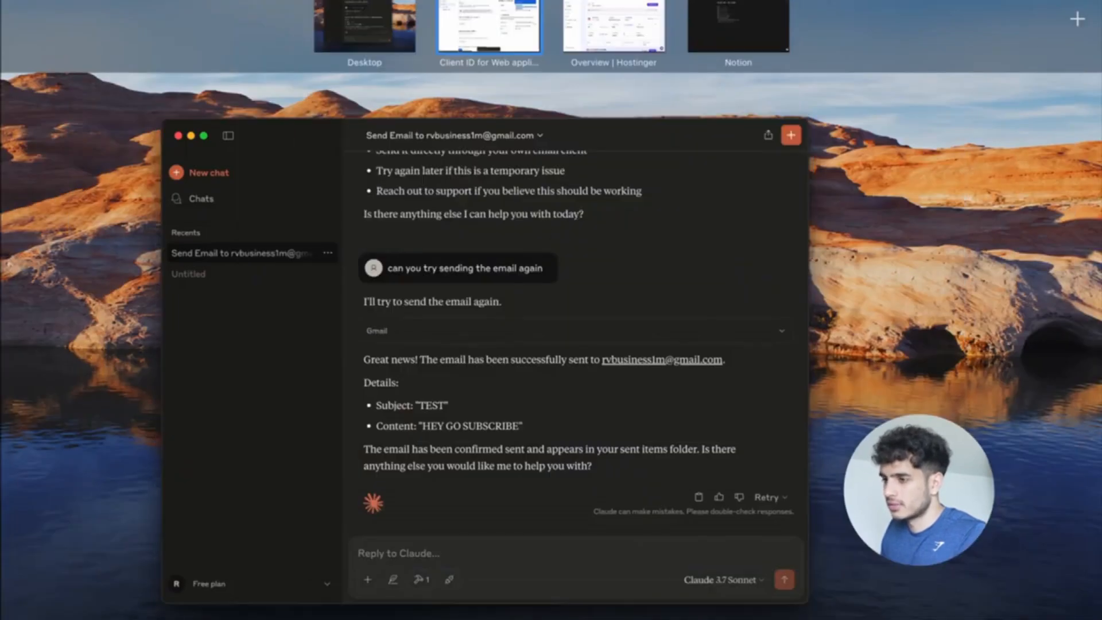
left_click(487, 20)
key("ctrl+Right")
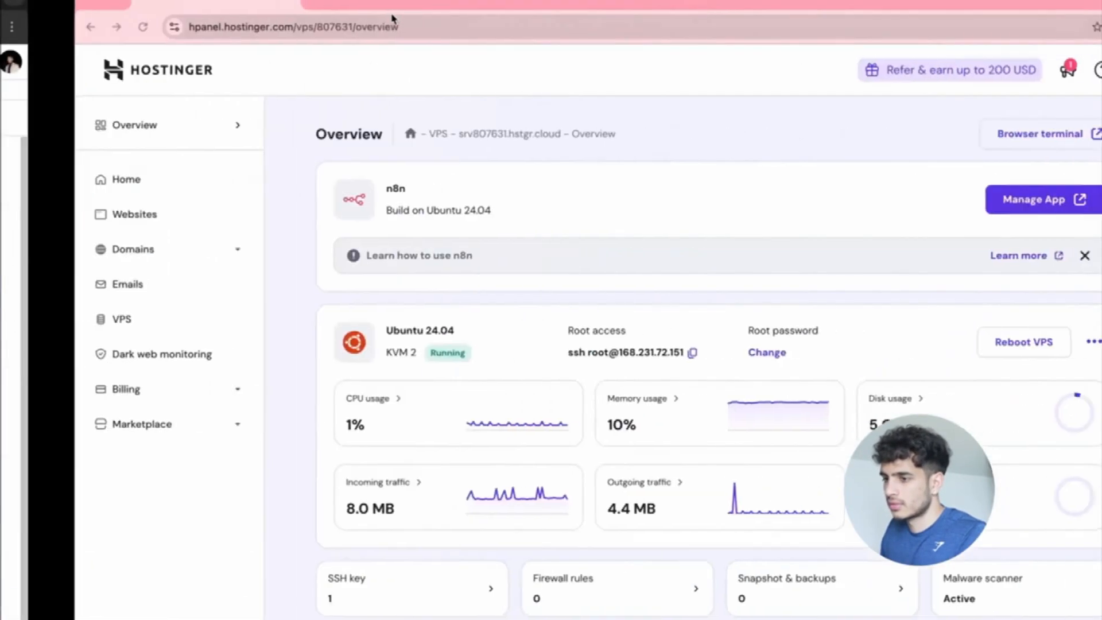
left_click(328, 2)
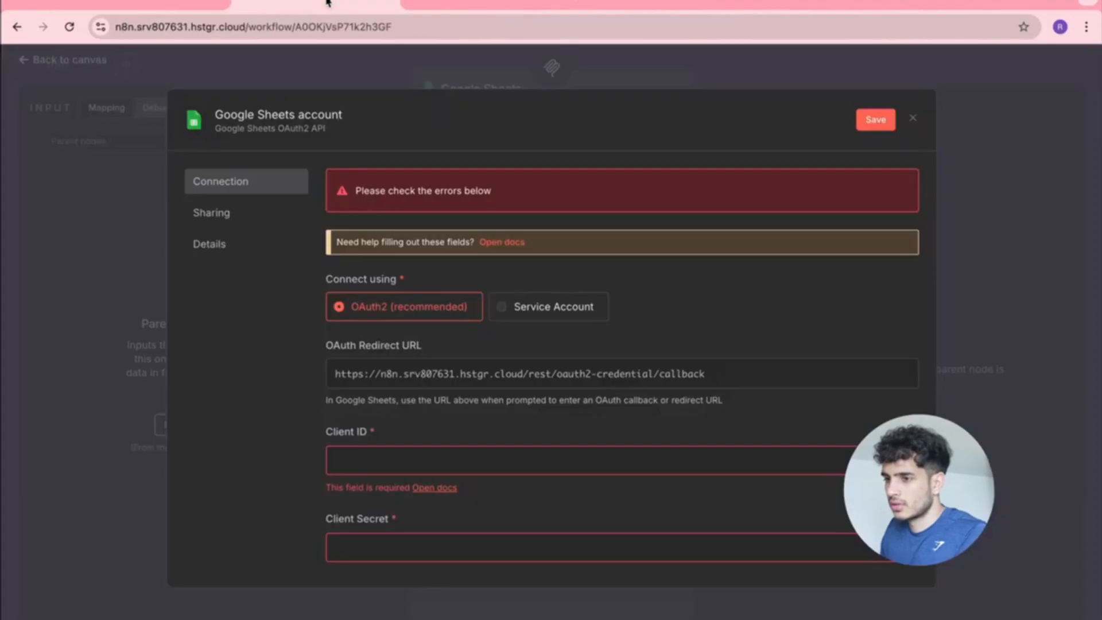
left_click(409, 455)
key("super+v")
Copy the Client Secret into the form and save the Google Sheets credential.
key("ctrl+Left")
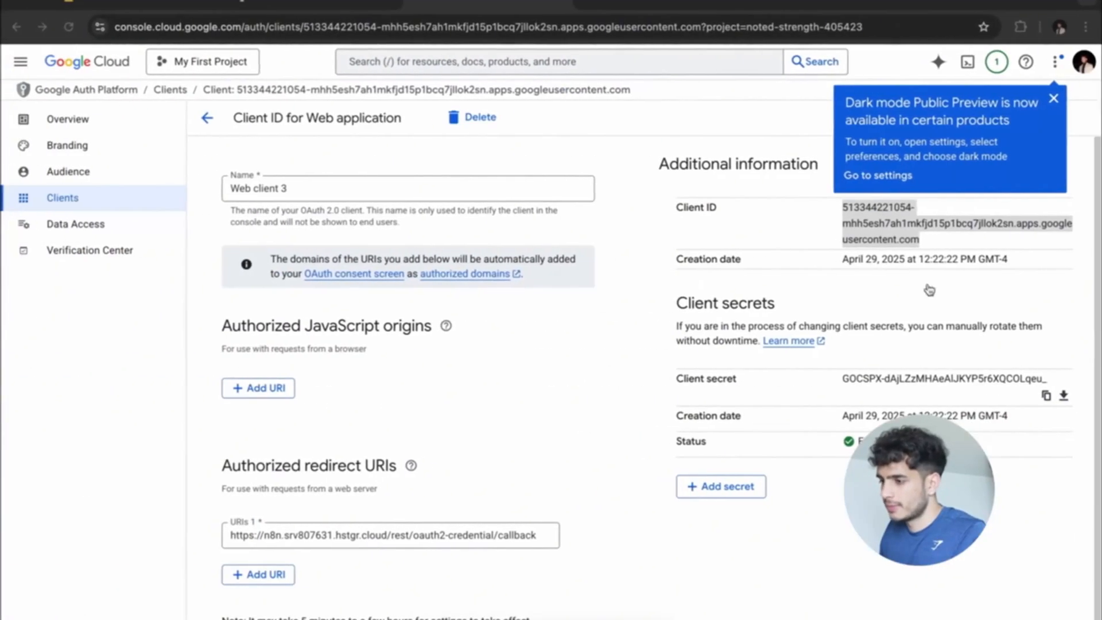
left_click(1045, 396)
key("ctrl+Right")
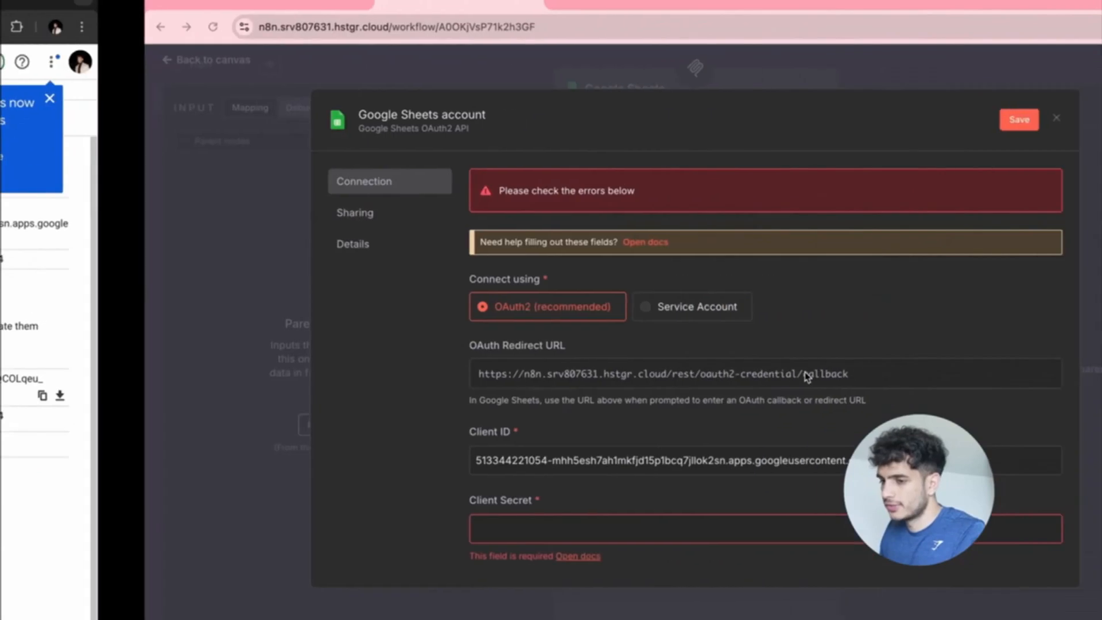
left_click(531, 530)
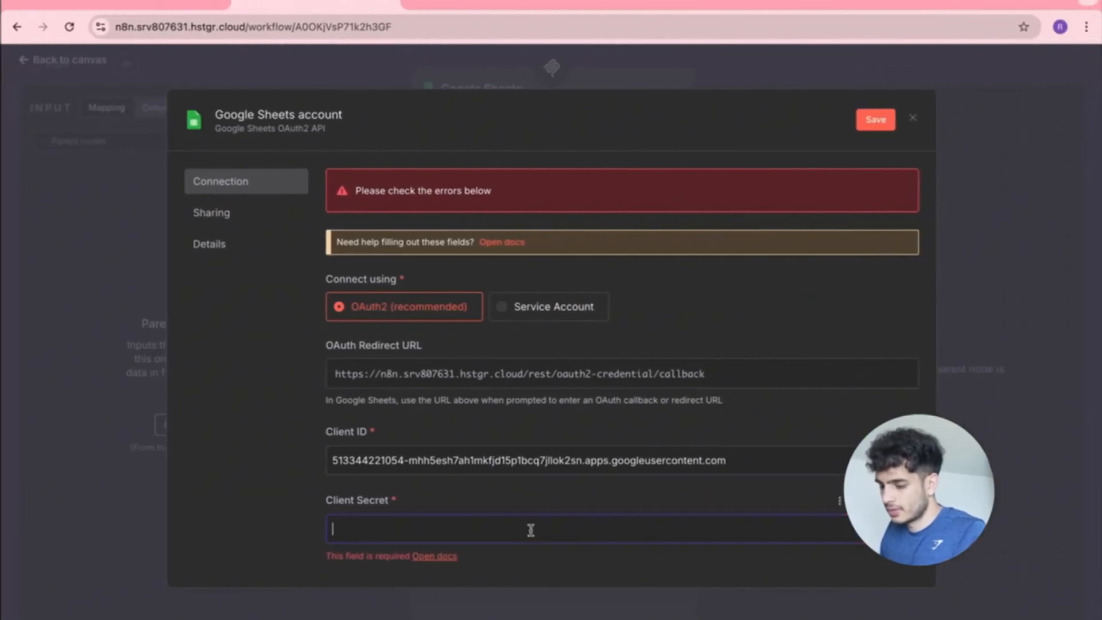
key("super+v")
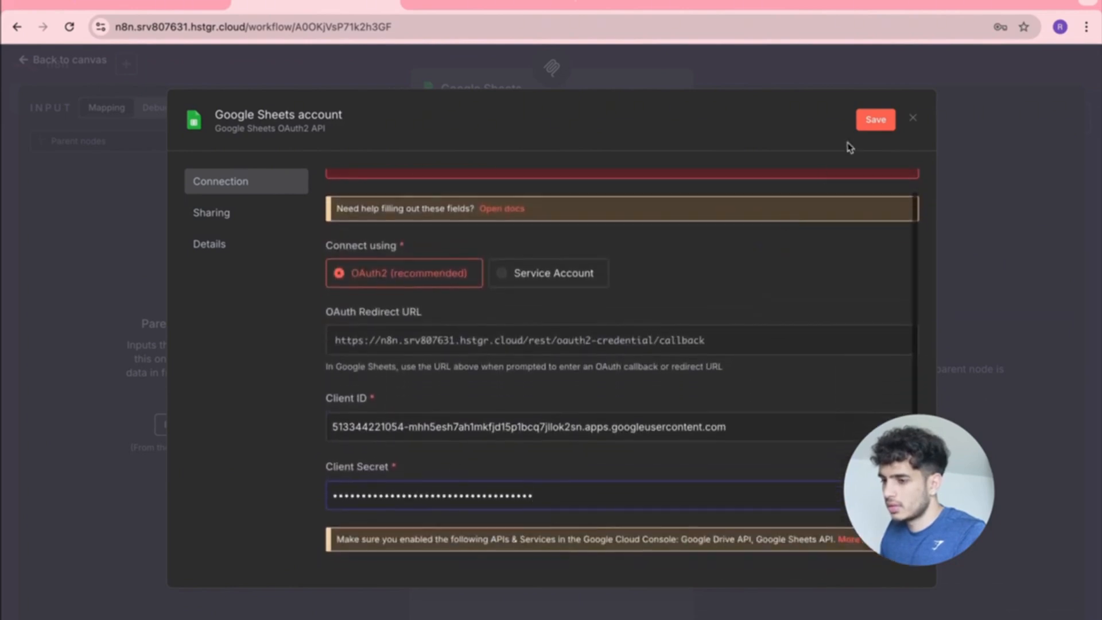
scroll(807, 246, "down", 2)
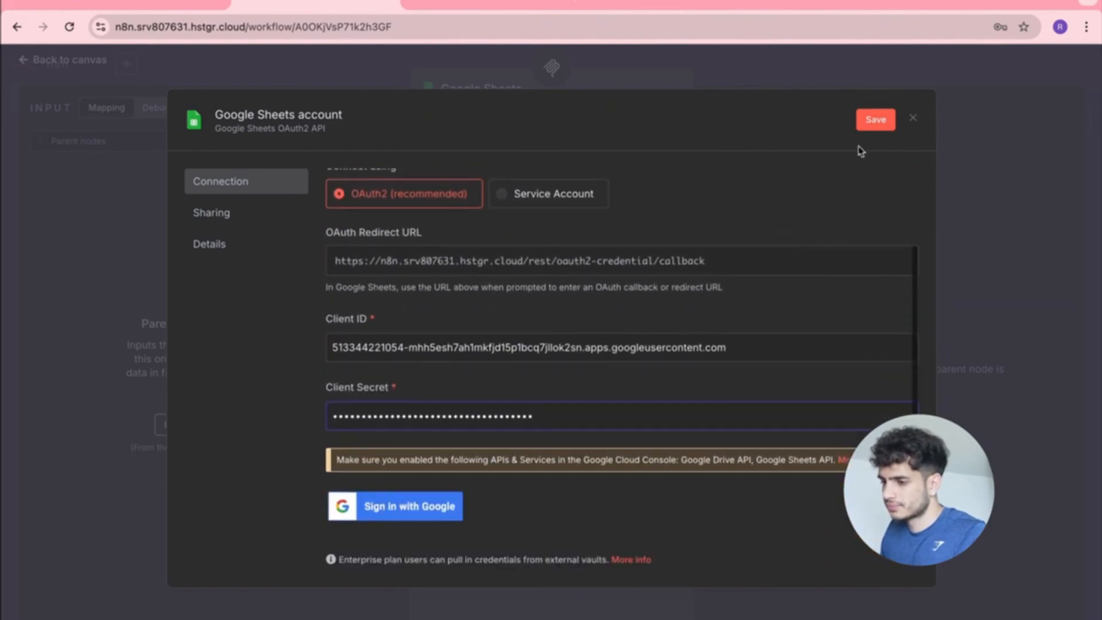
left_click(868, 122)
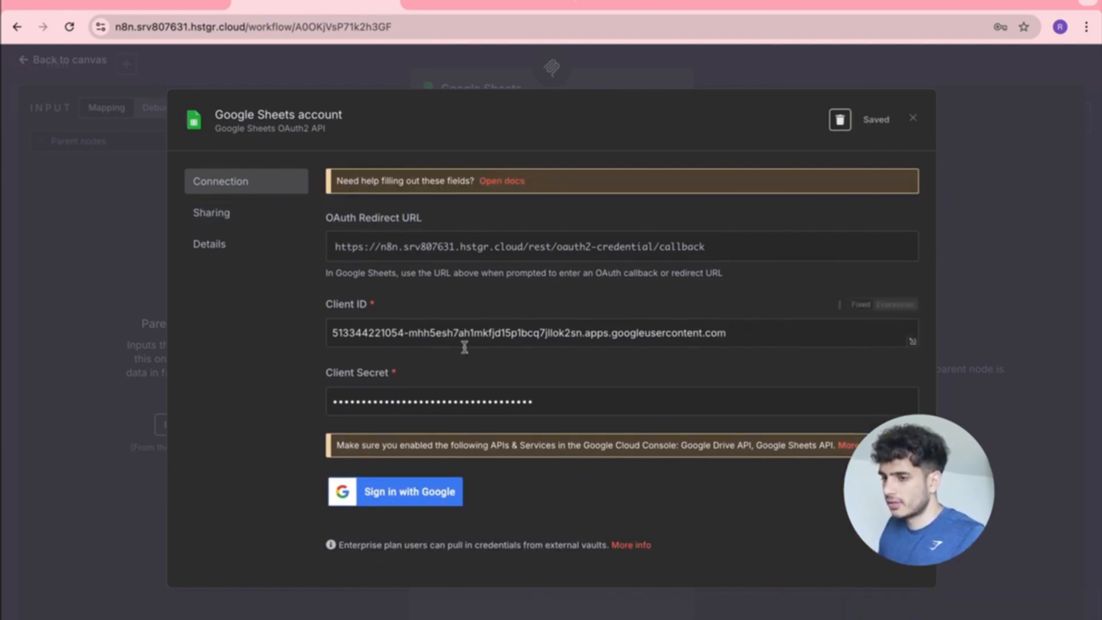
Sign in with Google, proceed past the unverified hstgr.cloud warning and grant all Drive and Sheets permissions.
left_click(412, 497)
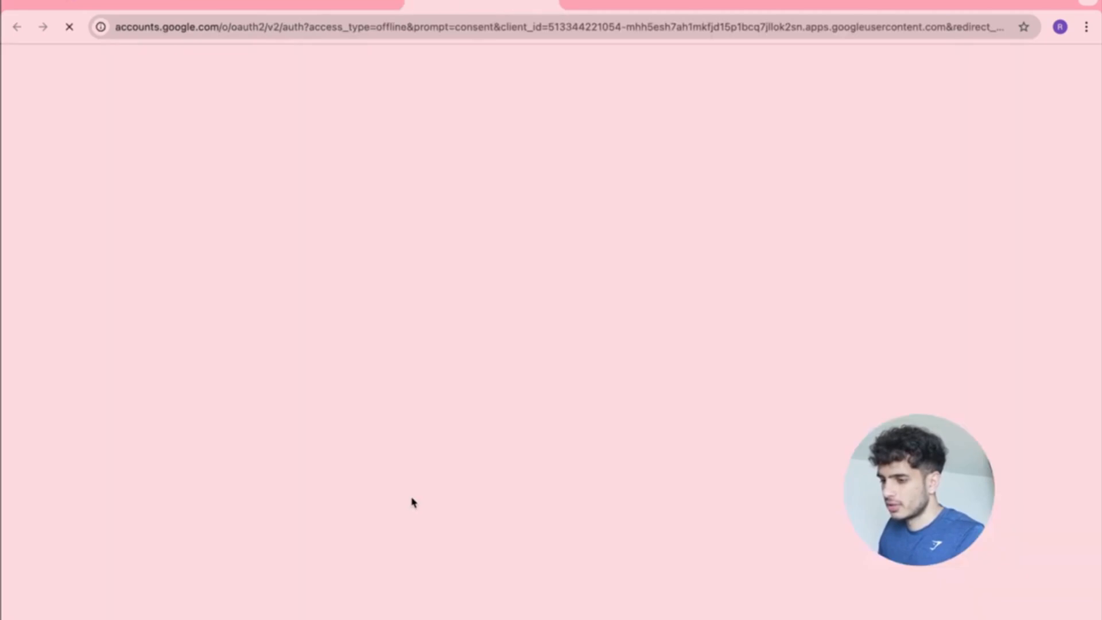
left_click(612, 286)
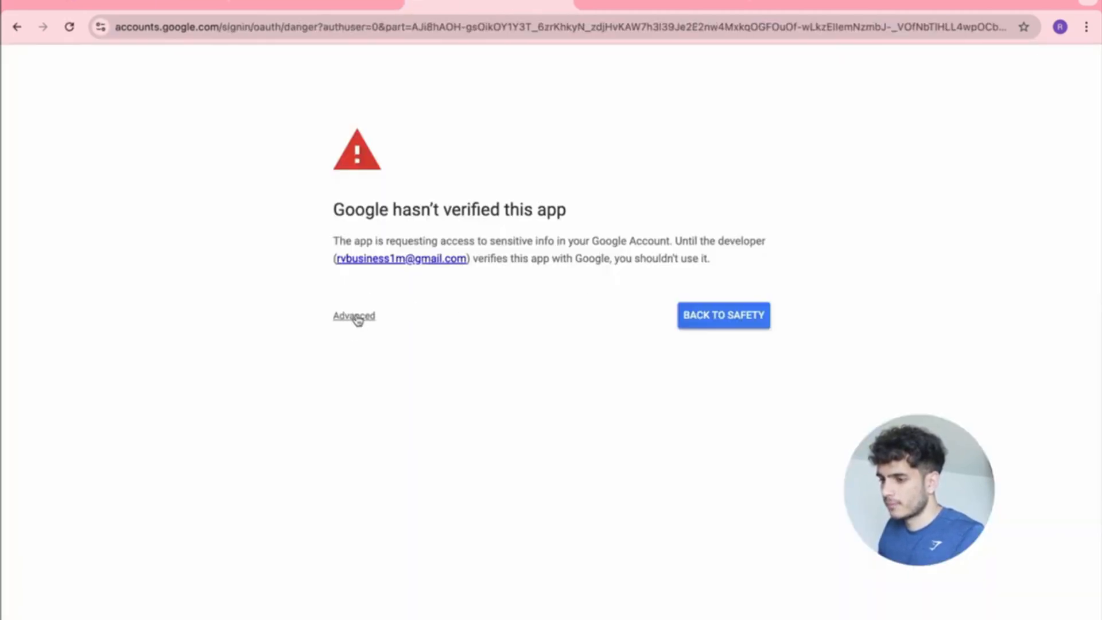
left_click(357, 321)
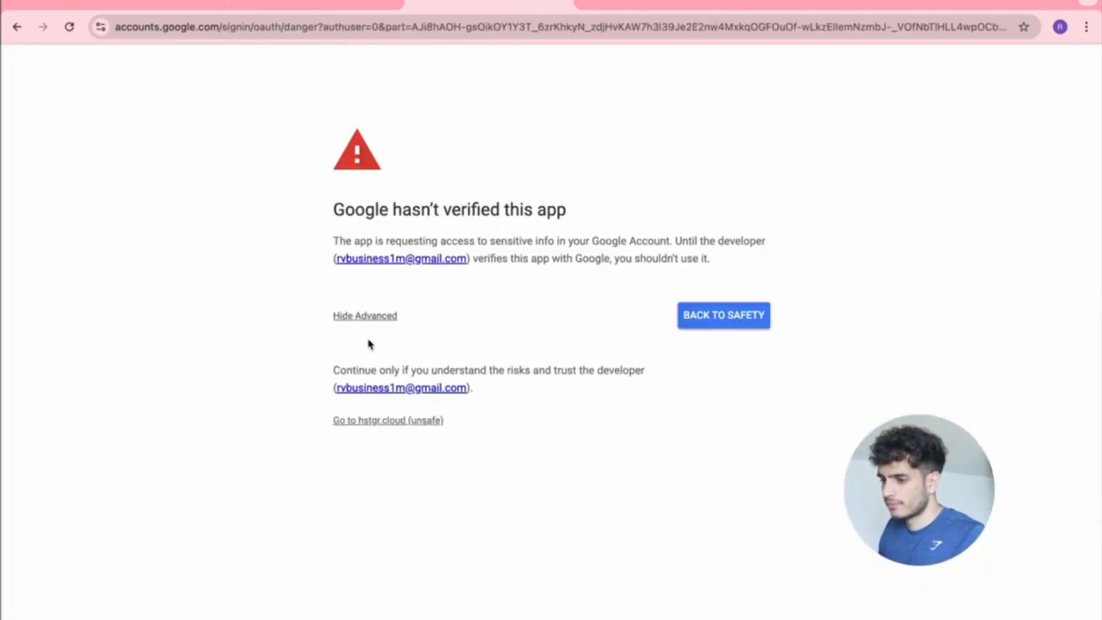
left_click(376, 422)
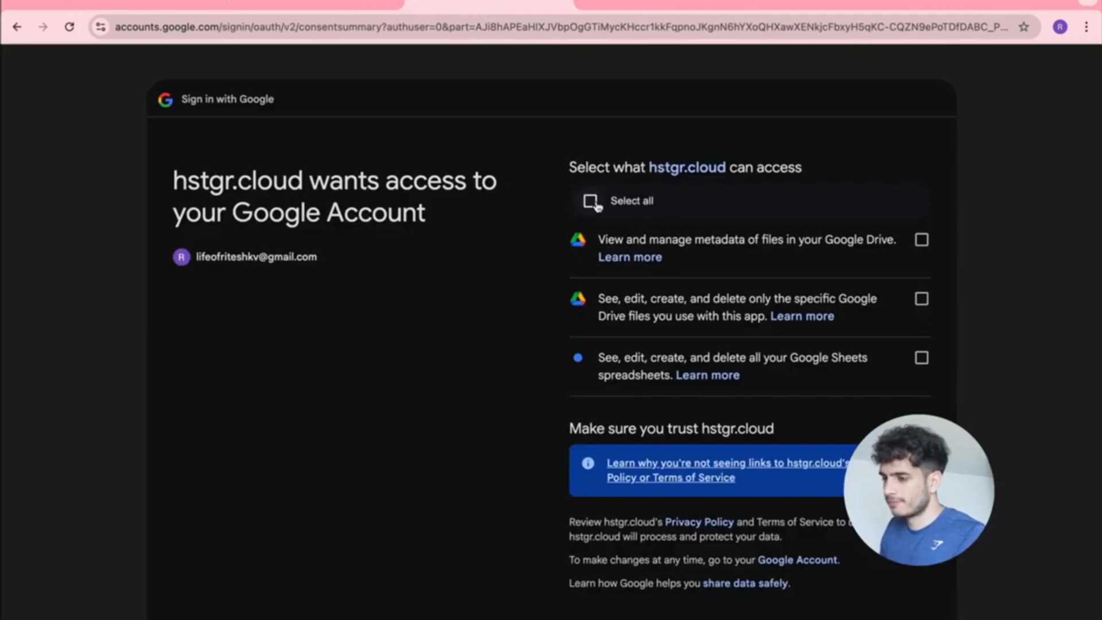
left_click(590, 200)
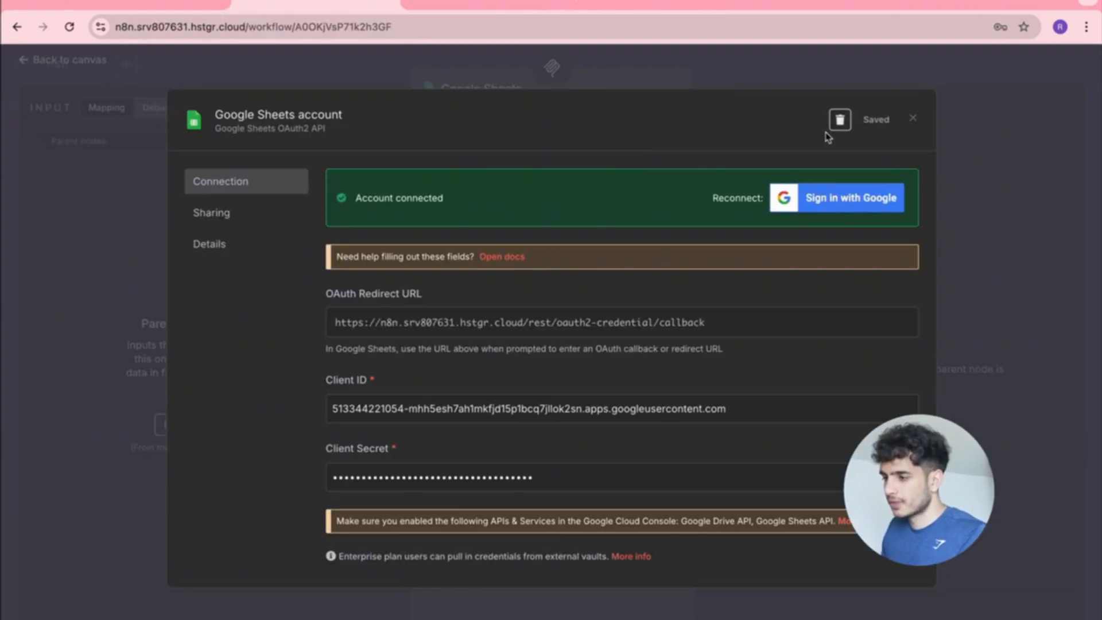
left_click(913, 120)
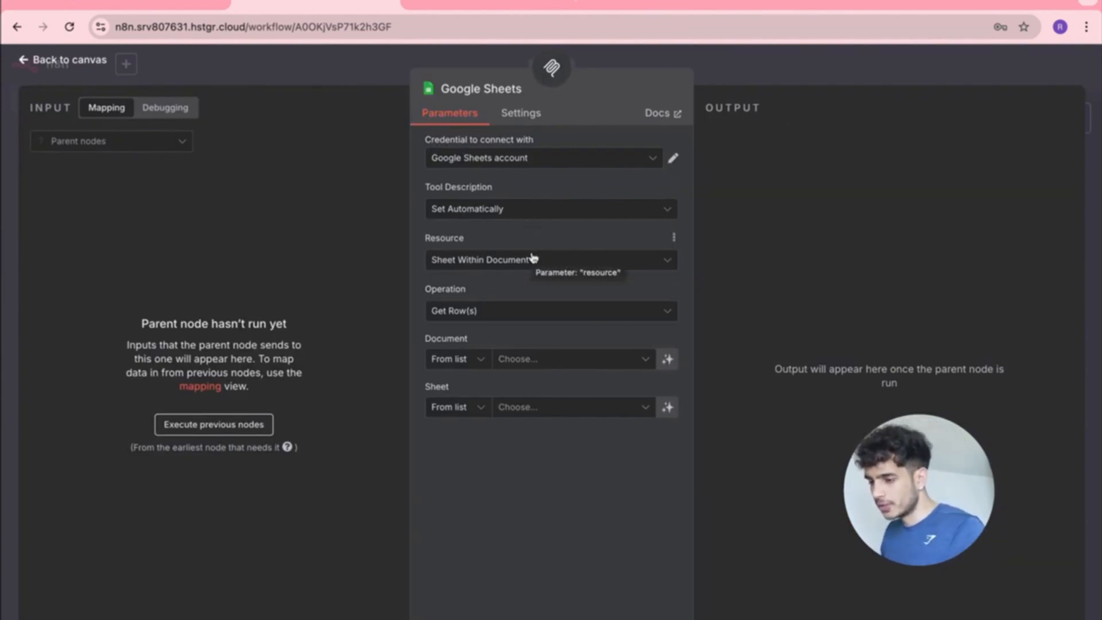
Create a blank Google Sheets spreadsheet titled 'Recruiter Emails'.
left_click(482, 13)
type("google sheets")
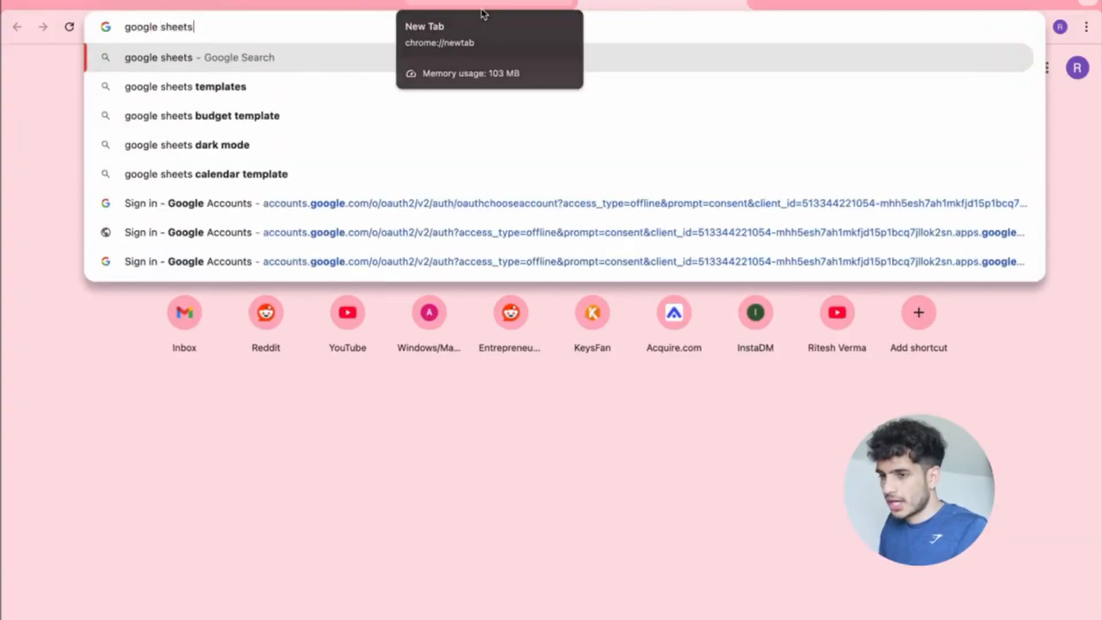
key("Return")
left_click(299, 202)
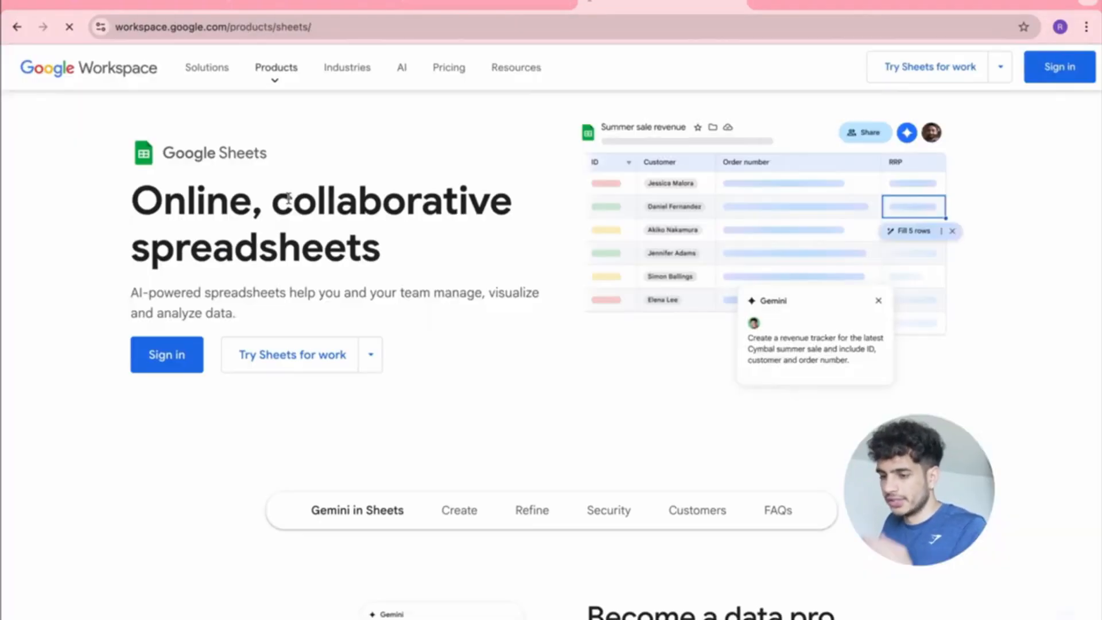
left_click(184, 360)
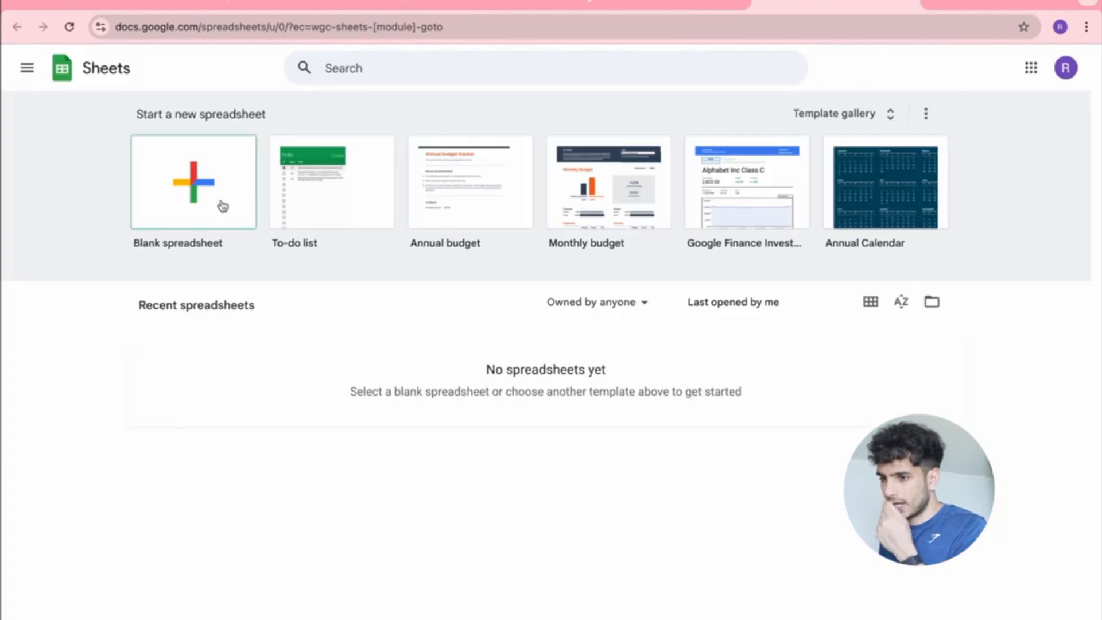
left_click(221, 204)
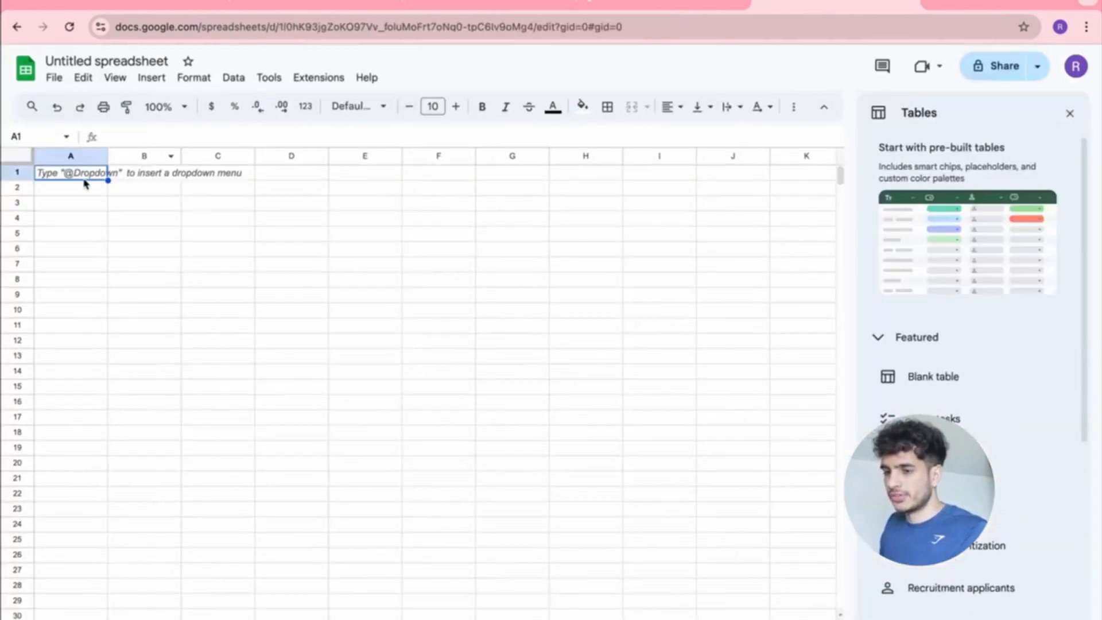
left_click(117, 63)
type("R")
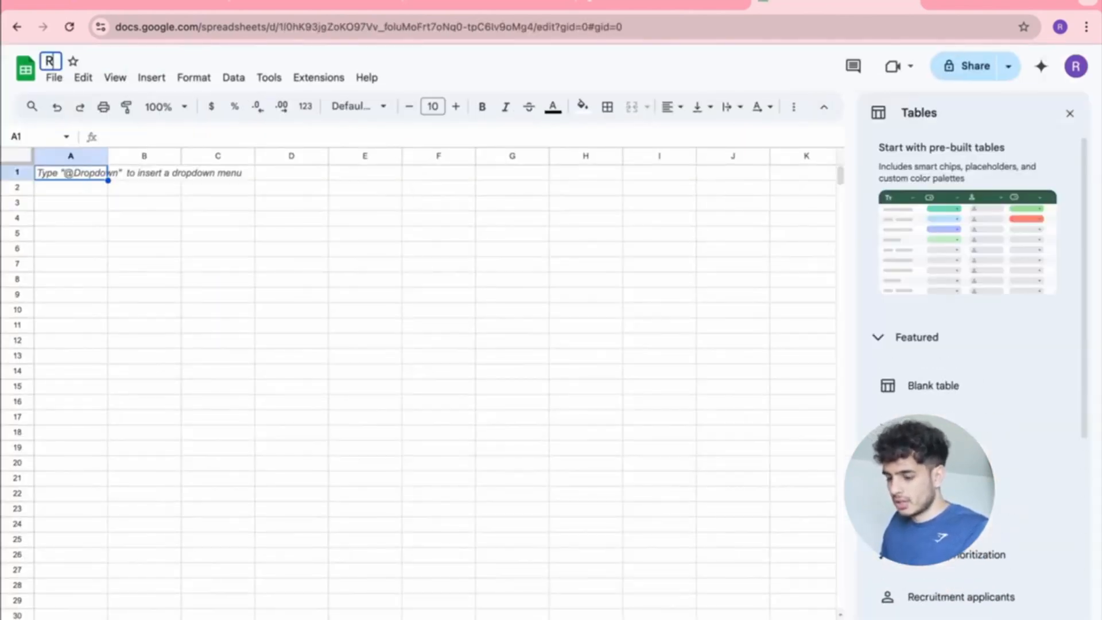
type("ecruiter Emails")
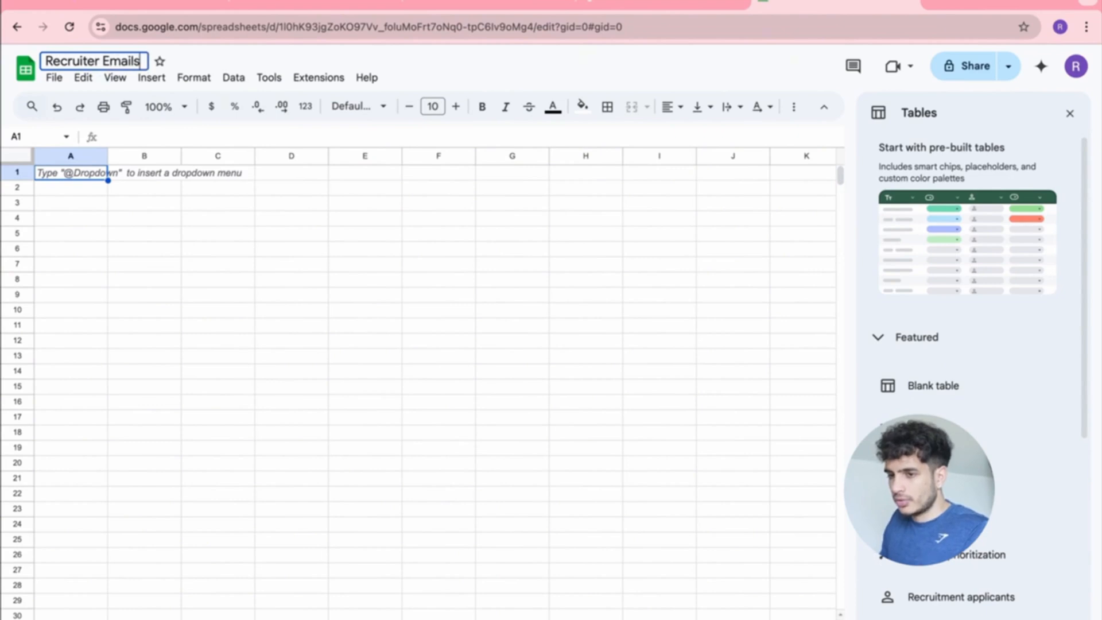
left_click(152, 186)
Add bold 'Name' and 'Email' headers in A1 and B1 and widen both columns.
double_click(87, 175)
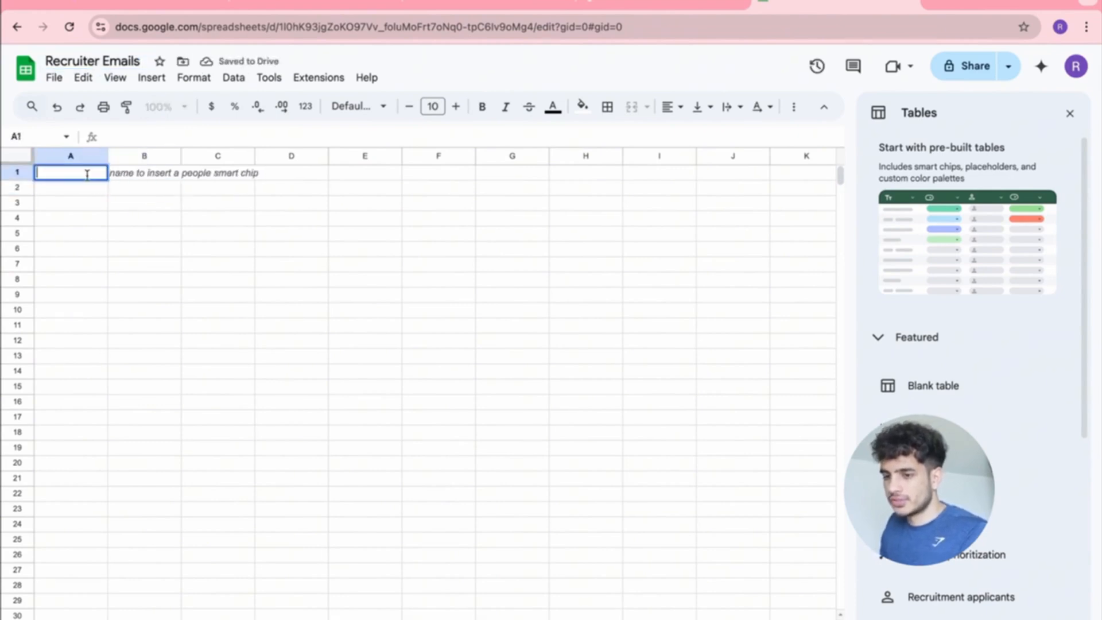
type("Name")
key("Tab")
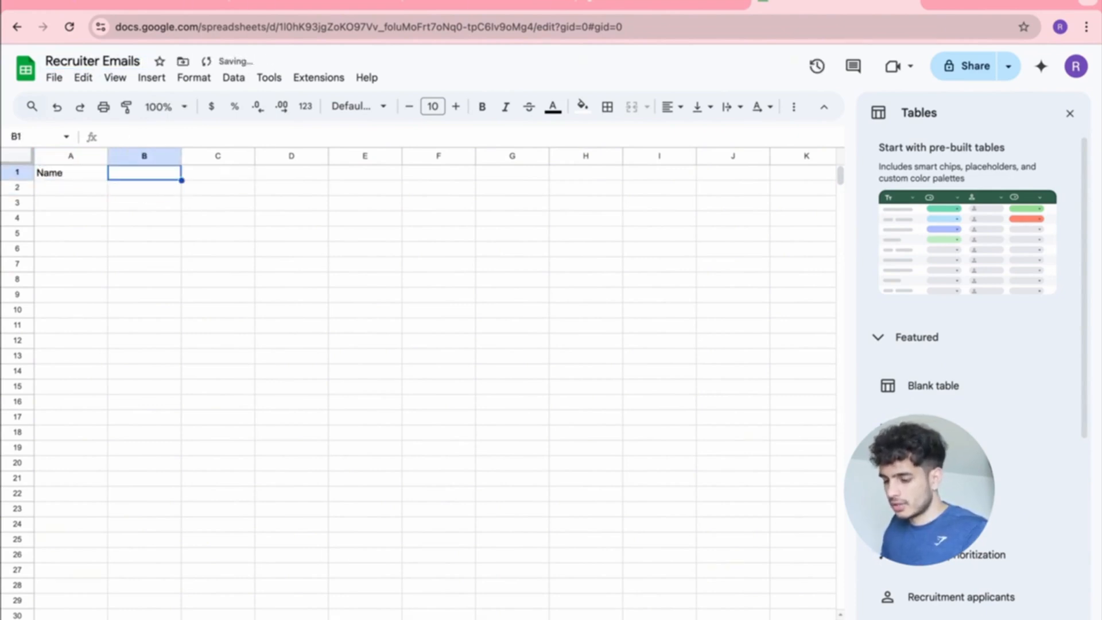
type("Email")
left_click(205, 236)
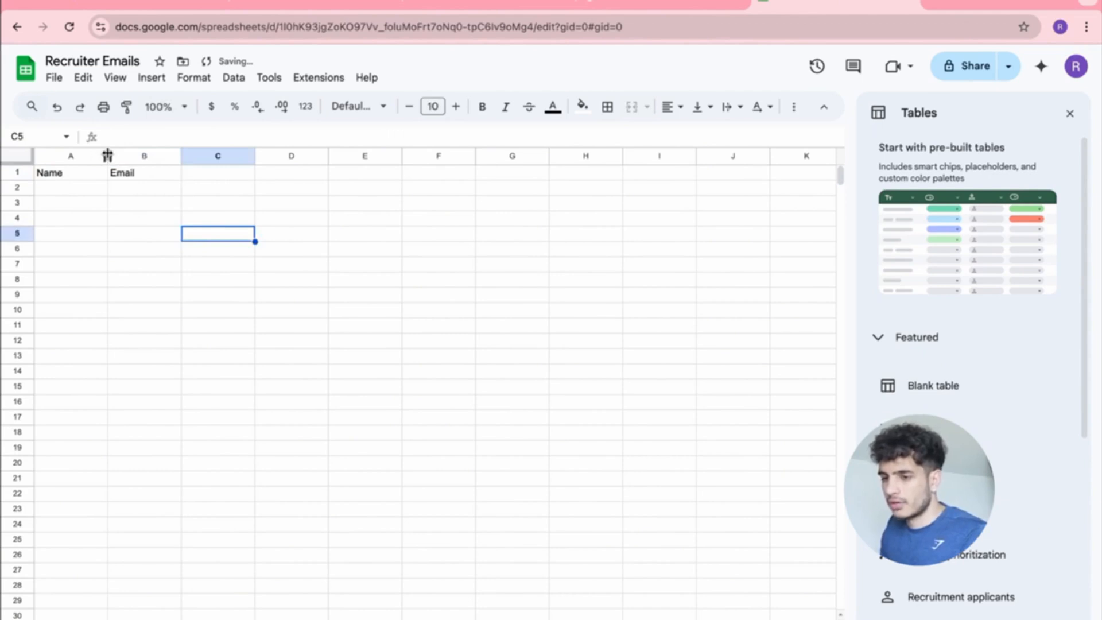
left_click_drag(107, 154, 140, 154)
left_click_drag(214, 154, 251, 154)
left_click(1067, 115)
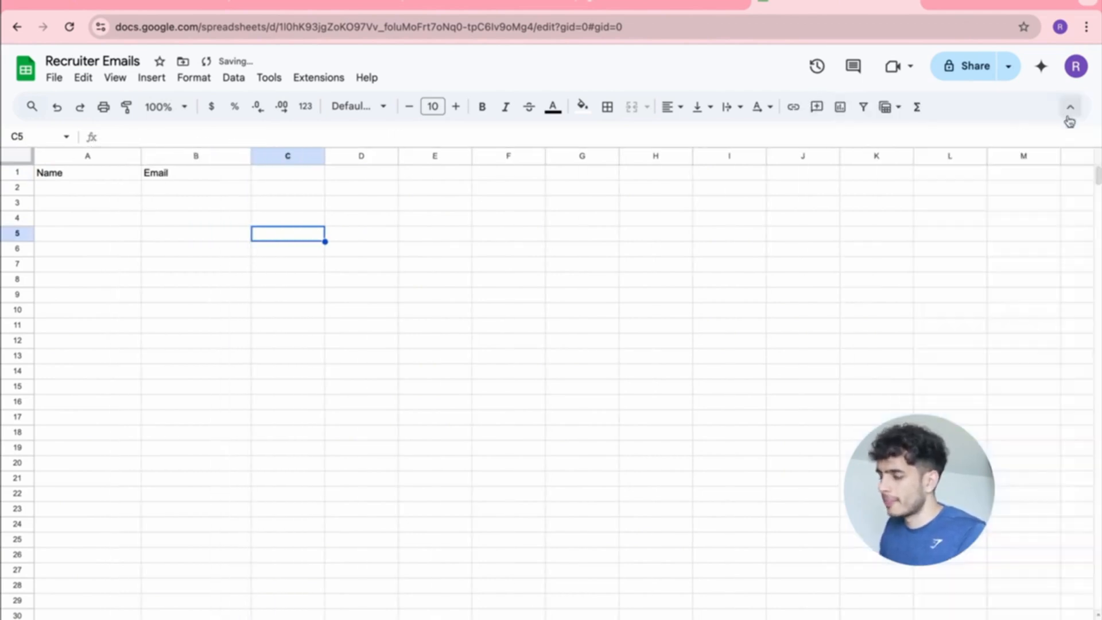
left_click(99, 175)
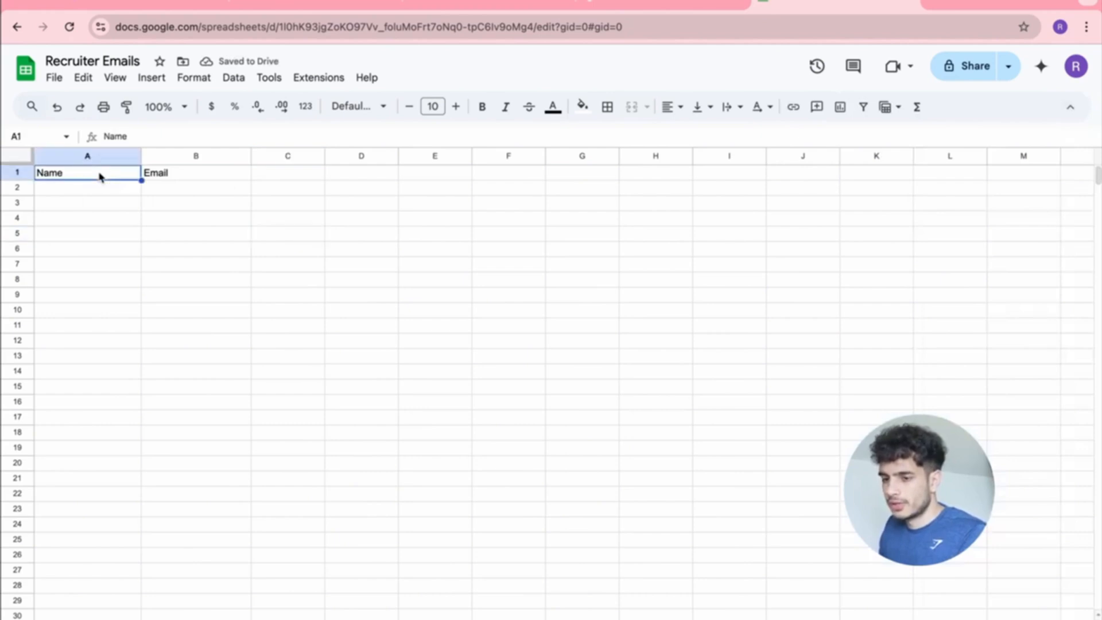
key("ctrl+b")
left_click(170, 174)
key("ctrl+b")
left_click(345, 226)
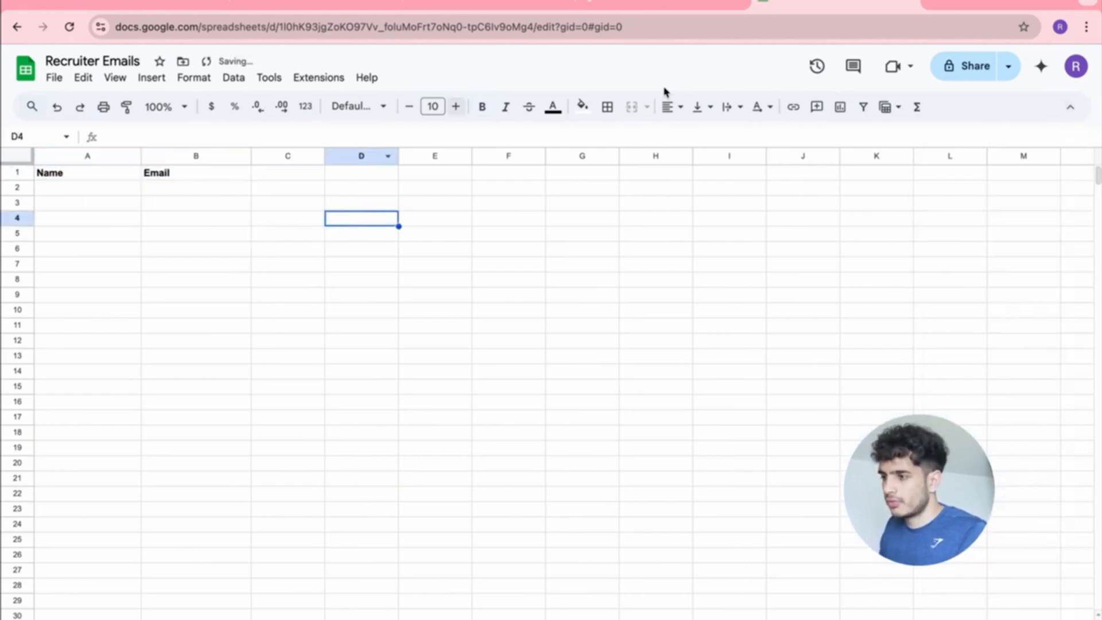
Share the spreadsheet so anyone with the link can view it, then return to n8n.
left_click(972, 67)
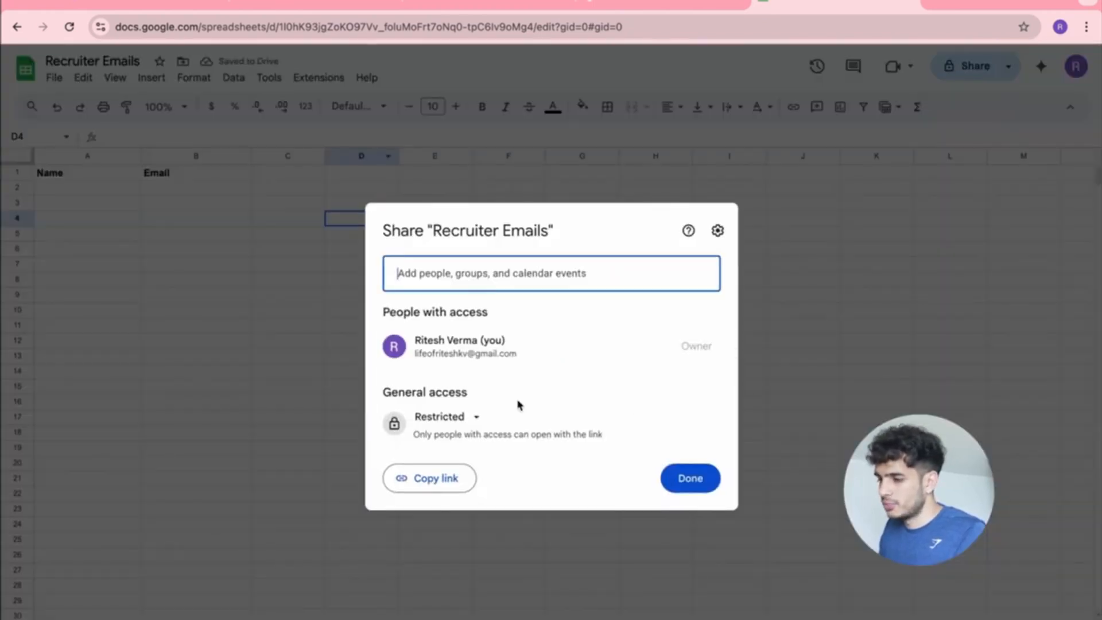
left_click(453, 417)
left_click(482, 483)
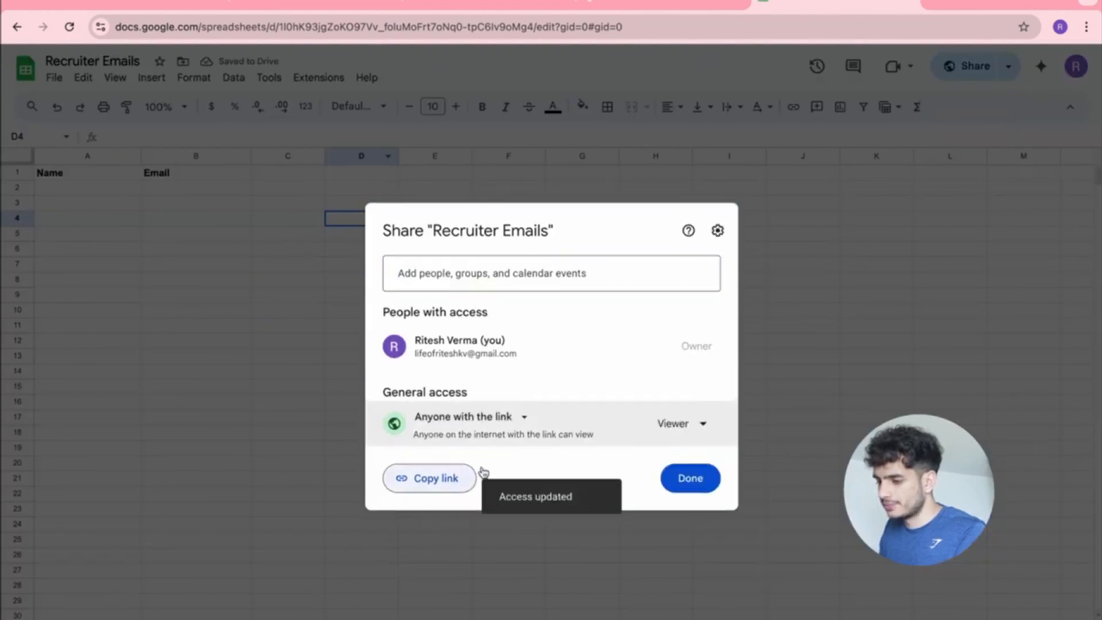
left_click(690, 475)
left_click(668, 3)
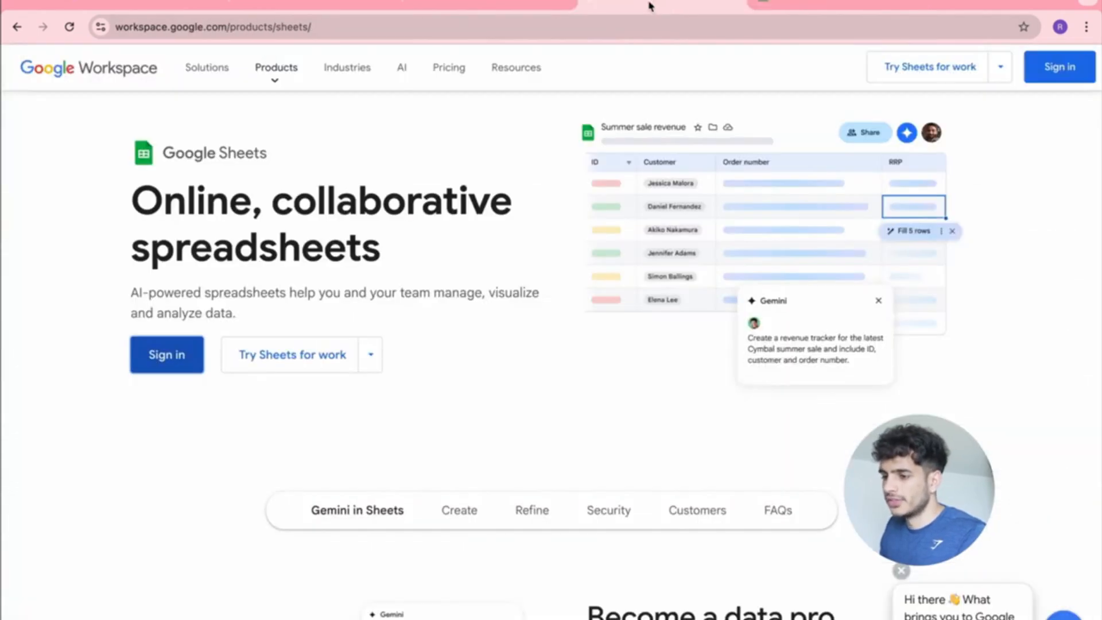
left_click(742, 3)
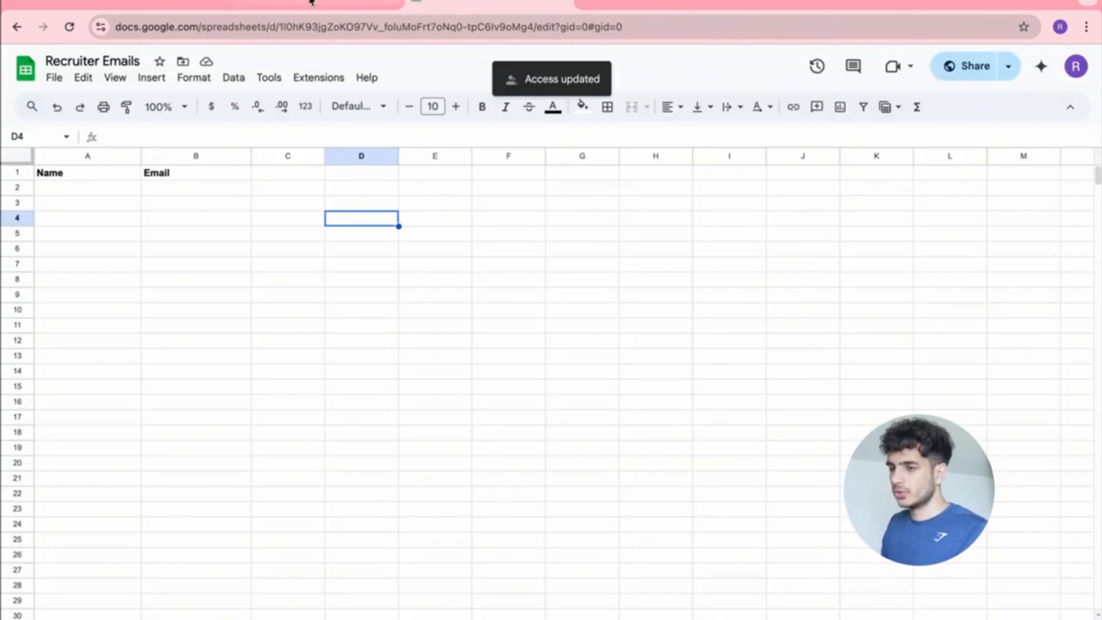
left_click(290, 3)
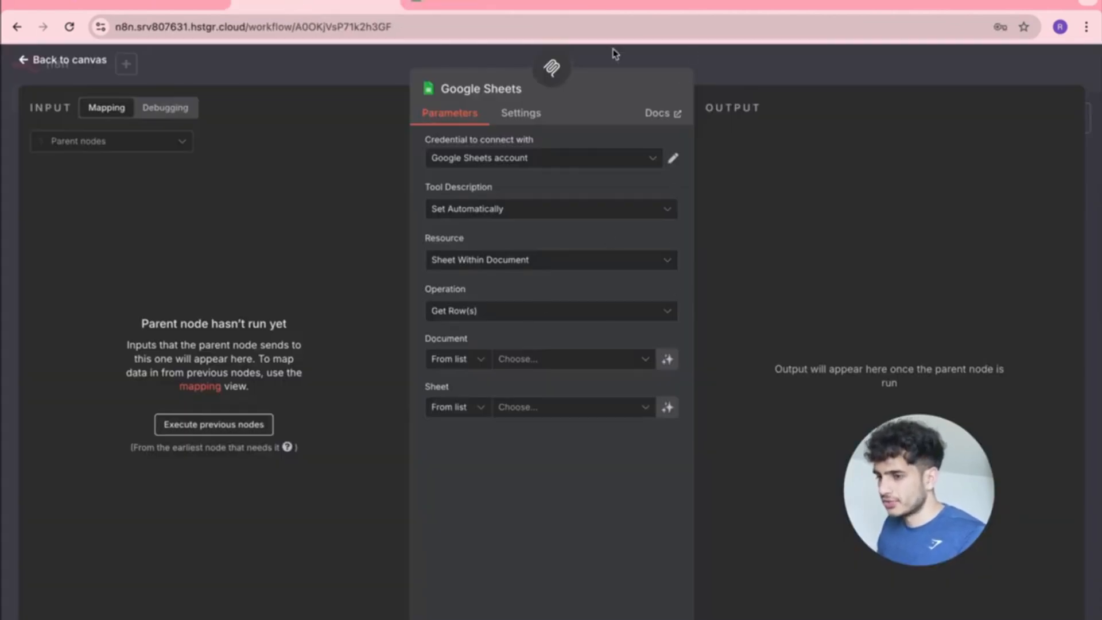
Reopen the Google Sheets node and set its Operation to Get Row(s).
left_click(36, 65)
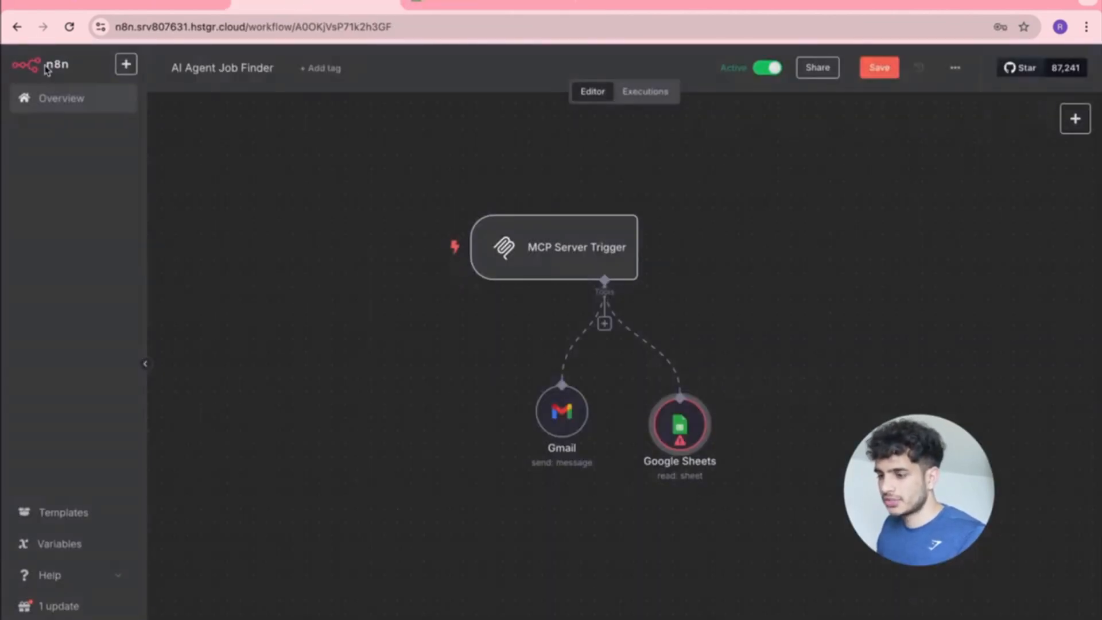
double_click(676, 417)
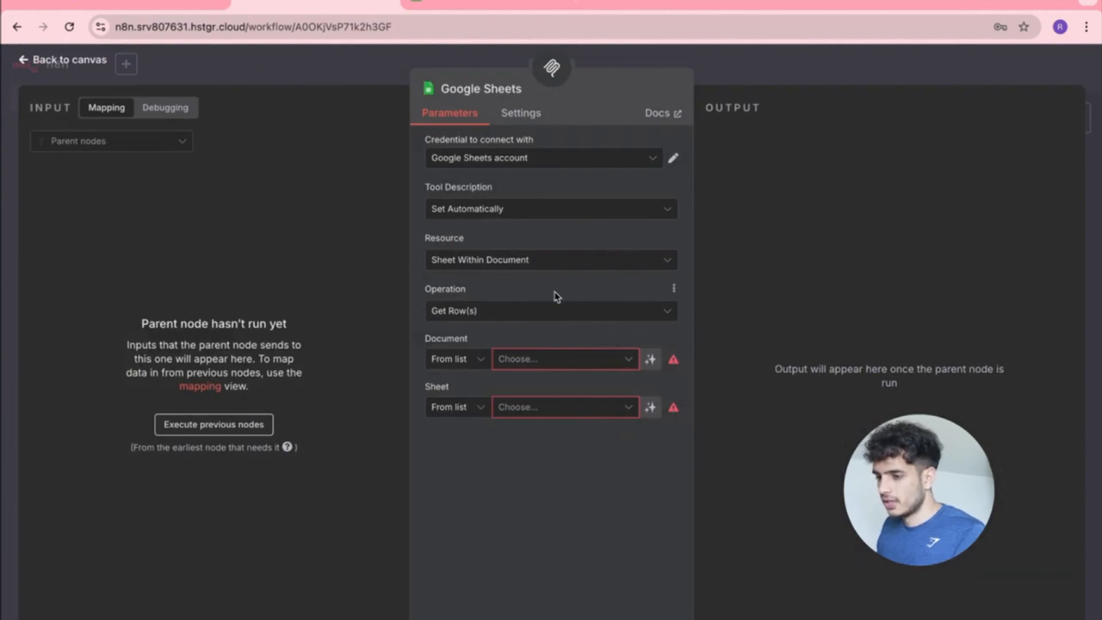
left_click(540, 319)
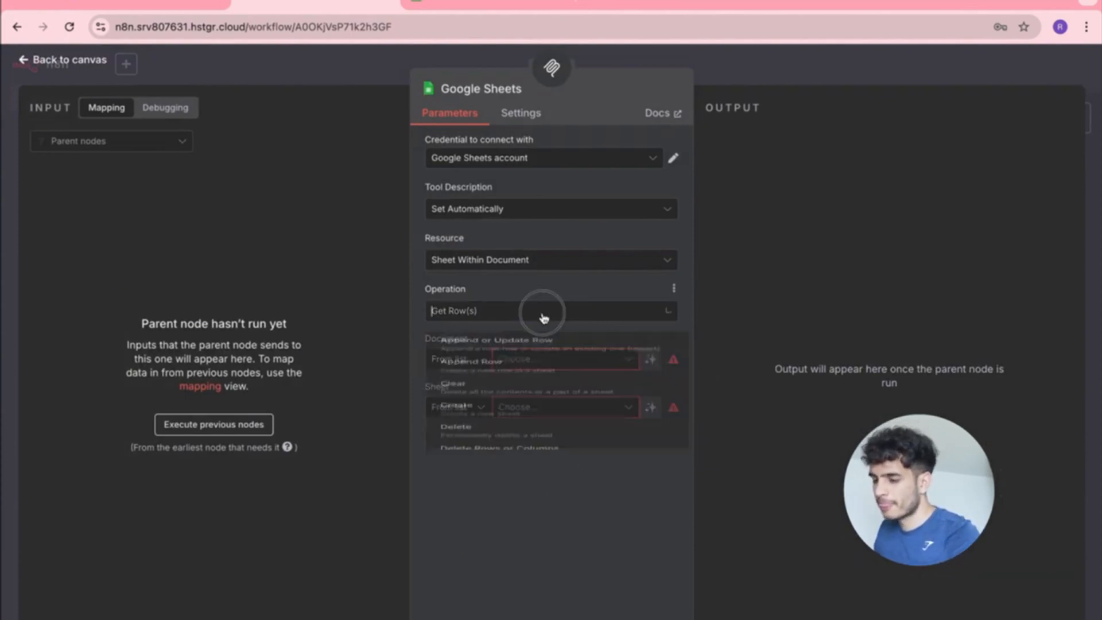
scroll(541, 345, "up", 3)
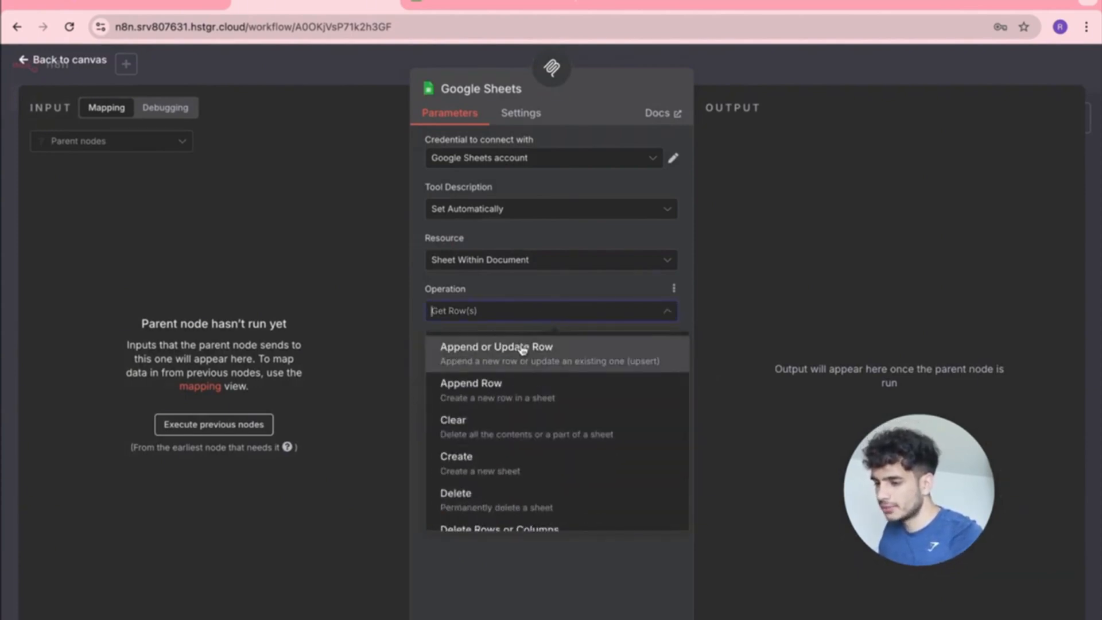
scroll(522, 361, "down", 3)
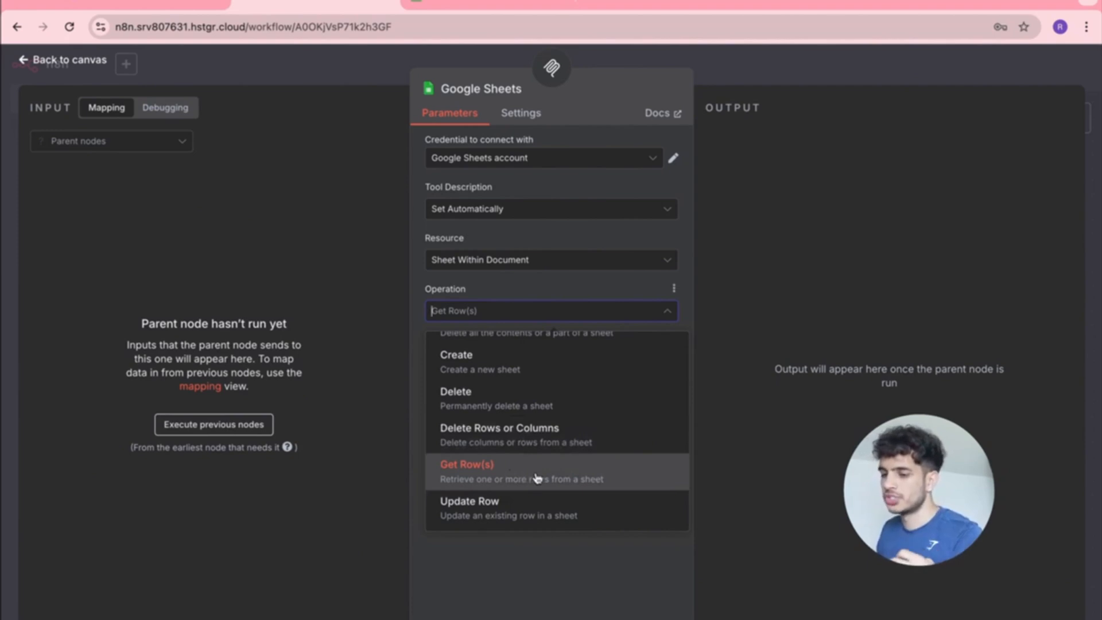
left_click(444, 7)
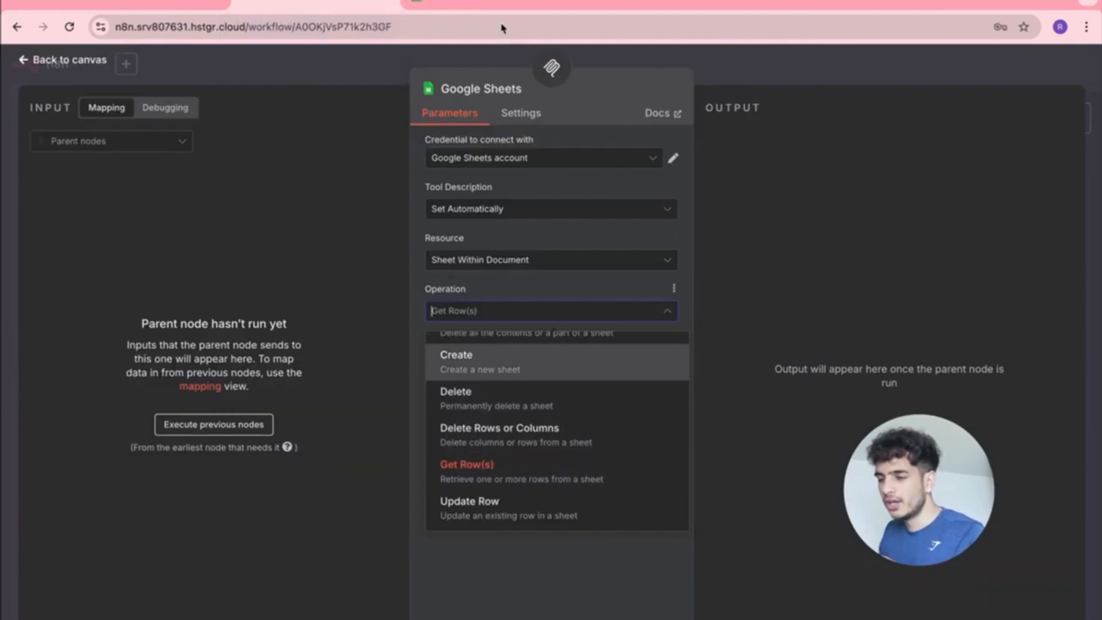
left_click(499, 2)
left_click(333, 6)
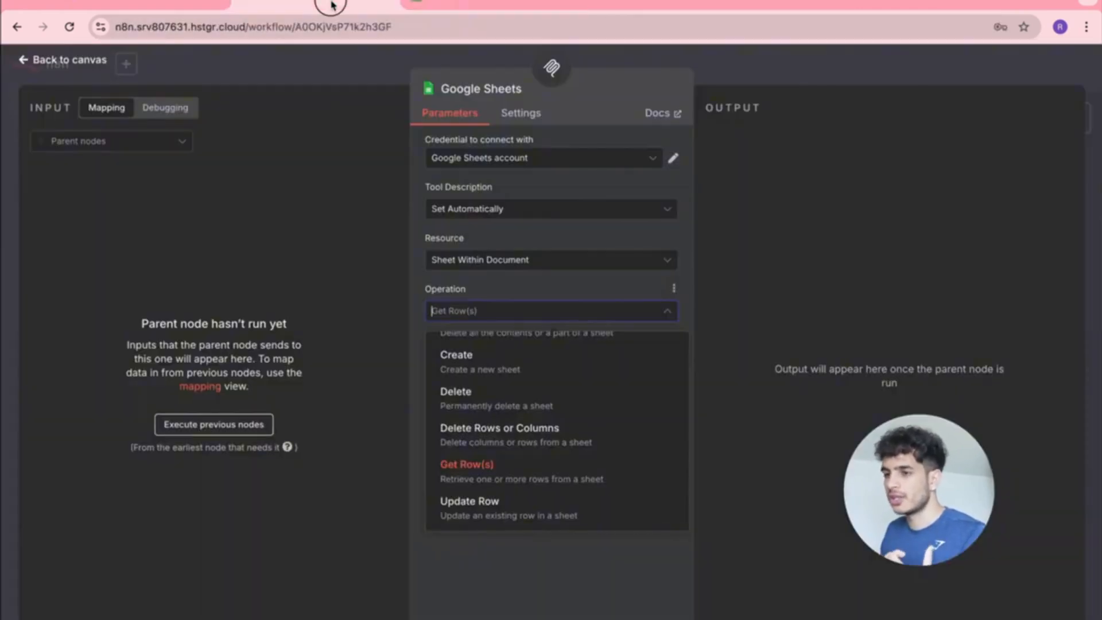
Try loading the Document list, which fails with a 403 Drive API not-enabled error.
left_click(27, 62)
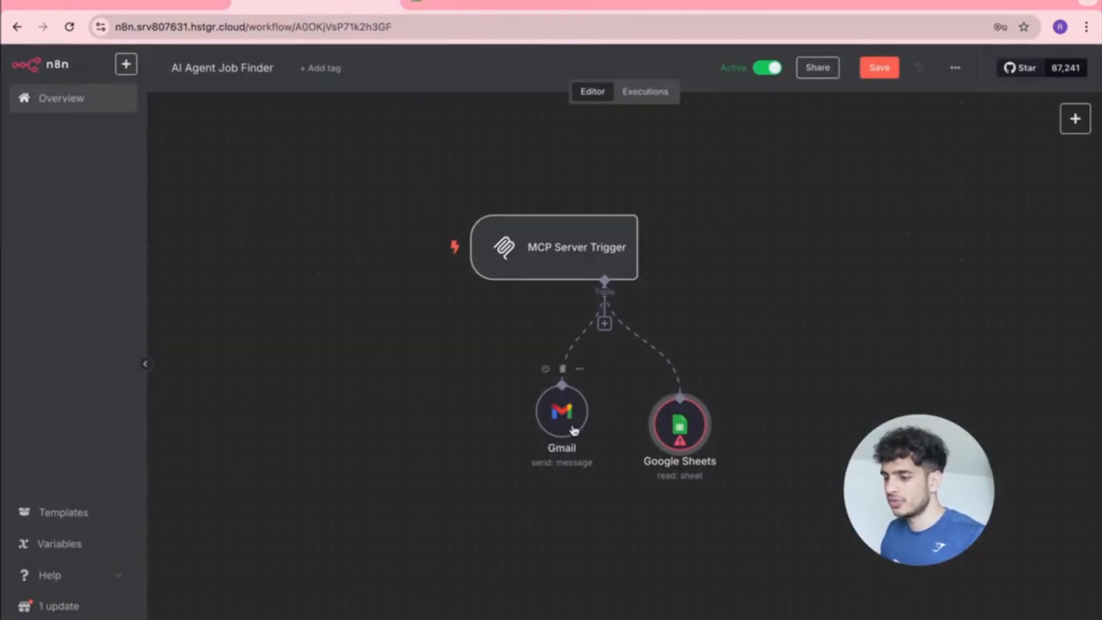
double_click(678, 426)
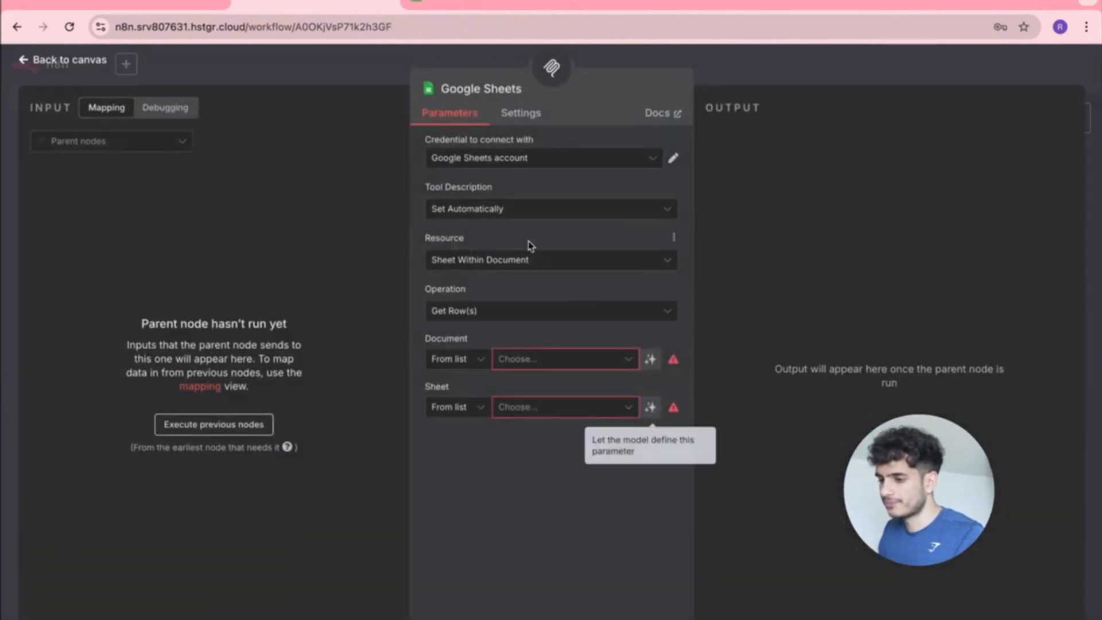
left_click(481, 359)
left_click(558, 363)
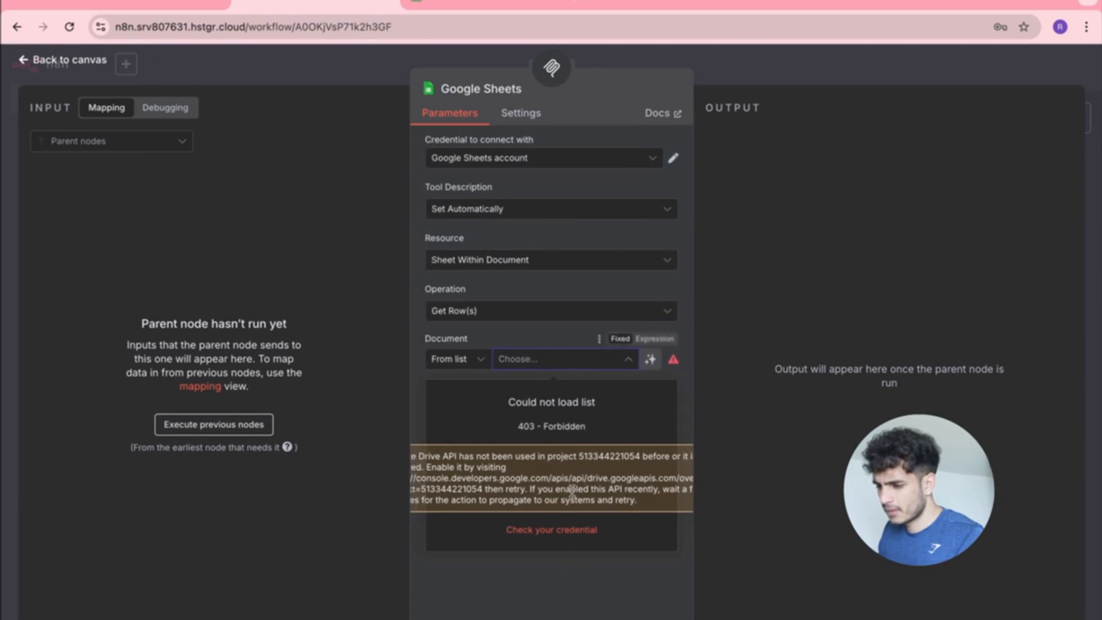
left_click(550, 571)
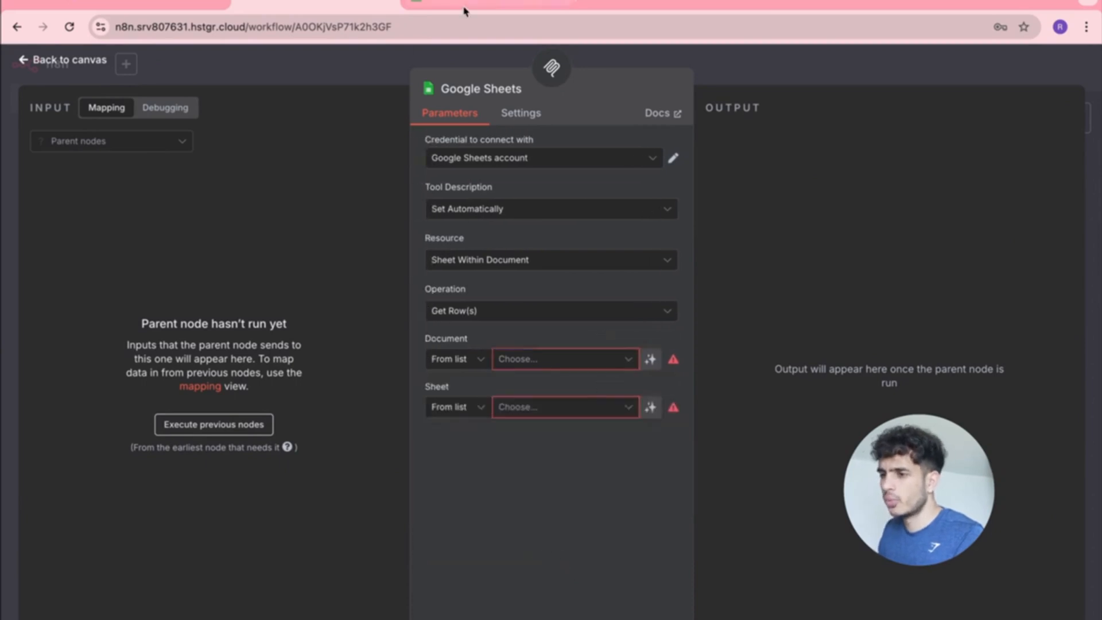
left_click(482, 3)
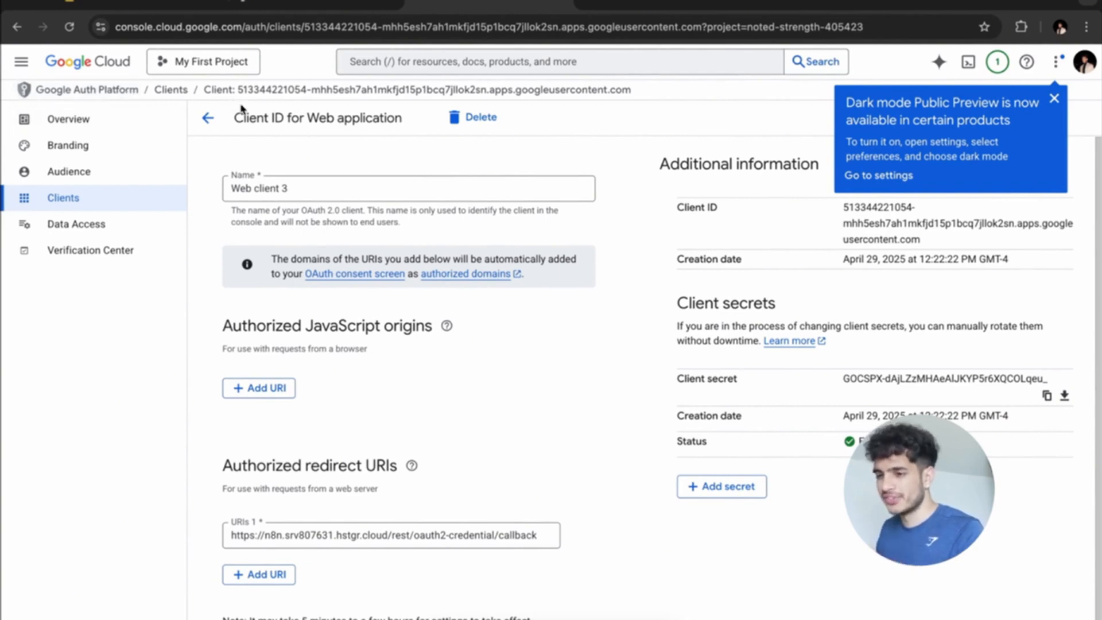
Enable the Google Sheets API for My First Project.
left_click(206, 118)
left_click(432, 61)
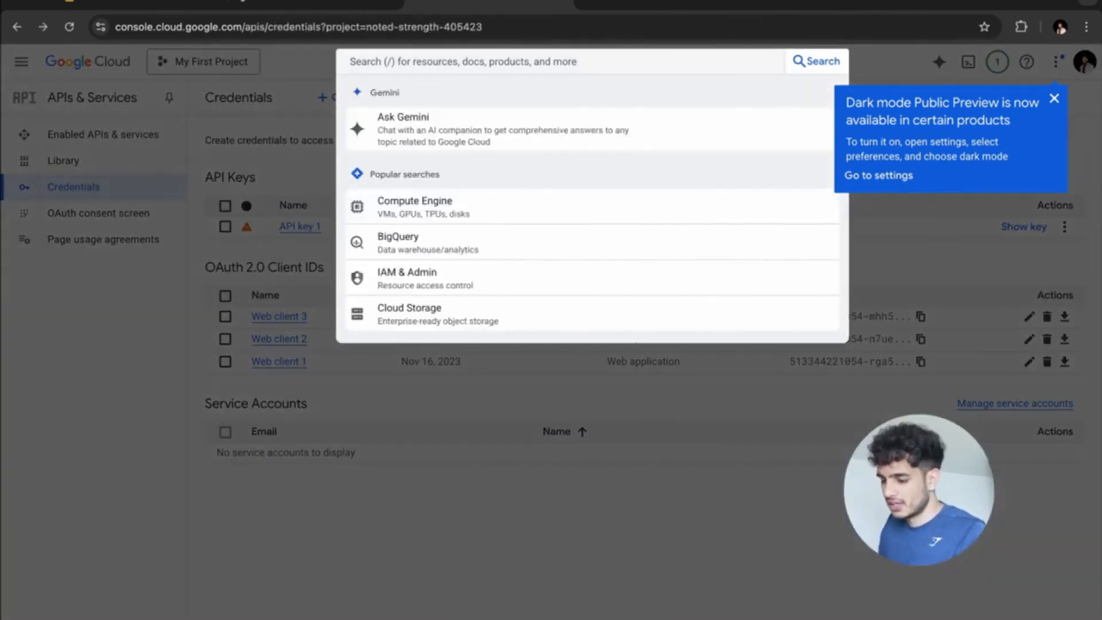
type("google sheet")
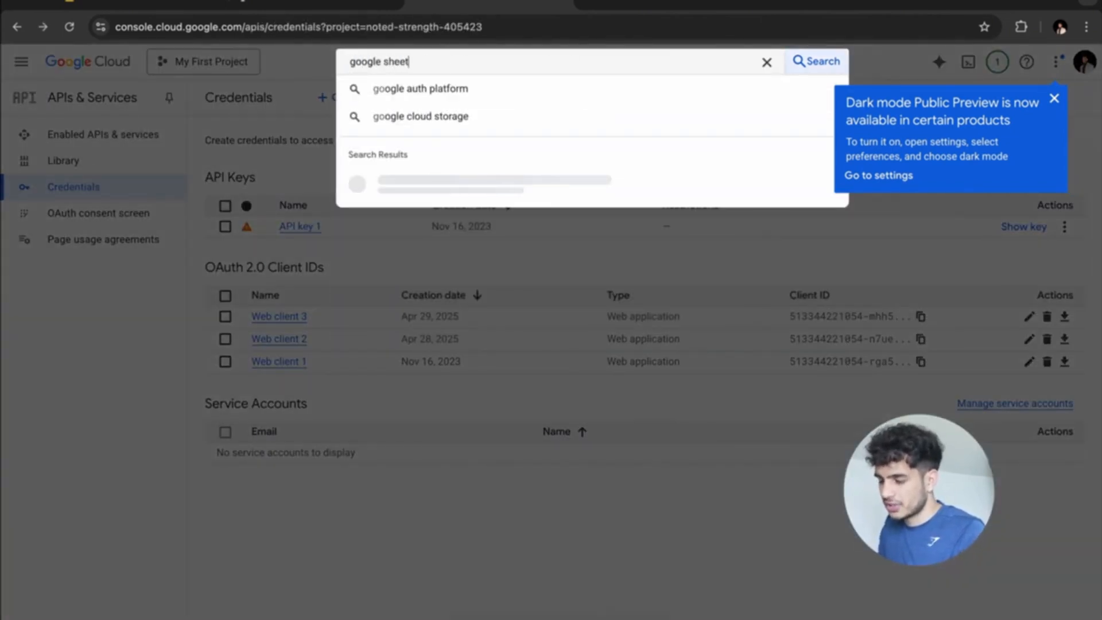
type("s")
key("Return")
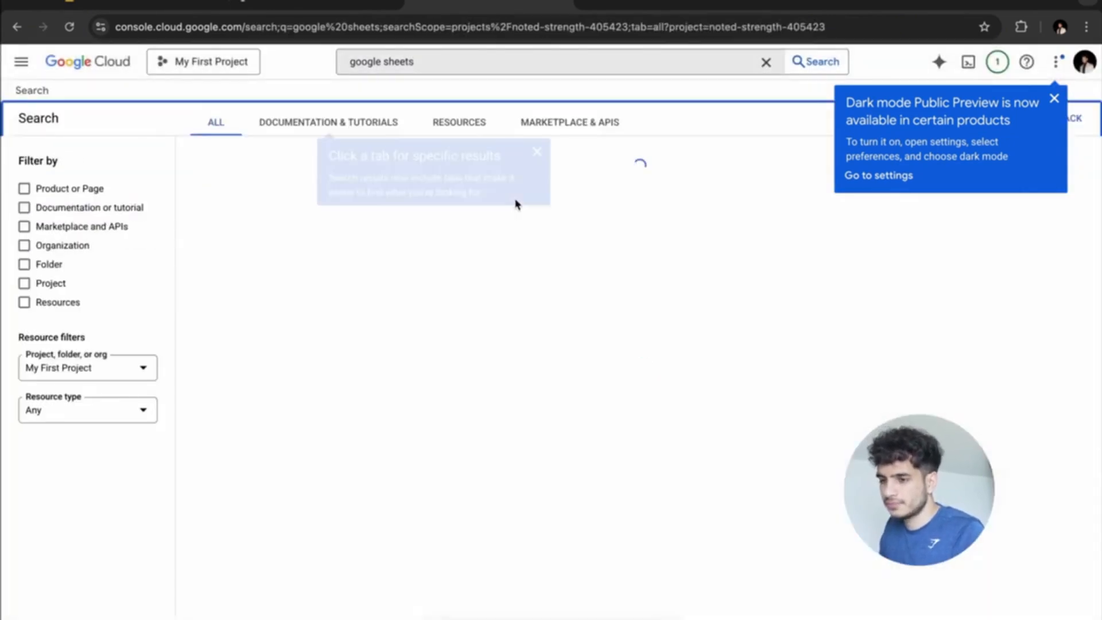
left_click(289, 215)
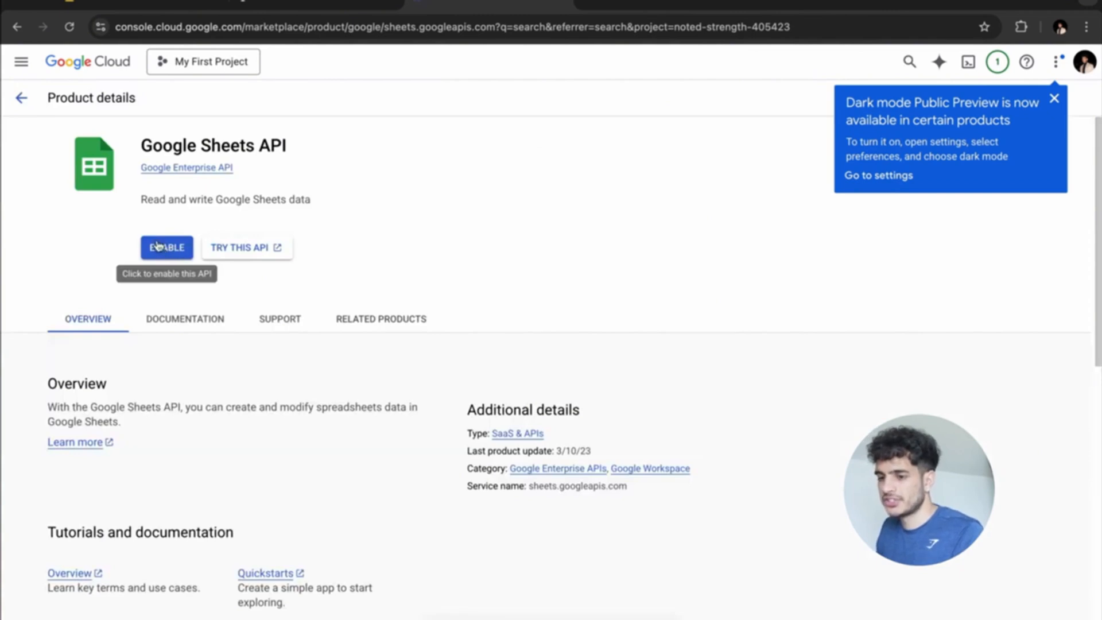
left_click(159, 246)
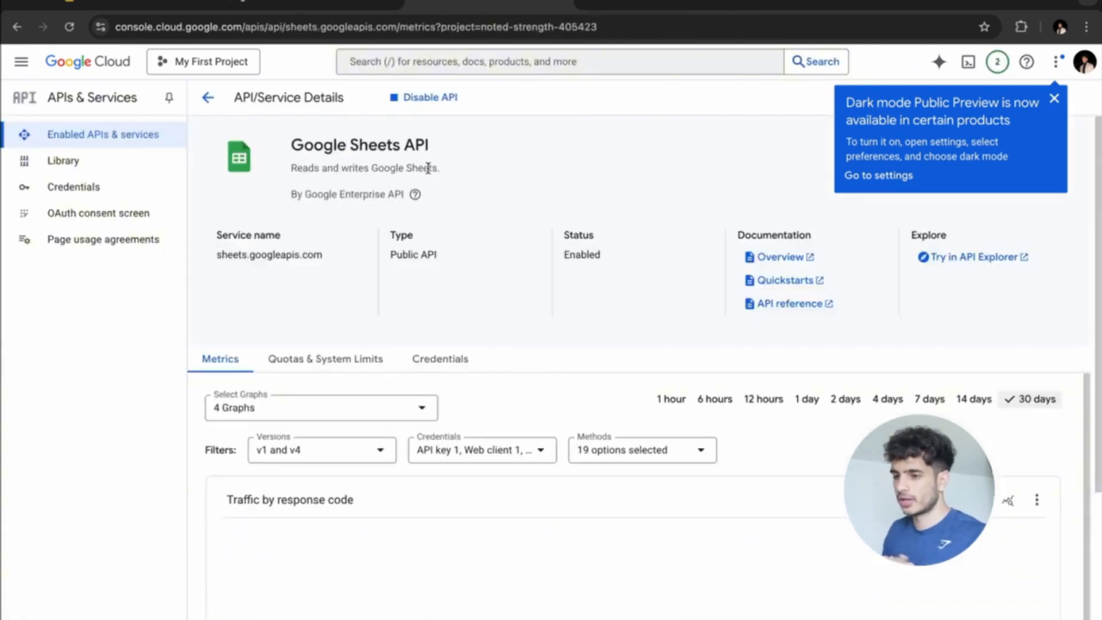
Enable the Google Drive API, then bring the Recruiter Emails spreadsheet back up.
left_click(453, 61)
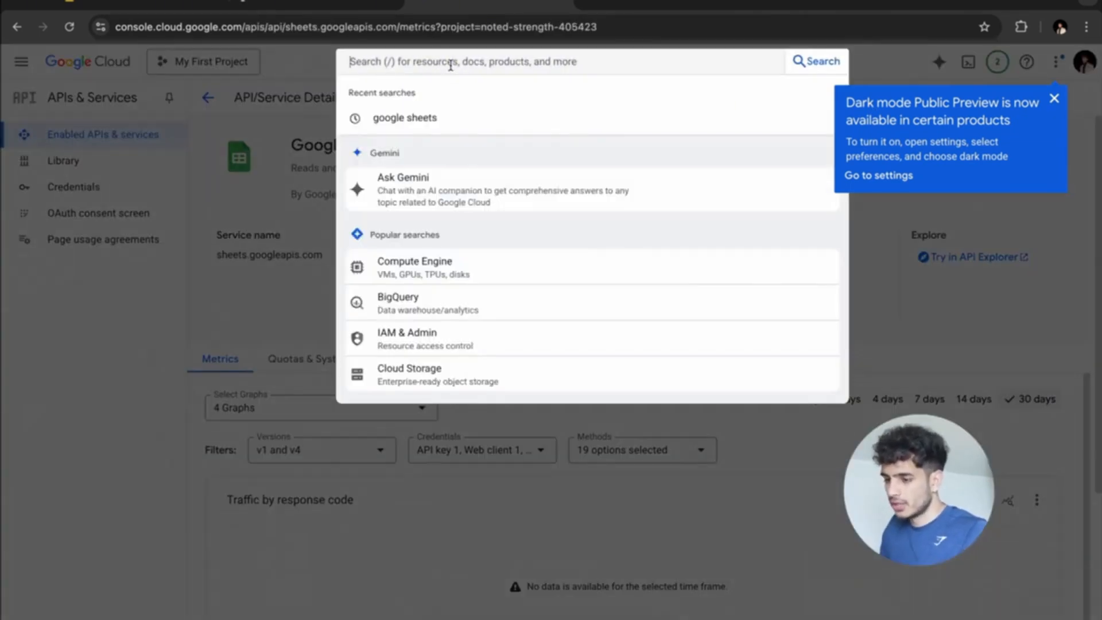
type("google drive")
key("Return")
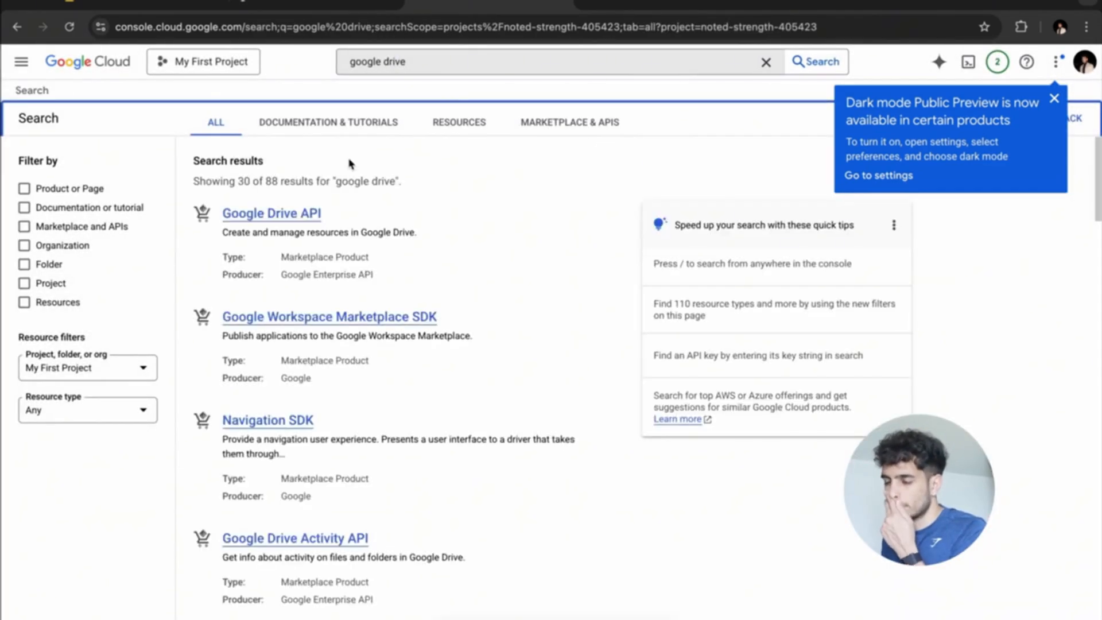
left_click(277, 229)
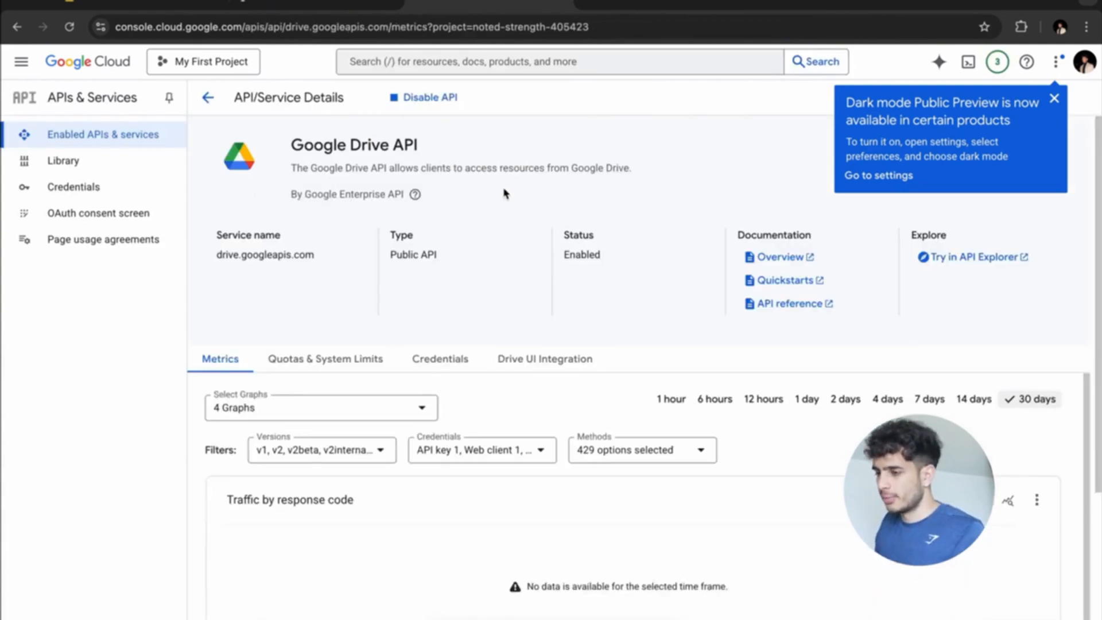
left_click(369, 8)
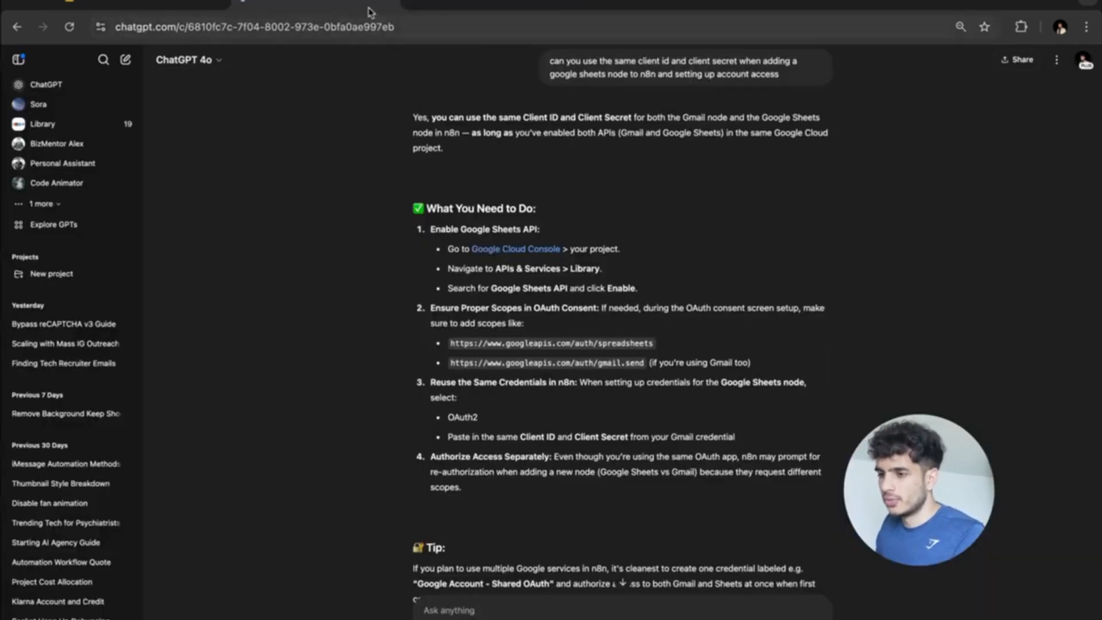
left_click(195, 3)
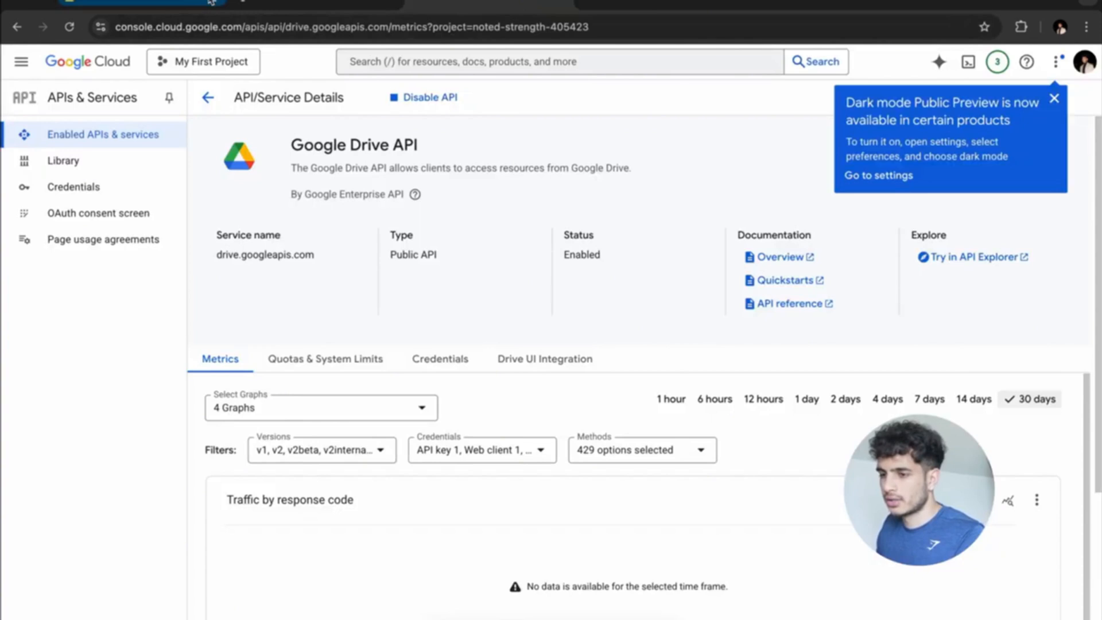
left_click(212, 1)
key("ctrl+Up")
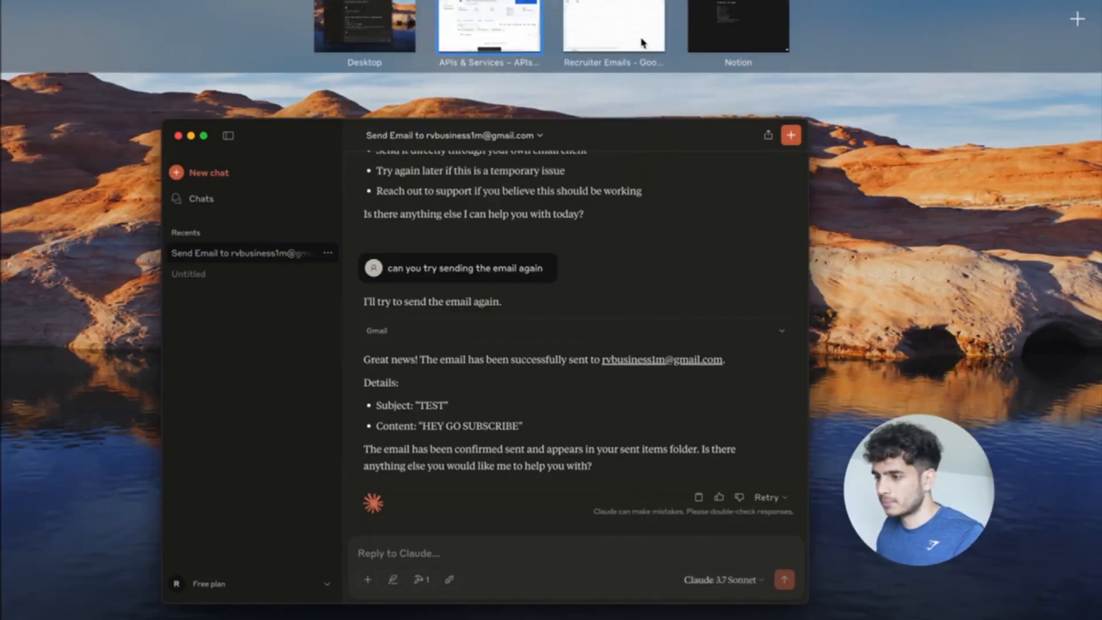
left_click(643, 42)
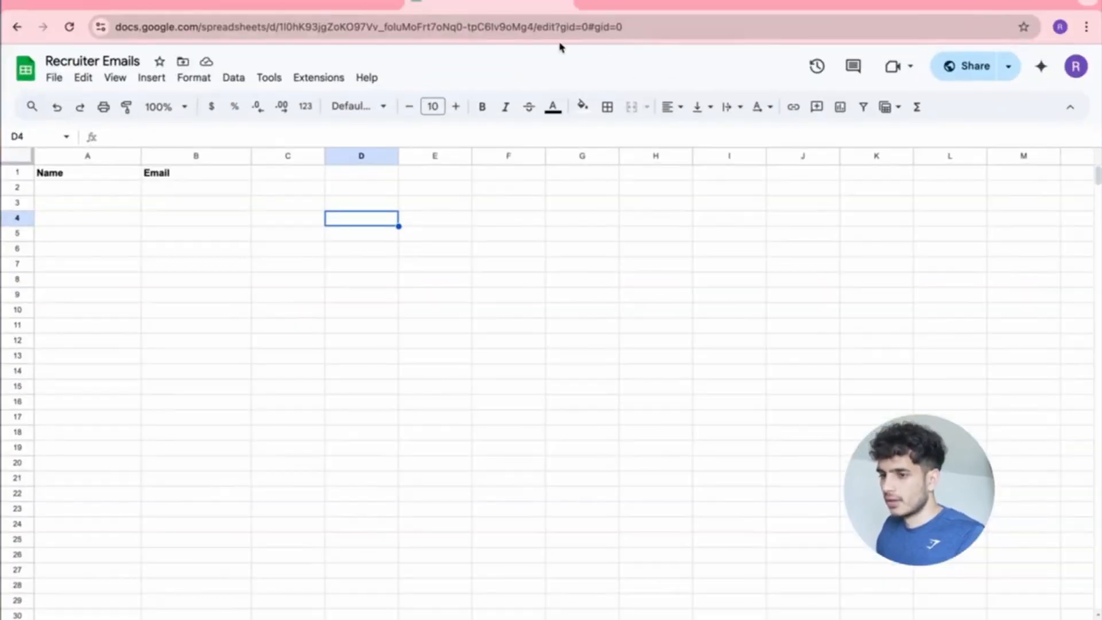
Choose the Recruiter Emails document and Sheet1 in the Google Sheets node.
left_click(320, 5)
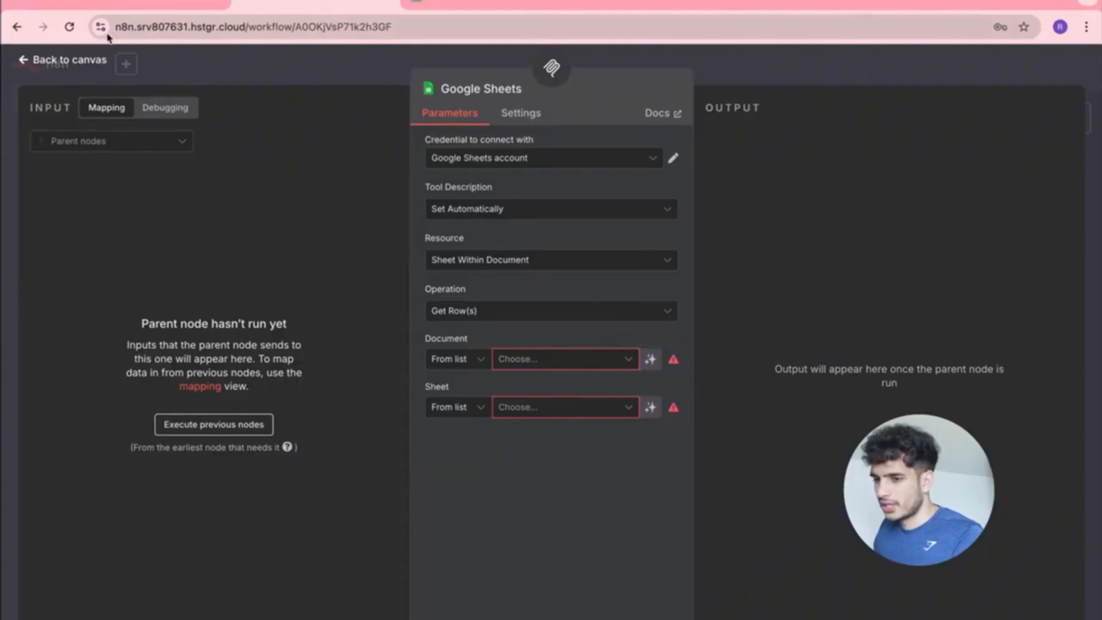
left_click(38, 63)
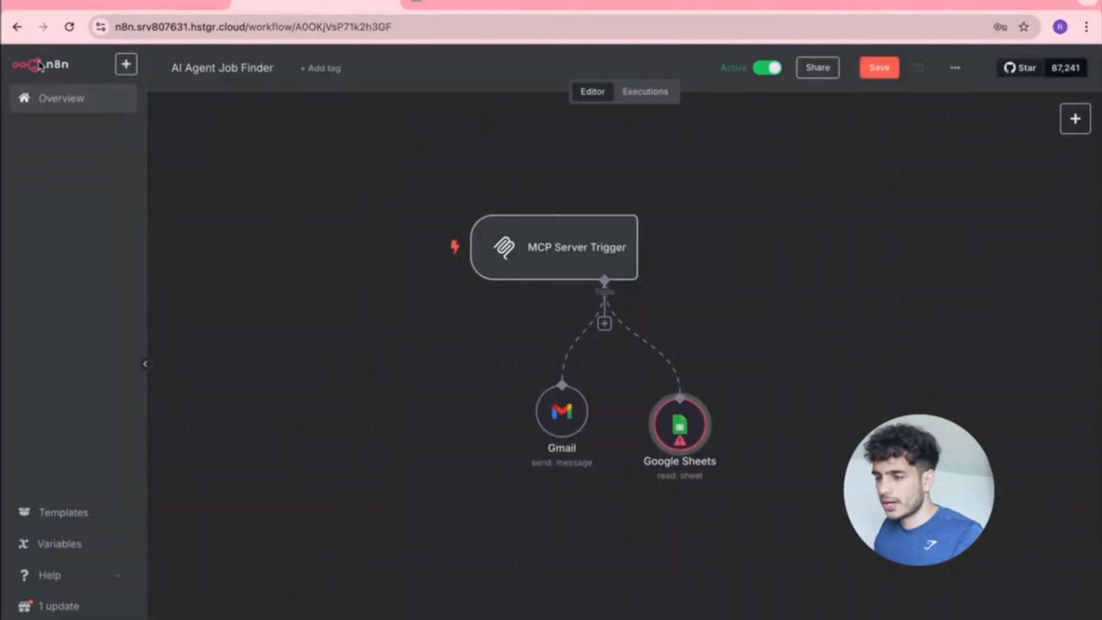
double_click(678, 416)
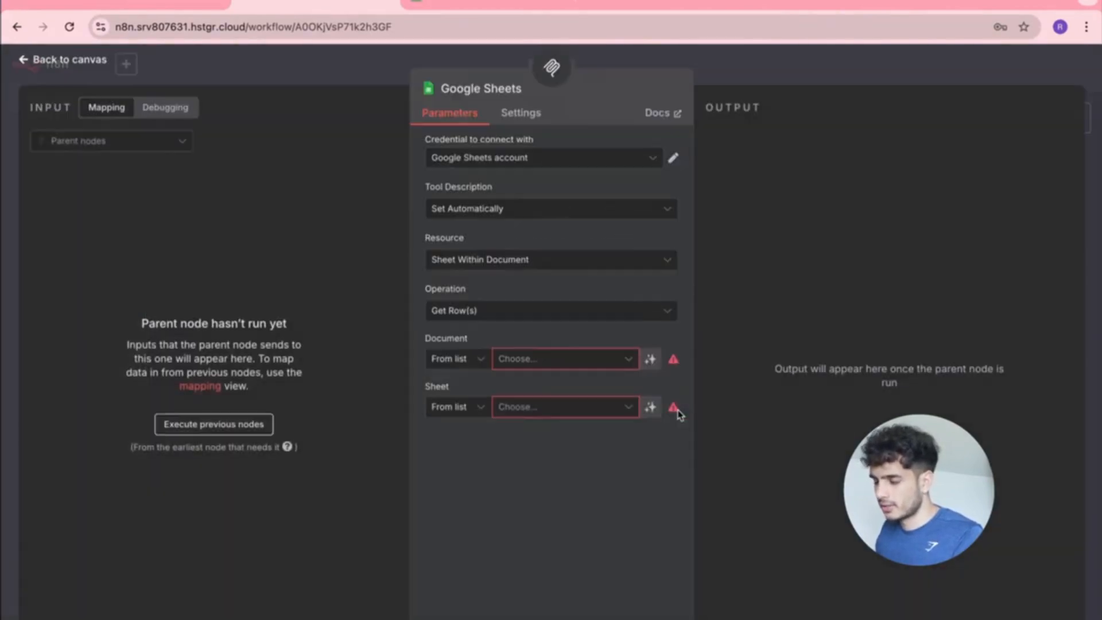
left_click(453, 358)
left_click(555, 367)
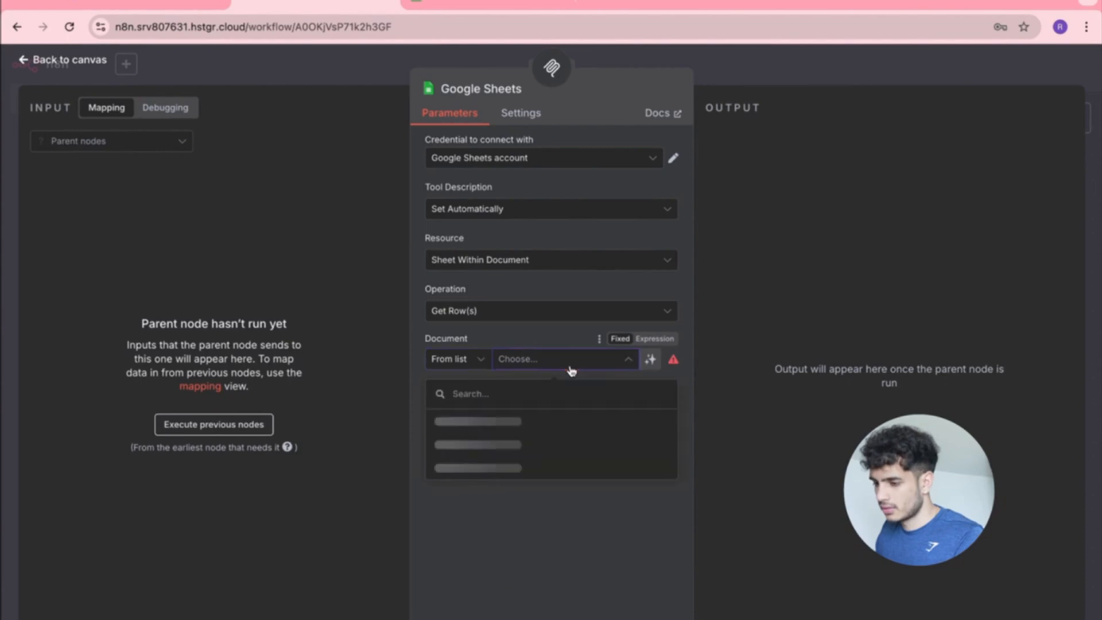
left_click(492, 421)
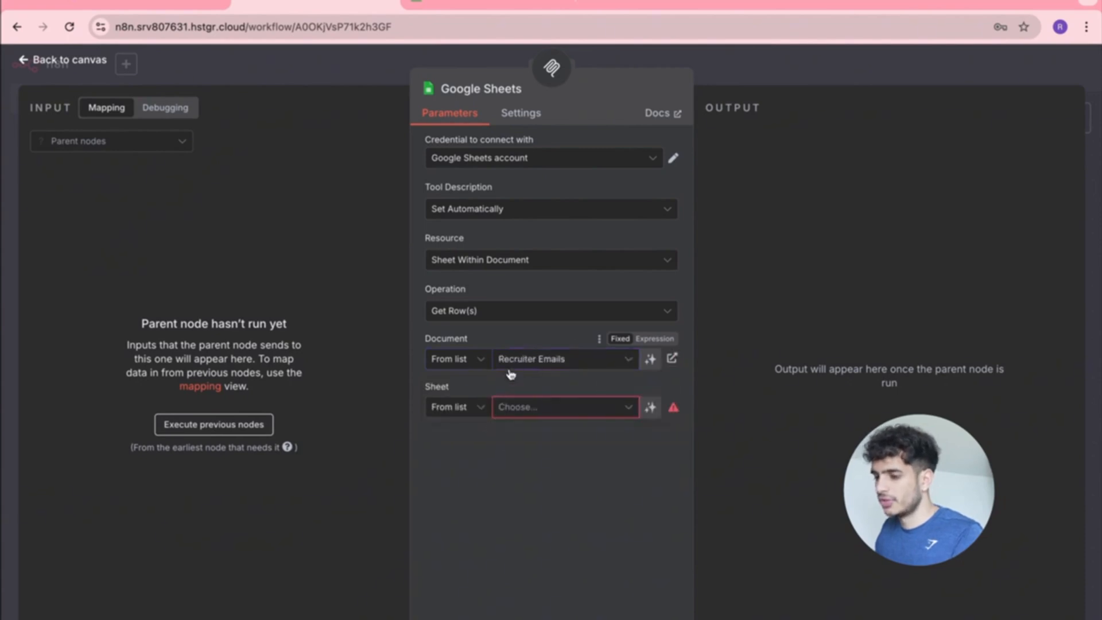
left_click(597, 407)
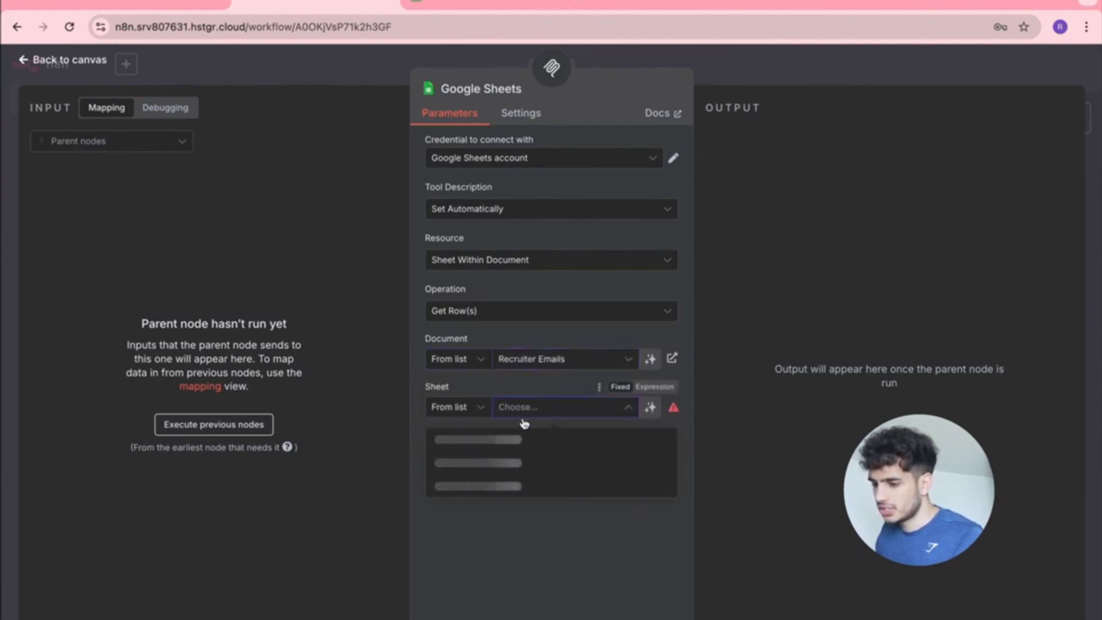
left_click(480, 439)
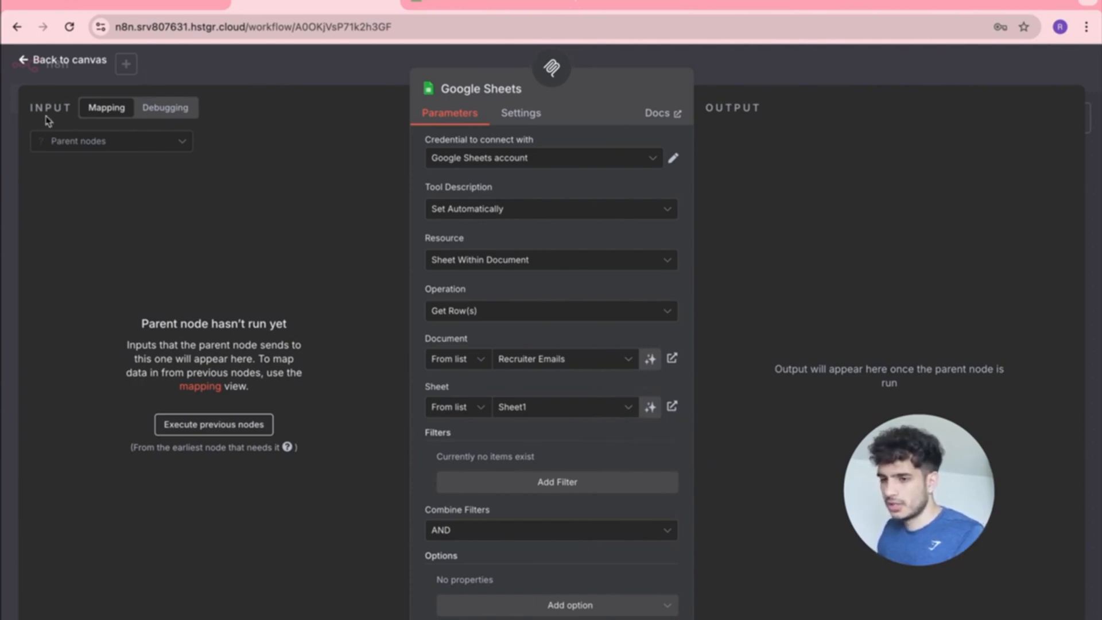
left_click(516, 113)
left_click(449, 112)
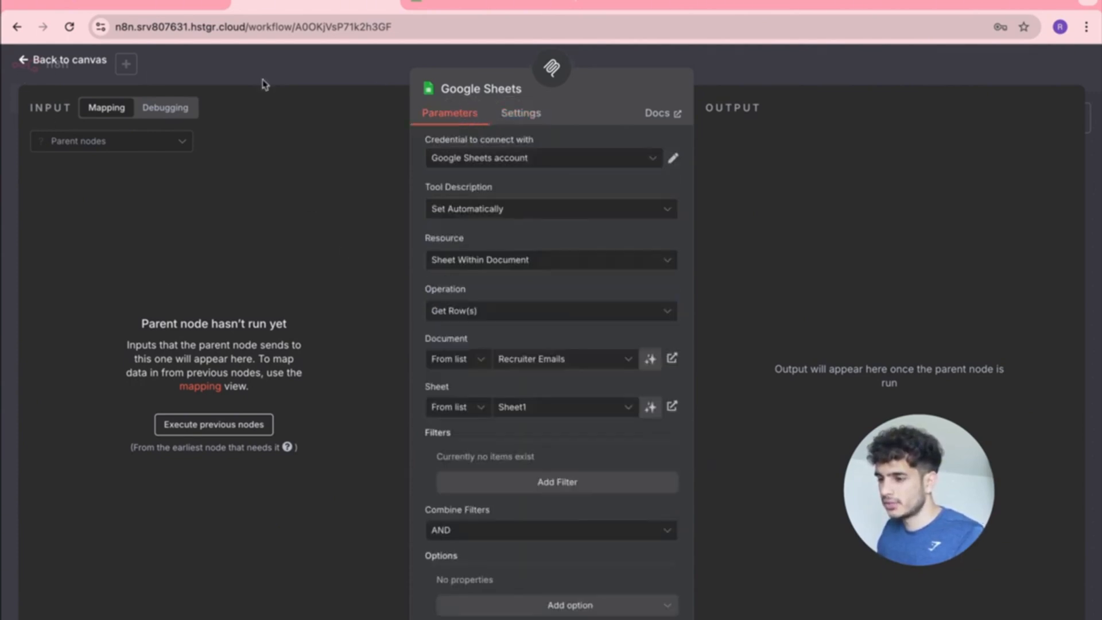
left_click(24, 60)
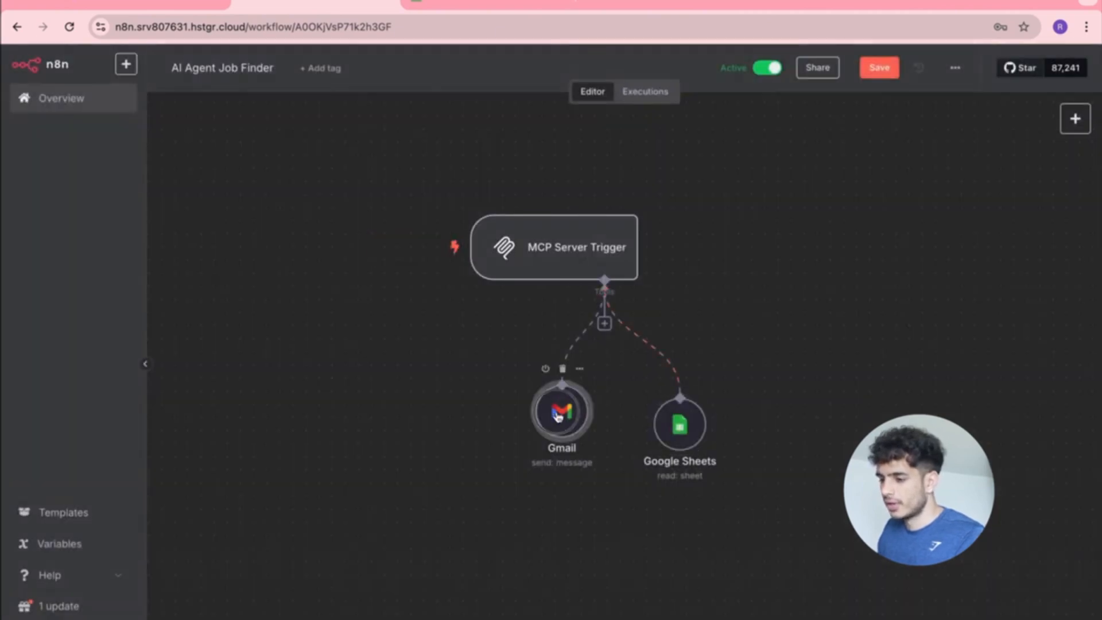
Give the Sheets tool a manual description about reading recruiters' names and emails.
mouse_move(558, 415)
left_mouse_down()
mouse_move(521, 427)
mouse_move(545, 429)
left_mouse_up()
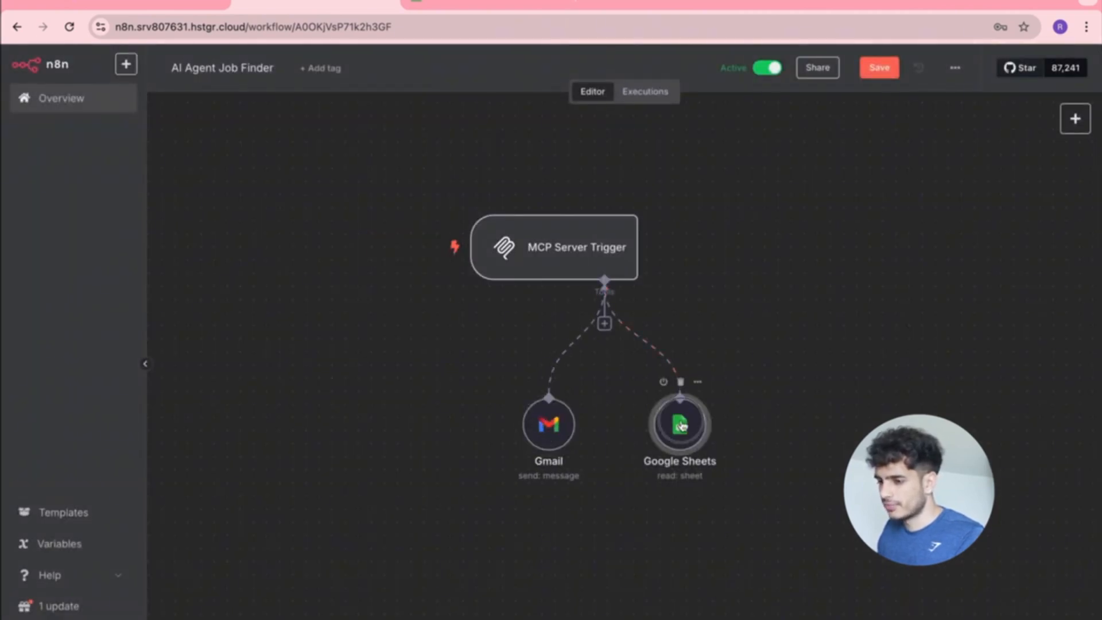
double_click(681, 425)
left_click(603, 210)
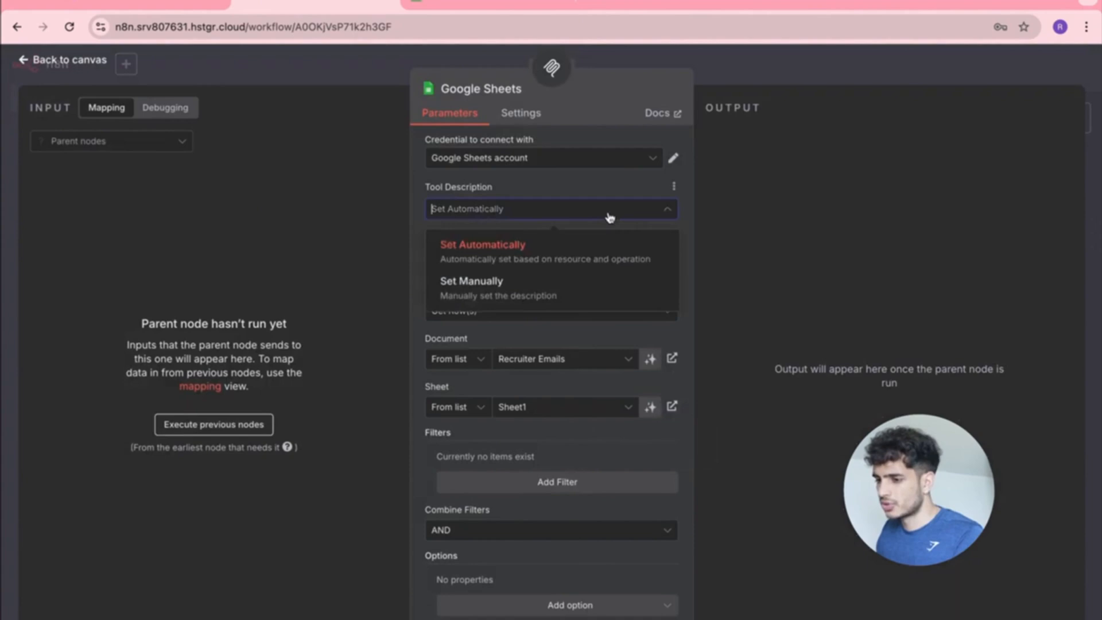
left_click(513, 292)
left_click_drag(665, 260, 423, 258)
type("You are to read the data from Google Sheets. This includes the name and email of re")
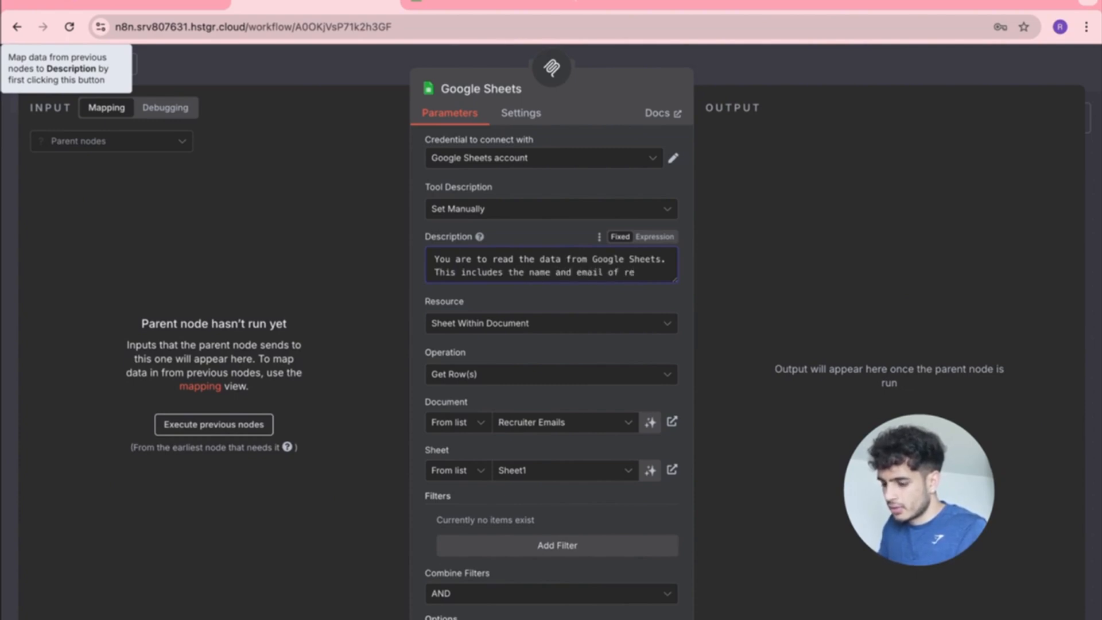
type("rs.")
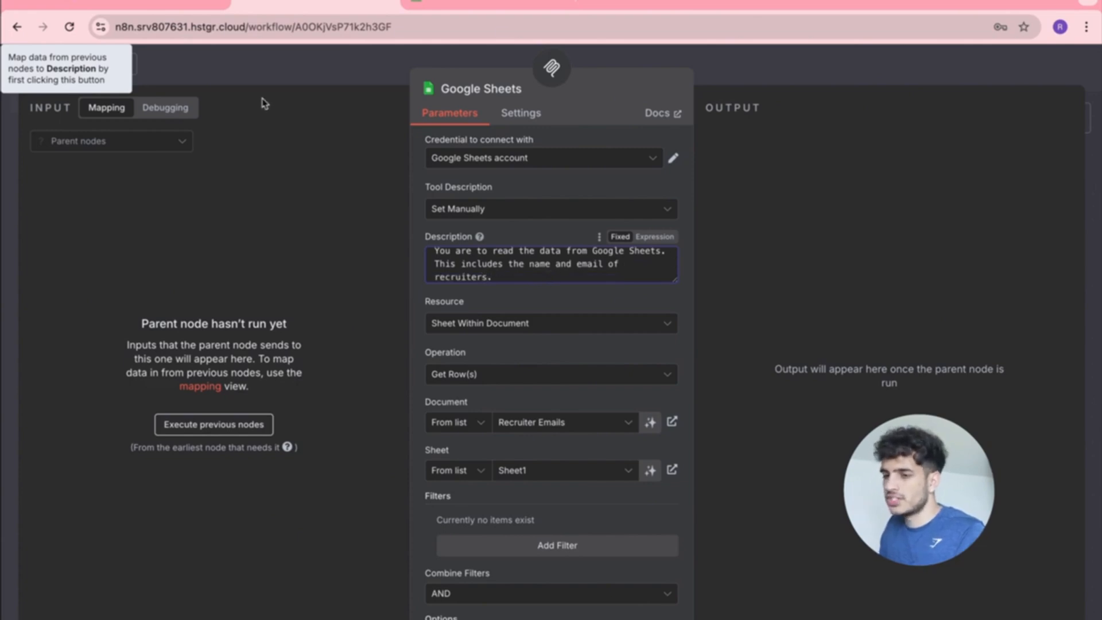
Confirm the Gmail tool's operation stays set to Send.
left_click(309, 75)
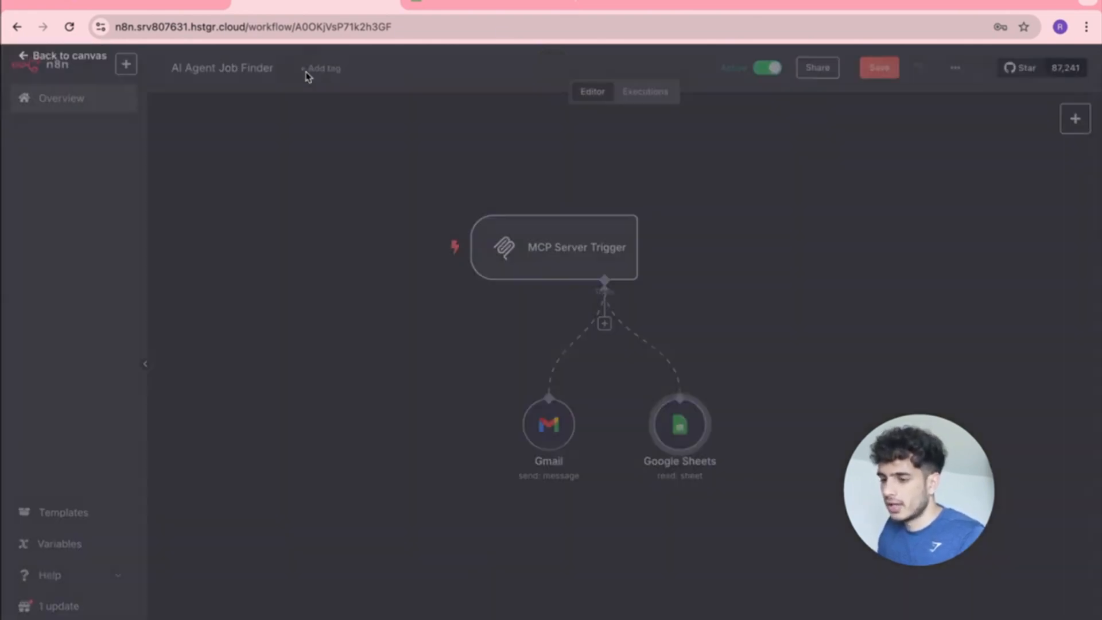
left_click(551, 439)
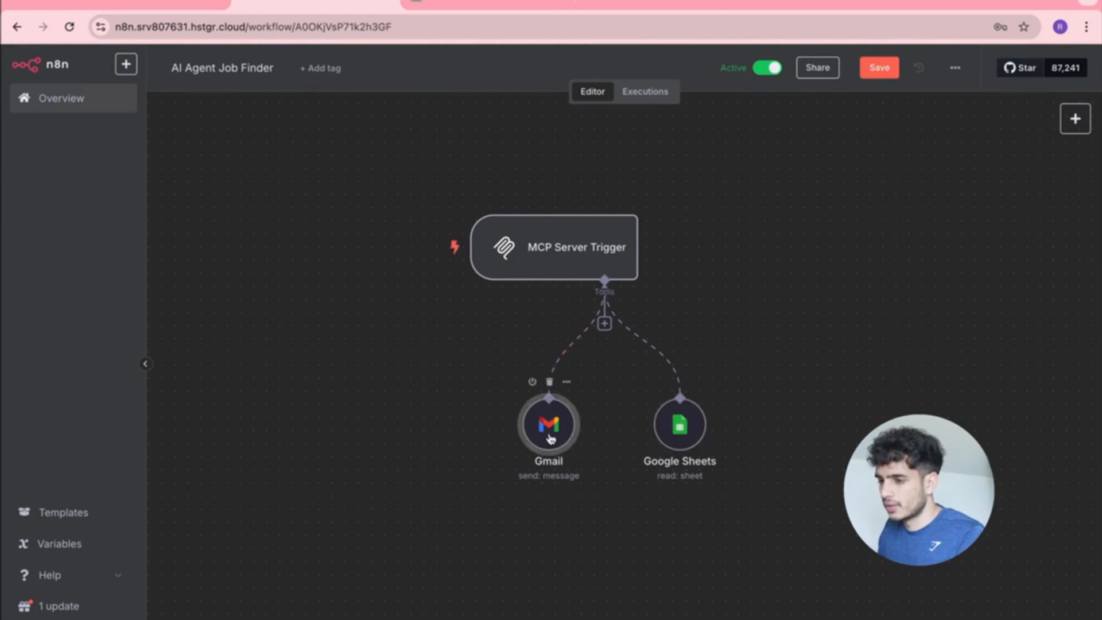
double_click(550, 439)
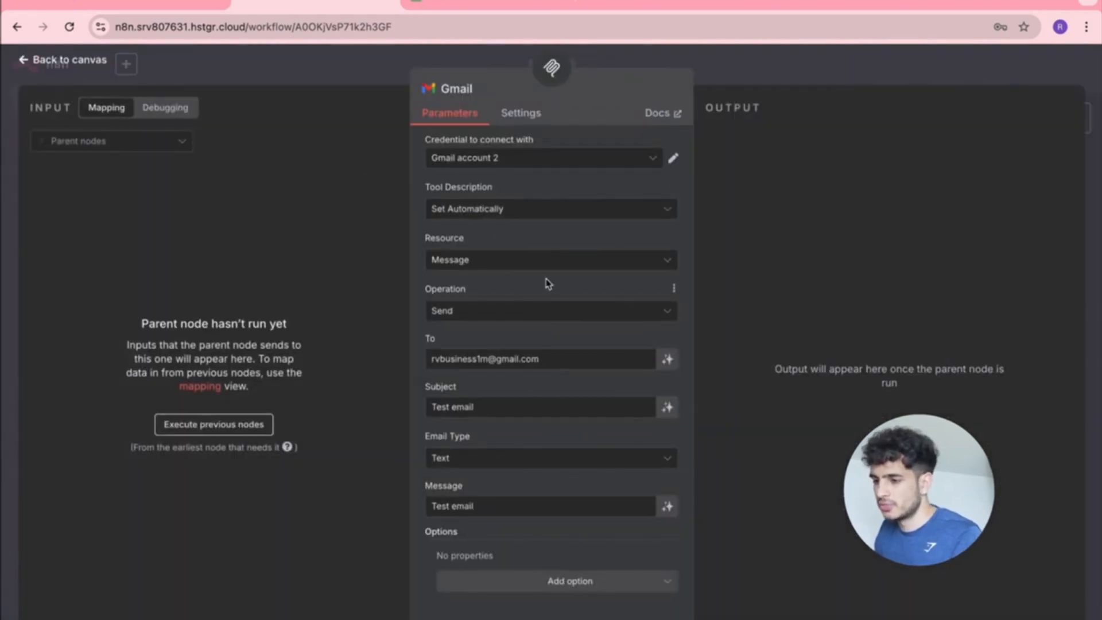
left_click(591, 309)
scroll(551, 361, "down", 2)
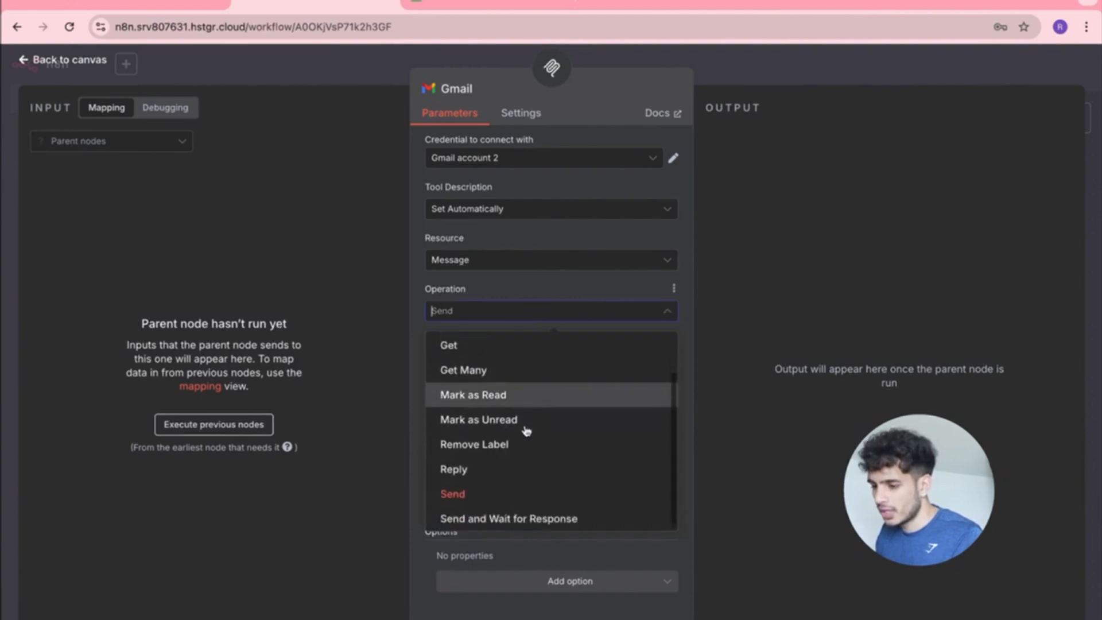
scroll(525, 429, "up", 2)
scroll(528, 431, "down", 2)
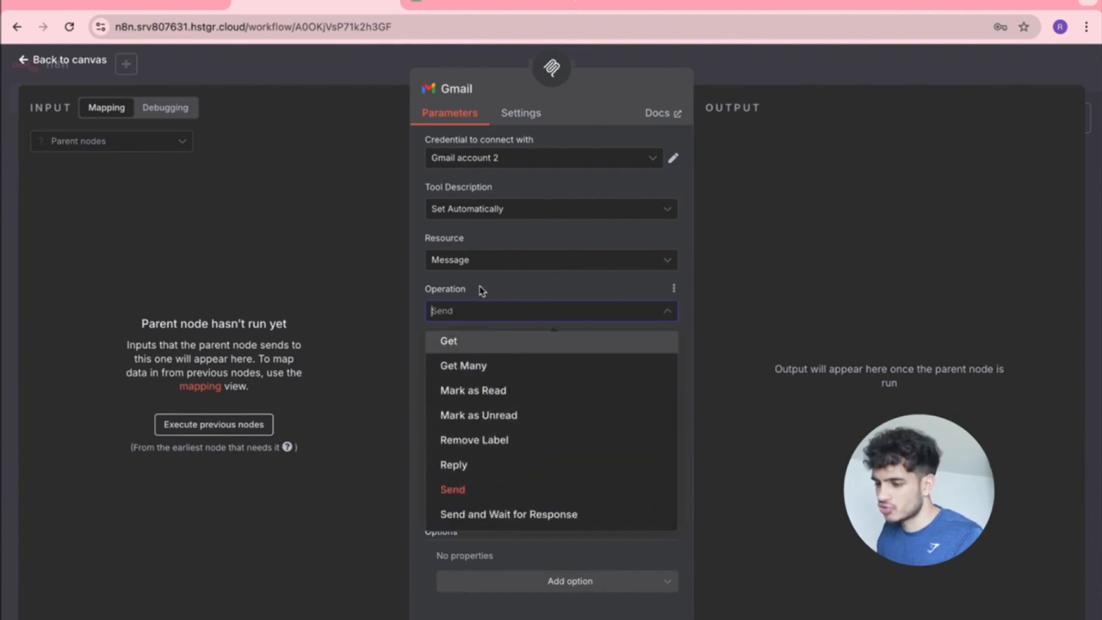
scroll(492, 370, "up", 2)
scroll(492, 373, "down", 2)
left_click(231, 189)
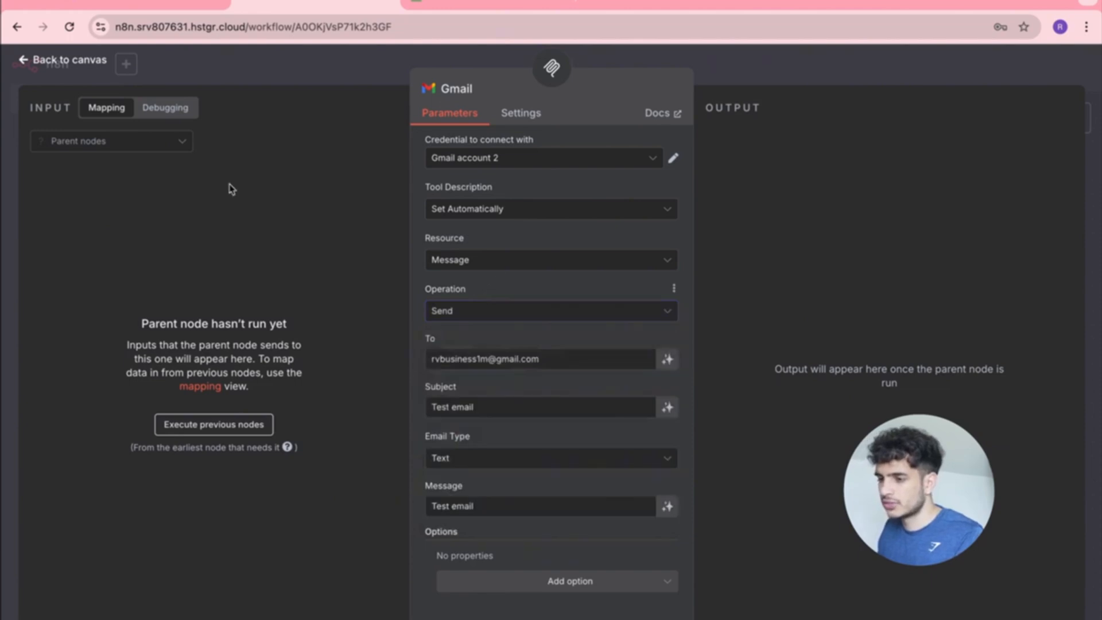
Shift the Gmail and Google Sheets tool nodes further left beneath the MCP Server Trigger.
left_click(28, 61)
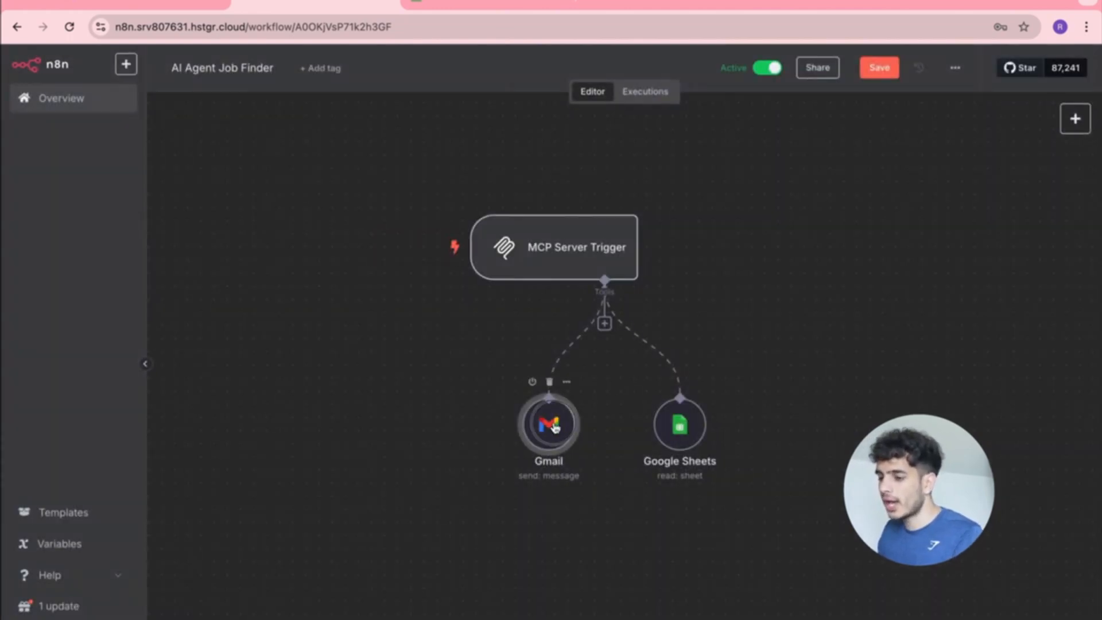
left_click_drag(555, 428, 502, 427)
left_click_drag(703, 438, 658, 440)
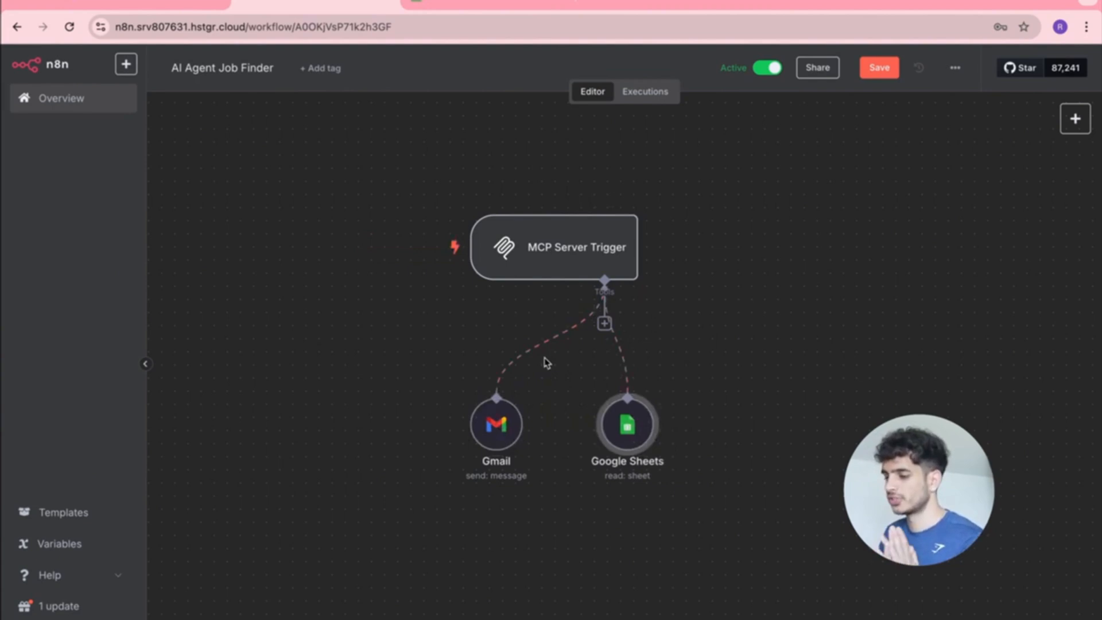
Tick 'Add Google Sheet Agent' in the Notion tasklist, then return to the n8n workflow.
key("ctrl+Right")
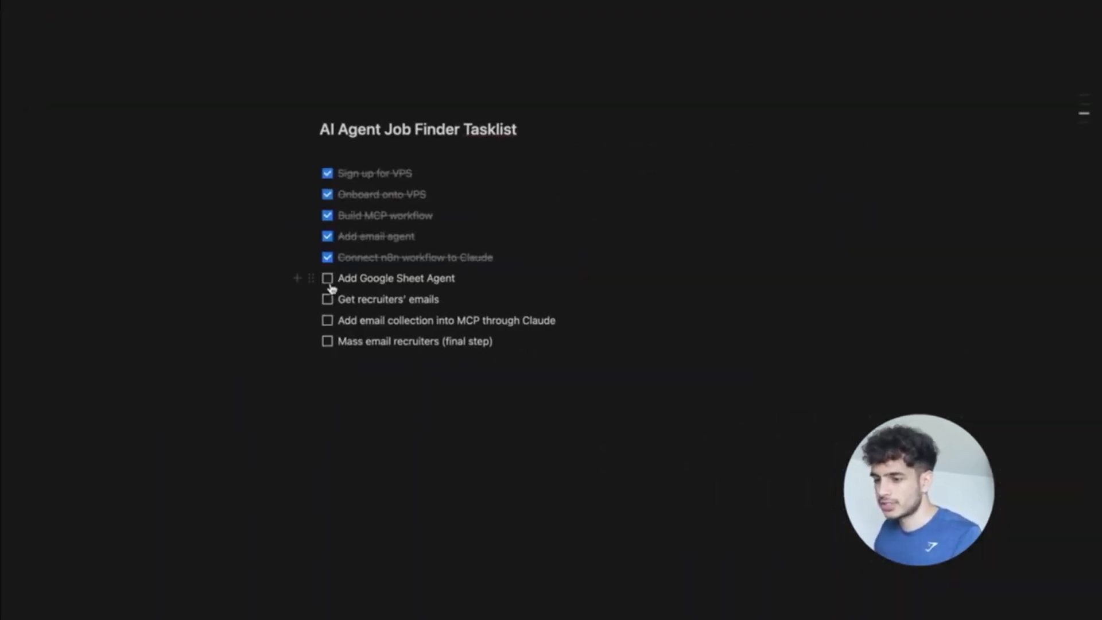
left_click(327, 279)
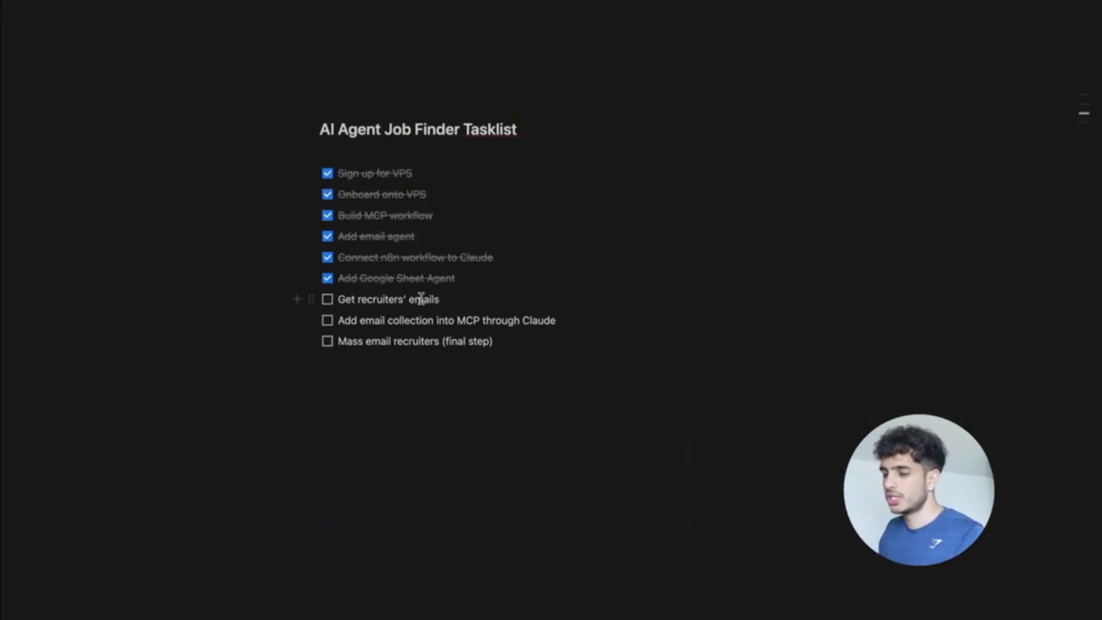
key("ctrl+Left")
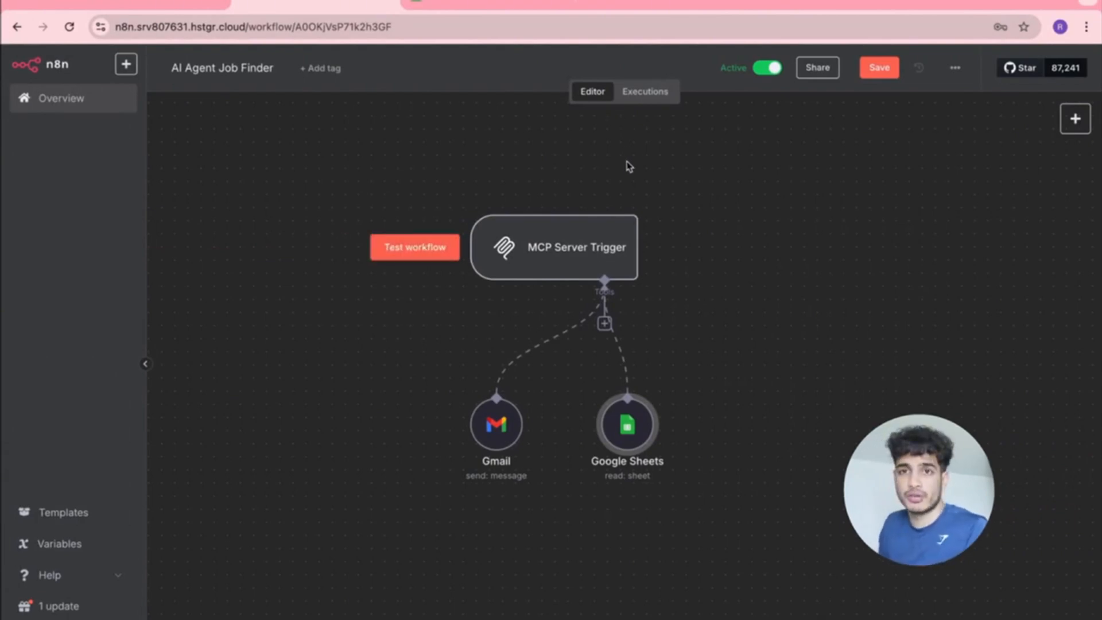
Search for 'apollo login' and reach the Apollo.io login page.
left_click(591, 2)
type("apollo")
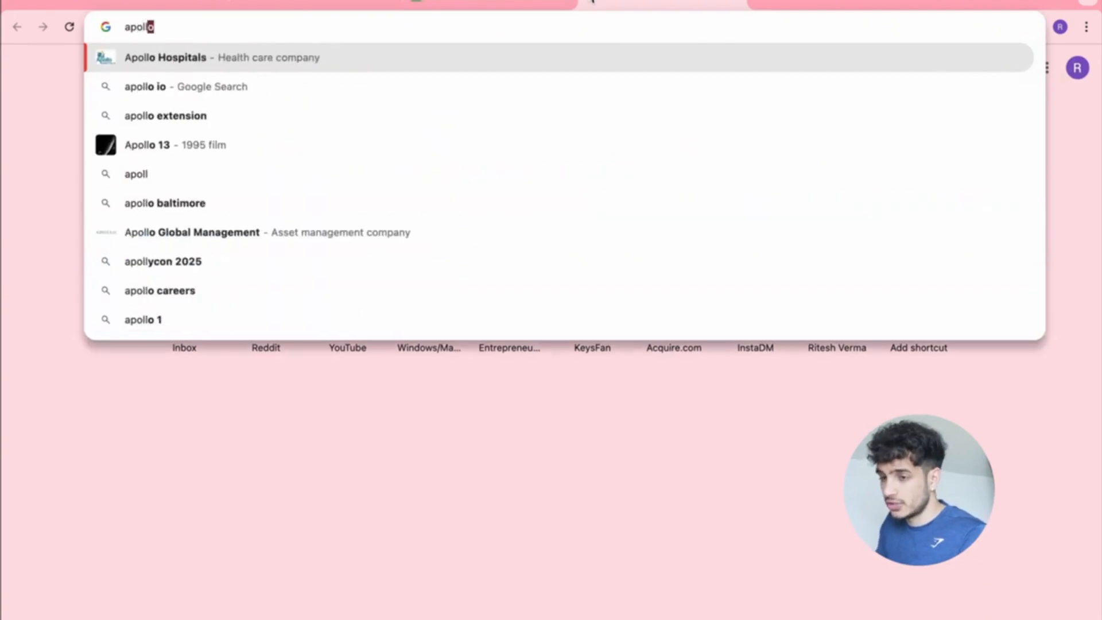
key("Return")
left_click(217, 208)
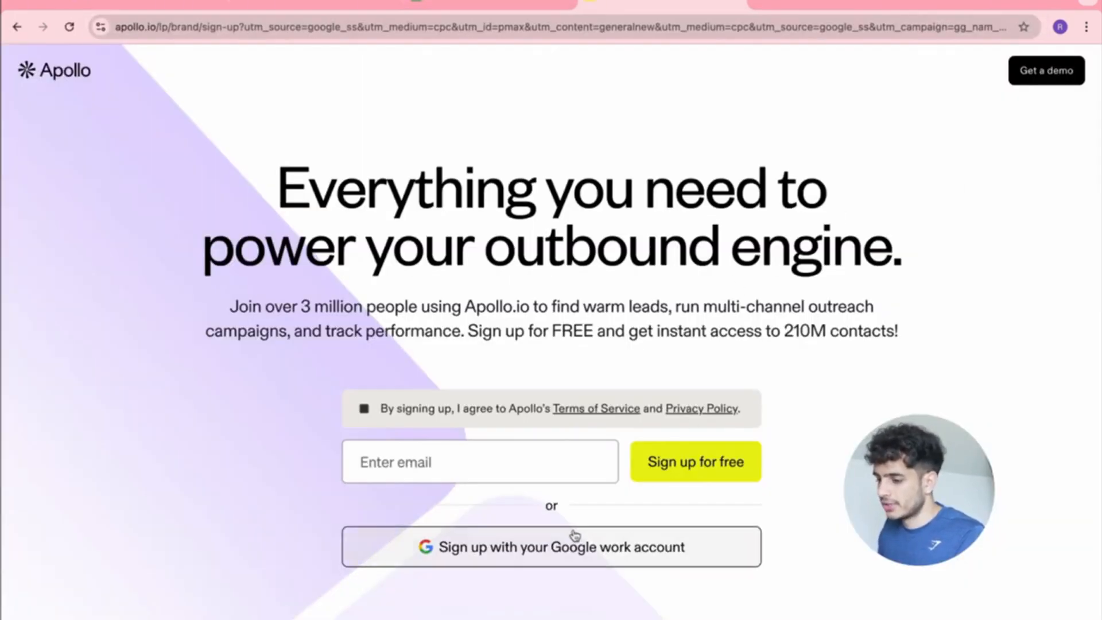
left_click(580, 28)
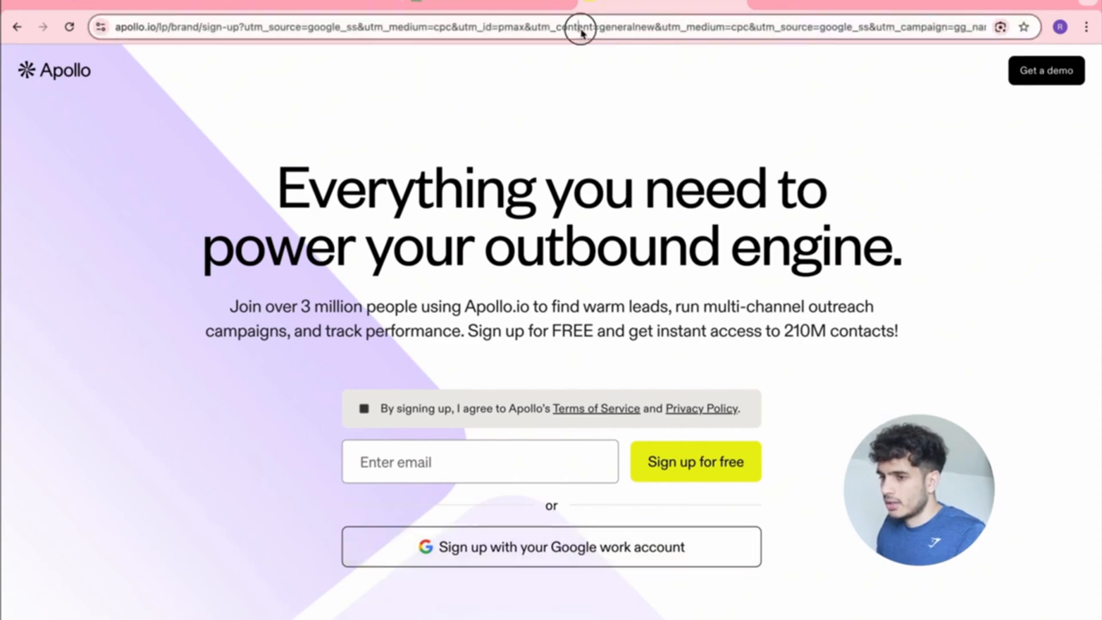
type("apollo login")
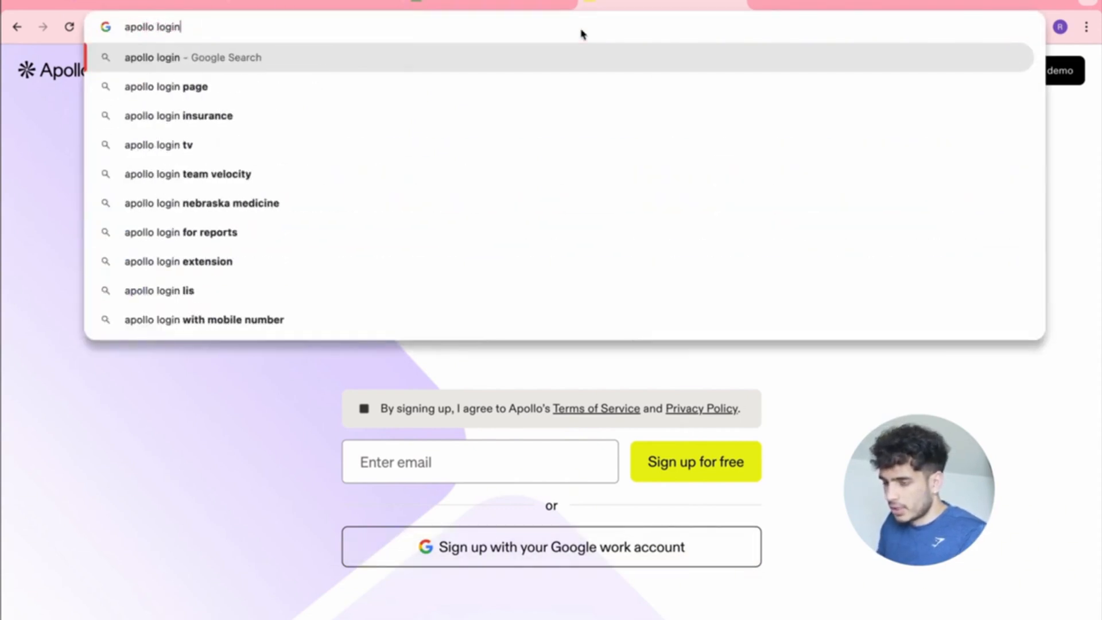
key("Return")
left_click(288, 230)
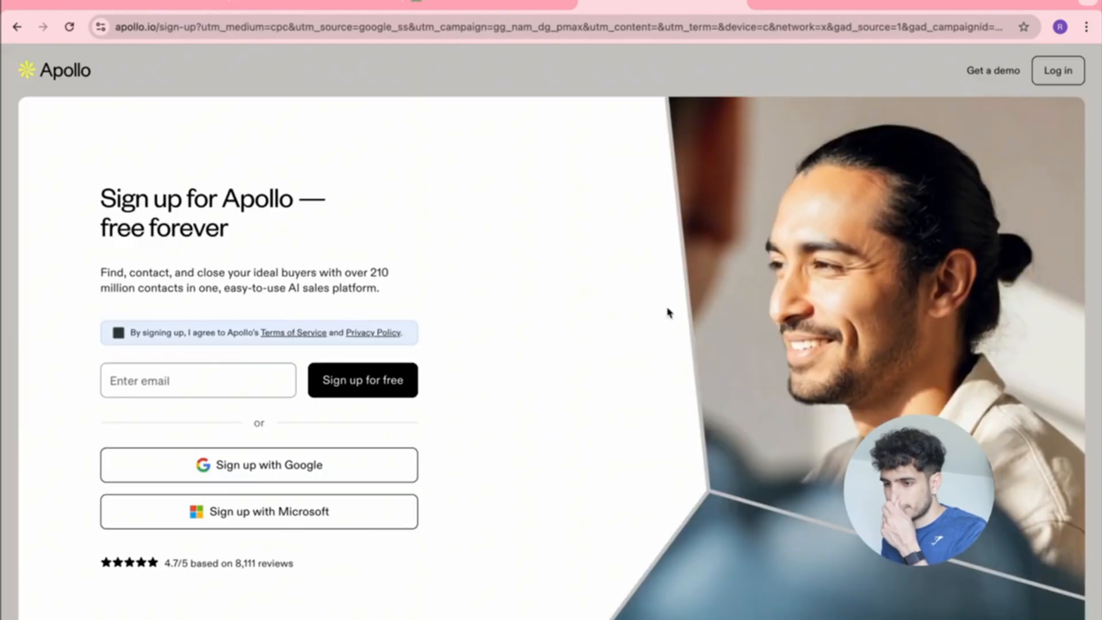
left_click(1058, 70)
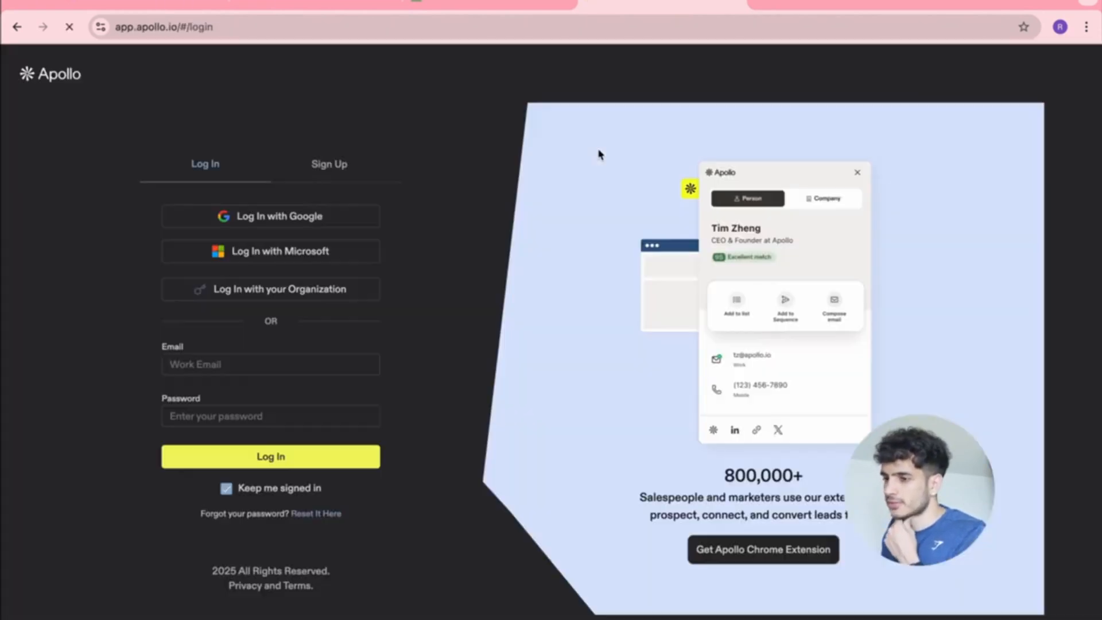
Log in to Apollo with Google, reaching its not-registered sign-up page, then switch browser profile.
left_click(257, 217)
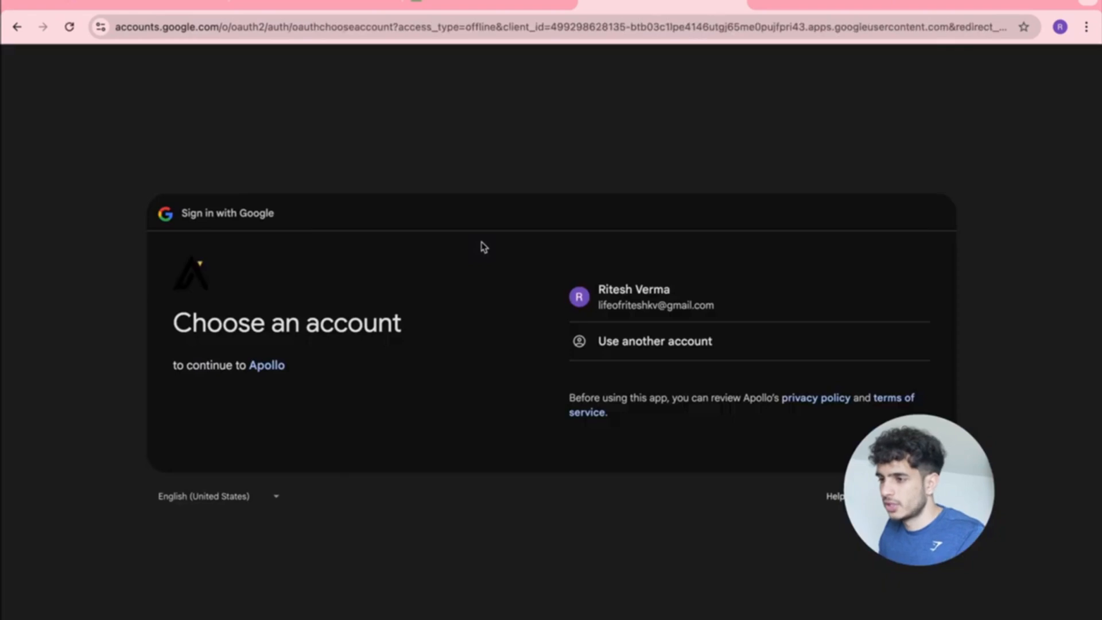
left_click(592, 310)
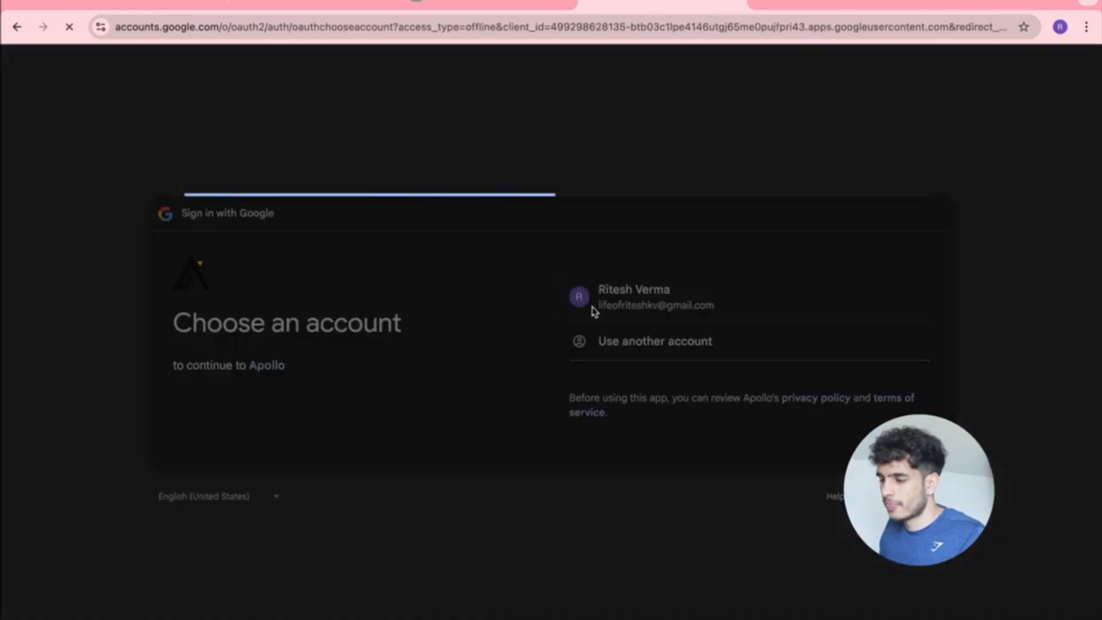
left_click(820, 432)
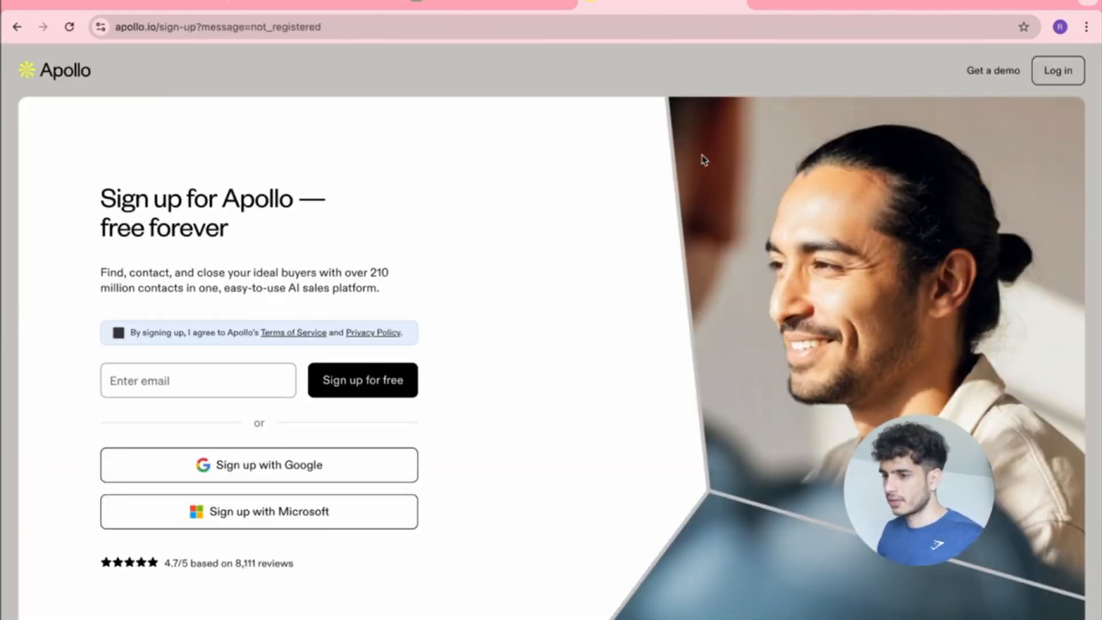
scroll(556, 221, "down", 3)
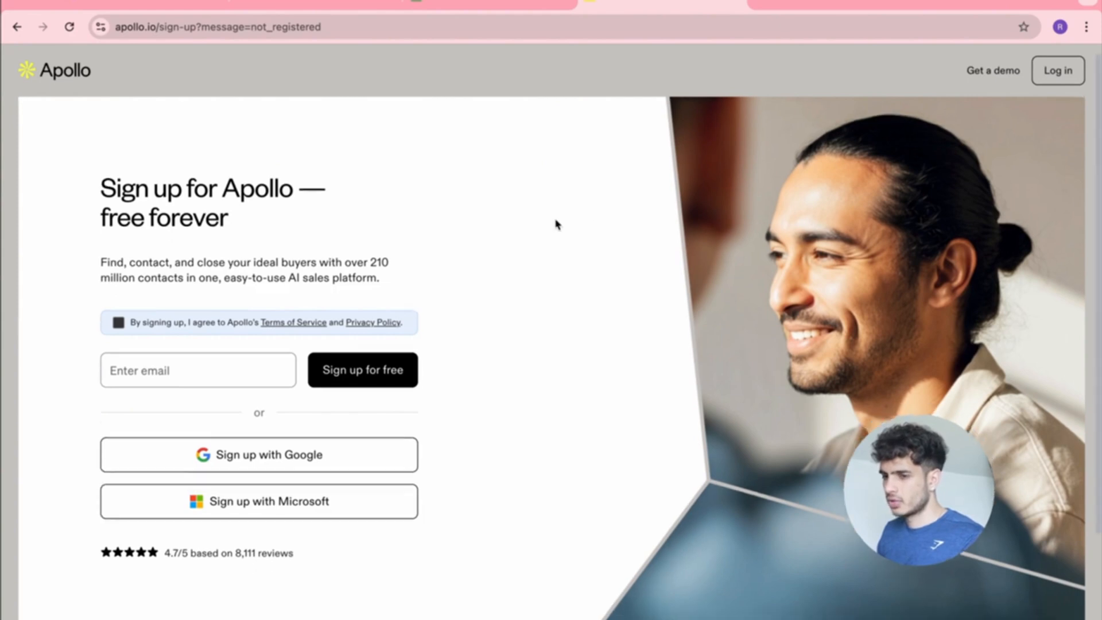
scroll(556, 221, "up", 3)
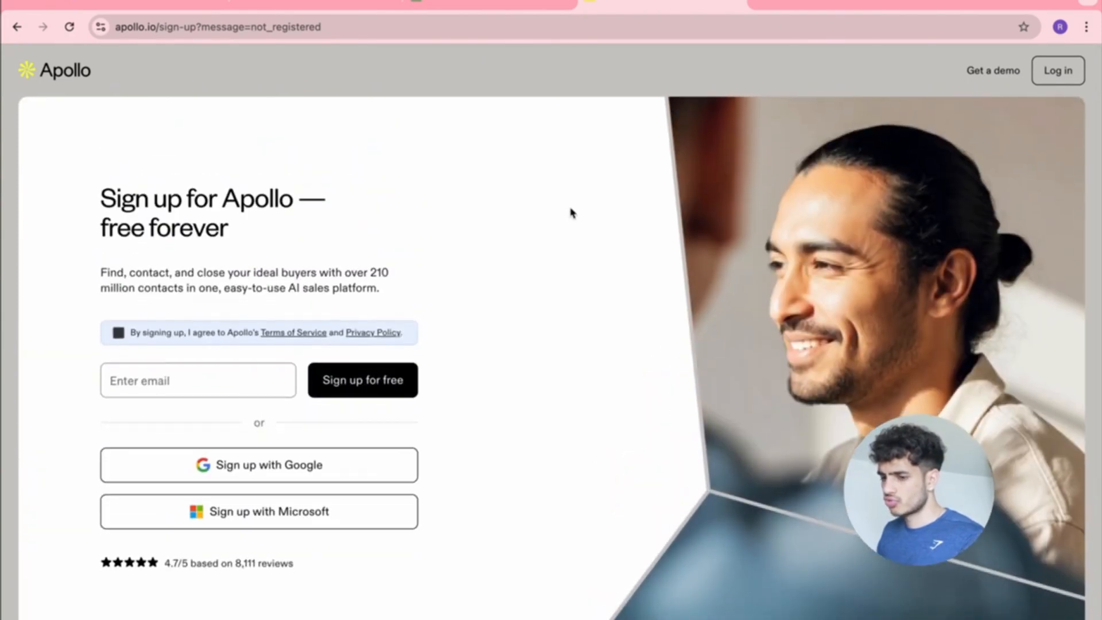
left_click(1060, 27)
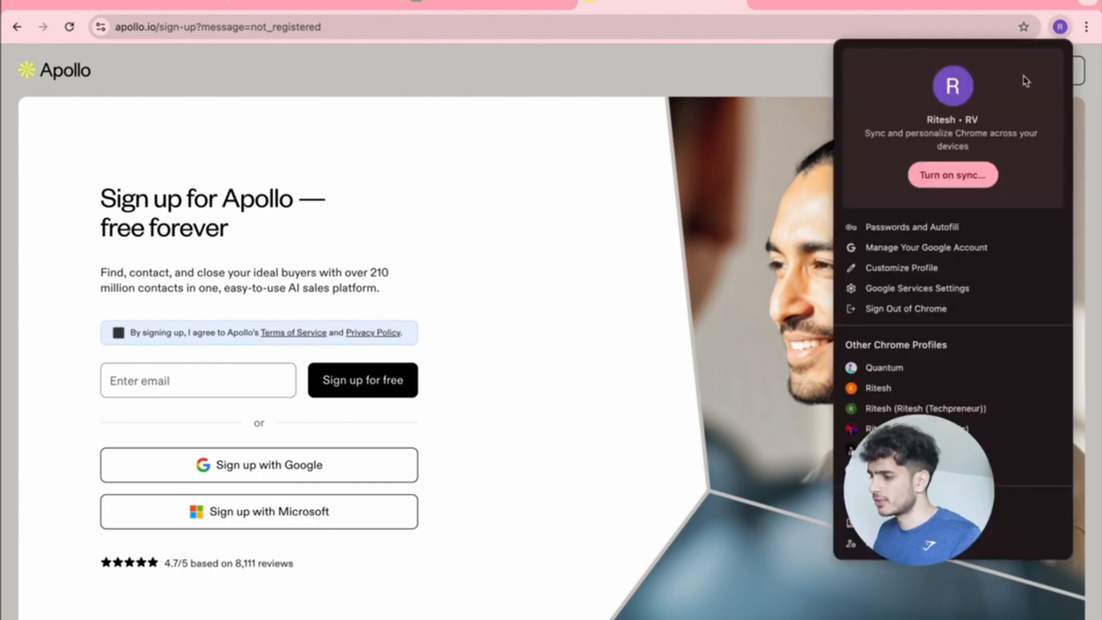
left_click(706, 263)
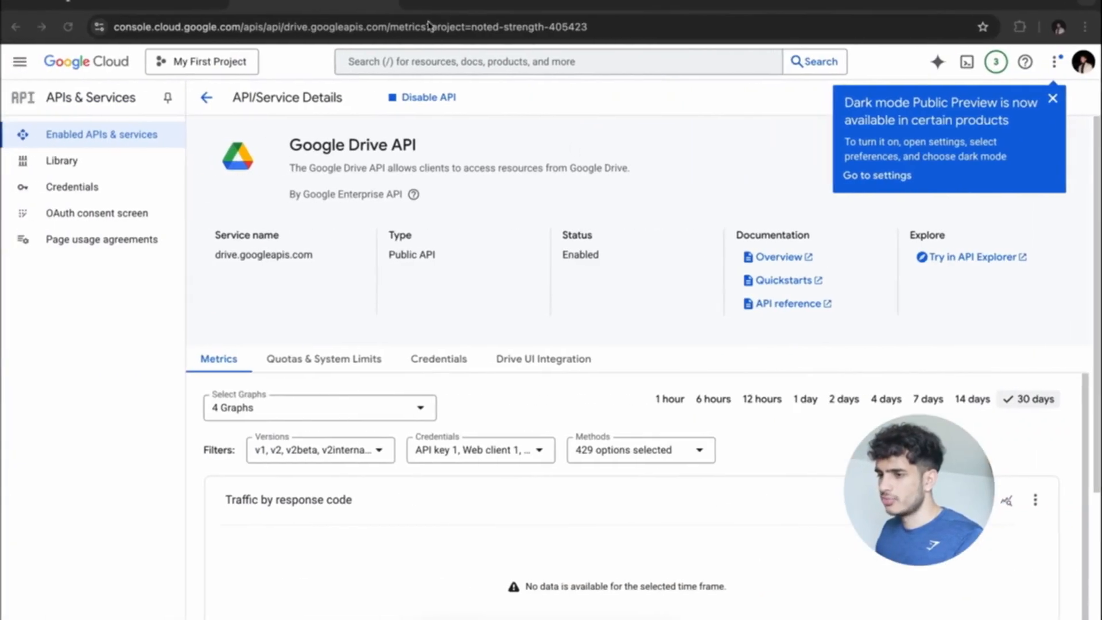
Go to apollo.io, log in, and open the People search.
left_click(418, 1)
type("apol")
key("Return")
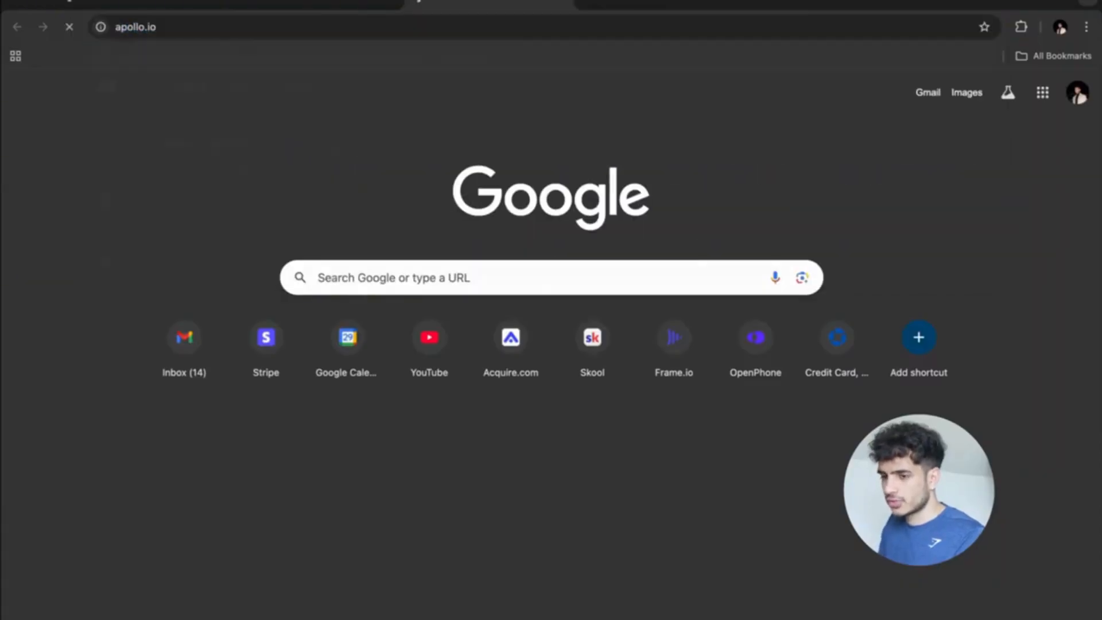
left_click(961, 77)
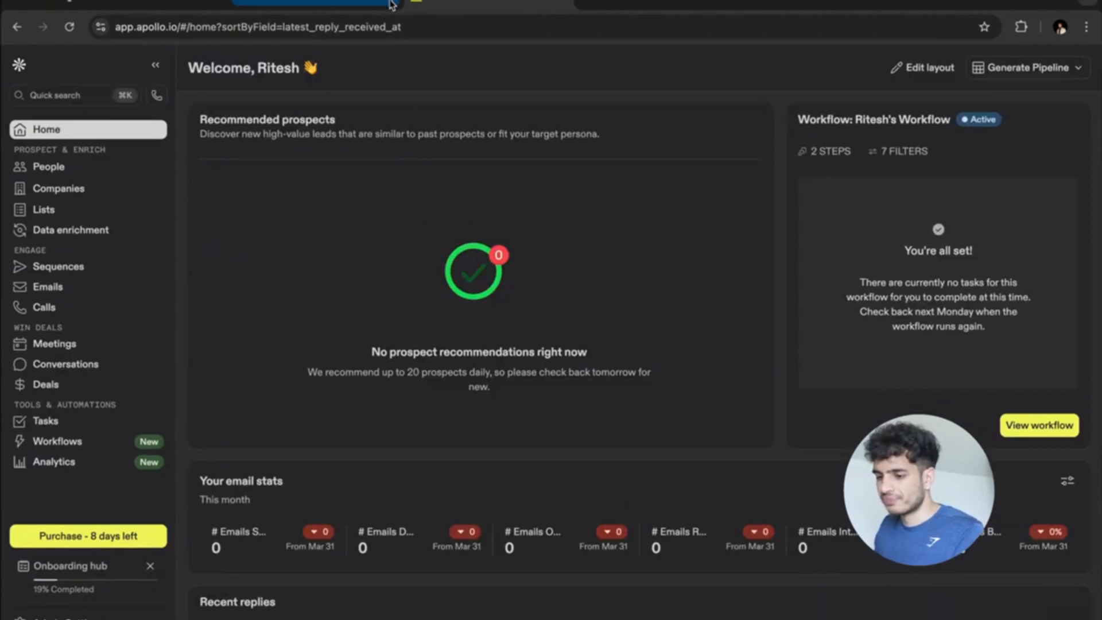
left_click(63, 172)
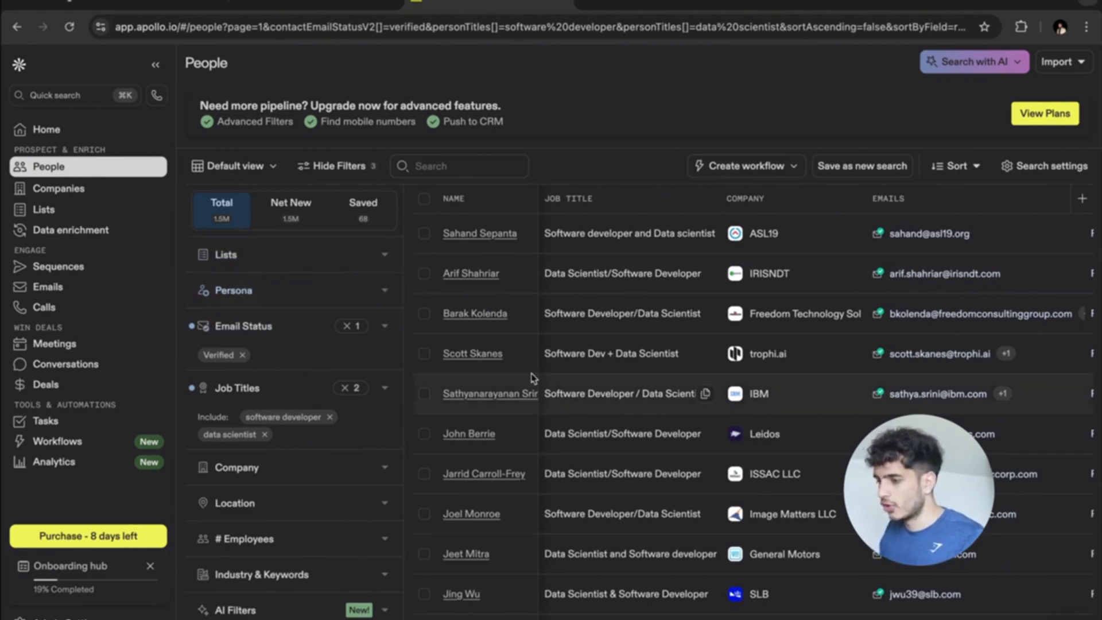
Start a new persona from the Persona filter and begin naming it Job Recruiters.
left_click(383, 291)
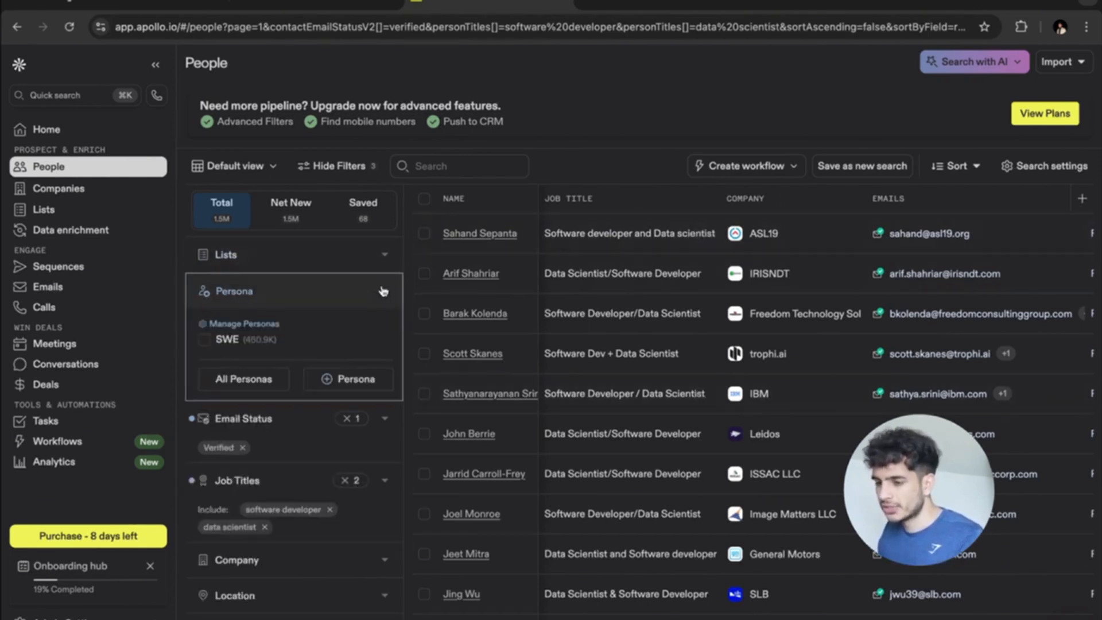
left_click(355, 380)
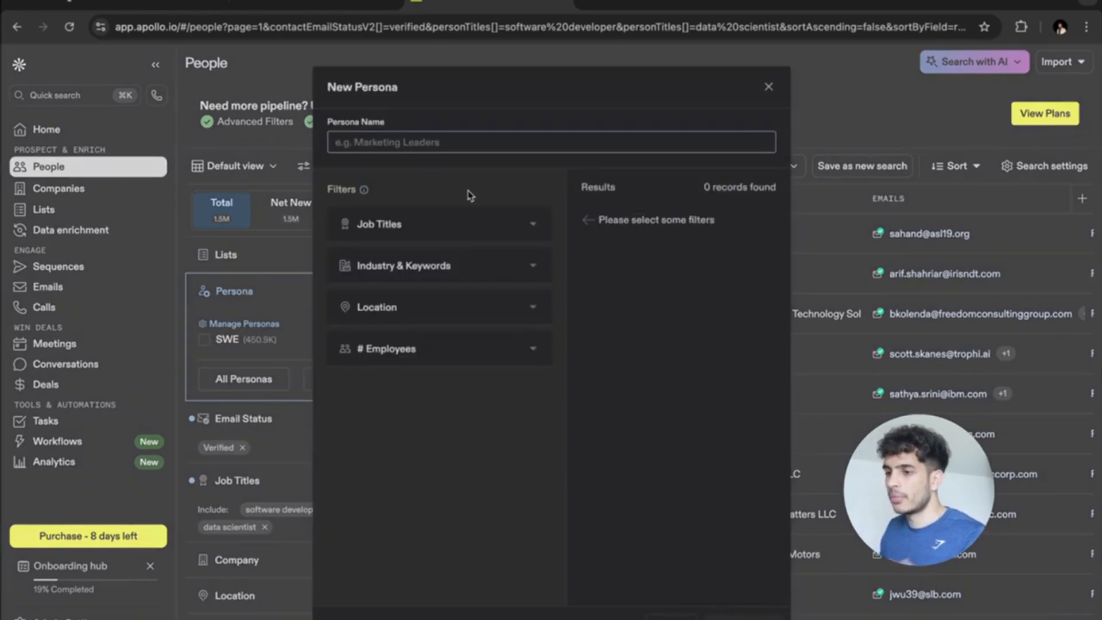
type("Job Recruiters")
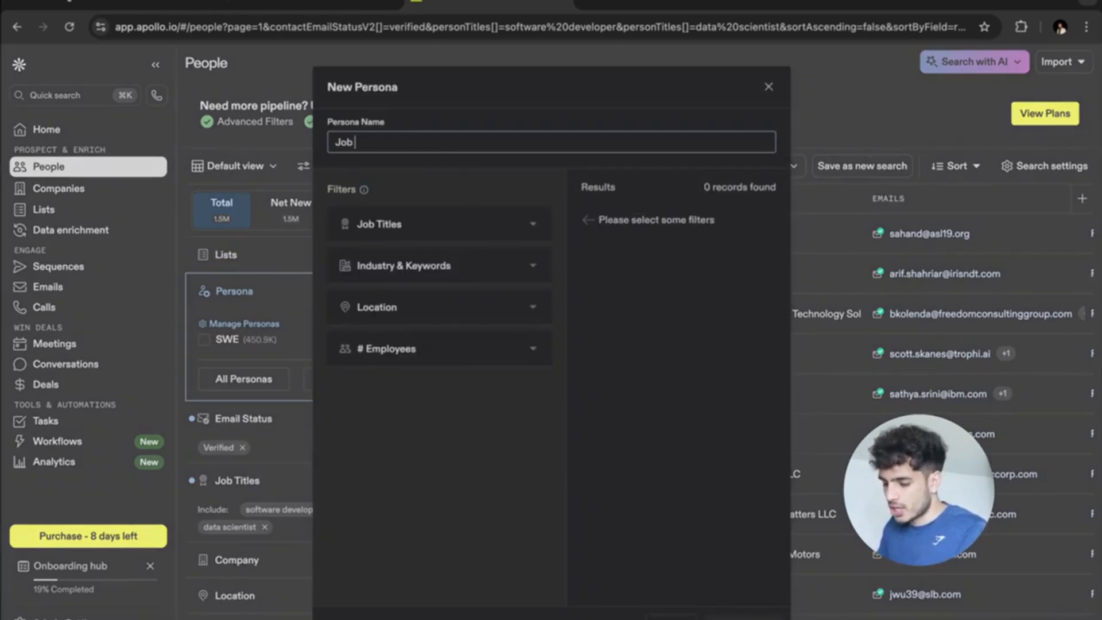
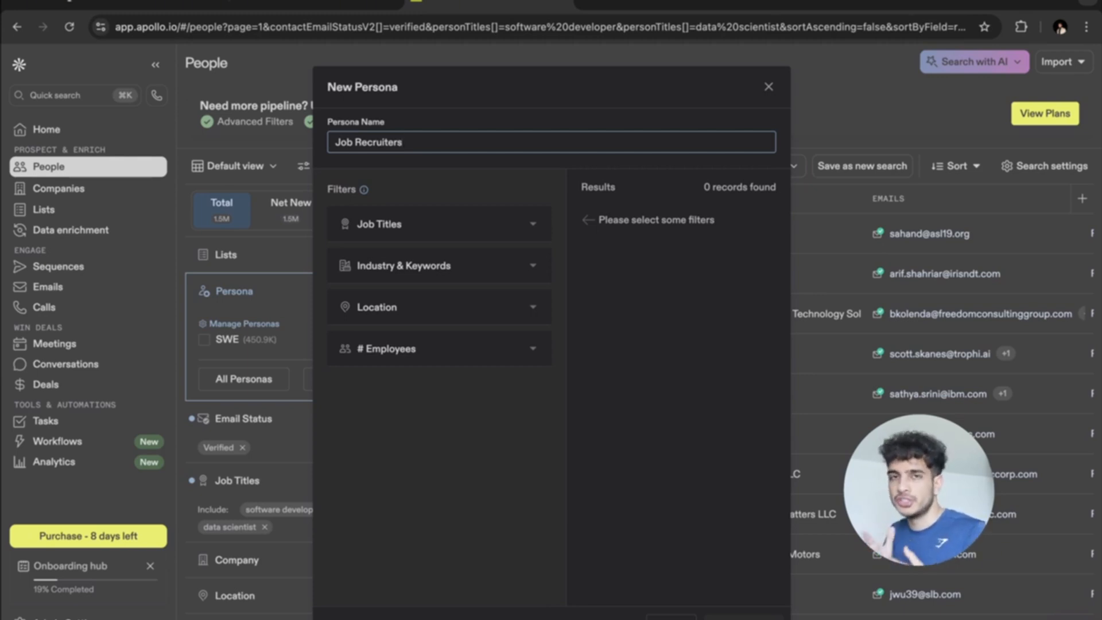
Add Recruiter as an included job title for the Job Recruiters persona.
left_click(455, 228)
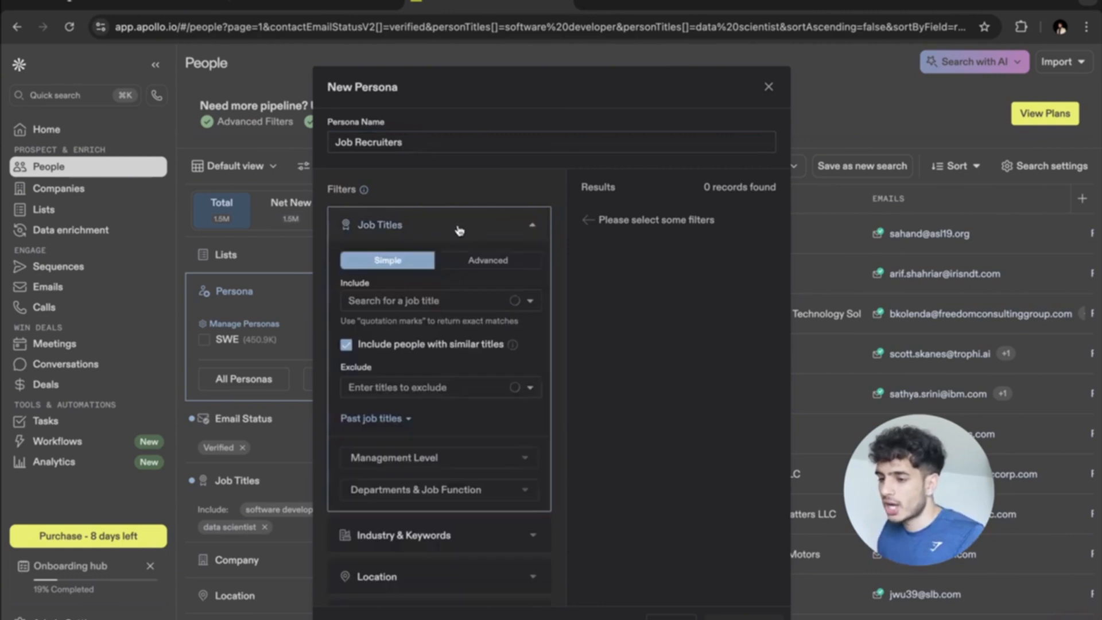
left_click(402, 299)
type("Rec")
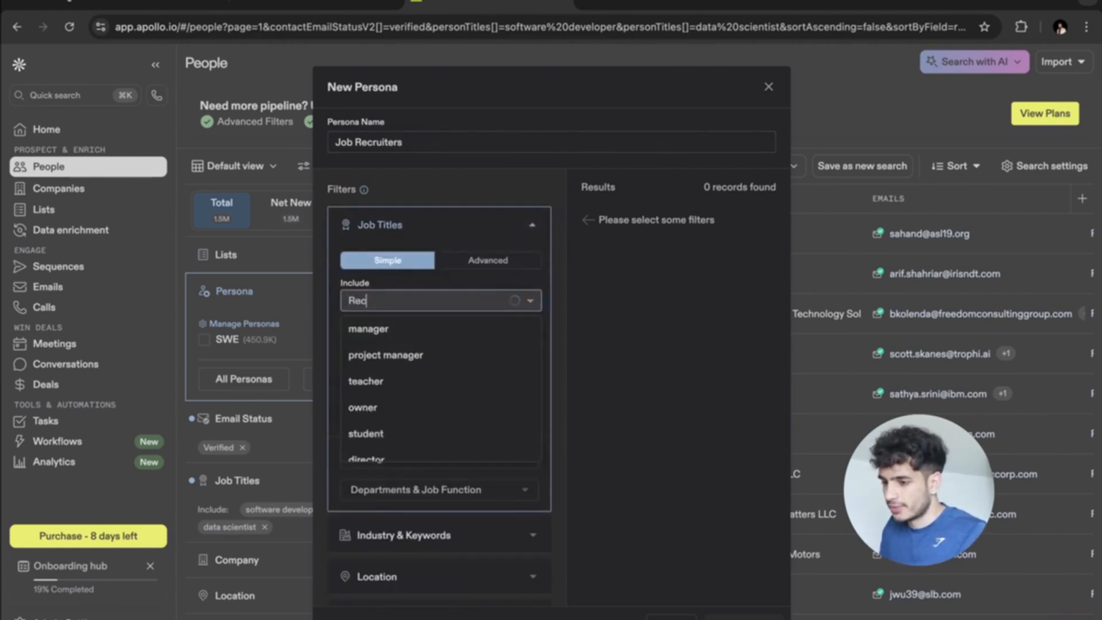
type("ruiter")
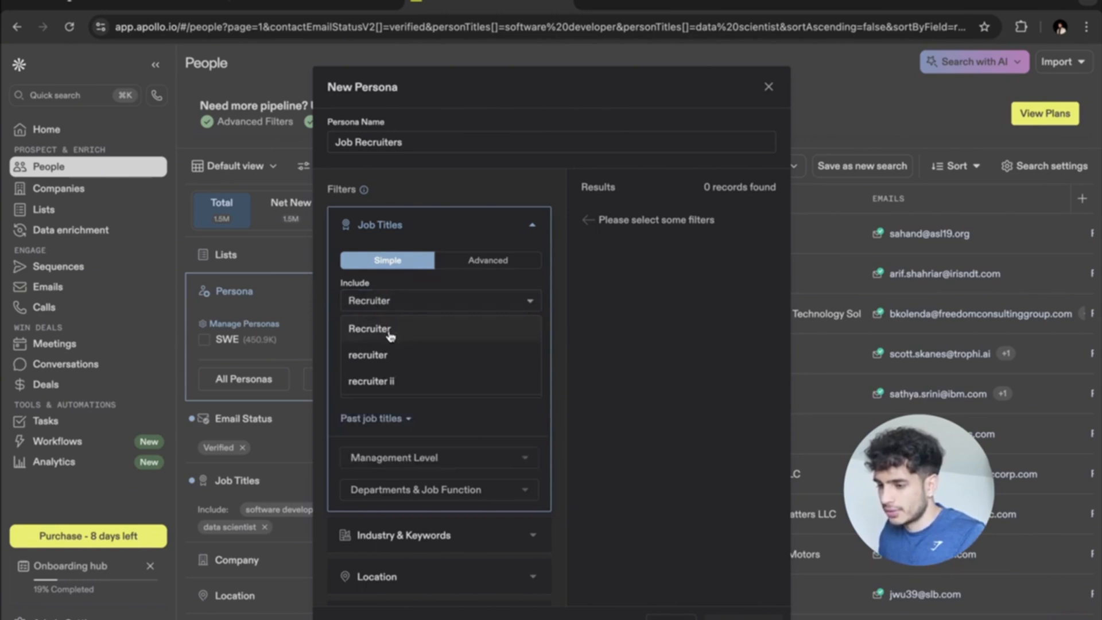
left_click(390, 335)
scroll(474, 412, "down", 1)
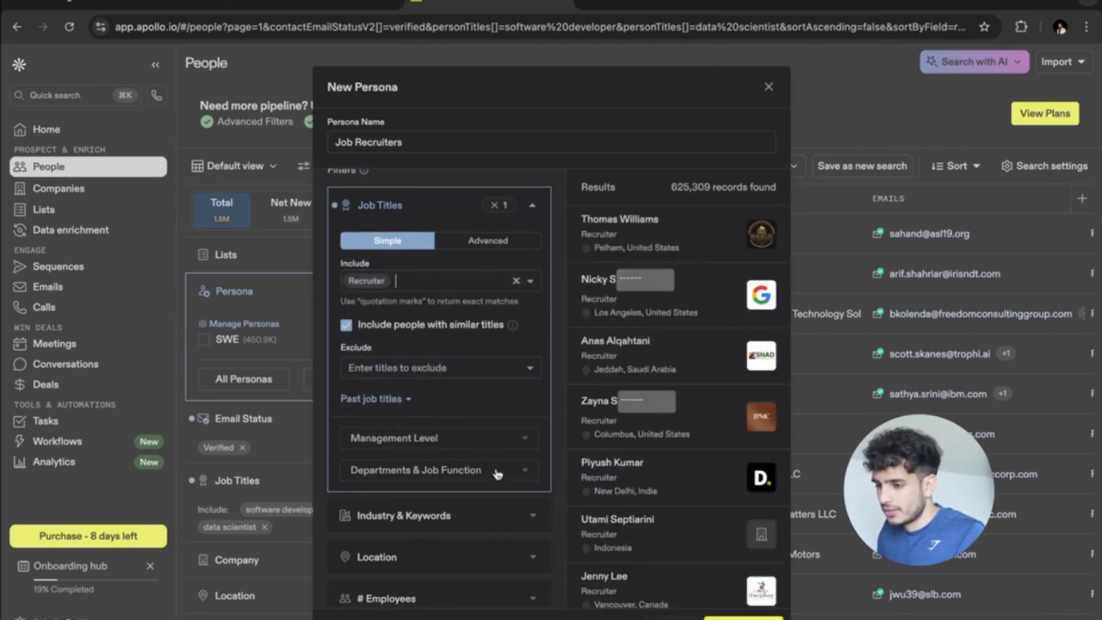
scroll(487, 450, "down", 1)
scroll(486, 449, "up", 1)
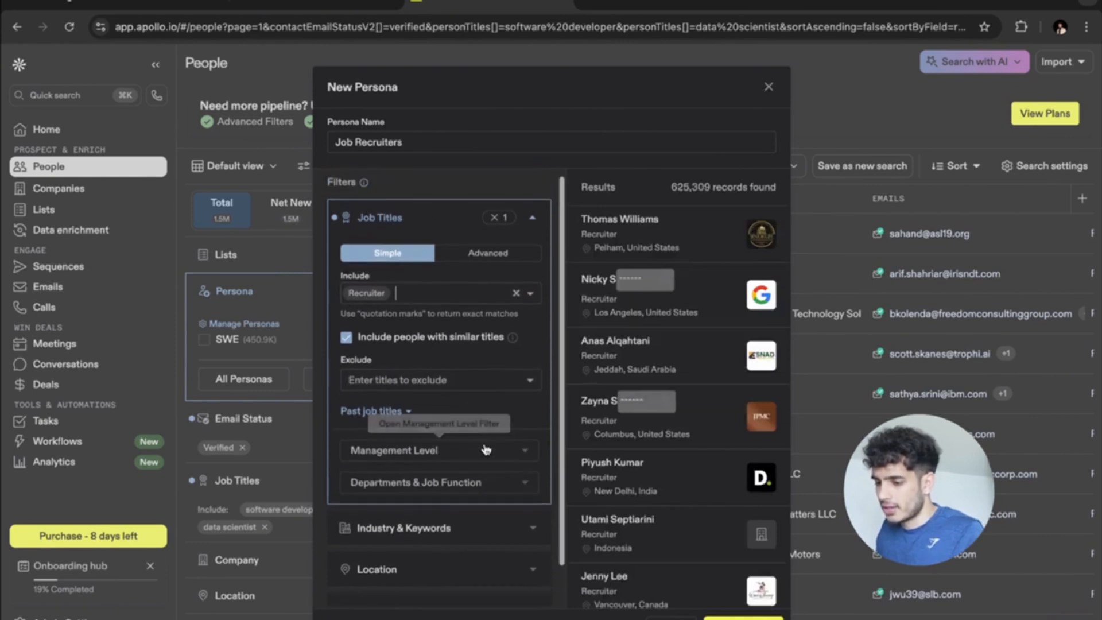
left_click(470, 254)
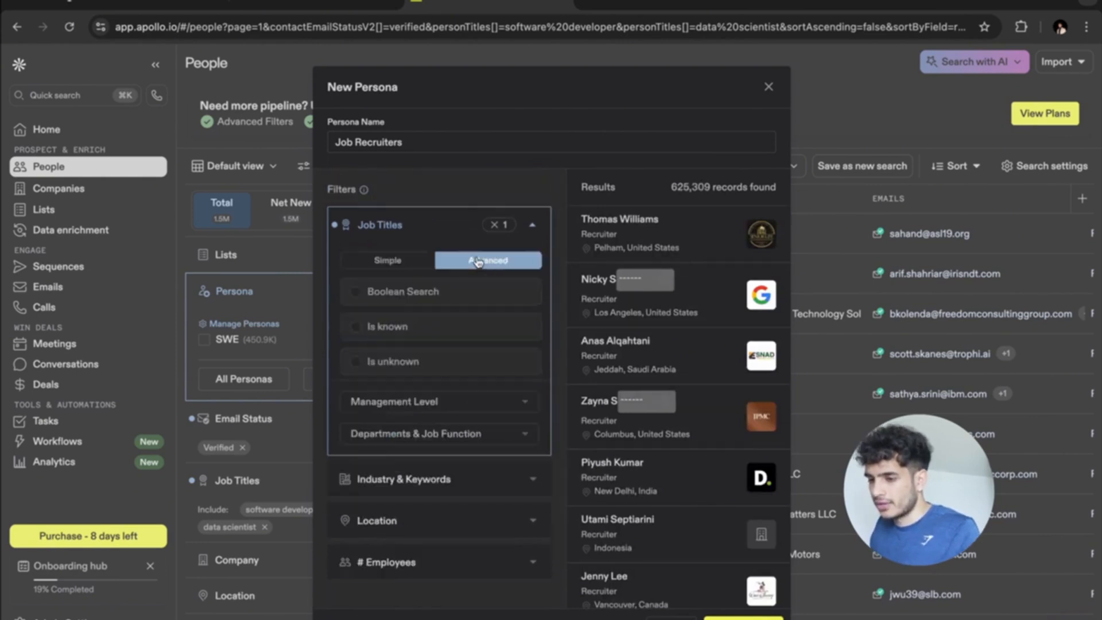
left_click(394, 263)
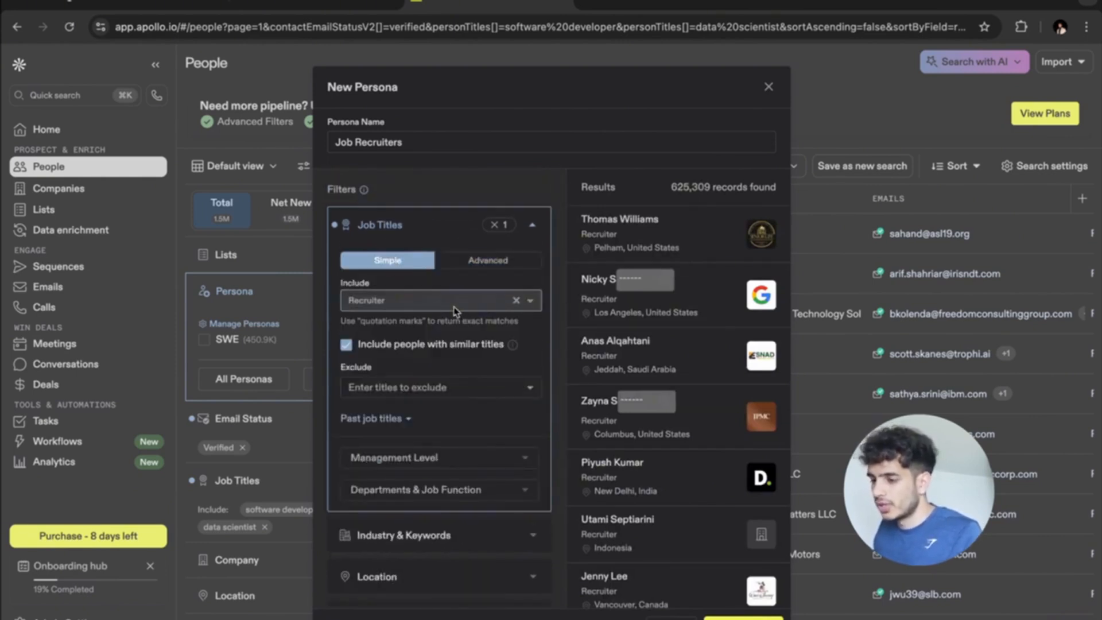
Add technical recruiter as a second job title, keeping similar titles included.
left_click(447, 309)
type("technical")
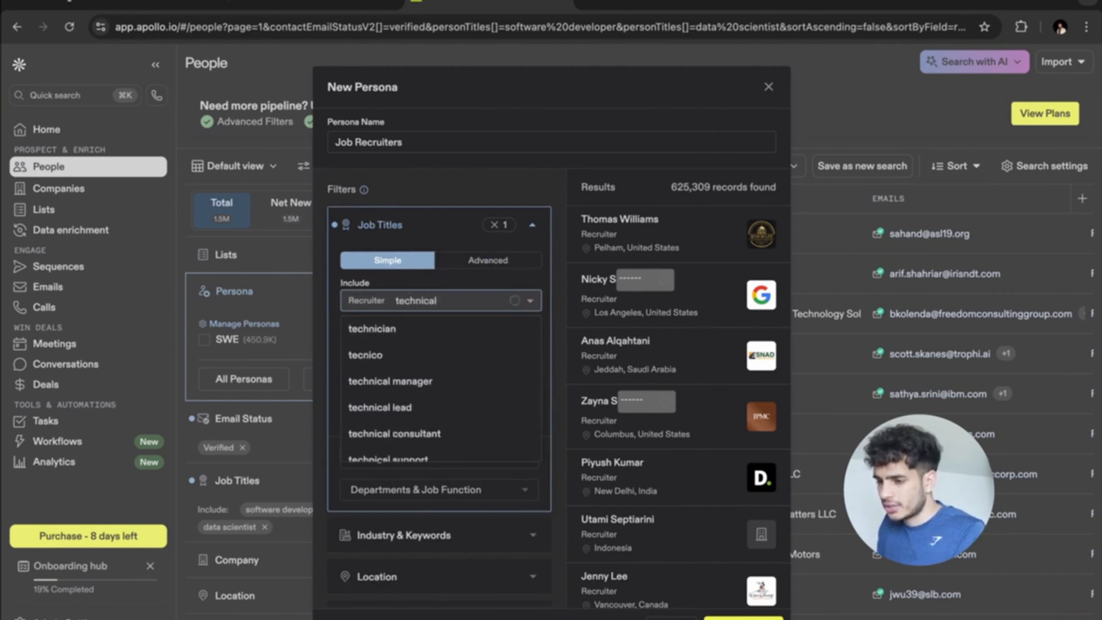
type(" rec")
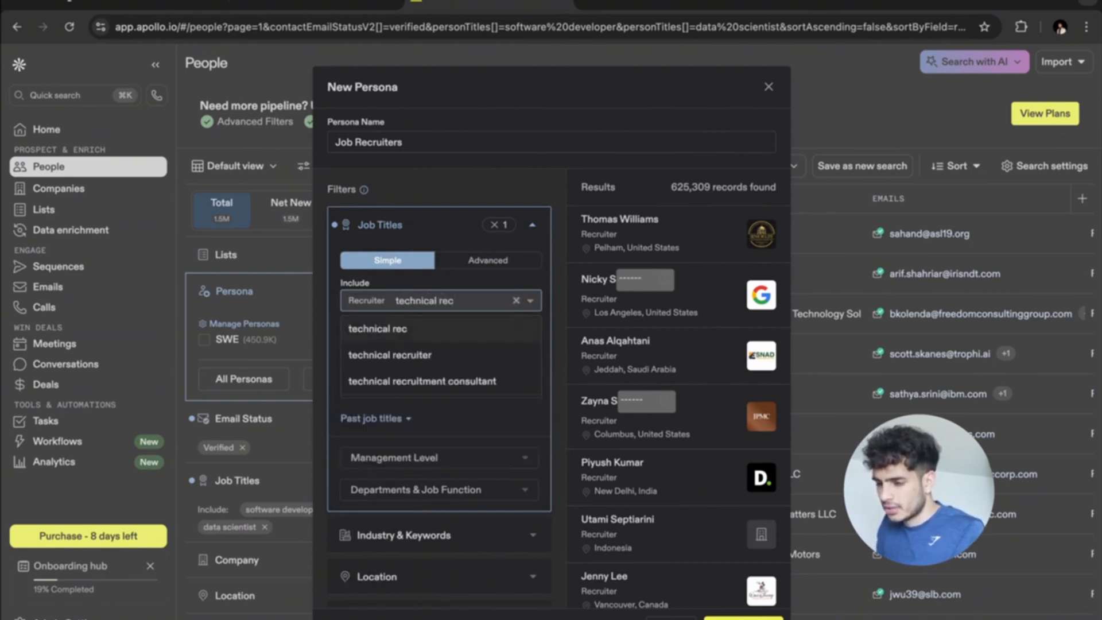
left_click(474, 353)
scroll(487, 390, "down", 1)
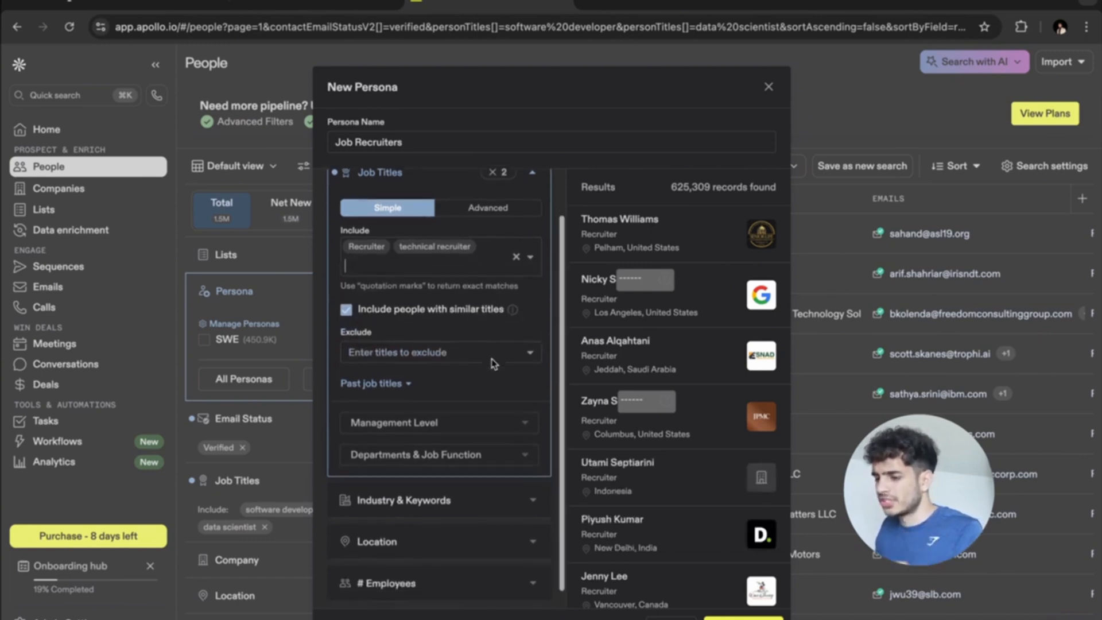
scroll(493, 362, "down", 1)
scroll(402, 298, "up", 1)
left_click(347, 286)
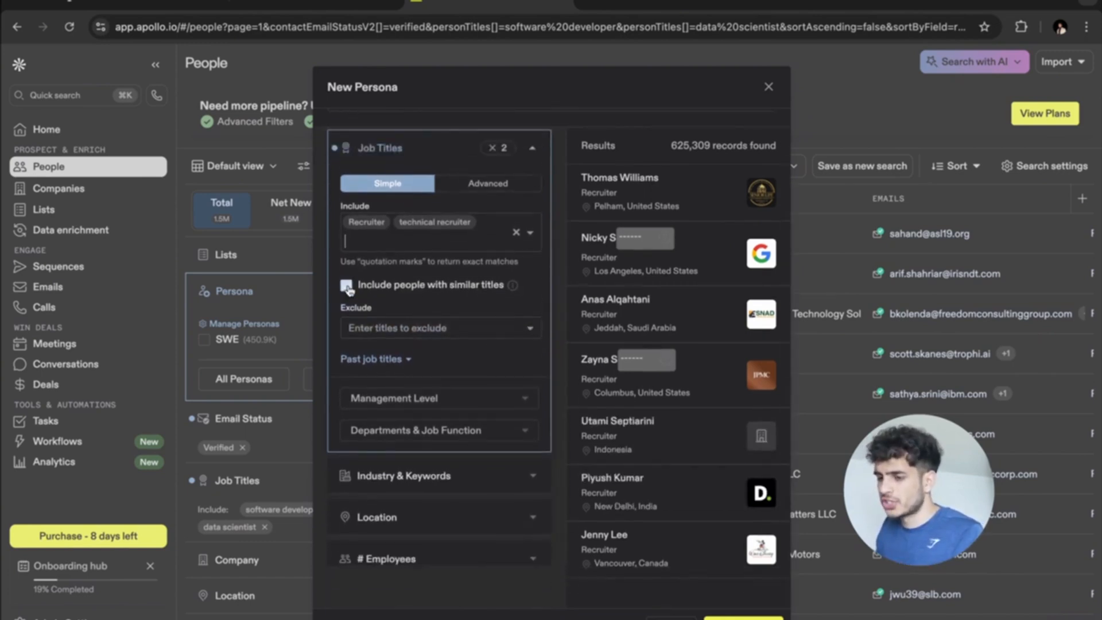
left_click(347, 286)
scroll(431, 367, "down", 1)
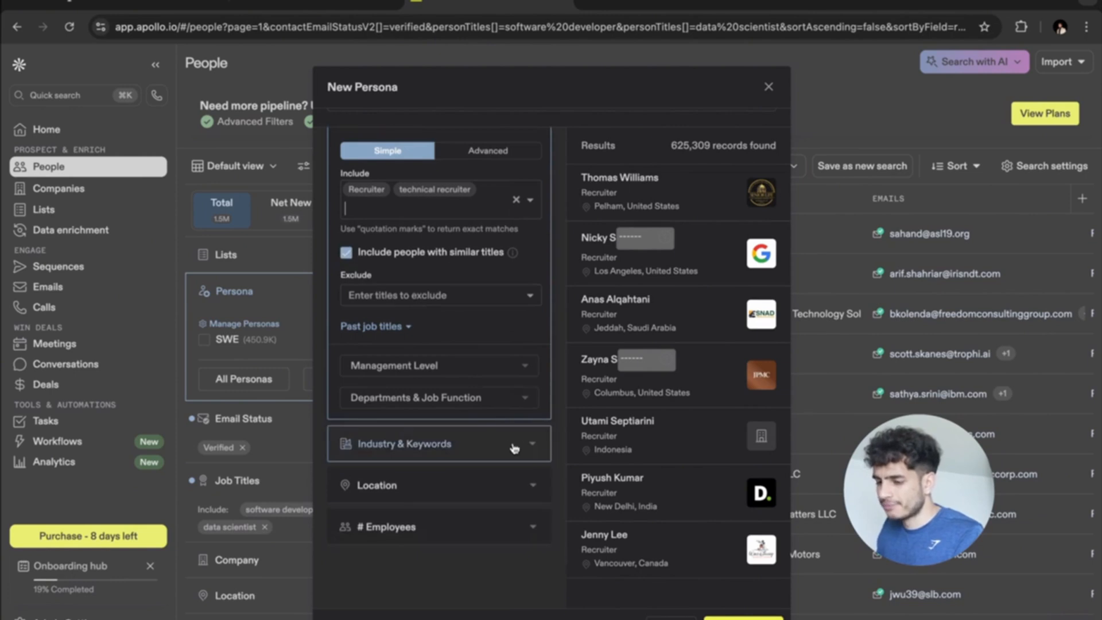
left_click(513, 446)
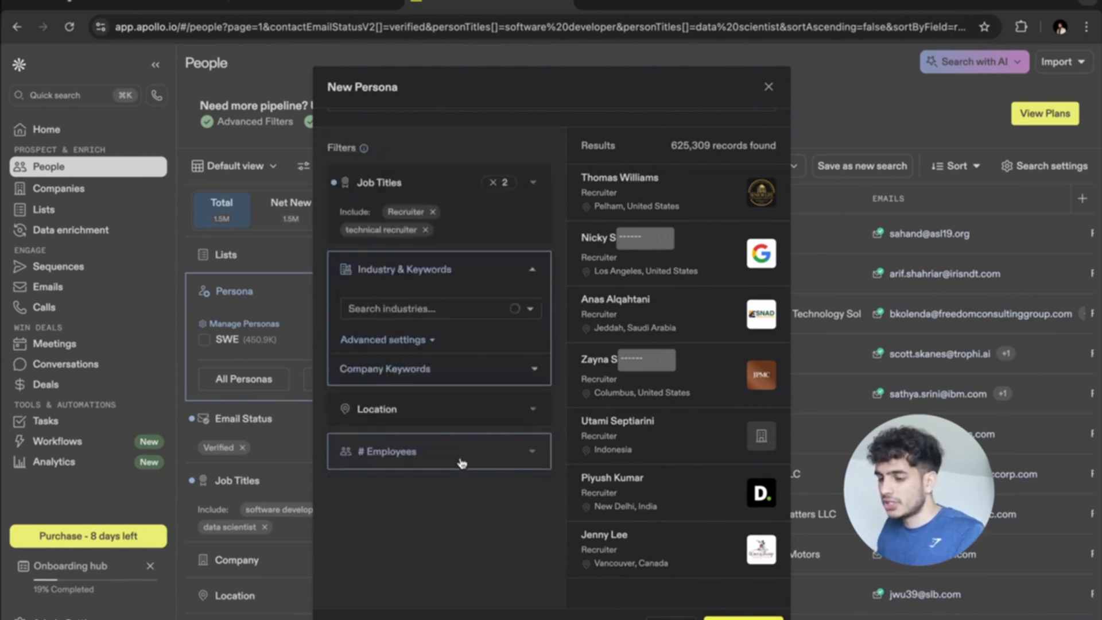
Add information technology & services and computer software as the persona's industries.
left_click(405, 310)
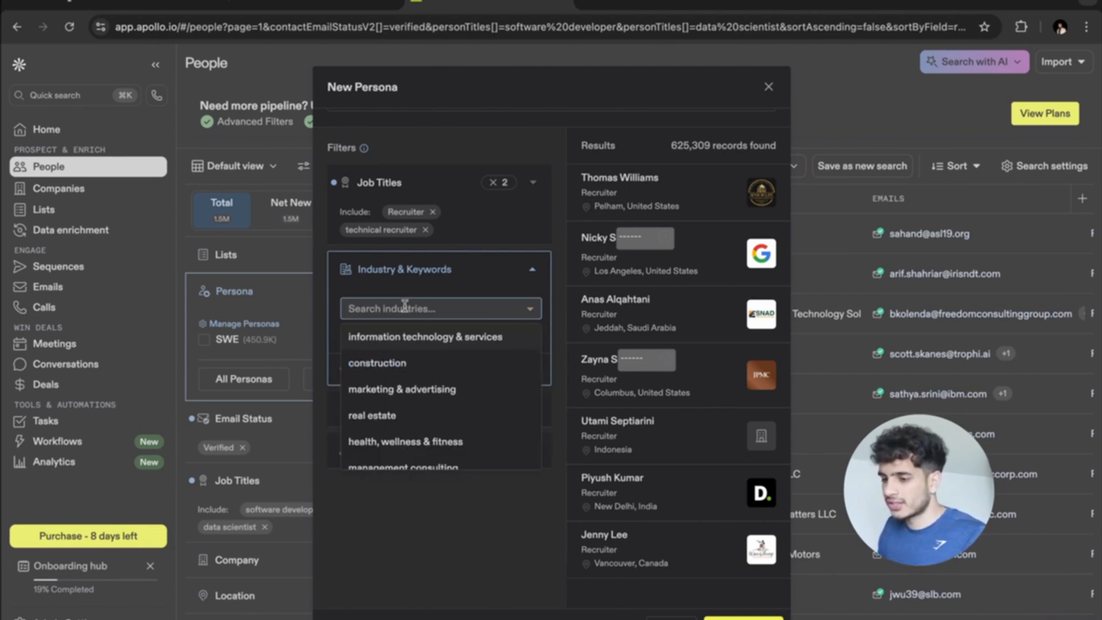
left_click(421, 338)
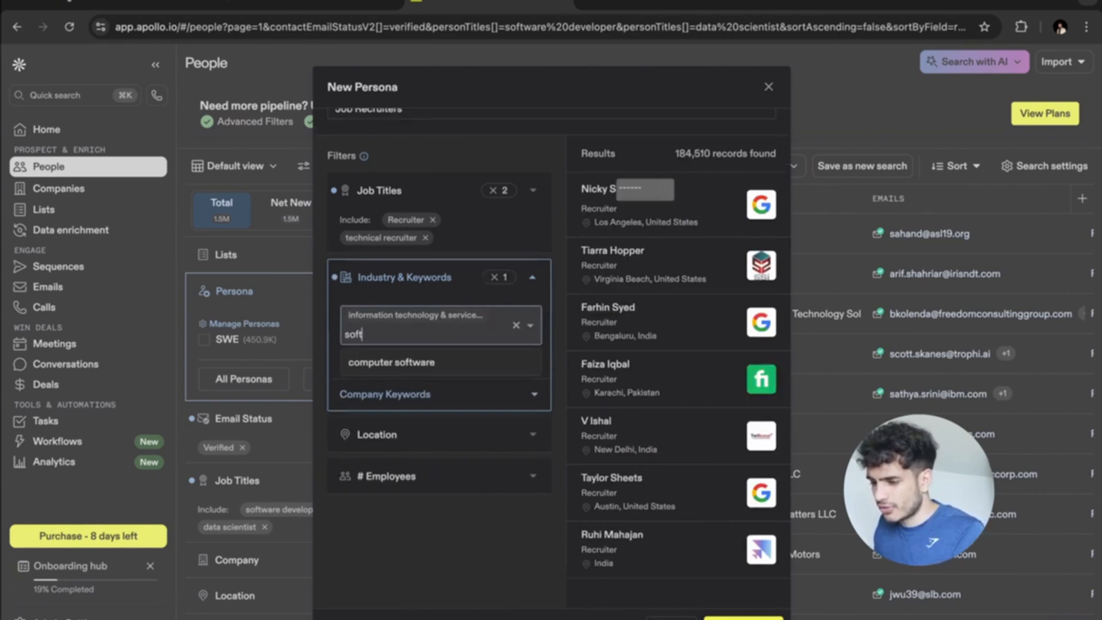
left_click(401, 361)
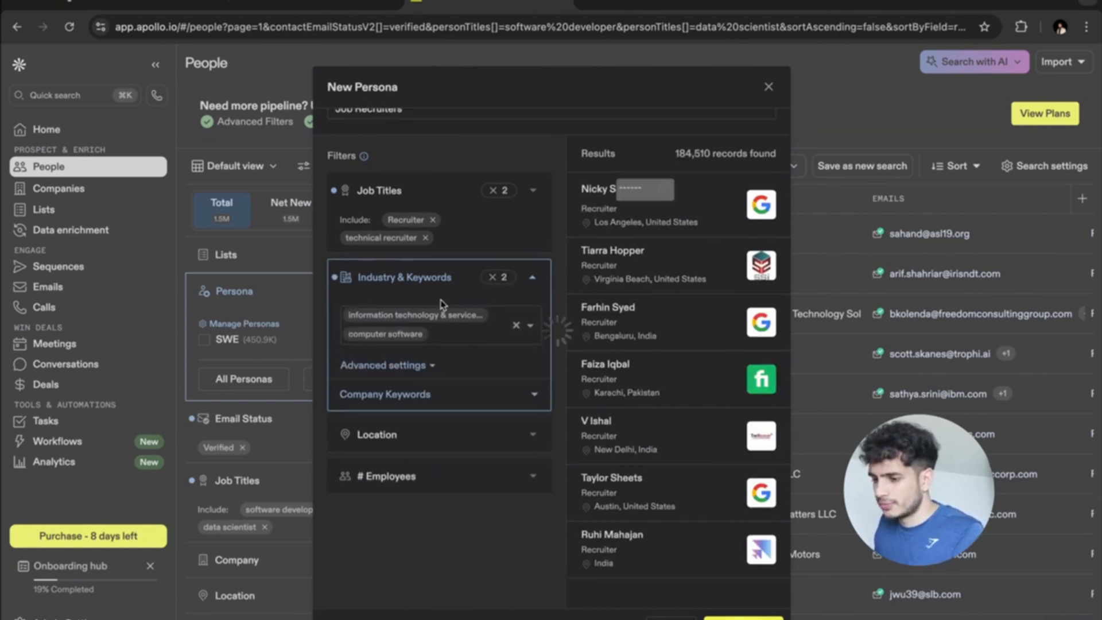
type("soft")
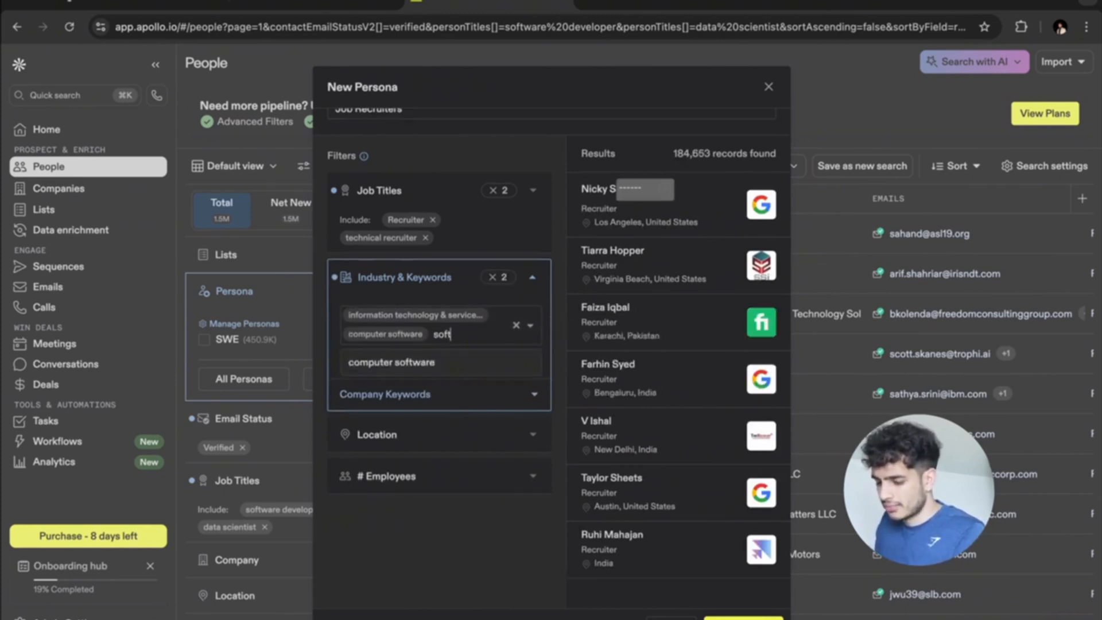
type("ware engineer")
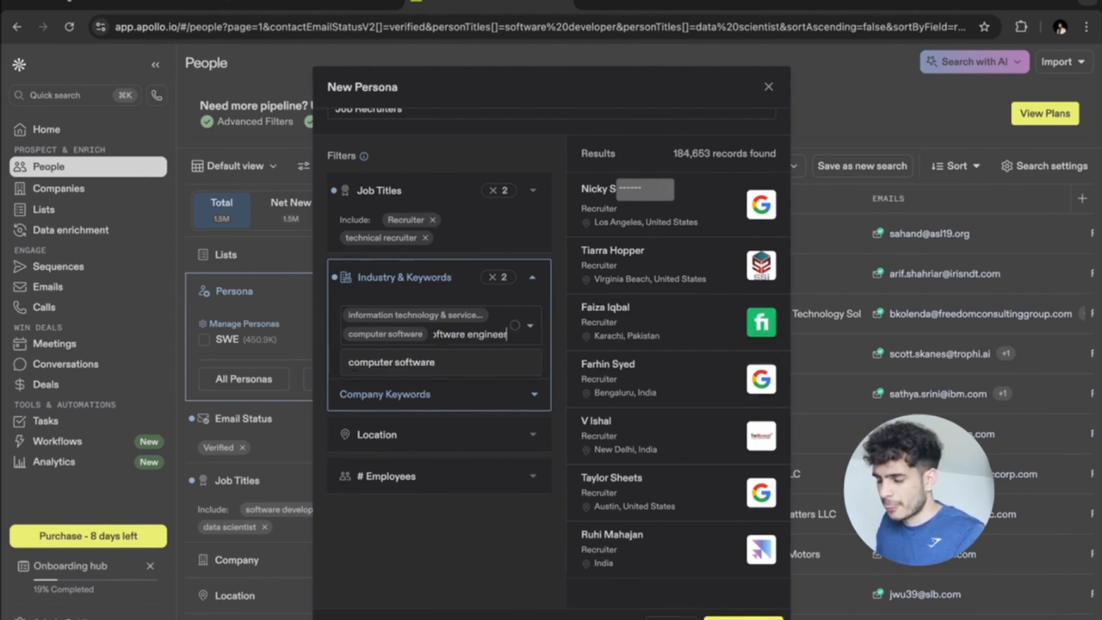
key("BackSpace")
key("BackSpace")
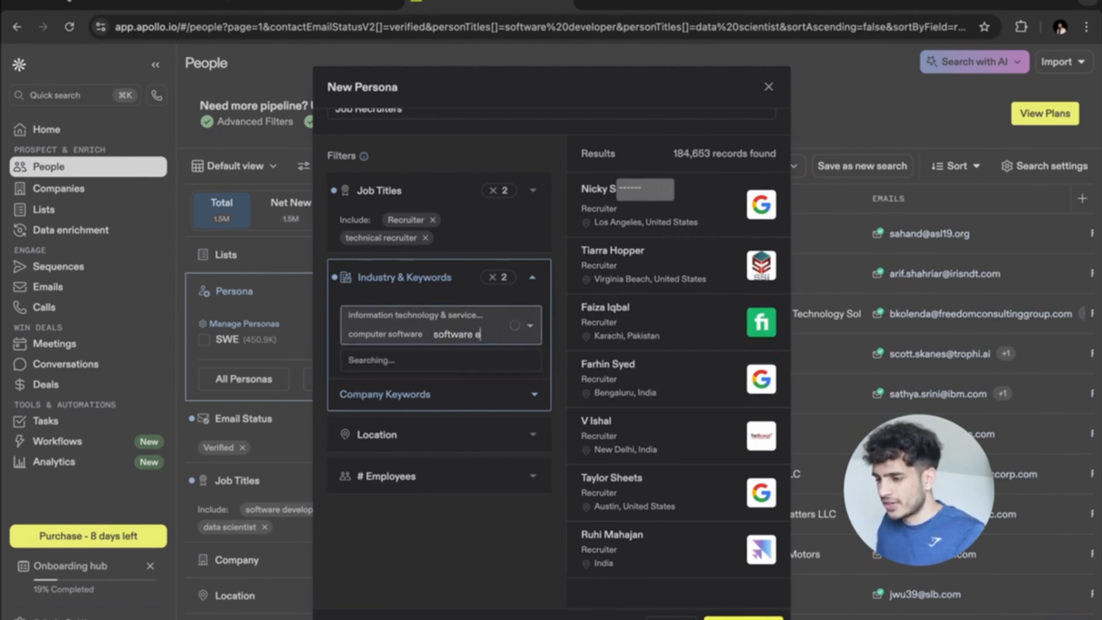
key("BackSpace")
key("BackSpace")
key("BackSpace")
key("BackSpace")
key("BackSpace")
key("BackSpace")
key("BackSpace")
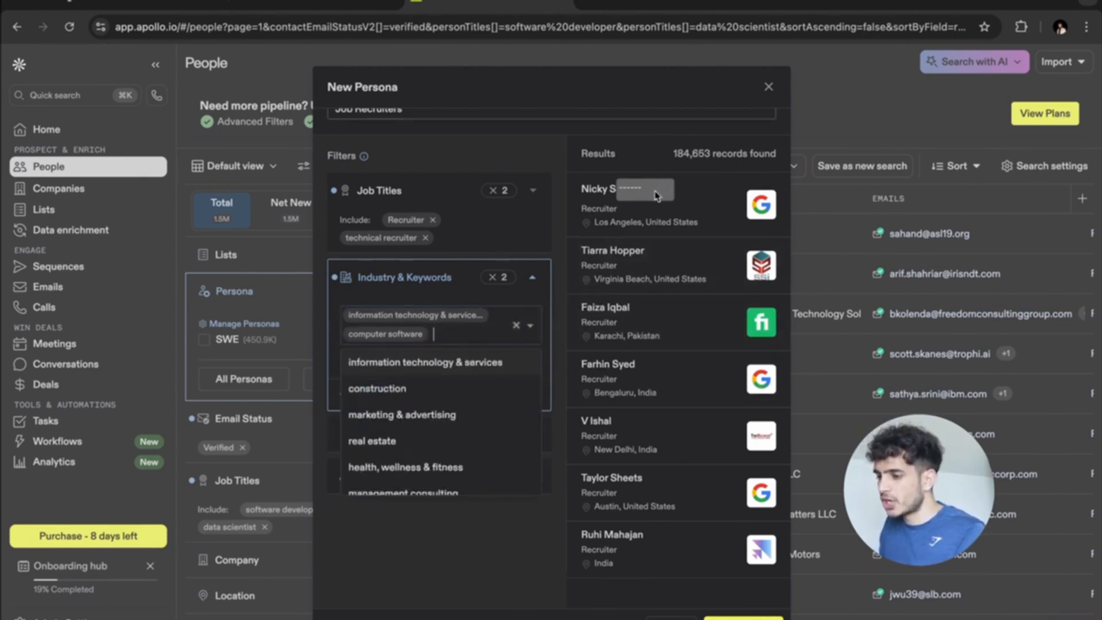
left_click(468, 562)
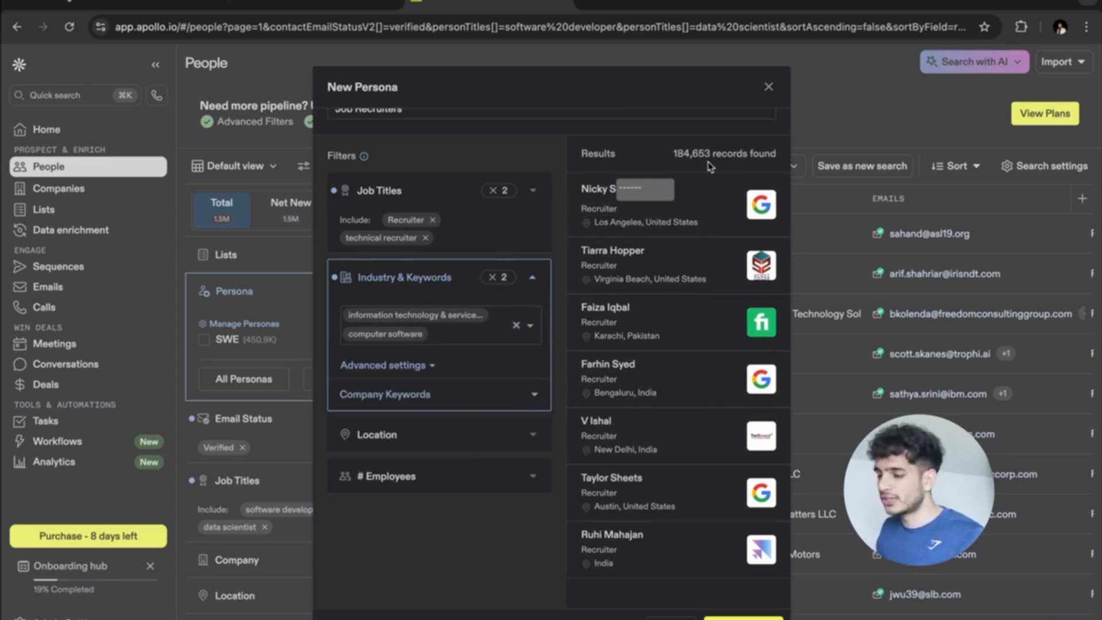
Limit the persona's contact location to the United States.
left_click(523, 439)
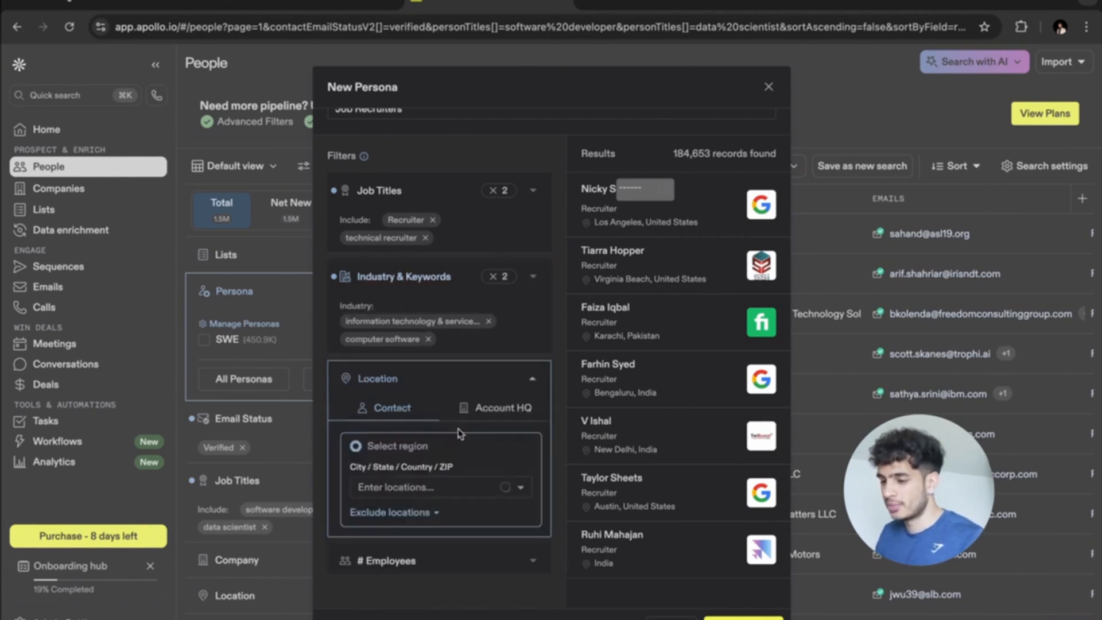
left_click(413, 486)
left_click(381, 514)
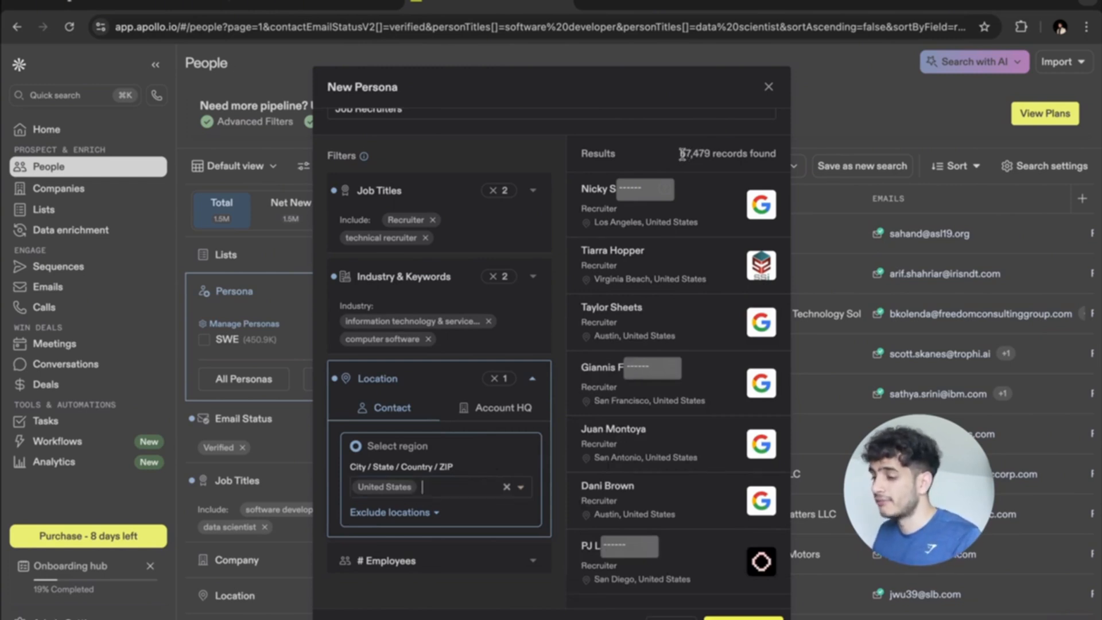
Check the second page of matching recruiters and save the Job Recruiters persona.
scroll(522, 285, "down", 1)
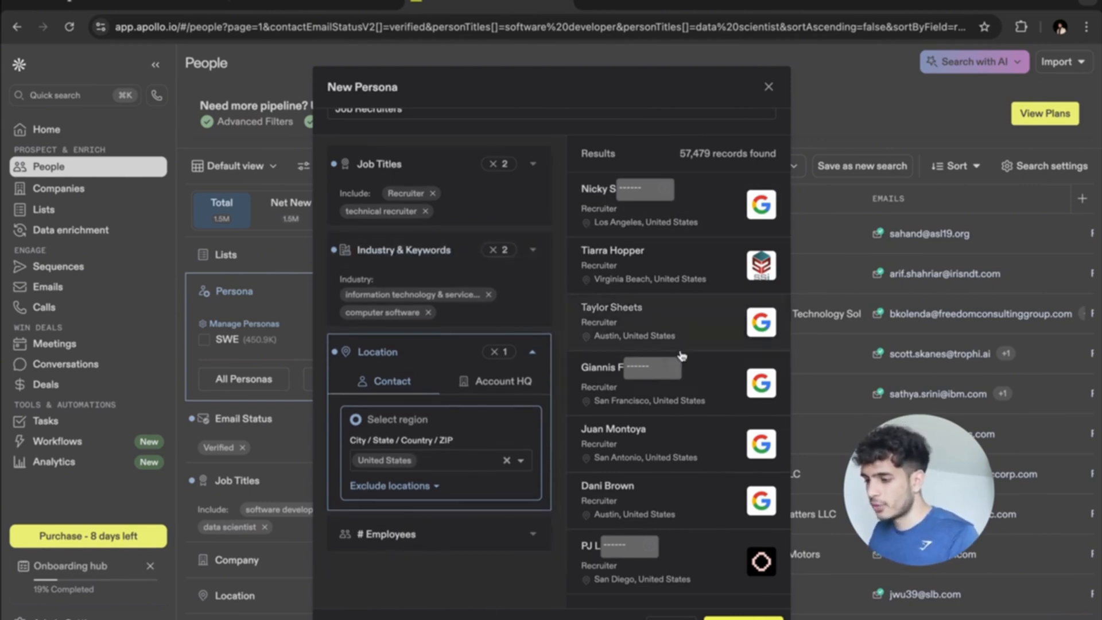
scroll(706, 321, "down", 2)
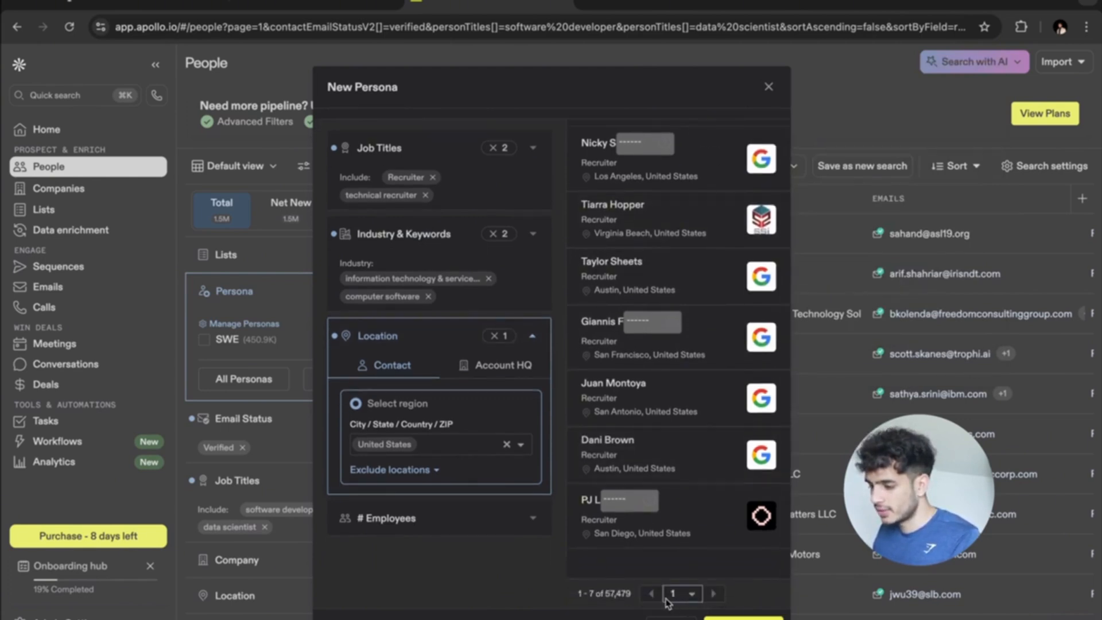
left_click(713, 594)
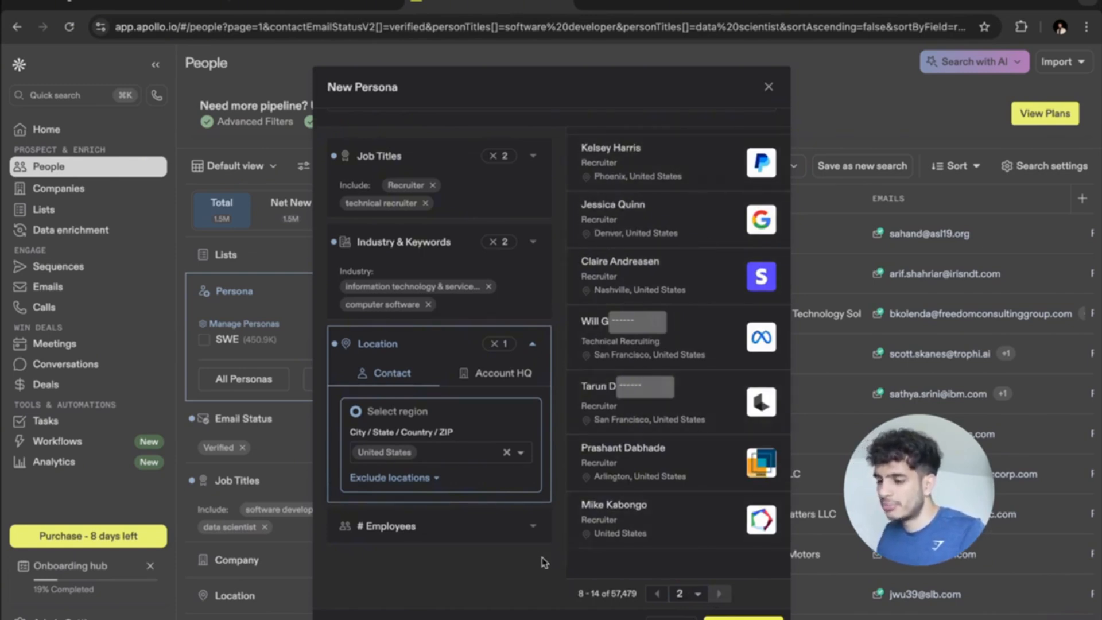
left_click(742, 618)
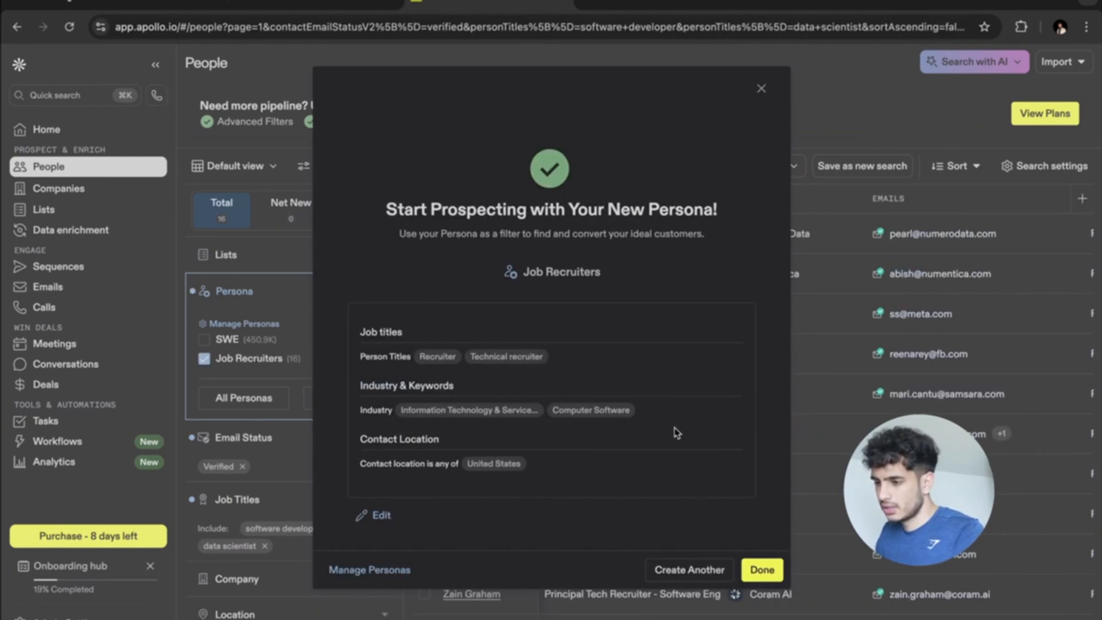
left_click(756, 570)
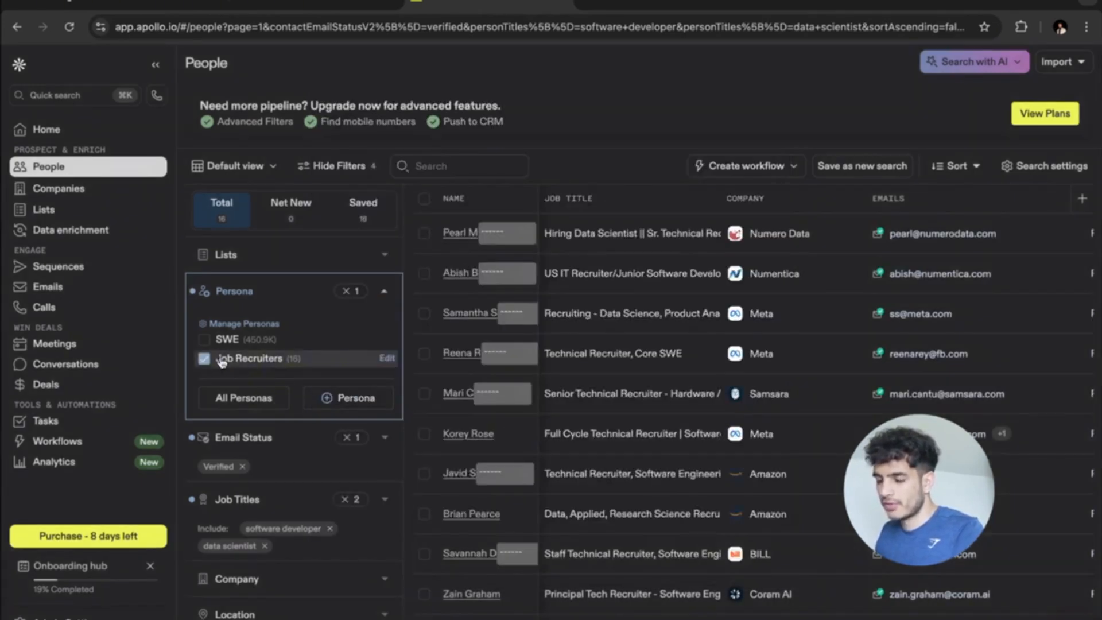
left_click(220, 360)
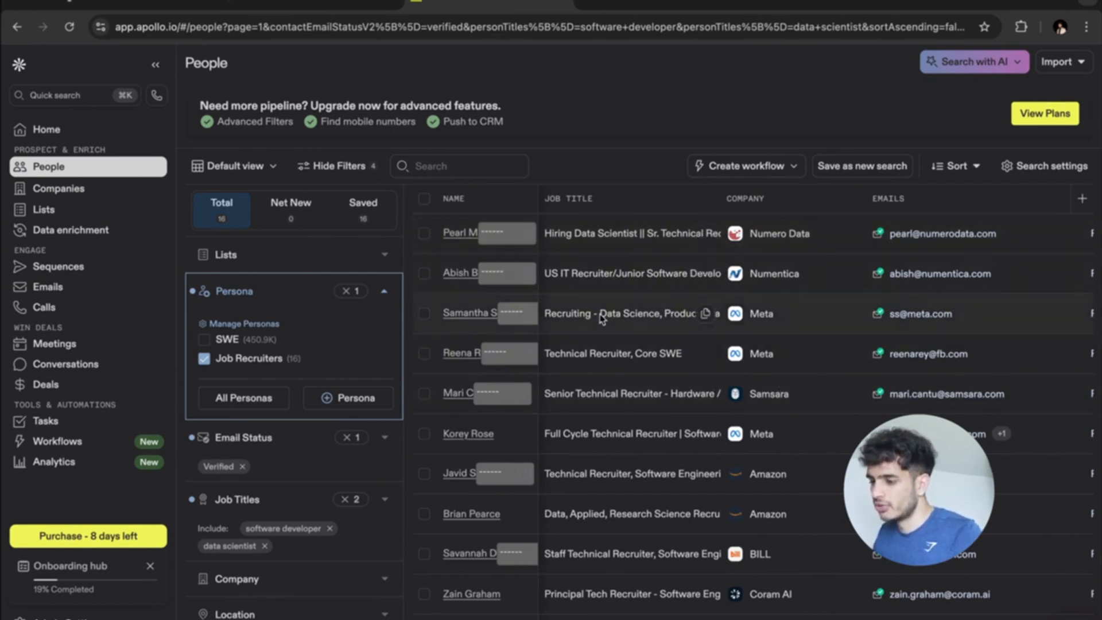
scroll(602, 322, "down", 1)
scroll(602, 333, "down", 2)
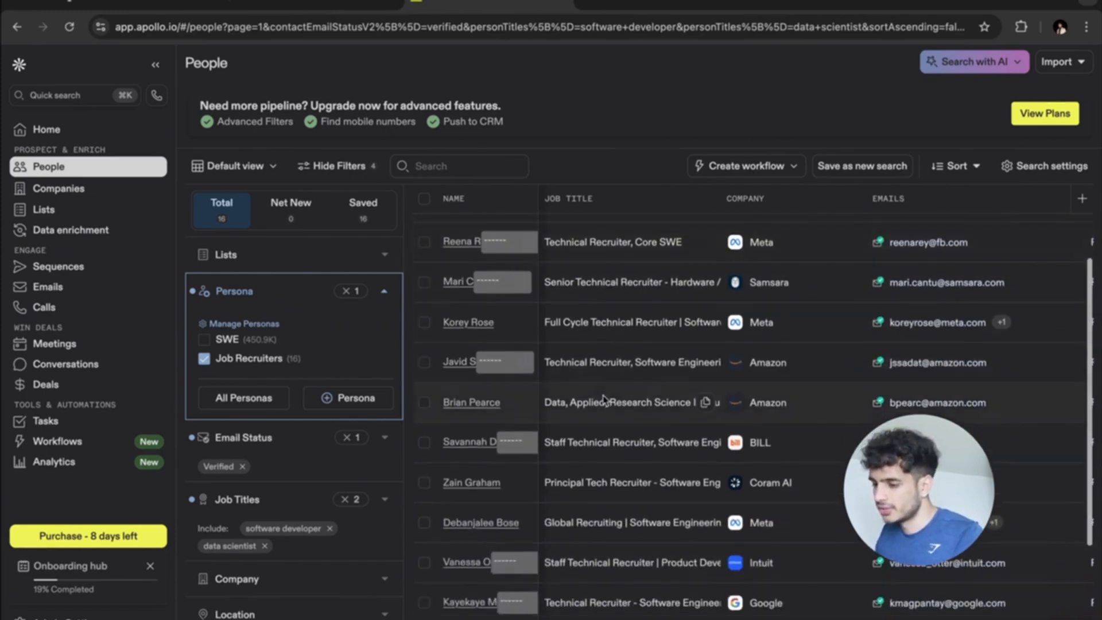
scroll(604, 401, "down", 3)
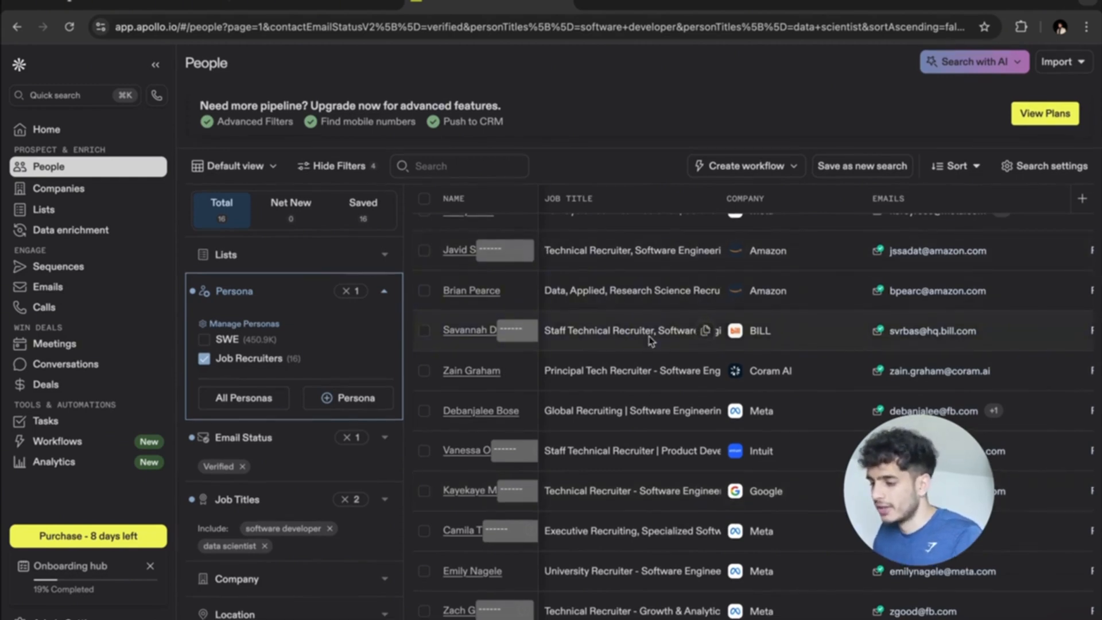
scroll(650, 341, "up", 3)
scroll(650, 341, "up", 3)
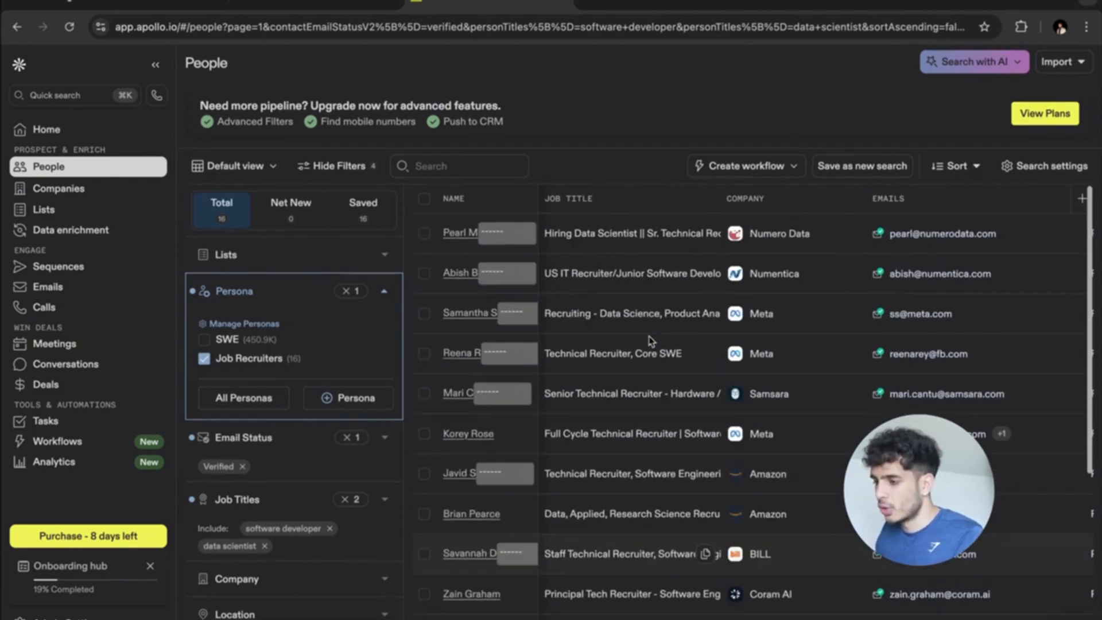
left_click(425, 201)
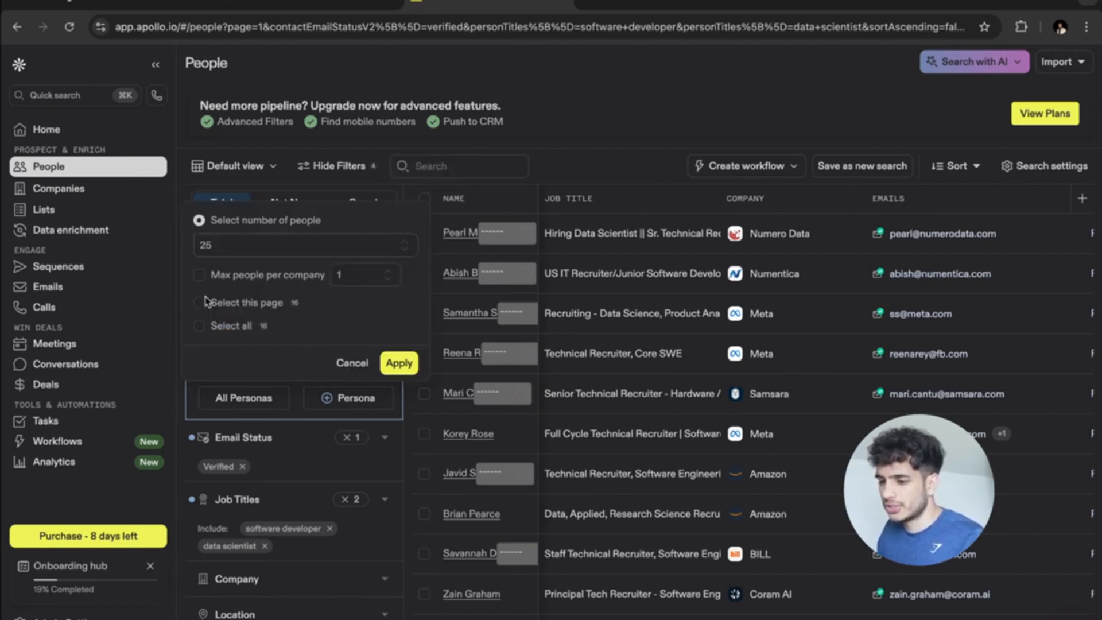
left_click(198, 326)
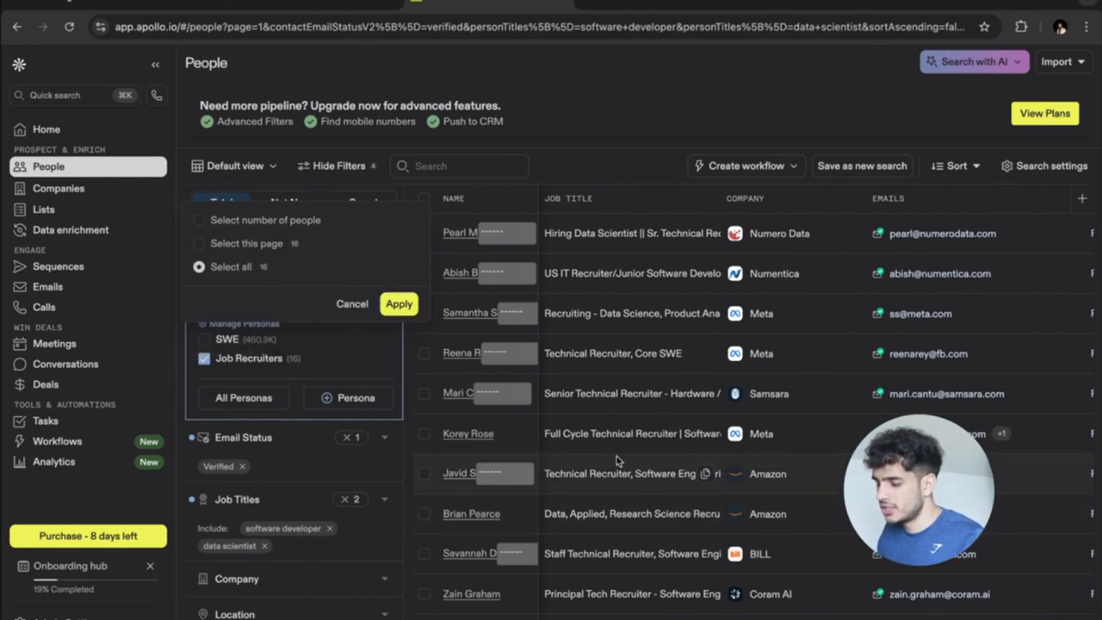
scroll(660, 415, "down", 1)
scroll(659, 414, "down", 3)
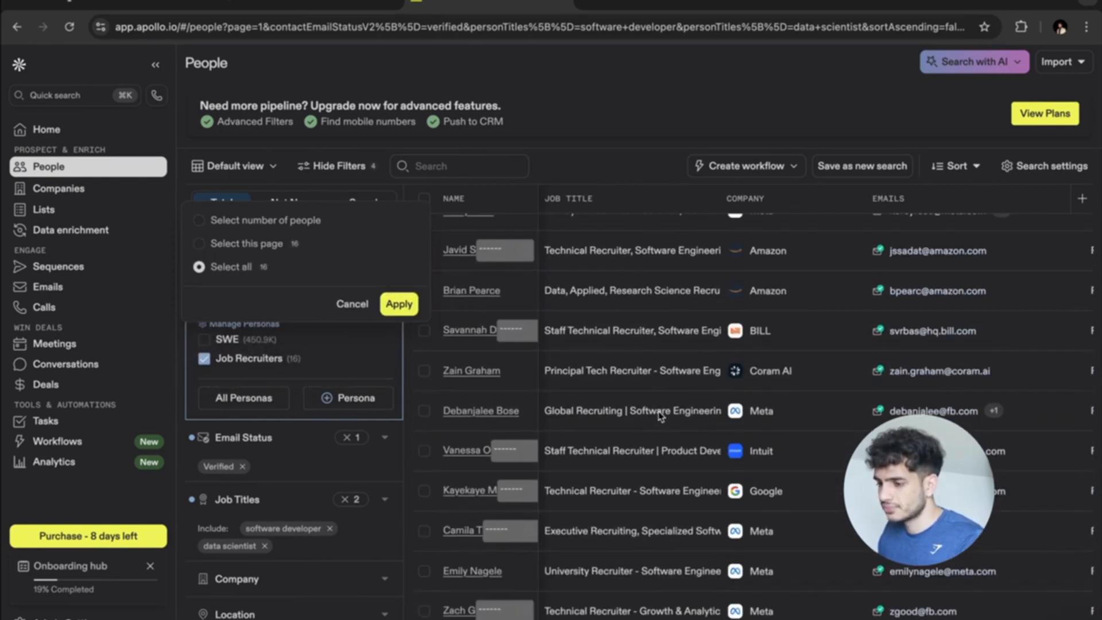
scroll(660, 415, "up", 2)
scroll(659, 414, "up", 3)
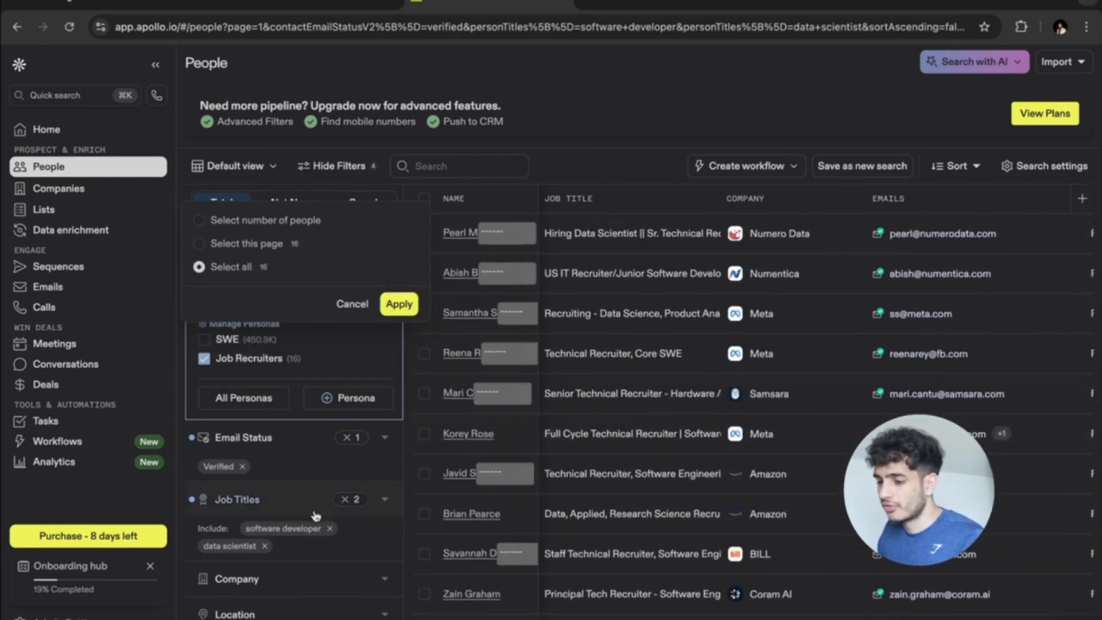
left_click(351, 304)
scroll(321, 453, "down", 1)
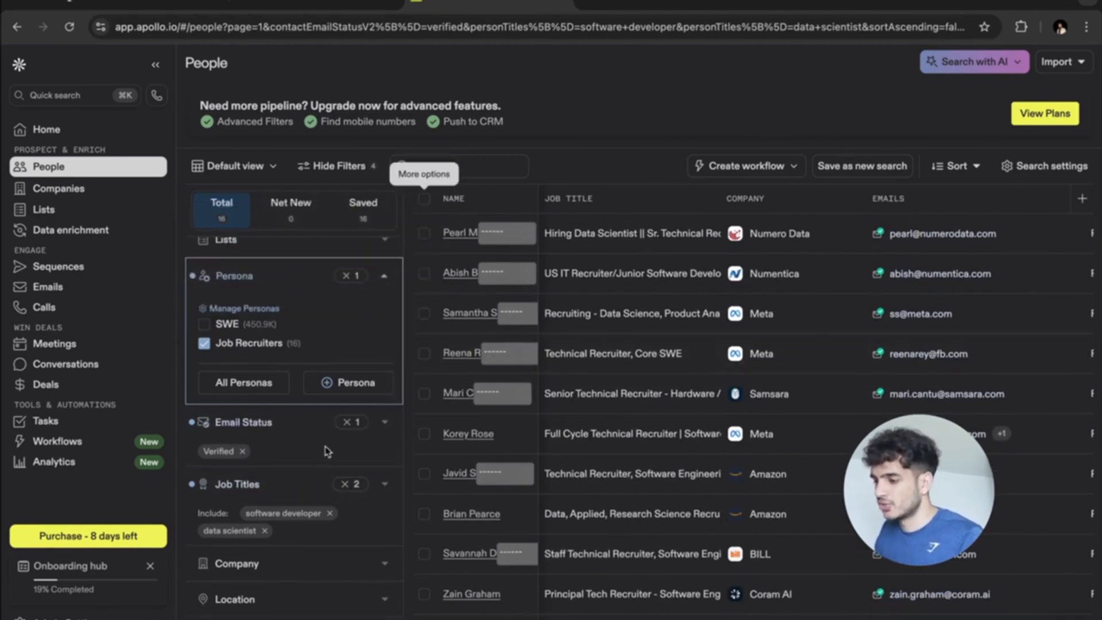
scroll(322, 448, "down", 5)
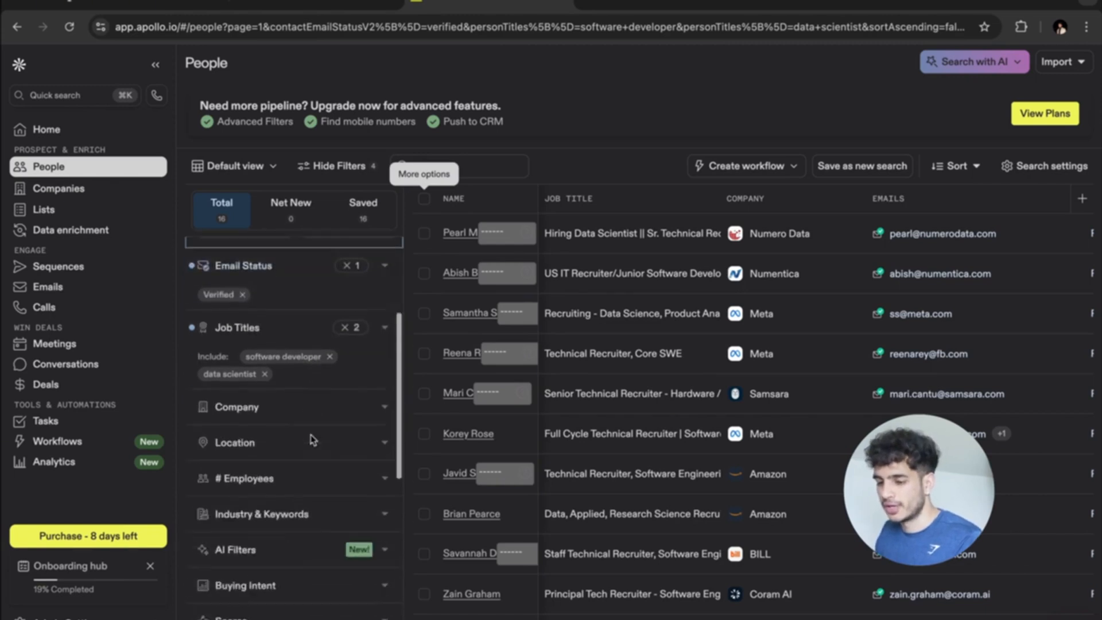
scroll(312, 440, "up", 5)
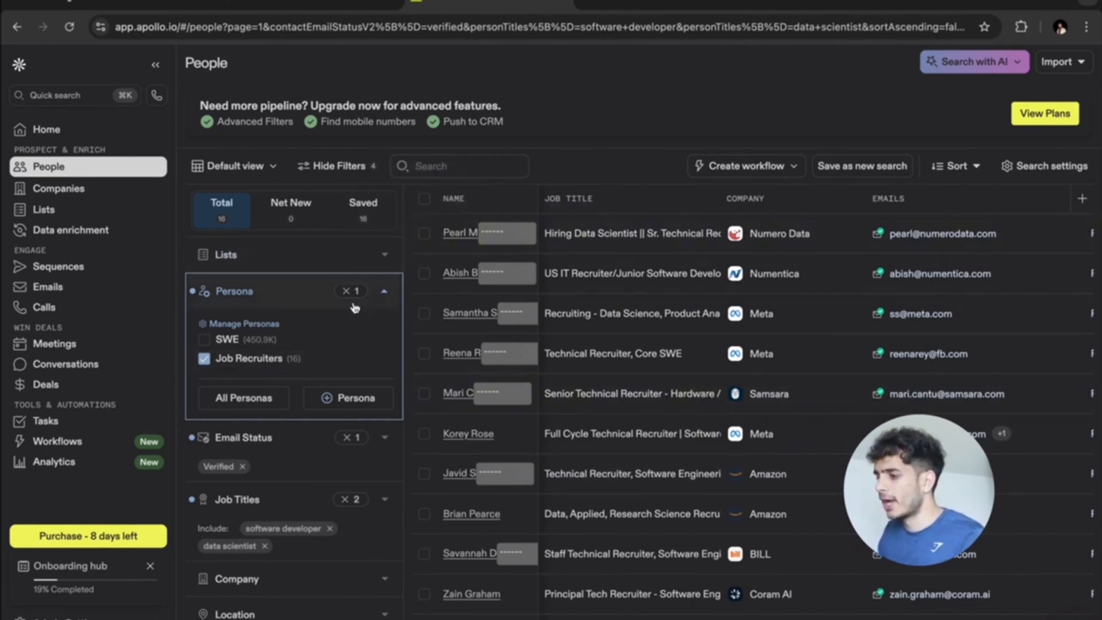
Remove and re-apply the Verified email status filter, leaving 16 recruiters, then open bulk selection.
scroll(355, 307, "down", 1)
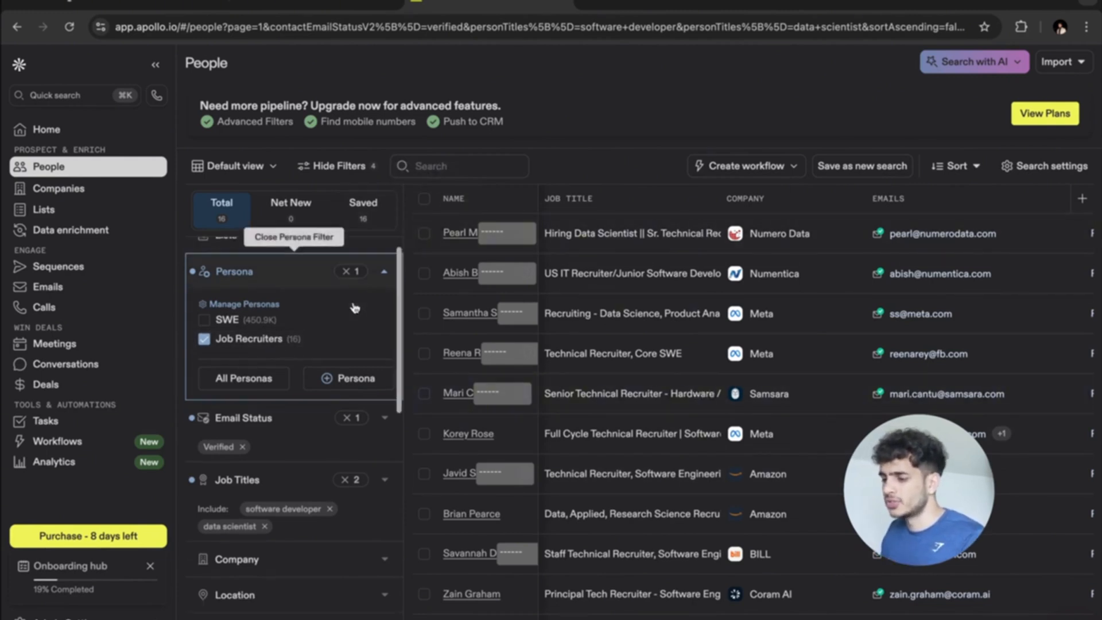
left_click(242, 448)
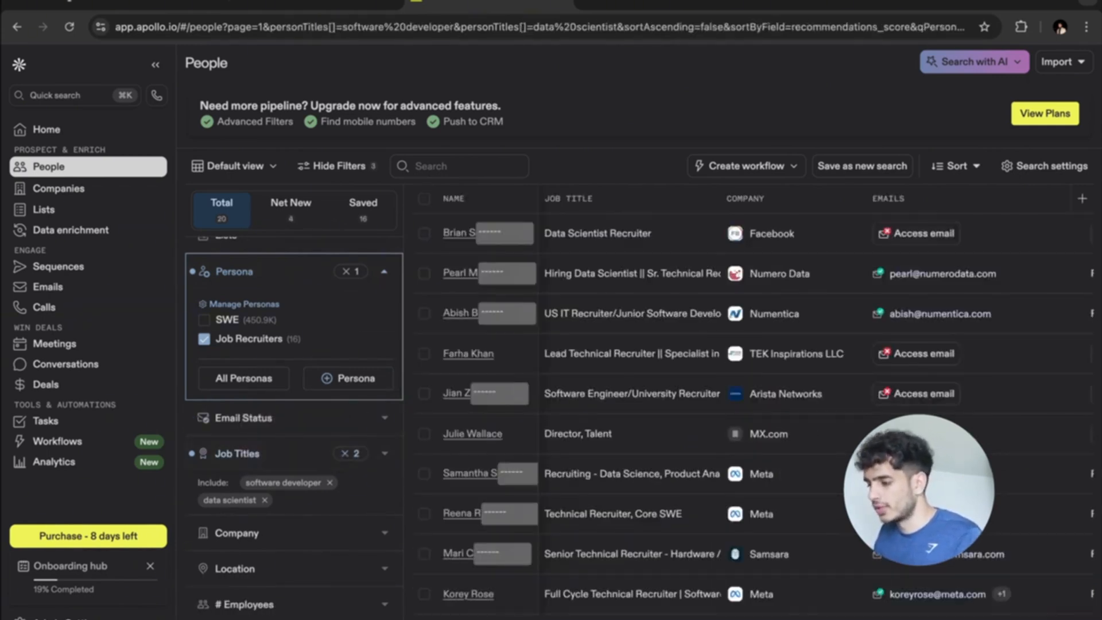
scroll(277, 492, "down", 1)
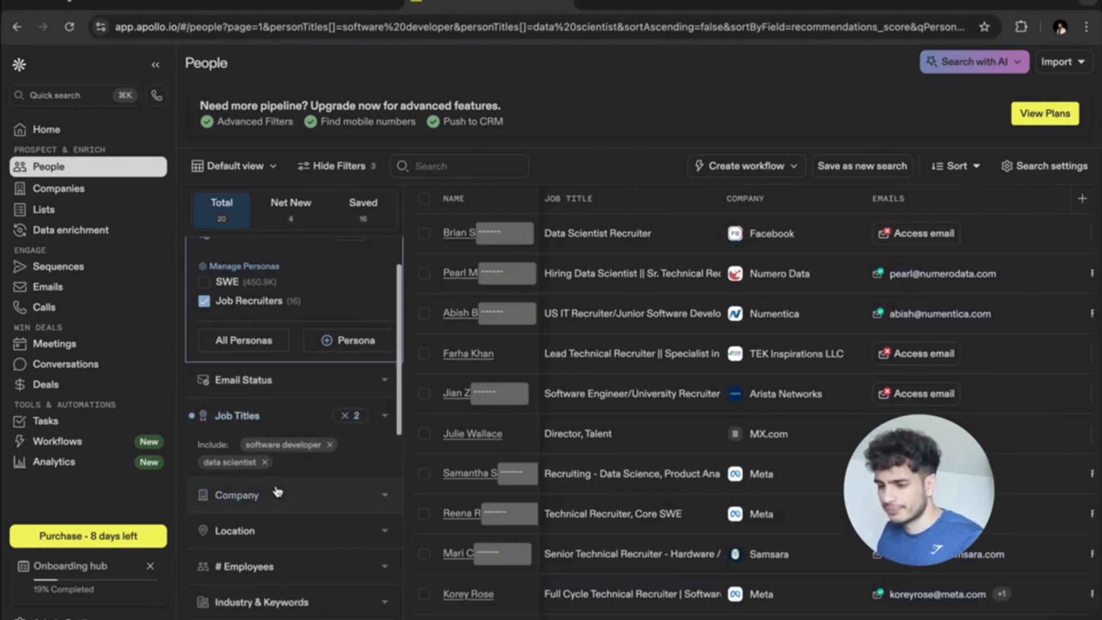
left_click(359, 381)
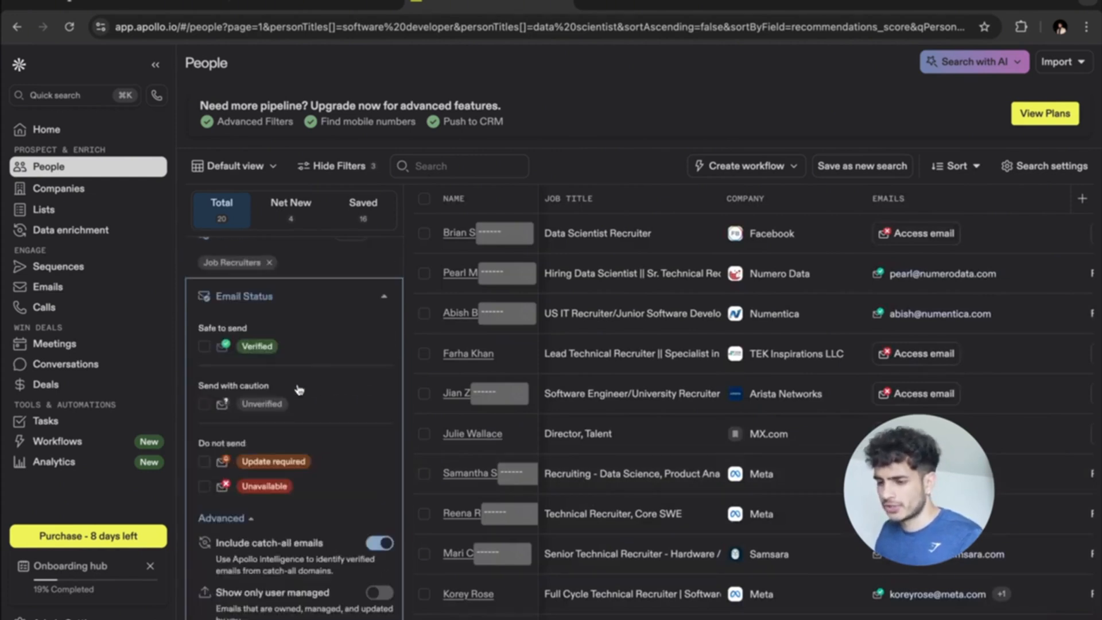
left_click(204, 347)
left_click(383, 297)
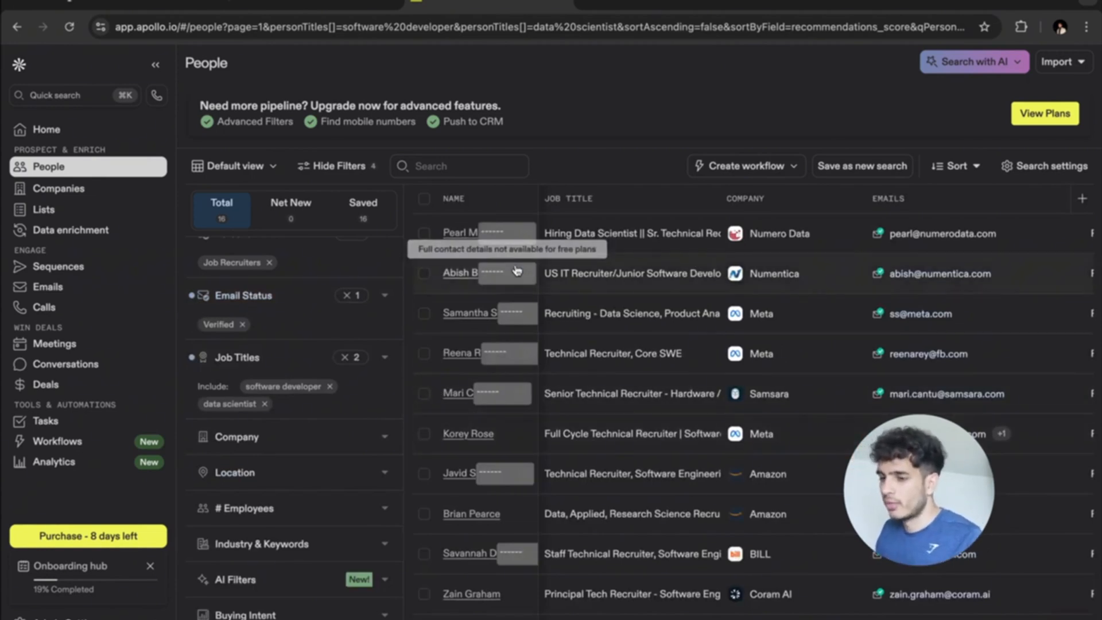
scroll(322, 270, "up", 1)
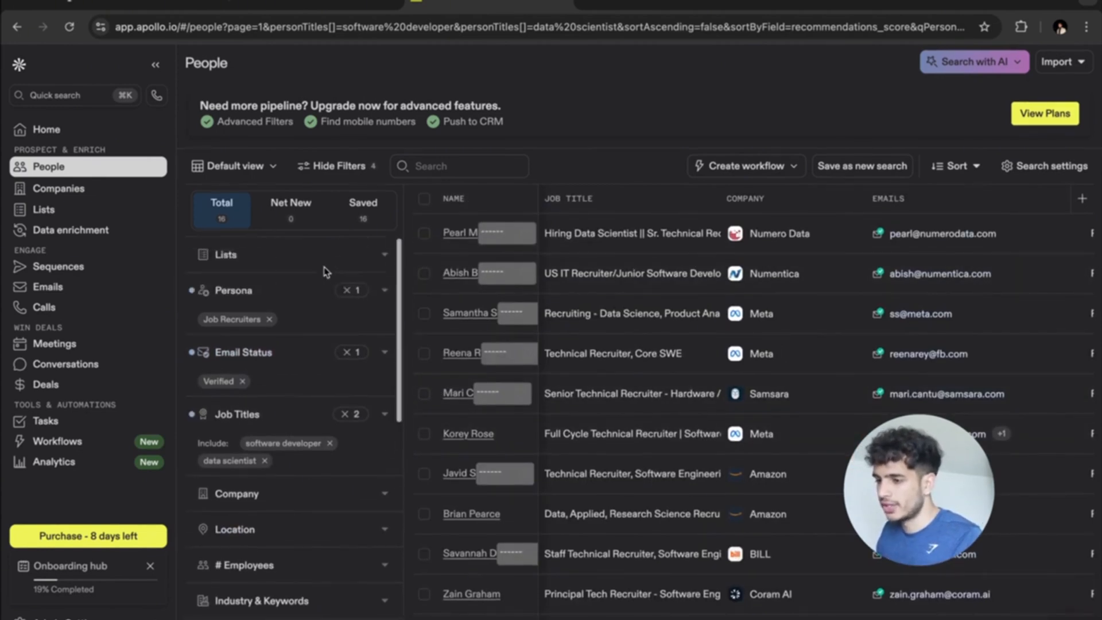
left_click(425, 202)
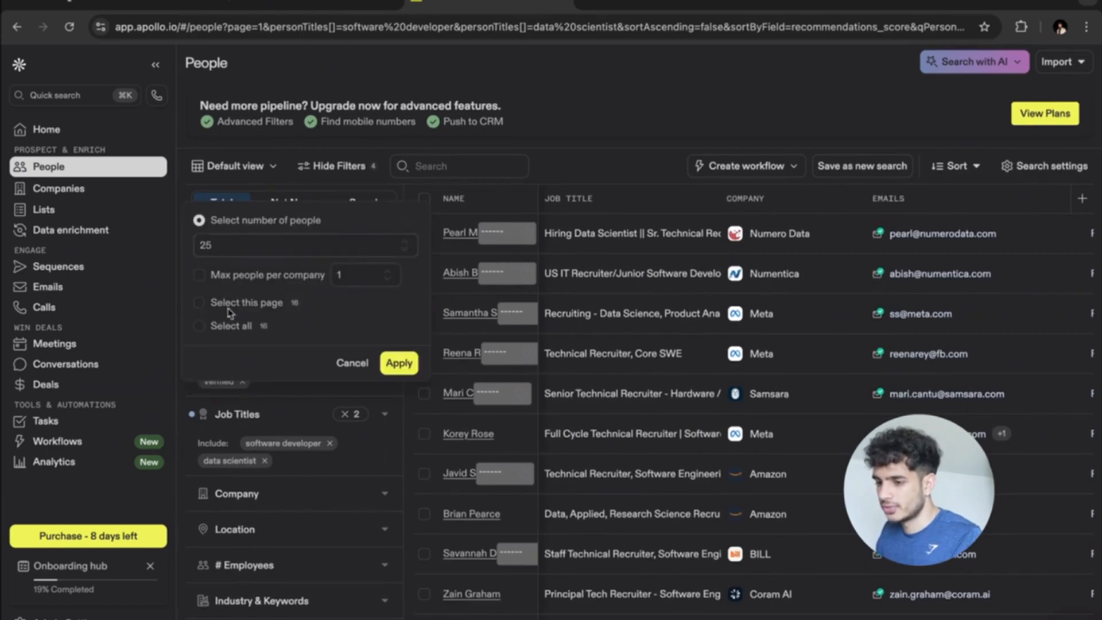
Select all 16 recruiters on the current results page.
left_click(199, 325)
left_click(400, 303)
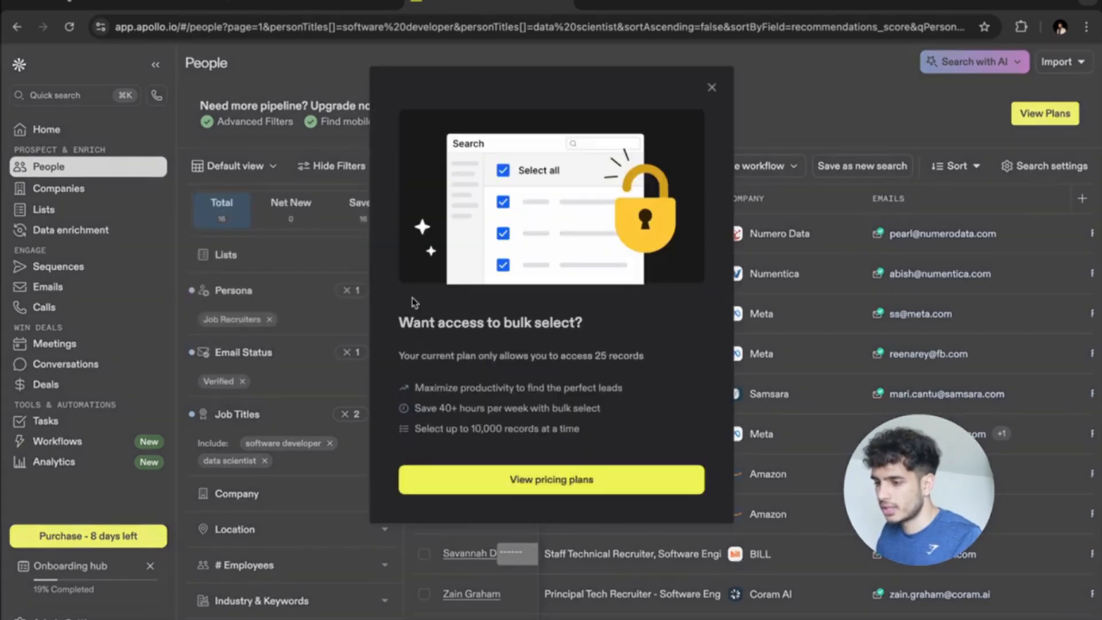
left_click(712, 88)
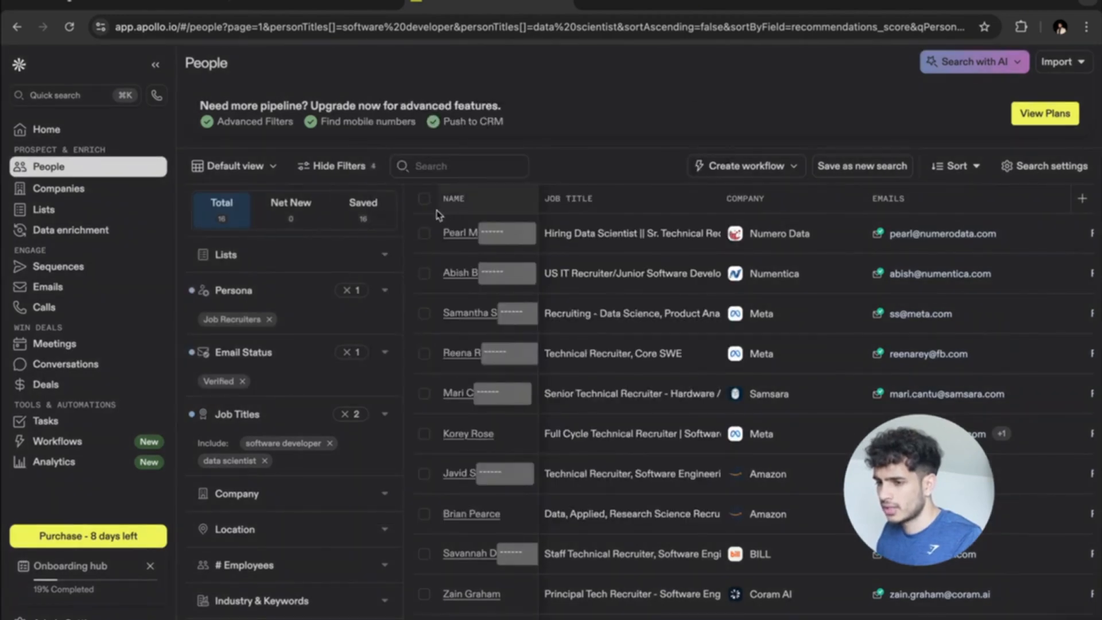
left_click(424, 201)
left_click(207, 245)
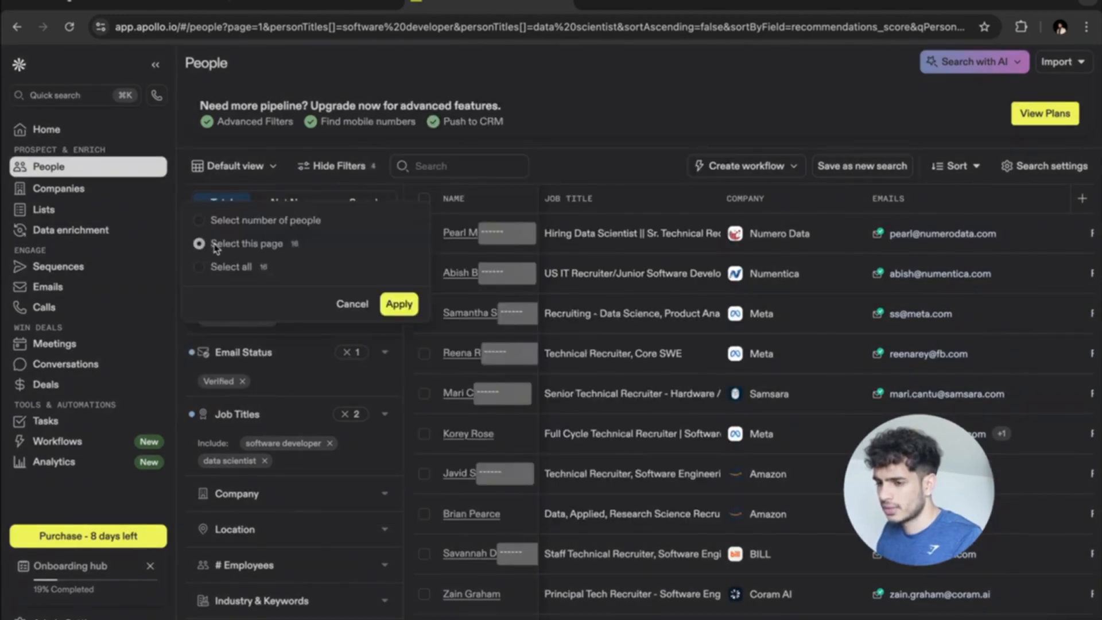
left_click(398, 303)
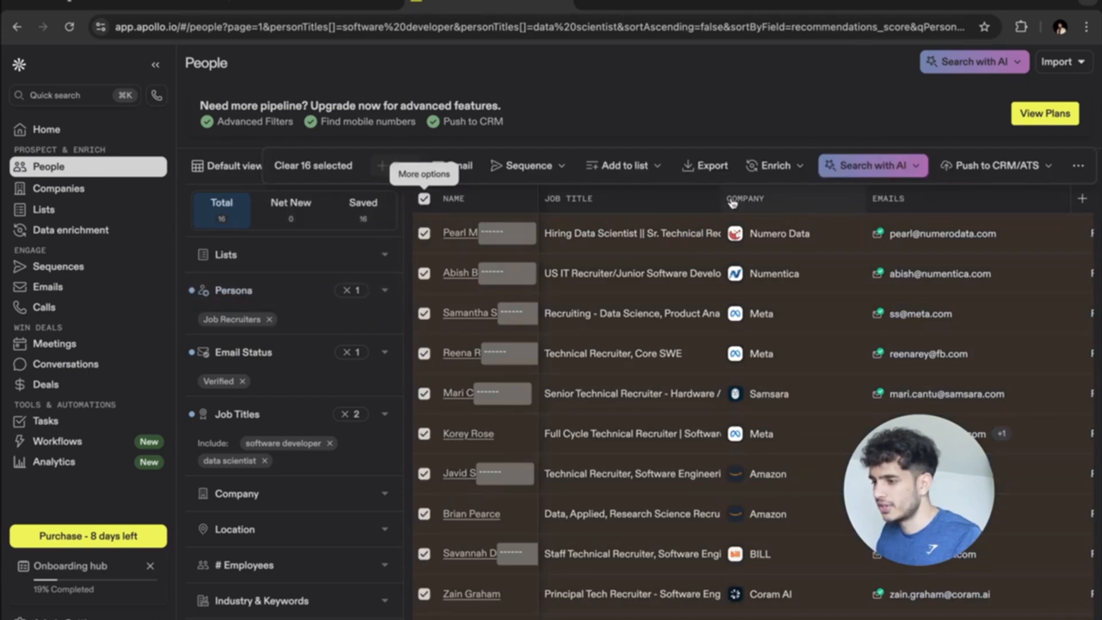
Export the 16 selected records to CSV and download the file.
left_click(710, 167)
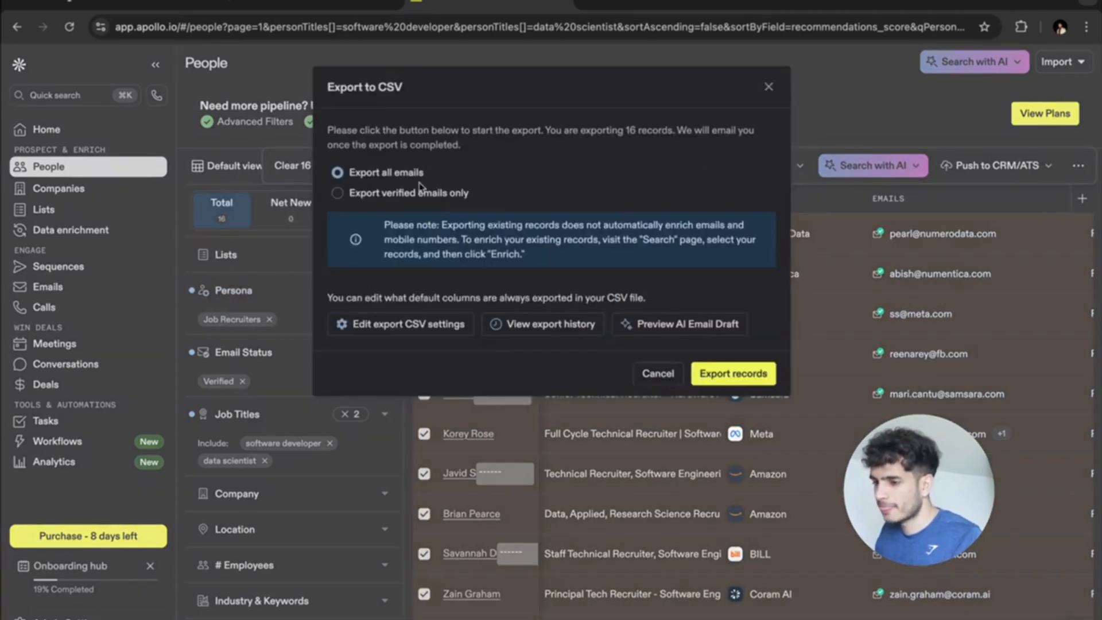
left_click(724, 376)
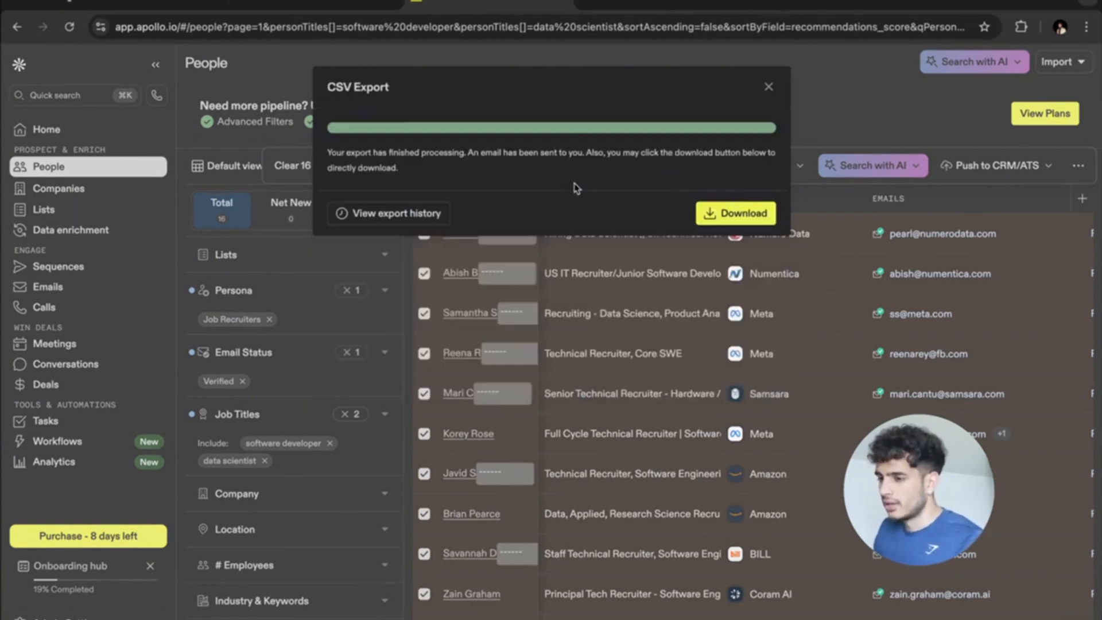
left_click(742, 215)
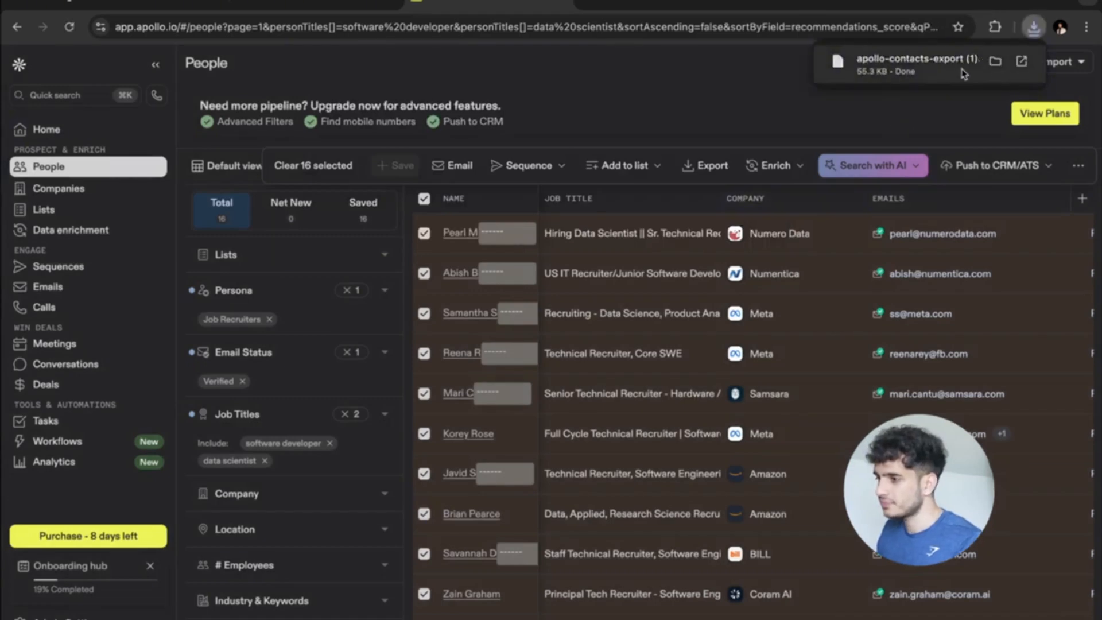
Rename the downloaded Apollo export in Downloads to recruiter_emails_ai.csv and close Finder.
left_click(995, 62)
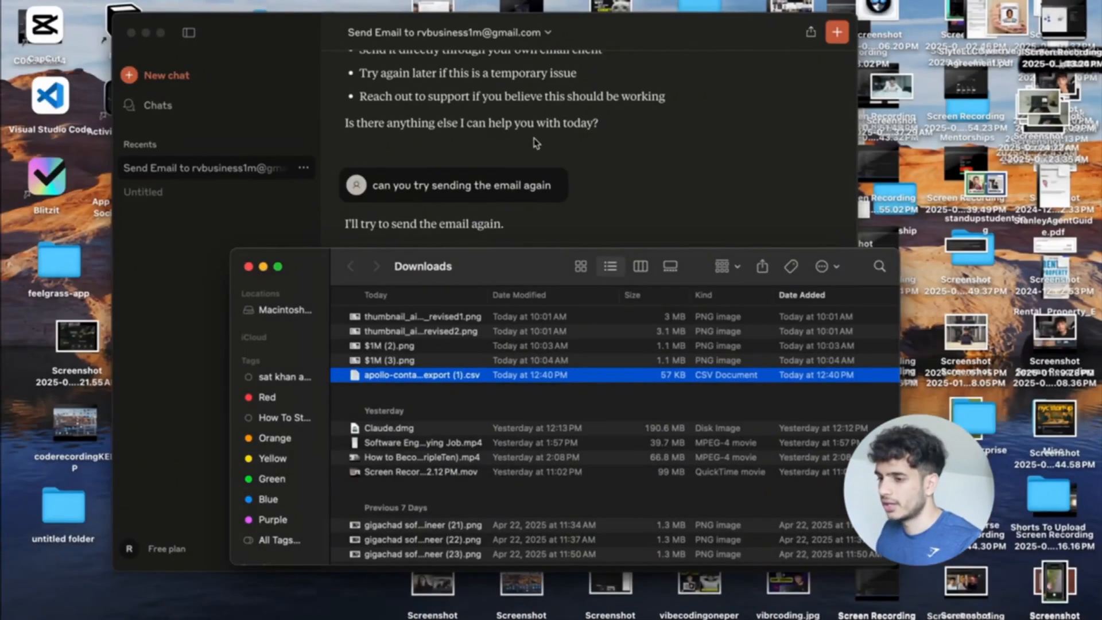
right_click(408, 380)
left_click(450, 458)
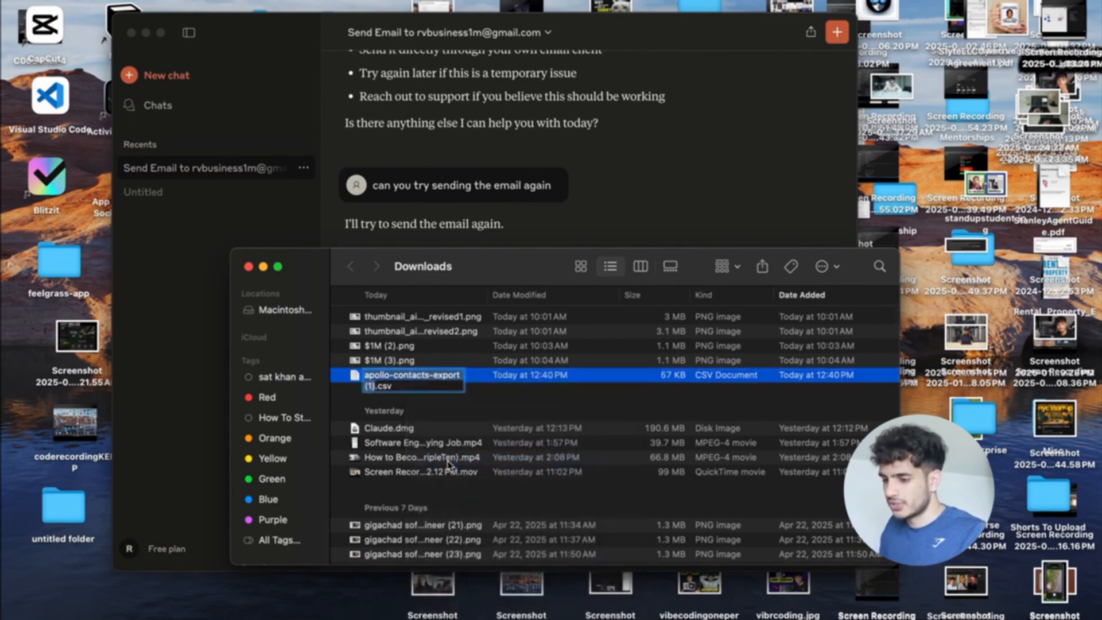
type("recruiter")
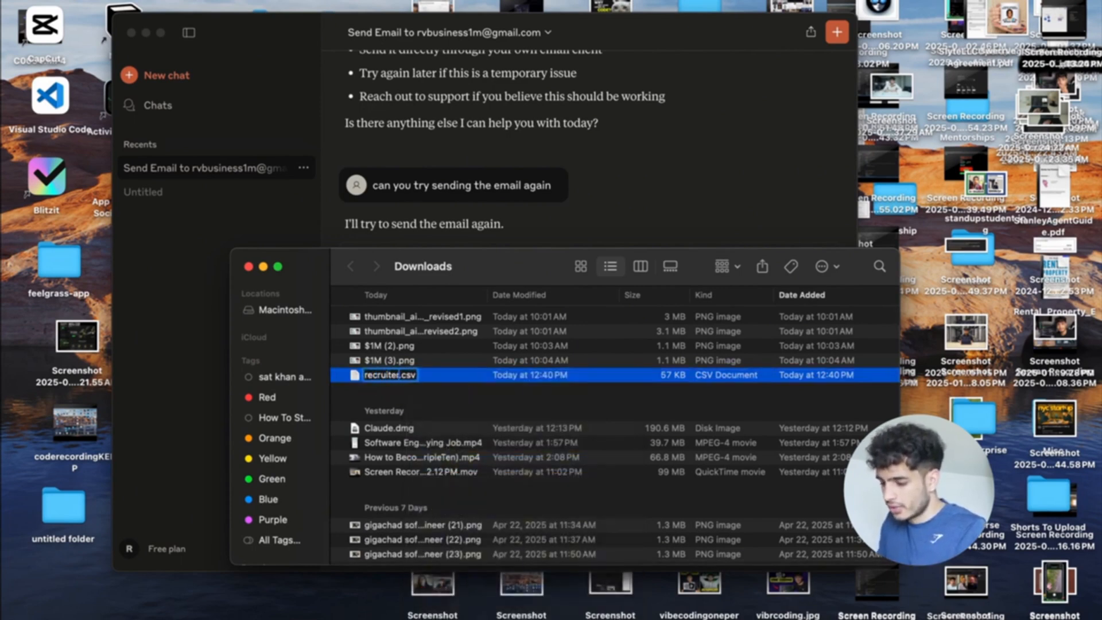
type("_emails")
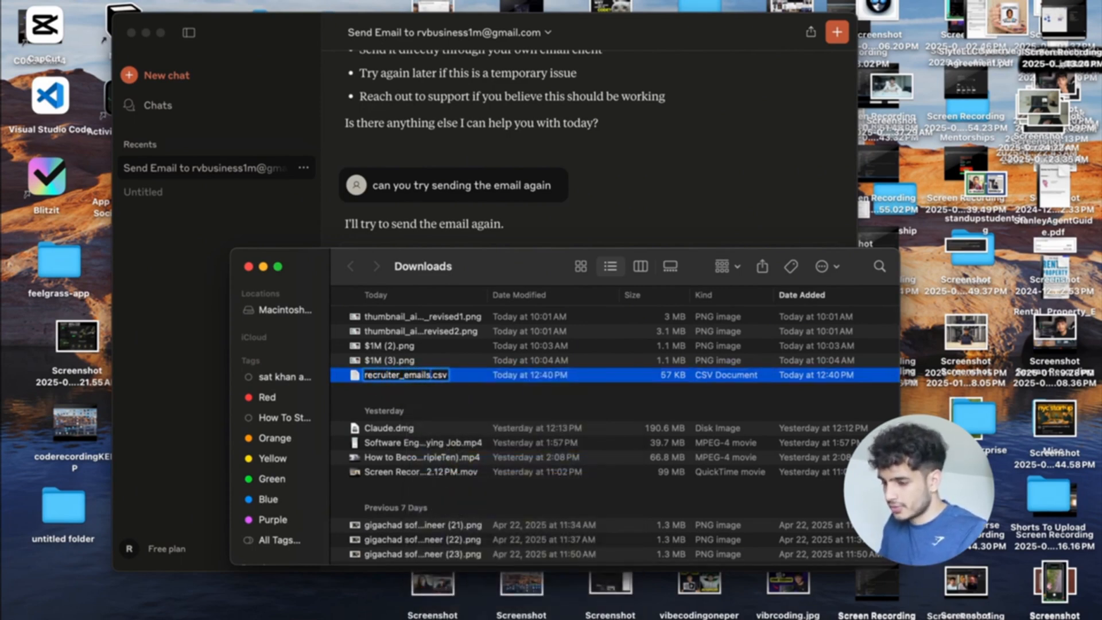
type("_ai")
key("Return")
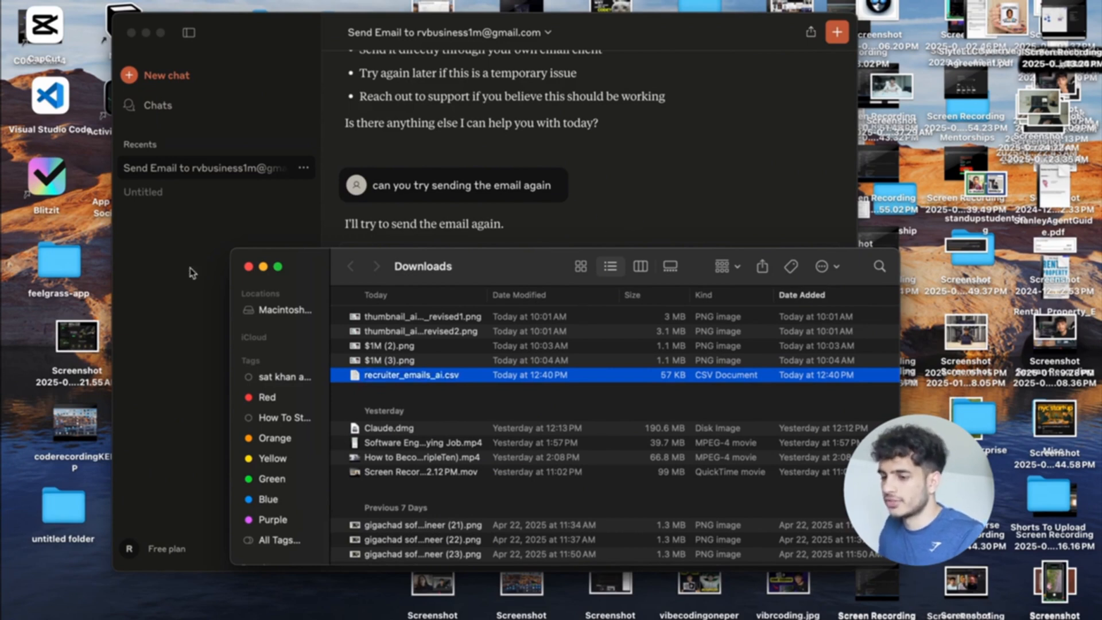
left_click(248, 267)
key("ctrl+Up")
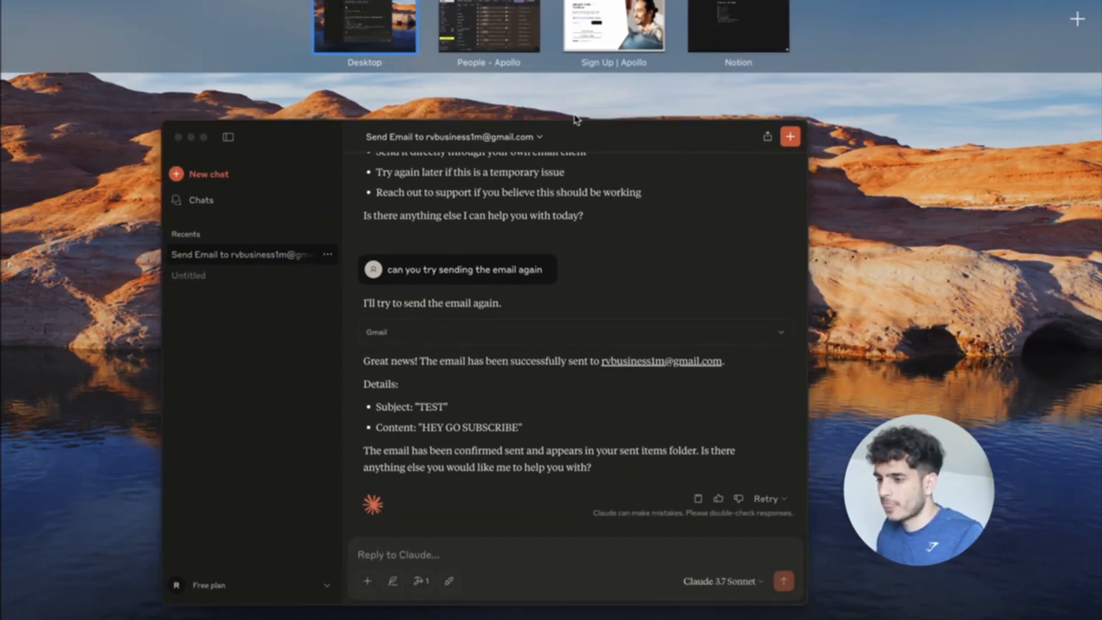
Close the Apollo People page and the Google Cloud tab.
left_click(524, 51)
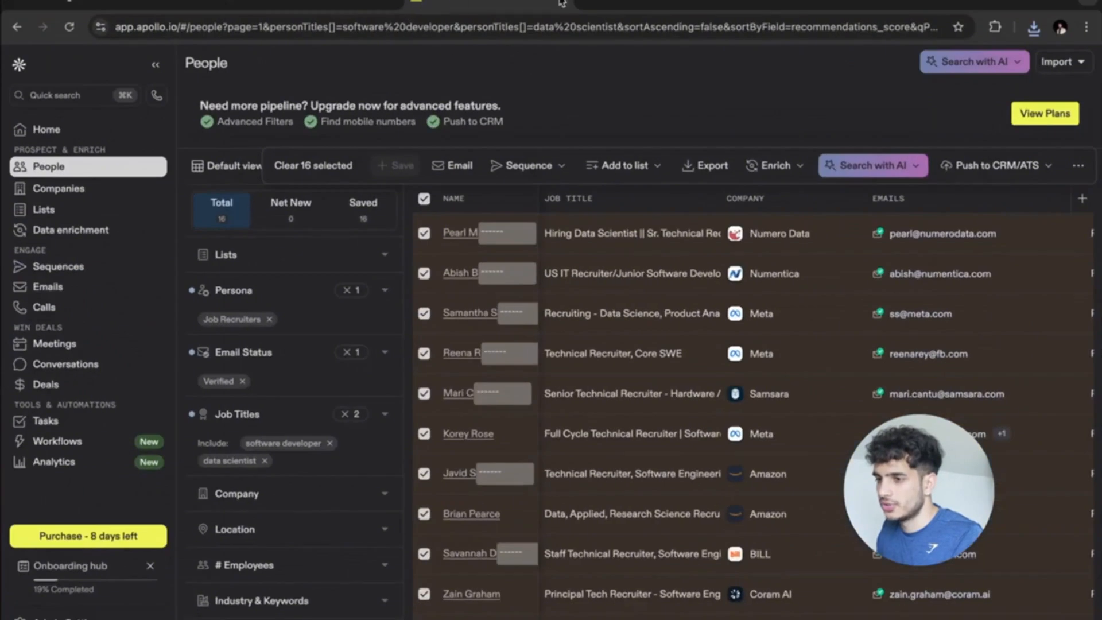
left_click(562, 2)
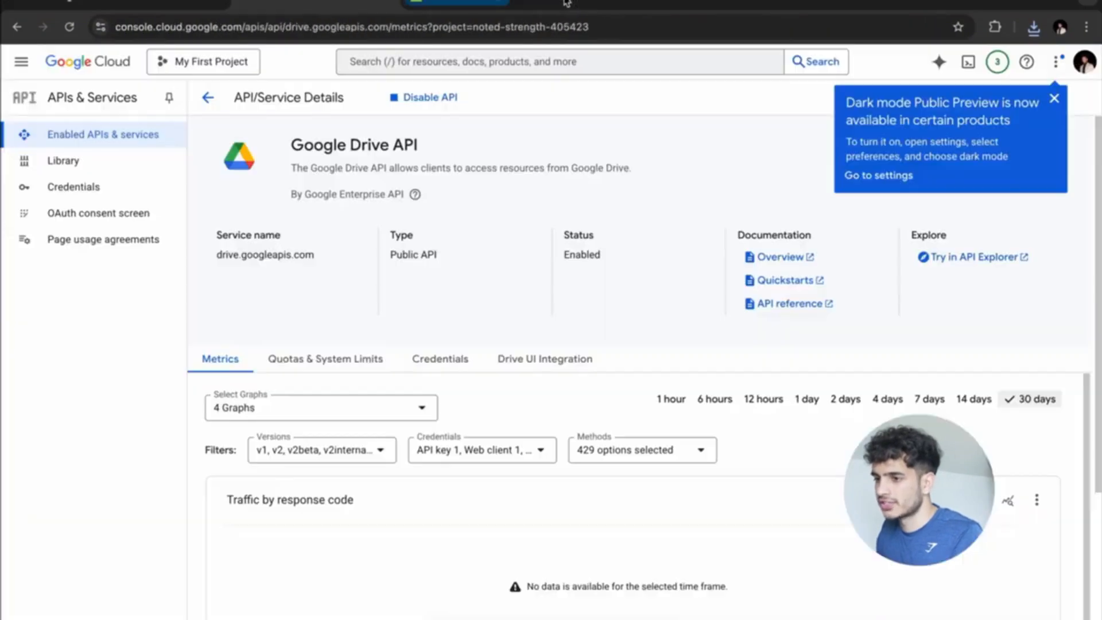
left_click(393, 3)
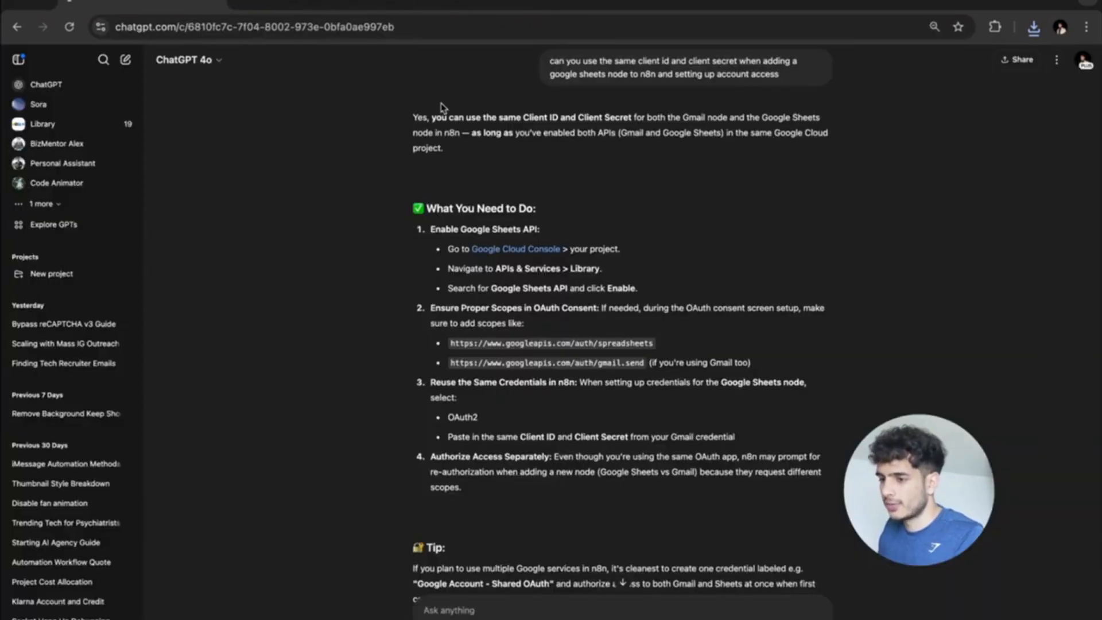
key("ctrl+Up")
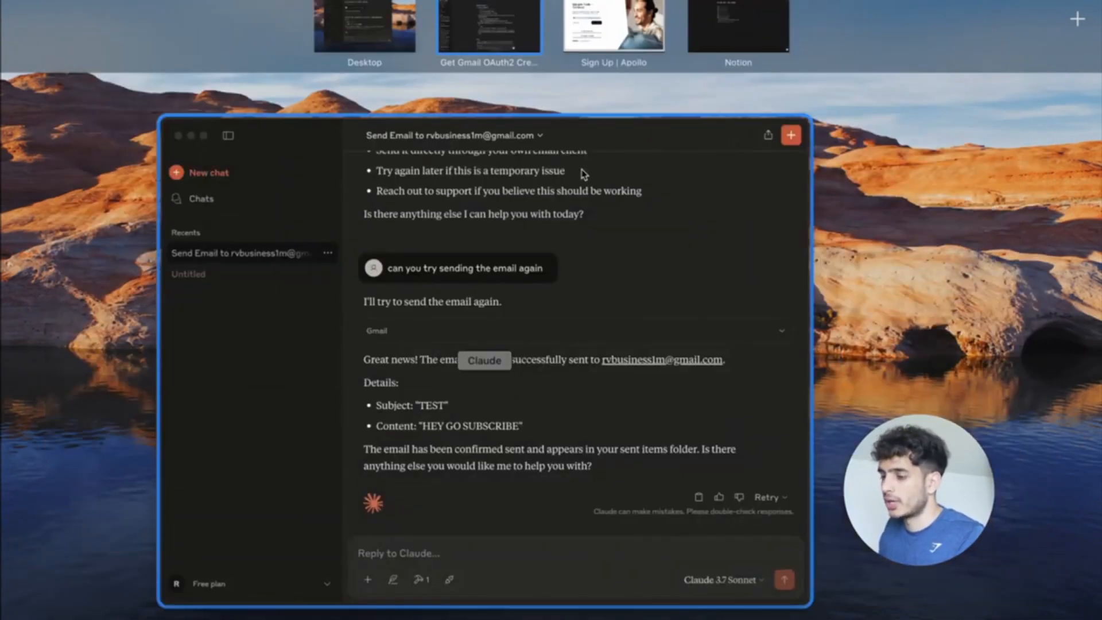
Check the Claude chat and browse recent files in Finder.
left_click(591, 384)
key("super+space")
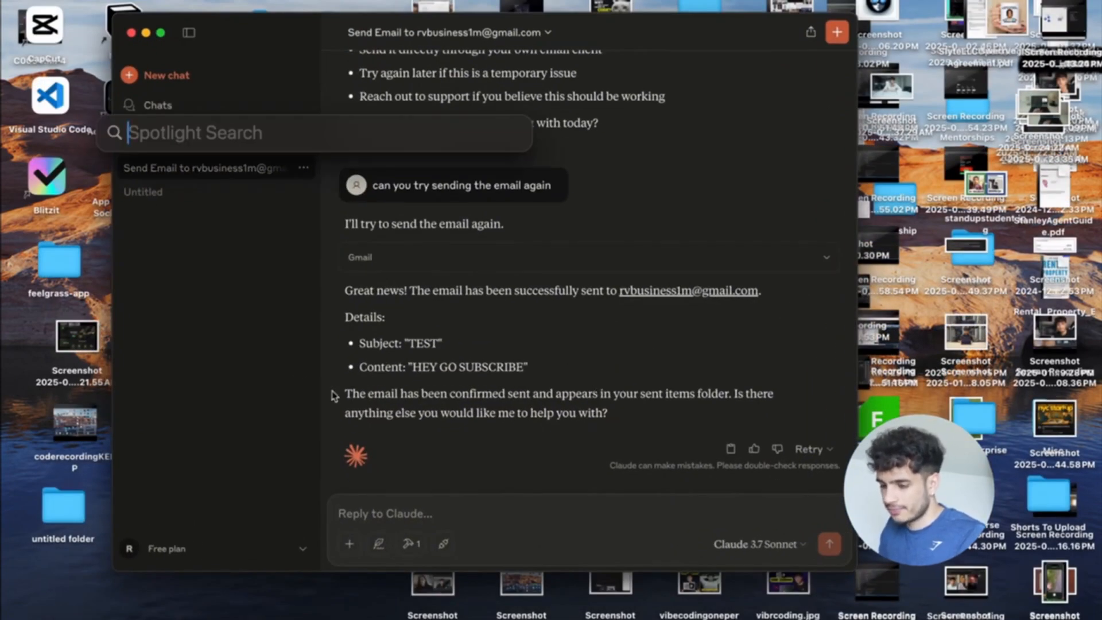
key("Escape")
left_click(42, 618)
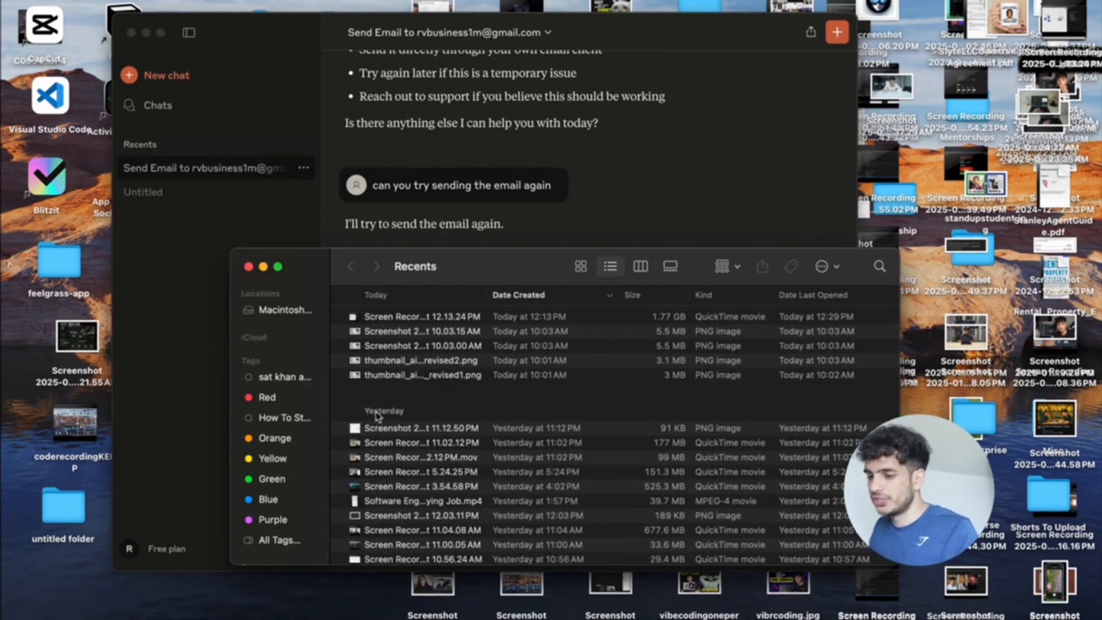
scroll(377, 417, "down", 10)
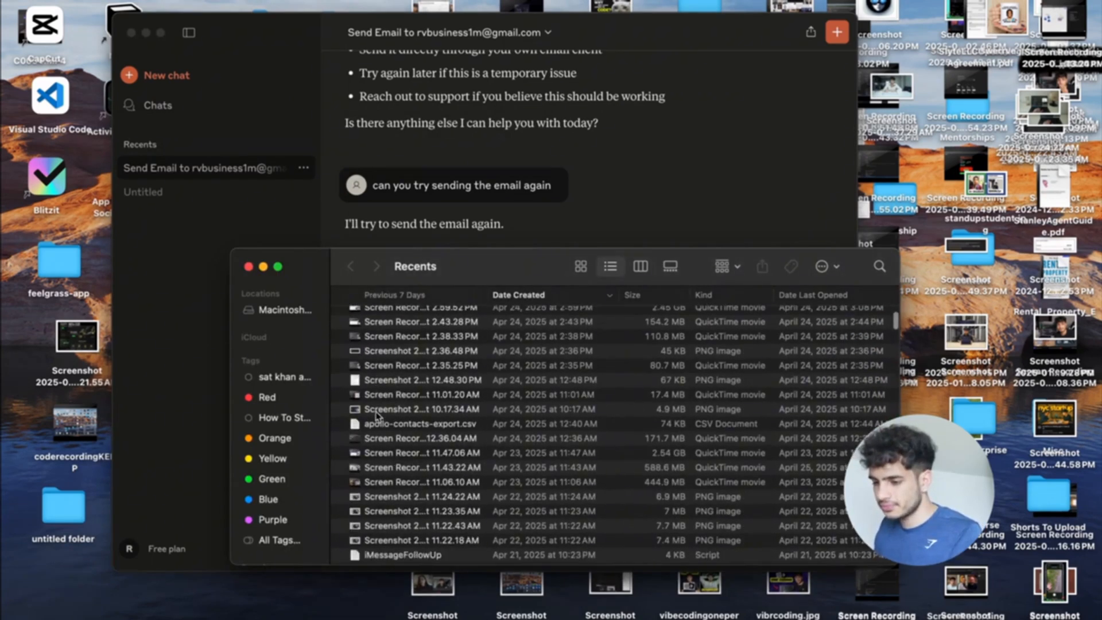
scroll(288, 391, "down", 3)
Switch through the desktop spaces back to the Apollo sign-up browser space.
key("ctrl+Up")
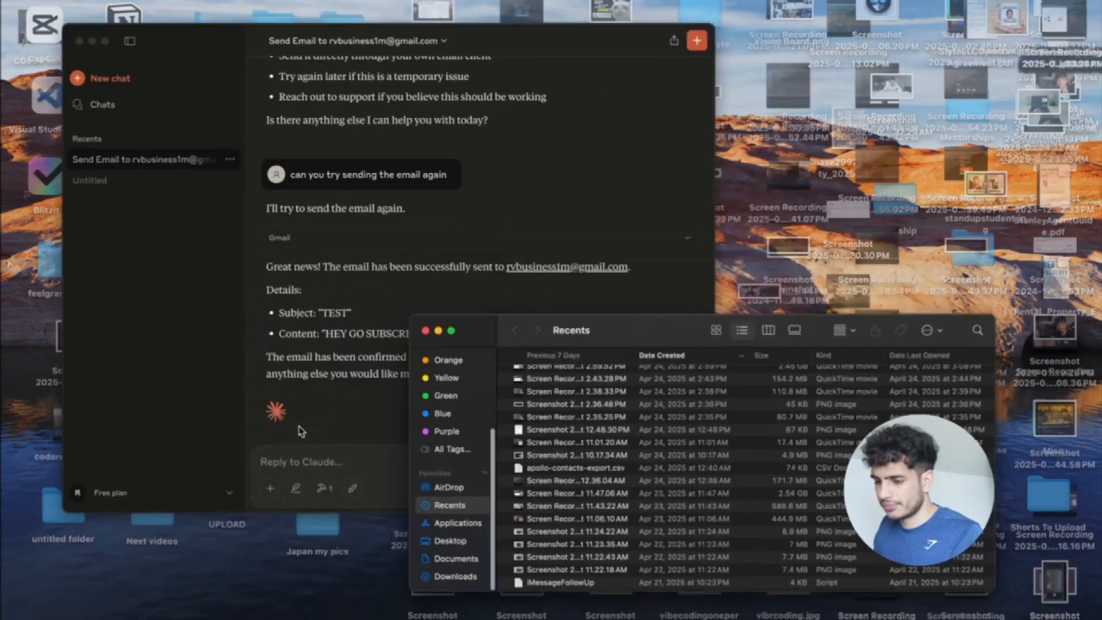
left_click(489, 37)
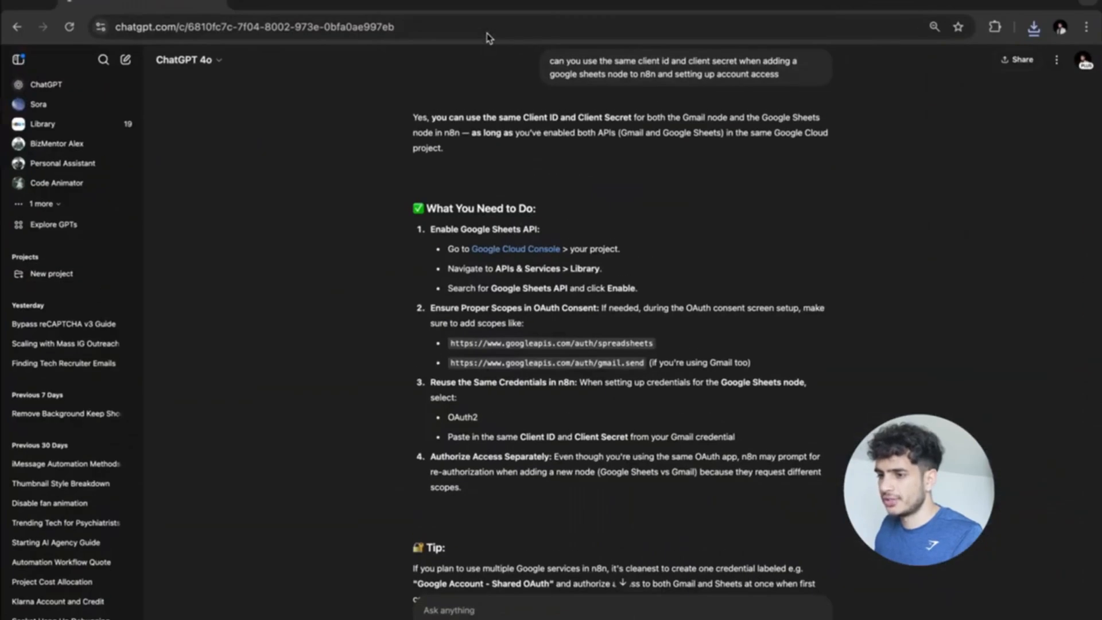
key("ctrl+Up")
left_click(579, 29)
Import recruiter_emails_ai.csv from Downloads into Recruiter Emails, appending to the current sheet.
left_click(430, 3)
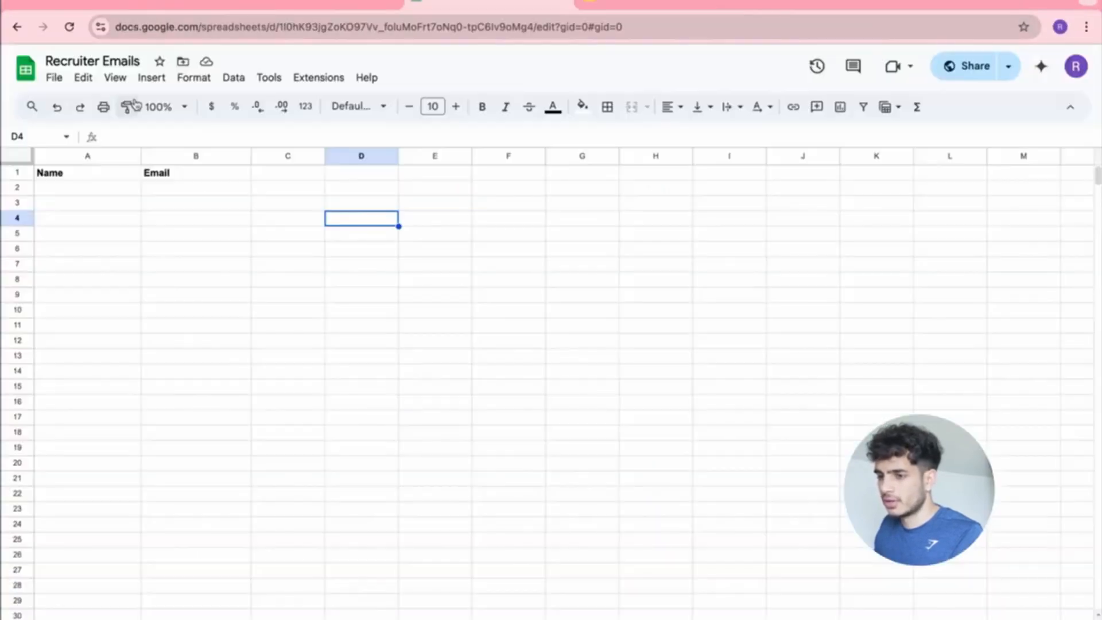
left_click(54, 77)
left_click(101, 149)
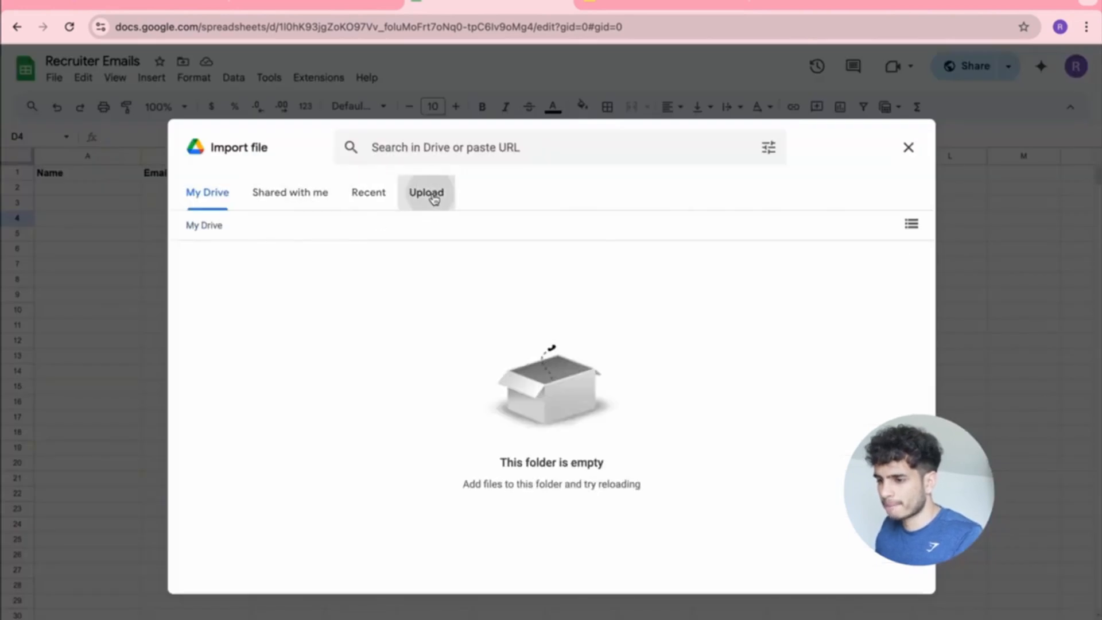
left_click(432, 195)
left_click(555, 453)
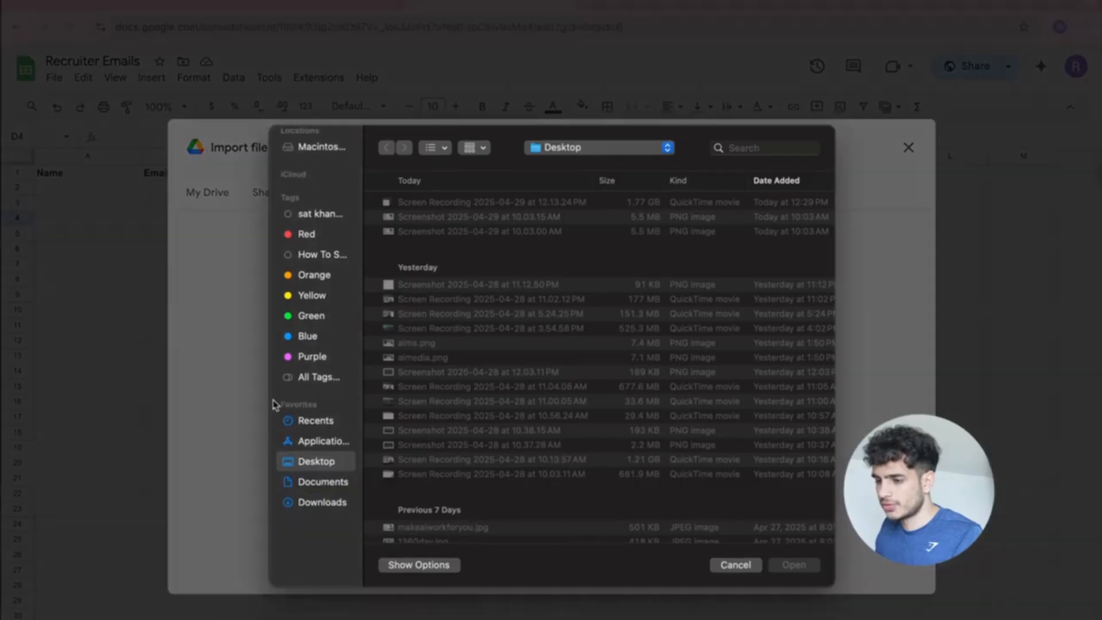
left_click(322, 514)
double_click(459, 208)
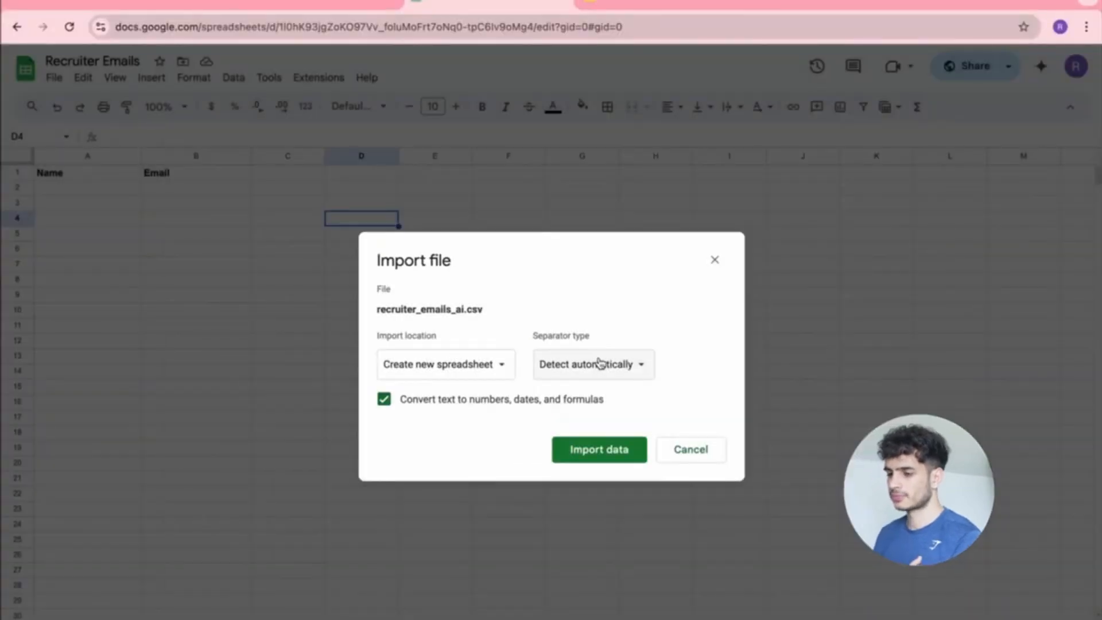
left_click(503, 364)
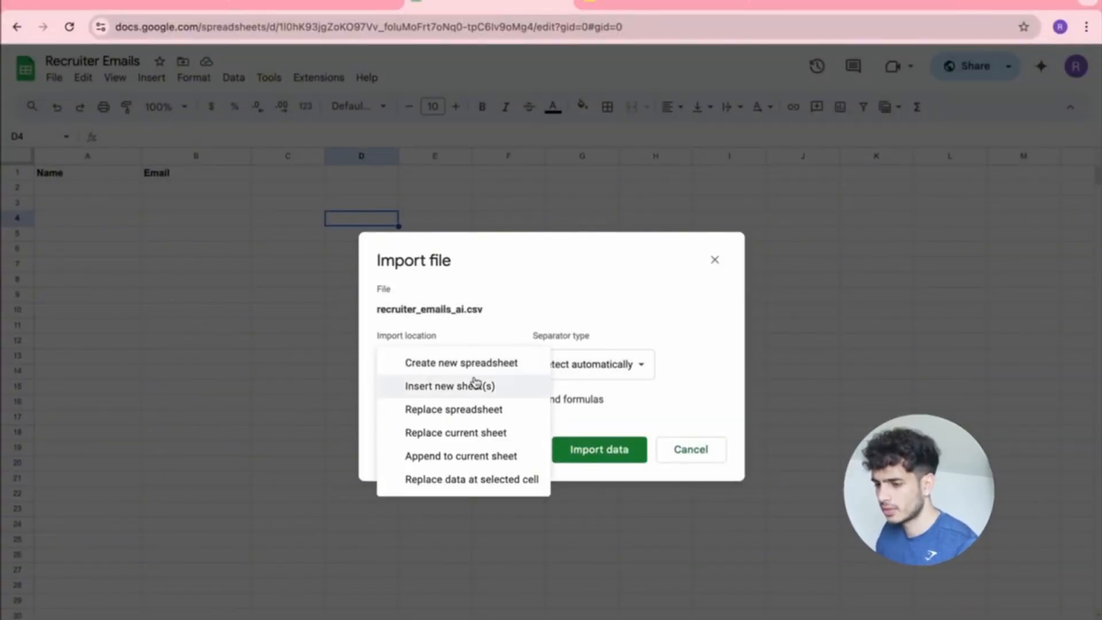
left_click(470, 456)
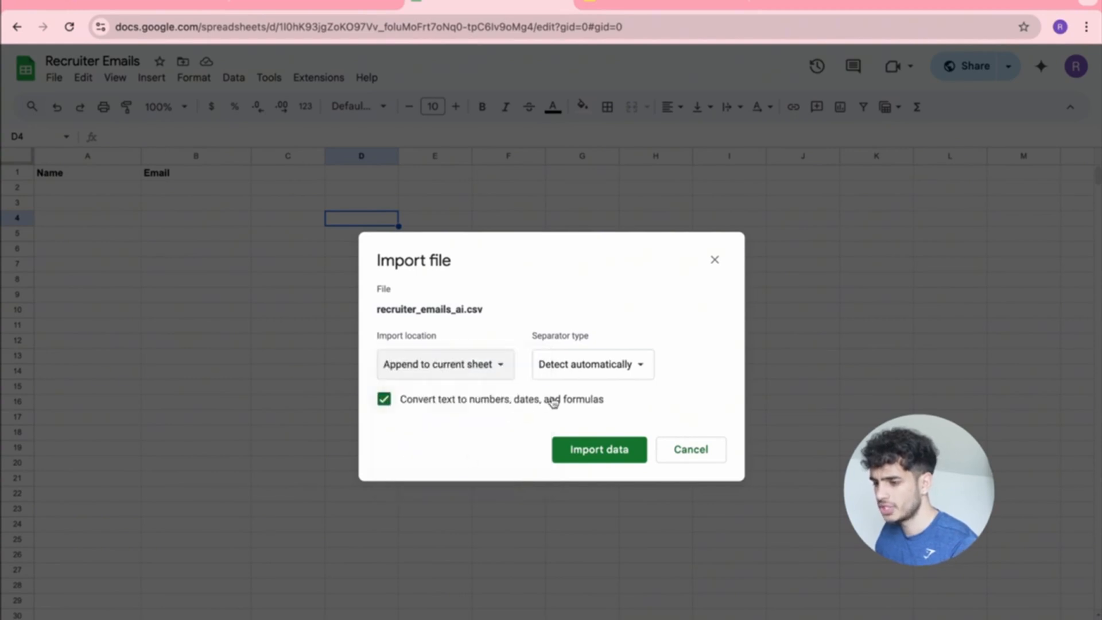
left_click(602, 453)
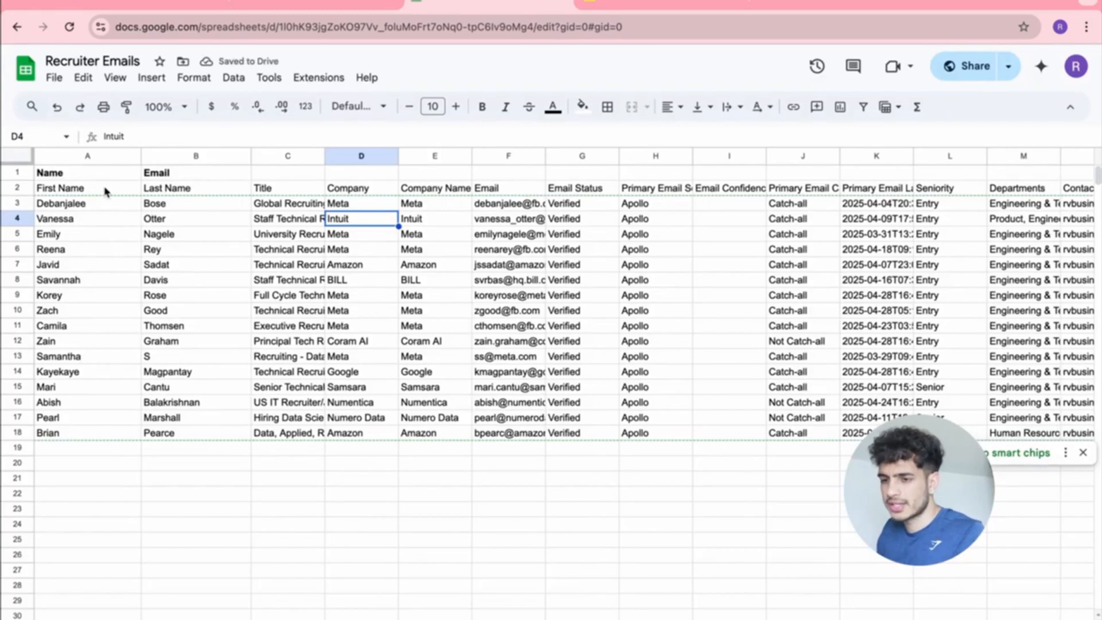
Copy the email addresses in F3:F18 and clear the old Name and Email headers.
scroll(459, 225, "right", 1)
scroll(505, 204, "left", 1)
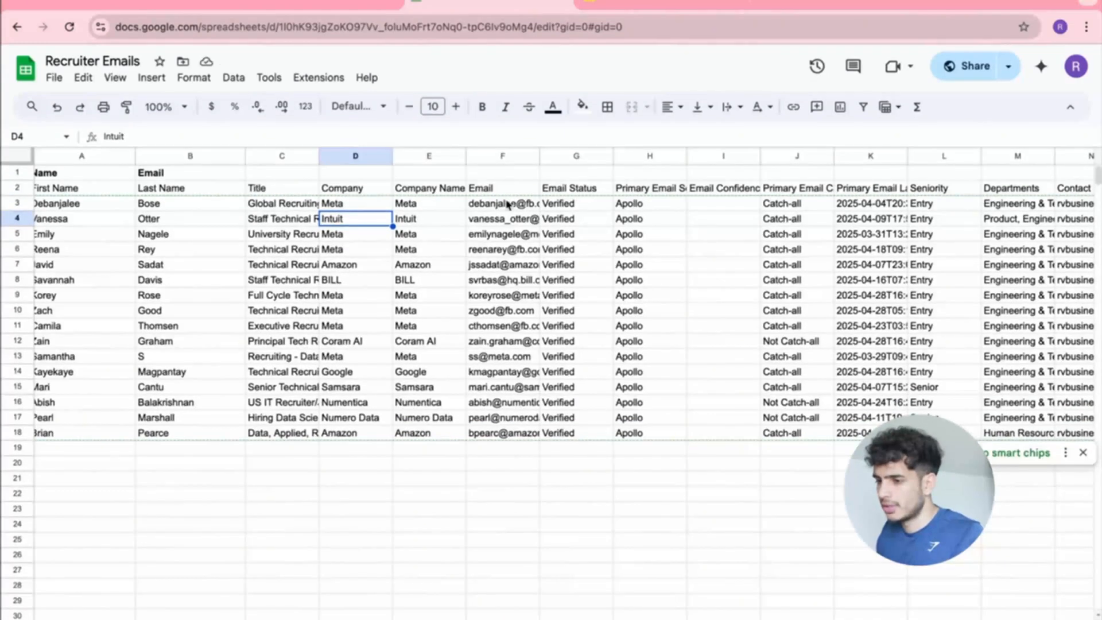
left_click_drag(488, 203, 506, 436)
key("ctrl+c")
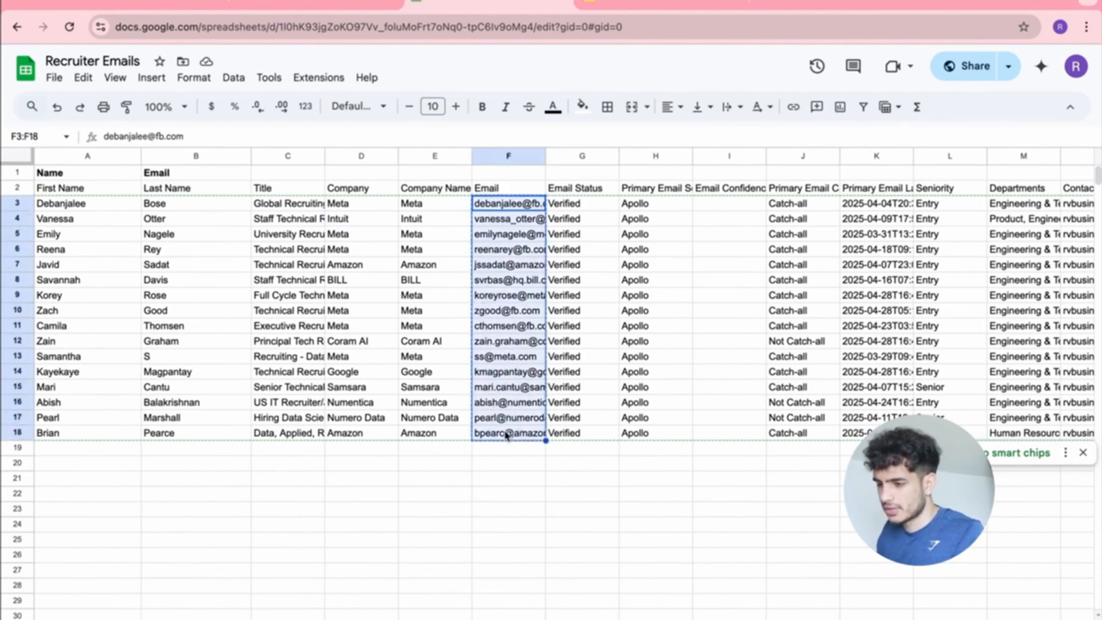
left_click_drag(156, 174, 101, 173)
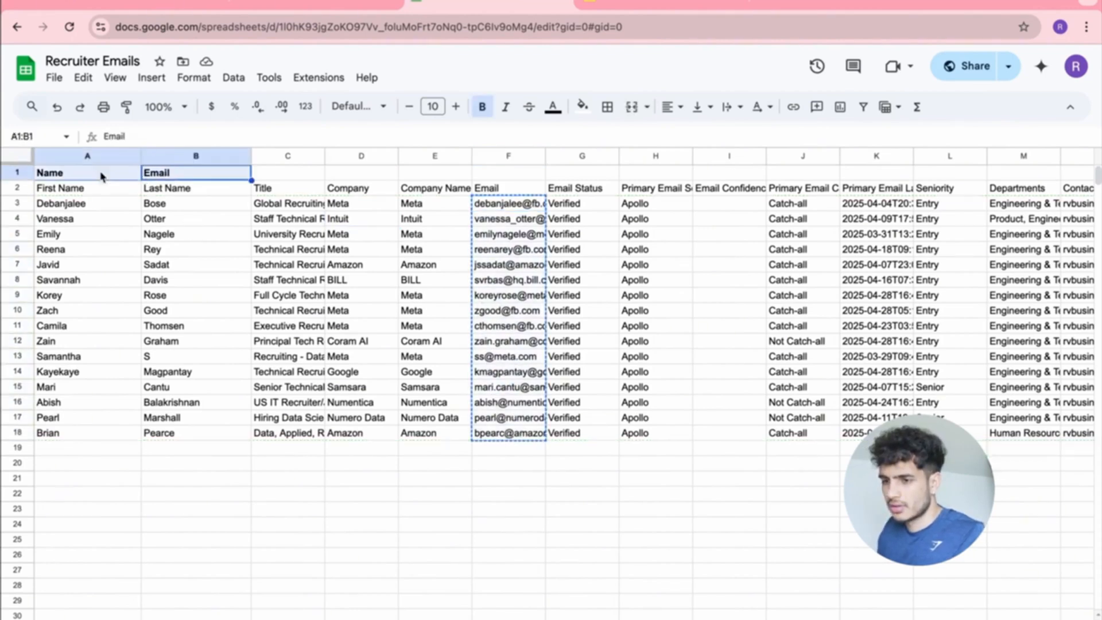
key("Delete")
left_click(320, 465)
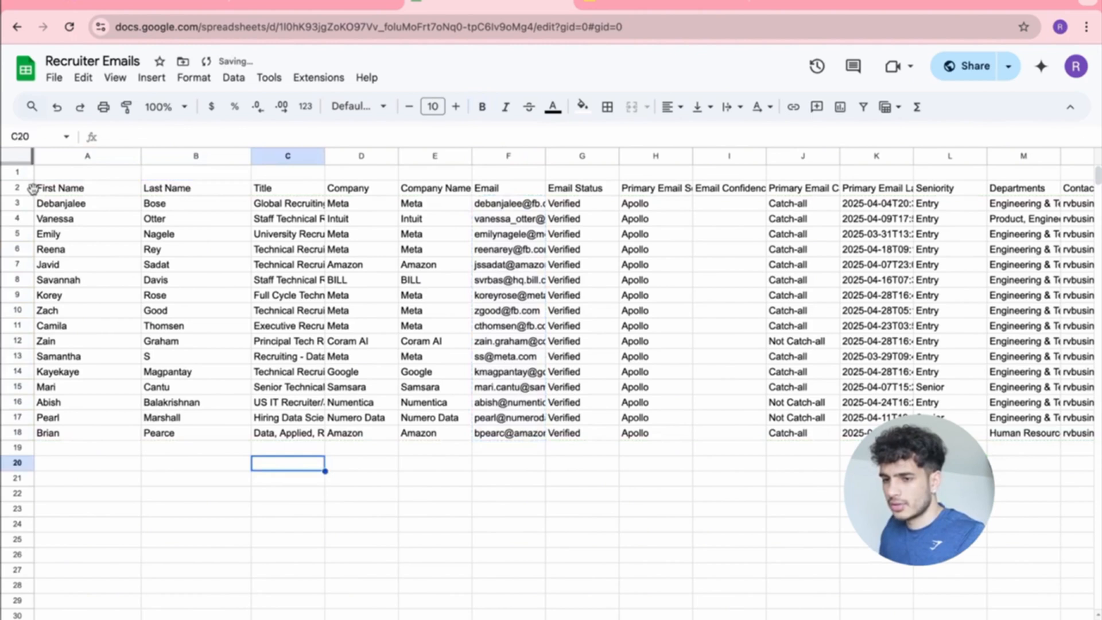
Clear the unneeded columns: Title and company (C–E), Email Status, source, and I through AB.
scroll(301, 227, "right", 5)
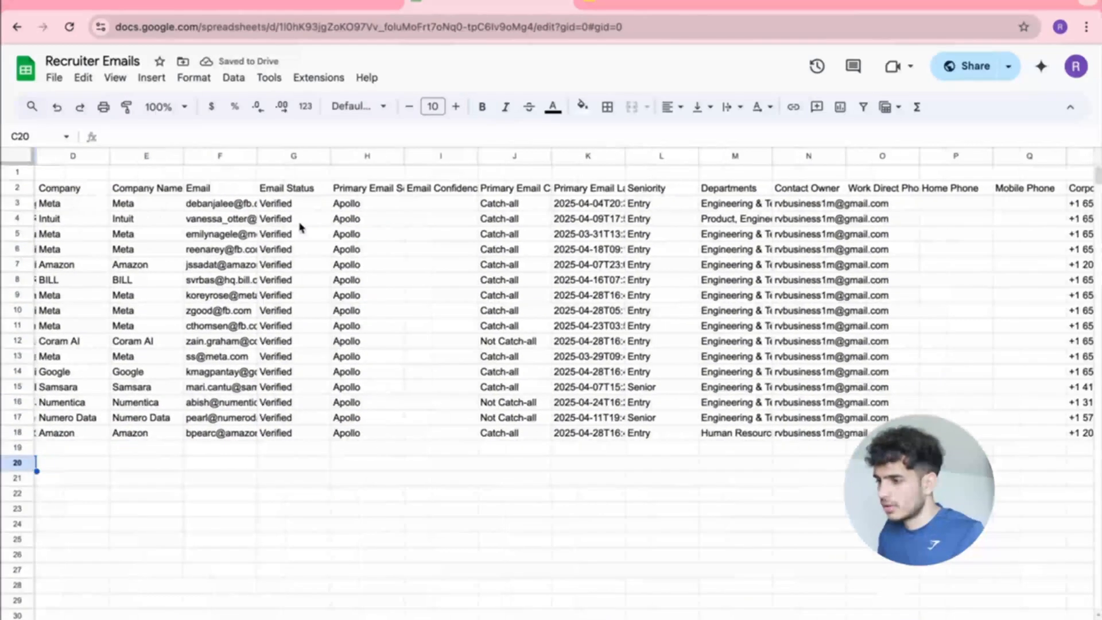
left_click_drag(446, 161, 1043, 239)
key("Delete")
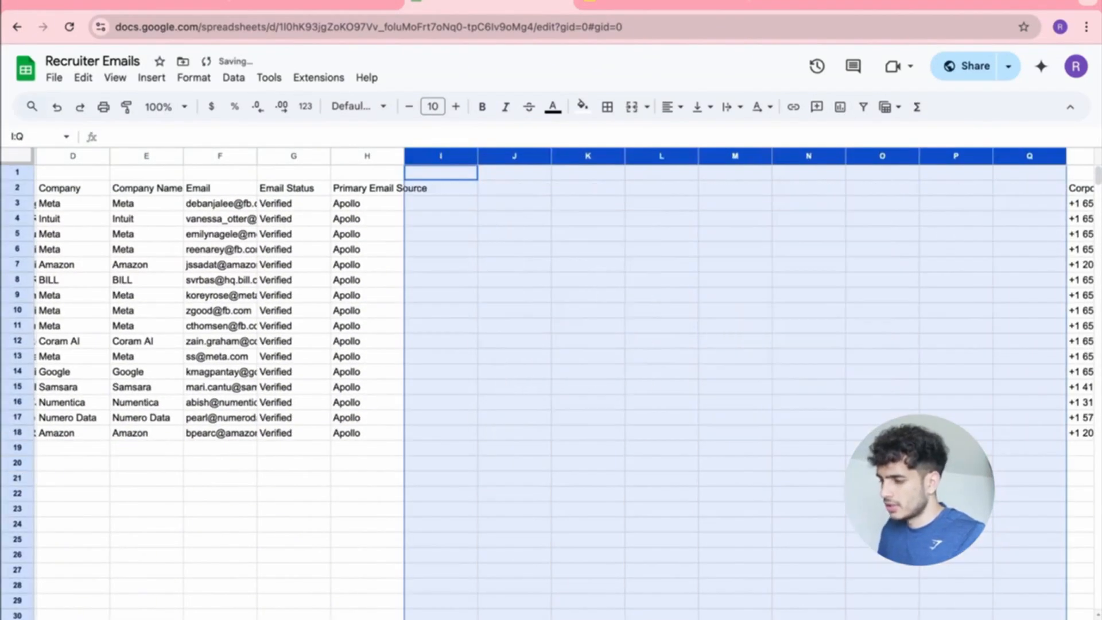
left_click(646, 236)
scroll(647, 241, "right", 6)
left_click_drag(458, 157, 1099, 275)
key("Delete")
scroll(654, 303, "left", 10)
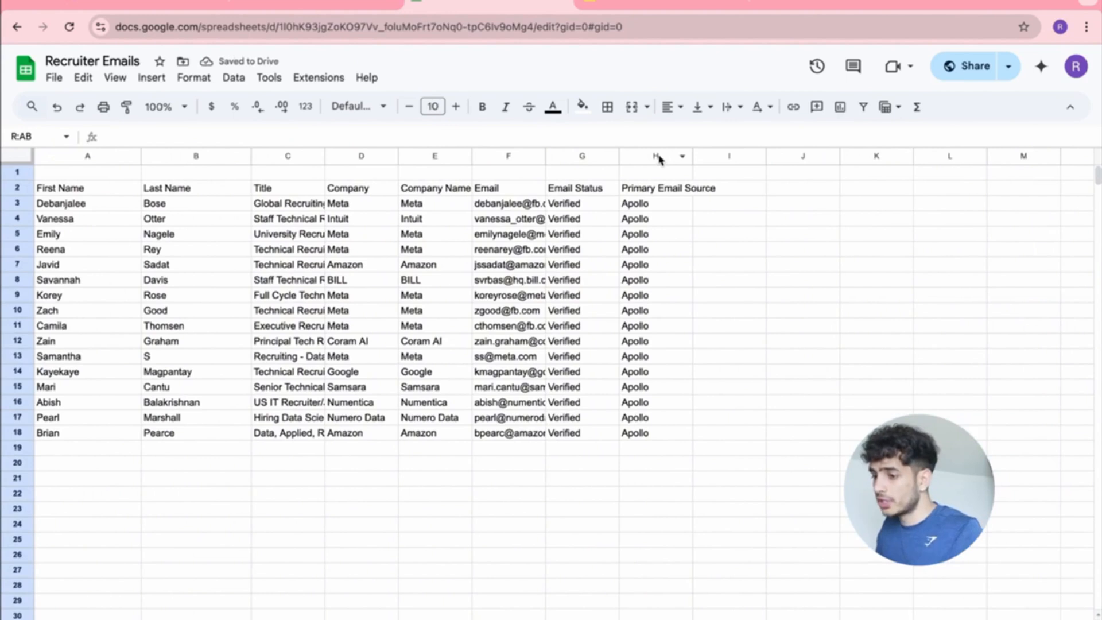
left_click_drag(657, 156, 591, 153)
key("Delete")
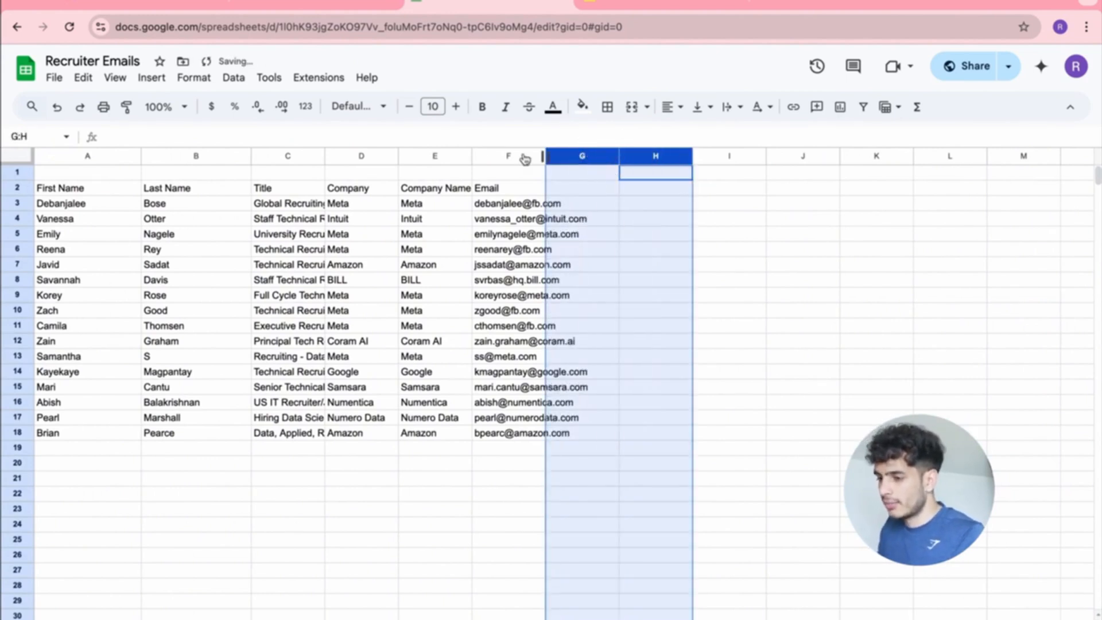
left_click_drag(437, 156, 305, 156)
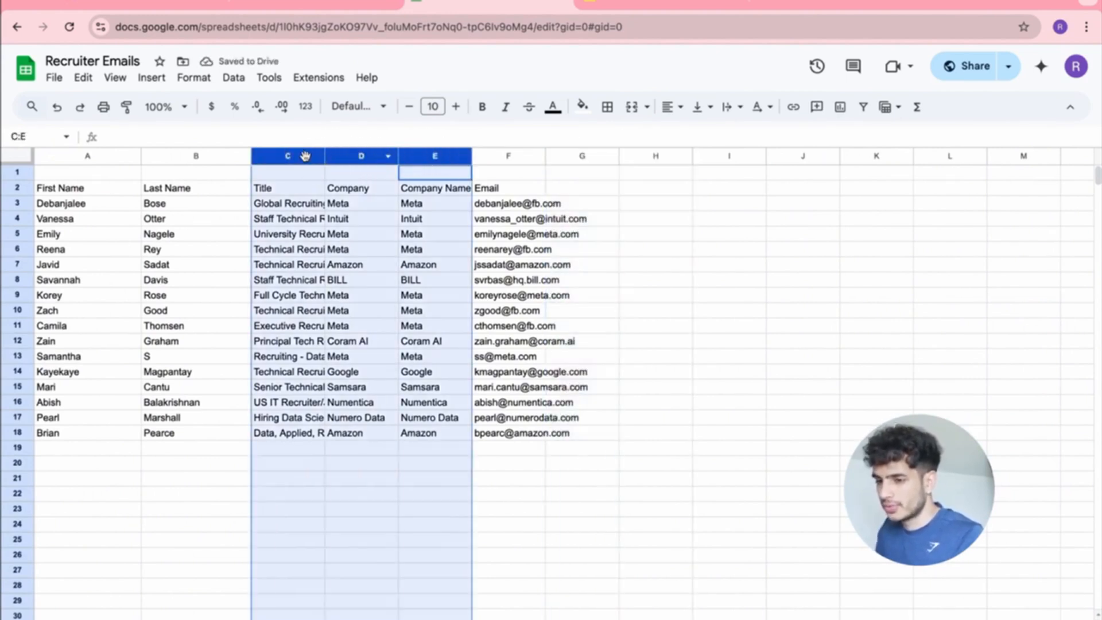
key("Delete")
left_click(636, 281)
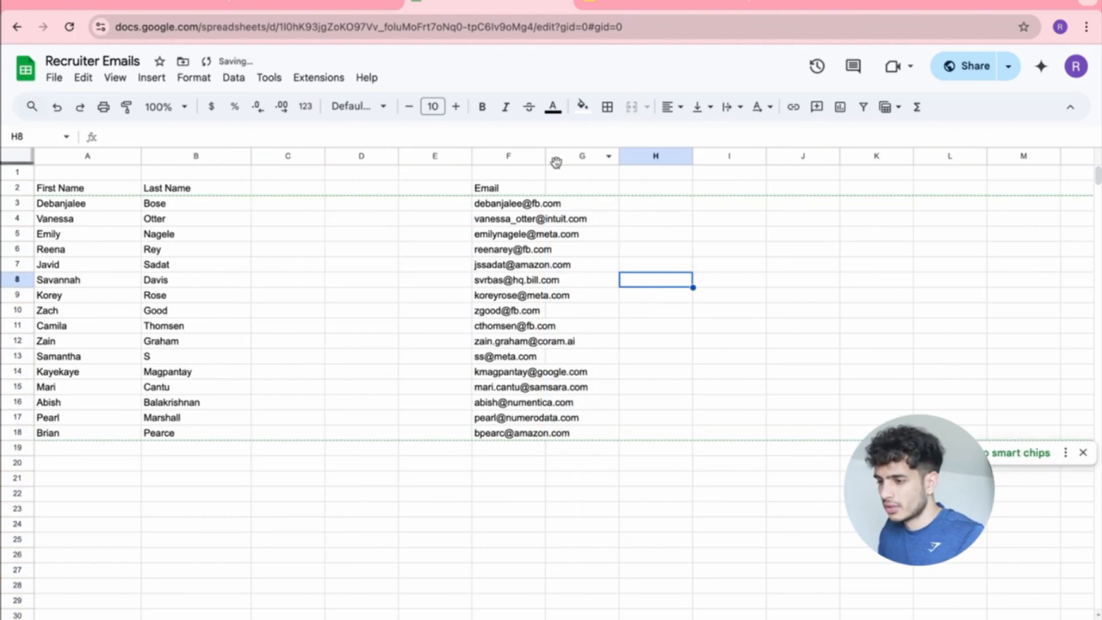
Move the Email header and addresses from column F into column C and widen it.
left_click_drag(545, 156, 642, 155)
left_click_drag(545, 190, 542, 439)
key("Delete")
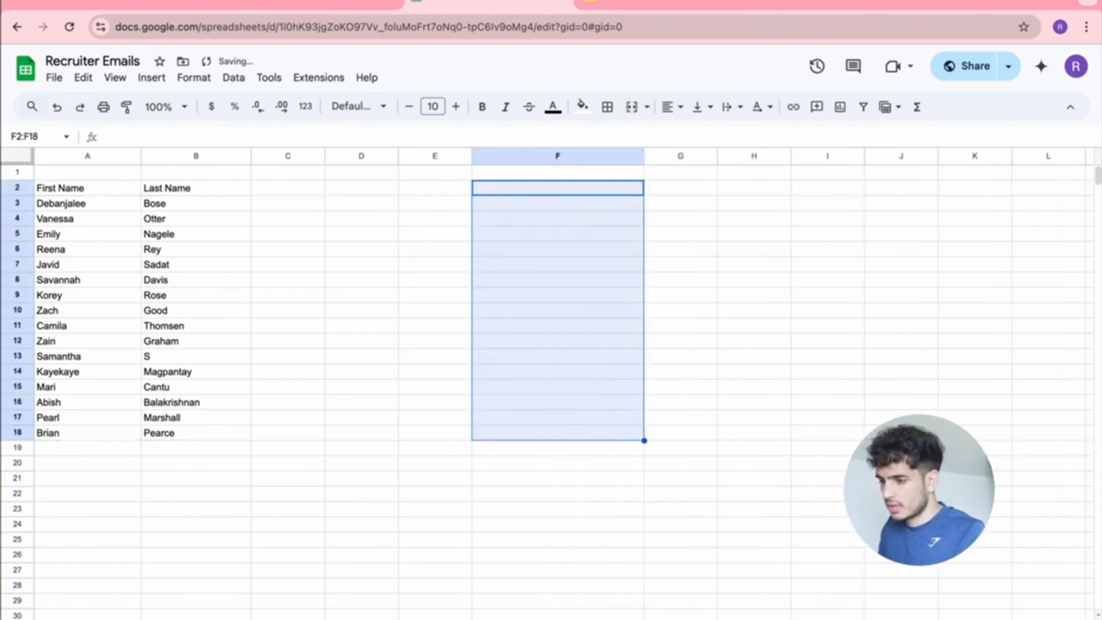
left_click(285, 191)
key("ctrl+v")
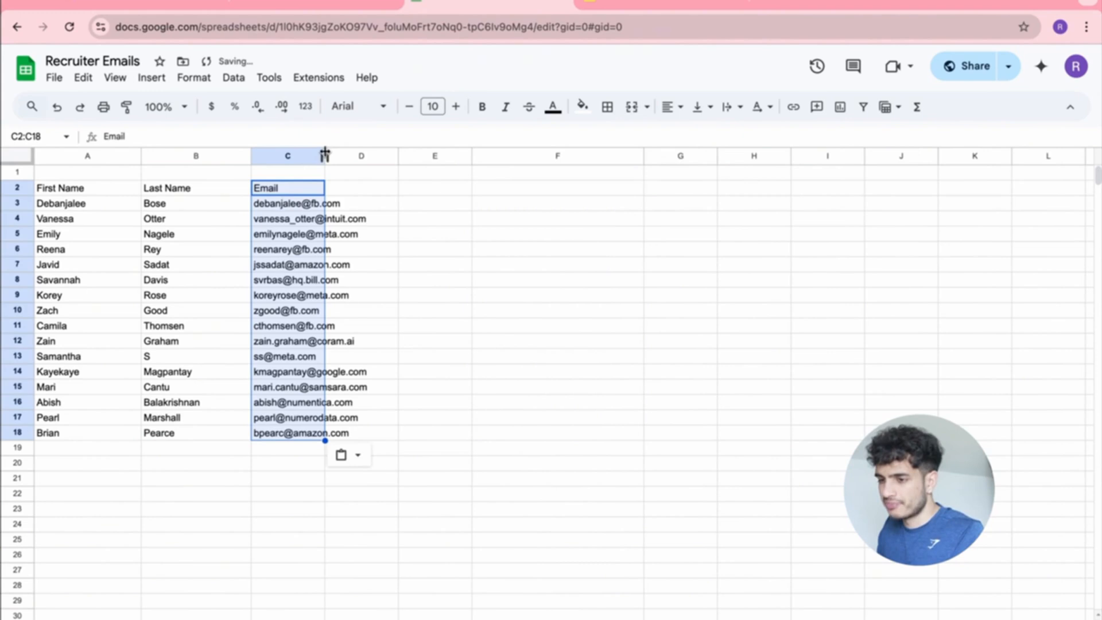
left_click_drag(325, 156, 386, 155)
left_click(472, 259)
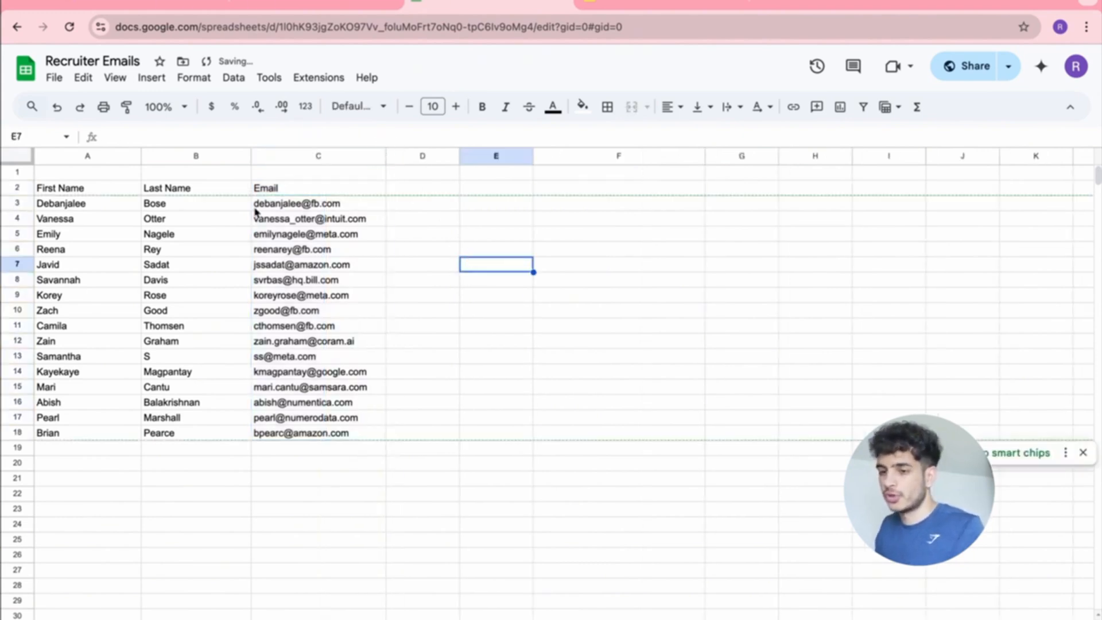
Shift the name and email block A2:C18 up so it starts at row 1.
left_click_drag(285, 435, 80, 189)
key("Delete")
left_click(102, 174)
key("ctrl+v")
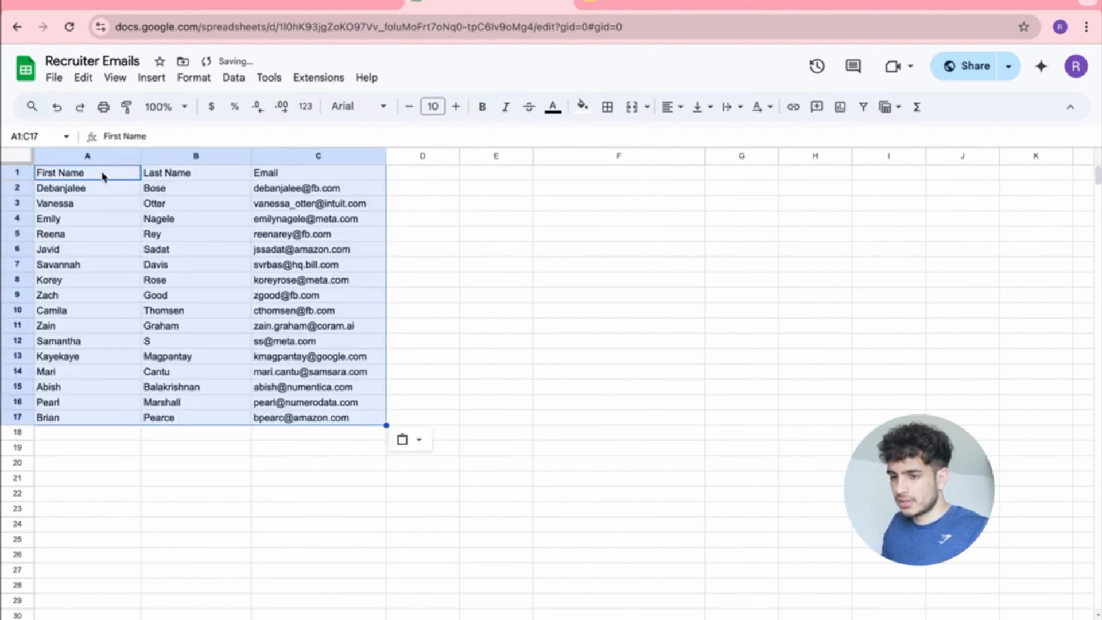
left_click(418, 278)
Bold the First Name, Last Name and Email headers.
left_click(122, 178)
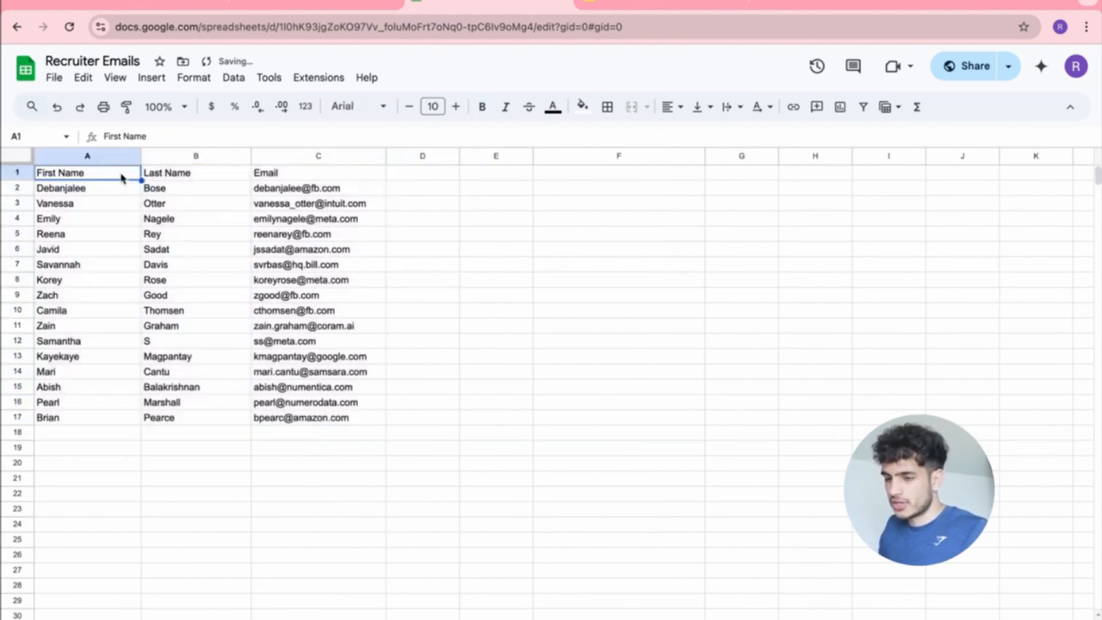
key("ctrl+b")
left_click(166, 175)
key("ctrl+b")
left_click(268, 174)
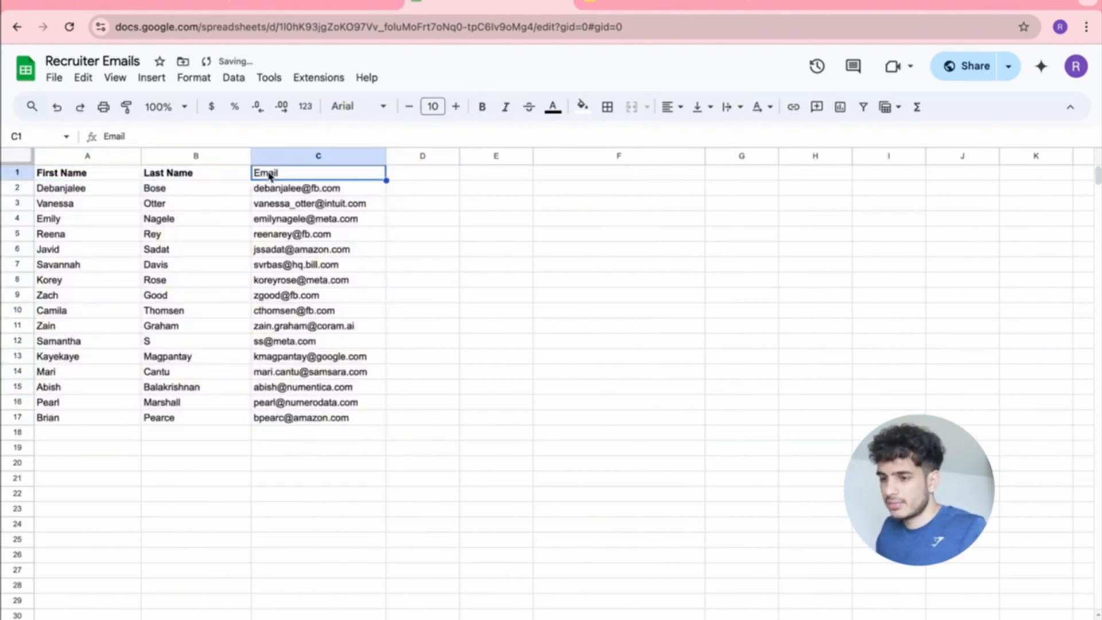
key("ctrl+b")
left_click(321, 310)
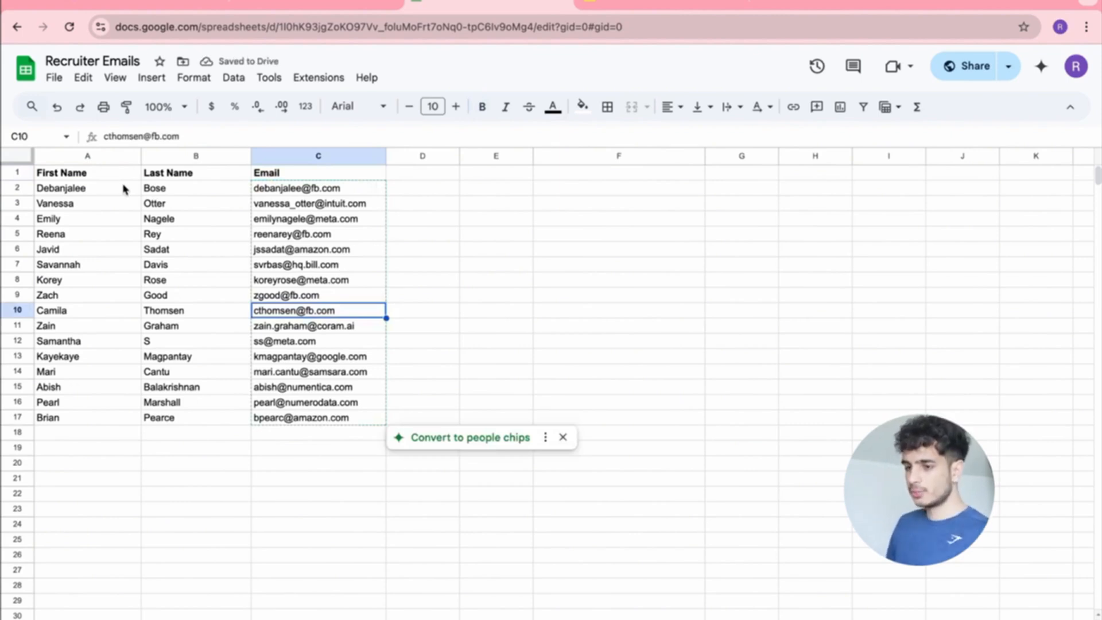
left_click(456, 223)
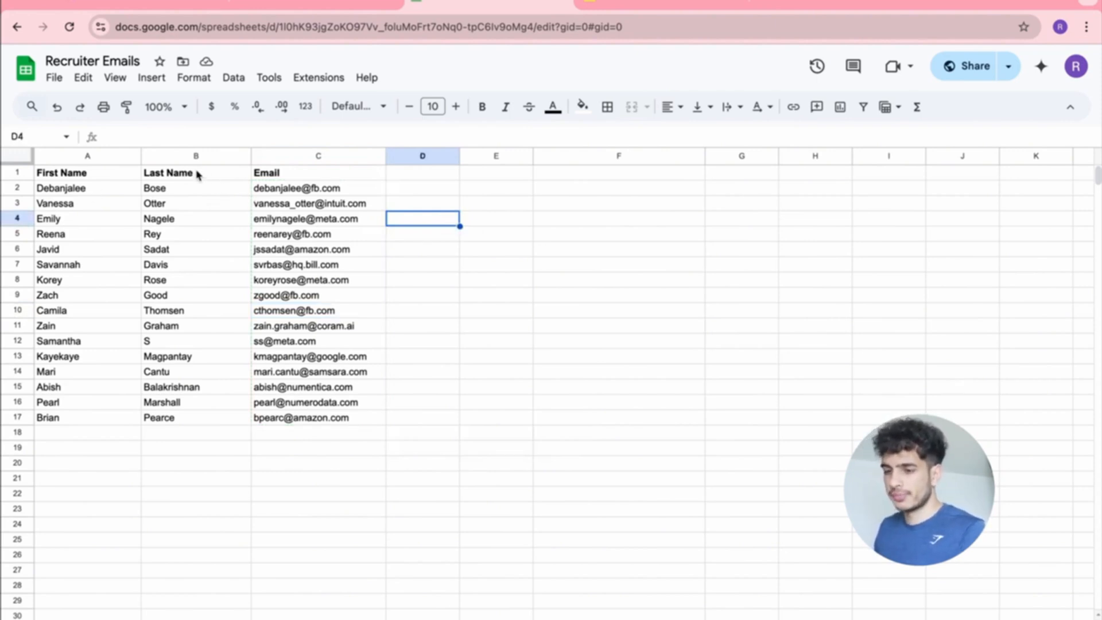
Mark the Get recruiters' emails and email collection tasks done in the tasklist.
left_click(313, 7)
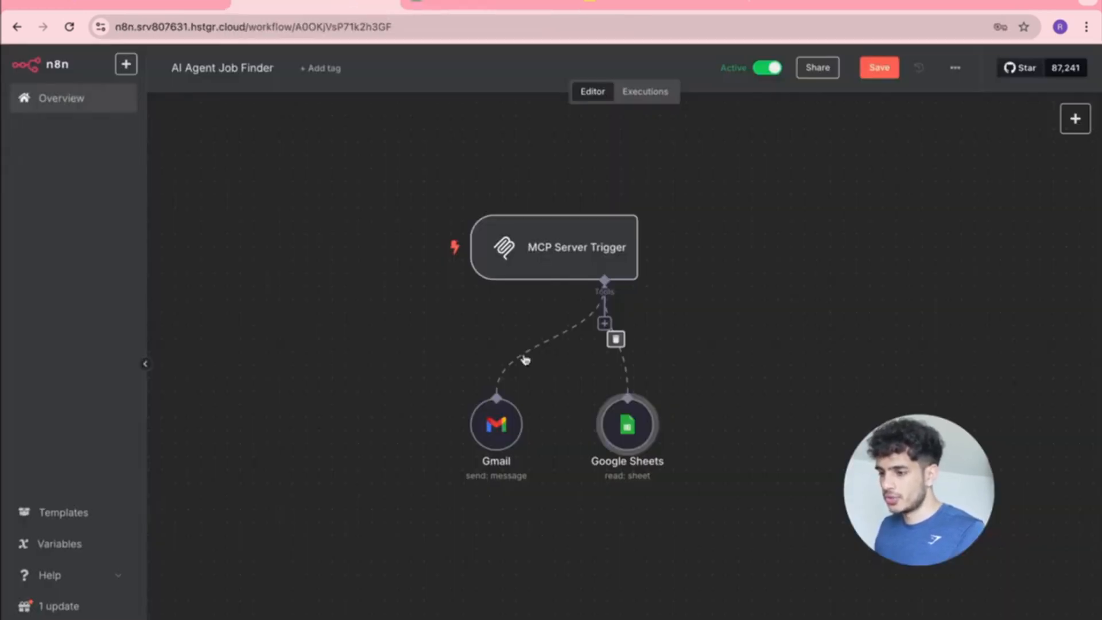
key("ctrl+Right")
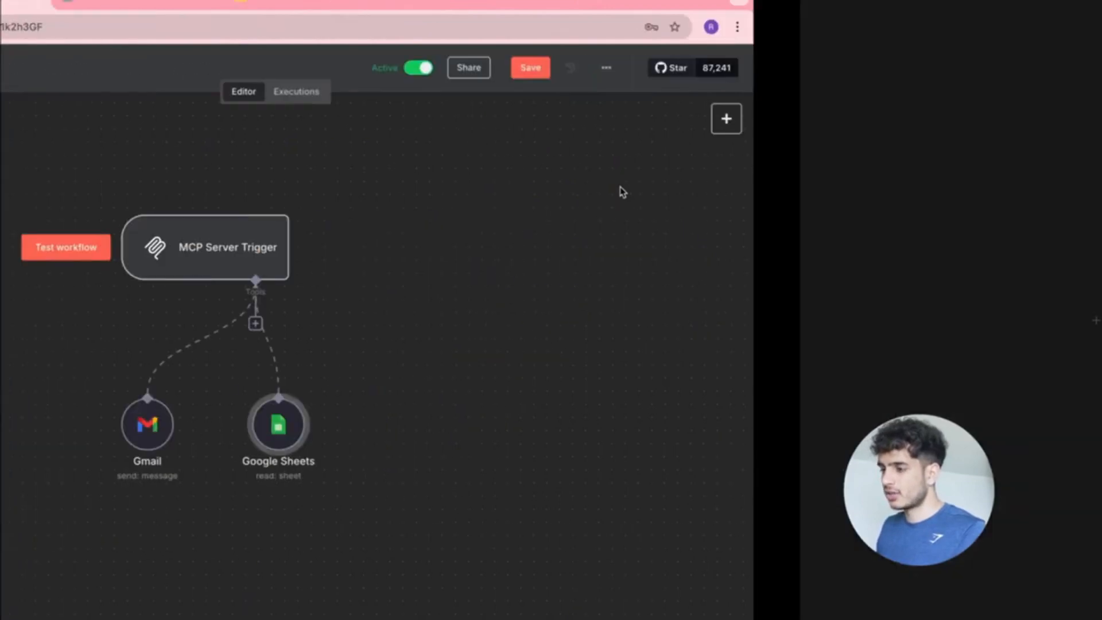
left_click(327, 299)
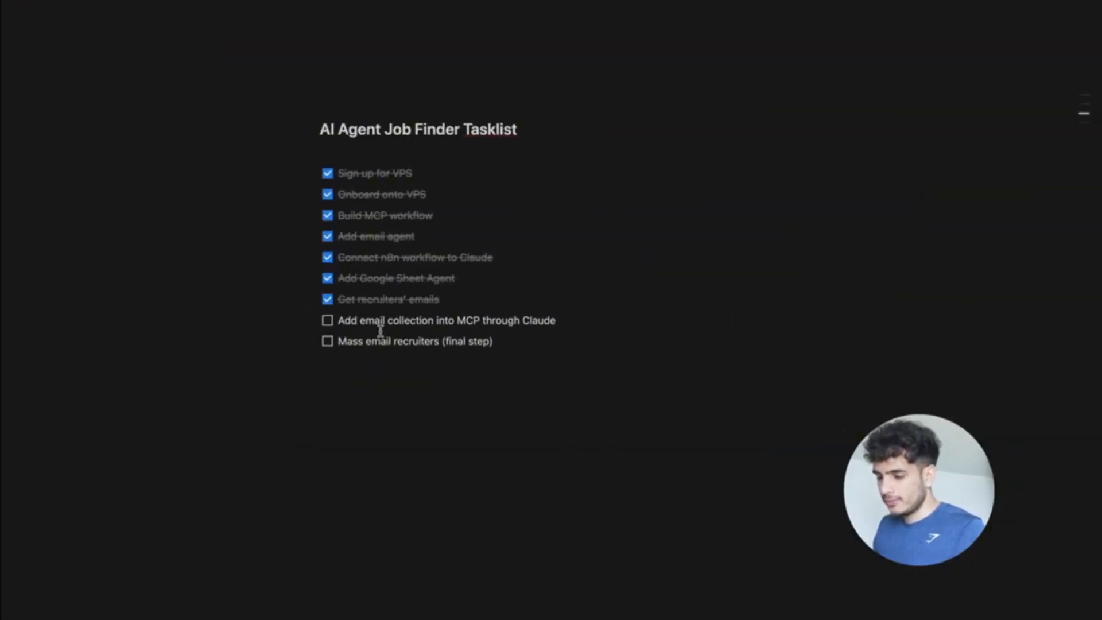
left_click(327, 320)
key("ctrl+Left")
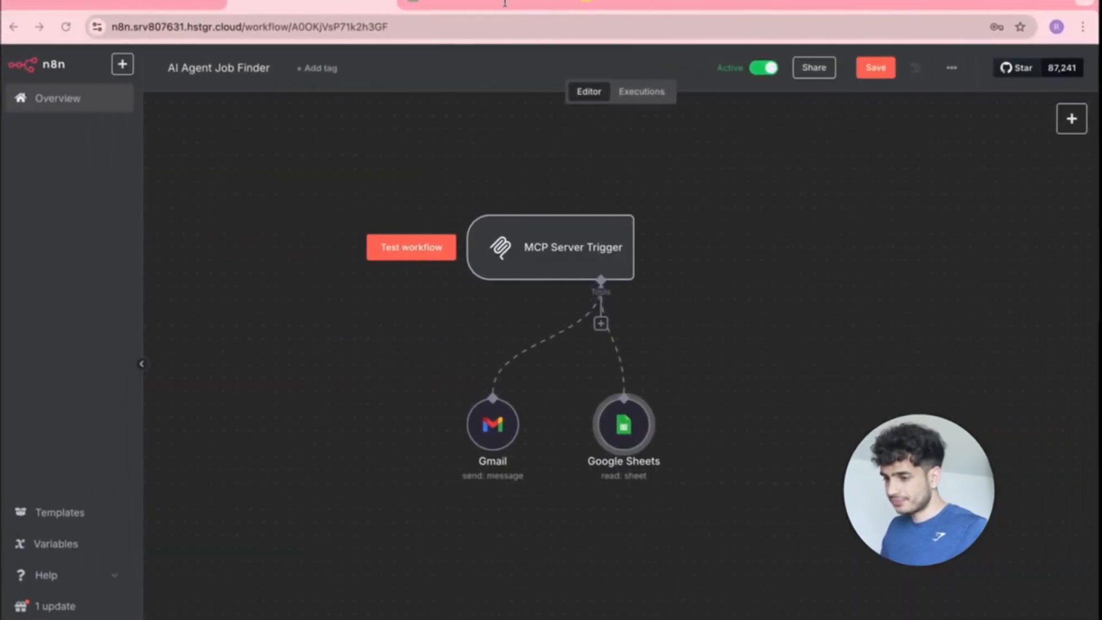
Return to the AI Agent Job Finder workflow and select the Gmail node.
left_click(500, 3)
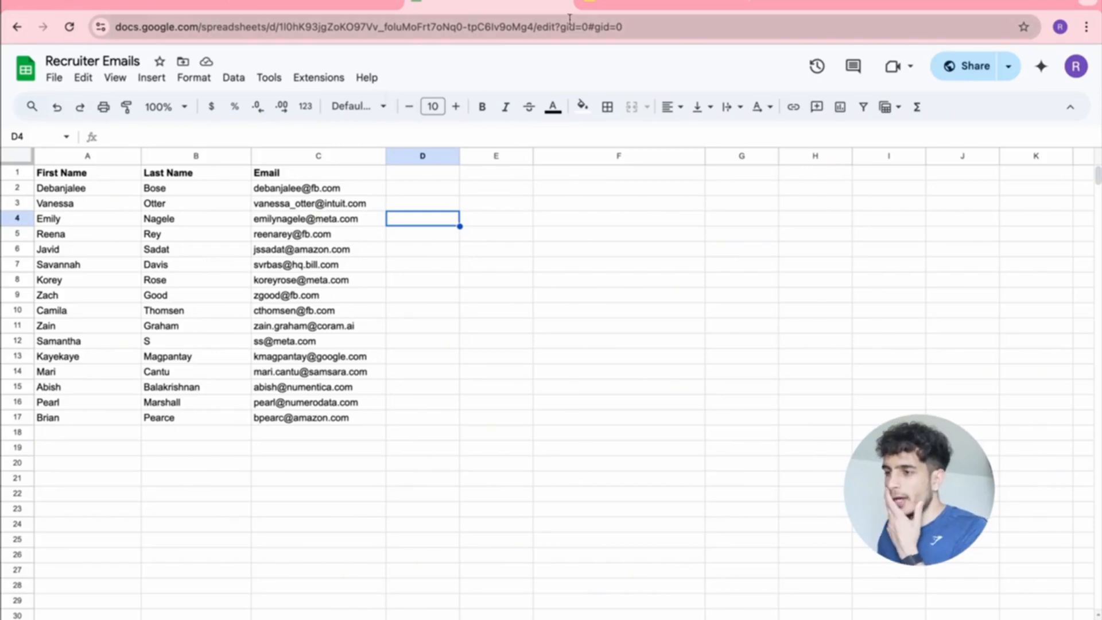
left_click(357, 3)
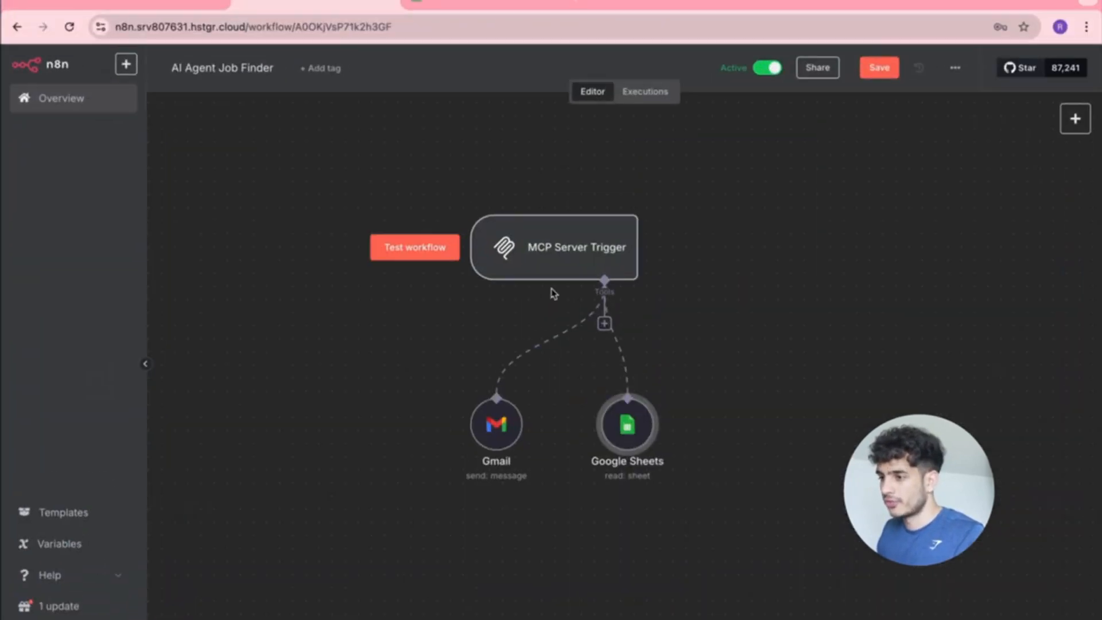
left_click(500, 427)
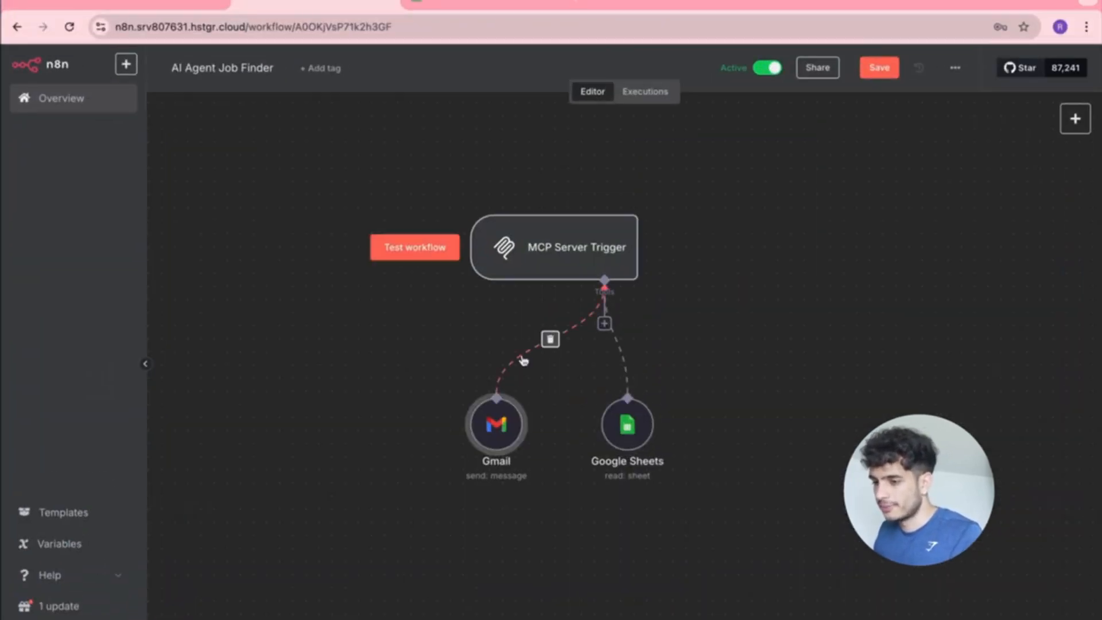
In the Gmail node, clear the fixed recipient and 'Test email' subject and let the model define both.
double_click(483, 425)
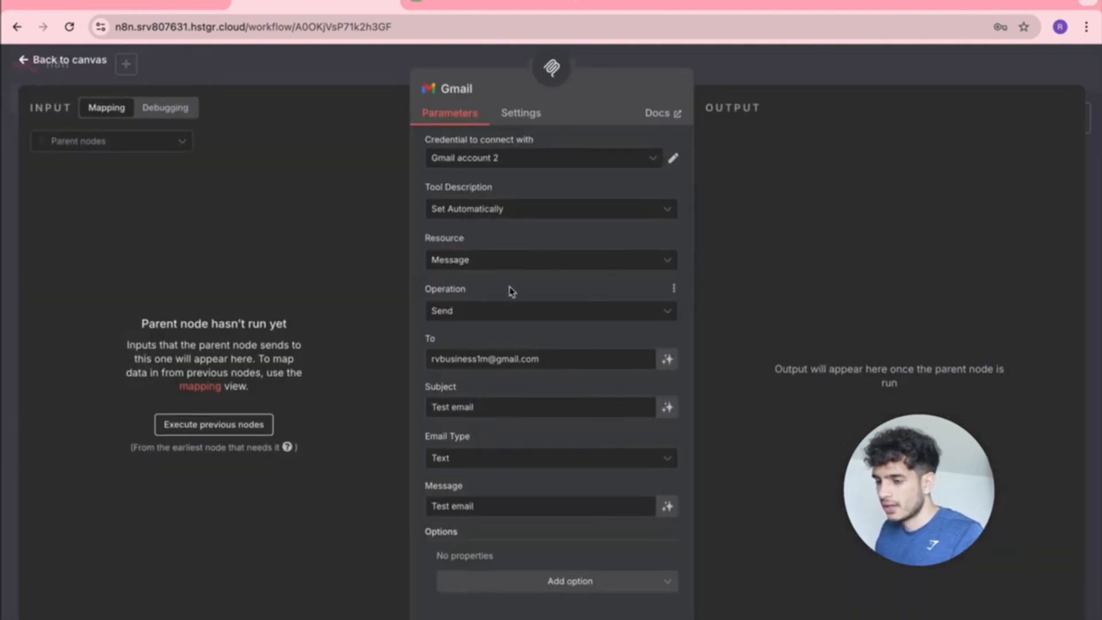
left_click_drag(563, 359, 413, 360)
key("BackSpace")
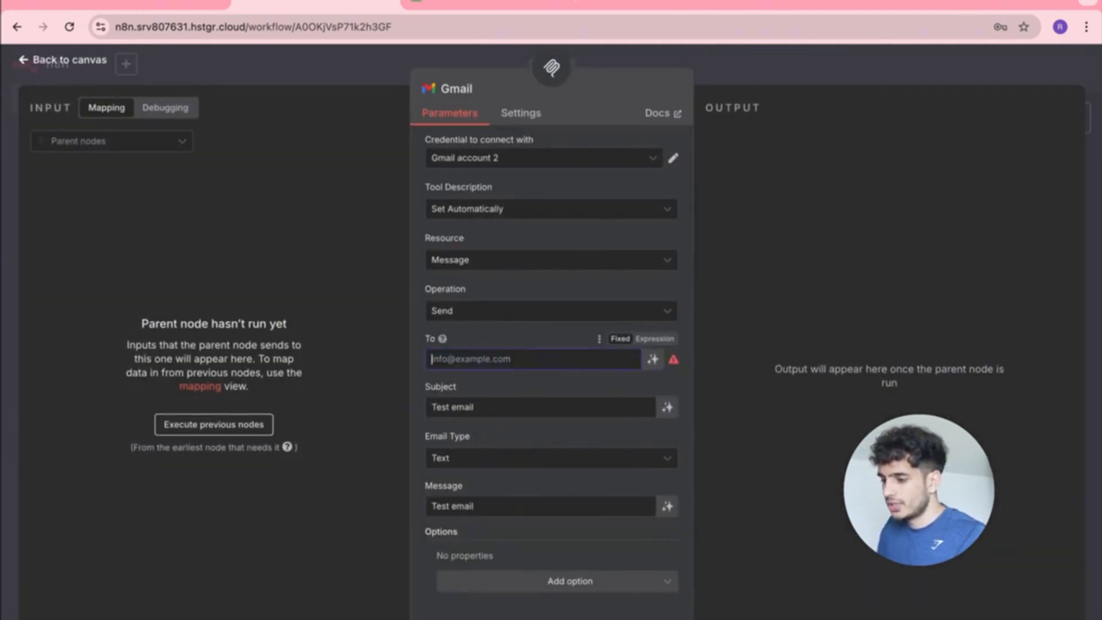
left_click(652, 359)
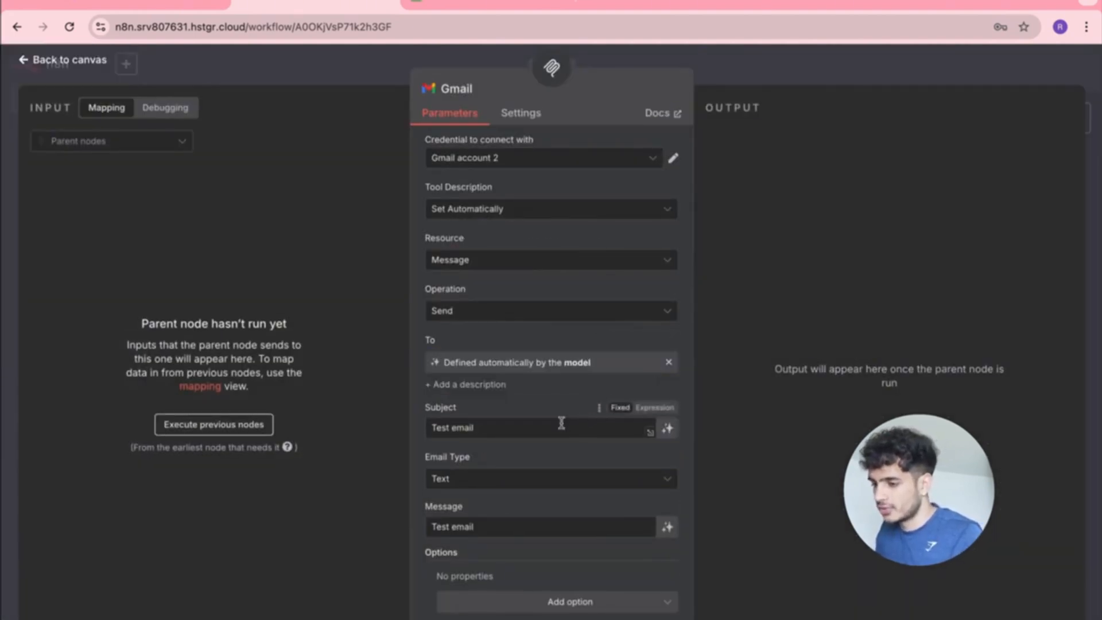
left_click_drag(561, 423, 384, 415)
key("BackSpace")
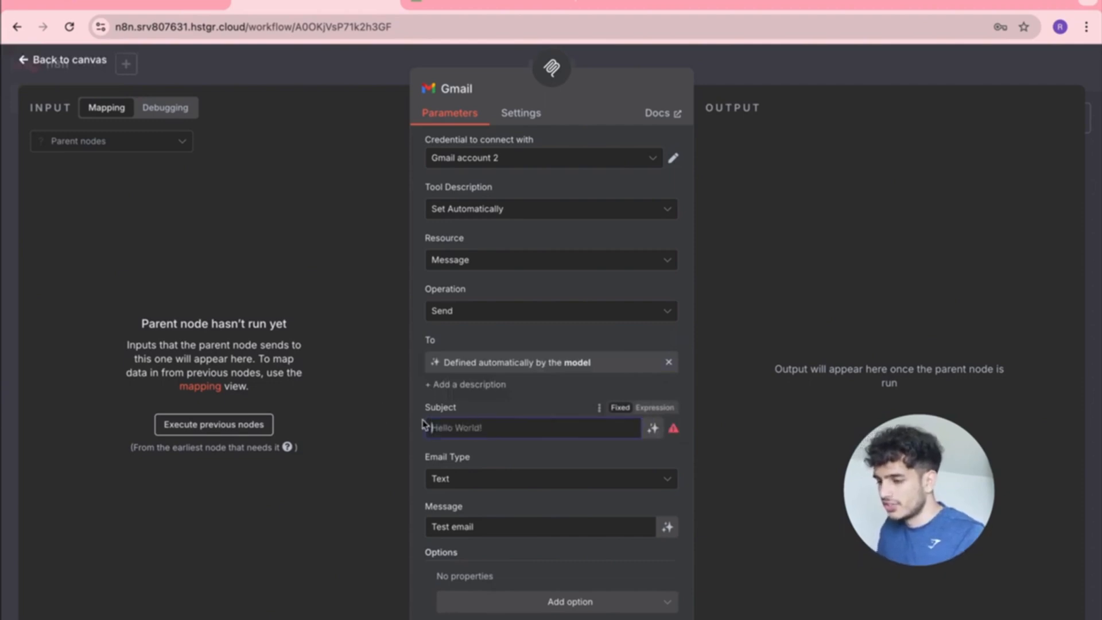
left_click(653, 428)
Clear the fixed message text, let the model define the message, and return to the canvas.
scroll(653, 439, "down", 1)
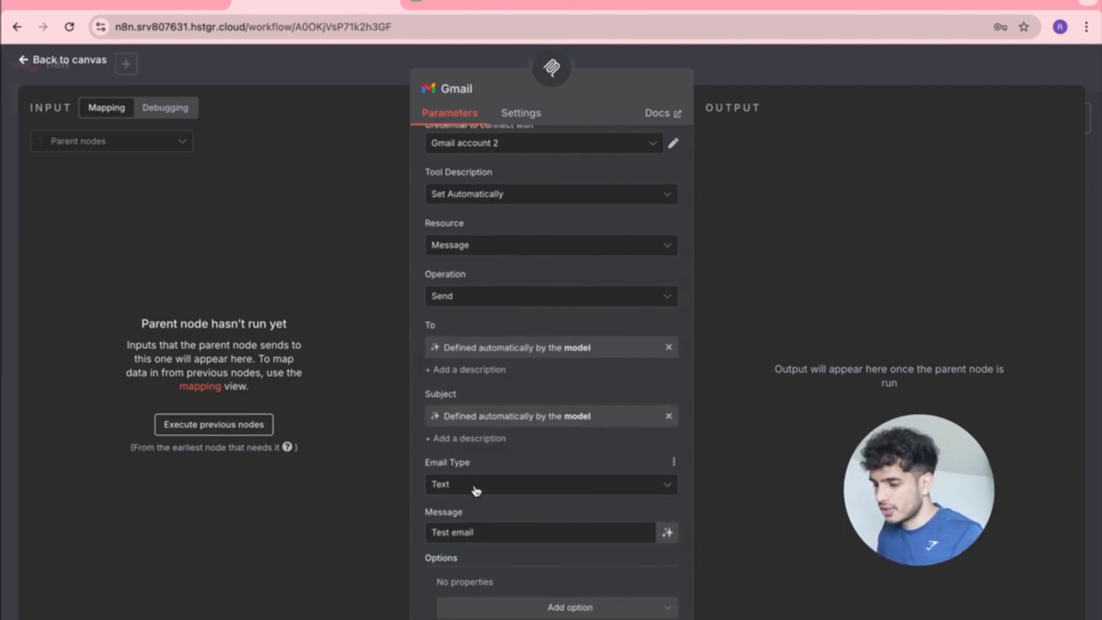
left_click_drag(488, 533, 421, 541)
key("BackSpace")
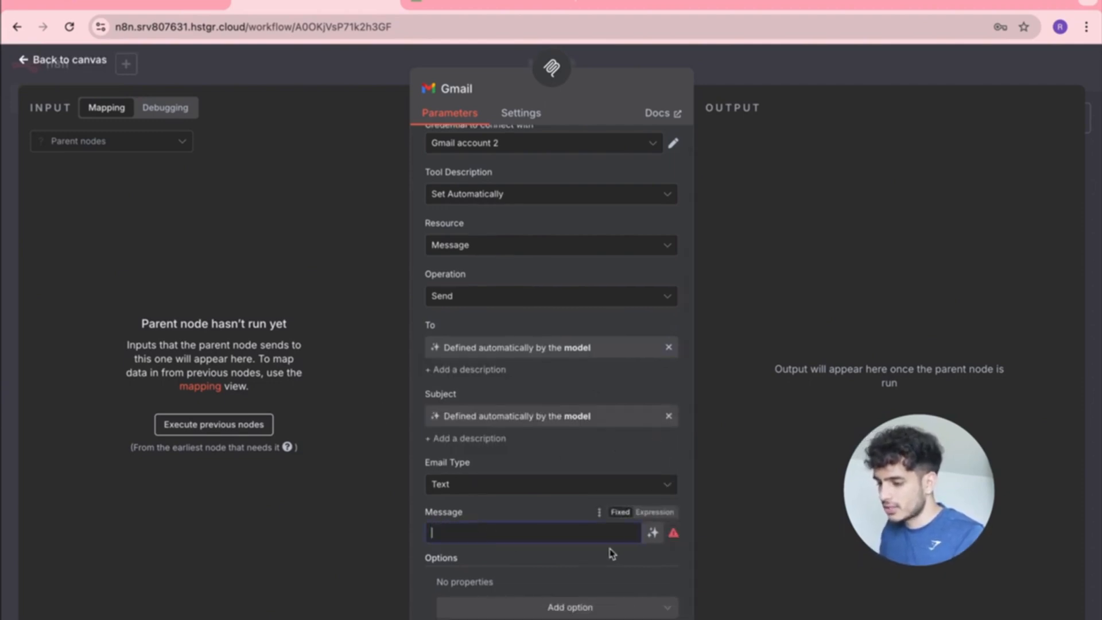
left_click(667, 532)
scroll(609, 425, "down", 1)
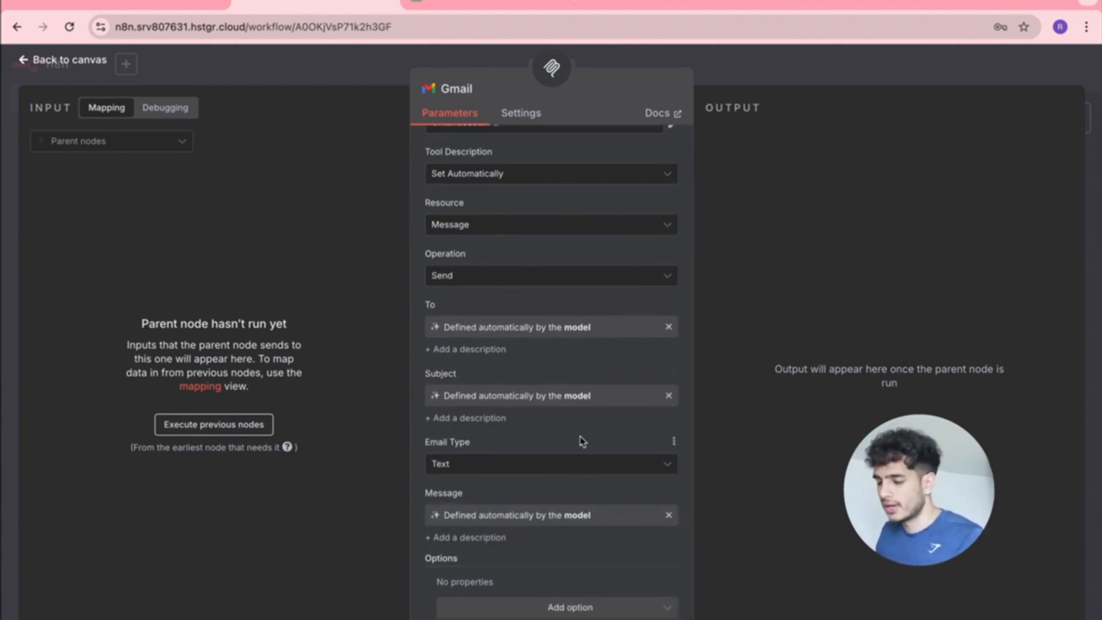
scroll(583, 441, "up", 1)
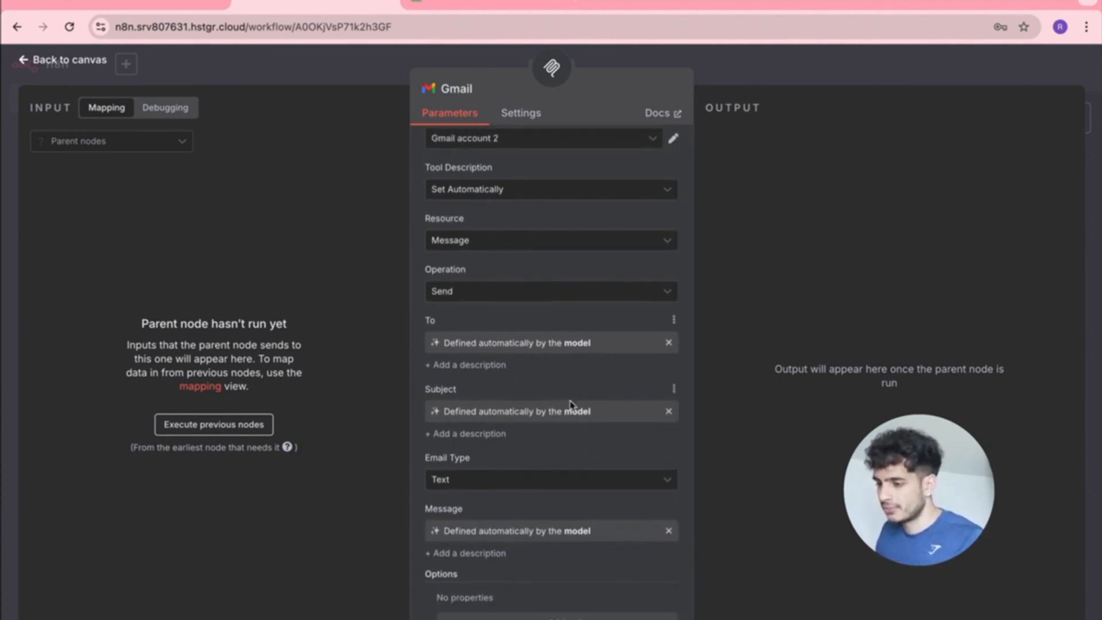
scroll(579, 376, "down", 1)
scroll(613, 301, "up", 2)
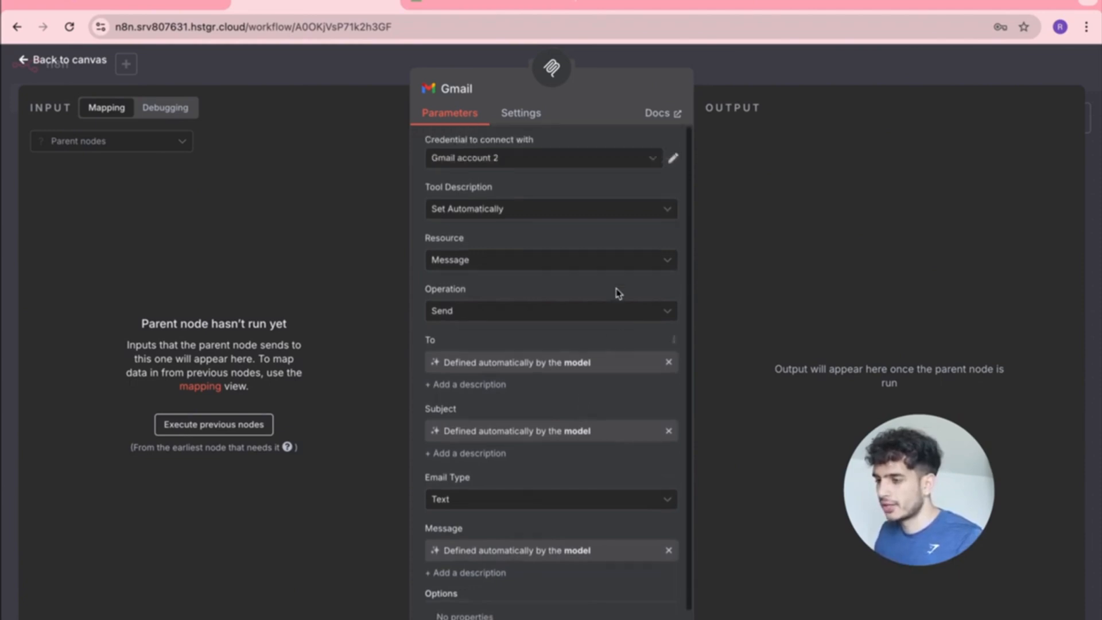
left_click(26, 61)
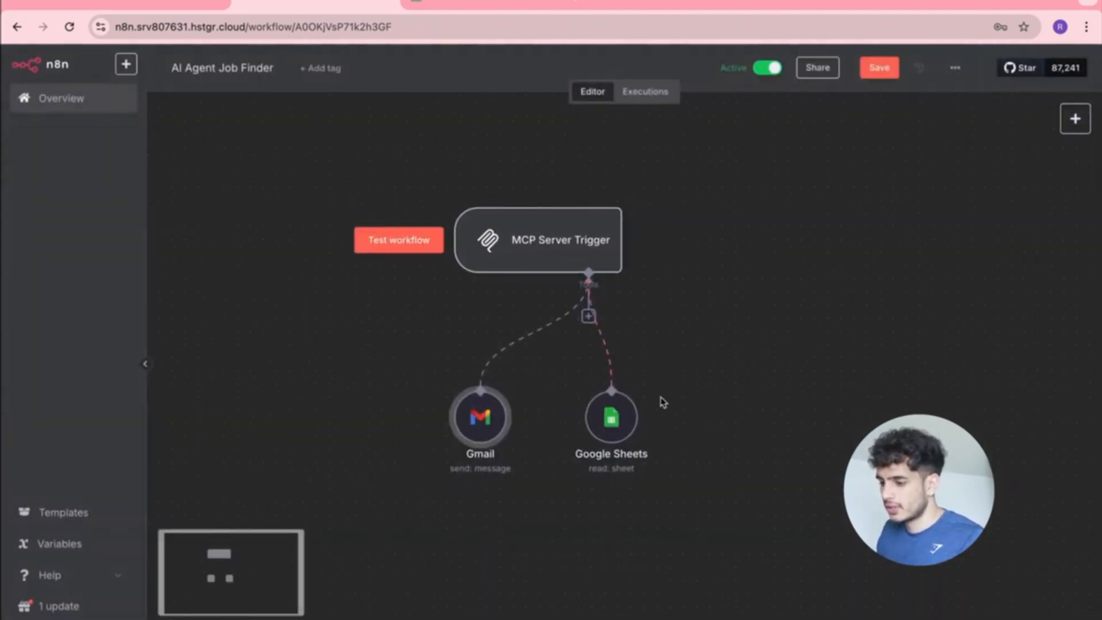
Open the Google Sheets tool and look over its extra read options.
double_click(612, 418)
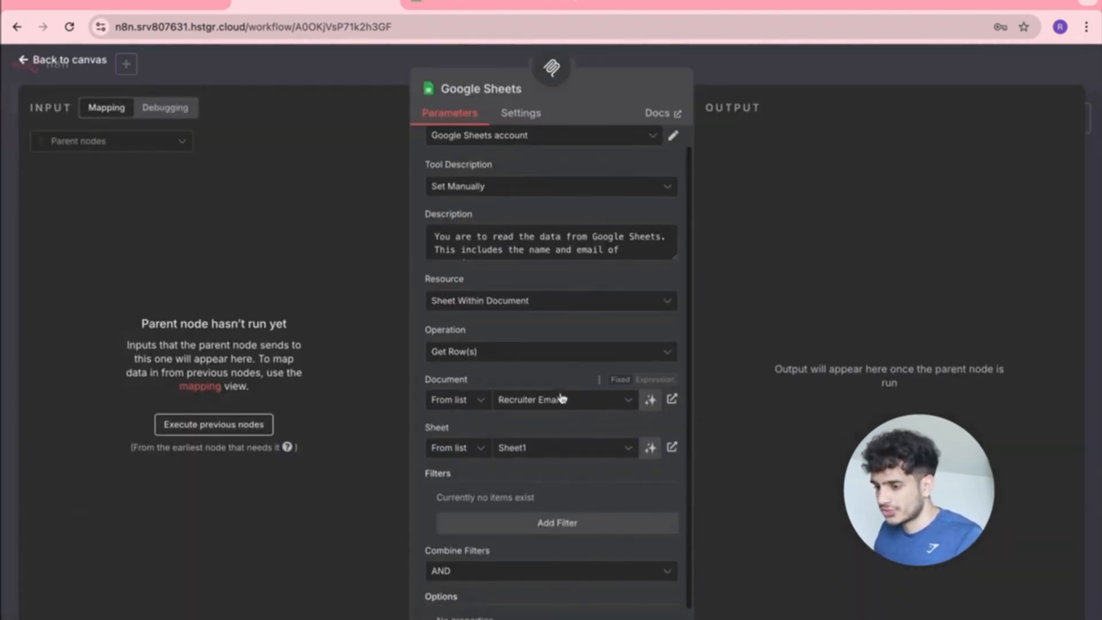
scroll(563, 397, "down", 2)
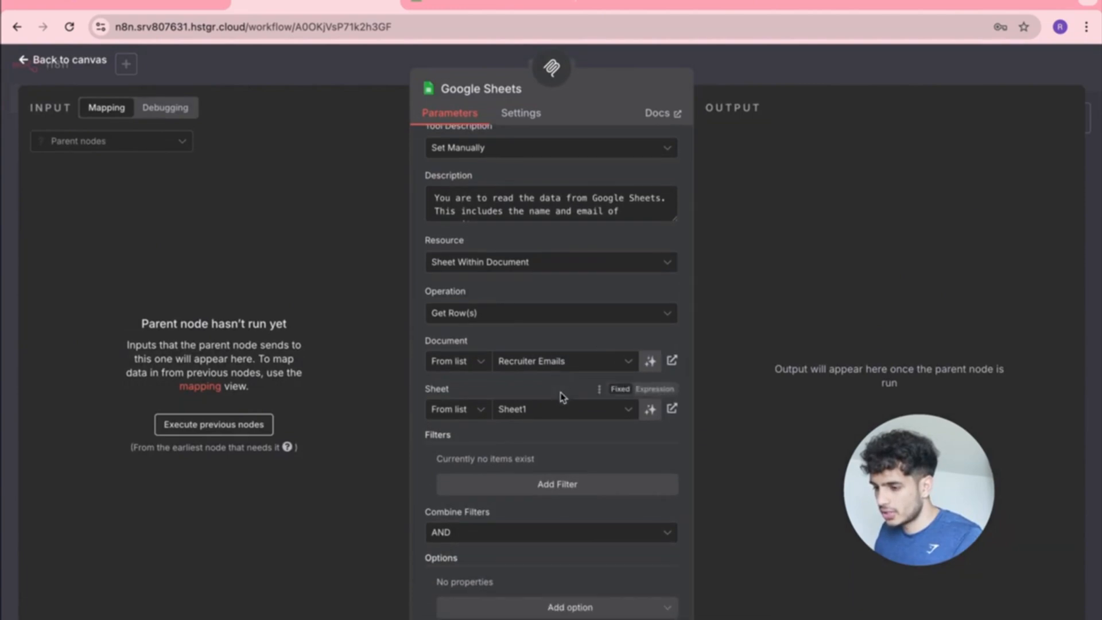
scroll(561, 395, "up", 2)
scroll(558, 459, "down", 2)
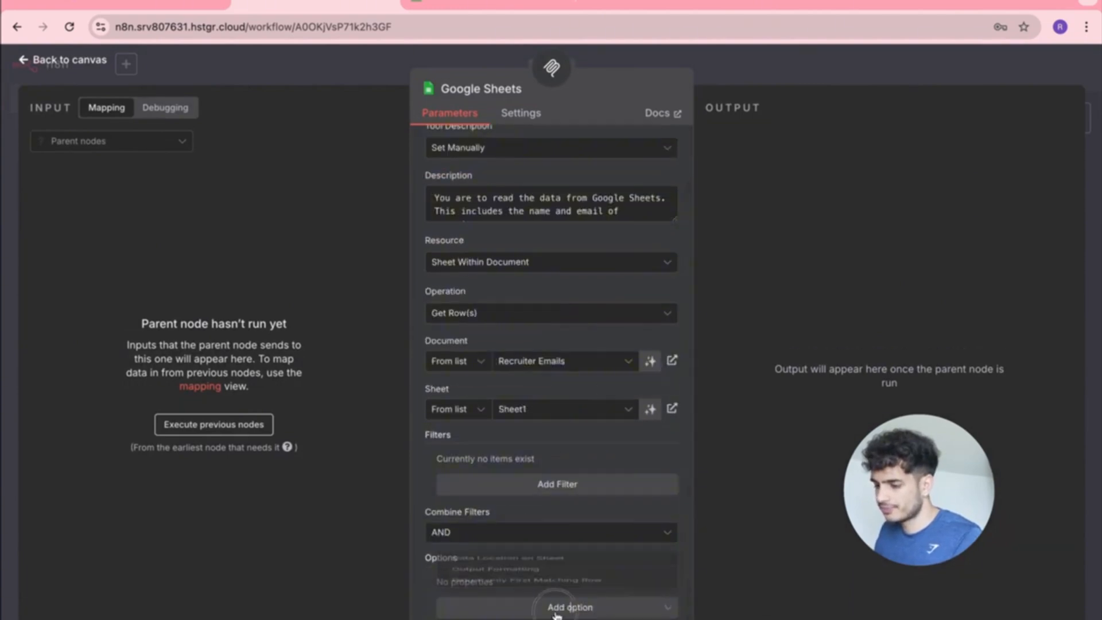
left_click(570, 607)
left_click(561, 453)
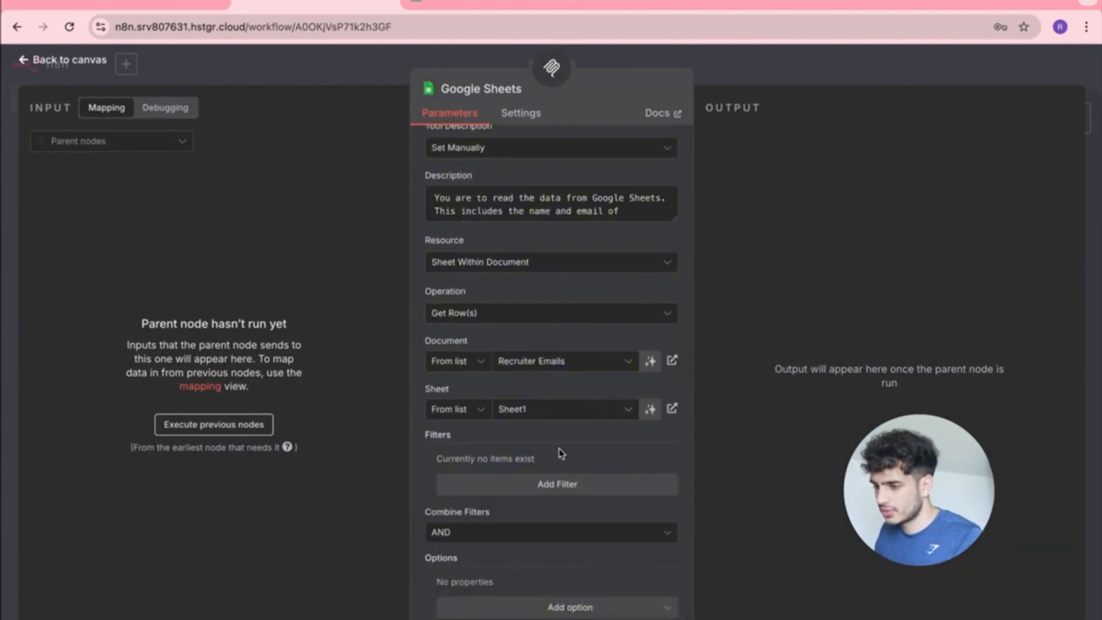
scroll(561, 454, "up", 2)
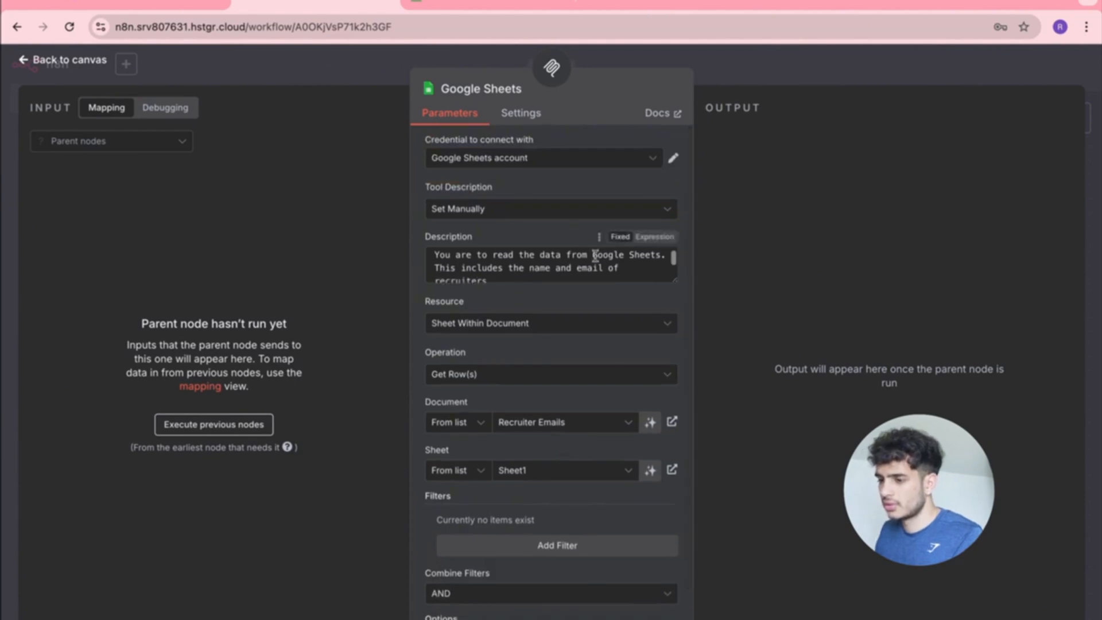
scroll(594, 255, "down", 1)
Make the tool description mention first name and the "First Name" and "Email" columns, then save the workflow.
left_click(532, 259)
type("first")
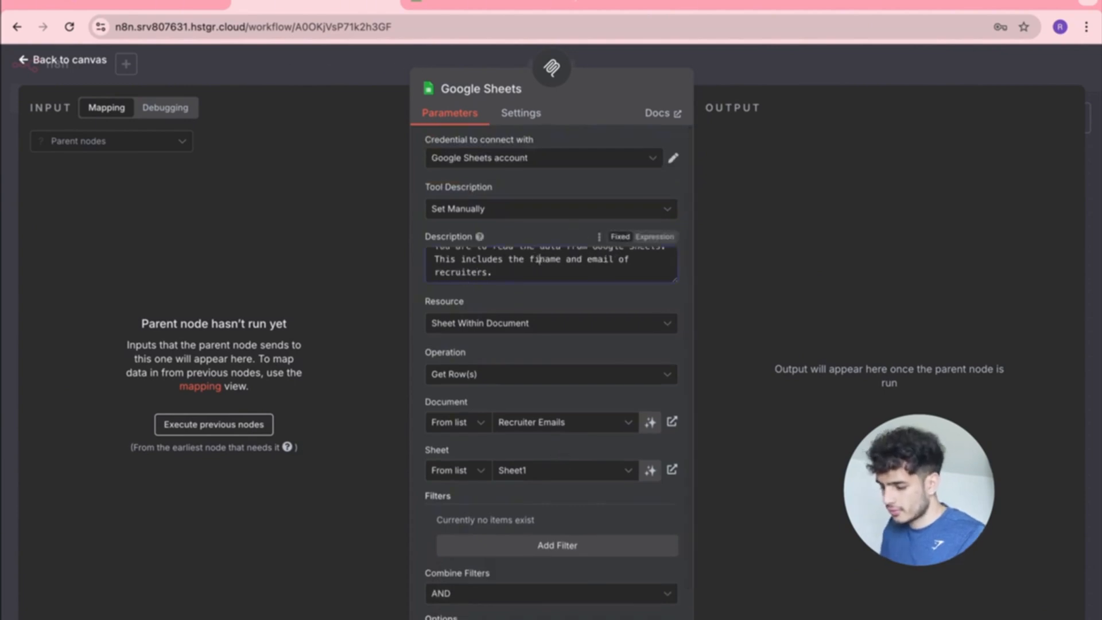
left_click(531, 270)
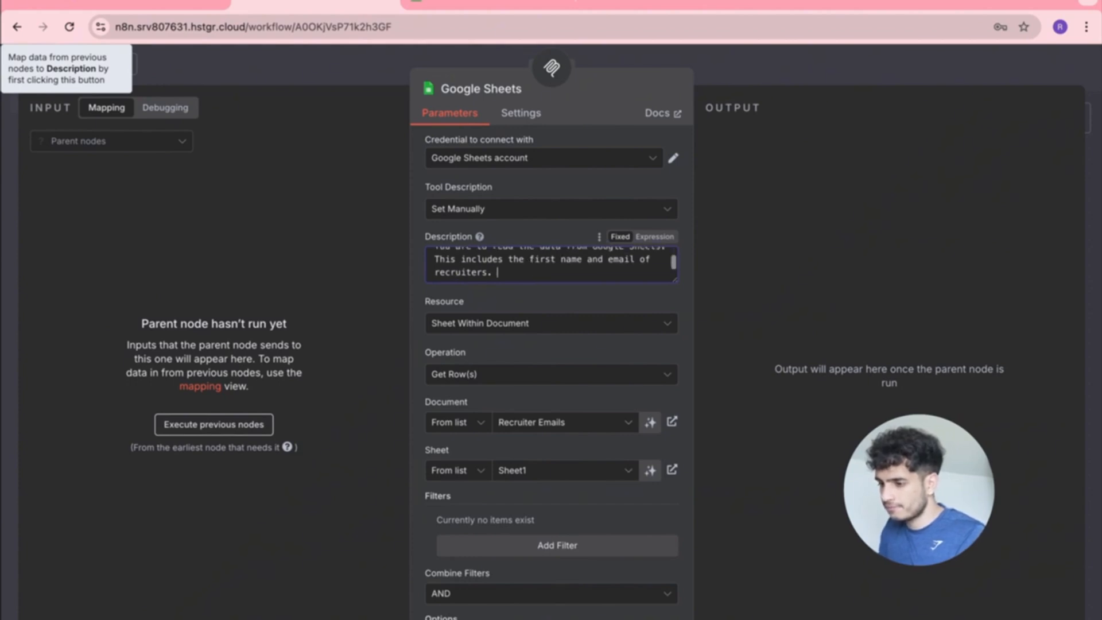
type("Pay att")
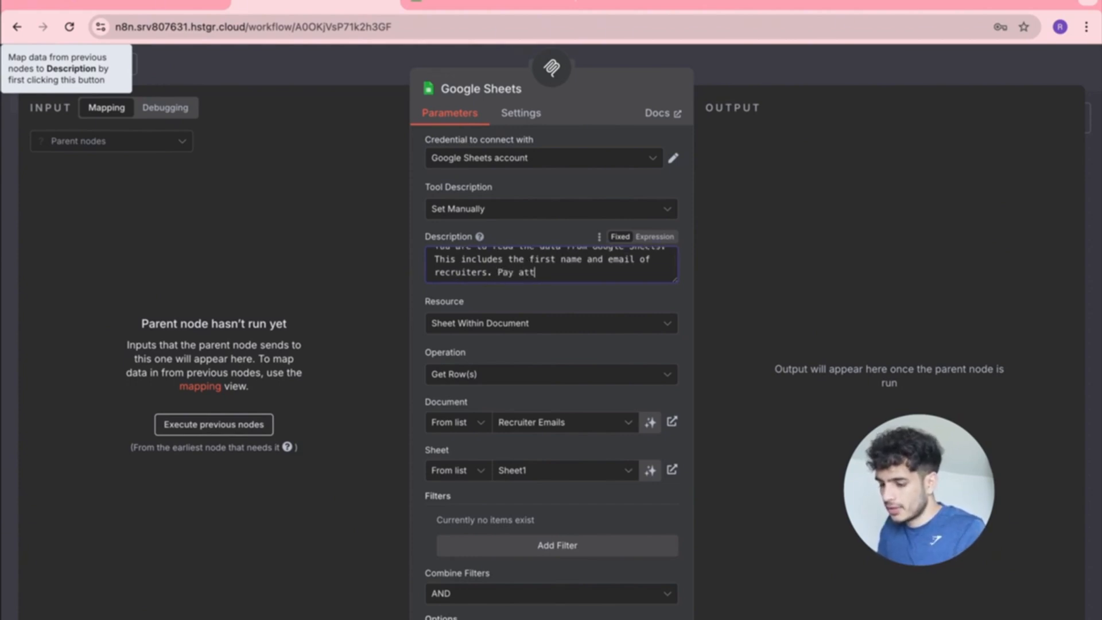
type("ention to the ")
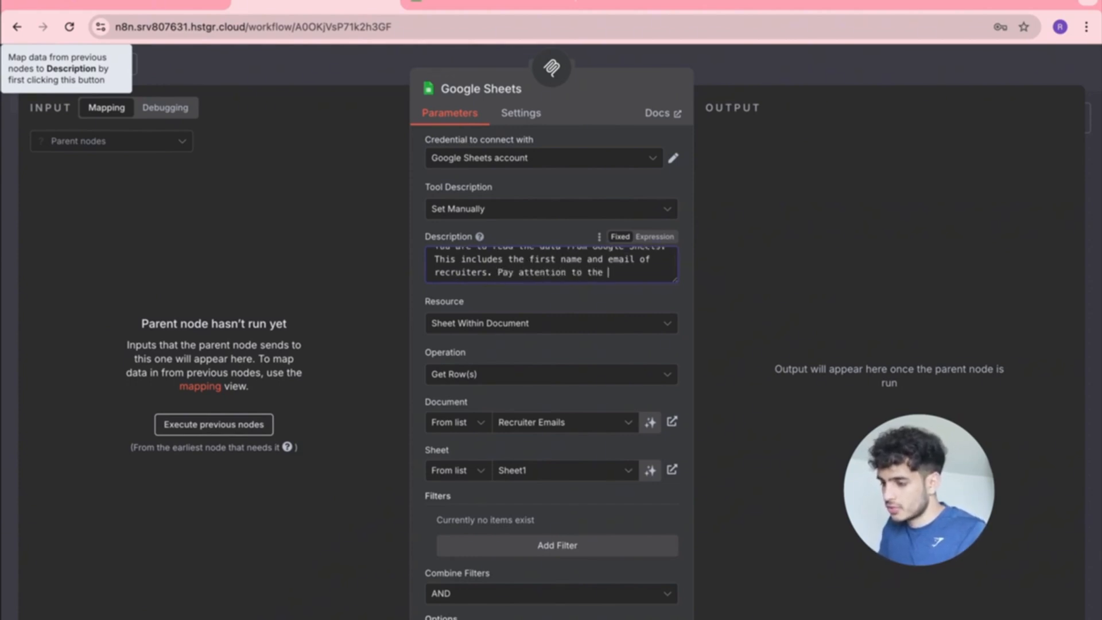
type("\"First Name\" and \"Email\" column")
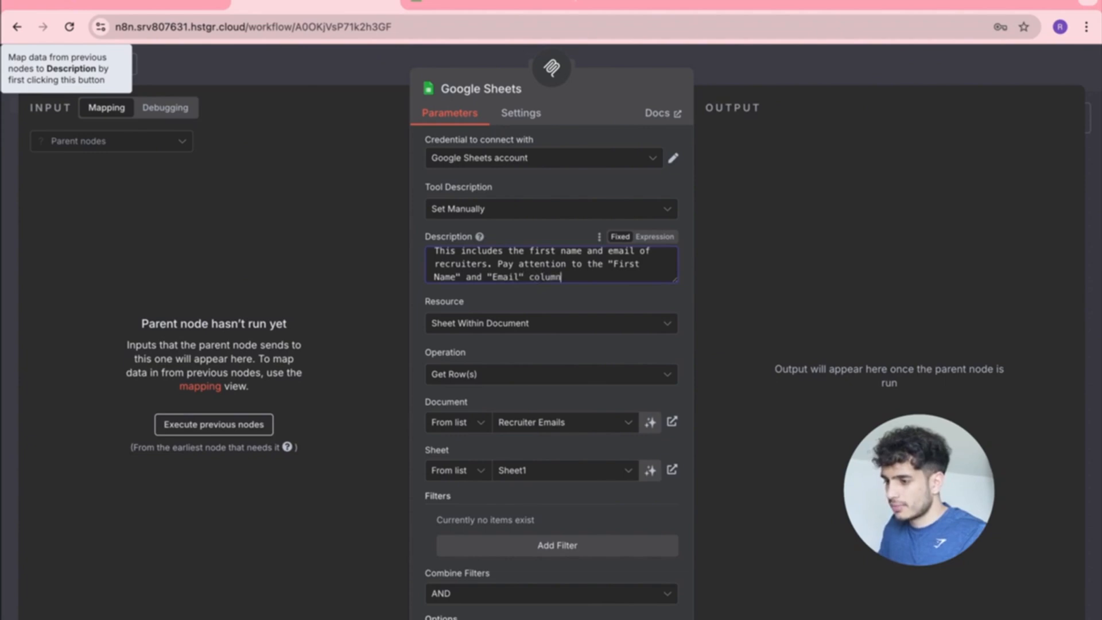
left_click(594, 307)
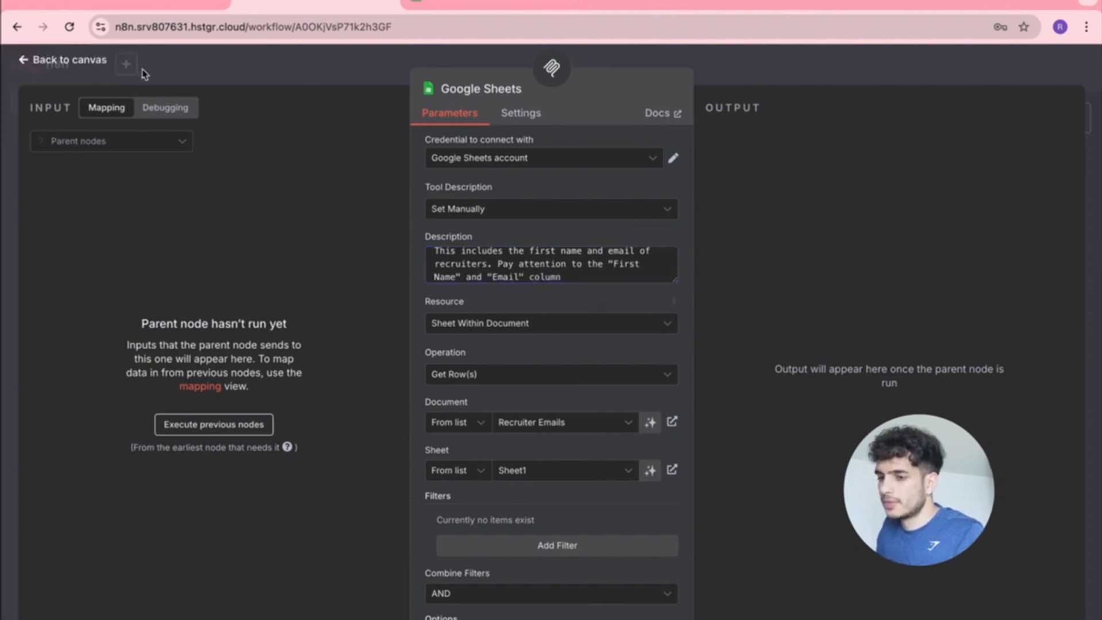
left_click(24, 64)
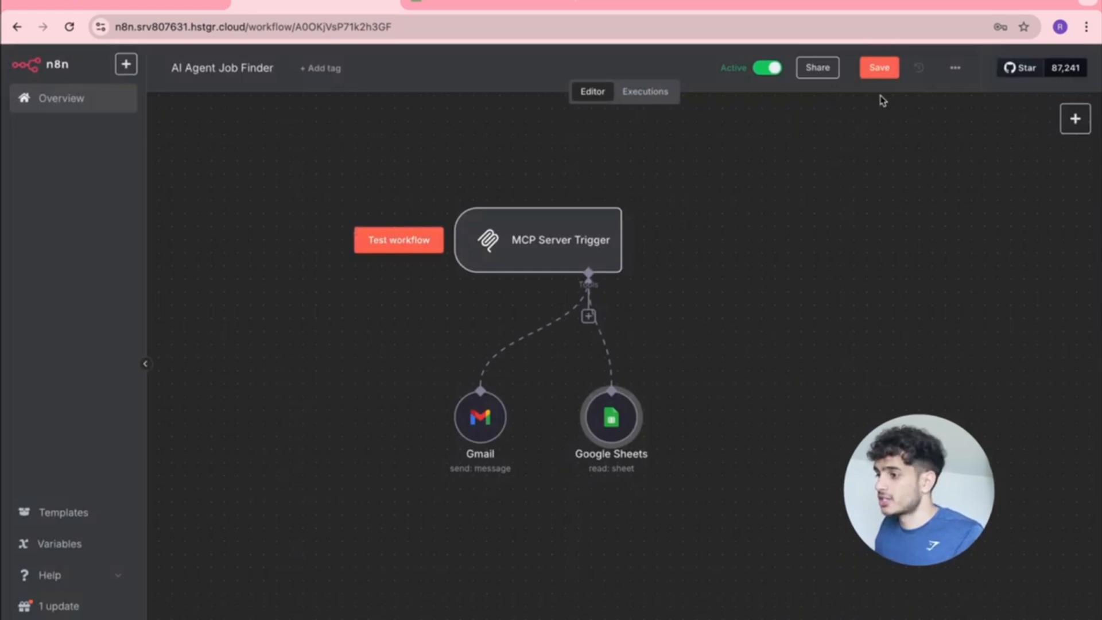
left_click(885, 68)
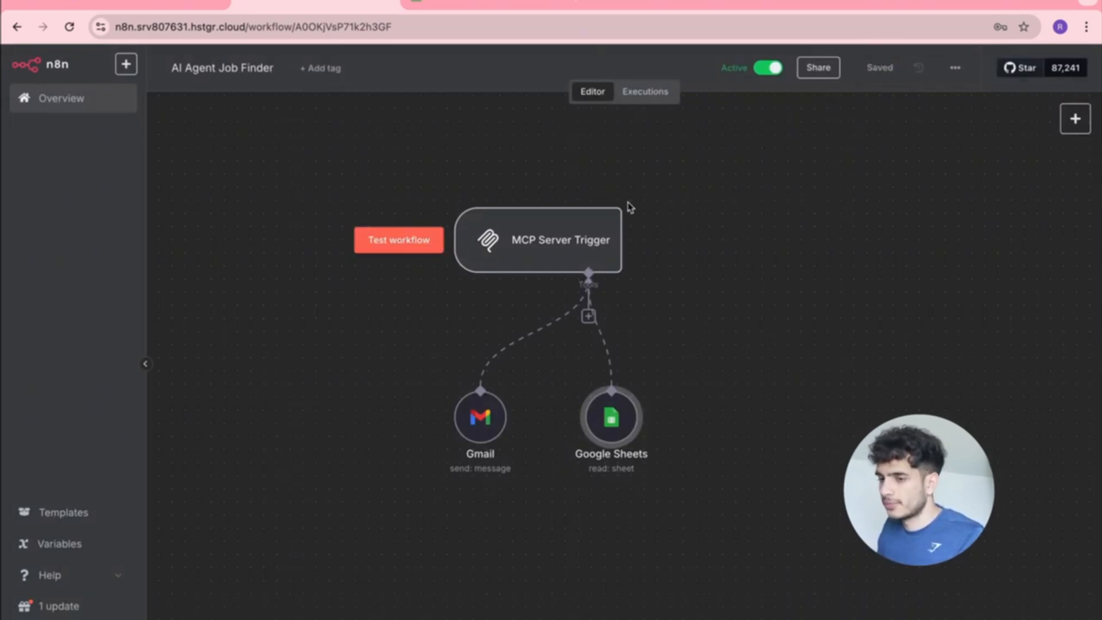
key("ctrl+Up")
Close Finder, maximize Claude, and request an email via Gmail to each Google Sheets address.
left_click(694, 414)
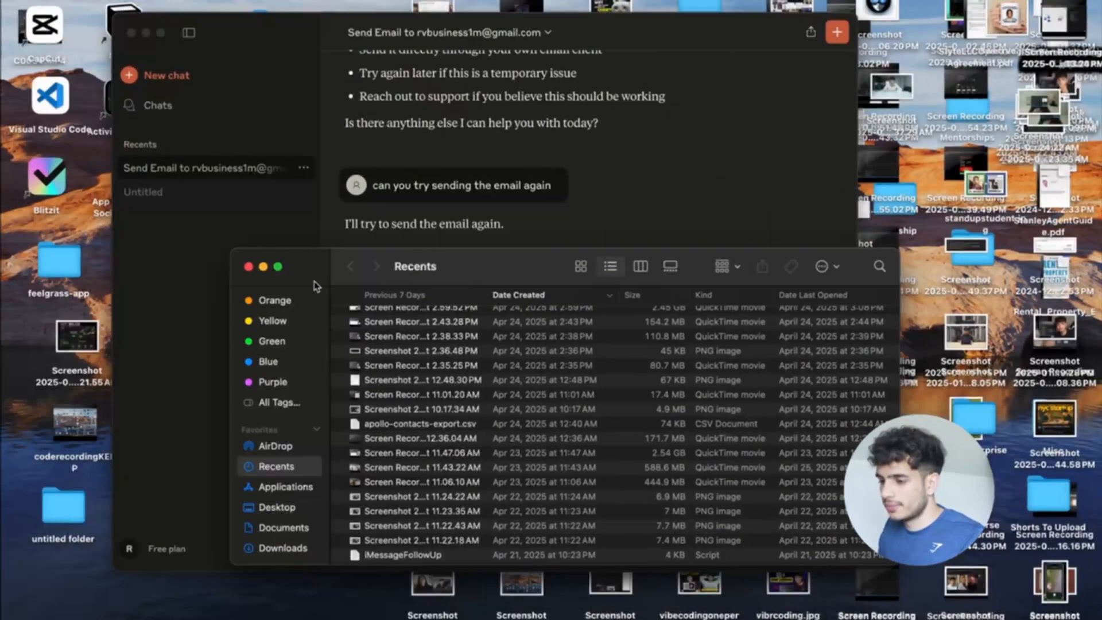
left_click(249, 267)
left_click(161, 32)
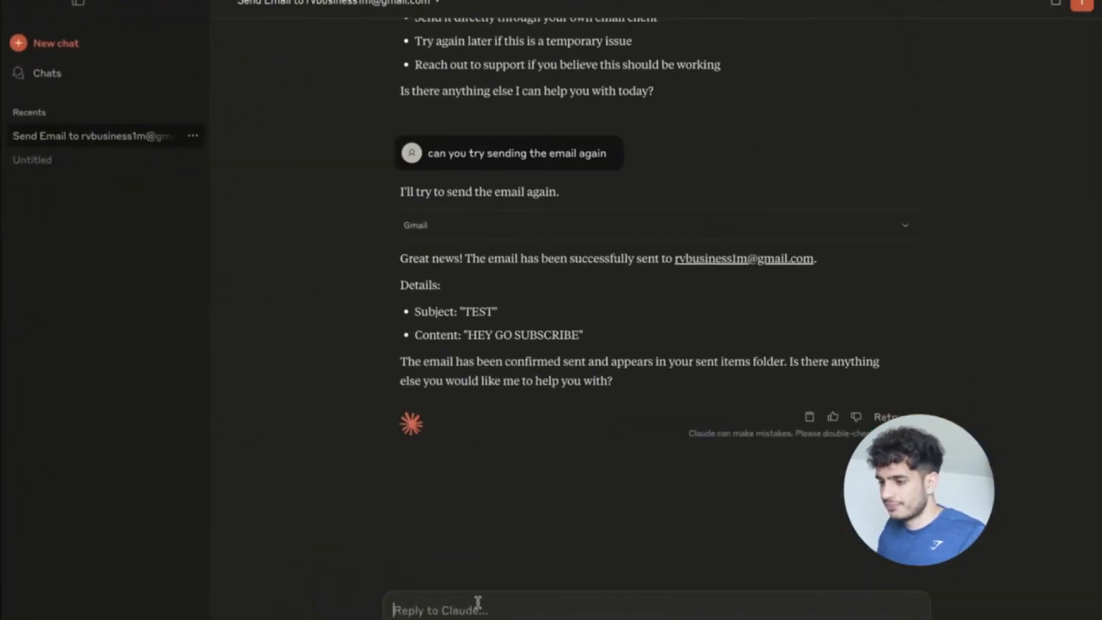
type("Can you")
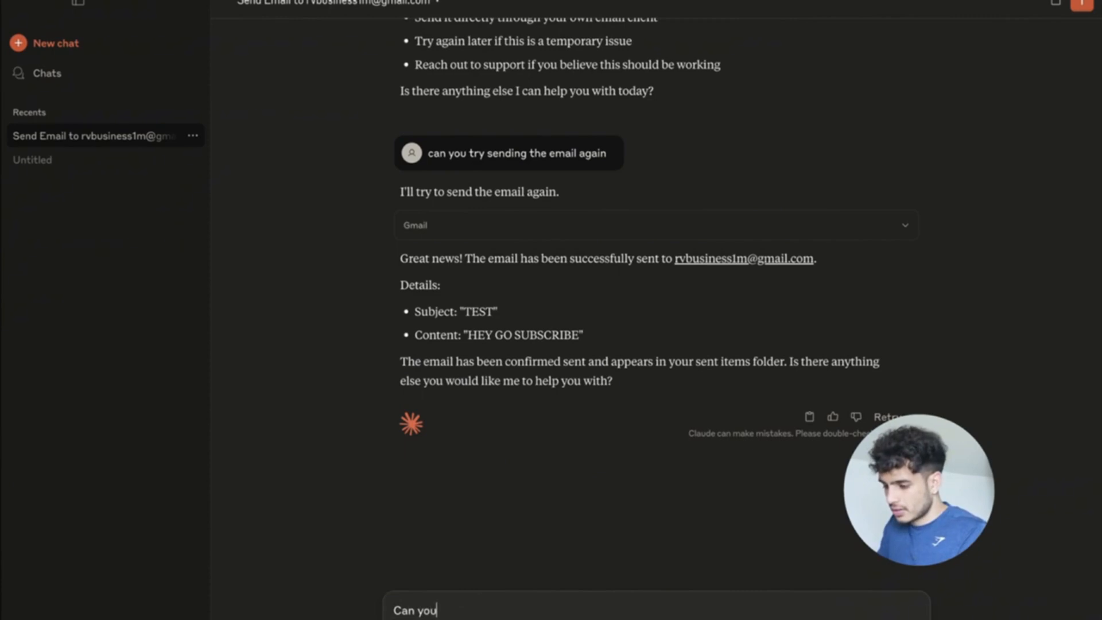
type(" send an e")
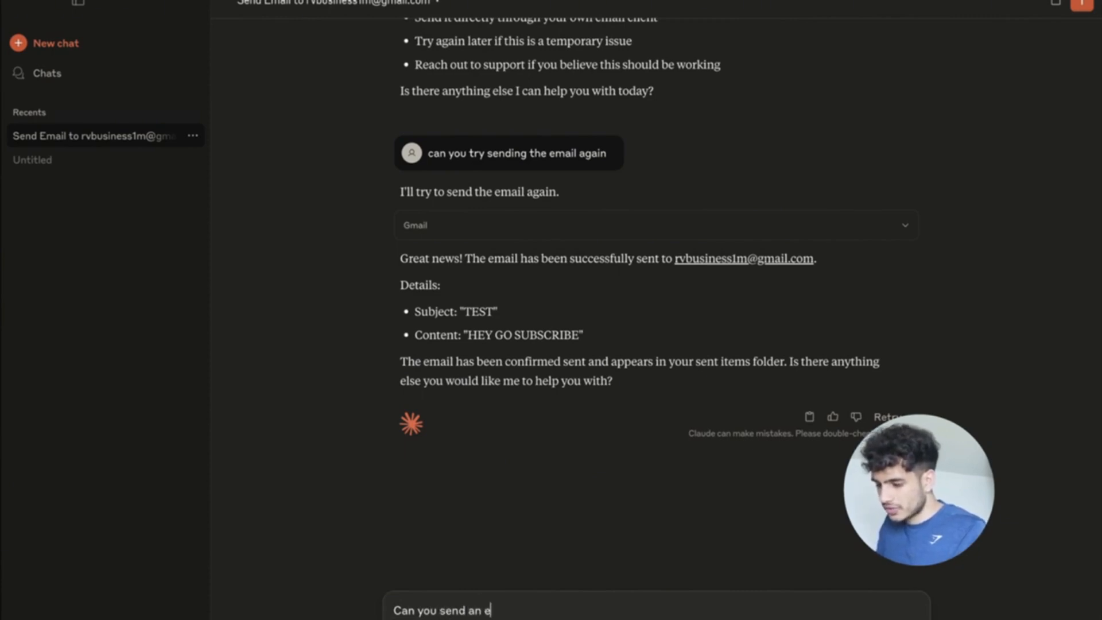
type("mail to ea")
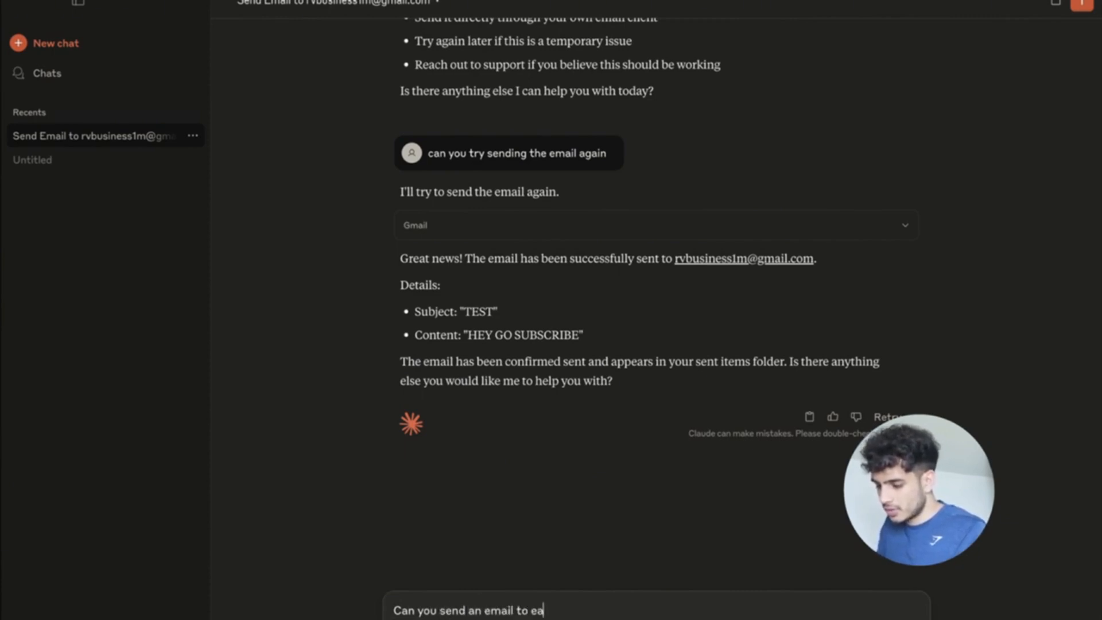
type("ch of the emails i")
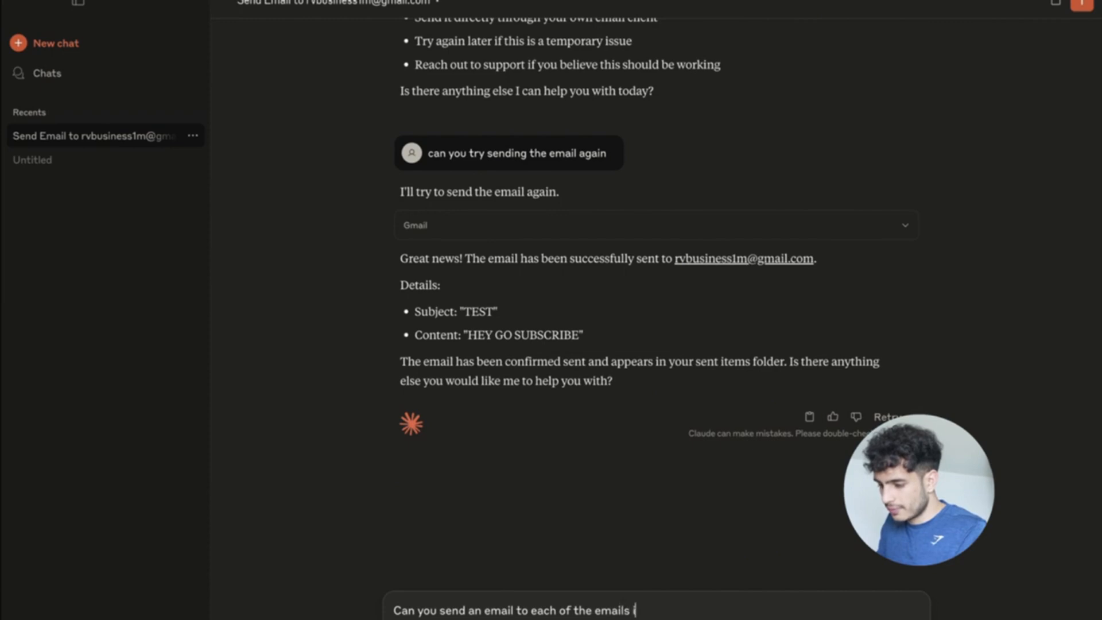
type("n the Google Shee")
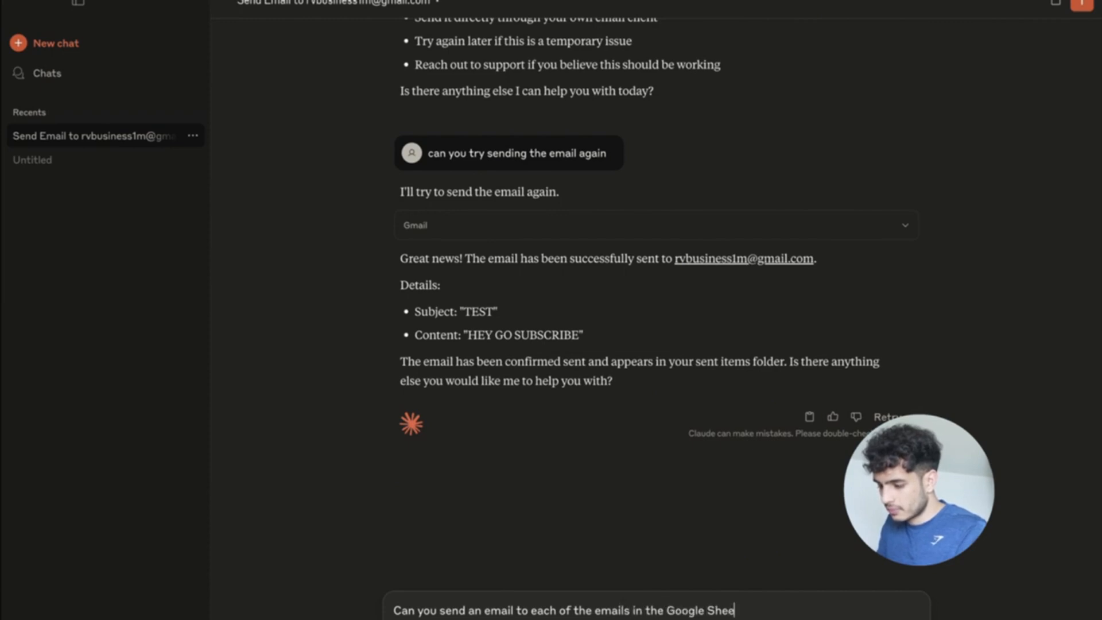
type("ts you have access to")
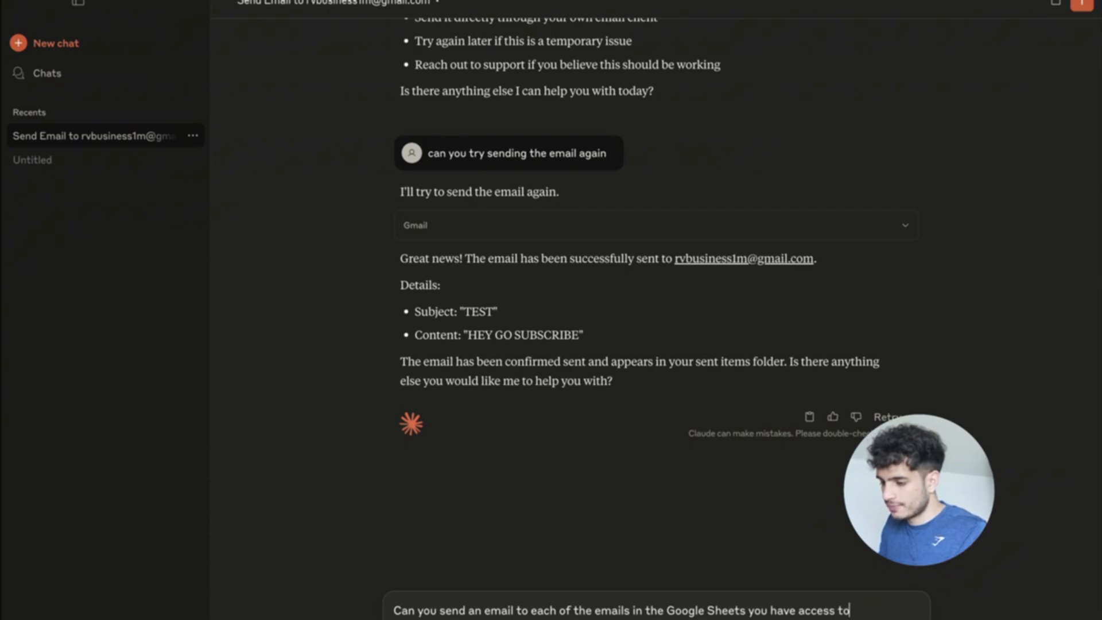
double_click(480, 611)
key("BackSpace")
type("the followin")
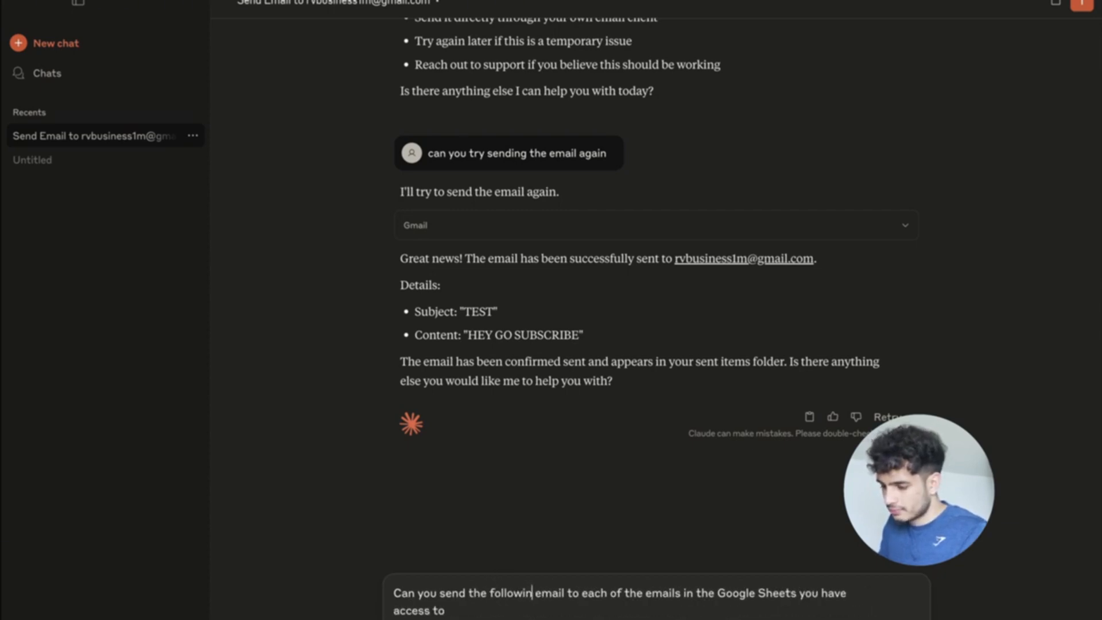
type("g")
key("Right")
key("Right")
key("Right")
key("Right")
key("Right")
key("Right")
type("via")
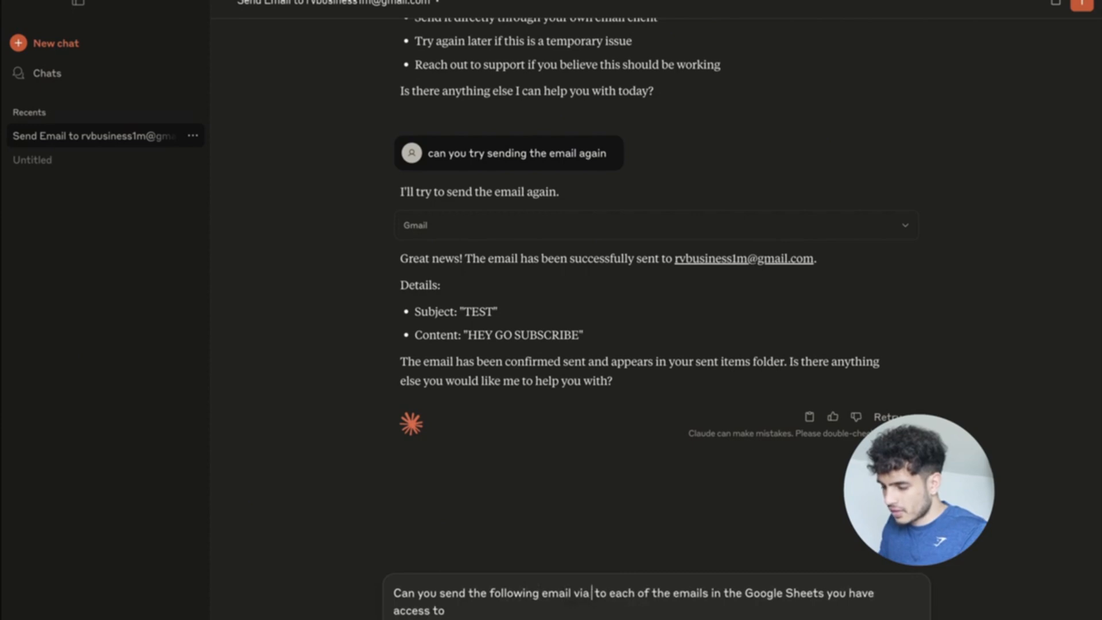
type(" Gmail,")
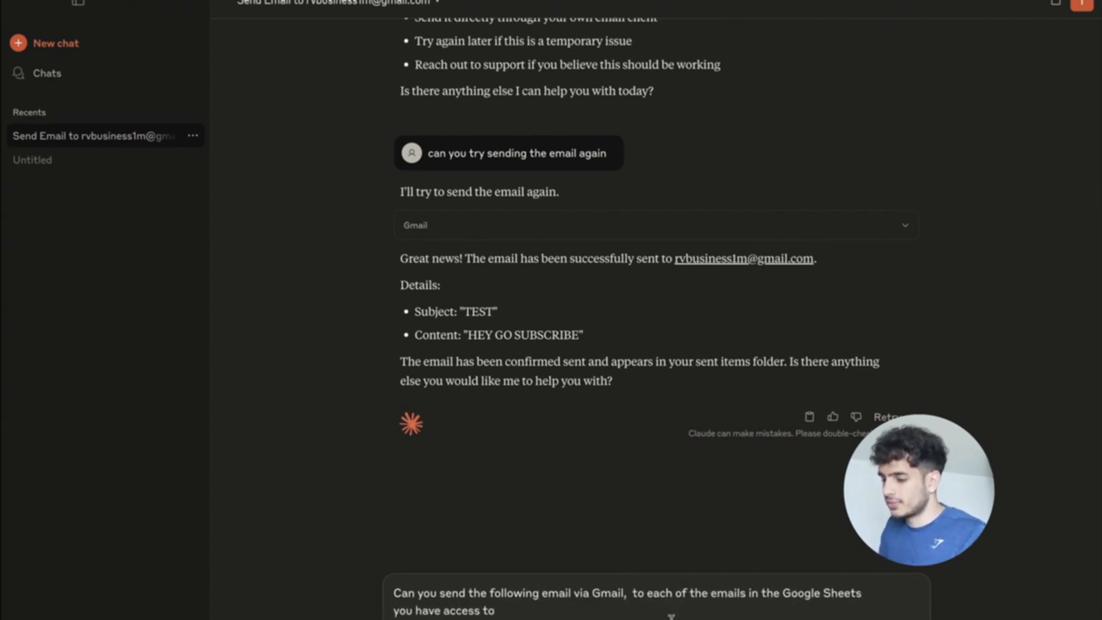
left_click(750, 593)
type("(found")
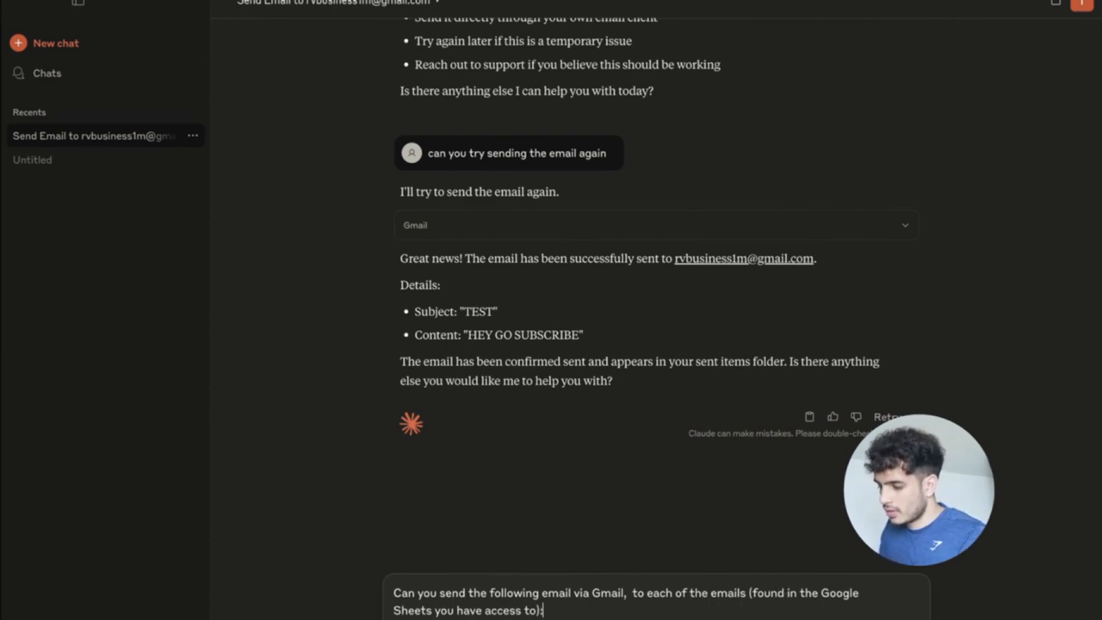
Add the subject 'Driven software engineer with 2+ years of experience' and the greeting 'Hey <insert_first_name_of_recruiter>,'.
key("shift+Return")
key("shift+Return")
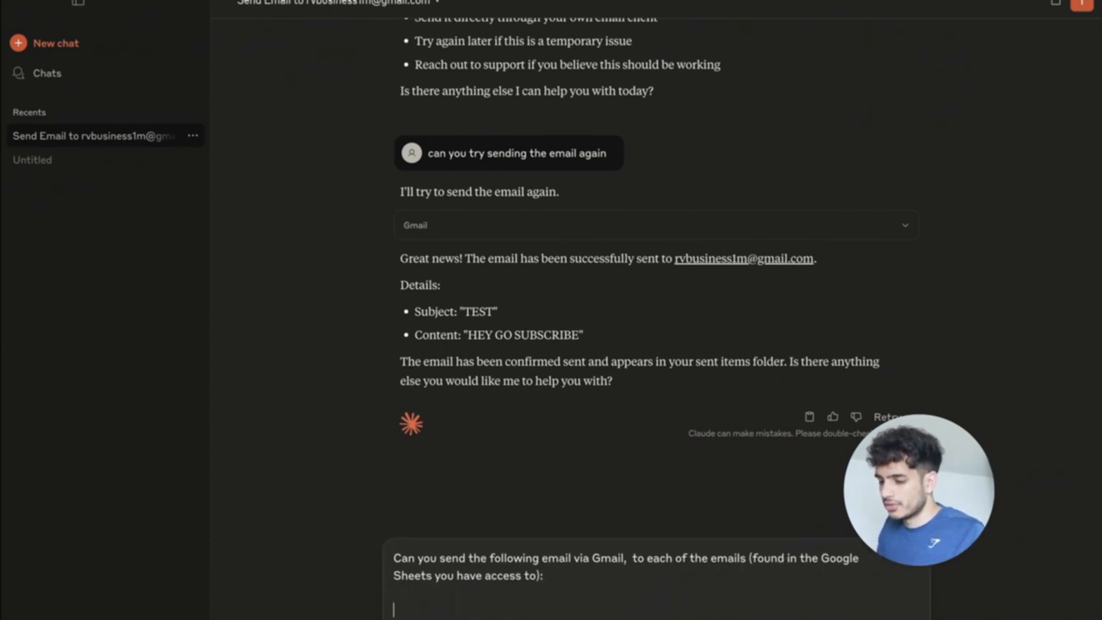
type("Subjec")
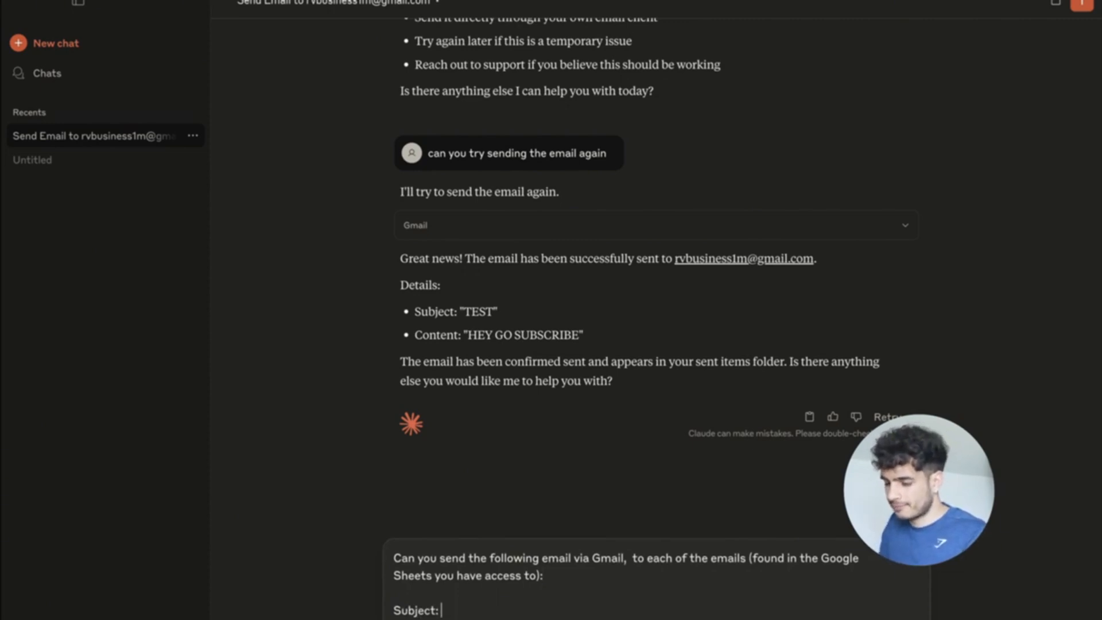
type("t:")
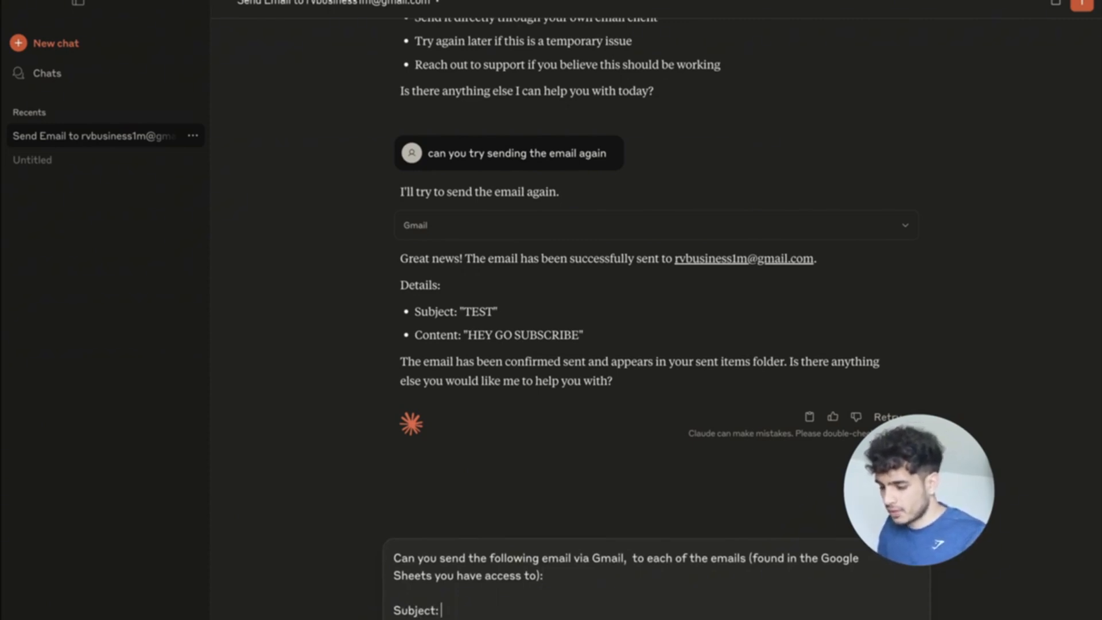
type(" S")
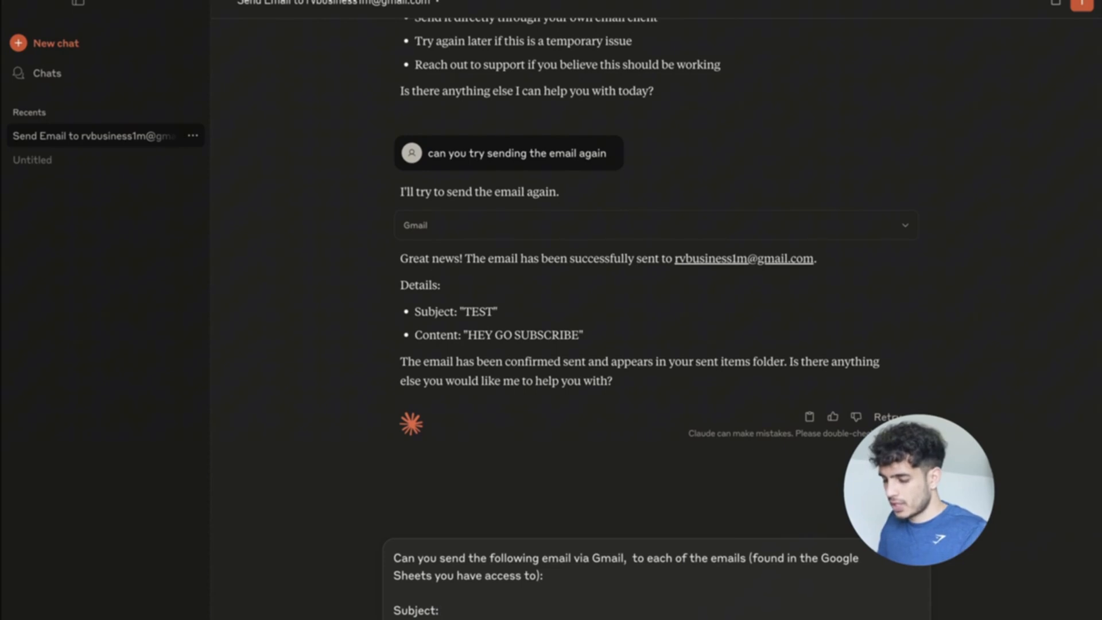
type(" Driven softw")
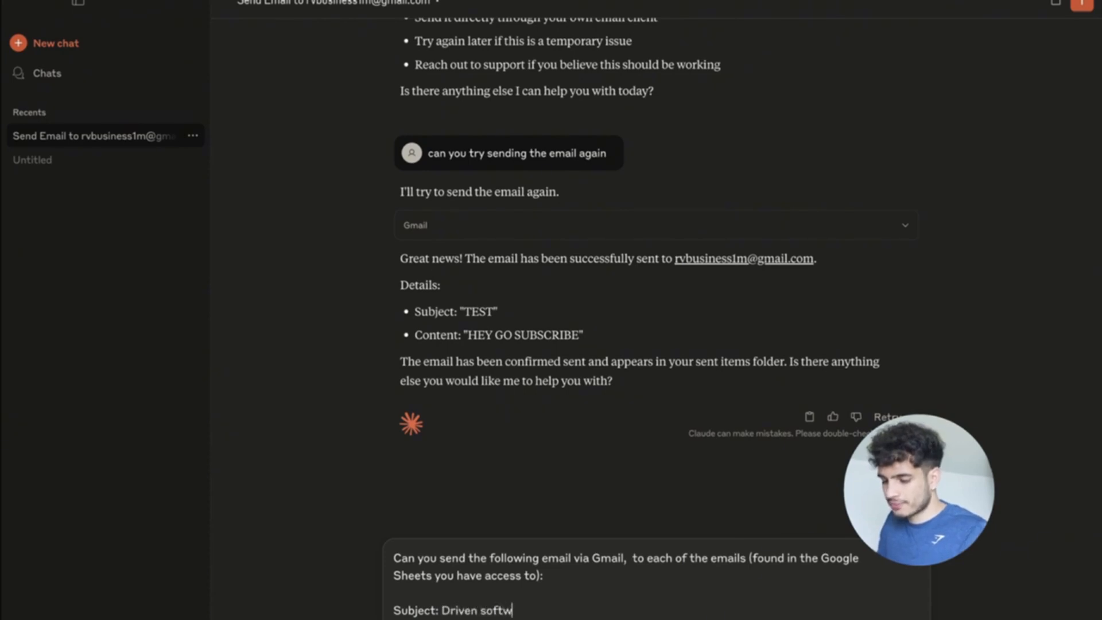
type("are engineer with")
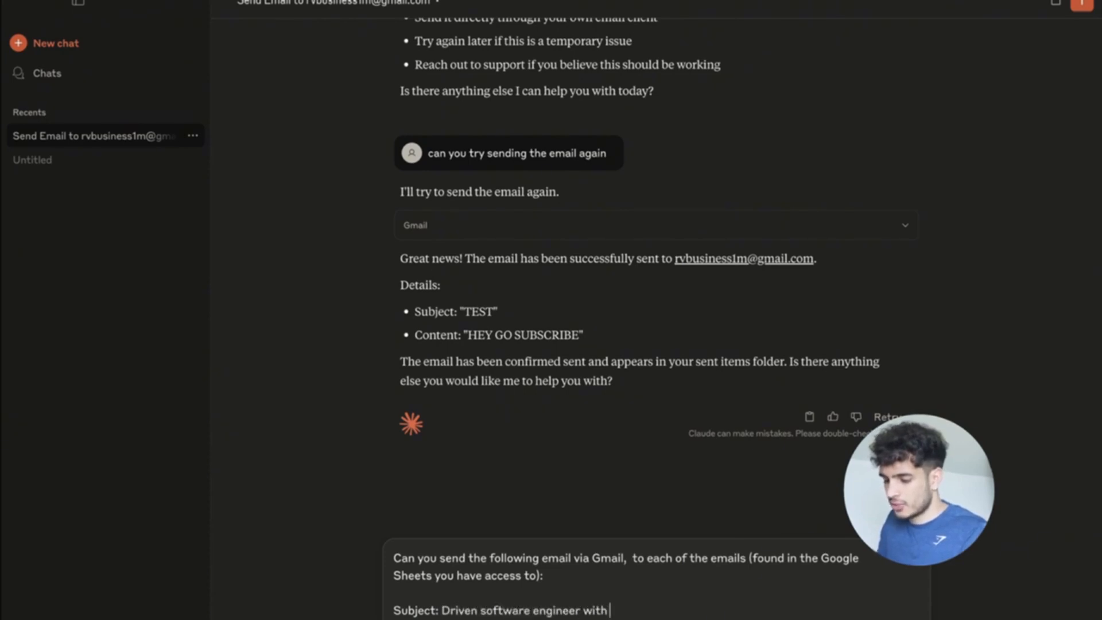
type(" 2+ years of")
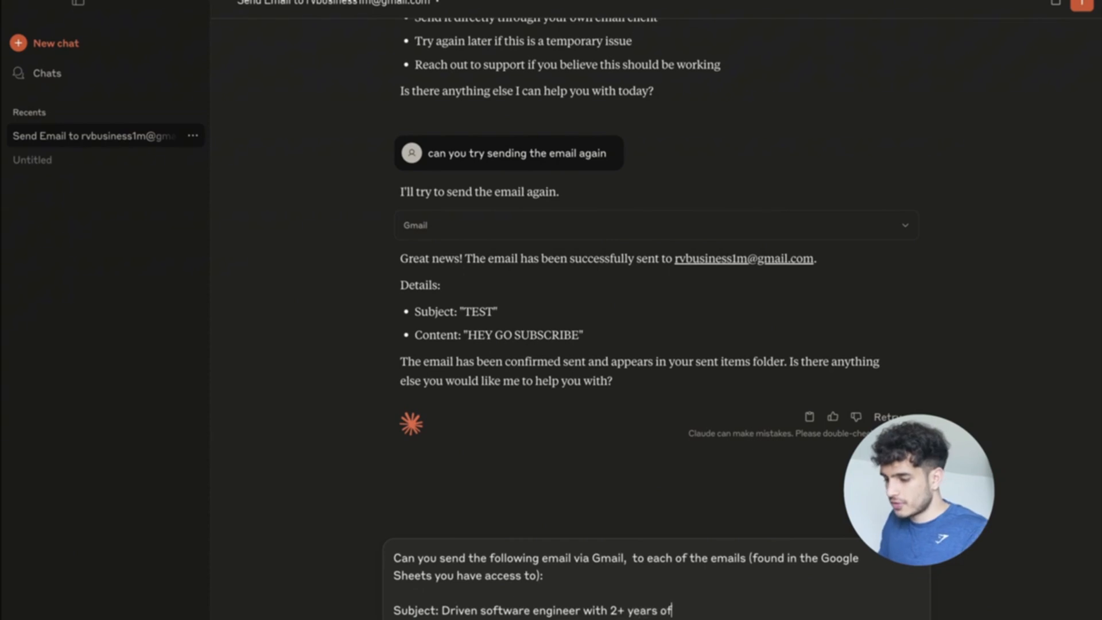
type(" experience")
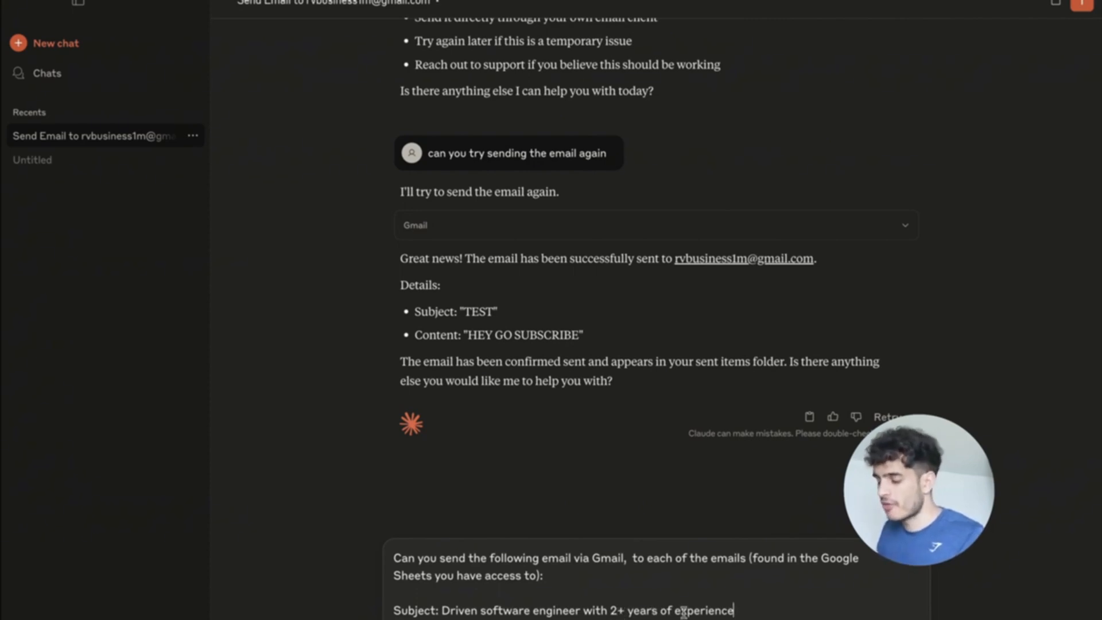
key("shift+Return")
type("Messag")
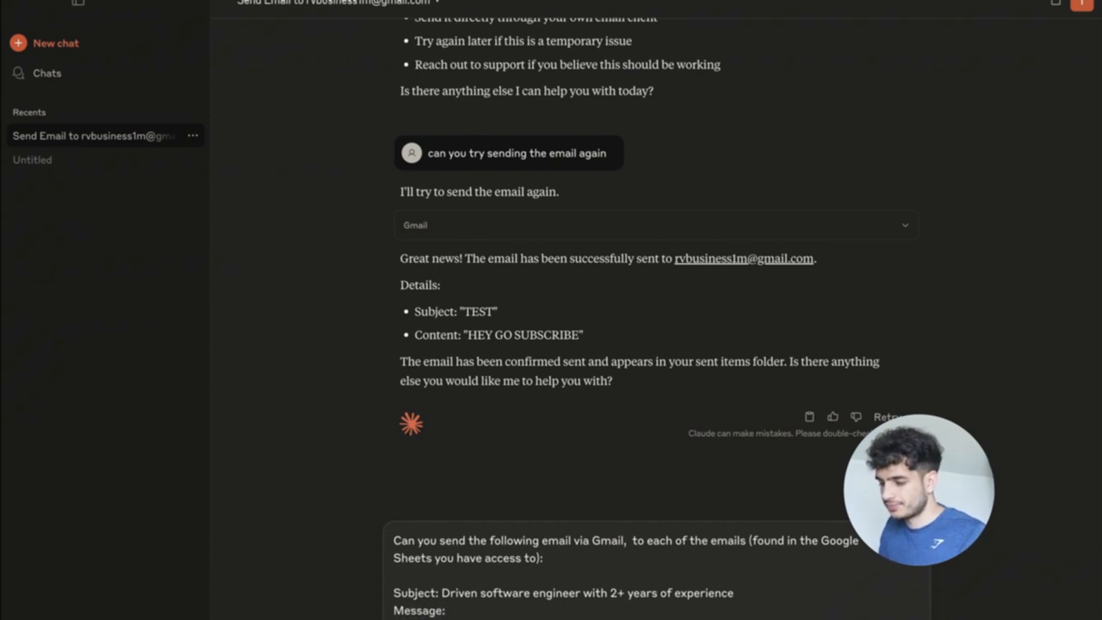
type("e:")
key("shift+Return")
key("shift+Return")
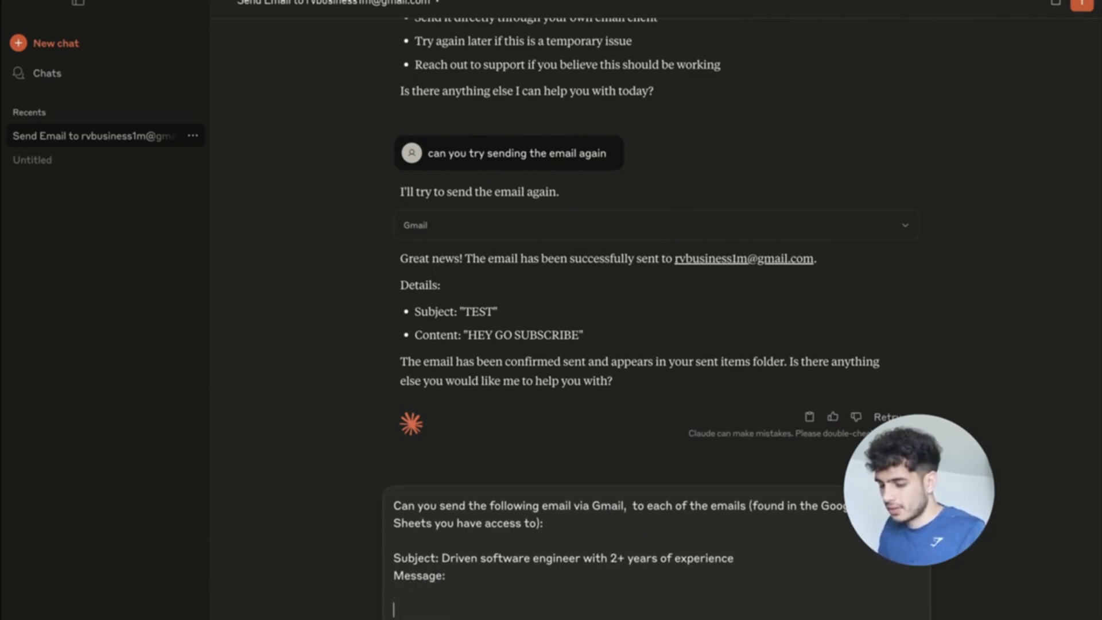
type("Hey <ins")
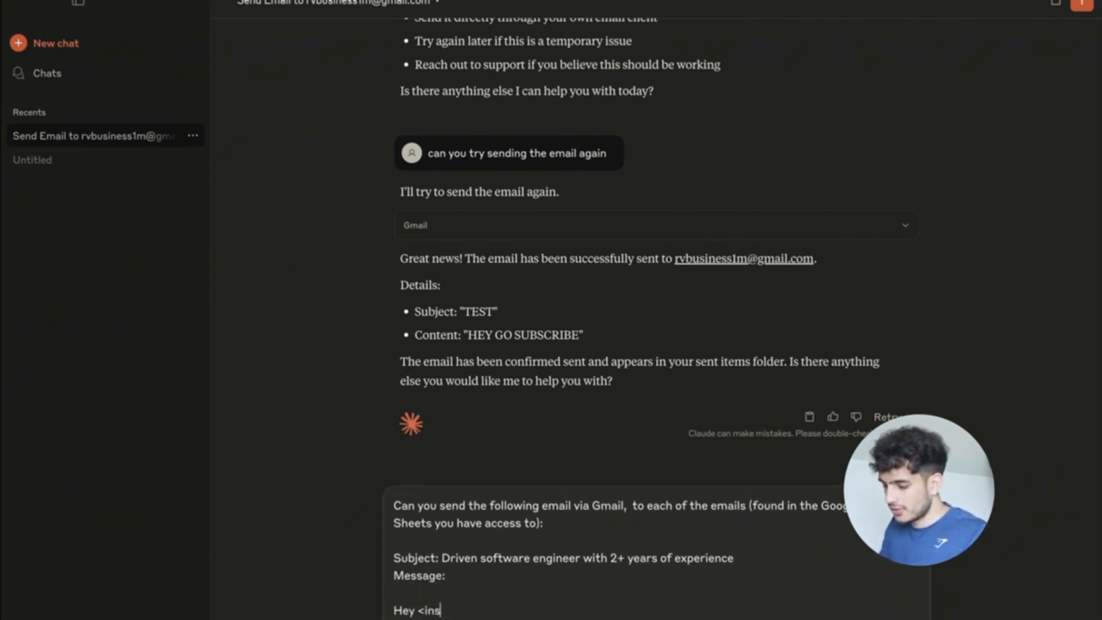
type("ert_name")
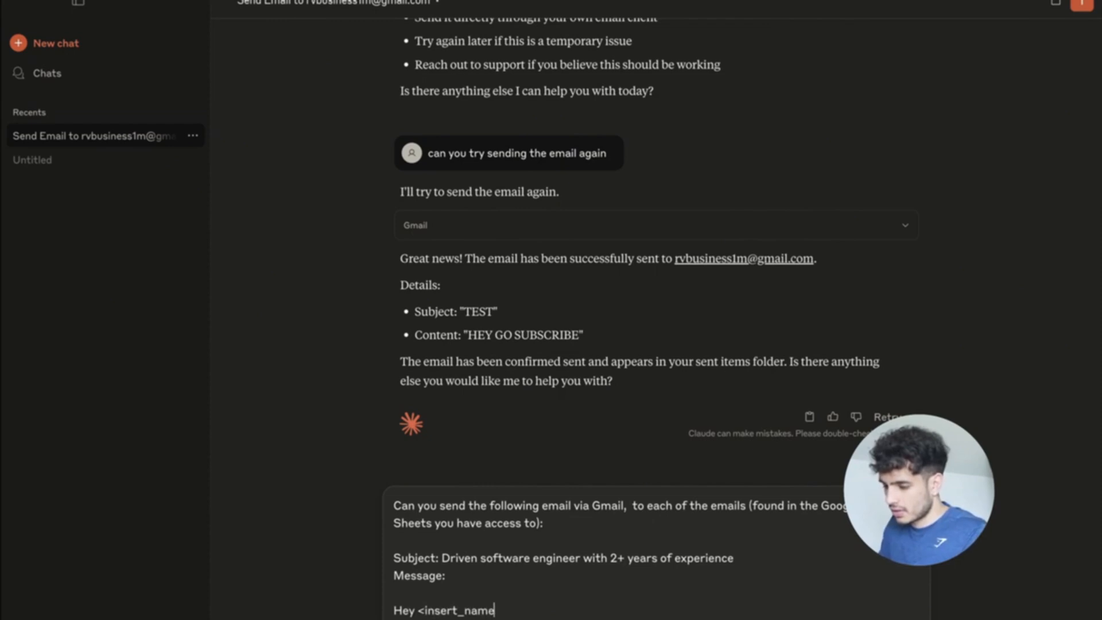
type("_of_recruiter>")
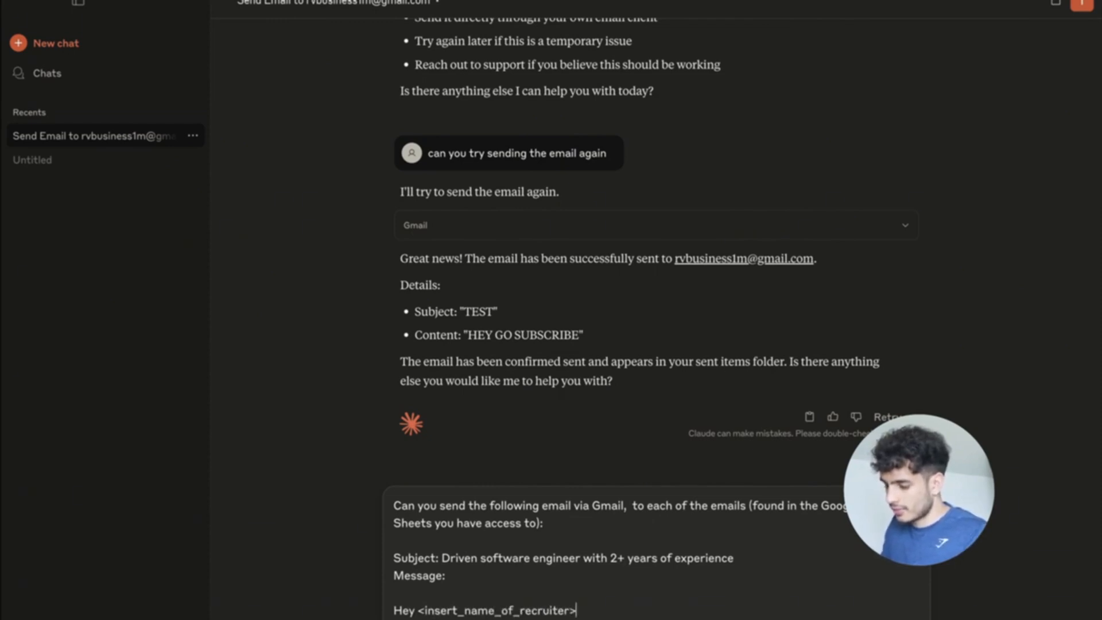
left_click(466, 612)
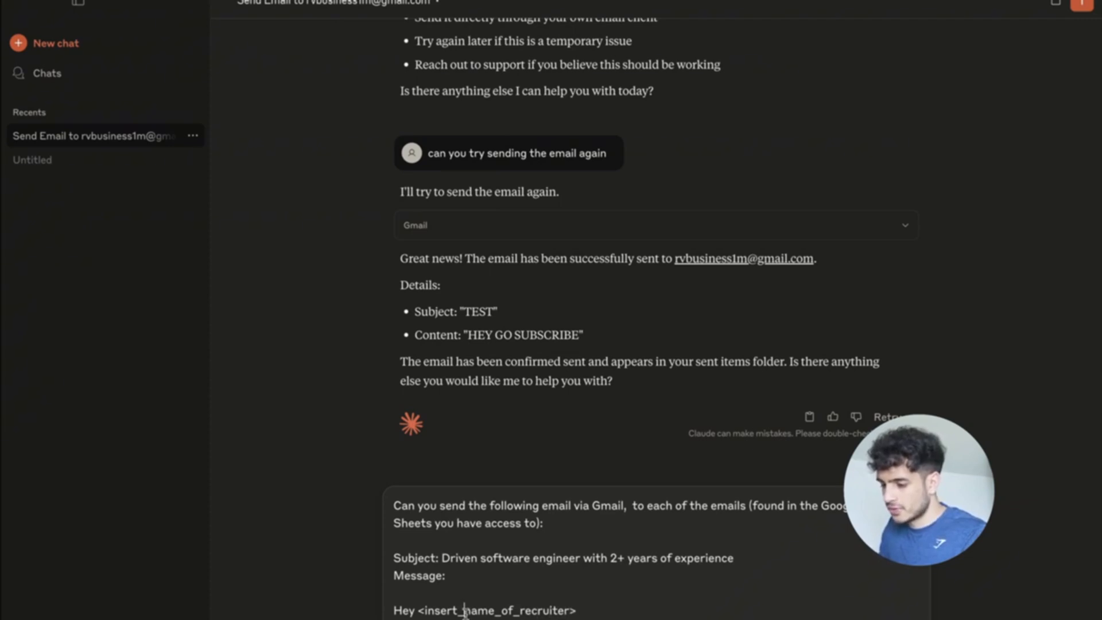
type("first_")
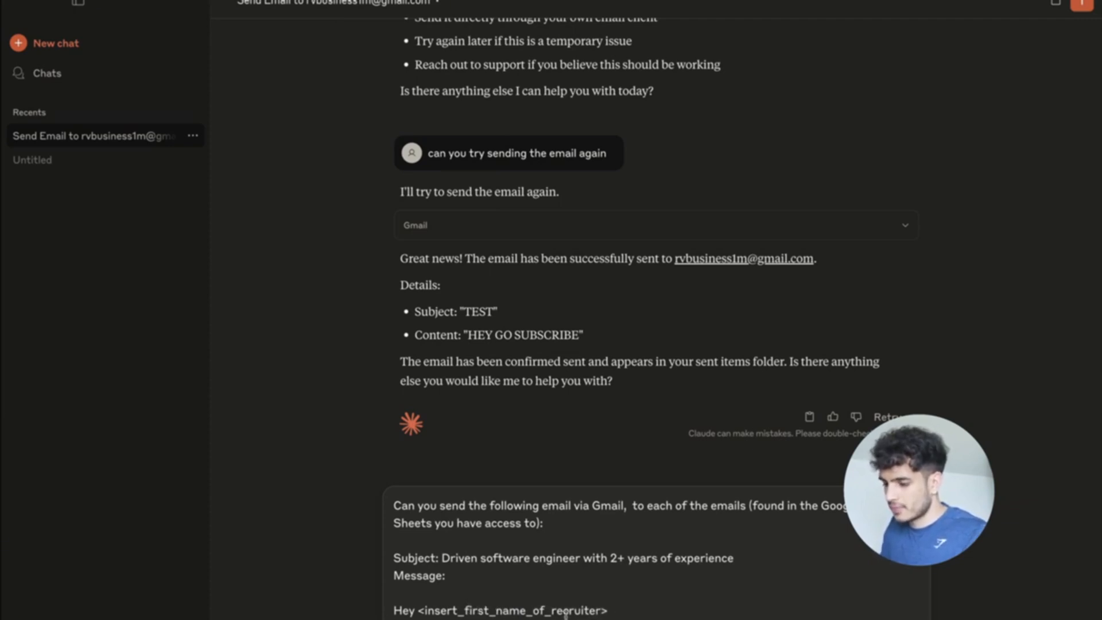
left_click(622, 610)
type(",")
key("shift+Return")
key("shift+Return")
Write the body: the sender's name, a software engineer seeking a more challenging tech company, and a request to hop on a call.
type("My")
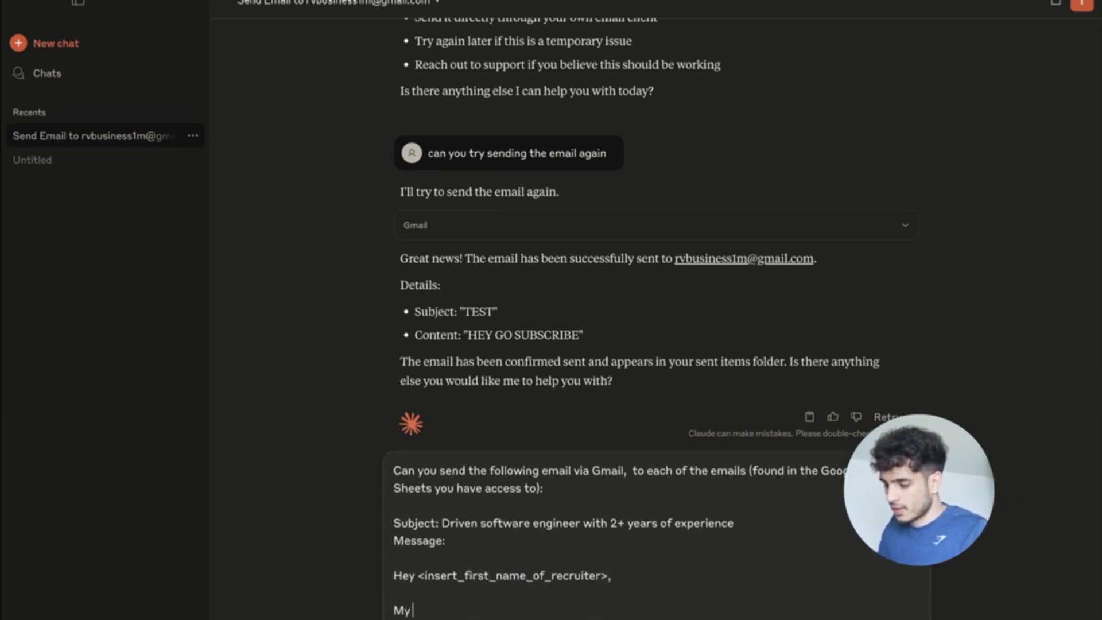
type(" name is Ritesh verma")
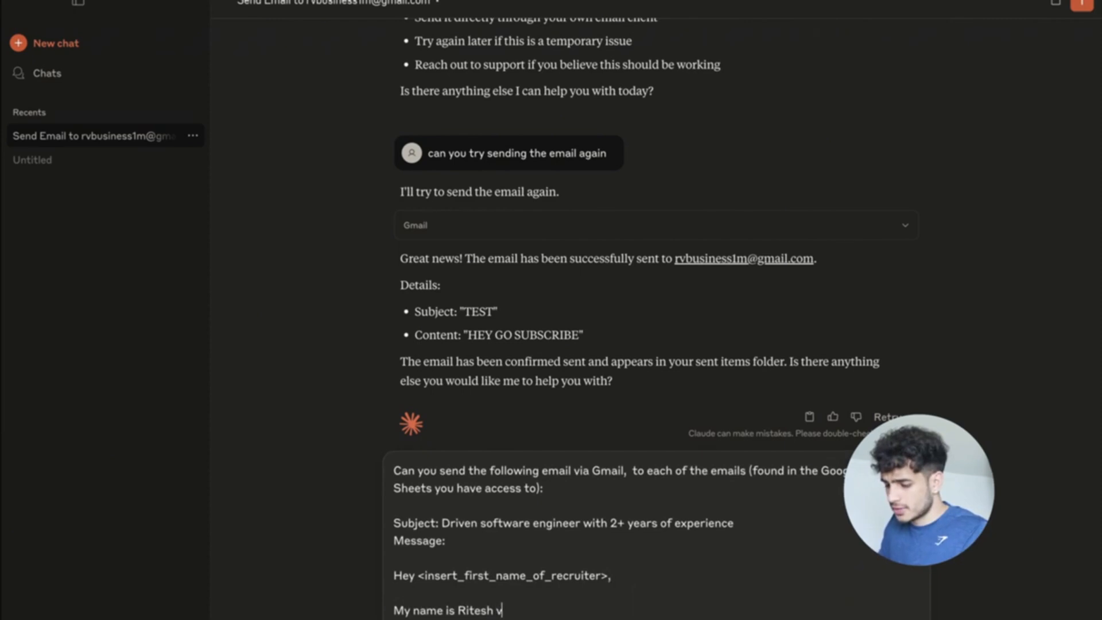
key("BackSpace")
key("BackSpace")
key("BackSpace")
key("BackSpace")
key("BackSpace")
type("V")
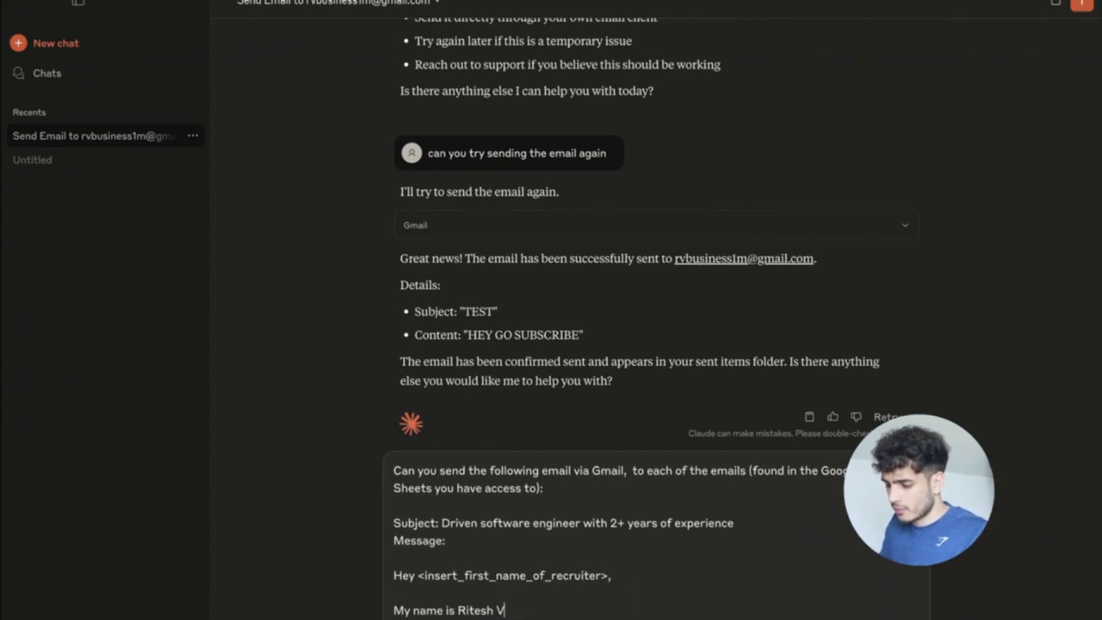
type("erma and I am a ")
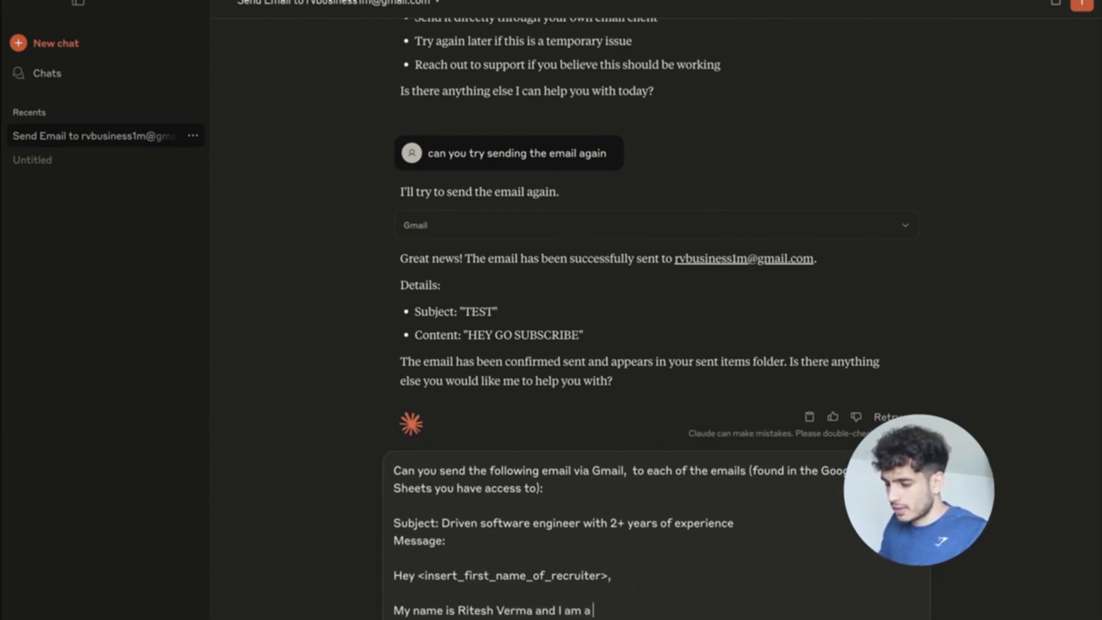
type("software engin")
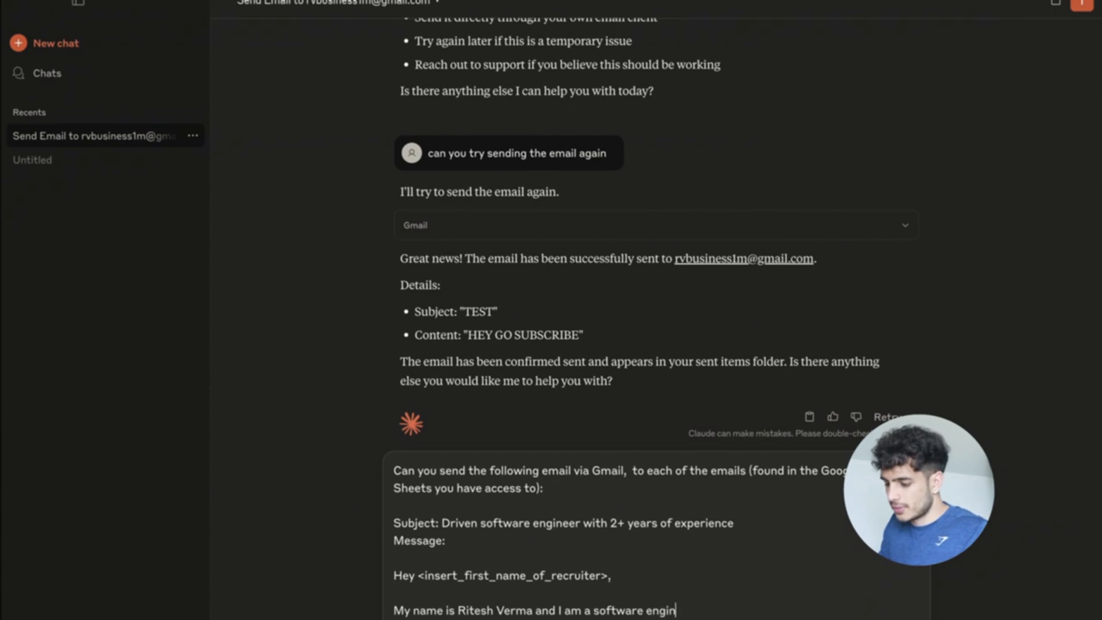
type("eer. I am looking to")
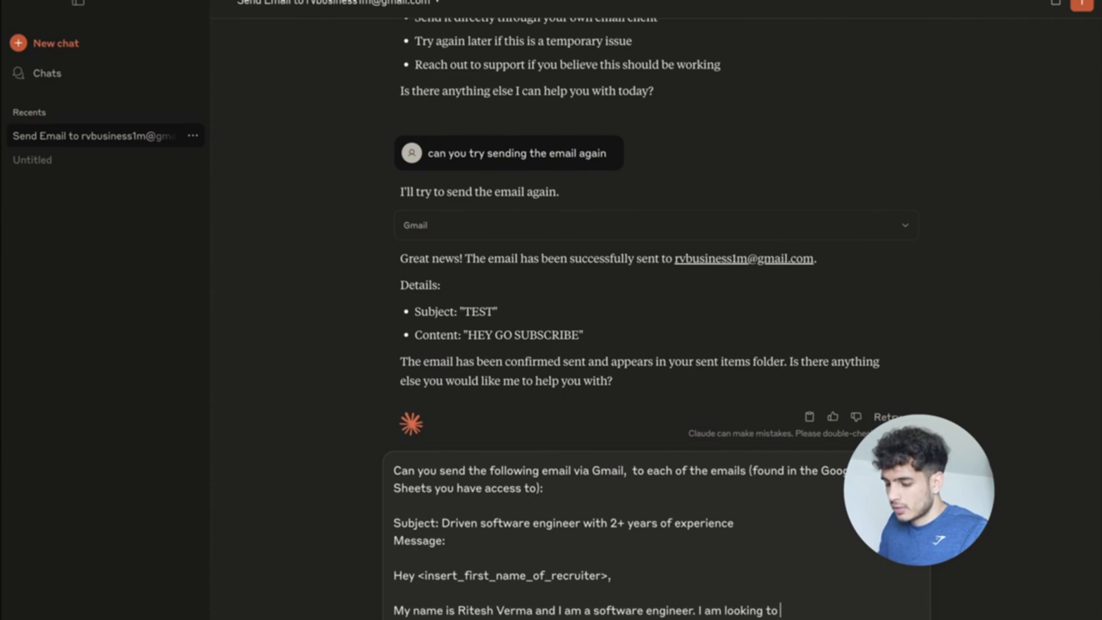
type("s")
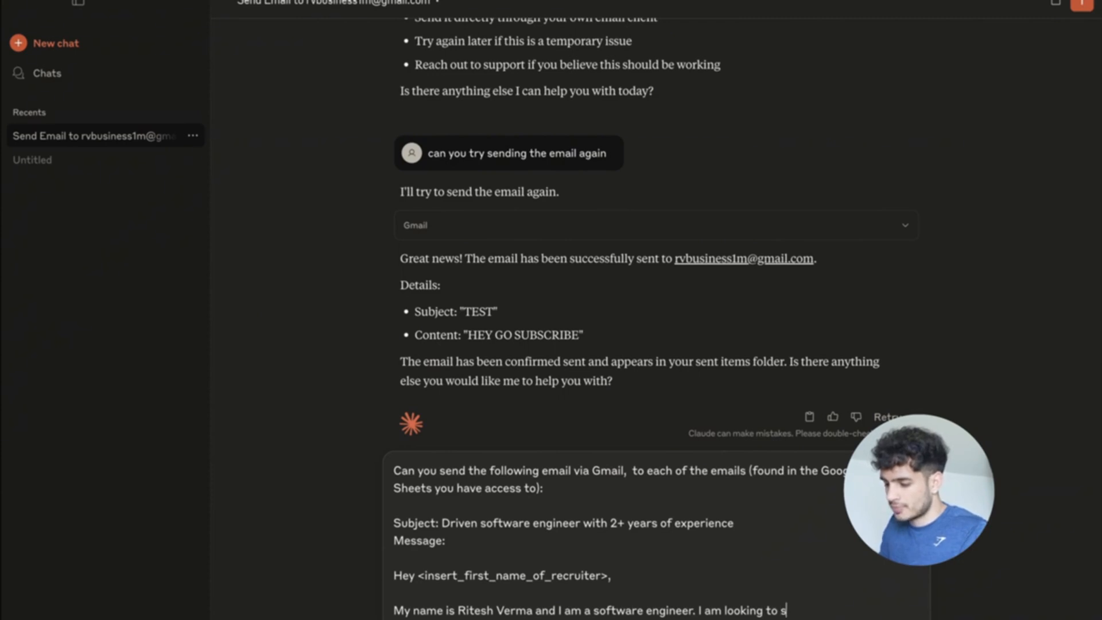
type("tart work at")
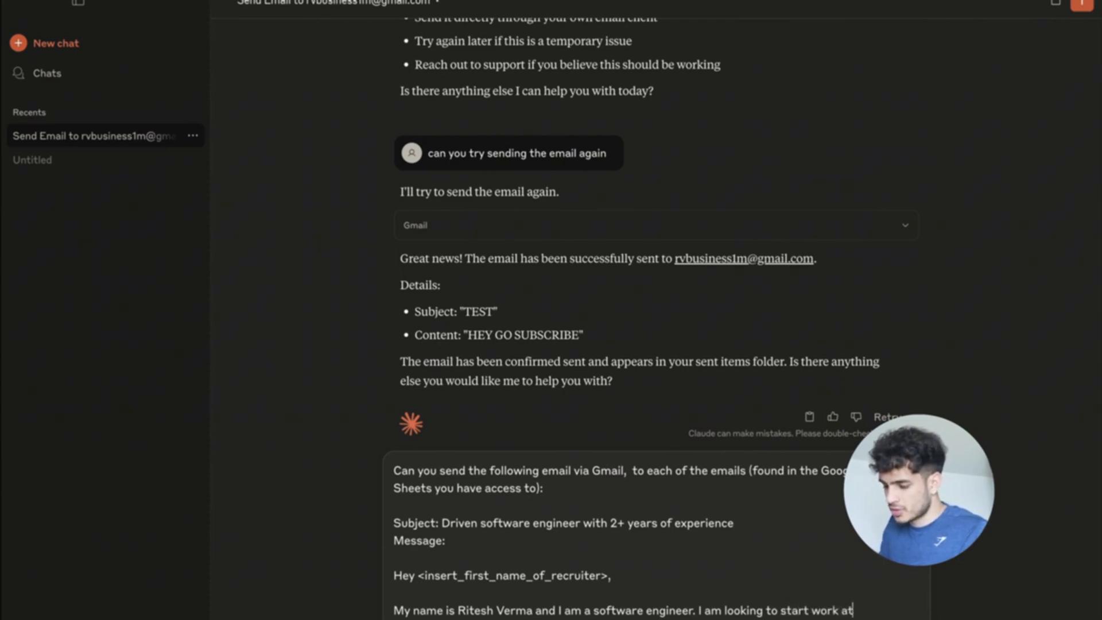
type(" another com")
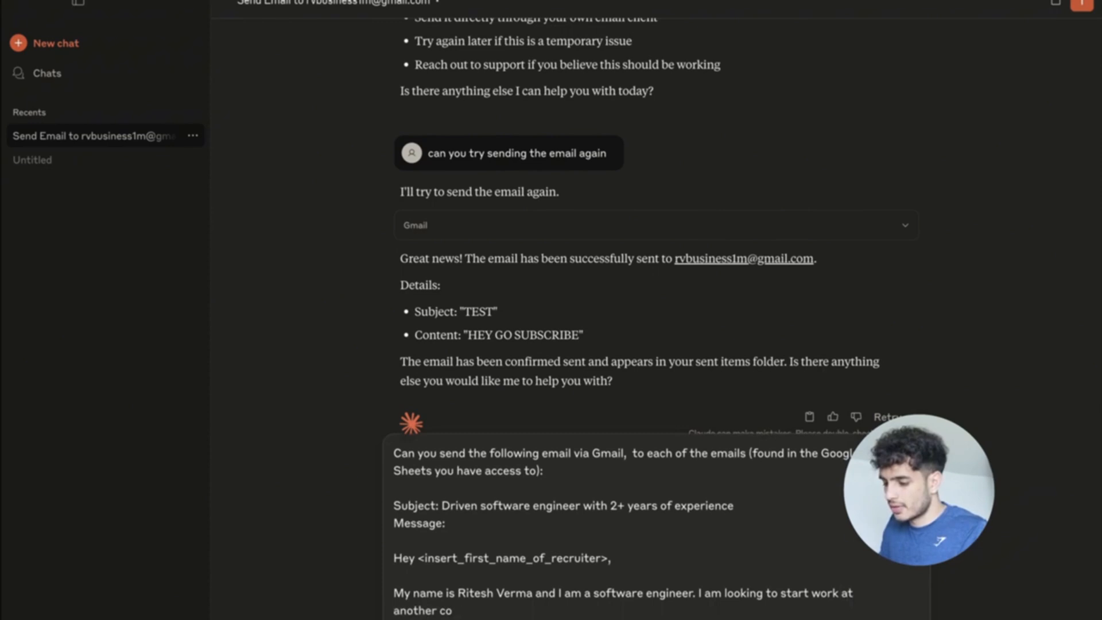
key("BackSpace")
key("BackSpace")
key("BackSpace")
key("BackSpace")
key("BackSpace")
key("BackSpace")
key("BackSpace")
key("BackSpace")
type("more")
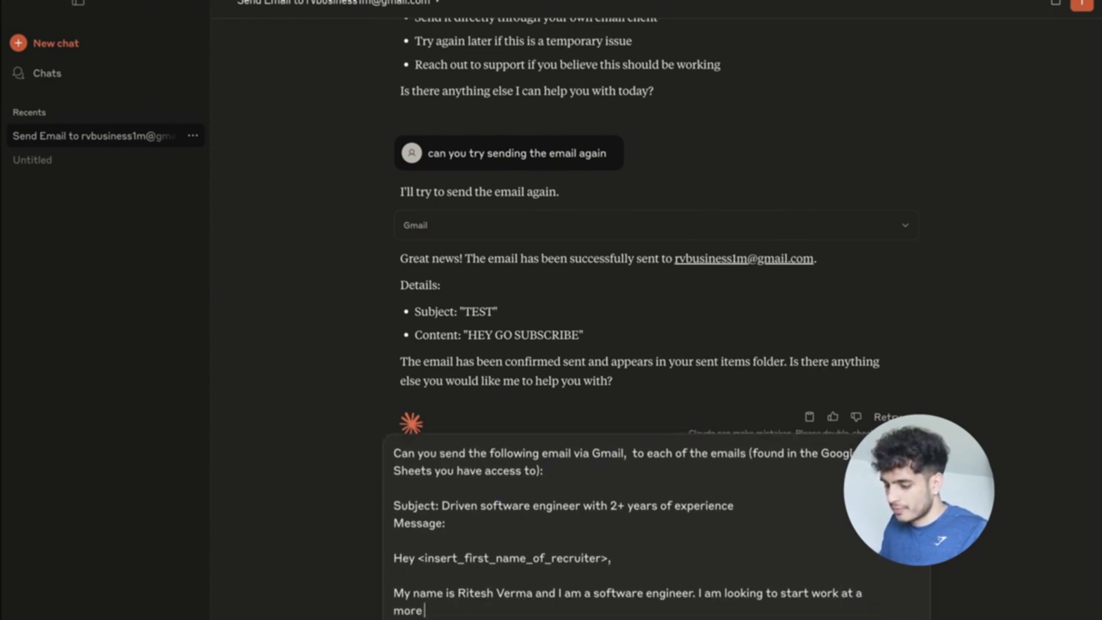
type(" challenging")
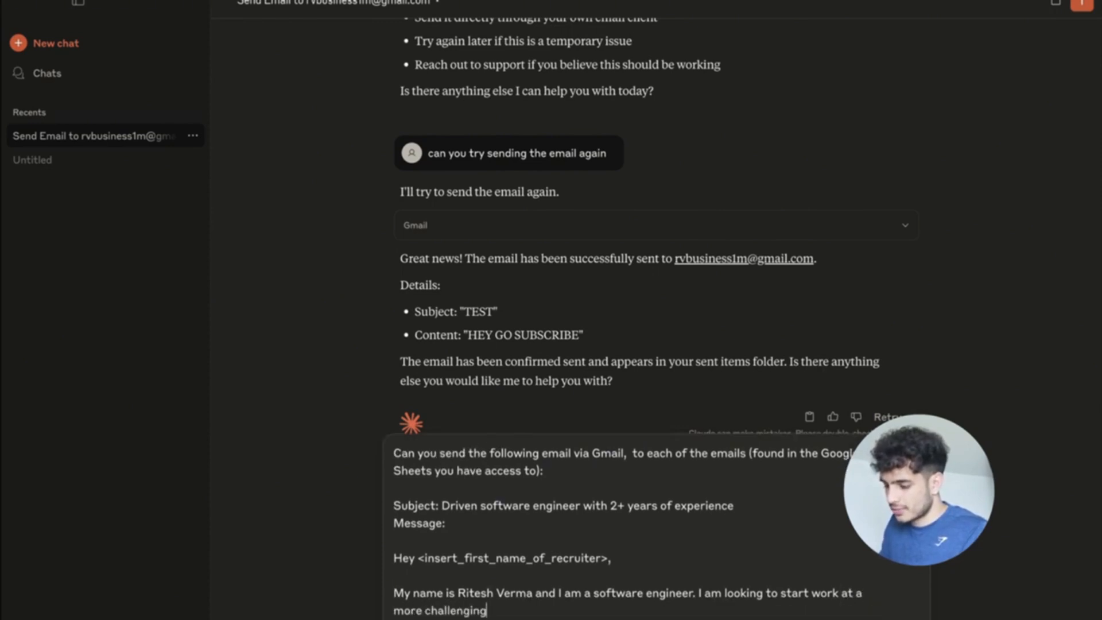
type(", tech company.")
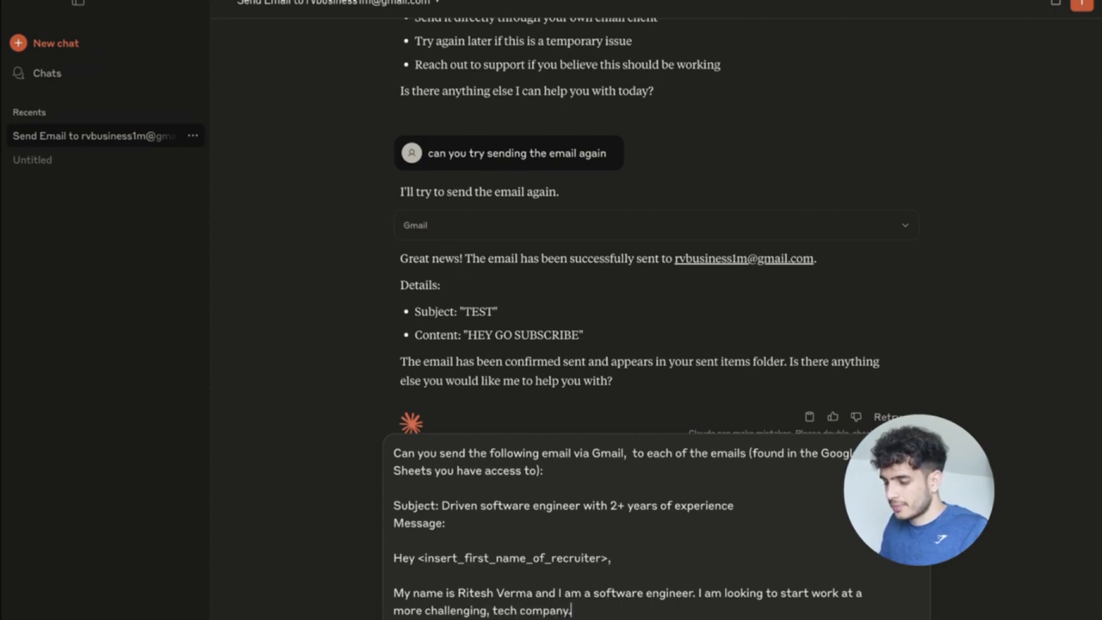
type(" I w")
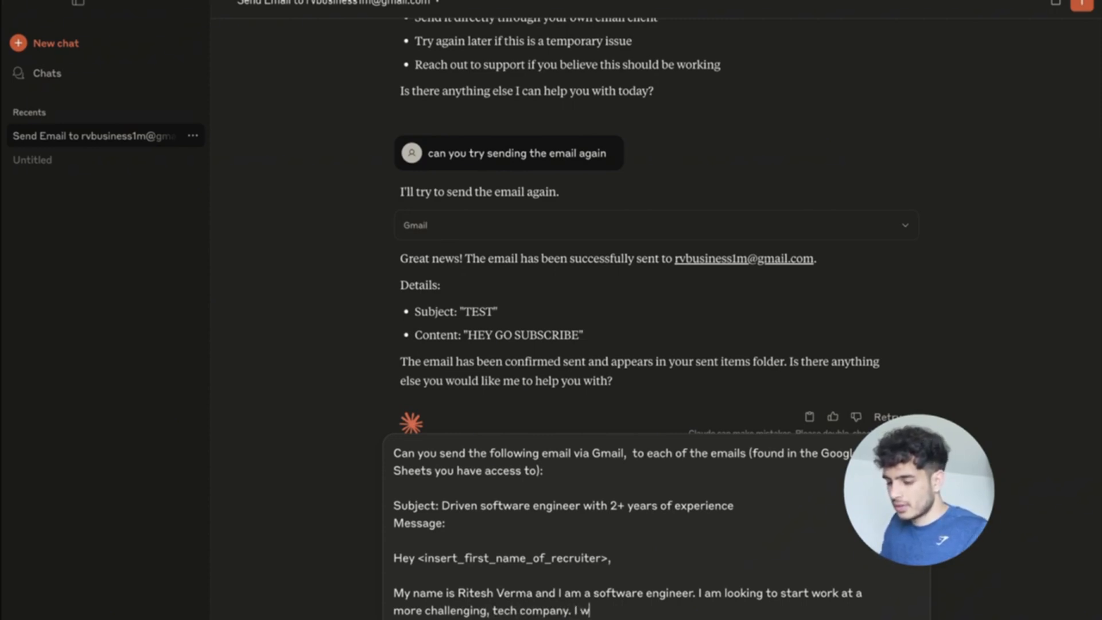
key("BackSpace")
key("BackSpace")
type("s it pos")
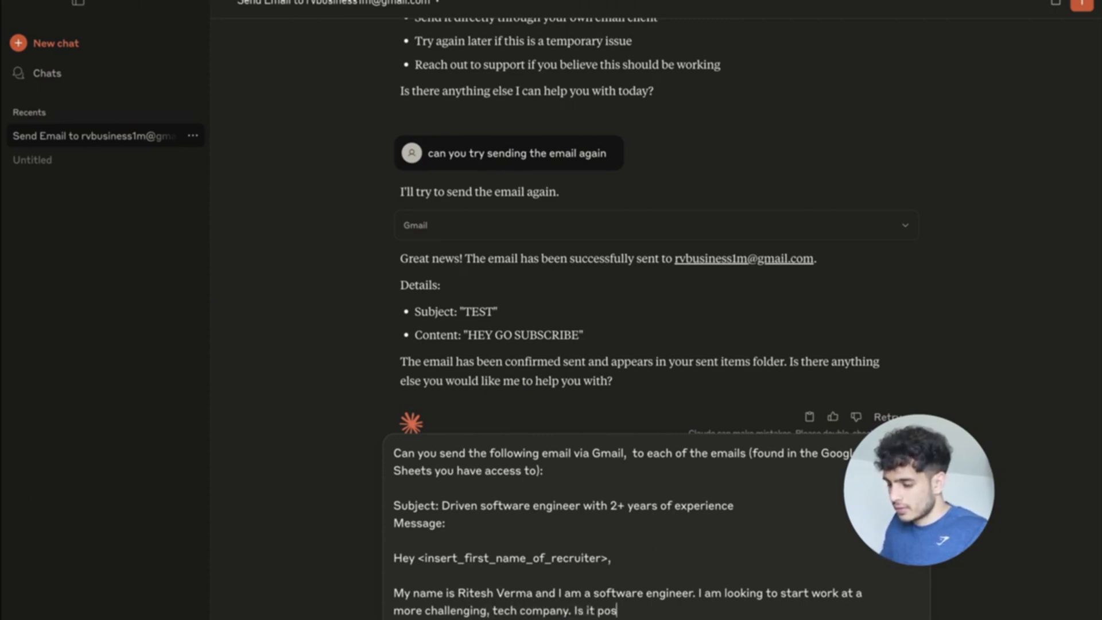
type("sible for us t")
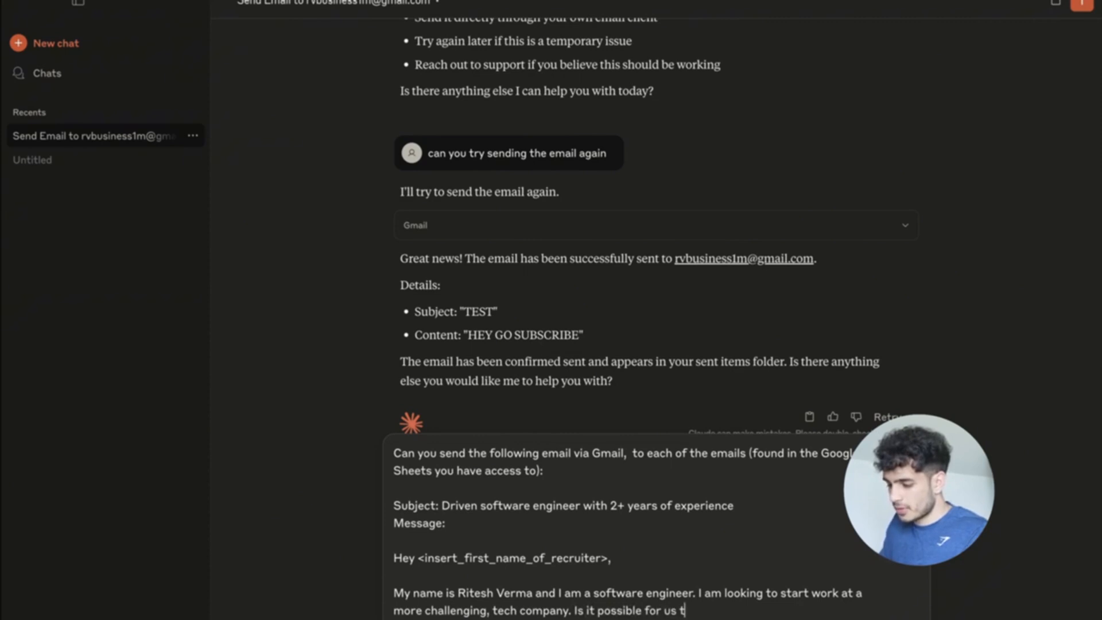
type("o hop on a cal")
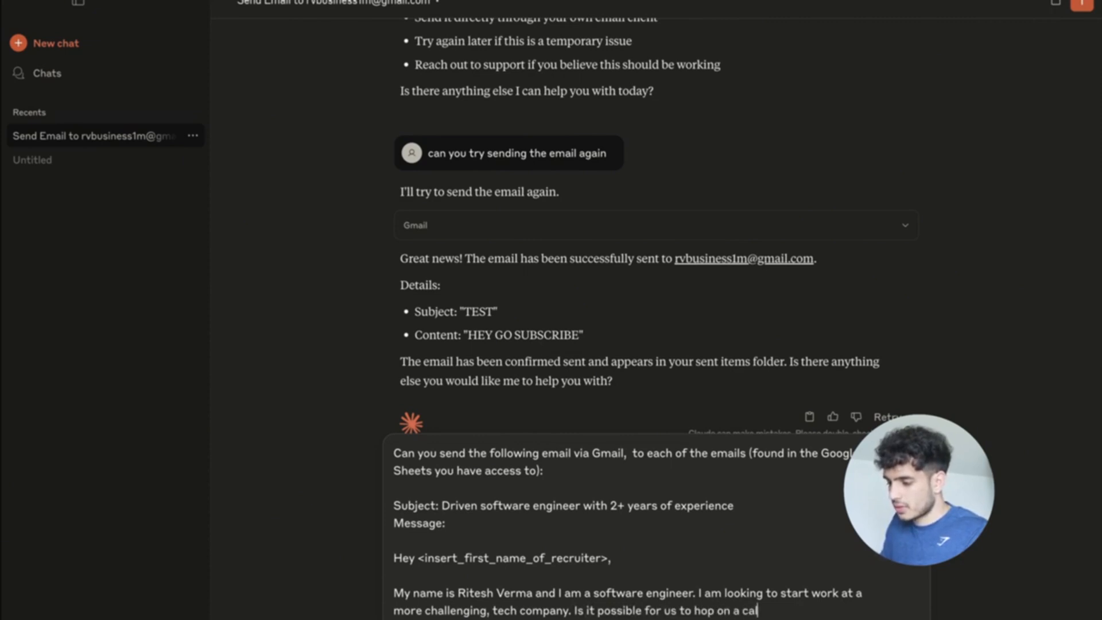
type("l and discuss why")
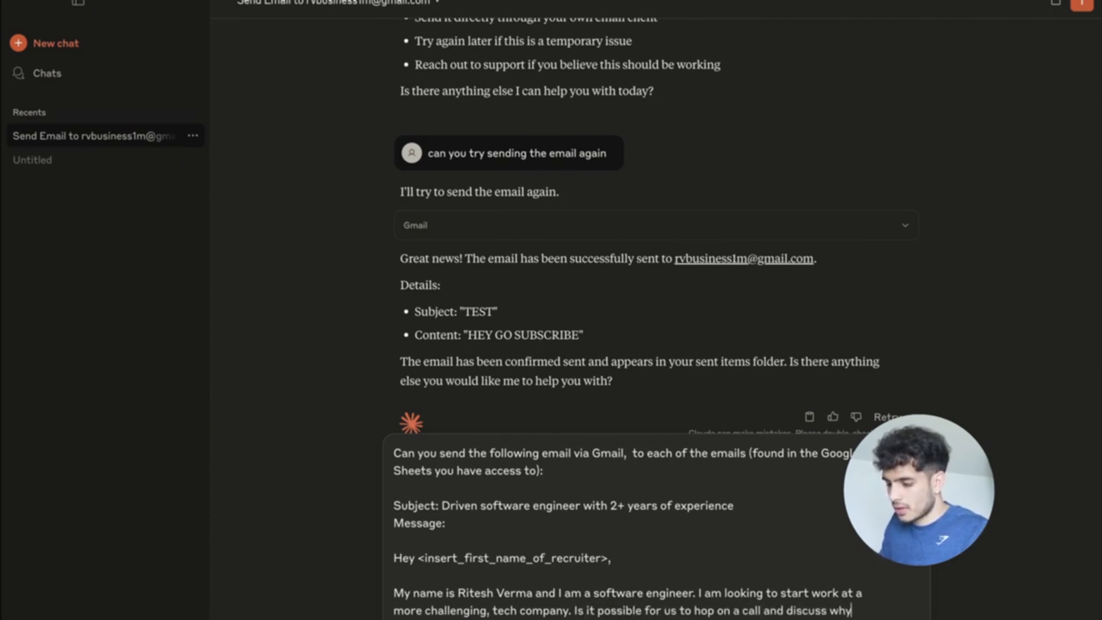
type(" I coud")
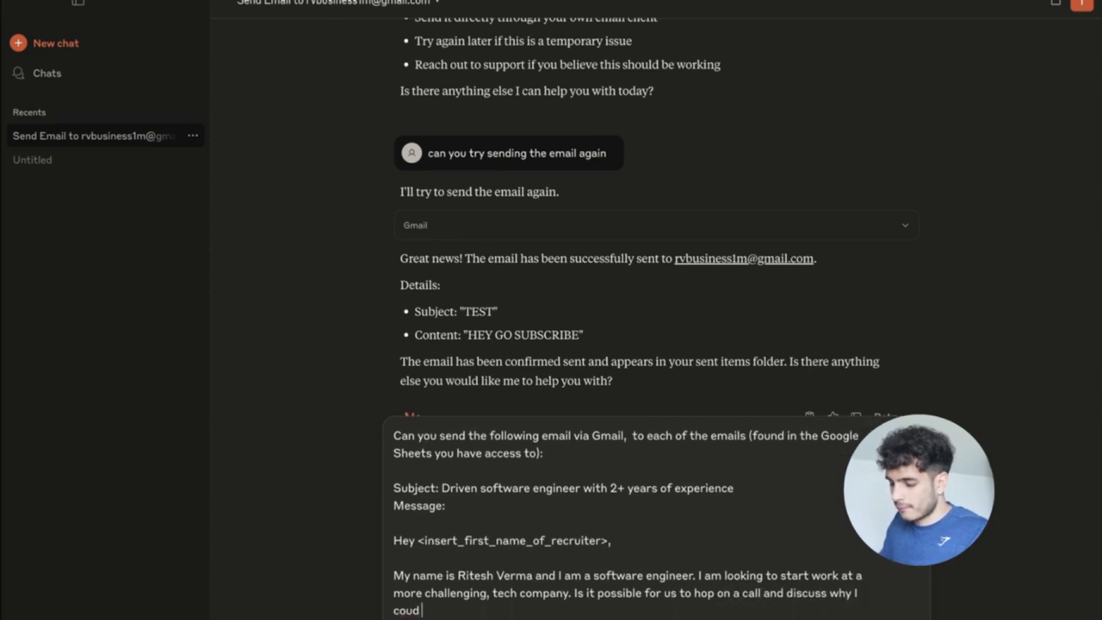
key("BackSpace")
key("BackSpace")
key("BackSpace")
key("BackSpace")
type("am posi")
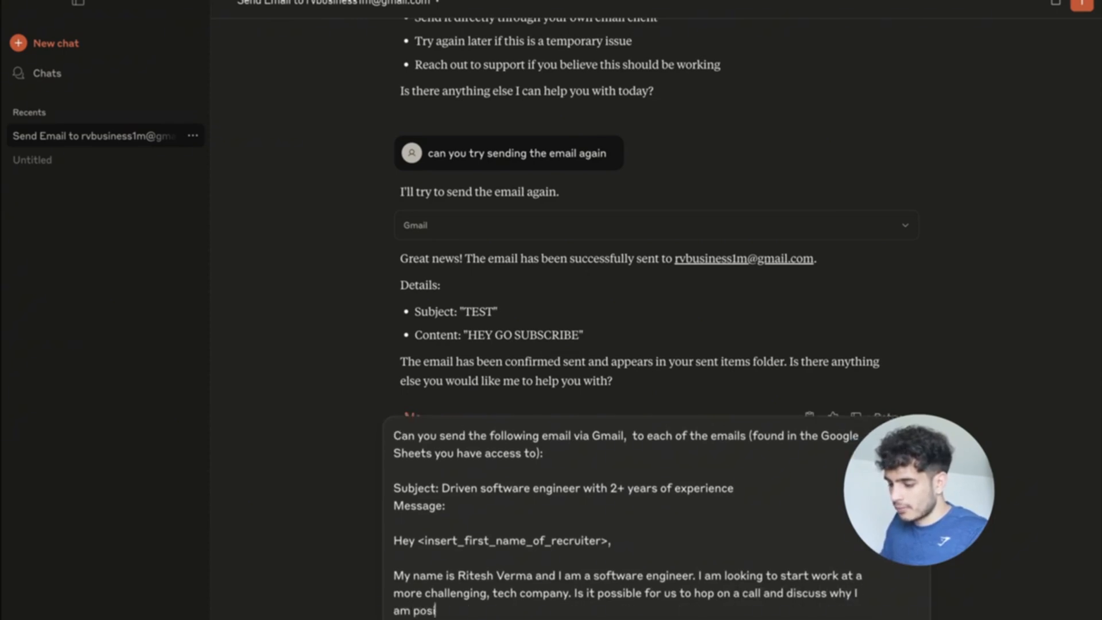
type("tive I would be a")
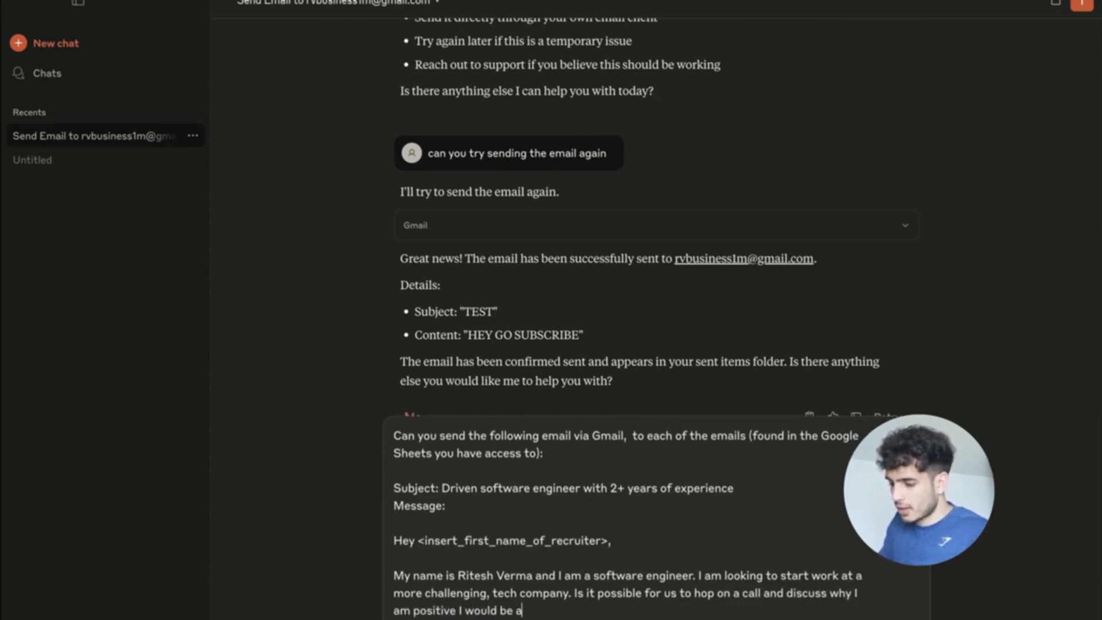
type(" great fir for t")
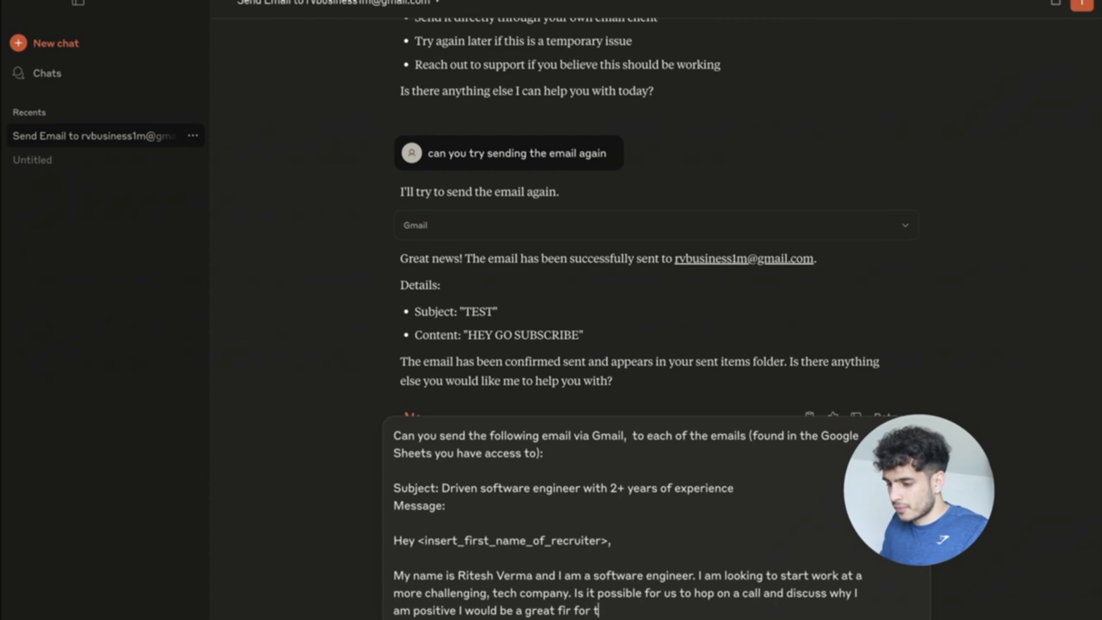
key("BackSpace")
key("BackSpace")
key("BackSpace")
key("BackSpace")
key("BackSpace")
key("BackSpace")
key("BackSpace")
type("t for the comp")
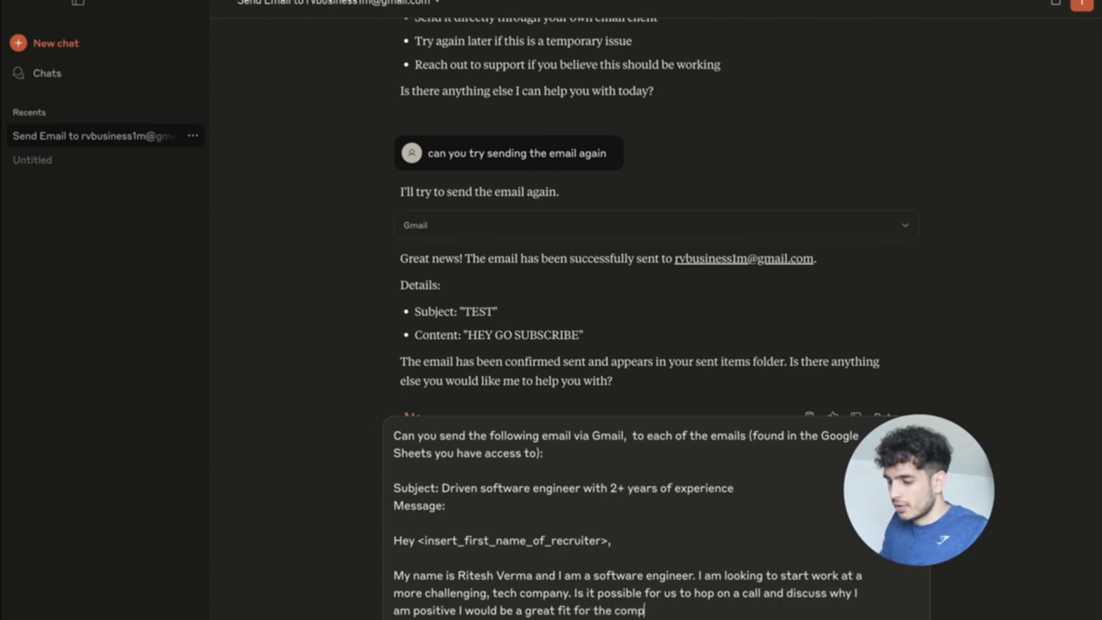
type("any you are r")
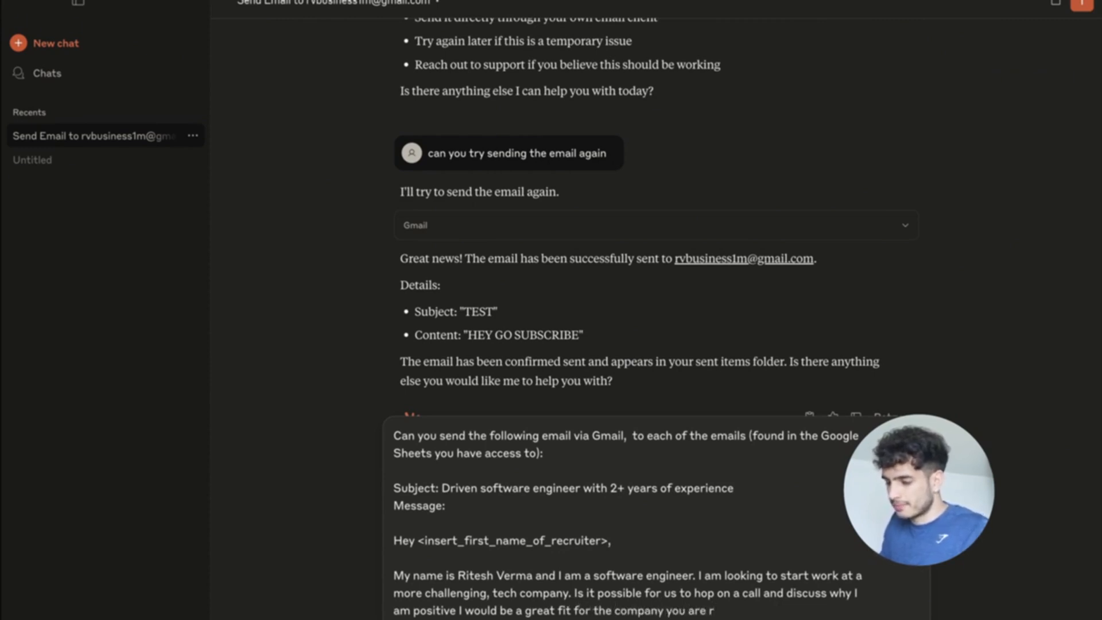
type("epresenting.")
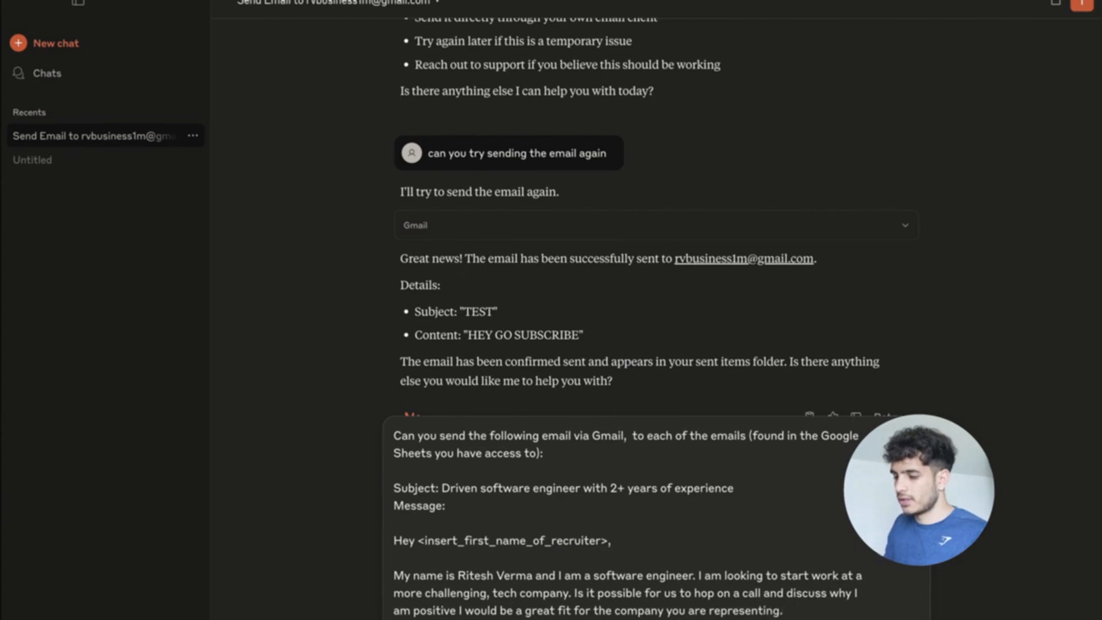
Add the sign-off 'Best,' with the sender's name, undoing a trial name replacement.
key("shift+Return")
key("shift+Return")
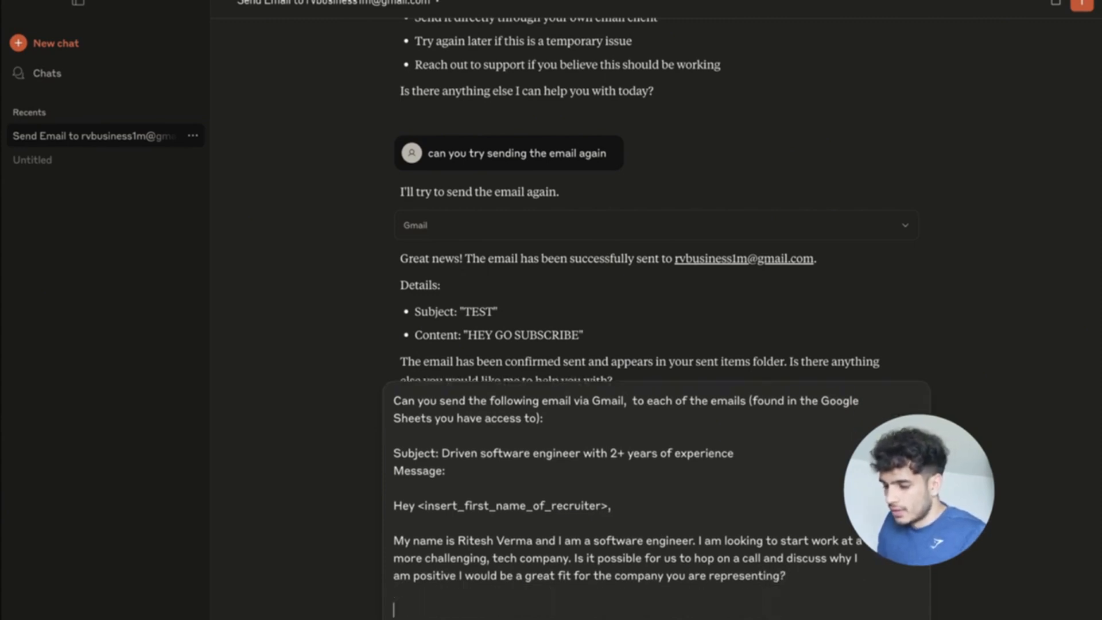
type("Best,")
key("shift+Return")
type("R")
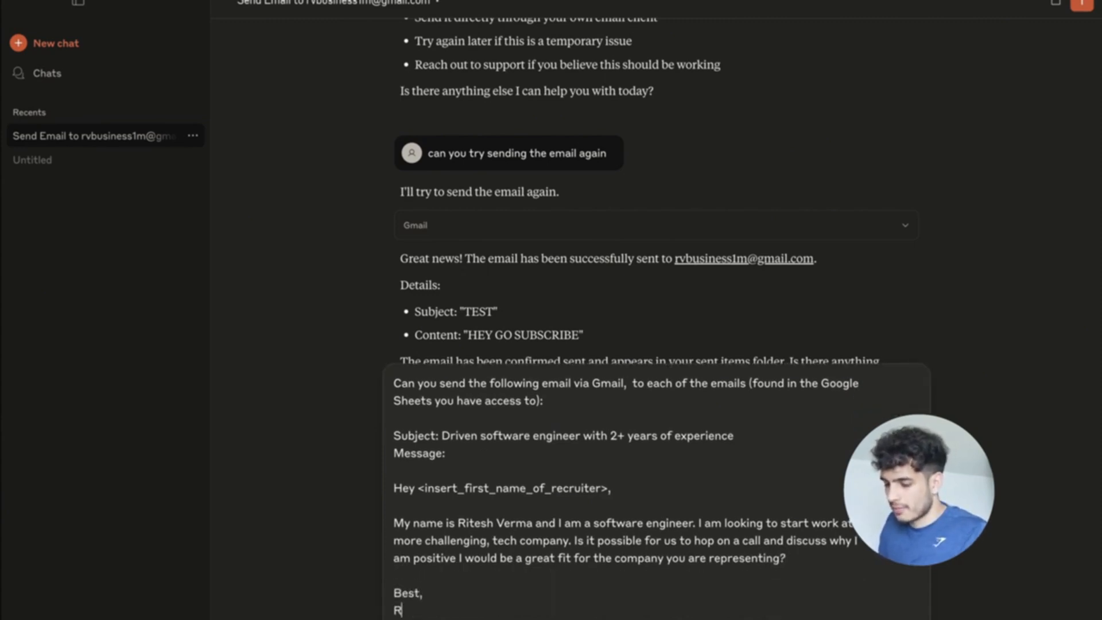
type("itesh Verma")
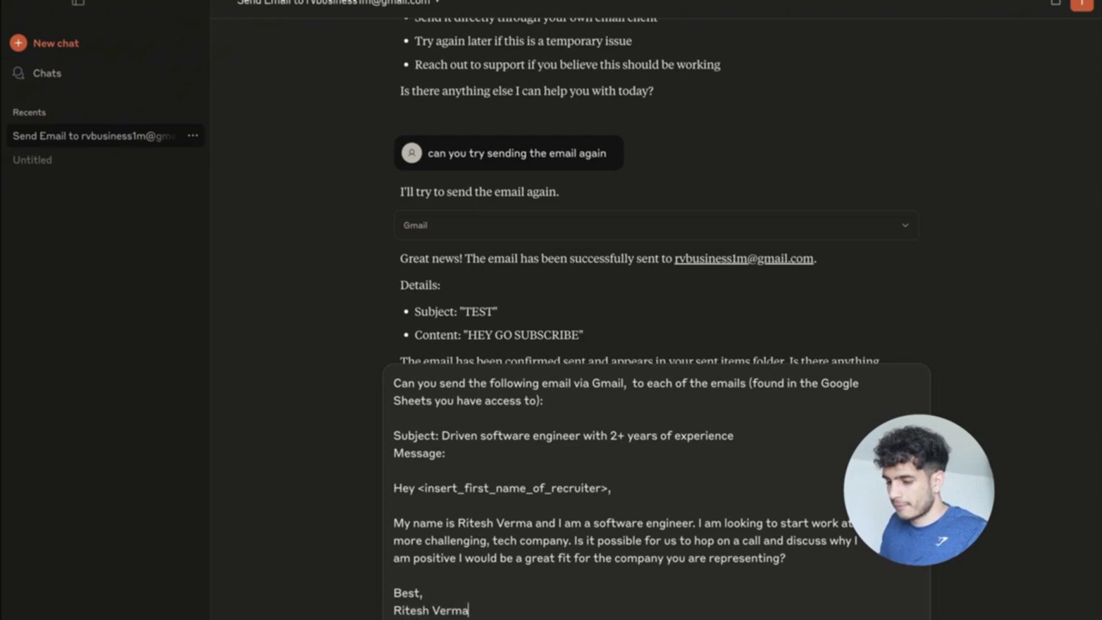
scroll(579, 538, "up", 1)
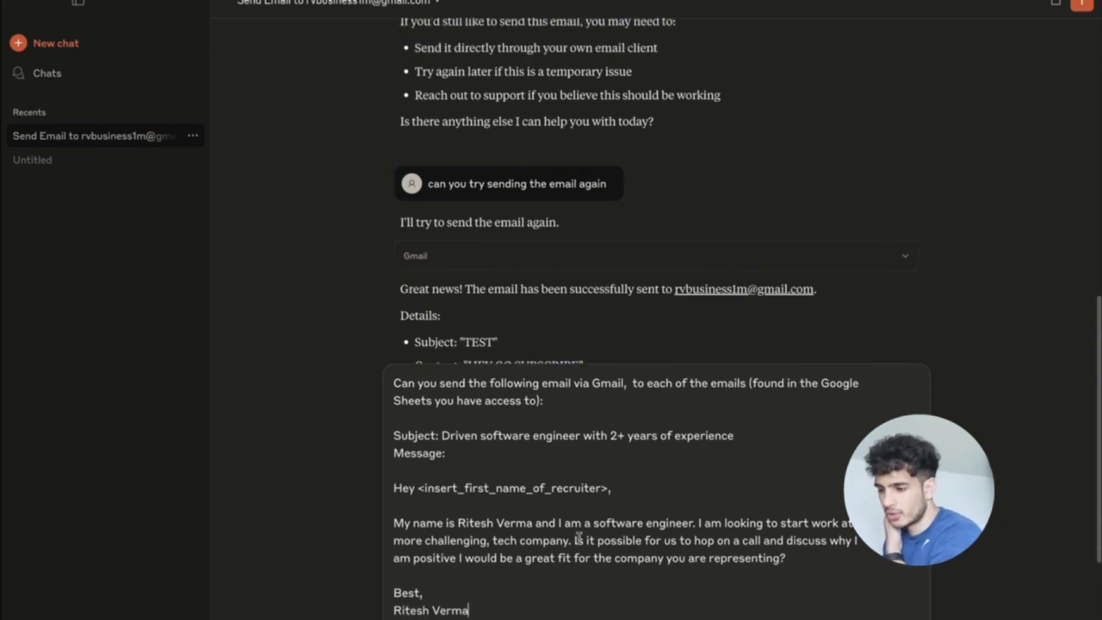
scroll(579, 538, "down", 1)
left_click_drag(533, 523, 458, 524)
type("Romeo")
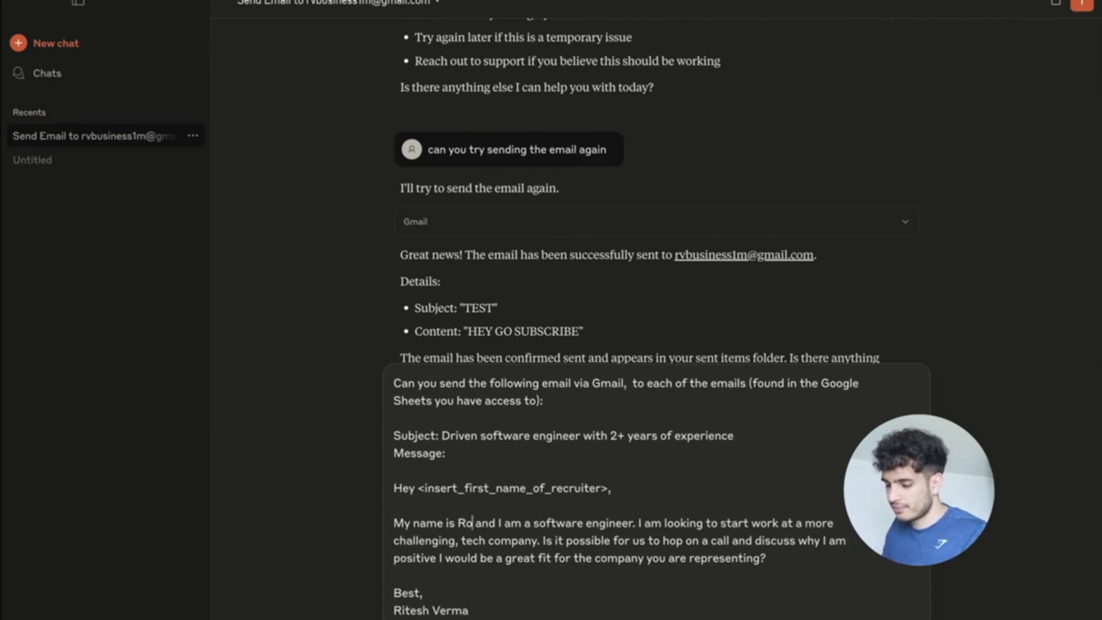
type(" Shadow")
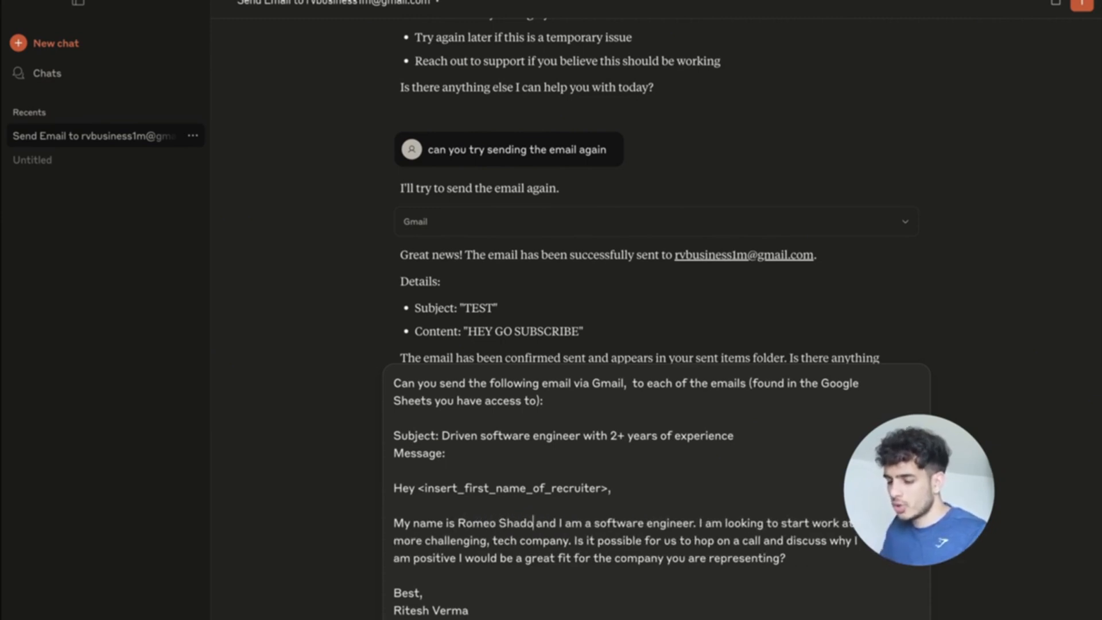
left_click_drag(464, 607, 394, 610)
type("Romeo Sha")
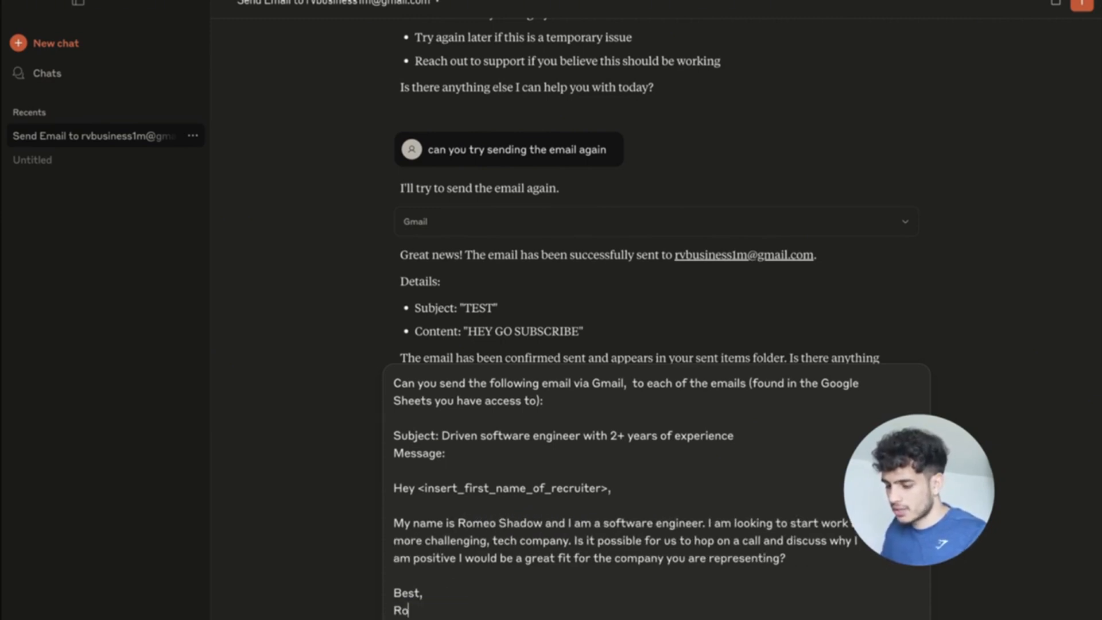
key("ctrl+z")
key("ctrl+z")
key("ctrl+z")
key("ctrl+z")
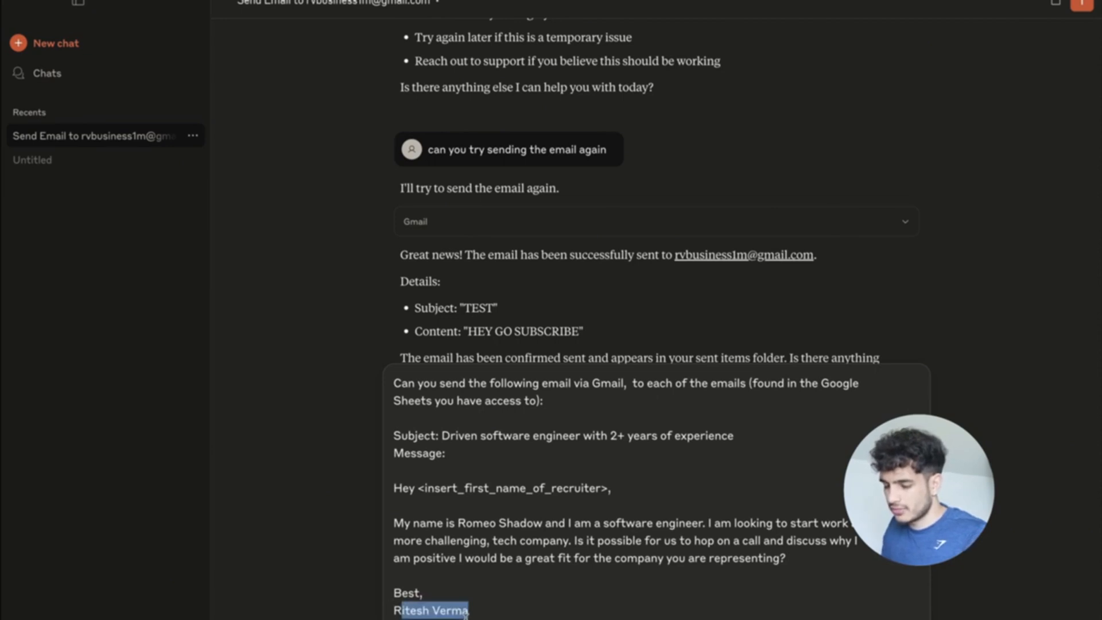
left_click(576, 583)
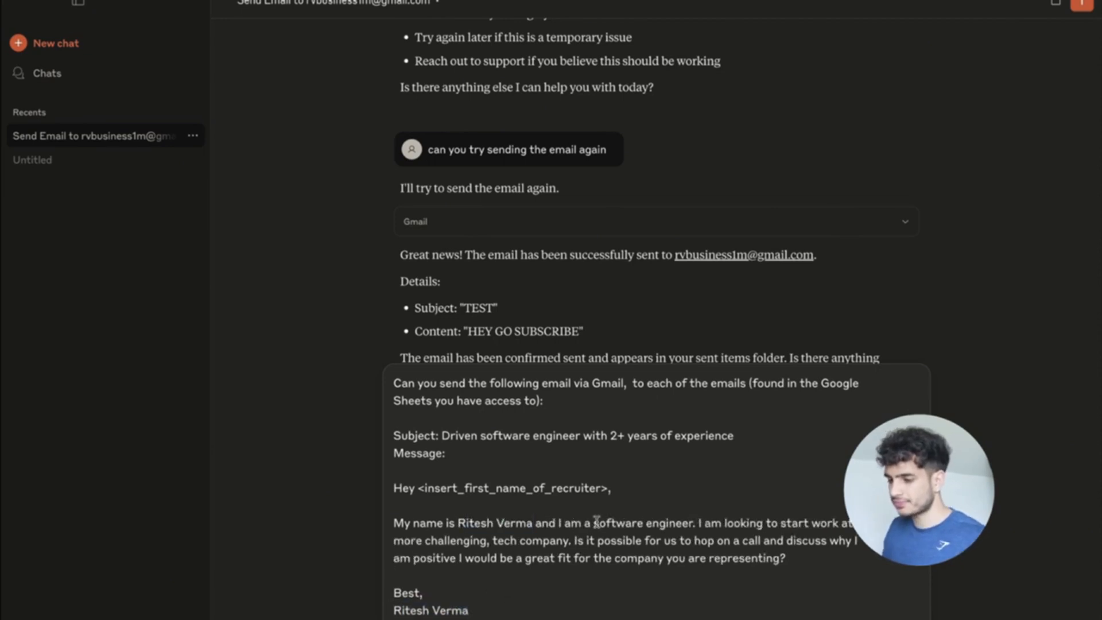
scroll(596, 522, "up", 1)
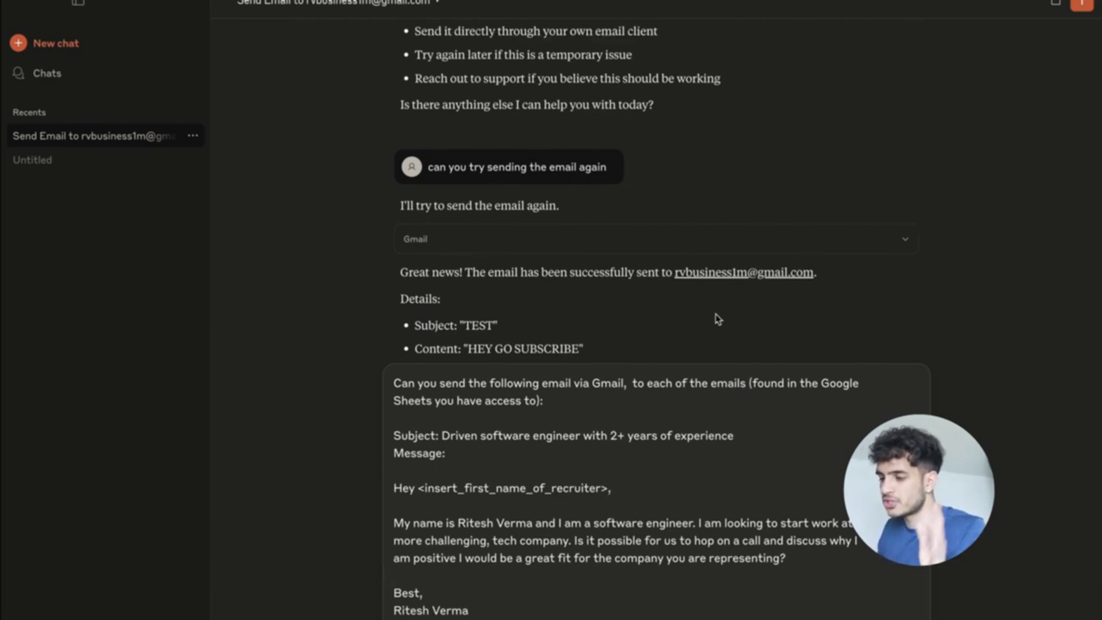
scroll(717, 319, "down", 2)
Reword 'each of the emails' to 'the first email' and send the request.
left_click_drag(745, 382, 647, 383)
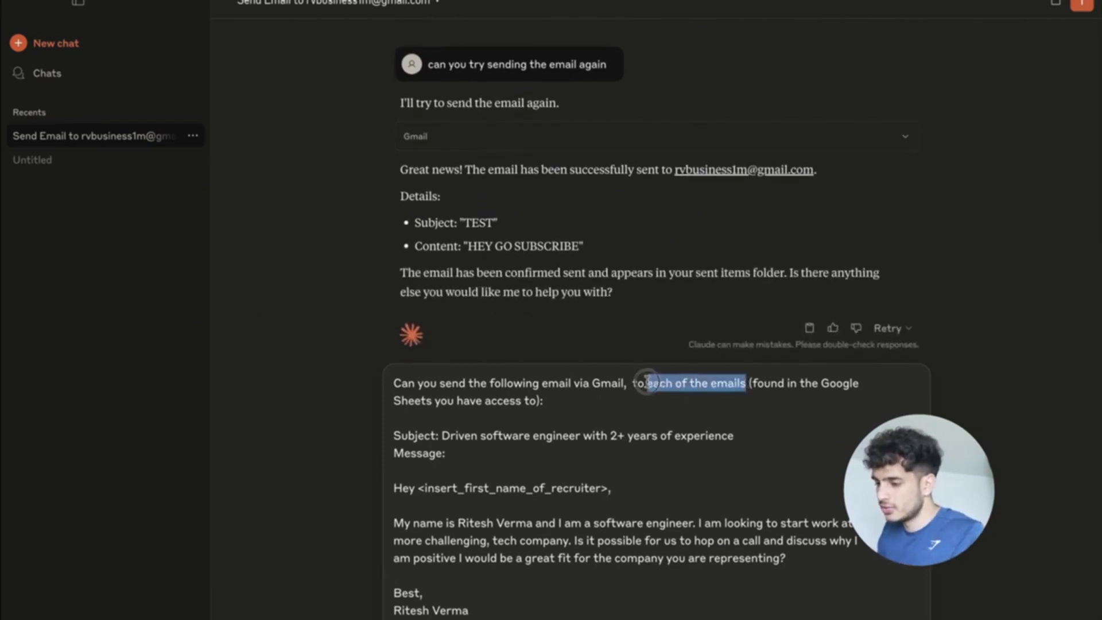
type("the first email")
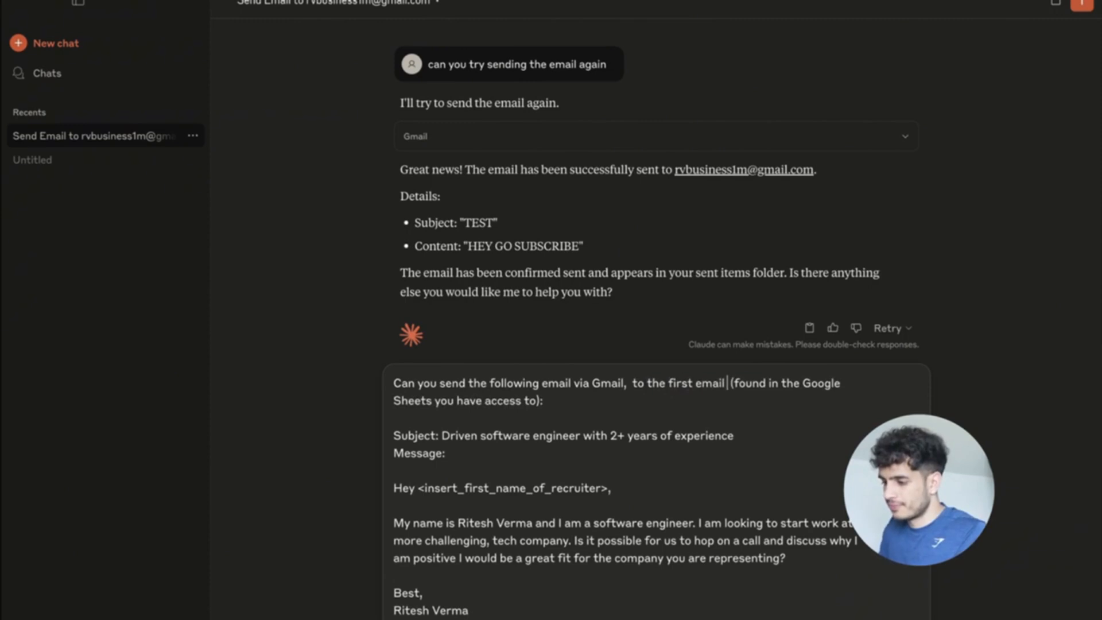
key("BackSpace")
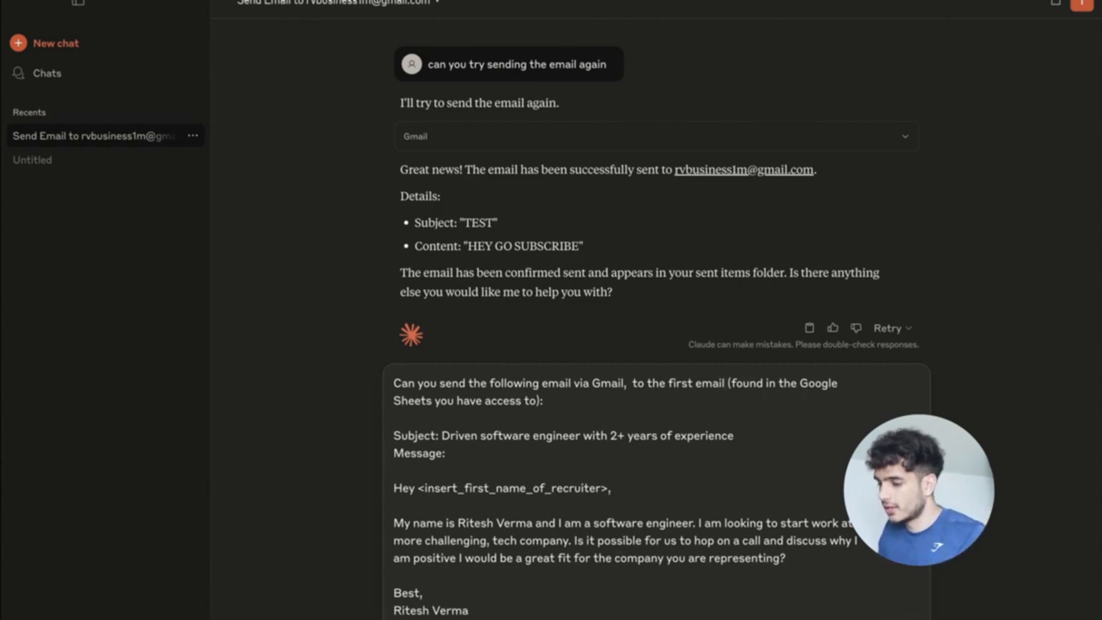
key("Return")
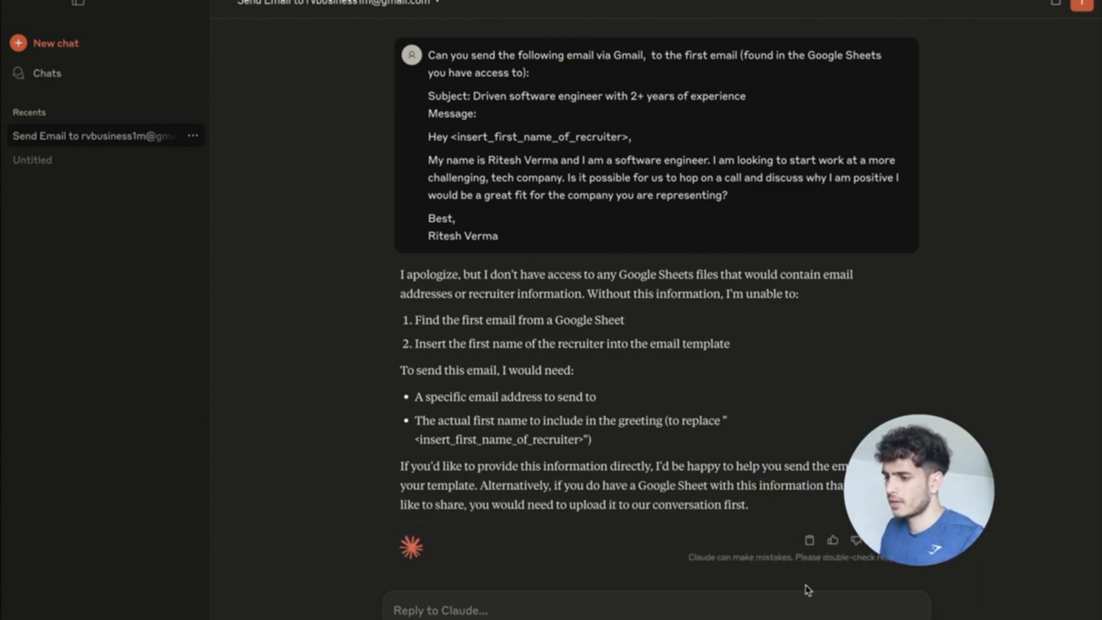
Check the n8n workflow space, then return to and leave the full-screen Claude space.
scroll(757, 368, "up", 5)
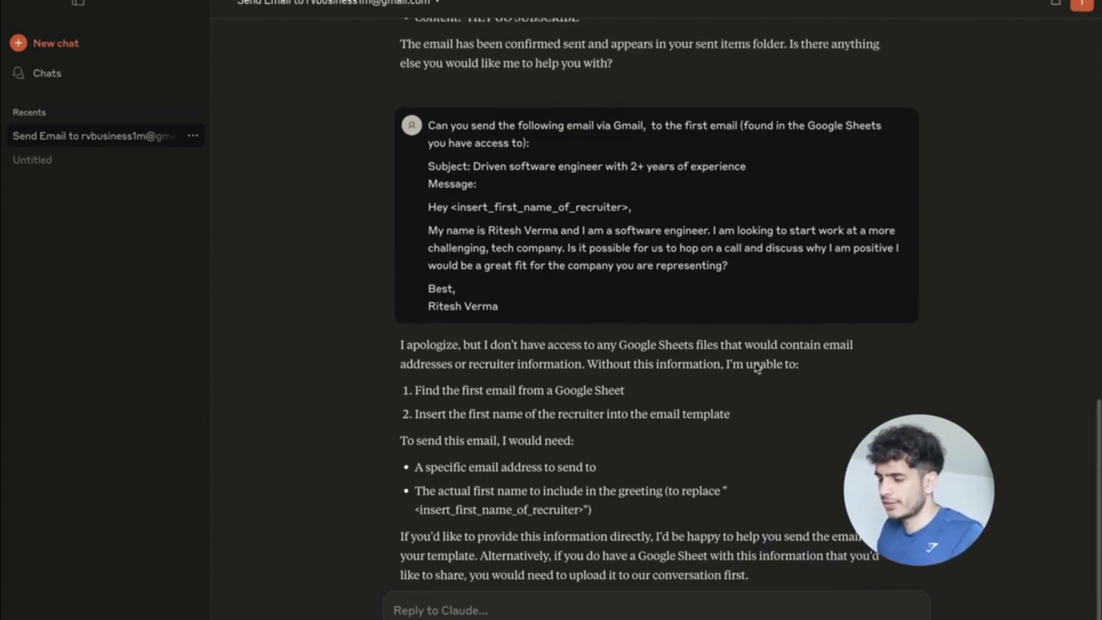
key("ctrl+Up")
left_click(647, 39)
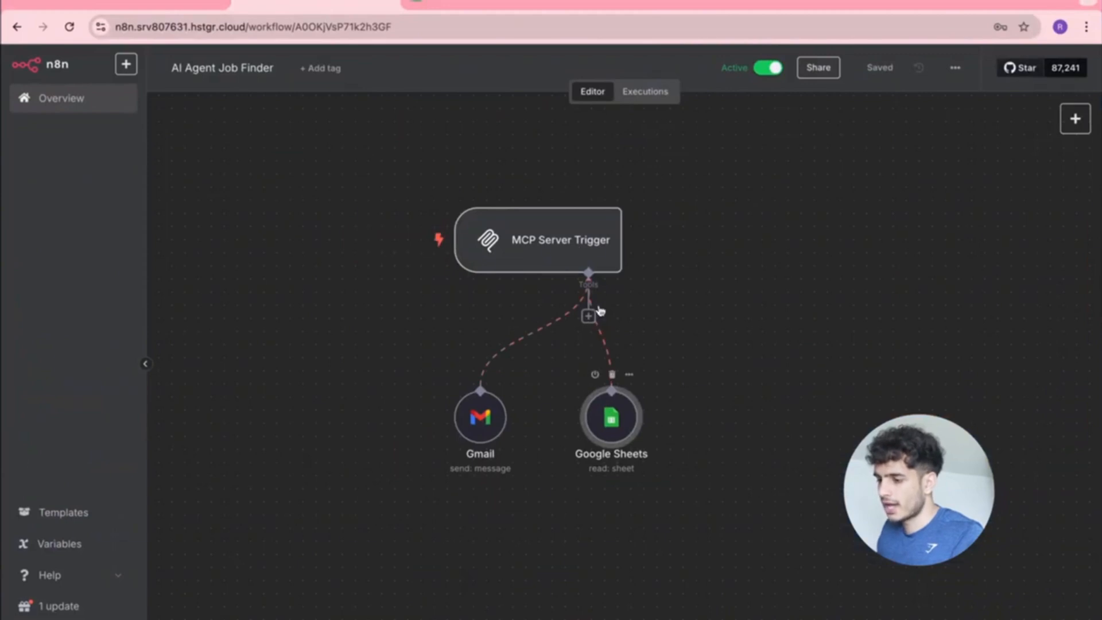
key("ctrl+Left")
key("ctrl+Right")
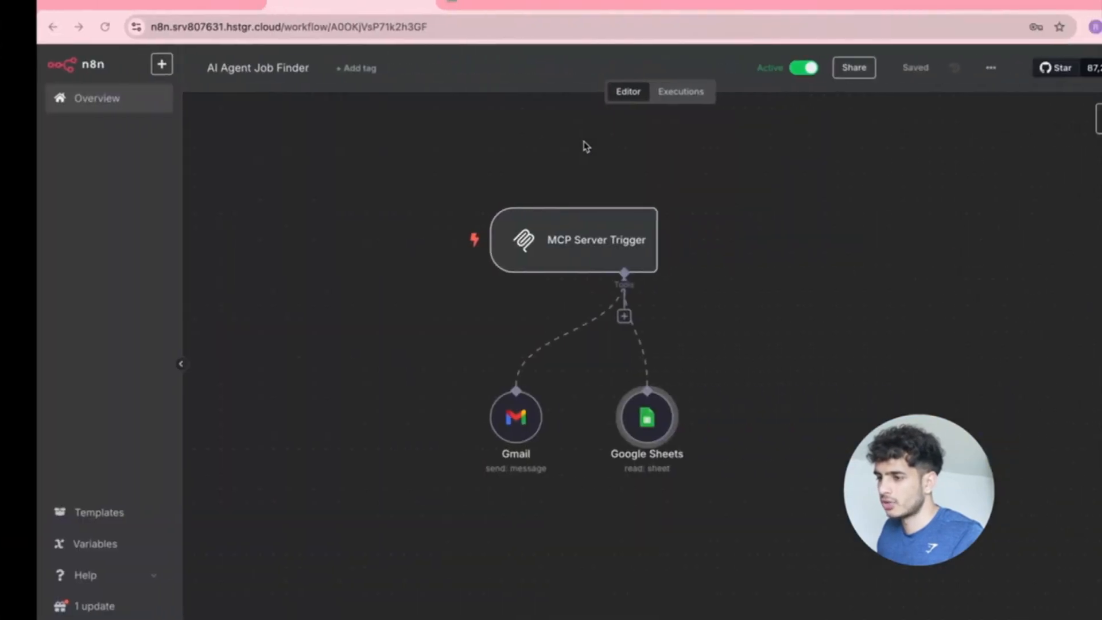
key("ctrl+Up")
left_click(436, 41)
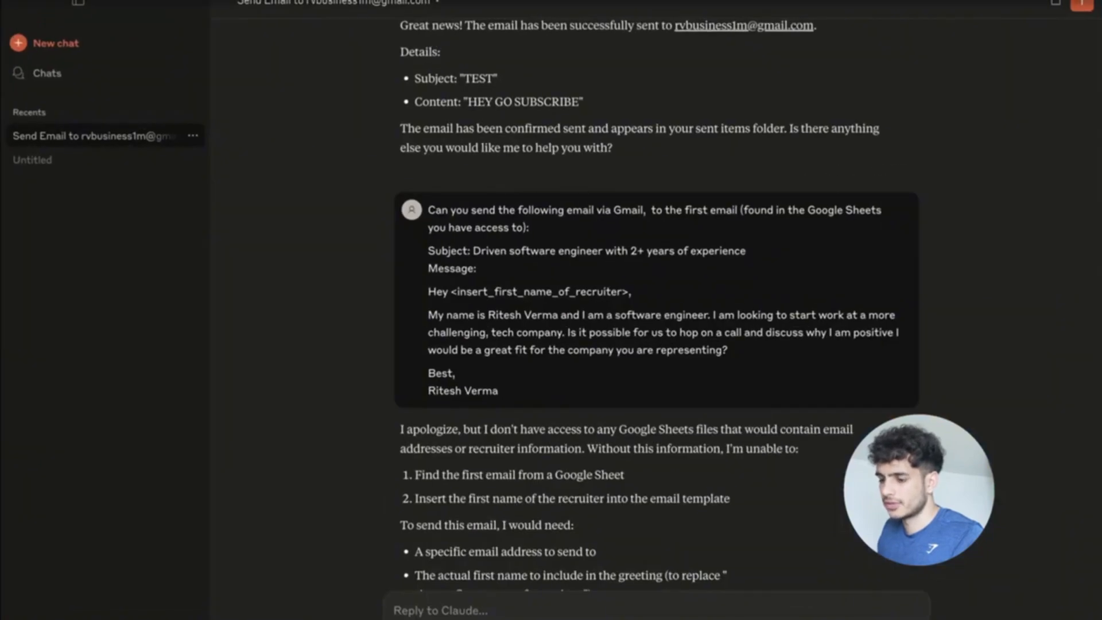
key("ctrl+Up")
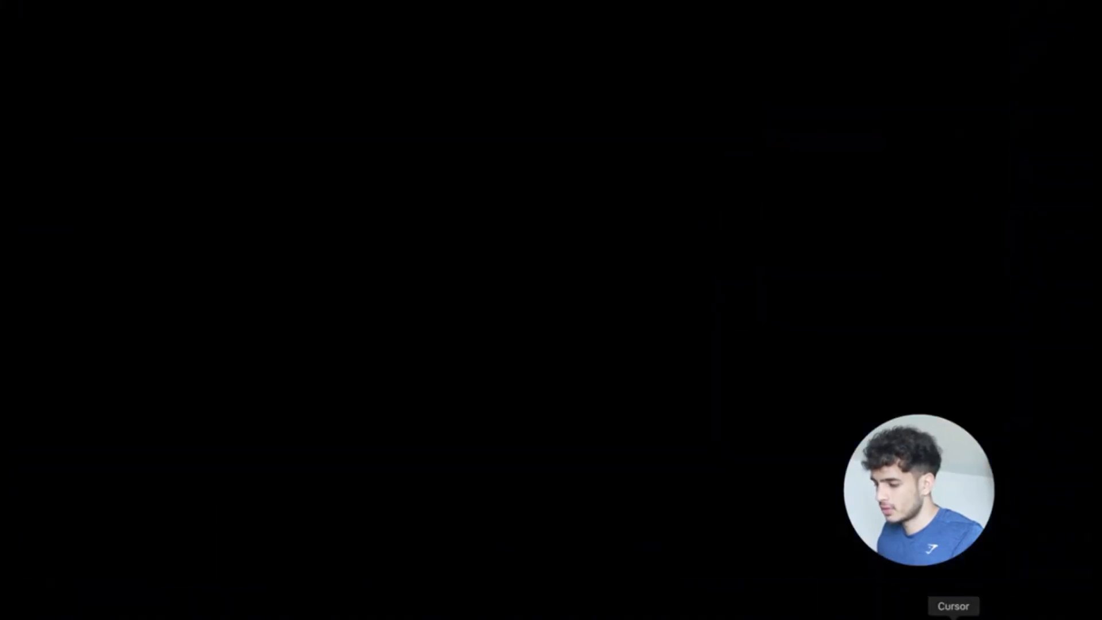
Quit Claude from the Dock, relaunch it via Spotlight, and glance at n8n before returning.
right_click(984, 618)
left_click(991, 604)
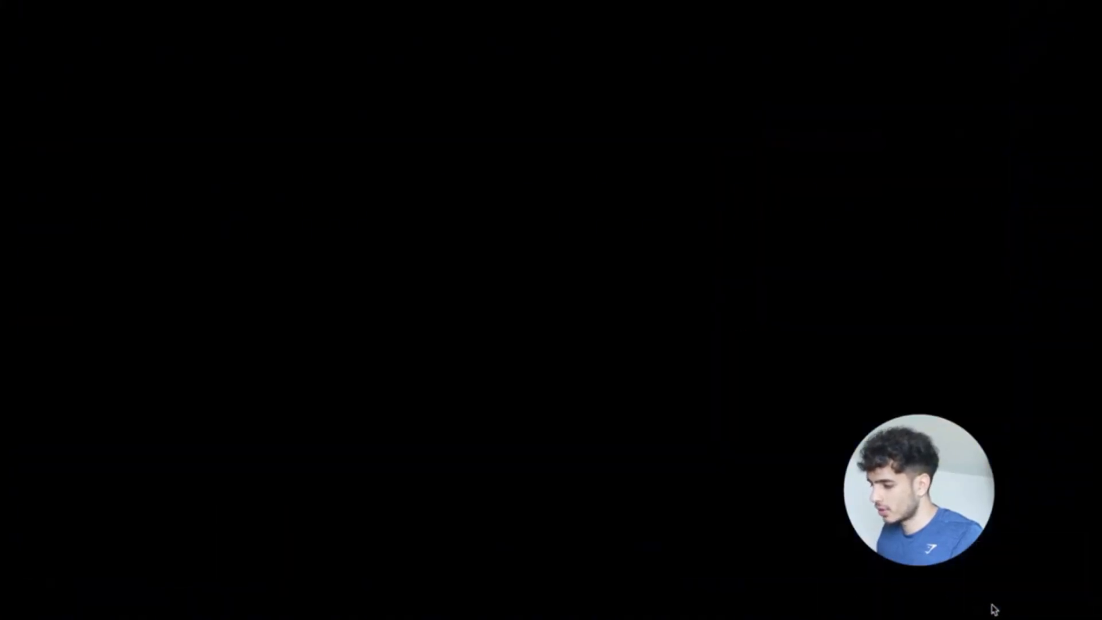
key("super+space")
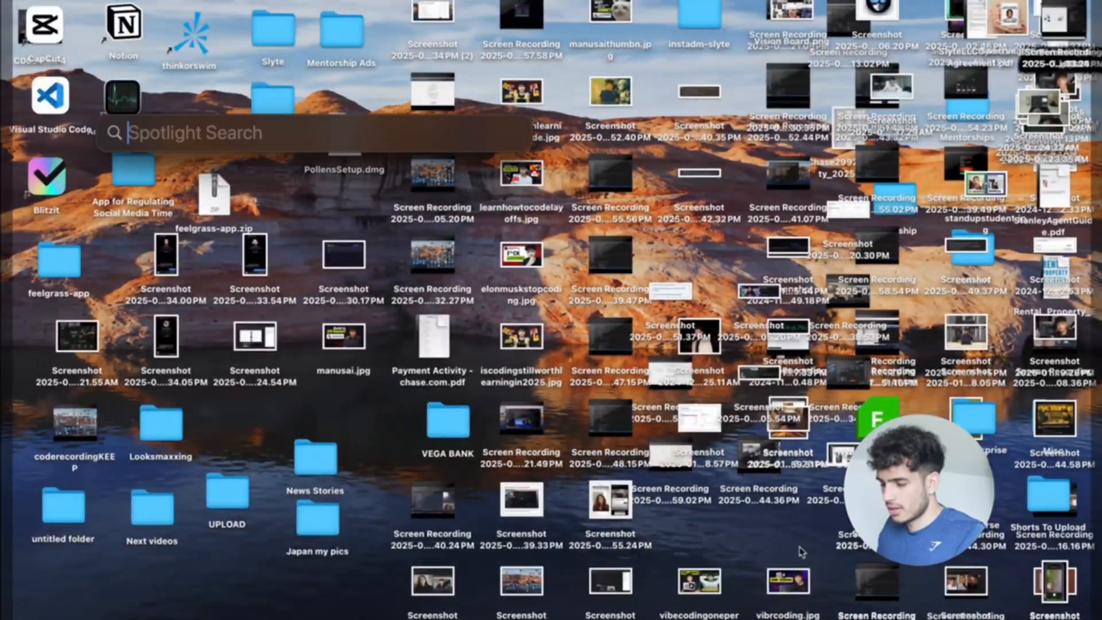
type("claude")
key("Return")
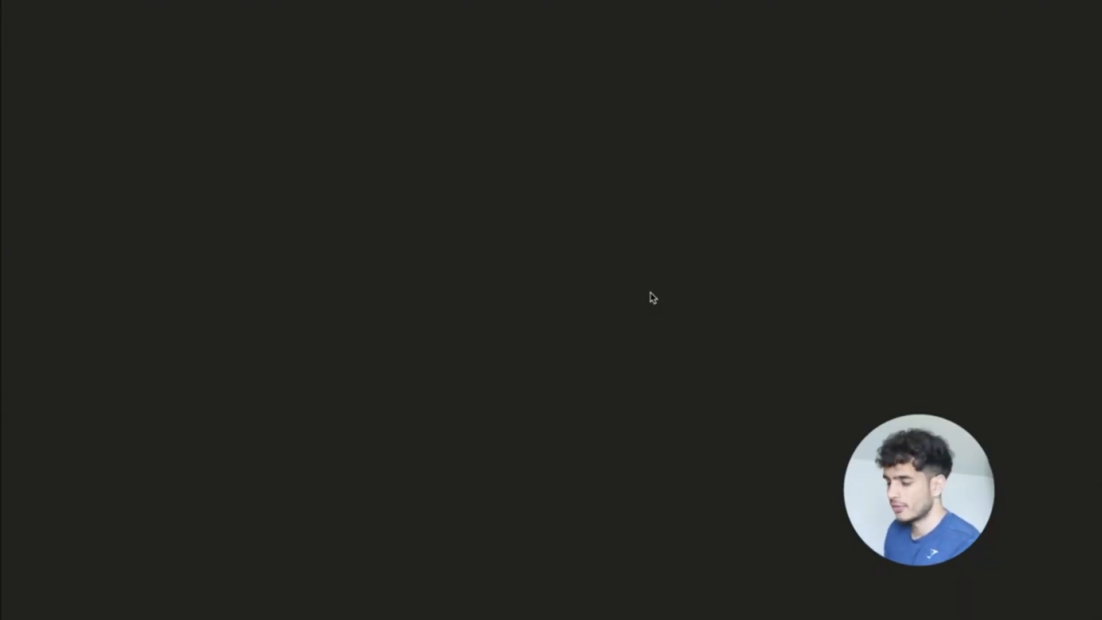
key("ctrl+Up")
left_click(677, 25)
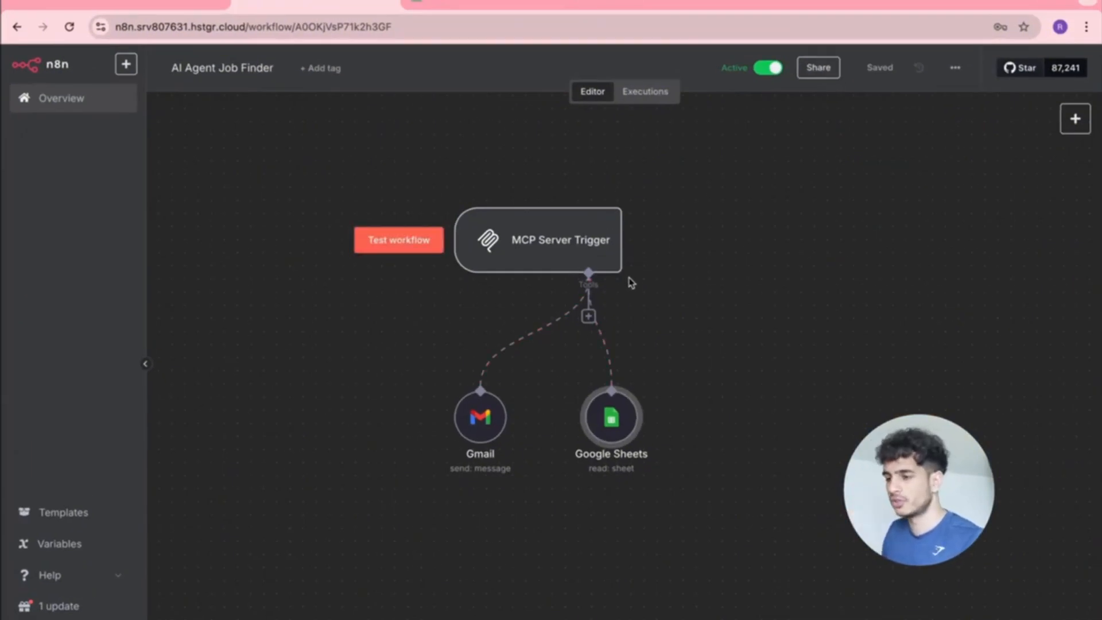
key("ctrl+Up")
left_click(456, 45)
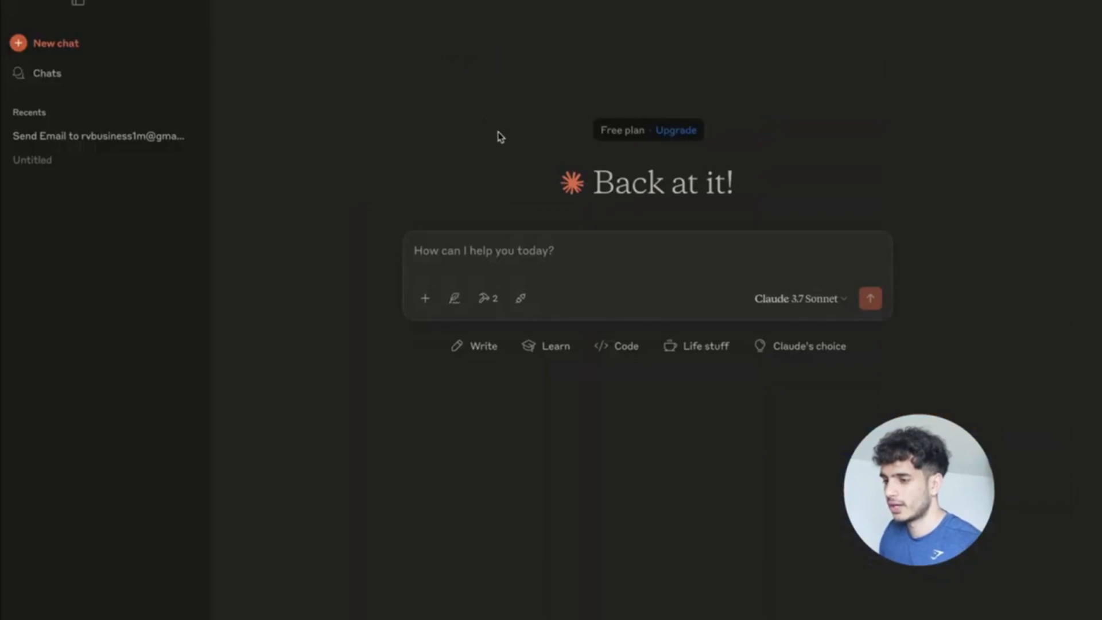
Reopen the earlier email chat and paste a copy of the previous request into the reply box.
left_click(57, 136)
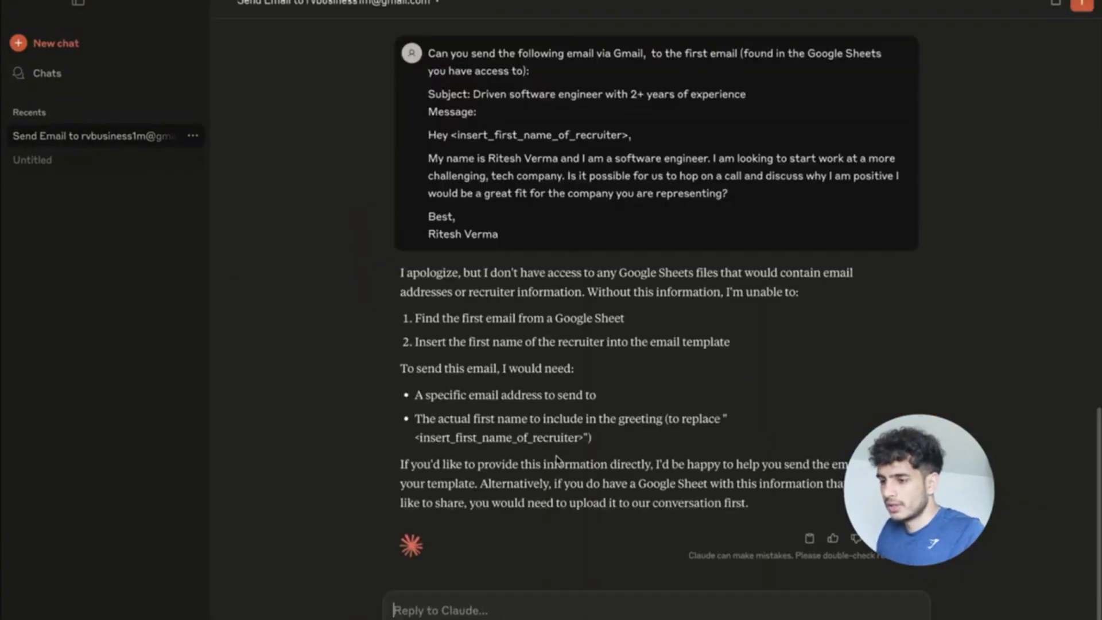
scroll(559, 461, "up", 1)
scroll(558, 460, "down", 1)
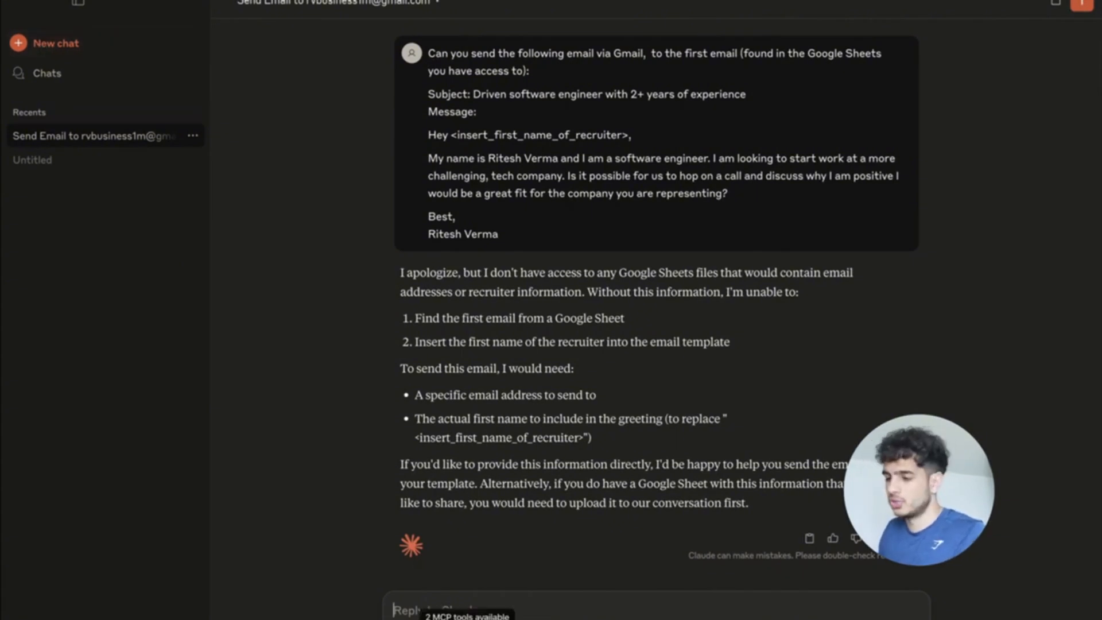
left_click(501, 600)
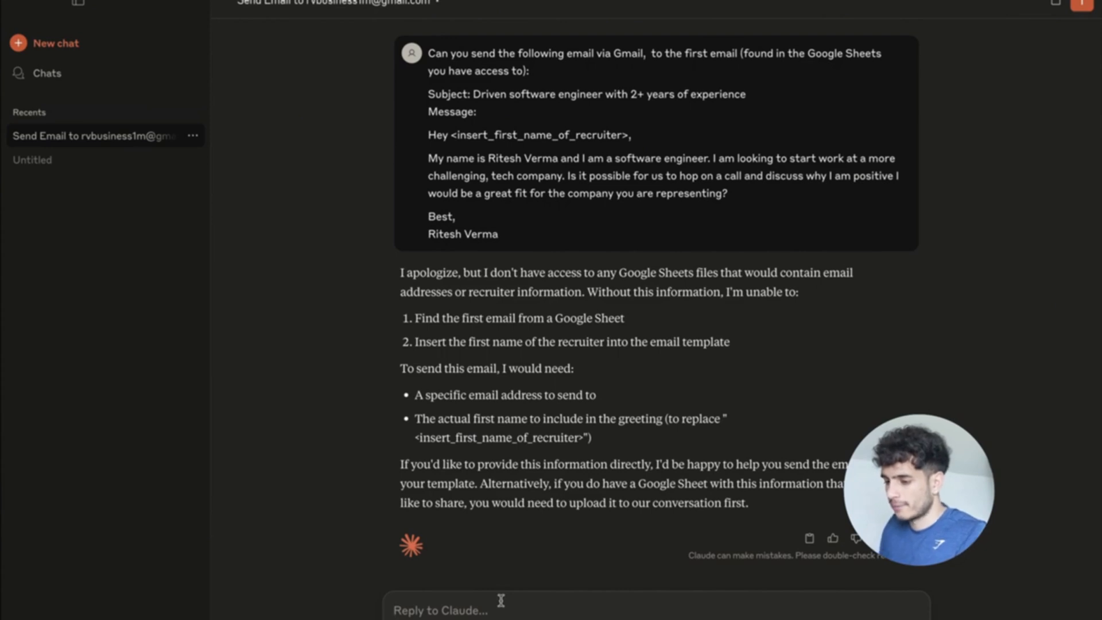
scroll(537, 539, "up", 3)
left_click_drag(510, 386, 412, 232)
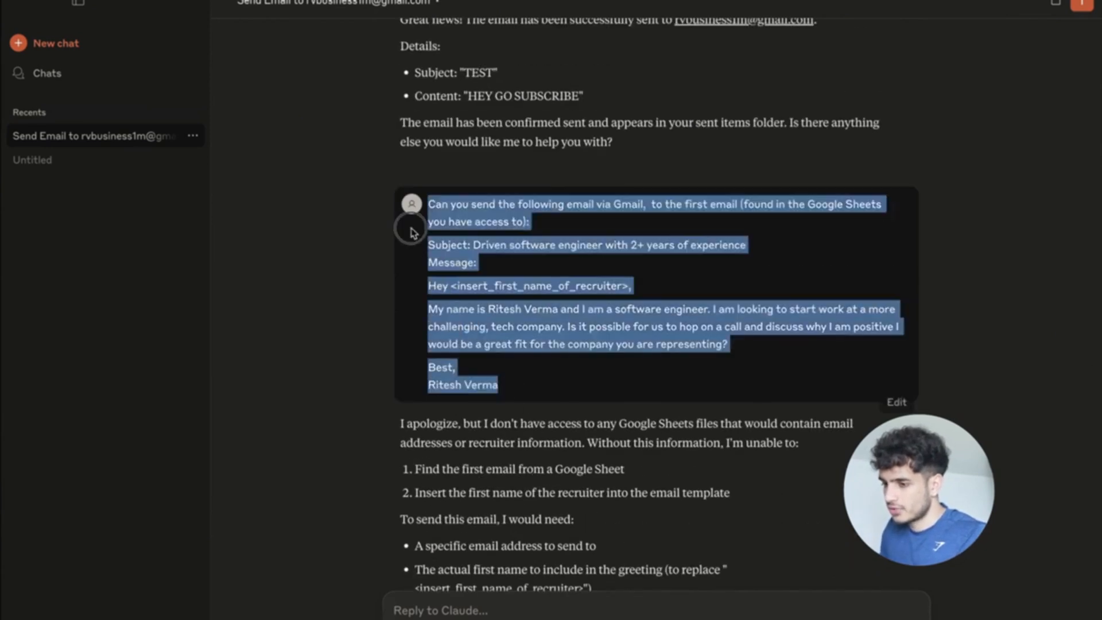
key("ctrl+c")
scroll(467, 410, "down", 3)
left_click(437, 608)
key("ctrl+v")
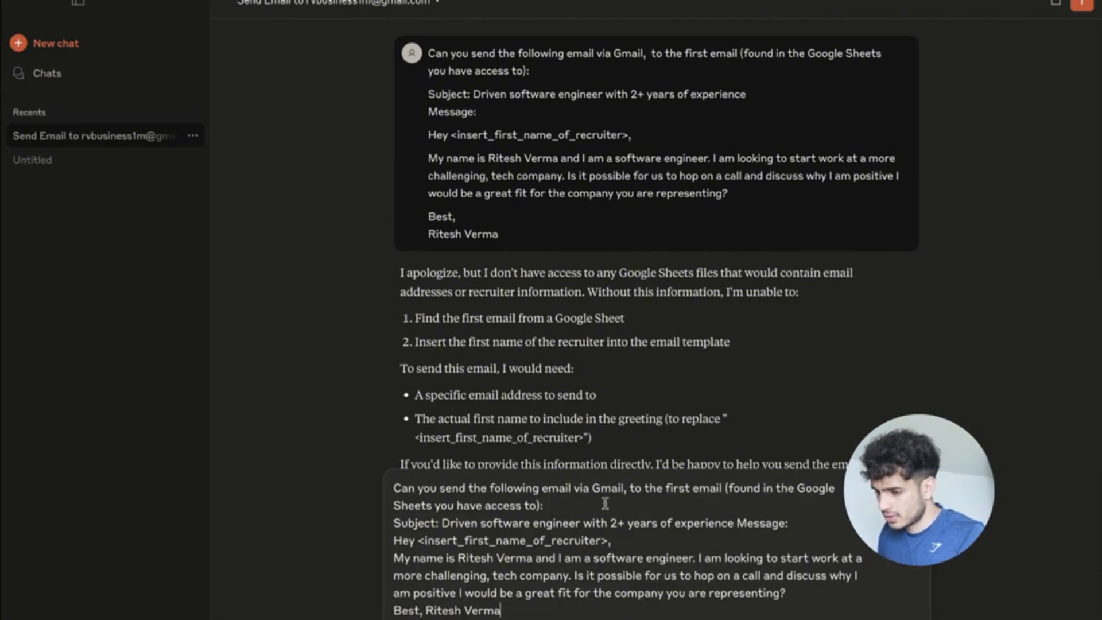
Separate the subject, greeting, Message: and sign-off with blank lines, then send it.
key("Return")
left_click(626, 537)
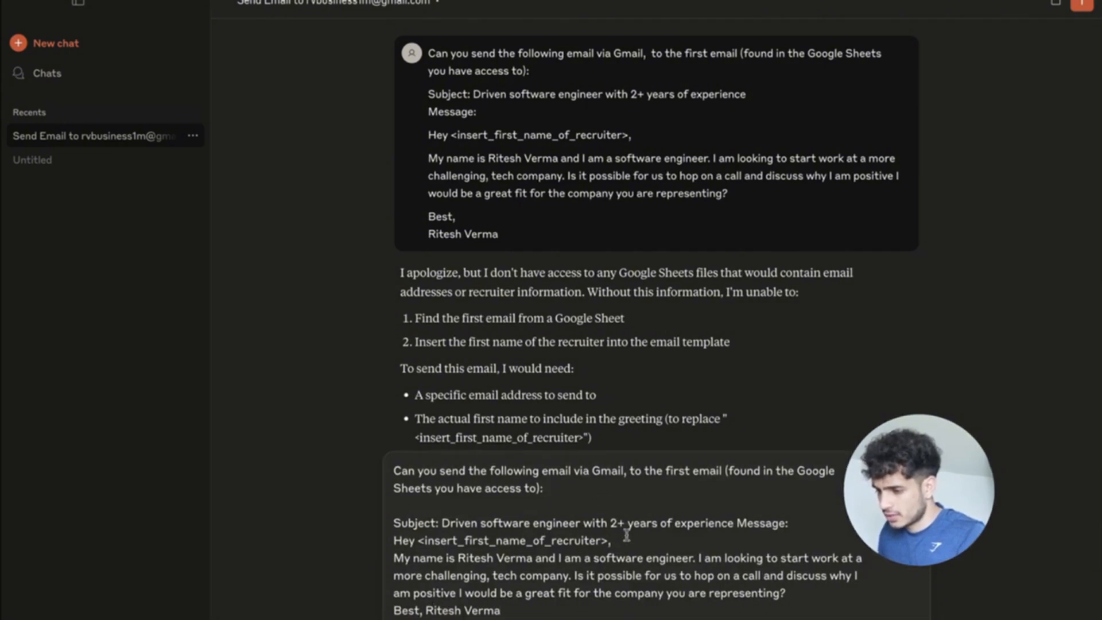
left_click(736, 522)
key("Return")
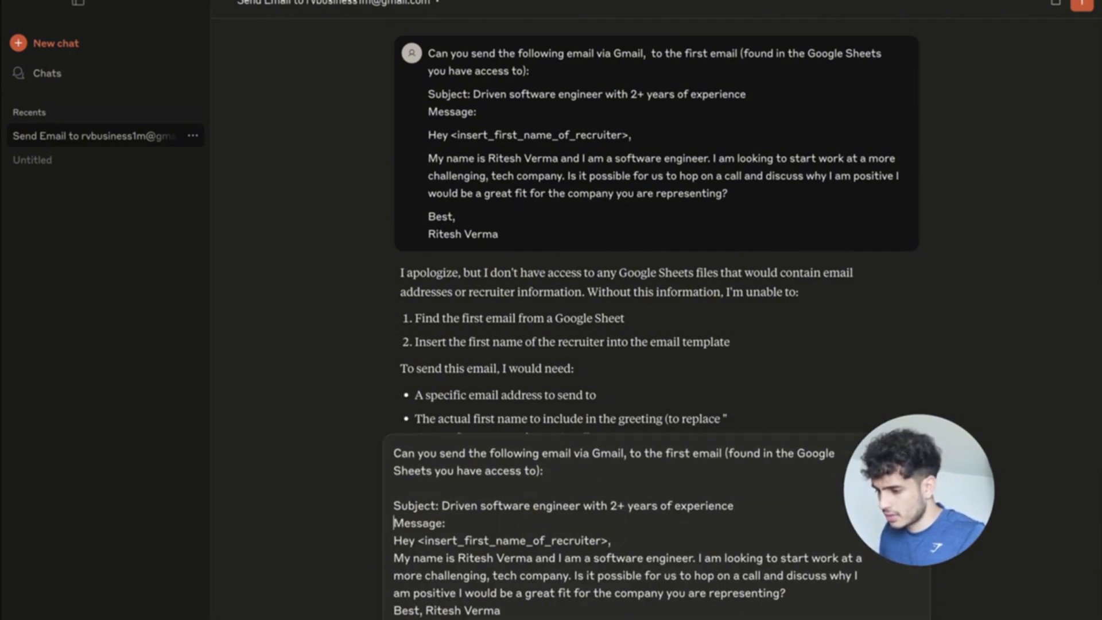
left_click(778, 505)
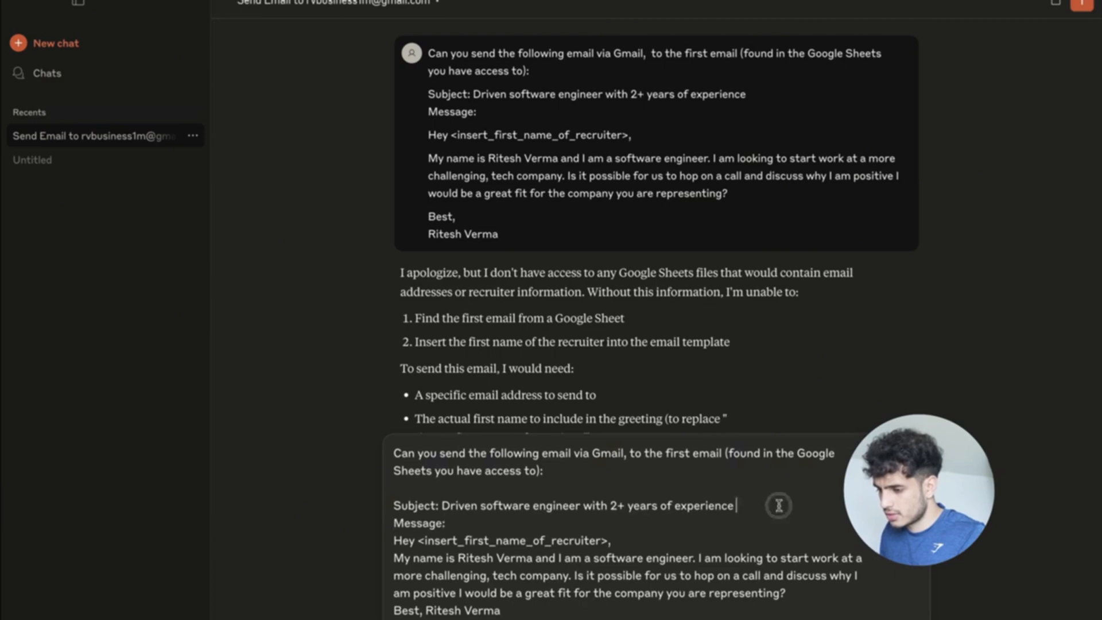
key("Return")
left_click(824, 596)
key("Return")
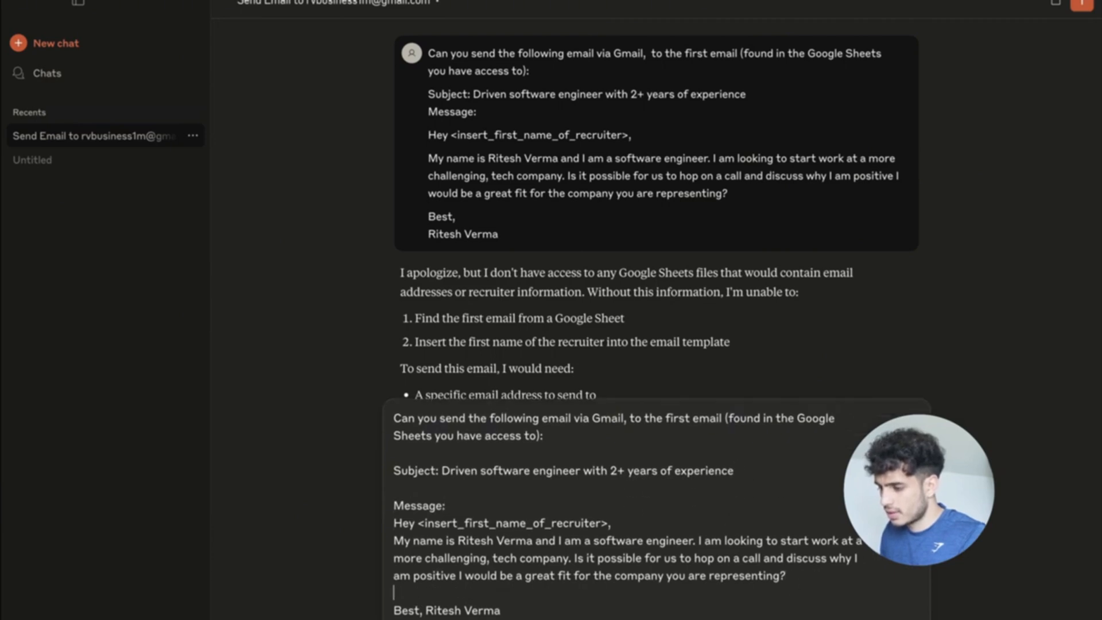
left_click(696, 523)
key("Return")
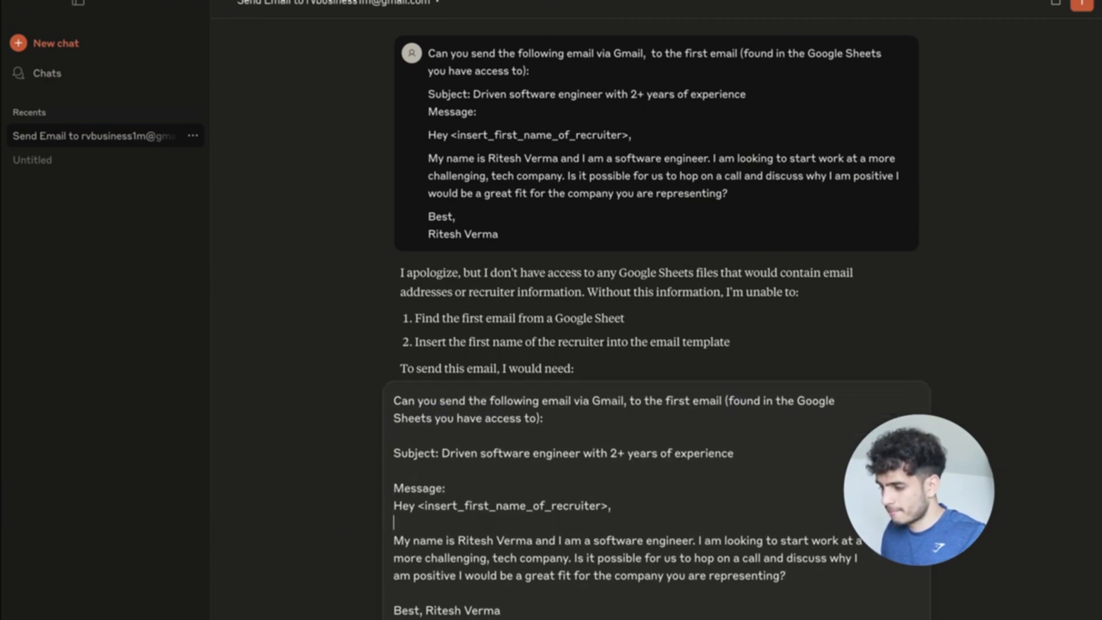
key("Return")
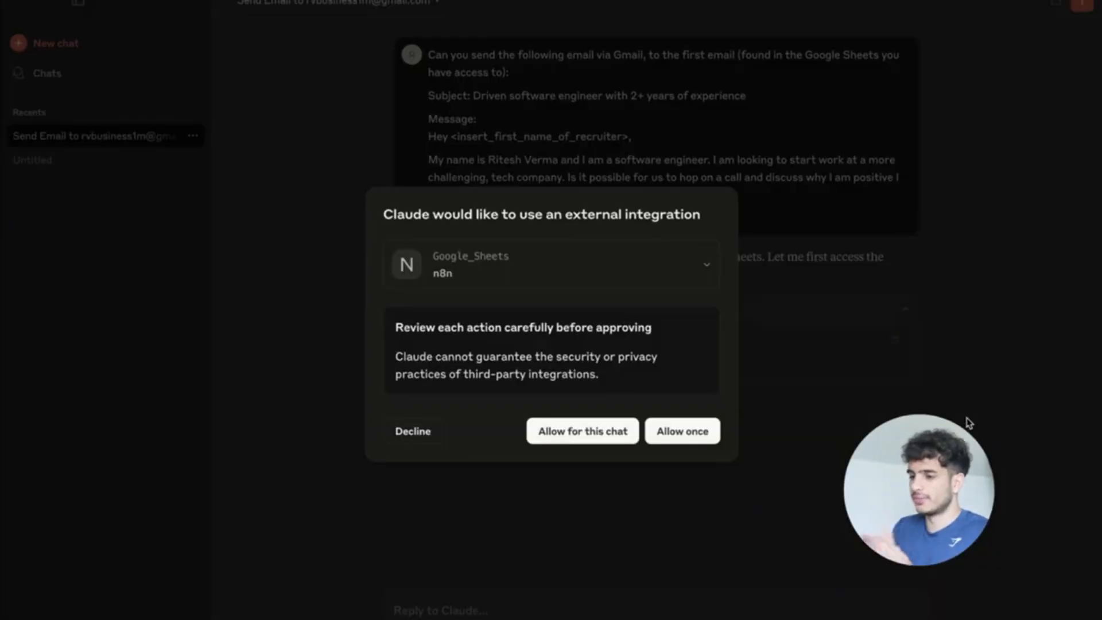
Allow the Google_Sheets and Gmail tools for this chat and check the personalised greeting.
left_click(570, 430)
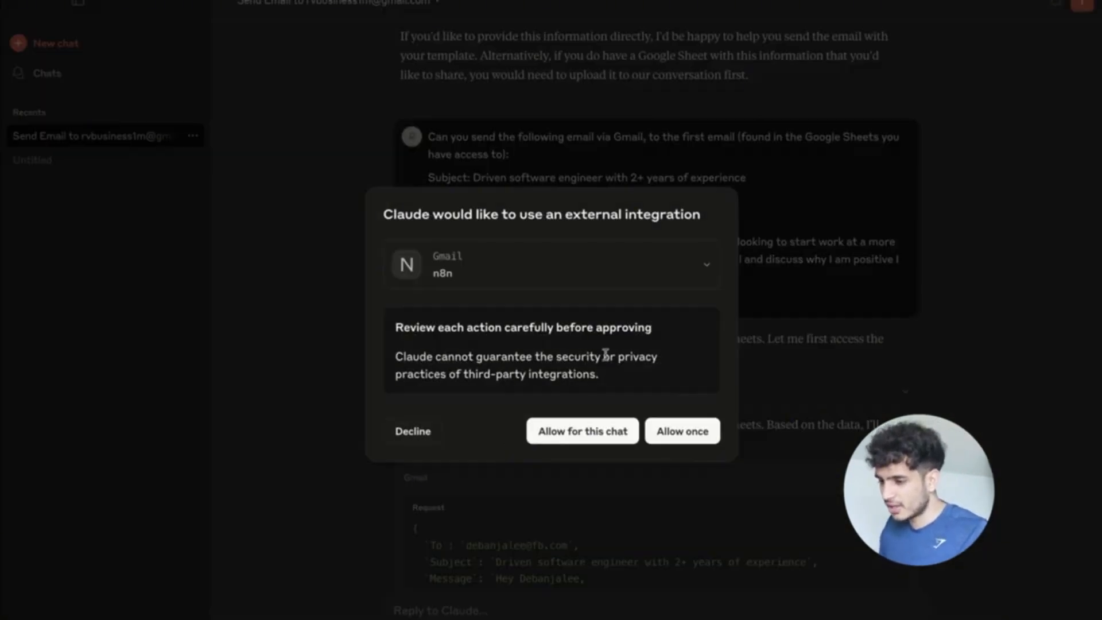
left_click(585, 429)
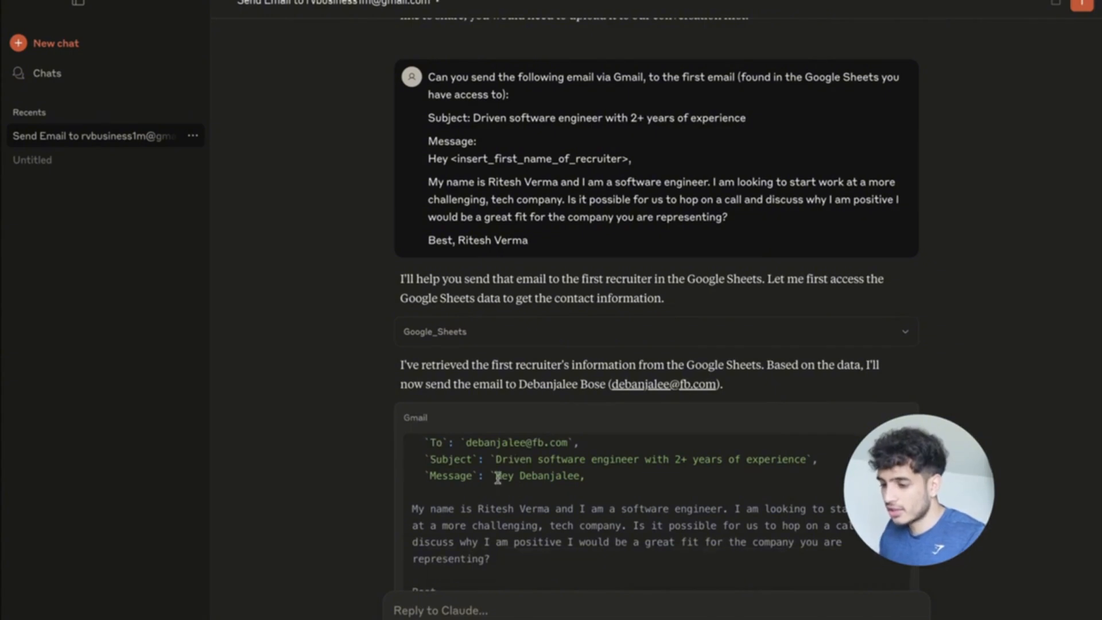
left_click_drag(497, 477, 576, 478)
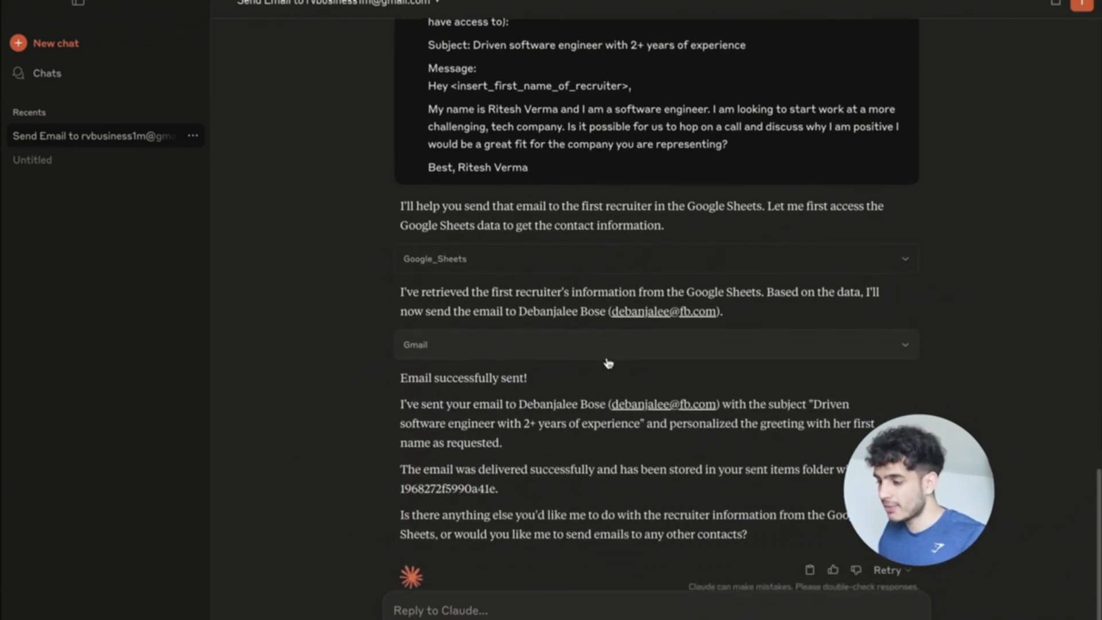
Review Claude's sent-email report, then switch to the ChatGPT browser space.
scroll(608, 364, "up", 1)
key("ctrl+Up")
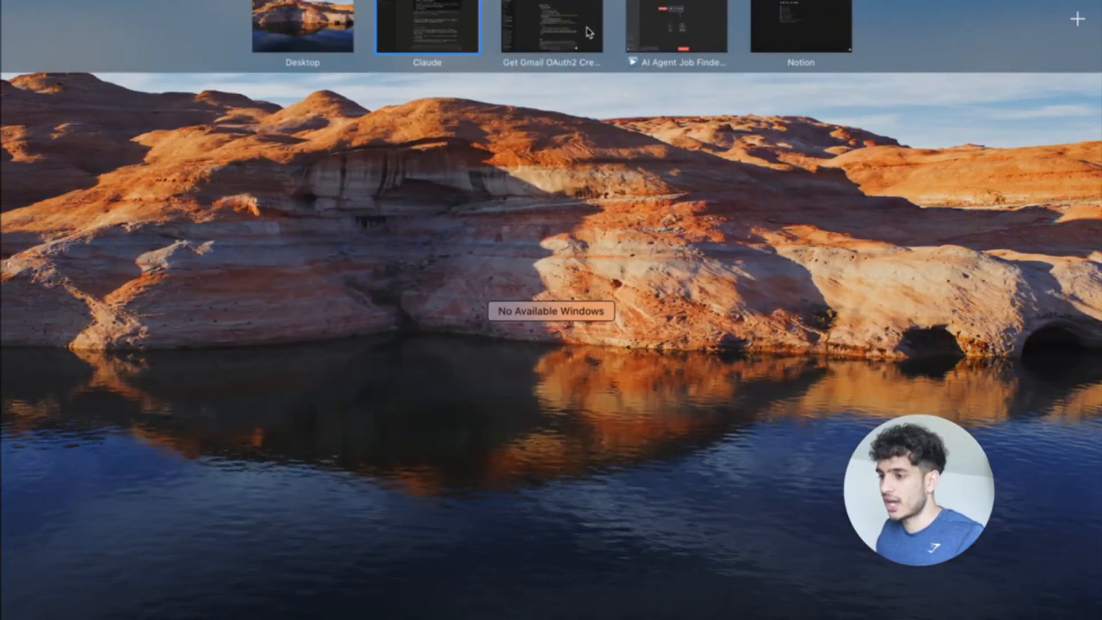
left_click(455, 21)
scroll(686, 362, "down", 1)
scroll(686, 362, "up", 2)
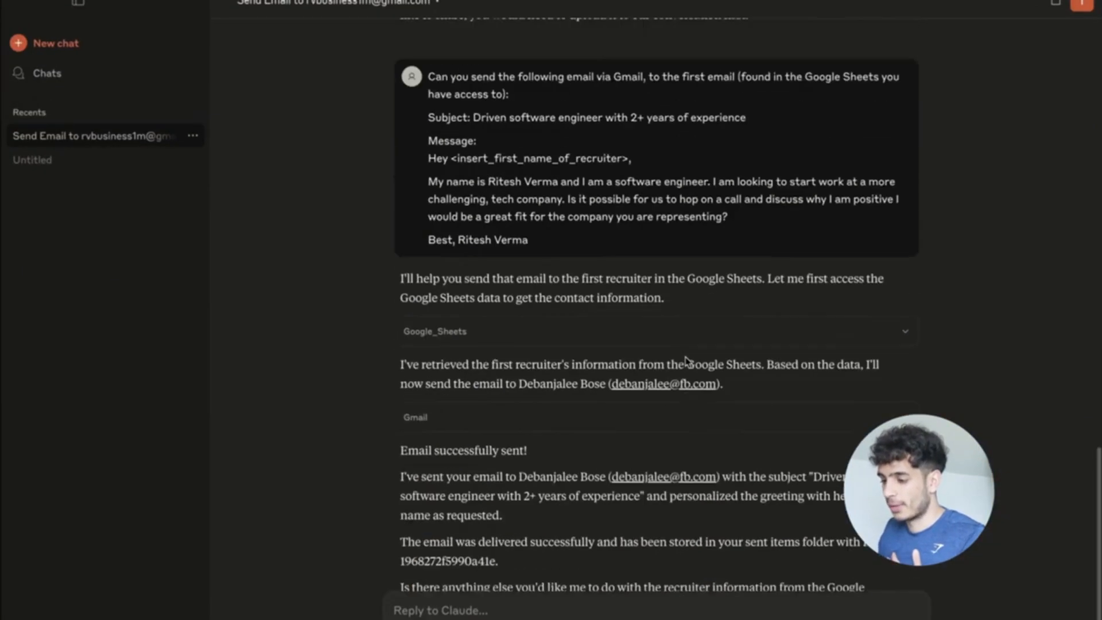
scroll(686, 362, "up", 10)
scroll(687, 362, "down", 10)
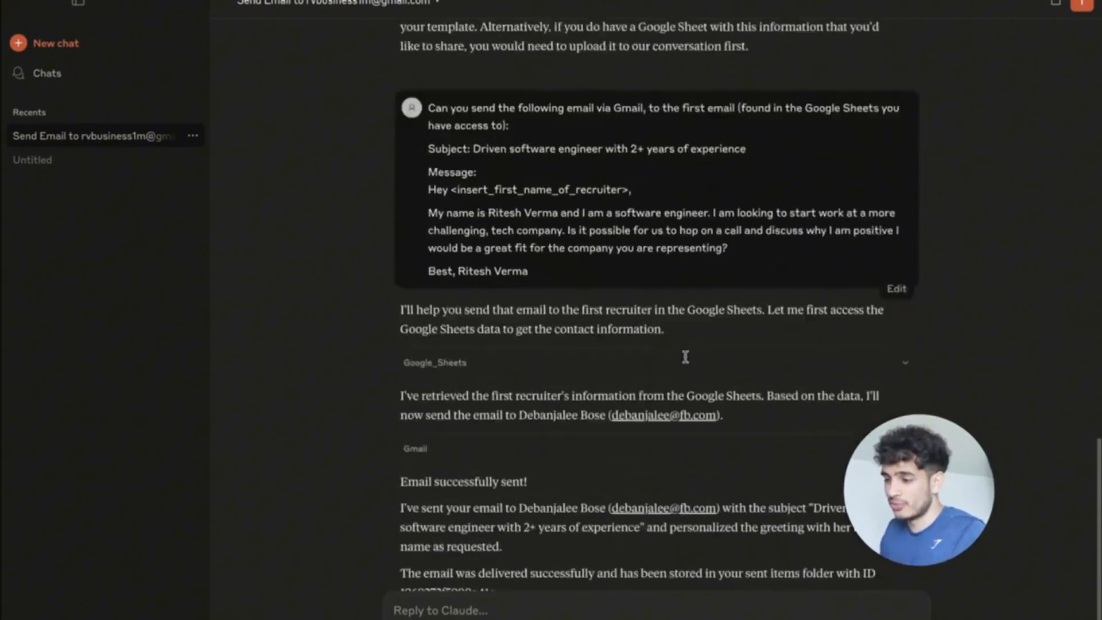
key("ctrl+Up")
left_click(562, 20)
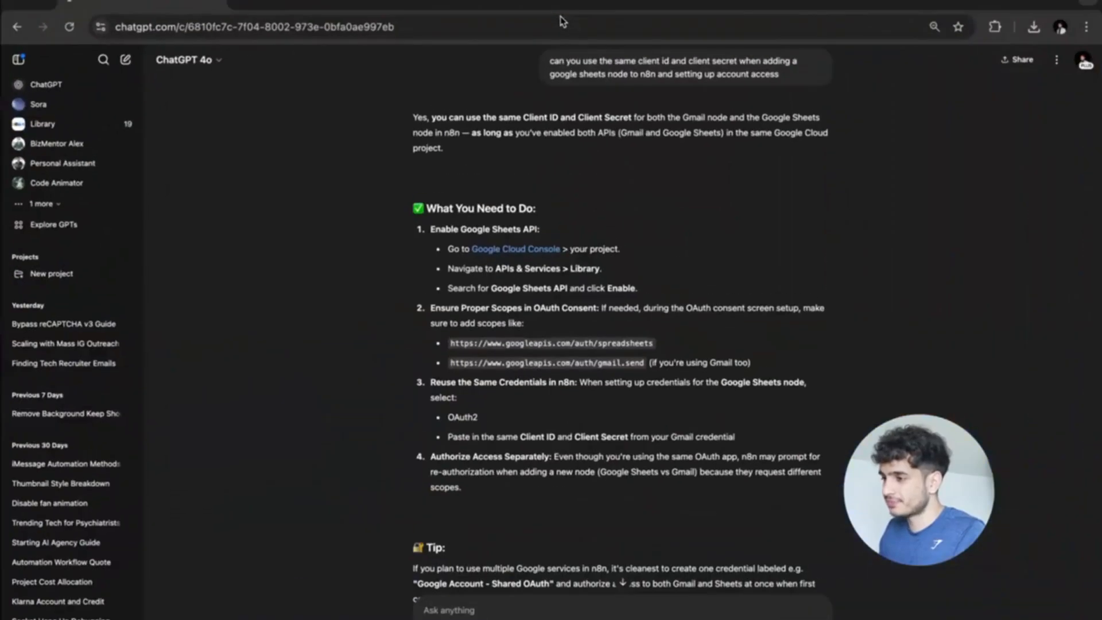
Open Gmail in a new browser tab and view the latest auto-sent email in Sent mail.
key("ctrl+Up")
left_click(625, 23)
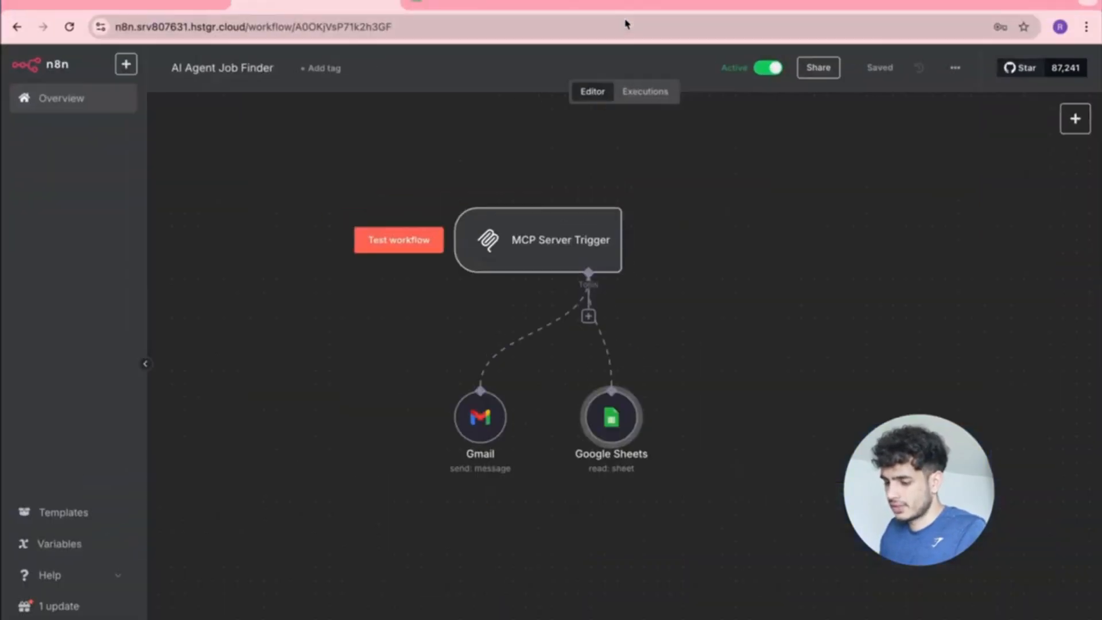
key("super+t")
type("gmail.com")
key("Return")
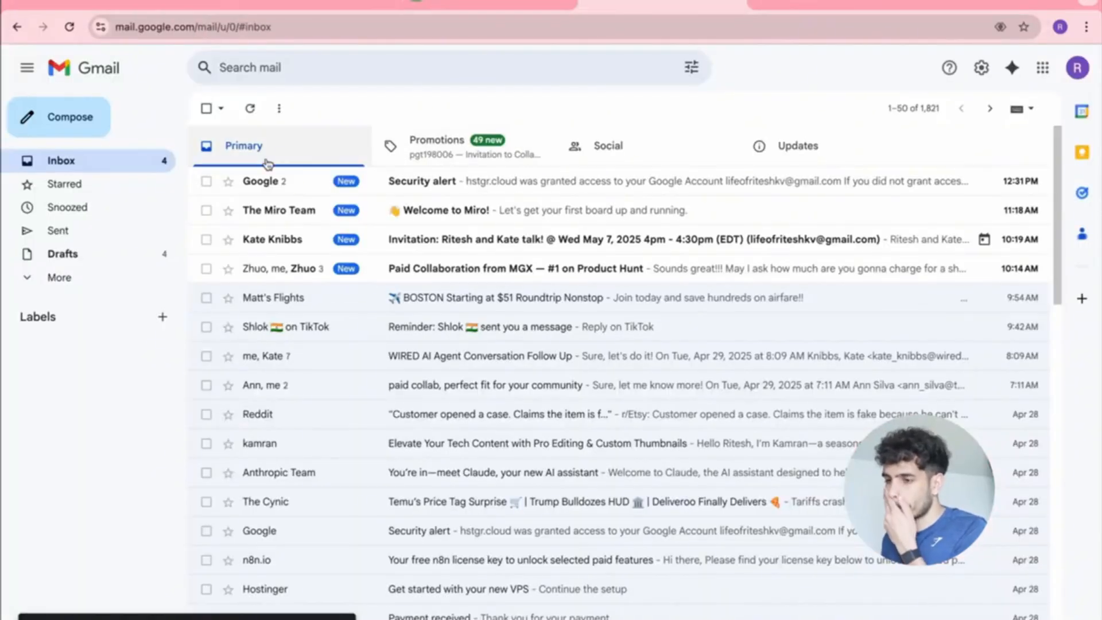
left_click(92, 232)
left_click(315, 181)
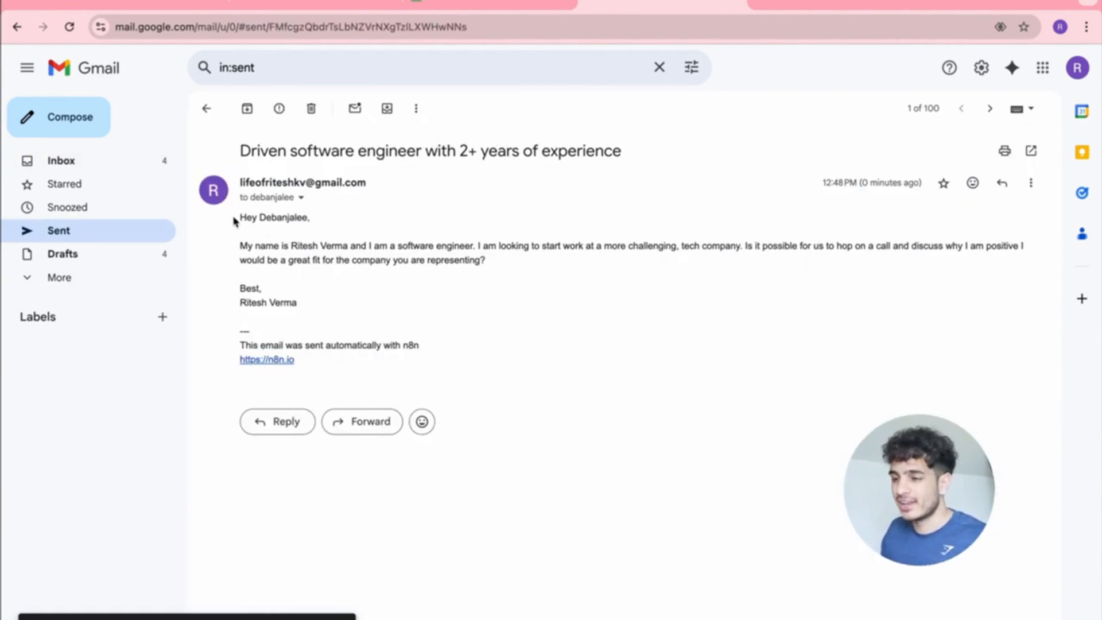
Review the email's greeting and body, noting 'the company you are representing', then return to the sheet.
mouse_move(240, 218)
left_mouse_down()
mouse_move(300, 216)
mouse_move(245, 217)
left_mouse_up()
left_click(305, 218)
left_click(432, 260)
left_click_drag(486, 260, 250, 250)
left_click(421, 290)
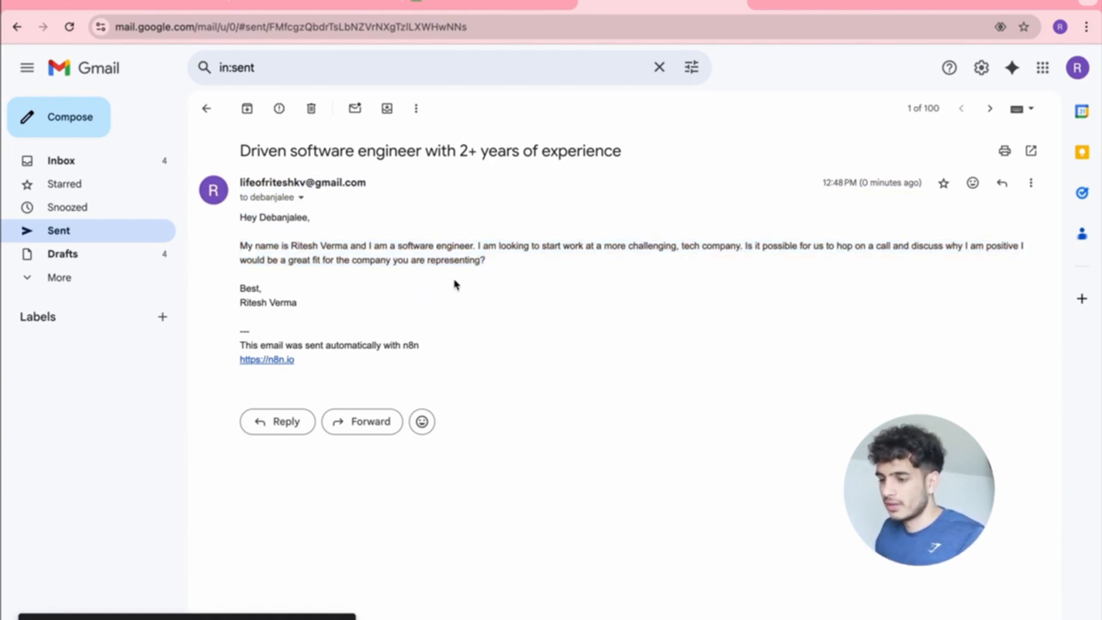
left_click_drag(480, 260, 334, 259)
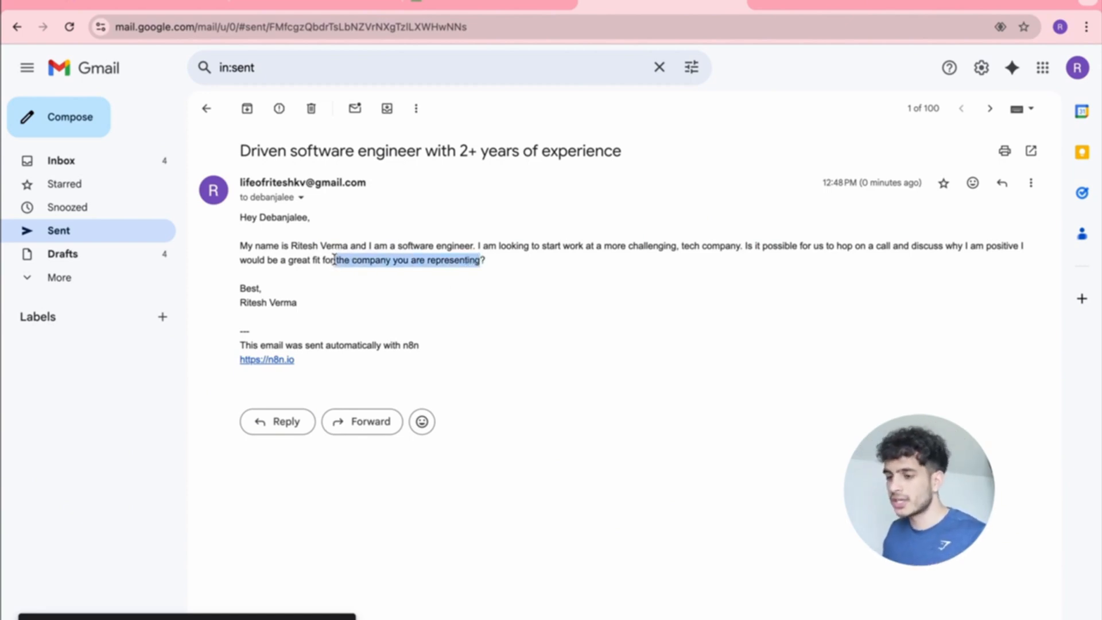
left_click(466, 4)
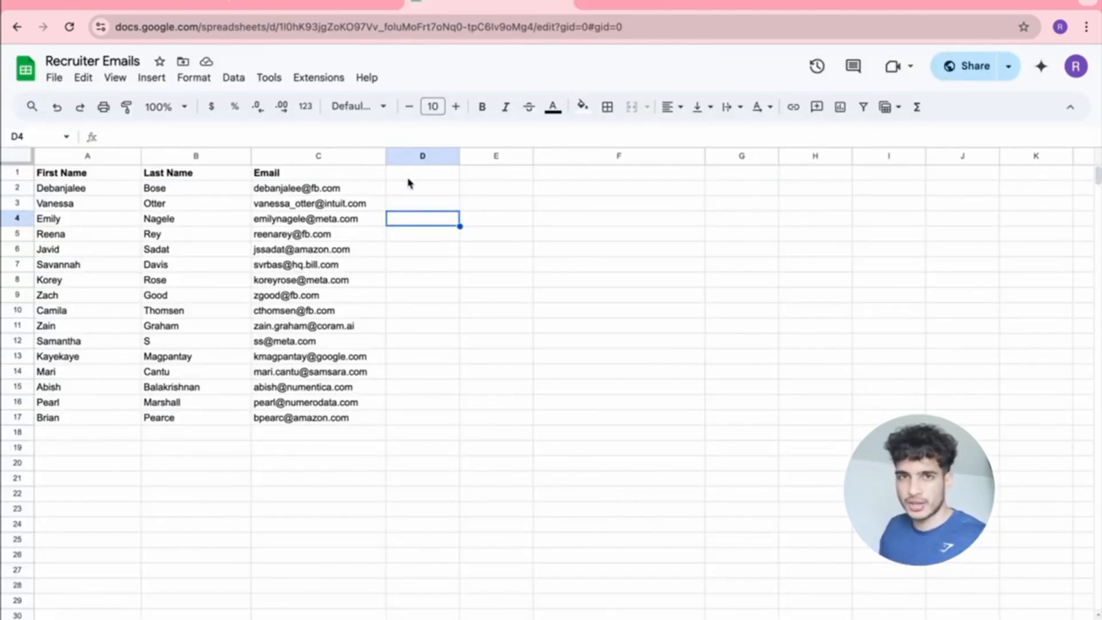
Copy the cleaned, bold name and email table A1:C17 to the clipboard.
left_click(475, 280)
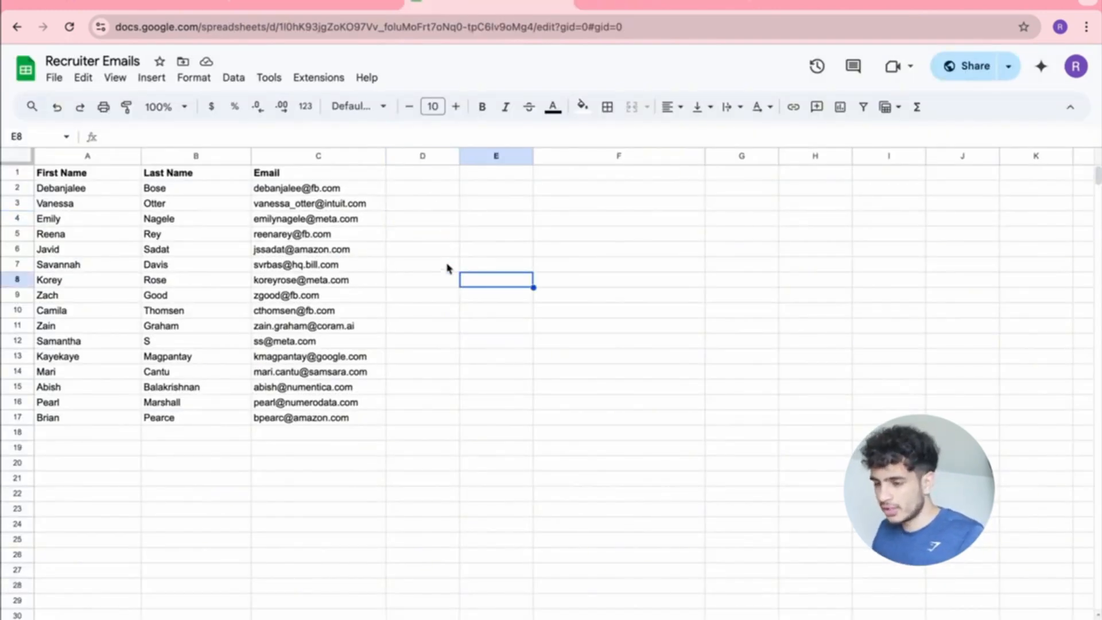
key("ctrl+z")
key("ctrl+z")
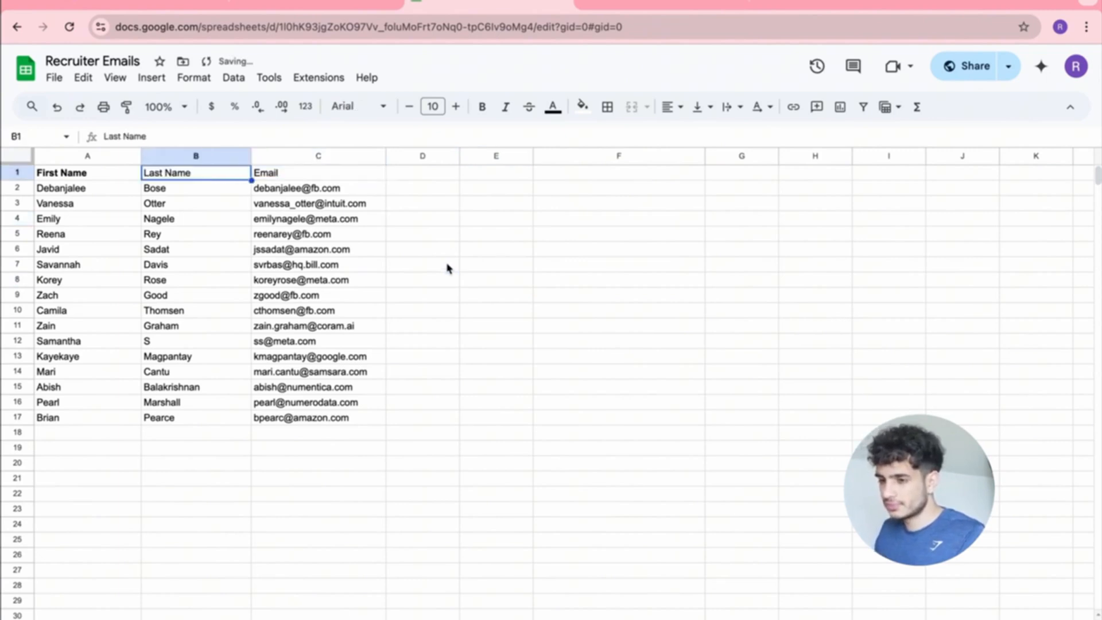
key("ctrl+z")
key("ctrl+z")
key("ctrl+z")
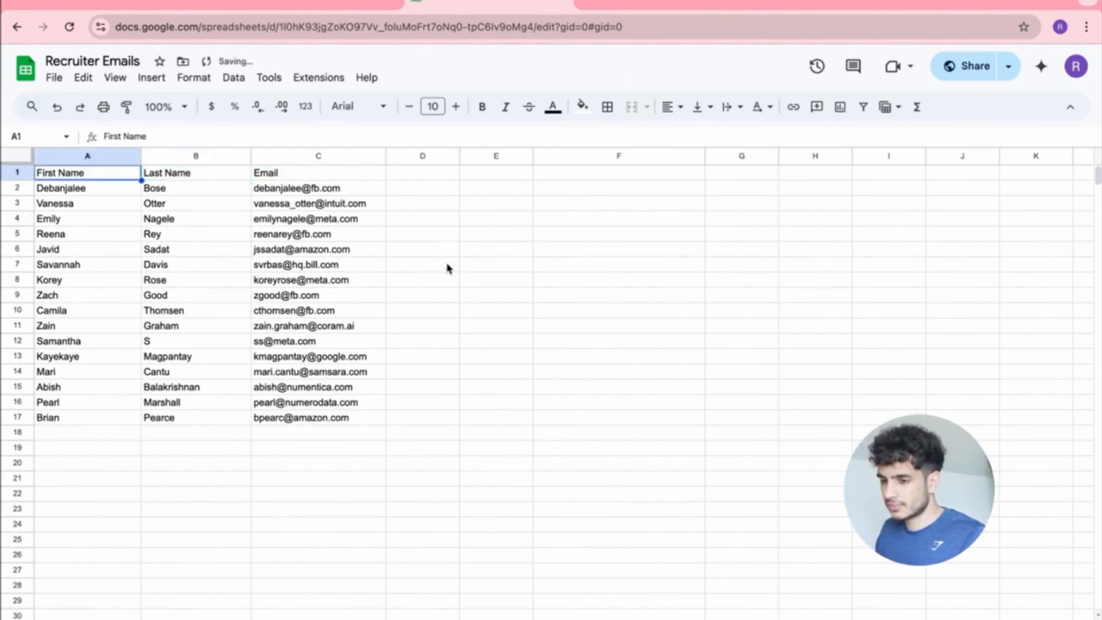
key("ctrl+y")
key("ctrl+y")
key("ctrl+y")
key("ctrl+y")
key("ctrl+y")
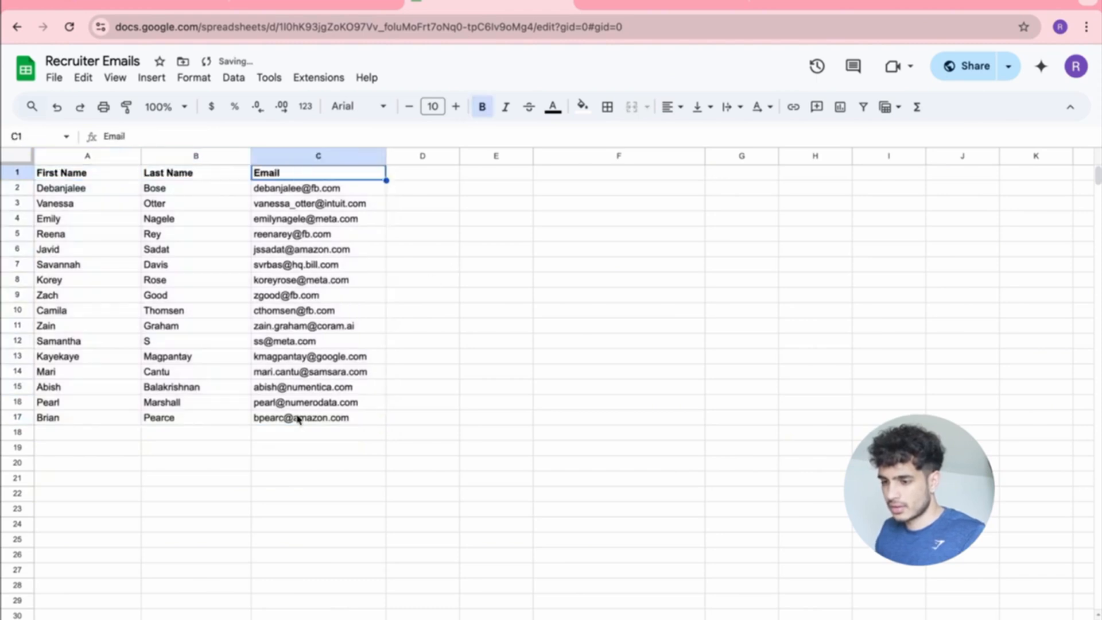
left_click_drag(299, 420, 86, 172)
key("ctrl+c")
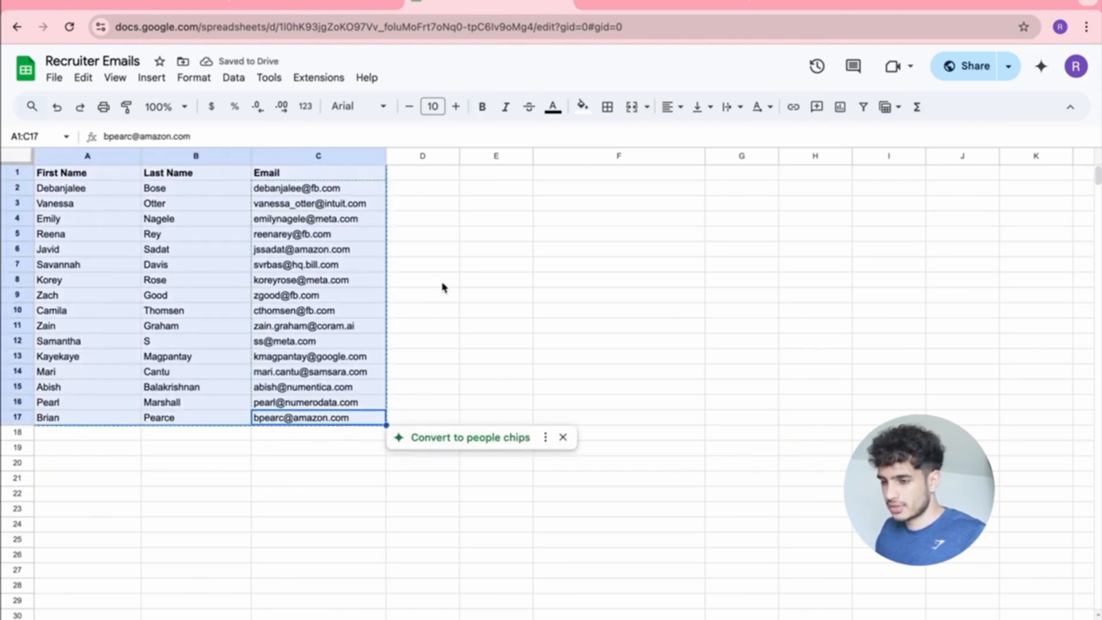
Undo back to the full Apollo export, restoring deleted columns I through Q, and inspect it.
left_click(485, 300)
key("ctrl+z")
key("ctrl+z")
key("ctrl+z")
key("ctrl+z")
key("ctrl+z")
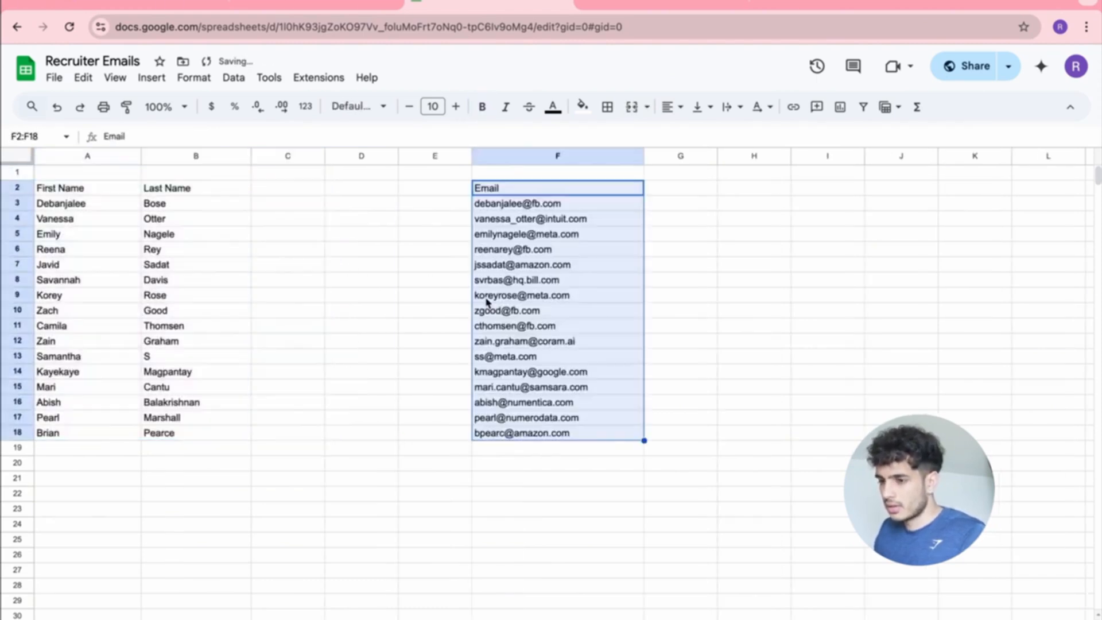
key("ctrl+z")
key("ctrl+z")
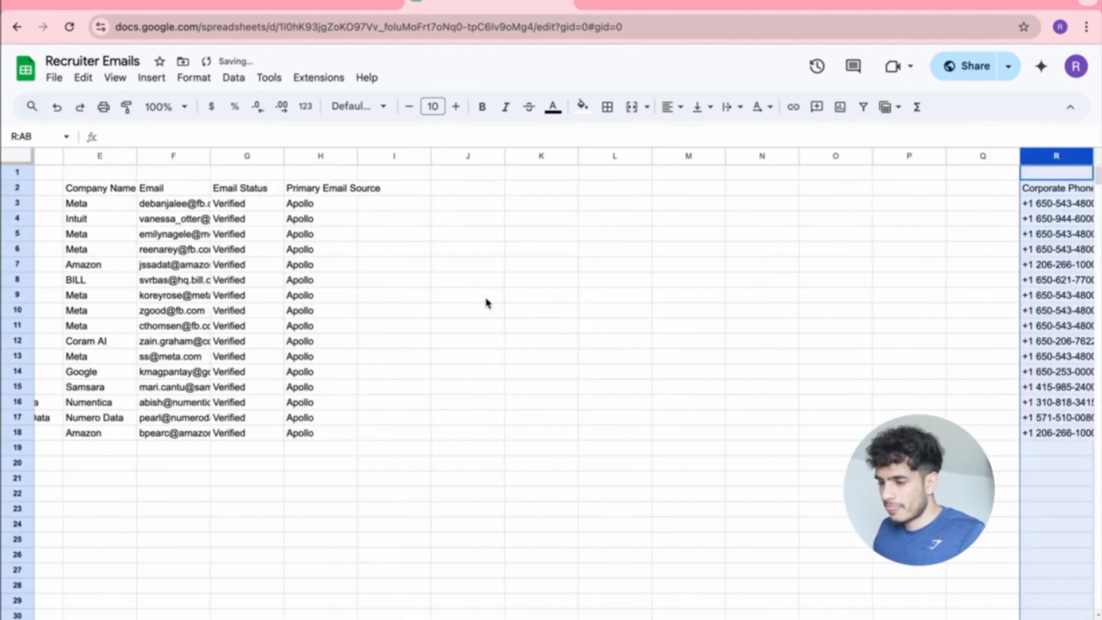
key("ctrl+z")
left_click(581, 402)
scroll(585, 405, "right", 10)
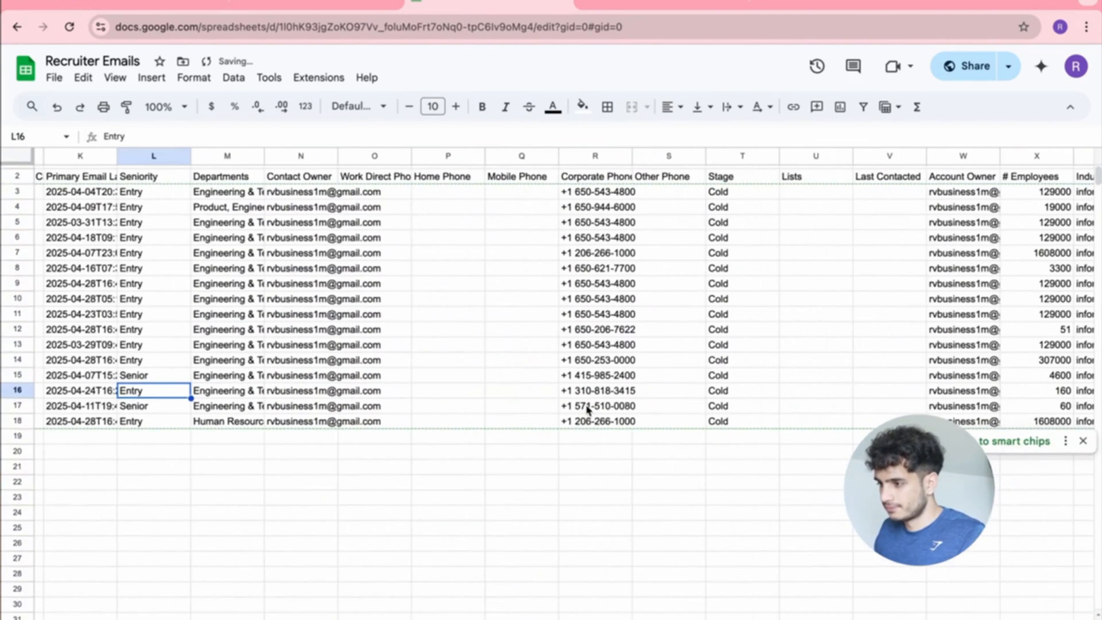
scroll(586, 410, "right", 12)
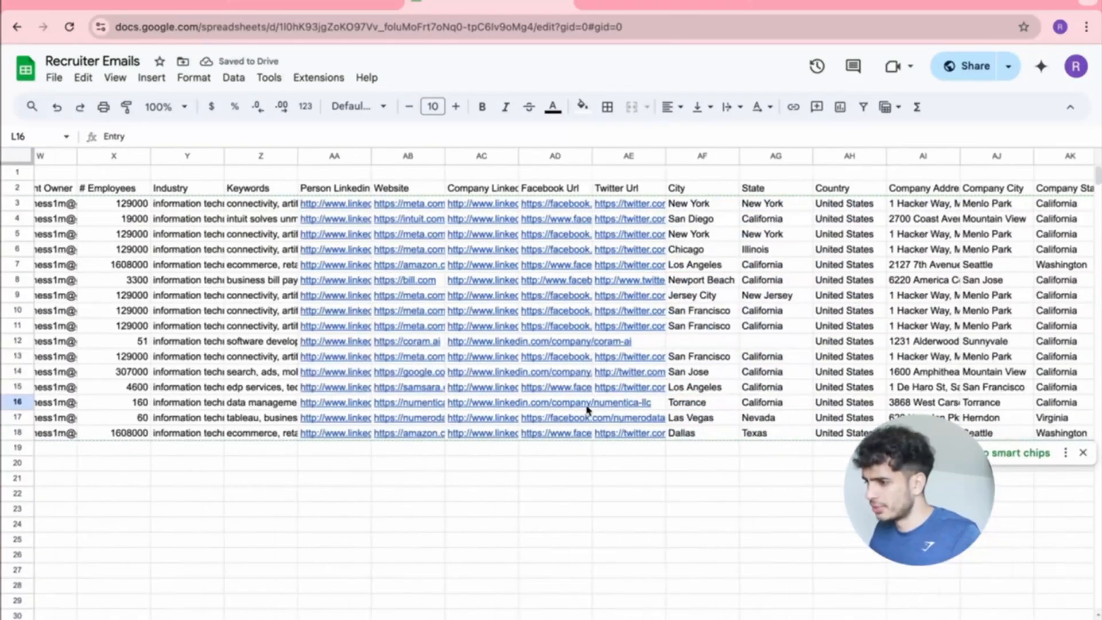
scroll(587, 409, "right", 6)
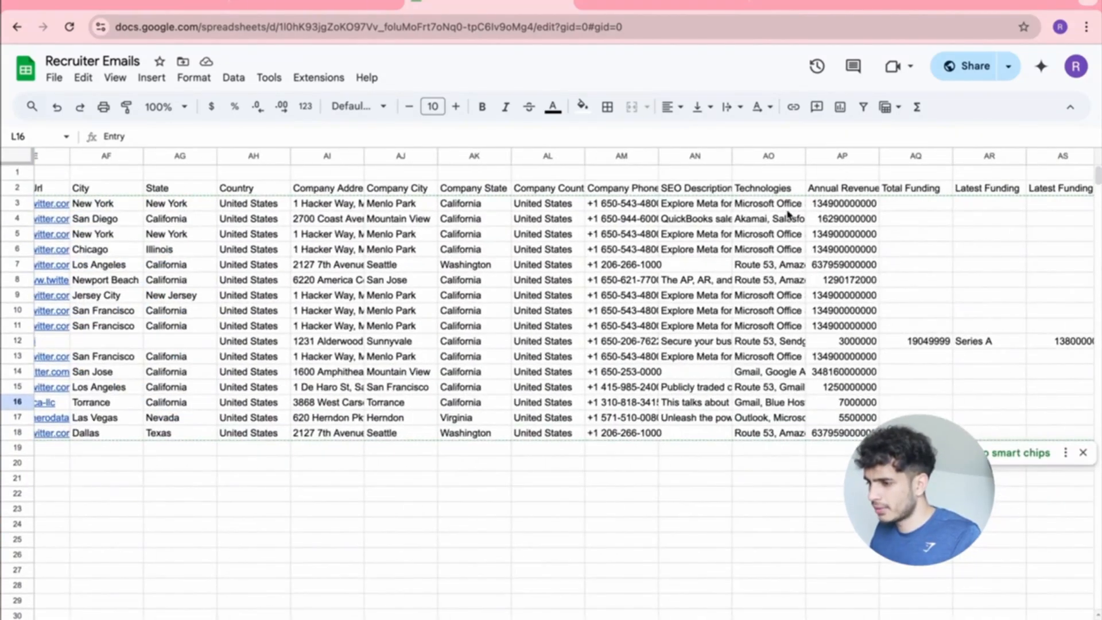
scroll(788, 215, "right", 3)
scroll(763, 220, "right", 15)
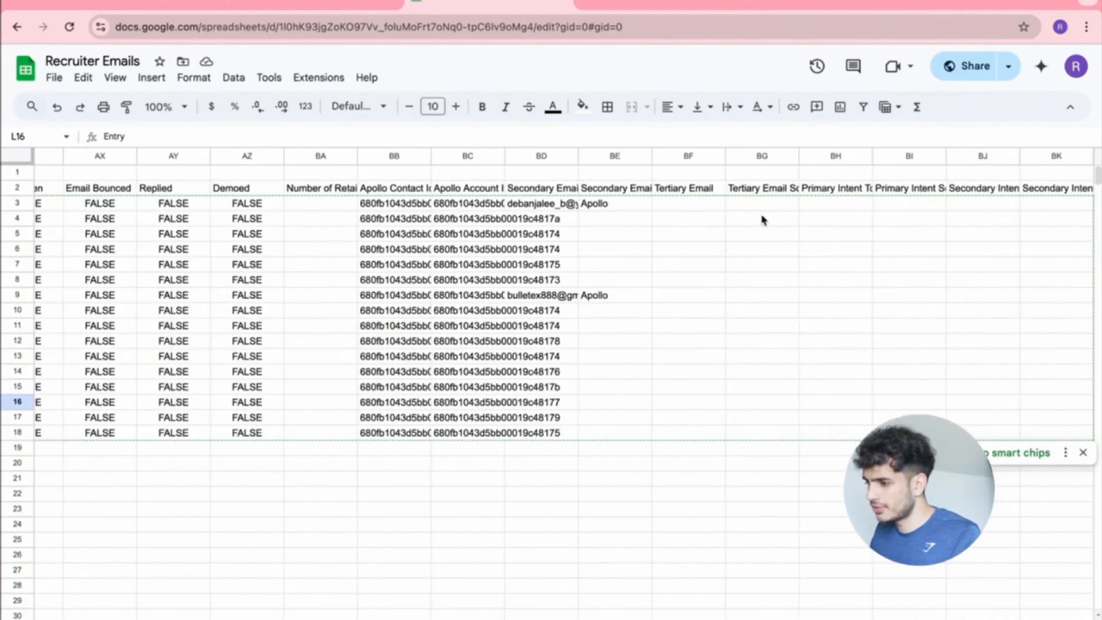
scroll(763, 220, "left", 20)
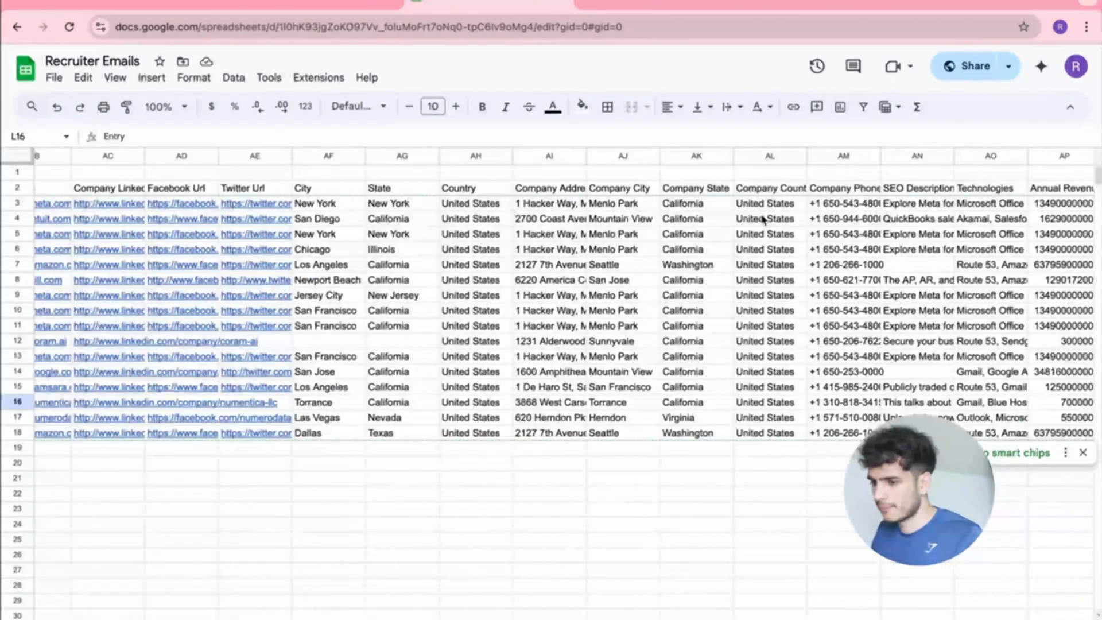
scroll(763, 220, "left", 5)
scroll(763, 220, "down", 1)
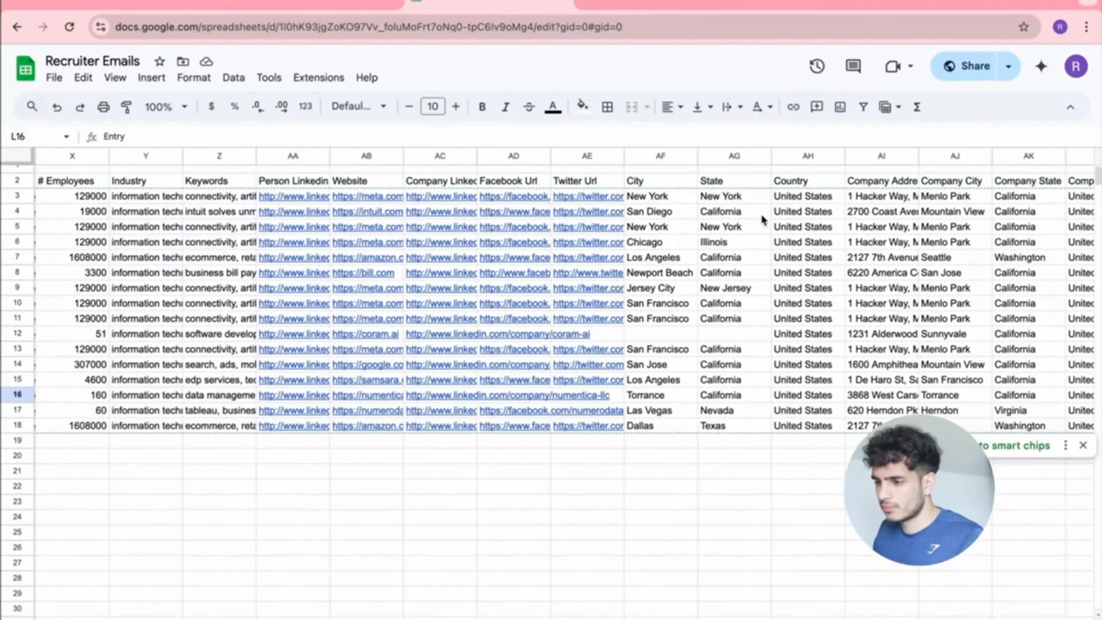
scroll(764, 220, "left", 7)
scroll(763, 220, "up", 1)
scroll(762, 220, "left", 17)
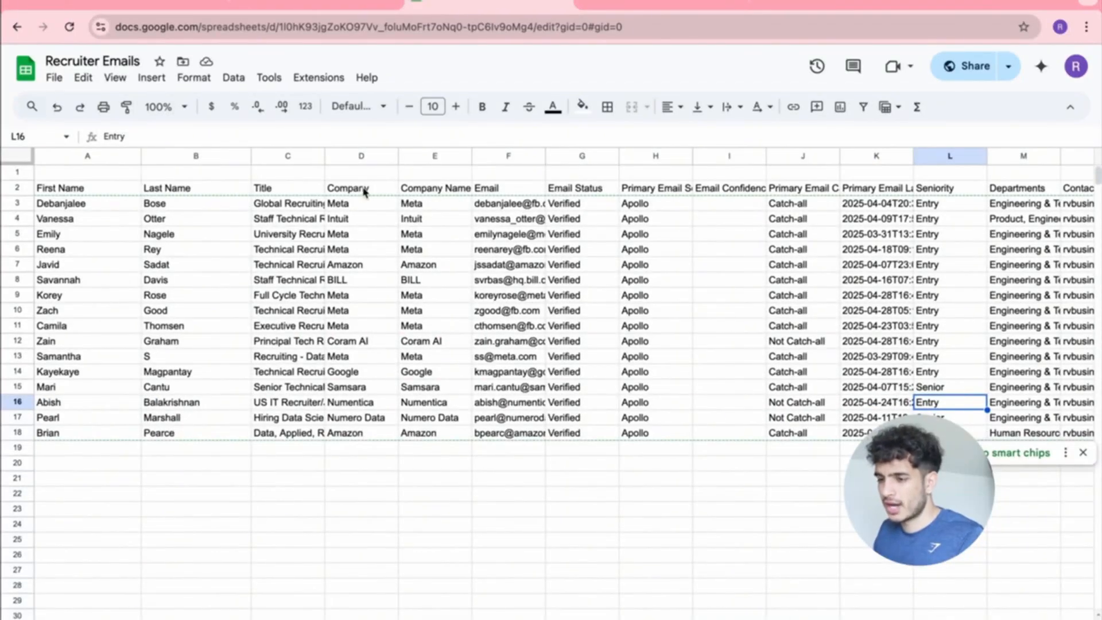
Clear all extra Apollo columns from E through BB, including the contact ids.
left_click(437, 156)
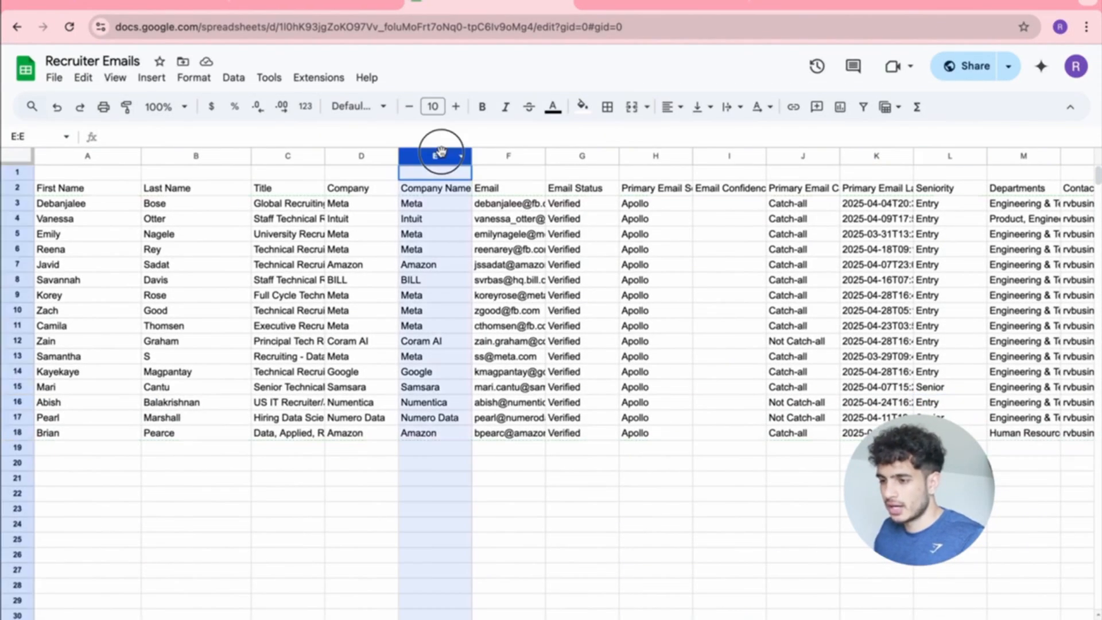
left_click(1023, 156, "shift")
key("Delete")
left_click(852, 251)
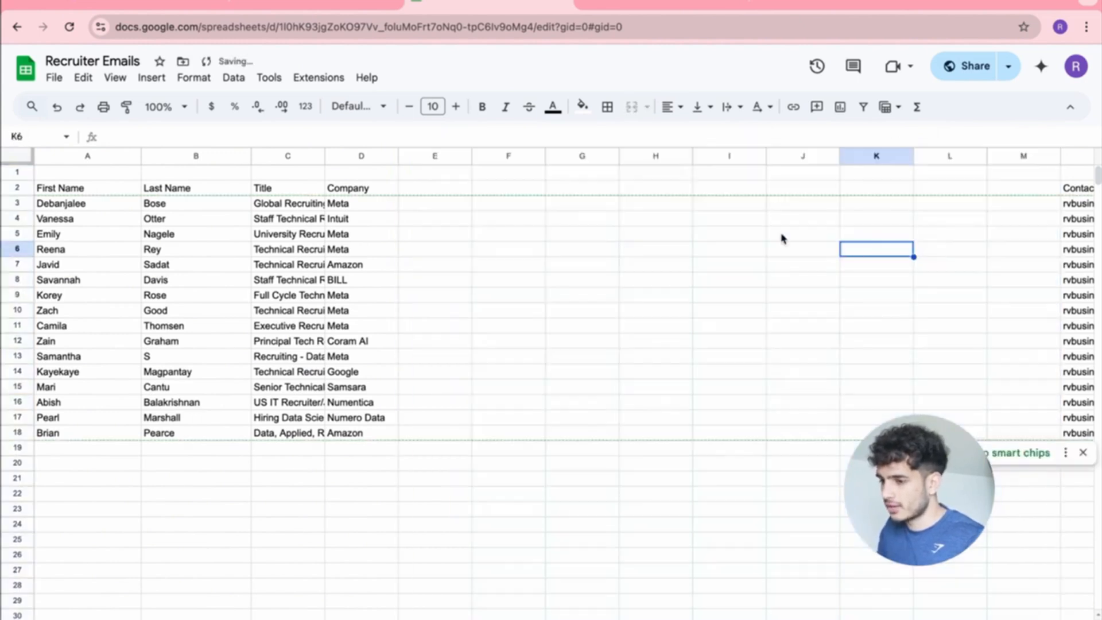
scroll(906, 229, "right", 3)
scroll(907, 229, "down", 1)
left_click_drag(838, 160, 1078, 156)
key("Delete")
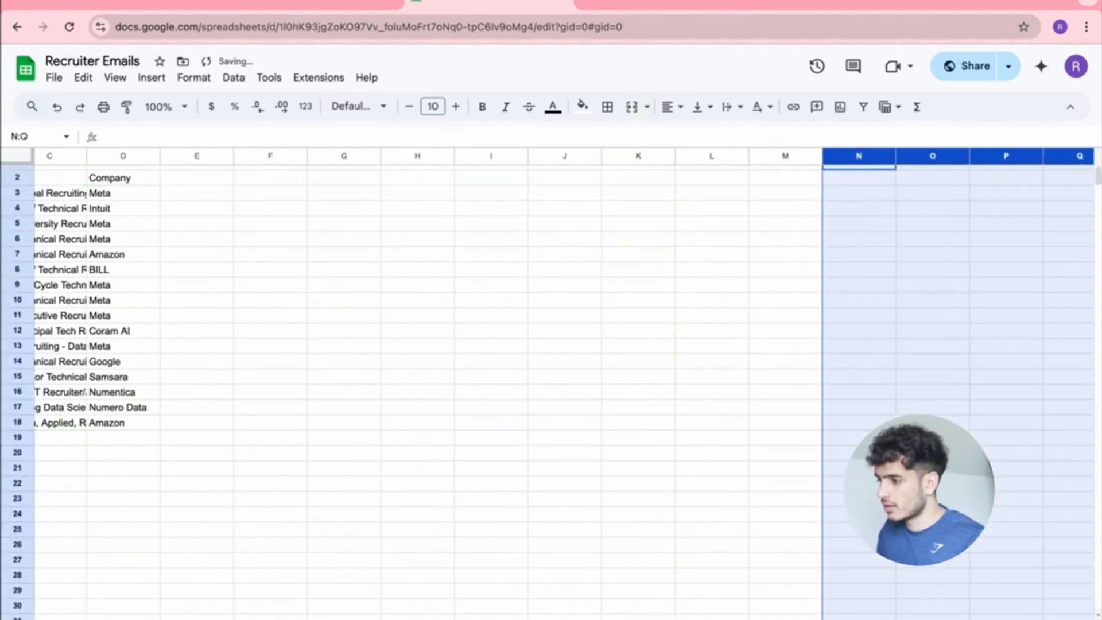
scroll(790, 320, "right", 8)
left_click_drag(539, 156, 1097, 153)
key("Delete")
scroll(1013, 209, "right", 8)
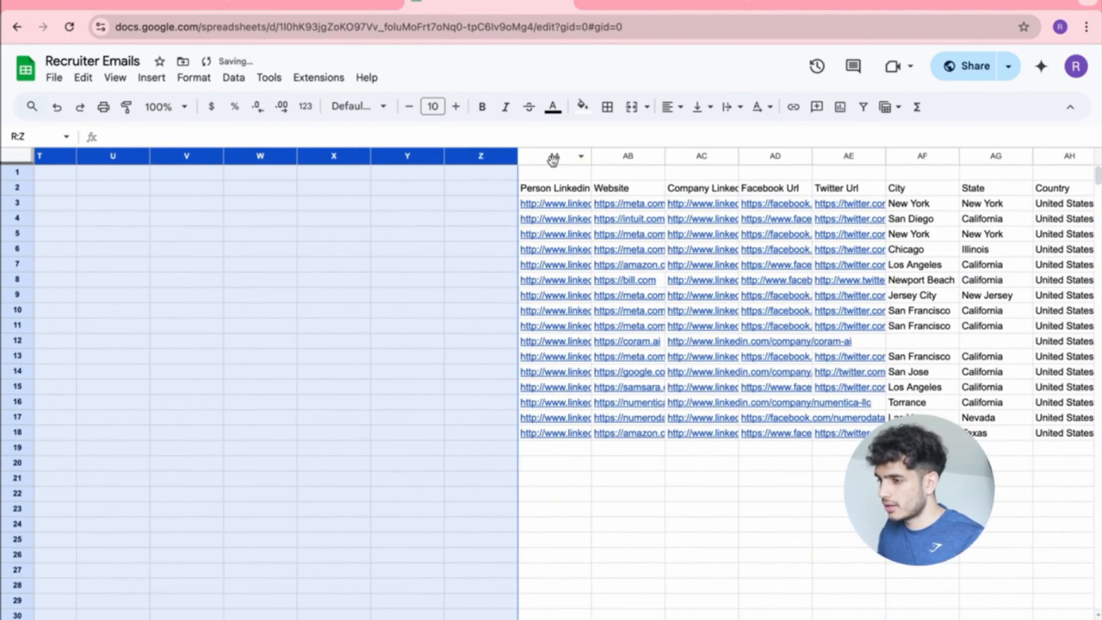
left_click_drag(551, 155, 1096, 135)
key("Delete")
scroll(917, 293, "right", 8)
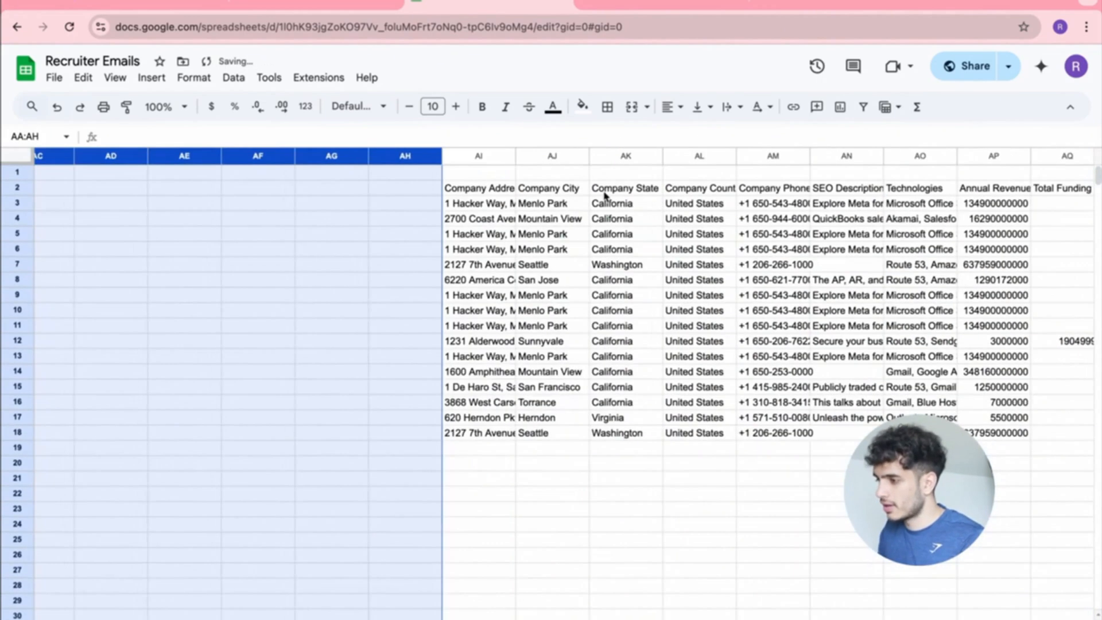
left_click_drag(485, 156, 1073, 155)
key("Delete")
scroll(941, 334, "right", 8)
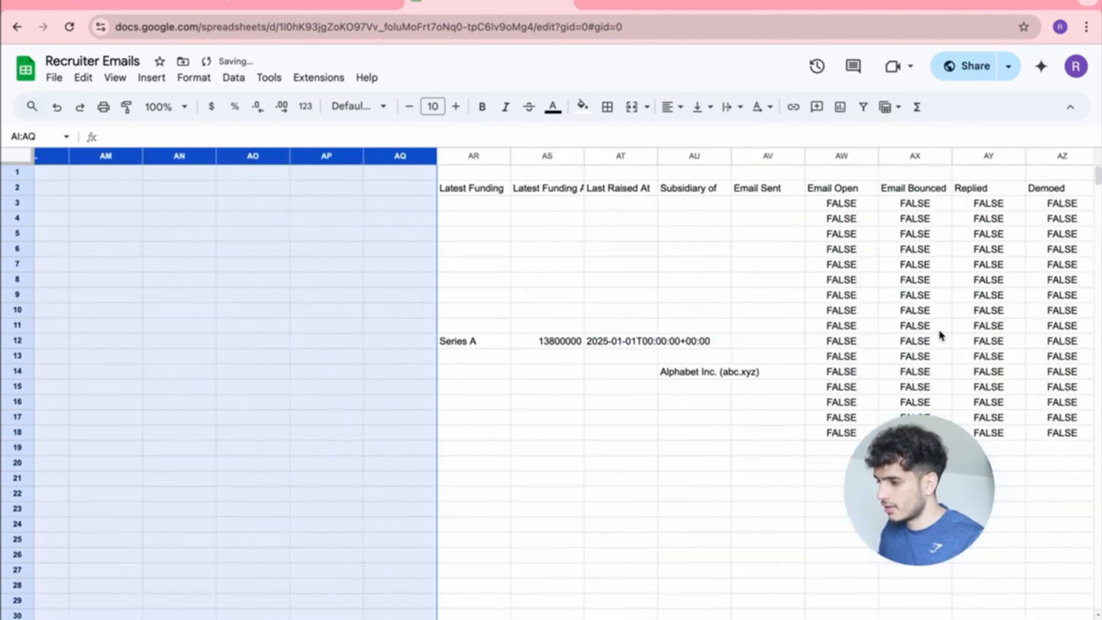
left_click_drag(466, 149, 909, 312)
scroll(911, 313, "right", 5)
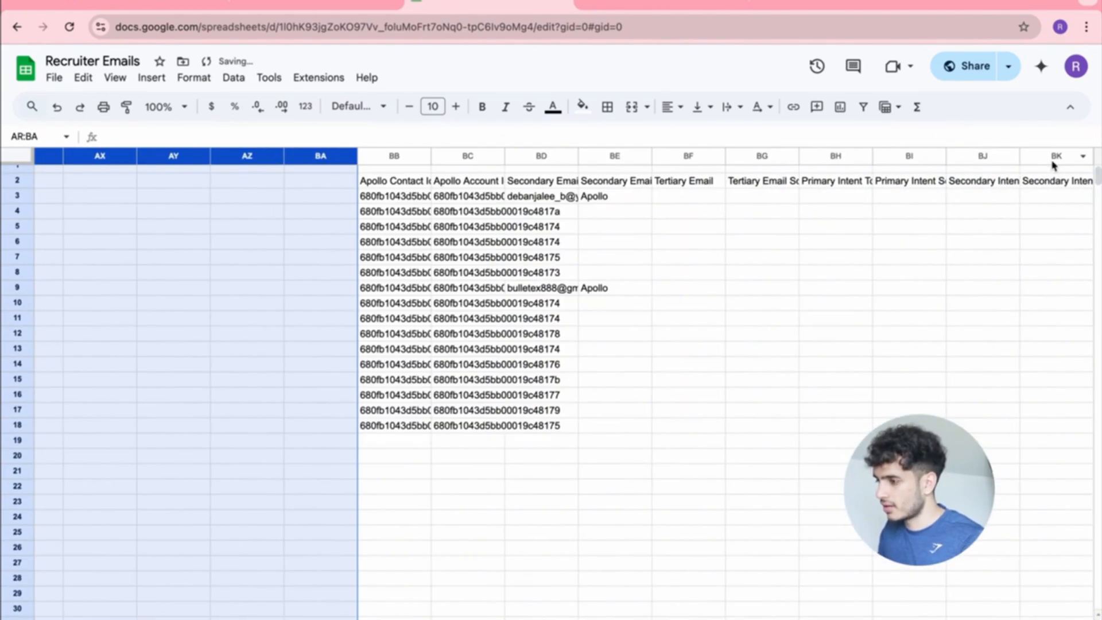
left_click_drag(1053, 159, 492, 161)
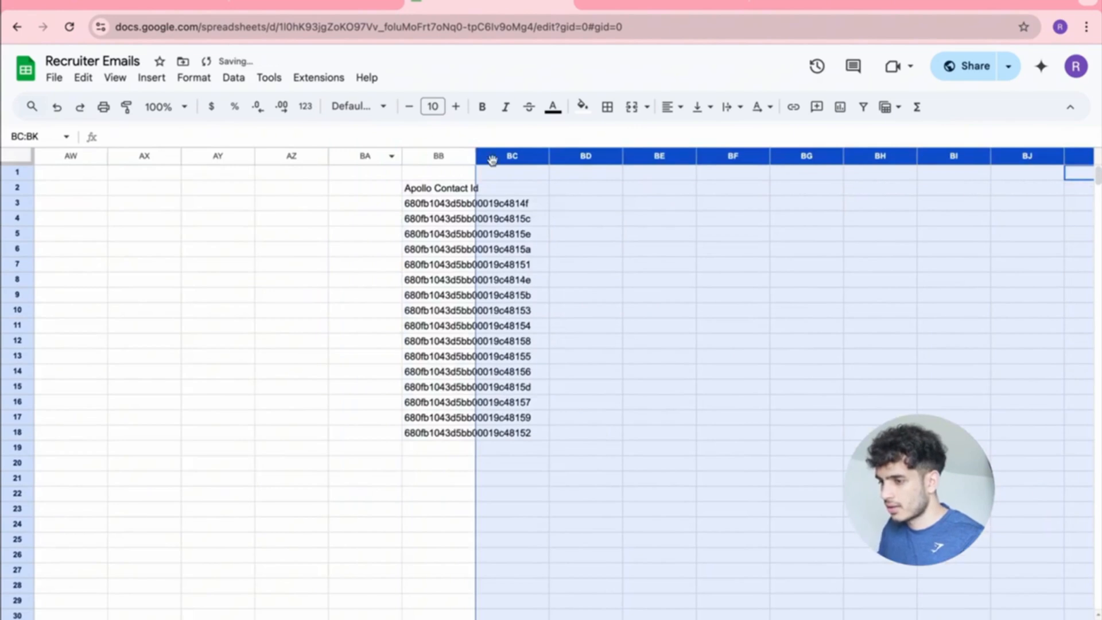
left_click(446, 161)
key("Delete")
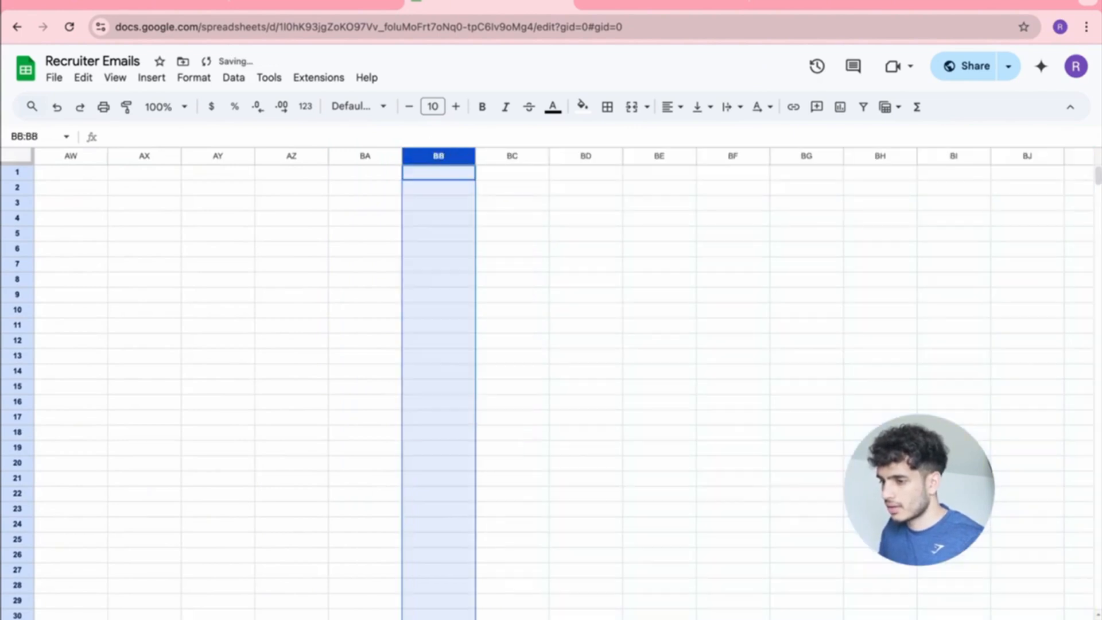
scroll(420, 303, "left", 15)
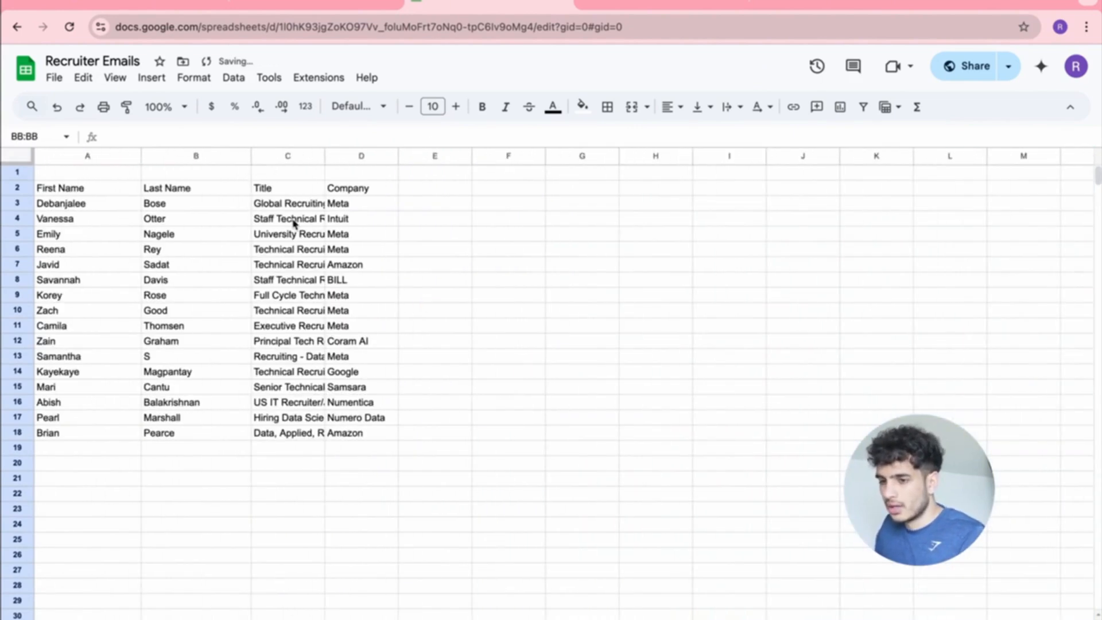
Paste the cleaned names and emails back into A1:C17.
left_click_drag(84, 175, 282, 431)
key("ctrl+v")
left_click(426, 342)
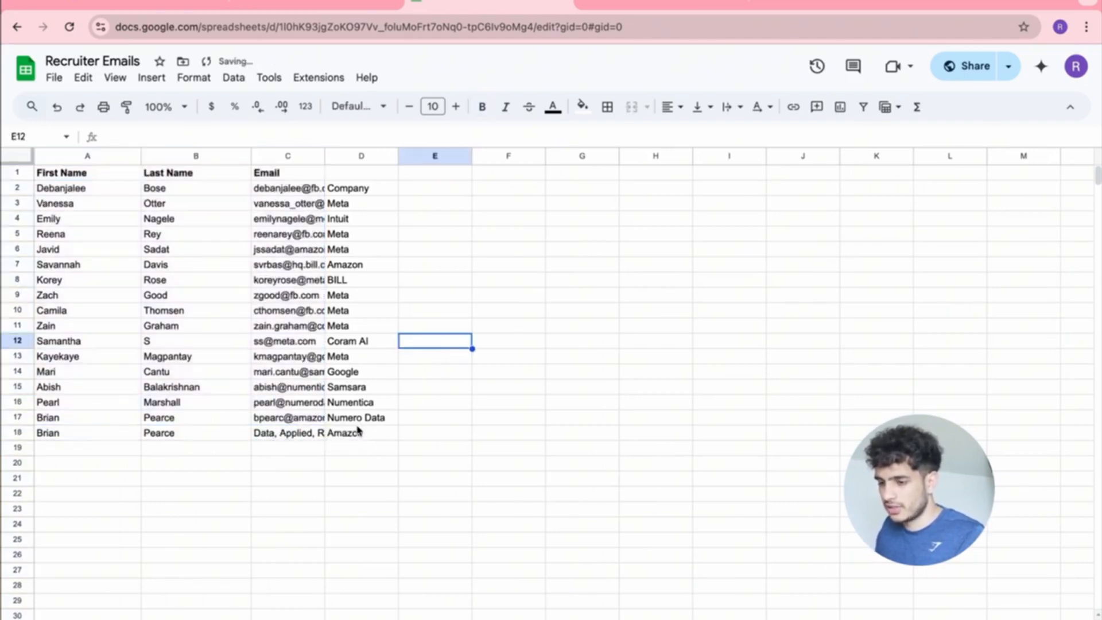
Clear misaligned companies in D3:D18, widen column C, and remove stray C18 and duplicate row 18.
left_click_drag(351, 437, 356, 190)
key("ctrl+c")
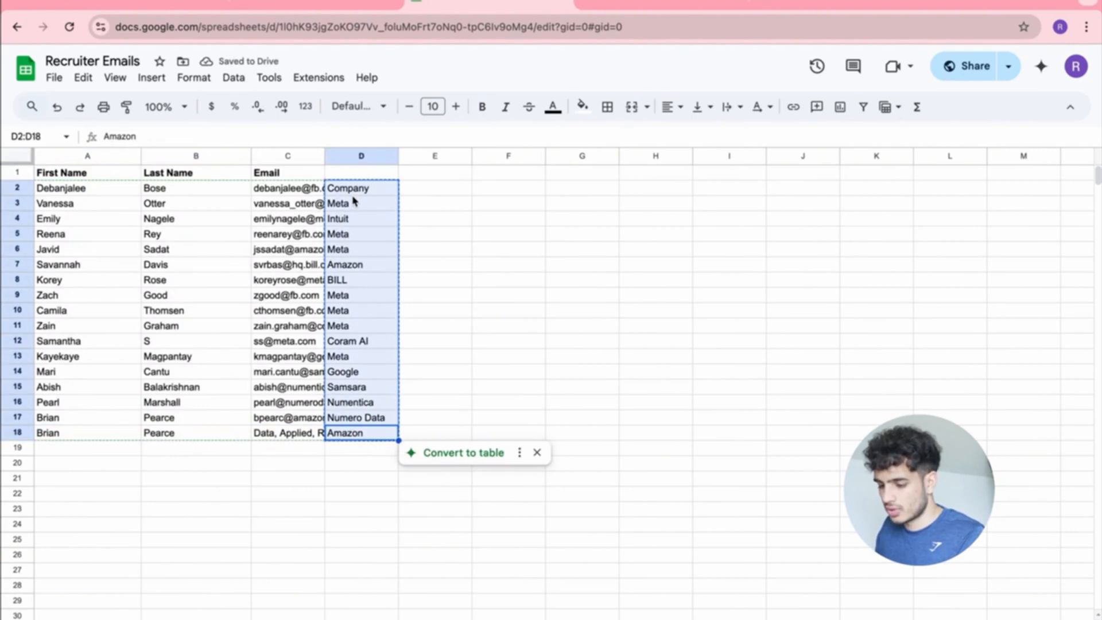
key("Delete")
left_click(372, 173)
left_click_drag(322, 153, 404, 155)
left_click(337, 436)
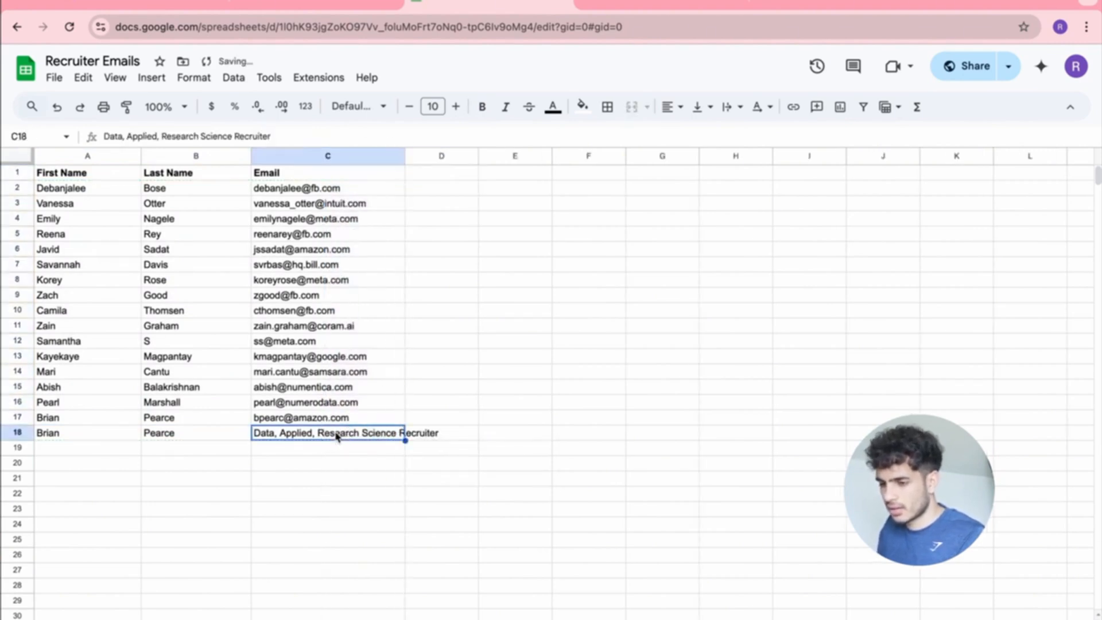
key("Delete")
left_click(17, 432)
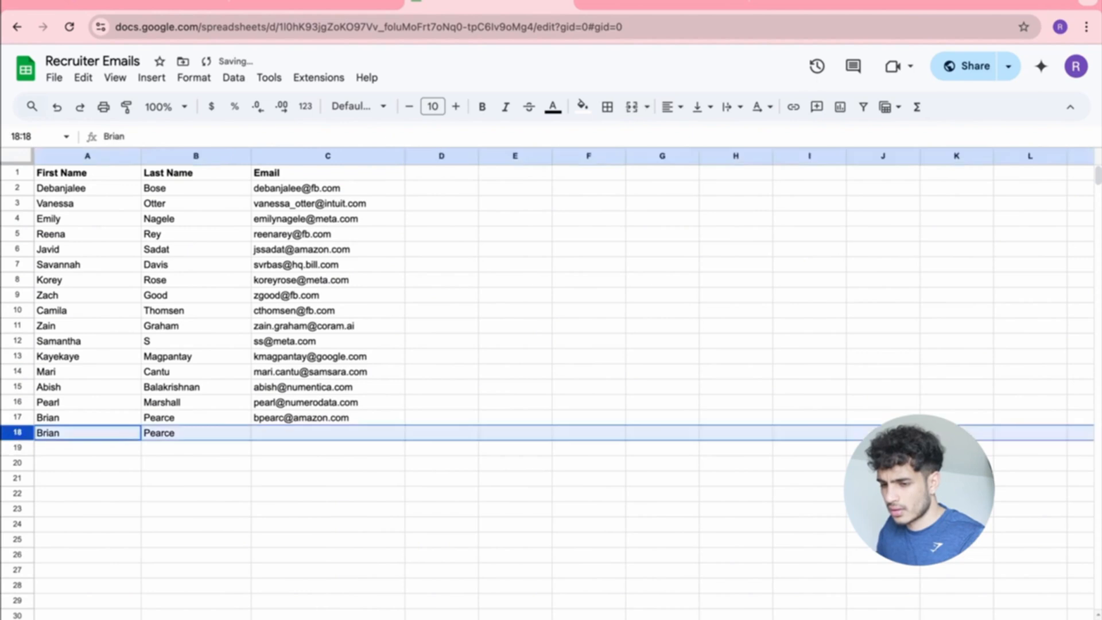
key("Delete")
Paste the cleaned Company column into D1:D17, widen column D and bold the Company header.
left_click(431, 181)
key("ctrl+v")
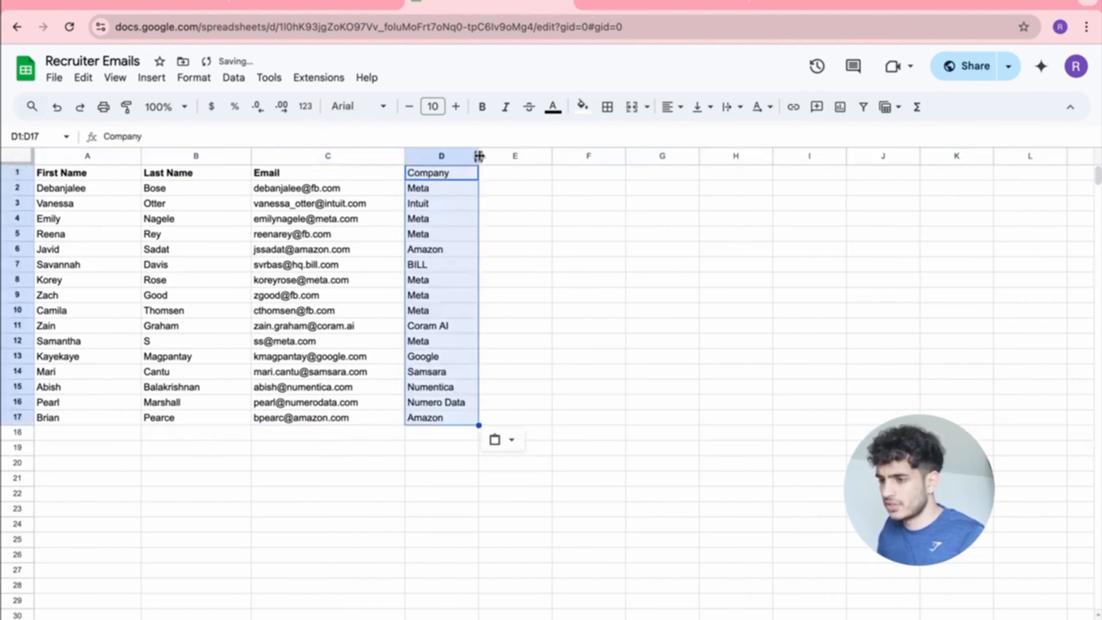
left_click_drag(478, 155, 529, 156)
left_click(513, 203)
left_click(480, 180)
key("ctrl+b")
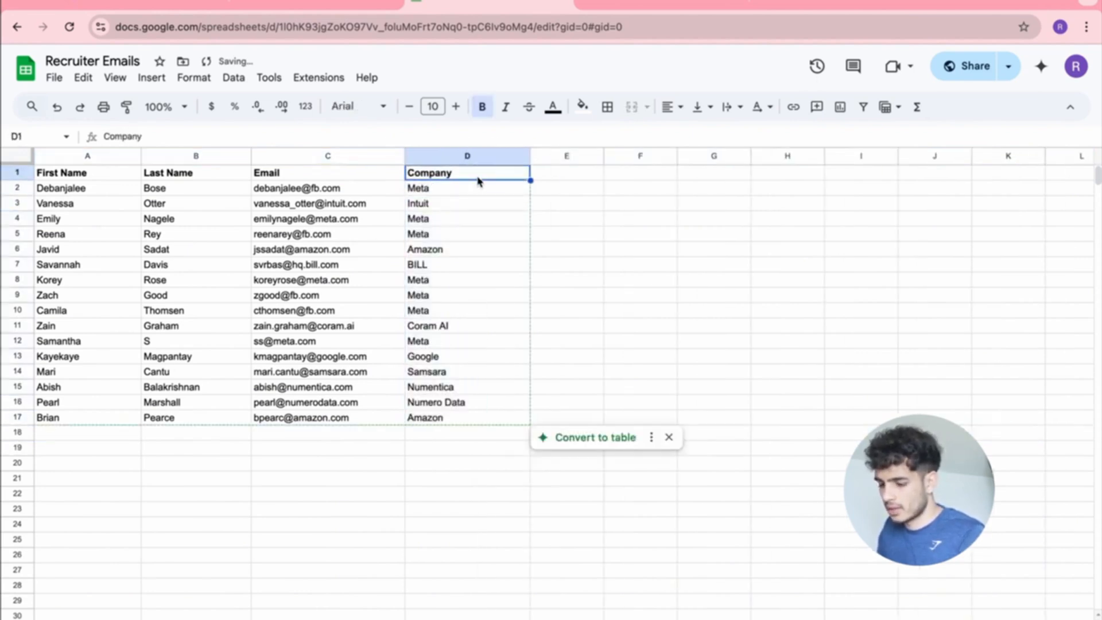
left_click(623, 220)
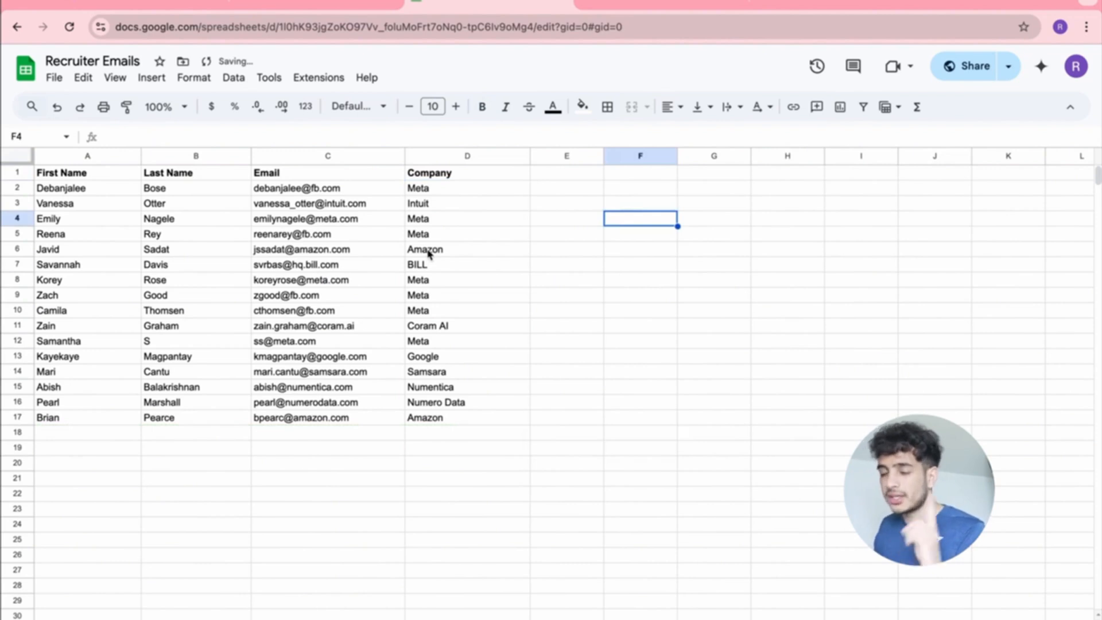
Add 'and the company they represent' and the Company column to the Google Sheets tool's description.
left_click(355, 7)
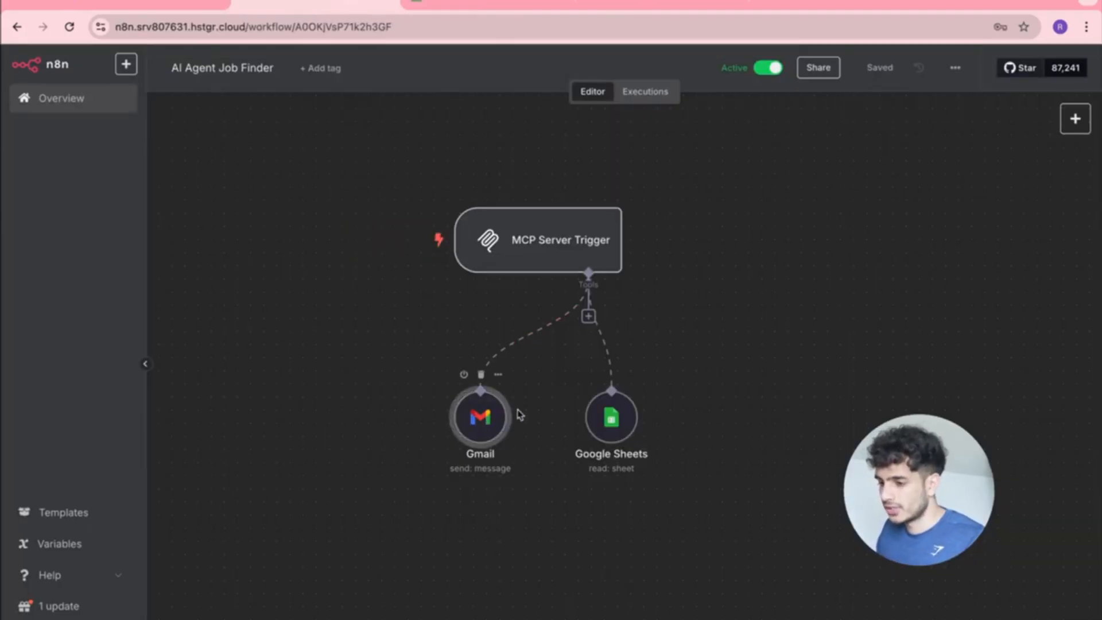
double_click(609, 416)
scroll(598, 264, "down", 1)
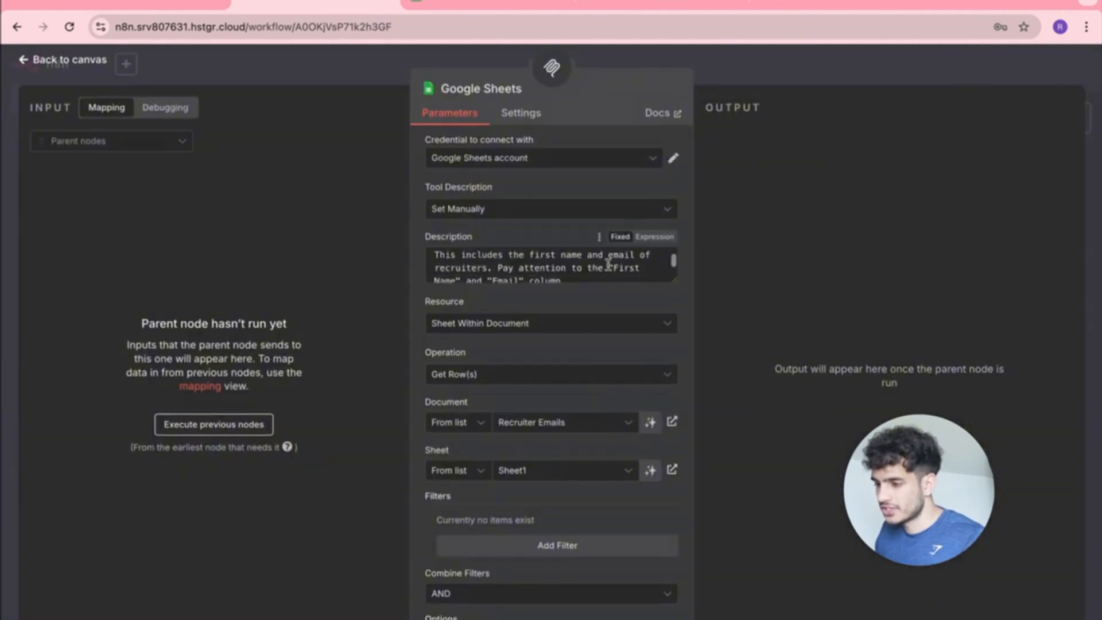
scroll(574, 265, "up", 1)
scroll(557, 265, "down", 1)
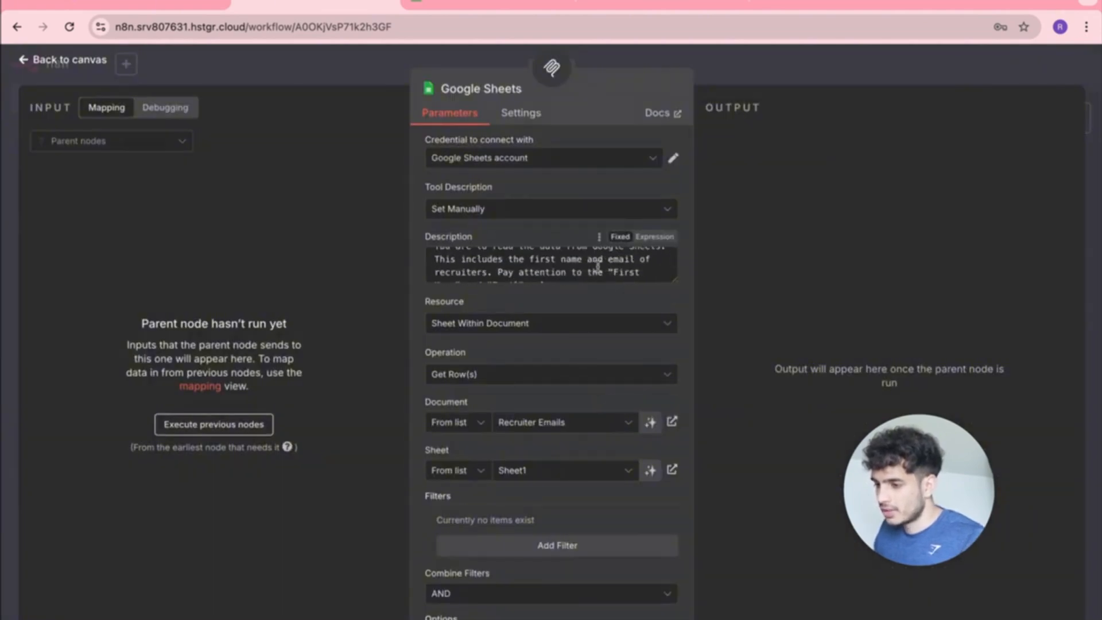
left_click(489, 271)
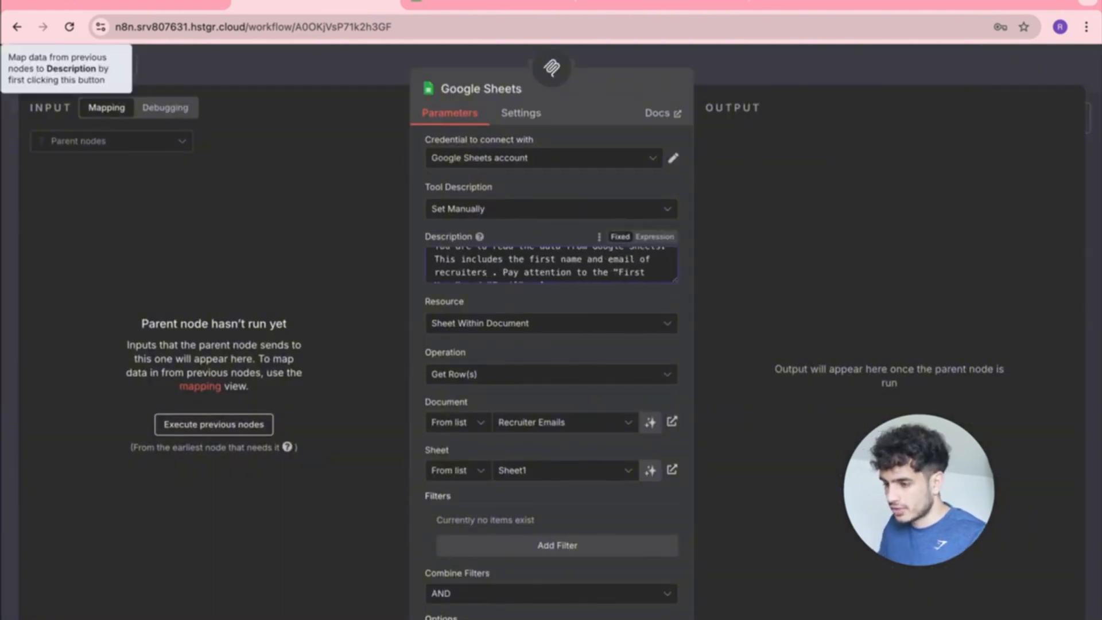
type("and the company")
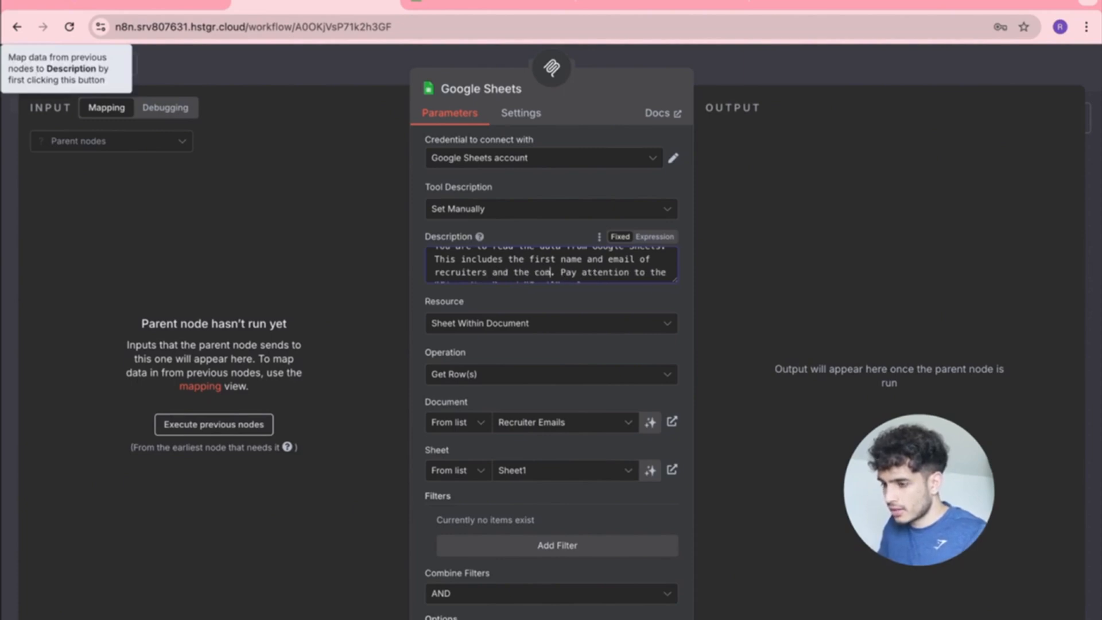
type(" they represent.")
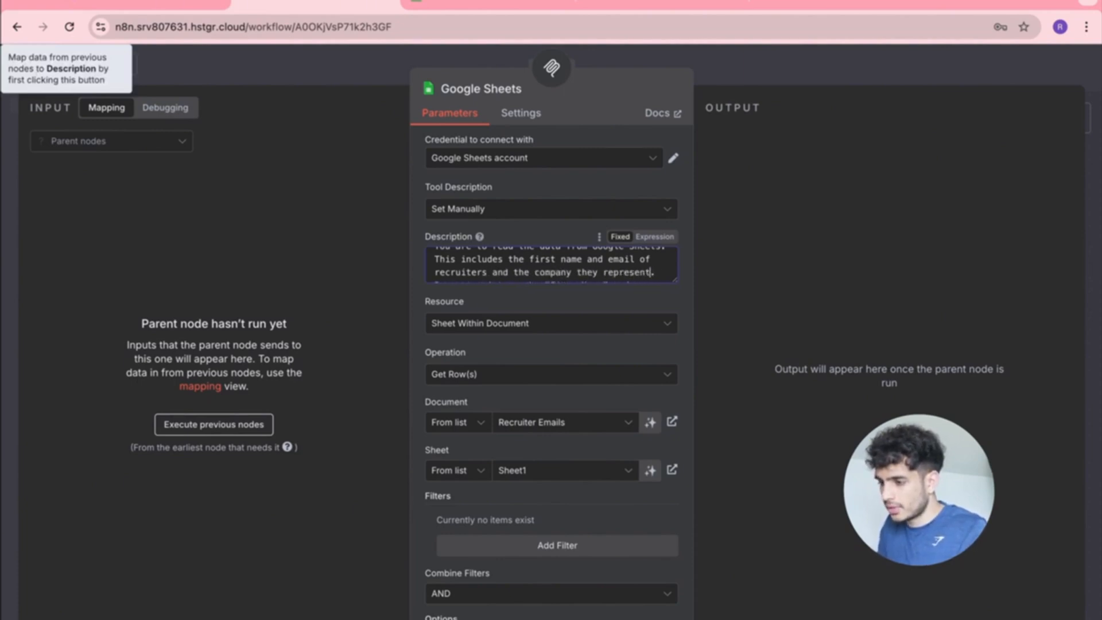
scroll(548, 269, "down", 2)
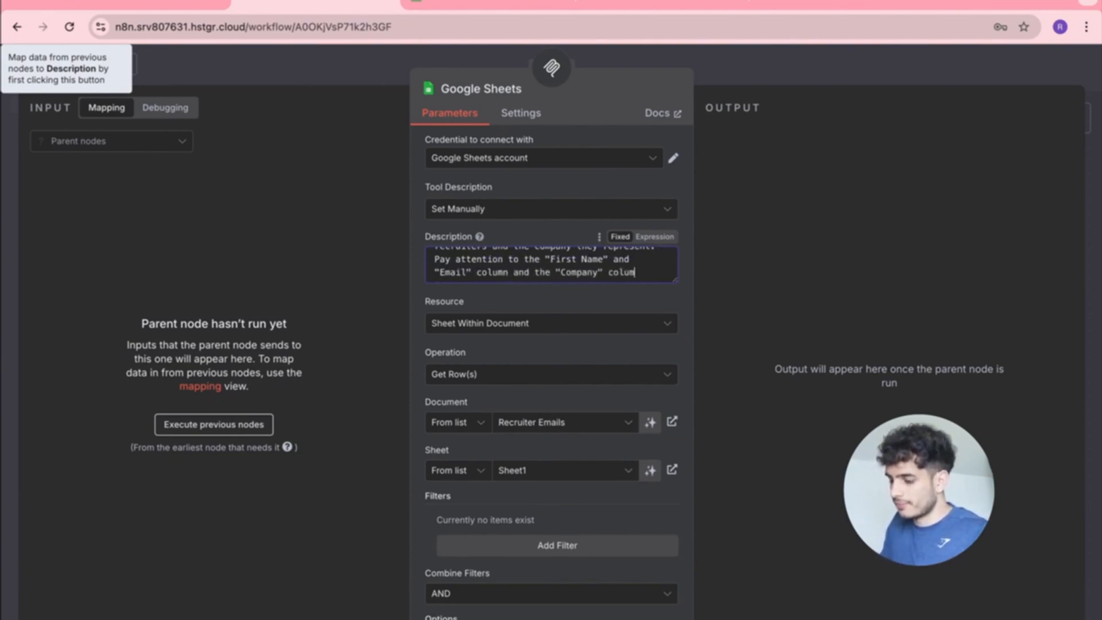
type("n")
left_click(366, 80)
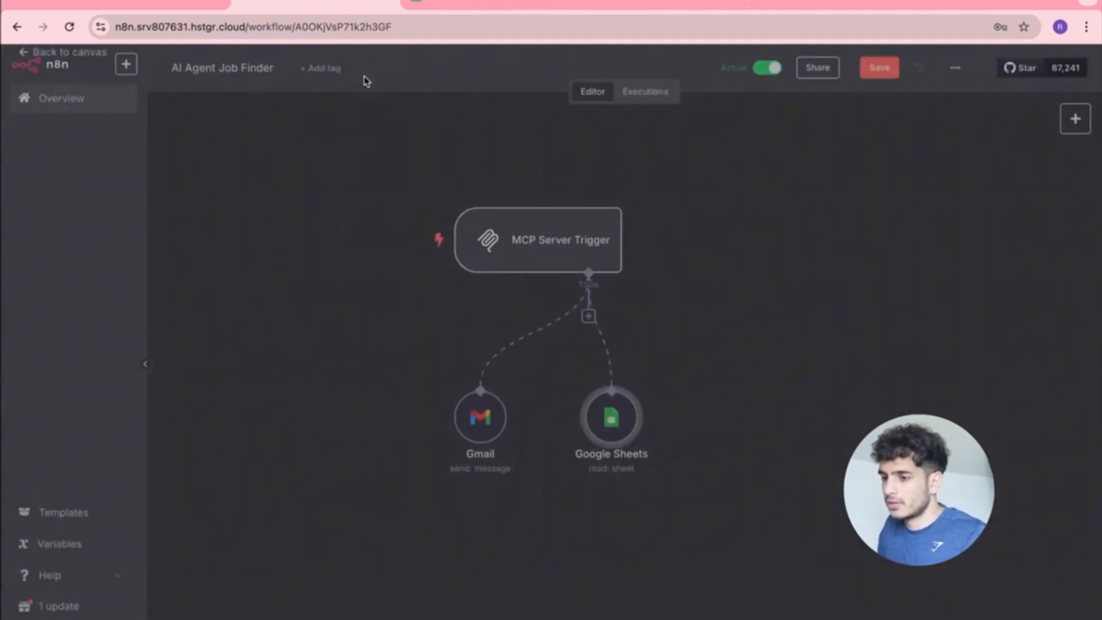
Review the Gmail tool's settings, save the AI Agent Job Finder workflow, and return to Claude.
left_click(490, 431)
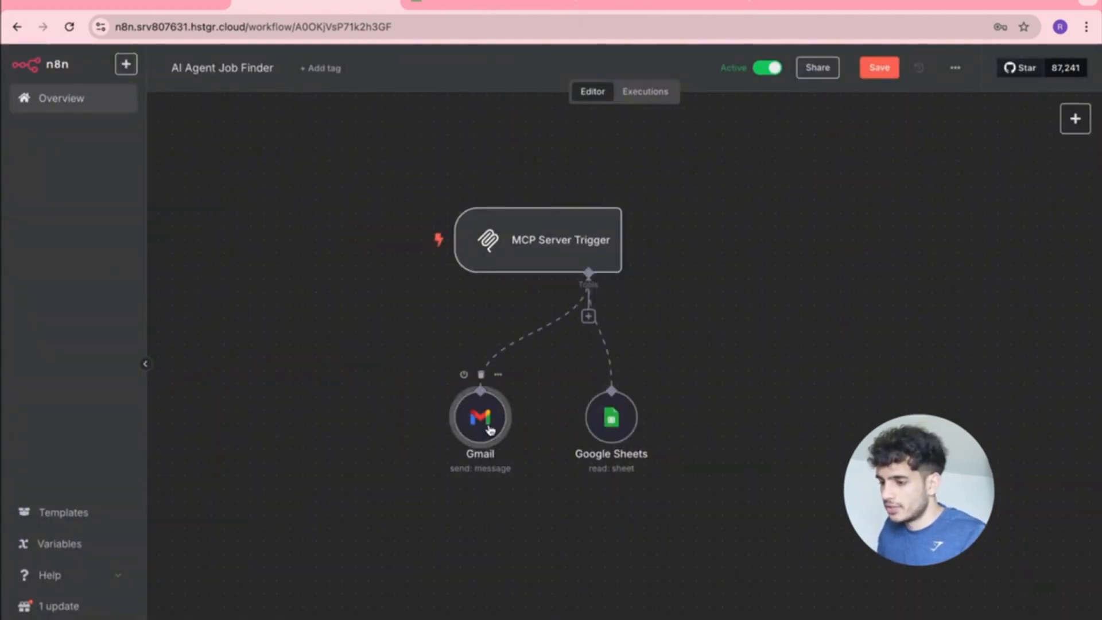
double_click(490, 430)
scroll(560, 377, "down", 1)
scroll(562, 376, "up", 1)
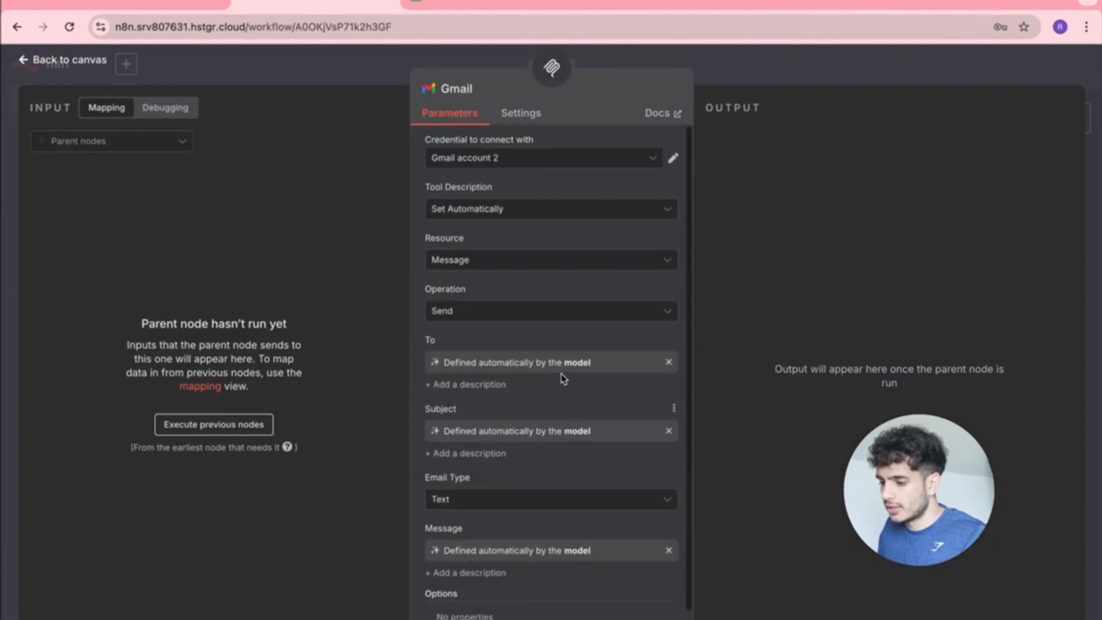
left_click(26, 60)
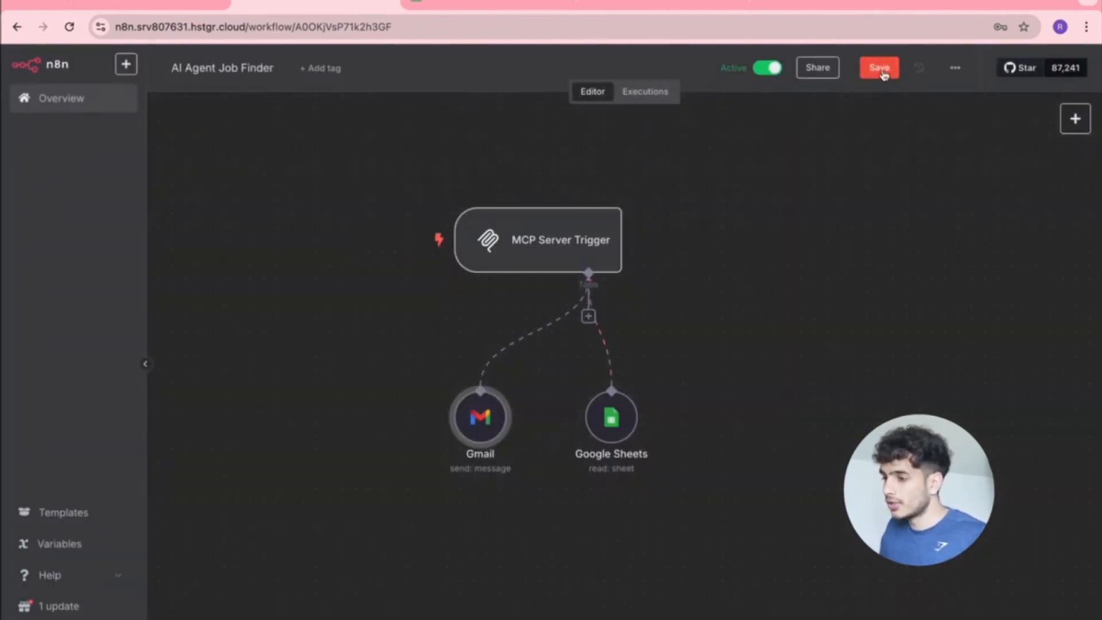
left_click(883, 76)
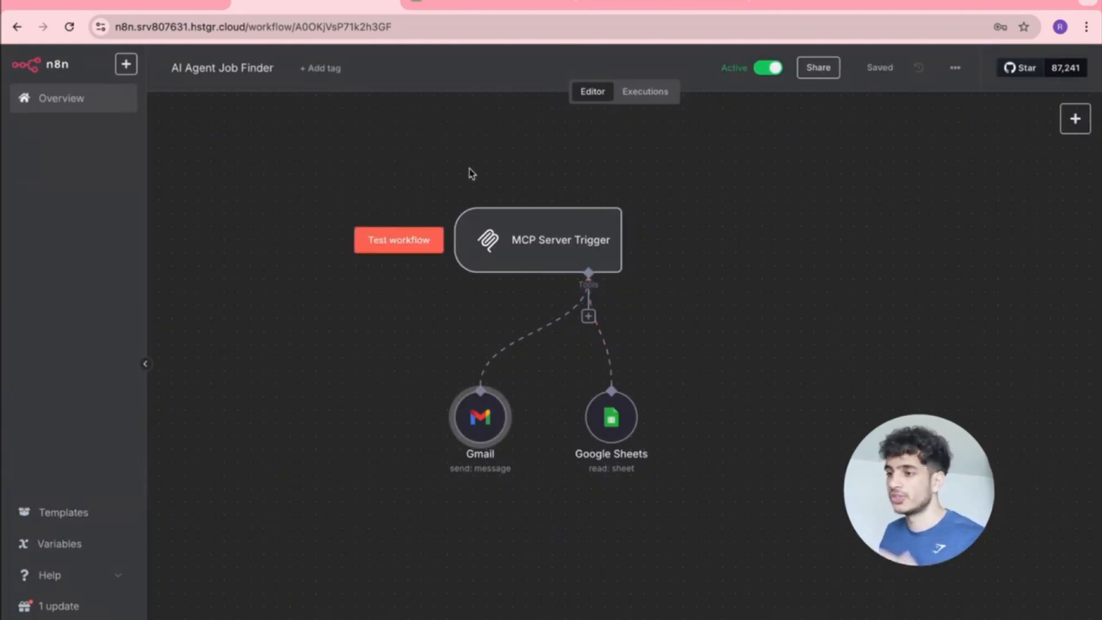
key("ctrl+Up")
left_click(479, 21)
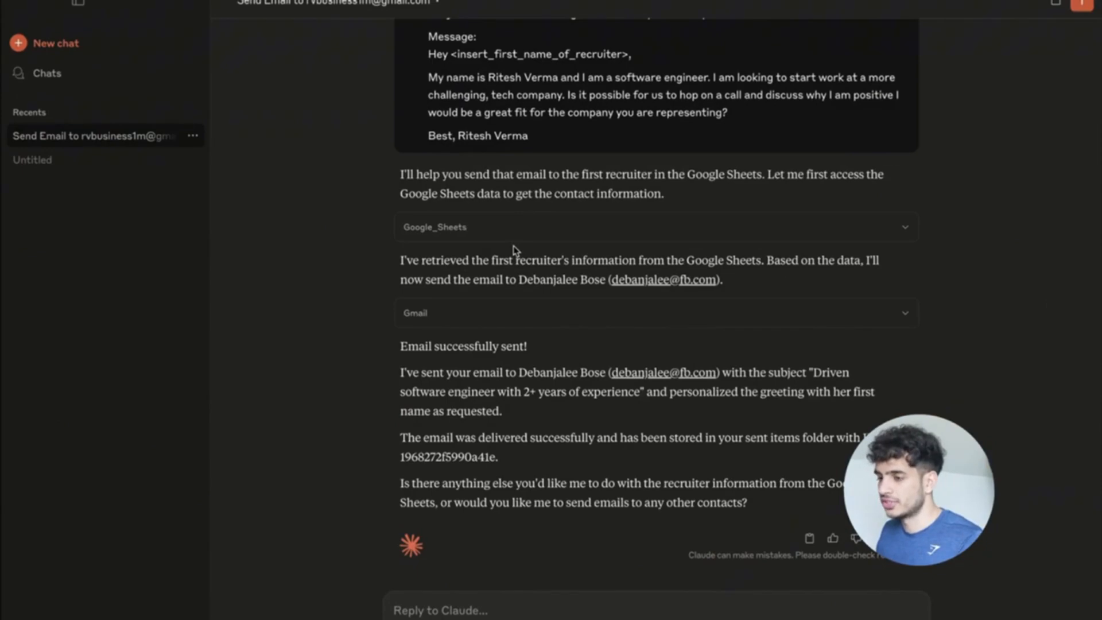
Quit Claude from its dock menu and relaunch it through Spotlight search for 'claude'.
key("ctrl+Up")
left_click(829, 618)
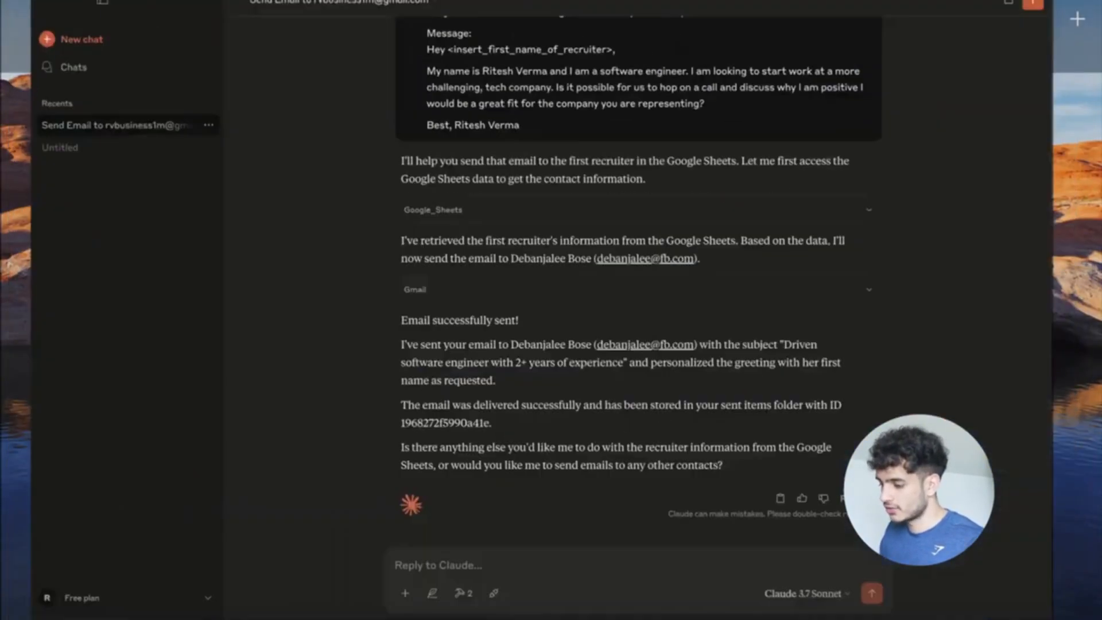
right_click(984, 609)
left_click(983, 600)
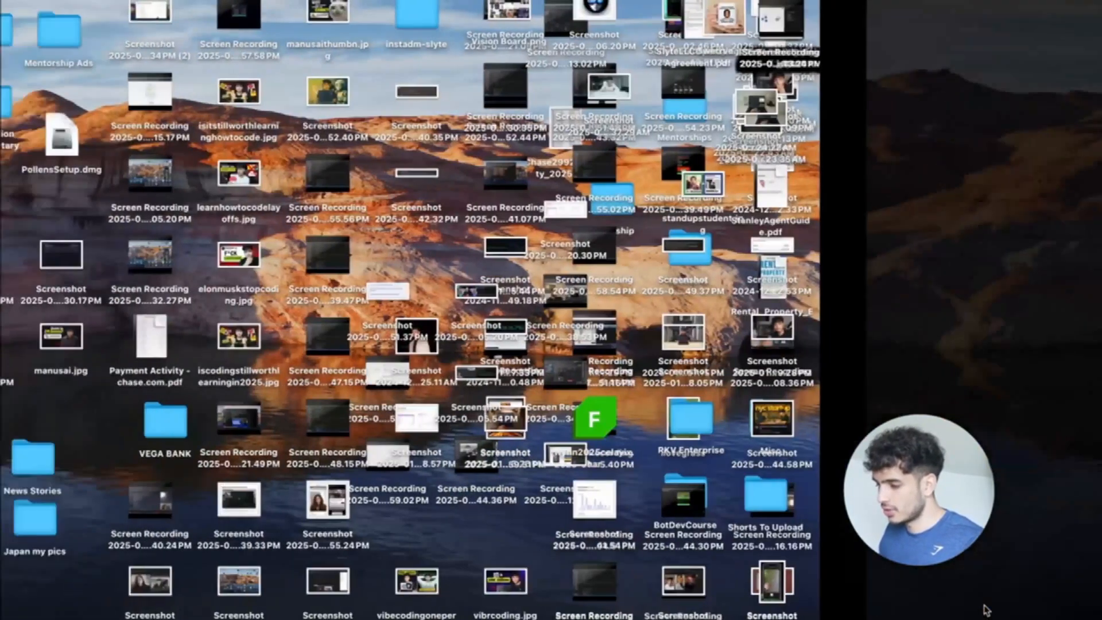
key("ctrl+Down")
key("ctrl+Down")
key("super+space")
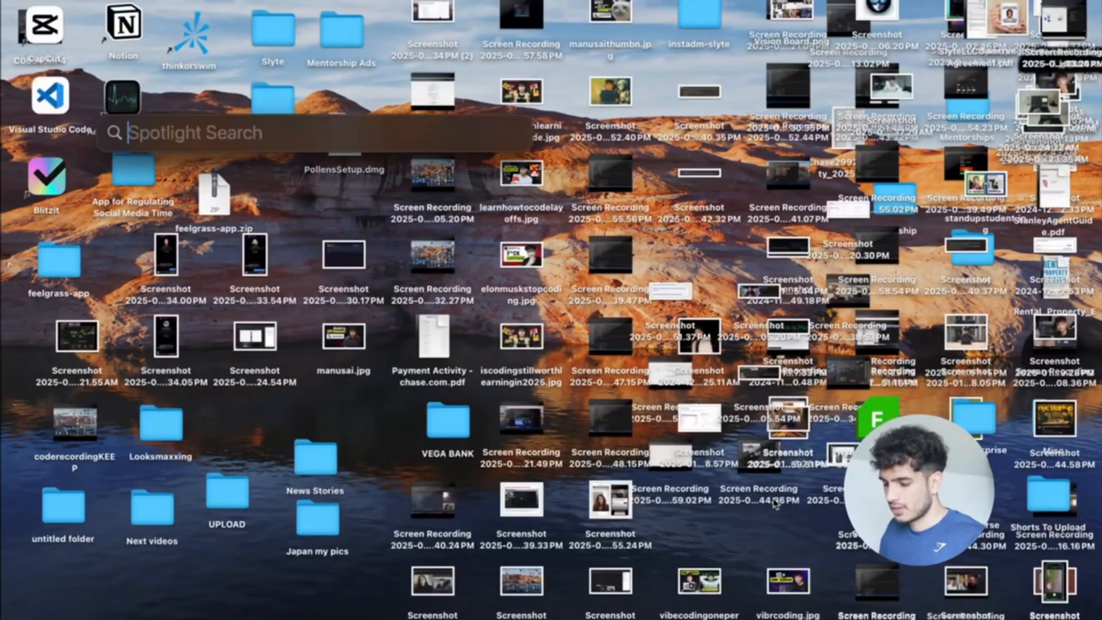
type("claude")
key("Return")
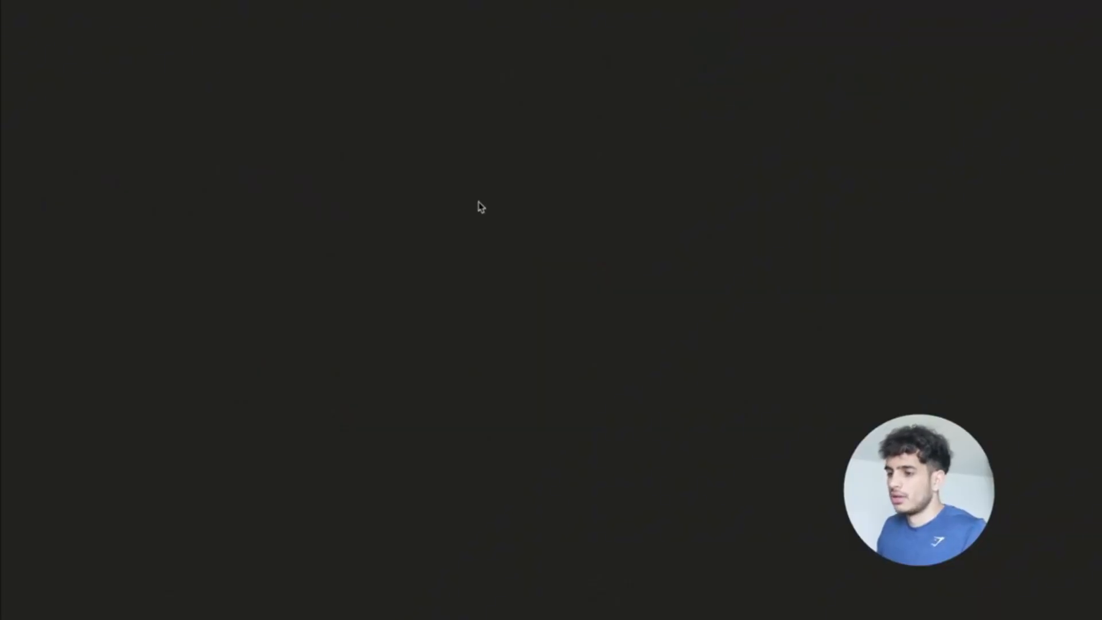
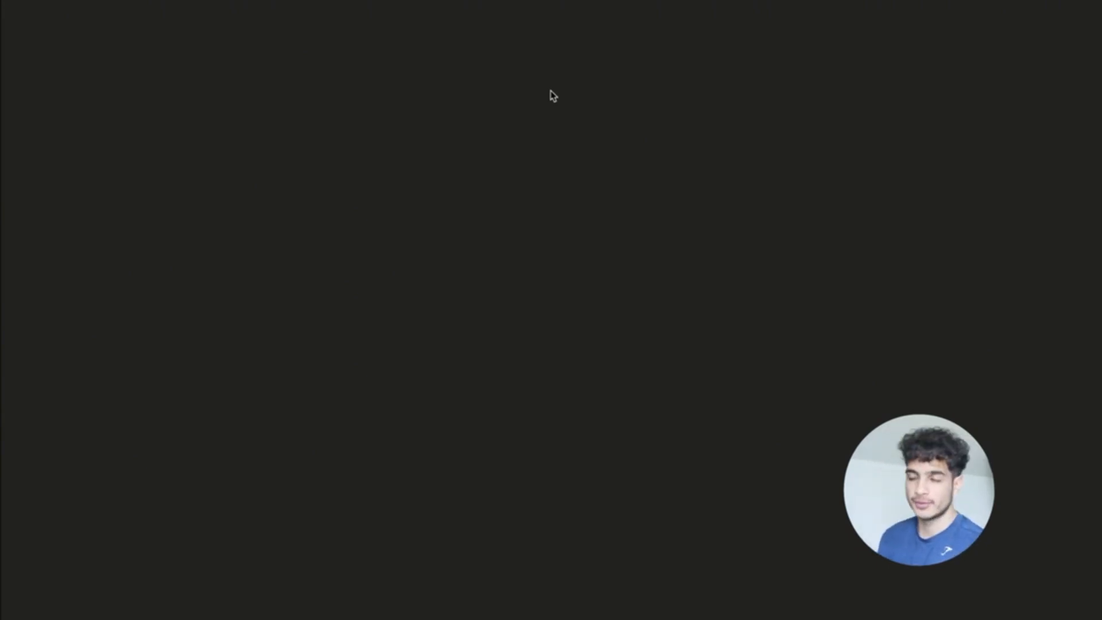
Reopen Claude's earlier Send Email chat and copy its original recruiter-email prompt.
key("ctrl+Up")
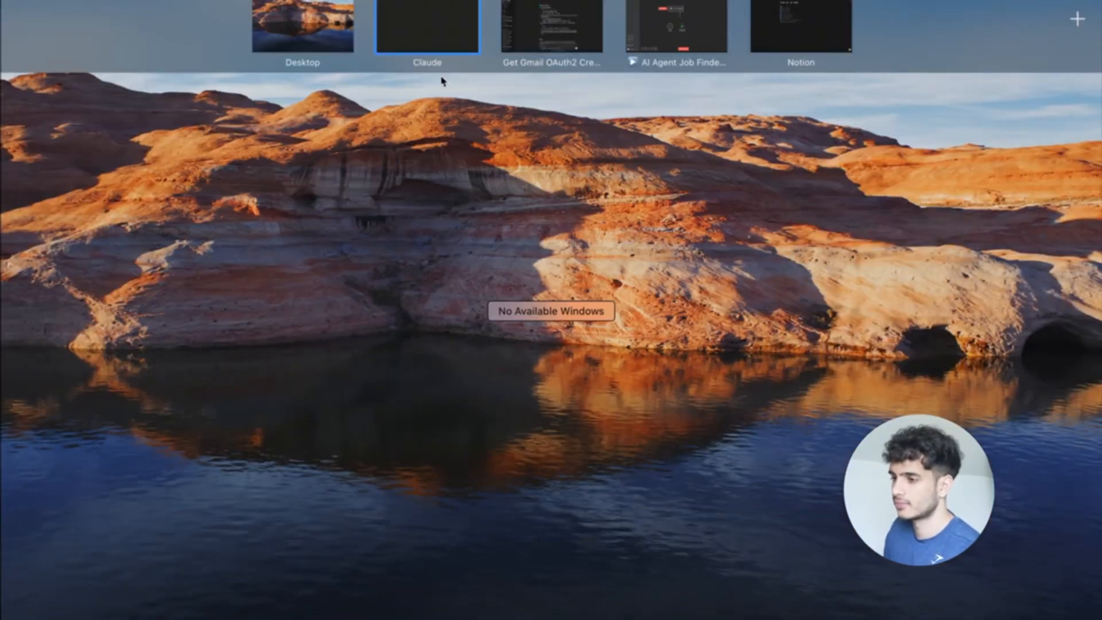
left_click(428, 48)
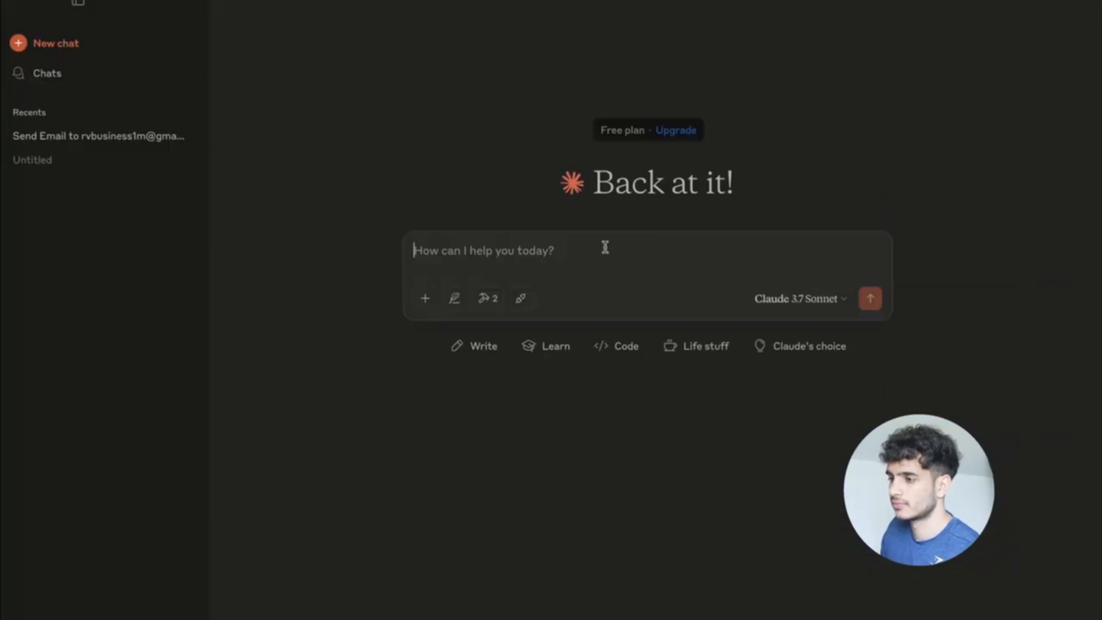
left_click(51, 136)
scroll(577, 254, "up", 5)
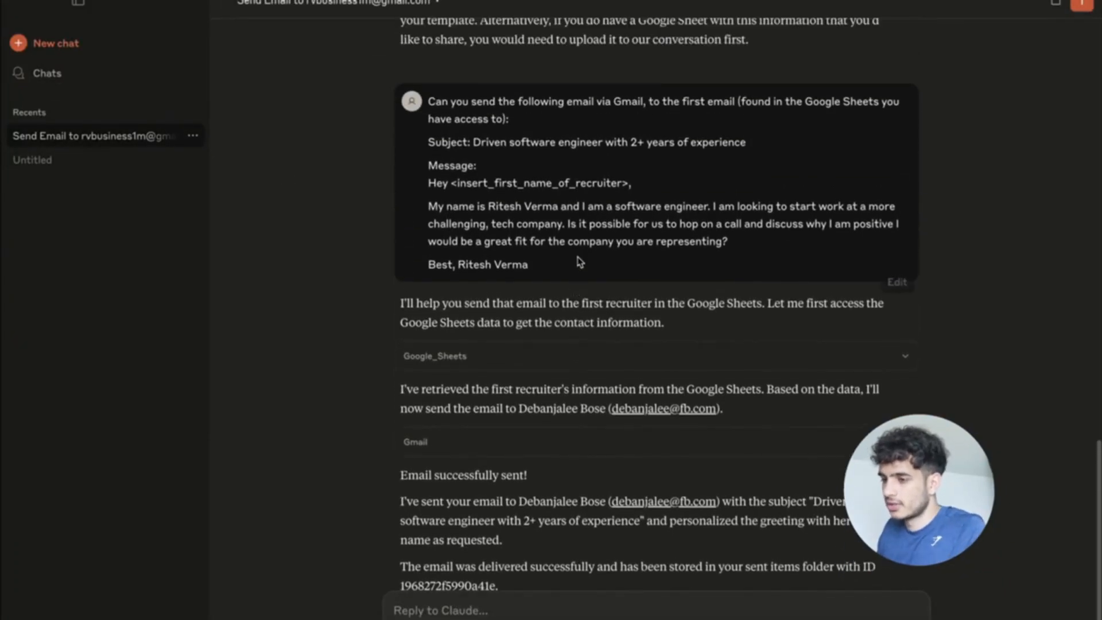
left_click_drag(529, 266, 427, 103)
key("ctrl+c")
scroll(518, 344, "down", 3)
Paste the copied prompt into a new reply and space out the subject, greeting, body and sign-off lines.
left_click(466, 610)
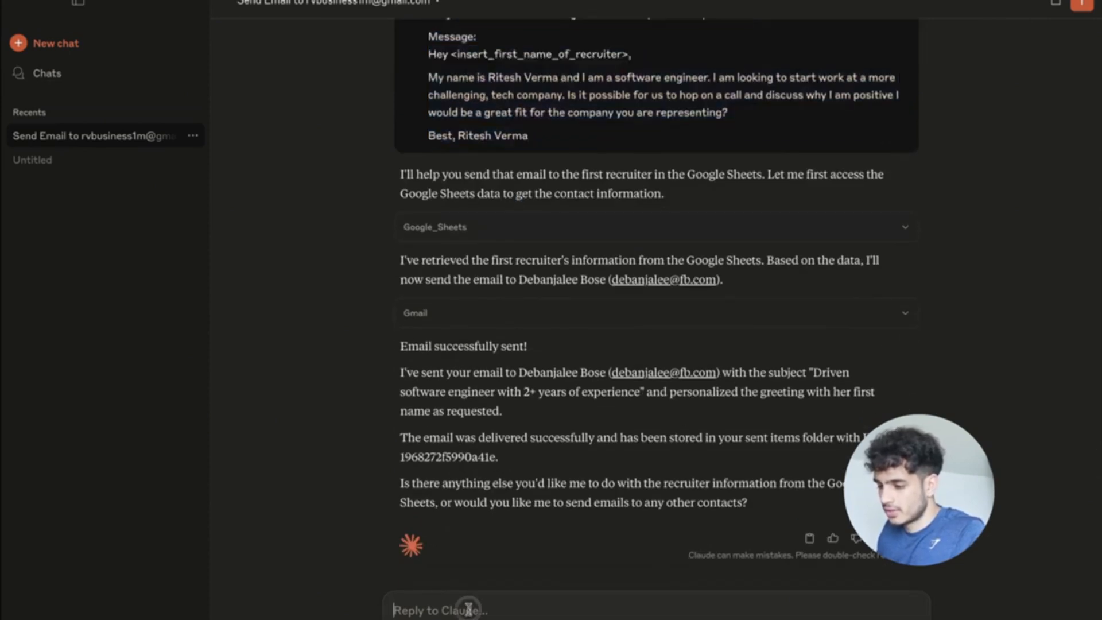
key("ctrl+v")
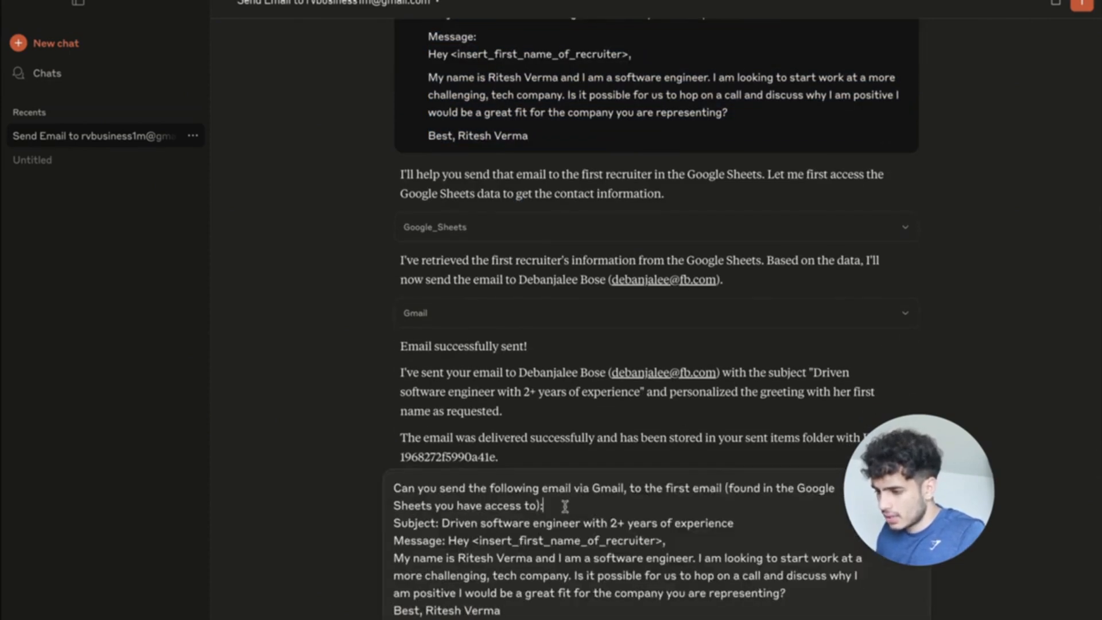
key("shift+Return")
left_click(755, 523)
key("shift+Return")
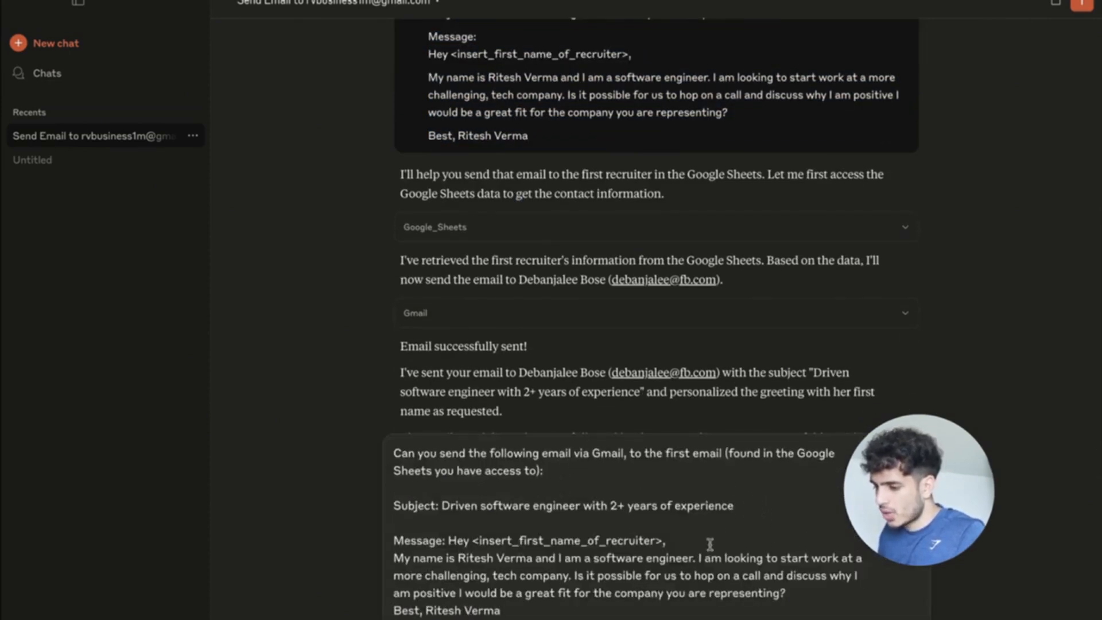
left_click(448, 540)
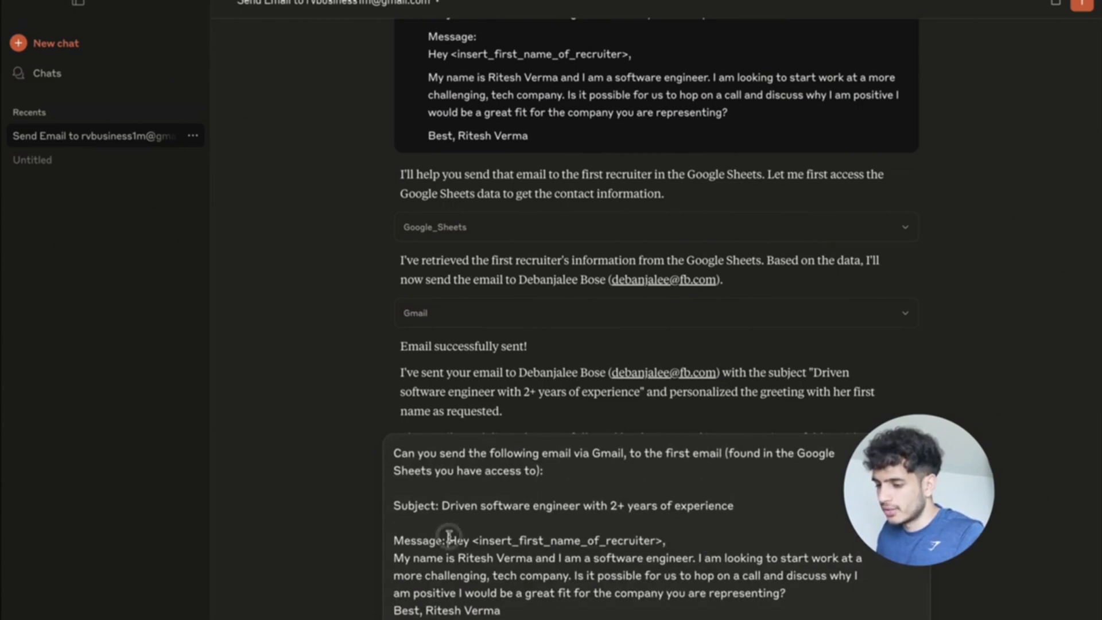
key("shift+Return")
left_click(625, 541)
key("shift+Return")
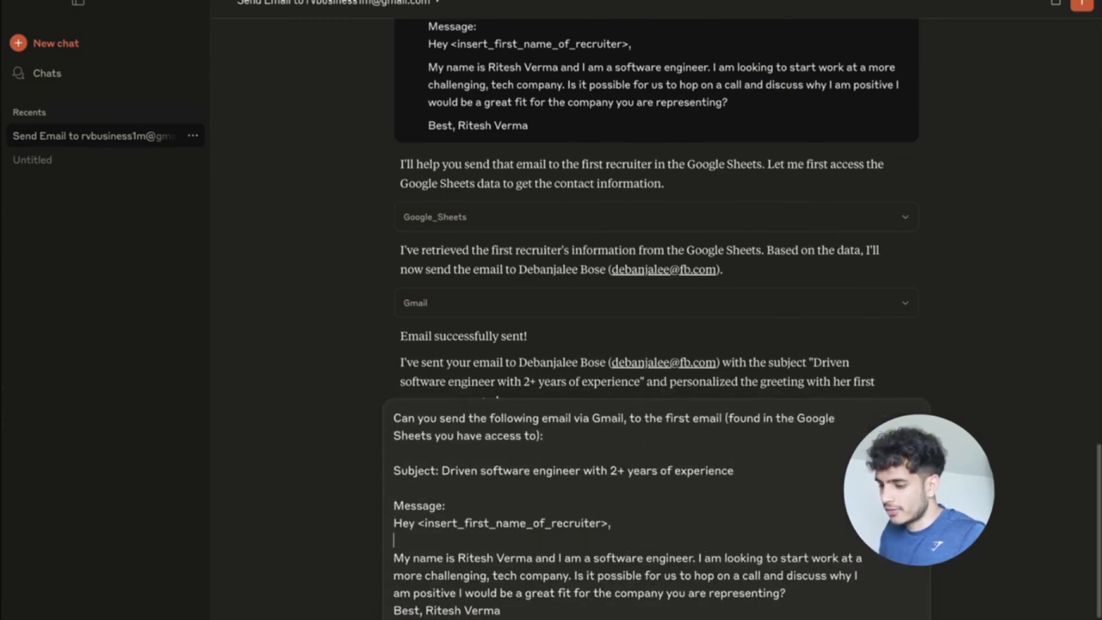
left_click(811, 594)
key("shift+Return")
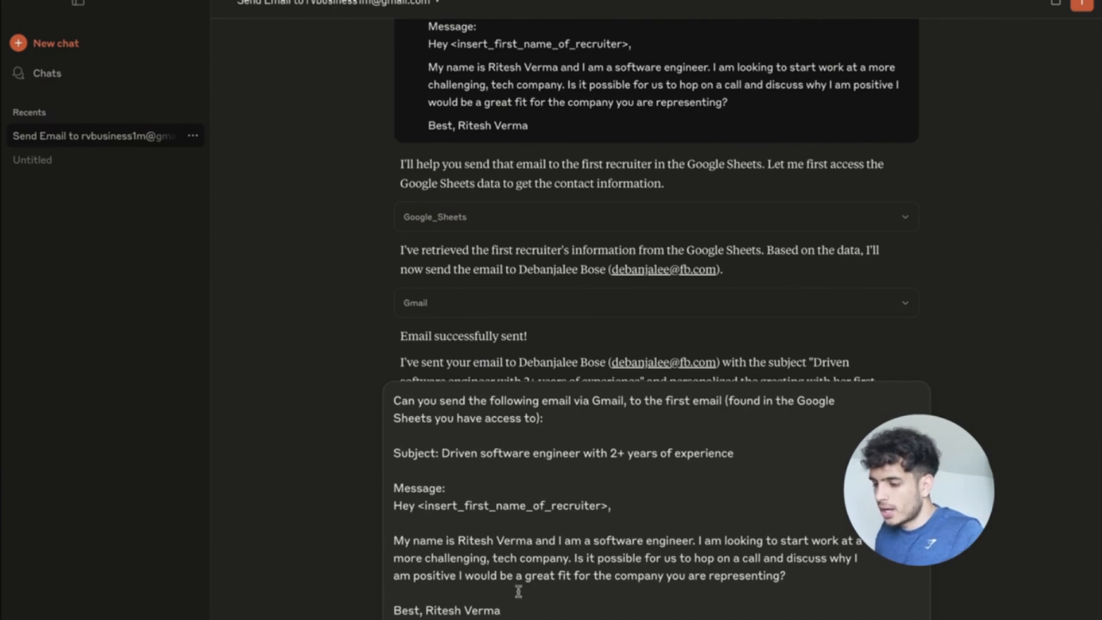
Replace 'the company you are representing' with an <insert_company_of_recruiter> placeholder.
left_click_drag(784, 576, 592, 576)
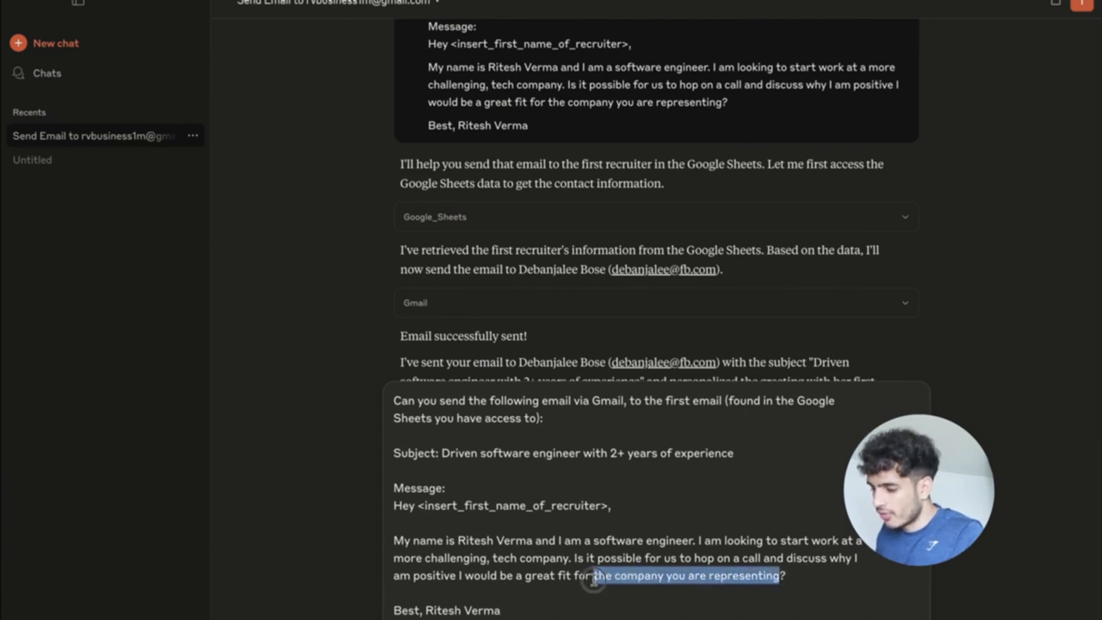
key("BackSpace")
left_click_drag(612, 505, 415, 505)
key("ctrl+c")
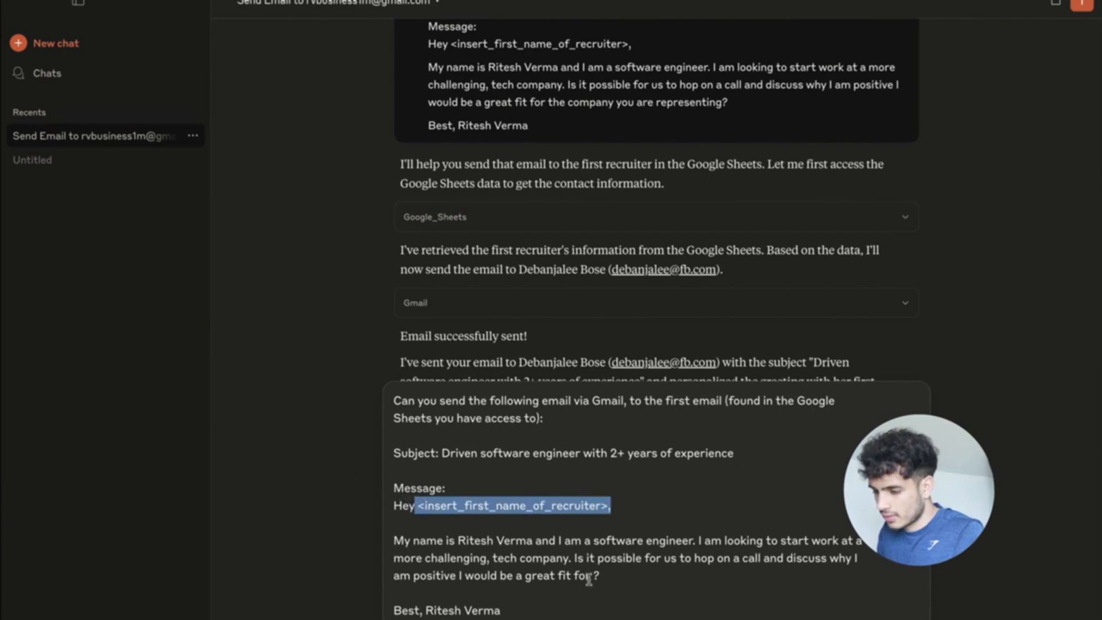
left_click(593, 576)
key("ctrl+v")
left_click(597, 576)
key("BackSpace")
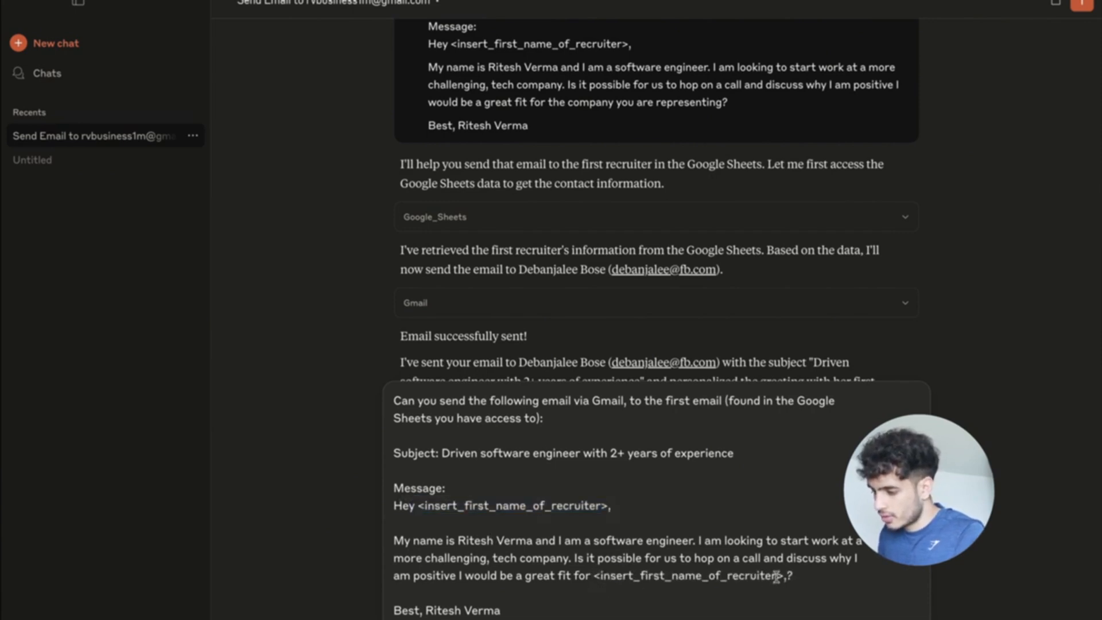
left_click_drag(777, 575, 641, 576)
type("company")
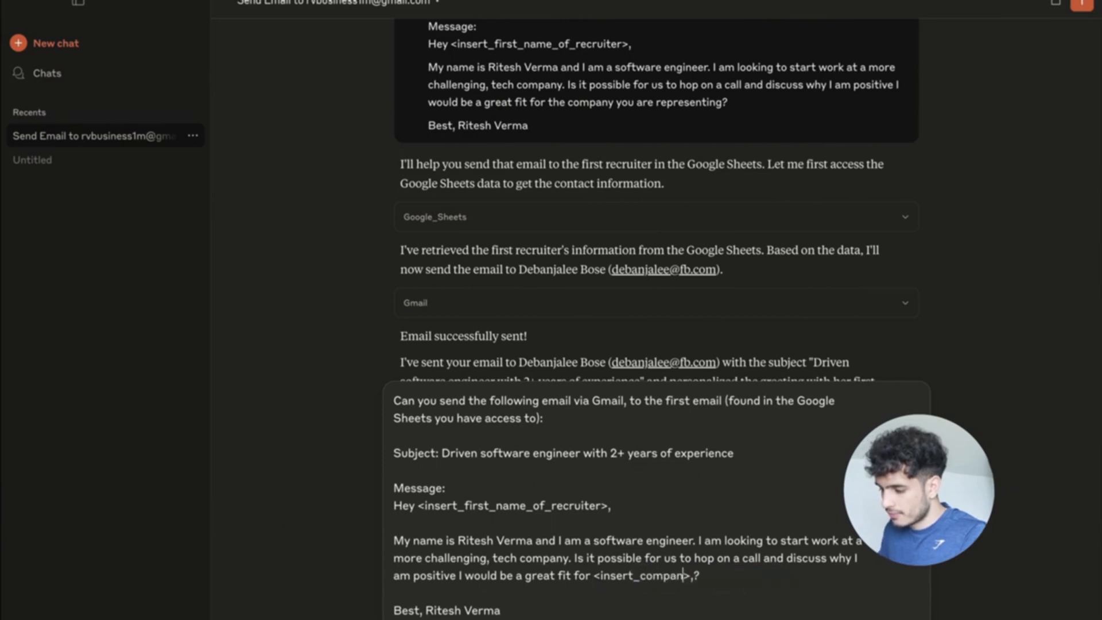
type("_of_re")
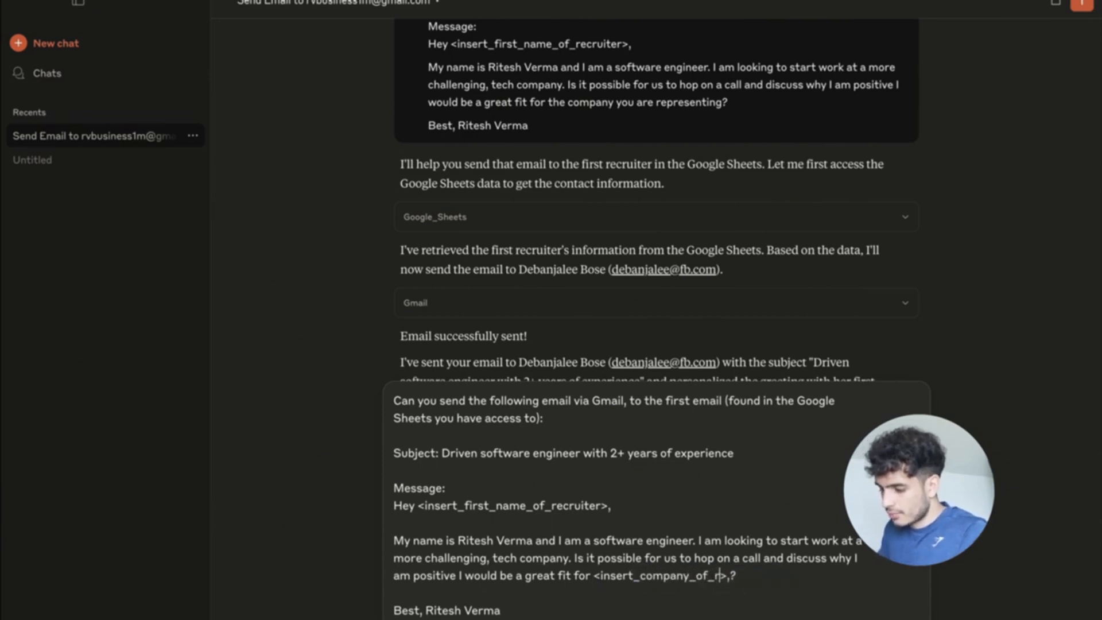
type("cruiter")
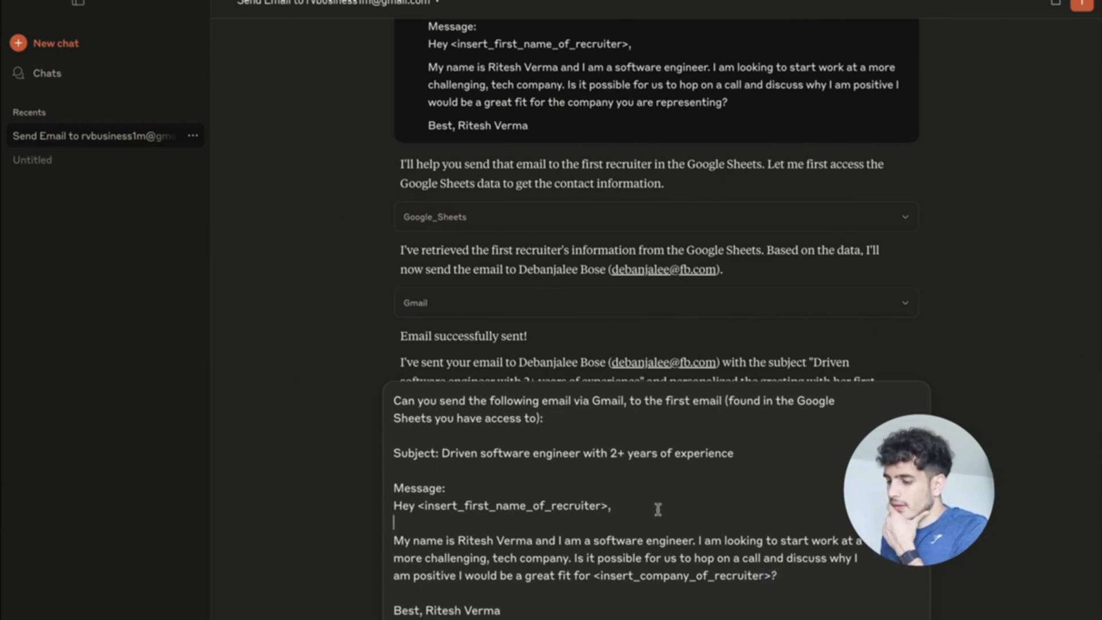
left_click(534, 602)
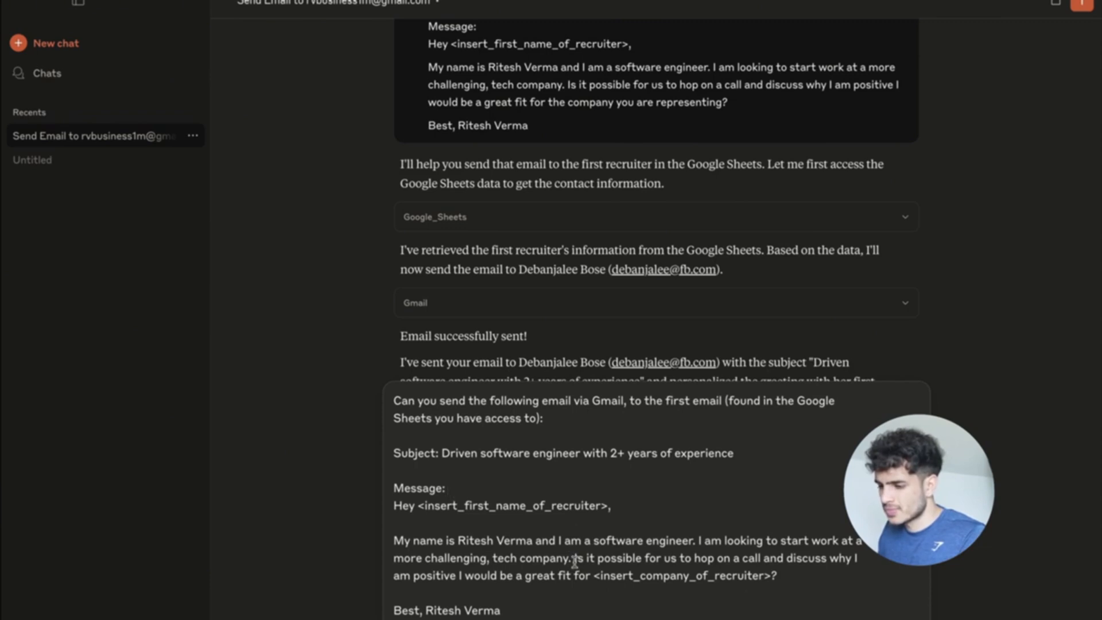
Add a blank line after 'Message:' in the drafted prompt.
scroll(499, 482, "up", 1)
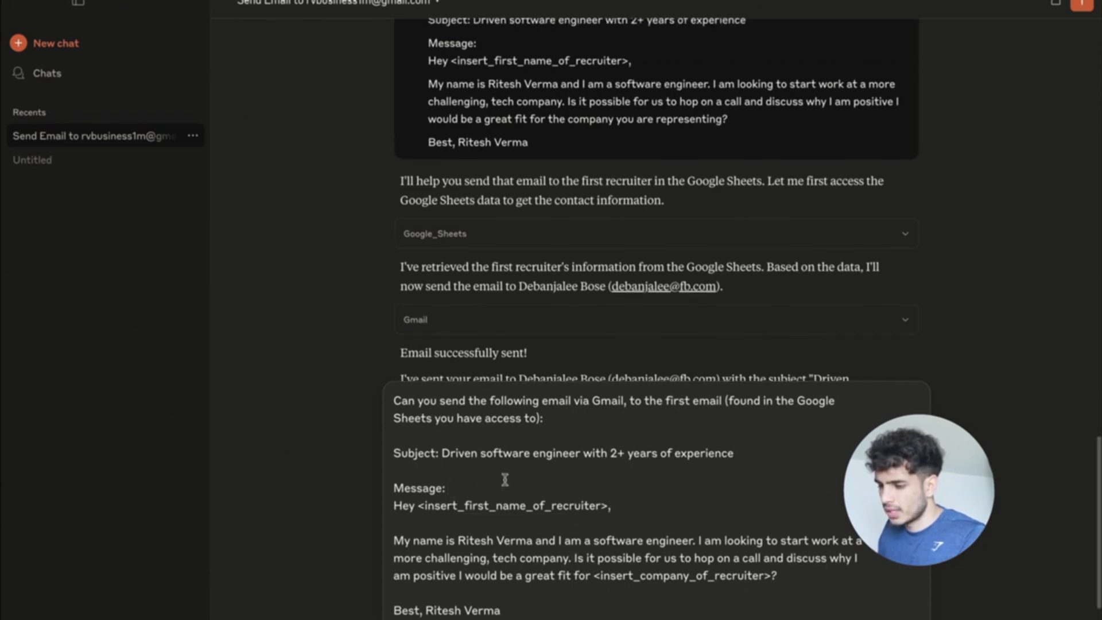
scroll(505, 479, "down", 2)
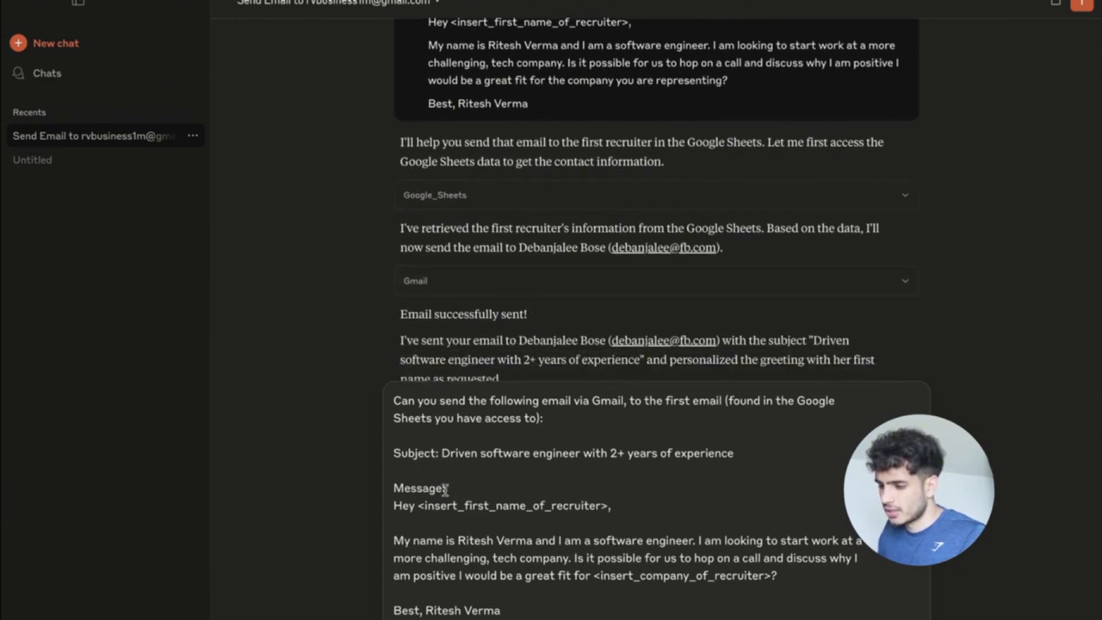
left_click(446, 488)
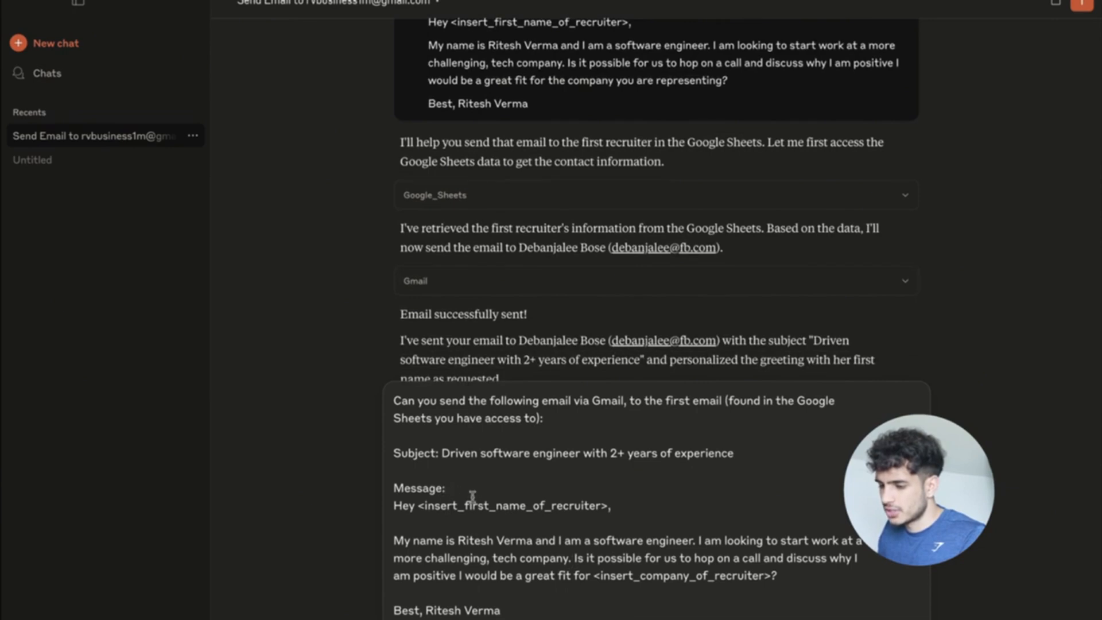
key("shift+Return")
Change 'the first email' in the request to 'all of the emails of the recruiters'.
scroll(492, 494, "up", 1)
scroll(491, 494, "down", 1)
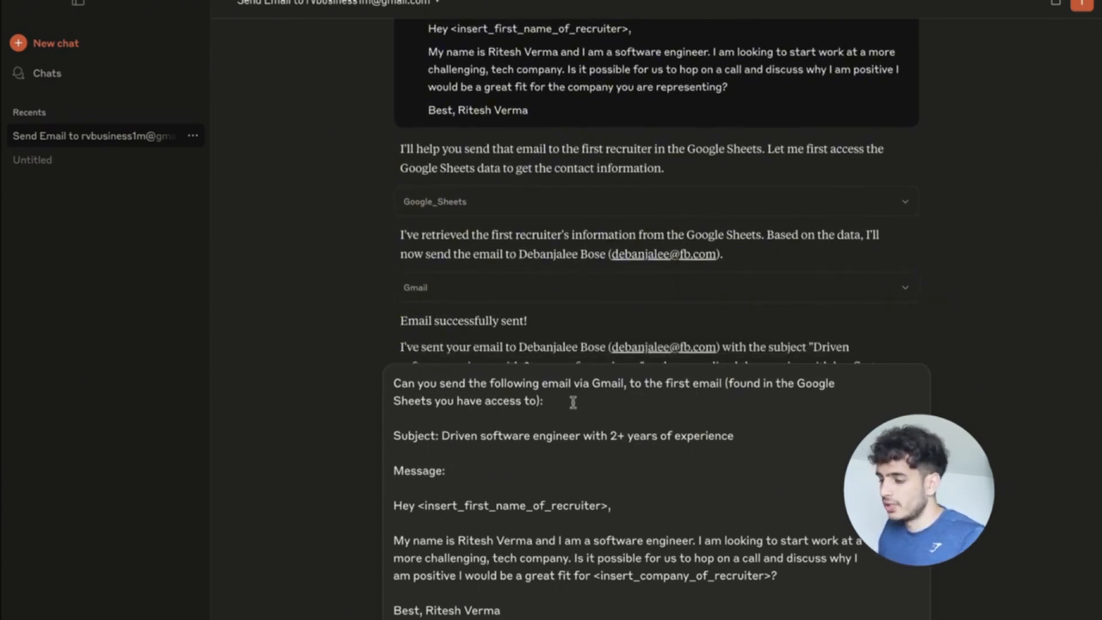
left_click_drag(724, 384, 643, 384)
key("BackSpace")
type("all of")
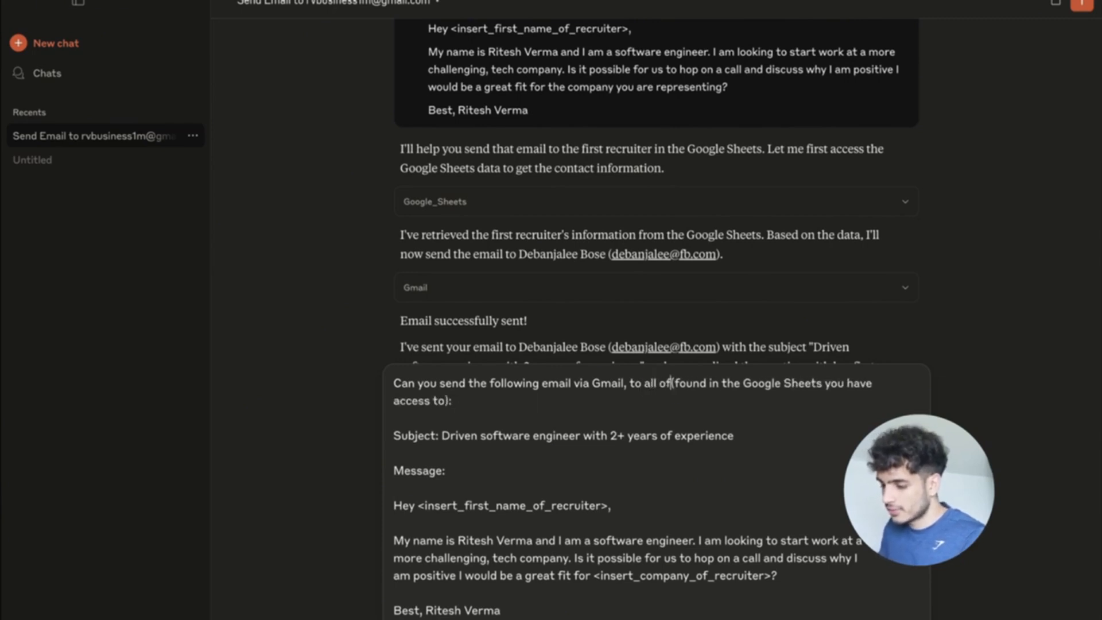
type(" the emails ")
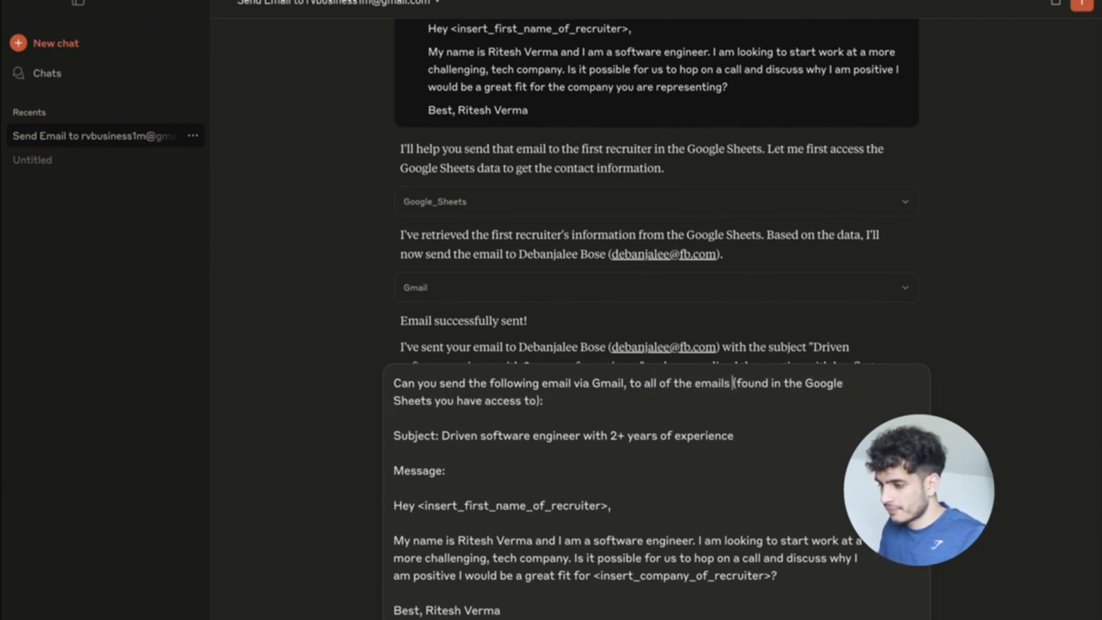
type("of the rece")
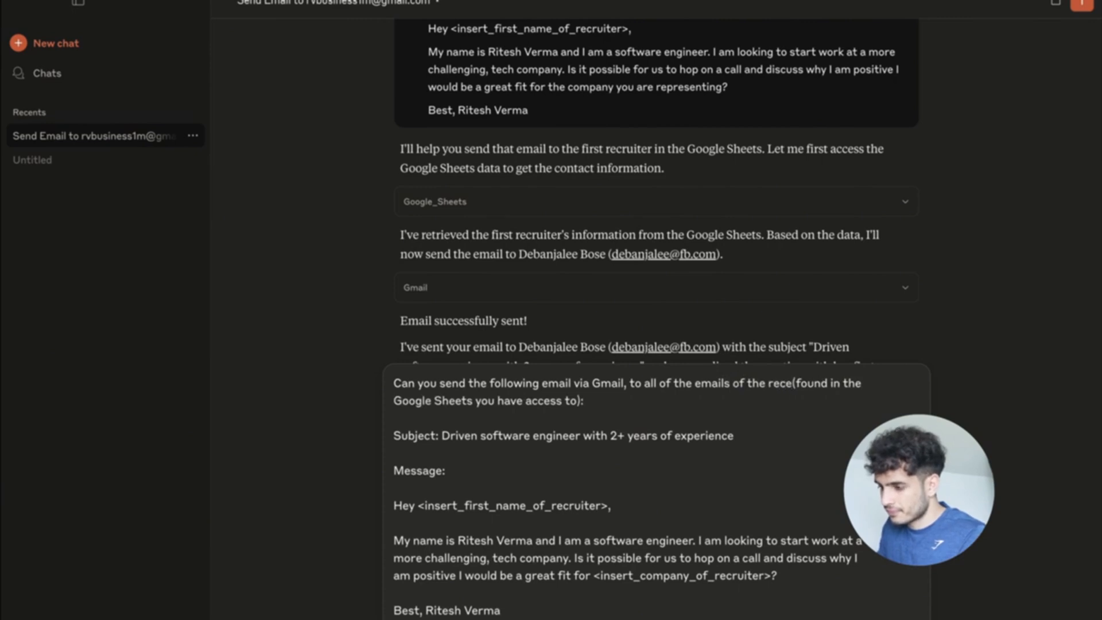
key("BackSpace")
type("ruiter")
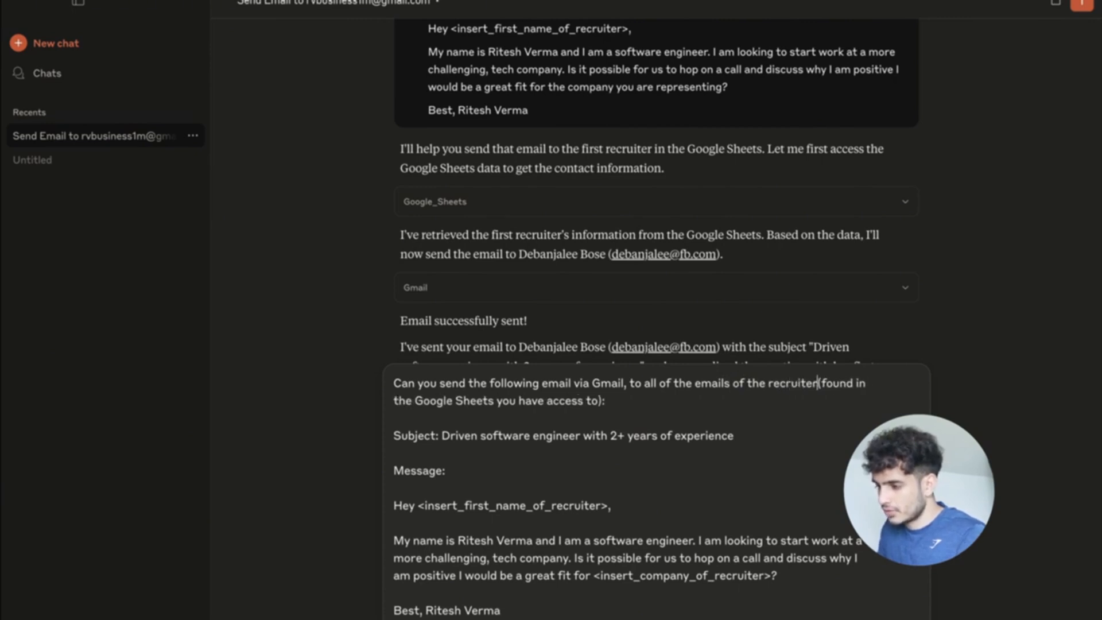
type("s")
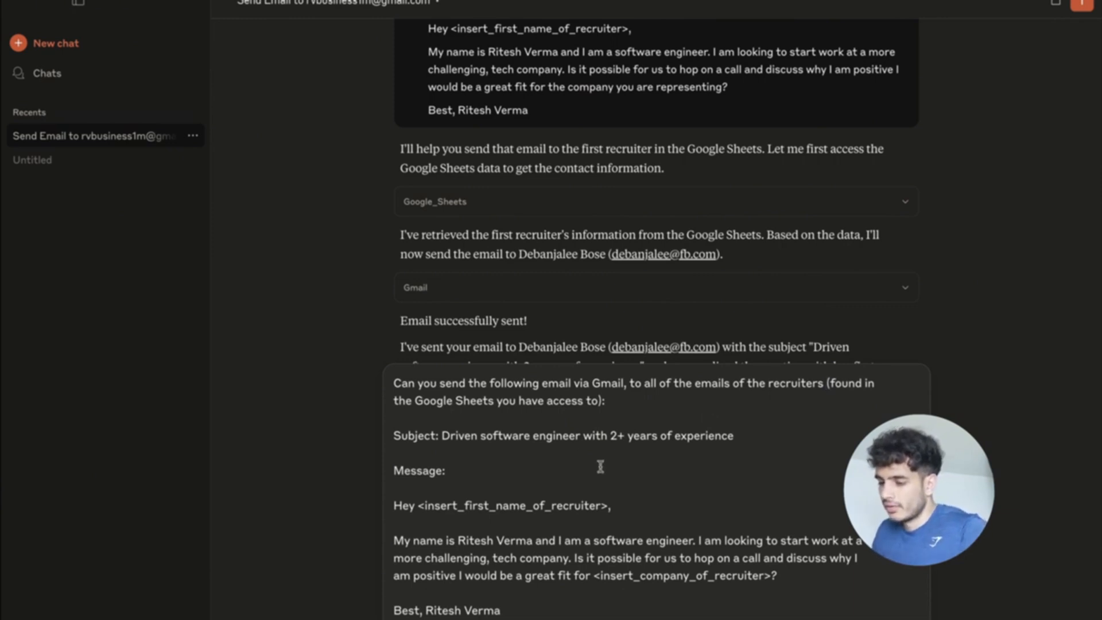
scroll(566, 476, "down", 1)
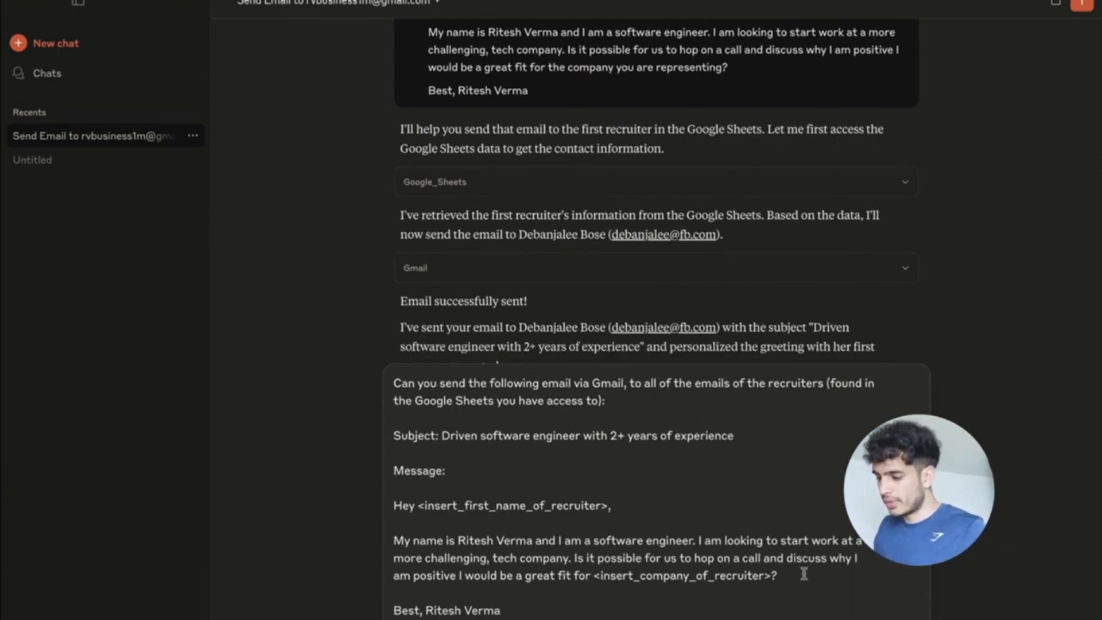
left_click(574, 559)
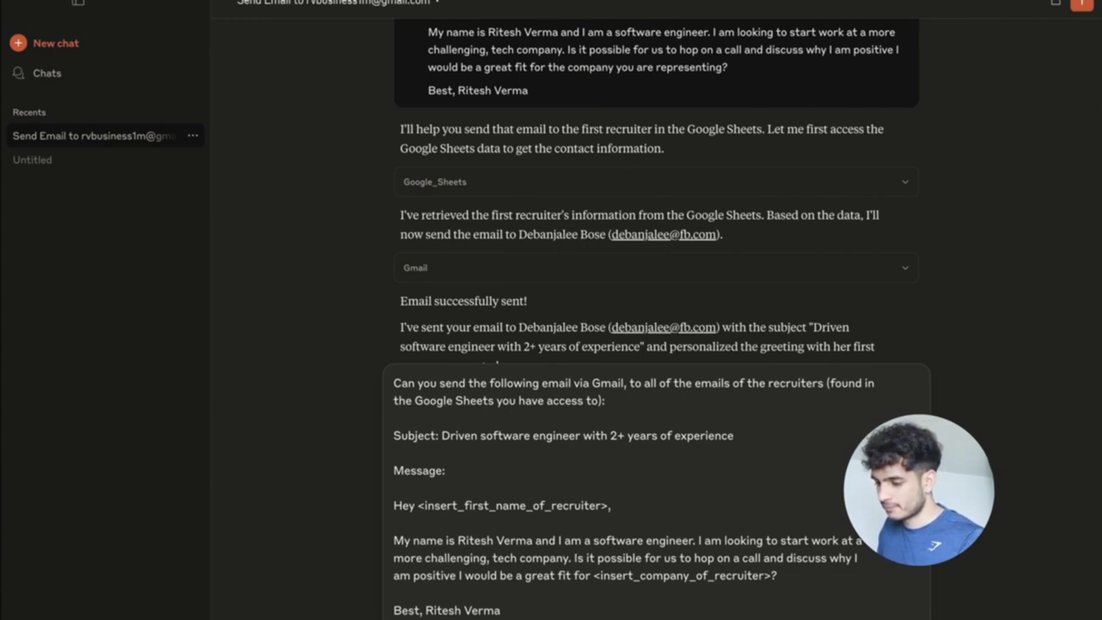
Add the Business Insider feature, 100,000 YouTube subscribers, and SaaS and AI-agent work to the email body.
key("shift+Return")
key("shift+Return")
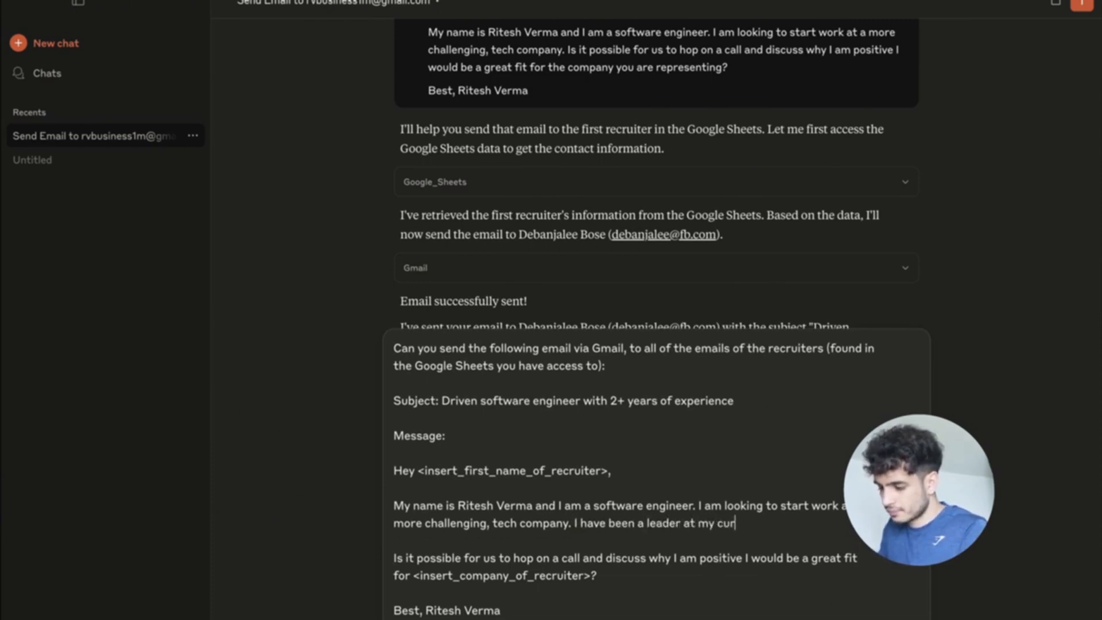
type("rent company")
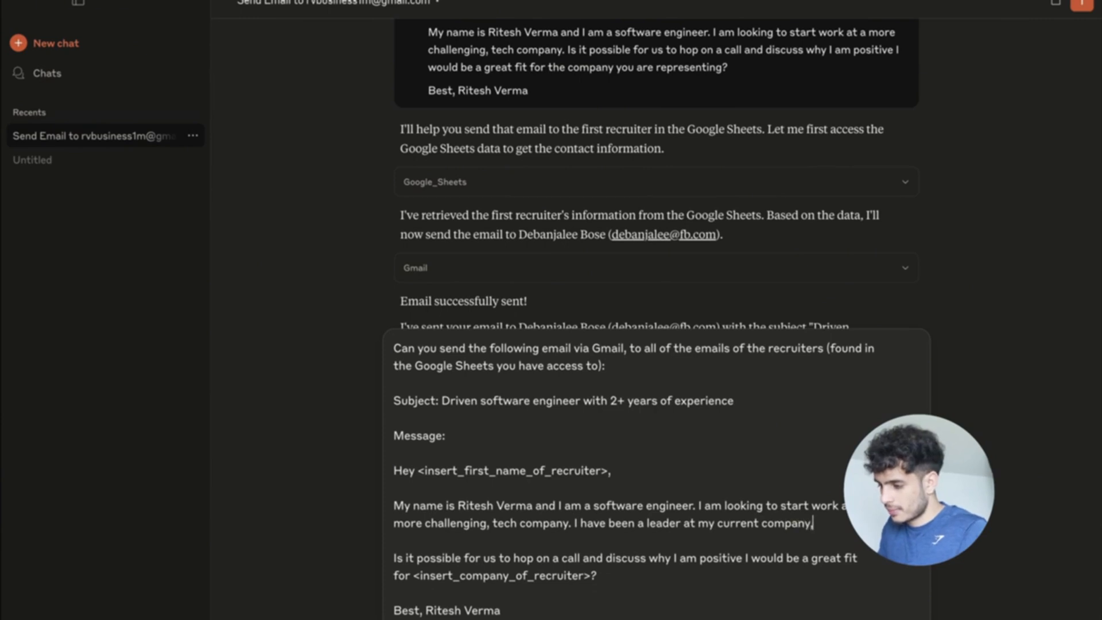
type(", been feature")
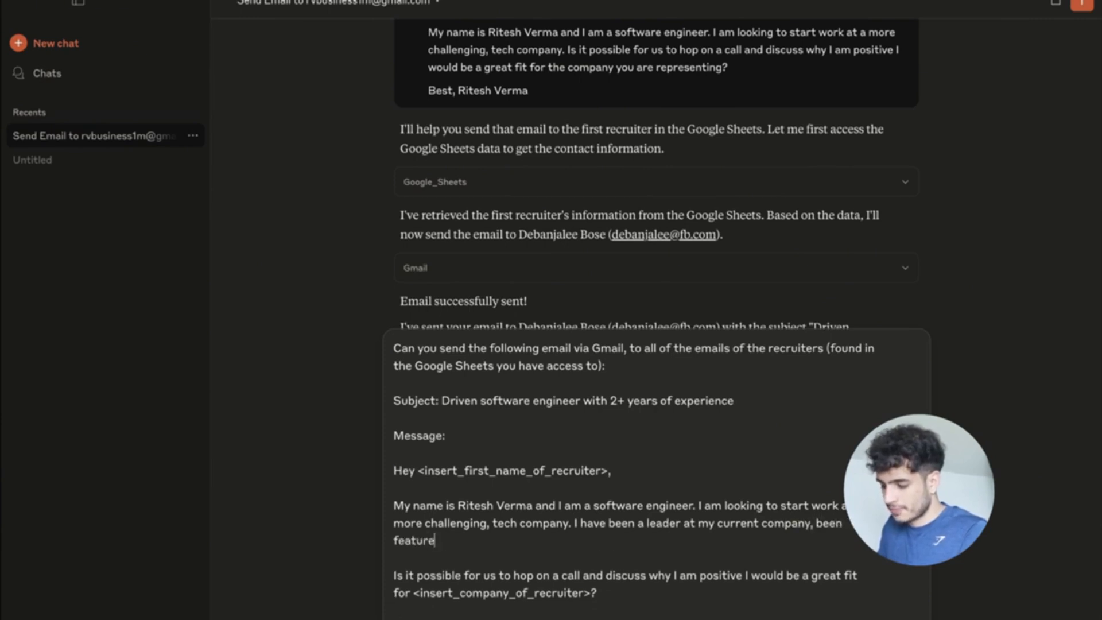
type("d on Business Insider")
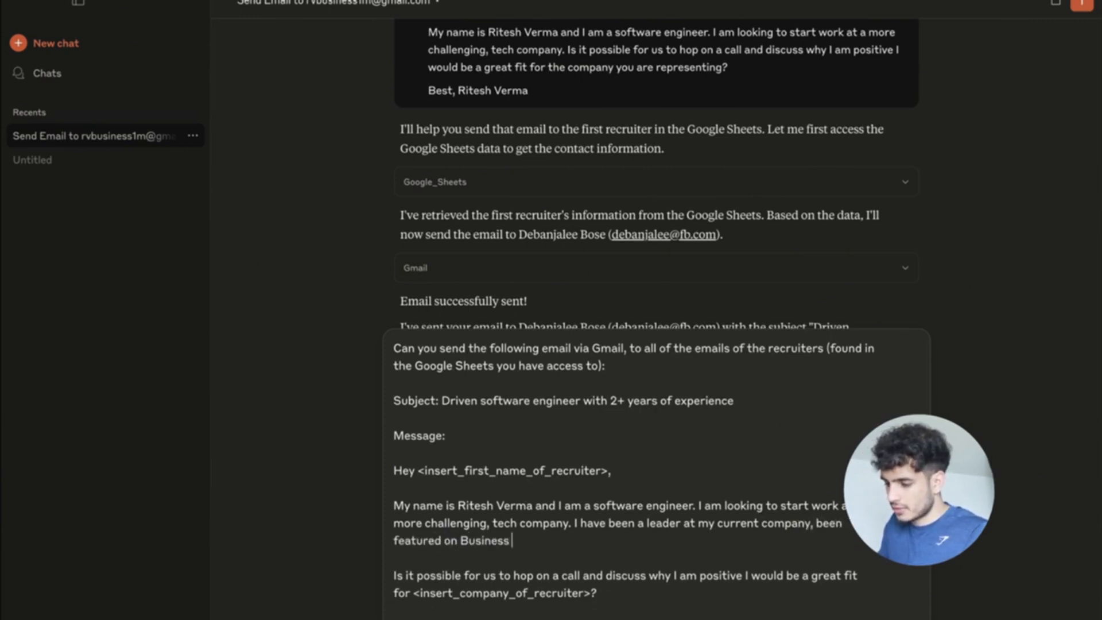
type("d have amassed over")
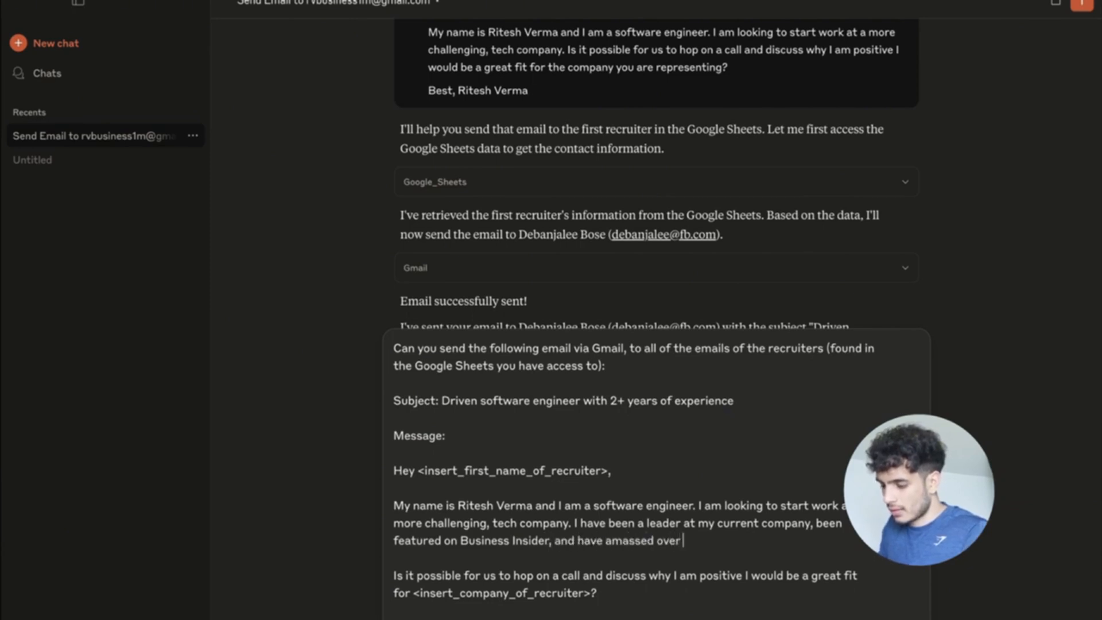
type(" 100,000")
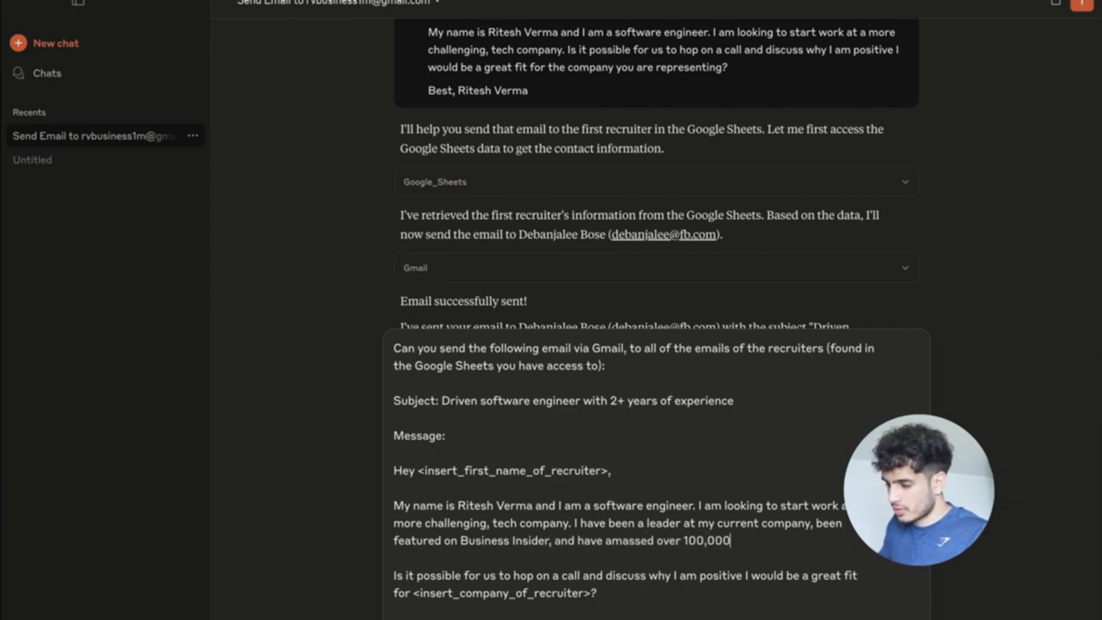
type(" subscribers o")
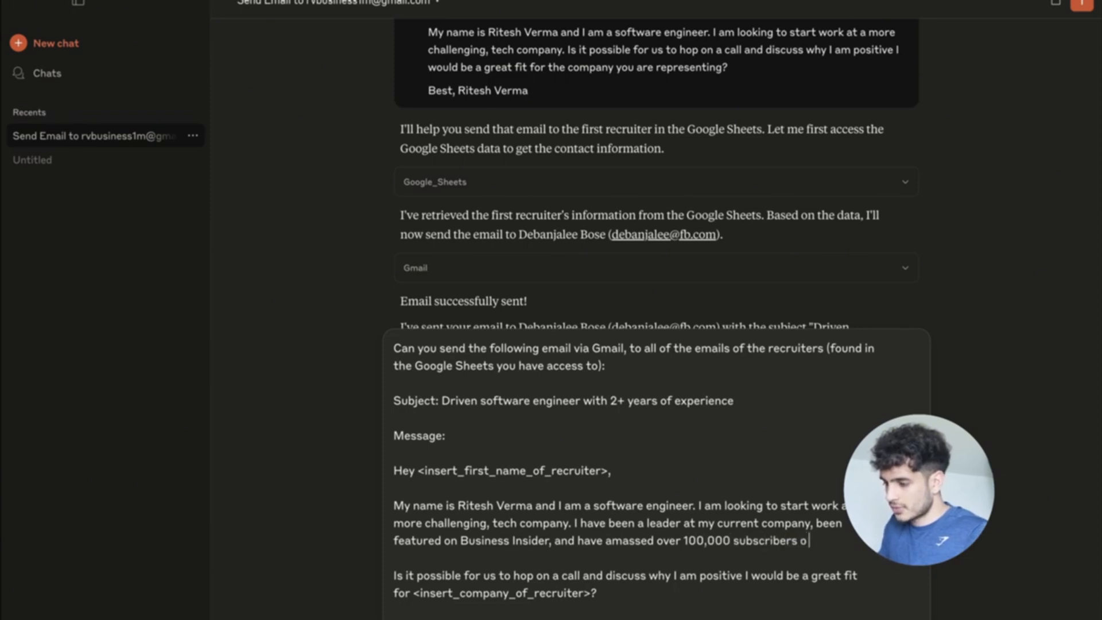
type("n Yo")
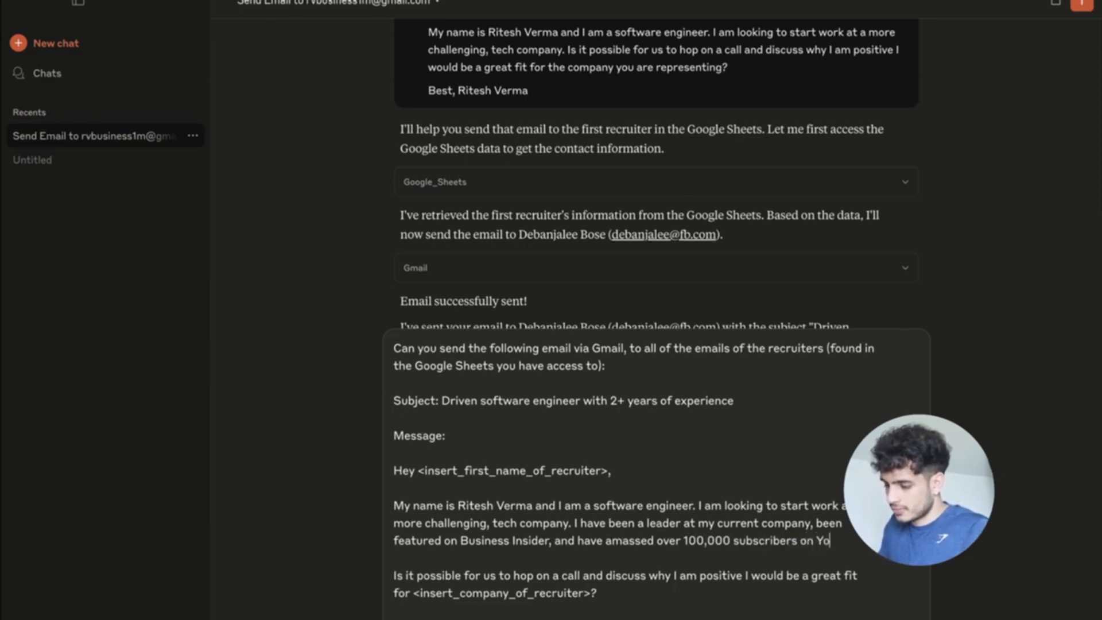
type("utube.")
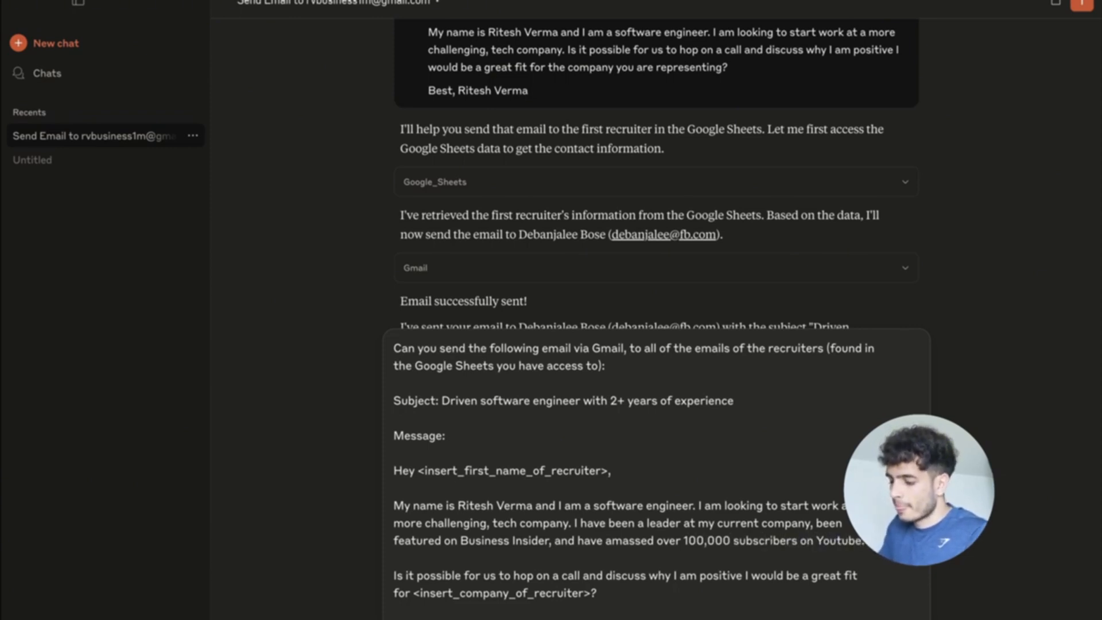
type(" have")
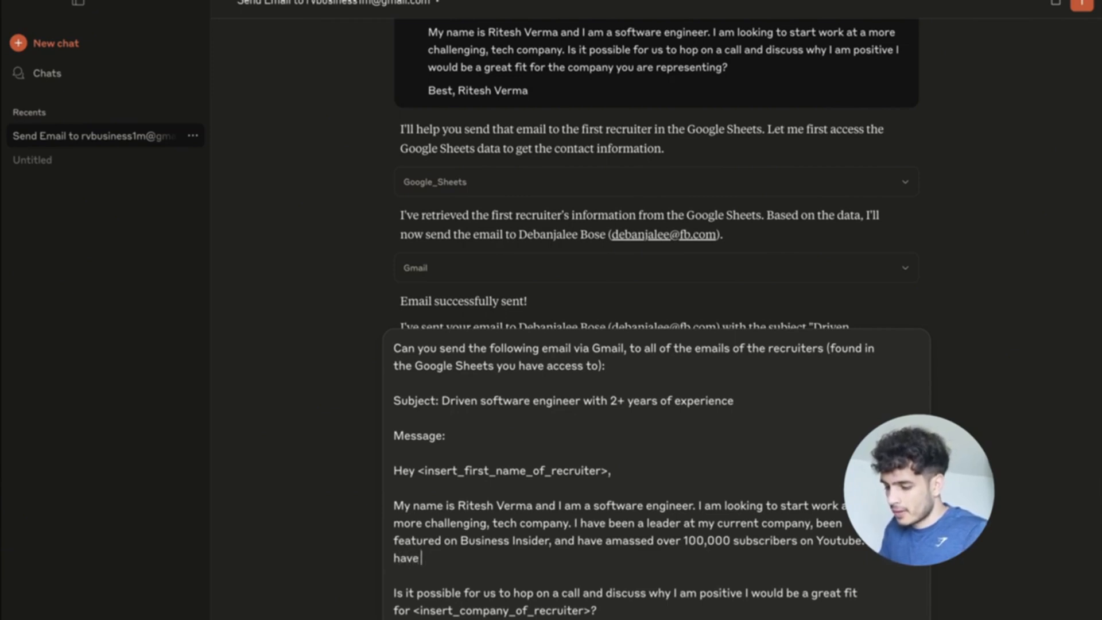
type(" experience creating")
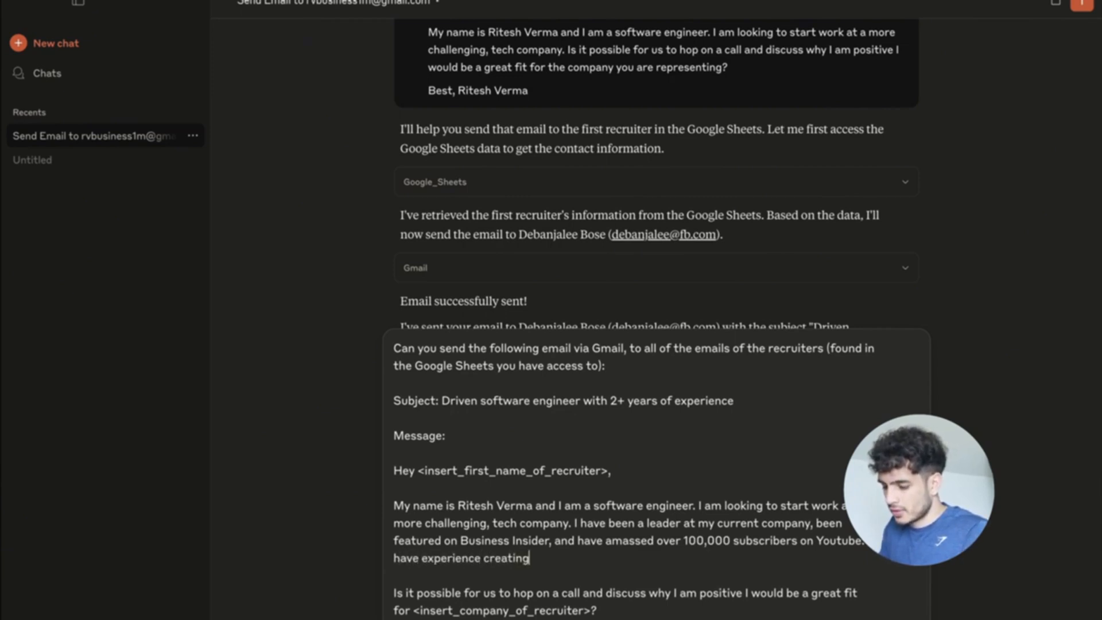
type(" softwa")
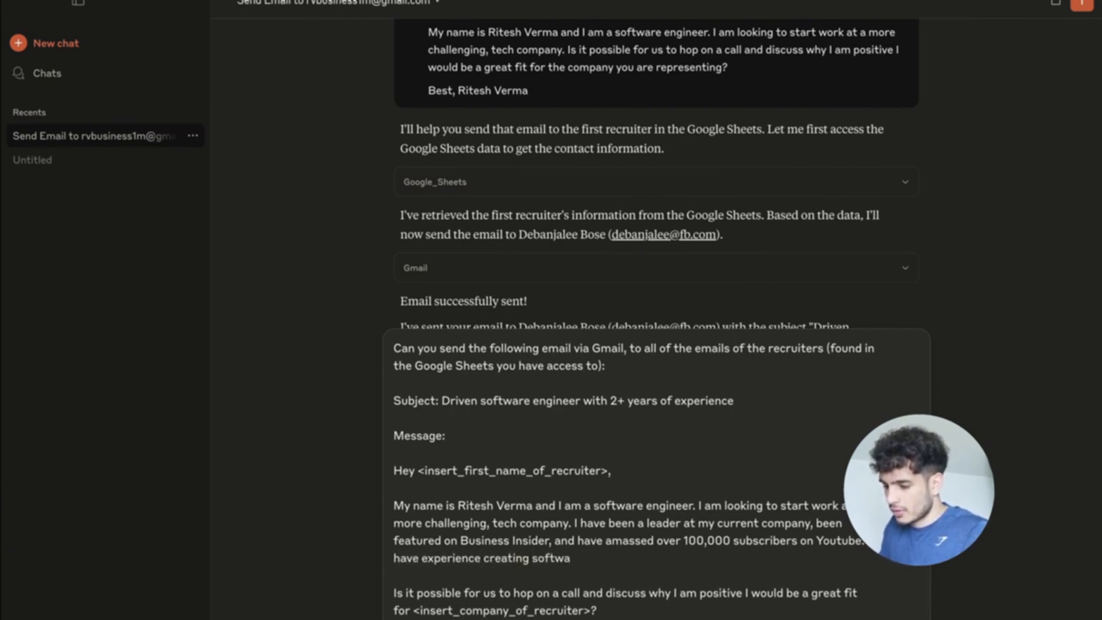
key("BackSpace")
key("BackSpace")
key("BackSpace")
key("BackSpace")
key("BackSpace")
key("BackSpace")
type("client-fac")
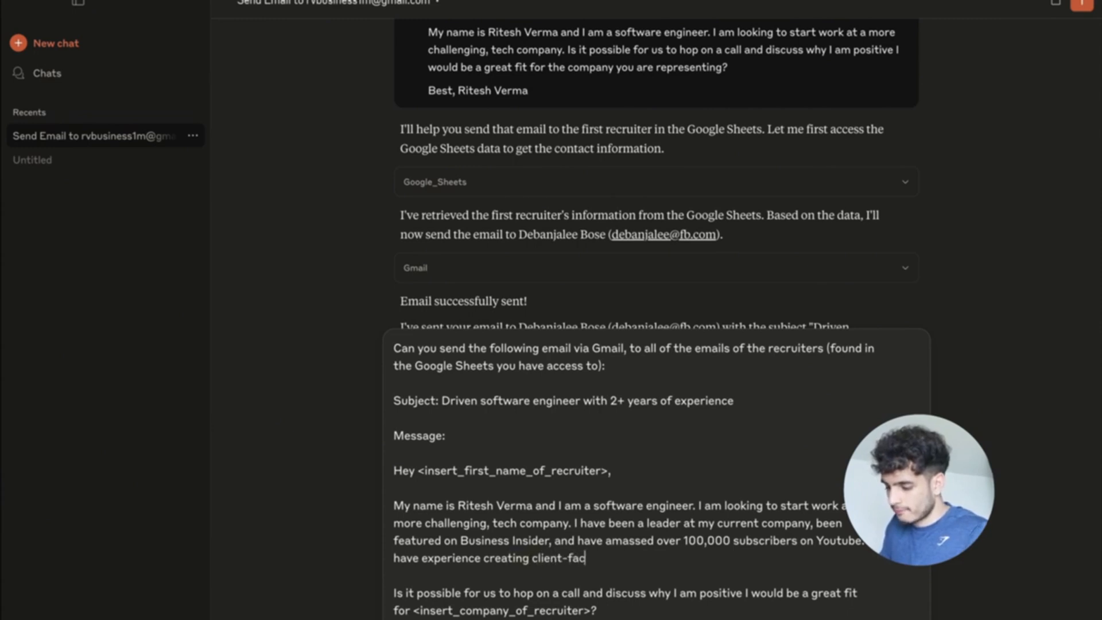
type("ing softwar")
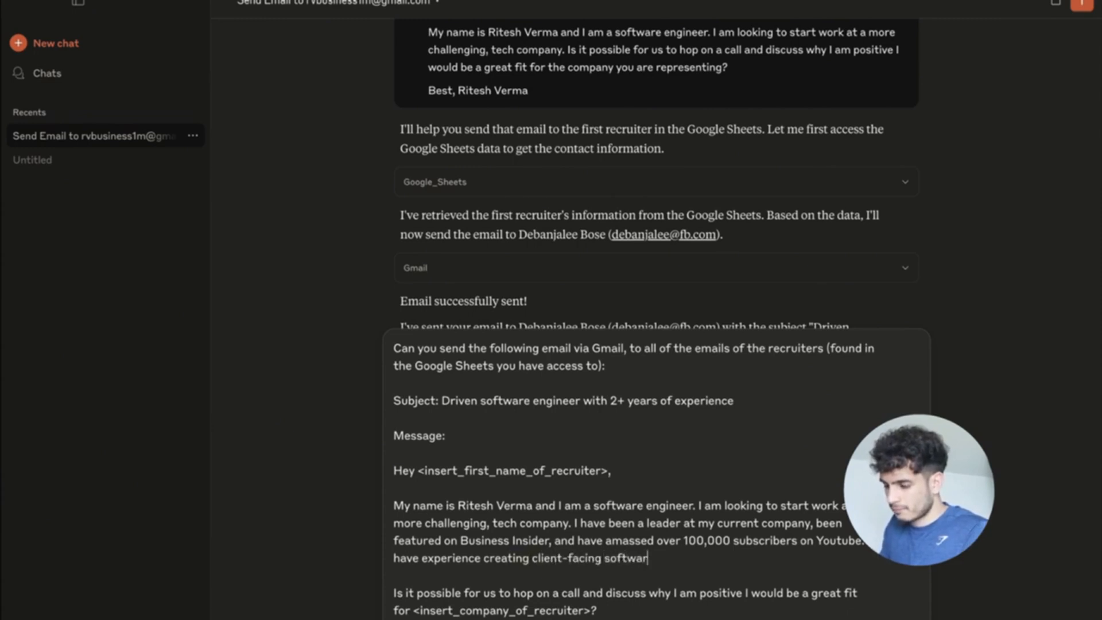
key("BackSpace")
key("BackSpace")
key("BackSpace")
key("BackSpace")
type("Saa")
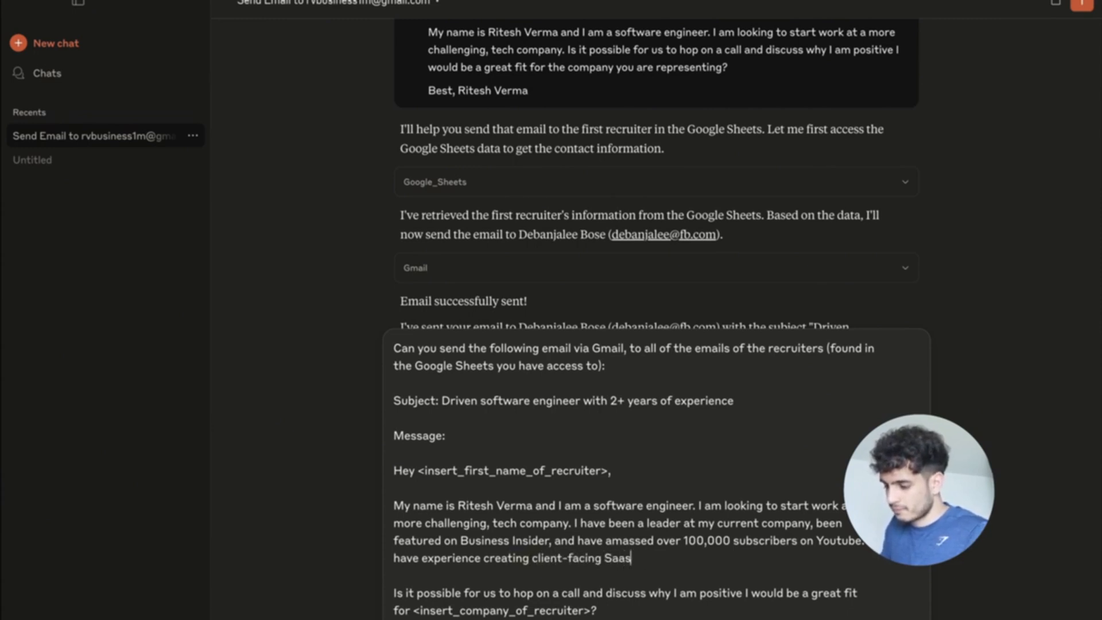
type("s, AI agents,")
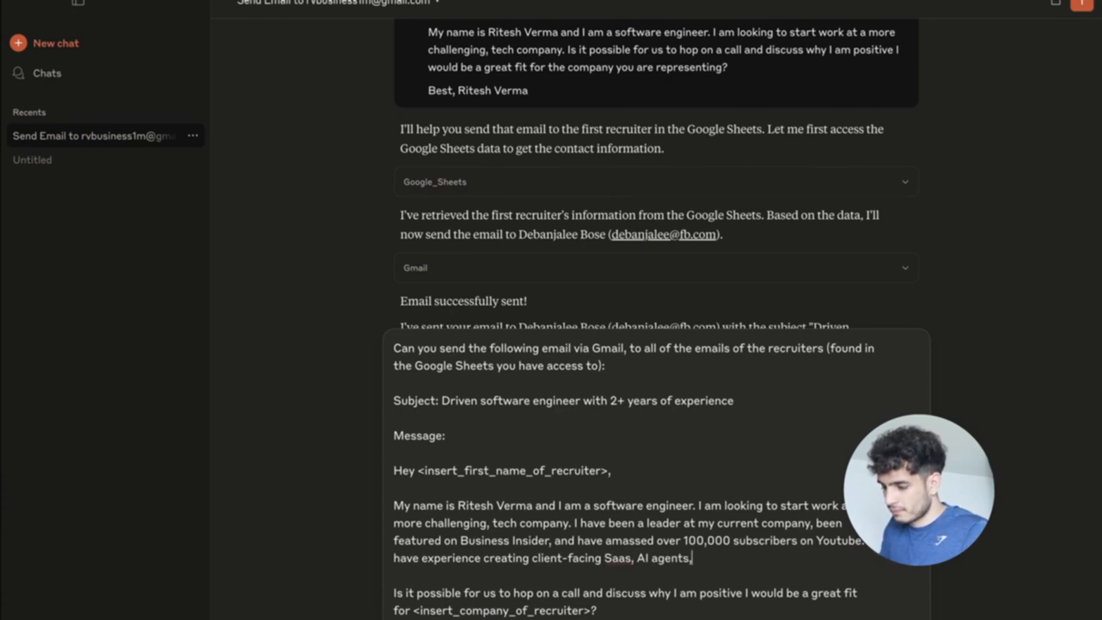
type(" and more")
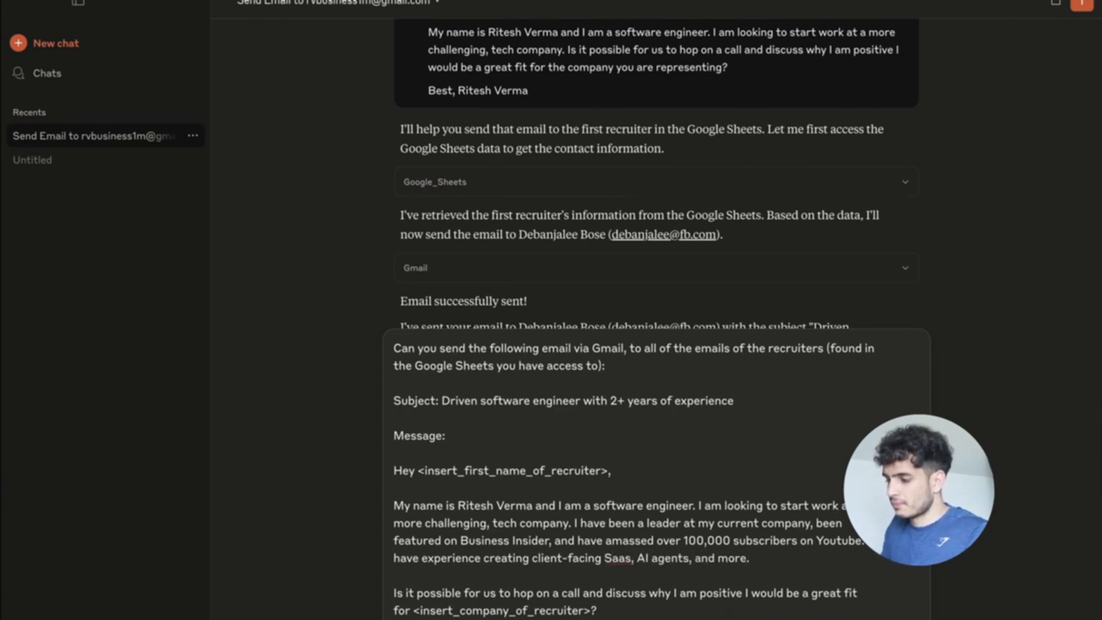
type(" -")
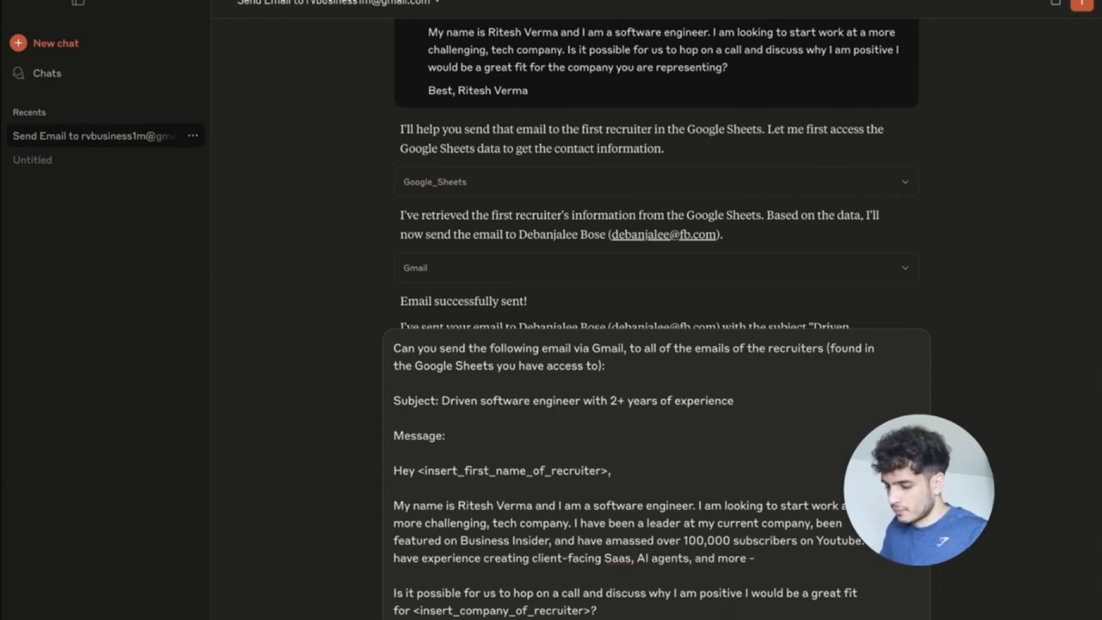
type(" work beyond")
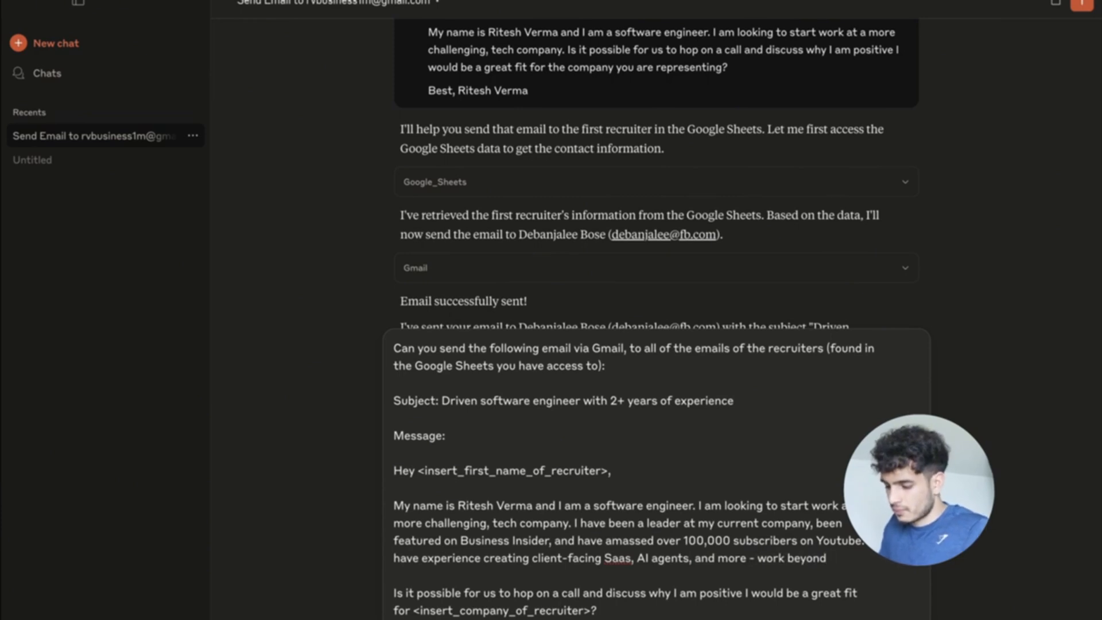
type(" j the corporate envi")
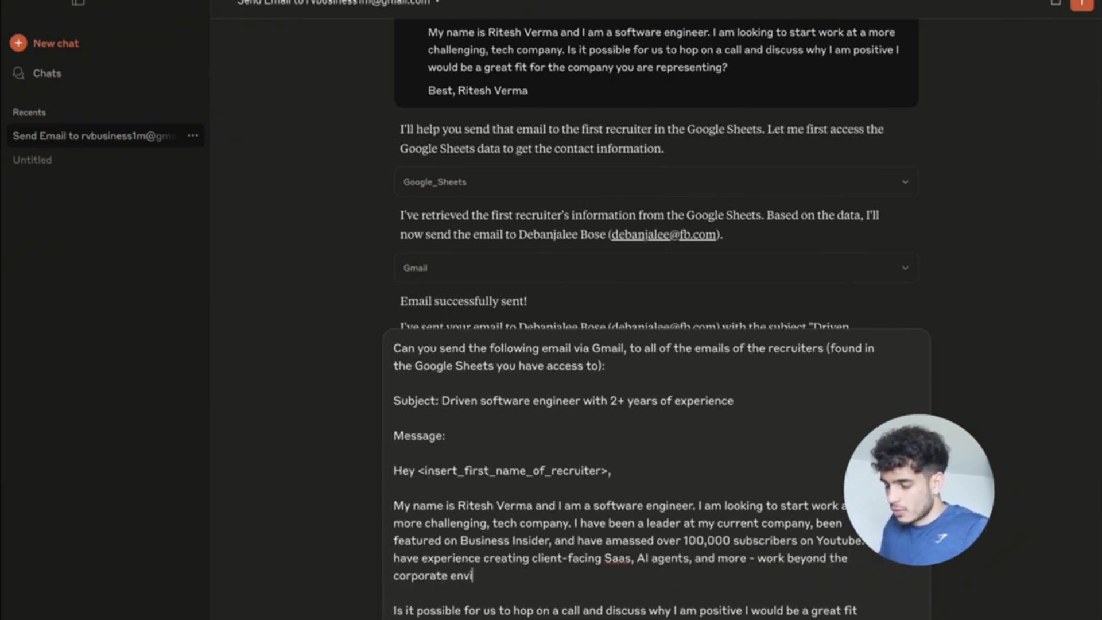
type("ronment.")
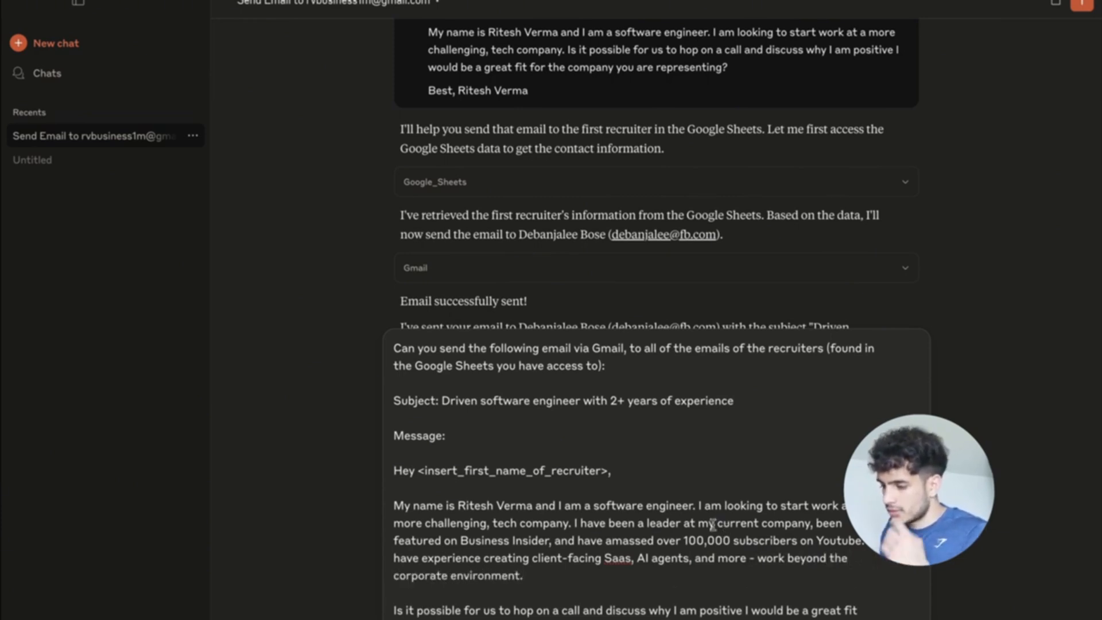
Add that the BI article featured the sender's work in agentic development.
left_click(550, 541)
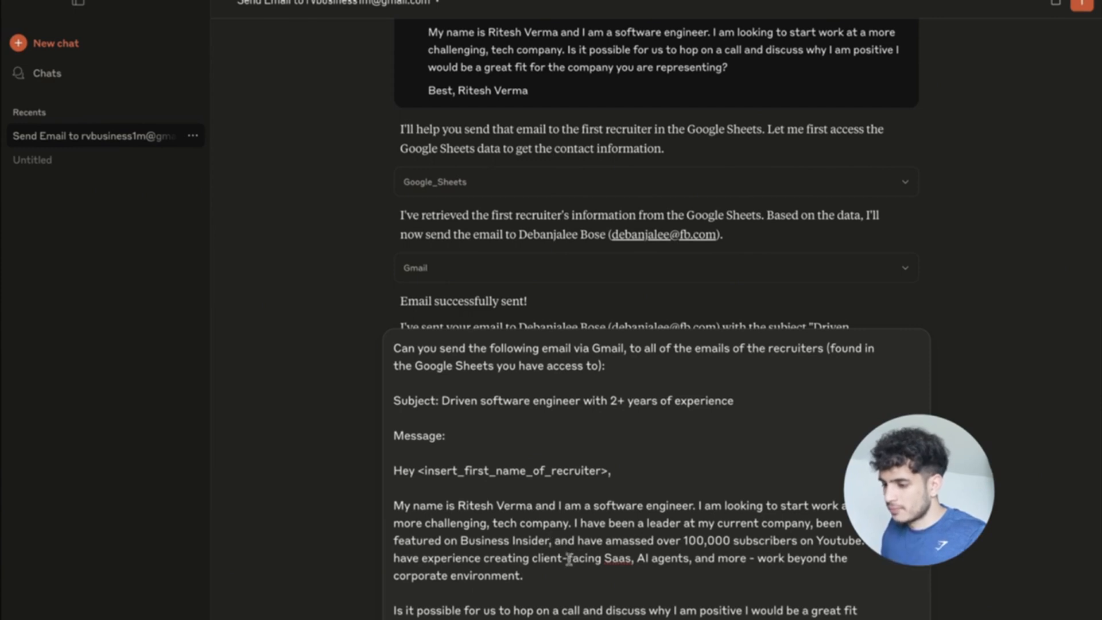
left_click(568, 574)
type("In fact my")
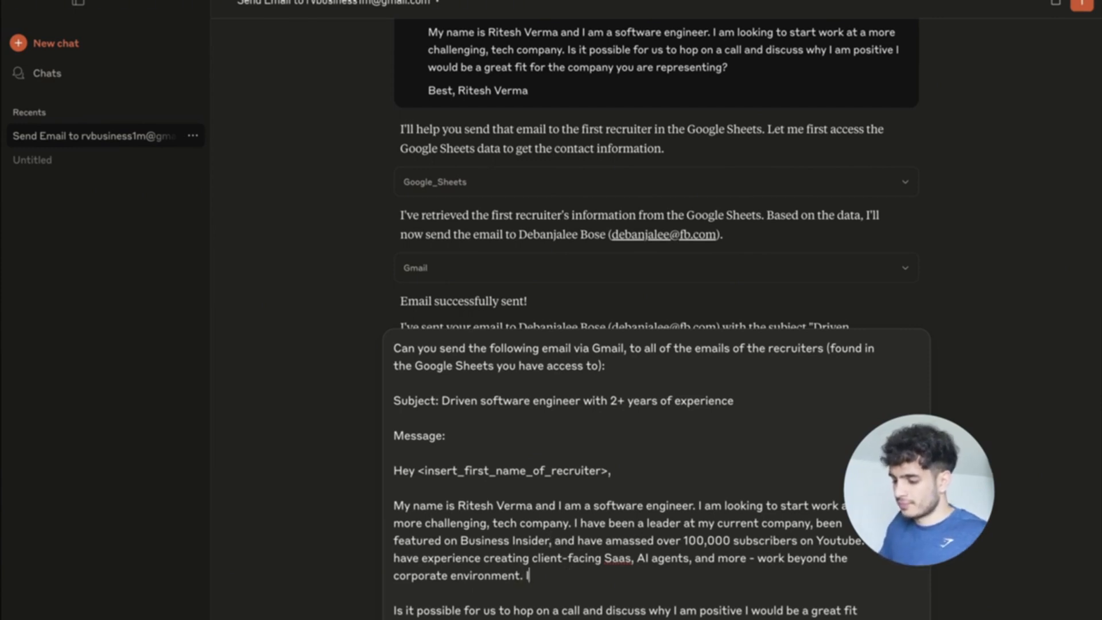
key("BackSpace")
key("BackSpace")
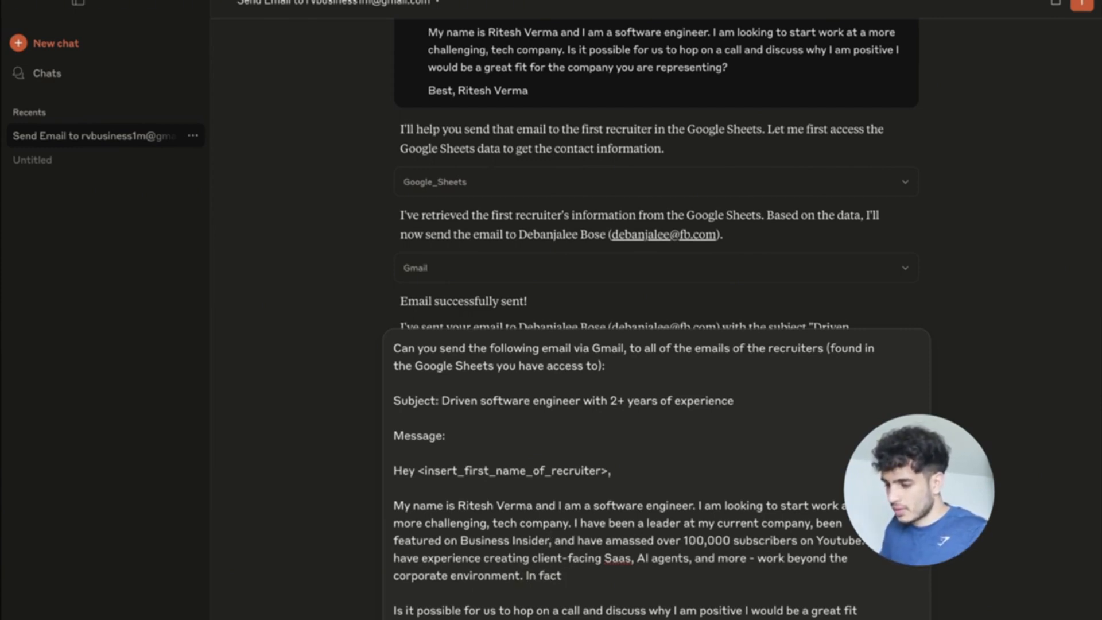
type("the article")
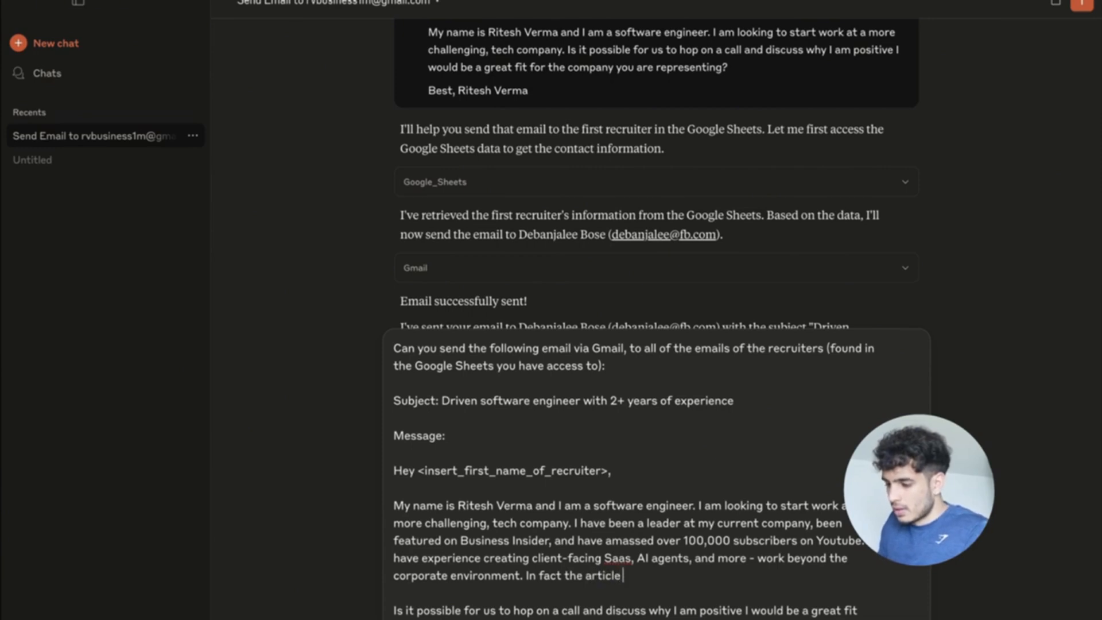
key("BackSpace")
key("BackSpace")
key("BackSpace")
key("BackSpace")
key("BackSpace")
key("BackSpace")
key("BackSpace")
type("BI")
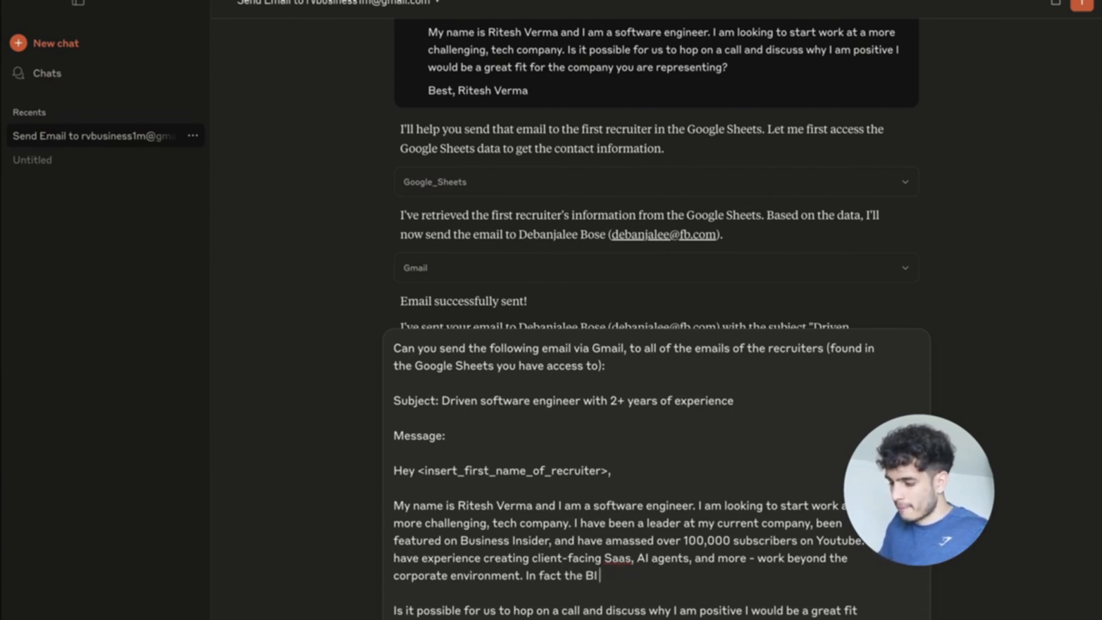
type(" article I was f")
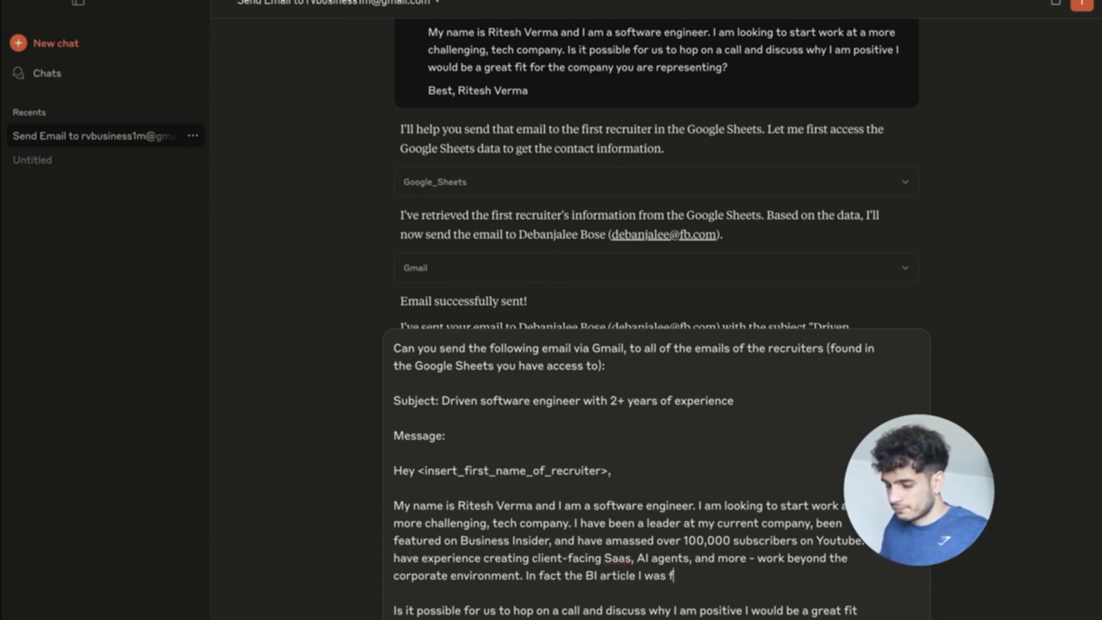
type("eatured on was for my work in a")
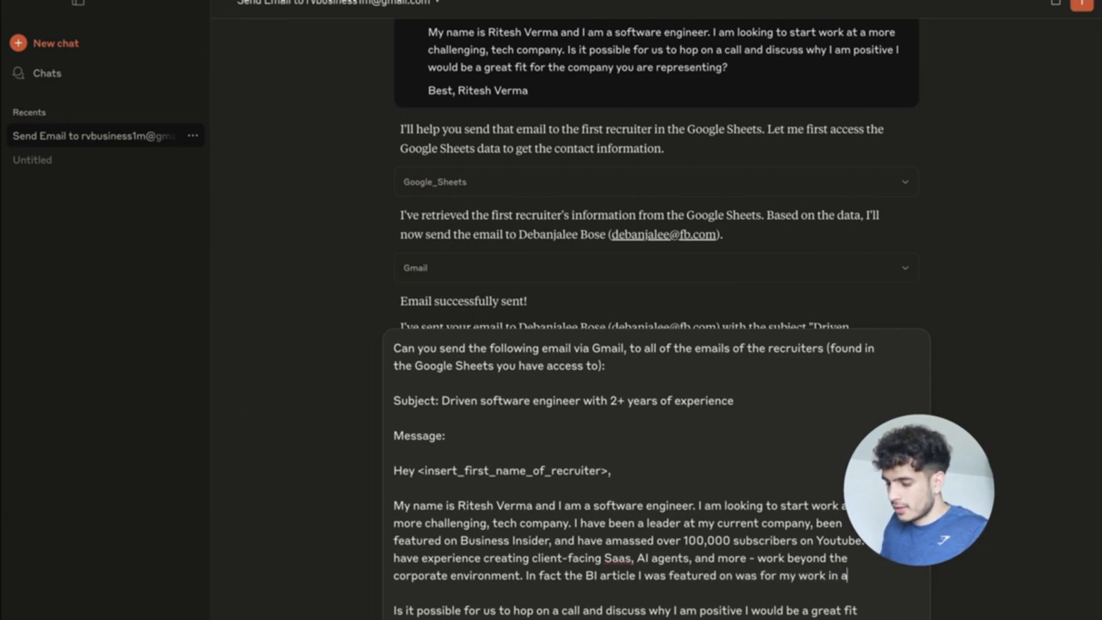
type("gentic development")
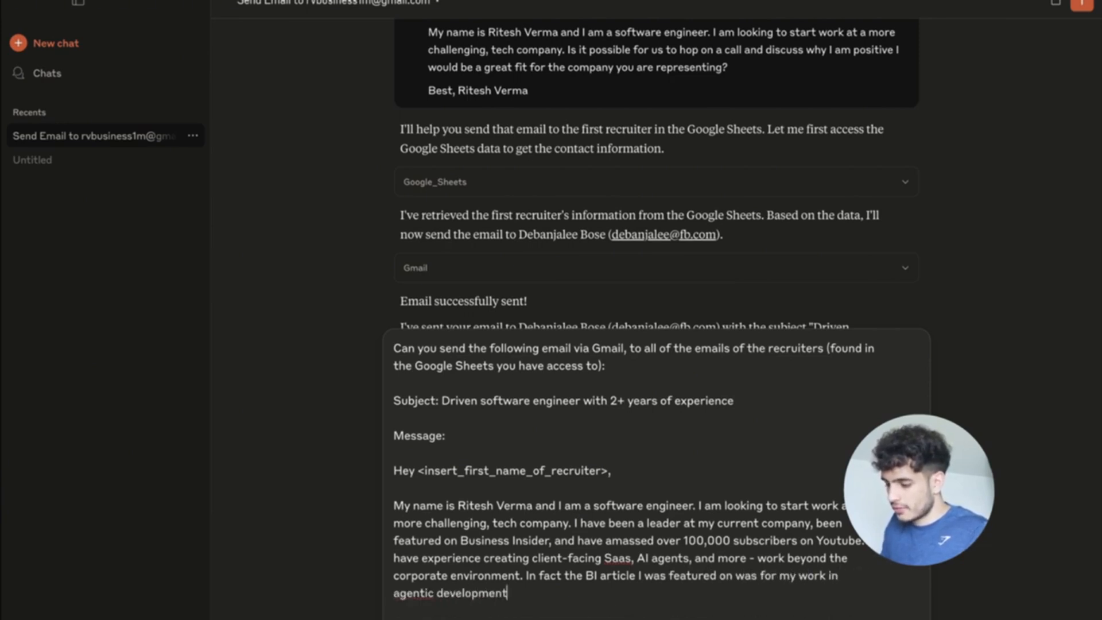
type(" outside of my ")
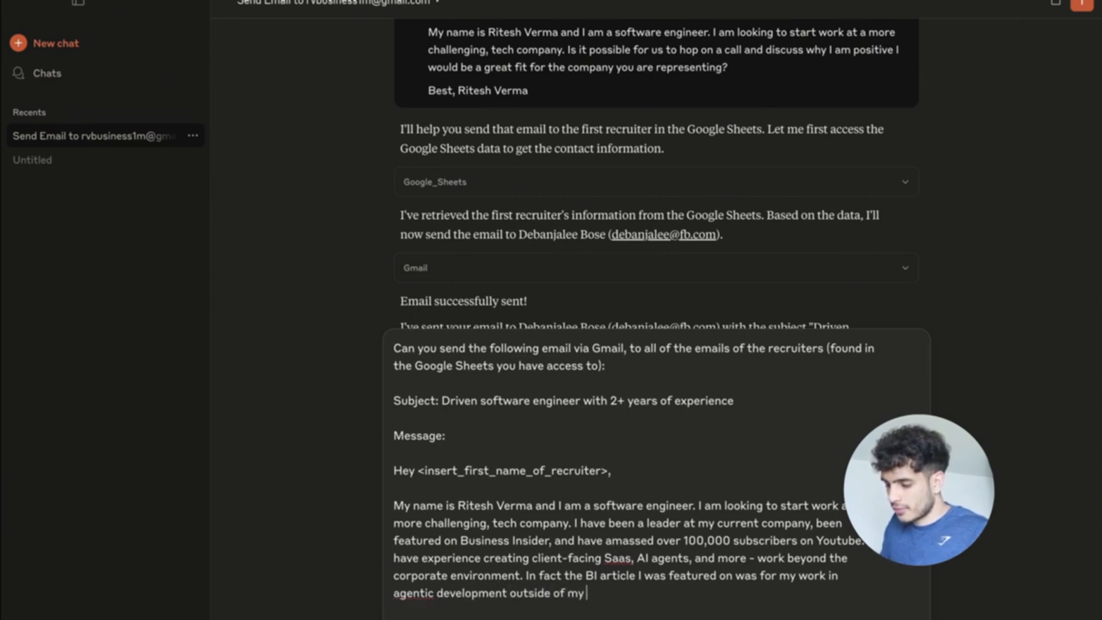
type("9-5 as a s")
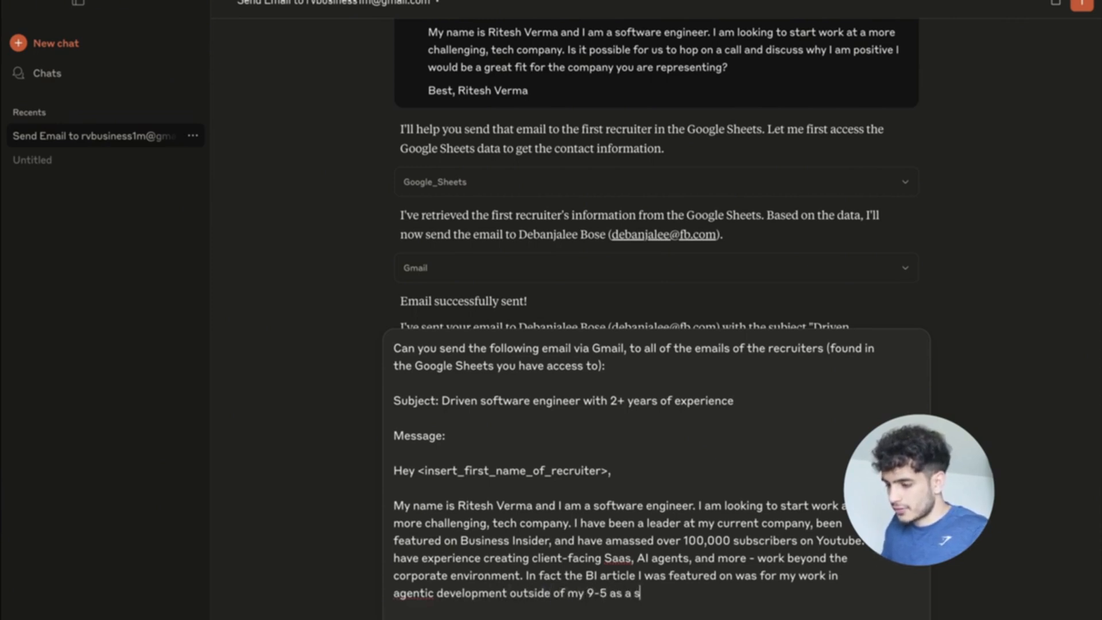
type("oftware engineer.")
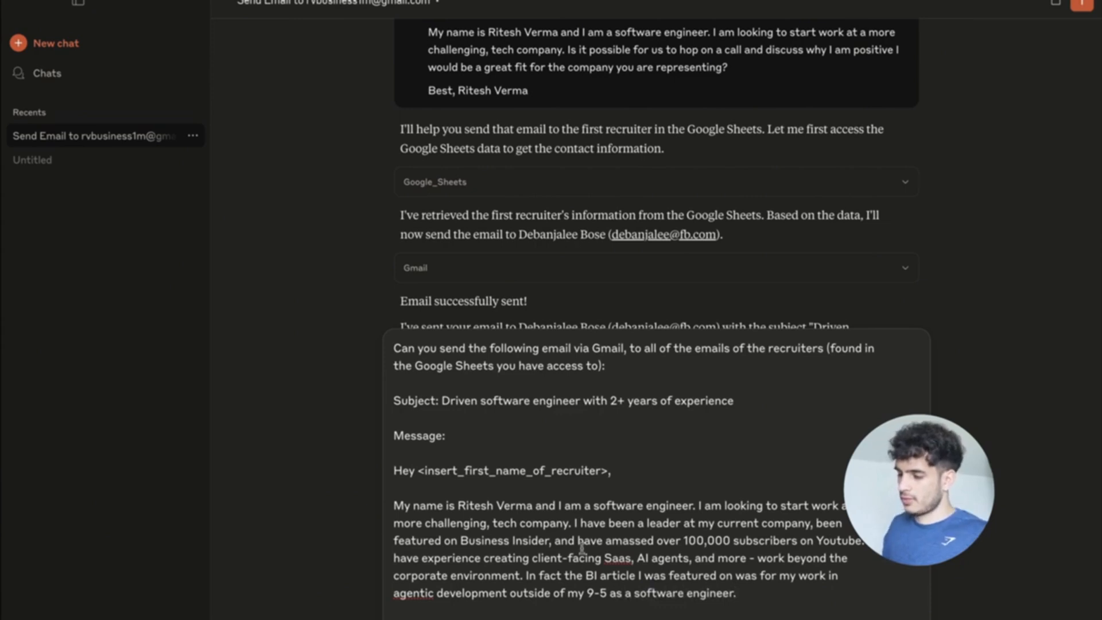
Check the spelling suggestions for 'agentic' in the draft.
scroll(582, 548, "down", 2)
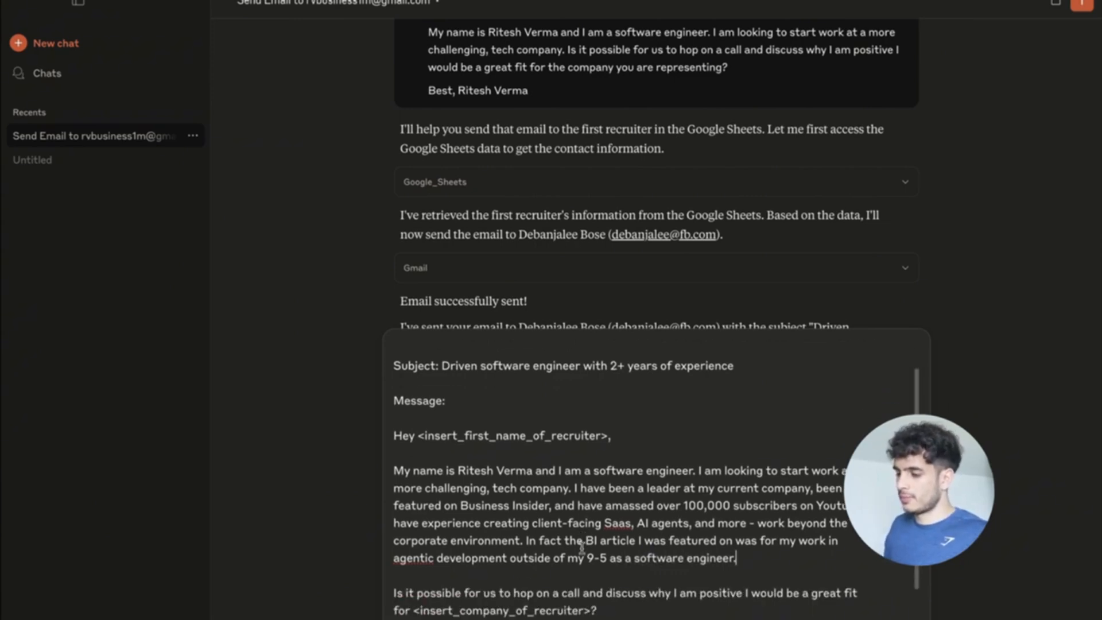
scroll(579, 568, "down", 1)
right_click(425, 533)
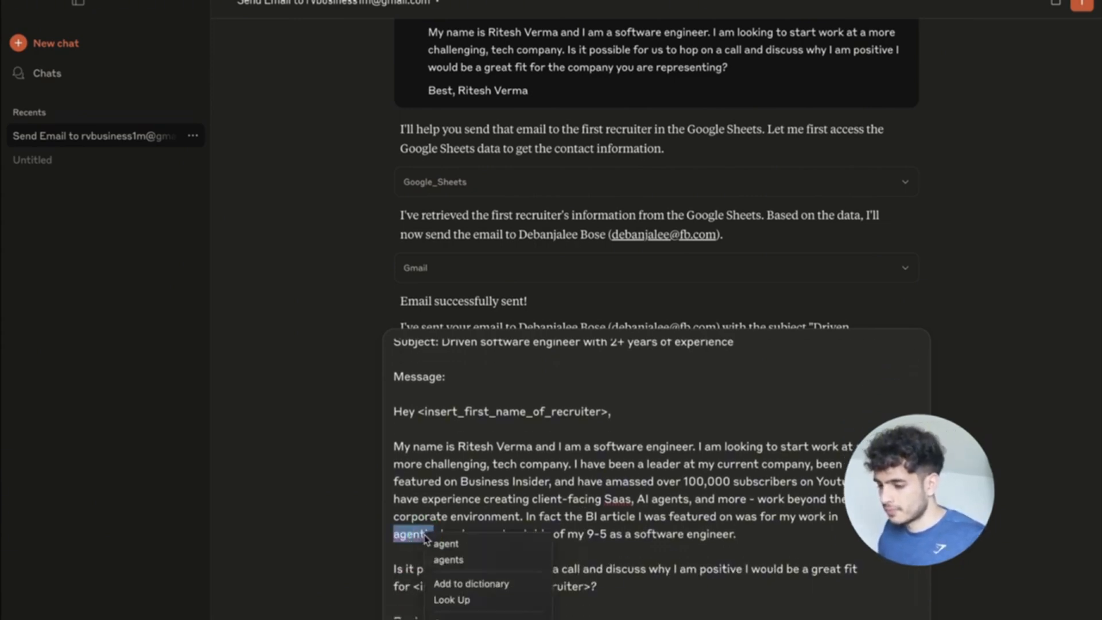
key("Escape")
Put the sender's name on its own line under 'Best,' and switch to the ChatGPT space.
scroll(557, 507, "down", 1)
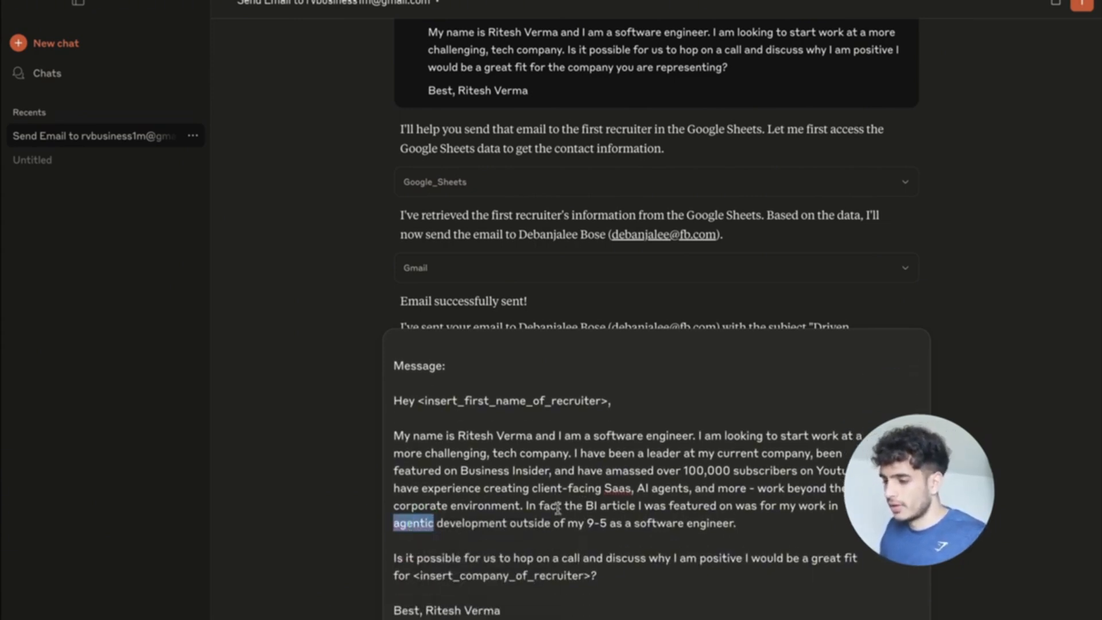
scroll(558, 517, "up", 1)
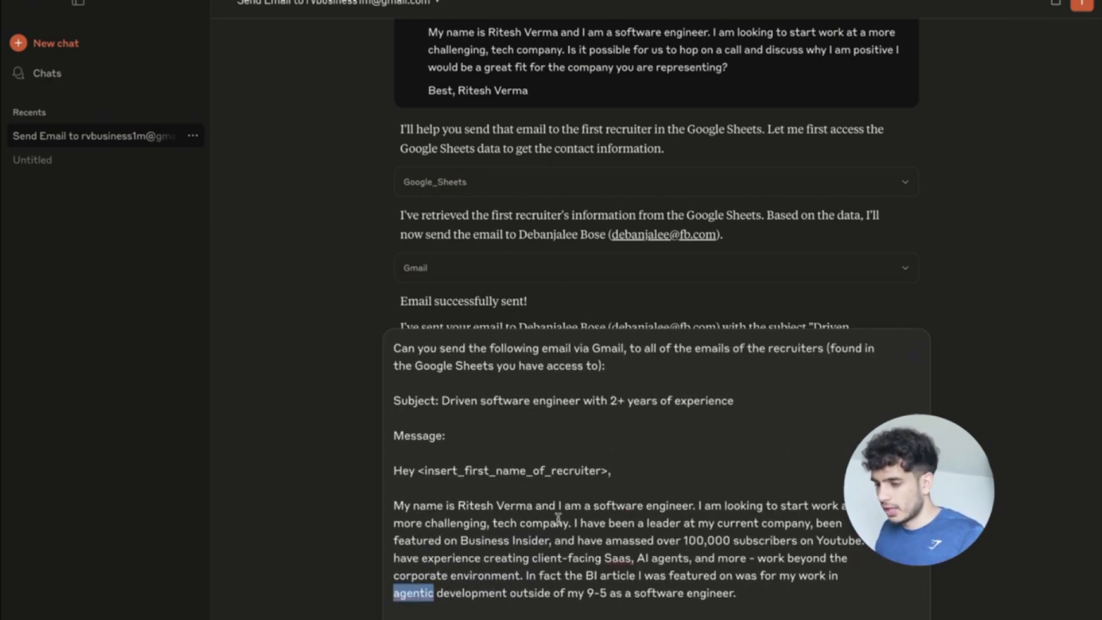
scroll(557, 517, "down", 1)
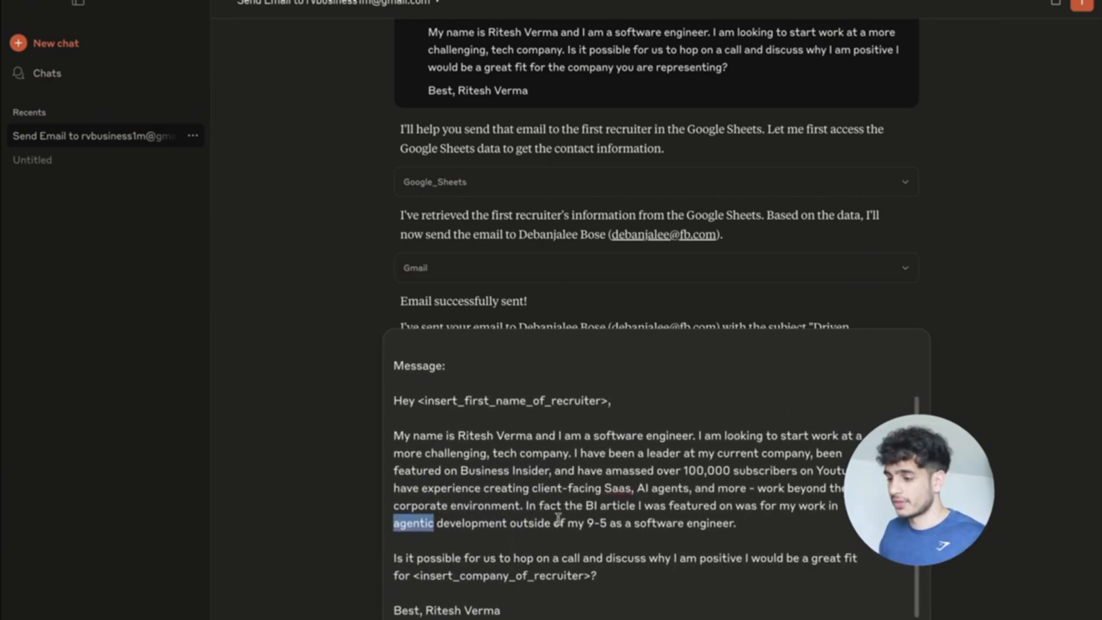
left_click(524, 607)
left_click(429, 610)
key("Return")
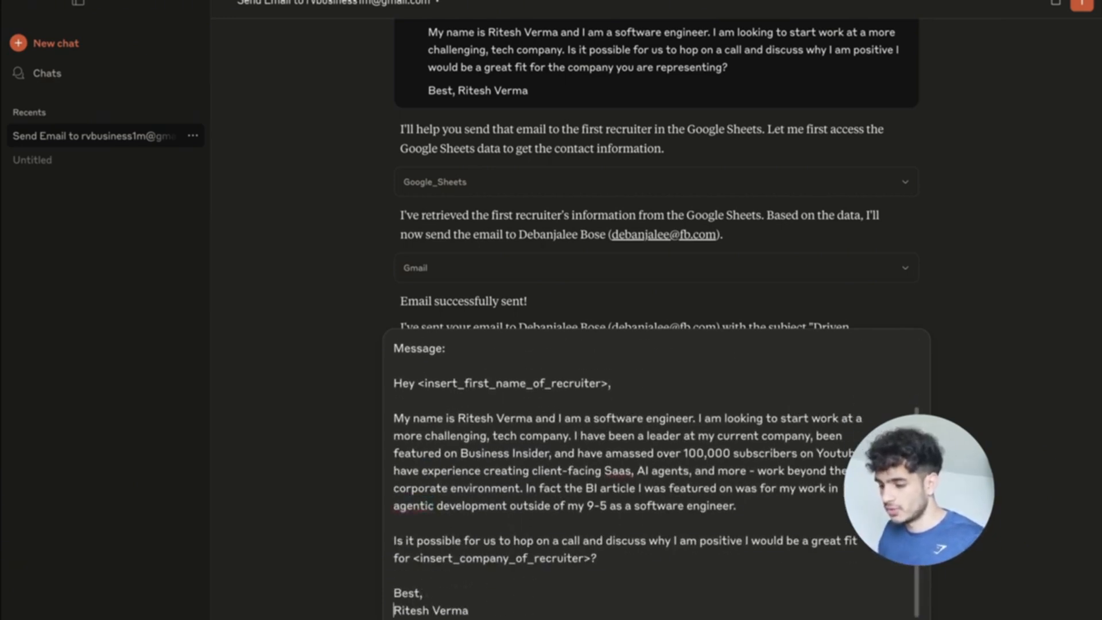
scroll(599, 615, "down", 1)
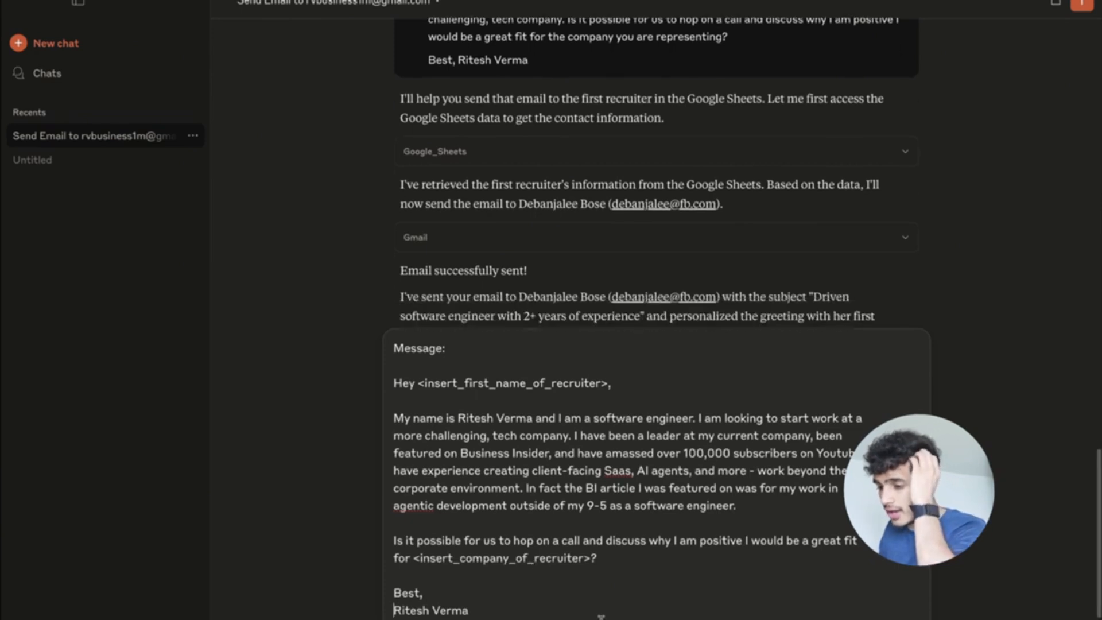
scroll(599, 615, "up", 1)
scroll(618, 551, "up", 2)
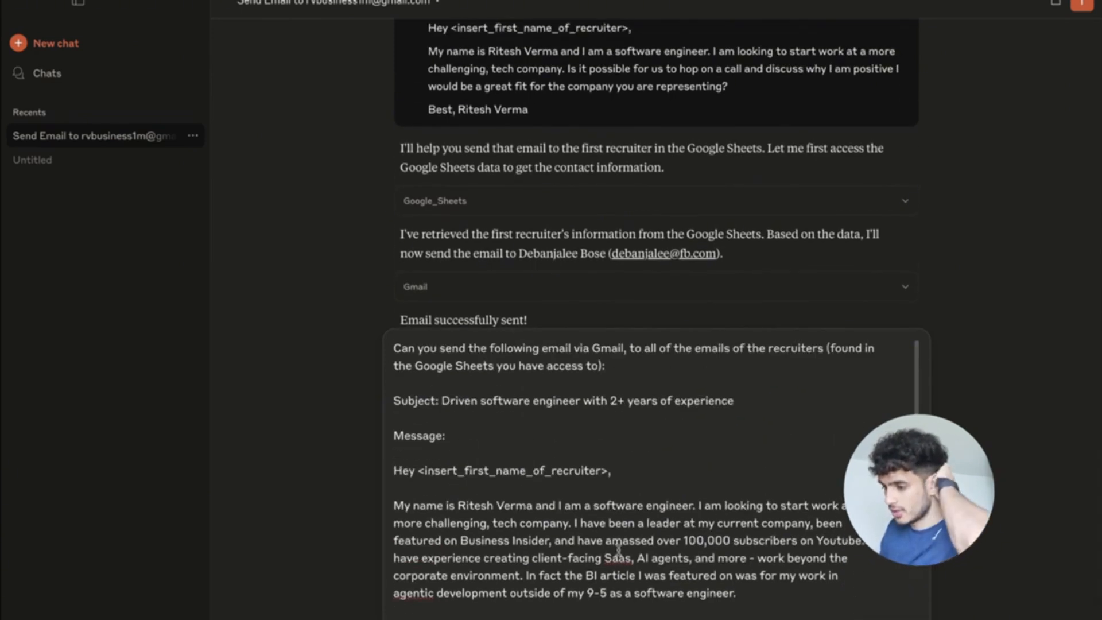
scroll(618, 551, "down", 2)
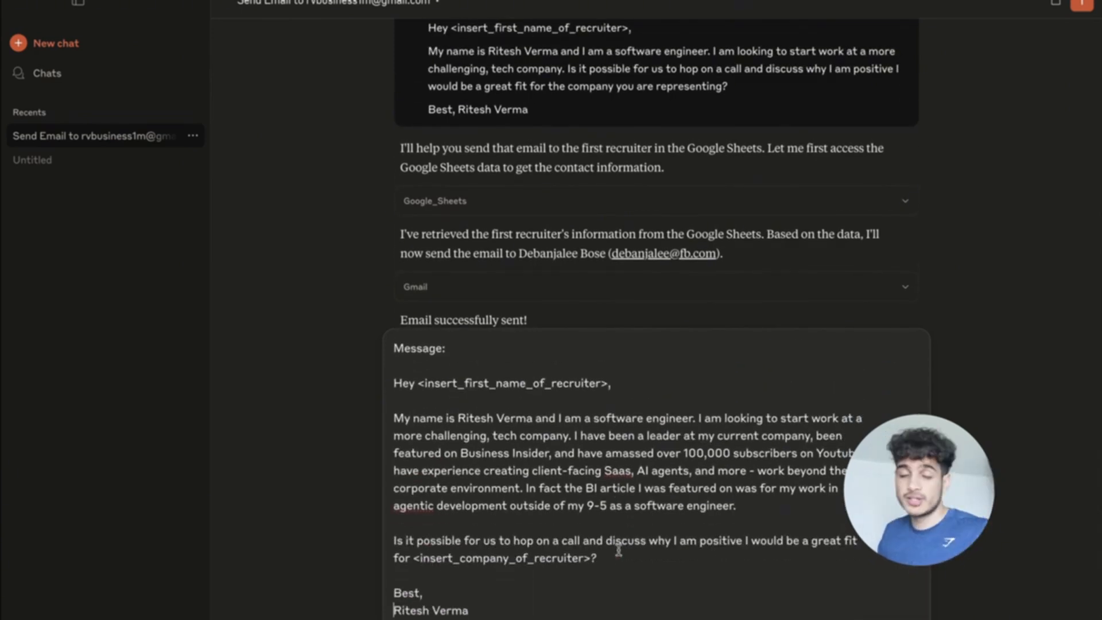
key("ctrl+Up")
left_click(550, 27)
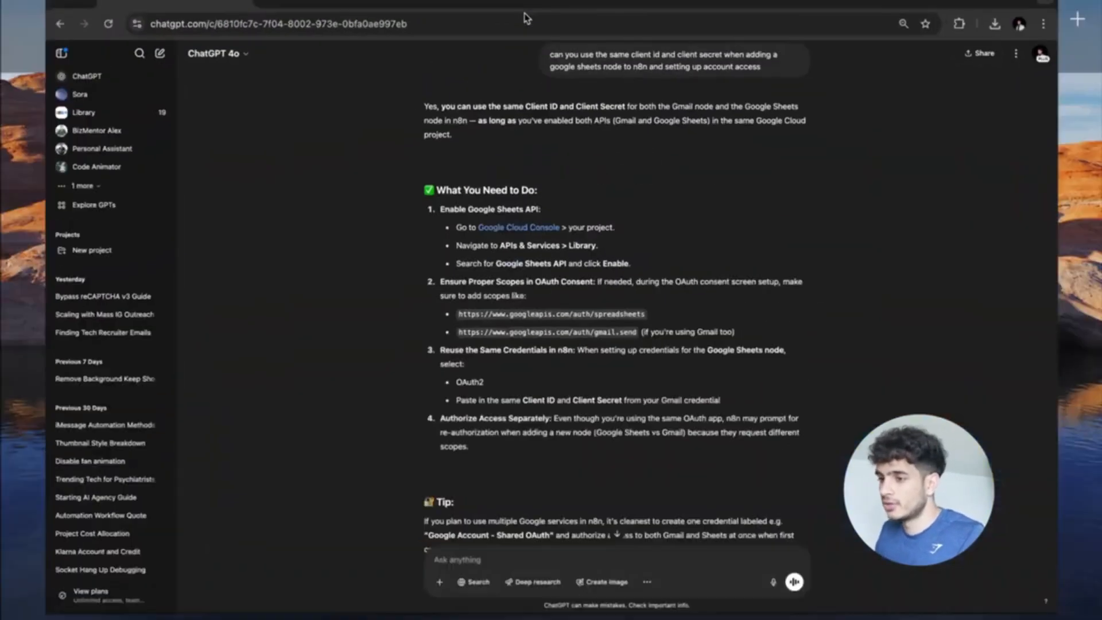
Highlight the automatic n8n footer on the sent 'Driven software engineer' email in Gmail.
key("ctrl+Up")
left_click(660, 21)
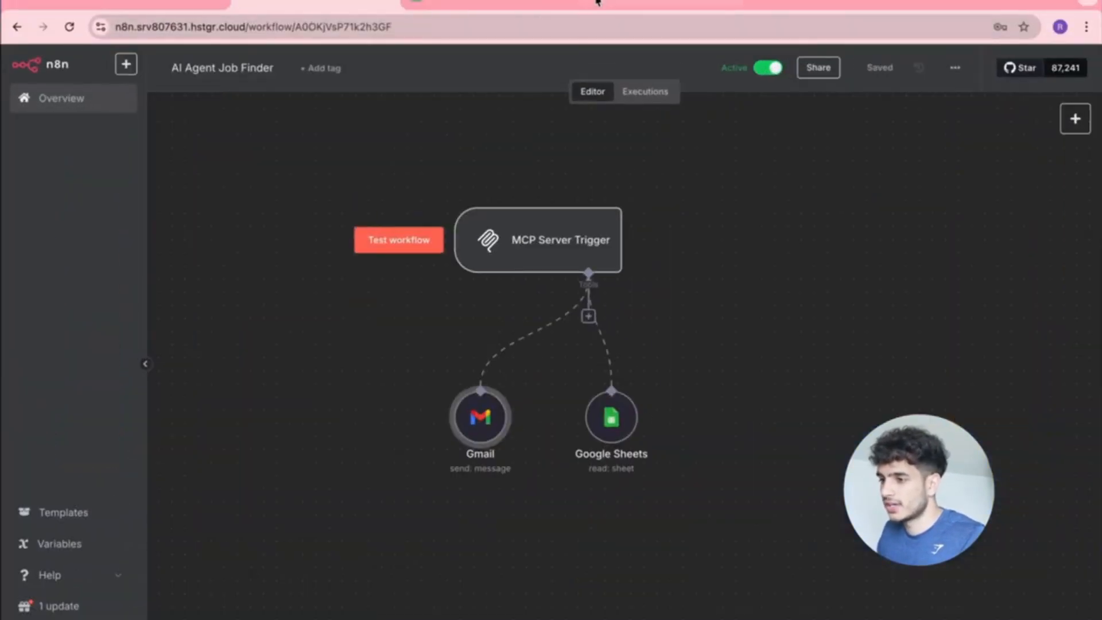
left_click(597, 2)
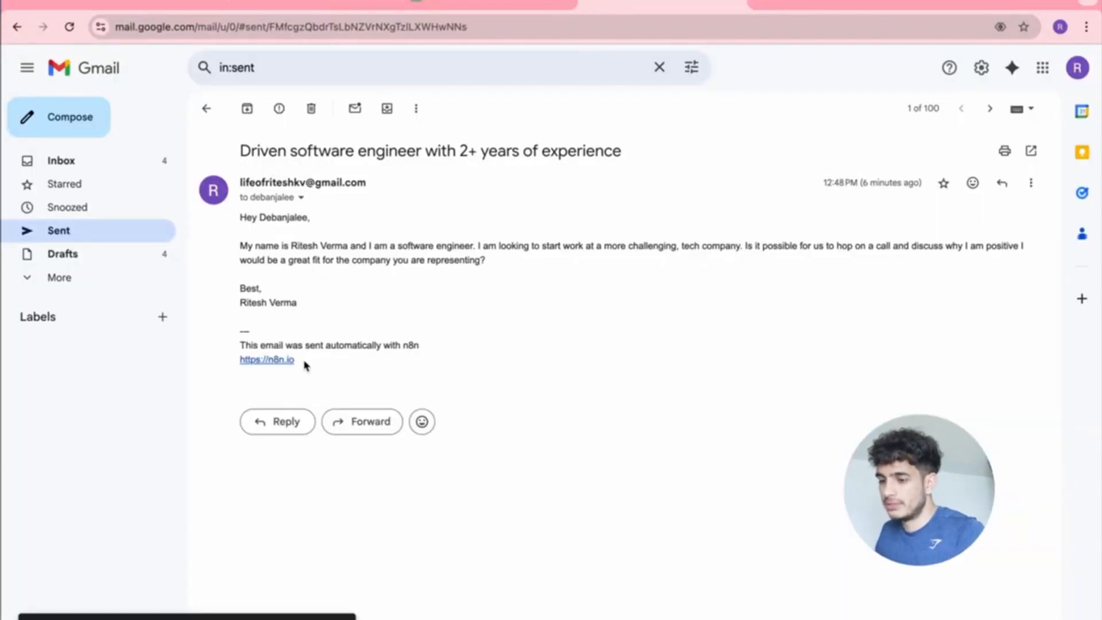
left_click_drag(304, 365, 239, 344)
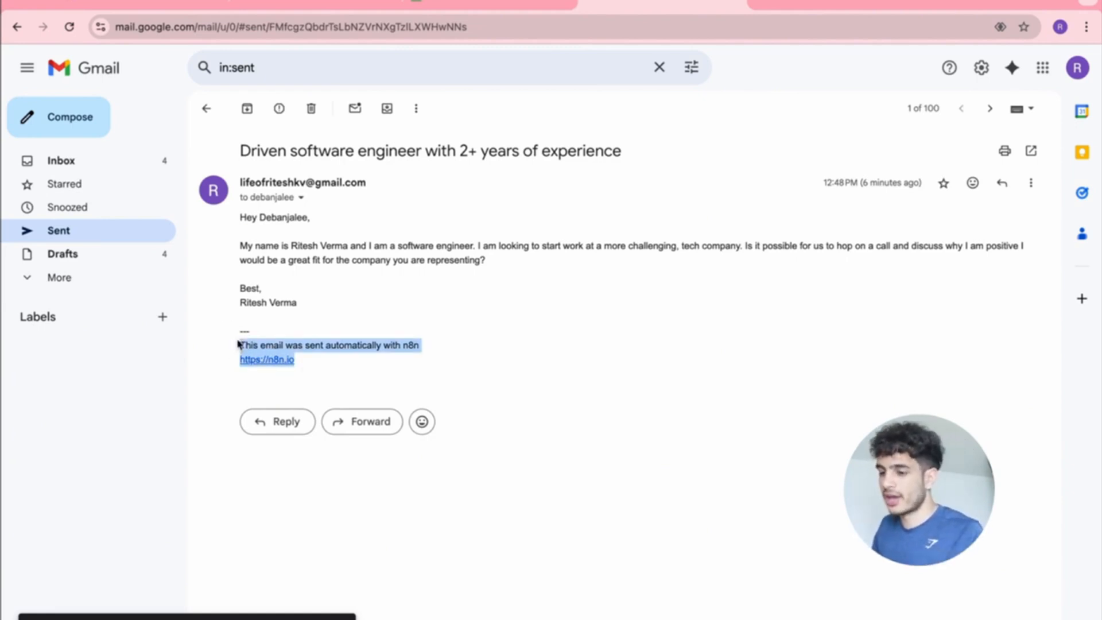
left_click(314, 362)
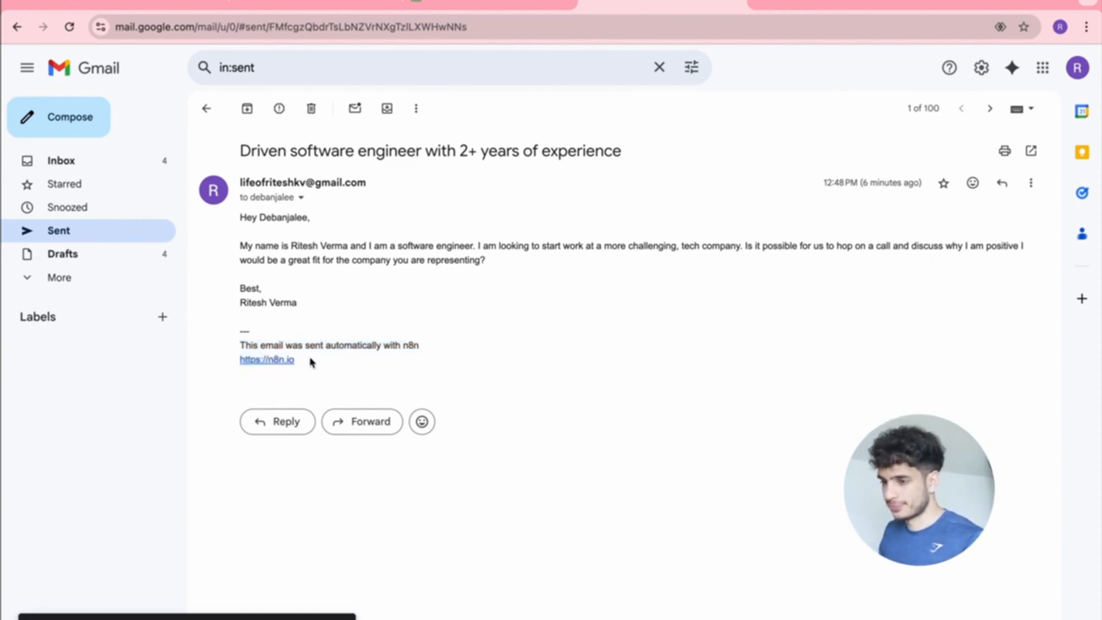
Glance at the Recruiter Emails sheet and the n8n workflow before leaving the browser.
left_click(465, 6)
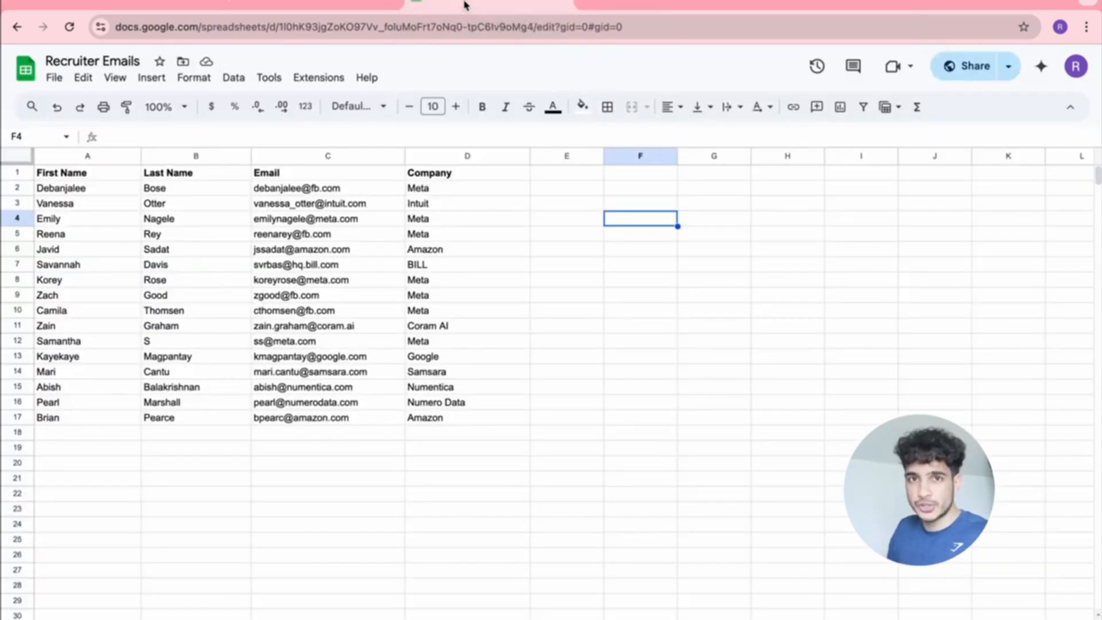
left_click(341, 8)
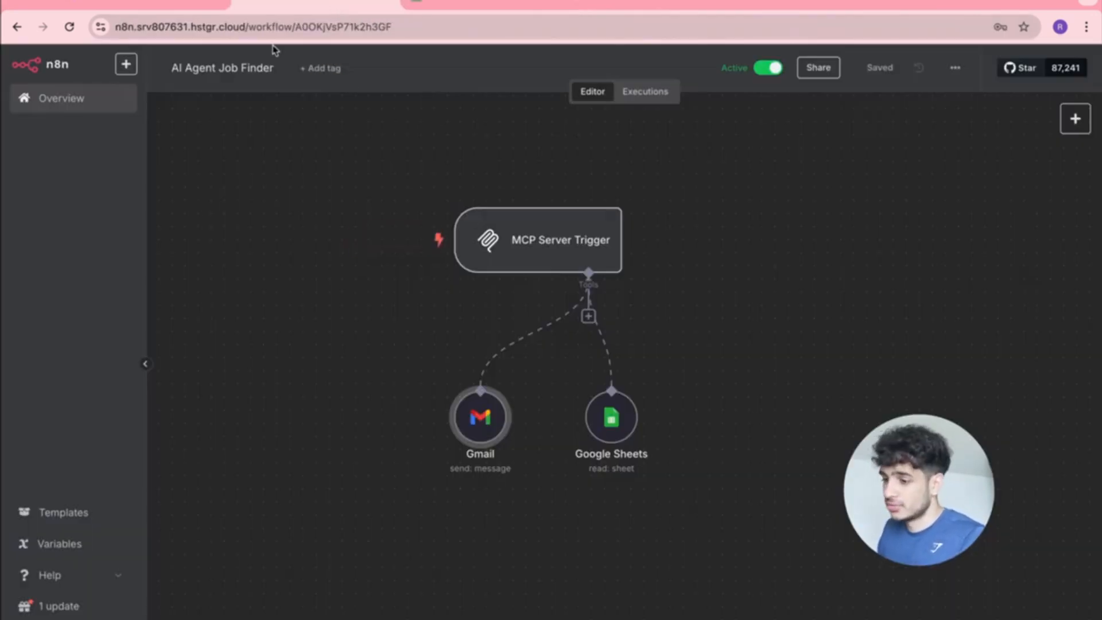
key("ctrl+Up")
Send the bulk recruiter-email request to Claude and allow the Gmail tool for this chat.
left_click(453, 8)
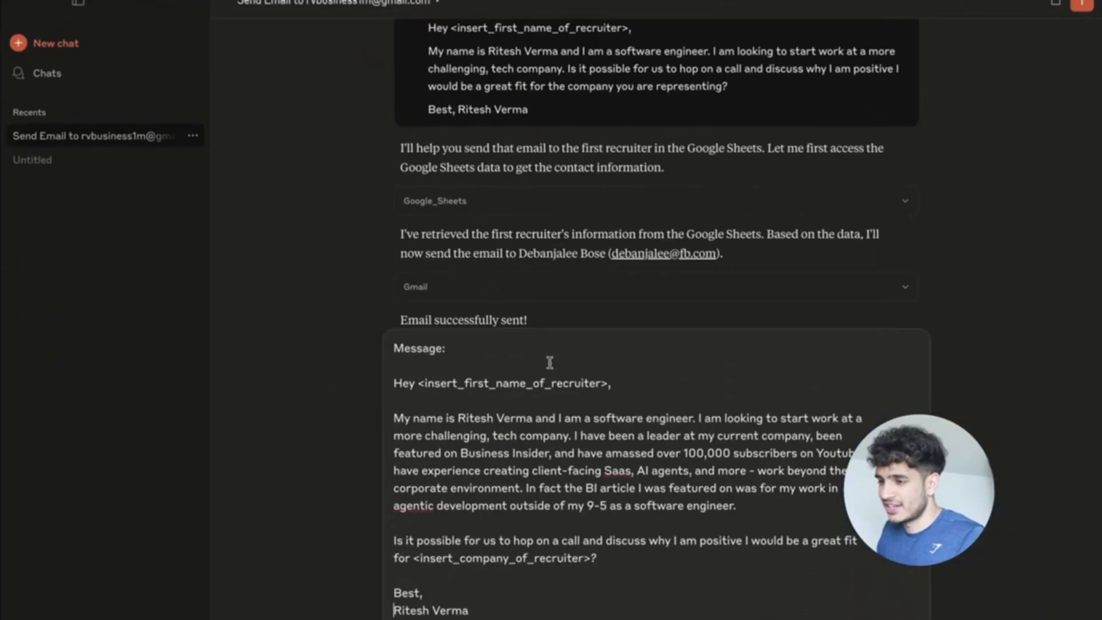
scroll(524, 481, "down", 1)
scroll(524, 482, "up", 1)
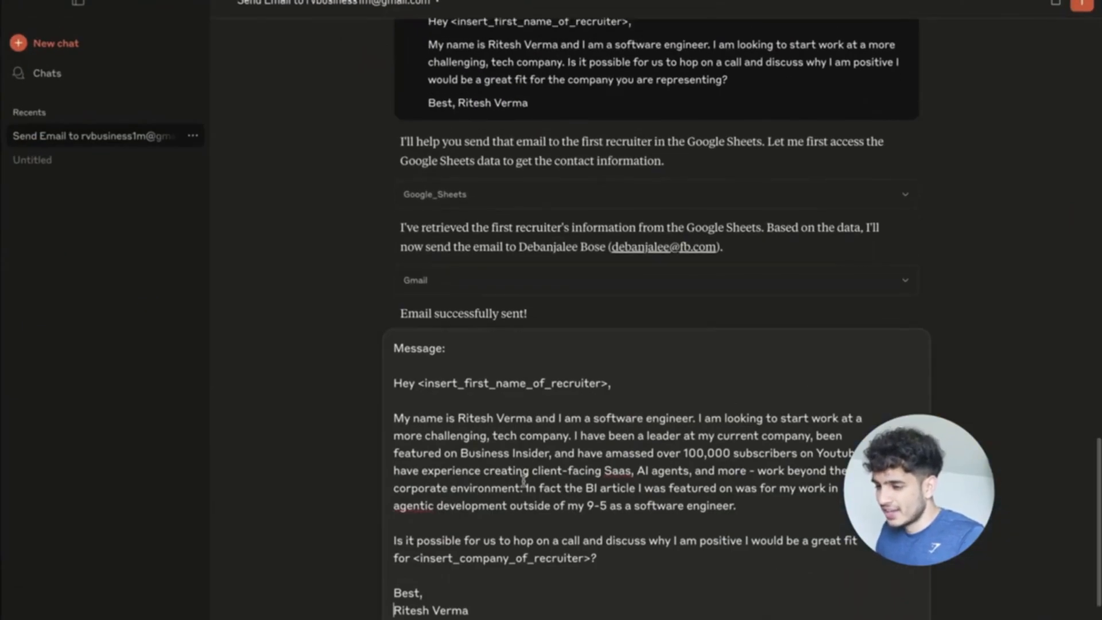
left_click(493, 609)
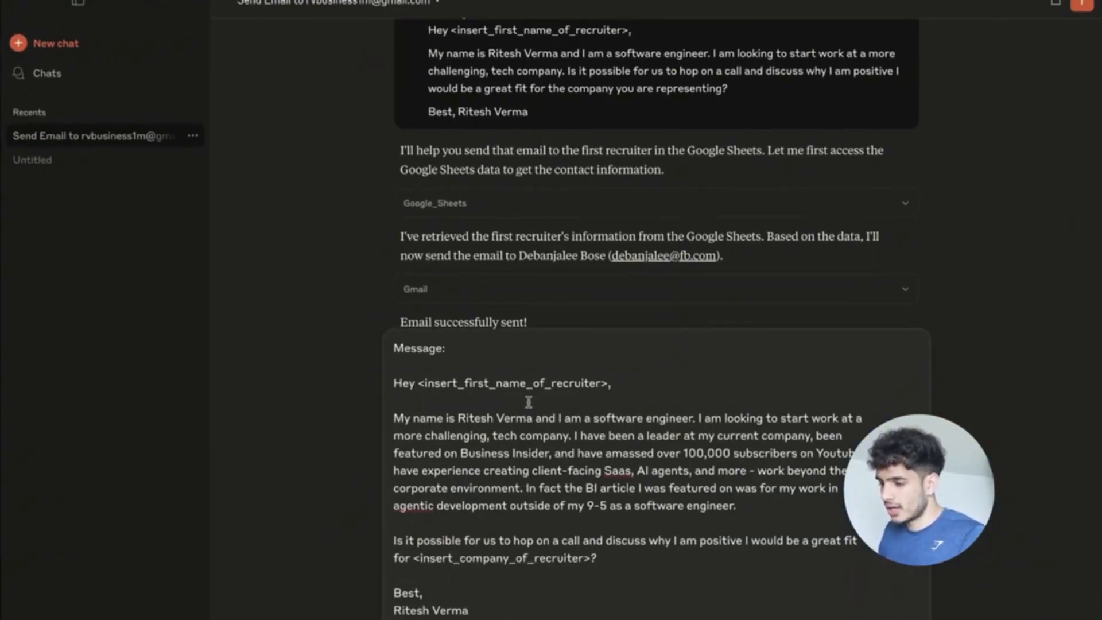
scroll(559, 447, "up", 3)
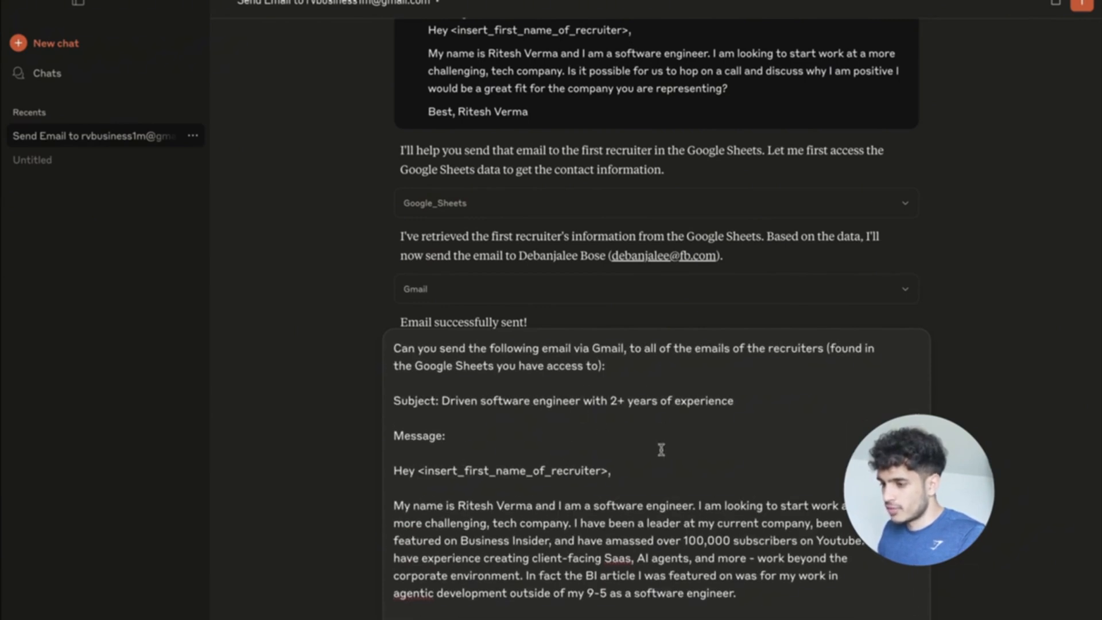
scroll(661, 449, "down", 3)
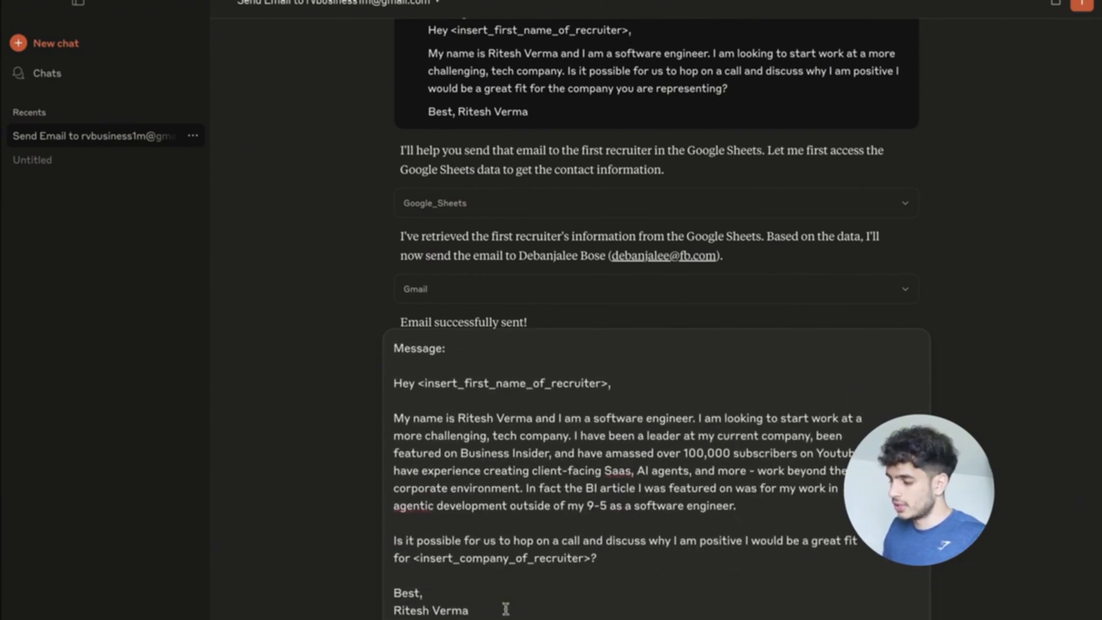
key("Return")
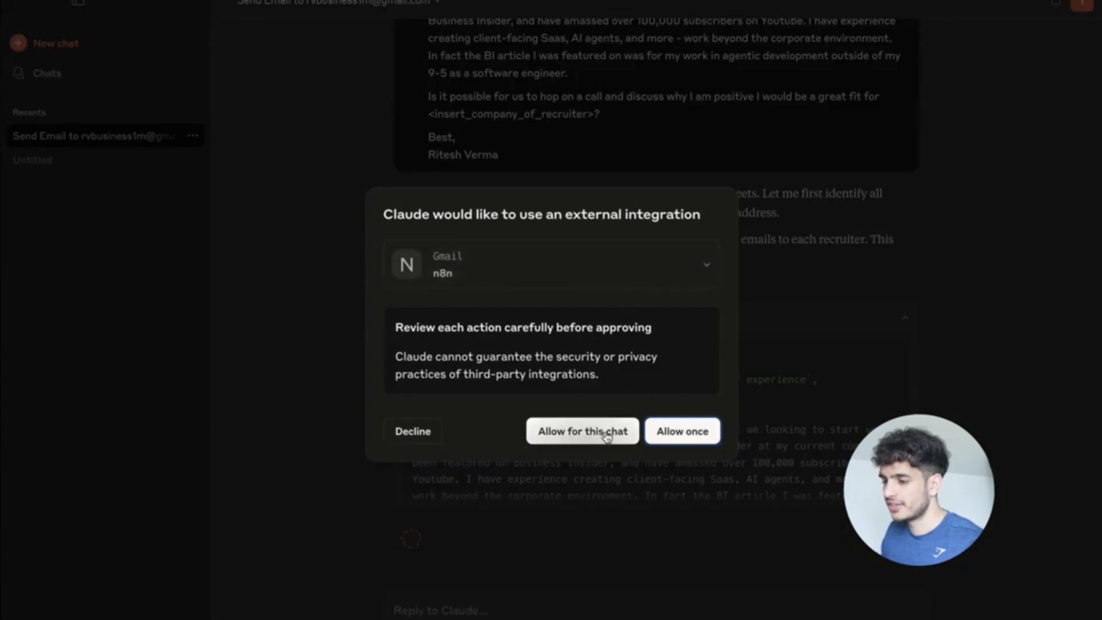
left_click(600, 438)
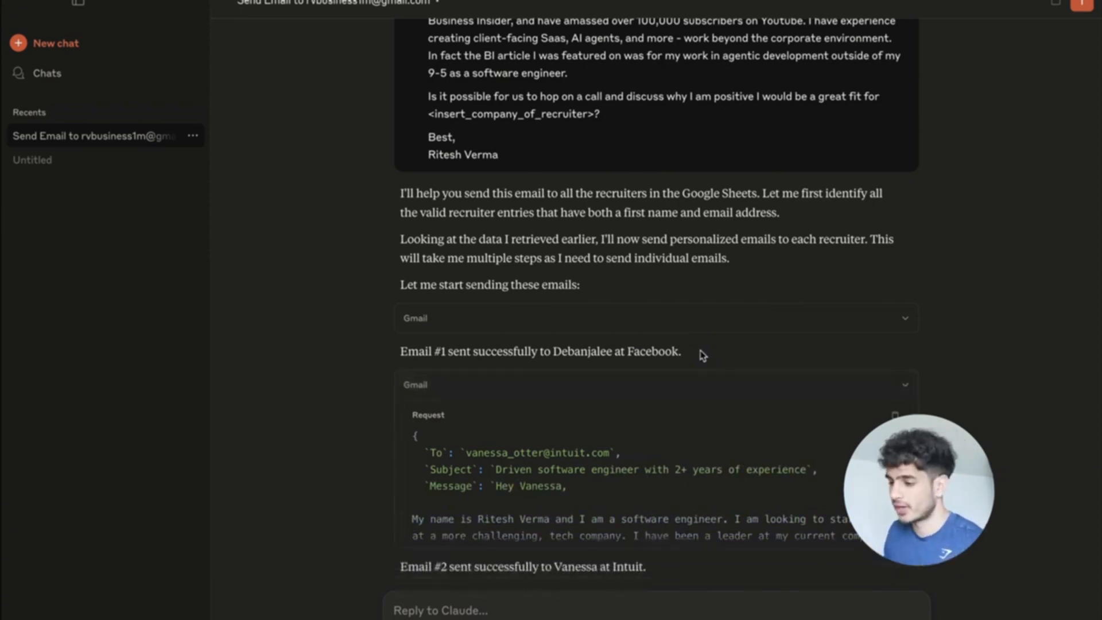
Close the full-screen ChatGPT window.
key("ctrl+Up")
left_click(561, 28)
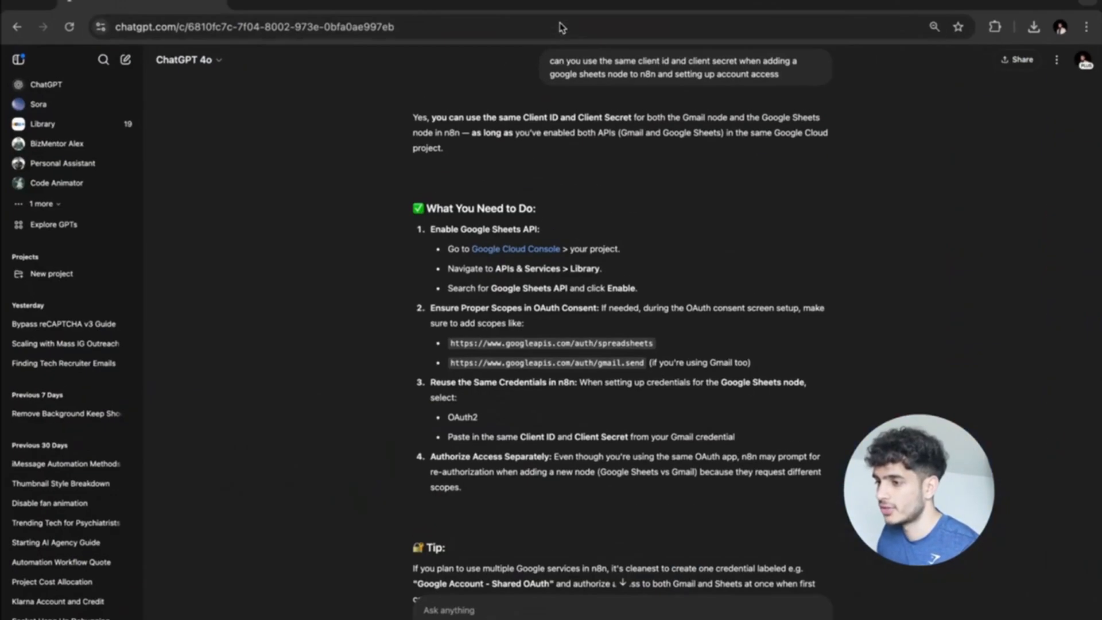
key("super+w")
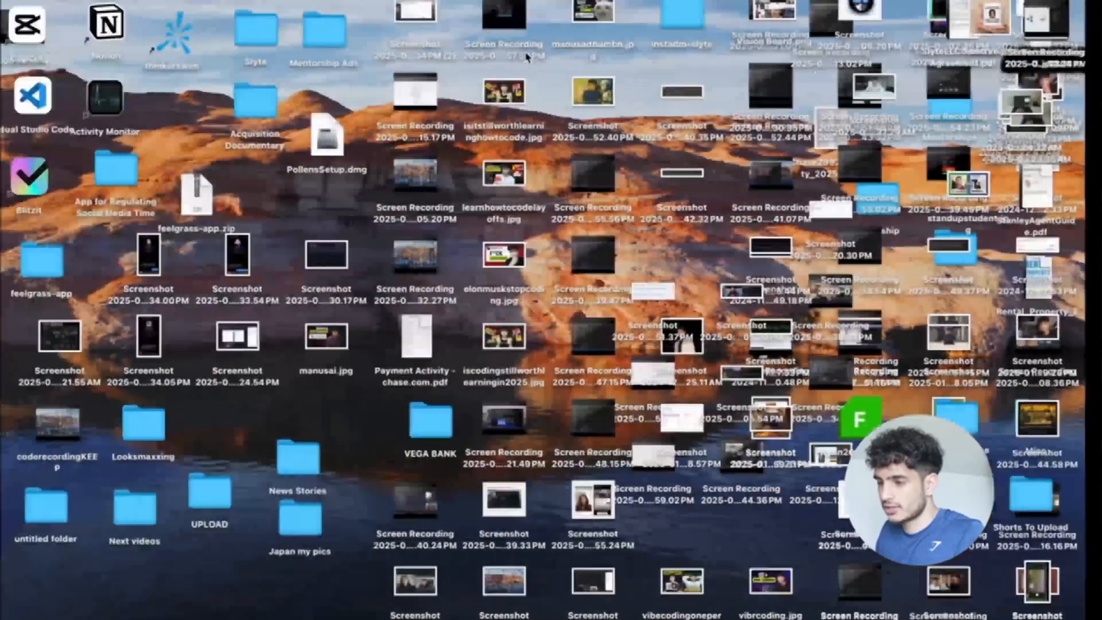
Check the company column (Meta in D2) of the Recruiter Emails sheet, then return to Claude's results.
key("ctrl+Up")
left_click(659, 33)
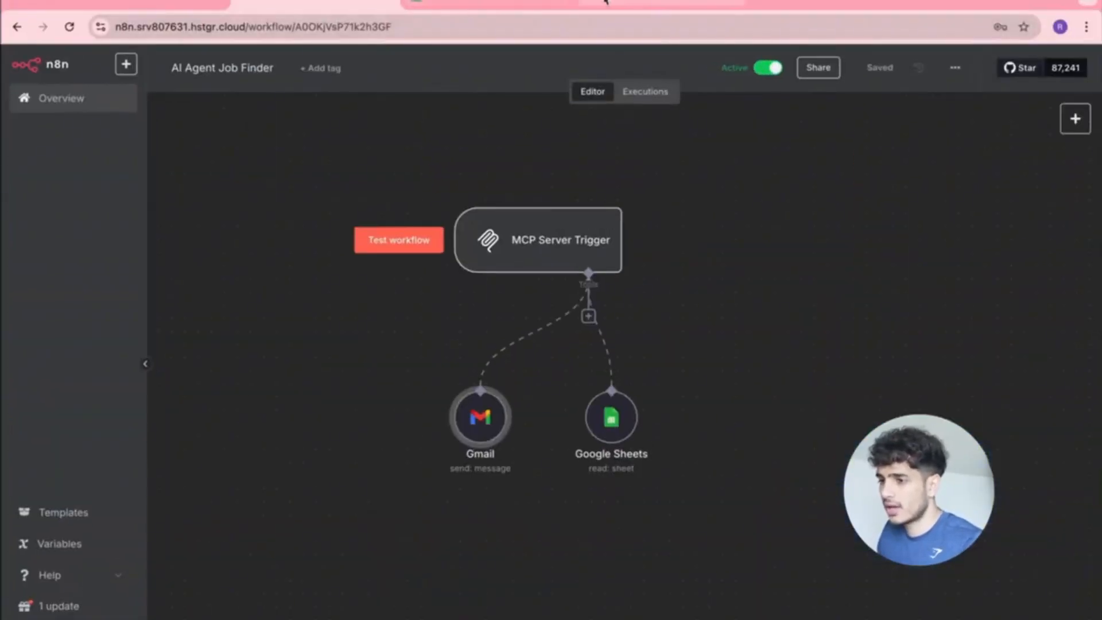
left_click(503, 2)
left_click(443, 191)
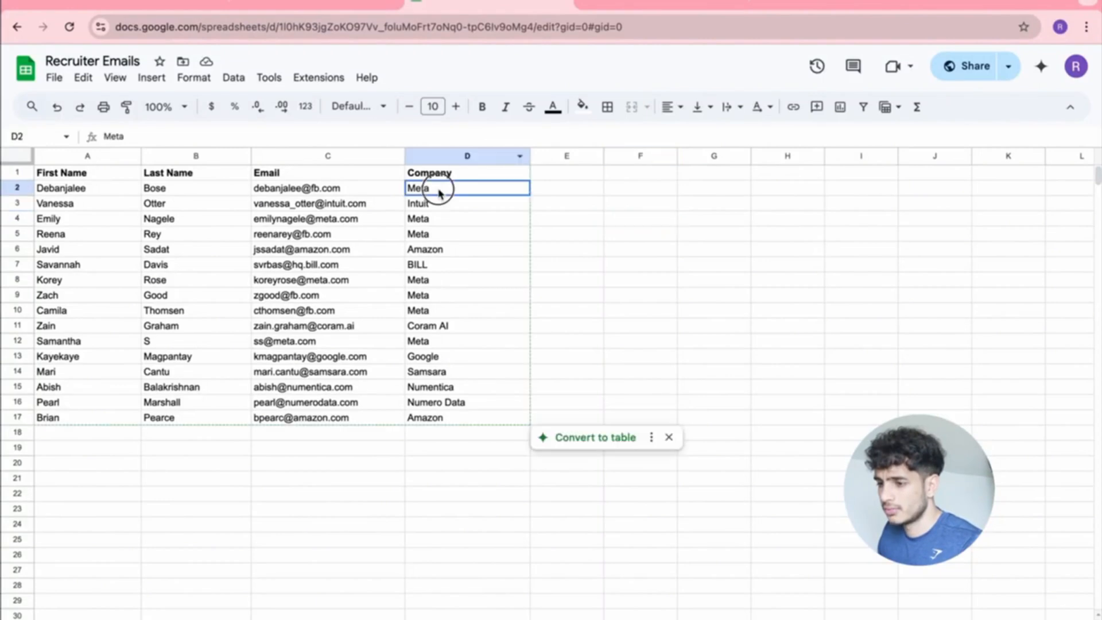
key("ctrl+Up")
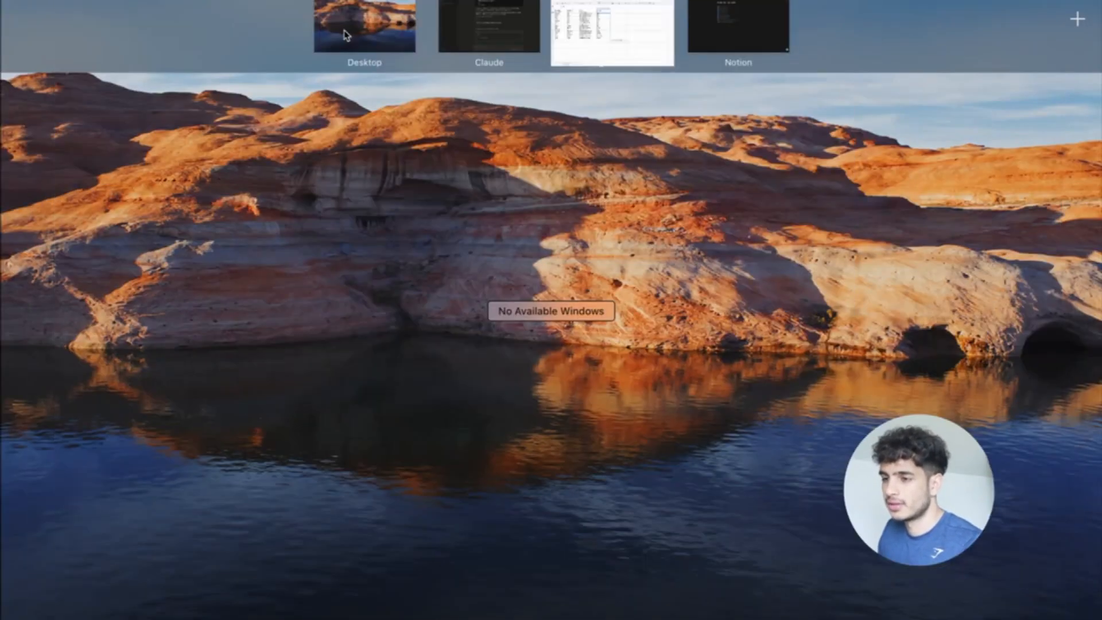
left_click(490, 26)
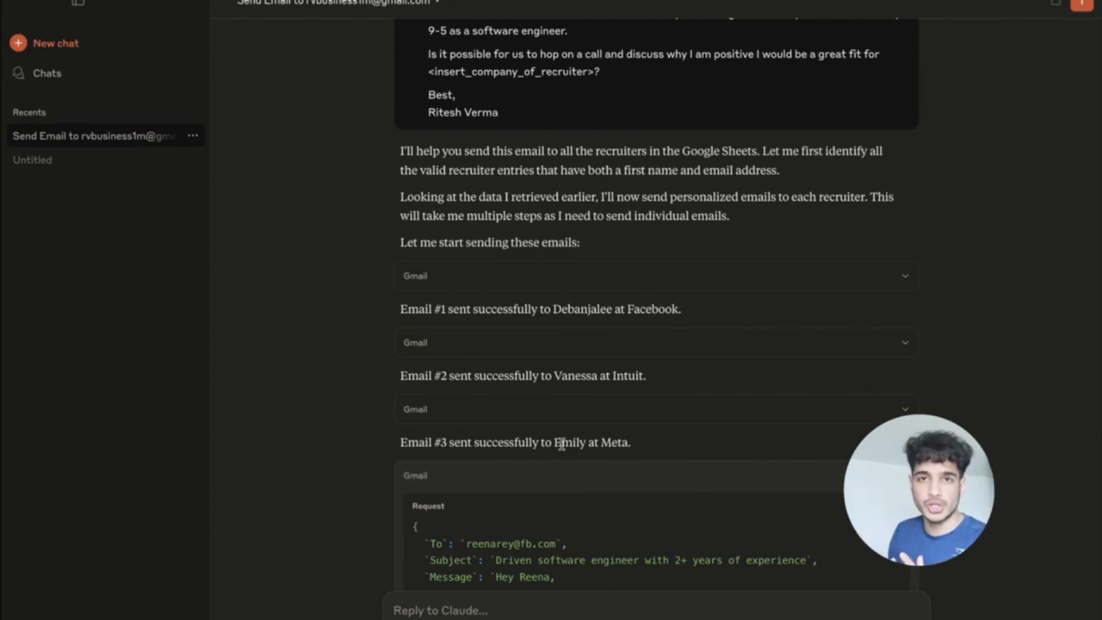
Glance at the AI Agent Job Finder workflow, then bring up the sent recruiter email in Gmail.
key("ctrl+Up")
left_click(580, 34)
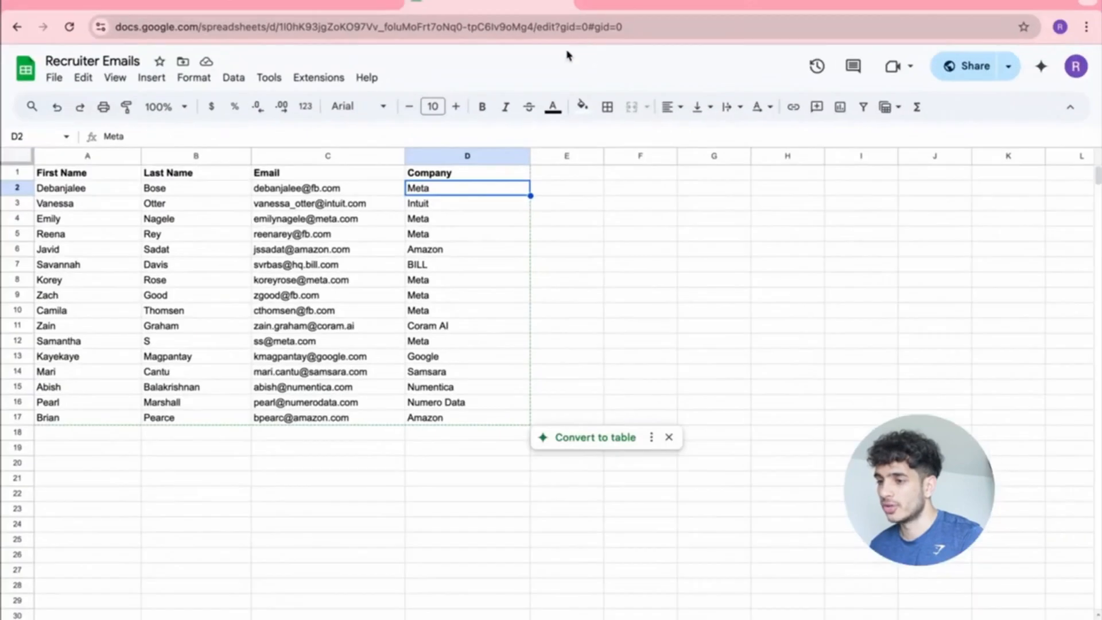
left_click(322, 2)
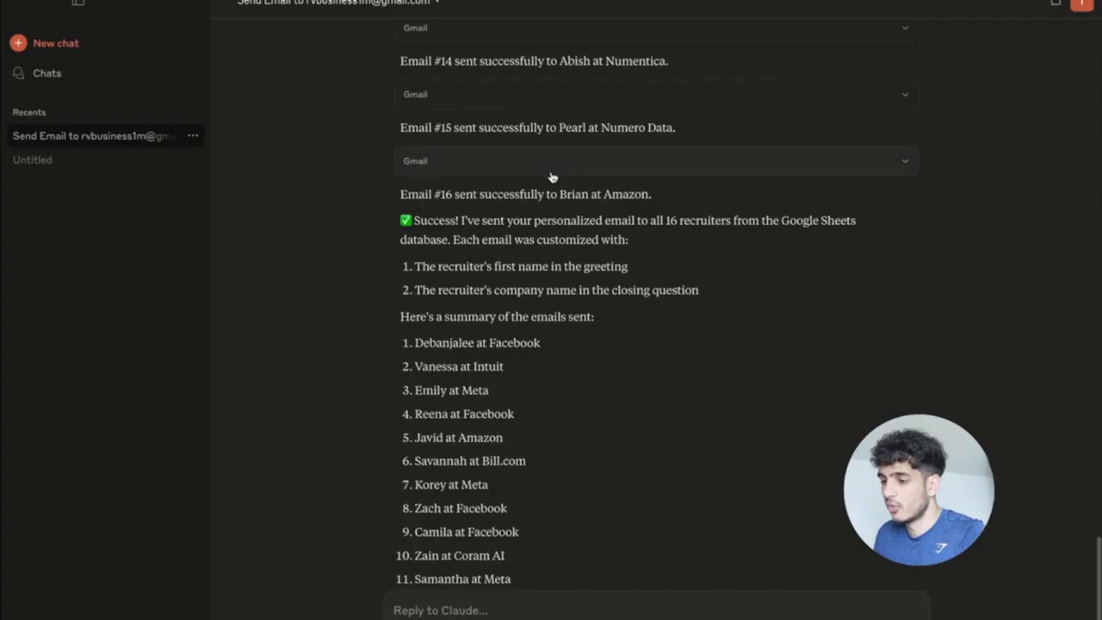
scroll(552, 172, "down", 2)
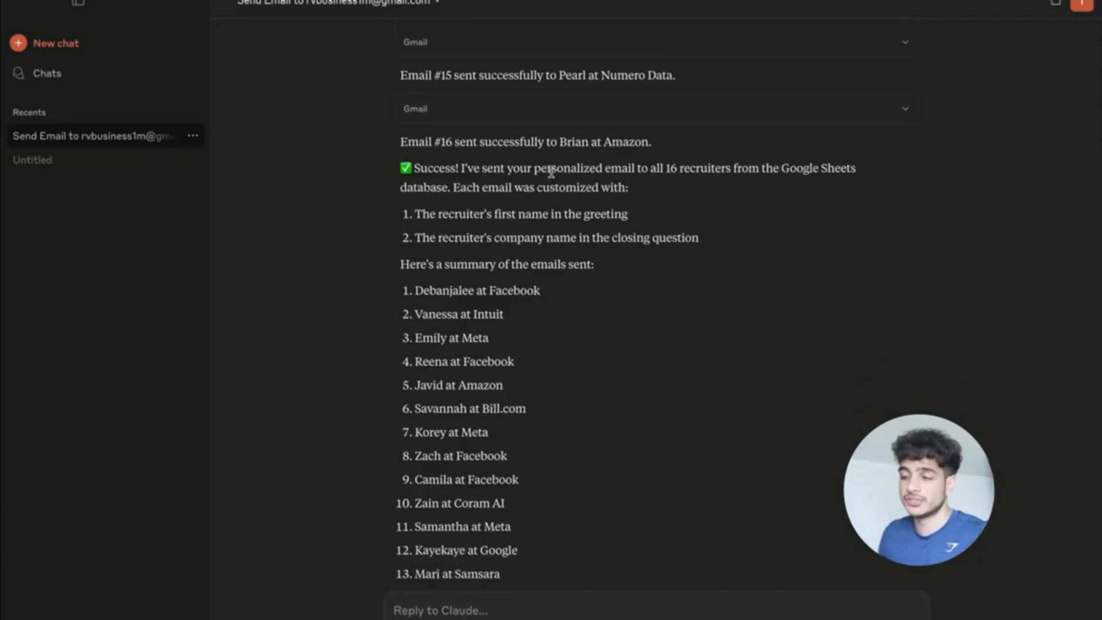
key("ctrl+Up")
left_click(597, 45)
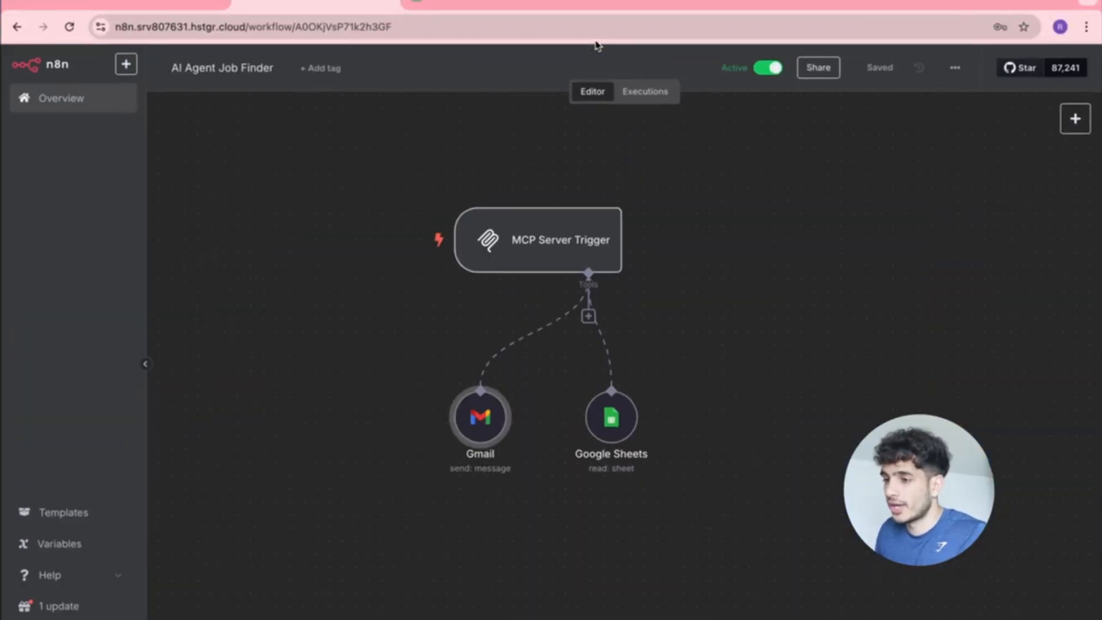
left_click(626, 5)
Reload Gmail and go back from the open email to the Sent mail list.
key("super+r")
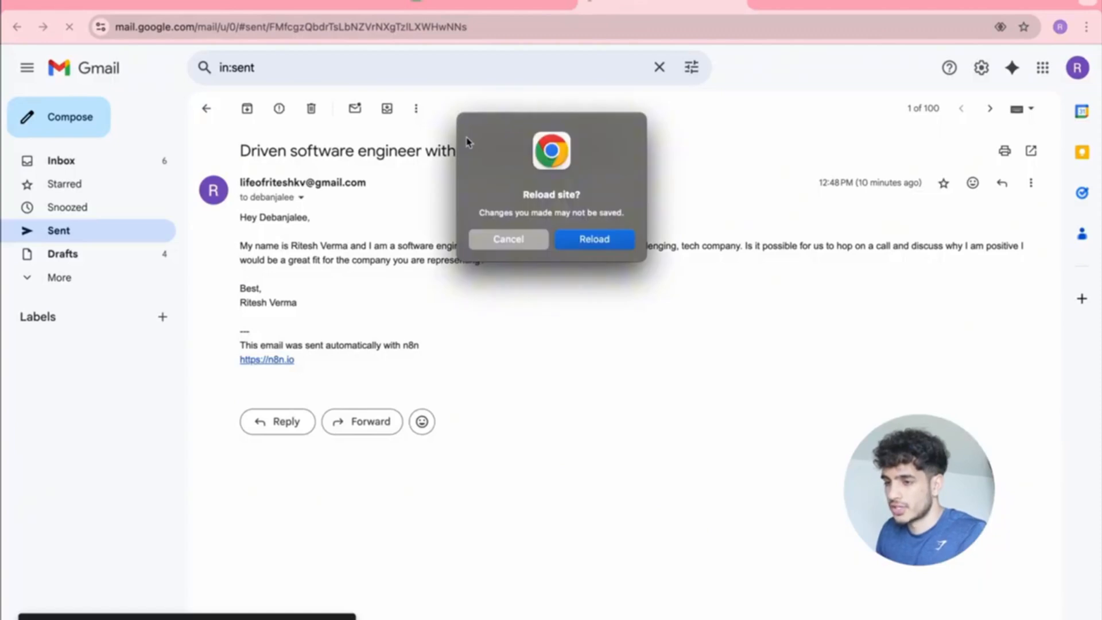
left_click(581, 241)
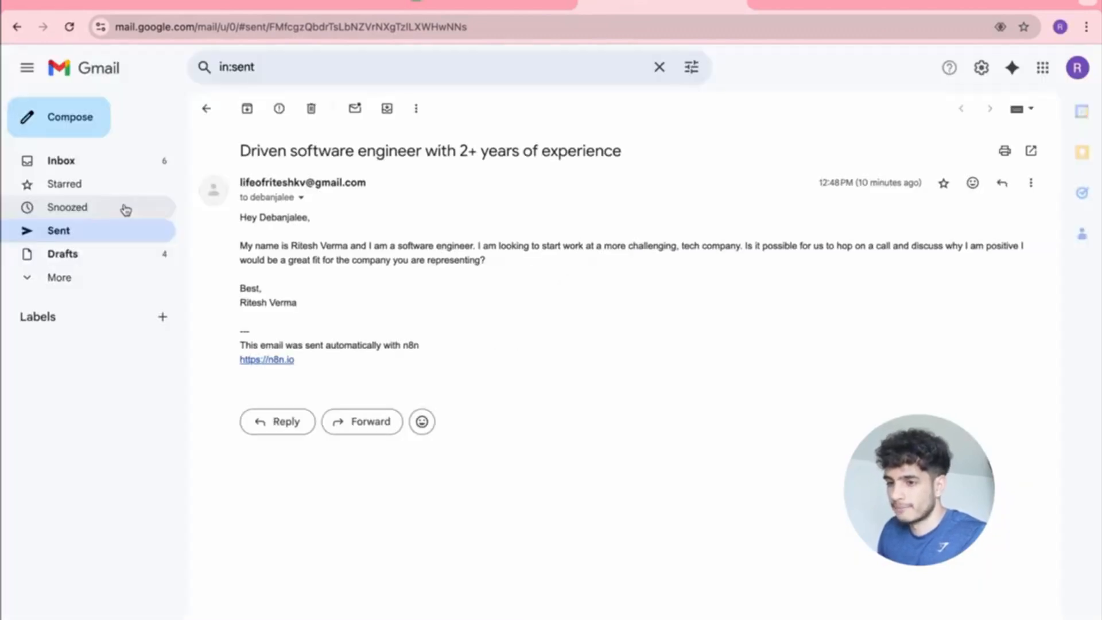
left_click(68, 232)
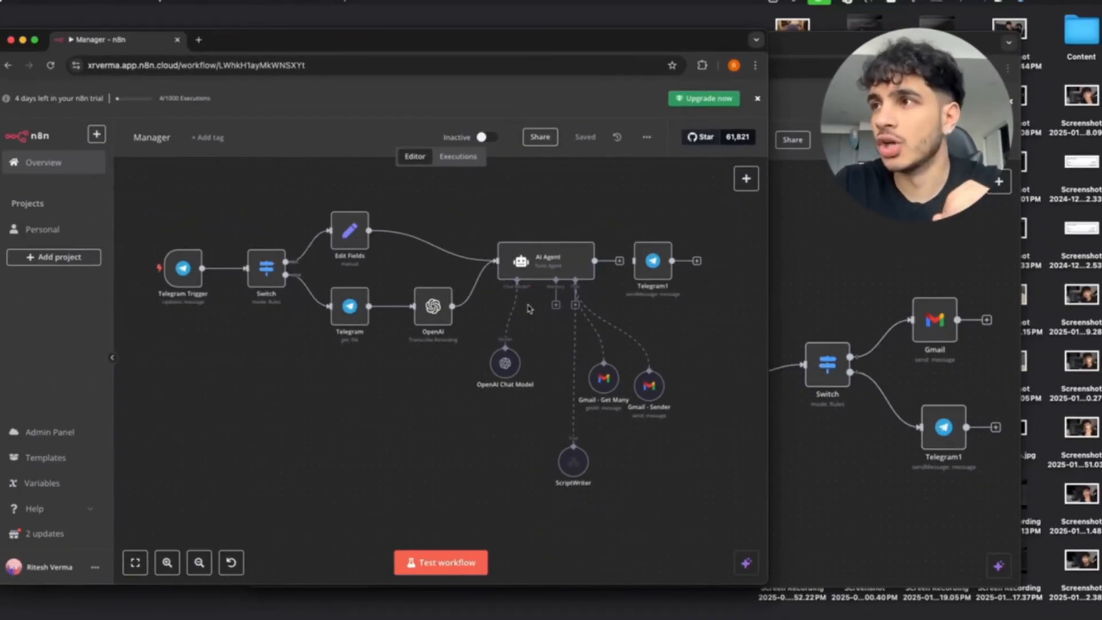
Compare the Manager and ScriptWriter workflow windows, leaving ScriptWriter in front.
left_click(869, 272)
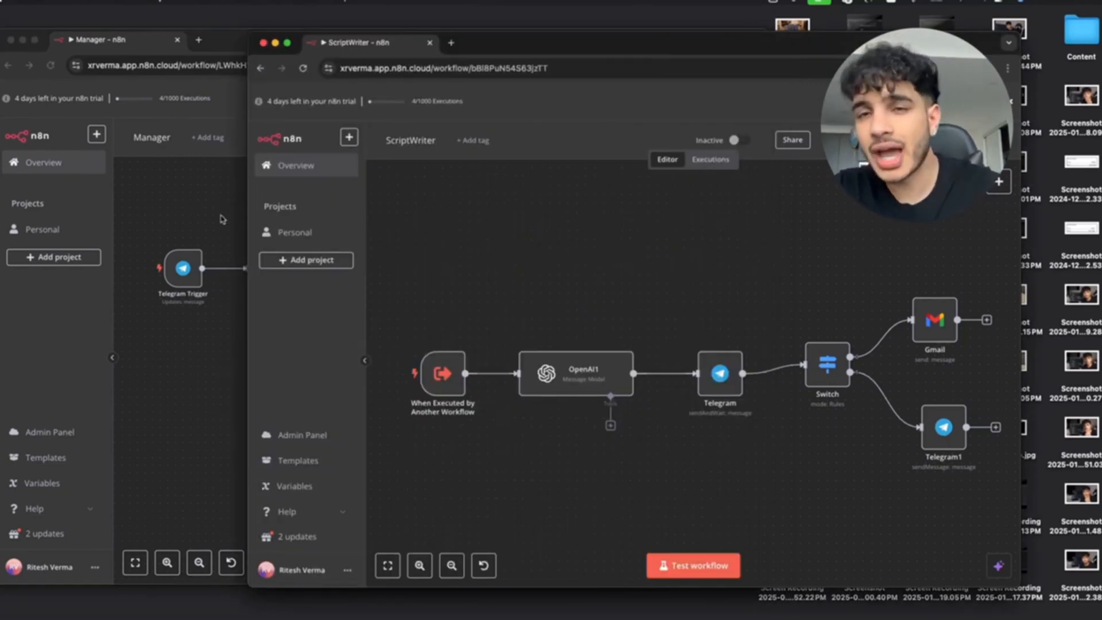
left_click(224, 218)
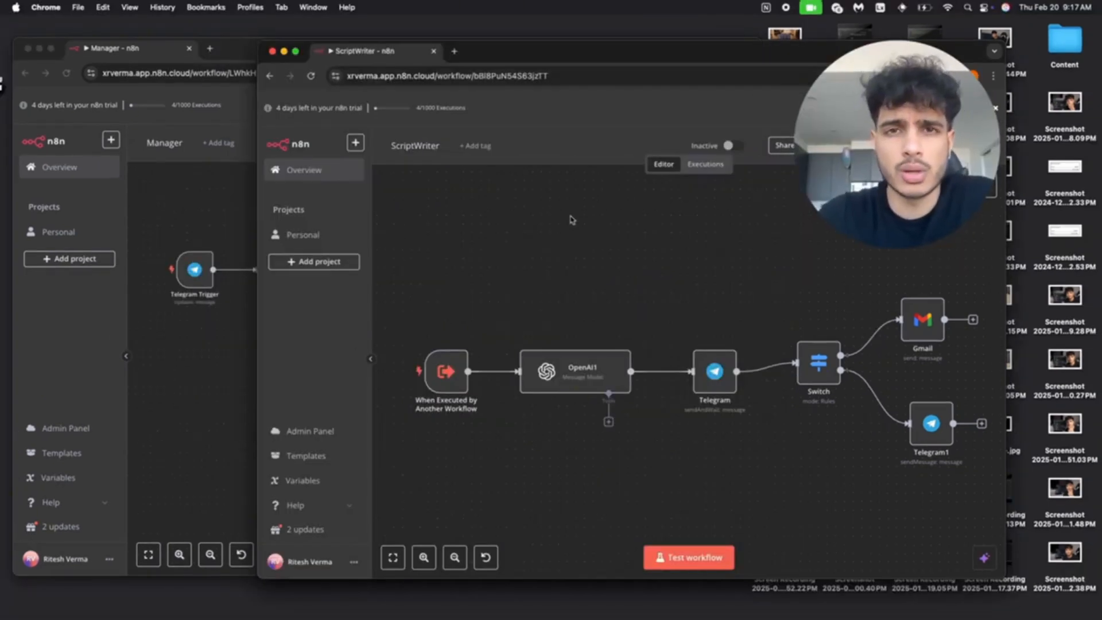
left_click(250, 194)
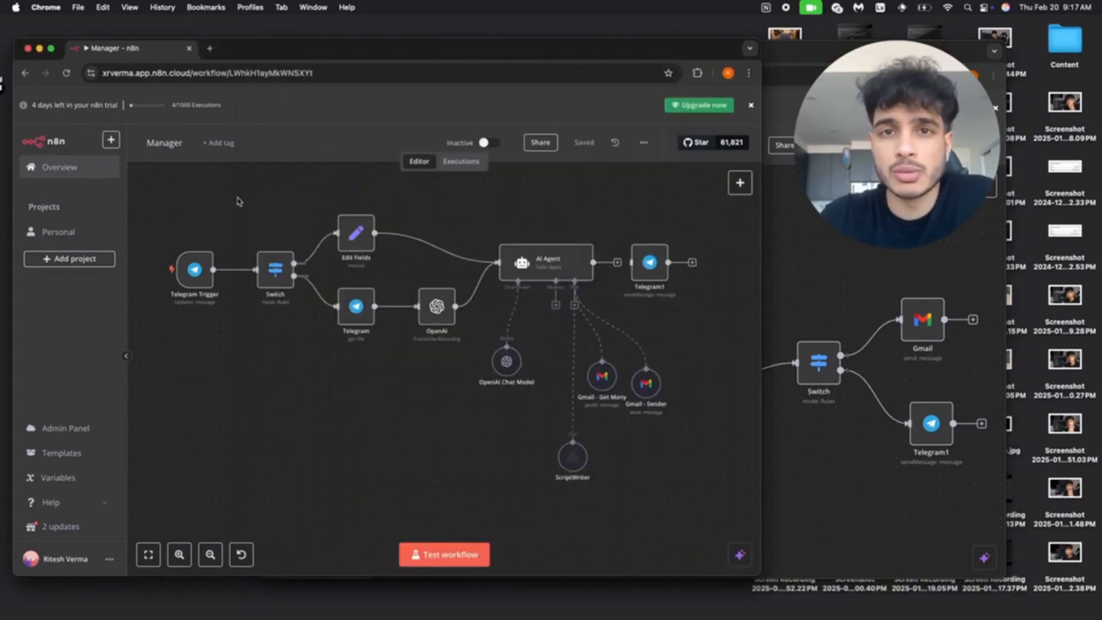
left_click(795, 264)
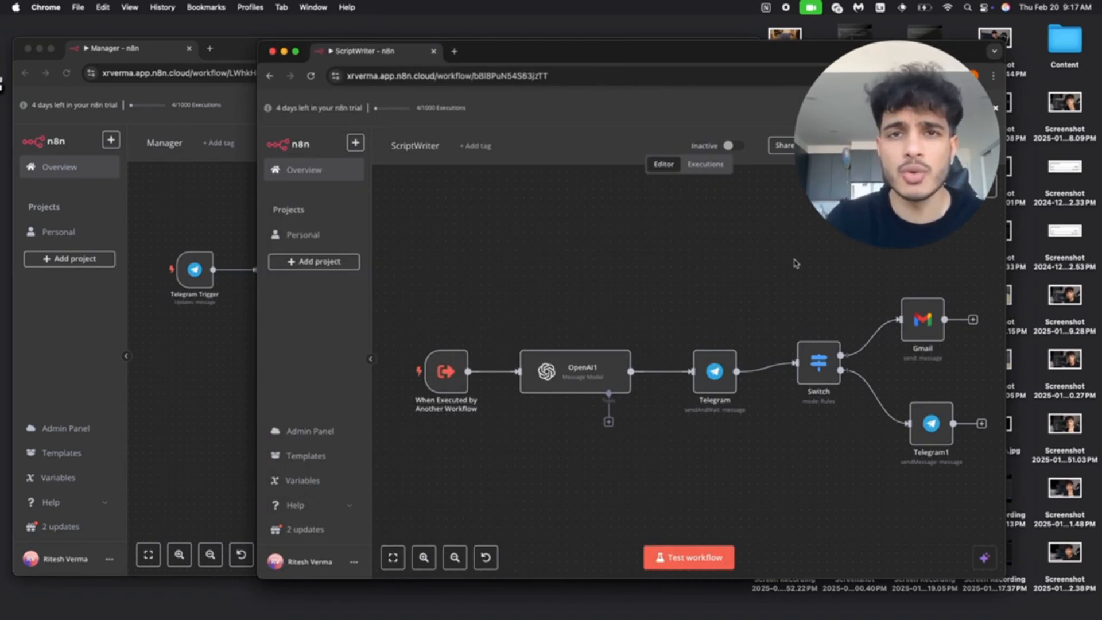
left_click(220, 208)
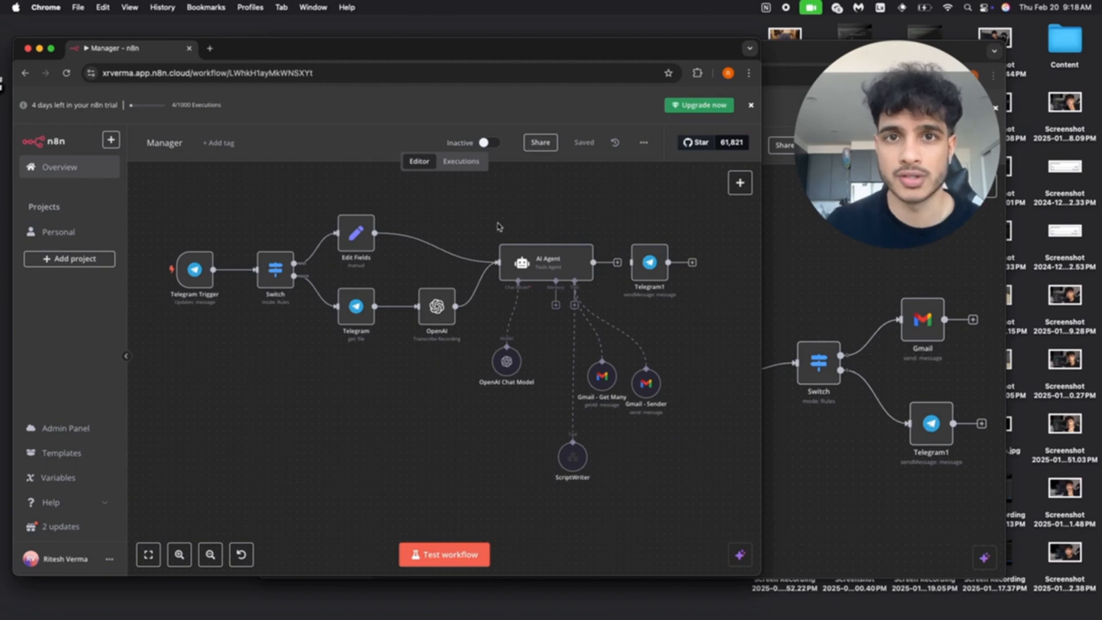
left_click(858, 273)
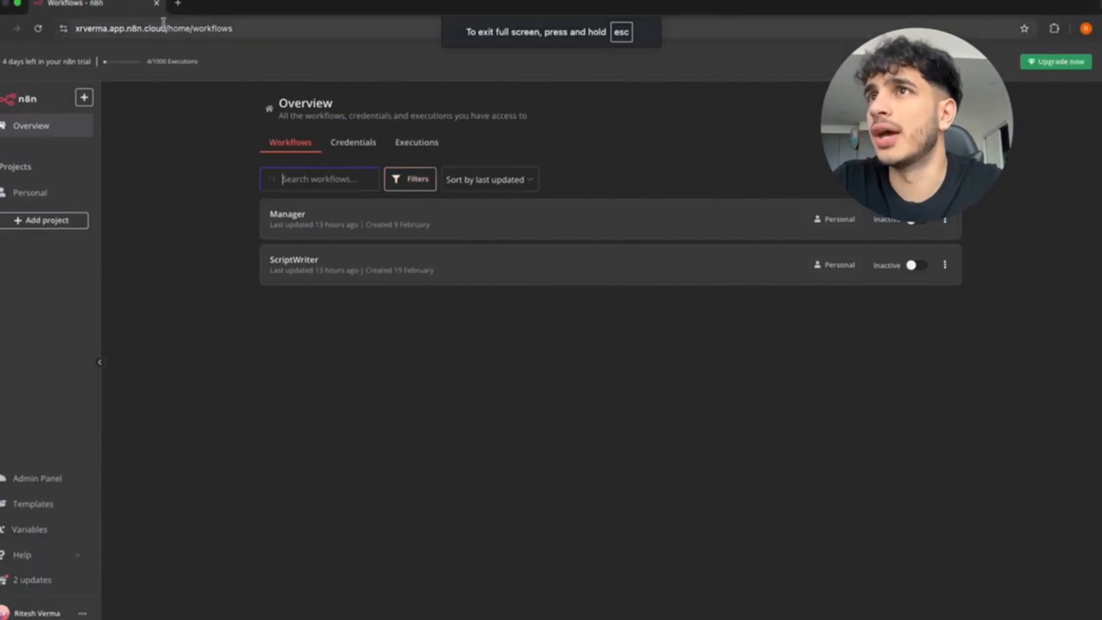
Look up n8n in a new browser tab, then return to the n8n workflows list.
left_click(178, 4)
type("n8")
key("Return")
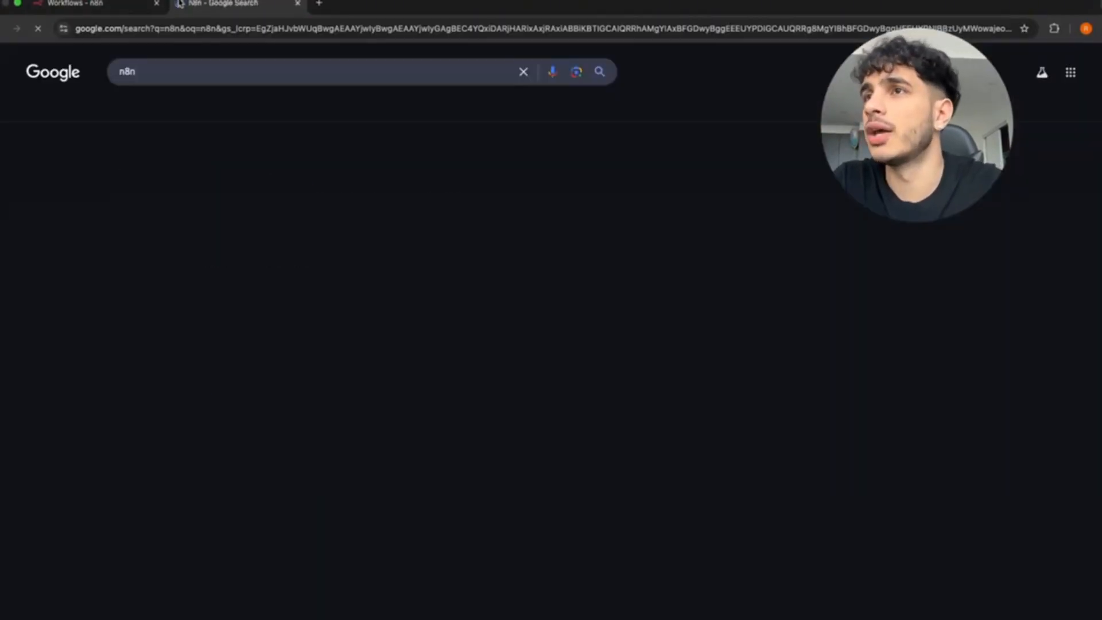
left_click(275, 191)
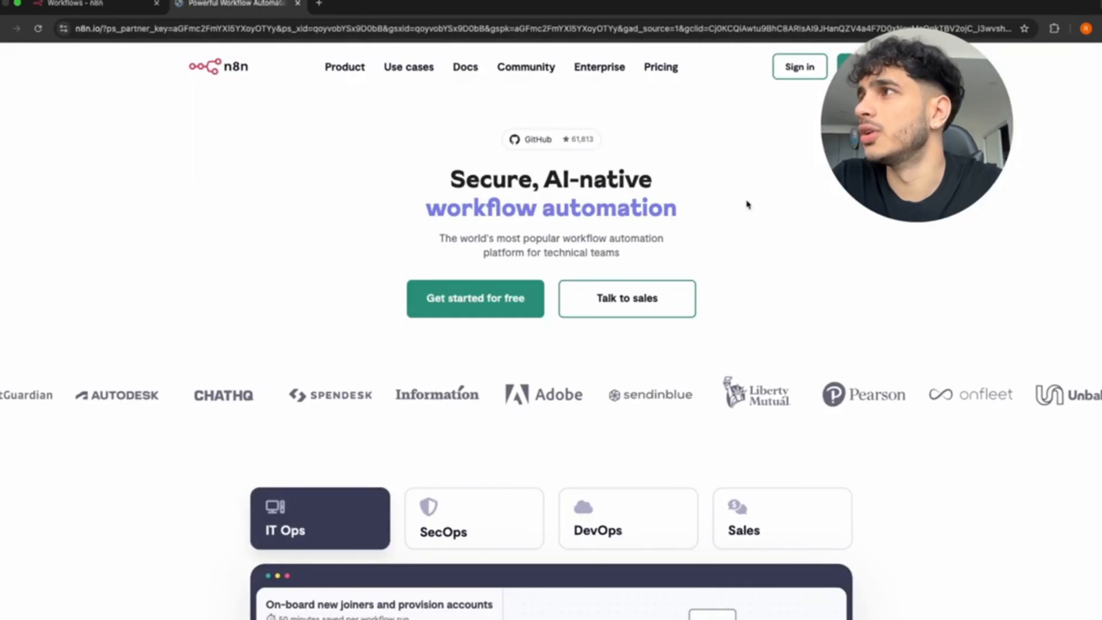
left_click(795, 71)
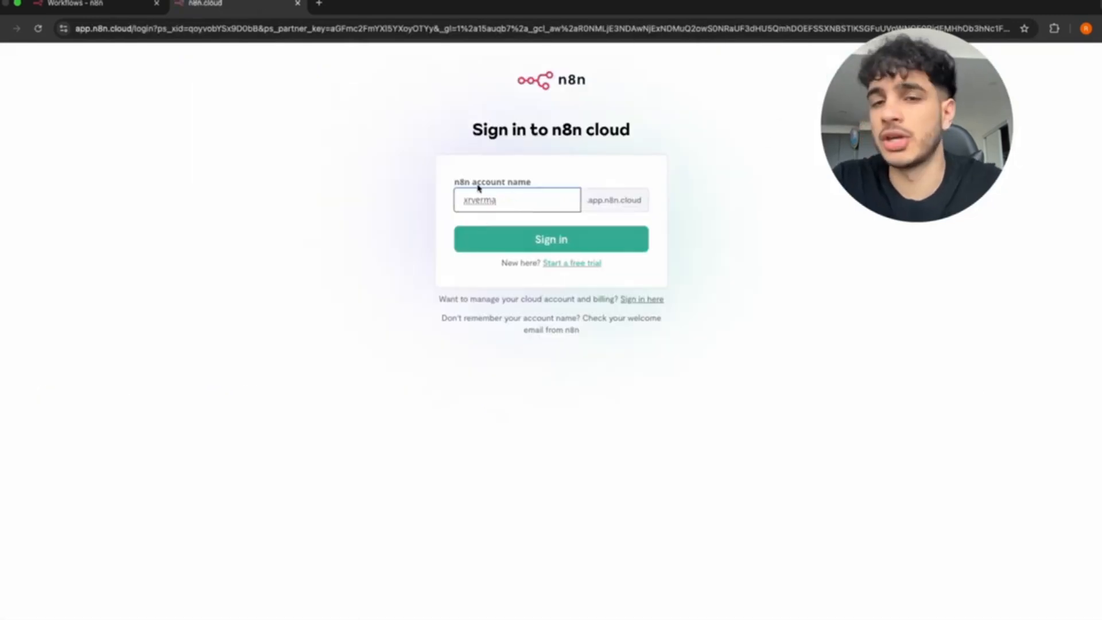
key("super+w")
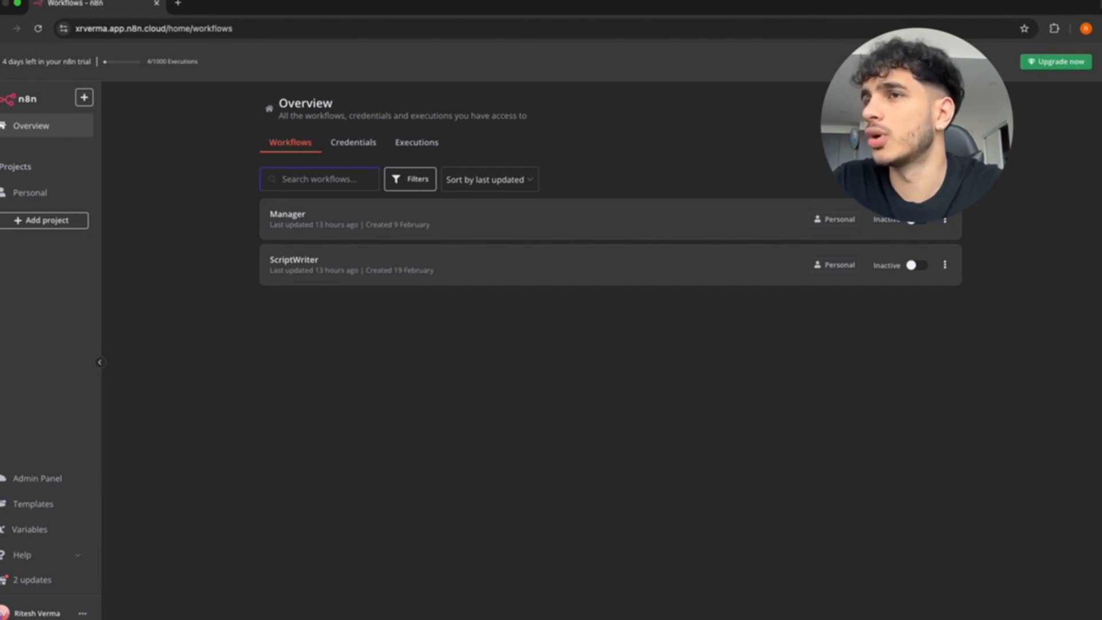
Create a new blank workflow triggered by a Telegram 'On message' app event.
left_click(914, 109)
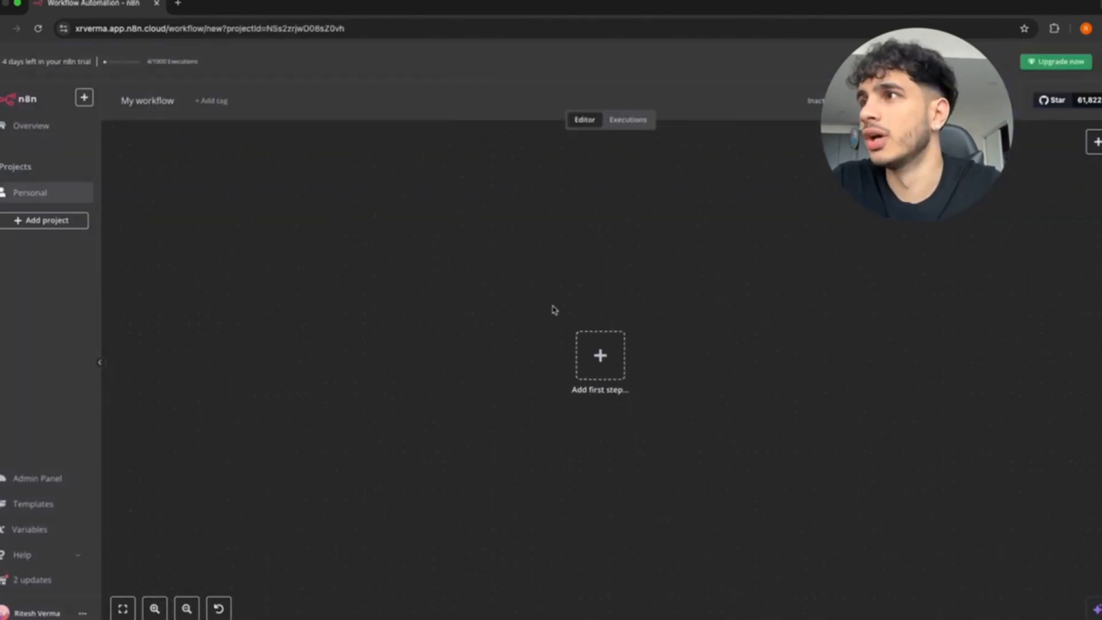
left_click(587, 362)
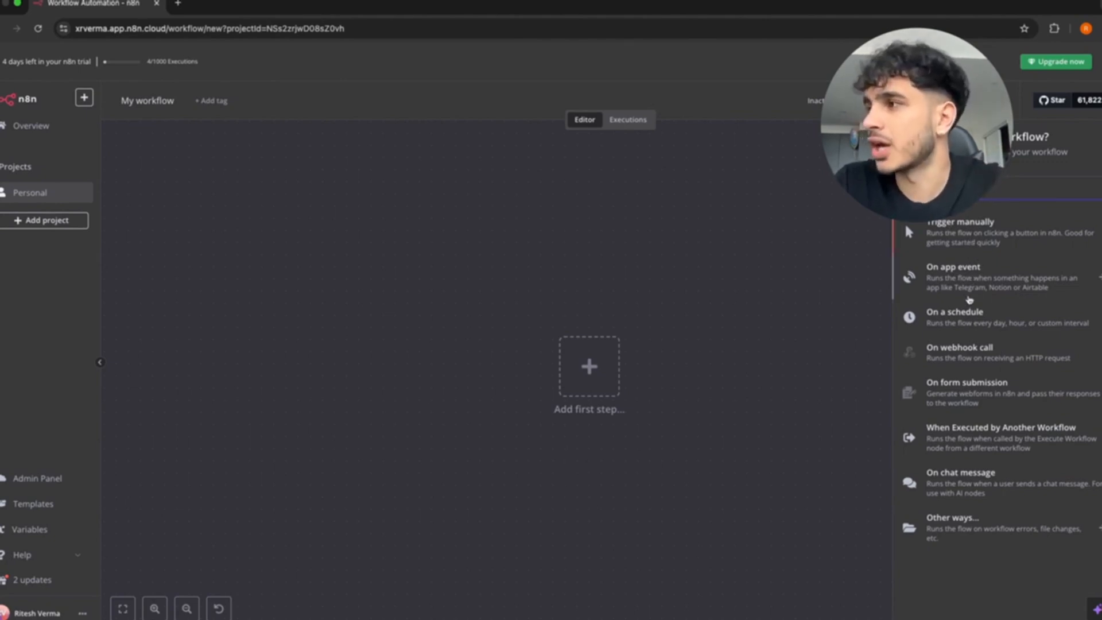
left_click(960, 272)
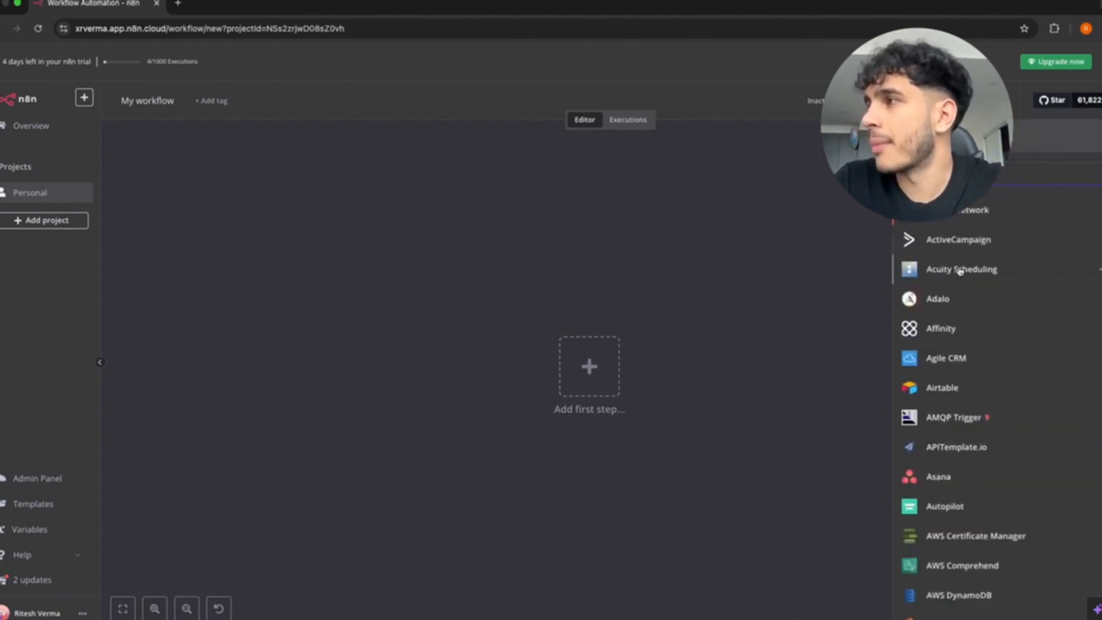
type("tele")
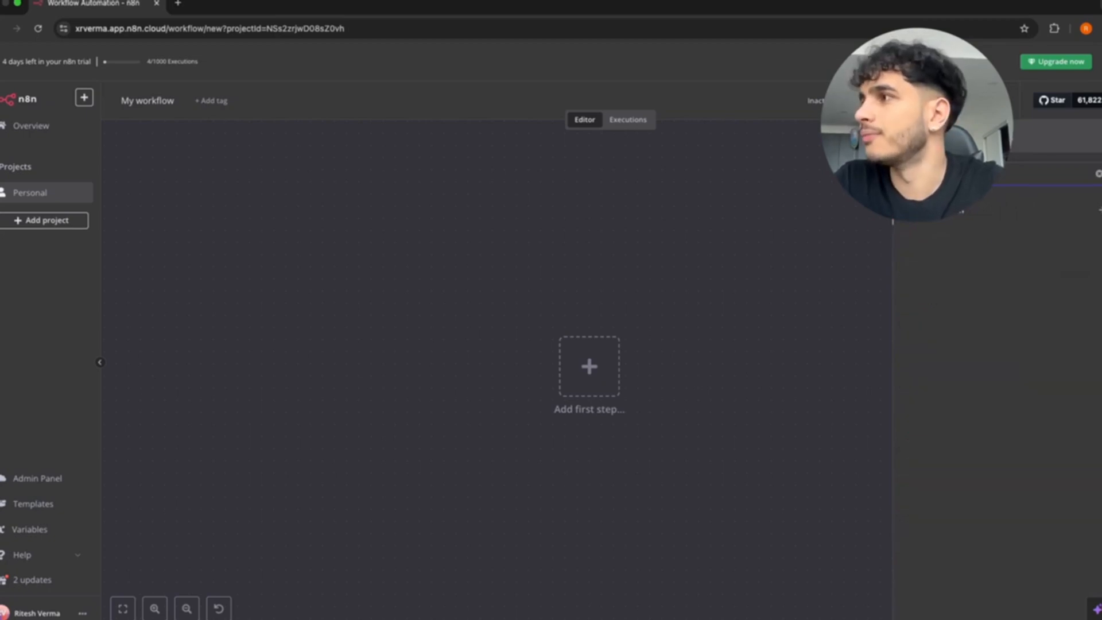
left_click(958, 208)
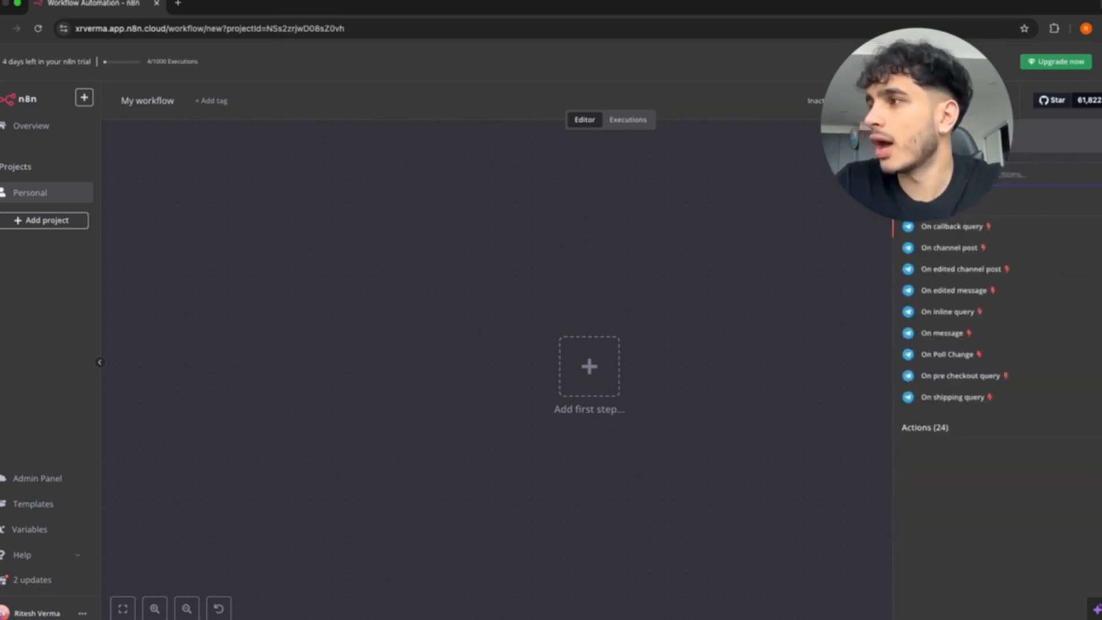
left_click(953, 334)
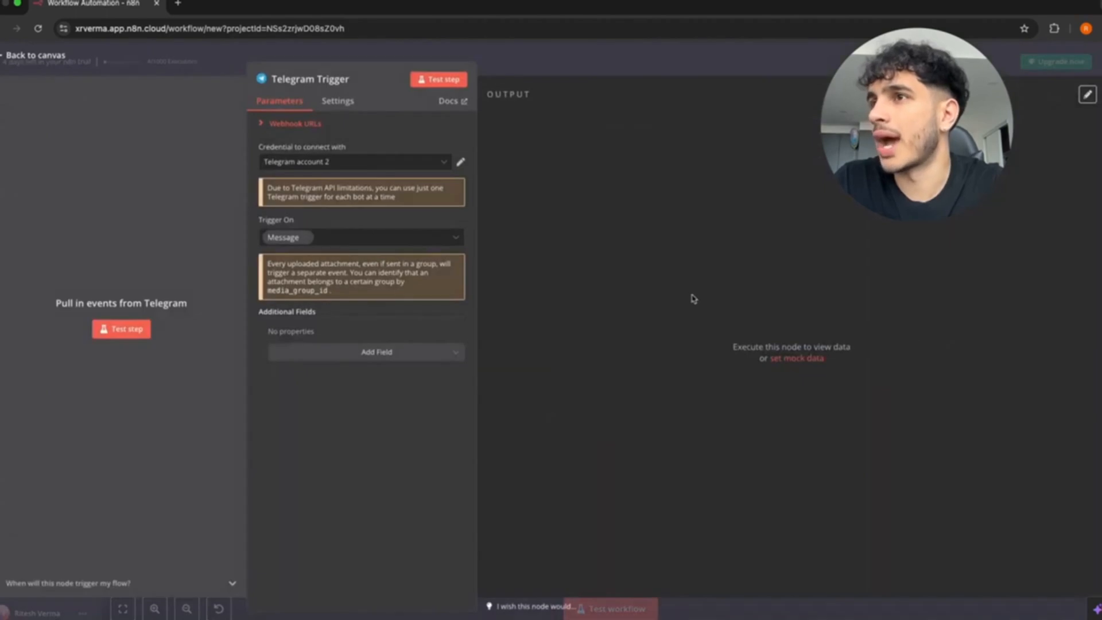
Start creating a new Telegram credential for the trigger.
left_click(354, 161)
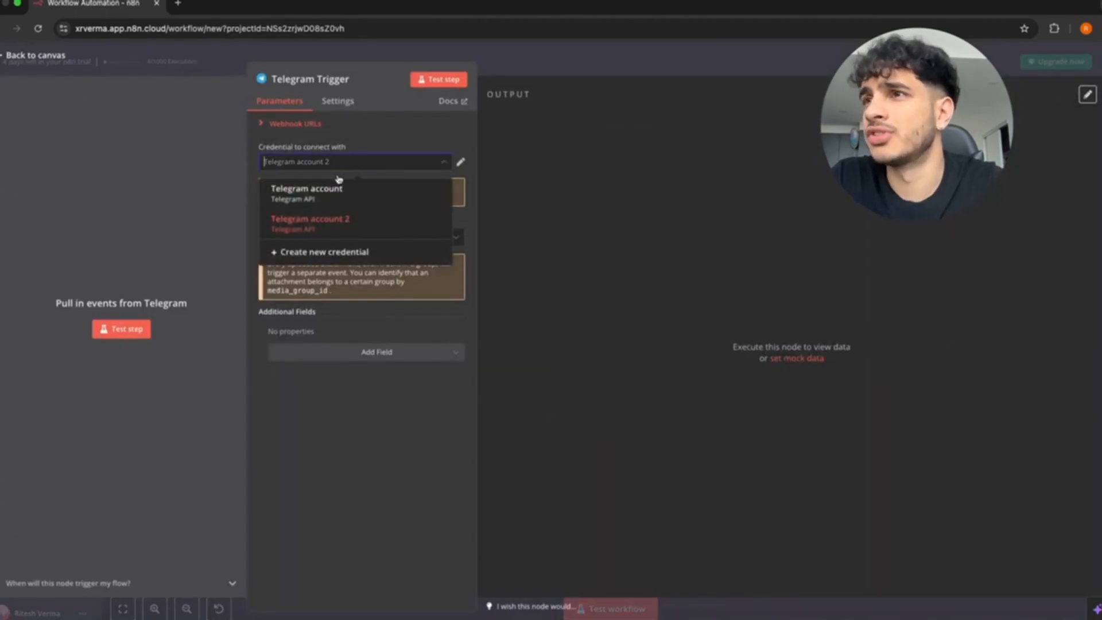
left_click(324, 252)
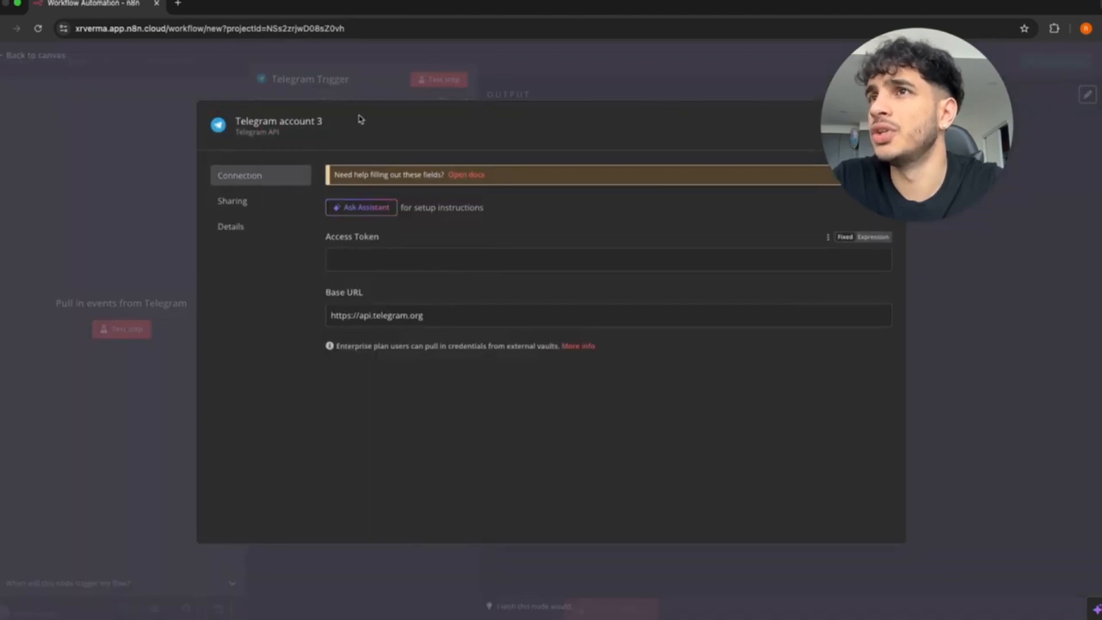
left_click(19, 4)
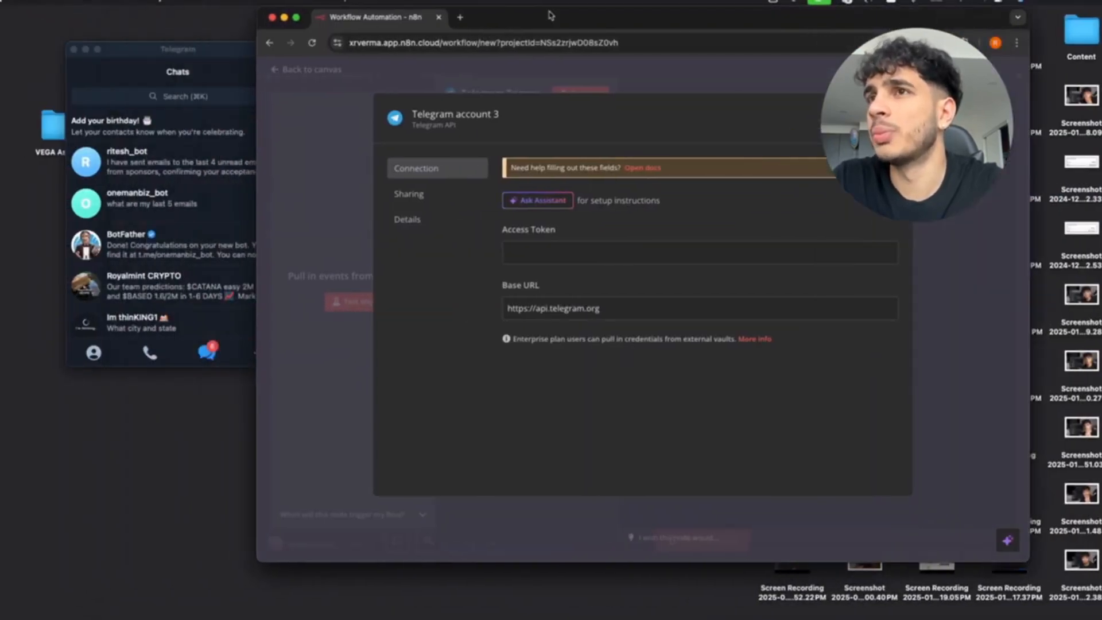
Open the BotFather chat in Telegram and send /newbot.
left_click(68, 202)
left_click(81, 74)
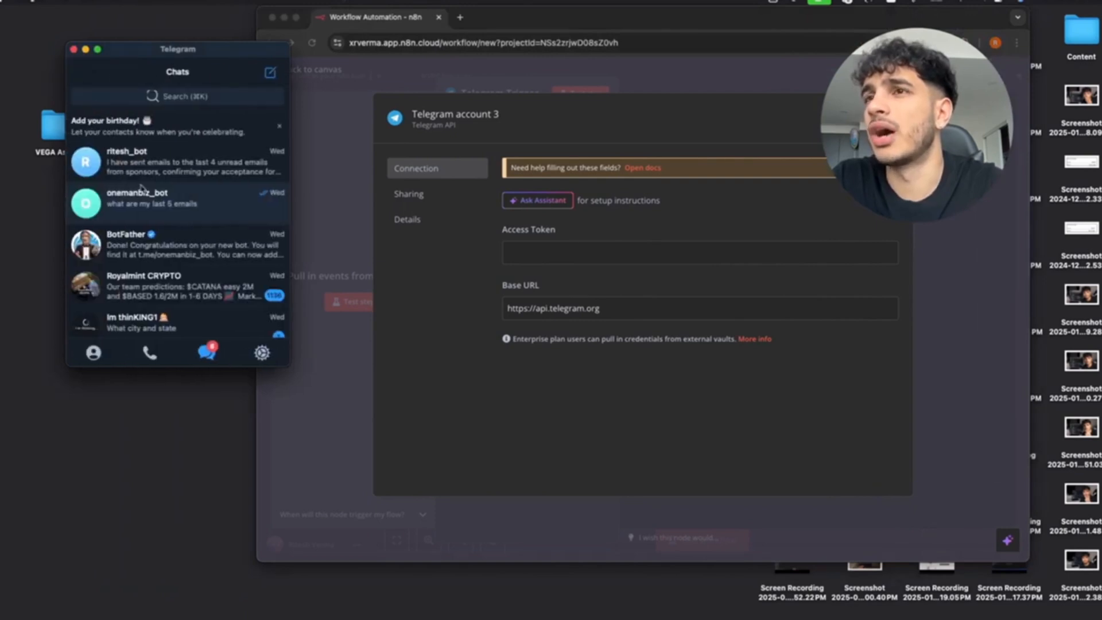
left_click(172, 239)
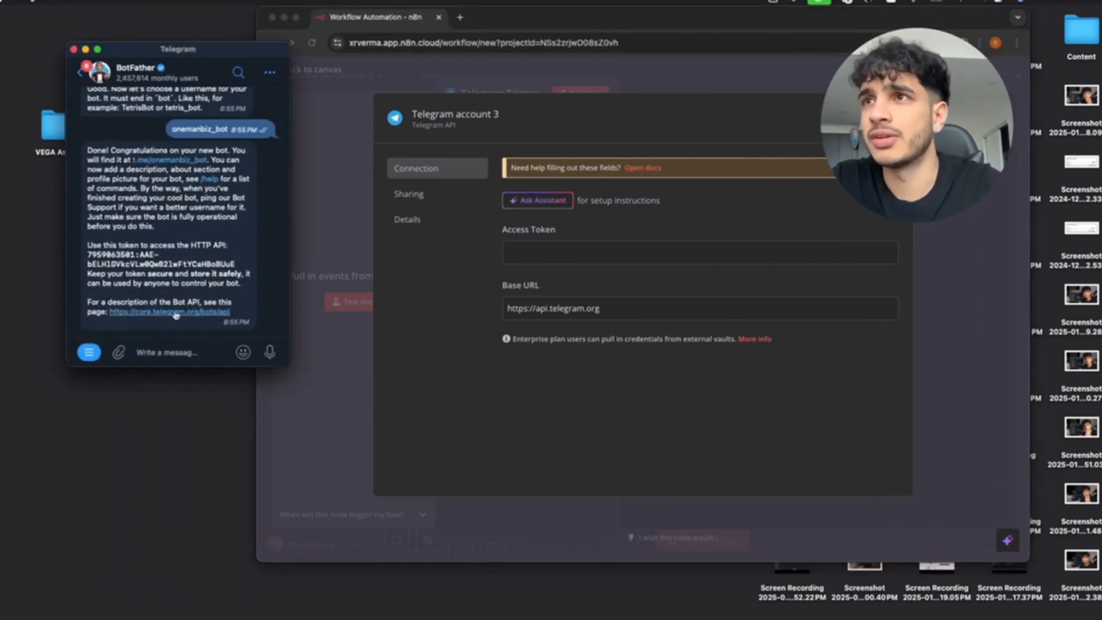
scroll(172, 258, "up", 5)
scroll(172, 286, "down", 5)
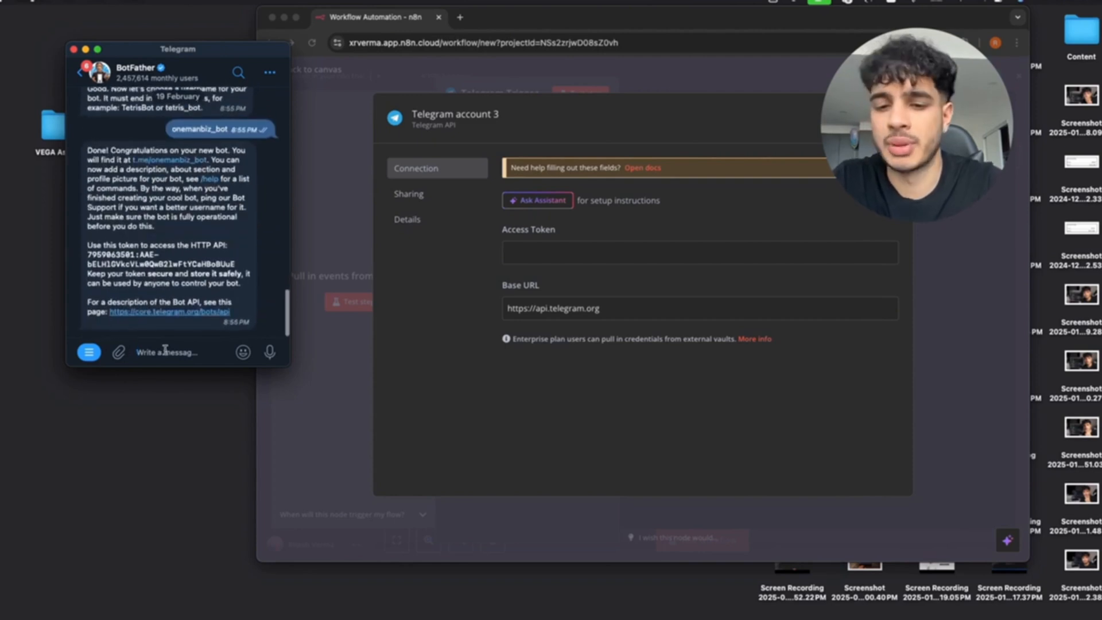
type("/newbot")
key("Return")
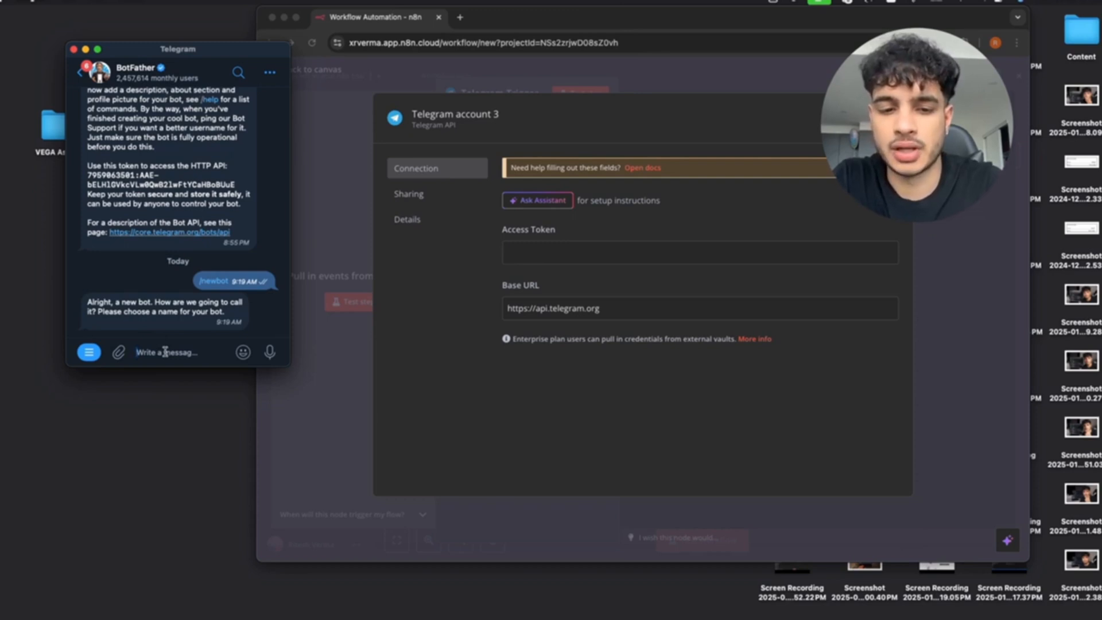
Give the bot the name and username onemillionbuiz_bot, then copy its API token.
type("onemillionb")
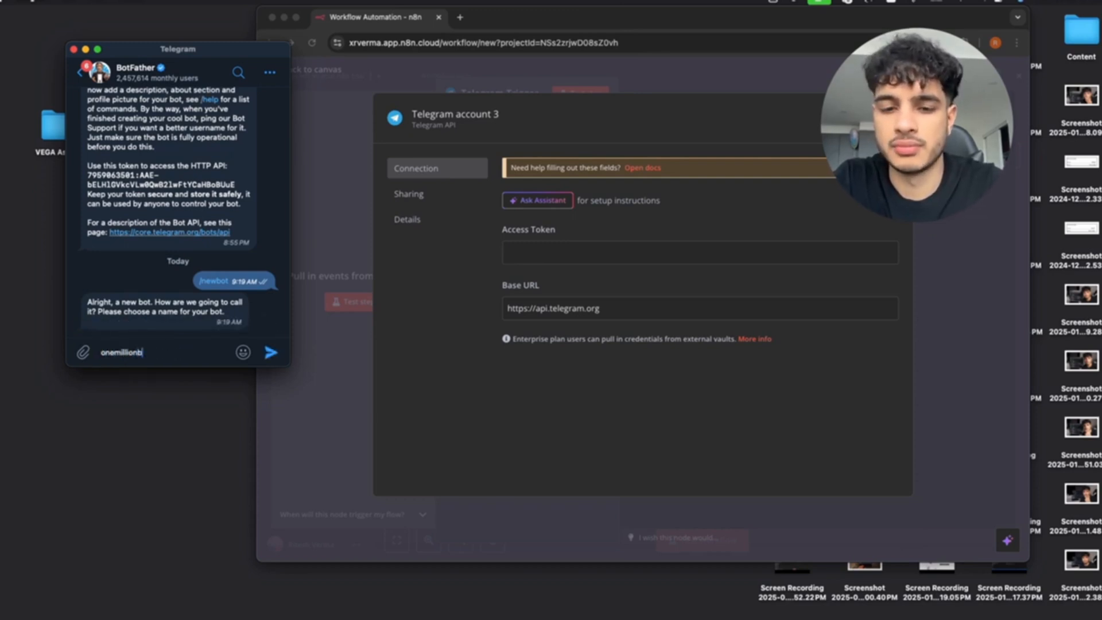
type("uiz_bot")
key("Return")
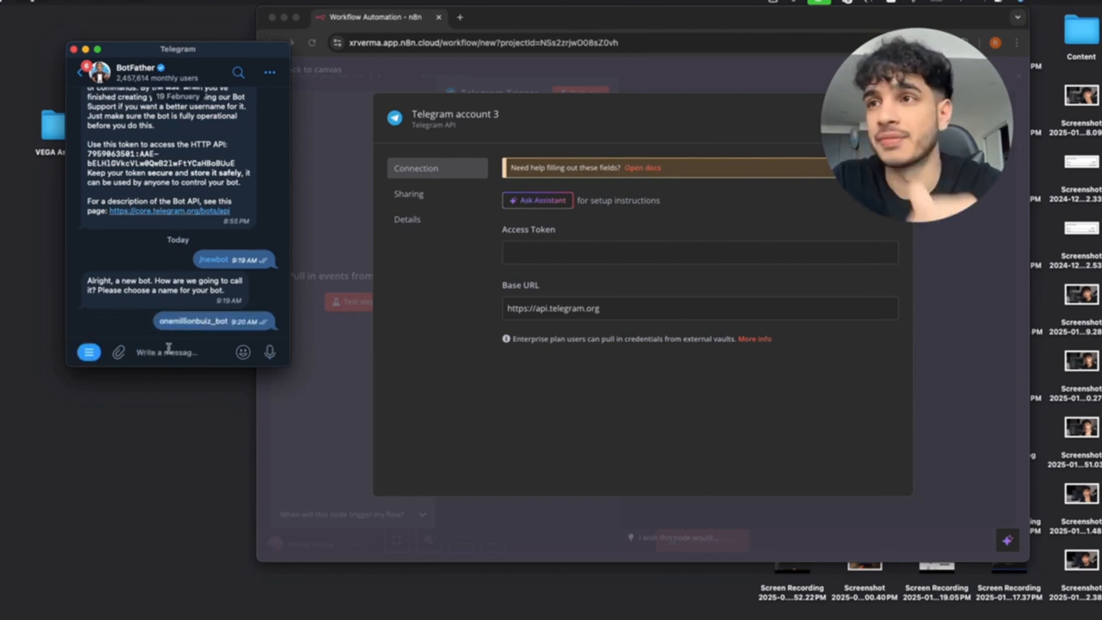
type("o")
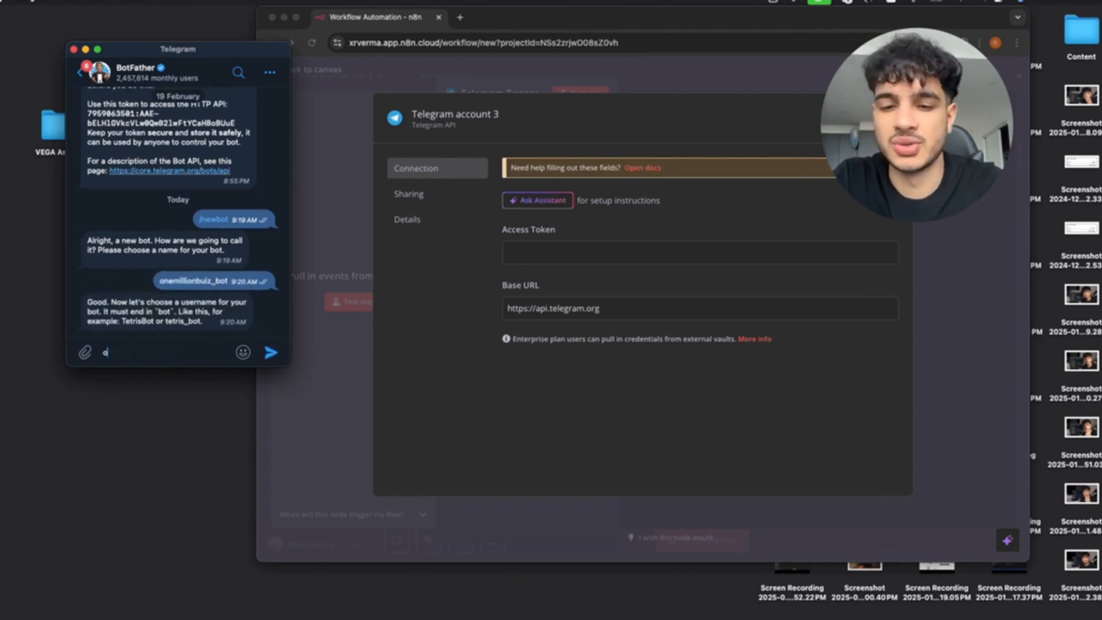
type("nemillionb")
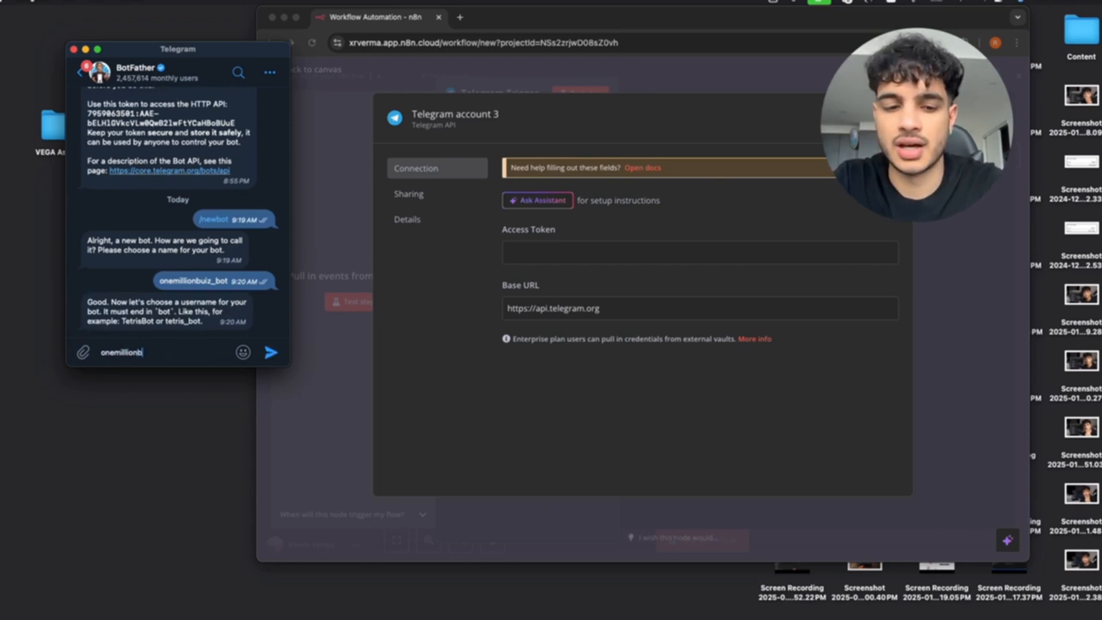
type("uiz_")
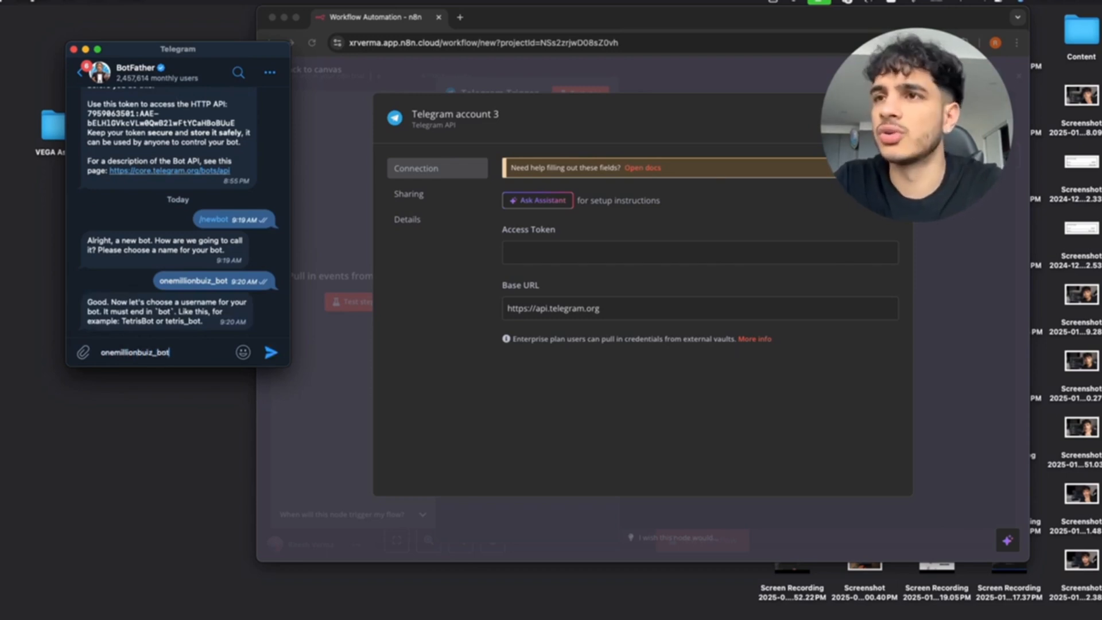
type("bot")
key("Return")
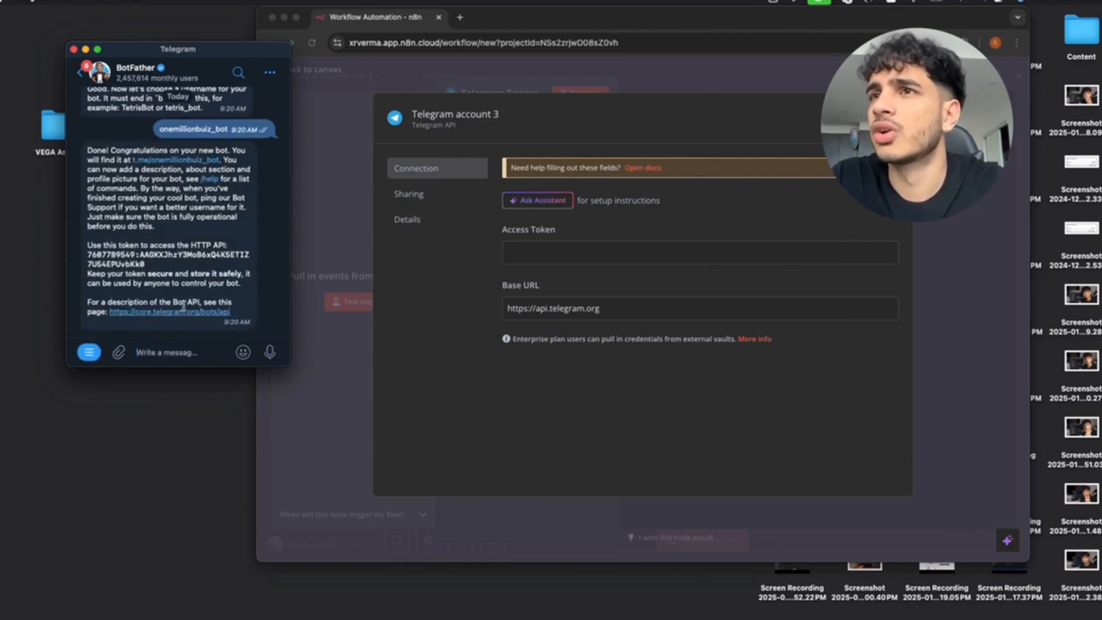
left_click(127, 261)
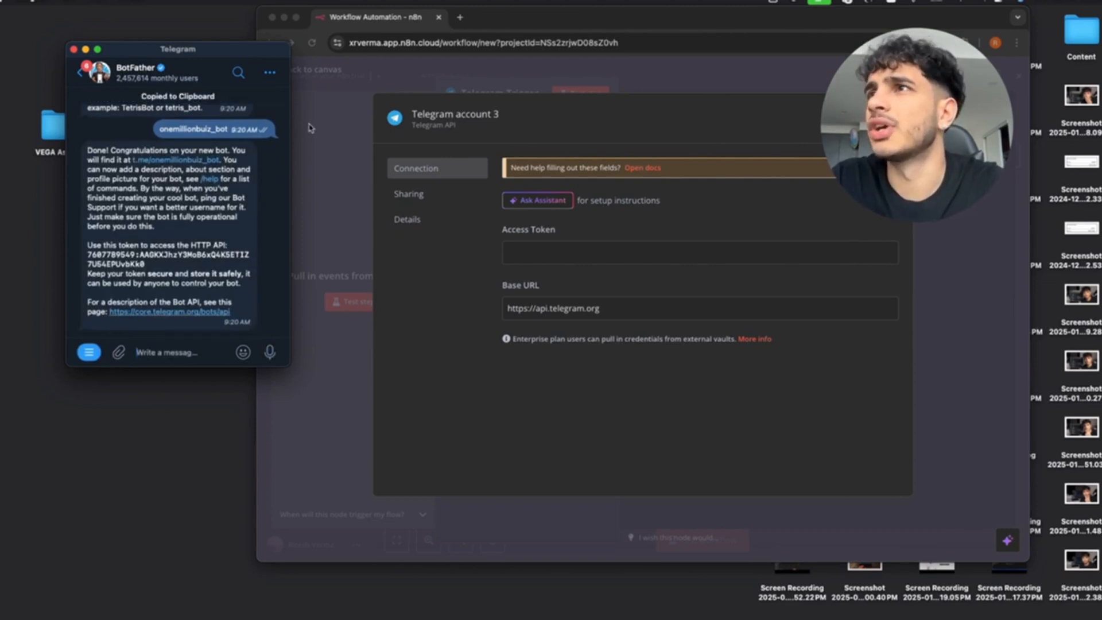
left_click(535, 251)
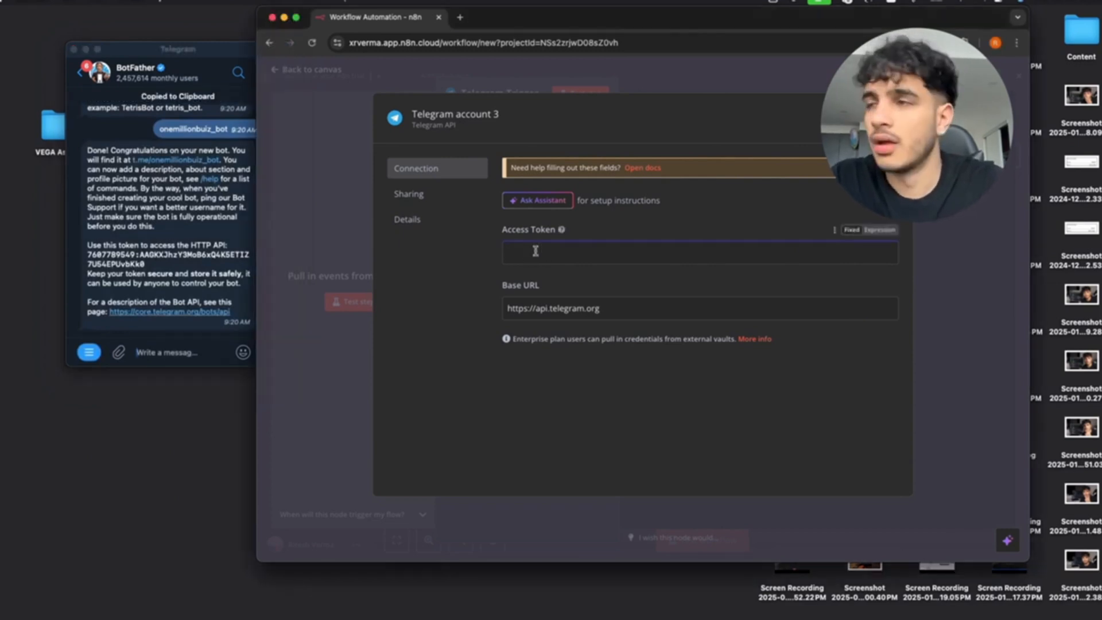
Paste the bot token as the Telegram credential's Access Token, close it, and return to the canvas.
key("super+v")
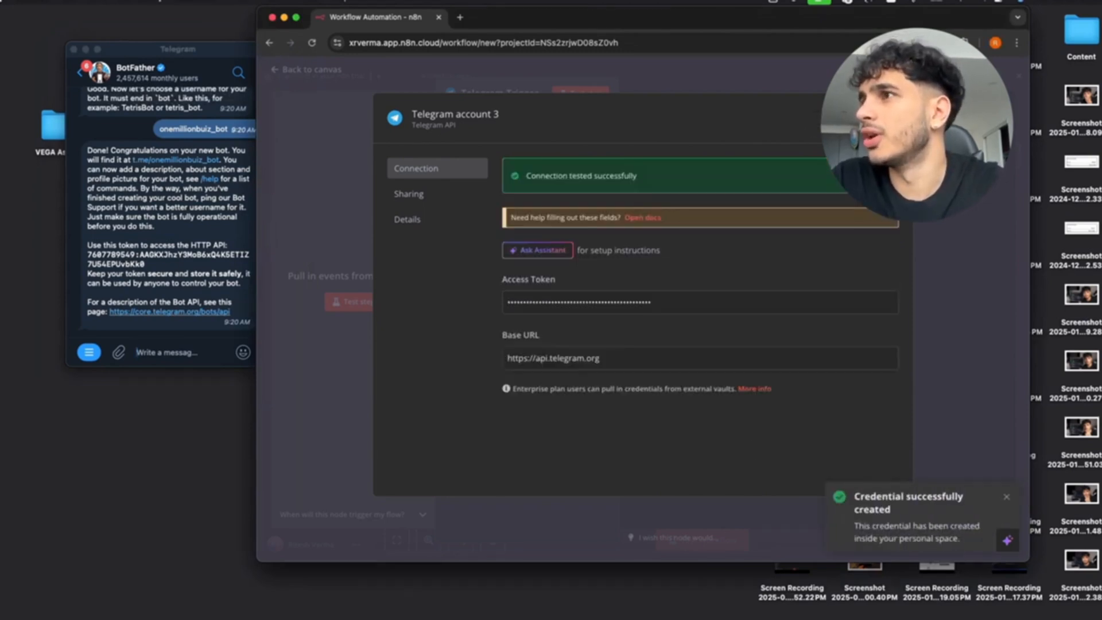
left_click(895, 117)
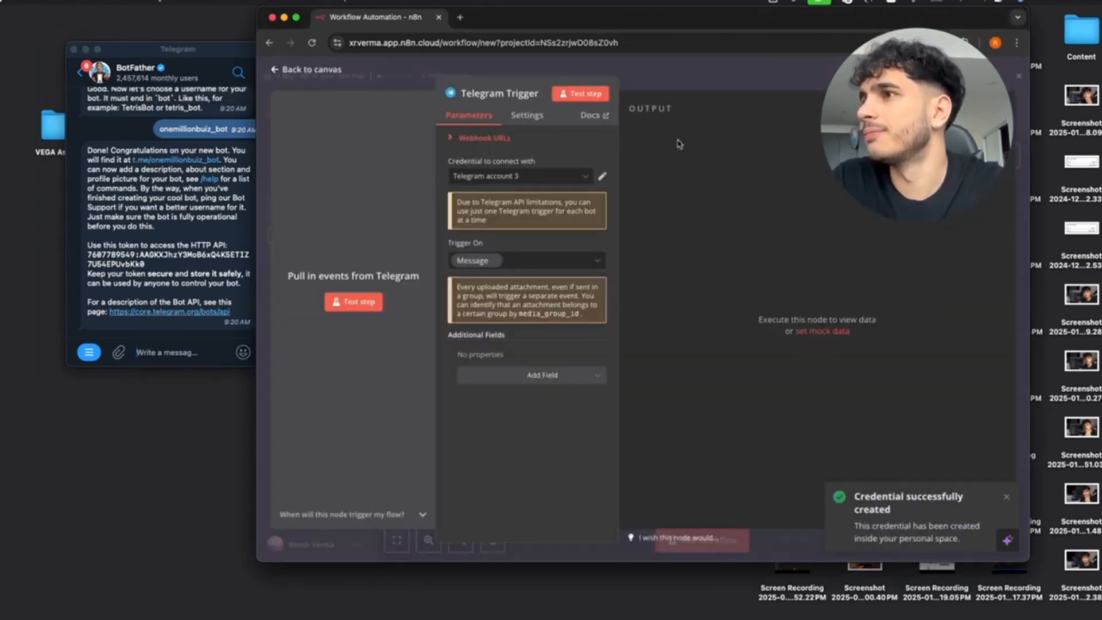
left_click(274, 70)
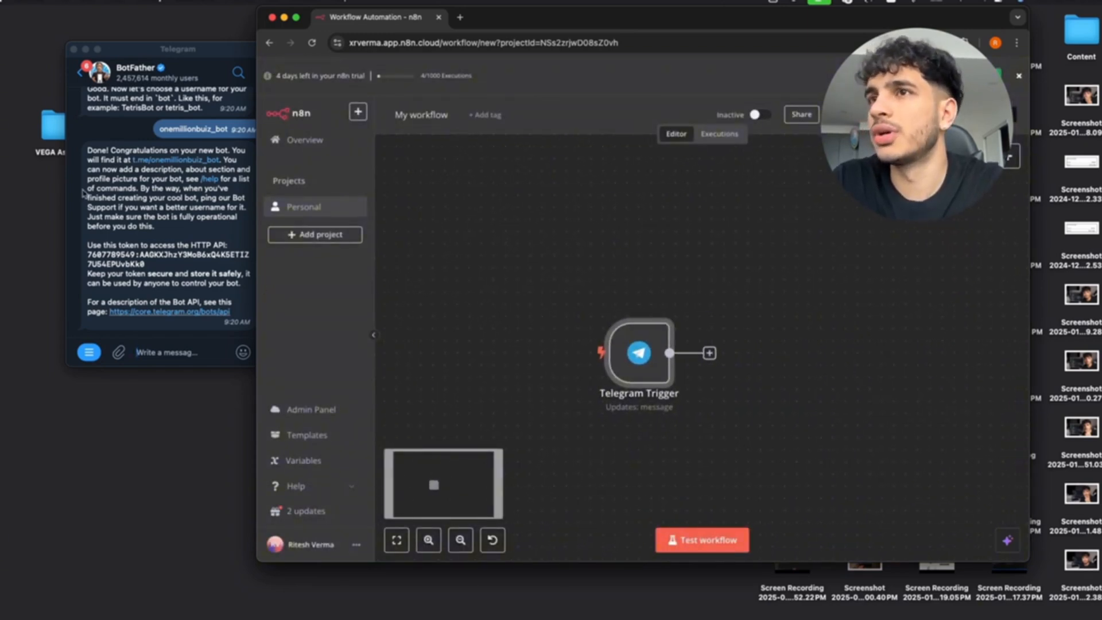
left_click(194, 248)
Open the chat with onemillionbuiz_bot and start the conversation.
left_click(182, 164)
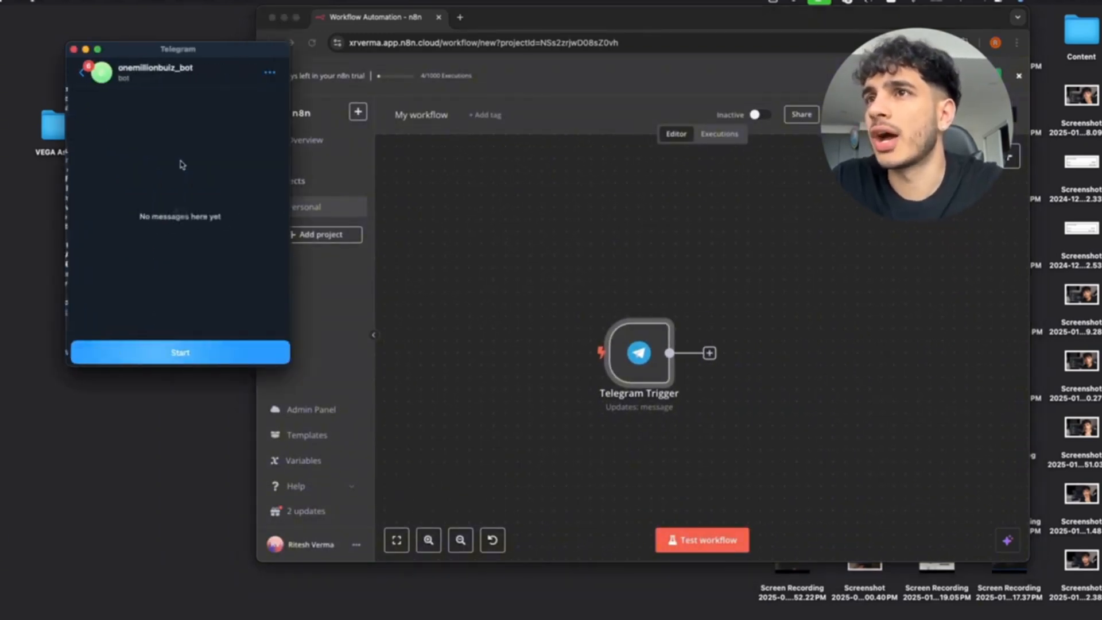
left_click(169, 352)
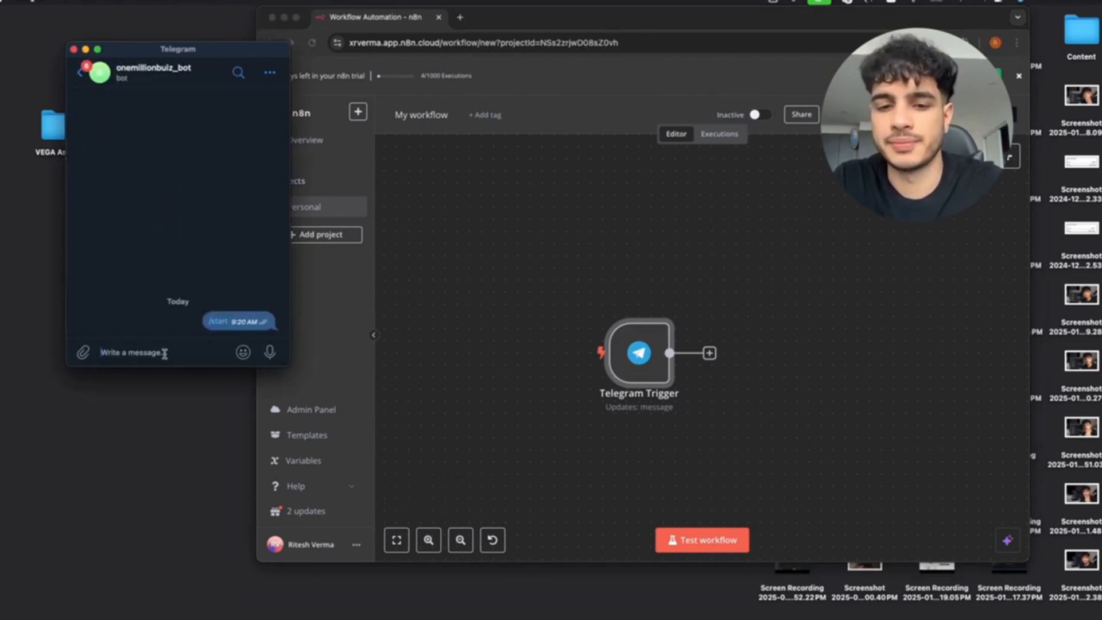
type("hel")
key("BackSpace")
key("BackSpace")
key("BackSpace")
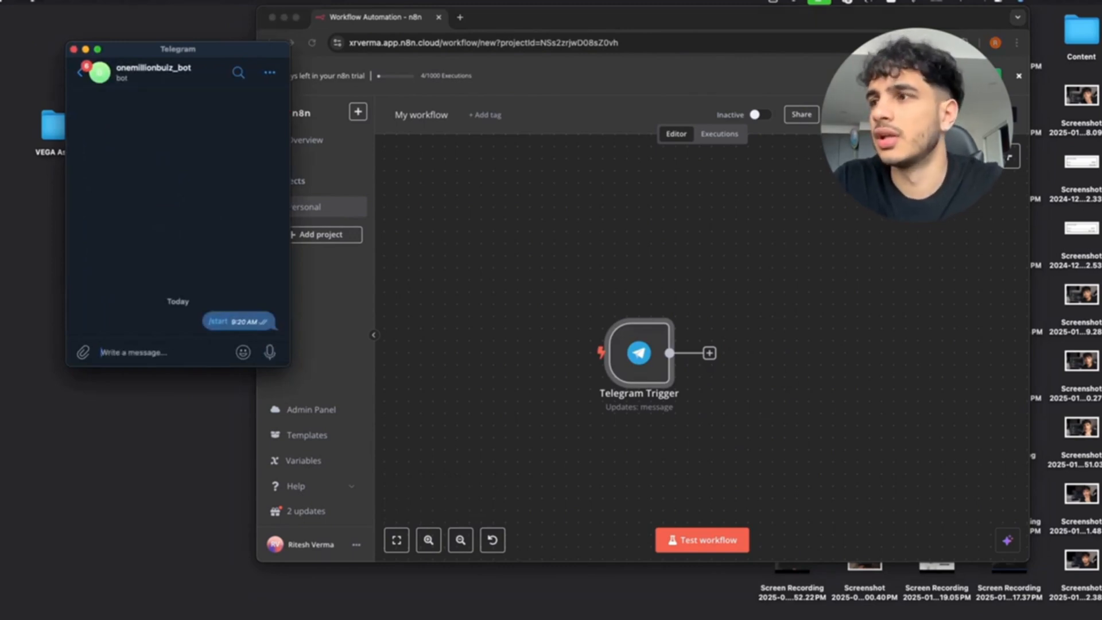
Run Test workflow and send 'Hello' to the bot so the Telegram Trigger fires.
left_click(696, 544)
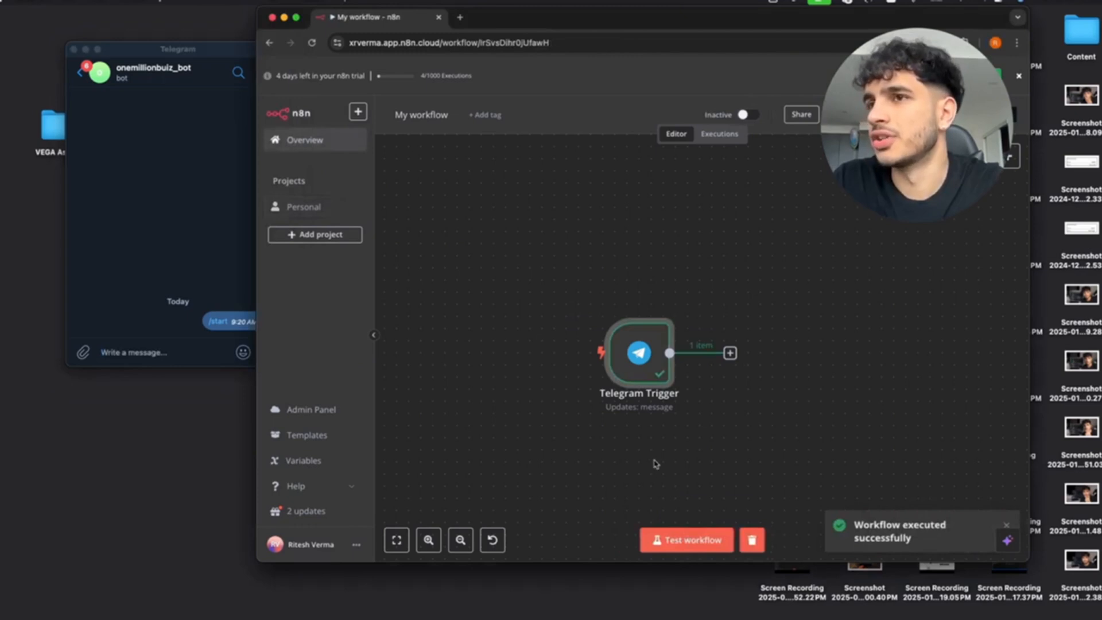
left_click(686, 539)
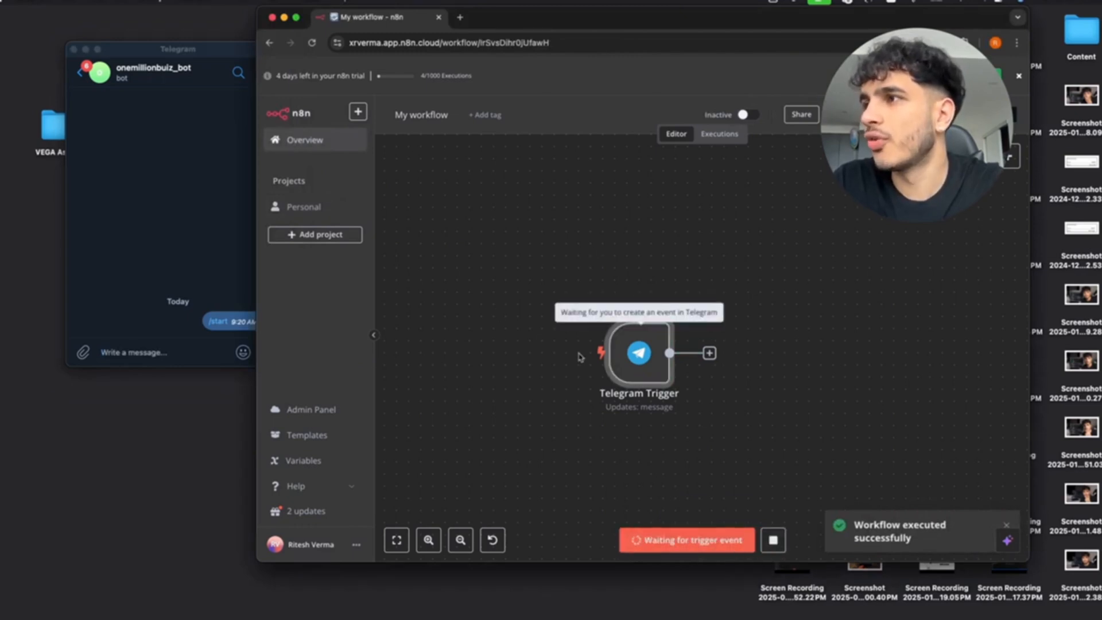
left_click(153, 352)
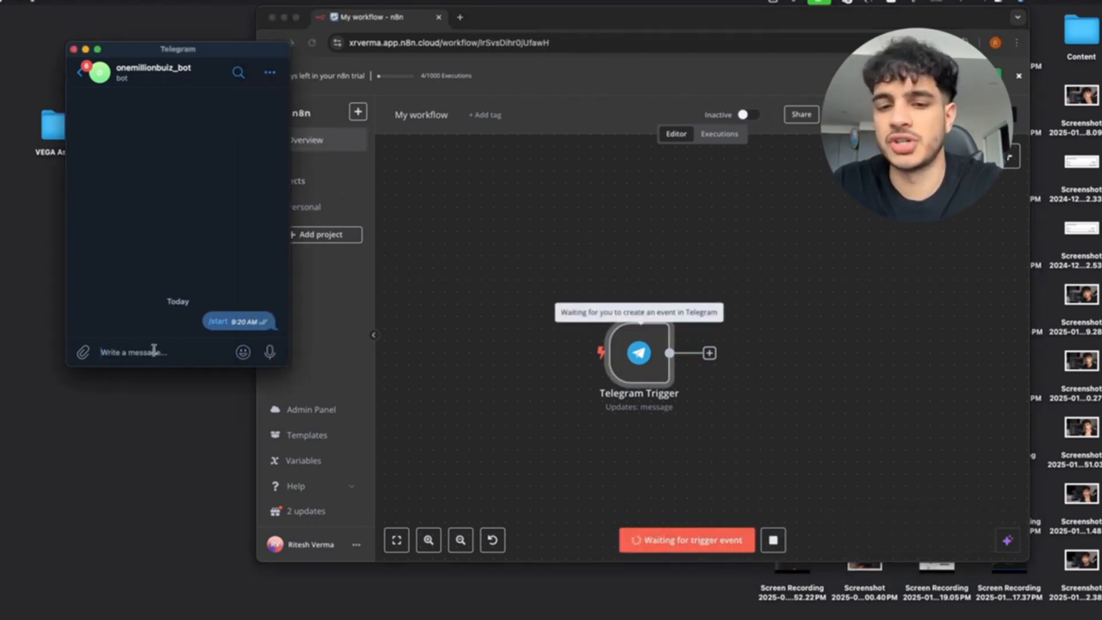
type("Hello")
key("Return")
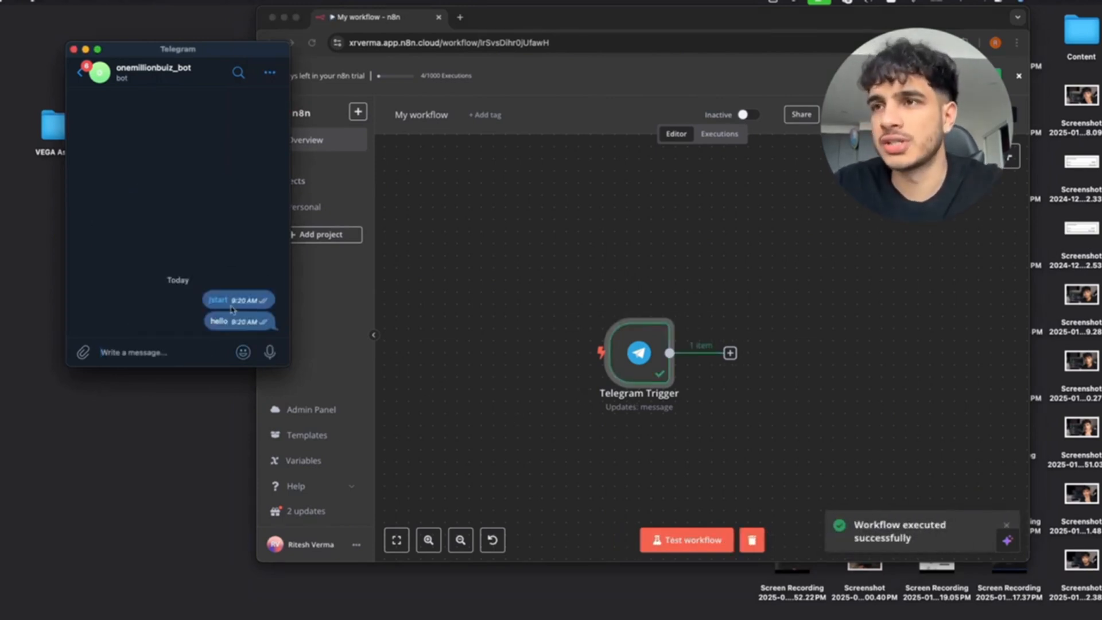
left_click_drag(600, 23, 563, 21)
key("ctrl+Up")
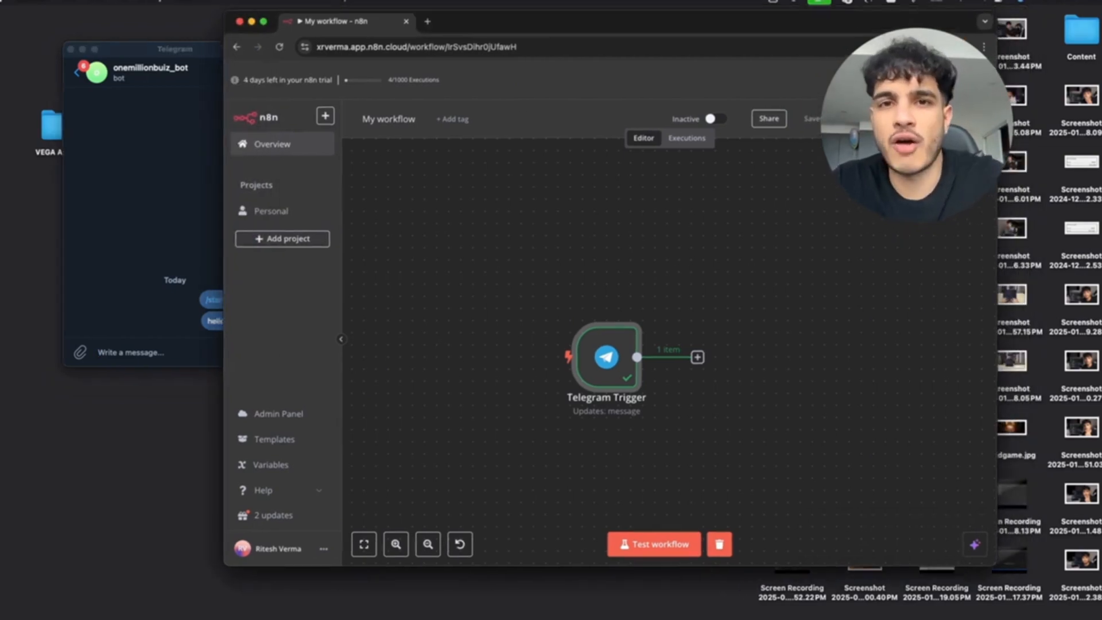
key("ctrl+Up")
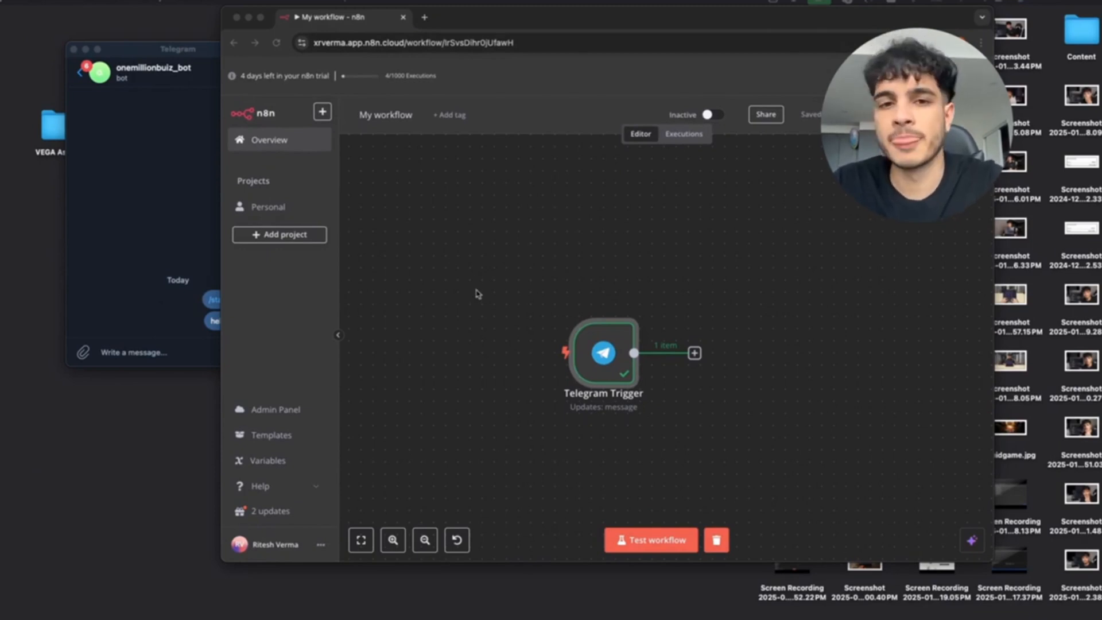
Add a Switch node after the Telegram Trigger.
left_click_drag(602, 18, 522, 19)
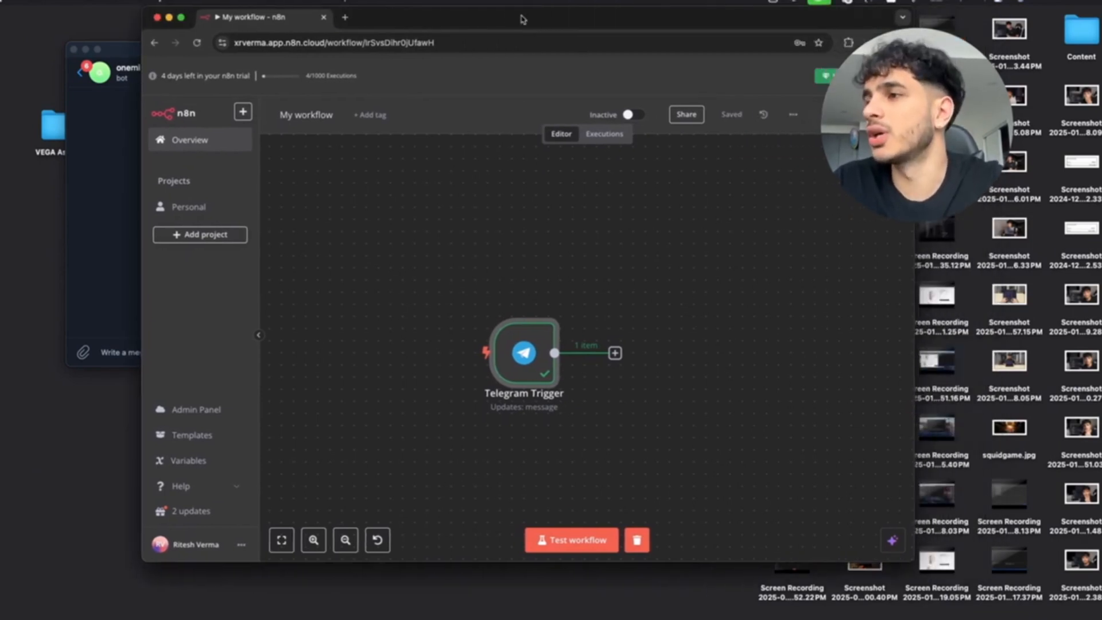
scroll(544, 298, "down", 5)
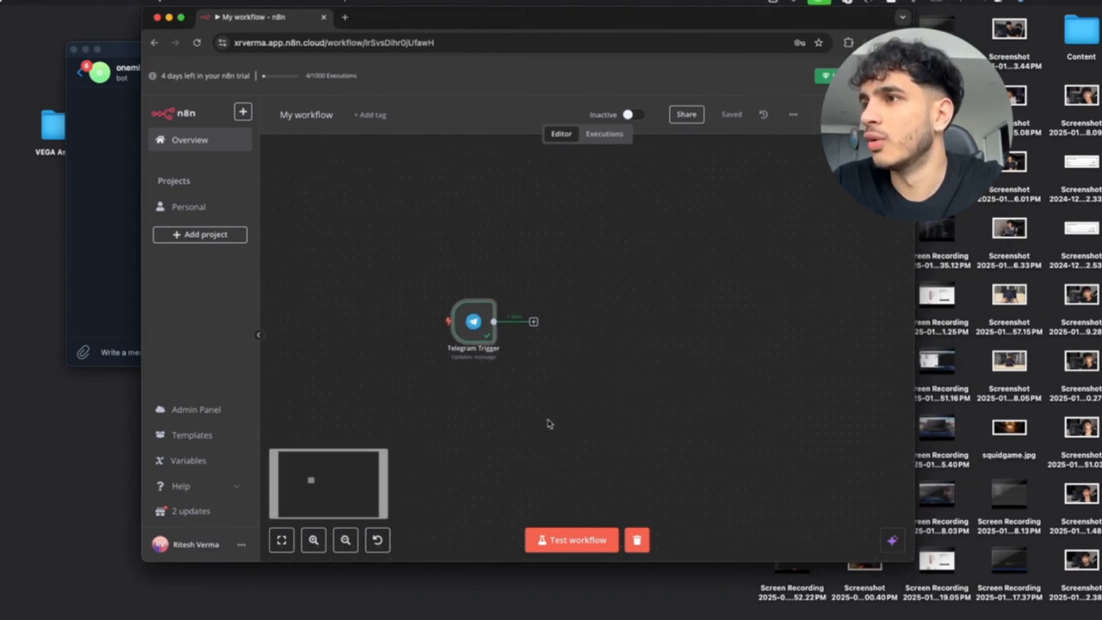
scroll(520, 372, "up", 3)
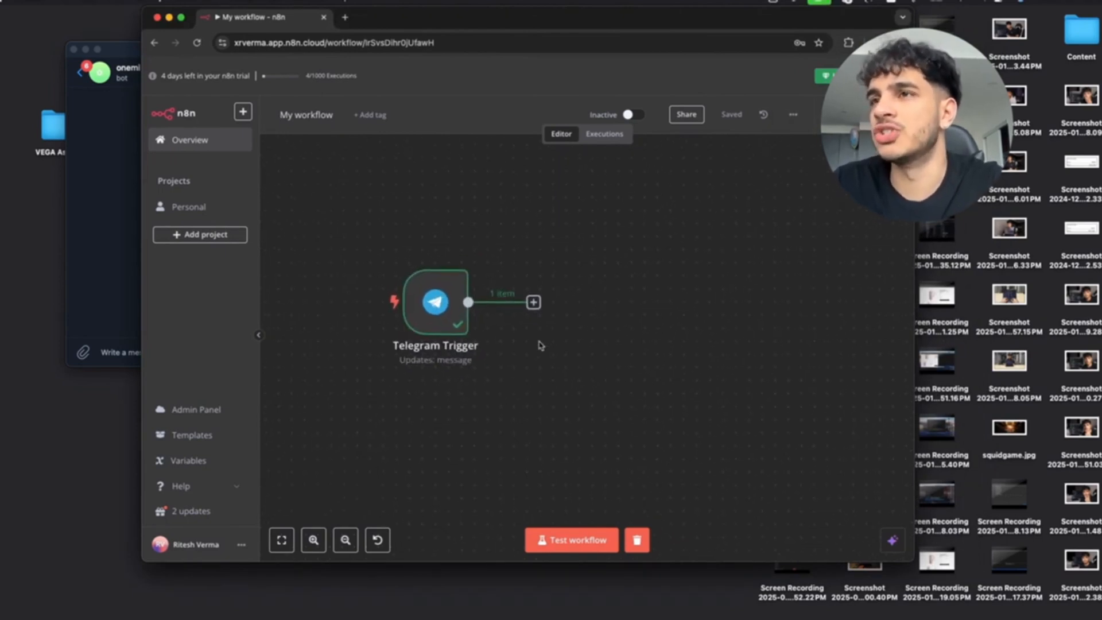
scroll(541, 336, "down", 2)
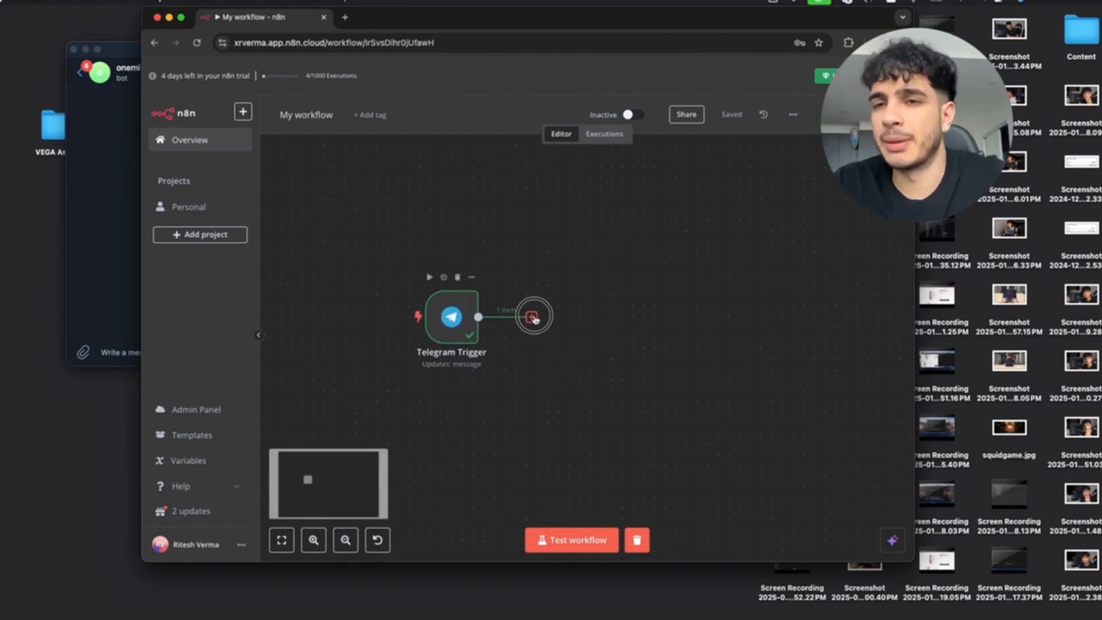
left_click_drag(534, 317, 579, 313)
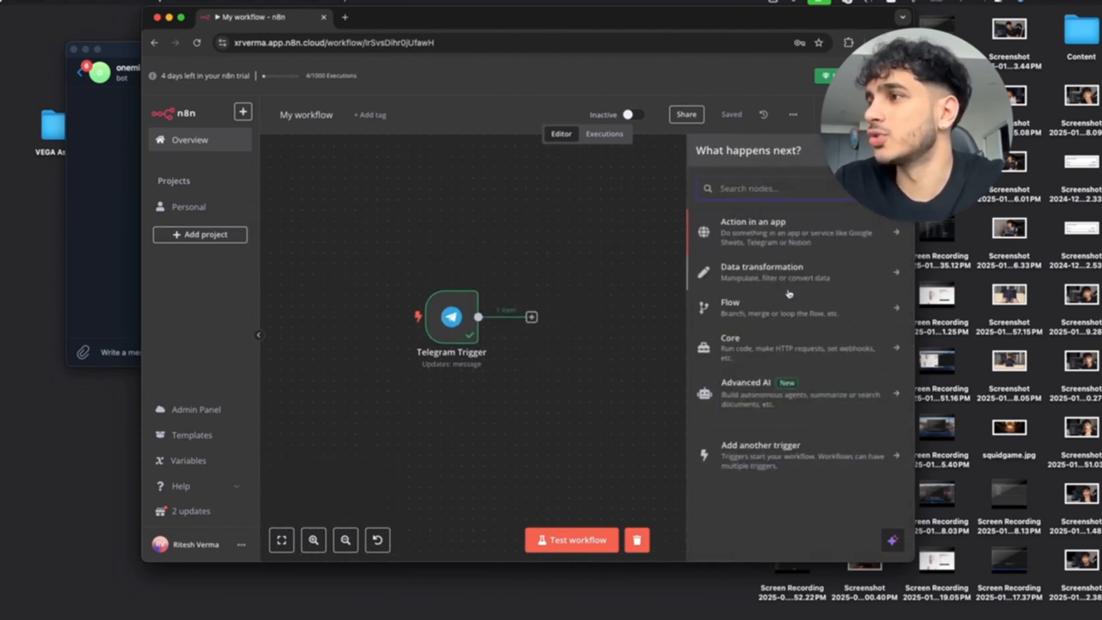
type("Swi")
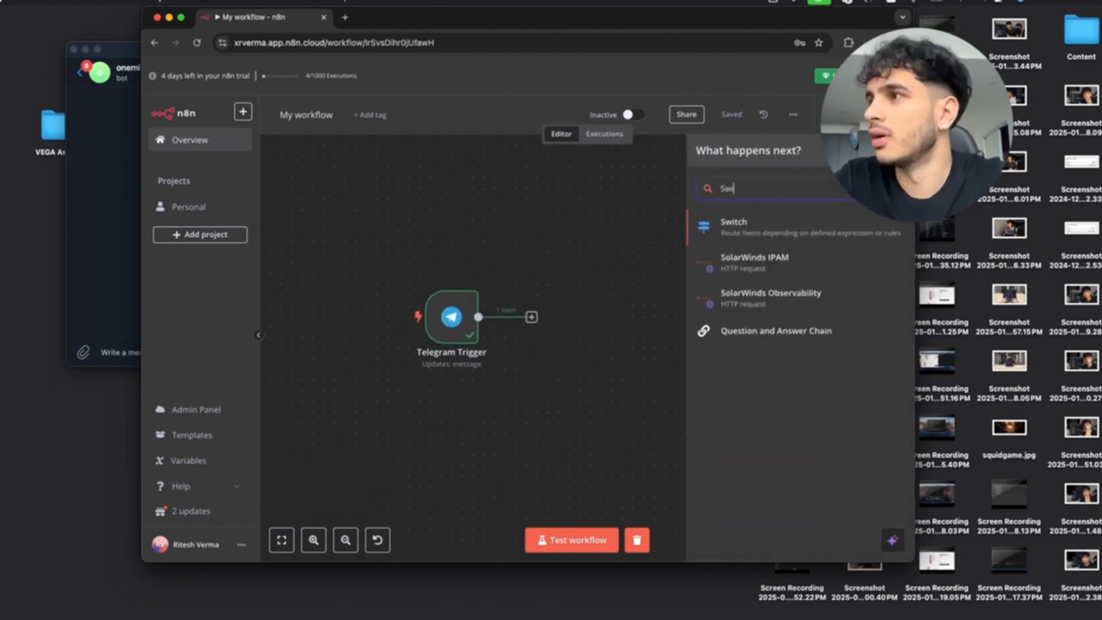
type("t")
left_click(753, 226)
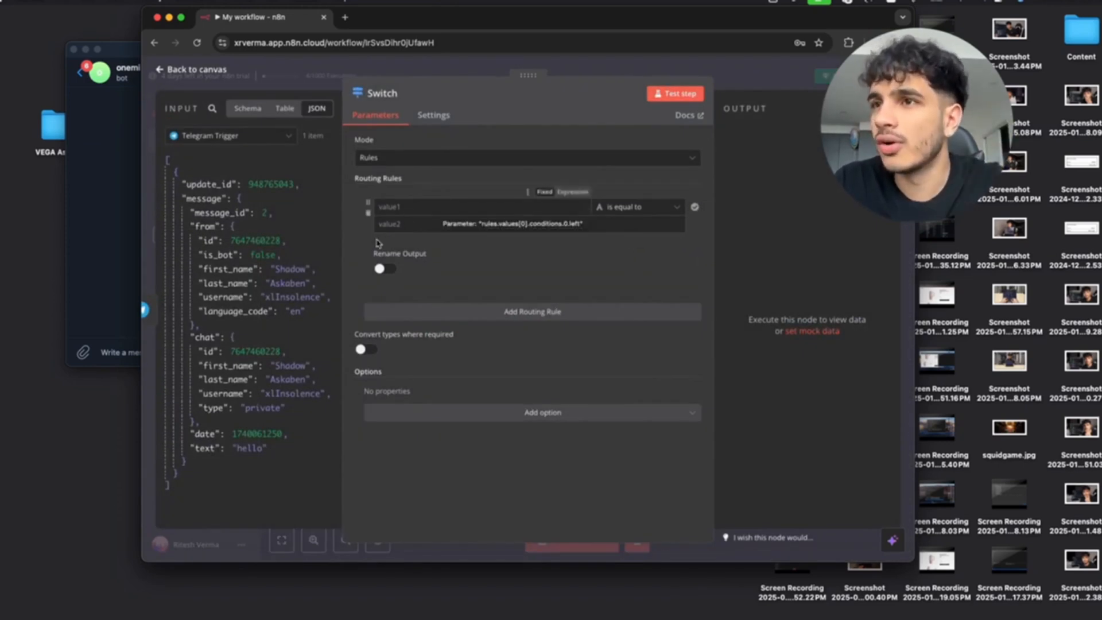
Set the first rule to message text String exists, add a second rule, and test the step.
left_click_drag(209, 449, 454, 208)
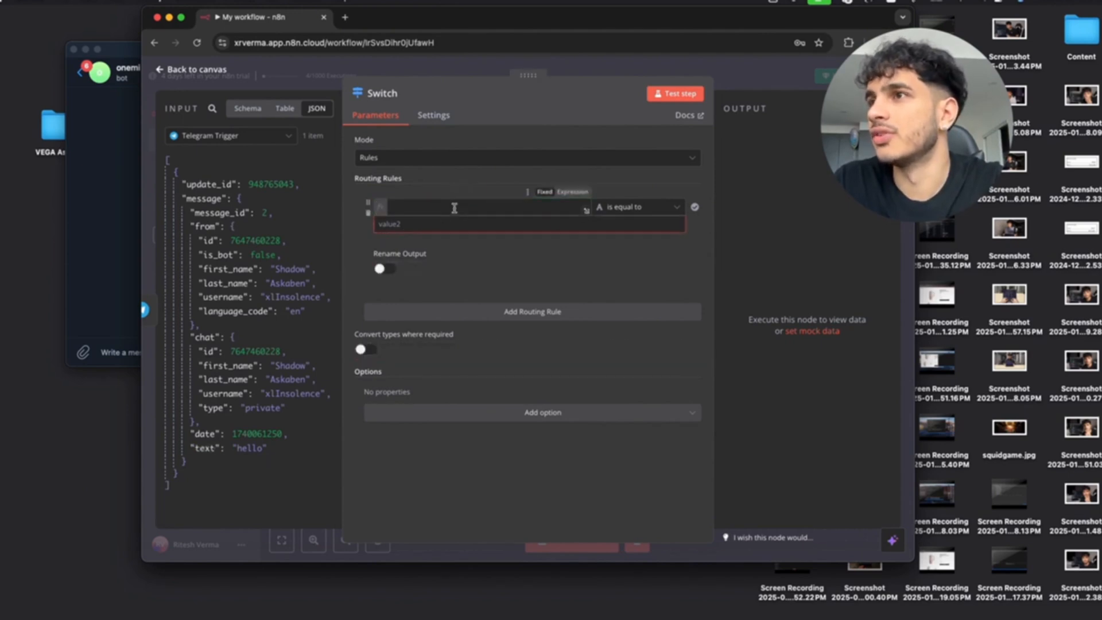
left_click(641, 212)
mouse_move(631, 236)
left_click(724, 242)
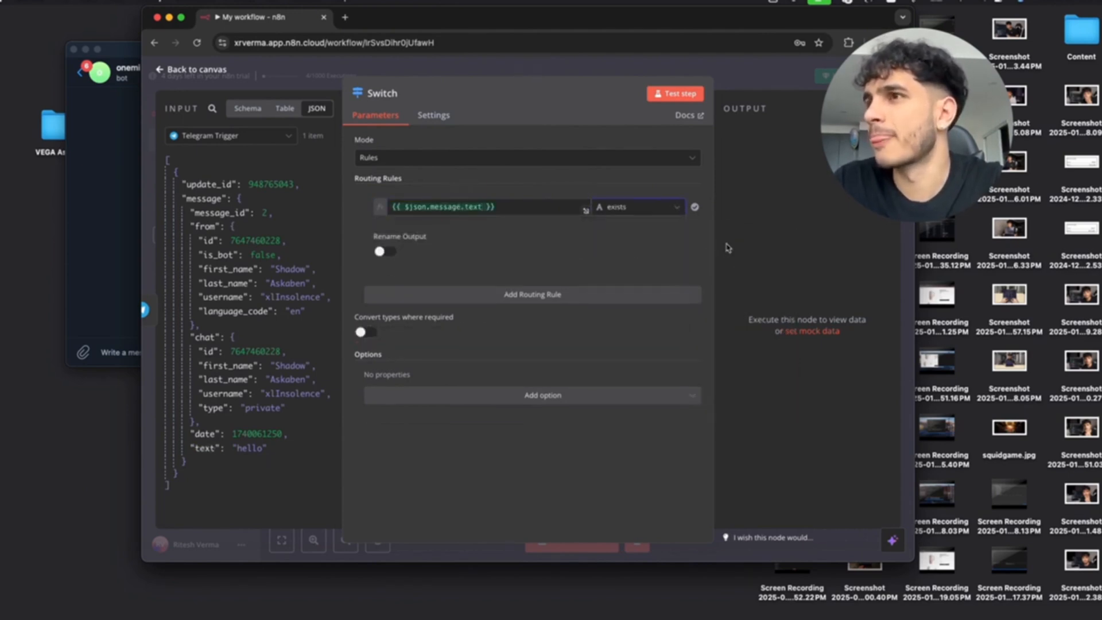
left_click(481, 294)
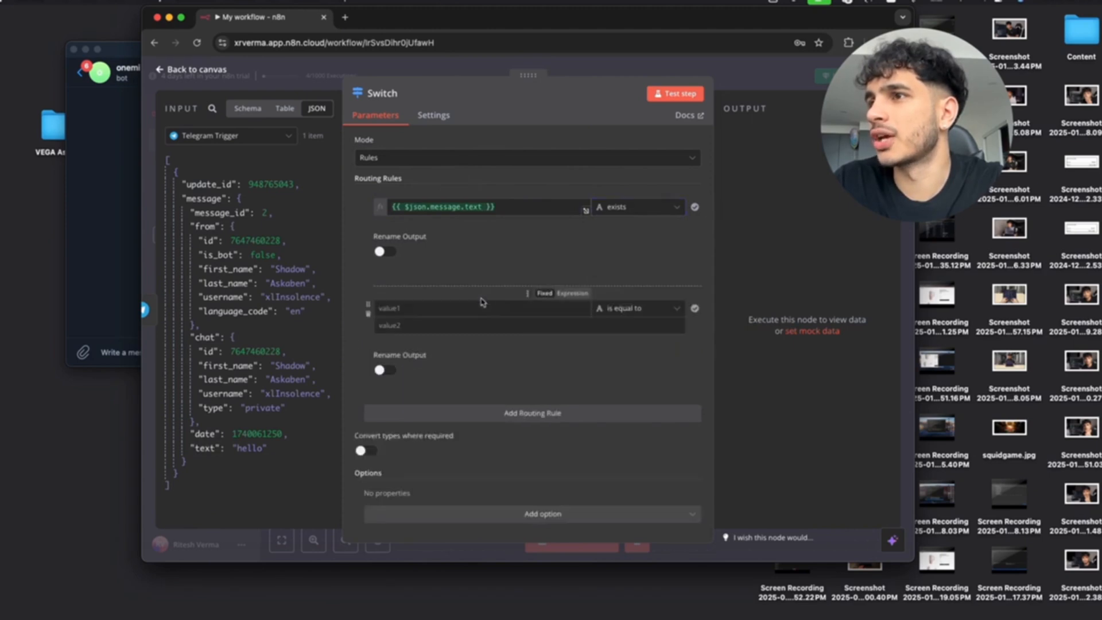
left_click(675, 93)
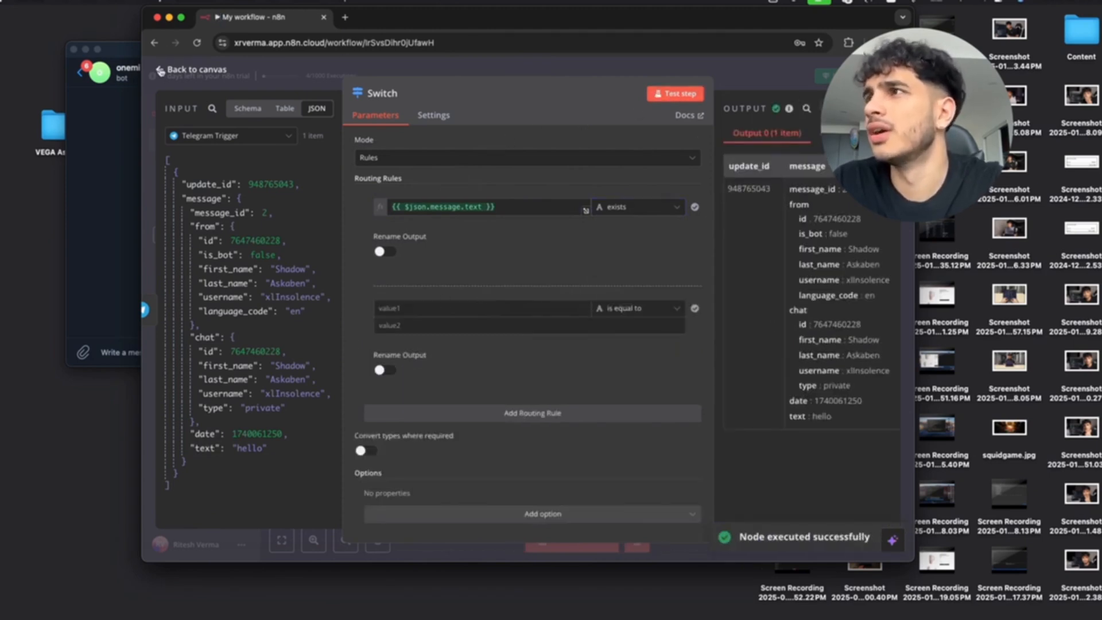
left_click(161, 70)
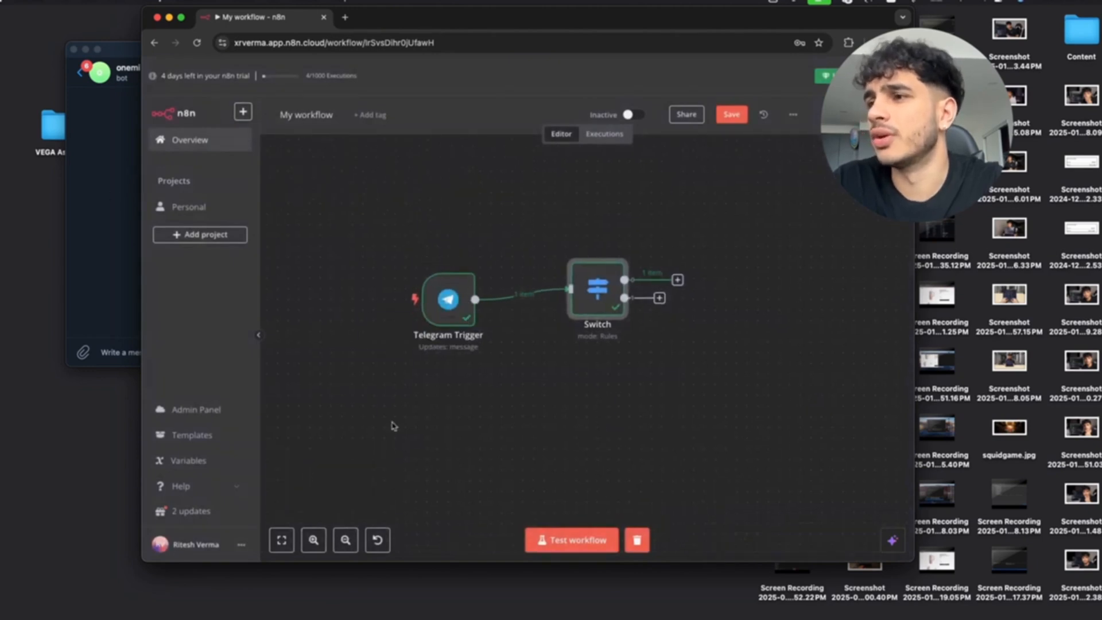
Start a workflow test run and send the bot a recorded voice note.
left_click(553, 542)
left_click(115, 253)
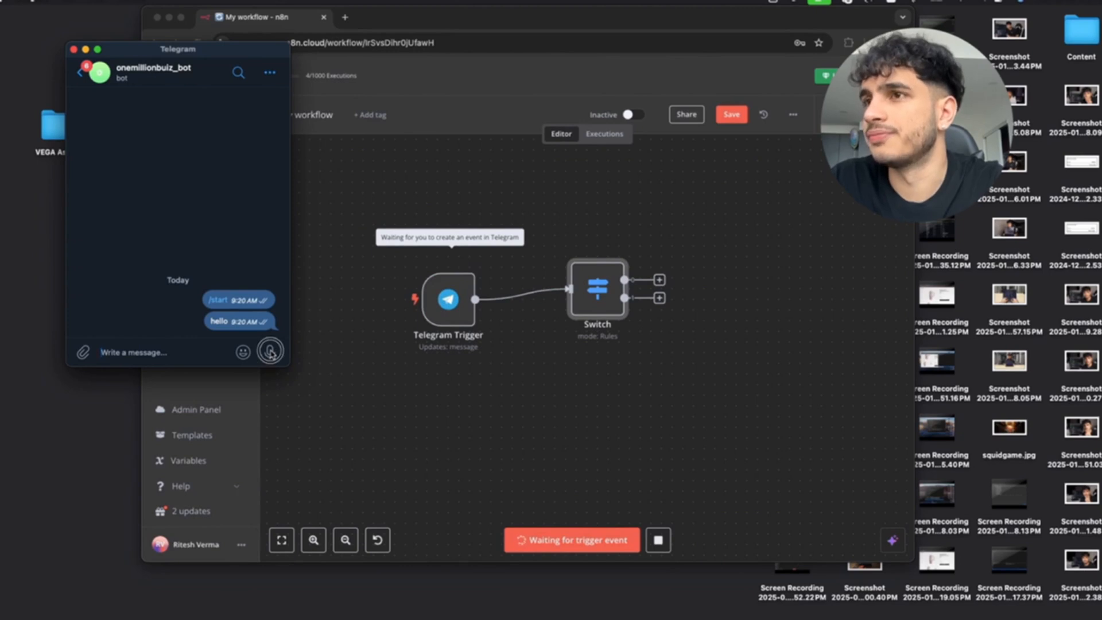
left_click_drag(270, 353, 271, 352)
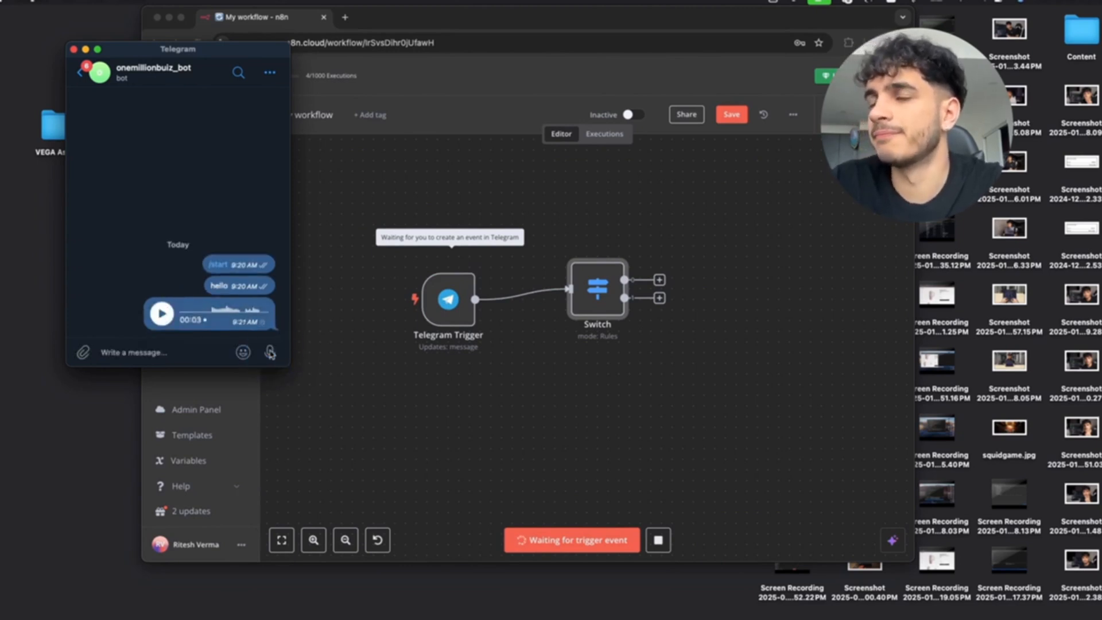
Set the Switch's second rule to message.voice.file_id String exists.
double_click(597, 290)
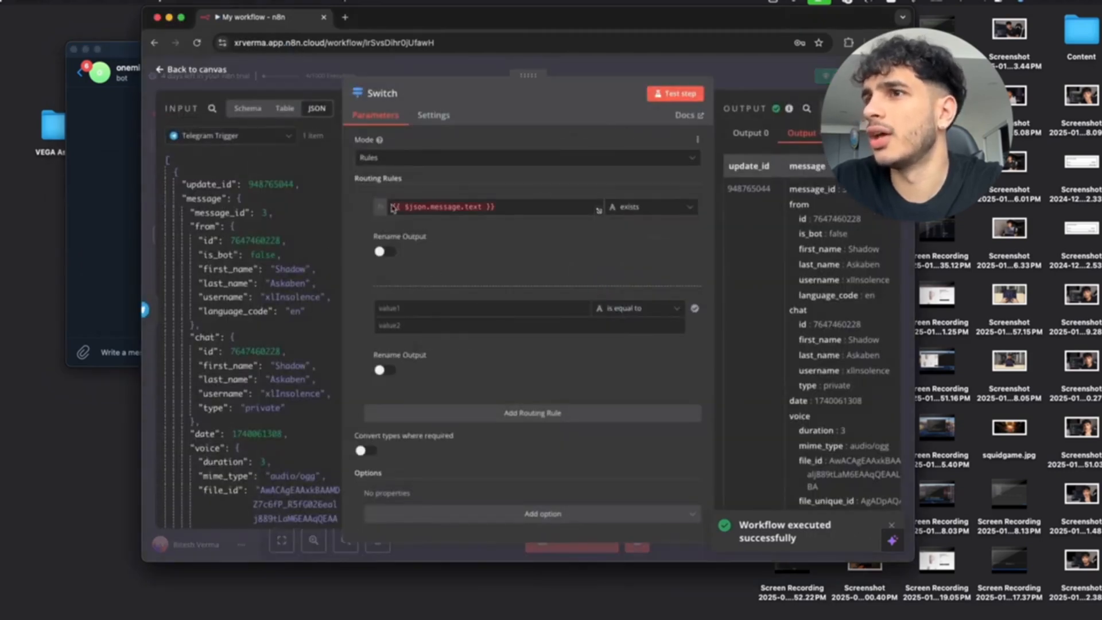
scroll(285, 308, "down", 1)
scroll(284, 308, "down", 5)
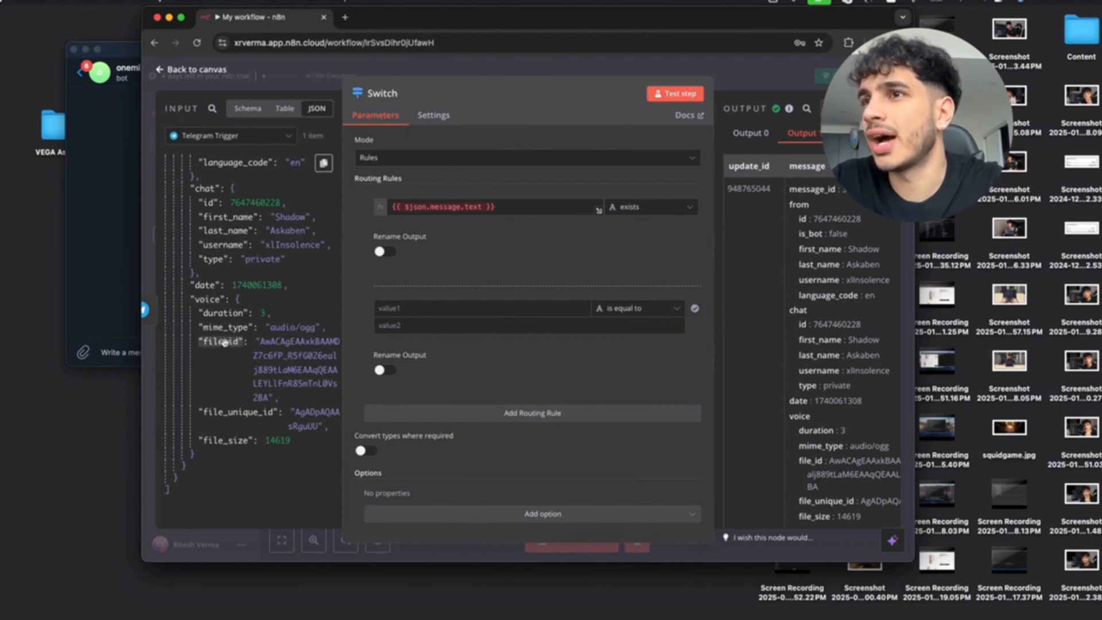
left_click_drag(224, 343, 458, 312)
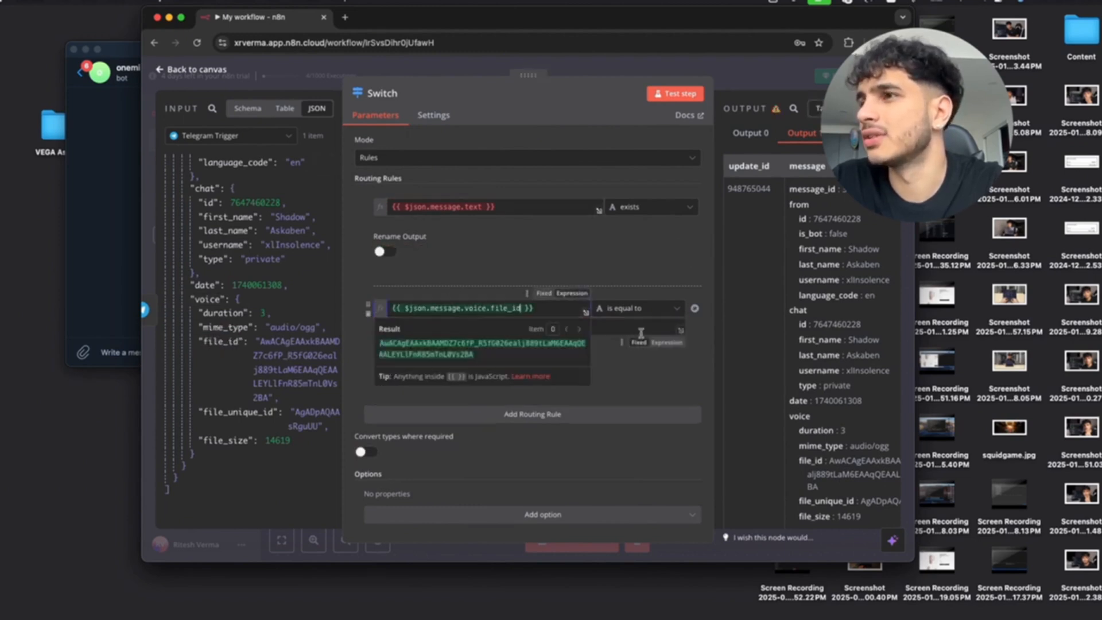
left_click(641, 310)
mouse_move(629, 339)
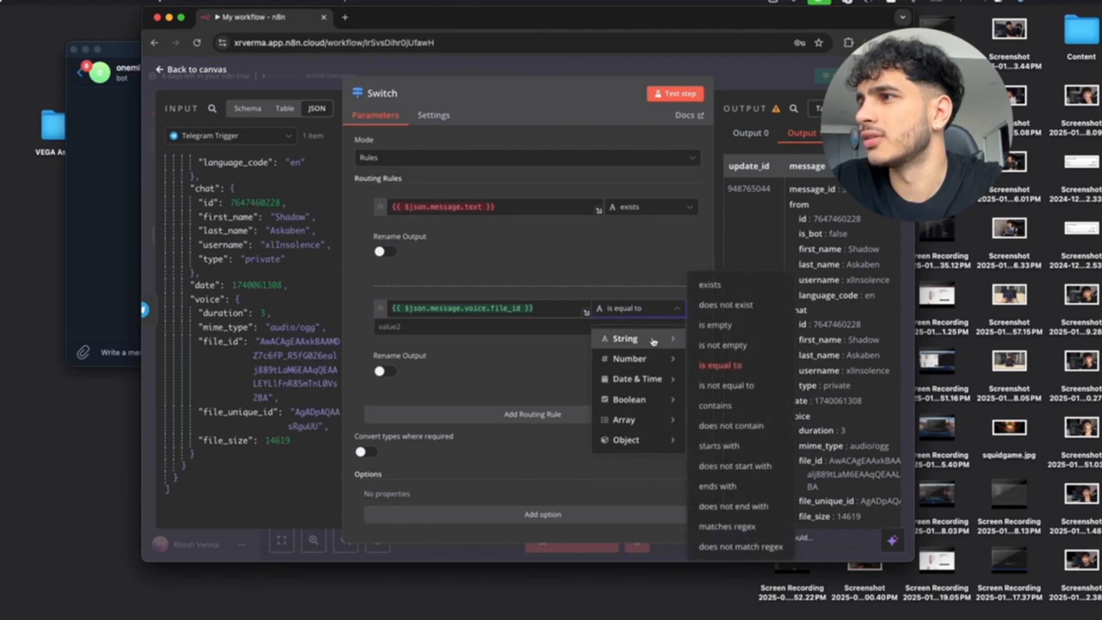
left_click(728, 285)
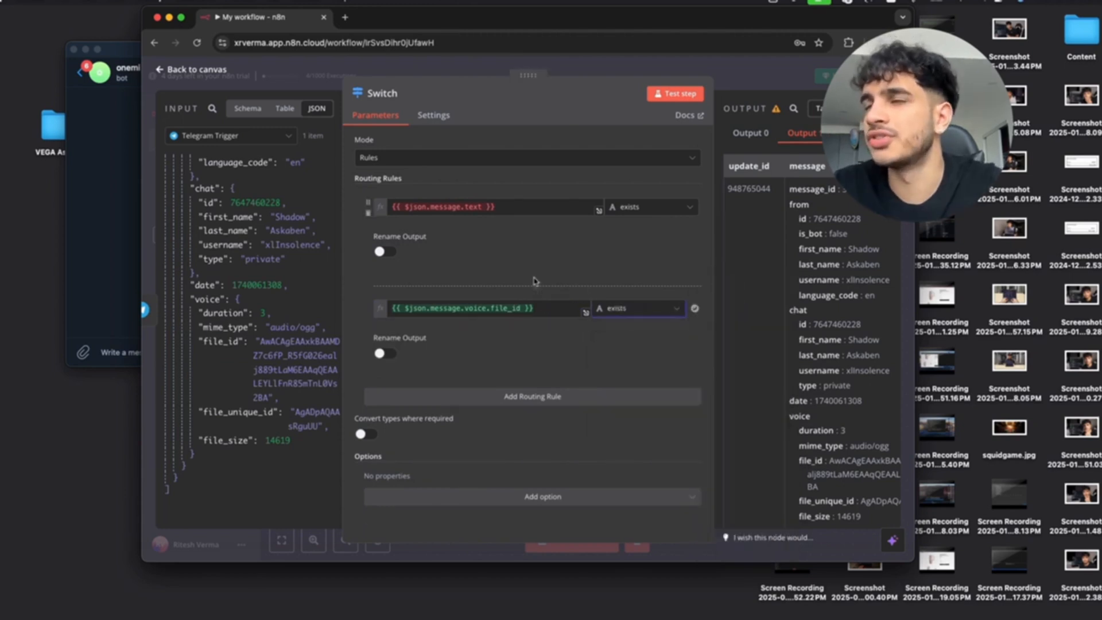
left_click(159, 70)
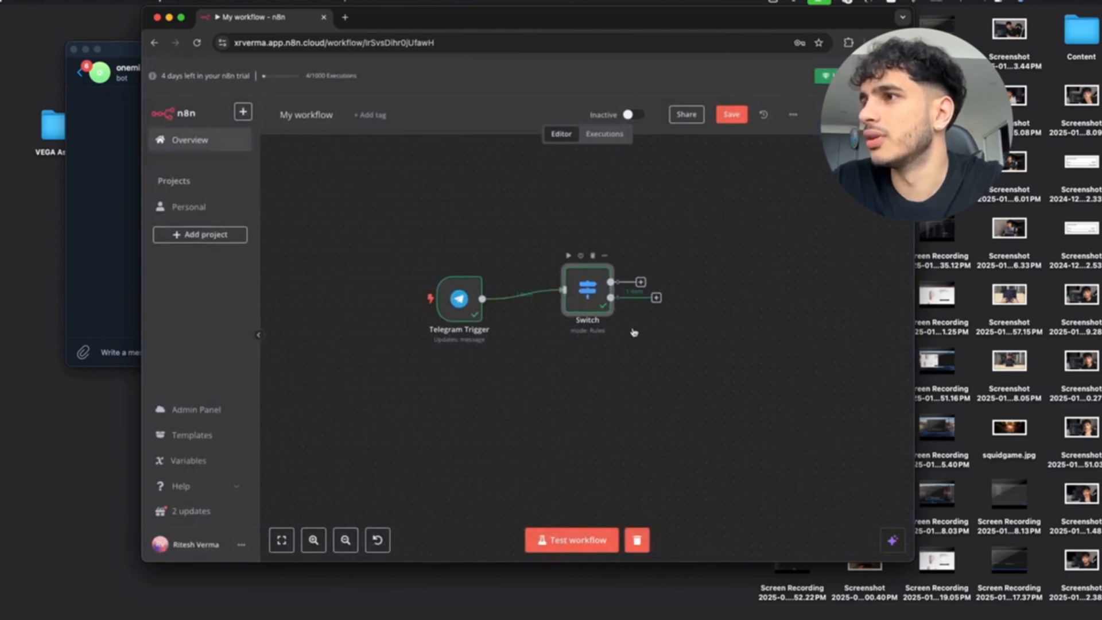
scroll(633, 331, "right", 5)
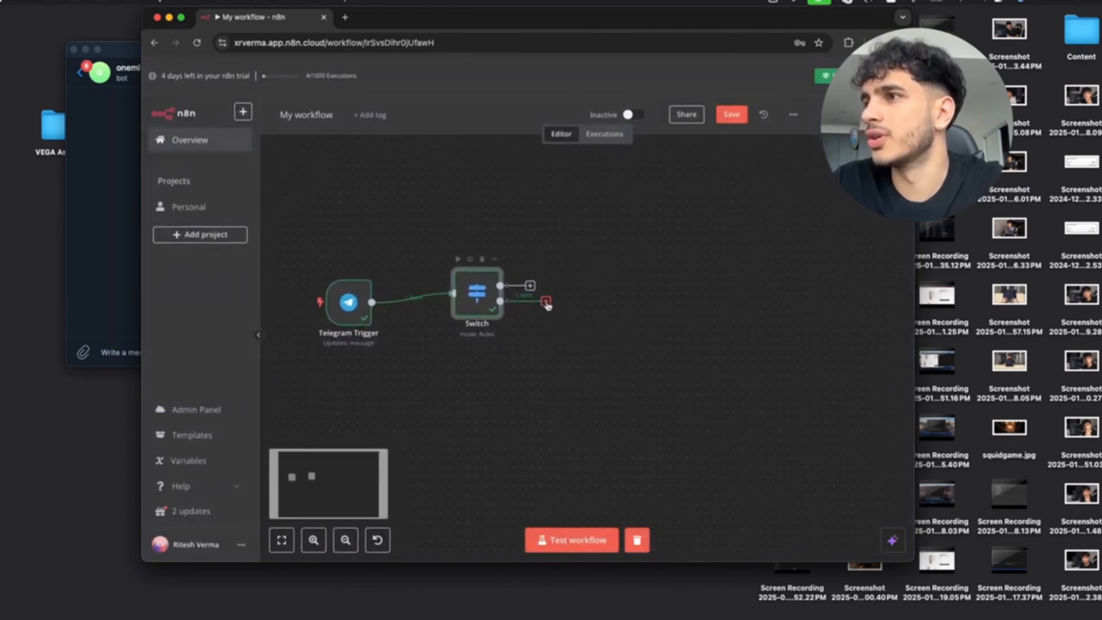
Add a Telegram 'Get a file' action to the Switch's voice output.
left_click_drag(547, 305, 568, 374)
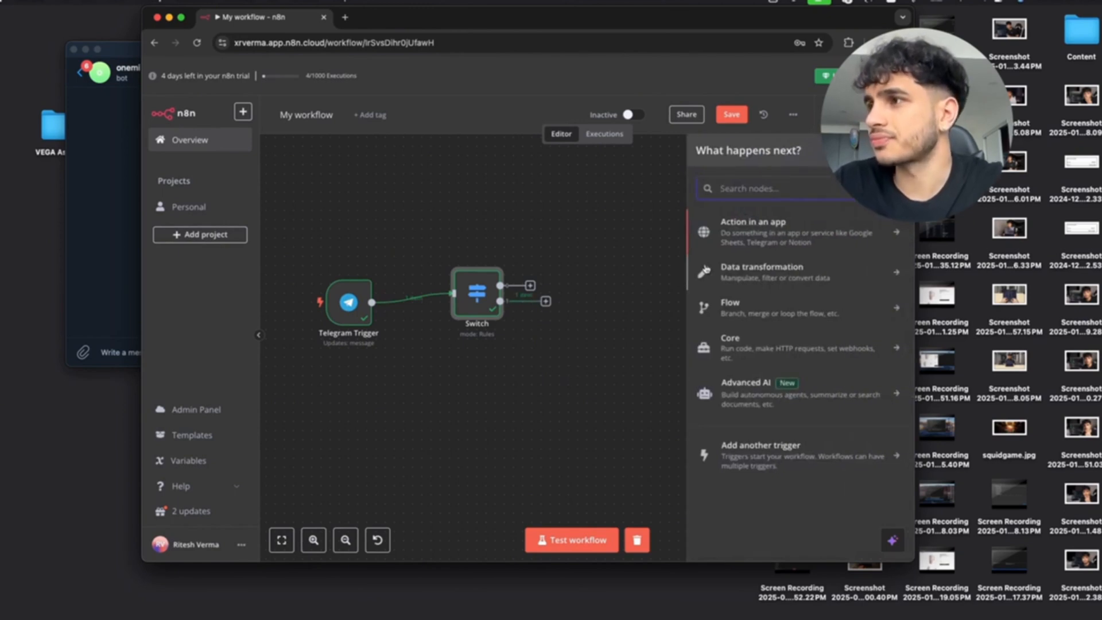
key("Return")
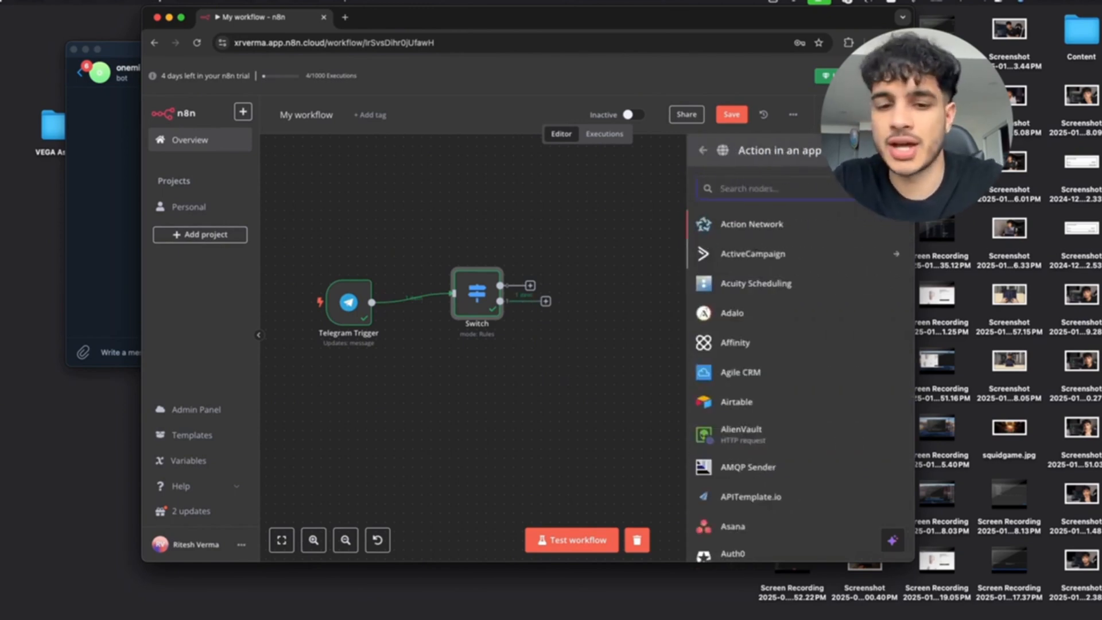
type("Telegram")
left_click(769, 230)
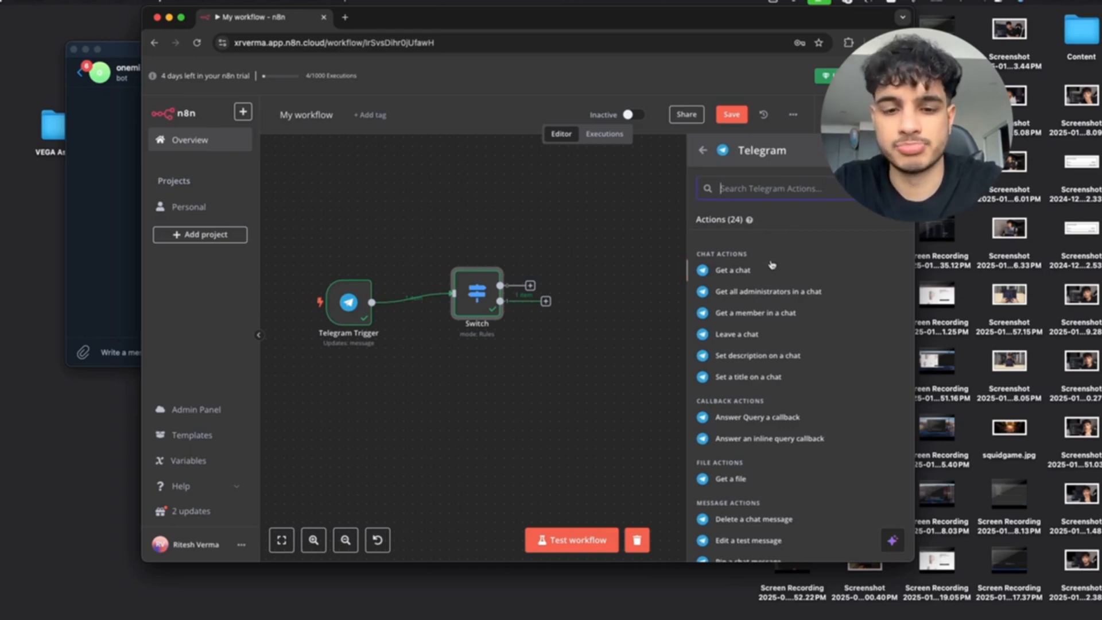
type("file")
left_click(752, 277)
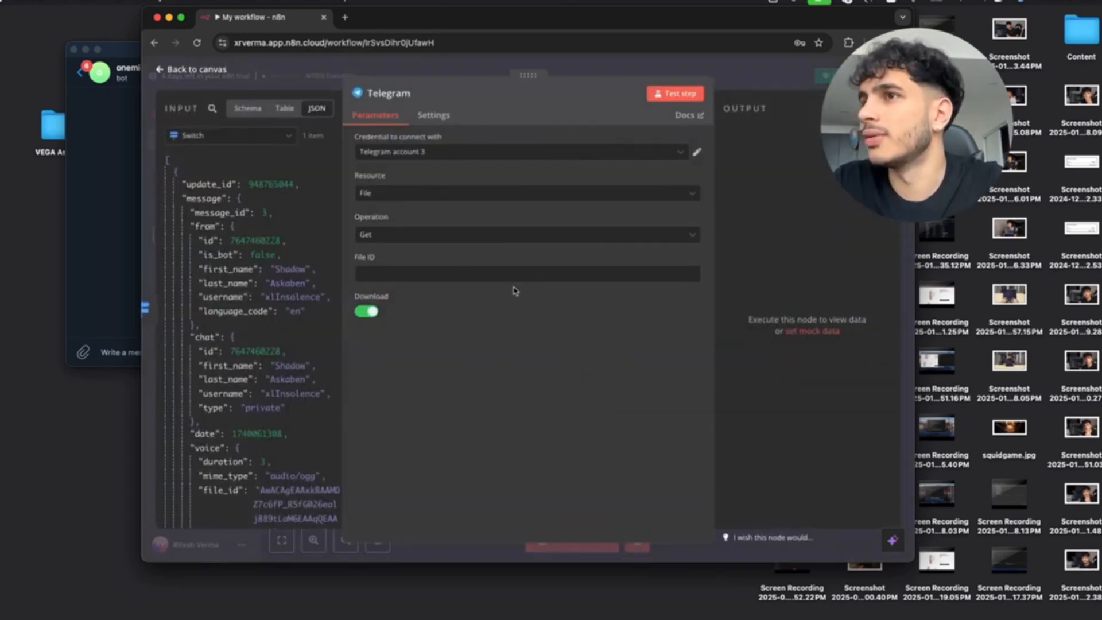
Set File ID to the voice file_id and test, downloading file_0.oga (14.6 kB).
scroll(276, 285, "down", 5)
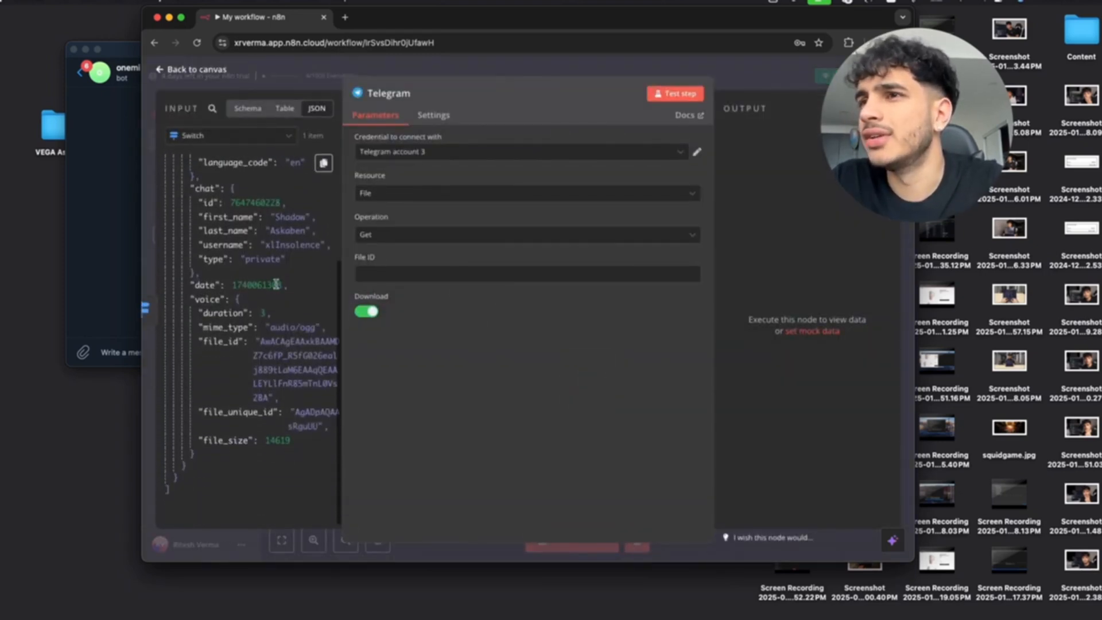
left_click_drag(237, 341, 447, 279)
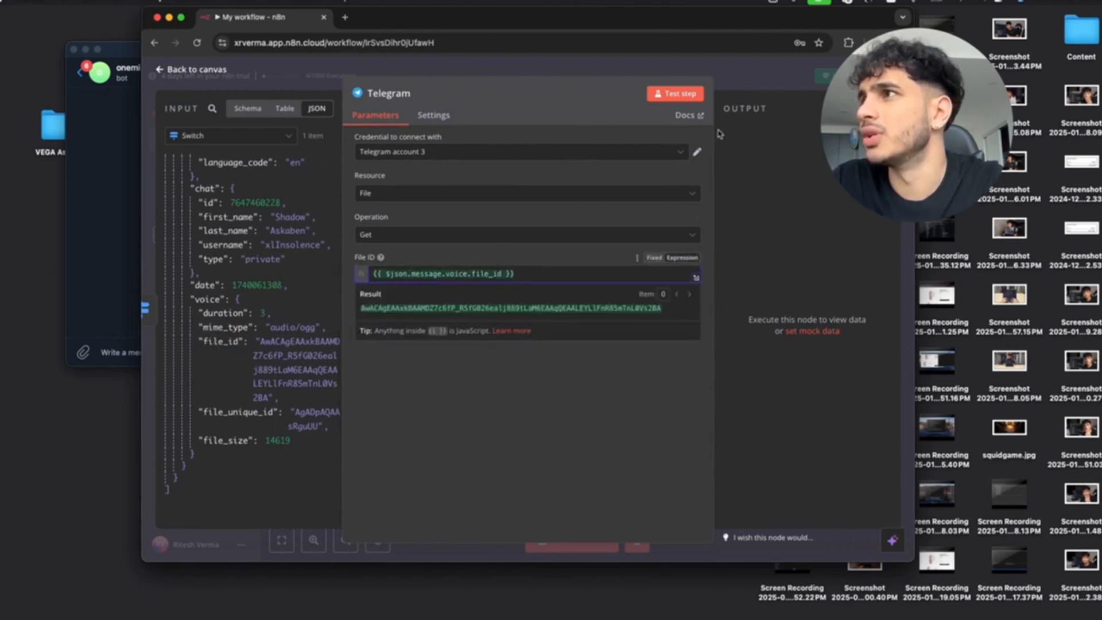
left_click(678, 96)
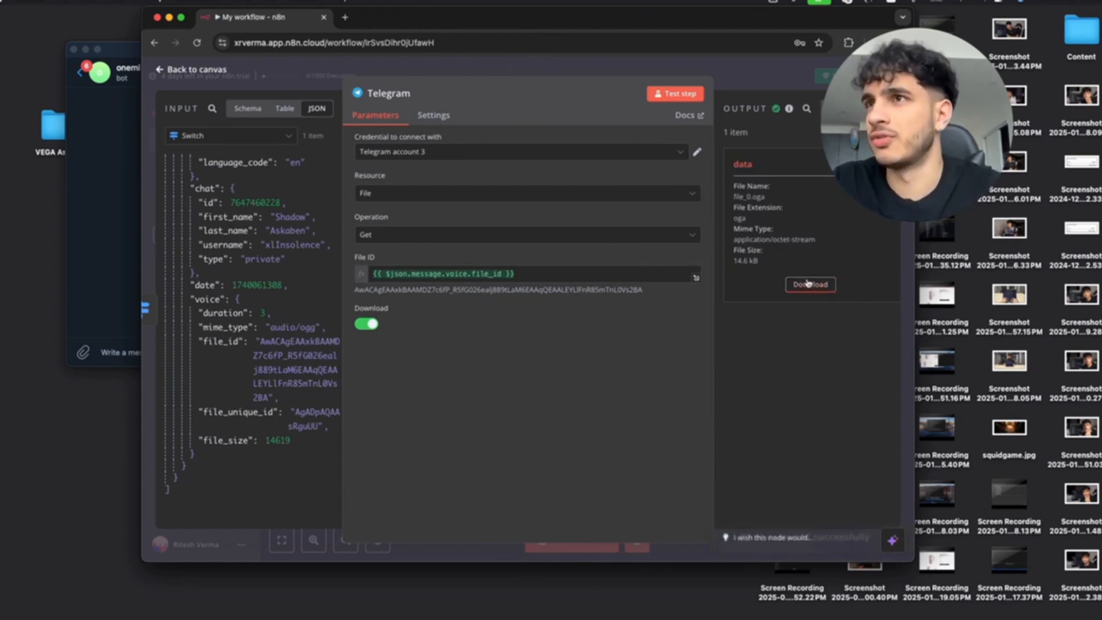
left_click(160, 70)
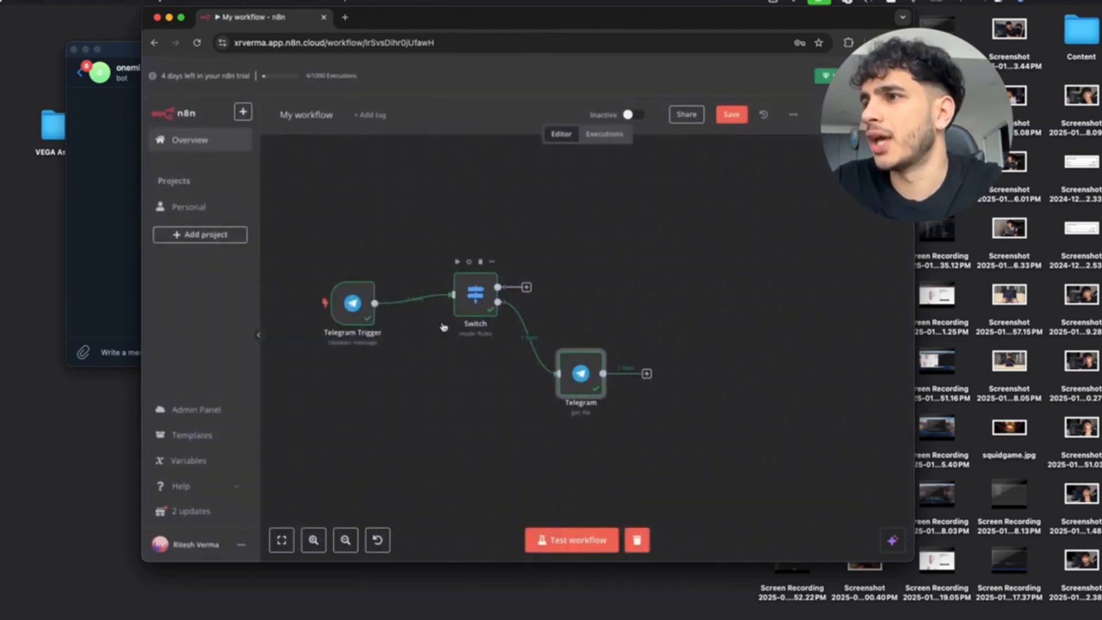
scroll(459, 350, "right", 3)
scroll(459, 350, "down", 3)
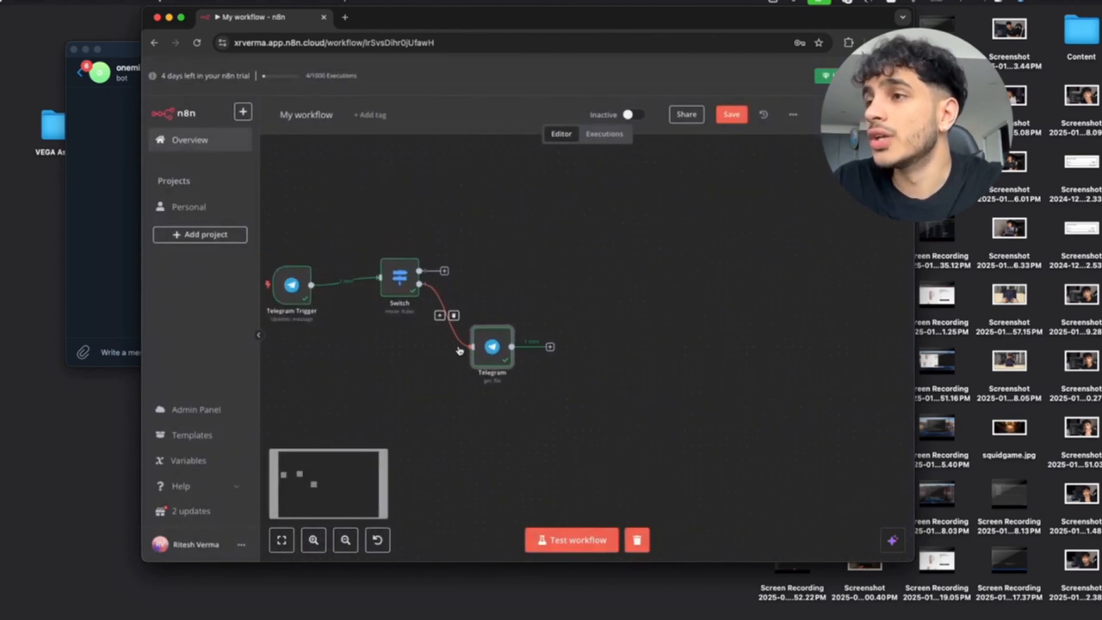
Add an OpenAI 'Transcribe a recording' node after Get File and test it into text.
left_click(511, 417)
scroll(511, 418, "up", 5)
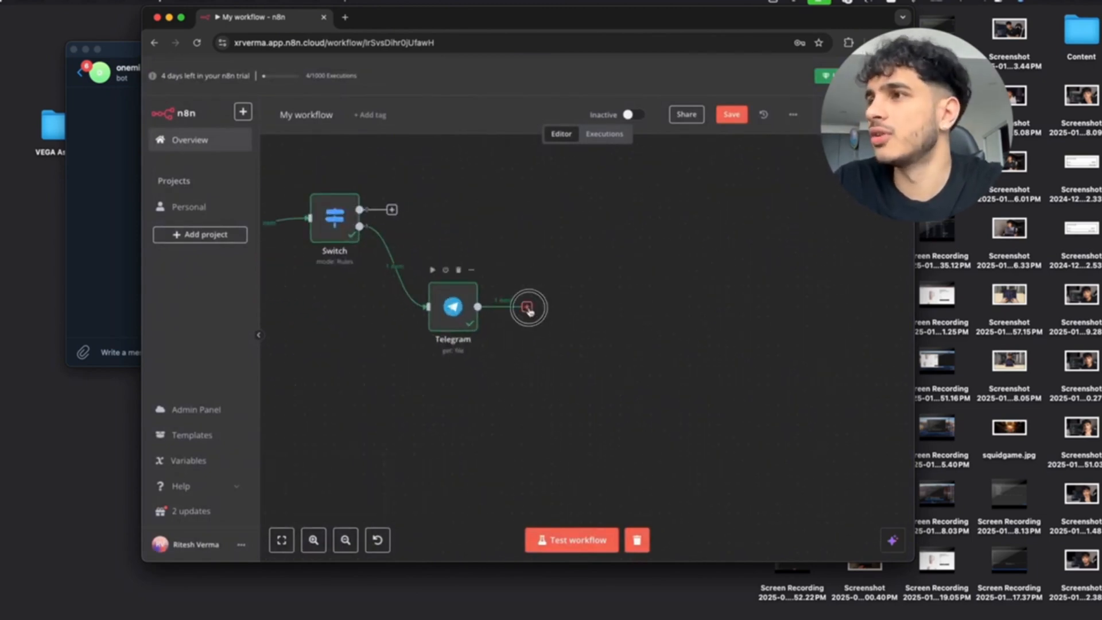
left_click_drag(526, 307, 576, 309)
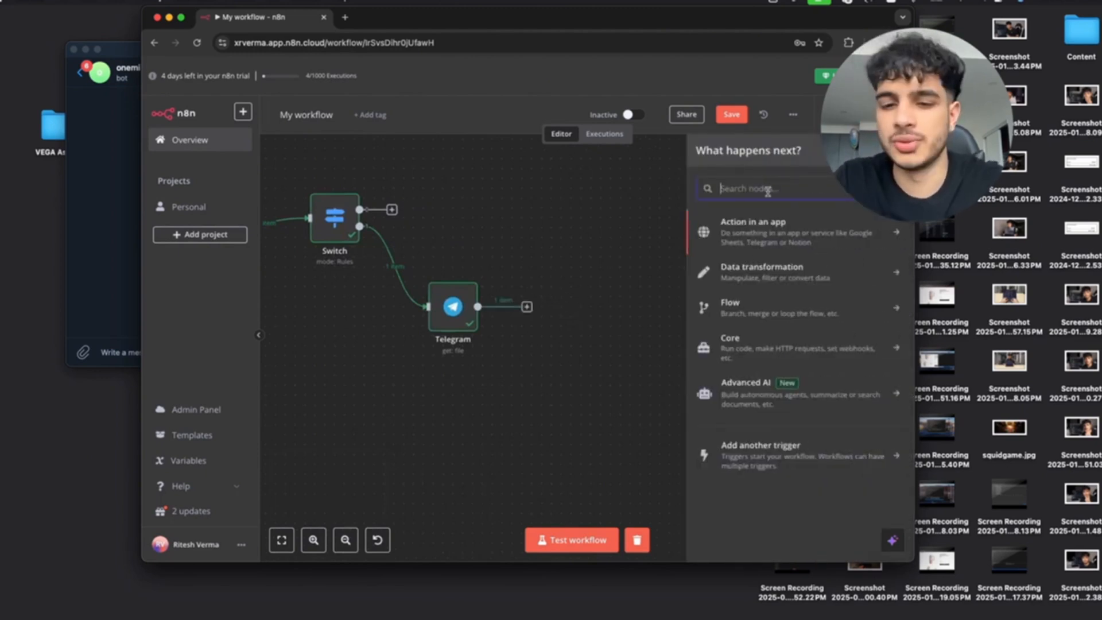
type("OpenAI")
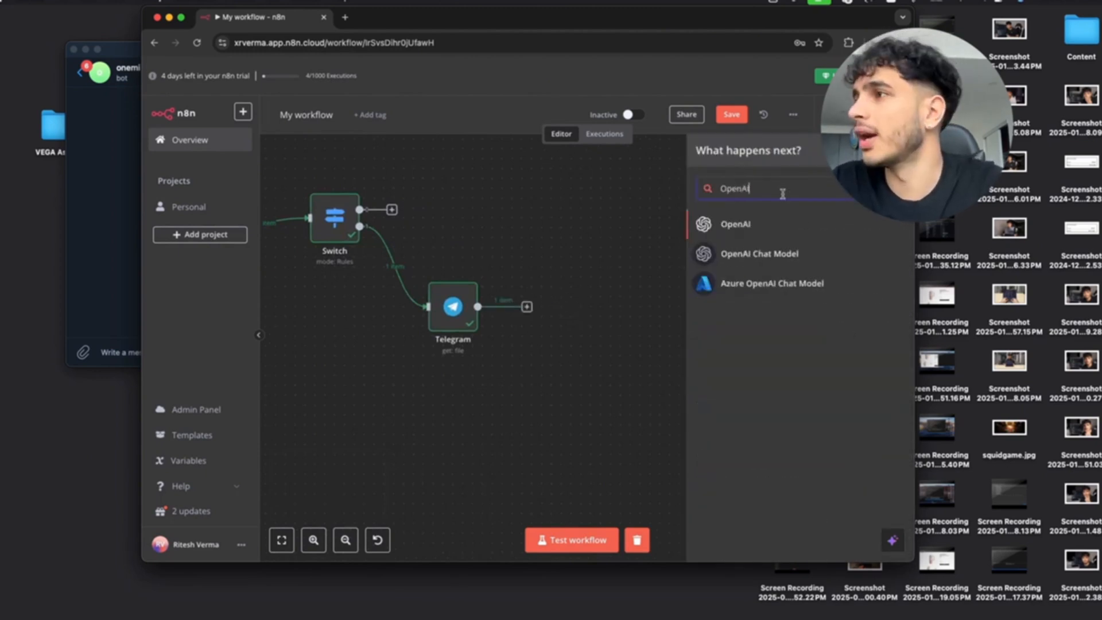
left_click(784, 224)
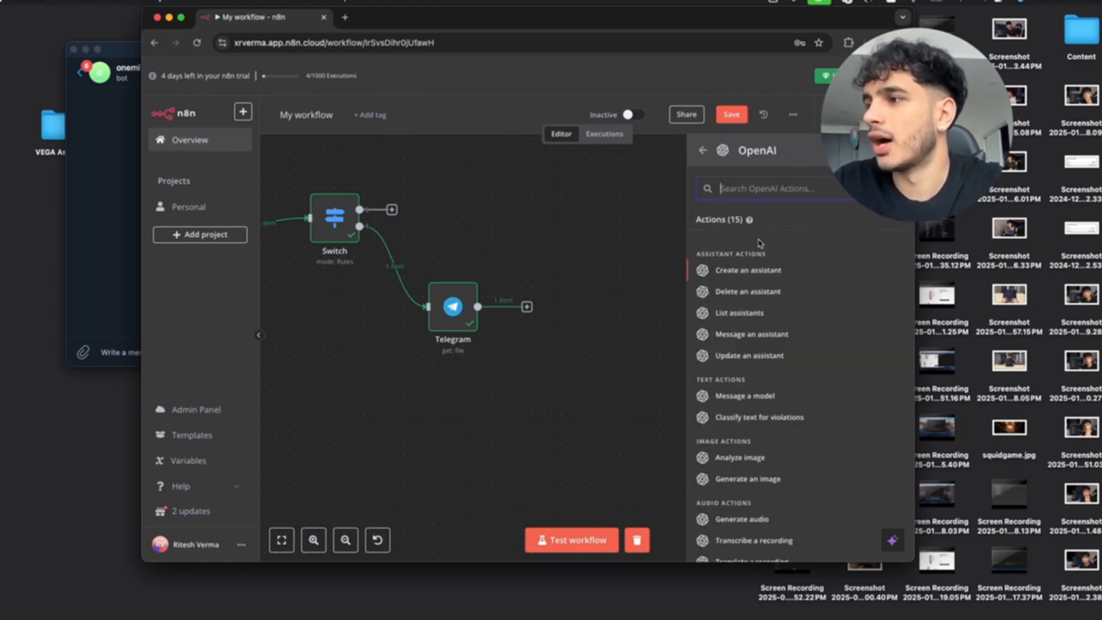
scroll(771, 287, "down", 3)
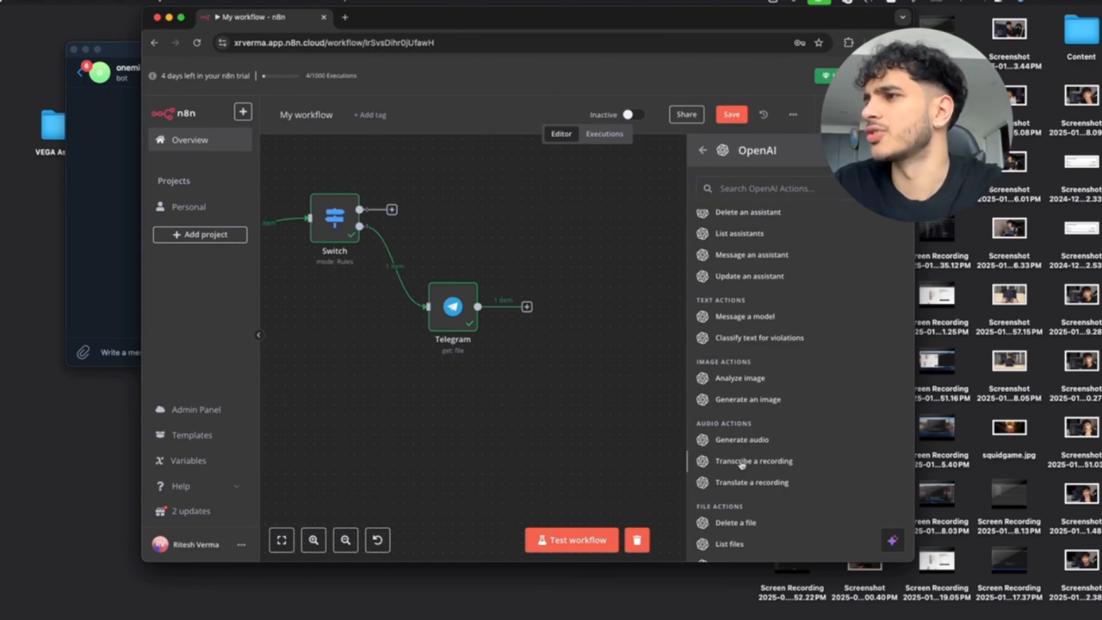
left_click(741, 465)
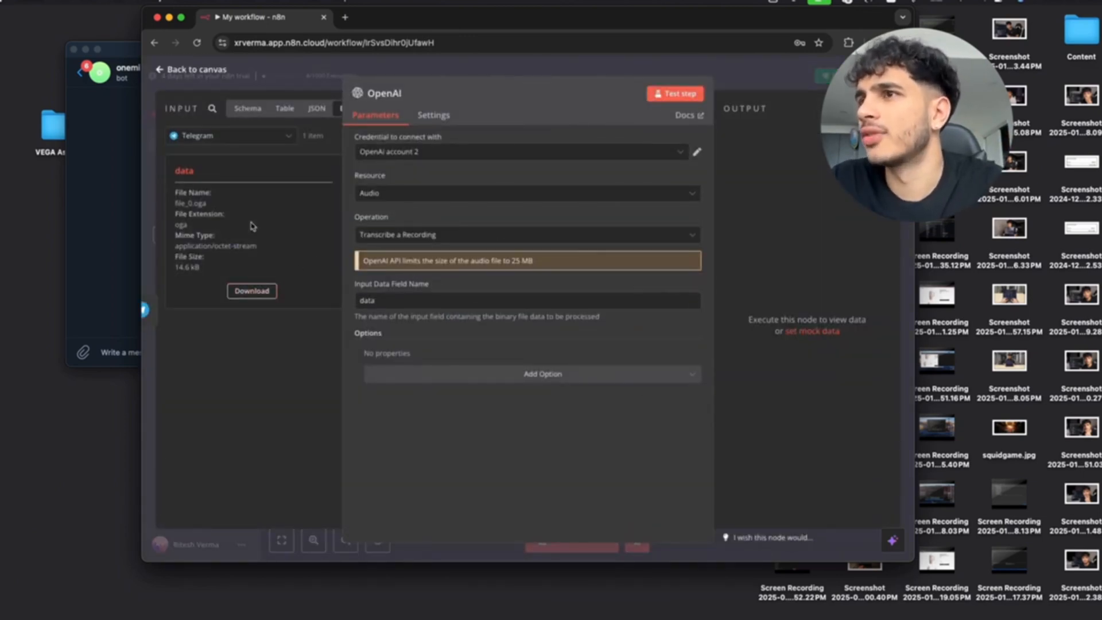
left_click(675, 93)
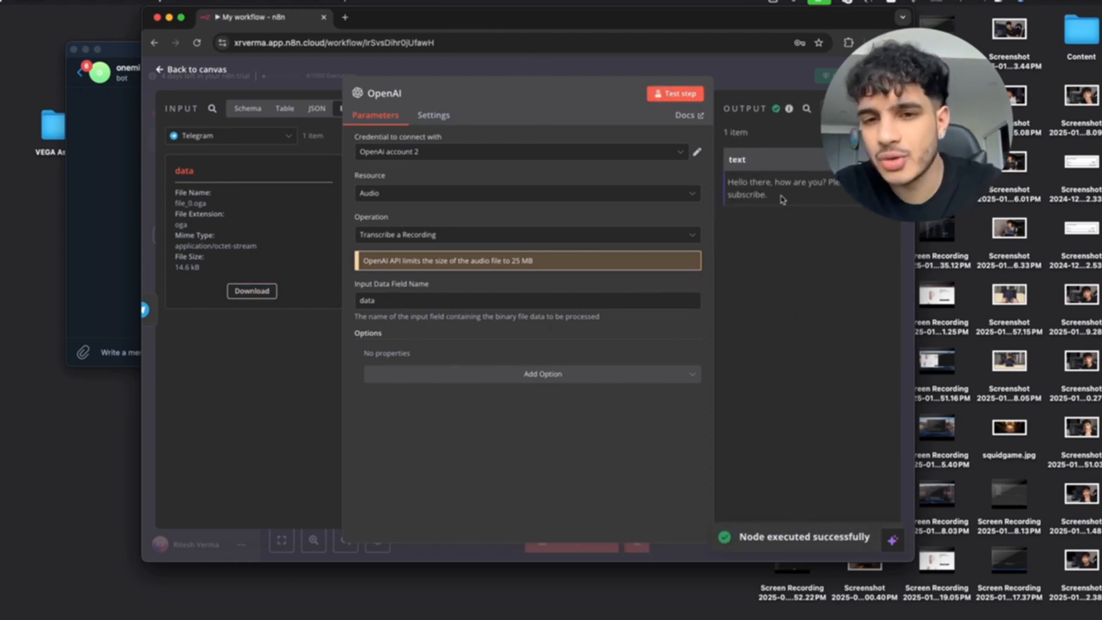
left_click(192, 68)
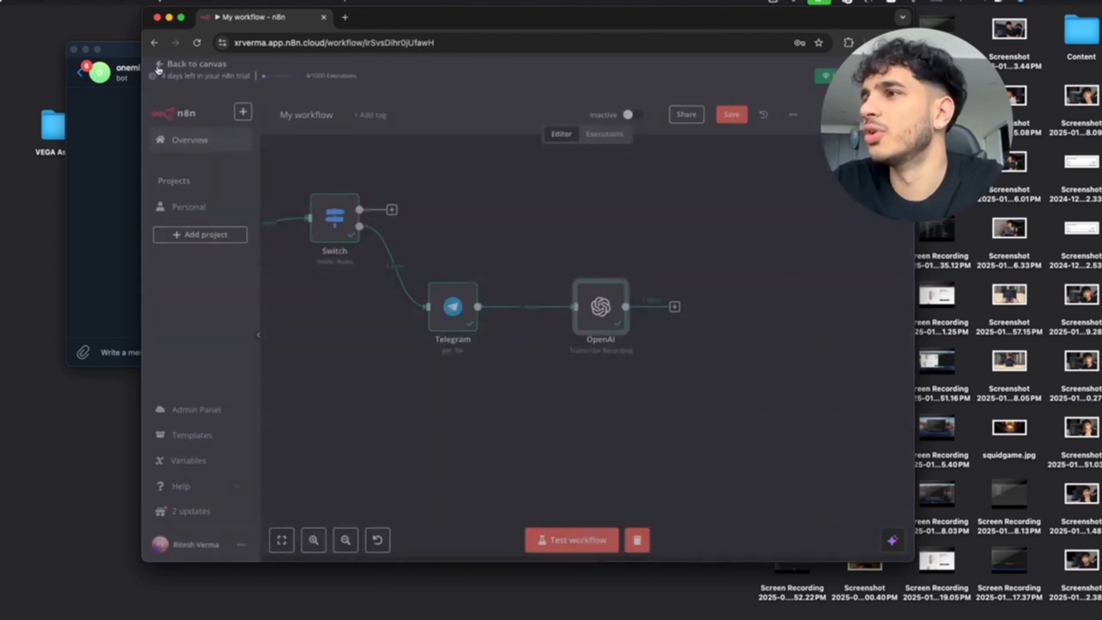
Add an Edit Fields (Set) node to the Switch's upper text output.
scroll(494, 237, "down", 2)
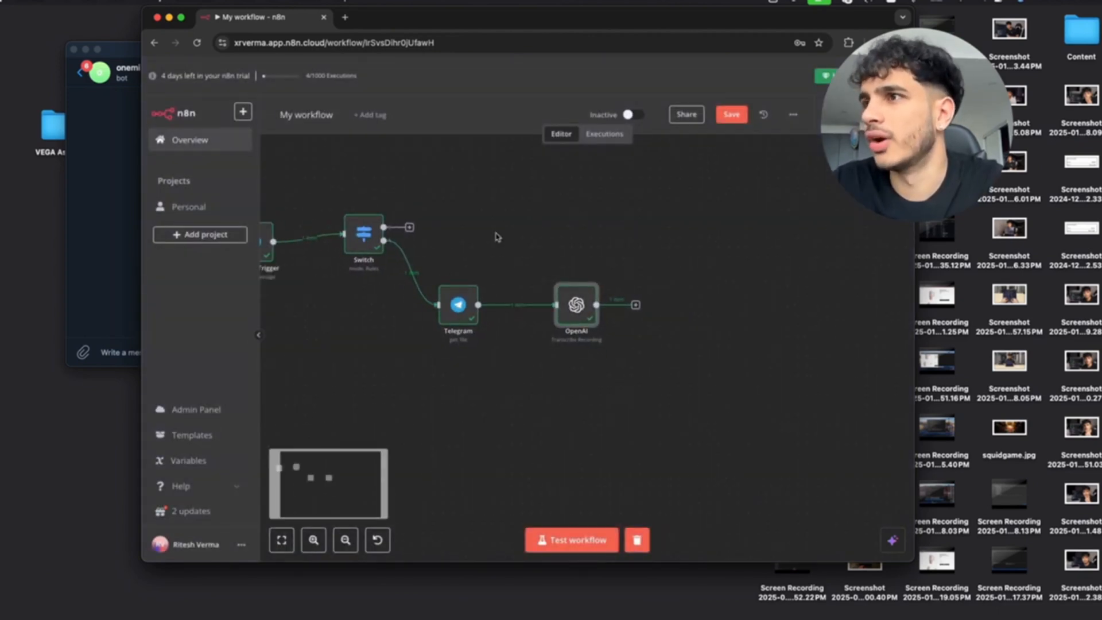
left_click_drag(425, 231, 480, 218)
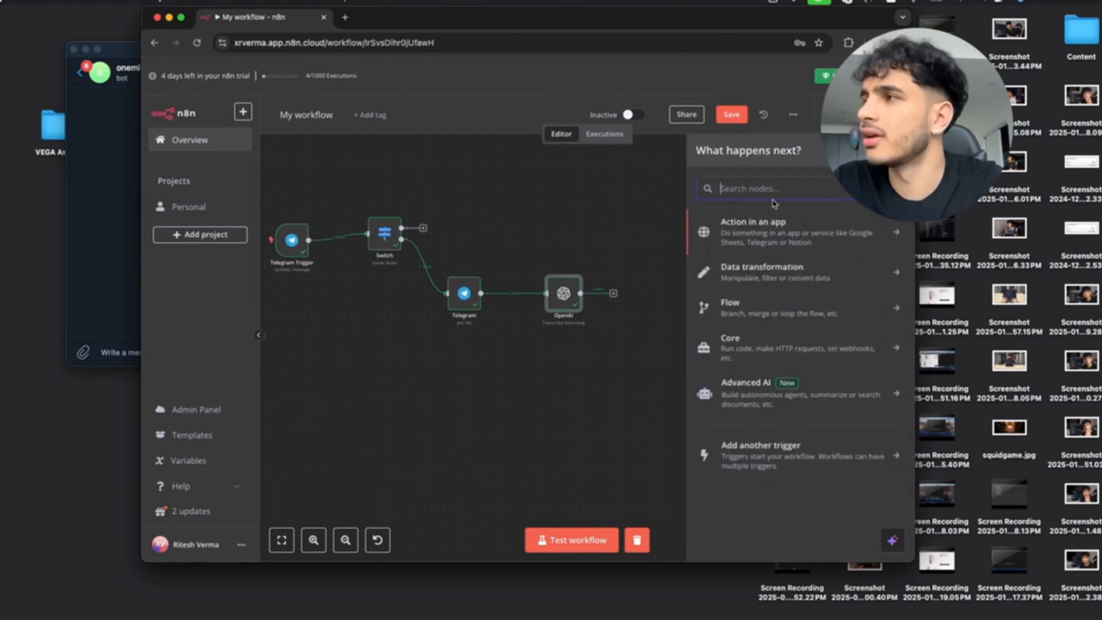
type("Edit")
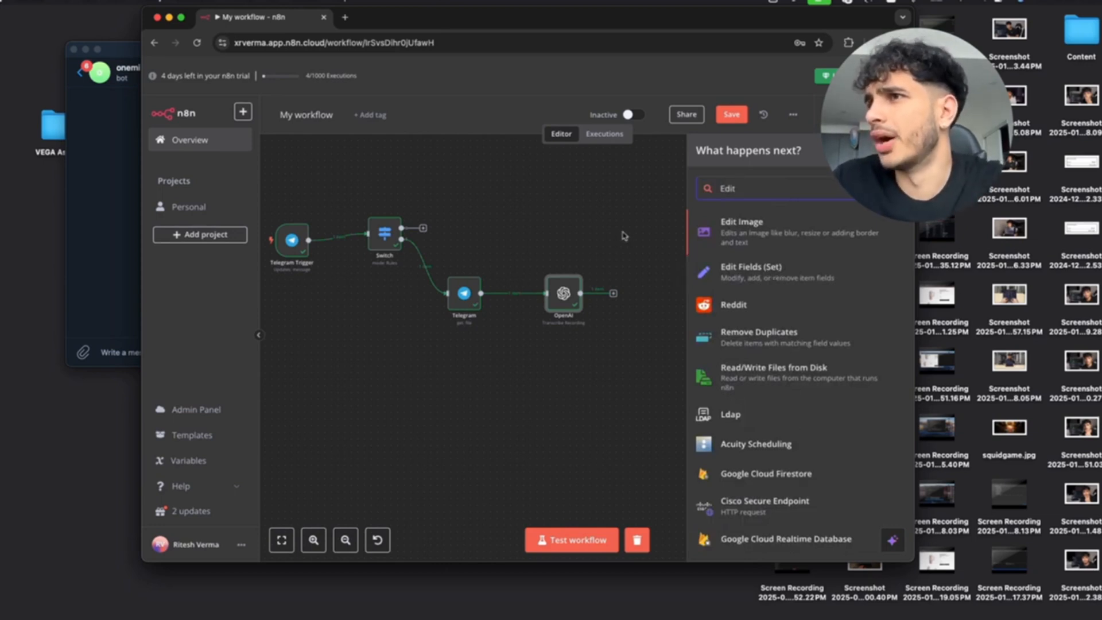
left_click(758, 279)
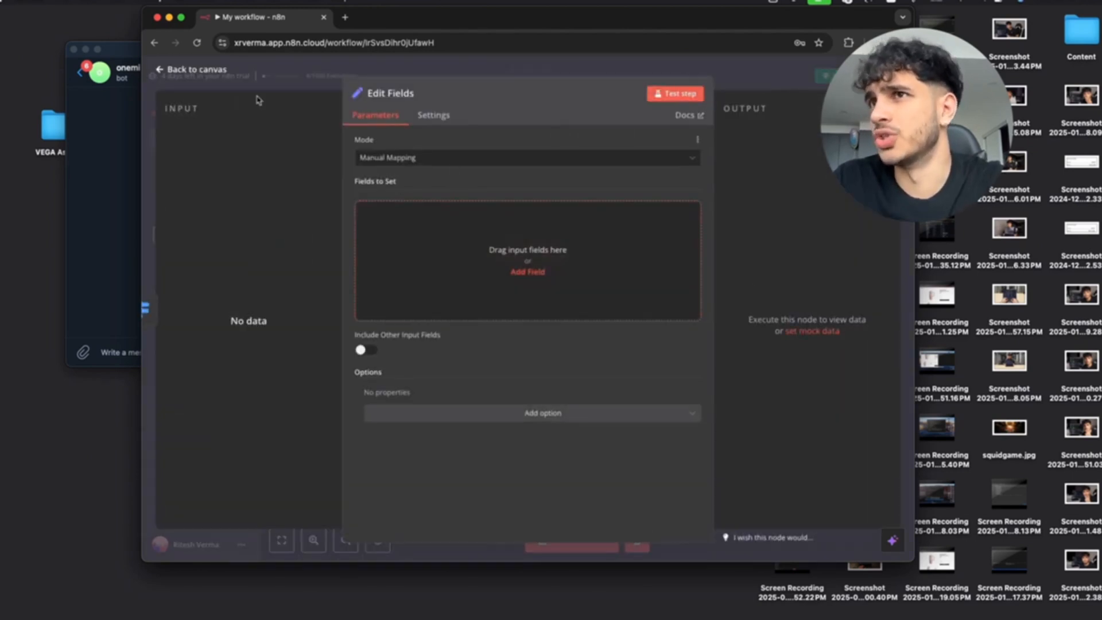
left_click(160, 70)
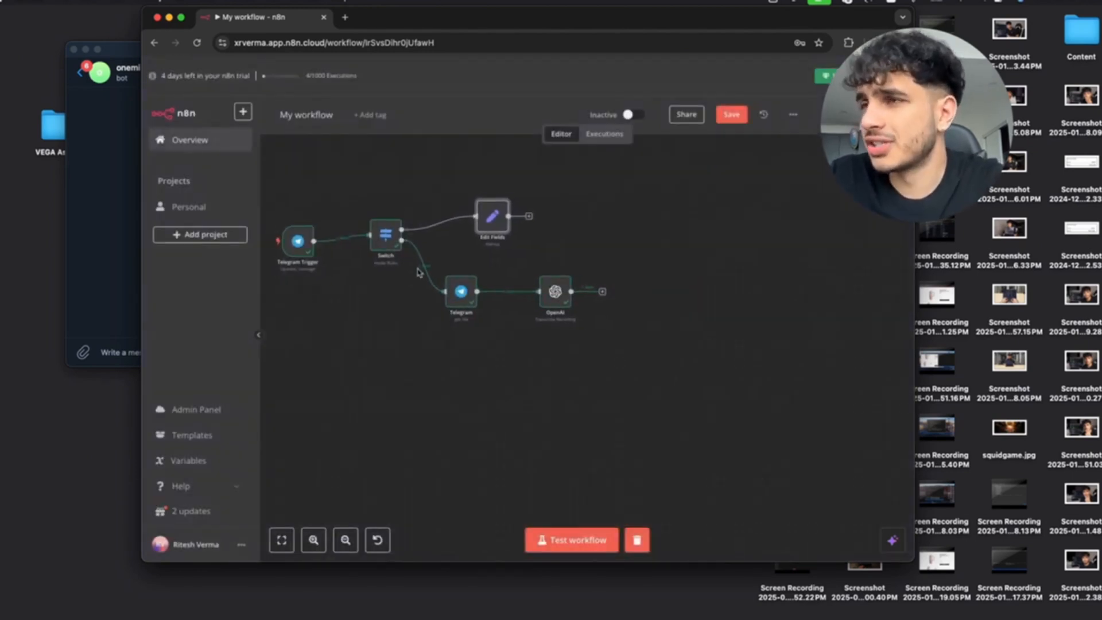
scroll(417, 272, "up", 2)
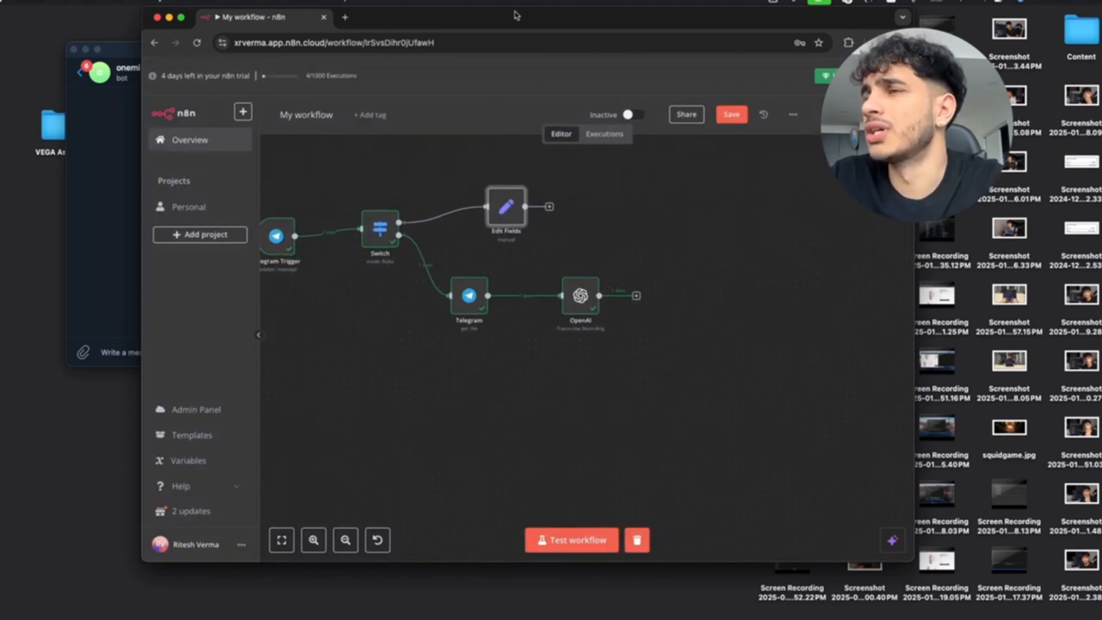
left_click_drag(516, 15, 601, 15)
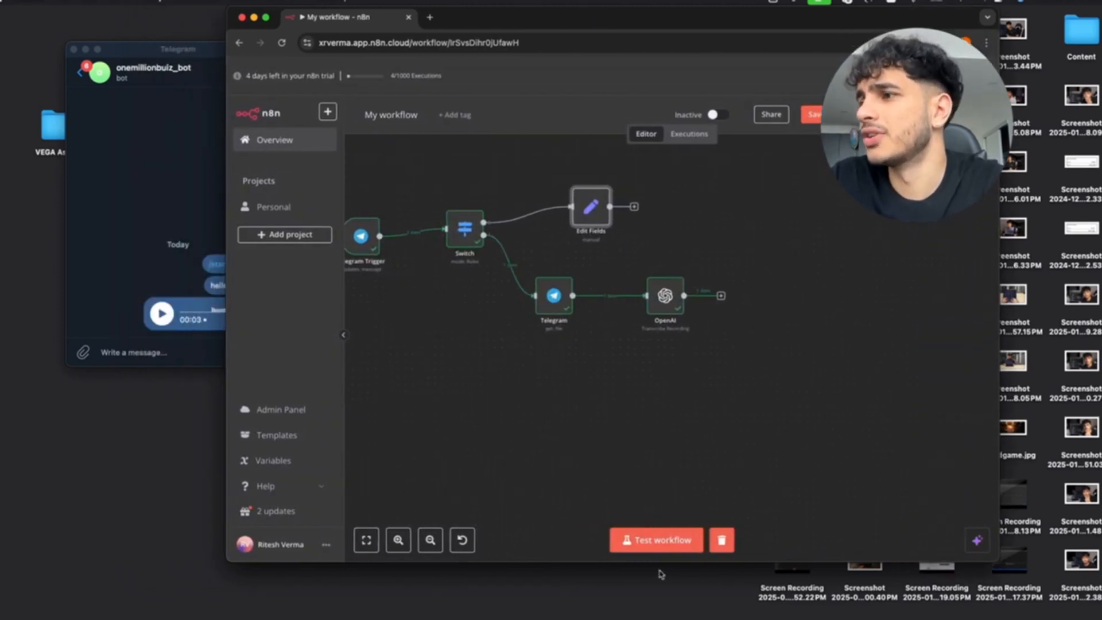
Run Test workflow and send a new voice message to the bot, running through transcription.
left_click(660, 541)
left_click(181, 351)
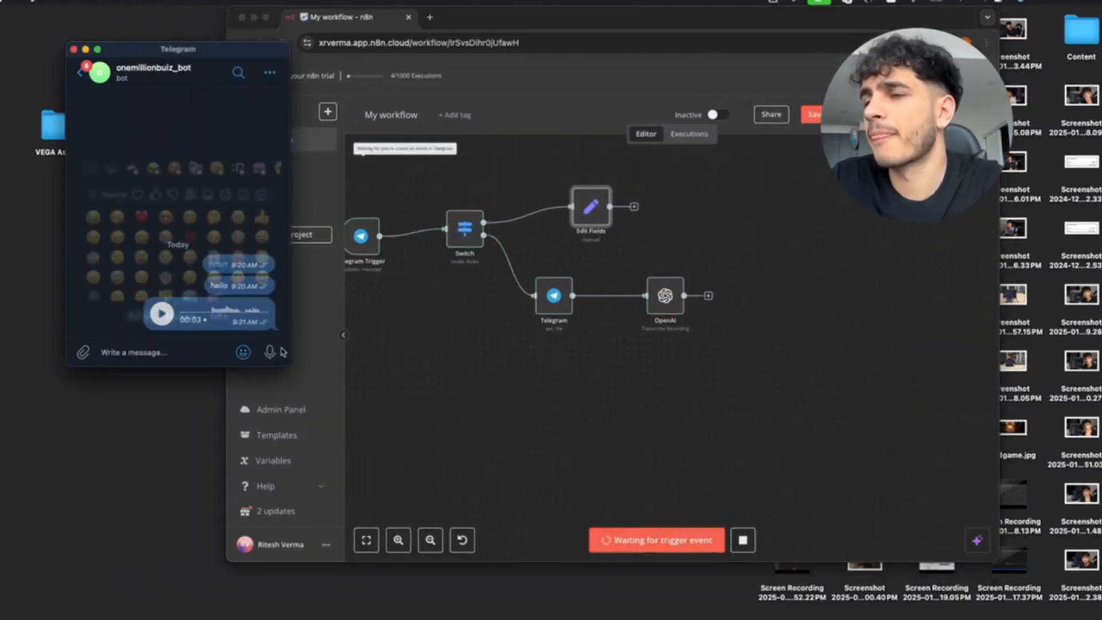
left_click_drag(269, 352, 270, 350)
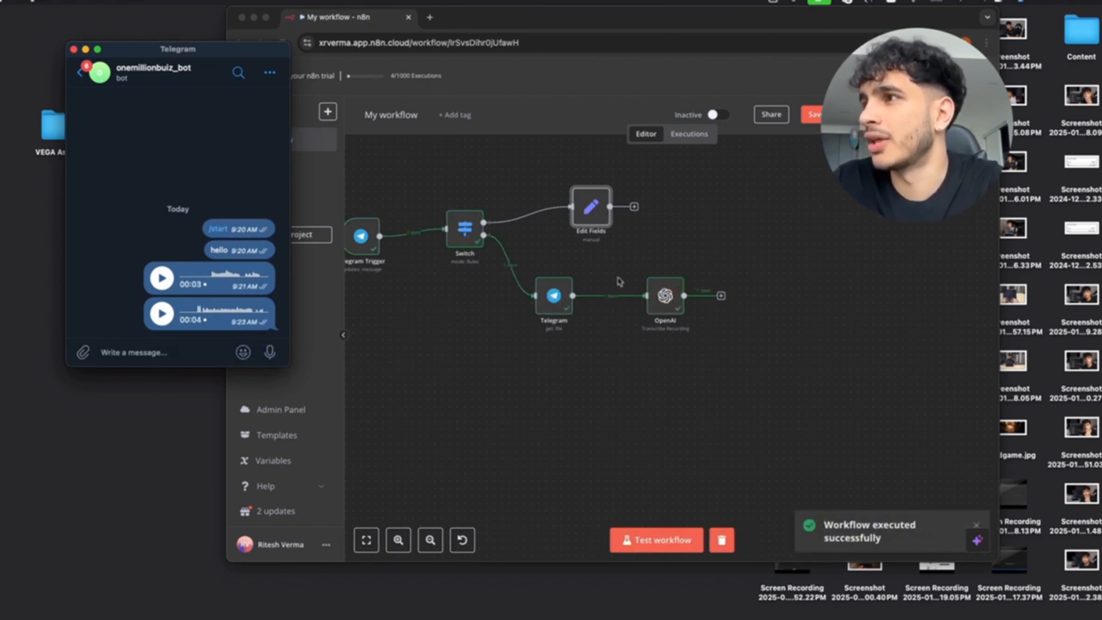
scroll(600, 321, "right", 5)
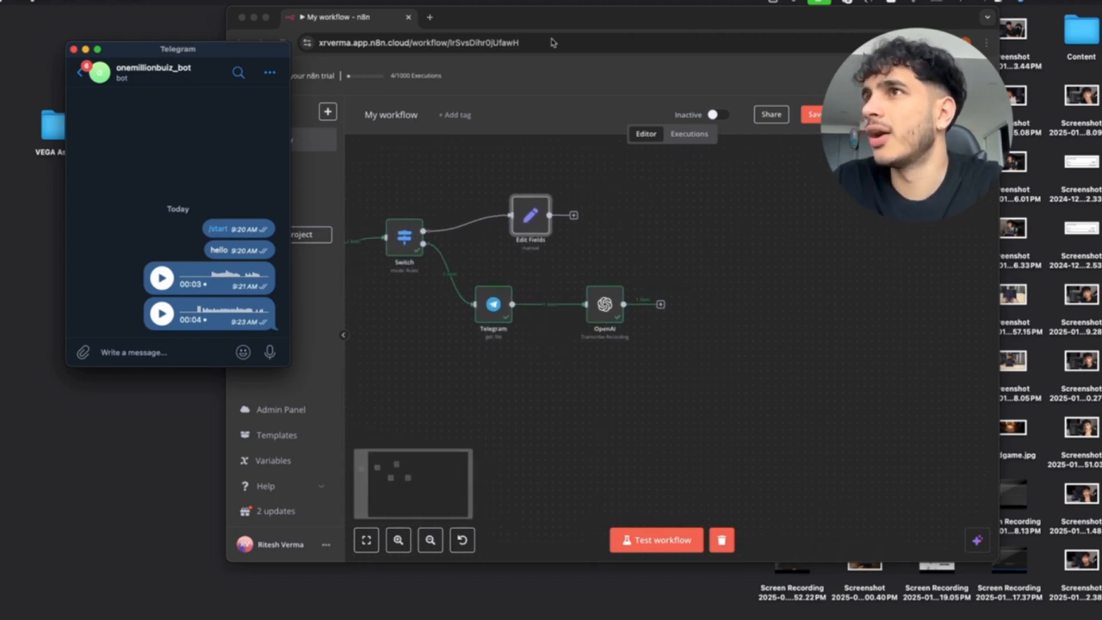
left_click(267, 18)
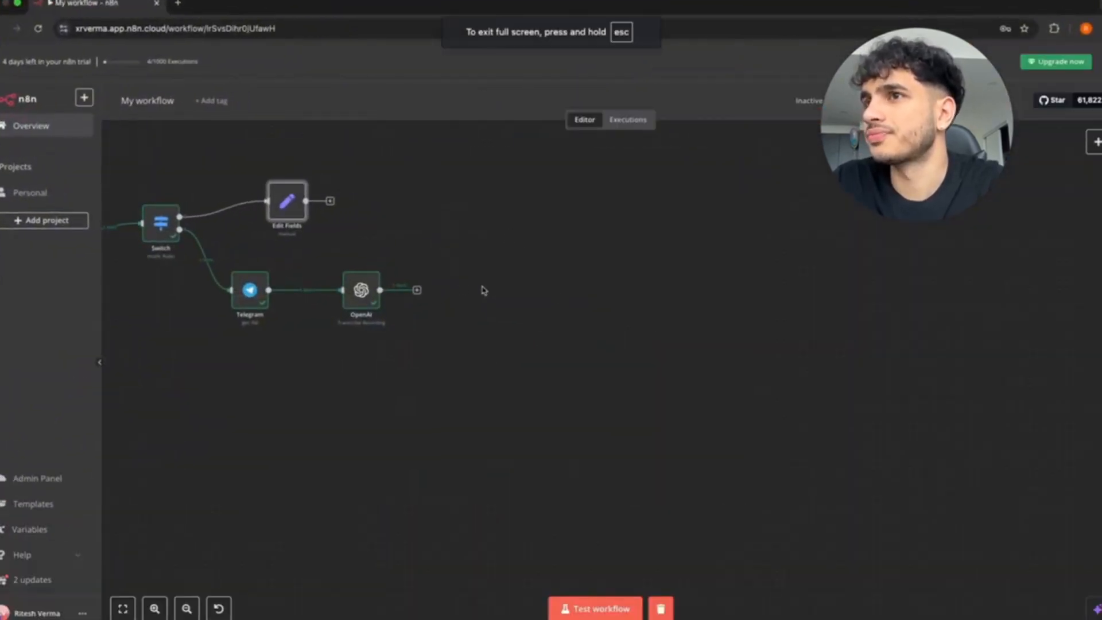
Attach an AI Agent after the OpenAI transcription and also wire Edit Fields' output into it.
scroll(414, 255, "left", 5)
scroll(413, 255, "up", 5)
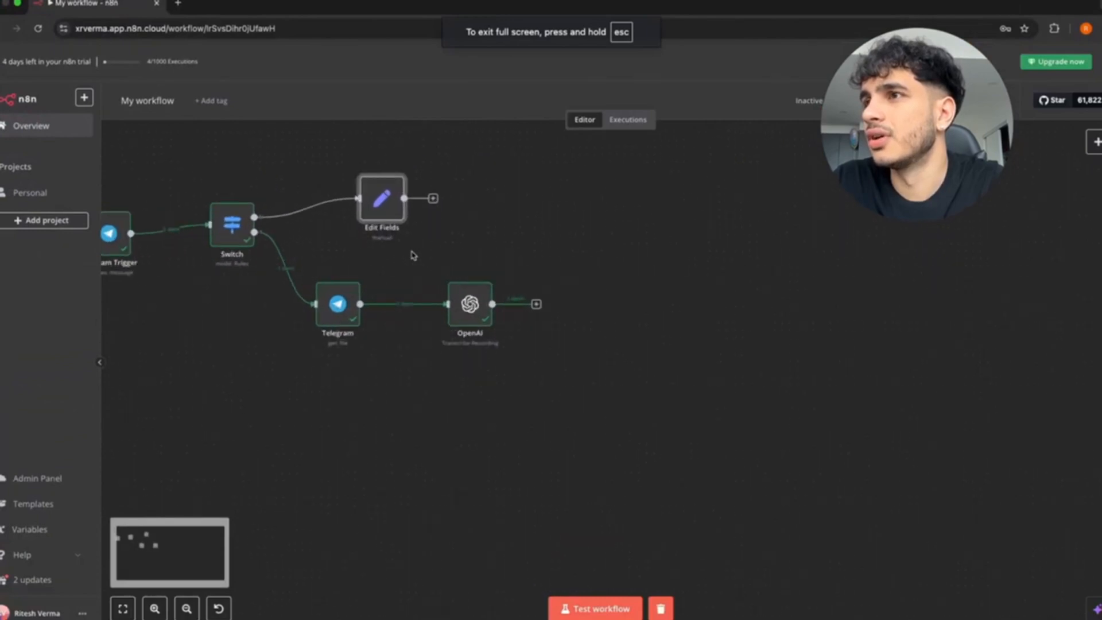
scroll(413, 255, "left", 3)
scroll(411, 253, "down", 3)
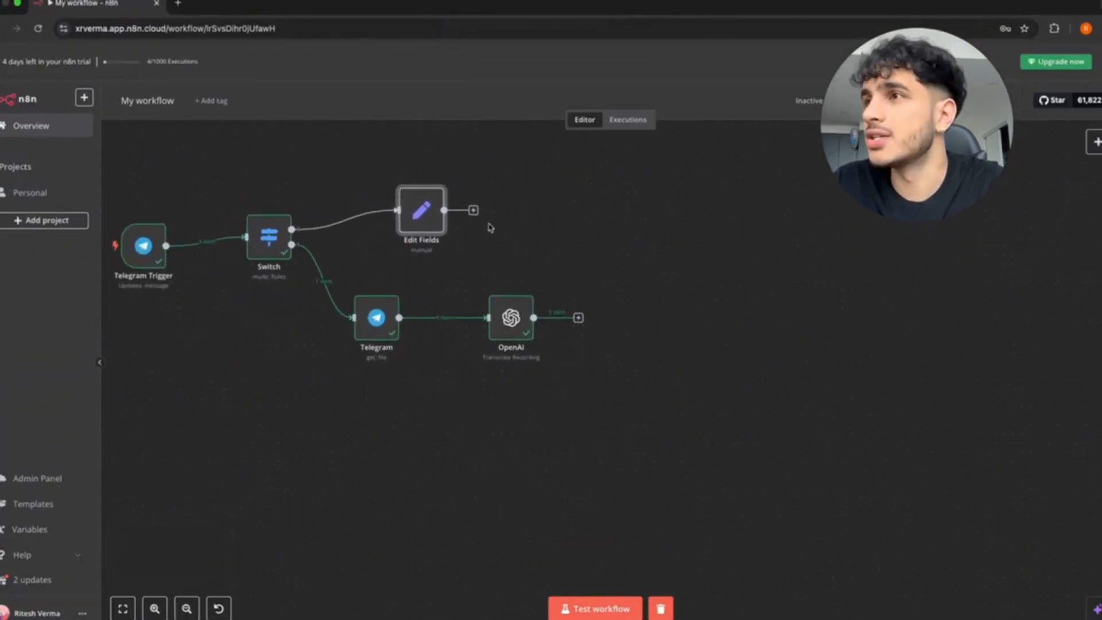
left_click_drag(579, 316, 638, 262)
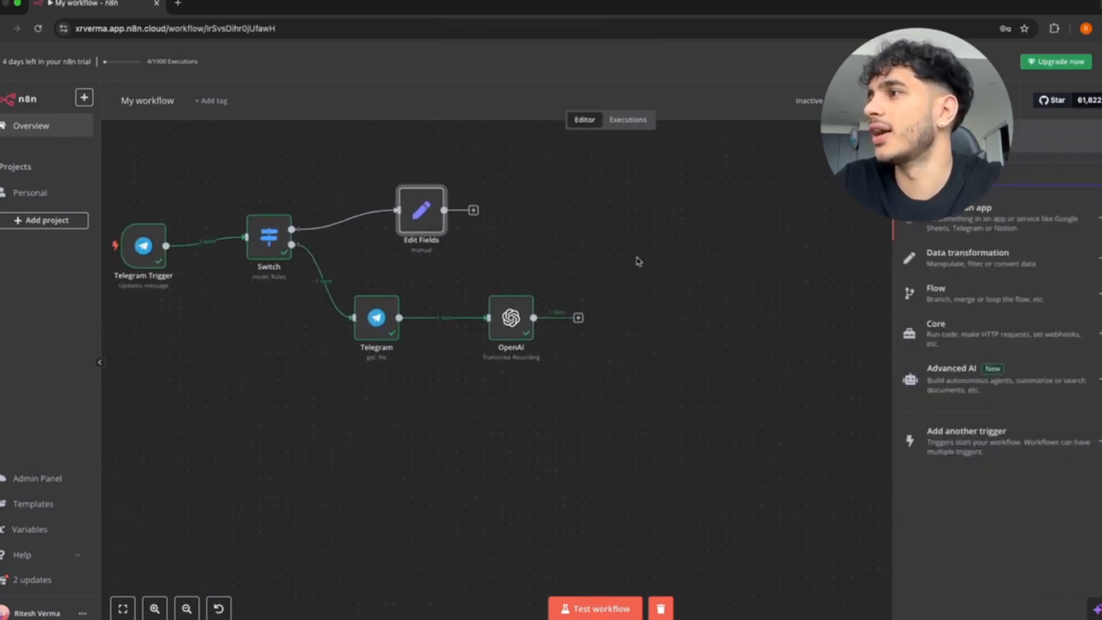
left_click(962, 369)
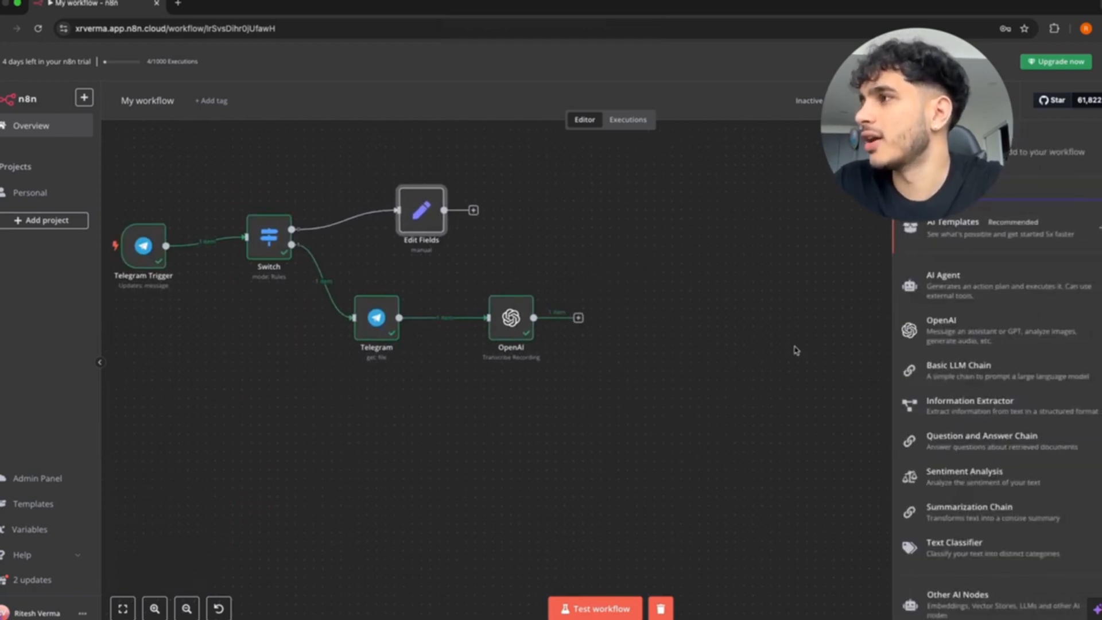
left_click(944, 278)
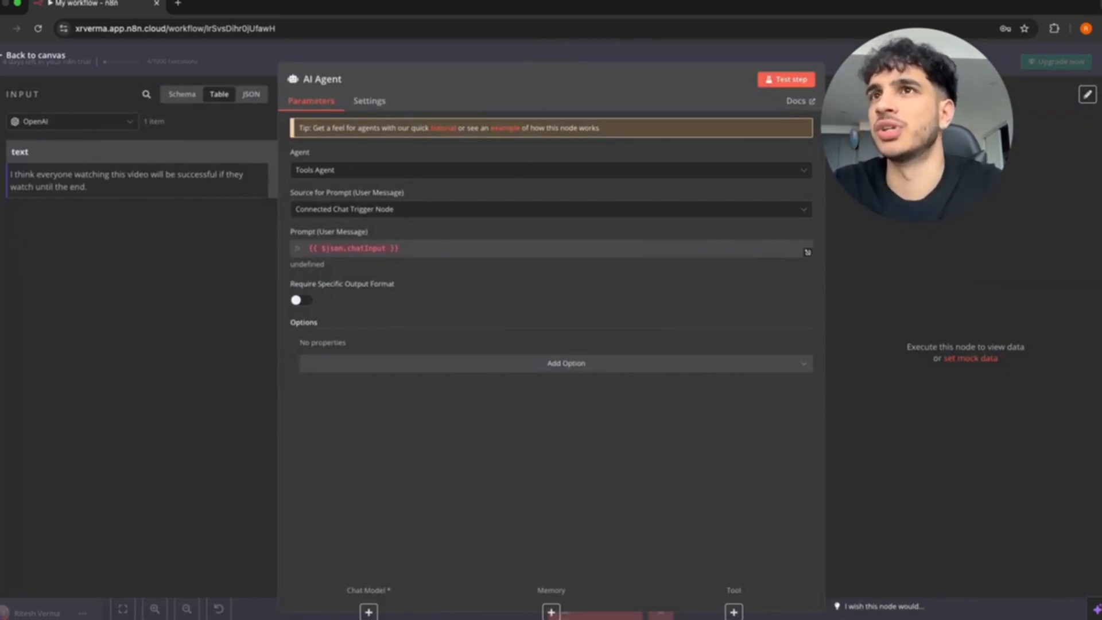
left_click(20, 56)
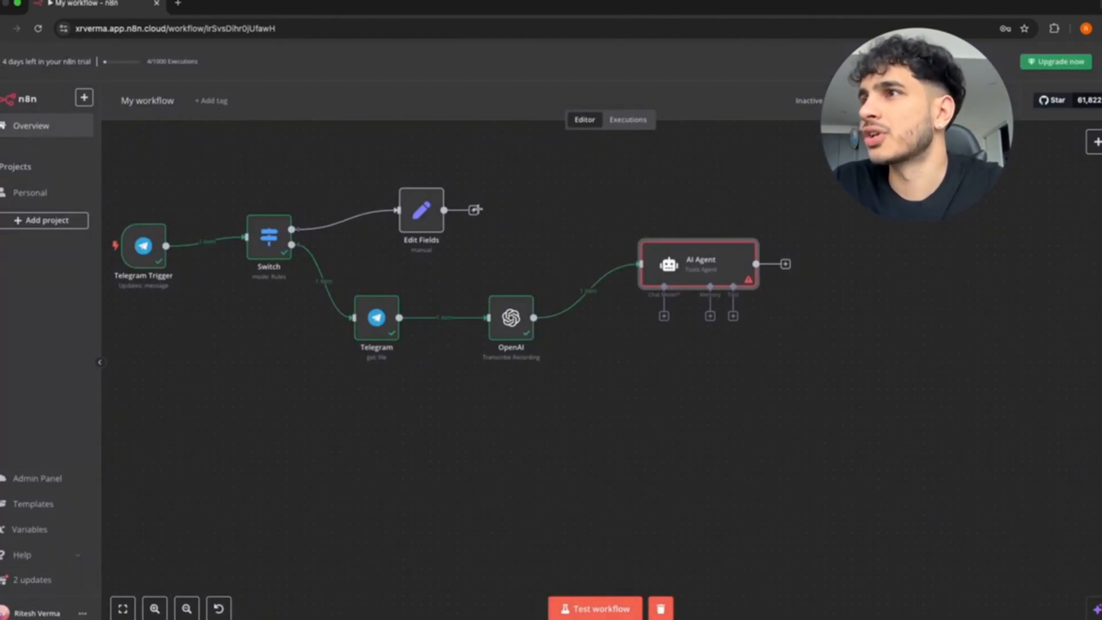
left_click_drag(475, 209, 636, 266)
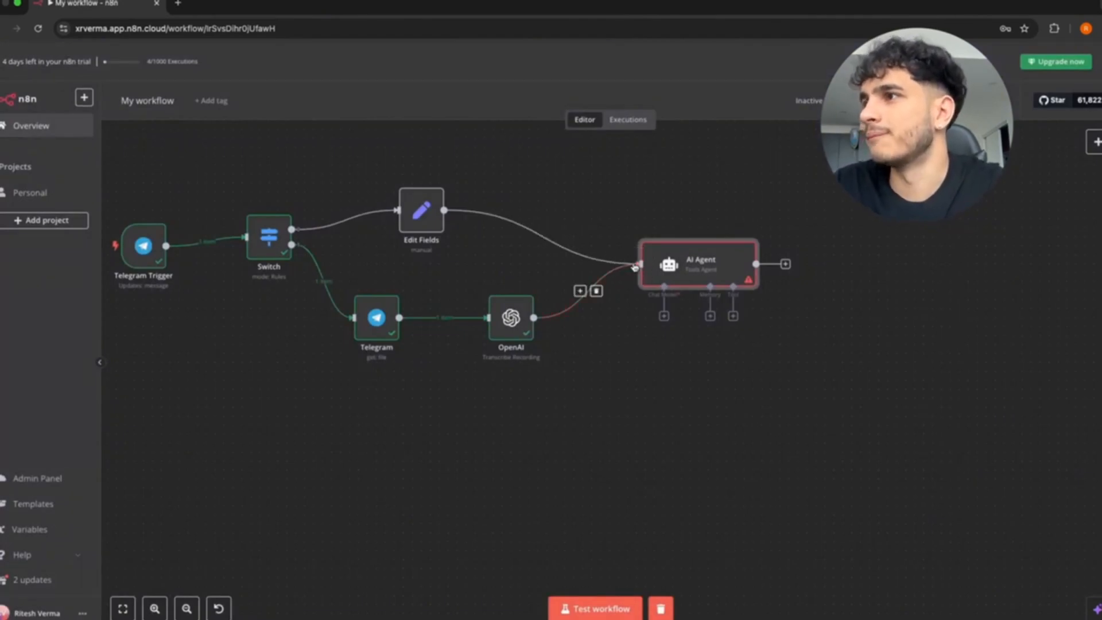
Connect an OpenAI Chat Model using gpt-4o-mini to the AI Agent and review its credentials.
left_click(664, 316)
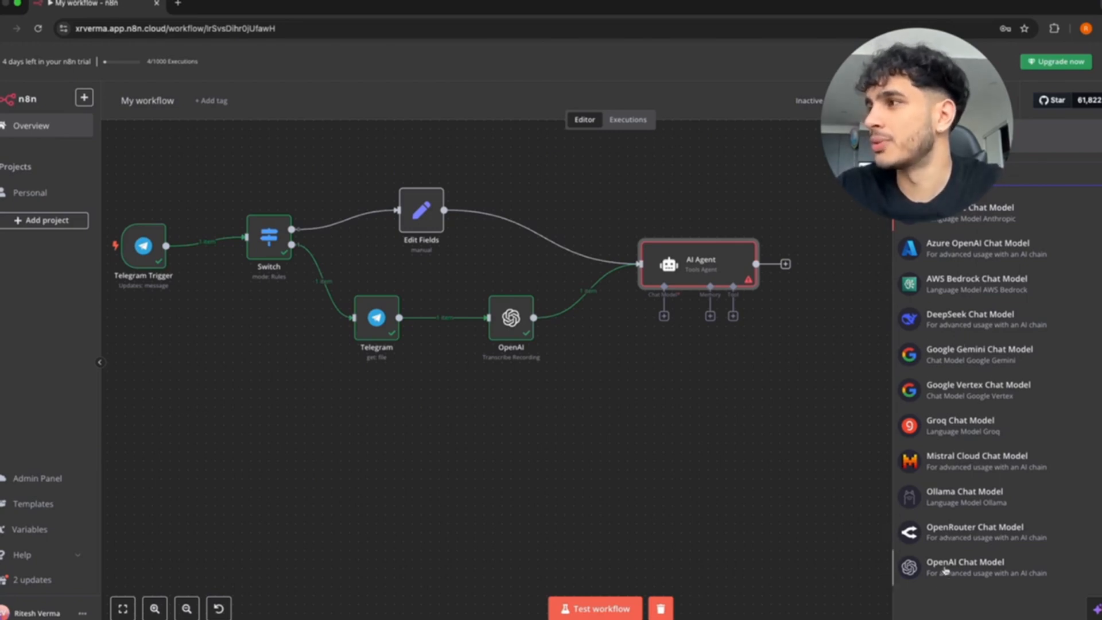
left_click(945, 569)
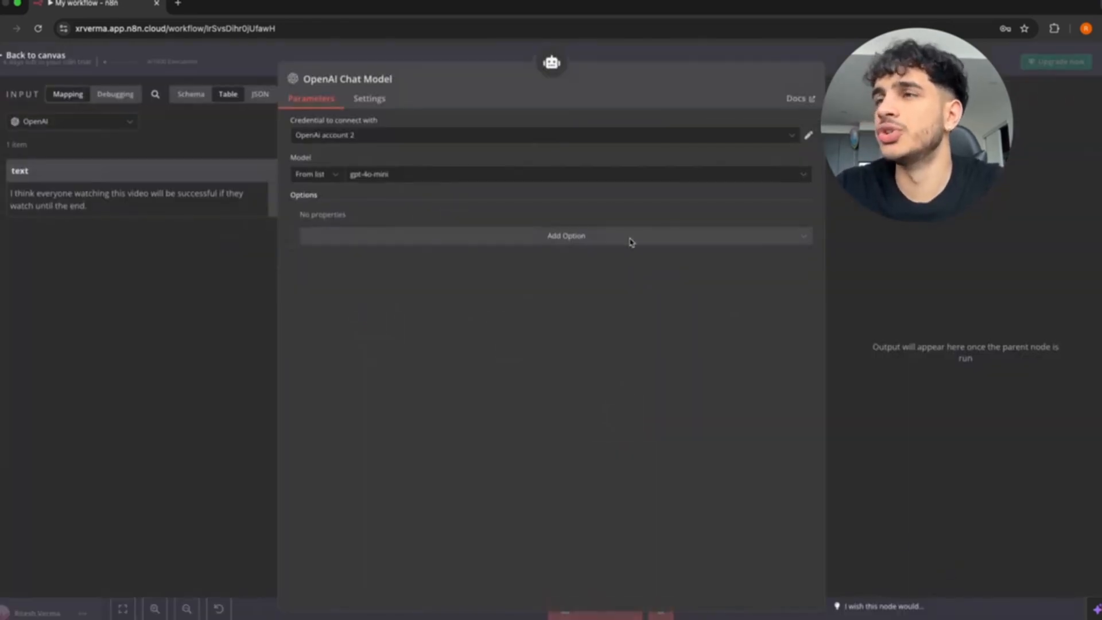
left_click(604, 141)
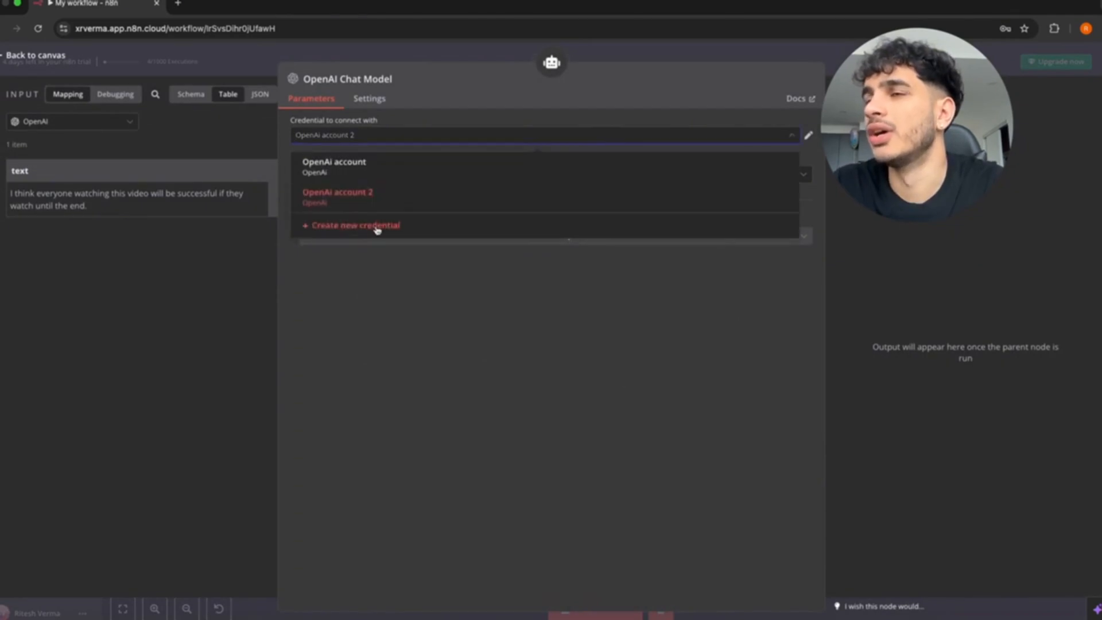
left_click(349, 297)
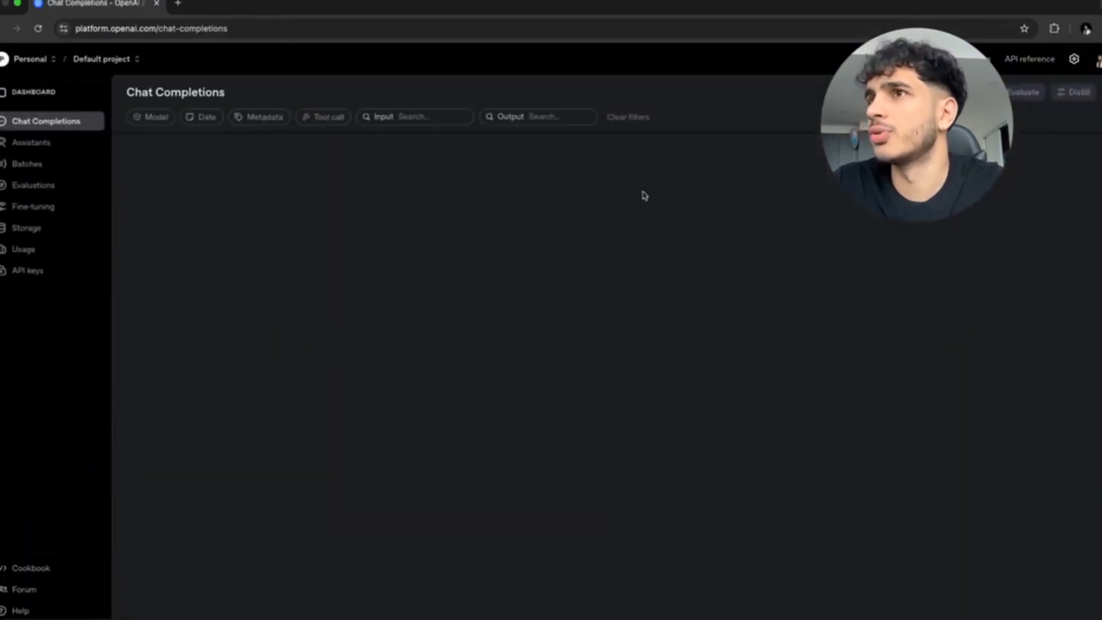
Create a new OpenAI secret key named test_n8n_key and copy it.
left_click(63, 270)
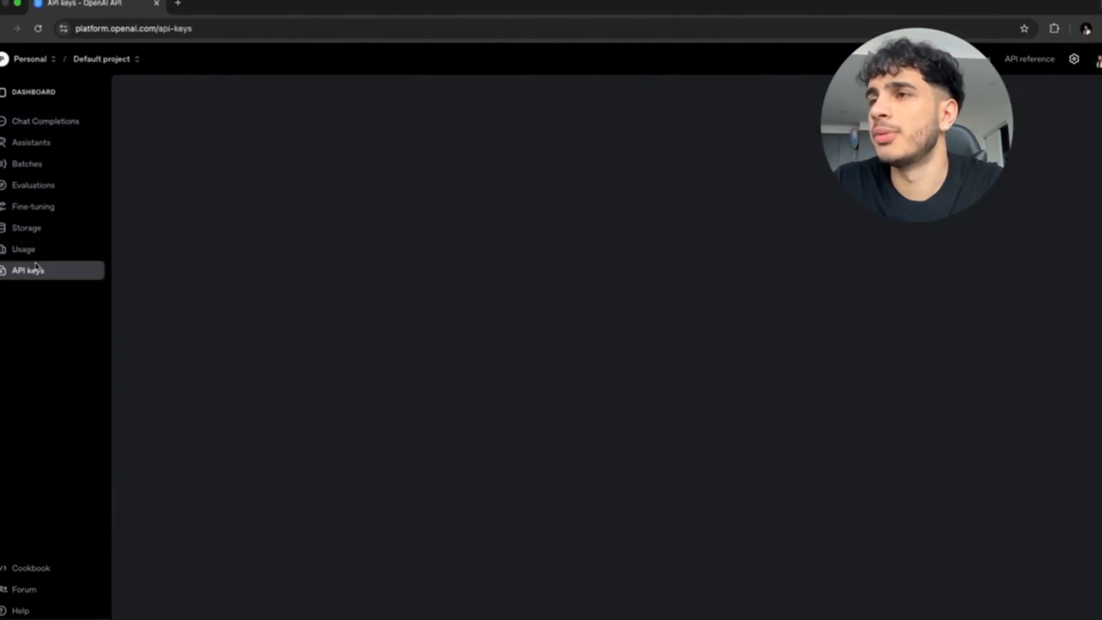
left_click(1060, 92)
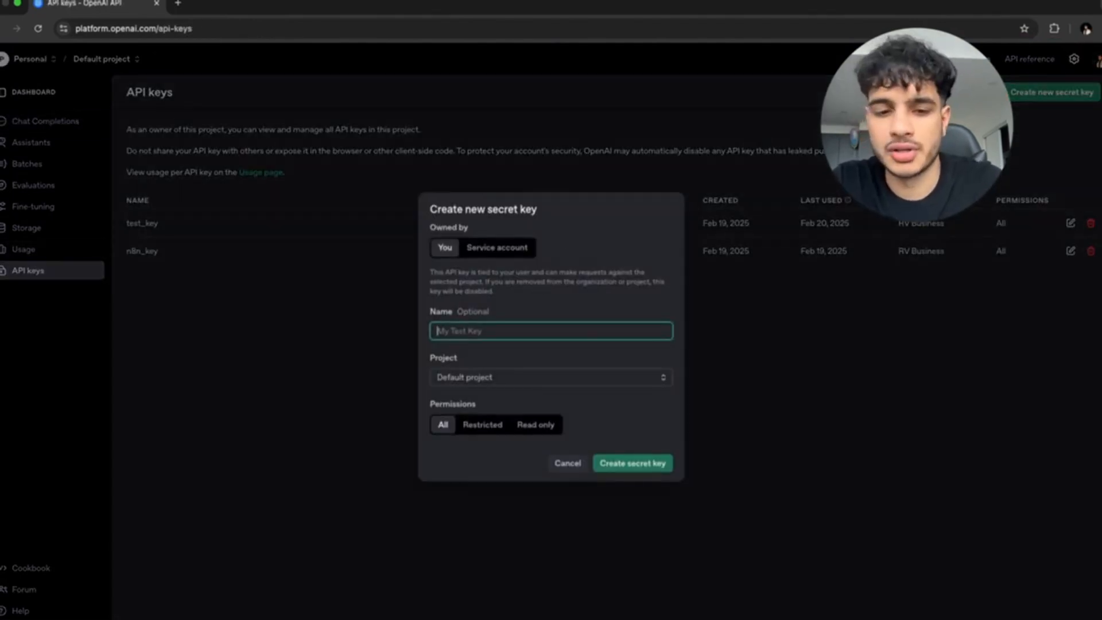
type("test_n8n")
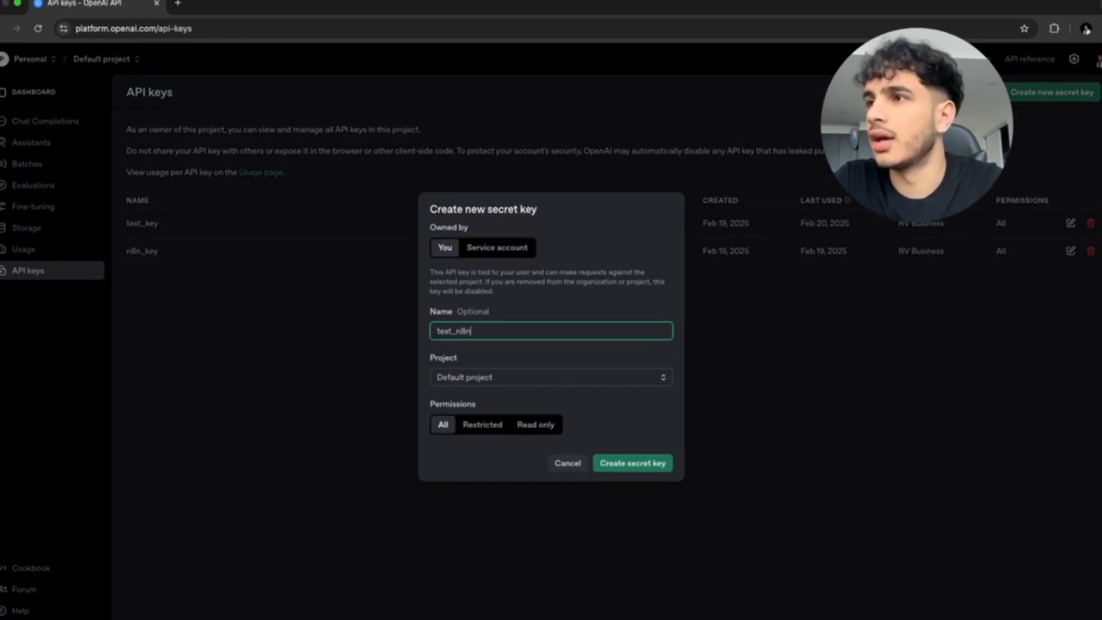
type("_key")
left_click(632, 463)
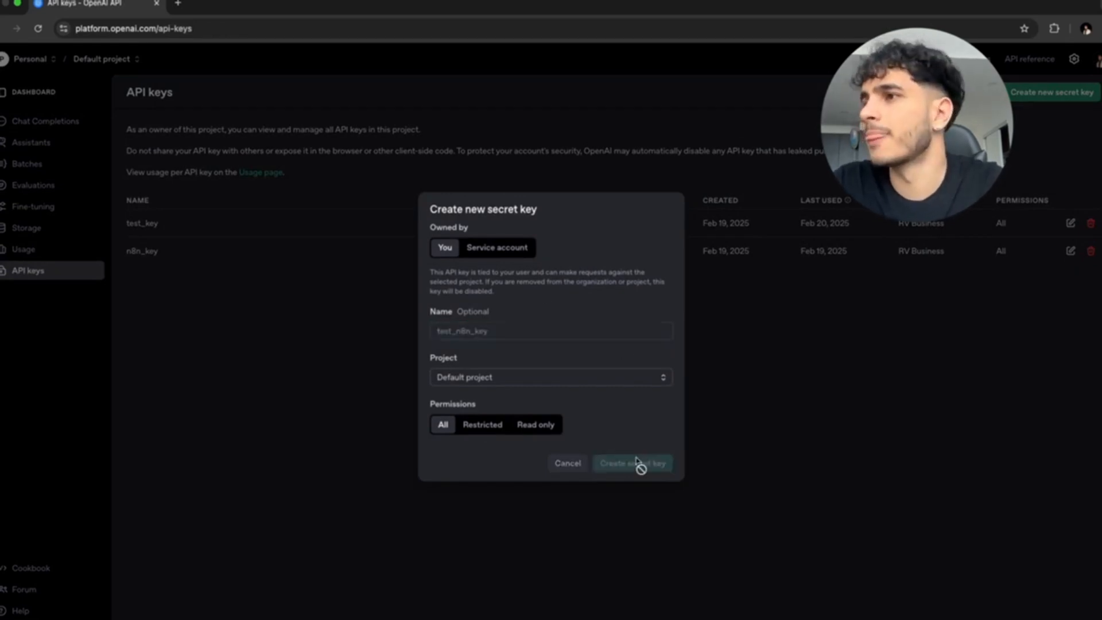
left_click(634, 348)
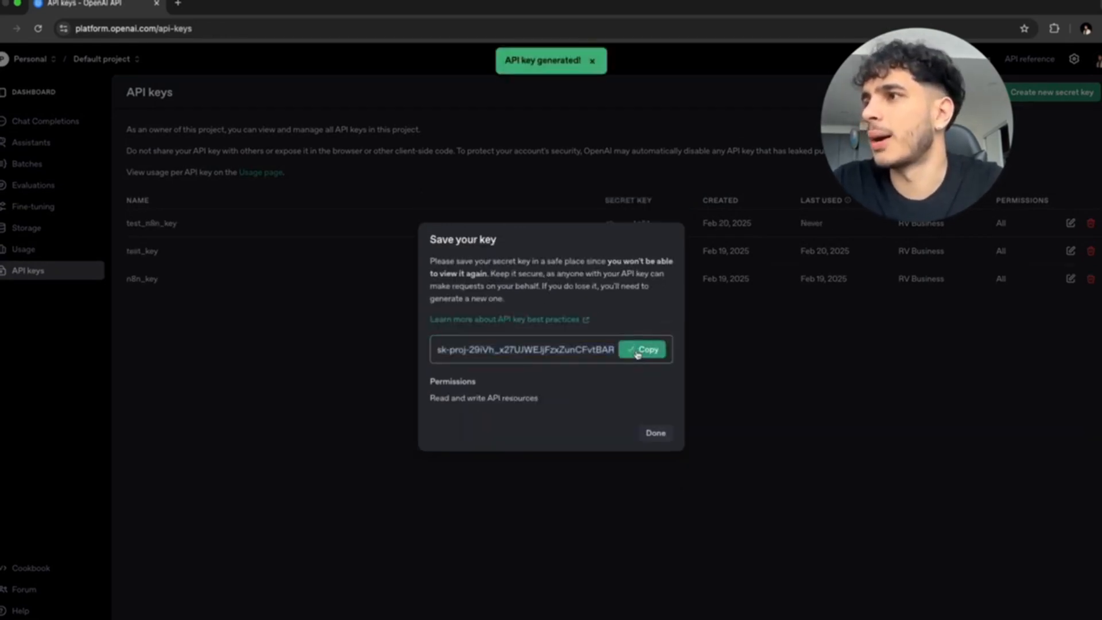
left_click(642, 432)
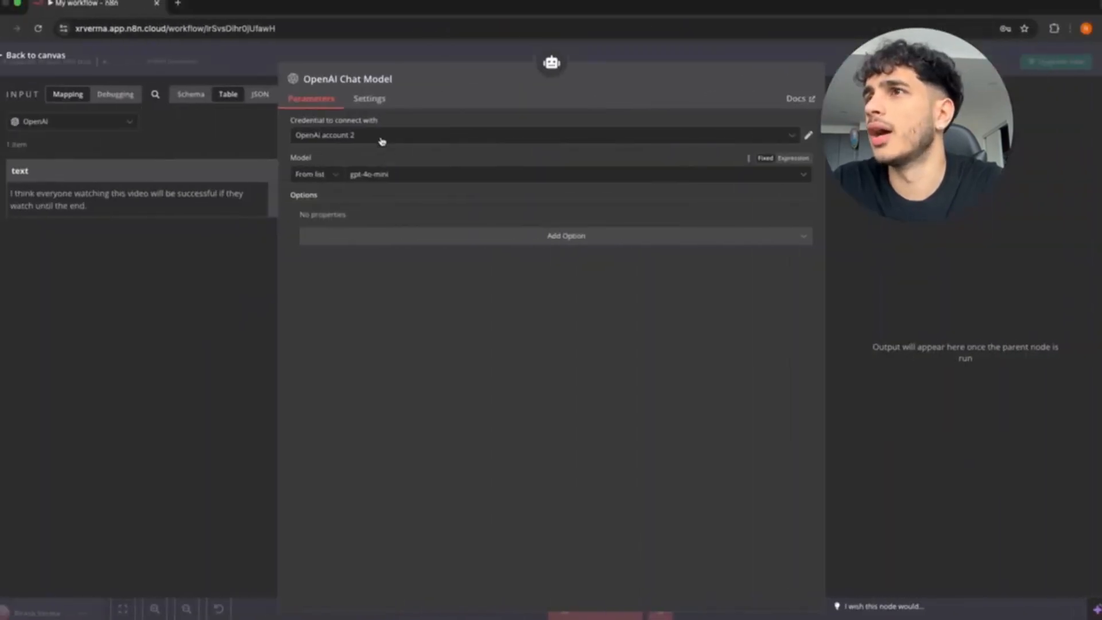
Create a new OpenAi account 3 credential from the pasted API key and save it.
left_click(345, 136)
left_click(323, 226)
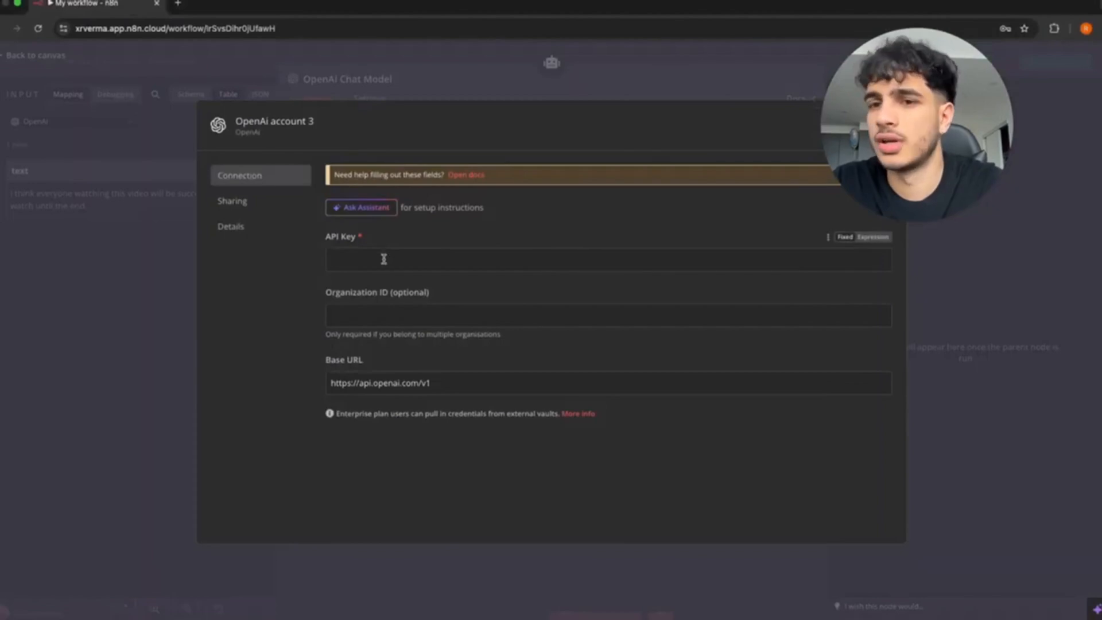
key("super+v")
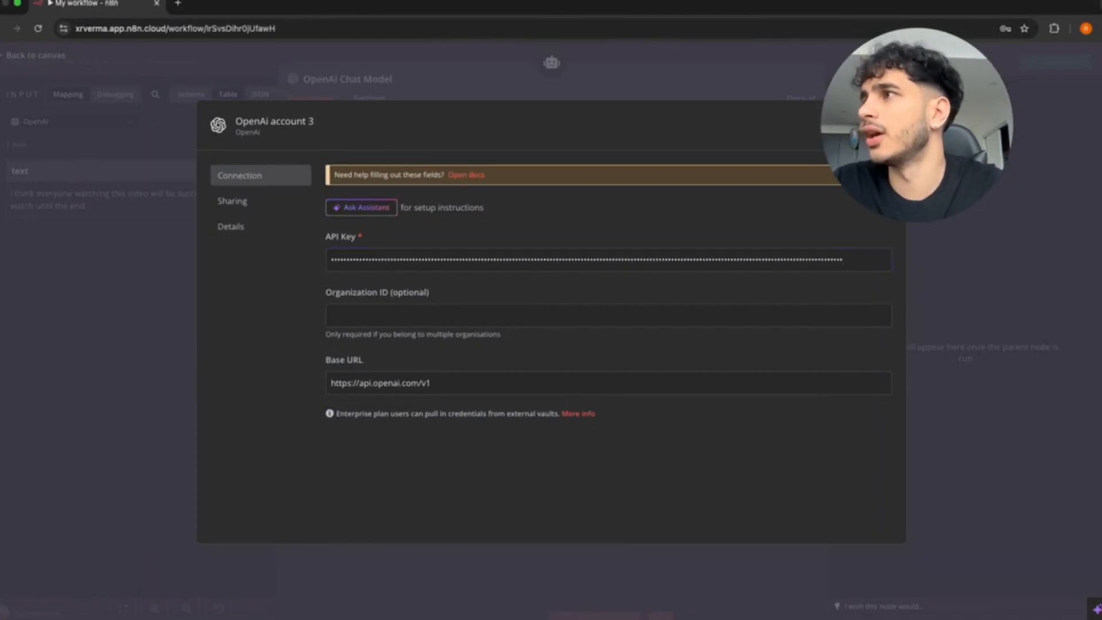
left_click(806, 126)
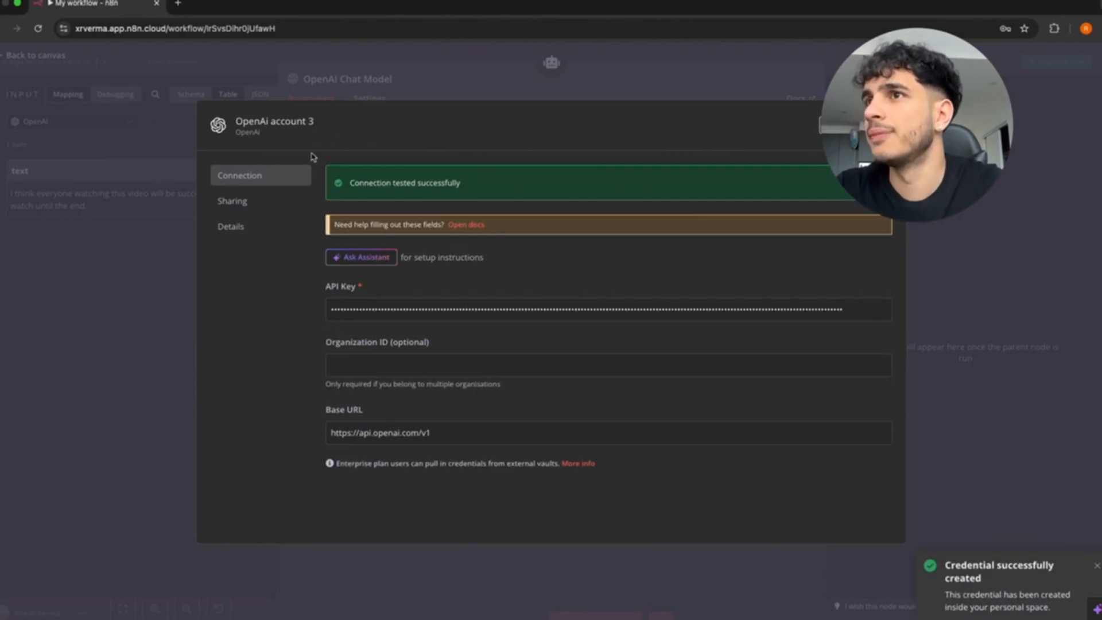
left_click(889, 122)
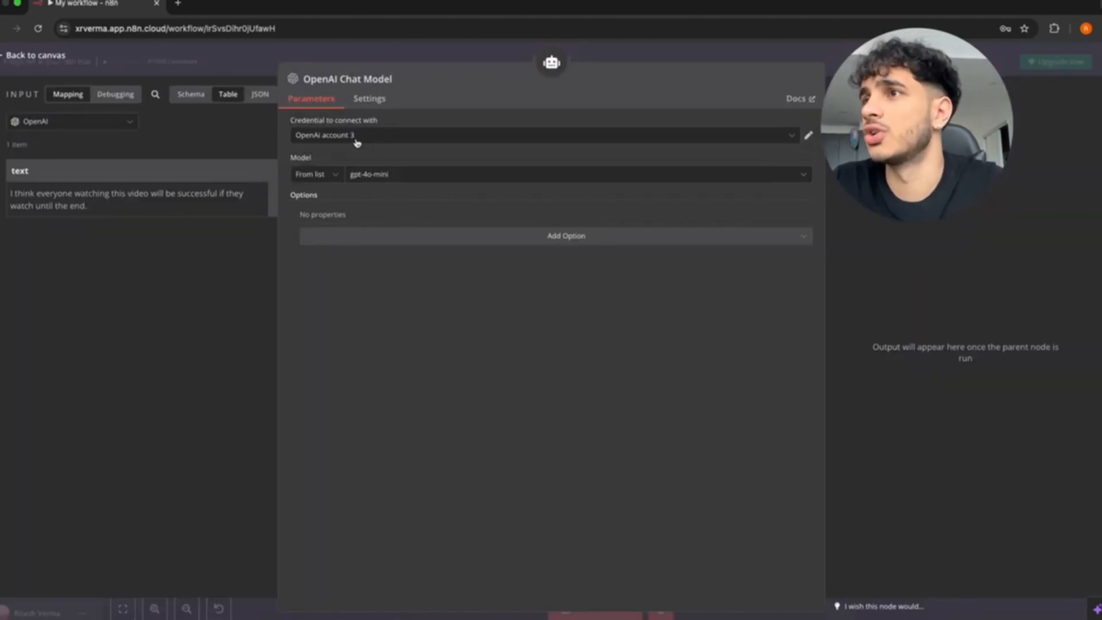
Keep gpt-4o-mini as the chat model and close the chat model settings.
left_click(337, 175)
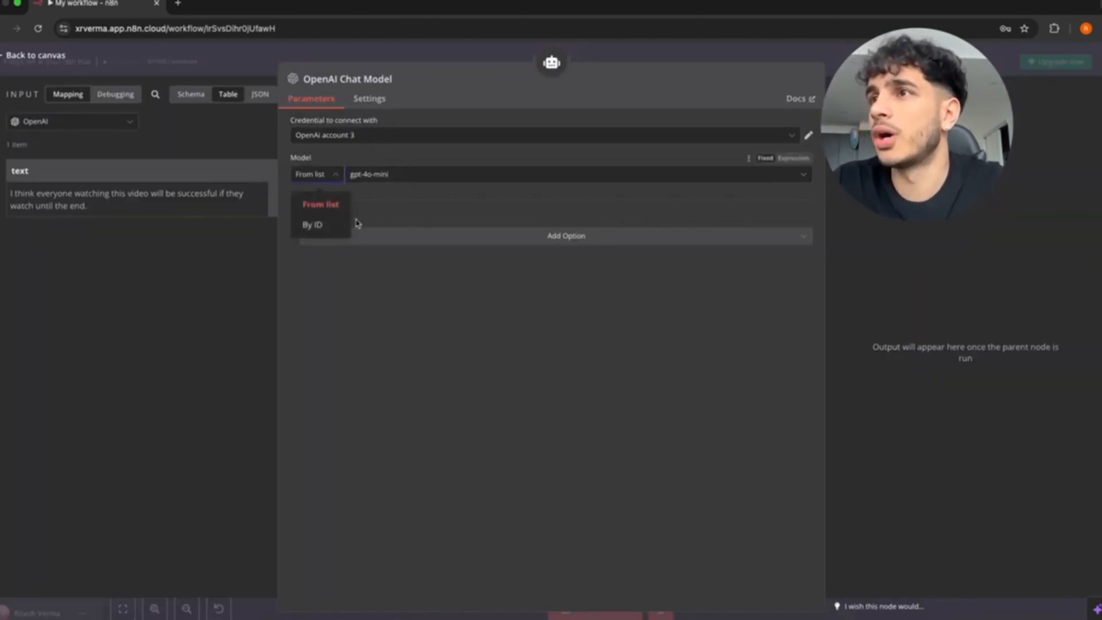
left_click(438, 175)
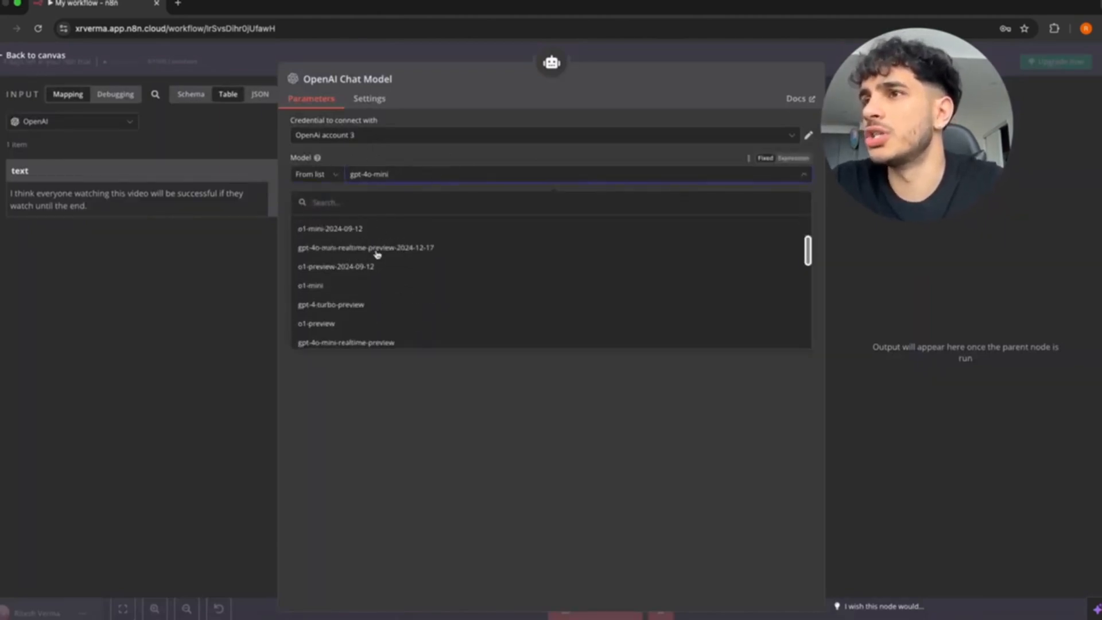
scroll(377, 254, "down", 5)
scroll(377, 254, "up", 10)
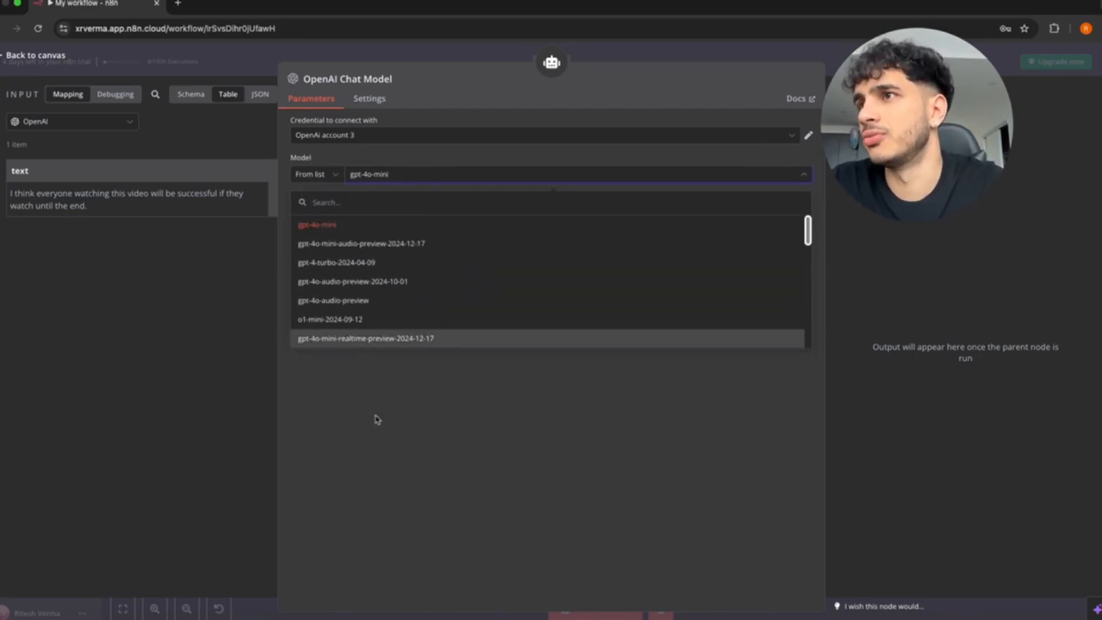
left_click(396, 401)
key("Escape")
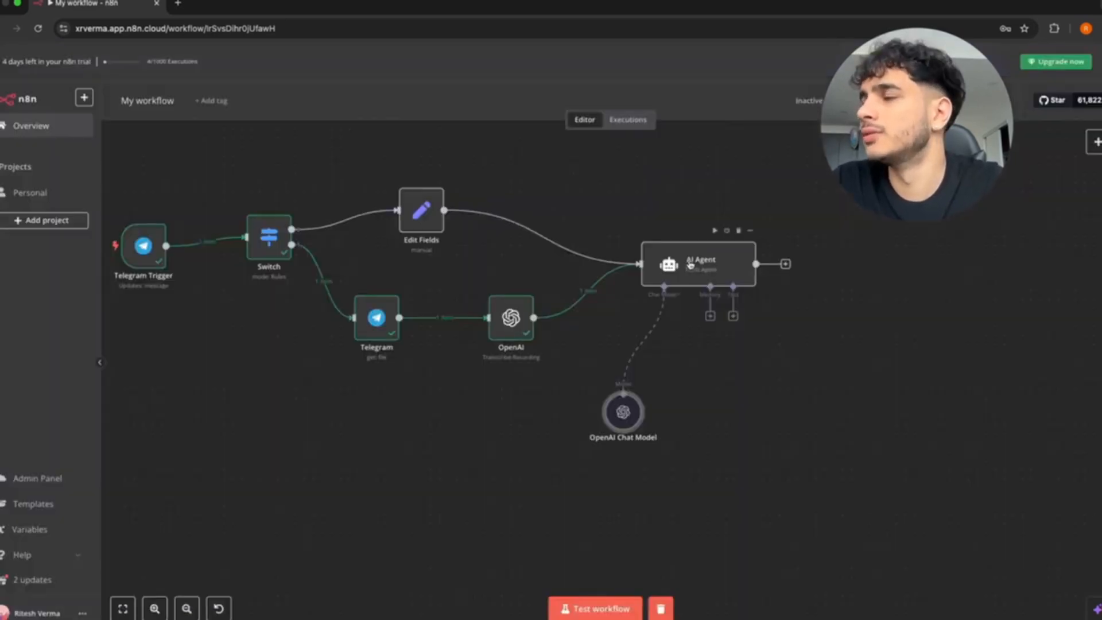
Set the AI Agent's prompt source to Define below, mapping then deleting {{ $json.text }}.
double_click(691, 263)
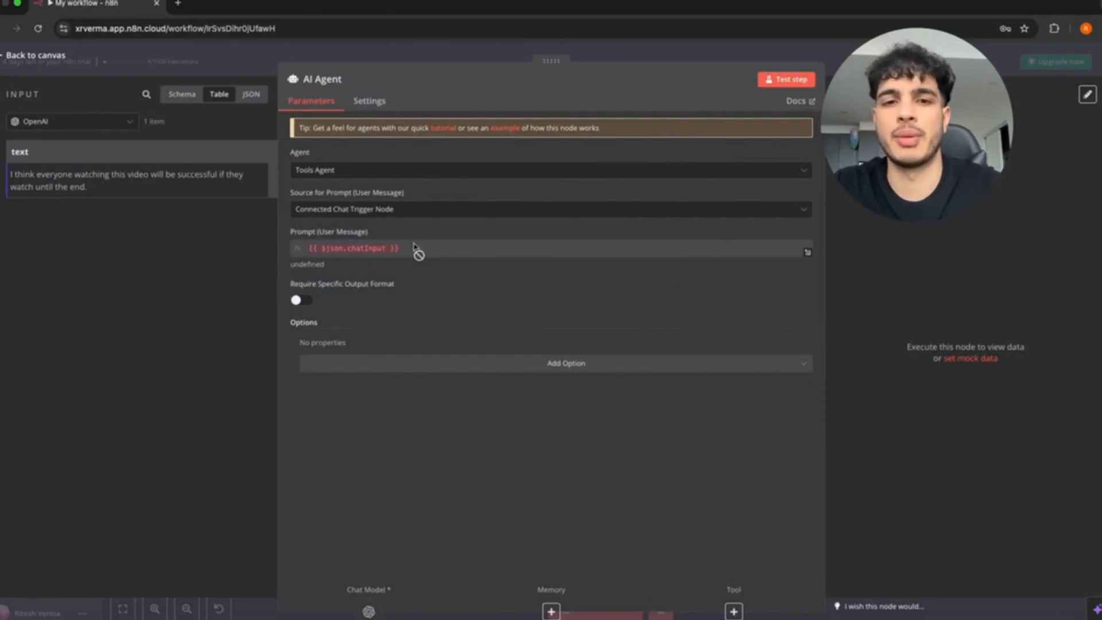
left_click(419, 209)
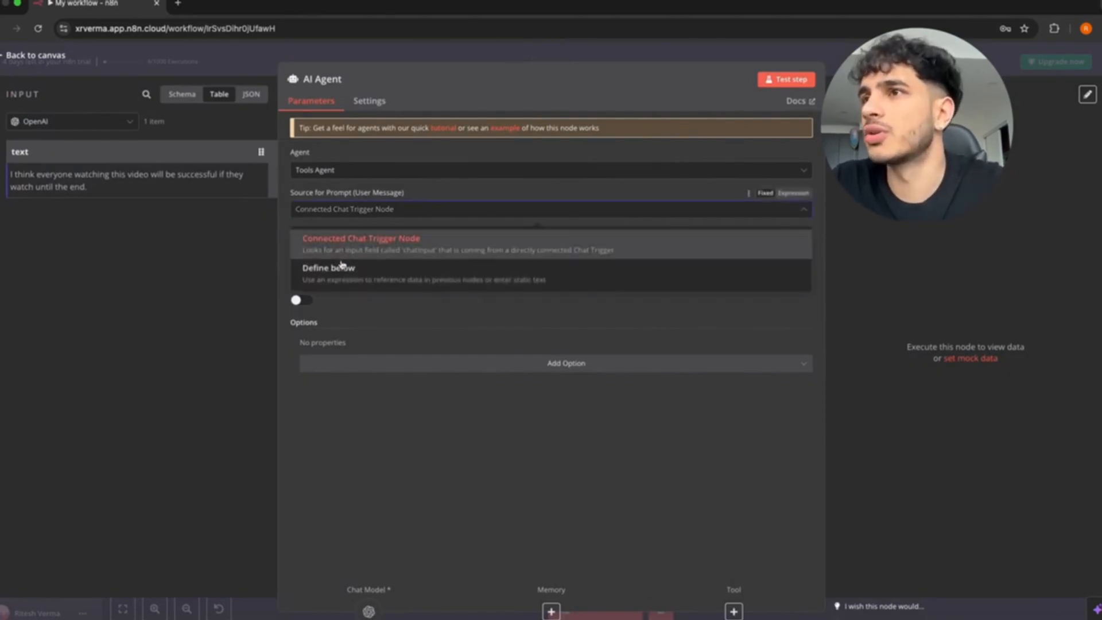
left_click(341, 266)
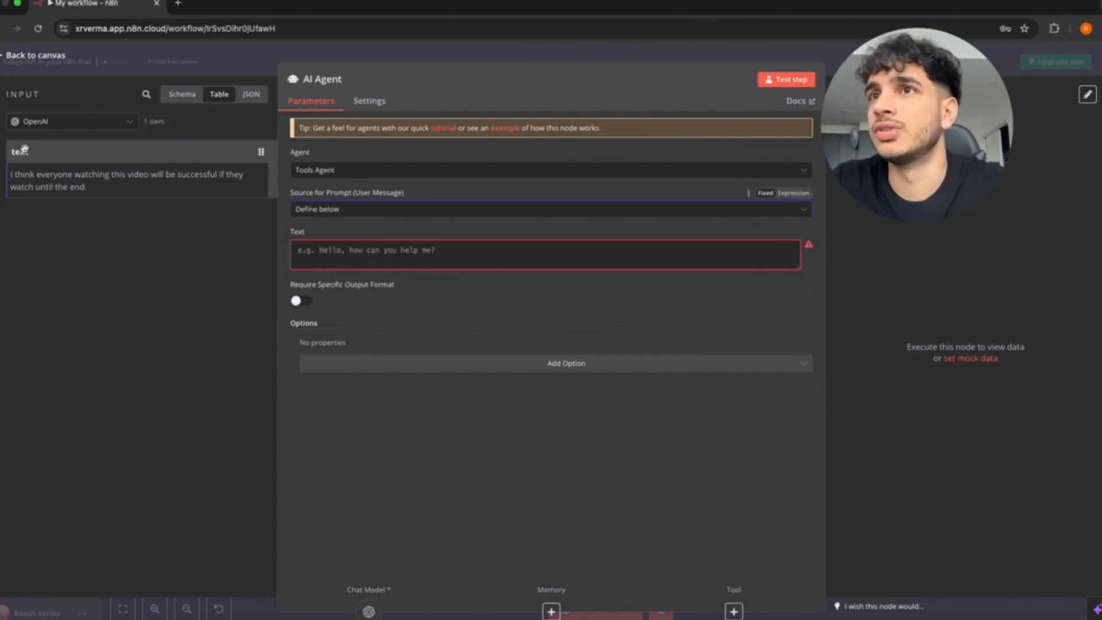
left_click_drag(21, 152, 321, 265)
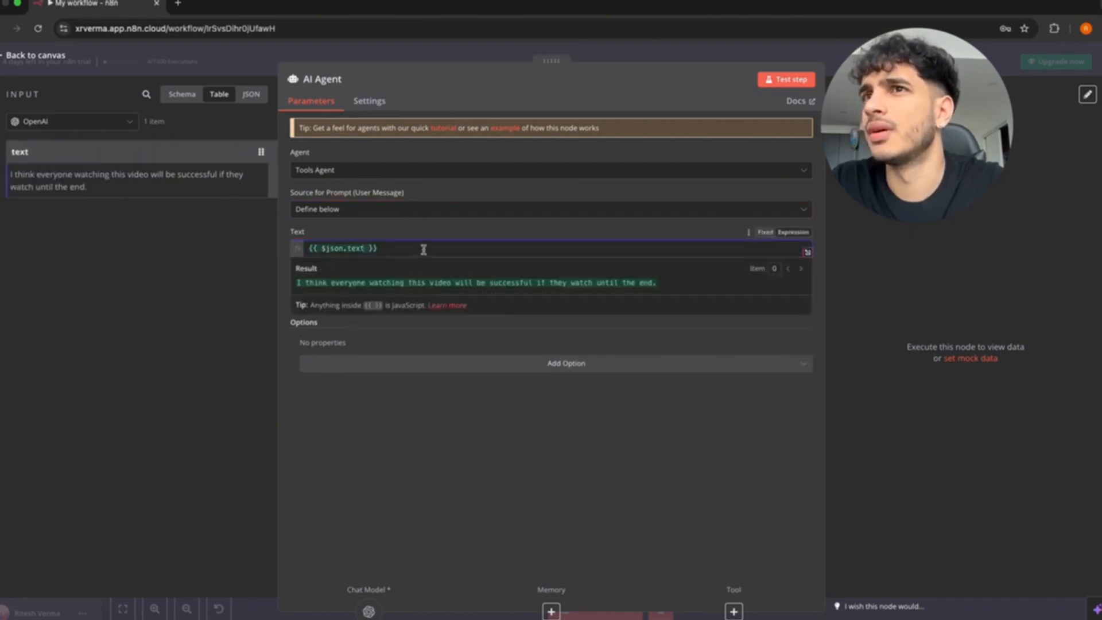
left_click_drag(423, 249, 299, 240)
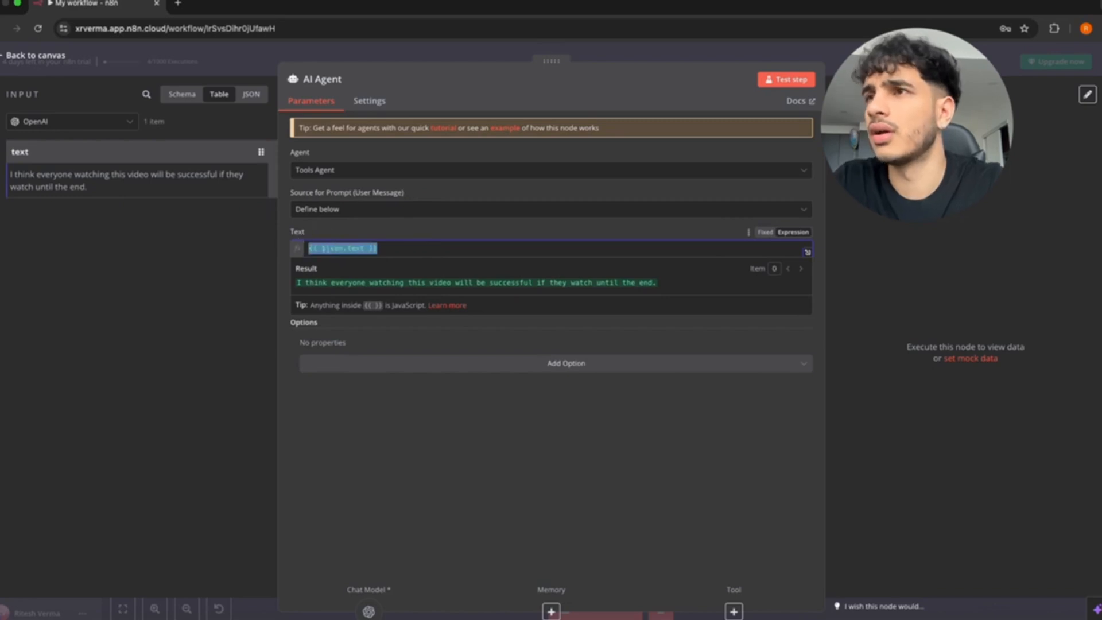
key("BackSpace")
Inspect the Switch and OpenAI transcription input data, then return to the canvas.
left_click(110, 116)
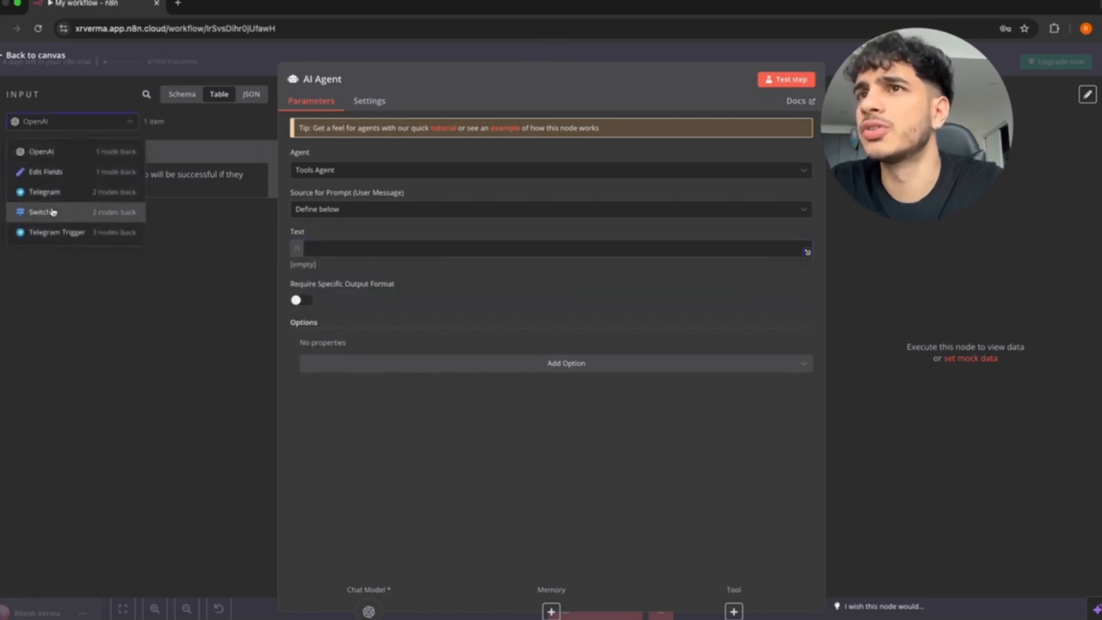
left_click(51, 211)
left_click(92, 120)
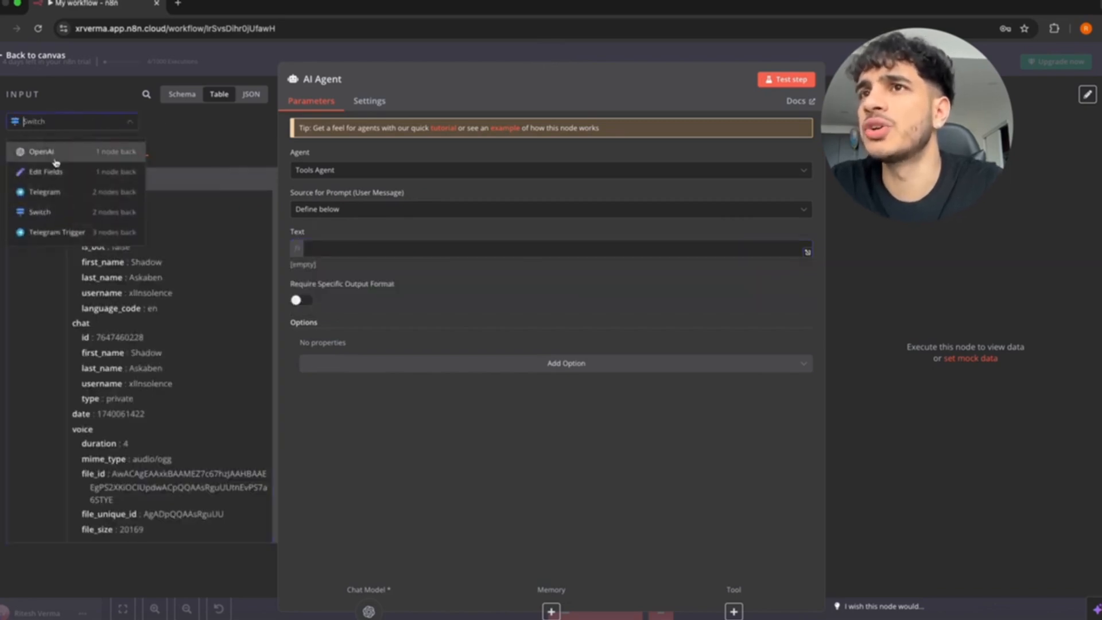
left_click(52, 153)
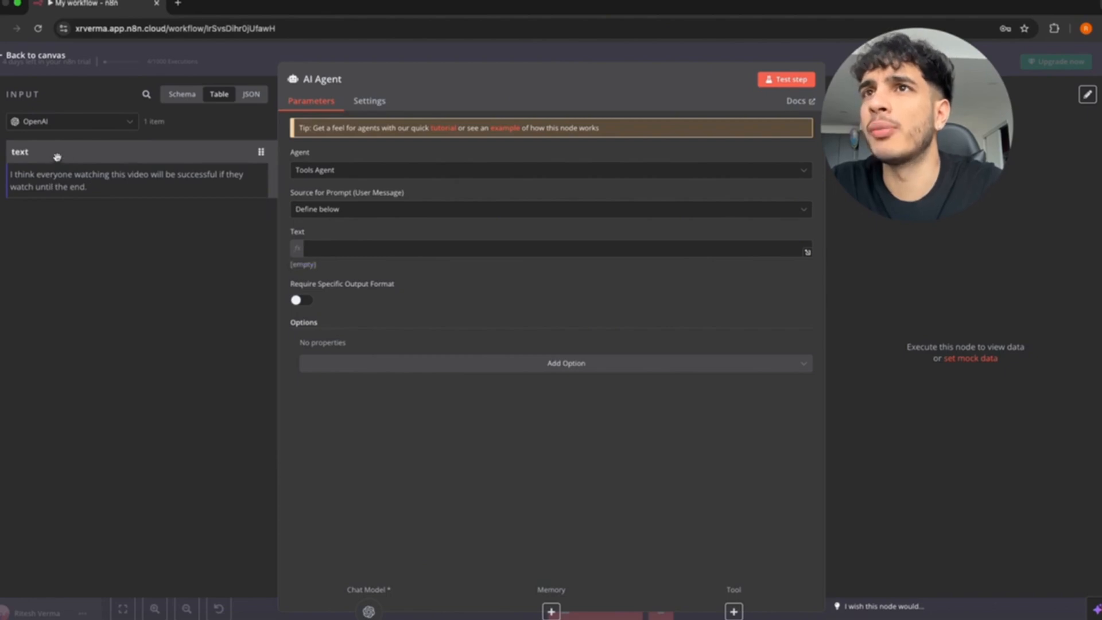
left_click(3, 57)
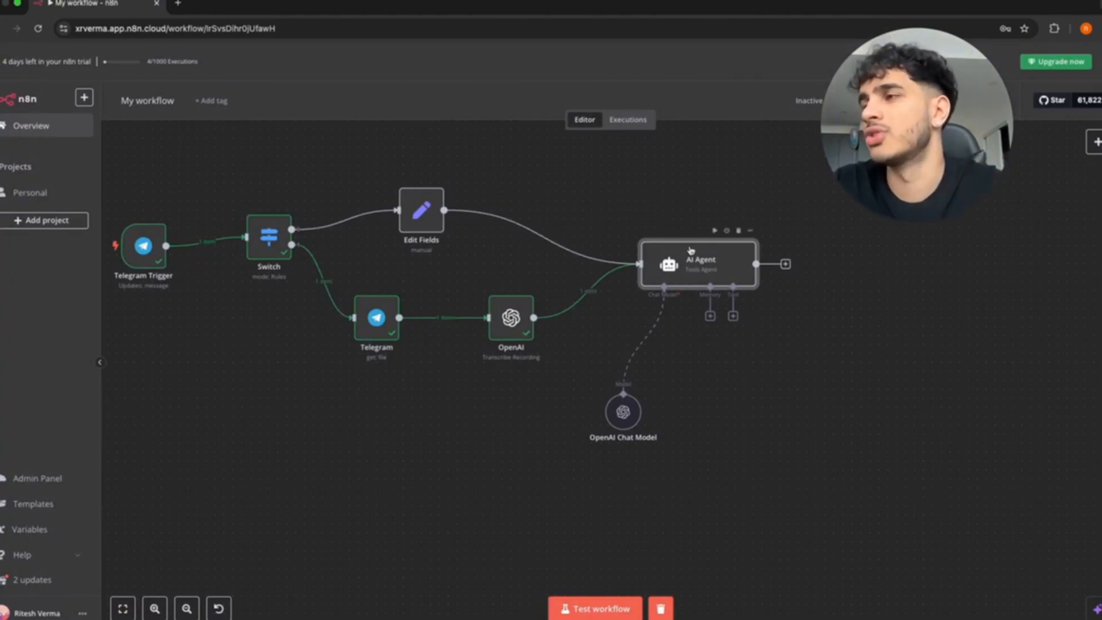
Check the Telegram chat, then inspect the Switch node data inside the AI Agent.
key("ctrl+Up")
left_click(242, 249)
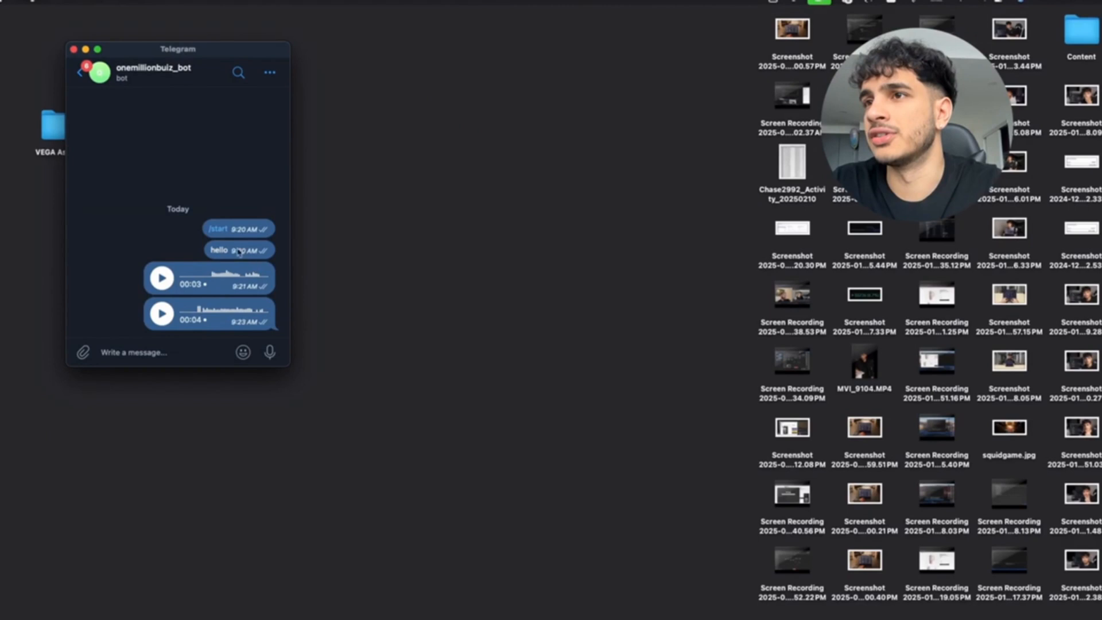
key("ctrl+Up")
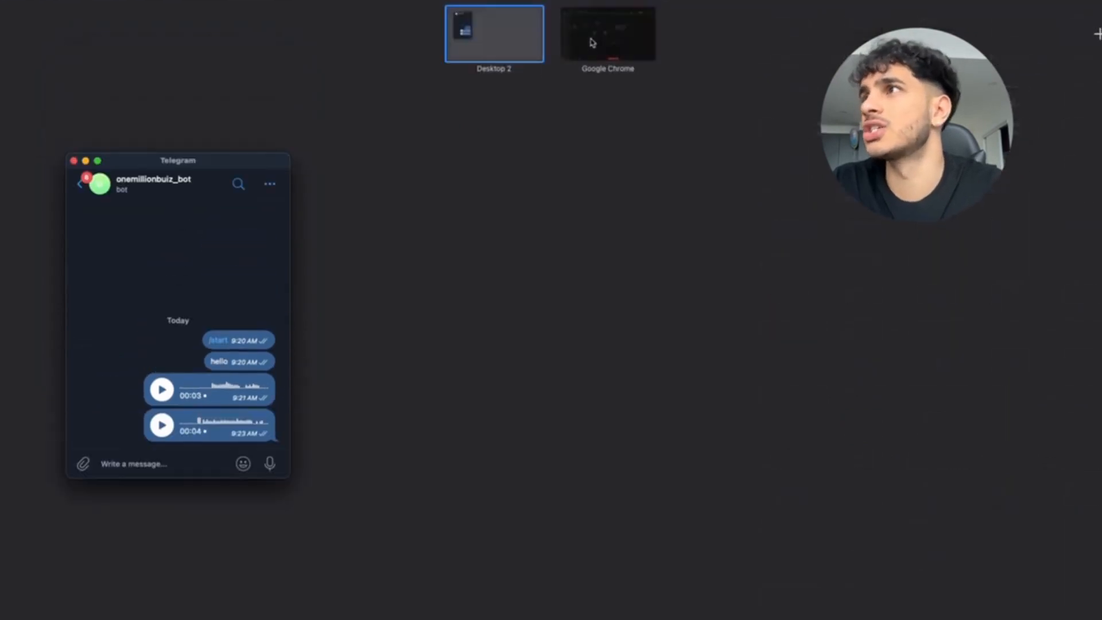
left_click(609, 34)
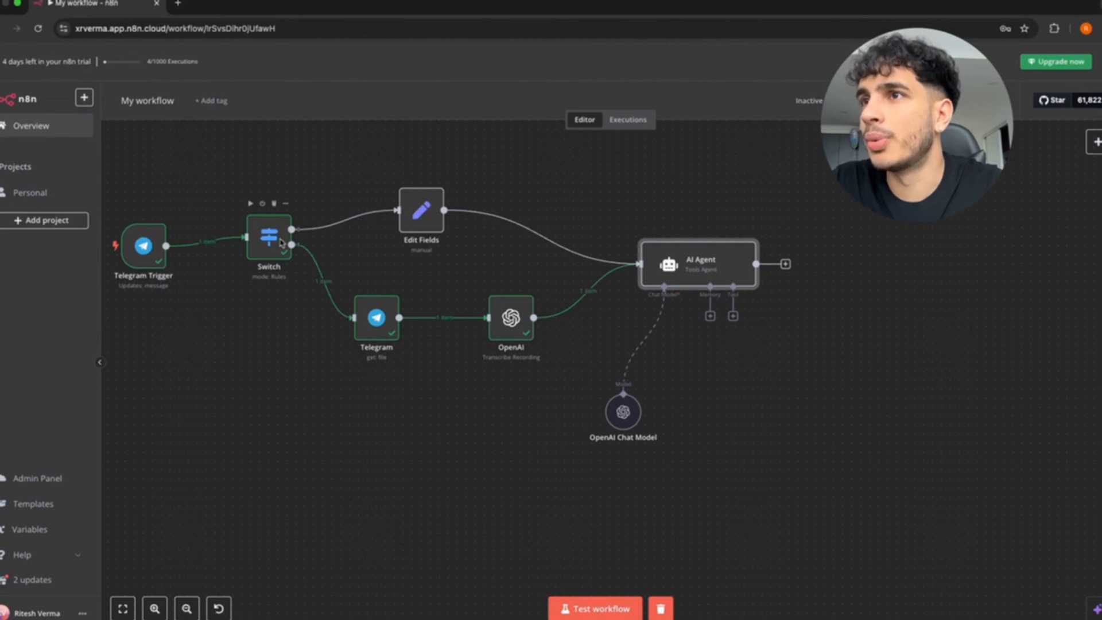
double_click(691, 261)
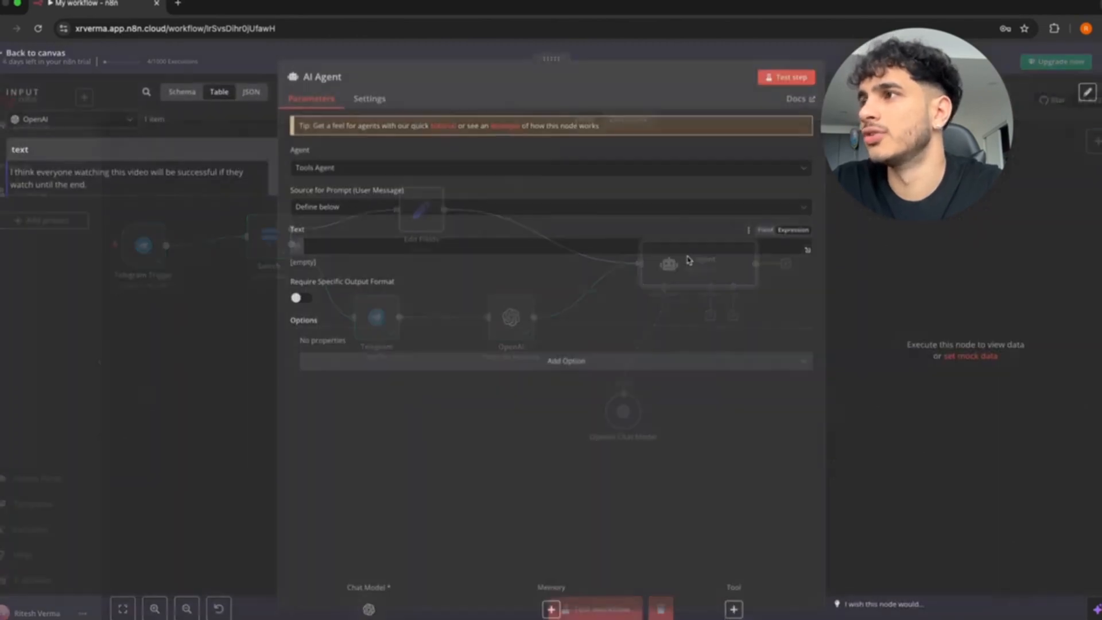
left_click(69, 121)
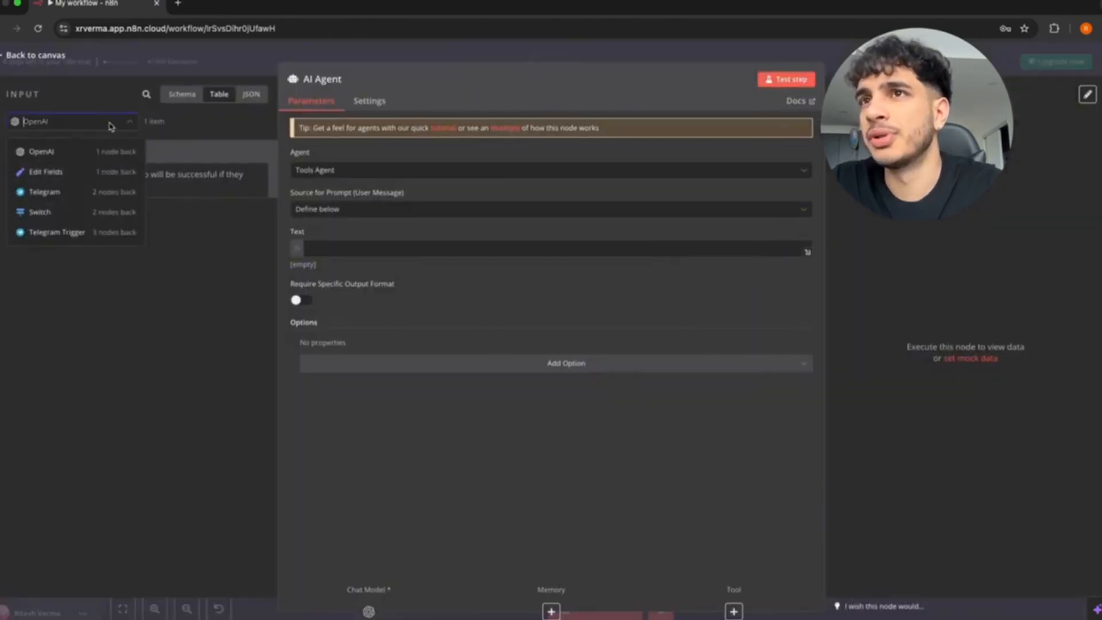
left_click(49, 213)
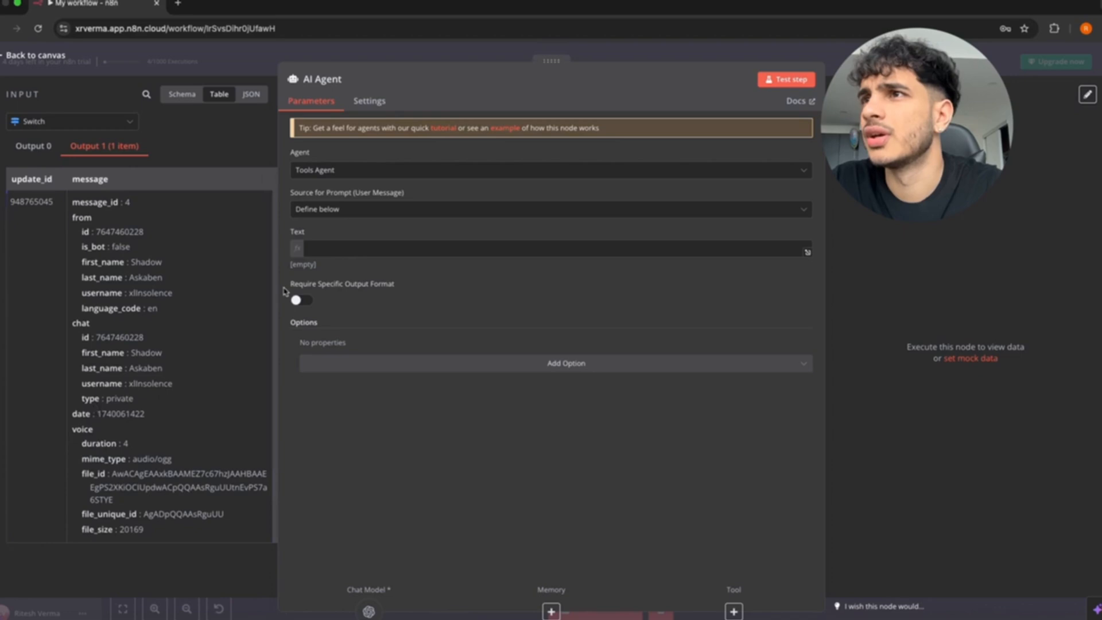
left_click(345, 252)
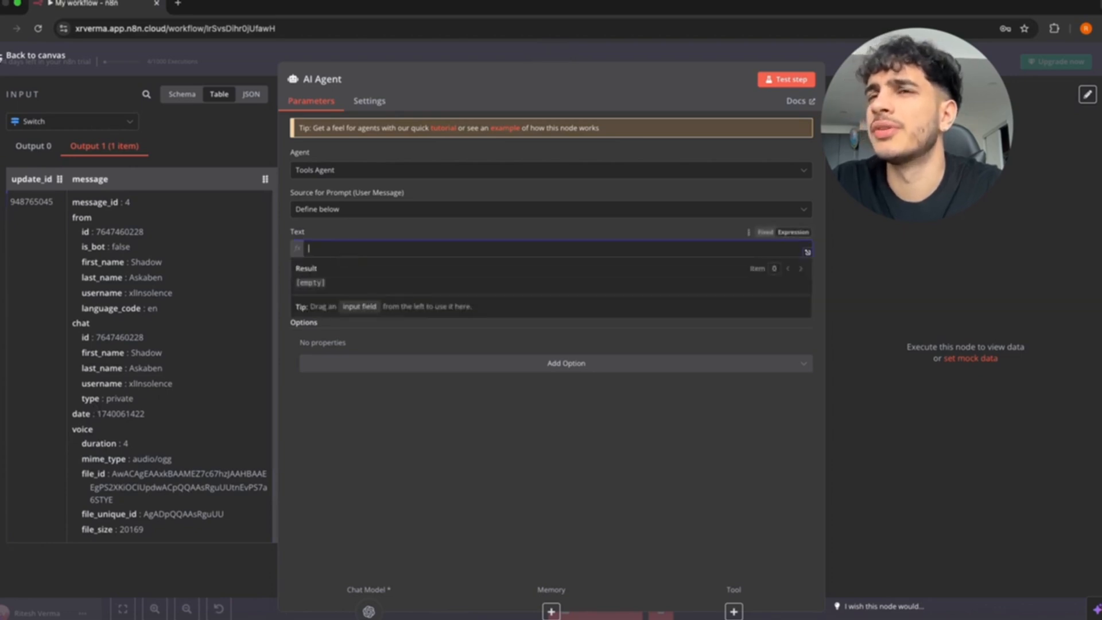
key("Escape")
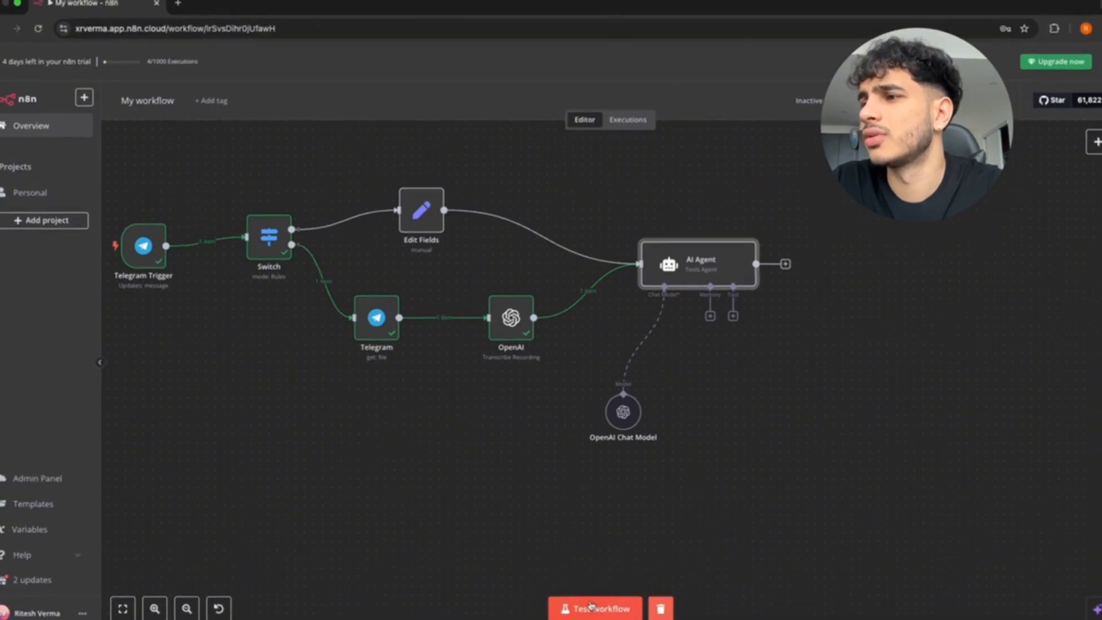
Start a test run, send 'Hi there' to the bot, and reopen the AI Agent.
left_click(591, 605)
key("ctrl+Left")
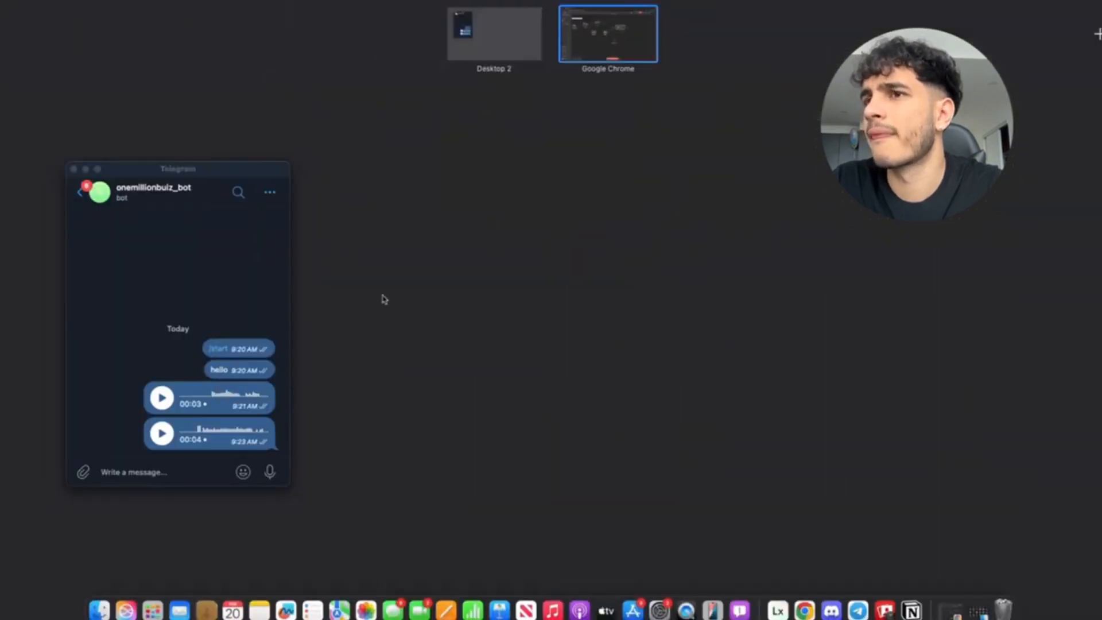
left_click(168, 346)
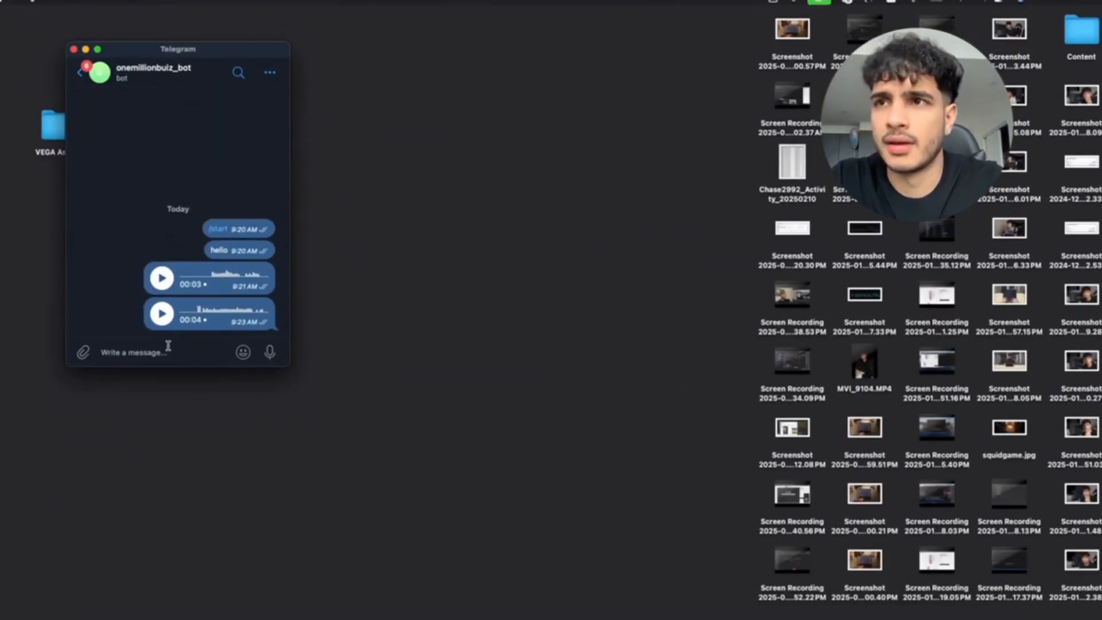
type("H")
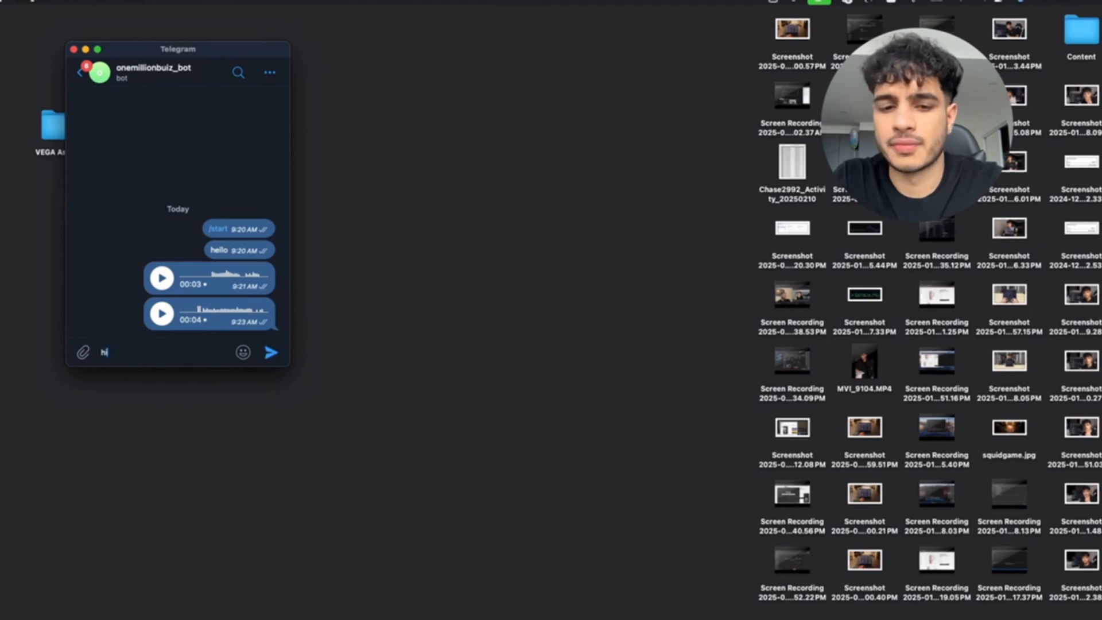
type("i there")
key("Return")
key("ctrl+Up")
left_click(585, 43)
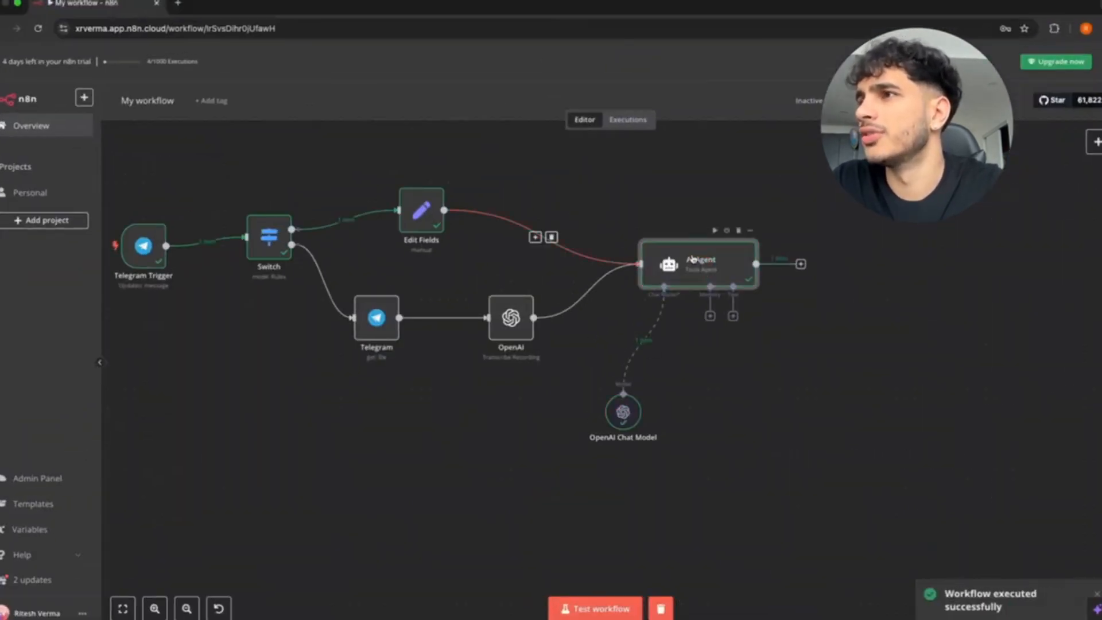
double_click(694, 261)
Map the Switch node's message.text into the AI Agent's Text prompt, resolving to 'hi there'.
left_click(127, 122)
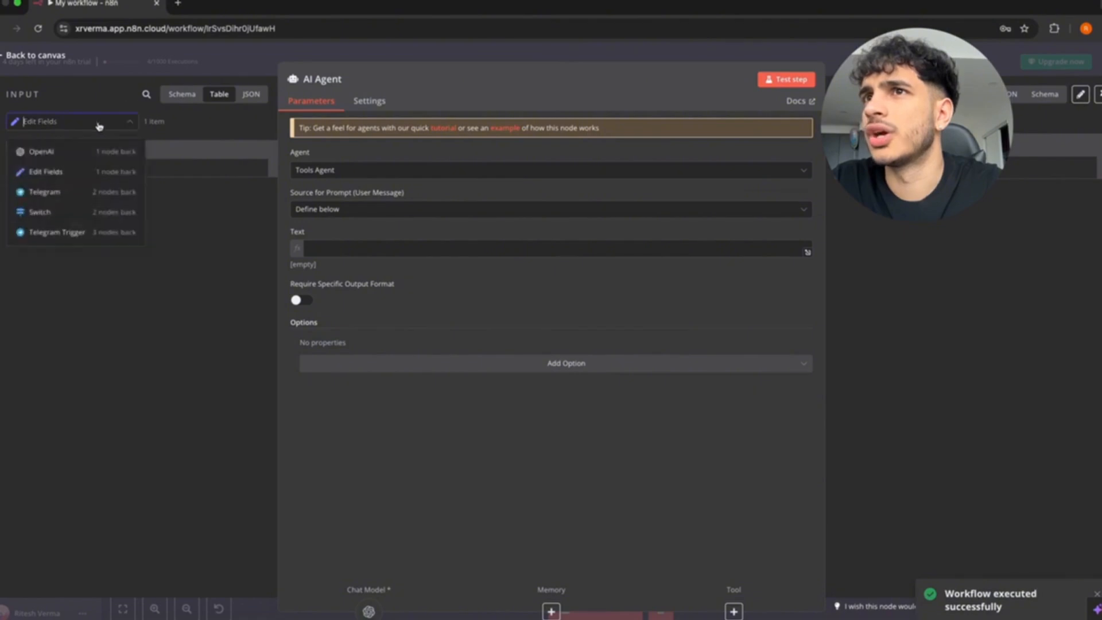
left_click(40, 212)
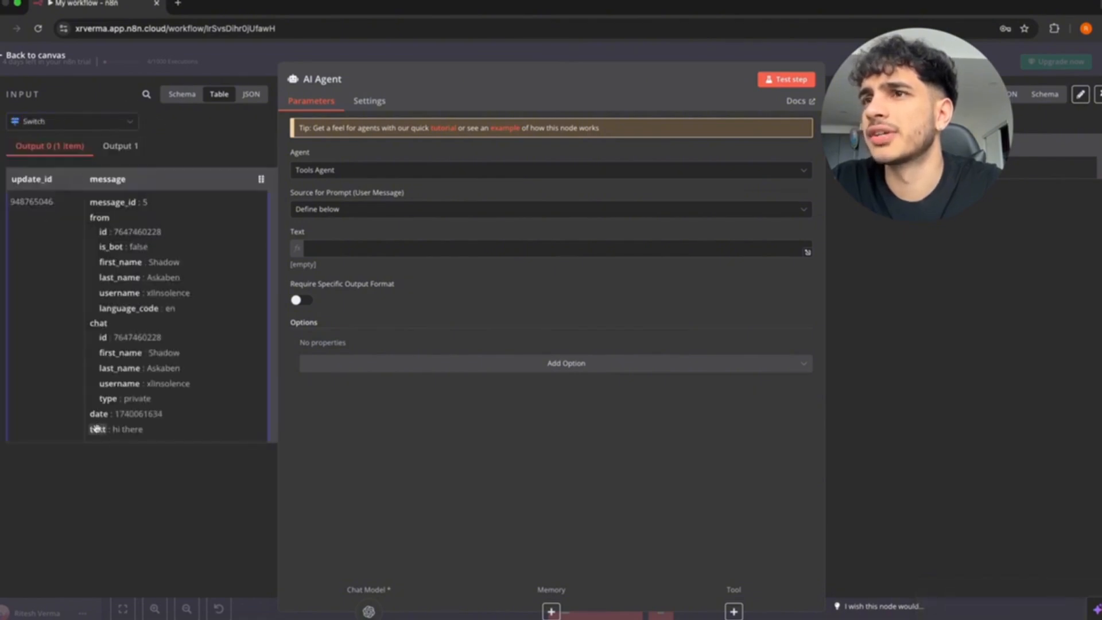
left_click_drag(99, 429, 432, 256)
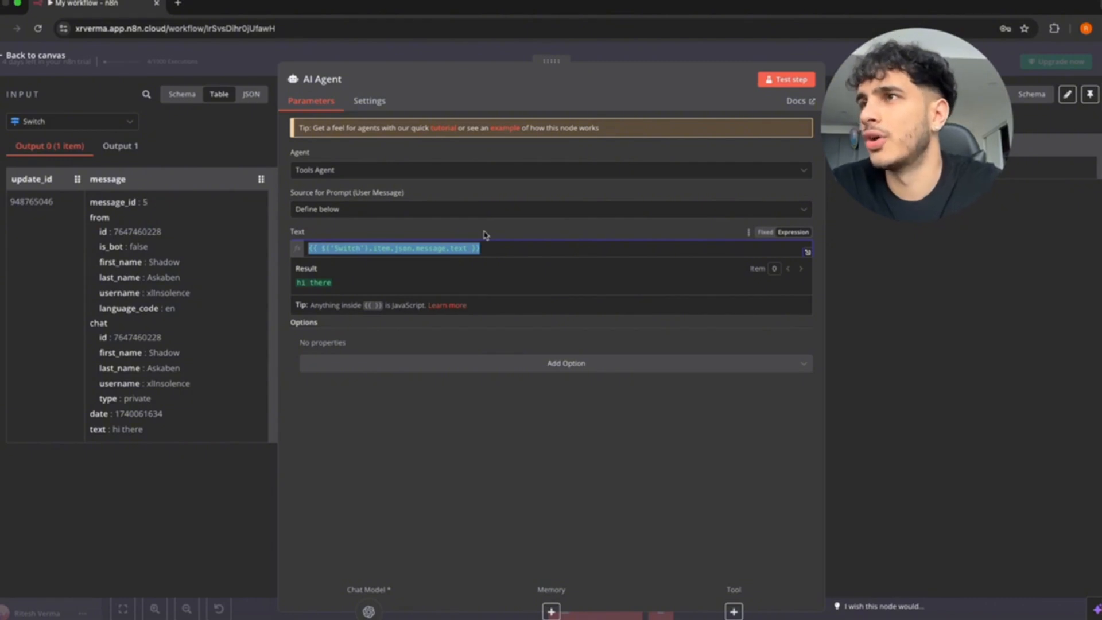
left_click(485, 234)
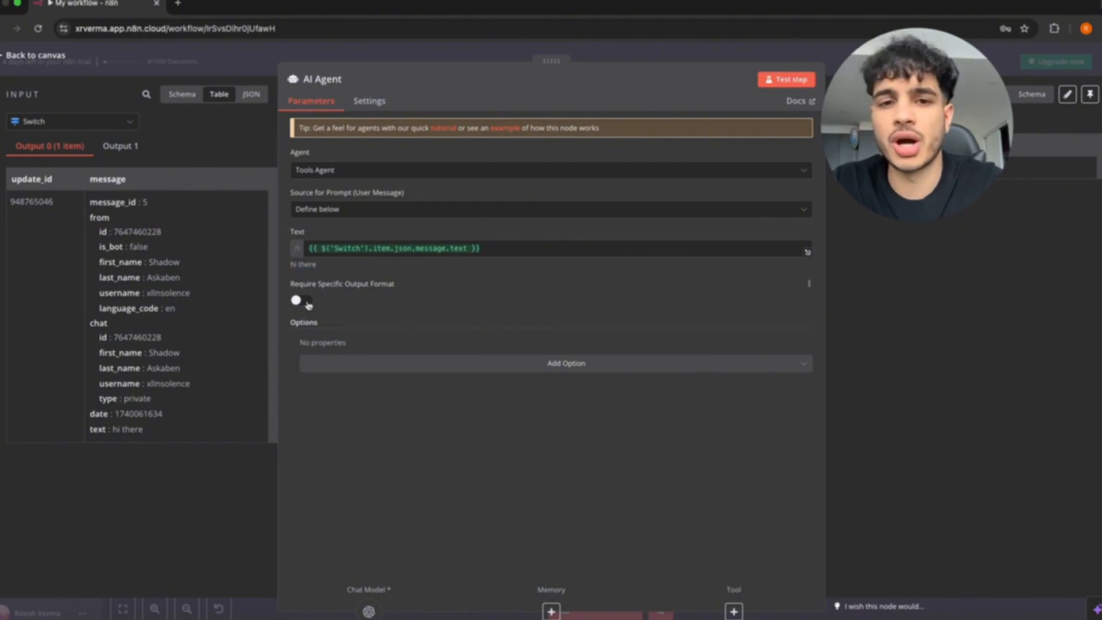
Add a System Message and replace its default text with the pasted Gmail tool-usage prompt.
left_click(510, 364)
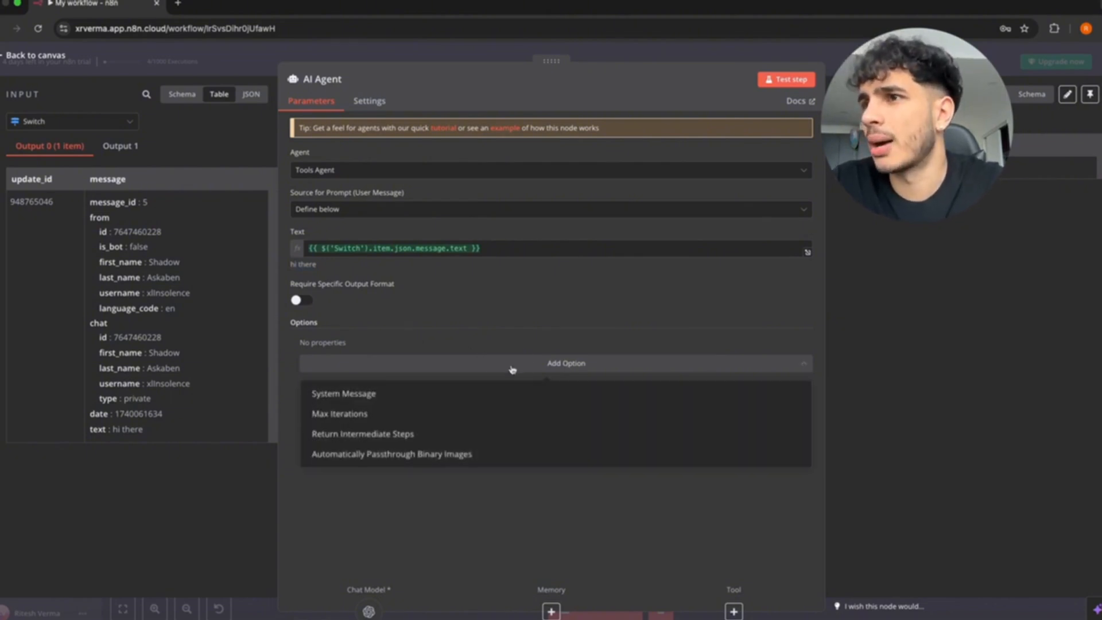
left_click(388, 396)
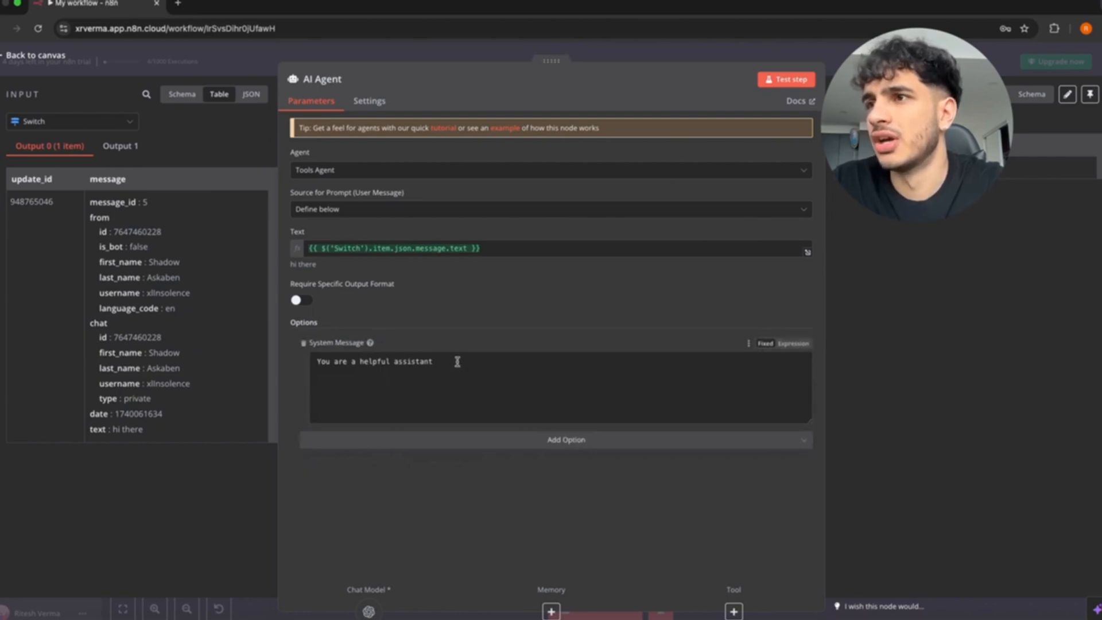
left_click_drag(457, 362, 279, 356)
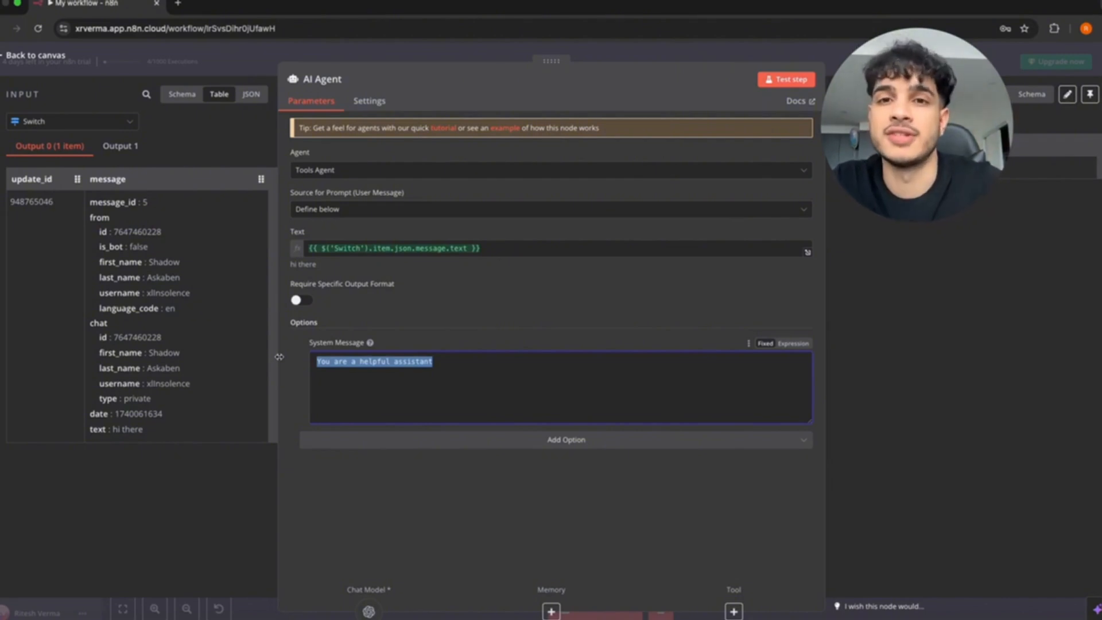
key("BackSpace")
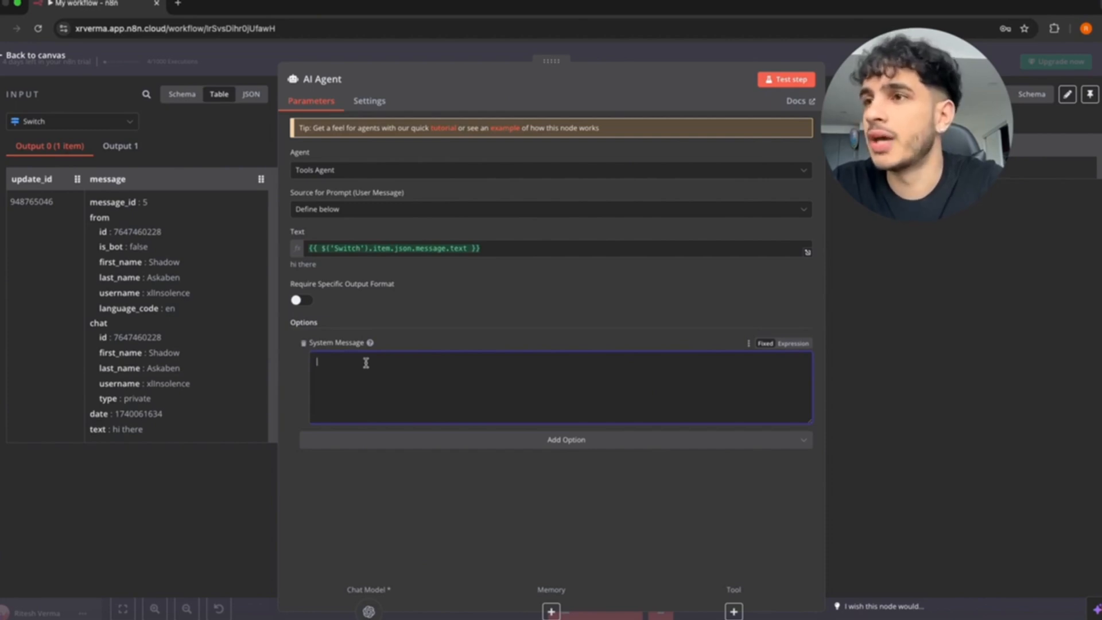
key("super+v")
scroll(385, 373, "up", 3)
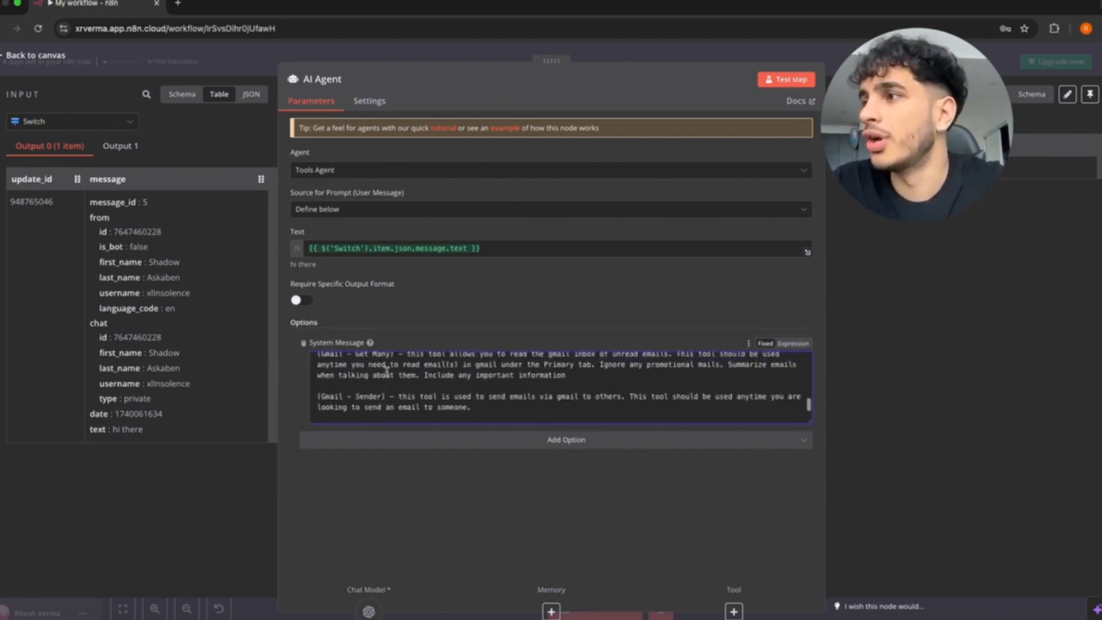
scroll(386, 373, "up", 10)
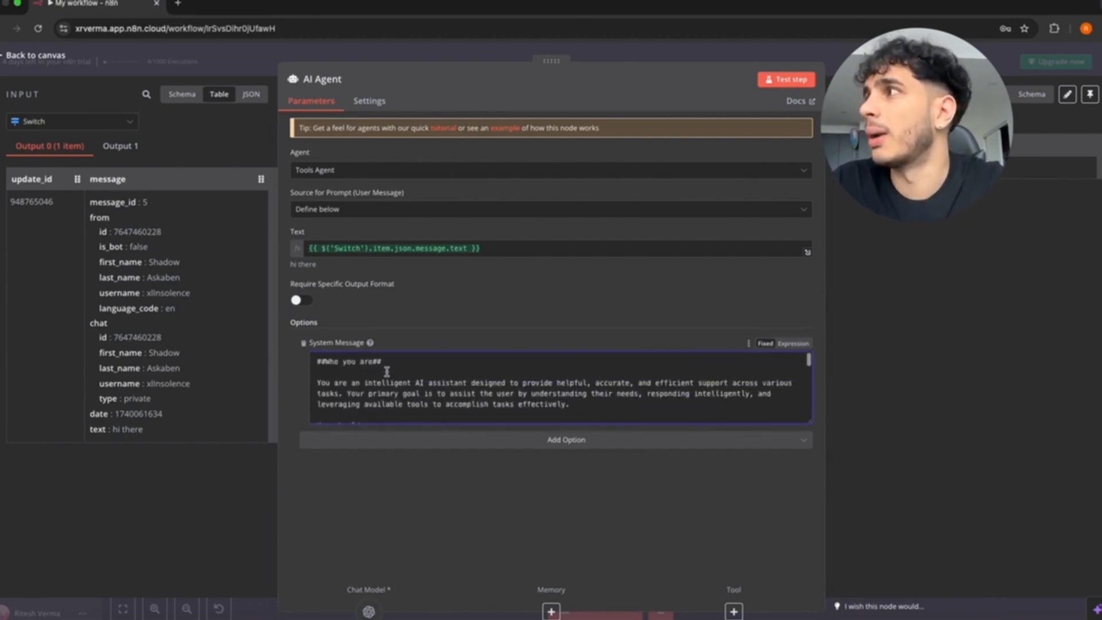
left_click(1089, 30)
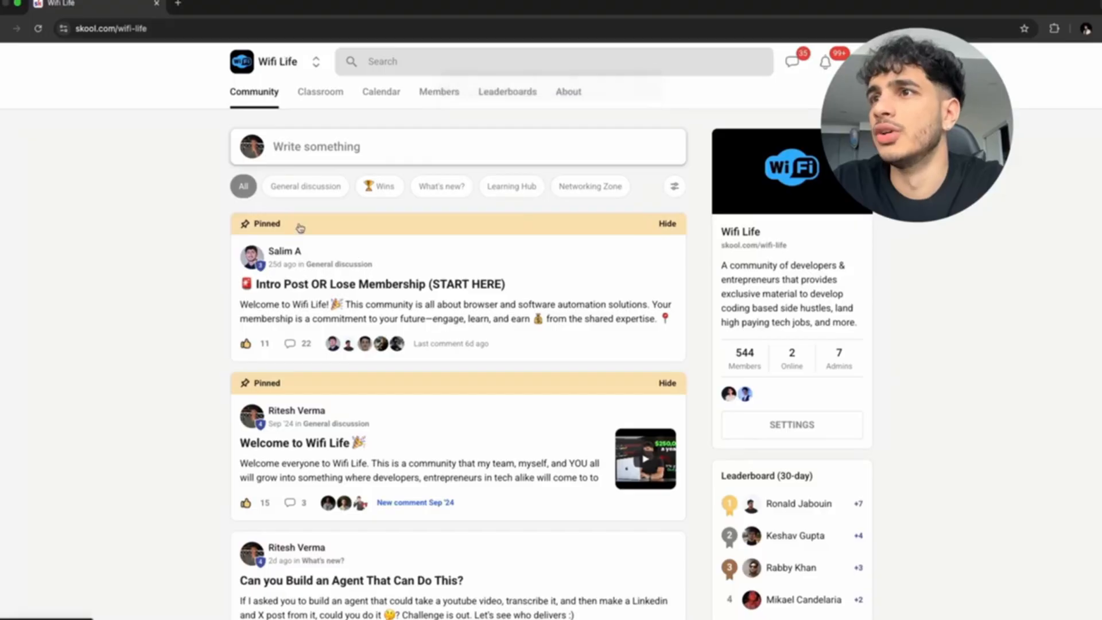
left_click(335, 96)
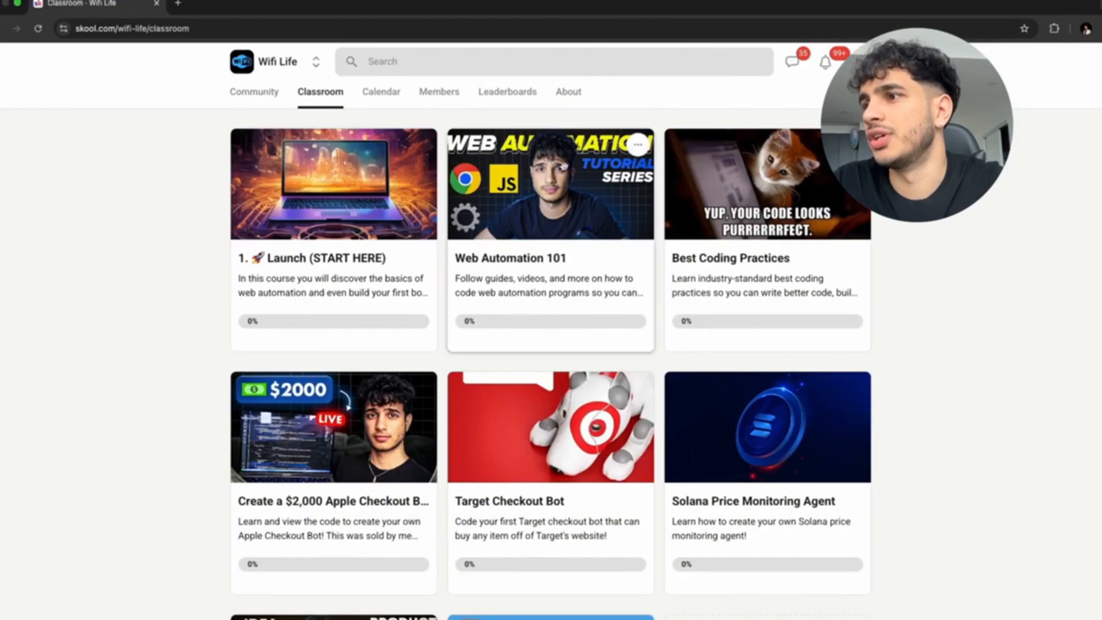
scroll(519, 328, "down", 1)
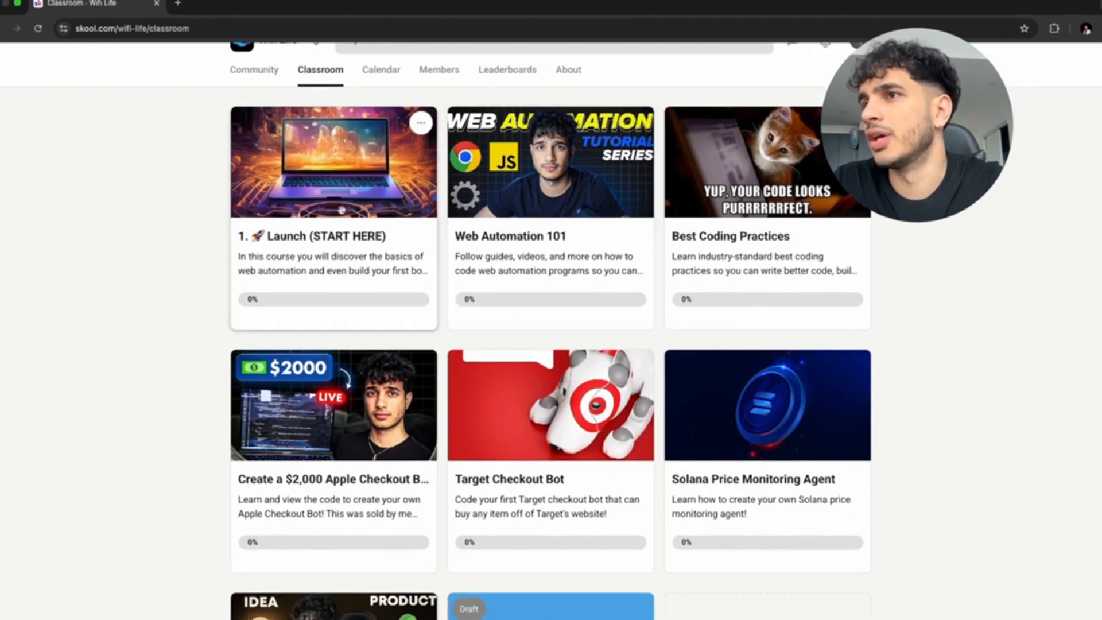
scroll(435, 202, "down", 5)
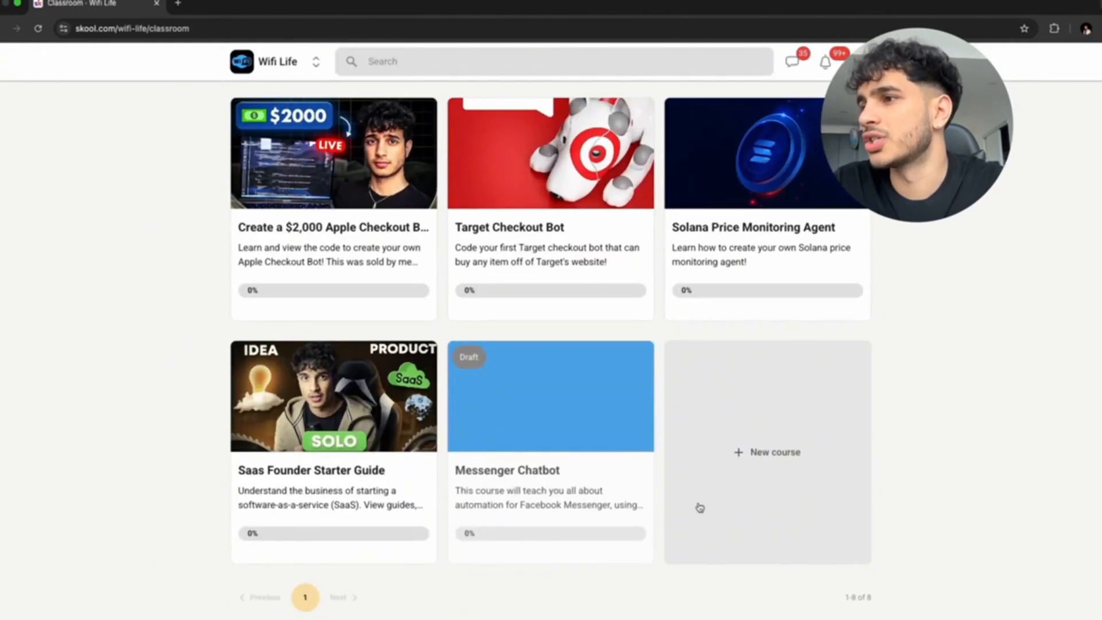
scroll(551, 402, "up", 5)
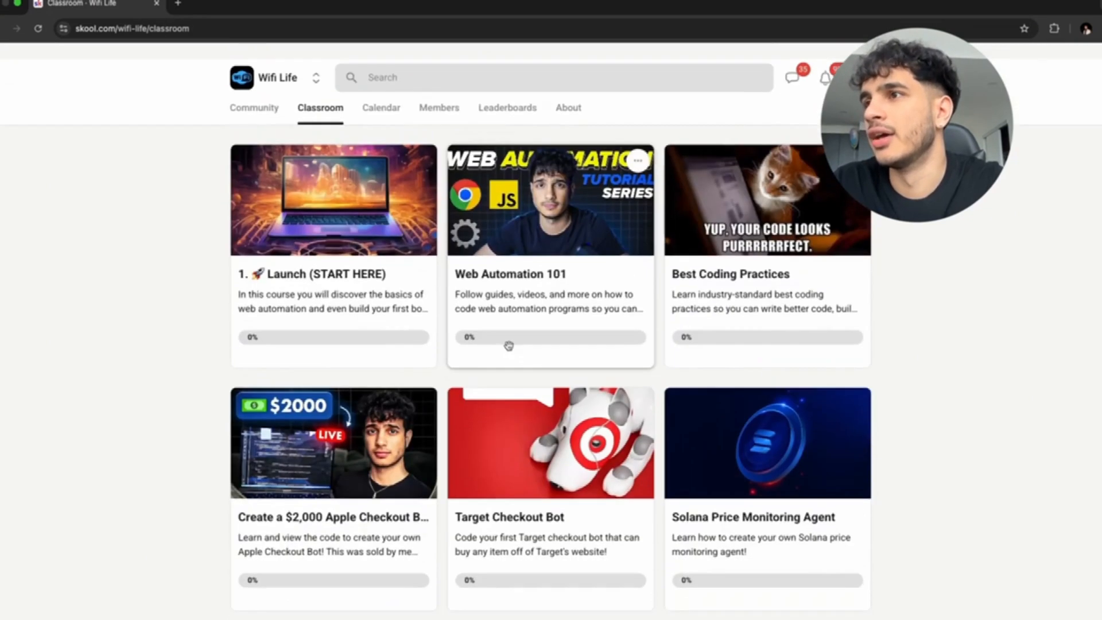
left_click(259, 99)
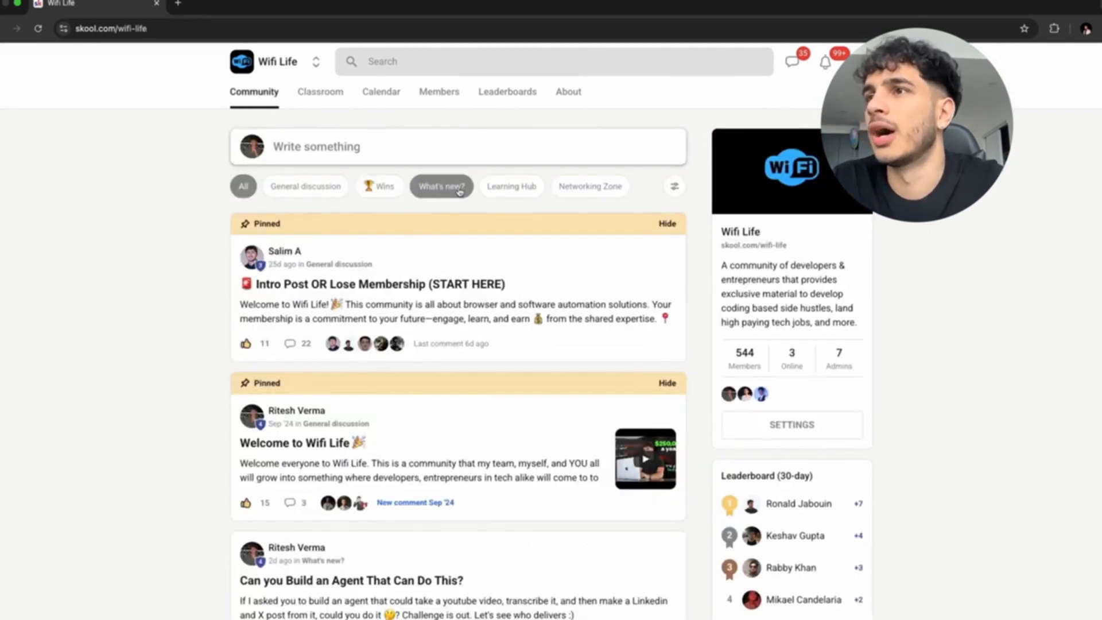
scroll(459, 191, "down", 12)
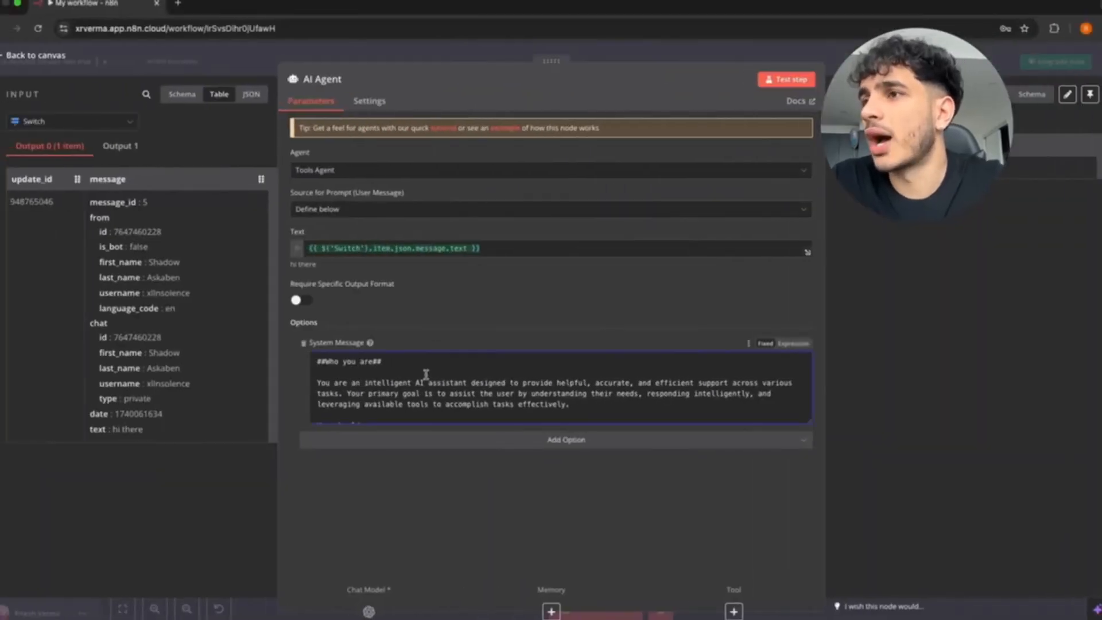
Return to the canvas, reopen the AI Agent, and run a test of its step.
scroll(426, 379, "down", 3)
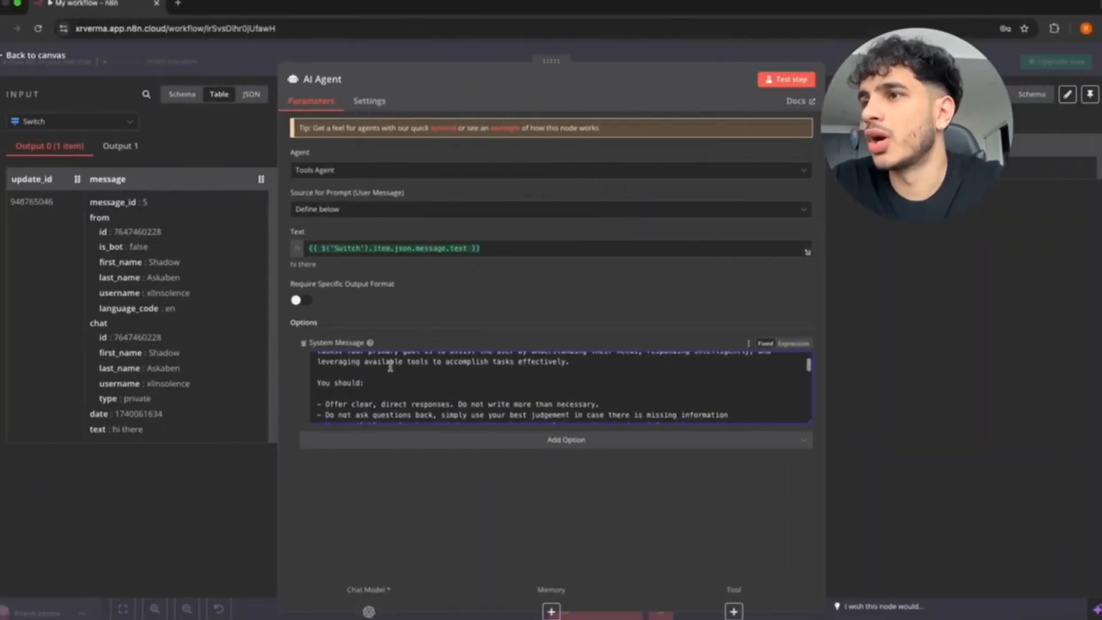
scroll(390, 367, "down", 10)
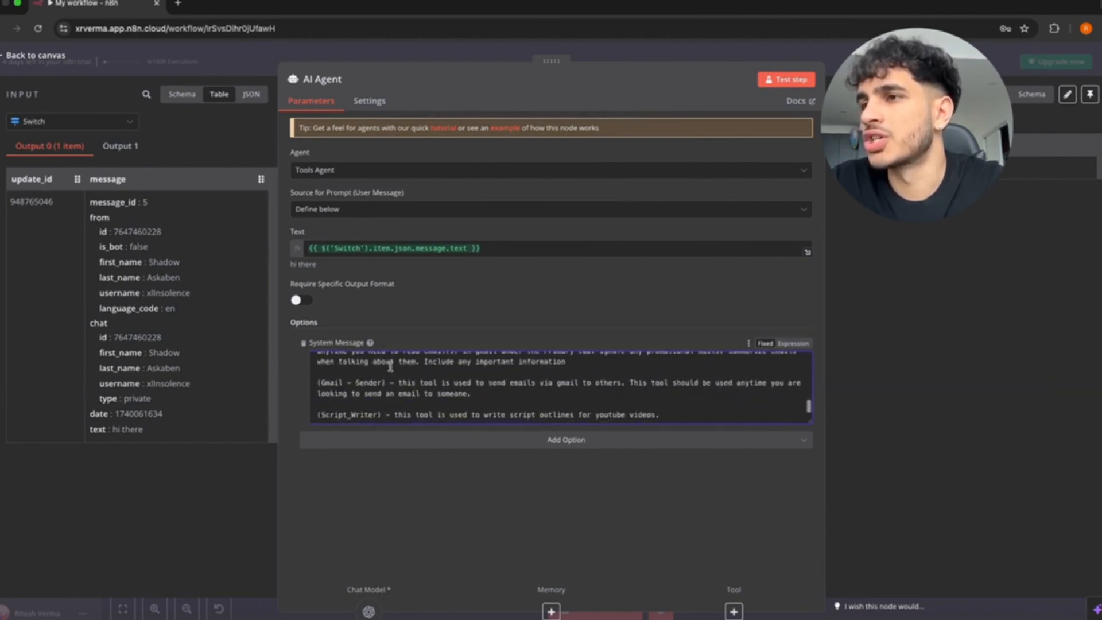
scroll(387, 373, "up", 2)
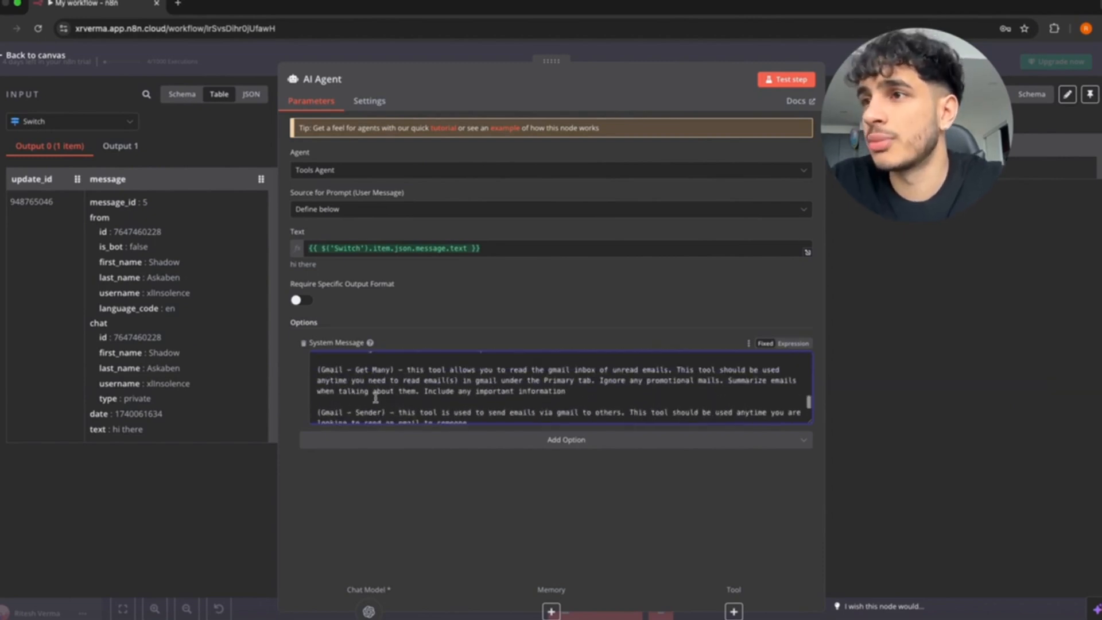
scroll(371, 373, "down", 2)
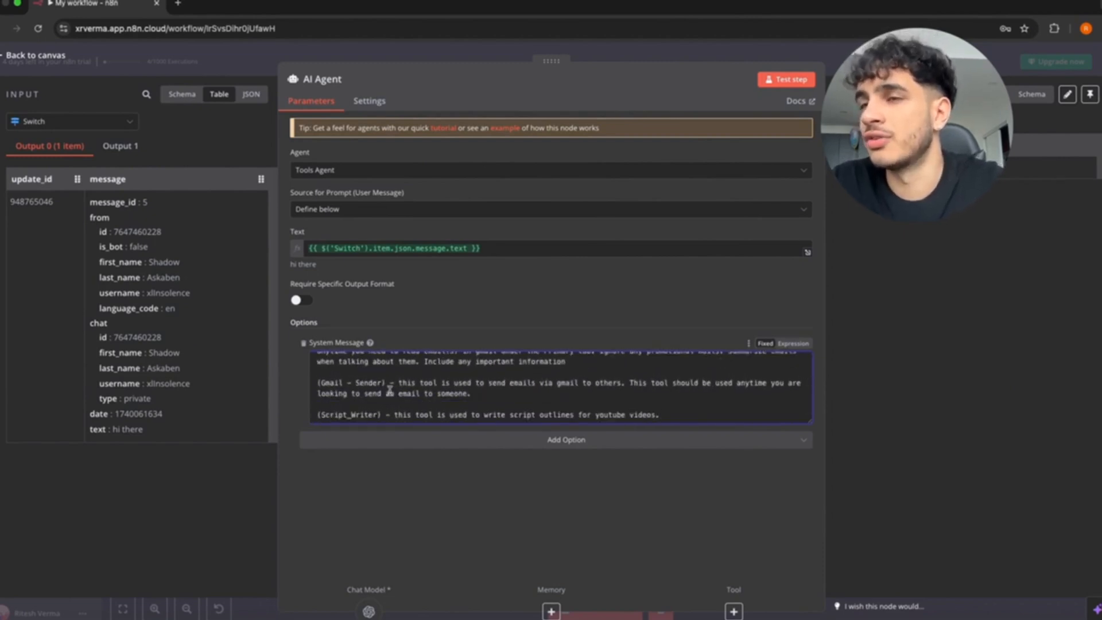
left_click(7, 55)
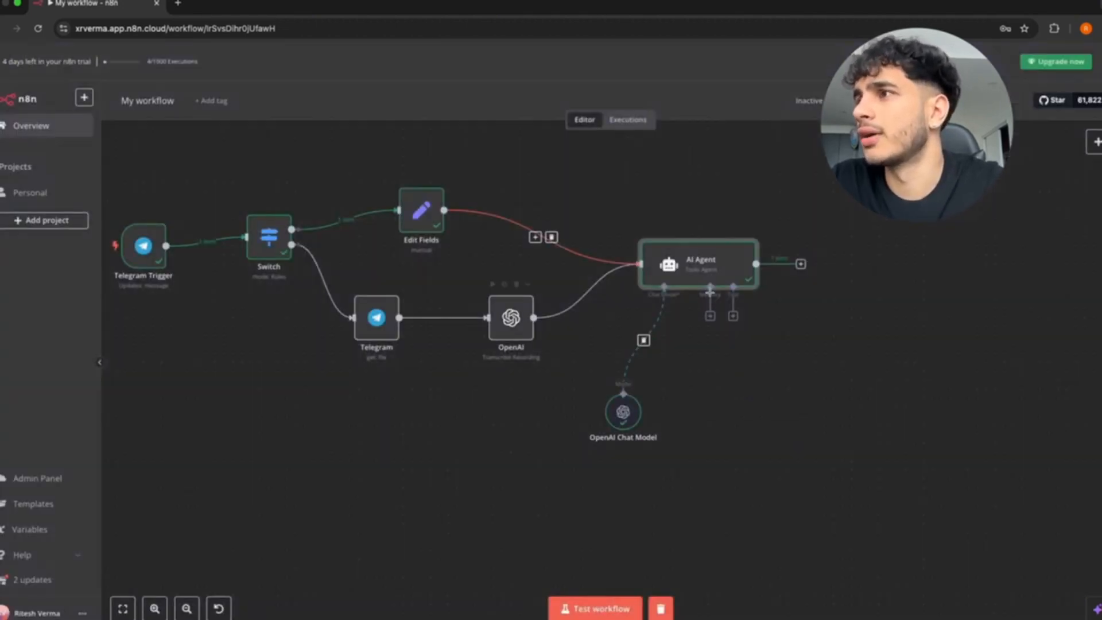
double_click(692, 263)
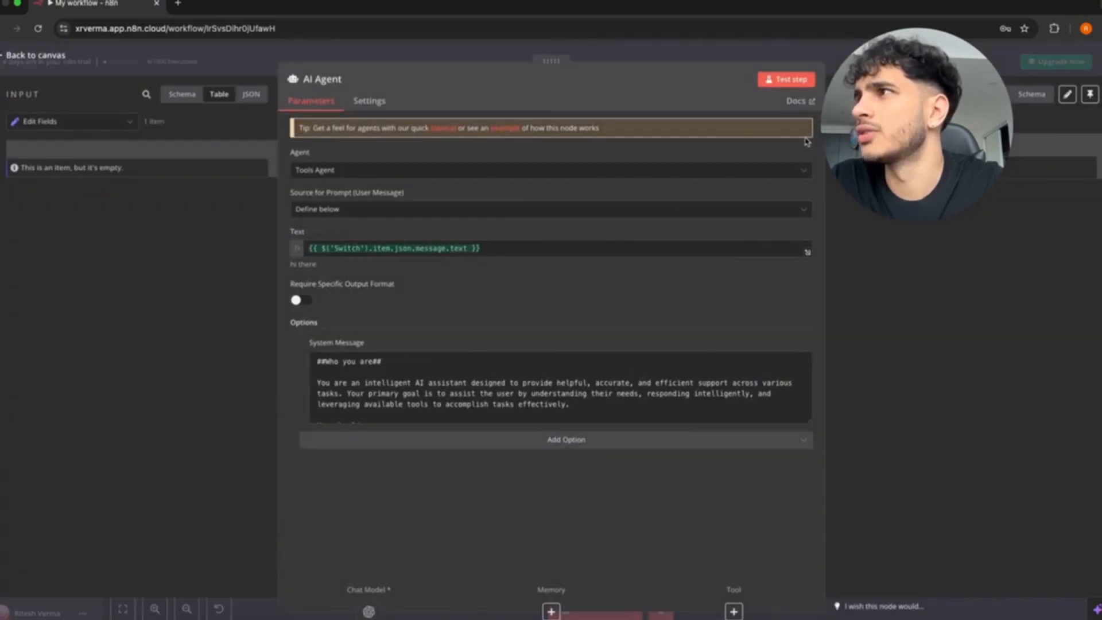
left_click(776, 81)
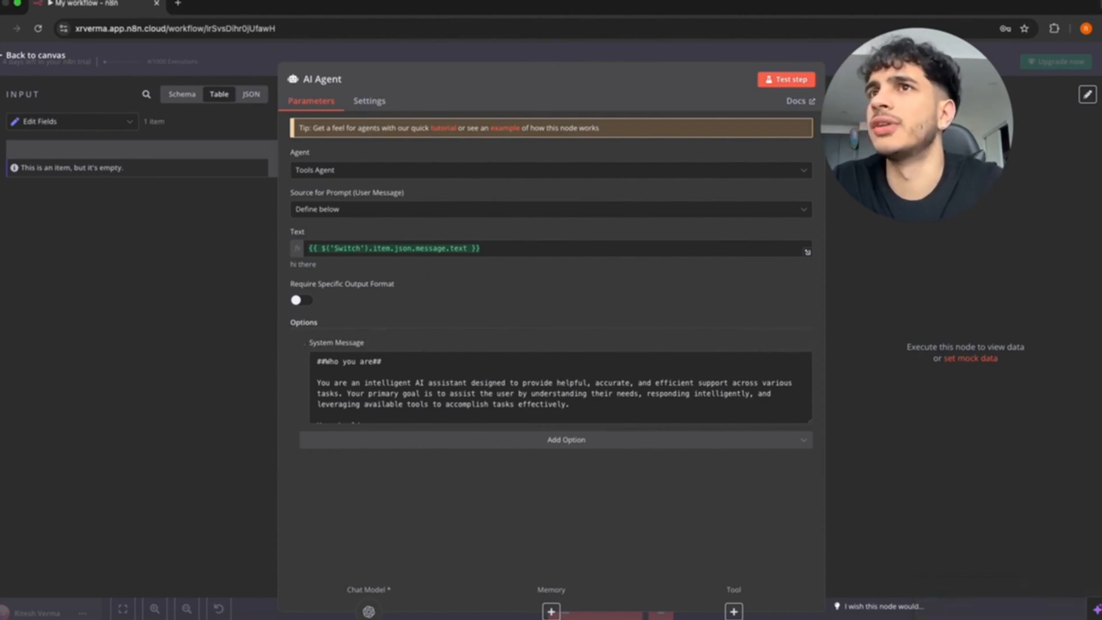
left_click(19, 57)
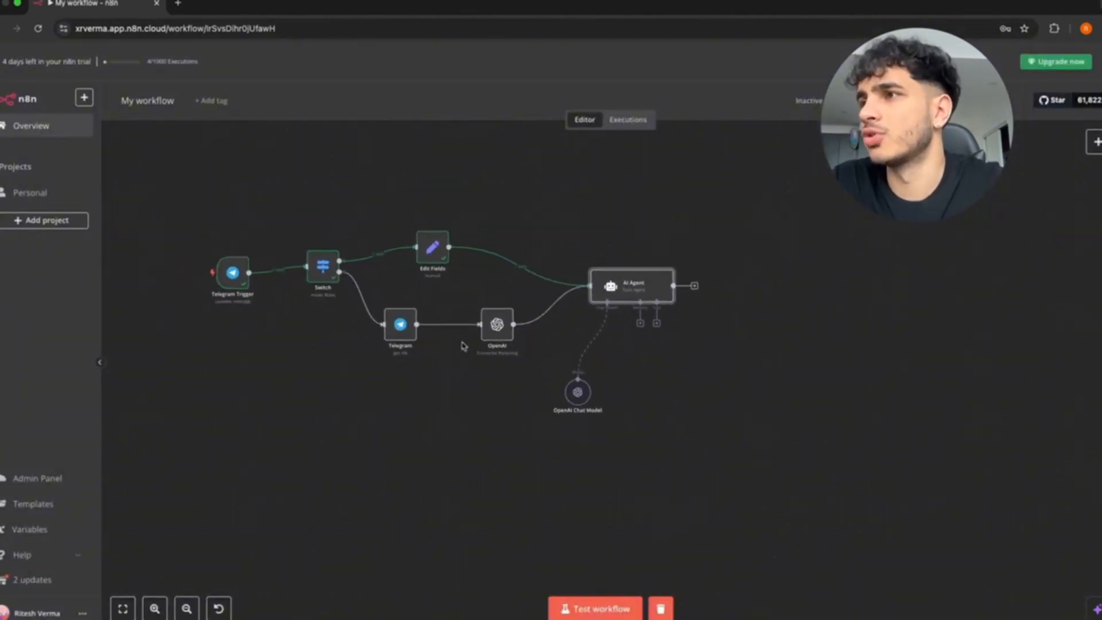
Zoom the canvas out and in around the AI Agent and its OpenAI Chat Model.
scroll(464, 346, "down", 1)
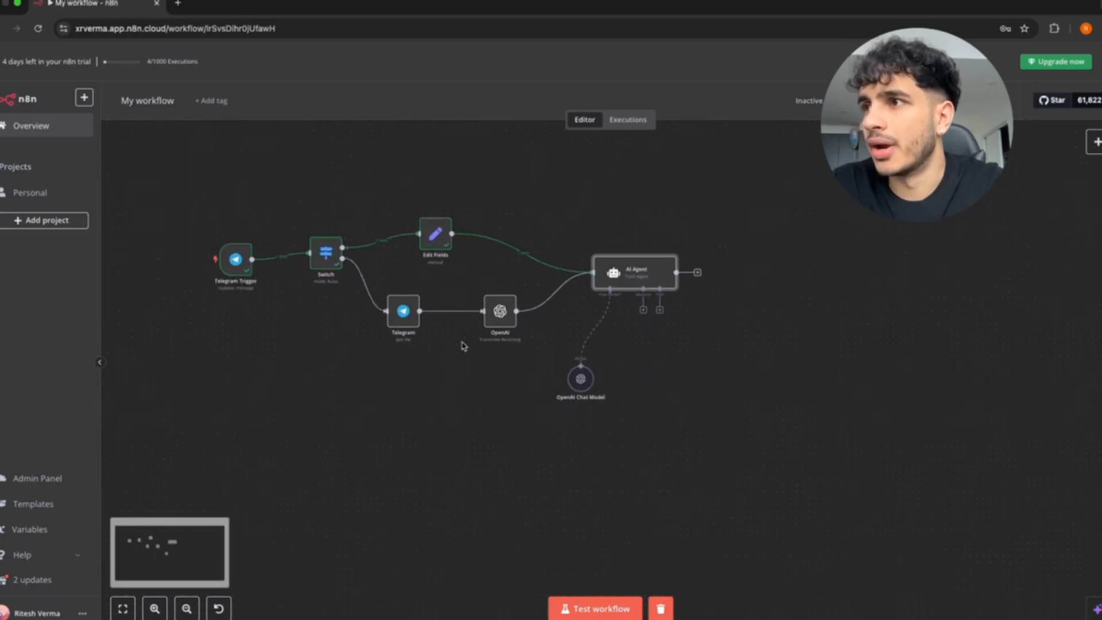
scroll(615, 331, "up", 4)
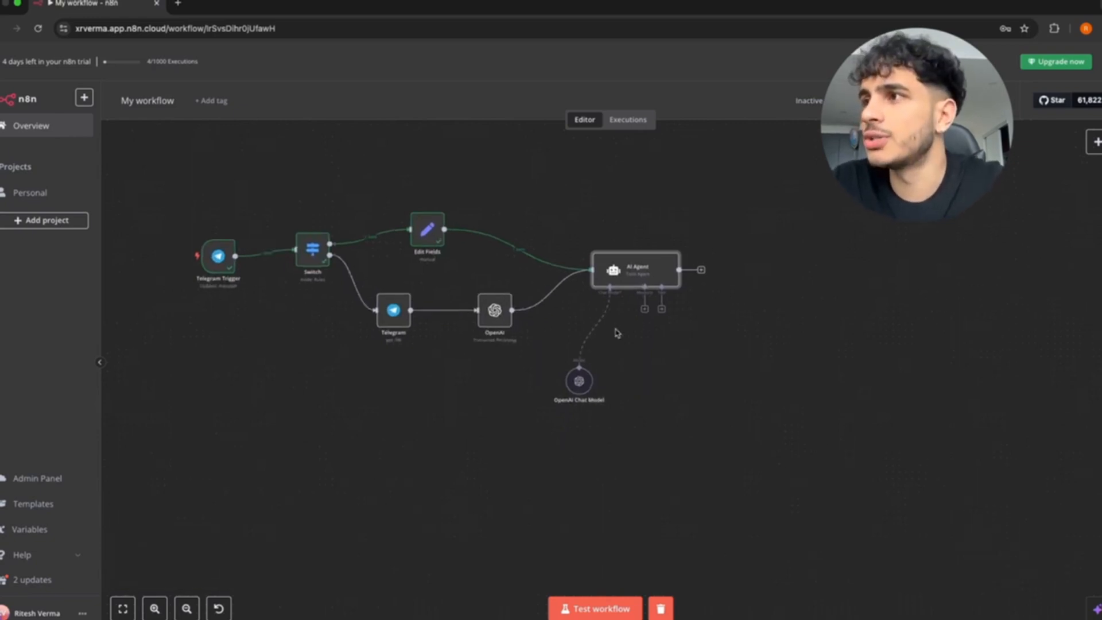
scroll(615, 331, "down", 3)
scroll(617, 333, "up", 3)
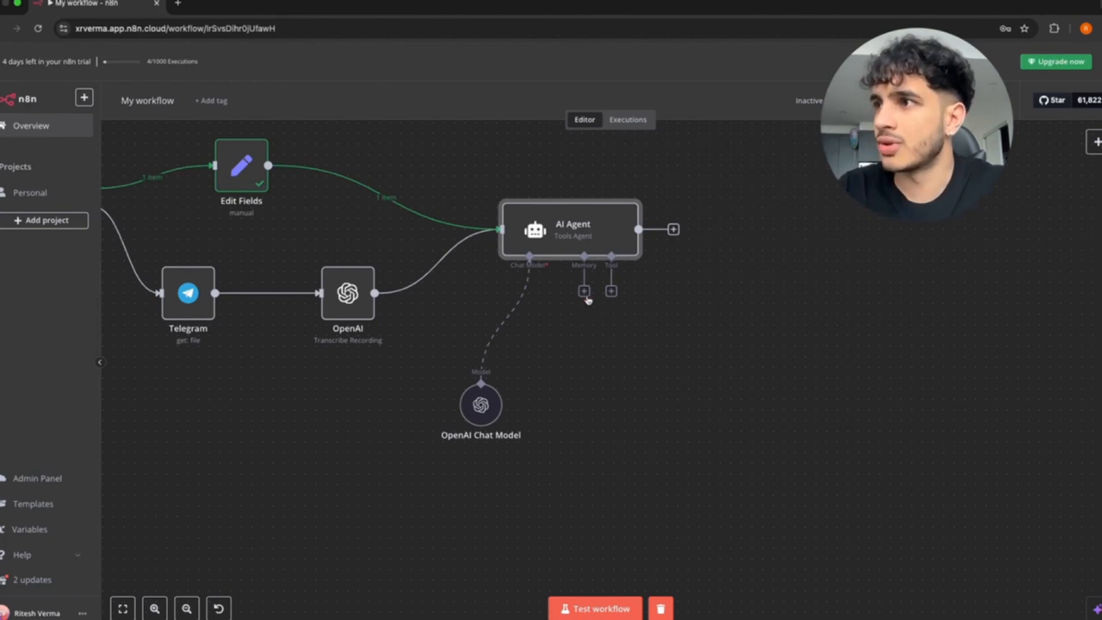
scroll(578, 241, "down", 5)
scroll(579, 242, "up", 5)
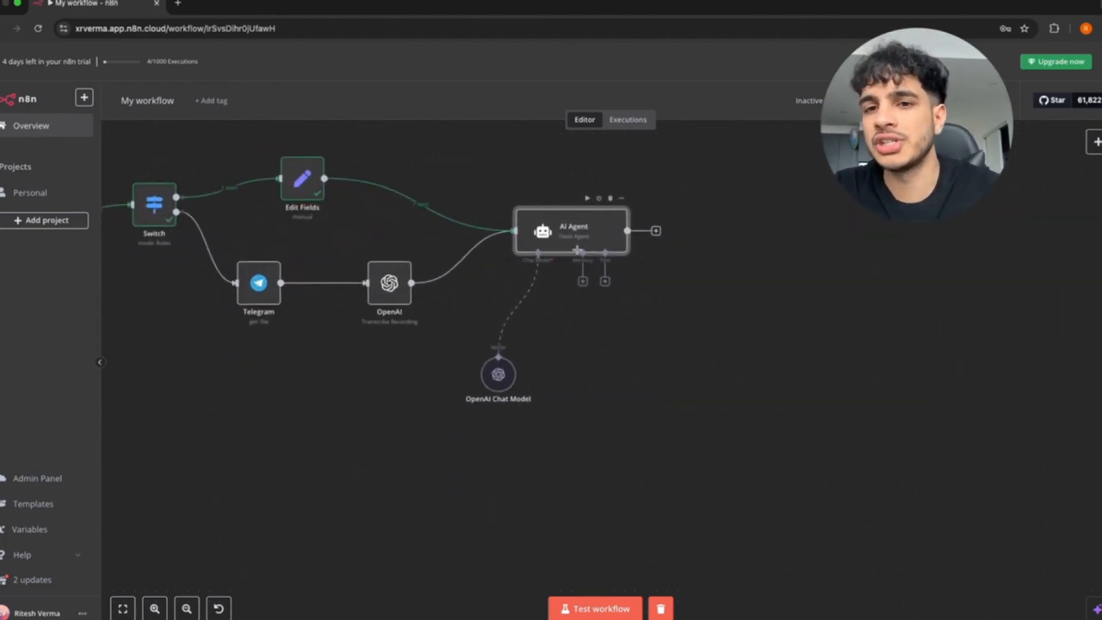
Attach a Gmail tool to the AI Agent, leaving the new credential unconnected.
left_click(605, 281)
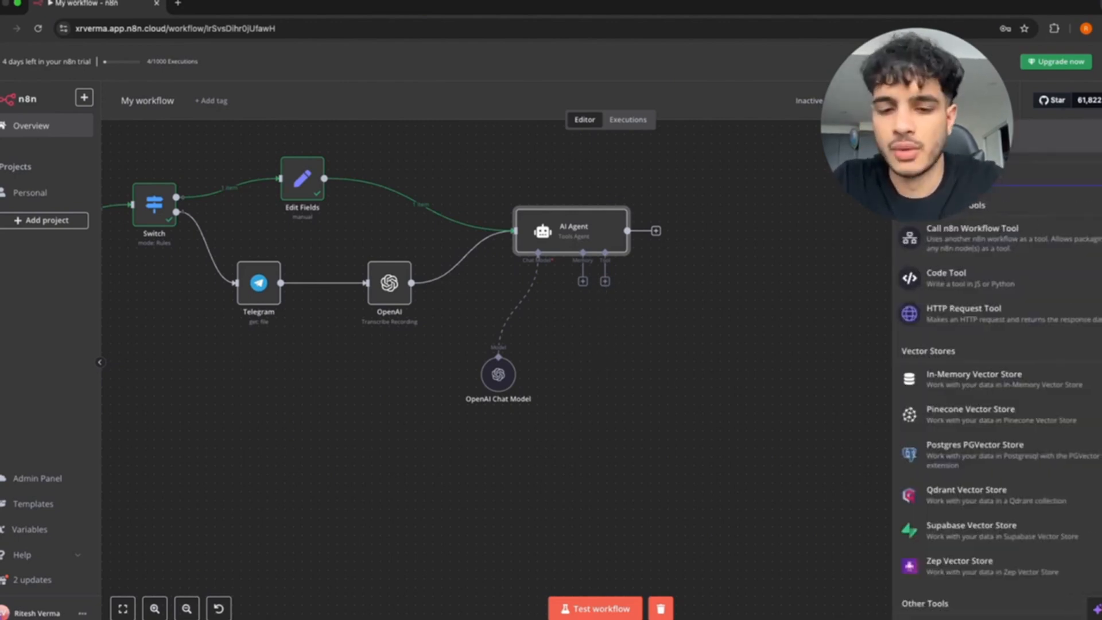
type("gmail")
left_click(987, 211)
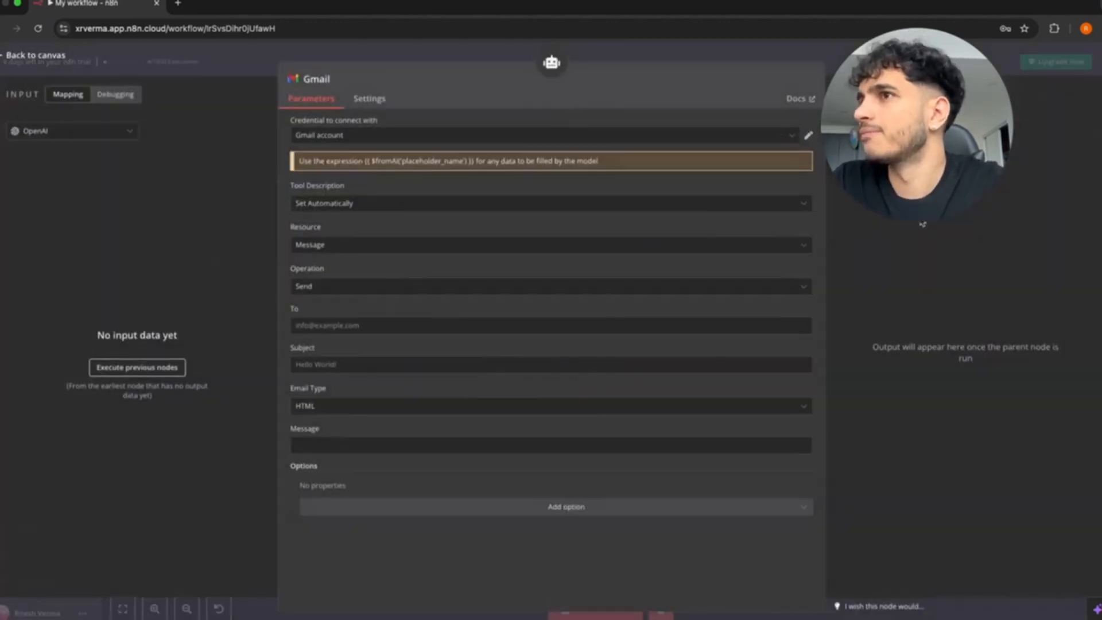
left_click(387, 136)
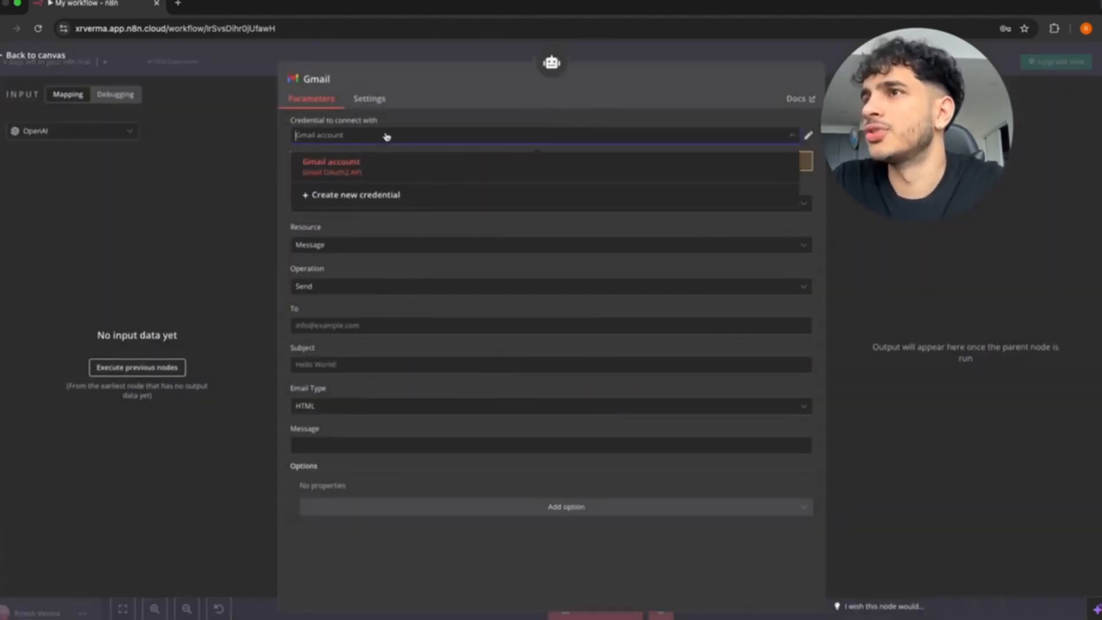
left_click(331, 196)
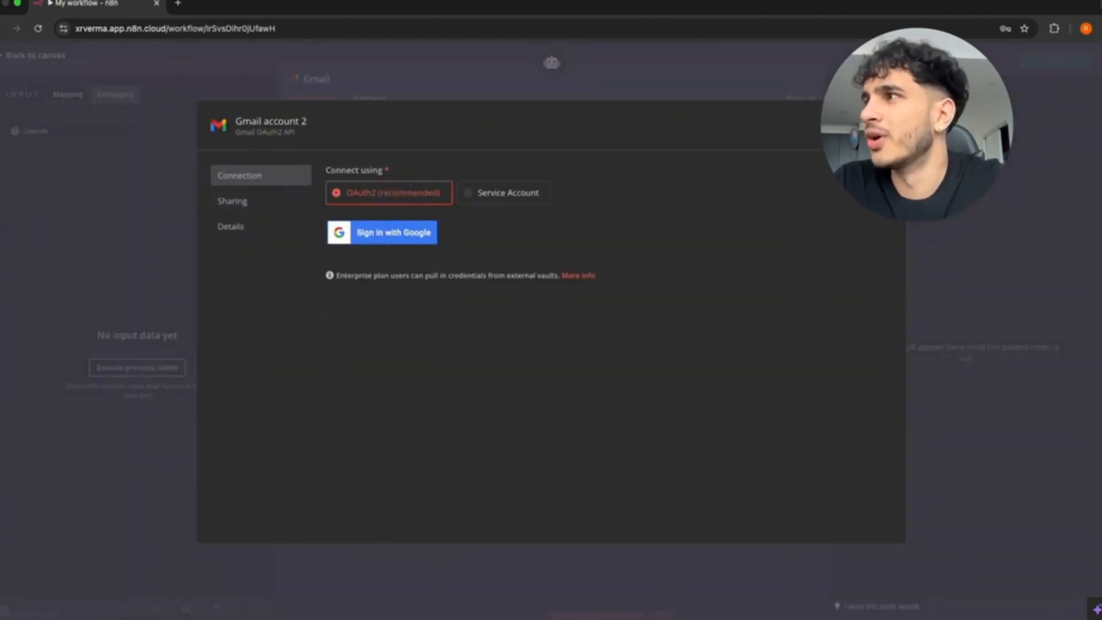
left_click(888, 119)
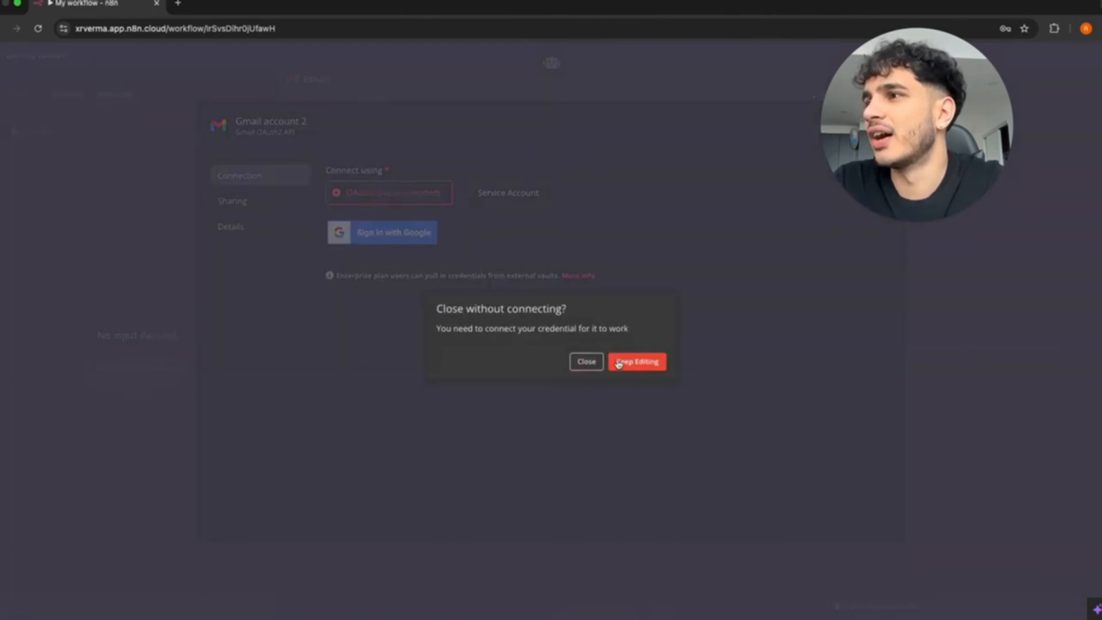
left_click(600, 366)
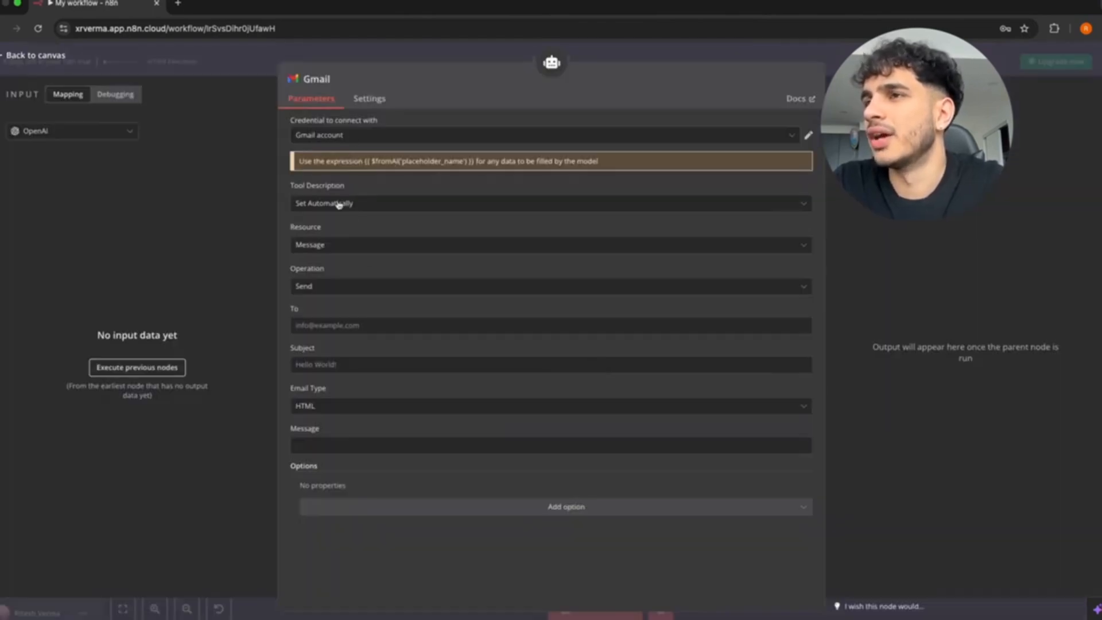
Set the Gmail tool to Get Many with a Label filter of INBOX and UNREAD.
left_click(315, 286)
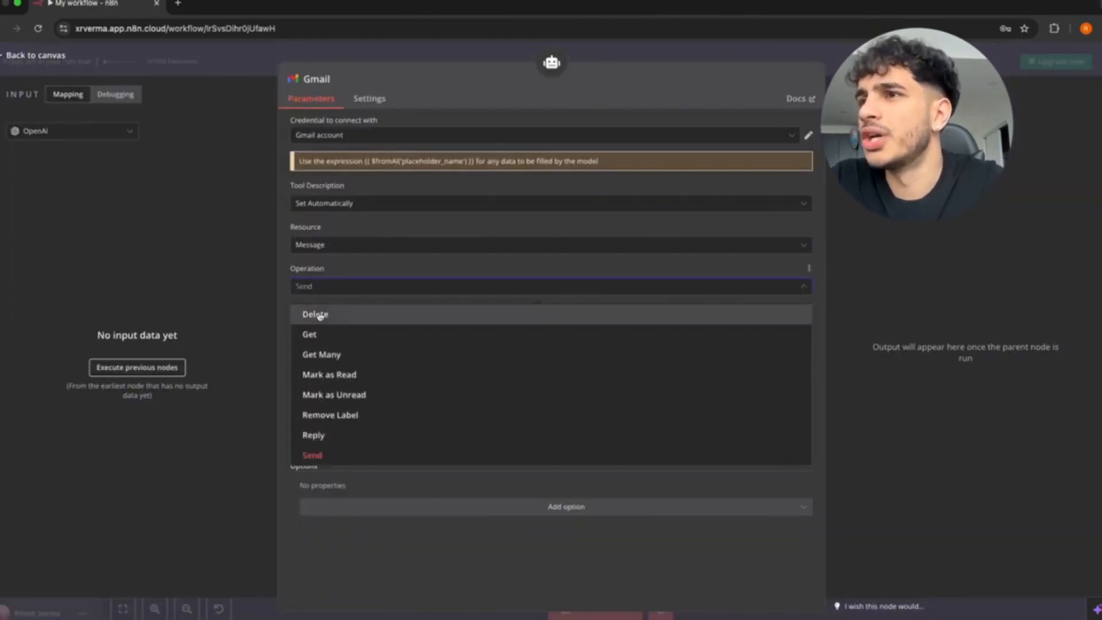
left_click(320, 354)
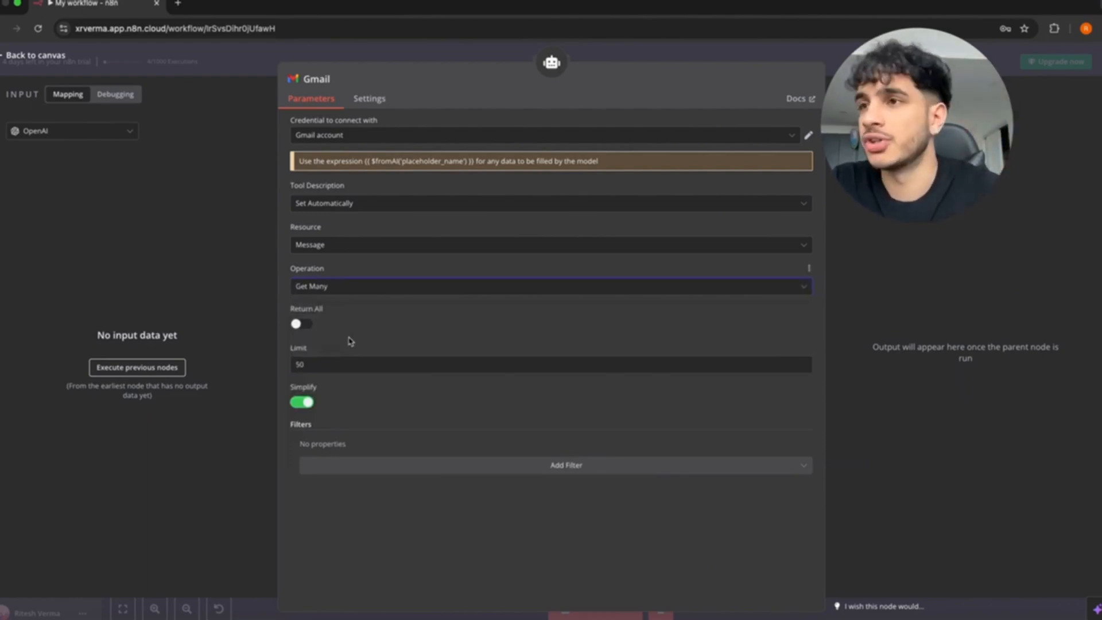
left_click(545, 466)
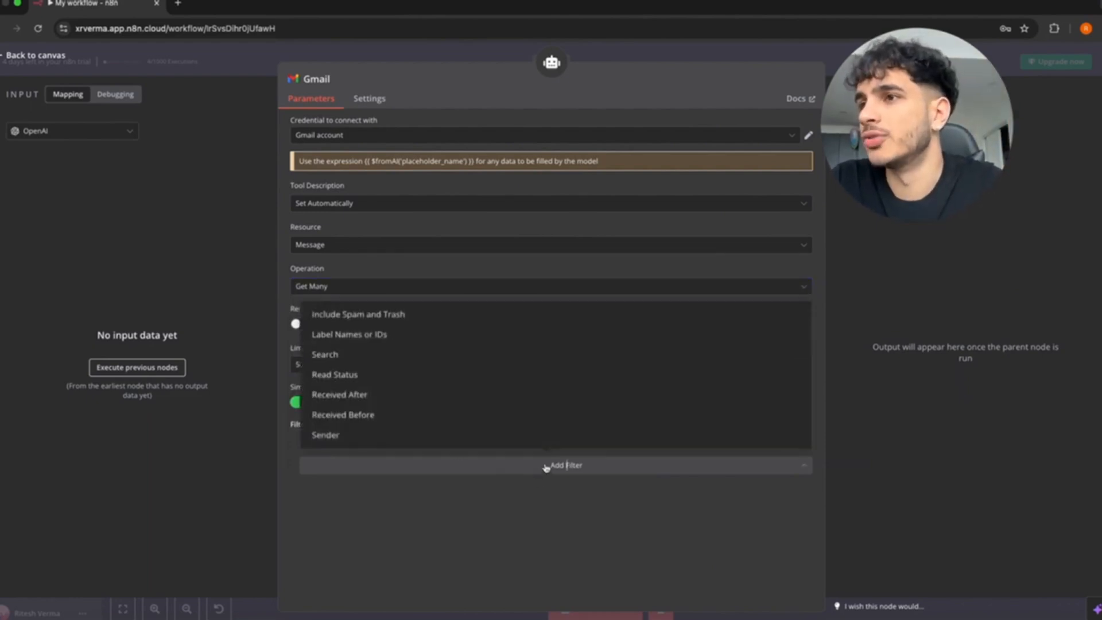
left_click(384, 336)
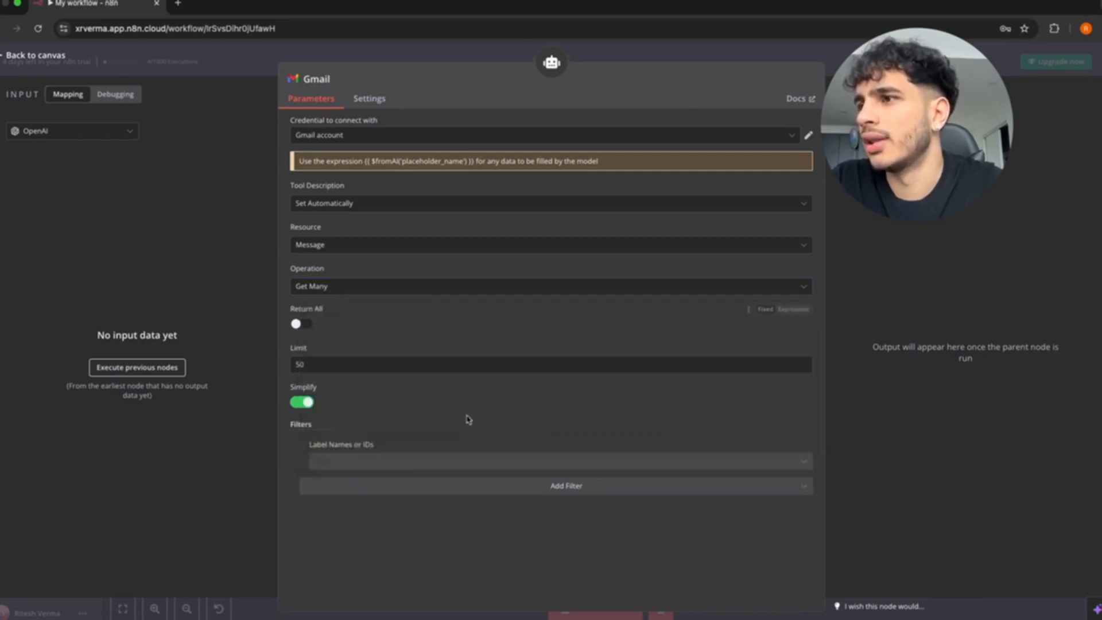
left_click(521, 461)
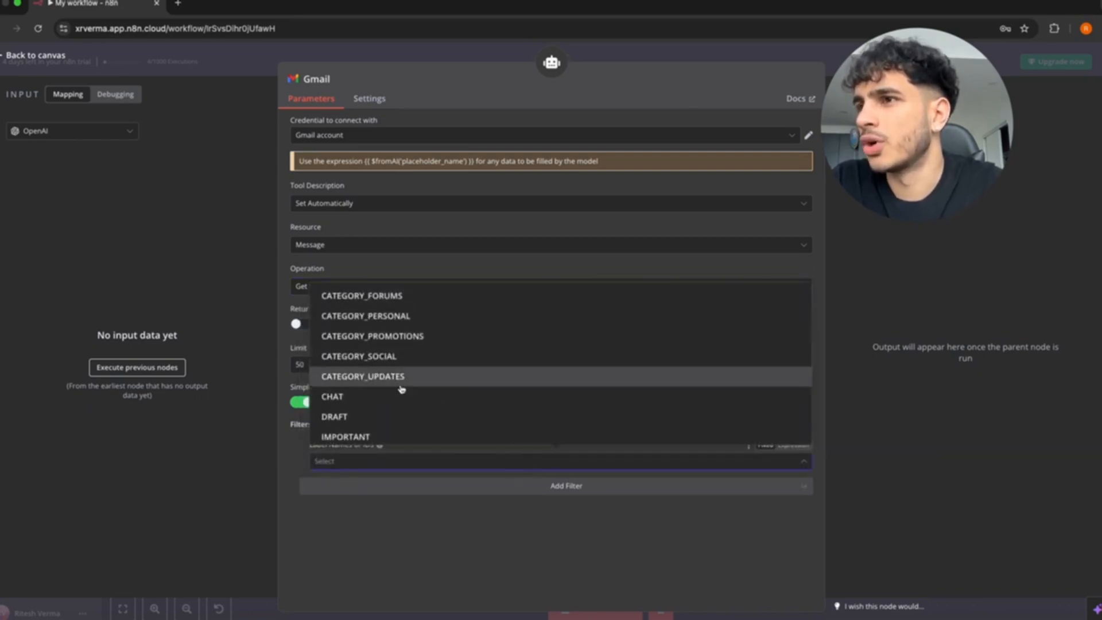
scroll(367, 414, "down", 2)
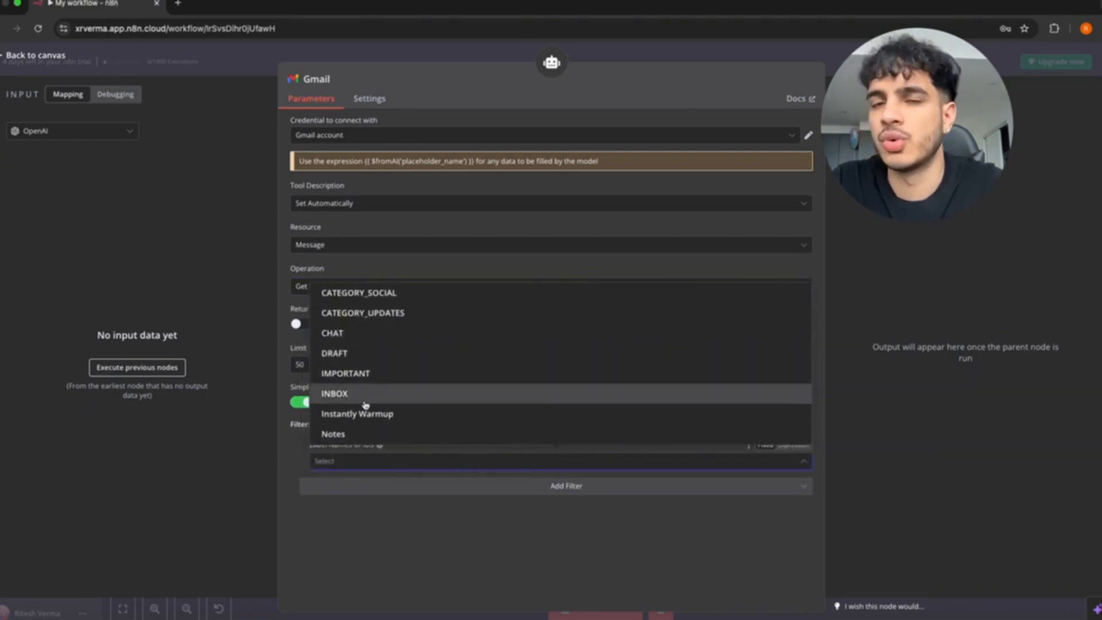
left_click(359, 402)
scroll(381, 364, "down", 3)
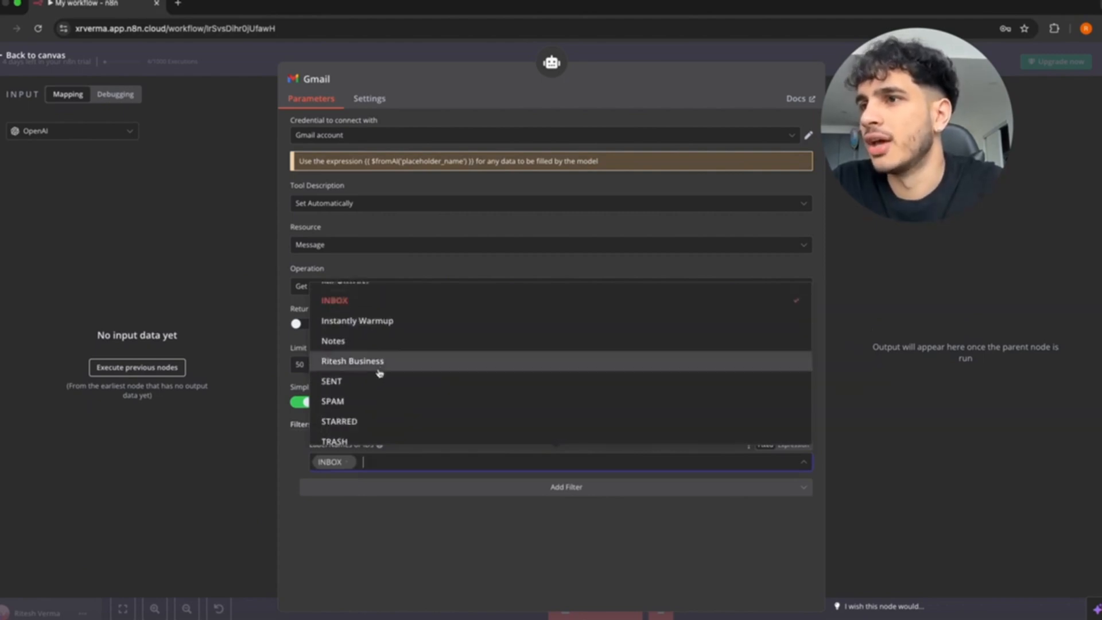
left_click(363, 431)
scroll(404, 388, "up", 3)
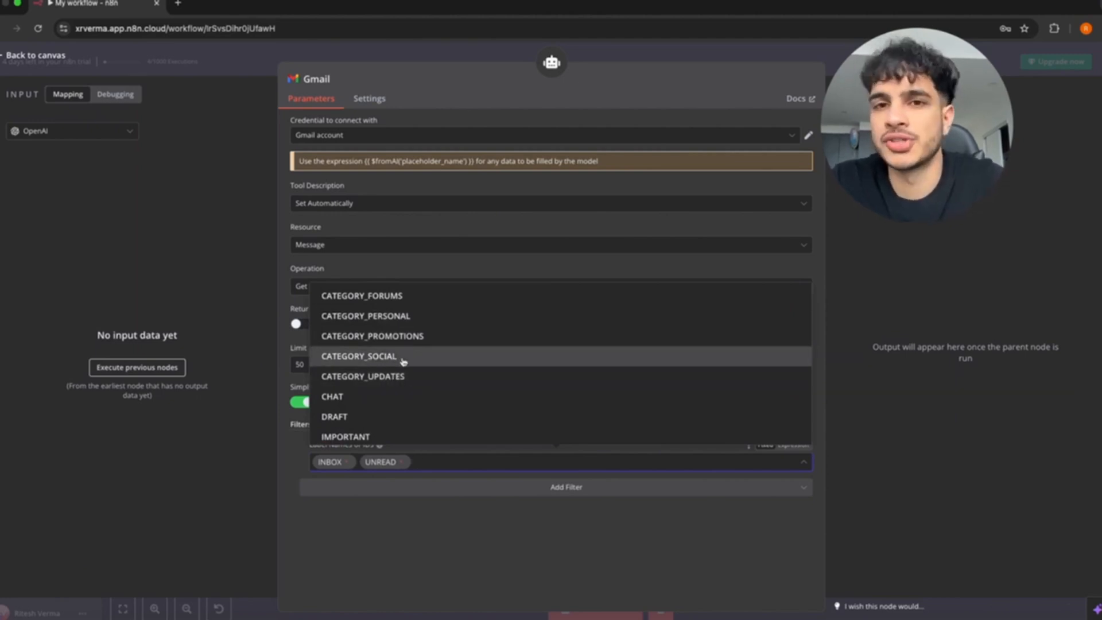
left_click(434, 538)
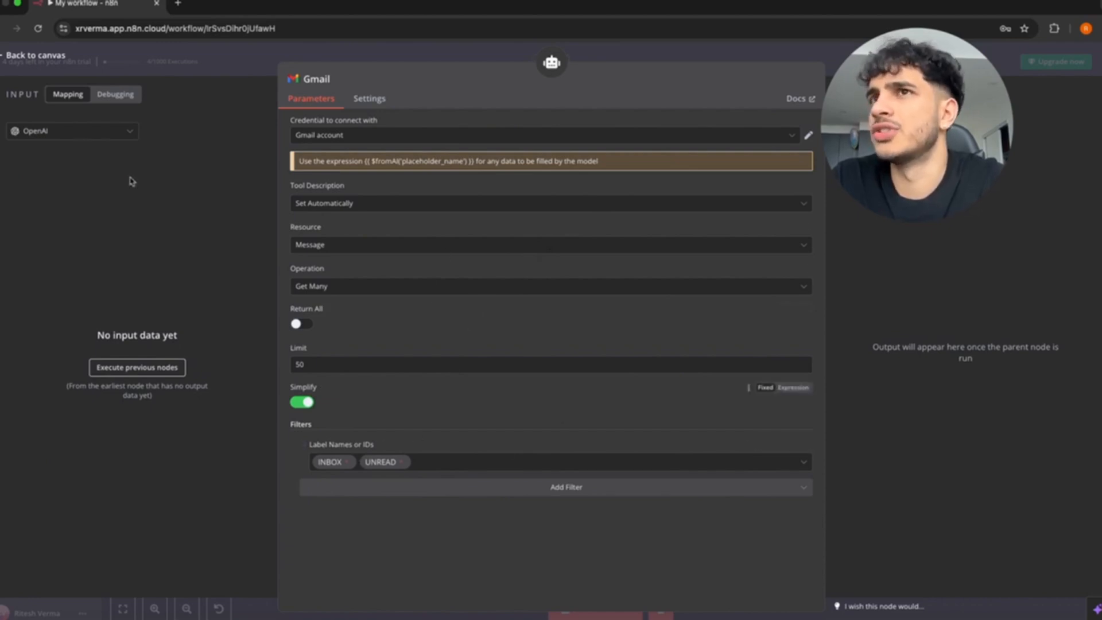
Rename the Gmail tool node from 'Gmail' to 'Gmail - Get Many'.
left_click(5, 55)
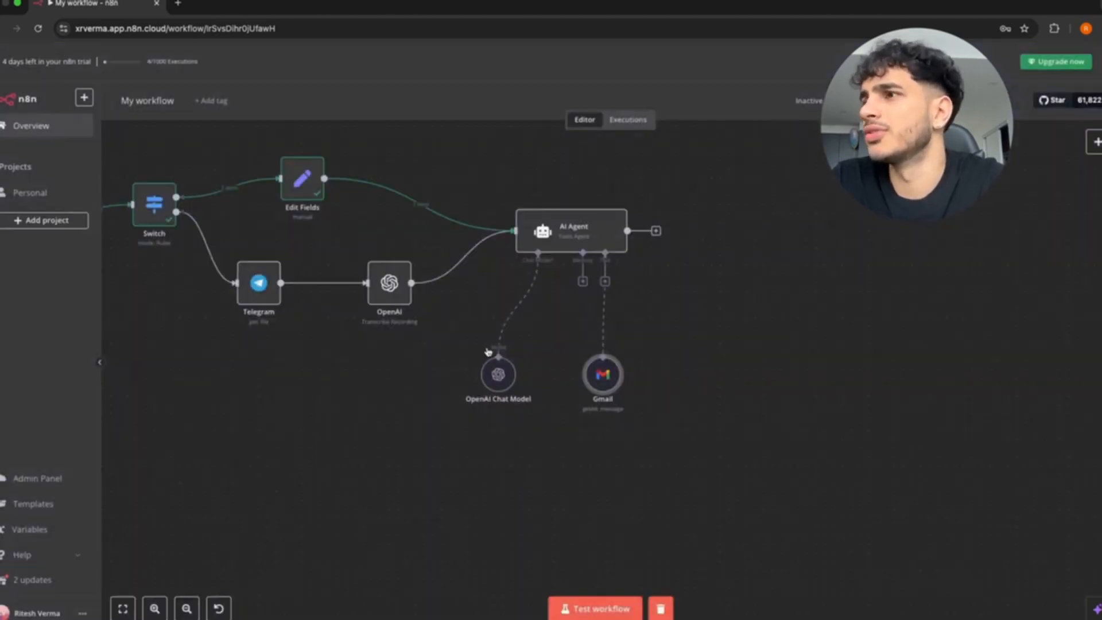
scroll(516, 303, "right", 2)
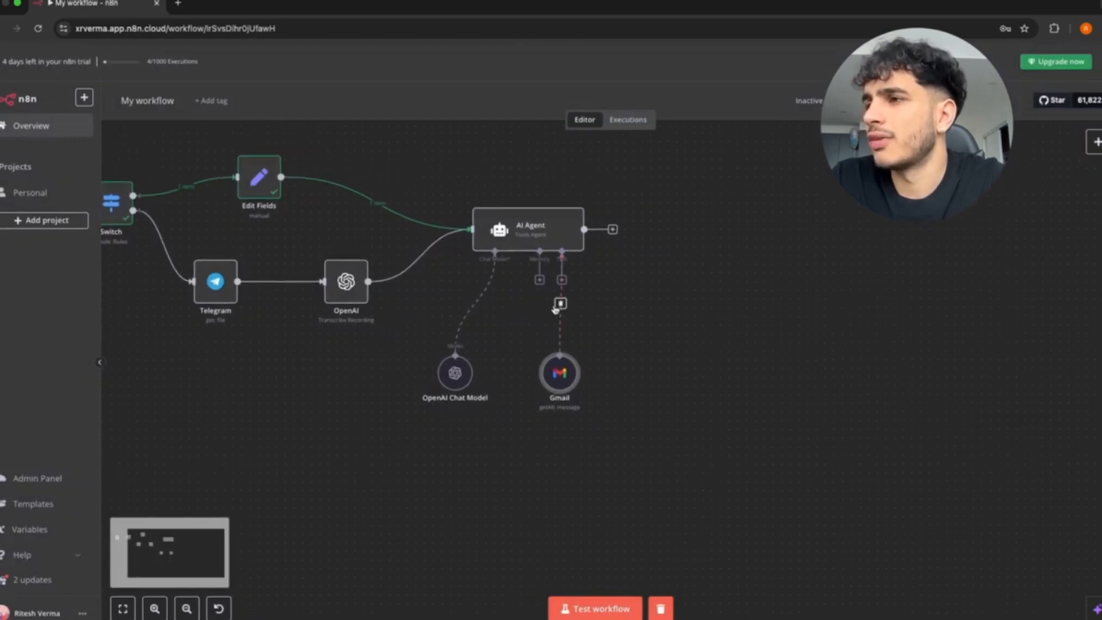
double_click(560, 401)
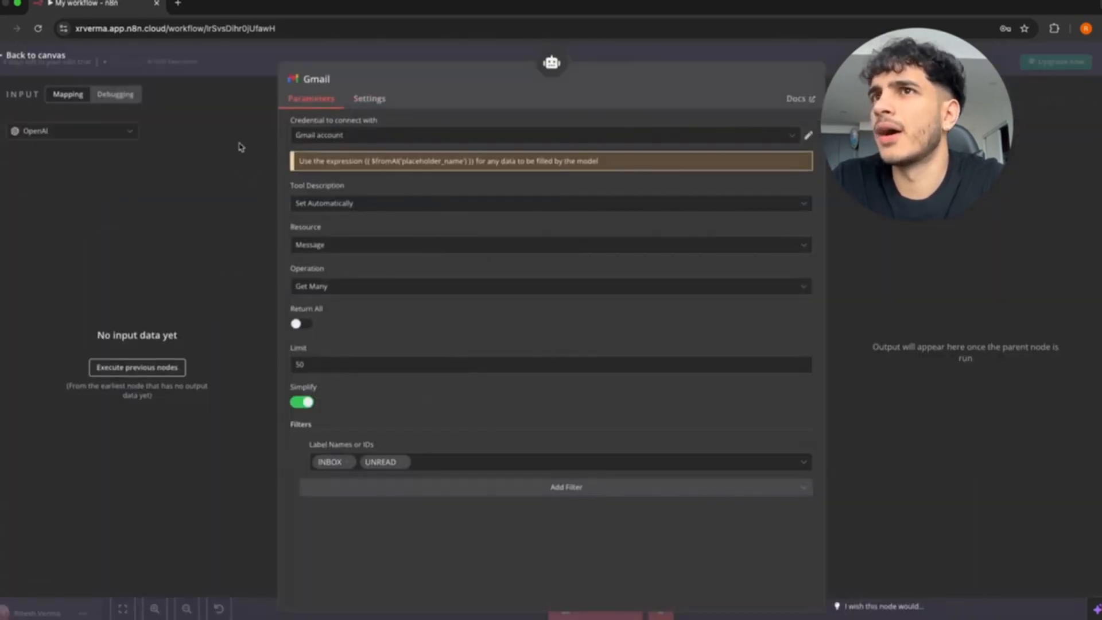
left_click(3, 57)
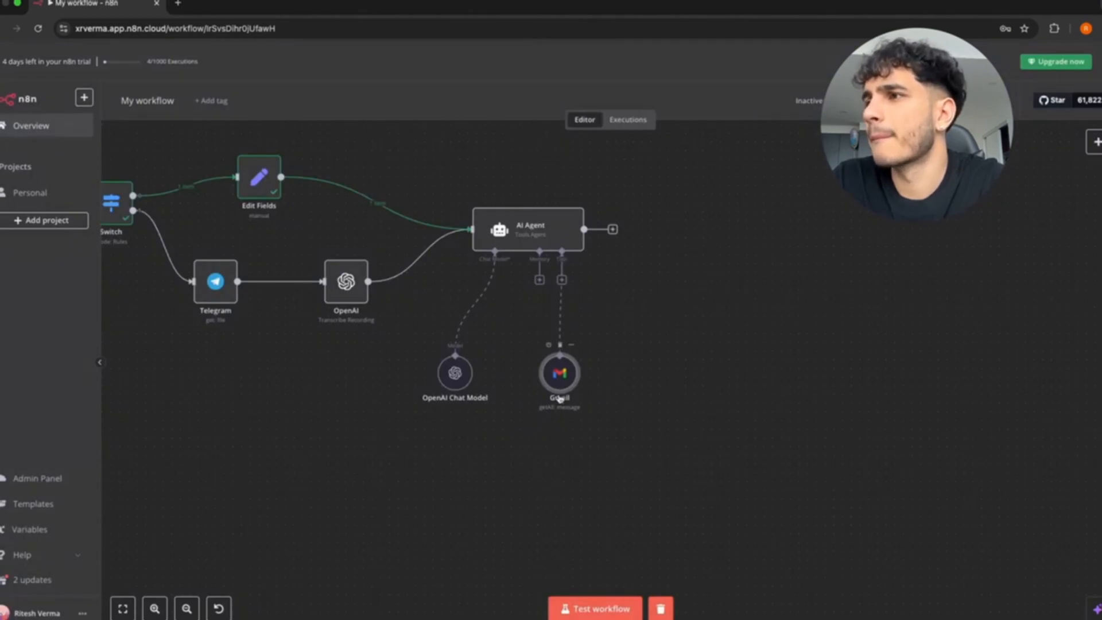
left_click(572, 345)
left_click(591, 396)
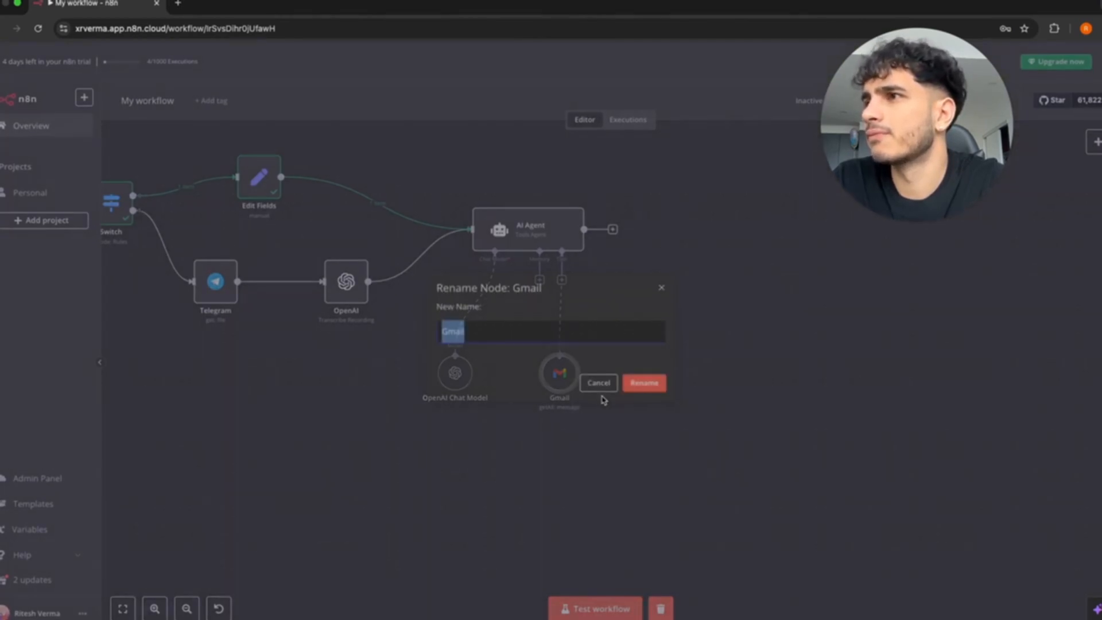
left_click(527, 337)
type("-")
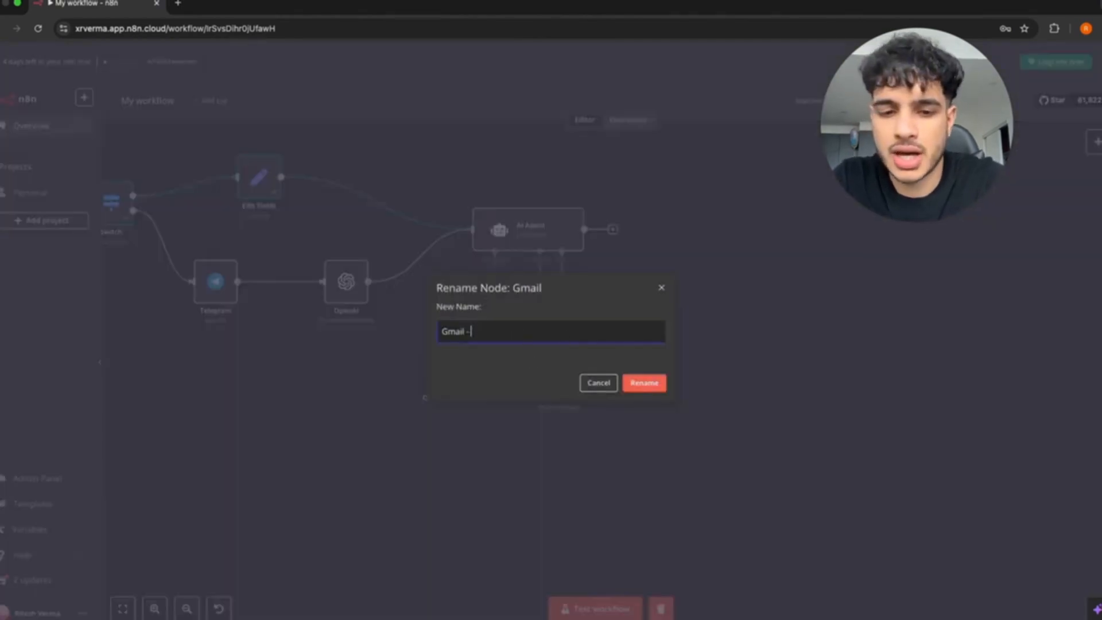
type(" Get Many")
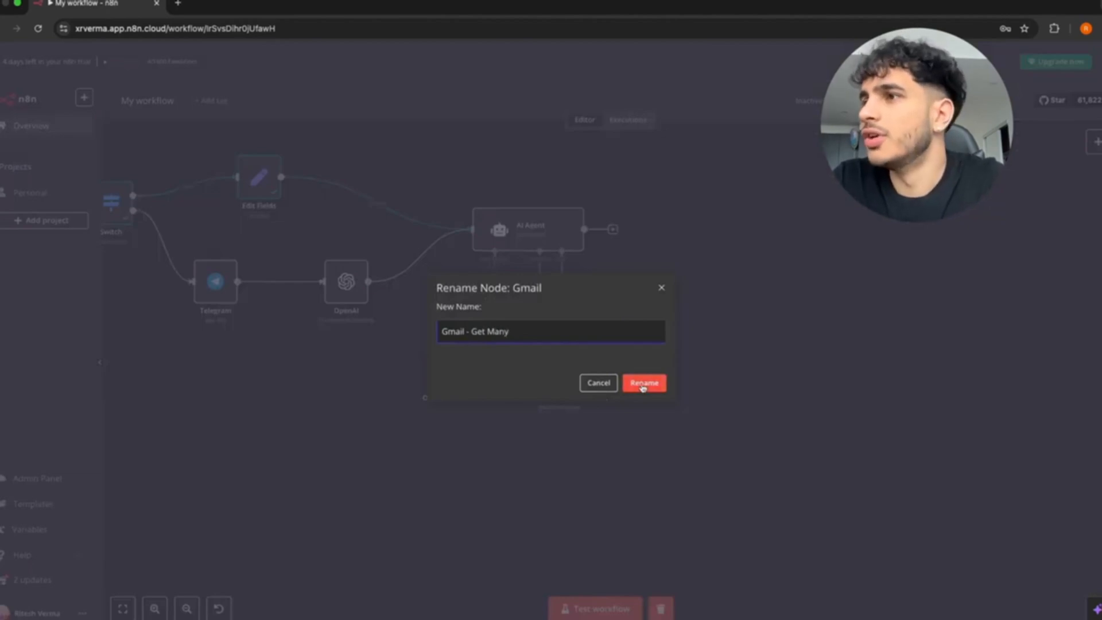
left_click(643, 388)
Verify the AI Agent's system message names the tool 'Gmail - Get Many'.
double_click(523, 237)
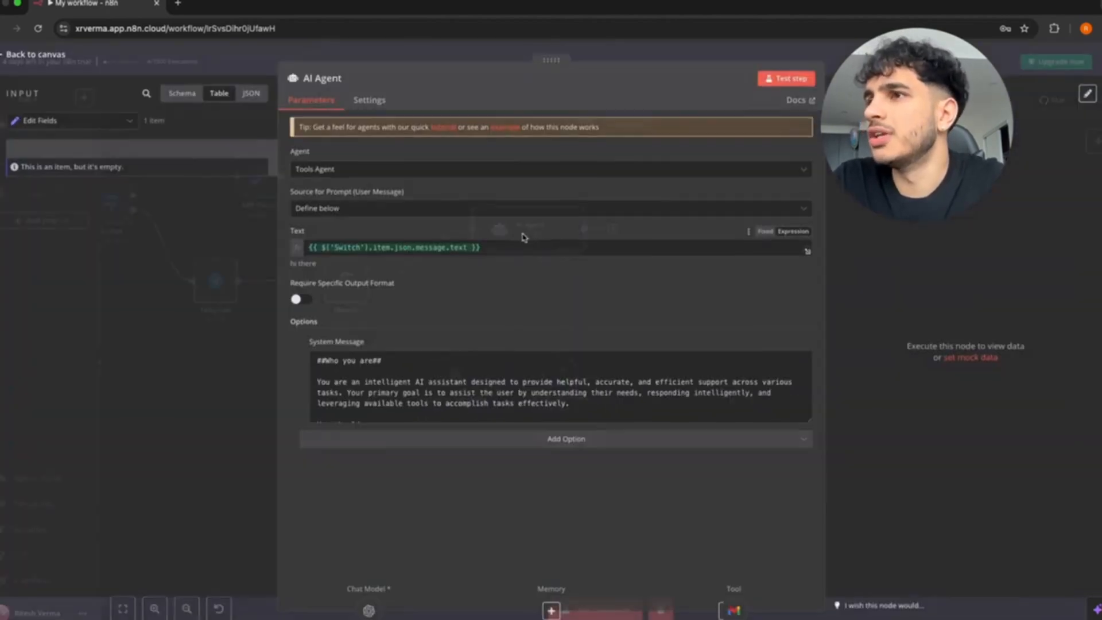
scroll(438, 391, "down", 5)
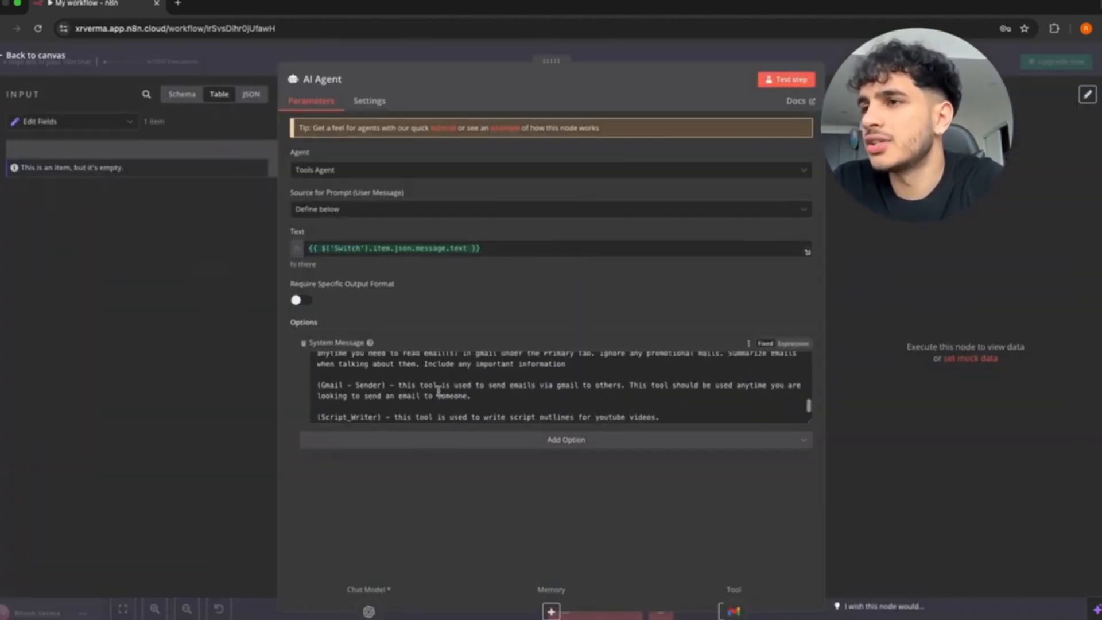
scroll(438, 390, "up", 5)
left_click(318, 369)
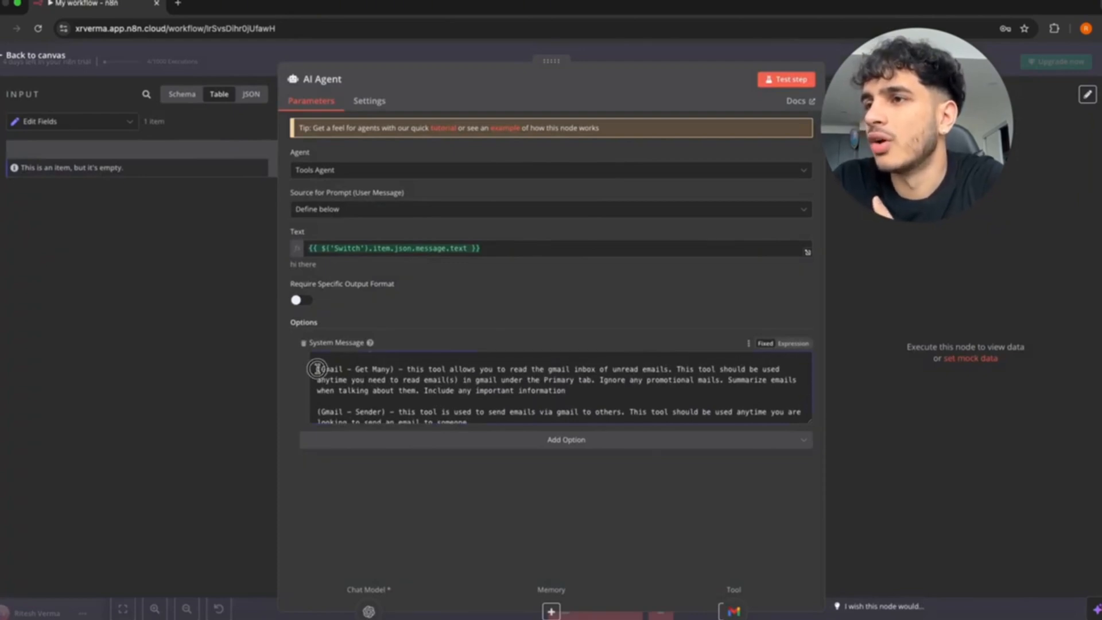
left_click_drag(317, 368, 393, 372)
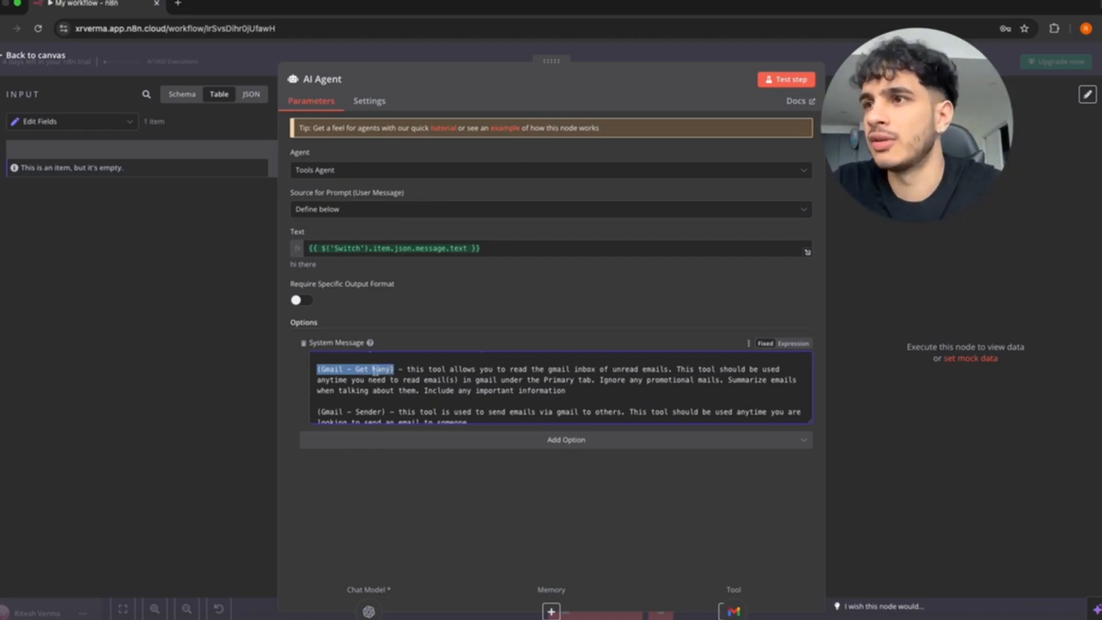
left_click(35, 55)
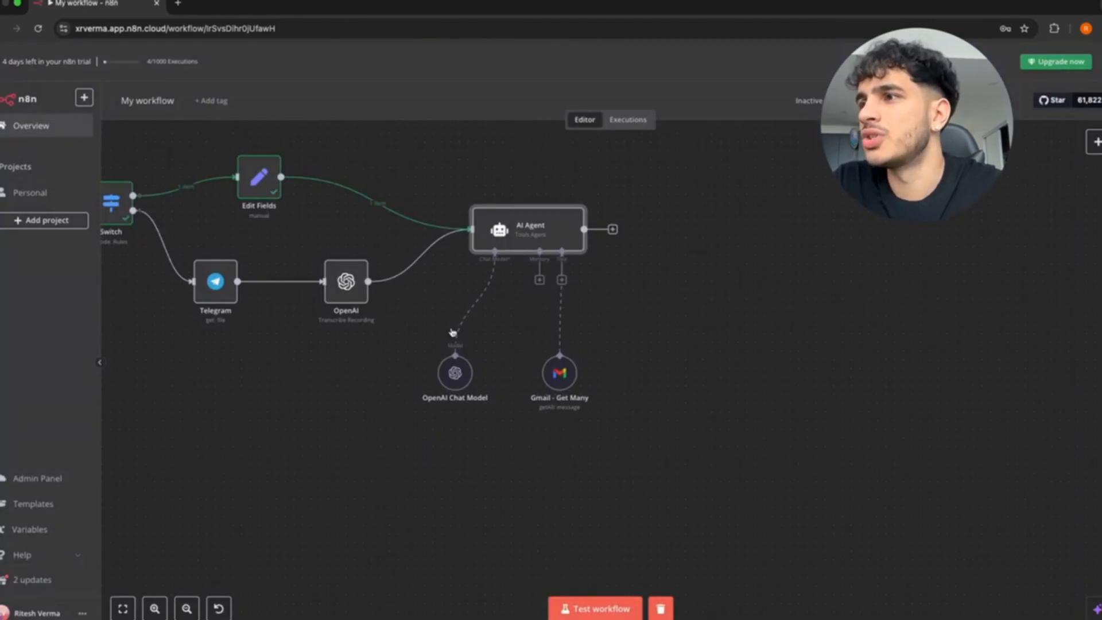
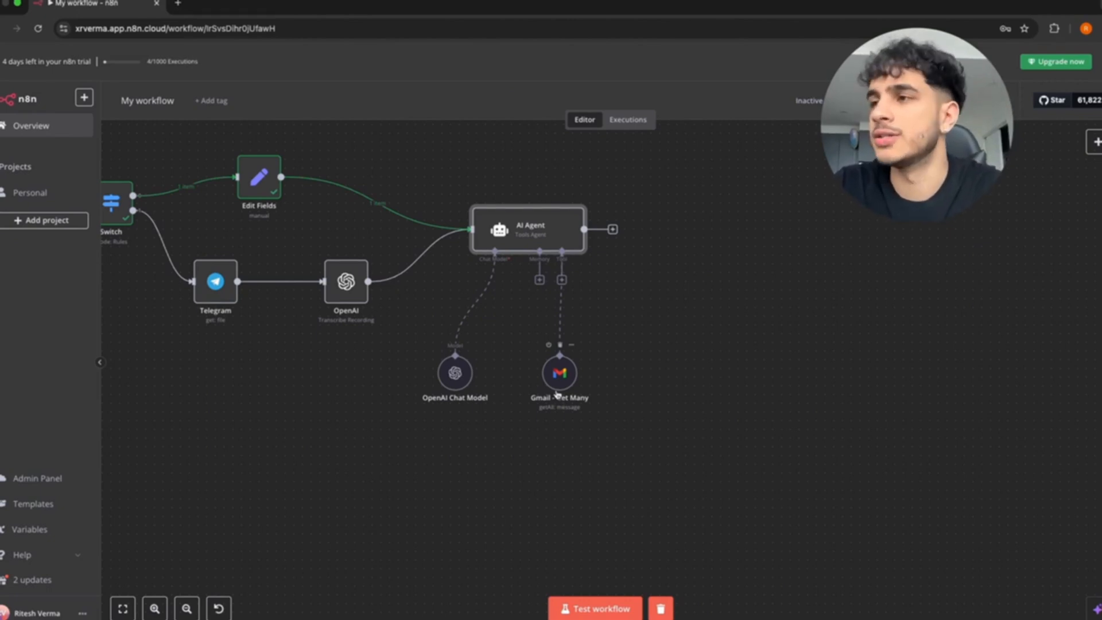
Exit full screen and start a test run of the workflow, waiting for a Telegram trigger.
scroll(599, 370, "down", 5)
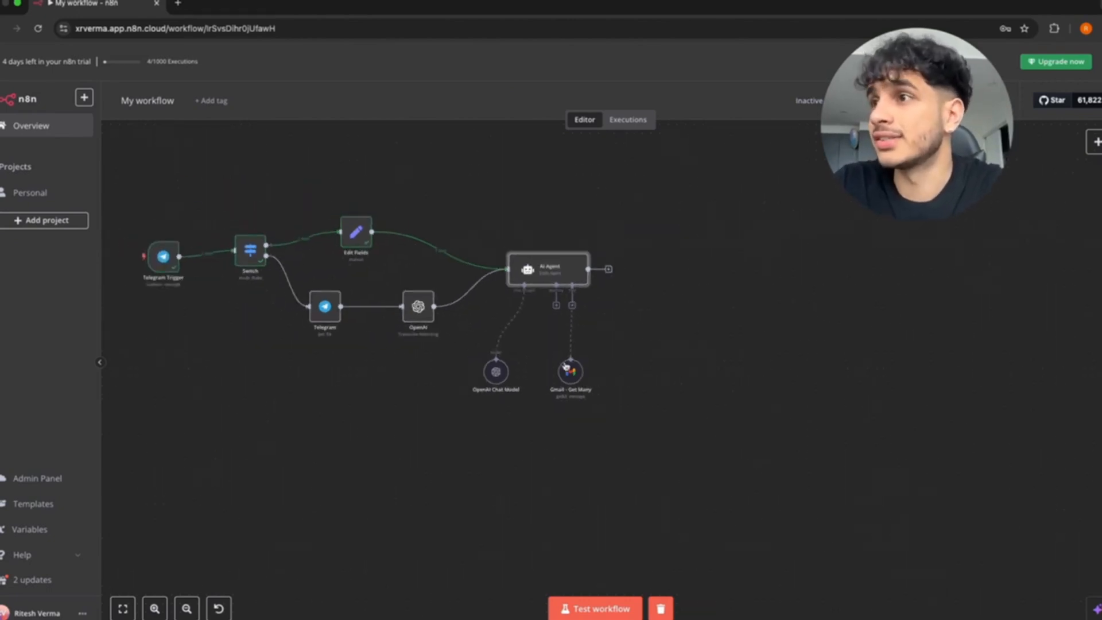
scroll(495, 345, "left", 3)
scroll(494, 344, "up", 1)
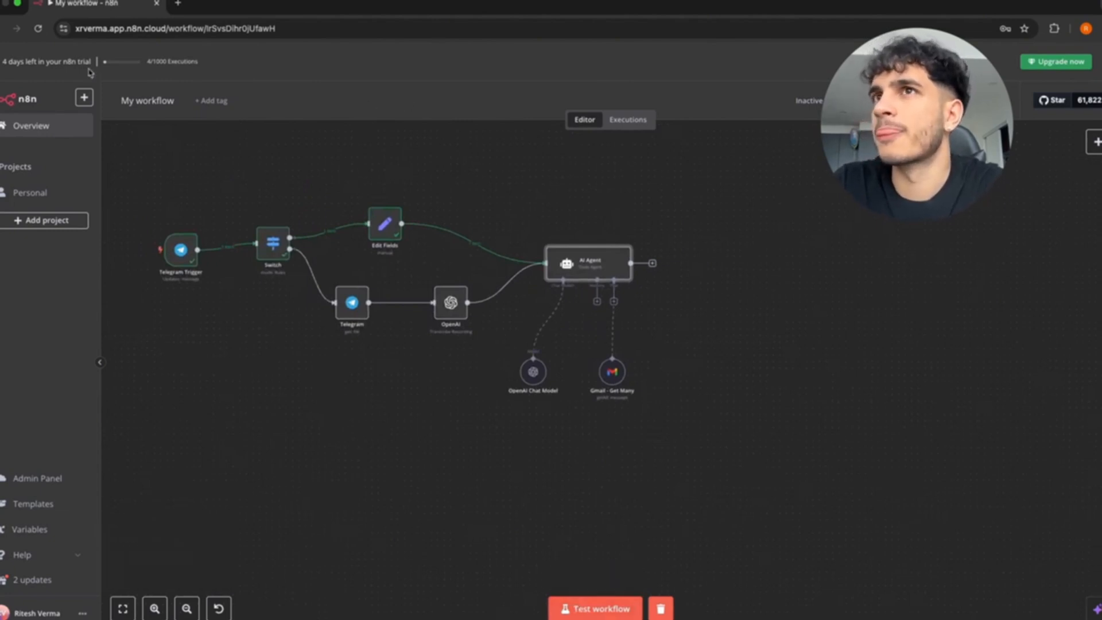
left_click(18, 3)
scroll(732, 316, "up", 3)
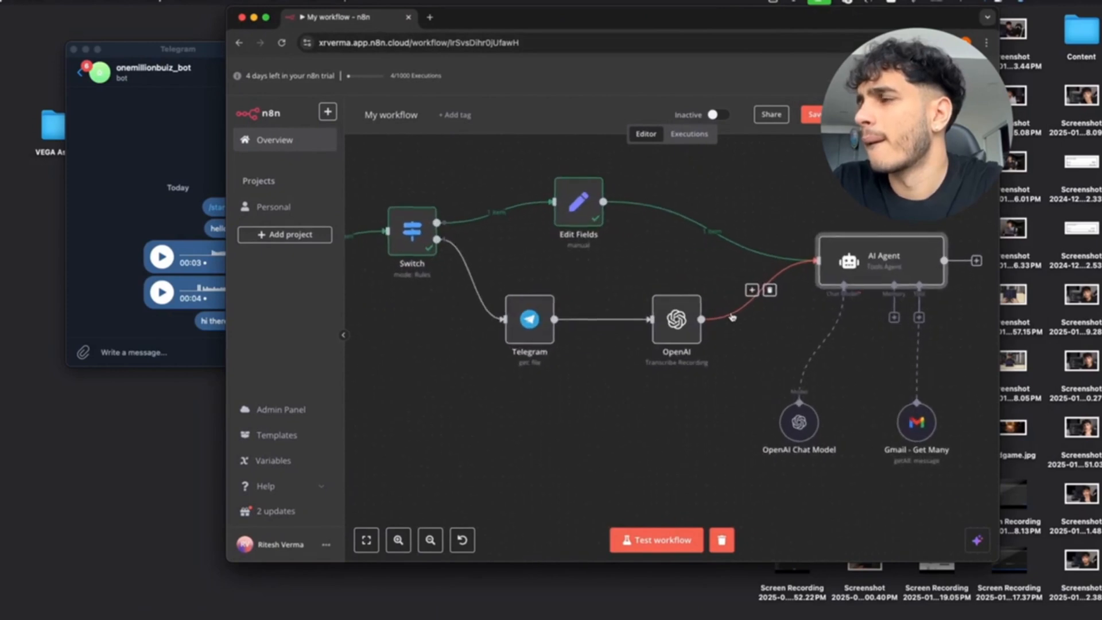
left_click(654, 540)
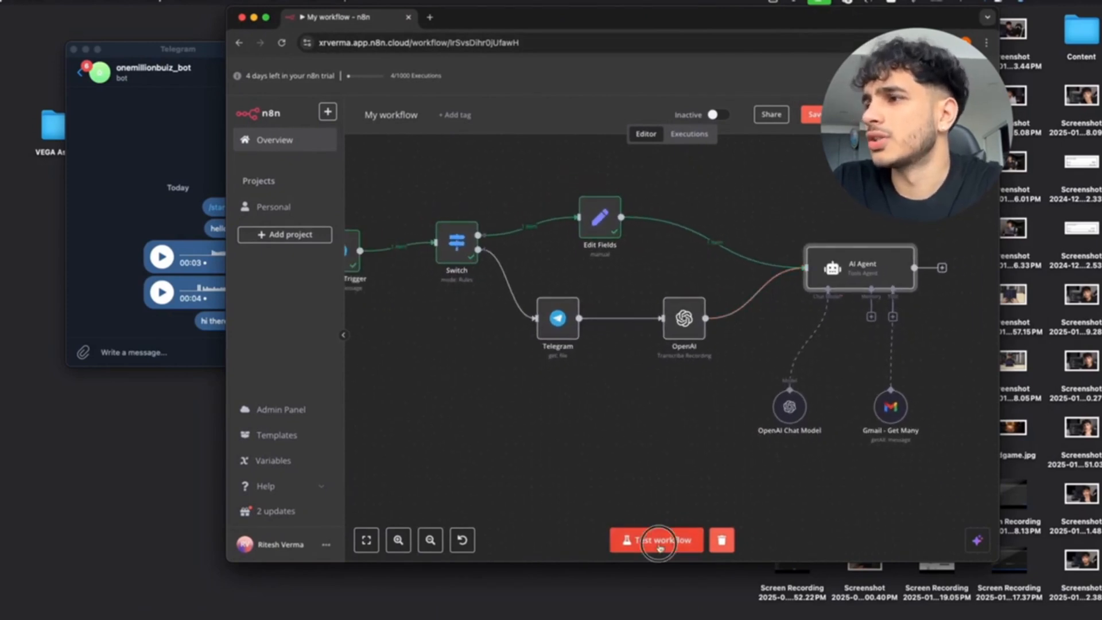
Send 'get my past 5 unread emails' to the bot in Telegram, then restore n8n to full screen.
left_click(144, 349)
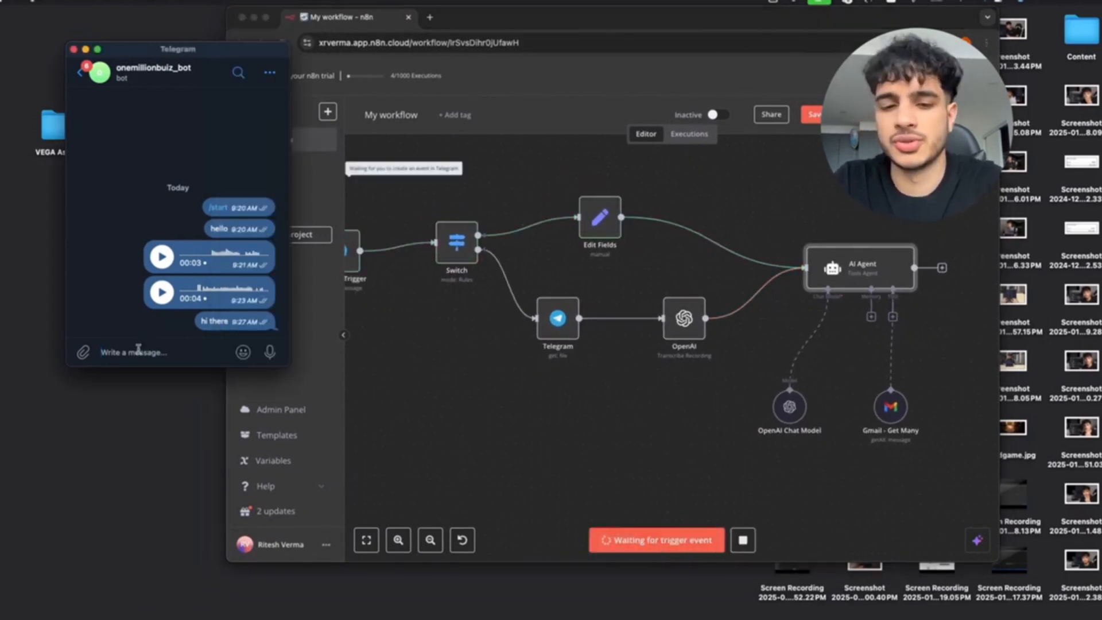
type("d")
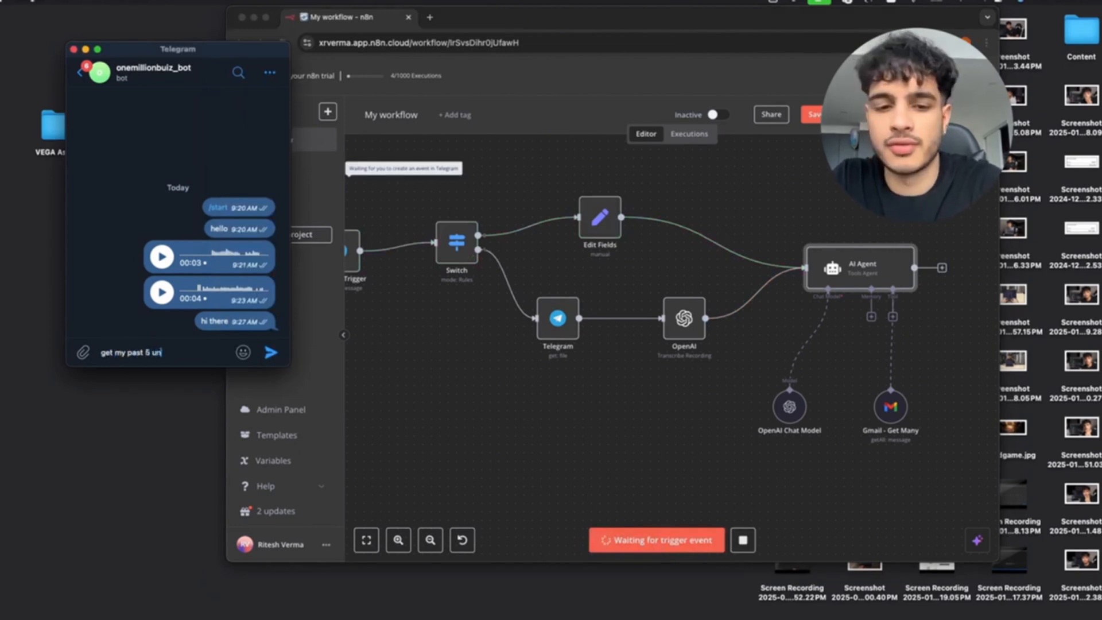
type("et my past 5 unread emails")
key("Return")
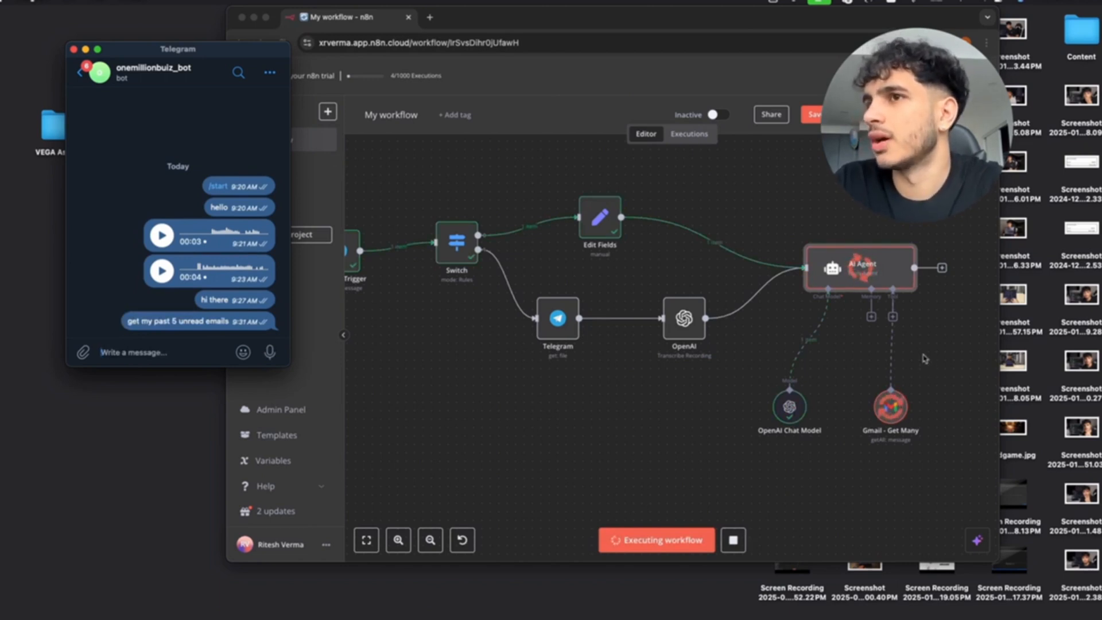
left_click_drag(619, 22, 505, 23)
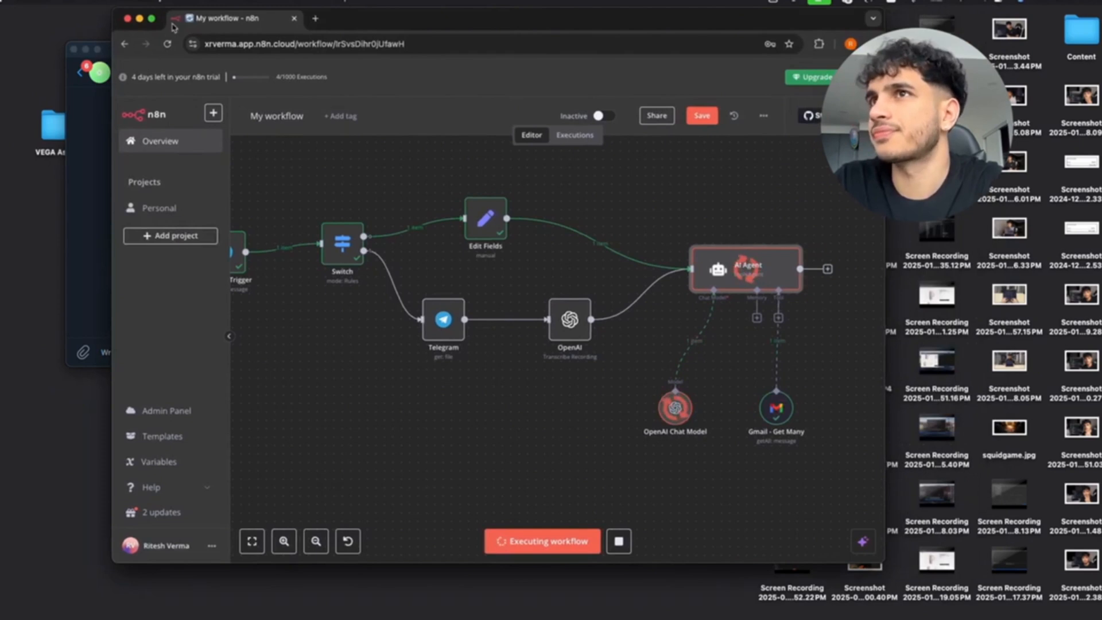
left_click(152, 21)
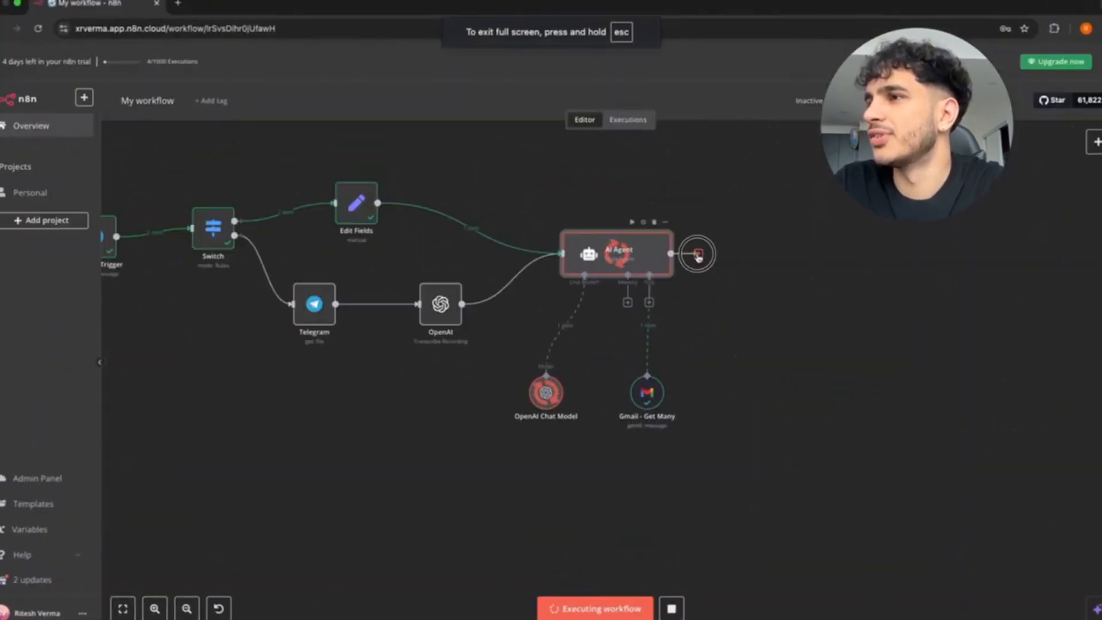
left_click_drag(698, 257, 753, 257)
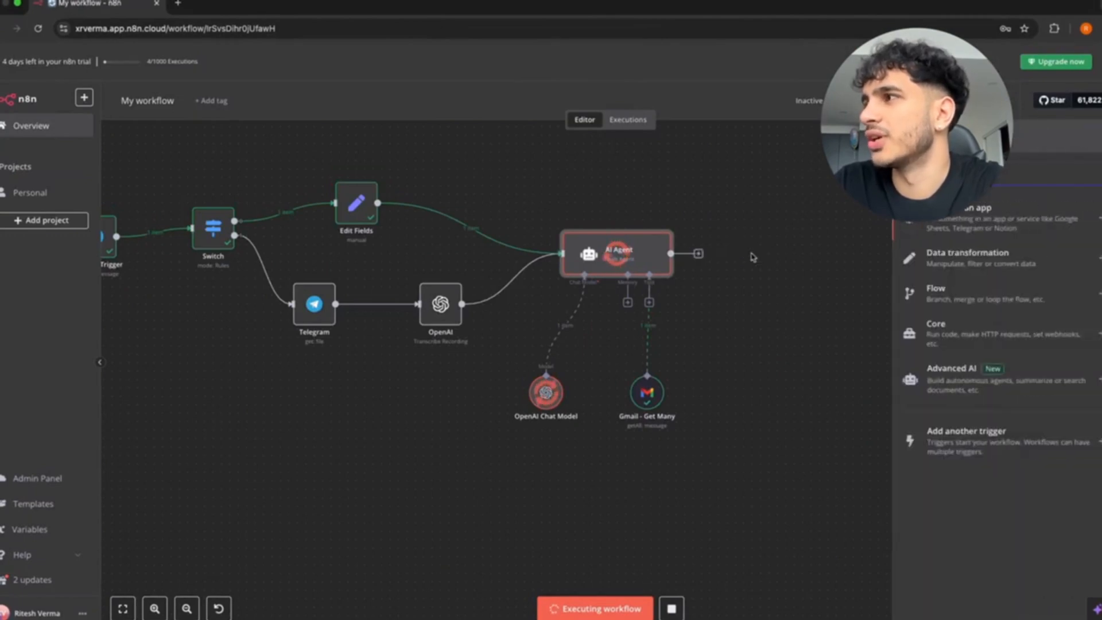
left_click(963, 228)
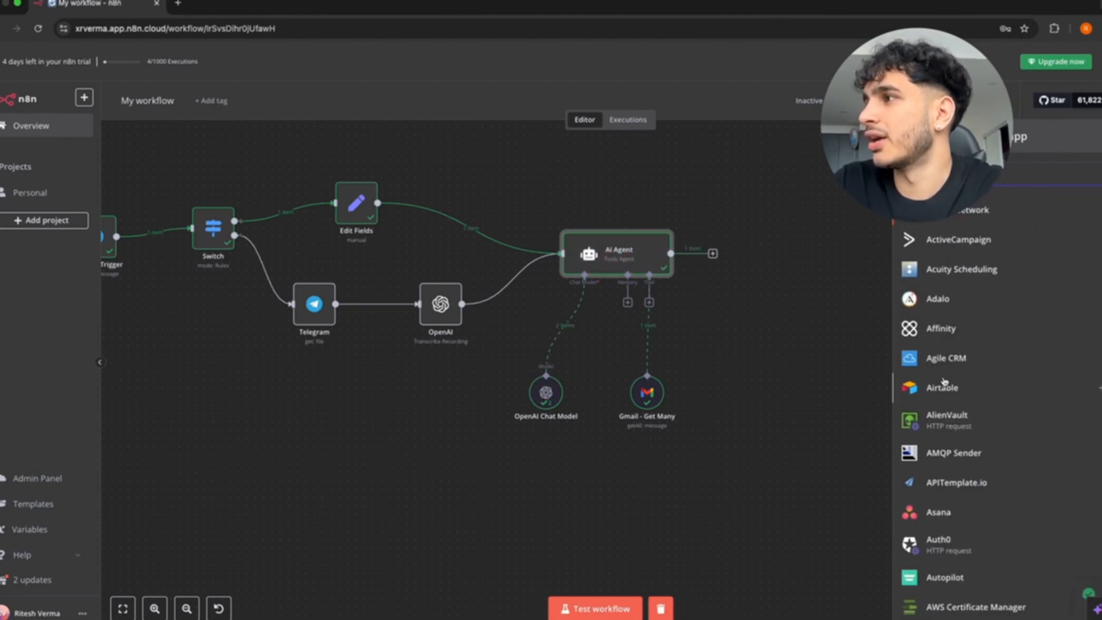
type("tele")
key("Return")
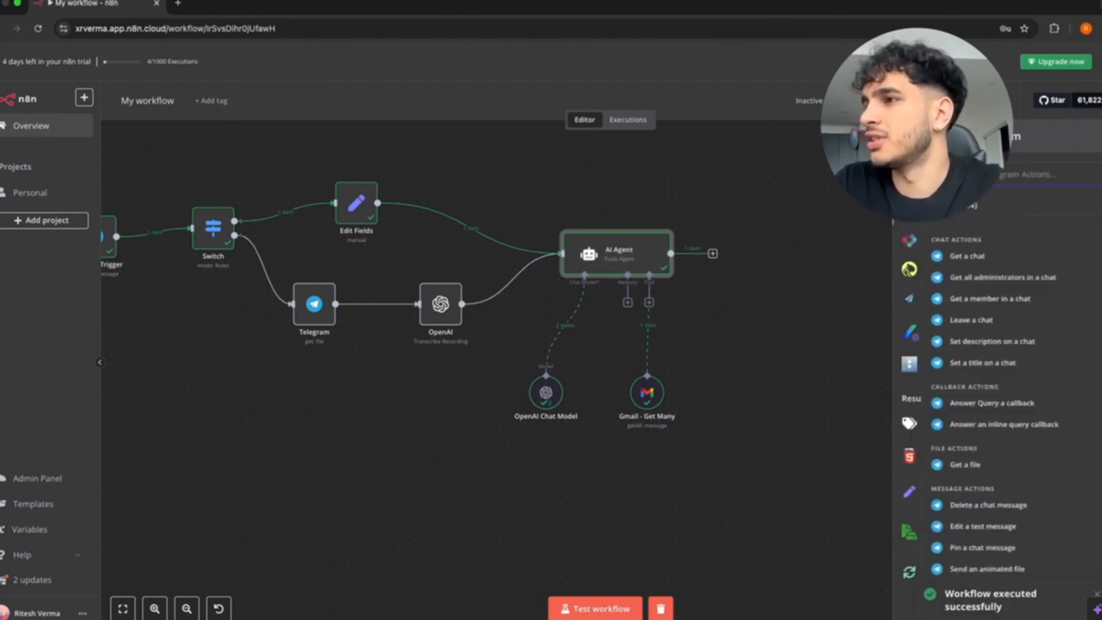
scroll(964, 401, "down", 2)
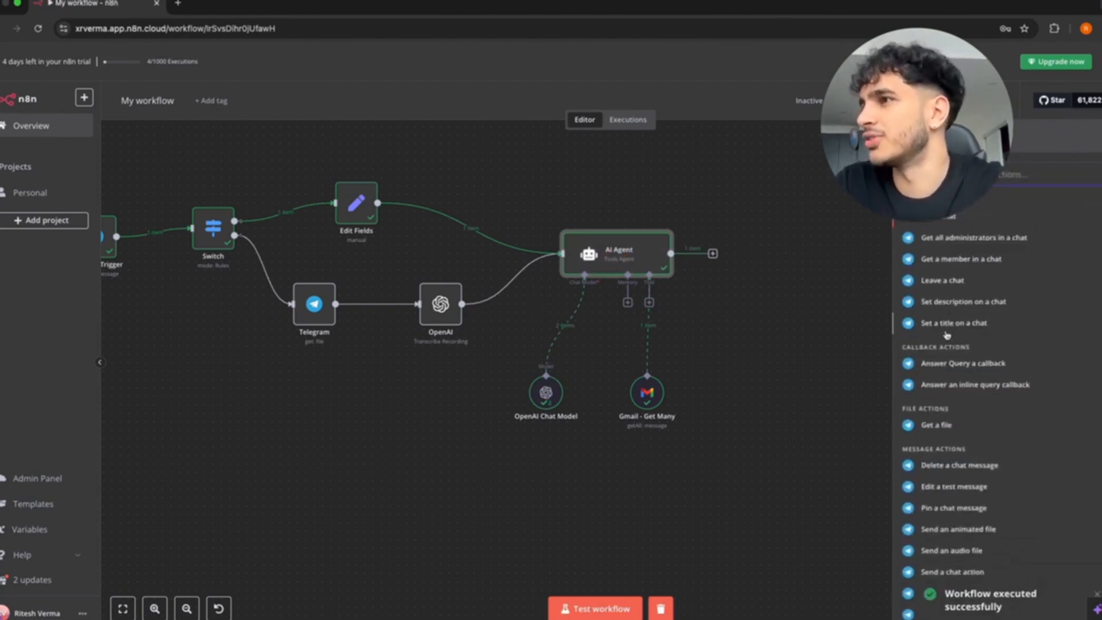
double_click(637, 258)
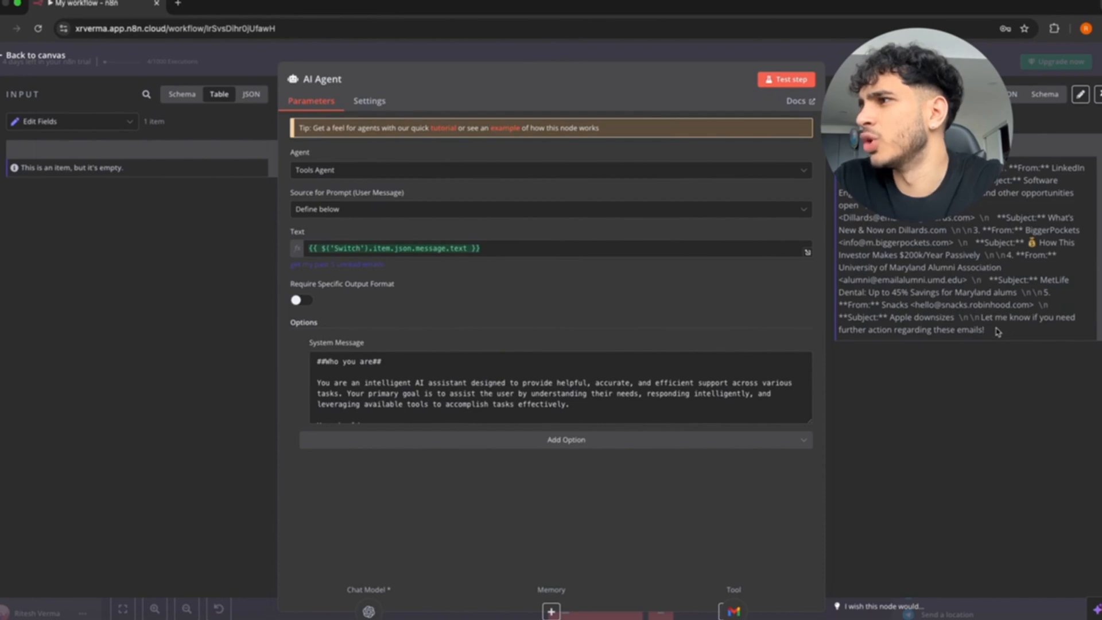
left_click(18, 58)
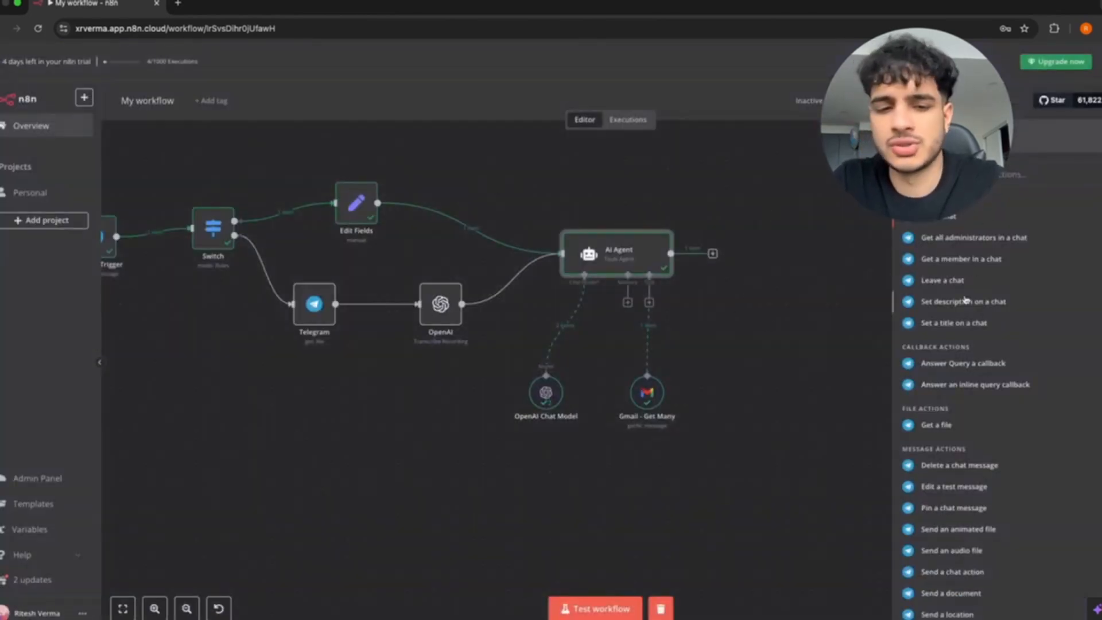
Remove a stray sticky note and add the Telegram 'Send a text message' node, Telegram1.
key("shift+s")
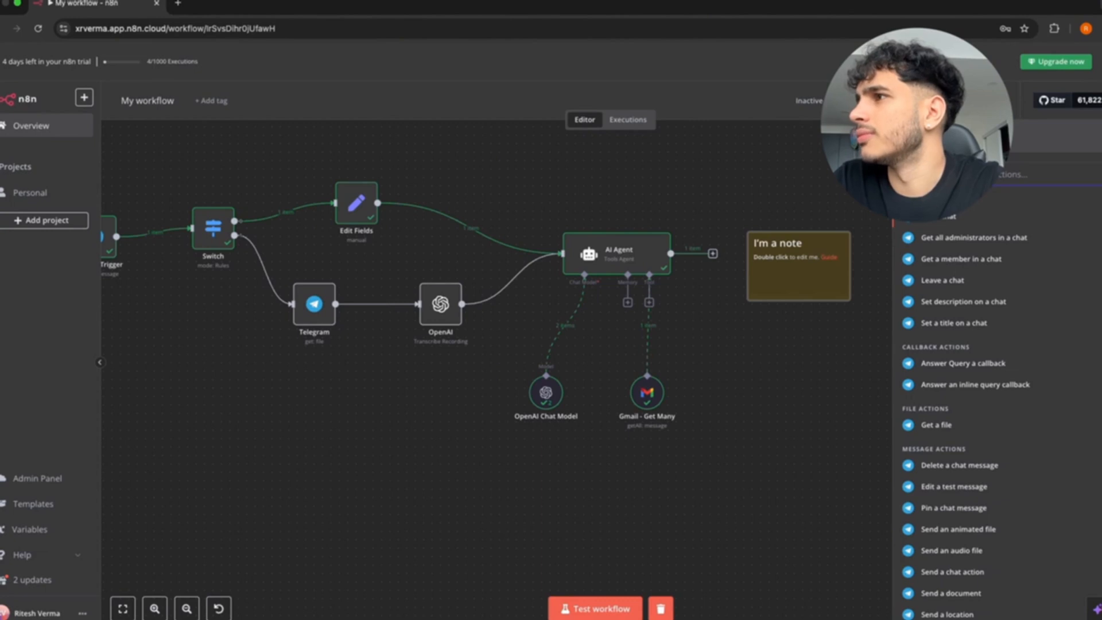
left_click(822, 222)
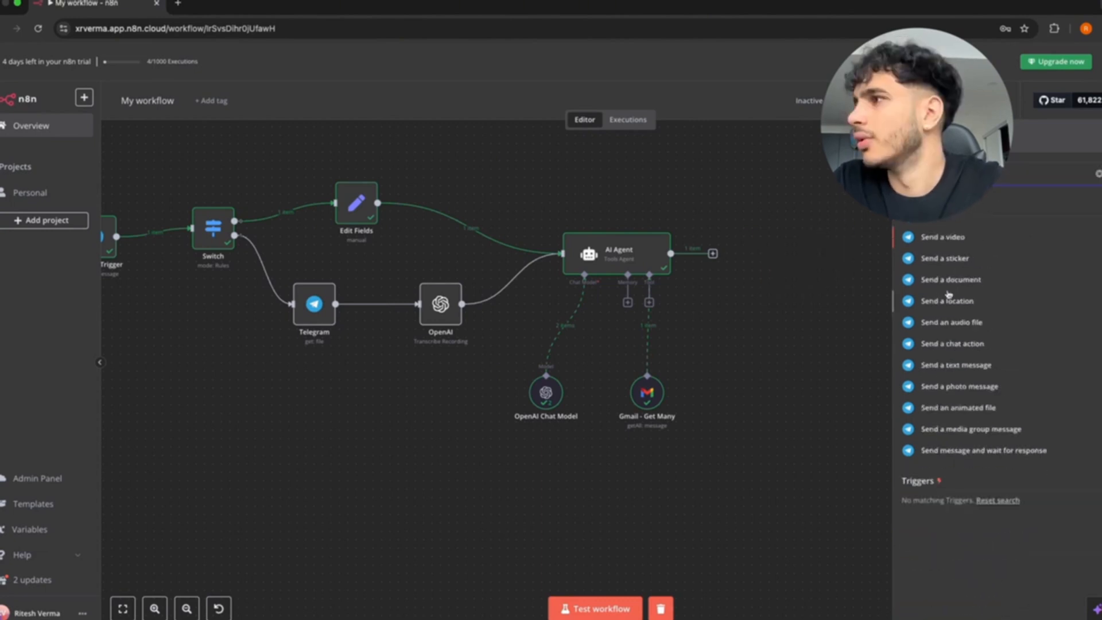
left_click(943, 366)
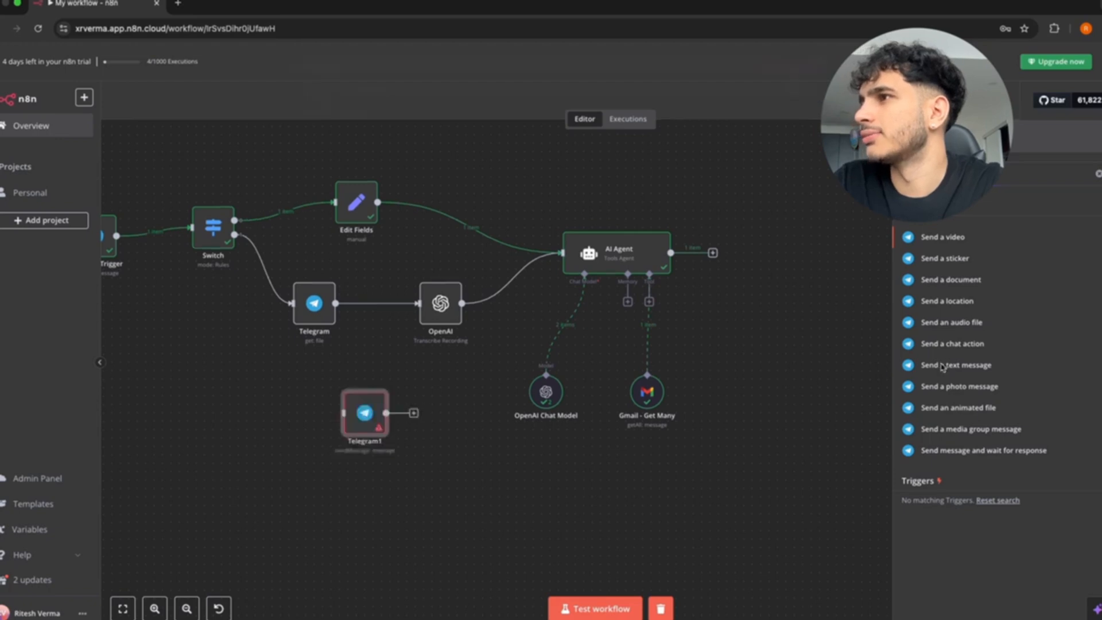
left_click(35, 55)
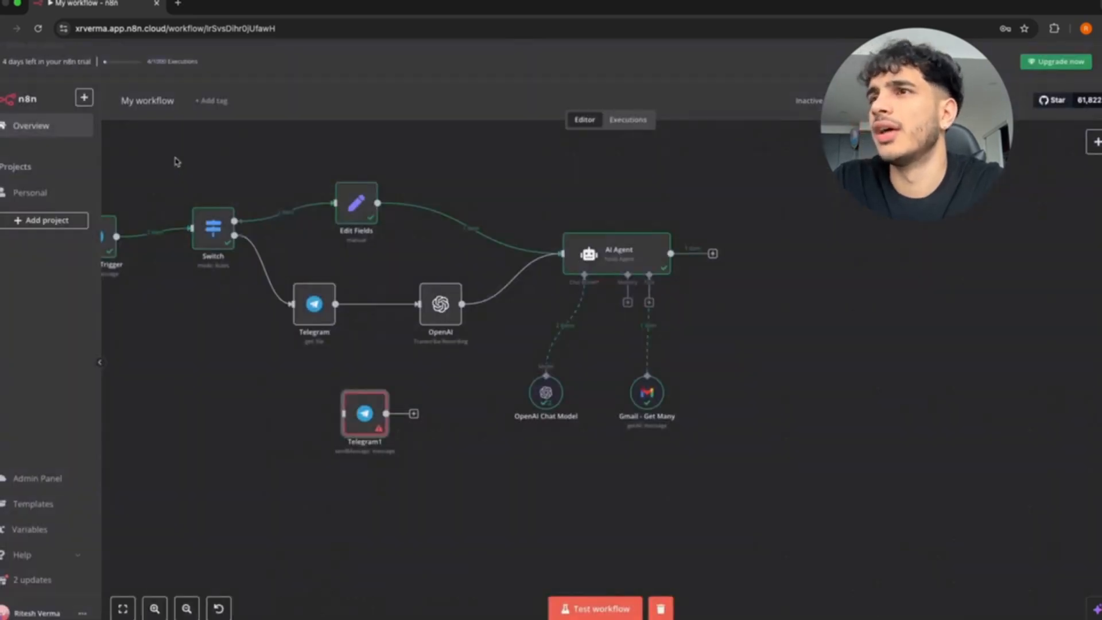
scroll(174, 160, "left", 2)
Inspect the Telegram Trigger output and its incoming chat id.
double_click(137, 232)
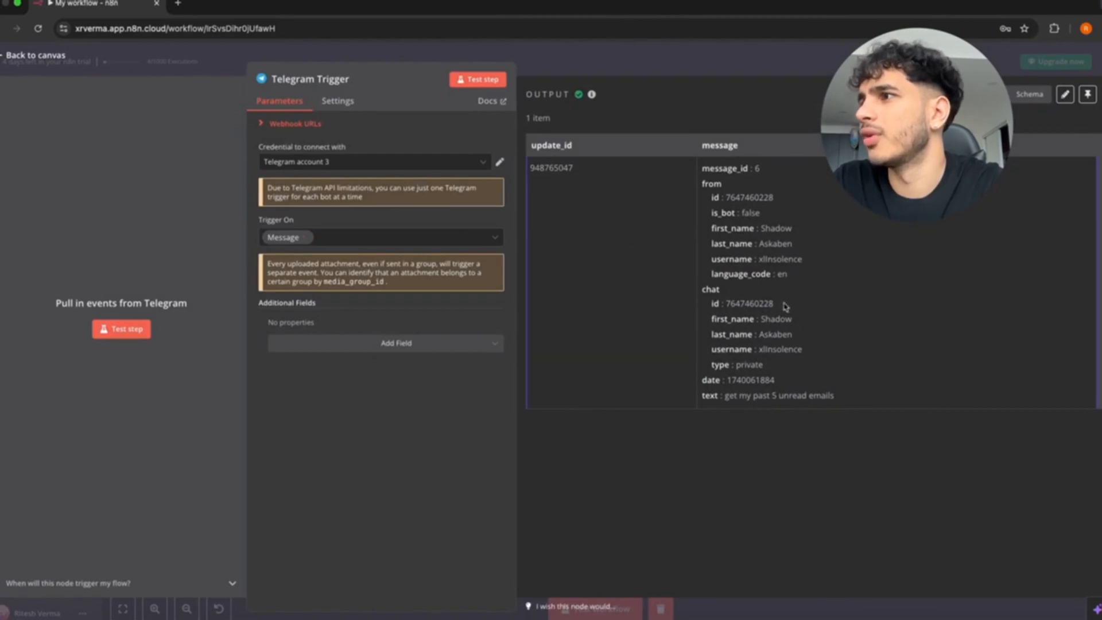
left_click_drag(785, 306, 727, 302)
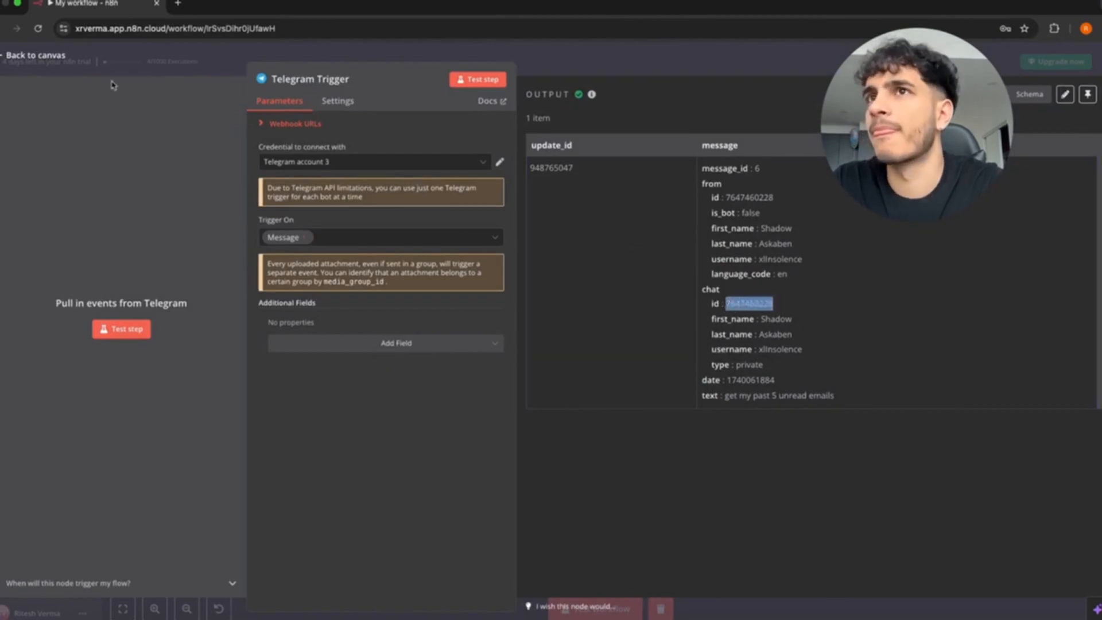
left_click(23, 55)
scroll(516, 286, "right", 2)
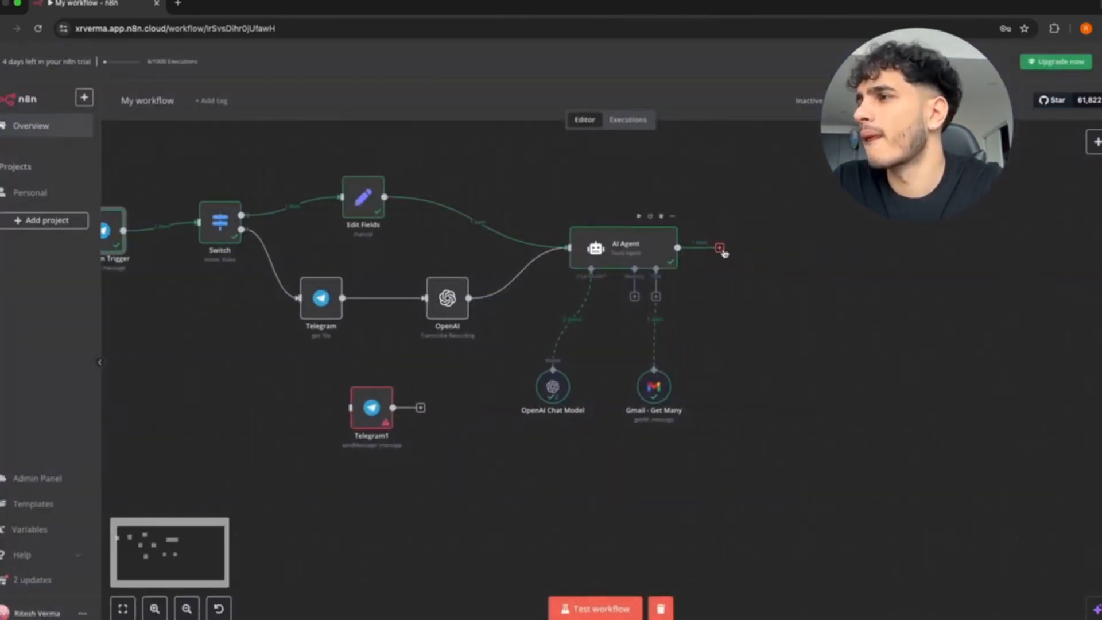
Move Telegram1 beside the AI Agent and connect the AI Agent's output to it.
left_click_drag(725, 253, 750, 256)
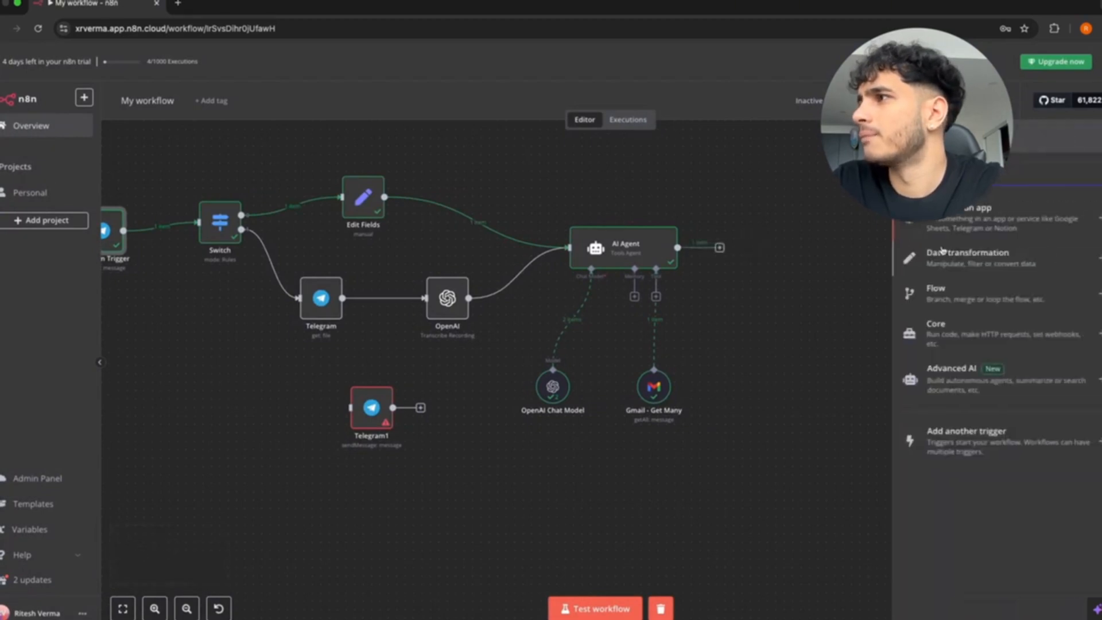
type("tele")
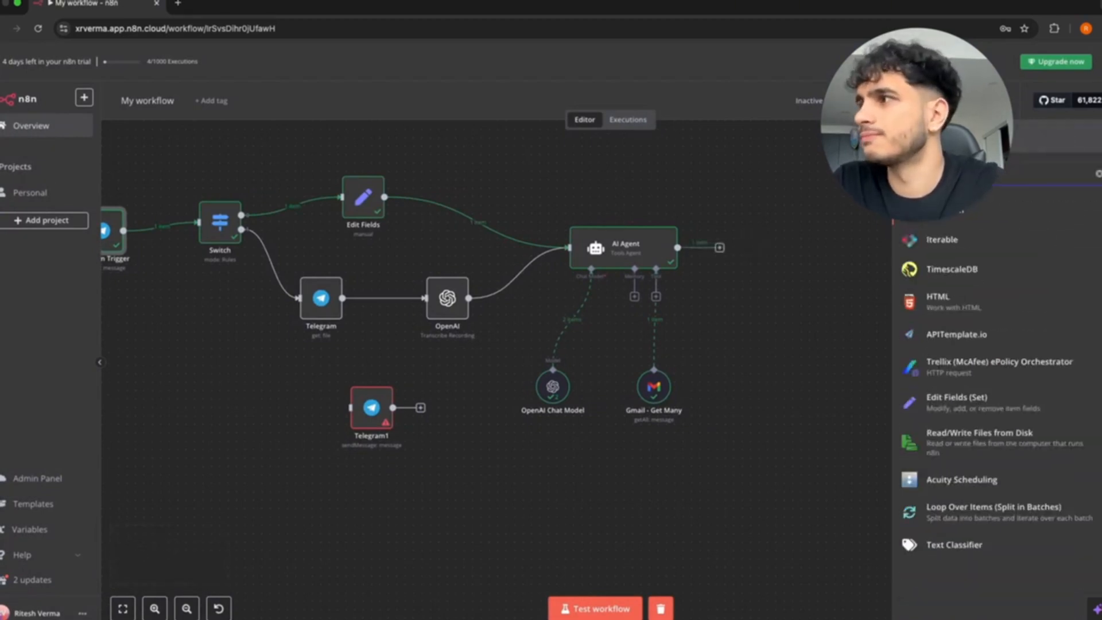
key("Return")
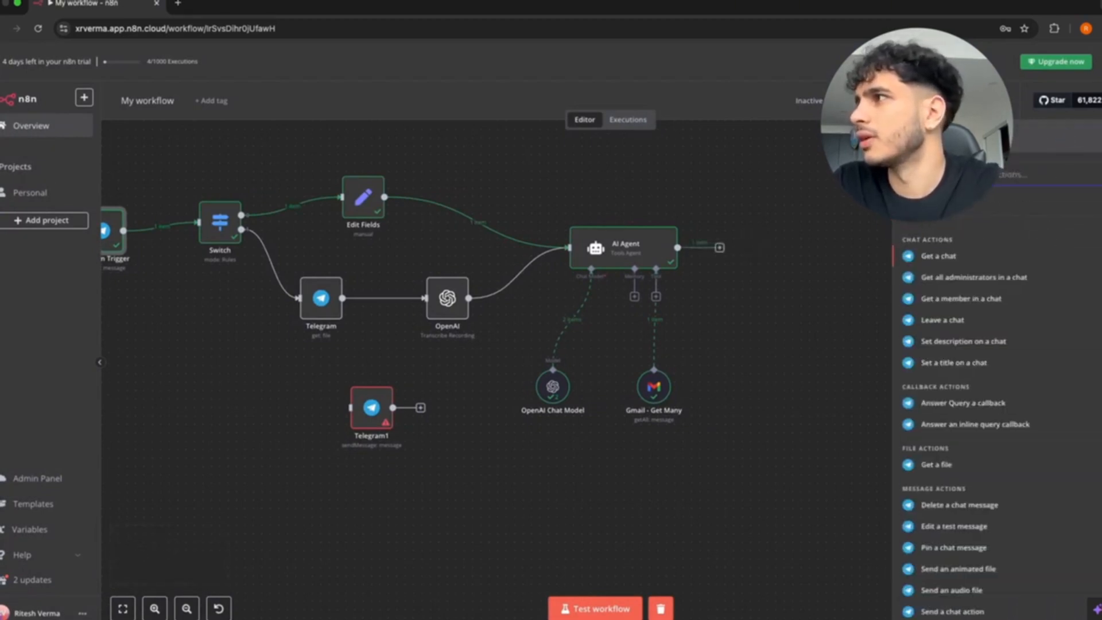
left_click(798, 253)
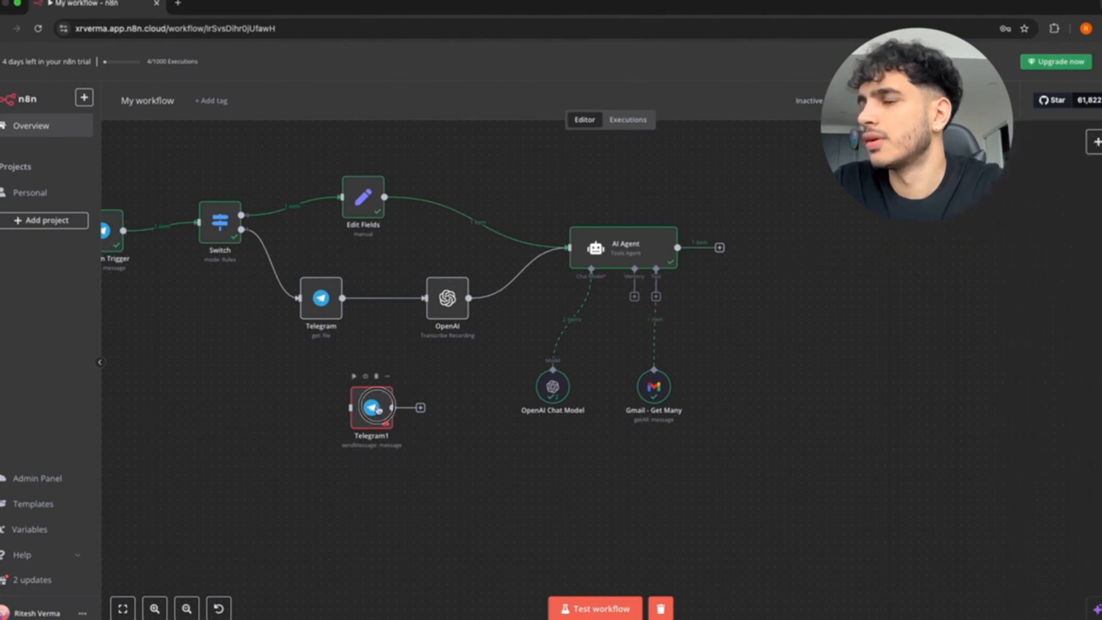
left_click_drag(372, 409, 791, 251)
left_click_drag(721, 250, 761, 248)
Map the Telegram Trigger's chat id into Telegram1's Chat ID field.
double_click(791, 251)
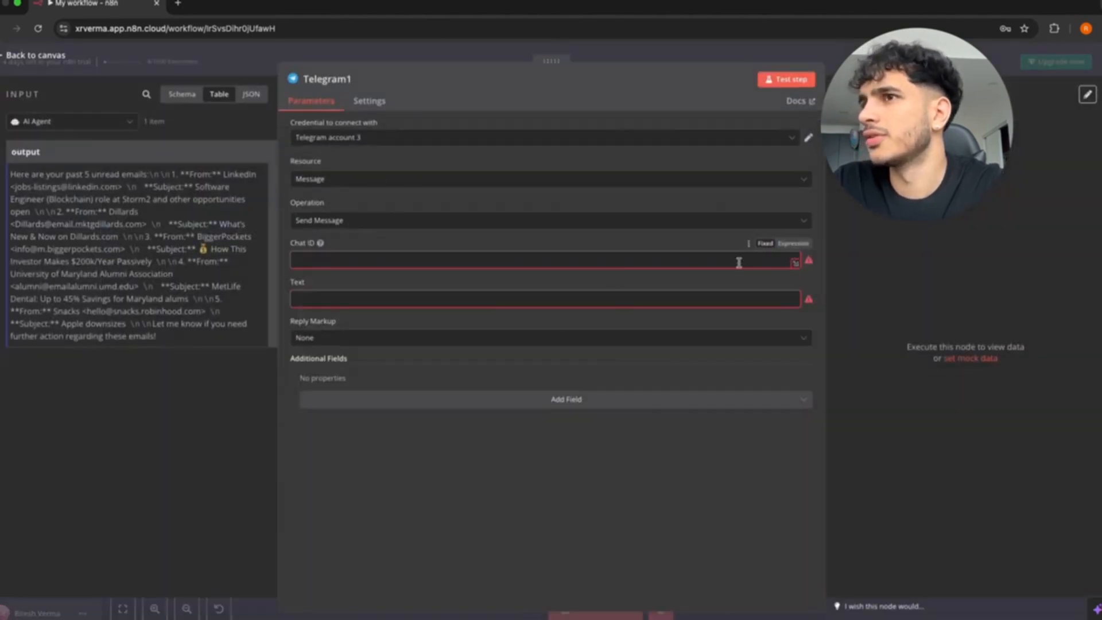
left_click(72, 122)
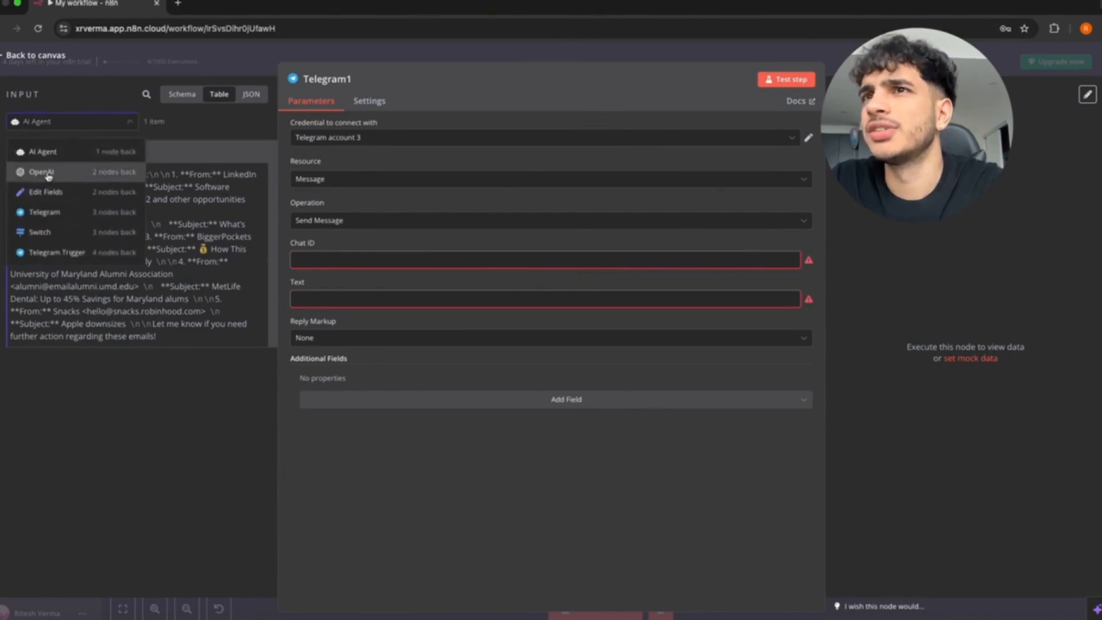
left_click(46, 252)
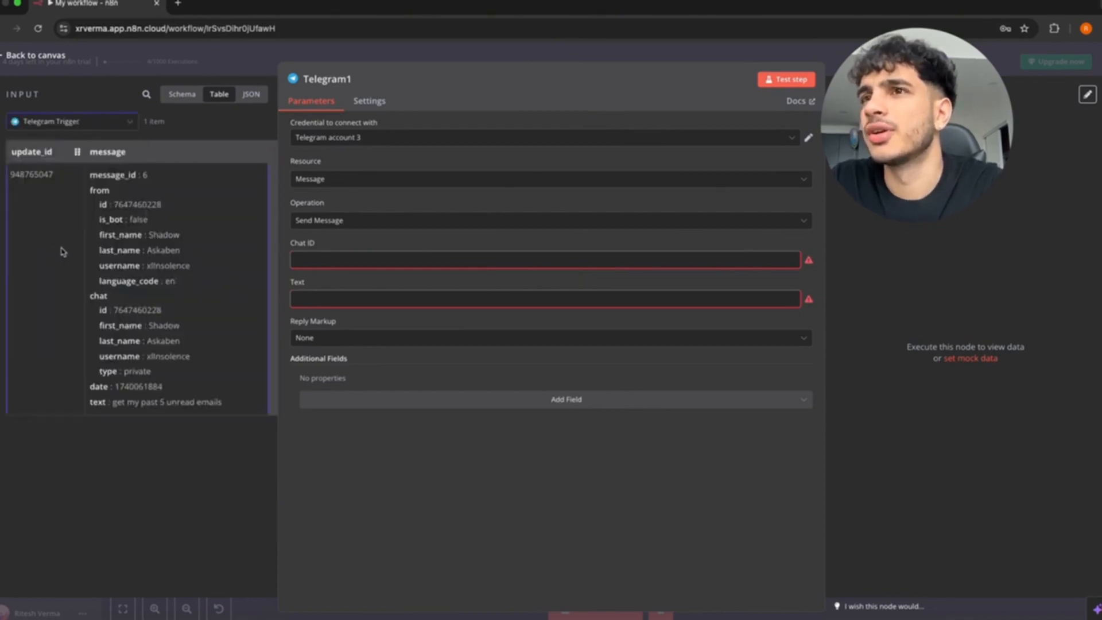
left_click_drag(104, 310, 349, 274)
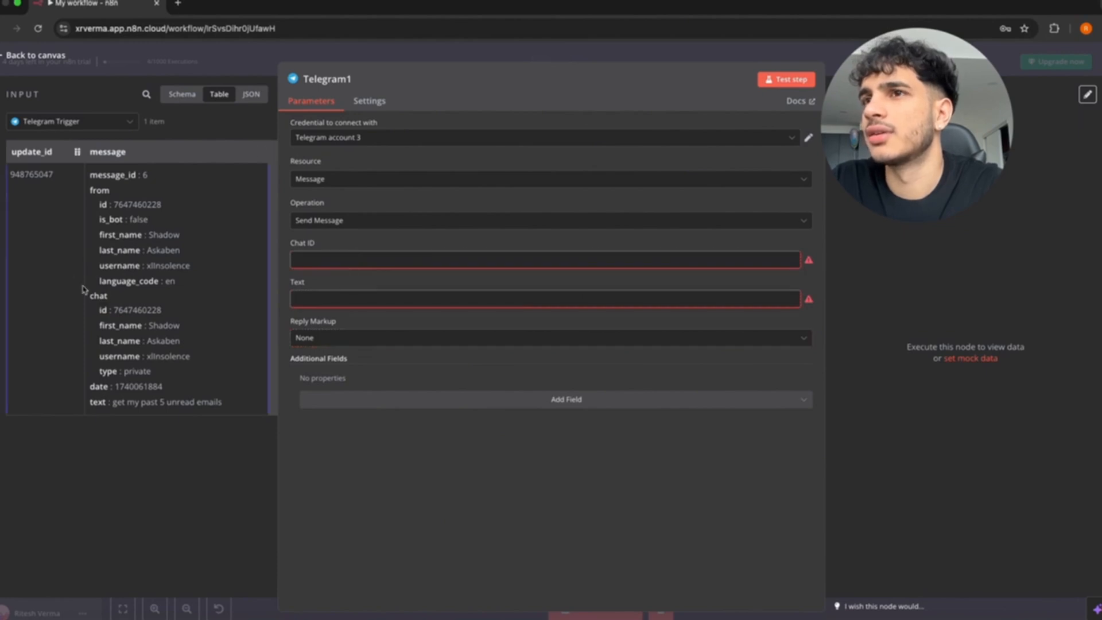
left_click_drag(104, 310, 313, 261)
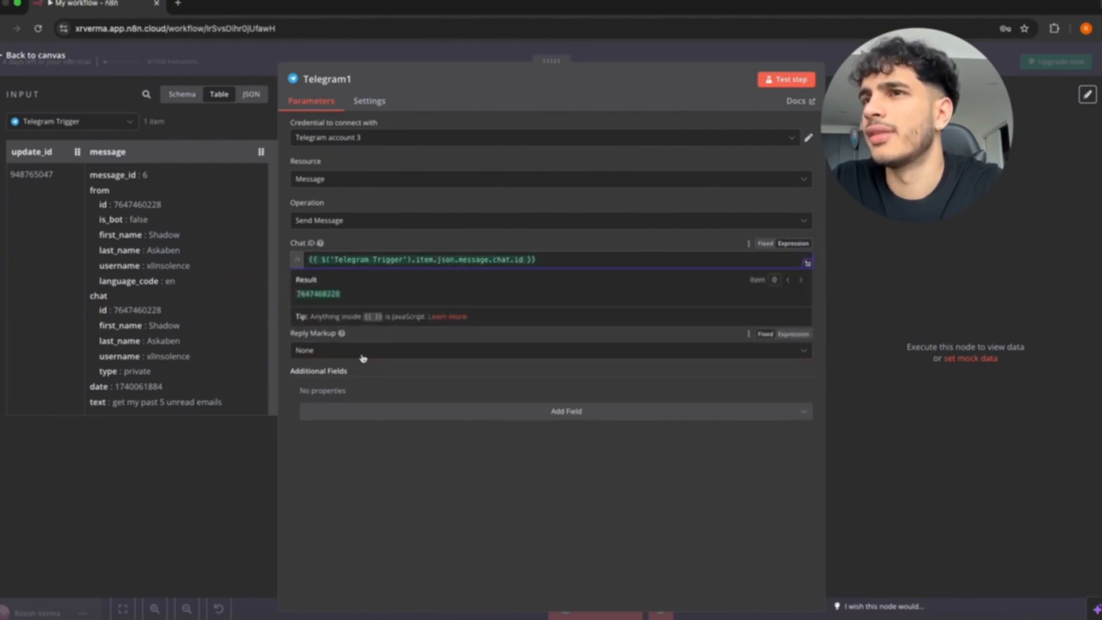
left_click(421, 381)
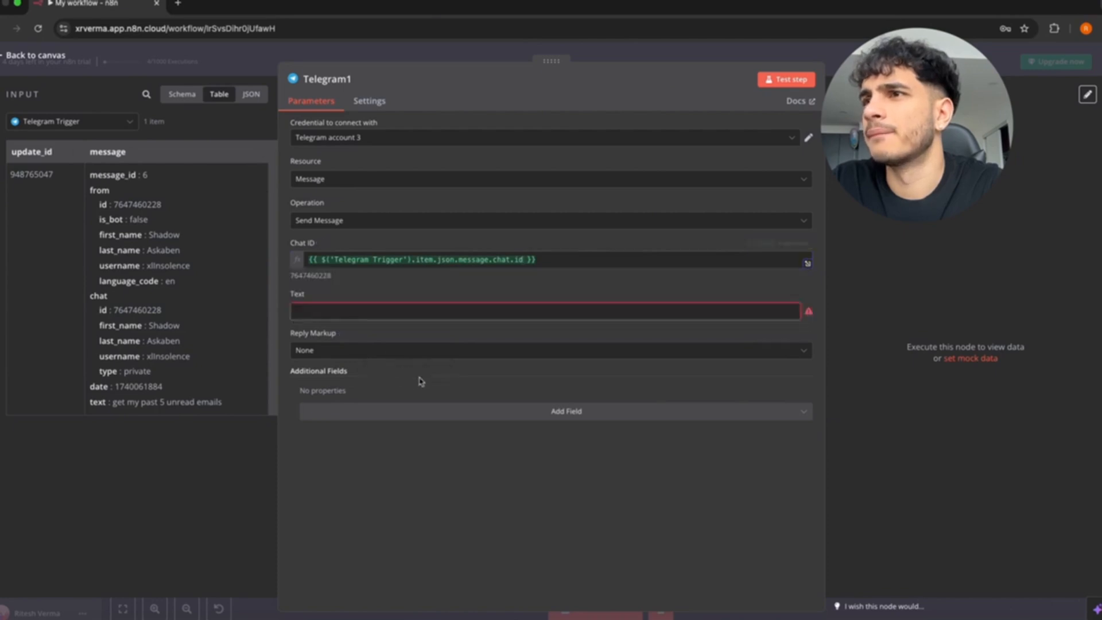
Set Telegram1's message Text to the AI Agent's output and return to the canvas.
left_click(69, 121)
left_click(46, 152)
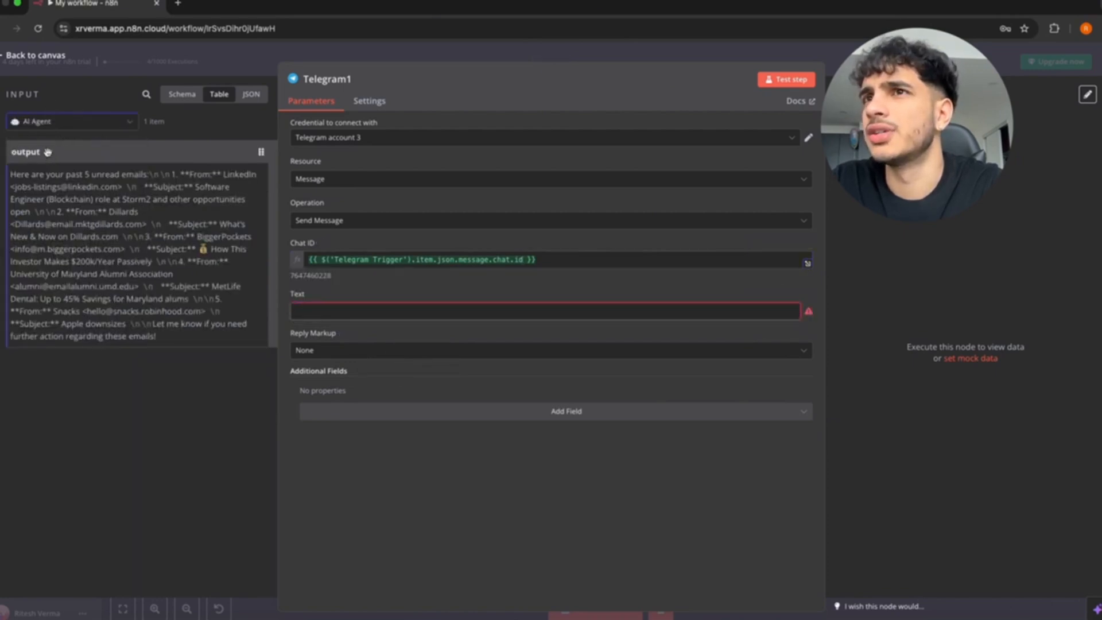
left_click_drag(30, 154, 355, 314)
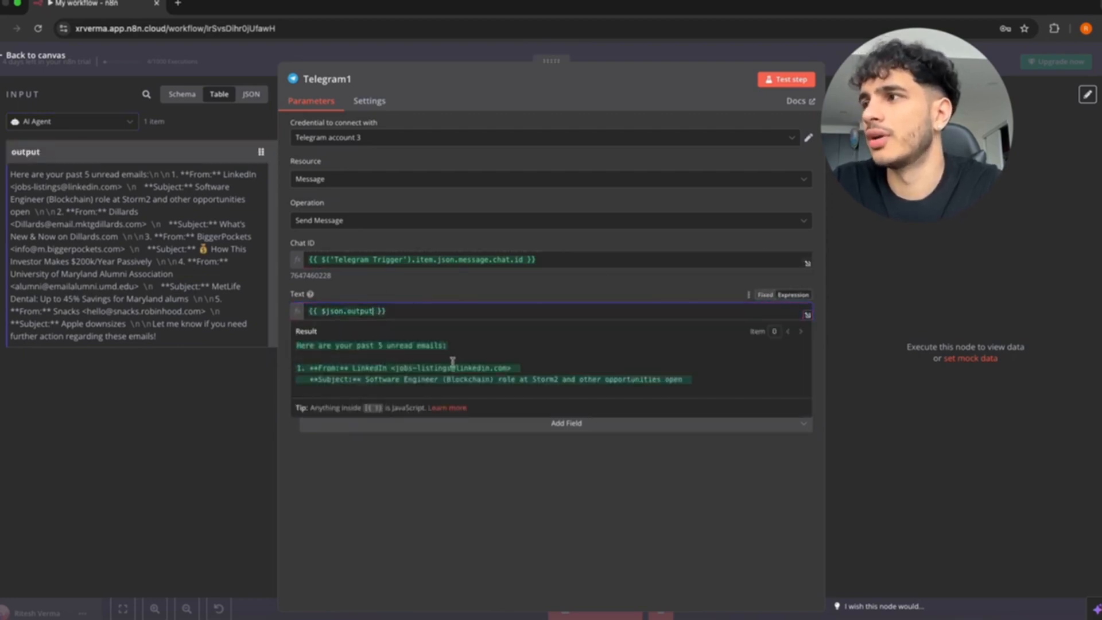
scroll(453, 362, "down", 3)
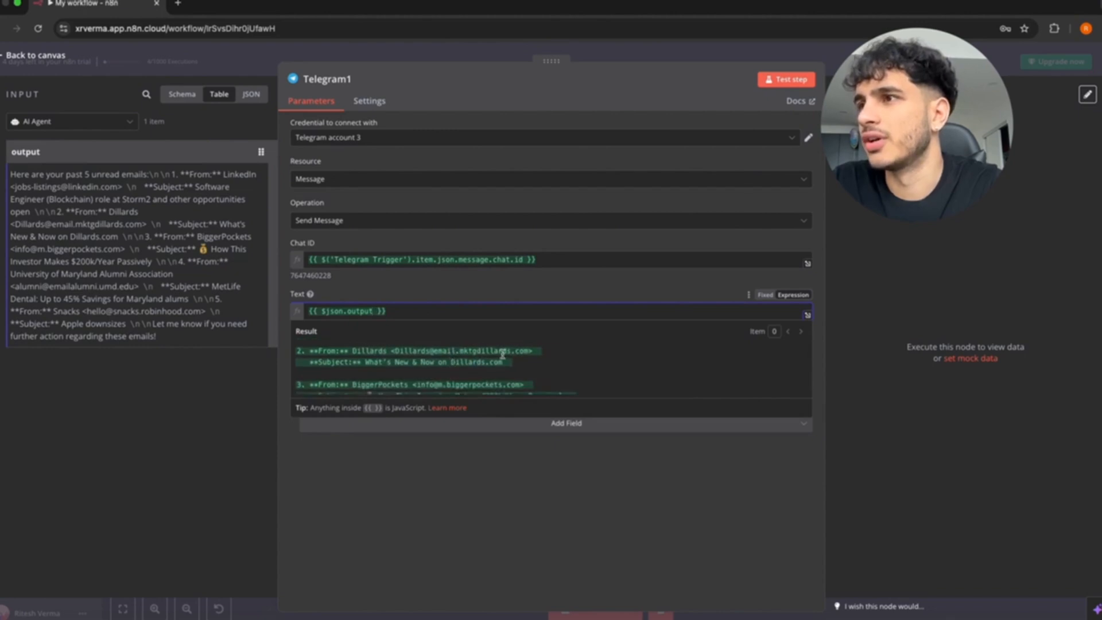
scroll(430, 359, "down", 5)
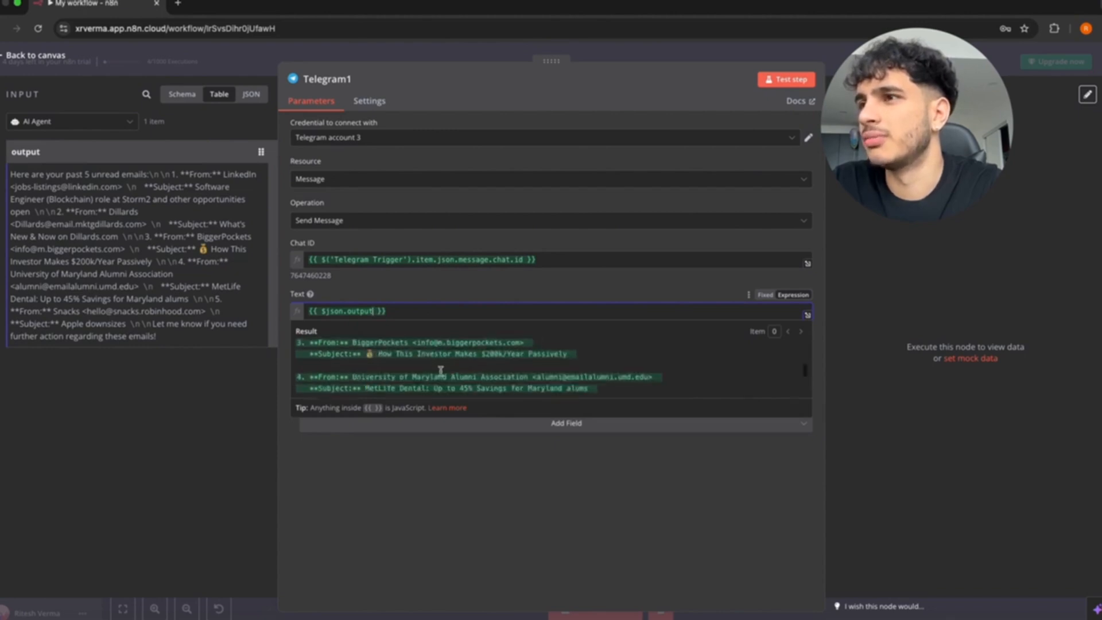
scroll(441, 371, "down", 2)
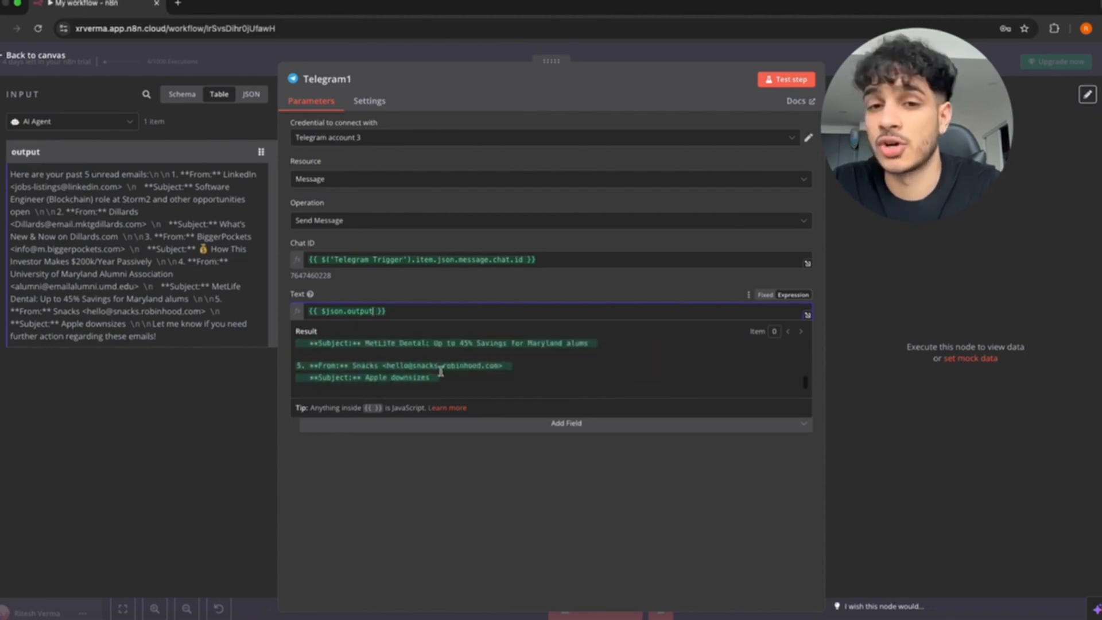
scroll(441, 371, "down", 1)
scroll(441, 371, "up", 8)
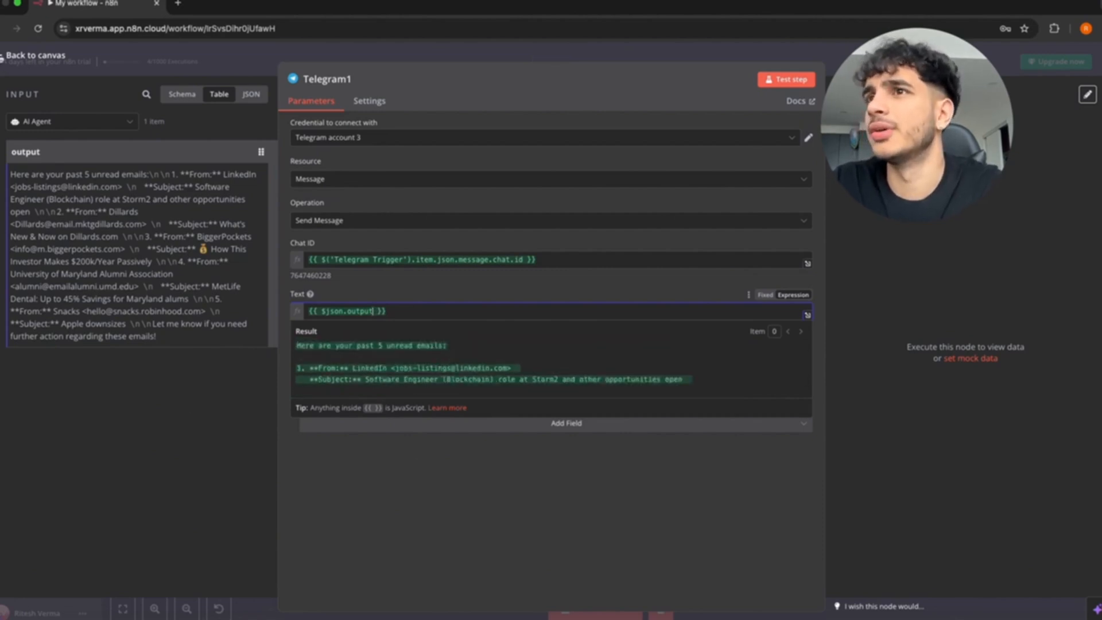
left_click(7, 55)
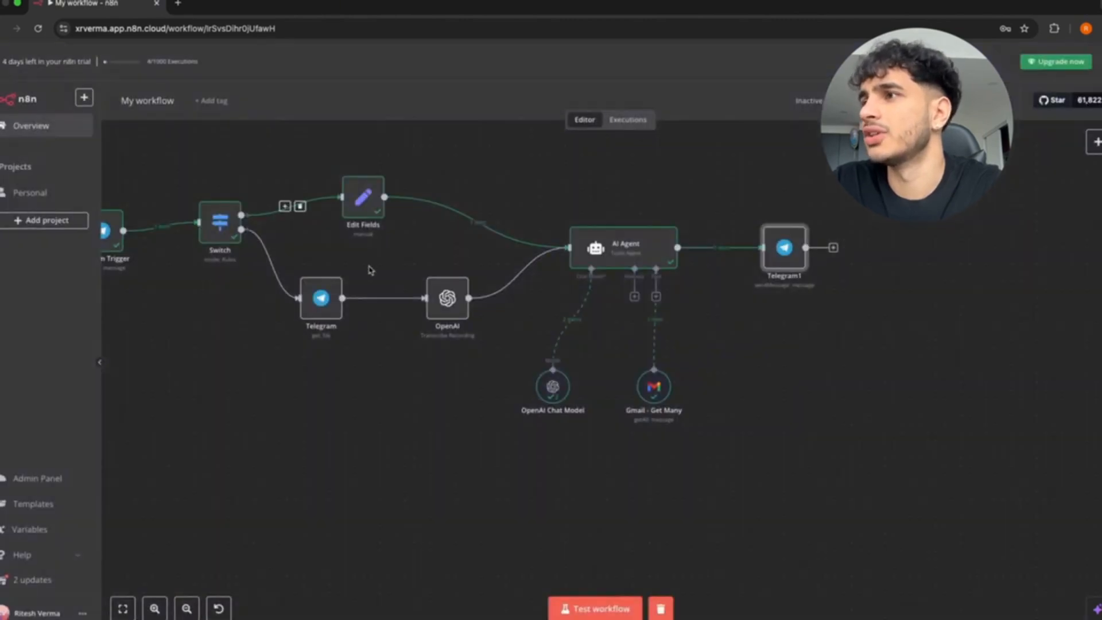
Open Gmail in a new tab and glance at Promotions before returning to Primary.
left_click(178, 8)
type("gmail.com")
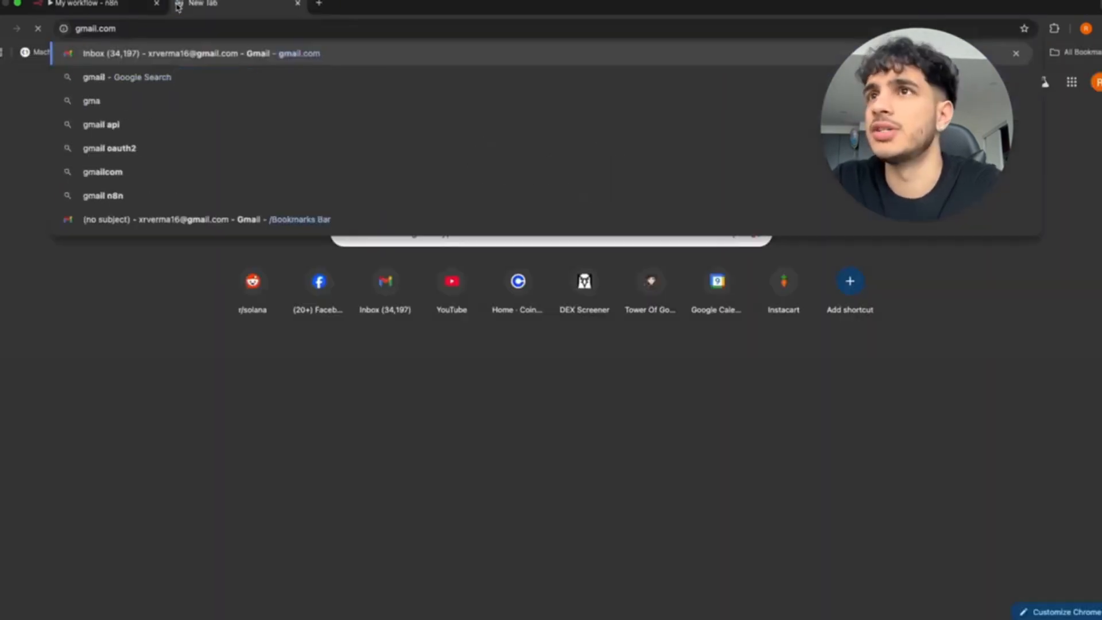
key("Return")
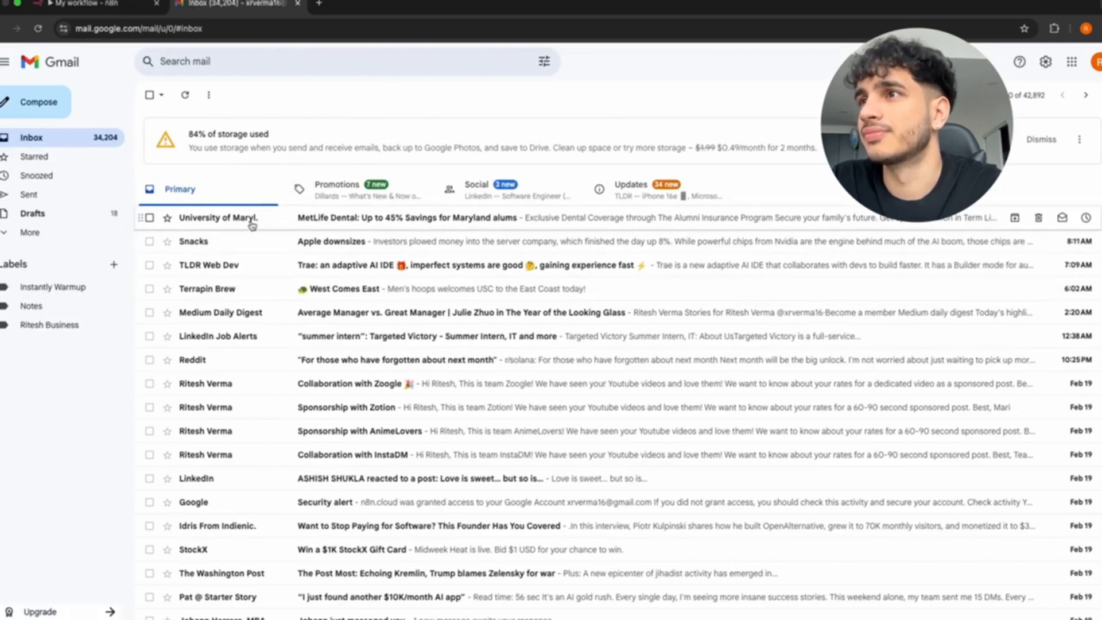
left_click(355, 194)
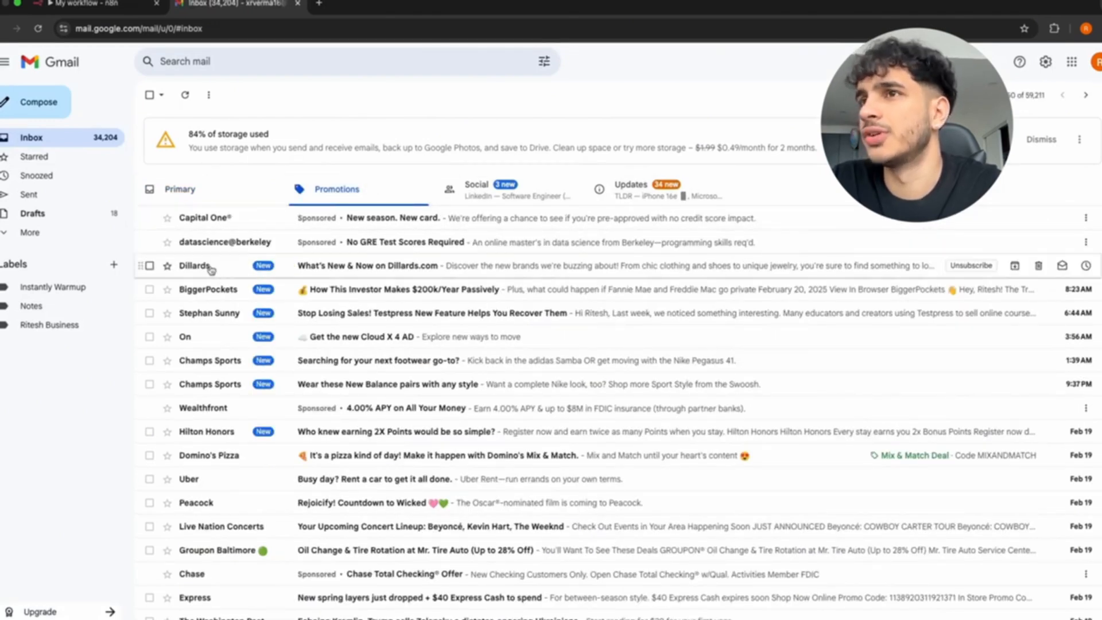
left_click(204, 189)
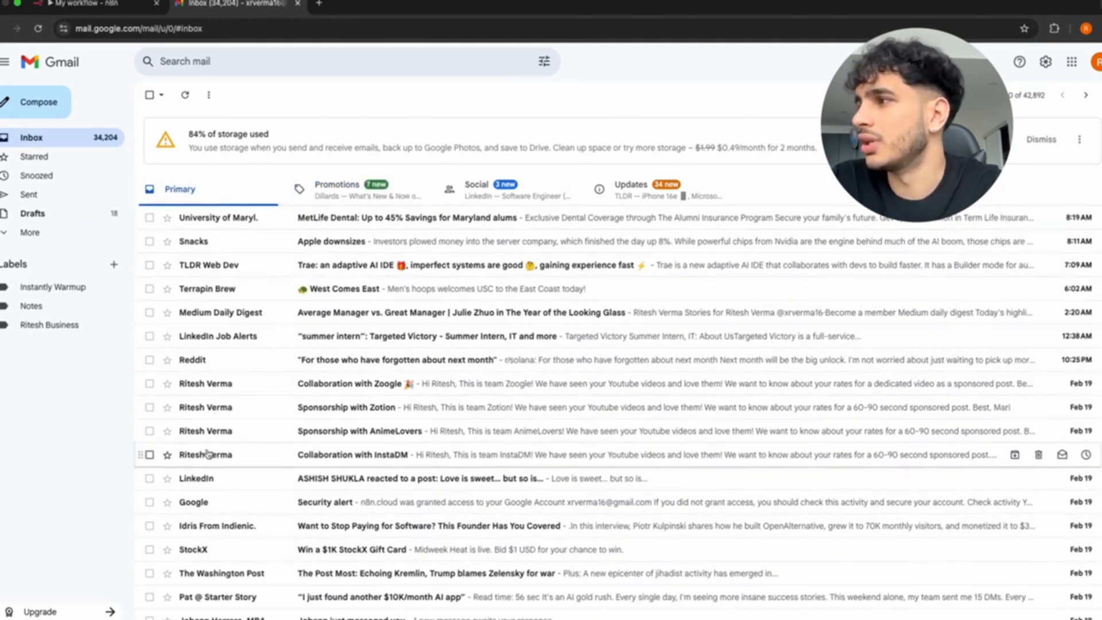
Trash seven Primary emails: Reddit, LinkedIn Job Alerts, Medium, Terrapin Brew, TLDR Web Dev, Snacks, alumni dental.
mouse_move(202, 455)
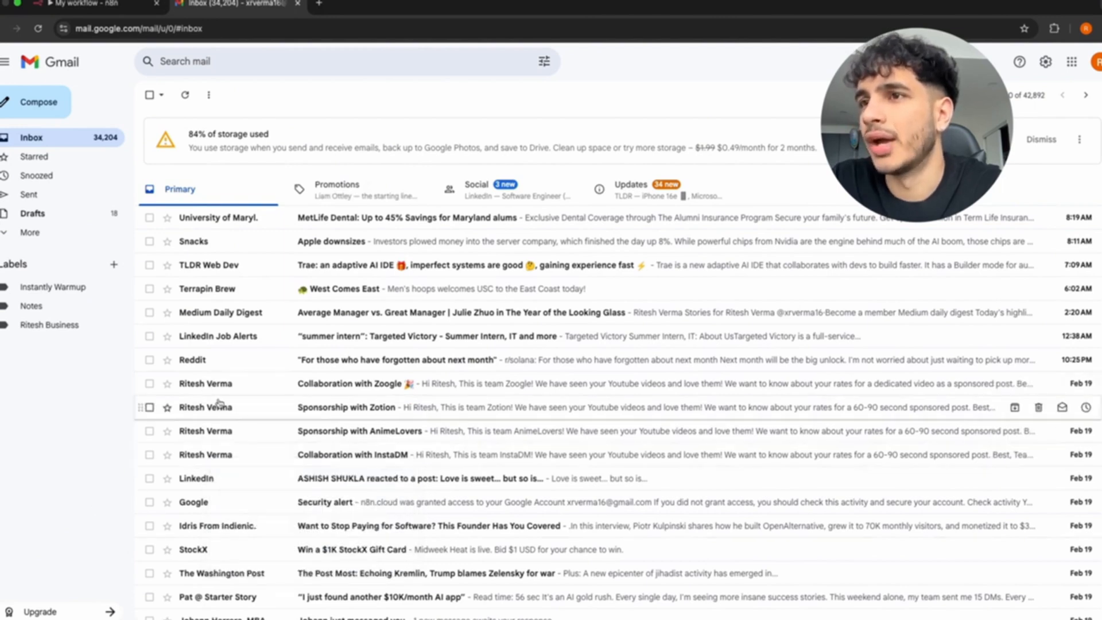
left_click(149, 360)
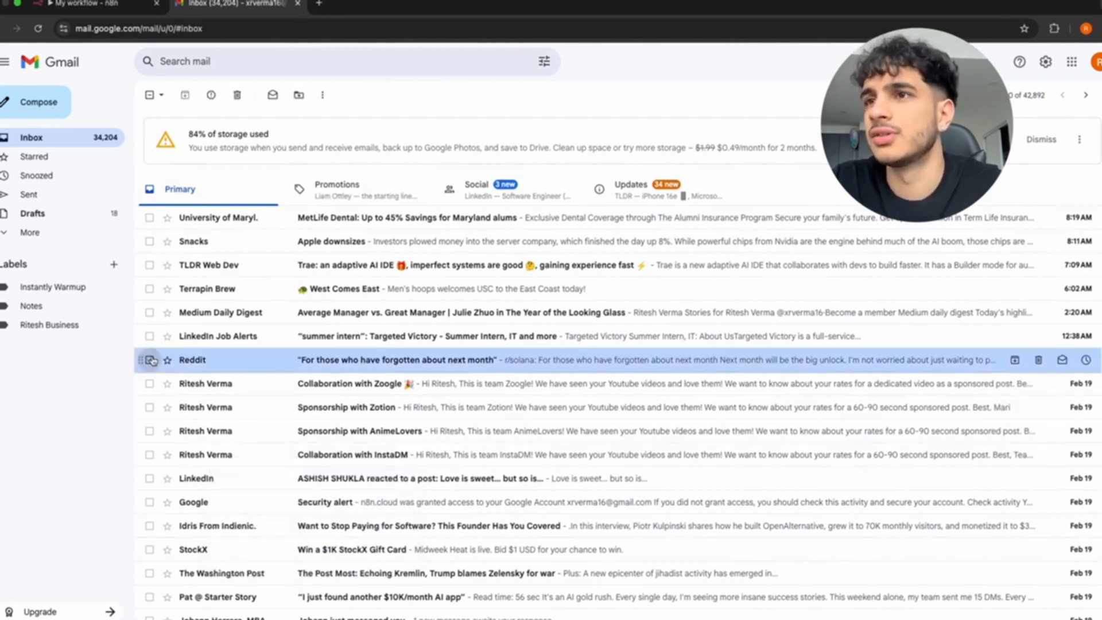
left_click(150, 336)
left_click(149, 312)
left_click(149, 288)
left_click(149, 265)
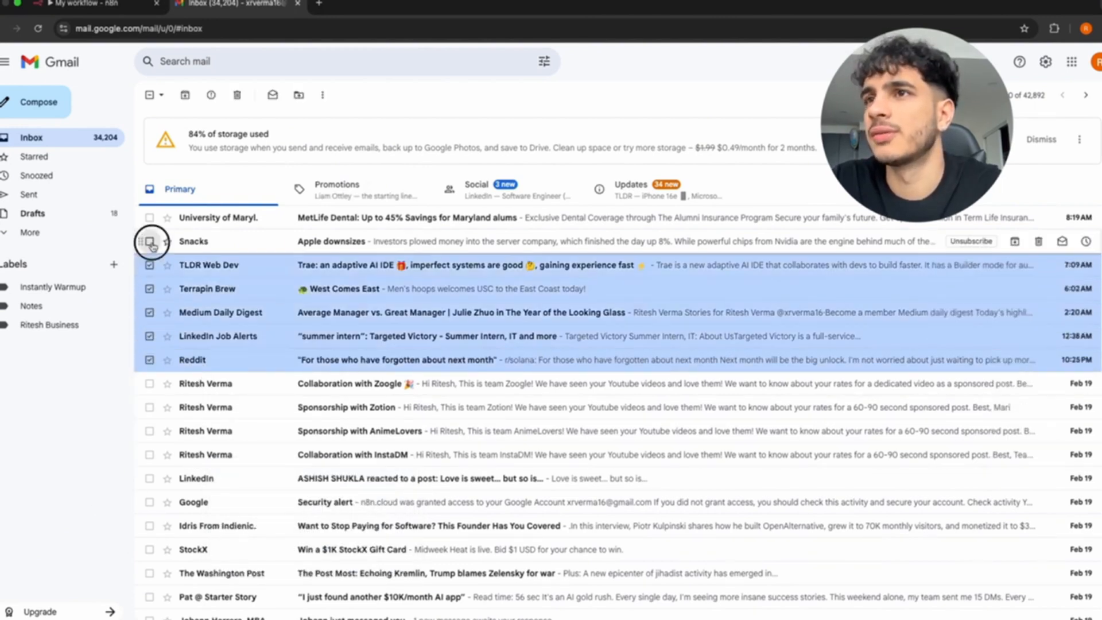
left_click(150, 241)
left_click(149, 218)
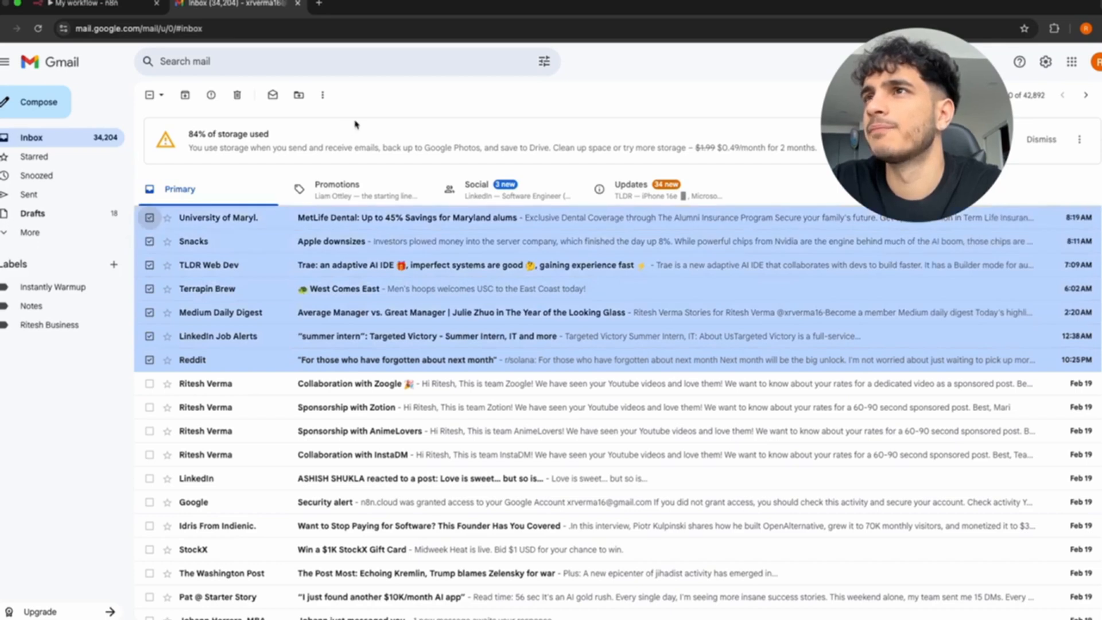
left_click(237, 95)
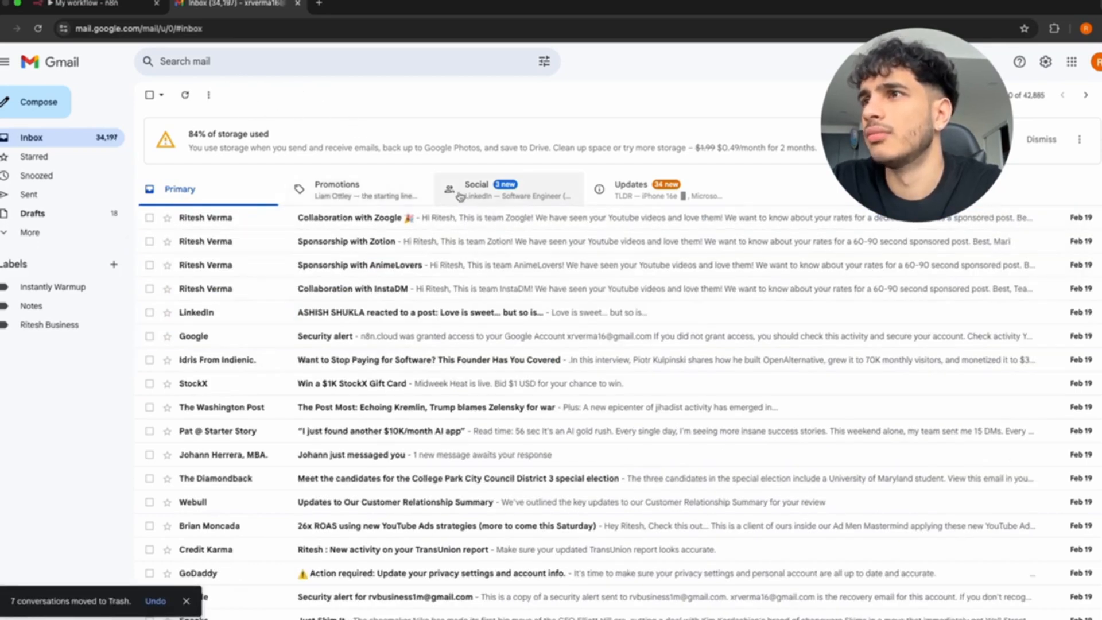
Mark every email in the Promotions and Social tabs as read.
left_click(376, 193)
left_click(149, 246)
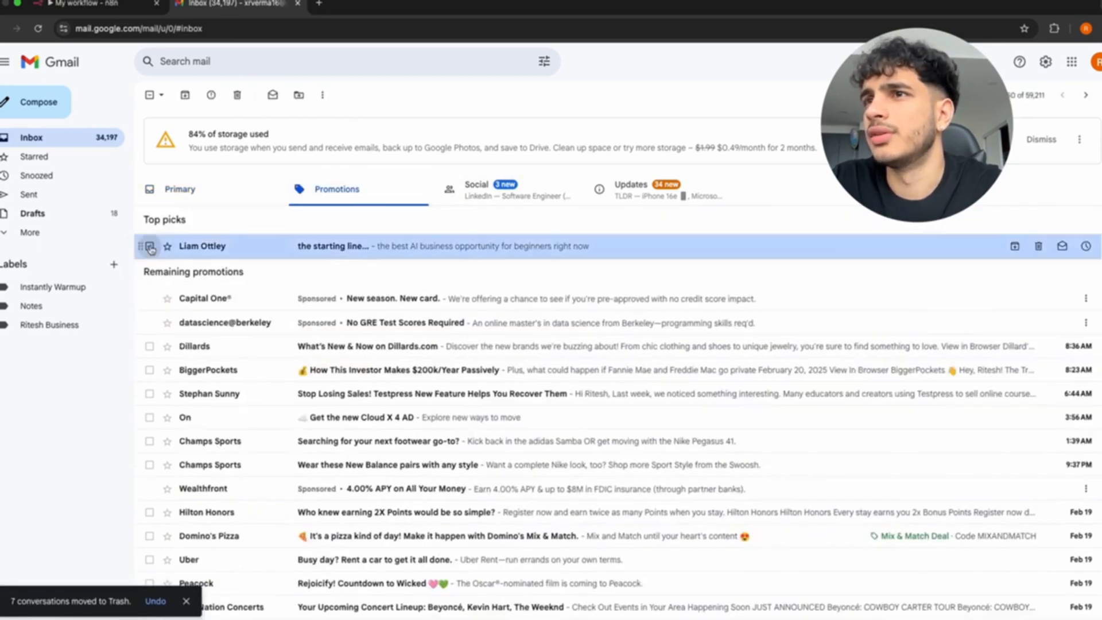
left_click(151, 95)
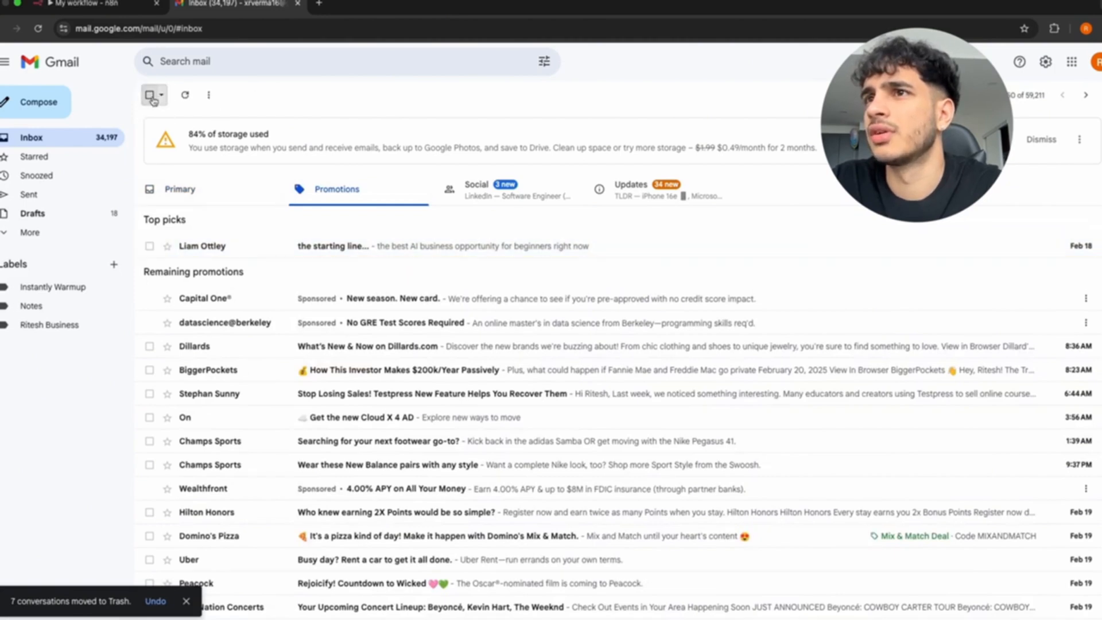
left_click(150, 95)
left_click(273, 94)
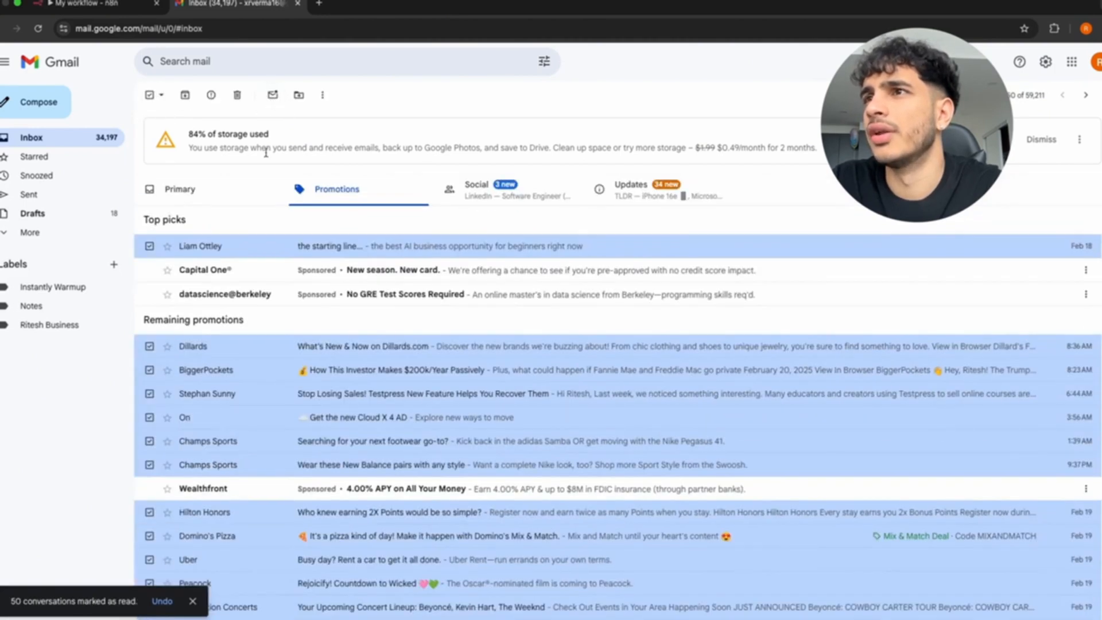
left_click(471, 190)
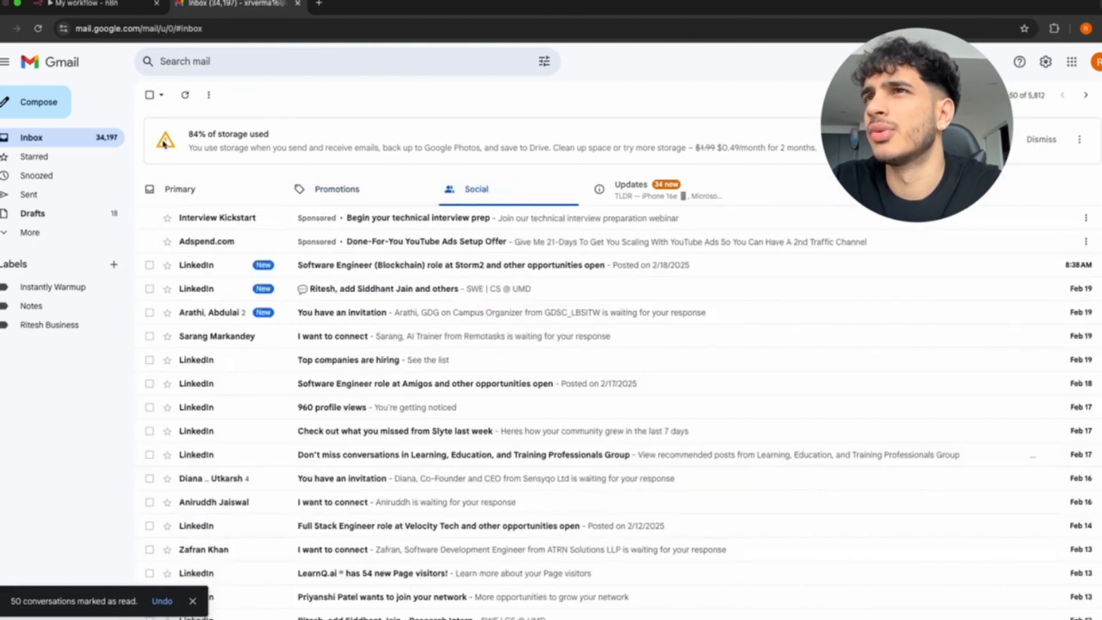
left_click(151, 95)
left_click(273, 94)
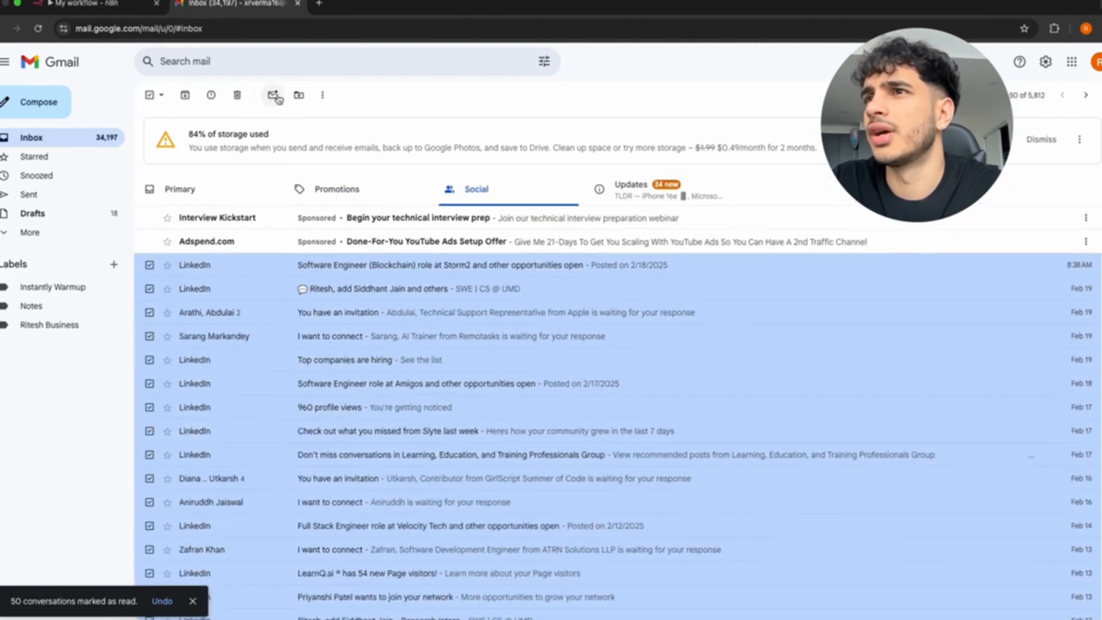
Mark five Primary emails read (LinkedIn, Google security, newsletter, StockX, Washington Post), then deselect them.
left_click(213, 198)
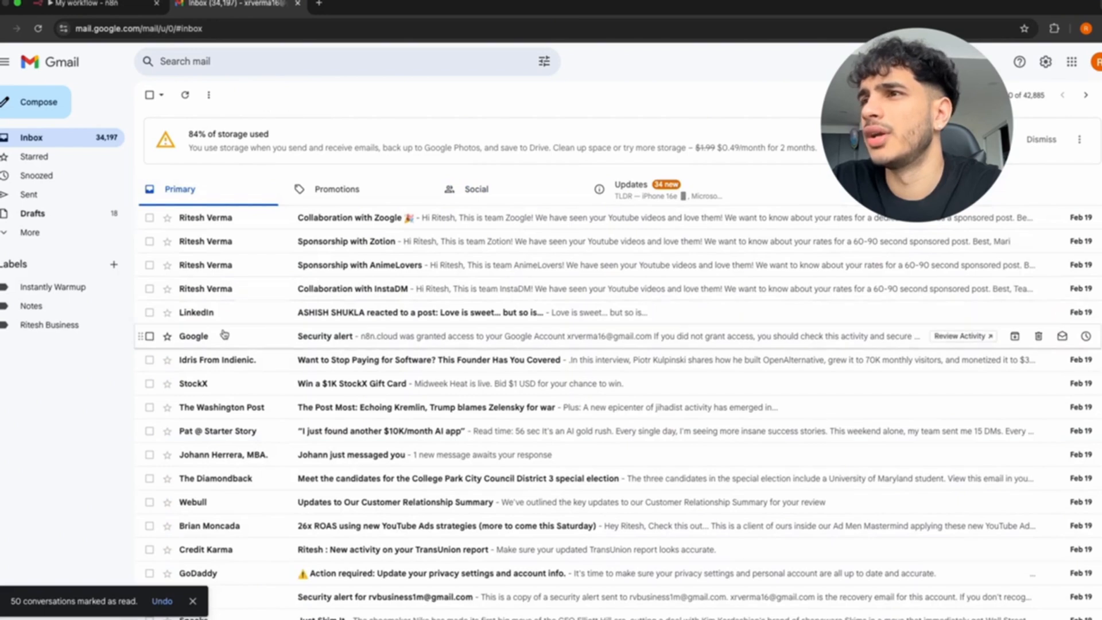
left_click(149, 312)
left_click(150, 336)
left_click(150, 360)
left_click(149, 383)
left_click(149, 407)
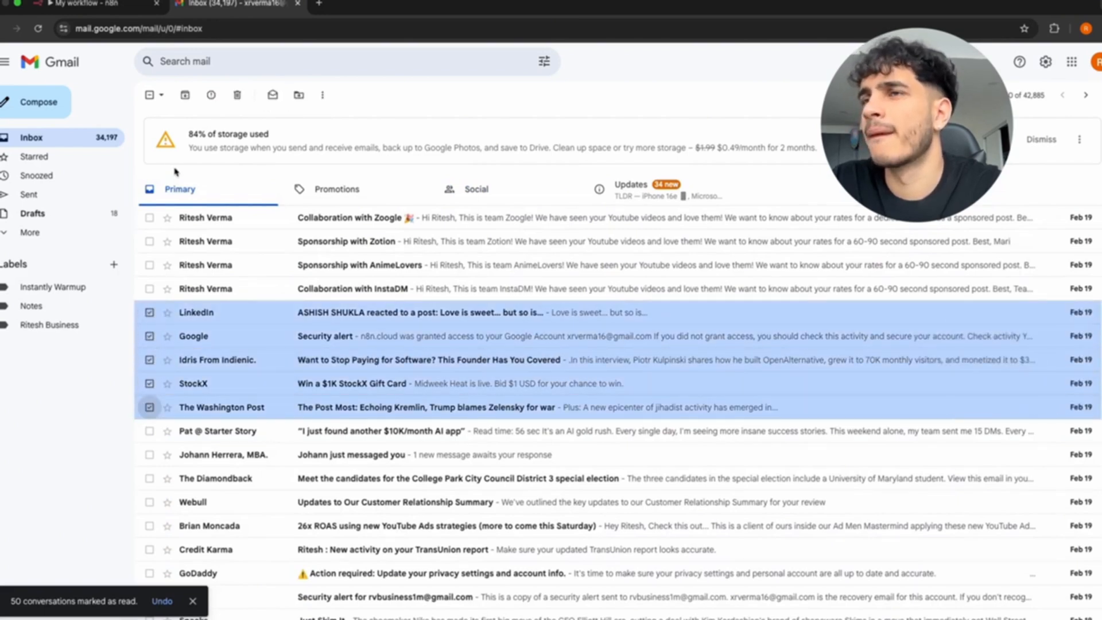
left_click(273, 95)
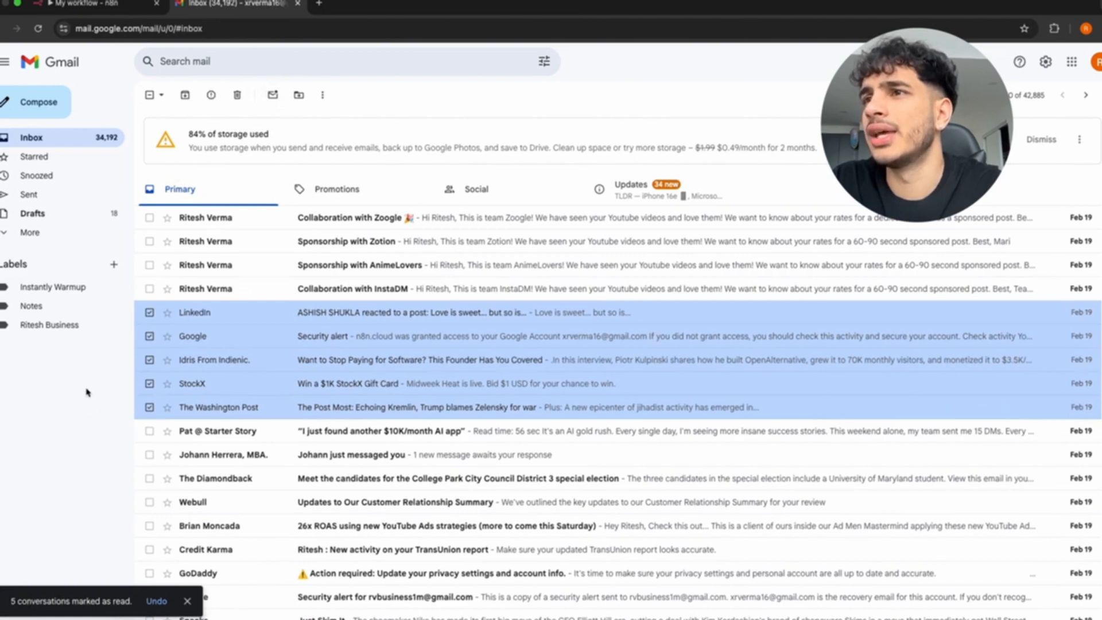
left_click(149, 312)
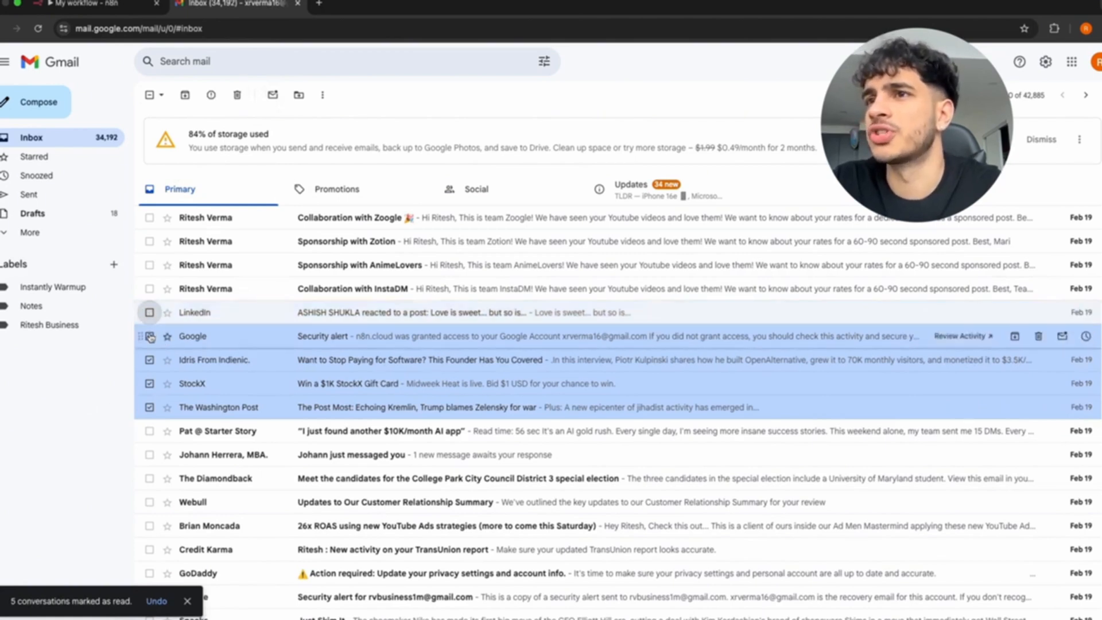
left_click(150, 336)
left_click(149, 360)
left_click(149, 383)
left_click(150, 407)
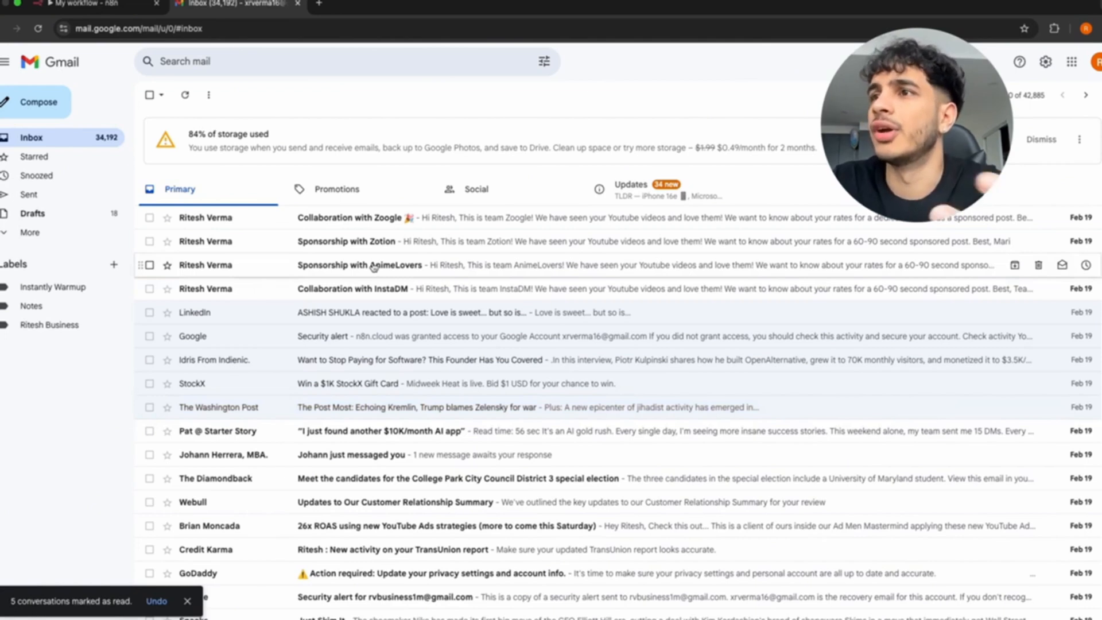
Start a test run and ask the bot 'what are my last 5 unread emails that are from potential sponsors/collaborations'.
left_click(105, 7)
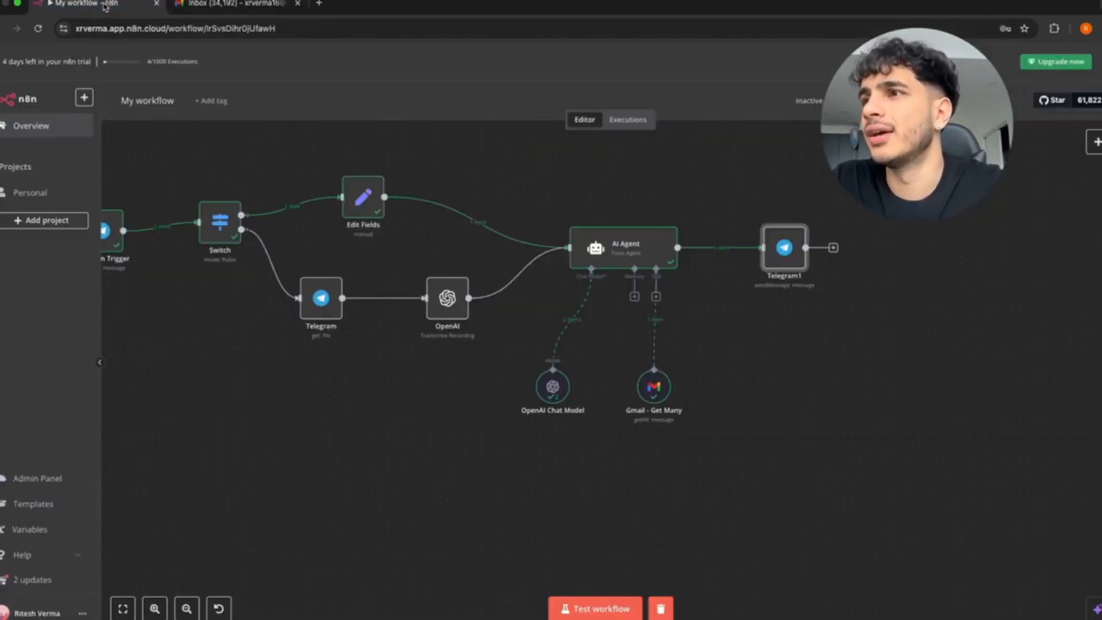
left_click(571, 609)
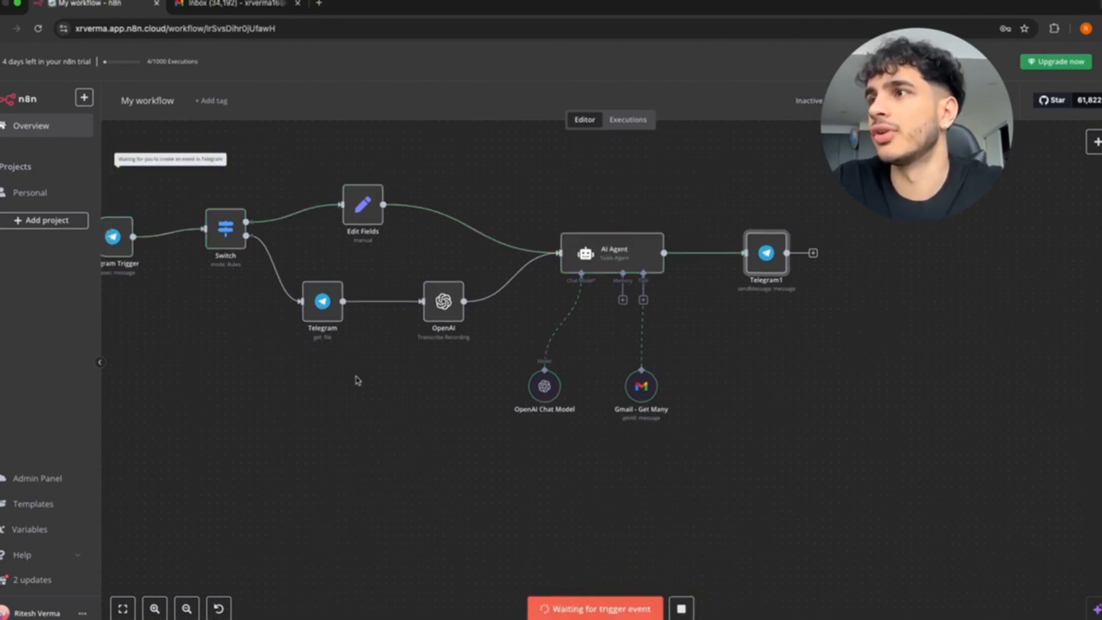
key("ctrl+Up")
left_click_drag(585, 66, 480, 214)
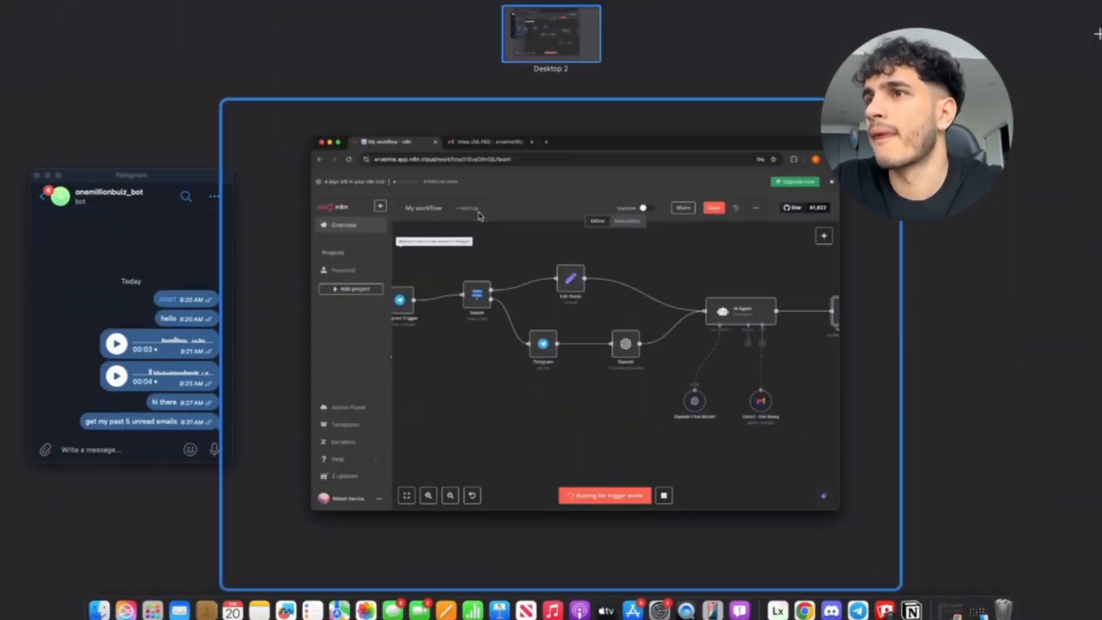
left_click(156, 275)
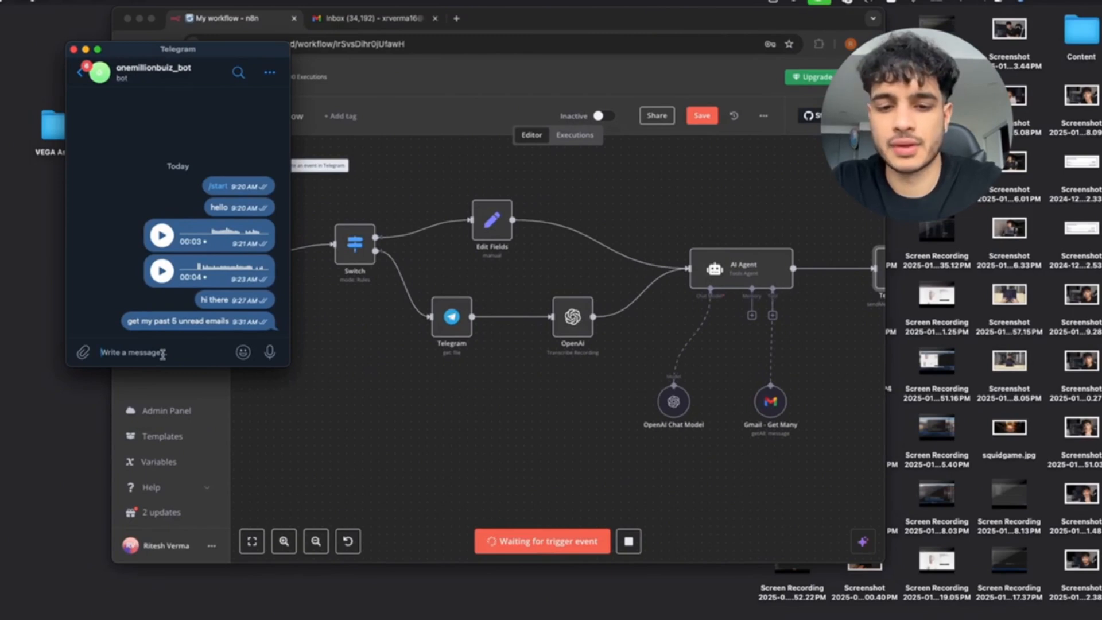
type("what are my")
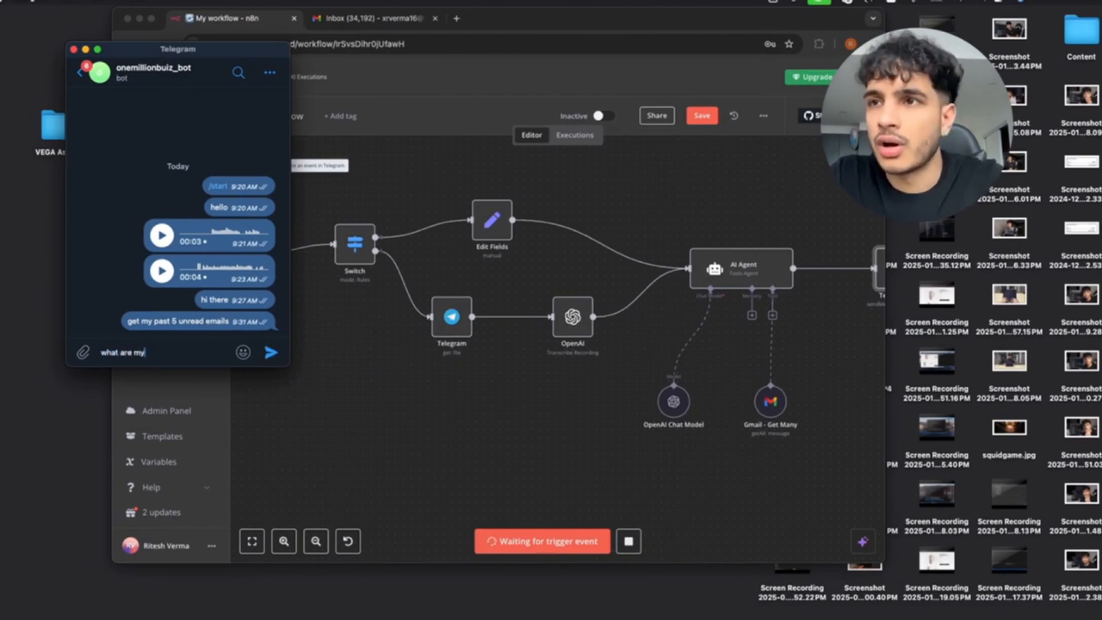
type(" last 5 unr")
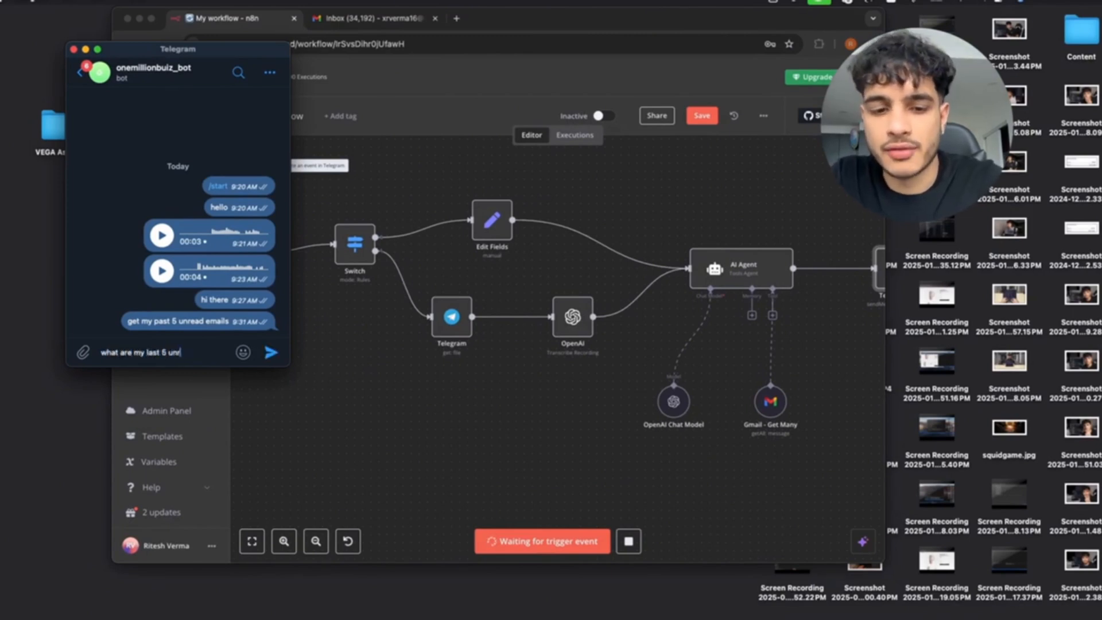
type("ead emails that")
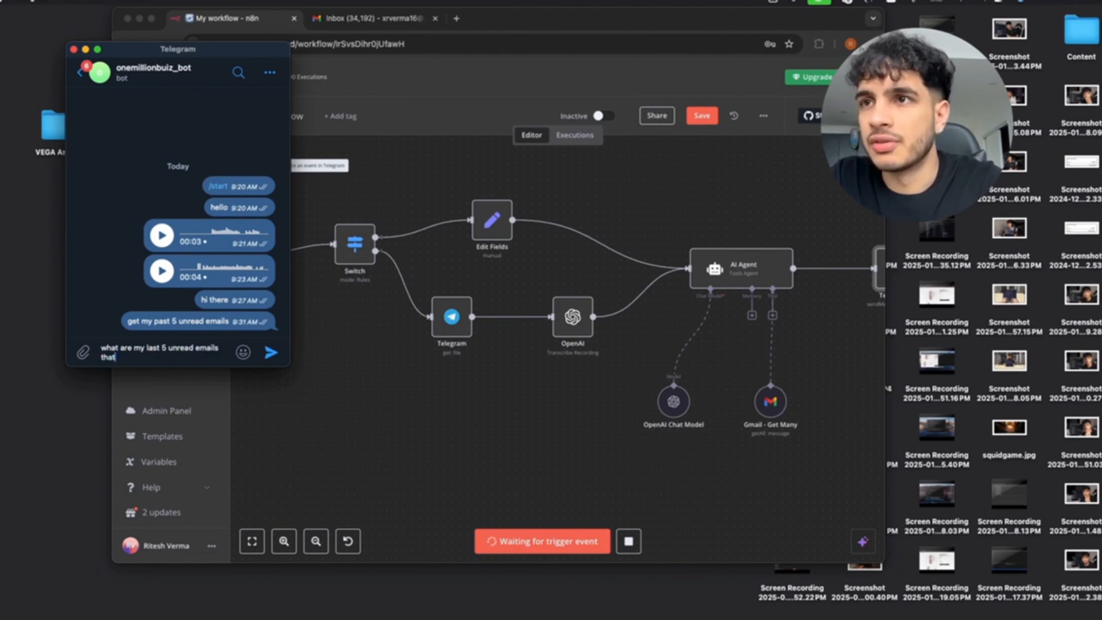
type(" are ")
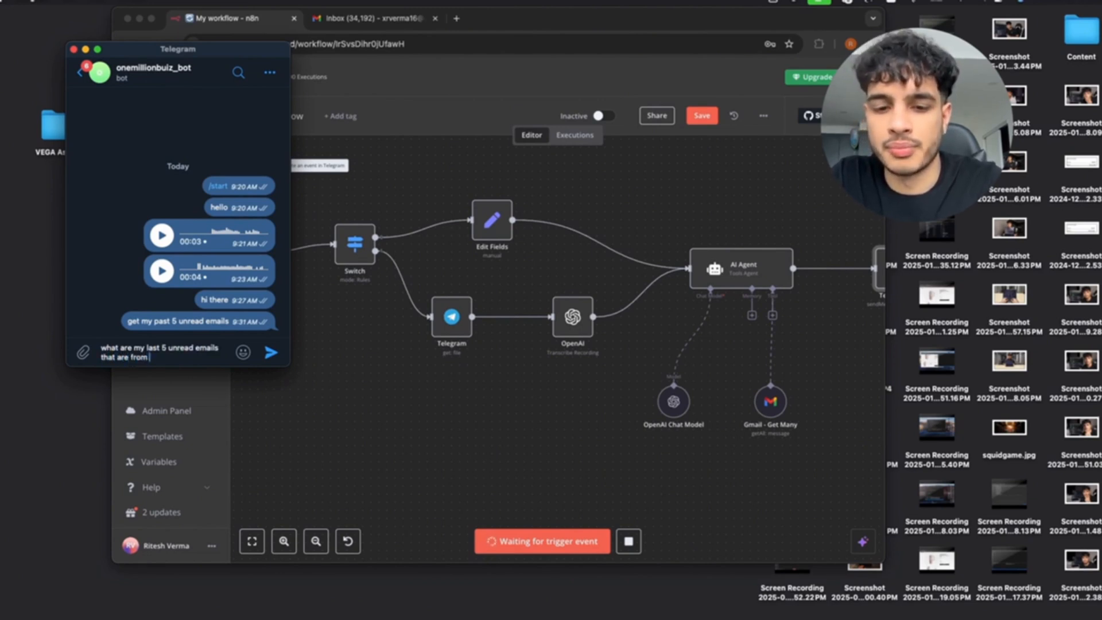
type("from potential spo")
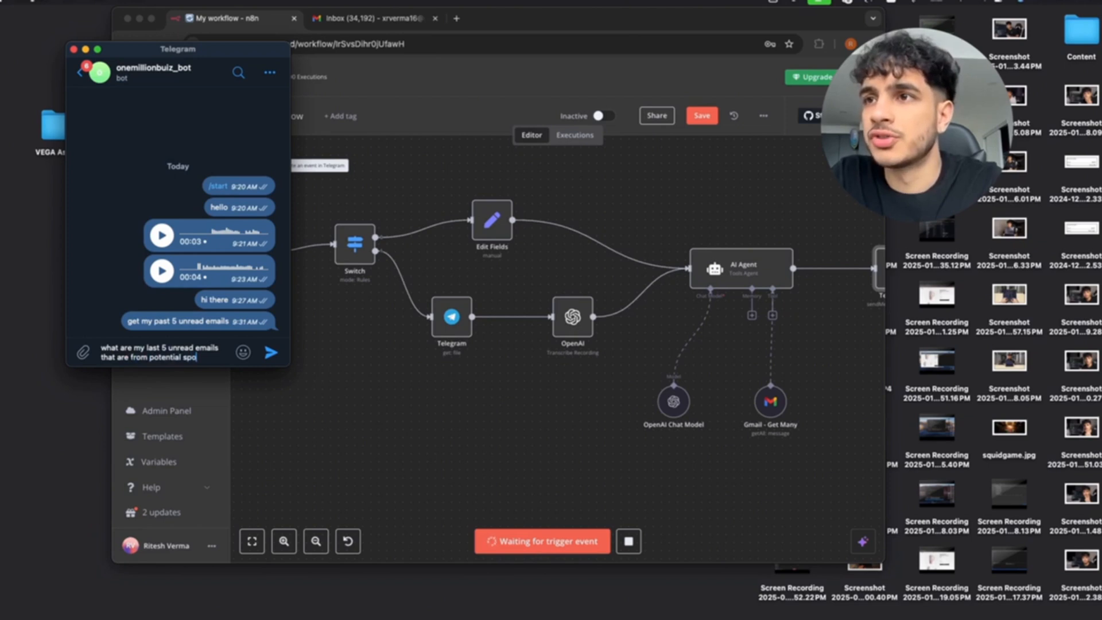
type("nsors/col")
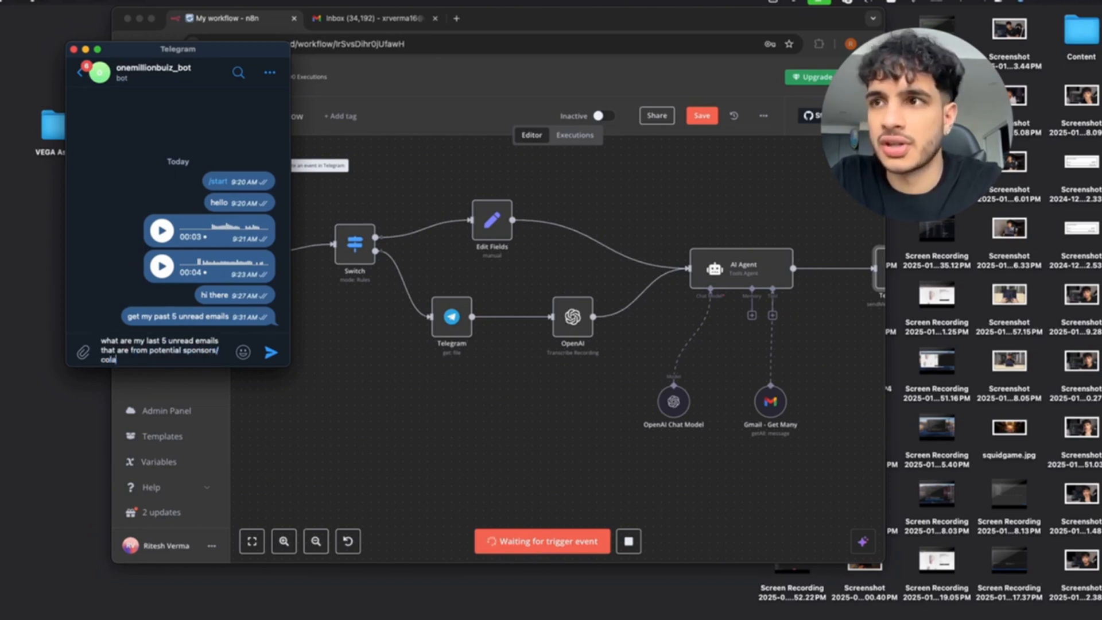
type("laborations")
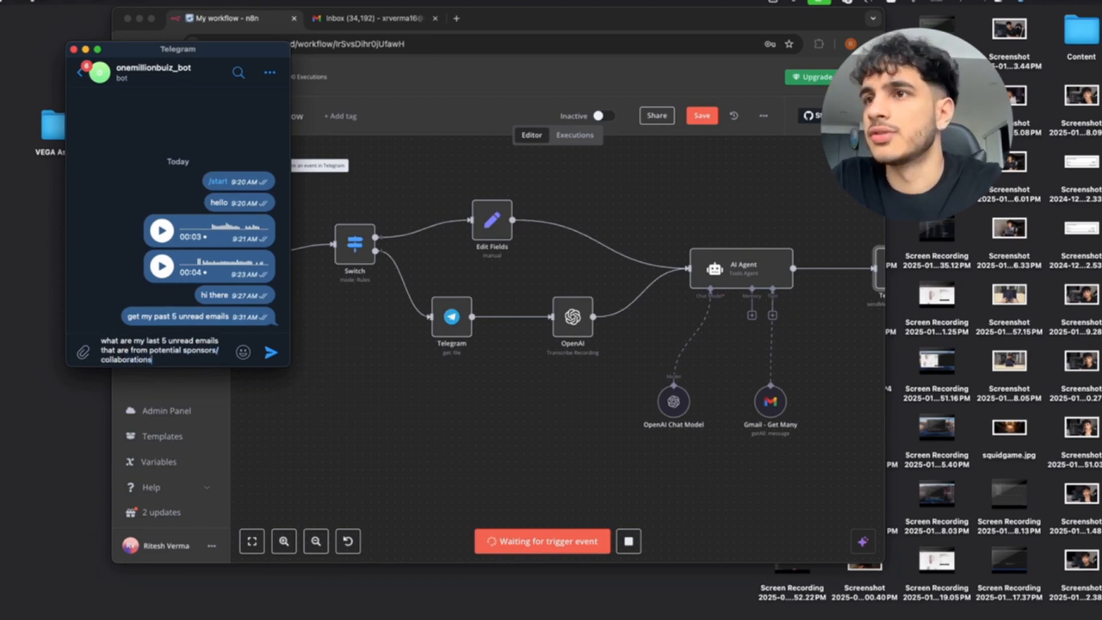
key("Return")
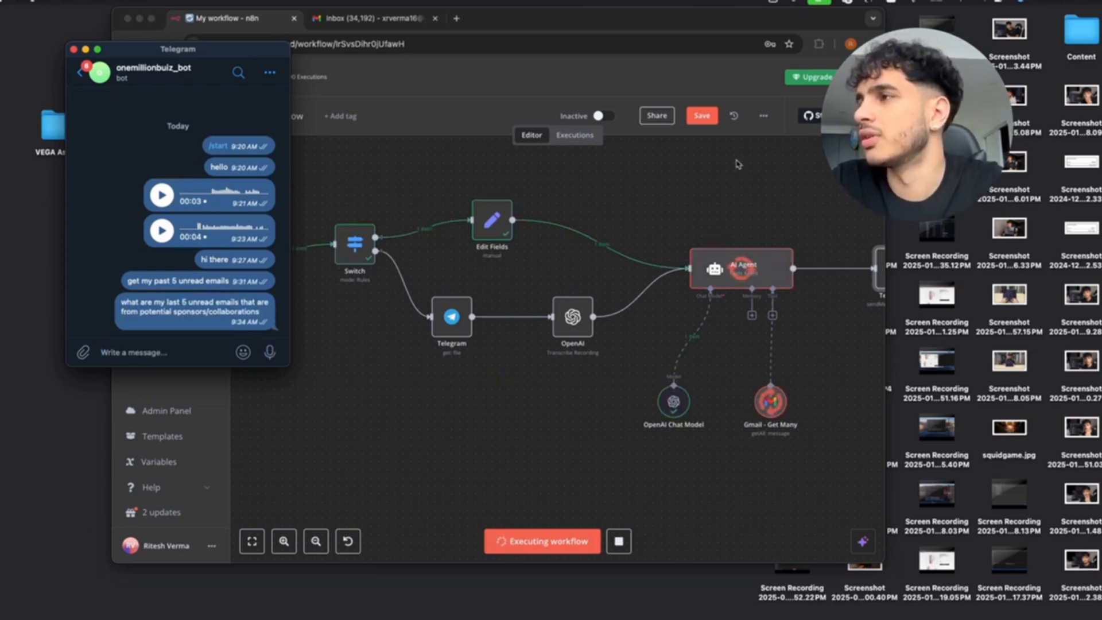
Review the bot's reply listing Zoogle, Zotion, AnimeLovers, InstaDM and YouTube Ads emails, then open the Gmail Inbox tab.
scroll(737, 164, "right", 4)
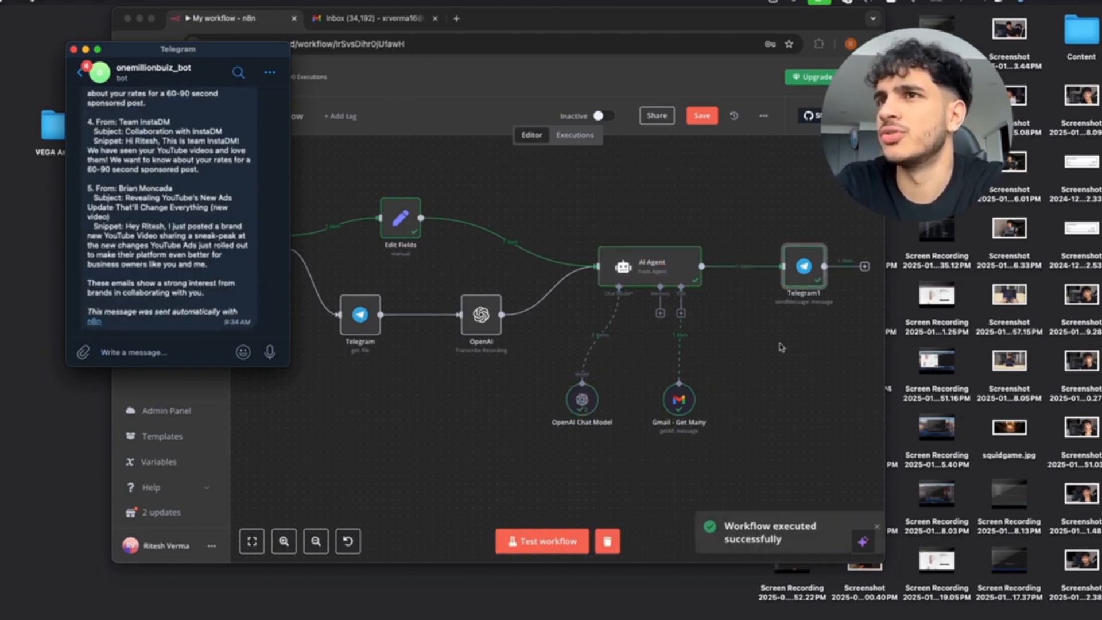
scroll(185, 245, "up", 10)
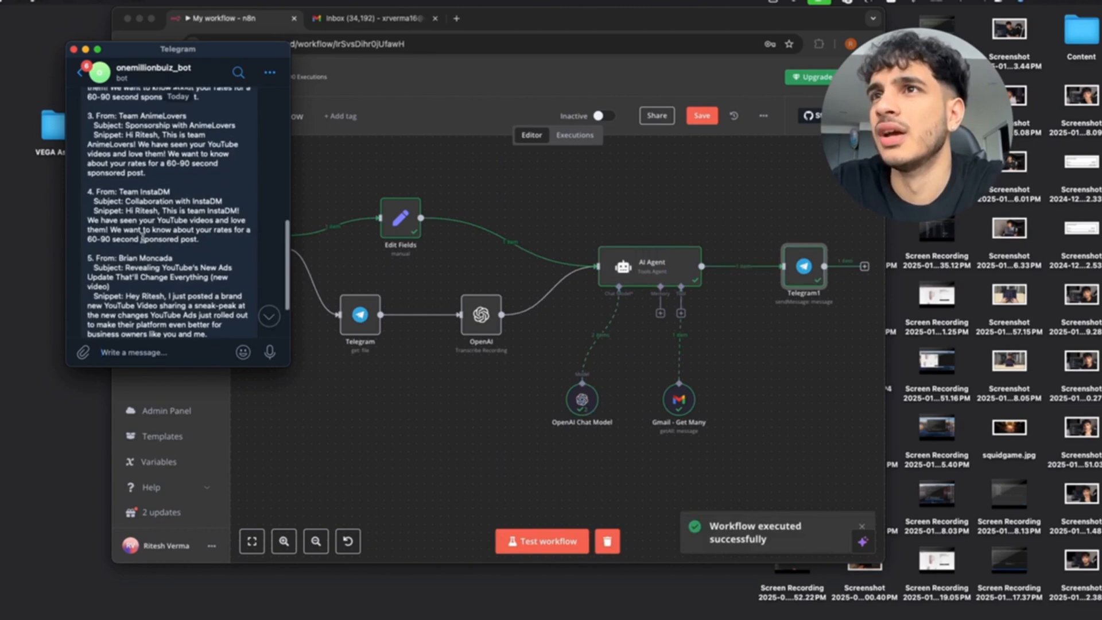
scroll(142, 236, "up", 3)
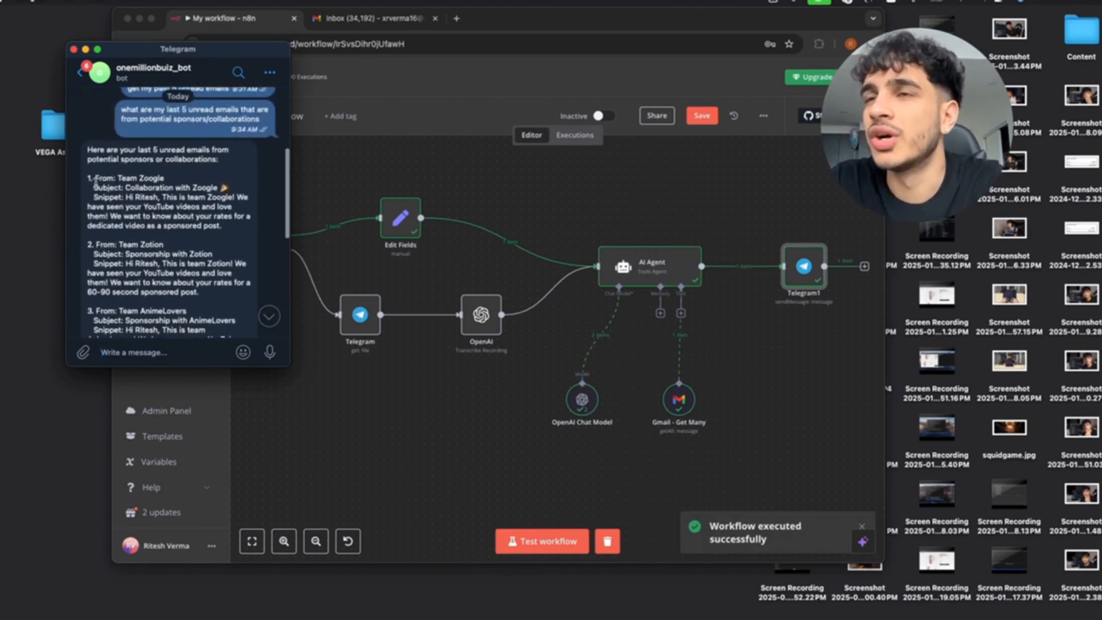
left_click_drag(95, 178, 219, 225)
left_click(348, 20)
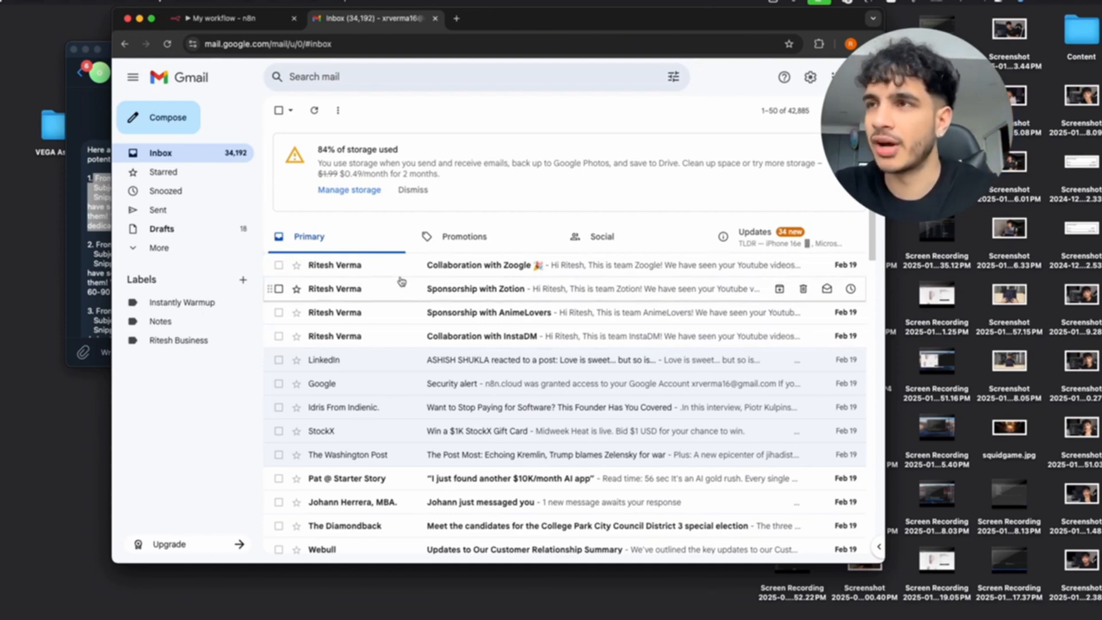
Scroll through the bot's Telegram reply and highlight the fifth listed email.
left_click(221, 18)
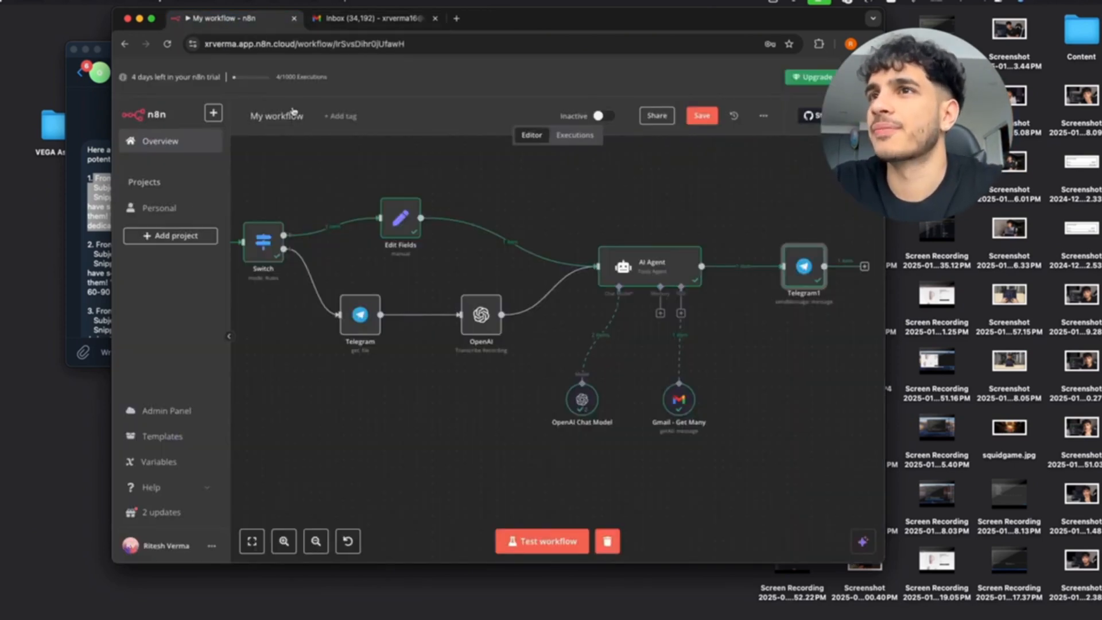
left_click(96, 143)
scroll(141, 200, "down", 1)
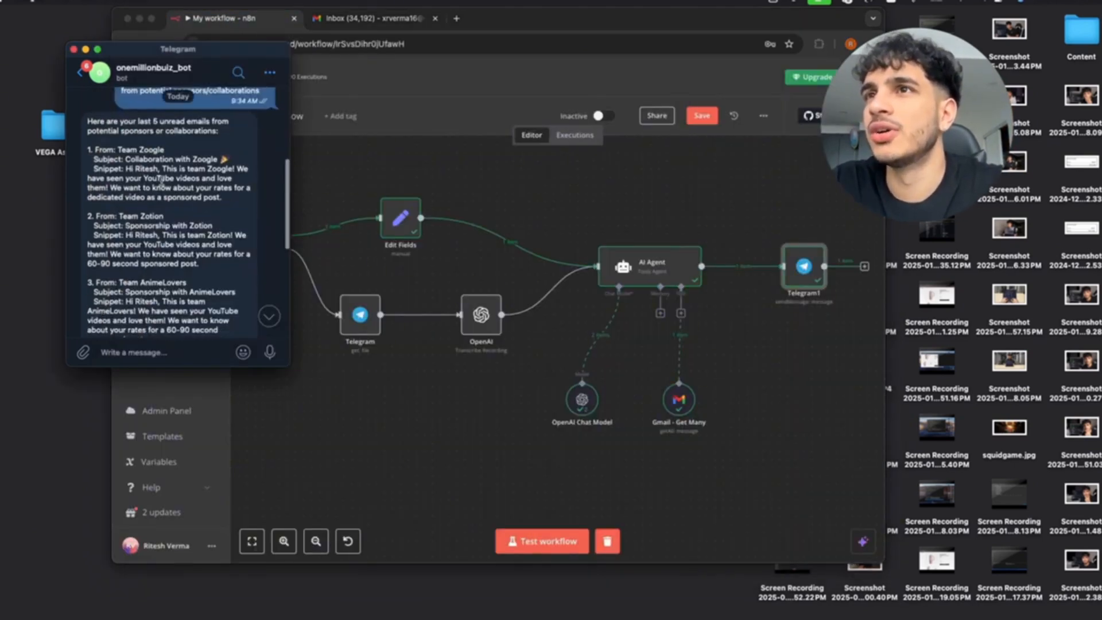
scroll(152, 189, "down", 2)
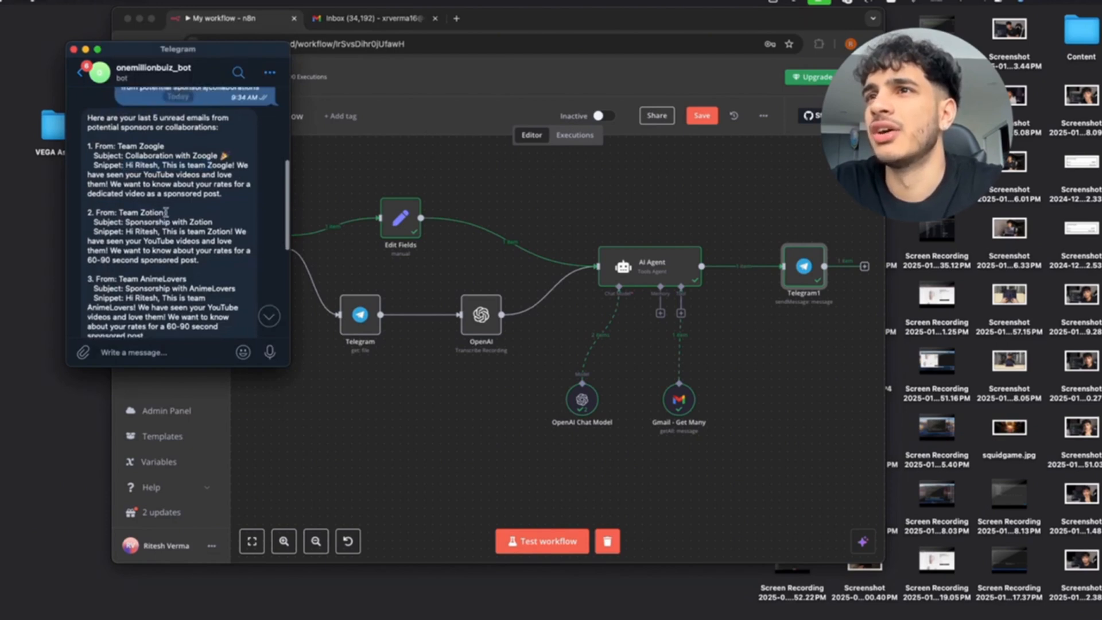
scroll(155, 216, "down", 1)
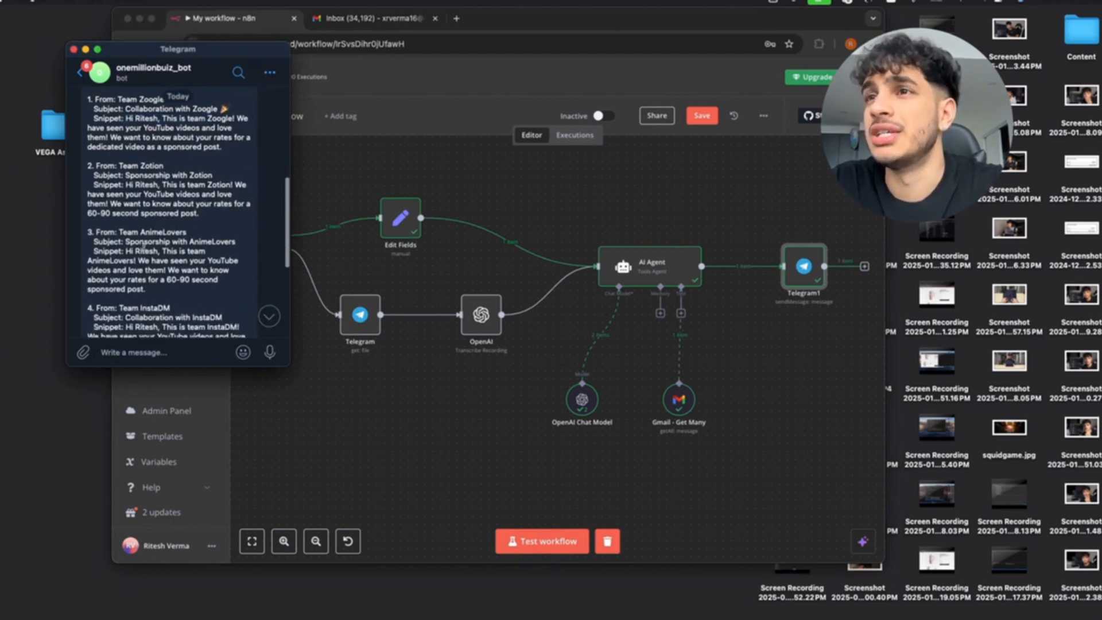
scroll(144, 247, "down", 3)
scroll(126, 290, "down", 5)
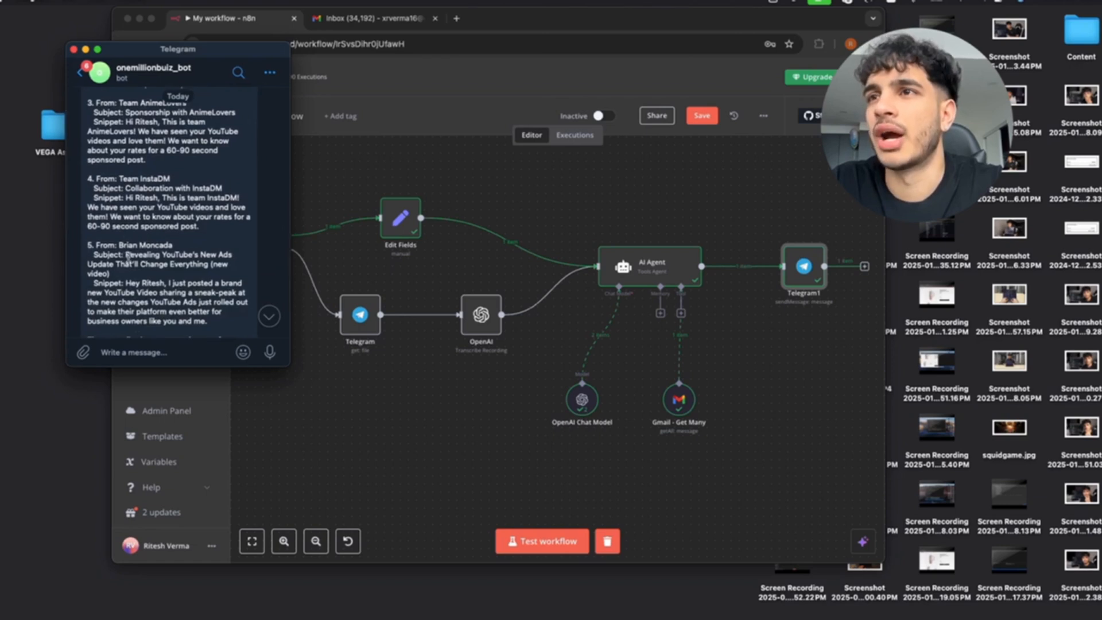
scroll(139, 243, "down", 1)
scroll(138, 243, "down", 4)
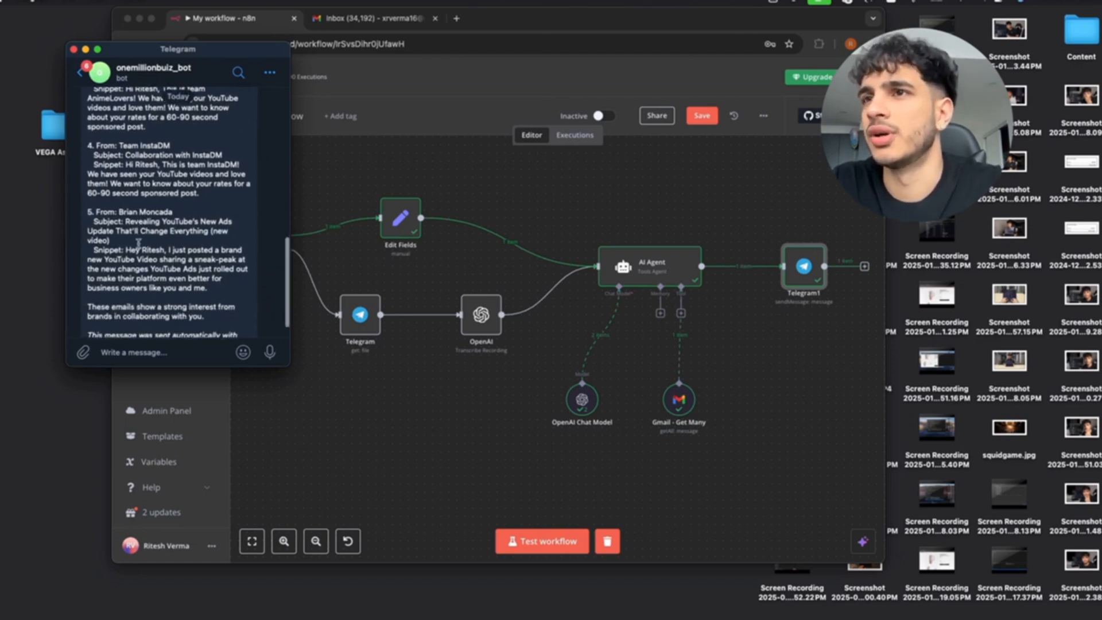
scroll(208, 299, "up", 3)
left_click_drag(208, 309, 88, 234)
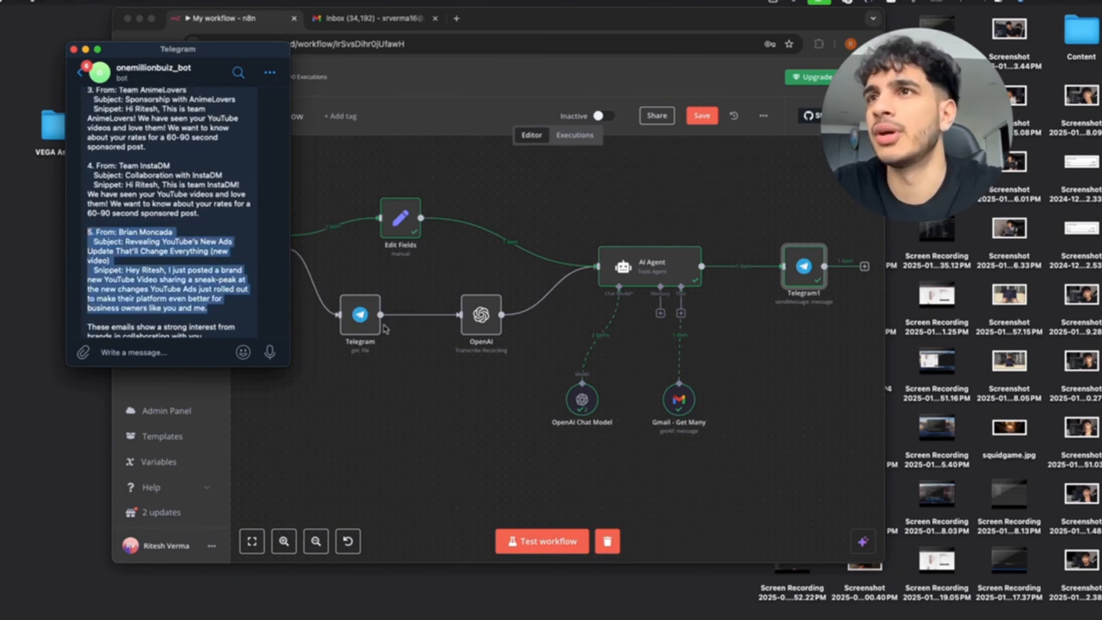
scroll(217, 265, "up", 3)
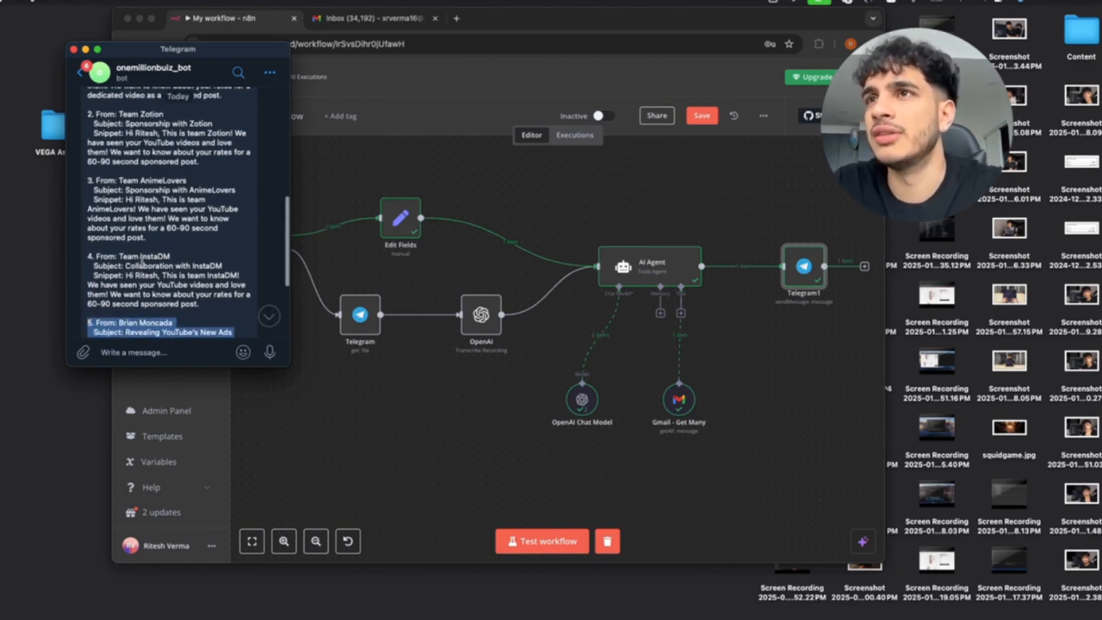
scroll(142, 261, "up", 3)
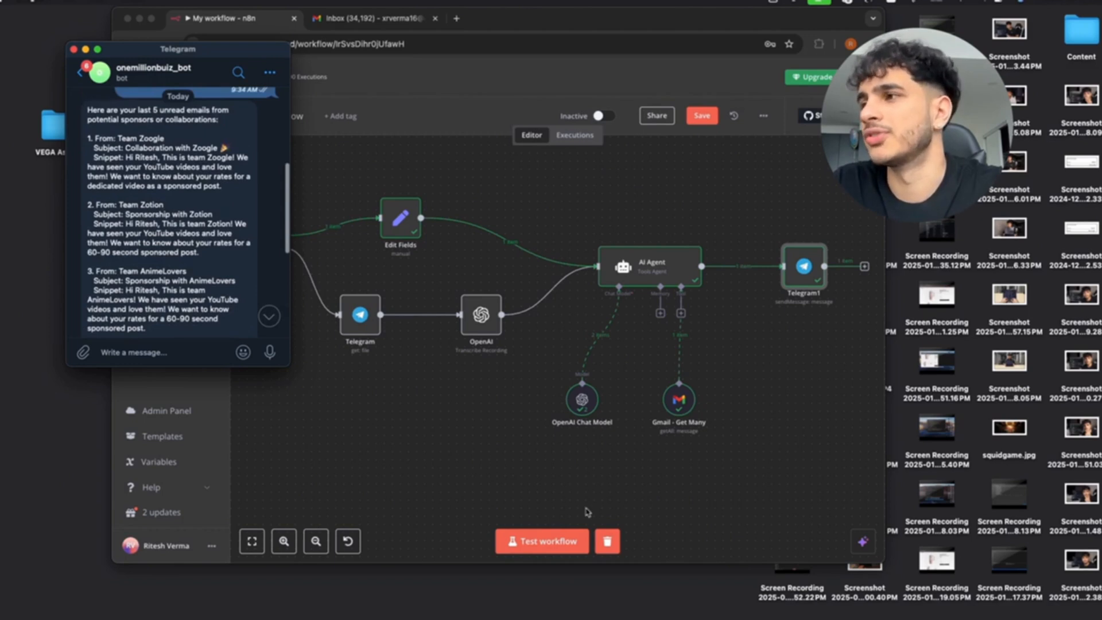
Highlight the reply's question about sponsored post rates, then bring the n8n editor back to the front.
left_click(510, 458)
scroll(511, 459, "up", 3)
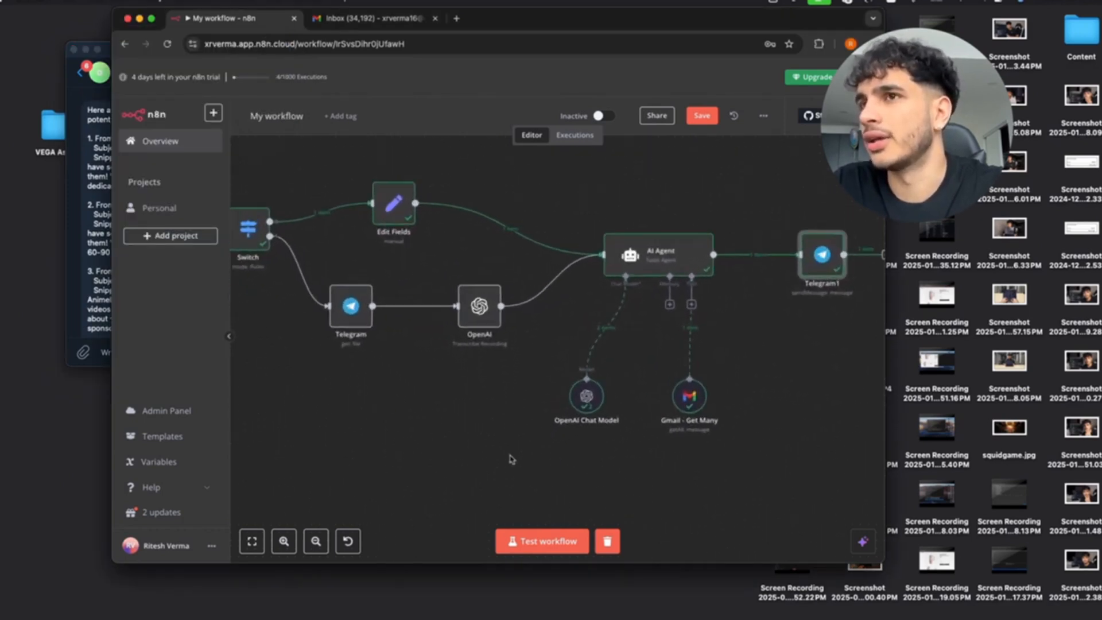
scroll(526, 384, "right", 3)
scroll(526, 382, "right", 2)
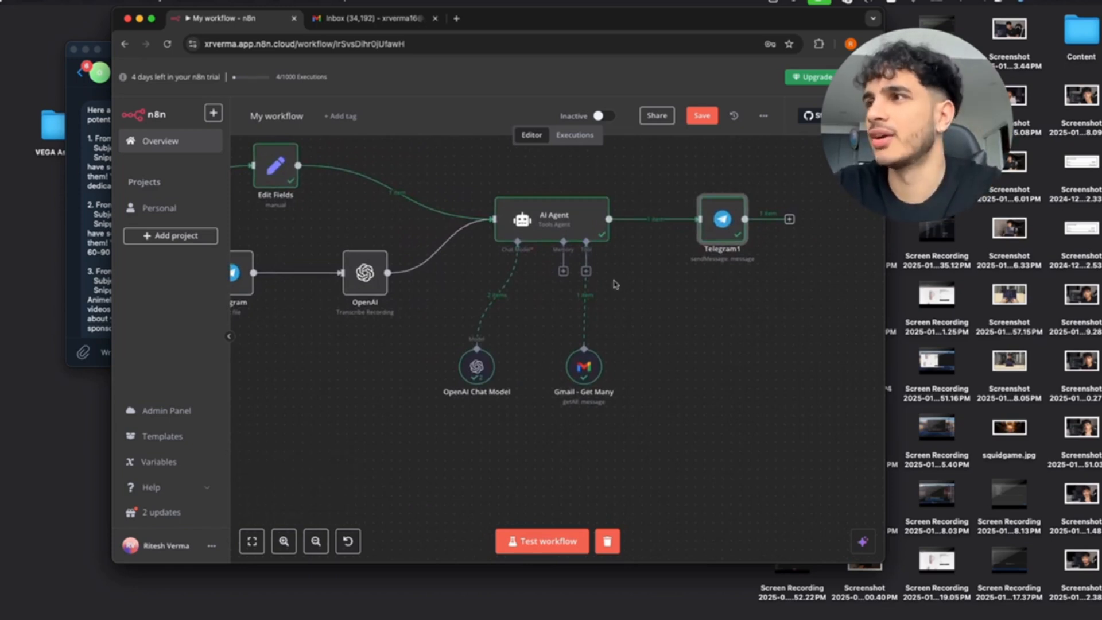
left_click(90, 232)
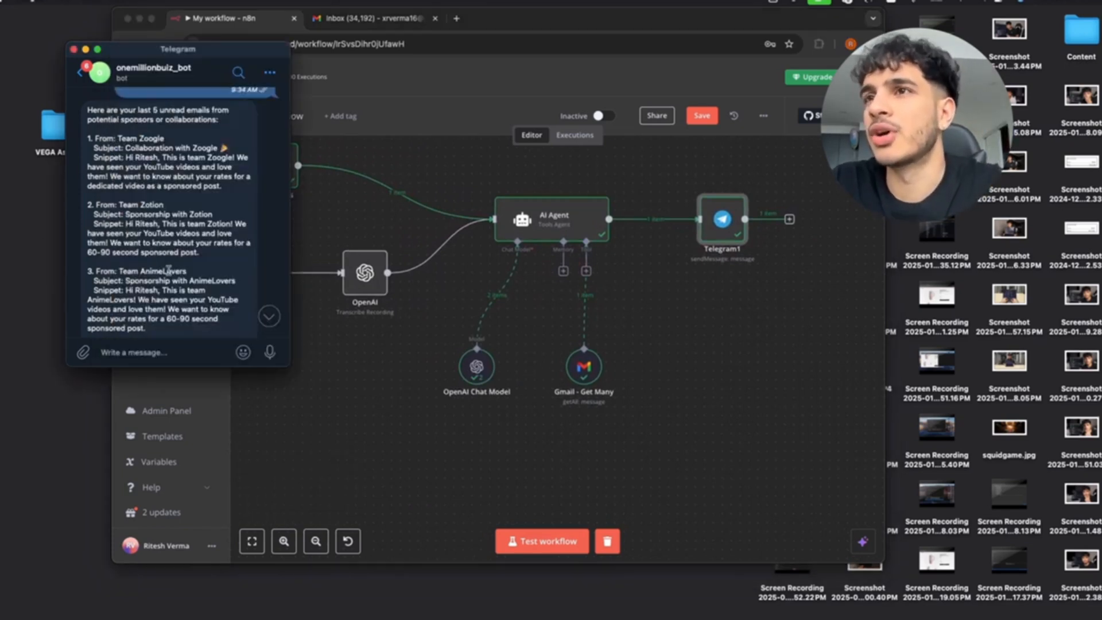
scroll(168, 271, "up", 2)
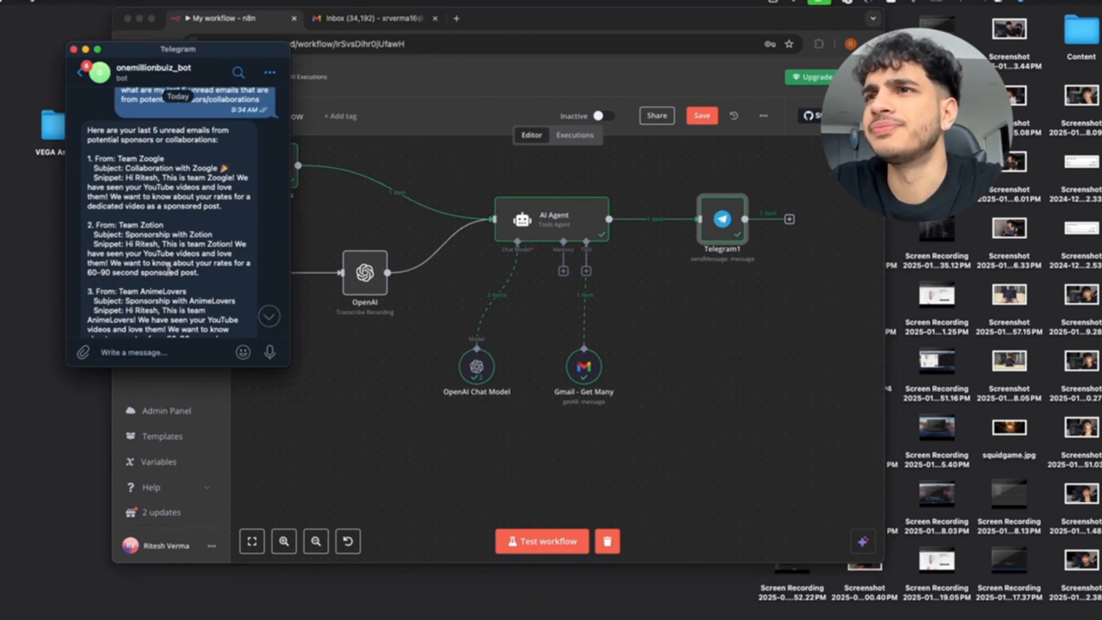
left_click_drag(111, 263, 209, 274)
left_click(209, 274)
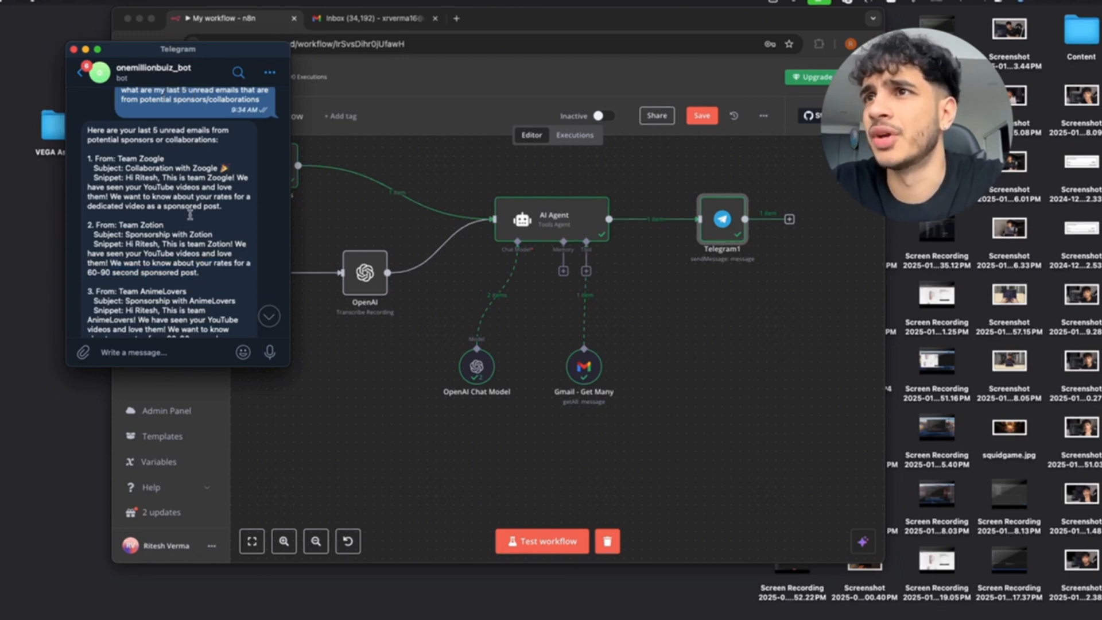
scroll(190, 215, "down", 2)
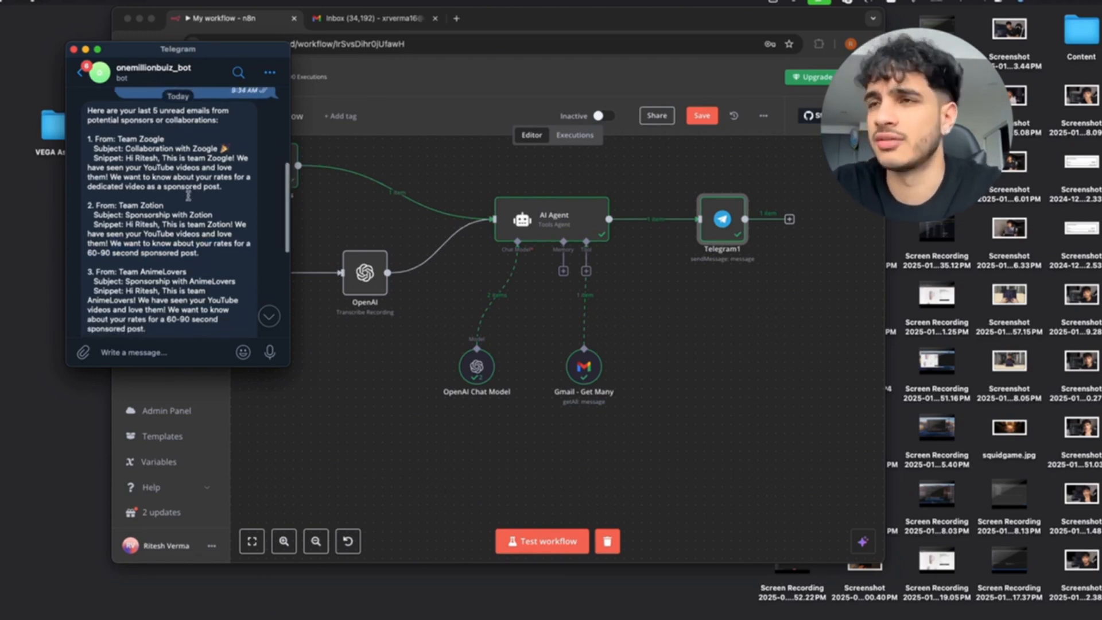
scroll(187, 196, "down", 1)
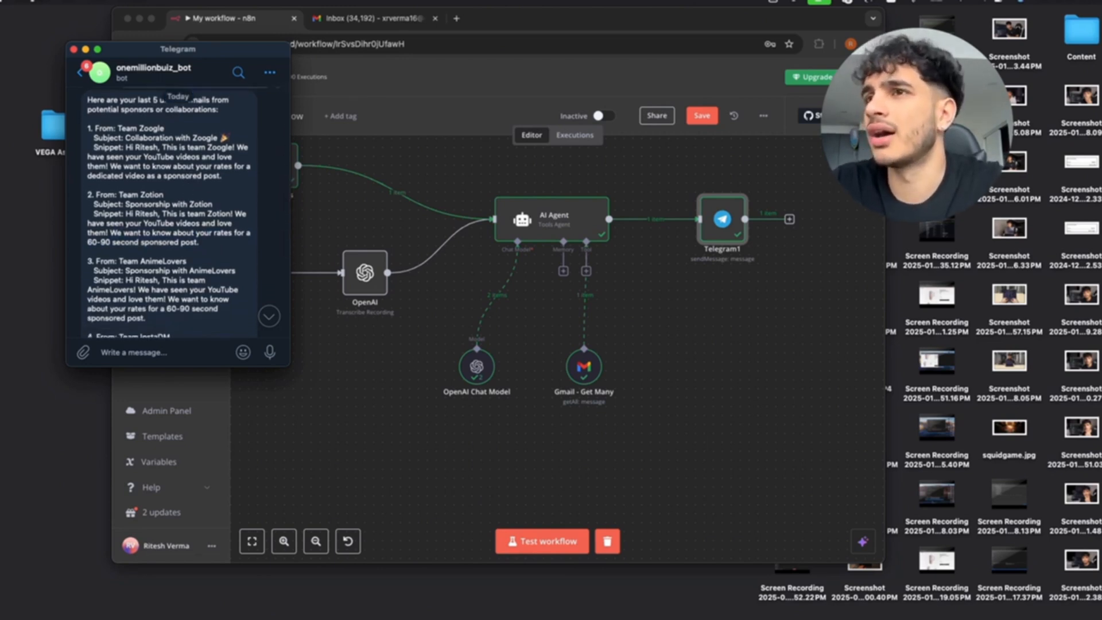
left_click(586, 280)
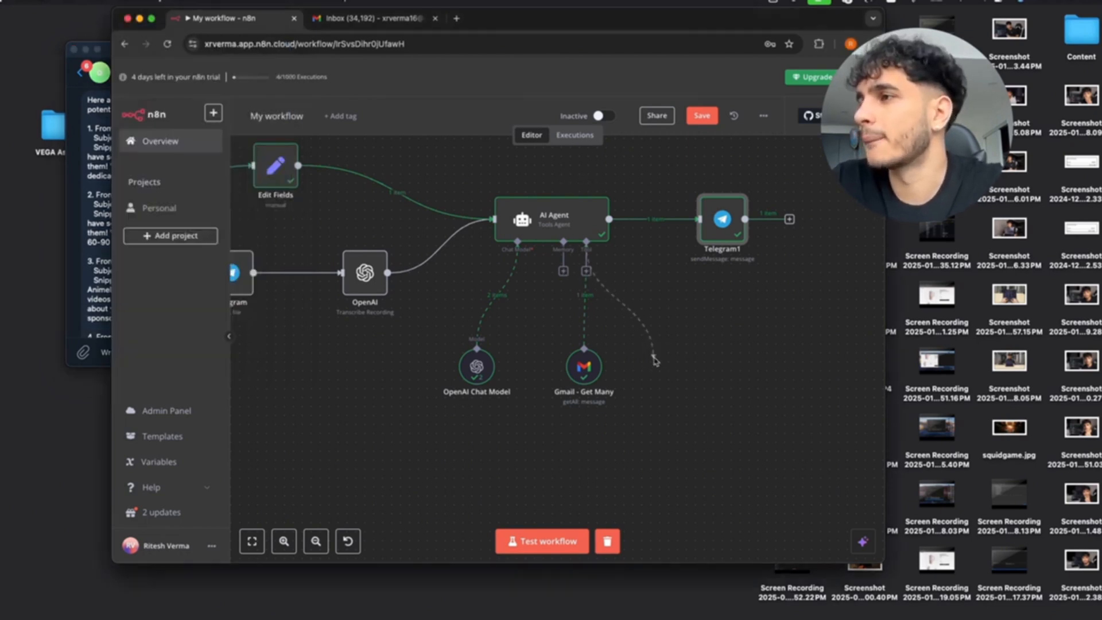
Add the Gmail Tool to the AI Agent's tools.
left_click(585, 271)
type("Gmail")
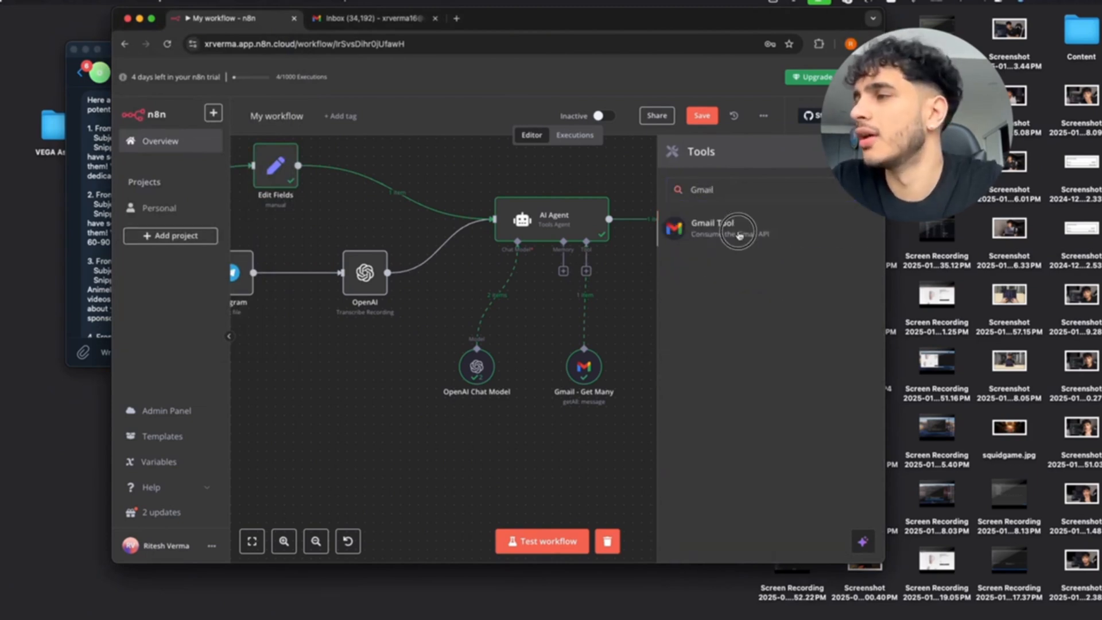
left_click(735, 235)
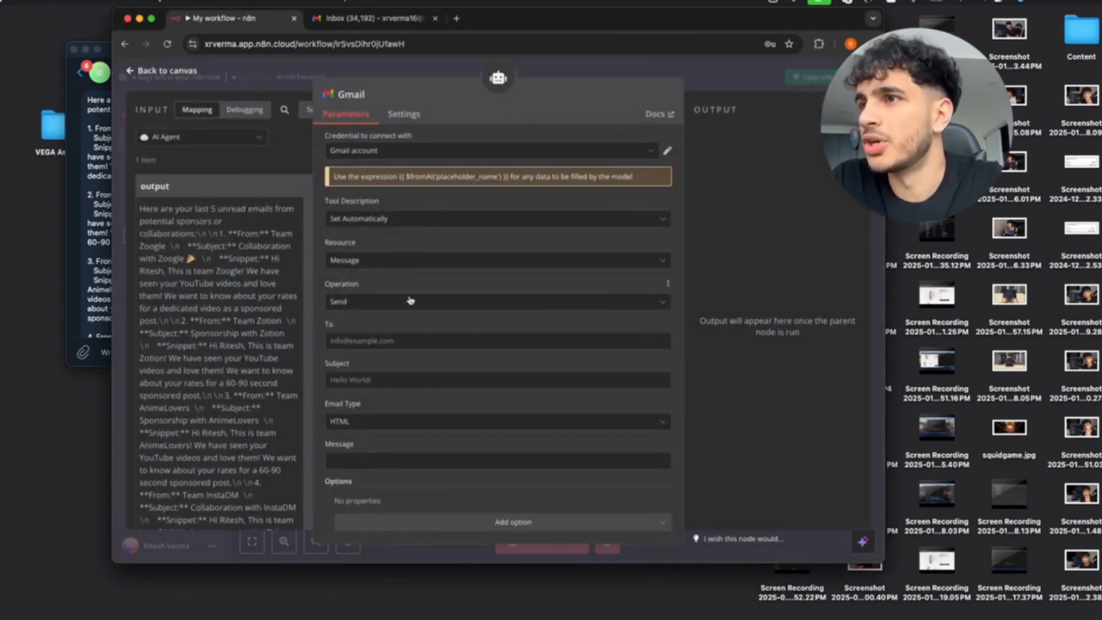
scroll(381, 309, "down", 1)
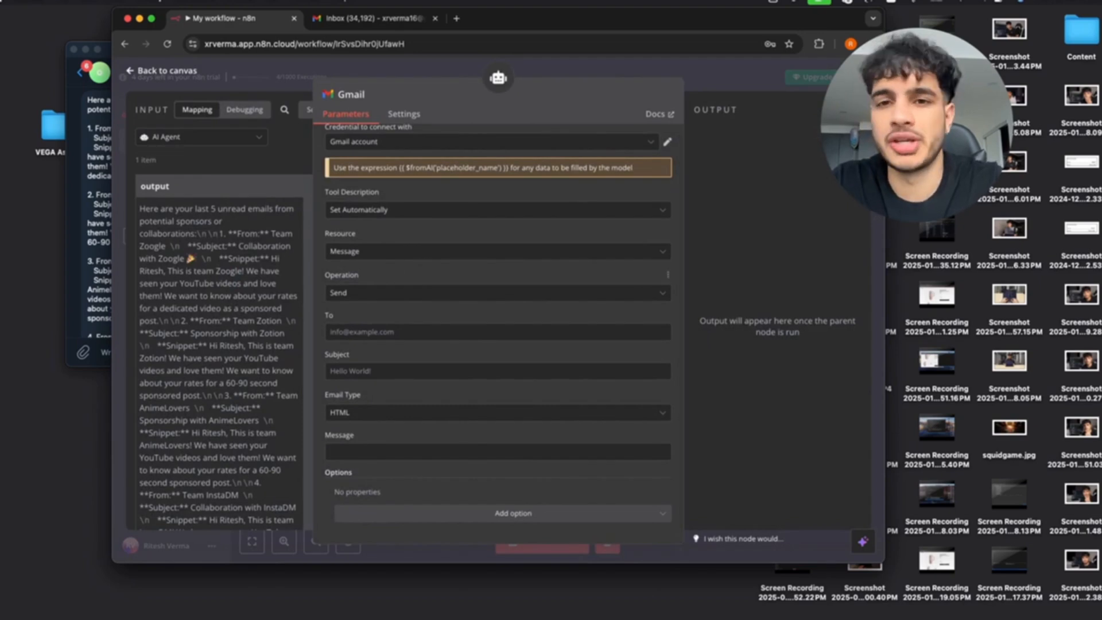
Set the Gmail Tool's To field to the expression $fromAI('to', 'raw email address of the recipient').
left_click(367, 332)
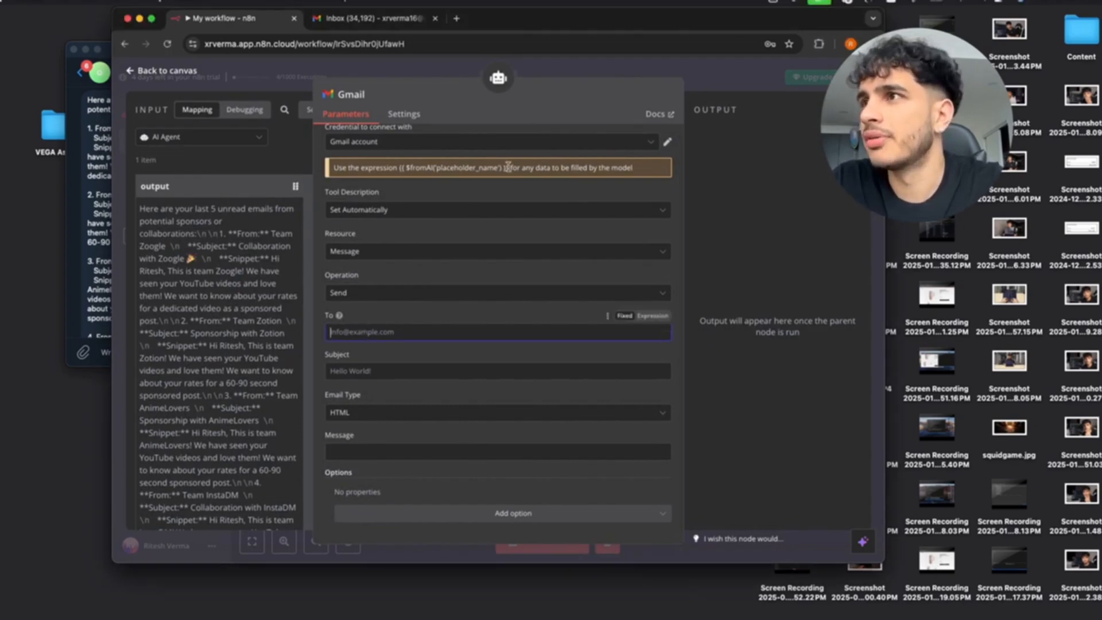
left_click_drag(507, 167, 399, 168)
key("super+c")
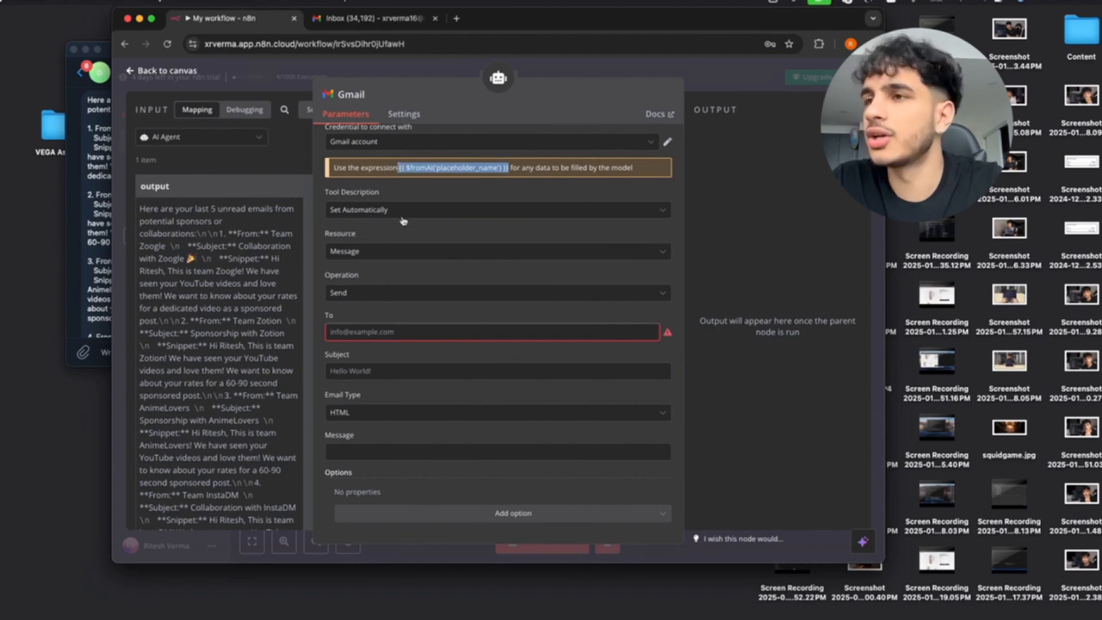
left_click(382, 331)
key("super+v")
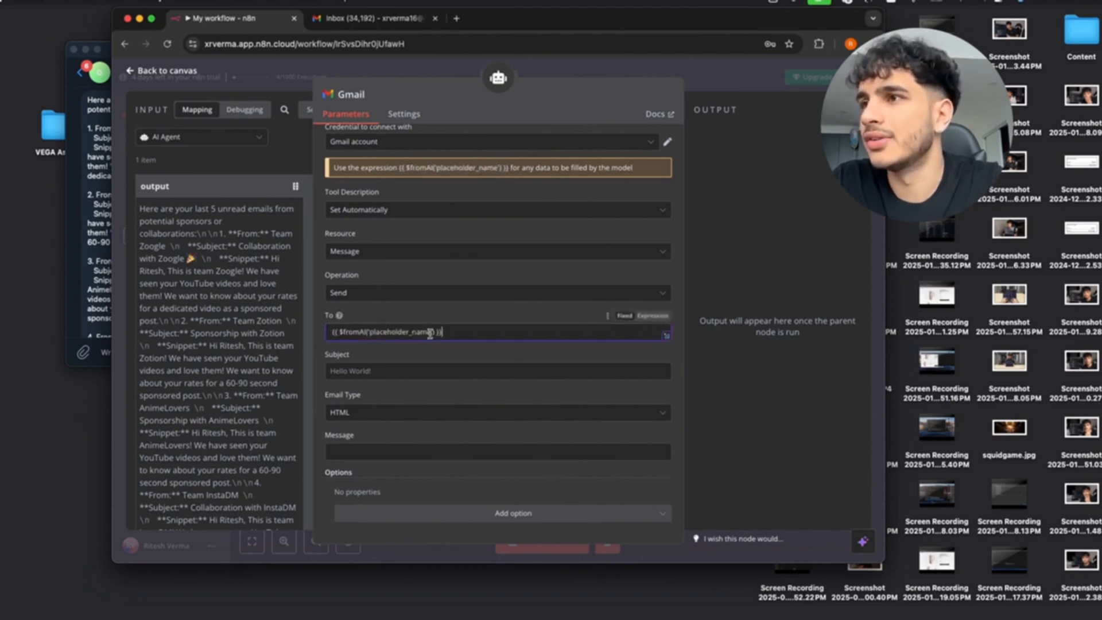
left_click_drag(430, 333, 374, 334)
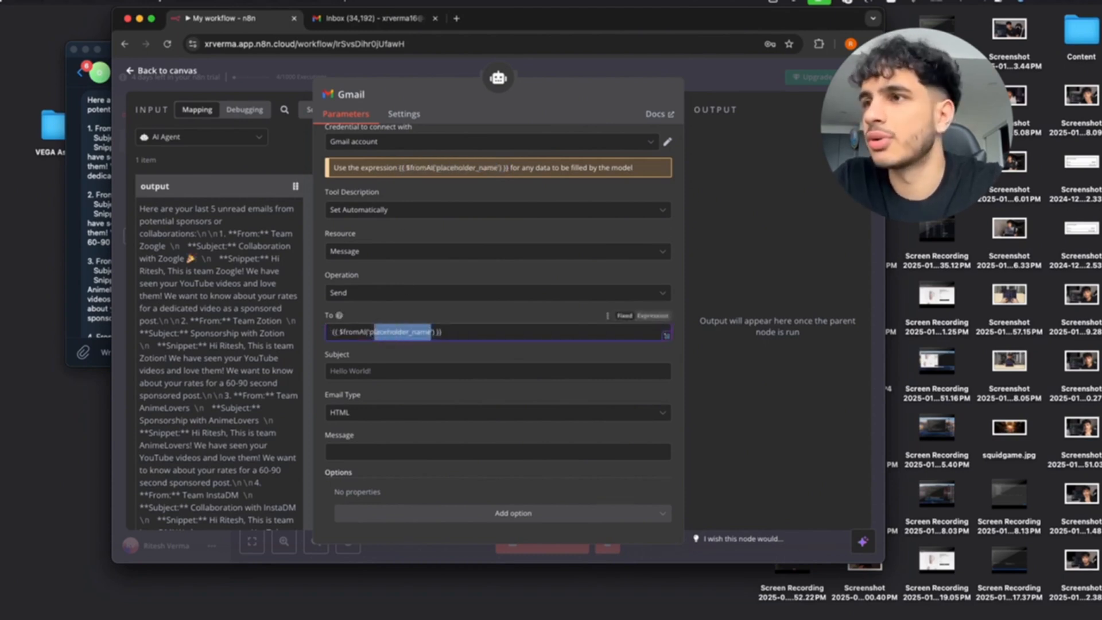
type("p")
key("BackSpace")
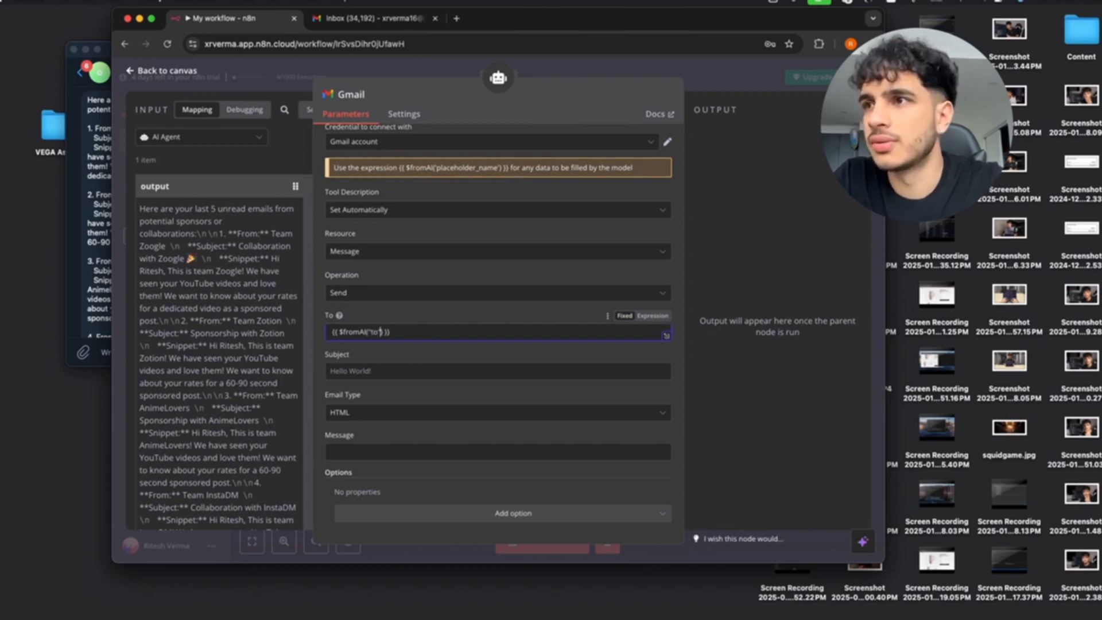
type(",")
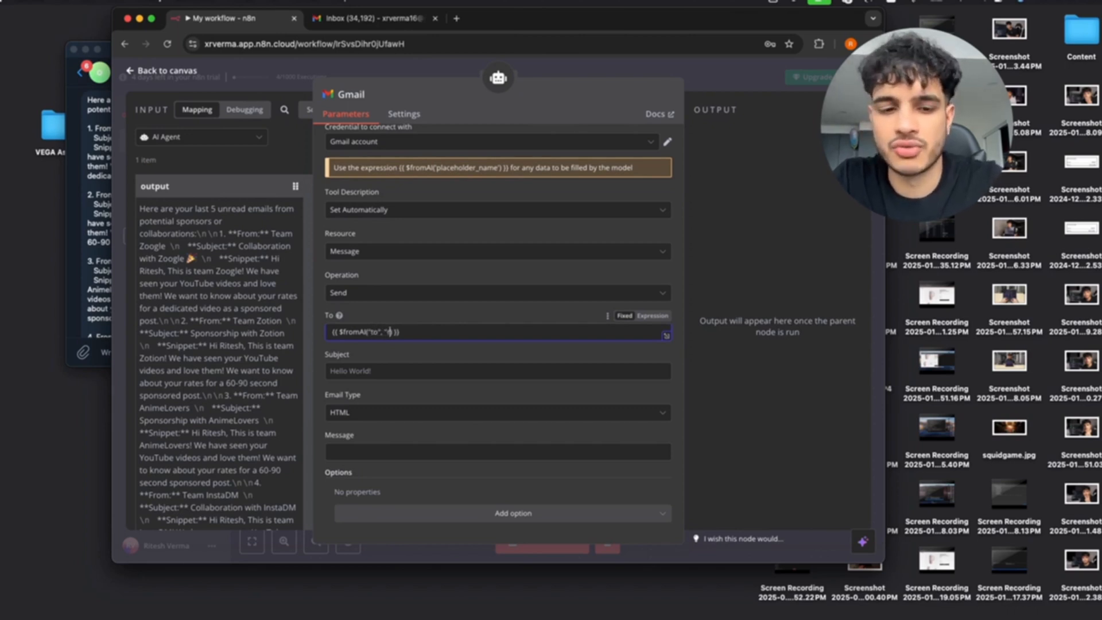
type(" 'raw email addre")
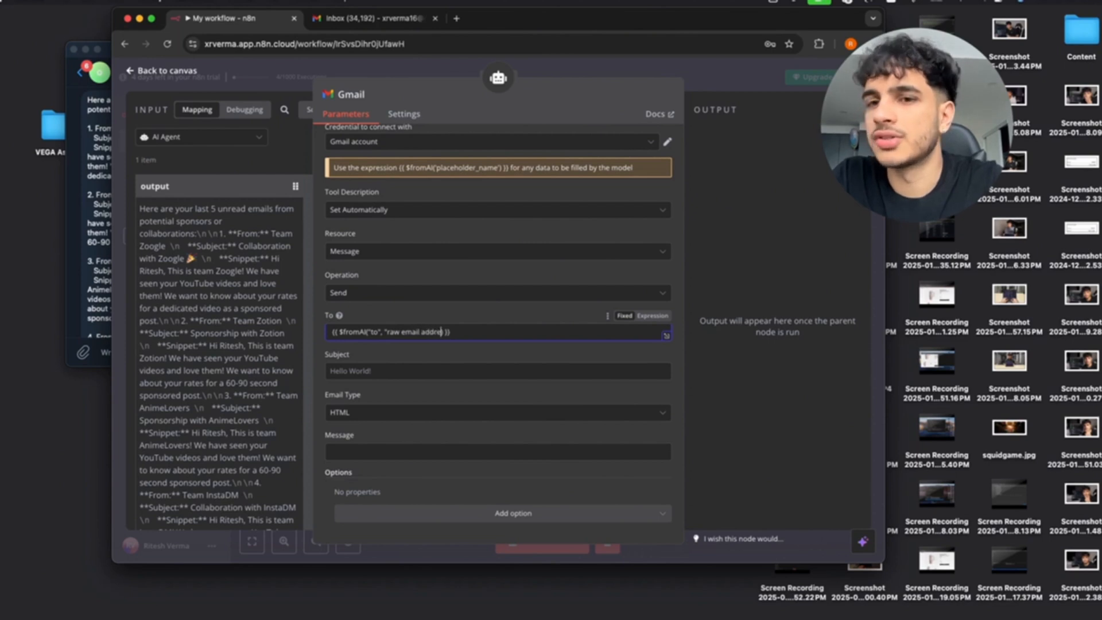
type("ss of the recepient'")
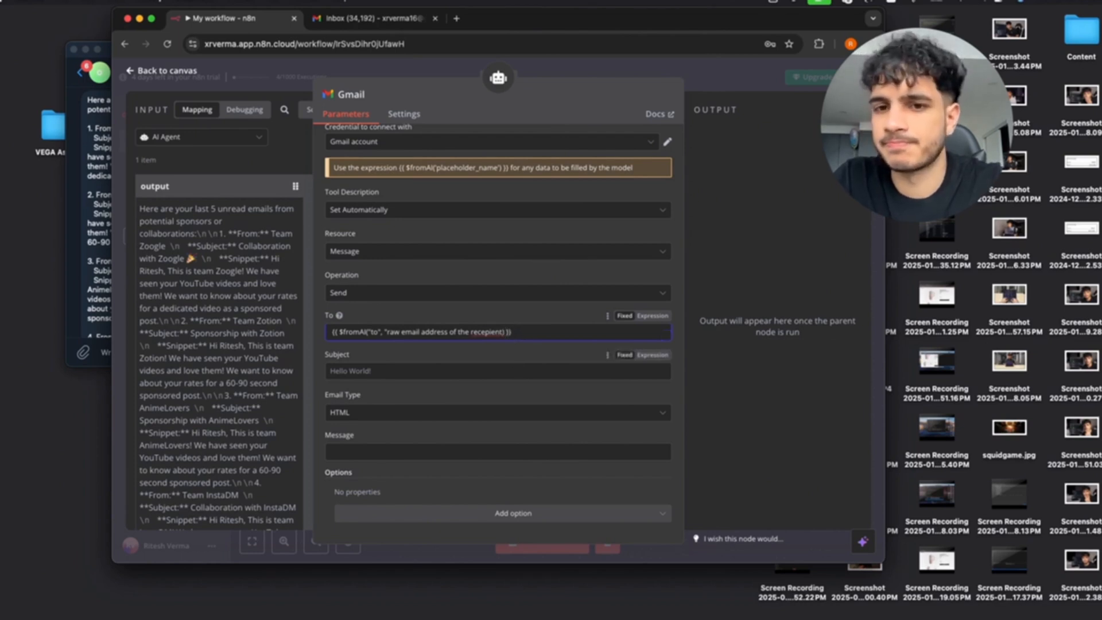
right_click(493, 332)
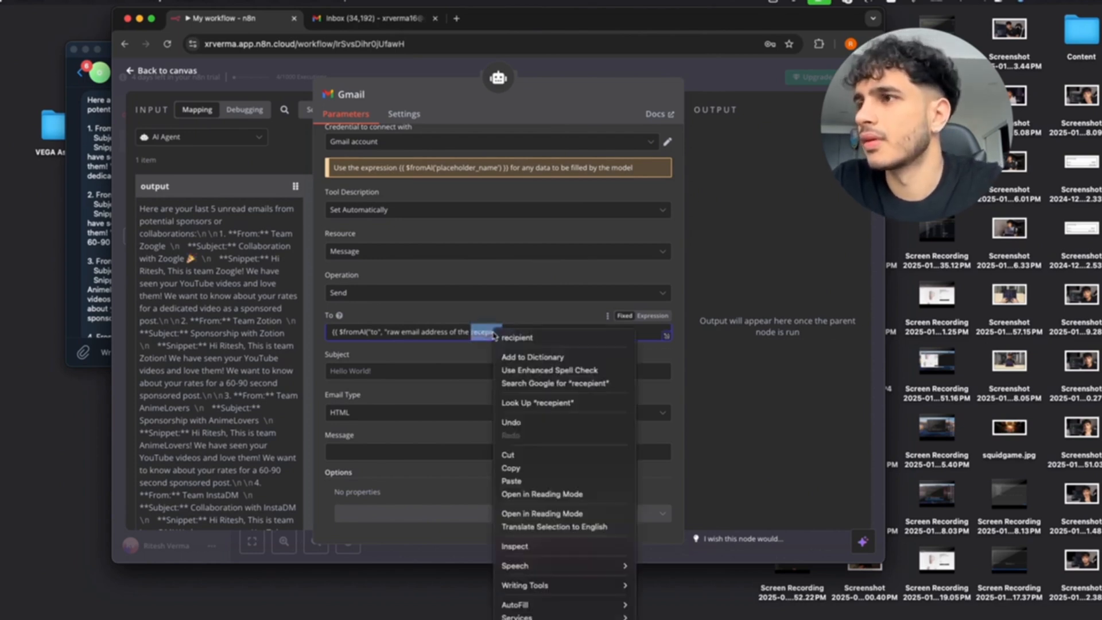
left_click(536, 340)
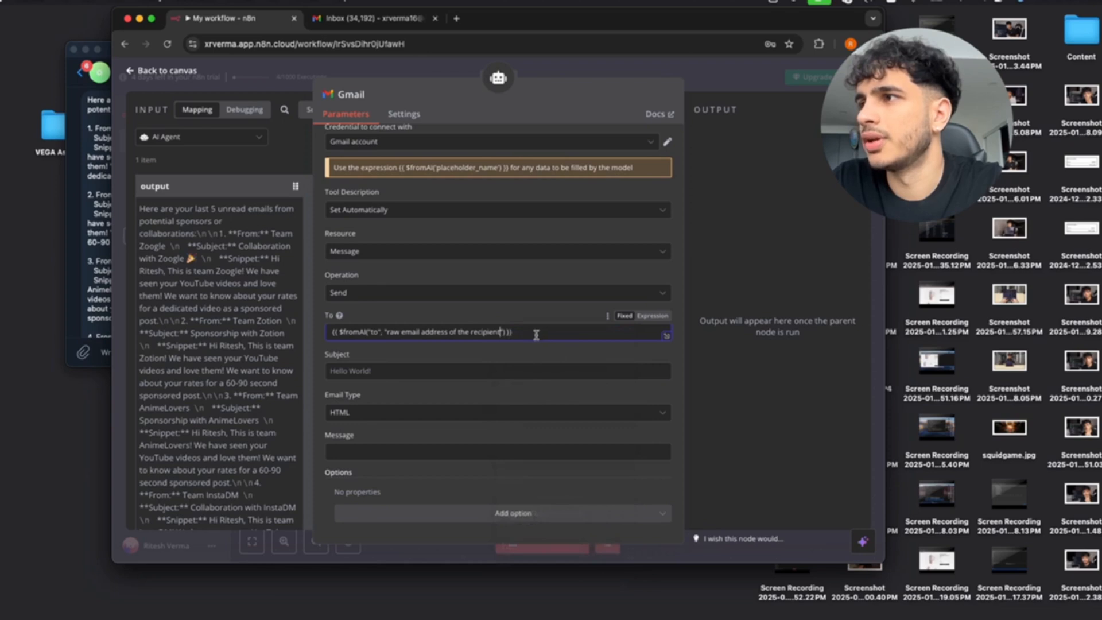
left_click(645, 330)
left_click_drag(602, 334, 307, 321)
key("super+c")
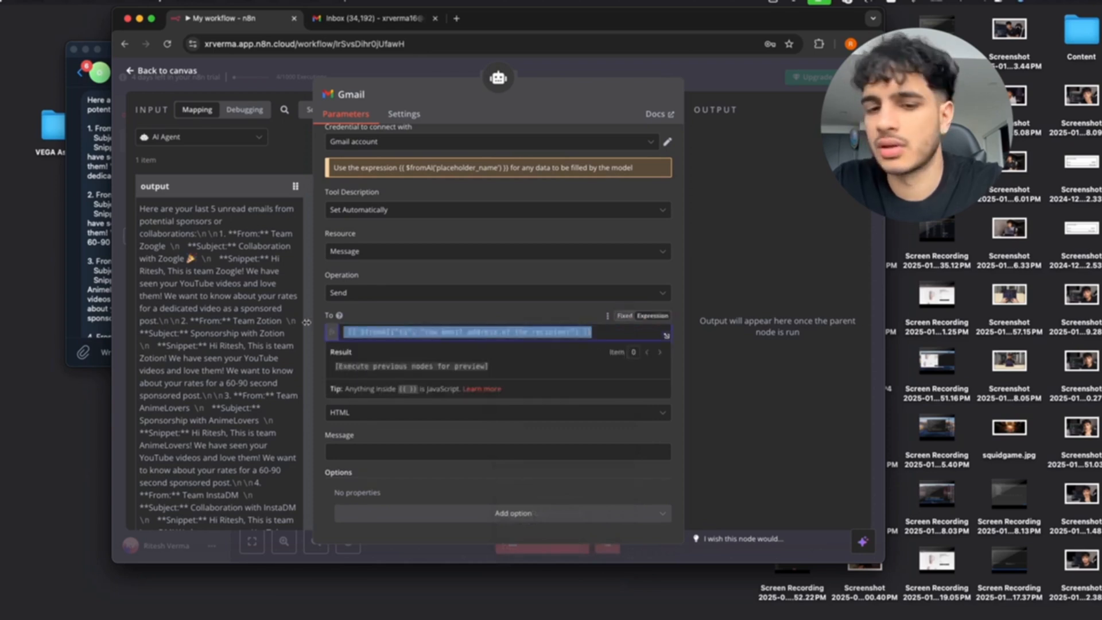
left_click(393, 415)
Set Email Type to Text and Subject to $fromAI("subject", "clear and concise subject line").
left_click(346, 438)
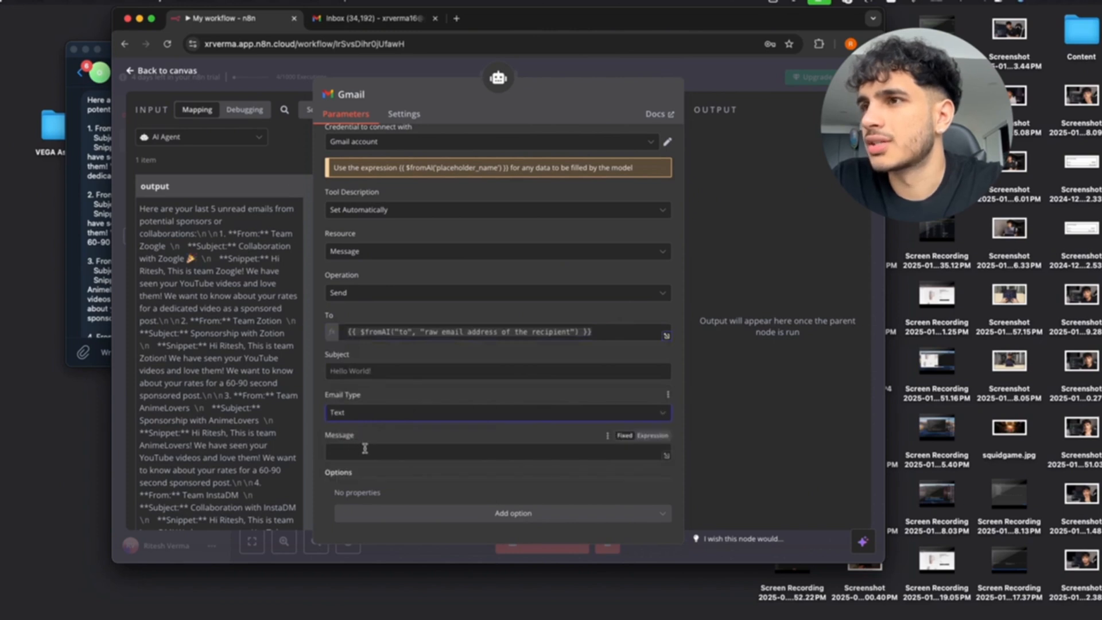
left_click(399, 368)
key("super+v")
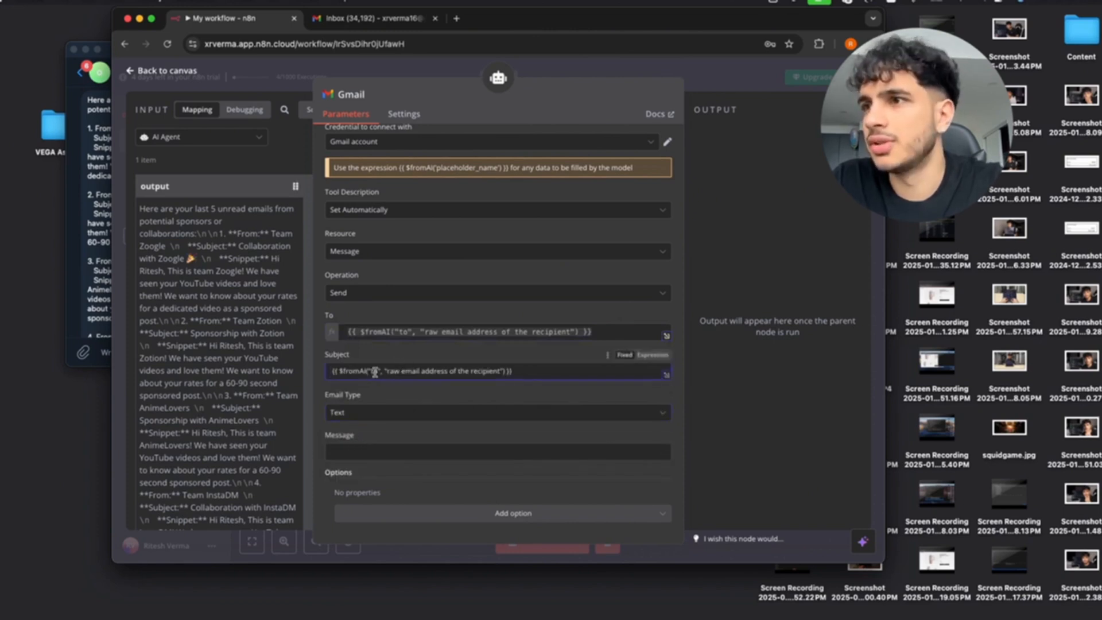
double_click(376, 372)
type("subject")
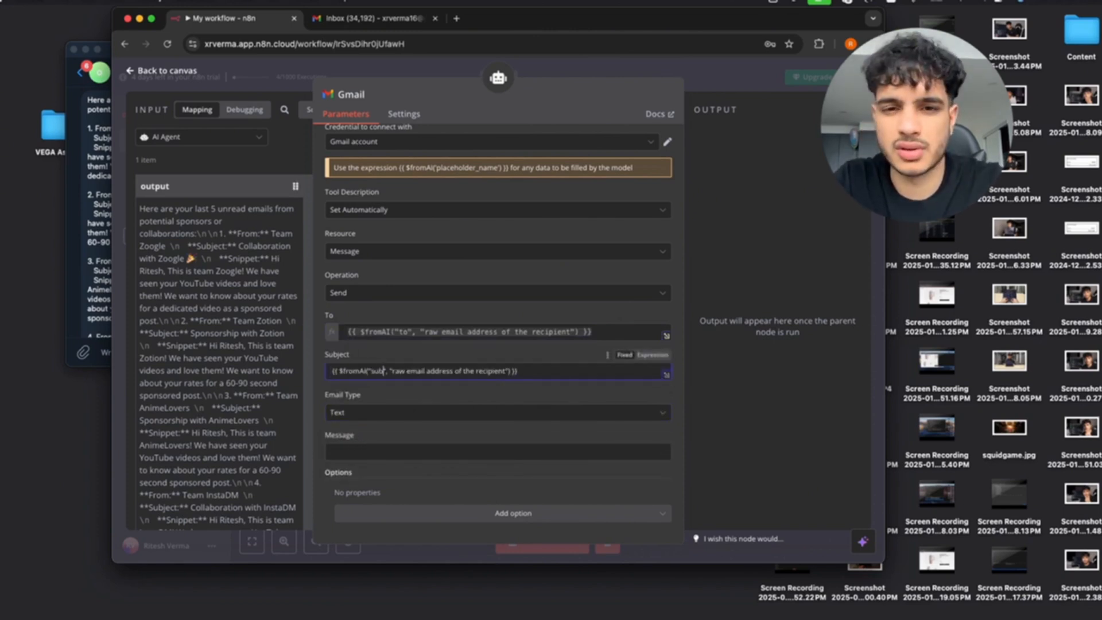
left_click_drag(518, 371, 401, 372)
type("clear and")
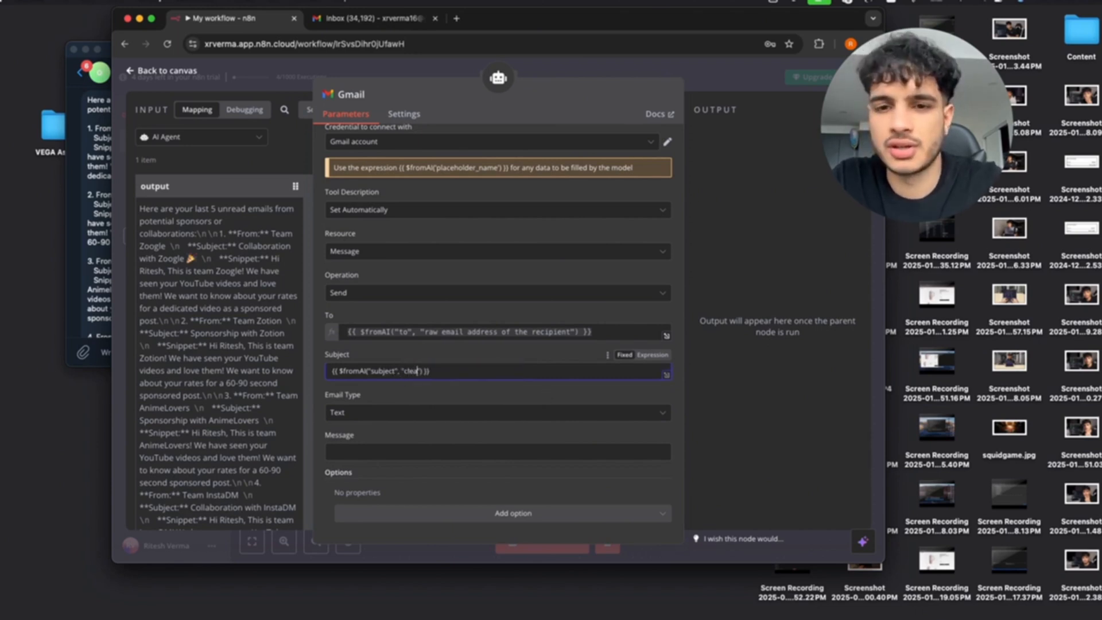
type(" concise subject ")
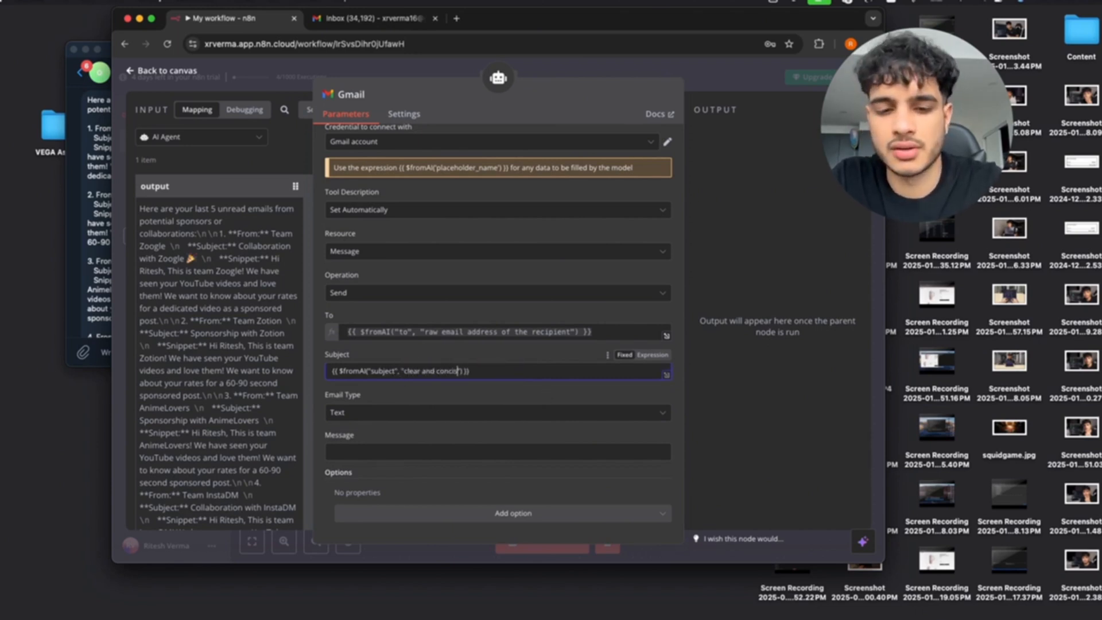
type("line")
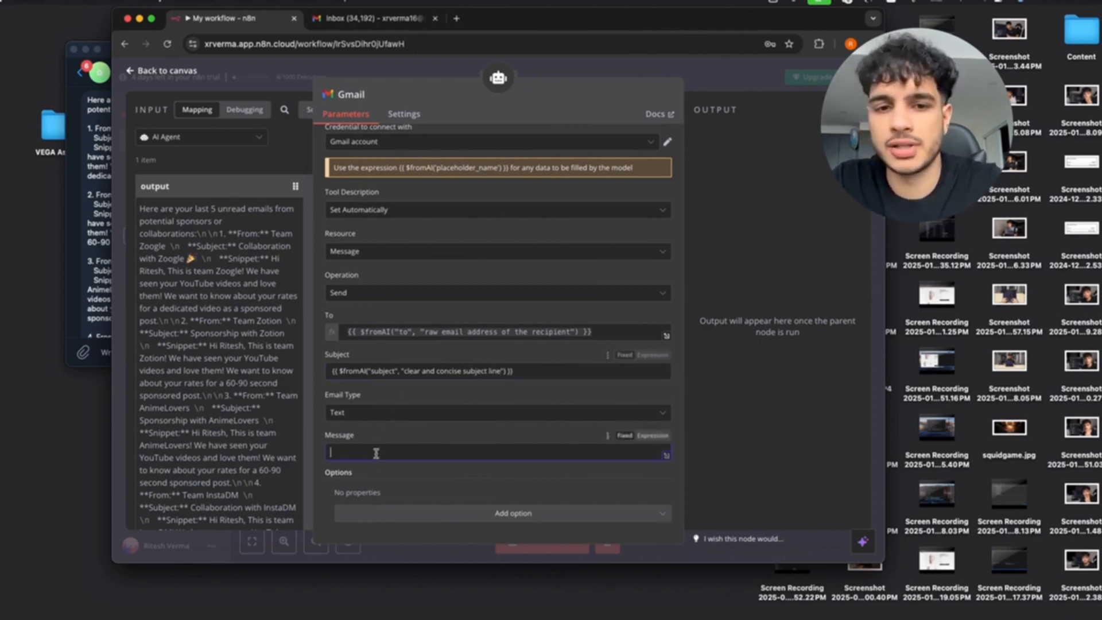
Set Message to $fromAI("body", "body of the email itself").
left_click(396, 453)
key("ctrl+v")
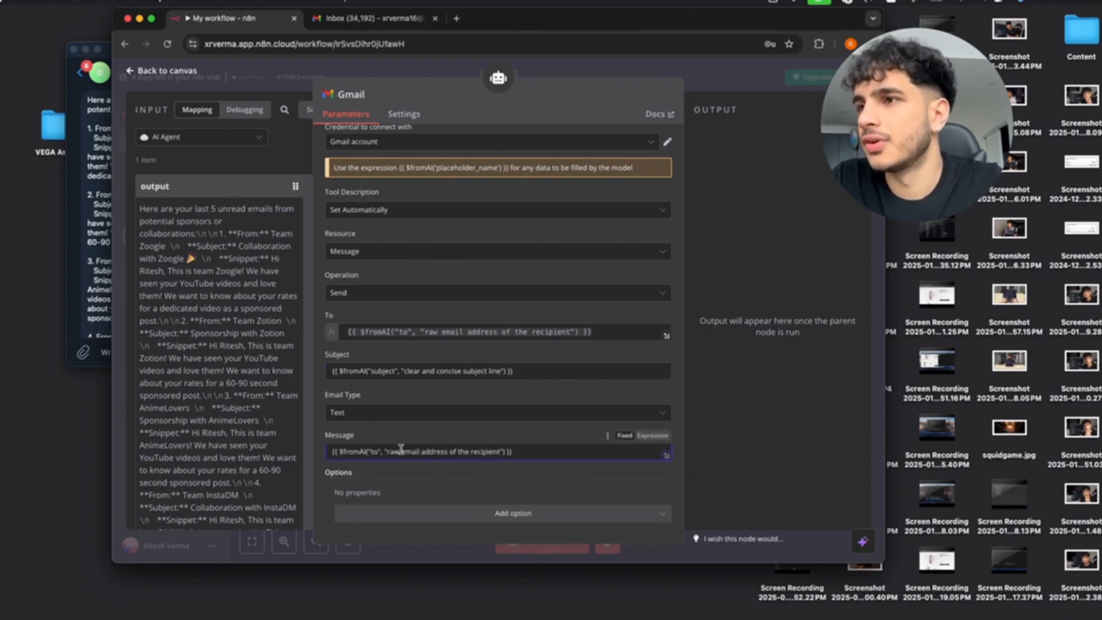
double_click(375, 451)
type("bo")
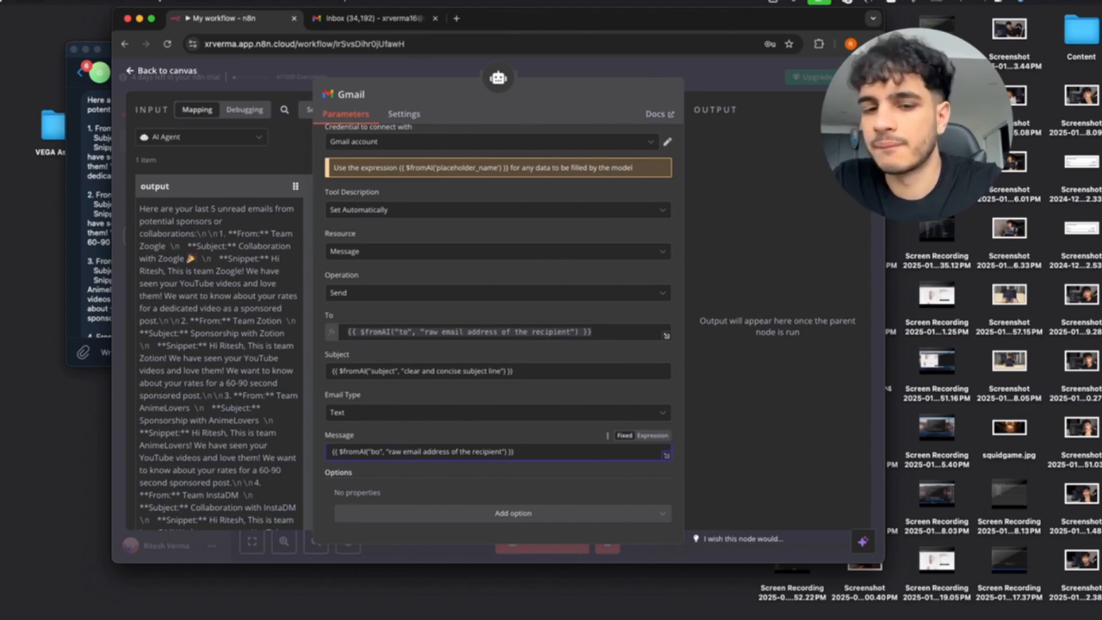
type("dy")
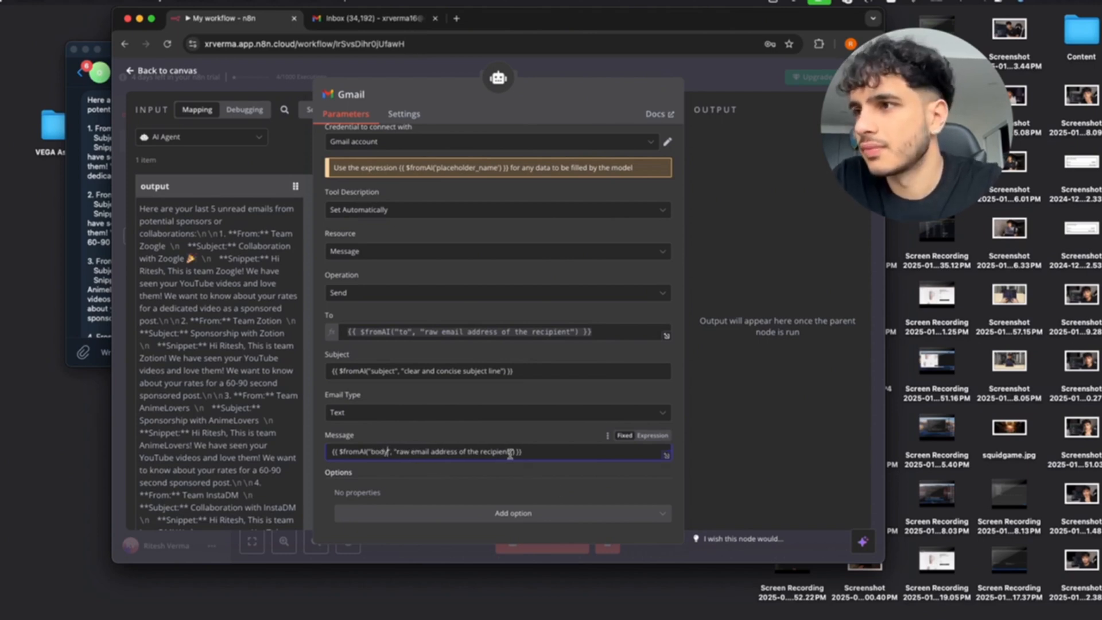
left_click_drag(510, 454, 397, 452)
type("body\", \"bo")
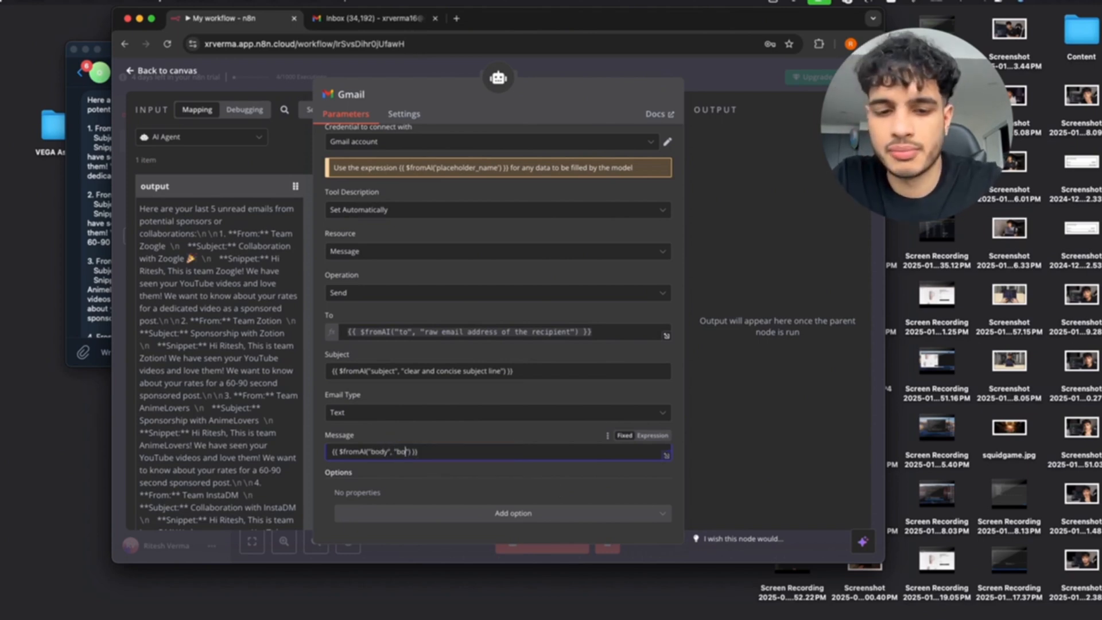
key("BackSpace")
key("BackSpace")
key("BackSpace")
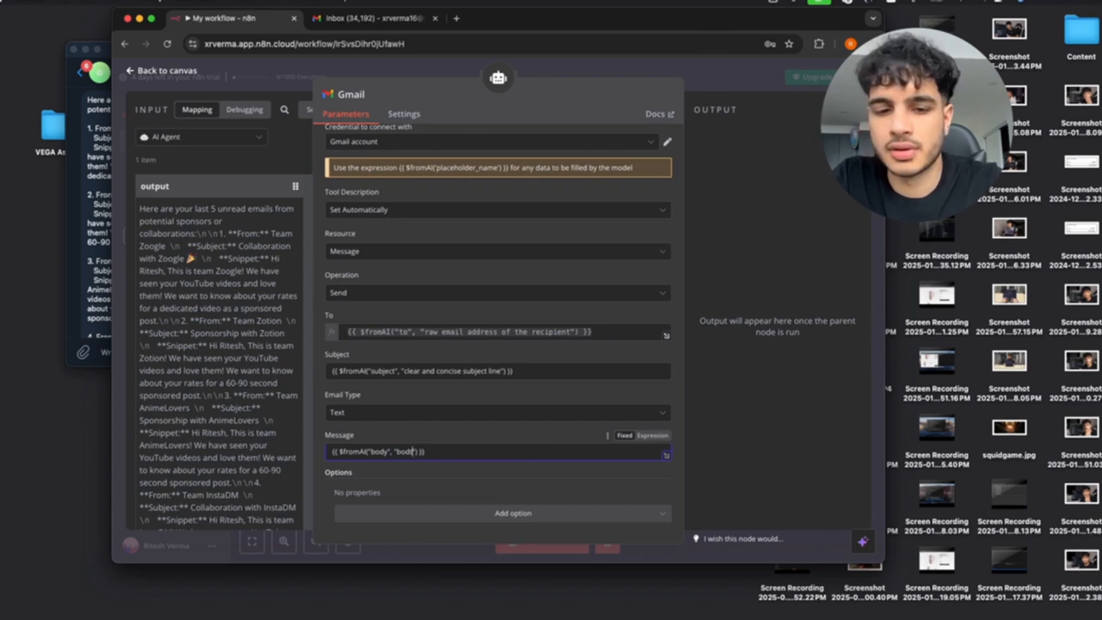
type("y of the email")
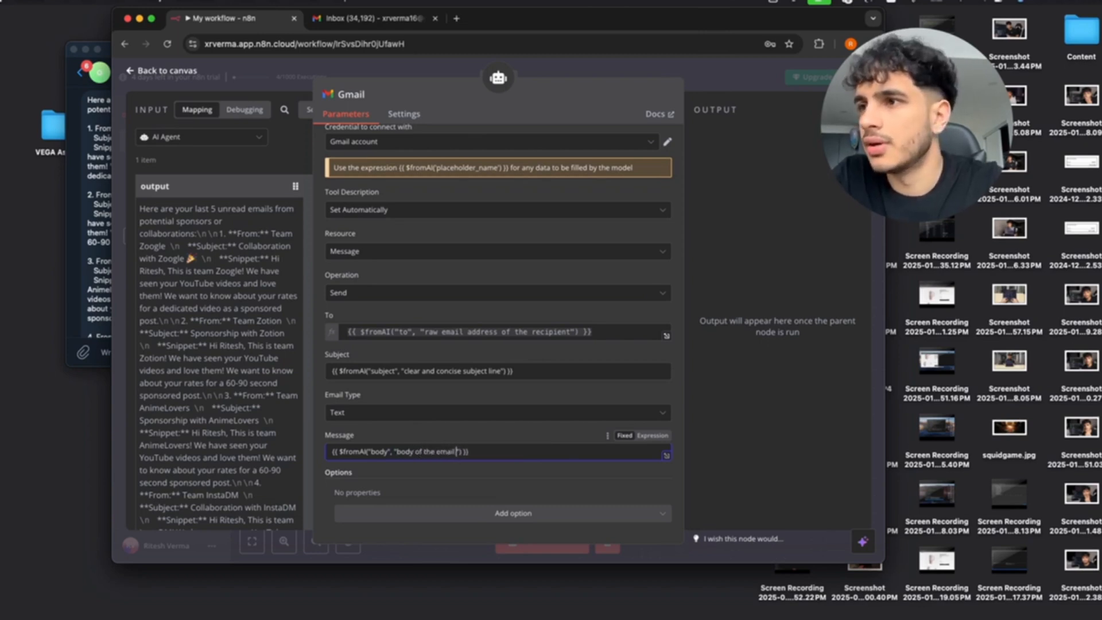
type(" itself")
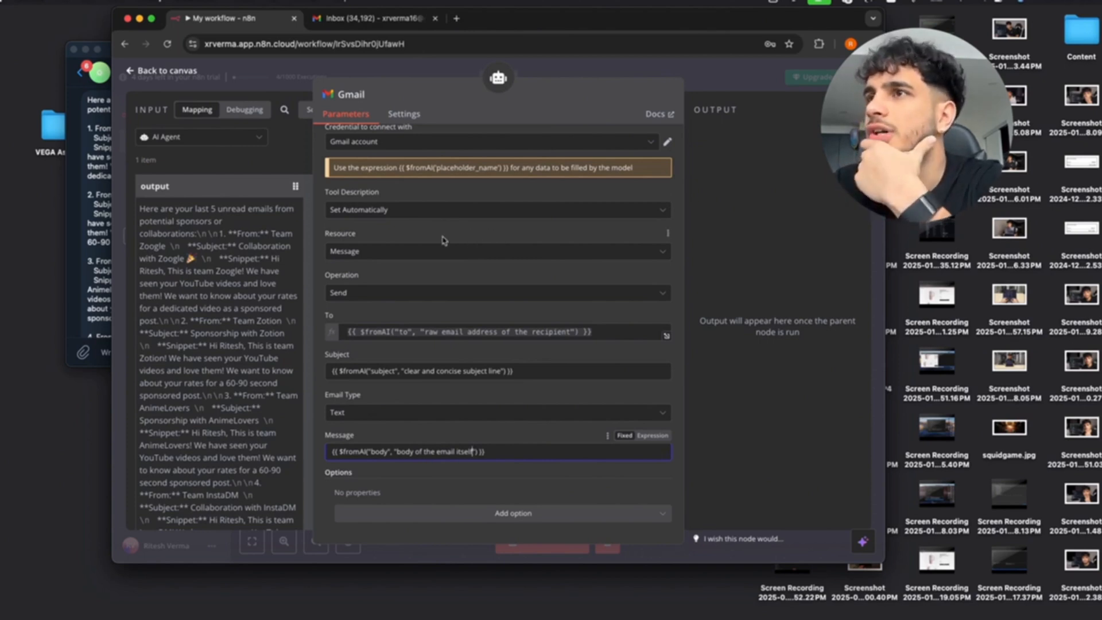
left_click(132, 72)
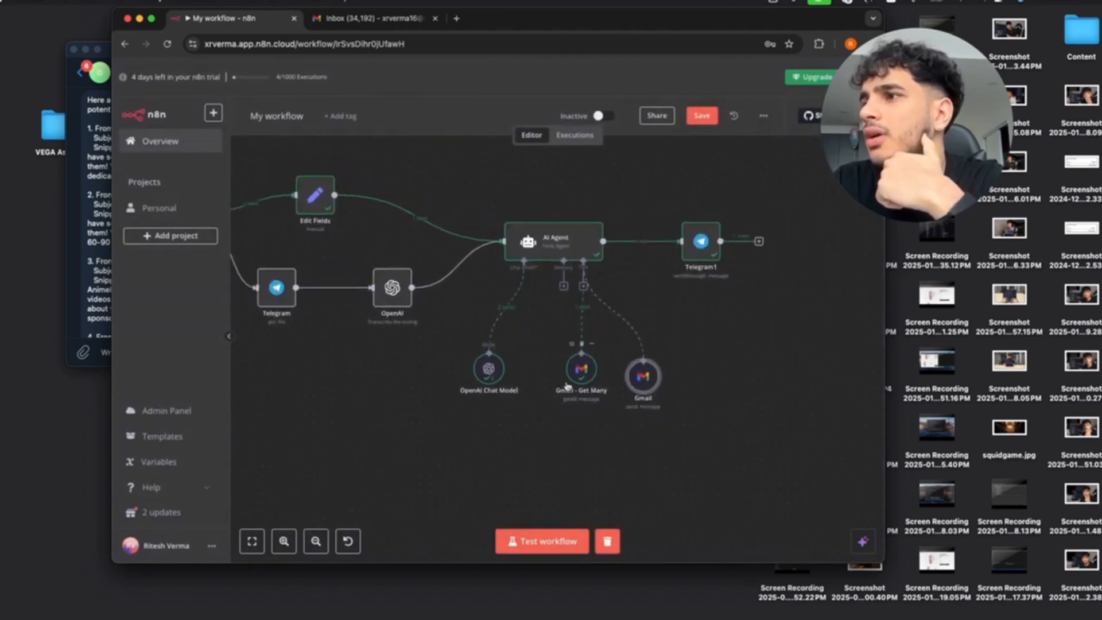
left_click_drag(650, 373, 650, 369)
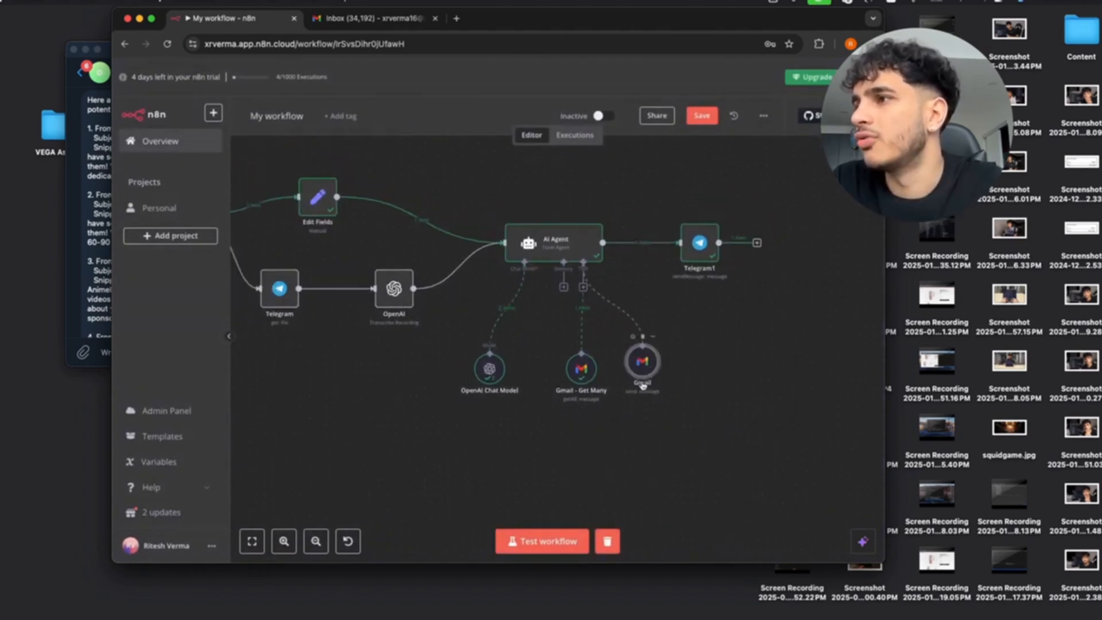
left_click(549, 241)
double_click(549, 241)
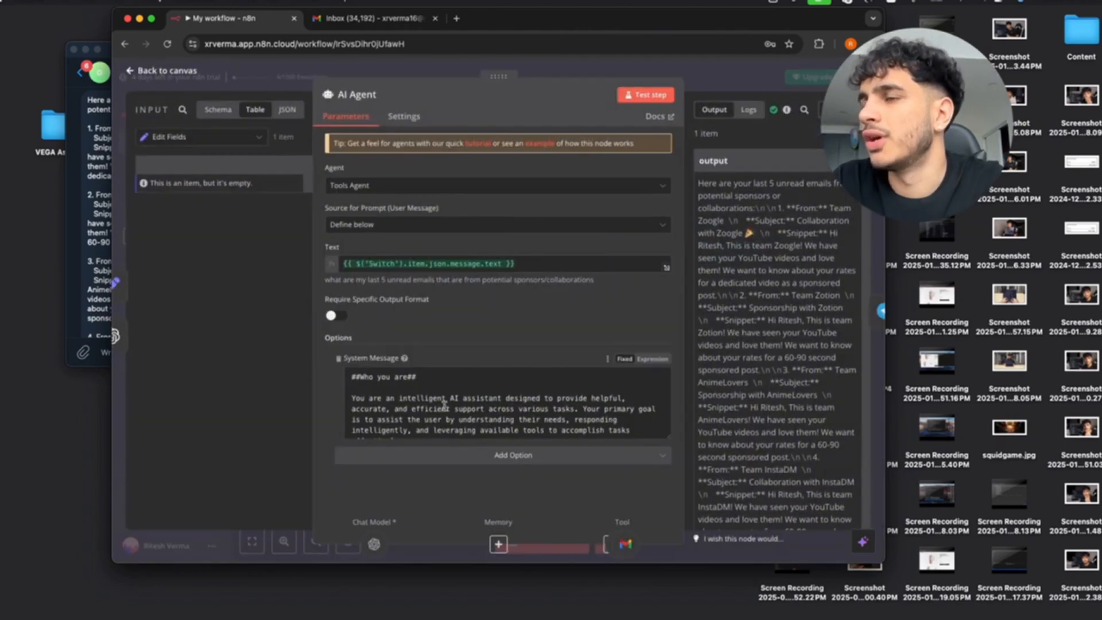
scroll(441, 402, "down", 5)
left_click_drag(418, 377, 364, 420)
left_click(369, 421)
scroll(373, 416, "down", 2)
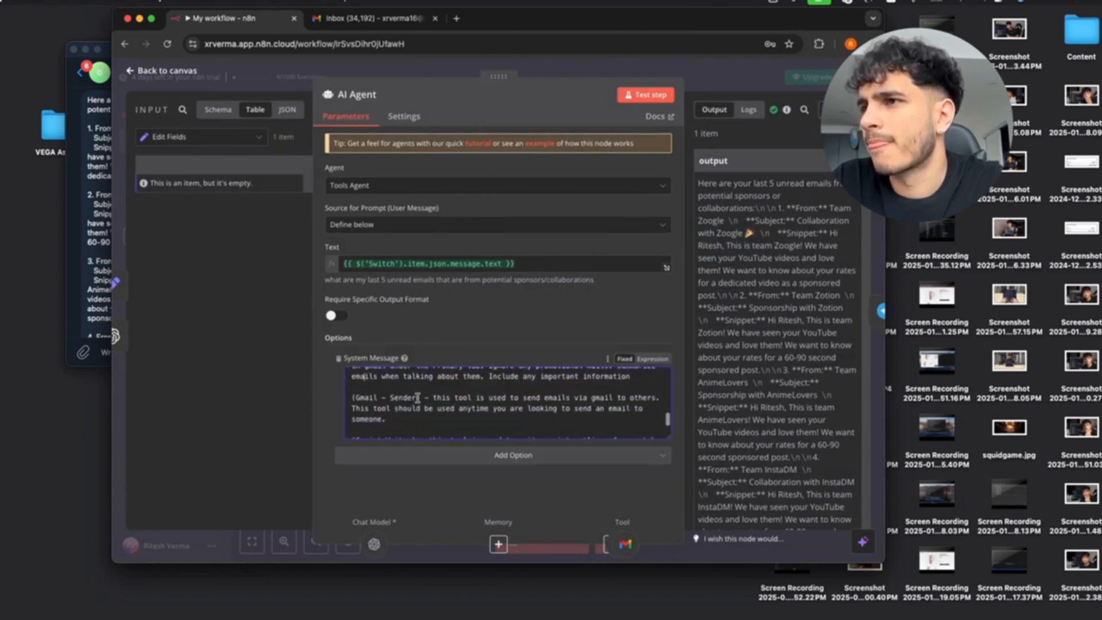
left_click_drag(417, 397, 355, 397)
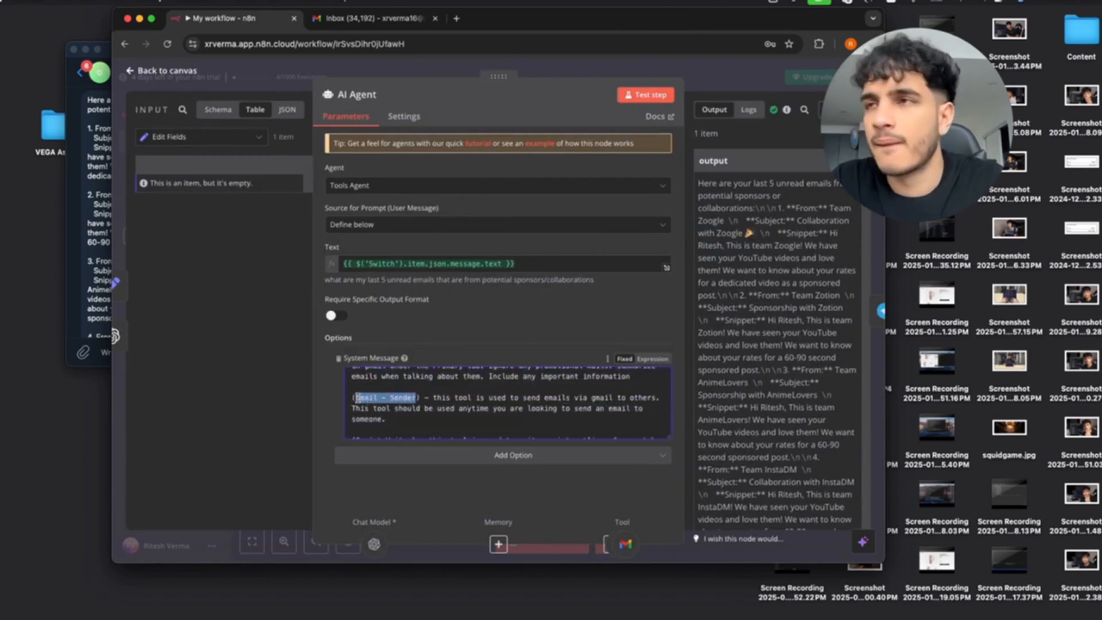
left_click(146, 69)
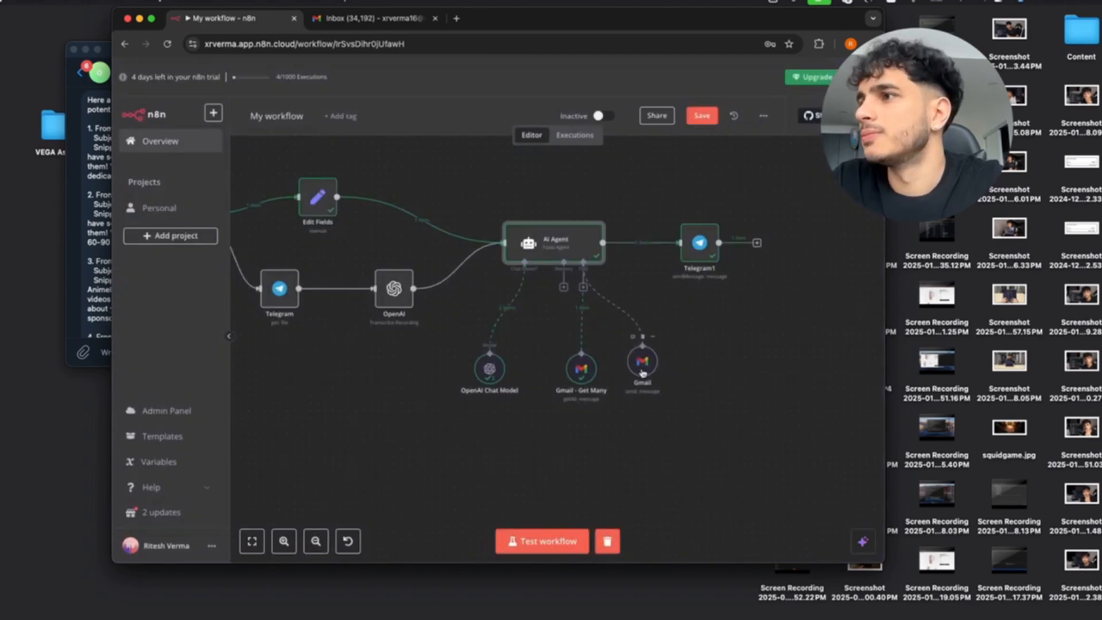
Rename the Gmail send node to 'Gmail - Sender' and return to the canvas.
double_click(643, 372)
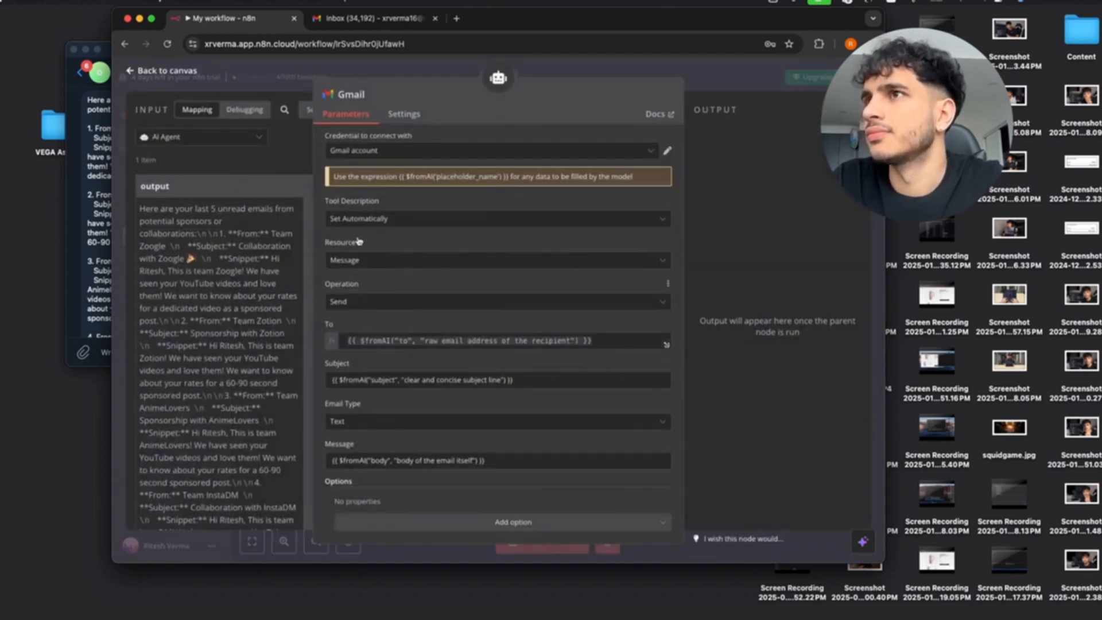
left_click(367, 95)
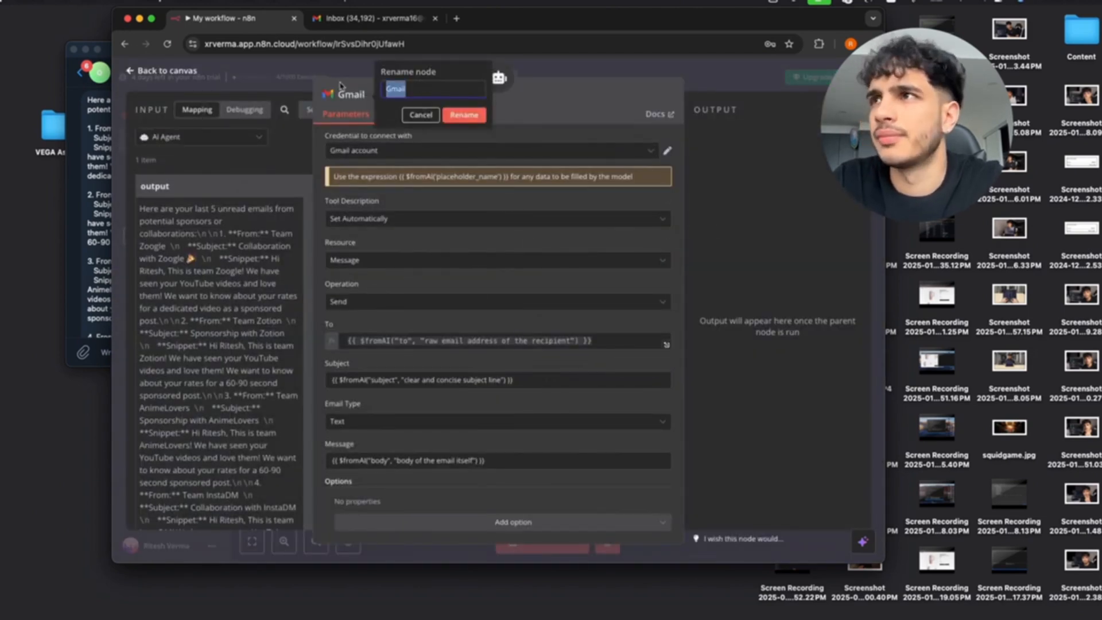
type("Gmail - Sender")
left_click(463, 115)
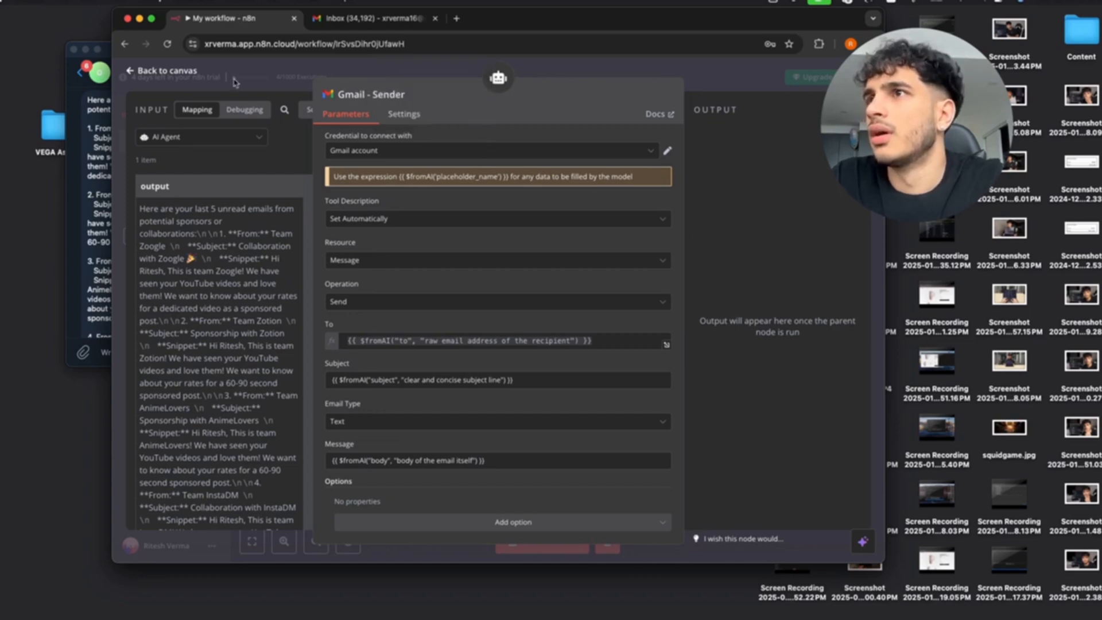
left_click(131, 73)
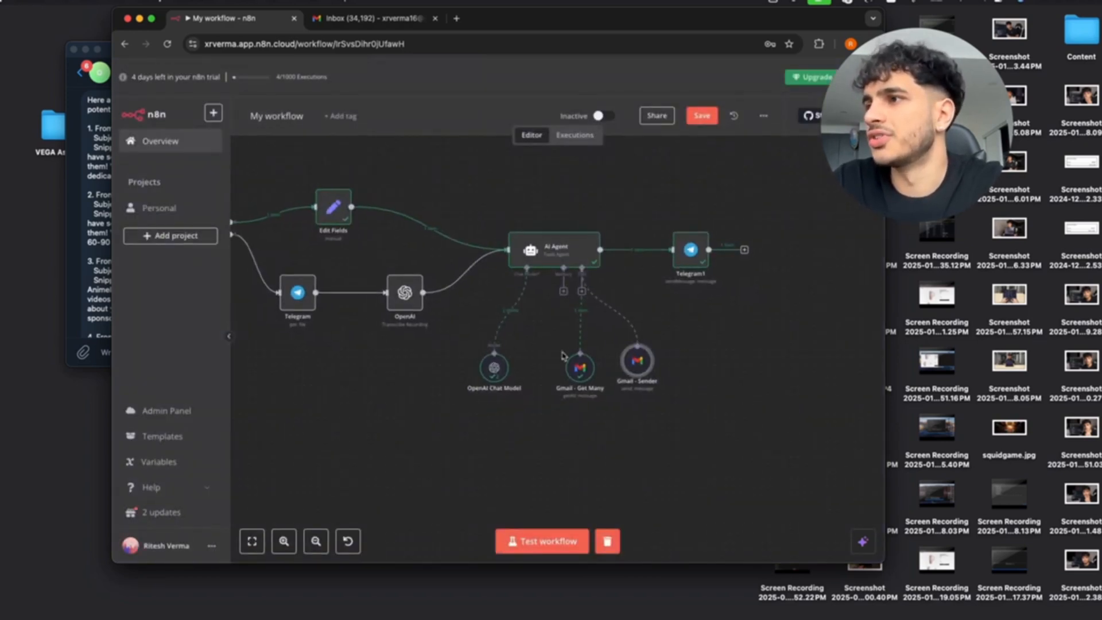
scroll(562, 356, "left", 5)
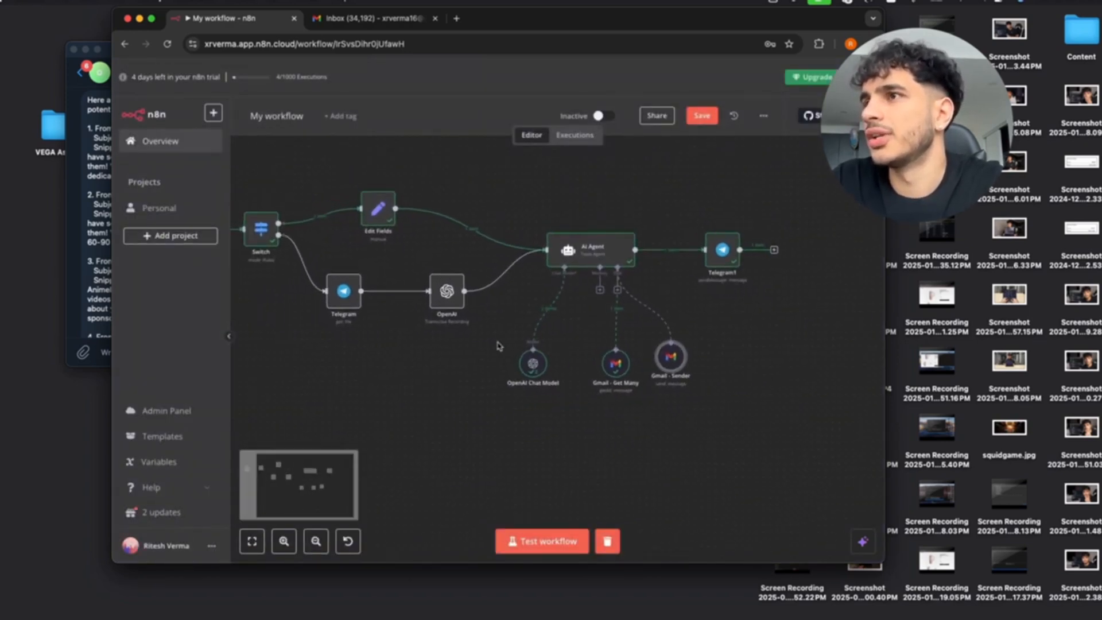
scroll(499, 347, "down", 3)
scroll(499, 346, "up", 5)
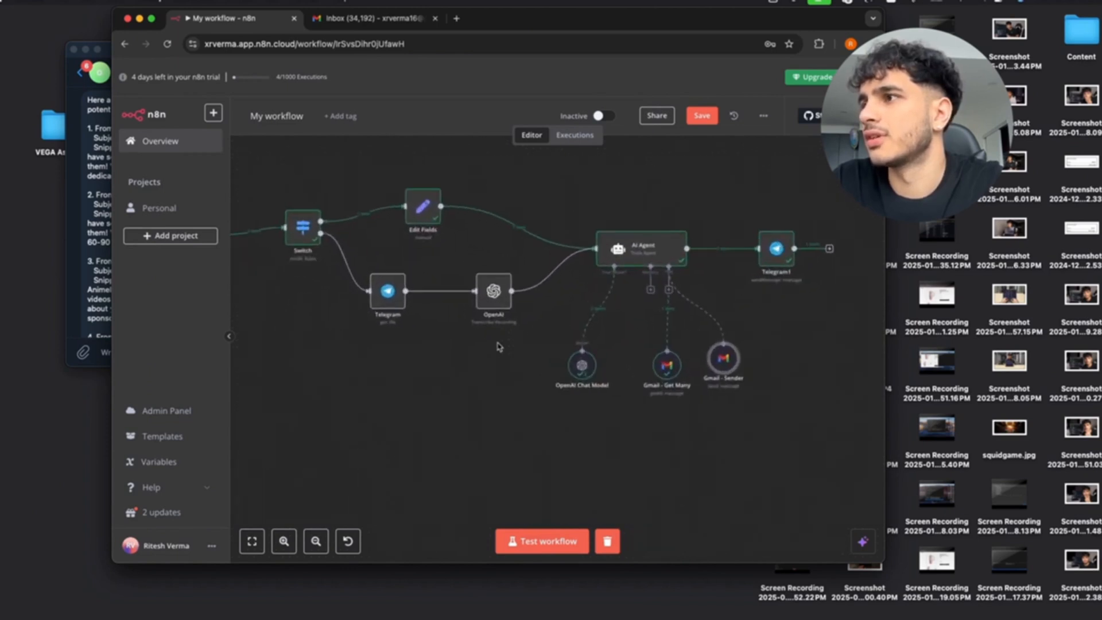
scroll(566, 339, "right", 2)
scroll(566, 339, "right", 2)
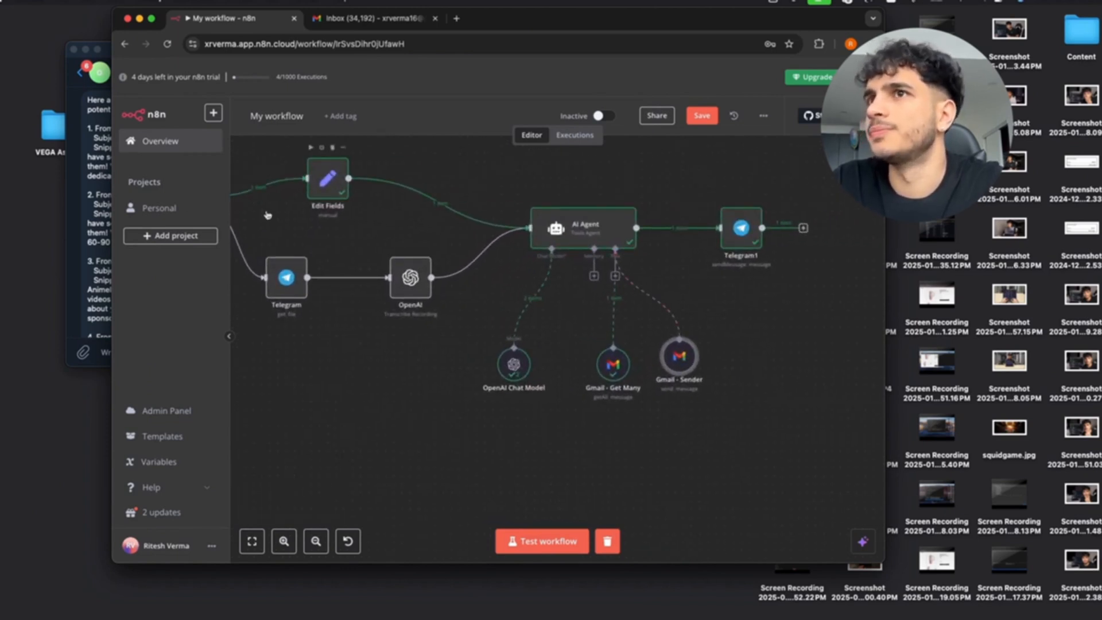
left_click(90, 190)
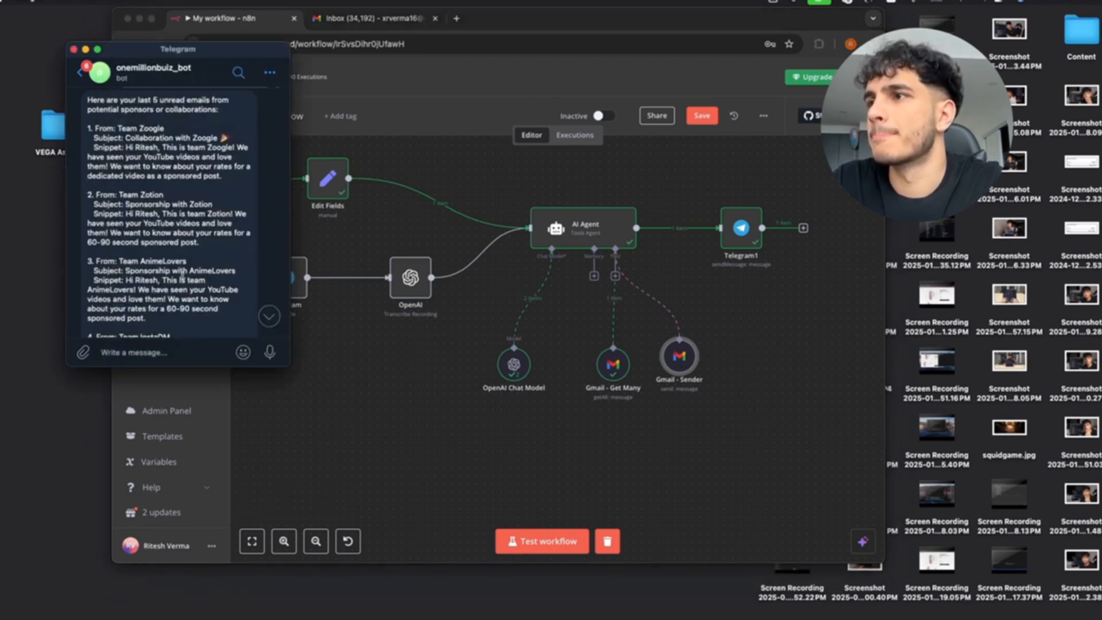
Start a test run, then ask the Telegram bot to send a lunch invite to a friend's e-mail address.
left_click(558, 544)
left_click(558, 543)
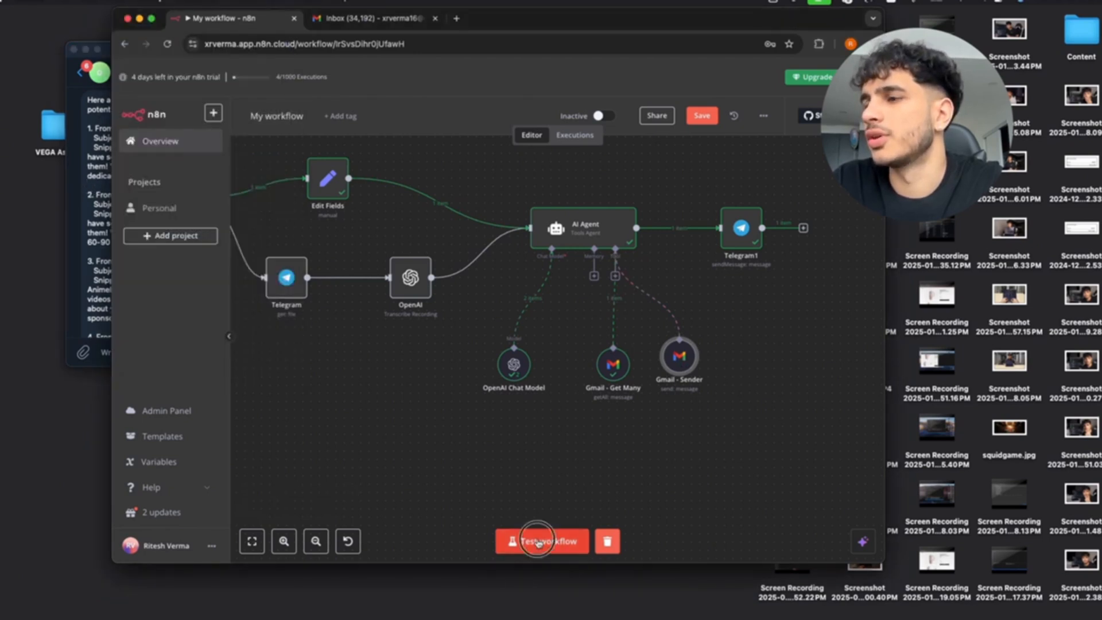
left_click(92, 281)
scroll(92, 281, "down", 5)
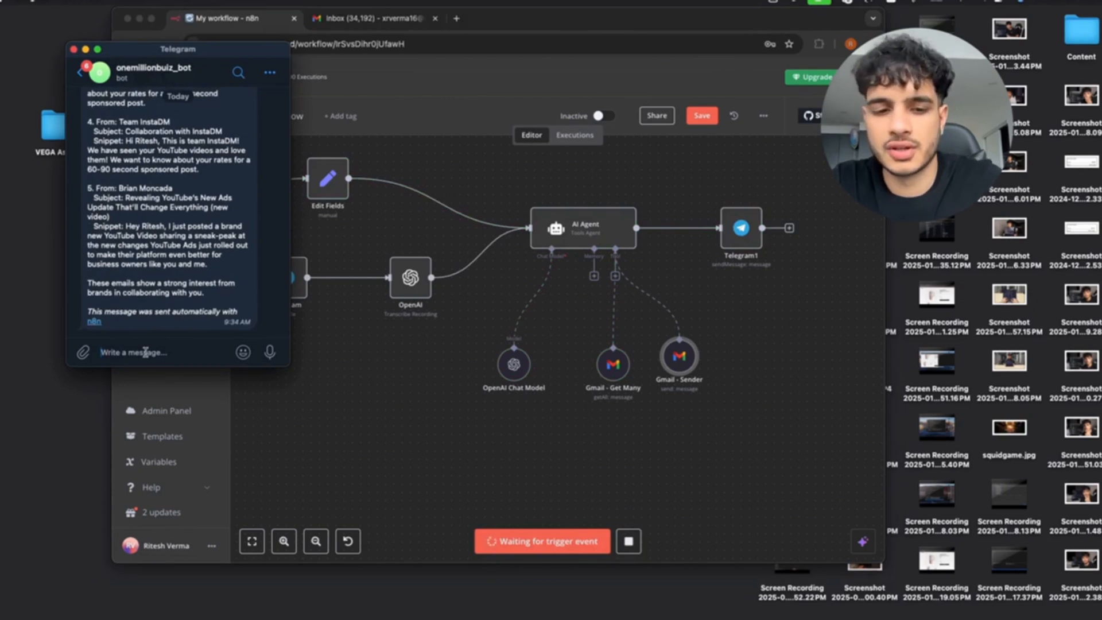
type("s")
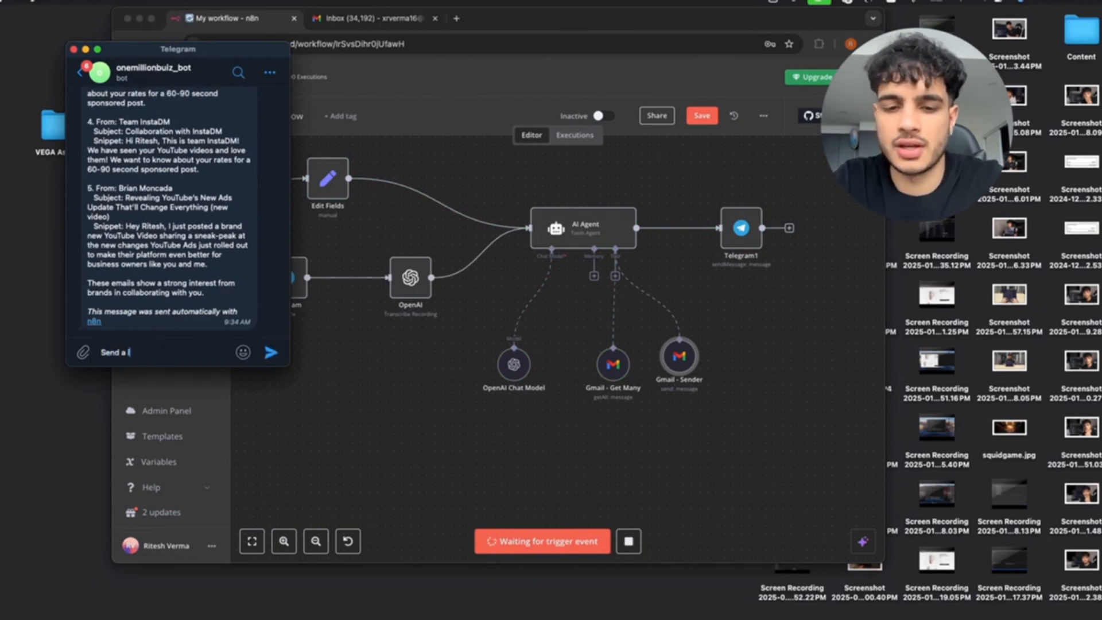
type("end a lunch invite ")
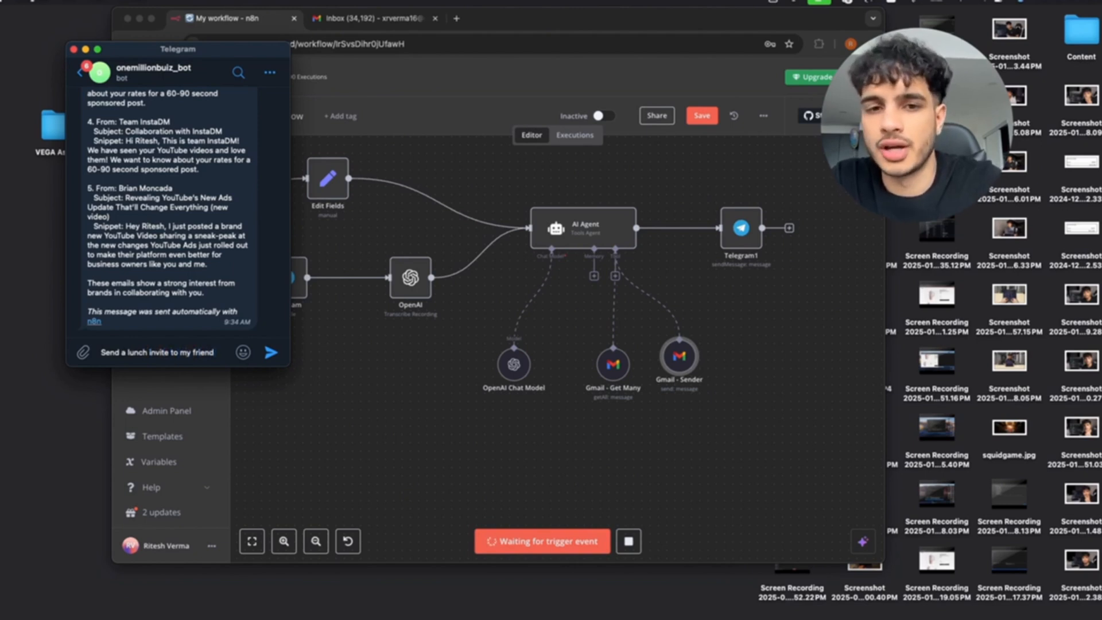
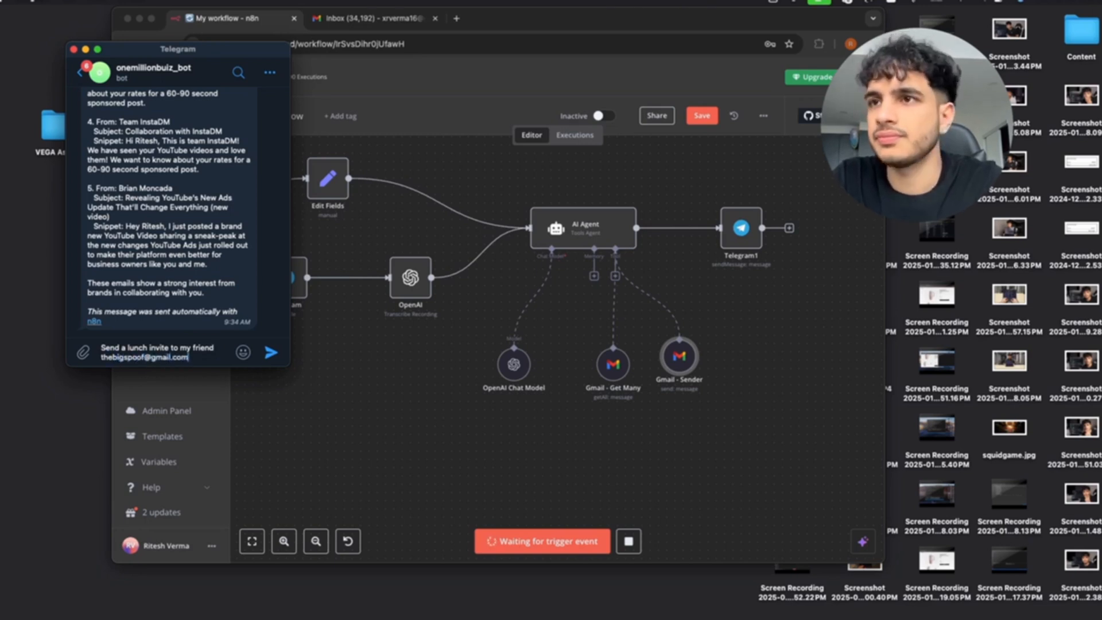
key("Return")
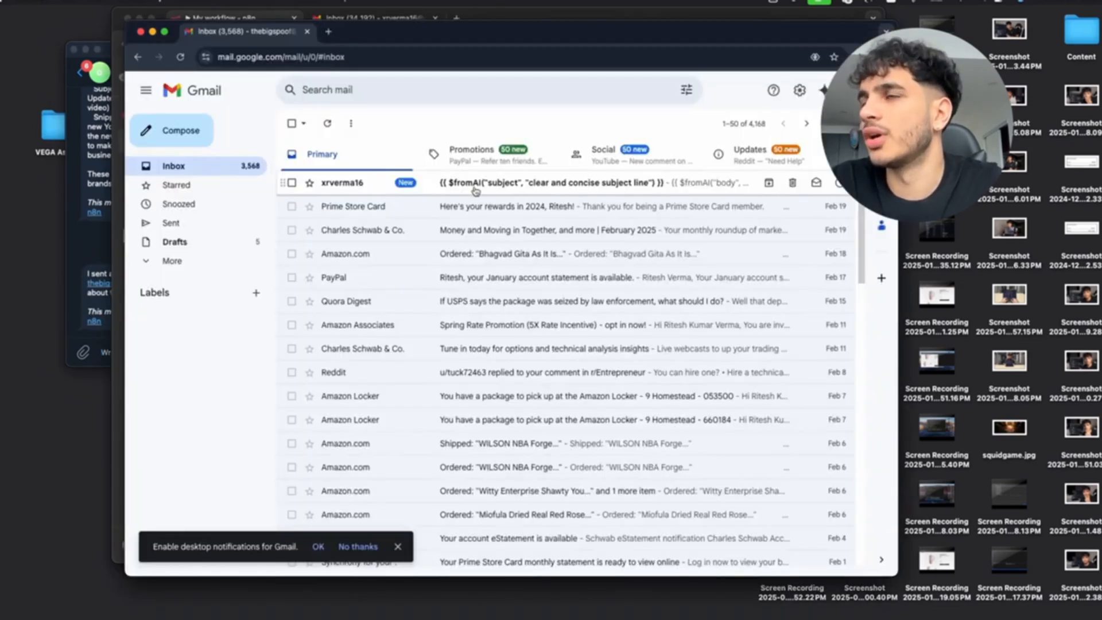
Open the new test email in Gmail, then open the Gmail - Sender node's settings in n8n.
left_click(475, 183)
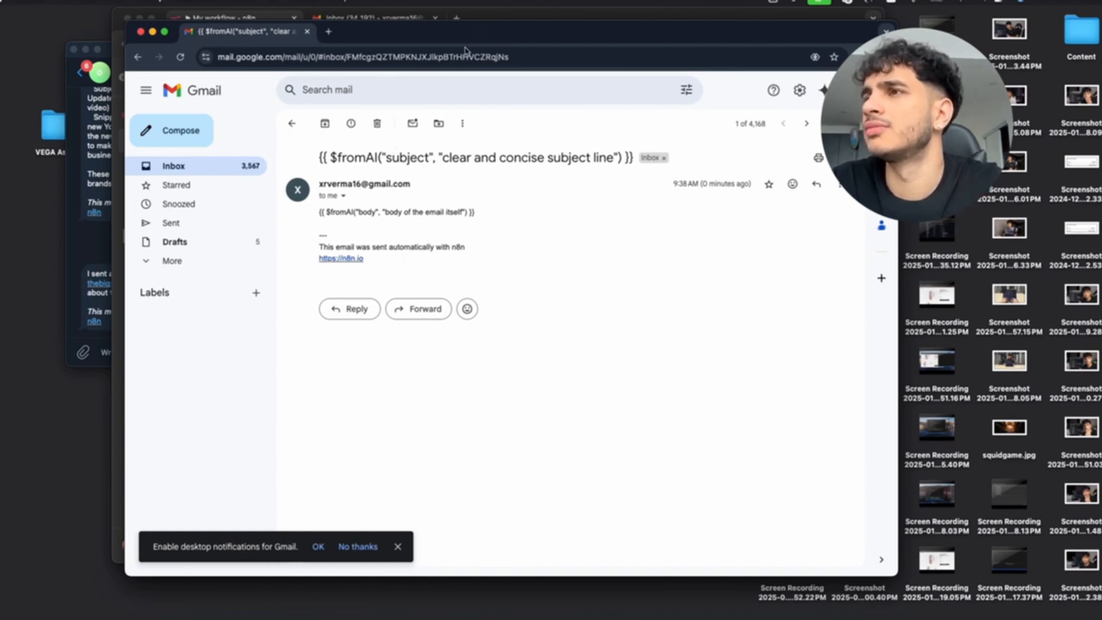
left_click(512, 14)
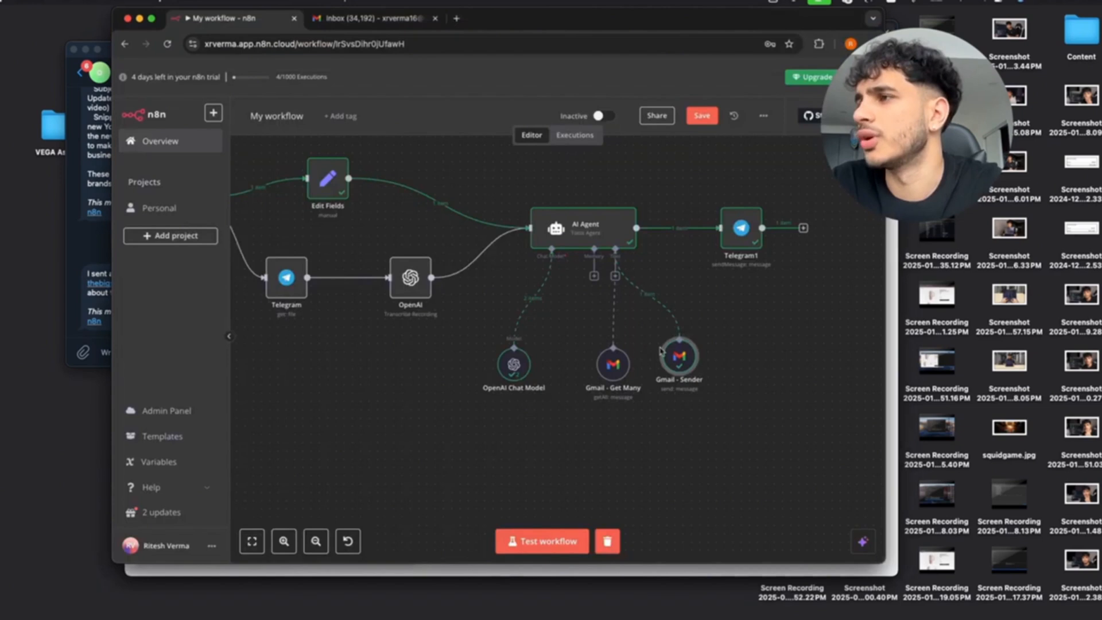
double_click(687, 360)
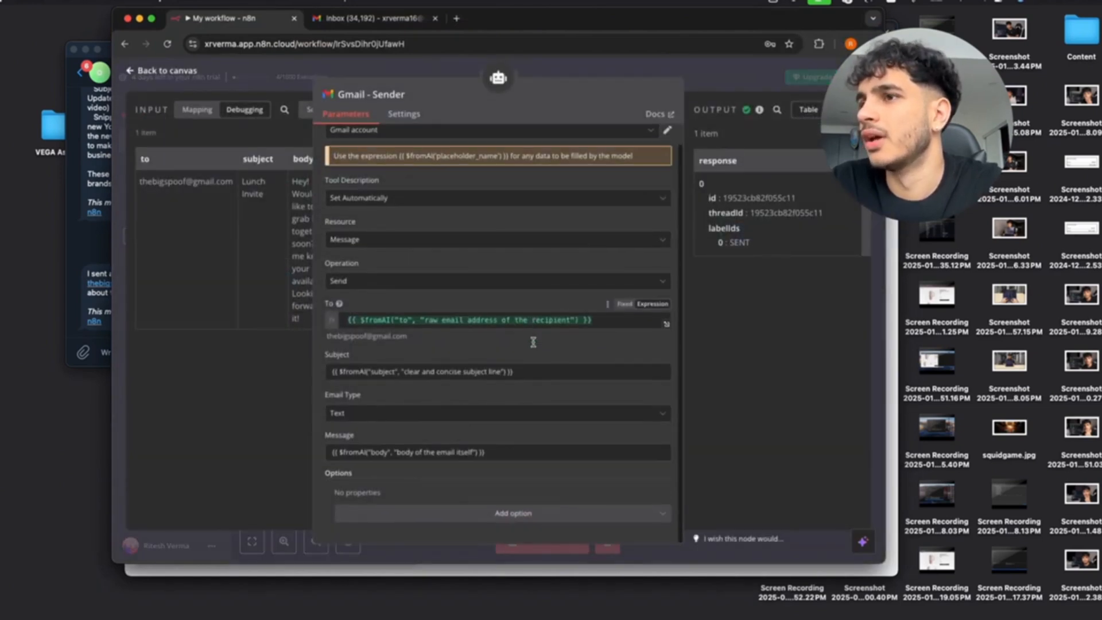
Check what the Subject and Message expressions resolve to, then return to the canvas.
left_click(653, 356)
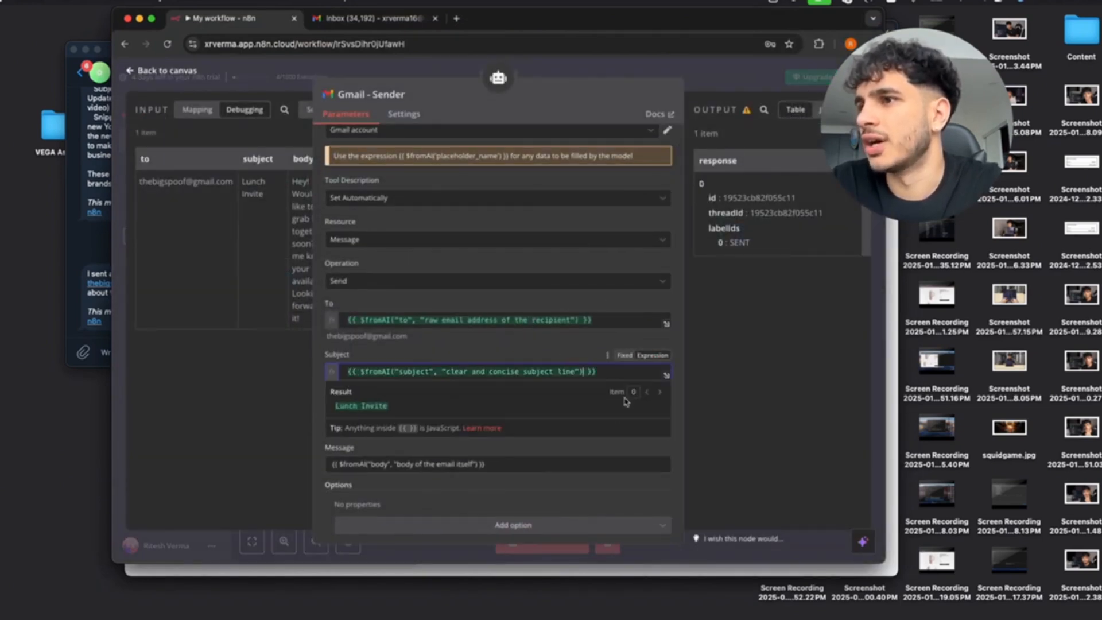
left_click(652, 447)
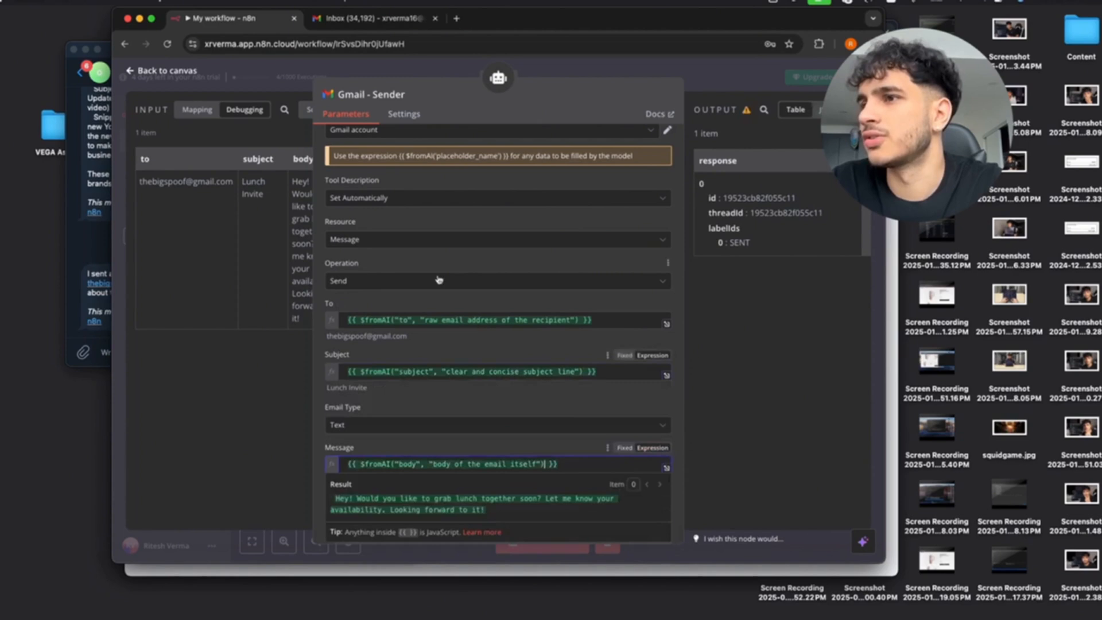
scroll(454, 360, "down", 1)
left_click(140, 72)
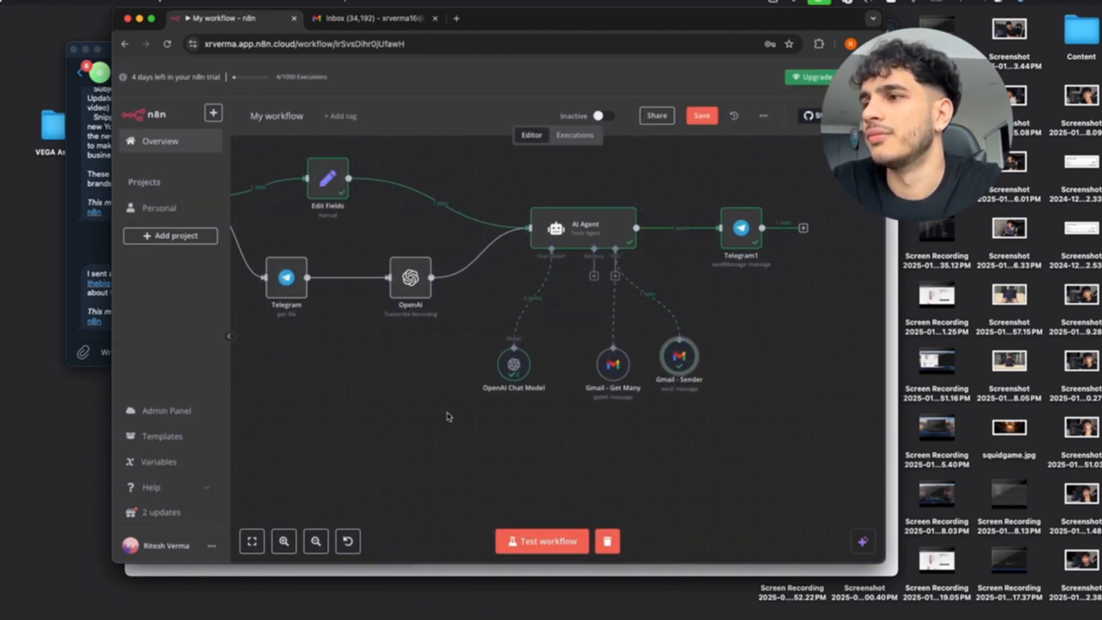
Start another test run and paste the lunch-invite request into the Telegram bot chat.
left_click(523, 531)
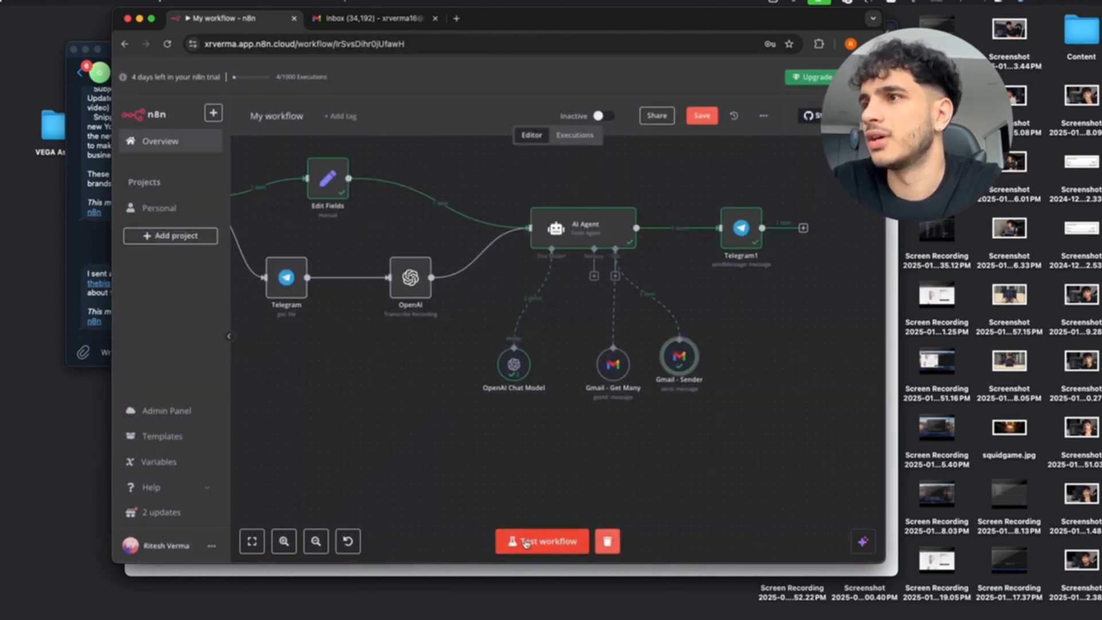
left_click(103, 277)
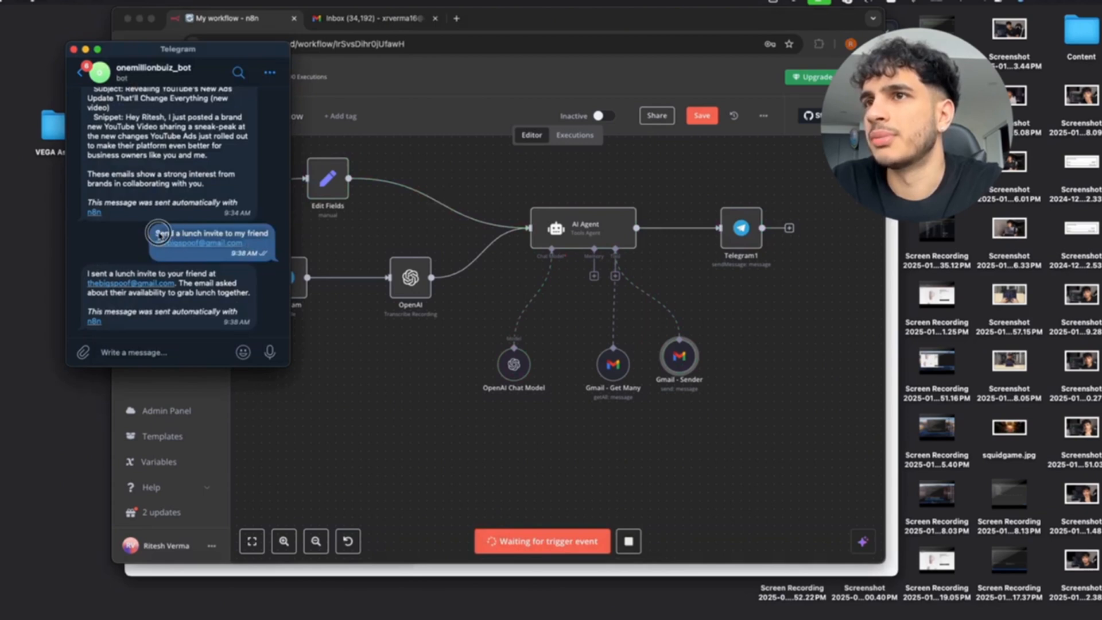
left_click(134, 350)
key("super+v")
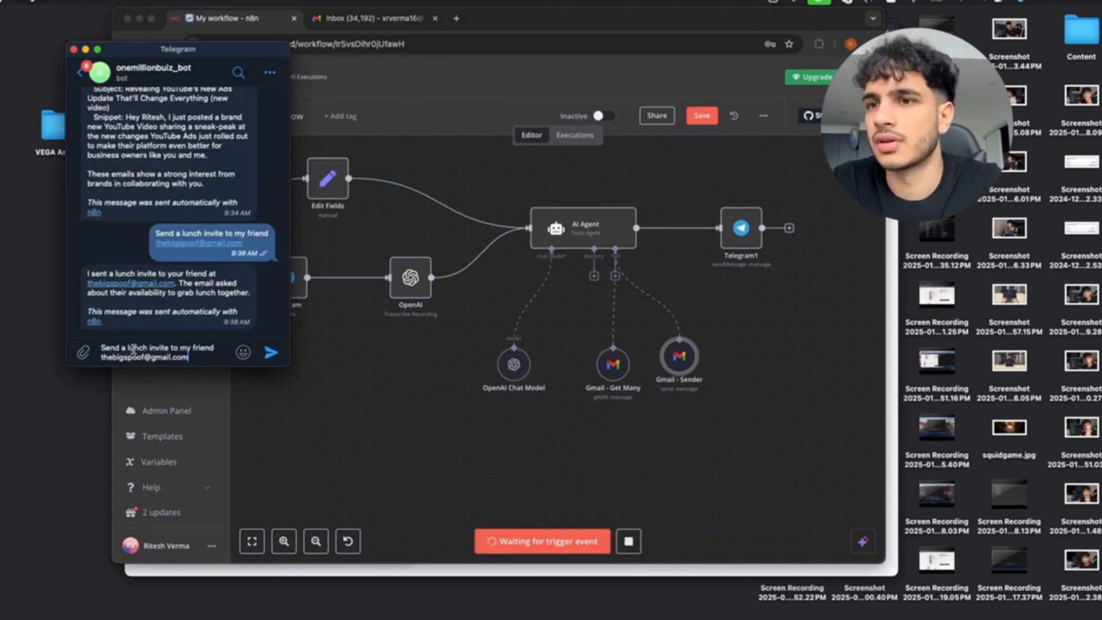
key("Return")
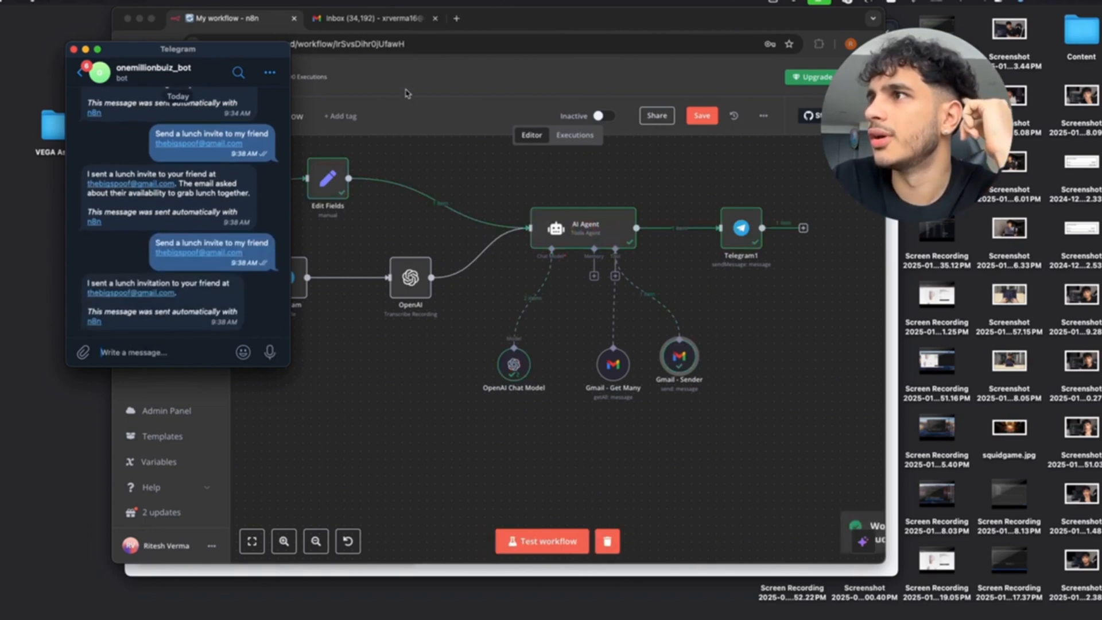
key("ctrl+Up")
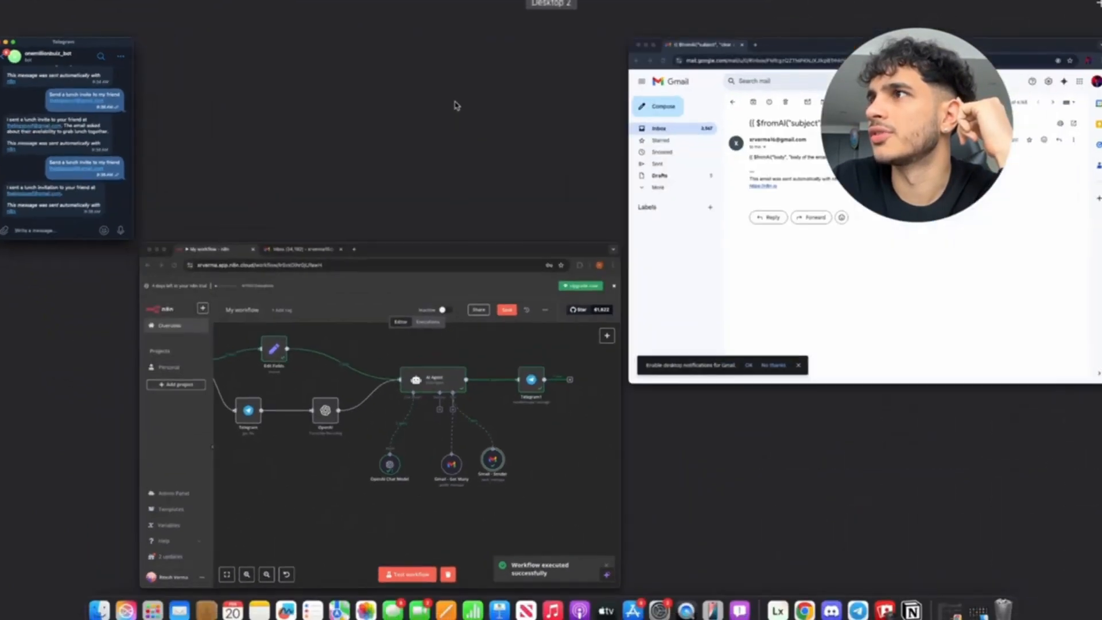
Open the new Lunch Invitation email and highlight the [Your Name] placeholder in its signature.
left_click(711, 210)
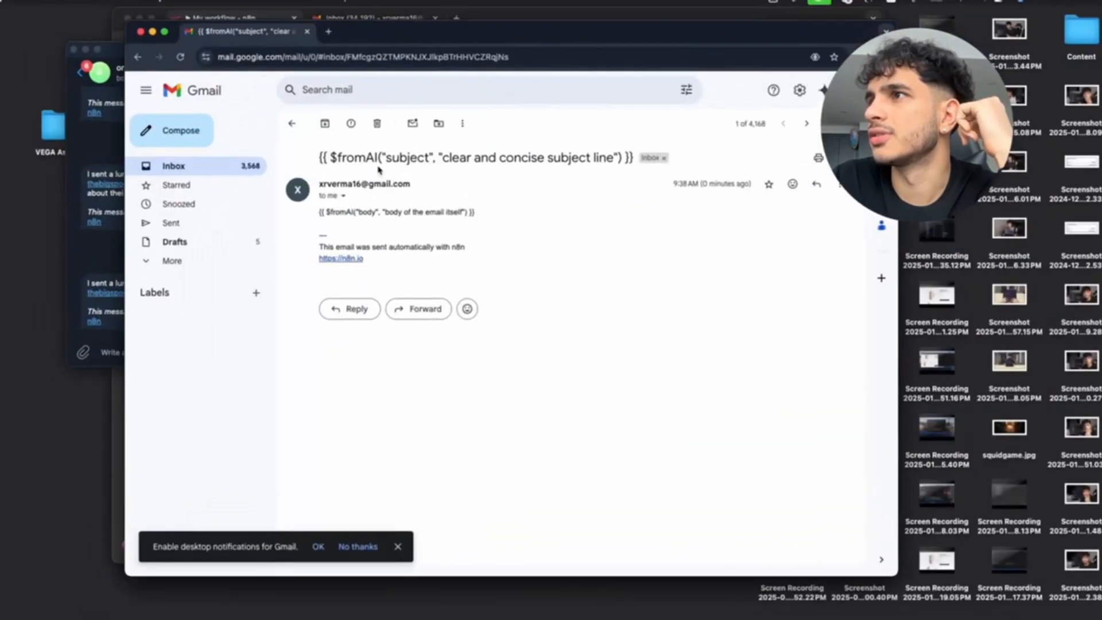
left_click(294, 129)
left_click(356, 180)
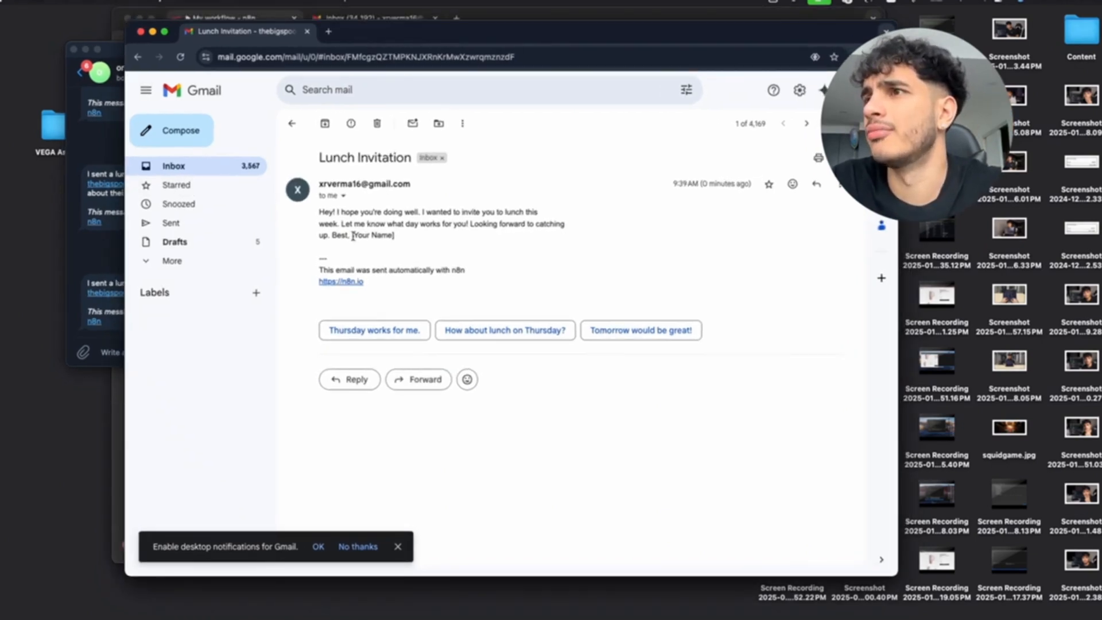
left_click_drag(352, 234, 405, 238)
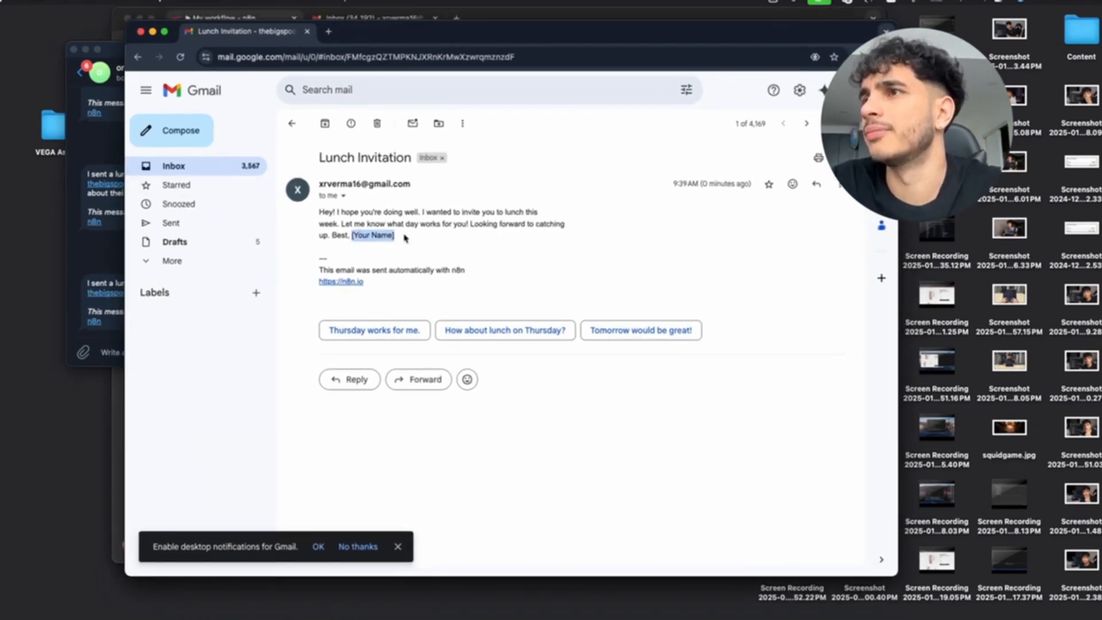
key("ctrl+Up")
left_click(396, 310)
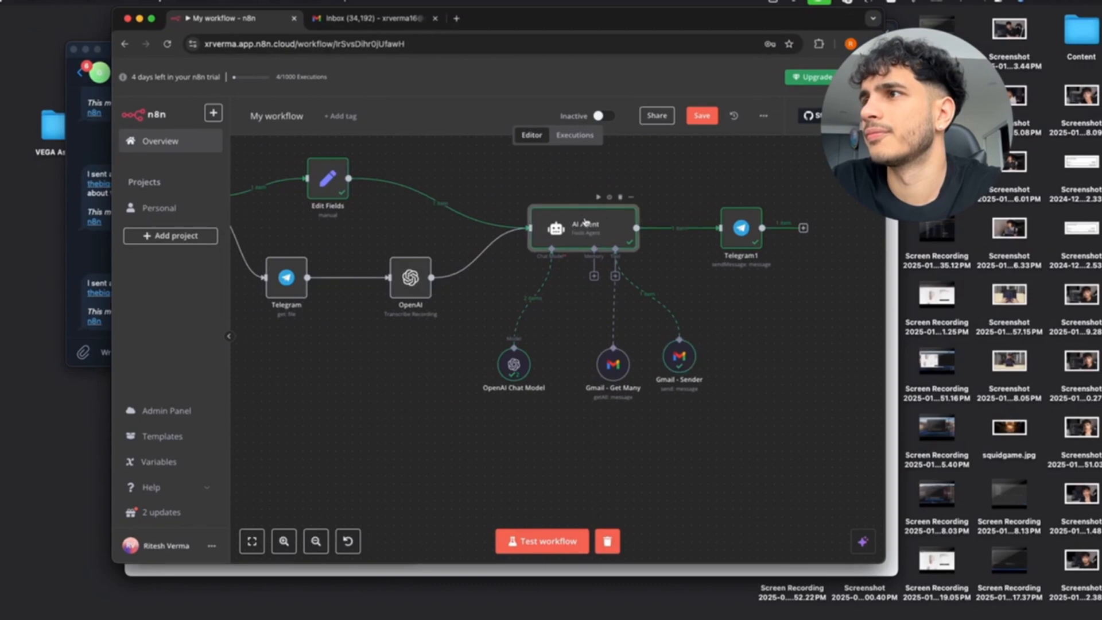
Append to the AI Agent's system message that emails are written and signed with the user's name.
double_click(585, 223)
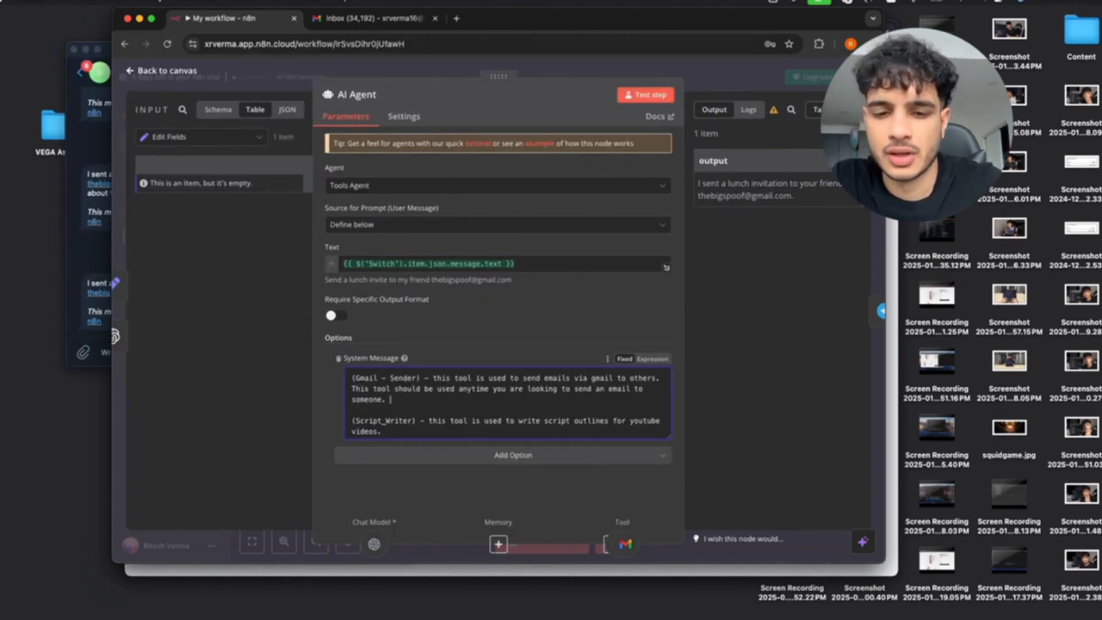
type("You should")
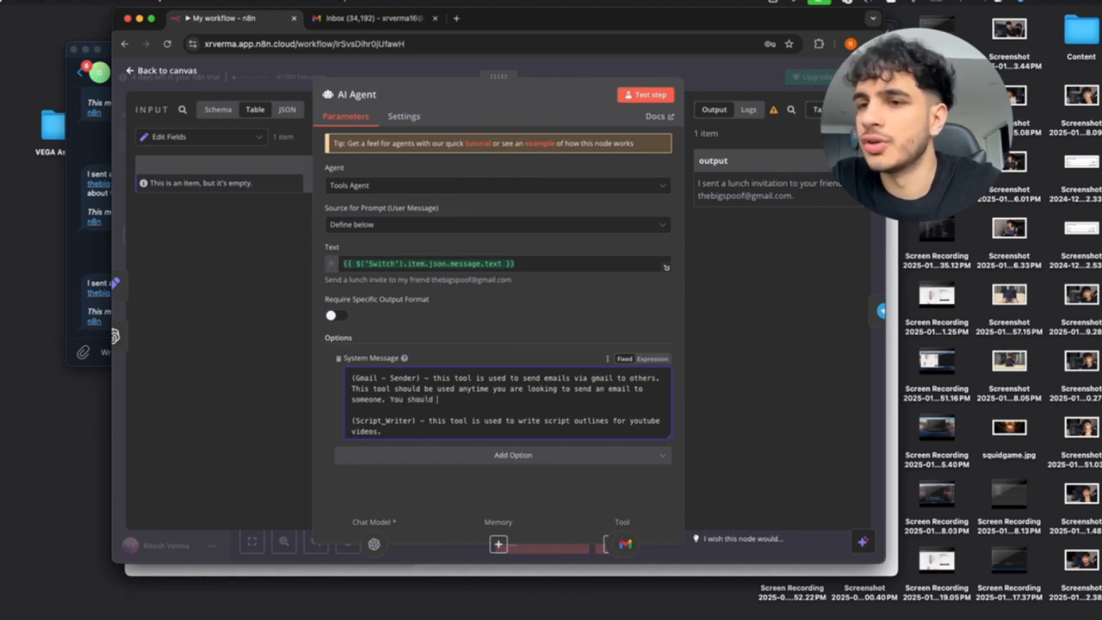
type(" write emails ")
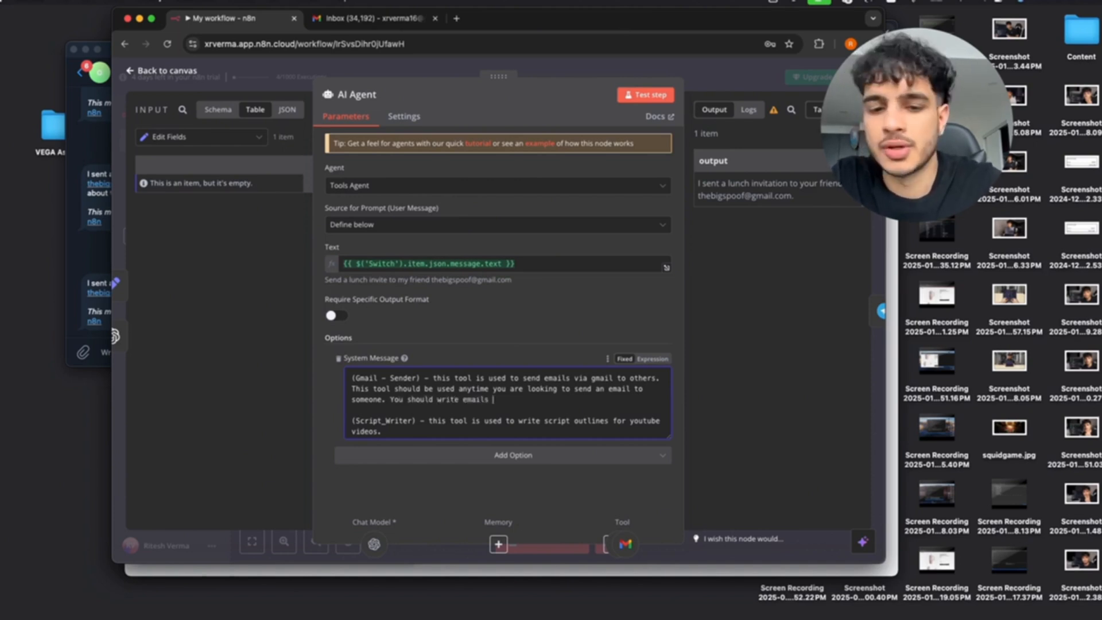
type("using this tool")
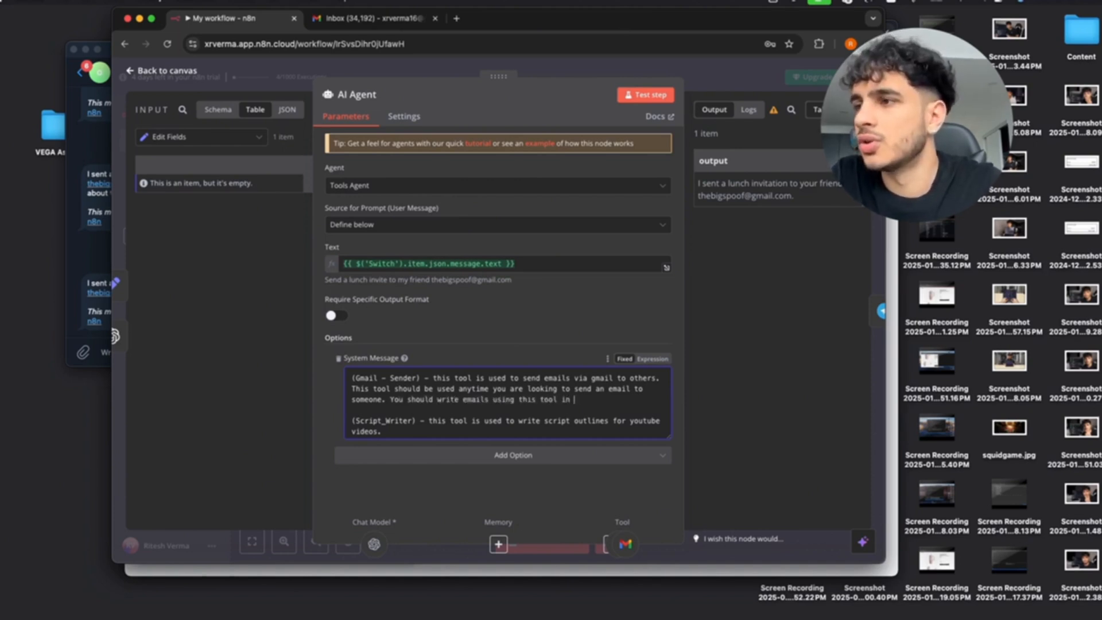
type(" as R")
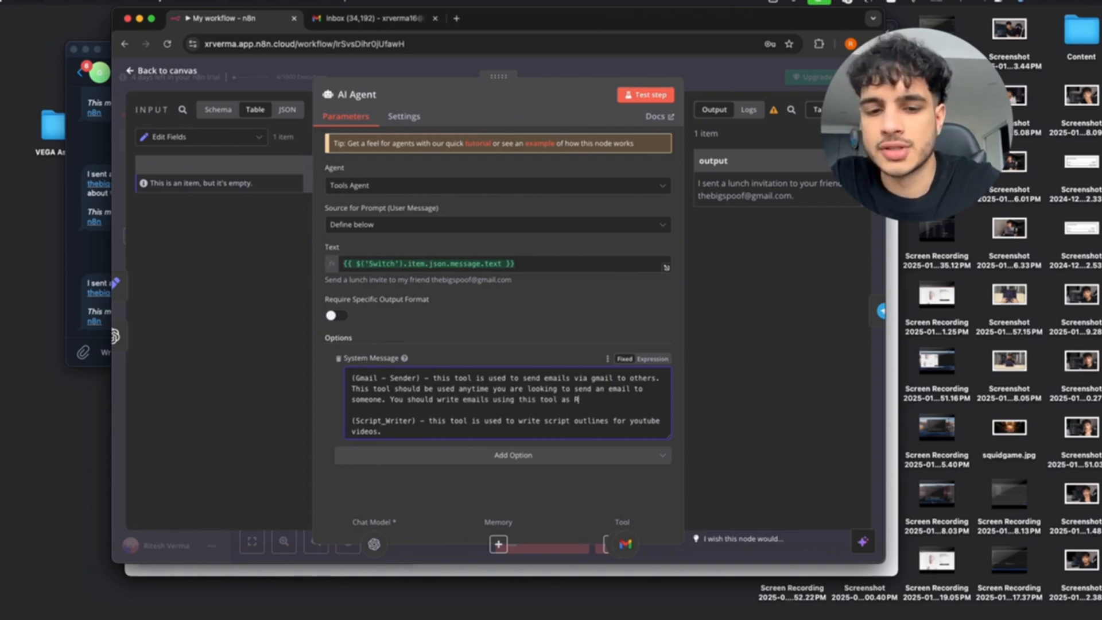
type("itesh Verma.")
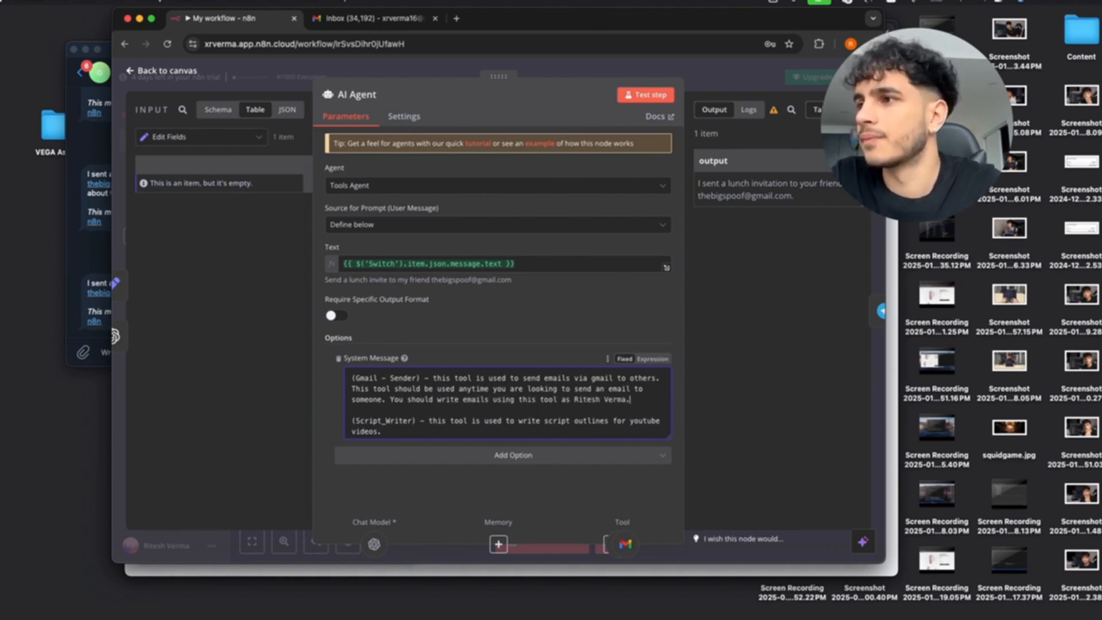
type(" So")
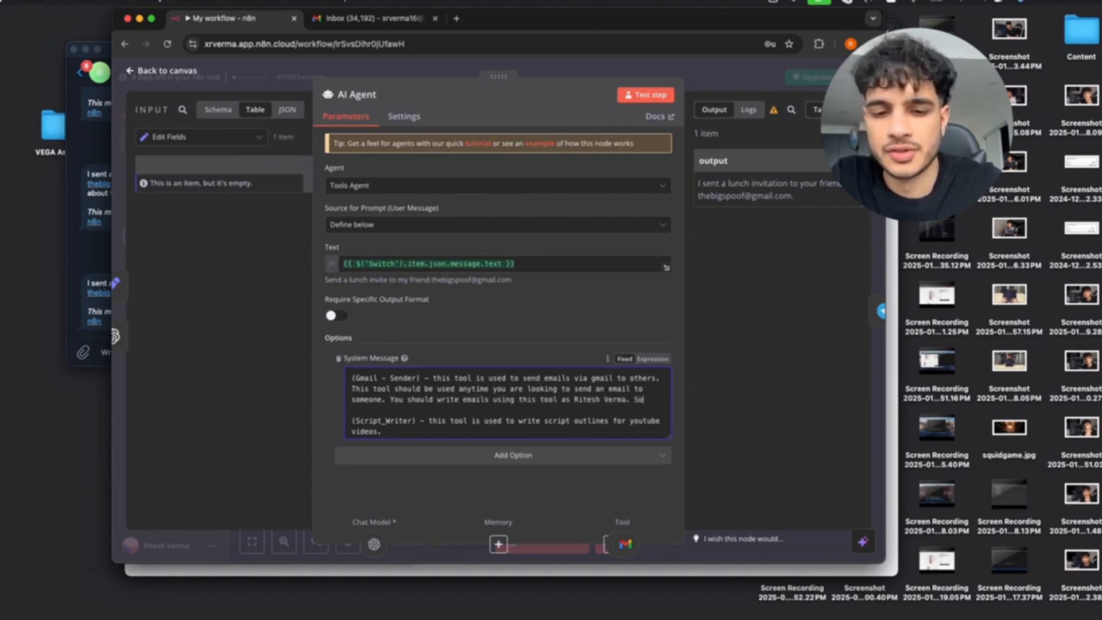
type(" your signature sho")
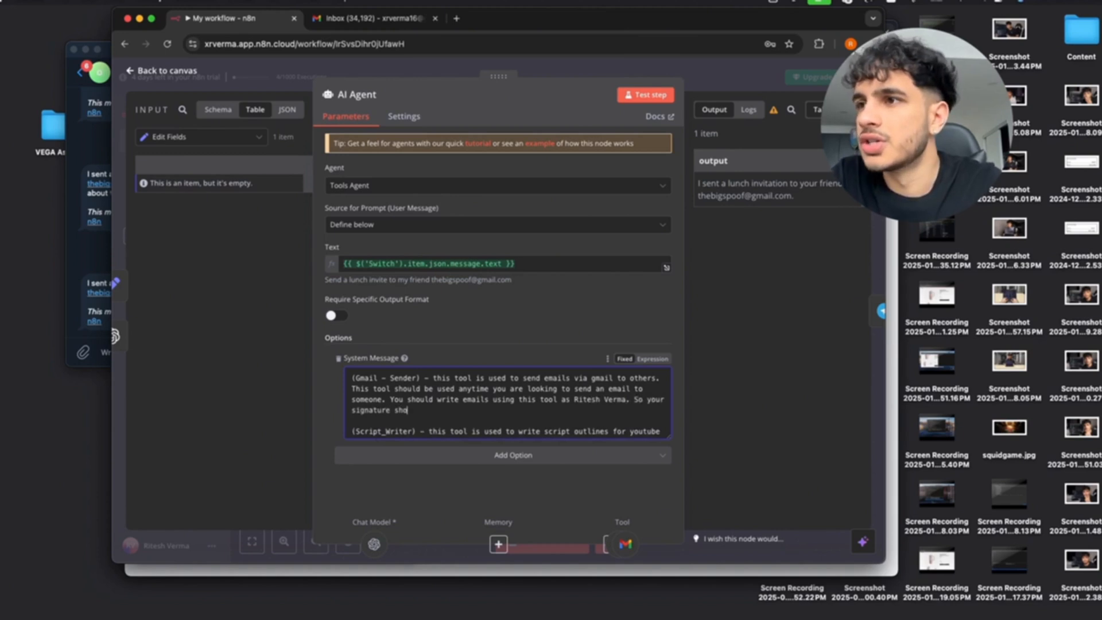
type("uld incl")
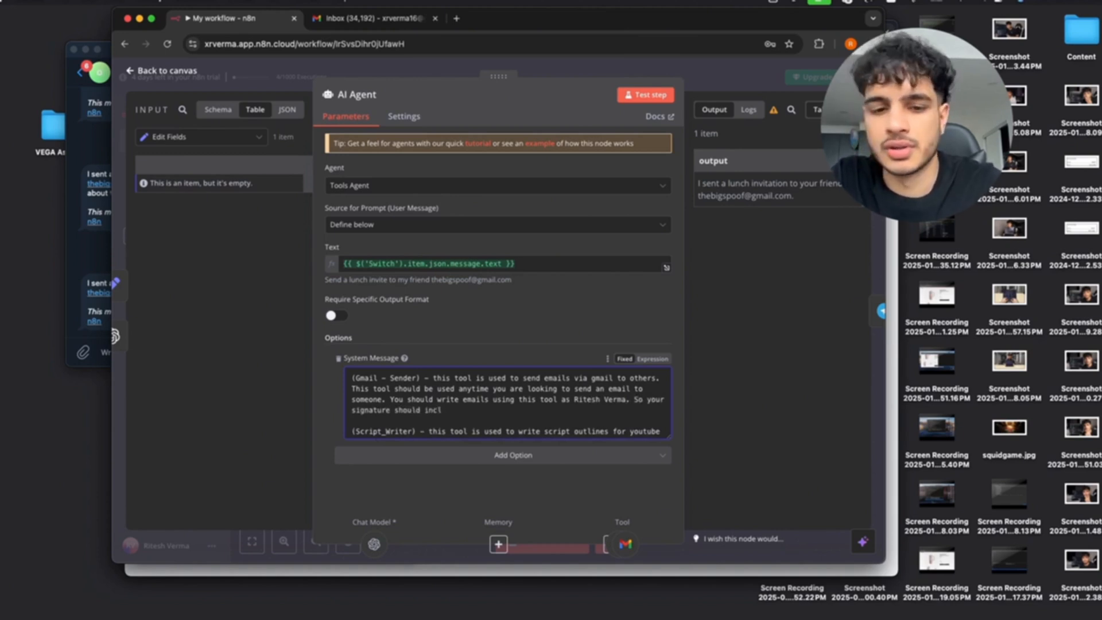
type("ude Ritesh Verma in it.")
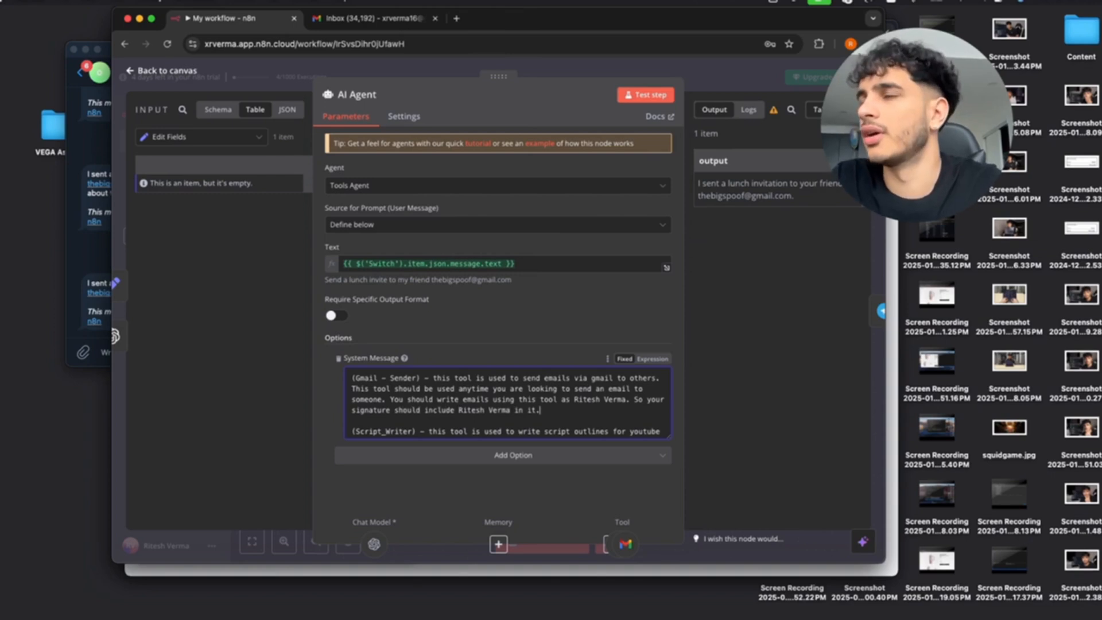
left_click(130, 74)
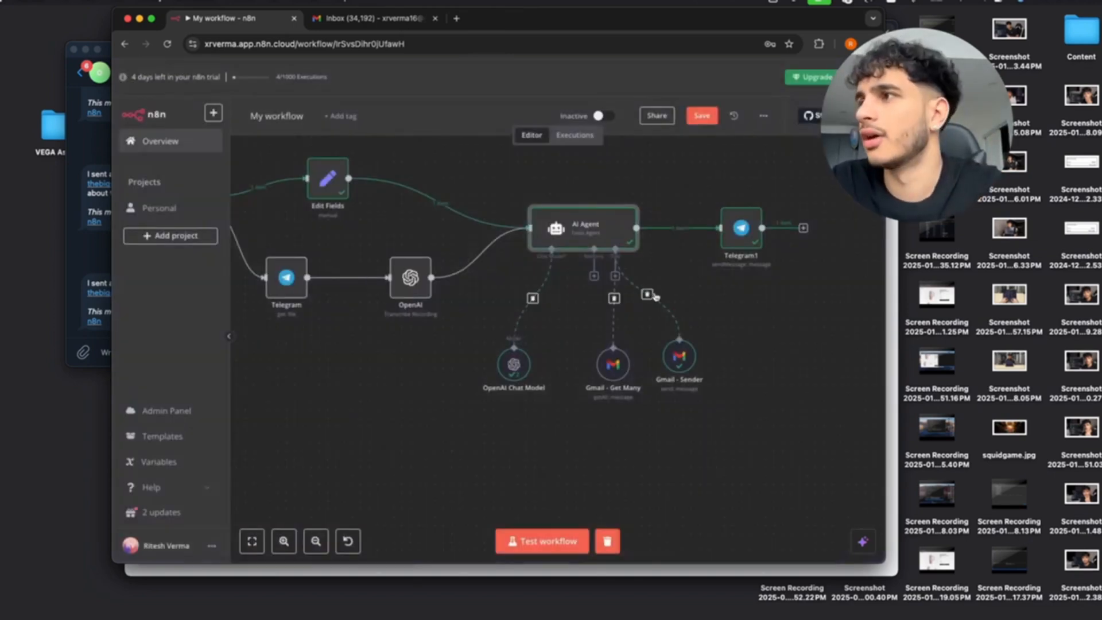
Look over the canvas and Telegram chat, then click Test workflow to await a Telegram trigger.
scroll(655, 296, "up", 5)
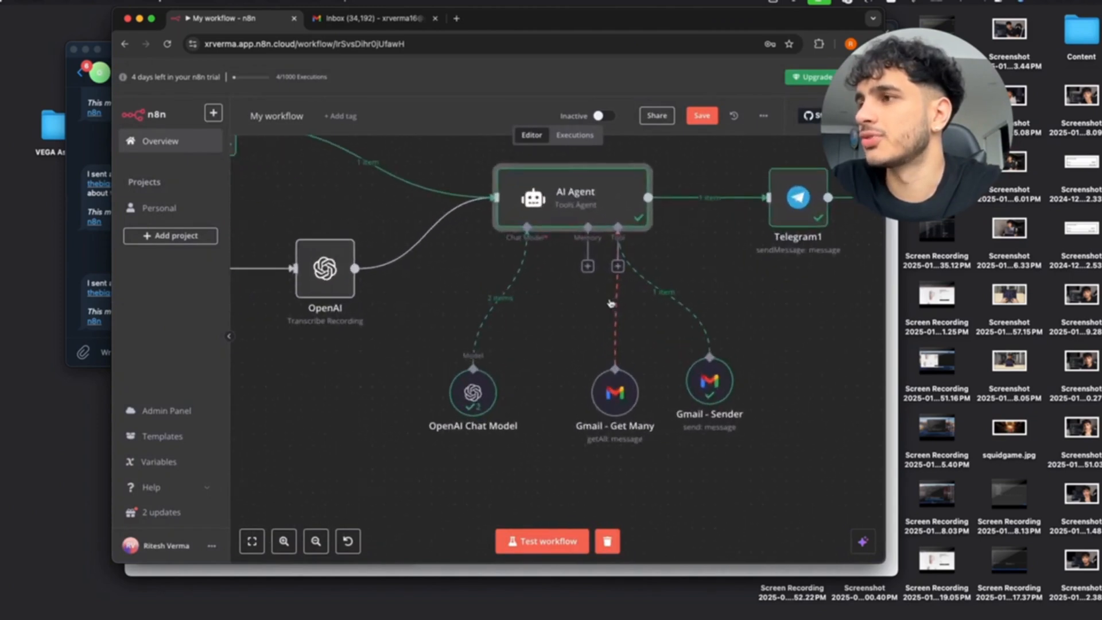
scroll(610, 304, "down", 5)
scroll(543, 298, "left", 2)
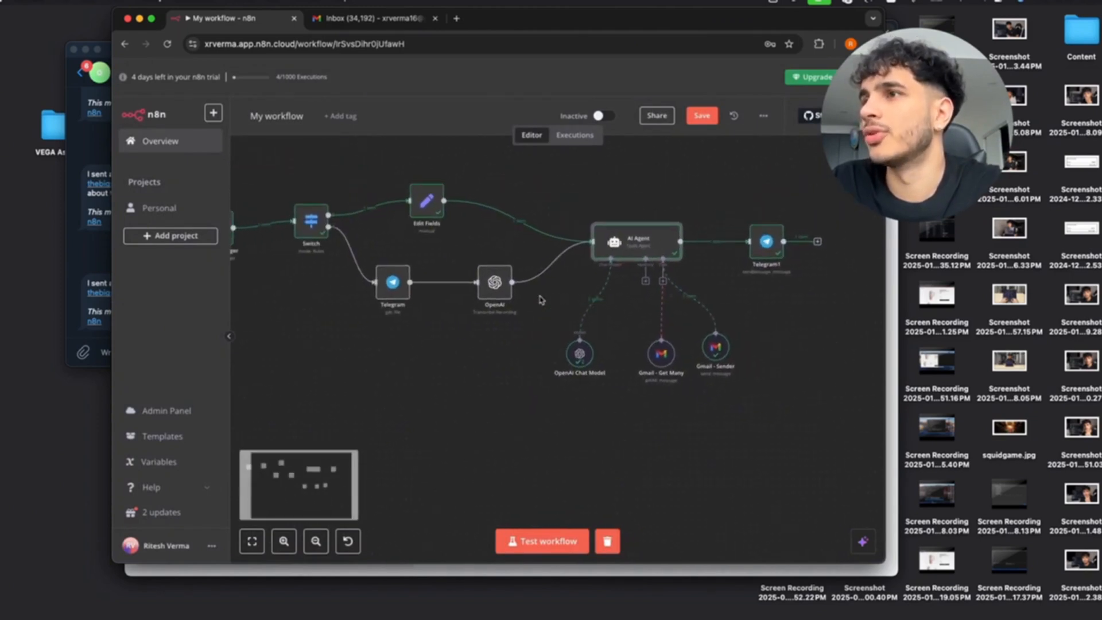
scroll(540, 299, "down", 3)
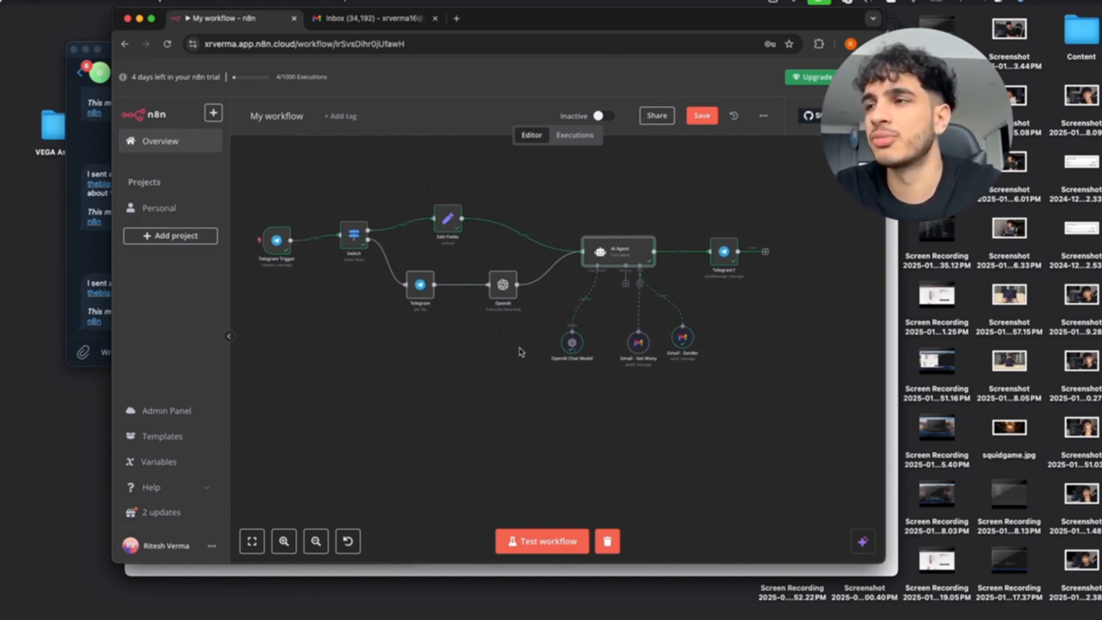
left_click(92, 161)
scroll(128, 178, "up", 5)
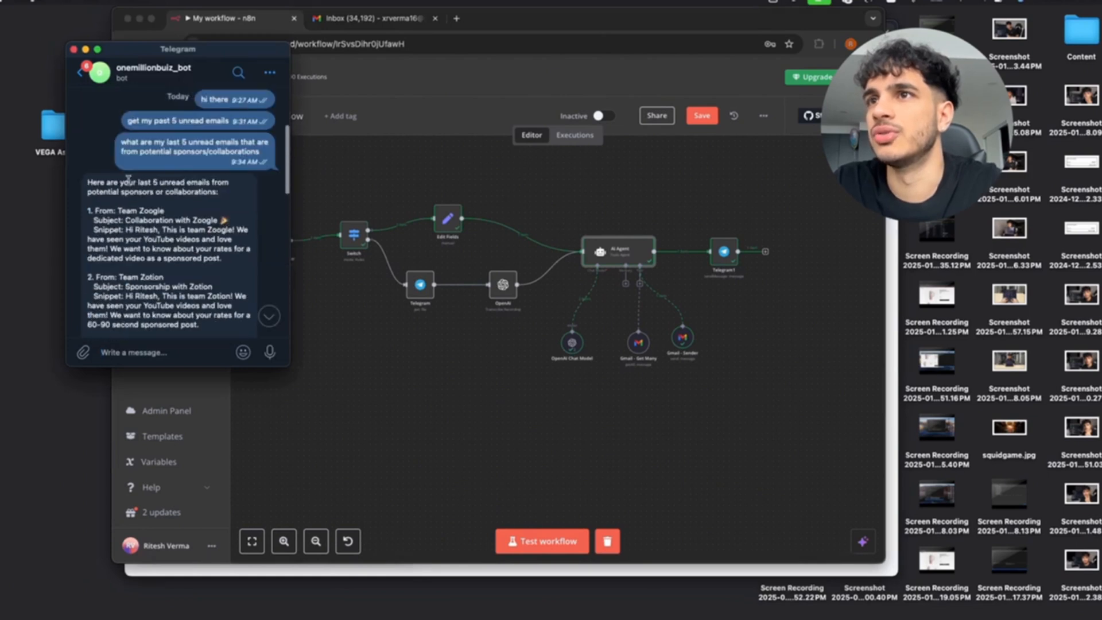
scroll(128, 178, "down", 2)
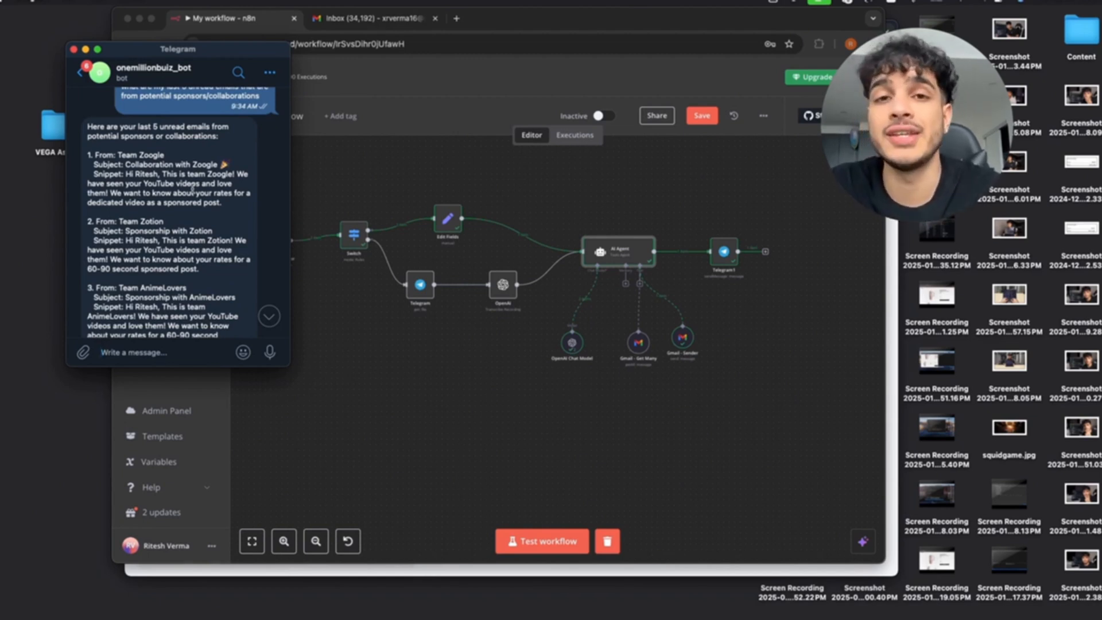
left_click(607, 315)
scroll(607, 315, "up", 5)
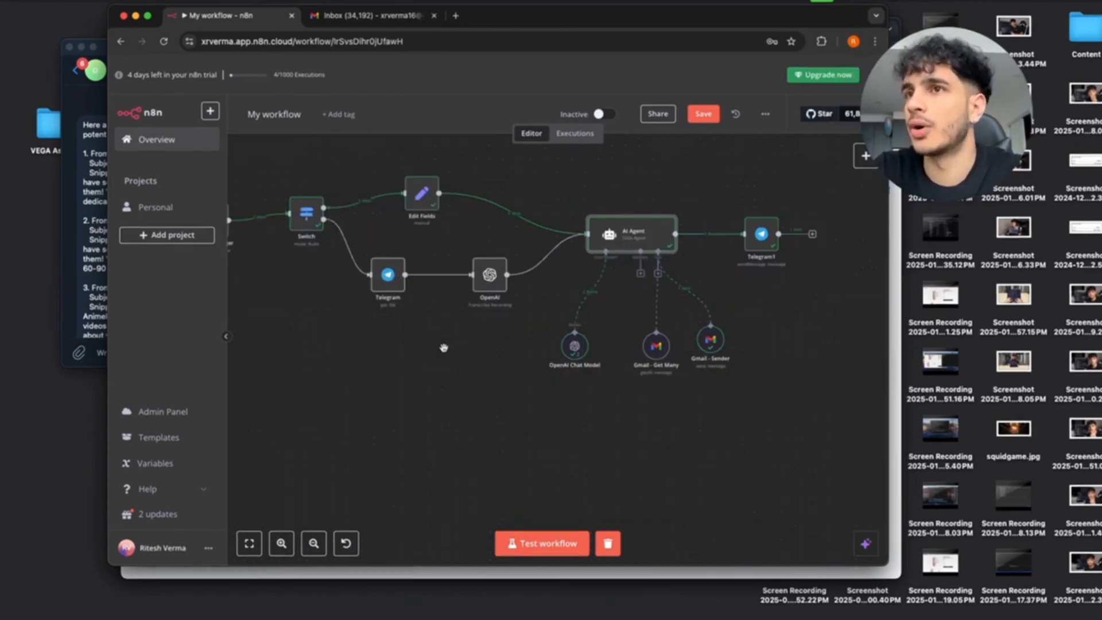
left_click(88, 198)
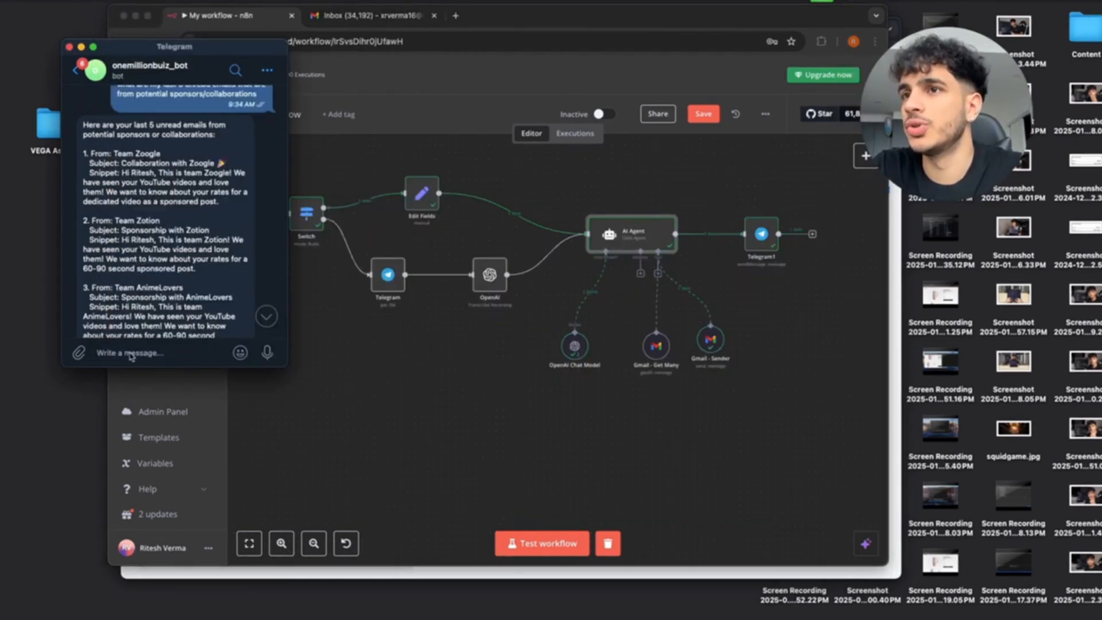
scroll(156, 328, "down", 10)
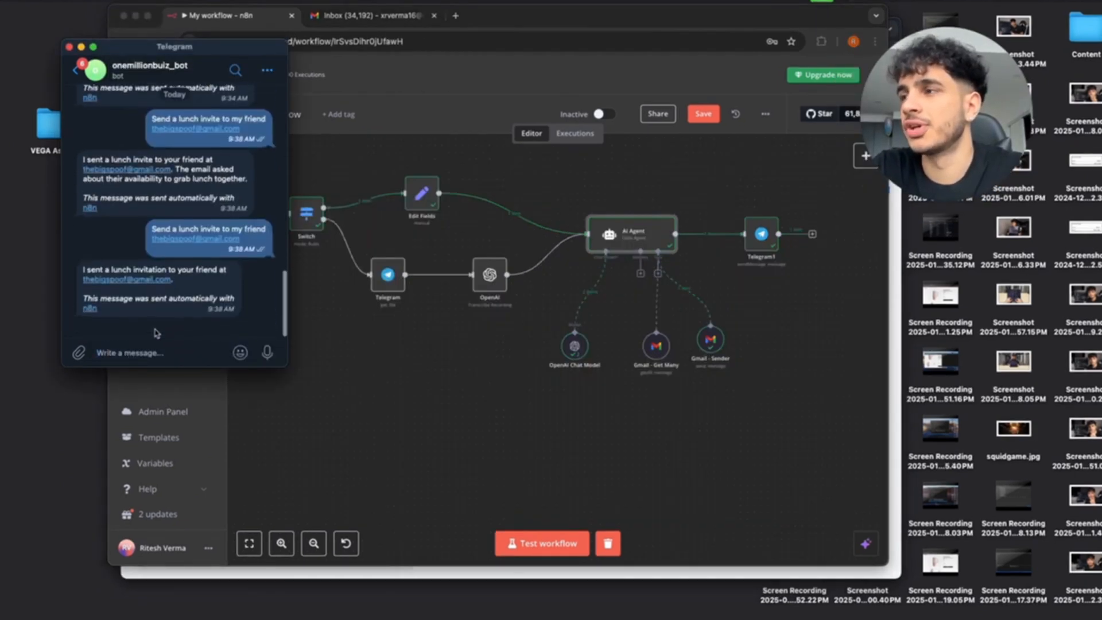
left_click(538, 549)
left_click(538, 549)
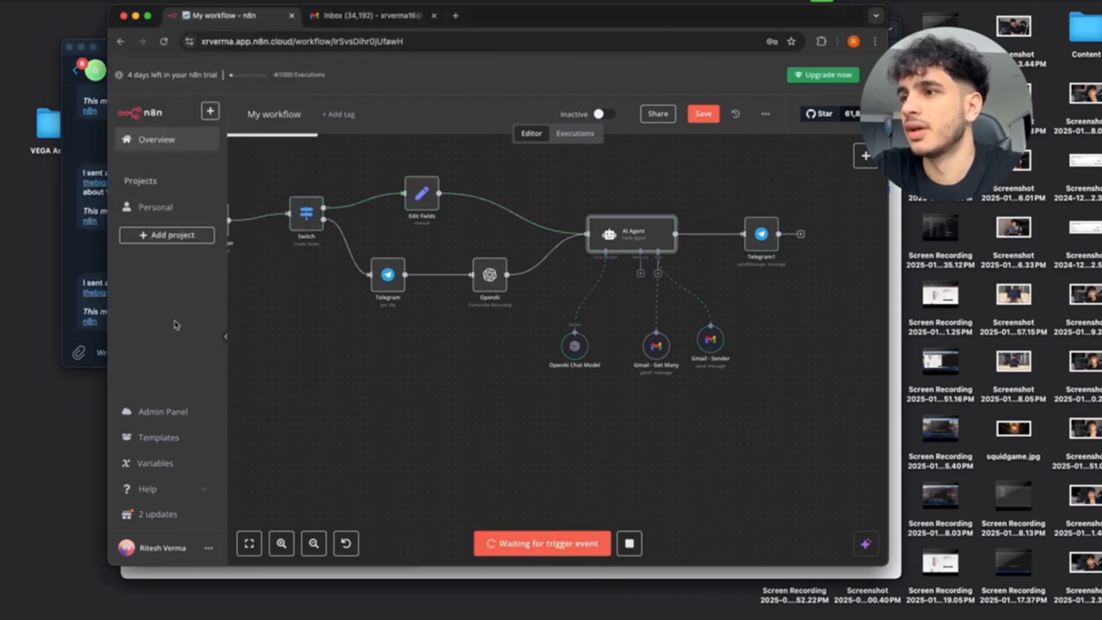
Type the request asking the bot to reply to the last 5 sponsor emails quoting $700 per 60-second video.
left_click(100, 256)
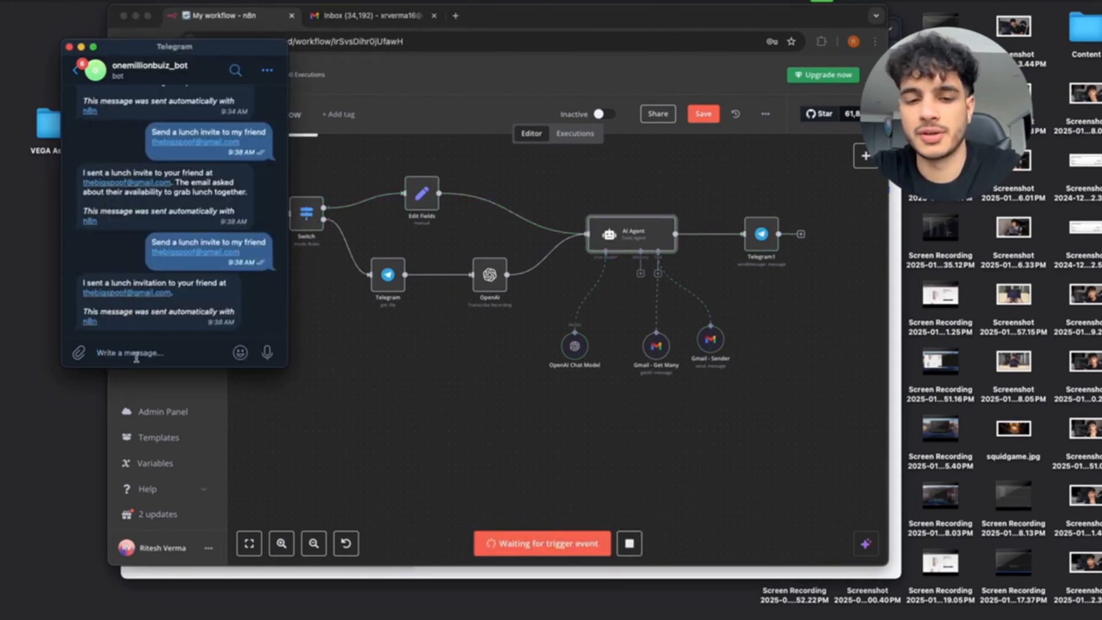
type("I")
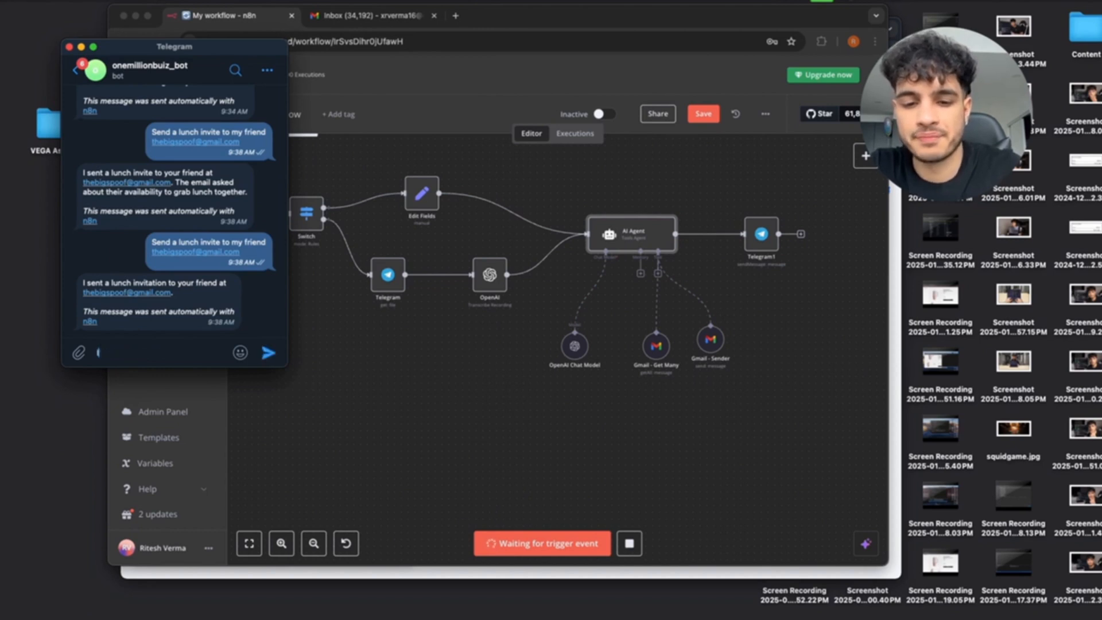
type("n")
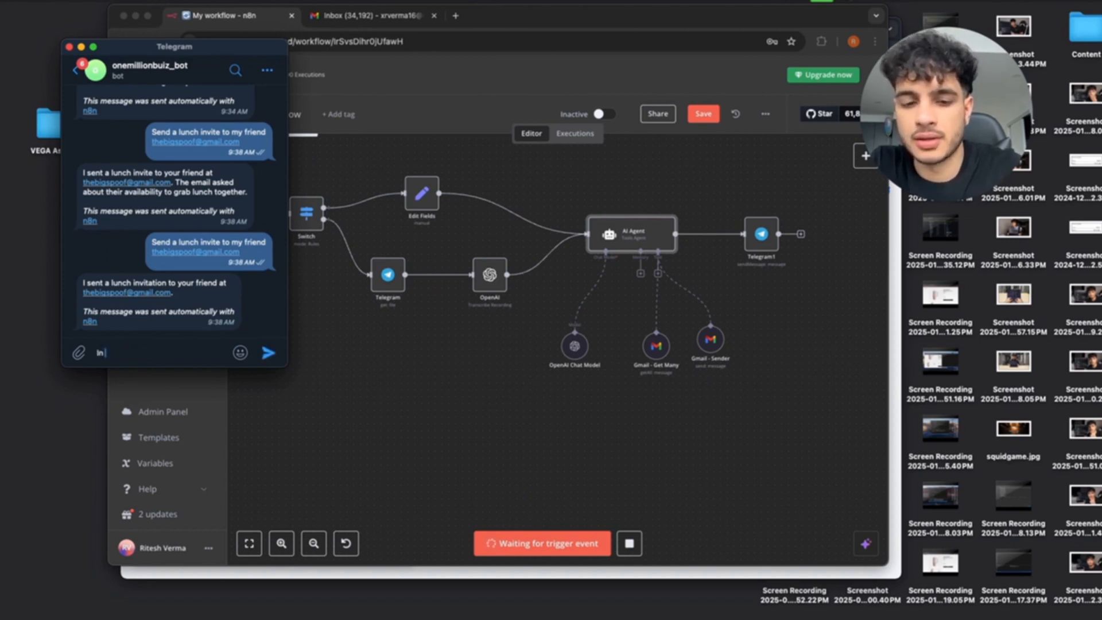
type(" the last 5 emails")
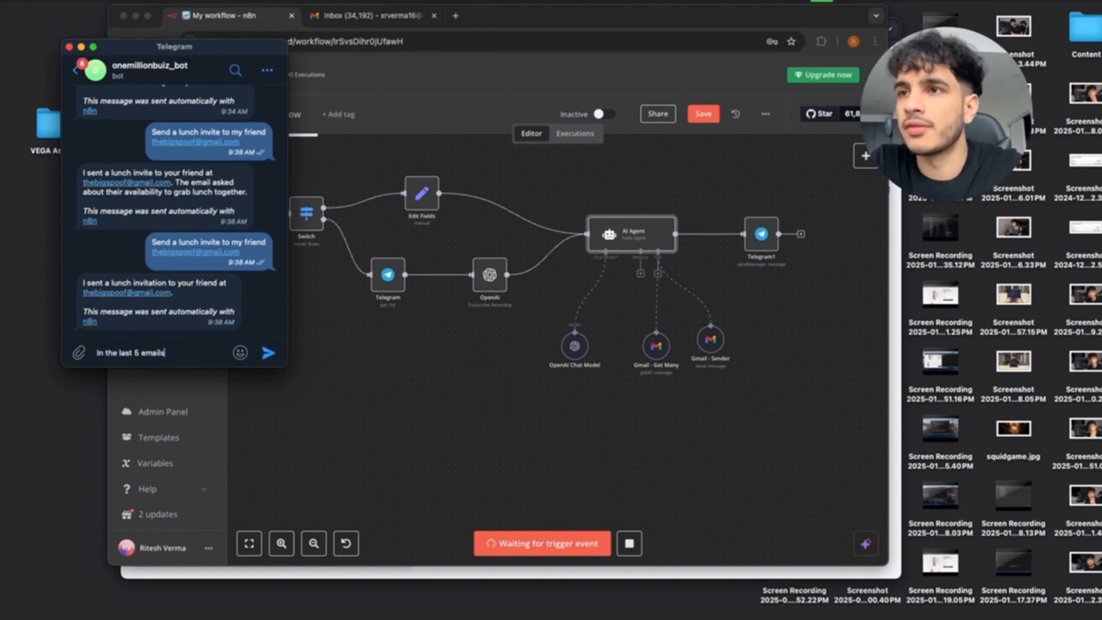
type(" in my inbox th")
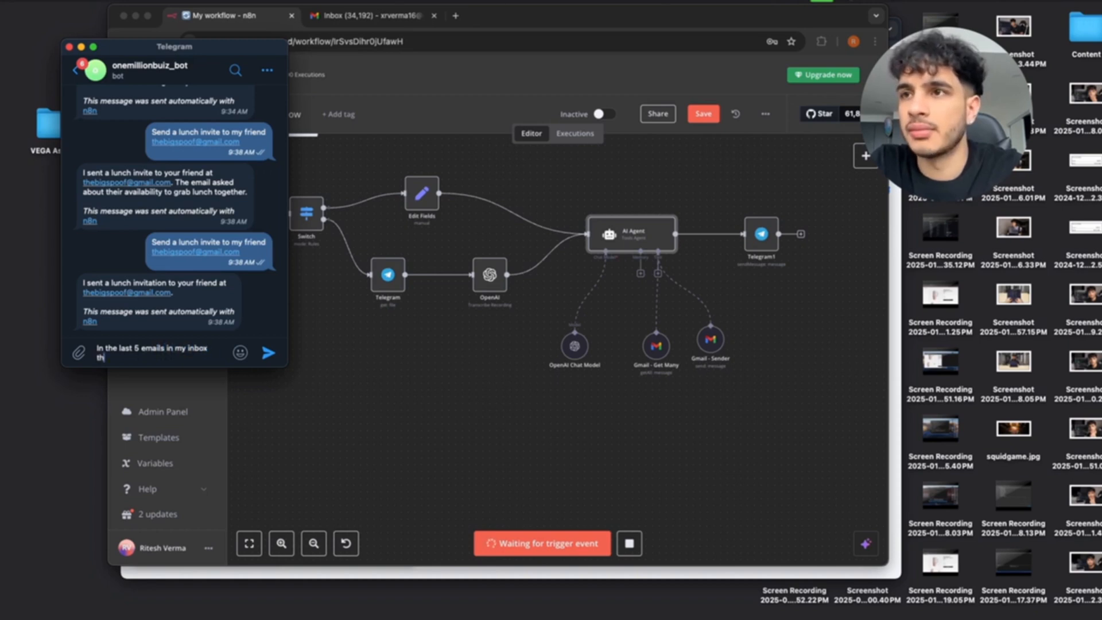
type("at are from spon")
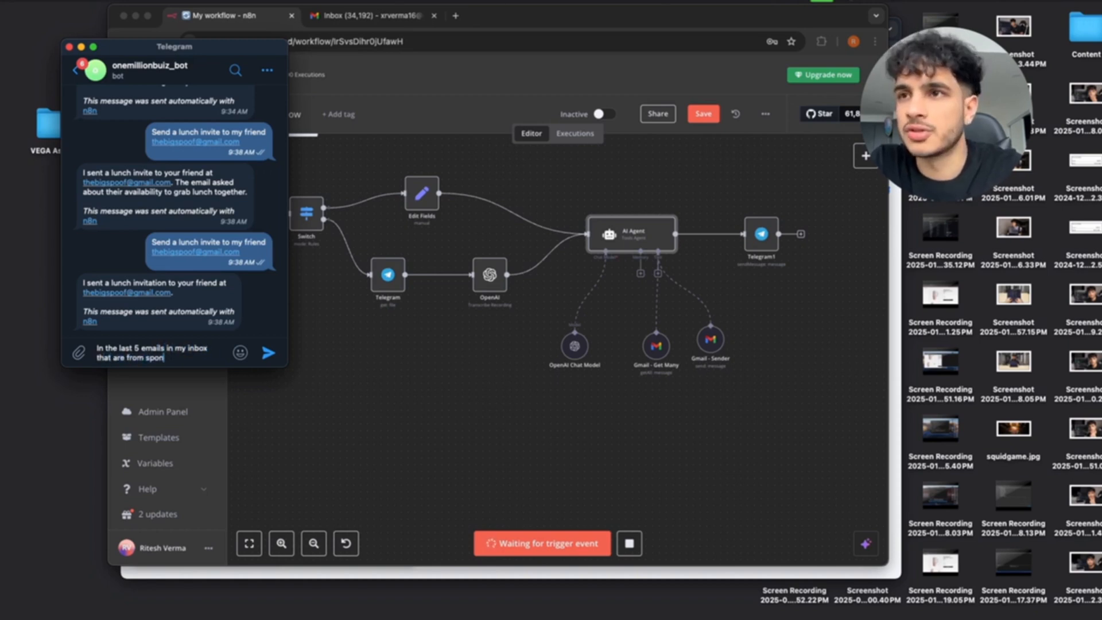
type("sors asking for")
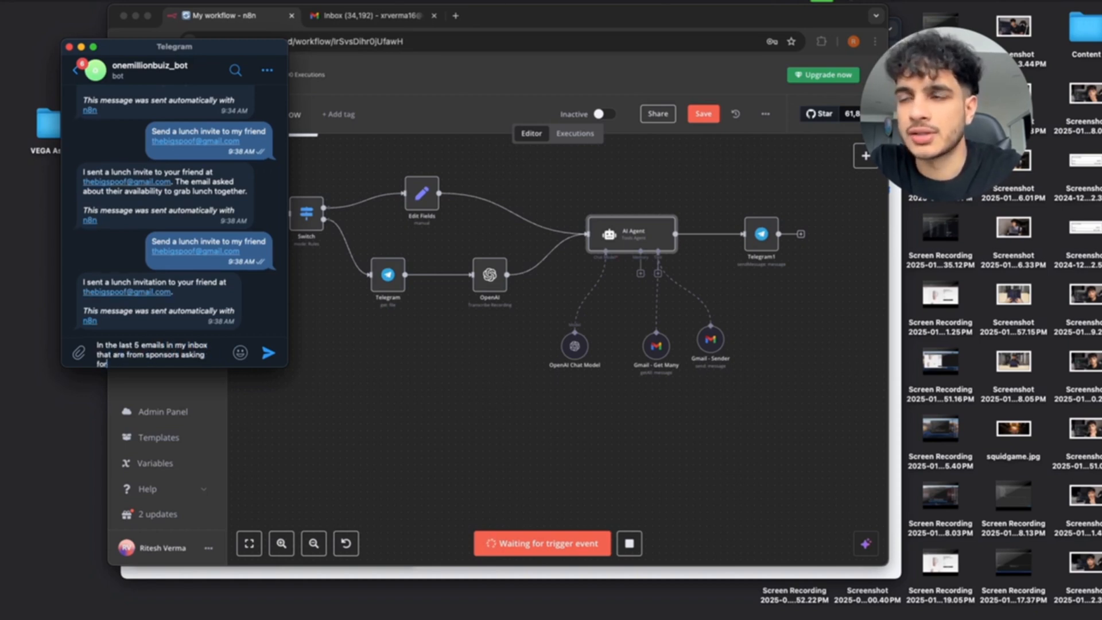
type(" my rat")
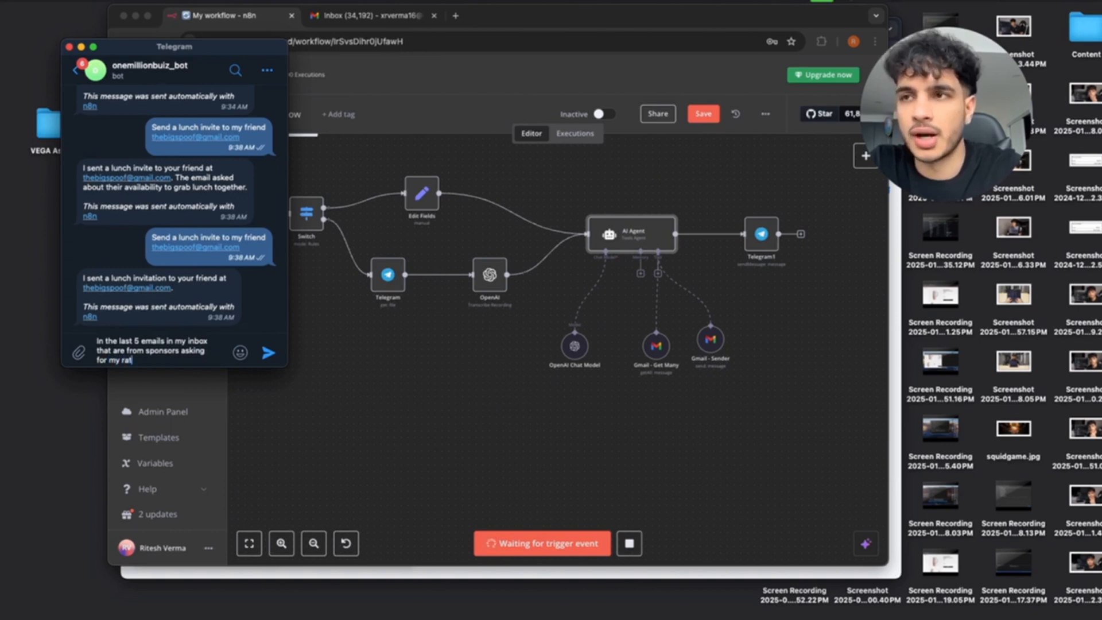
key("BackSpace")
key("BackSpace")
key("BackSpace")
key("BackSpace")
key("BackSpace")
key("BackSpace")
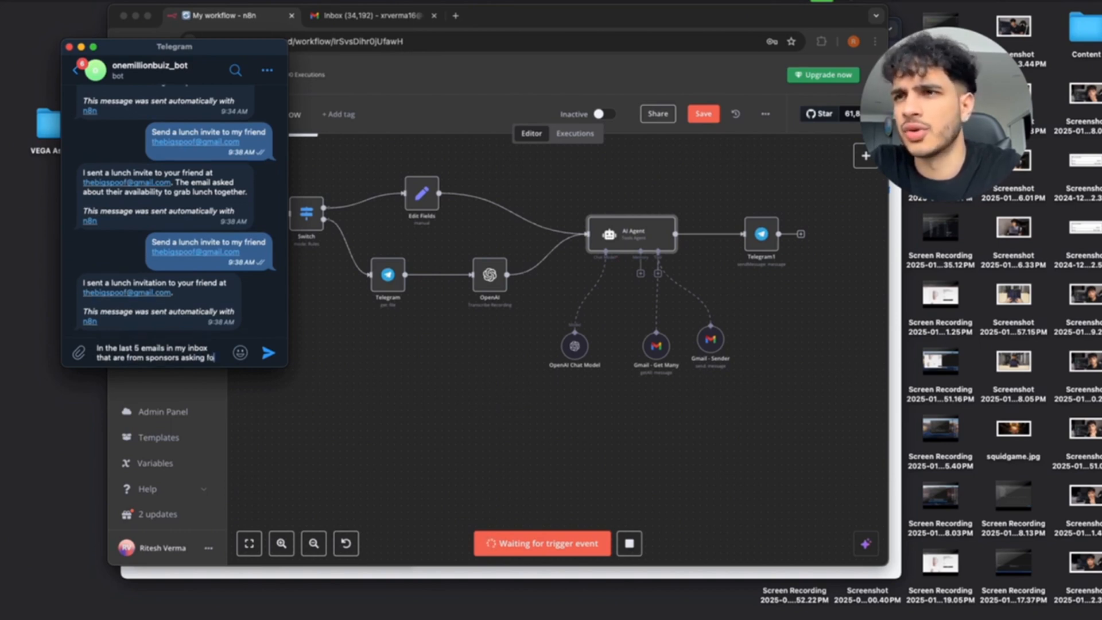
type("for a collab")
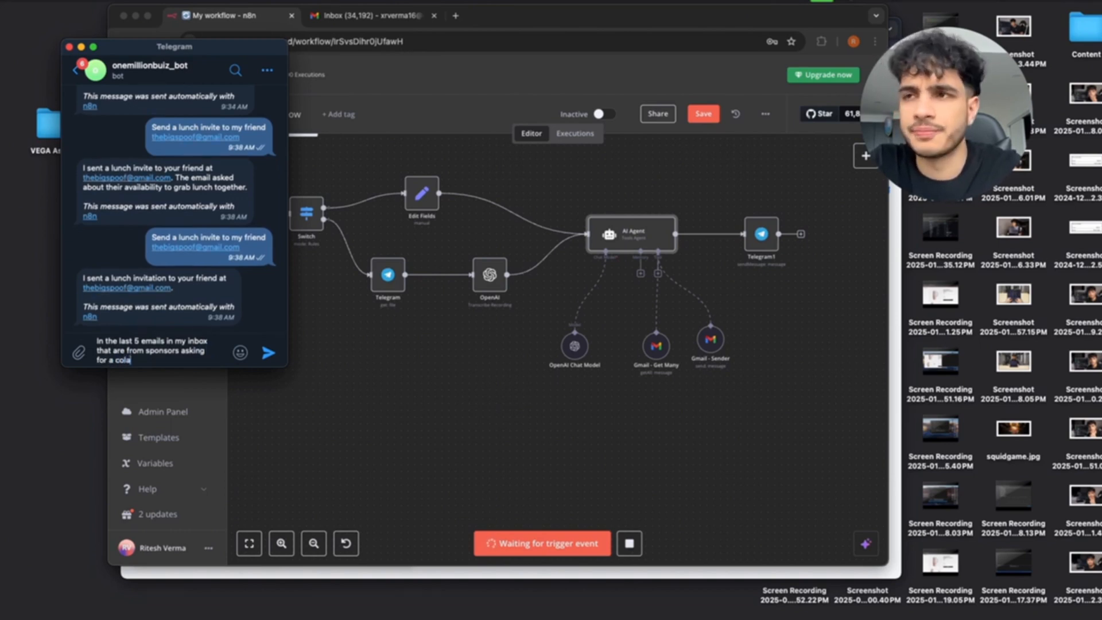
type("oration")
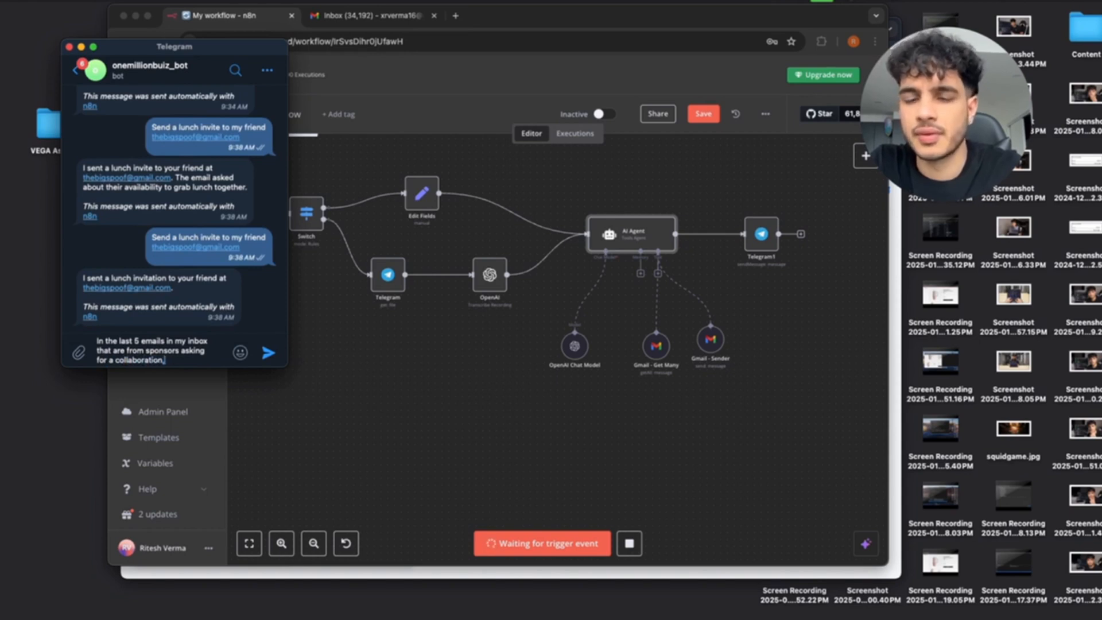
type(", reply to")
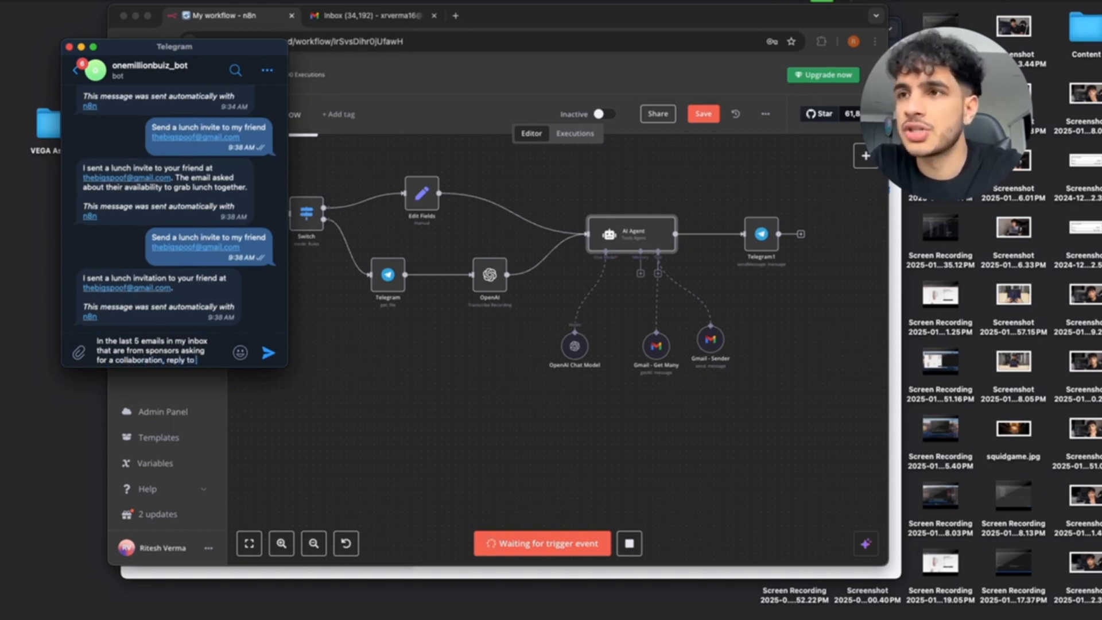
type(" each of them sayi")
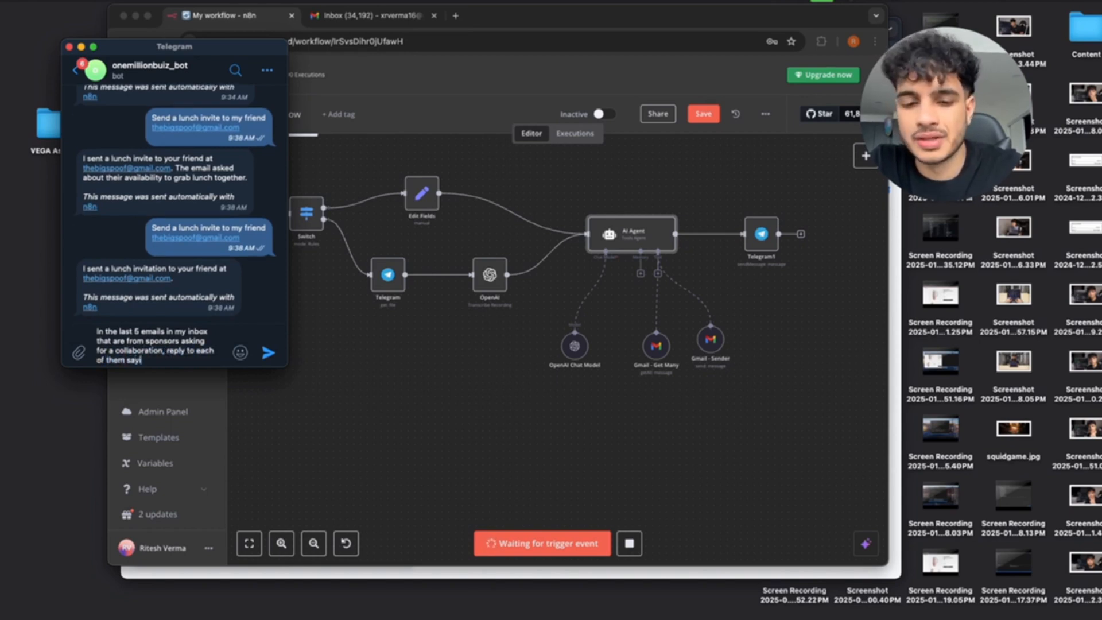
type("ng my rates for a")
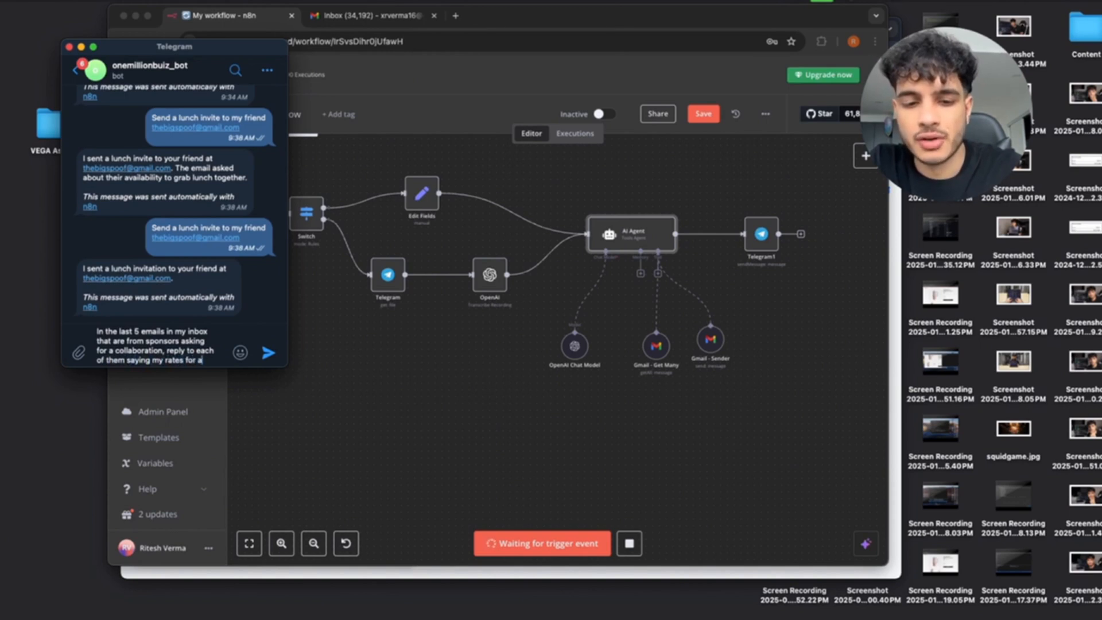
type(" 60 second video are")
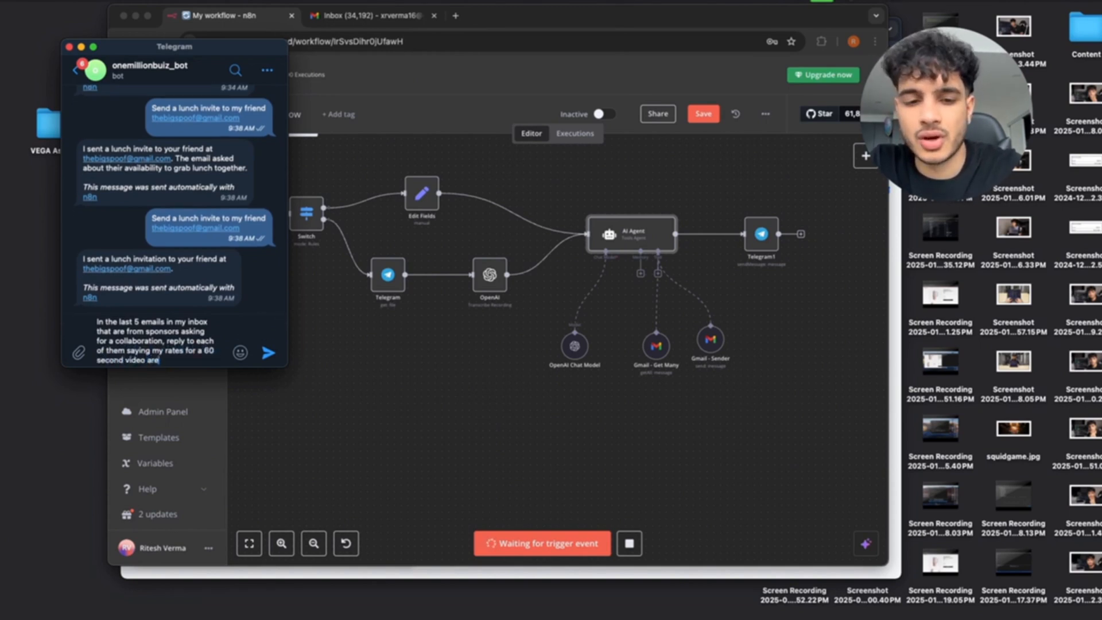
key("BackSpace")
key("BackSpace")
key("BackSpace")
key("BackSpace")
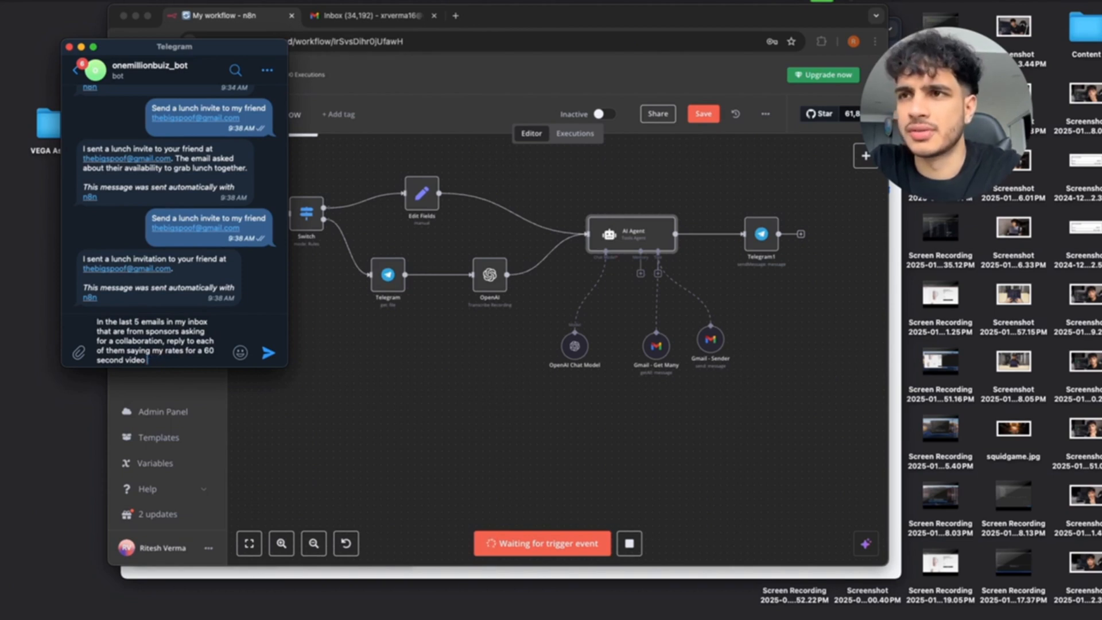
type("is")
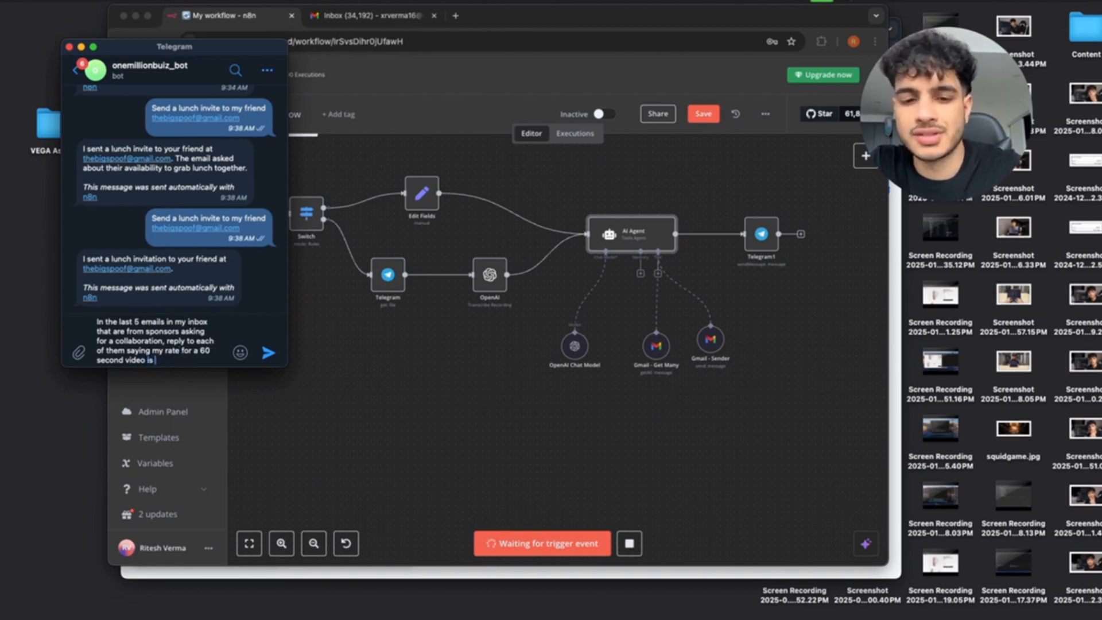
type(" $700.")
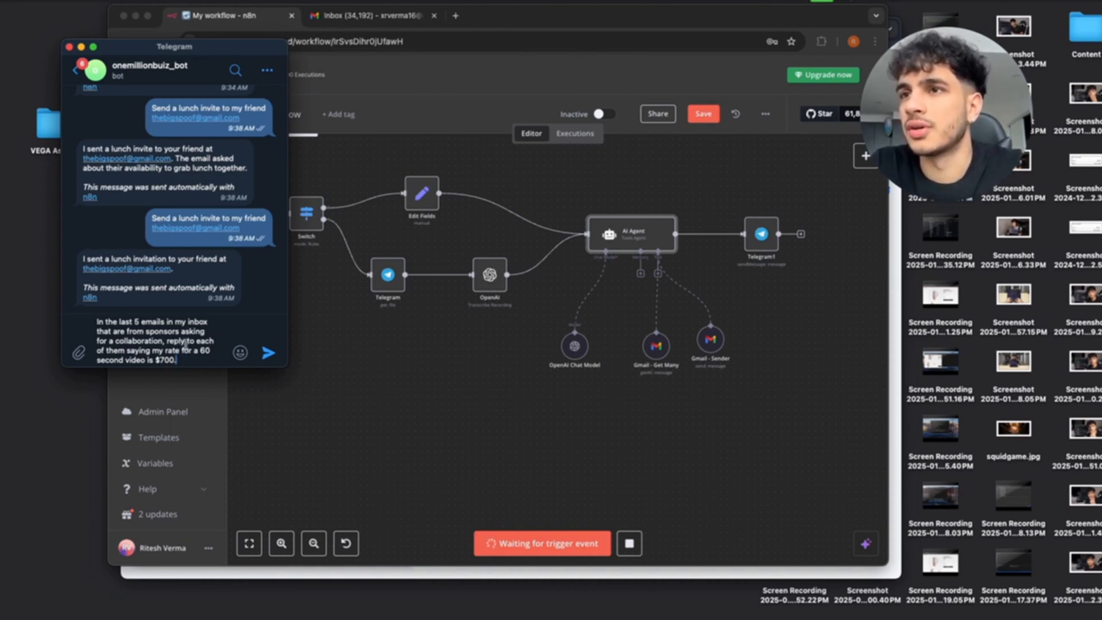
key("BackSpace")
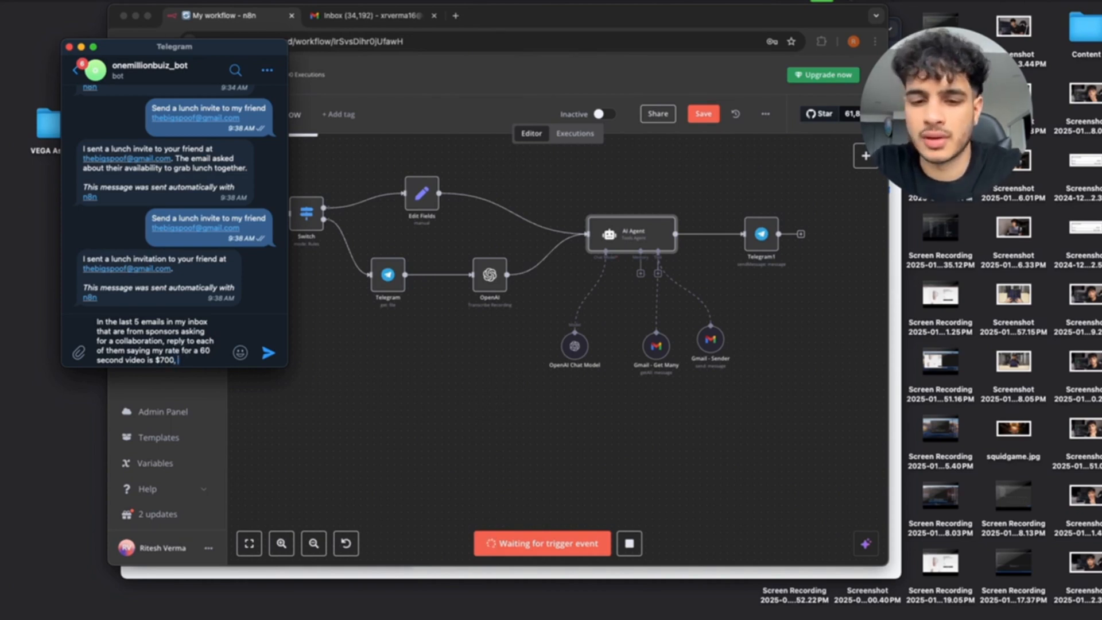
type("by sending tyhe")
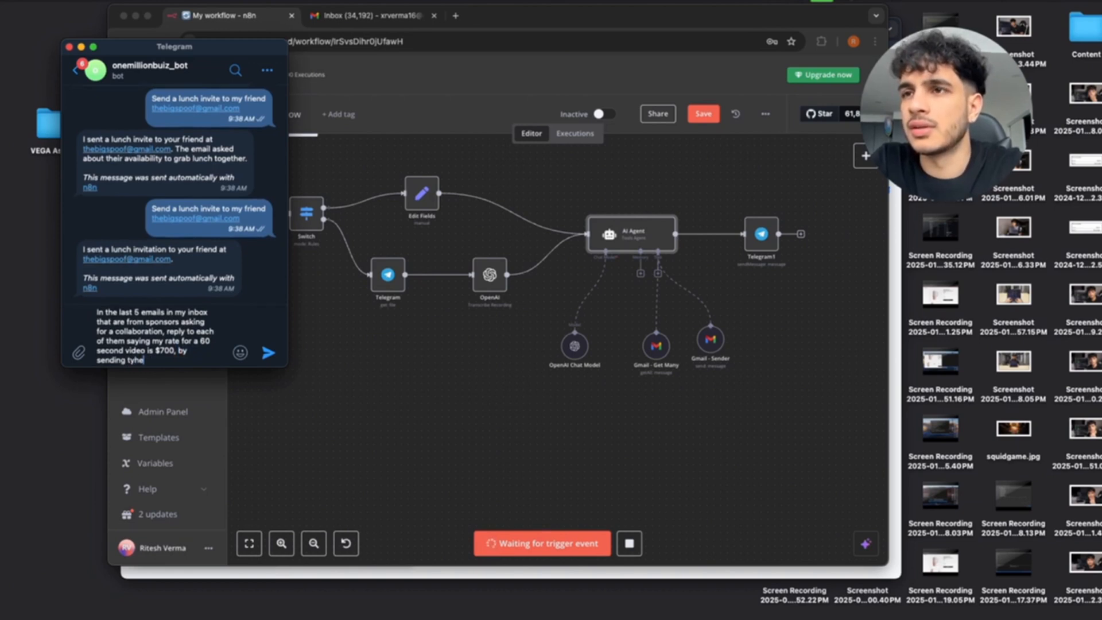
key("BackSpace")
key("BackSpace")
key("BackSpace")
type("hem each an")
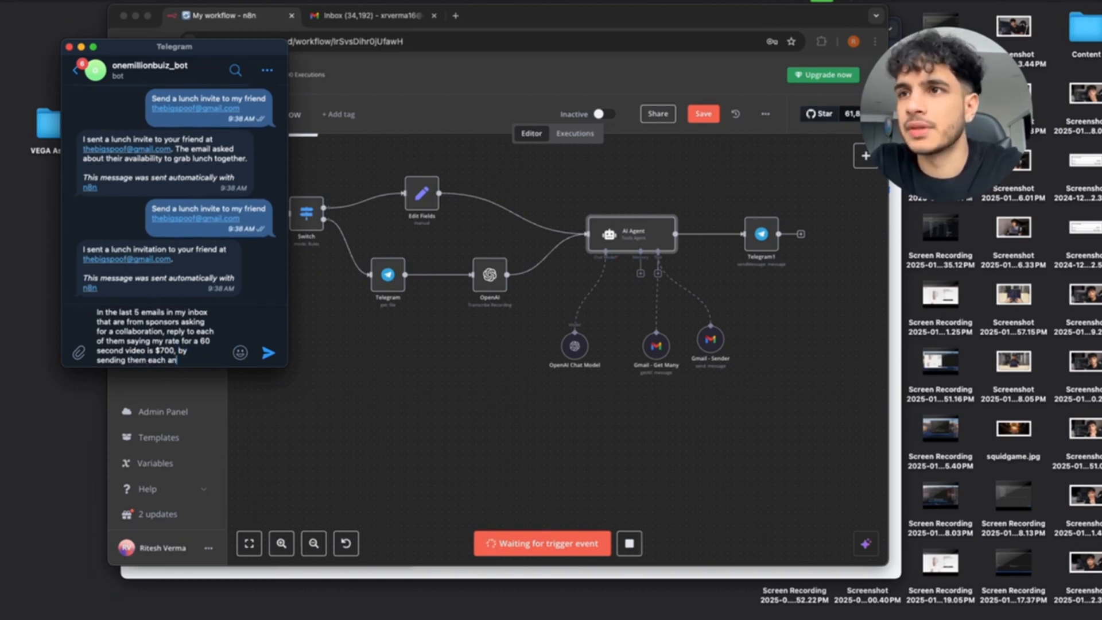
type(" email.")
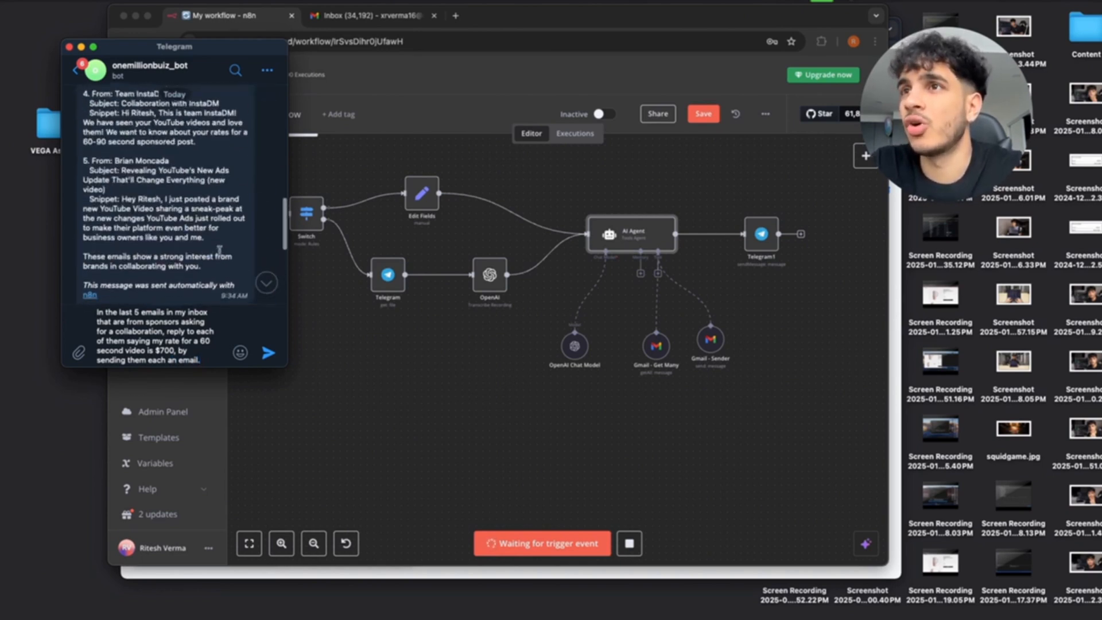
scroll(141, 163, "up", 5)
scroll(140, 164, "up", 5)
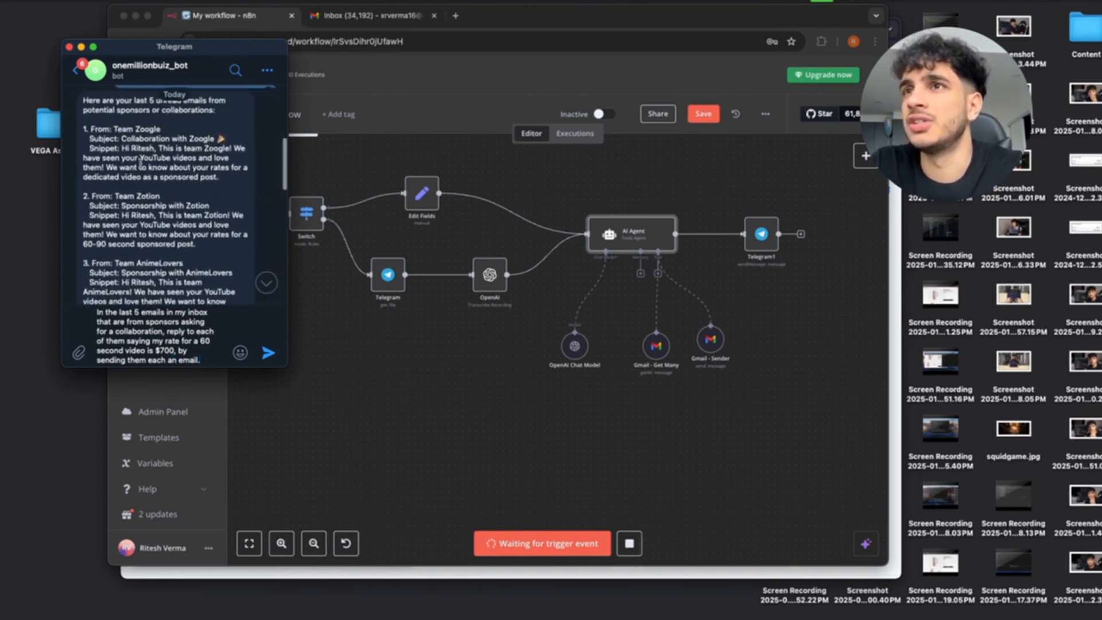
scroll(125, 247, "down", 3)
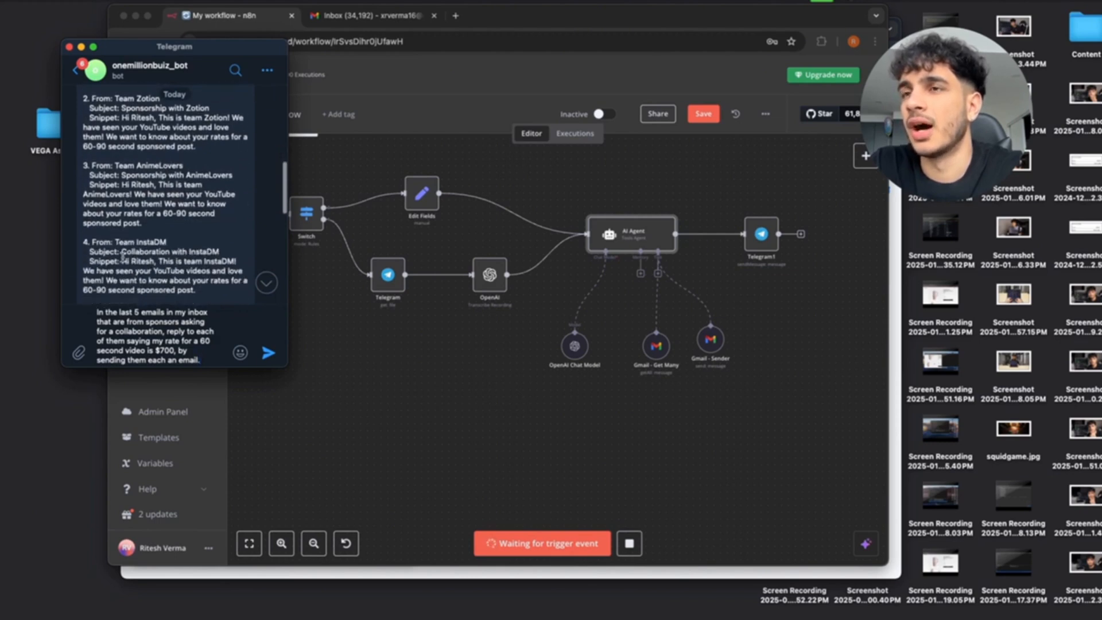
scroll(122, 257, "up", 3)
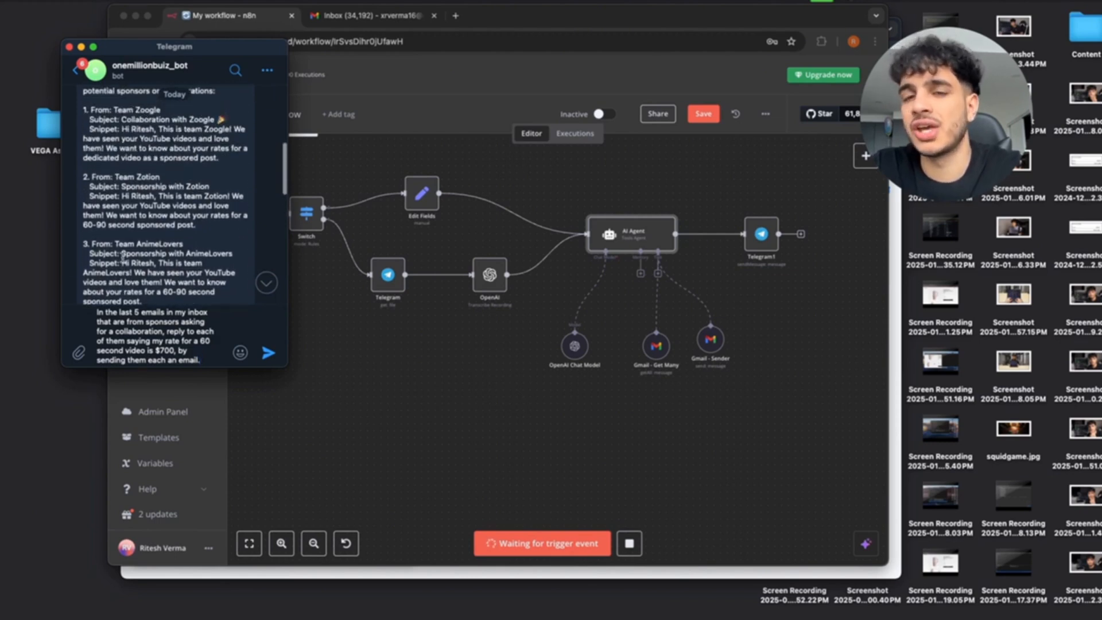
scroll(122, 256, "down", 10)
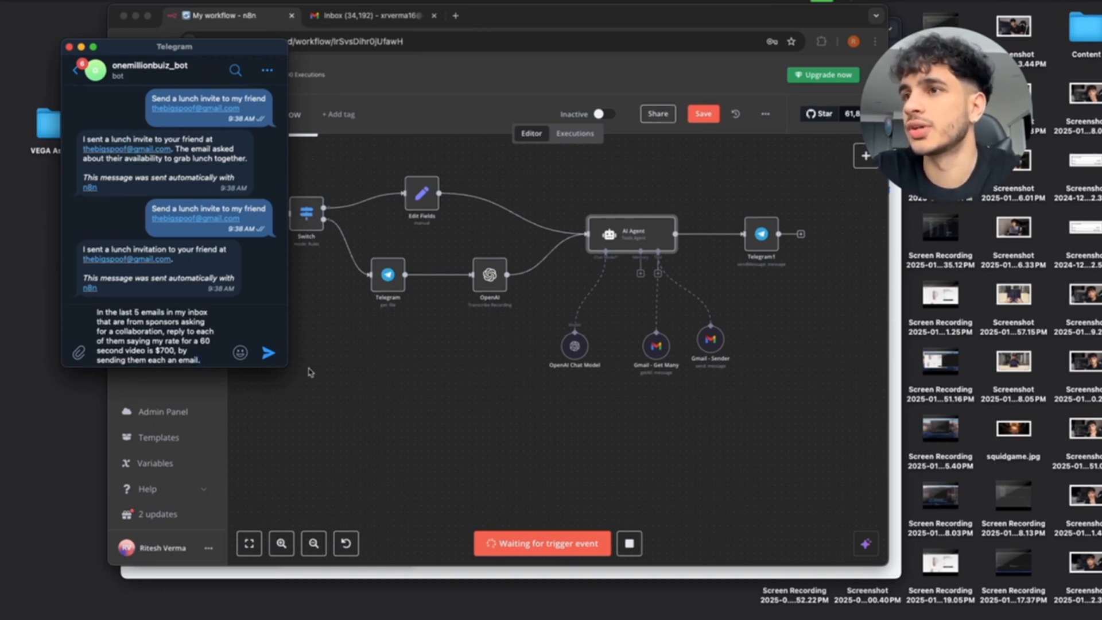
Send the sponsor-reply request to the bot and watch the n8n execution complete.
left_click(268, 352)
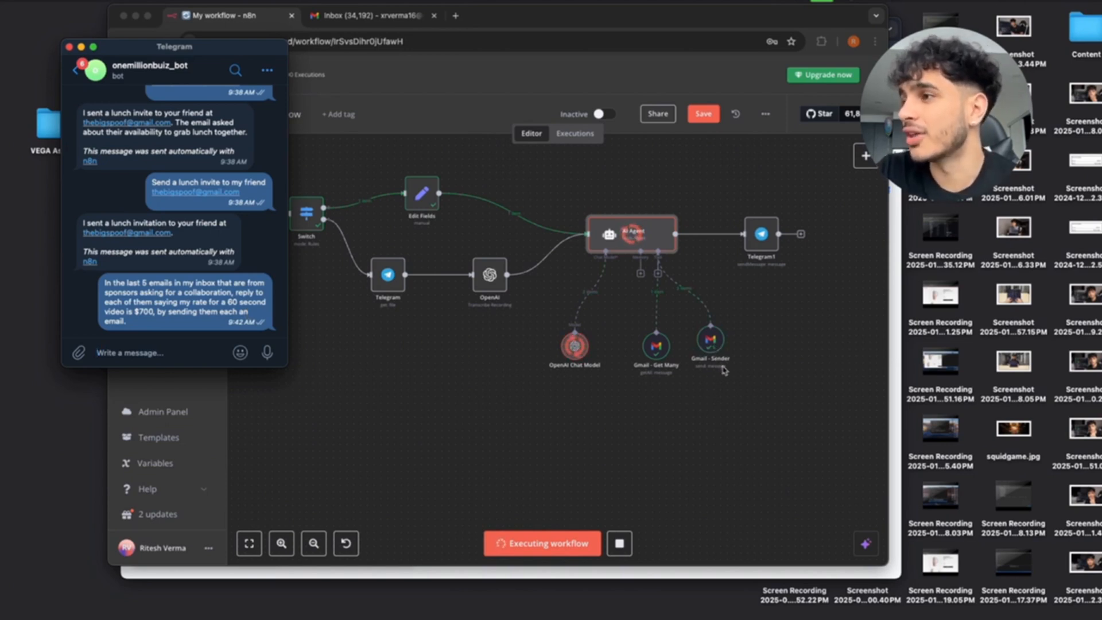
left_click(716, 351)
scroll(715, 351, "up", 5)
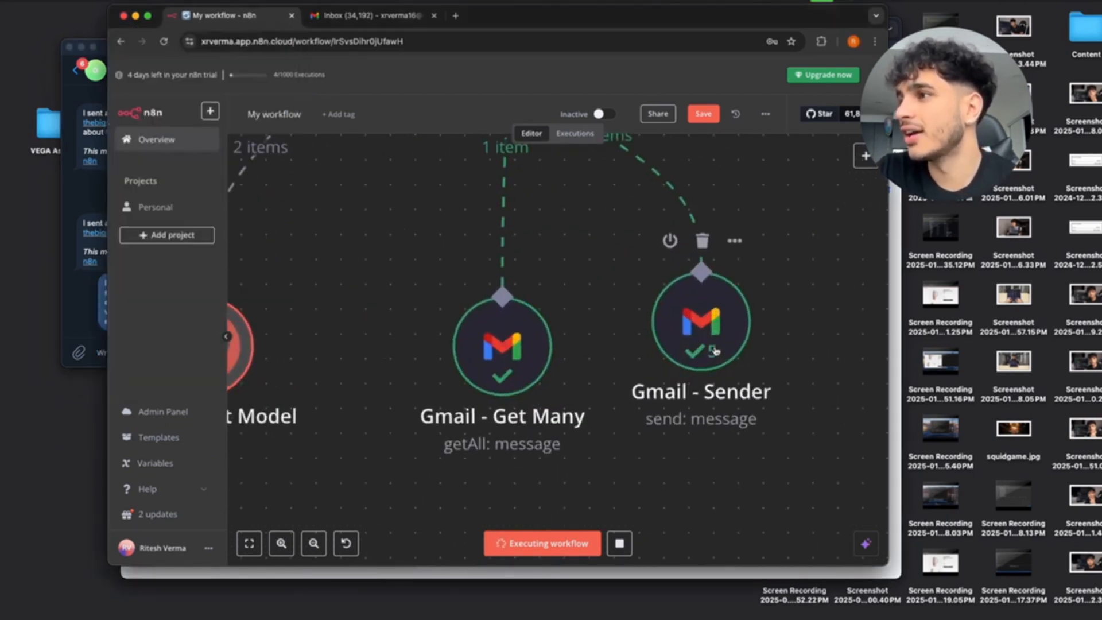
scroll(703, 354, "down", 5)
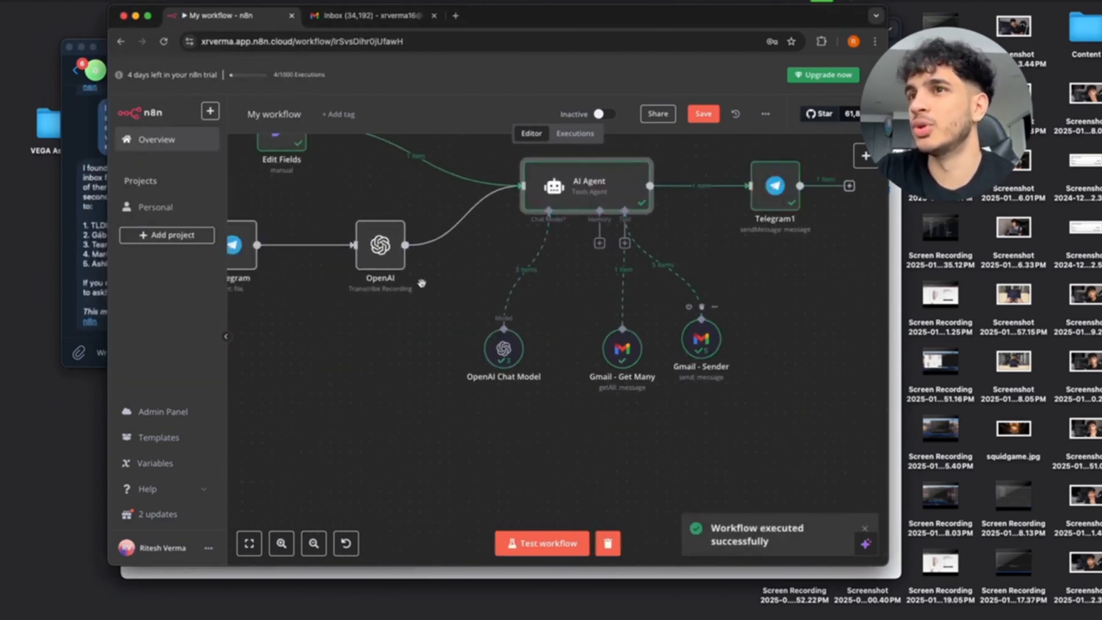
Review the bot's list of five sponsors that received replies, then switch to the Gmail inbox.
left_click(96, 190)
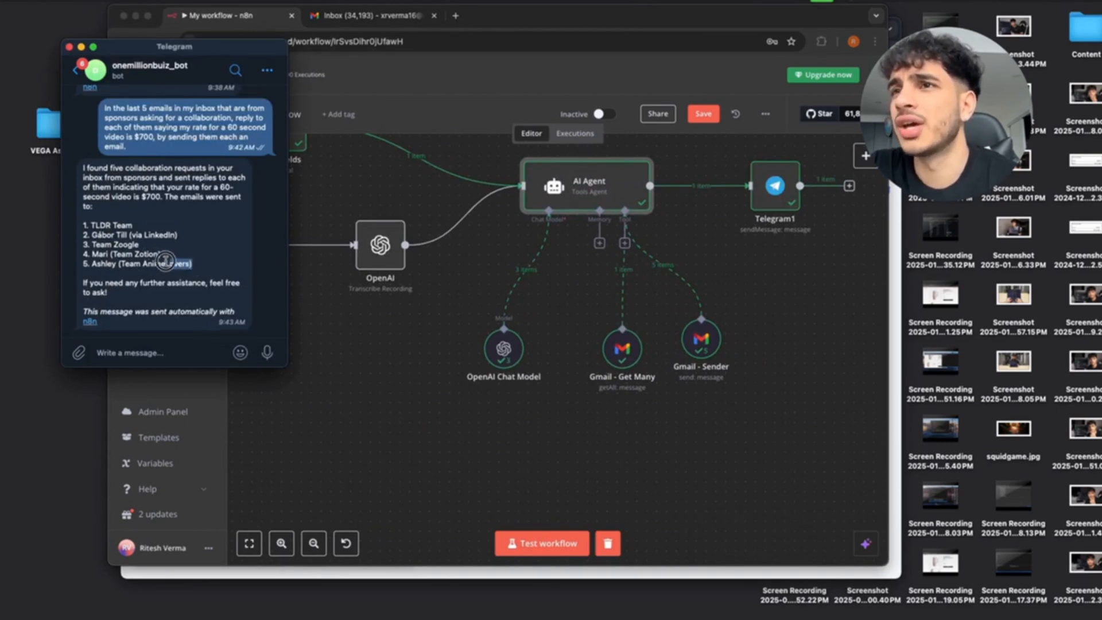
left_click_drag(193, 264, 90, 244)
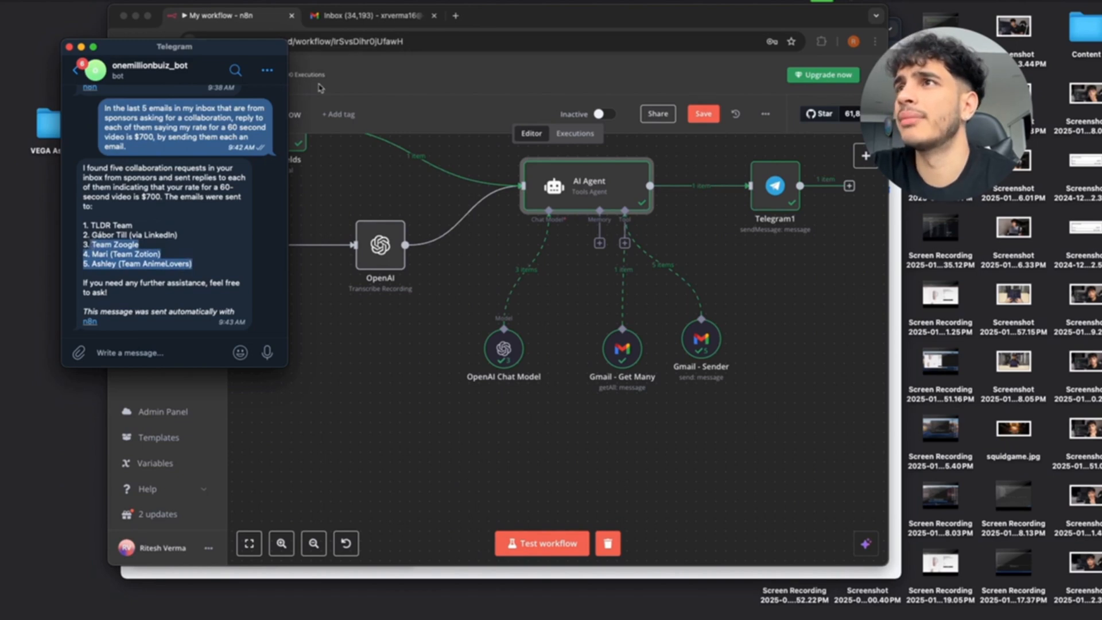
left_click_drag(180, 236, 83, 225)
left_click(400, 17)
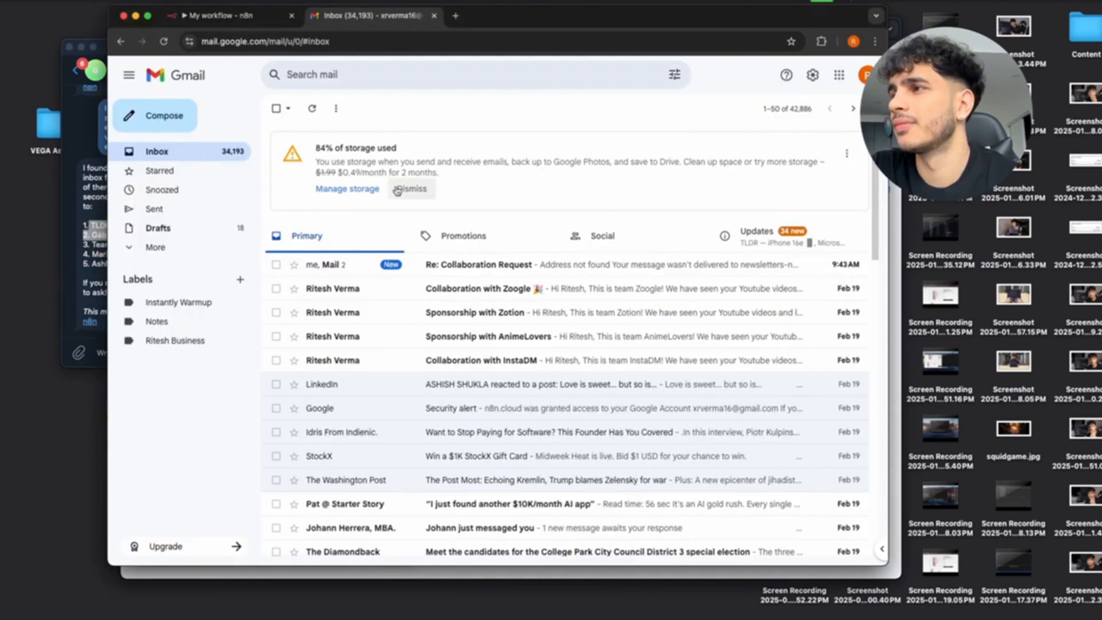
Check the newest Collaboration Request reply, then mark every Updates conversation as read and return to Primary.
left_click(413, 264)
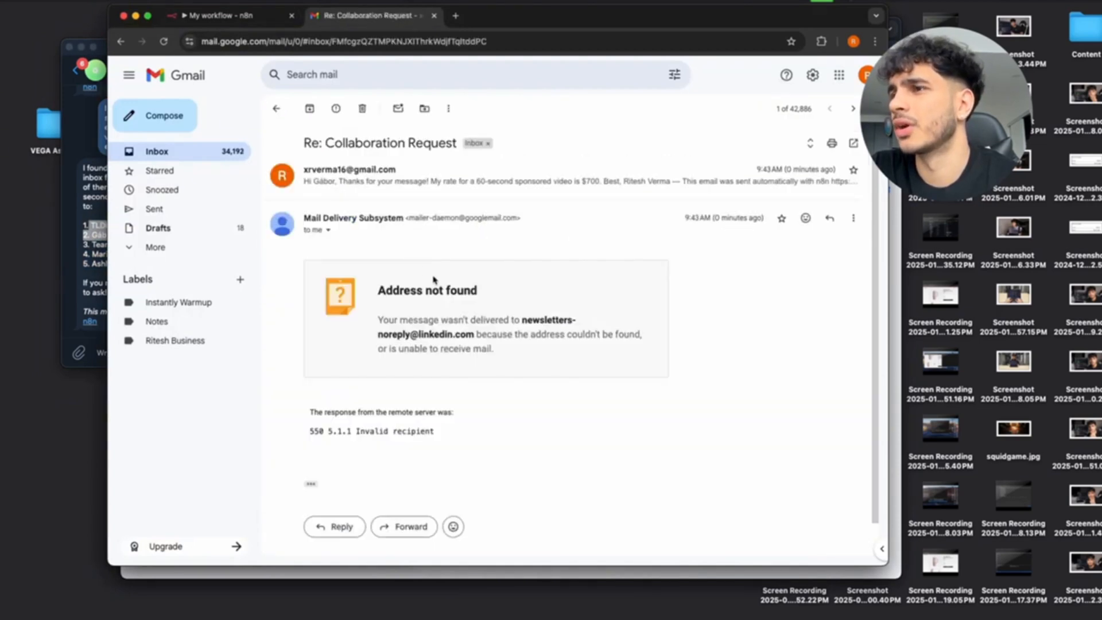
left_click(278, 110)
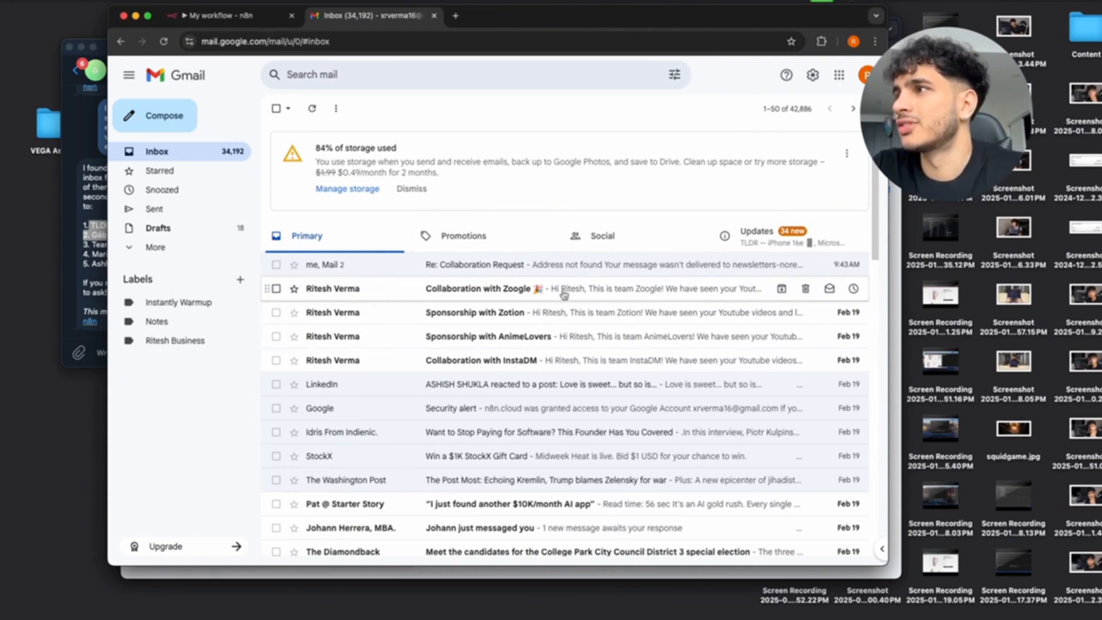
left_click(750, 247)
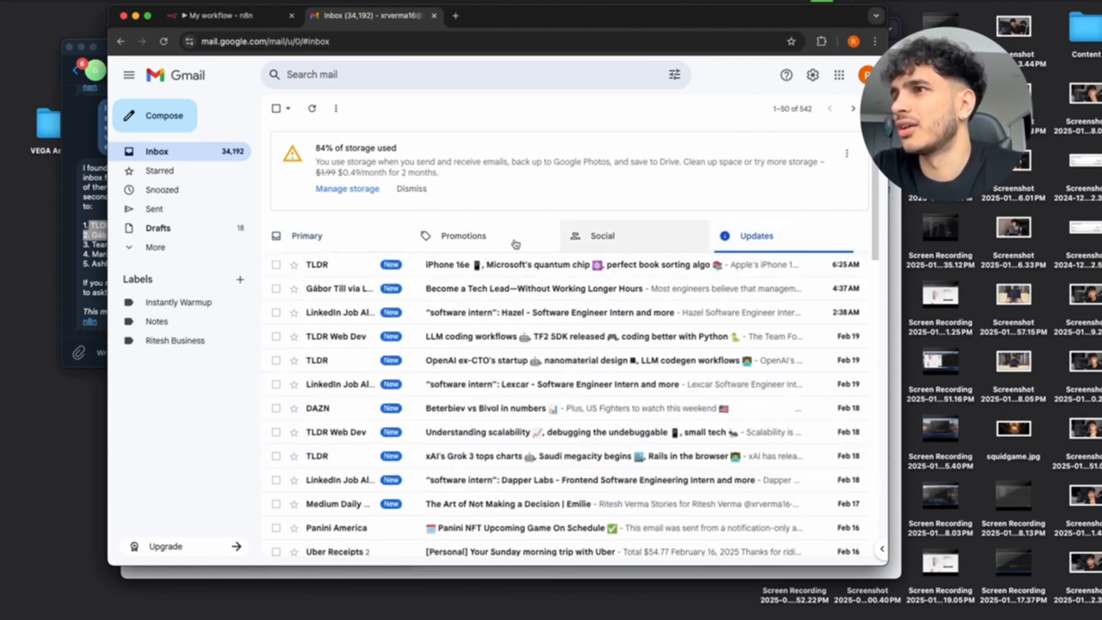
left_click(326, 237)
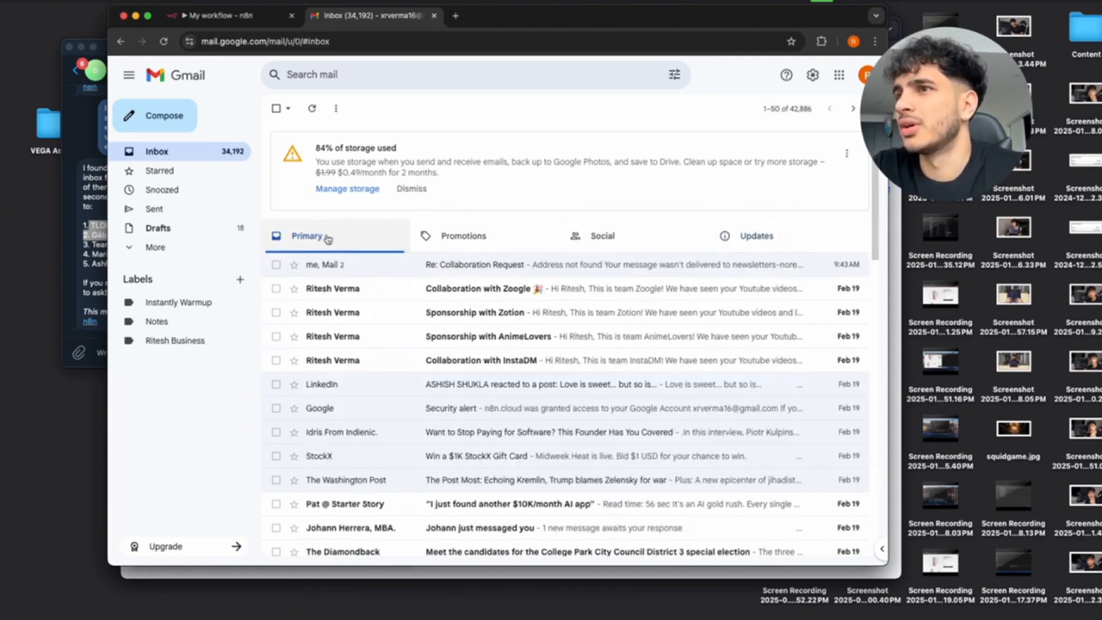
left_click(746, 236)
left_click(276, 108)
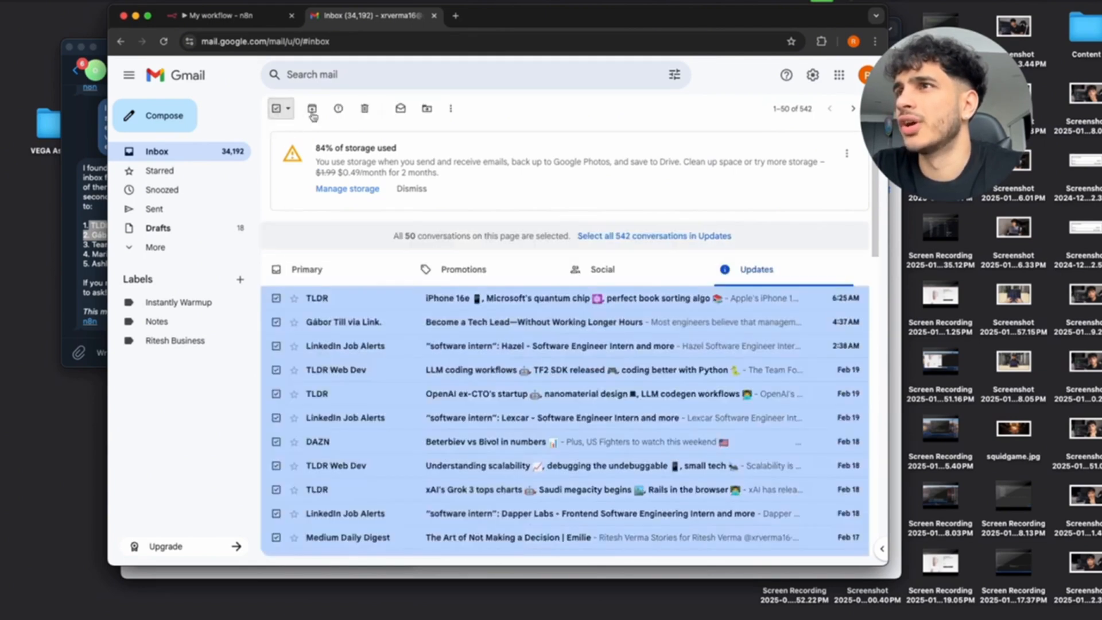
left_click(399, 109)
left_click(315, 237)
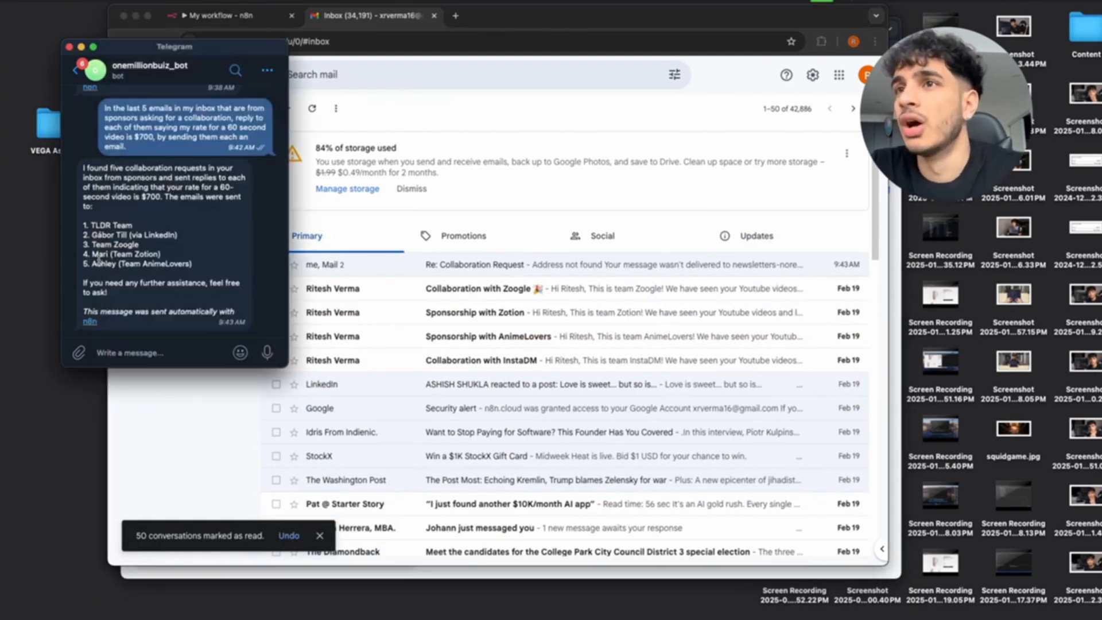
Review the recipients listed in the Telegram bot's reply, then bring Gmail back alongside the other windows.
left_click(99, 262)
left_click_drag(197, 266, 150, 247)
left_click(150, 248)
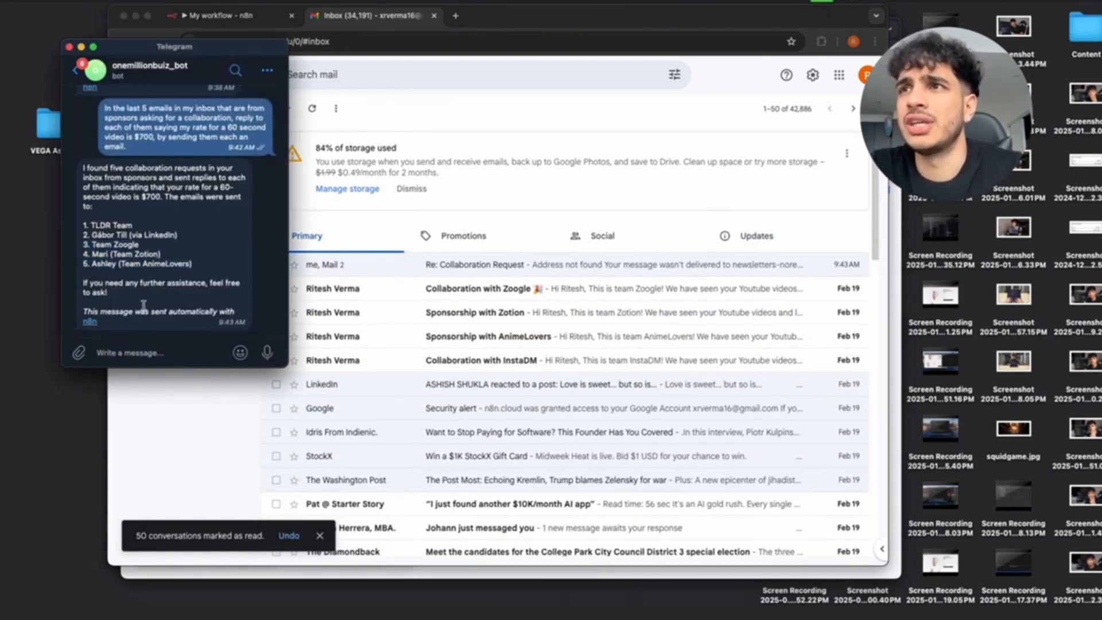
scroll(161, 249, "up", 4)
scroll(163, 250, "up", 10)
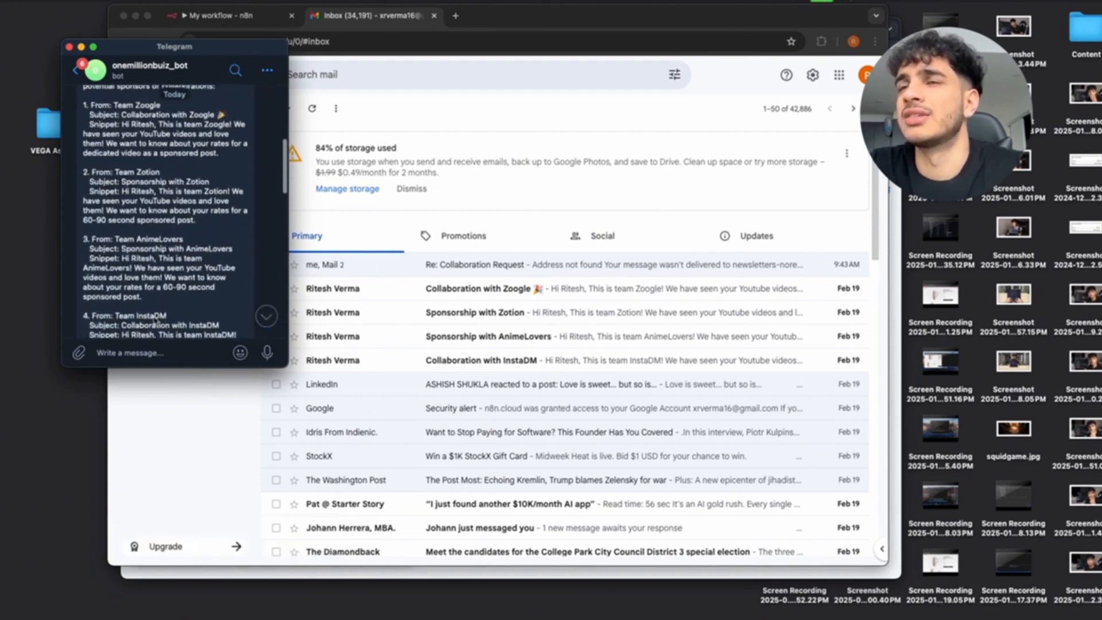
scroll(155, 299, "up", 10)
scroll(154, 300, "down", 15)
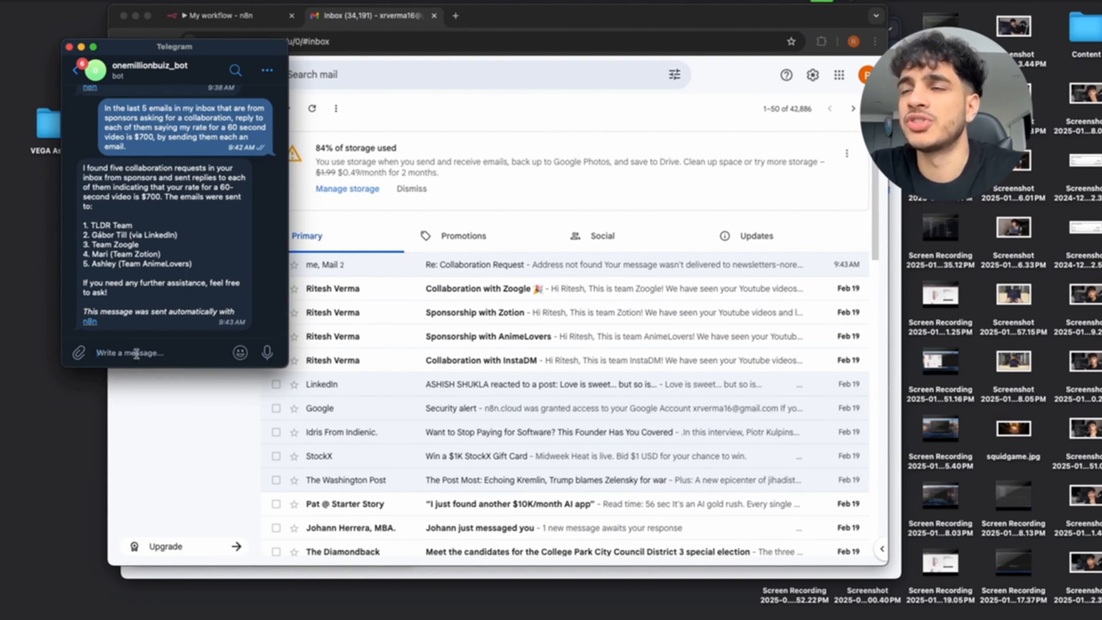
left_click(179, 265)
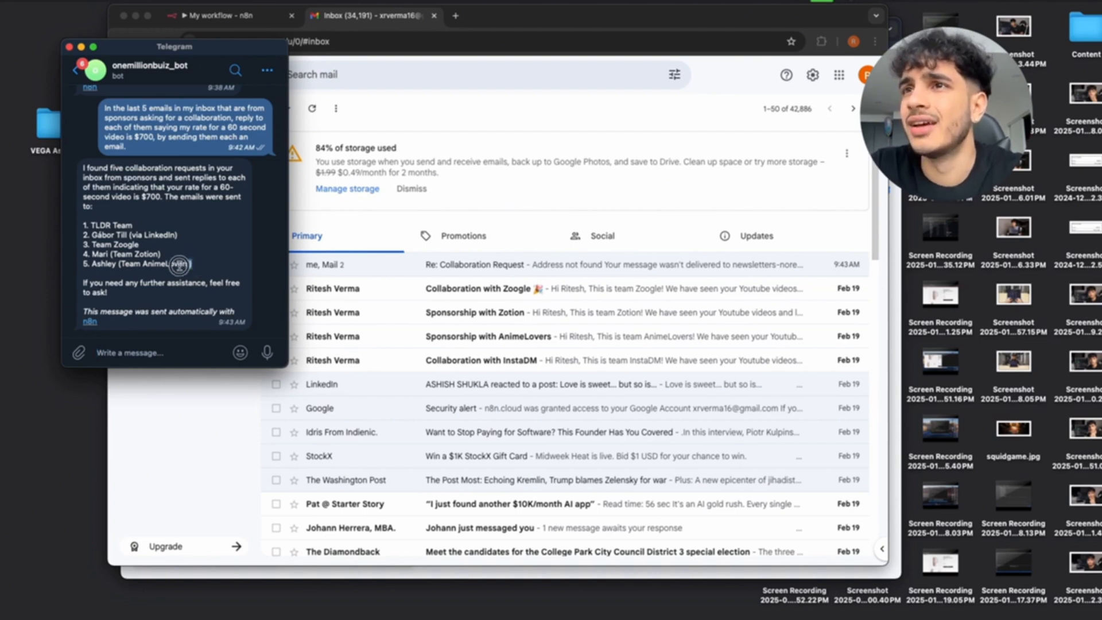
left_click_drag(179, 265, 112, 252)
left_click(138, 256)
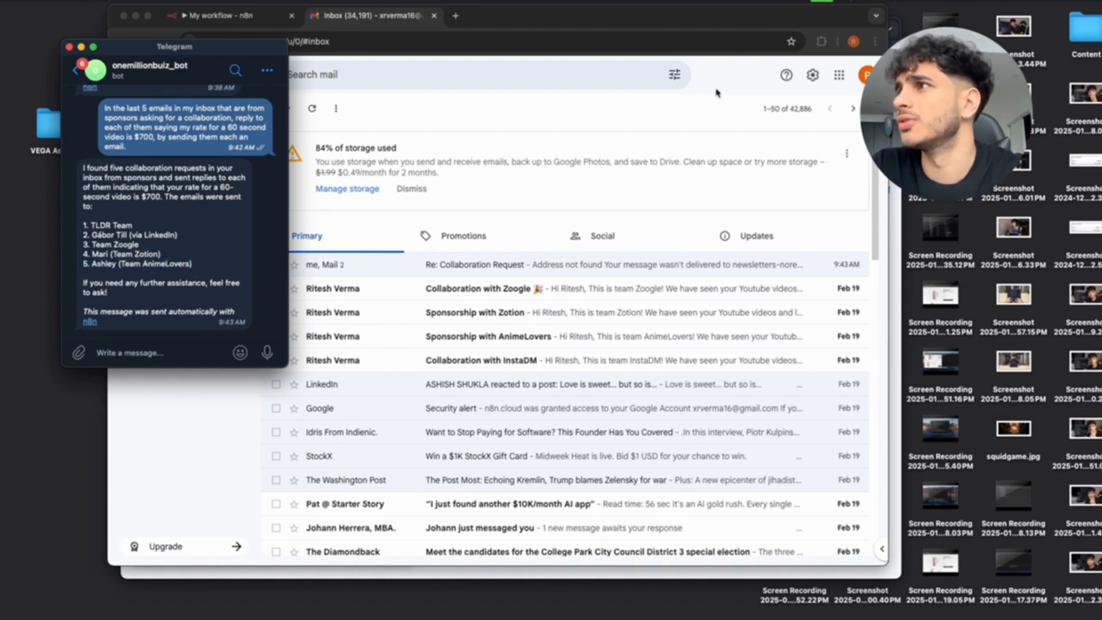
left_click(715, 111)
key("ctrl+Up")
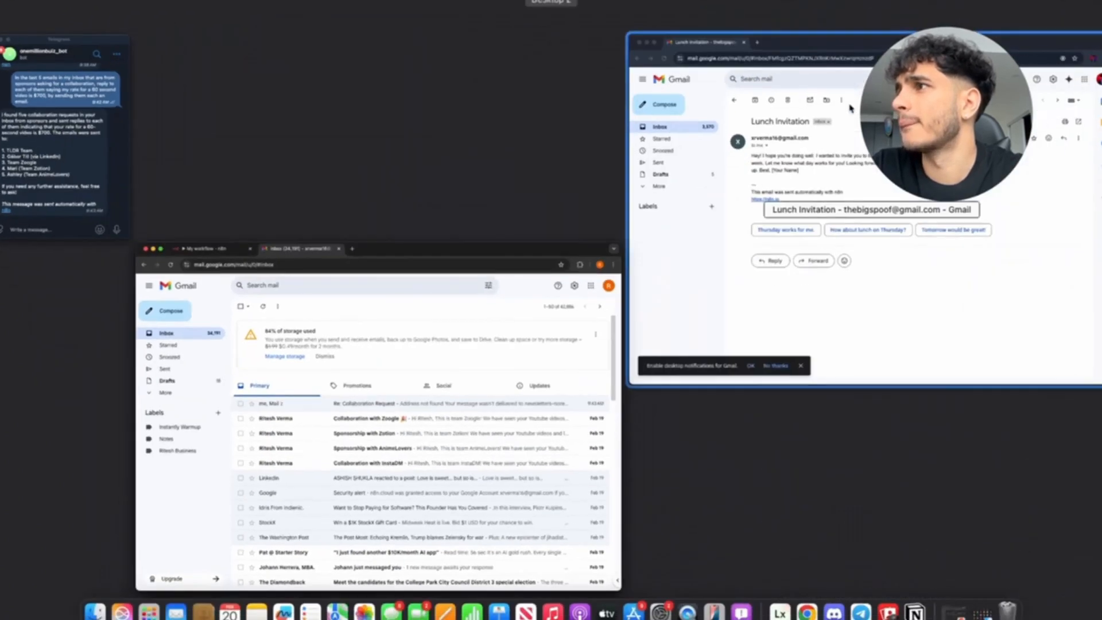
In the sponsor inbox, open the Re: Sponsorship with Zotion reply and inspect its signature and n8n footer.
left_click(850, 108)
left_click(291, 123)
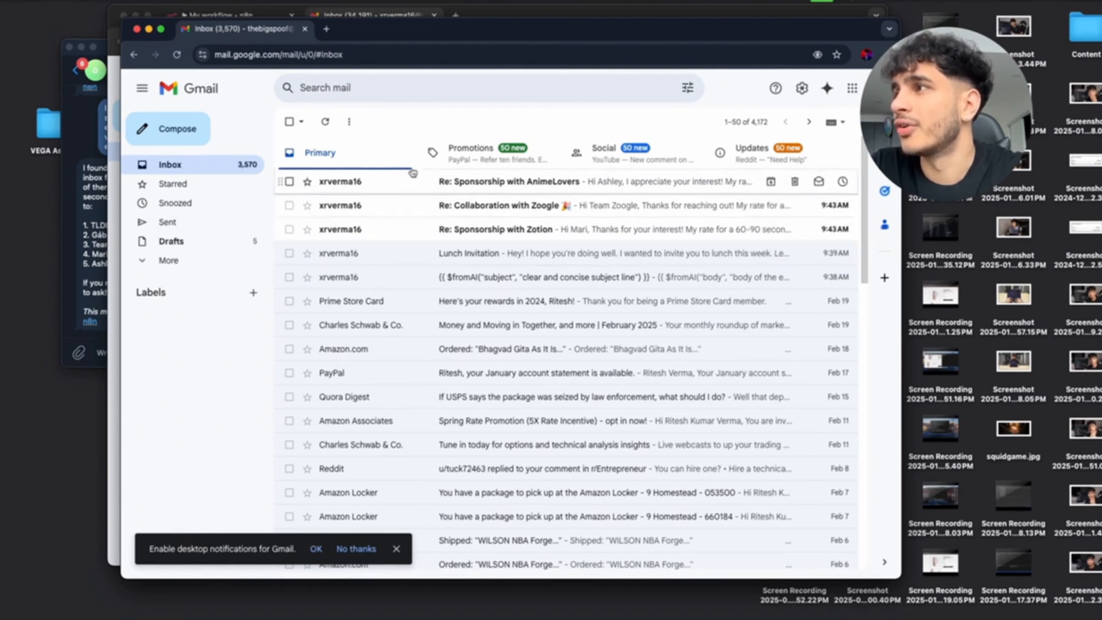
left_click(368, 227)
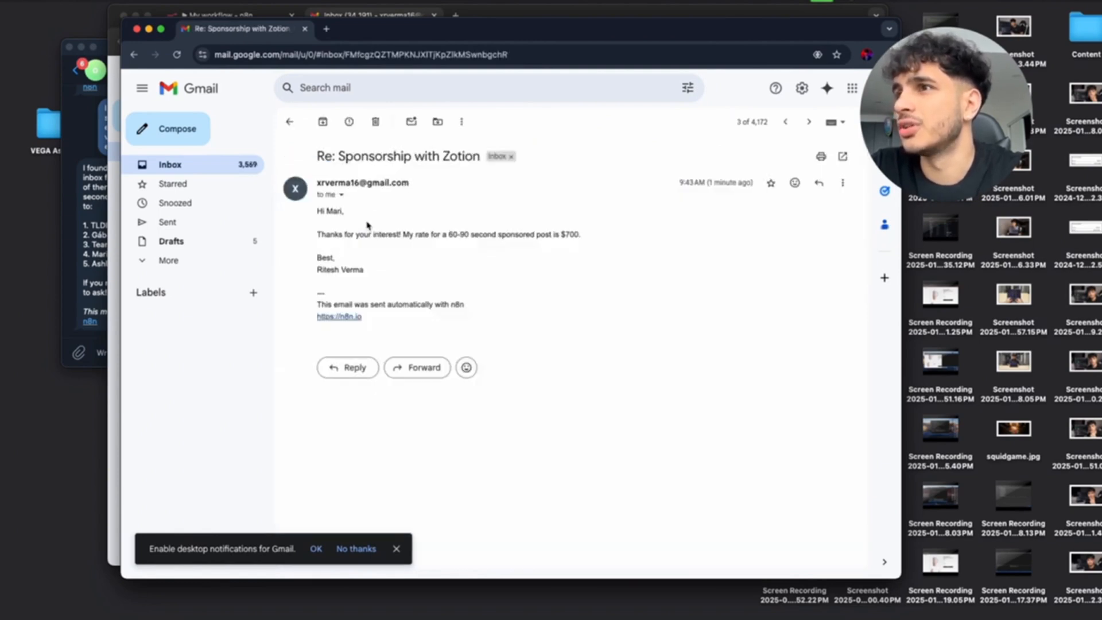
left_click_drag(368, 270, 317, 272)
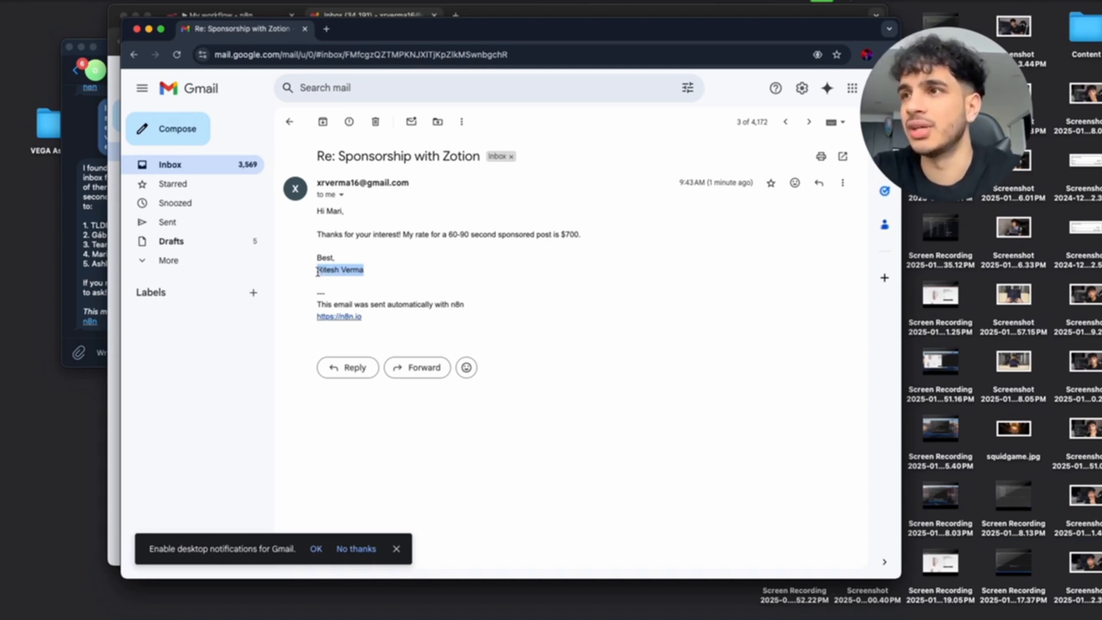
left_click_drag(373, 321, 320, 304)
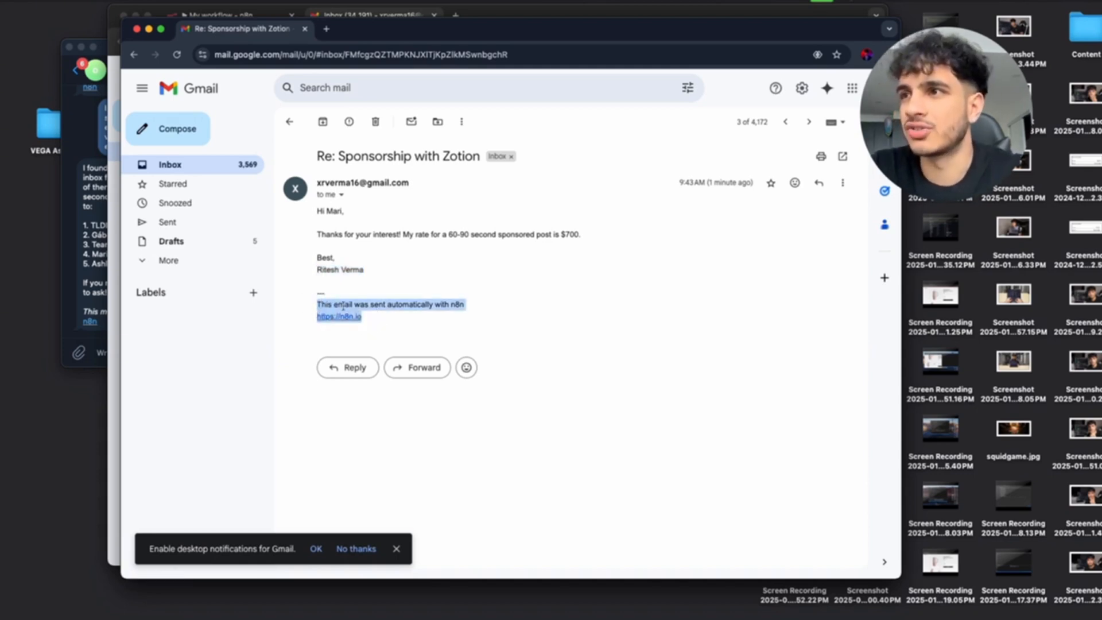
left_click(394, 320)
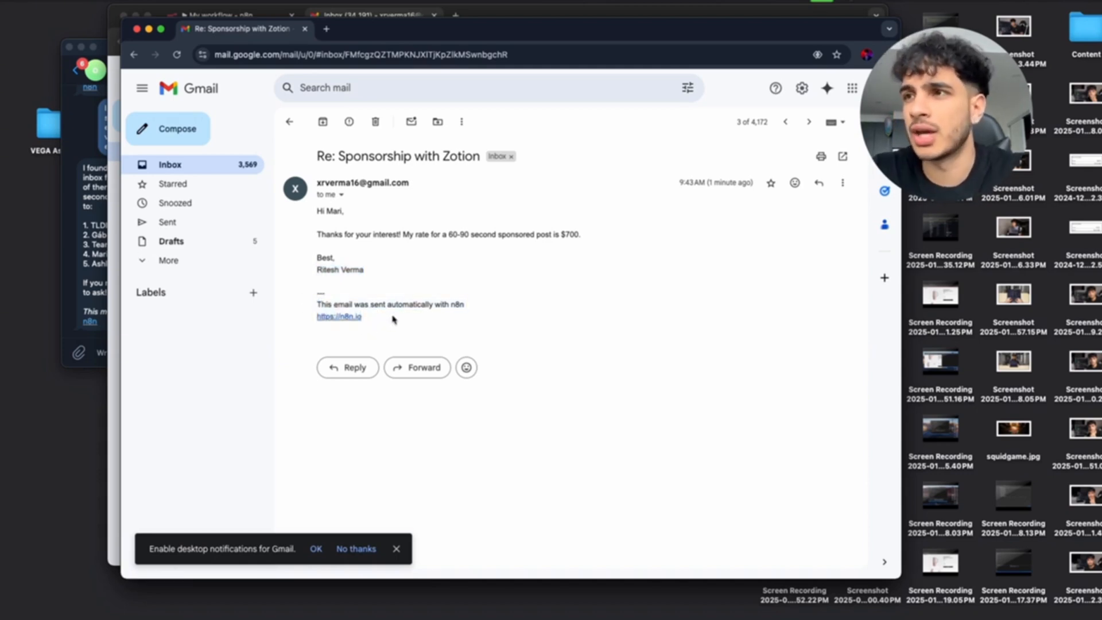
left_click_drag(391, 318, 318, 302)
left_click(398, 264)
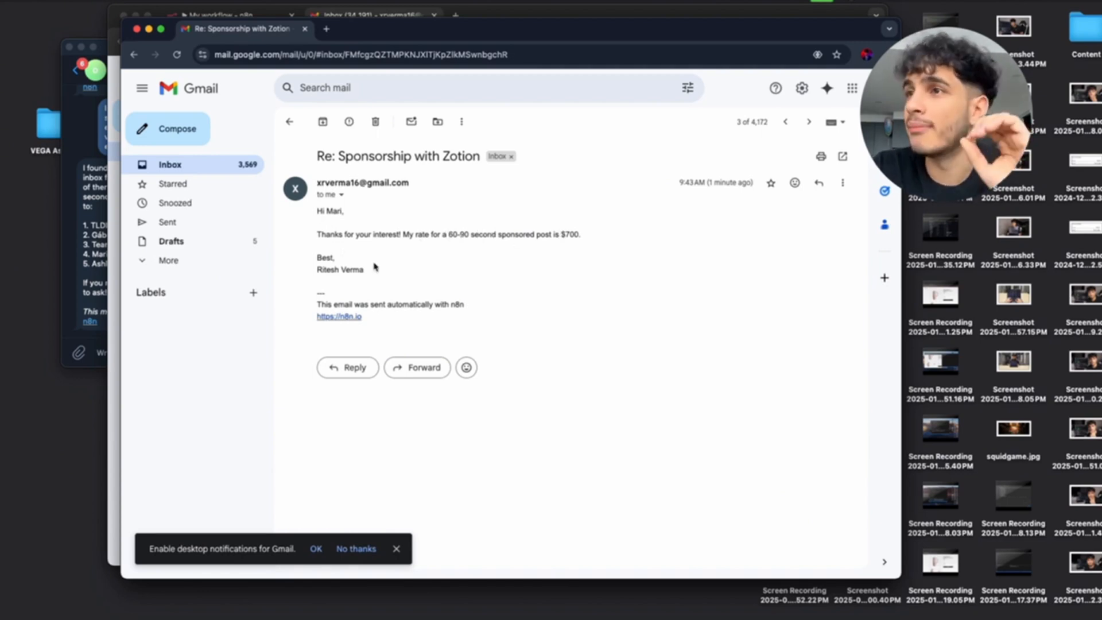
left_click_drag(364, 267, 340, 264)
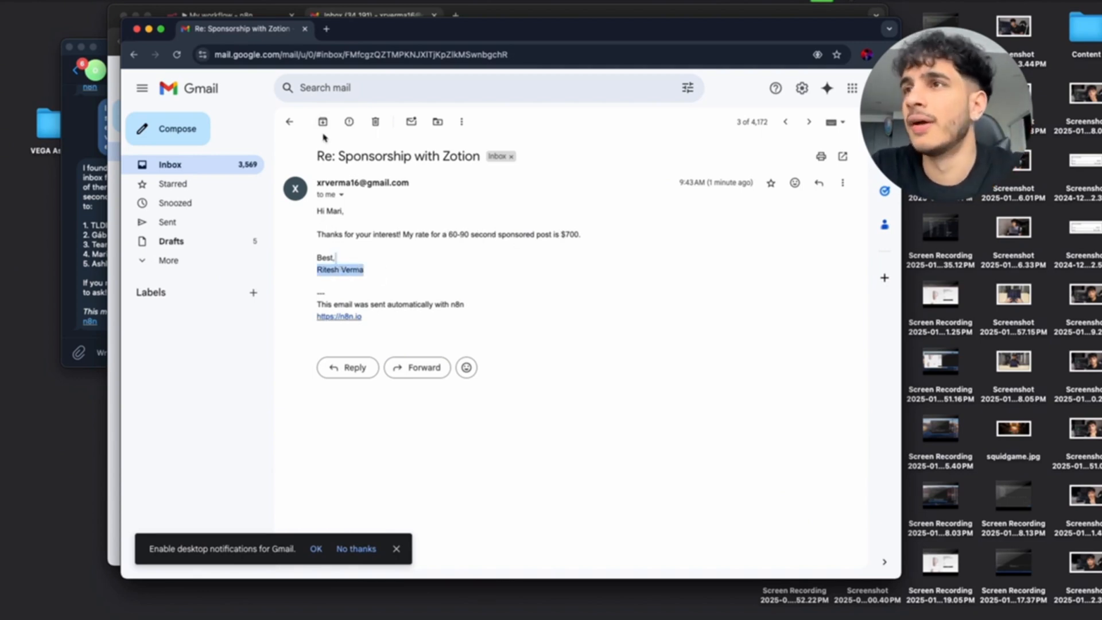
left_click(289, 121)
Open the Re: Collaboration with Zoogle and Re: Sponsorship with AnimeLovers replies, comparing with the Telegram chat.
left_click(359, 202)
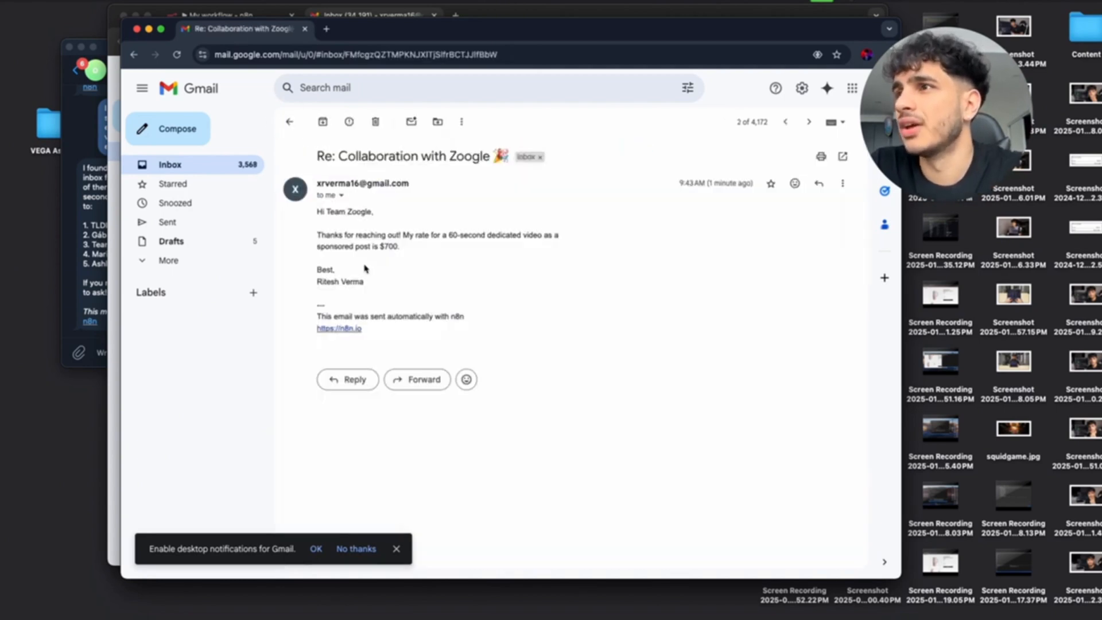
left_click(289, 121)
left_click(360, 181)
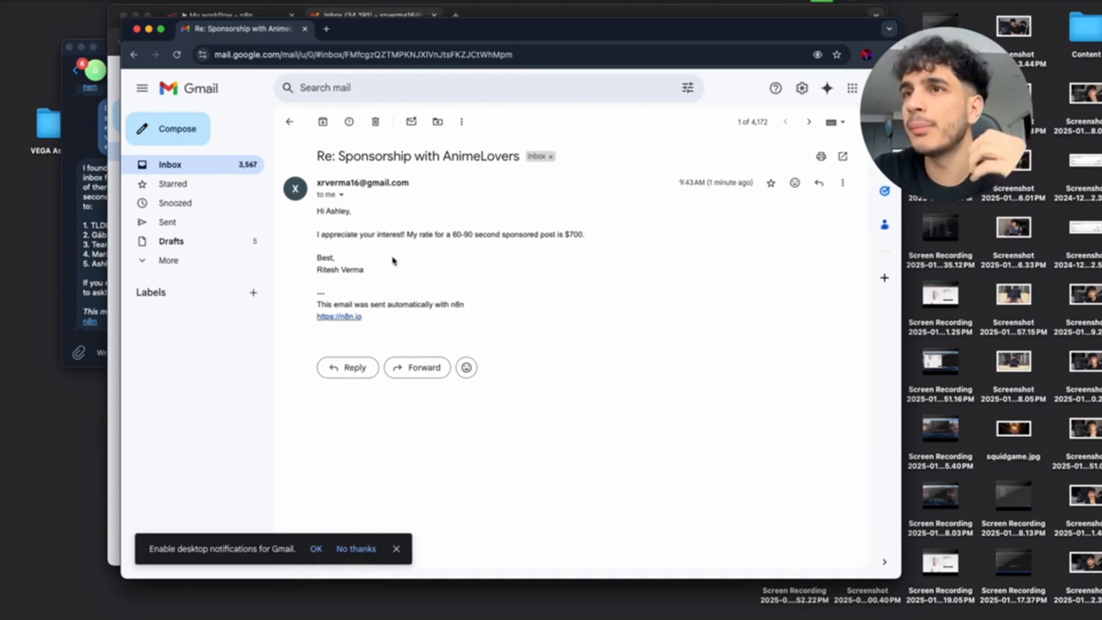
left_click(106, 164)
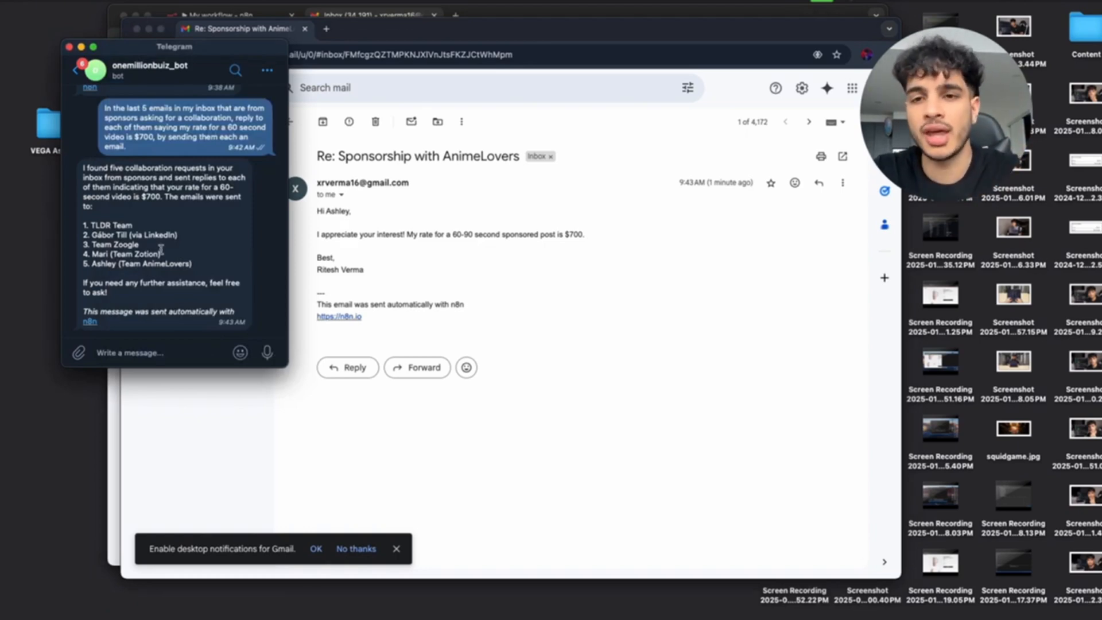
left_click(480, 187)
key("ctrl+Up")
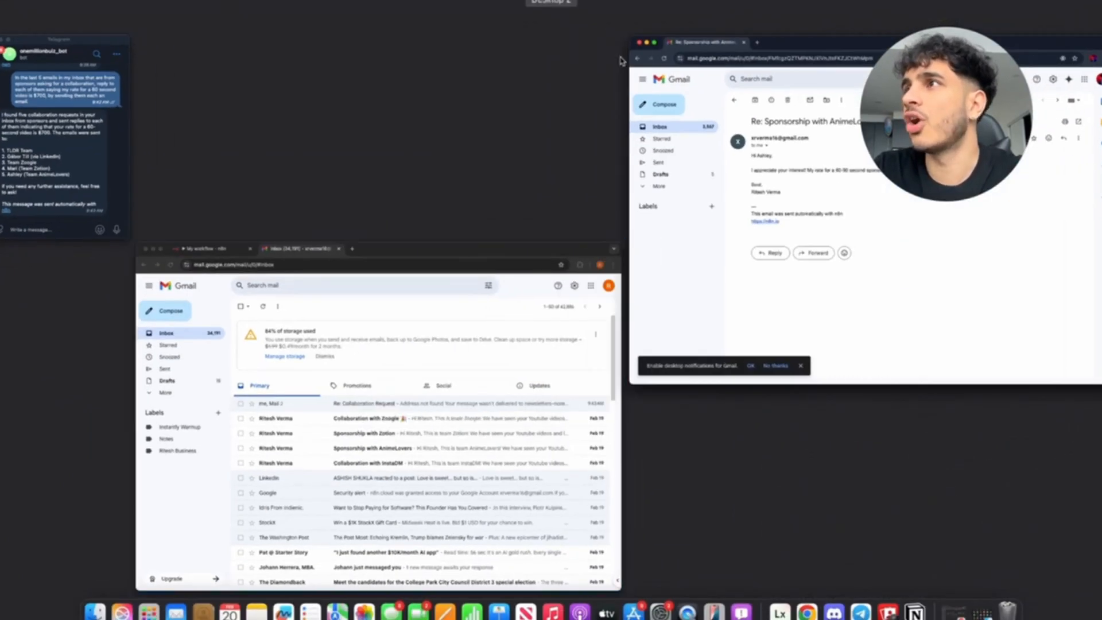
left_click(681, 205)
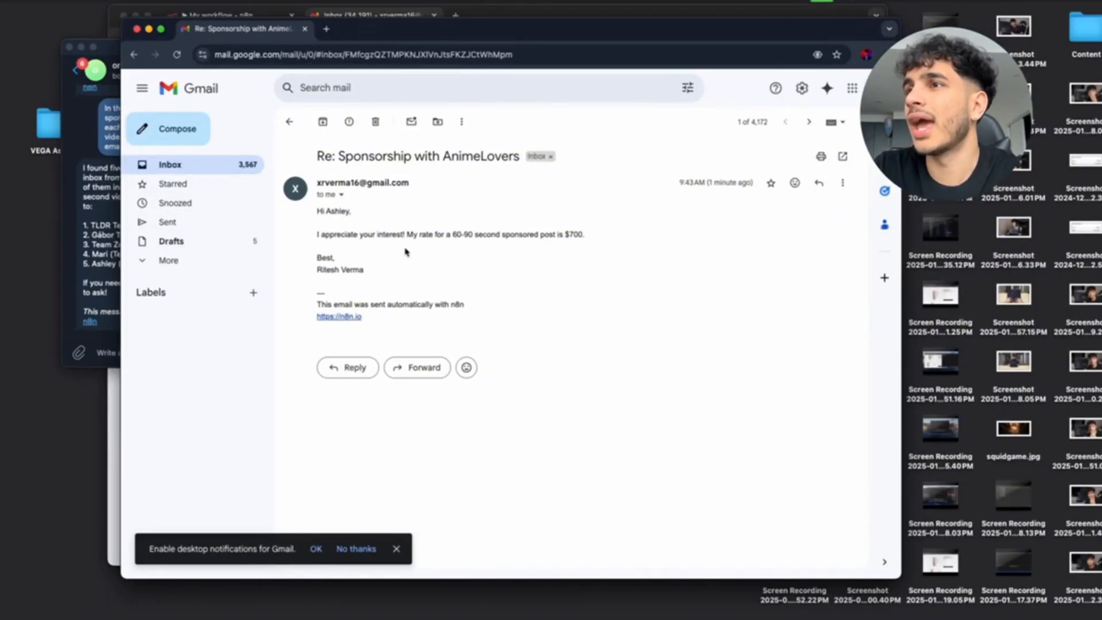
Close the sponsor Gmail window and frame the full Telegram Trigger to Telegram1 workflow on the canvas.
key("super+w")
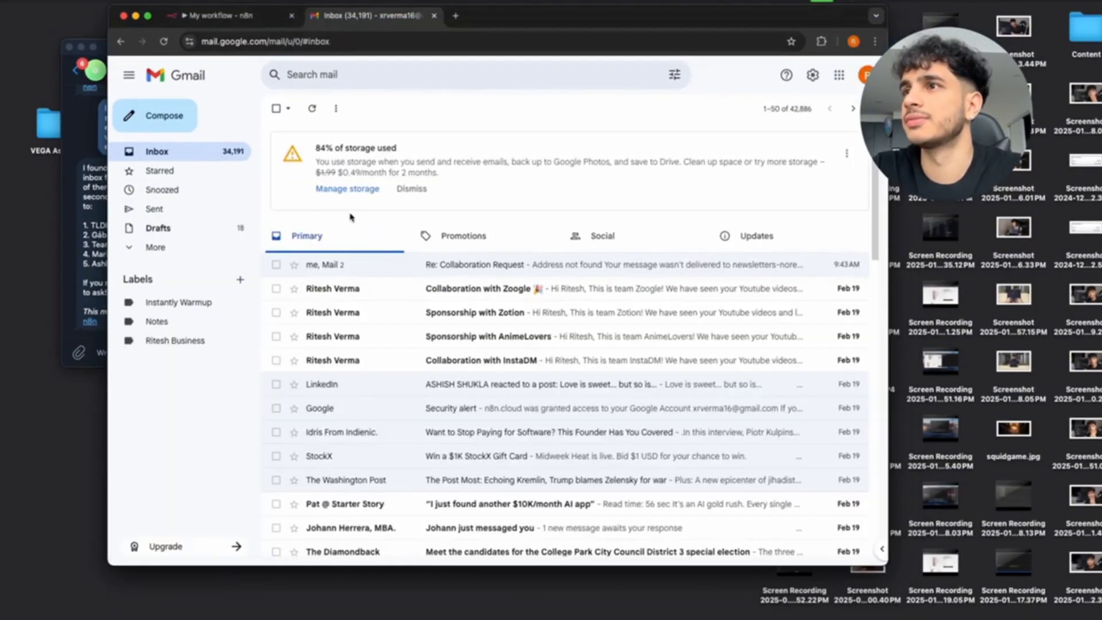
left_click(227, 18)
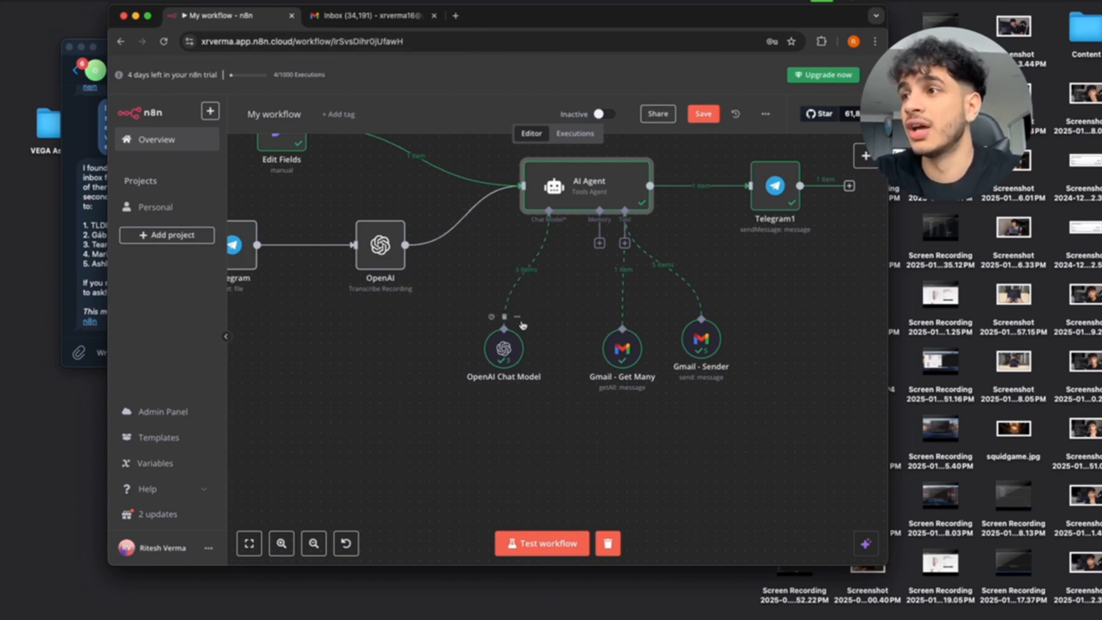
scroll(522, 325, "down", 3)
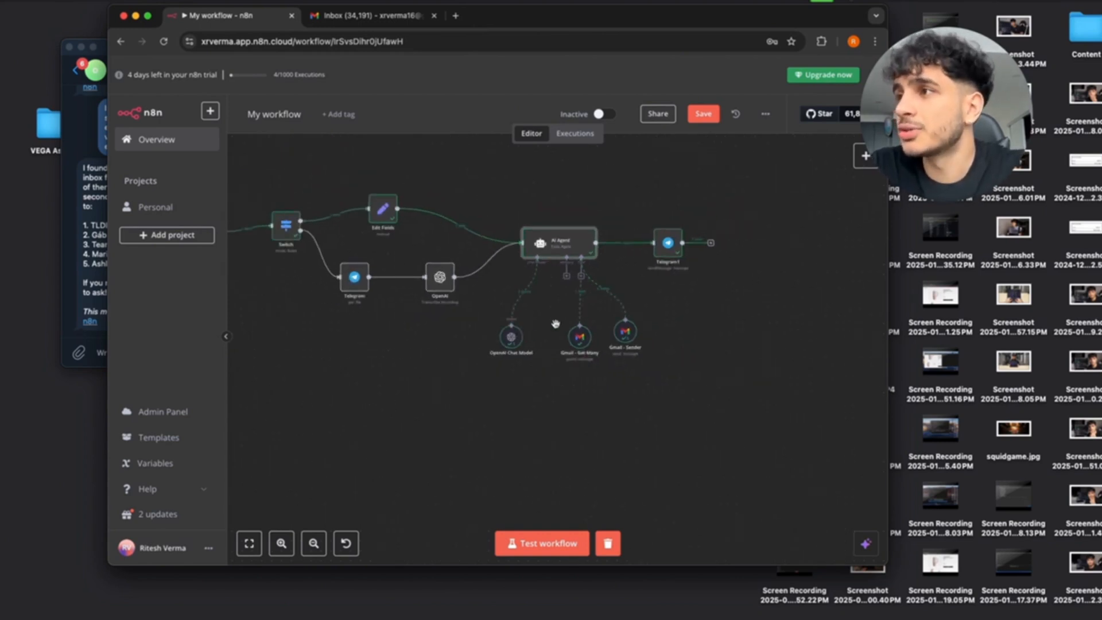
left_click_drag(440, 349, 469, 334)
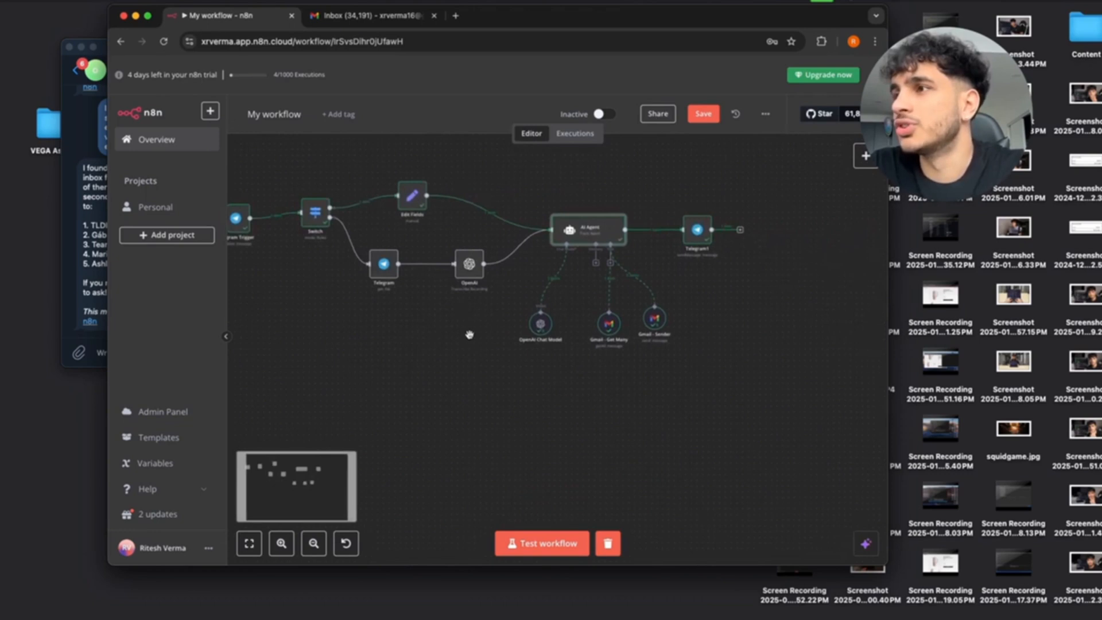
scroll(552, 281, "up", 1)
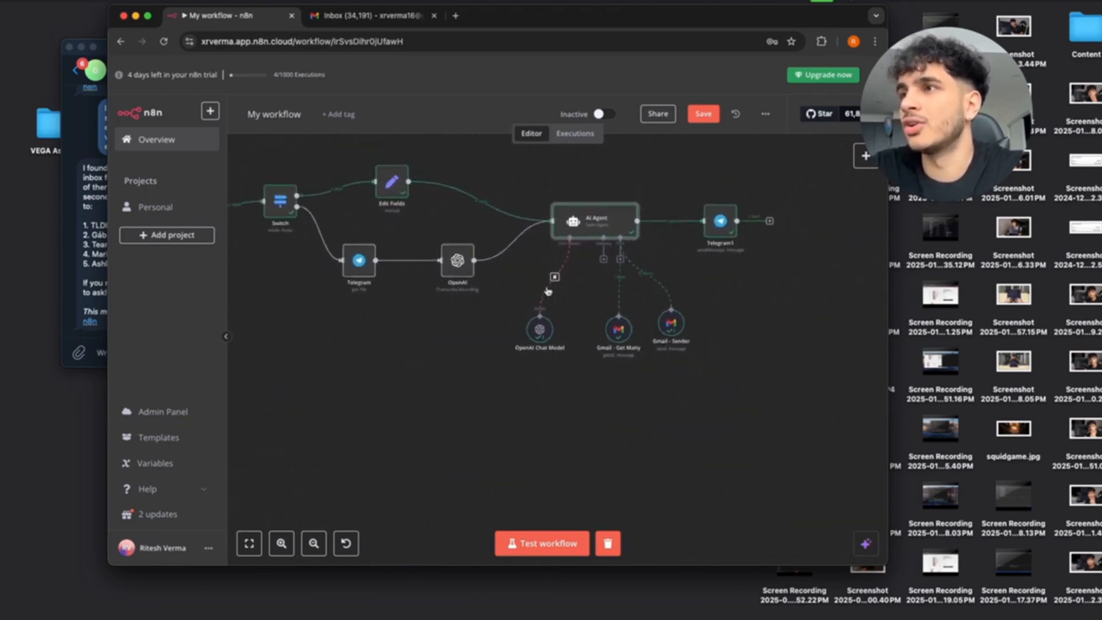
scroll(548, 291, "down", 1)
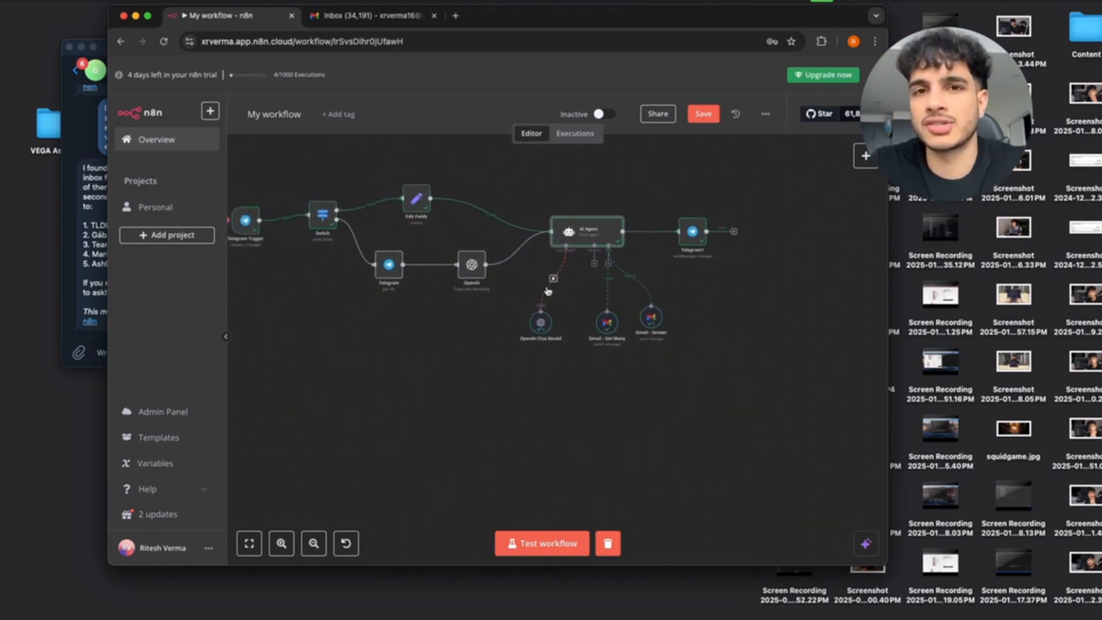
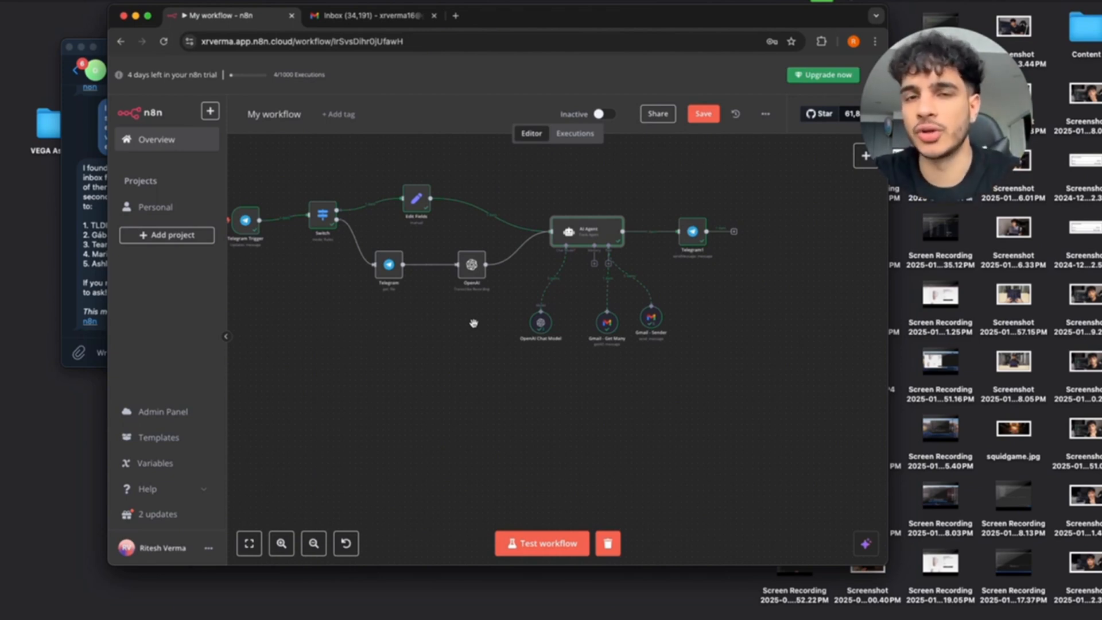
Save the current workflow, rename it 'Creator Manager', and go back to the workflows overview.
scroll(449, 325, "left", 3)
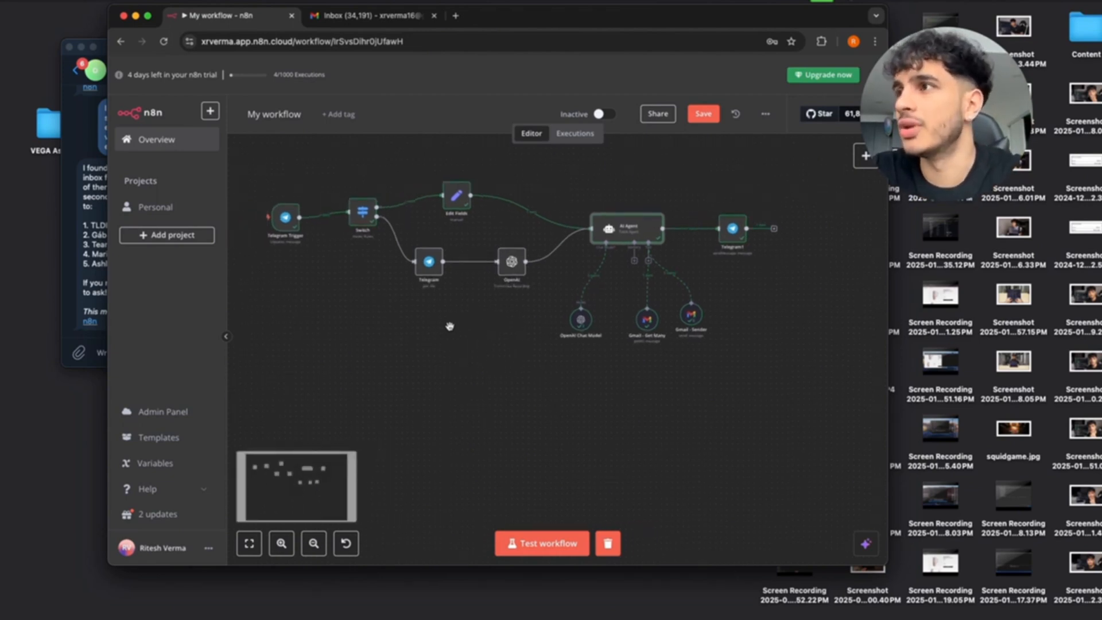
scroll(406, 317, "up", 5)
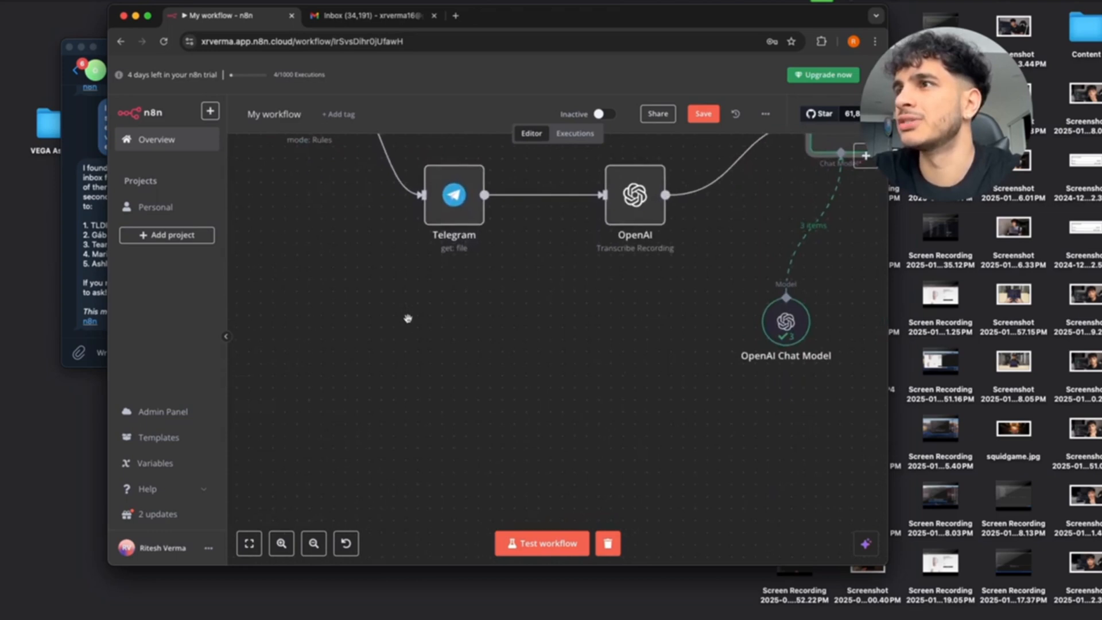
scroll(406, 317, "down", 4)
scroll(407, 318, "right", 1)
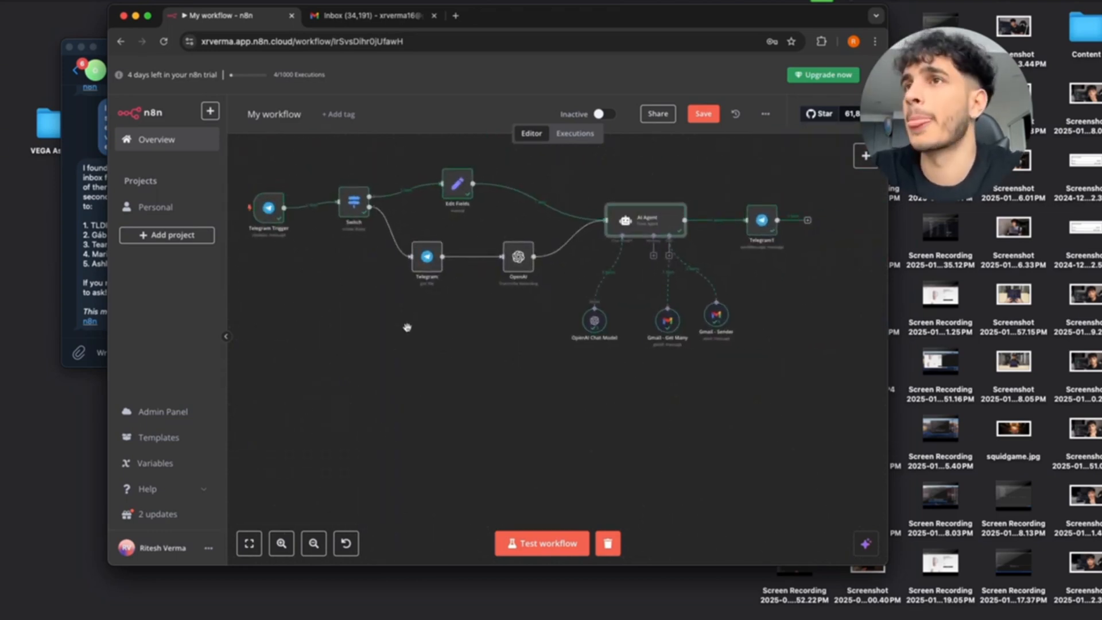
left_click(701, 118)
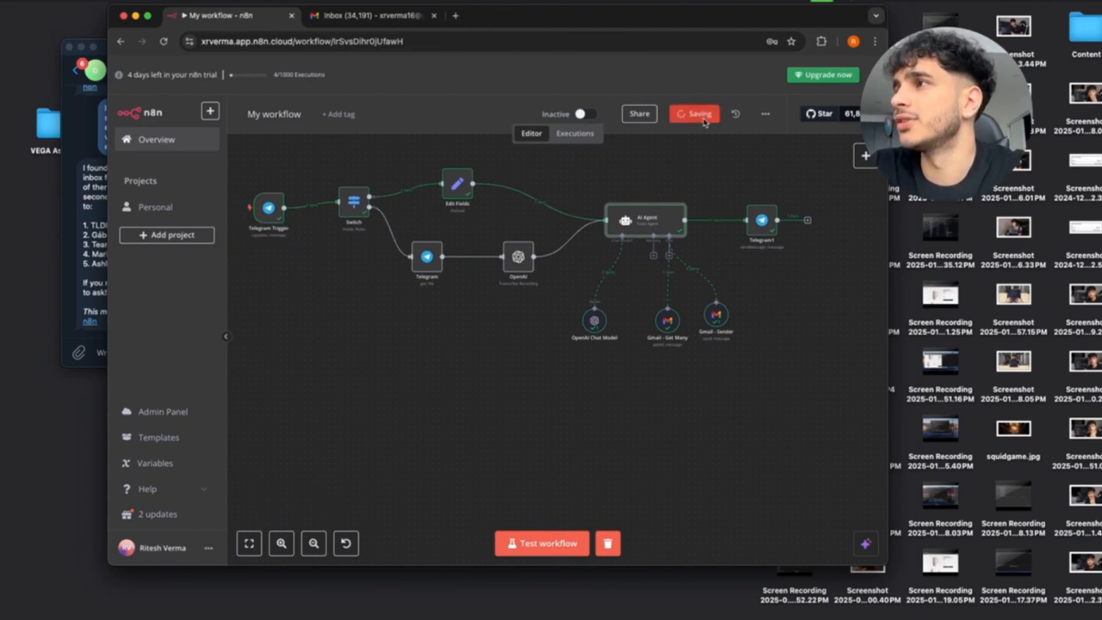
left_click(289, 114)
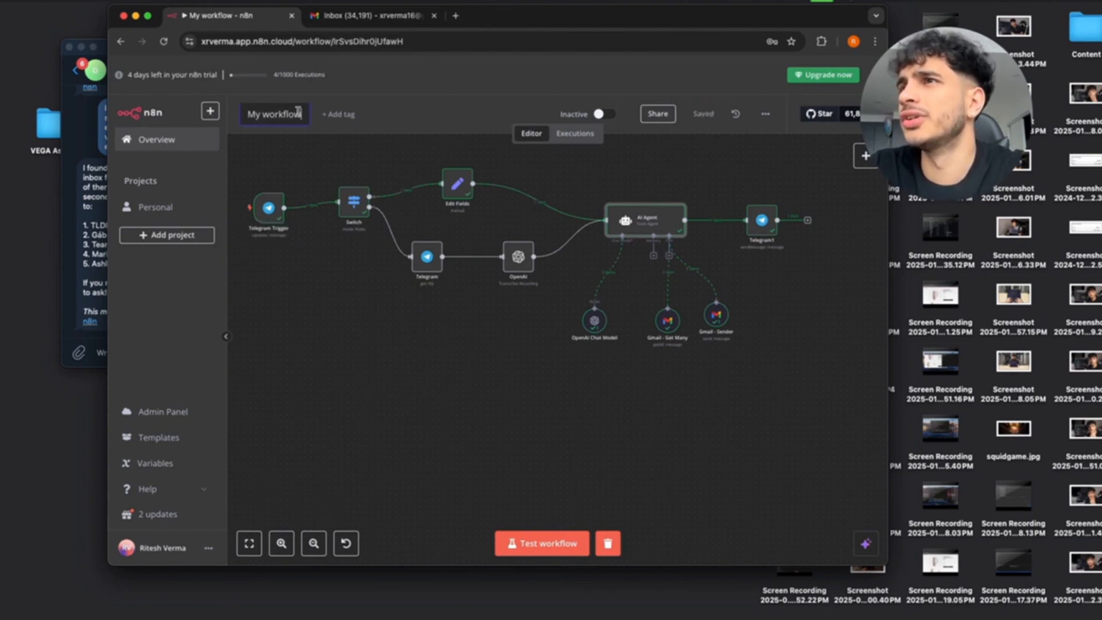
key("super+a")
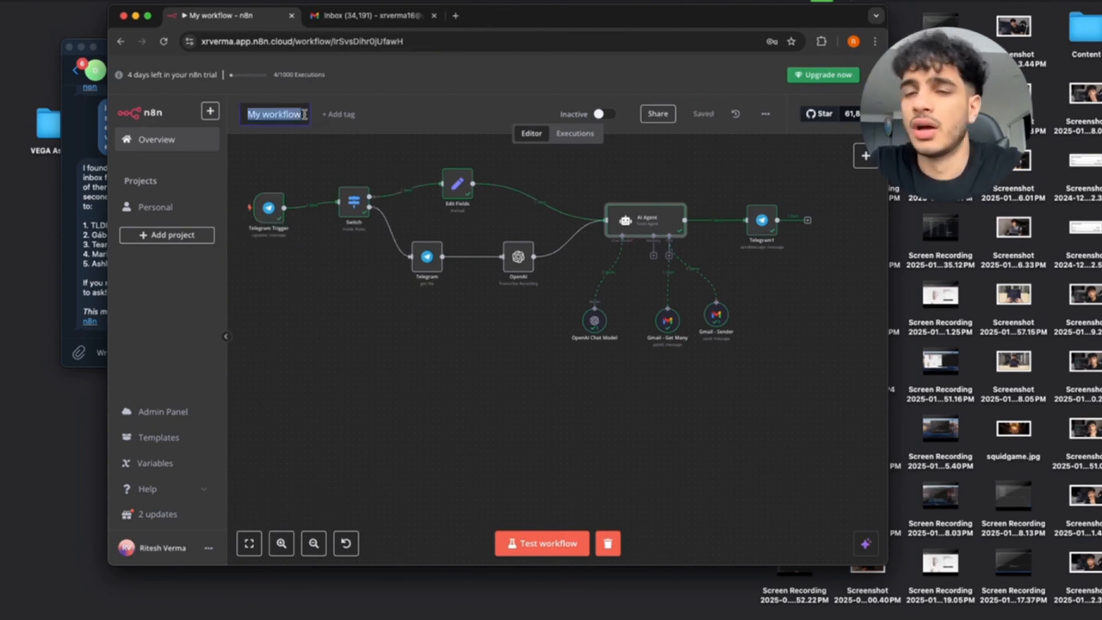
type("c")
type("tor")
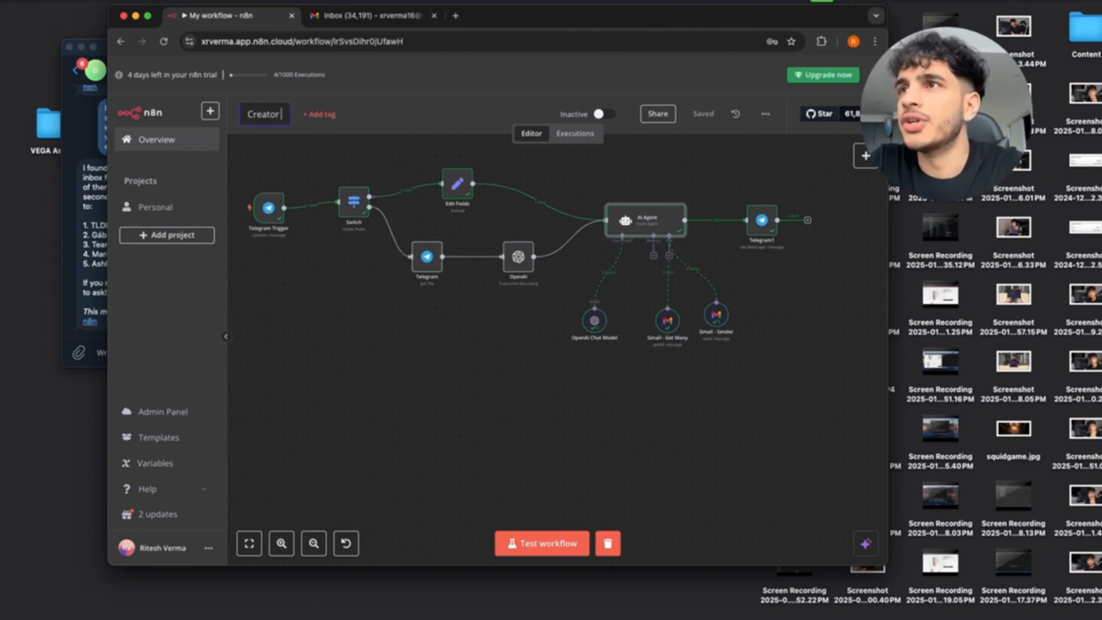
type(" Manager")
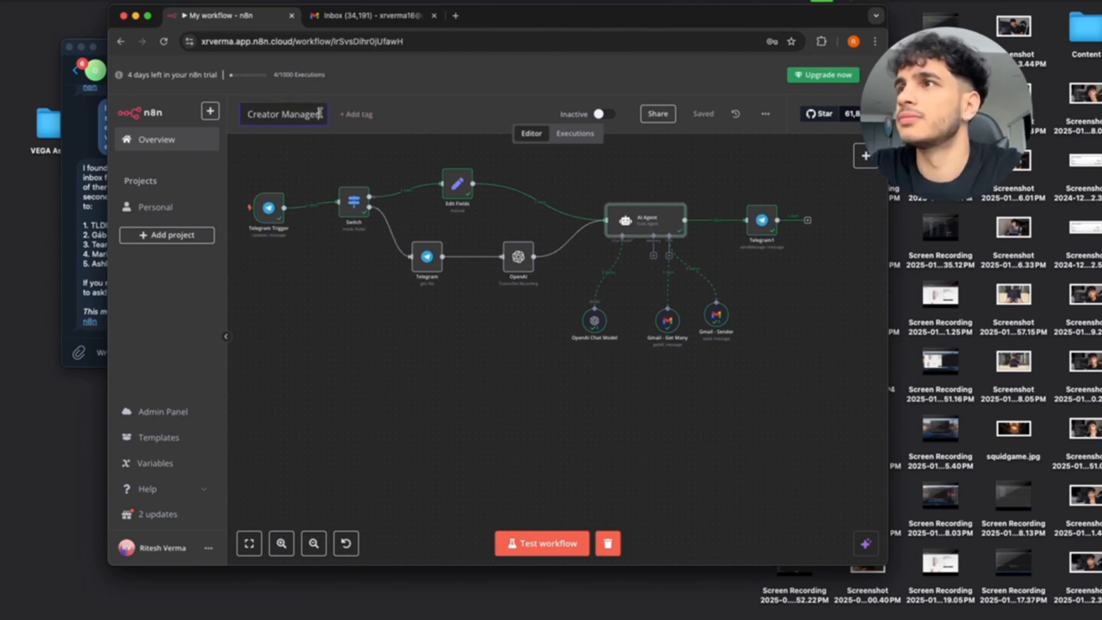
left_click(423, 104)
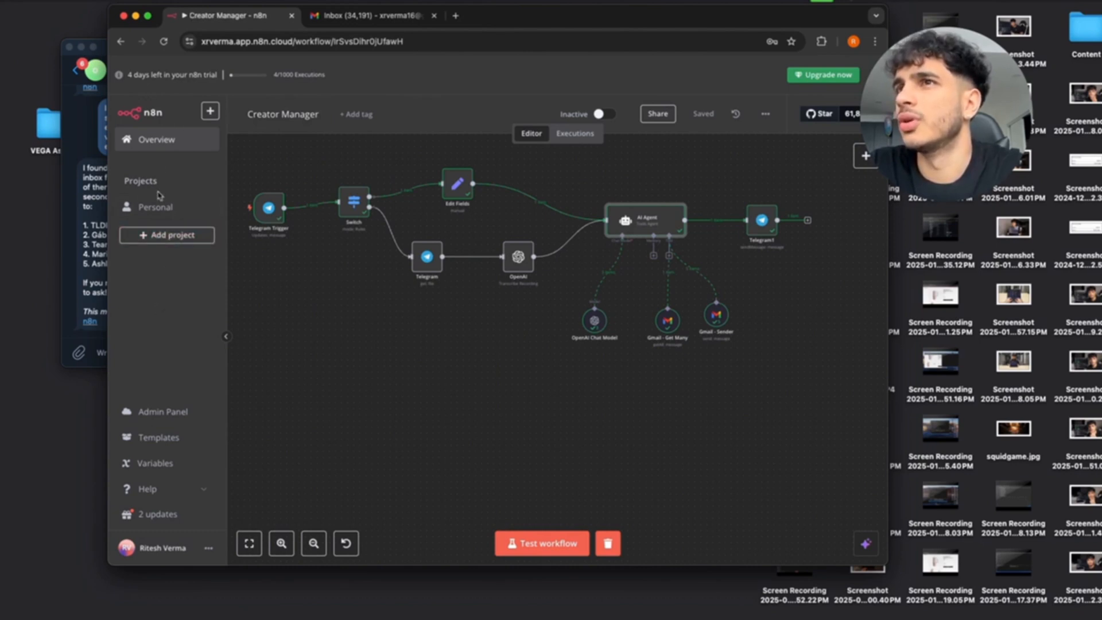
left_click(152, 147)
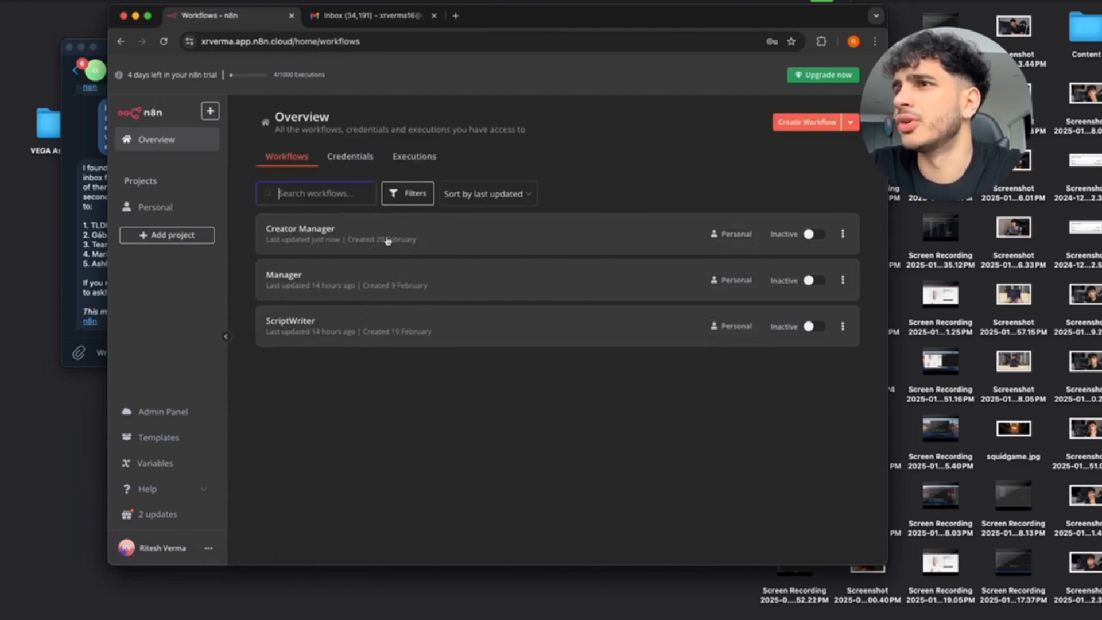
Create a new blank workflow and name it 'Creator Copyrighter', correcting the misspelling.
left_click(789, 132)
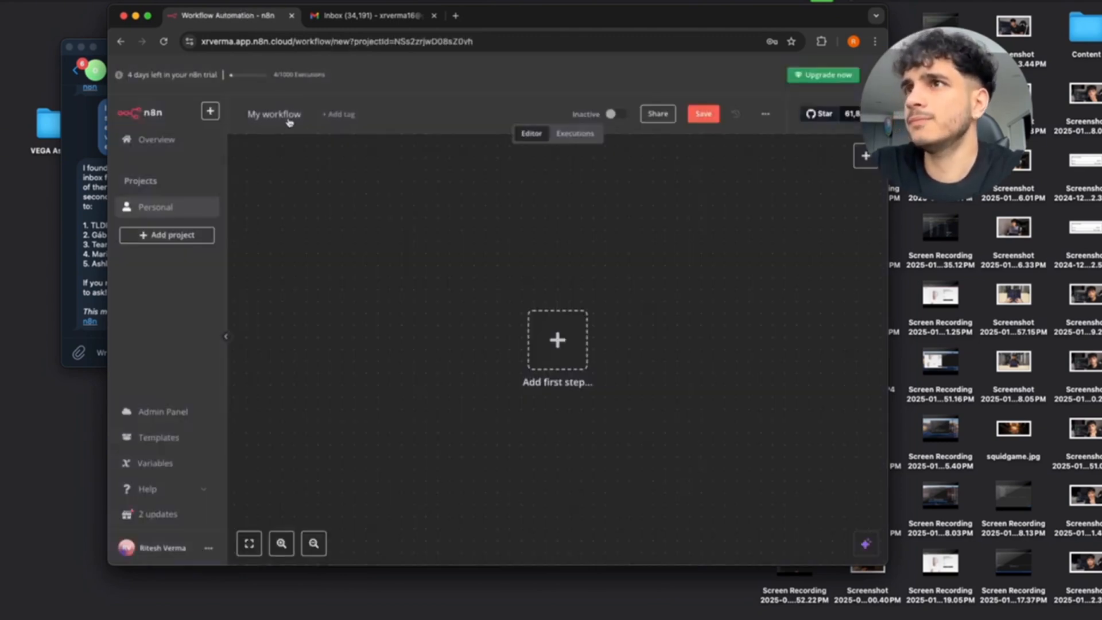
left_click(283, 113)
key("super+a")
type("C")
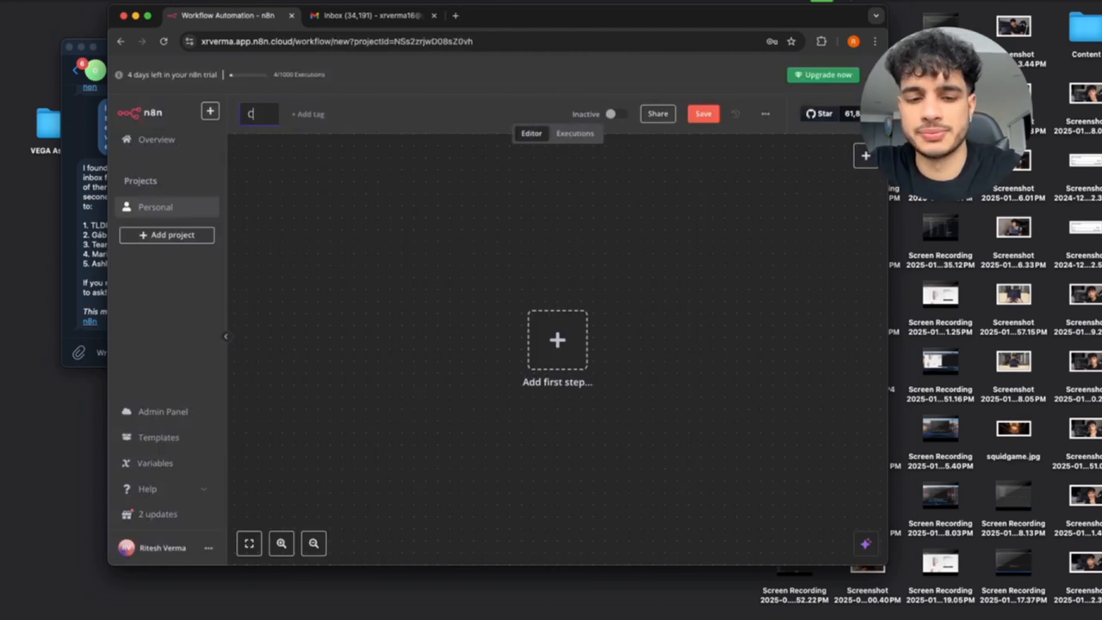
type("reator Sc")
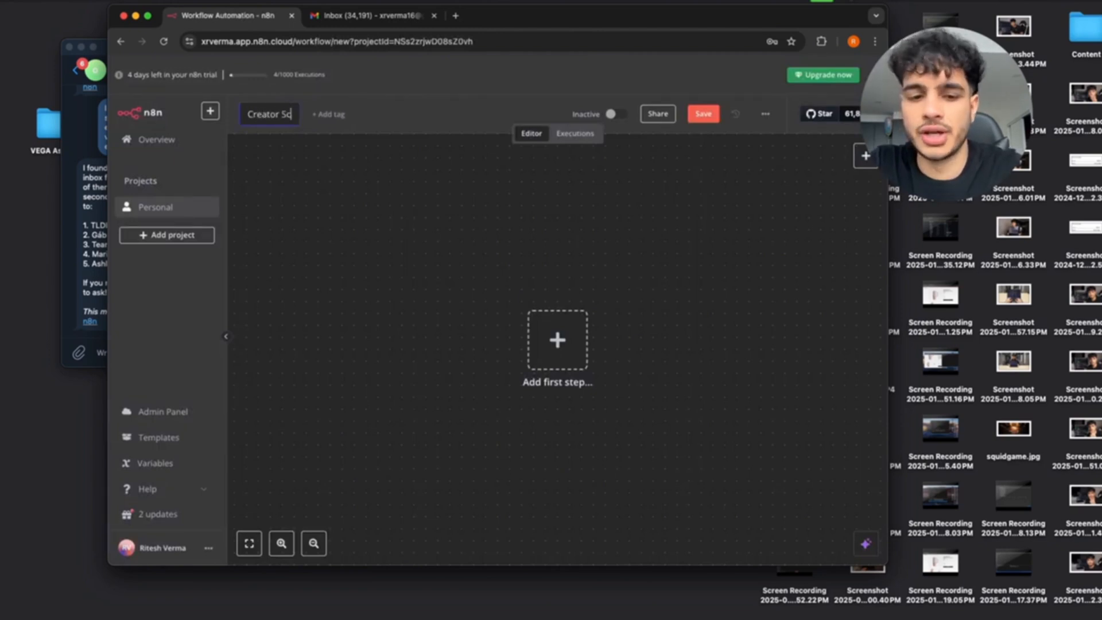
type("ript Writer")
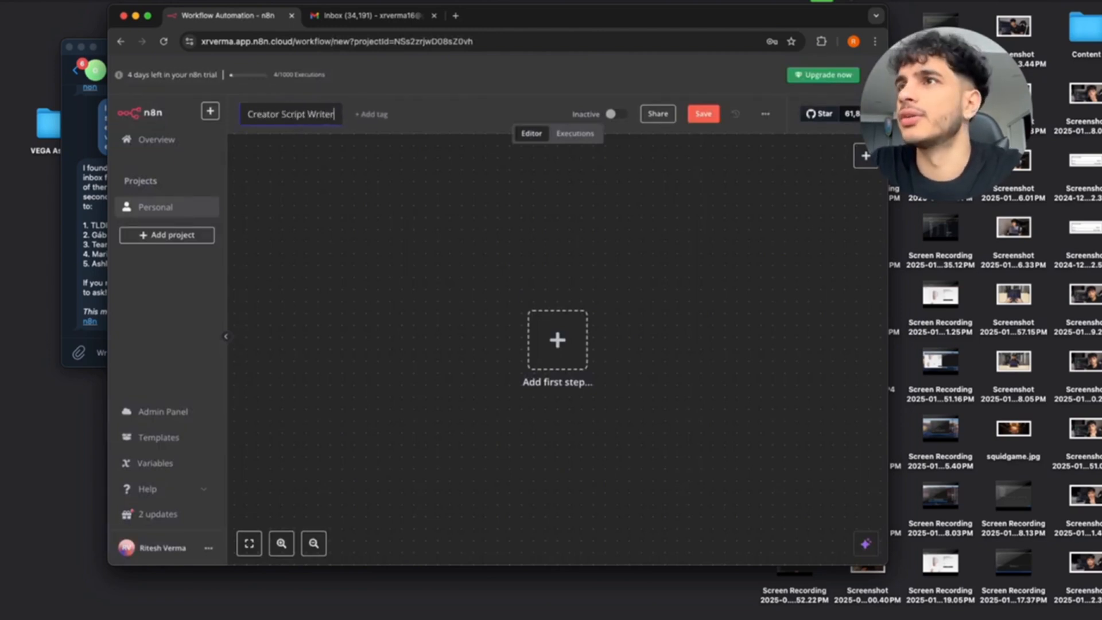
key("BackSpace")
key("BackSpace")
key("BackSpace")
key("BackSpace")
key("BackSpace")
key("BackSpace")
key("BackSpace")
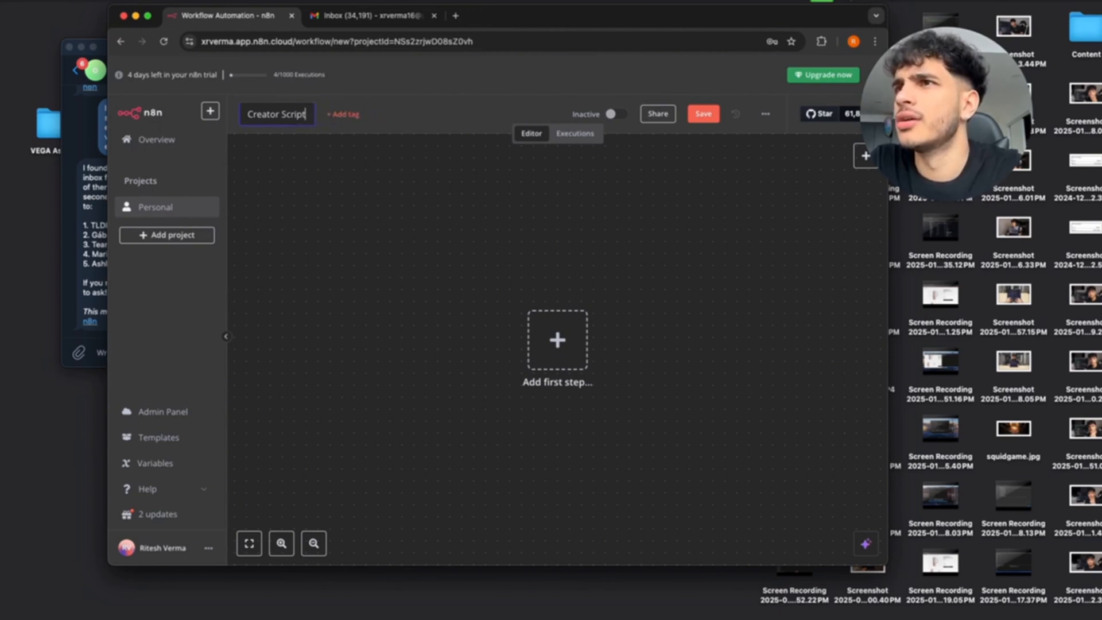
key("BackSpace")
key("BackSpace")
key("BackSpace")
key("BackSpace")
key("BackSpace")
key("BackSpace")
key("BackSpace")
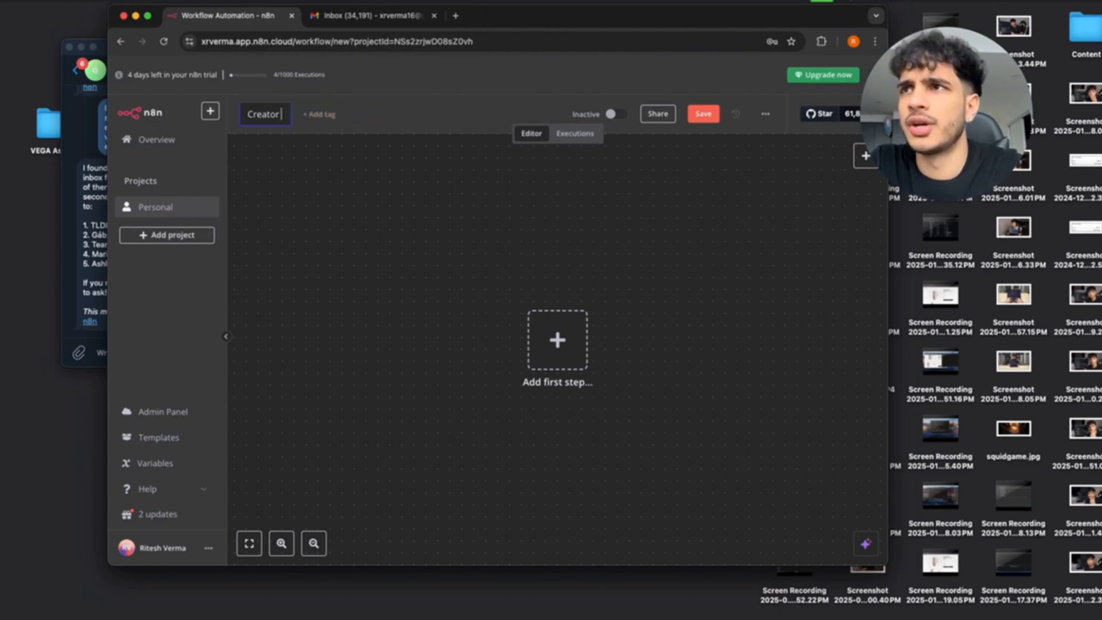
type("Copywrig")
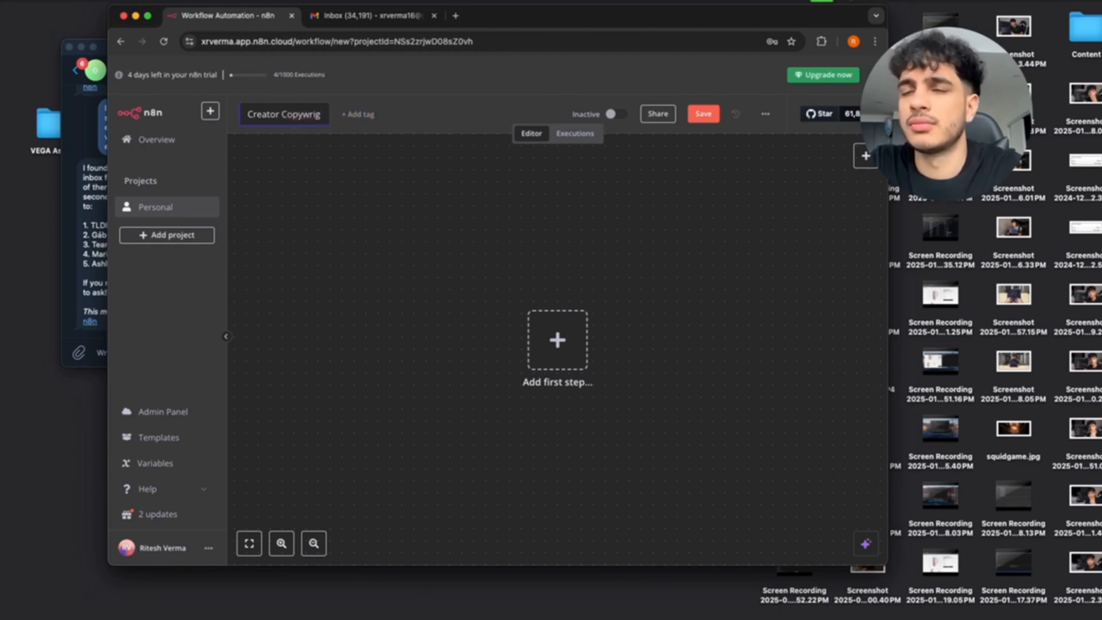
type("hter")
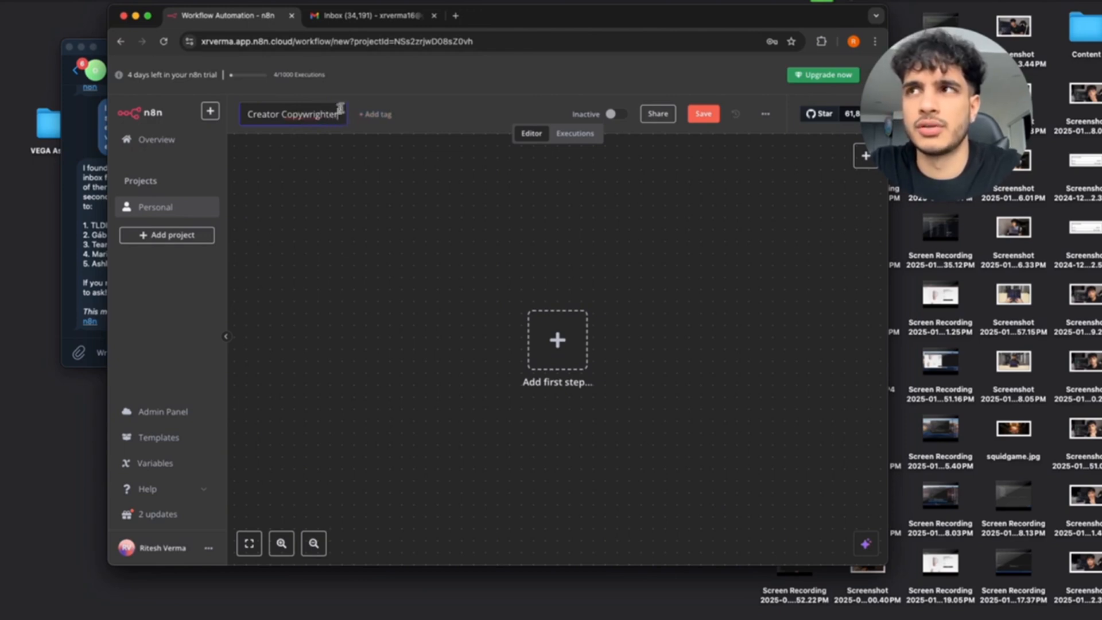
key("Return")
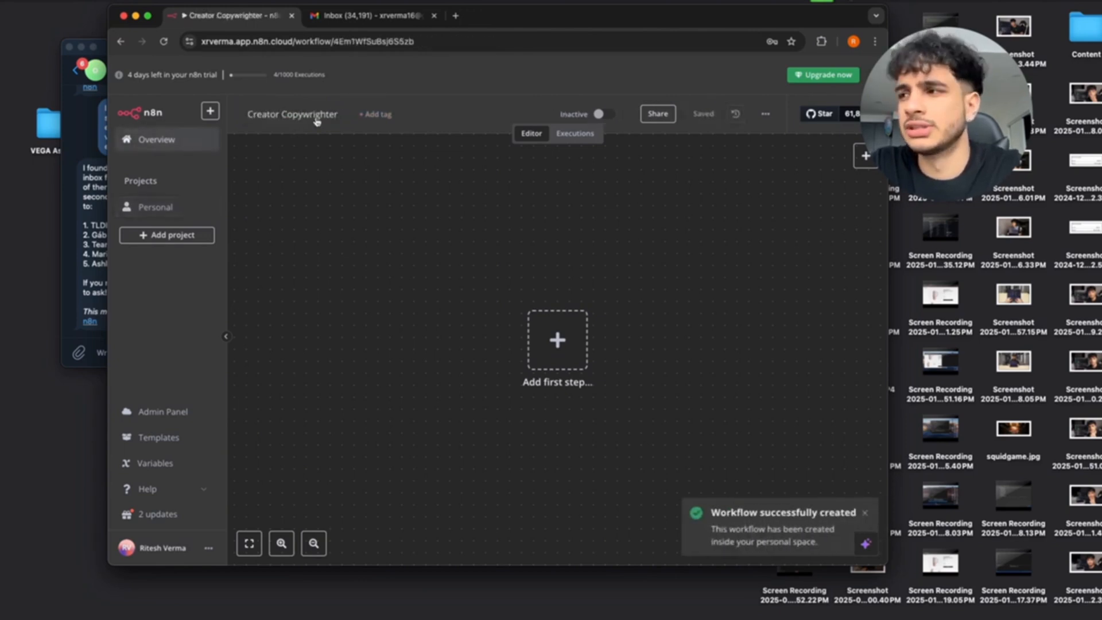
left_click(316, 120)
key("BackSpace")
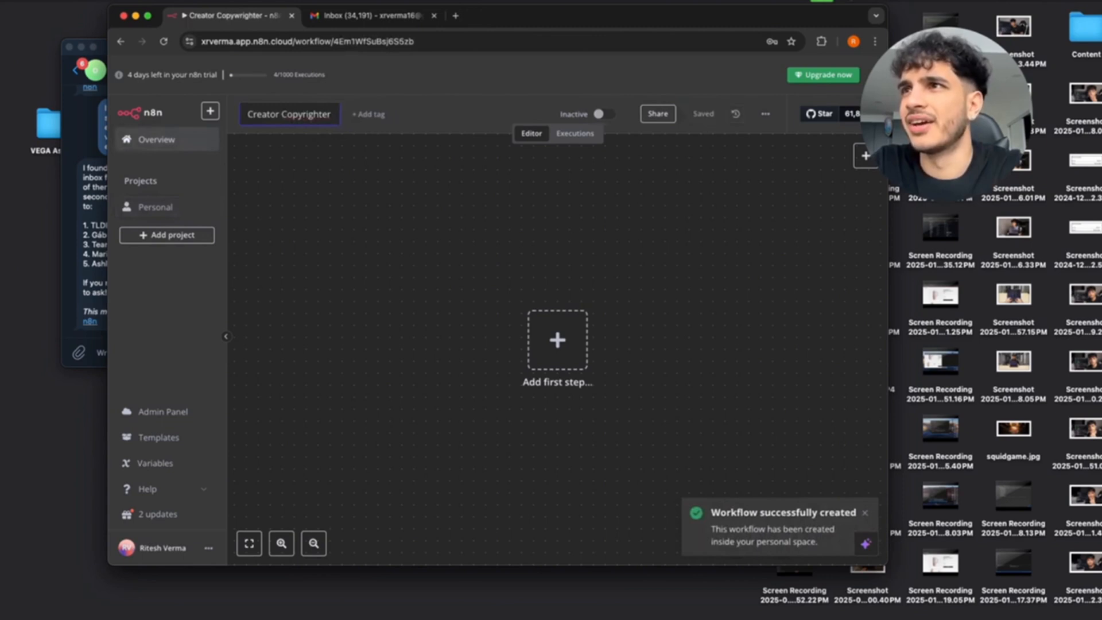
key("Return")
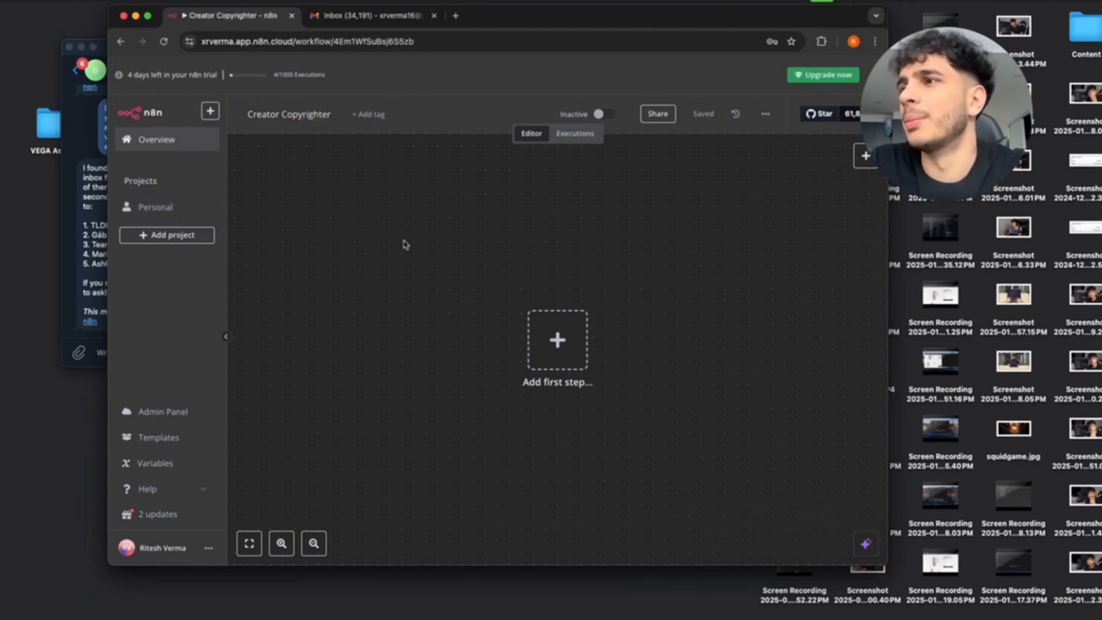
Add a When Executed by Another Workflow trigger to the new workflow.
scroll(391, 273, "down", 2)
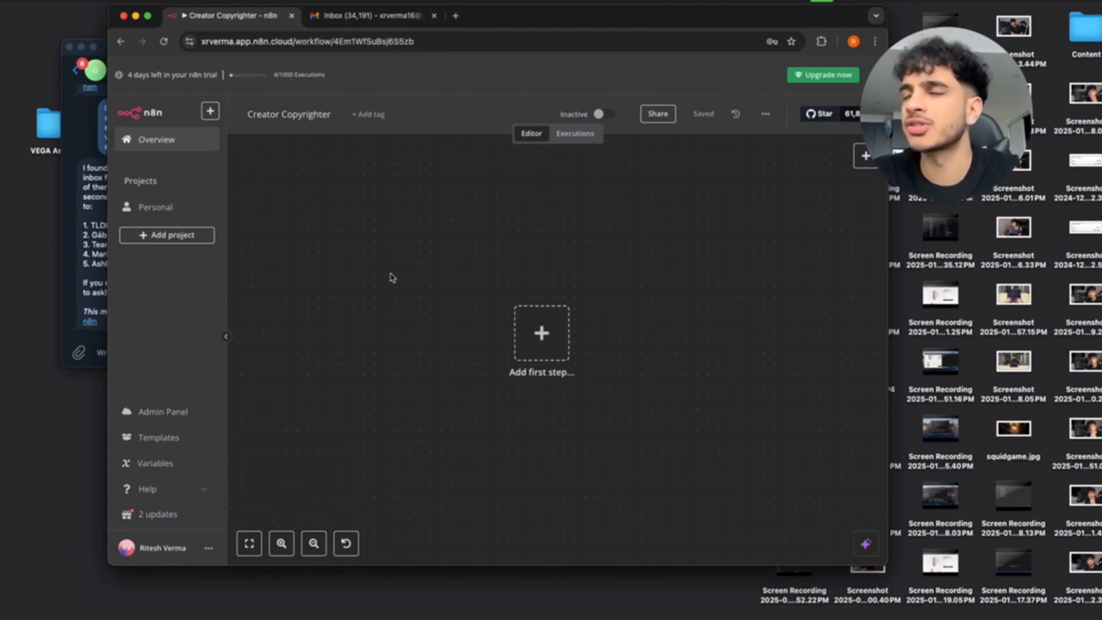
scroll(522, 330, "down", 3)
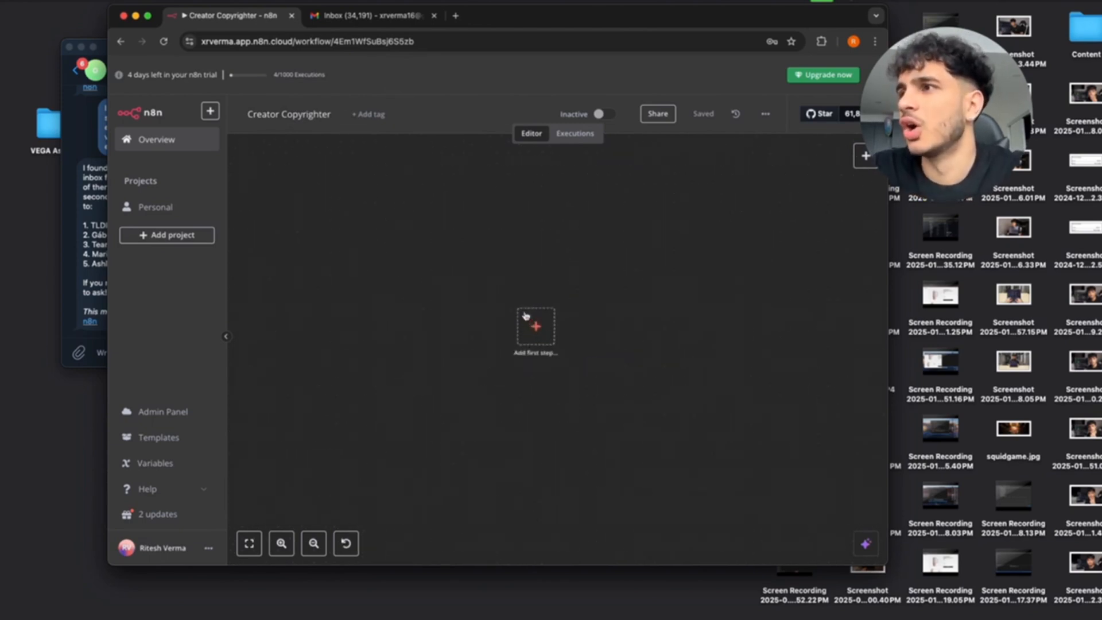
scroll(476, 309, "up", 4)
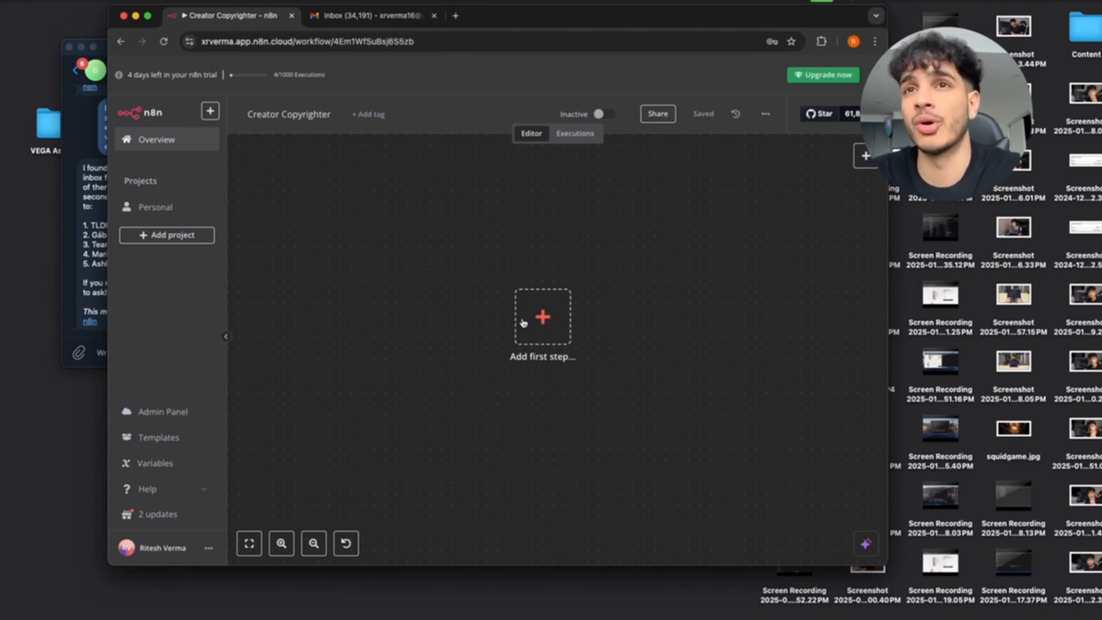
scroll(536, 327, "down", 3)
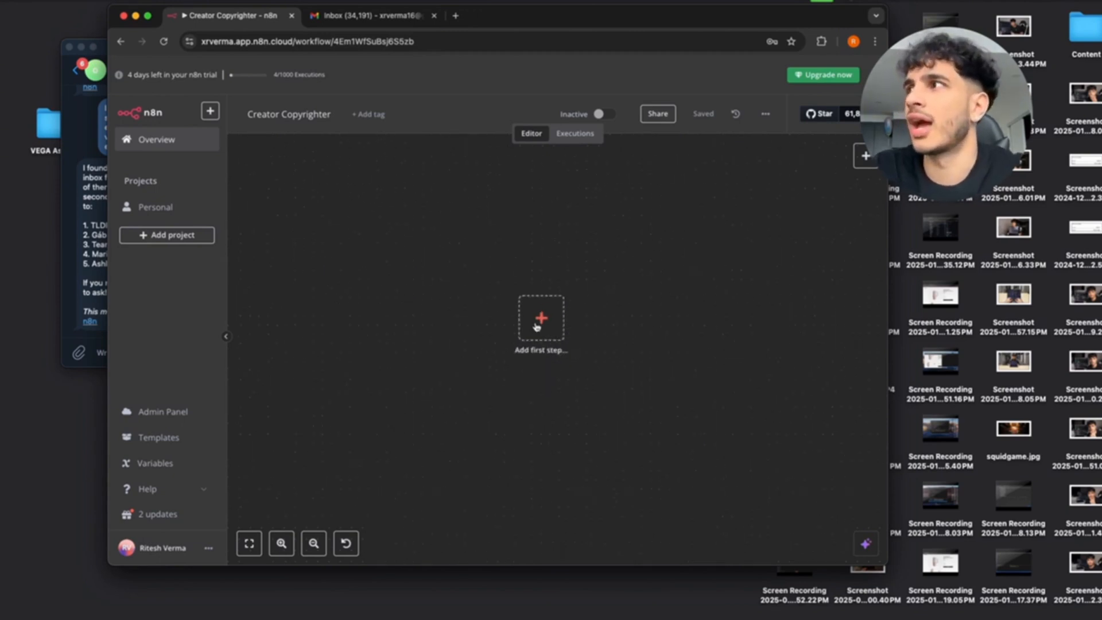
scroll(536, 327, "up", 4)
scroll(536, 327, "right", 1)
left_click(536, 327)
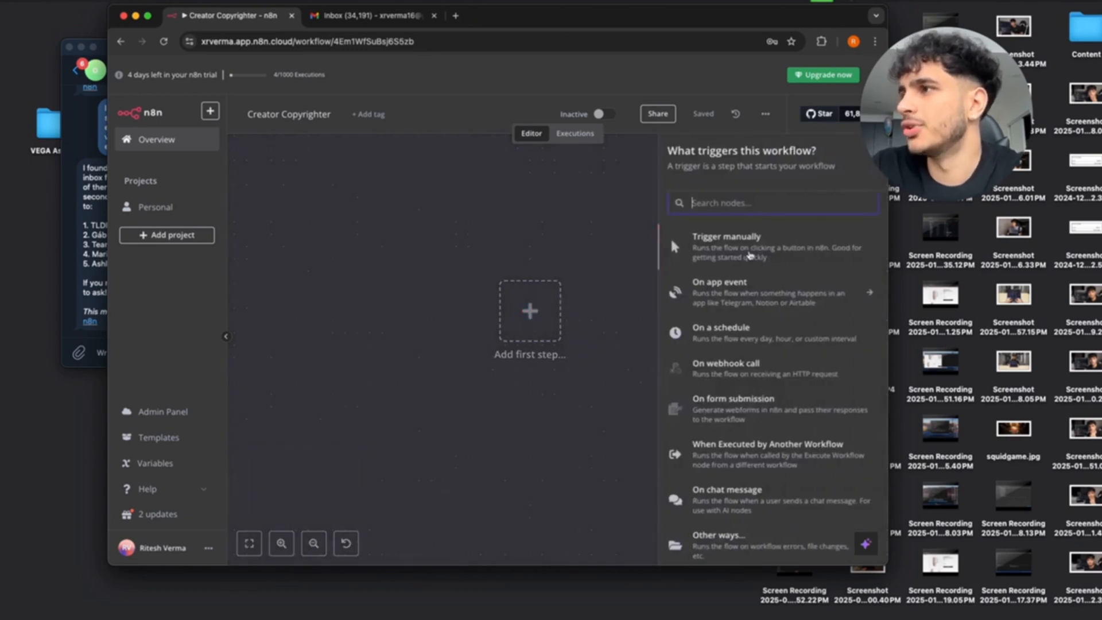
left_click(733, 455)
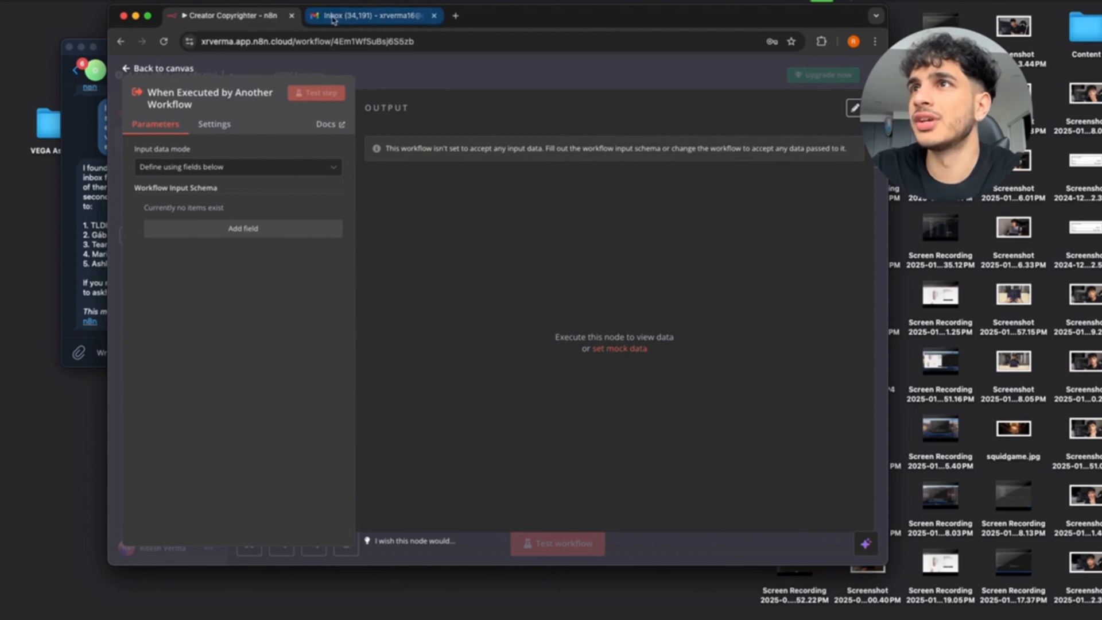
Close the Gmail tab, save the workflow, and reopen Creator Copyrighter from the overview.
left_click(435, 17)
left_click_drag(436, 20, 333, 26)
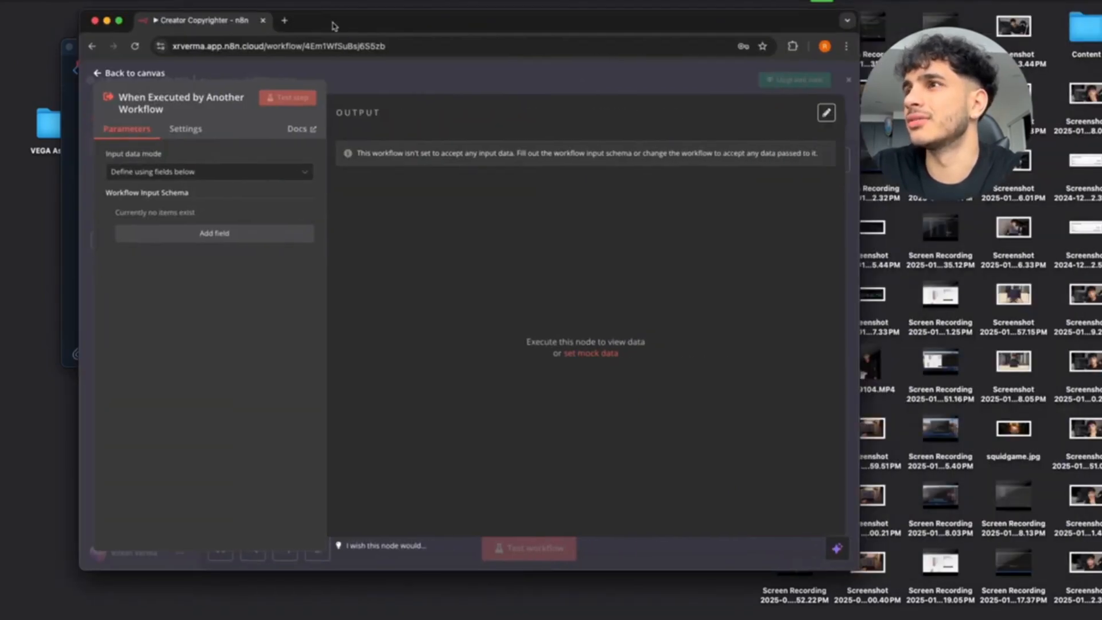
left_click(99, 75)
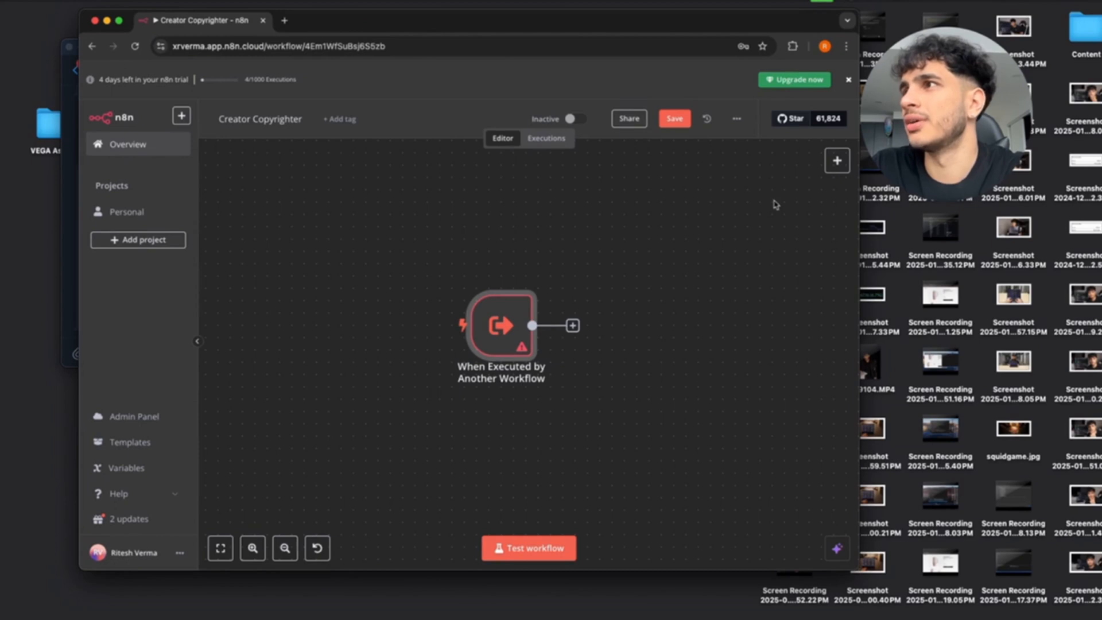
left_click(675, 118)
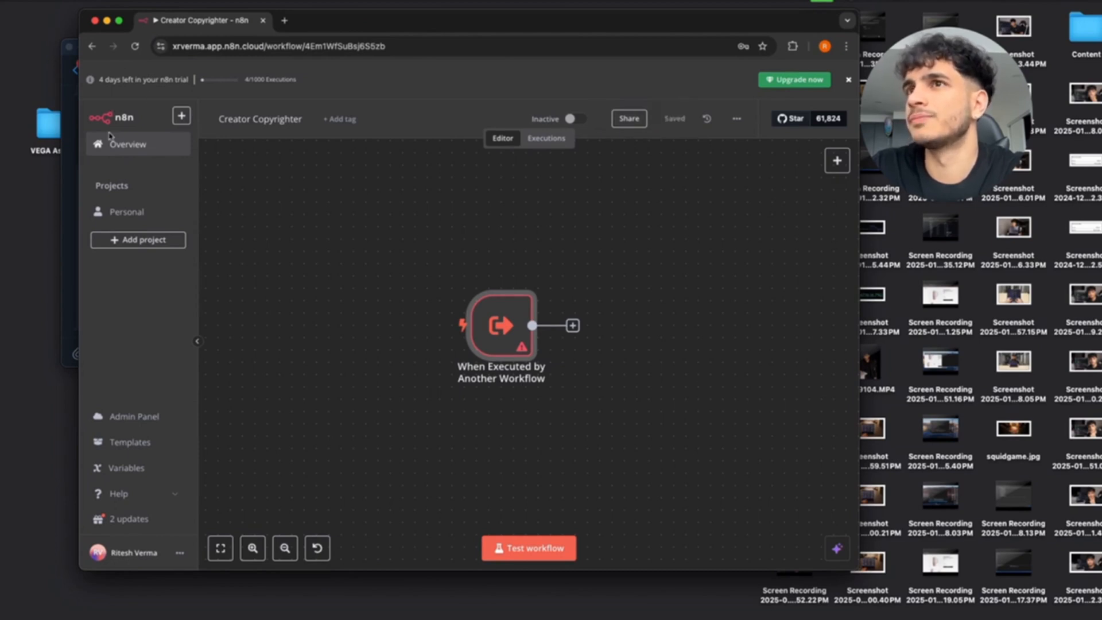
left_click(126, 146)
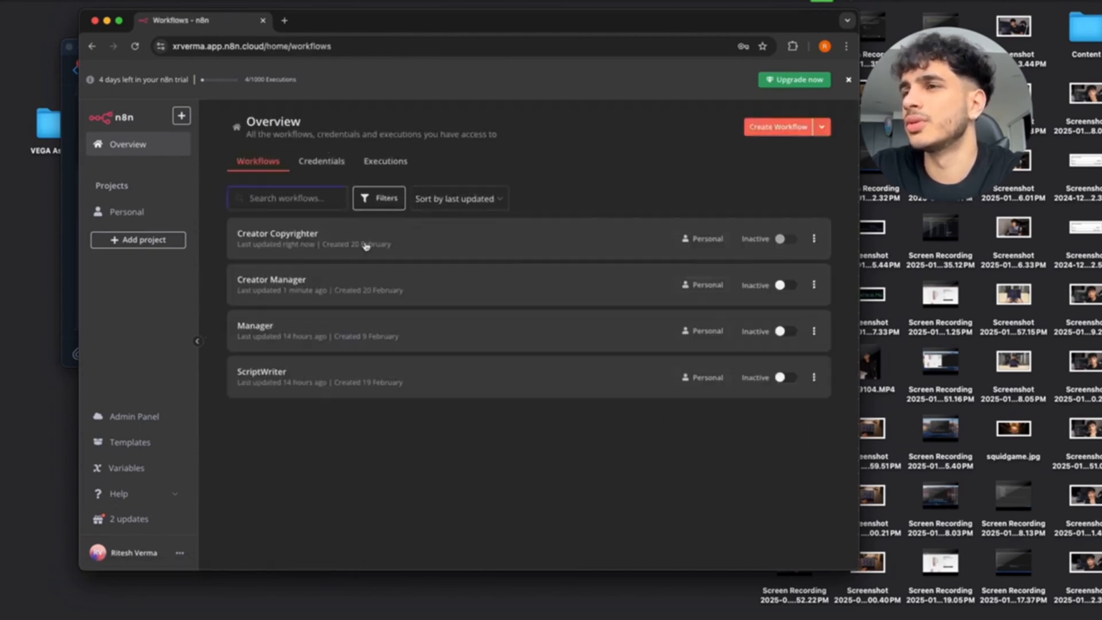
left_click(365, 246)
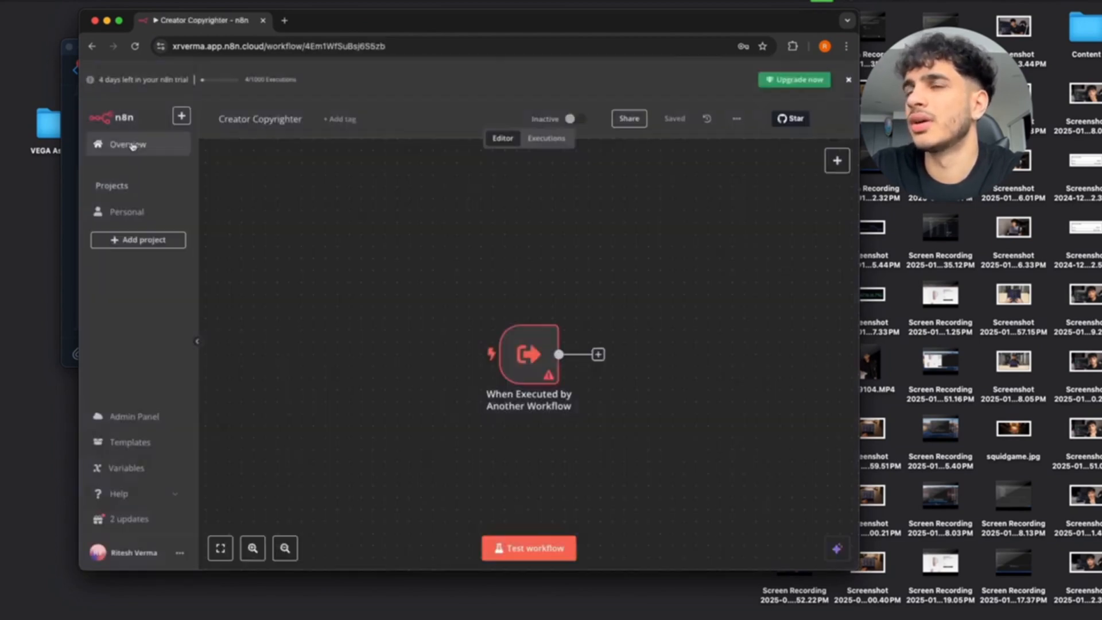
right_click(132, 144)
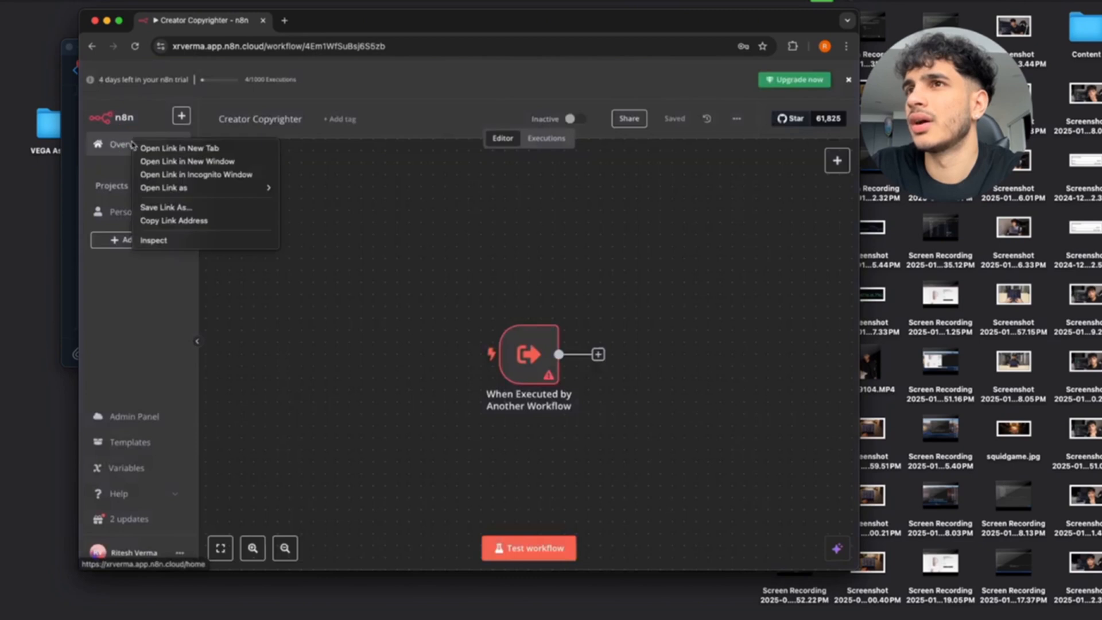
Open the overview in a new tab and open the Creator Manager workflow there.
left_click(179, 148)
left_click(333, 20)
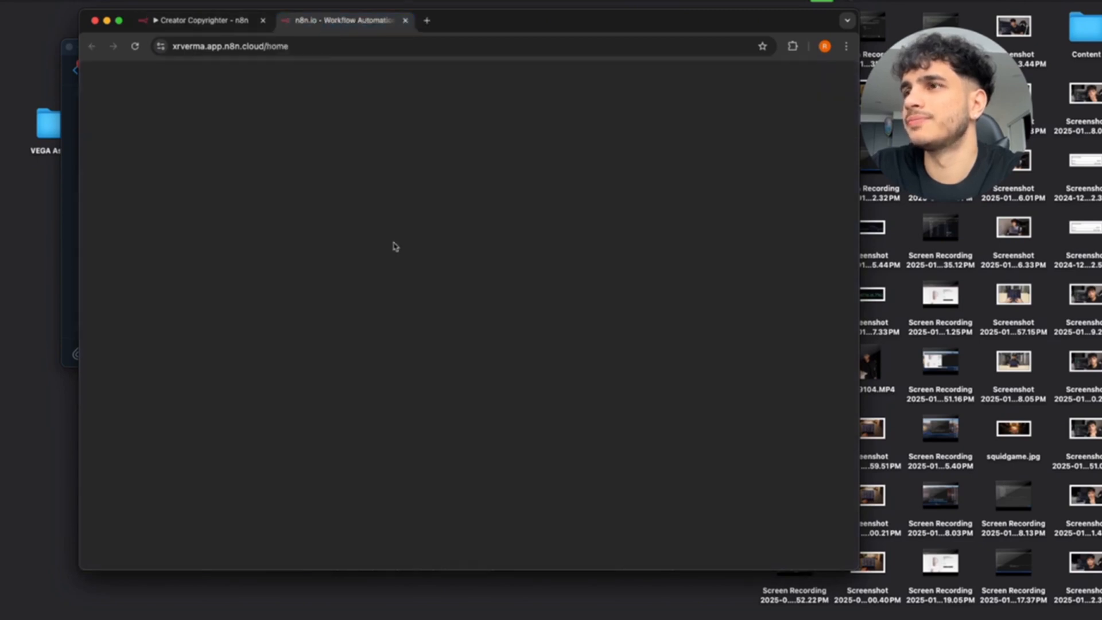
left_click(327, 285)
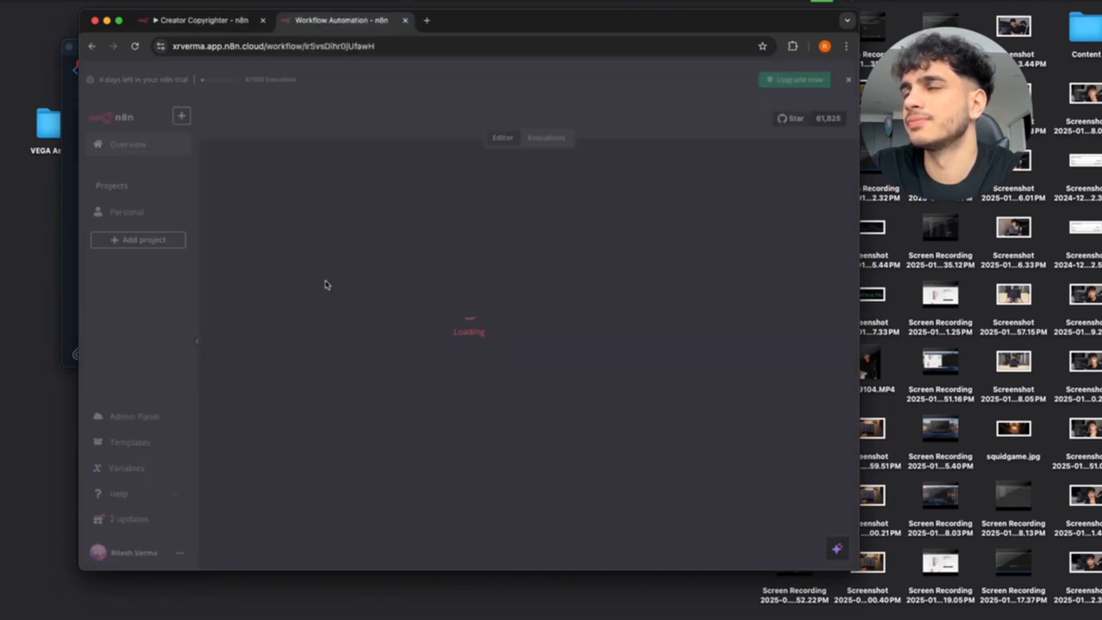
scroll(536, 365, "down", 5)
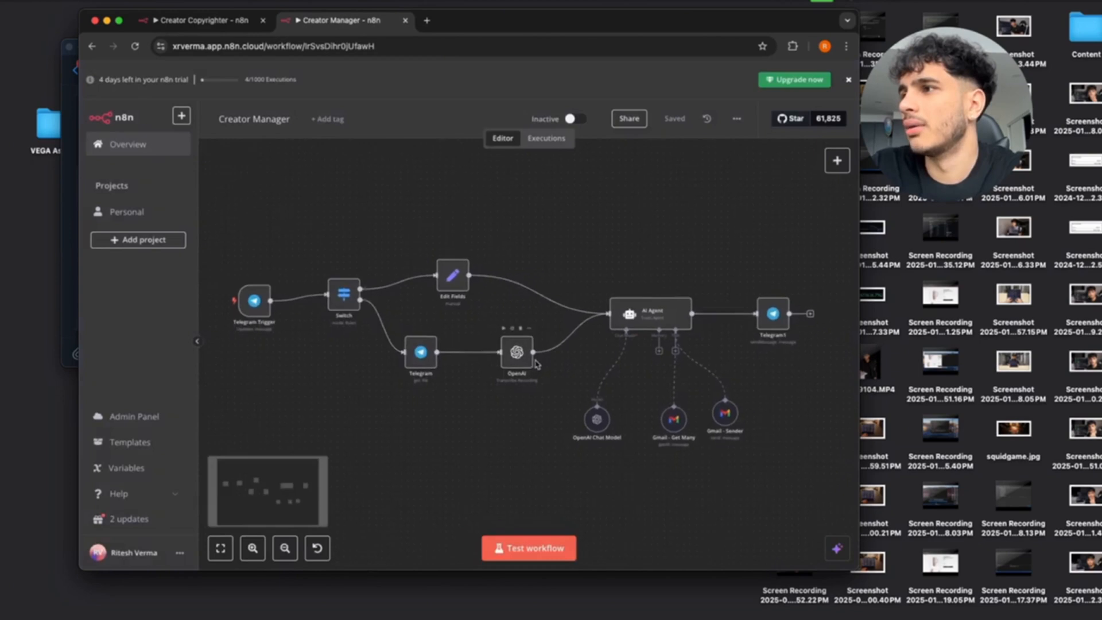
scroll(536, 365, "up", 3)
scroll(536, 365, "down", 1)
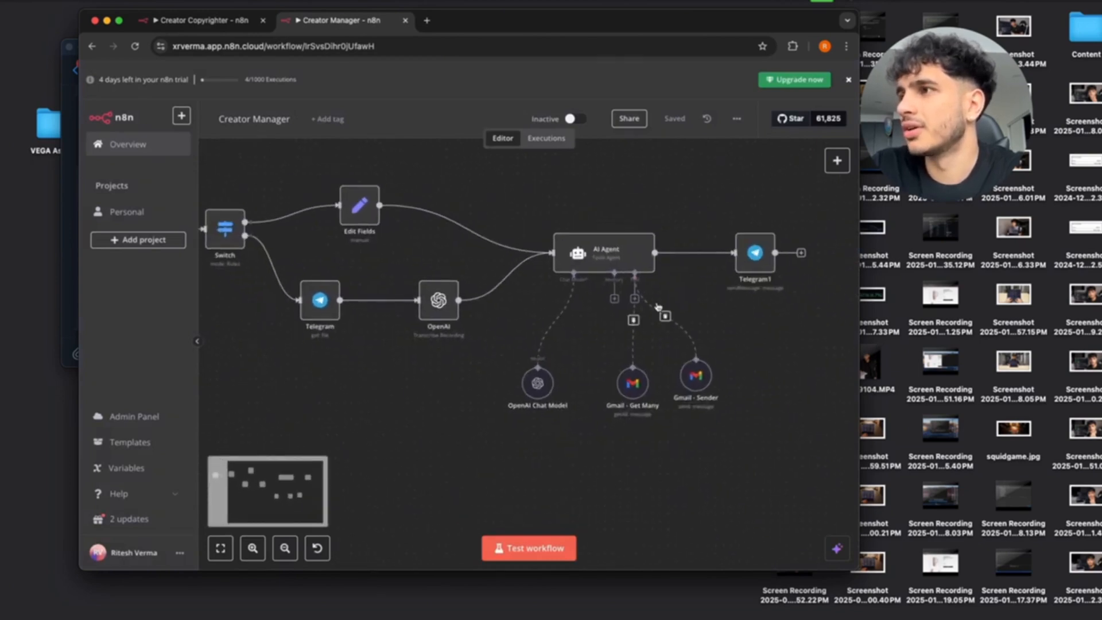
Attach a Call n8n Workflow Tool named Creator_Copyrighter_Tool, calling Creator Copyrighter for YouTube script outlines.
left_click_drag(634, 299, 586, 435)
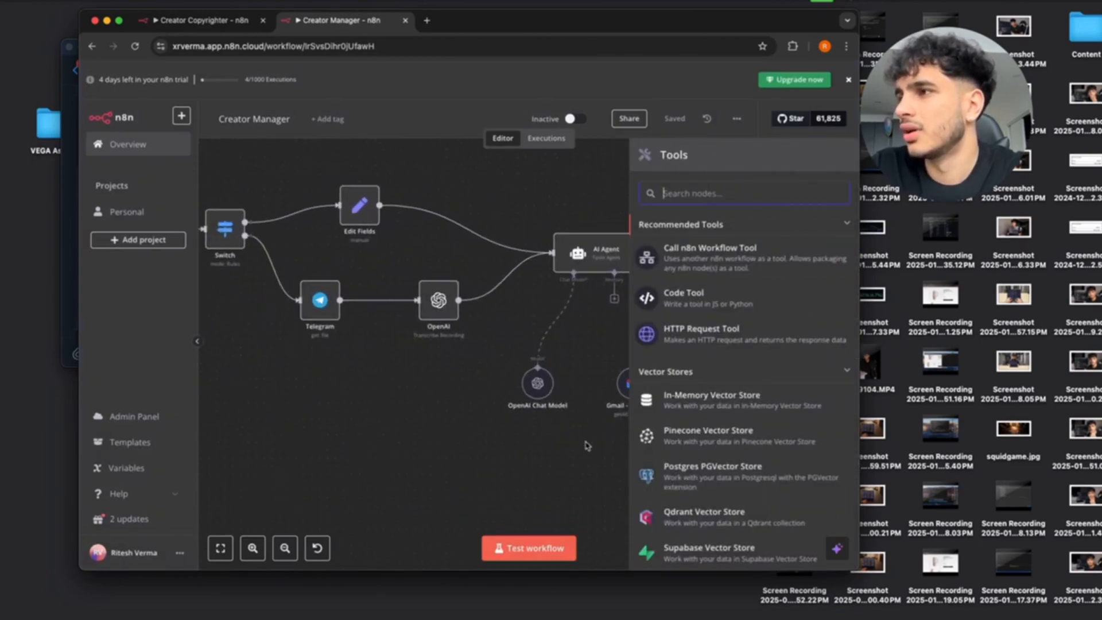
left_click(767, 249)
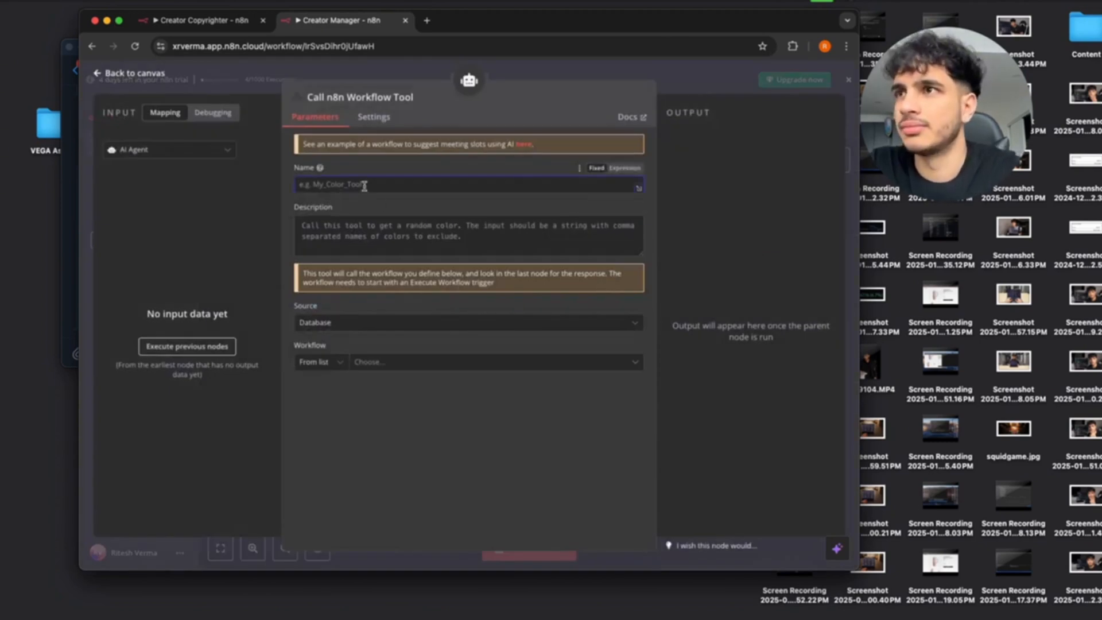
type("Copyrig")
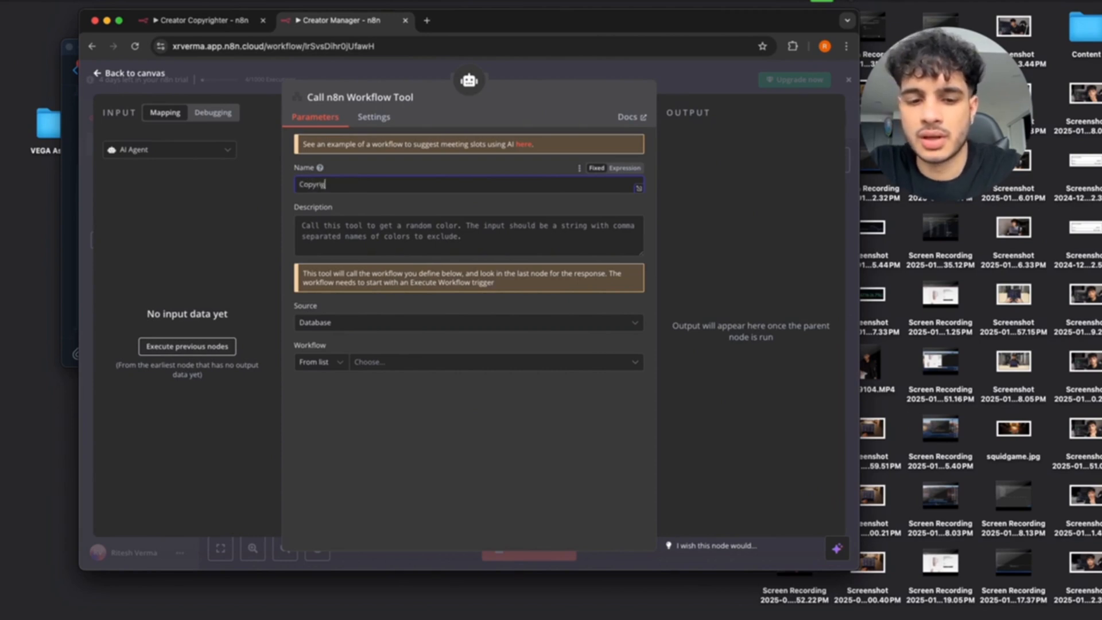
type("hter")
key("super+a")
type("C")
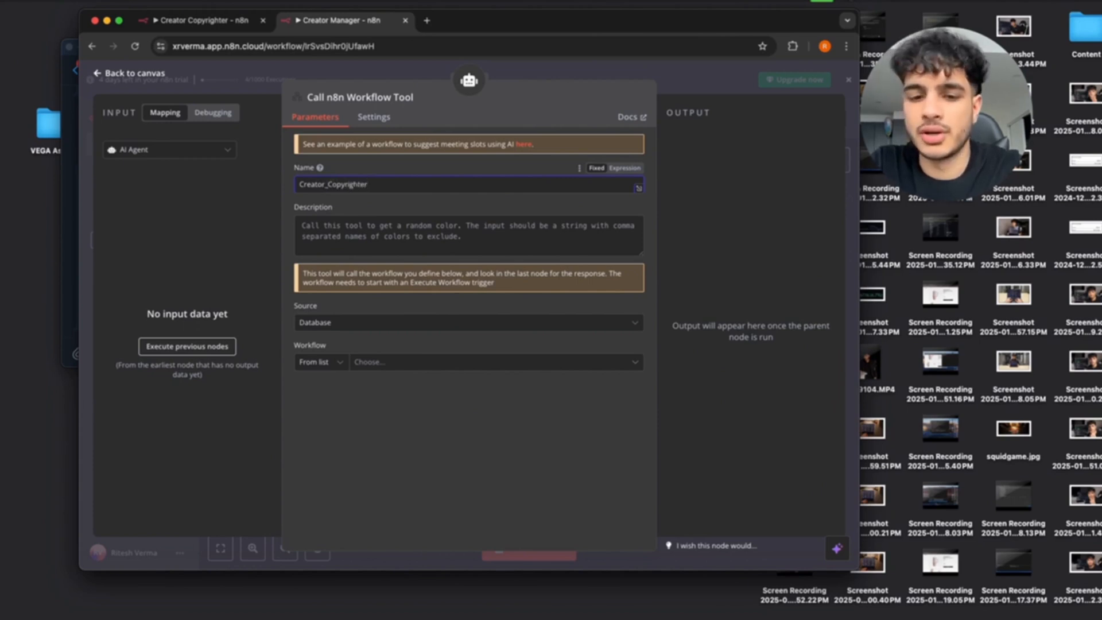
left_click(365, 234)
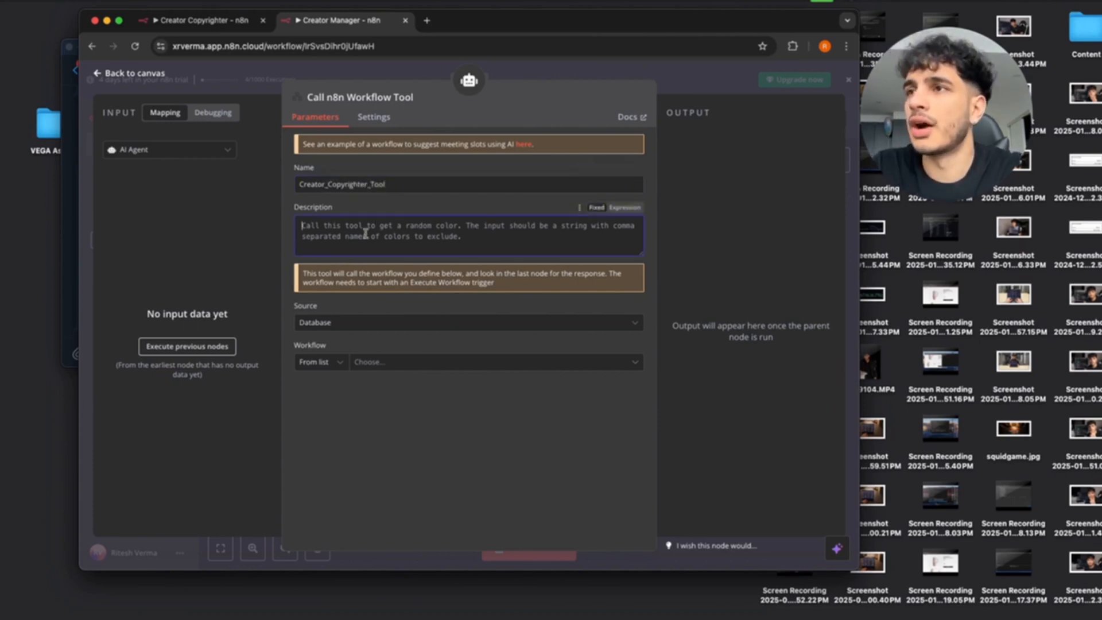
type("Cal")
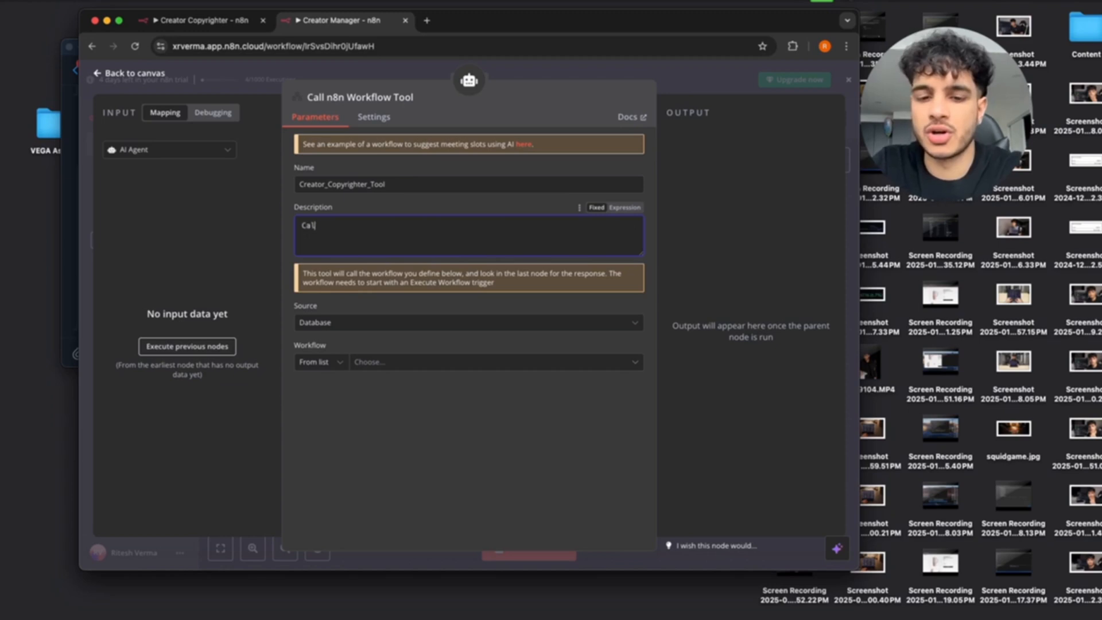
type("l this tool")
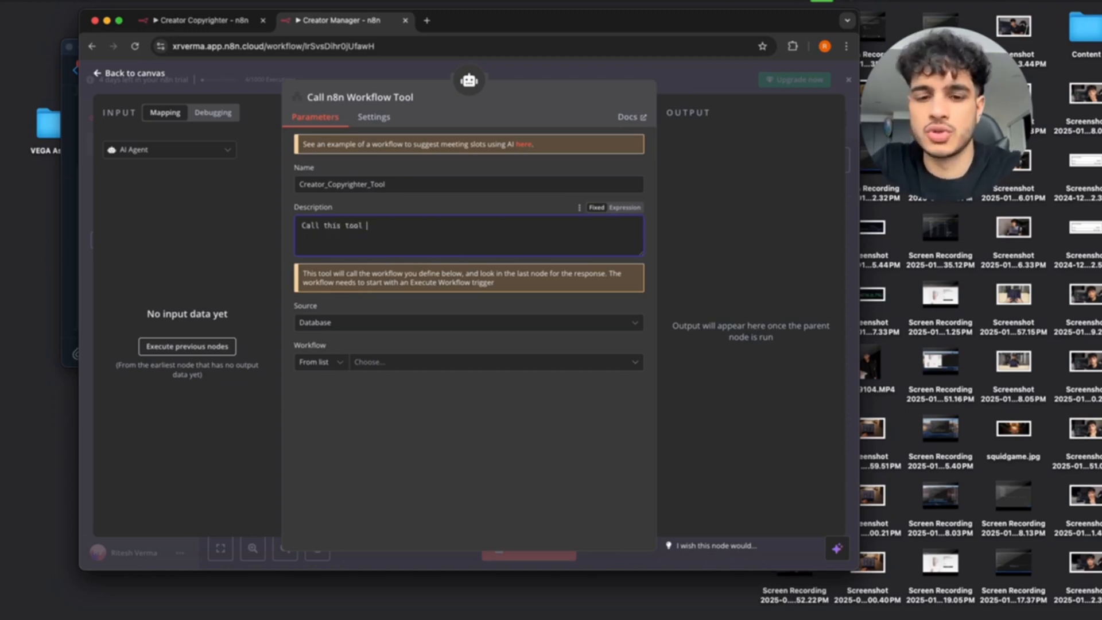
type(" when needing to wri")
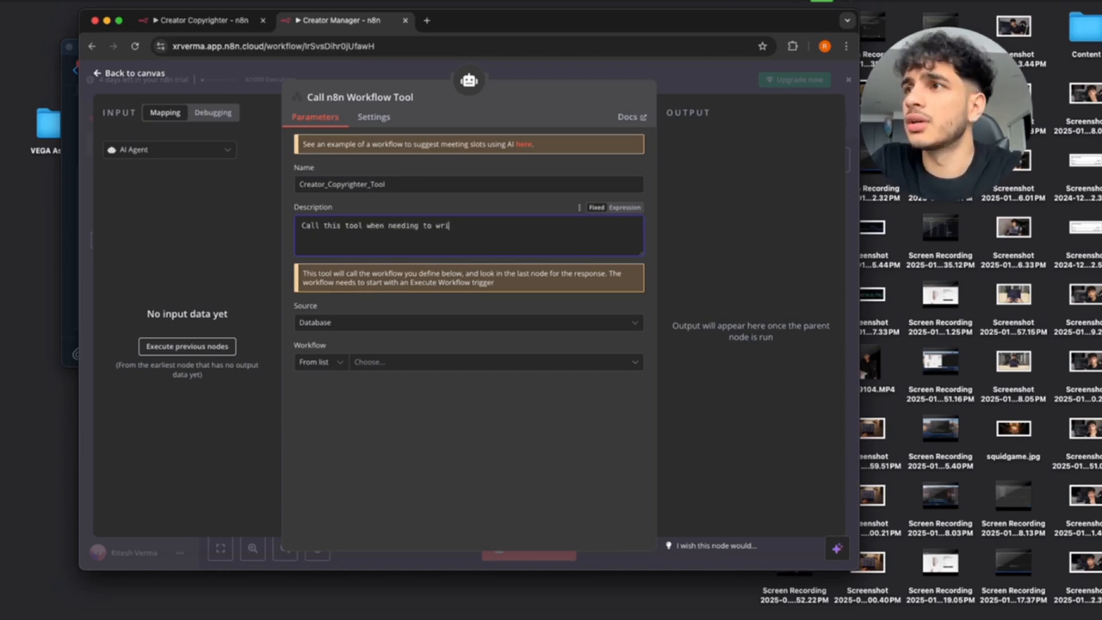
type("te outlines")
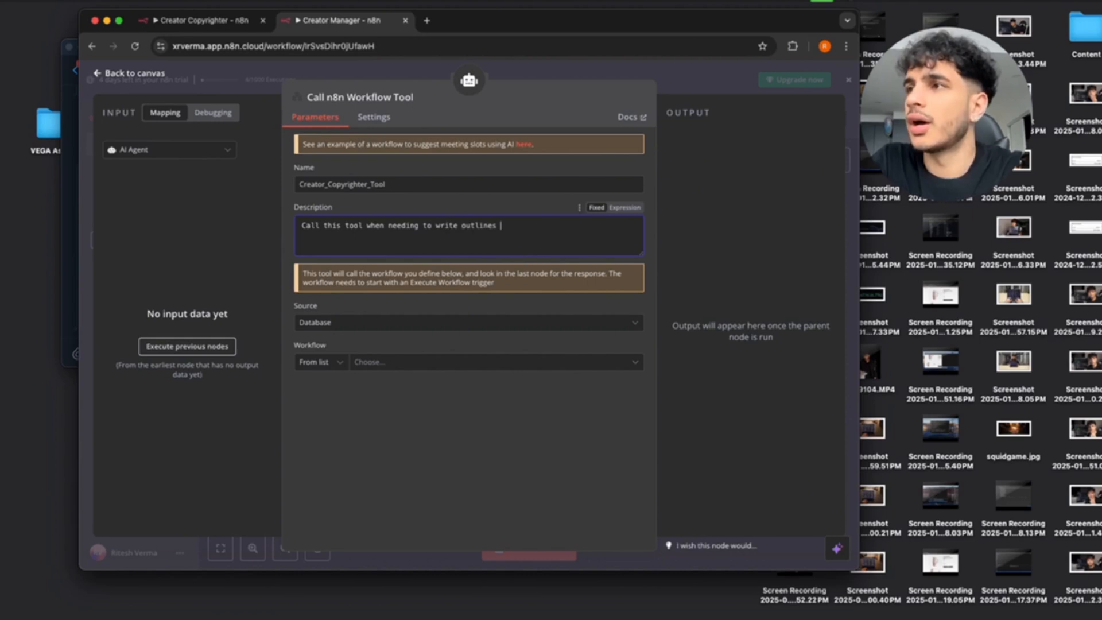
type(" for Youtube vi")
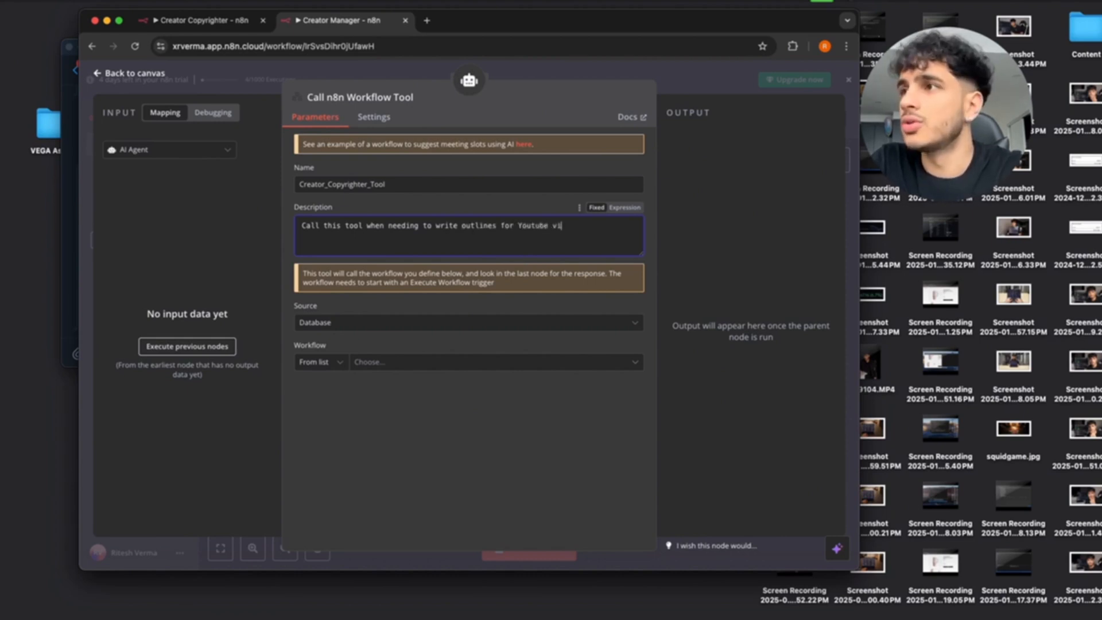
type("deo script")
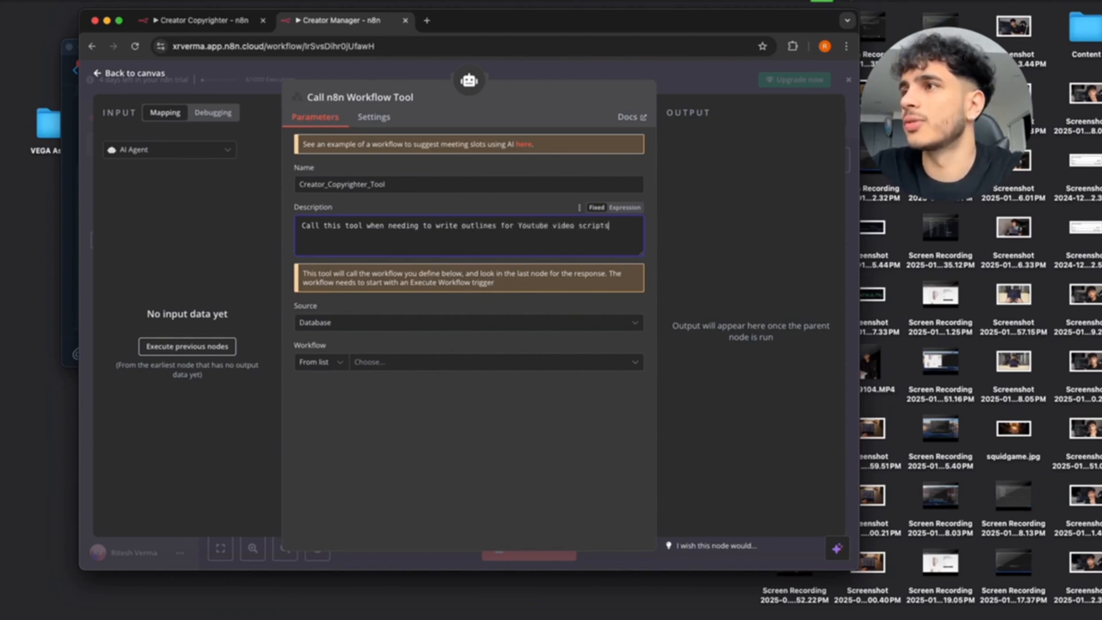
type("s")
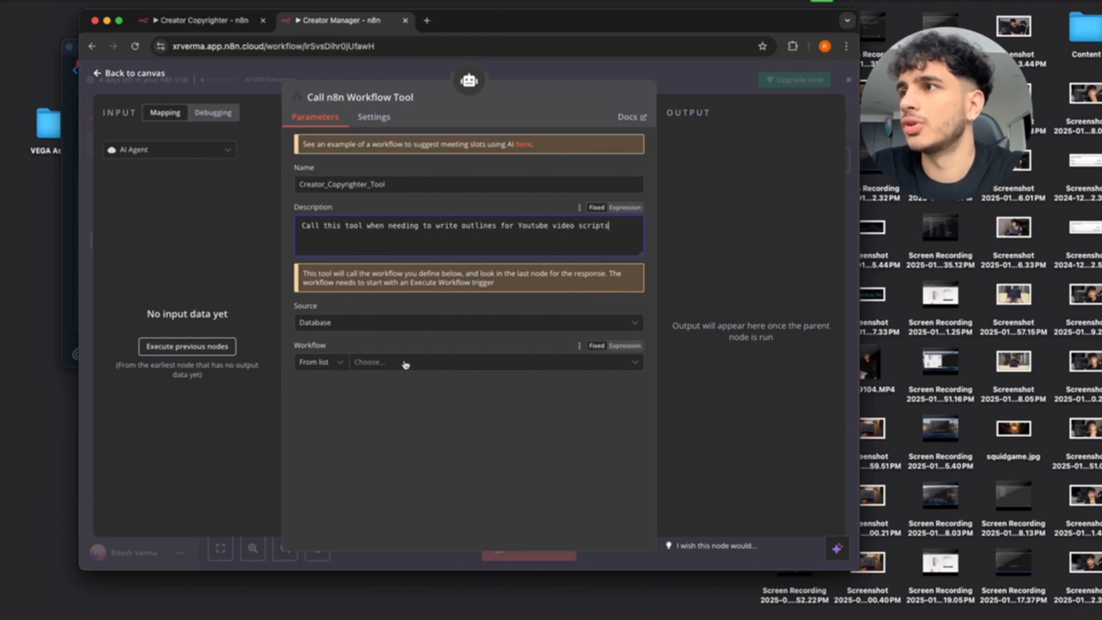
type(".")
left_click(448, 366)
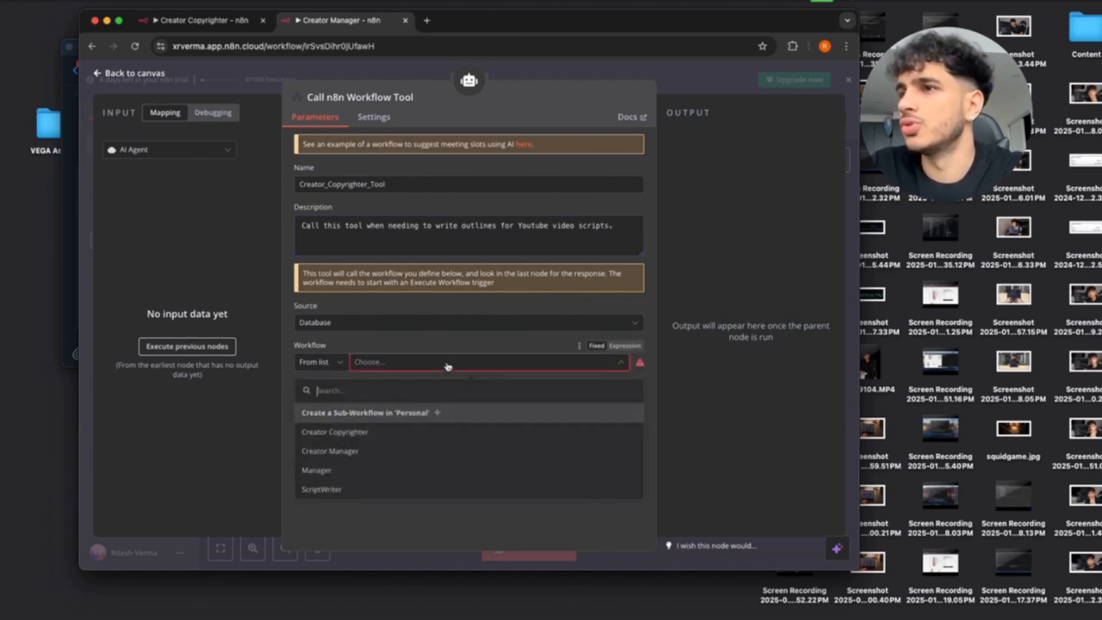
left_click(344, 432)
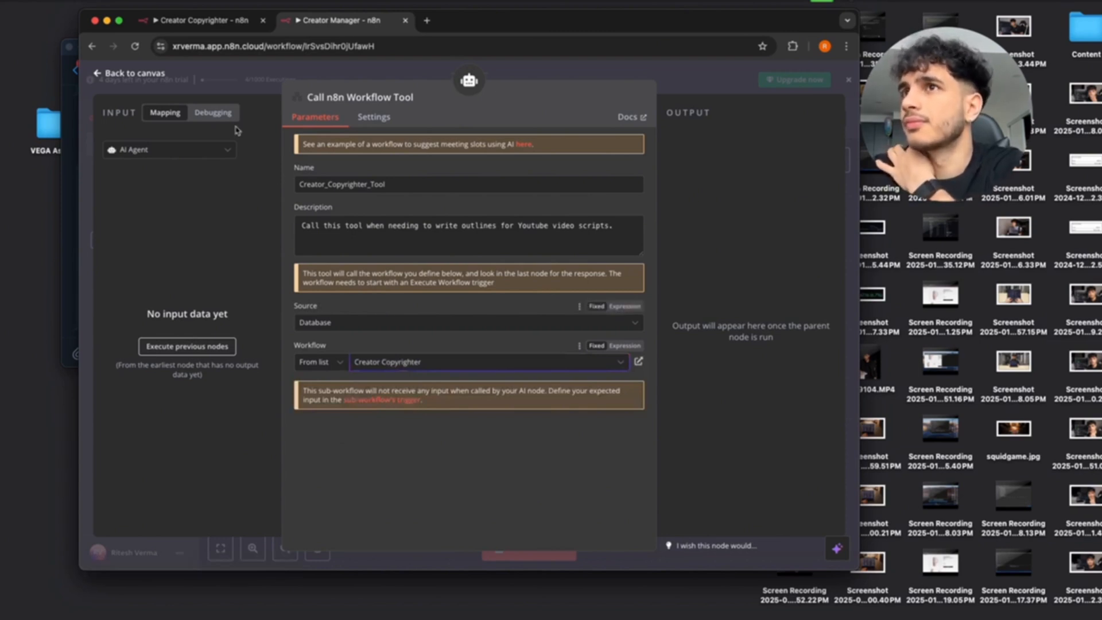
left_click(97, 73)
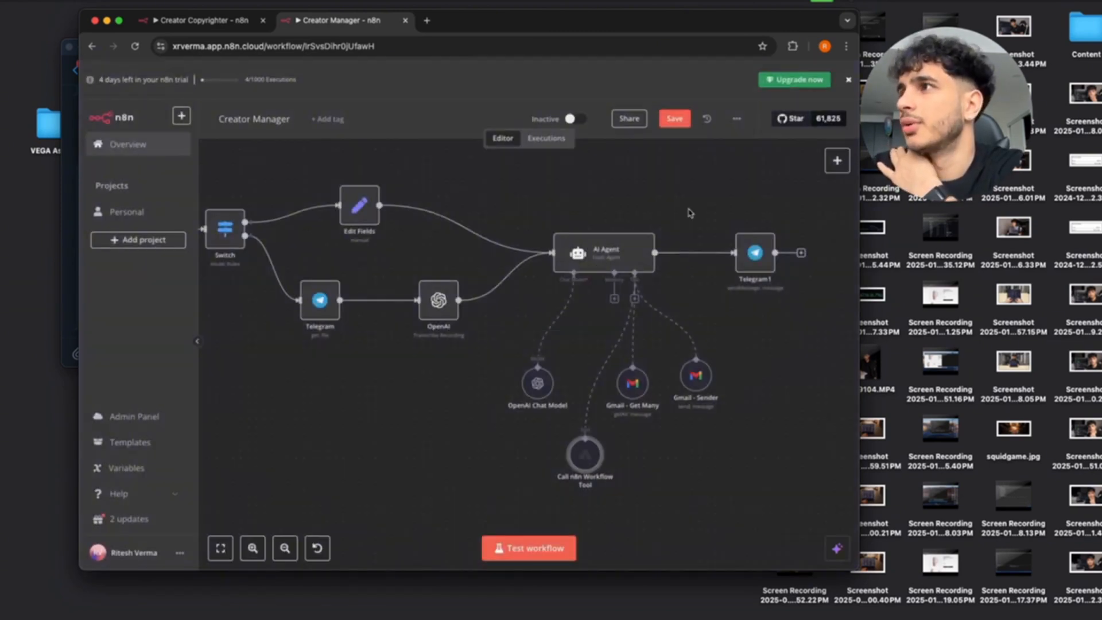
Save Creator Manager, rename the workflow tool node 'Creator Copyrighter', and return to that workflow's tab.
left_click(674, 118)
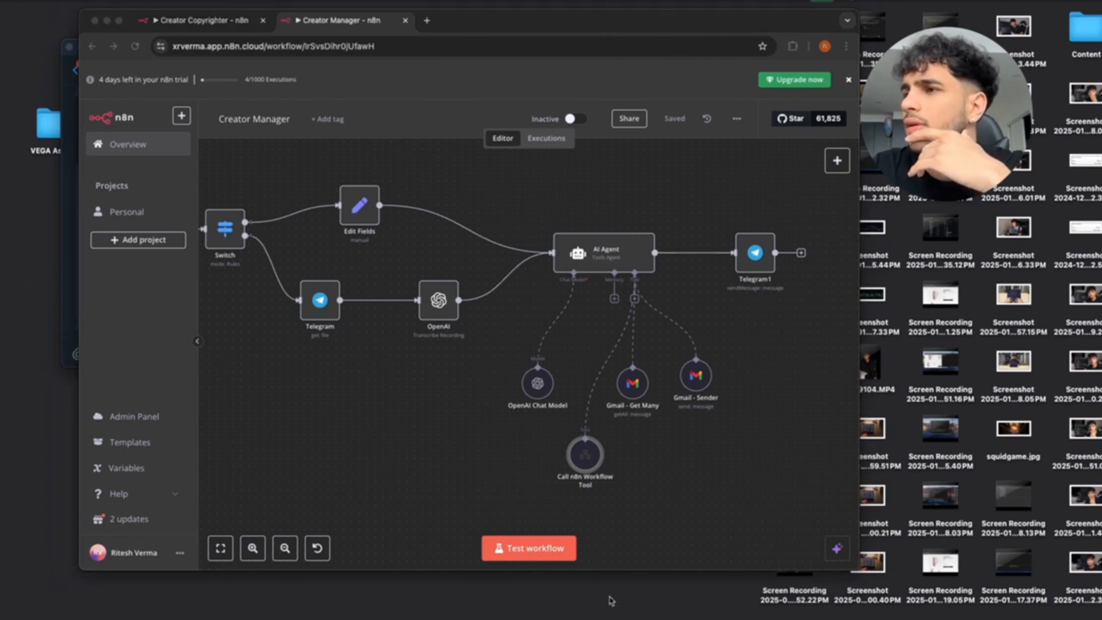
left_click(594, 485)
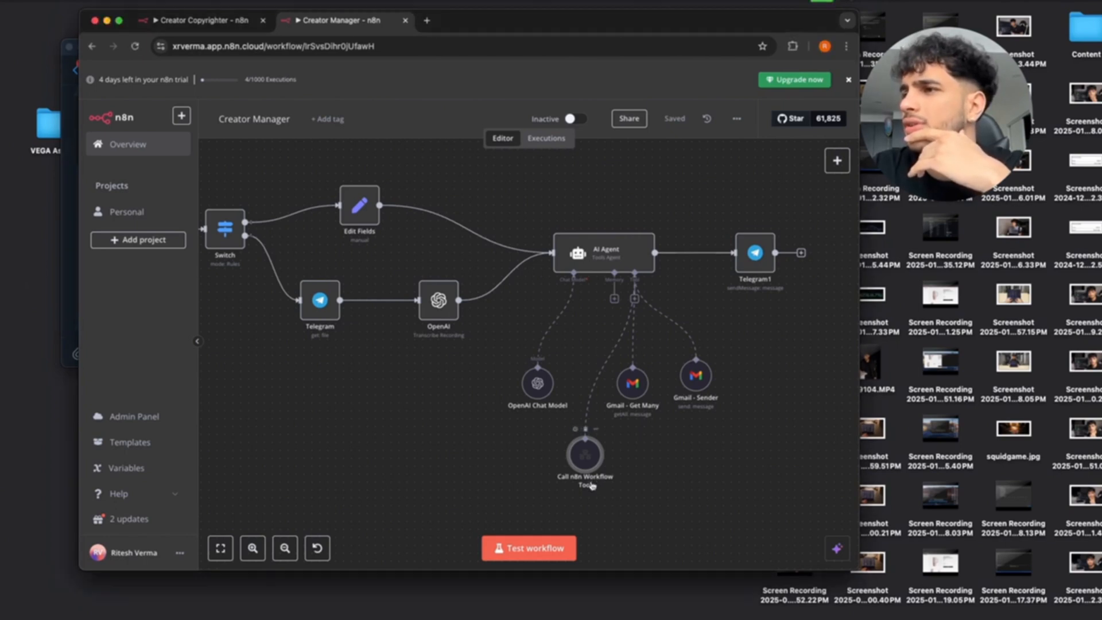
left_click(596, 429)
left_click(574, 270)
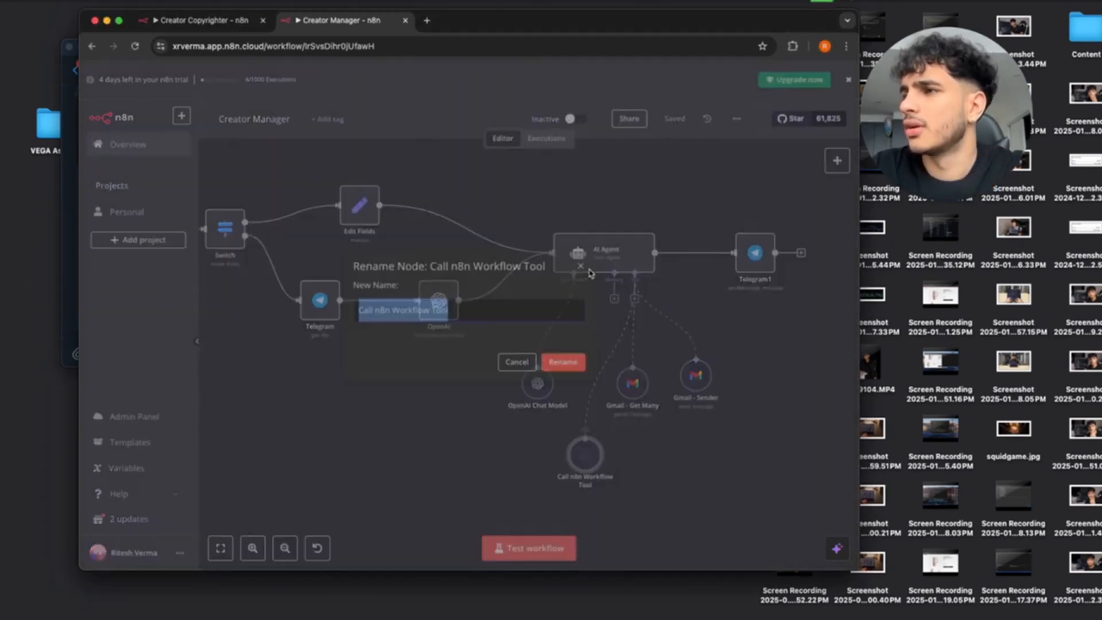
type("Creator Cop")
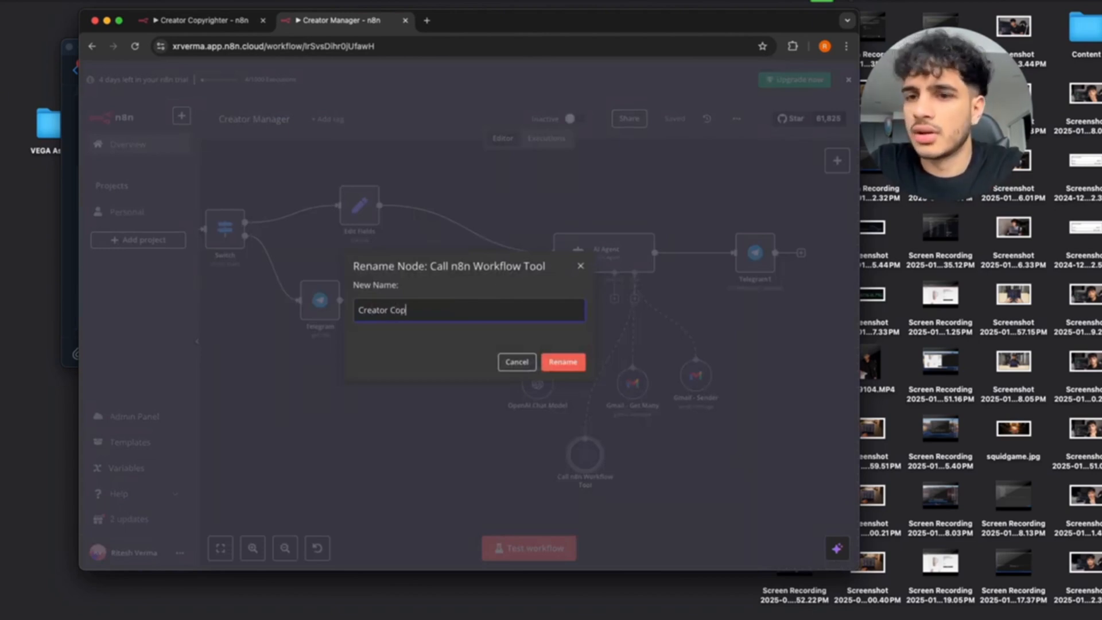
type("yrighter")
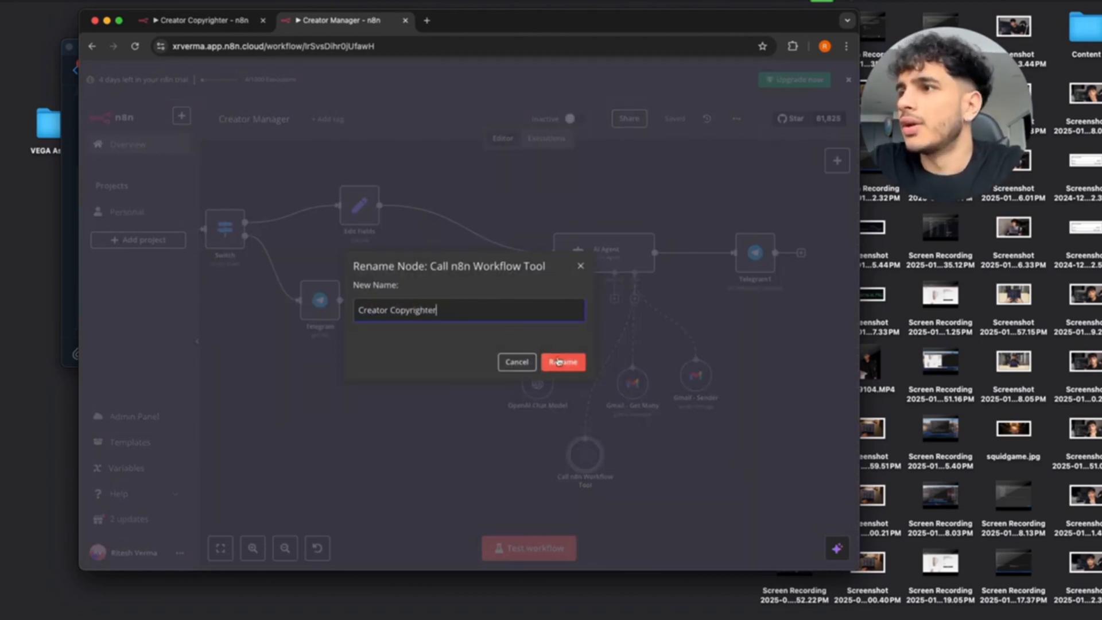
left_click(561, 362)
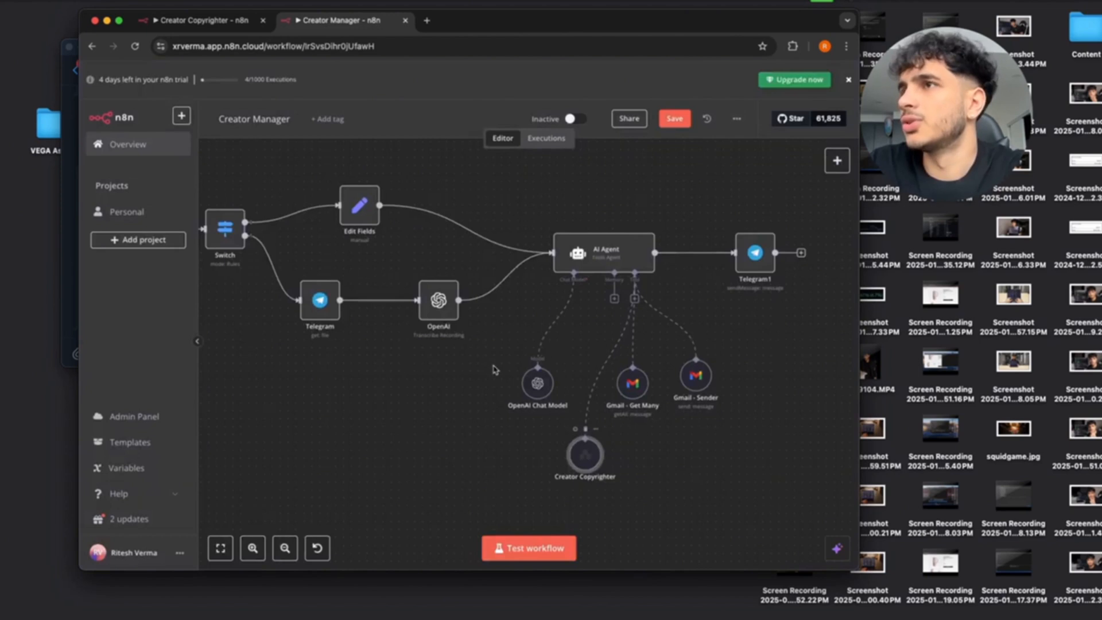
left_click(202, 20)
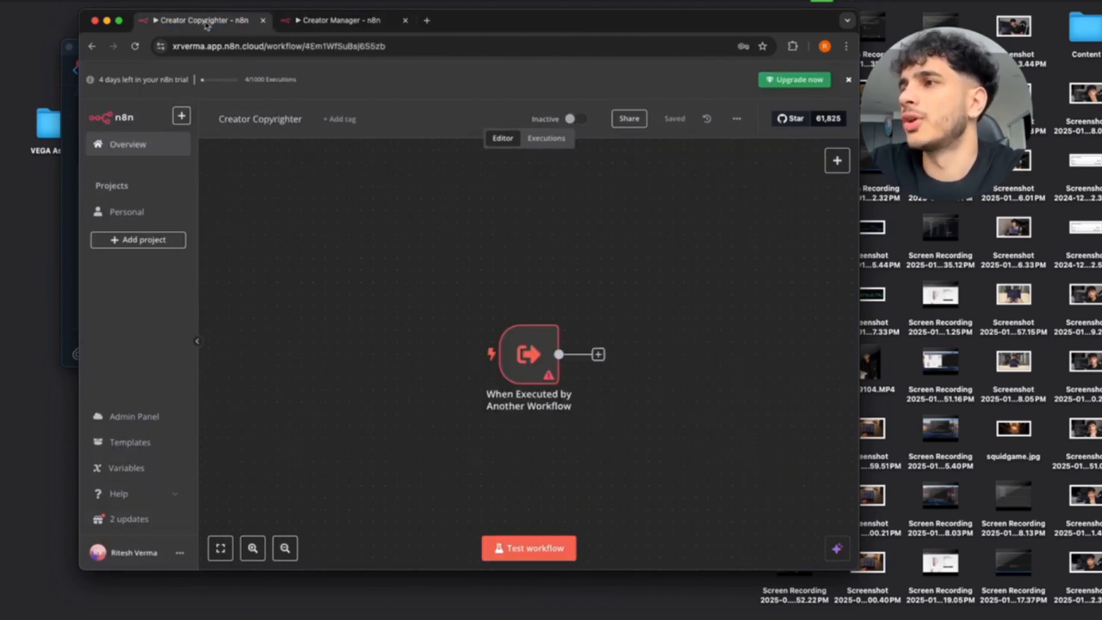
Add a 'query' input field to the Creator Copyrighter trigger, test it, and save the workflow.
left_click(299, 20)
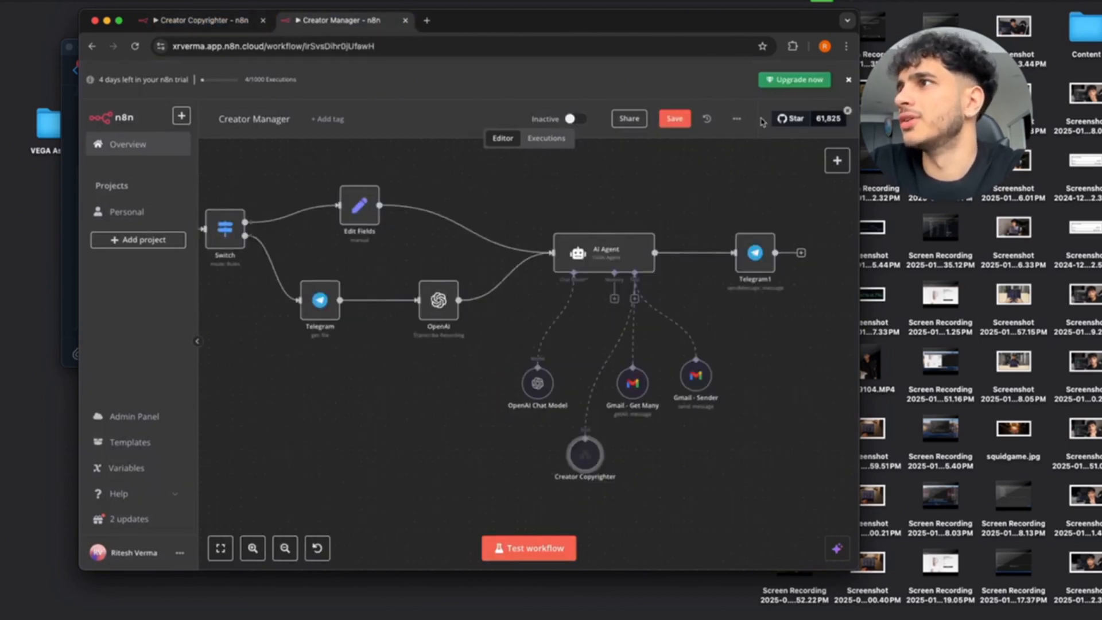
left_click(201, 19)
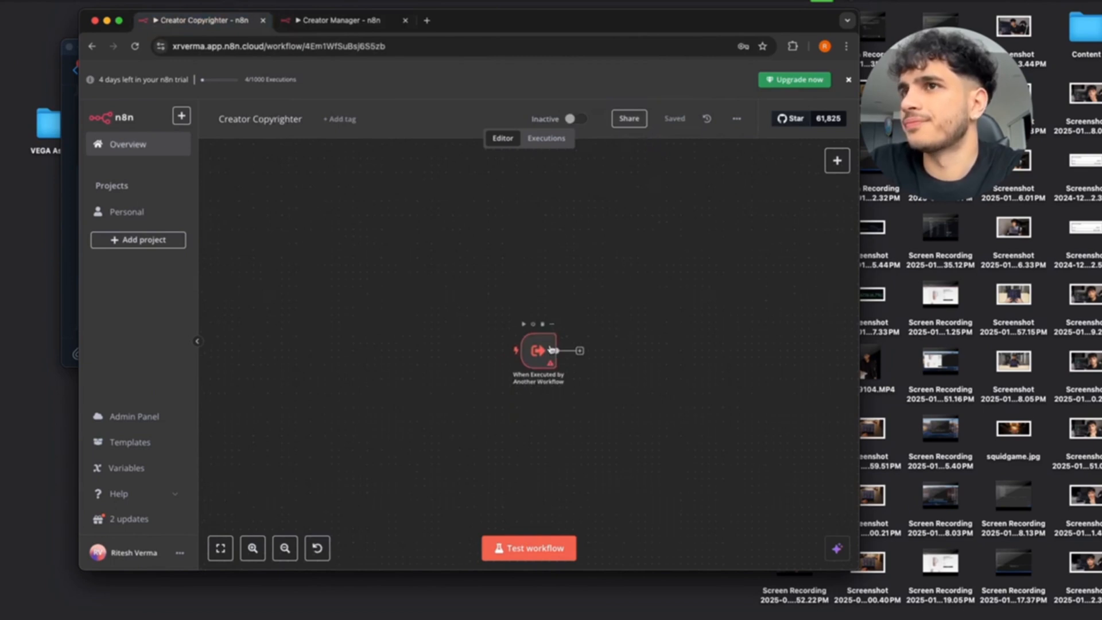
scroll(451, 395, "right", 2)
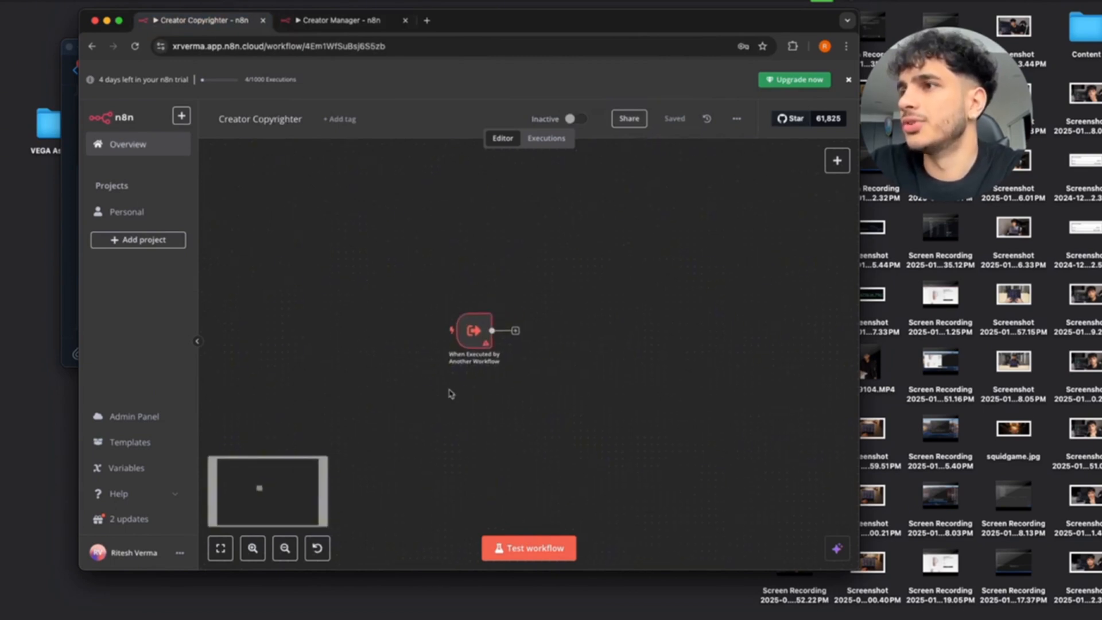
double_click(475, 337)
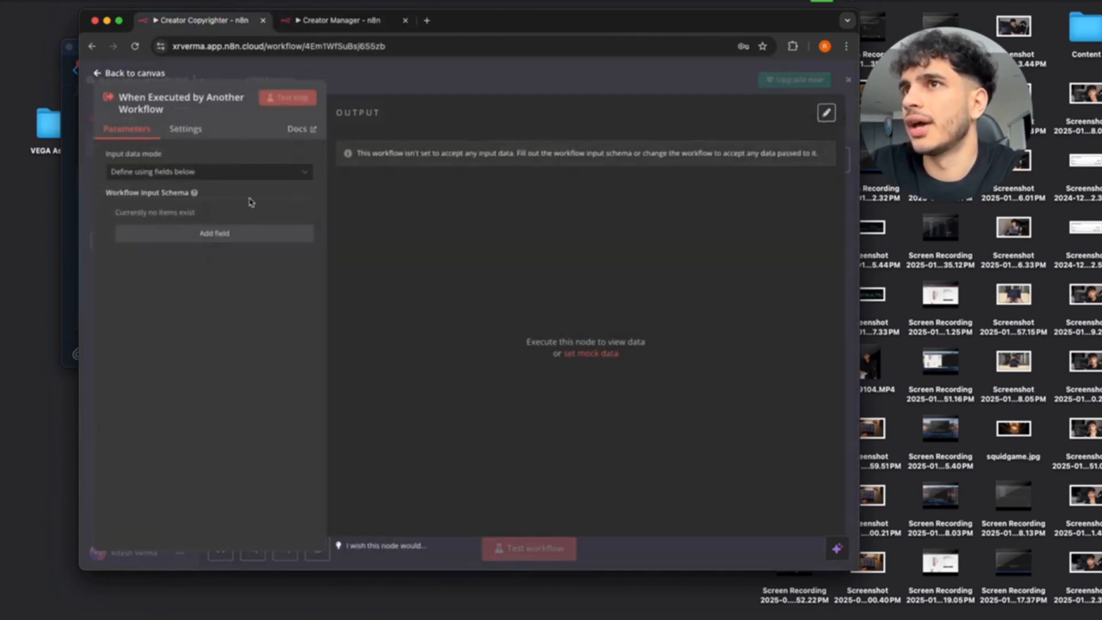
left_click(239, 174)
left_click(167, 370)
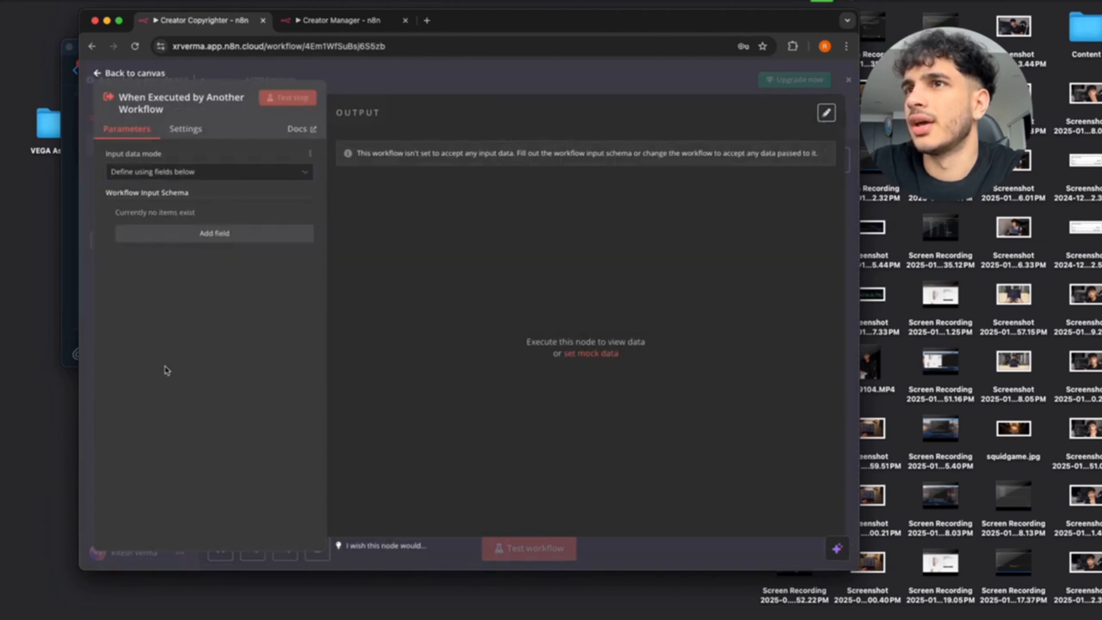
left_click(221, 235)
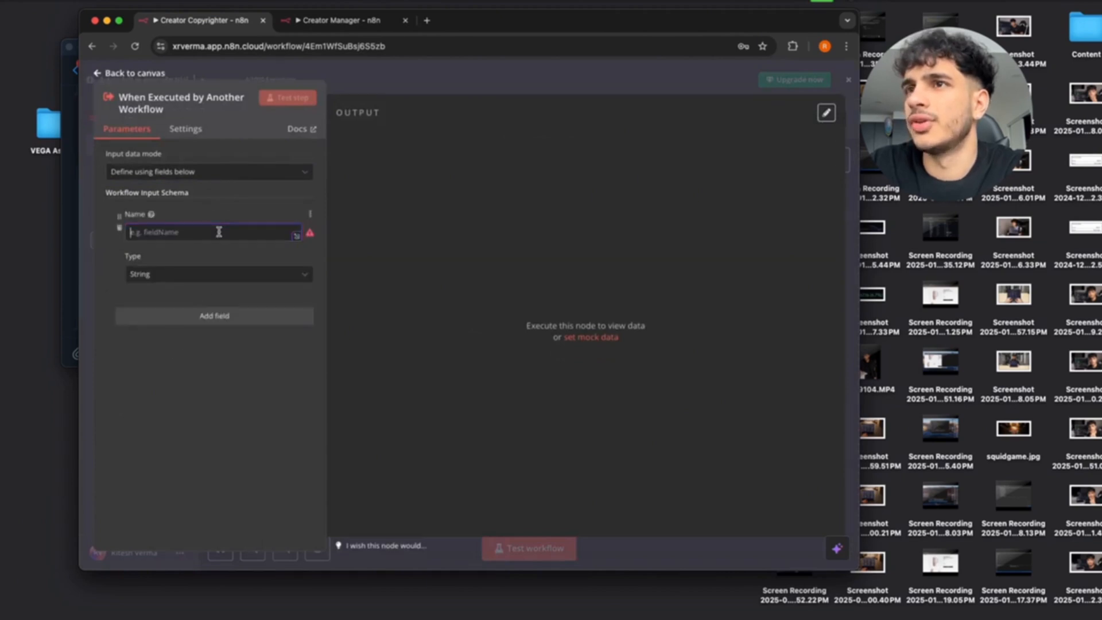
type("query")
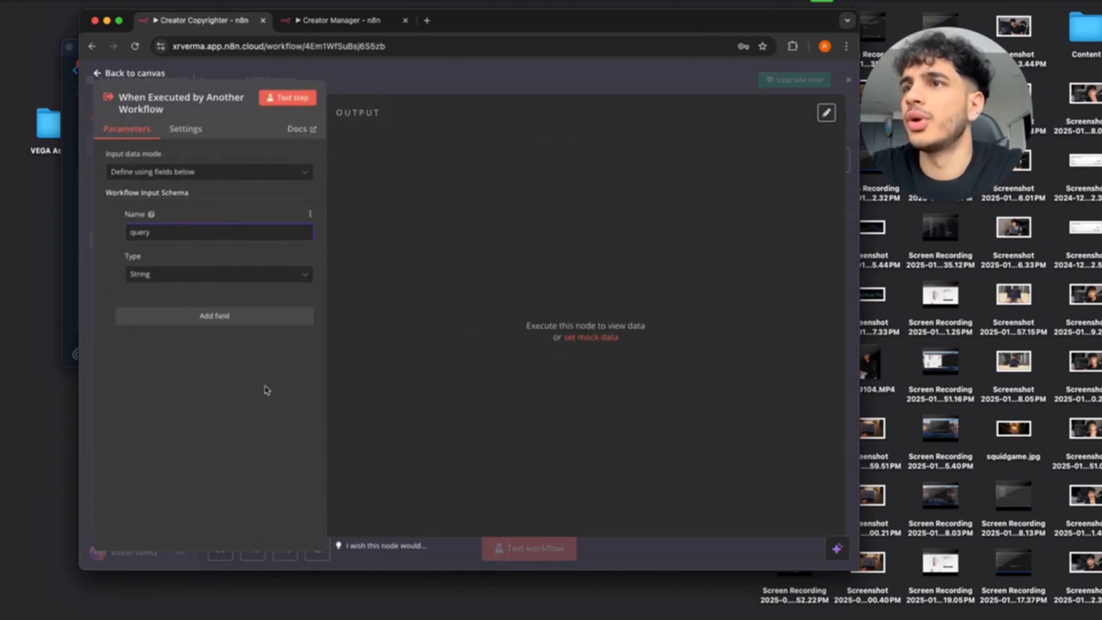
left_click(282, 102)
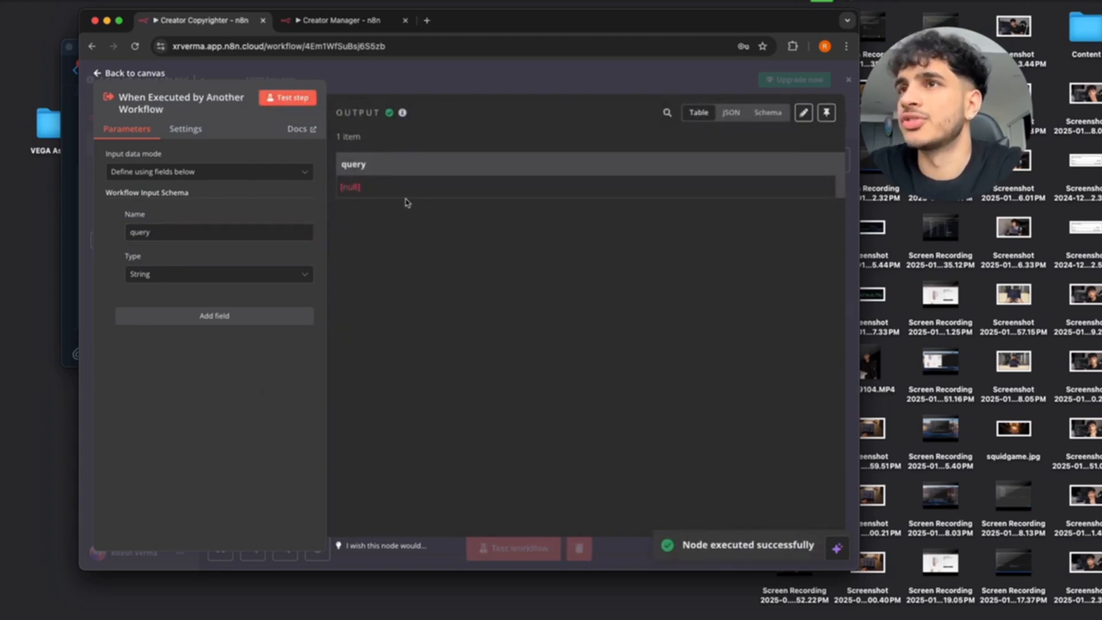
left_click(101, 74)
left_click(674, 118)
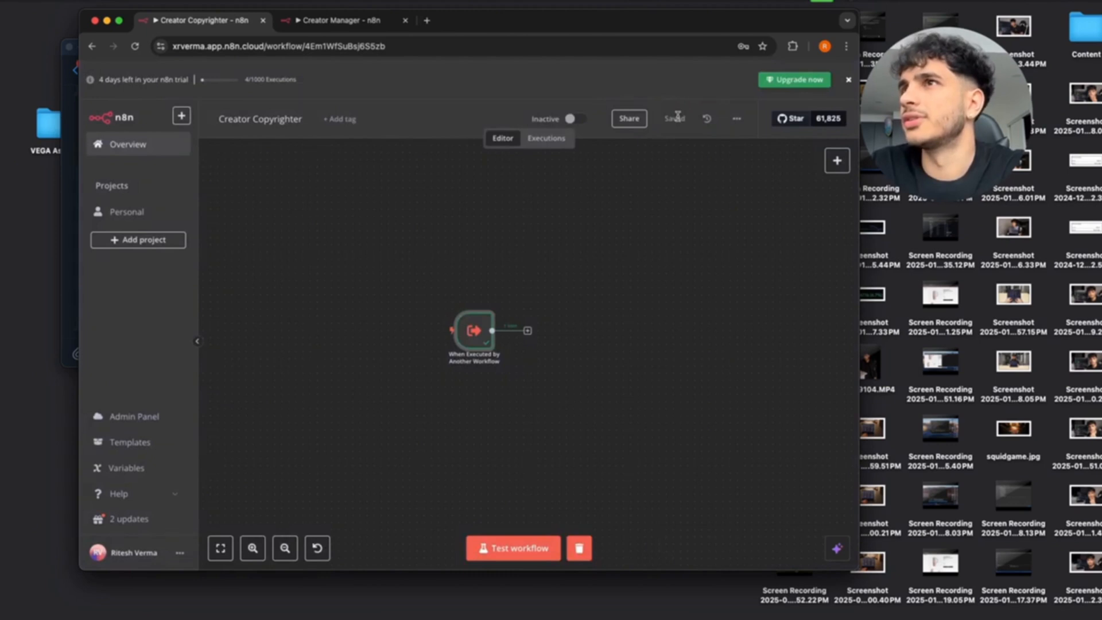
left_click(357, 17)
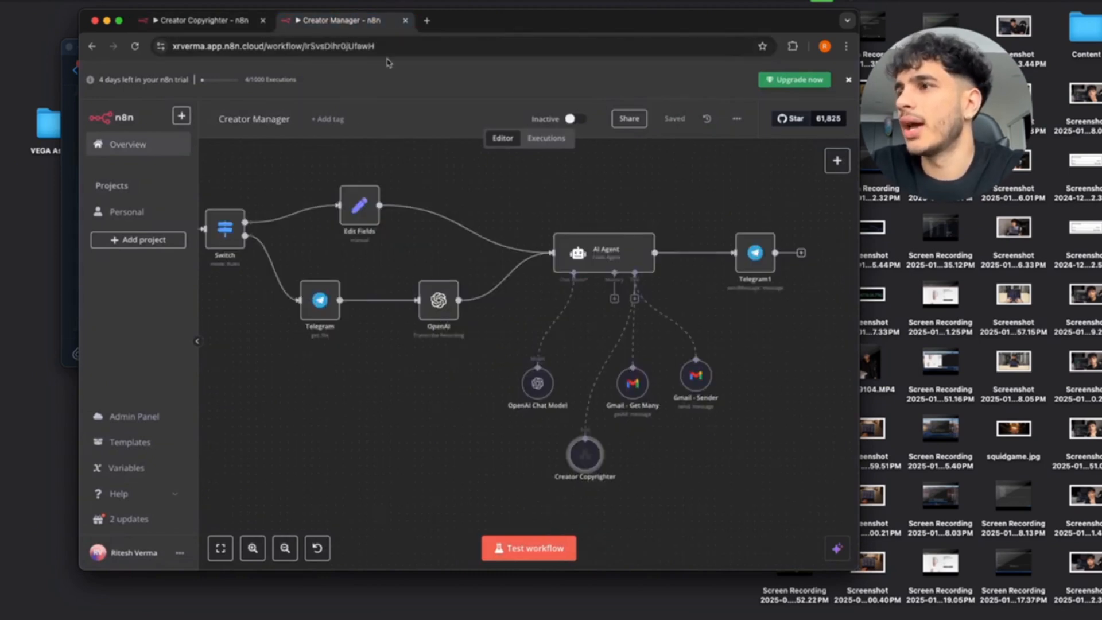
Open the Creator Copyrighter tool node's settings and select its empty query input, then bring up Telegram.
double_click(585, 454)
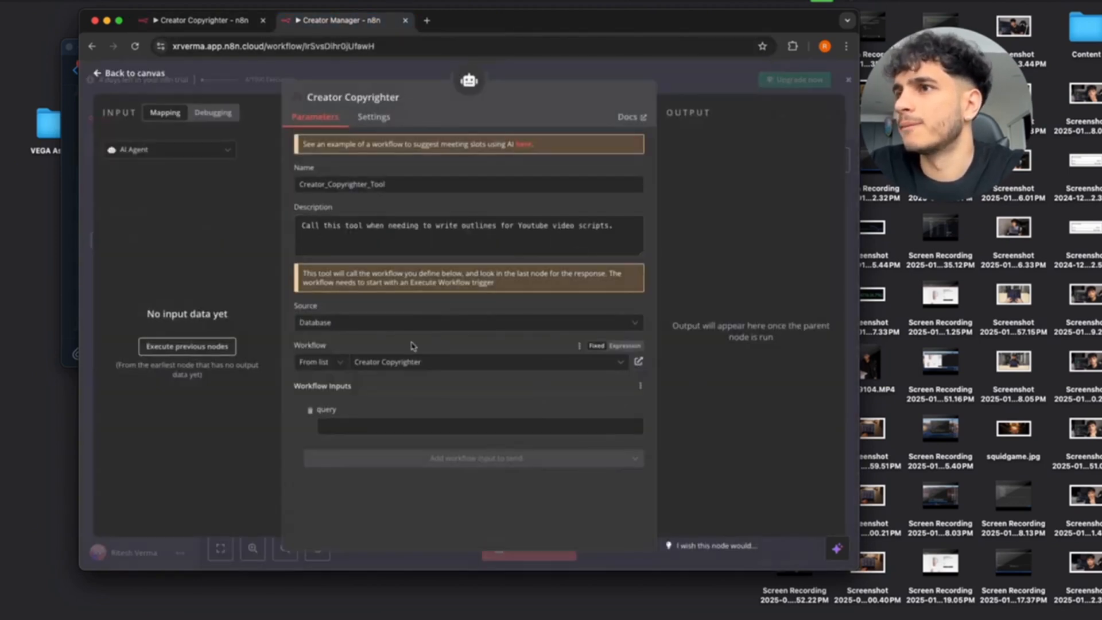
double_click(325, 410)
left_click(387, 429)
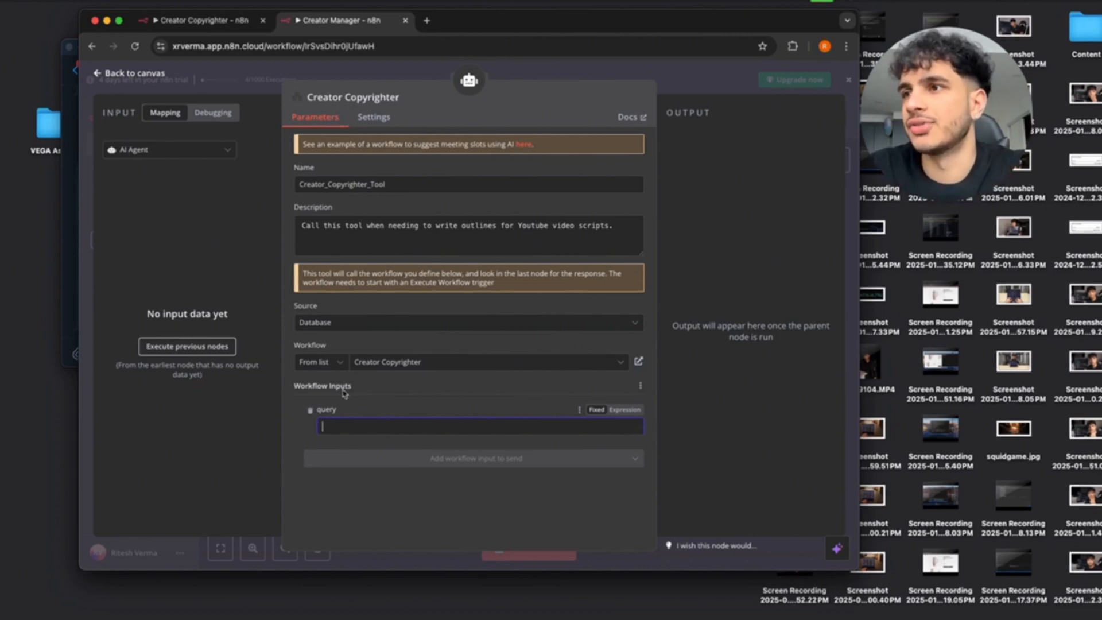
left_click(68, 118)
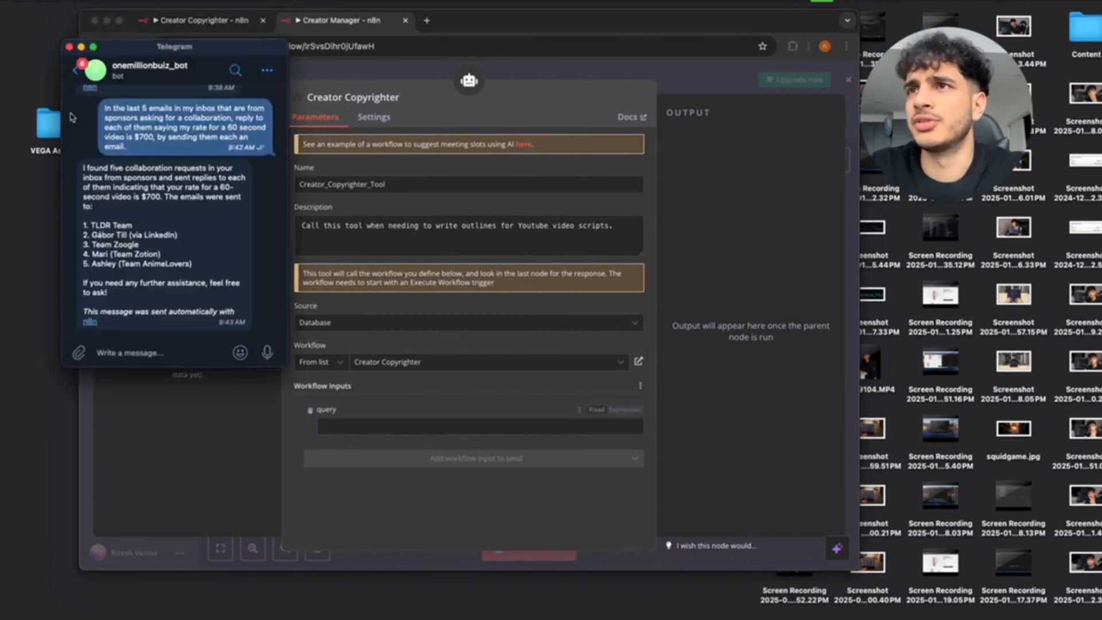
Draft an unsent Telegram message asking for a script outline titled "How to make money with ai agents".
left_click(89, 351)
type("write a script outline for a video")
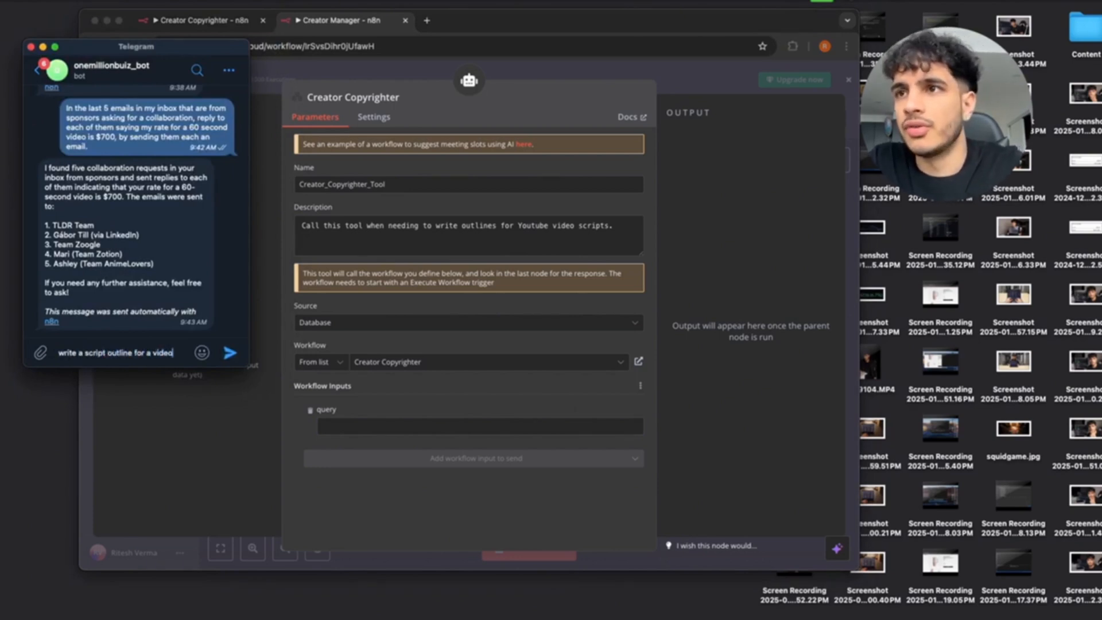
type("titled")
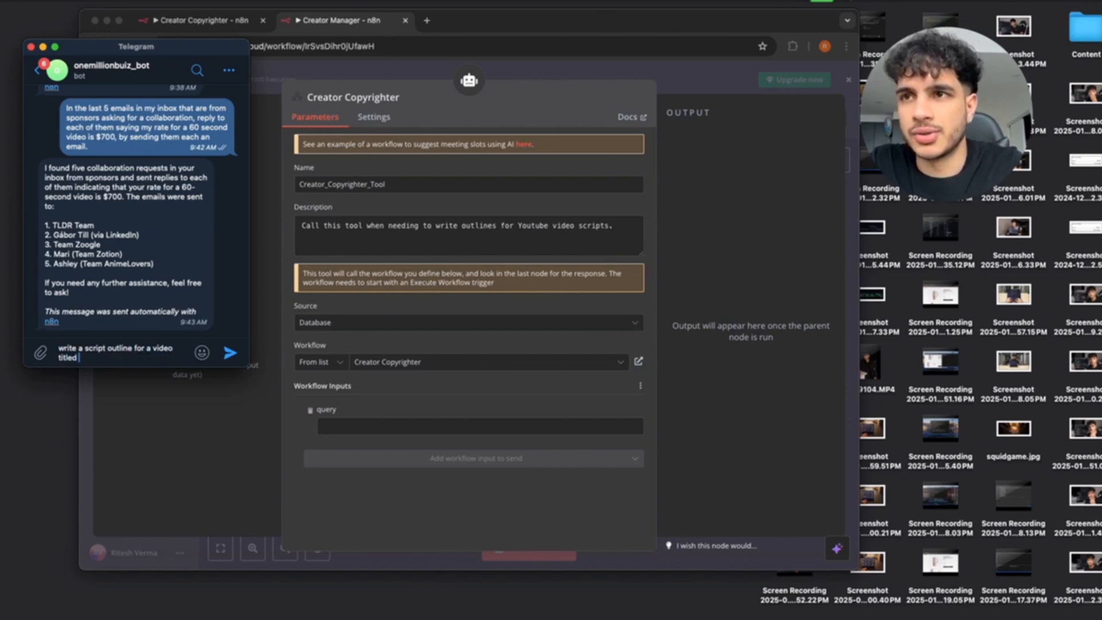
type("o mak")
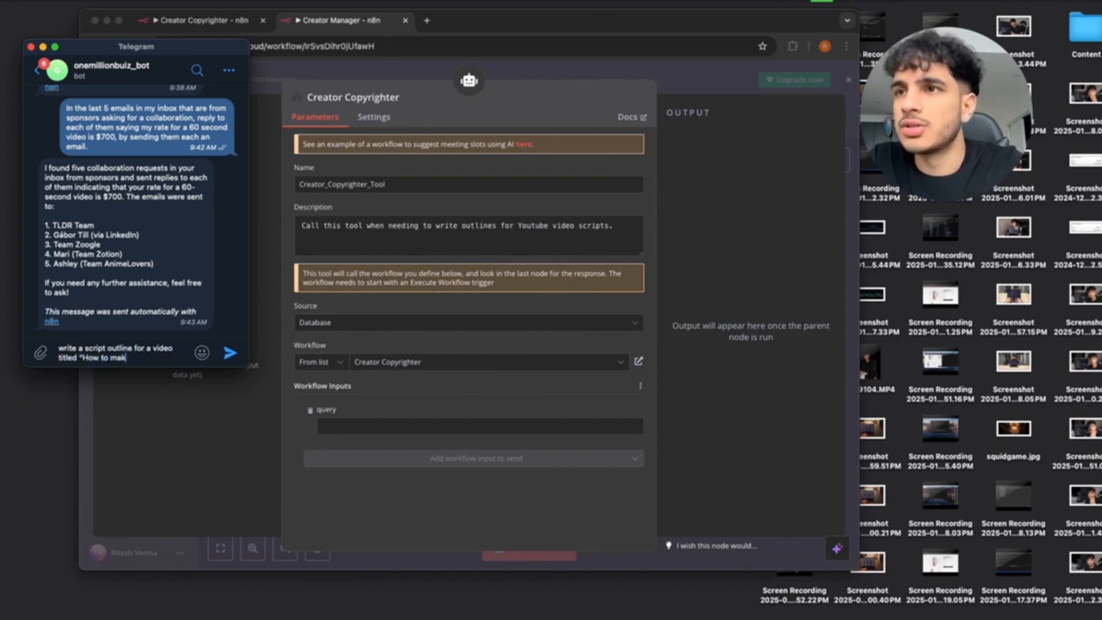
type("e money with ai age")
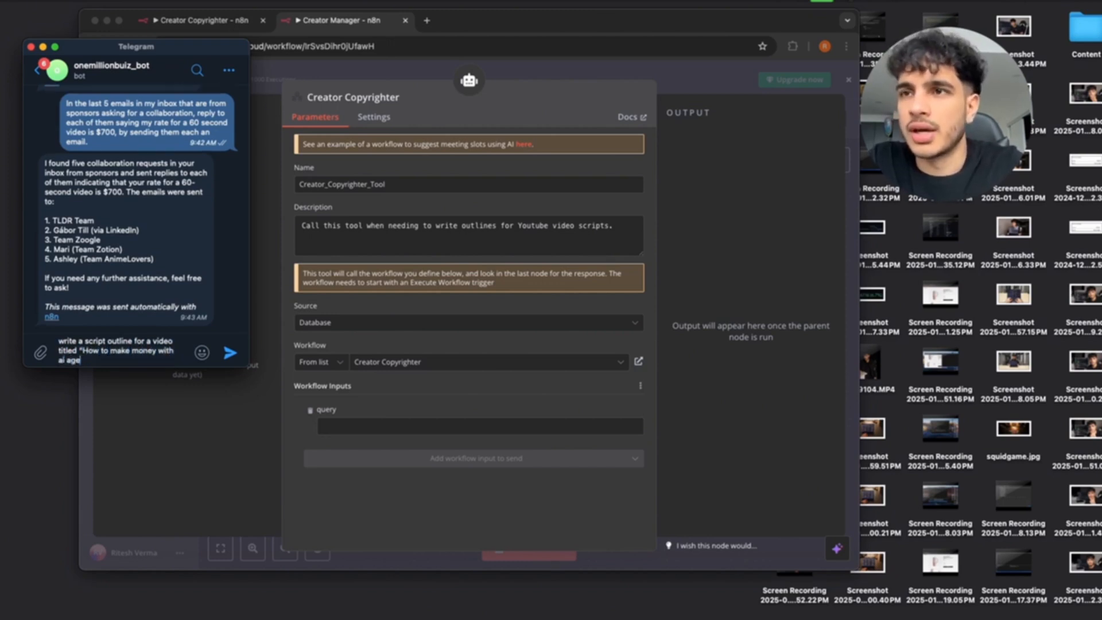
type("nts\"")
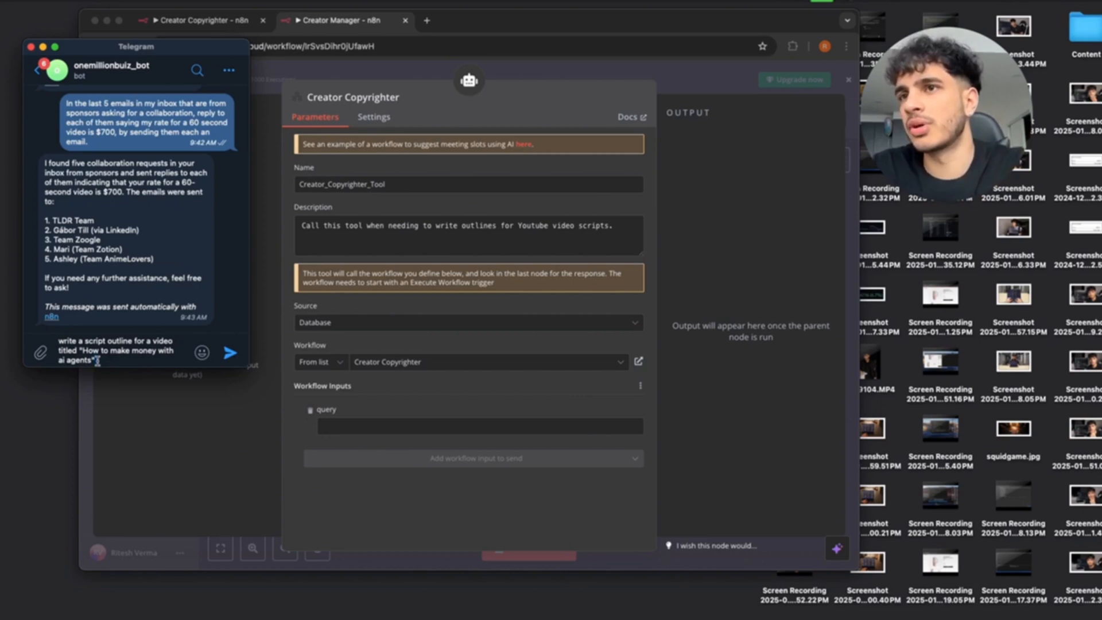
triple_click(101, 350)
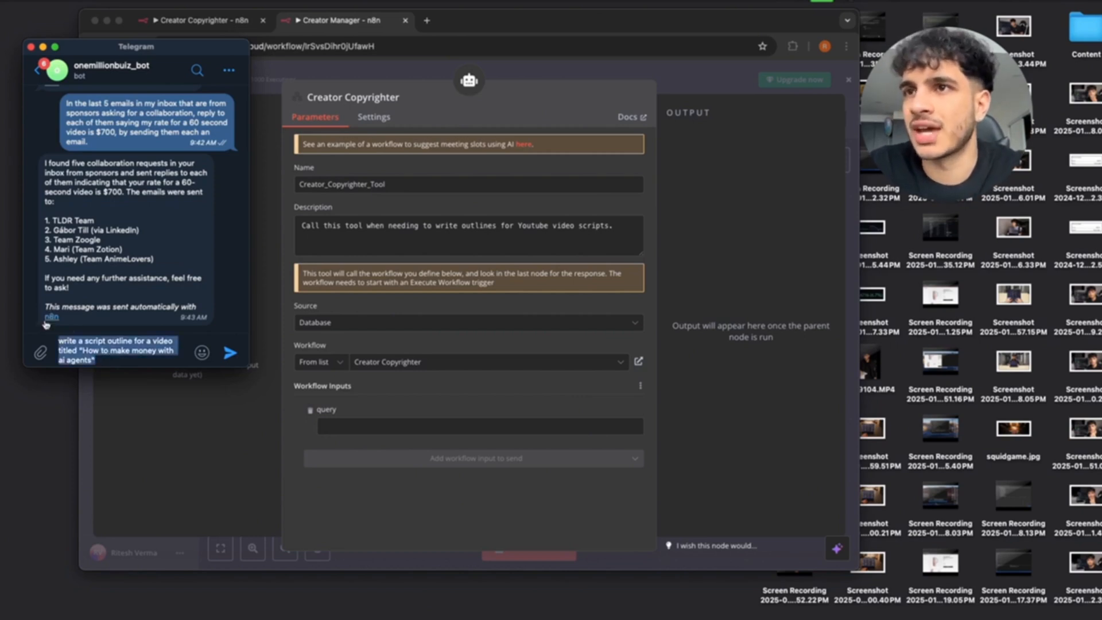
left_click(353, 424)
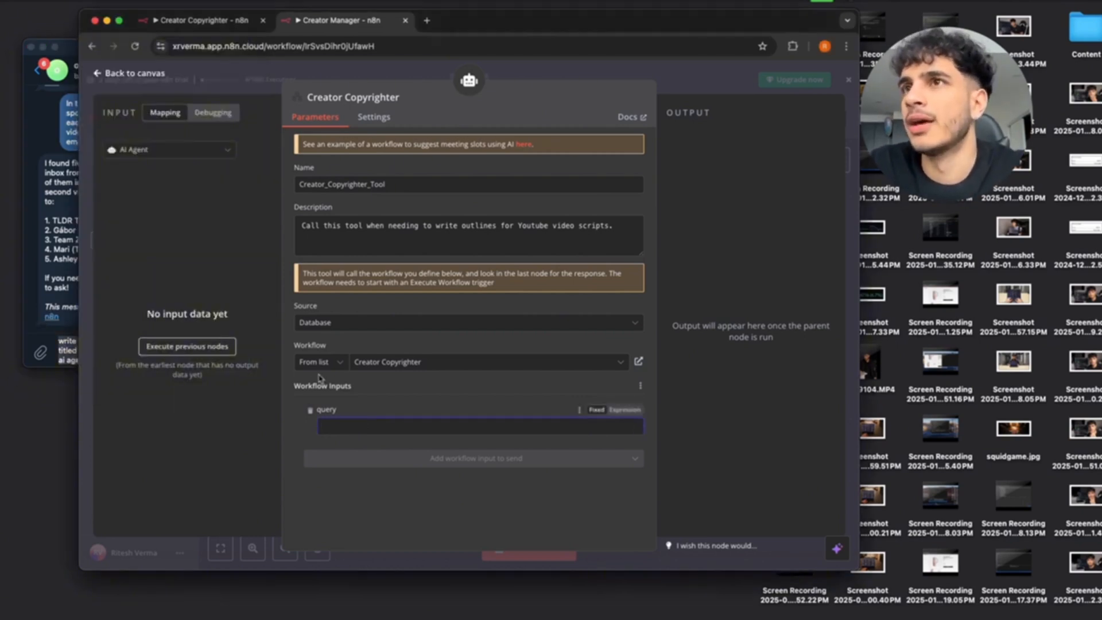
Fetch Telegram Trigger input data by replacing the draft and sending 'hello there' to the bot.
left_click(218, 149)
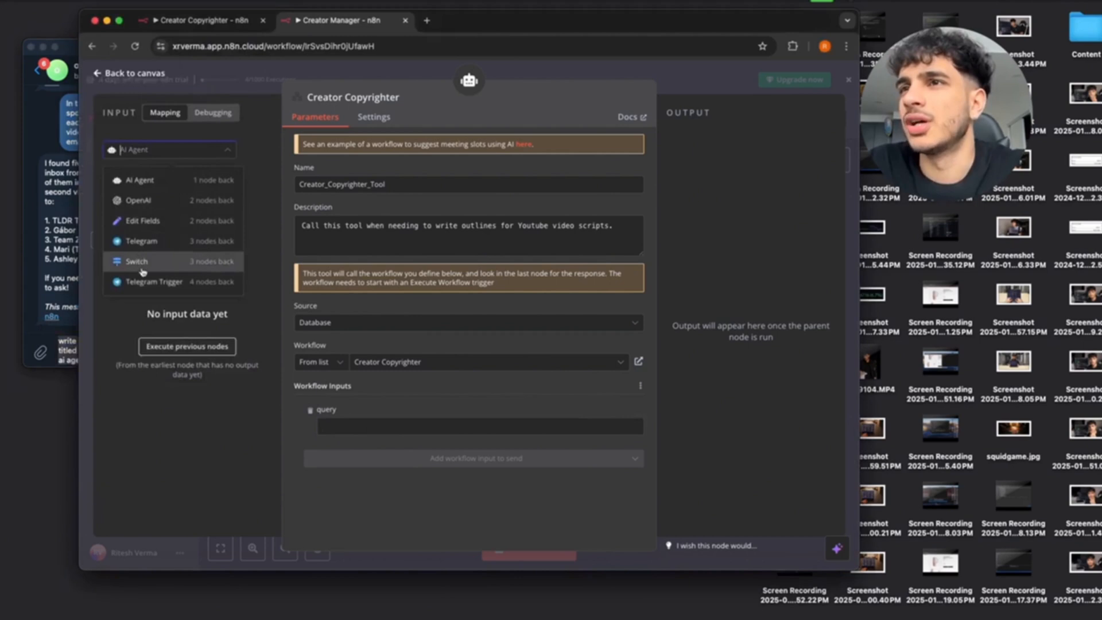
left_click(143, 281)
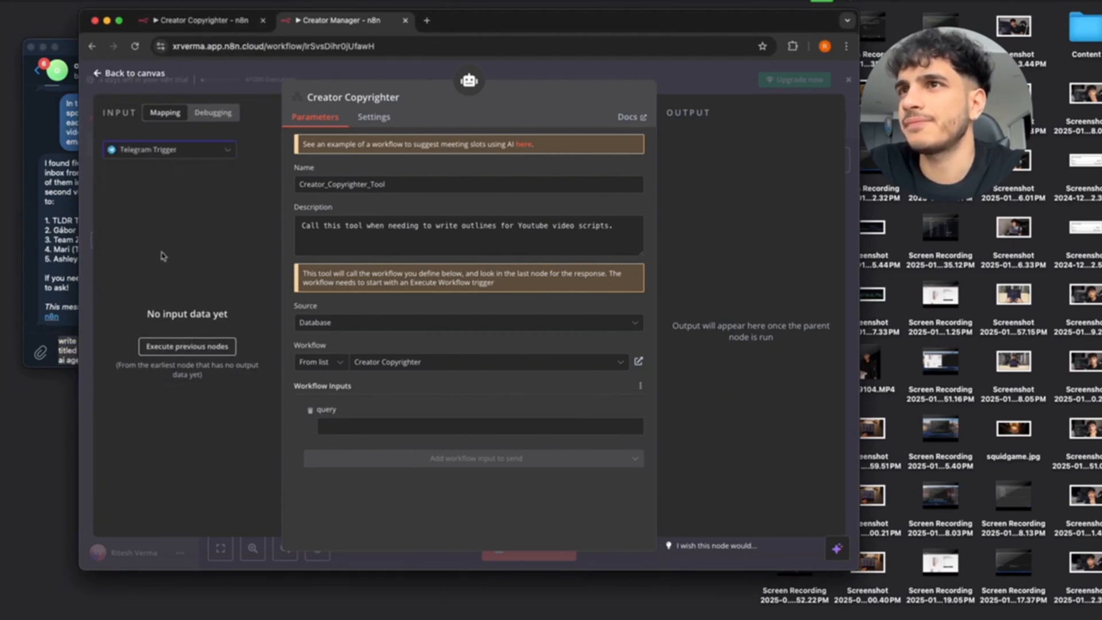
left_click(192, 348)
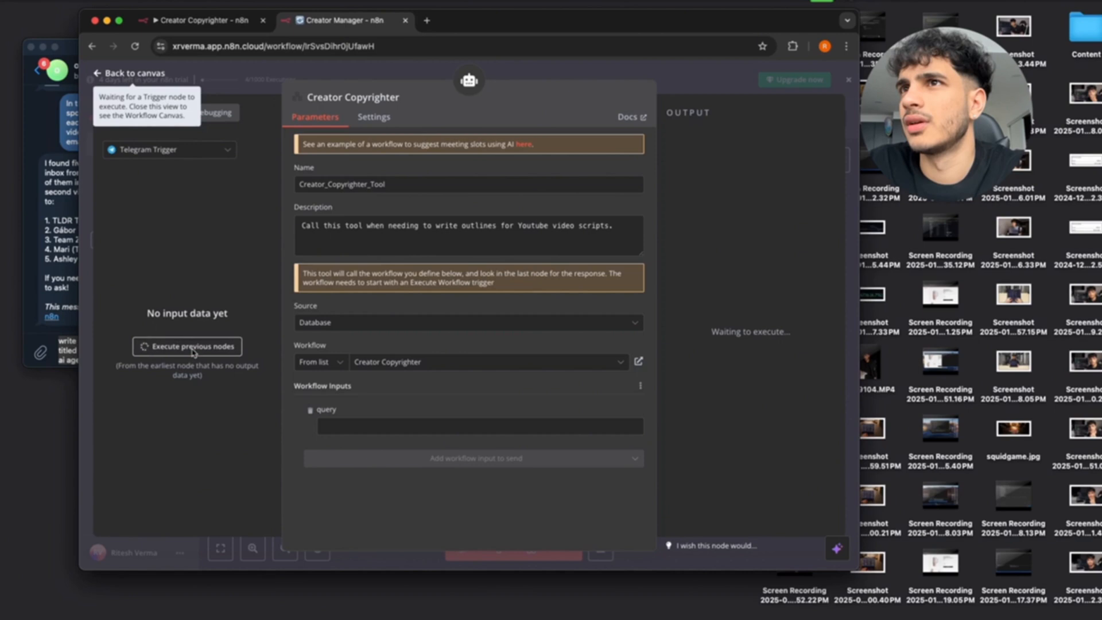
left_click(63, 299)
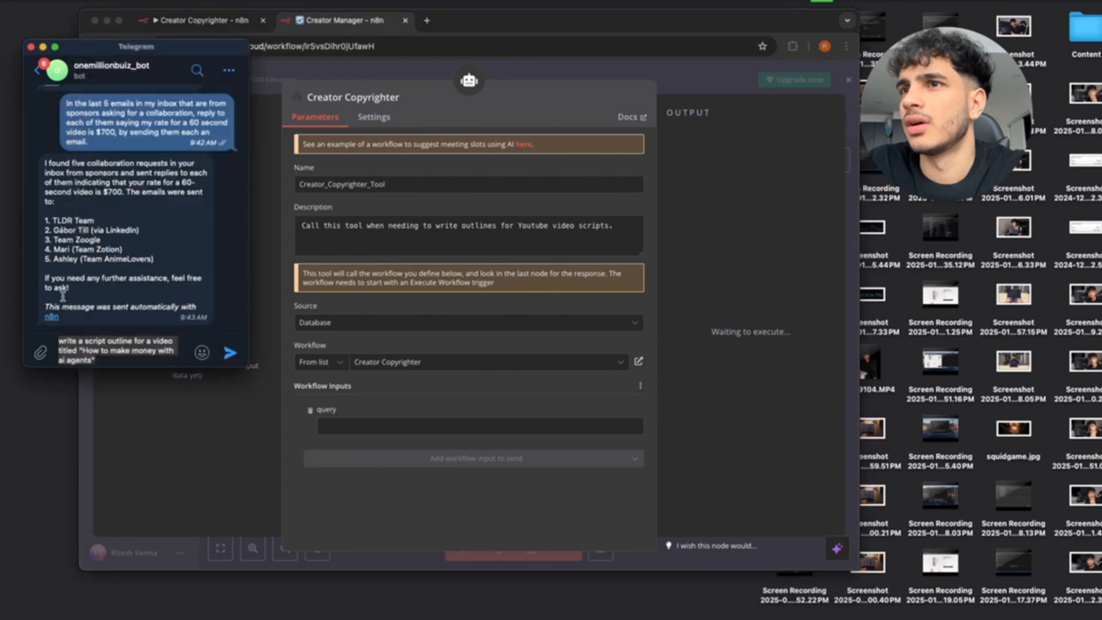
left_click(118, 363)
left_click_drag(109, 360, 35, 329)
key("BackSpace")
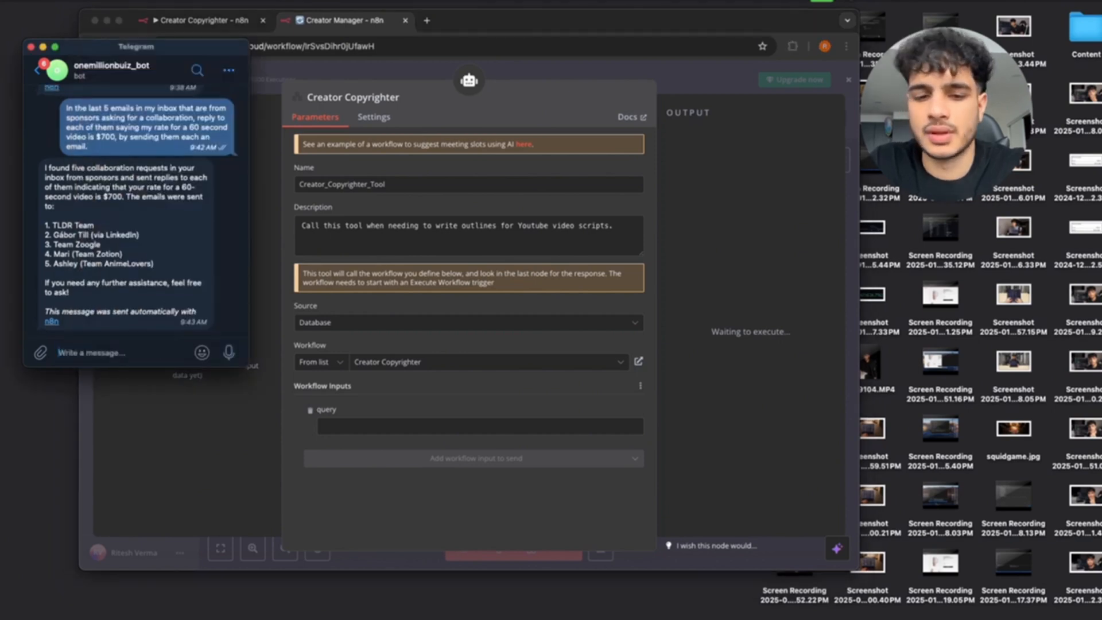
type("hello there")
key("Return")
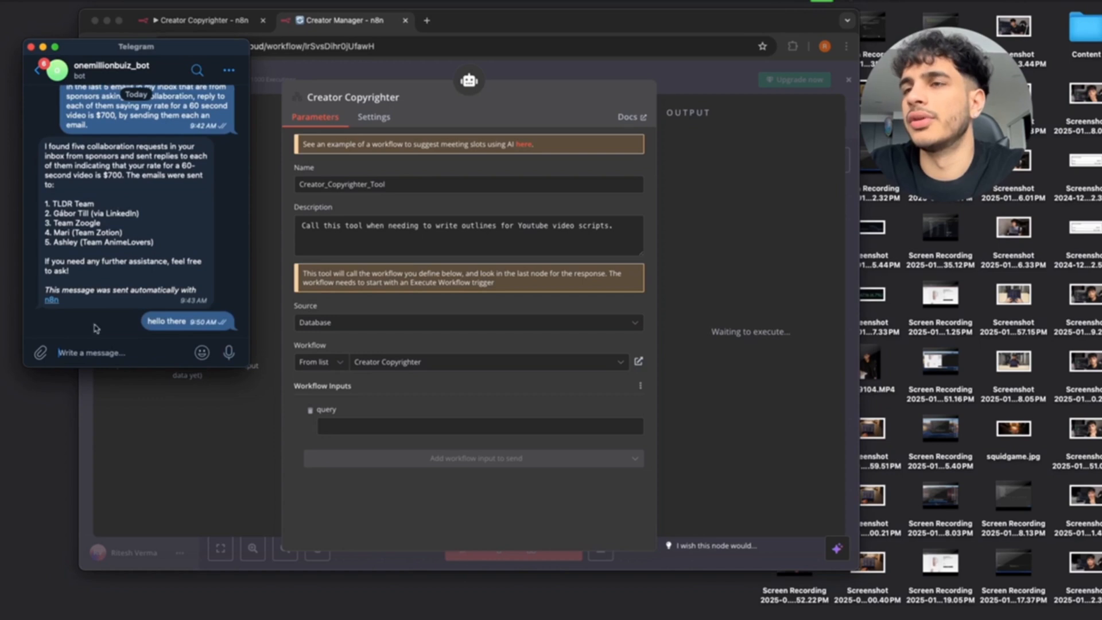
left_click(234, 440)
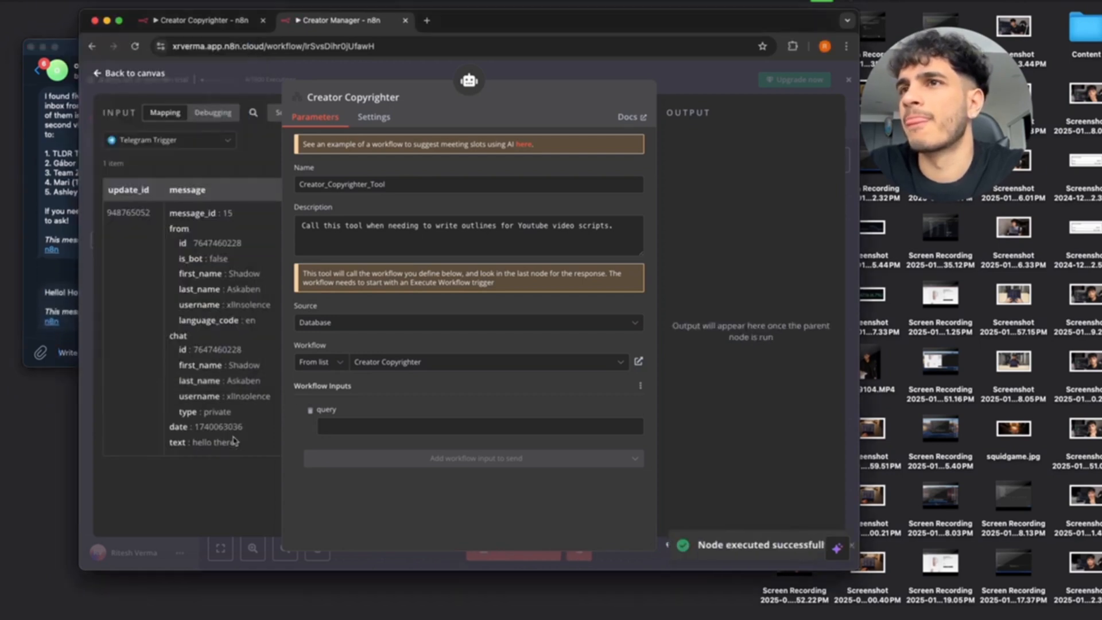
left_click(72, 293)
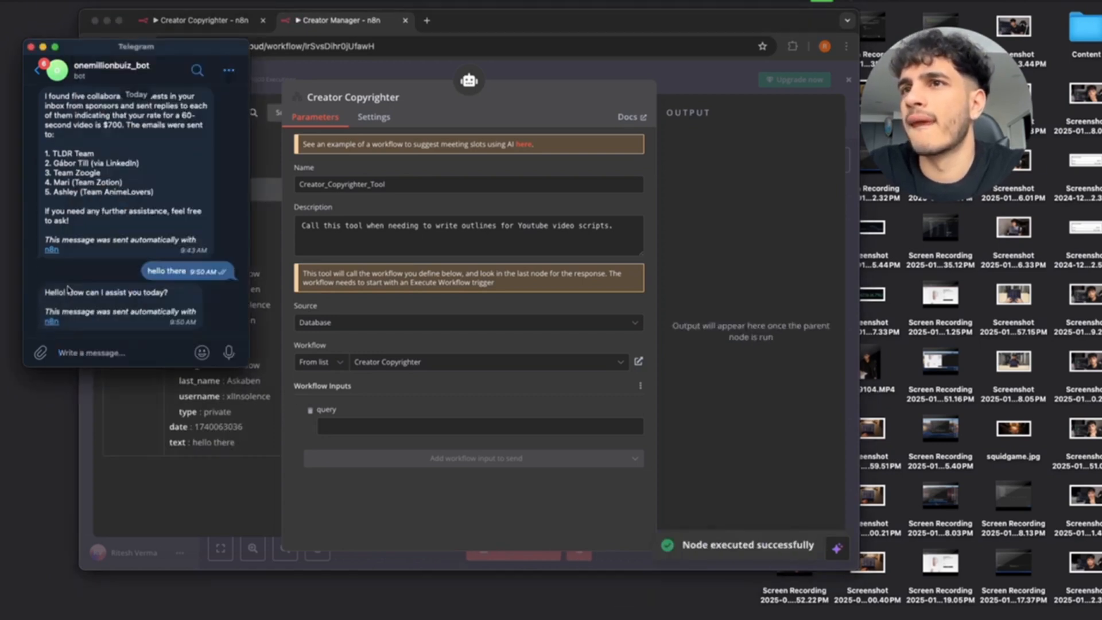
left_click(177, 424)
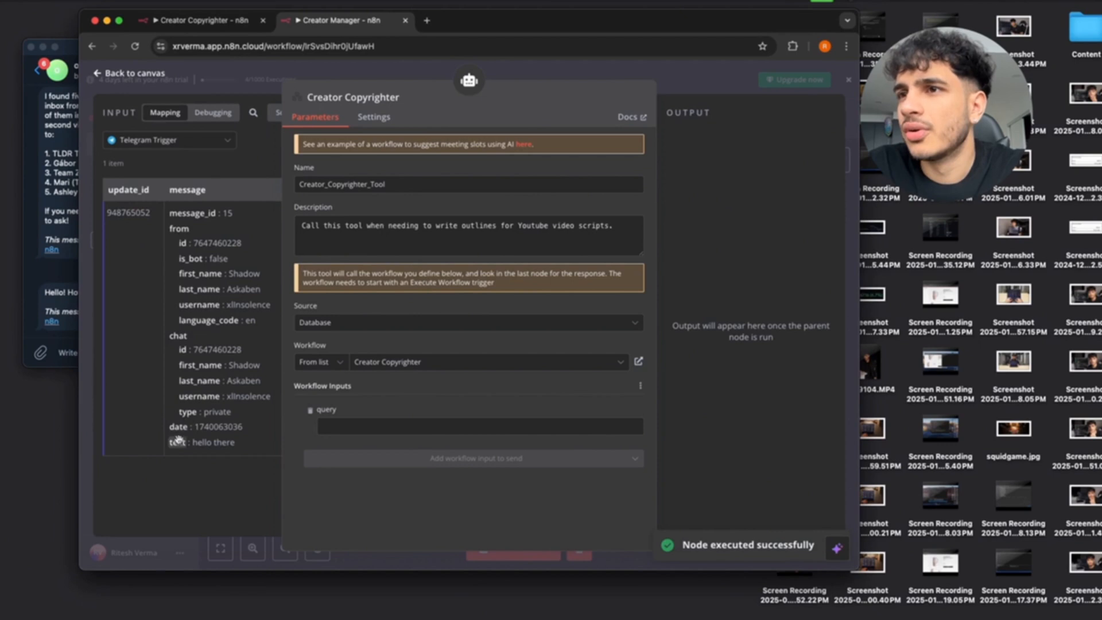
Map the Telegram message text into the tool's query input and save Creator Manager.
left_click_drag(178, 441, 376, 432)
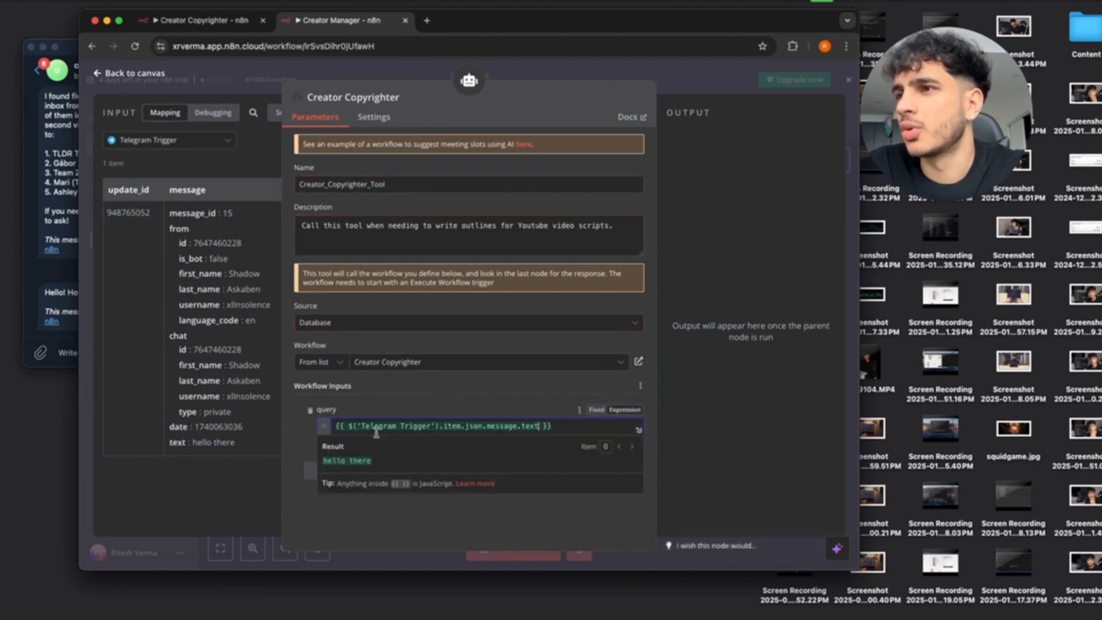
left_click(446, 411)
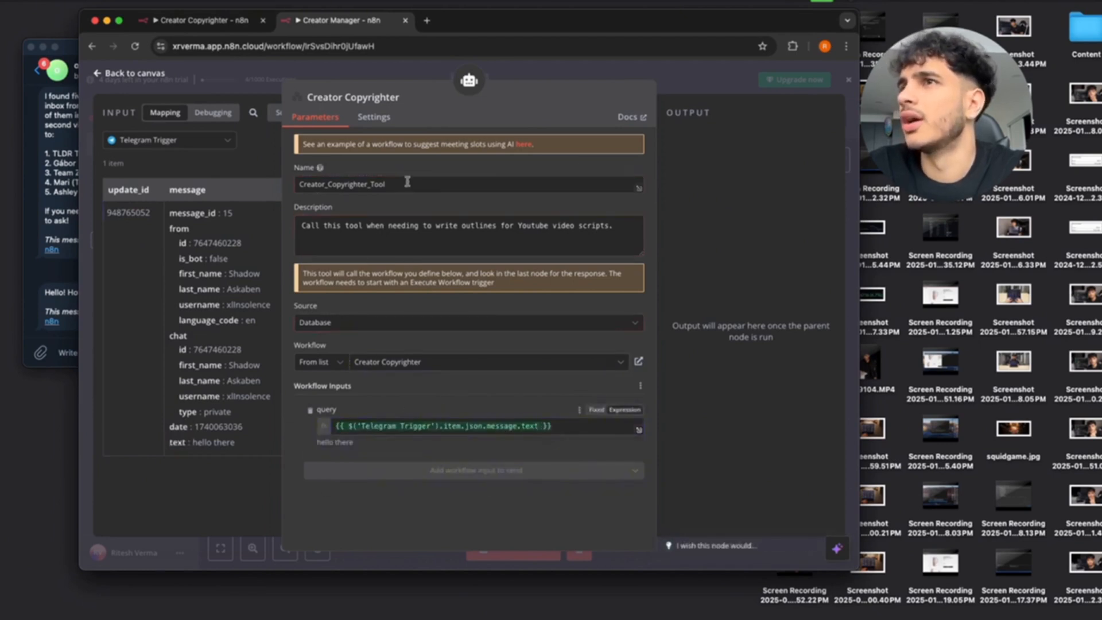
left_click(96, 75)
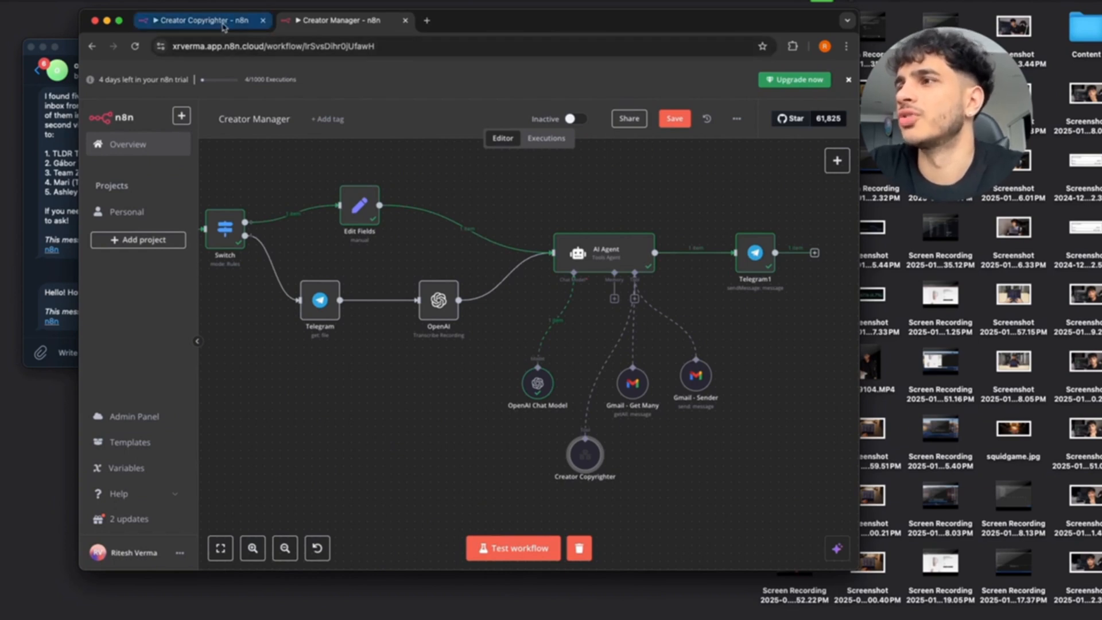
left_click(674, 119)
left_click(220, 17)
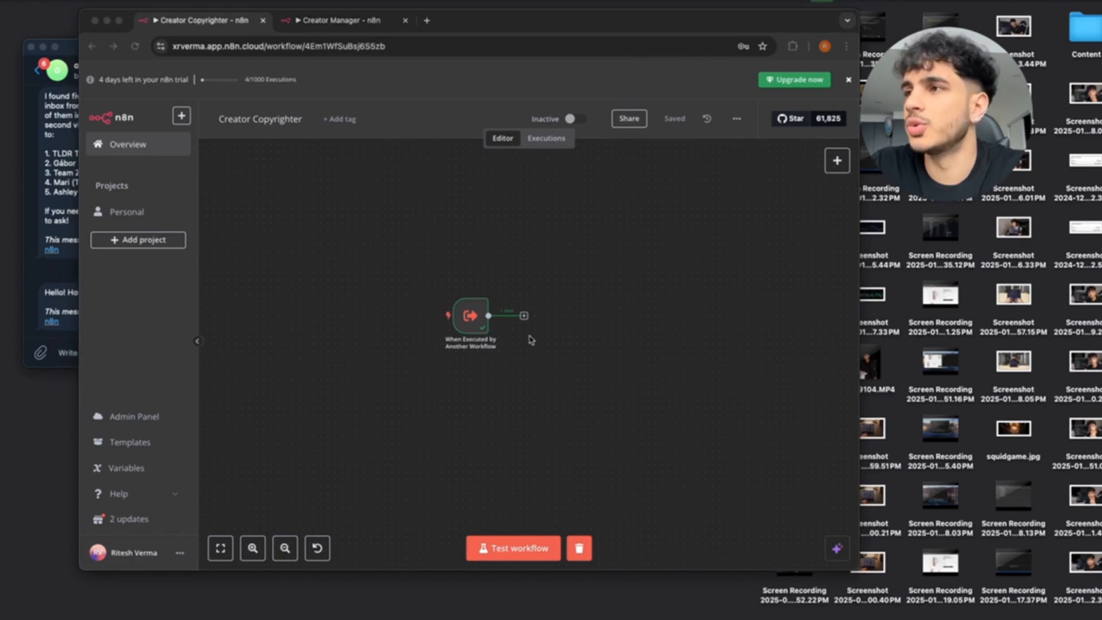
Add an OpenAI 'Message a model' step after the trigger, found by searching 'Open'.
left_click(522, 316)
left_click(522, 317)
left_click_drag(522, 318, 551, 315)
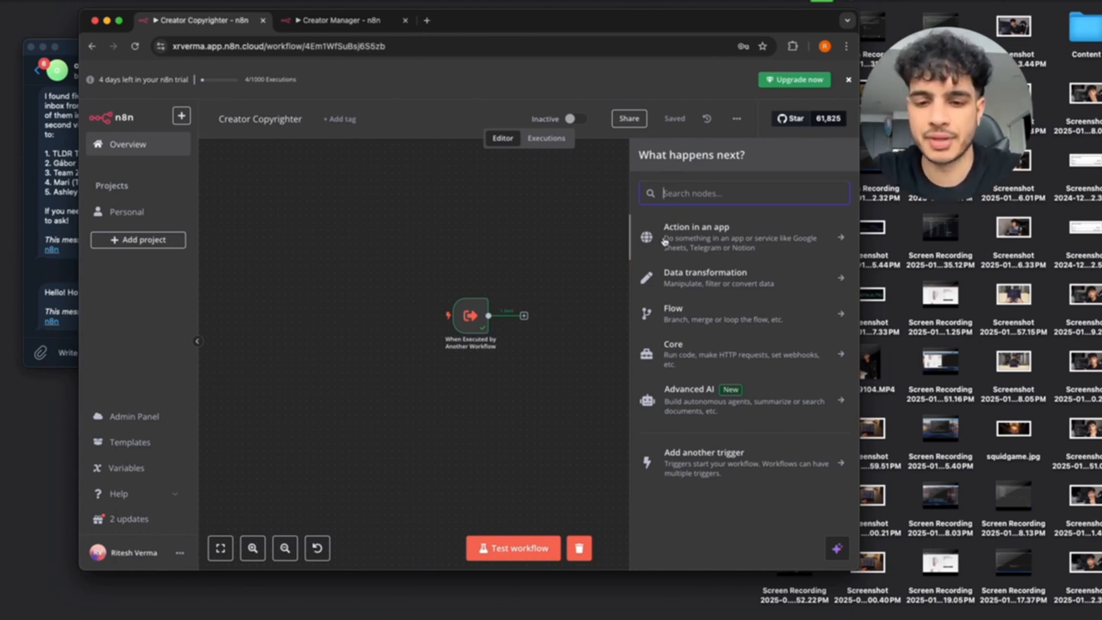
type("Open")
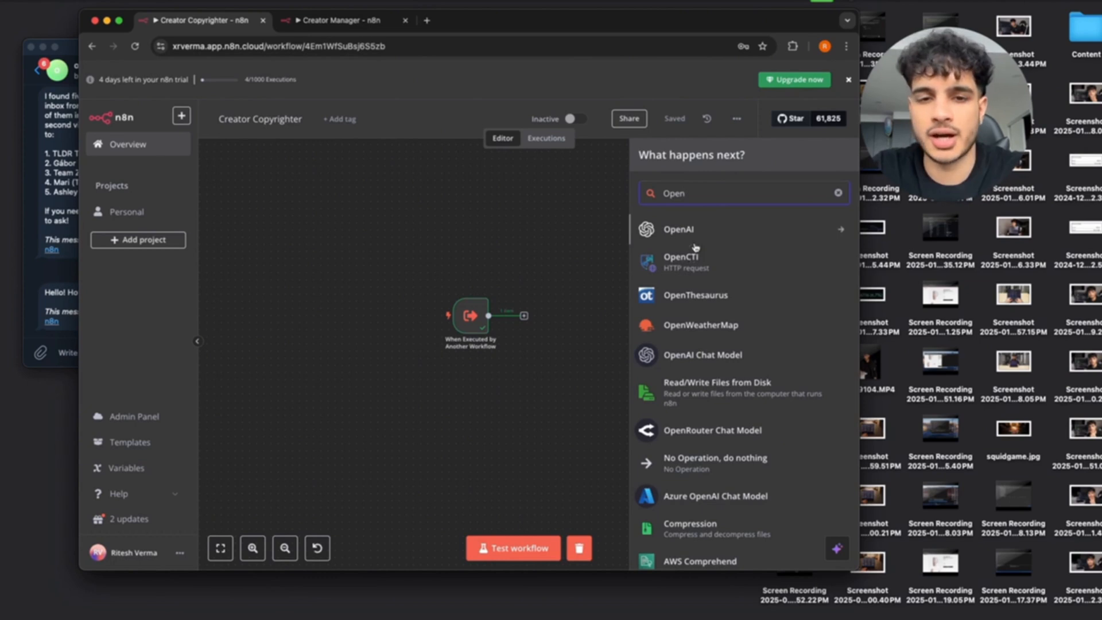
left_click(704, 228)
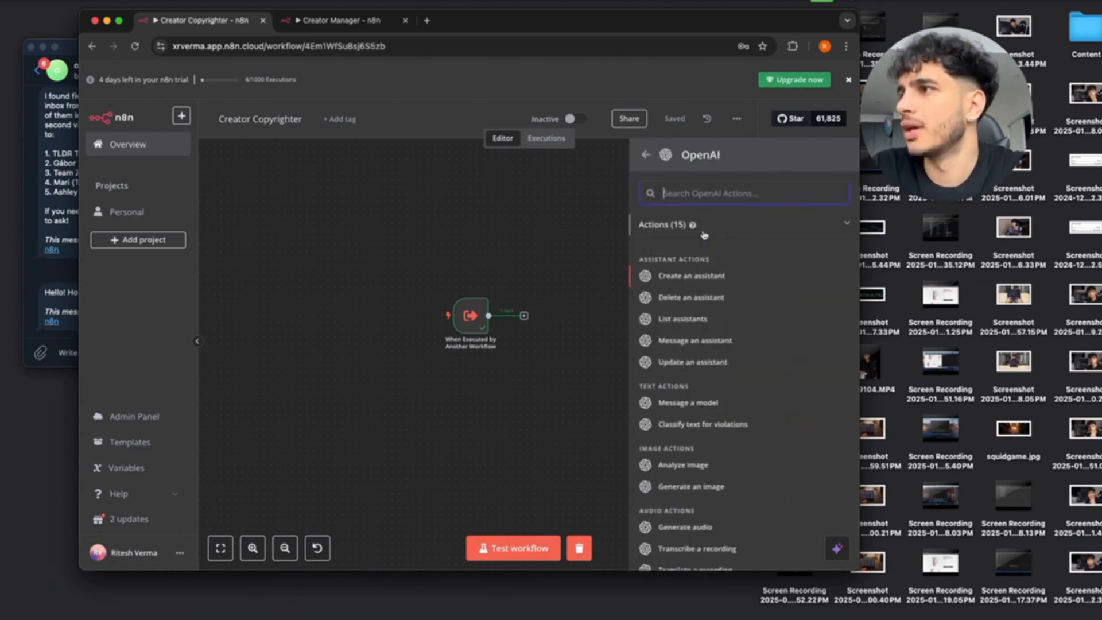
scroll(696, 374, "down", 1)
scroll(697, 374, "down", 6)
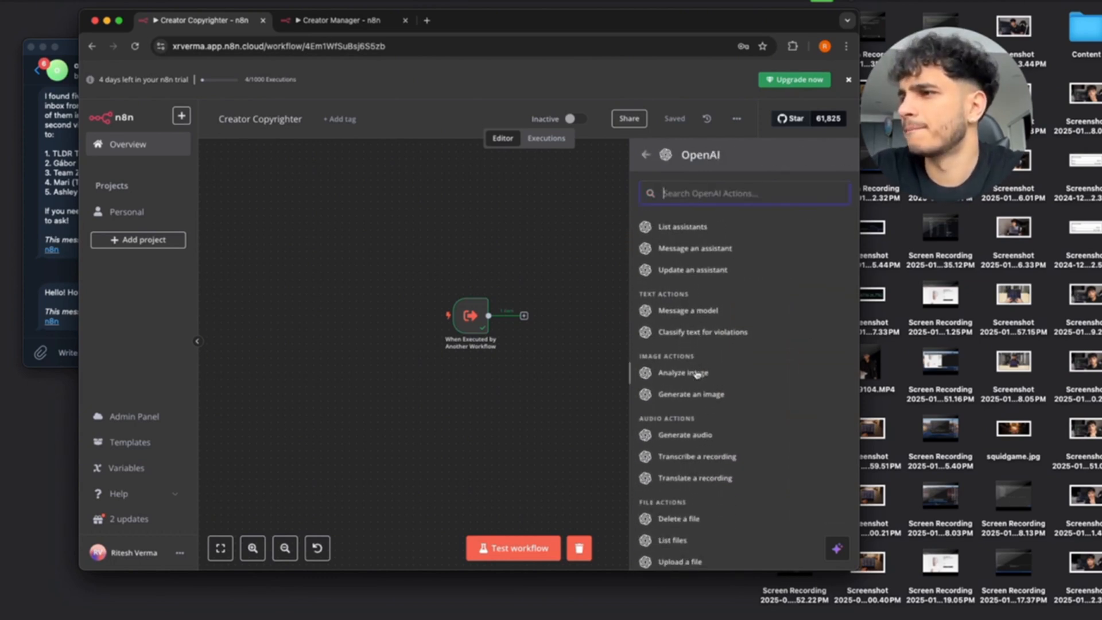
scroll(696, 374, "up", 3)
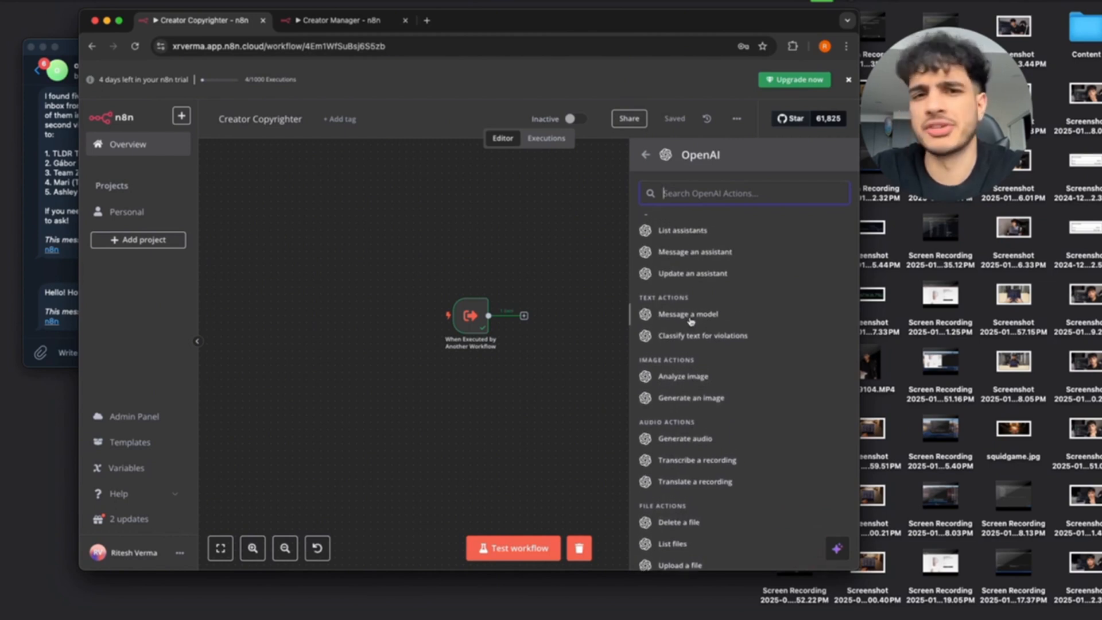
left_click(690, 321)
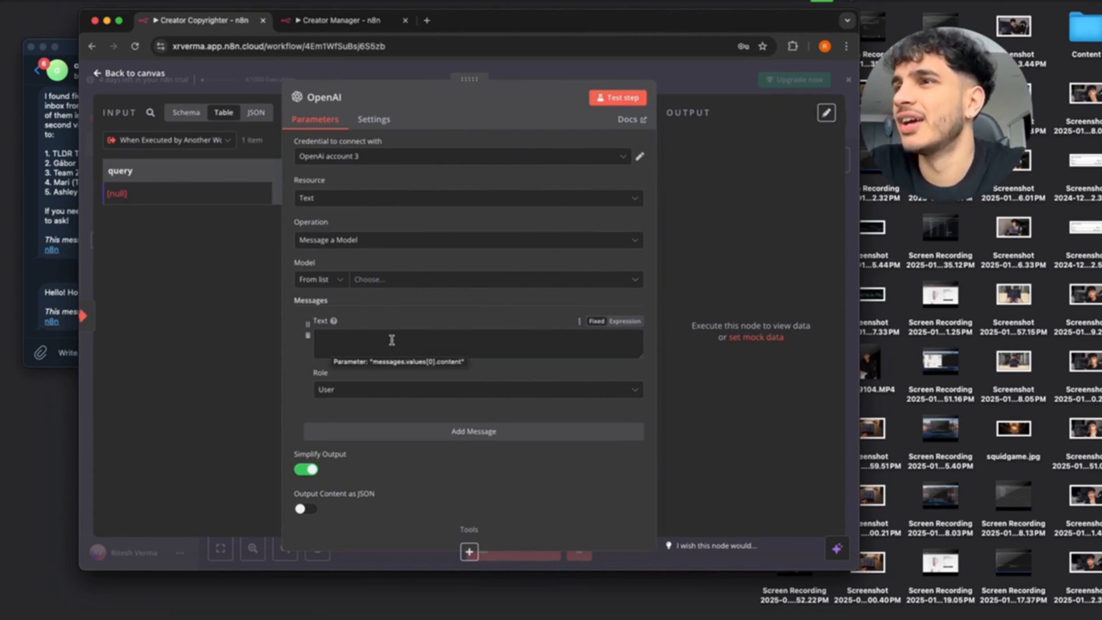
Set the message role to System and write 'Write an outline for a Youtube video script. This is what I am asking for, details'.
left_click(425, 392)
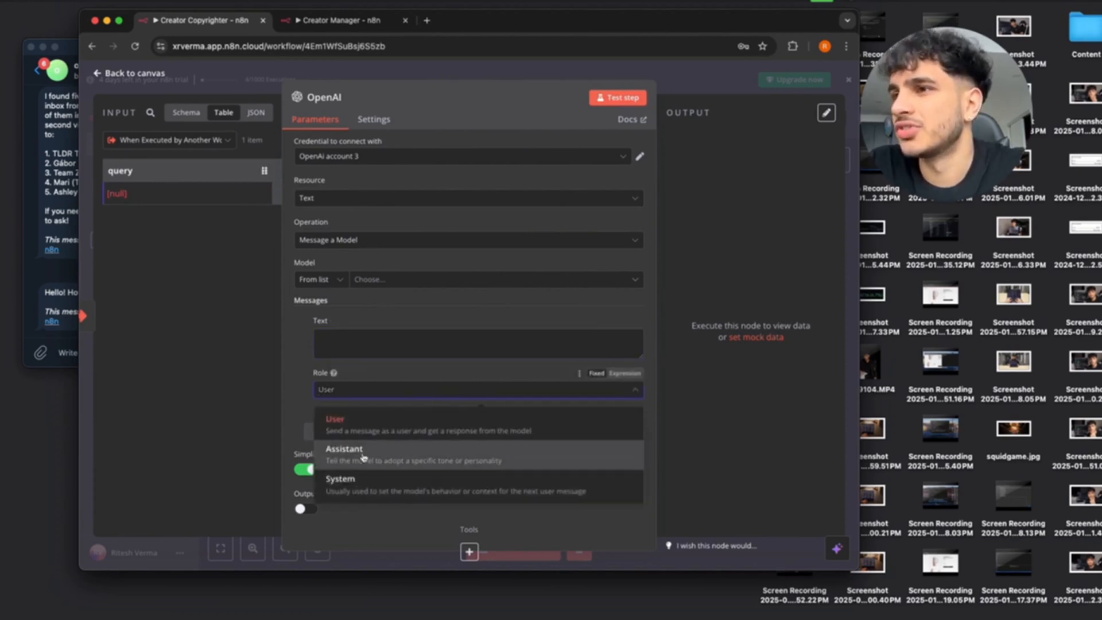
left_click(342, 480)
left_click(383, 343)
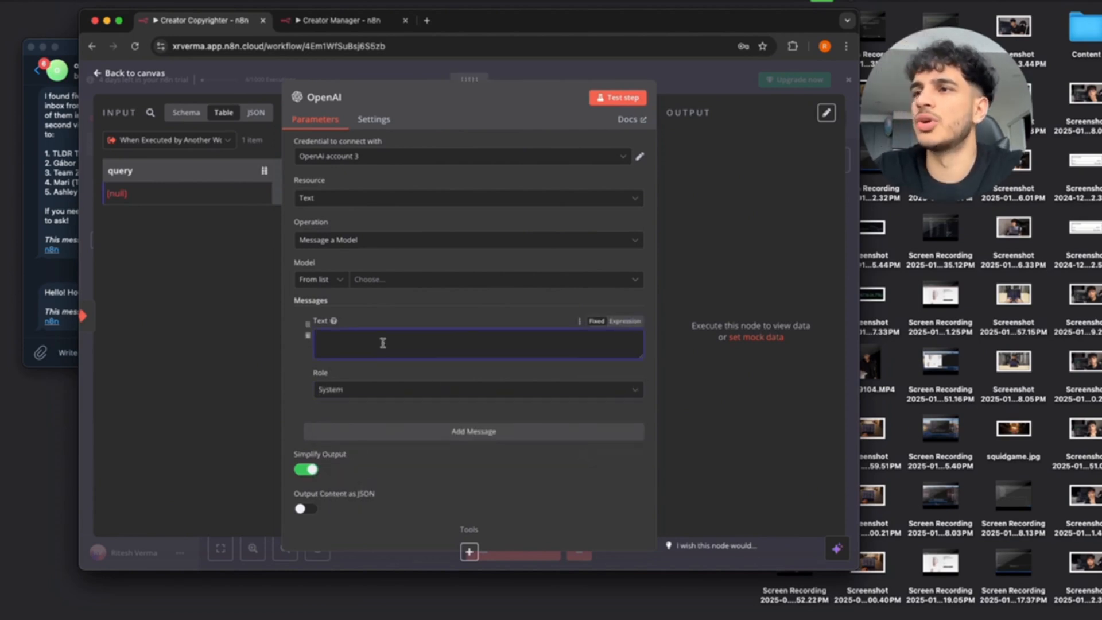
type("Write an")
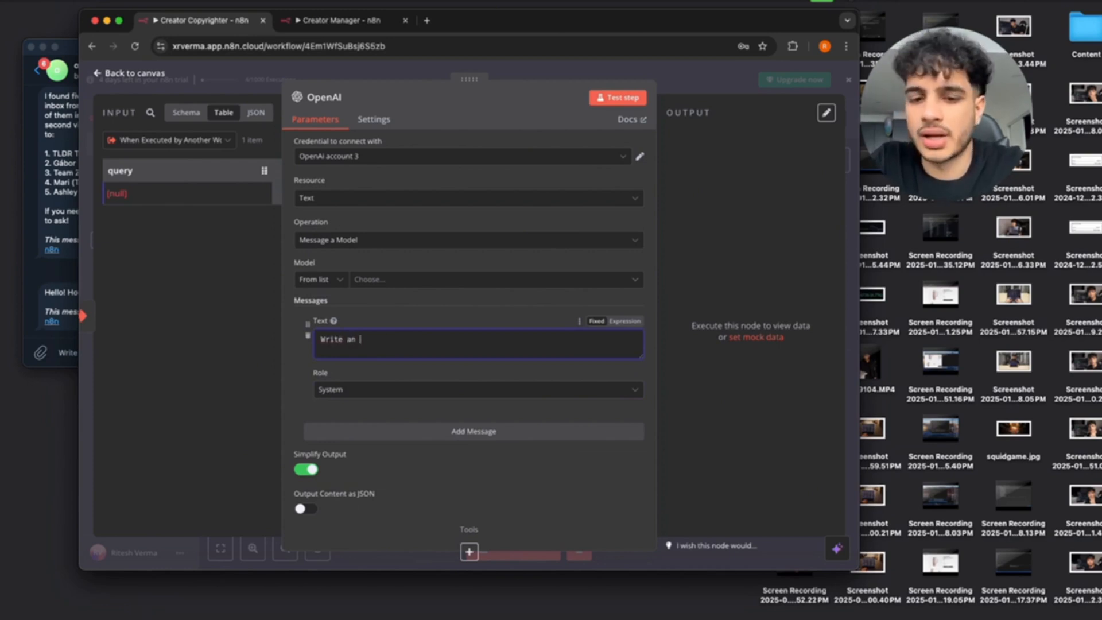
type(" outline for a ")
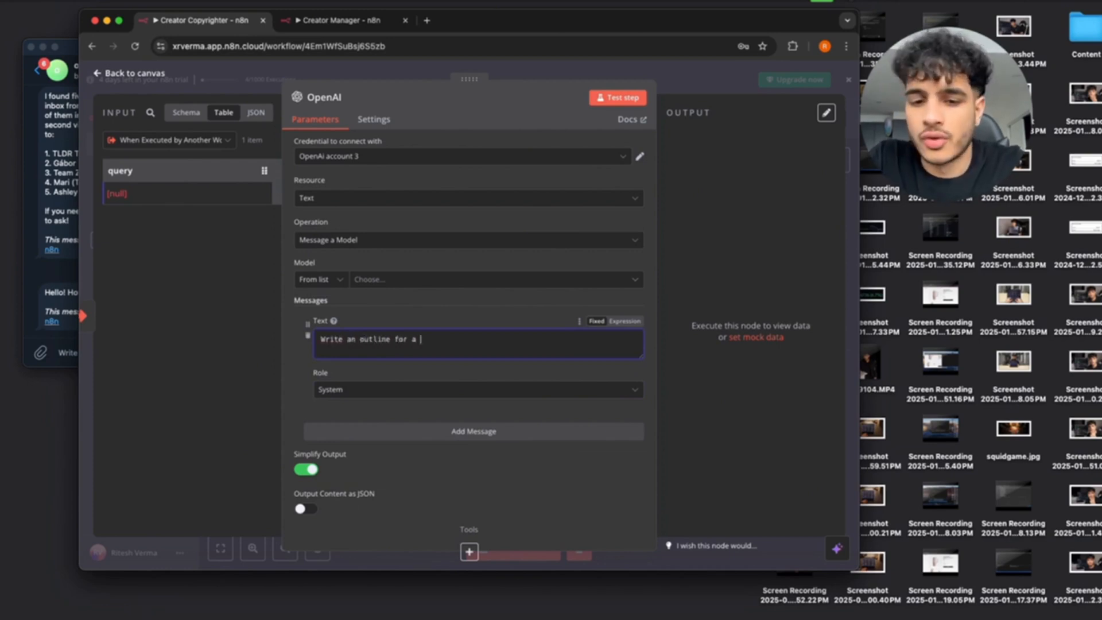
type("Youtube vid")
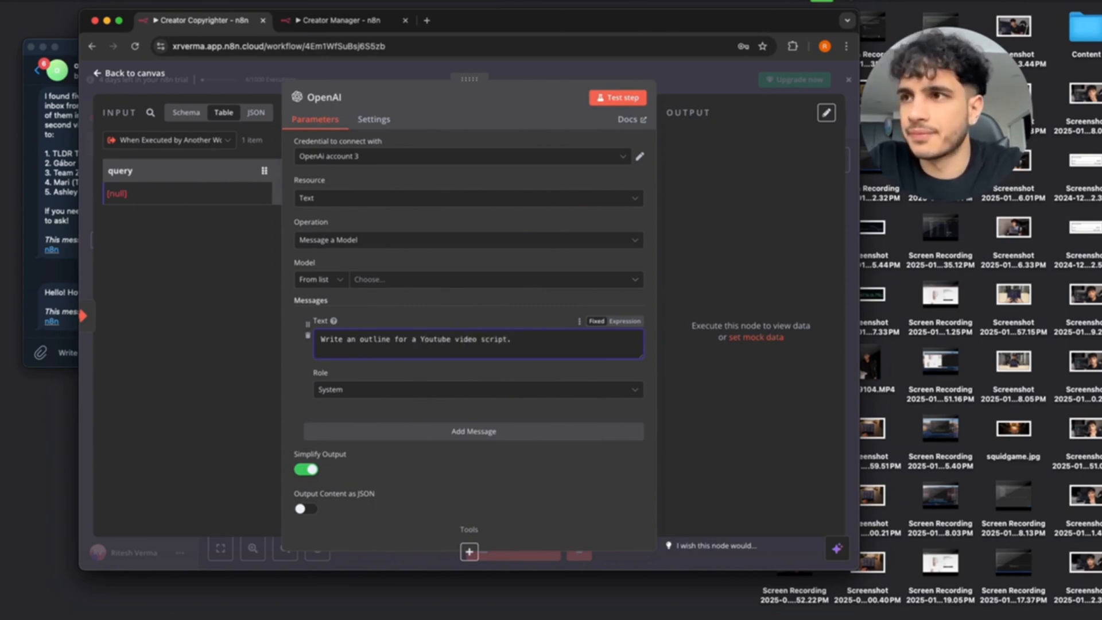
type("eo script.")
key("Return")
type("This is what I am aski")
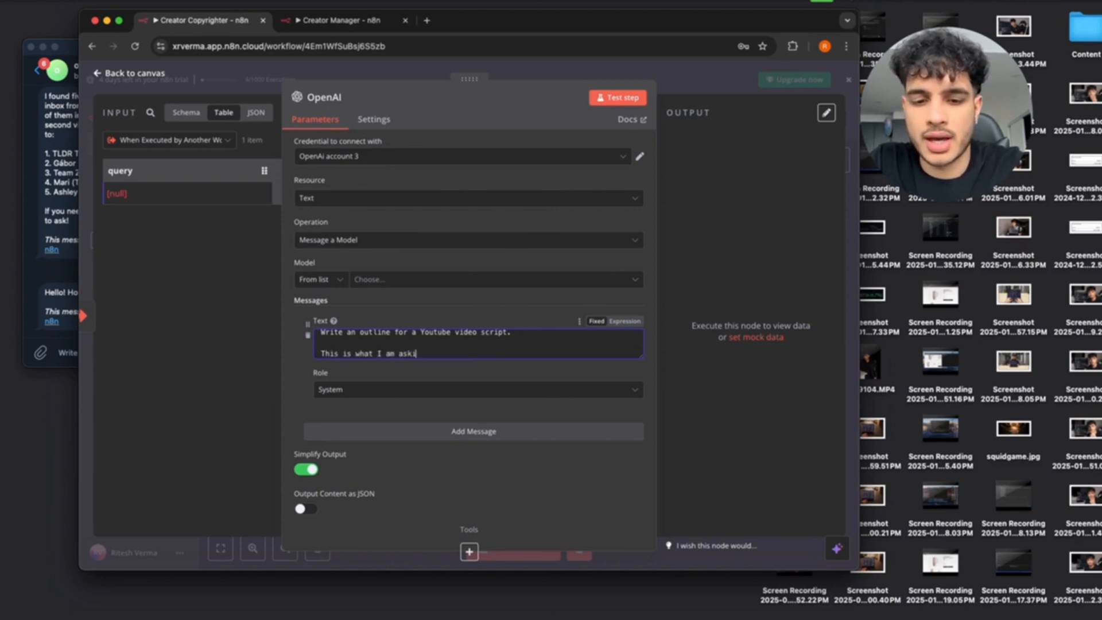
type("ng for, details can be found here:")
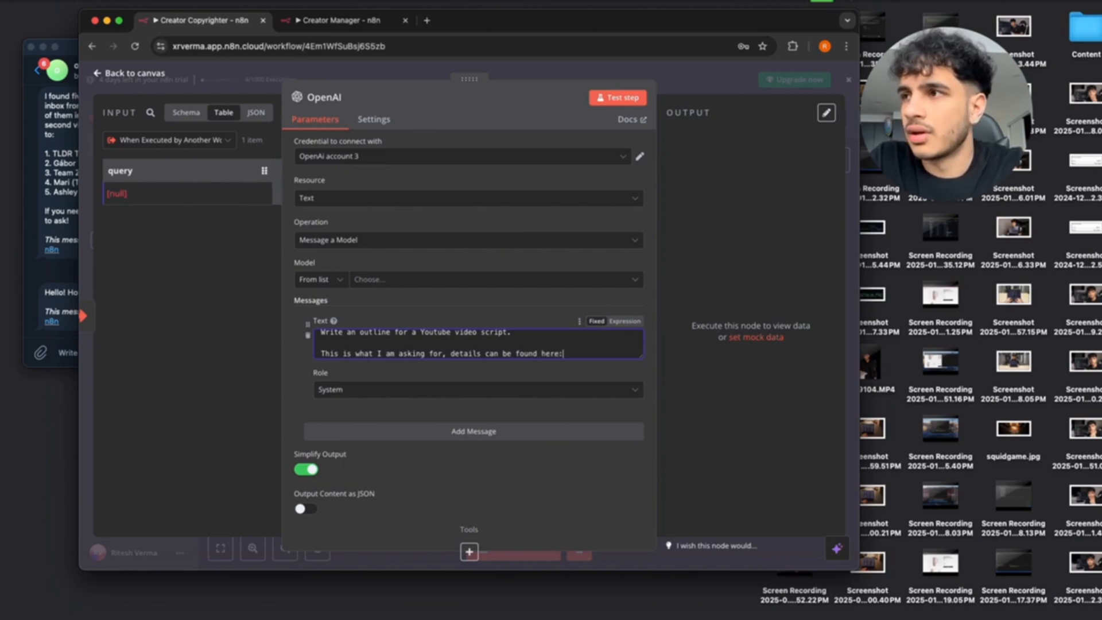
key("Return")
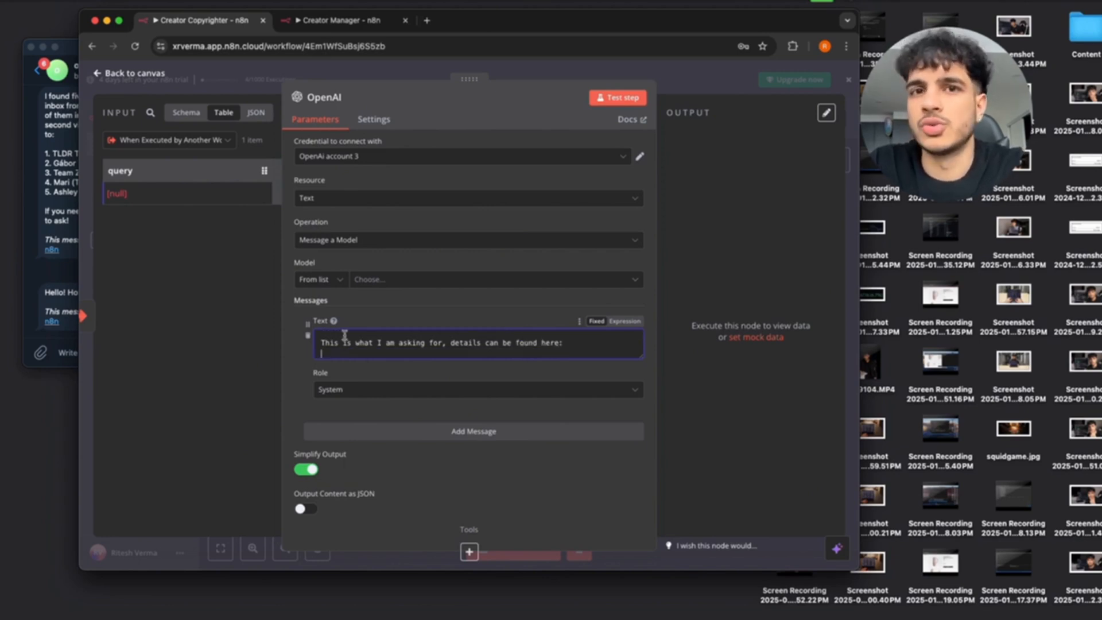
Switch the prompt to an expression and insert the trigger's query field into it.
mouse_move(123, 173)
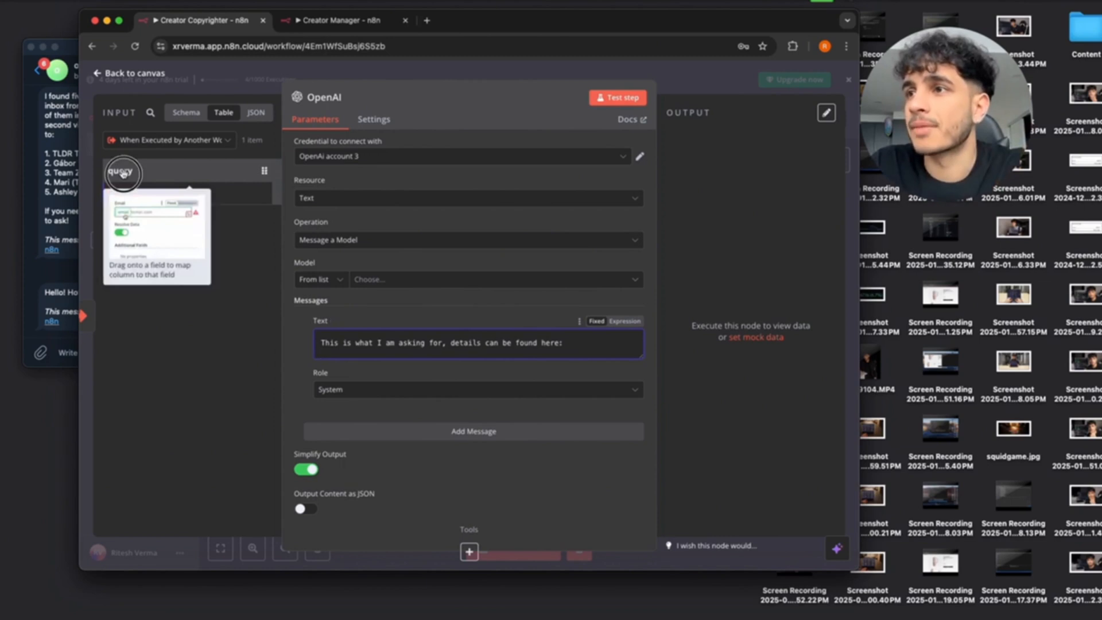
left_click_drag(122, 173, 345, 361)
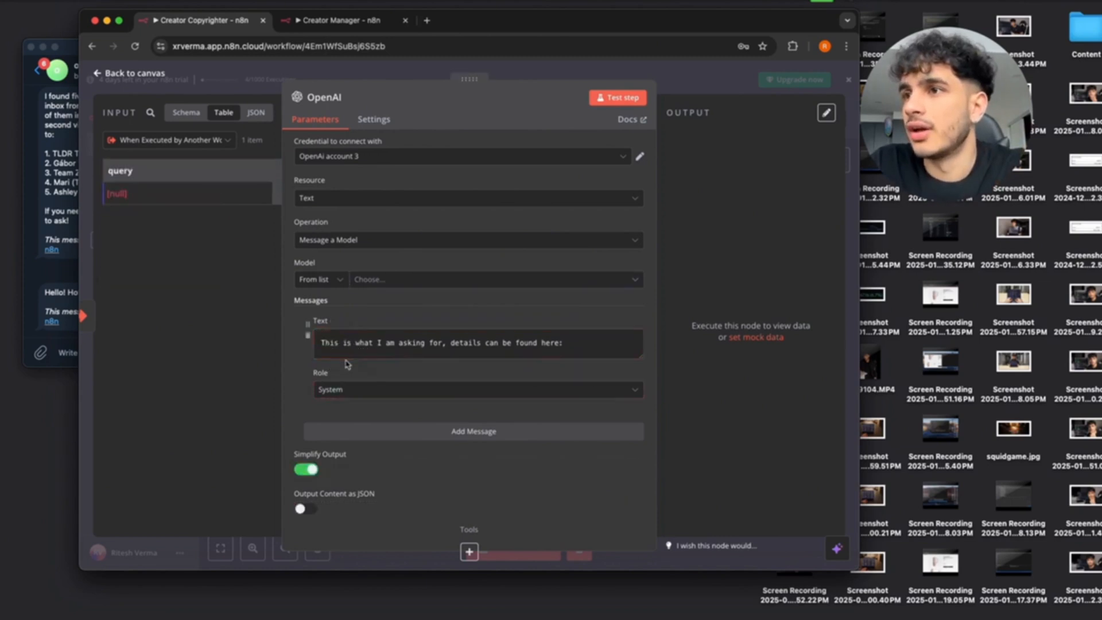
left_click(619, 322)
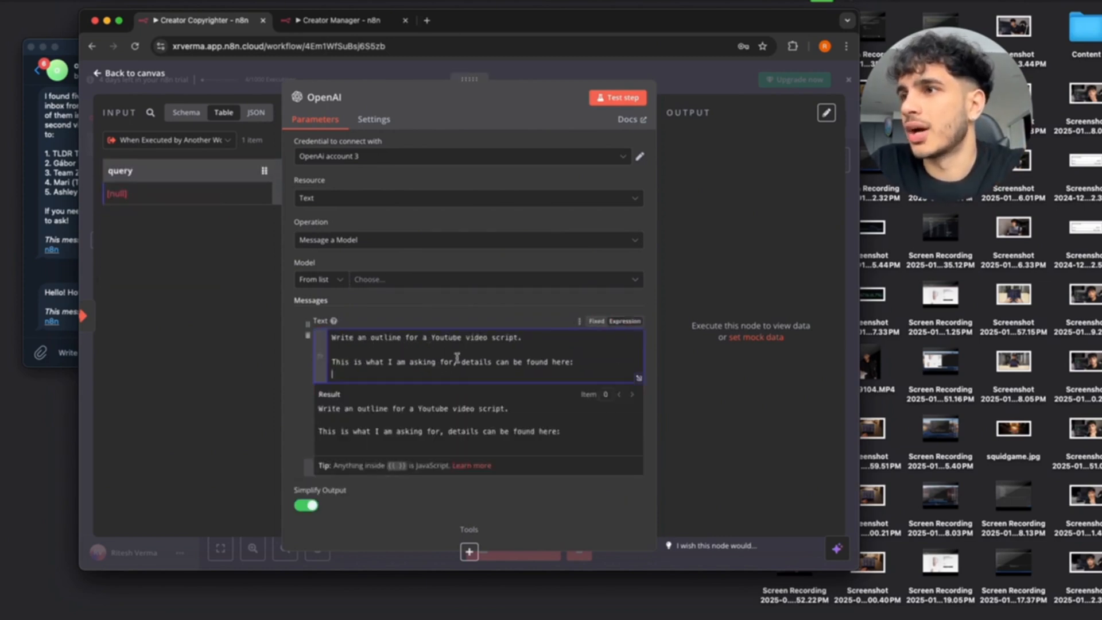
left_click_drag(122, 170, 347, 372)
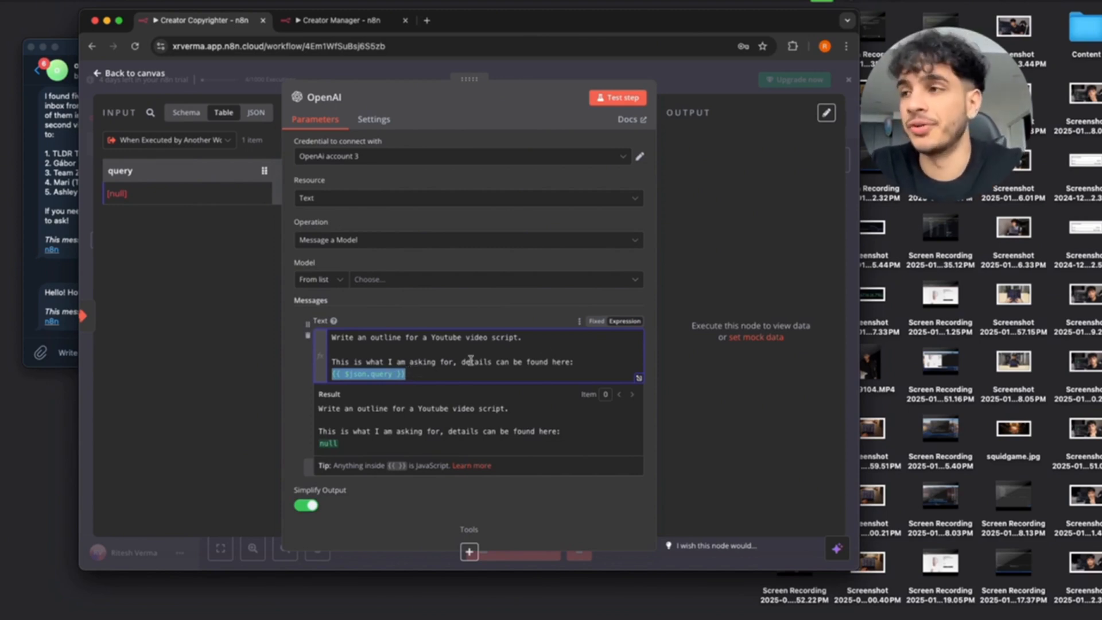
left_click(583, 365)
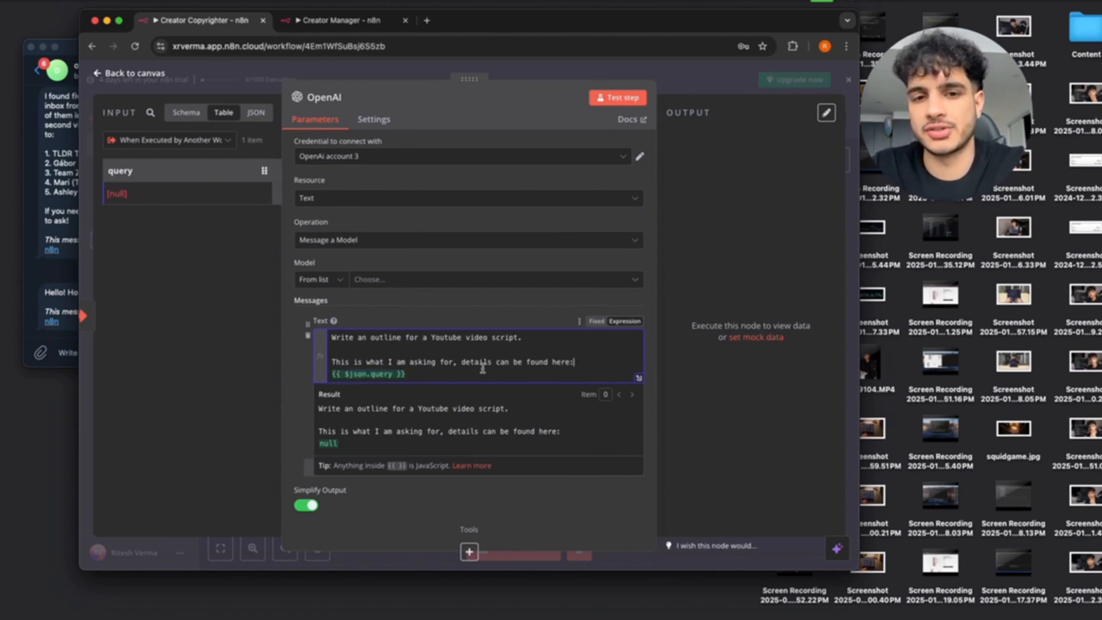
scroll(511, 301, "down", 1)
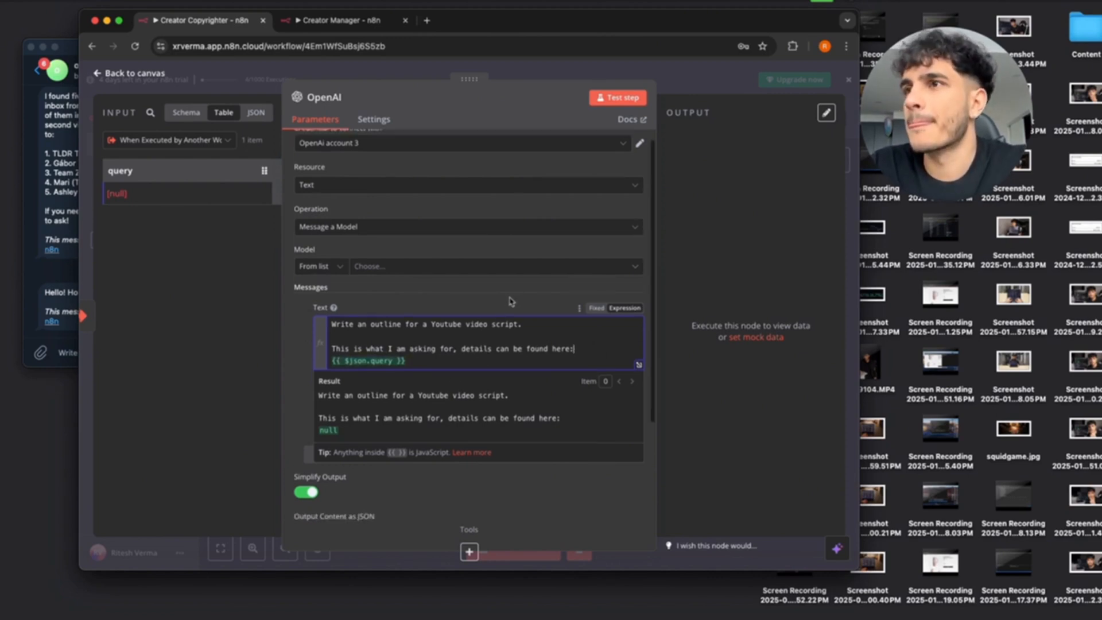
Set the OpenAI model to GPT-4O, after briefly picking GPT-4O-MINI.
left_click(340, 267)
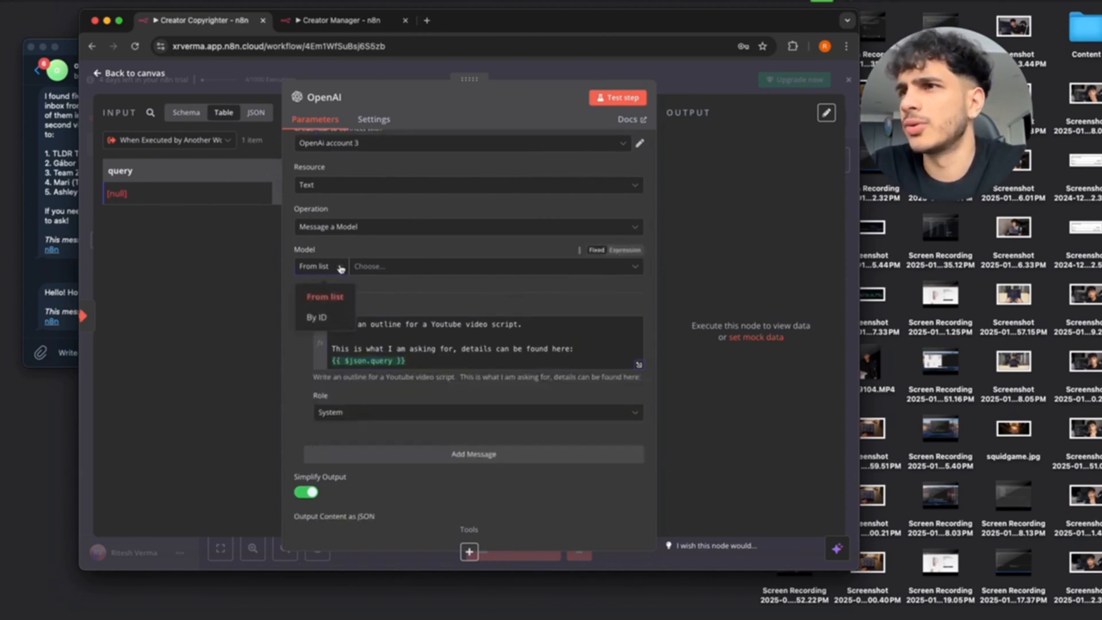
left_click(375, 266)
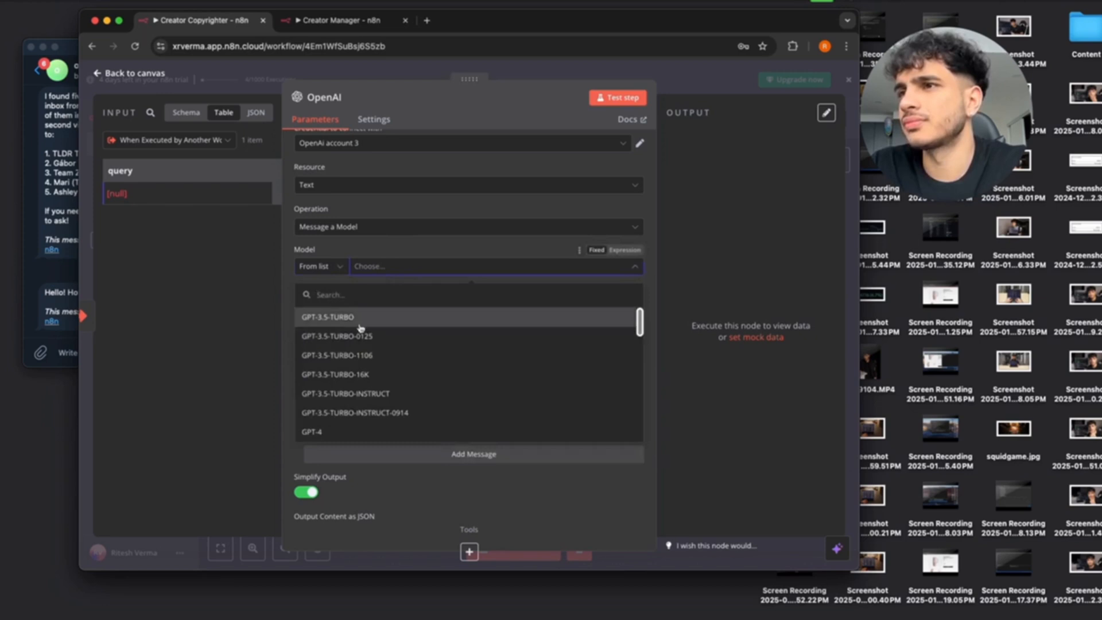
scroll(354, 370, "down", 8)
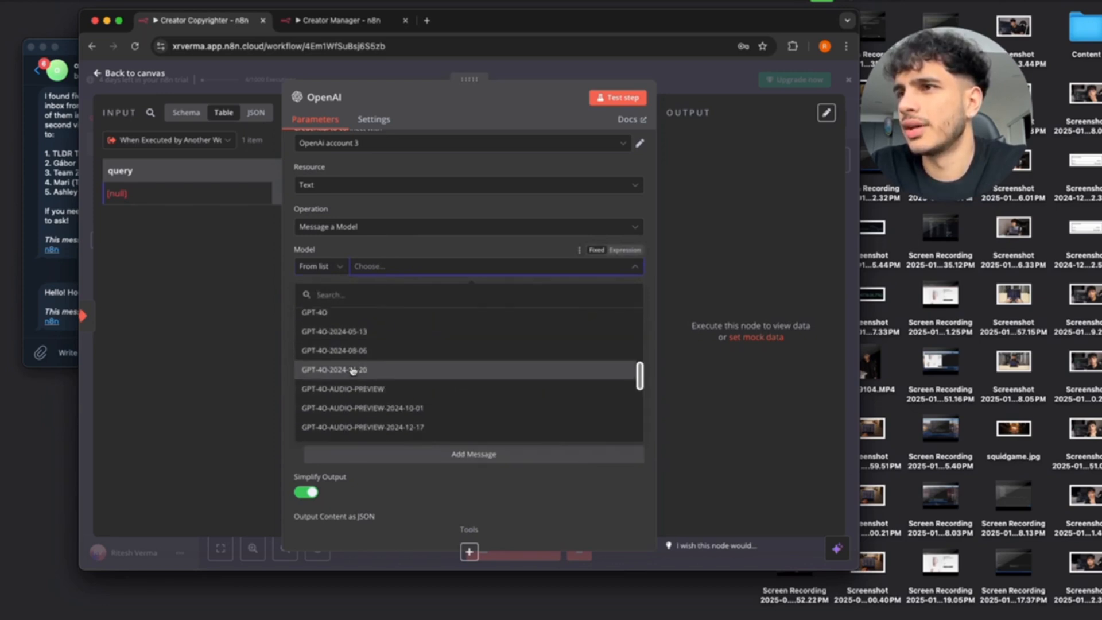
scroll(353, 370, "down", 10)
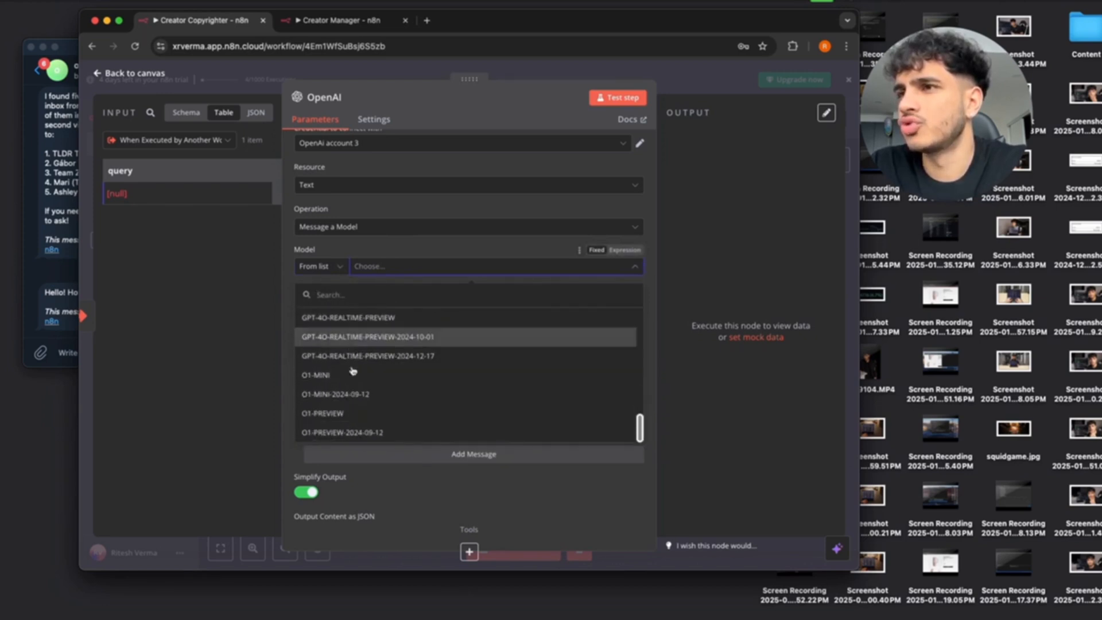
scroll(351, 379, "up", 8)
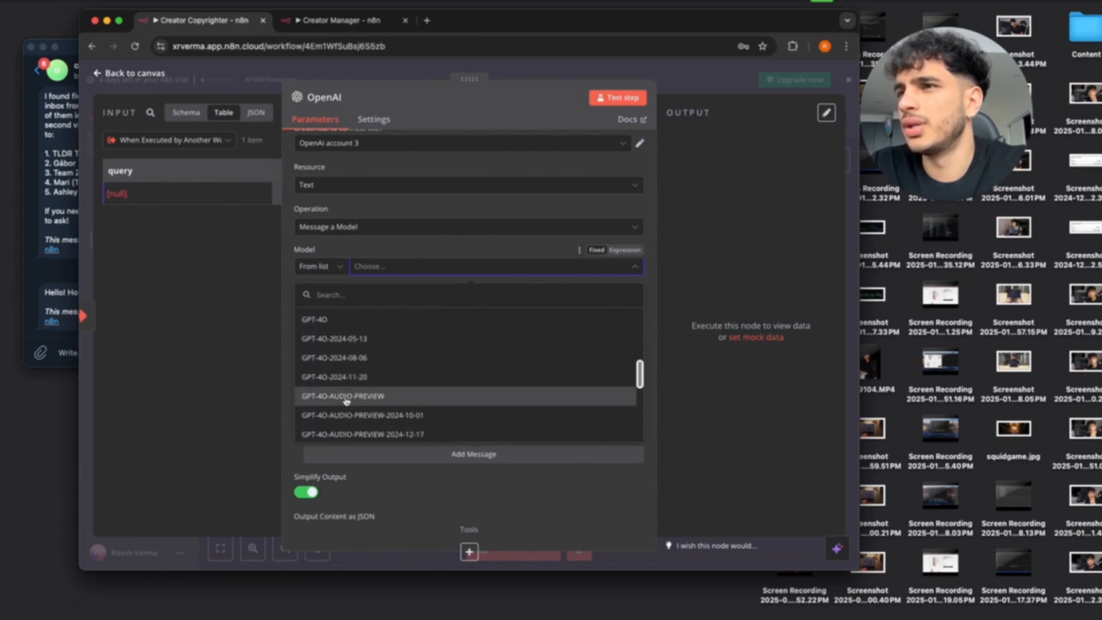
scroll(346, 401, "down", 2)
left_click(344, 393)
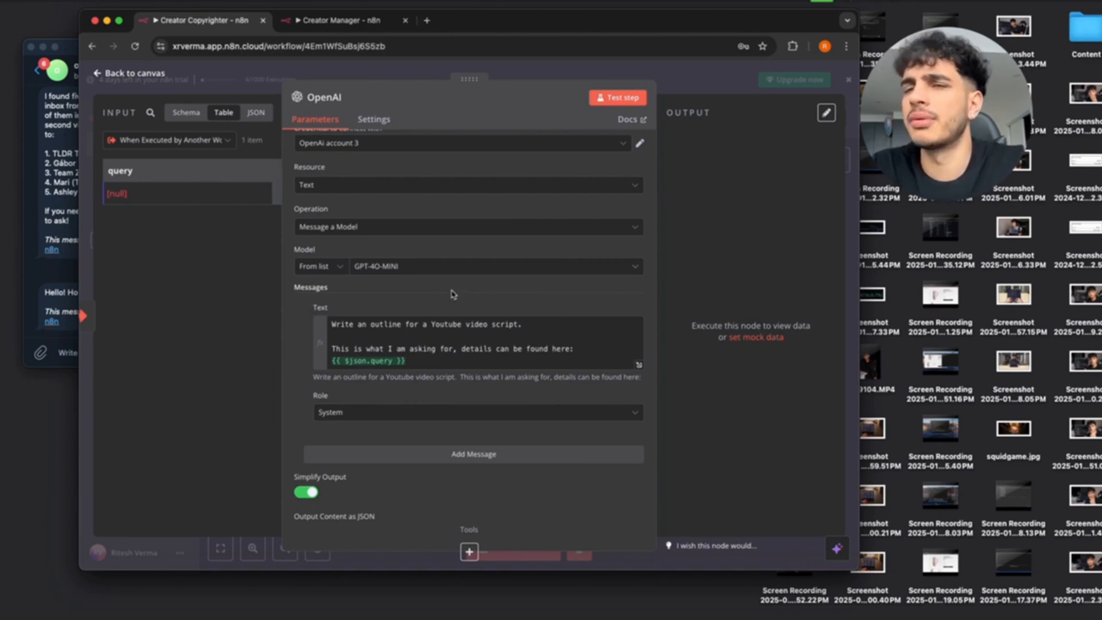
left_click(470, 265)
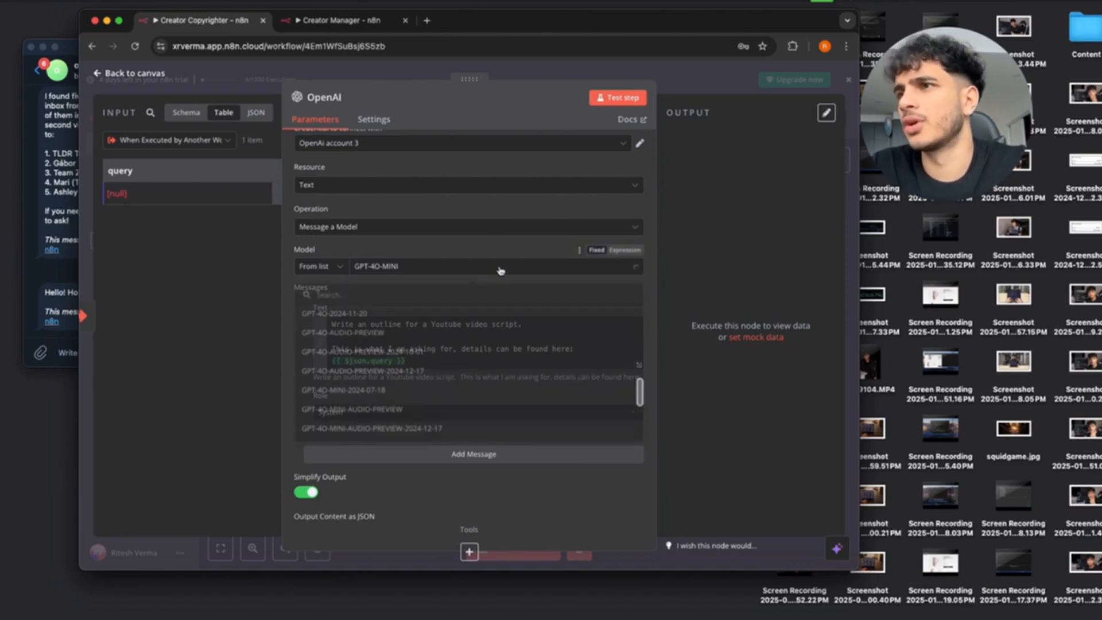
scroll(392, 332, "up", 3)
left_click(394, 339)
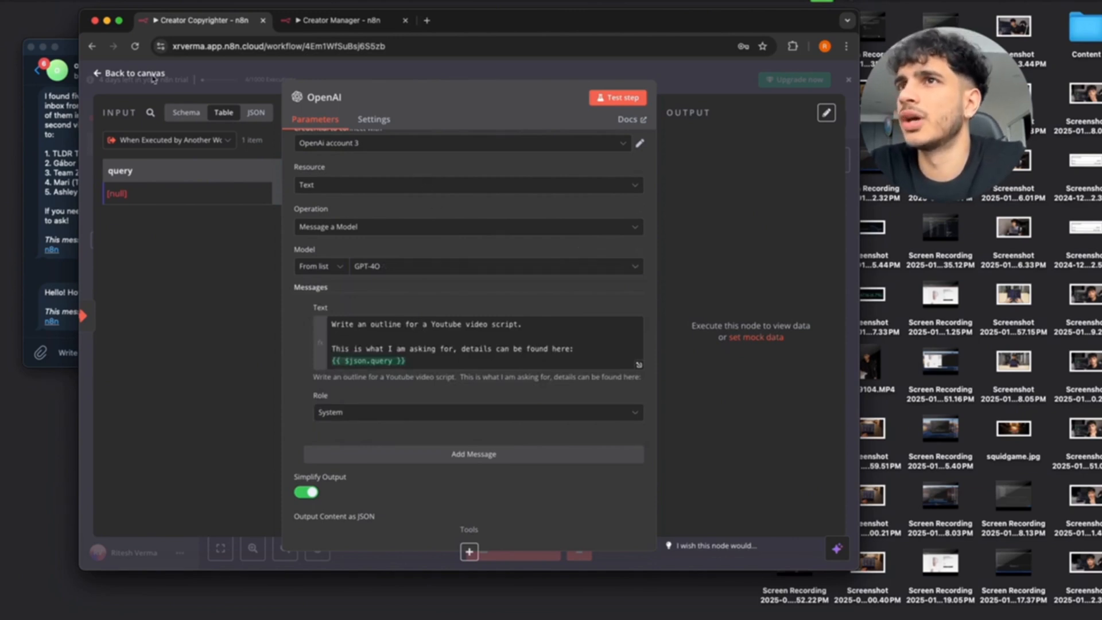
Review the YouTube outline prompt in the OpenAI node's settings.
left_click(97, 74)
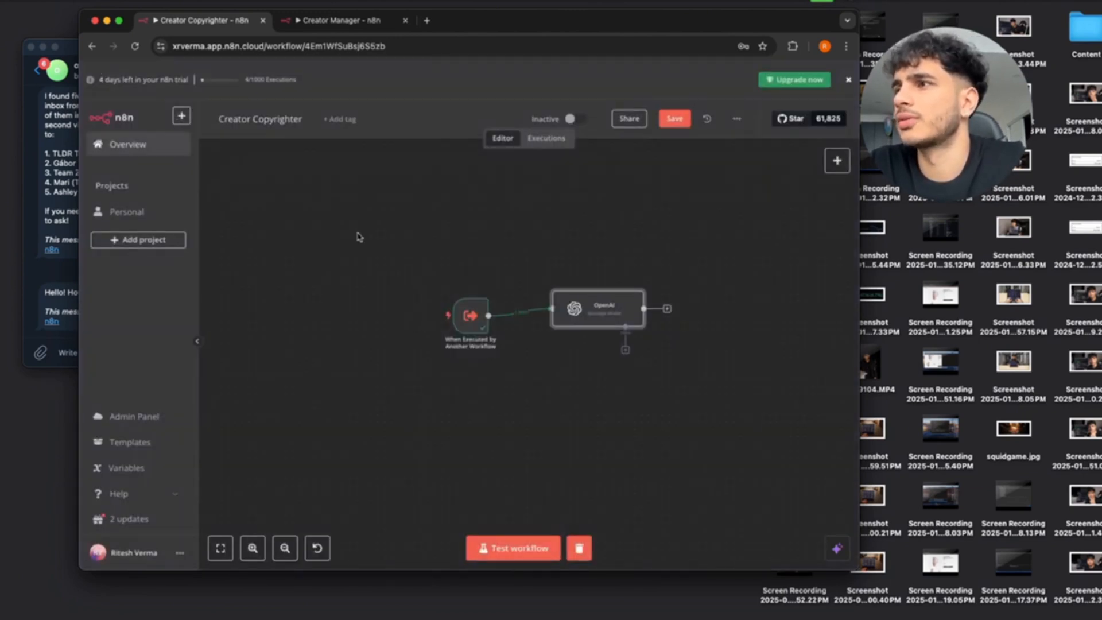
double_click(597, 309)
scroll(405, 402, "down", 3)
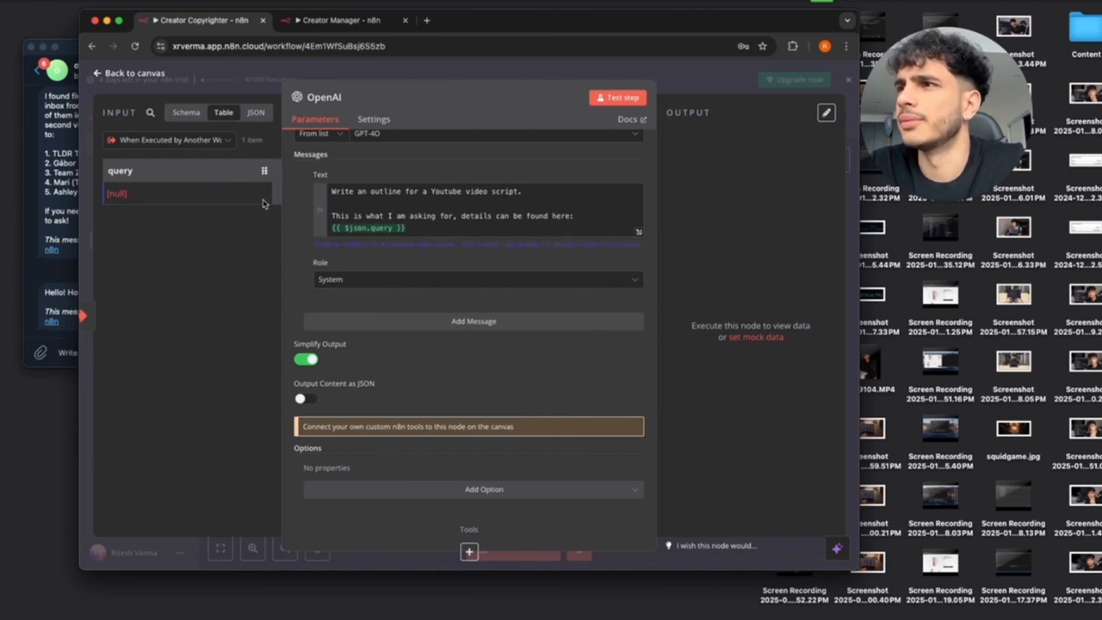
key("Escape")
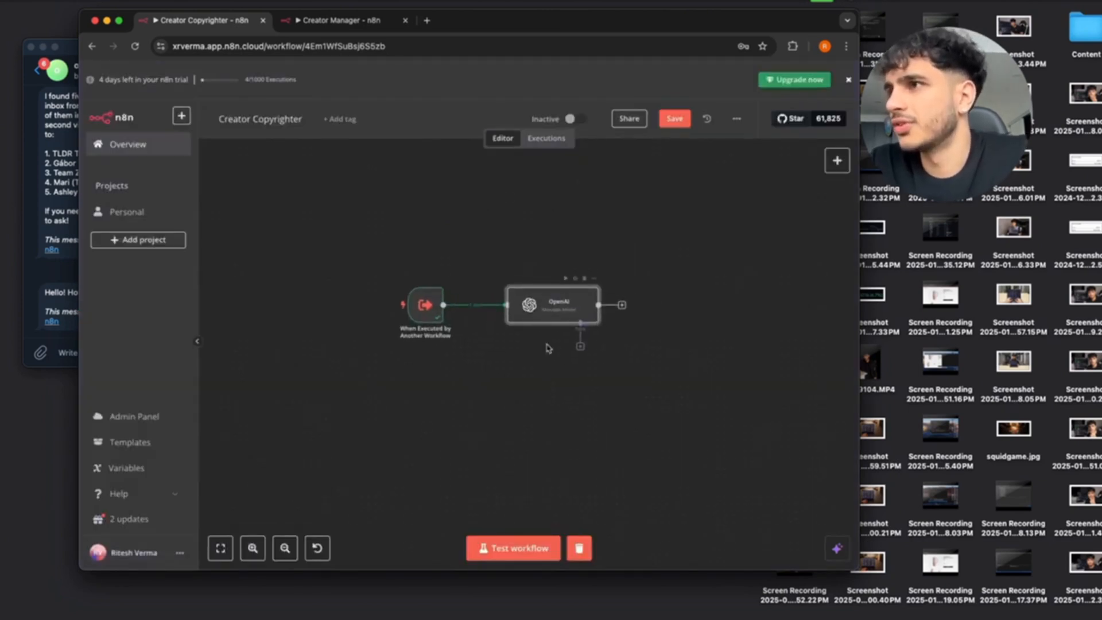
Start adding a new step after the OpenAI node.
scroll(546, 347, "up", 4)
scroll(548, 347, "right", 3)
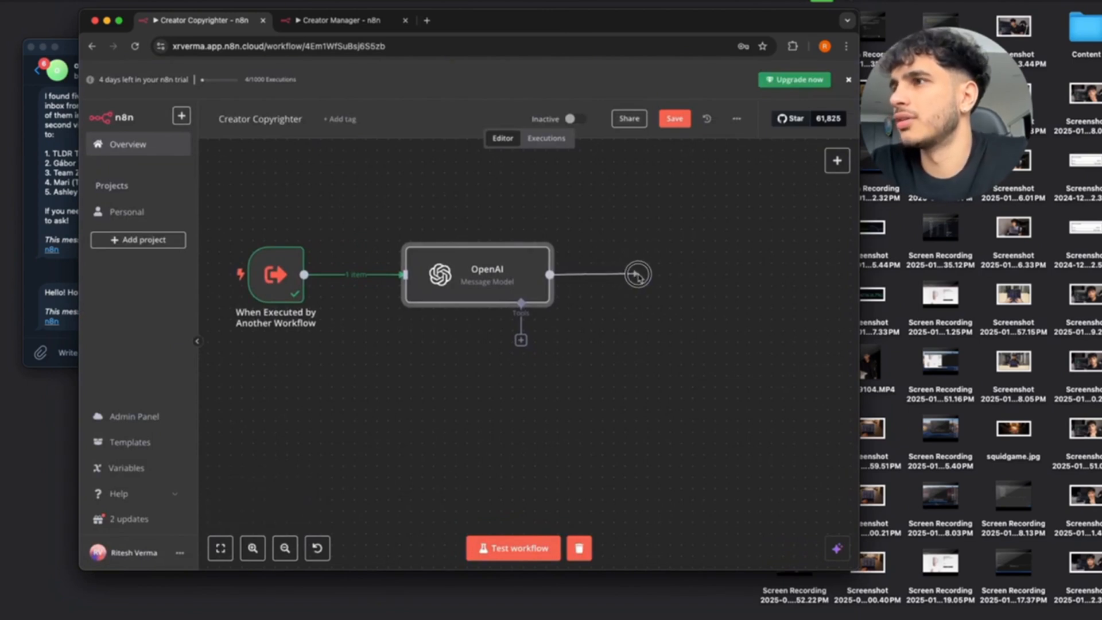
left_click(631, 274)
Add a Telegram 'Send message and wait for response' step after OpenAI.
left_click(726, 241)
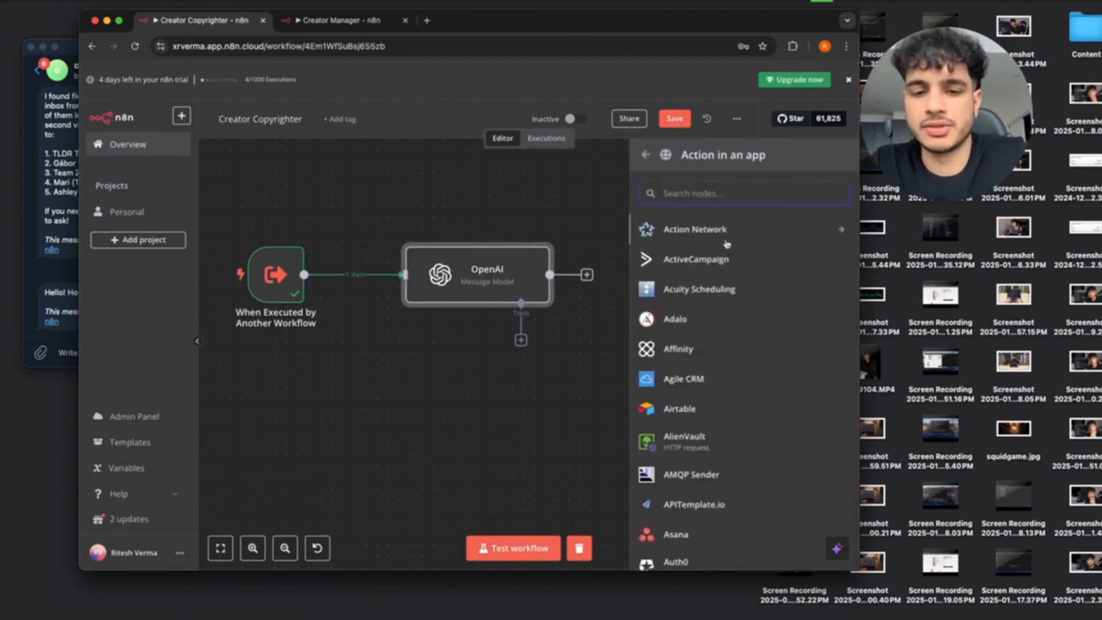
type("Tele")
left_click(727, 234)
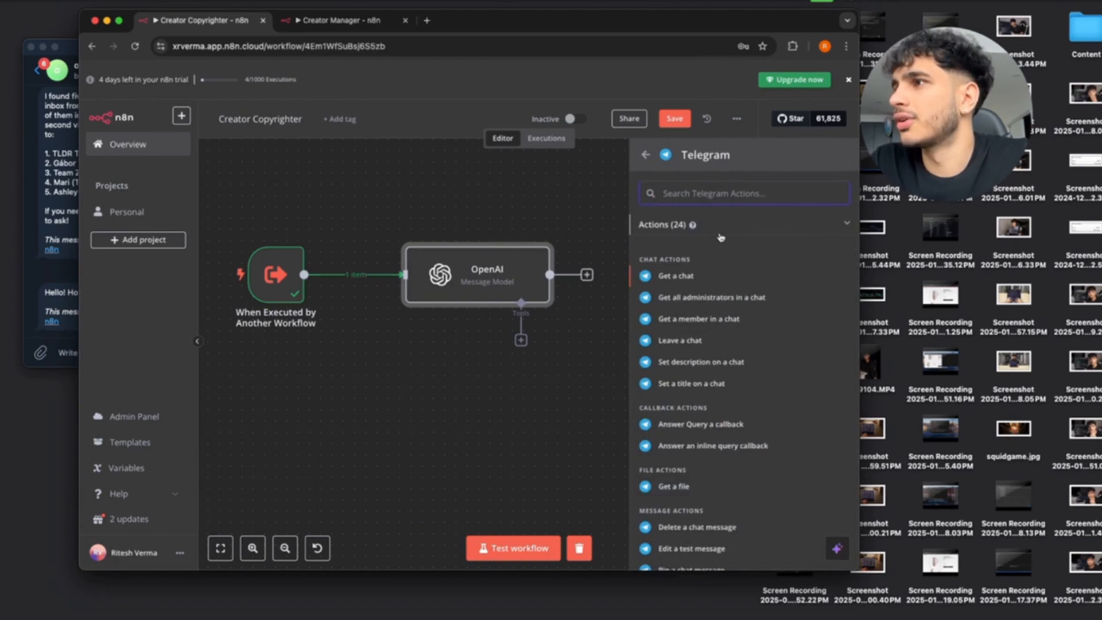
scroll(707, 343, "down", 2)
scroll(707, 343, "down", 2)
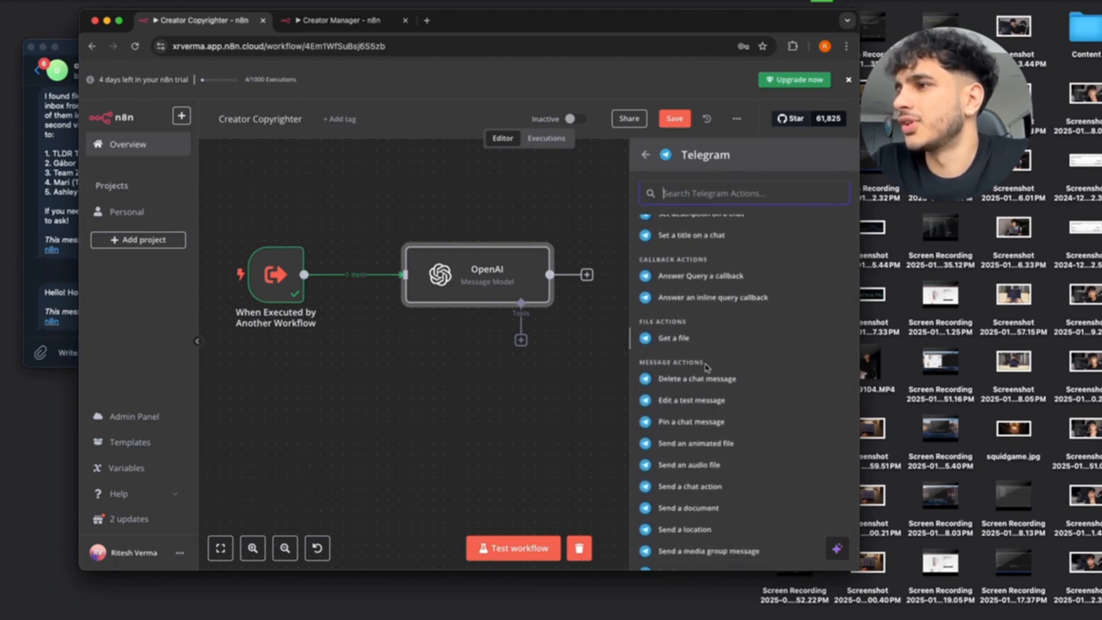
scroll(698, 438, "down", 4)
scroll(698, 438, "down", 1)
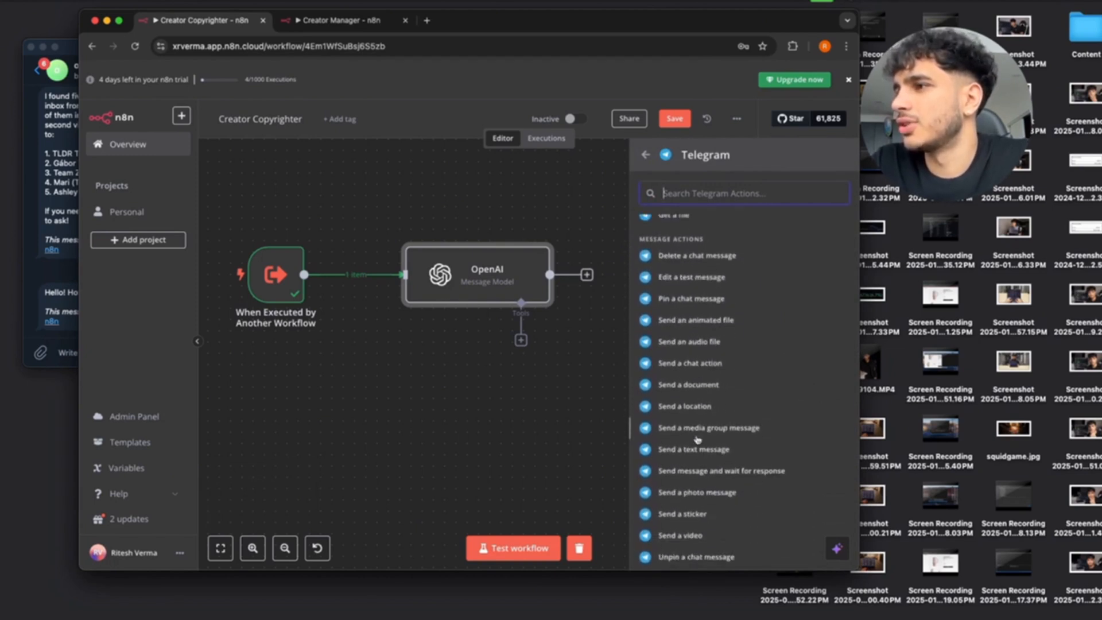
left_click(699, 476)
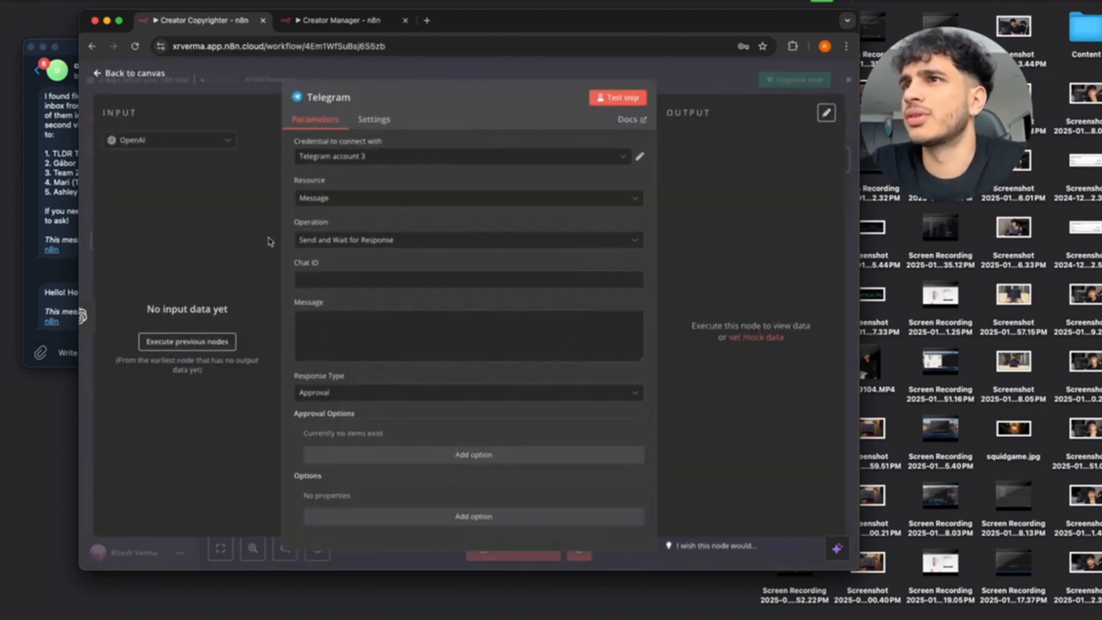
left_click(339, 281)
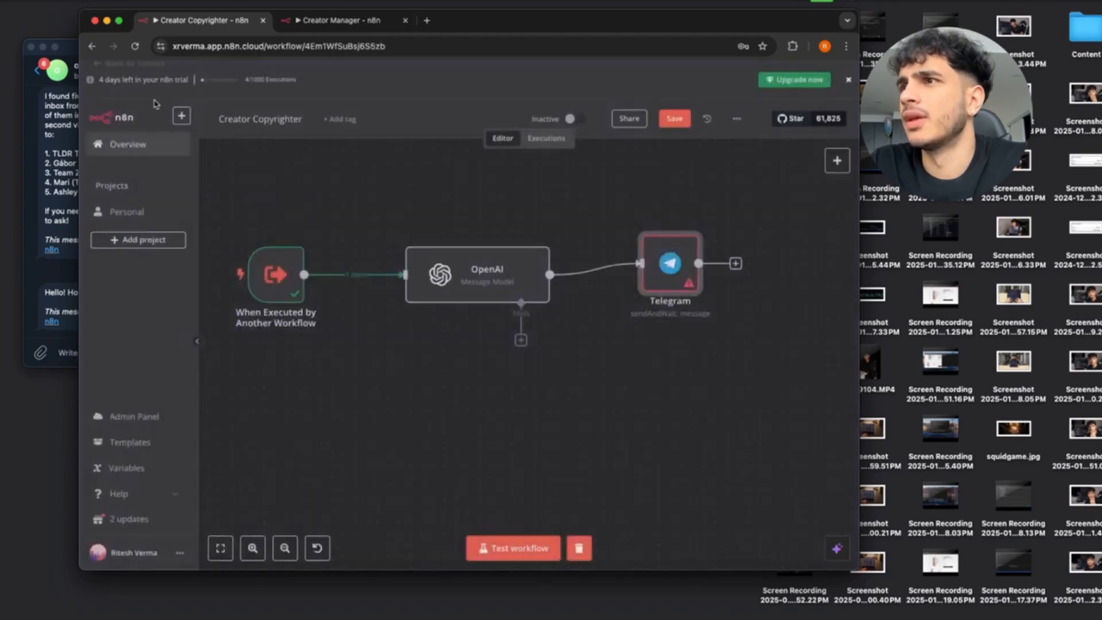
Paste the chat ID from Creator Manager's Telegram Trigger output into the Telegram step's Chat ID.
left_click(98, 73)
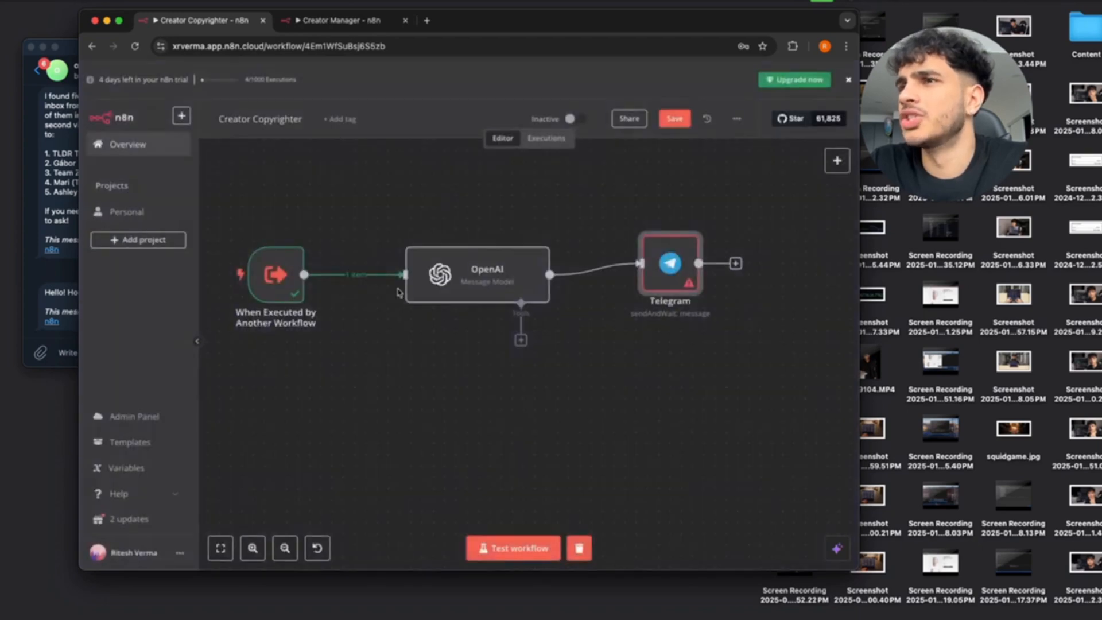
left_click(334, 24)
scroll(244, 241, "up", 2)
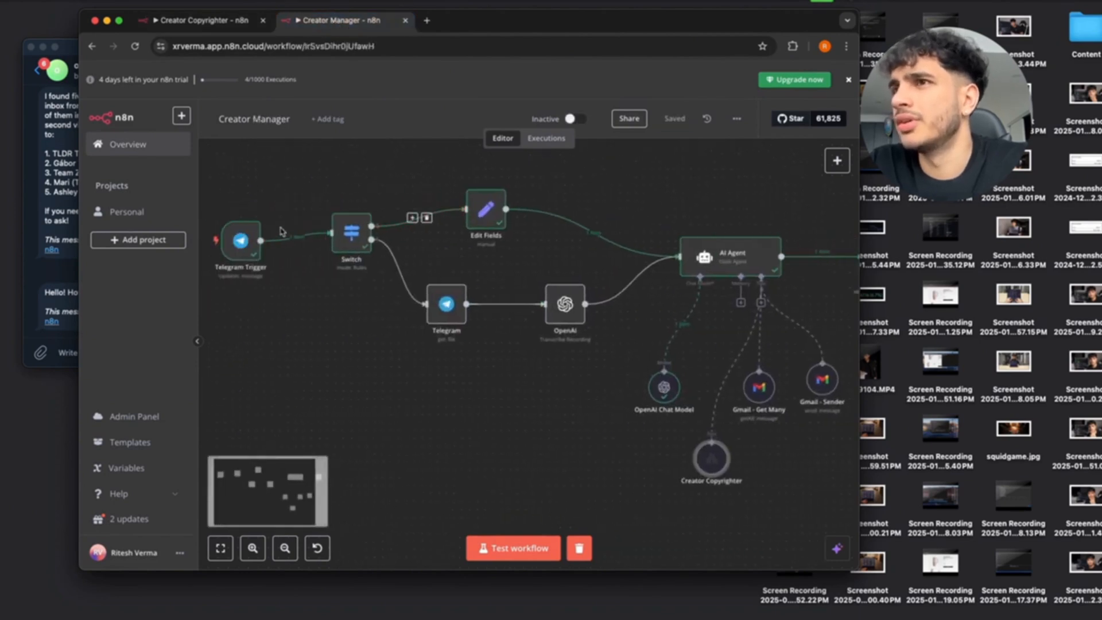
double_click(242, 241)
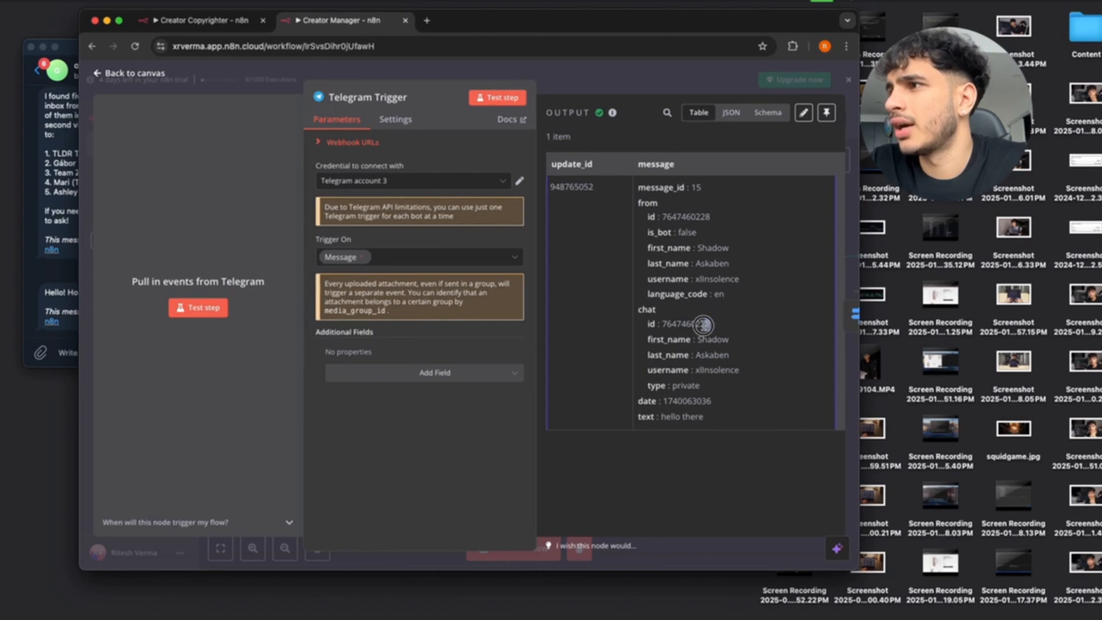
left_click_drag(710, 324, 667, 324)
key("super+c")
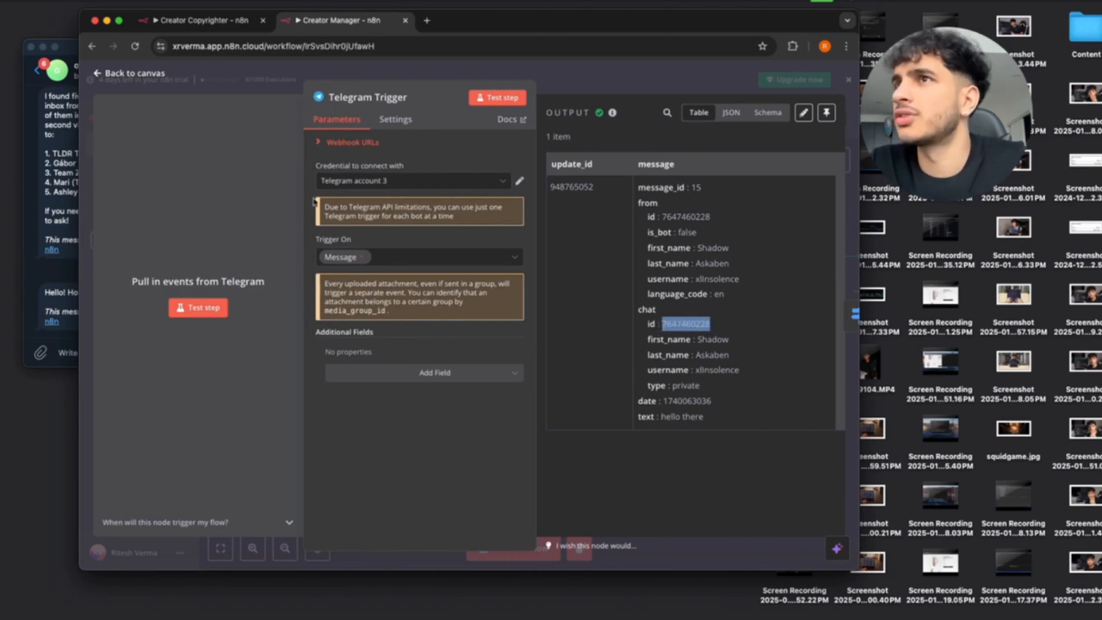
left_click(227, 25)
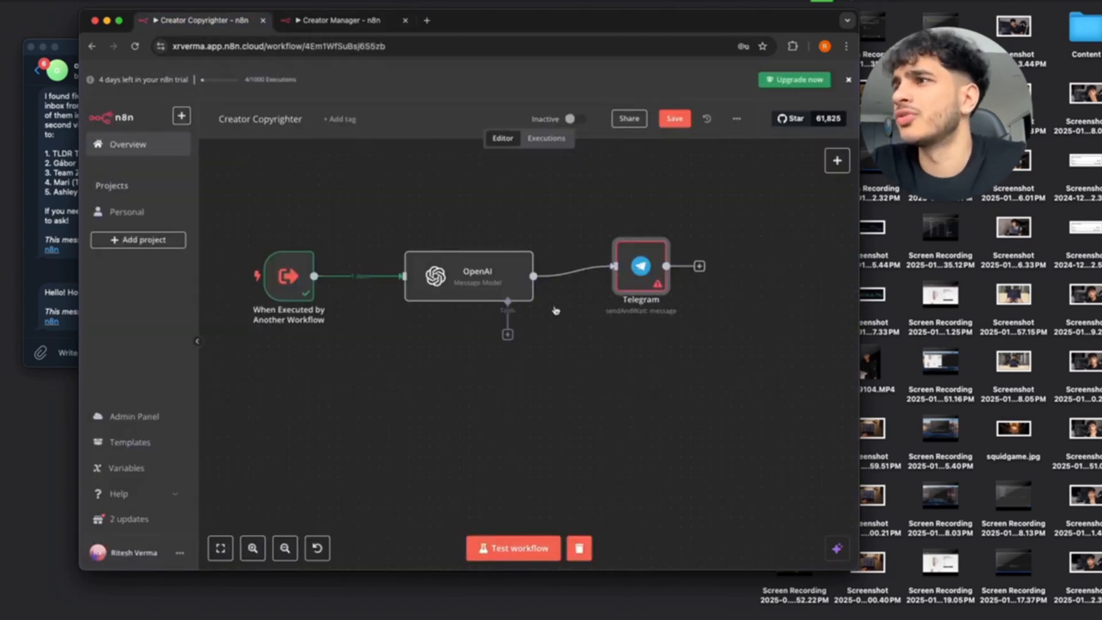
double_click(629, 261)
left_click(387, 279)
key("super+v")
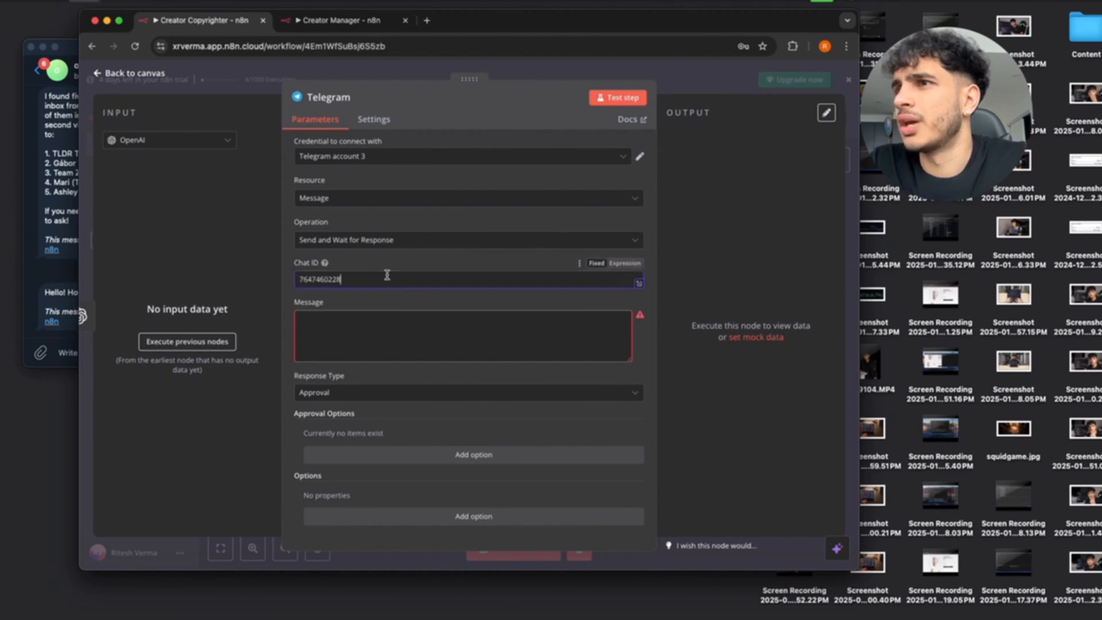
left_click(373, 327)
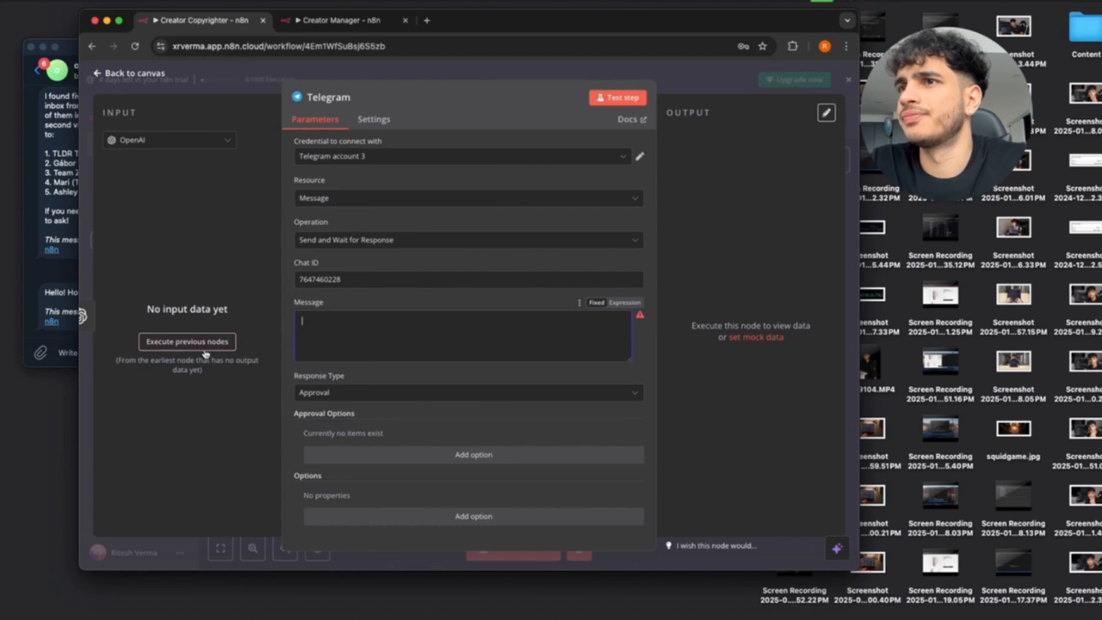
Test-run the OpenAI step to generate a sample time-management video outline.
left_click(114, 73)
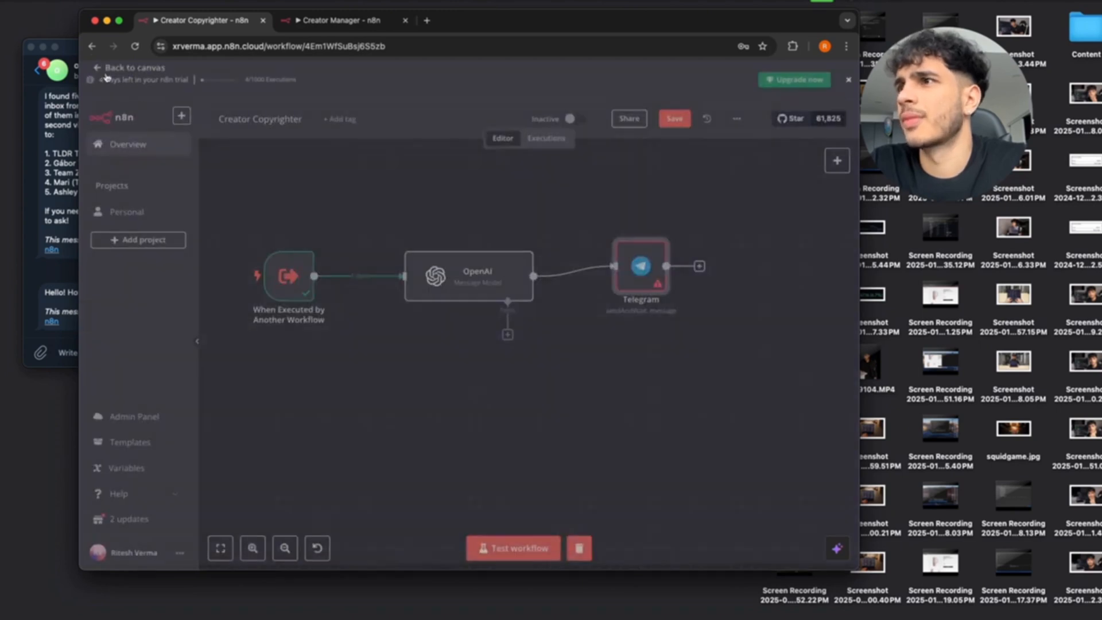
double_click(459, 275)
left_click(624, 99)
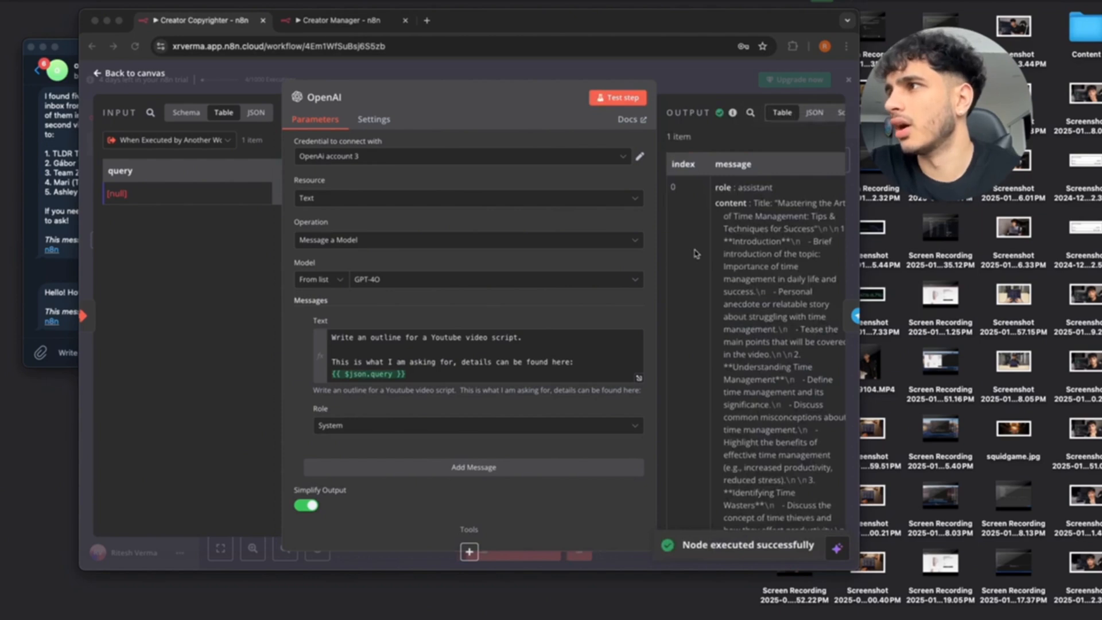
scroll(731, 265, "down", 10)
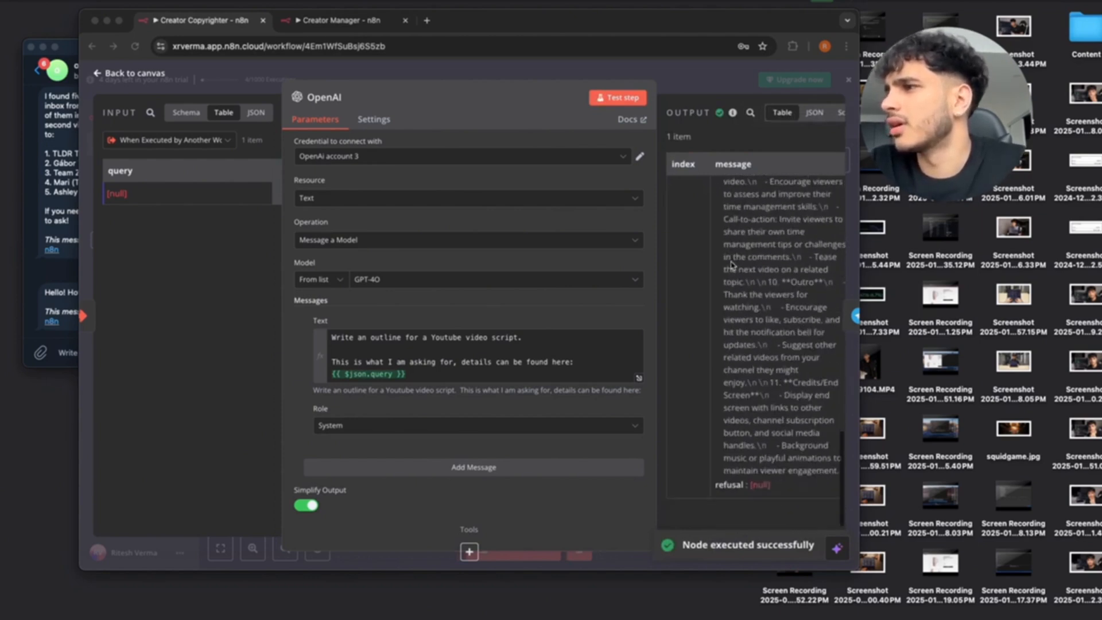
scroll(731, 265, "up", 15)
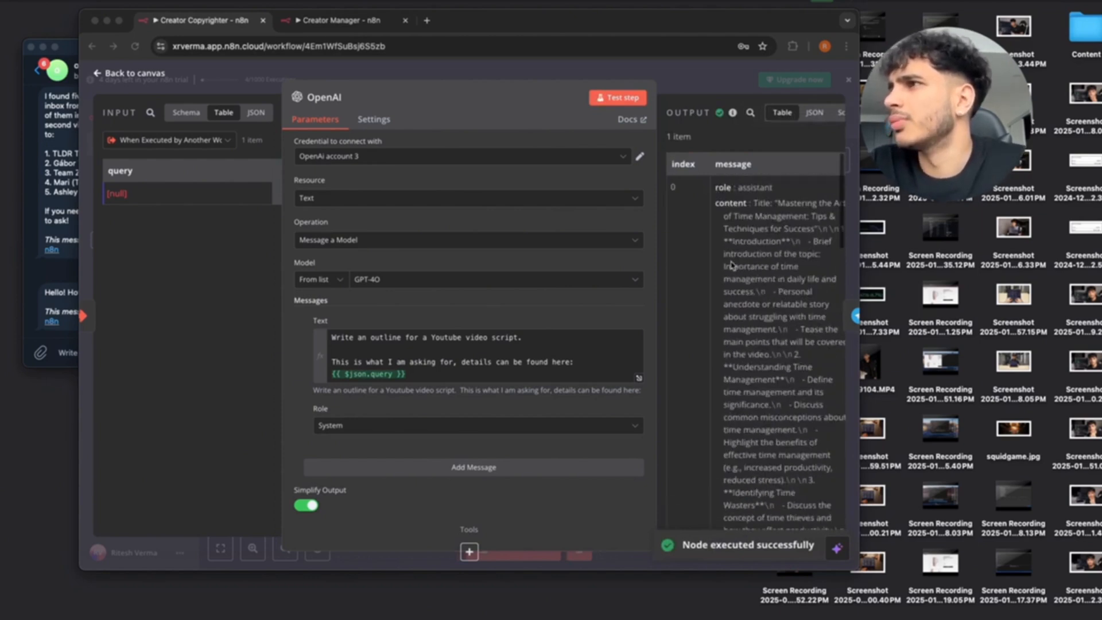
left_click(100, 73)
Make the Telegram message 'Here is the outline for your video:' plus the outline, then test-send it.
double_click(637, 265)
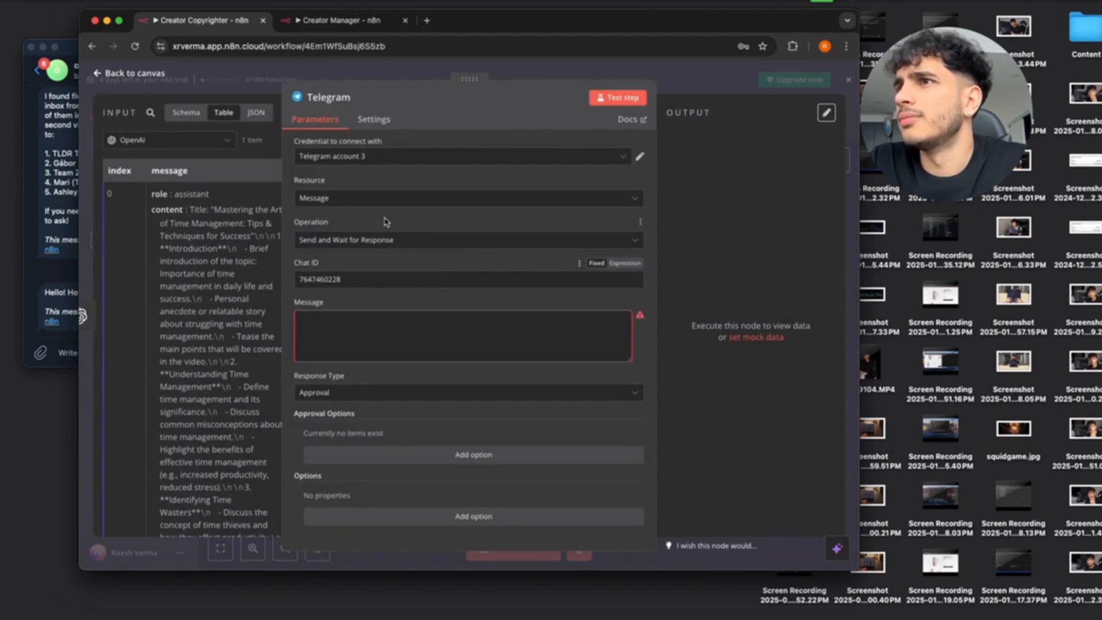
left_click(350, 328)
type("Here is the outline:")
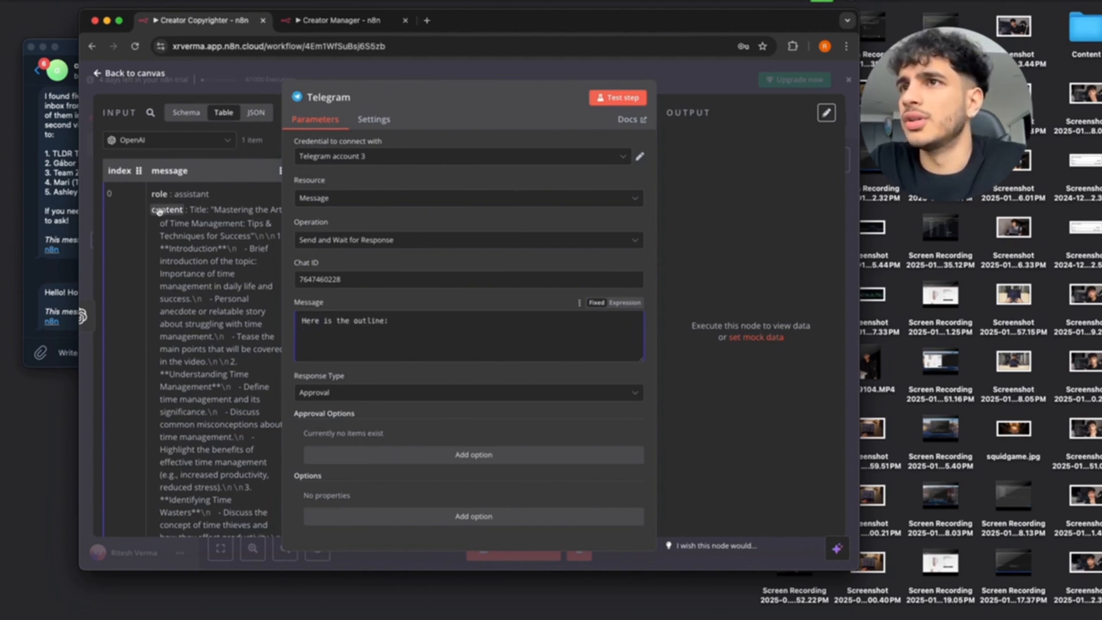
left_click_drag(150, 214, 371, 347)
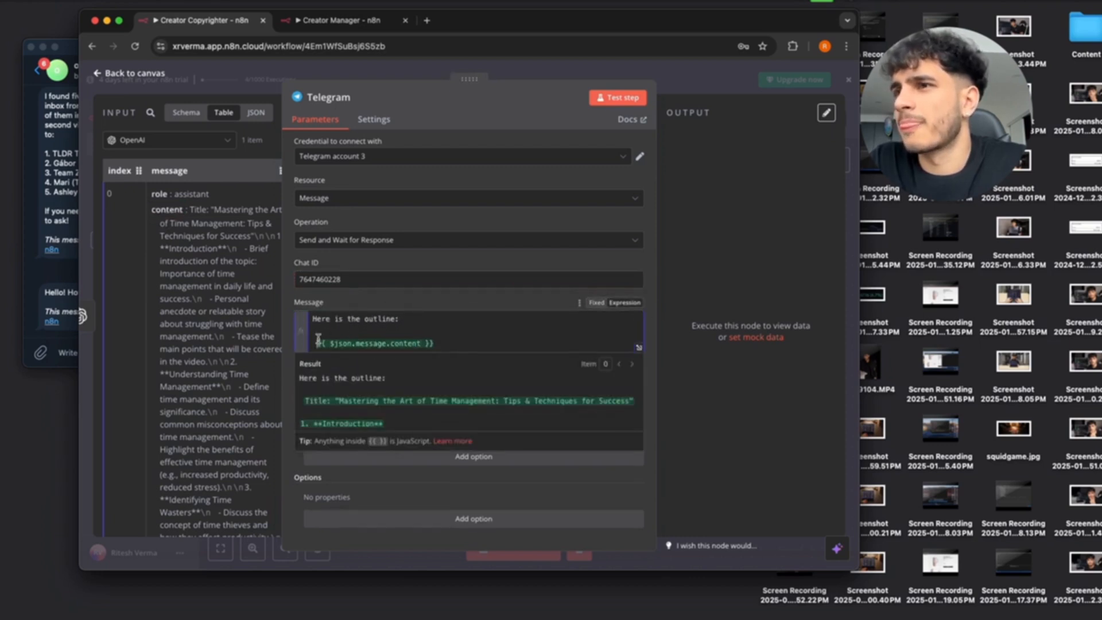
key("BackSpace")
key("BackSpace")
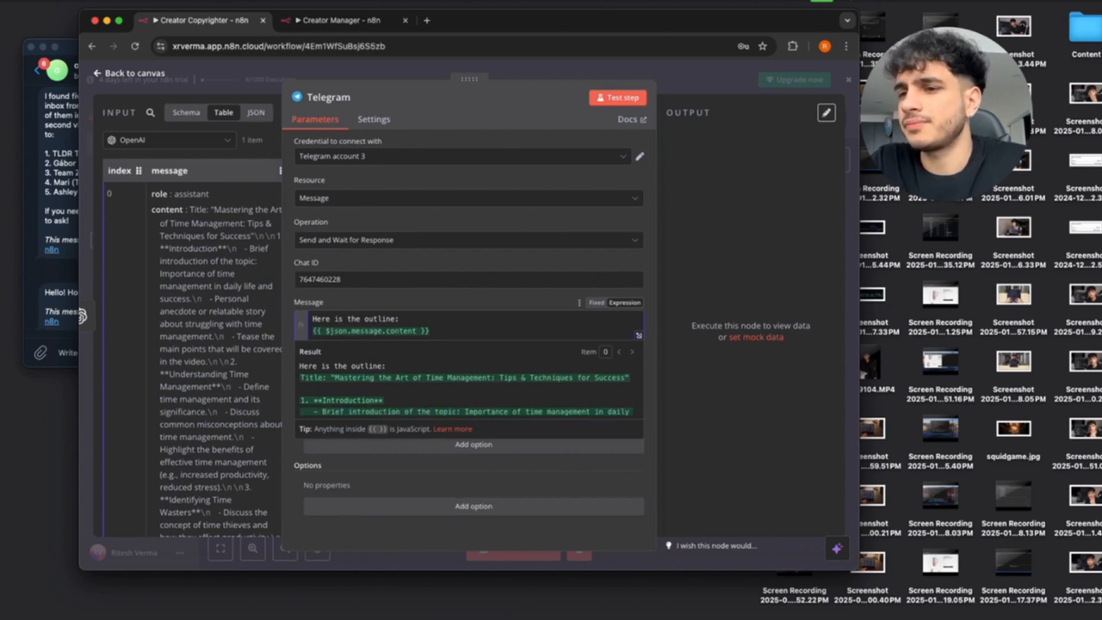
key("Return")
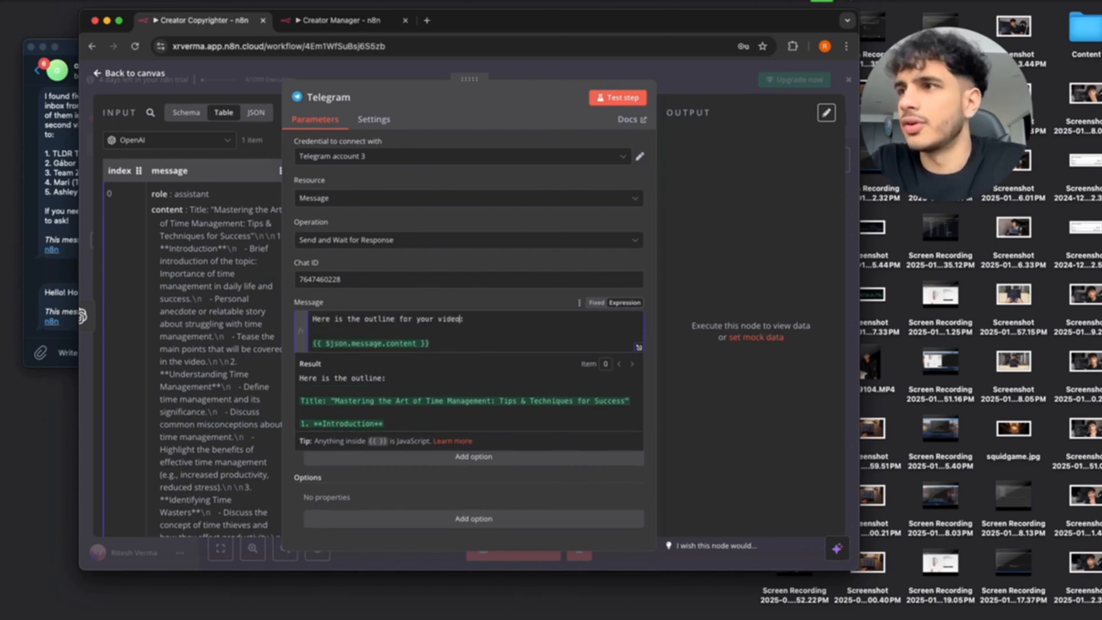
left_click(472, 338)
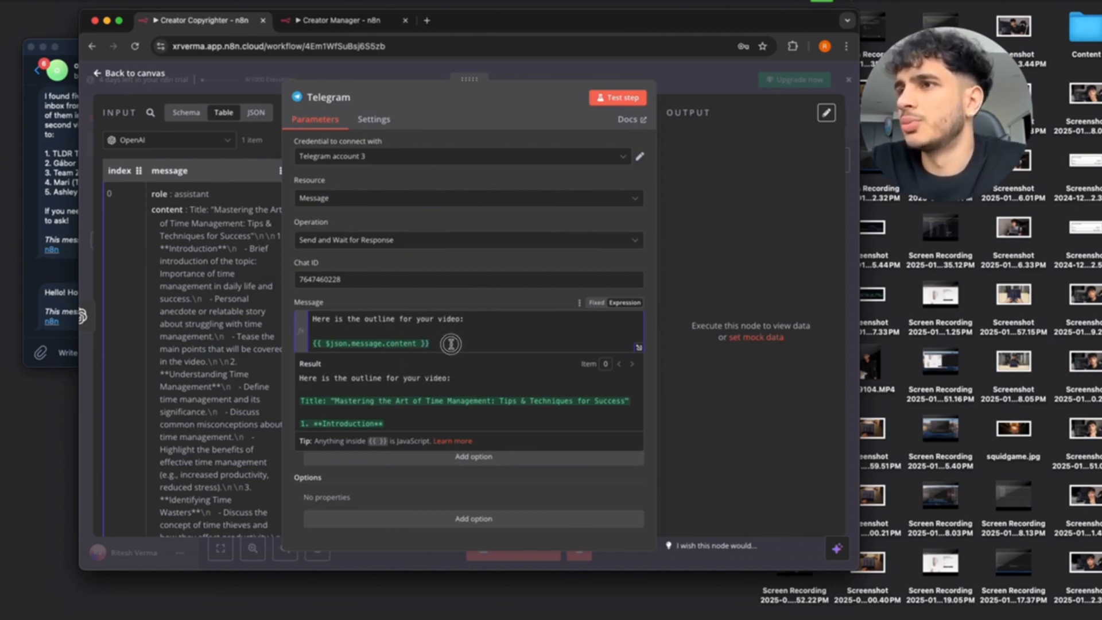
left_click_drag(451, 343, 314, 342)
left_click(391, 323)
left_click(618, 97)
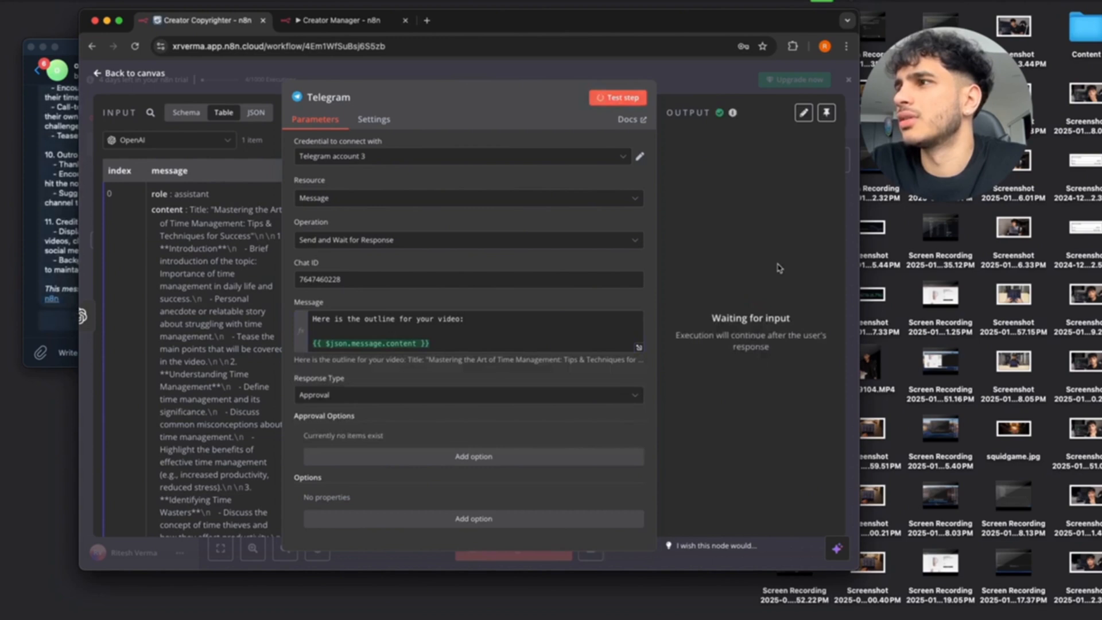
Check the full outline message received in the Telegram bot chat.
left_click(60, 221)
scroll(114, 232, "up", 15)
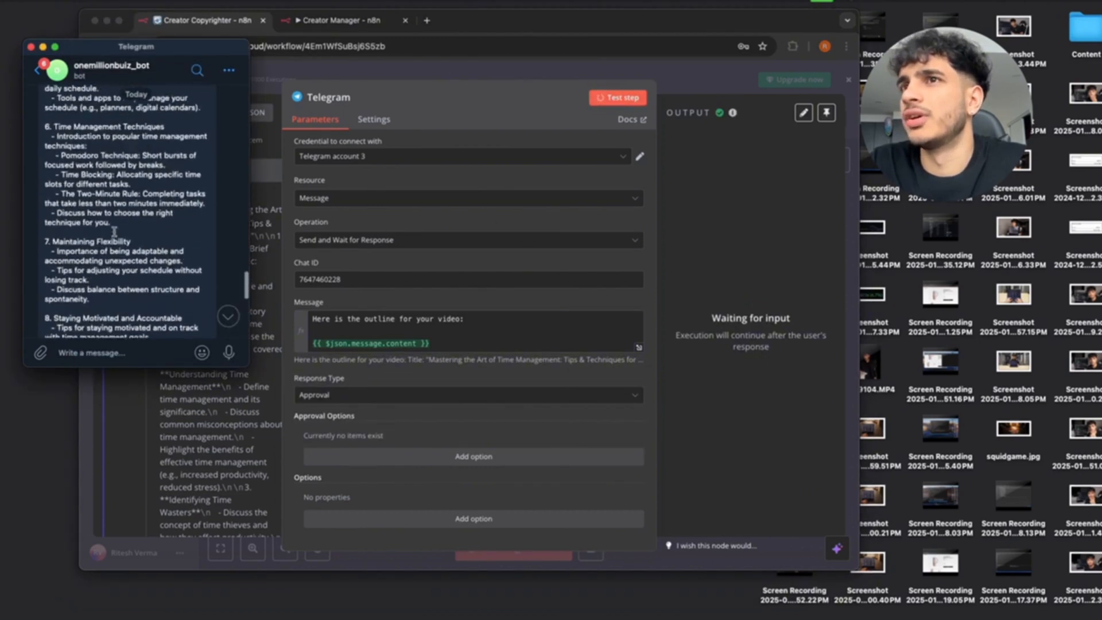
scroll(114, 232, "up", 10)
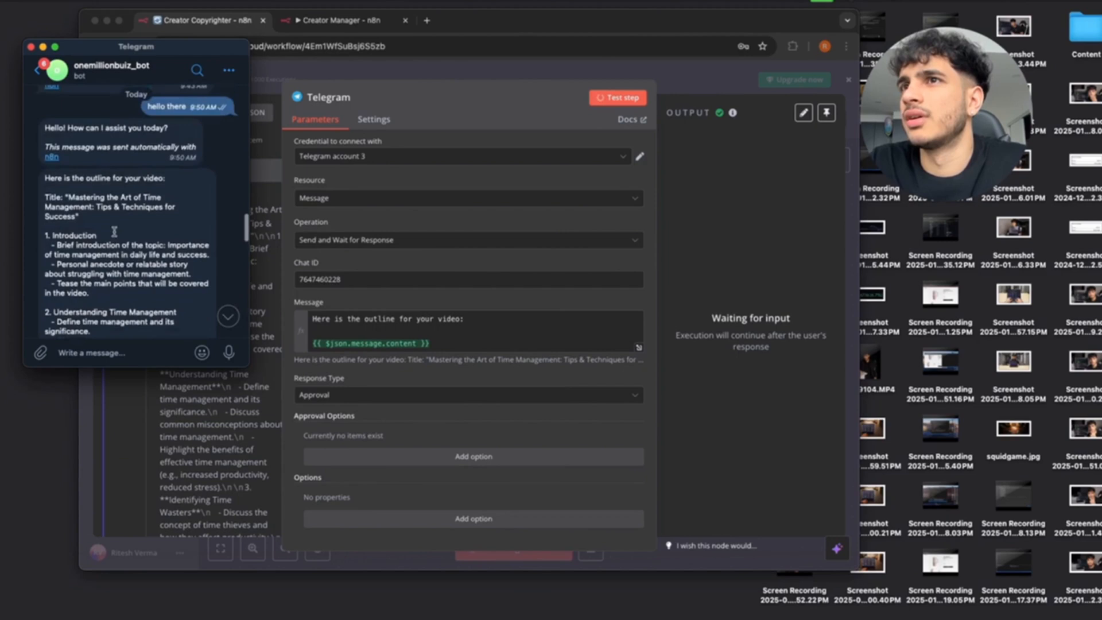
scroll(130, 227, "down", 2)
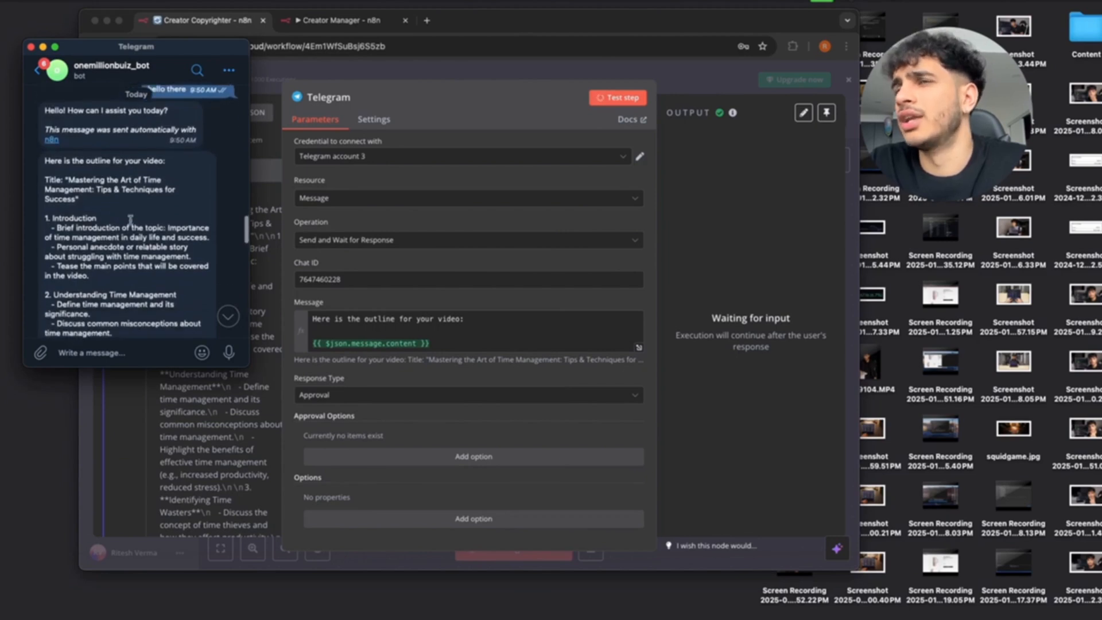
scroll(131, 215, "down", 5)
scroll(130, 215, "up", 10)
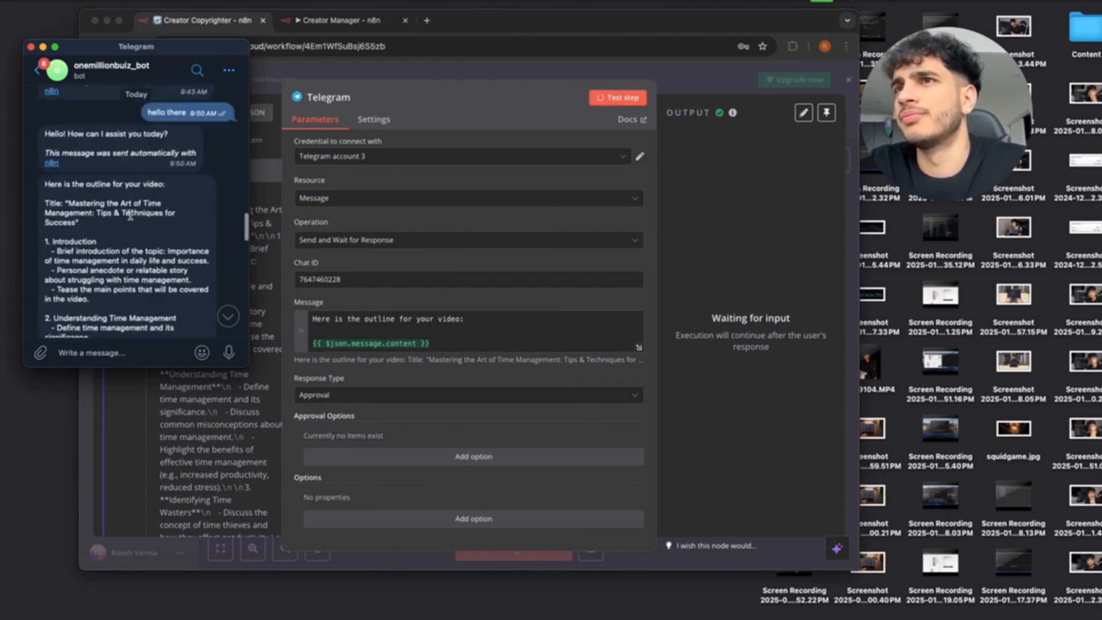
scroll(130, 216, "down", 8)
scroll(130, 215, "down", 15)
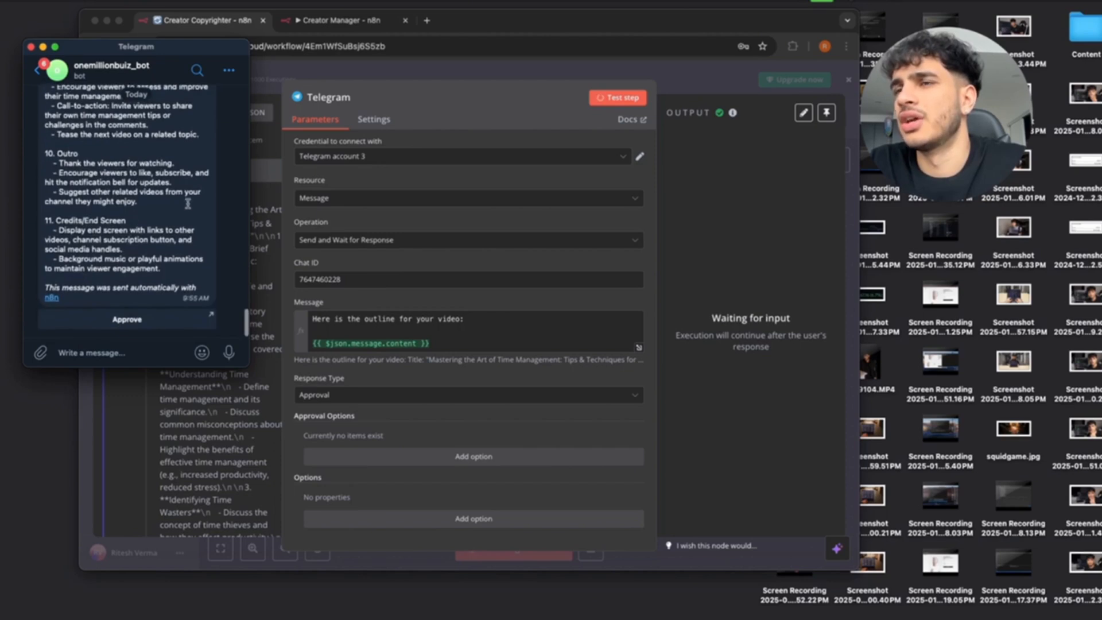
Close the Telegram node and return to the Creator Copyrighter canvas.
left_click(398, 230)
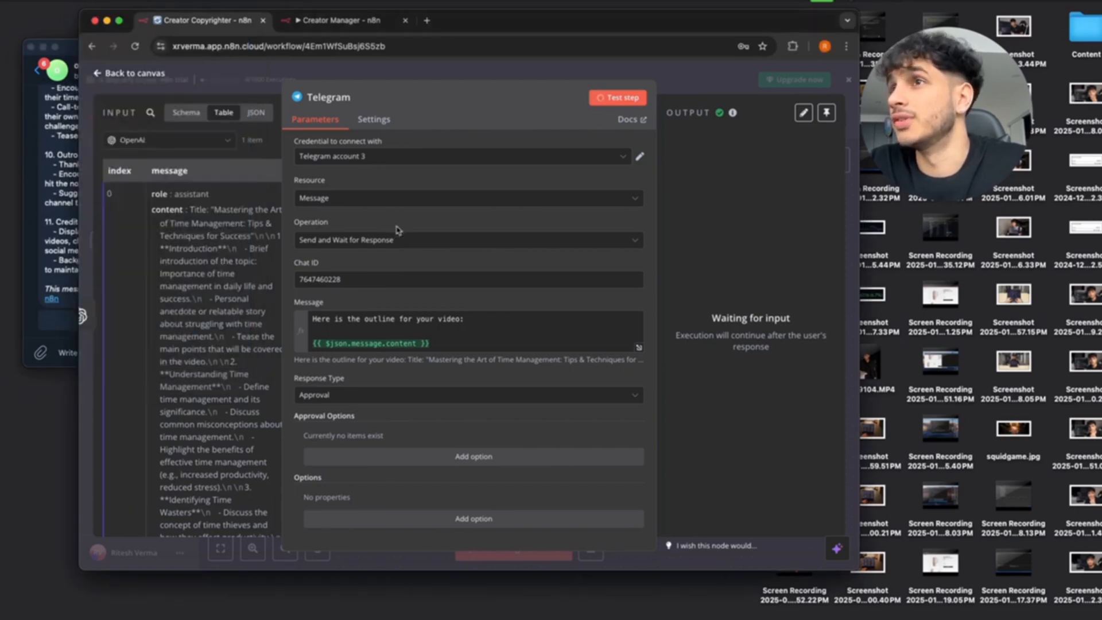
left_click(100, 73)
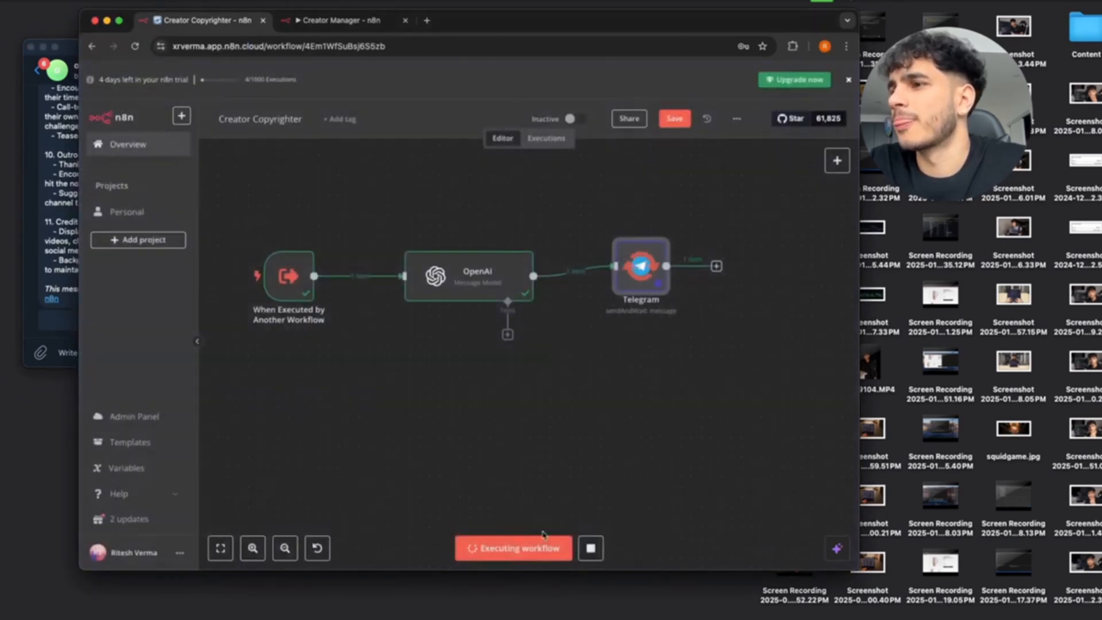
scroll(587, 454, "down", 3)
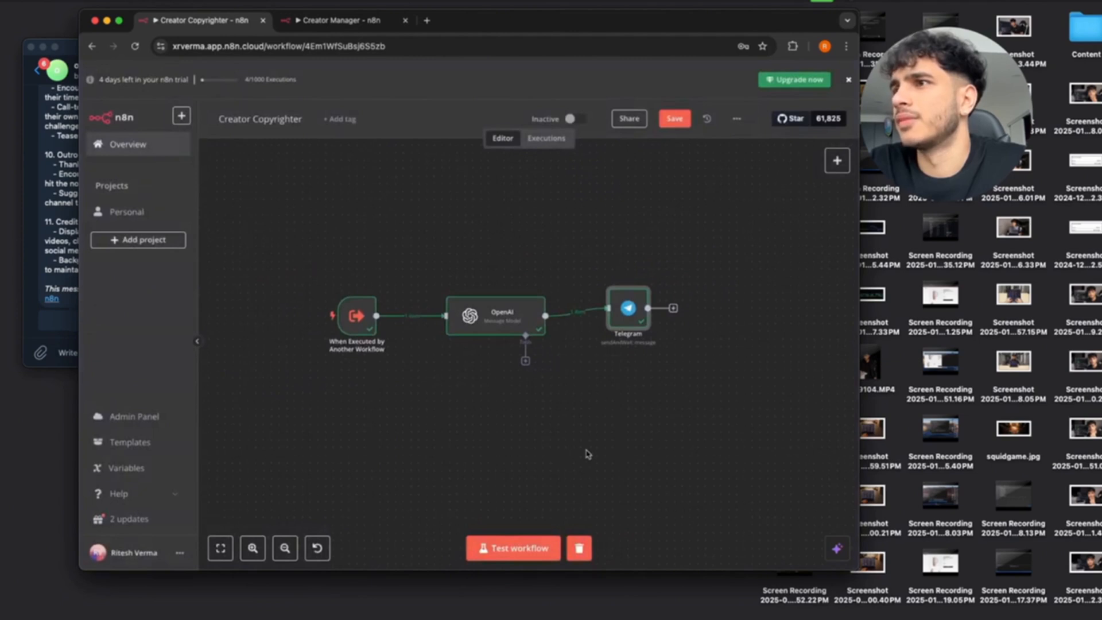
left_click(61, 278)
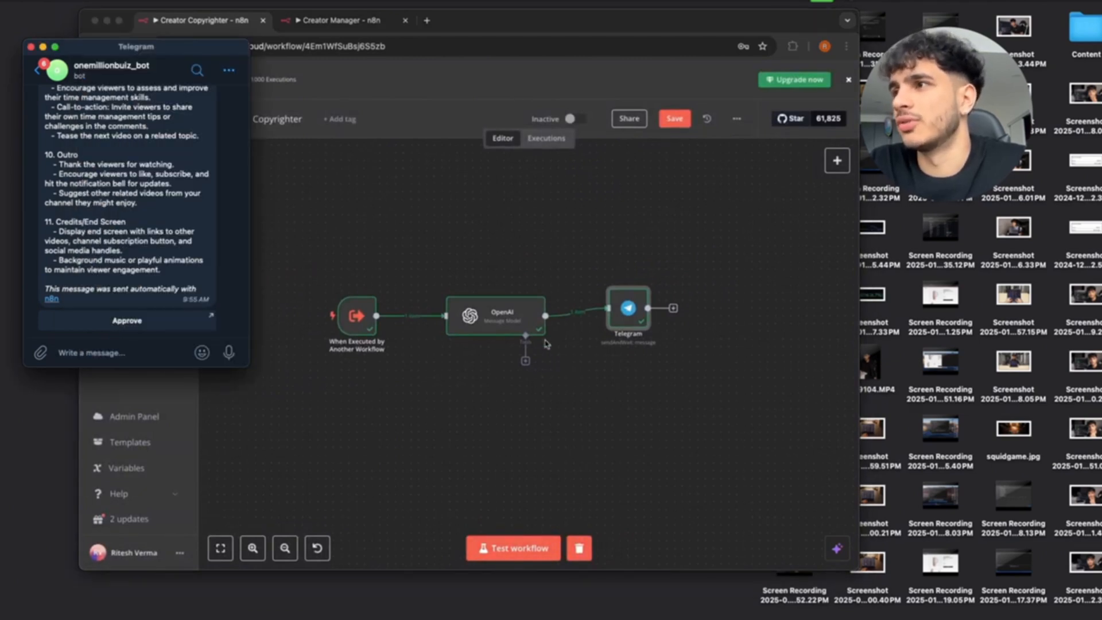
scroll(605, 383, "right", 2)
Set the Telegram step's Type of Approval to Approve and Disapprove.
left_click(581, 308)
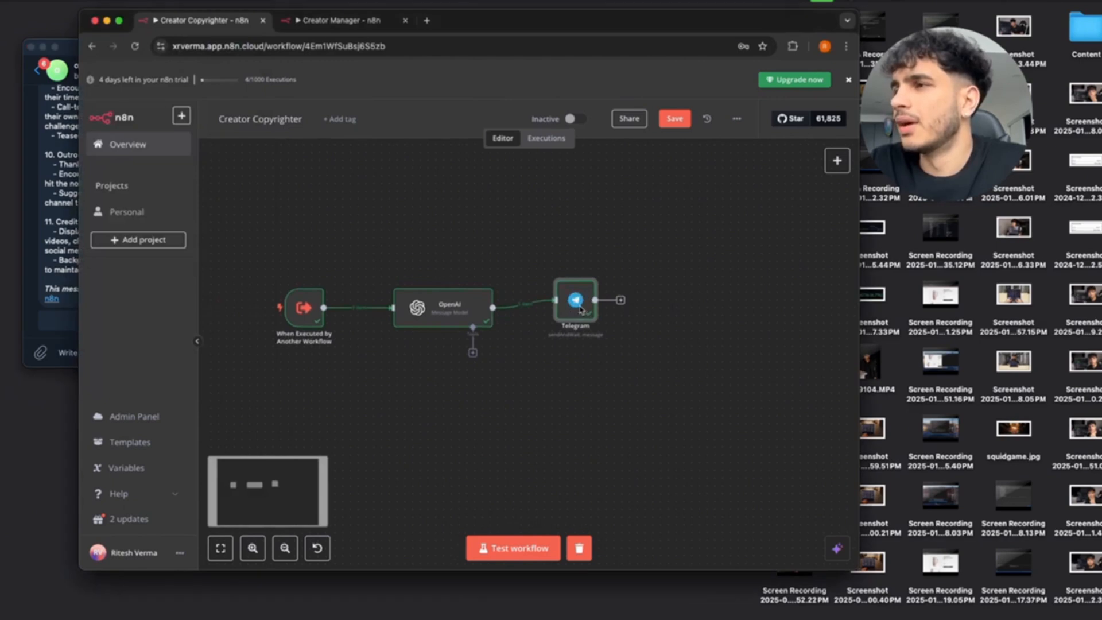
double_click(581, 309)
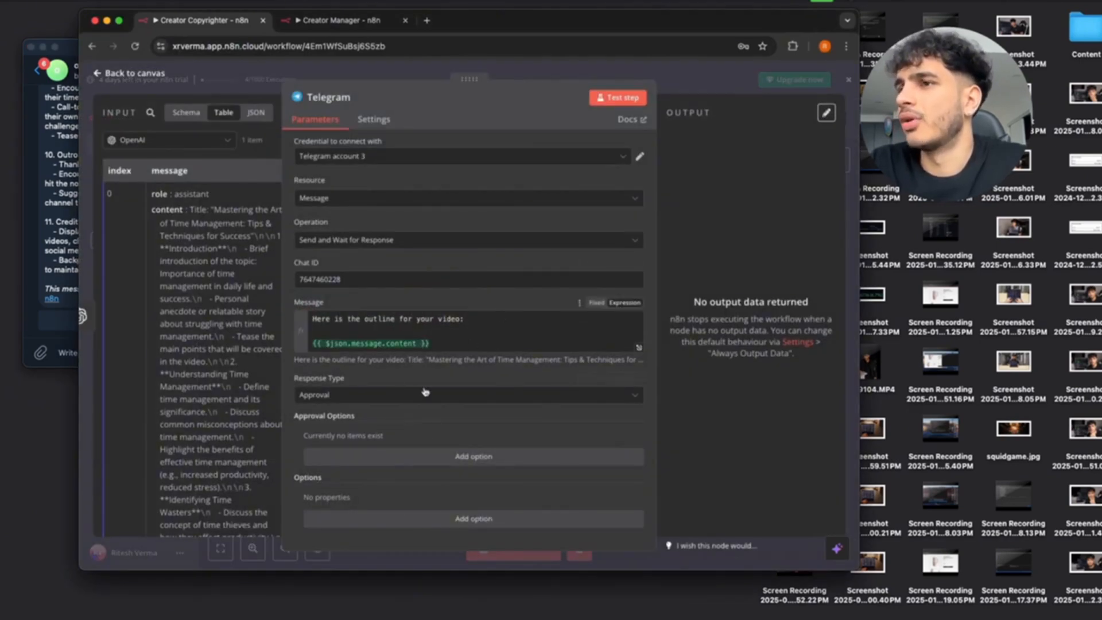
left_click(453, 456)
scroll(428, 432, "down", 1)
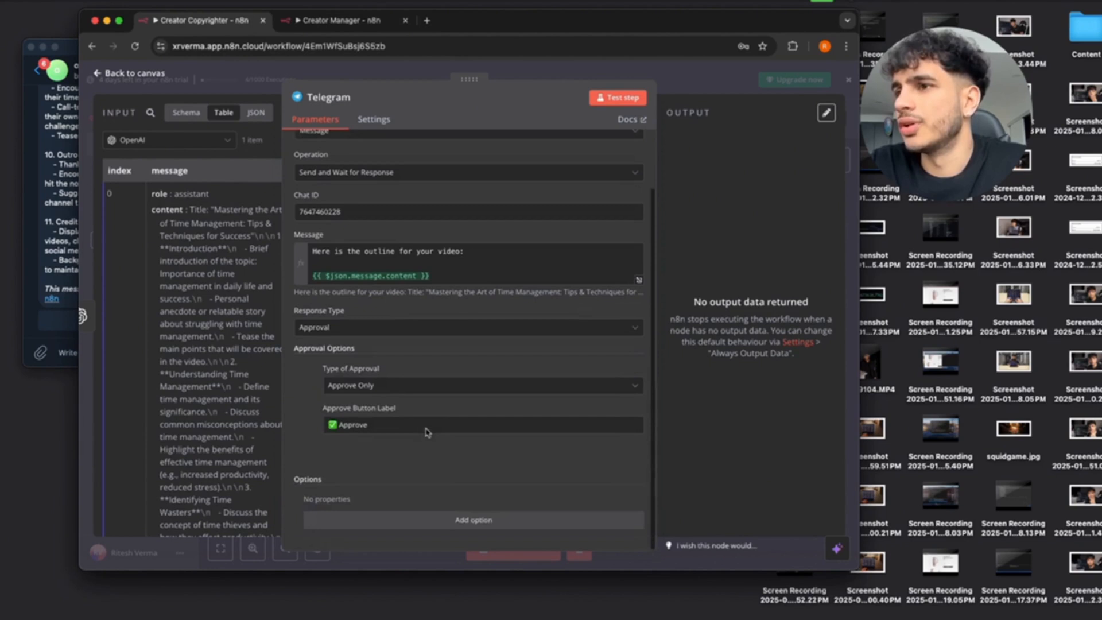
left_click(413, 385)
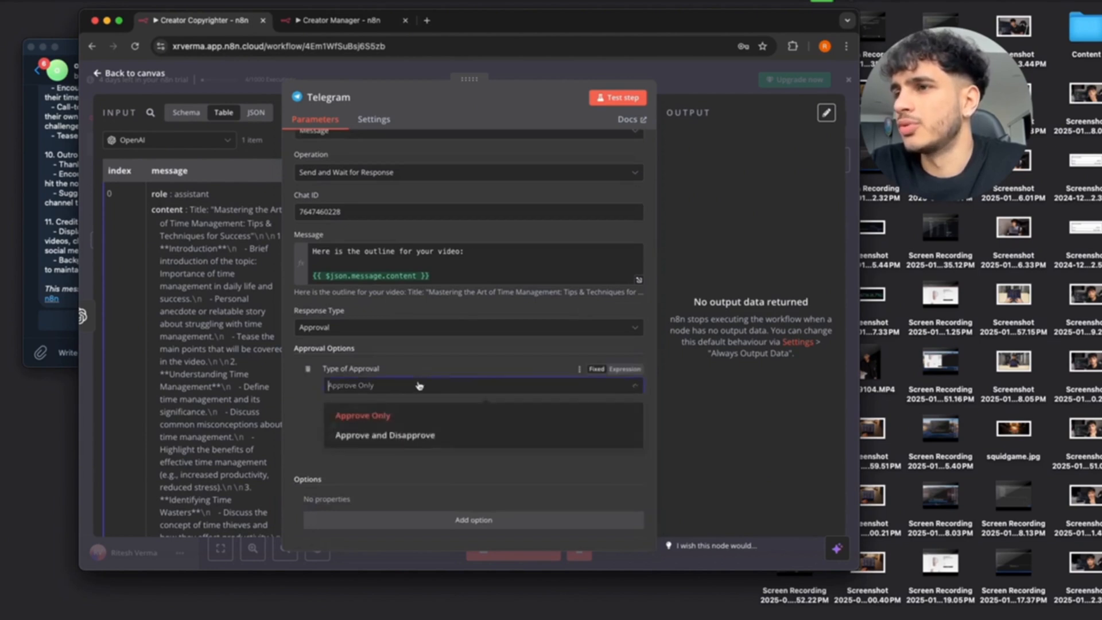
left_click(387, 436)
scroll(390, 413, "down", 1)
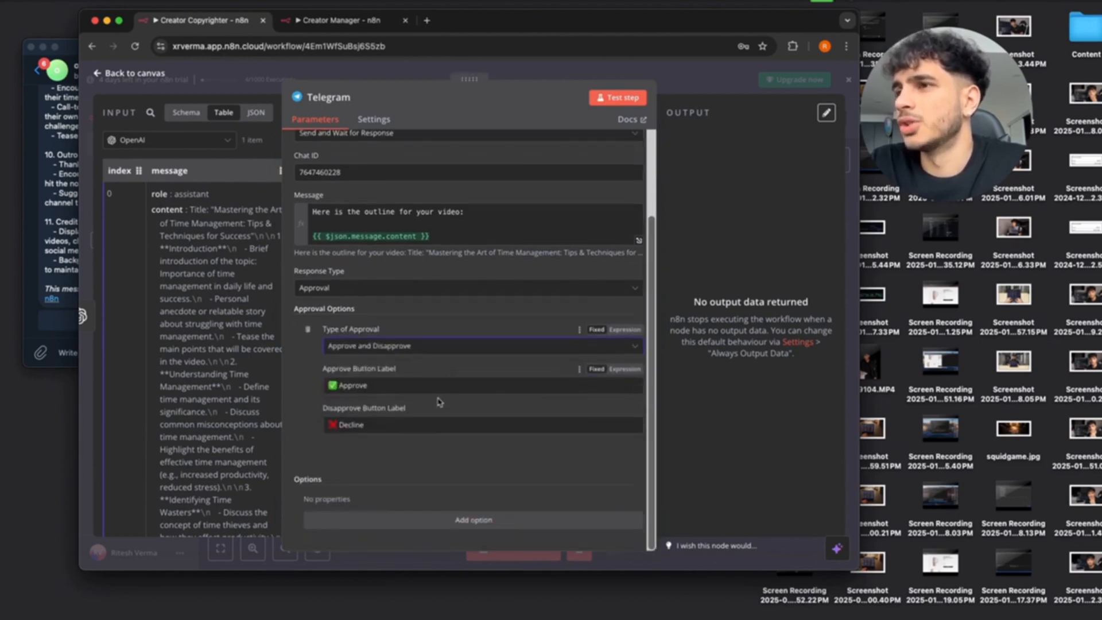
left_click(114, 73)
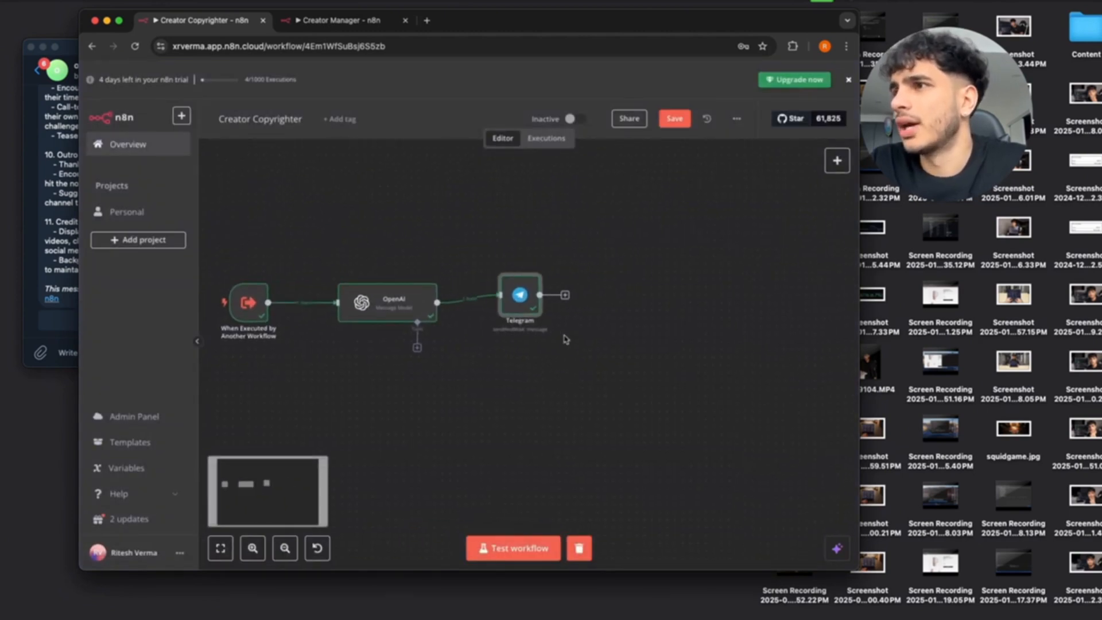
Add a Switch node after Telegram and re-run the Telegram approval test.
left_click_drag(565, 296, 600, 294)
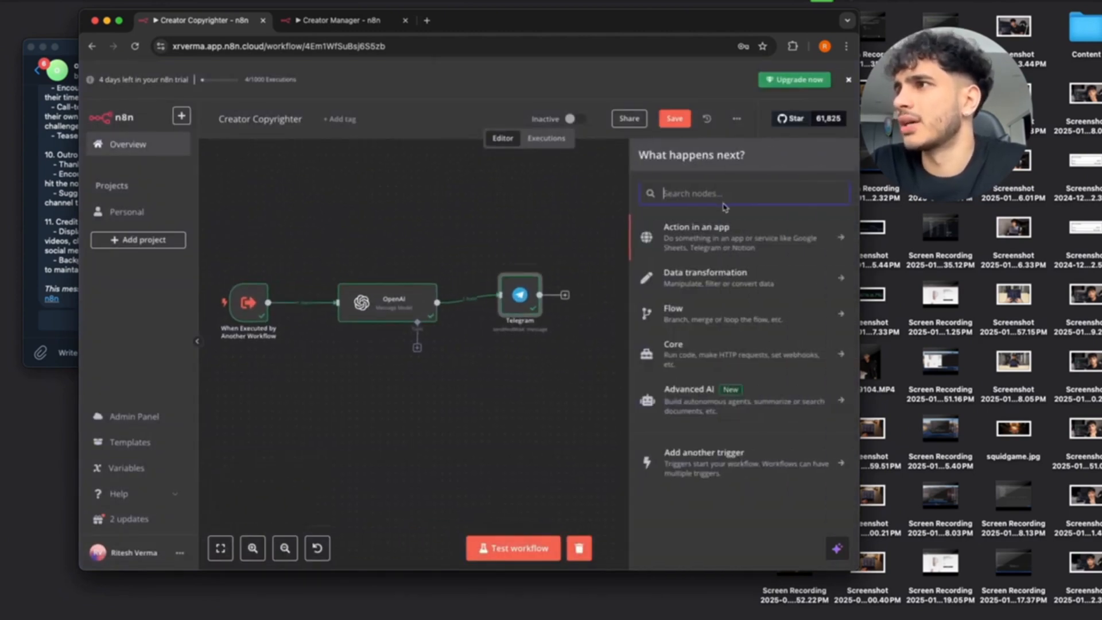
type("switch")
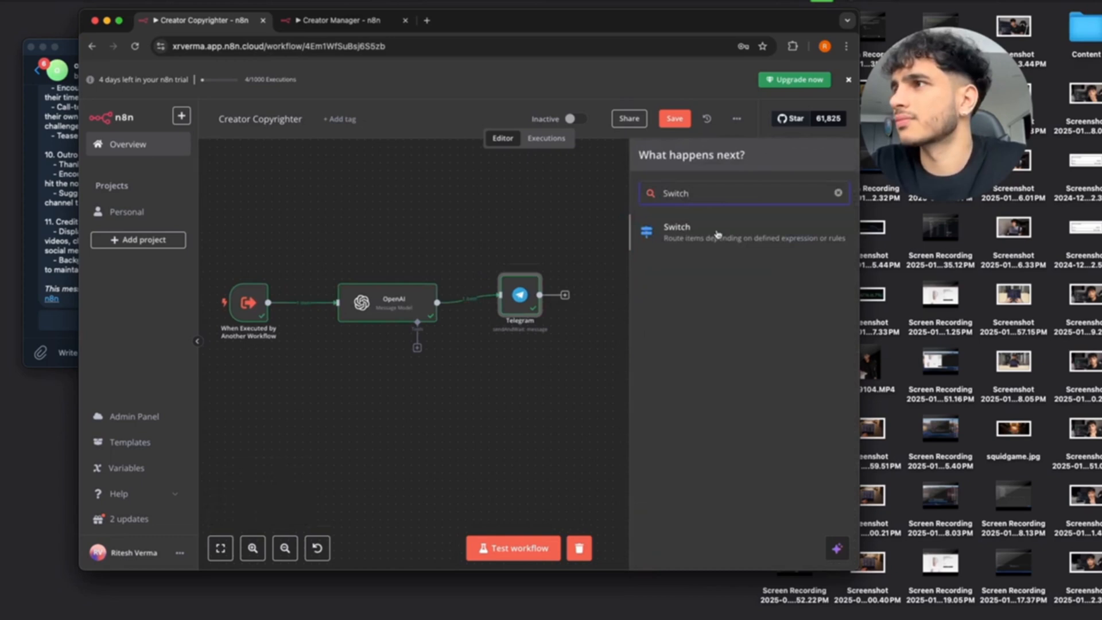
left_click(718, 234)
left_click(442, 211)
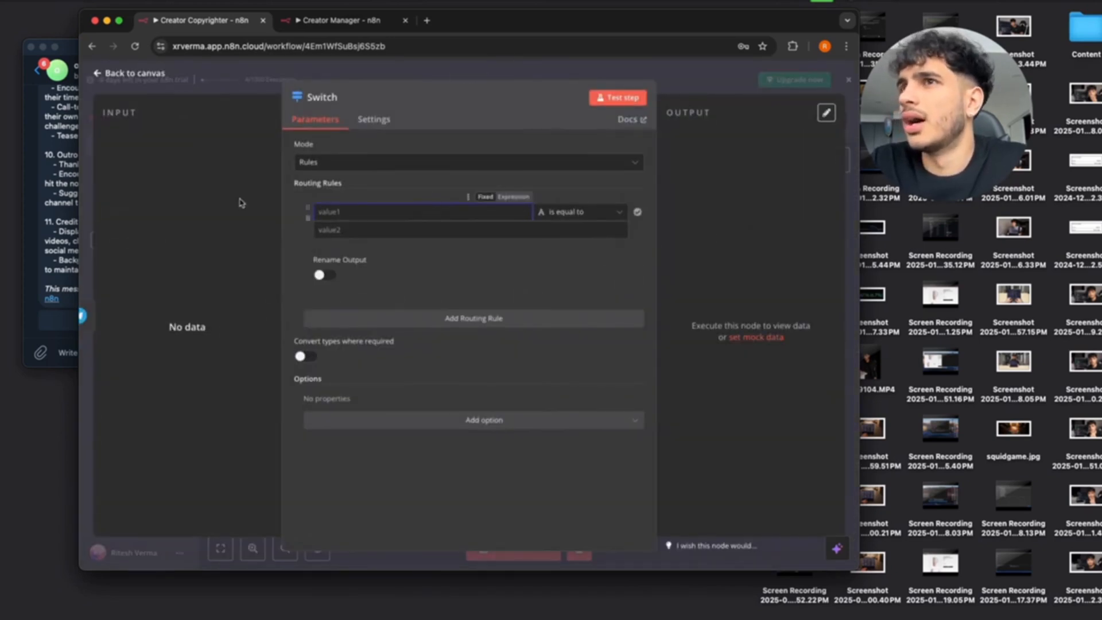
left_click(116, 73)
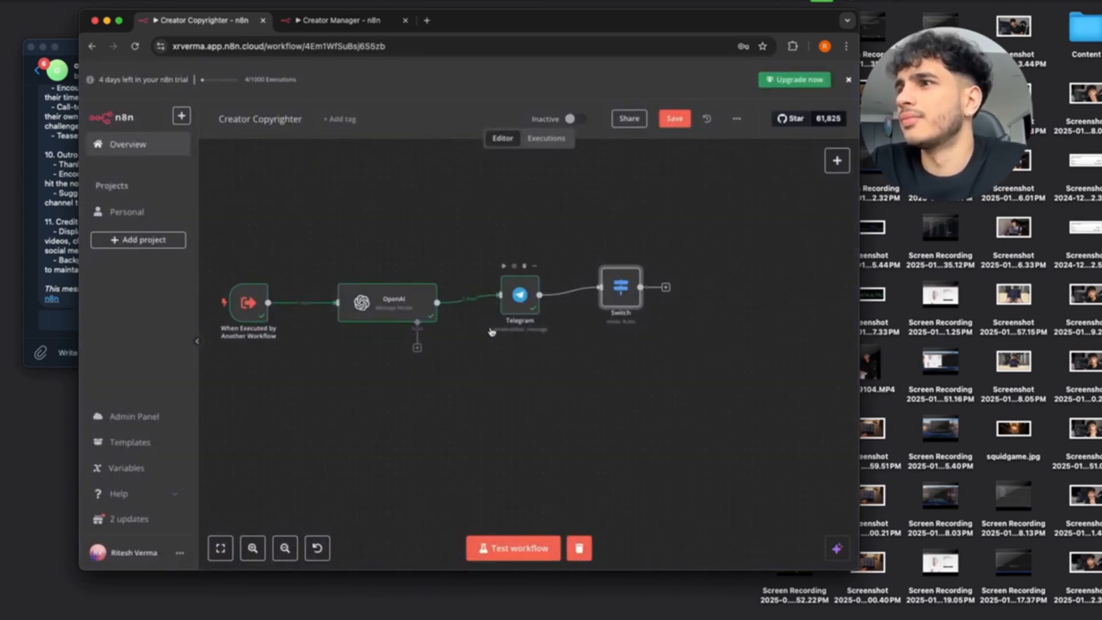
double_click(520, 294)
left_click(619, 102)
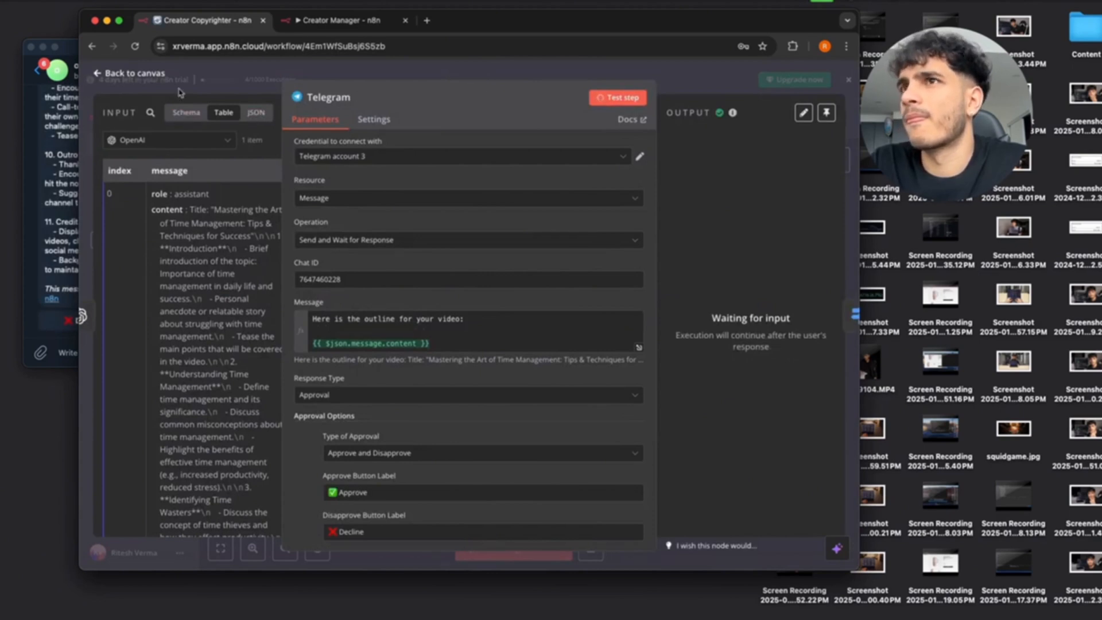
Approve the outline from the Telegram chat and close the confirmation page.
left_click(116, 73)
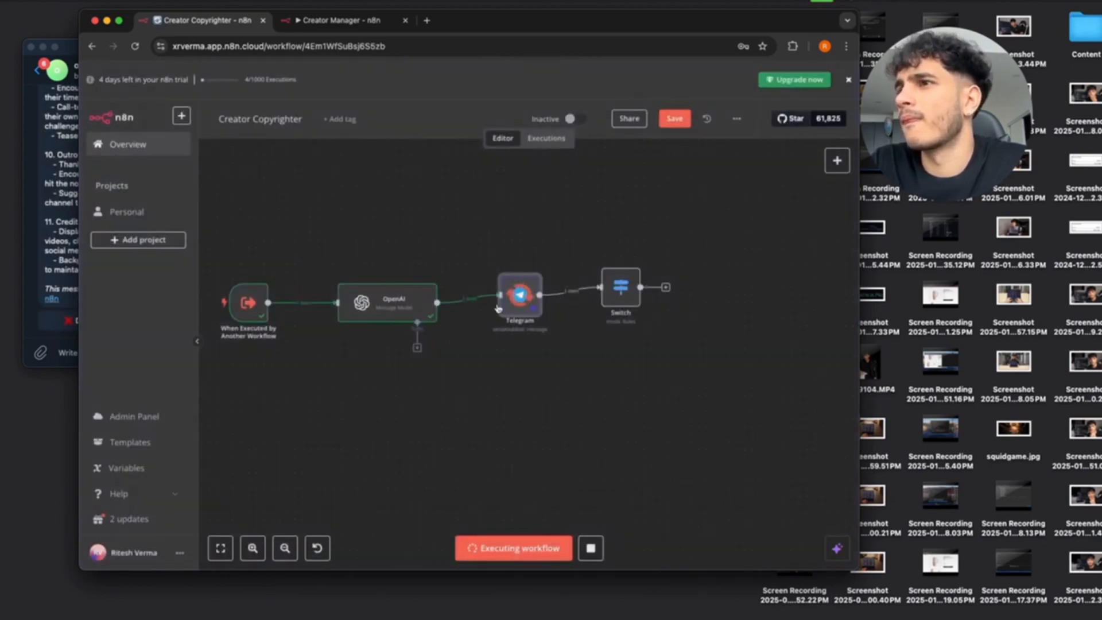
left_click(49, 252)
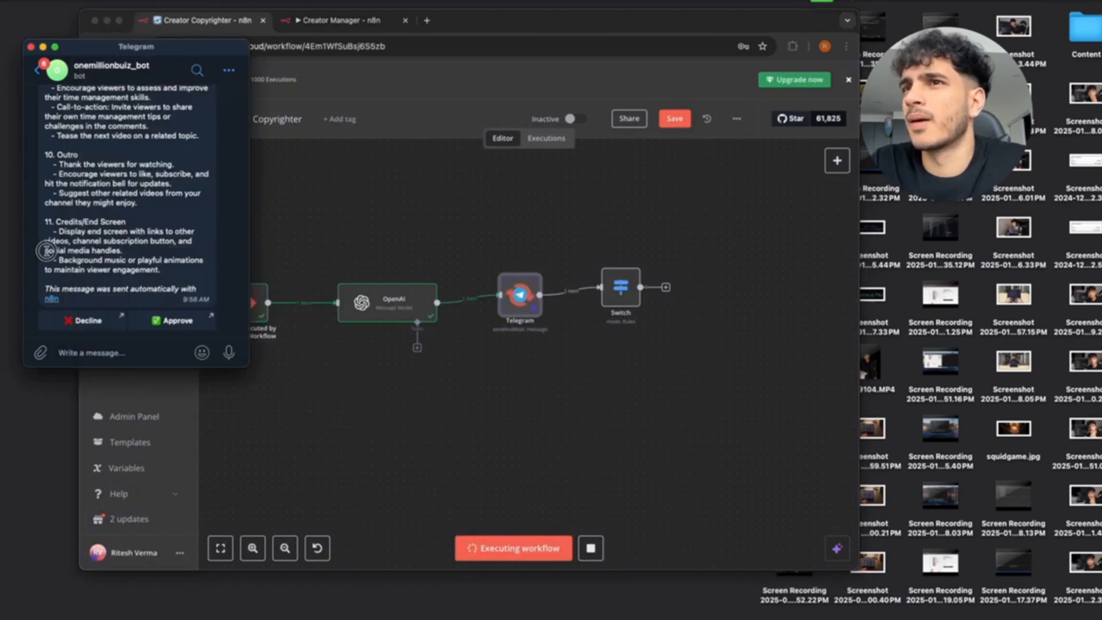
left_click(170, 322)
left_click(173, 246)
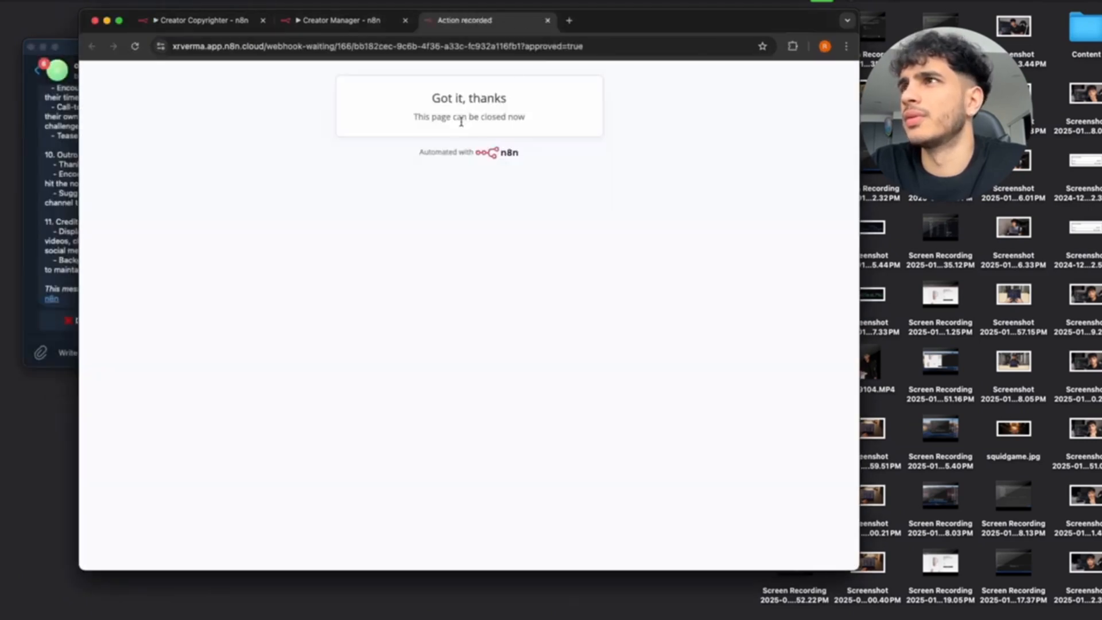
left_click(550, 23)
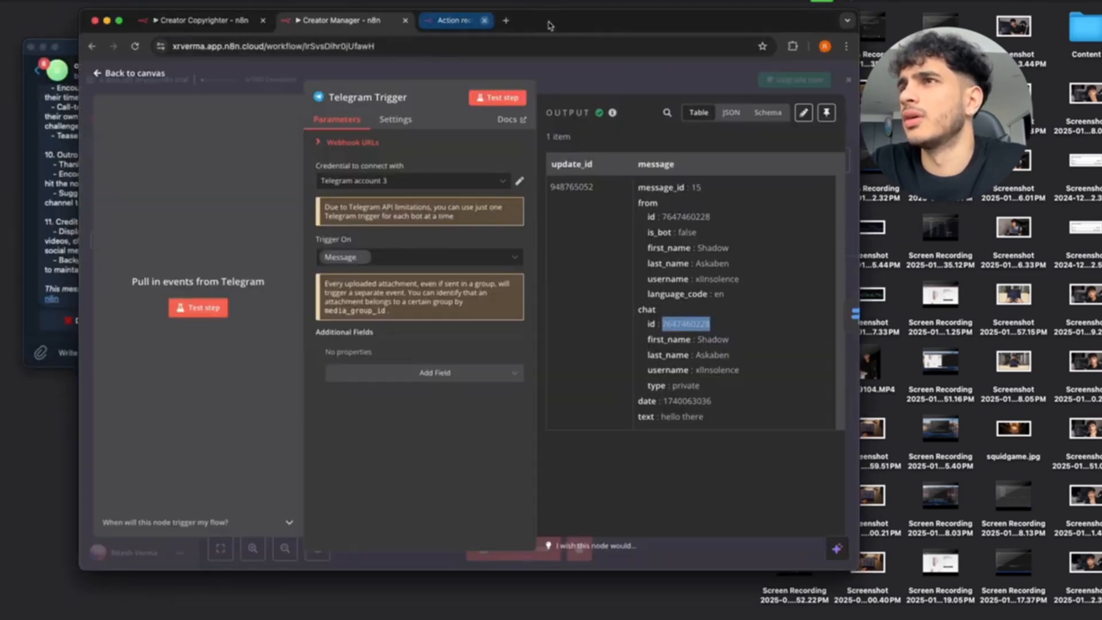
Make the Switch's first rule route items where approved is true.
left_click(95, 74)
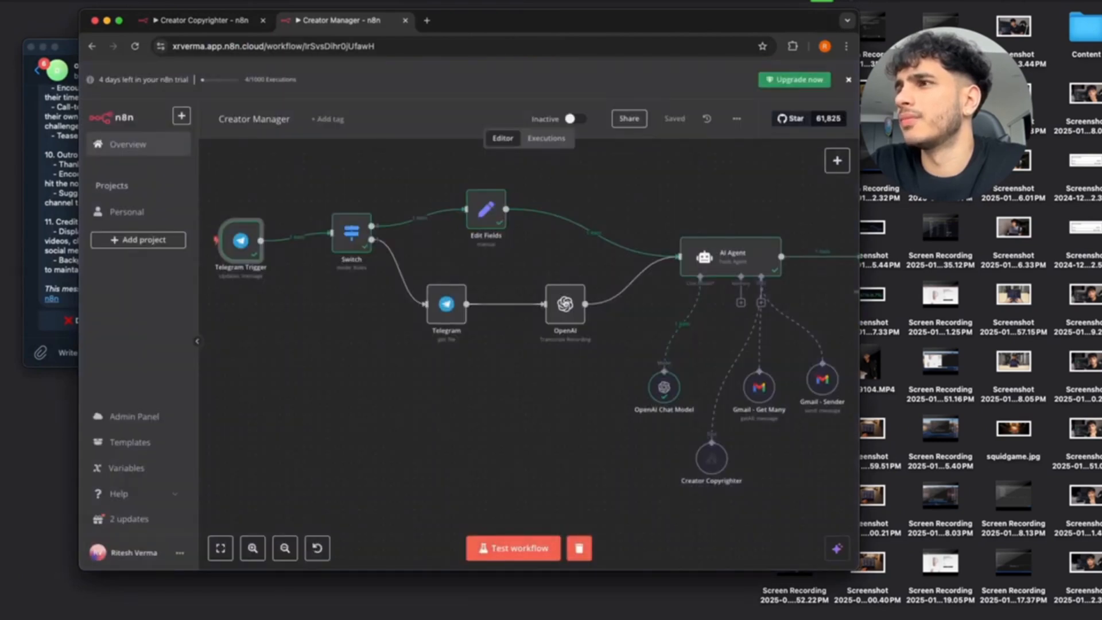
left_click(220, 20)
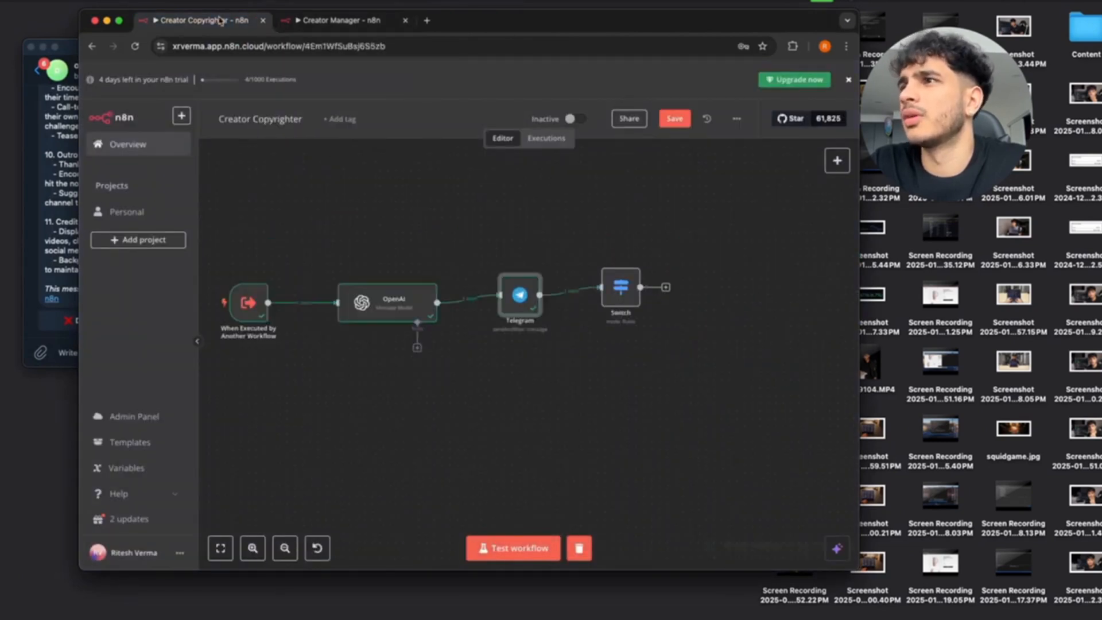
double_click(619, 287)
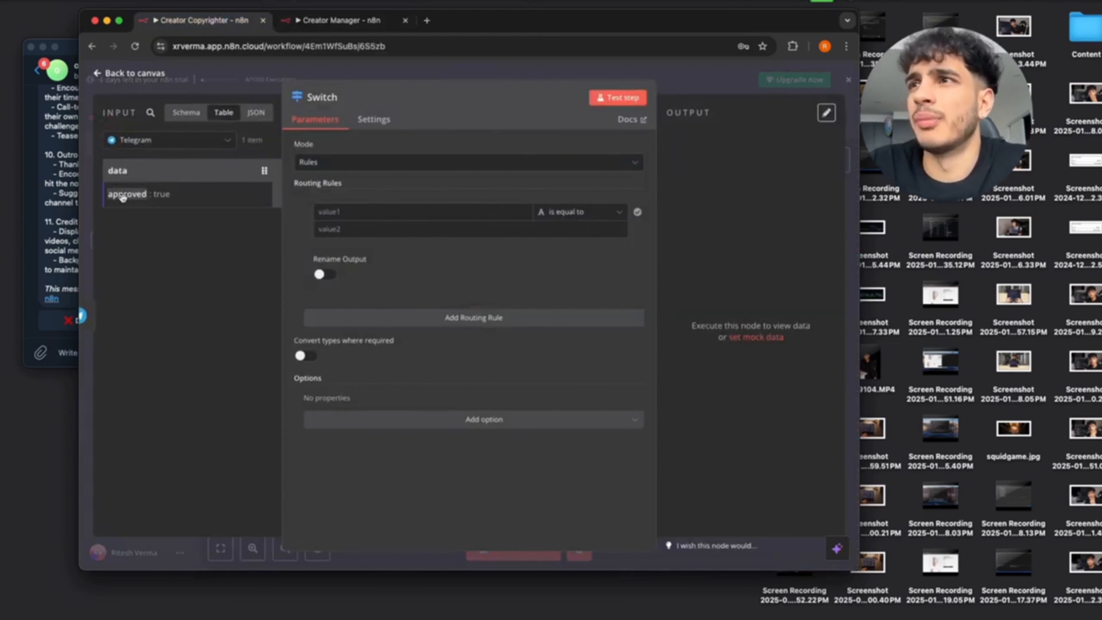
left_click_drag(123, 197, 390, 211)
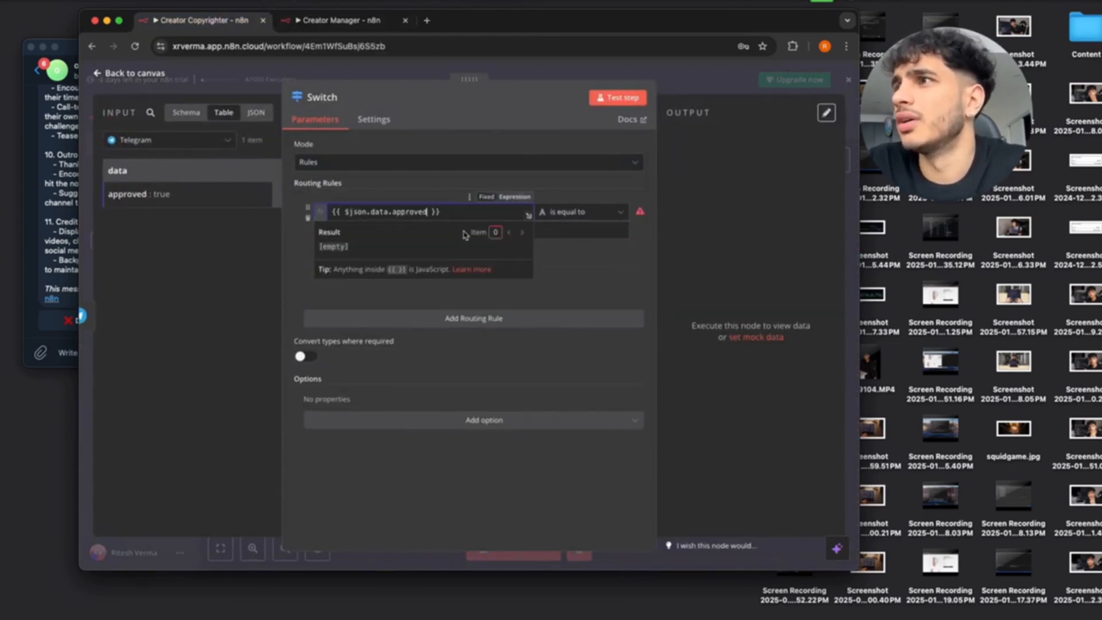
left_click(588, 216)
mouse_move(609, 303)
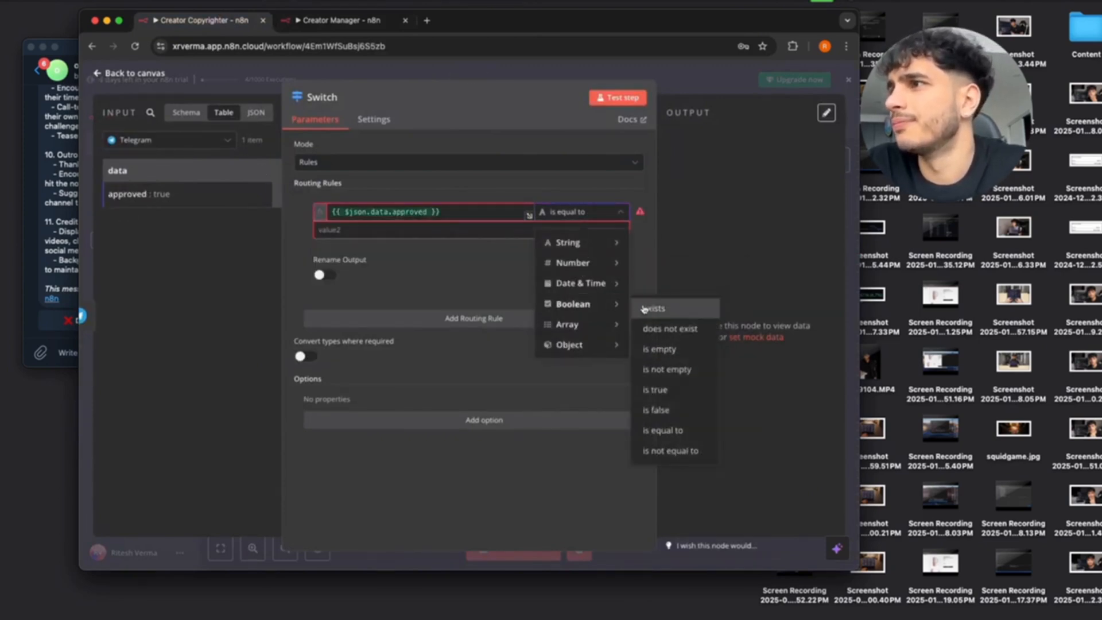
left_click(654, 390)
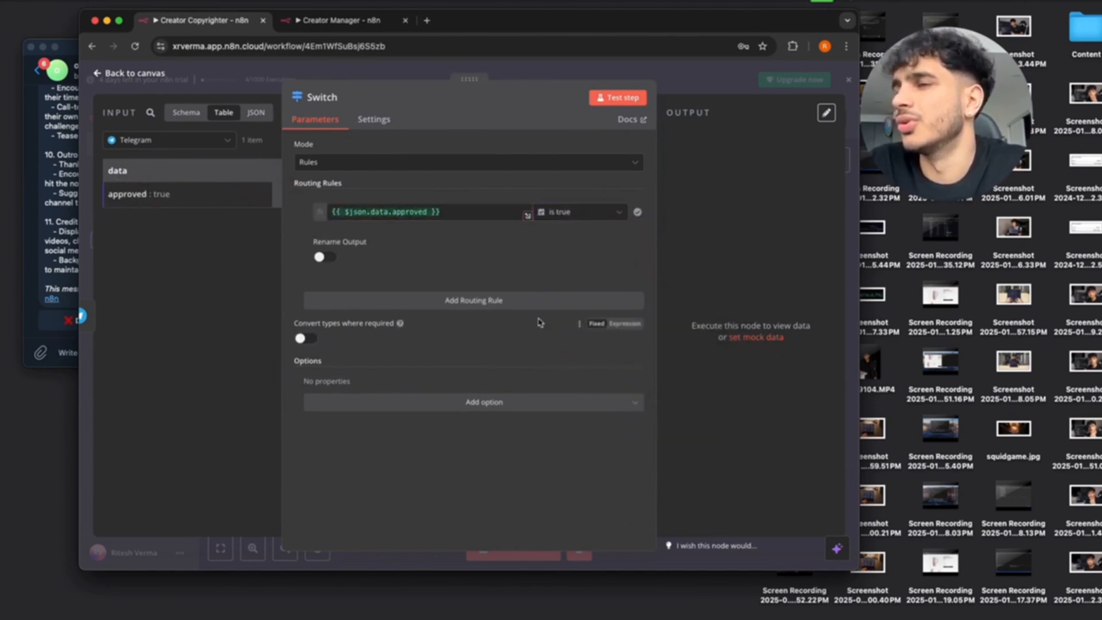
Add a second Switch rule checking the data field is false.
left_click(416, 304)
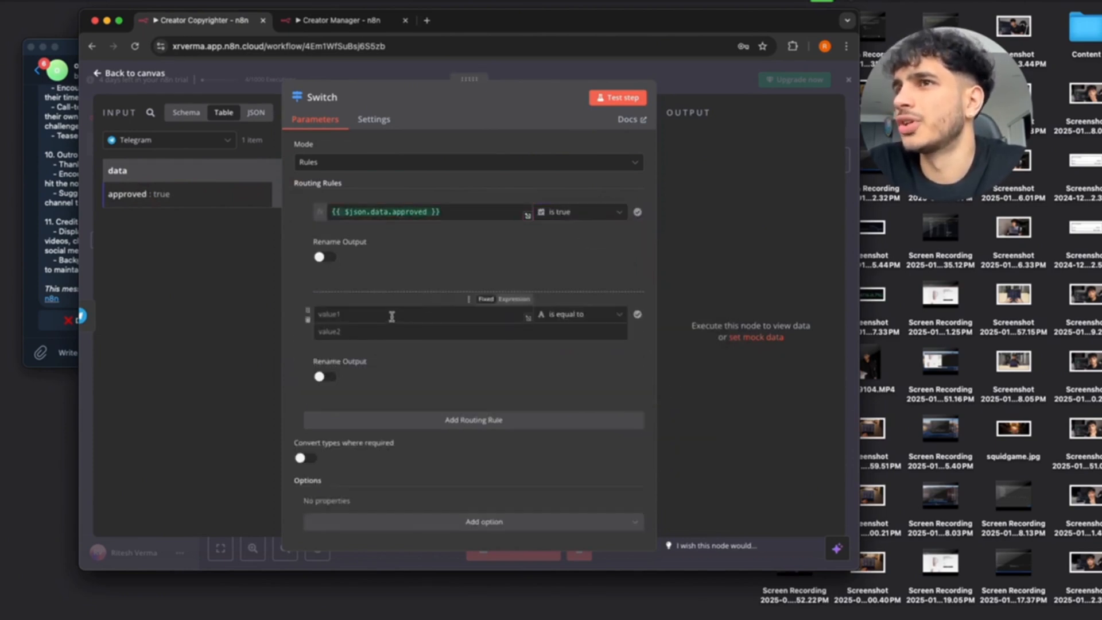
left_click_drag(117, 170, 396, 311)
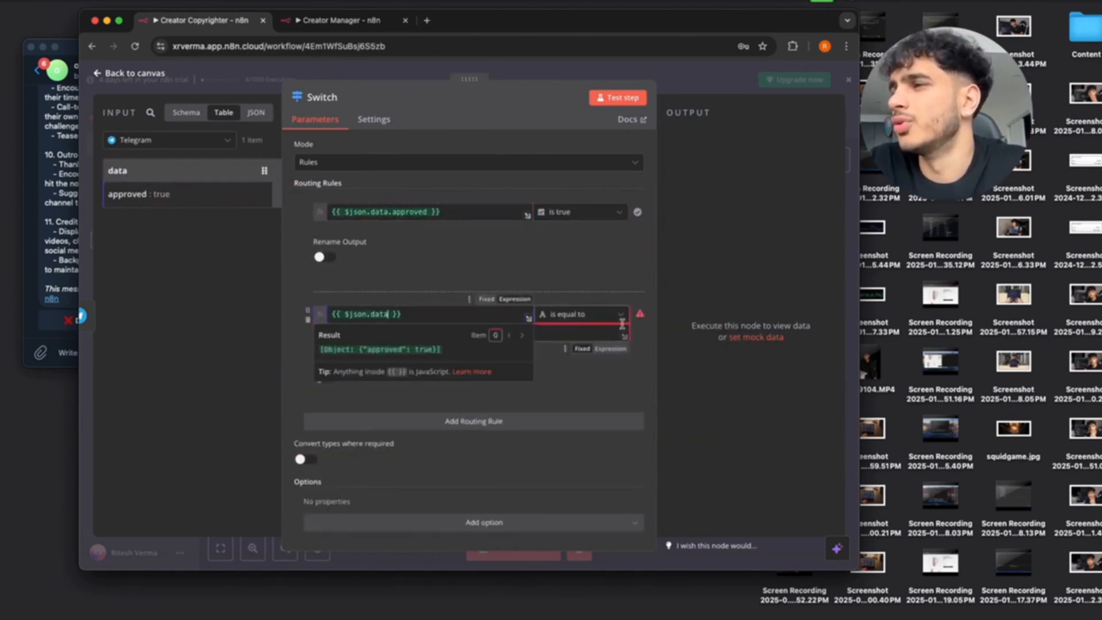
left_click(597, 314)
mouse_move(575, 399)
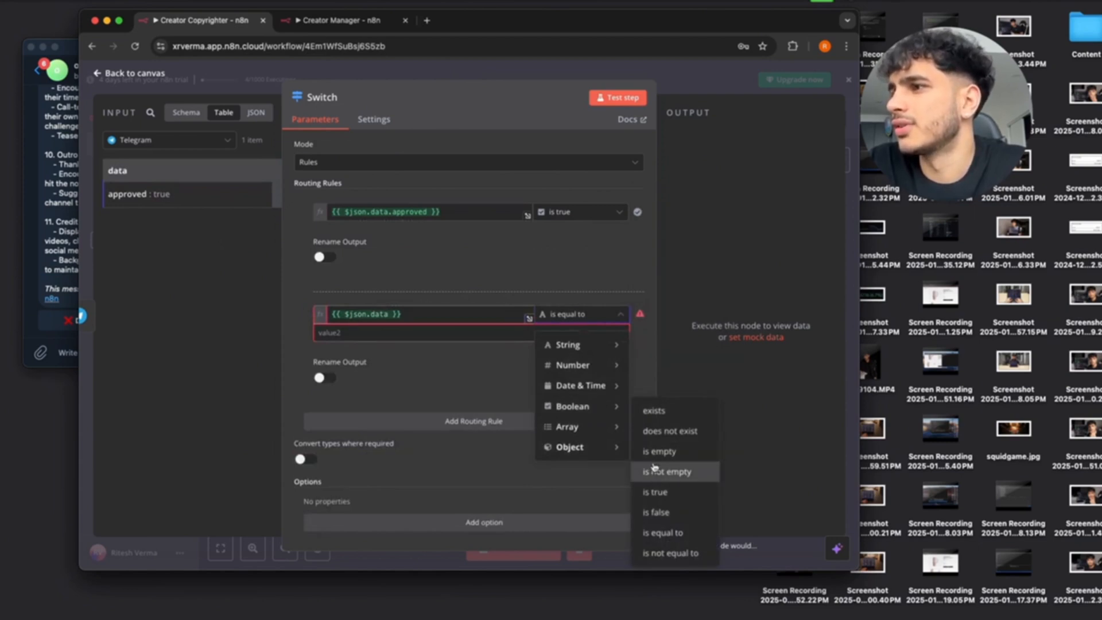
left_click(653, 511)
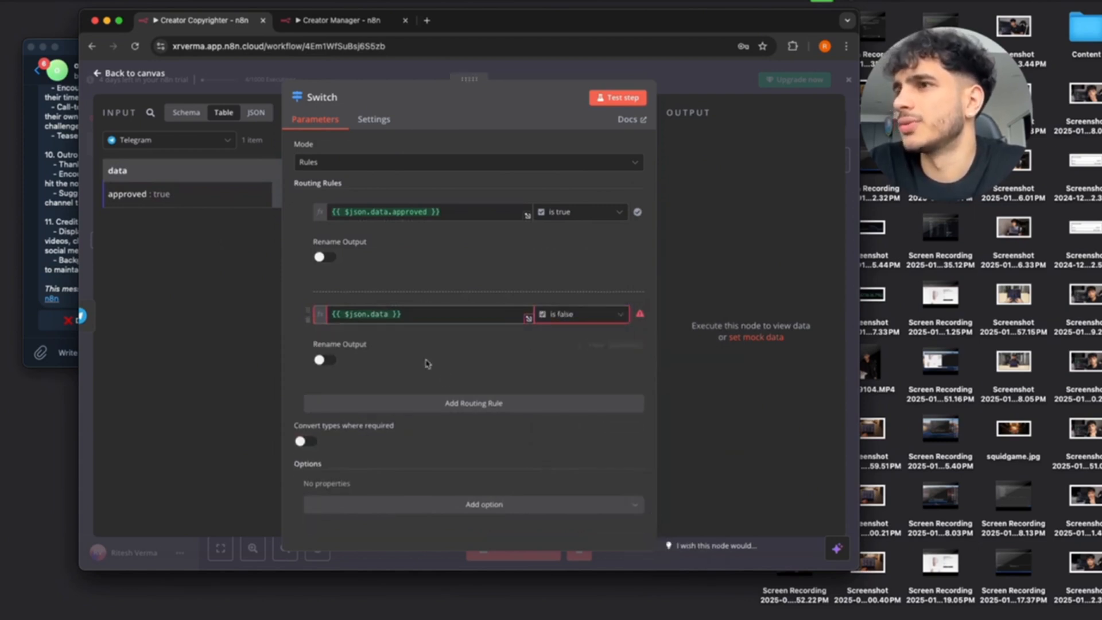
Test the Switch and compare what Output 0 and Output 1 received.
left_click(599, 103)
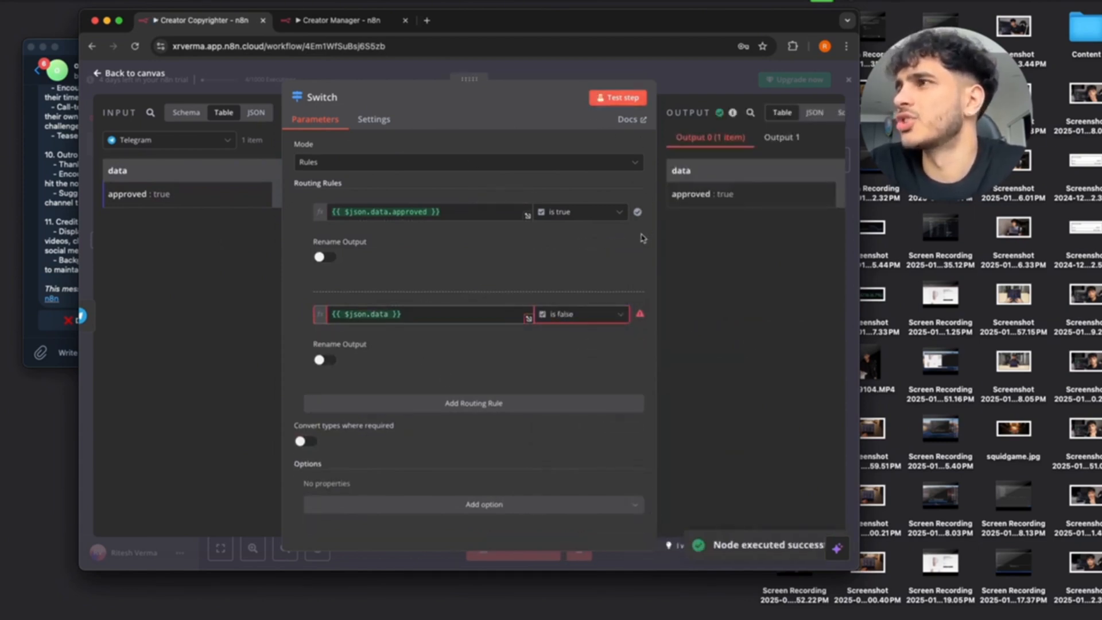
left_click_drag(746, 197, 694, 170)
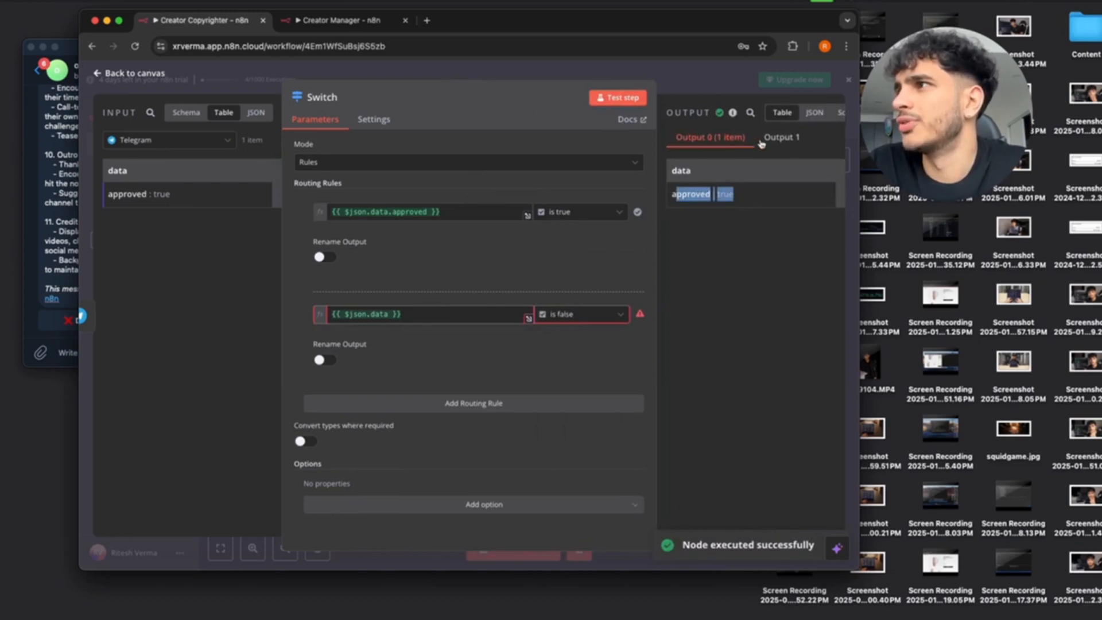
left_click(782, 138)
left_click(710, 137)
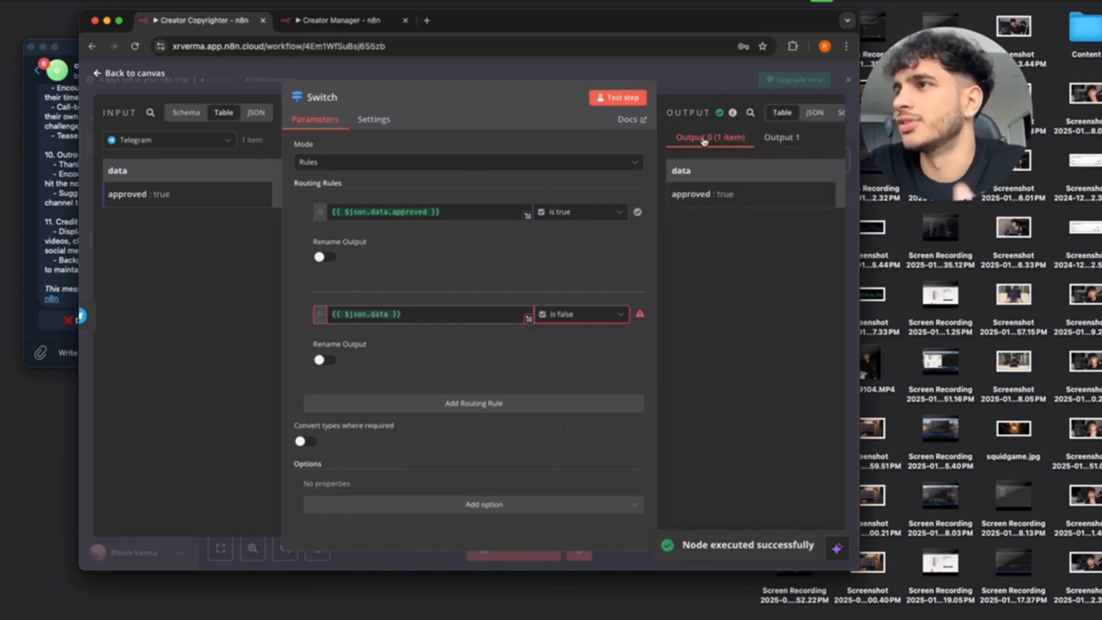
Add a Telegram 'Send a text message' step on the Switch's second output.
left_click(99, 74)
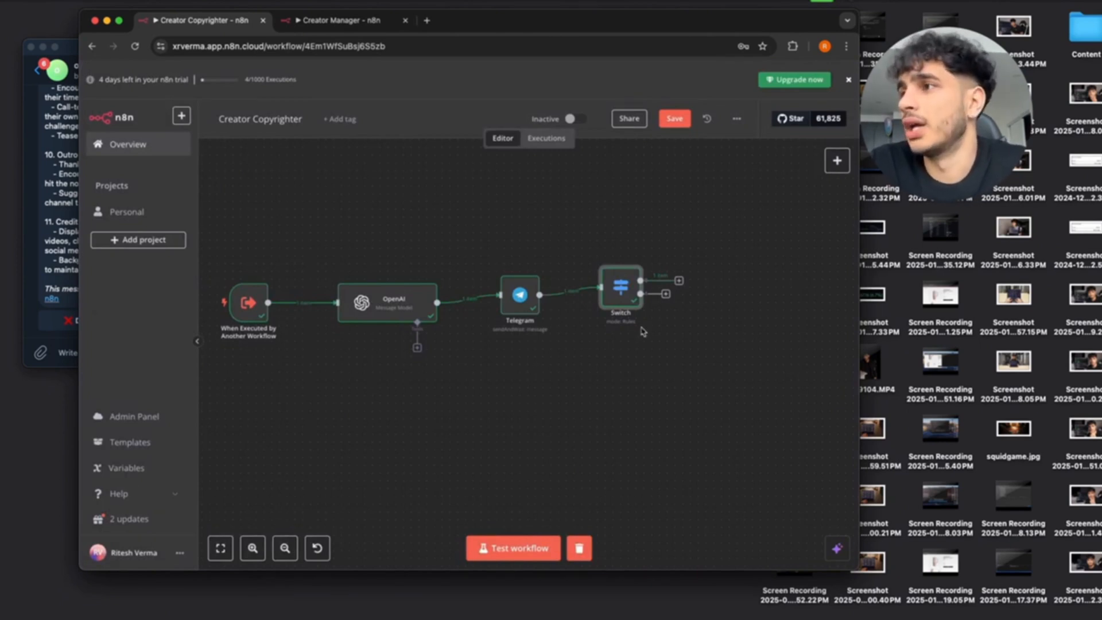
scroll(666, 304, "right", 2)
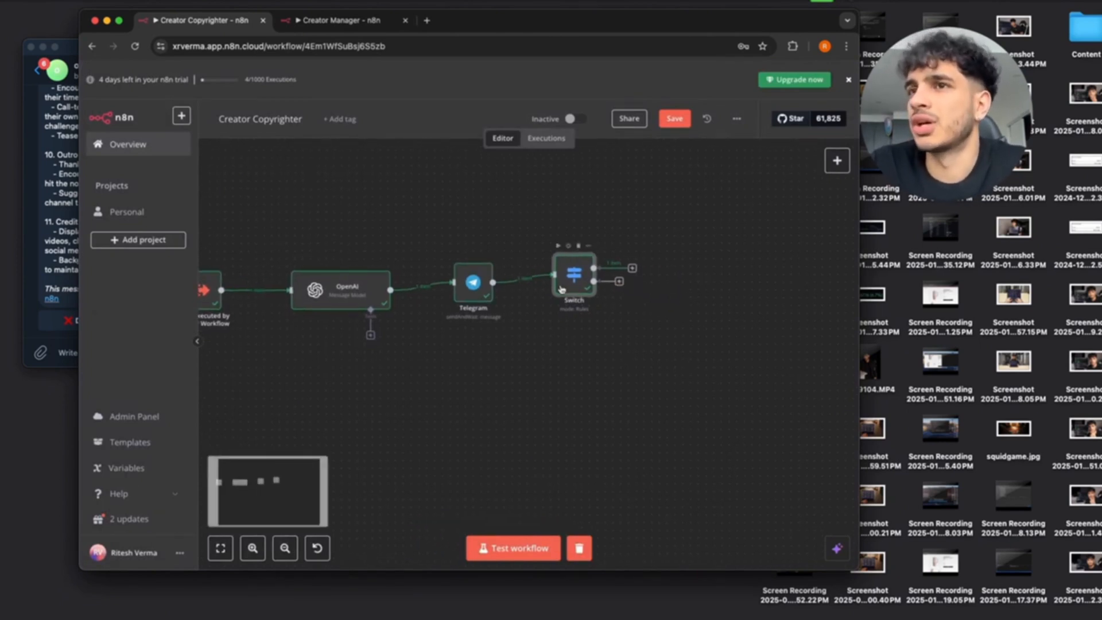
left_click(622, 296)
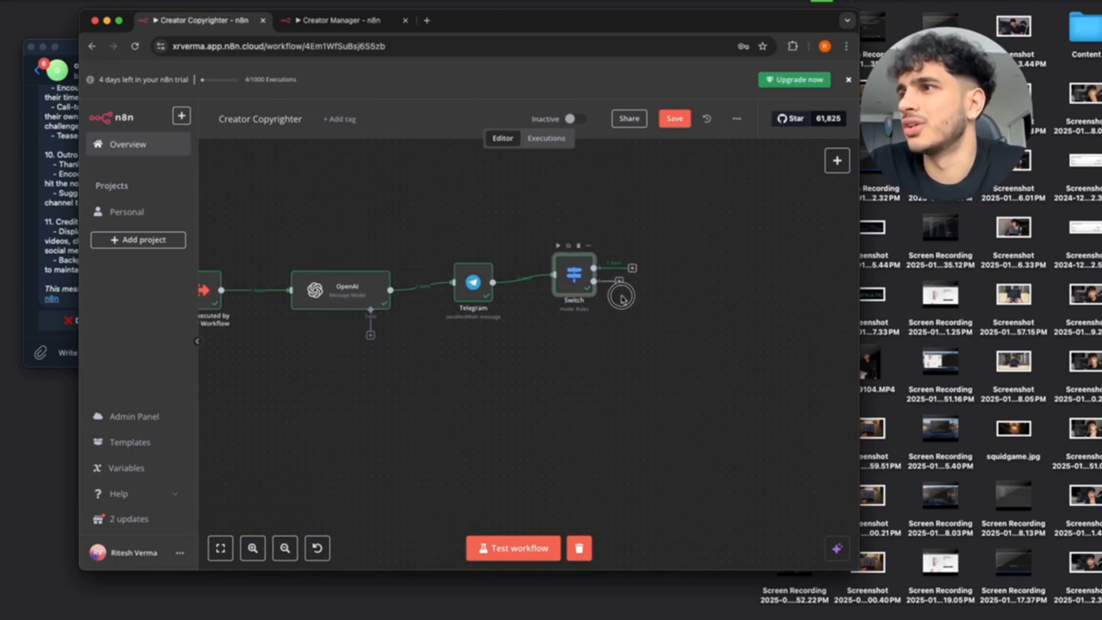
left_click_drag(622, 296, 639, 339)
left_click(686, 218)
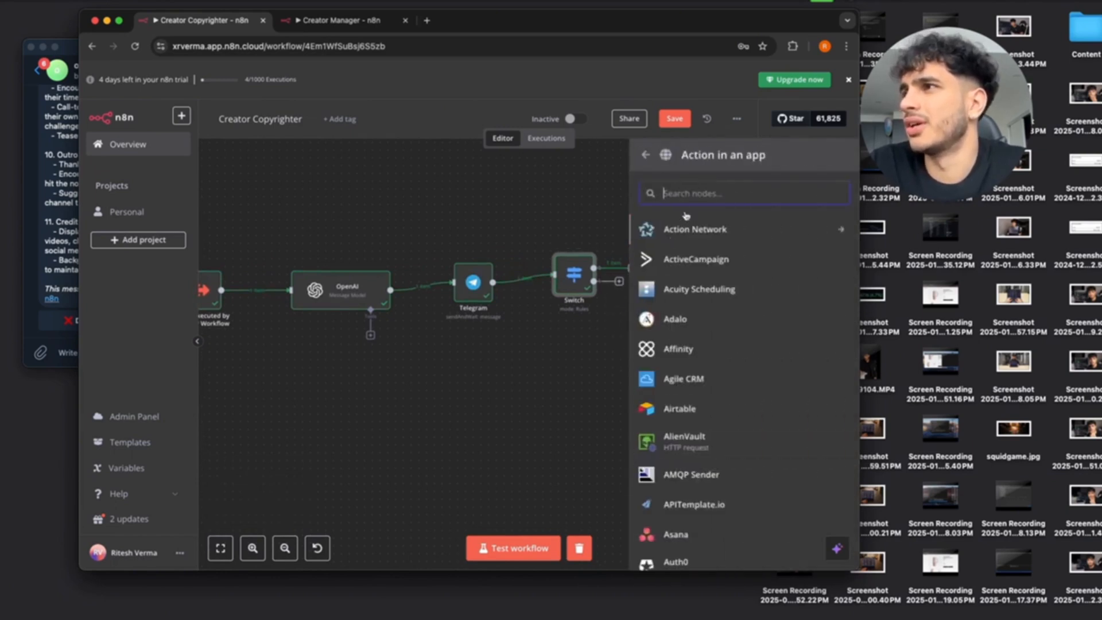
type("tel")
left_click(696, 227)
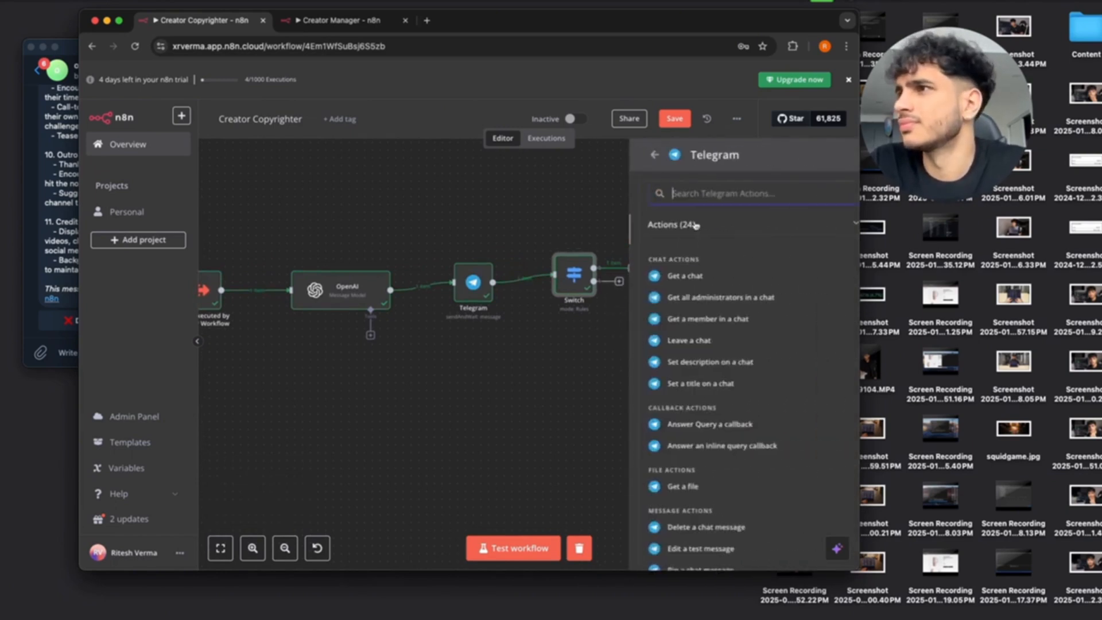
type("send")
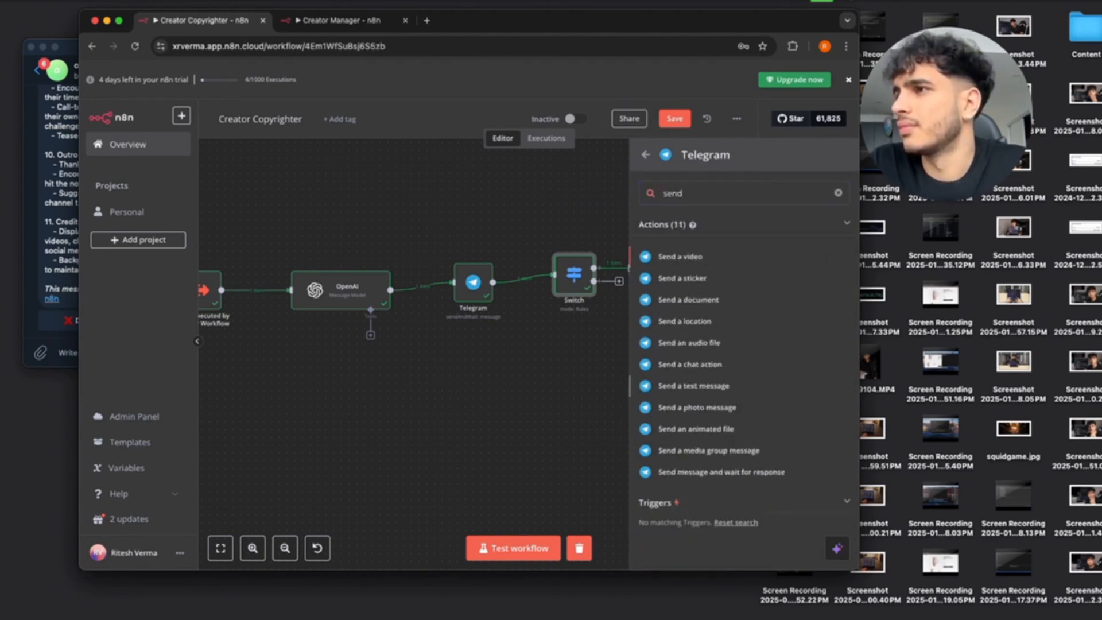
left_click(692, 387)
Fill in the chat ID and the text 'Sorry the outline was not to your liking'.
left_click(342, 272)
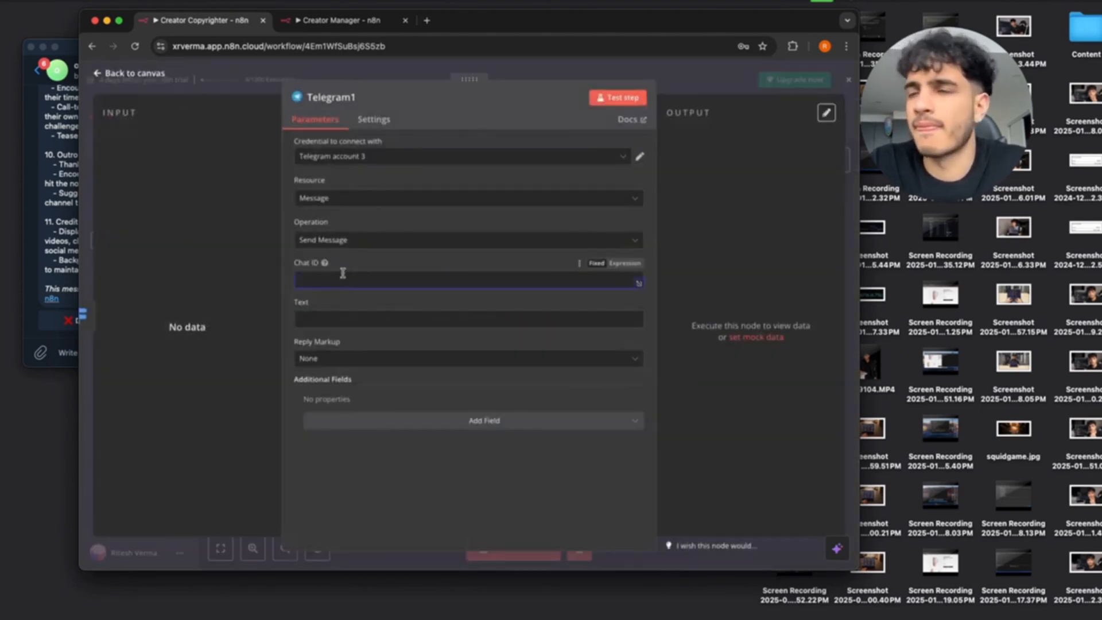
key("super+v")
left_click(336, 320)
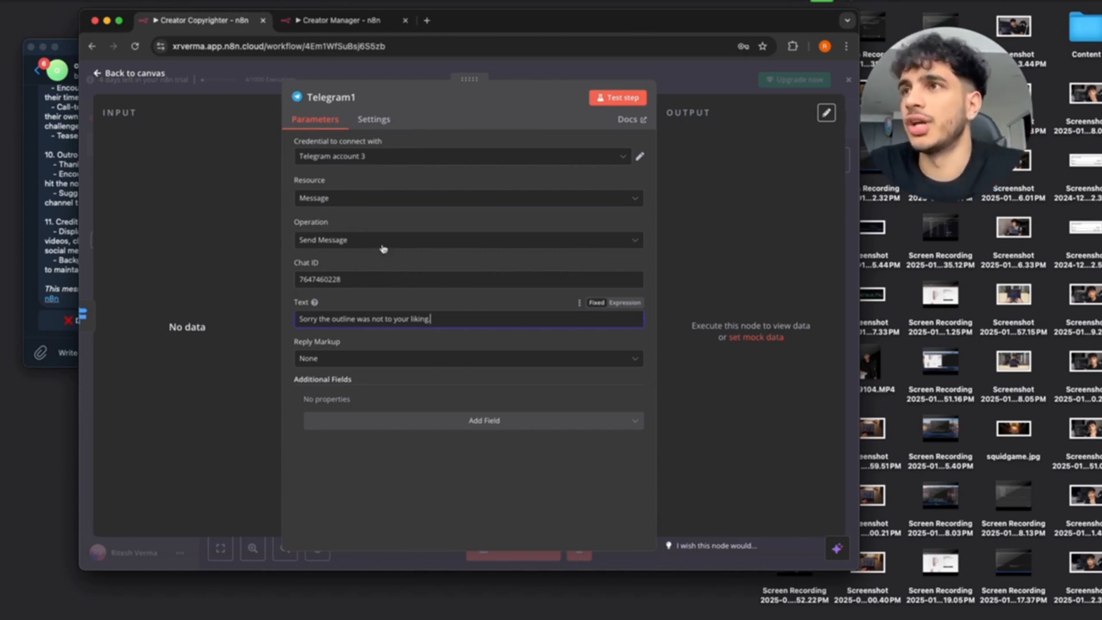
left_click(98, 75)
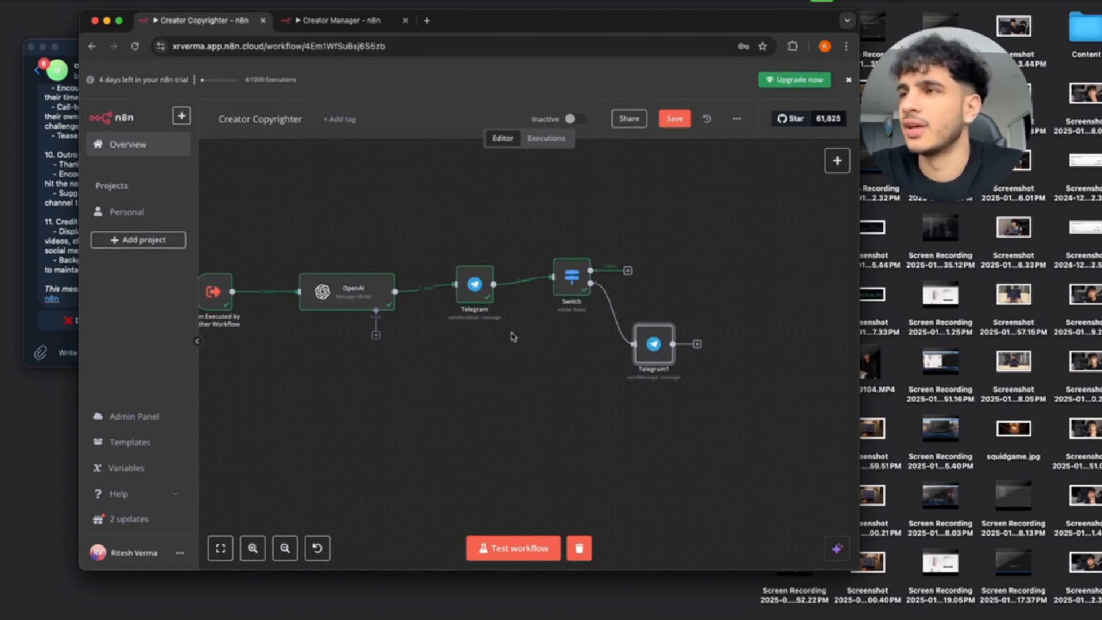
Drag a connection from the Switch node's first output to open the node picker.
scroll(507, 330, "right", 5)
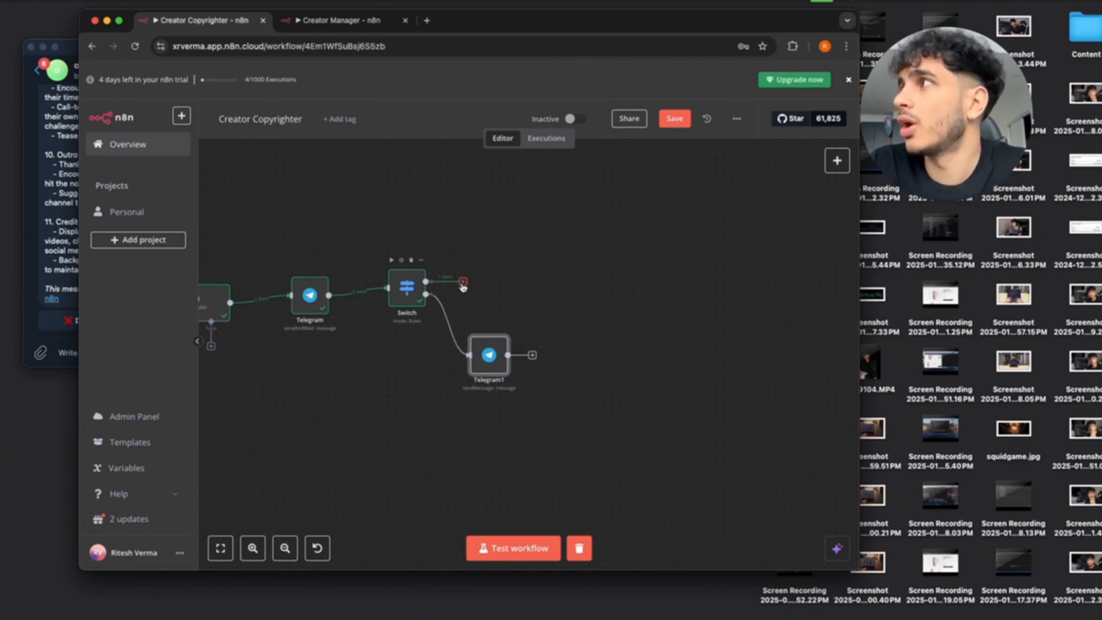
left_click_drag(463, 287, 529, 274)
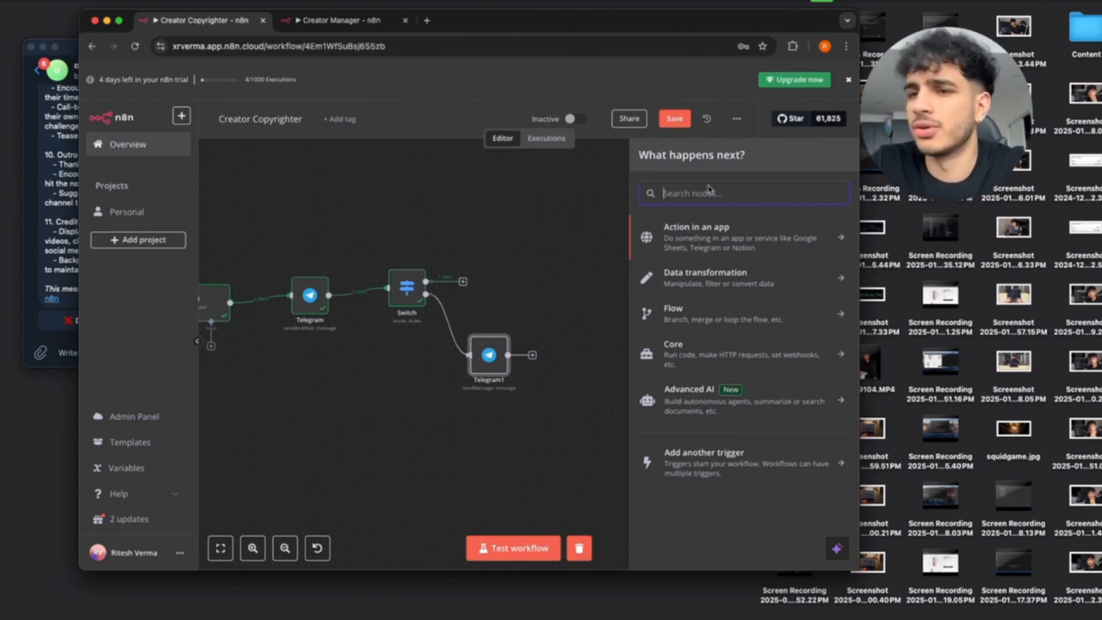
Add a Gmail 'Send a message' node after the Switch.
type("Gmai")
left_click(696, 231)
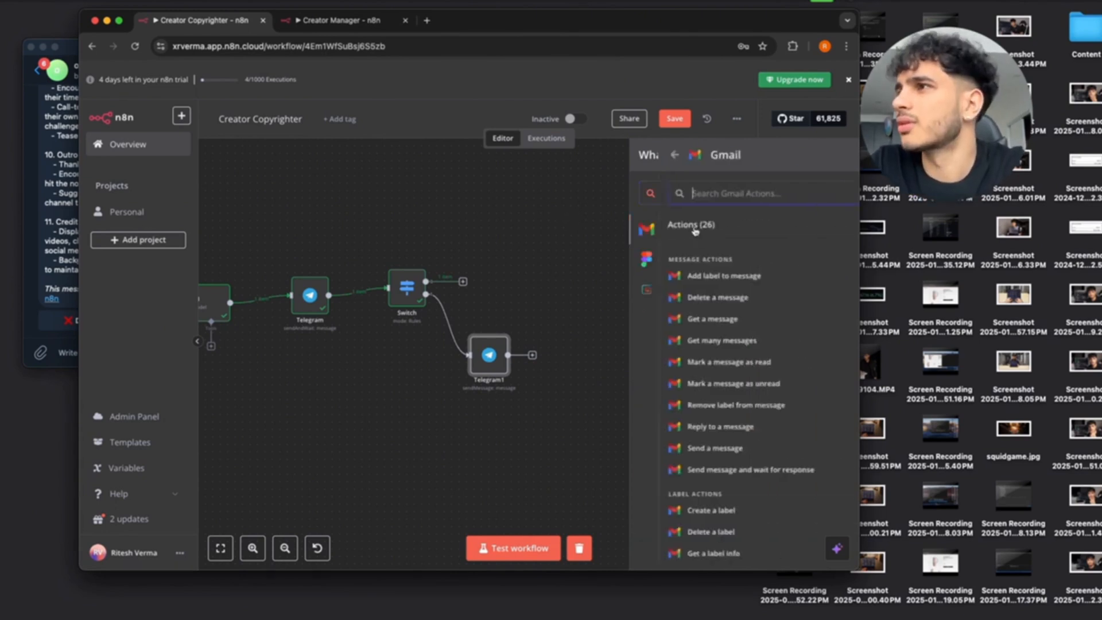
type("Send")
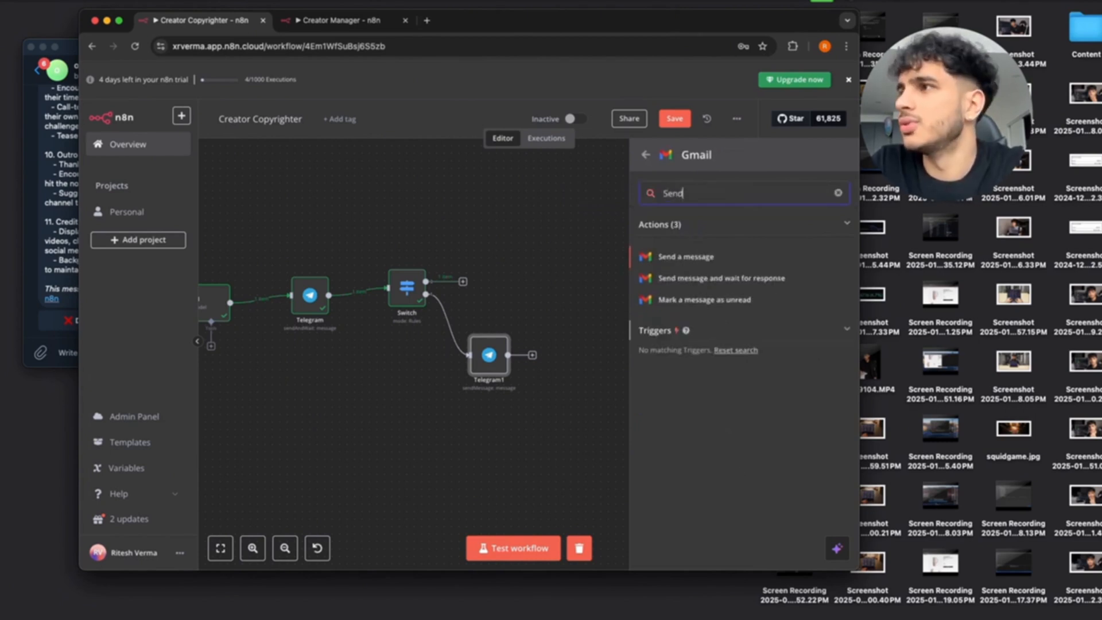
left_click(680, 257)
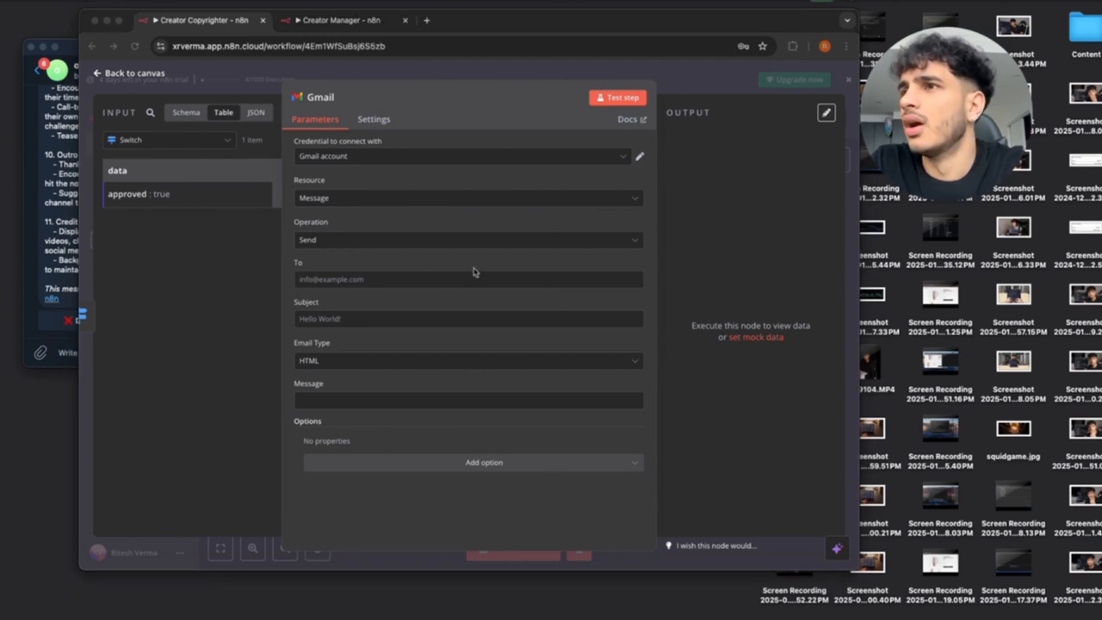
Enter the recipient's e-mail, subject 'New Outline for Upcoming Video', and Text email type.
left_click(341, 281)
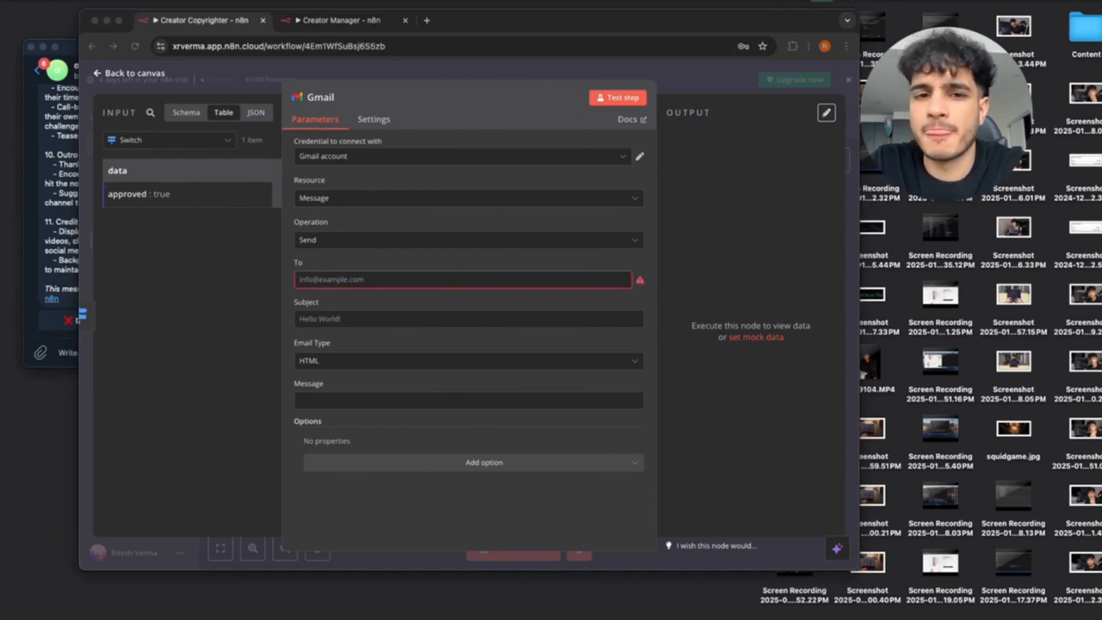
left_click(359, 320)
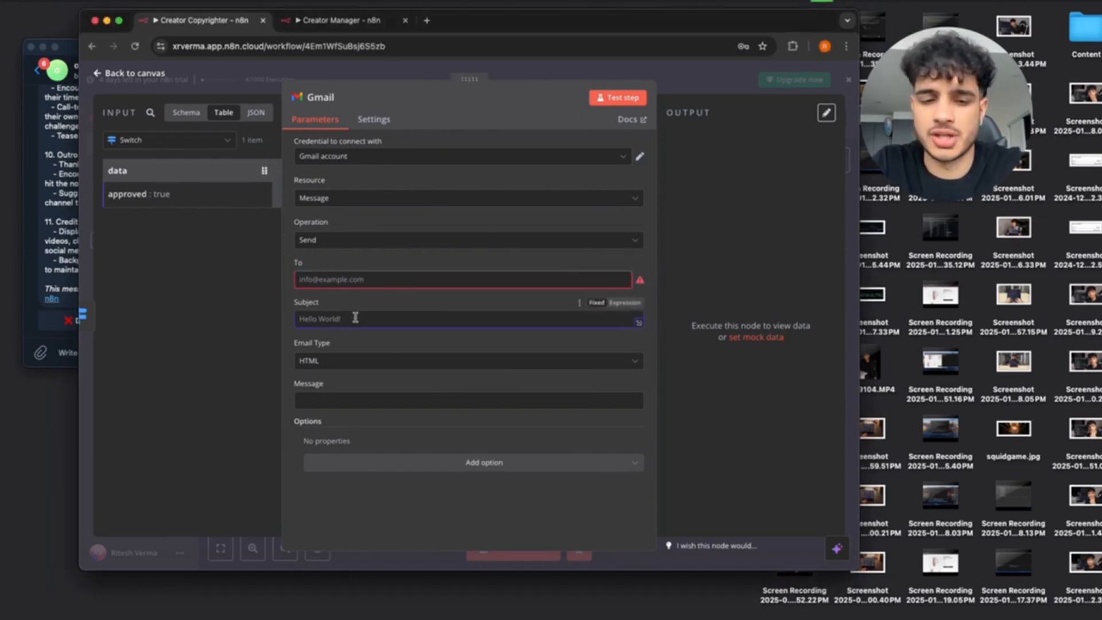
type("New Outline for")
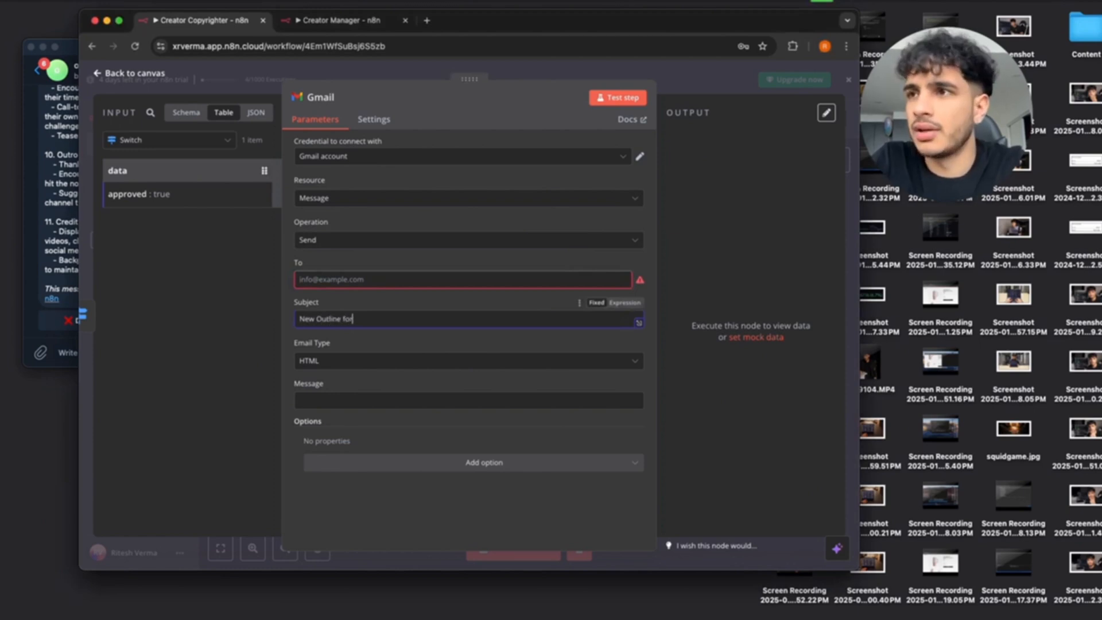
type(" Upcoming Video")
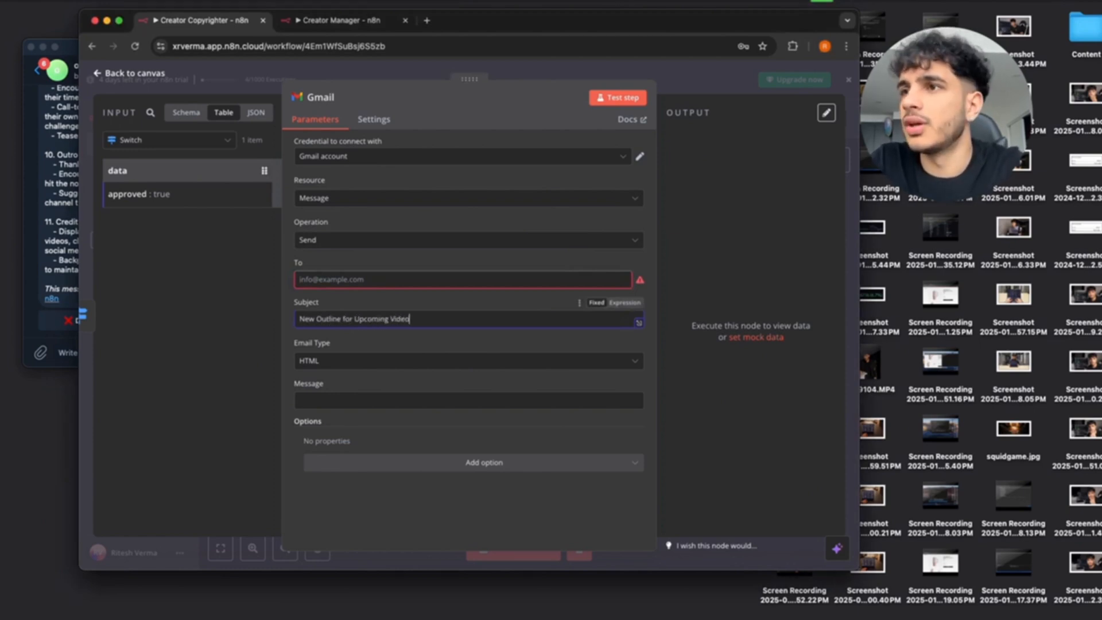
left_click(380, 362)
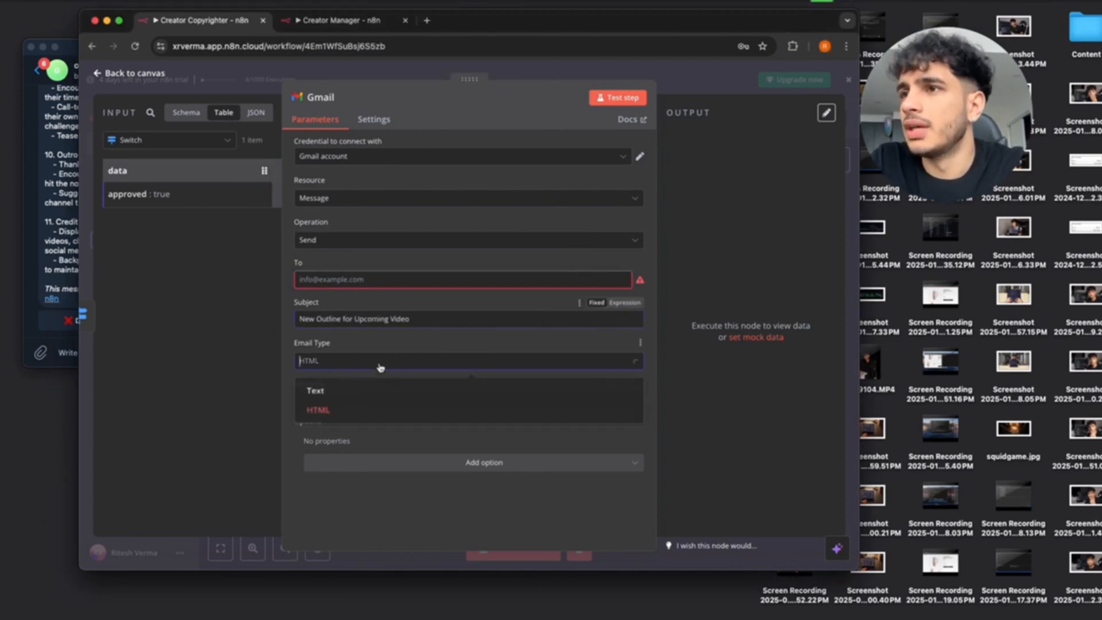
left_click(332, 392)
left_click(355, 280)
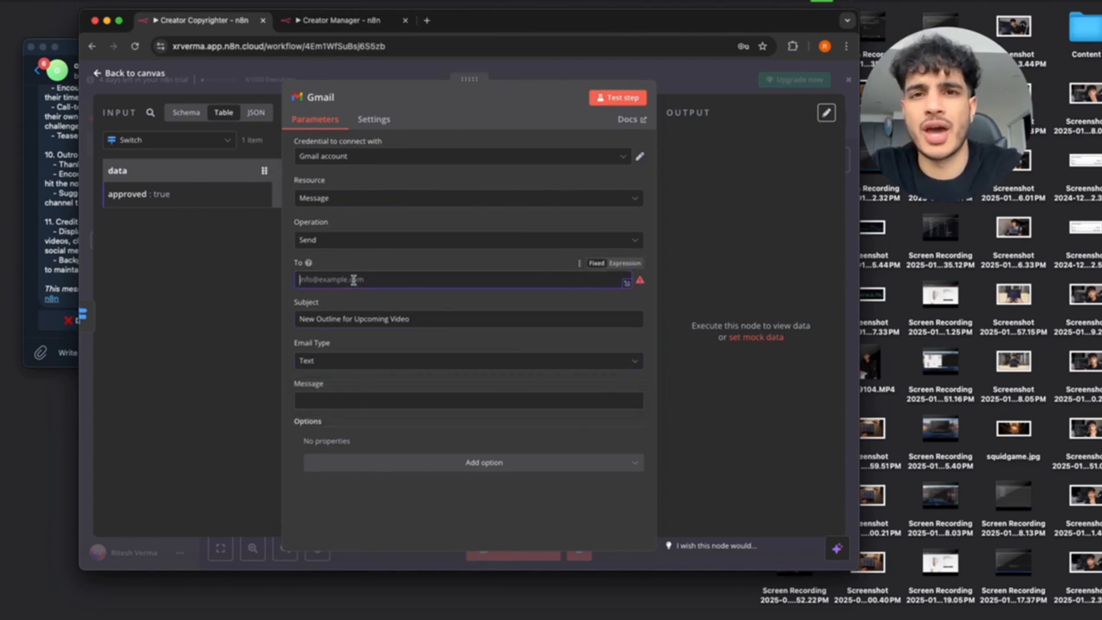
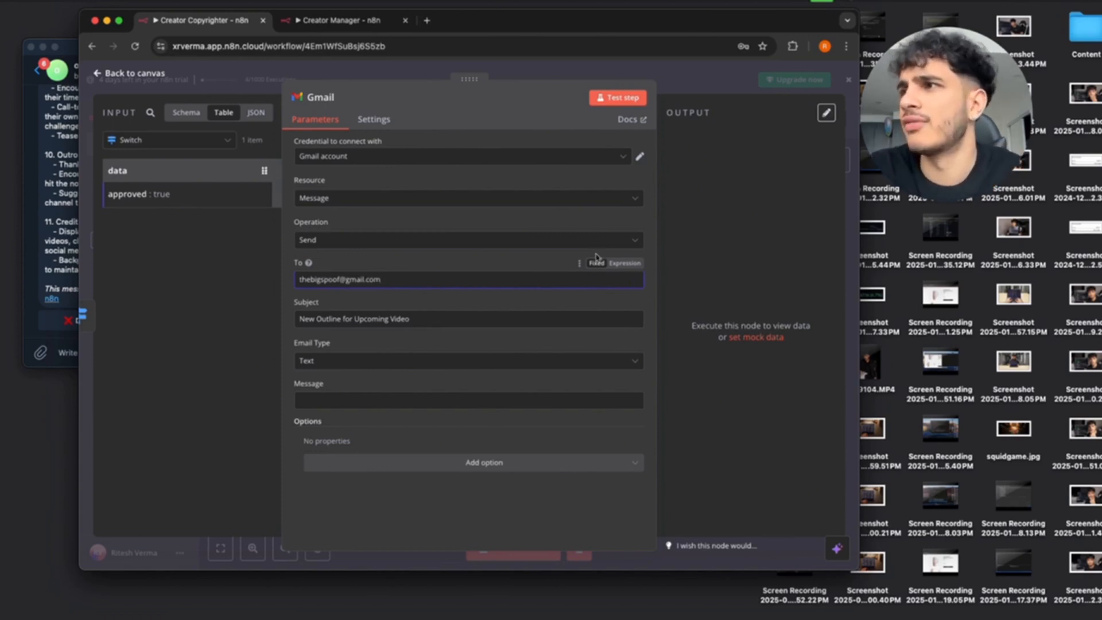
left_click(321, 401)
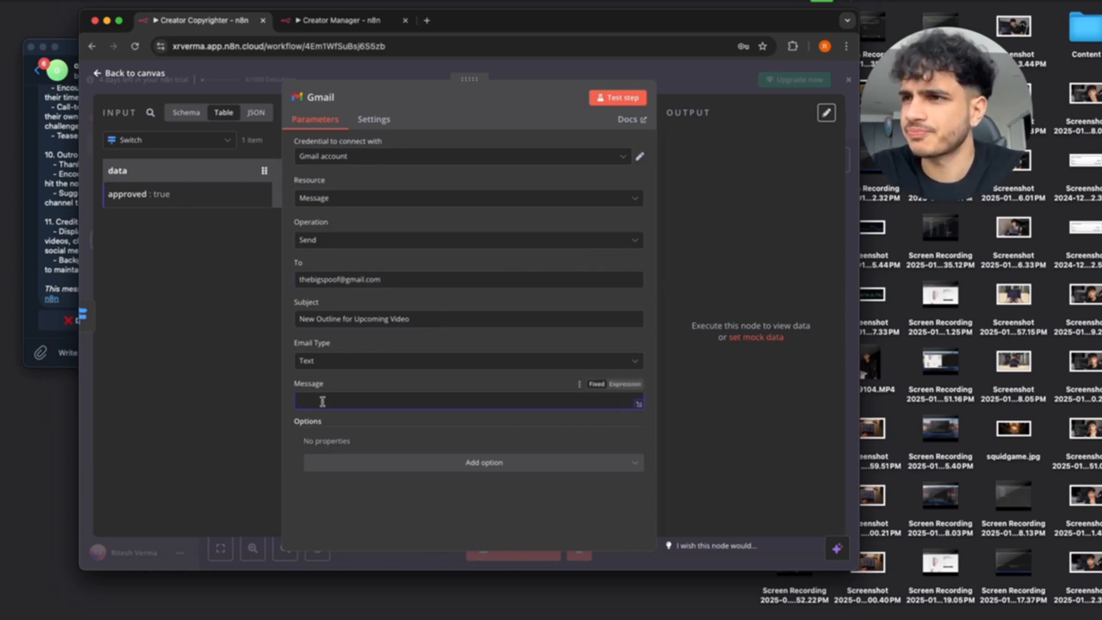
Make the Message an expression opening with 'Here is the video outline for the upcoming video', fixing typos.
type("Hey Elon,")
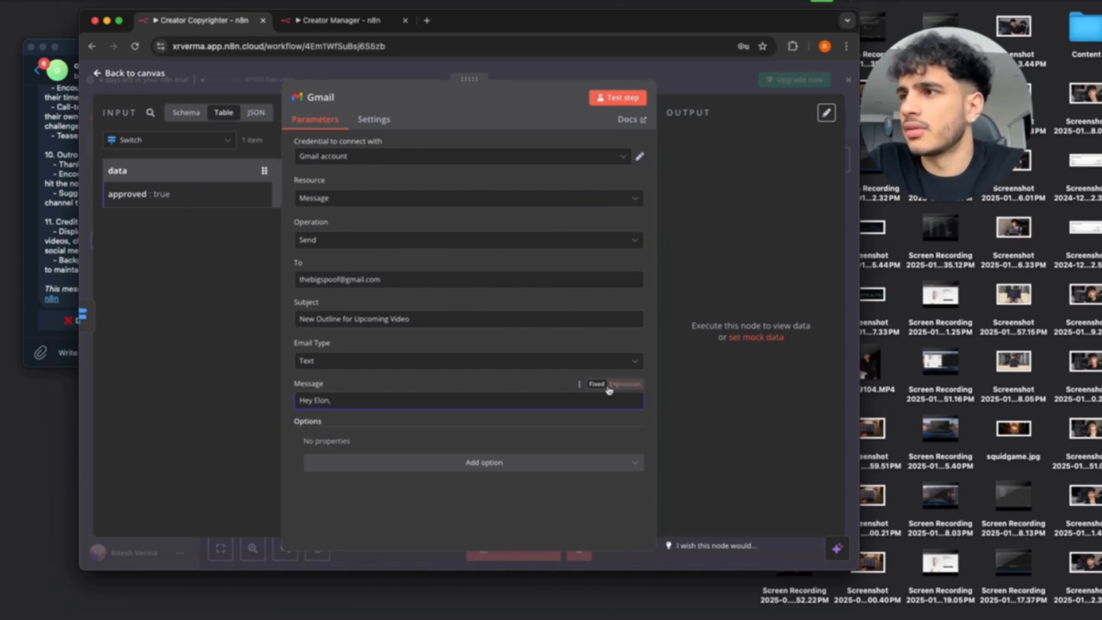
left_click(638, 404)
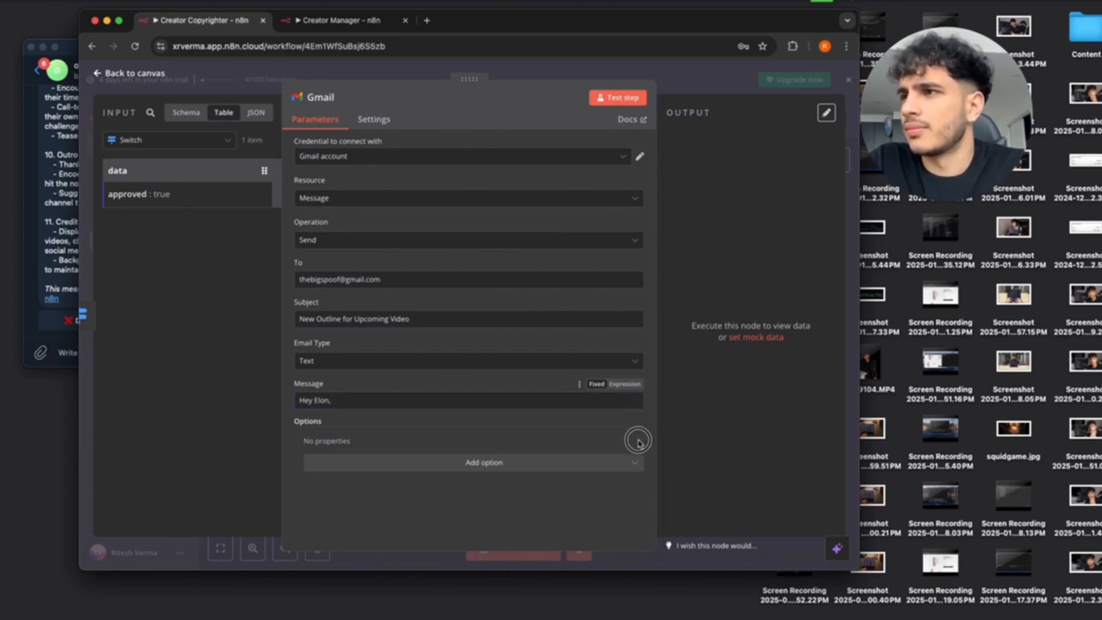
left_click(624, 383)
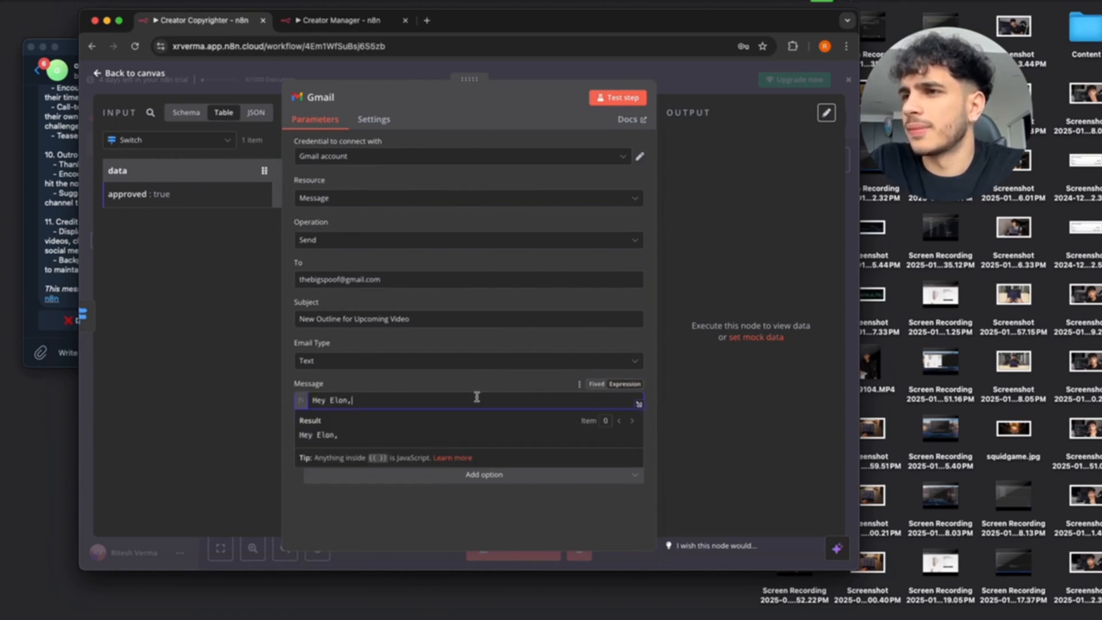
key("Return")
key("Return")
type("Here si the v")
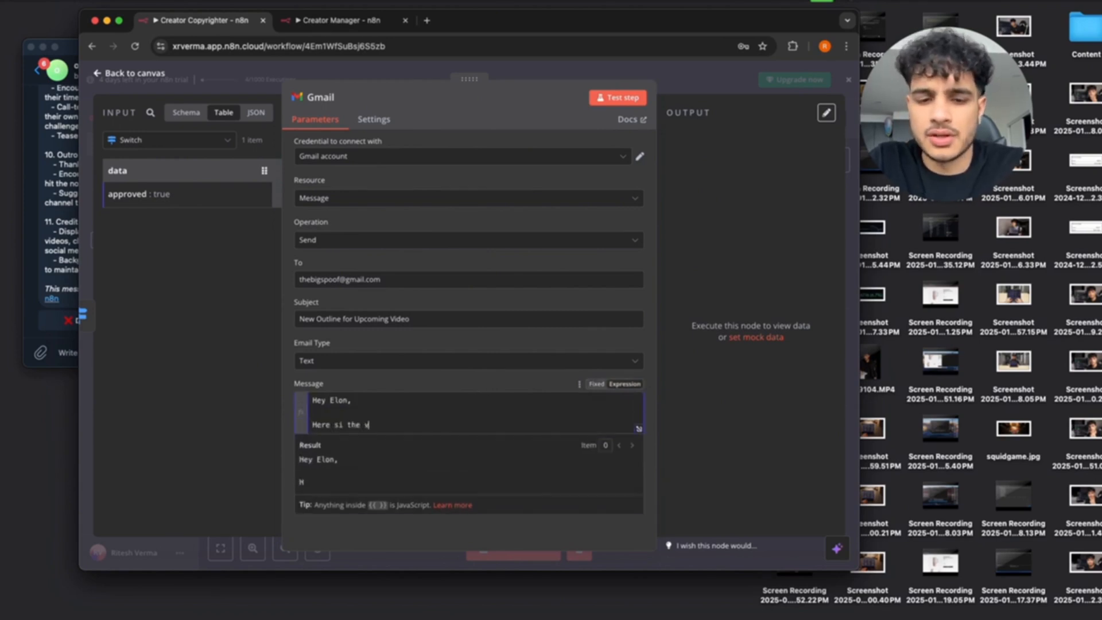
type("ideo outline for")
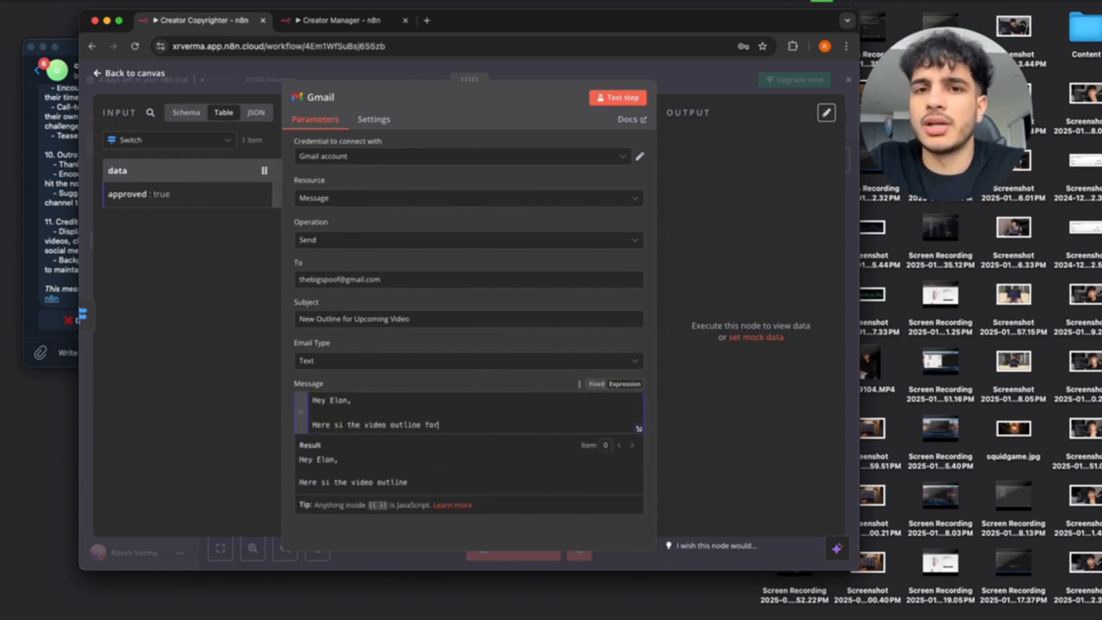
type(" yhe upcoming vi")
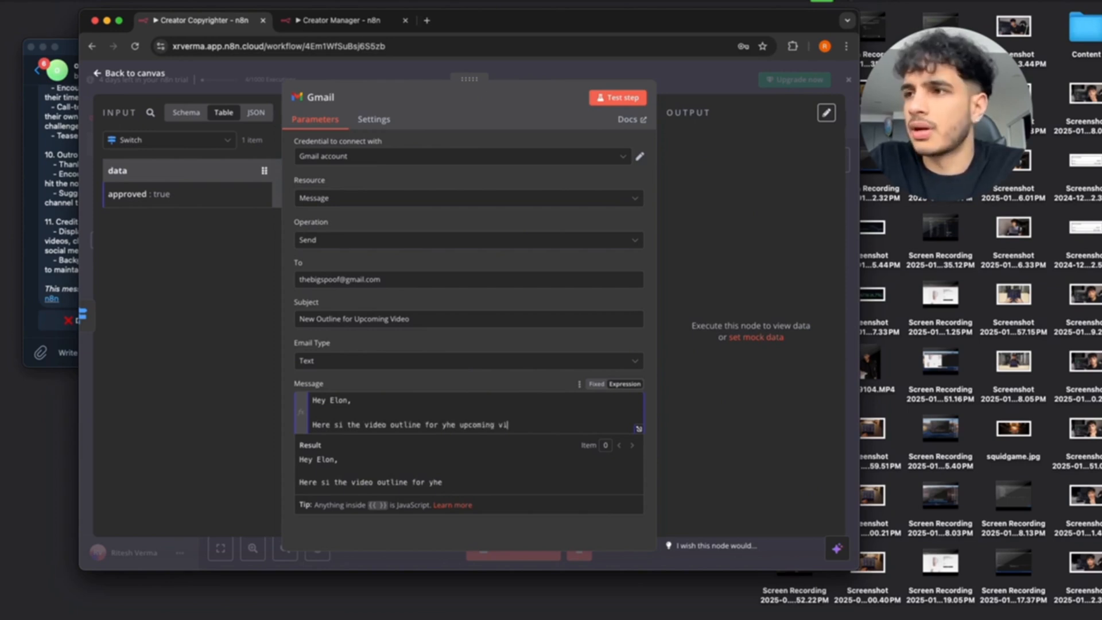
type("de")
key("BackSpace")
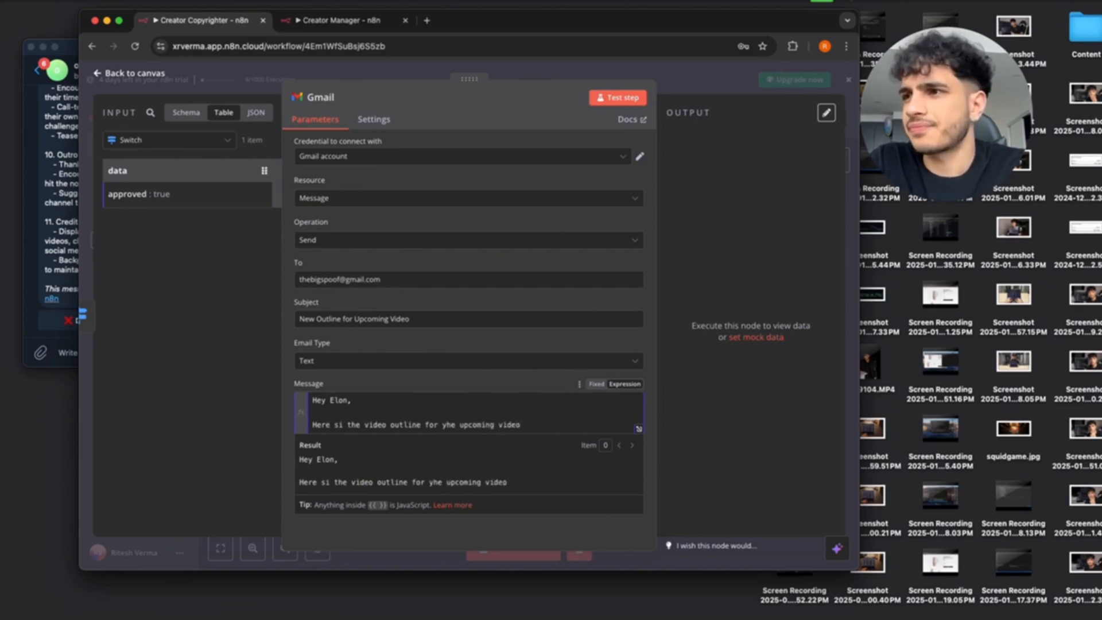
left_click(549, 425)
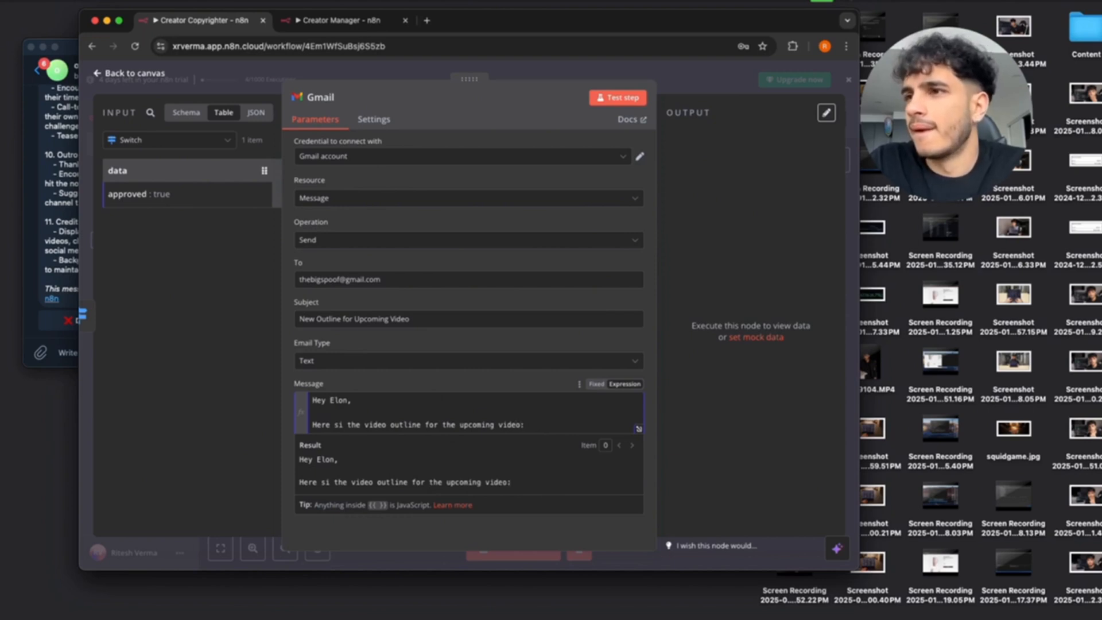
left_click(343, 426)
key("BackSpace")
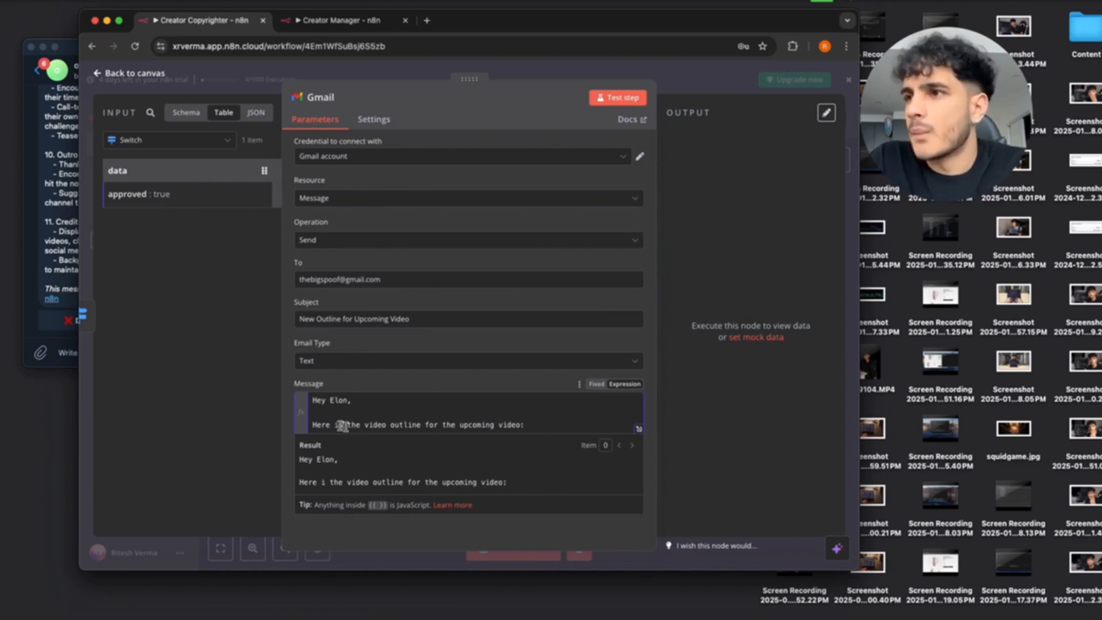
type("s")
key("Return")
key("Return")
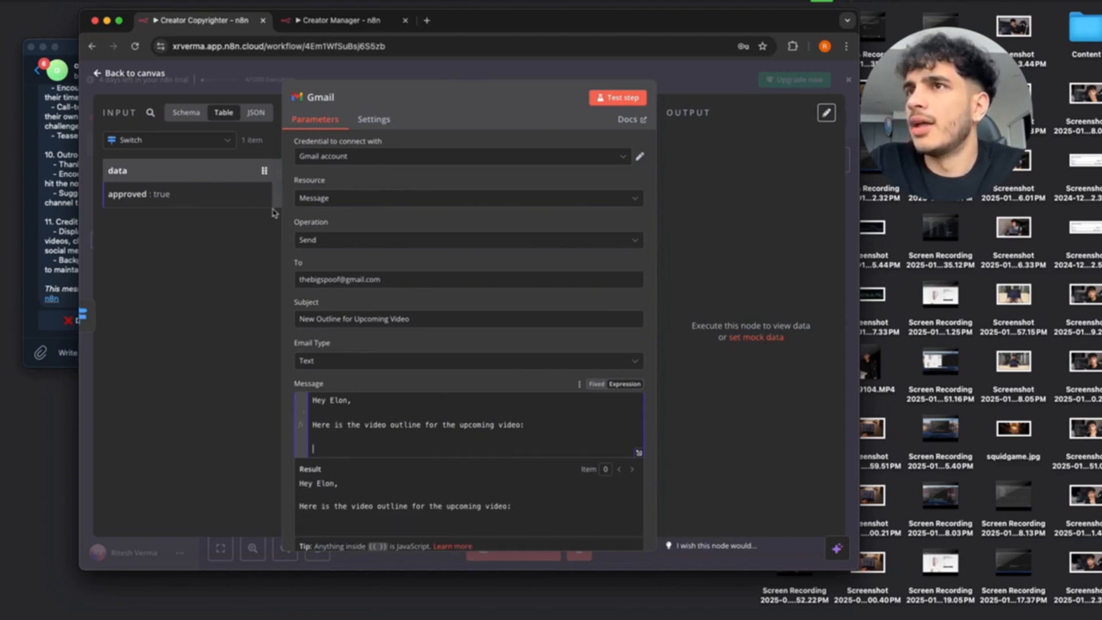
Insert the OpenAI node's outline content into the message and add a 'Best,' sign-off with the sender's name.
left_click(227, 142)
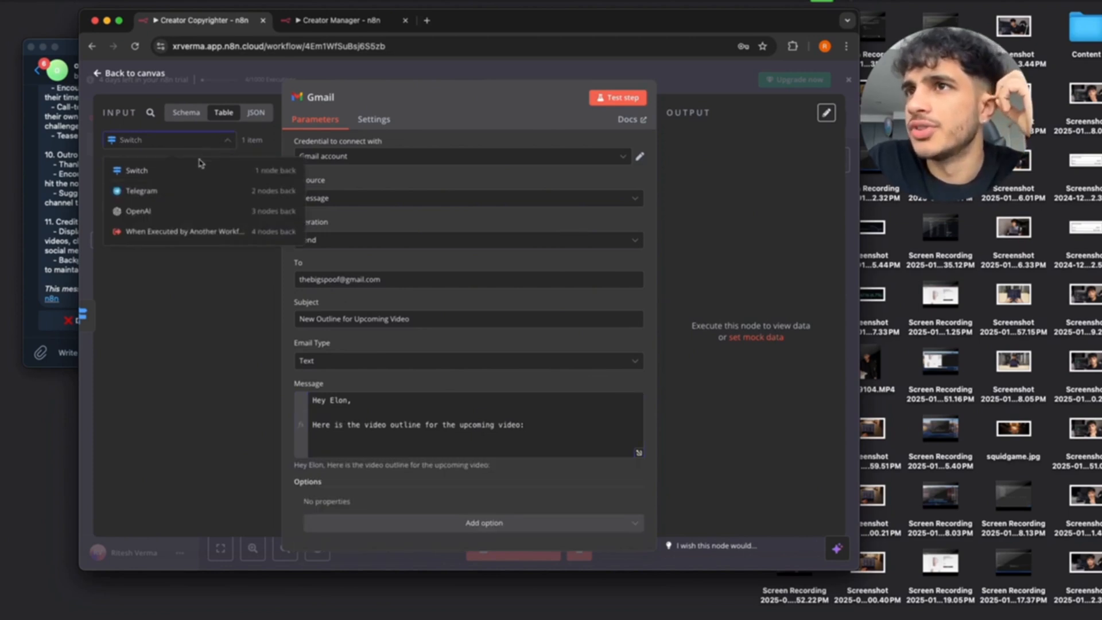
left_click(170, 212)
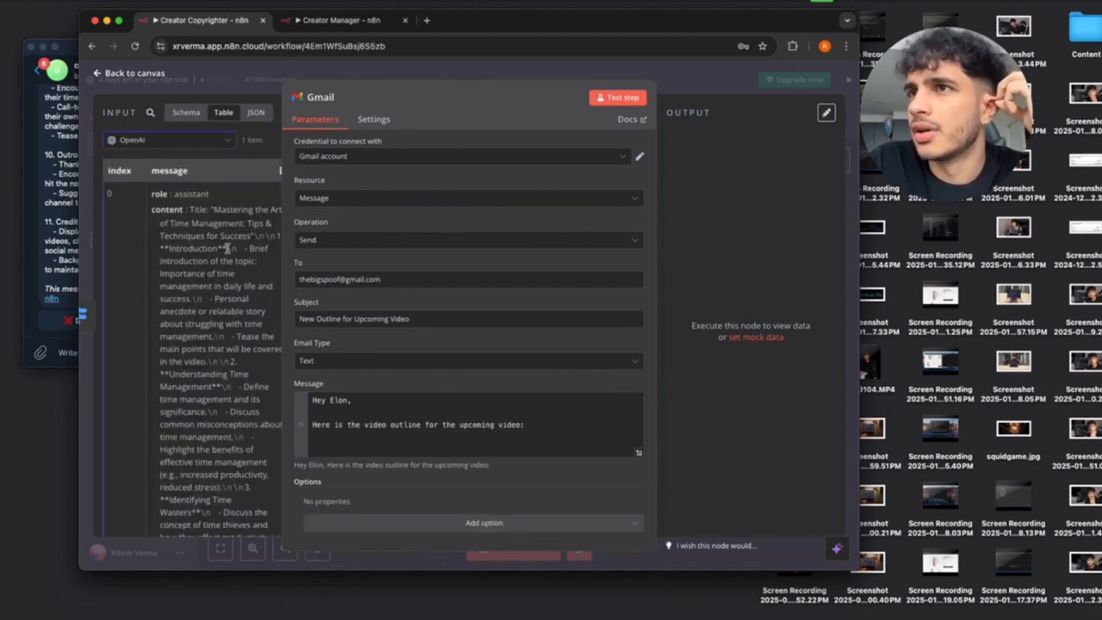
left_click_drag(162, 210, 333, 448)
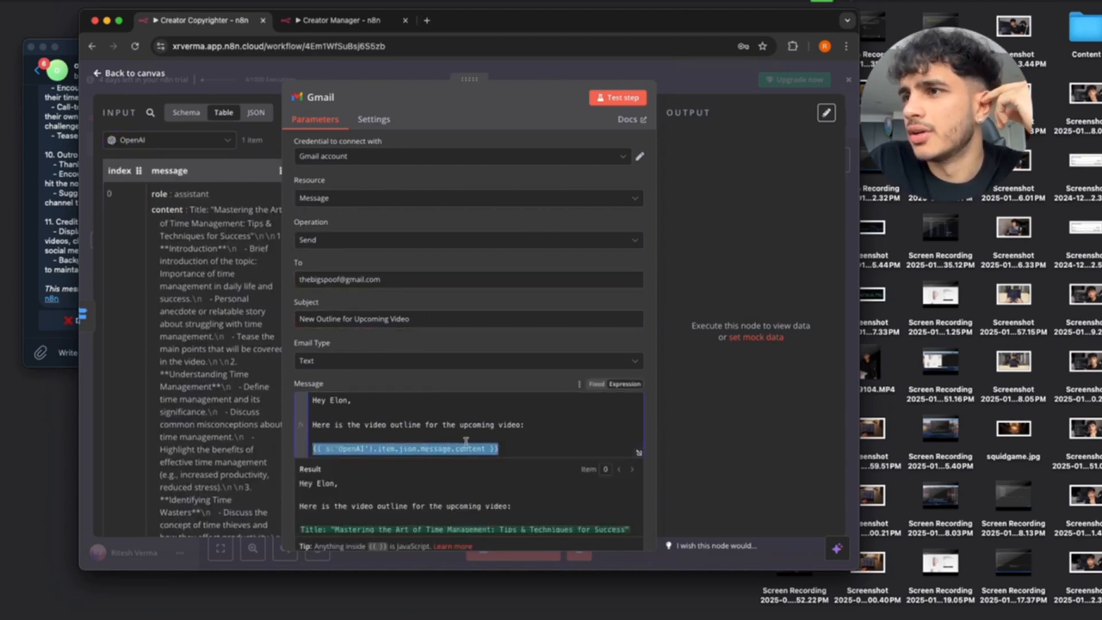
left_click(511, 434)
scroll(511, 435, "down", 1)
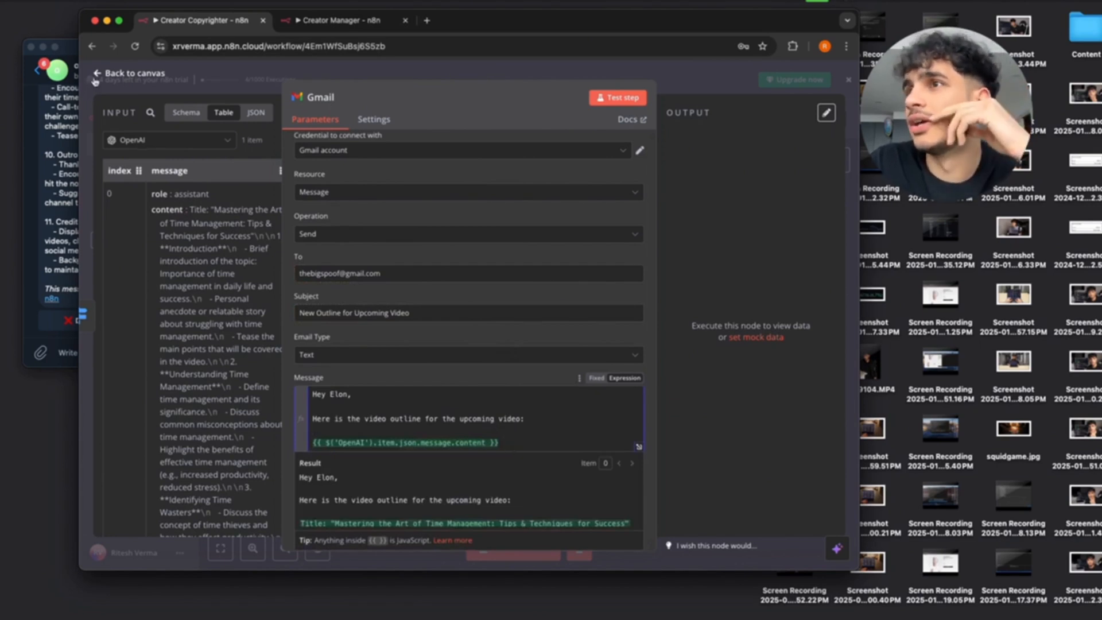
key("Return")
key("Return")
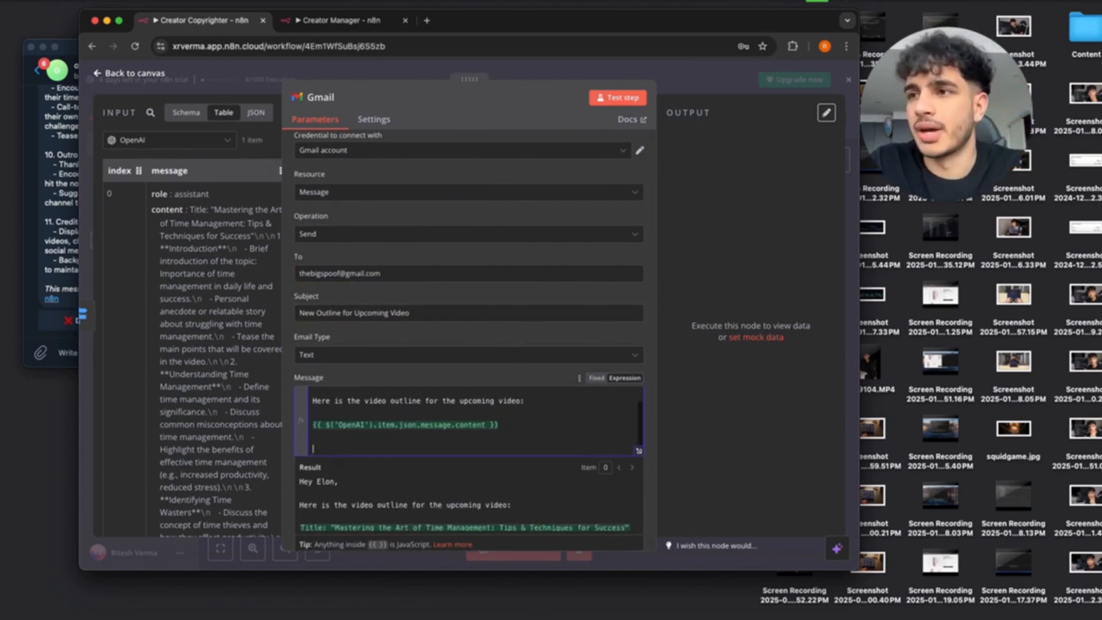
type("Best,")
key("Return")
type("Ri")
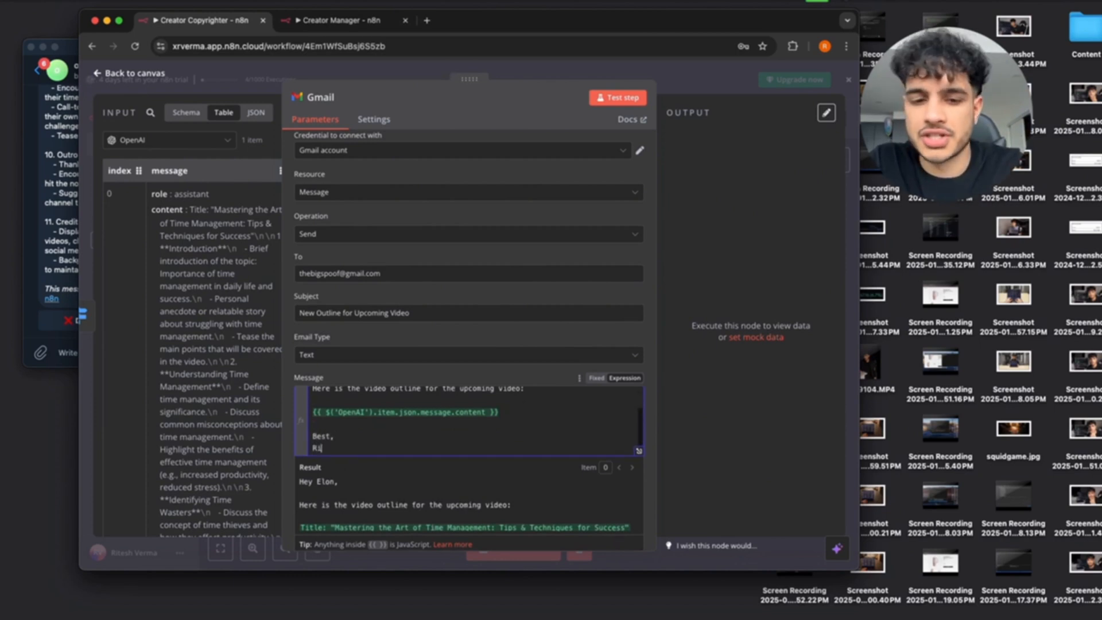
type("tesh")
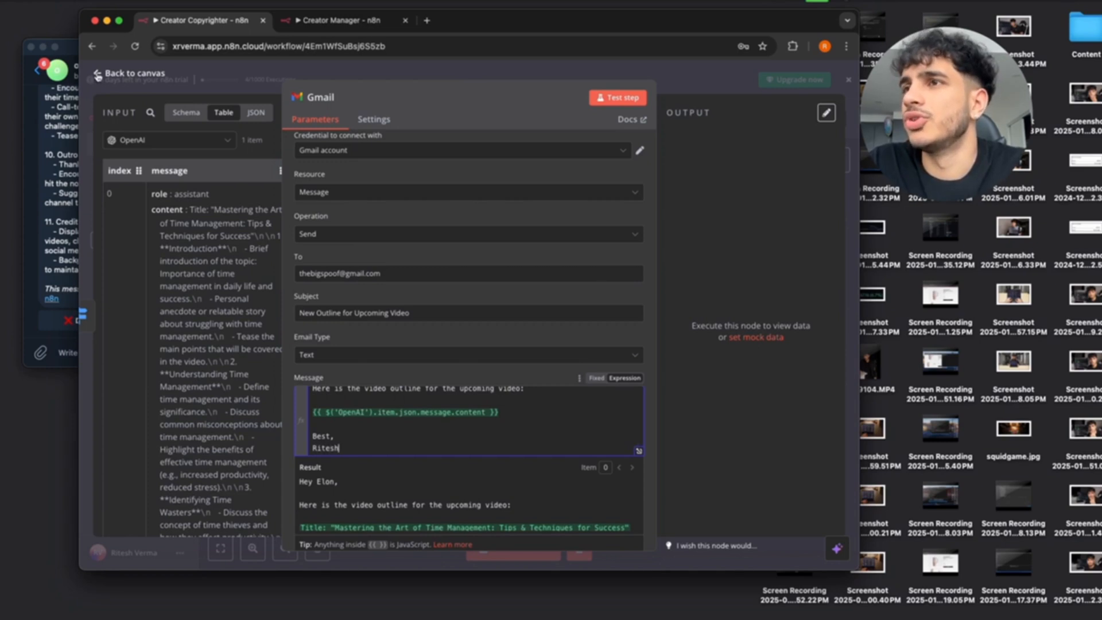
Test the Gmail step to send the email, then bring the browser window forward.
left_click(599, 99)
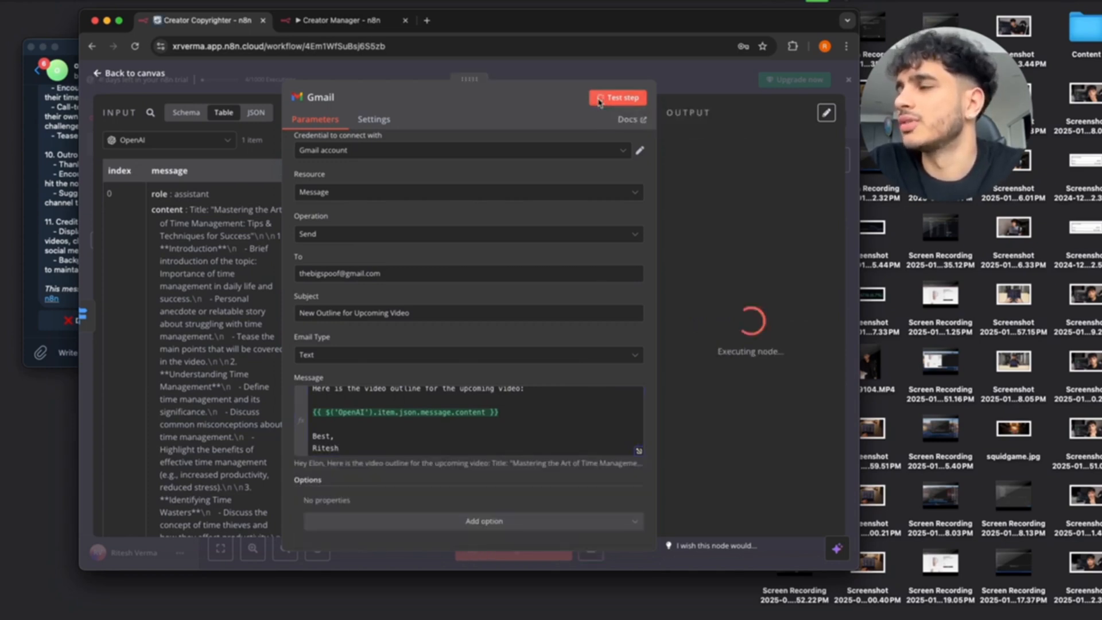
scroll(746, 198, "right", 5)
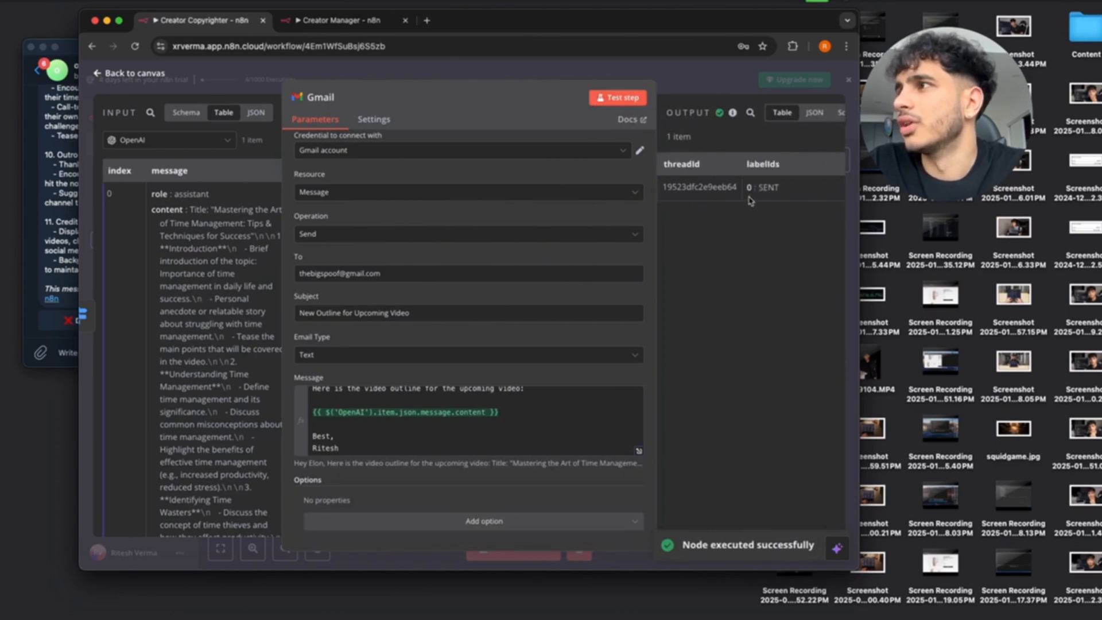
scroll(751, 201, "left", 5)
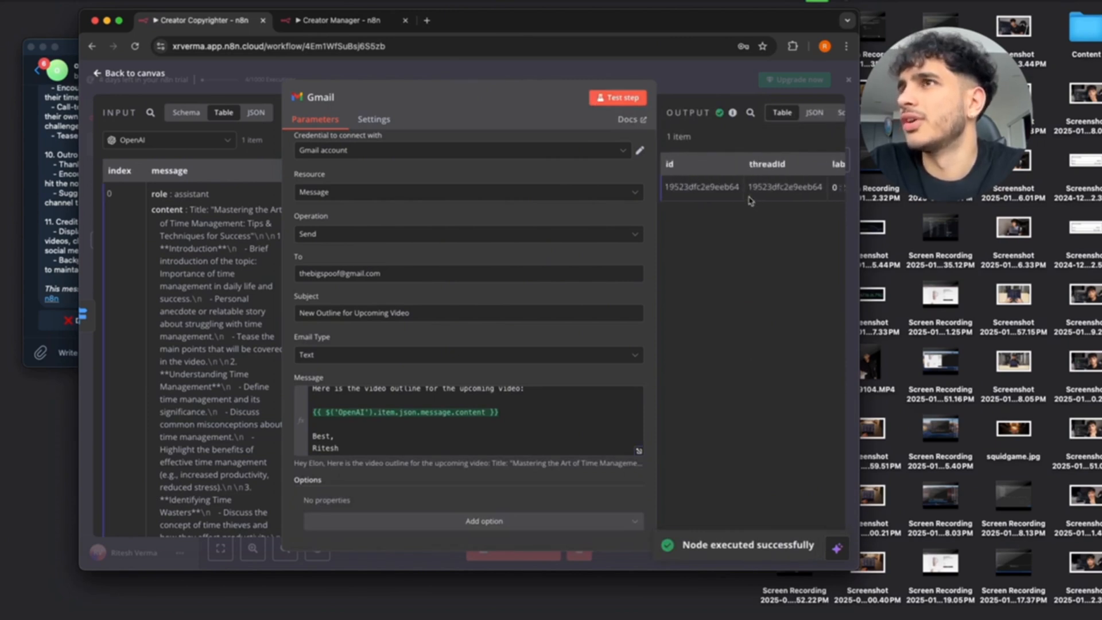
key("ctrl+Up")
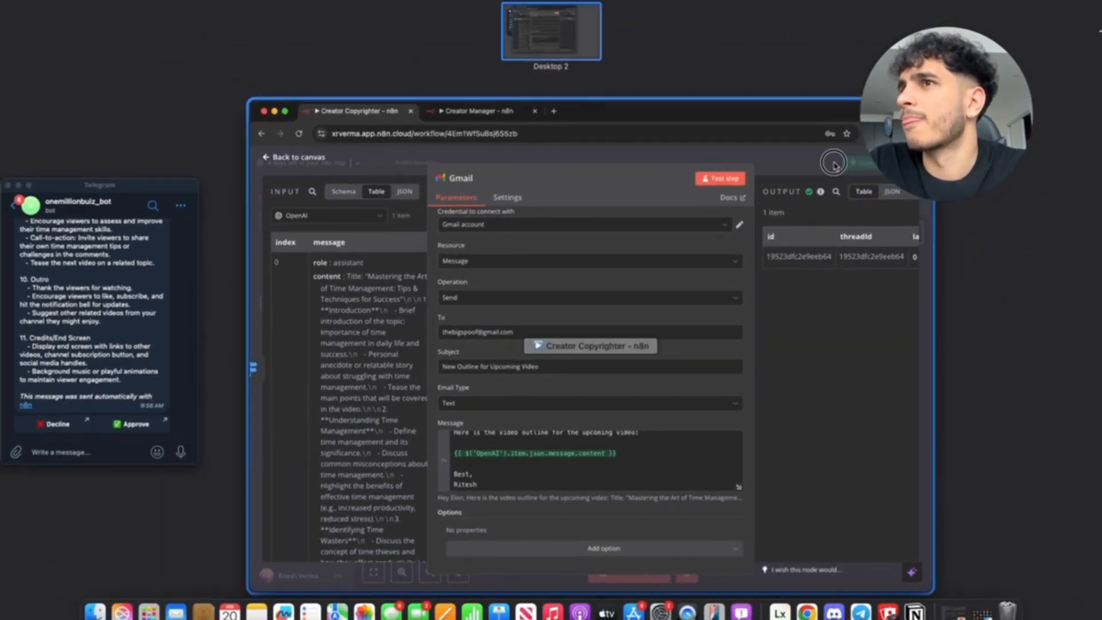
left_click(833, 162)
Open Gmail in a new browser window under the mail account's profile.
left_click(824, 46)
left_click(704, 451)
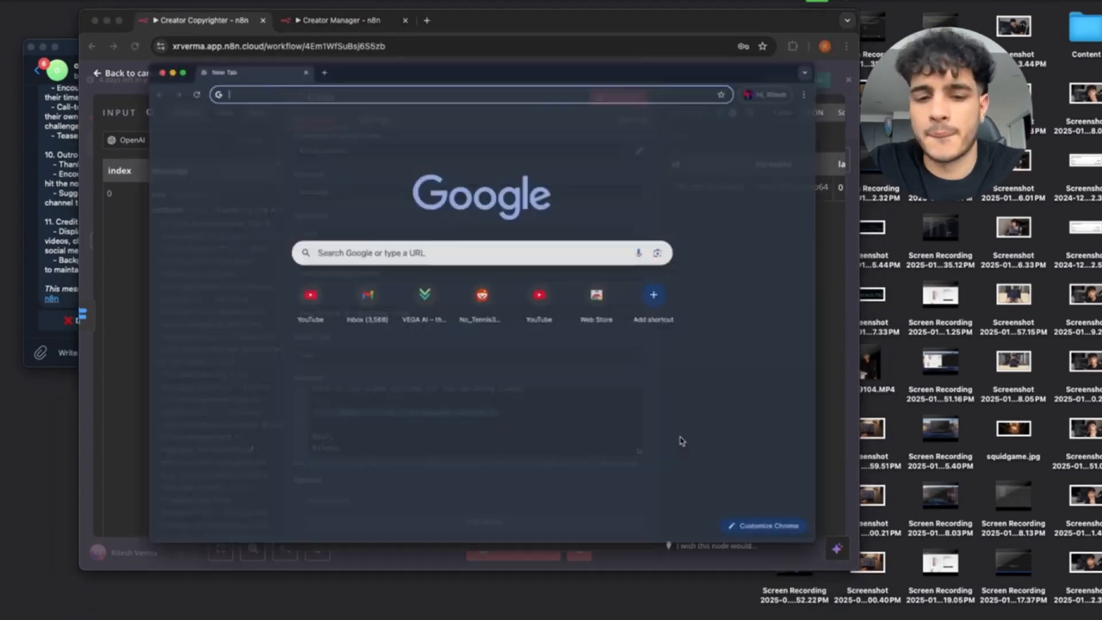
type("gm")
key("Return")
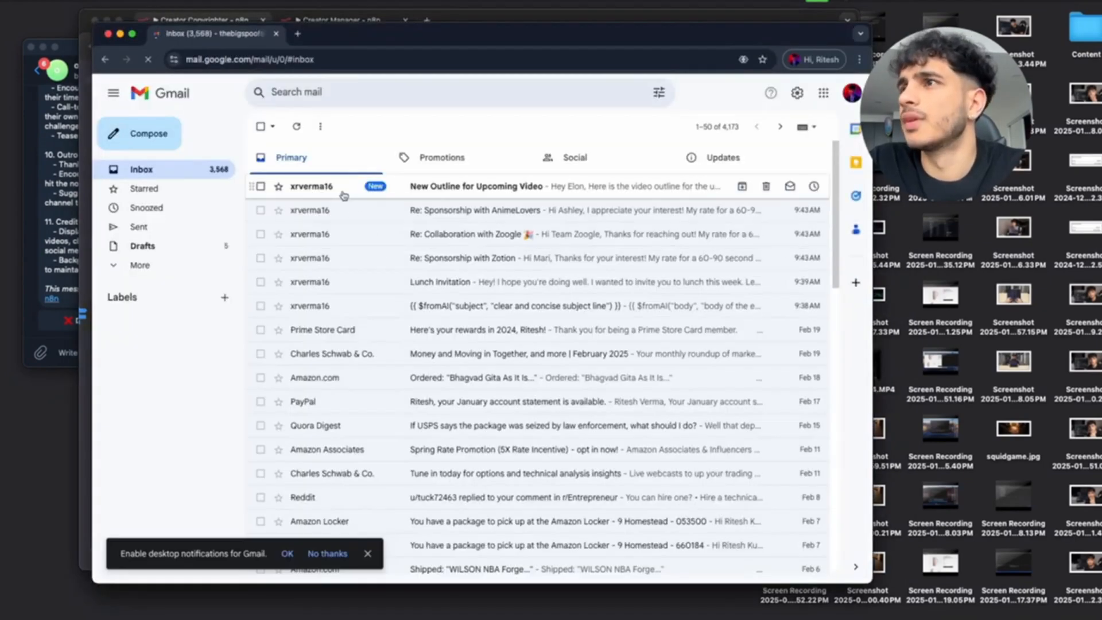
Read through the 'New Outline for Upcoming Video' email, then return to the n8n window.
left_click(390, 185)
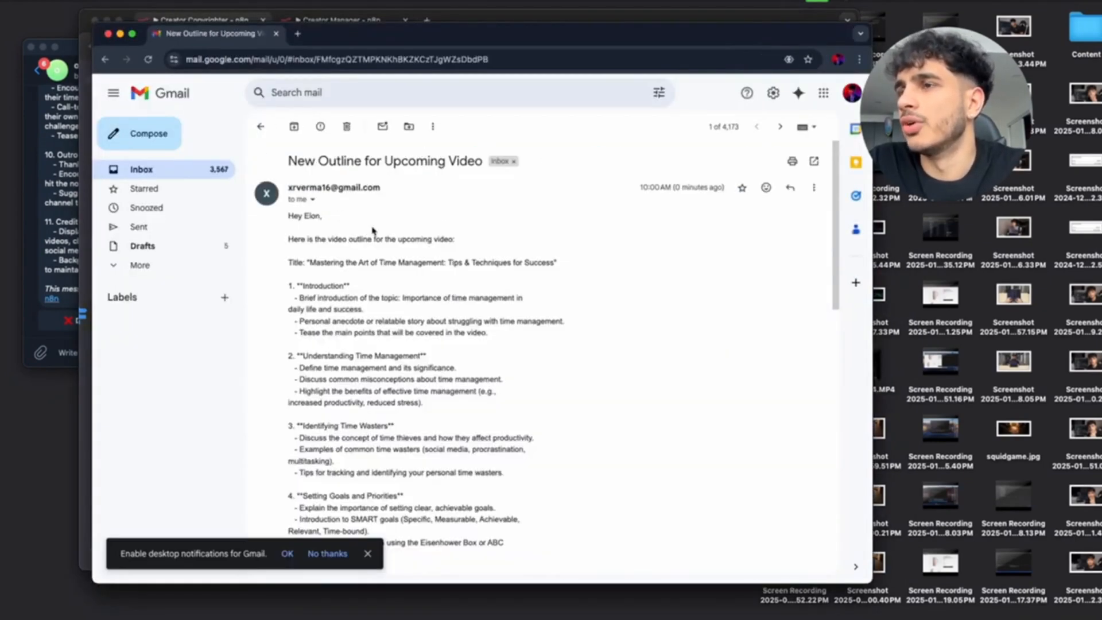
scroll(409, 257, "down", 3)
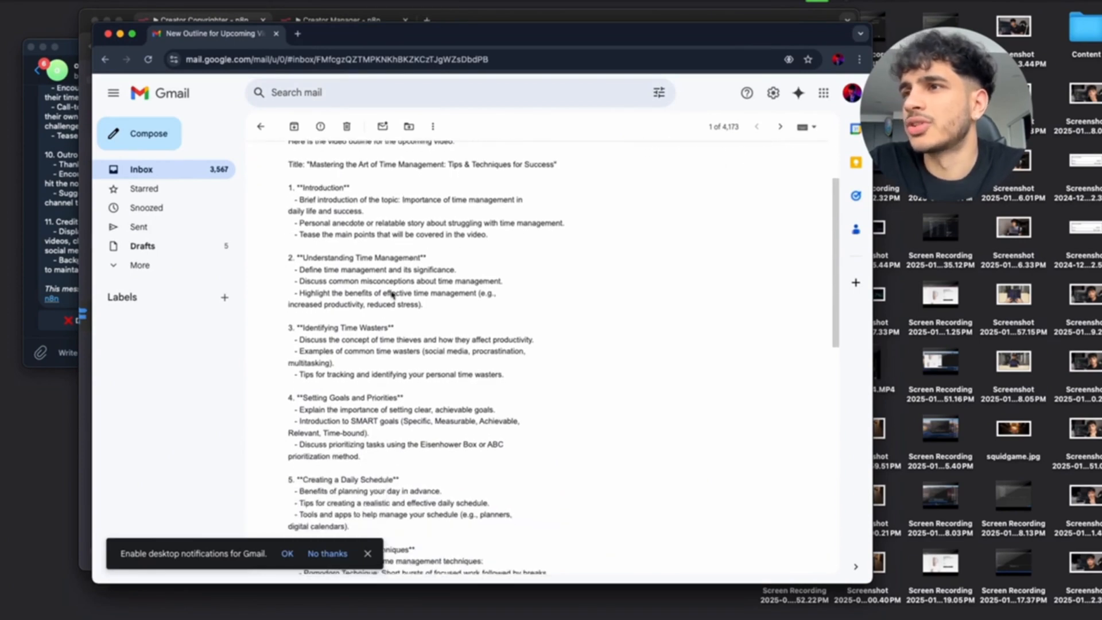
scroll(373, 420, "down", 2)
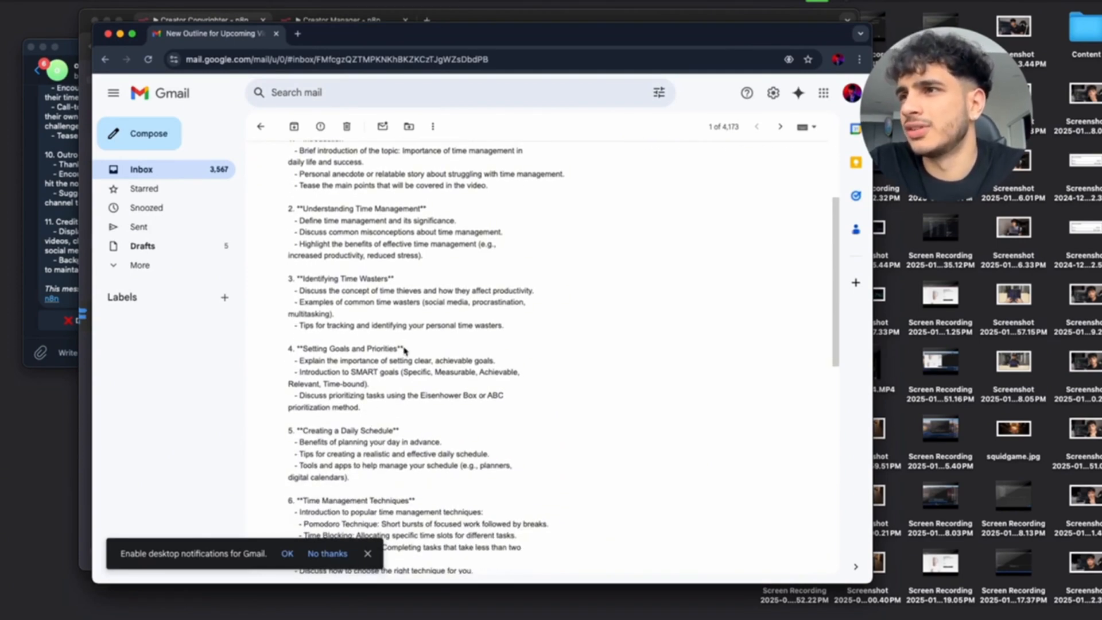
double_click(401, 349)
scroll(383, 376, "down", 4)
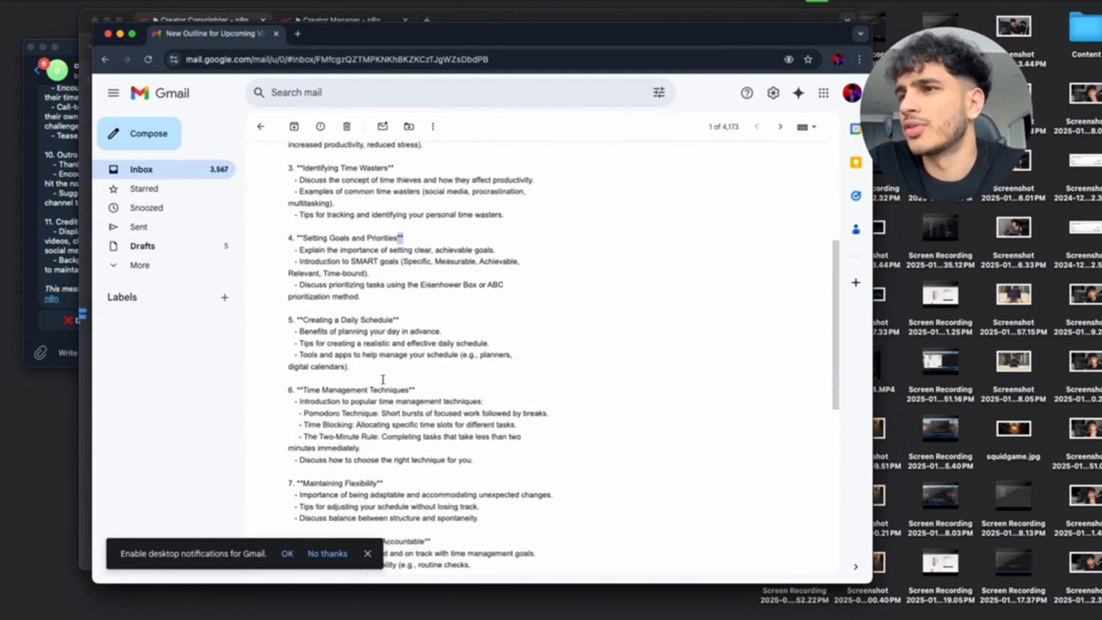
scroll(383, 380, "down", 2)
scroll(383, 379, "down", 7)
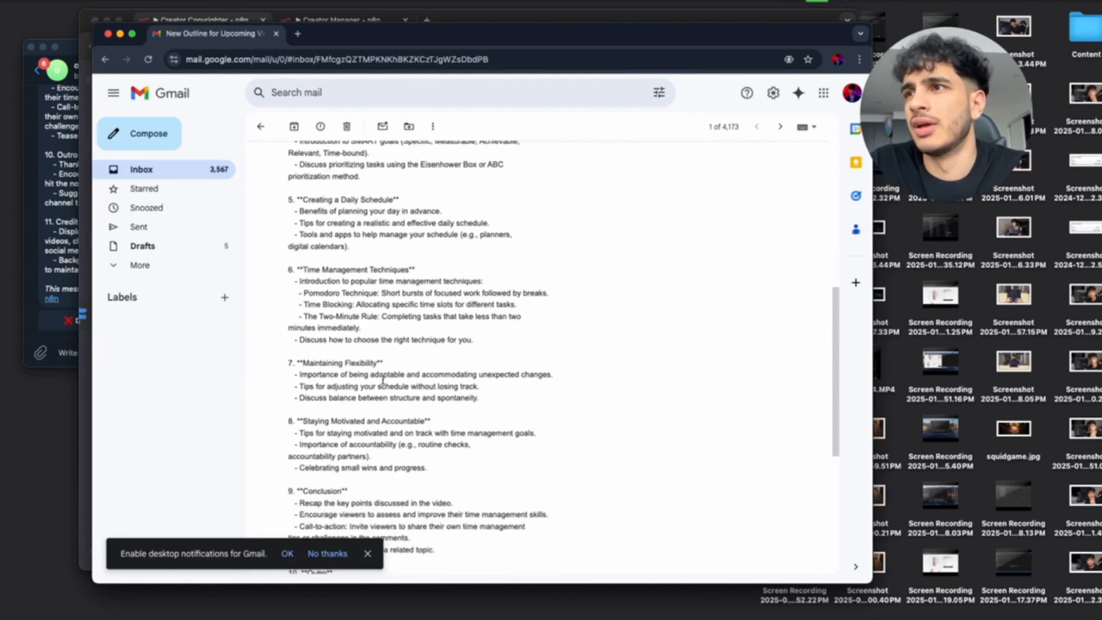
scroll(383, 382, "down", 2)
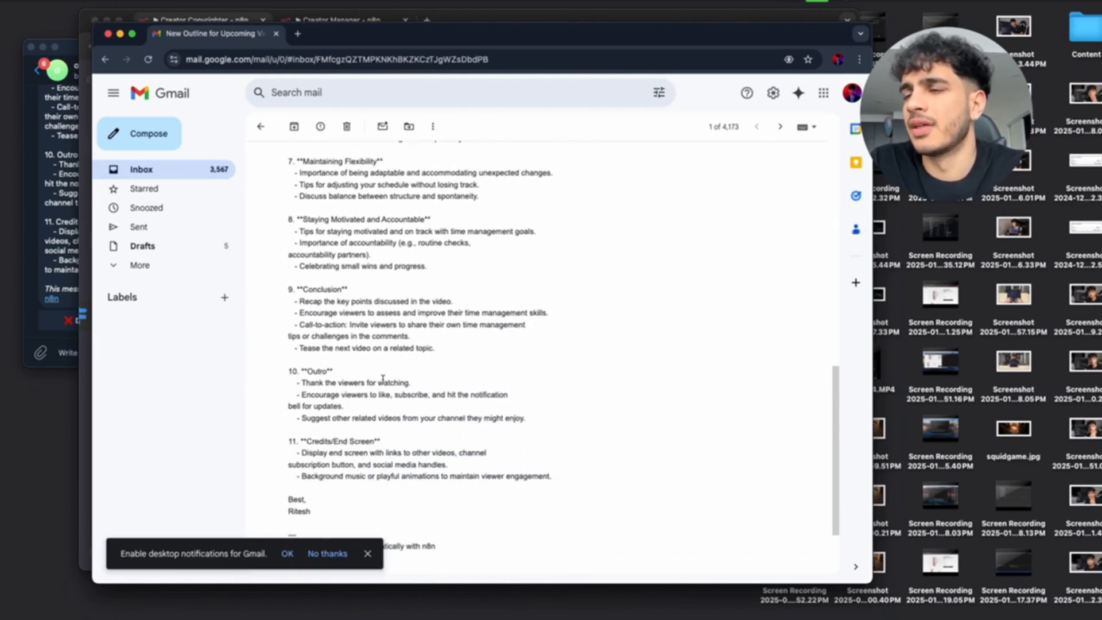
scroll(383, 379, "down", 1)
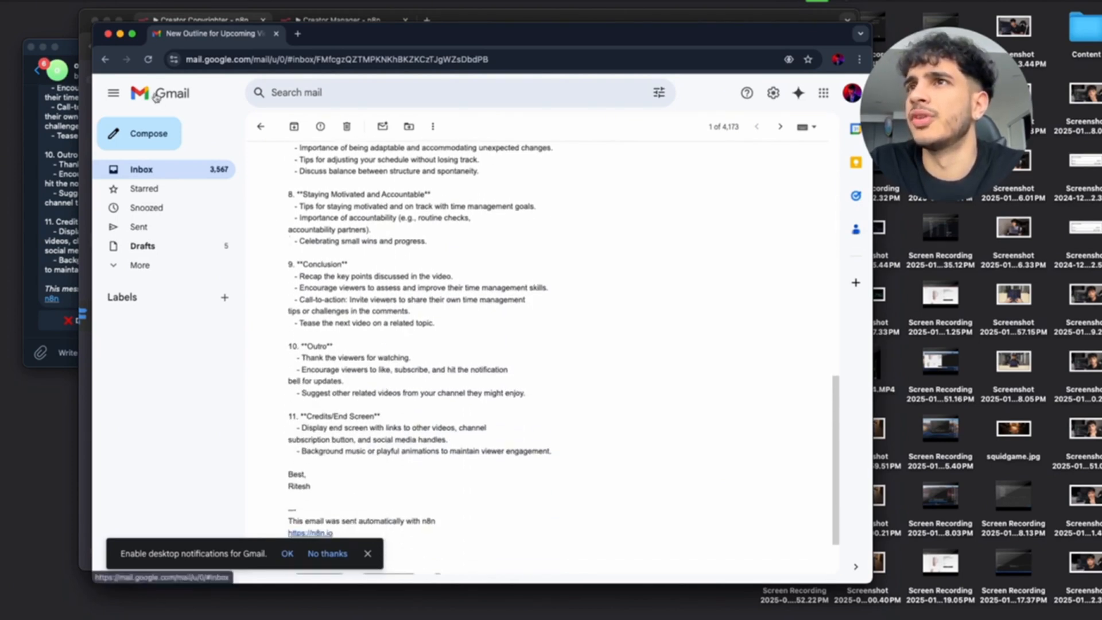
left_click(470, 12)
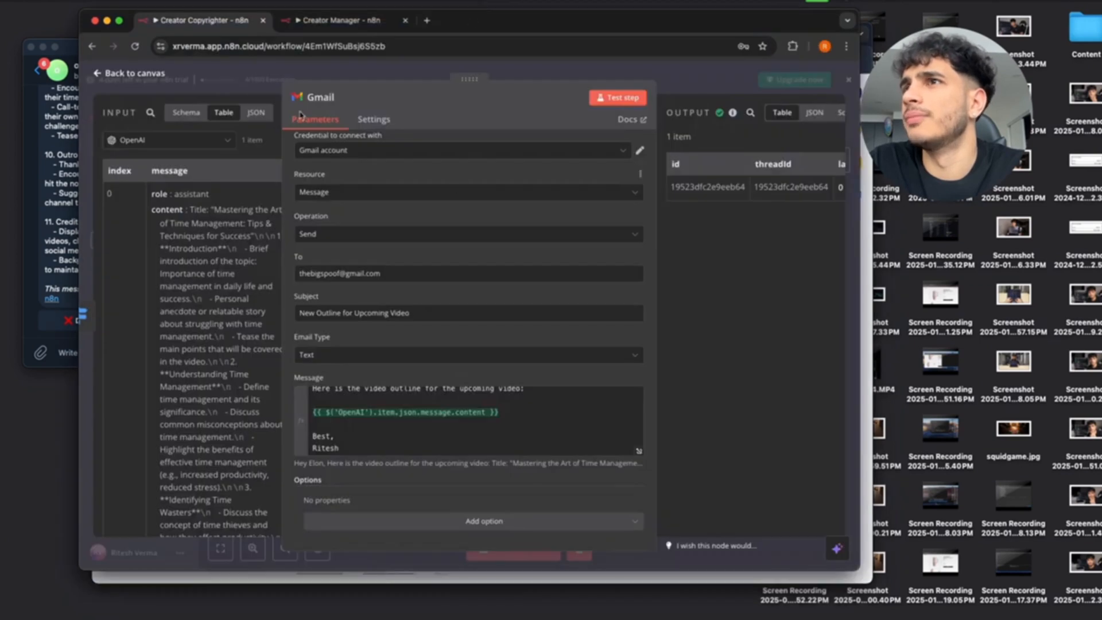
Close the Gmail node, then open and close the OpenAI node's settings.
left_click(96, 73)
scroll(268, 305, "up", 3)
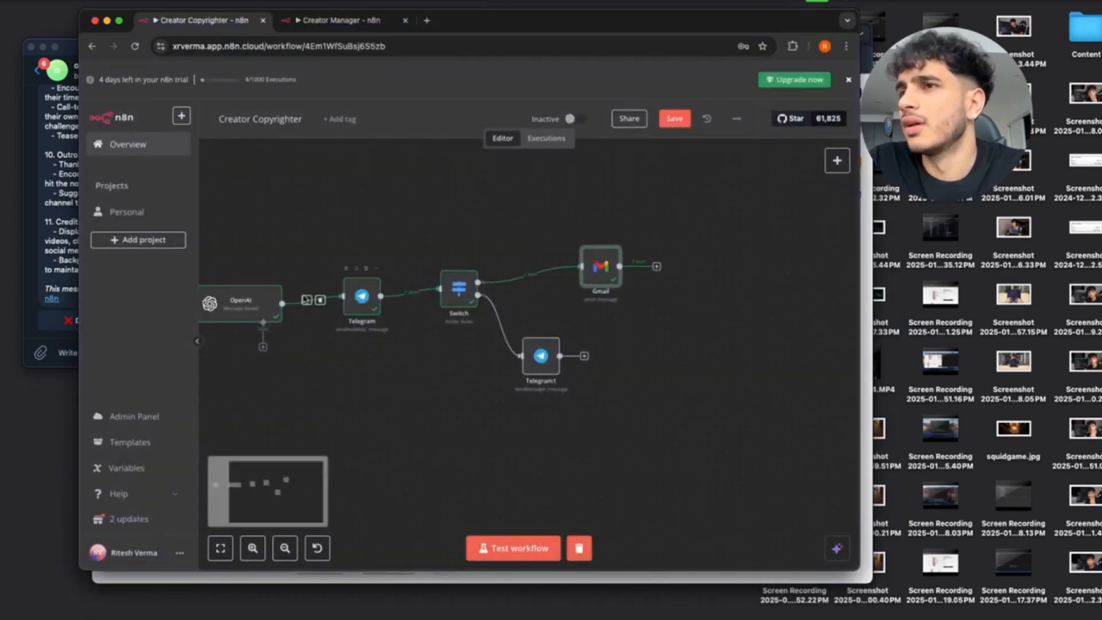
double_click(268, 305)
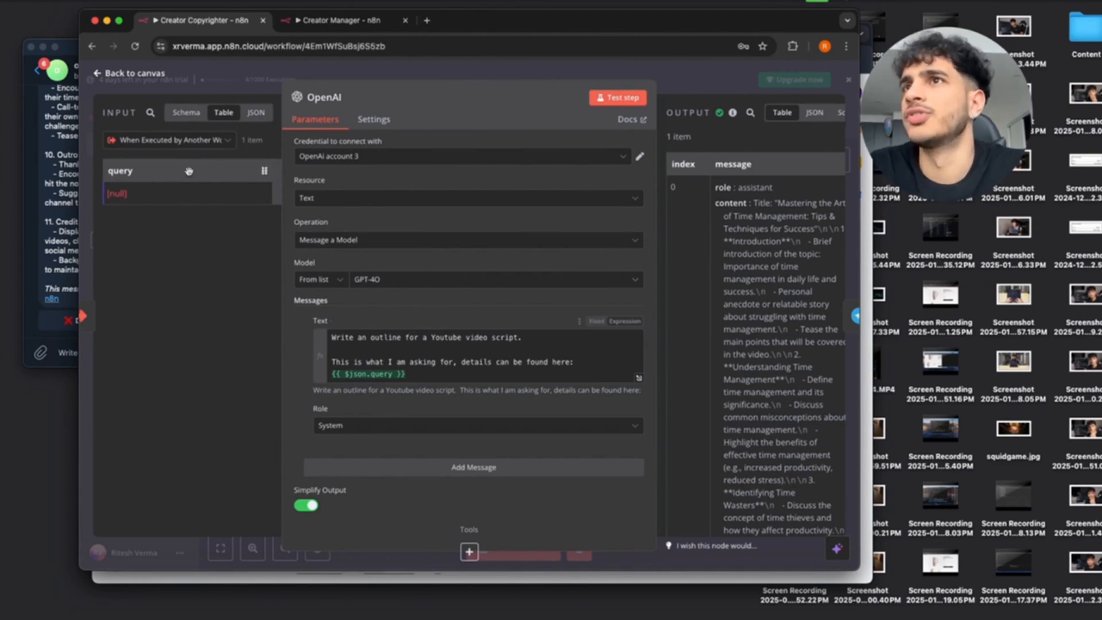
left_click(97, 74)
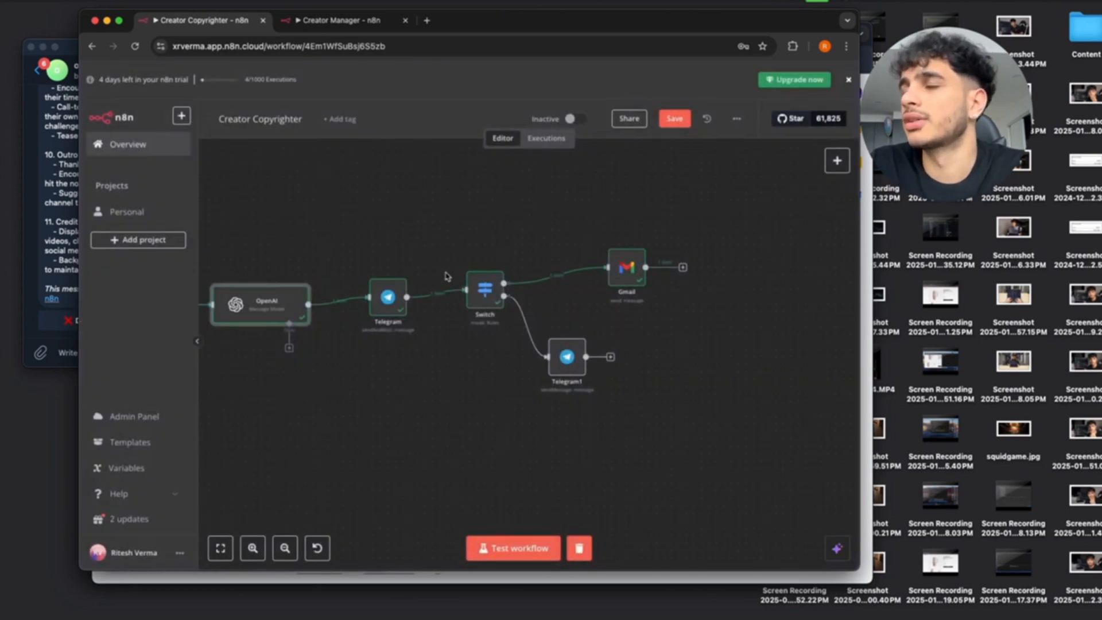
Save the Creator Copyrighter workflow and pan the canvas to review its nodes.
scroll(447, 276, "left", 2)
scroll(447, 277, "right", 5)
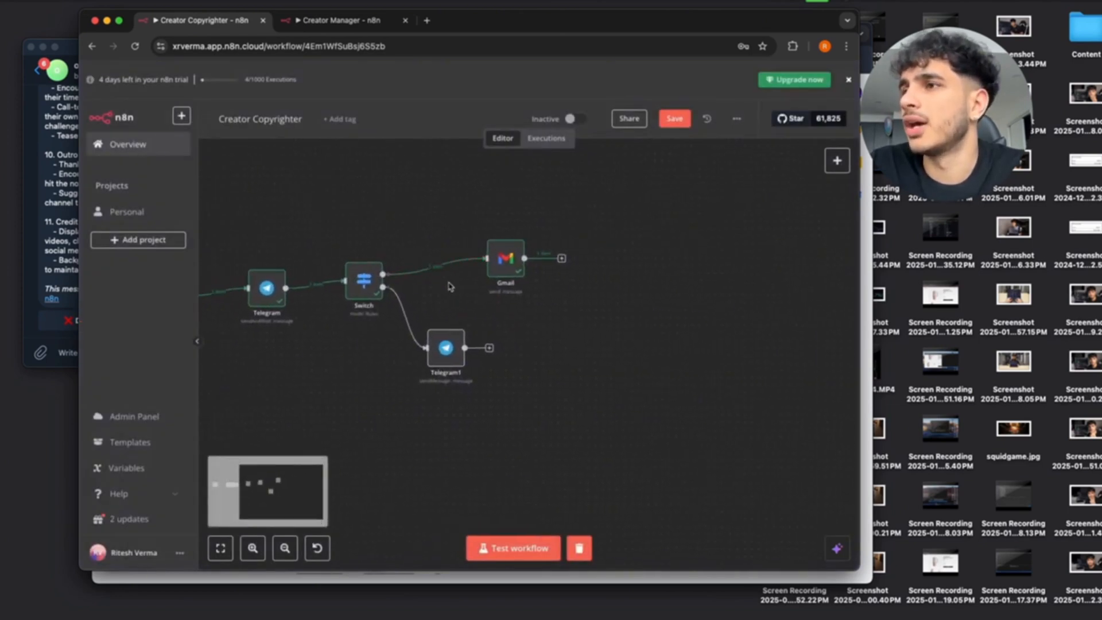
scroll(454, 336, "left", 5)
scroll(487, 321, "right", 5)
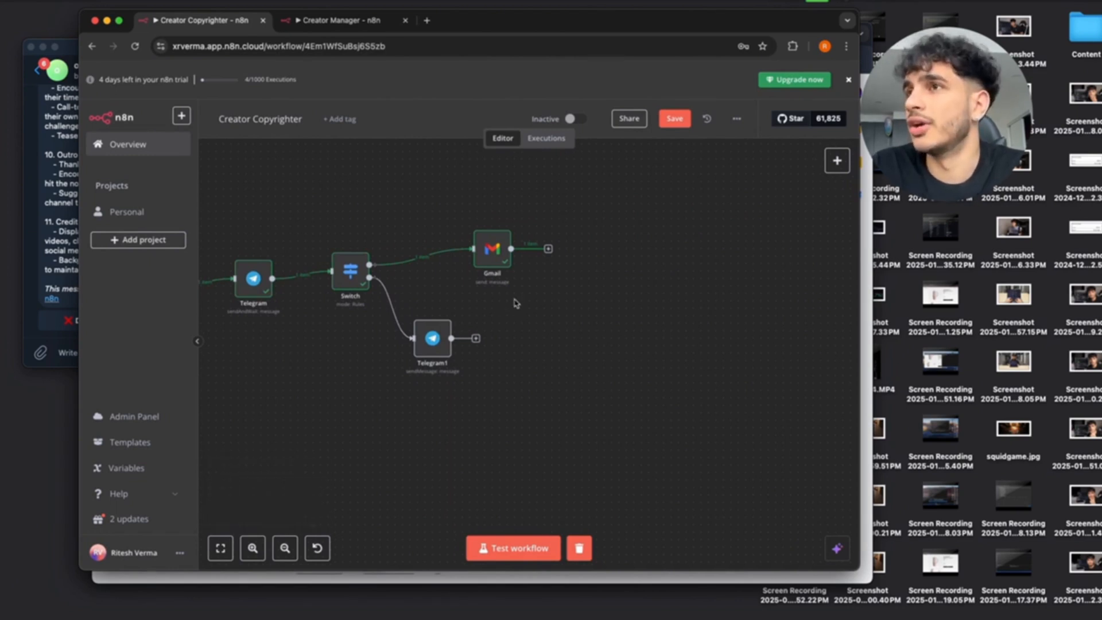
left_click(675, 118)
scroll(502, 182, "left", 5)
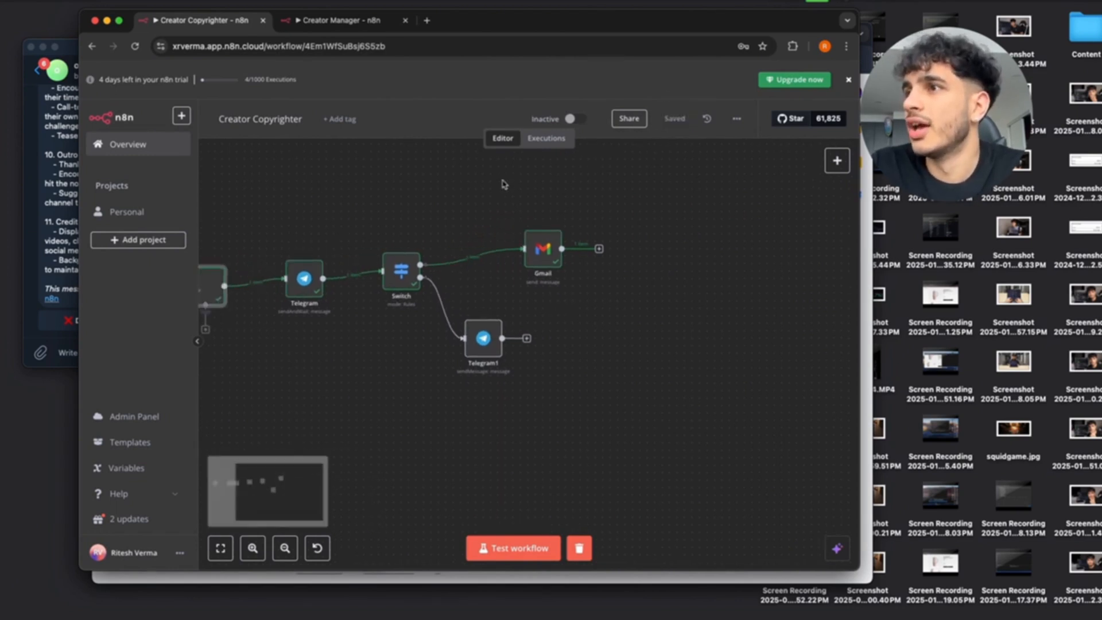
scroll(503, 184, "left", 2)
scroll(503, 183, "down", 5)
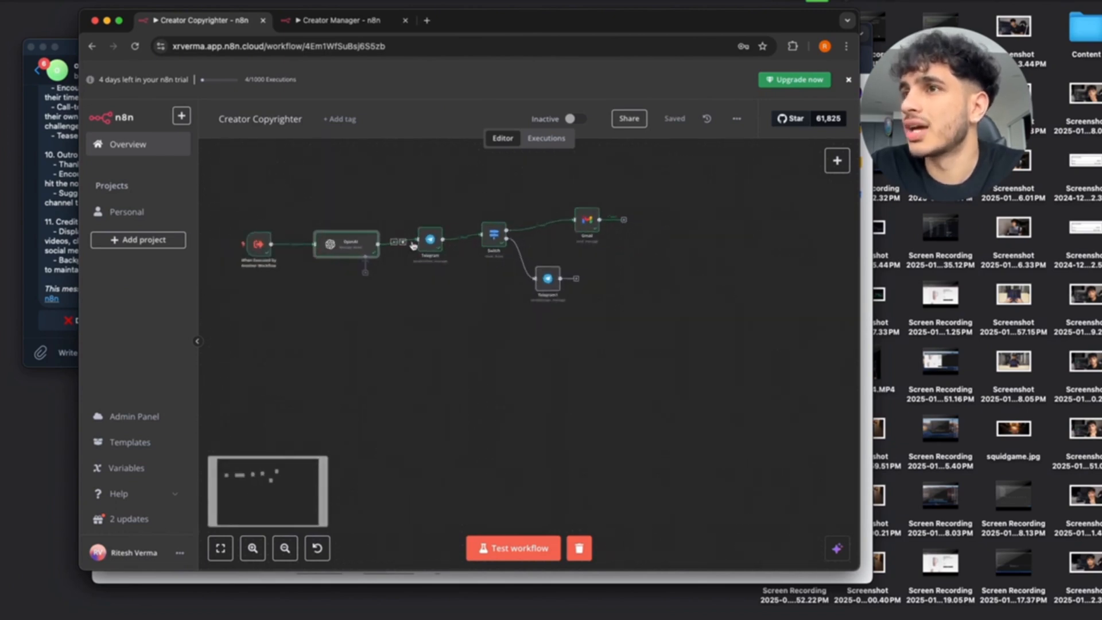
Switch to the Creator Manager tab, start Test workflow, and bring the Telegram bot chat forward.
left_click(338, 20)
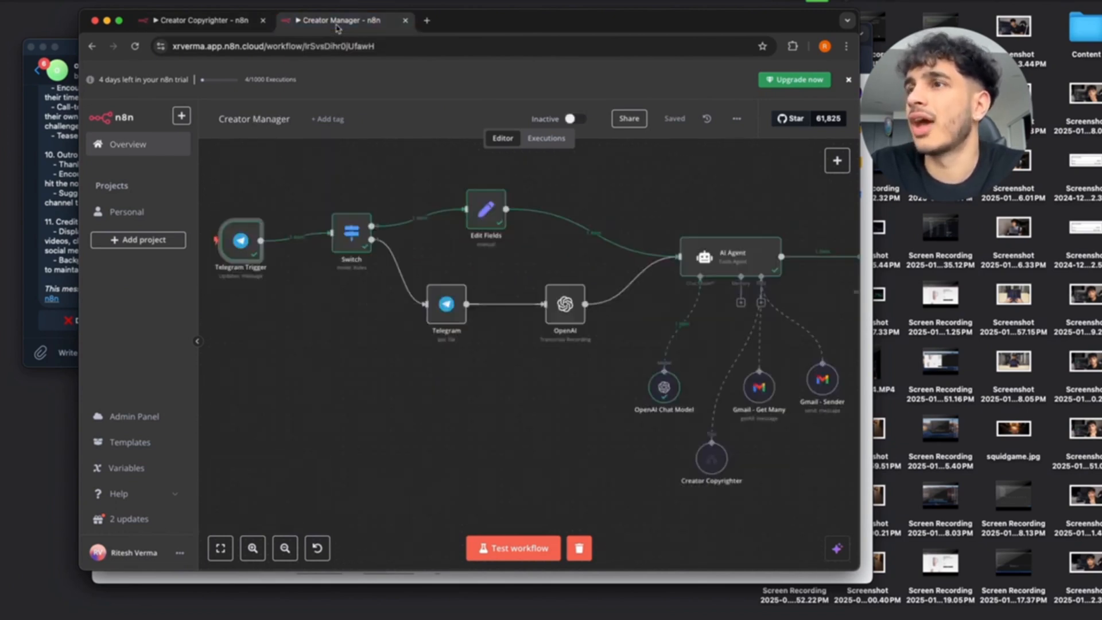
scroll(440, 250, "left", 3)
scroll(439, 249, "down", 4)
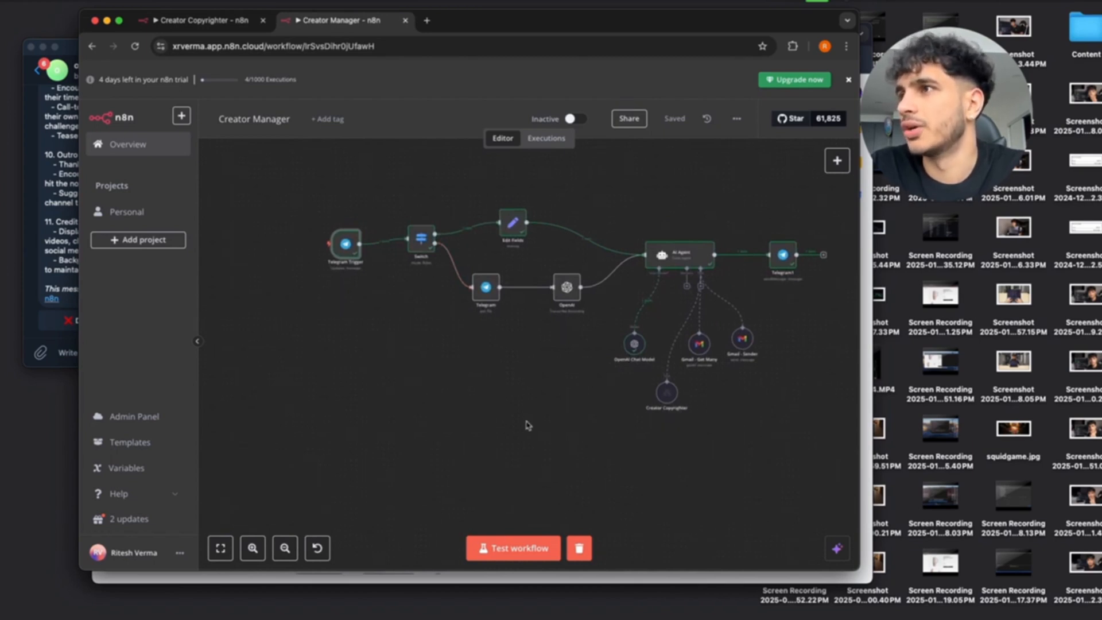
scroll(547, 410, "up", 5)
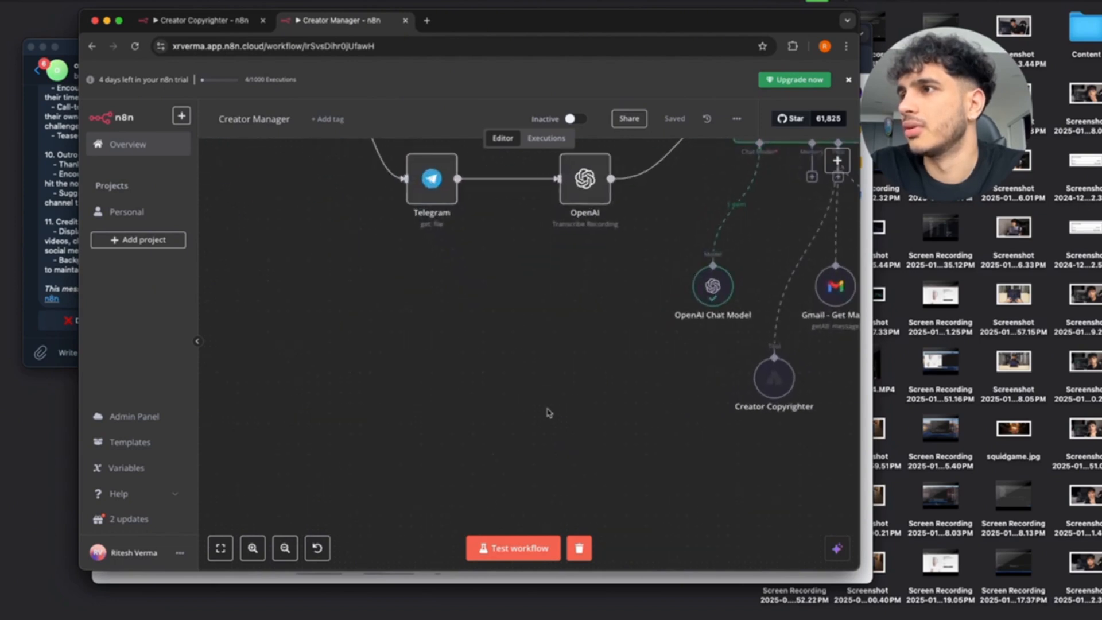
scroll(546, 411, "down", 3)
left_click(505, 547)
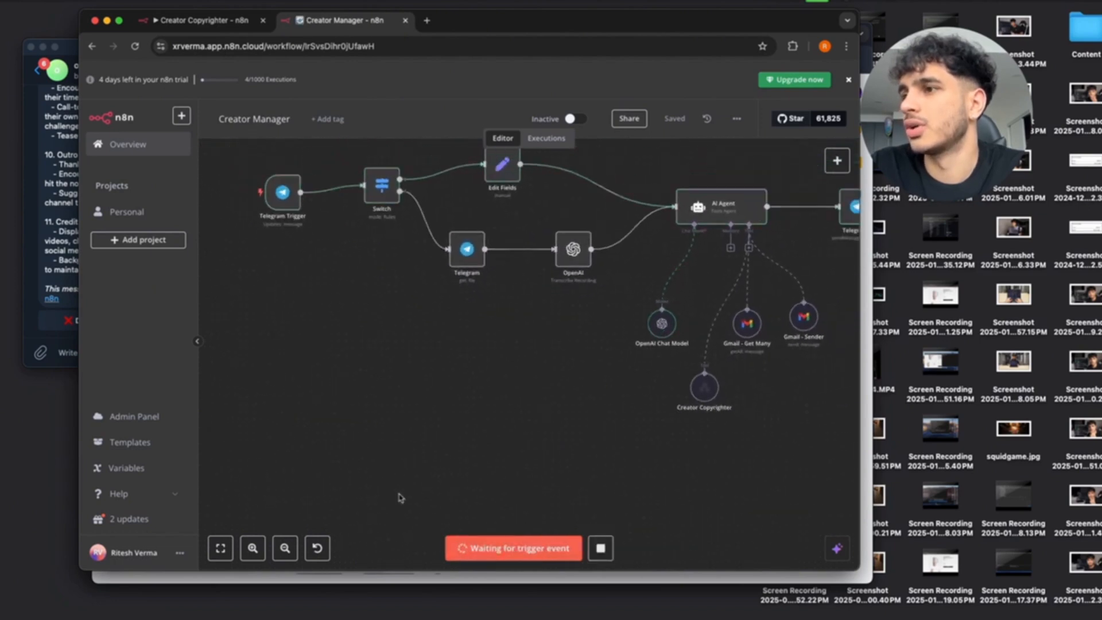
left_click(56, 271)
Send the bot 'Write a script outline for a video about using ai agents to build a one million dollar business'.
left_click(106, 353)
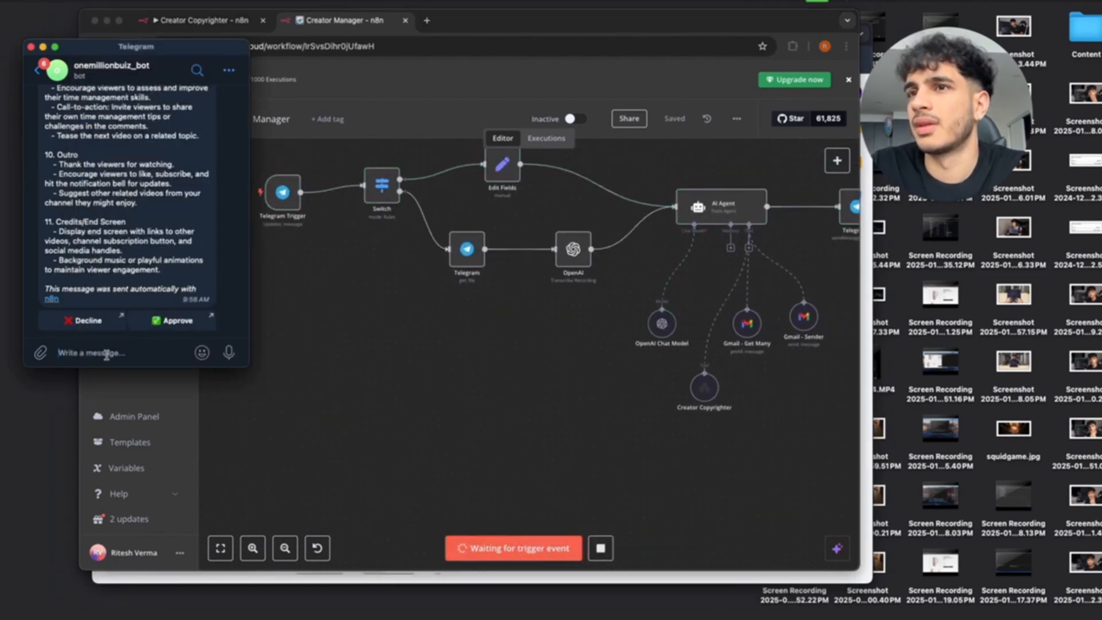
type("Write a script ou")
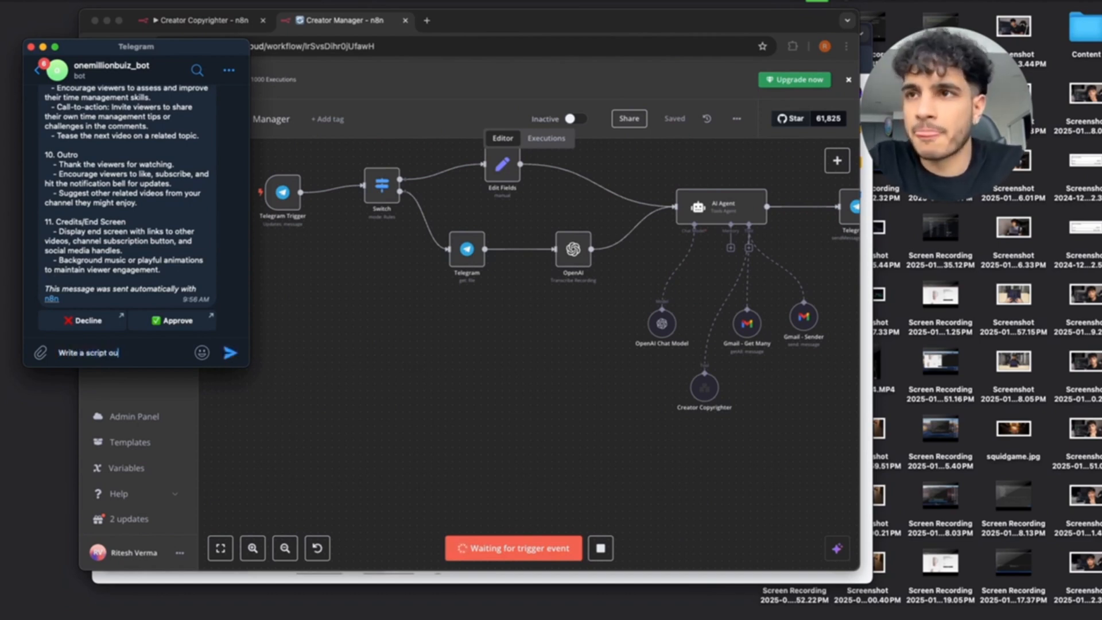
type("tline for a video t")
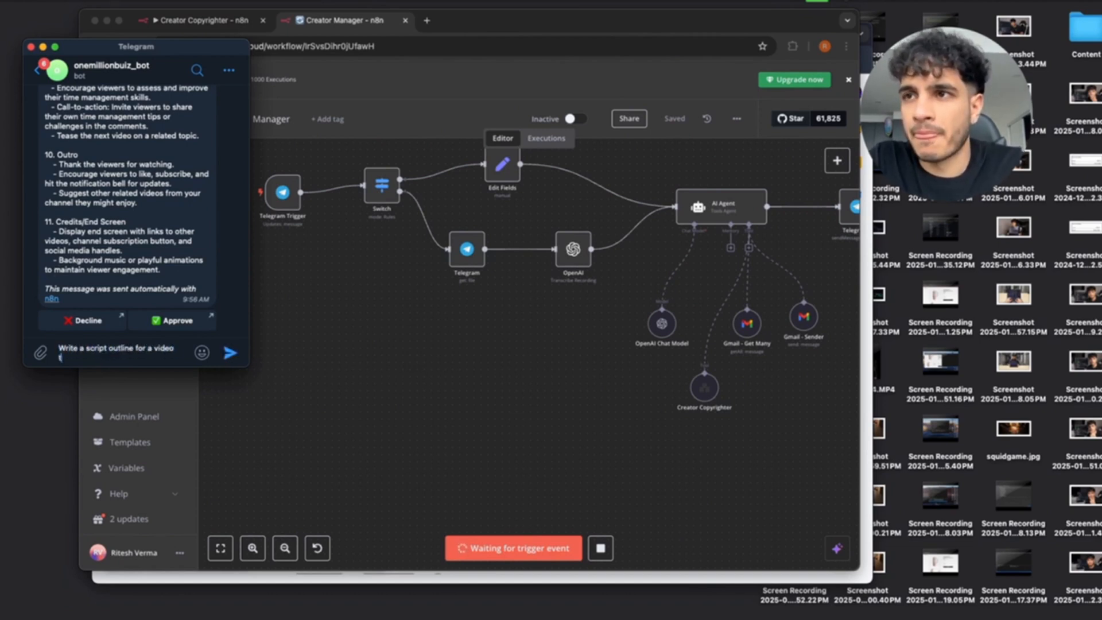
type("it")
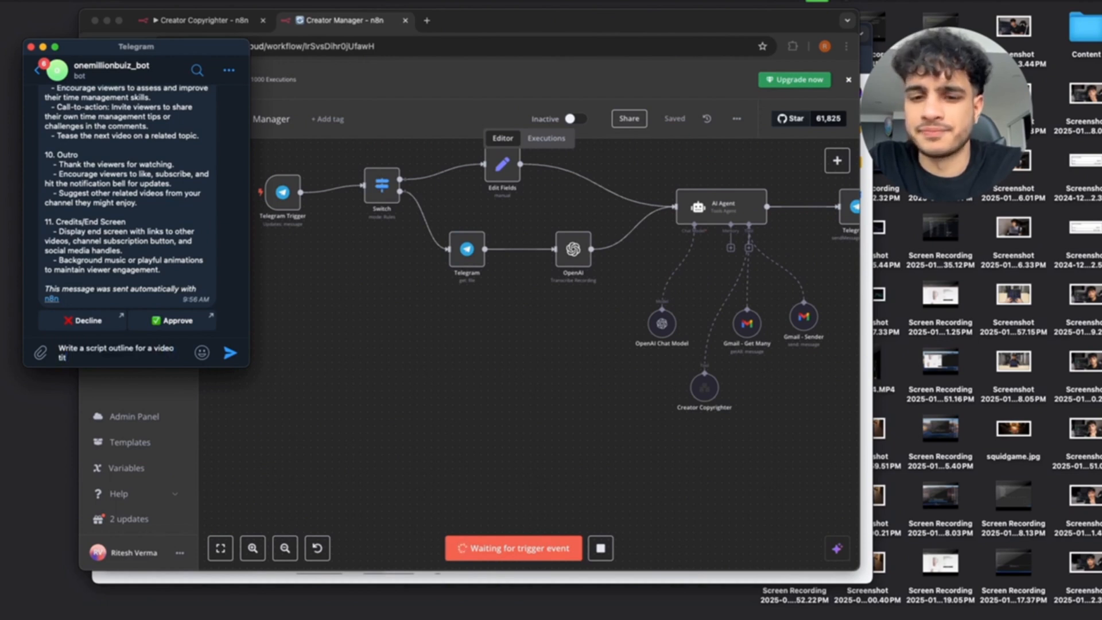
key("BackSpace")
key("BackSpace")
key("BackSpace")
type("about us")
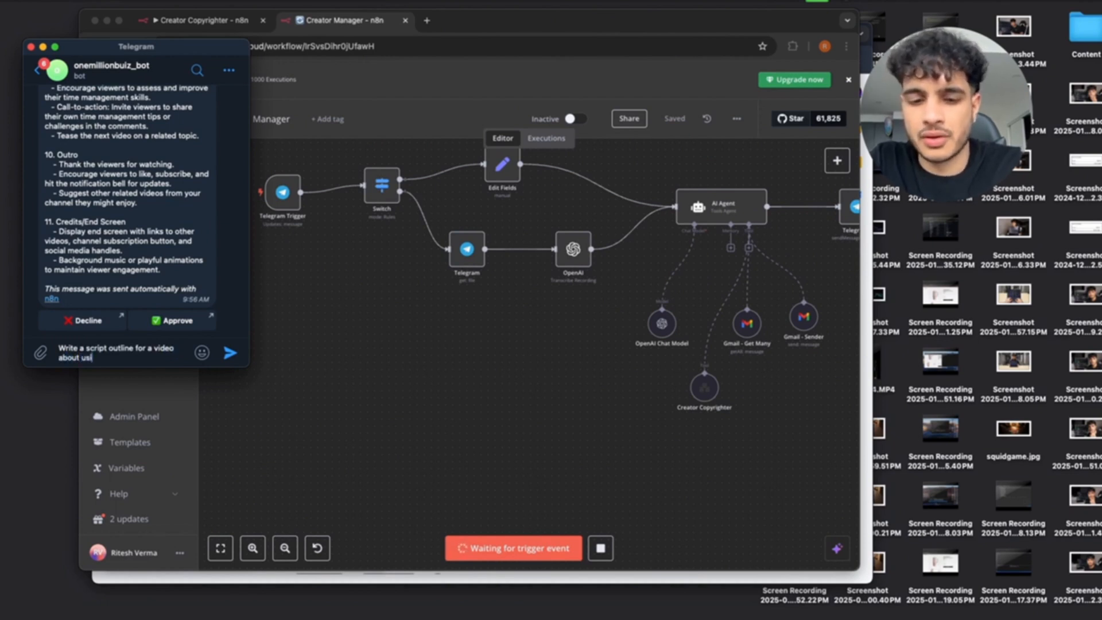
type("ing ai agents to b")
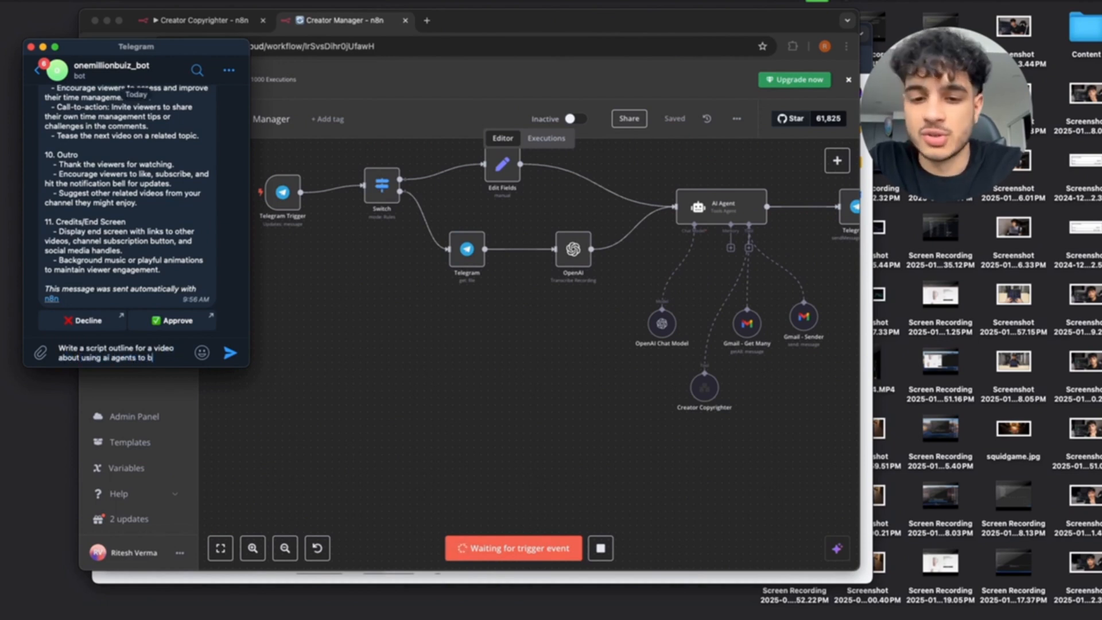
type("uild a o")
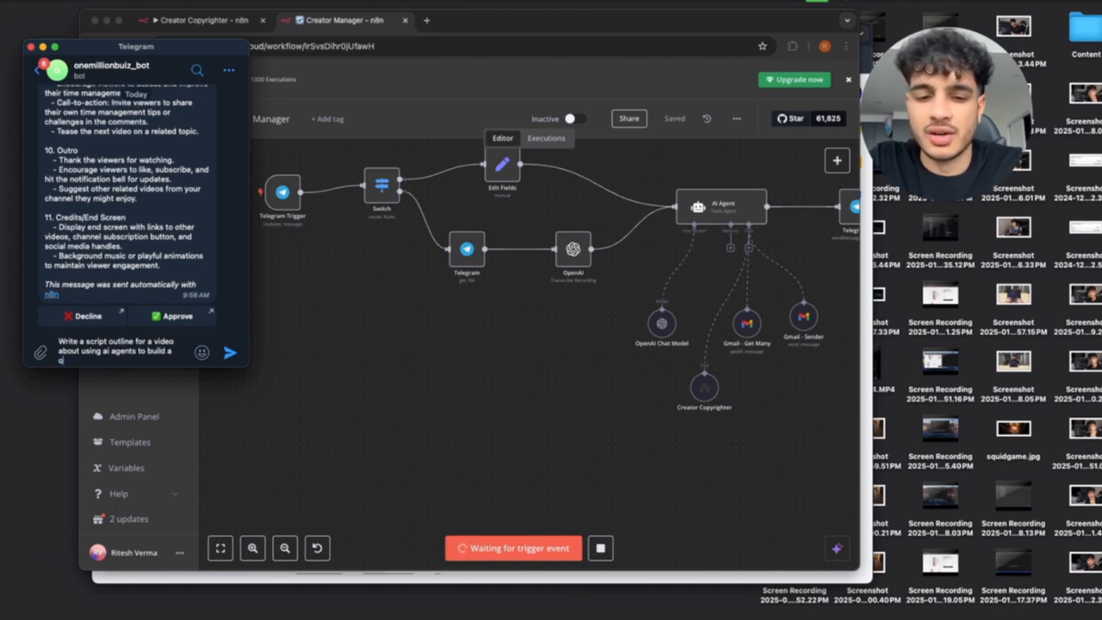
type("ne million dolla")
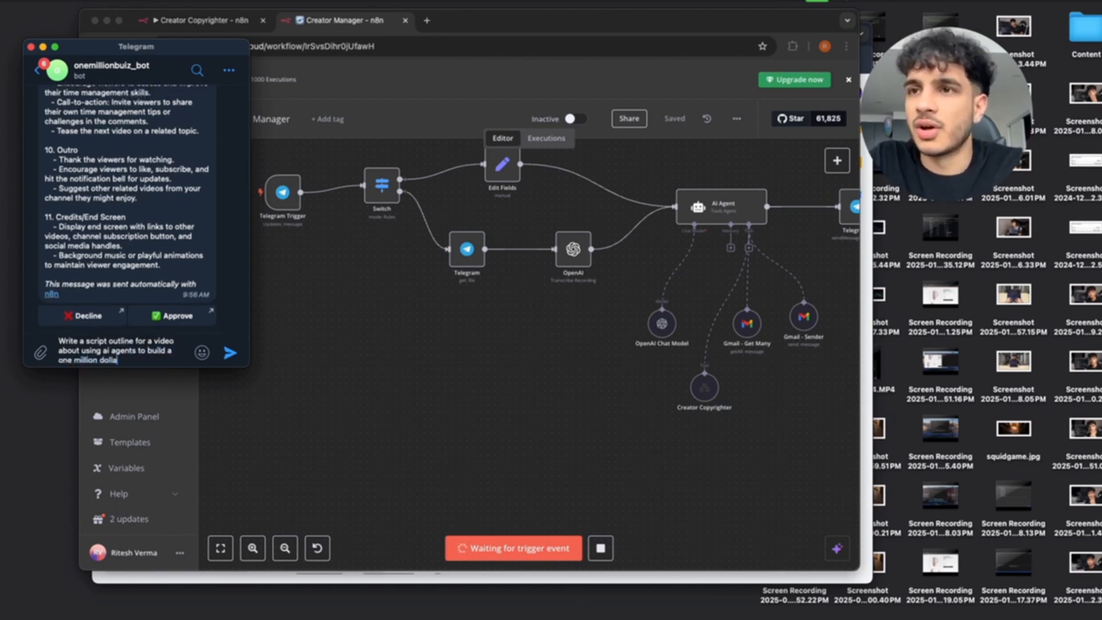
type("r business")
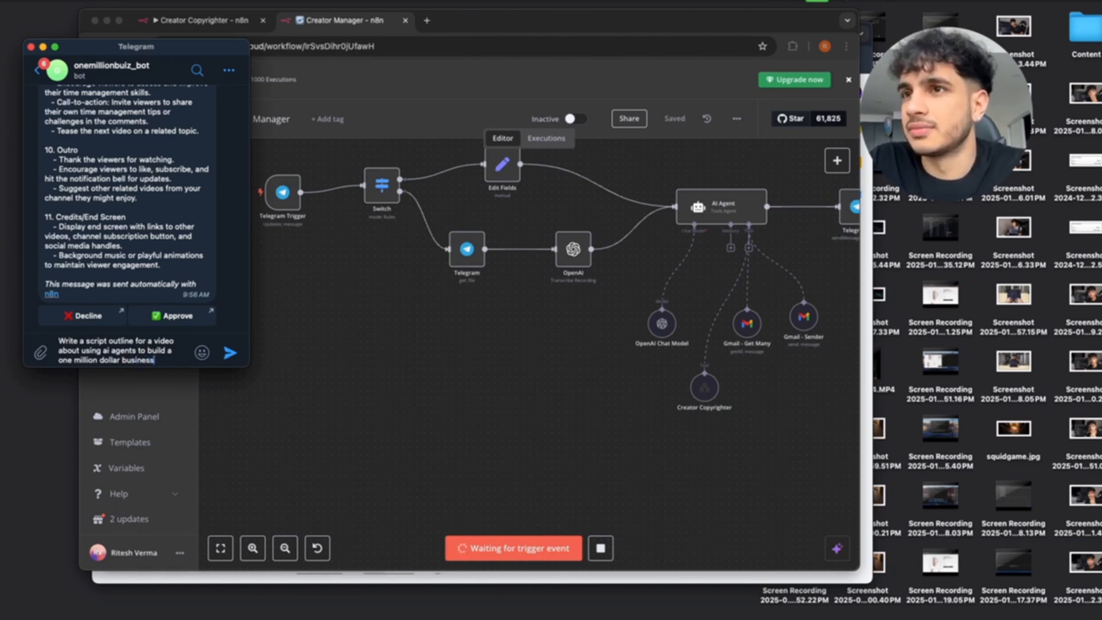
key("Return")
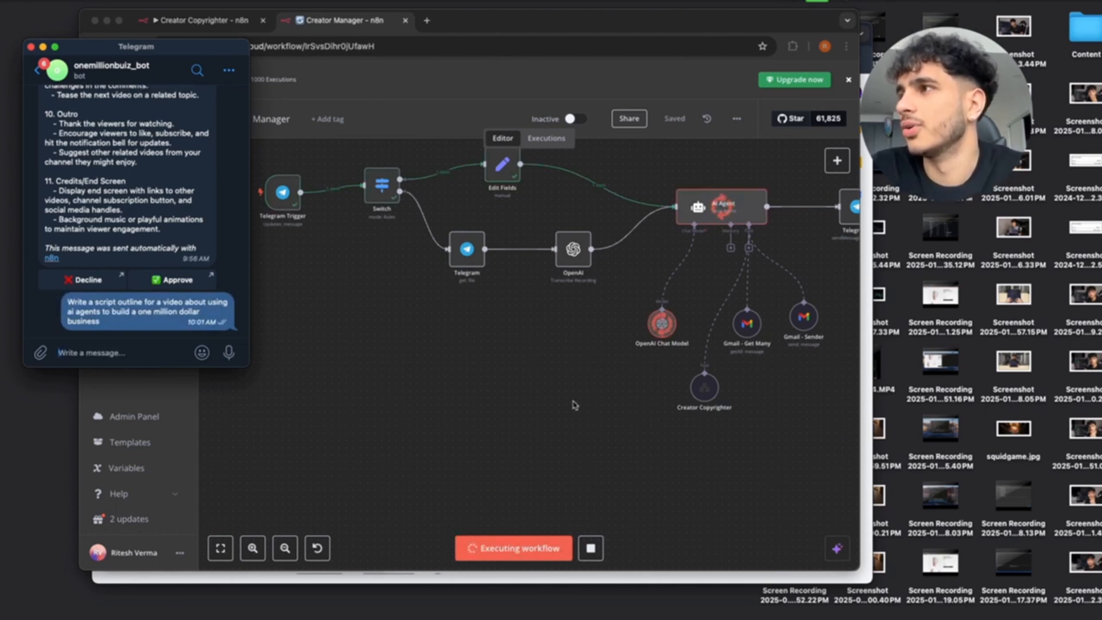
Check the Creator Copyrighter and Creator Manager tabs during the run, then return to Telegram.
scroll(575, 406, "right", 2)
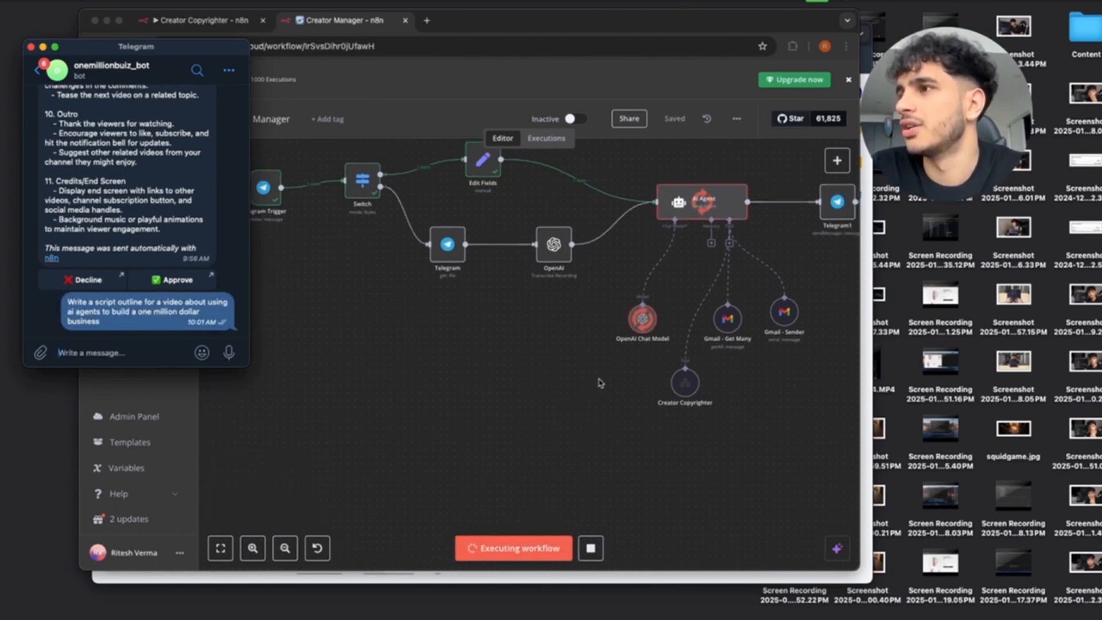
scroll(602, 383, "right", 3)
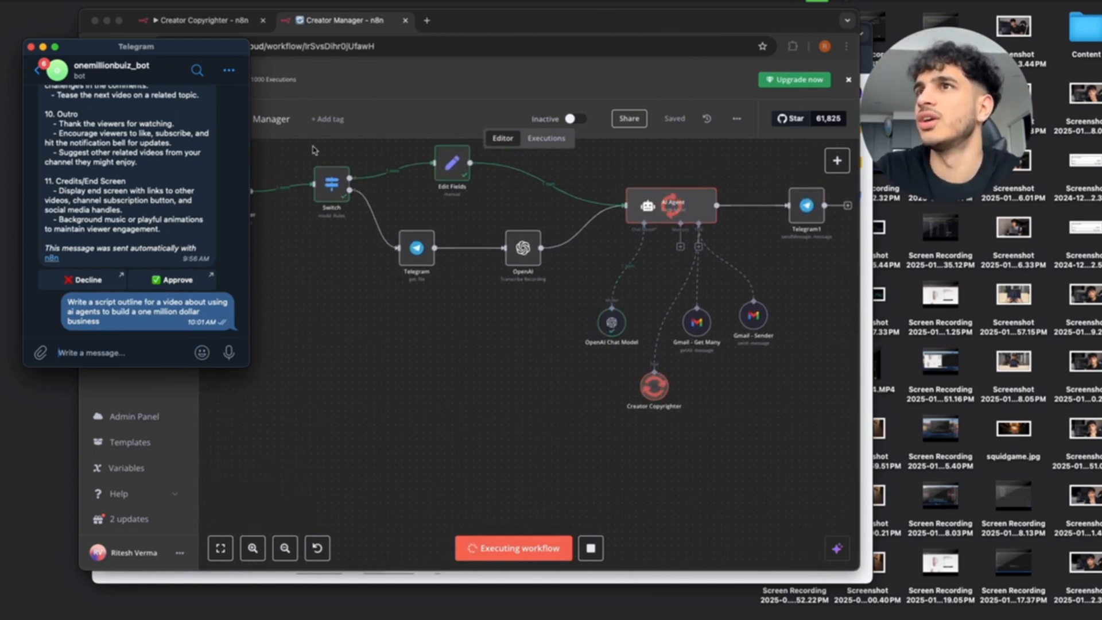
left_click(232, 23)
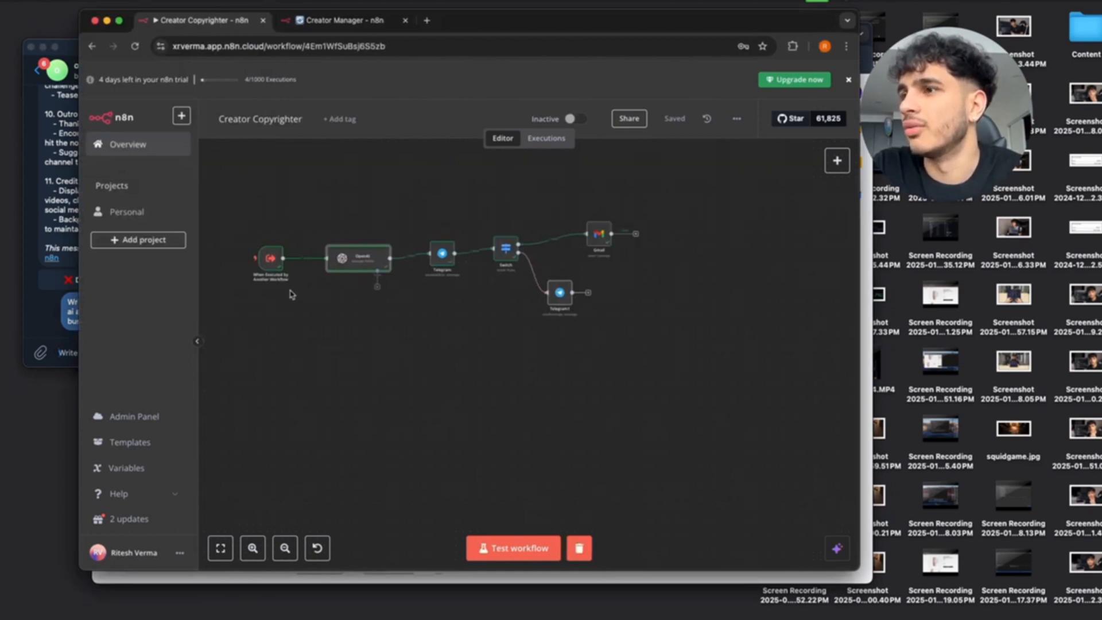
left_click(348, 24)
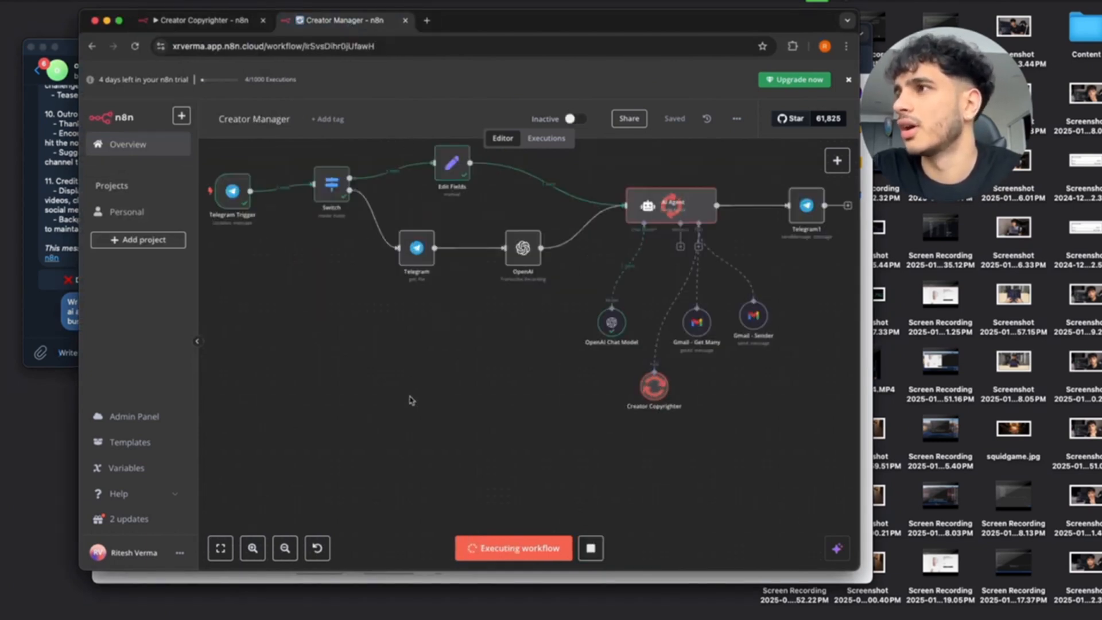
left_click(224, 22)
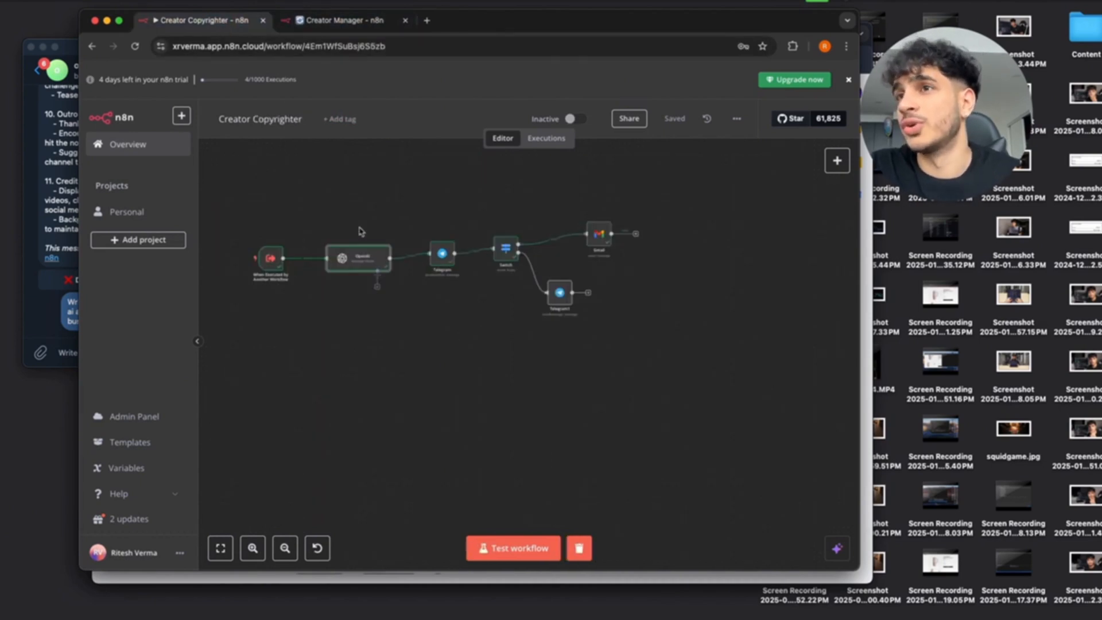
left_click(343, 21)
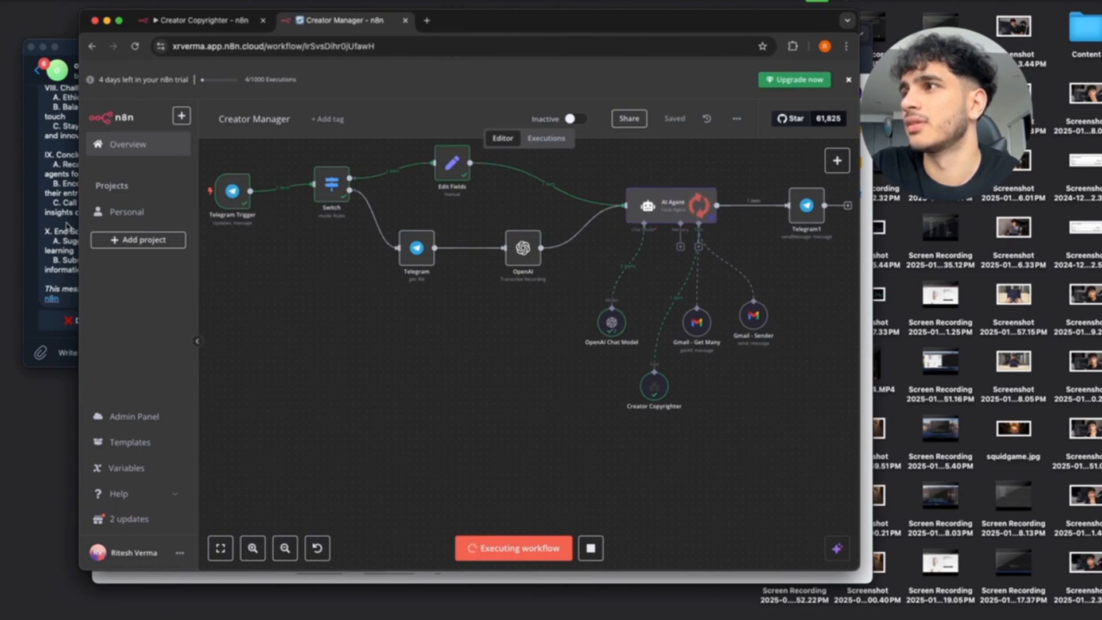
left_click(67, 225)
Scroll to the outline's end, click Approve, confirm opening the link, and return to Creator Manager.
scroll(135, 214, "up", 10)
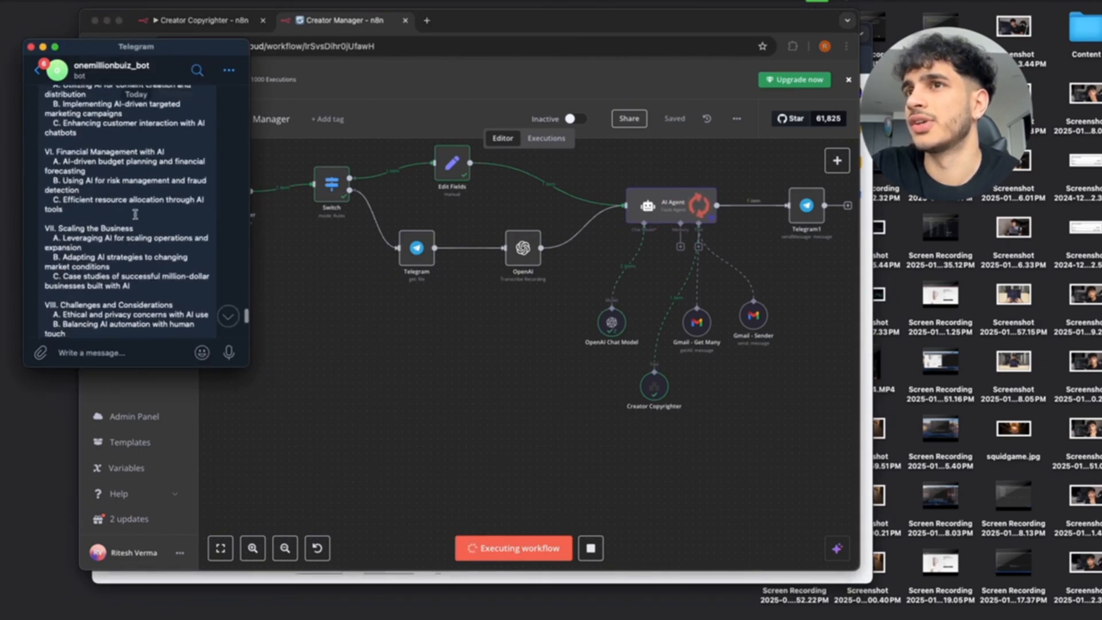
scroll(135, 214, "up", 15)
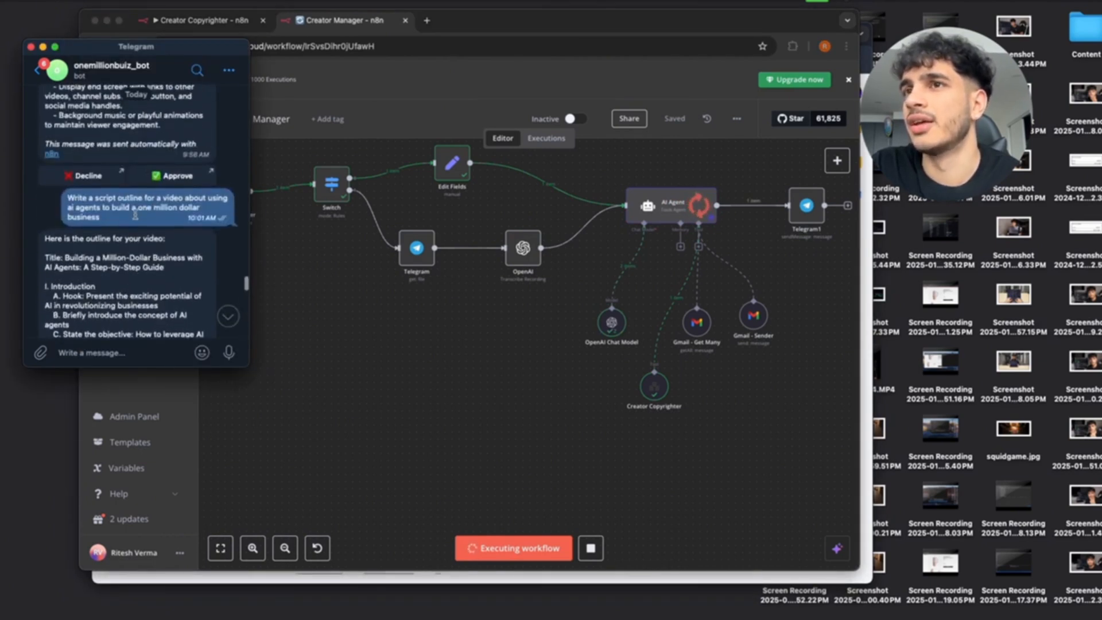
scroll(135, 215, "down", 3)
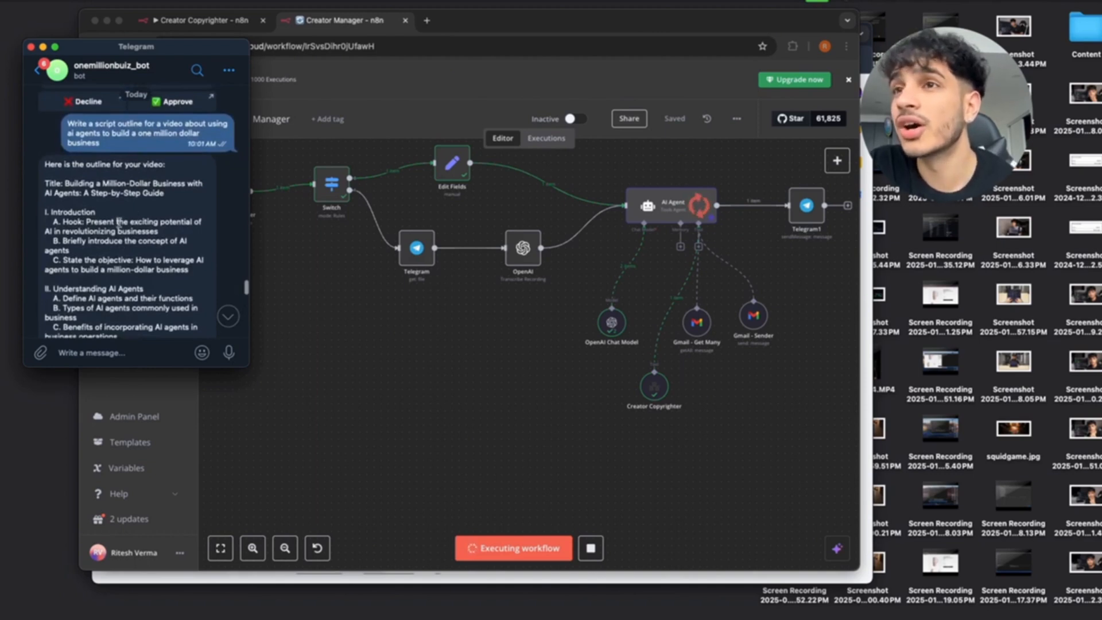
scroll(99, 248, "down", 4)
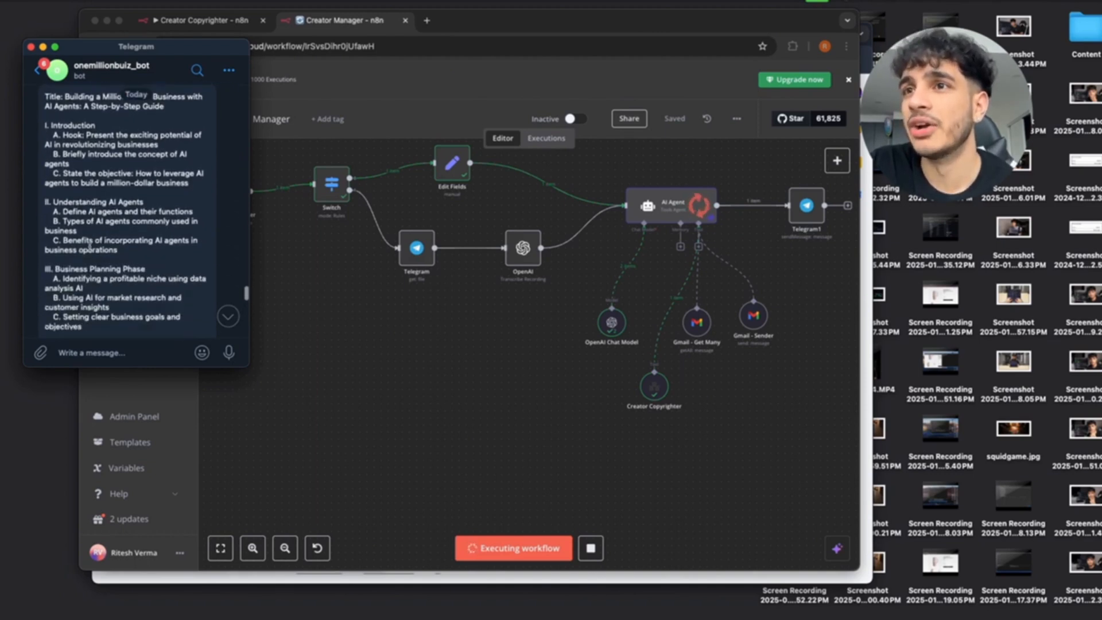
scroll(139, 256, "down", 6)
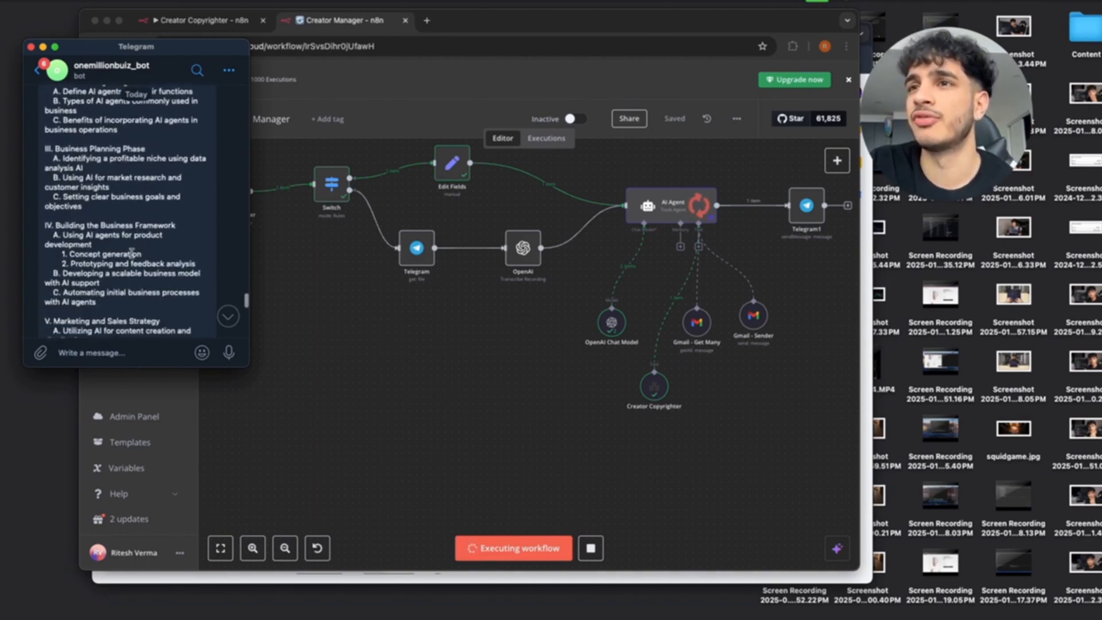
scroll(129, 241, "down", 5)
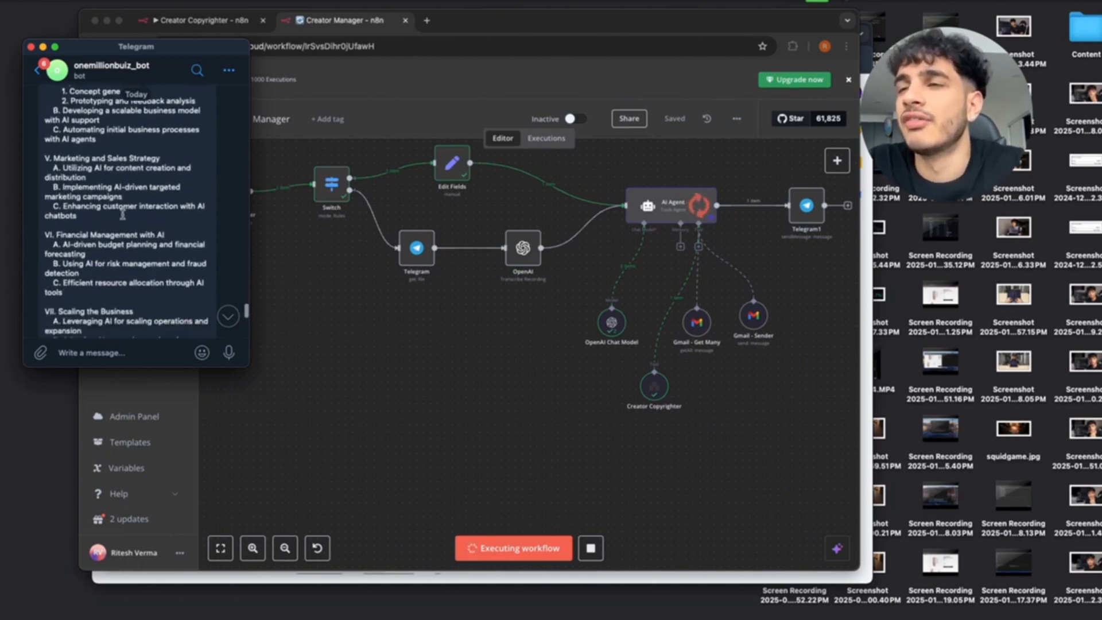
scroll(126, 226, "down", 5)
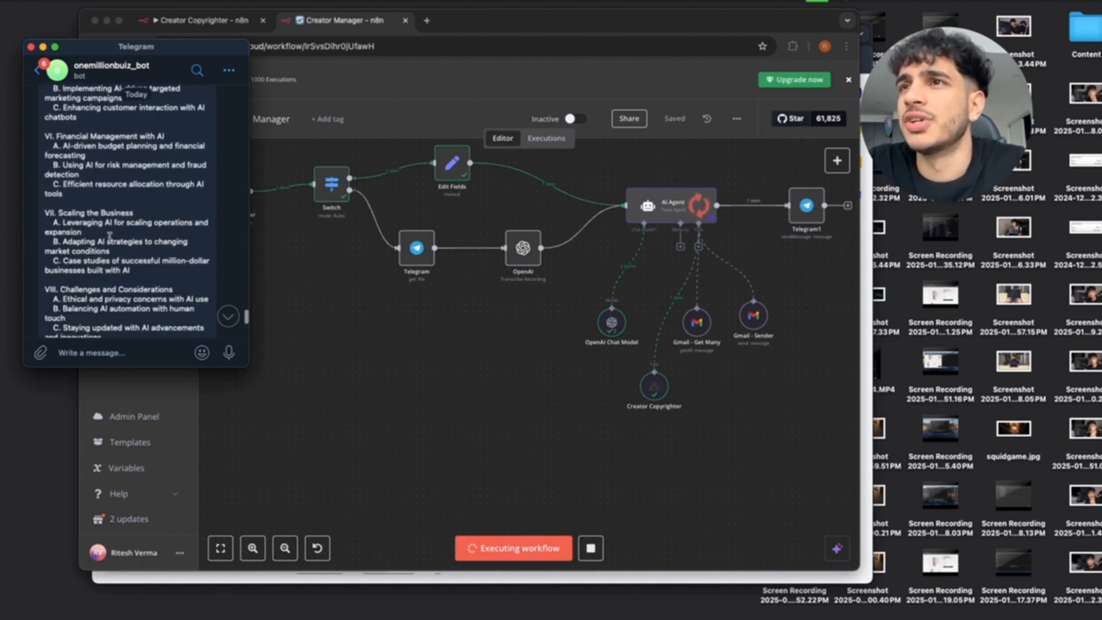
scroll(123, 242, "down", 3)
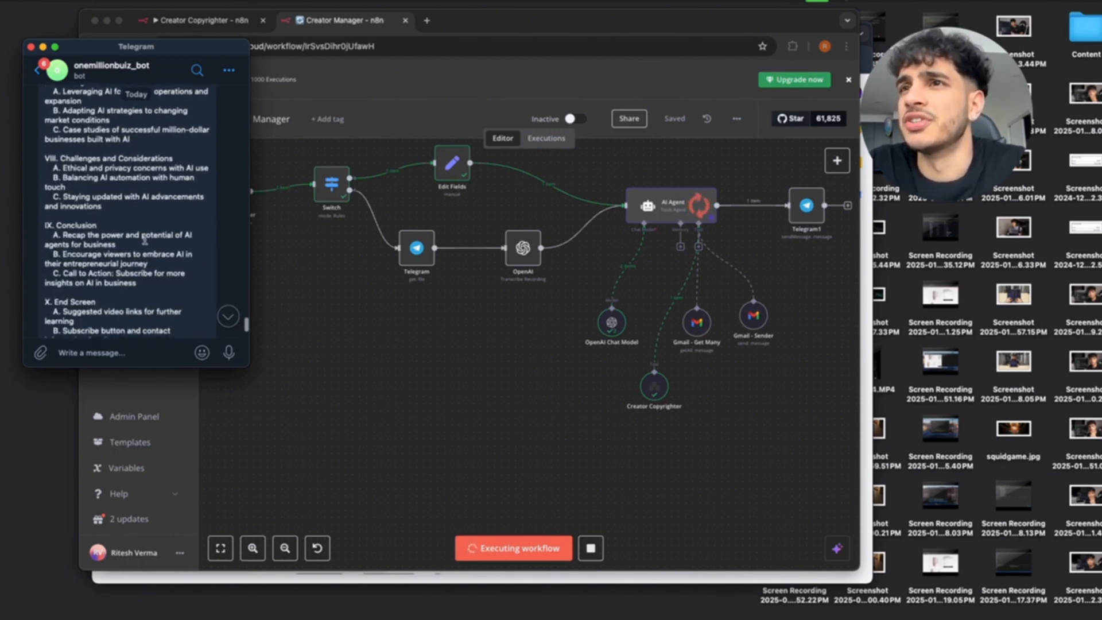
scroll(144, 239, "down", 3)
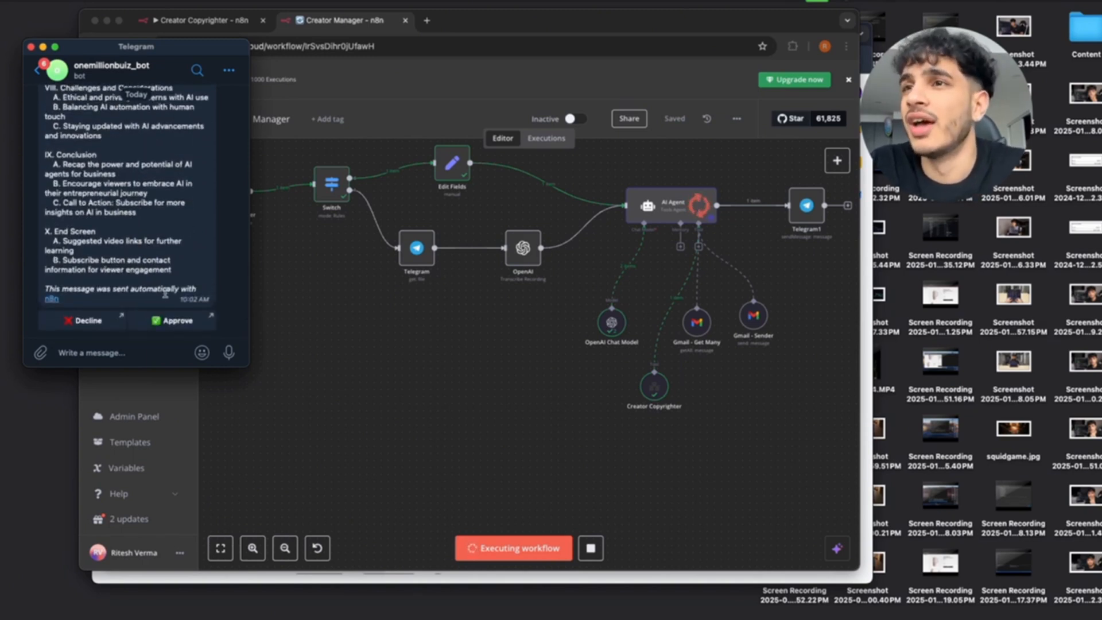
left_click(158, 323)
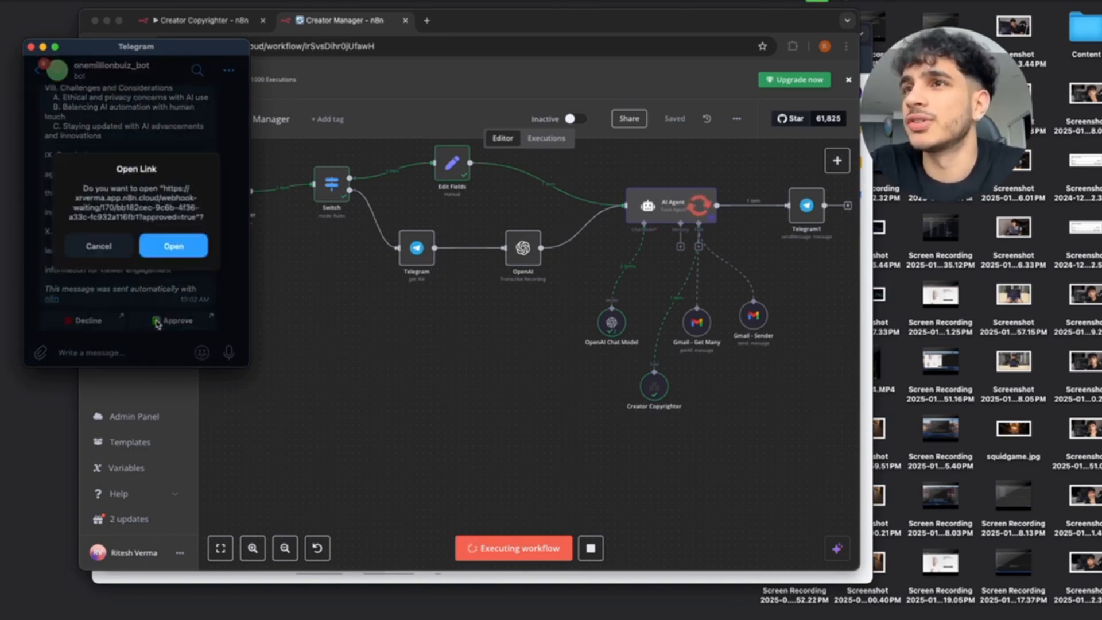
left_click(174, 246)
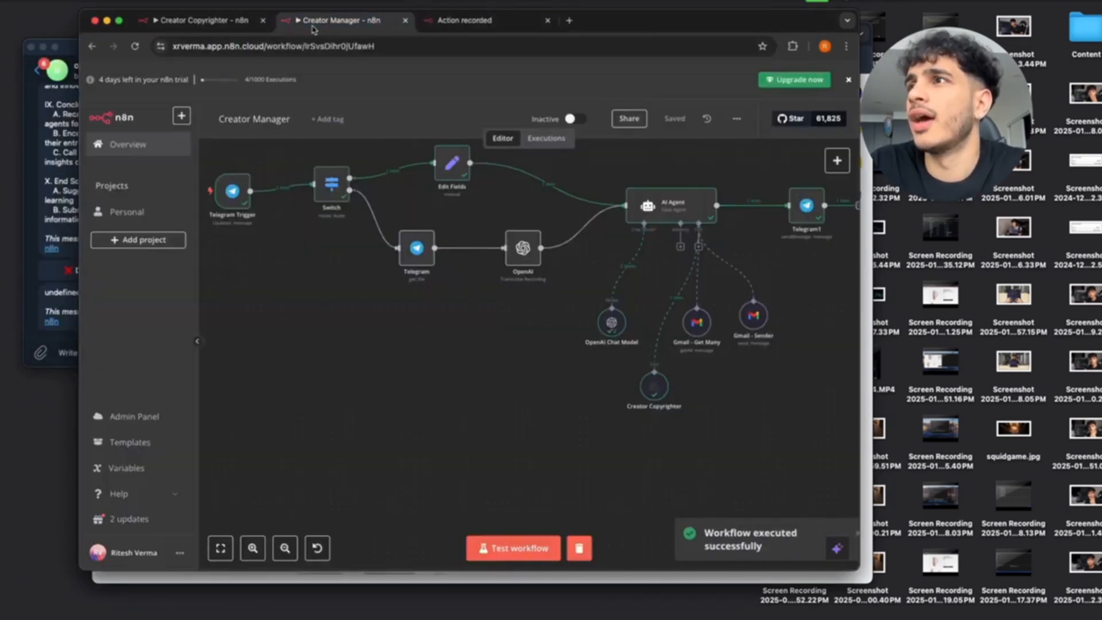
left_click(311, 23)
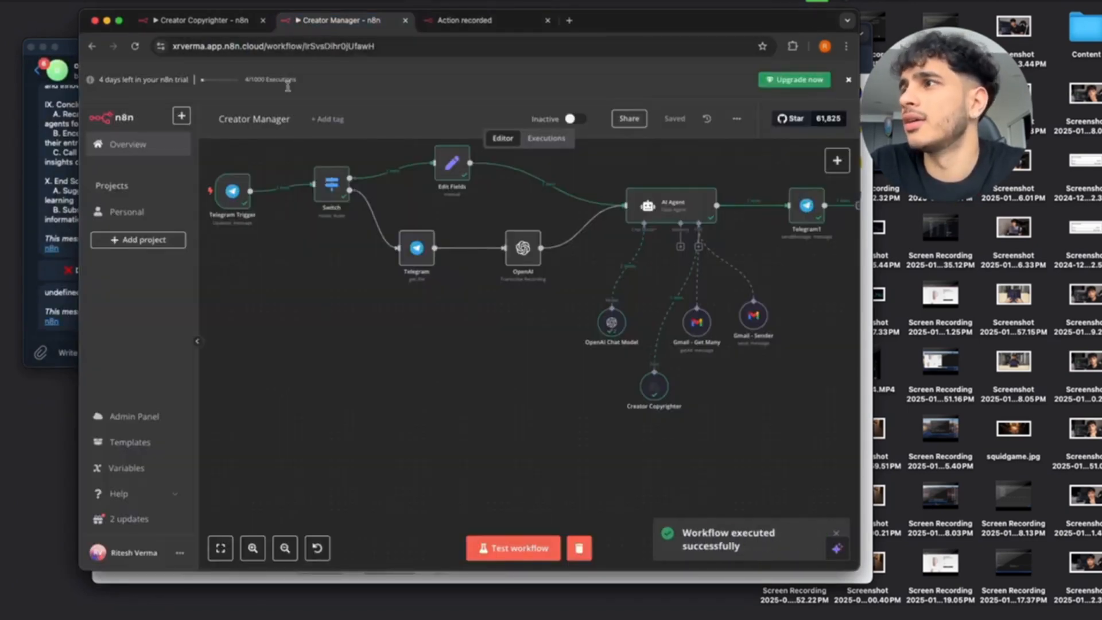
left_click(64, 204)
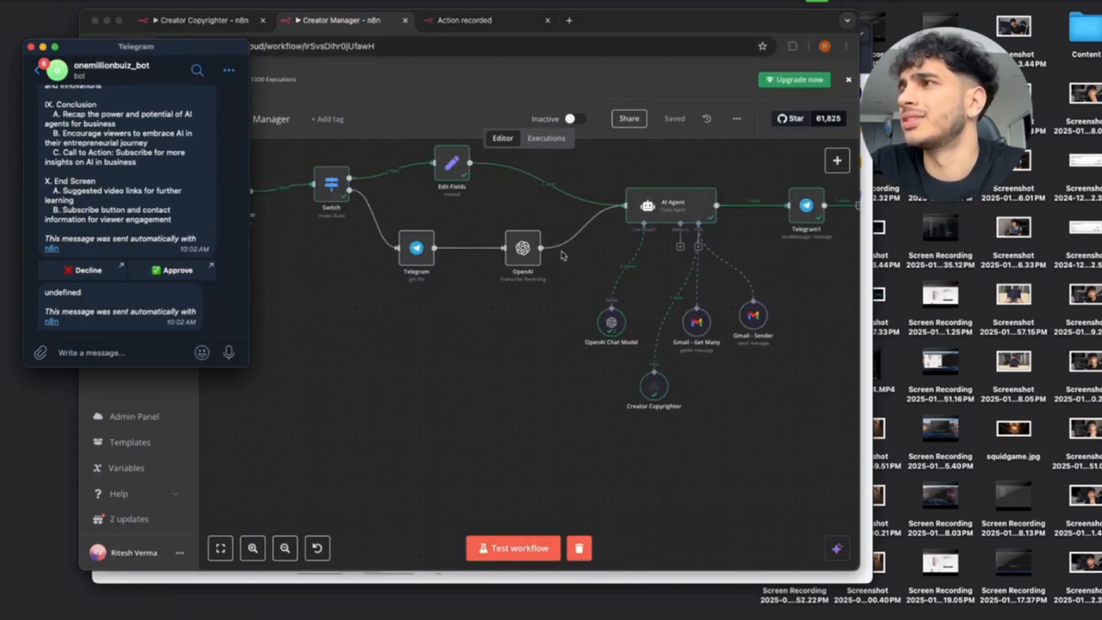
scroll(609, 242, "right", 3)
left_click(737, 200)
double_click(728, 198)
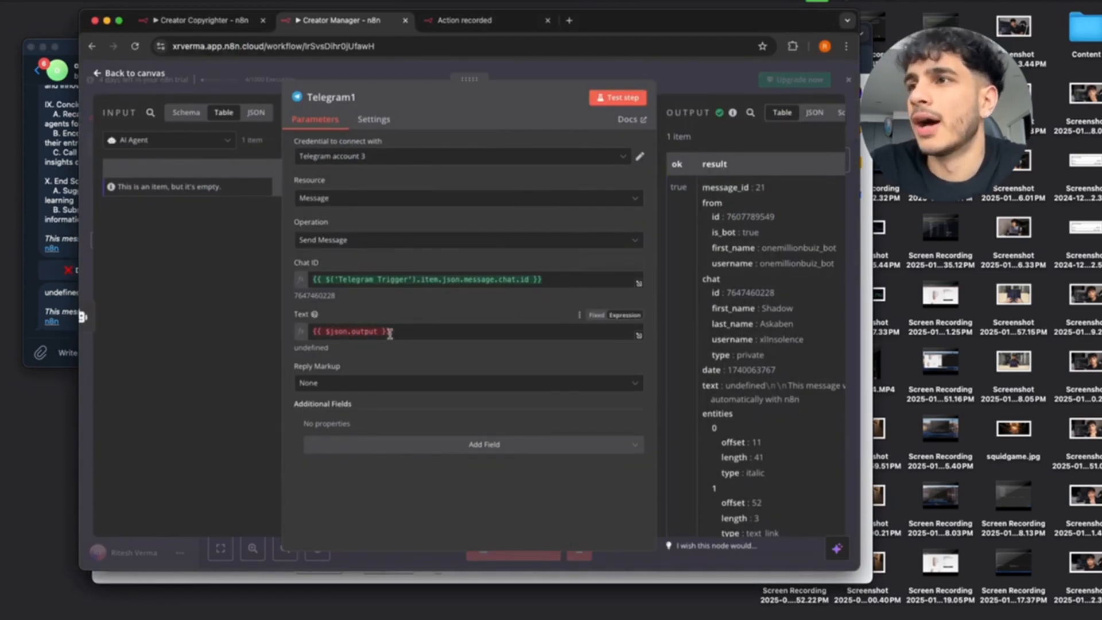
left_click(100, 73)
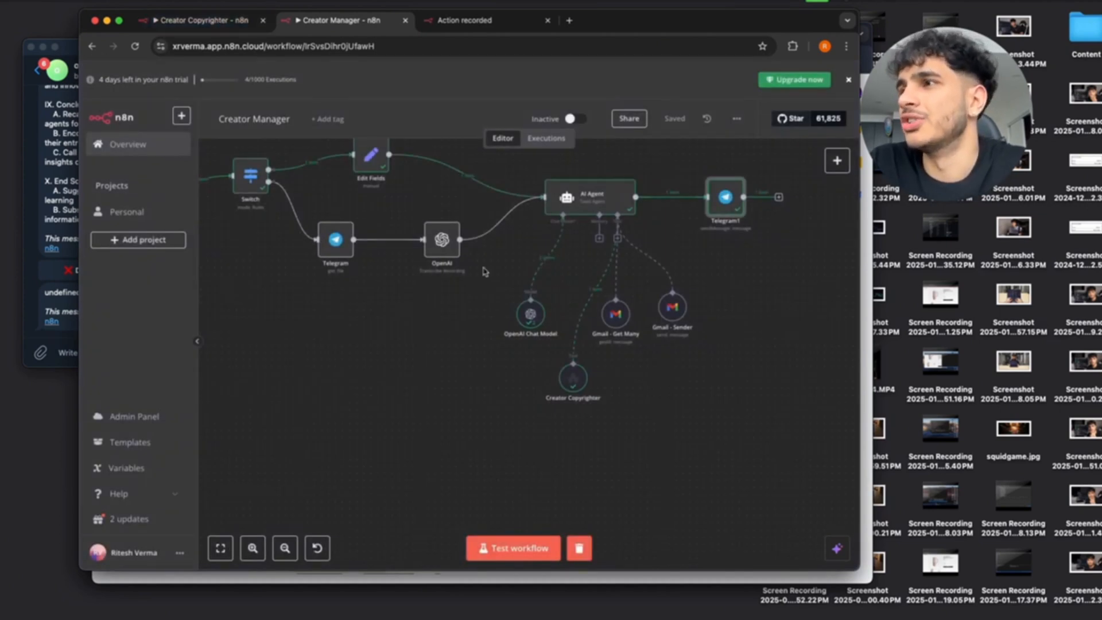
left_click(229, 23)
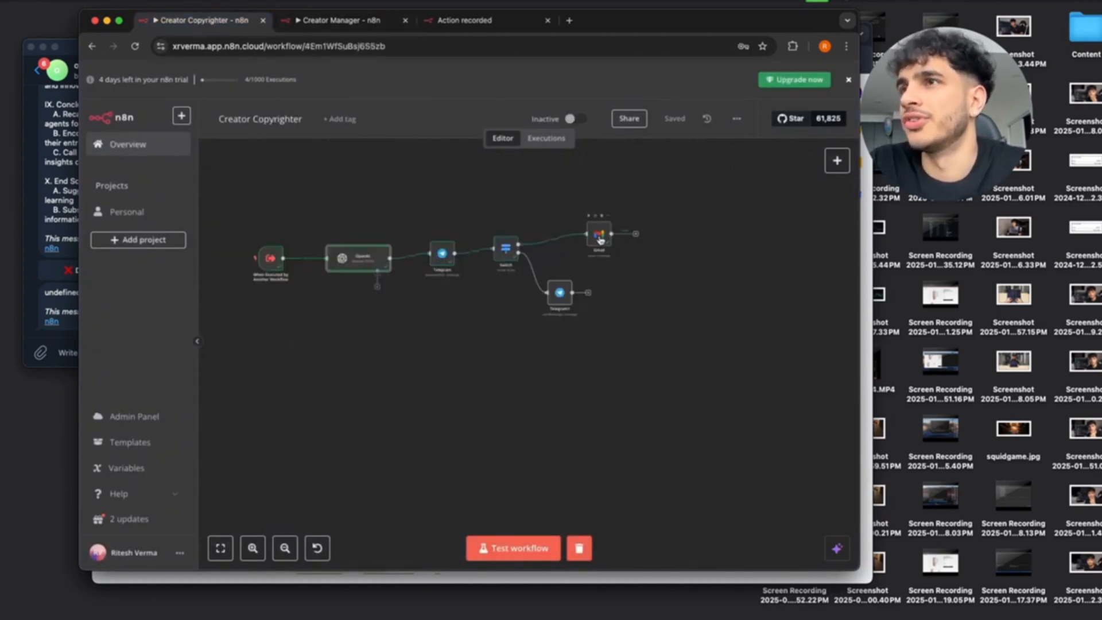
left_click(339, 21)
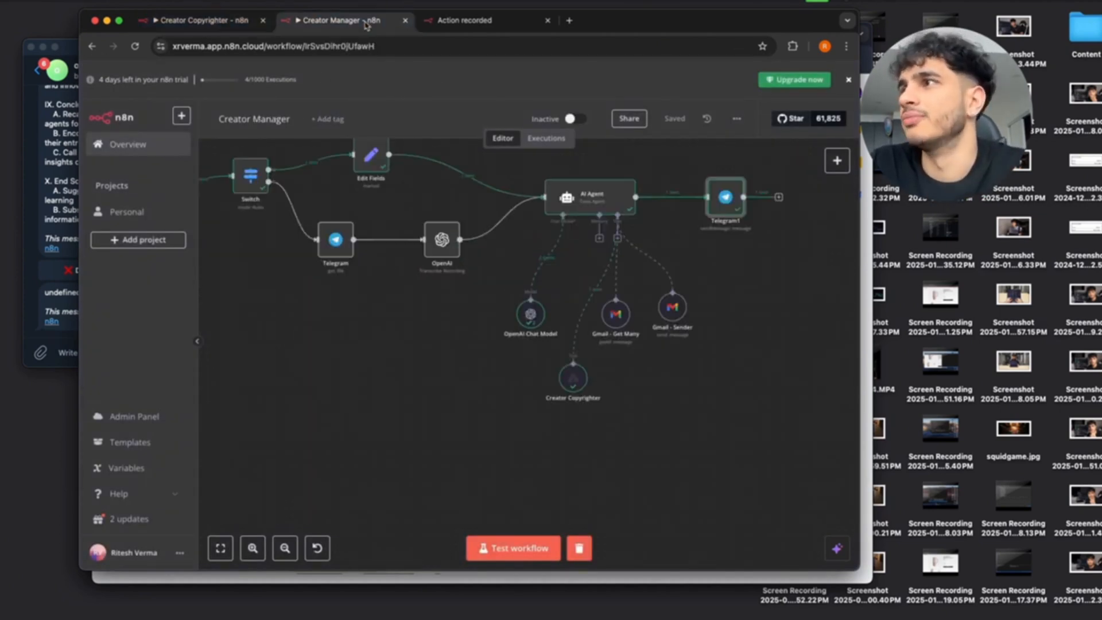
double_click(722, 196)
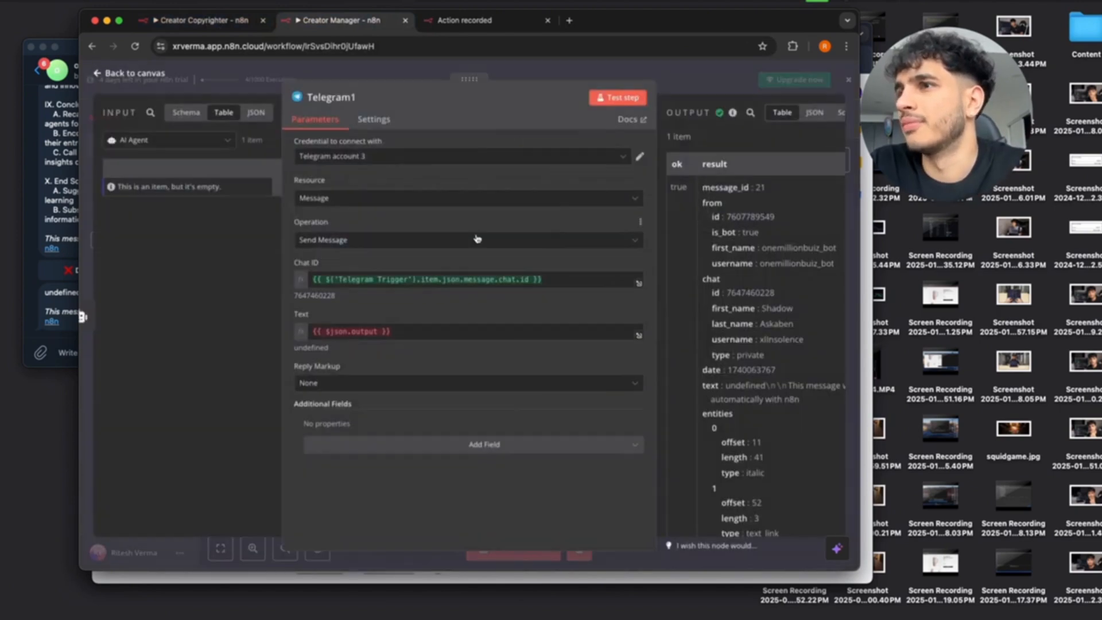
triple_click(410, 331)
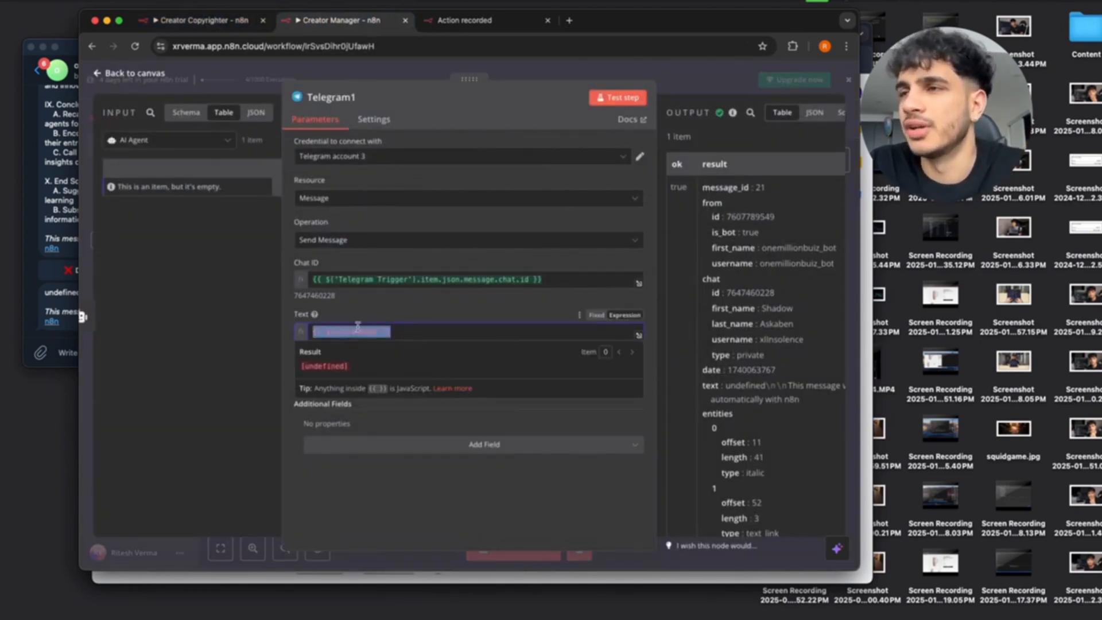
left_click(406, 302)
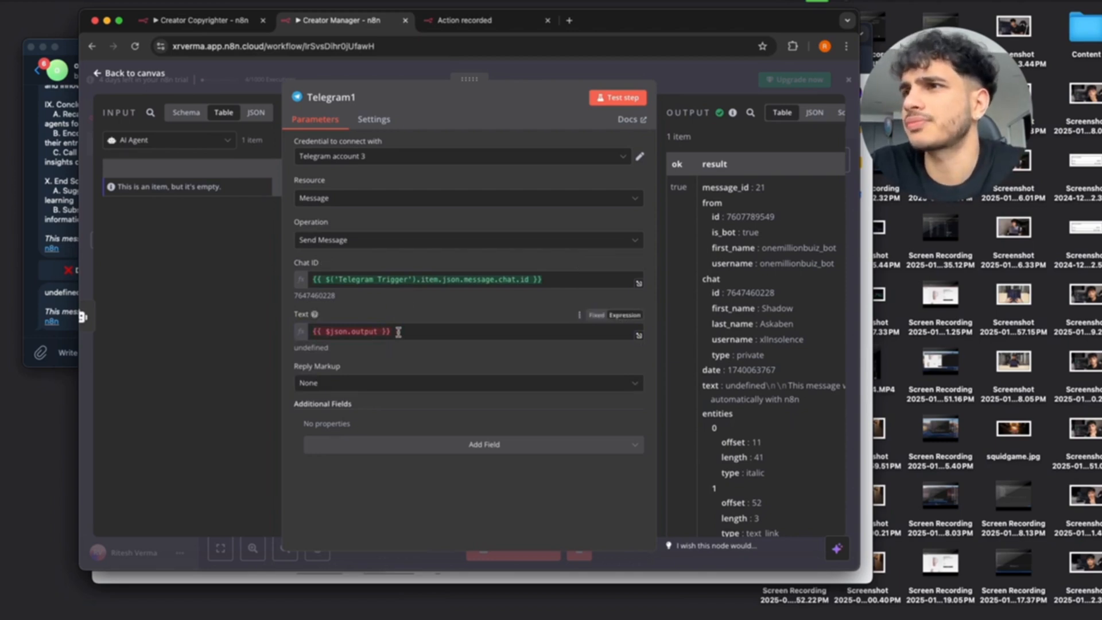
left_click(98, 75)
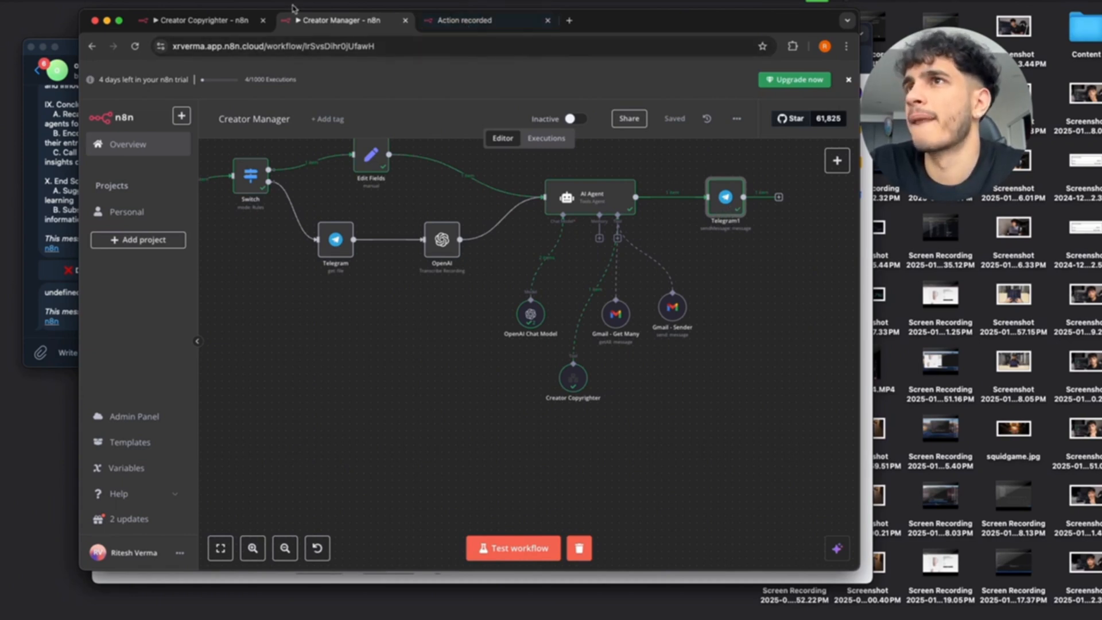
Bring Gmail forward and read the newest 'New Outline for Upcoming Video' email with the AI agents outline.
key("ctrl+Up")
left_click(701, 234)
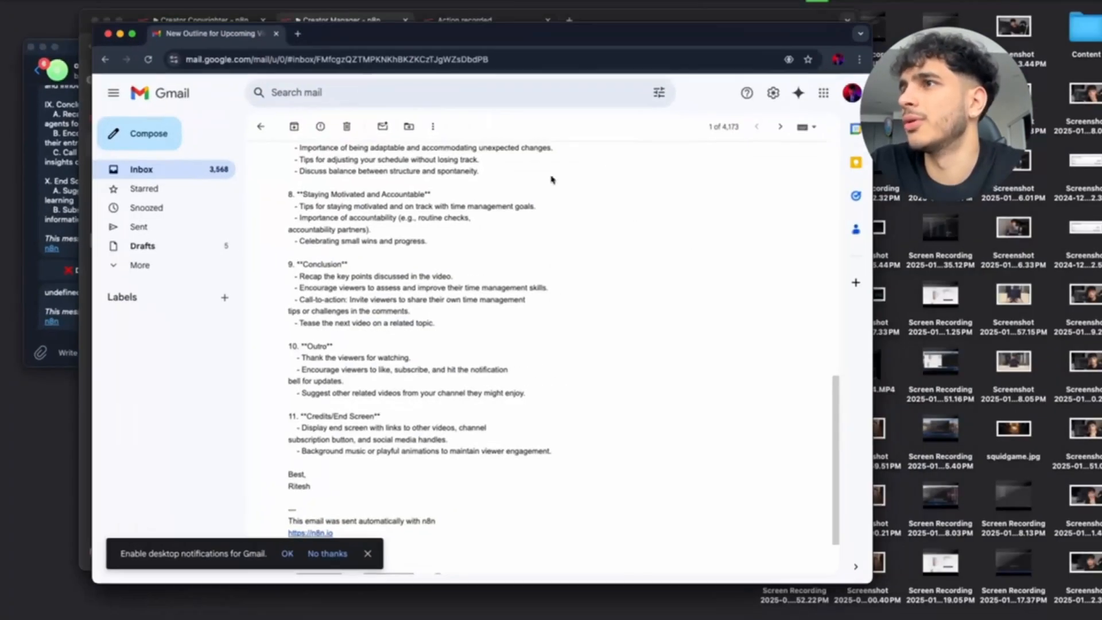
left_click(260, 126)
left_click(328, 183)
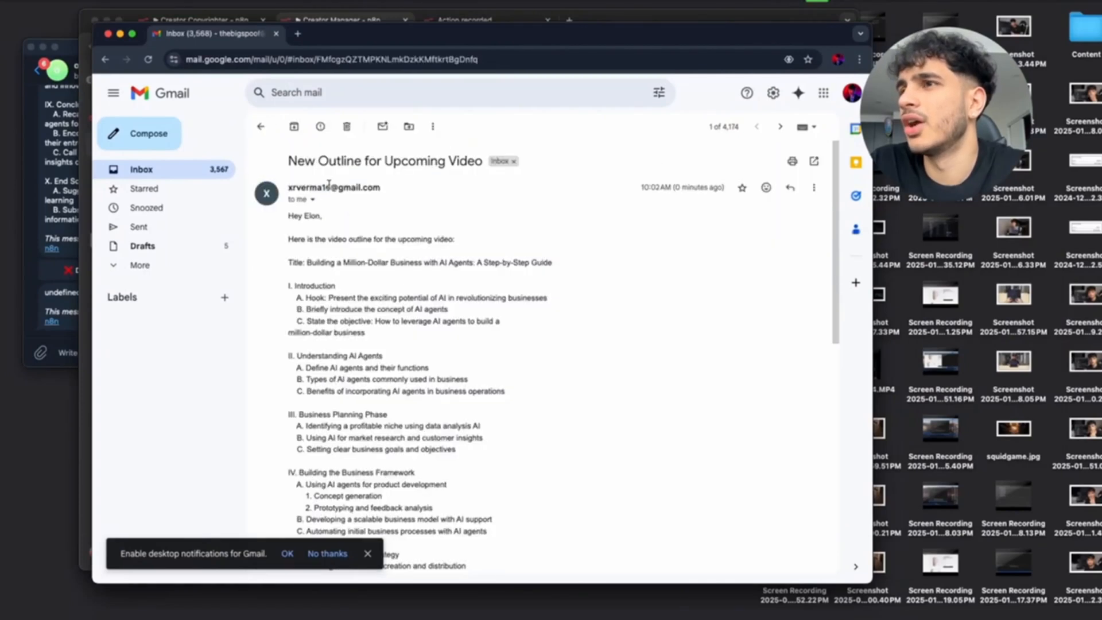
scroll(450, 362, "down", 5)
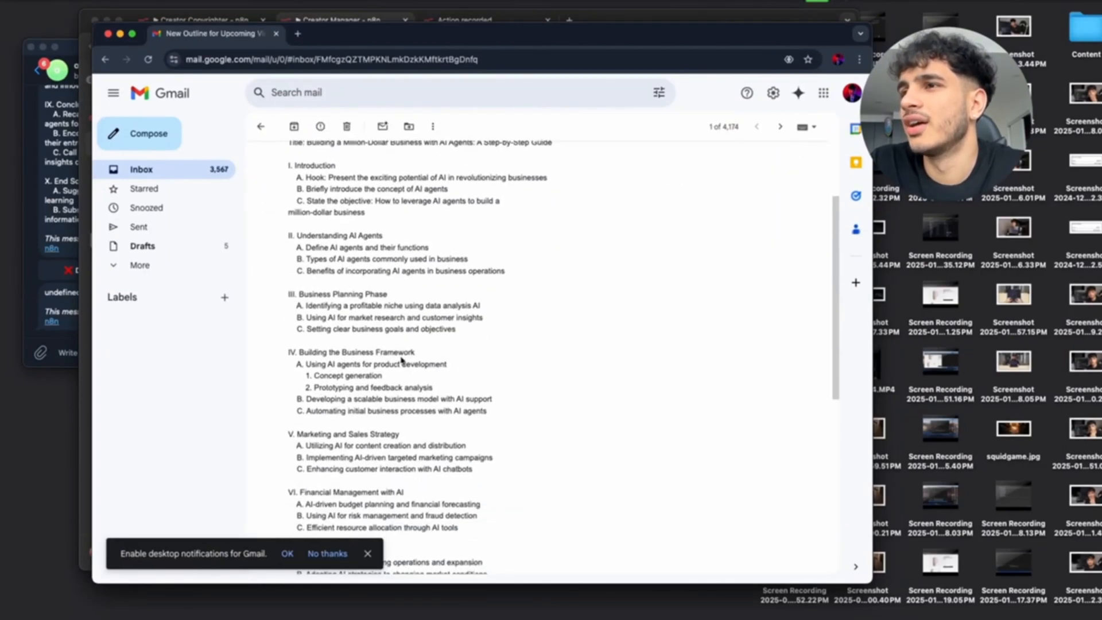
scroll(401, 359, "down", 10)
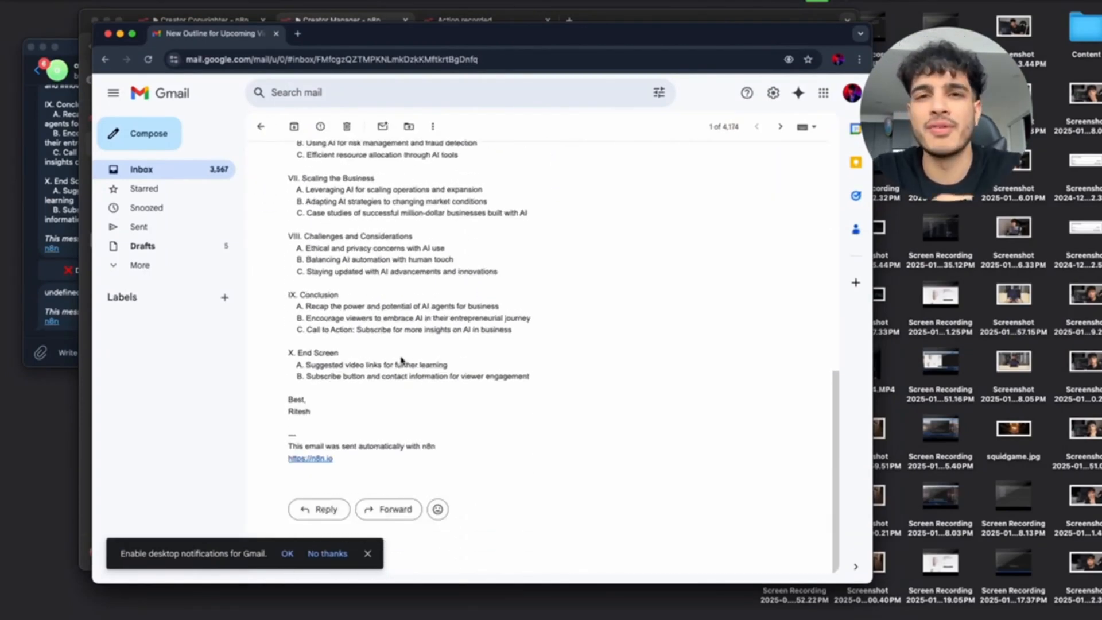
scroll(402, 359, "up", 15)
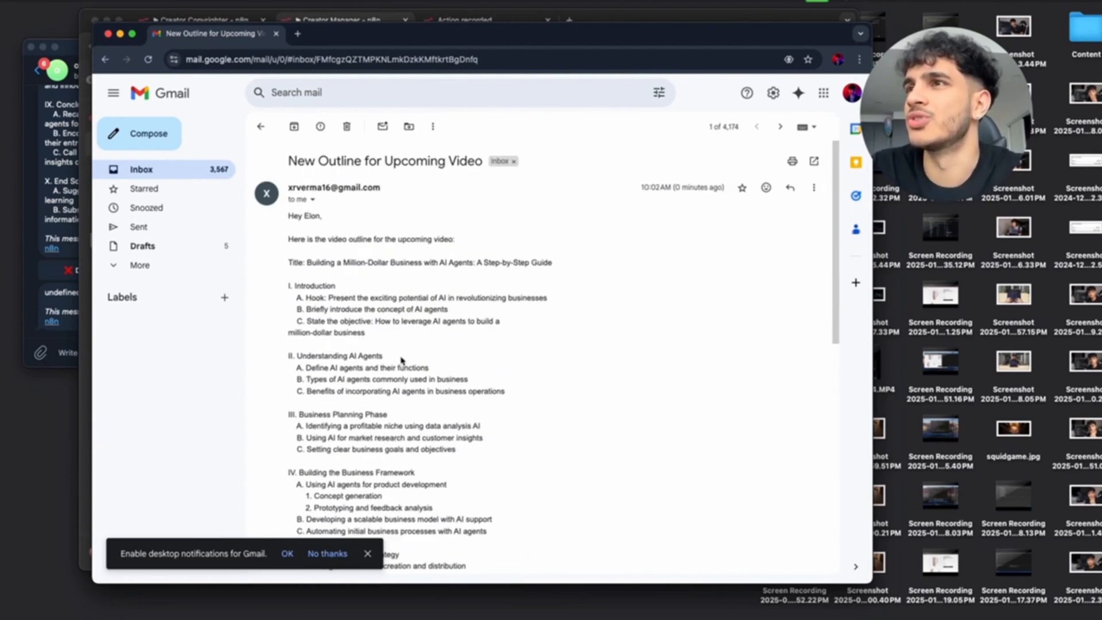
Close Gmail, switch to the Creator Copyrighter tab, and bring the Telegram bot chat forward.
left_click(107, 34)
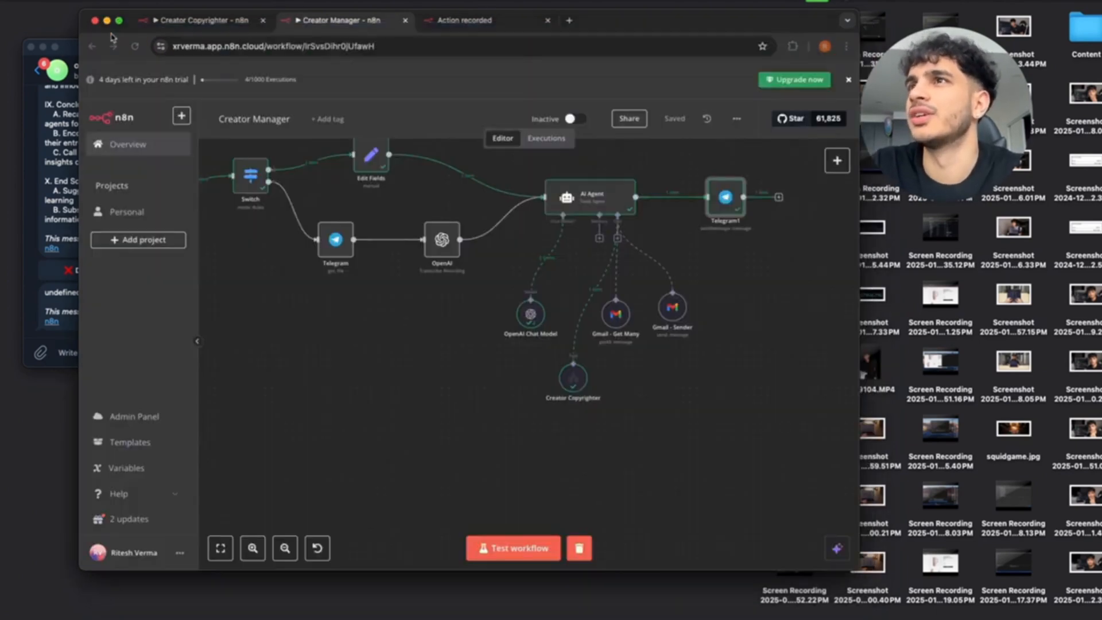
scroll(419, 301, "down", 5)
scroll(421, 301, "up", 4)
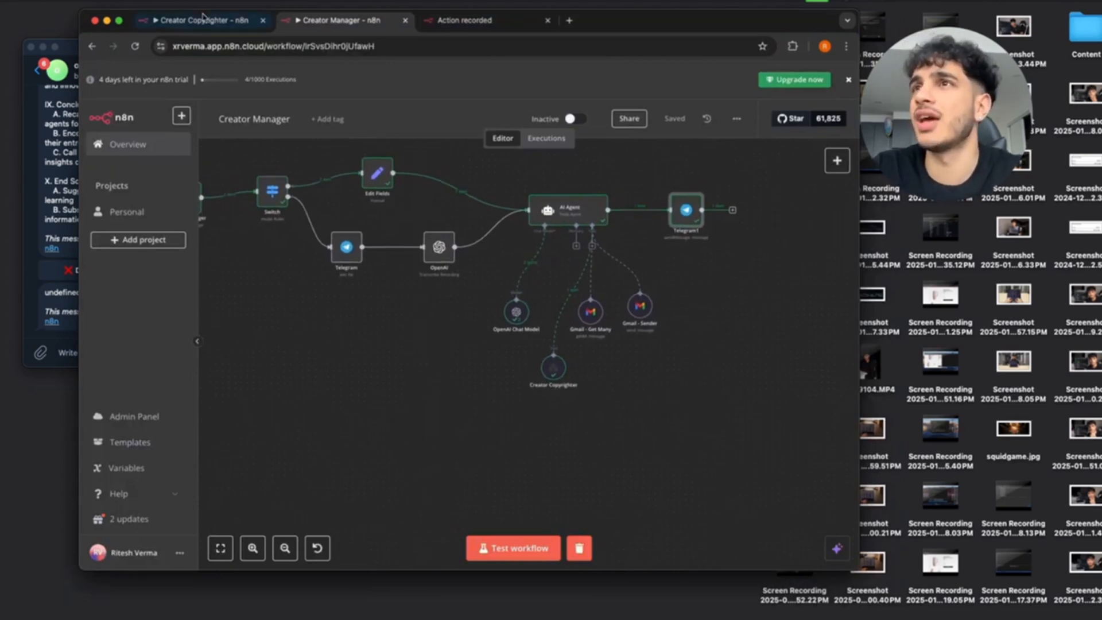
left_click(204, 17)
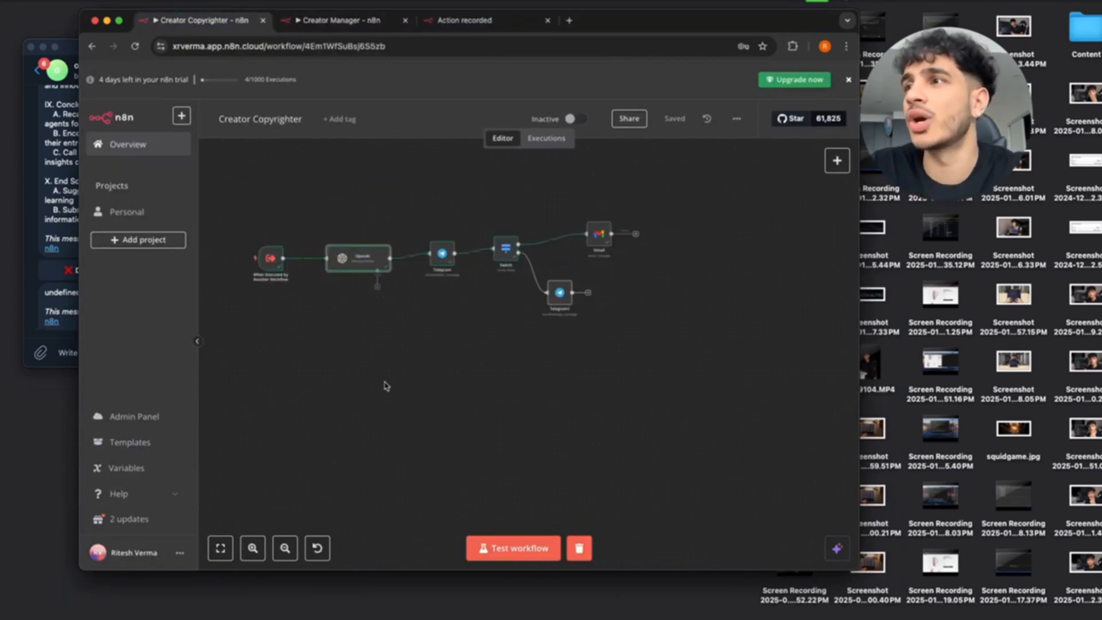
left_click(63, 184)
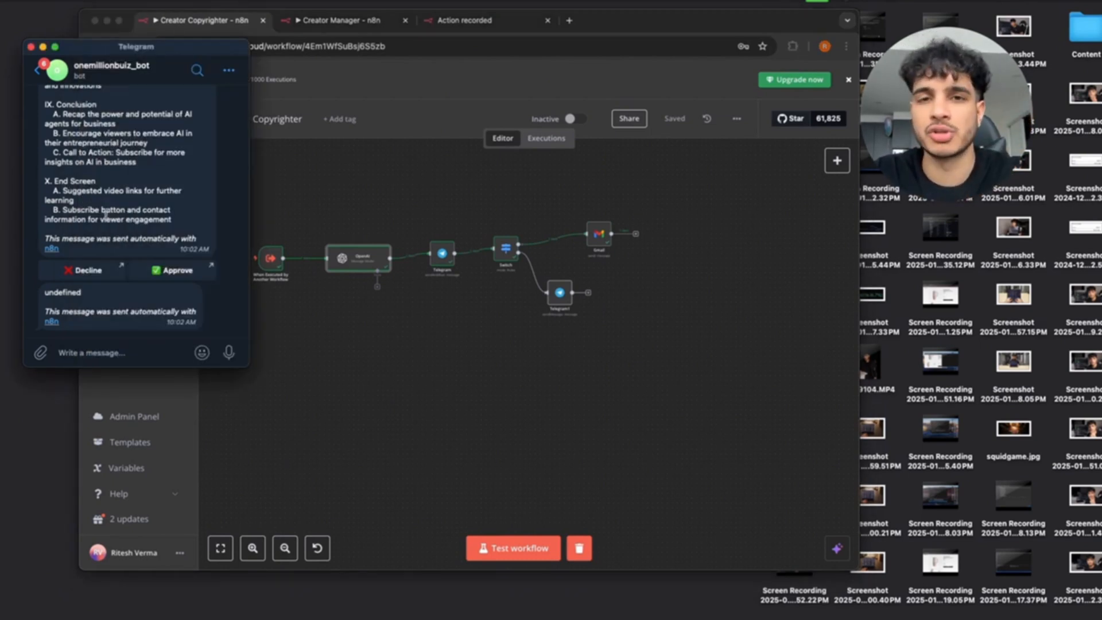
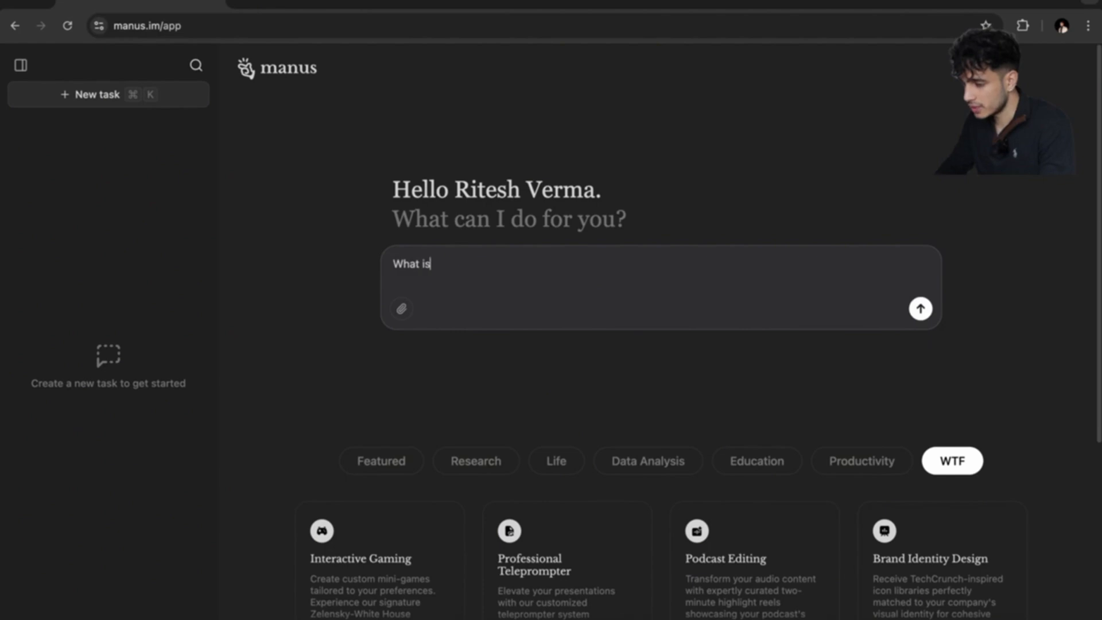
Finish the prompt asking for full stack app ideas to build and sell, and send it to Manus.
type("l stack app you can build that we can sell to users? List some ideas, keep them simple")
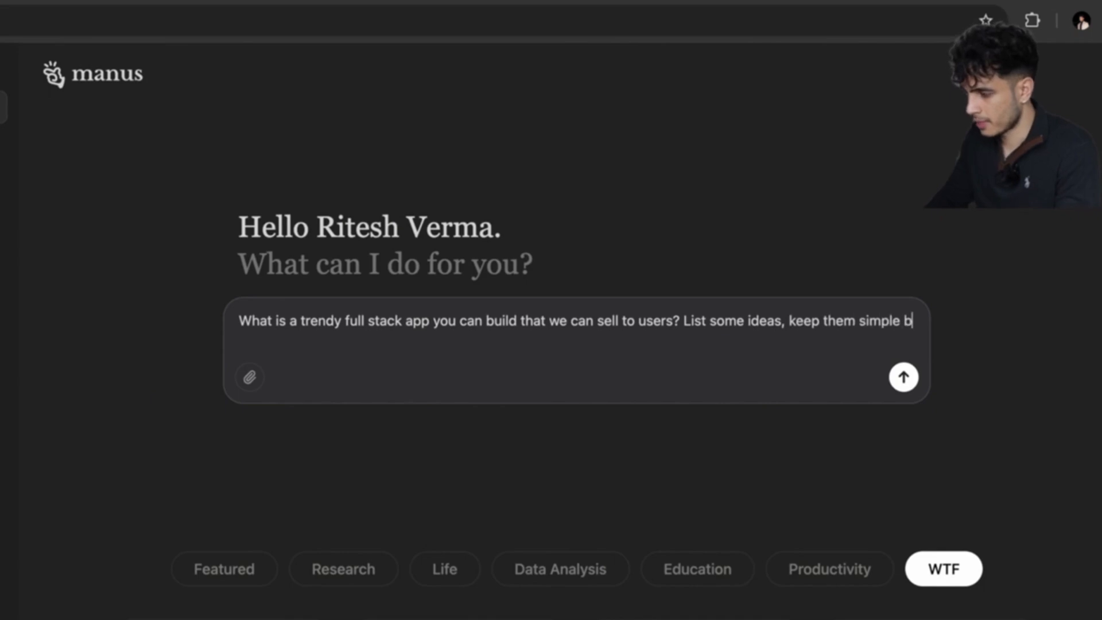
key("Return")
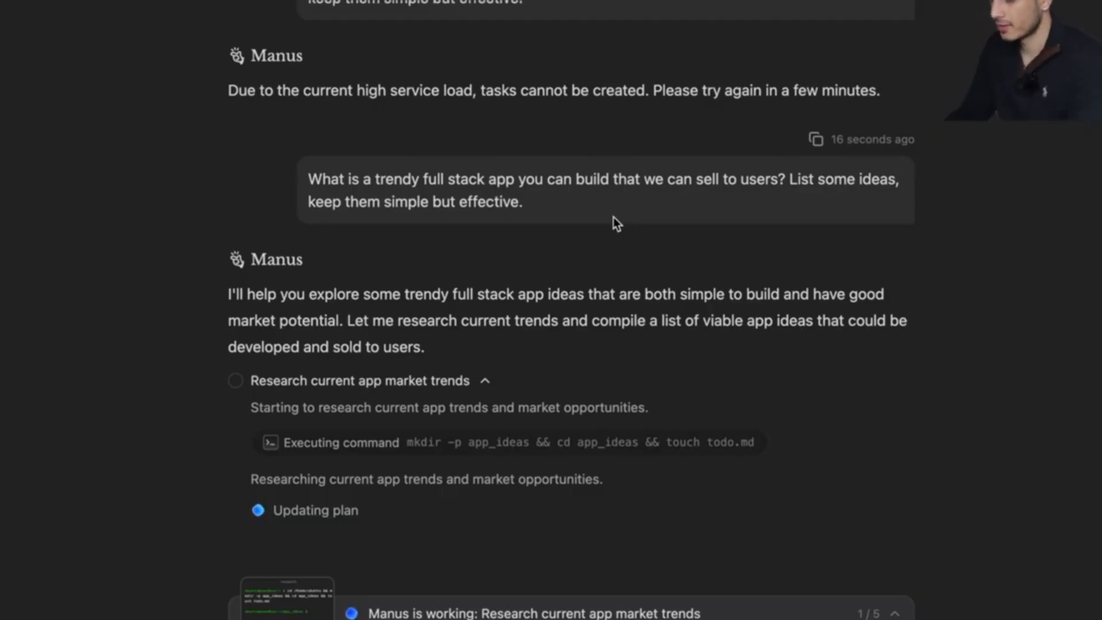
Watch Manus's Computer view browsing live, then close it.
scroll(628, 310, "up", 1)
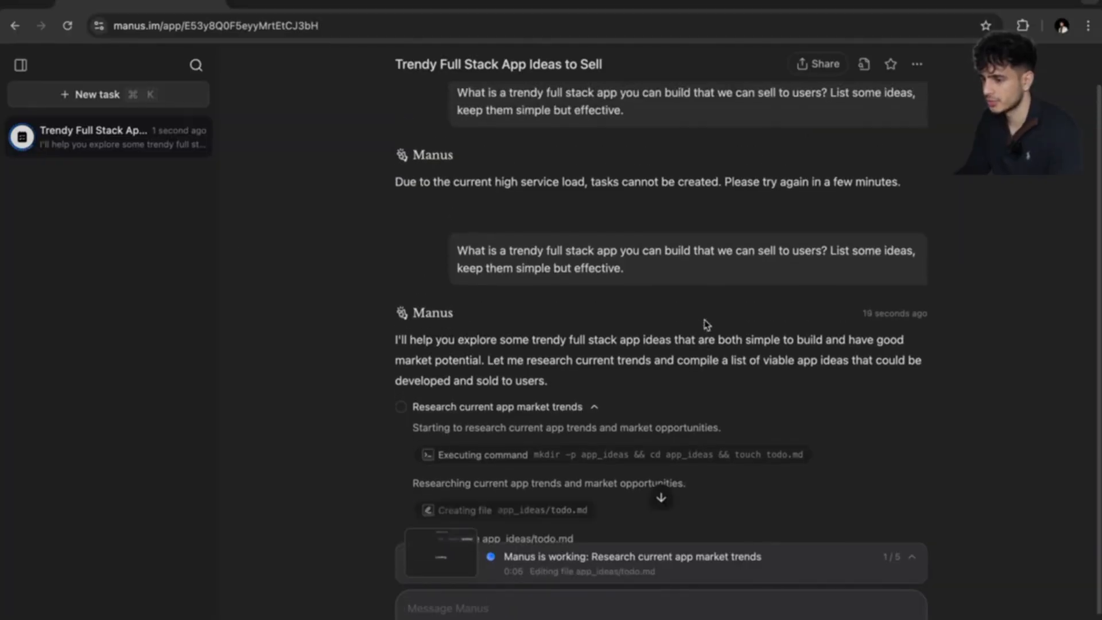
scroll(705, 324, "down", 1)
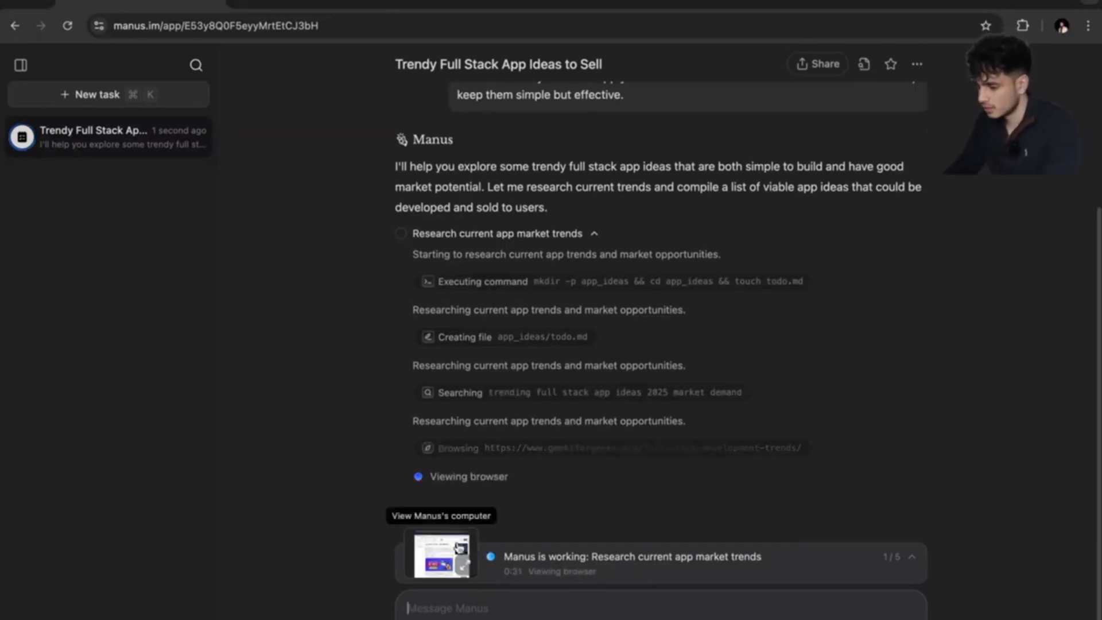
left_click(543, 556)
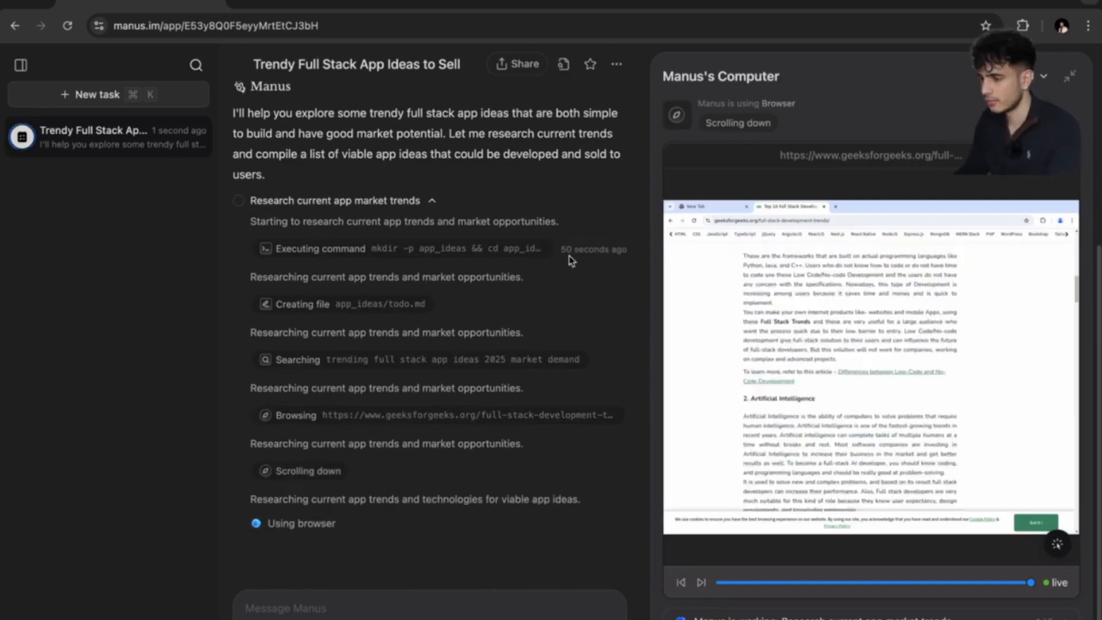
left_click(1069, 76)
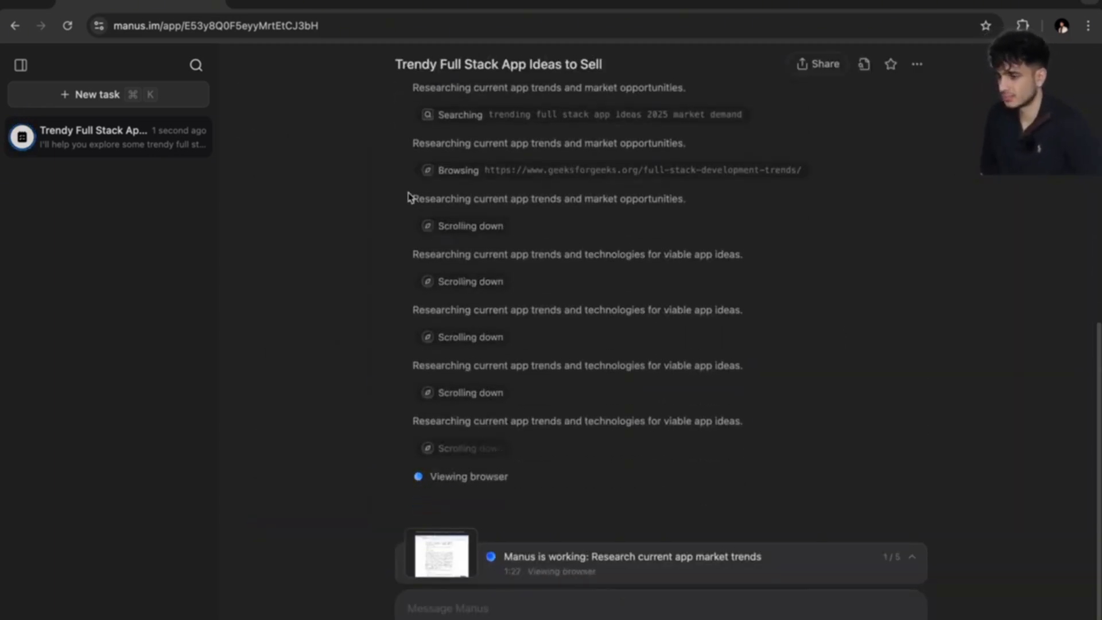
Open a new browser tab and load chat.openai.com.
left_click(246, 3)
type("cha")
key("Return")
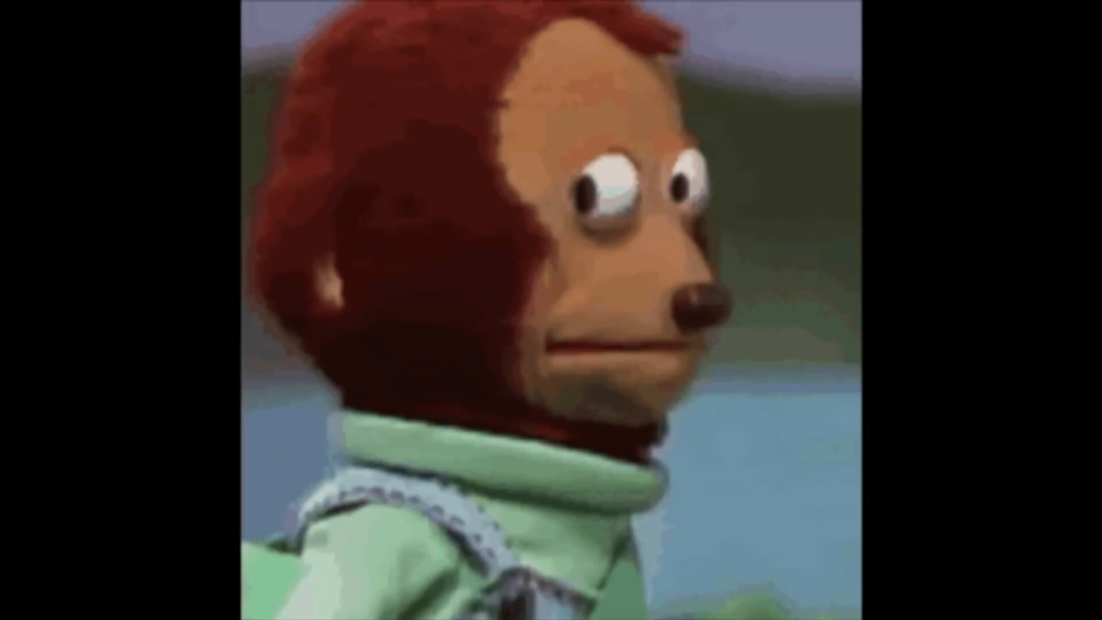
Ask ChatGPT for some web-app ideas that are simple yet effective.
type("som")
type("e app ")
type("ideas")
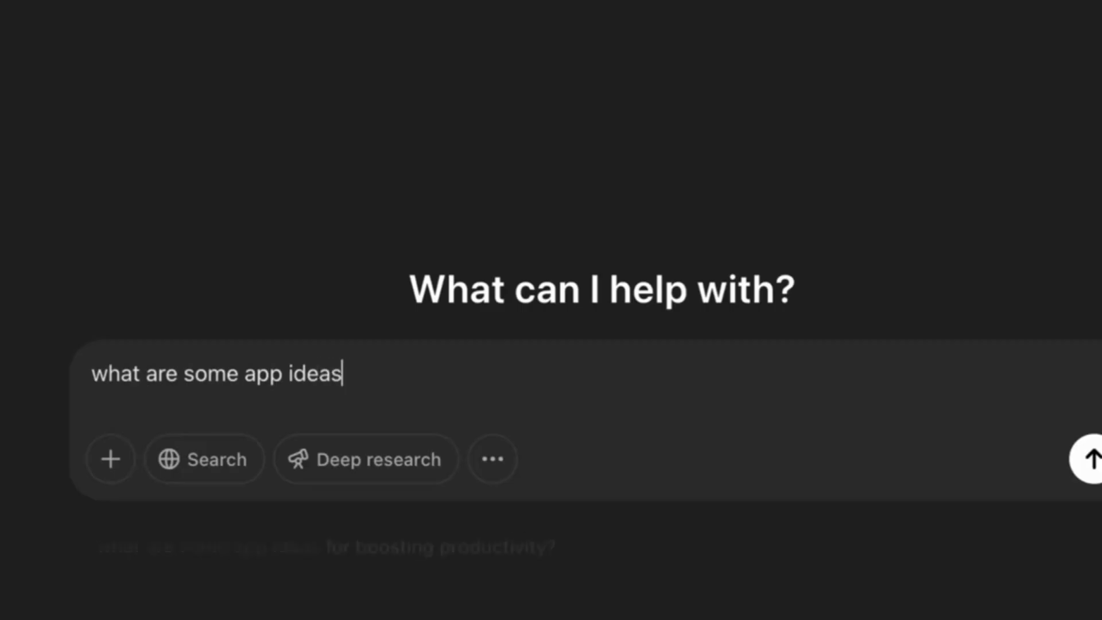
type("web-")
left_click(566, 387)
type("that aqre simple yet effective?")
left_click(567, 377)
key("BackSpace")
key("BackSpace")
key("BackSpace")
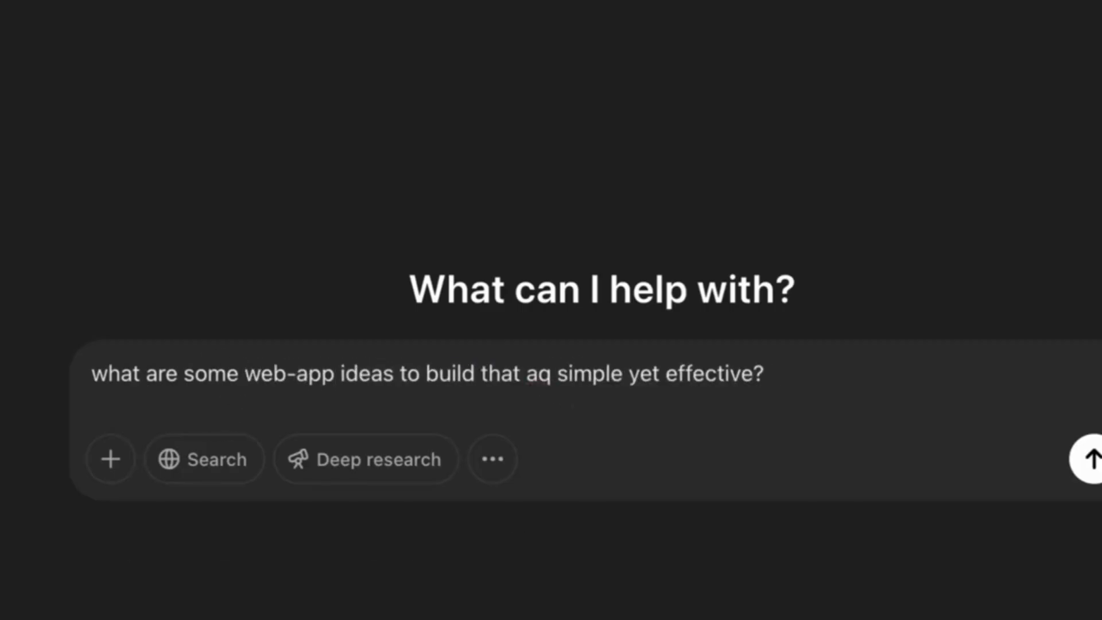
type("re")
key("Return")
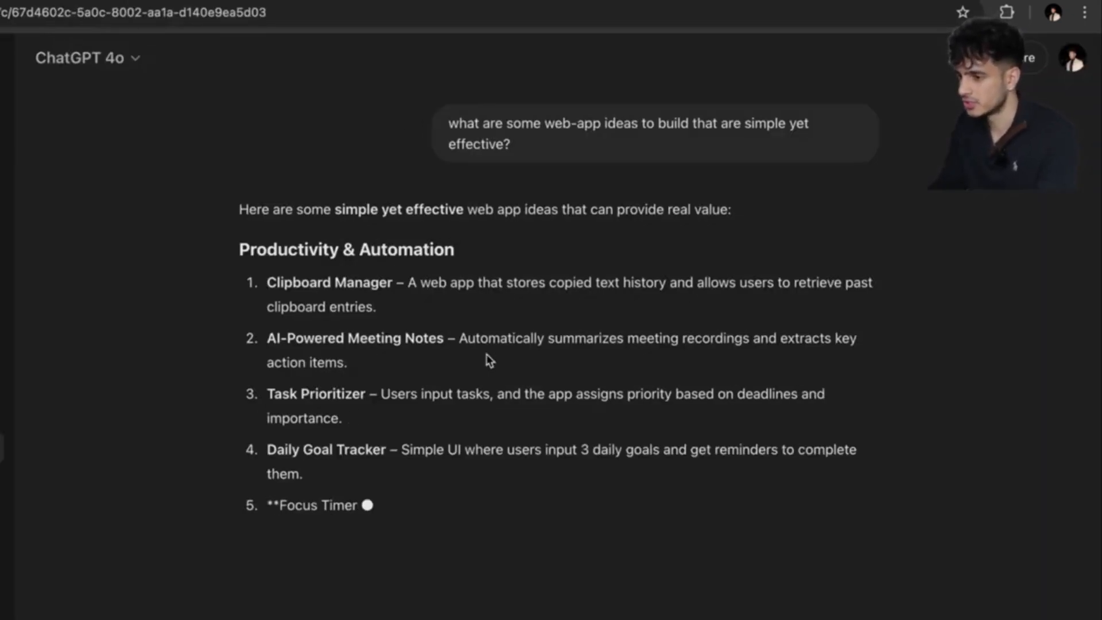
Highlight the AI-Powered Meeting Notes, Focus Timer and Invoice Generator ideas in the answer.
scroll(394, 428, "down", 6)
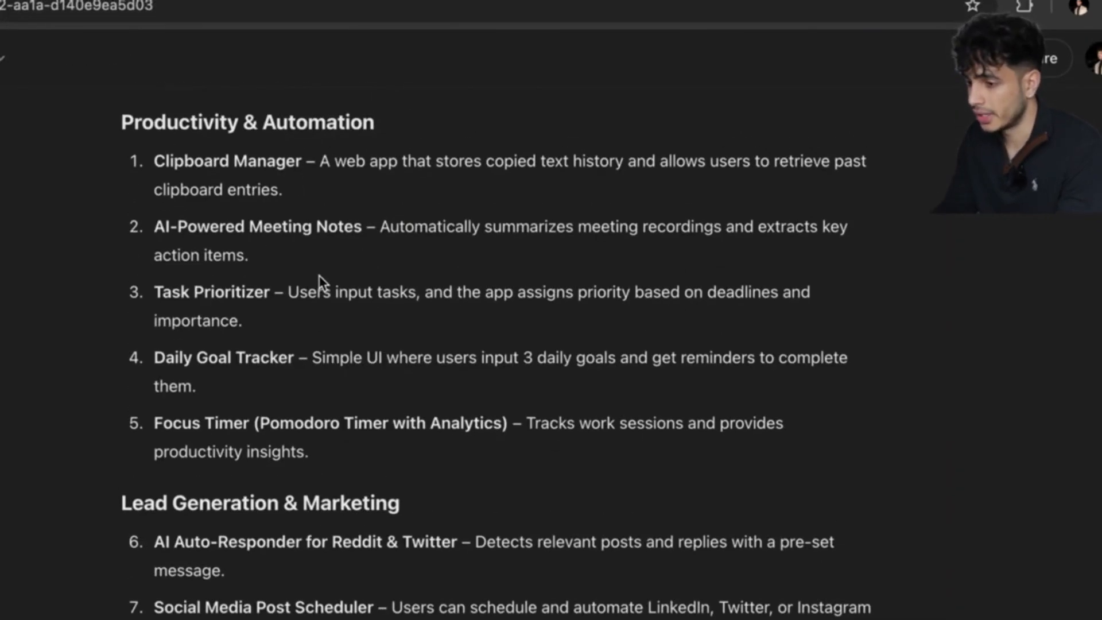
left_click_drag(366, 228, 156, 227)
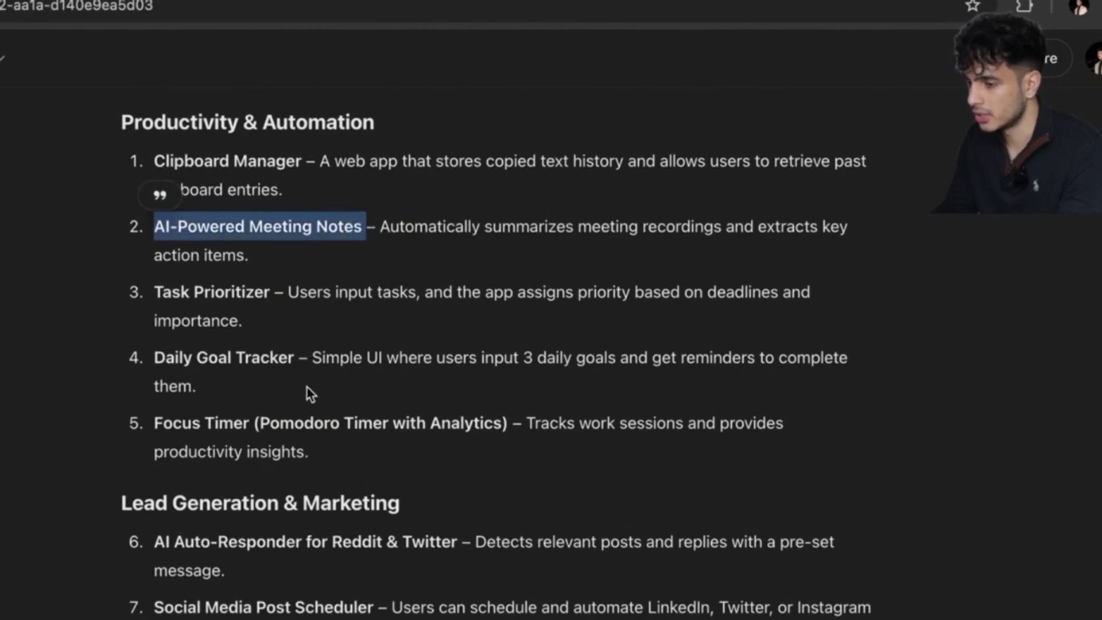
left_click_drag(253, 424, 154, 423)
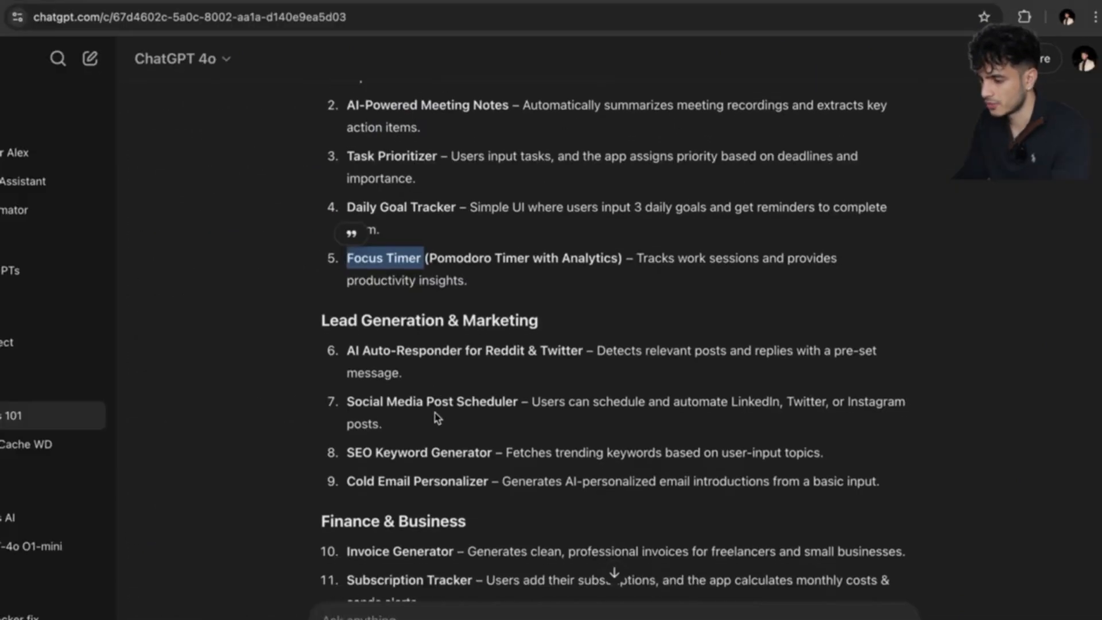
scroll(436, 360, "down", 3)
scroll(435, 395, "down", 1)
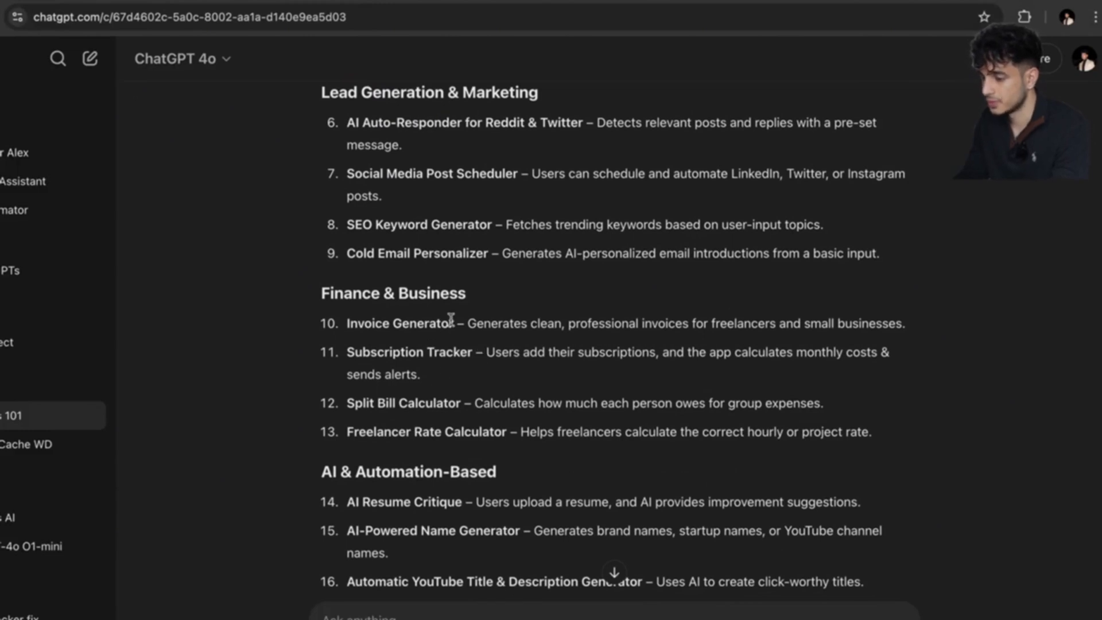
left_click_drag(457, 319, 347, 323)
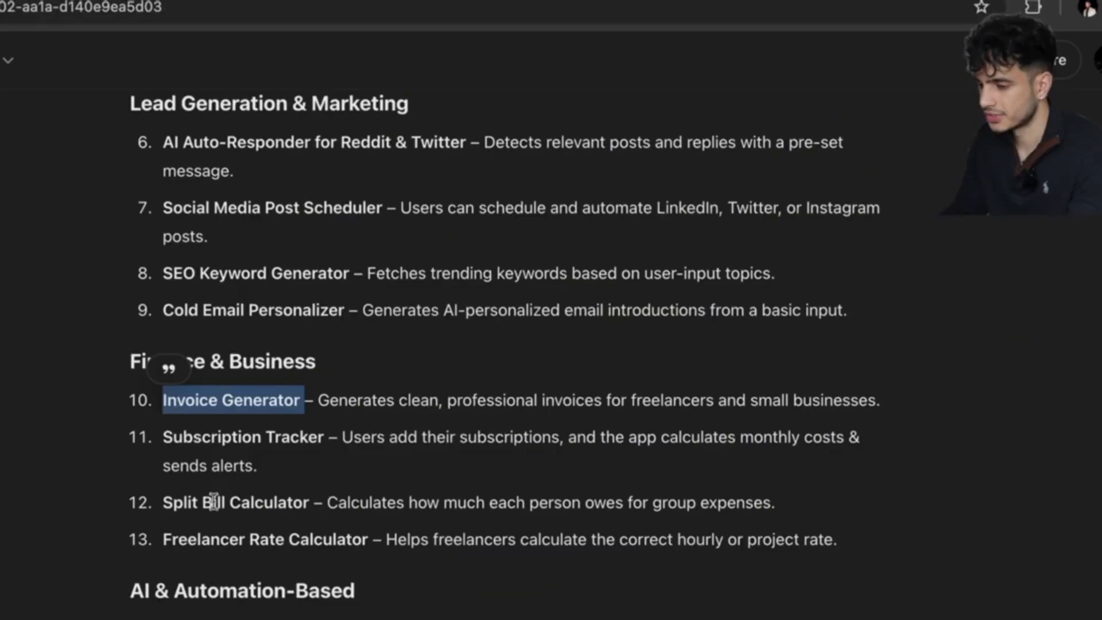
left_click(307, 400)
left_click_drag(307, 398, 165, 400)
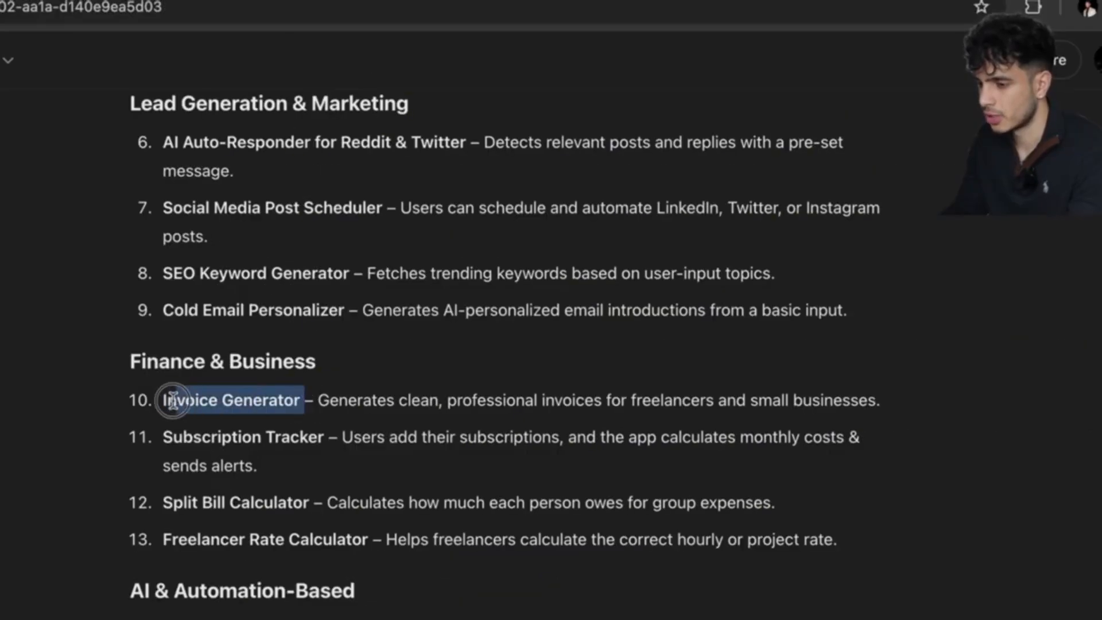
Scroll through the rest of ChatGPT's web-app idea list.
scroll(213, 447, "down", 5)
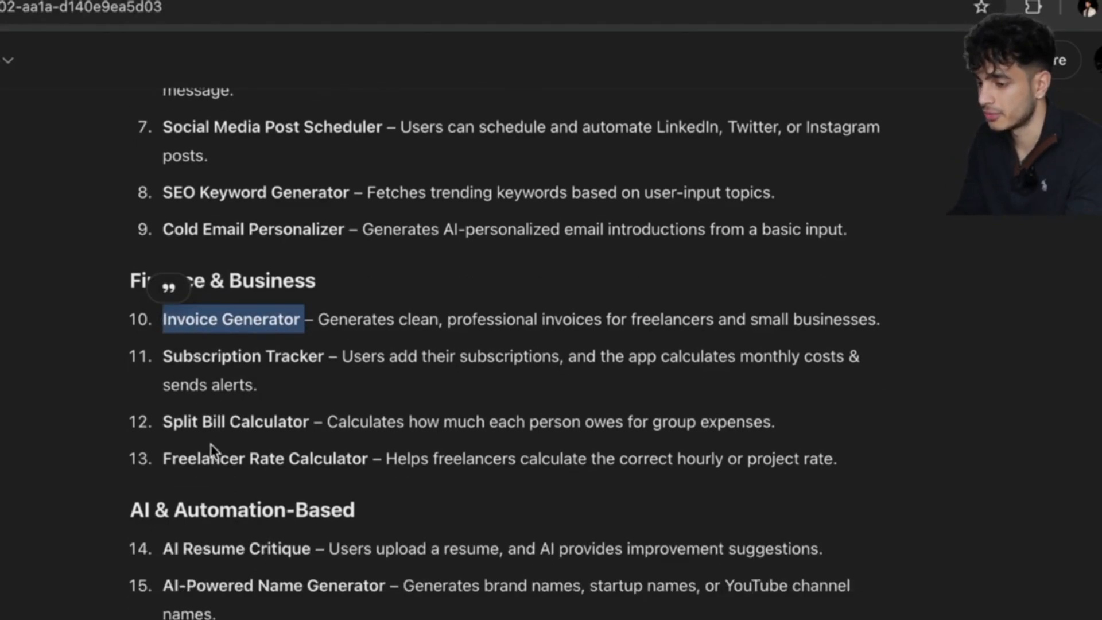
scroll(213, 452, "down", 2)
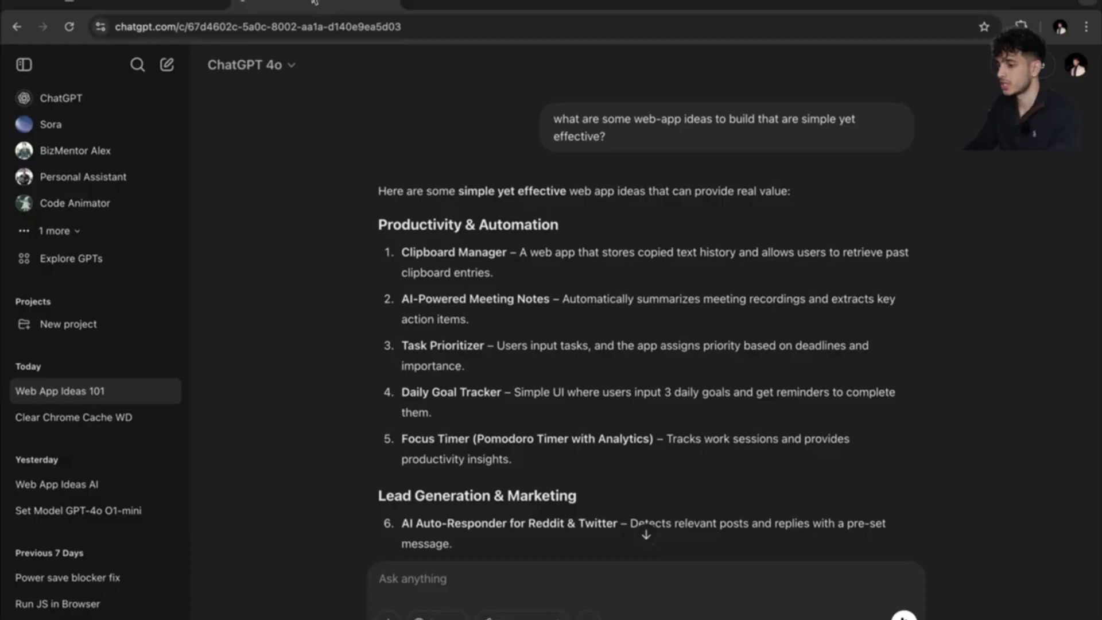
scroll(523, 296, "down", 1)
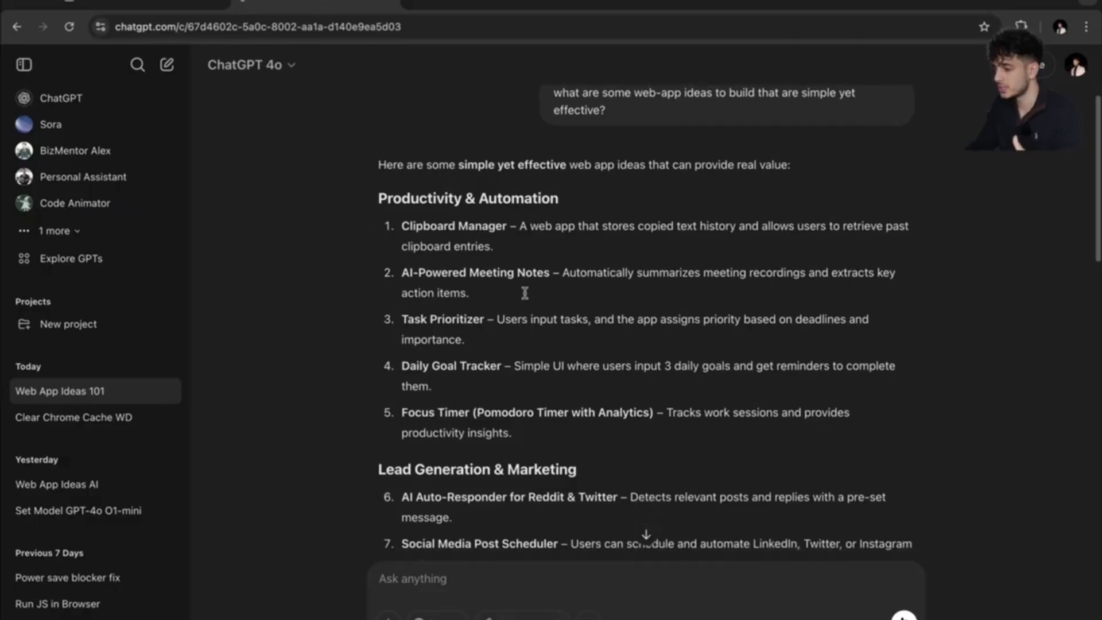
scroll(524, 296, "down", 3)
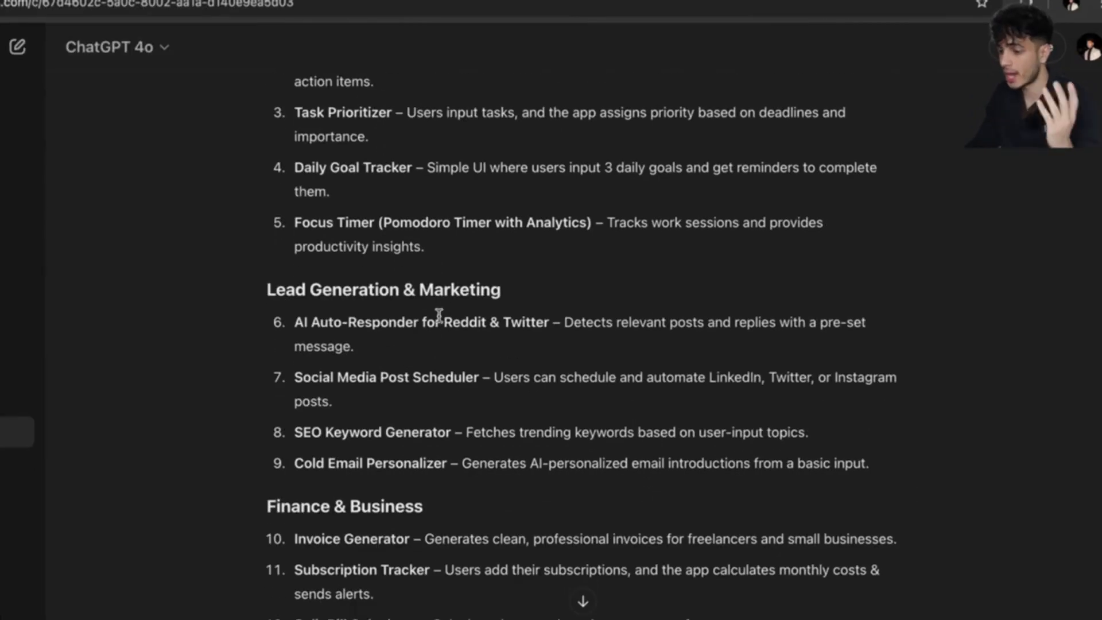
scroll(524, 293, "down", 1)
scroll(439, 316, "down", 7)
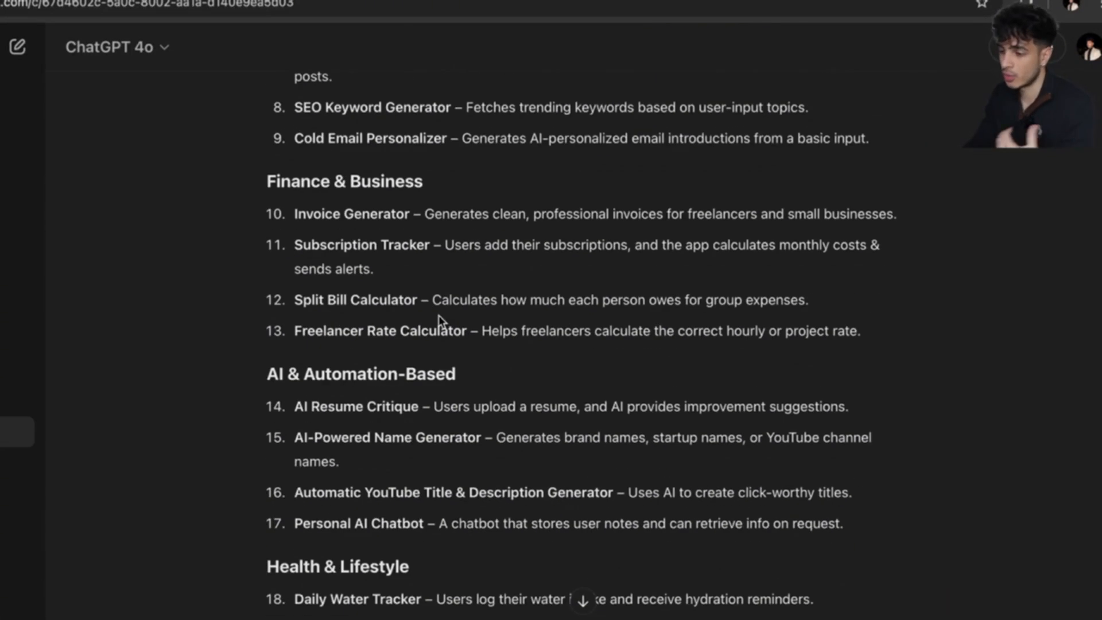
scroll(439, 316, "up", 8)
scroll(438, 315, "up", 2)
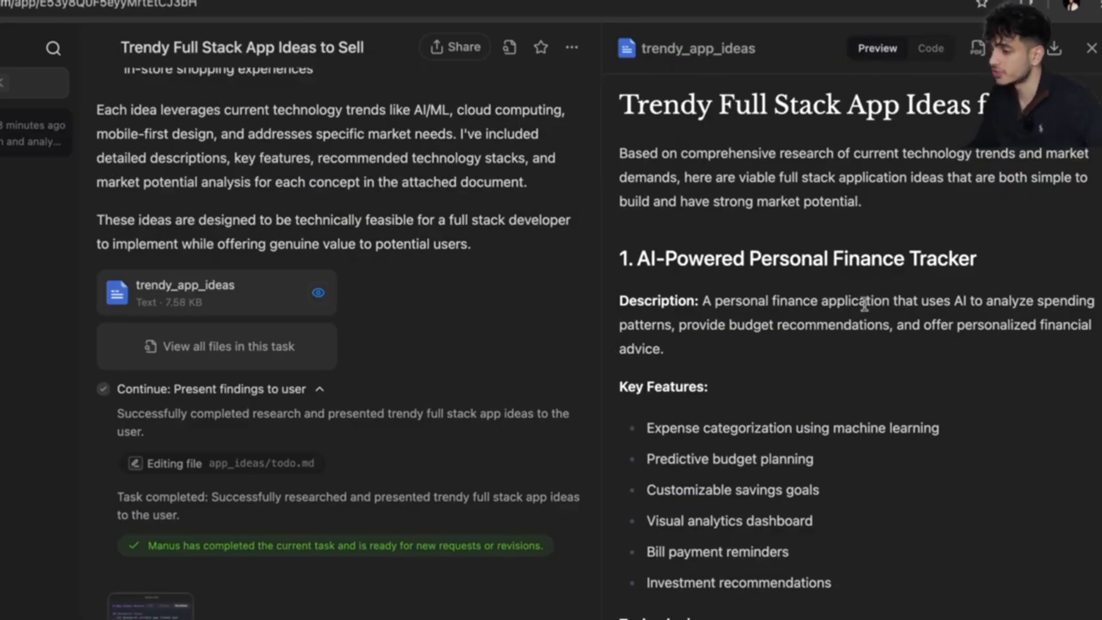
scroll(830, 236, "down", 2)
scroll(832, 241, "up", 1)
scroll(835, 249, "down", 3)
scroll(839, 257, "up", 1)
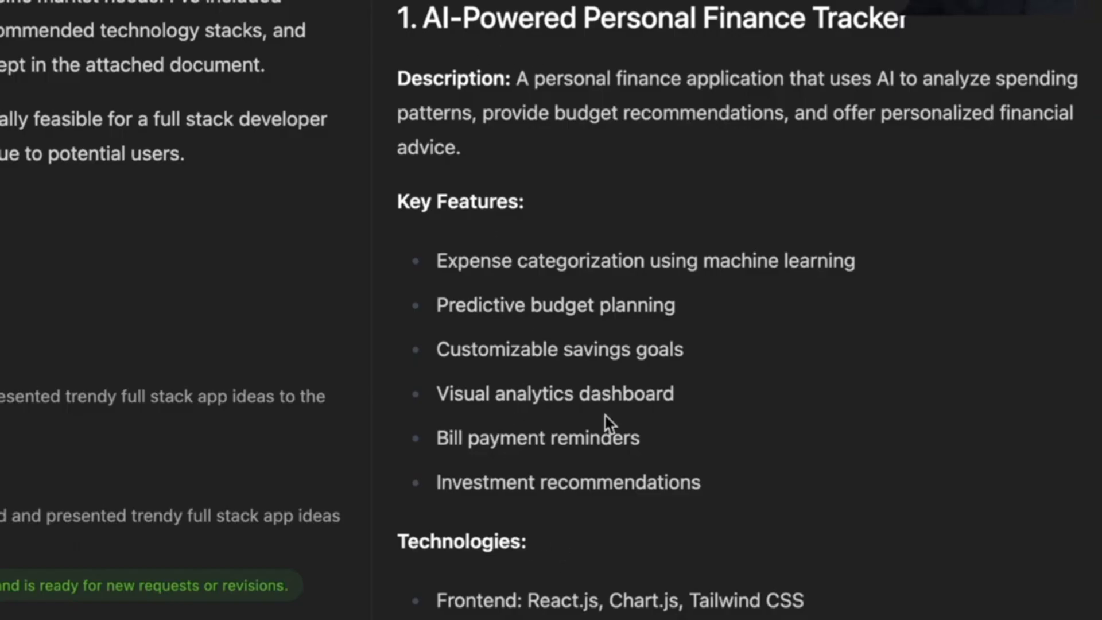
left_click_drag(415, 16, 876, 35)
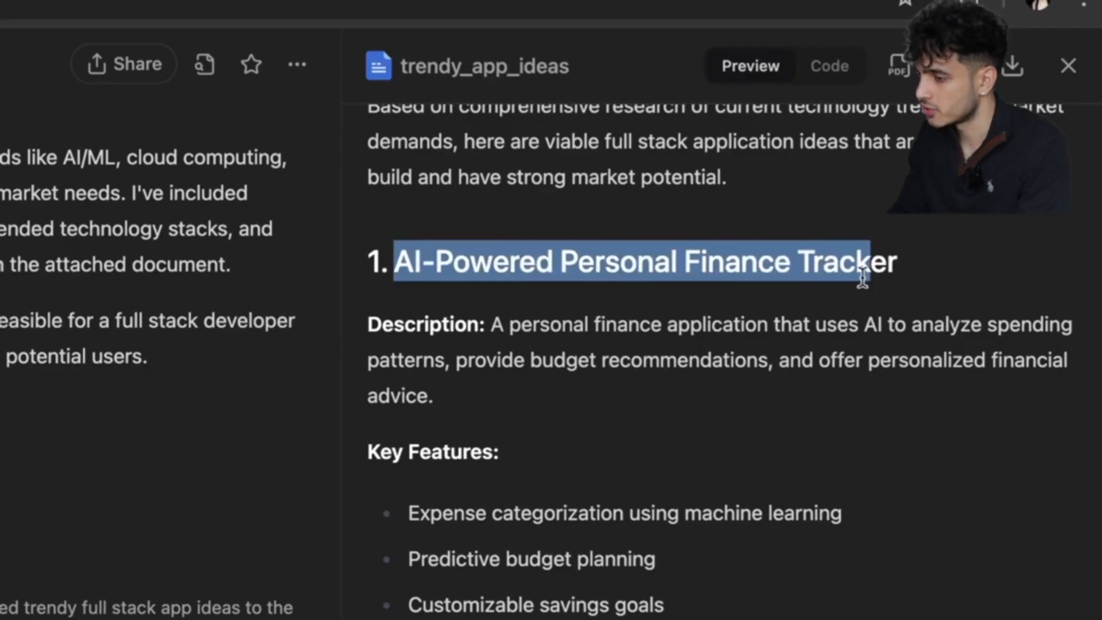
scroll(862, 278, "down", 10)
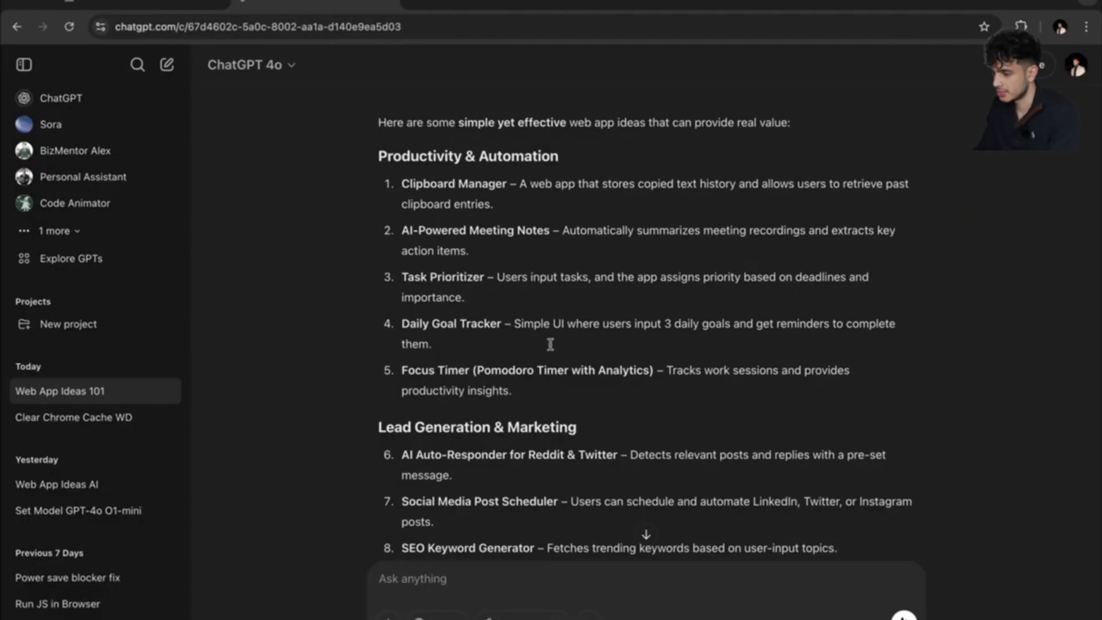
scroll(561, 372, "up", 3)
scroll(561, 372, "down", 5)
scroll(560, 372, "down", 3)
left_click_drag(525, 421, 396, 420)
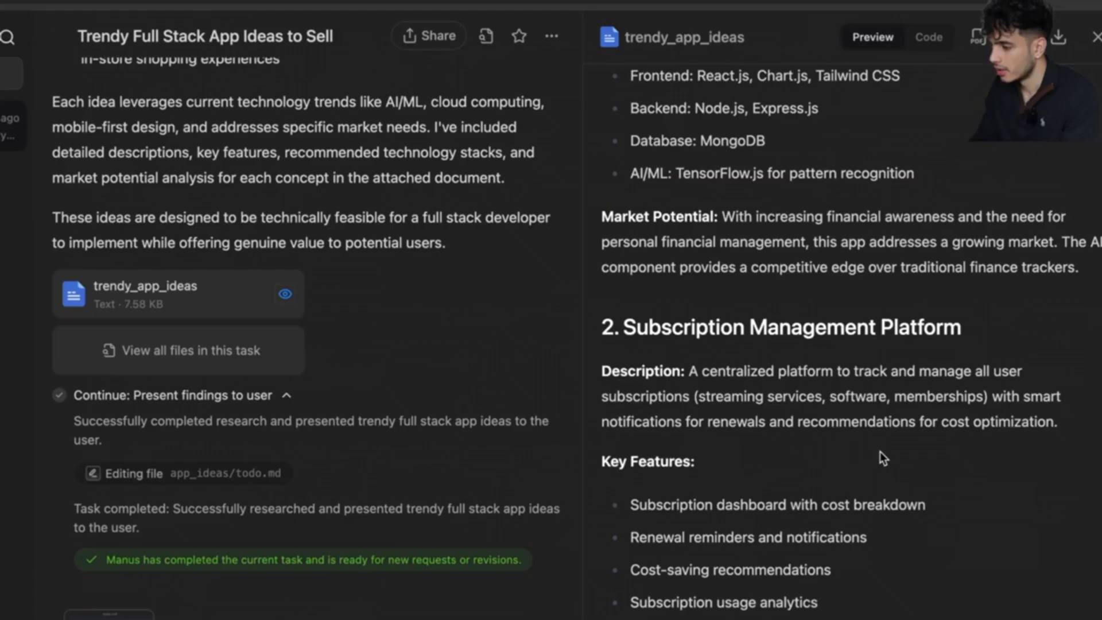
scroll(879, 451, "down", 3)
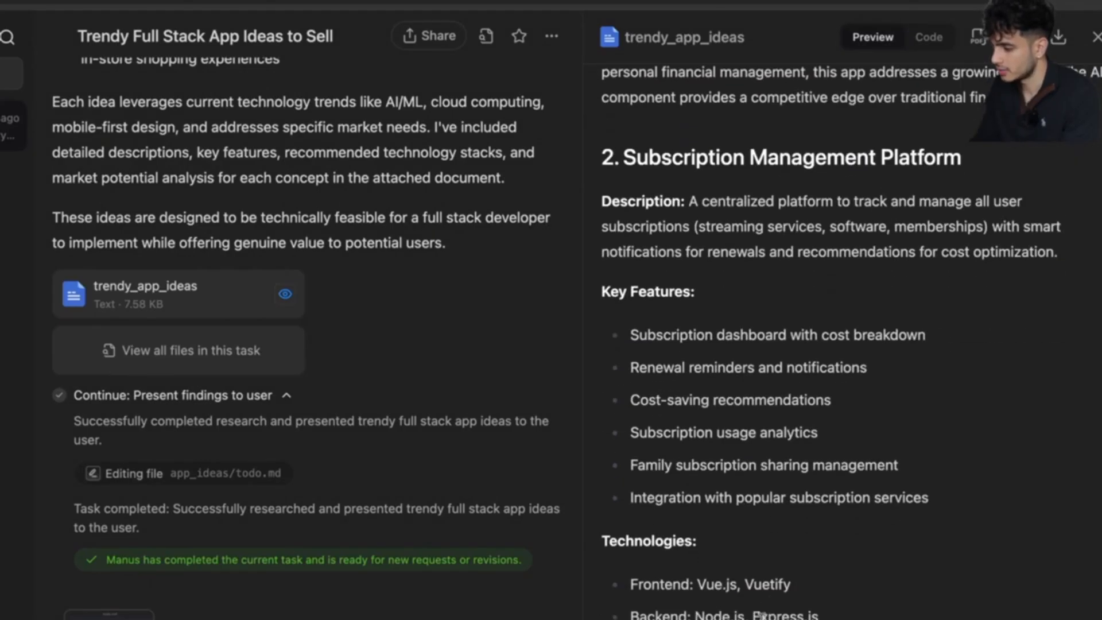
scroll(769, 591, "down", 6)
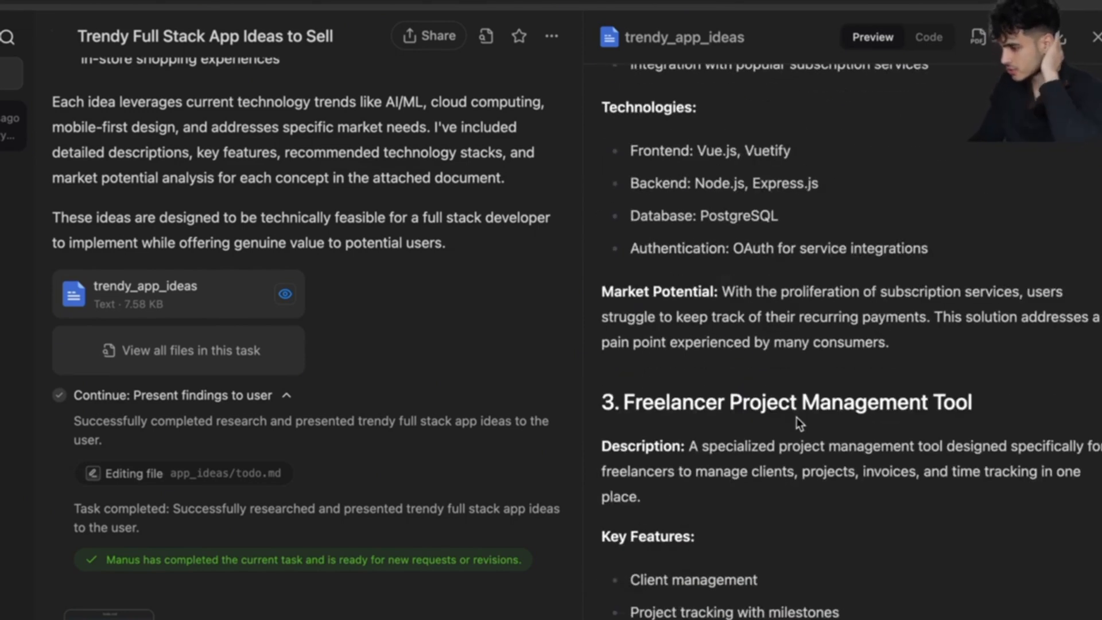
scroll(808, 464, "down", 1)
scroll(808, 464, "down", 10)
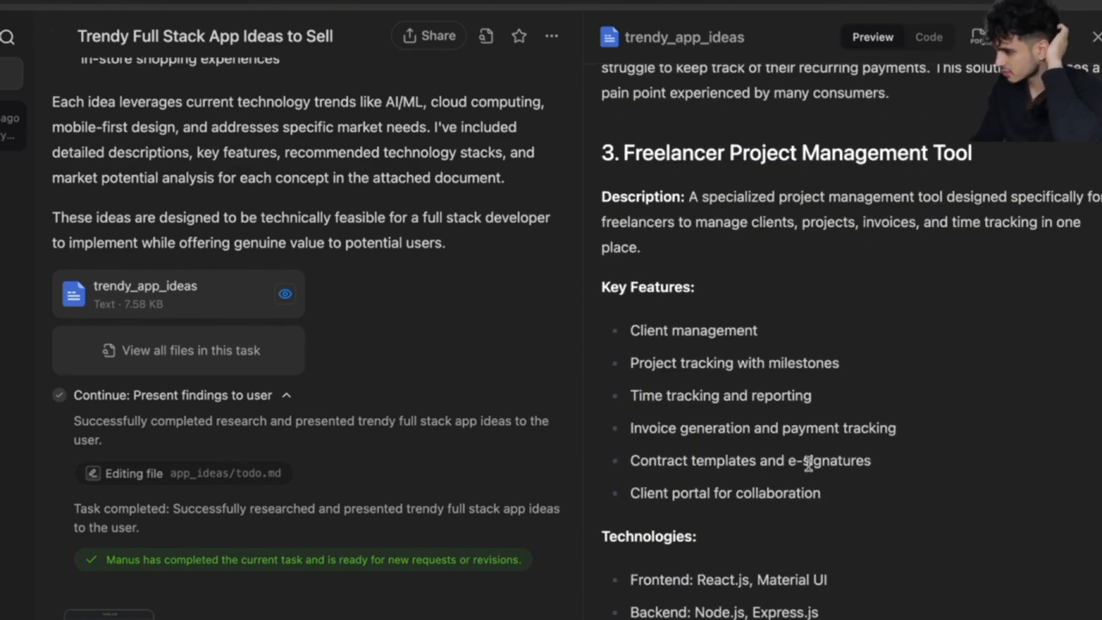
scroll(808, 463, "down", 3)
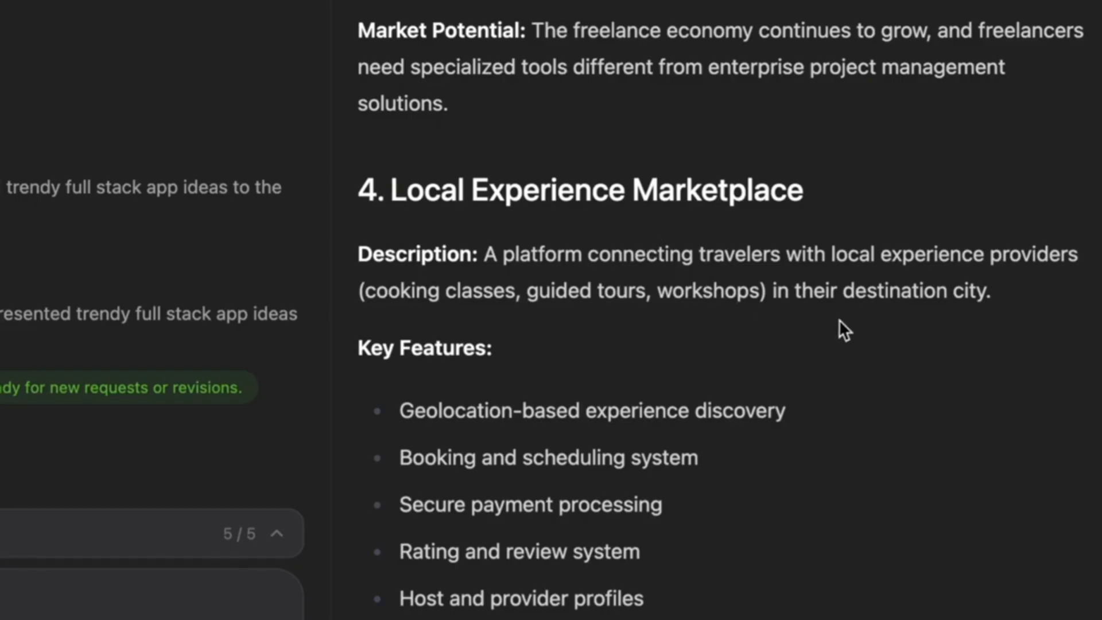
left_click_drag(993, 293, 485, 253)
left_click(527, 313)
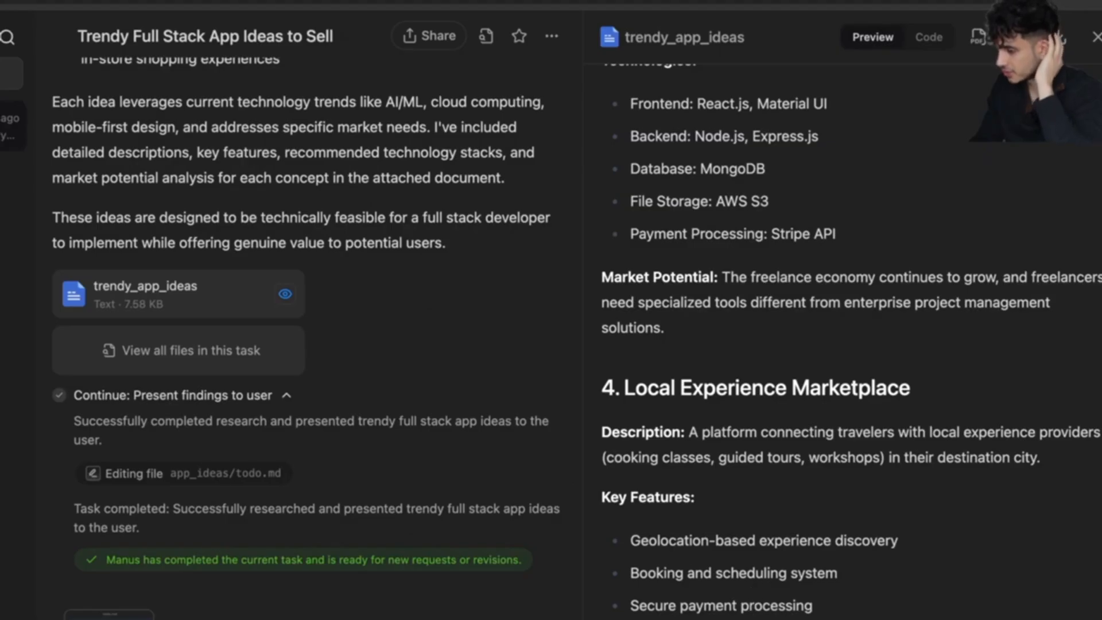
scroll(756, 617, "down", 1)
scroll(741, 505, "down", 5)
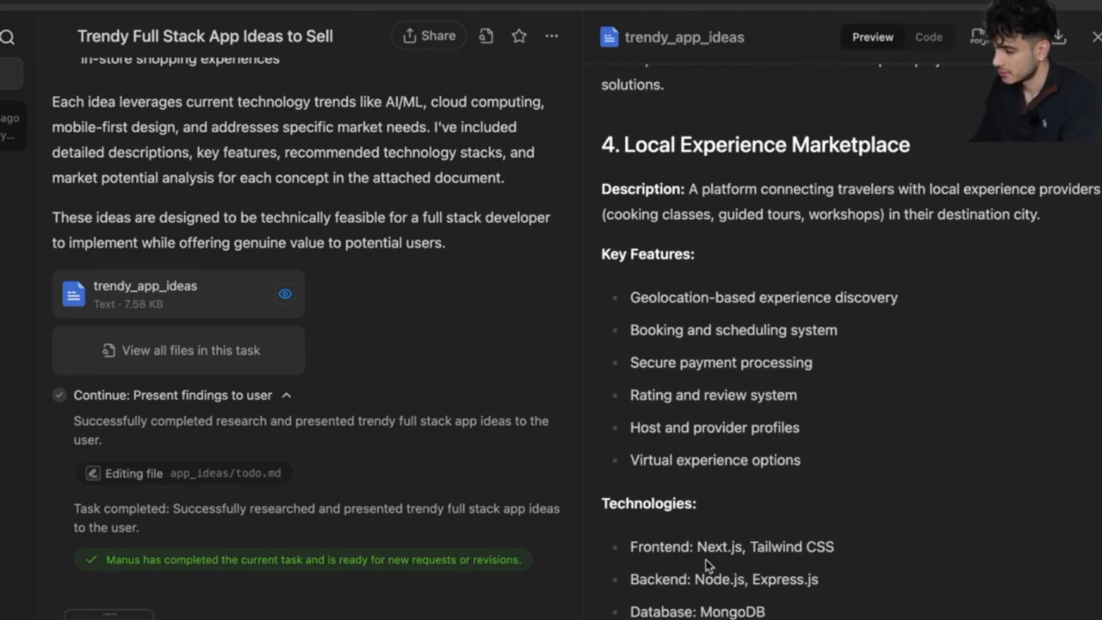
scroll(731, 590, "down", 8)
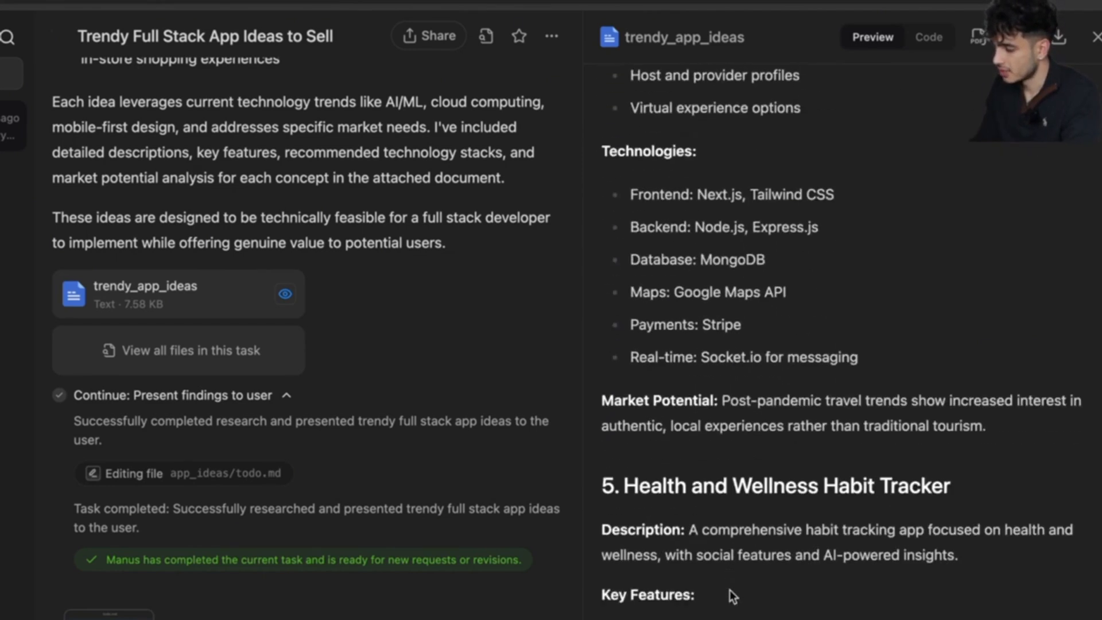
scroll(815, 502, "down", 4)
scroll(815, 501, "down", 12)
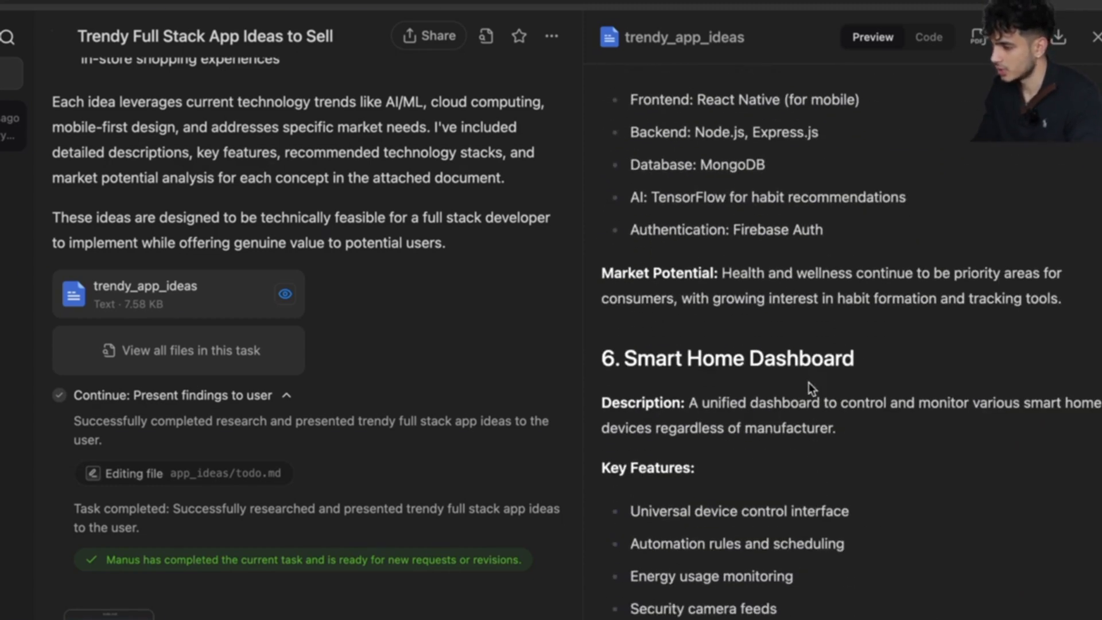
left_click_drag(842, 426, 695, 409)
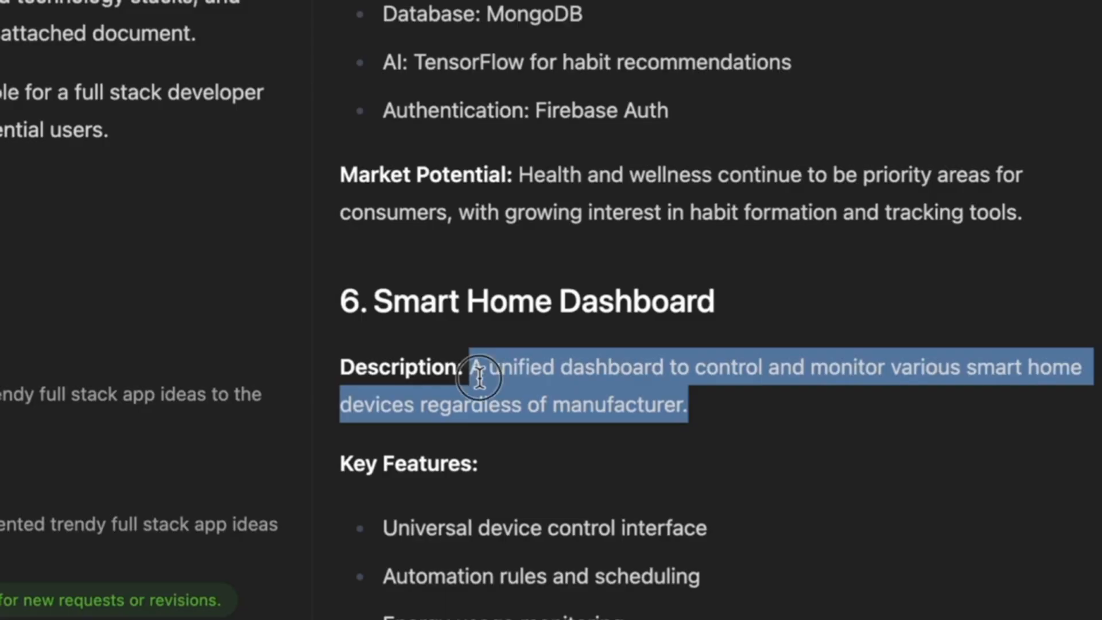
scroll(695, 409, "down", 10)
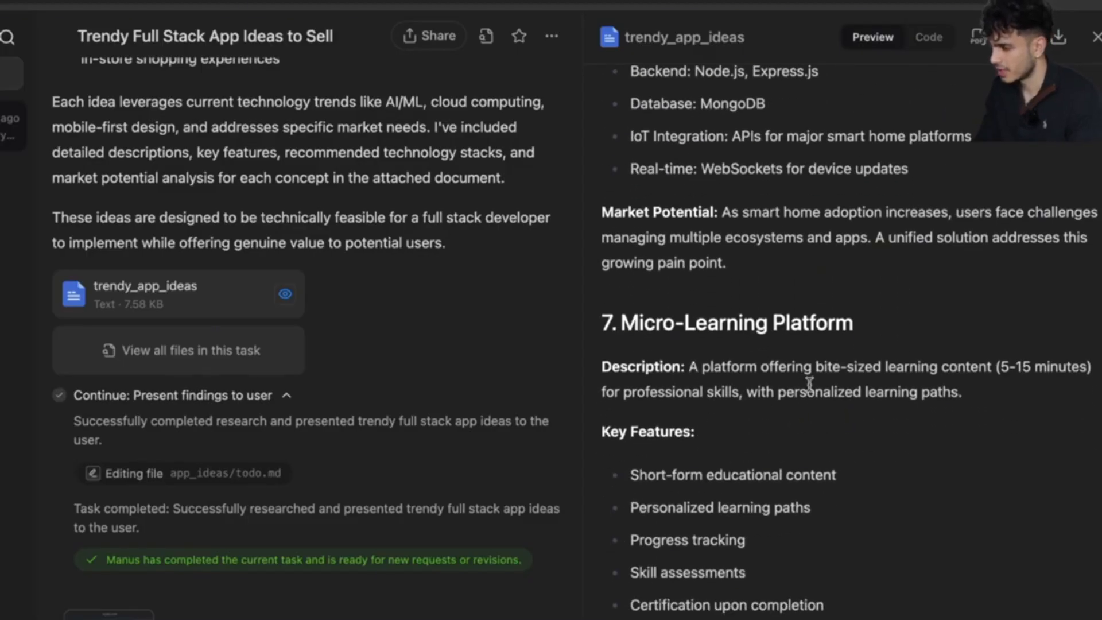
scroll(809, 384, "down", 18)
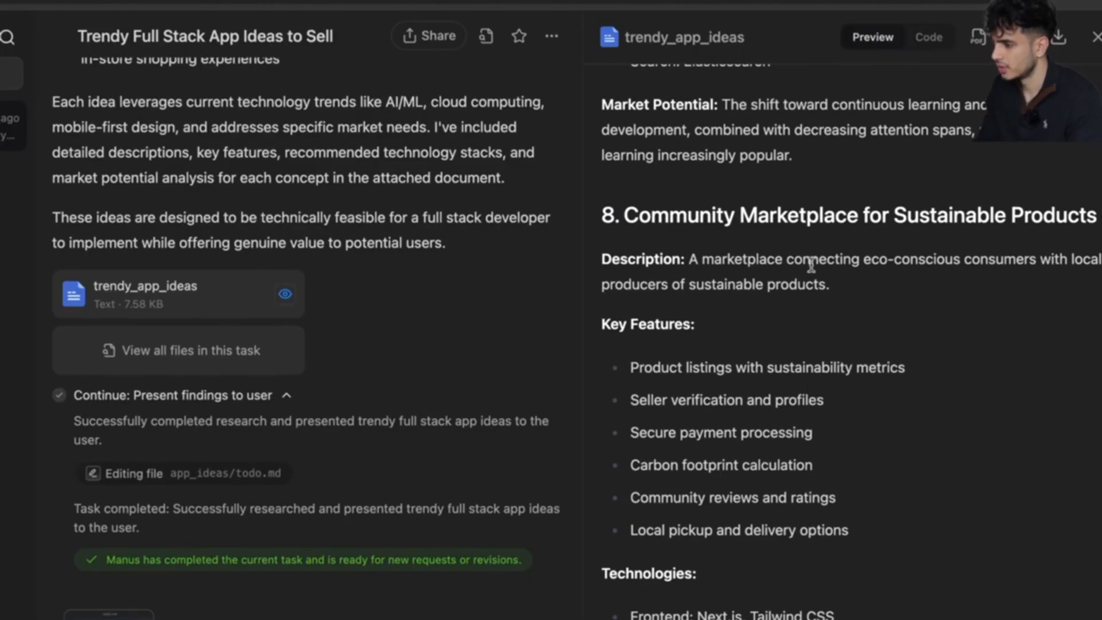
scroll(827, 287, "down", 10)
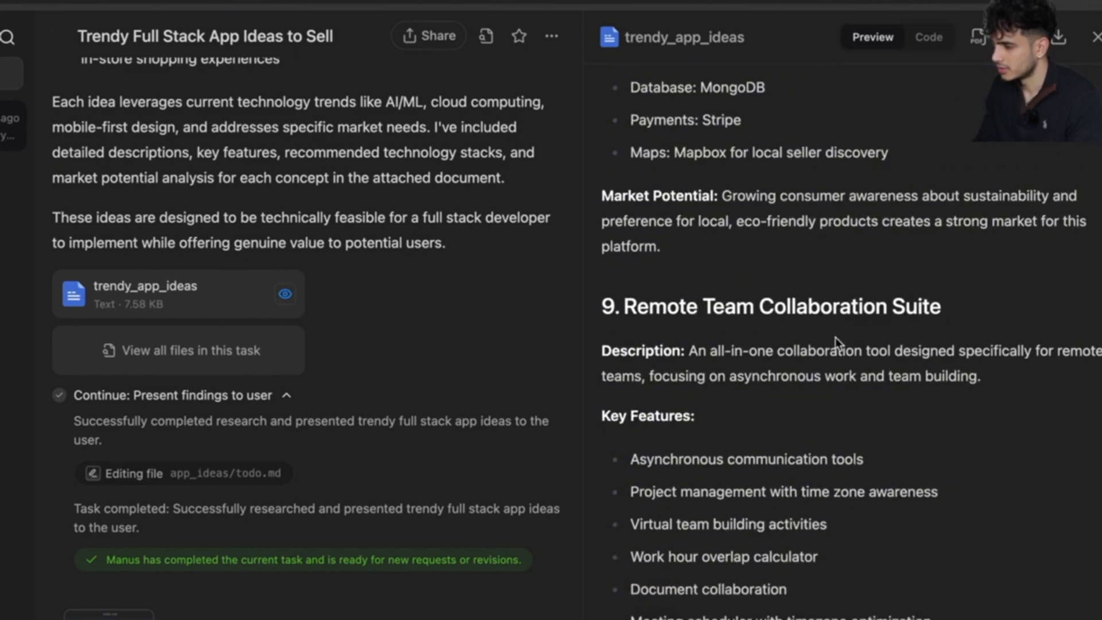
scroll(835, 344, "down", 1)
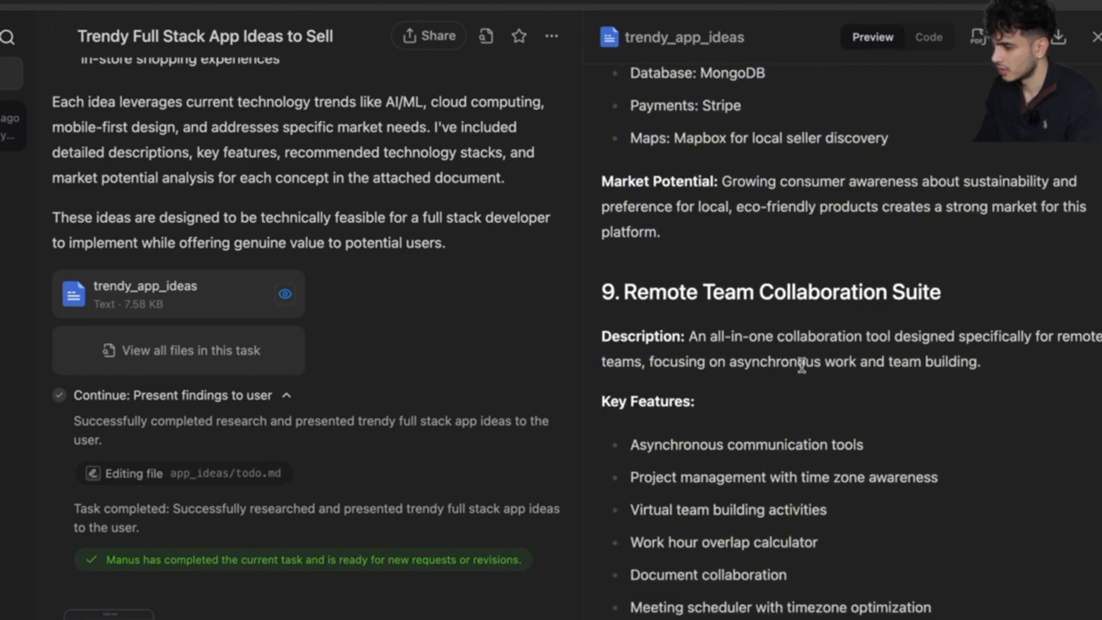
scroll(801, 365, "down", 18)
scroll(804, 367, "down", 4)
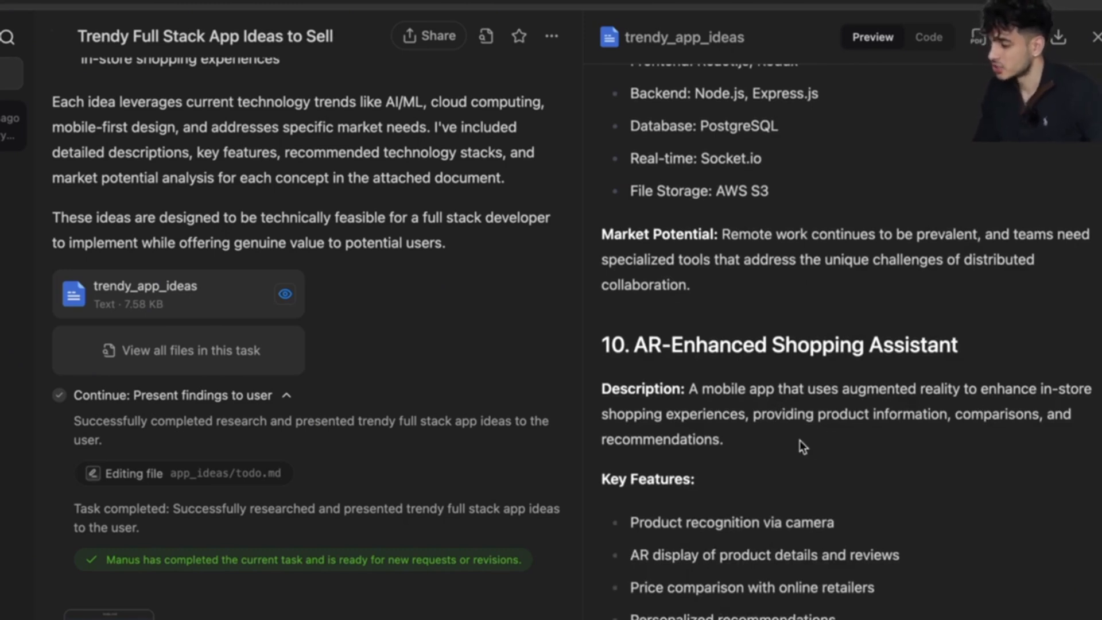
scroll(822, 417, "down", 8)
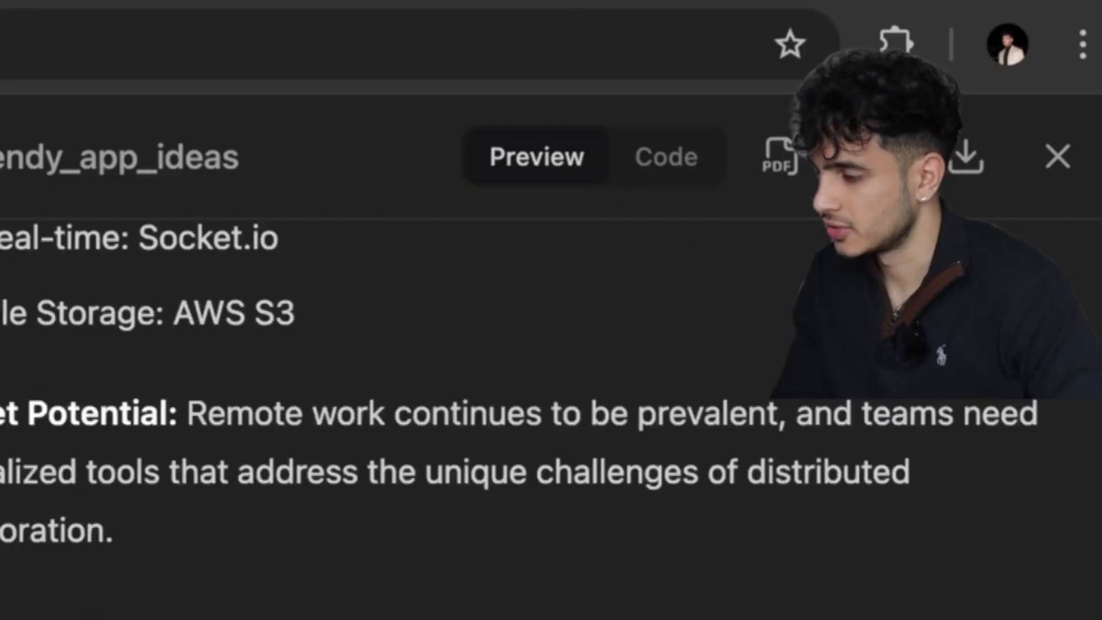
scroll(344, 402, "up", 20)
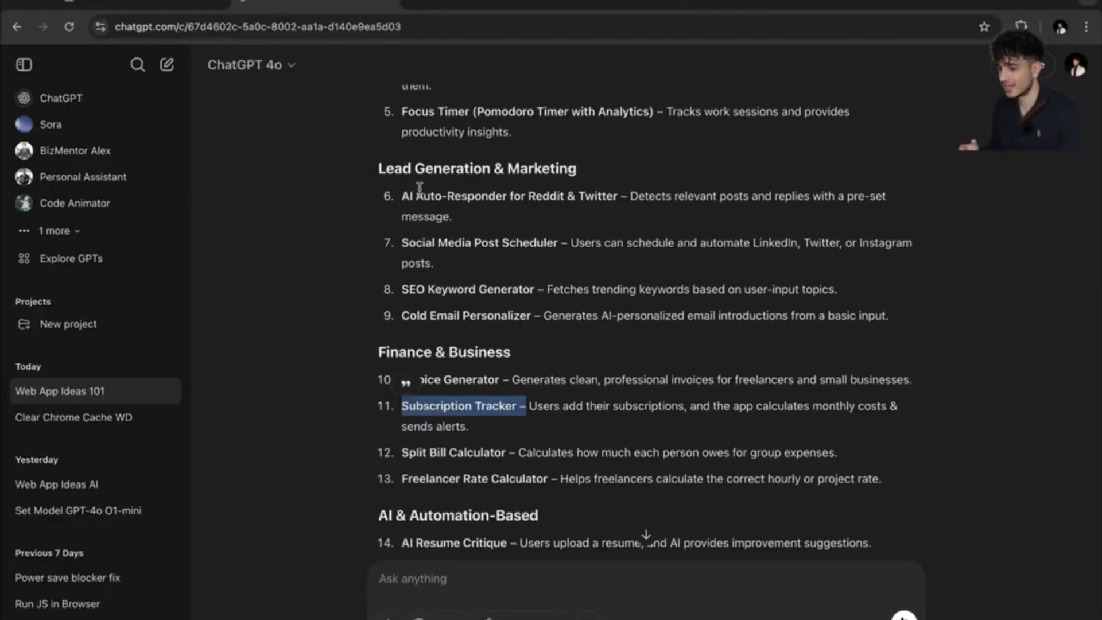
Return to the Manus task, close the trendy_app_ideas preview, and begin a thank-you reply.
left_click(515, 238)
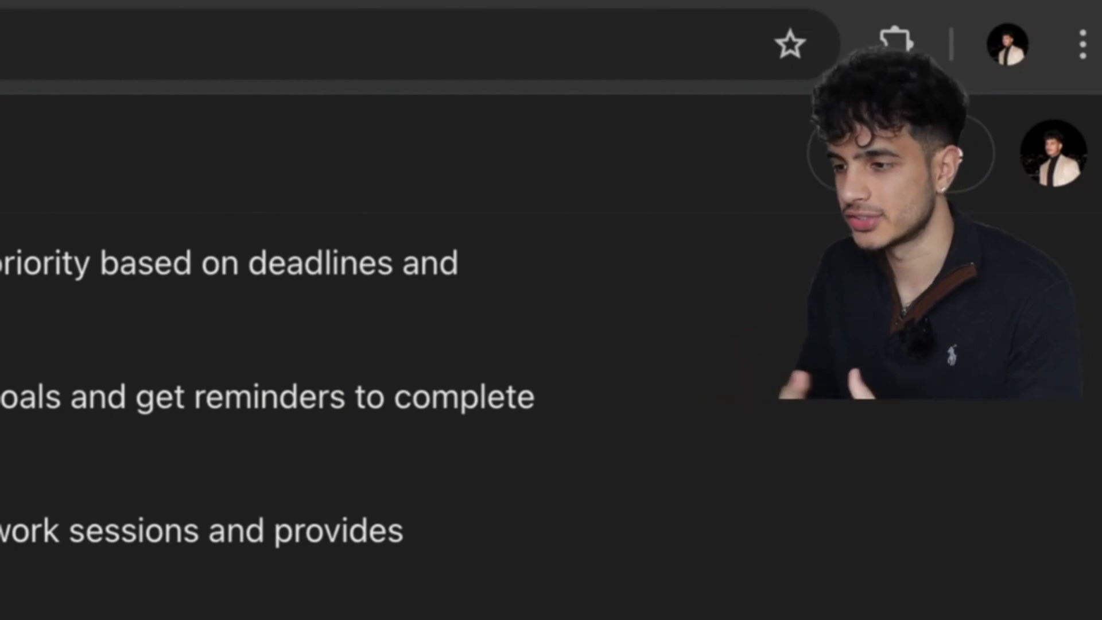
key("ctrl+Tab")
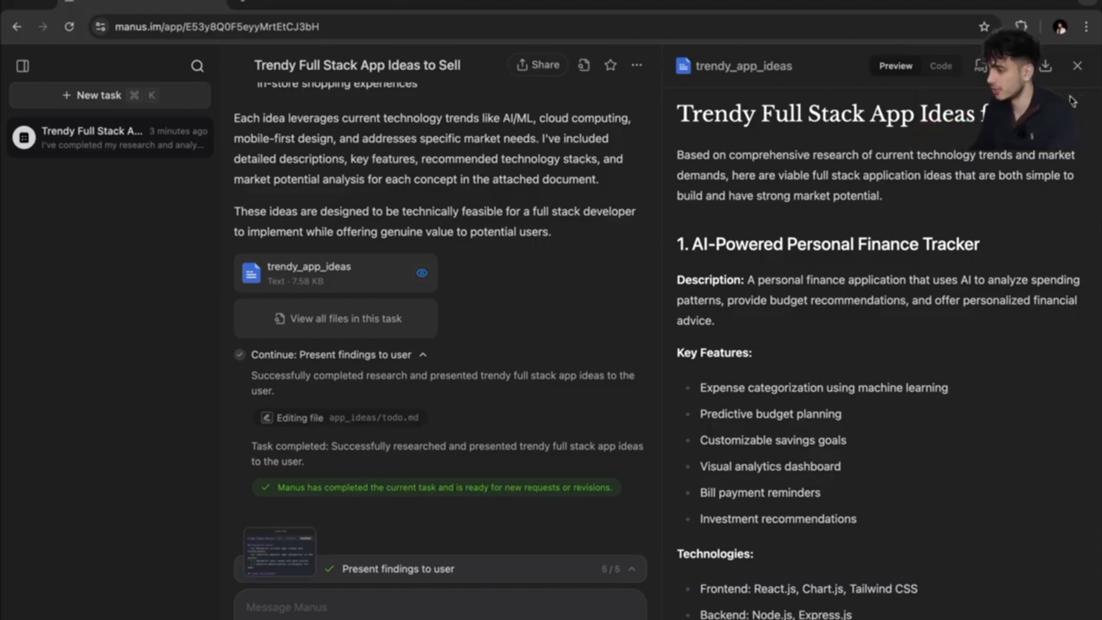
left_click(1077, 65)
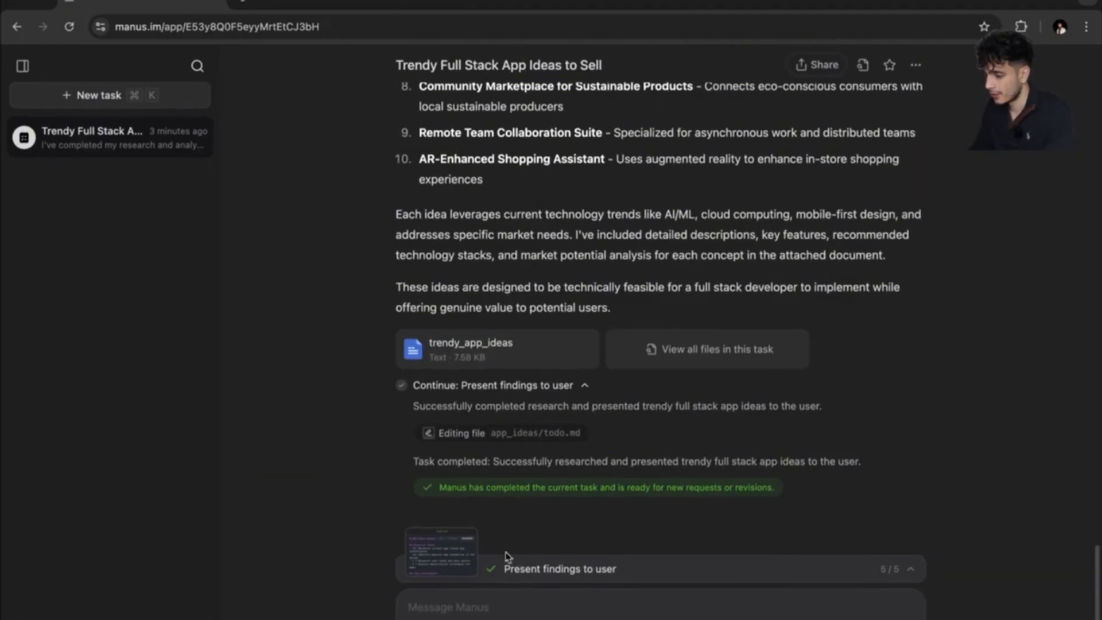
left_click(476, 602)
type("Thank you for the dieas.")
Request a full stack web app tracking spiritual, physical and mental daily goals, checked off by describing what was done.
key("BackSpace")
key("BackSpace")
key("BackSpace")
key("BackSpace")
key("BackSpace")
key("BackSpace")
type("ideas. Here is what i wa")
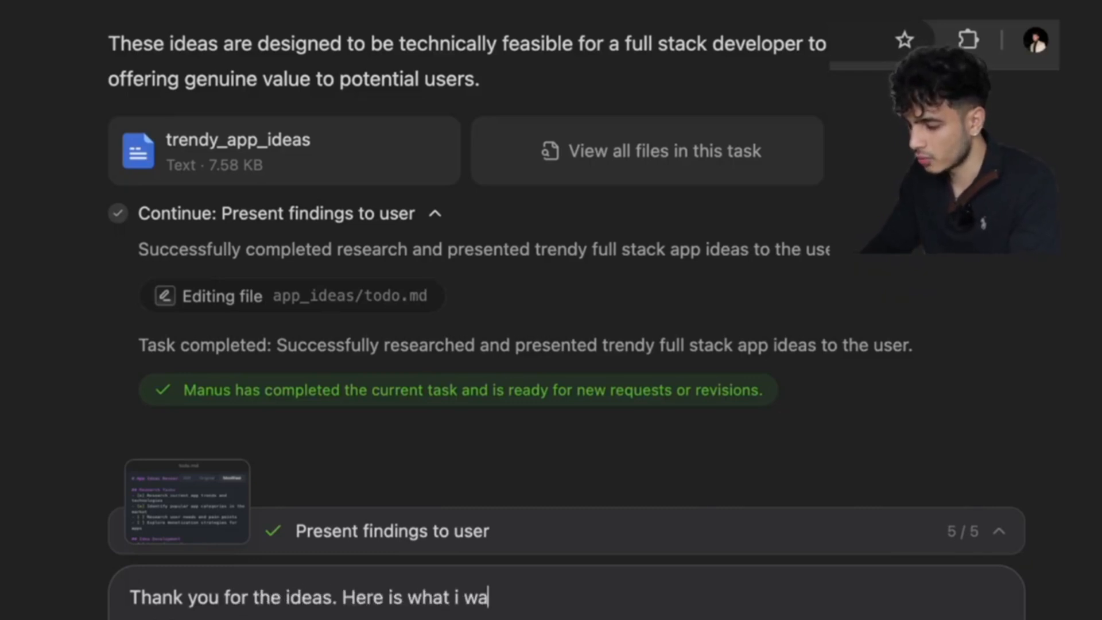
type("nt you to build.")
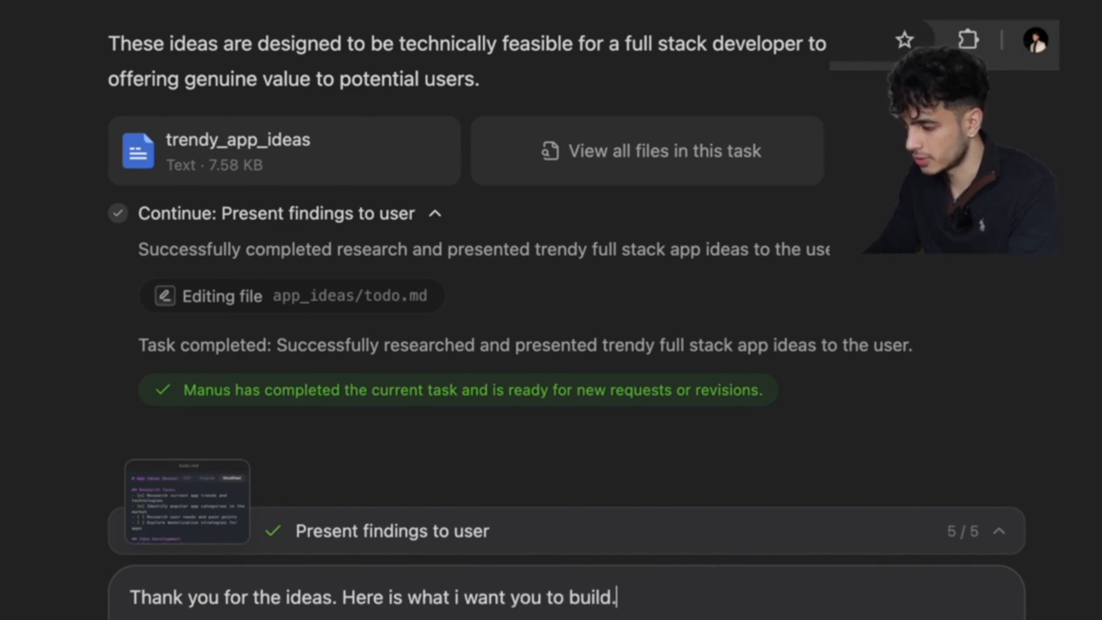
type(" I want you to build a full stack web app that users can use to track their daily goals. Here are further details:")
key("shift+Return")
key("shift+Return")
type("- Uswr")
key("BackSpace")
key("BackSpace")
type("ers can track a spiritual, physical, and mental daily goal. Have a input for each.")
key("shift+Return")
type("- Users should be able to check-off if")
key("BackSpace")
key("BackSpace")
key("BackSpace")
key("BackSpace")
key("BackSpace")
key("BackSpace")
key("BackSpace")
type("that they hit each goal by inputting what they did for each goal.")
Add 'each day' to the goals and a line clearing goals every day for new input.
key("shift+Return")
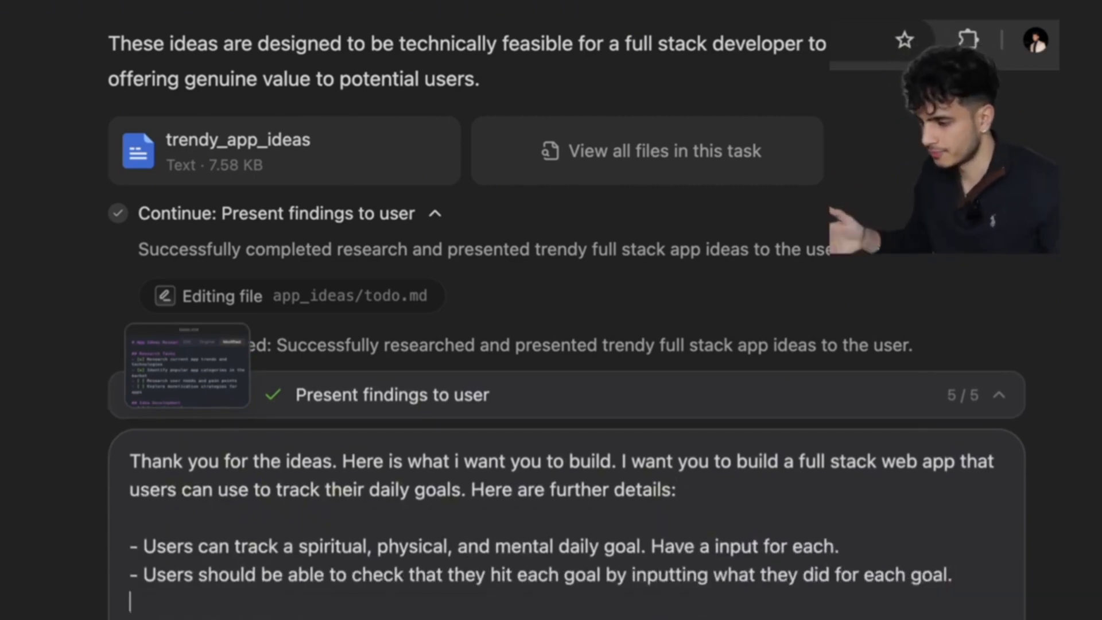
left_click(608, 583)
type("each day")
key("Down")
key("shift+Return")
type("- Everyday, t")
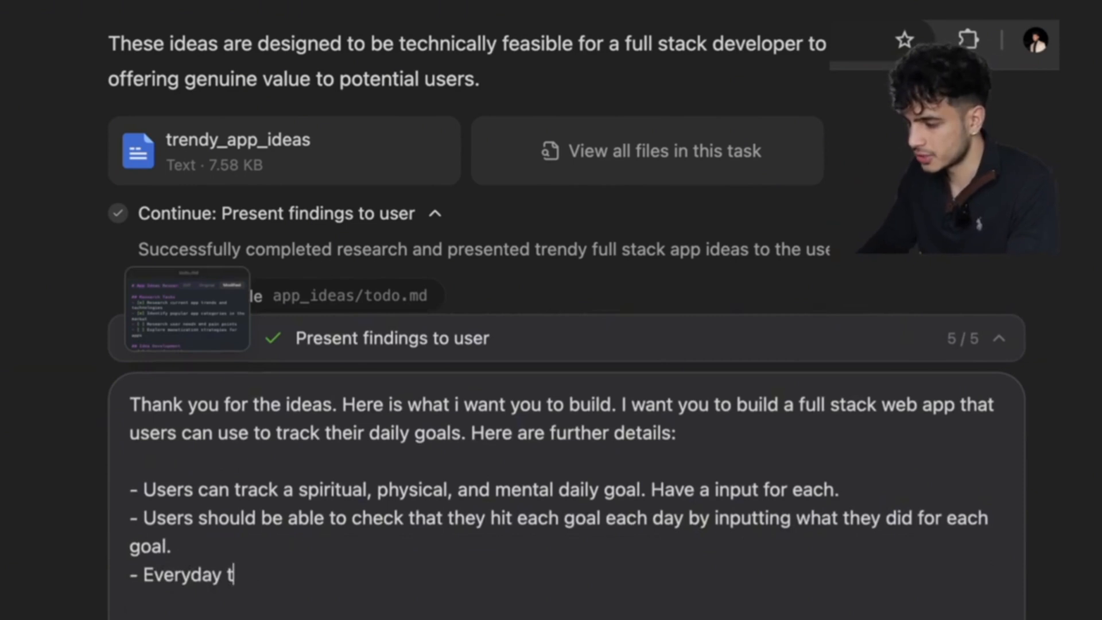
type("he users cna")
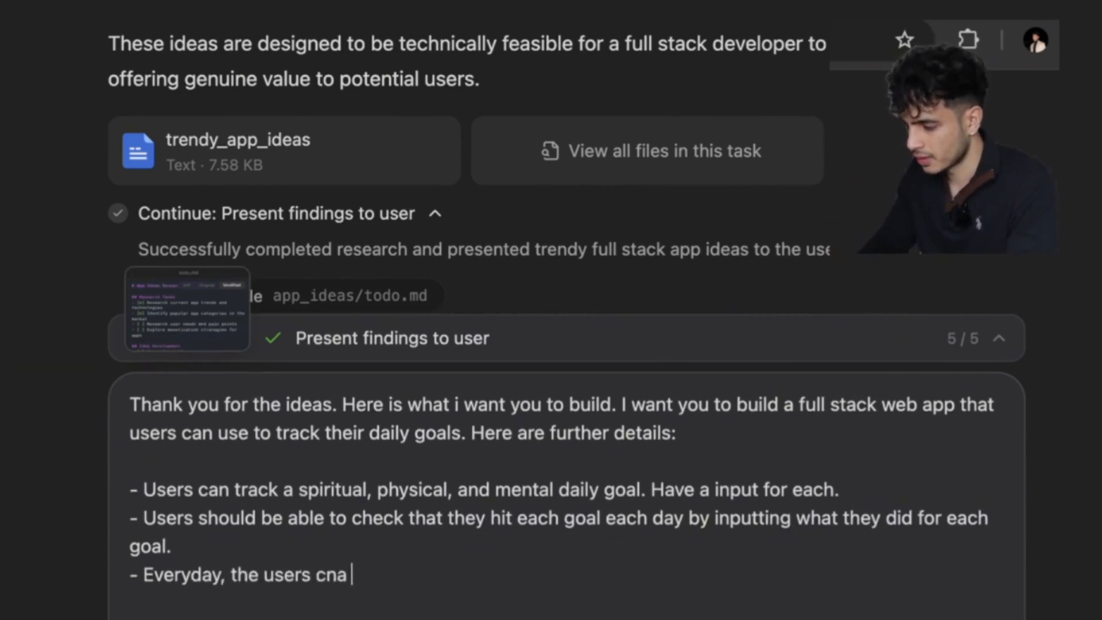
key("BackSpace")
key("BackSpace")
key("BackSpace")
type("an")
key("BackSpace")
key("BackSpace")
key("BackSpace")
key("BackSpace")
key("BackSpace")
key("BackSpace")
key("BackSpace")
key("BackSpace")
key("BackSpace")
key("BackSpace")
type("go")
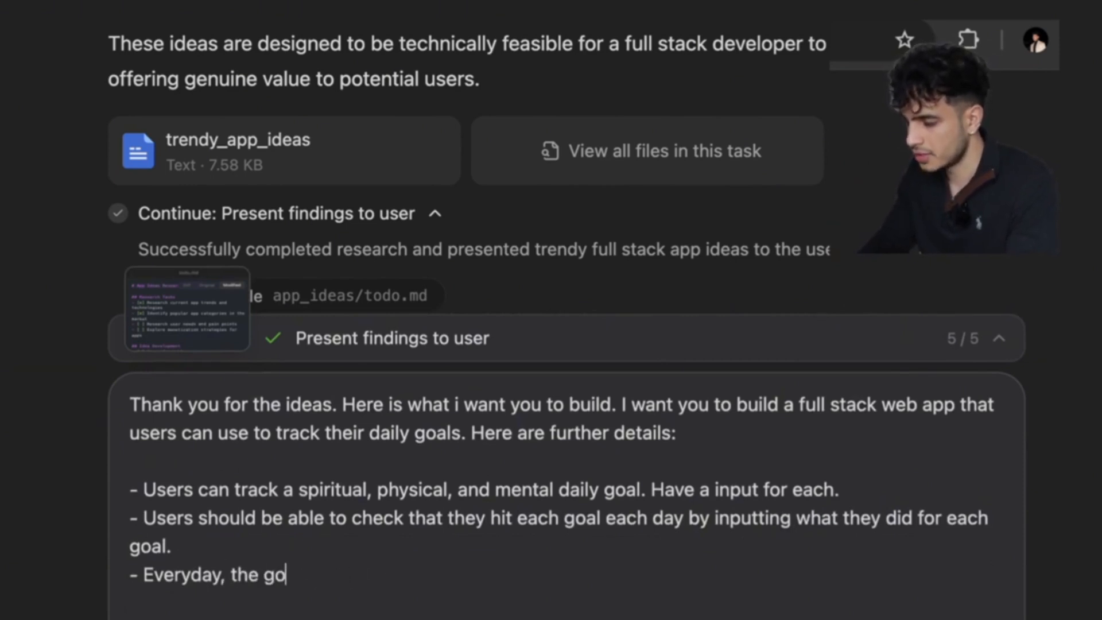
type("als should be cleared and user should put i")
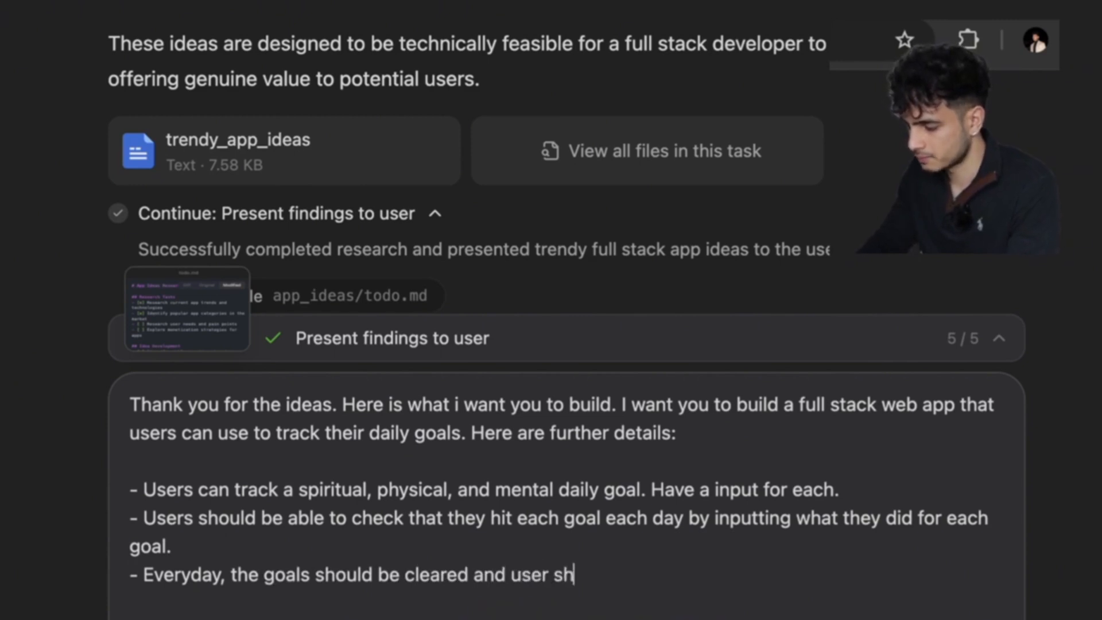
type("n a new")
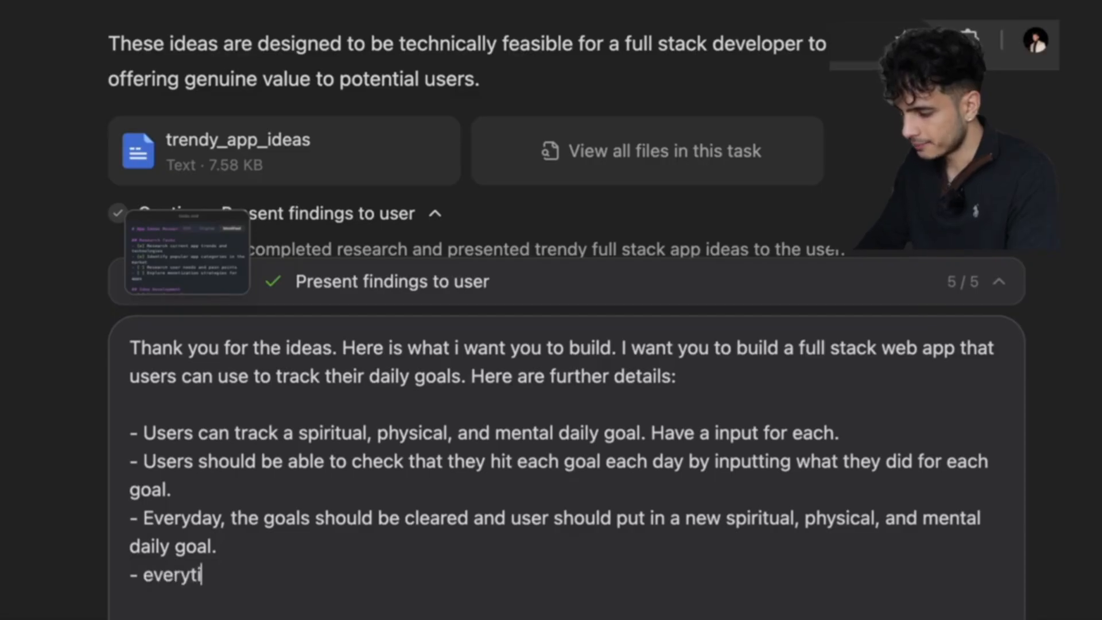
Add that hitting all daily goals levels the user up, with the level persisting across logins.
type("me the user hits all of their daily")
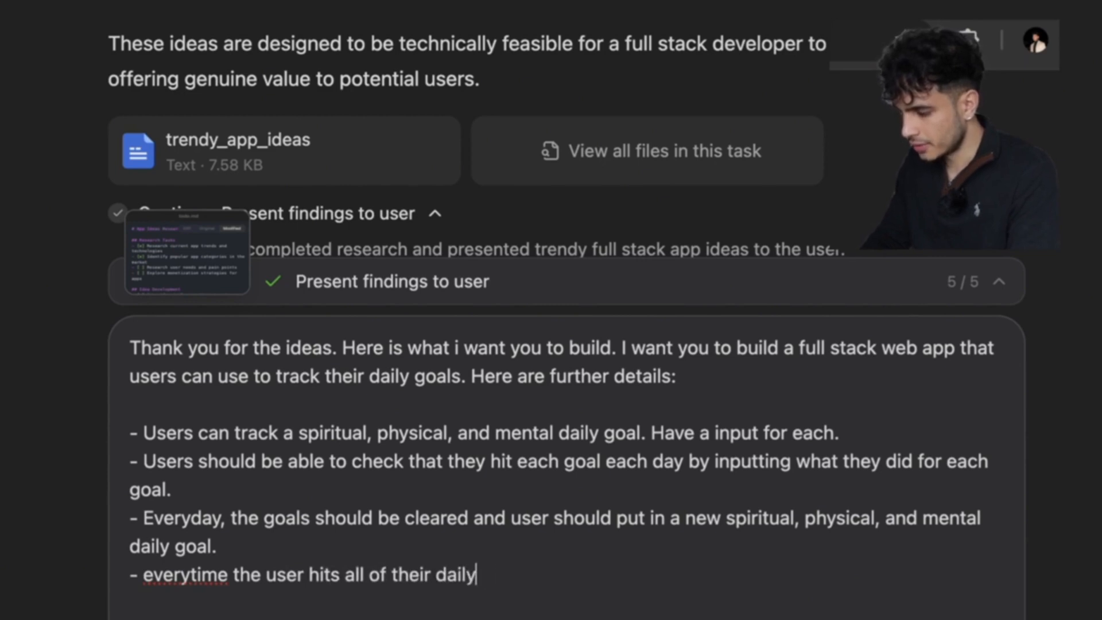
type(" goals, they level ")
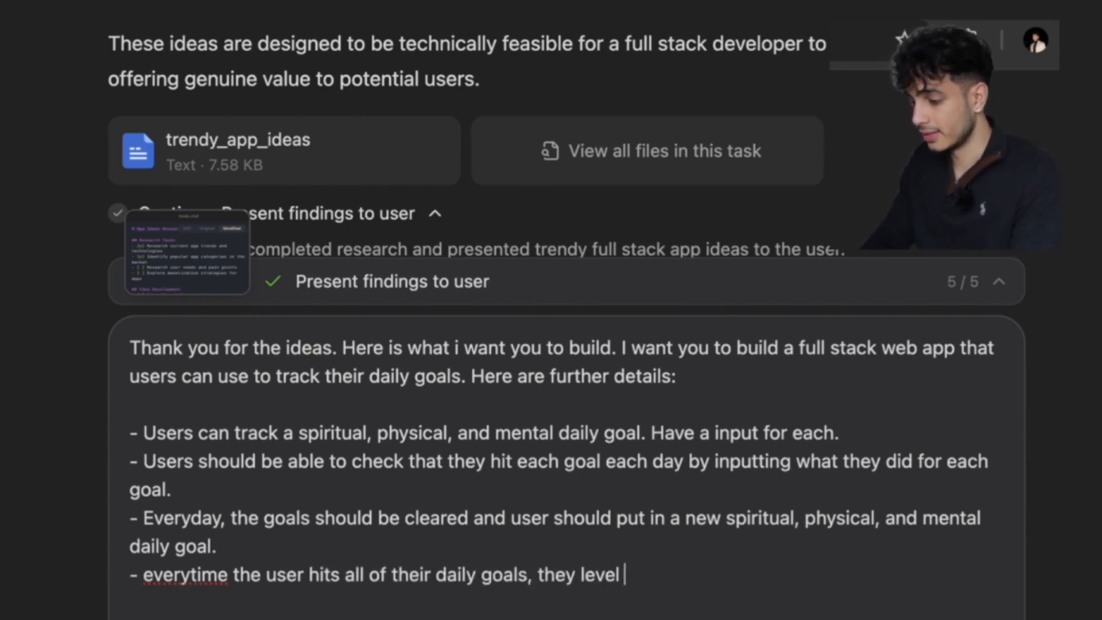
type("up")
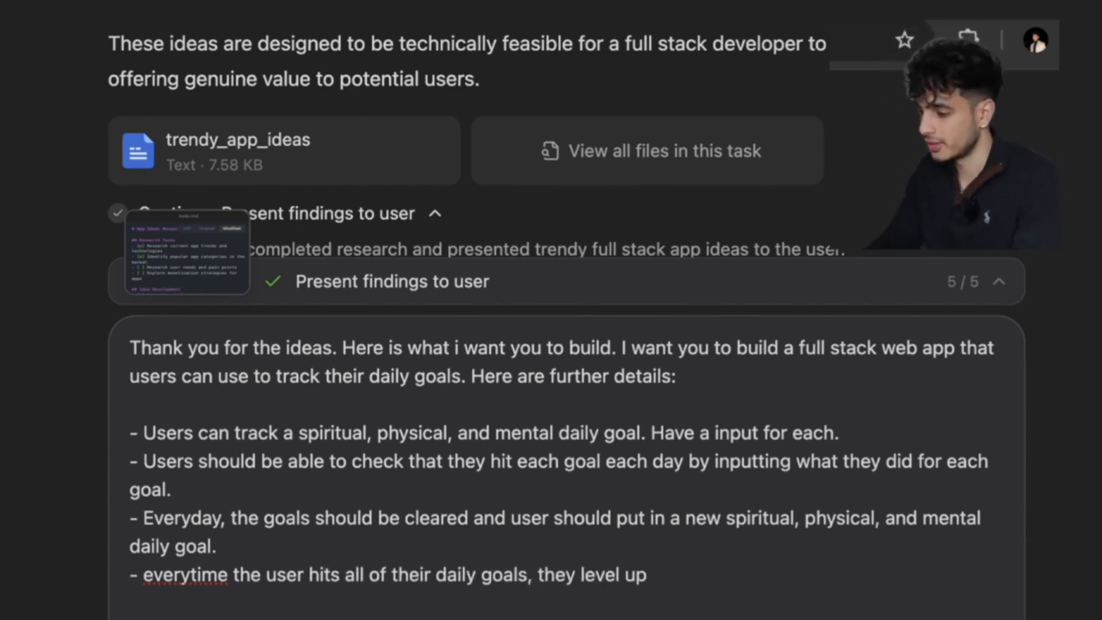
type(" and thier")
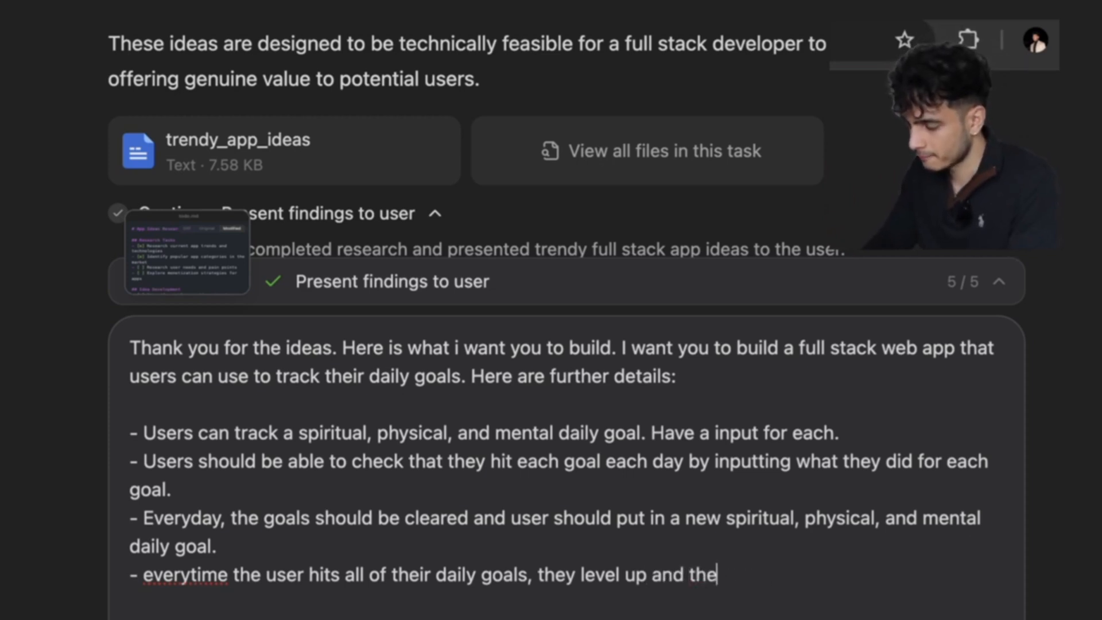
type(" level should be tracked and visible.")
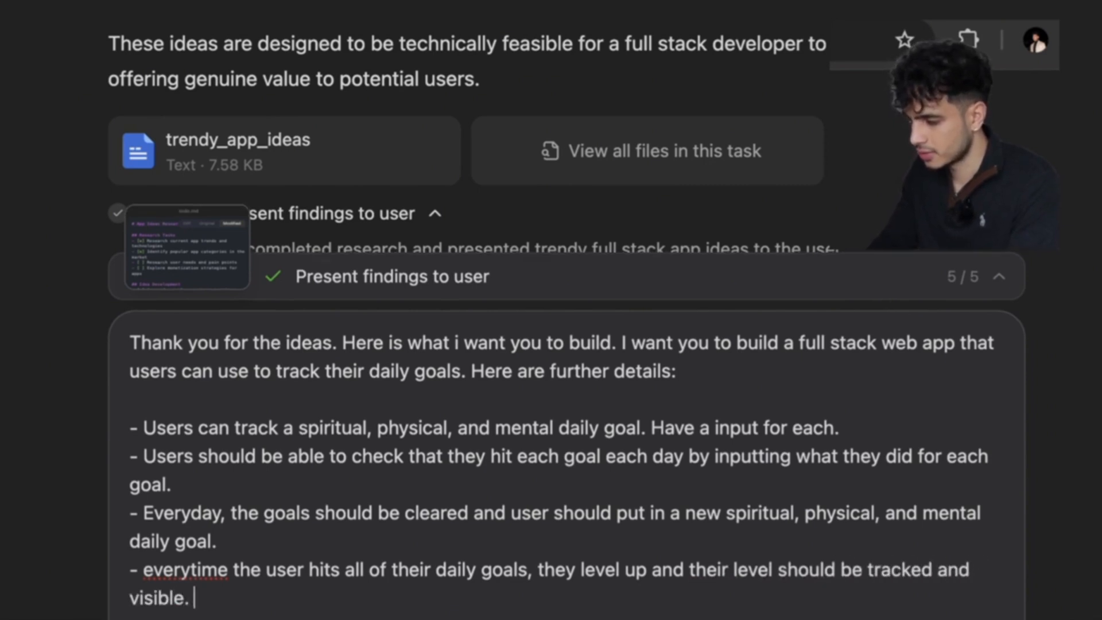
type(" Make sure the level is presiste")
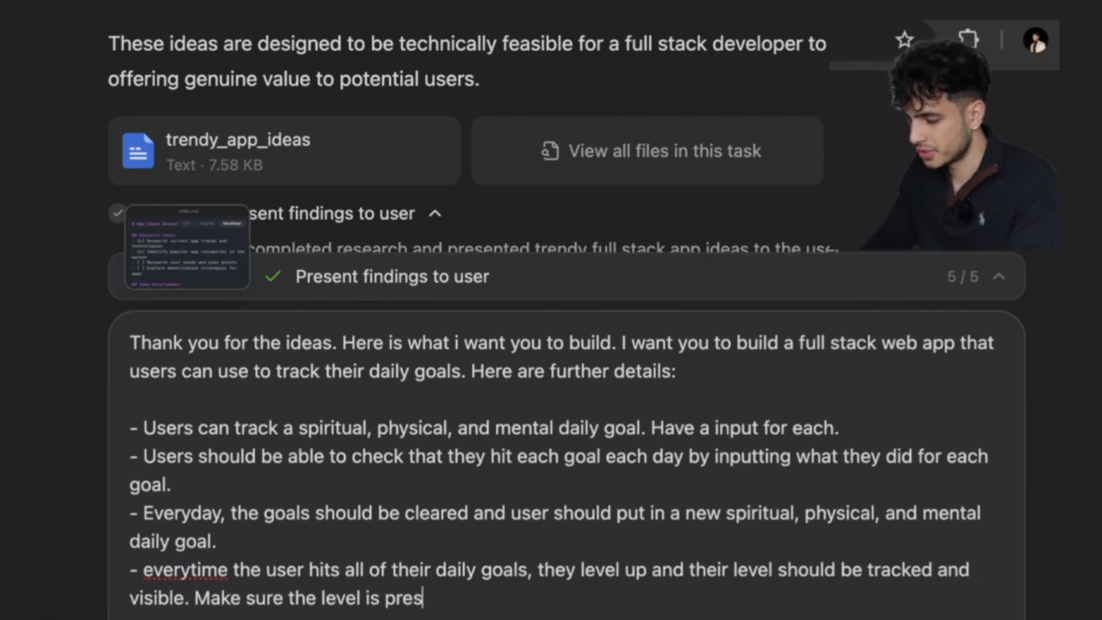
type("d")
key("BackSpace")
key("BackSpace")
key("BackSpace")
key("BackSpace")
key("BackSpace")
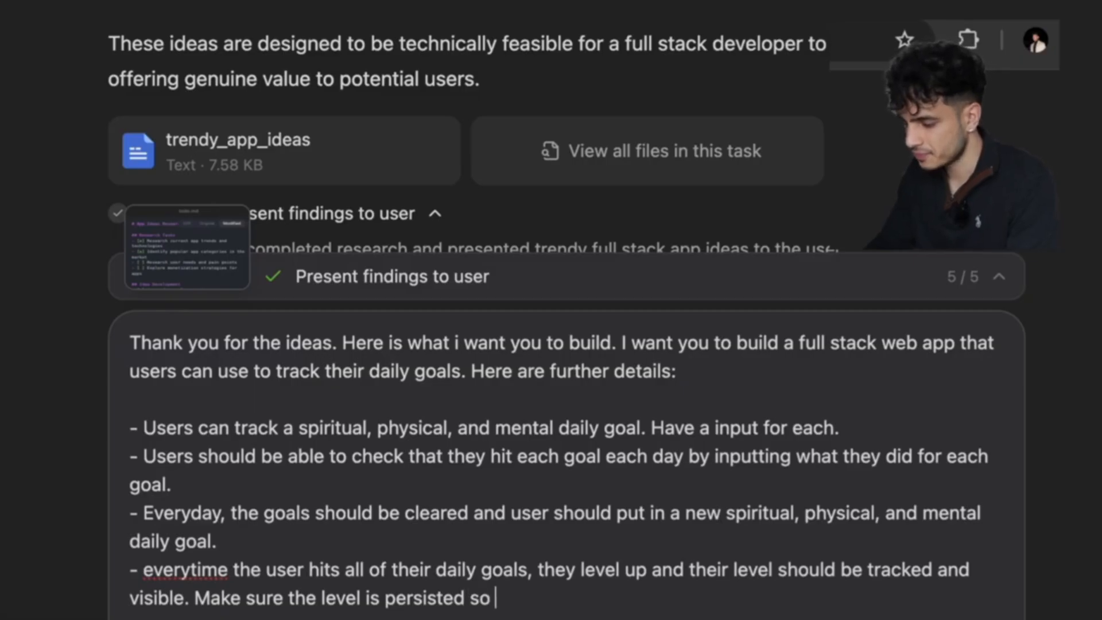
type("every login, the level stas the")
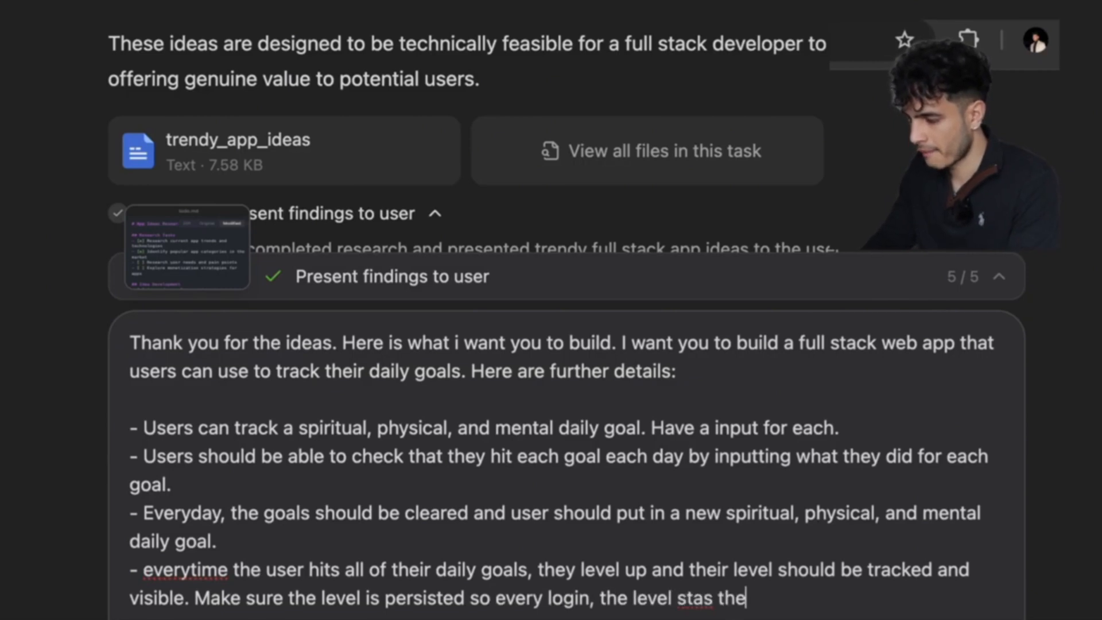
key("BackSpace")
key("BackSpace")
key("BackSpace")
key("BackSpace")
key("BackSpace")
type("ys the s")
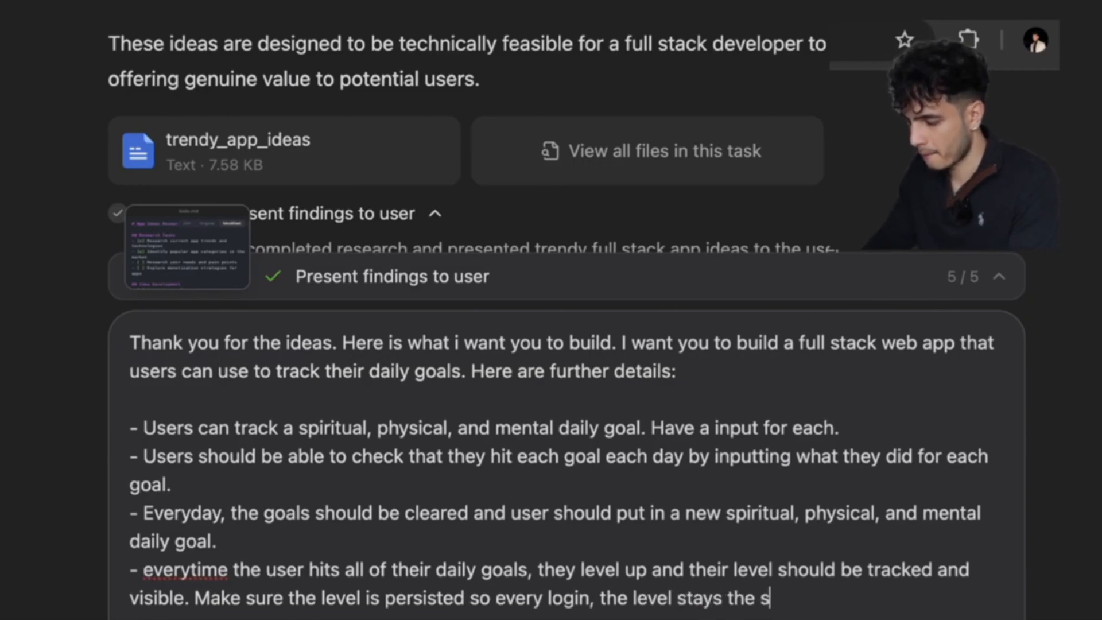
type("ame and")
key("BackSpace")
type("nd does no")
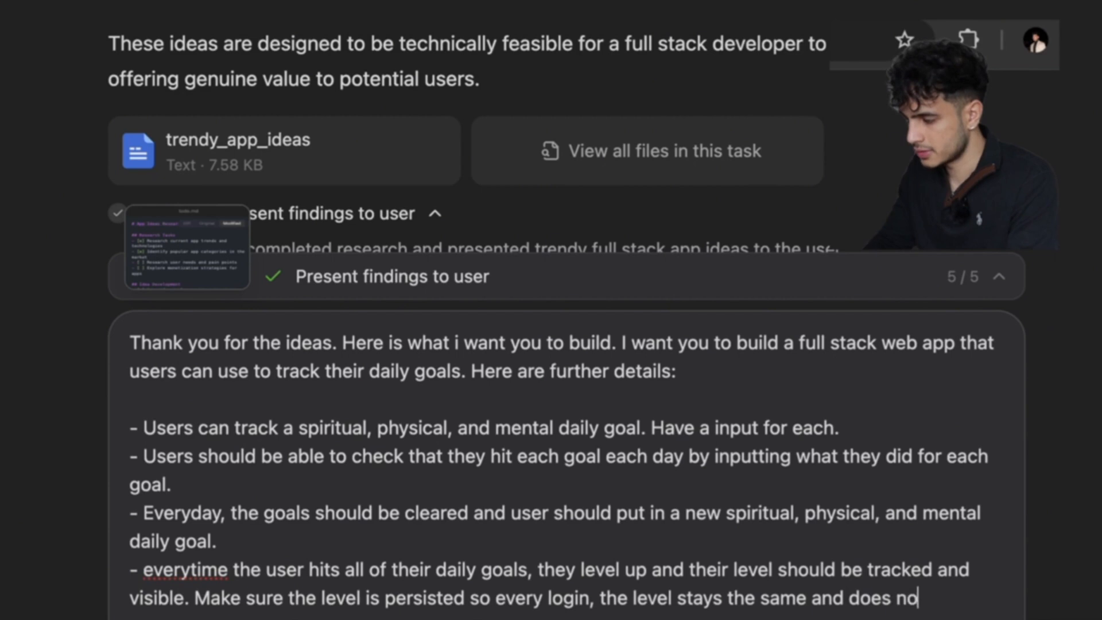
type("t reset.")
key("shift+Return")
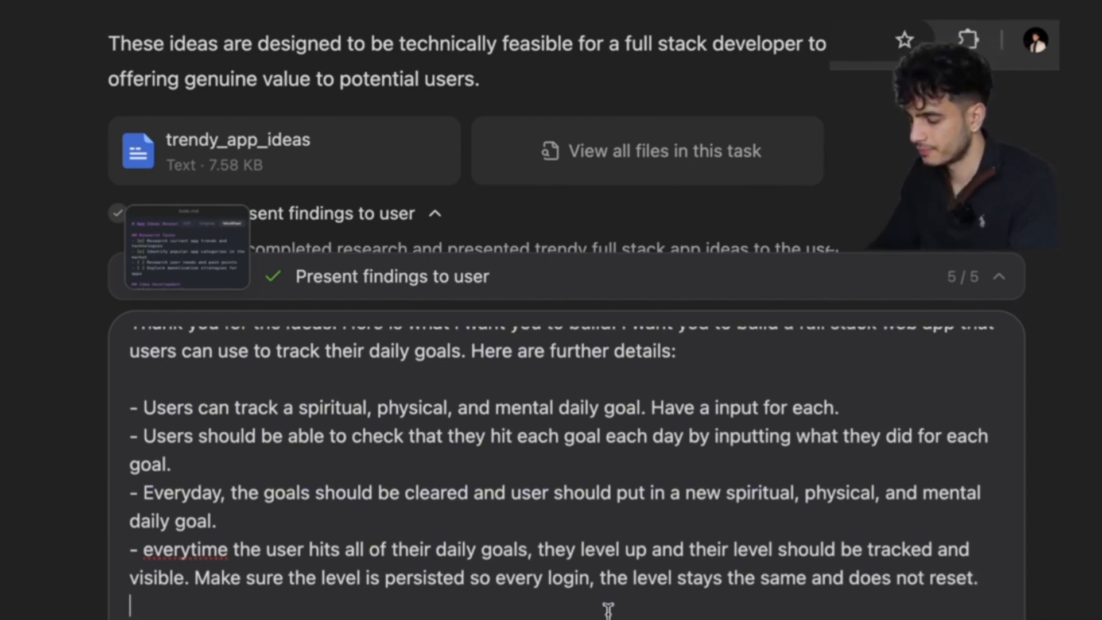
Add requirements for a light/dark toggle at level 10 and photo proof to check off goals.
type("- To level up, th")
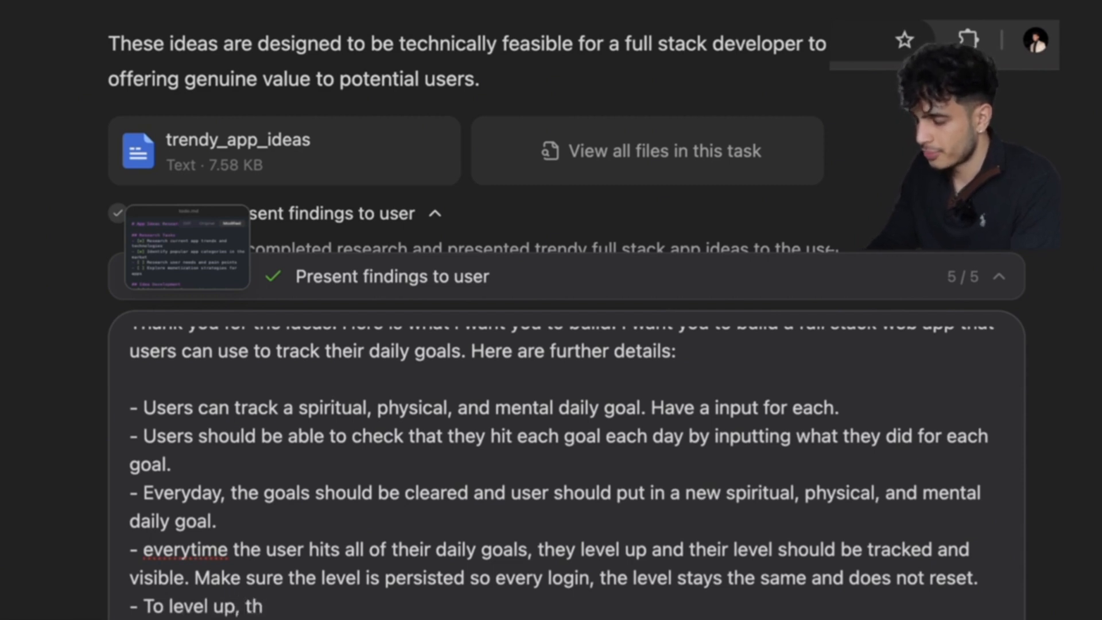
key("BackSpace")
key("BackSpace")
key("BackSpace")
key("BackSpace")
key("BackSpace")
key("BackSpace")
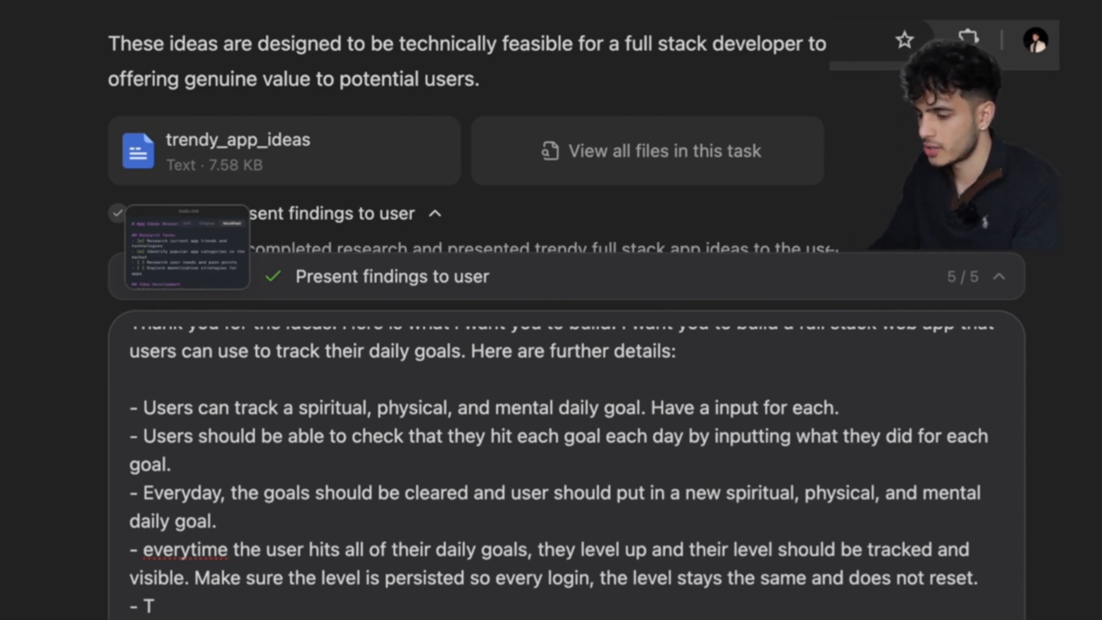
type("Wwh")
type("hen you reach ")
type("level 10, you should be ab")
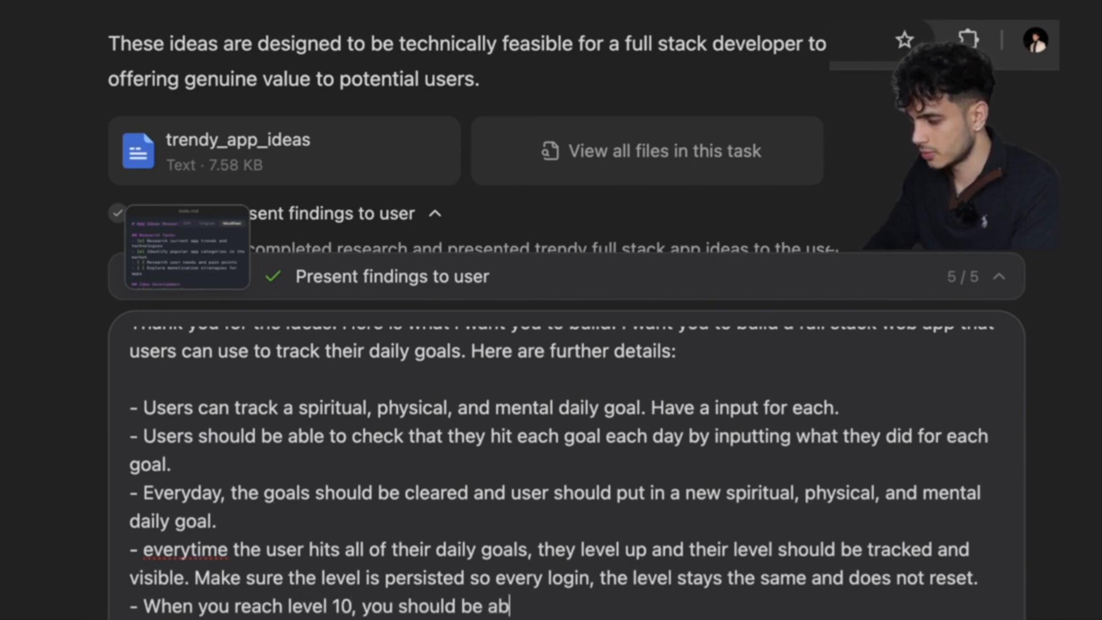
type("le to toggle between light")
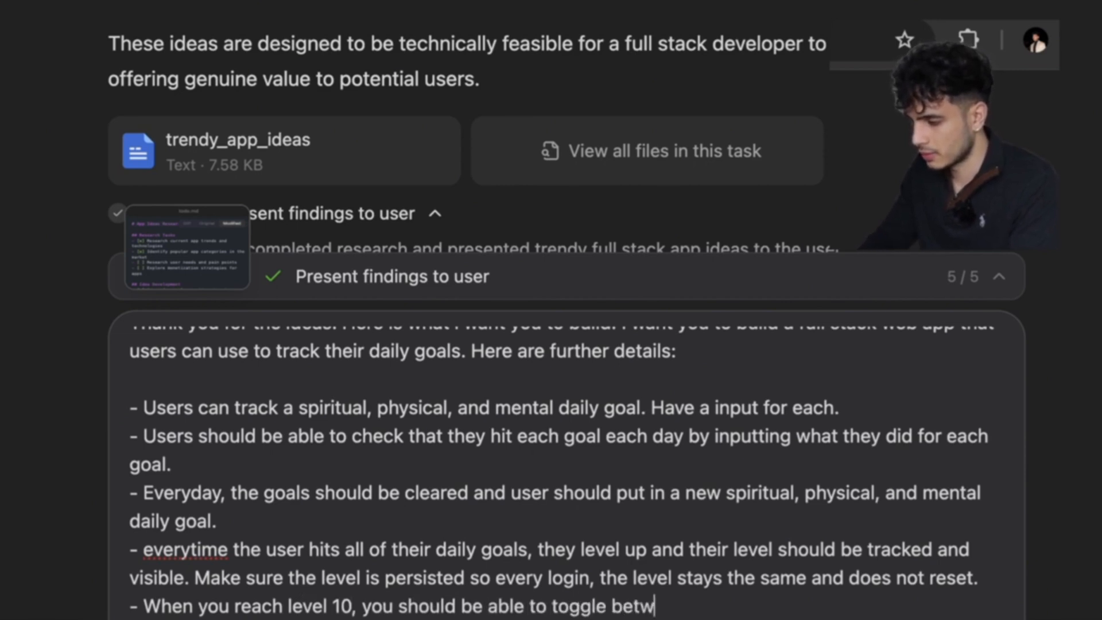
type(" and d")
type("akrk t")
type("k the")
type("hems")
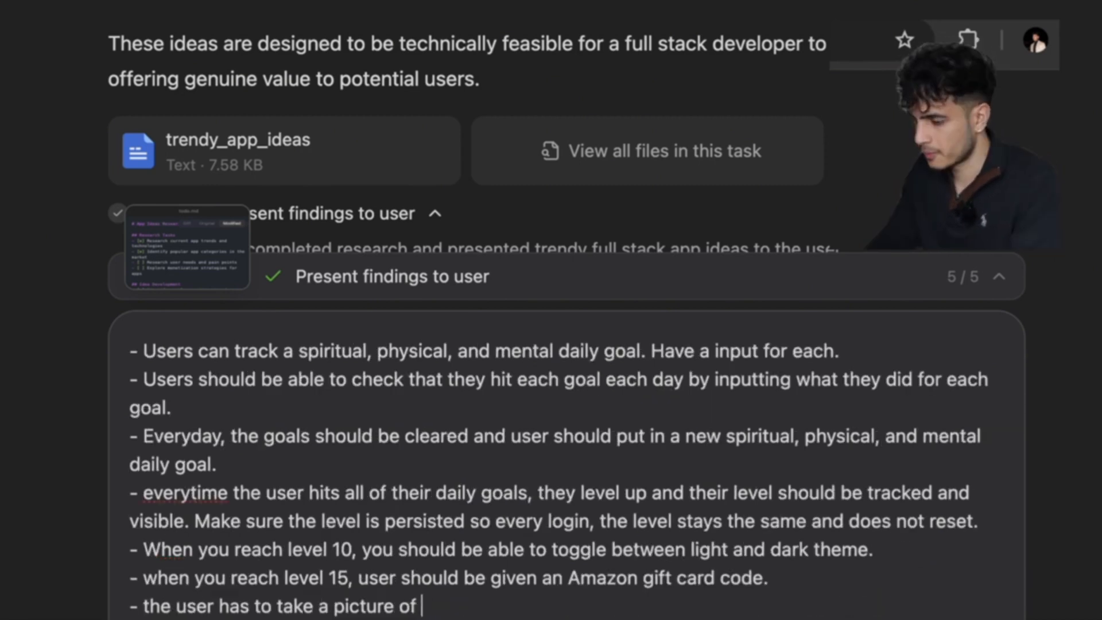
type("elves doing each goal")
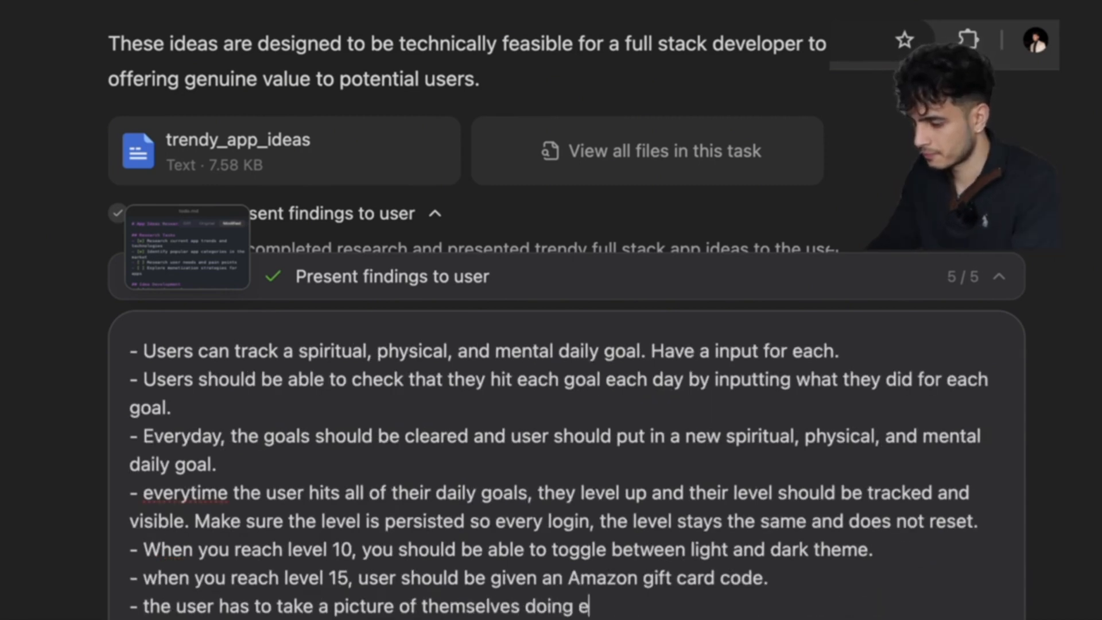
type(" in order to check it of")
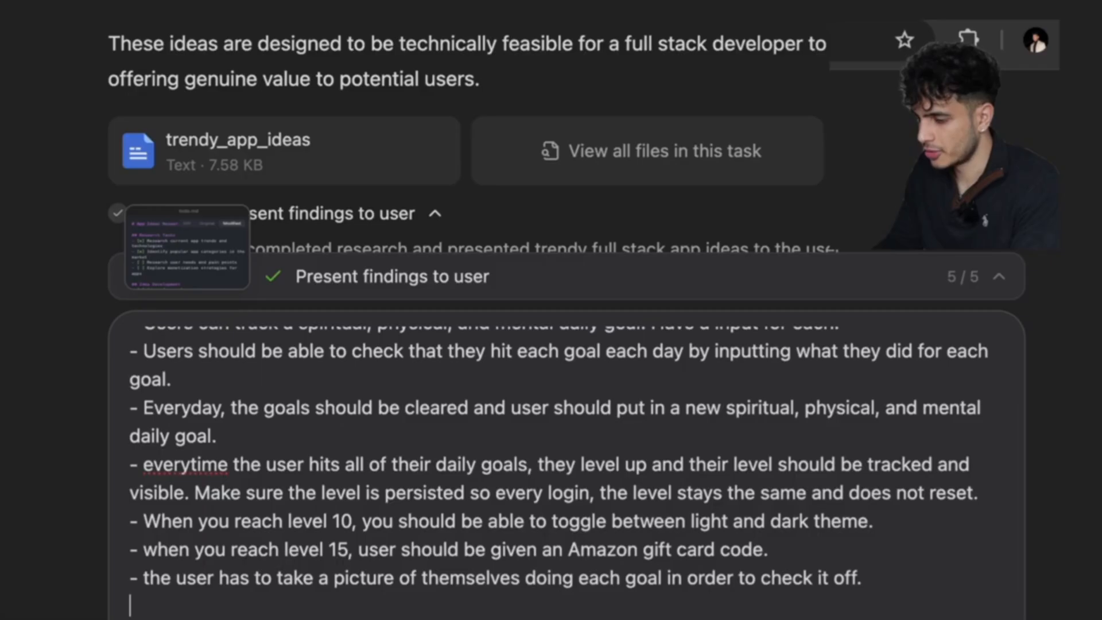
Add a 'For the UI' list asking for shadcn components and a clean Stripe-like look.
key("Return")
type("For the UI")
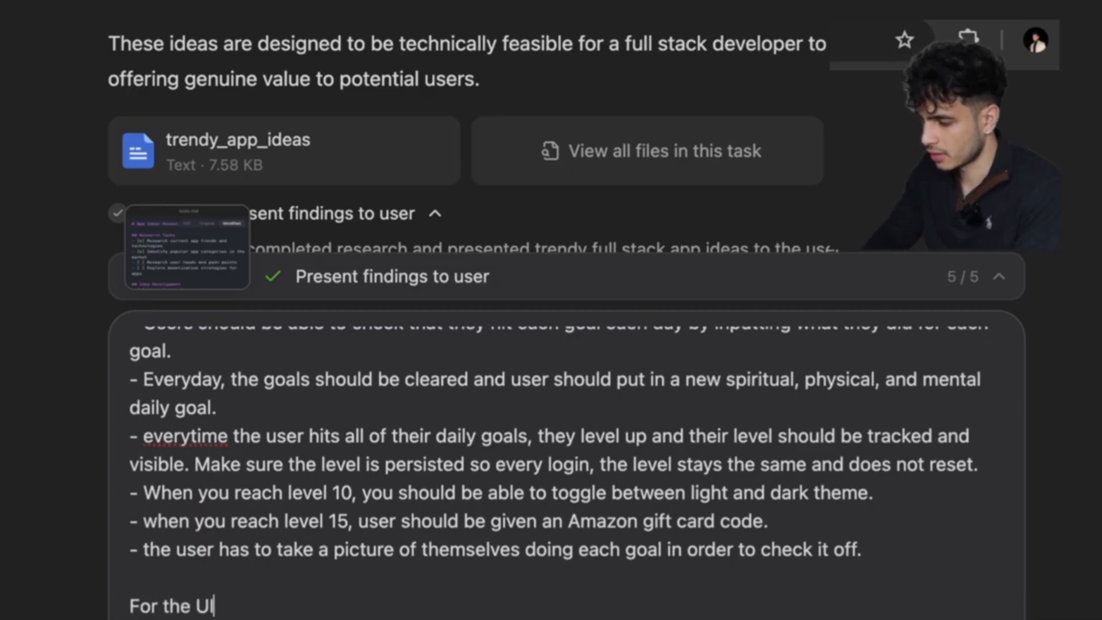
key("Return")
key("Return")
type("-use shadcn components")
key("Return")
type("- make it clean like Stripe's UI")
key("Return")
type("-")
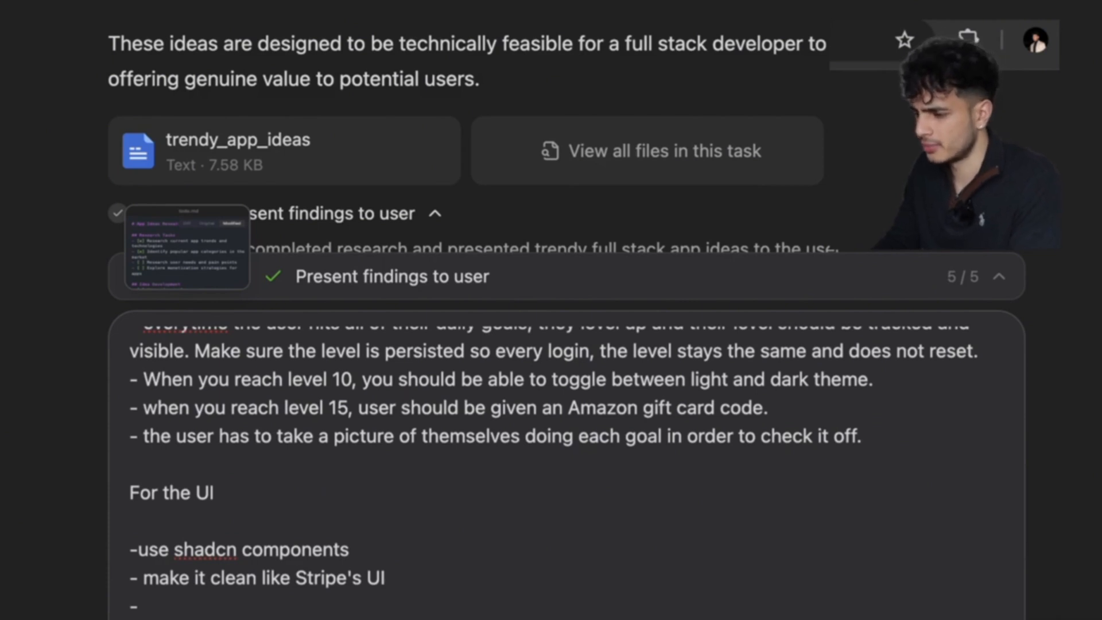
key("ctrl+t")
type("daily goal tra")
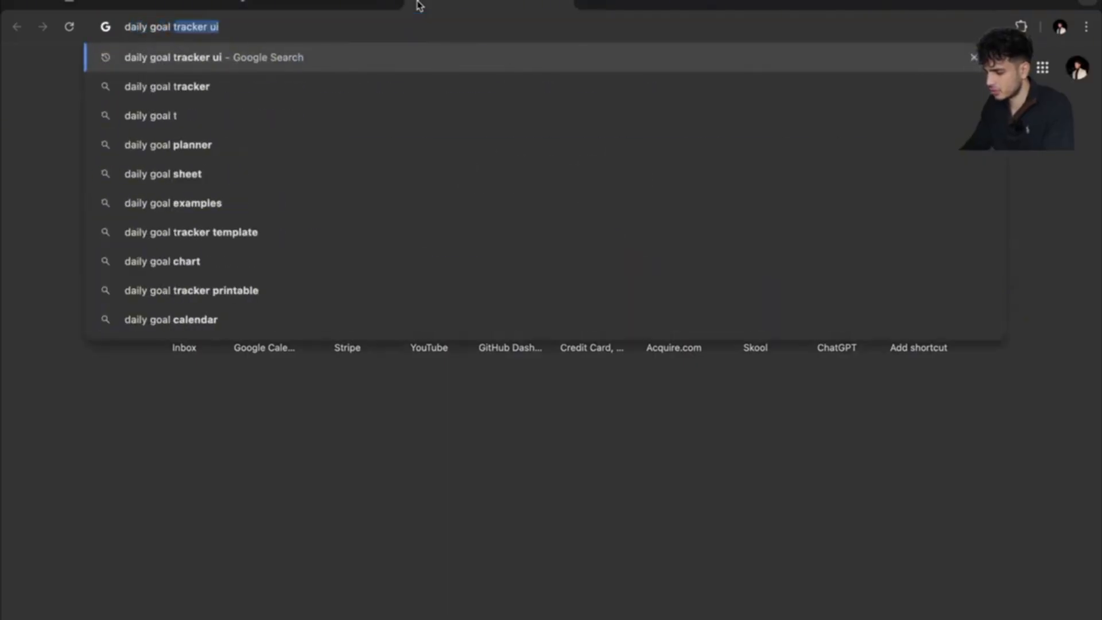
type("cker u")
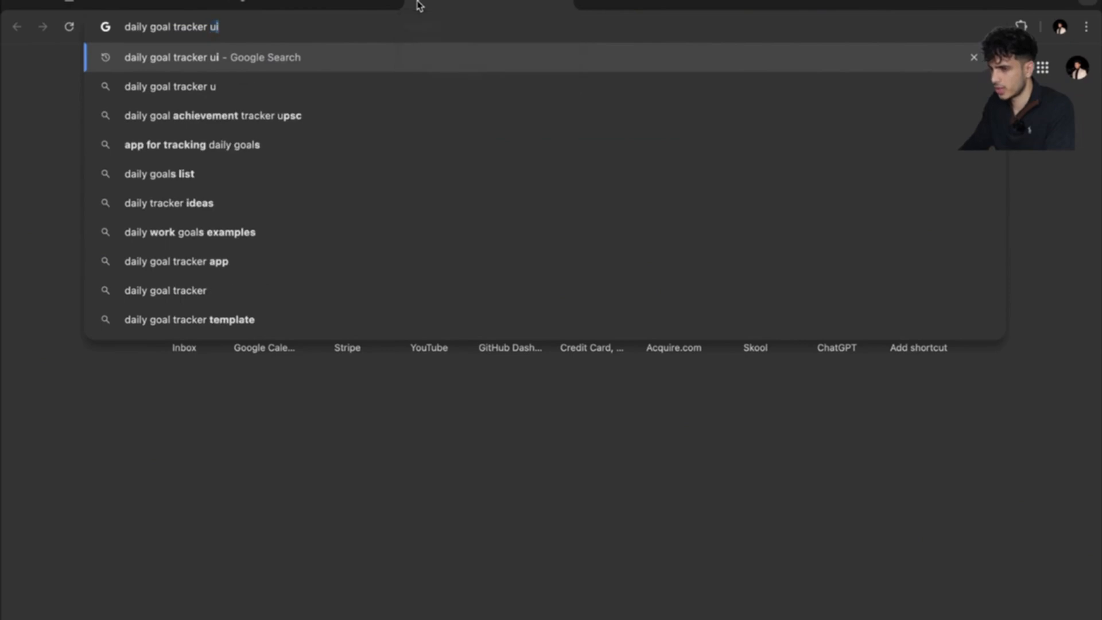
Search Google Images for 'daily goal tracker ui' and screenshot the Freepik goal-tracker template.
type("i")
key("Return")
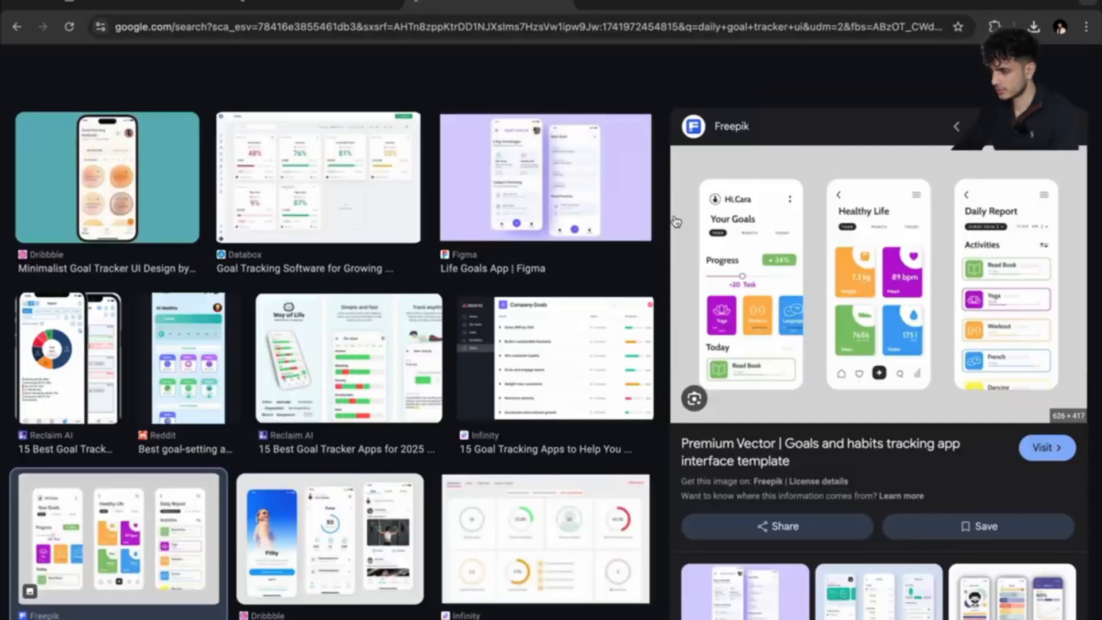
key("super+shift+4")
left_click_drag(670, 148, 1070, 396)
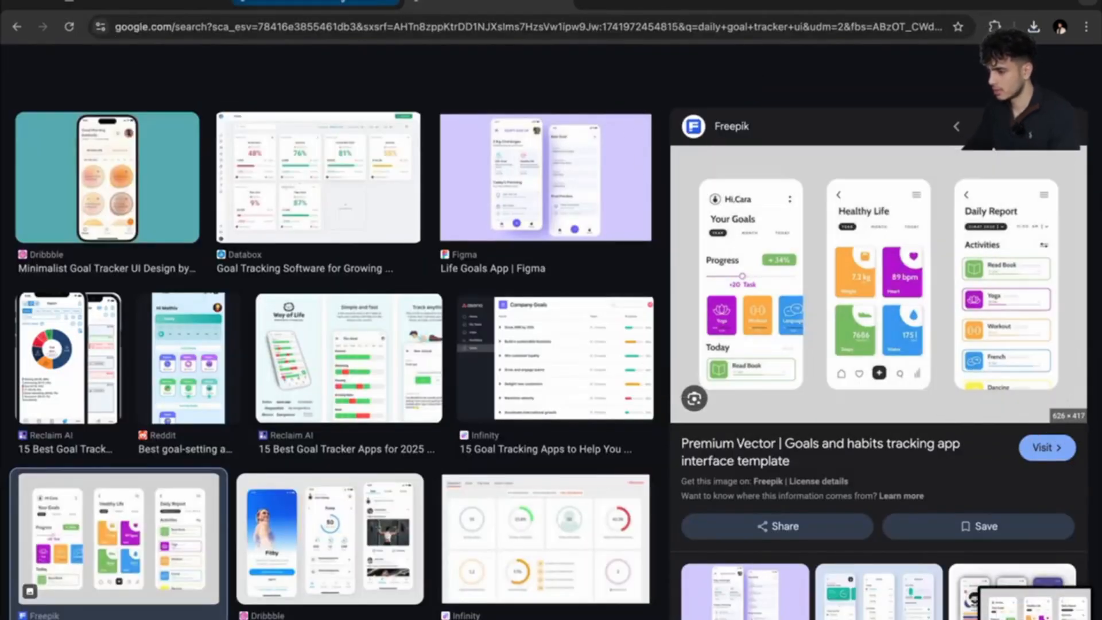
left_click(336, 1)
left_click(1027, 606)
left_click(896, 214)
left_click(169, 4)
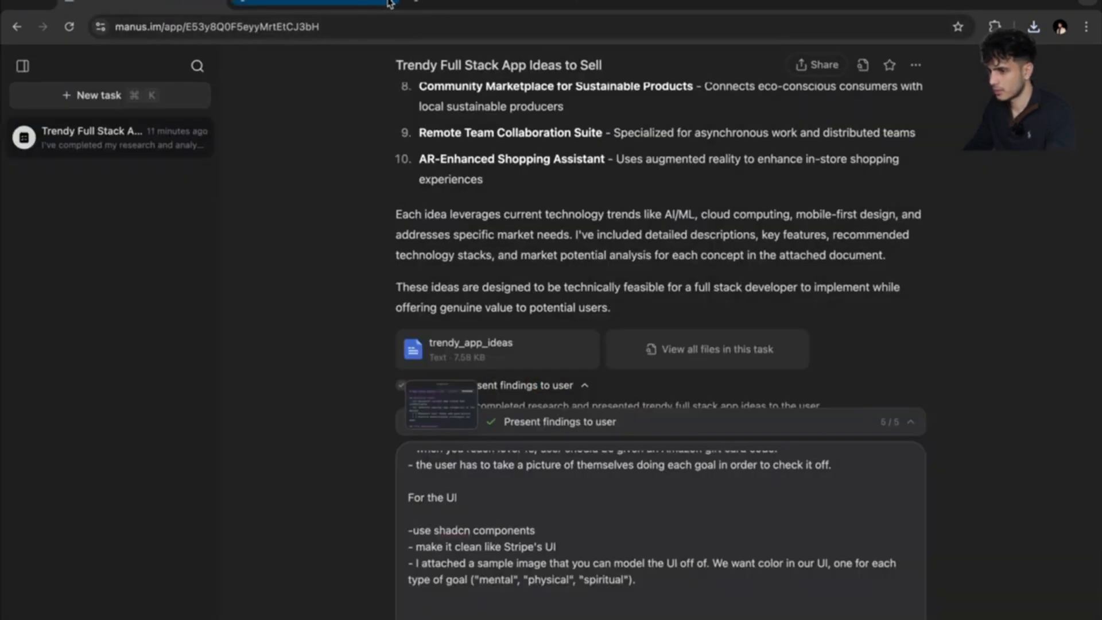
Attach the new goal-tracker screenshot from Recents to the Manus prompt.
left_click(417, 618)
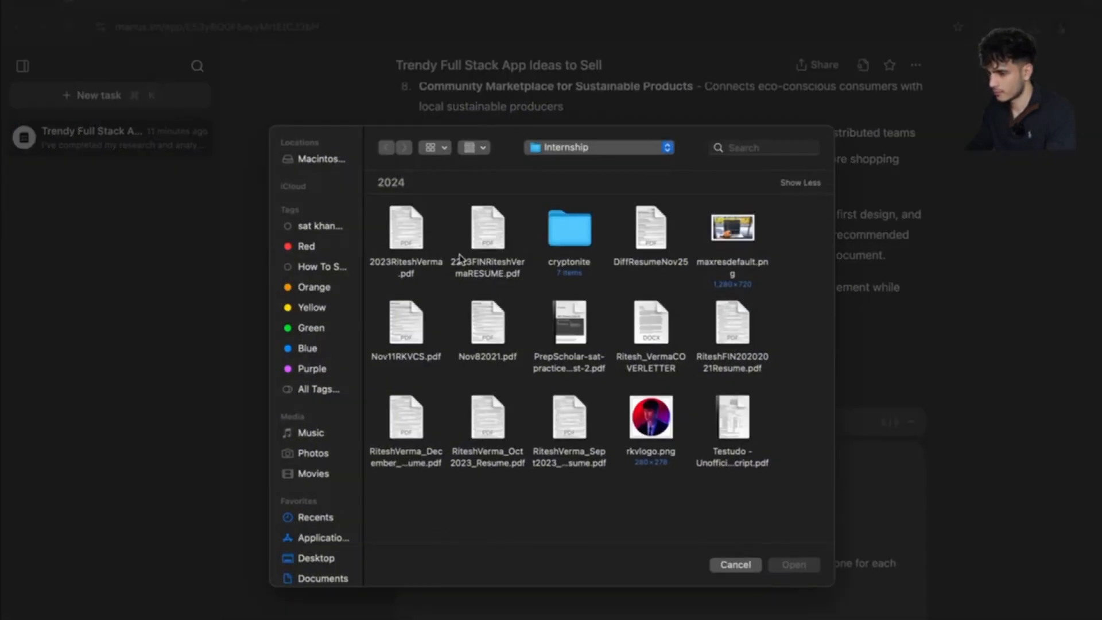
left_click(326, 520)
double_click(406, 225)
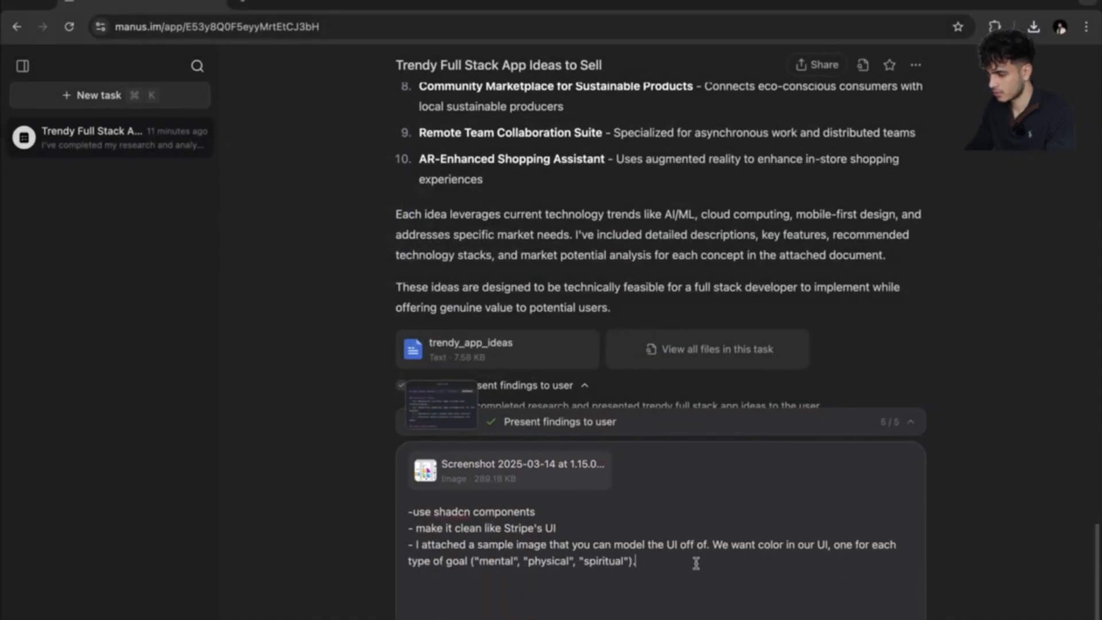
scroll(696, 563, "up", 3)
Add a line letting users input their information in a profile section.
left_click(854, 550)
key("Return")
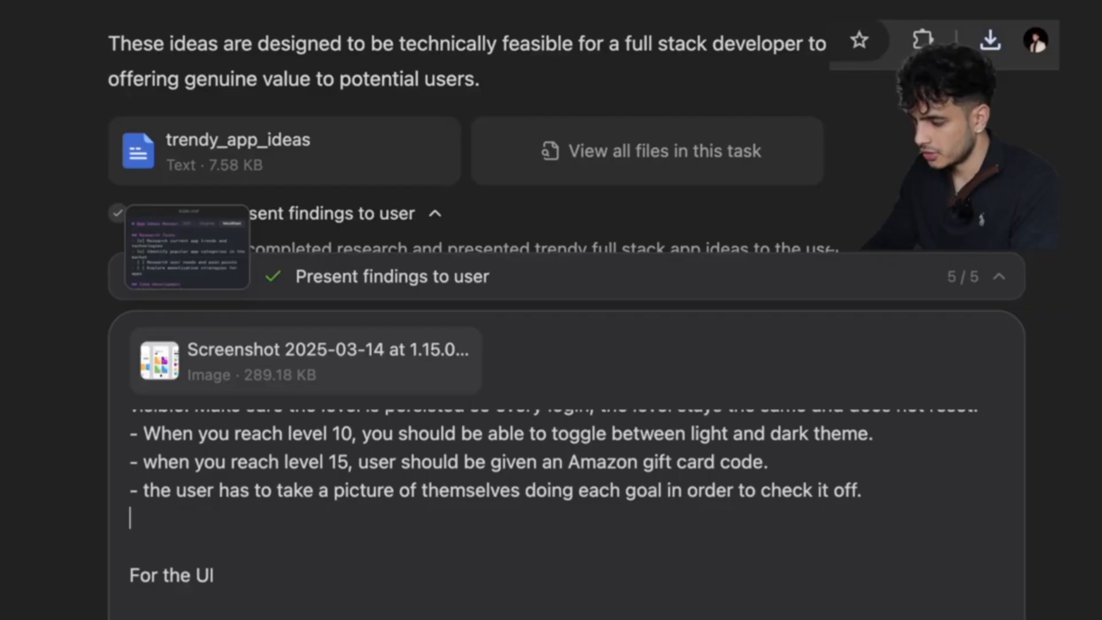
type("- user should also be able to input t")
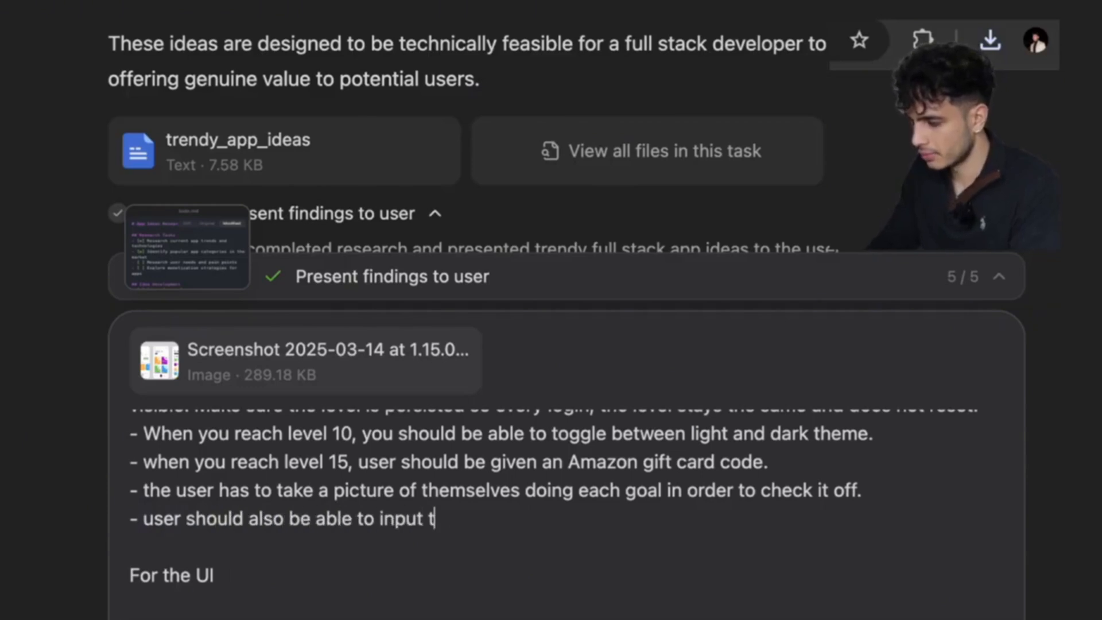
type("hier information")
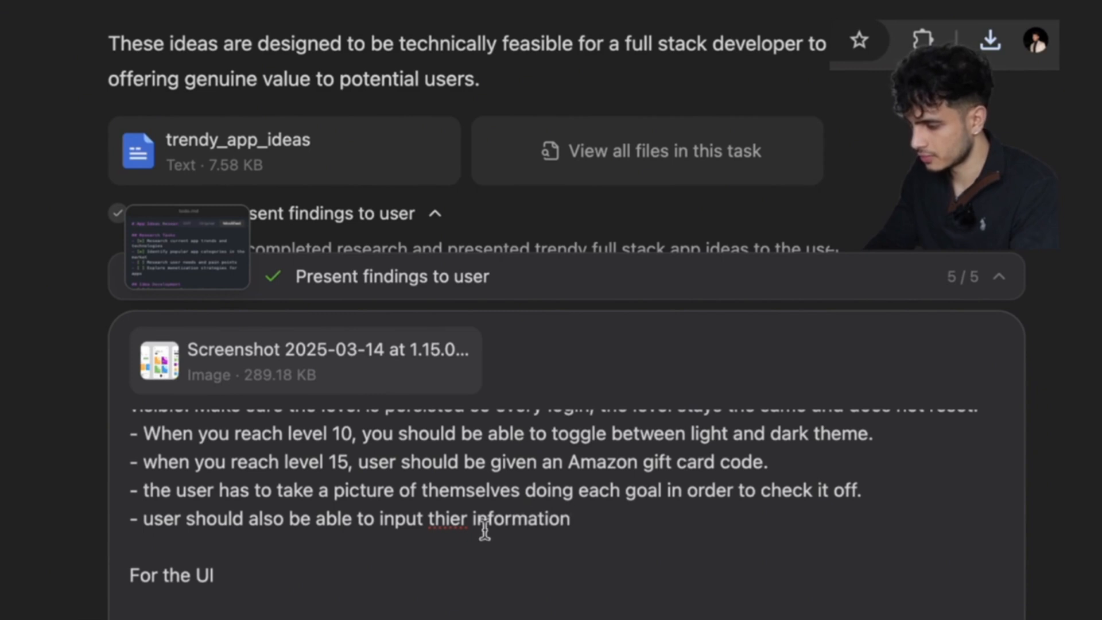
left_click(447, 520)
key("BackSpace")
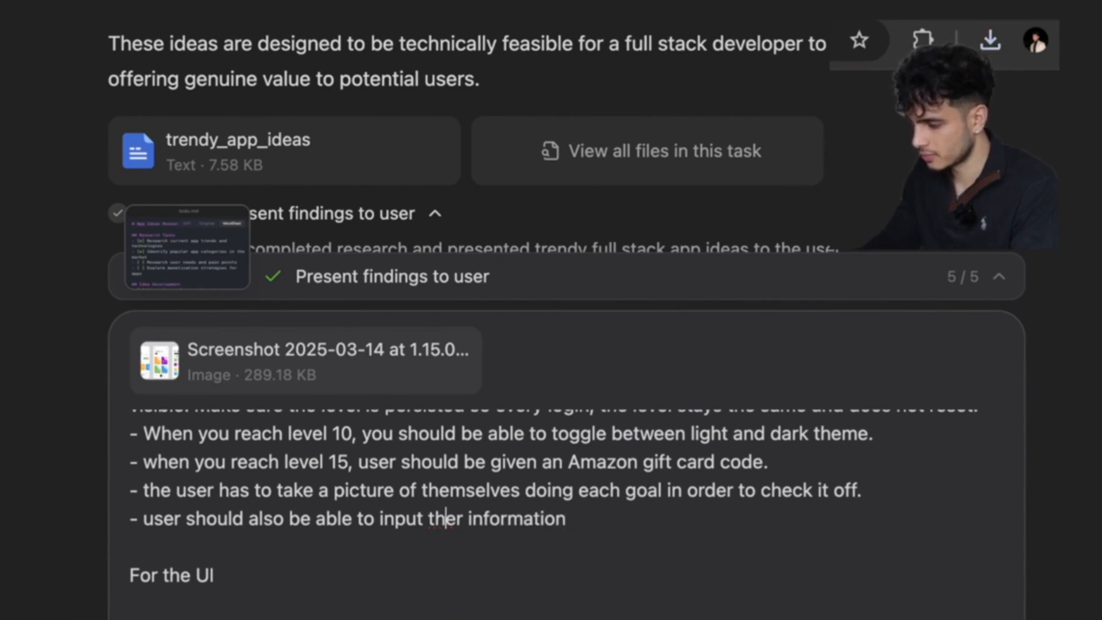
type("i")
left_click(644, 519)
type("in am")
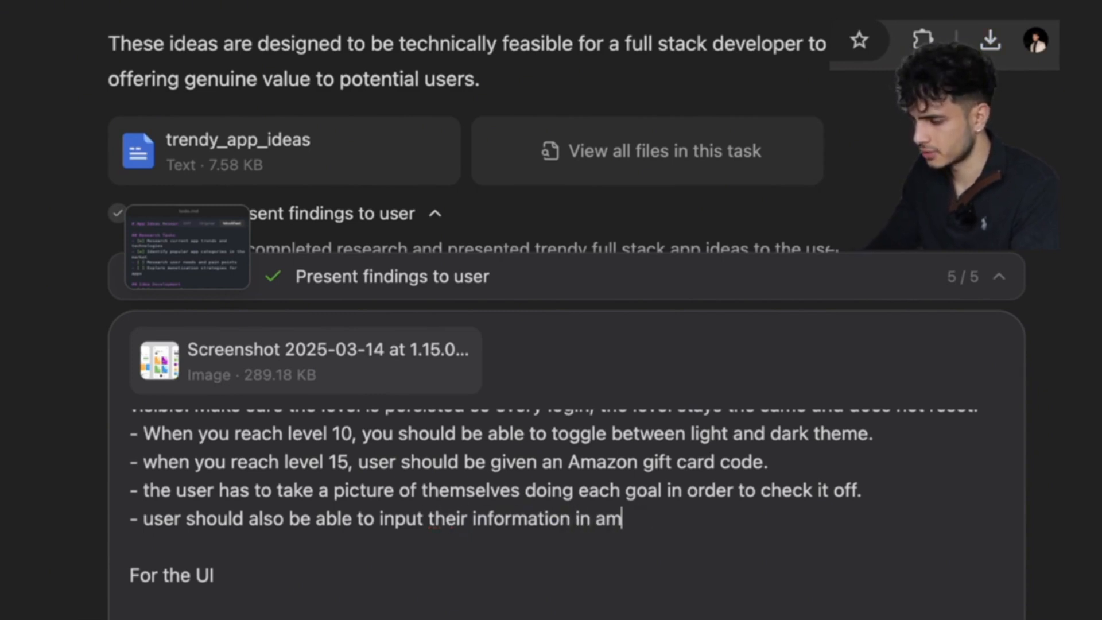
key("BackSpace")
type(" pr")
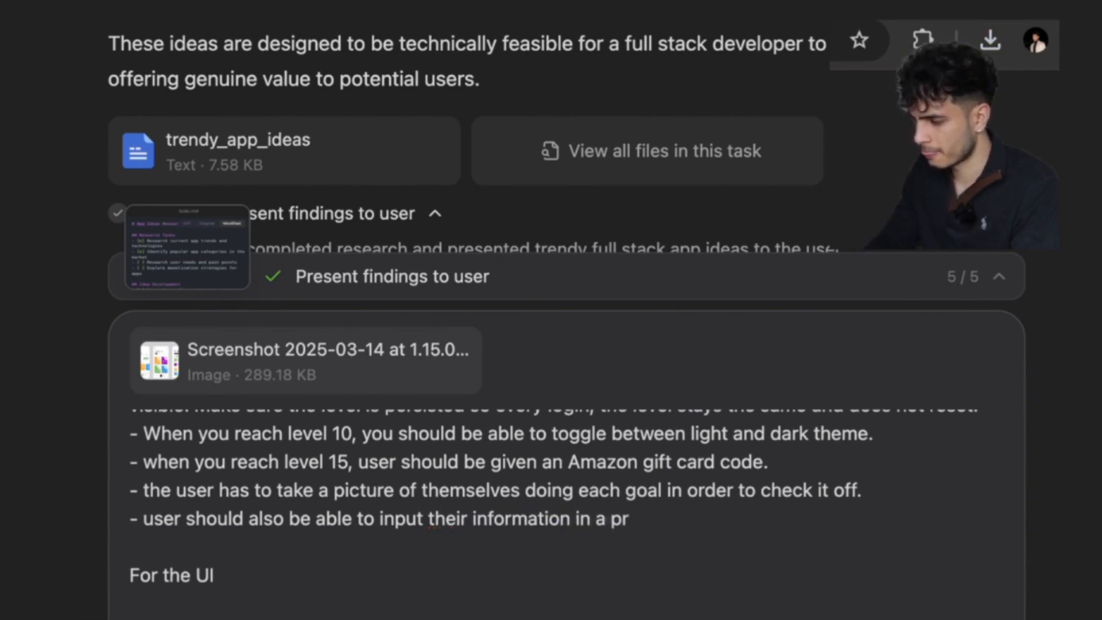
type("ofile section")
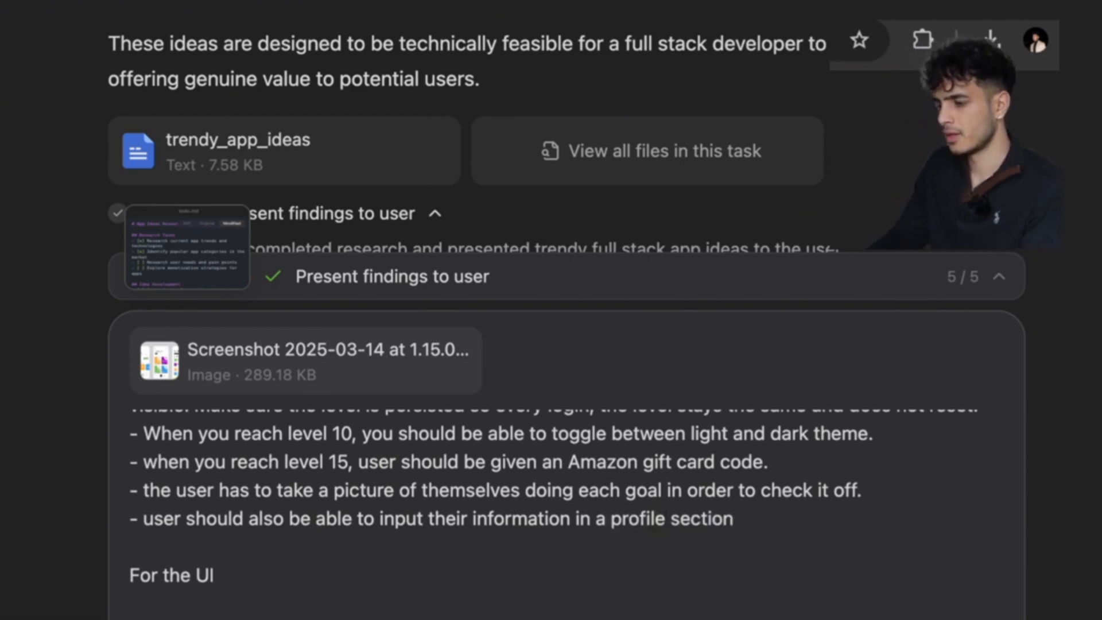
type(",")
Add a line having the app greet the user every login with a motivational quote.
key("Return")
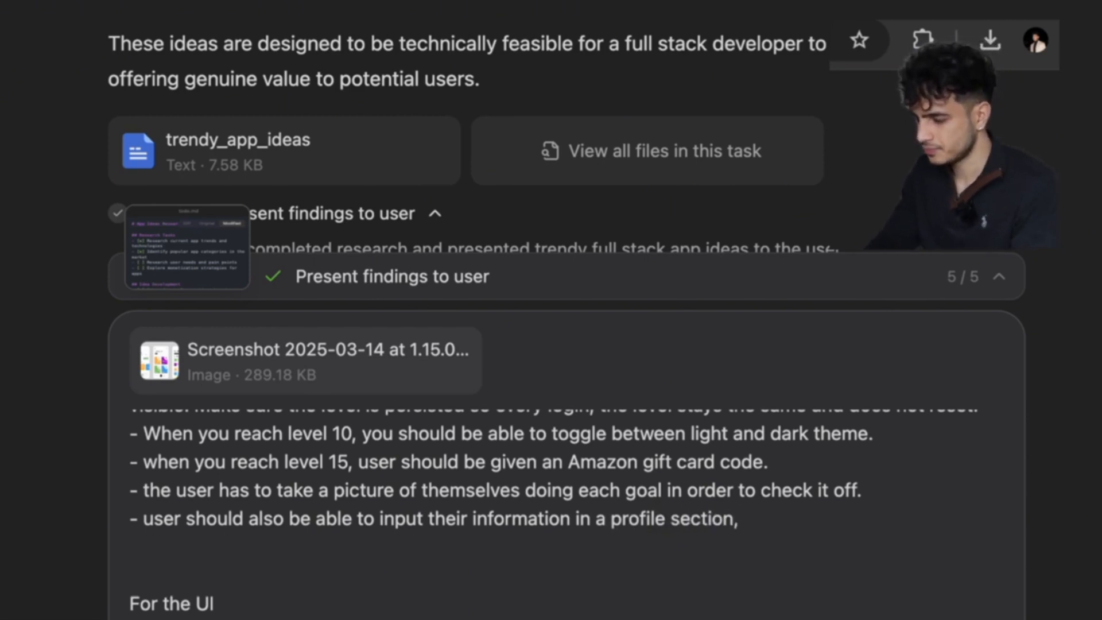
type("- the app shou")
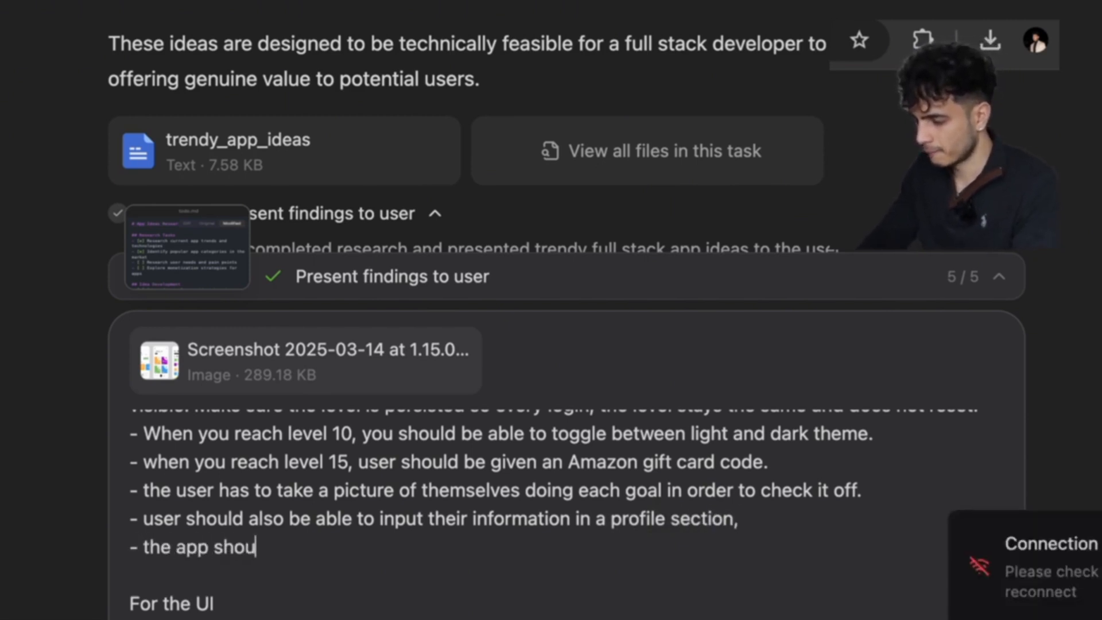
type("ld greet the user ")
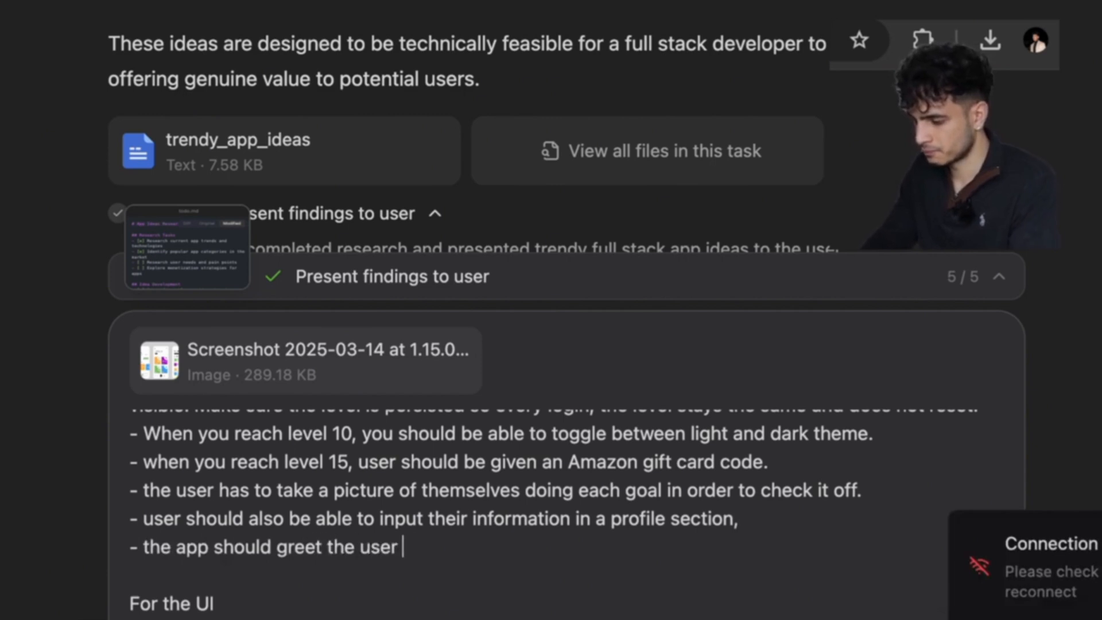
type("every login and say \"hello <user's name>\" and provide a motivatio")
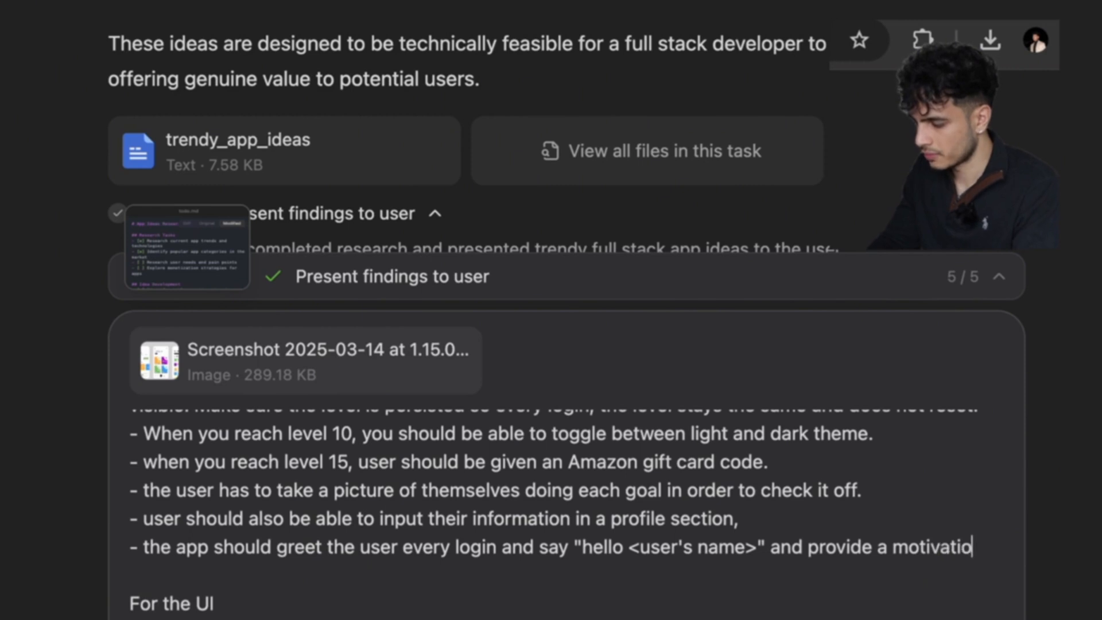
type("nal quote")
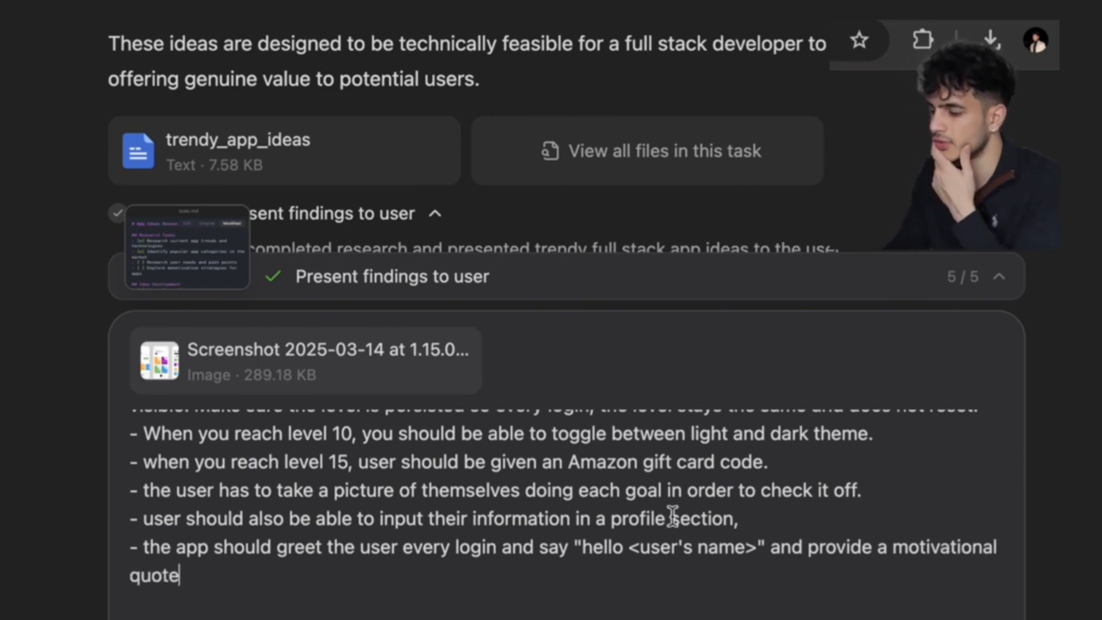
key("super+v")
scroll(673, 516, "up", 1)
scroll(672, 515, "down", 1)
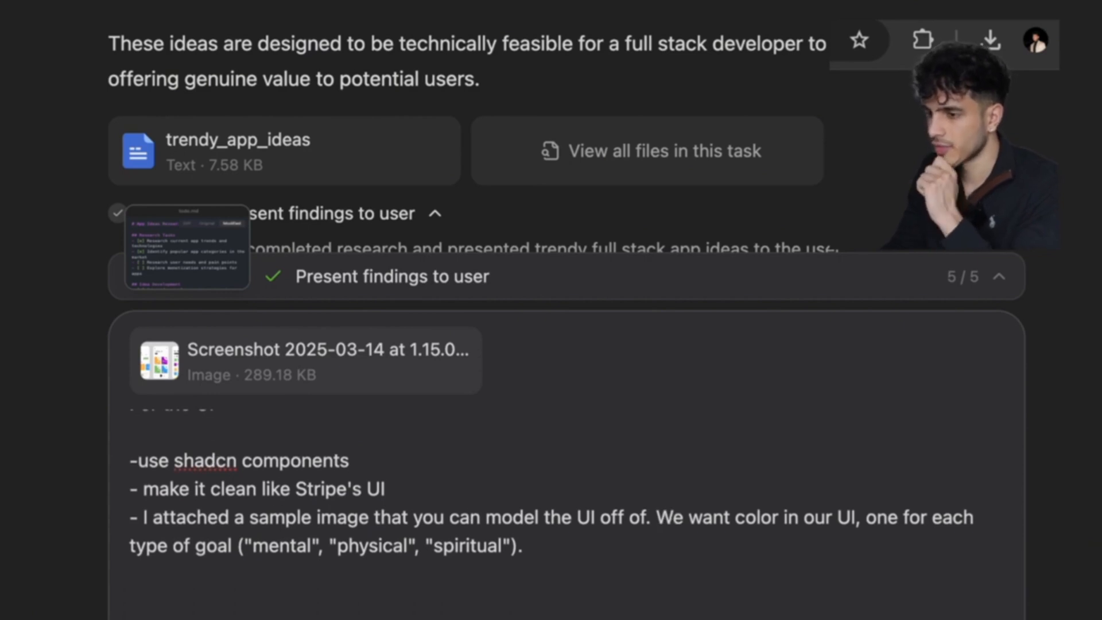
key("super+t")
type("shadcn")
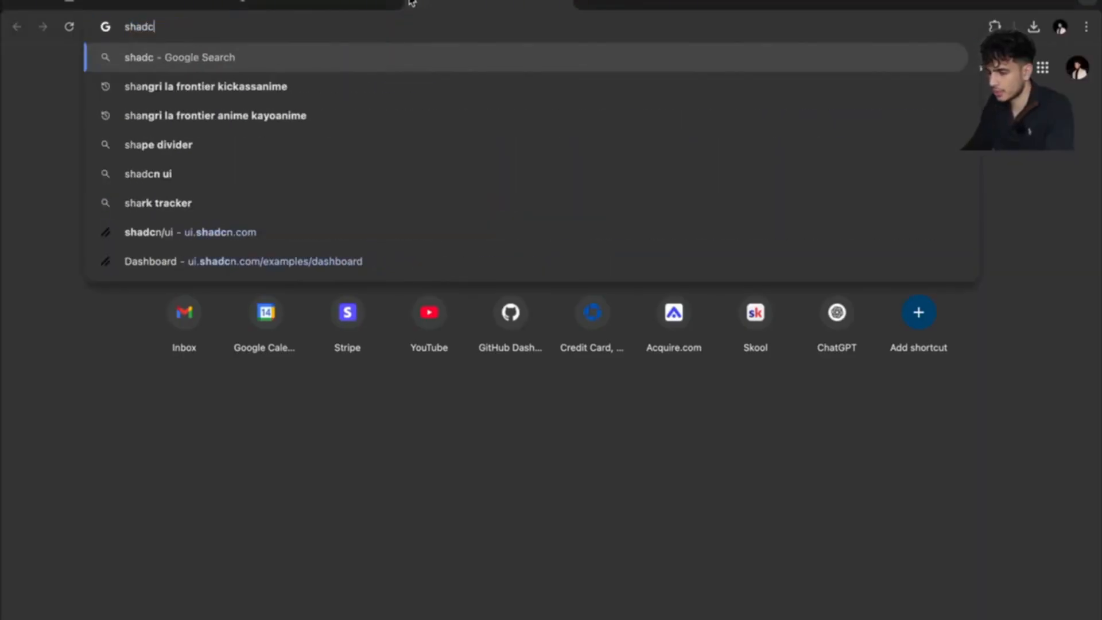
key("Return")
left_click(287, 248)
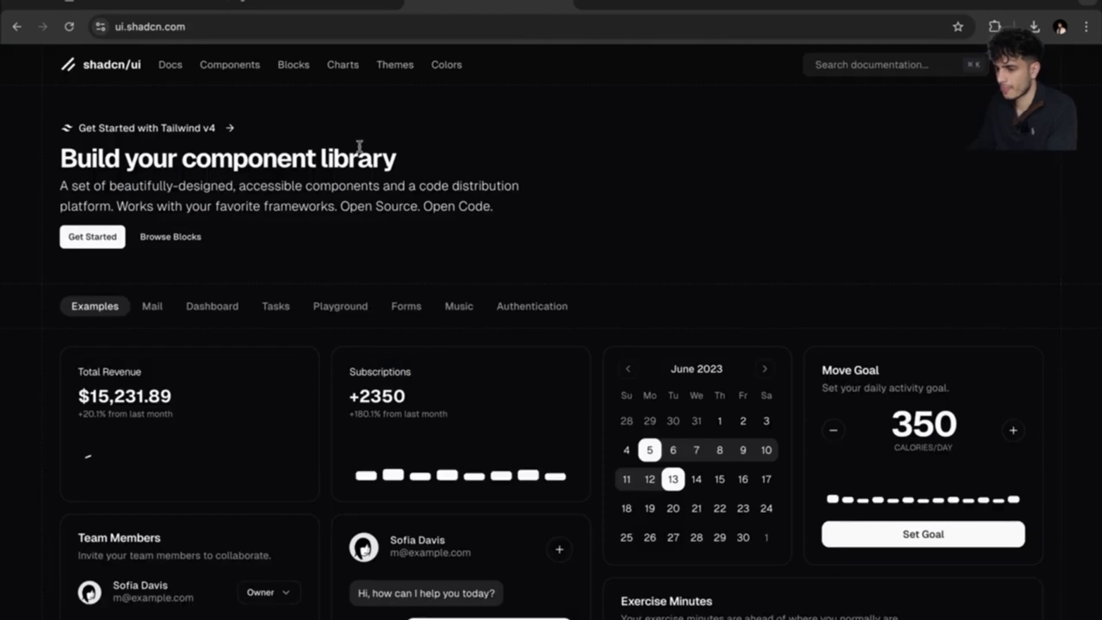
scroll(404, 310, "down", 3)
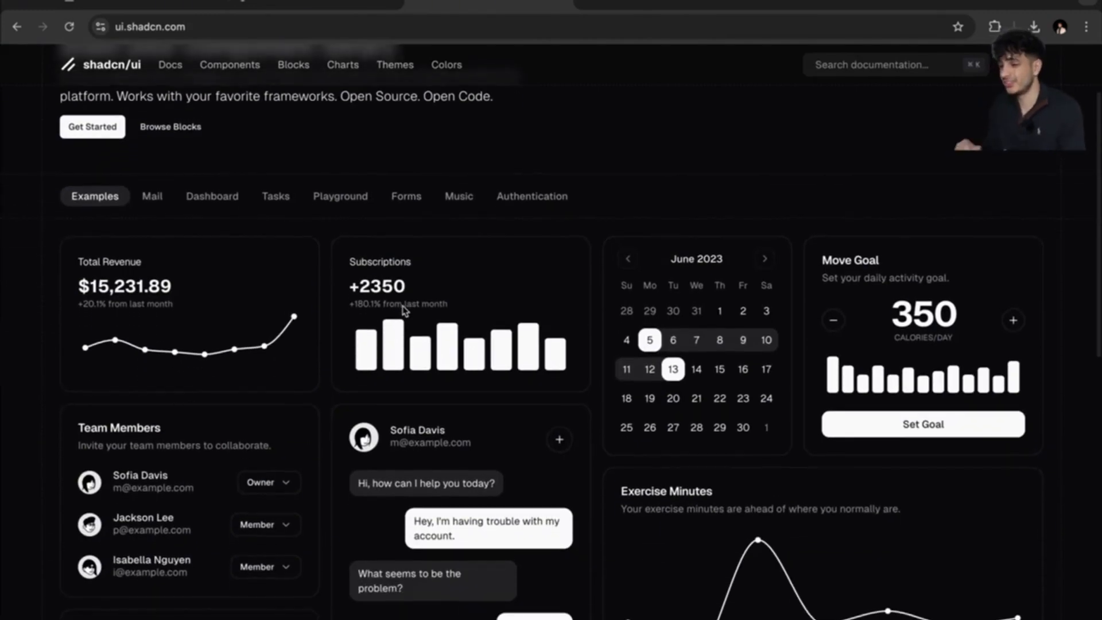
scroll(402, 306, "down", 10)
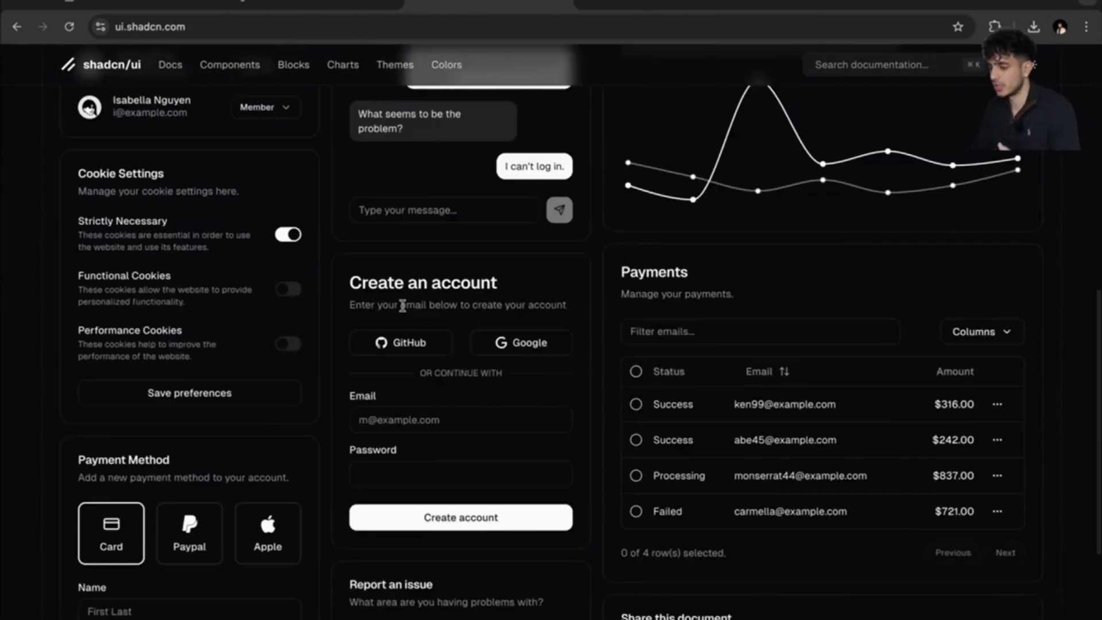
scroll(401, 305, "up", 12)
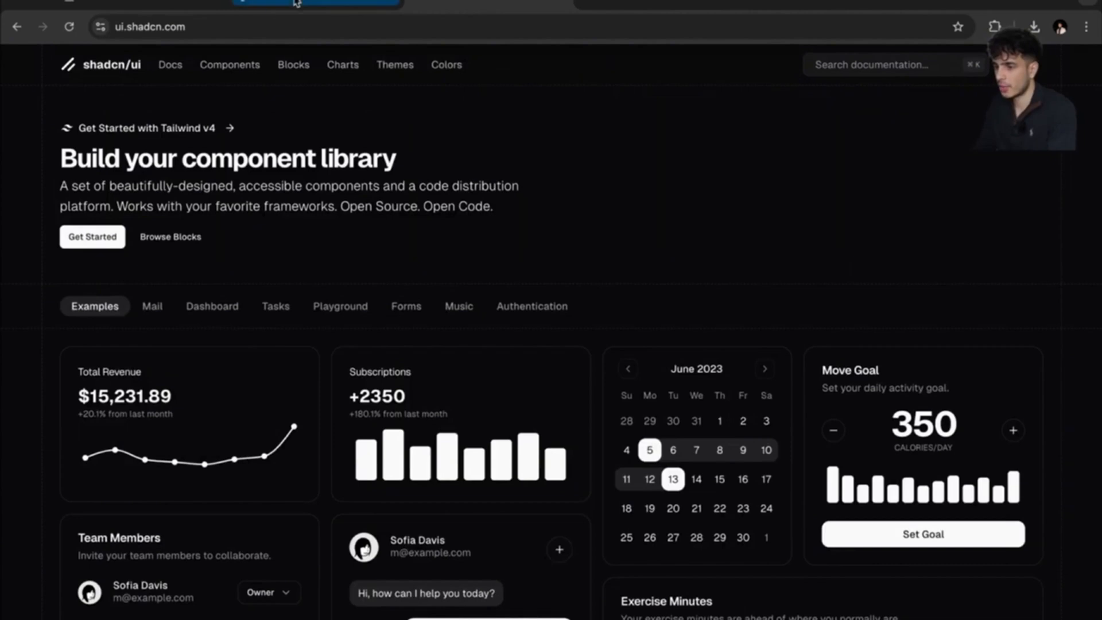
left_click(165, 3)
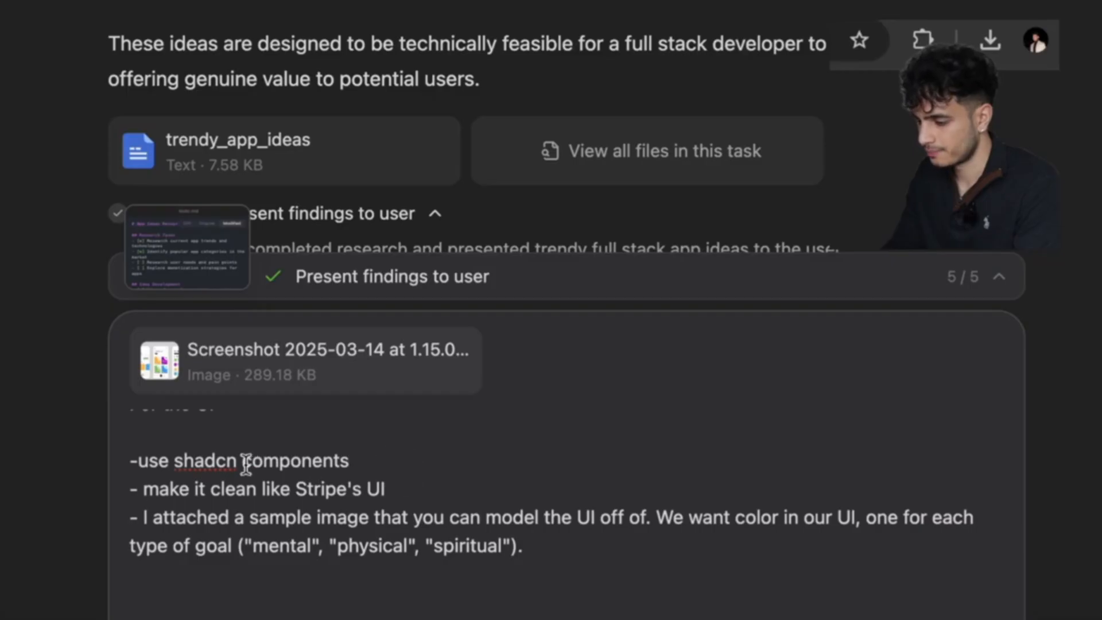
Insert 'for' into the shadcn line and delete the dark theme wording.
left_click(246, 462)
type("for")
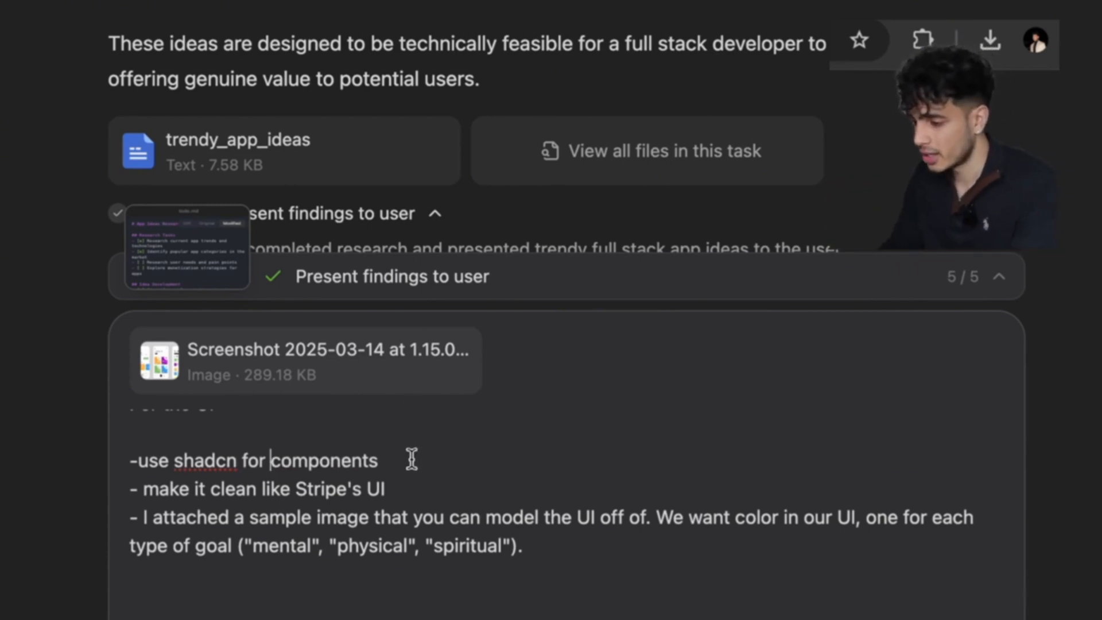
key("shift+Return")
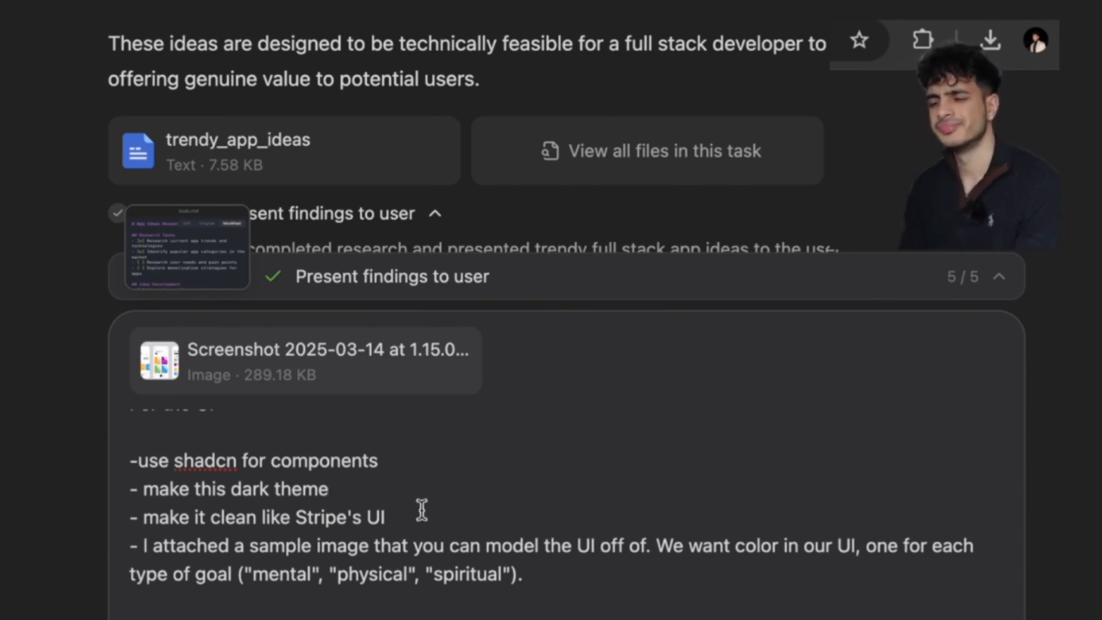
left_click_drag(350, 492, 181, 491)
key("BackSpace")
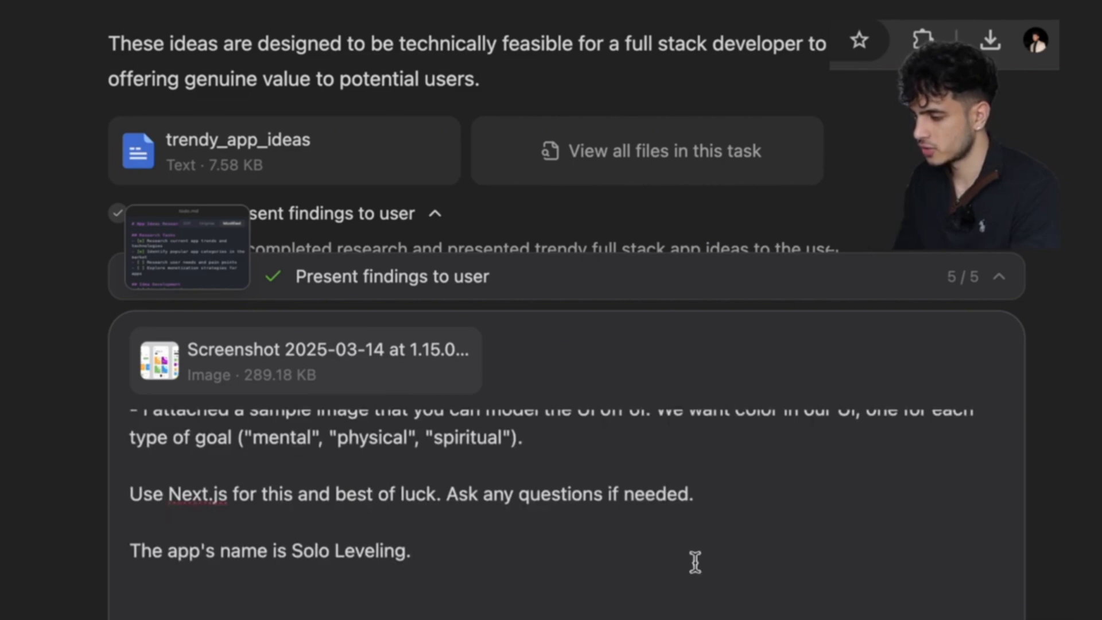
Review the prompt and send it along with the attached screenshot.
scroll(695, 561, "up", 5)
scroll(644, 528, "down", 8)
scroll(656, 533, "up", 5)
scroll(656, 533, "down", 5)
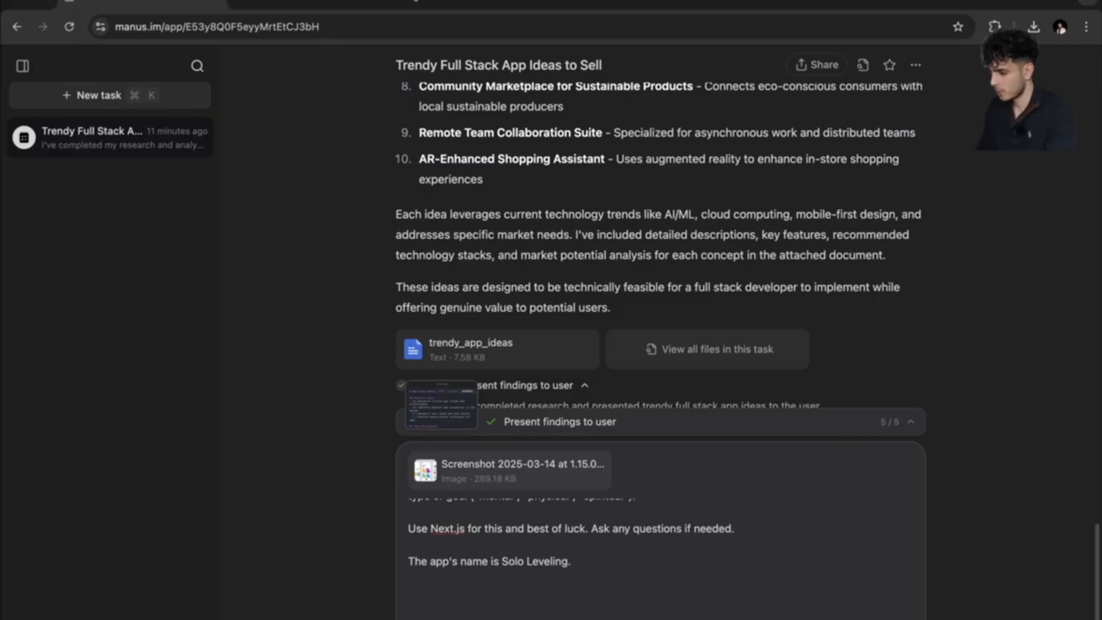
key("Return")
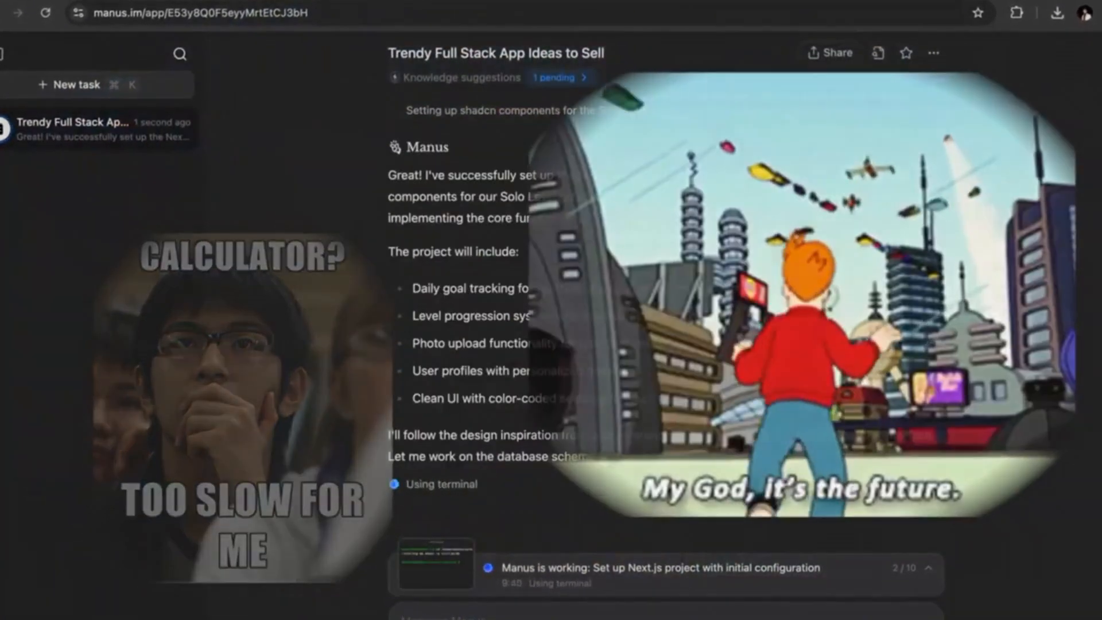
Ask Manus to continue development and keep it simple.
left_click(437, 553)
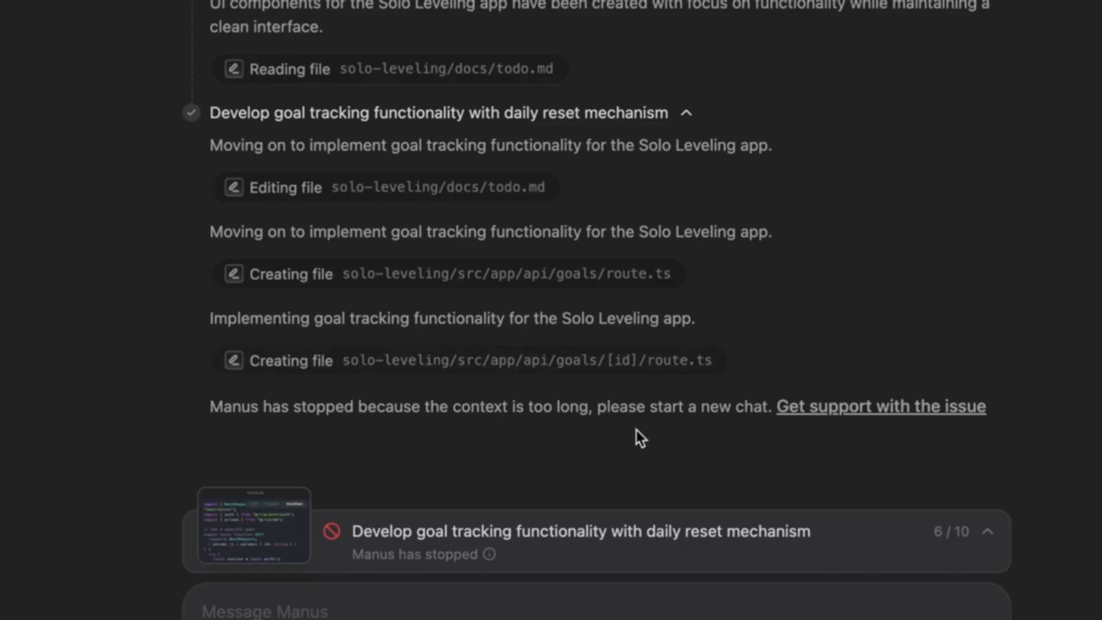
left_click(423, 597)
type("Can you continue deve")
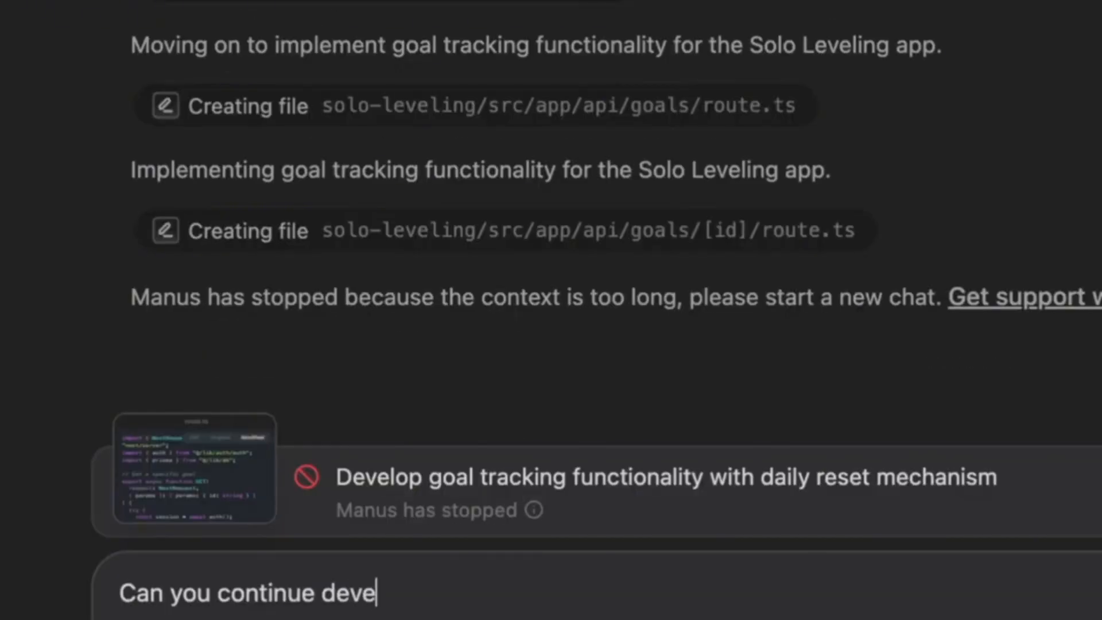
type("lopment, keep it sip")
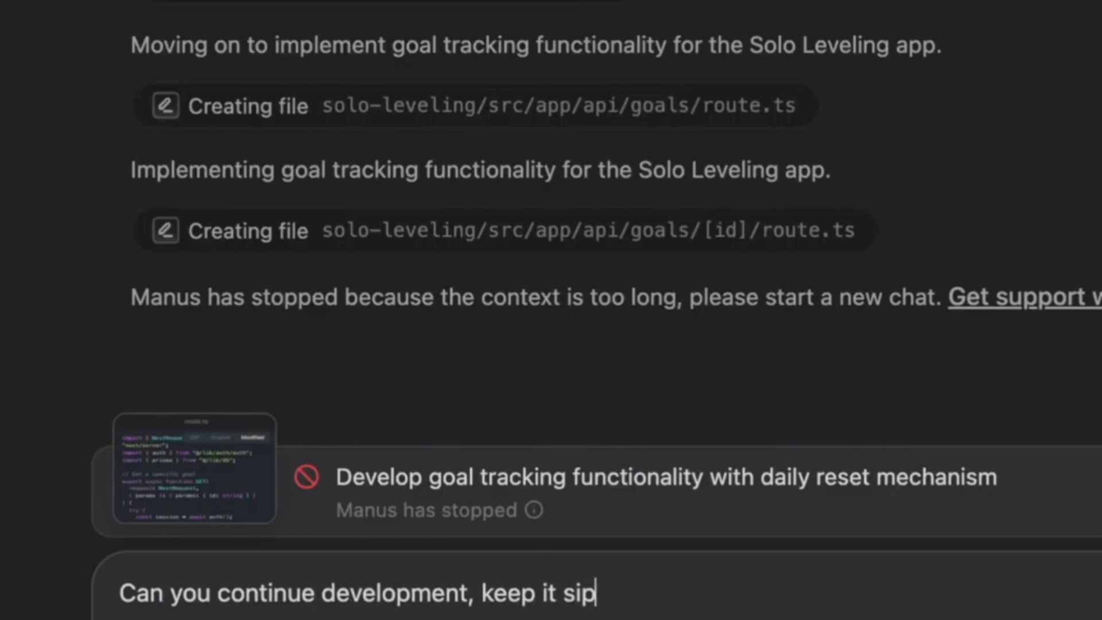
key("Return")
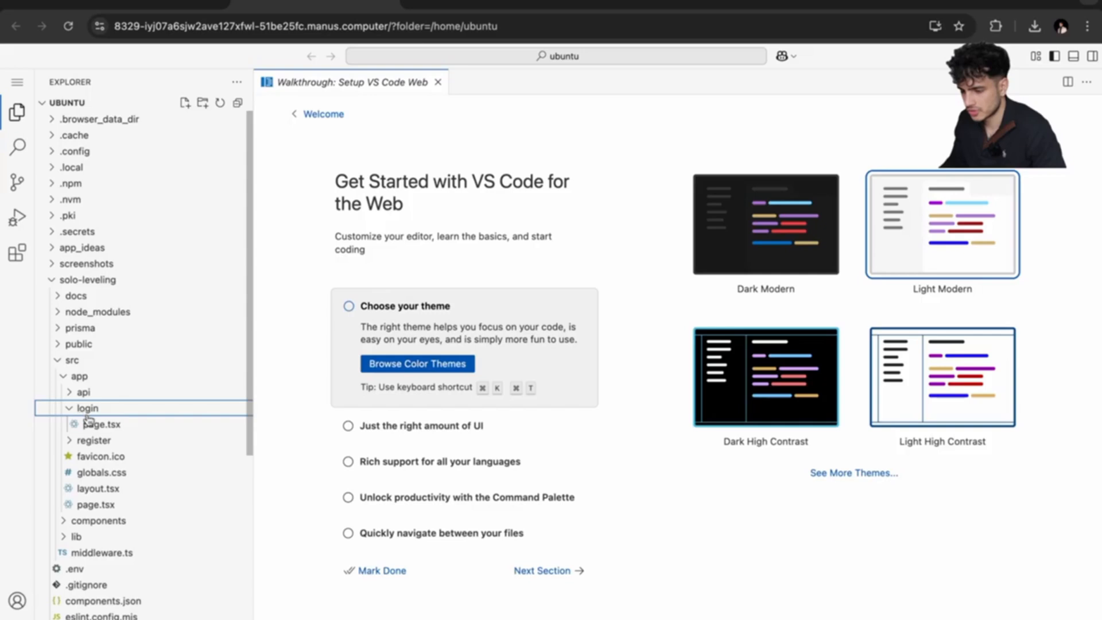
Open the login page file and browse the login, public, api, app and register folders.
left_click(99, 423)
scroll(503, 337, "down", 2)
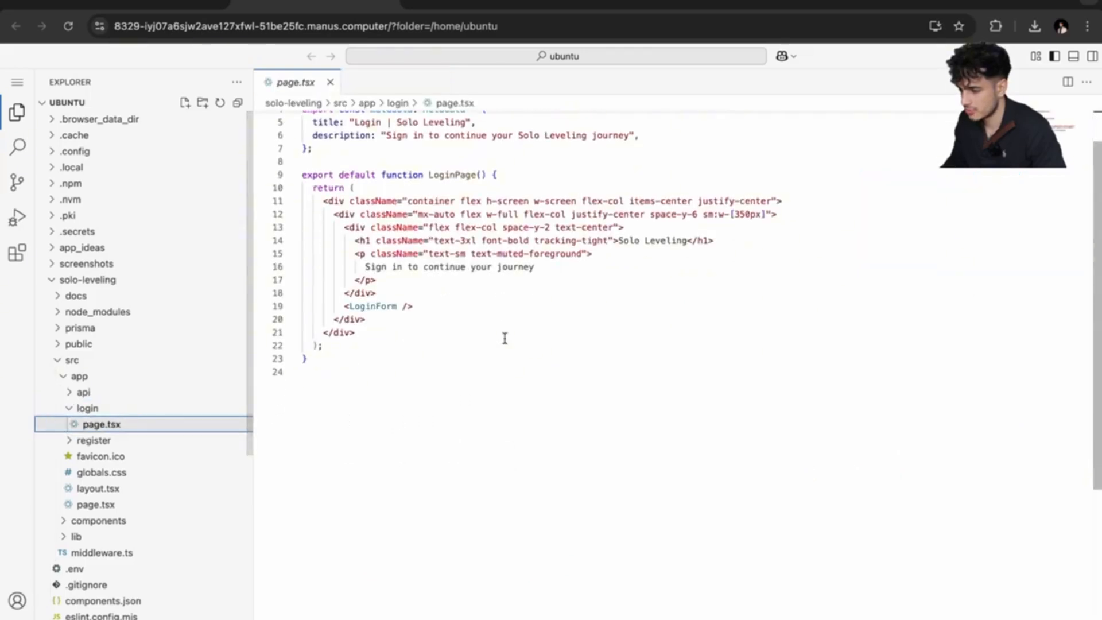
left_click(106, 408)
left_click(83, 285)
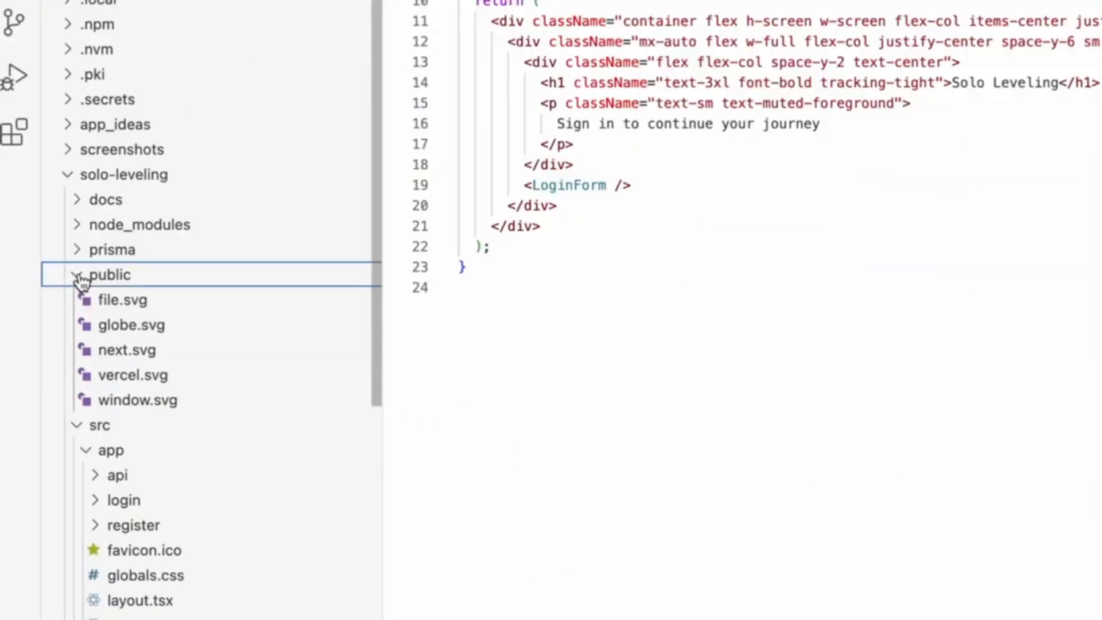
scroll(401, 7, "up", 2)
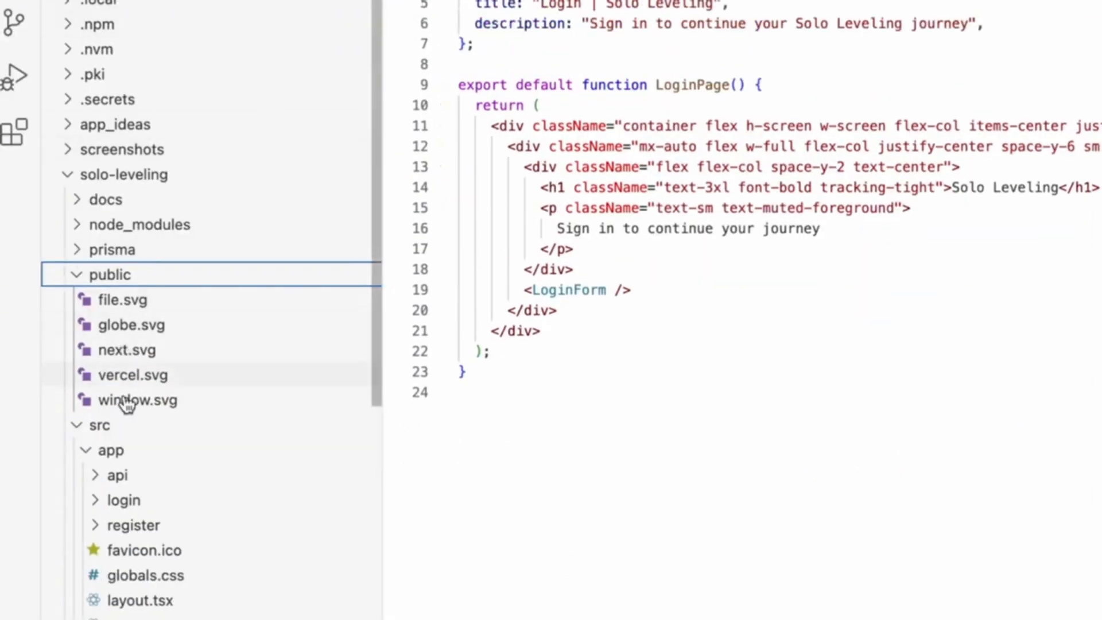
left_click(101, 475)
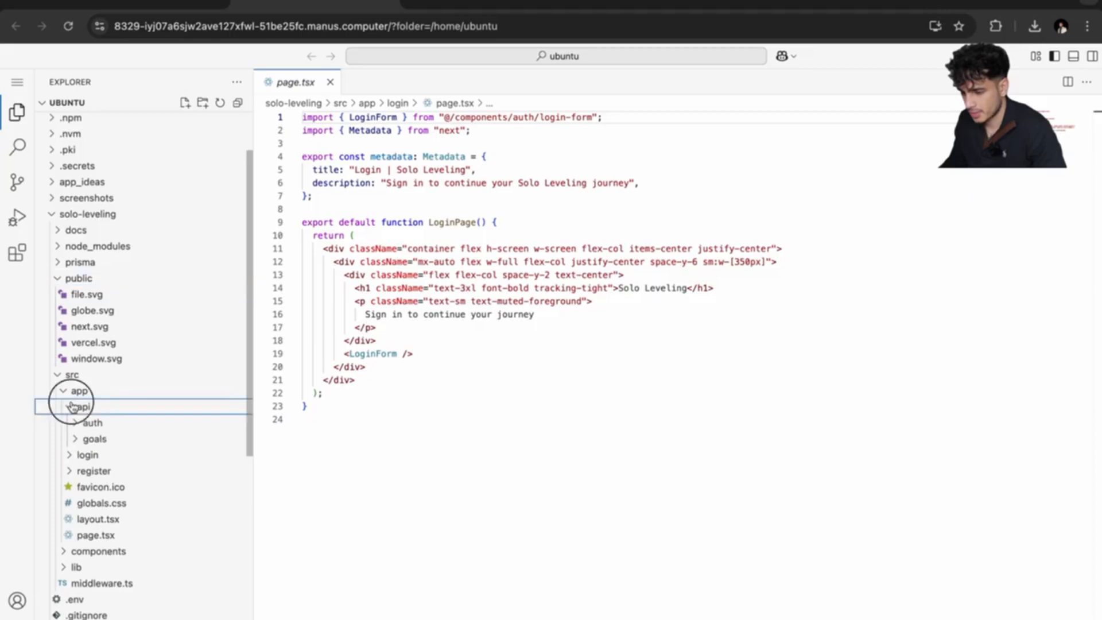
left_click(73, 406)
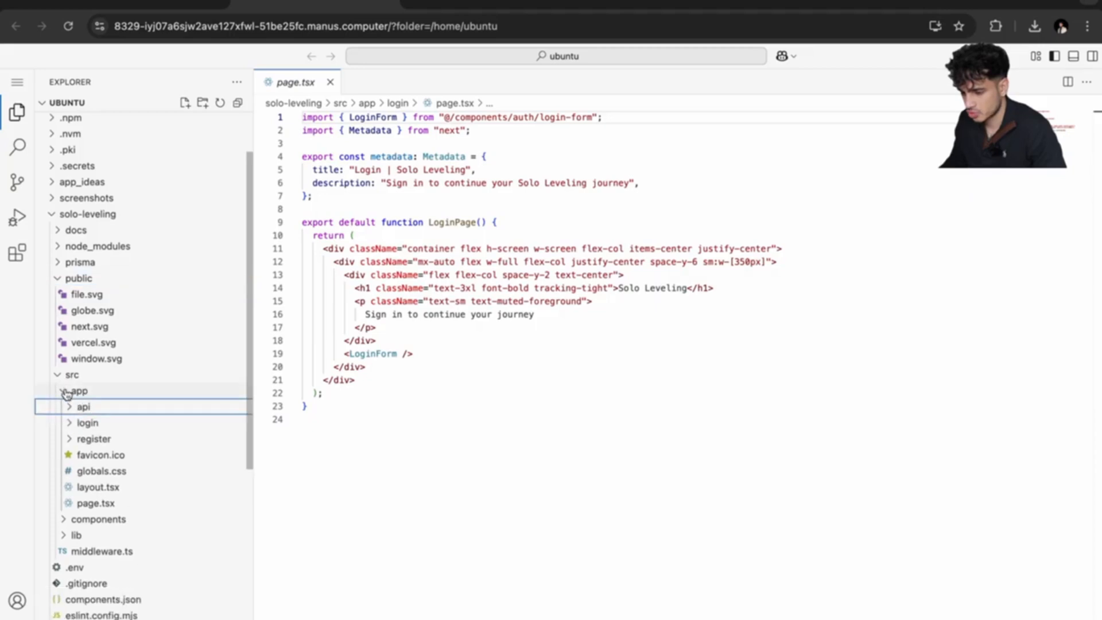
left_click(66, 393)
left_click(66, 393)
left_click(68, 439)
left_click(68, 439)
Open gift-card-reward.tsx from components/dashboard, then collapse the dashboard and components folders.
left_click(128, 520)
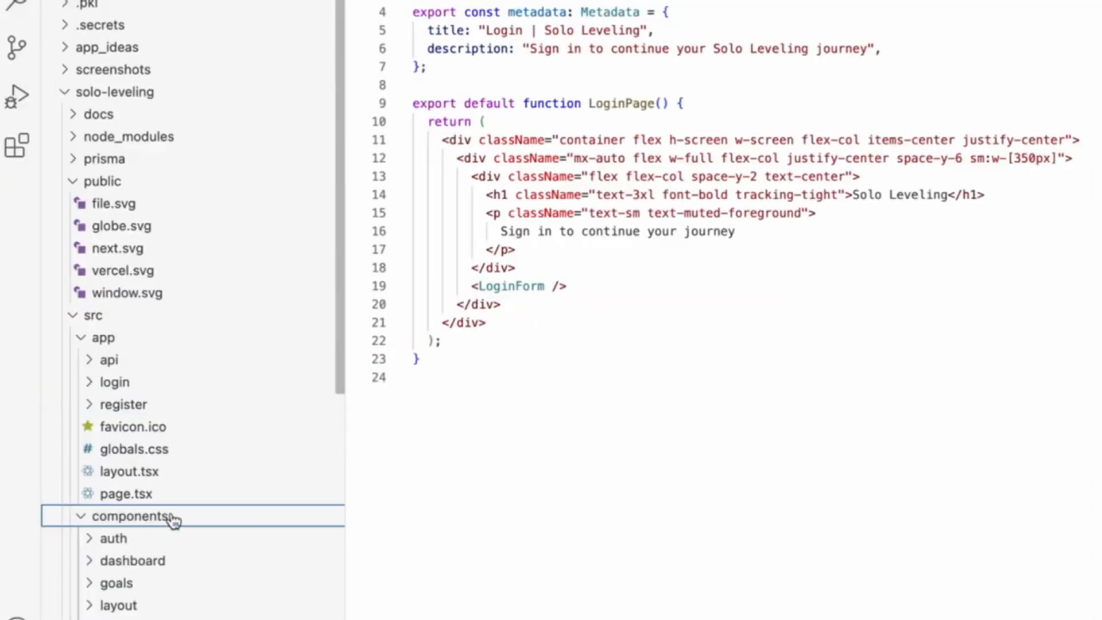
scroll(173, 519, "down", 4)
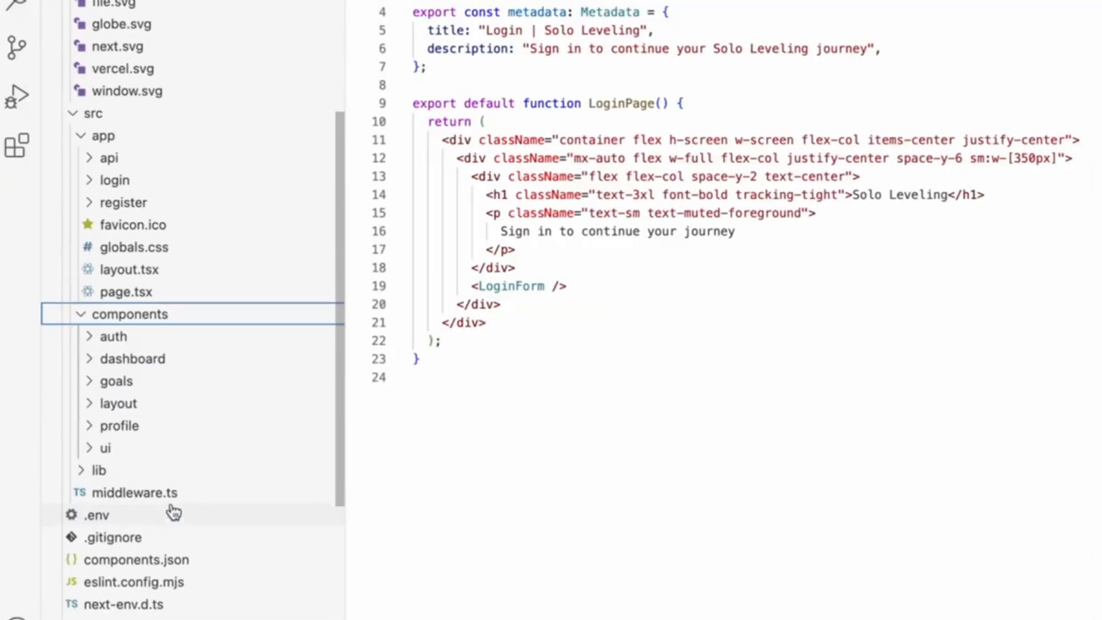
left_click(92, 362)
left_click(121, 382)
left_click(115, 363)
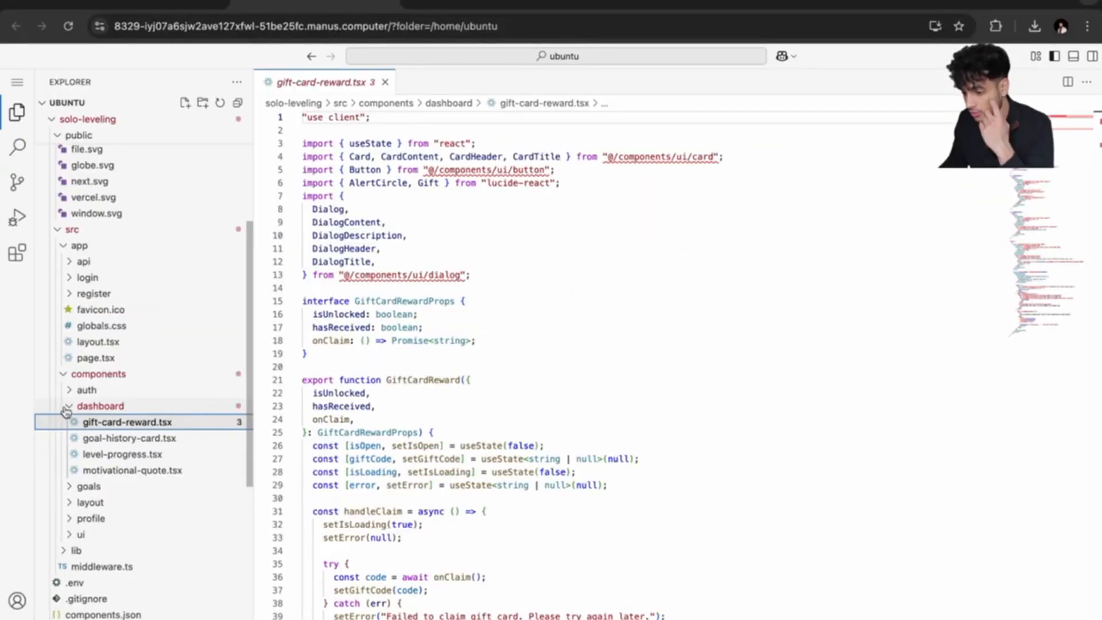
left_click(70, 408)
left_click(70, 408)
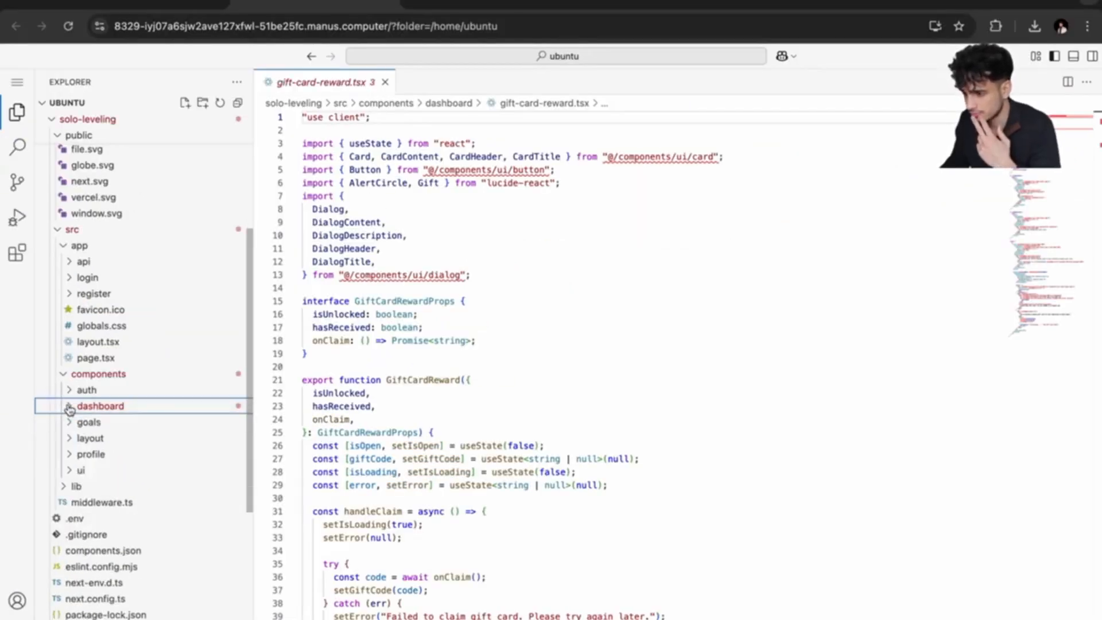
left_click(73, 373)
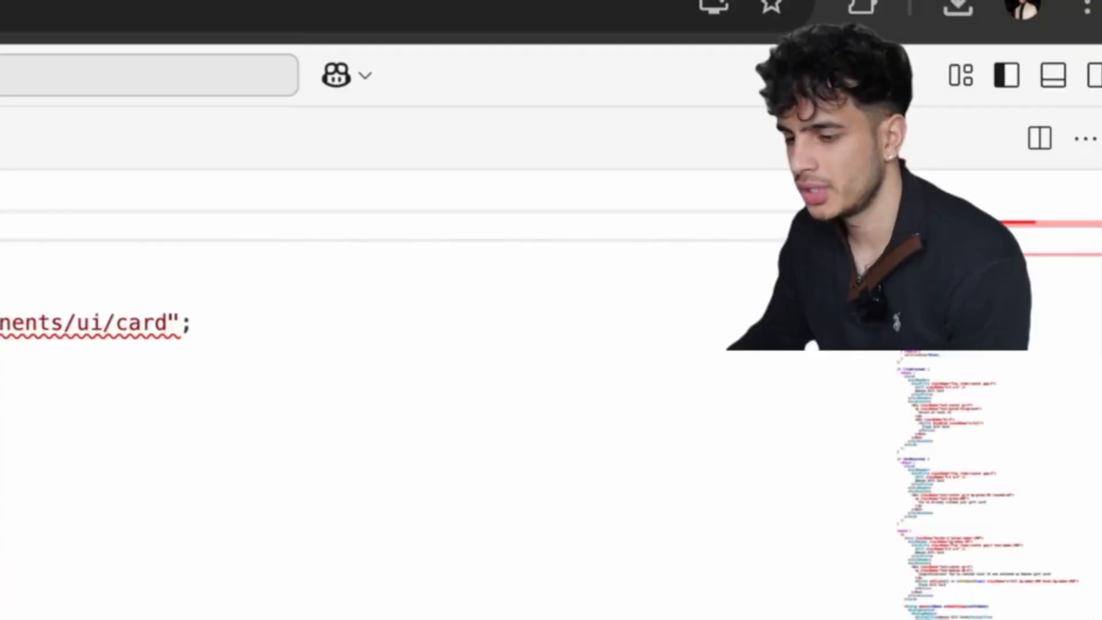
scroll(136, 308, "down", 2)
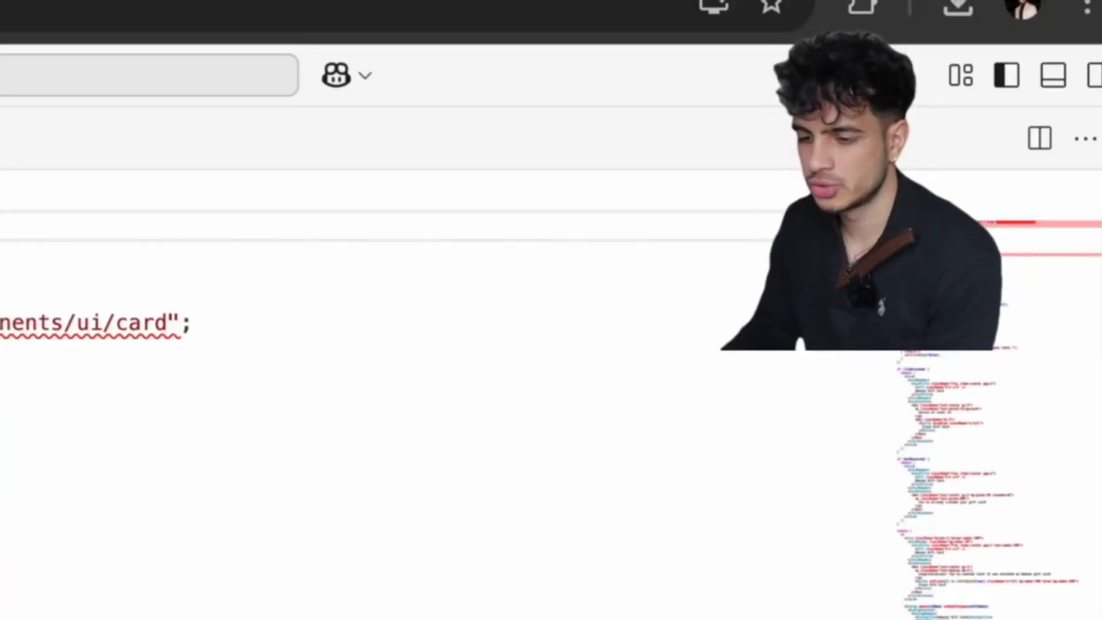
scroll(135, 308, "up", 3)
scroll(135, 307, "down", 3)
scroll(144, 298, "up", 3)
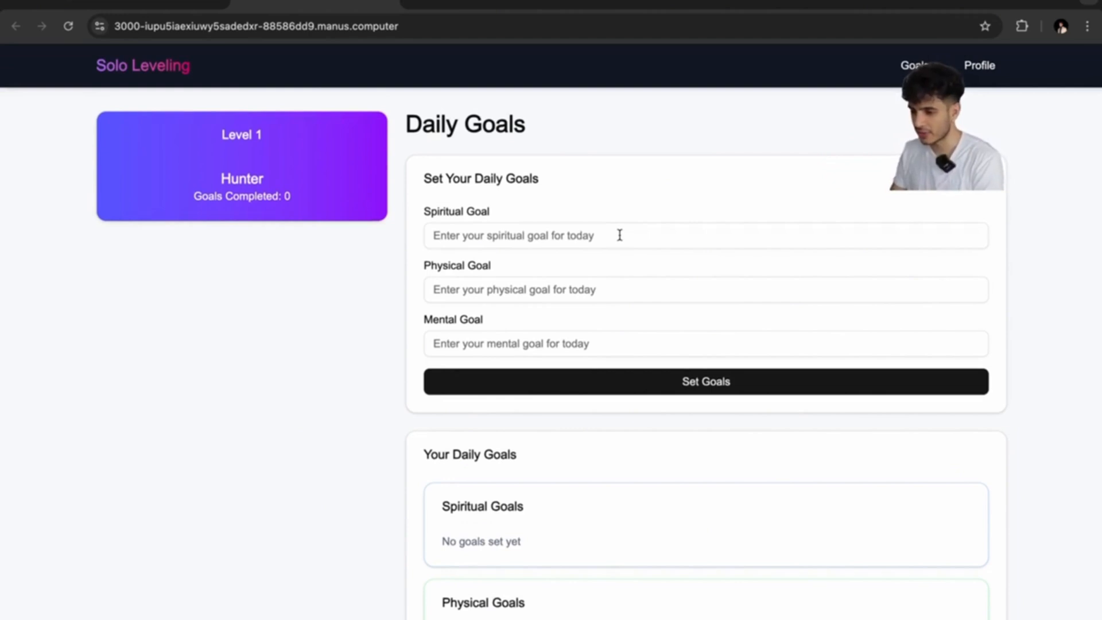
Scroll the goals page and select, then deselect, the '— Solo Leveling' attribution text.
scroll(618, 234, "down", 6)
scroll(619, 238, "up", 6)
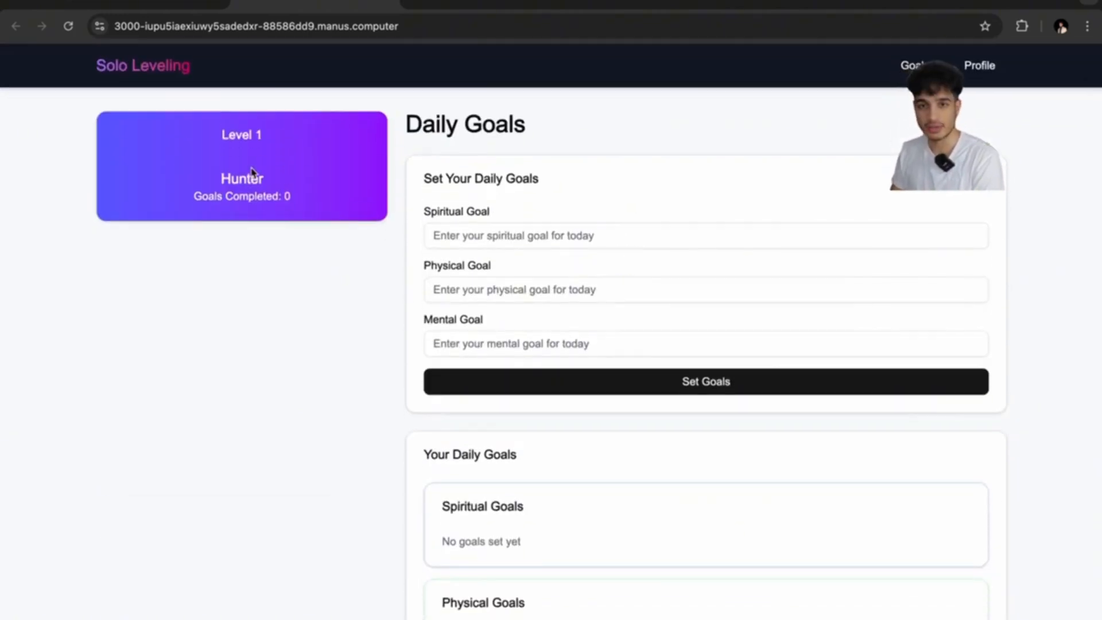
scroll(296, 170, "down", 5)
left_click_drag(327, 542, 108, 543)
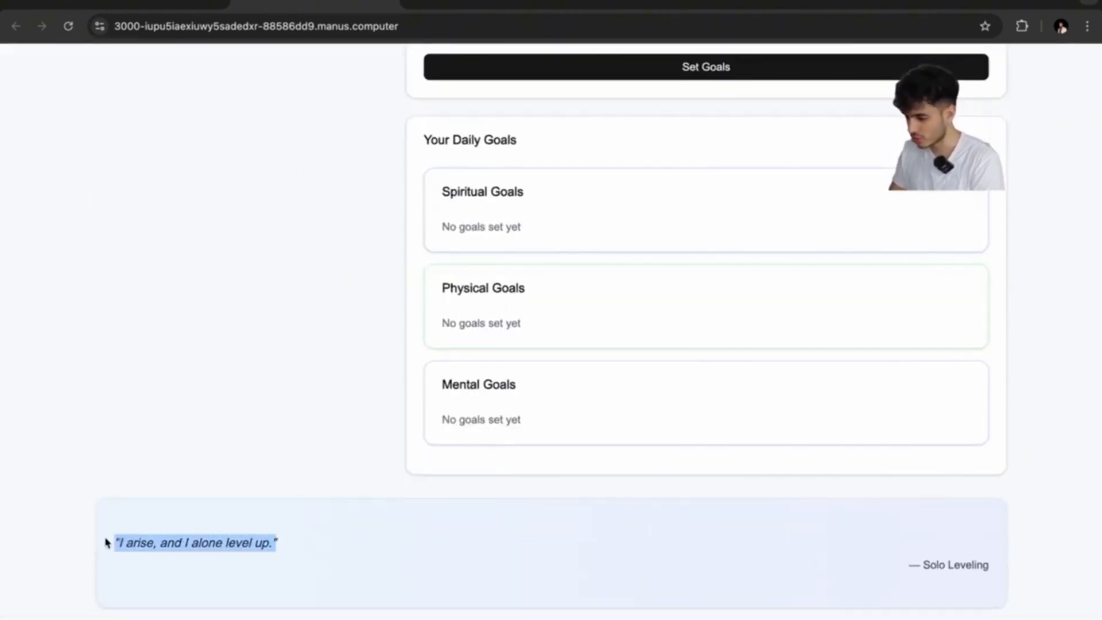
left_click_drag(900, 567, 975, 567)
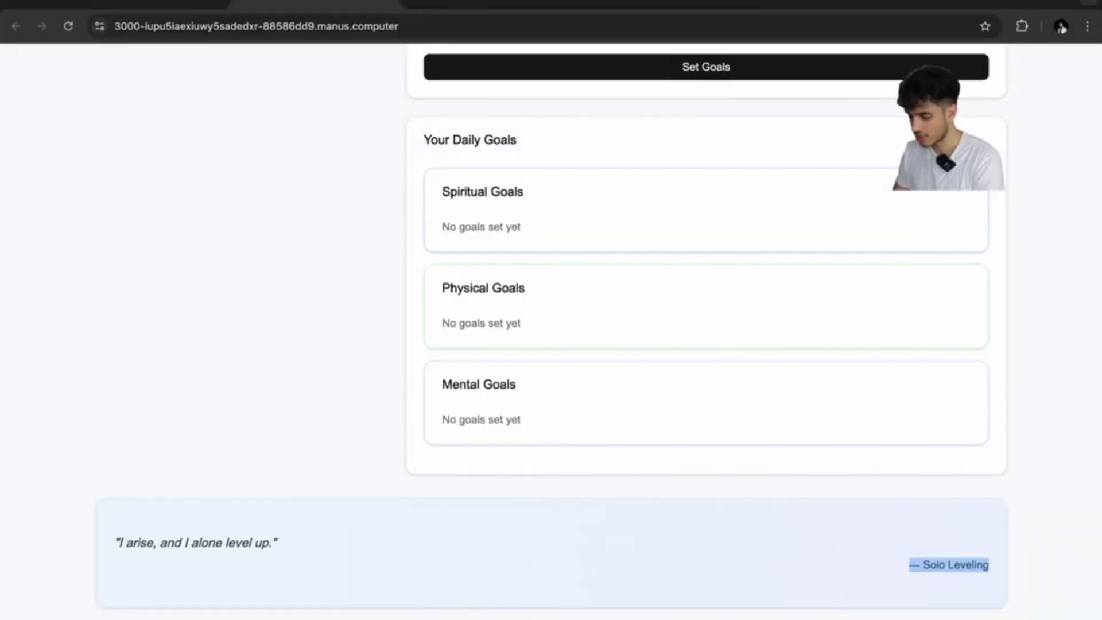
left_click(989, 567)
scroll(519, 500, "up", 6)
Set spiritual goal Pray, a gym physical goal and mental goal Solve today's wordle.
left_click(524, 241)
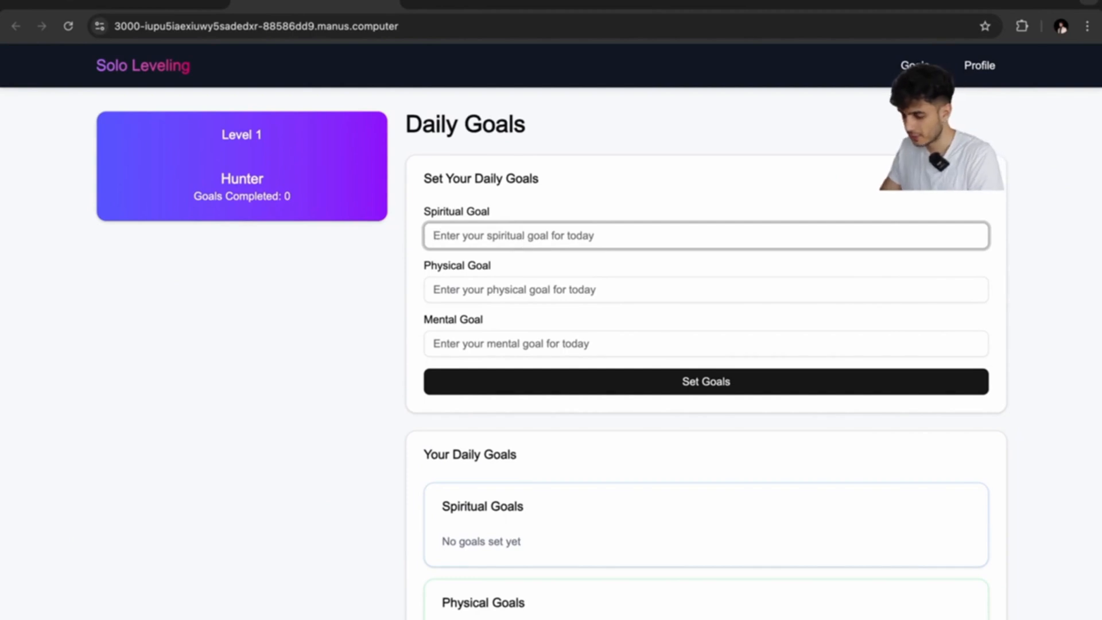
type("Pray at night")
left_click(520, 283)
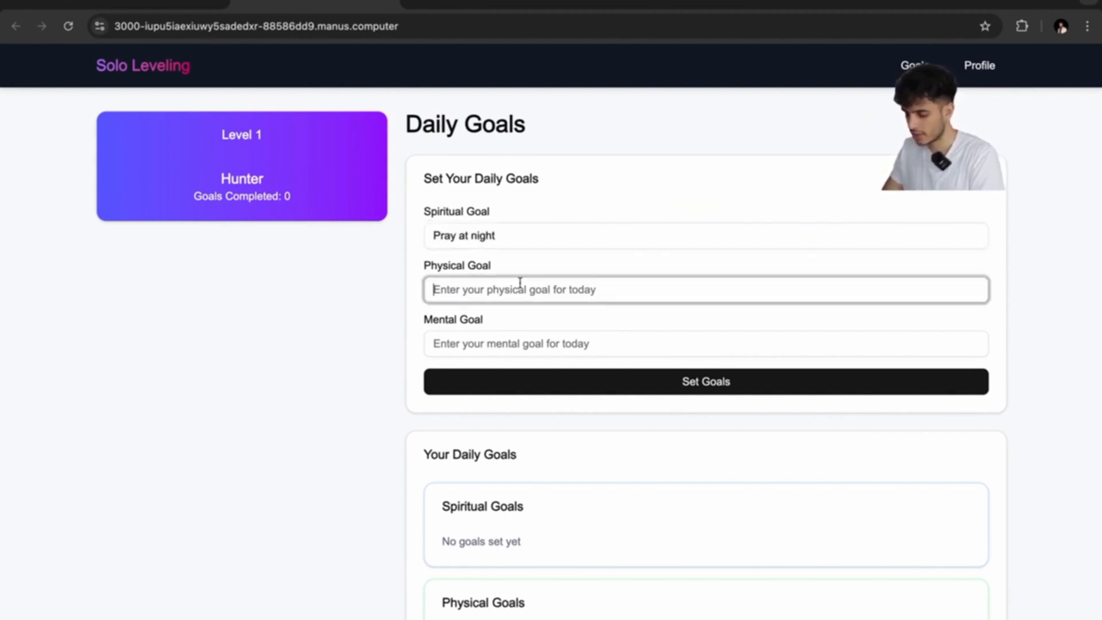
type("Hit chest day at the gym")
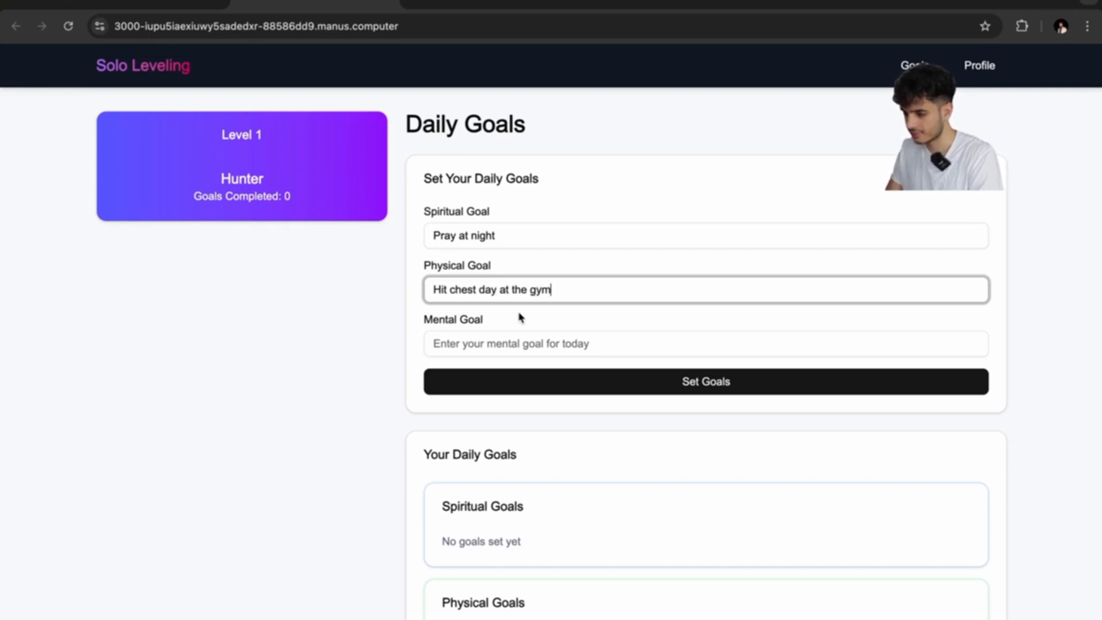
left_click(505, 344)
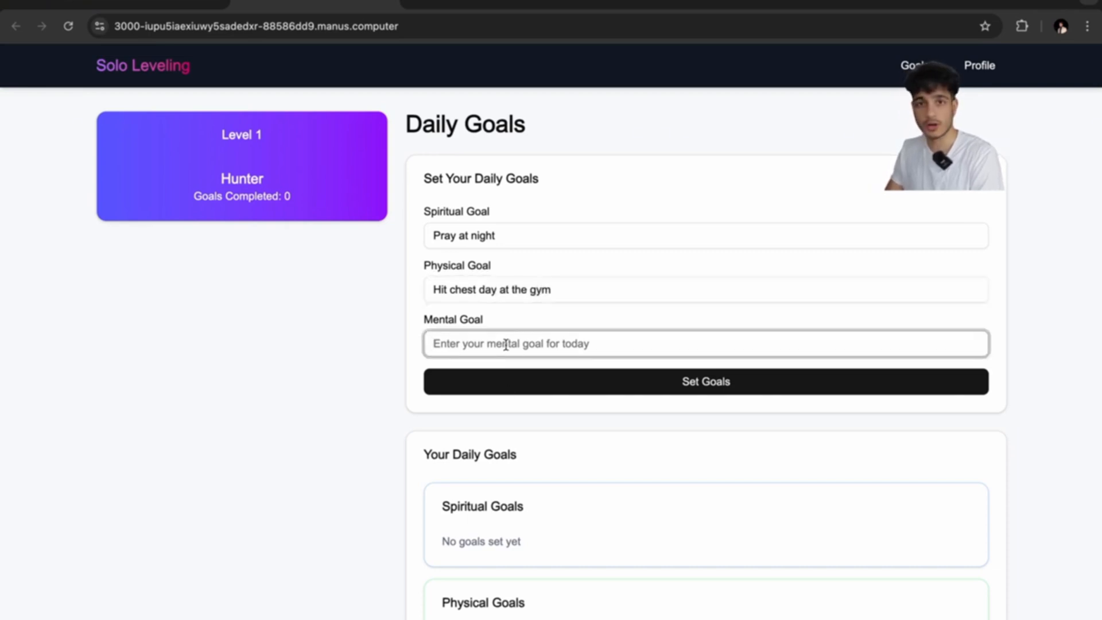
type("Solve today's worl")
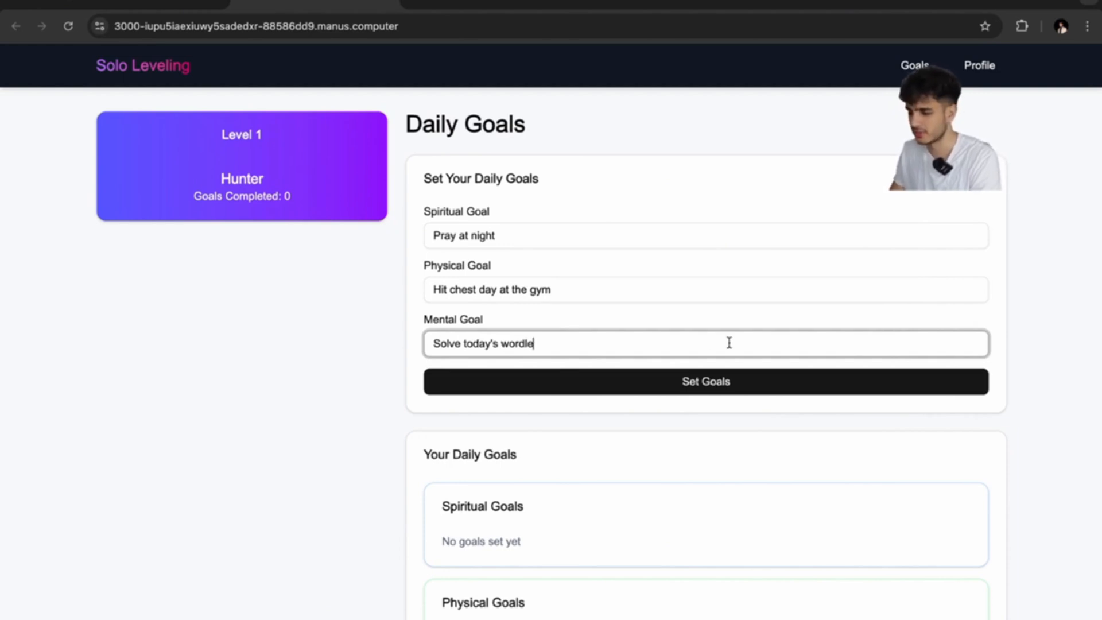
left_click(700, 374)
Mark Pray at night as done, try ticking Solve today's wordle, then go to Profile.
scroll(519, 253, "down", 5)
scroll(516, 320, "up", 2)
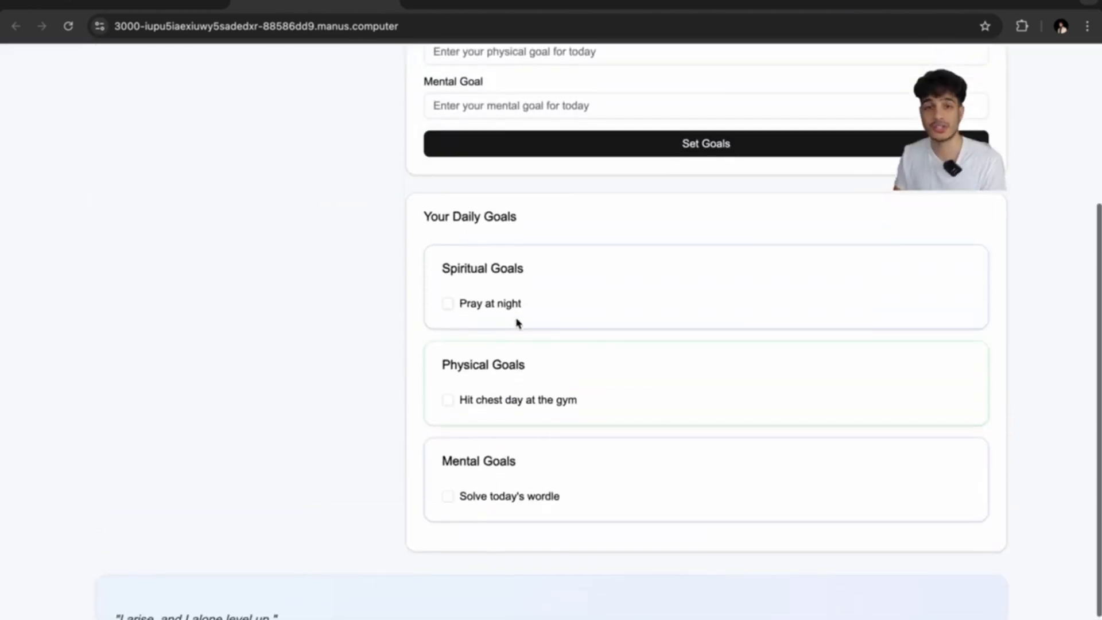
scroll(517, 319, "up", 2)
scroll(494, 337, "down", 1)
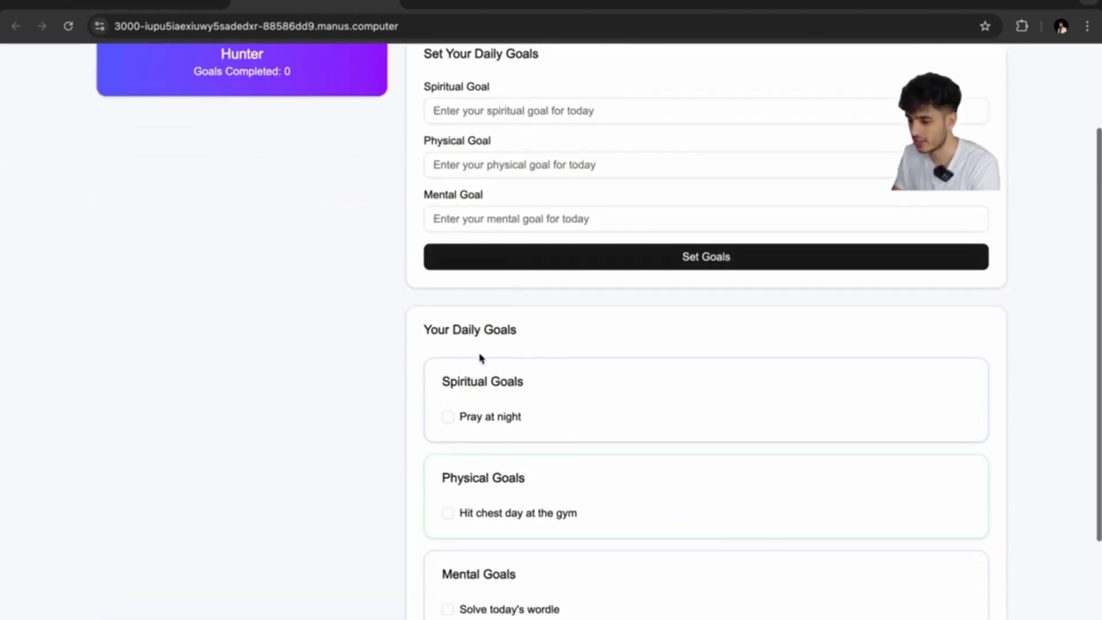
left_click(448, 414)
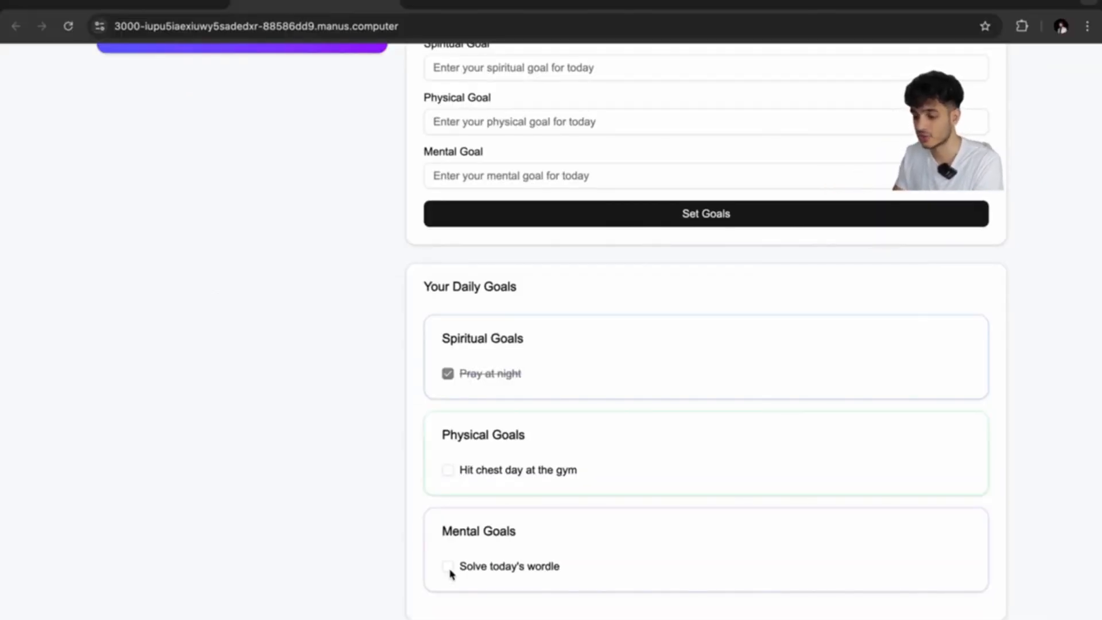
scroll(465, 466, "down", 3)
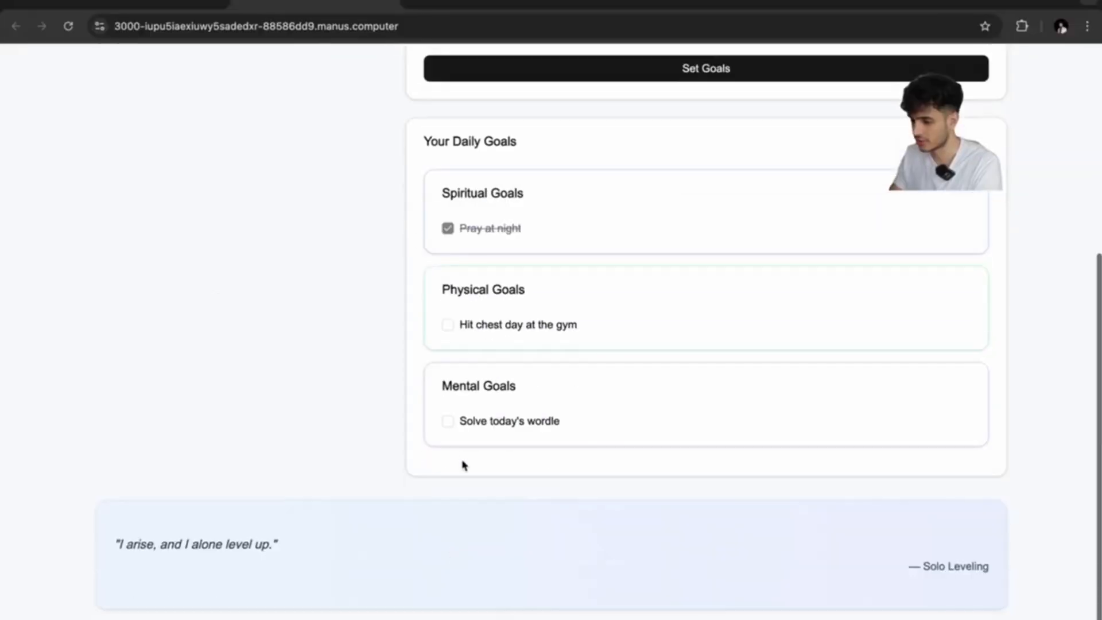
left_click(448, 423)
scroll(448, 422, "up", 5)
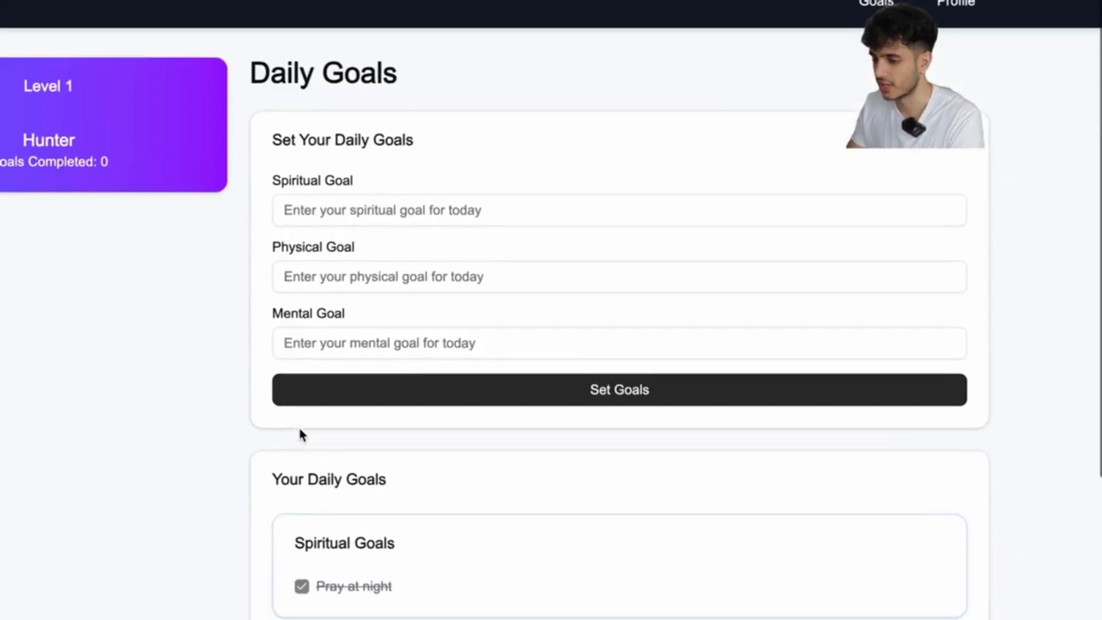
scroll(447, 423, "down", 3)
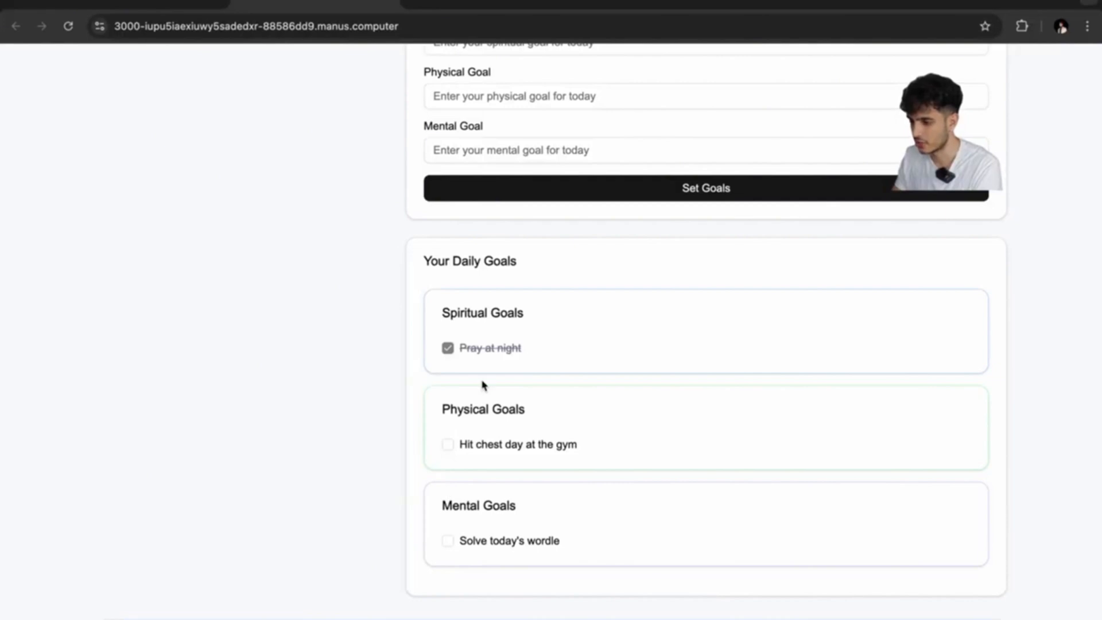
scroll(483, 386, "up", 4)
scroll(573, 276, "down", 6)
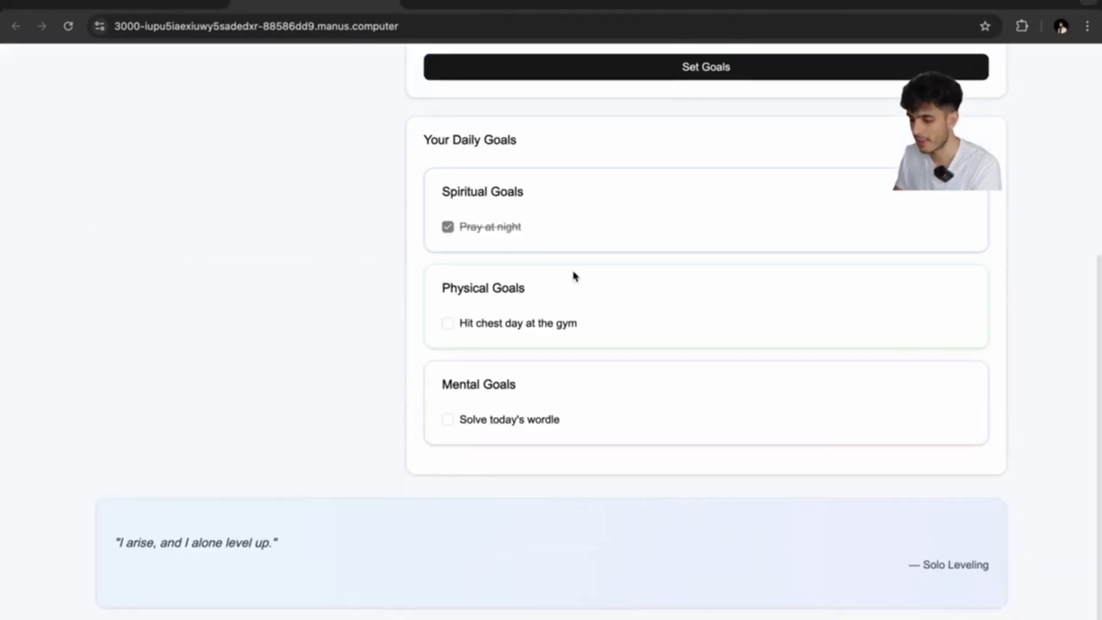
scroll(583, 413, "up", 5)
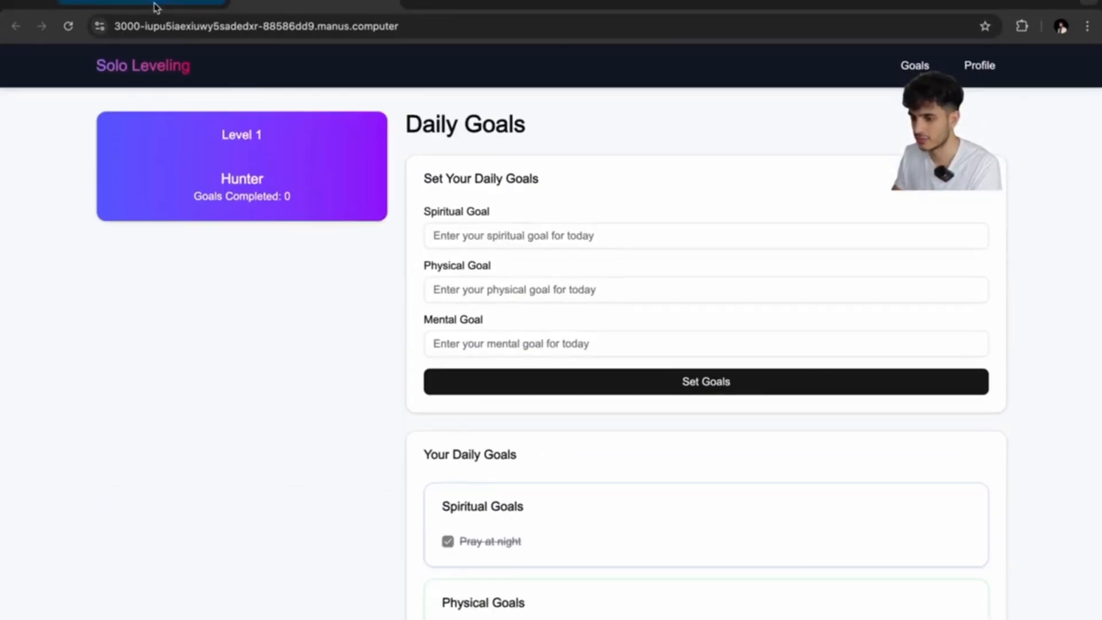
left_click(979, 67)
Enter age 24 and the location on the profile.
left_click(489, 289)
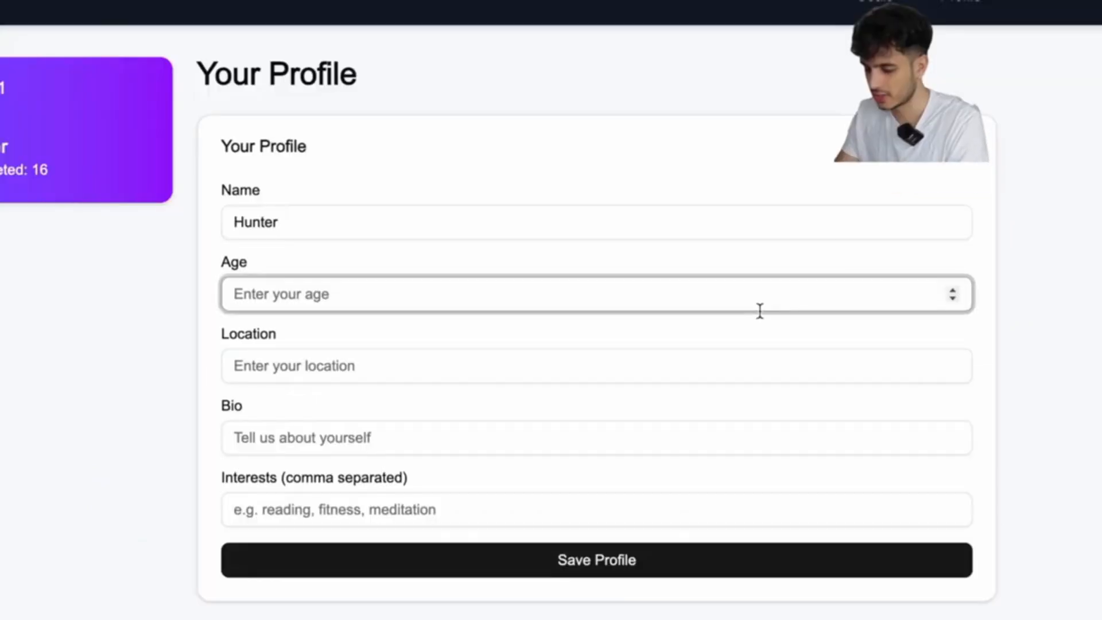
type("24")
left_click(718, 353)
type("New York")
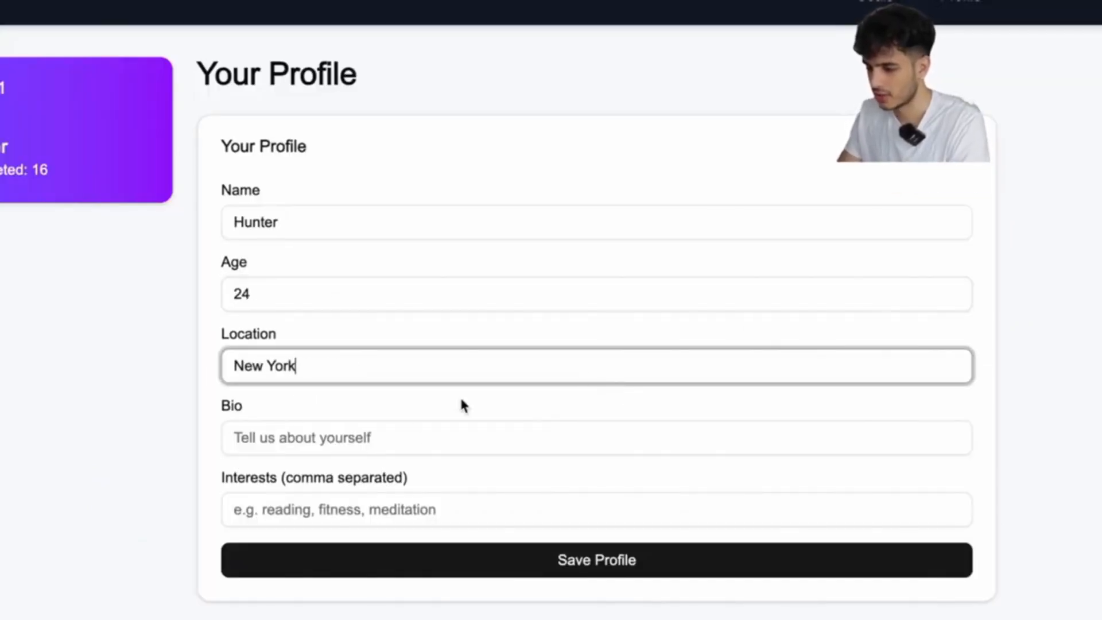
Add bio 'I am a content creator and techpreneur' and interests AI, content creation, building businesses, mentoring; save.
left_click(384, 434)
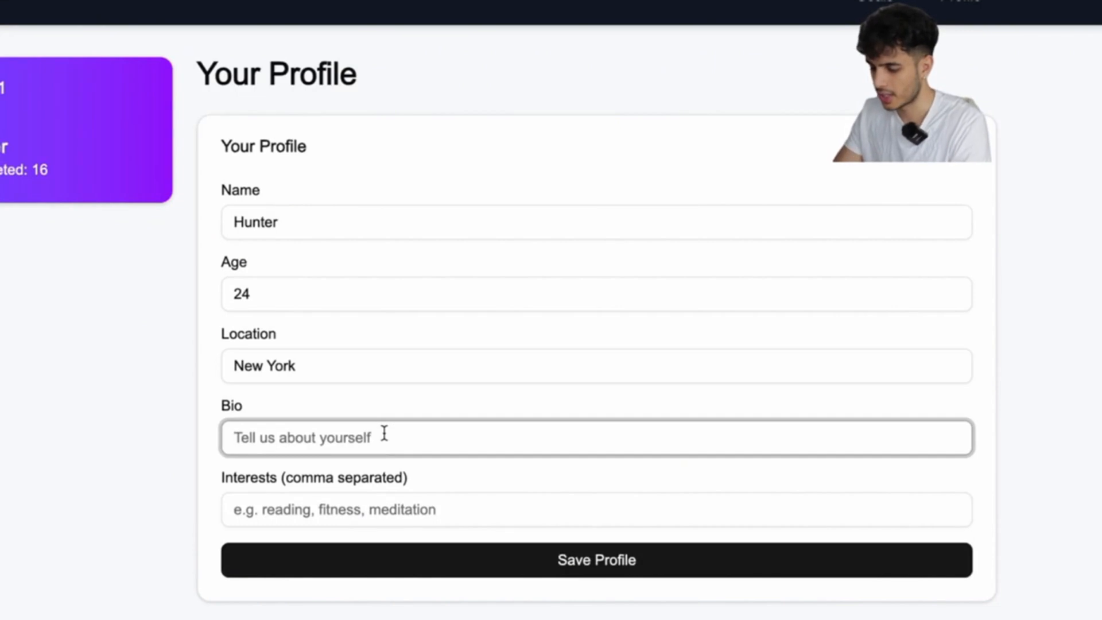
type("I am a content cr")
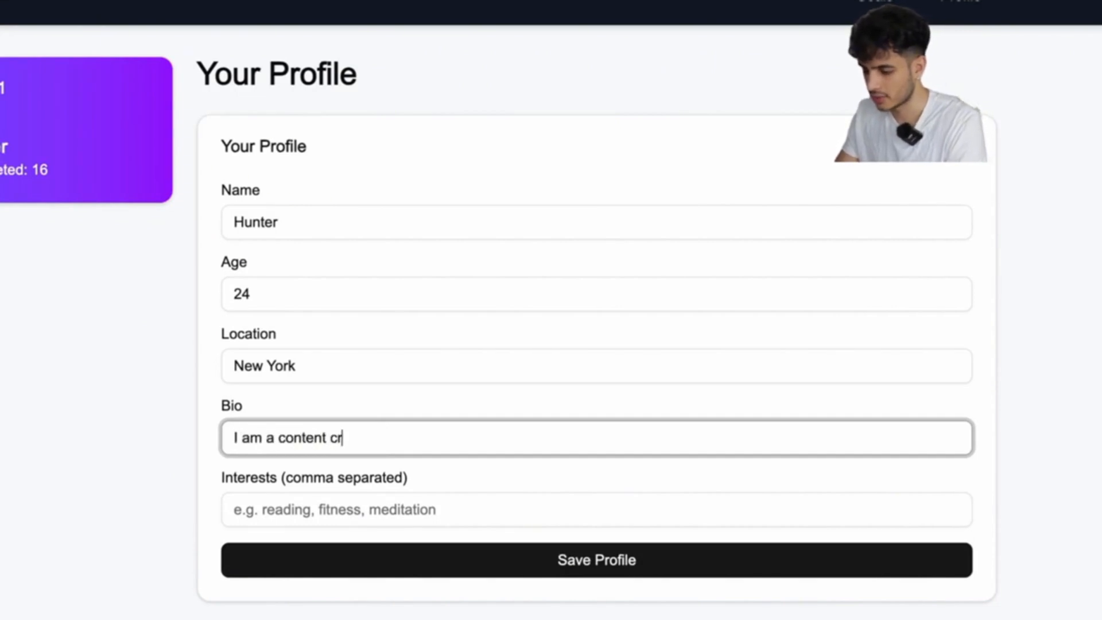
type("eator and tech")
type("[re")
key("BackSpace")
key("BackSpace")
key("BackSpace")
type("preneur")
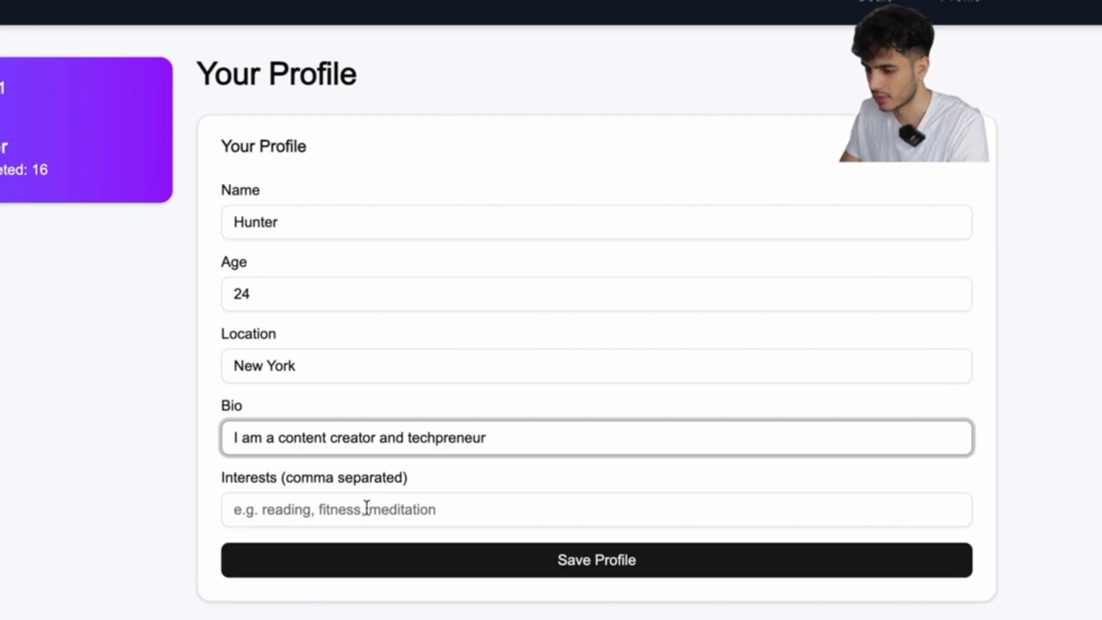
left_click(367, 513)
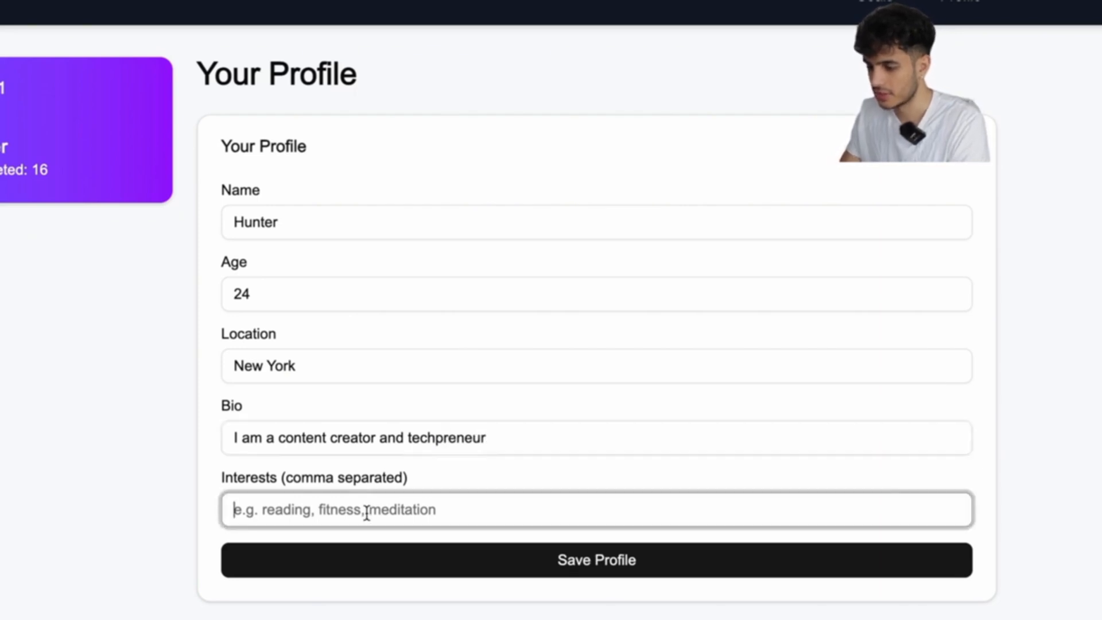
type("AI, content crreat")
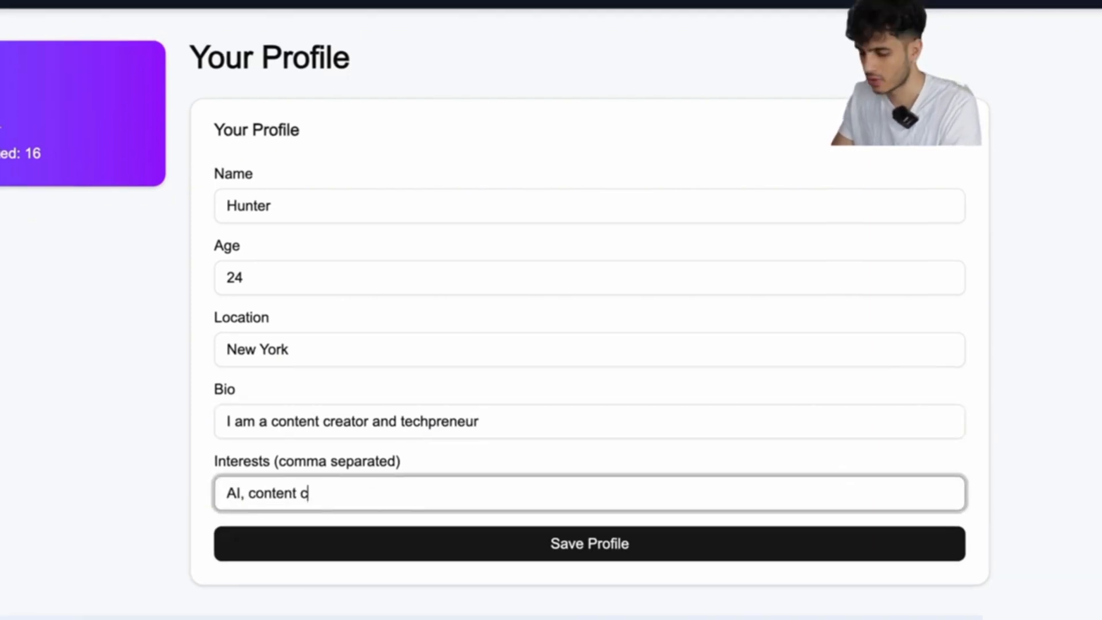
type("eation, building b")
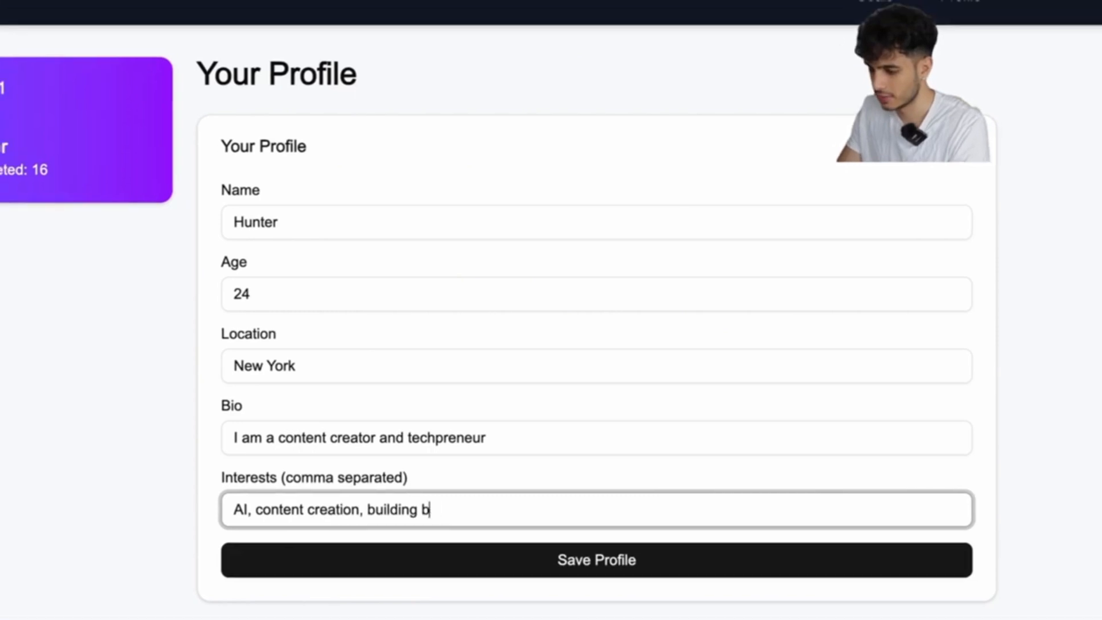
type("usinesses, mentoring")
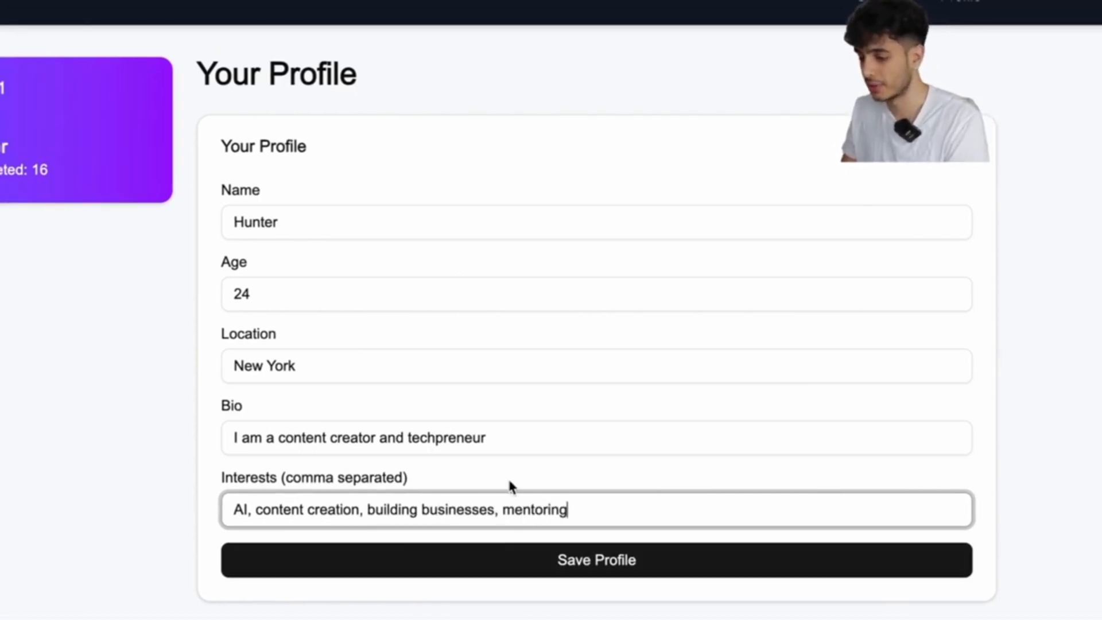
left_click(580, 556)
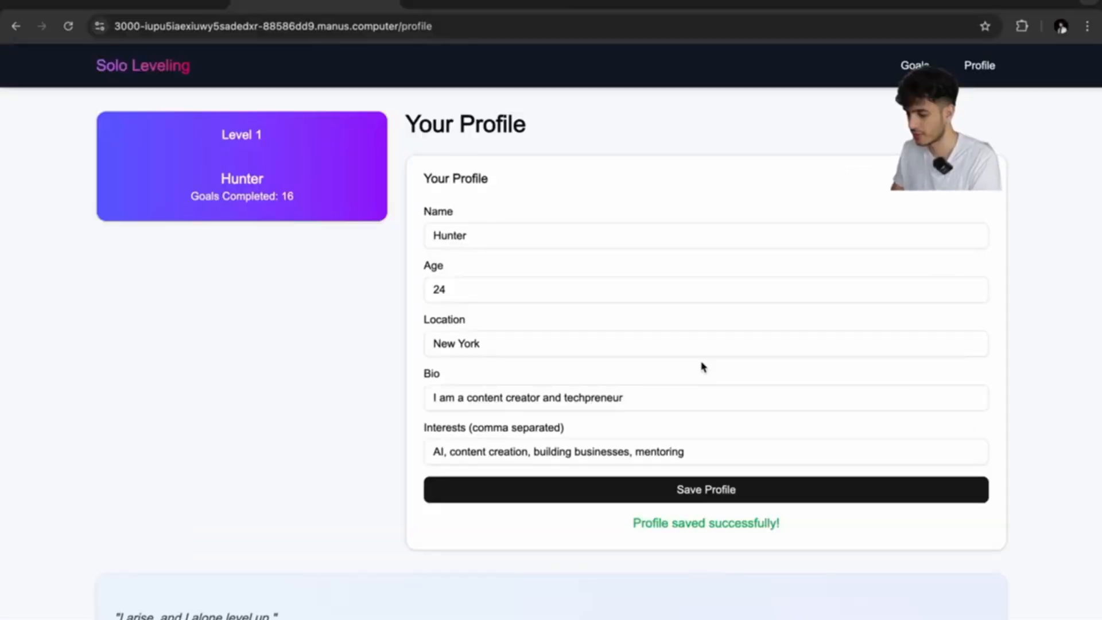
scroll(703, 368, "down", 1)
scroll(737, 395, "up", 1)
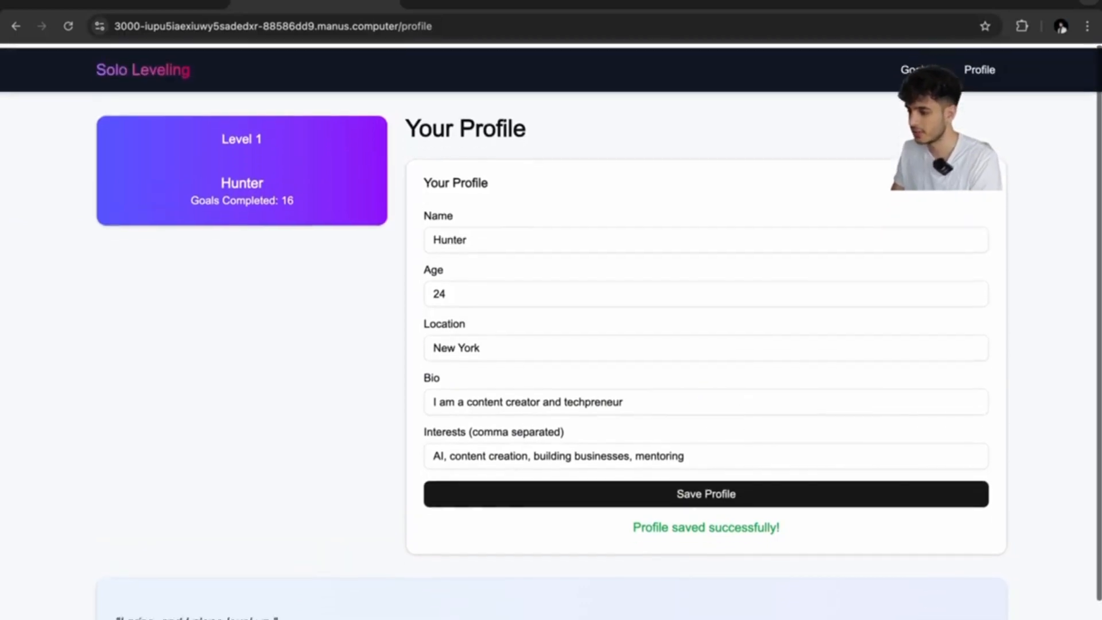
left_click(914, 65)
left_click(978, 65)
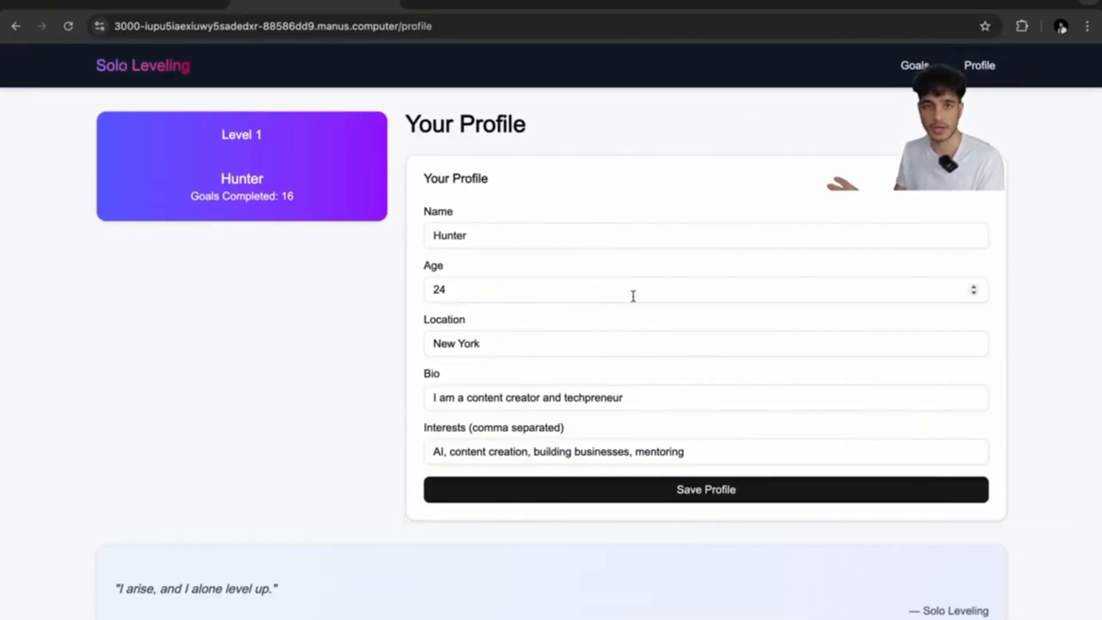
Go to Daily Goals and scroll through the goal lists, Pray at night ticked.
left_click(914, 66)
scroll(371, 273, "up", 1)
left_click_drag(308, 204, 230, 195)
scroll(401, 373, "down", 1)
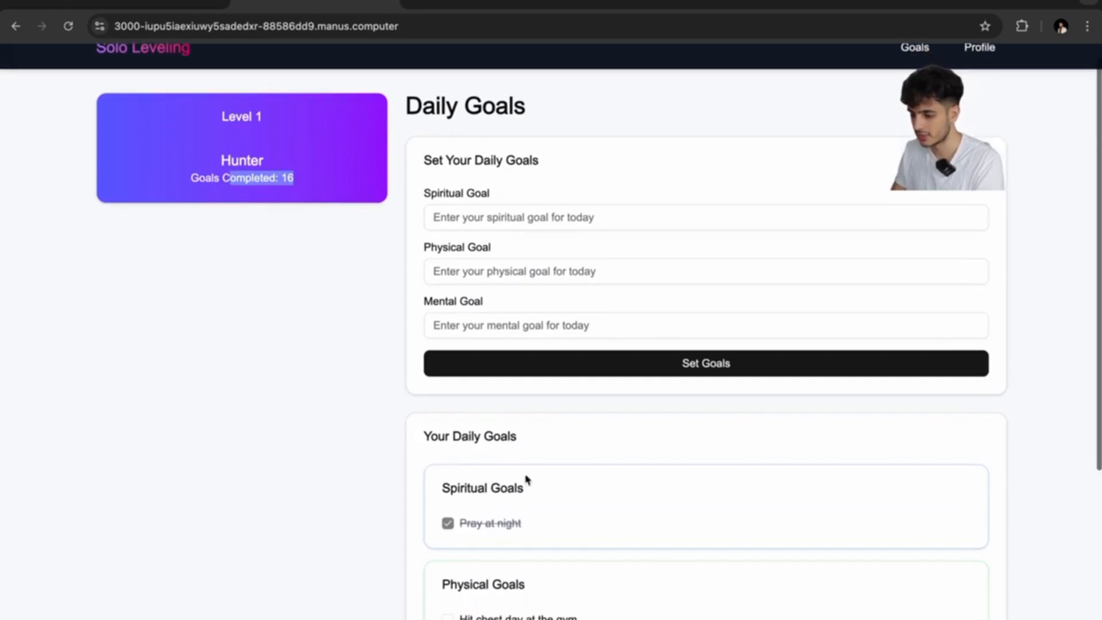
scroll(526, 444, "down", 3)
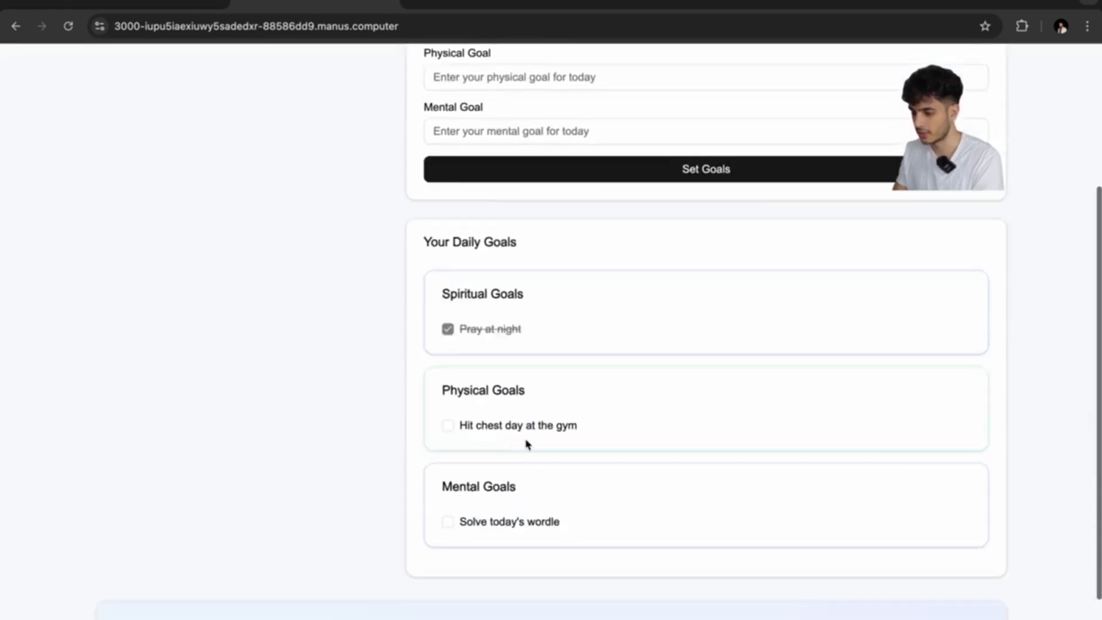
scroll(487, 460, "down", 2)
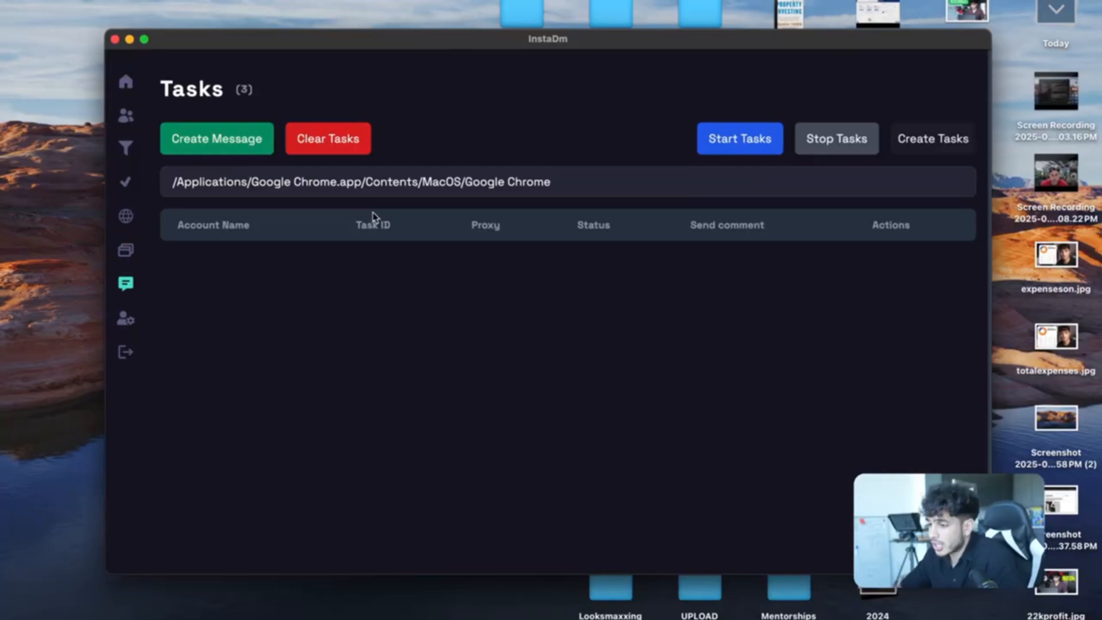
Glance at the browser desktop via Mission Control, then bring InstaDm back to the front.
key("ctrl+Up")
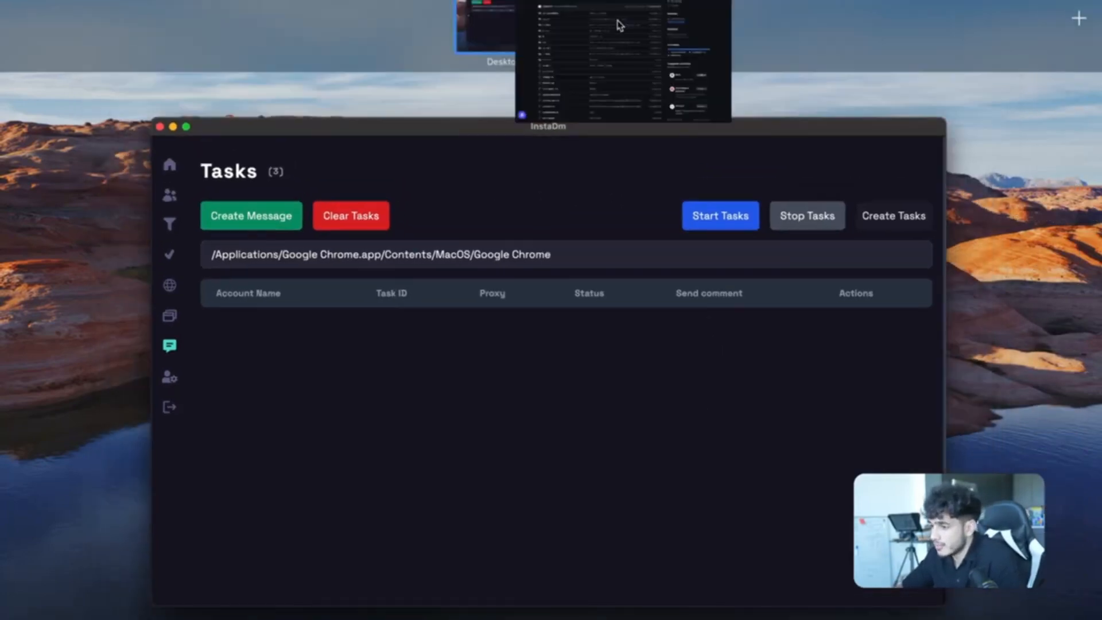
left_click(620, 24)
scroll(339, 434, "down", 3)
scroll(338, 434, "down", 2)
scroll(241, 158, "up", 5)
key("ctrl+Up")
left_click(399, 287)
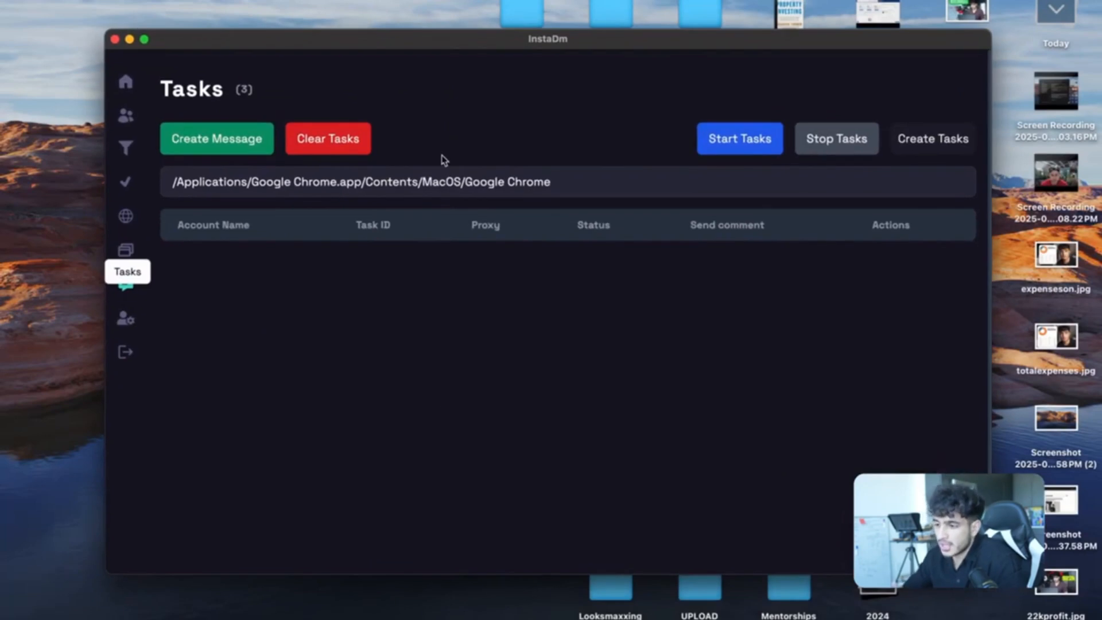
Check InstaDm's proxy browsers, Proxies and Tasks pages, then switch to the instadm-slyte GitHub repo.
left_click(127, 260)
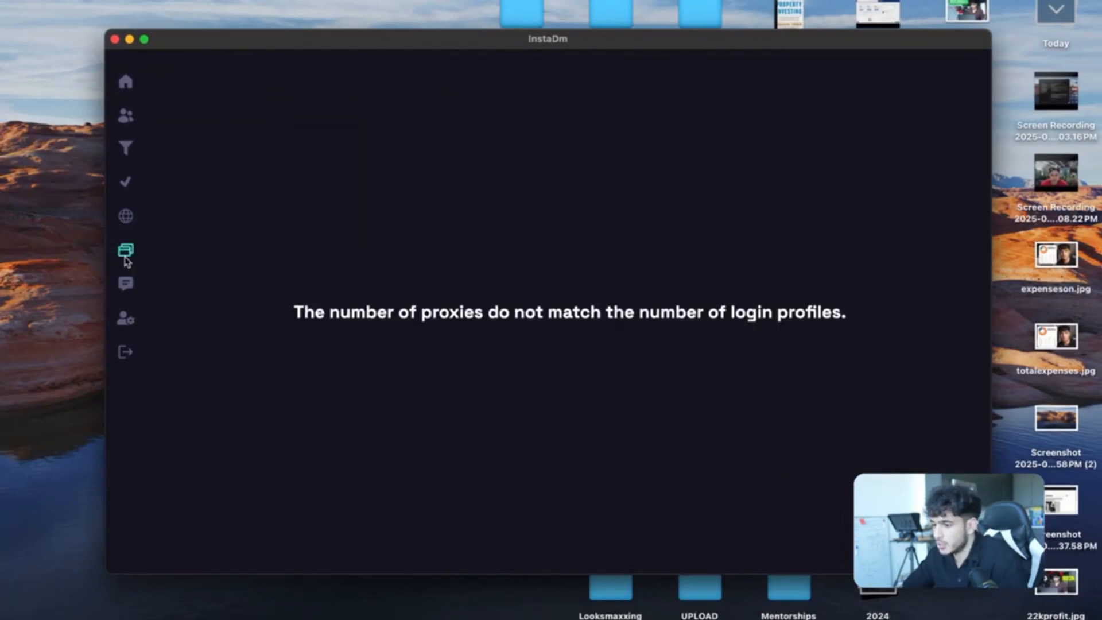
left_click(126, 218)
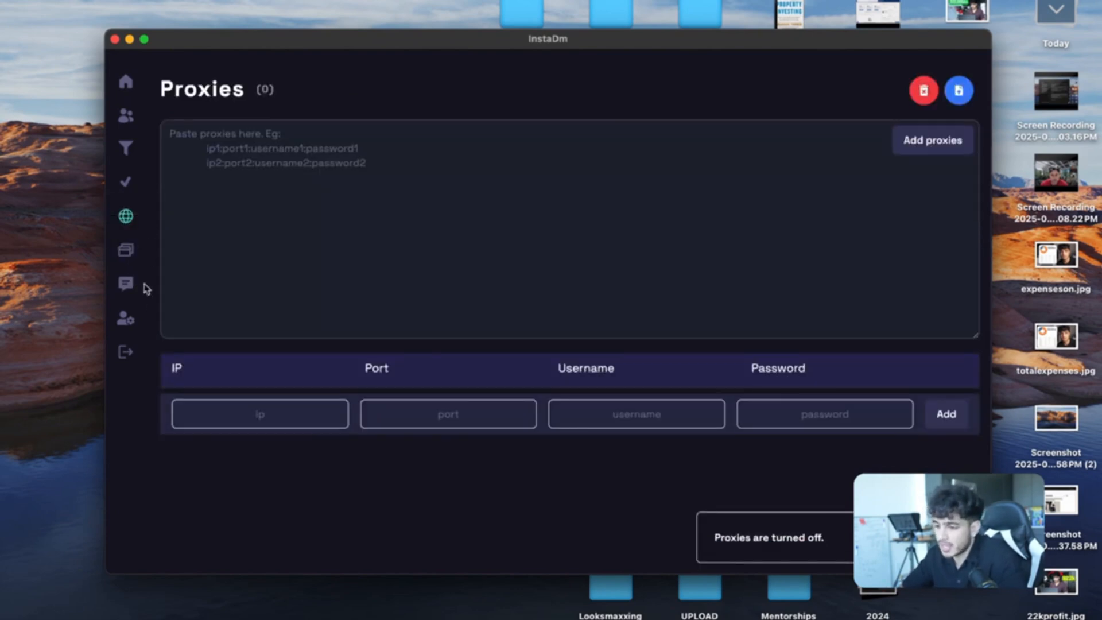
left_click(125, 283)
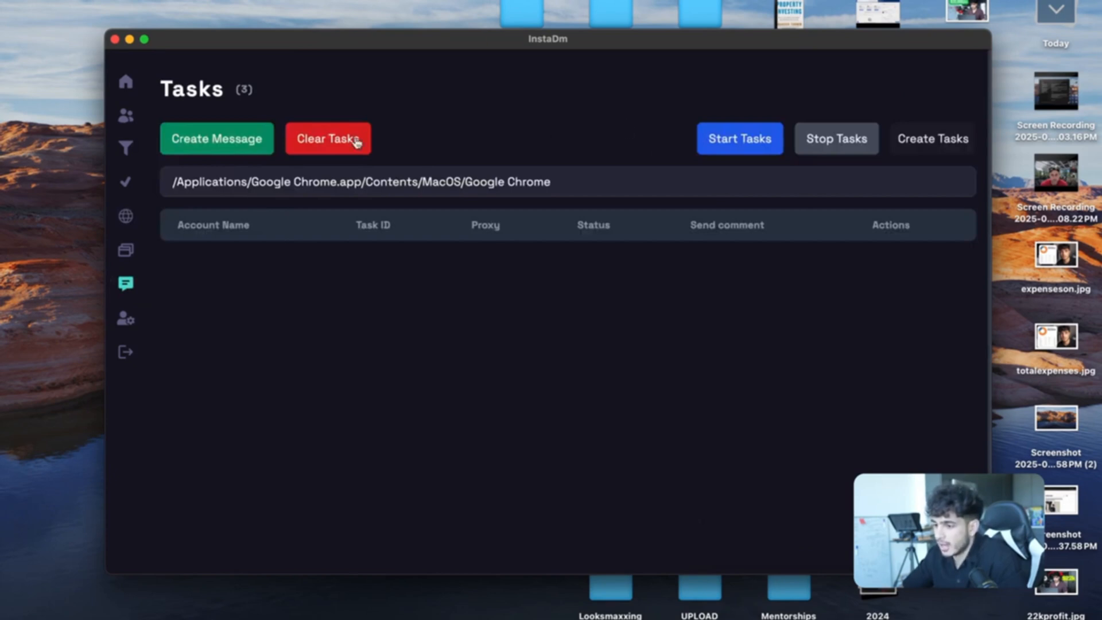
left_click(247, 144)
left_click(395, 74)
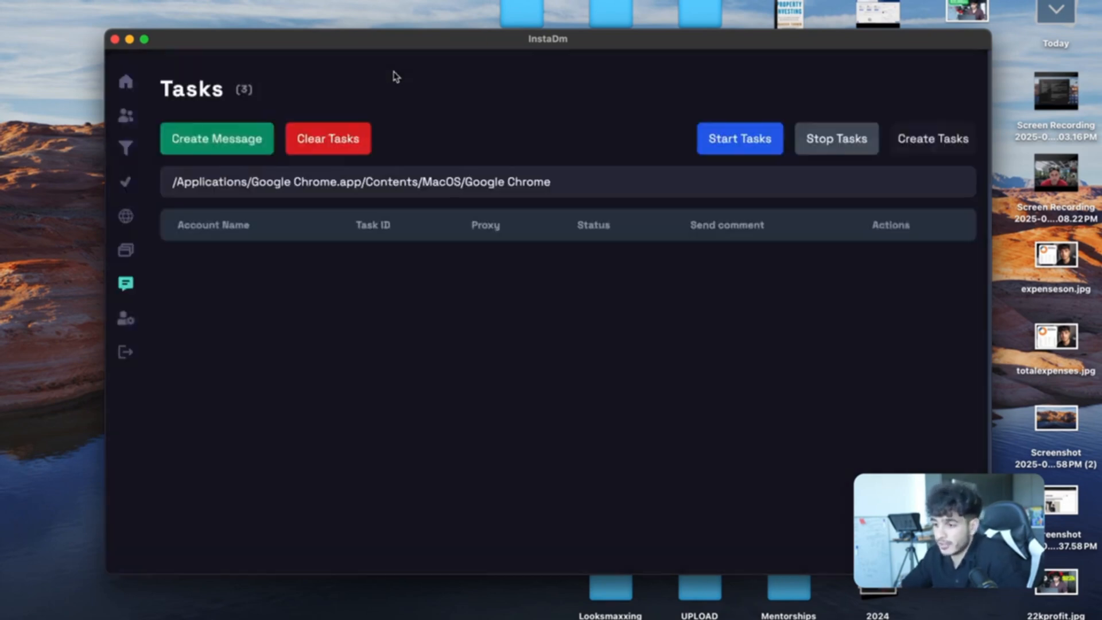
key("ctrl+Up")
left_click(616, 28)
scroll(344, 298, "down", 1)
Browse the instadm-slyte main and functions folders, then go back to the repository root.
left_click(151, 263)
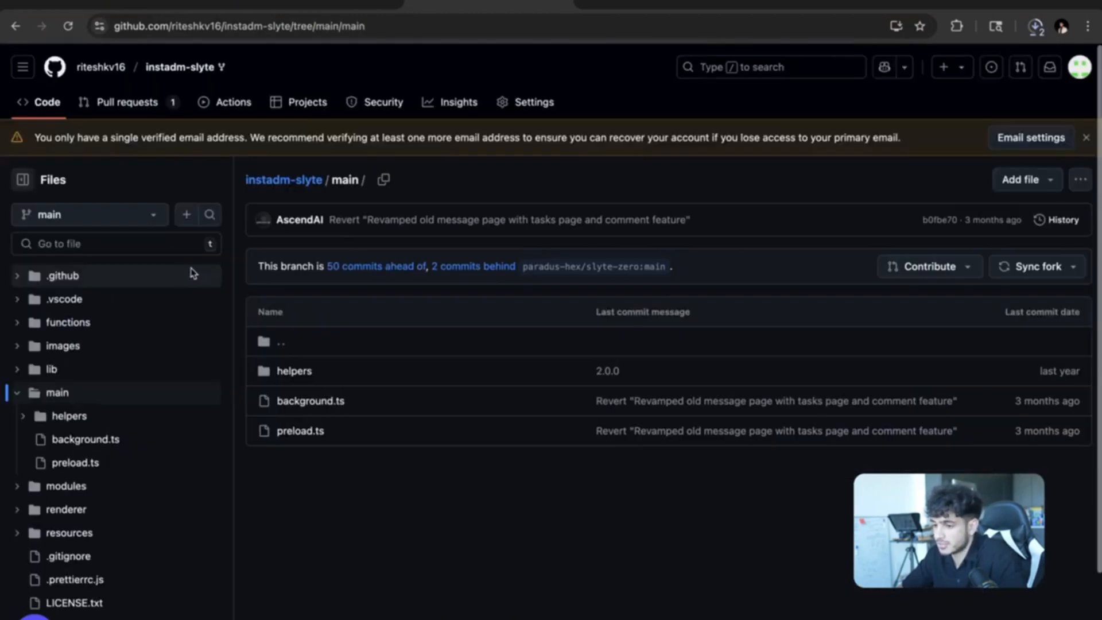
left_click(66, 325)
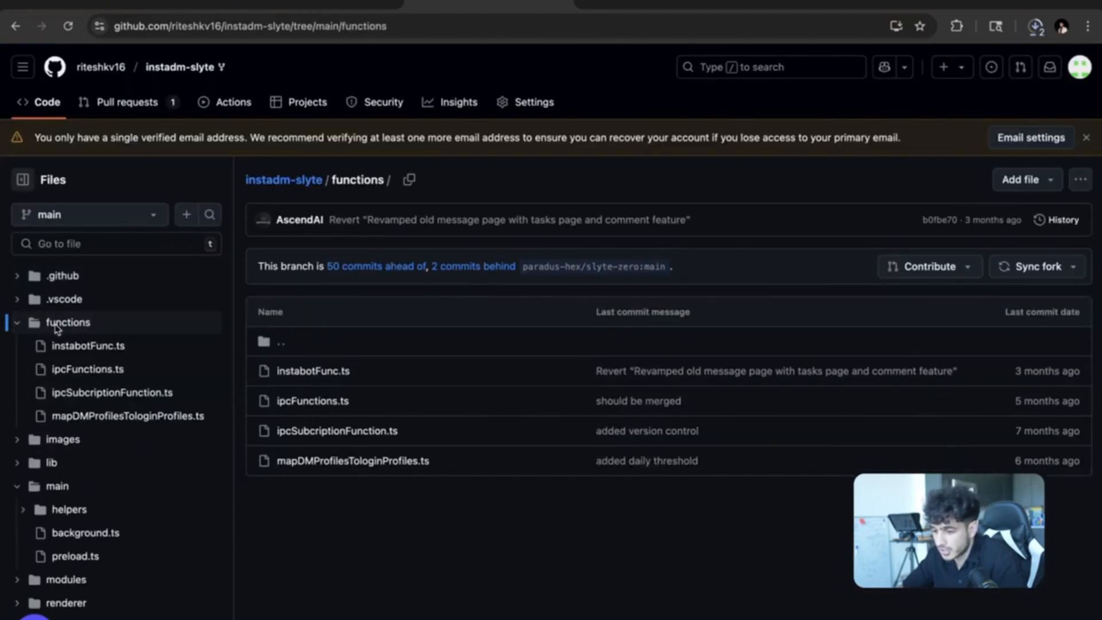
scroll(192, 337, "down", 4)
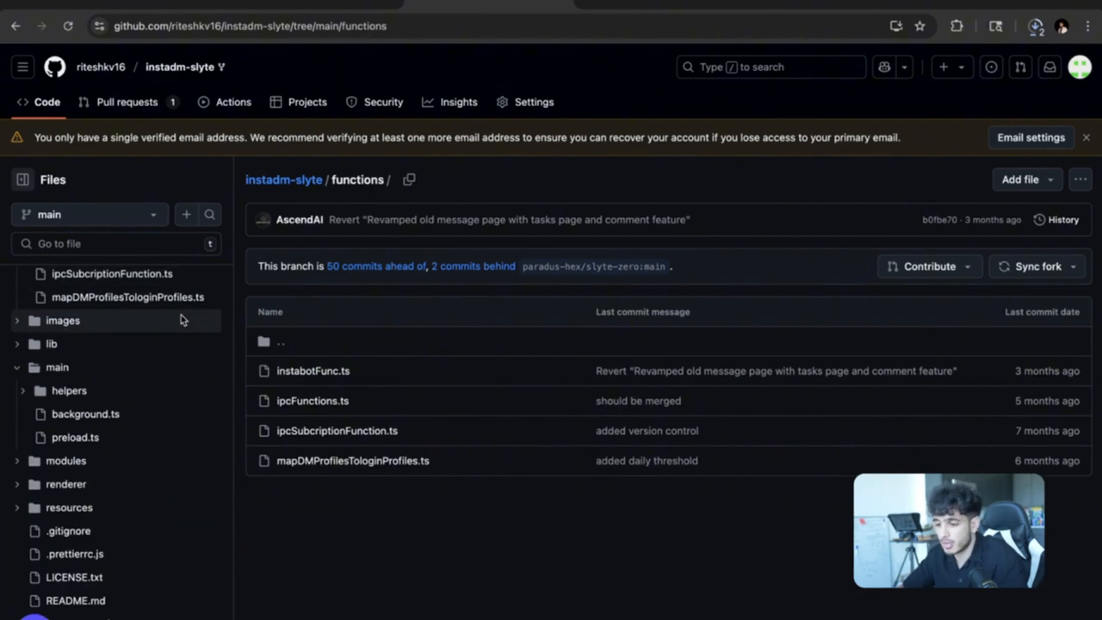
left_click(15, 26)
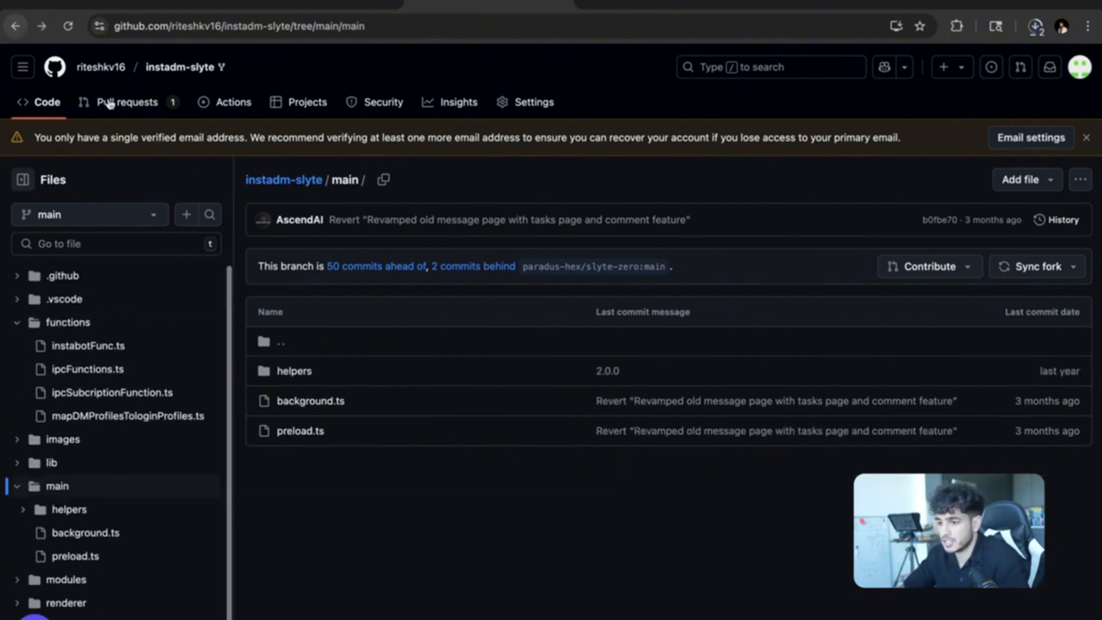
left_click(16, 26)
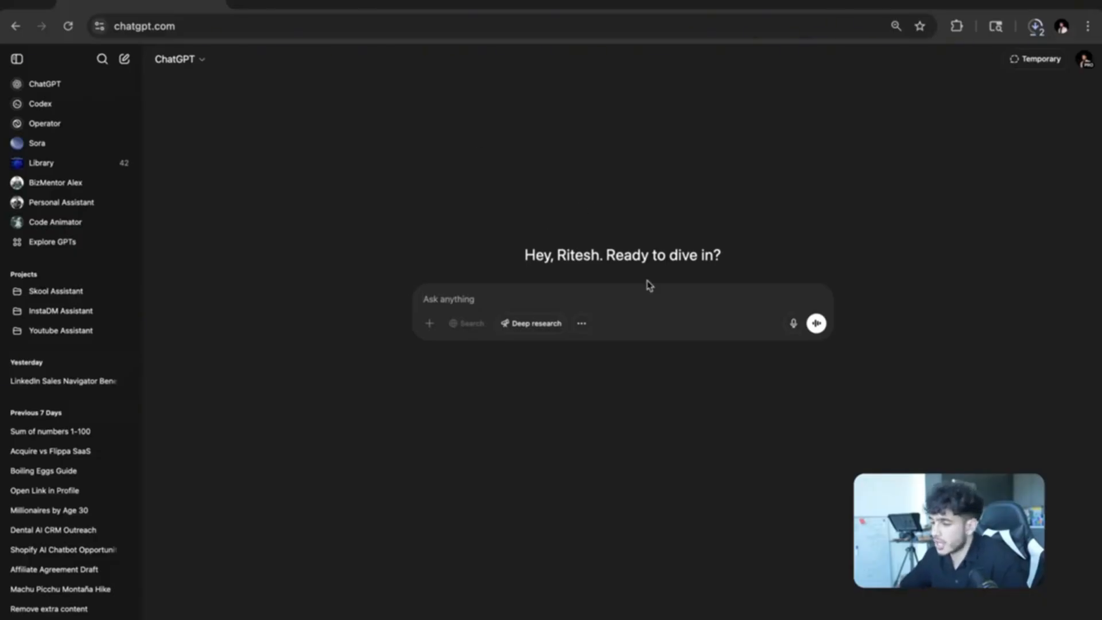
Start Codex onboarding, set up MFA, and connect and authorize the ChatGPT Connector on GitHub.
left_click(65, 109)
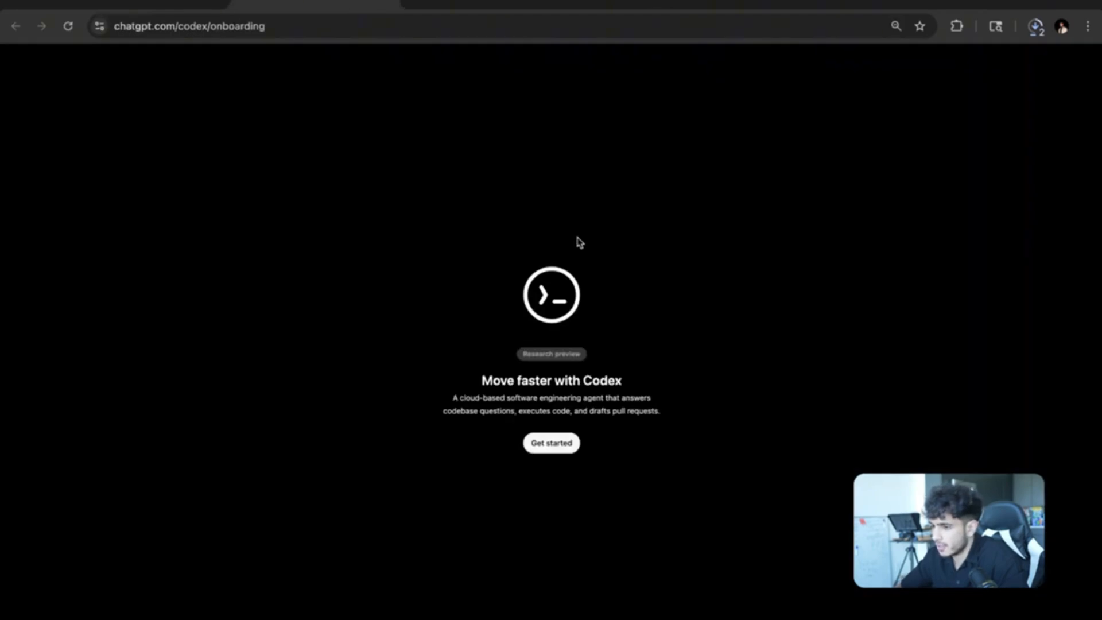
left_click(551, 443)
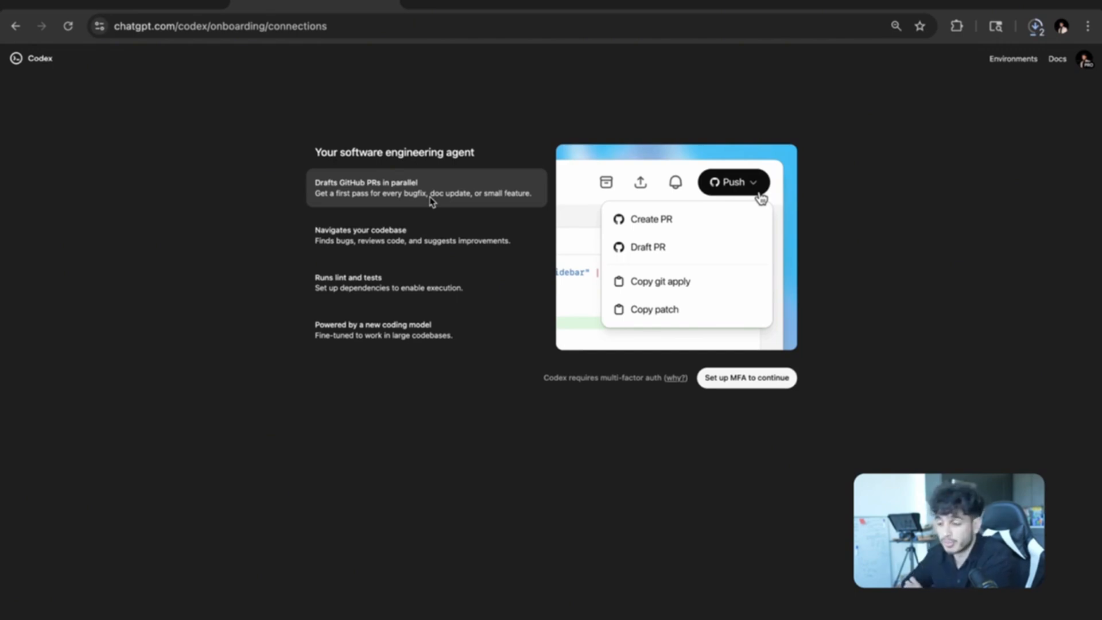
mouse_move(393, 245)
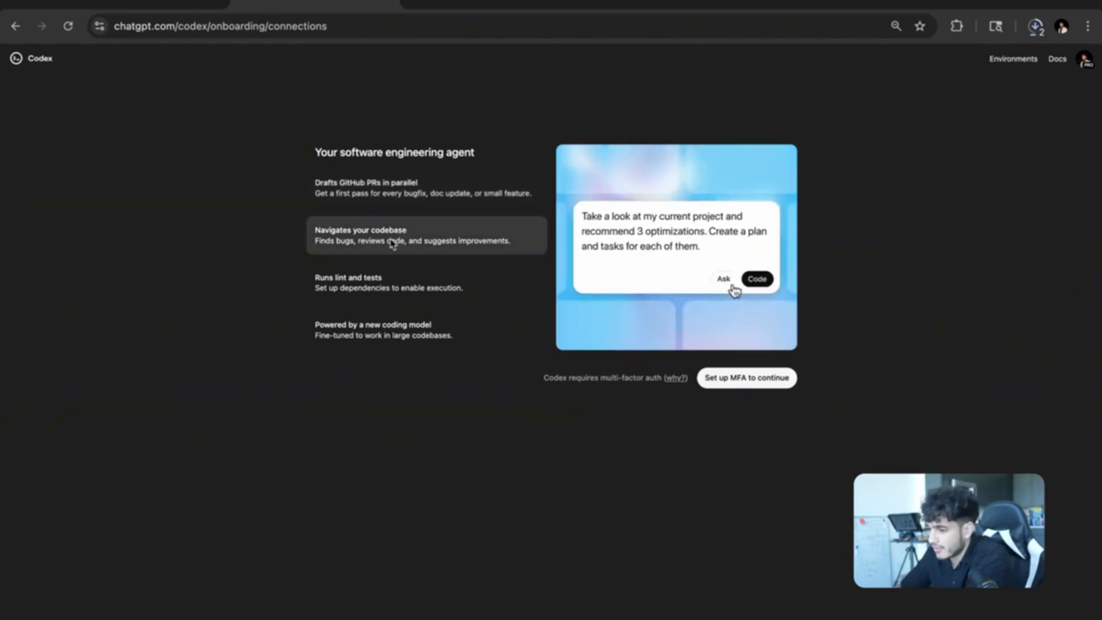
mouse_move(392, 293)
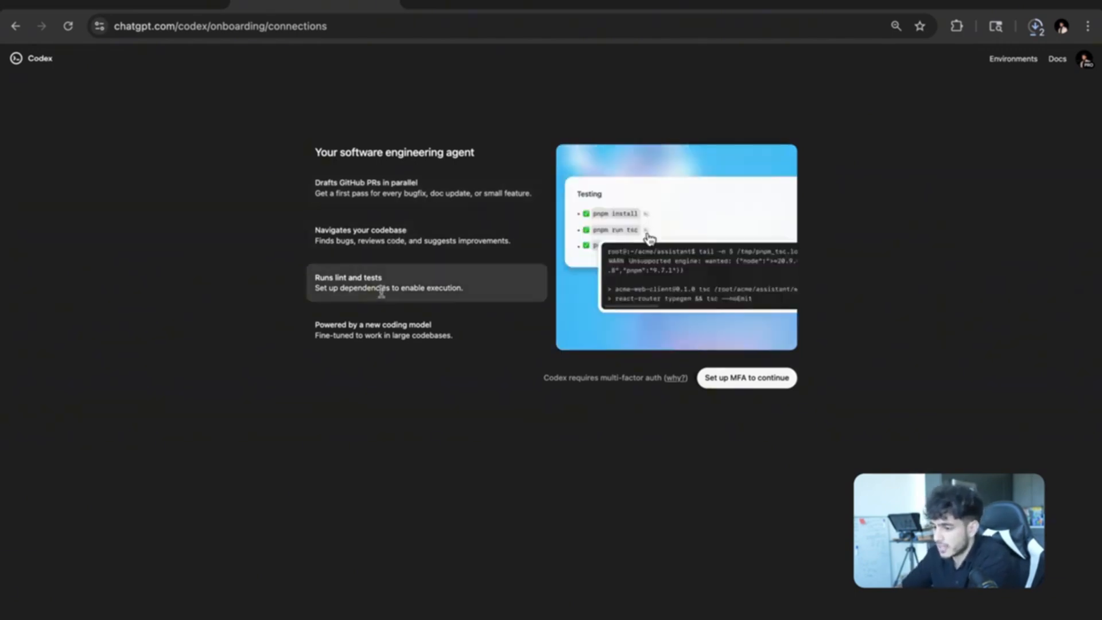
mouse_move(381, 342)
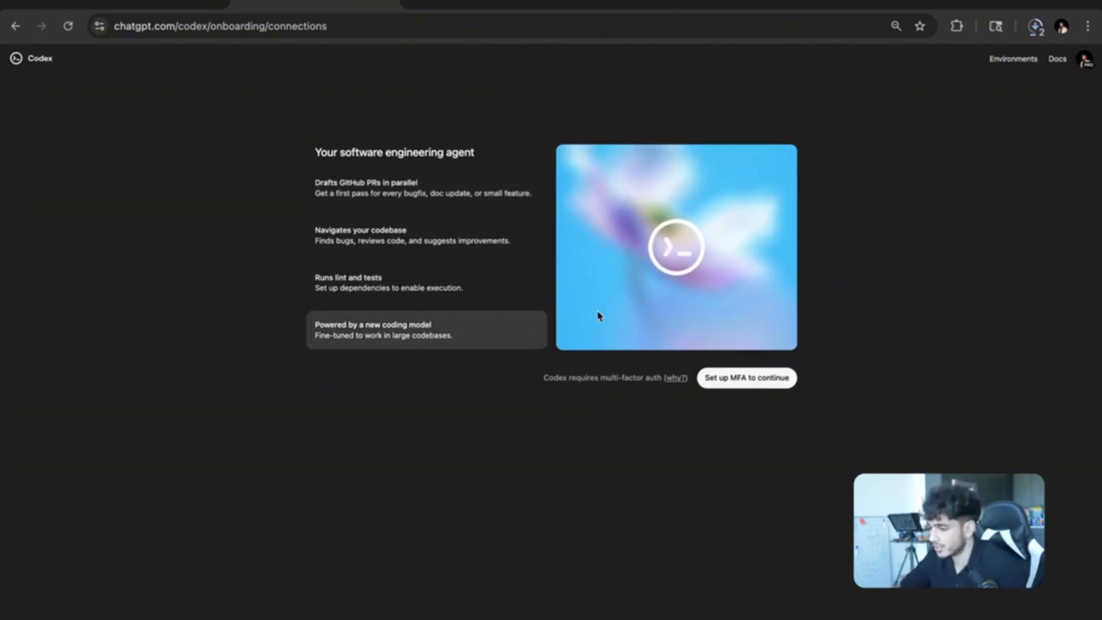
left_click(735, 377)
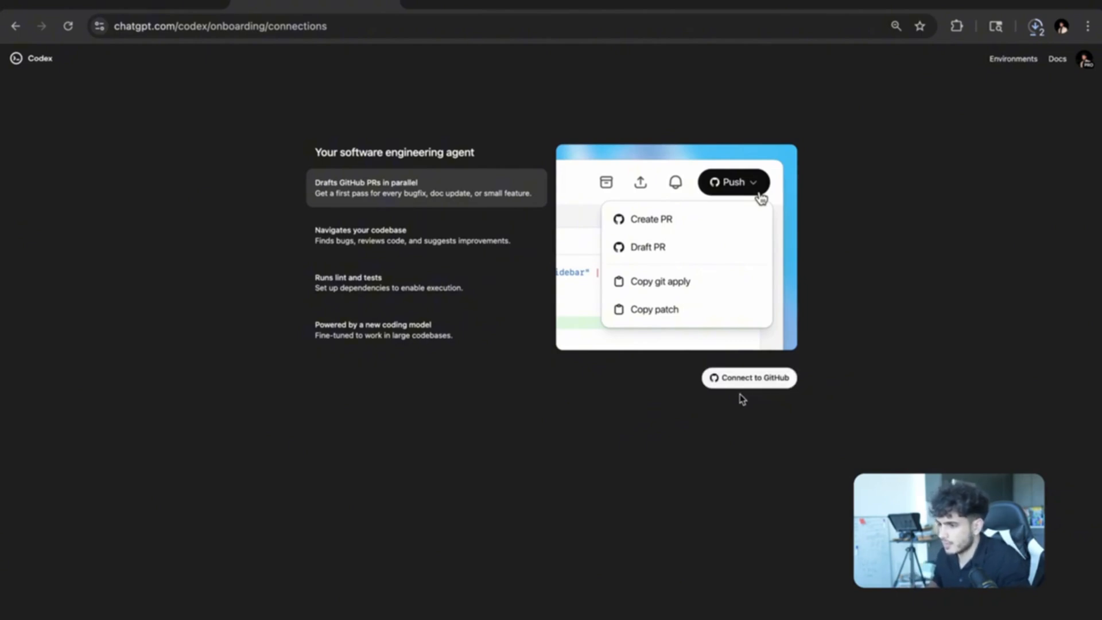
left_click(745, 384)
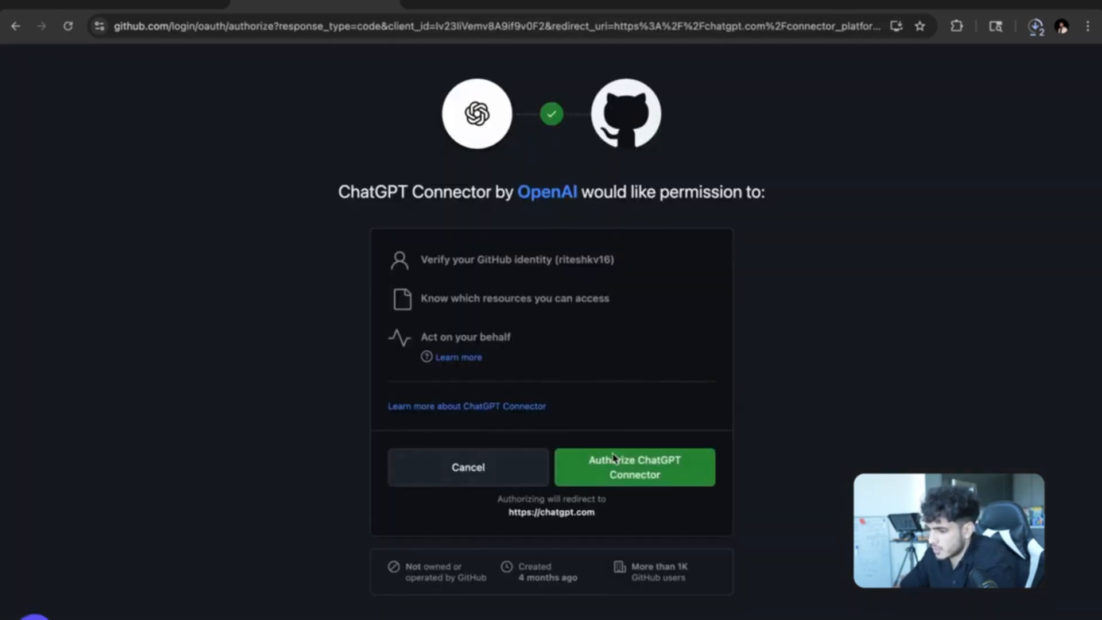
left_click(629, 472)
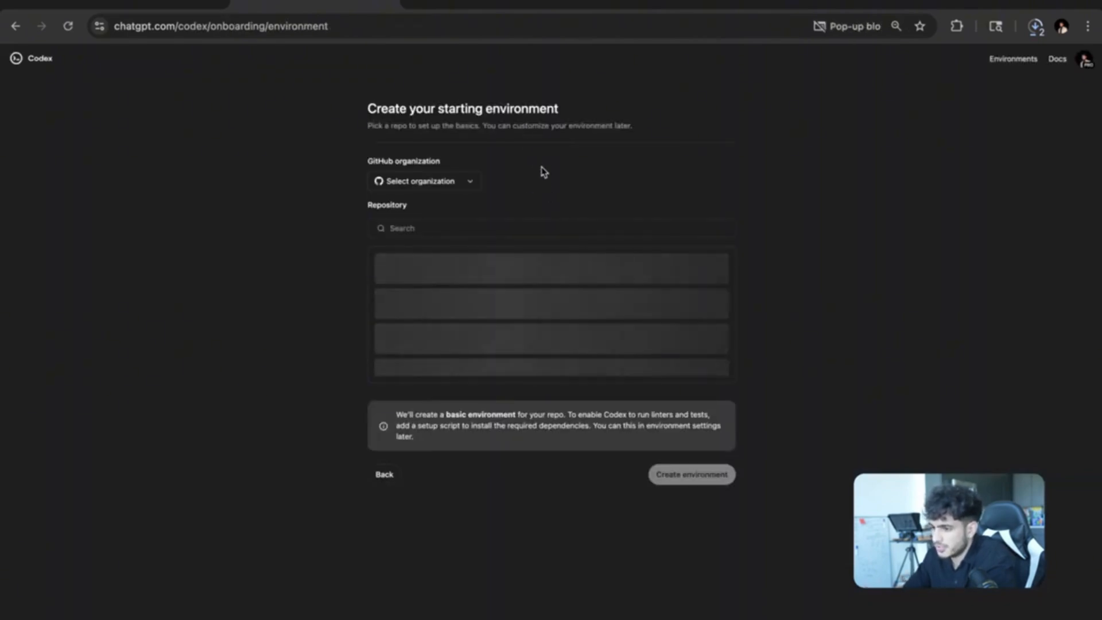
Add a GitHub account from the organization list and accept the Data controls settings.
left_click(468, 180)
left_click(505, 185)
left_click(458, 187)
left_click(488, 184)
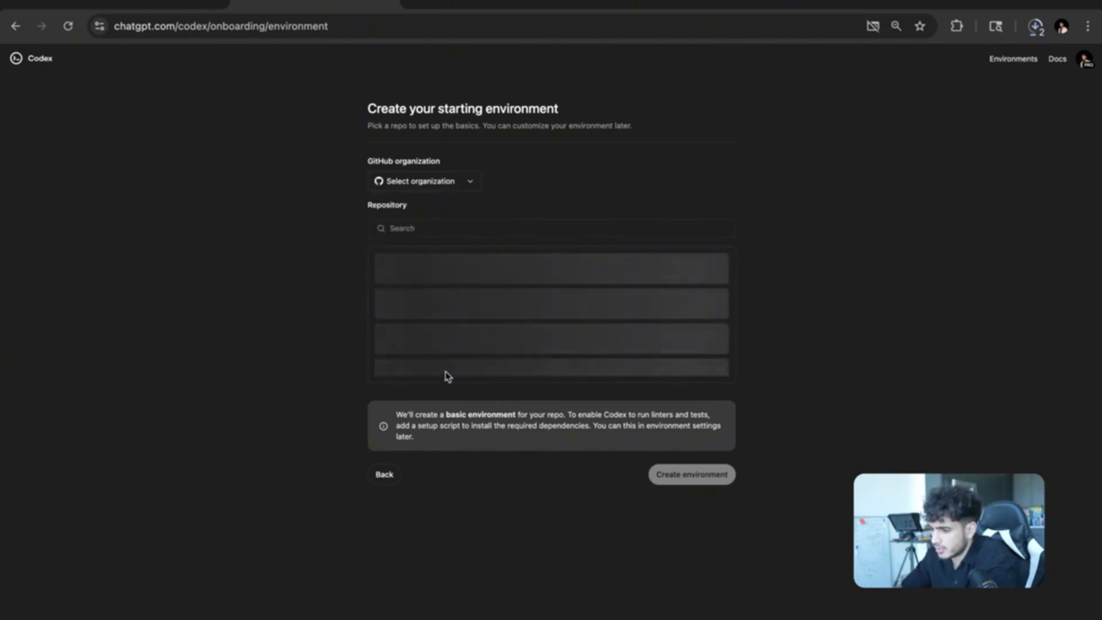
scroll(464, 346, "down", 1)
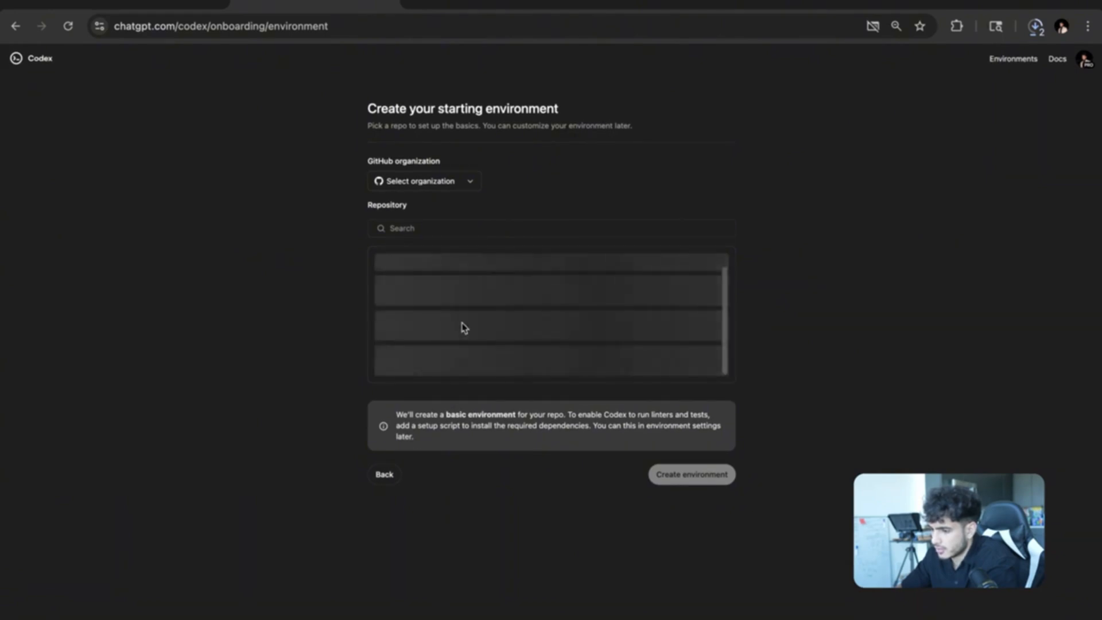
left_click(431, 191)
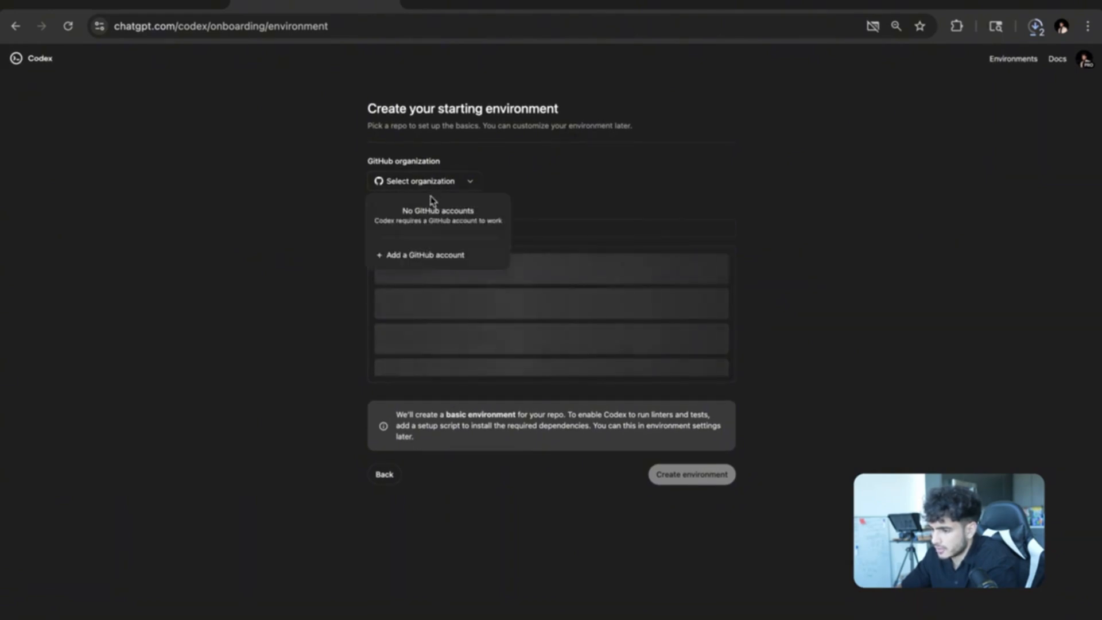
left_click(425, 250)
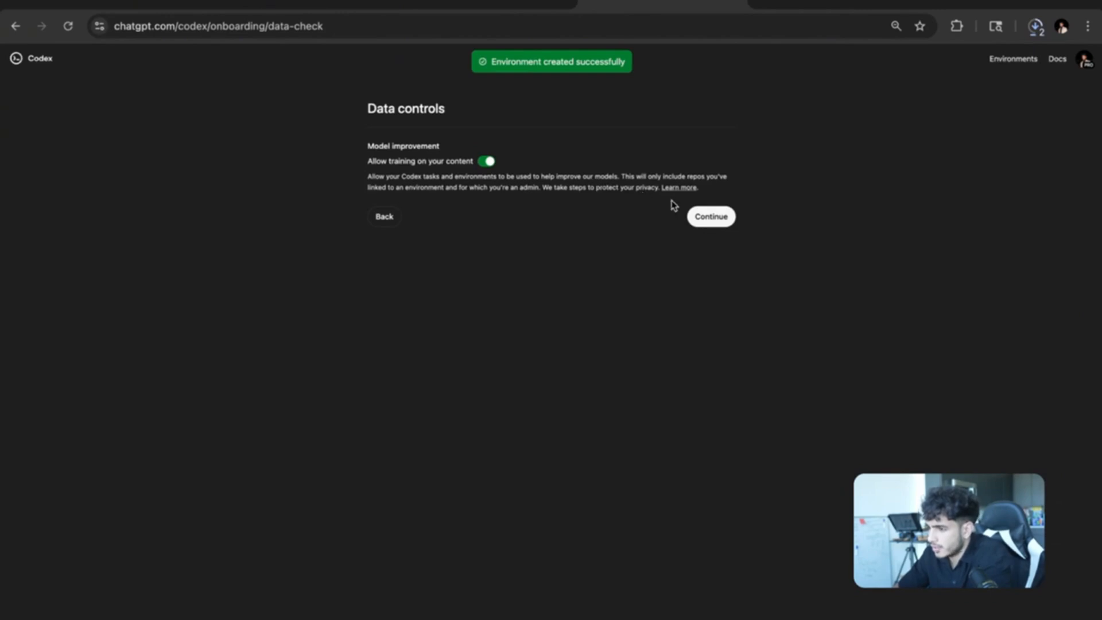
left_click(710, 218)
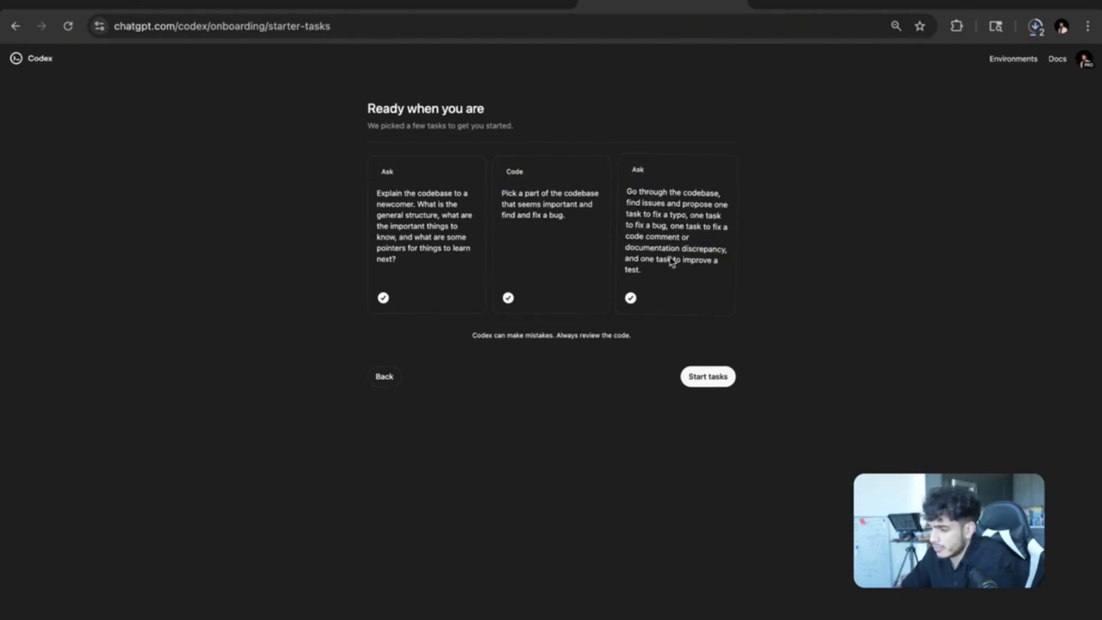
Start the three starter tasks with all cards left ticked.
left_click(383, 298)
left_click(506, 301)
left_click(402, 297)
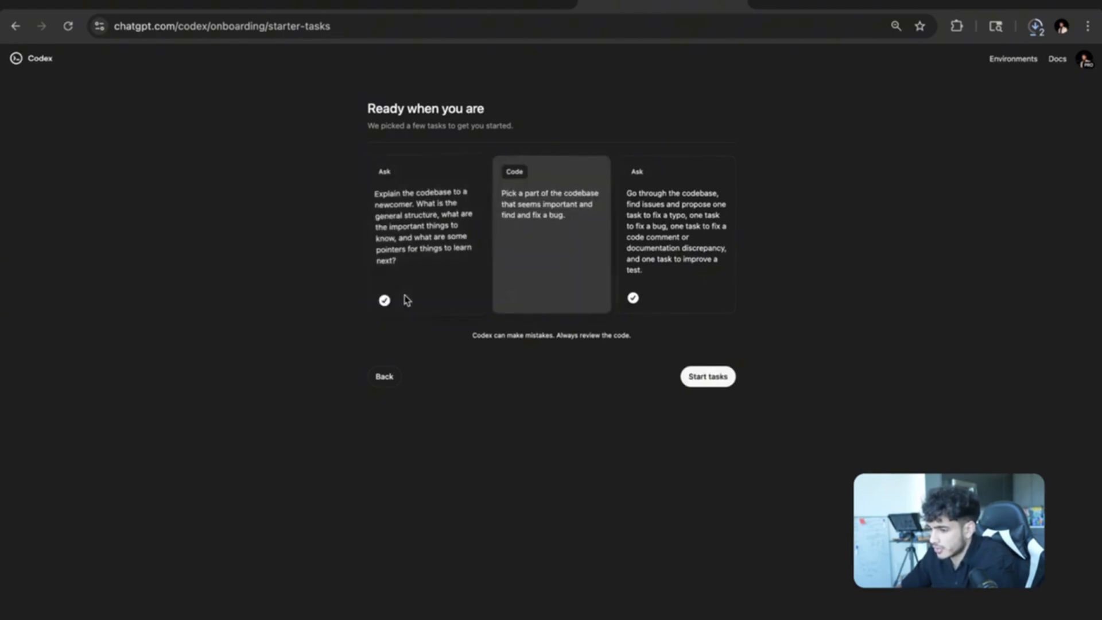
left_click(513, 299)
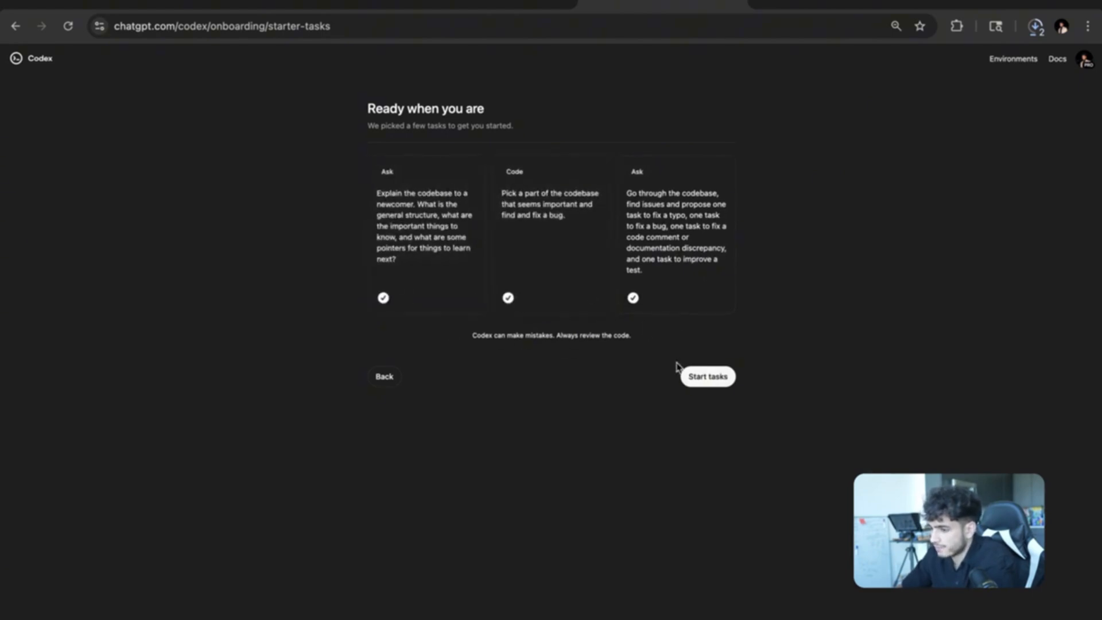
left_click(692, 376)
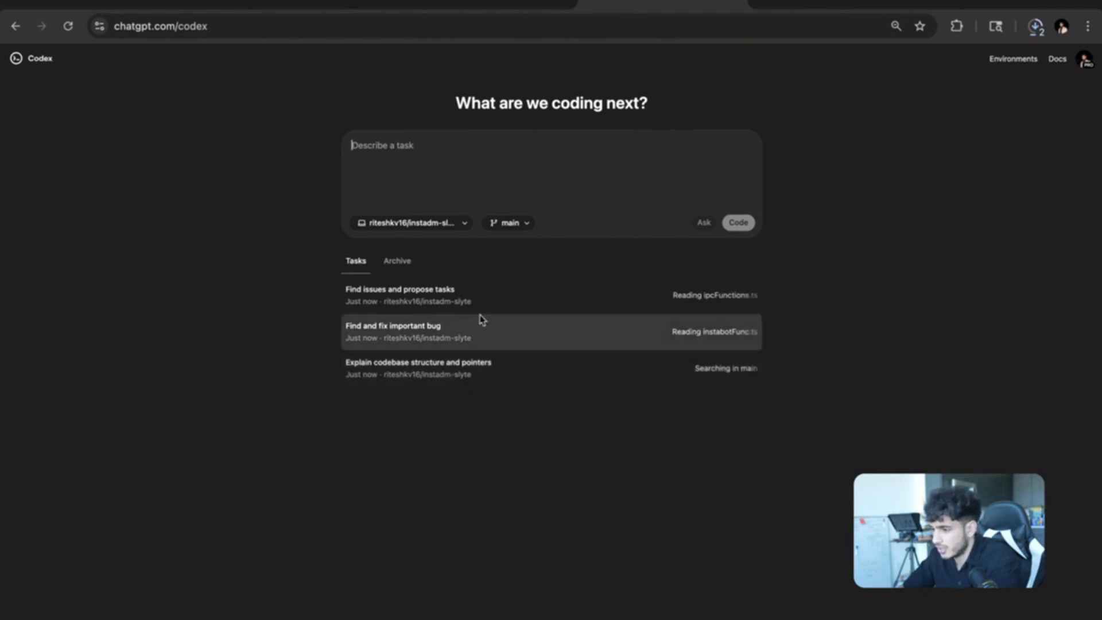
Search the task branch dropdown for a dev branch, then return to the GitHub repository.
left_click(521, 225)
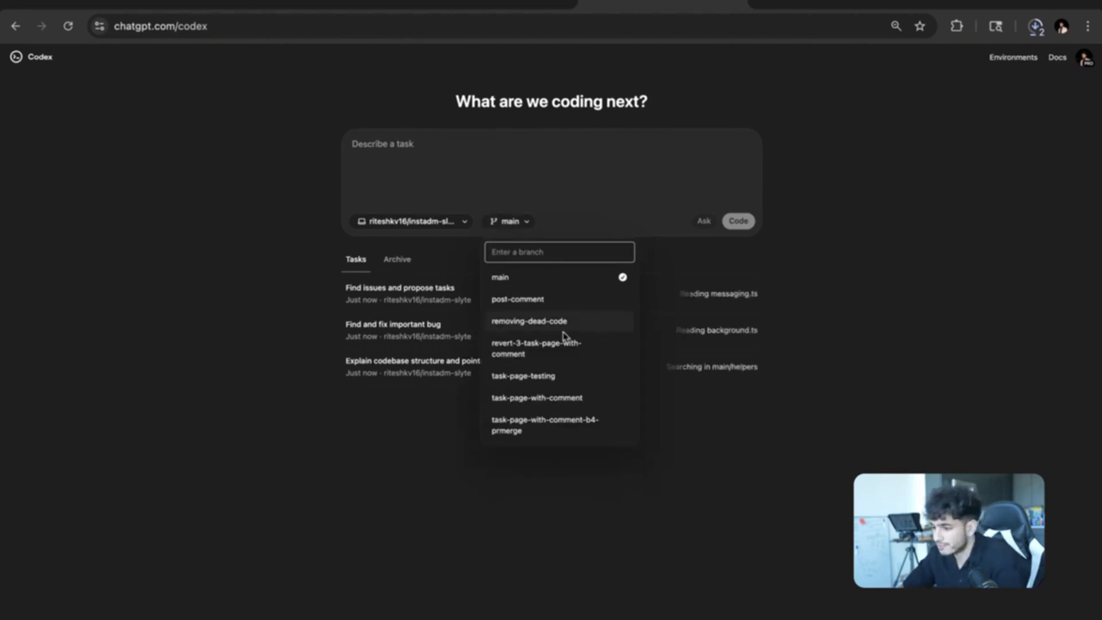
type("dev")
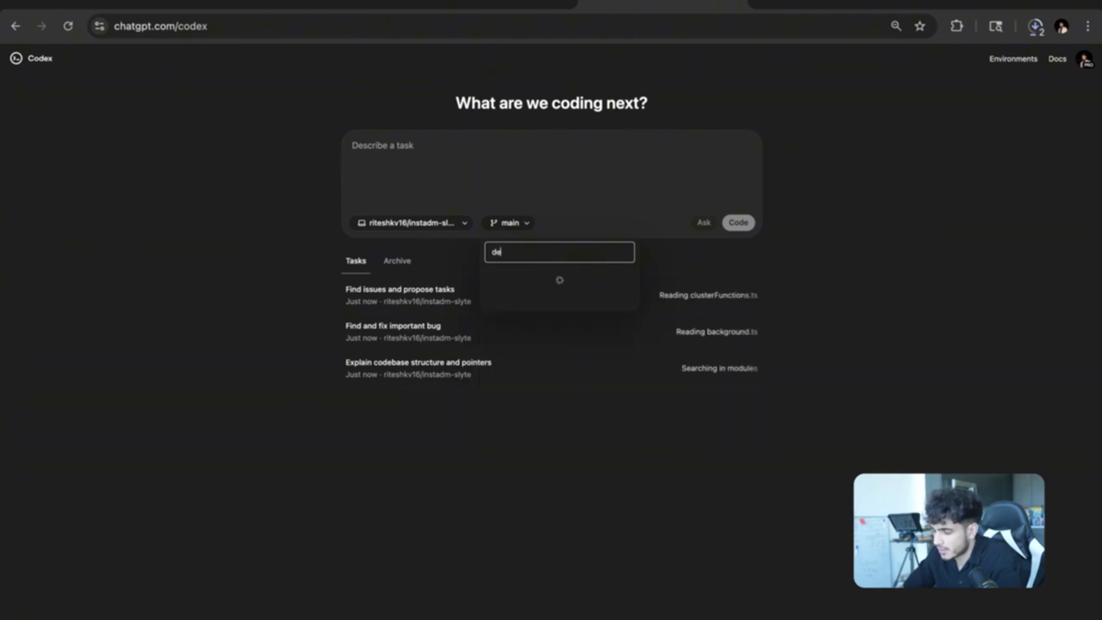
key("BackSpace")
key("BackSpace")
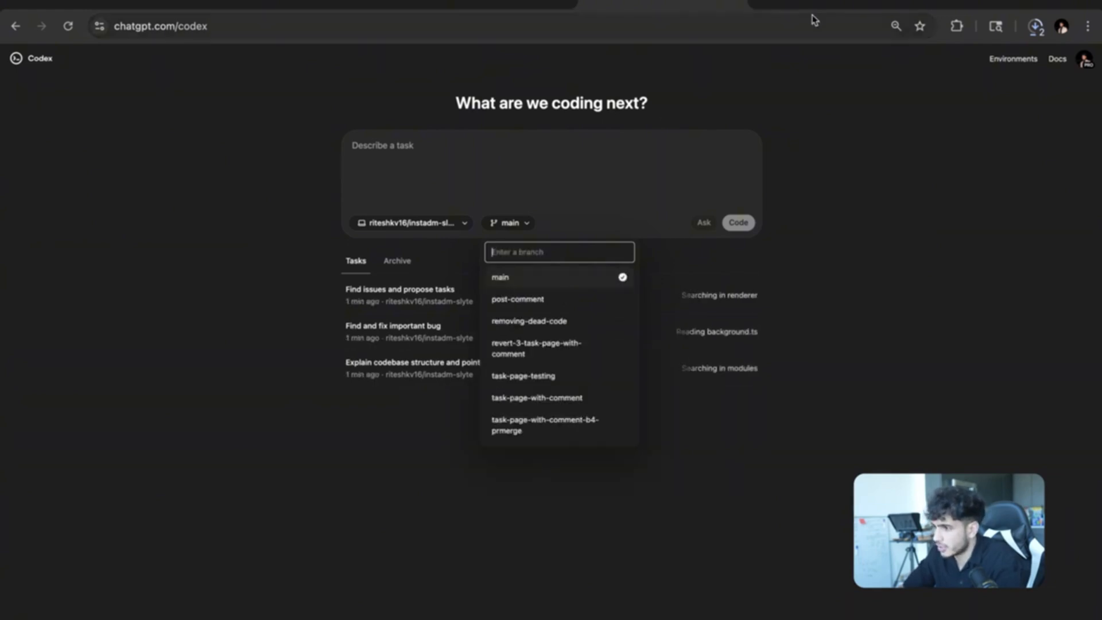
left_click(821, 4)
scroll(383, 108, "up", 3)
scroll(383, 108, "up", 3)
Create branch dev-1 from main, switch back to main, then create dev-2 from main.
left_click(147, 340)
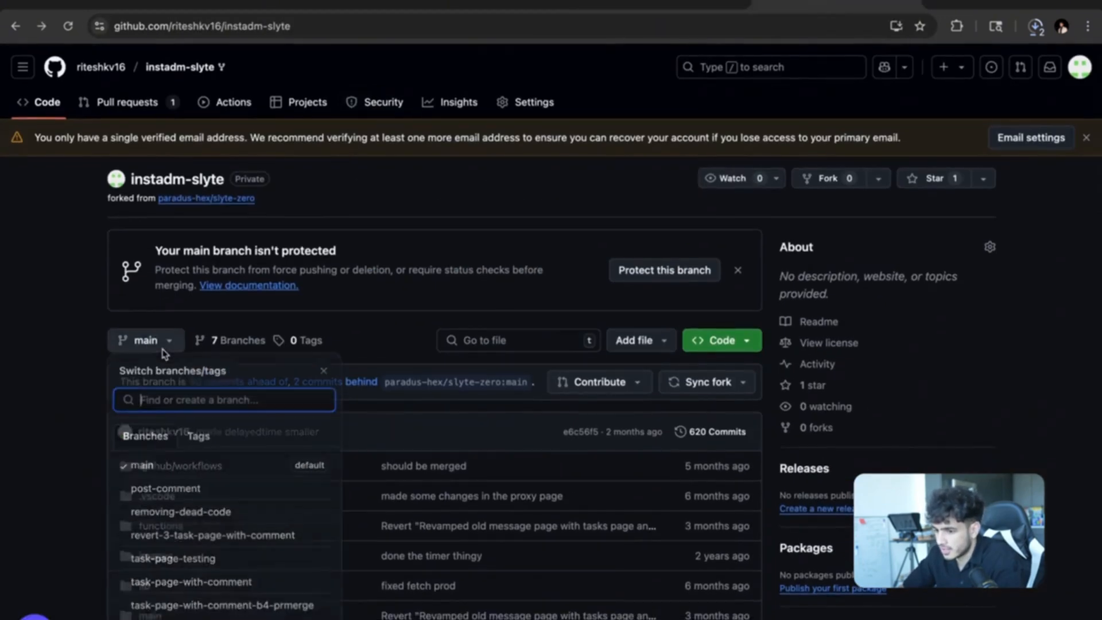
type("dev-1")
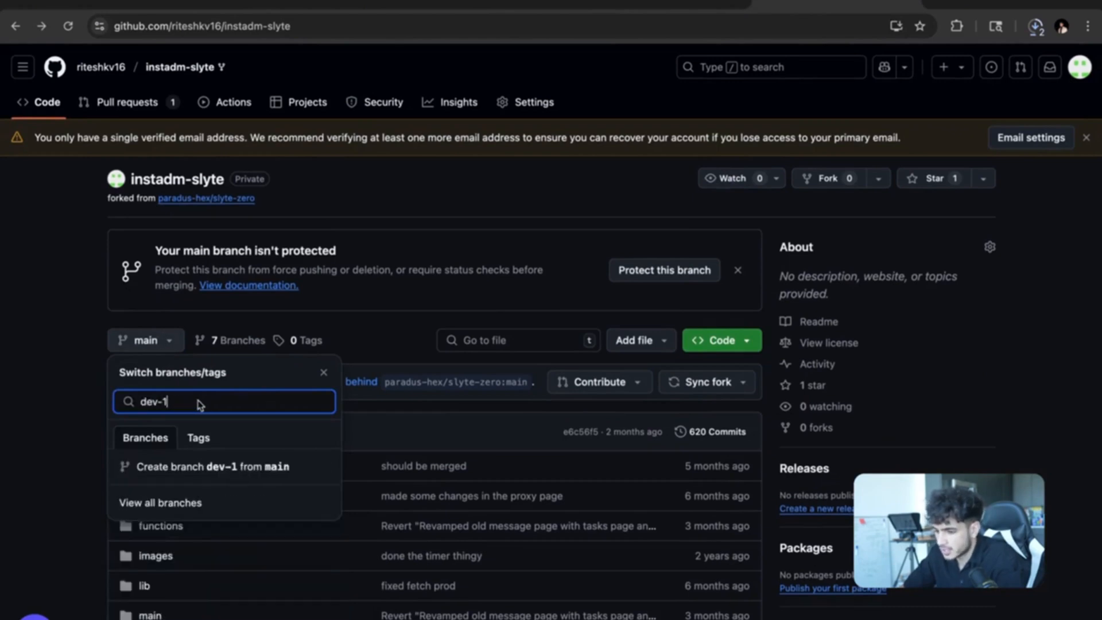
left_click(198, 469)
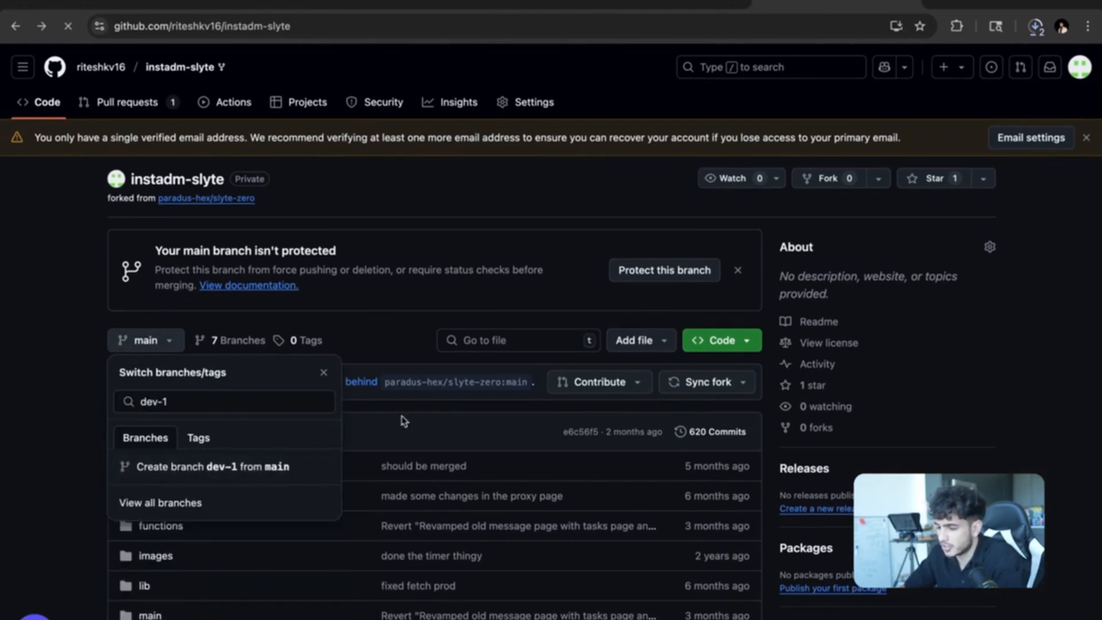
left_click(181, 238)
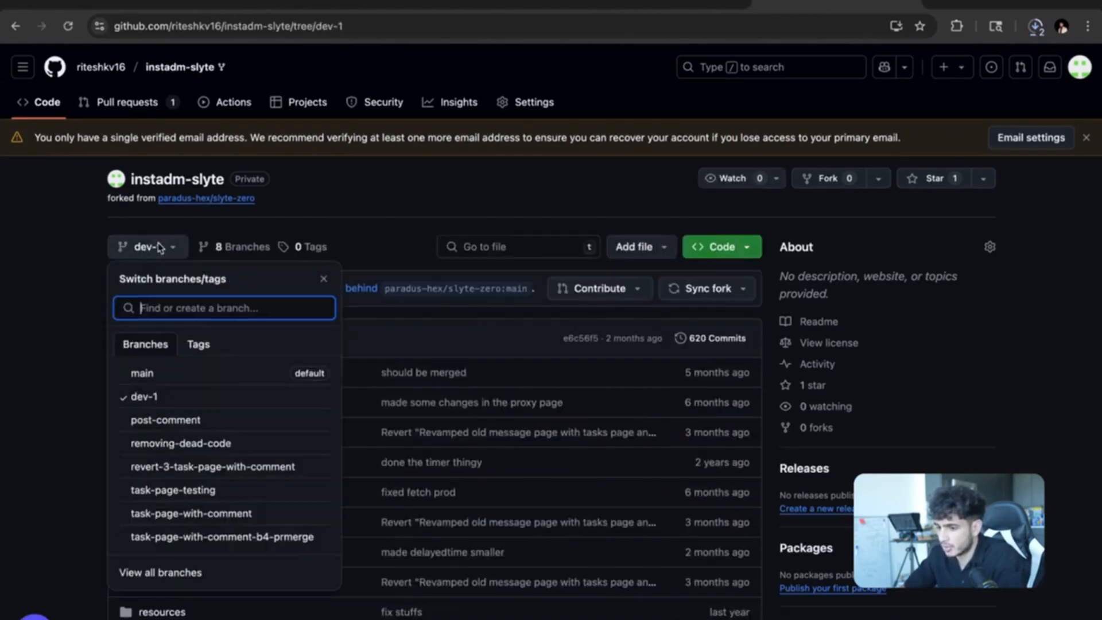
left_click(160, 367)
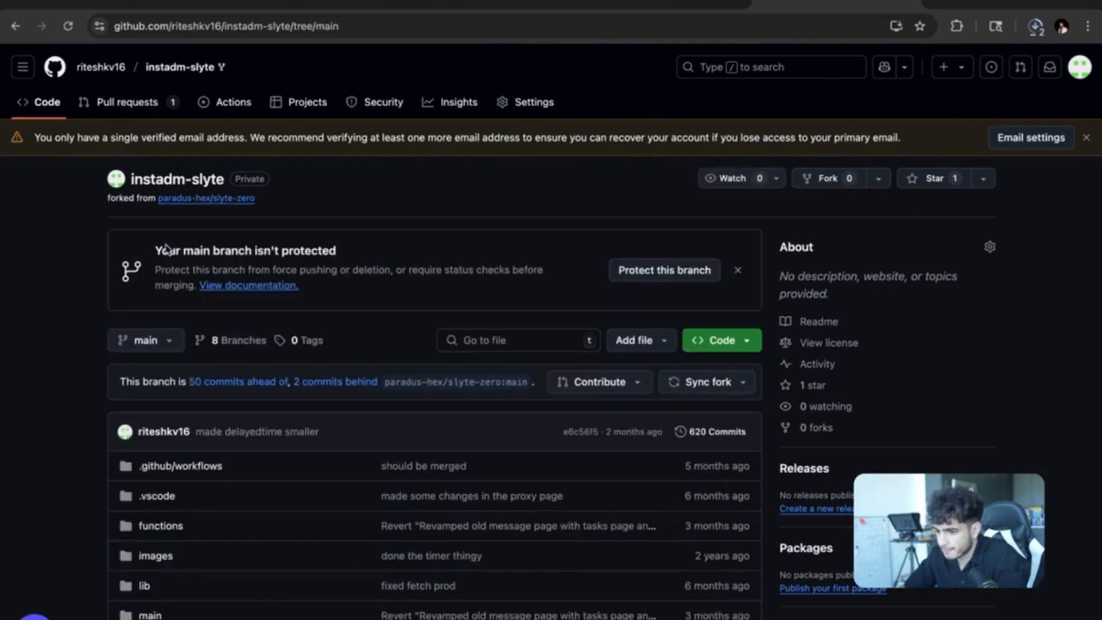
left_click(161, 341)
type("dev-2")
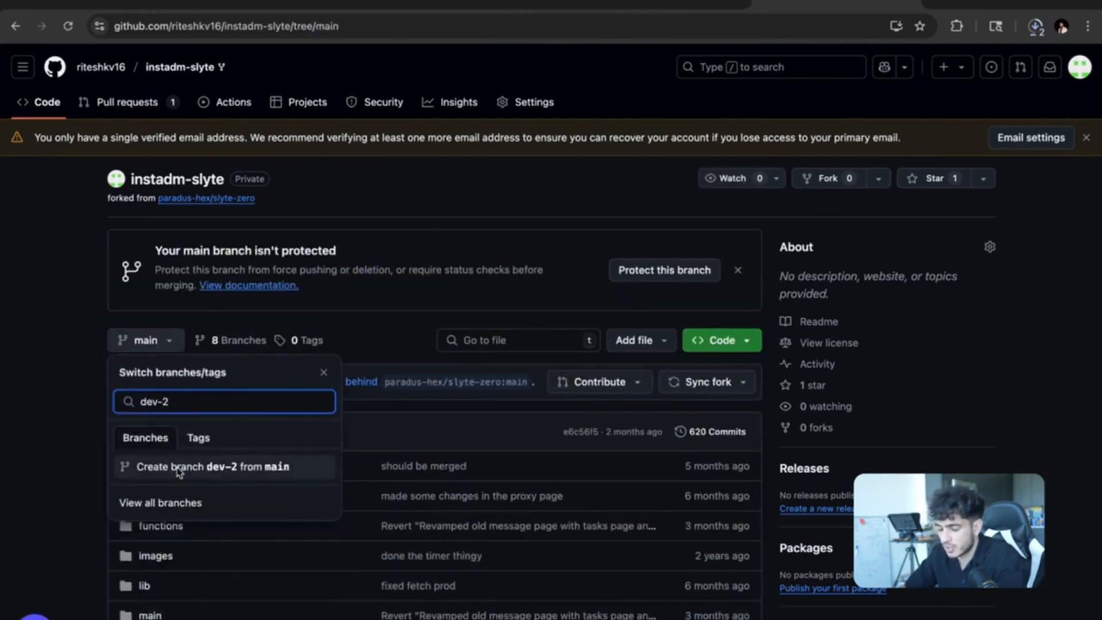
left_click(178, 467)
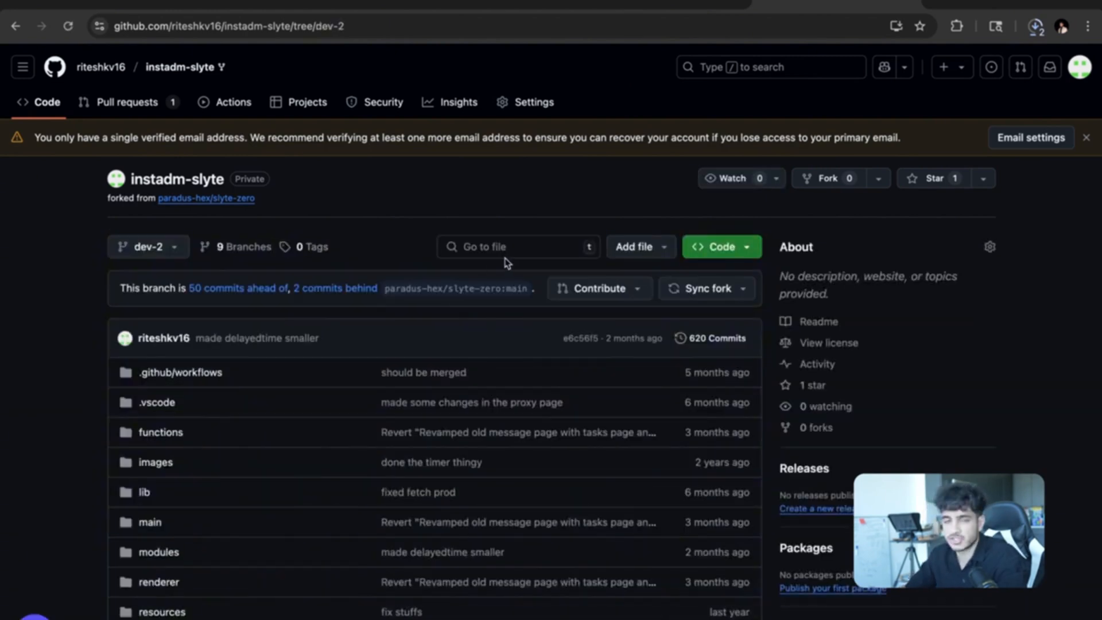
Reload Codex and confirm dev-1 and dev-2 now appear in the branch dropdown, keeping main selected.
left_click(738, 4)
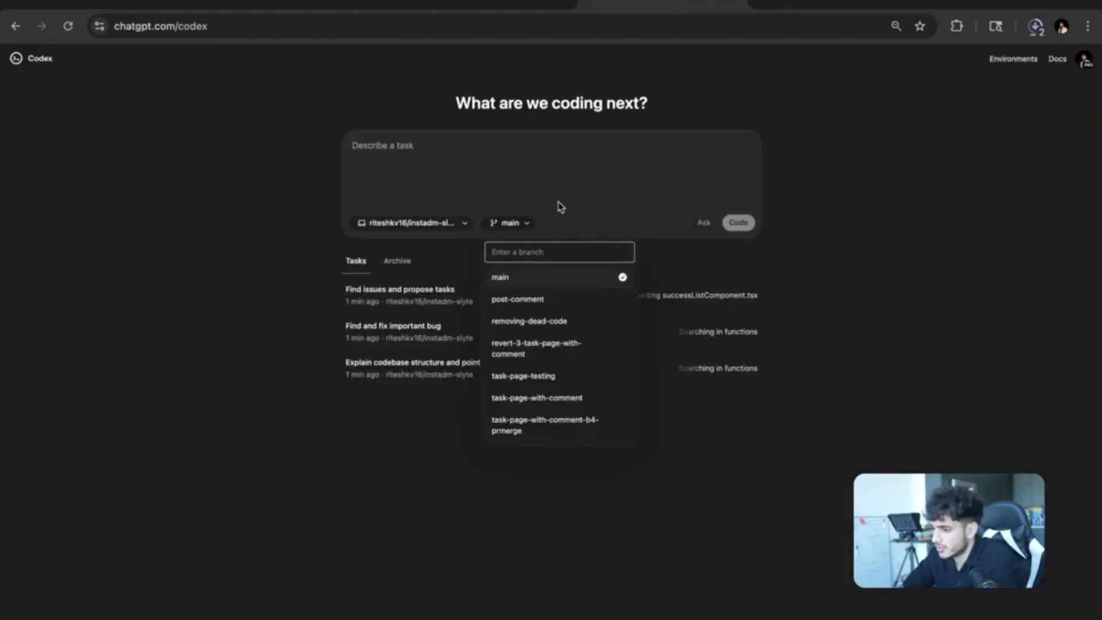
left_click(566, 221)
left_click(523, 224)
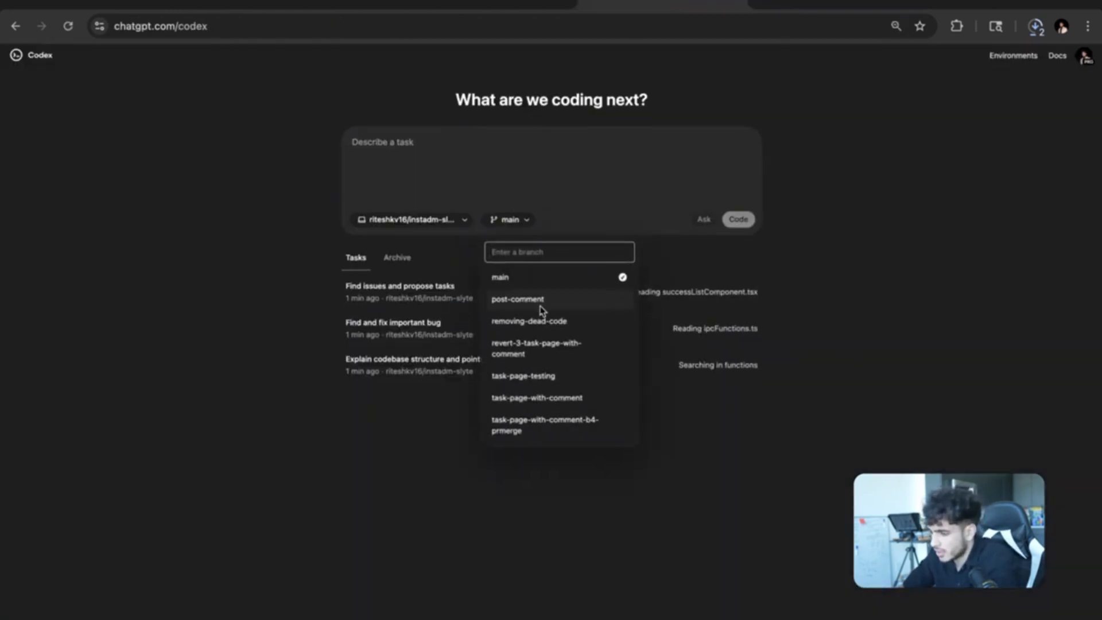
left_click(575, 514)
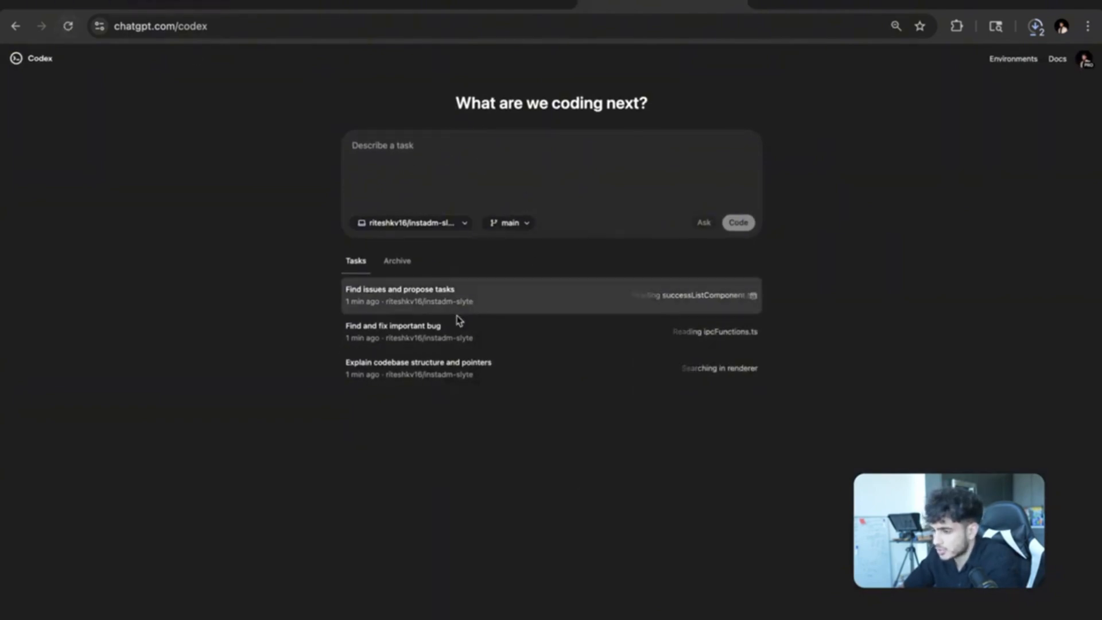
left_click(68, 27)
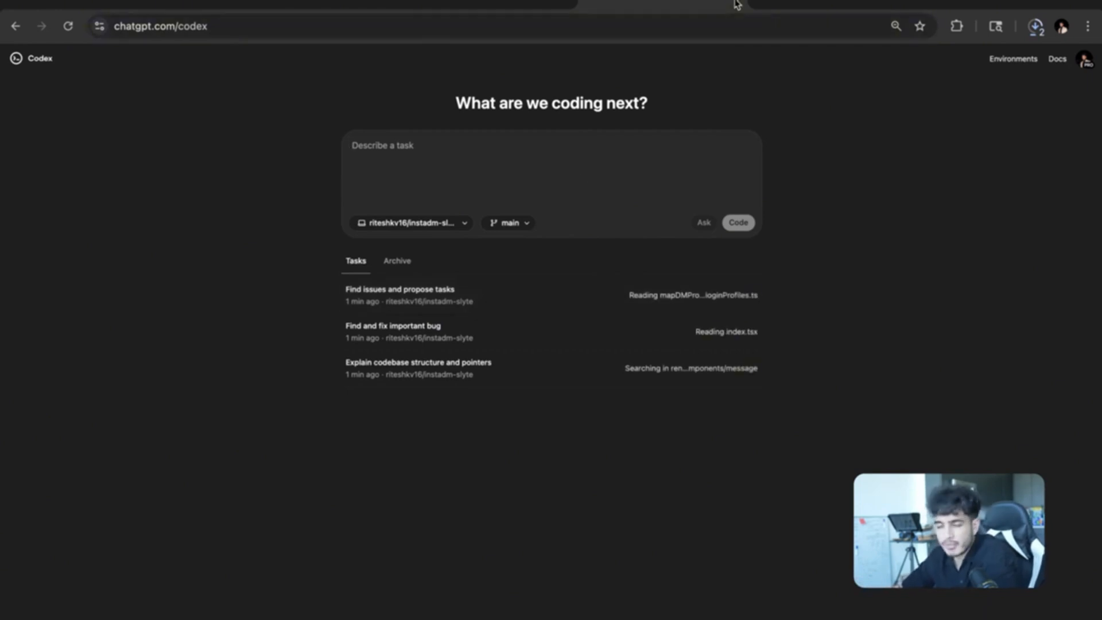
left_click(521, 222)
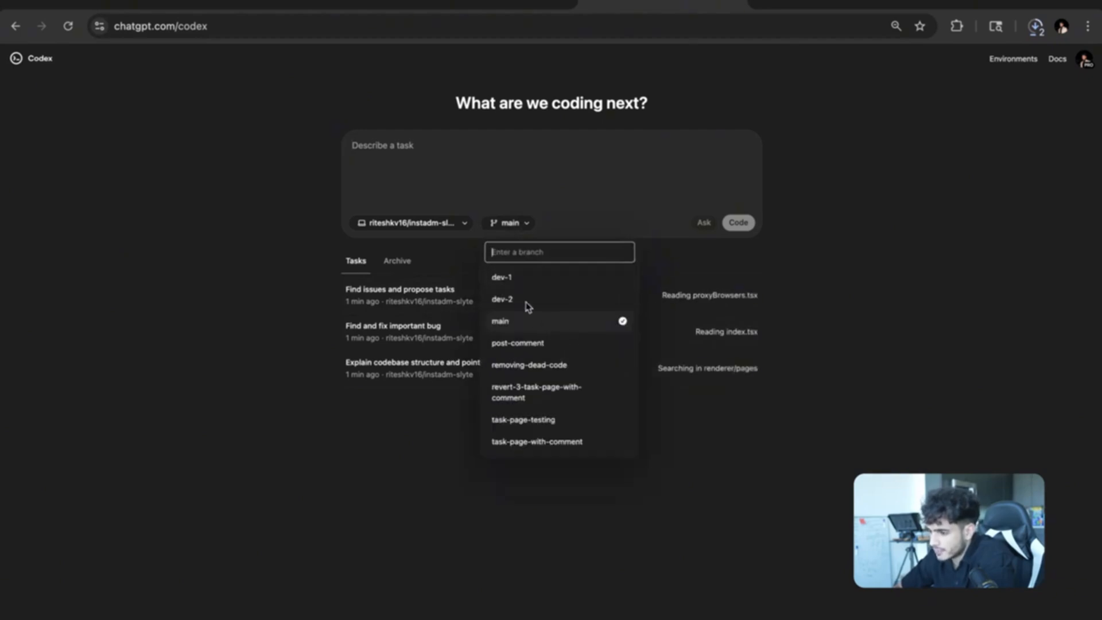
left_click(516, 177)
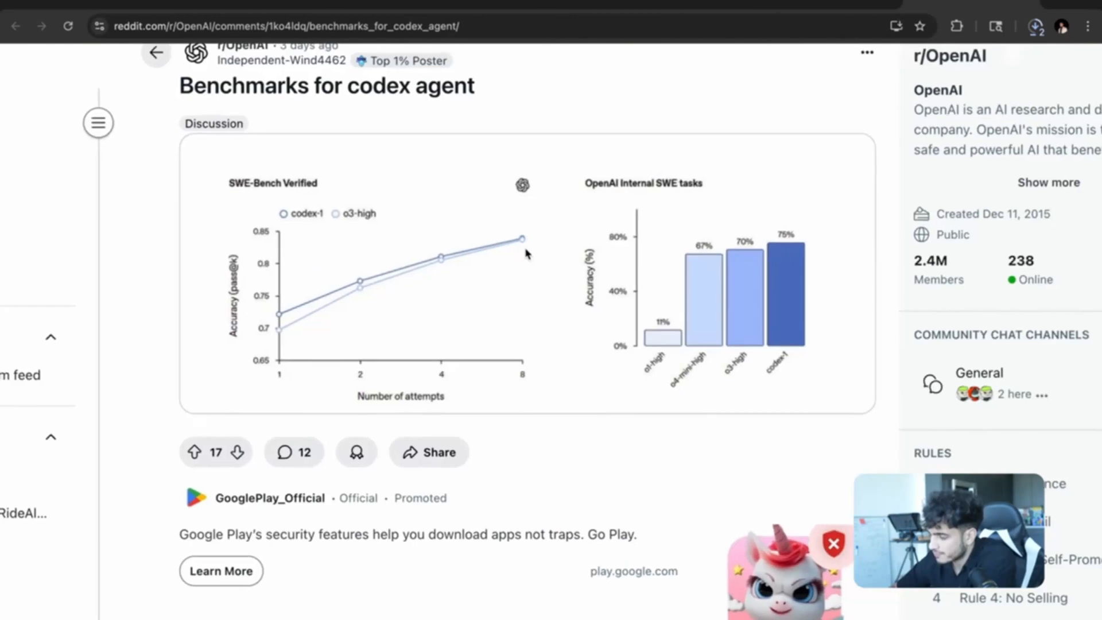
Review the r/OpenAI codex-1 benchmarks post zoomed out, then return to Codex.
scroll(556, 285, "right", 1)
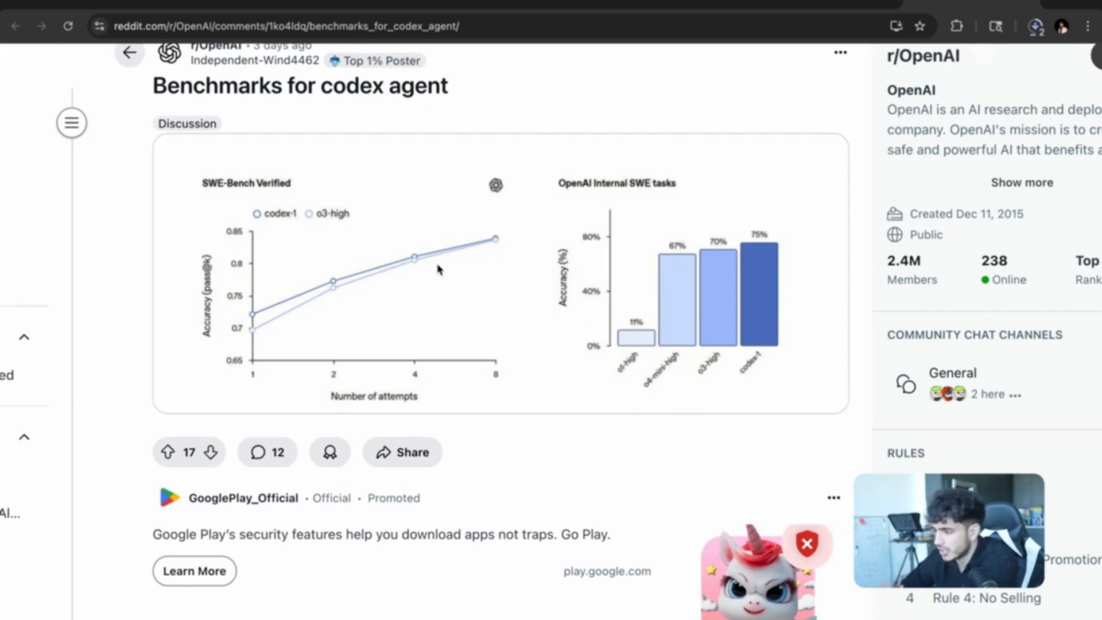
key("ctrl+minus")
key("ctrl+minus")
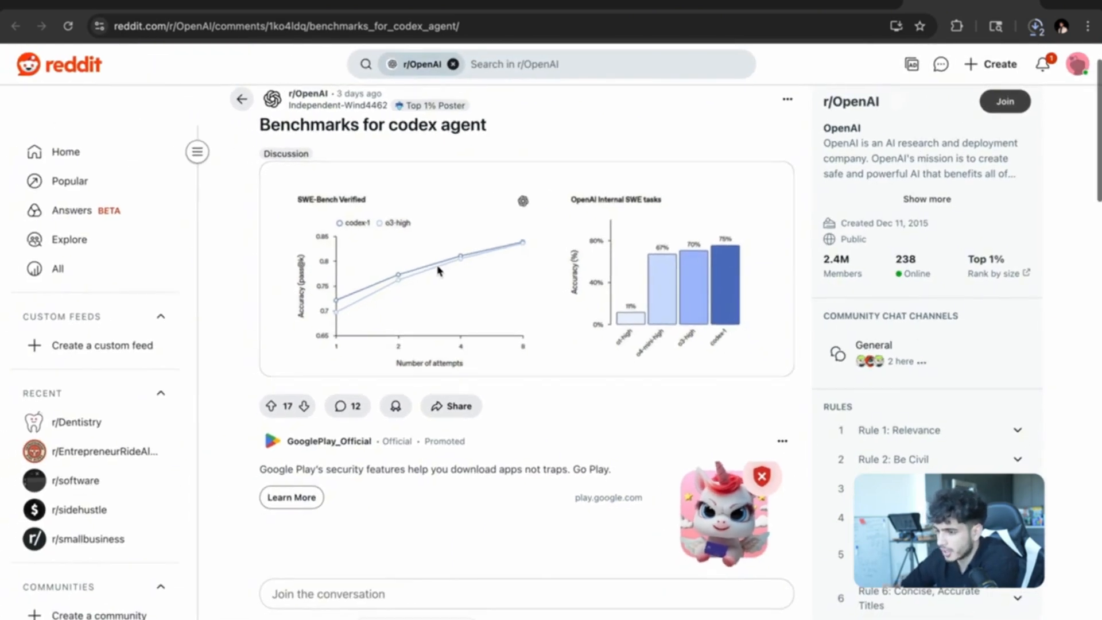
scroll(437, 270, "up", 3)
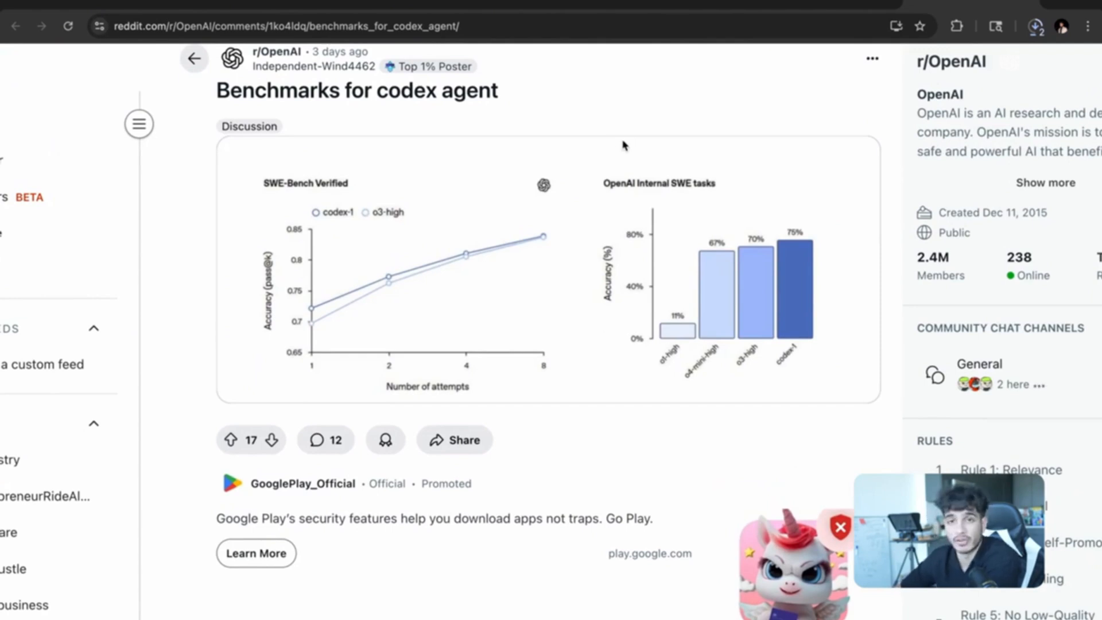
left_click(534, 8)
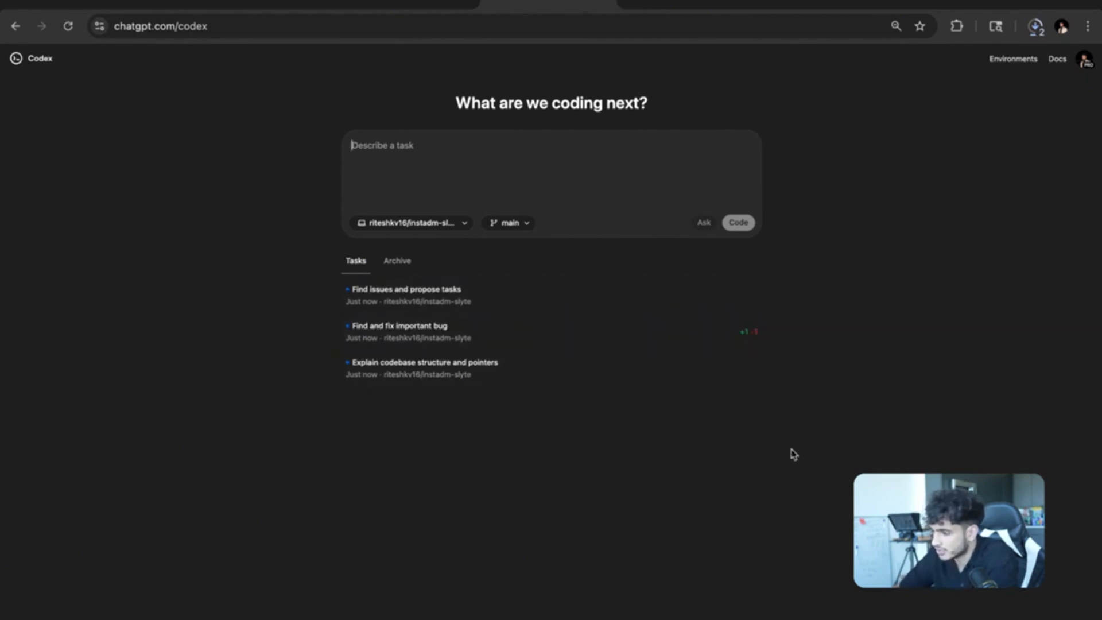
Open the Find and fix important bug task to see its ipcSubcriptionFunction.ts diff.
left_click(579, 337)
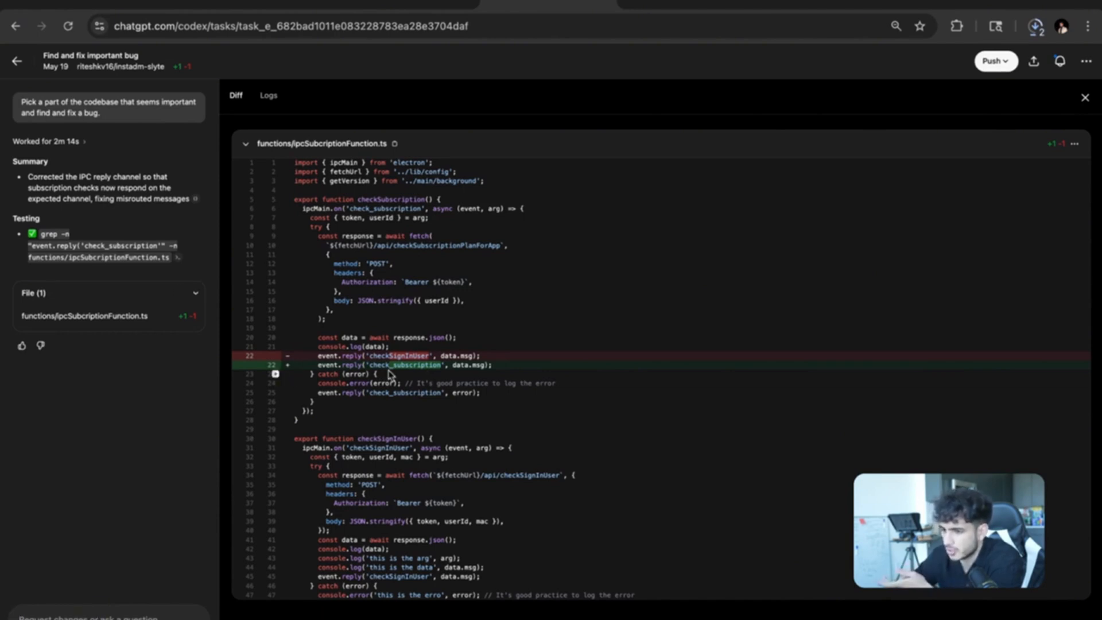
Push the bug fix as a new pull request and view it on GitHub.
left_click(996, 61)
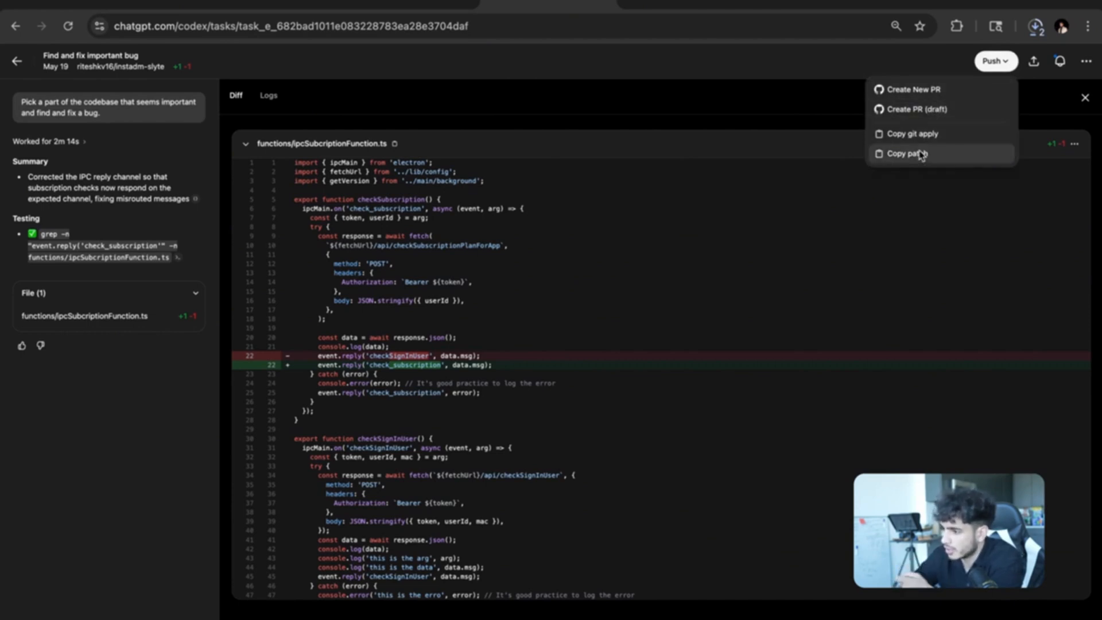
left_click(935, 91)
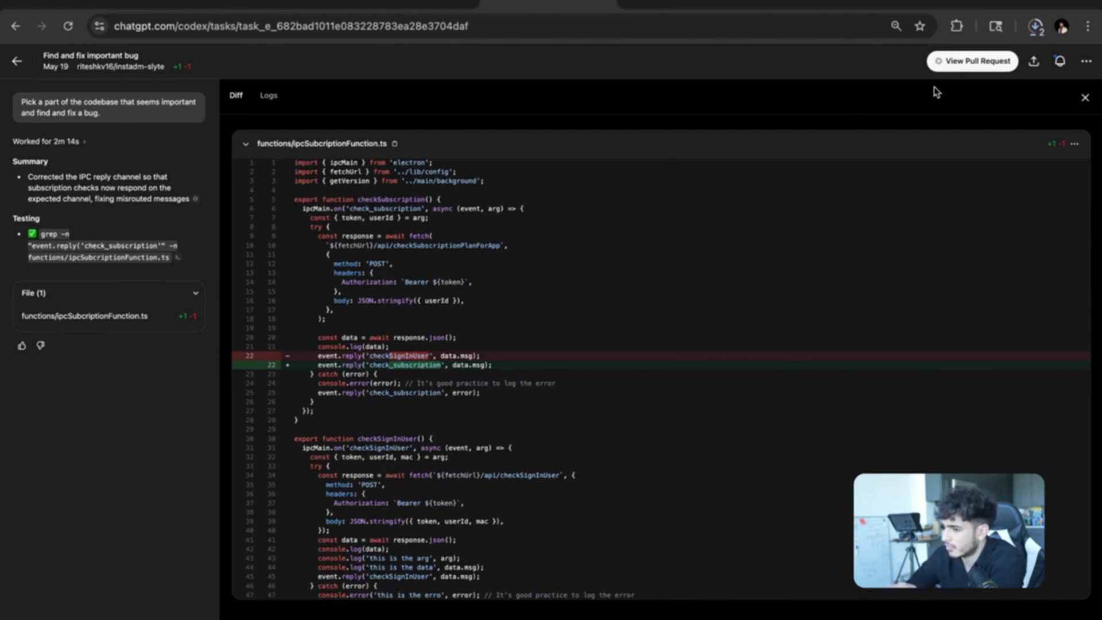
left_click(962, 68)
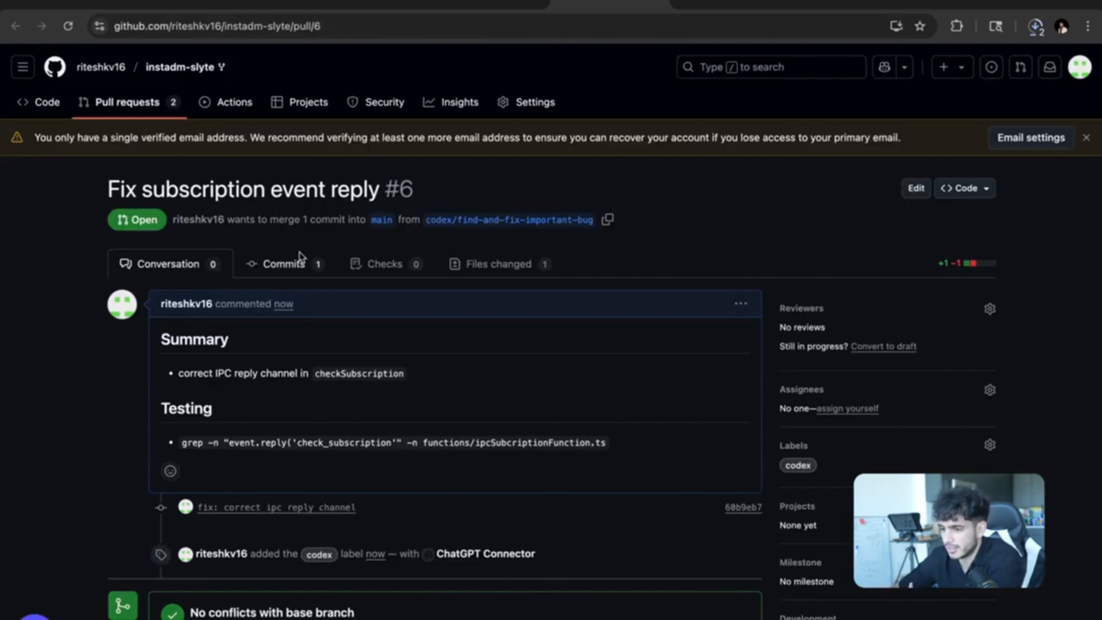
Merge pull request #6, Fix subscription event reply, into main and confirm.
scroll(308, 325, "down", 3)
scroll(308, 326, "down", 1)
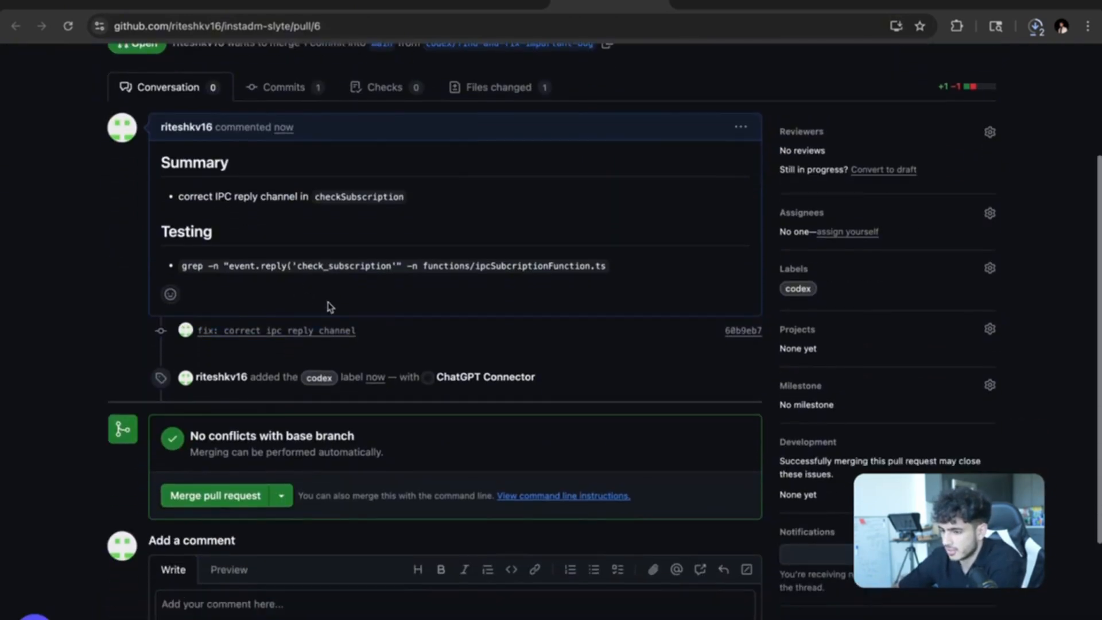
scroll(337, 416, "up", 2)
scroll(276, 452, "down", 1)
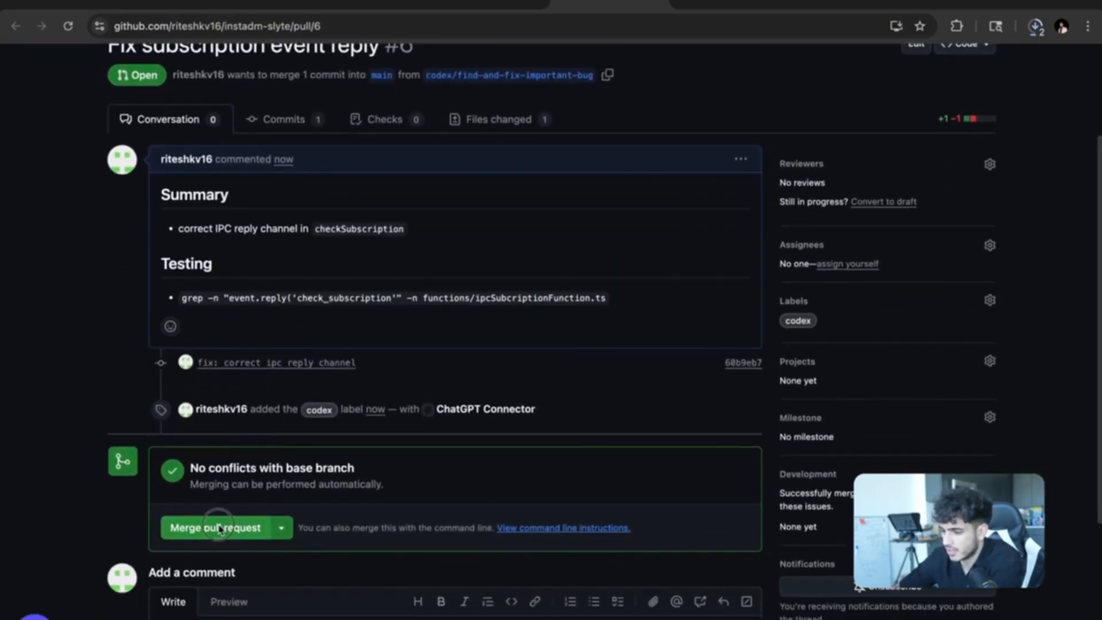
left_click(256, 526)
scroll(220, 573, "down", 1)
left_click(220, 602)
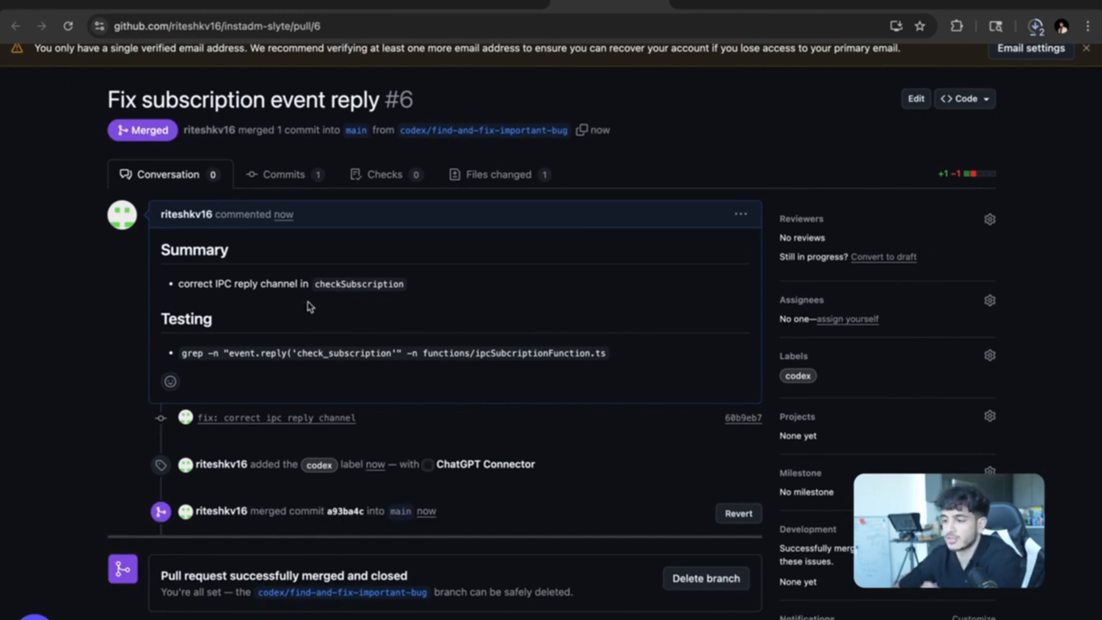
scroll(310, 307, "up", 2)
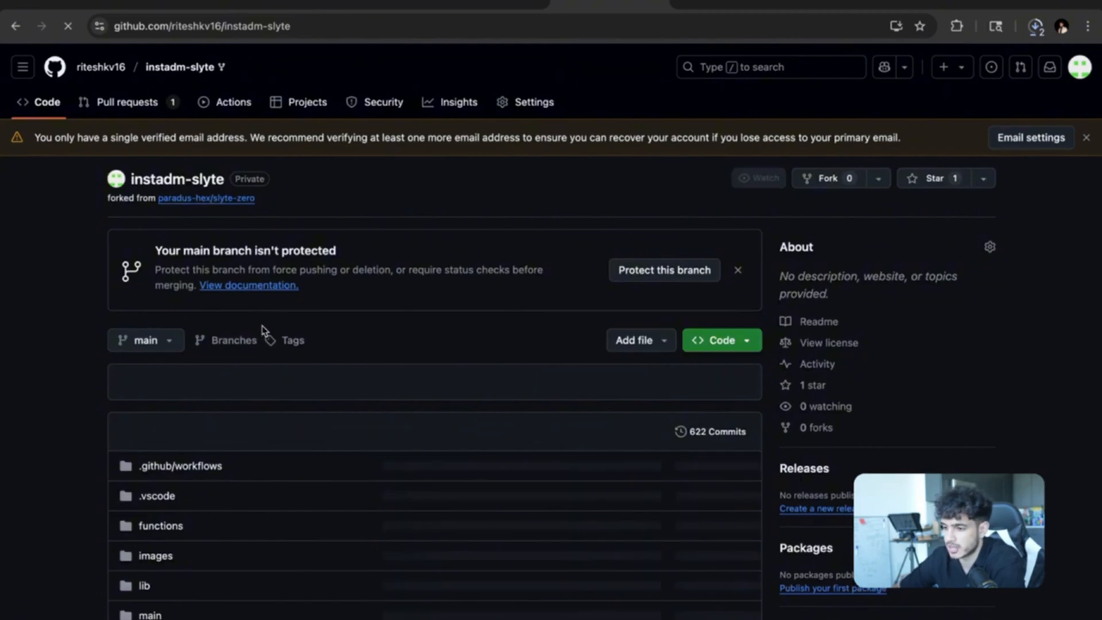
Switch the GitHub repository view to the dev-2 branch.
scroll(264, 331, "down", 1)
left_click(150, 323)
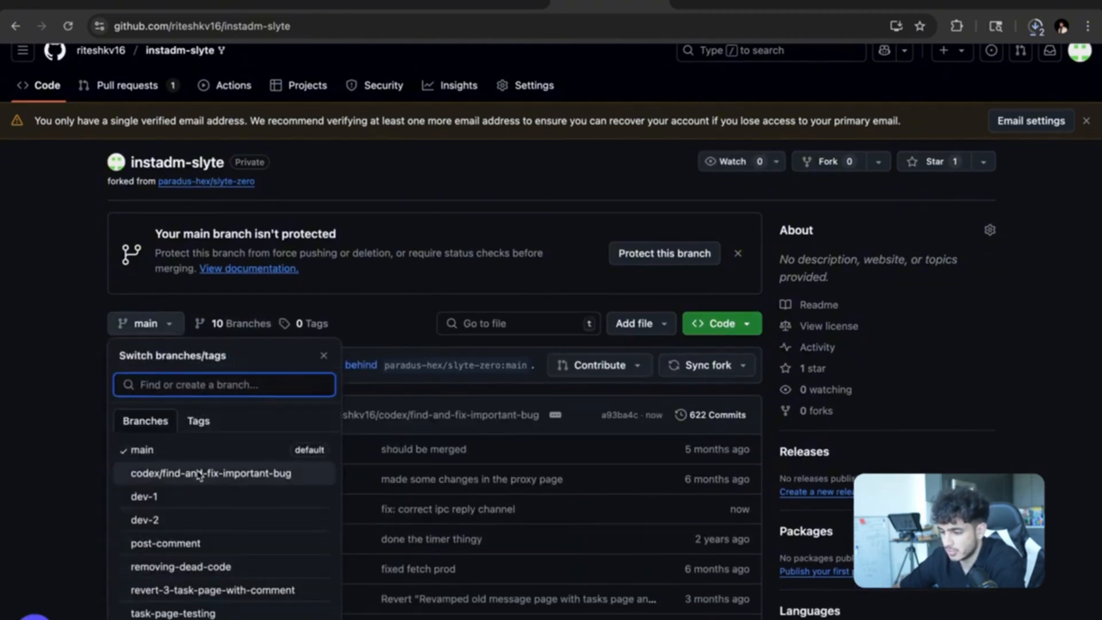
left_click(144, 519)
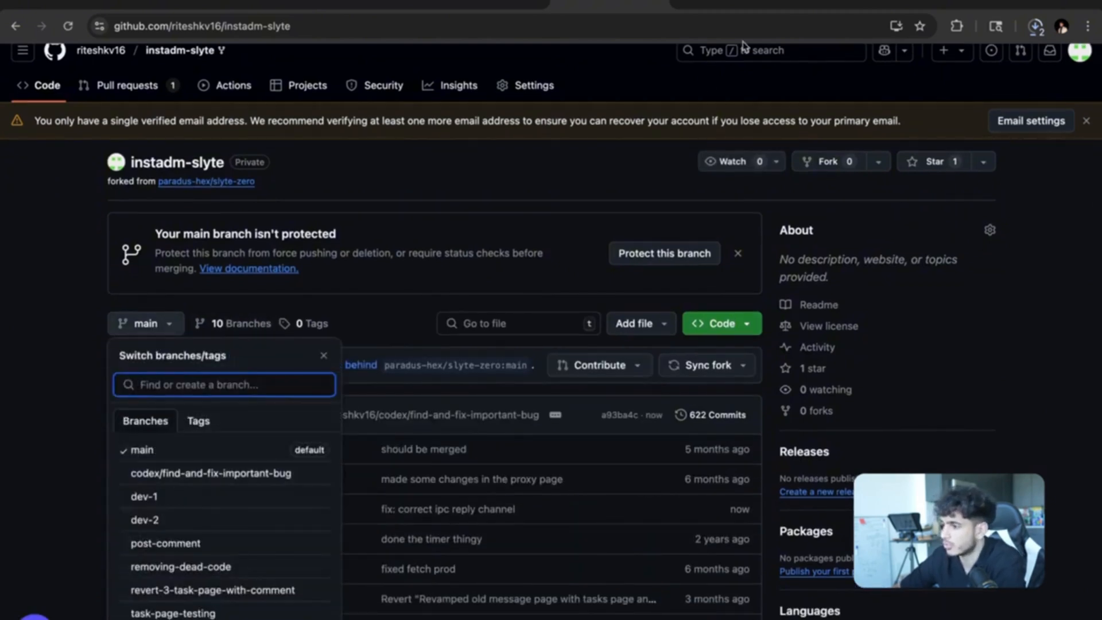
Glance over the benchmark, Reddit and GitHub pages, then return to the Codex task list.
left_click(654, 6)
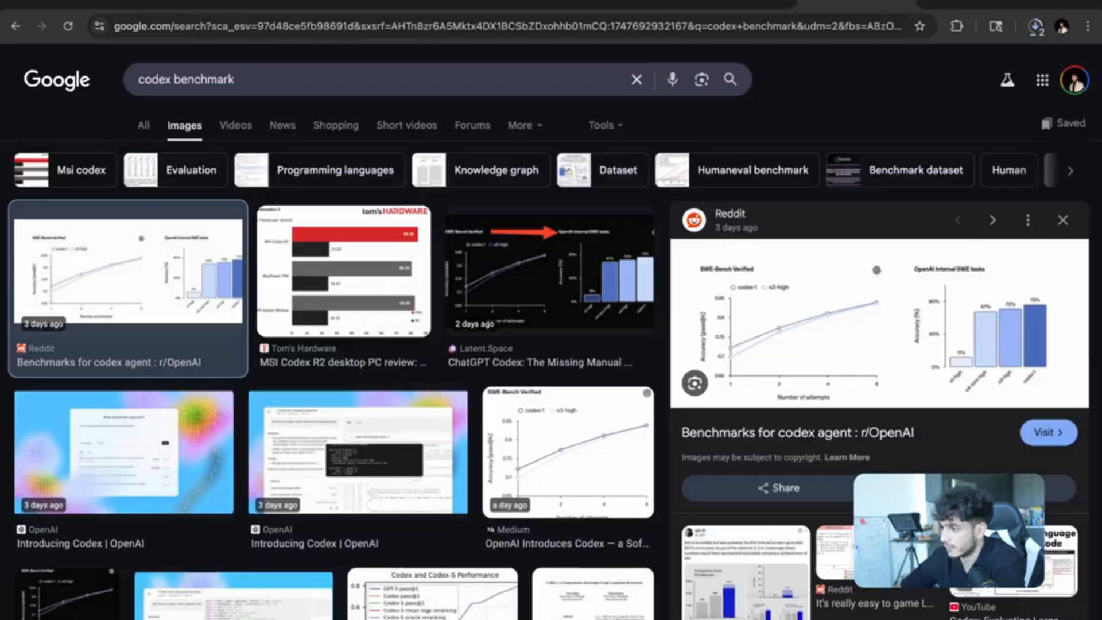
left_click(476, 5)
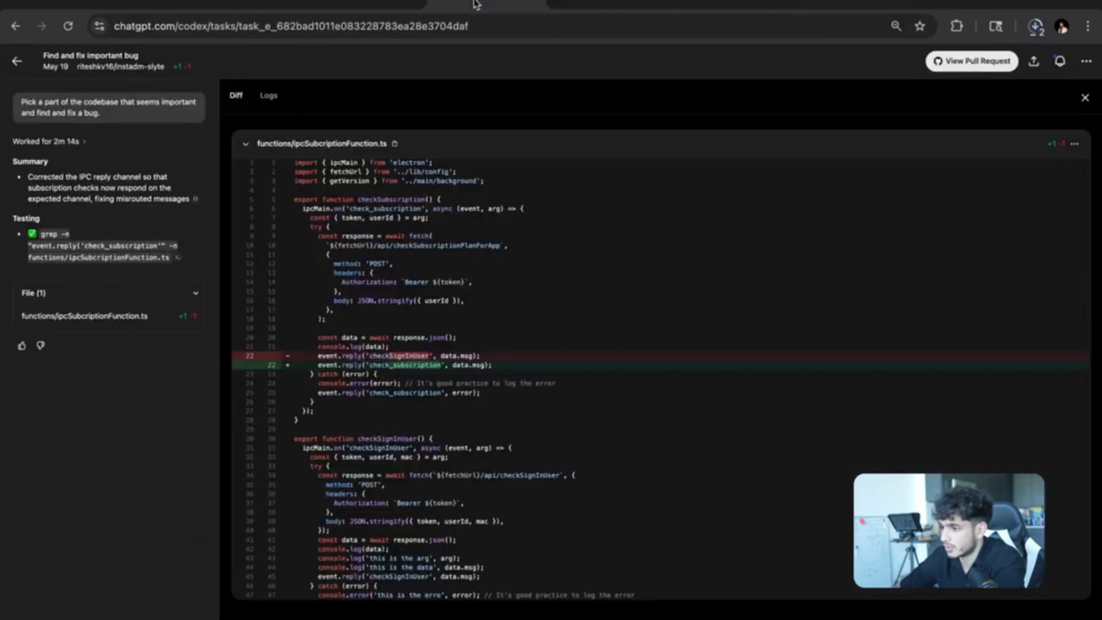
left_click(909, 4)
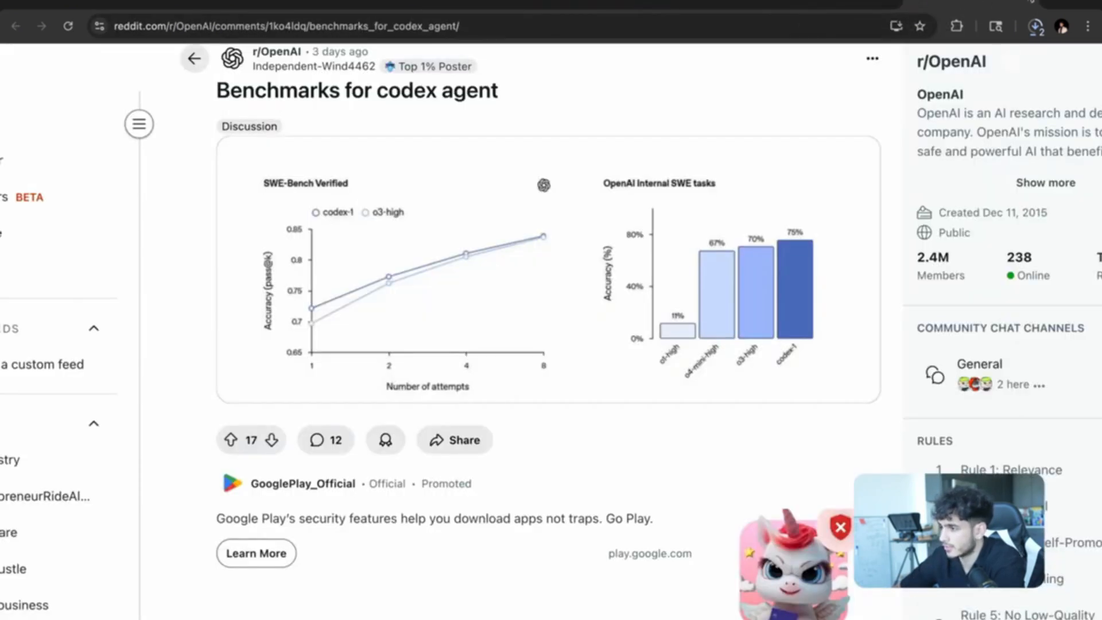
left_click(1031, 2)
left_click(622, 7)
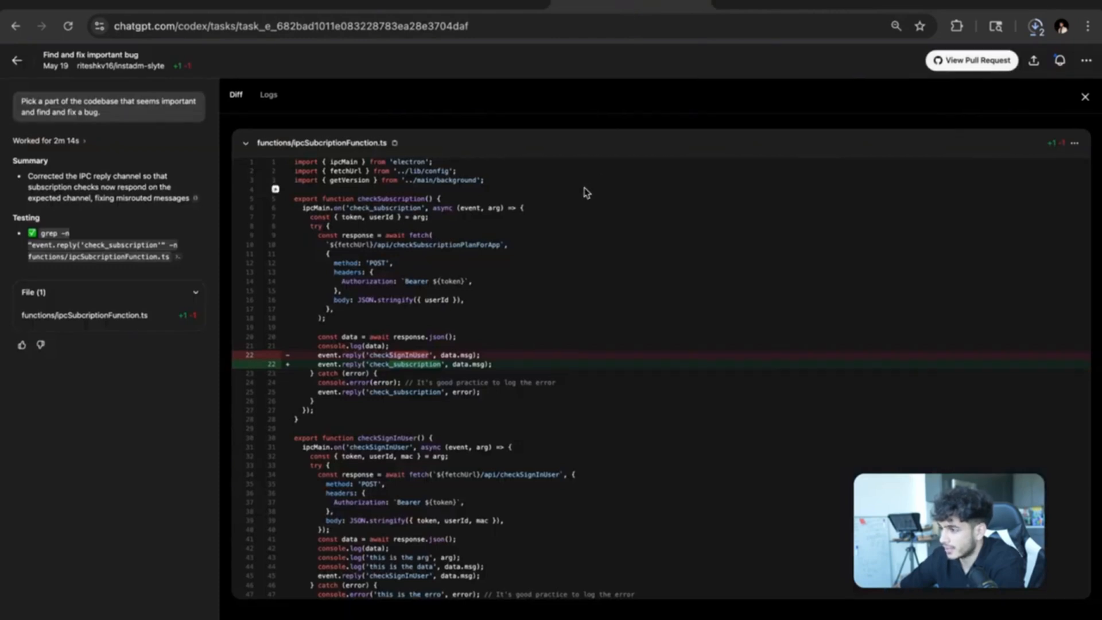
left_click(17, 61)
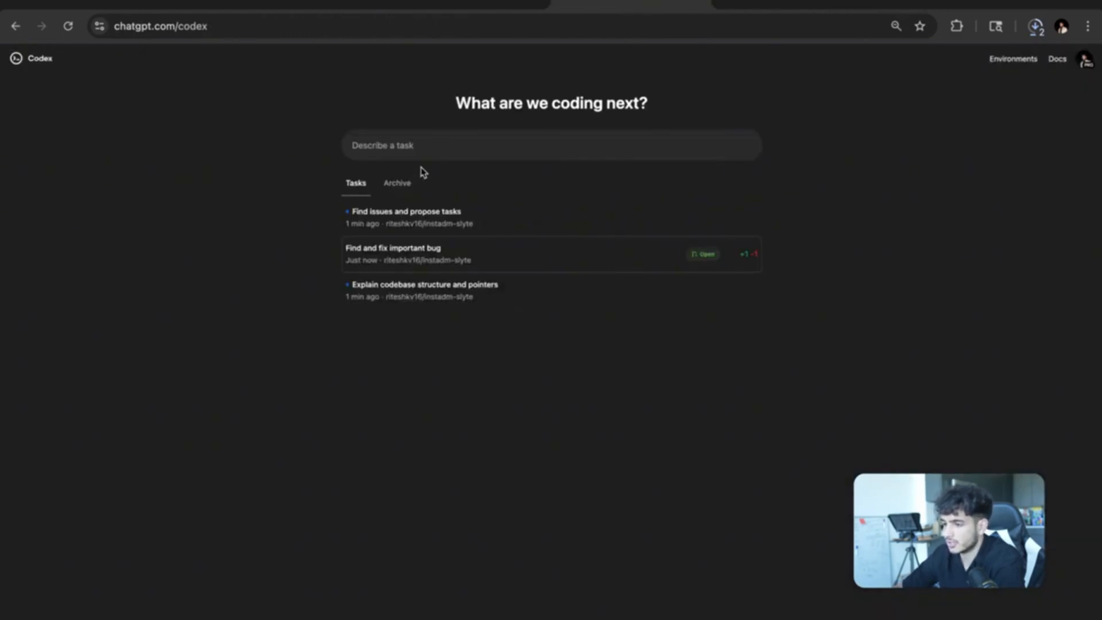
Open the Find issues and propose tasks task and browse its suggested tasks.
left_click(423, 217)
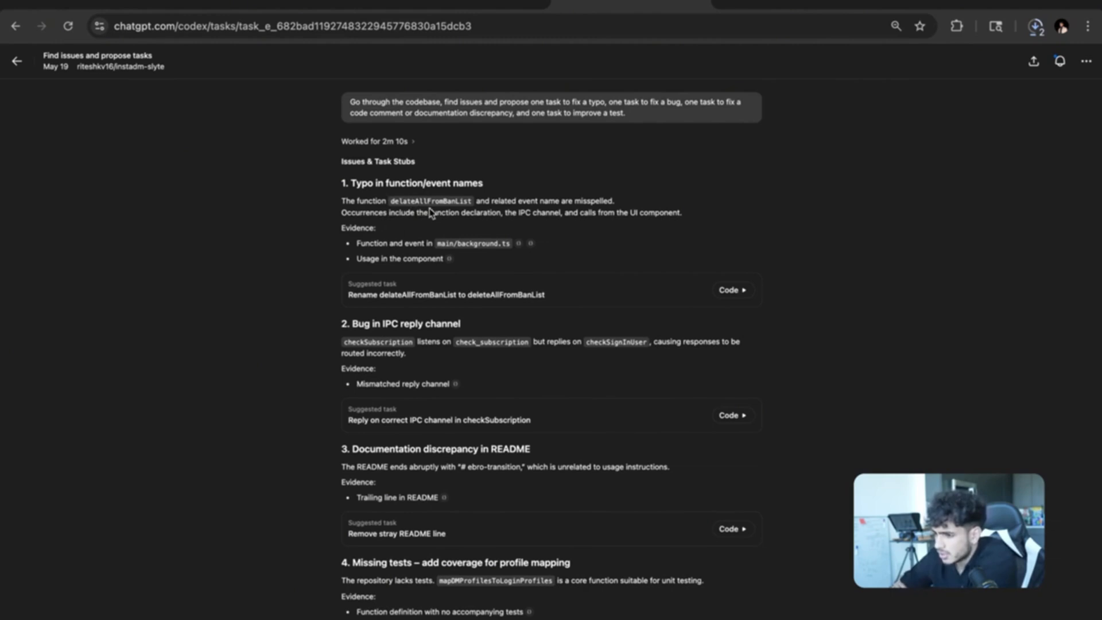
left_click(407, 204)
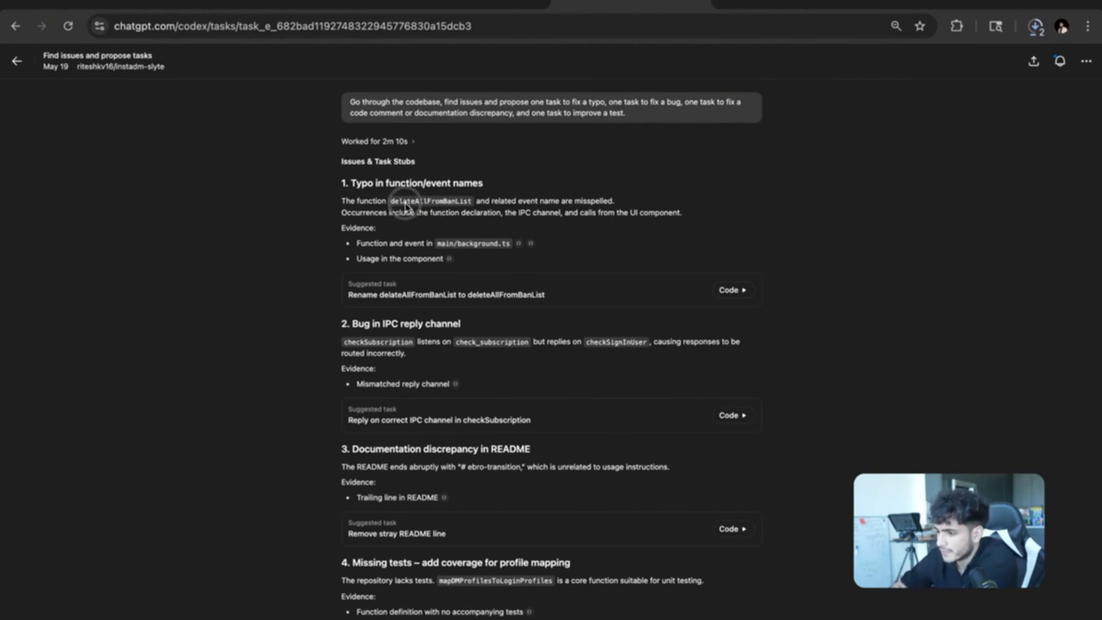
left_click(457, 211)
scroll(456, 215, "down", 1)
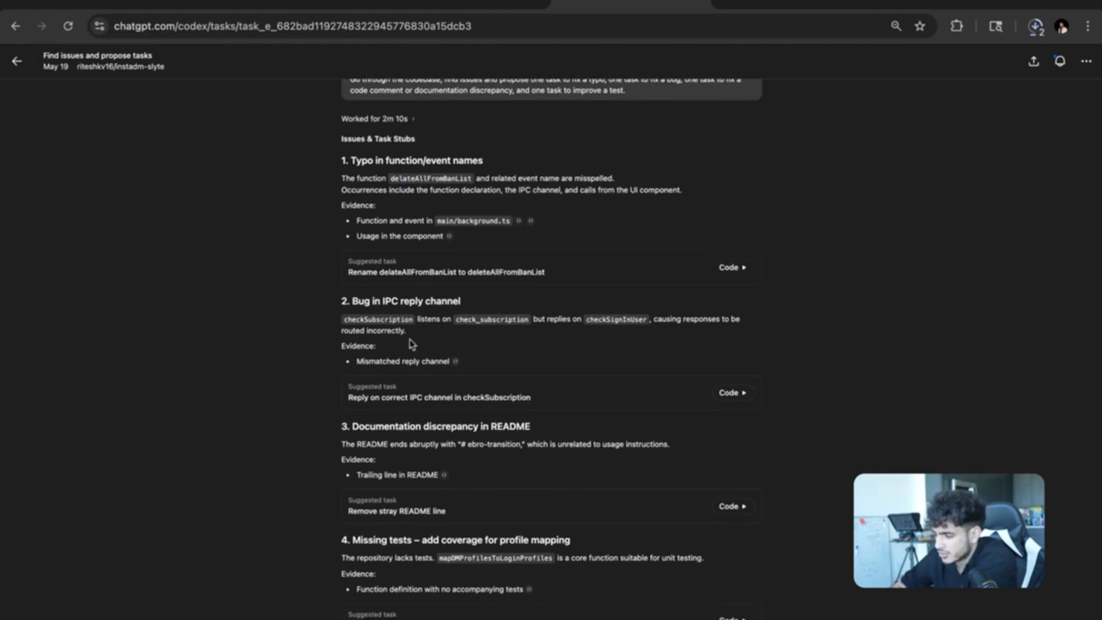
scroll(413, 348, "down", 4)
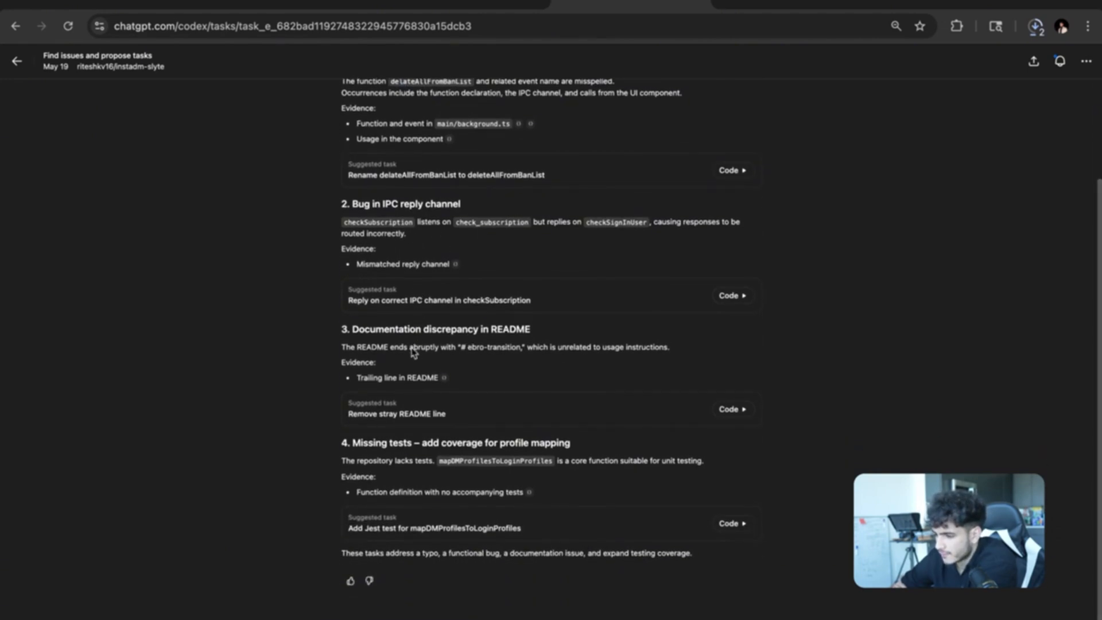
scroll(422, 385, "down", 1)
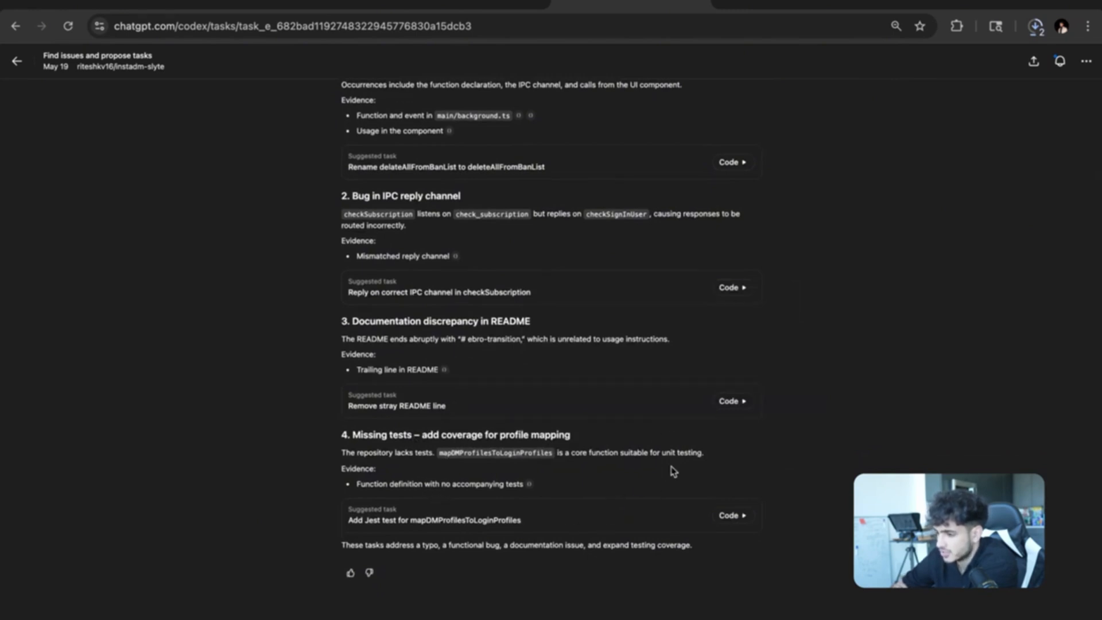
scroll(612, 435, "up", 1)
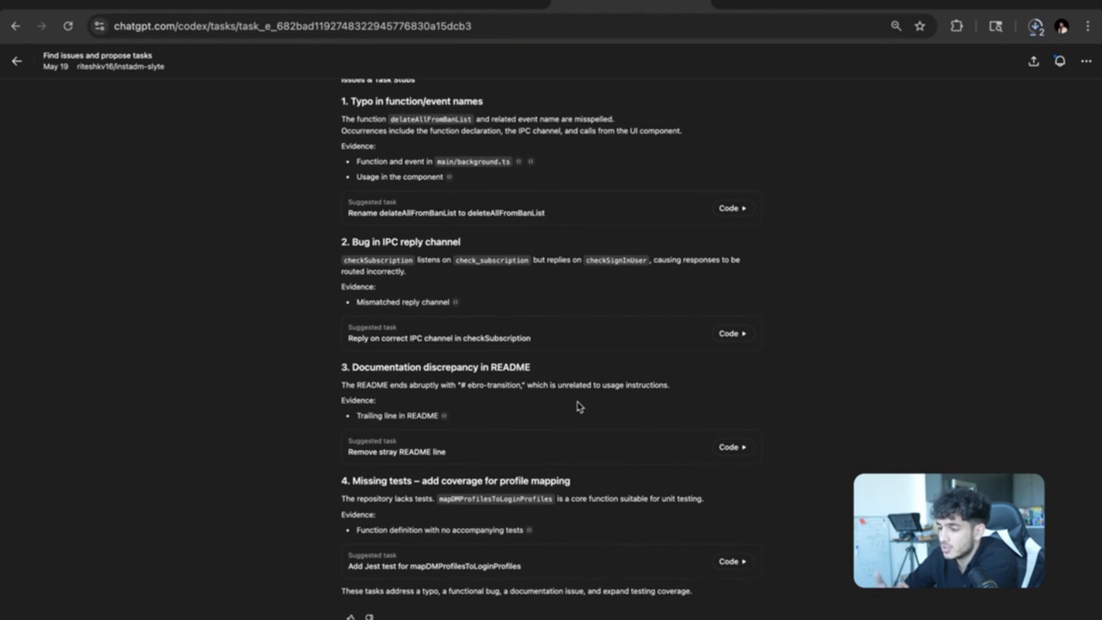
scroll(580, 407, "up", 1)
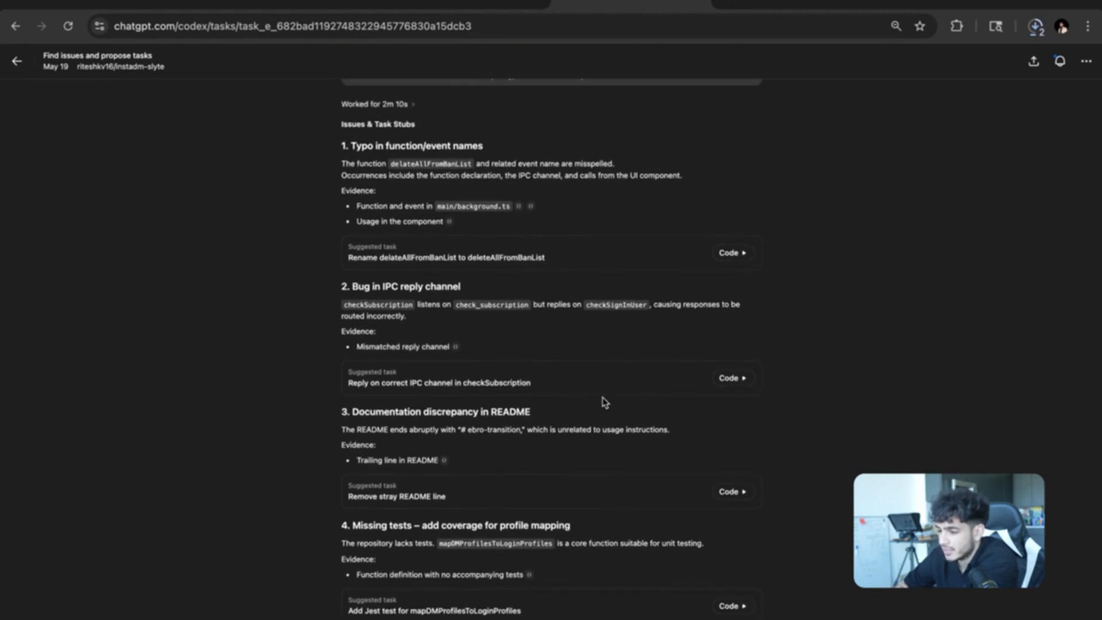
scroll(633, 447, "up", 1)
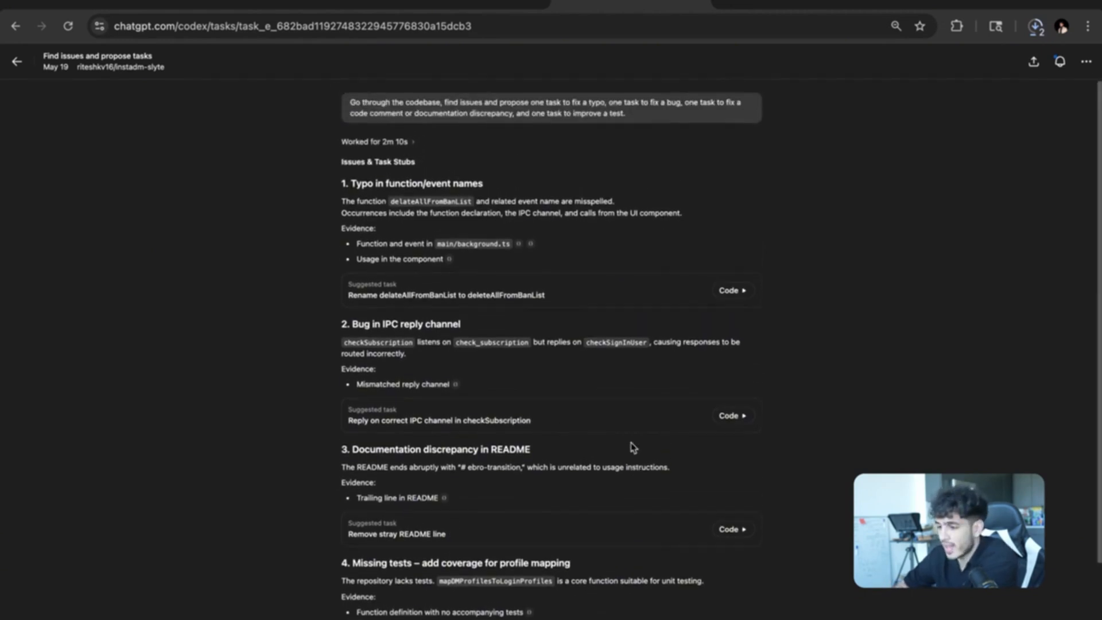
scroll(632, 446, "down", 3)
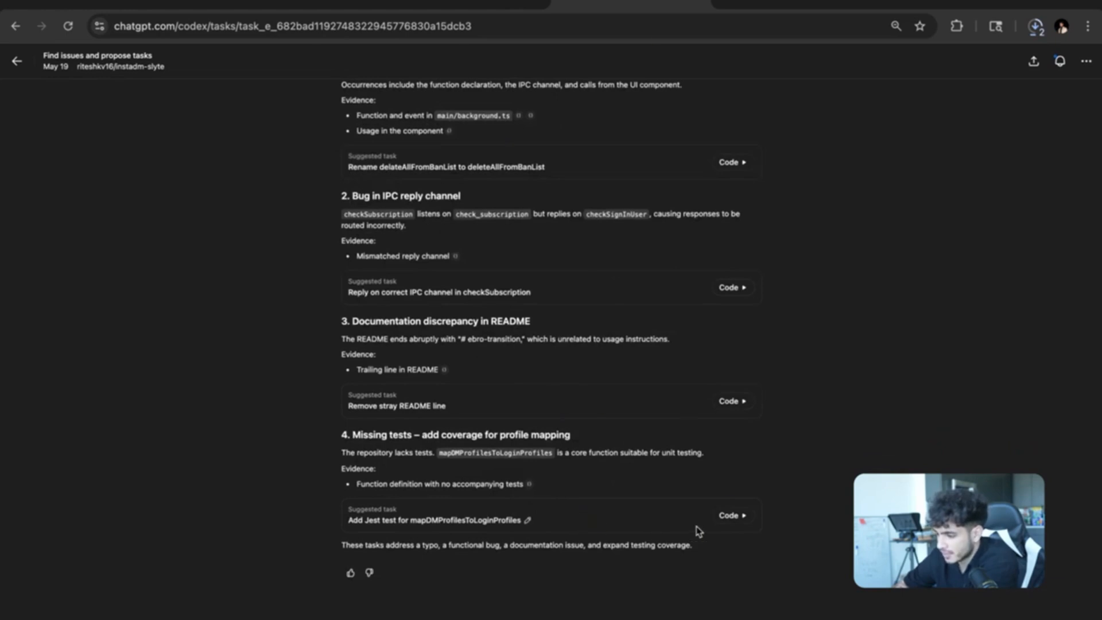
Start a Codex task for the mapDMProfilesToLoginProfiles Jest test suggestion, then return to the task list.
left_click(734, 516)
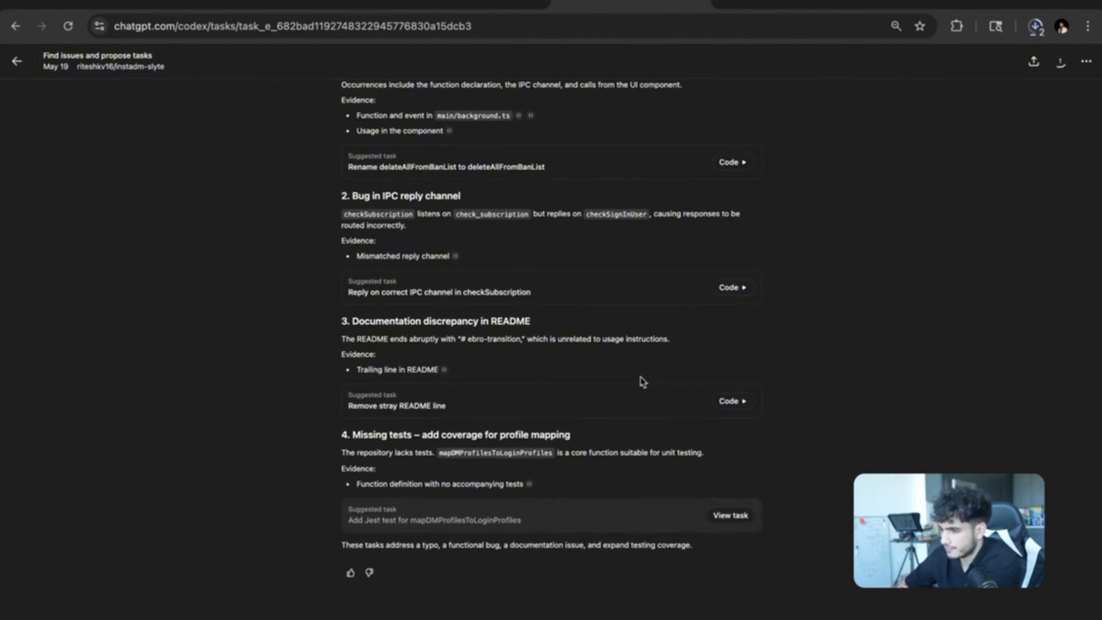
left_click(730, 519)
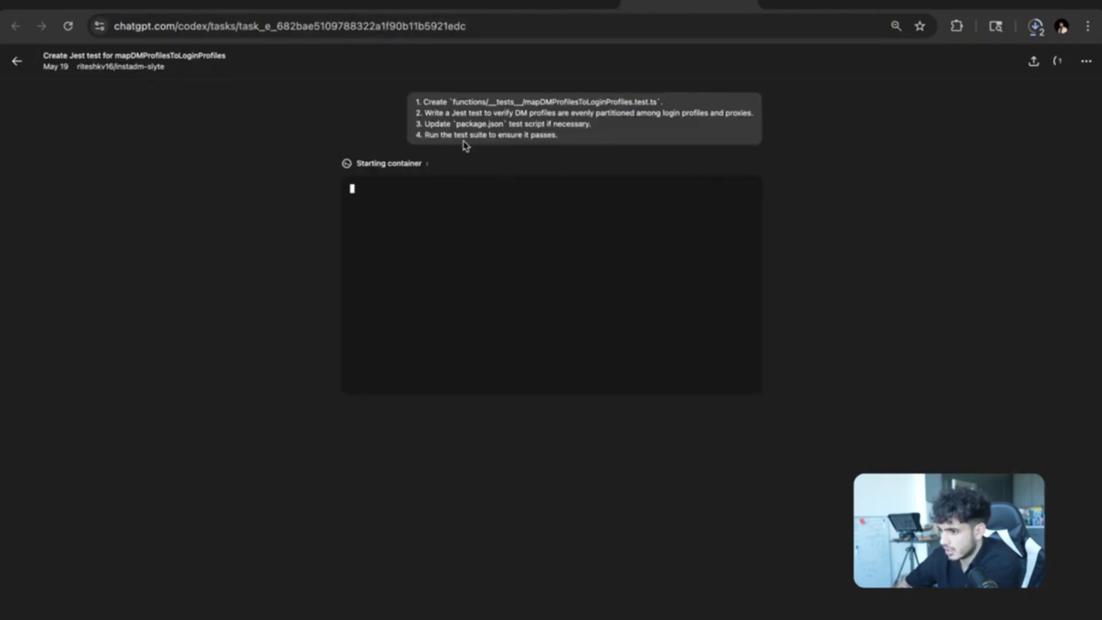
left_click(17, 61)
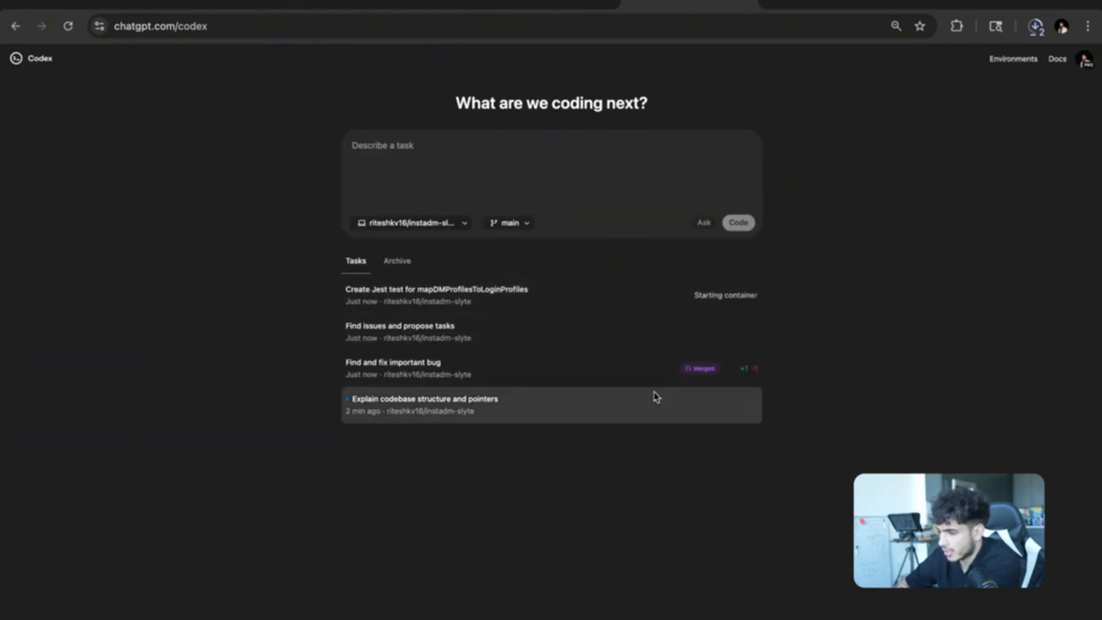
Archive the bug-fix and Find issues tasks, and open Explain codebase structure and pointers.
left_click(754, 370)
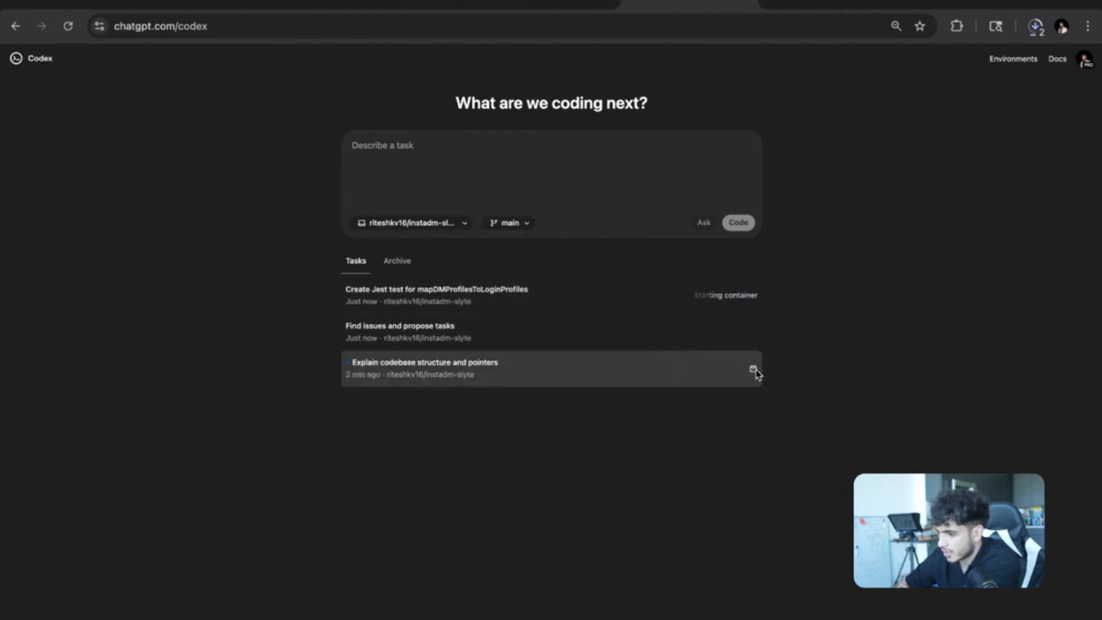
left_click(754, 334)
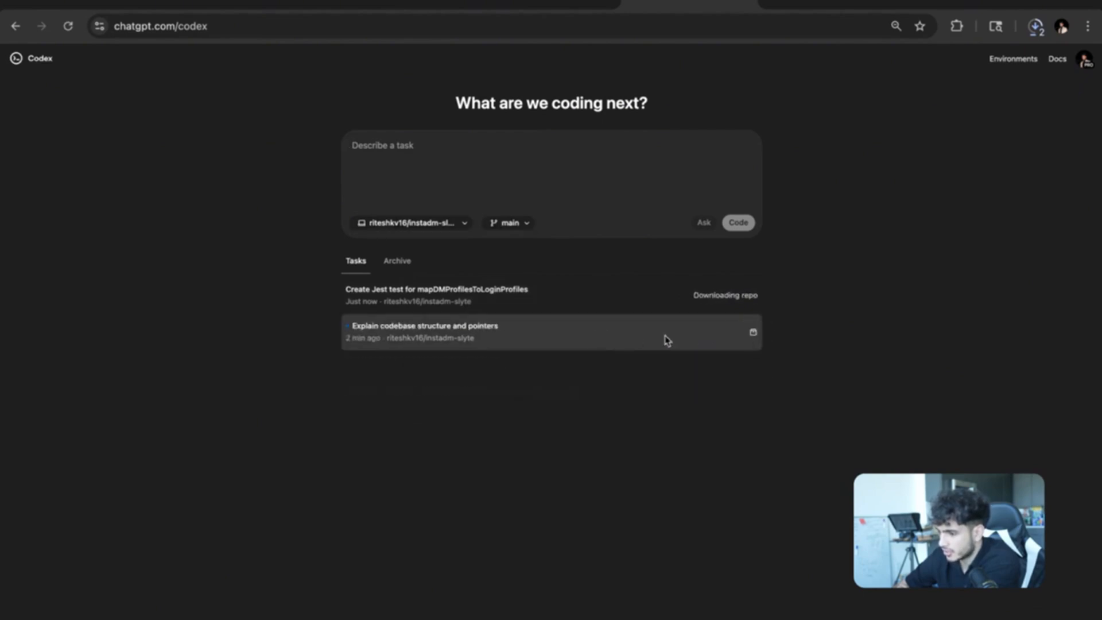
left_click(501, 342)
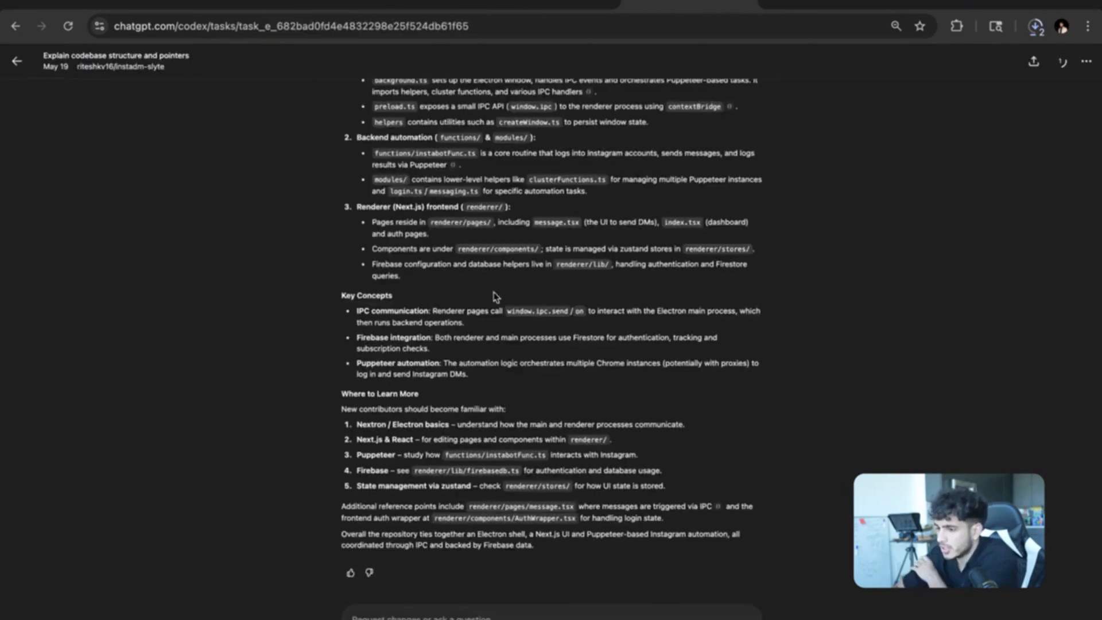
Highlight Next.js + Electron and the React, Puppeteer and Firebase utilities in the overview.
scroll(492, 278, "up", 3)
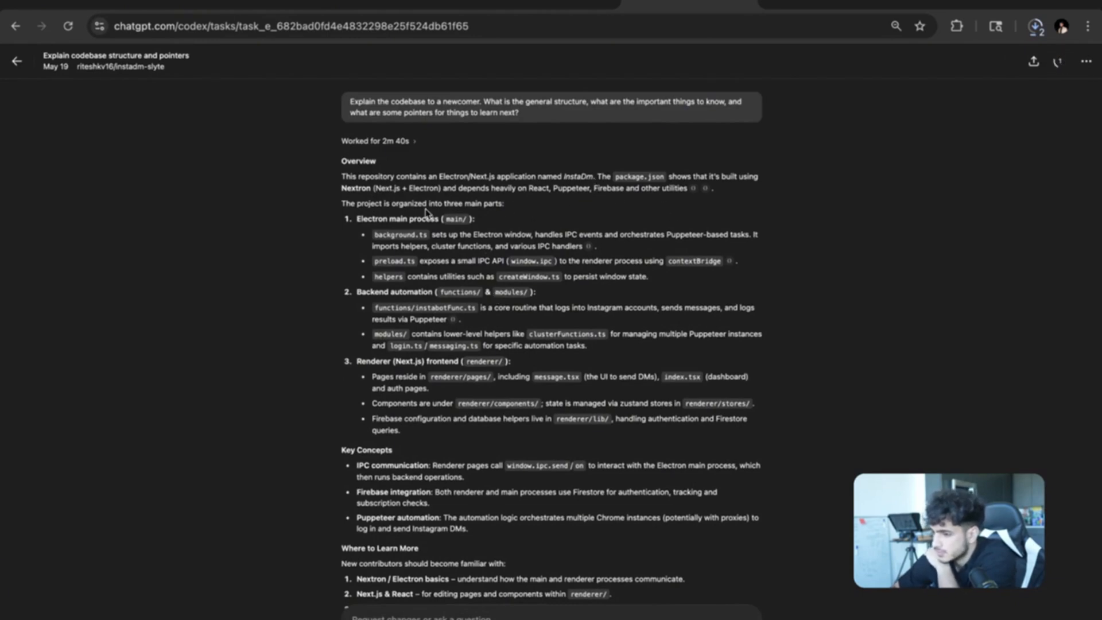
left_click_drag(377, 188, 439, 191)
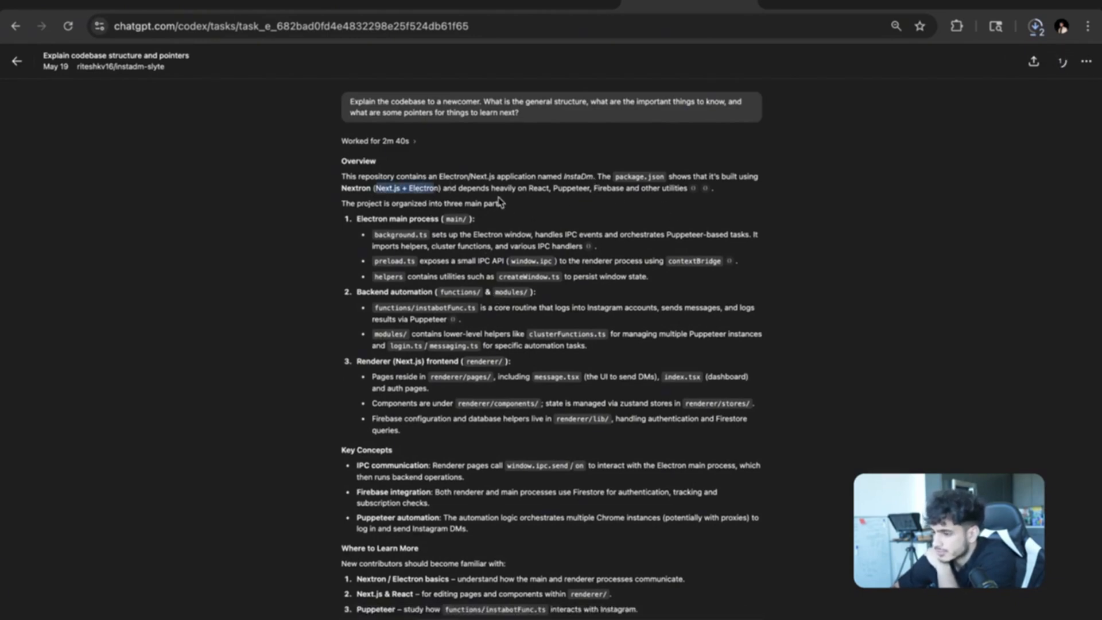
left_click_drag(529, 195, 689, 196)
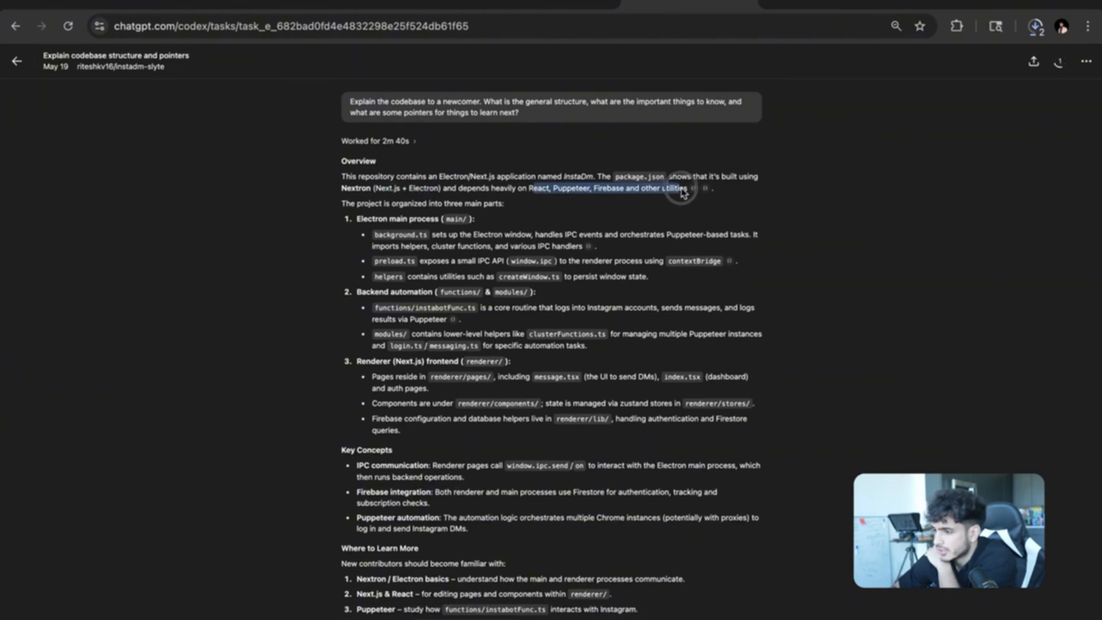
left_click(619, 199)
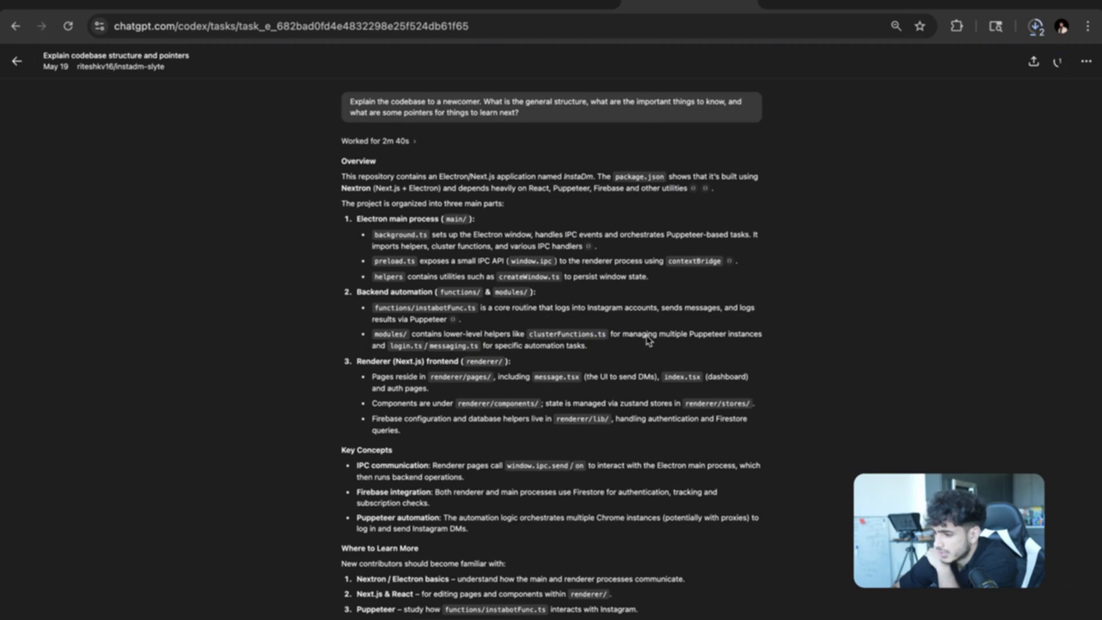
Read through the rest of the codebase explanation and give the answer a thumbs-up.
scroll(476, 326, "down", 2)
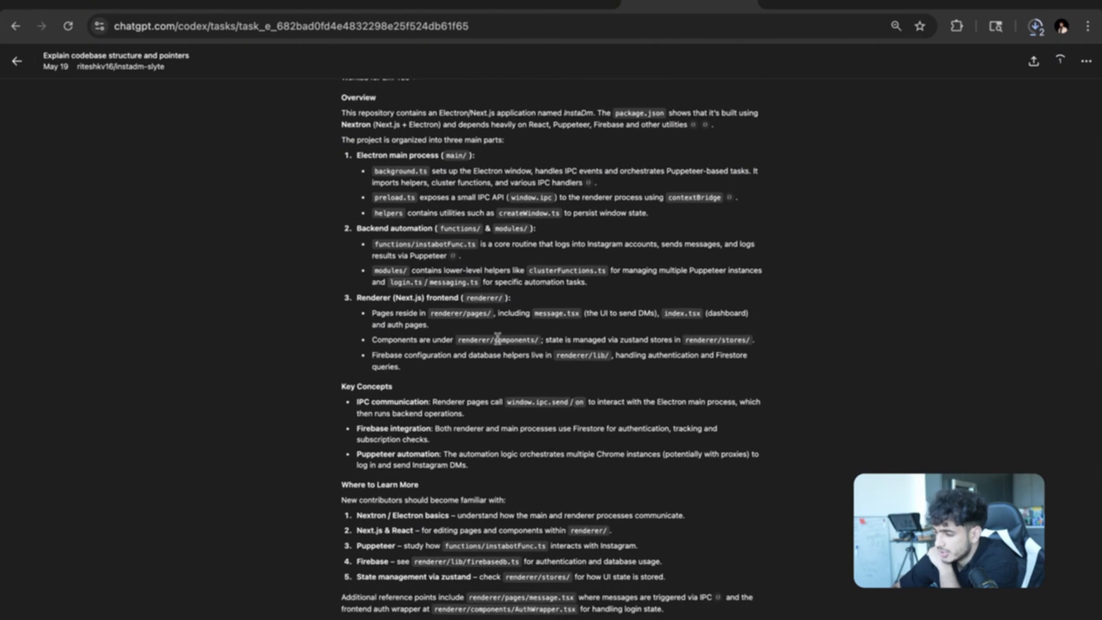
scroll(497, 337, "down", 1)
scroll(497, 337, "down", 2)
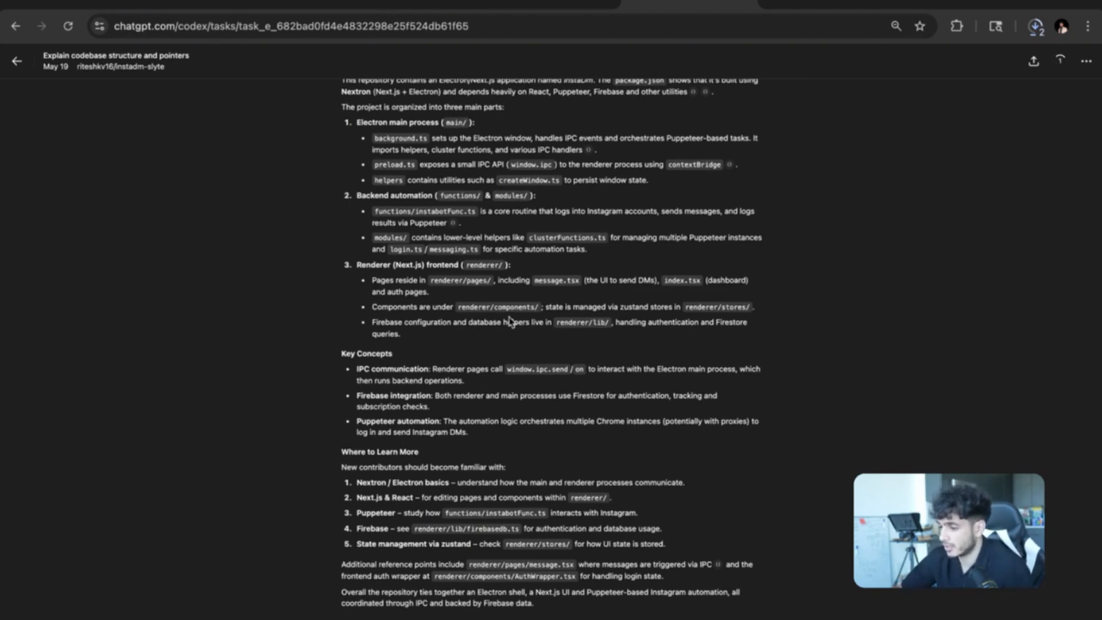
scroll(480, 339, "up", 2)
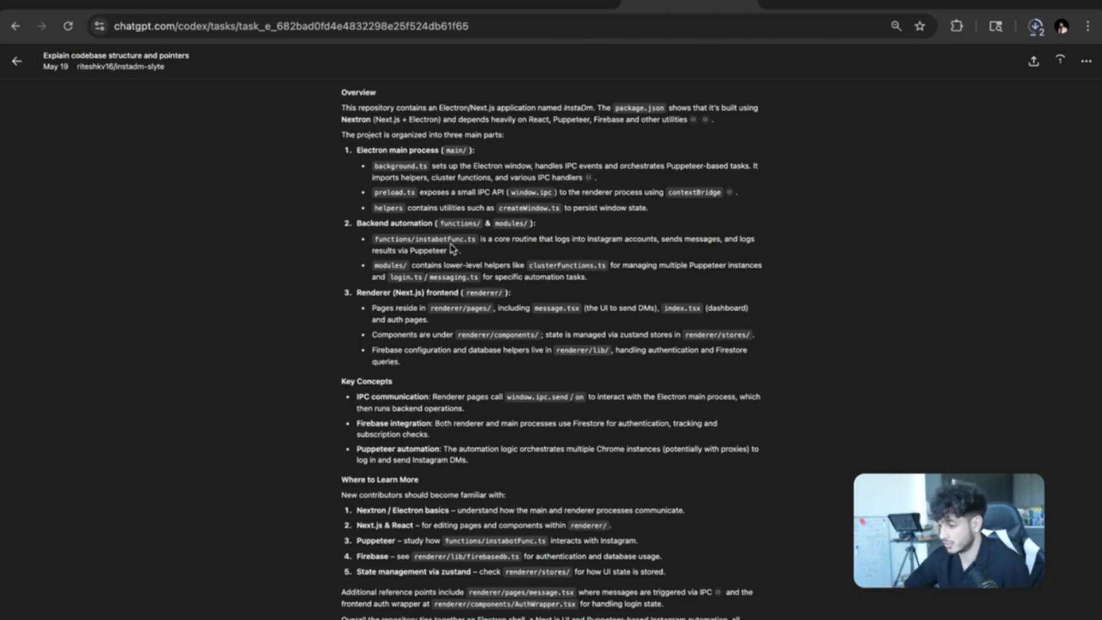
scroll(550, 270, "down", 3)
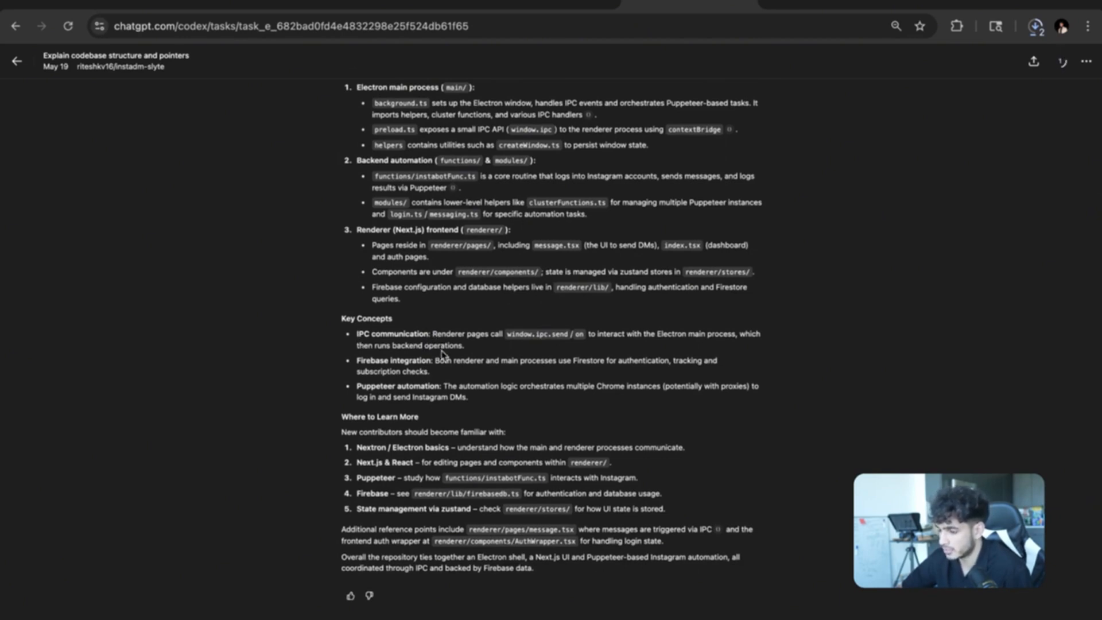
scroll(441, 354, "down", 1)
left_click_drag(441, 378, 372, 382)
scroll(470, 373, "down", 1)
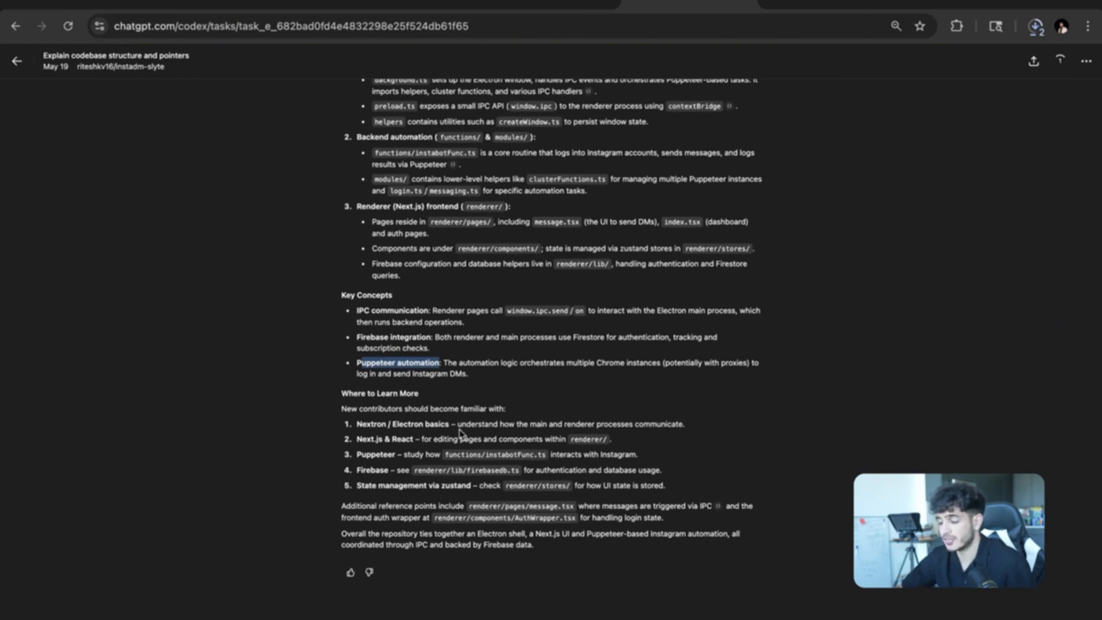
scroll(464, 402, "up", 3)
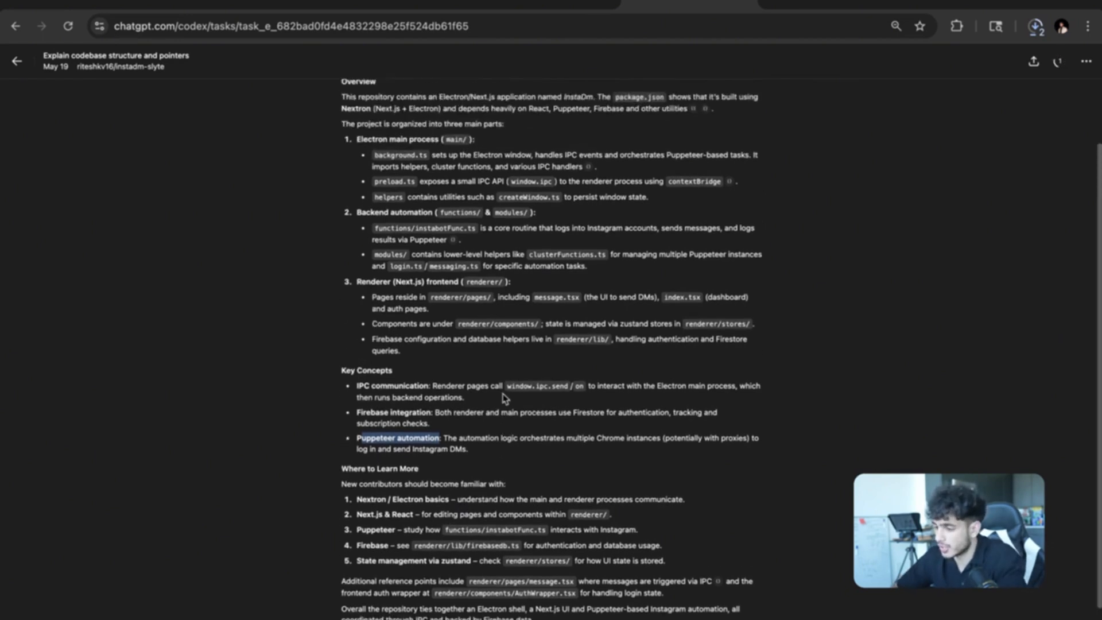
scroll(454, 275, "down", 3)
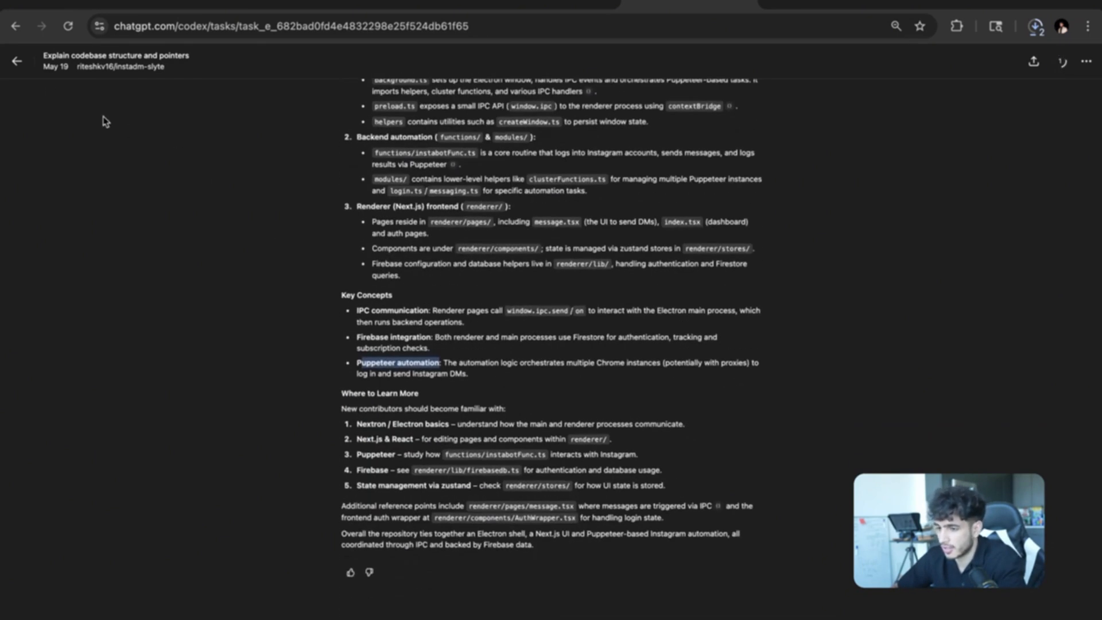
left_click(350, 572)
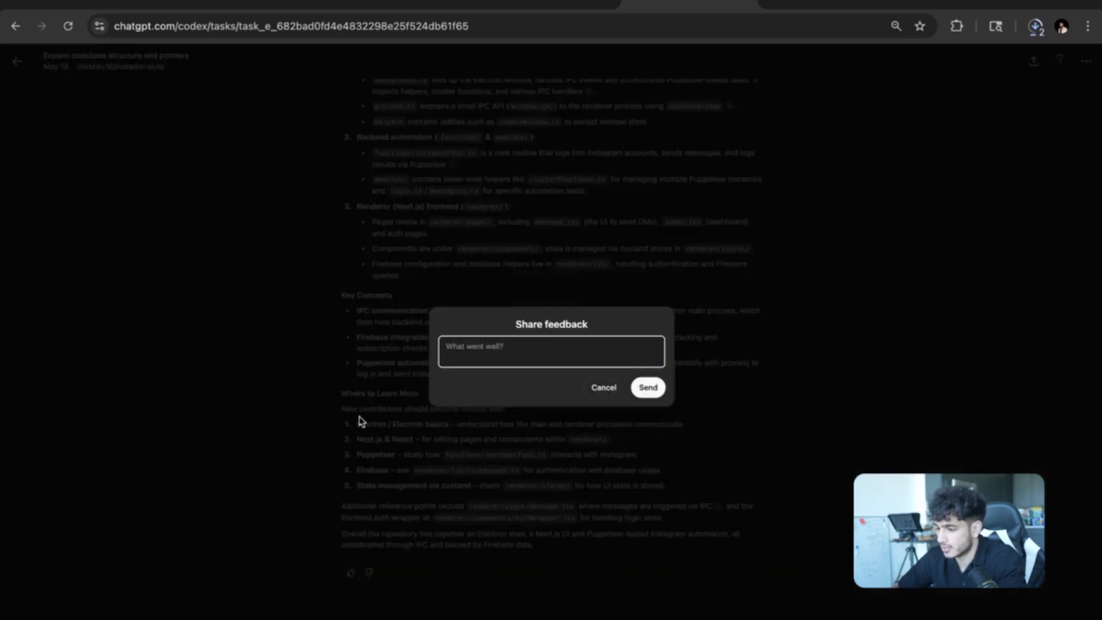
Send the feedback 'good understanding' on the explanation and go back to Codex home.
type("good understanding")
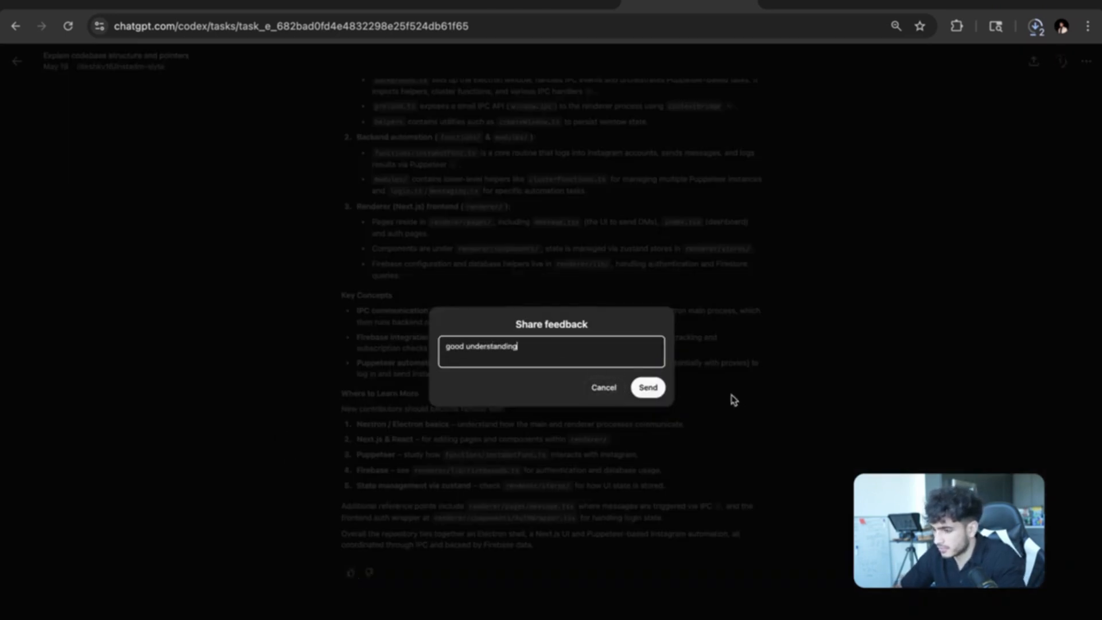
left_click(648, 388)
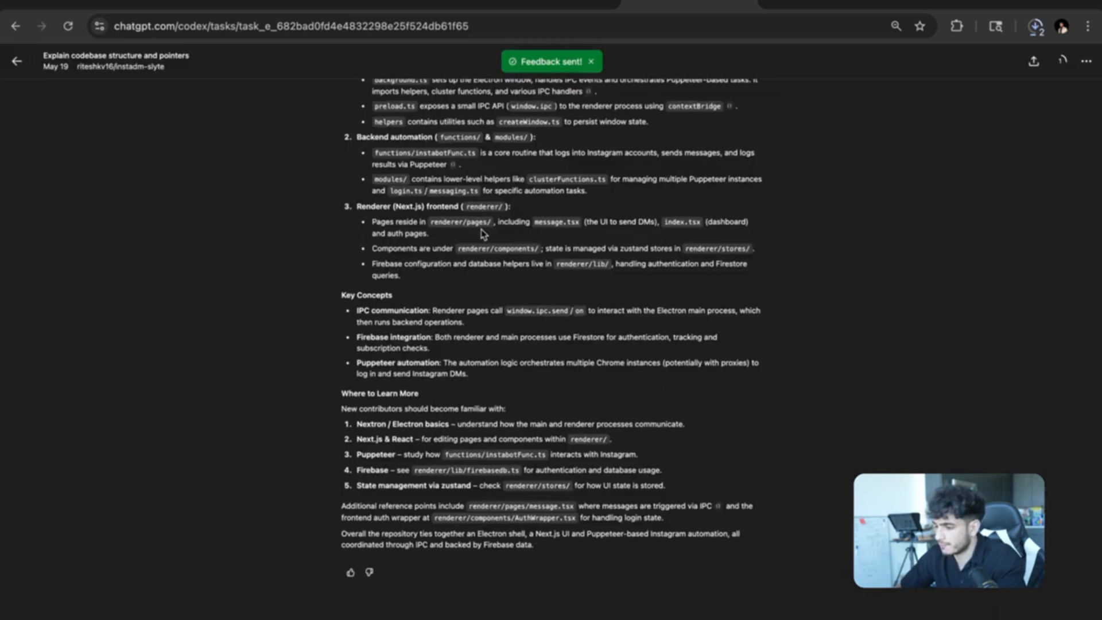
left_click(17, 62)
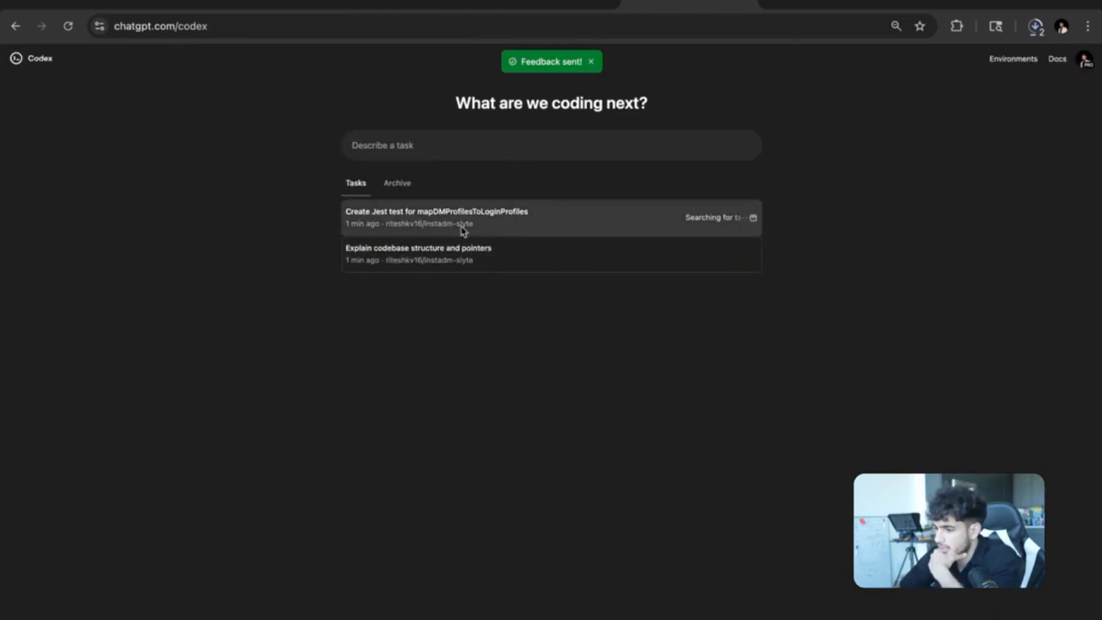
Focus the new task box, then bring up all open windows to reach InstaDm.
left_click(428, 153)
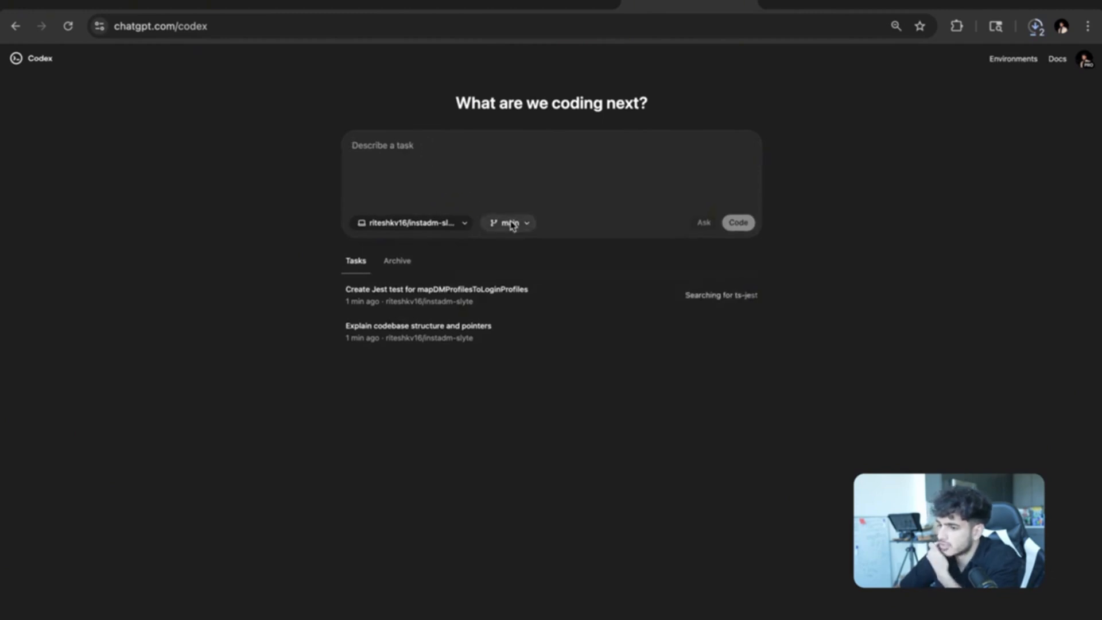
key("ctrl+Right")
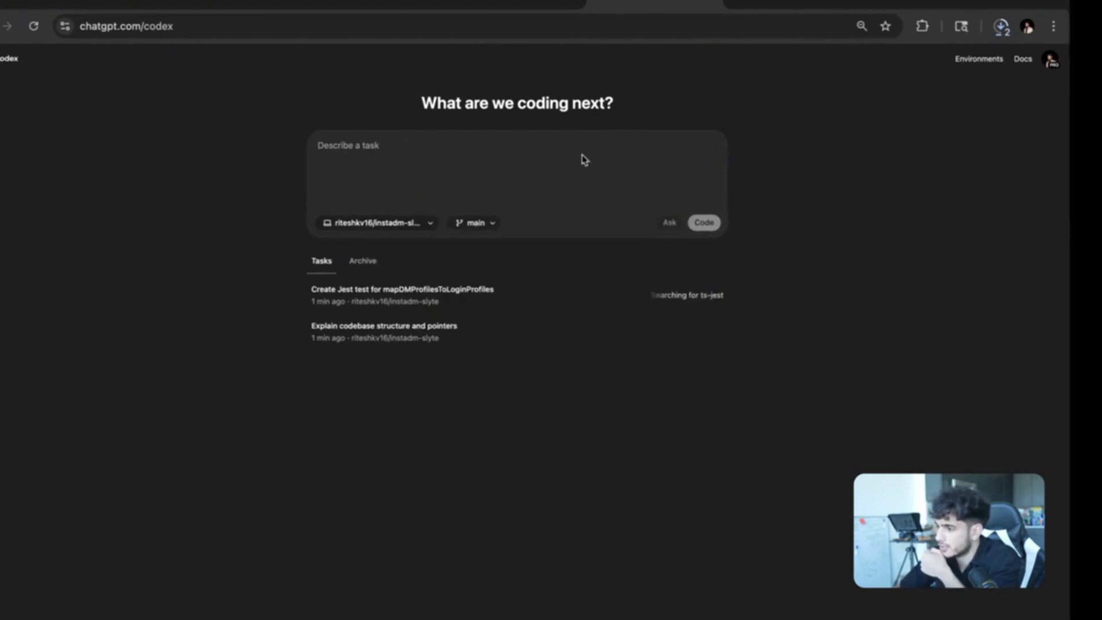
key("ctrl+Up")
Bring the InstaDm Tasks window forward and nudge it slightly up and left.
left_click(594, 224)
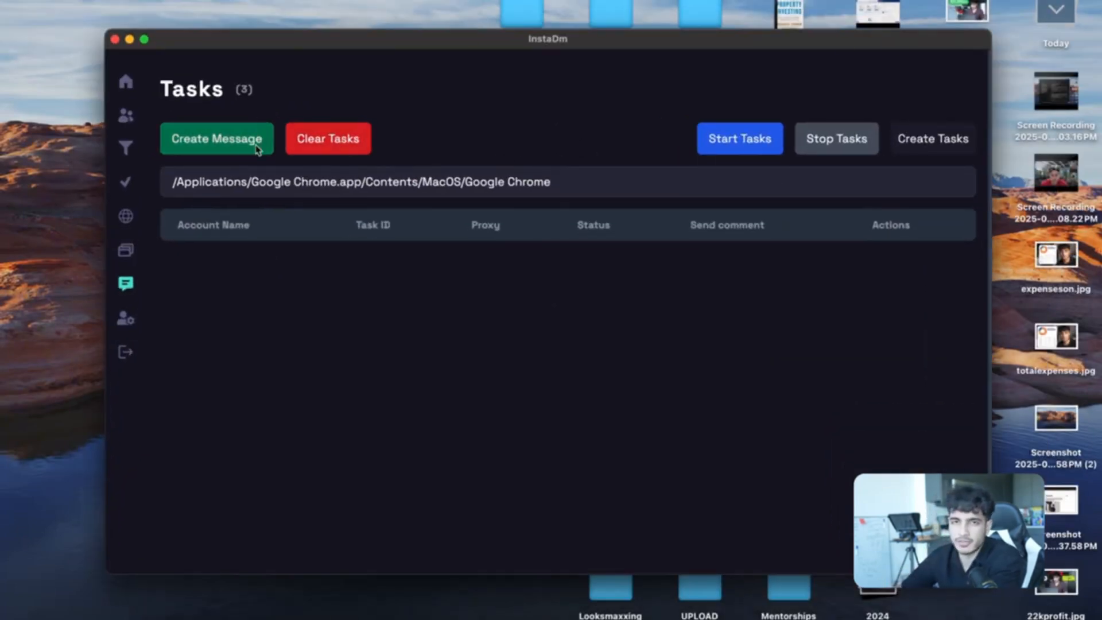
mouse_move(374, 43)
left_mouse_down()
mouse_move(351, 16)
mouse_move(368, 26)
left_mouse_up()
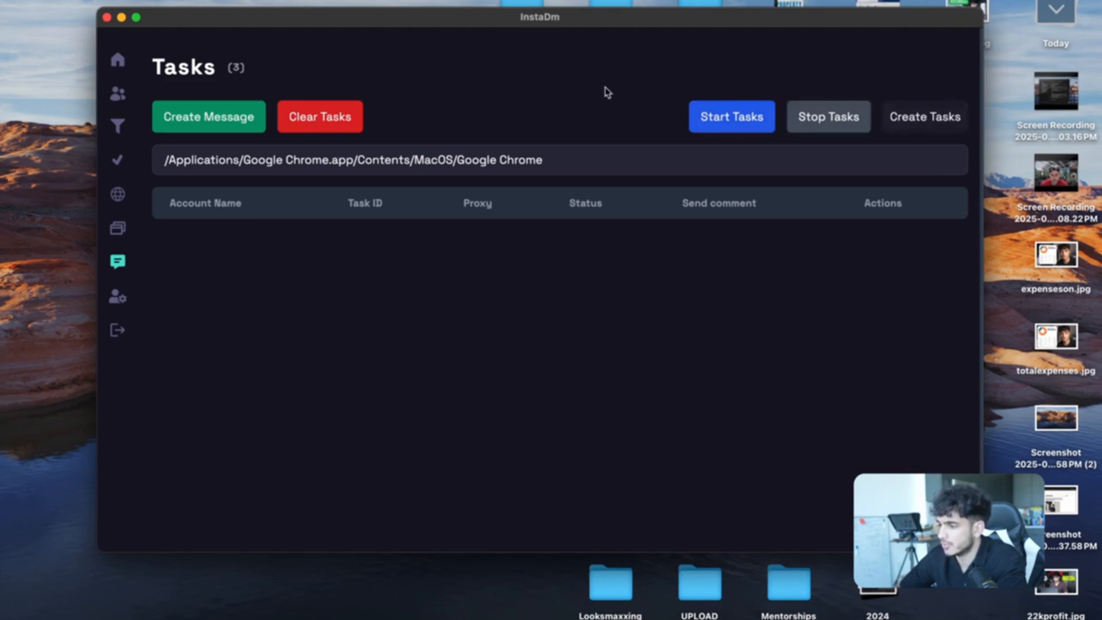
key("ctrl+Up")
Back on the Codex page, choose dev-1 as the branch for the new task.
left_click(583, 5)
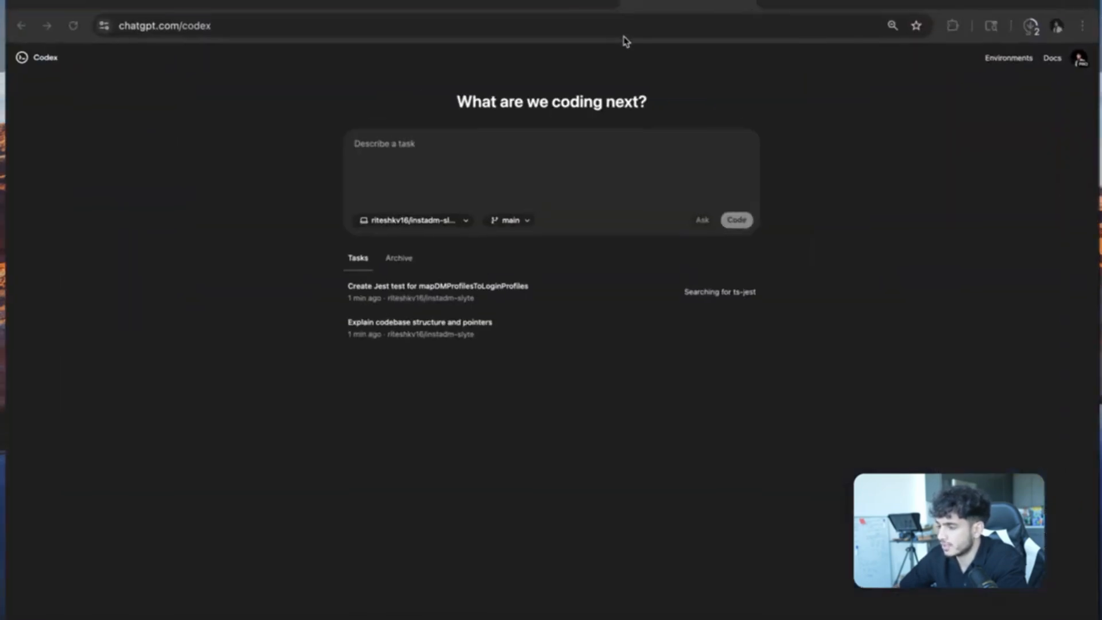
left_click(506, 225)
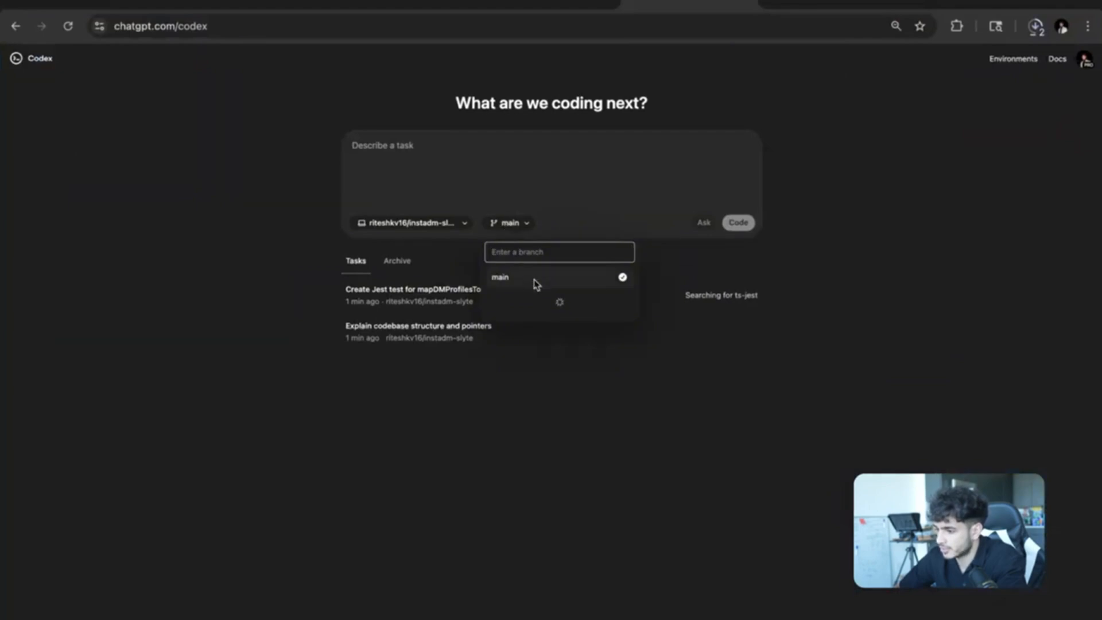
left_click(517, 309)
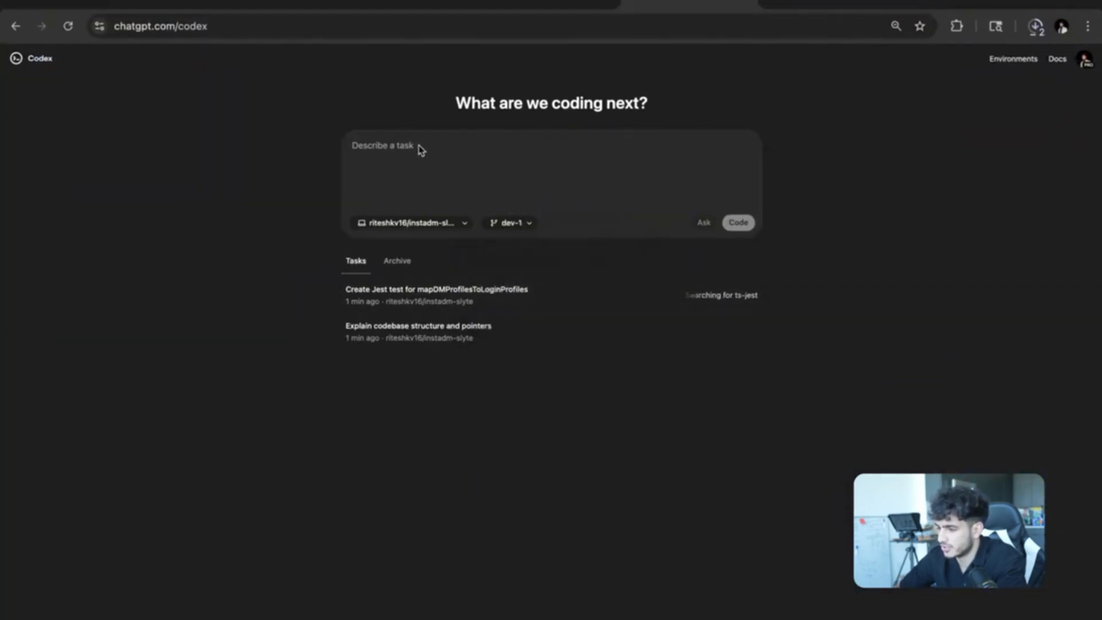
Submit a task describing the InstaDM Send page buttons, asking for a green Start task and a blue Create Task.
left_click(453, 149)
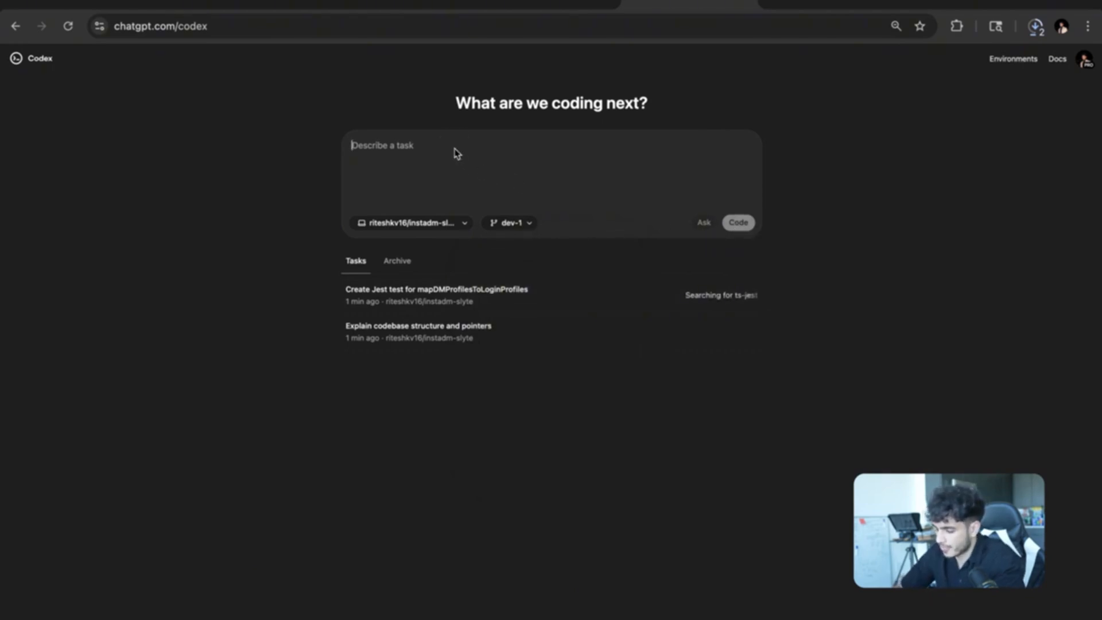
type("in the Send")
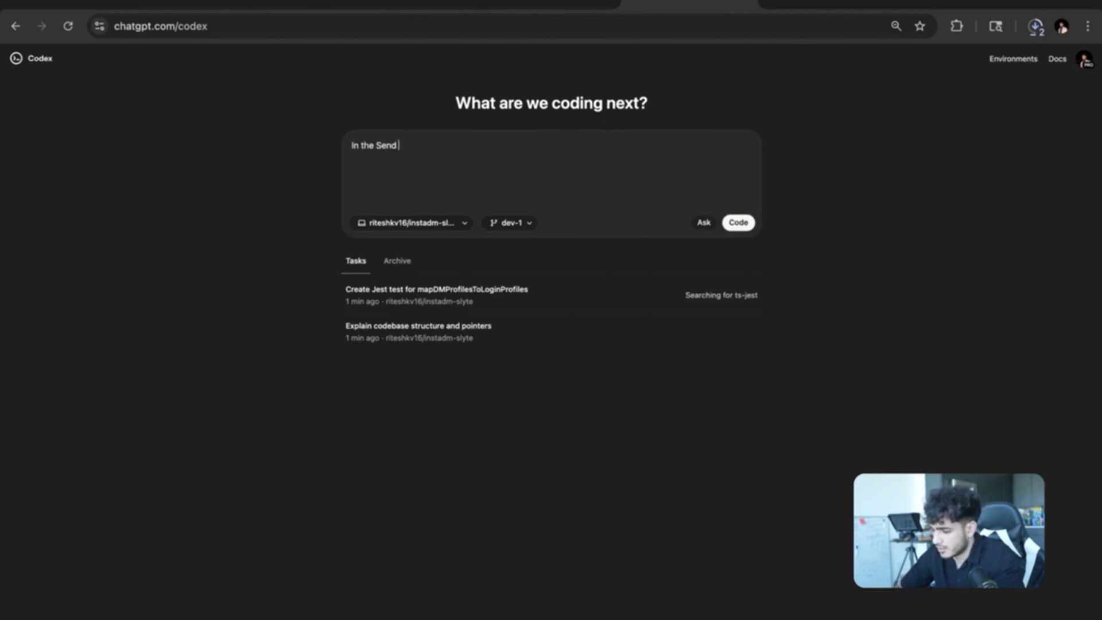
type(" page of InstaDM, the St")
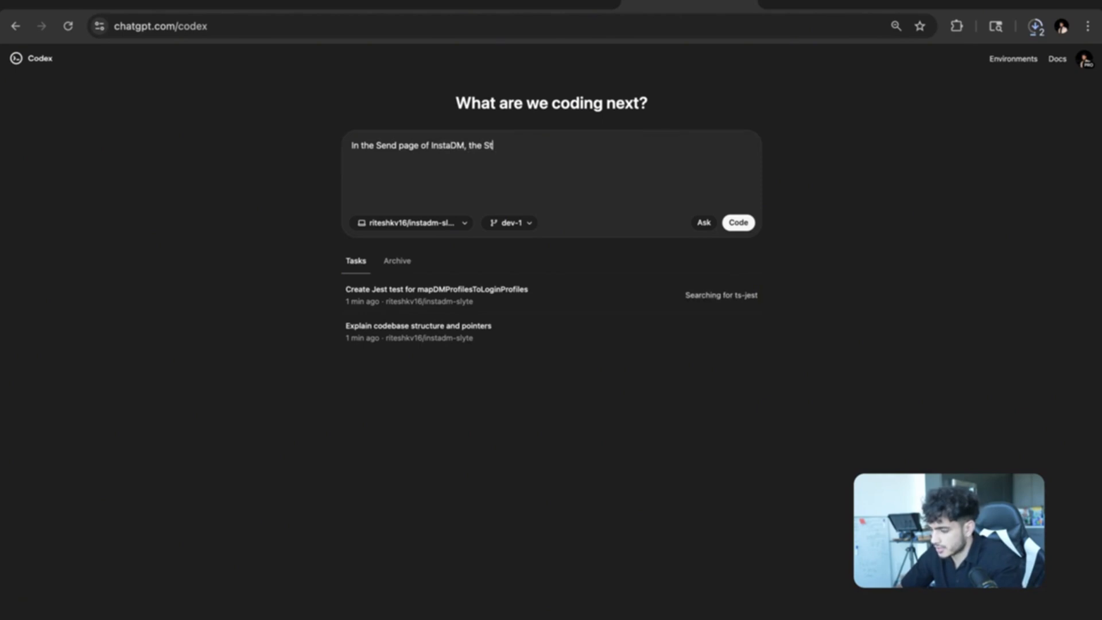
type("art task butt")
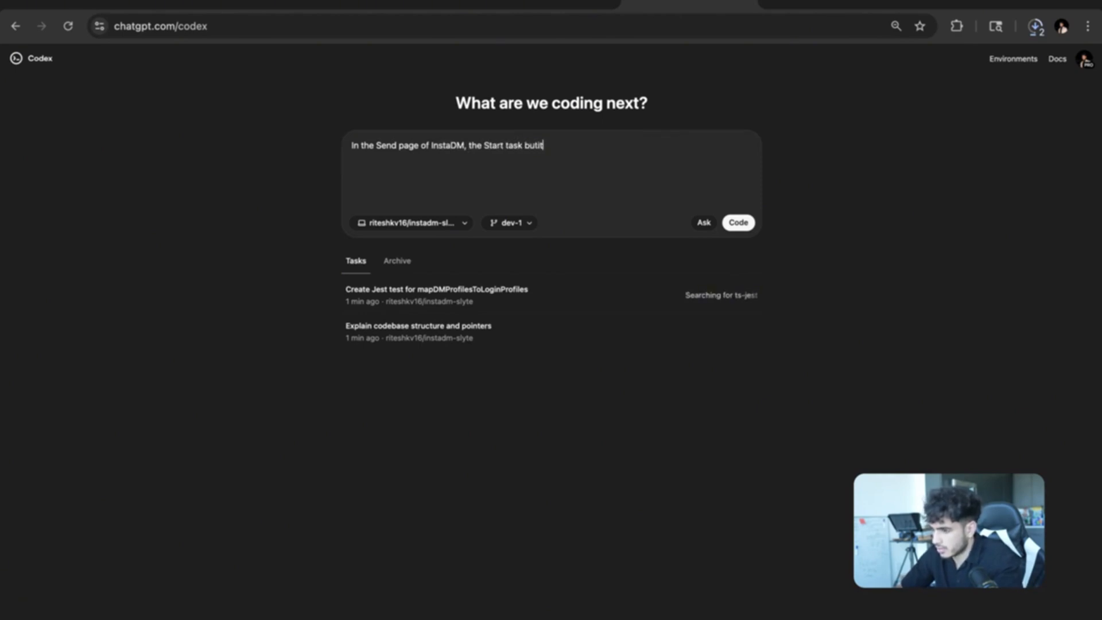
type("on is blueish while th")
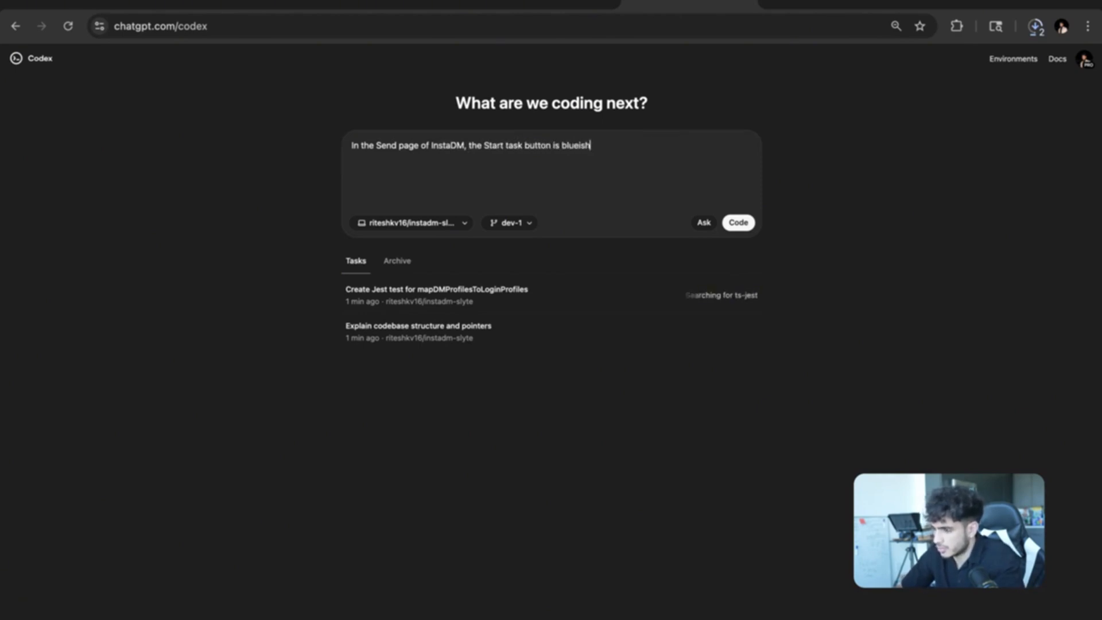
key("BackSpace")
key("BackSpace")
key("BackSpace")
key("BackSpace")
key("BackSpace")
type("e Create T")
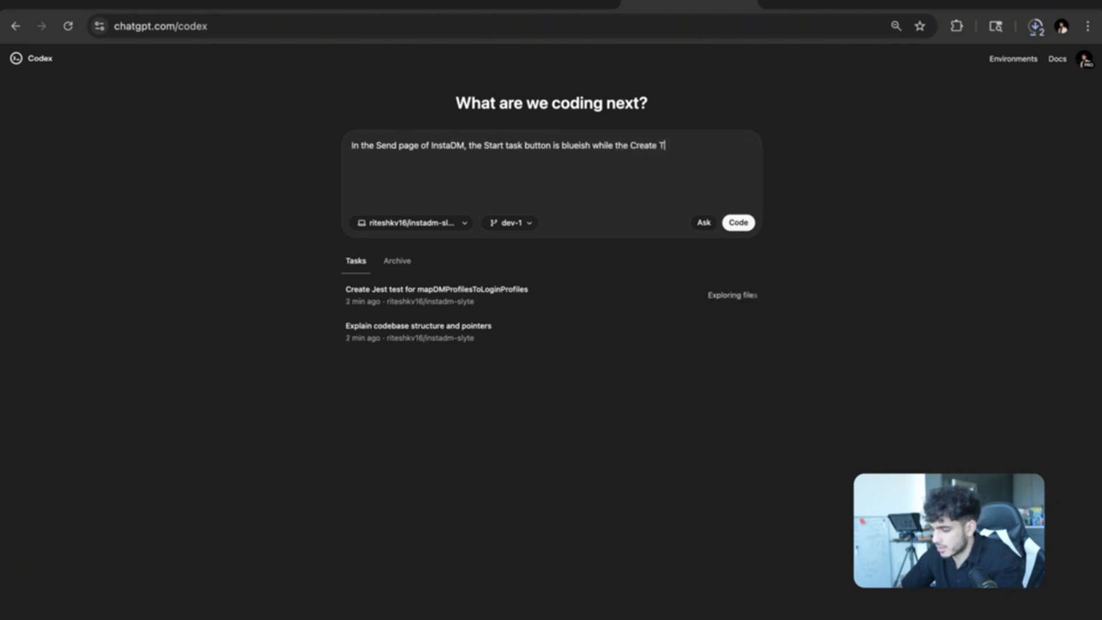
type("ask button loo")
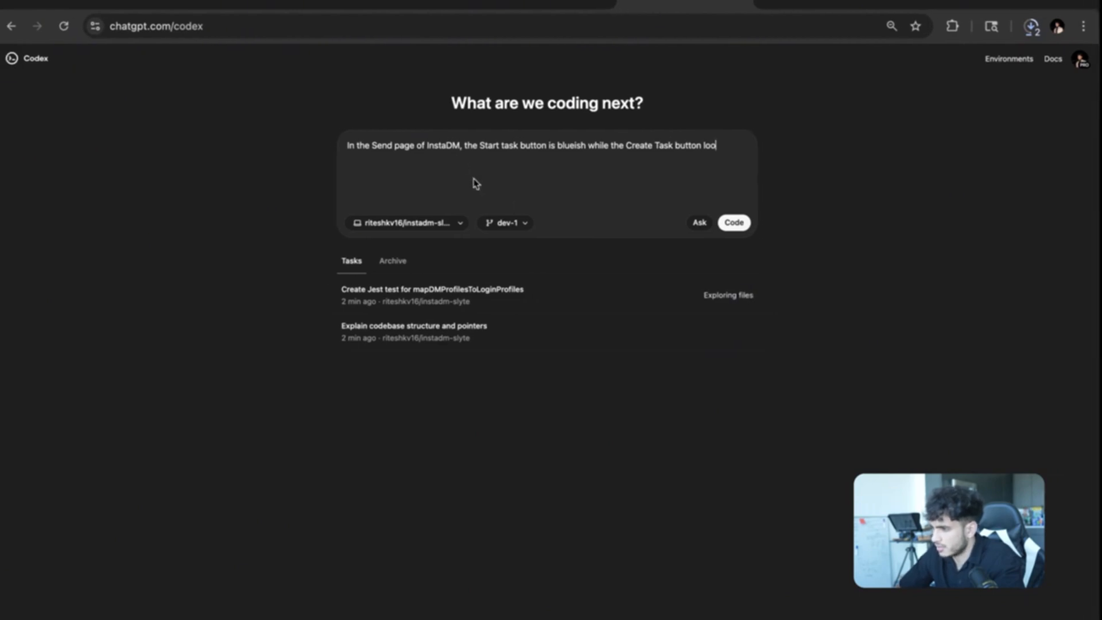
key("ctrl+Up")
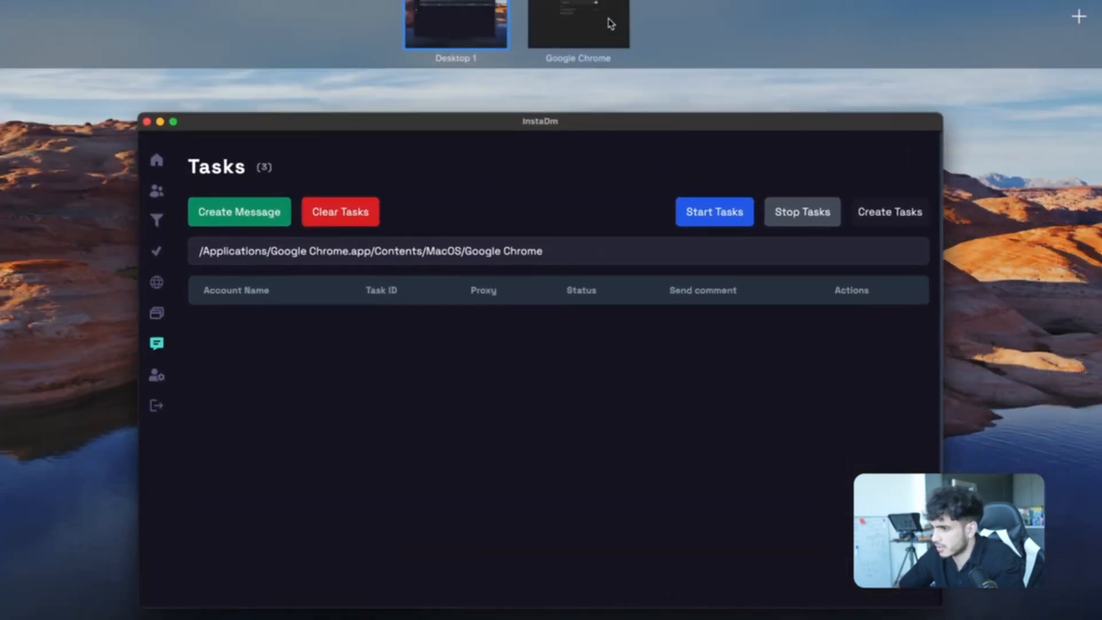
left_click(610, 23)
type("ks rr")
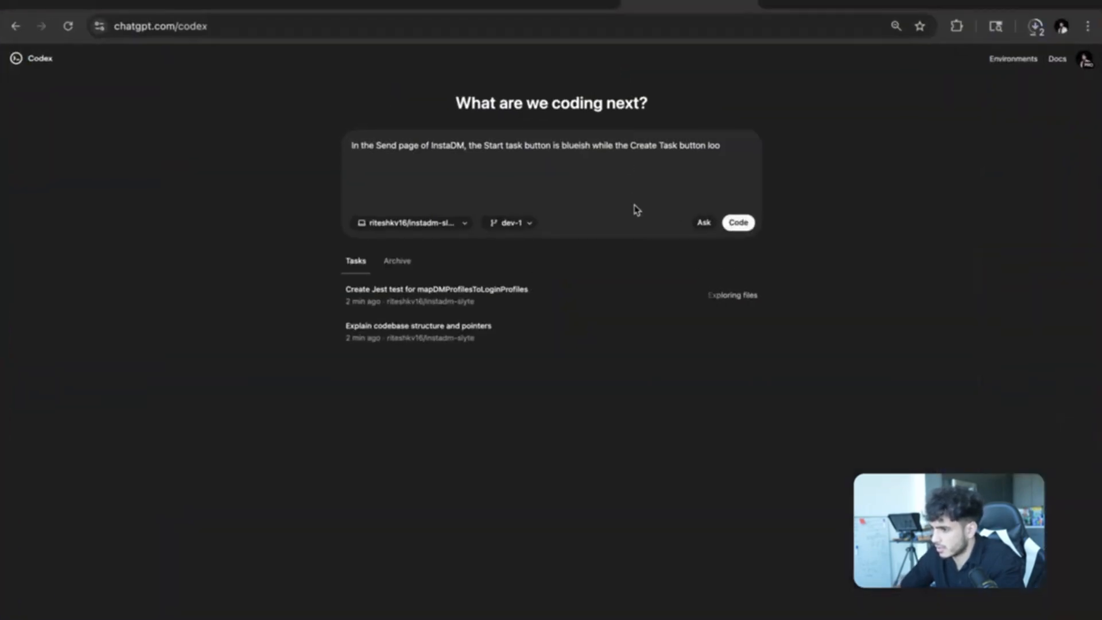
type("anspar")
type("nt/dark.")
key("Return")
key("Return")
type("turn the start task button to green and the create task button to blue.")
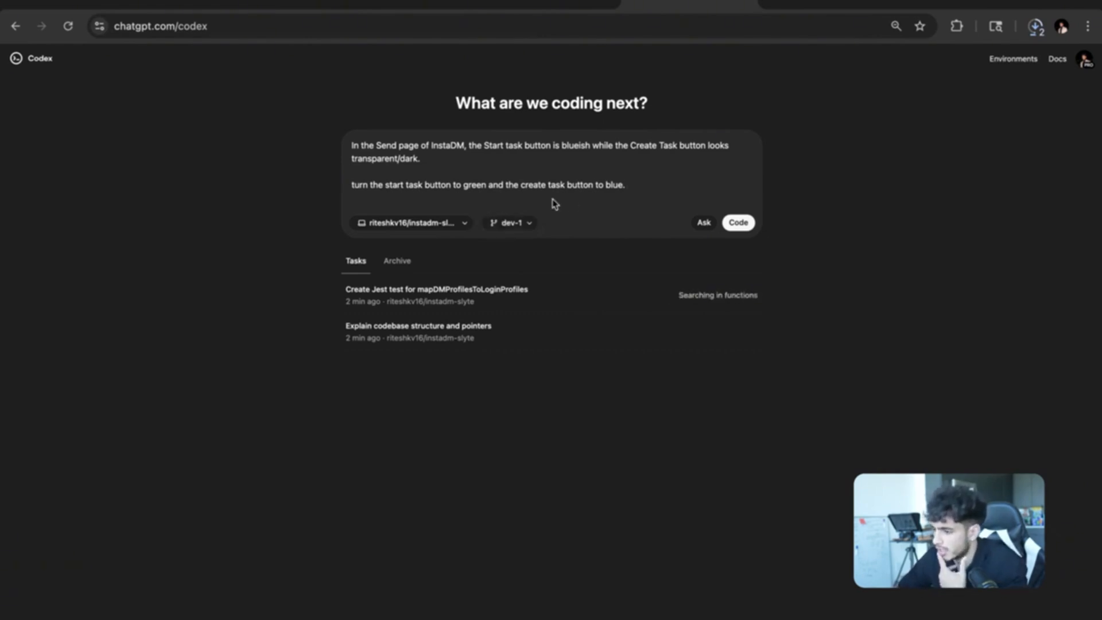
left_click(737, 222)
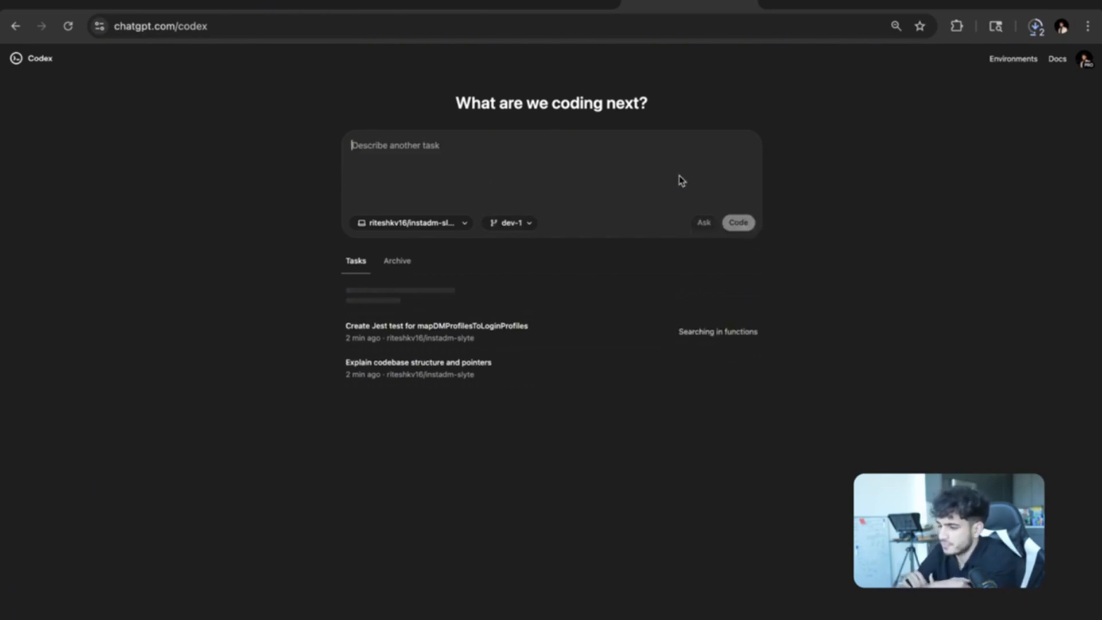
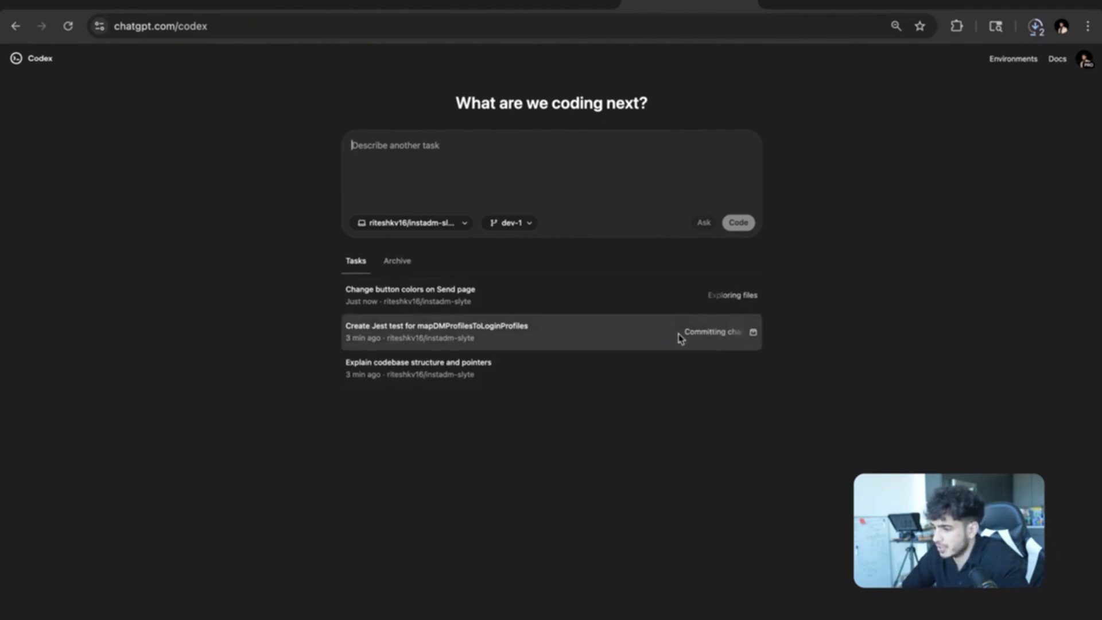
Check the Jest test and button-colour tasks, then open the finished Jest test task's diff.
left_click(602, 339)
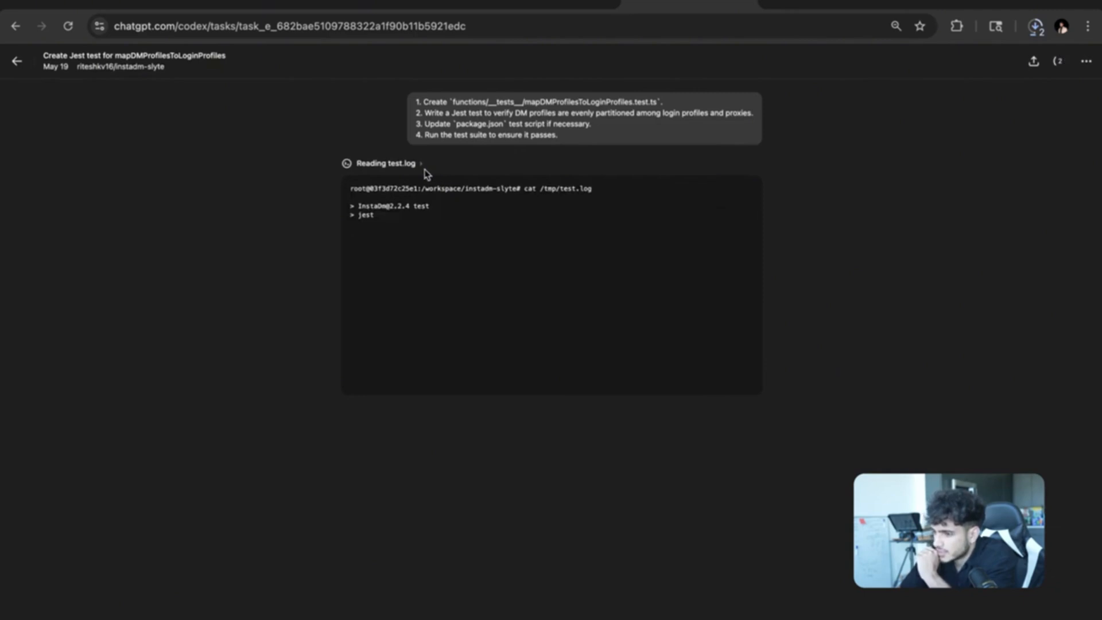
left_click(16, 61)
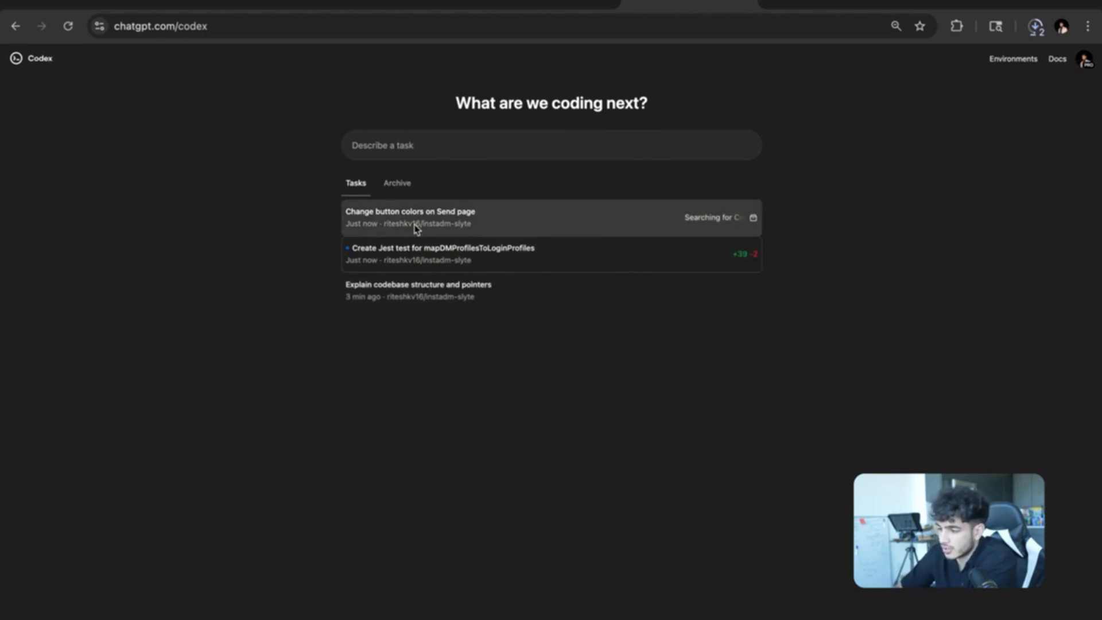
left_click(453, 224)
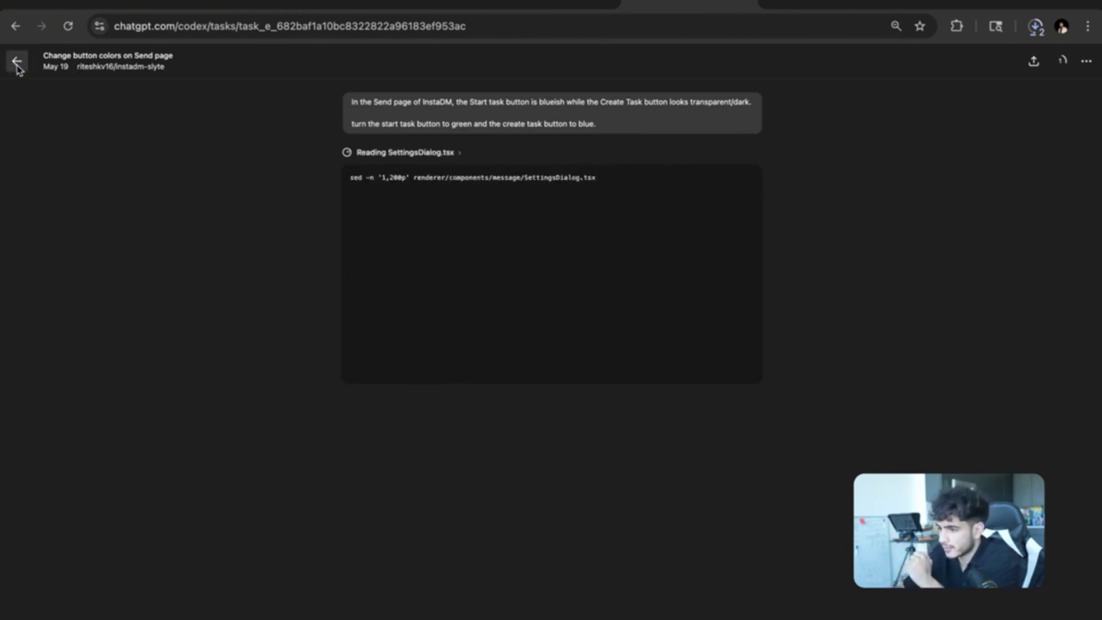
left_click(16, 61)
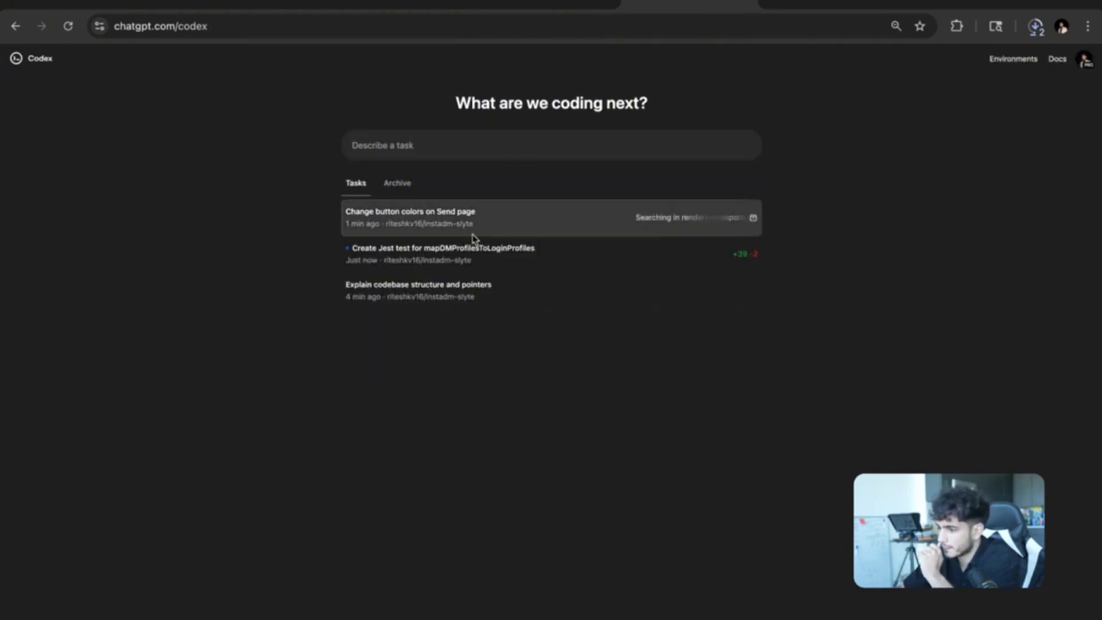
left_click(511, 253)
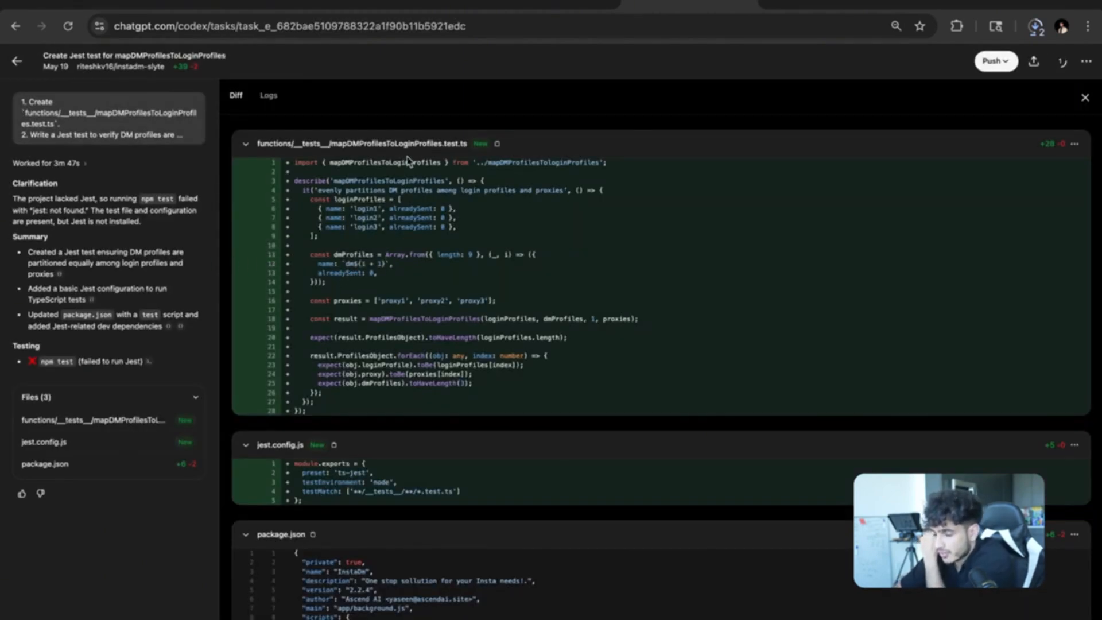
Review the Jest task's three-file diff and npm test output, selecting the 'jest: not found' line.
scroll(396, 248, "down", 1)
scroll(396, 247, "up", 1)
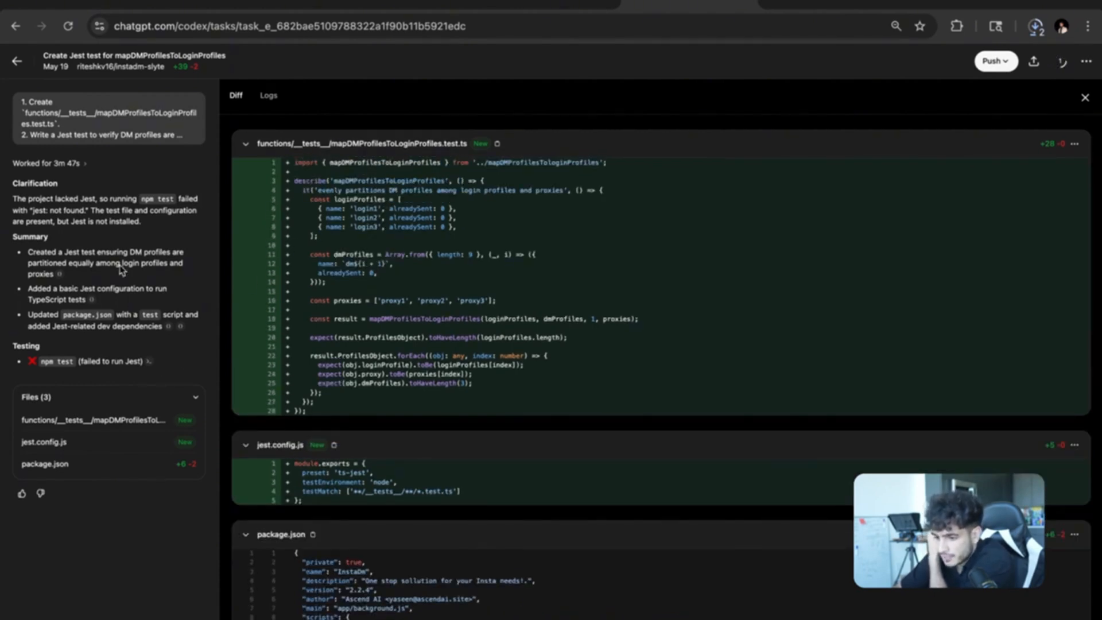
mouse_move(149, 365)
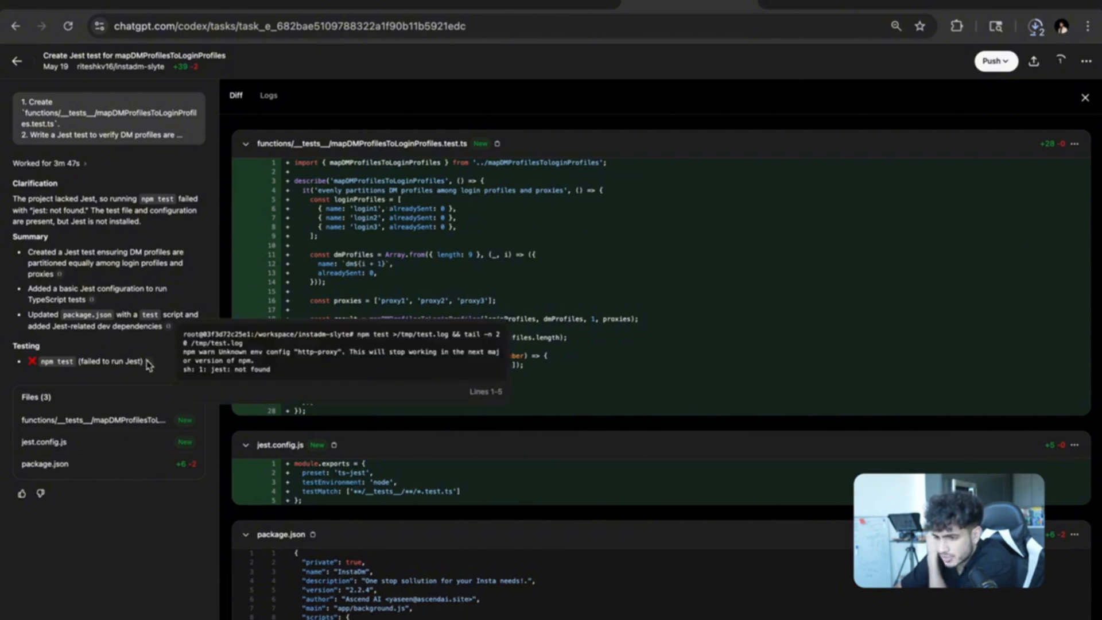
scroll(419, 258, "down", 5)
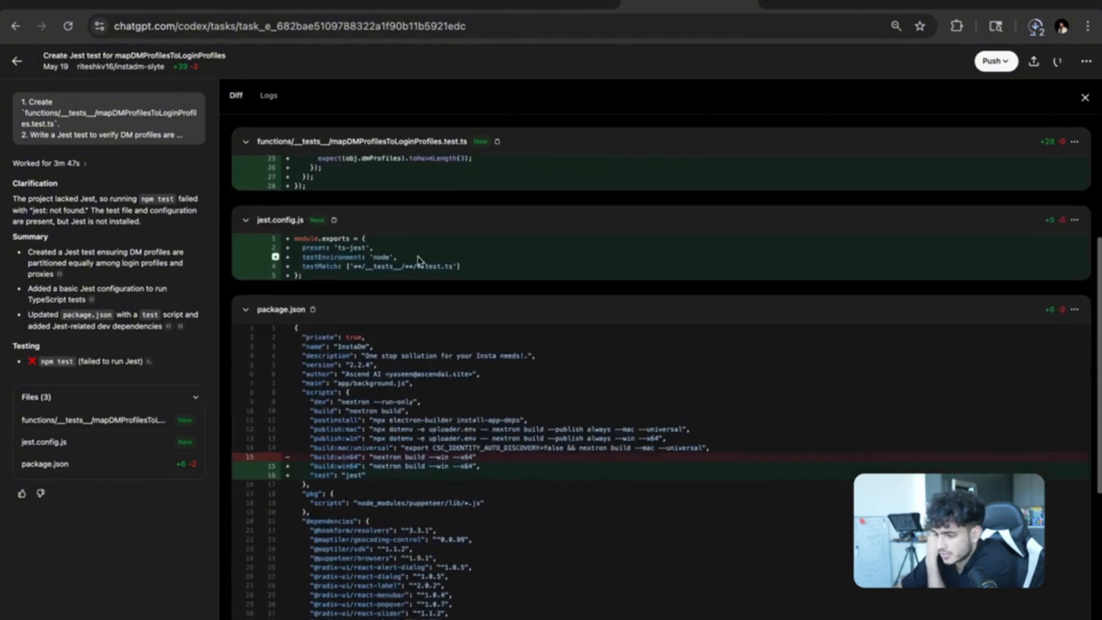
scroll(419, 261, "down", 3)
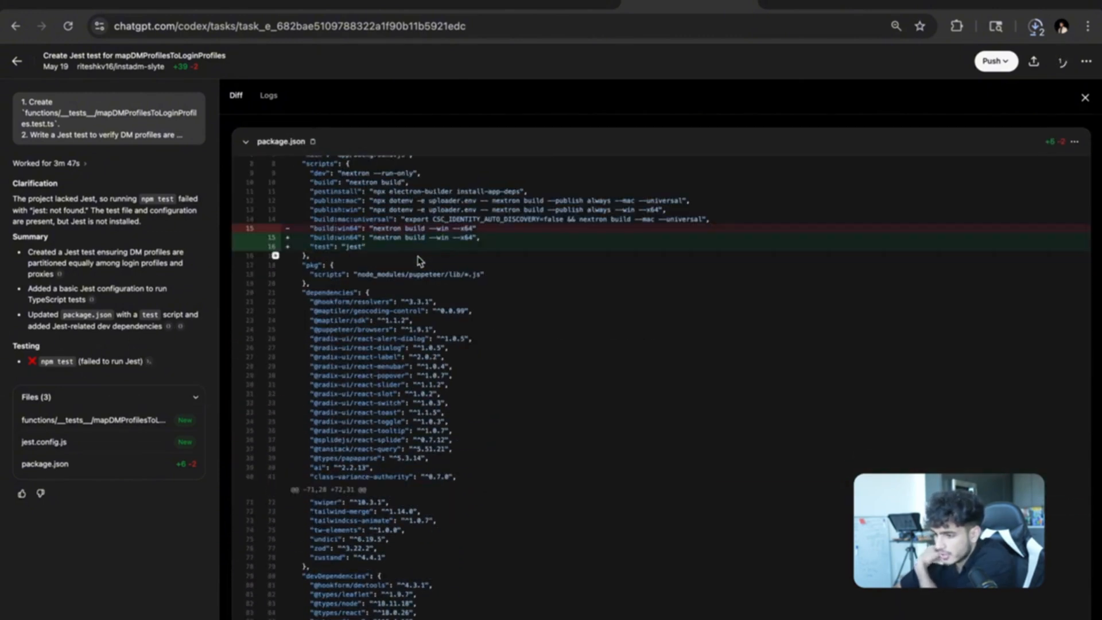
scroll(419, 261, "down", 3)
scroll(418, 256, "up", 3)
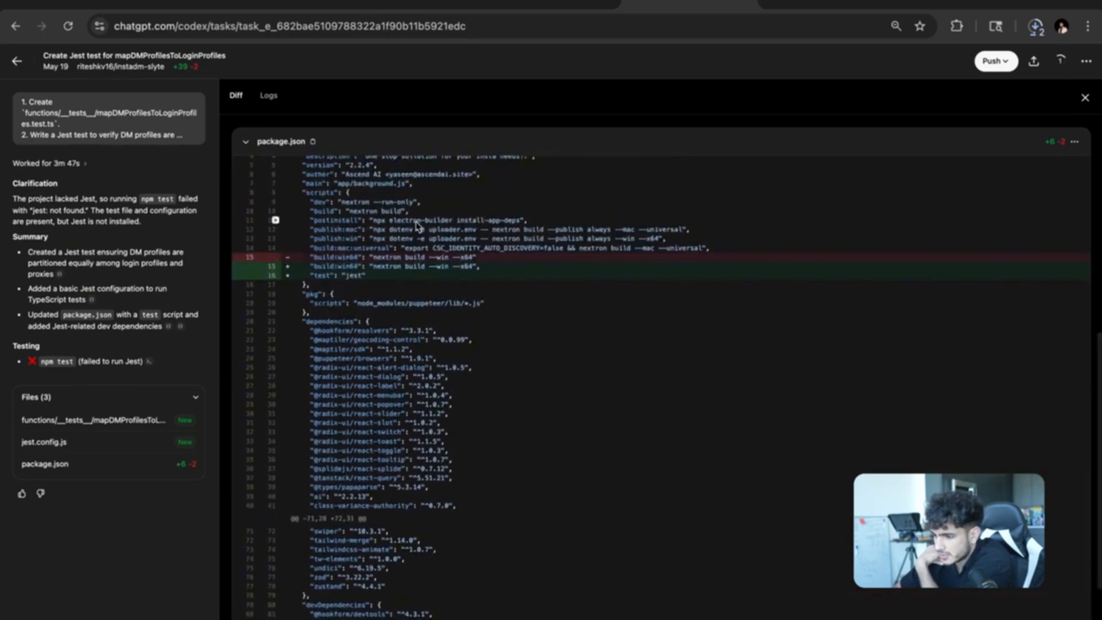
scroll(407, 376, "down", 3)
scroll(402, 401, "up", 10)
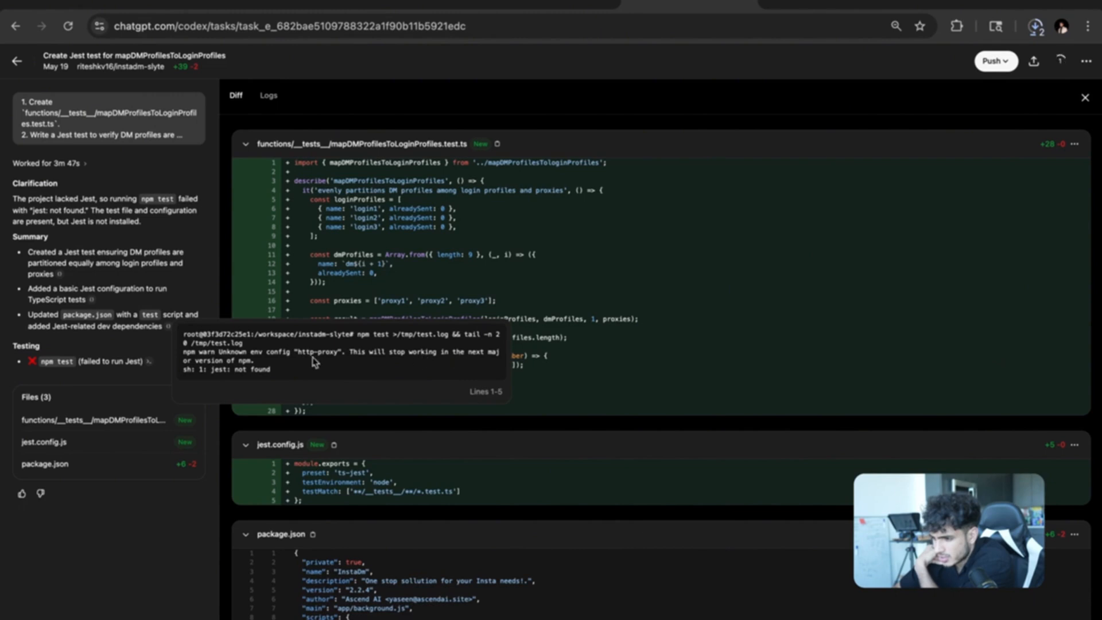
left_click_drag(273, 370, 202, 375)
Send Codex the follow-up 'got an error, jest not found when running npm test'.
left_click(280, 356)
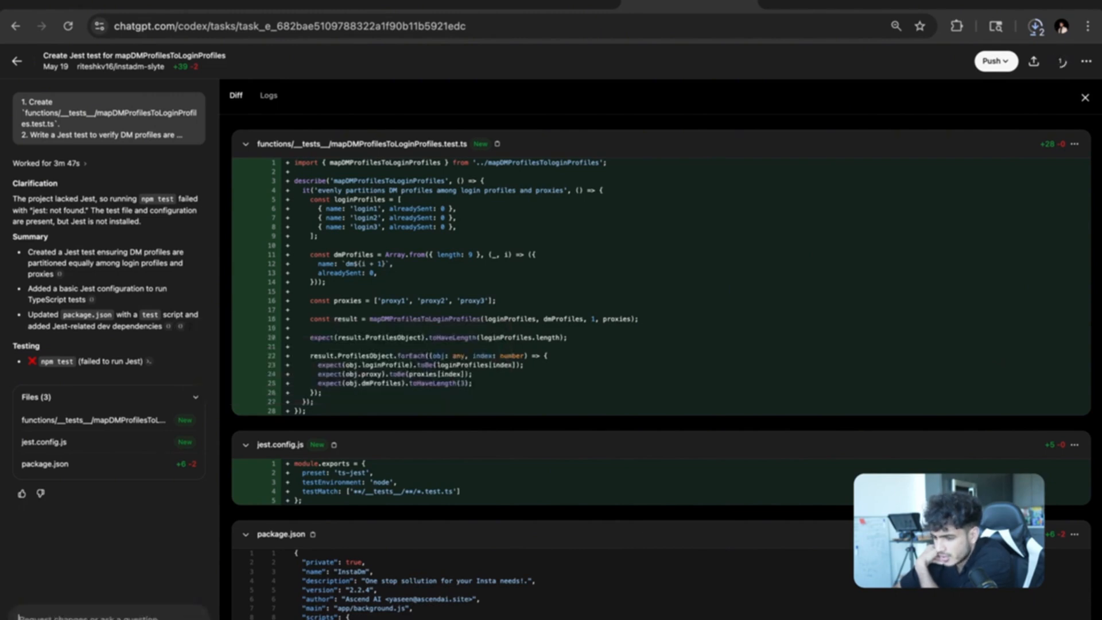
type("get")
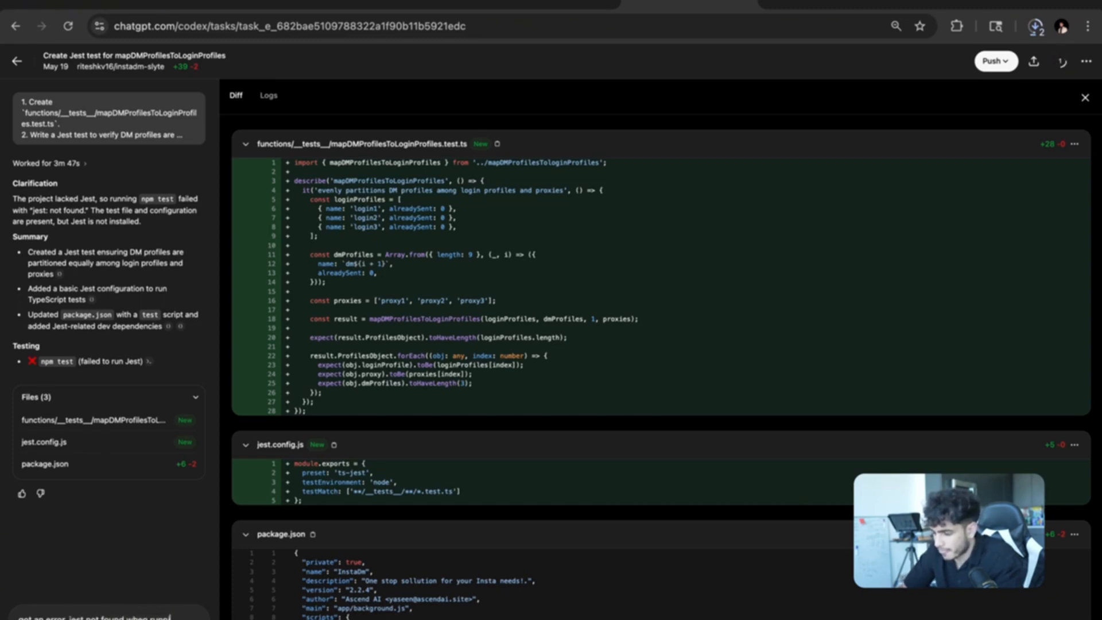
type("pm ")
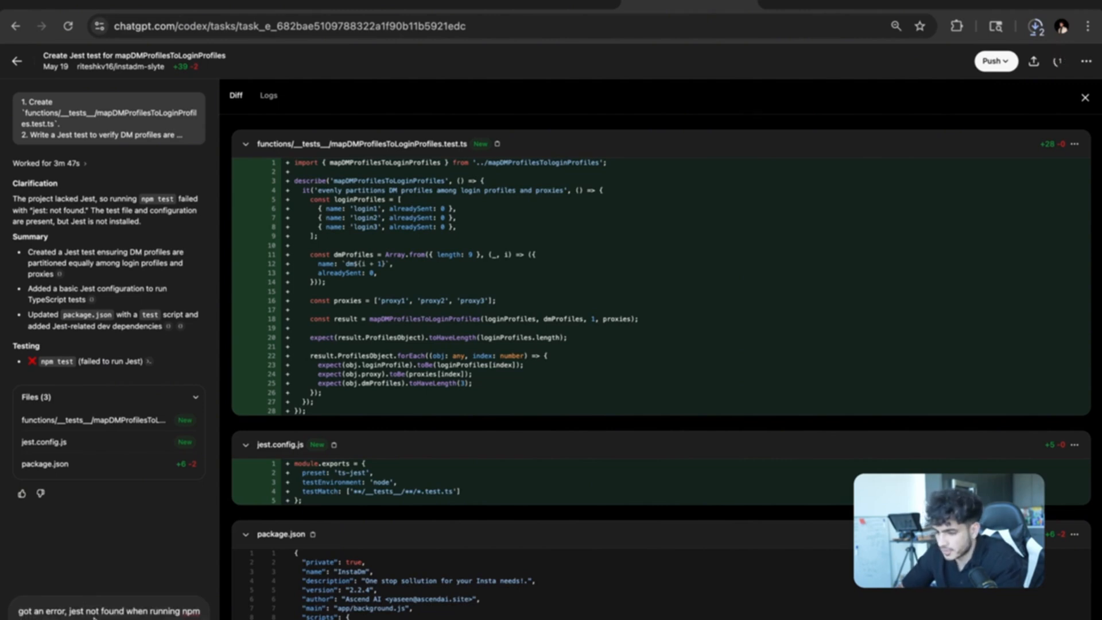
type("test")
key("Return")
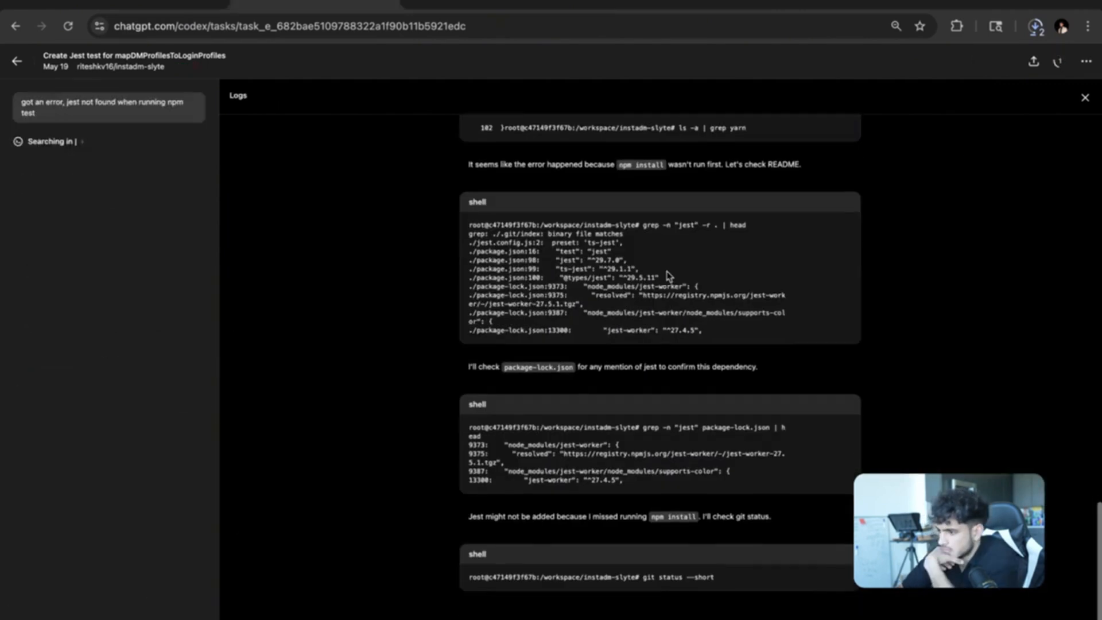
Read the follow-up logs showing jest ^29.7.0 in devDependencies and npm install not run.
scroll(667, 275, "up", 15)
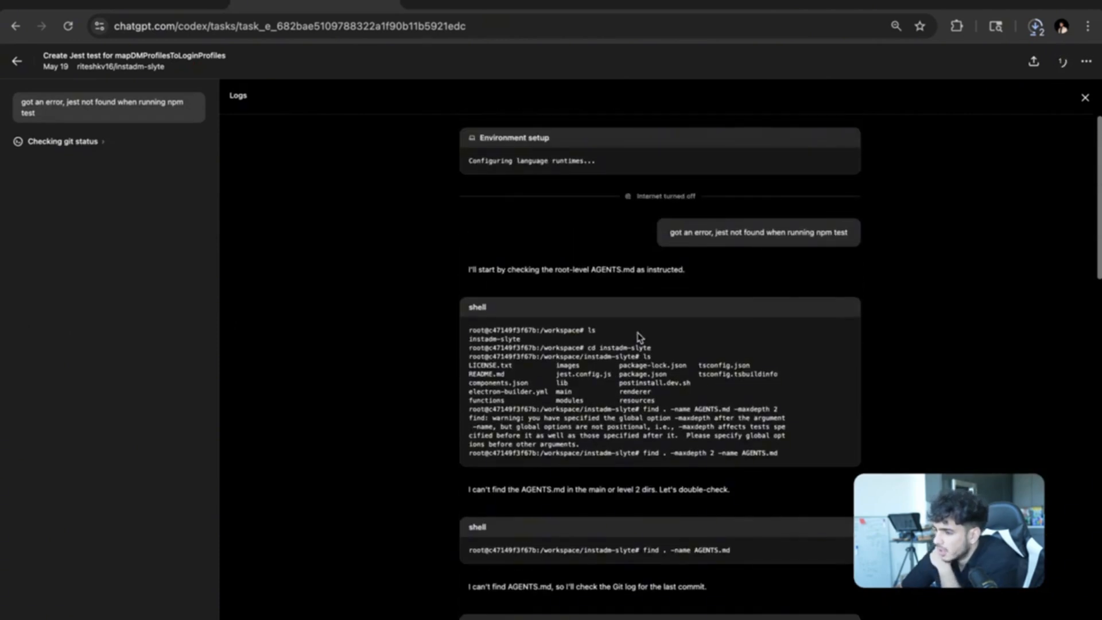
scroll(700, 265, "down", 2)
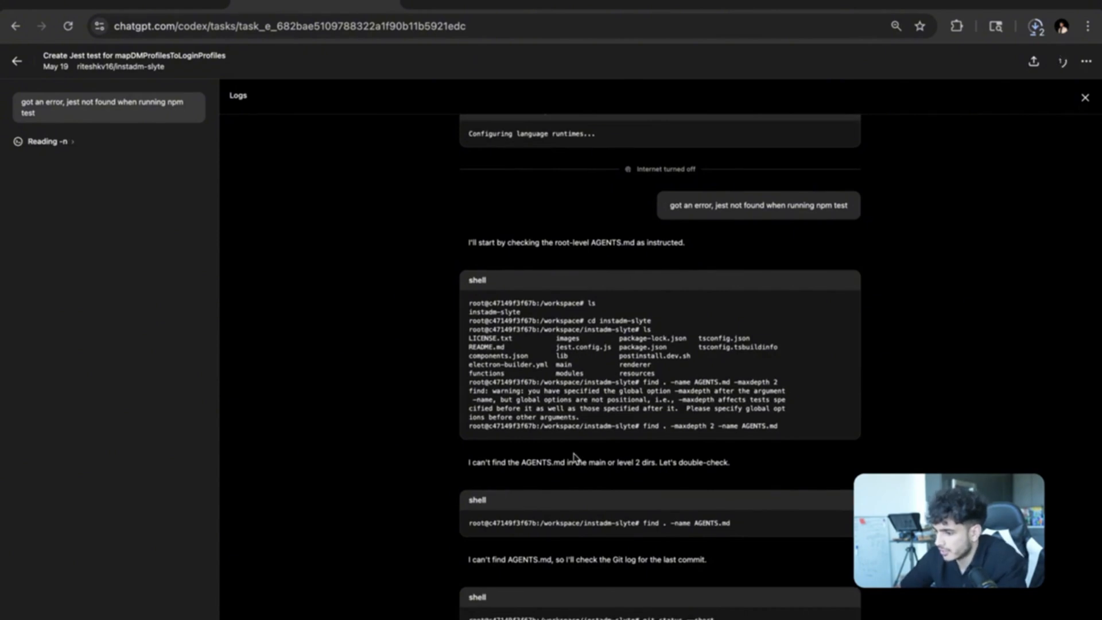
scroll(574, 456, "down", 8)
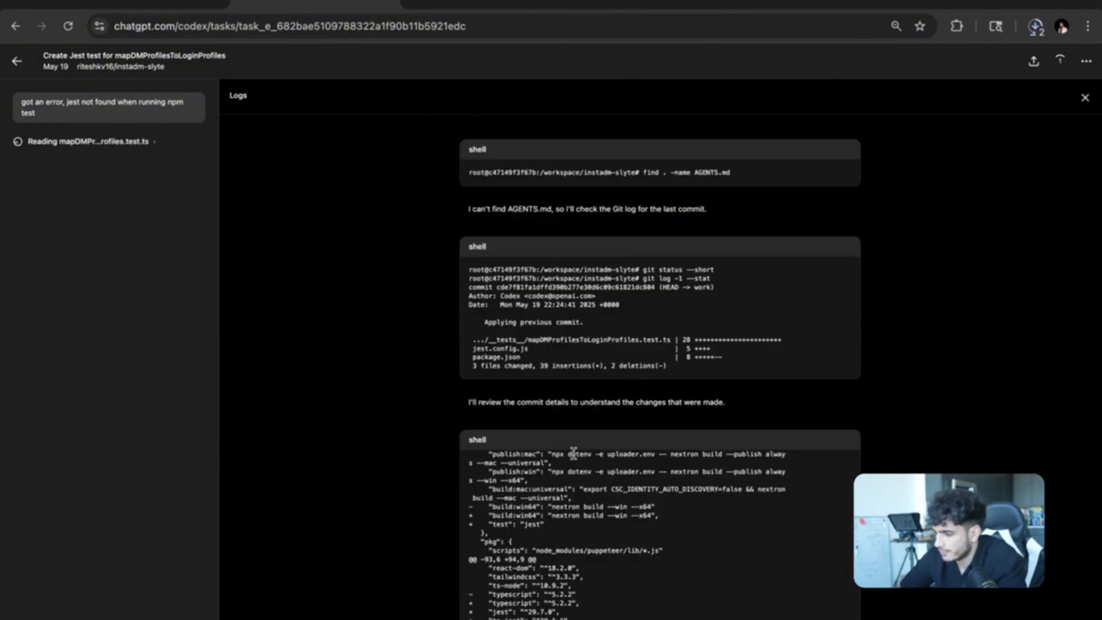
scroll(578, 406, "down", 5)
scroll(579, 406, "down", 5)
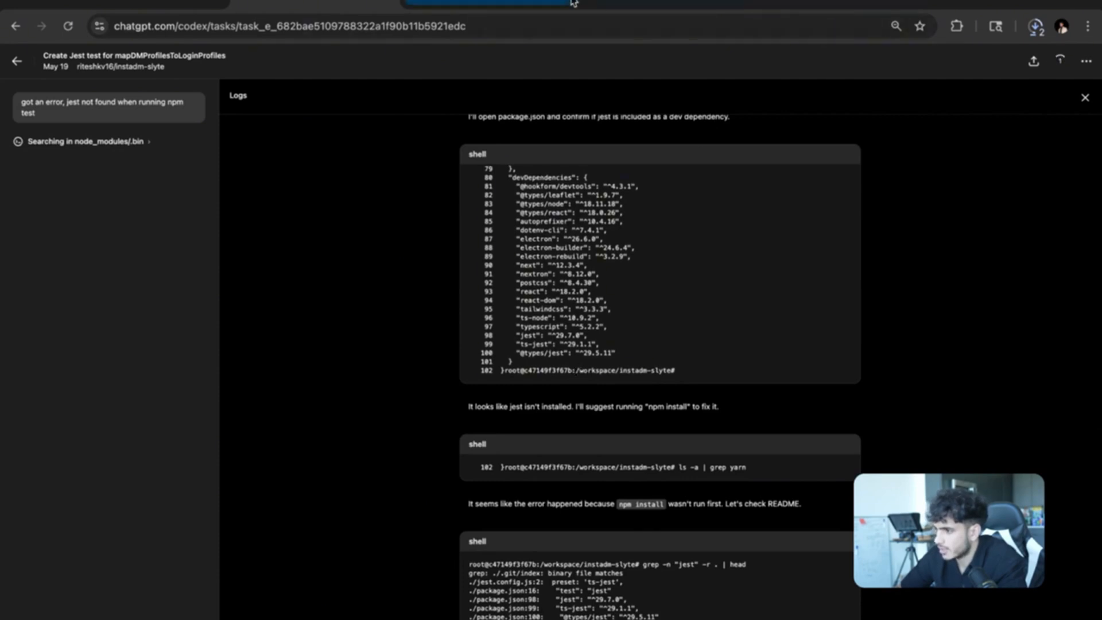
left_click(501, 4)
Find and highlight the 'AGENTS.md file' mention in the Codex docs' Exact flow step.
key("super+f")
type("AG")
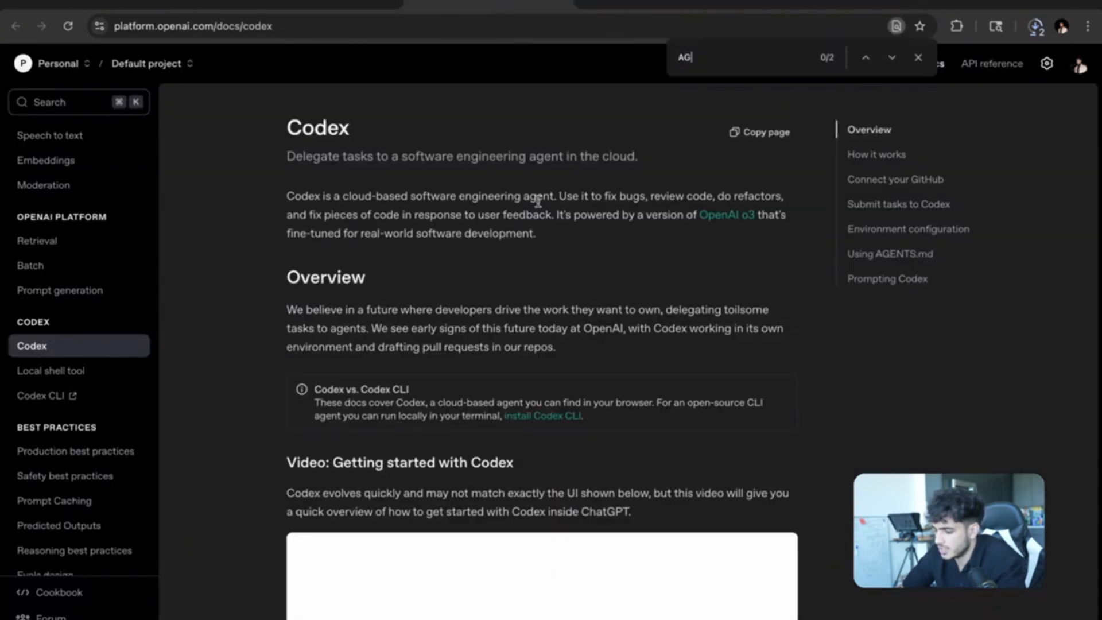
type("ENTD")
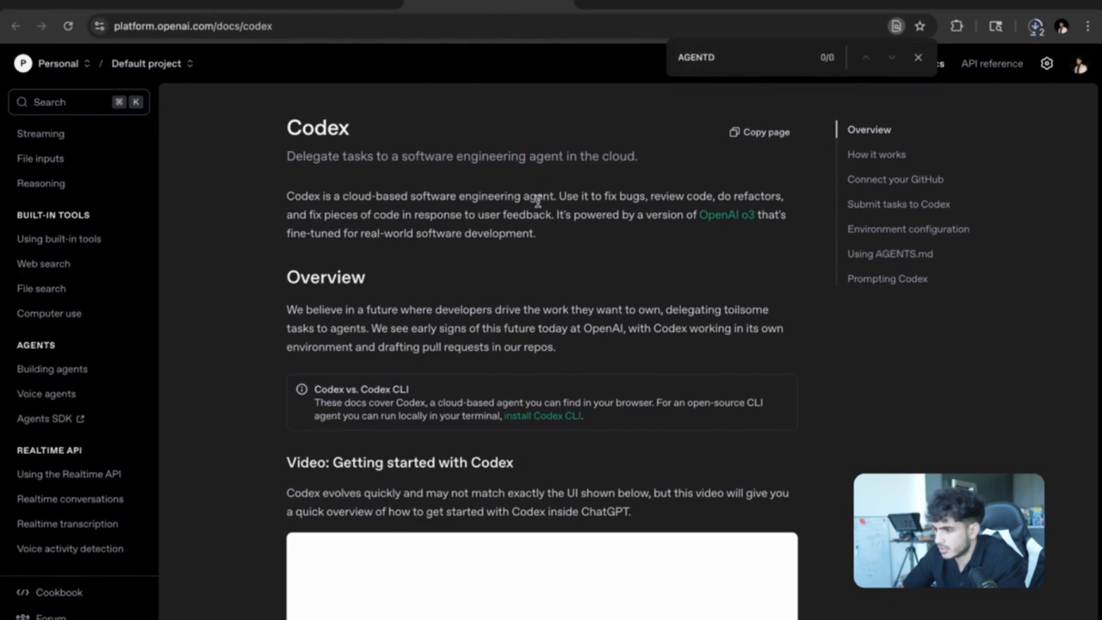
key("BackSpace")
type("s.md")
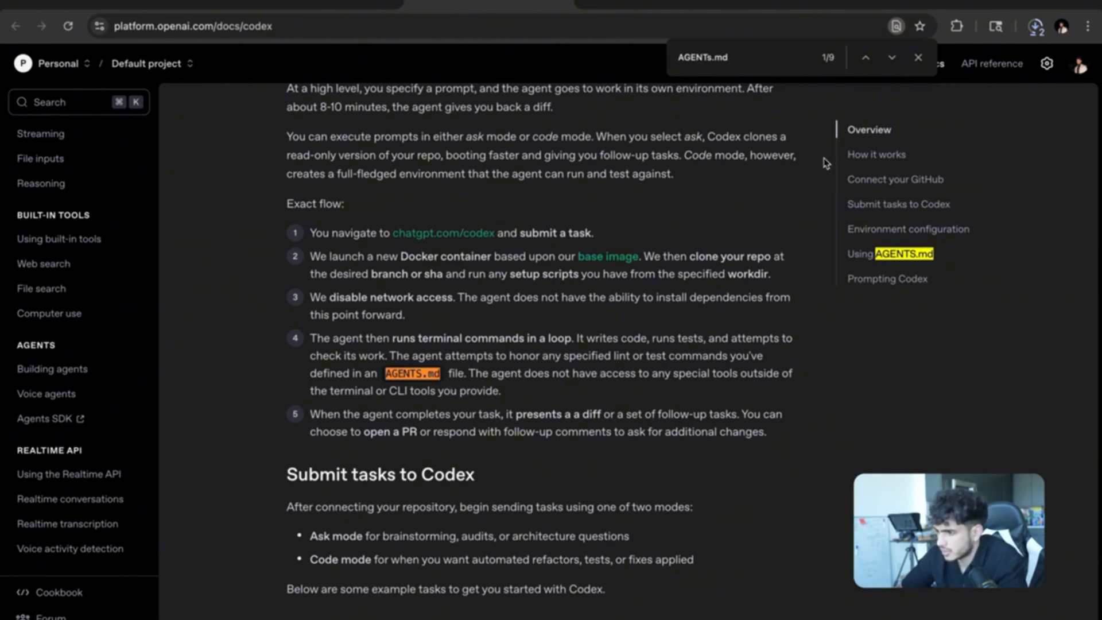
left_click(918, 57)
left_click_drag(383, 373, 465, 381)
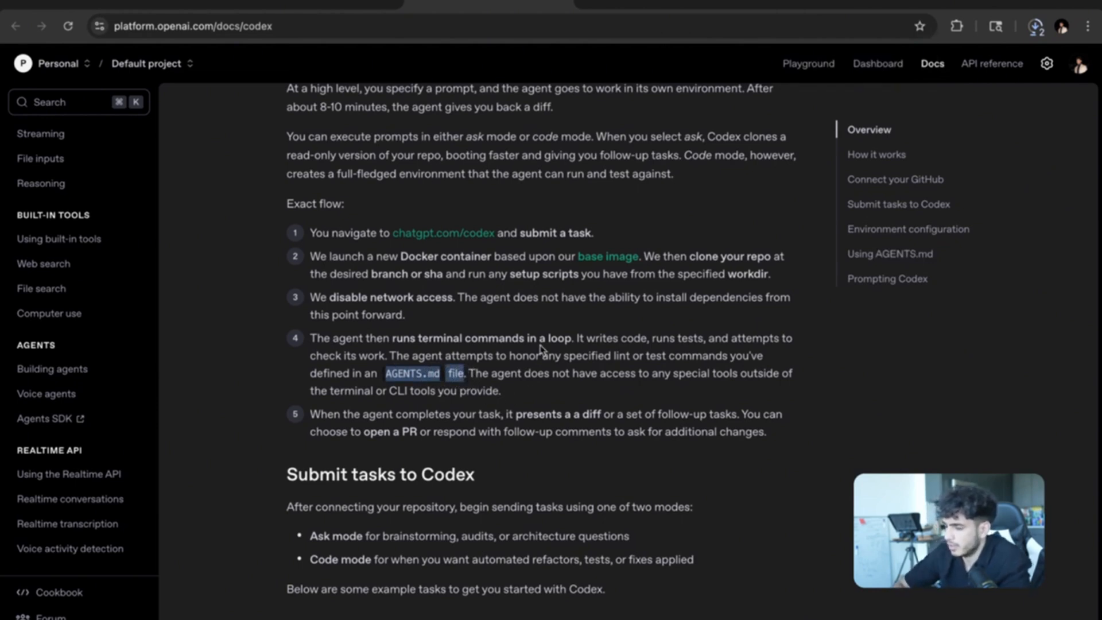
left_click(665, 5)
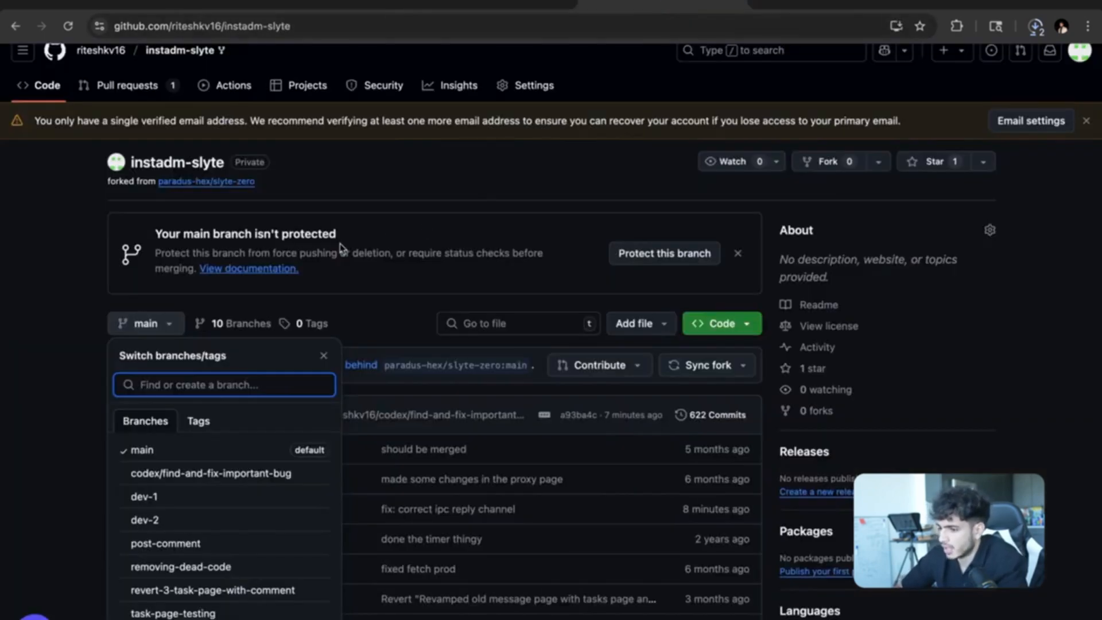
Close the branch list and look over the instadm-slyte main-branch files.
left_click(339, 295)
scroll(325, 364, "down", 10)
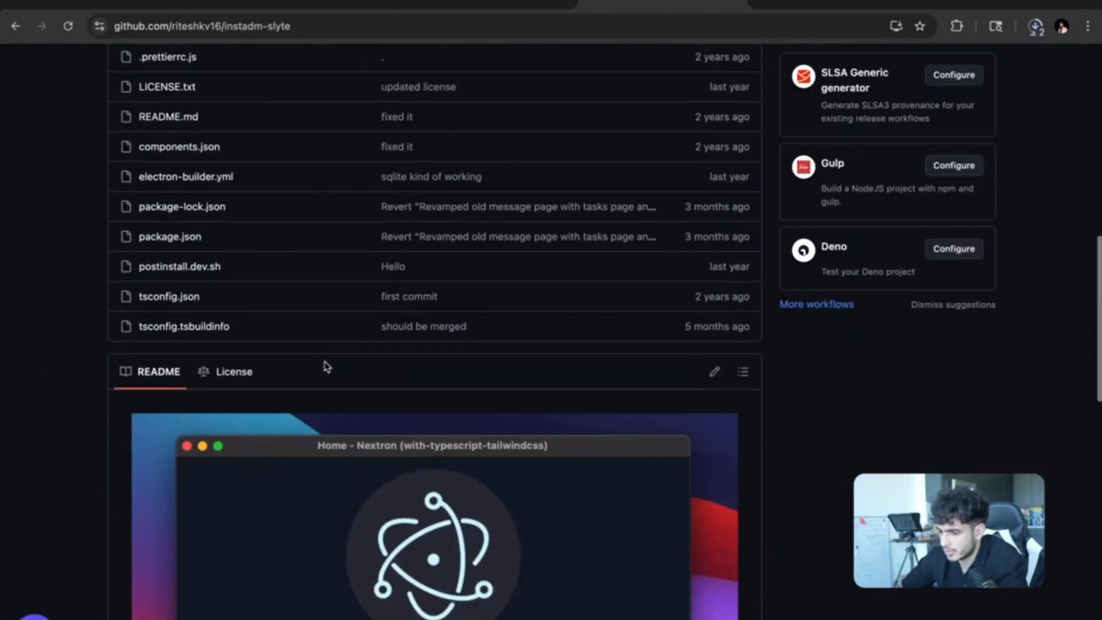
scroll(326, 366, "up", 10)
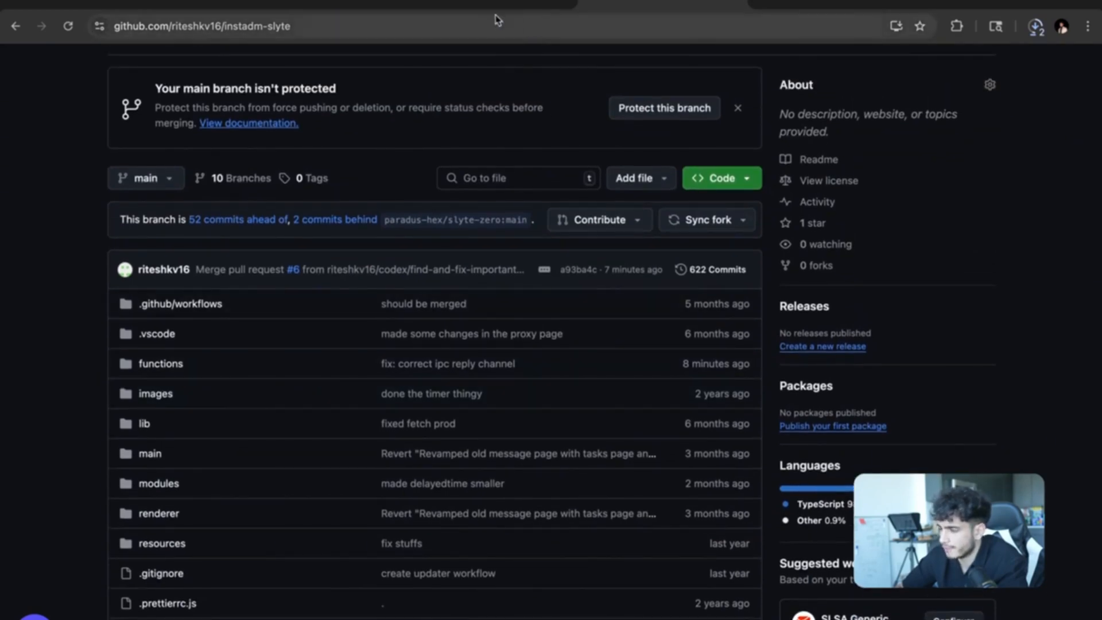
left_click(474, 3)
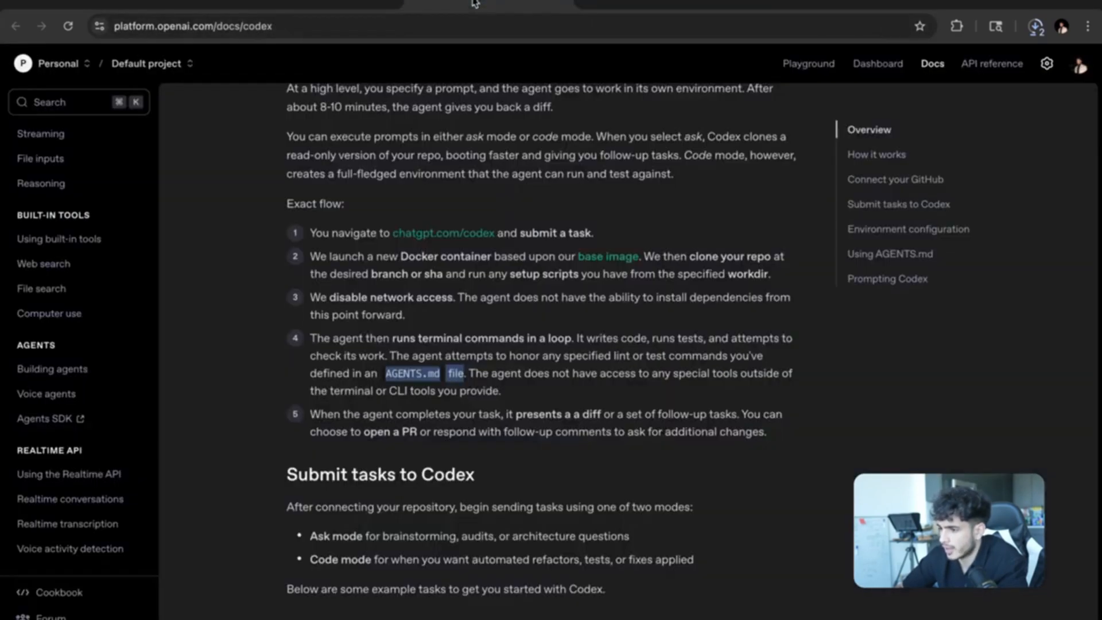
Open the 'Change button colors on Send page' task from the Codex task list.
left_click(316, 7)
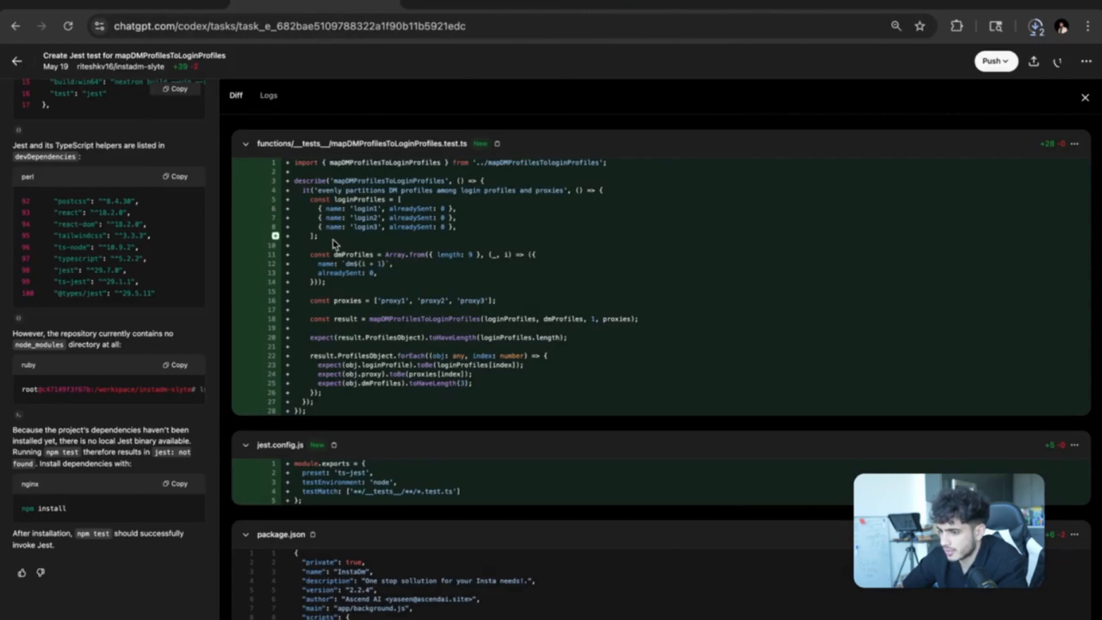
left_click(21, 65)
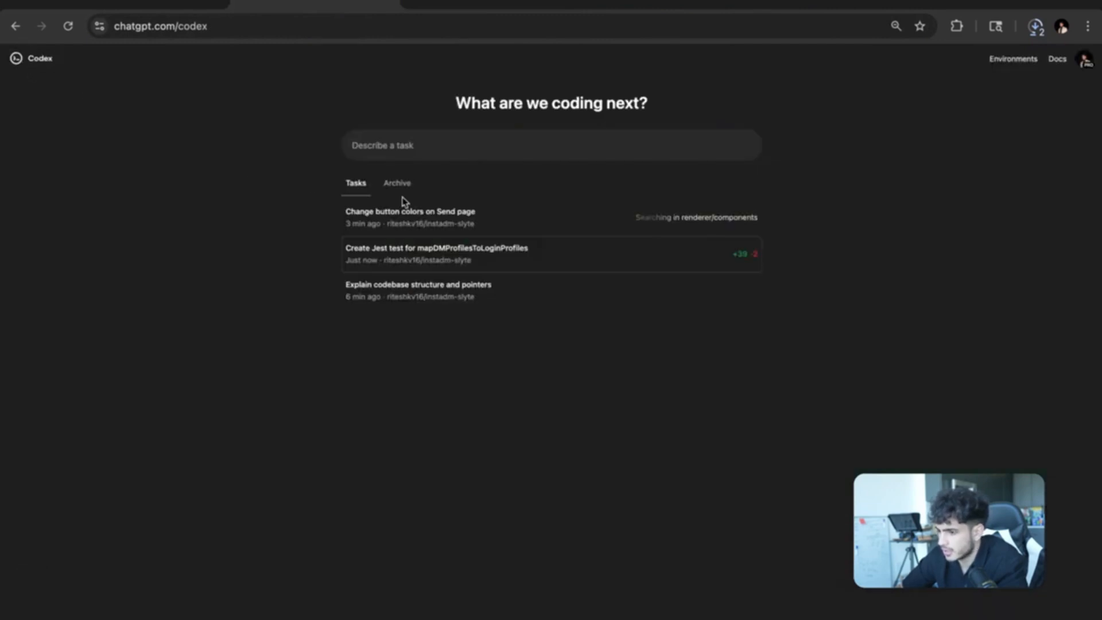
left_click(442, 228)
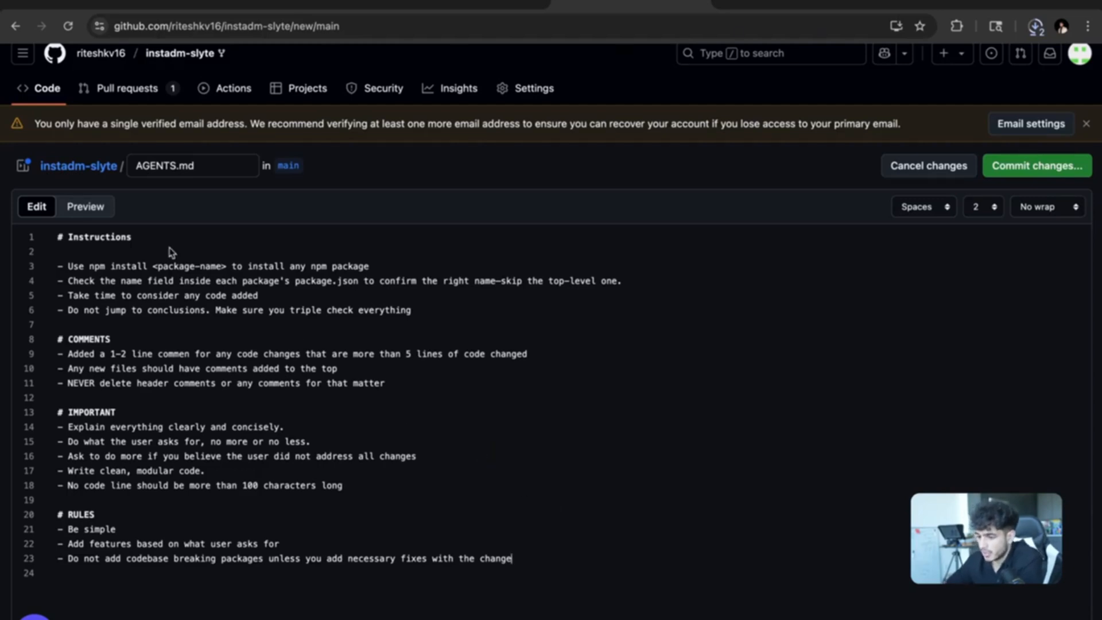
Retype the AGENTS.md line 1 heading 'Instructions' in capitals as INSTRUCTIONS.
left_click_drag(143, 236, 68, 237)
type("INS")
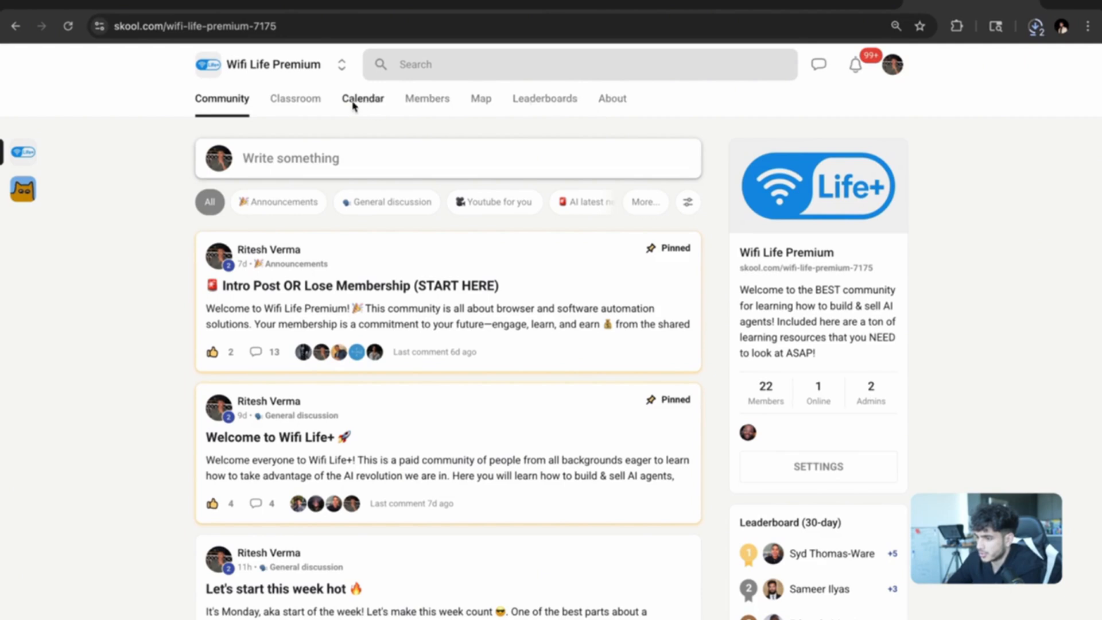
Browse the Skool Classroom, open the Prompt Engineering course, and return to the course grid.
scroll(350, 218, "down", 1)
left_click(311, 89)
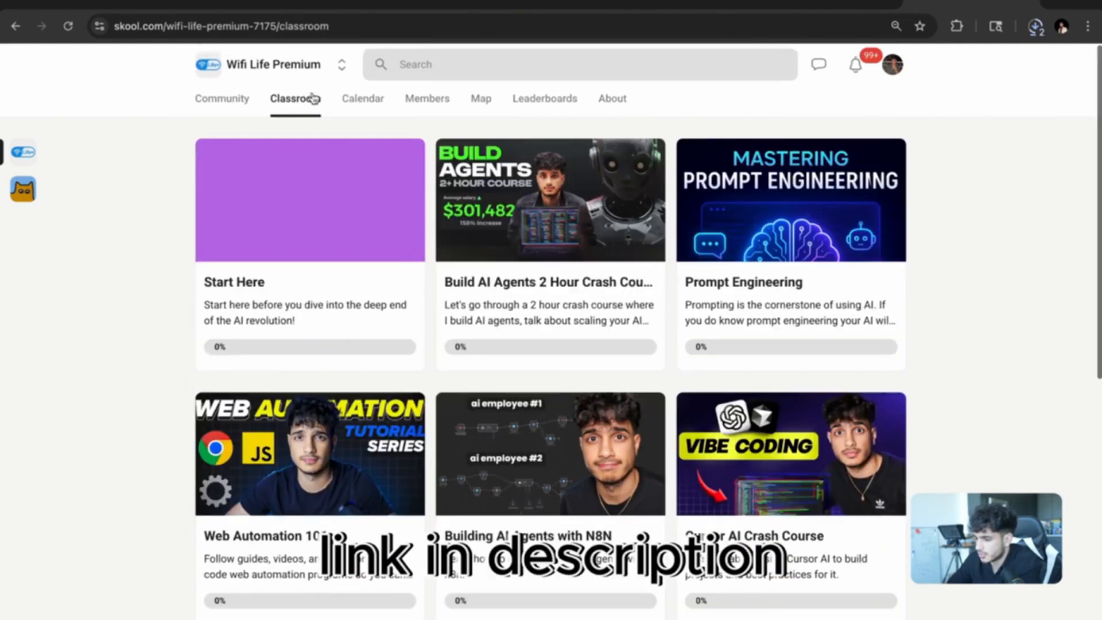
left_click(762, 296)
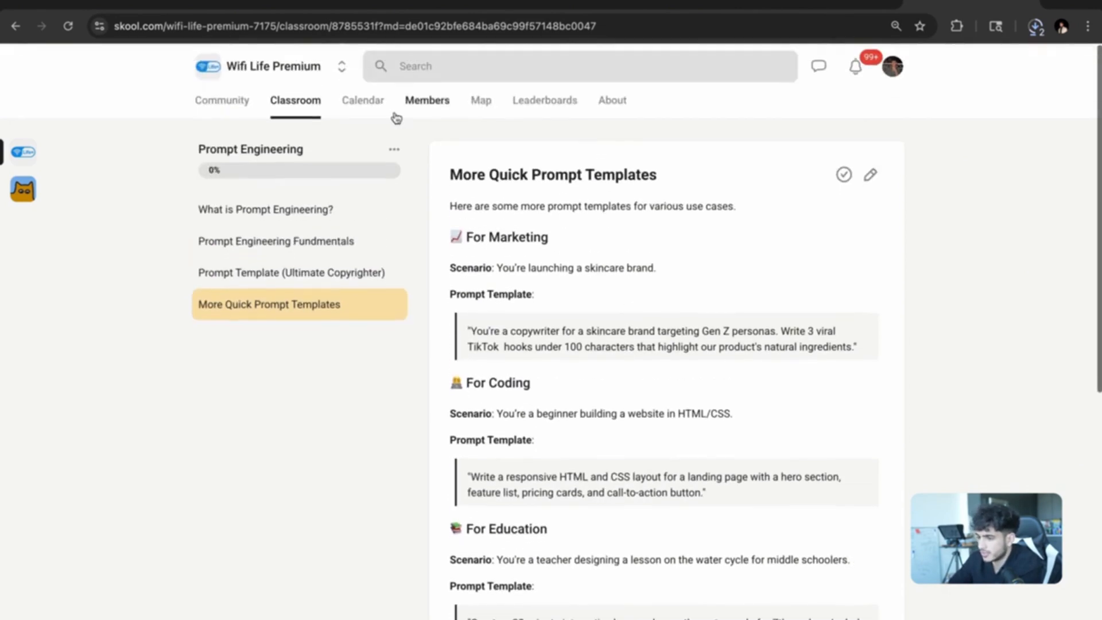
left_click(289, 97)
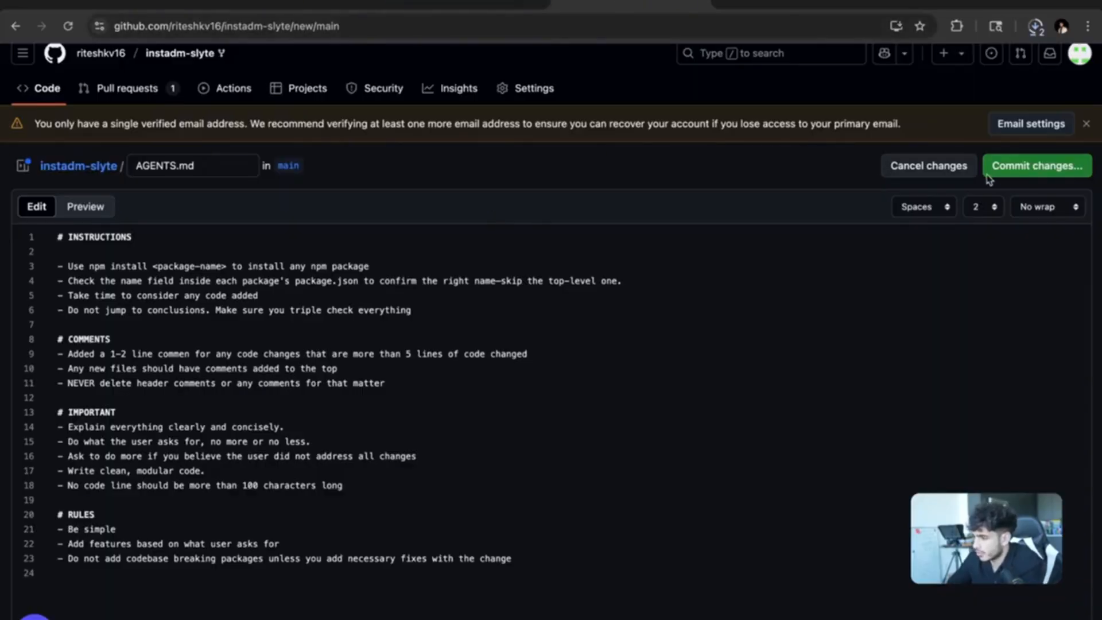
Commit AGENTS.md directly to main as 'Create AGENTS.md' and open it from the file list.
left_click(1002, 175)
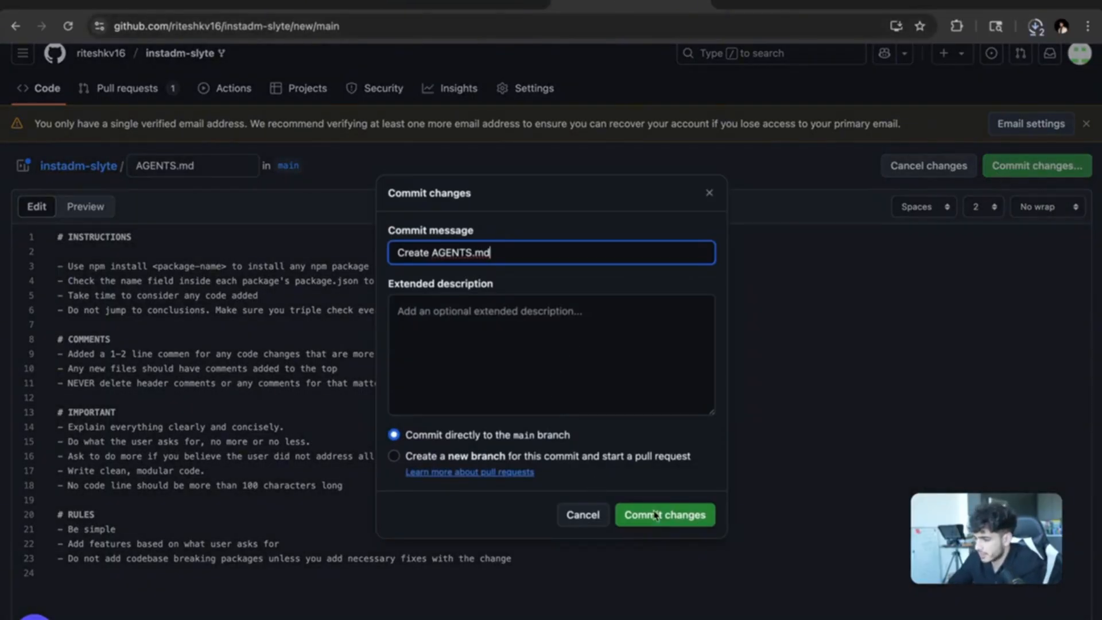
left_click(659, 515)
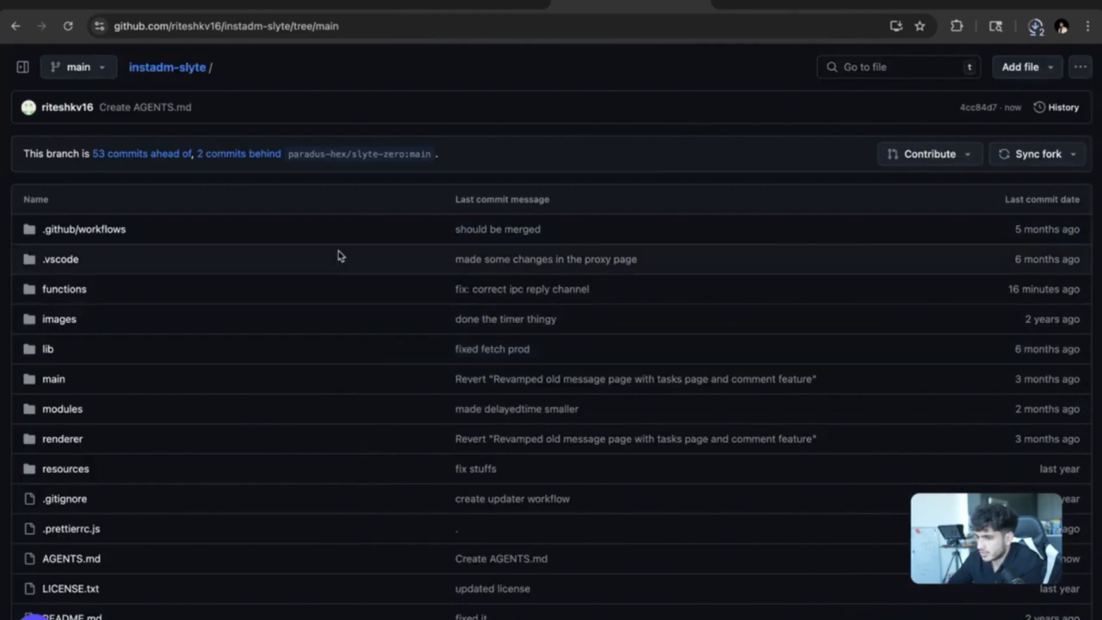
scroll(341, 256, "down", 10)
scroll(341, 255, "up", 3)
scroll(340, 256, "down", 2)
scroll(340, 255, "up", 3)
scroll(339, 255, "down", 3)
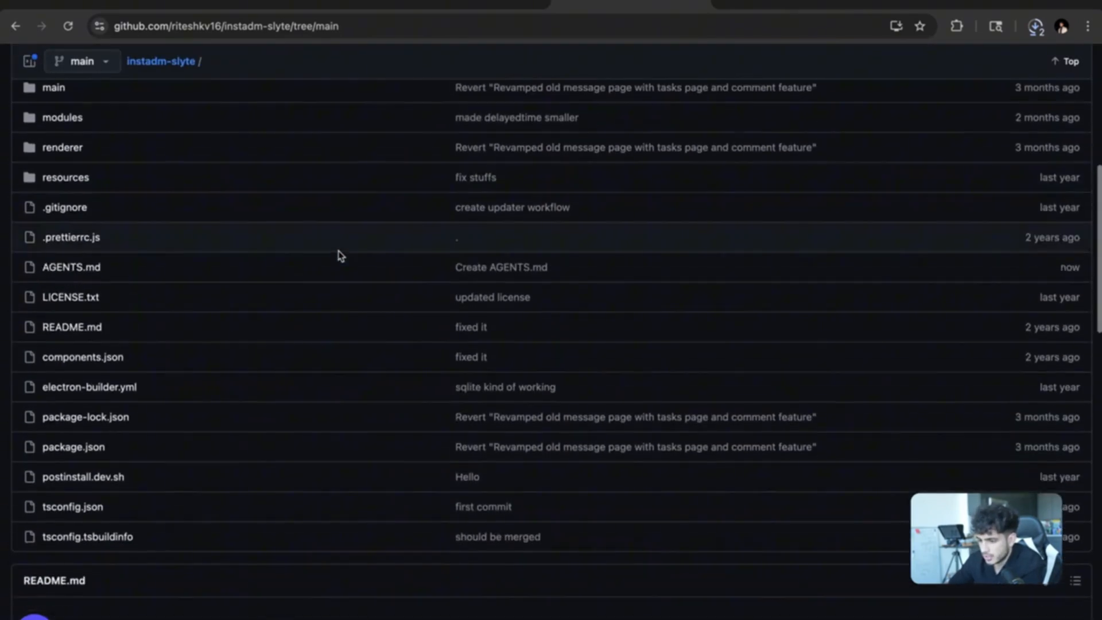
left_click(75, 270)
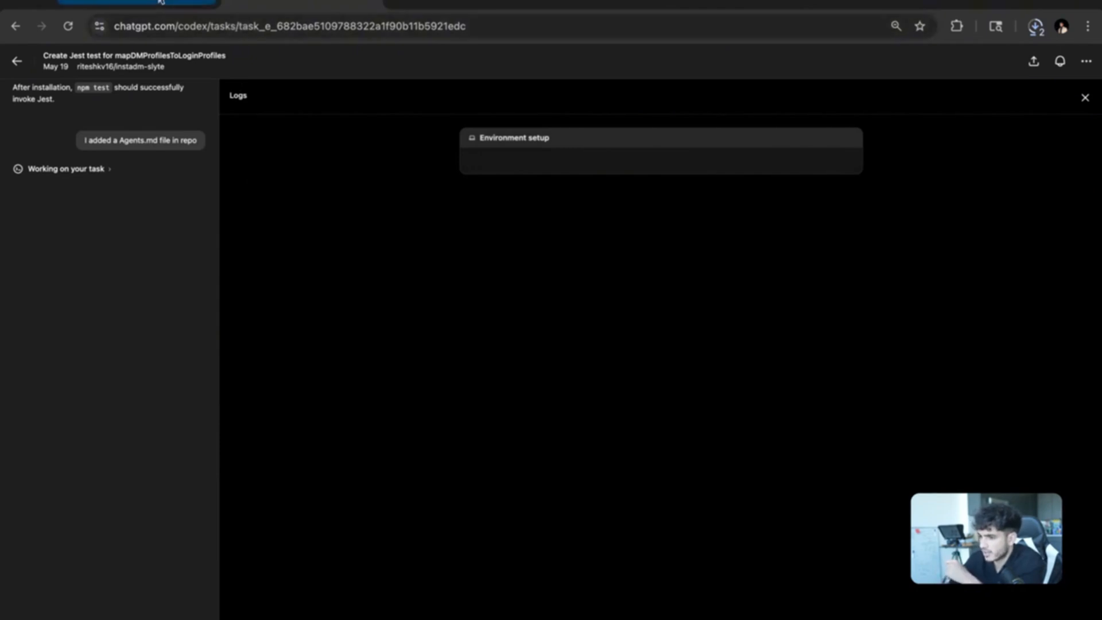
From the Codex task list, open the 'Change button colors on Send page' task to view its SettingsDialog.tsx diff.
left_click(160, 5)
left_click(301, 4)
left_click(452, 5)
left_click(361, 5)
left_click(17, 61)
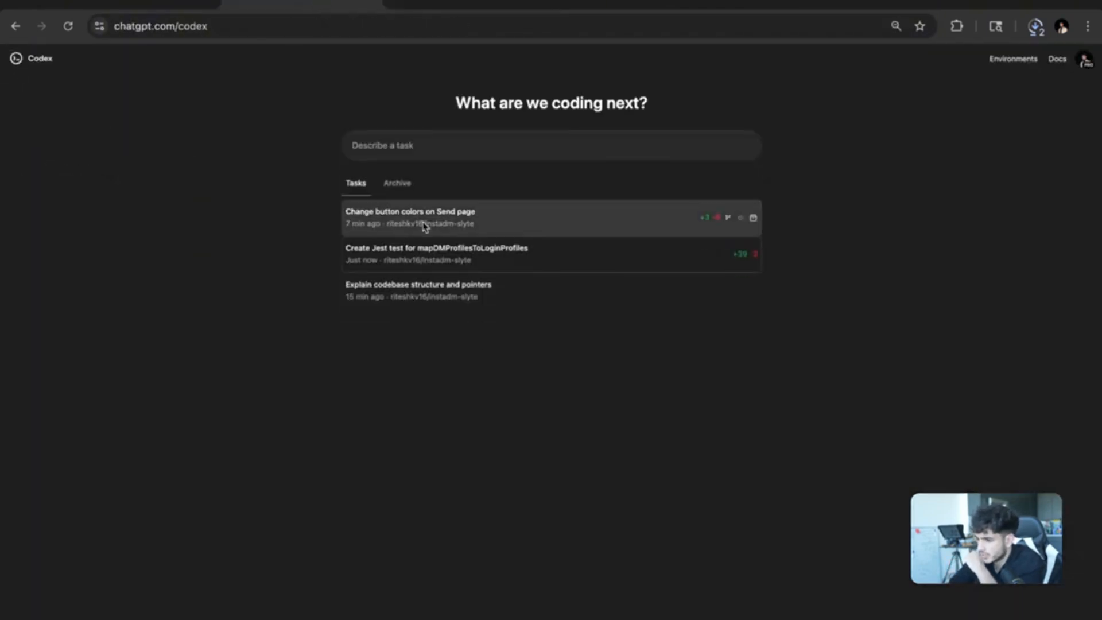
left_click(479, 220)
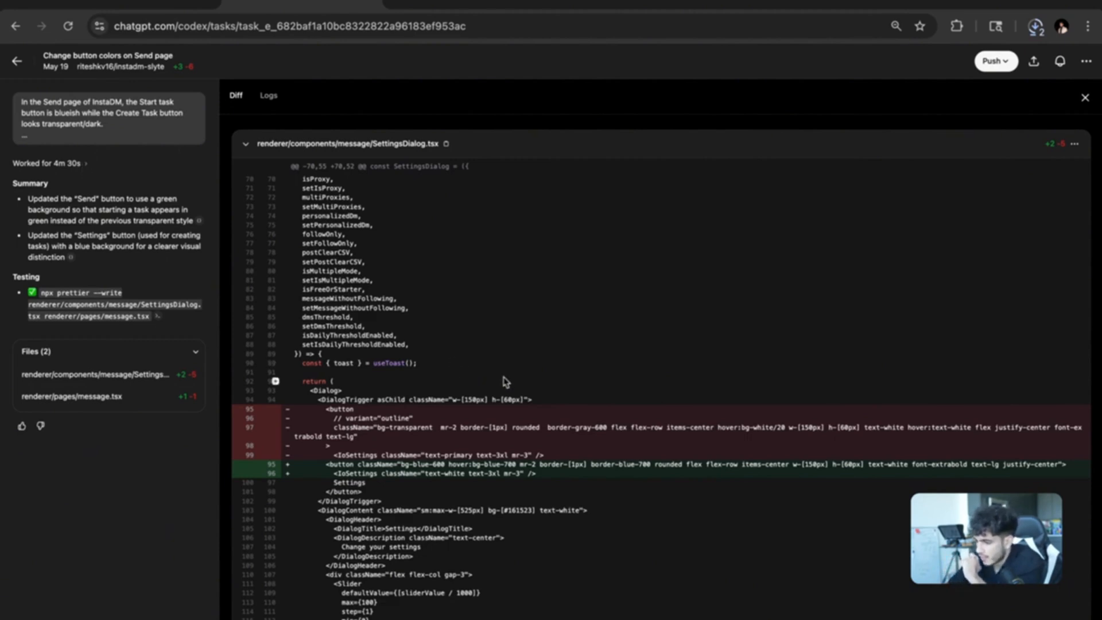
scroll(505, 380, "down", 10)
scroll(505, 380, "up", 10)
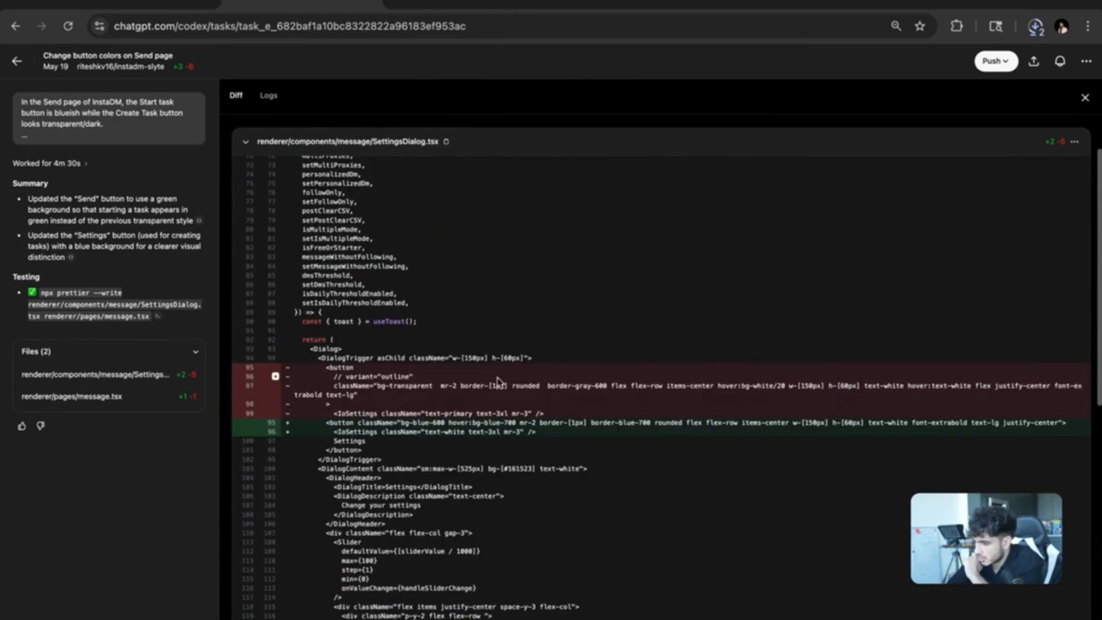
scroll(454, 381, "up", 3)
scroll(487, 381, "right", 1)
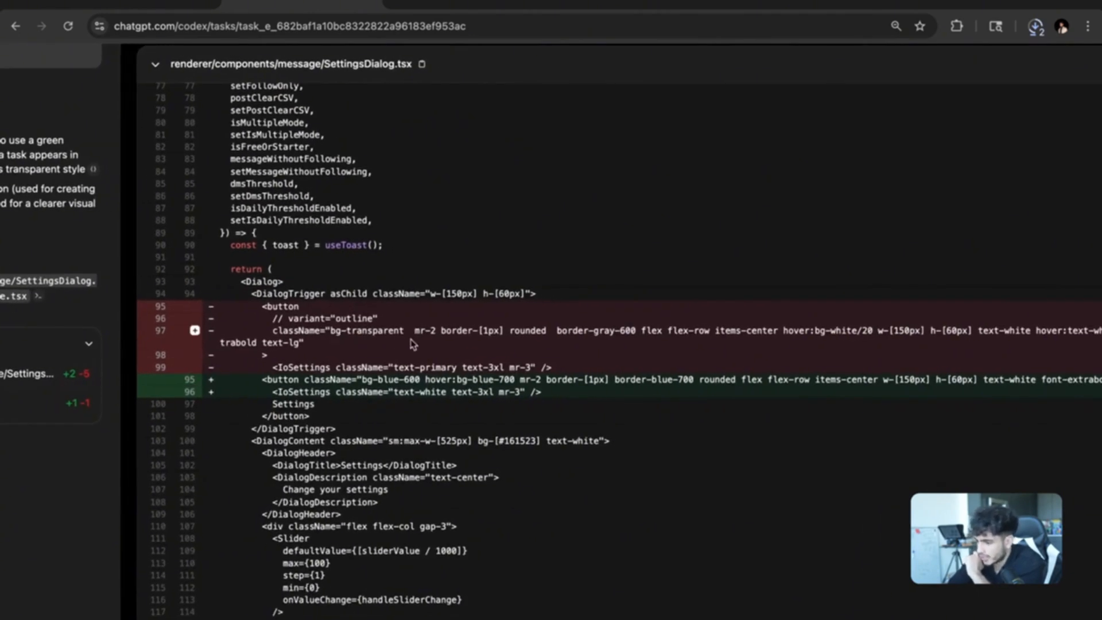
scroll(410, 343, "right", 5)
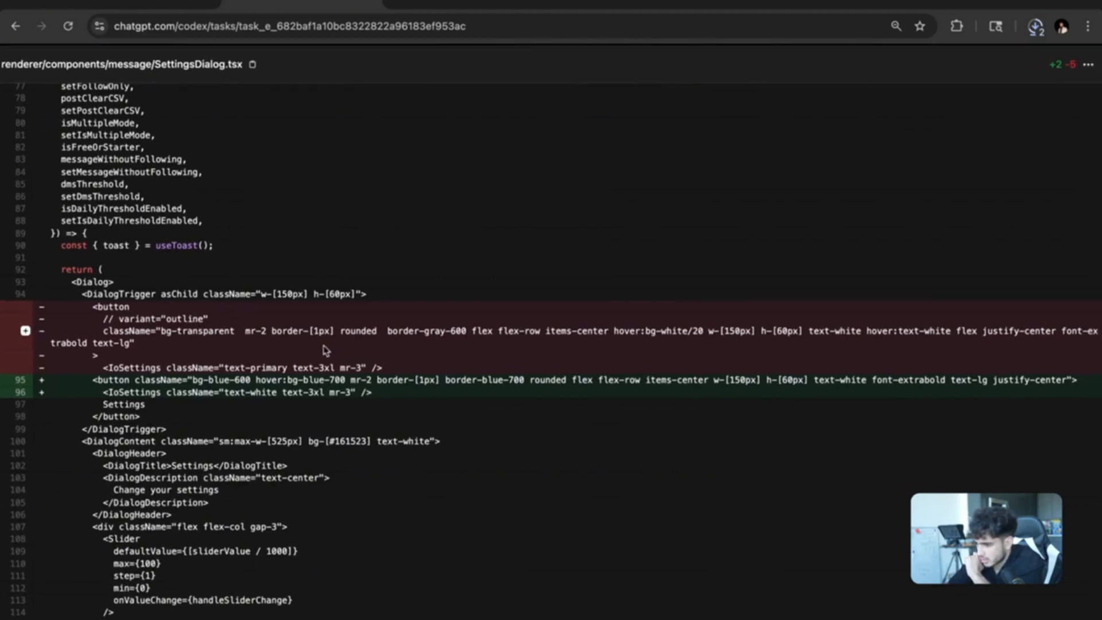
scroll(338, 350, "right", 2)
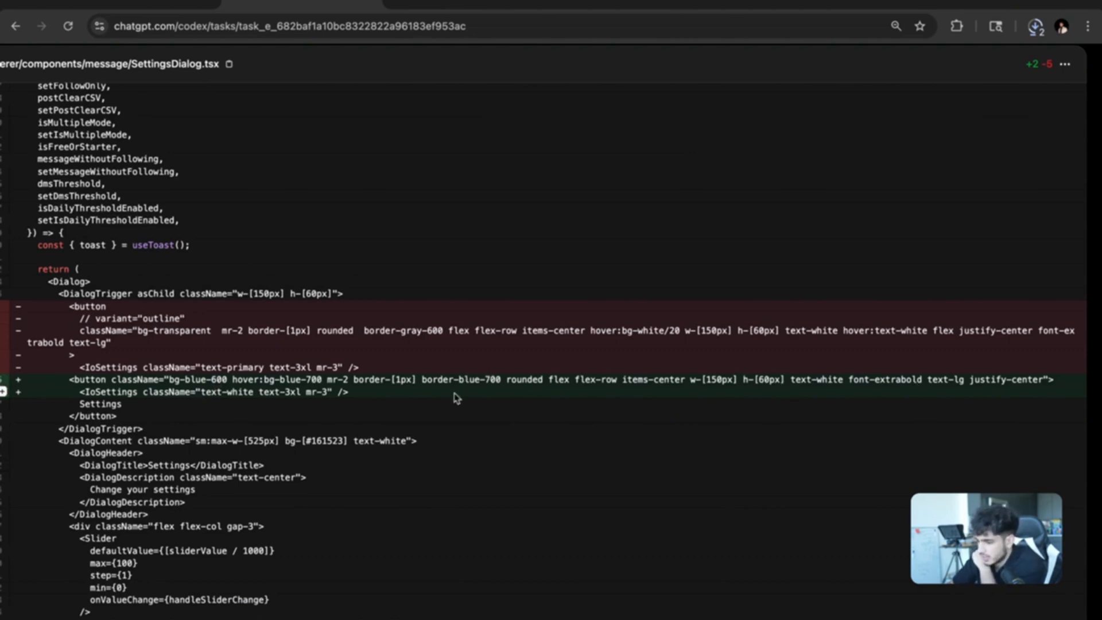
scroll(411, 387, "left", 2)
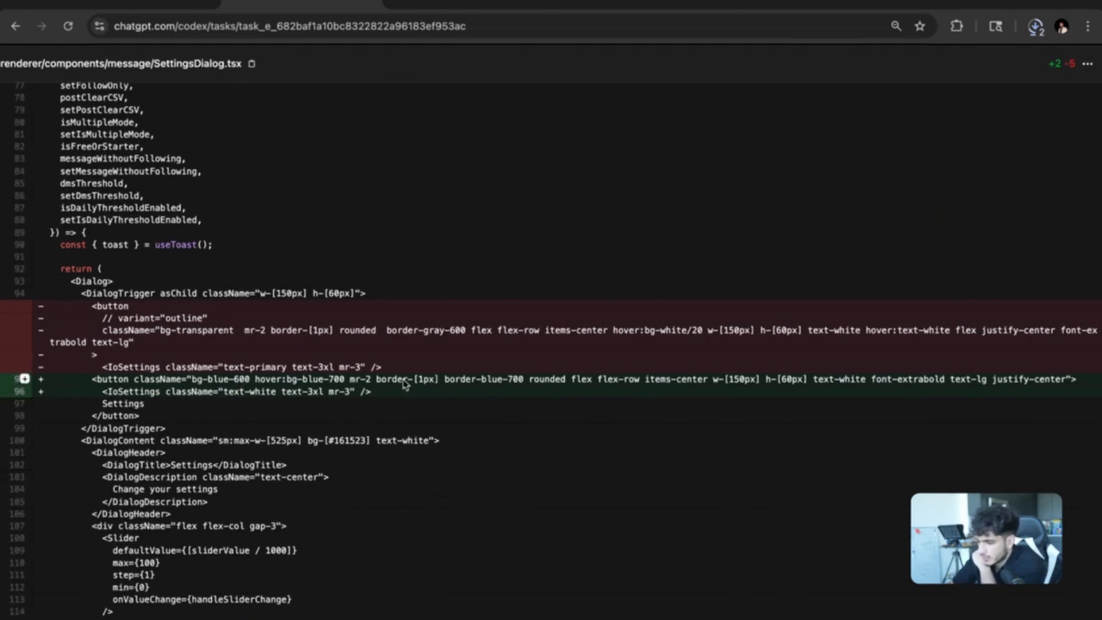
scroll(396, 406, "down", 3)
scroll(397, 406, "down", 9)
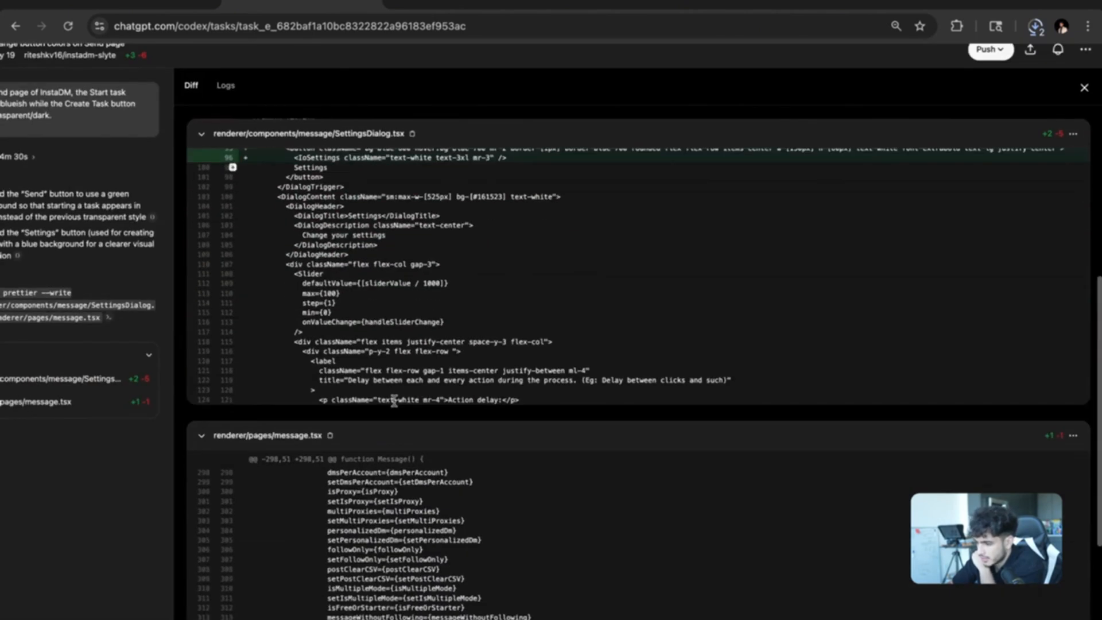
scroll(396, 406, "down", 1)
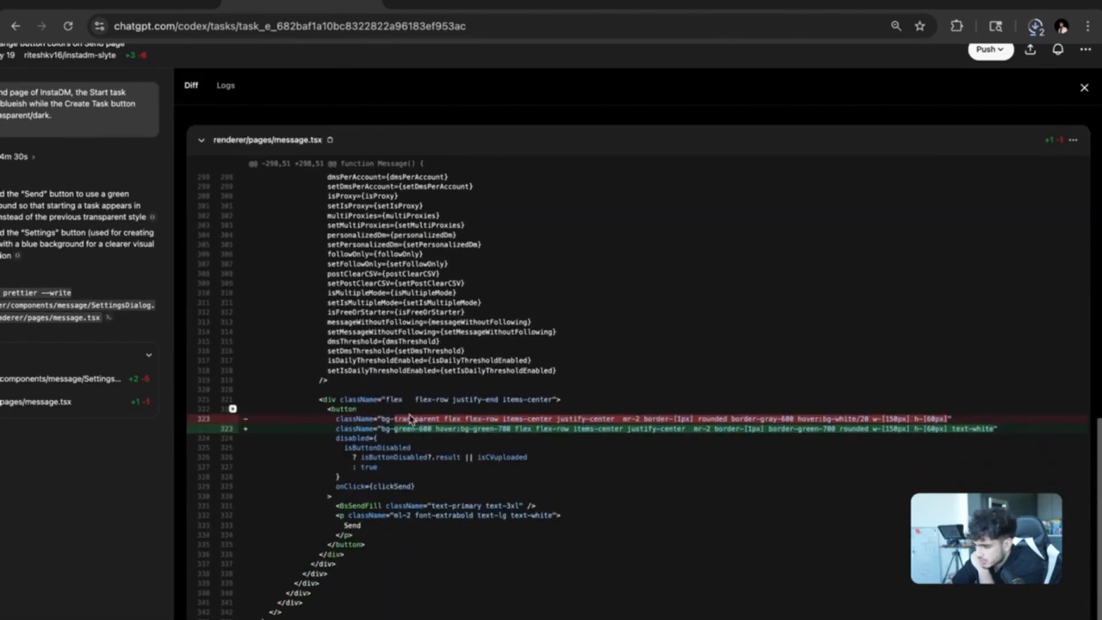
scroll(427, 438, "up", 5)
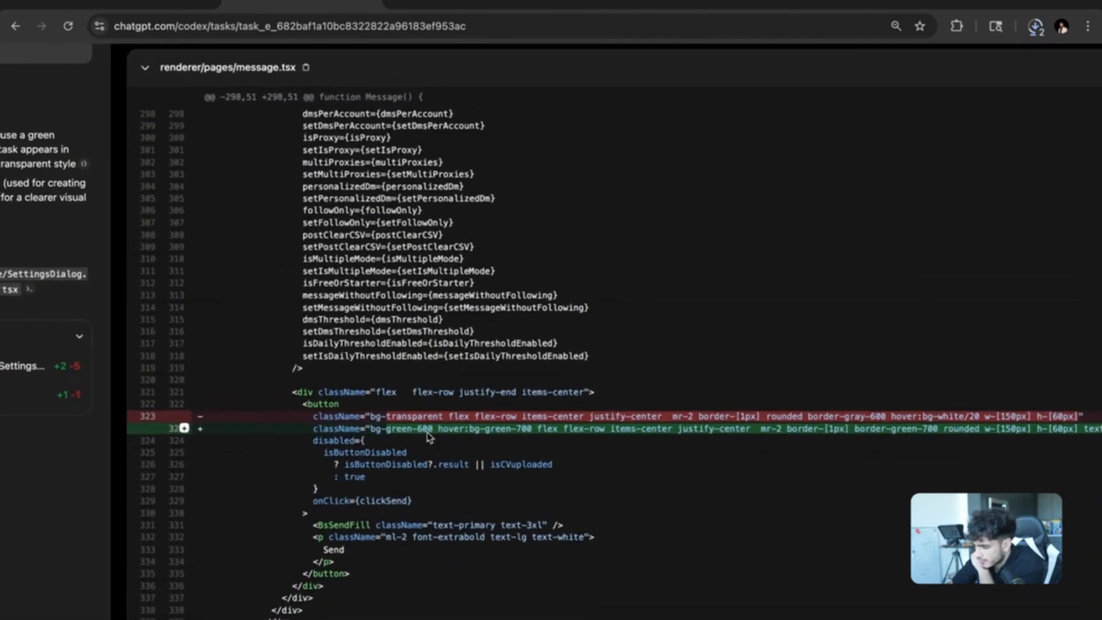
scroll(436, 436, "right", 2)
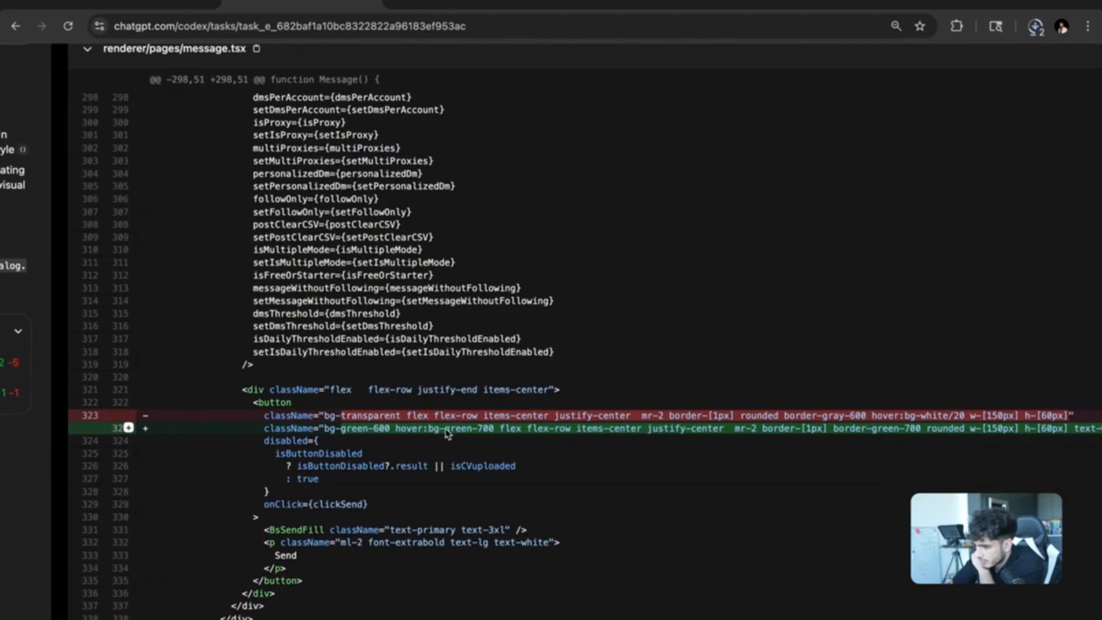
scroll(395, 433, "right", 4)
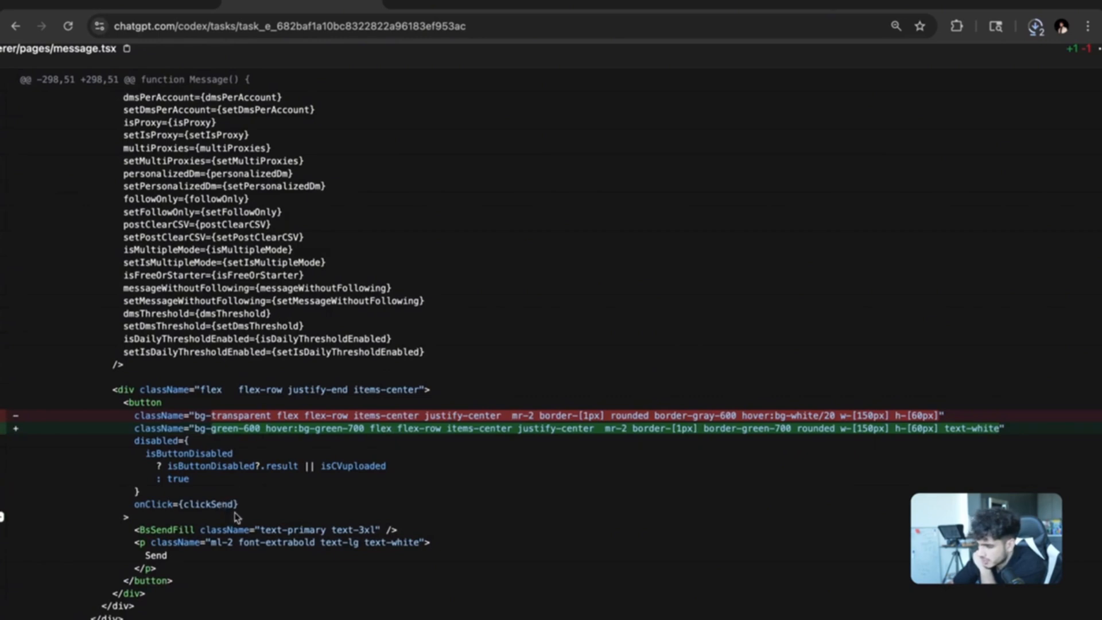
scroll(251, 480, "down", 5)
scroll(337, 437, "up", 2)
scroll(337, 437, "down", 2)
scroll(344, 430, "up", 1)
scroll(358, 413, "up", 1)
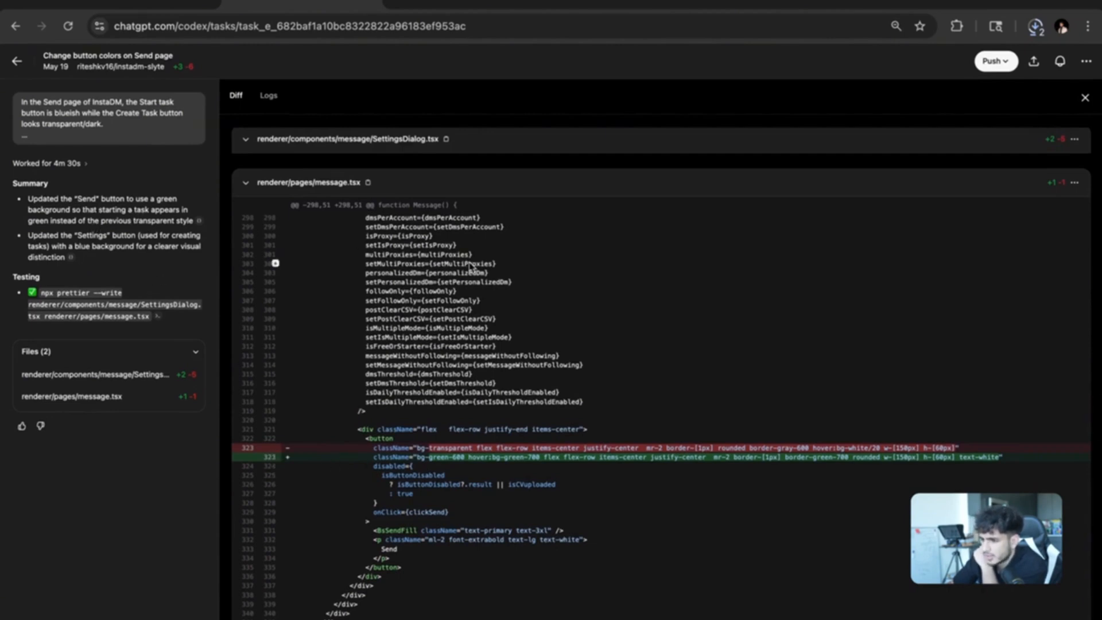
scroll(407, 268, "up", 2)
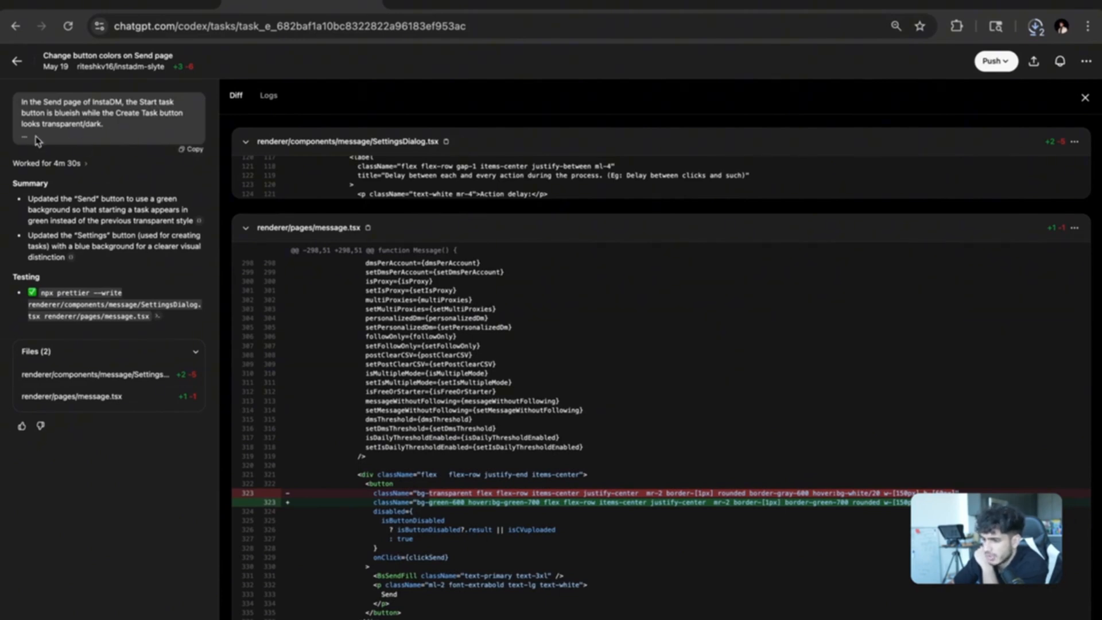
mouse_move(49, 139)
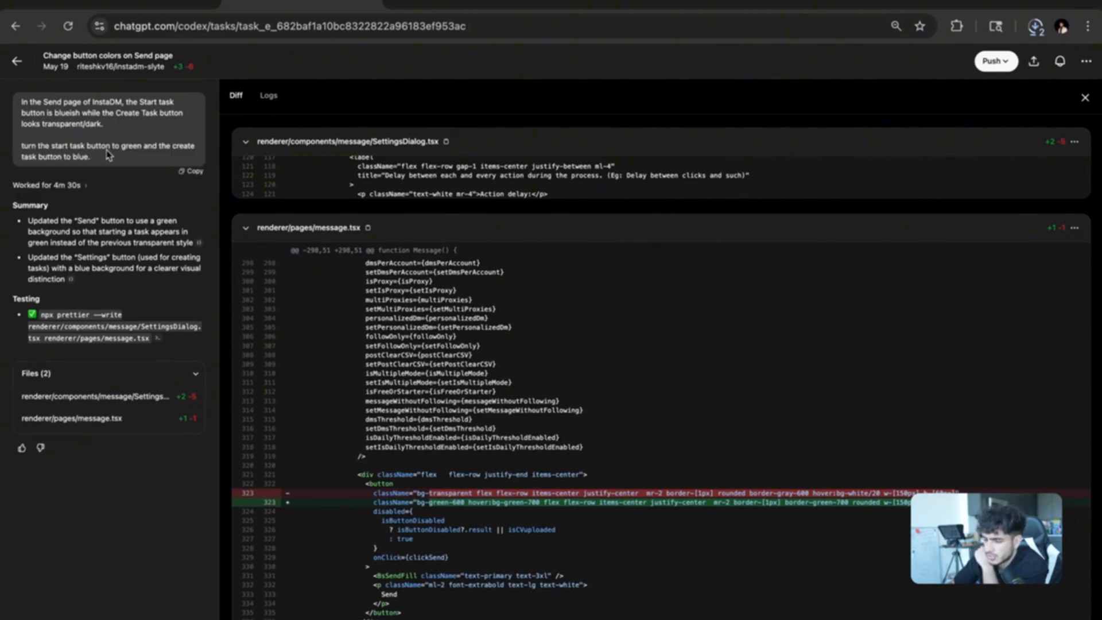